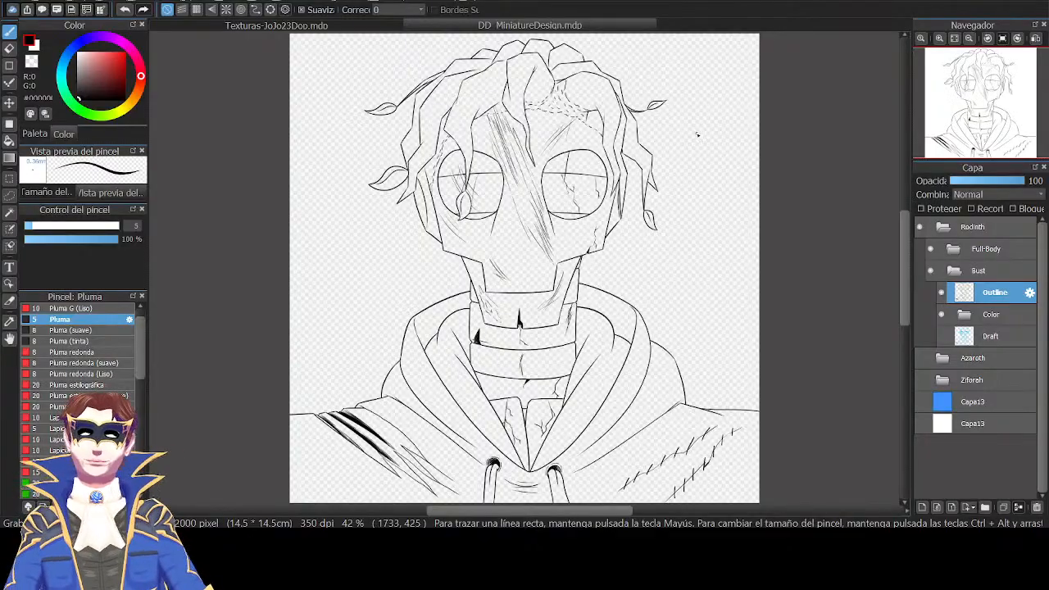
Switch to the Texturas-JoJo23Dop.mdp document and examine the Josuke texture sheet up close and as a whole.
click(230, 25)
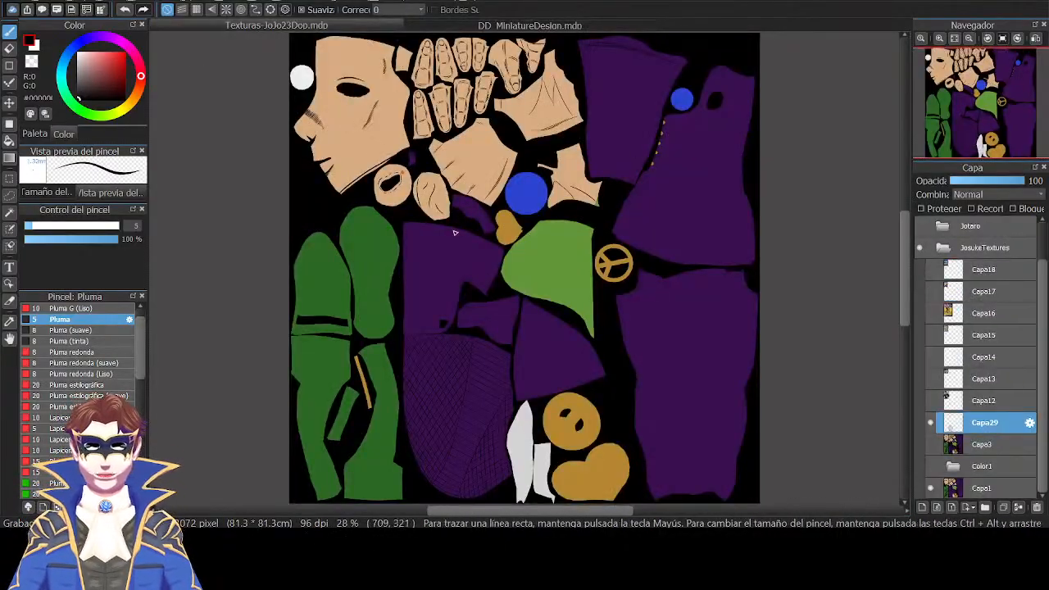
key(Tab)
scroll(680, 235, down, 3)
scroll(682, 235, up, 5)
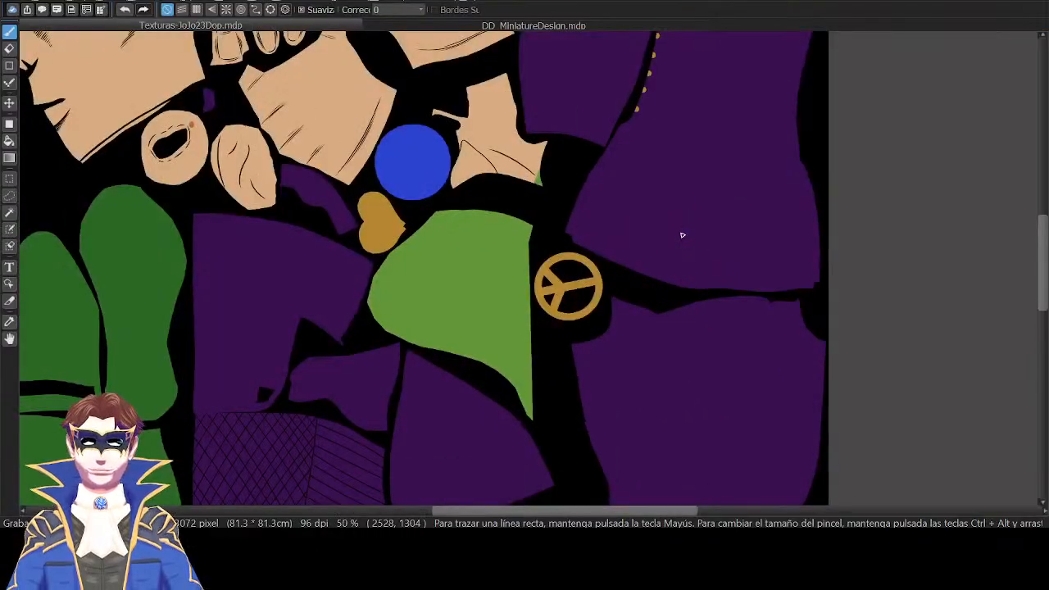
scroll(682, 235, down, 2)
key(Tab)
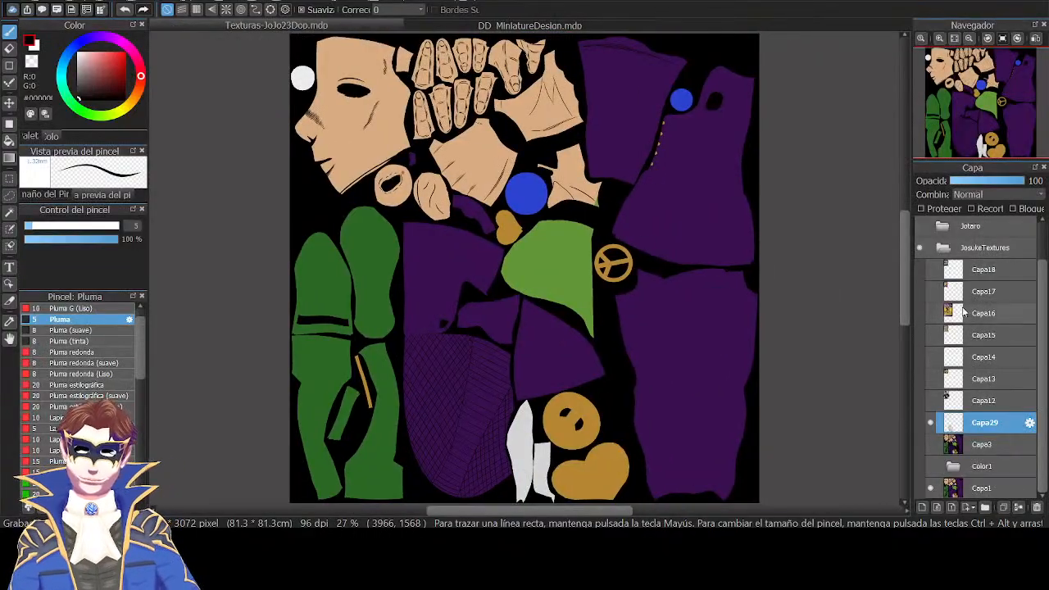
Toggle the Capa29 line art to compare the sheet with and without it, then show only Capa3's shading over Capa1.
click(927, 444)
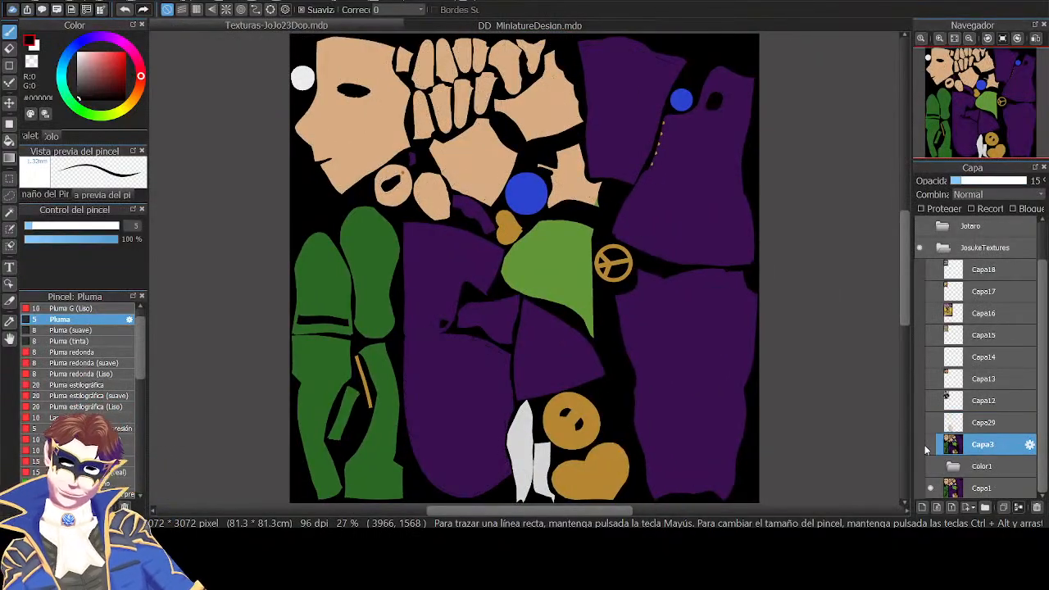
click(931, 424)
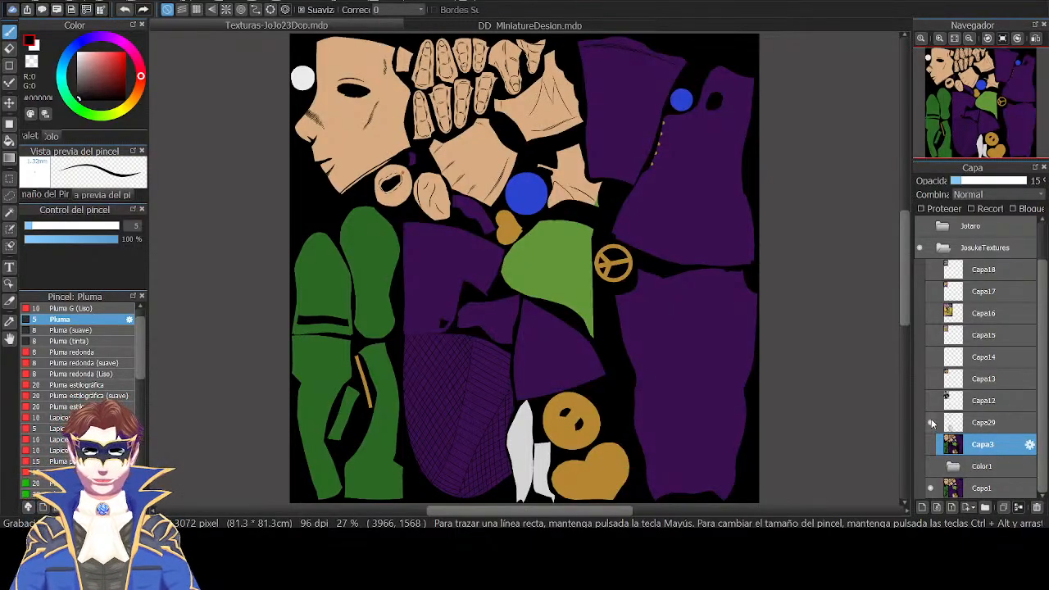
click(931, 422)
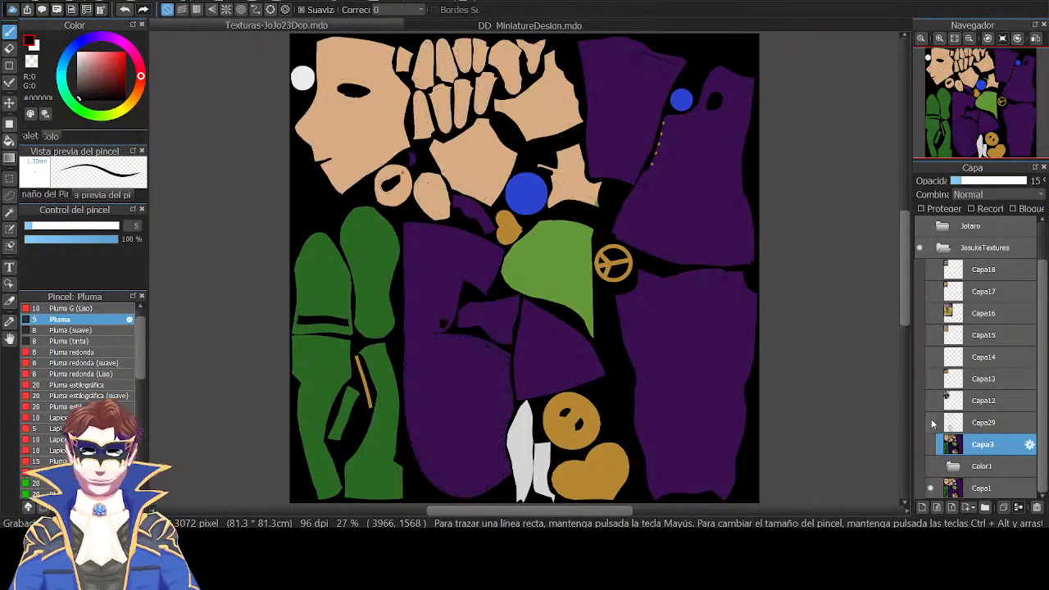
click(932, 445)
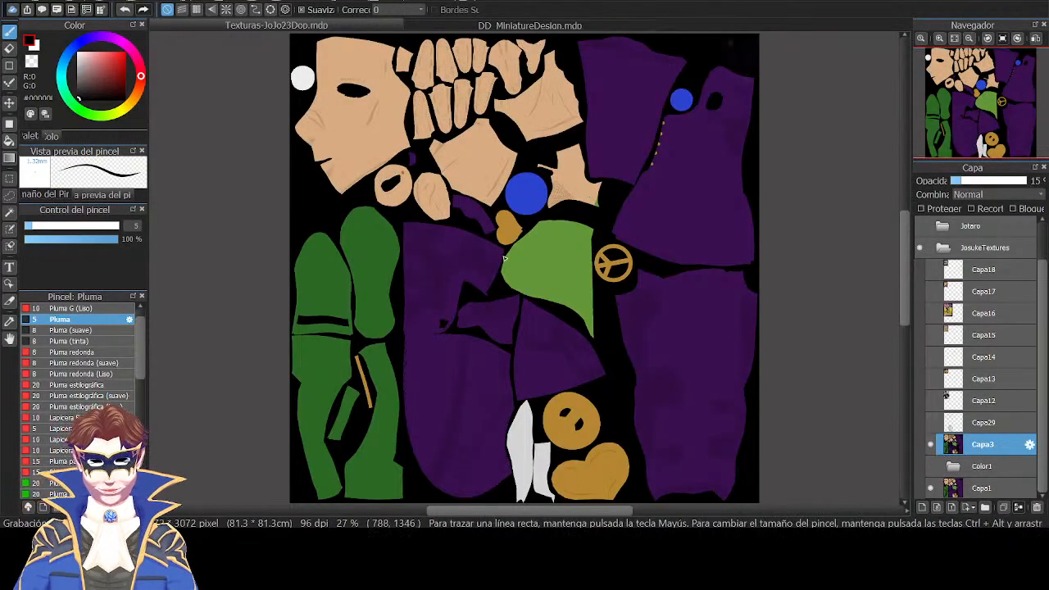
Show the Capa29 line art together with the Capa3 shading and inspect the purple clothing pieces up close.
click(932, 422)
scroll(536, 336, up, 3)
scroll(462, 291, up, 5)
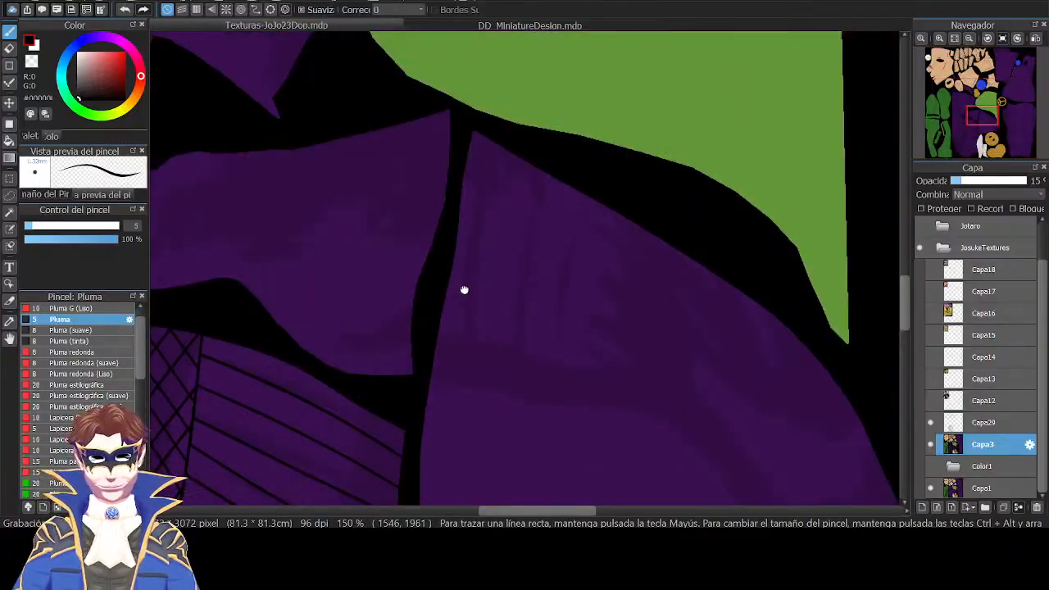
scroll(480, 248, down, 5)
scroll(488, 228, up, 1)
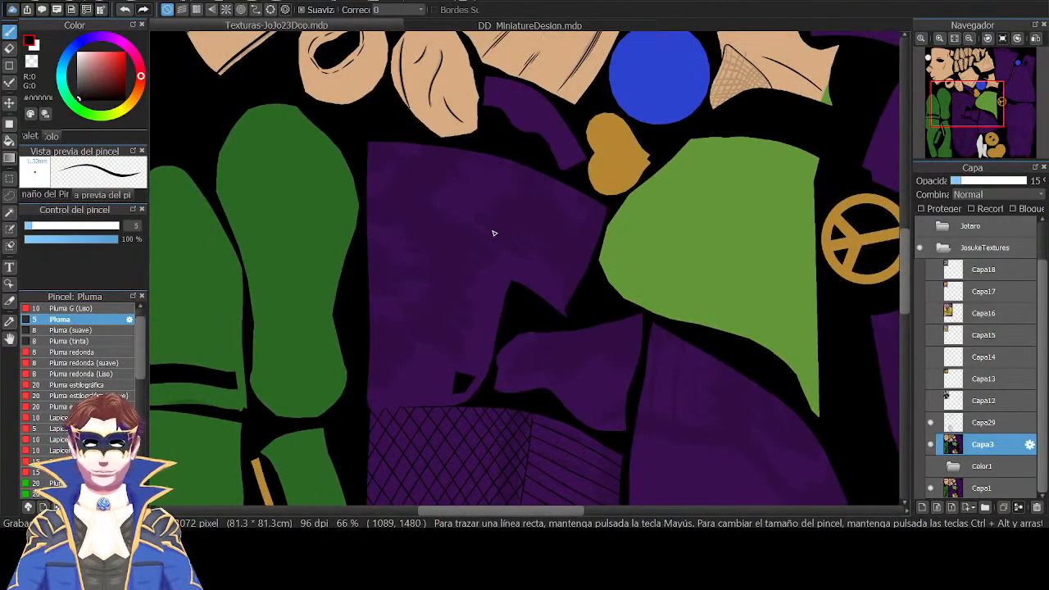
scroll(494, 233, down, 3)
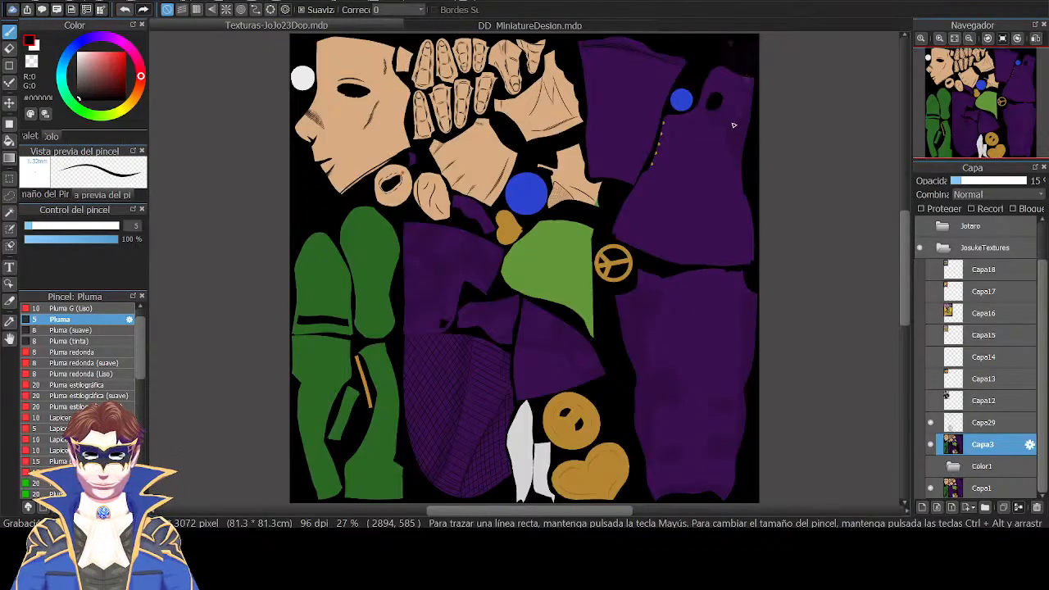
Hide the finished texture layers and briefly view the flat colours in the Color1 folder.
click(930, 445)
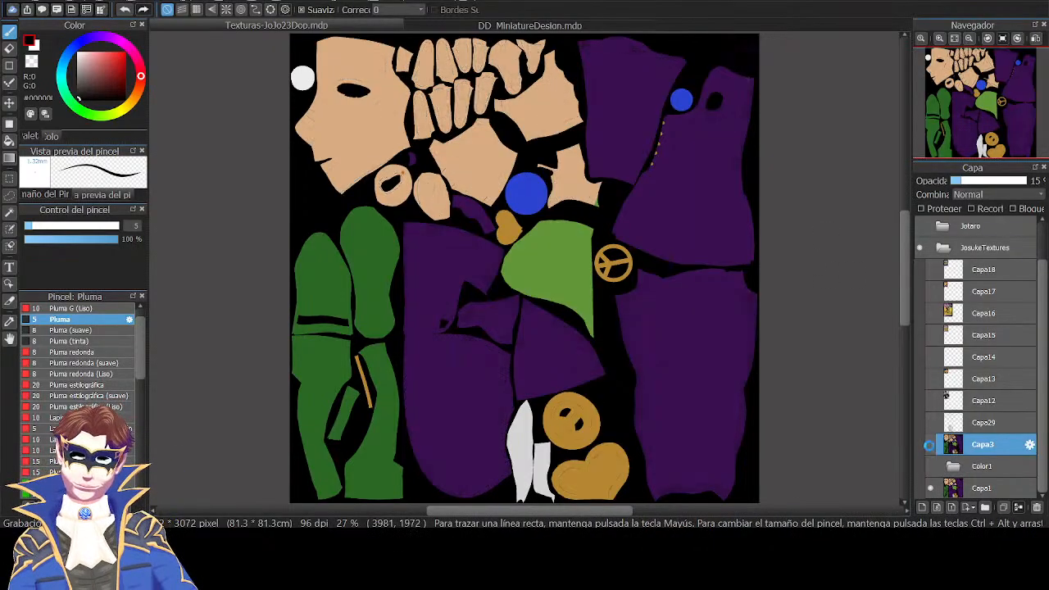
click(930, 467)
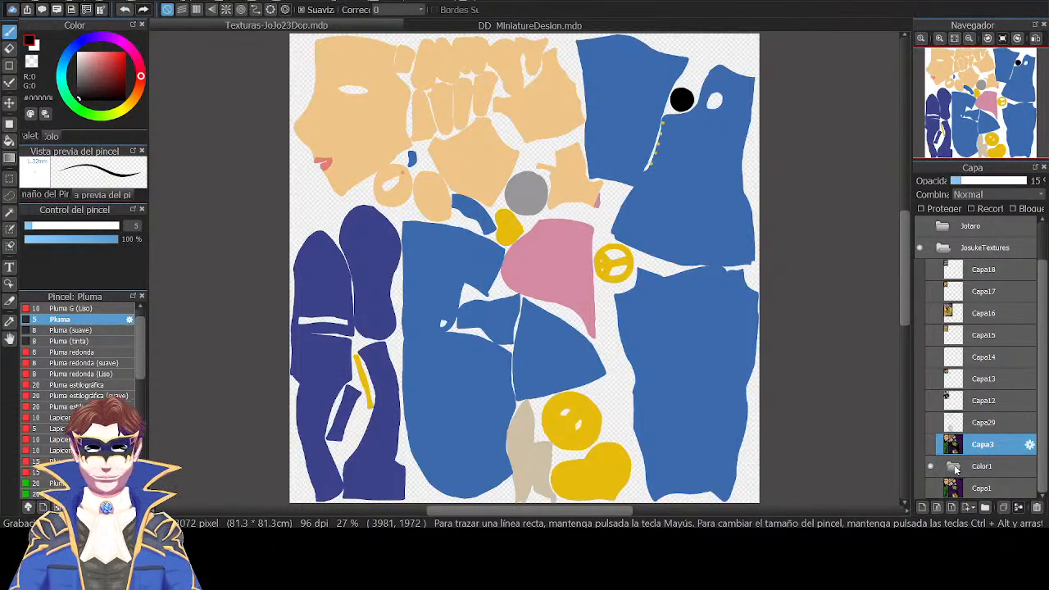
click(932, 467)
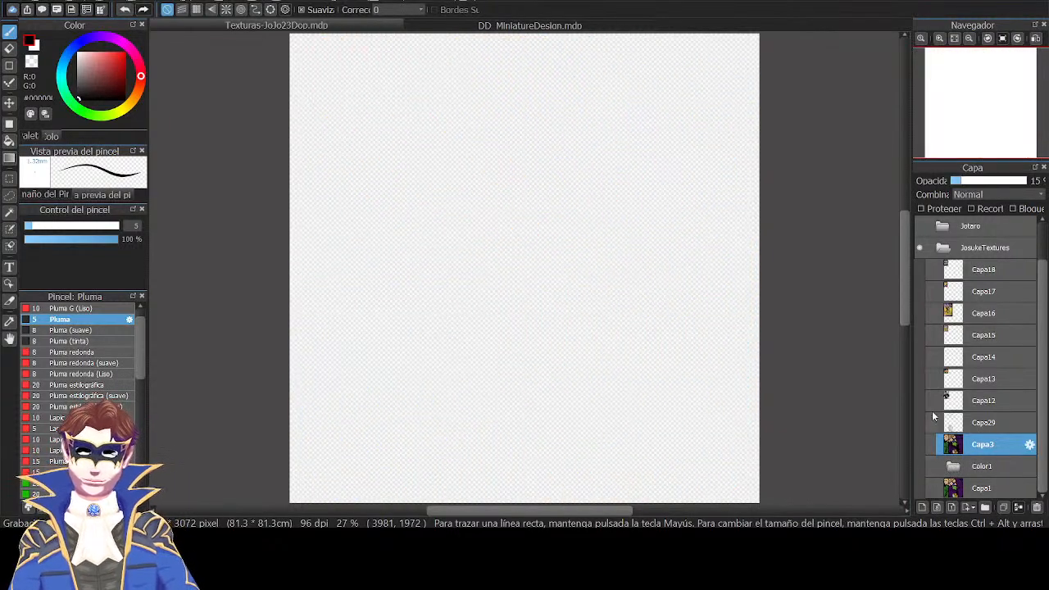
click(931, 422)
click(931, 421)
View the Josuke reference images on Capa12, Capa13 and Capa14 one at a time.
click(932, 400)
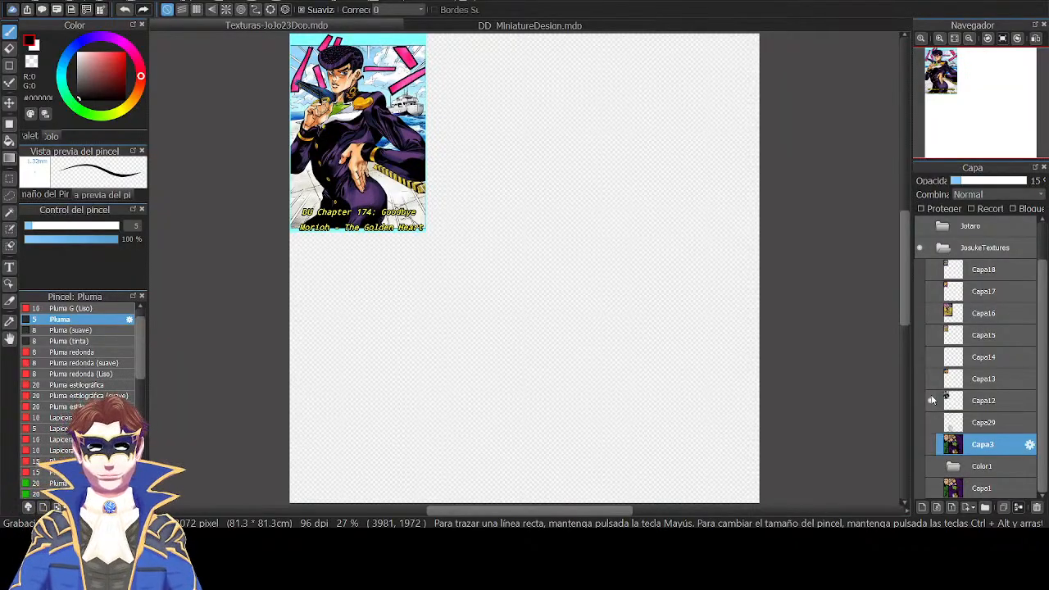
click(932, 400)
click(932, 380)
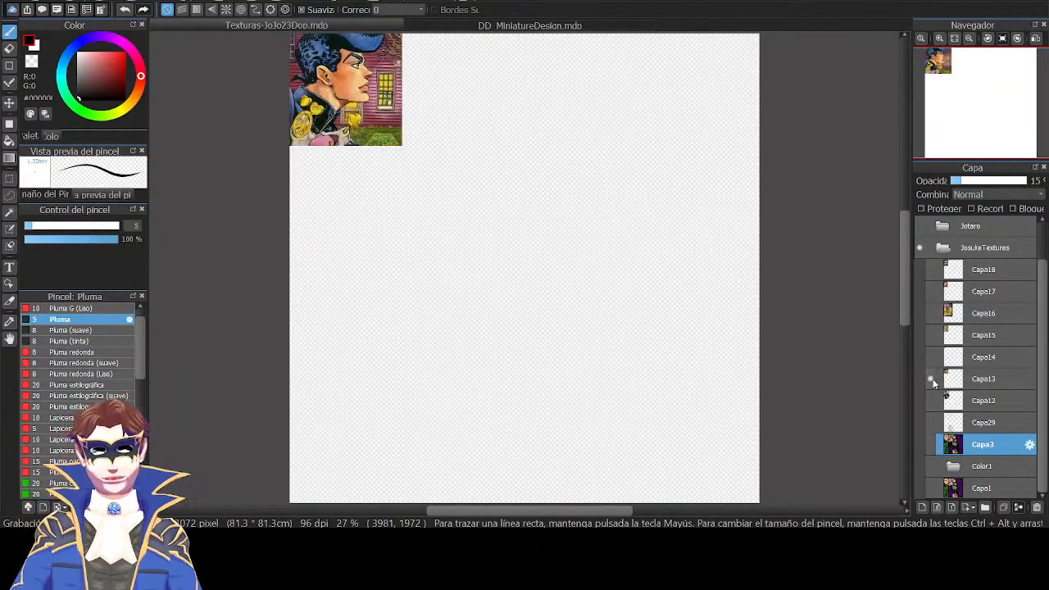
click(932, 379)
click(933, 357)
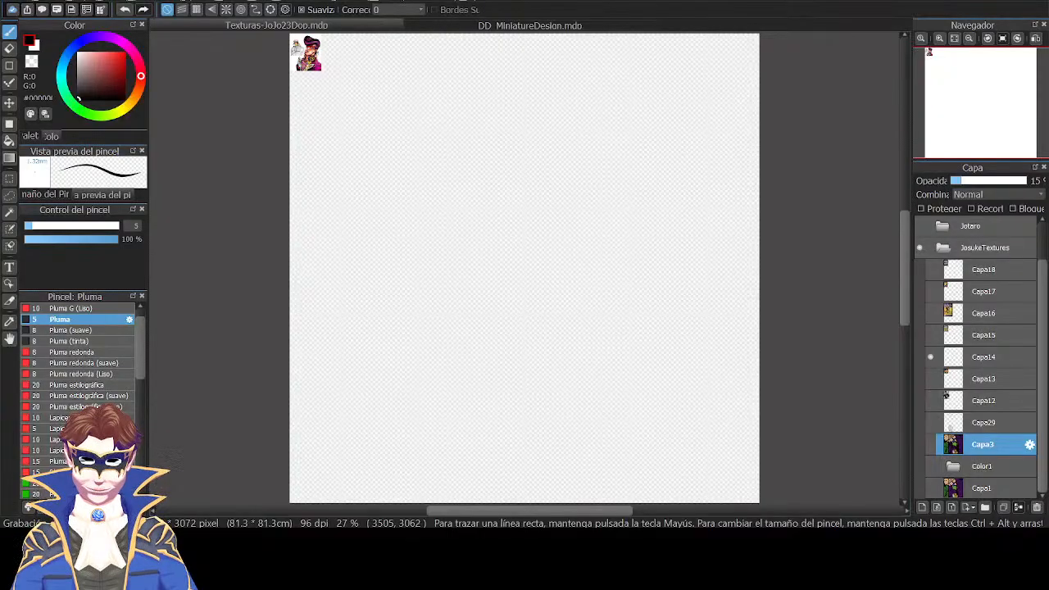
Go back over the Capa13 and Capa12 reference images, leaving Capa12, Capa13 and Capa14 hidden.
click(929, 357)
click(930, 380)
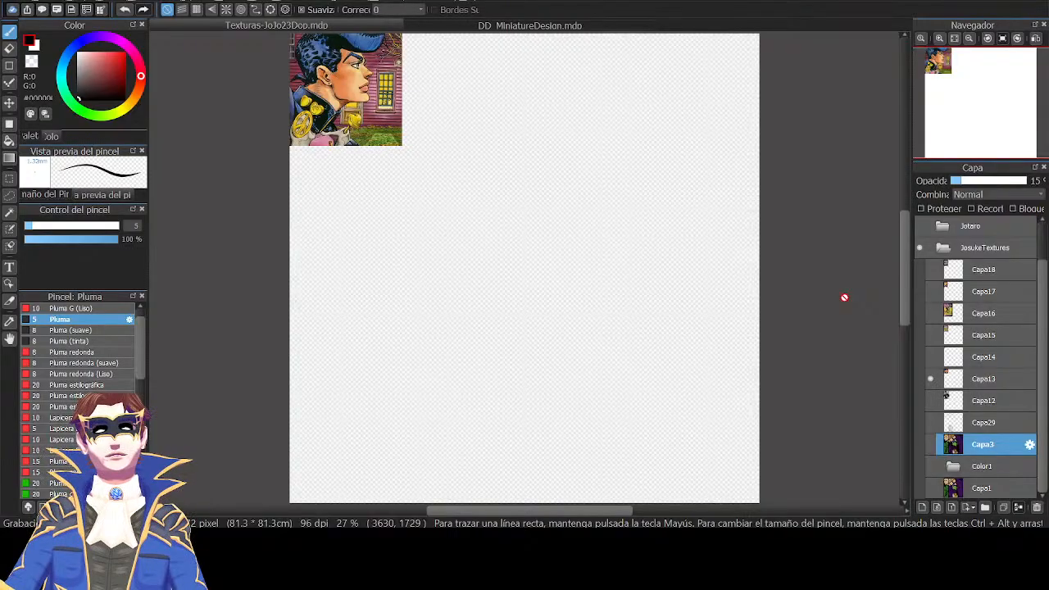
click(929, 380)
click(930, 401)
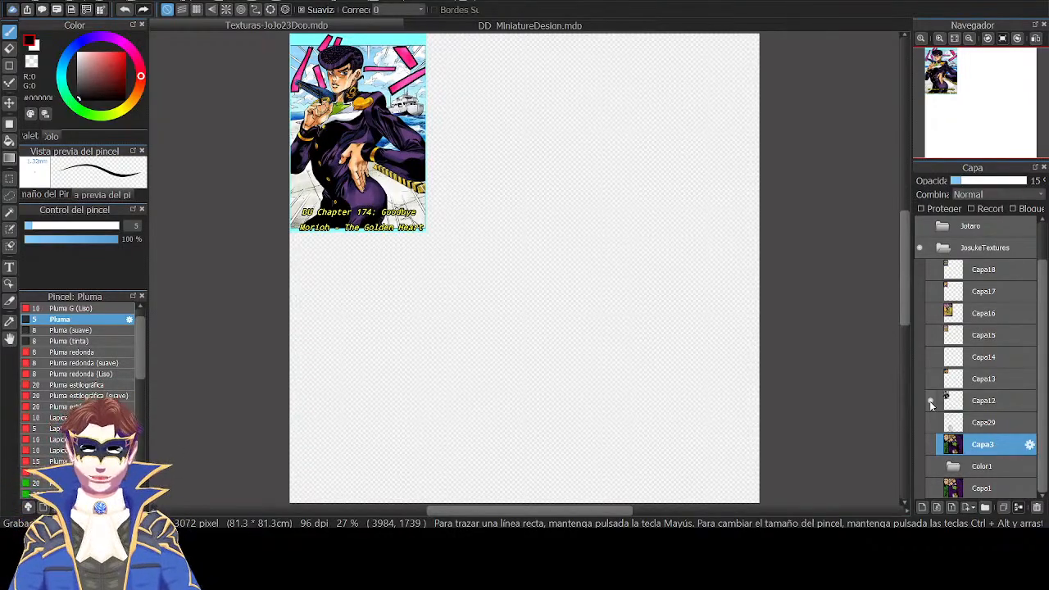
click(930, 401)
click(932, 375)
click(931, 376)
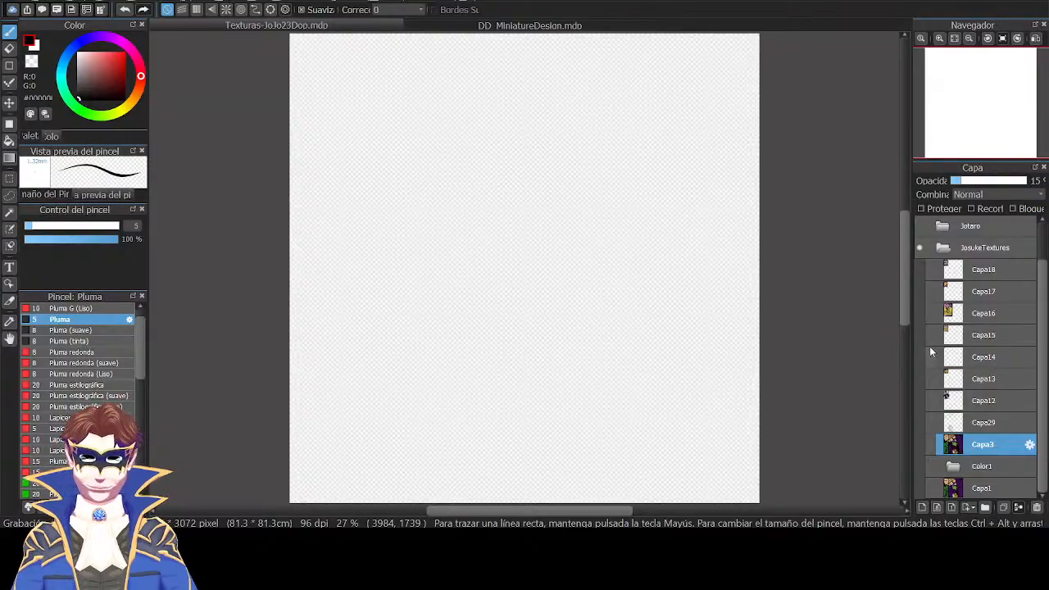
click(933, 358)
click(933, 358)
Show the manga cover on Capa15 and examine its colouring up close.
click(930, 334)
scroll(362, 95, up, 2)
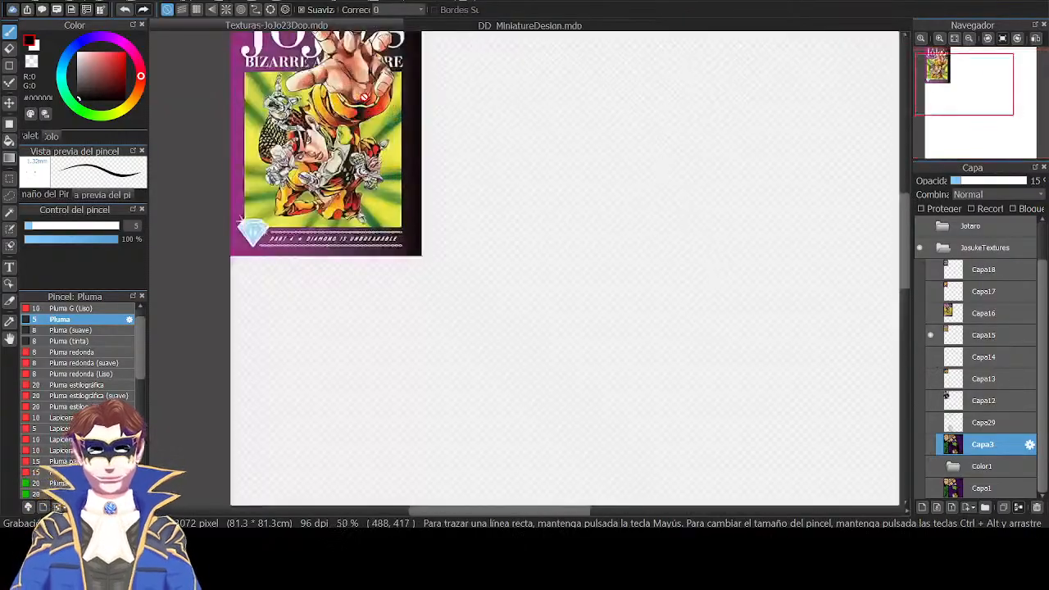
scroll(364, 97, up, 3)
key(Tab)
drag(466, 99, 656, 161)
scroll(656, 161, down, 1)
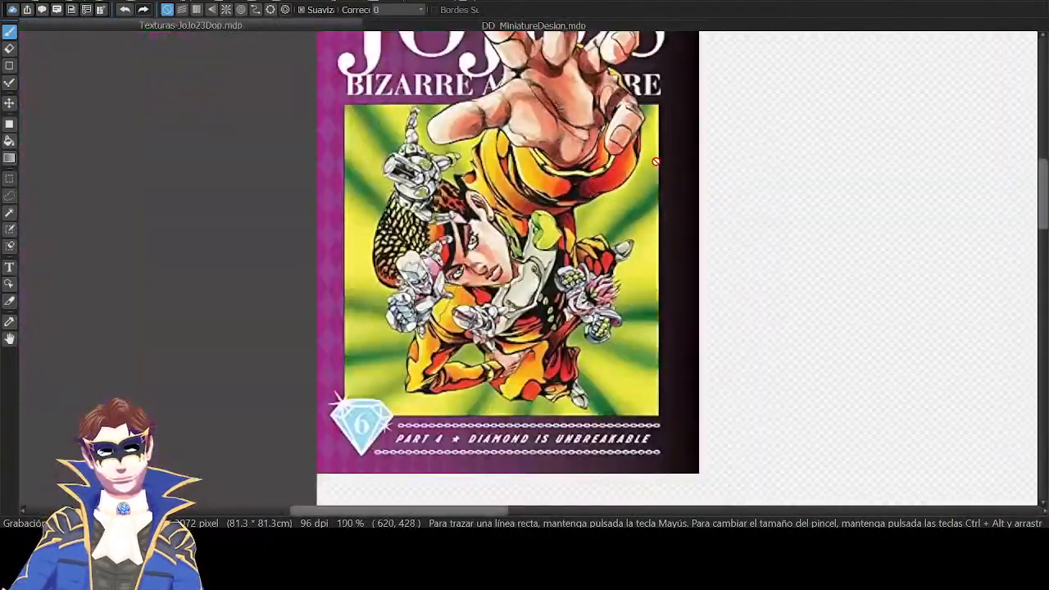
scroll(681, 176, down, 2)
key(Tab)
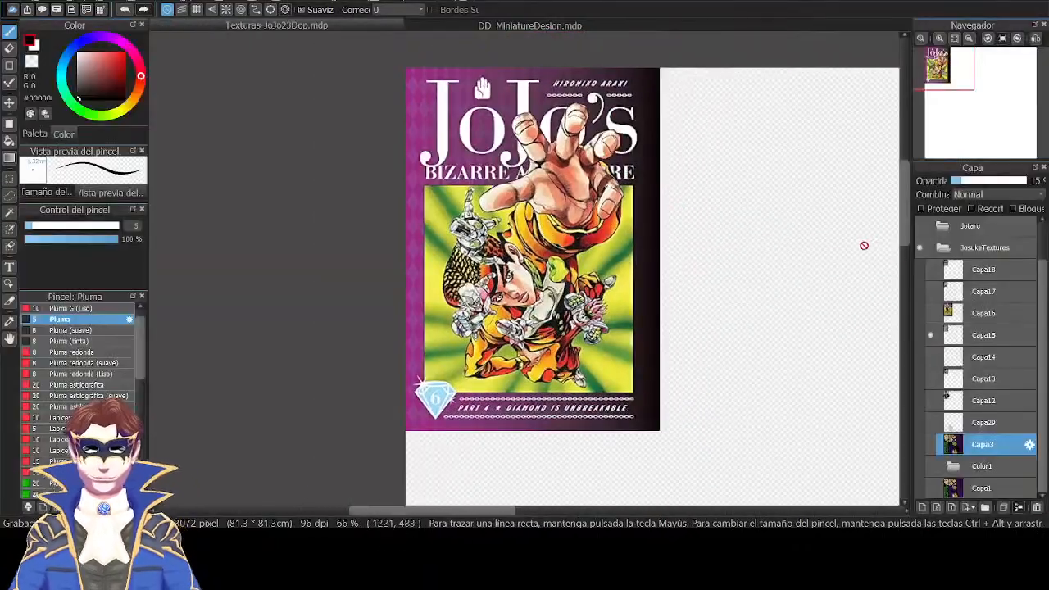
Replace the Capa15 cover with the references on Capa16, Capa17 and Capa18 in turn, then hide them all.
click(930, 334)
click(930, 314)
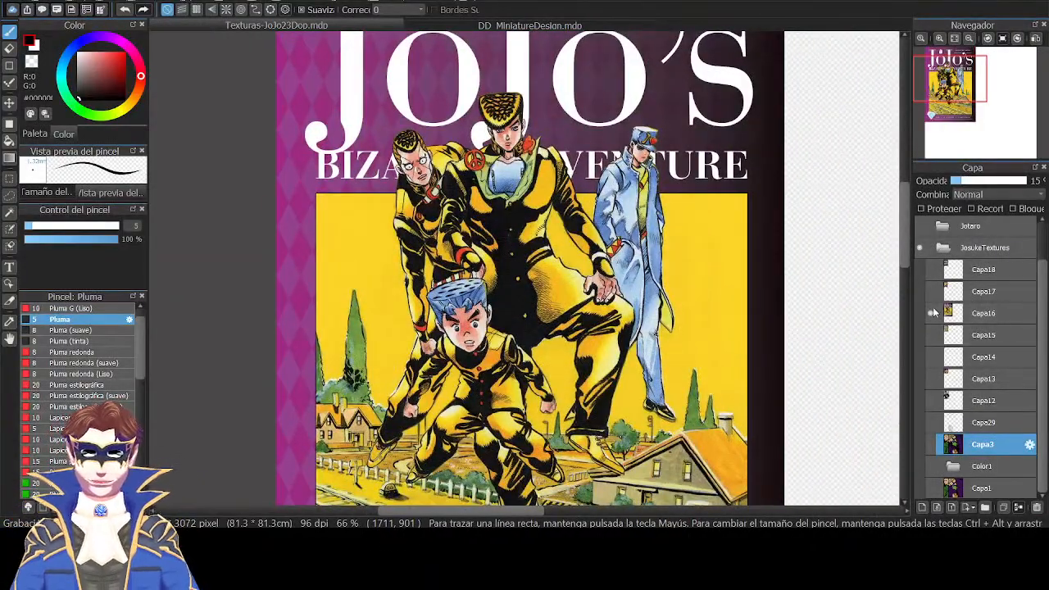
click(931, 313)
click(931, 291)
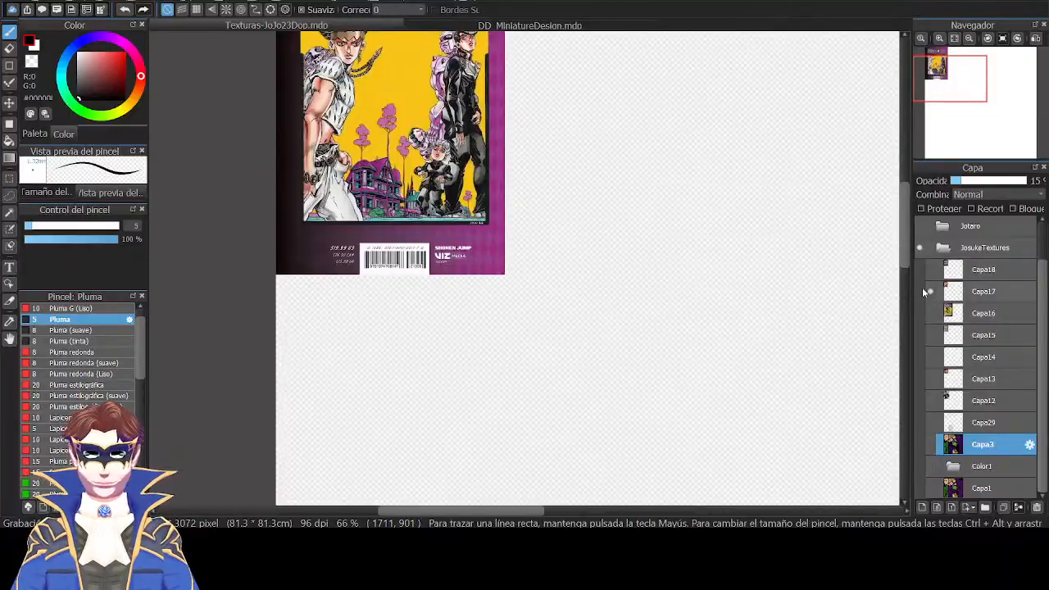
click(931, 270)
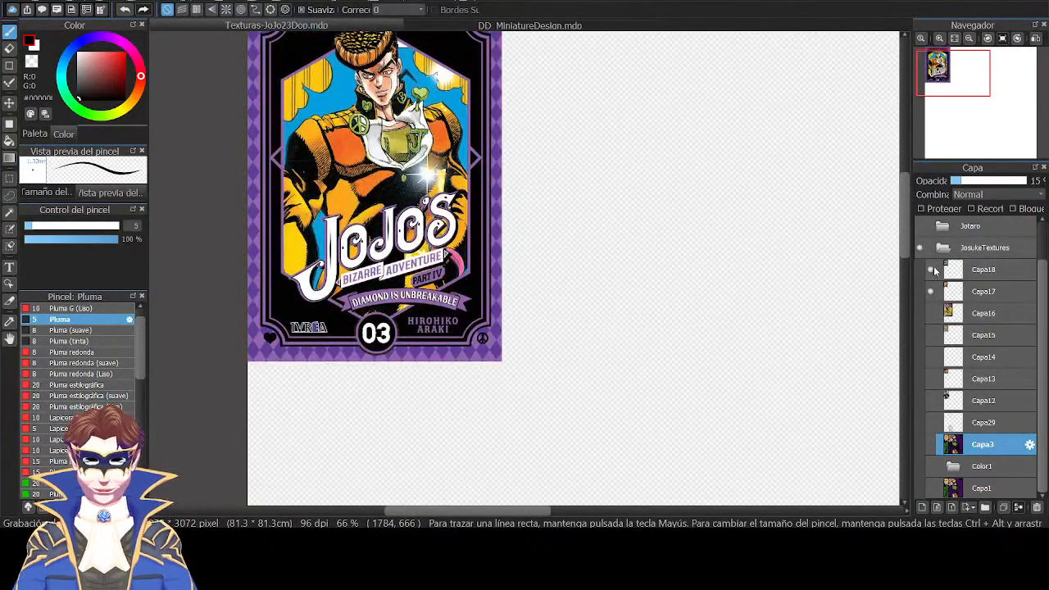
drag(608, 170, 610, 210)
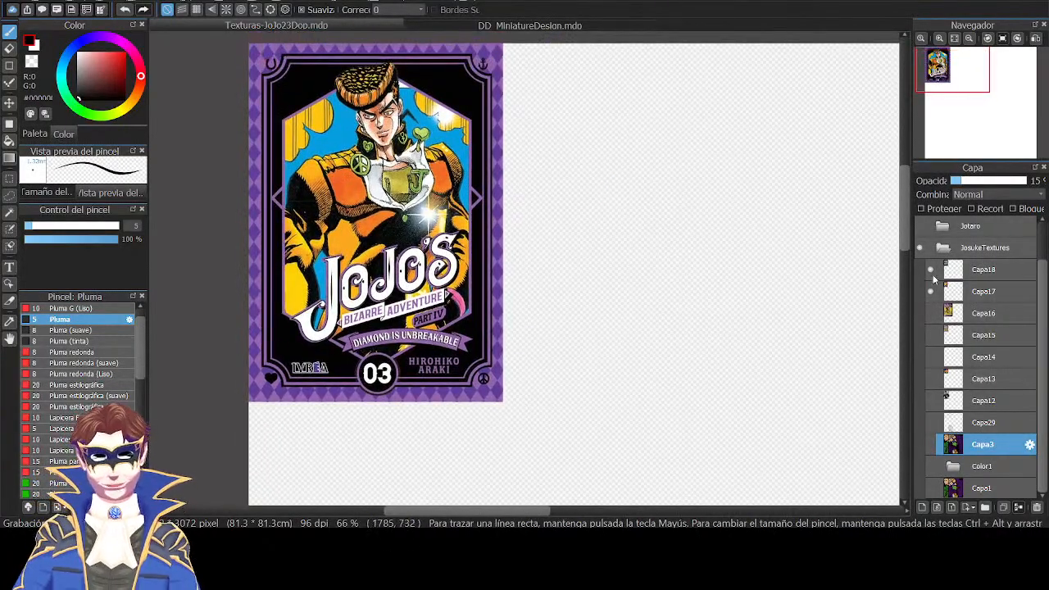
click(931, 275)
click(930, 292)
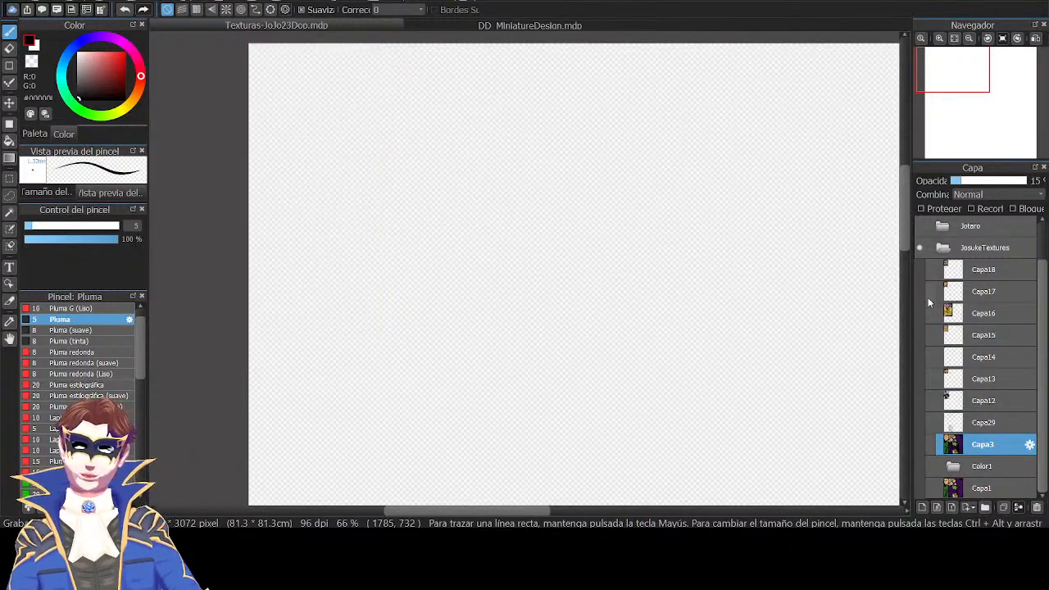
Review the cover references on Capa17, Capa16 and Capa15 again, leaving all of them hidden.
click(930, 291)
click(931, 293)
click(931, 315)
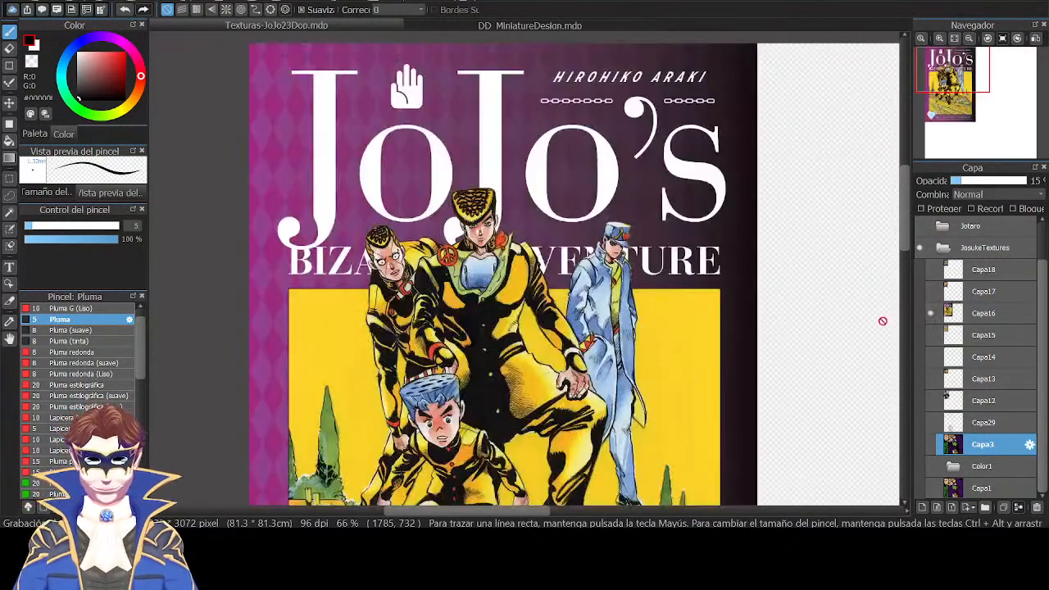
drag(742, 355, 722, 205)
click(931, 313)
click(930, 334)
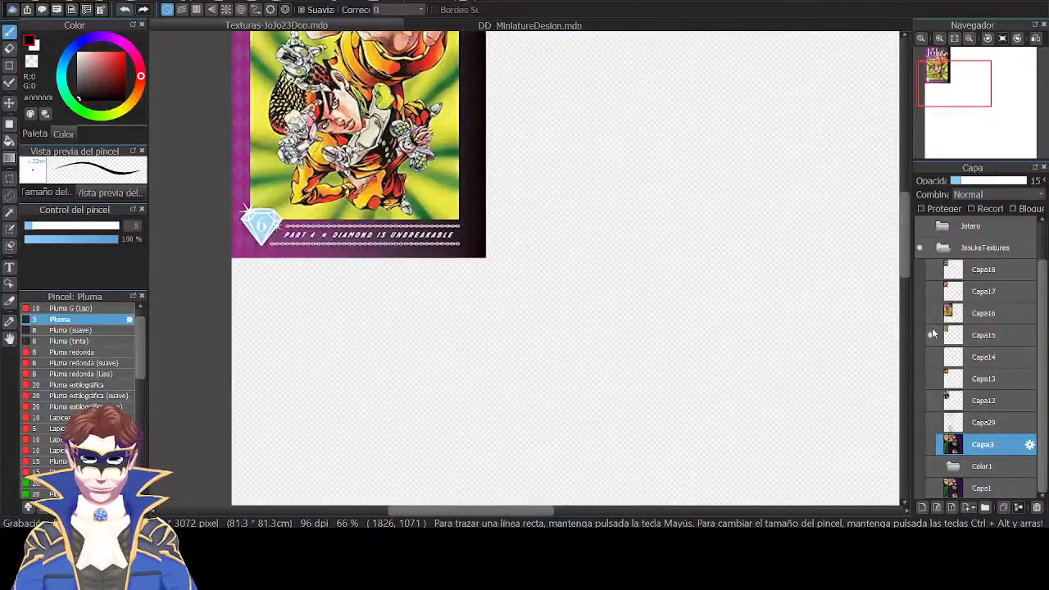
key(ctrl+0)
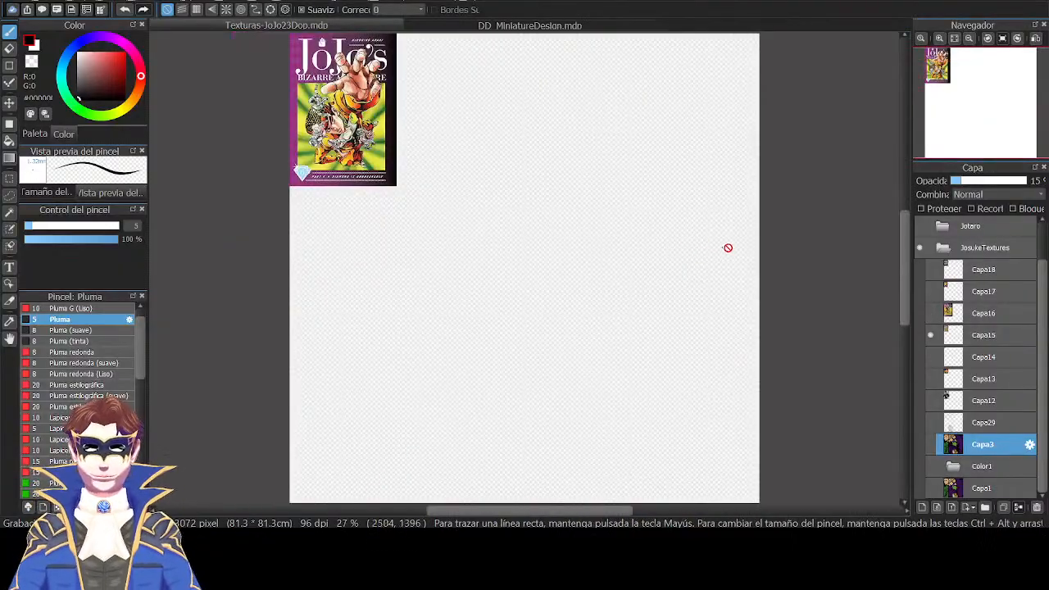
click(930, 334)
View the Jotaro, Okuyasu and Koichi texture folders in turn and return to the Jotaro sheet.
scroll(962, 272, up, 2)
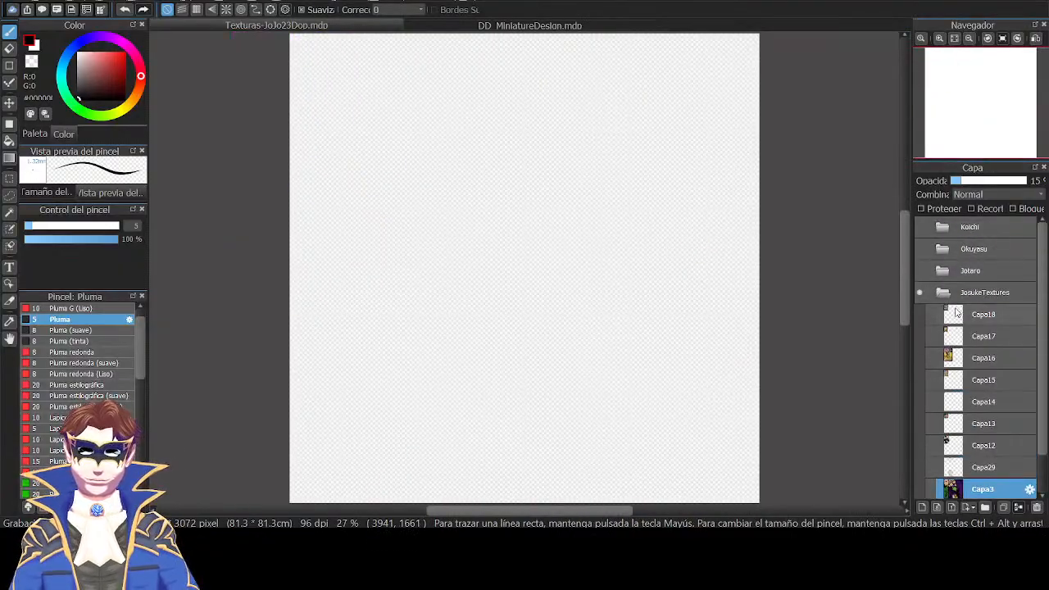
click(920, 271)
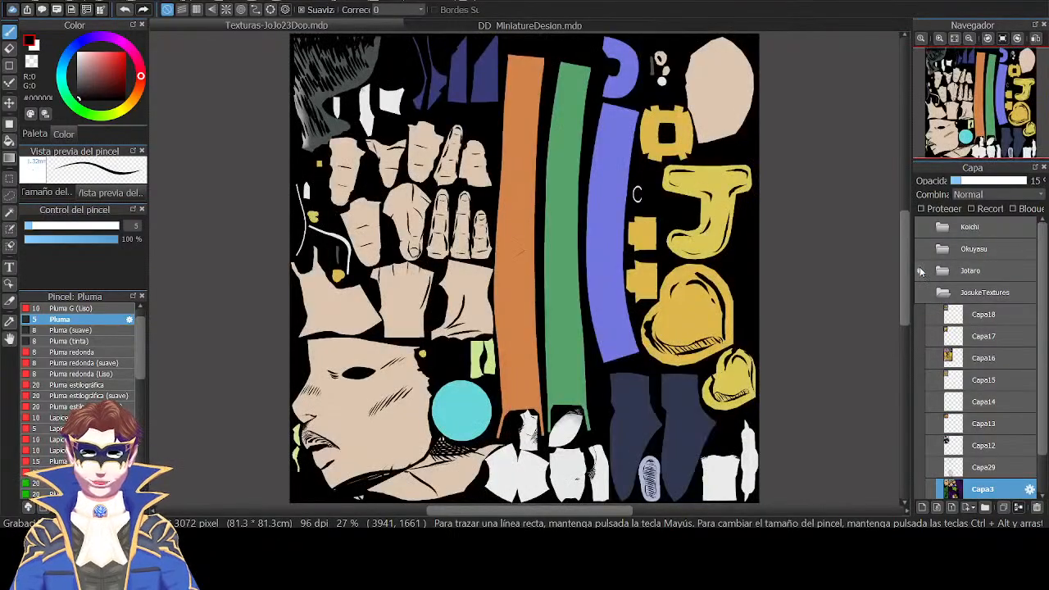
click(919, 250)
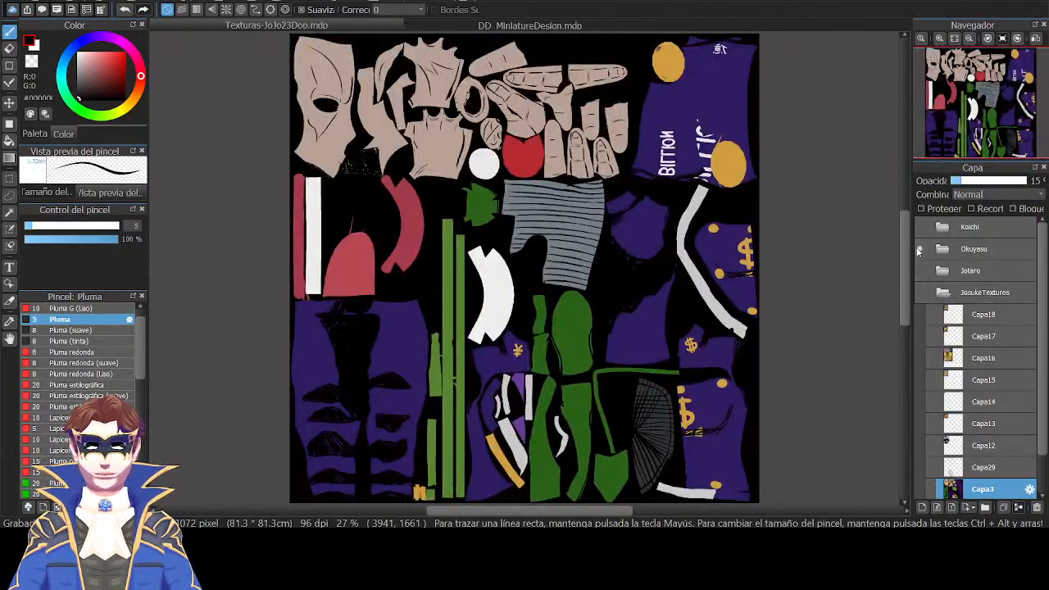
click(922, 229)
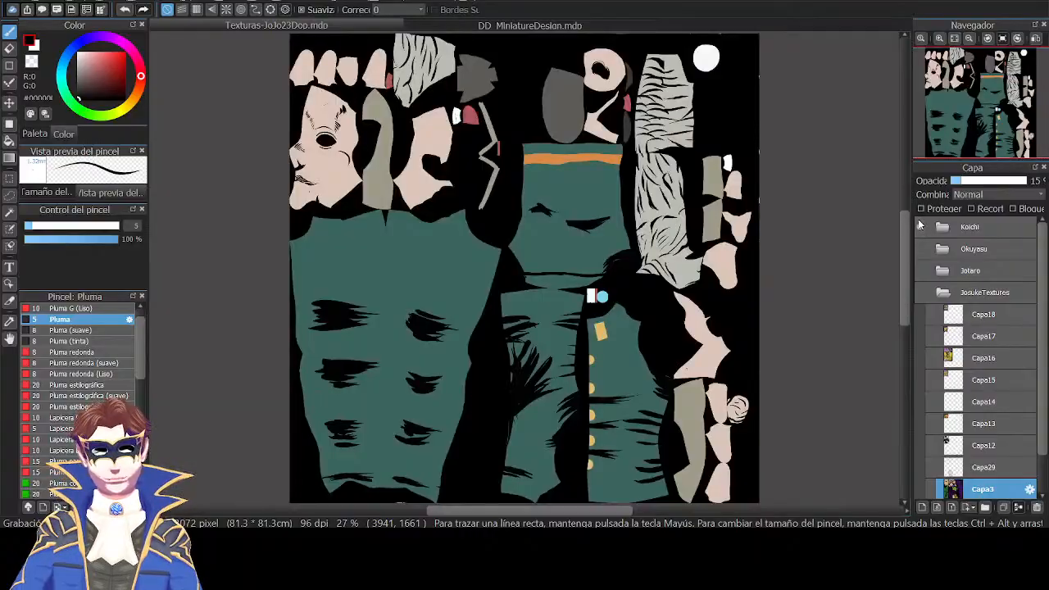
click(922, 229)
click(919, 248)
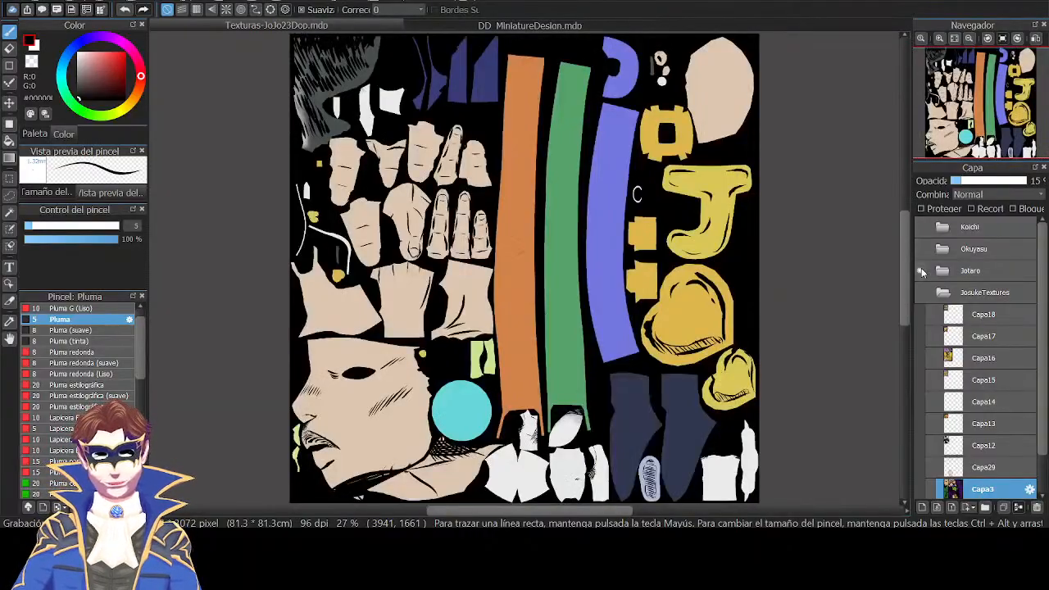
View the Jotaro, Okuyasu and Koichi texture folders in turn, leaving all of them hidden.
click(922, 271)
click(922, 271)
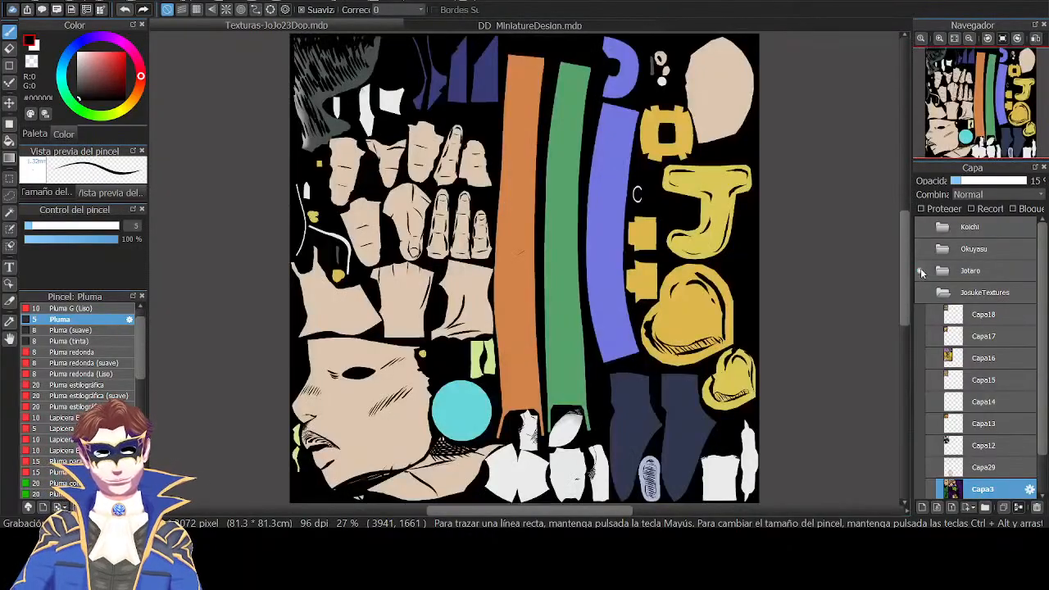
click(920, 249)
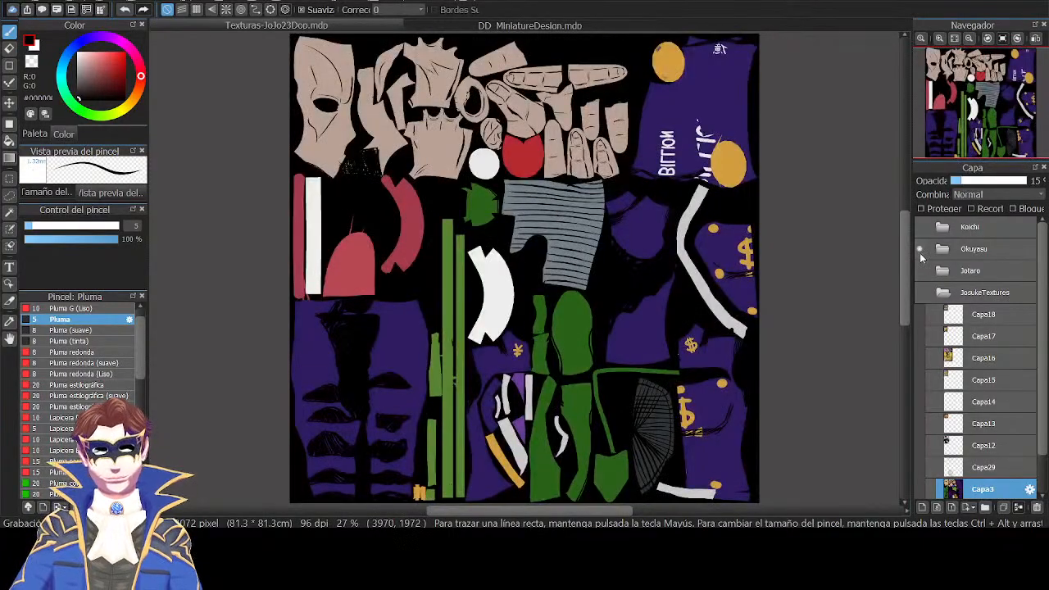
click(920, 249)
click(921, 230)
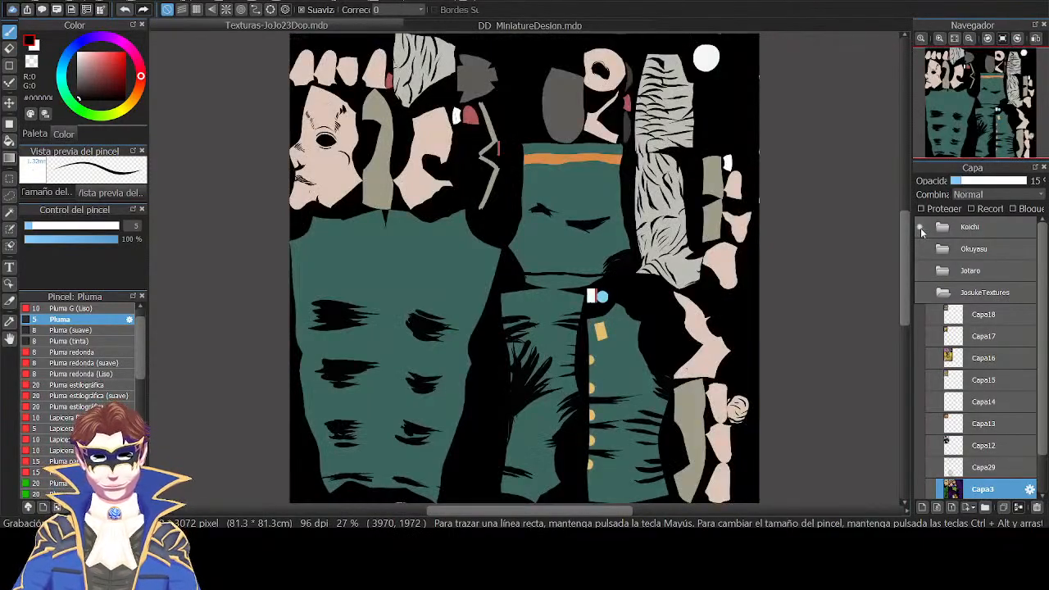
click(921, 231)
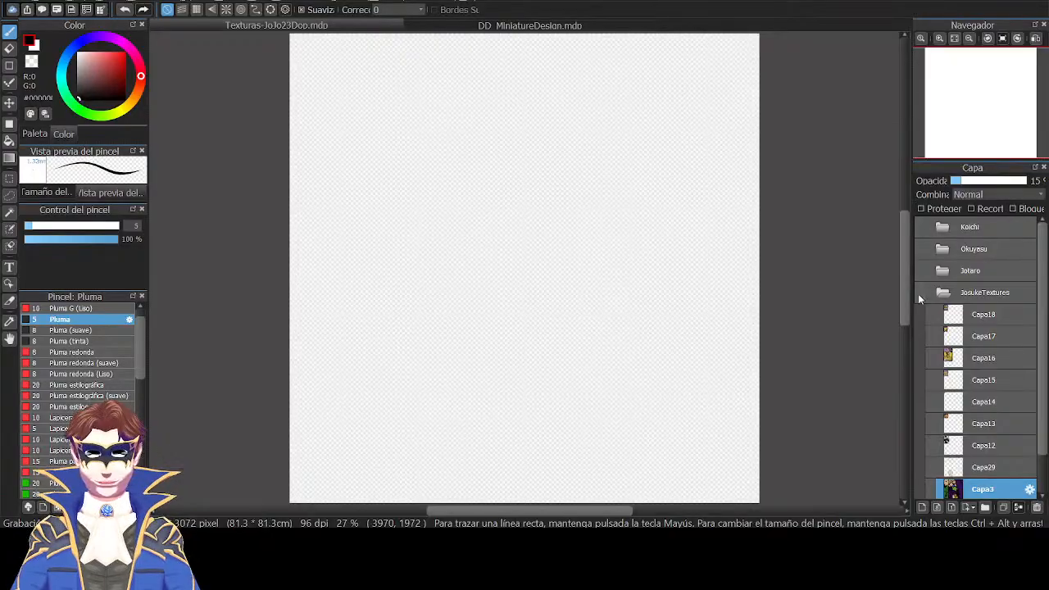
Show the JosukeTextures folder with Capa1 and check its flat colours against the Color1 folder.
click(920, 294)
scroll(944, 327, down, 2)
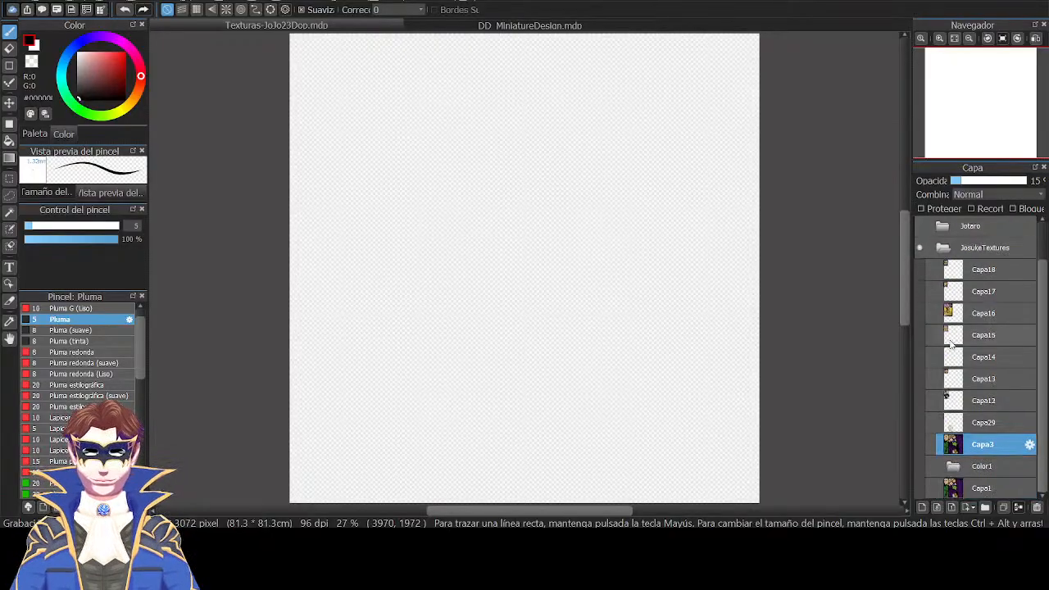
click(930, 487)
click(931, 467)
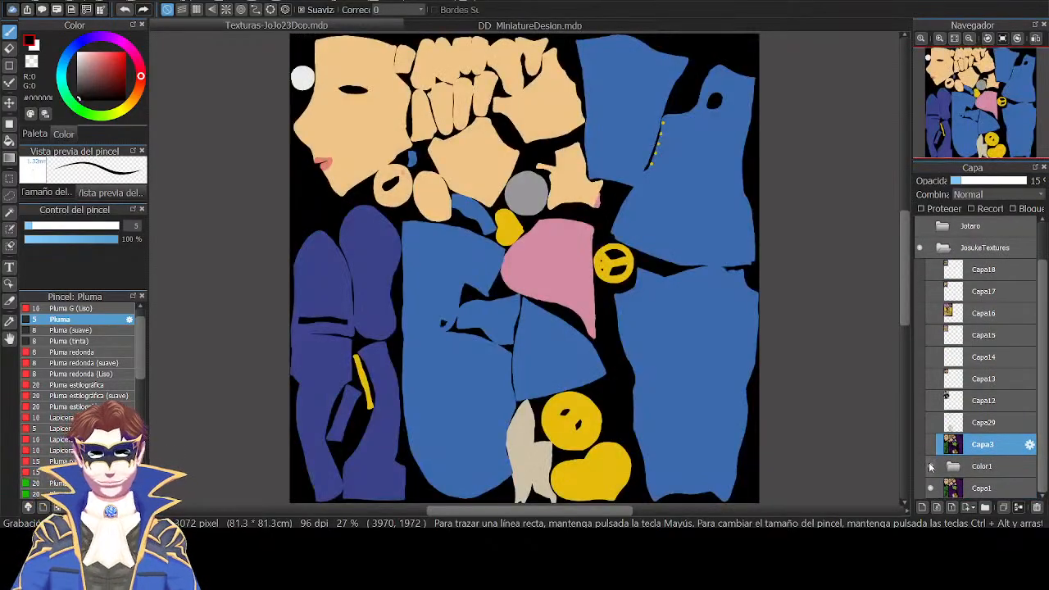
click(931, 467)
Switch to the DD_MiniatureDesign document, hide the Rodinth folder, and look at the Azaroth and Ziforah folders in turn.
click(592, 25)
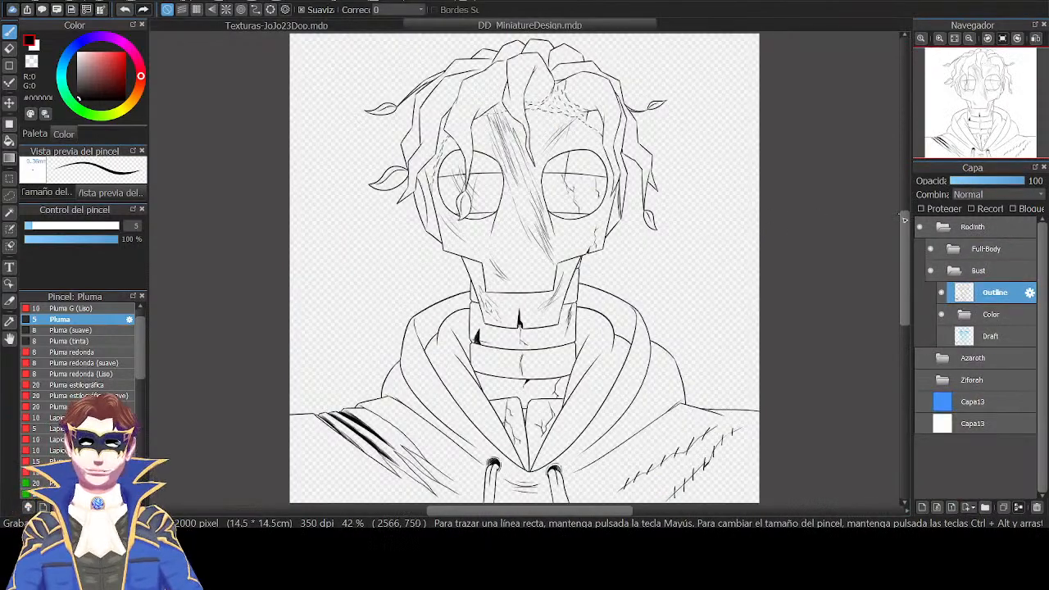
click(943, 227)
click(920, 228)
click(921, 250)
click(921, 249)
click(921, 270)
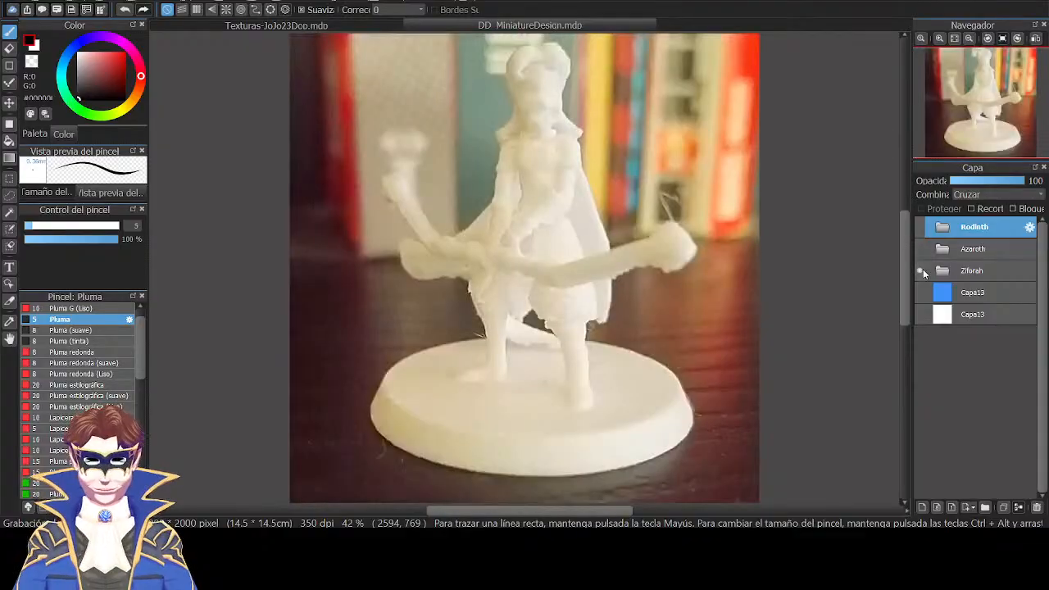
Hide the figurine photo in the Ziforah folder and view the character's Bust and Full-Body artwork in turn.
click(944, 270)
click(940, 404)
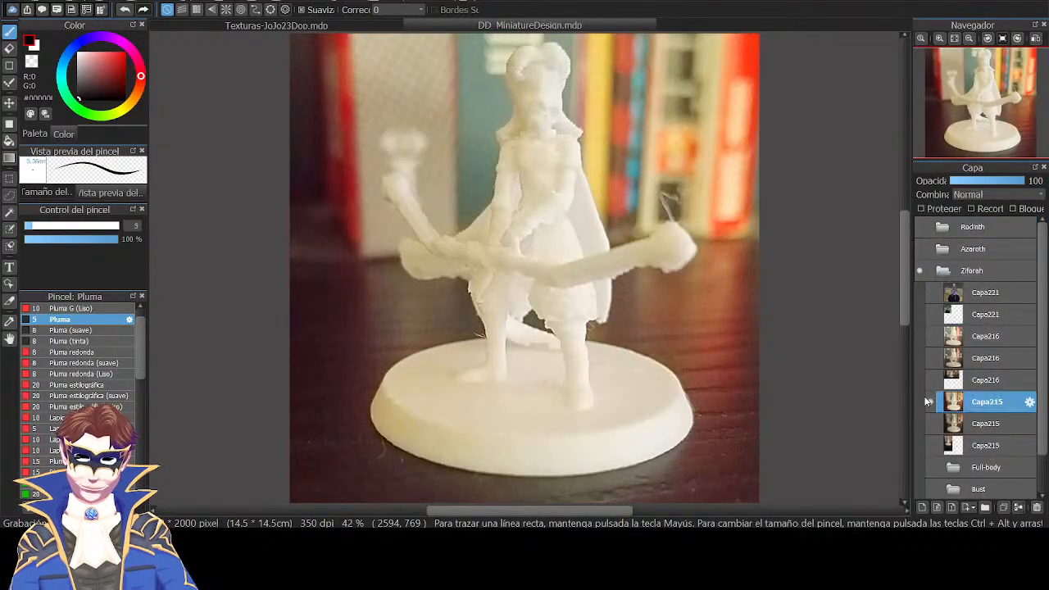
scroll(937, 398, down, 2)
click(931, 357)
click(935, 443)
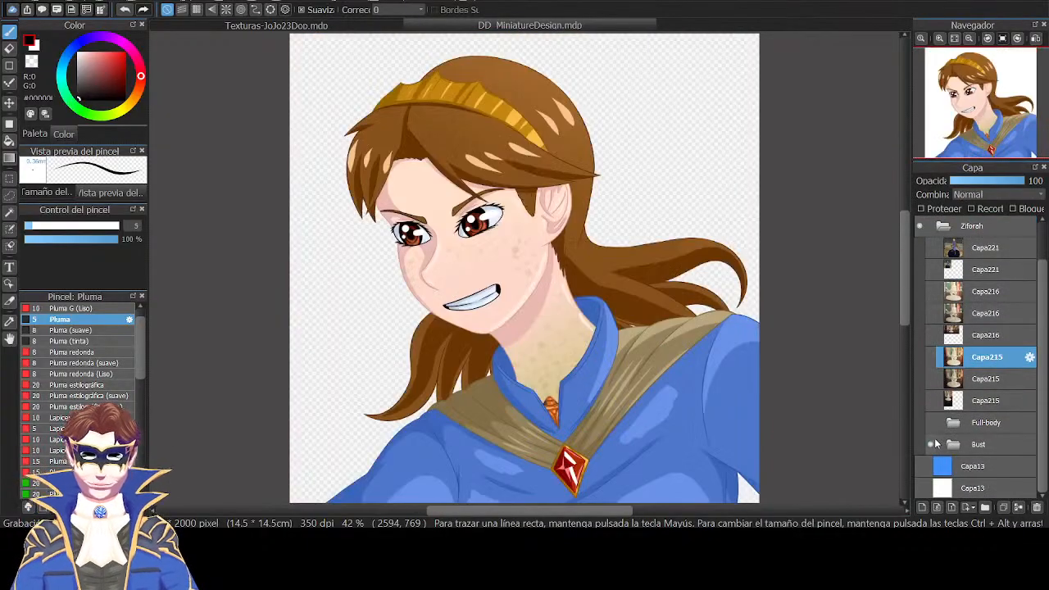
click(934, 444)
click(932, 424)
scroll(951, 256, up, 2)
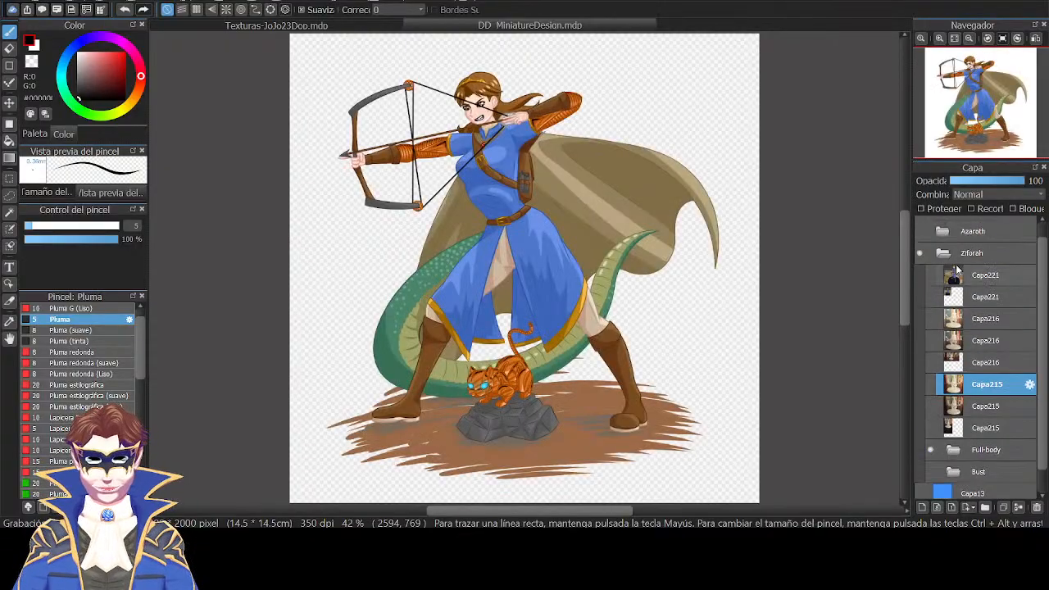
Show the Azaroth folder instead of Ziforah, hide its figurine photos, and view its Bust and Full-Body artwork in turn.
click(944, 255)
click(919, 249)
click(943, 250)
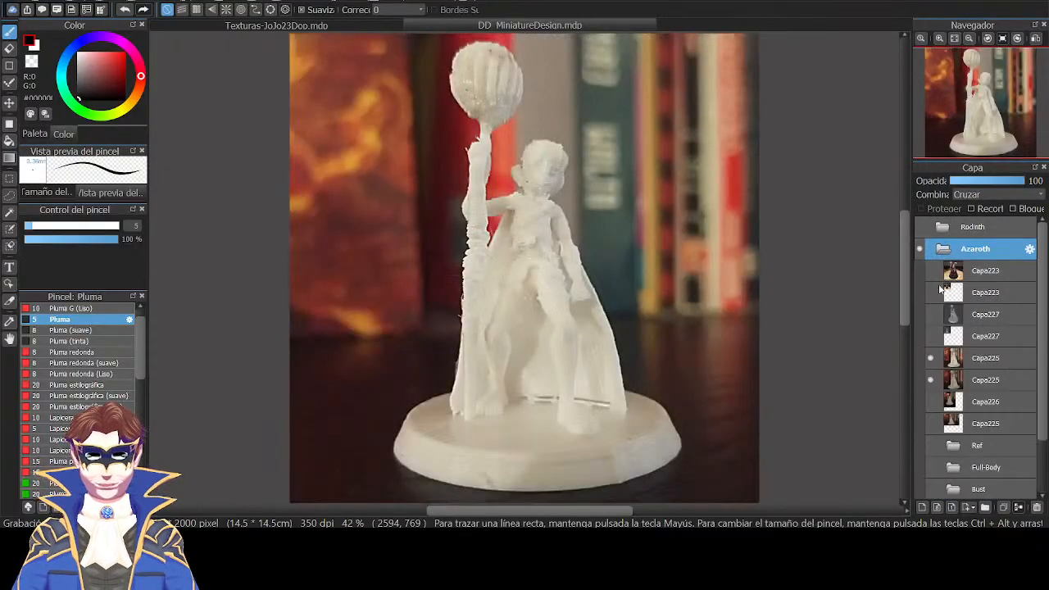
click(932, 362)
scroll(932, 418, down, 1)
click(927, 462)
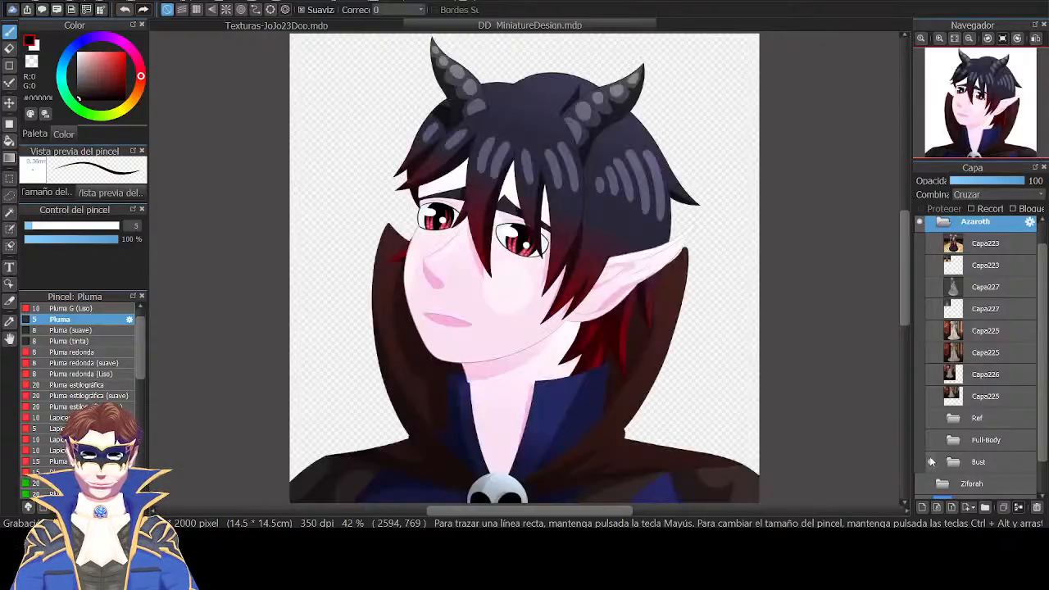
click(927, 463)
click(932, 441)
scroll(931, 442, up, 1)
click(943, 250)
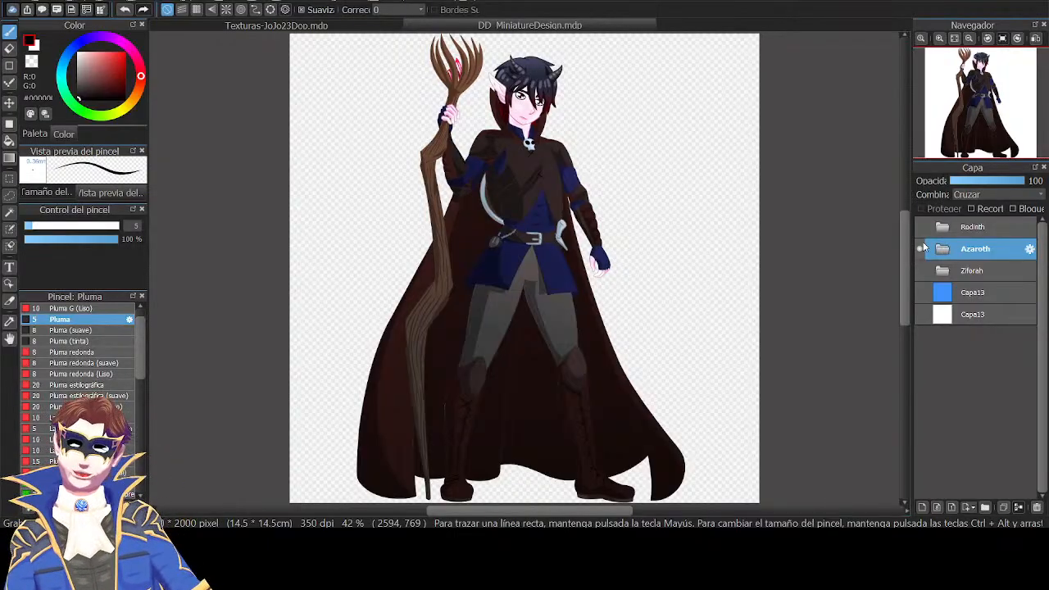
Review the Rodinth bust line art with the Full-Body folder hidden, then hide the Bust folder and collapse Rodinth.
click(920, 228)
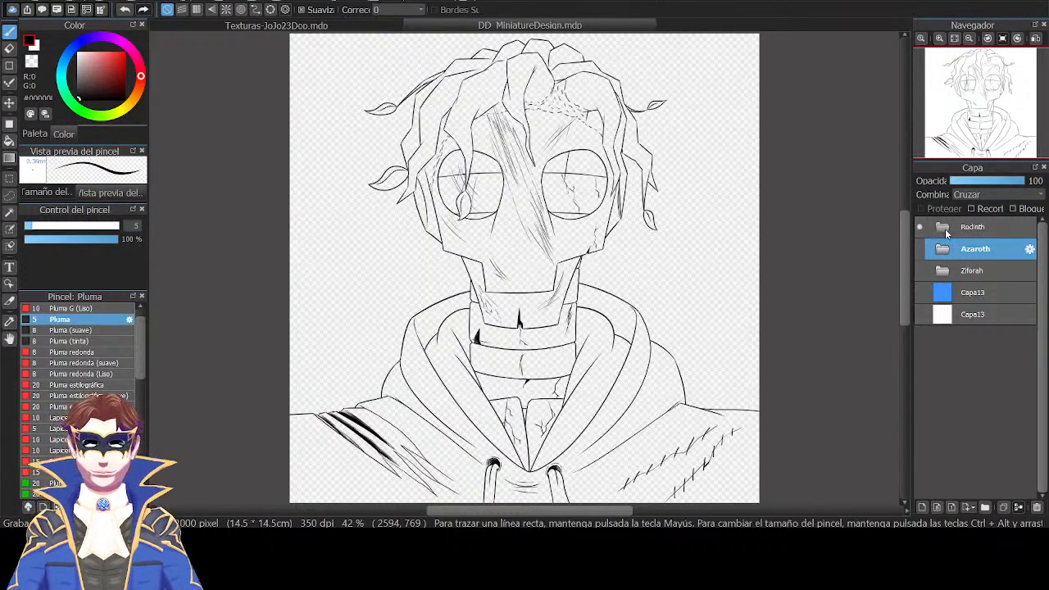
click(945, 229)
click(931, 249)
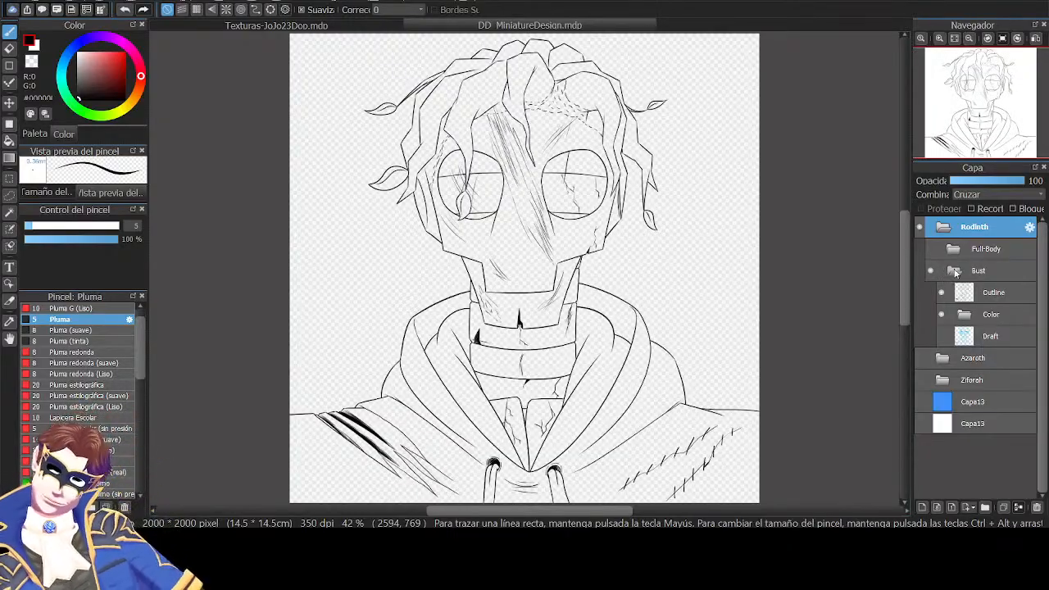
click(953, 272)
click(950, 273)
click(930, 272)
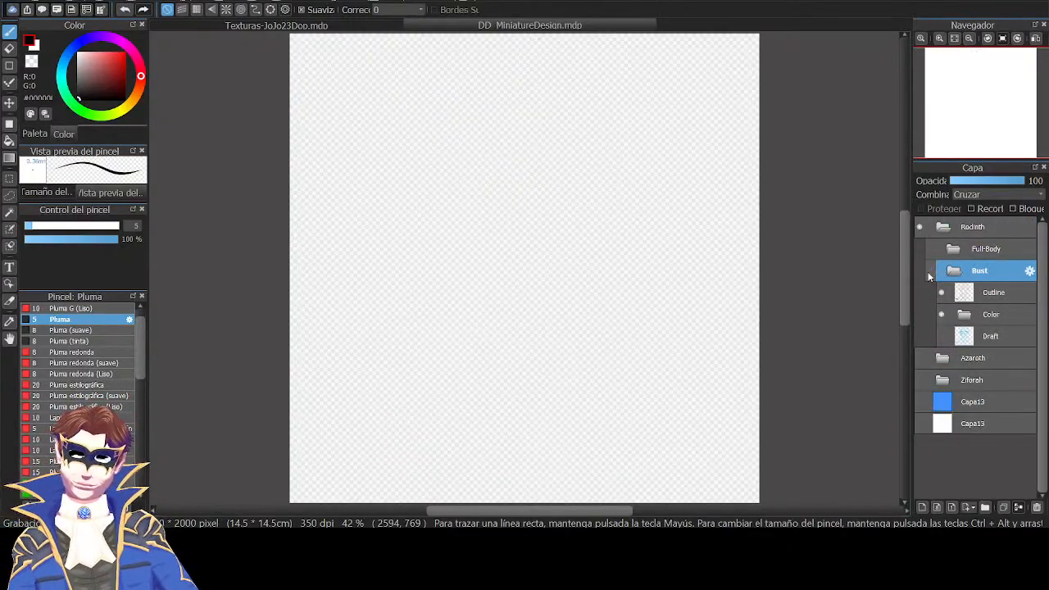
click(933, 273)
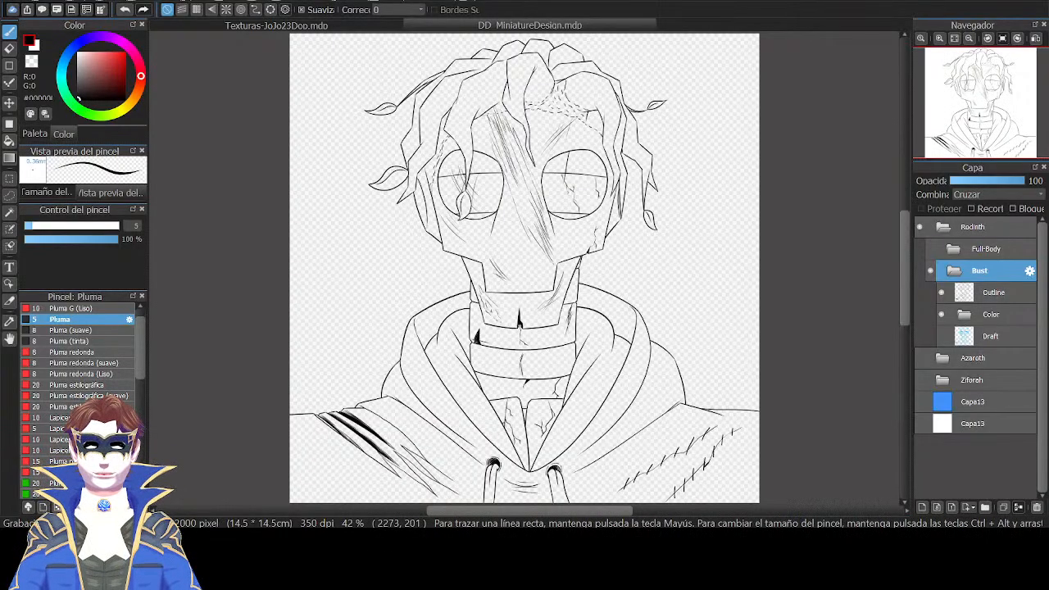
click(955, 276)
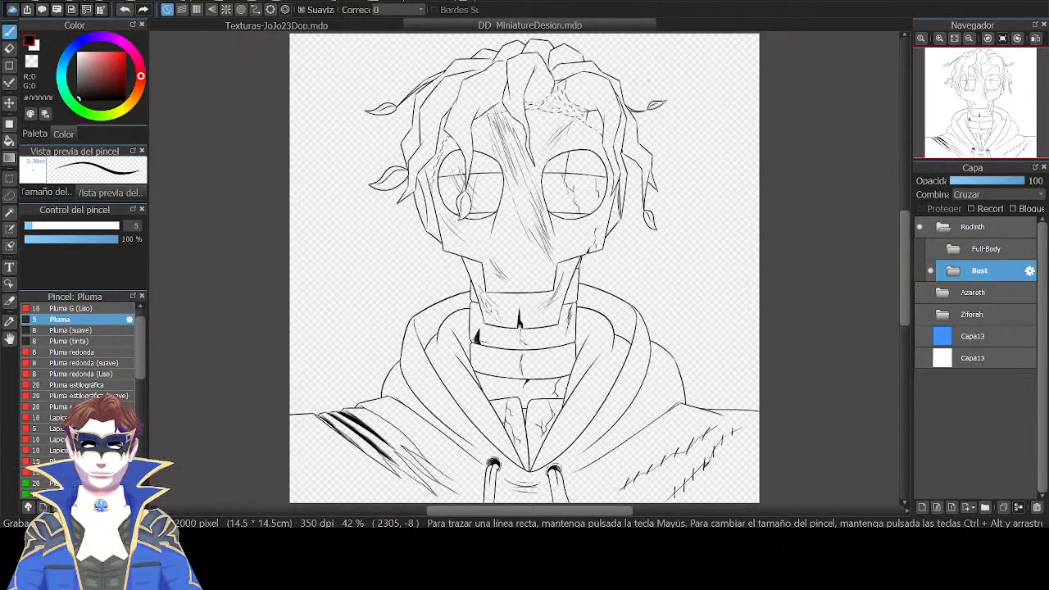
click(931, 271)
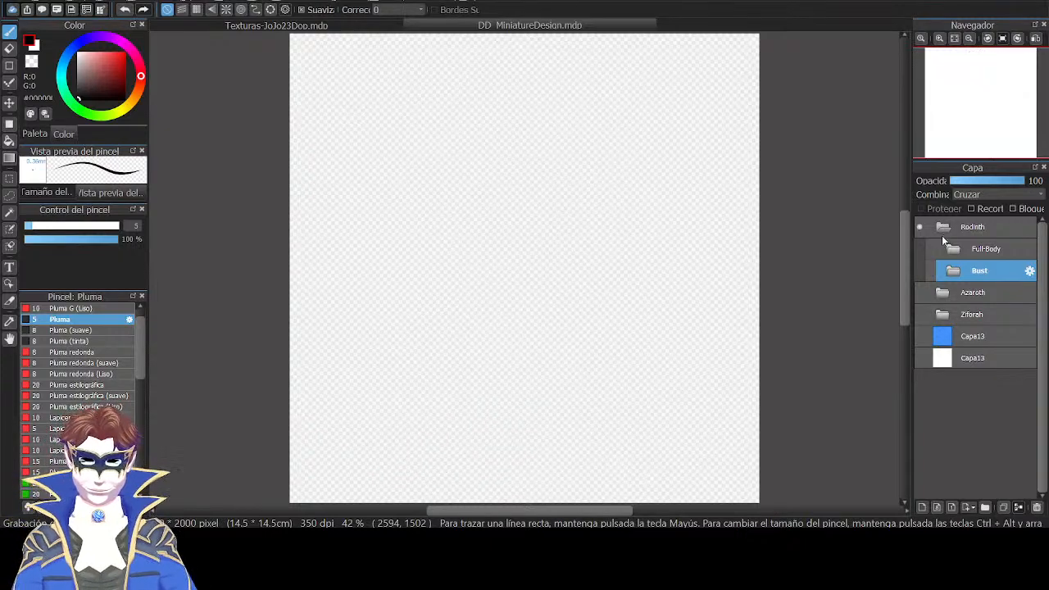
click(945, 233)
Create a layer folder named Spider-Man and add a layer named Draft inside it.
click(985, 507)
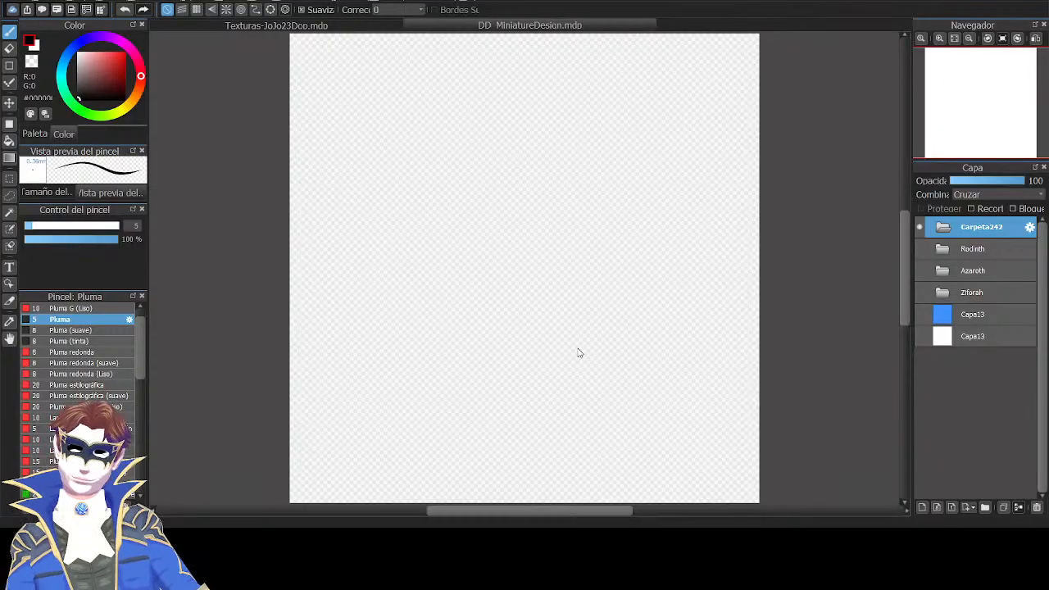
click(578, 348)
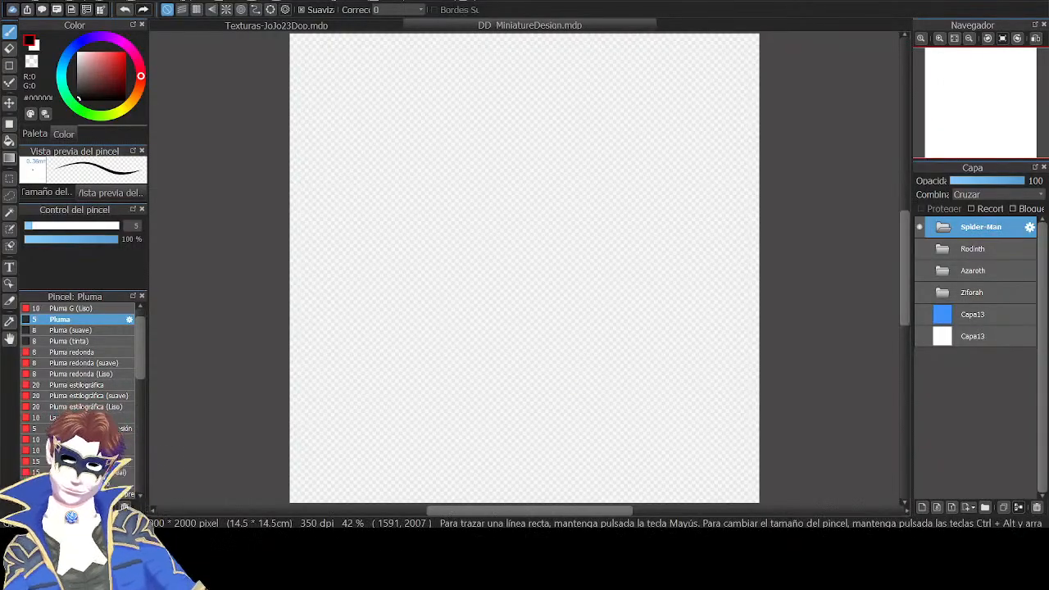
click(922, 508)
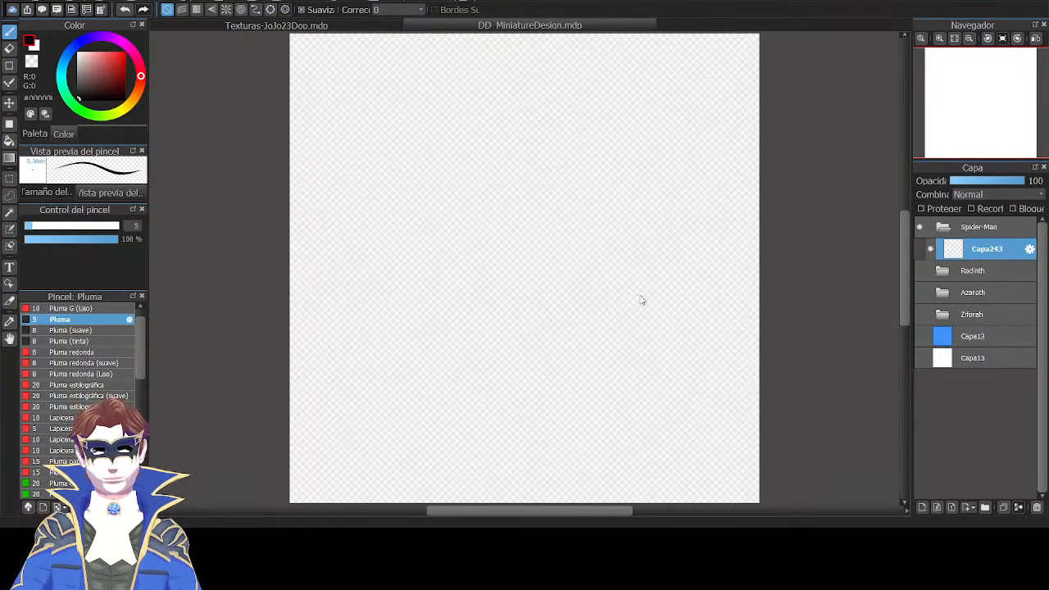
click(580, 268)
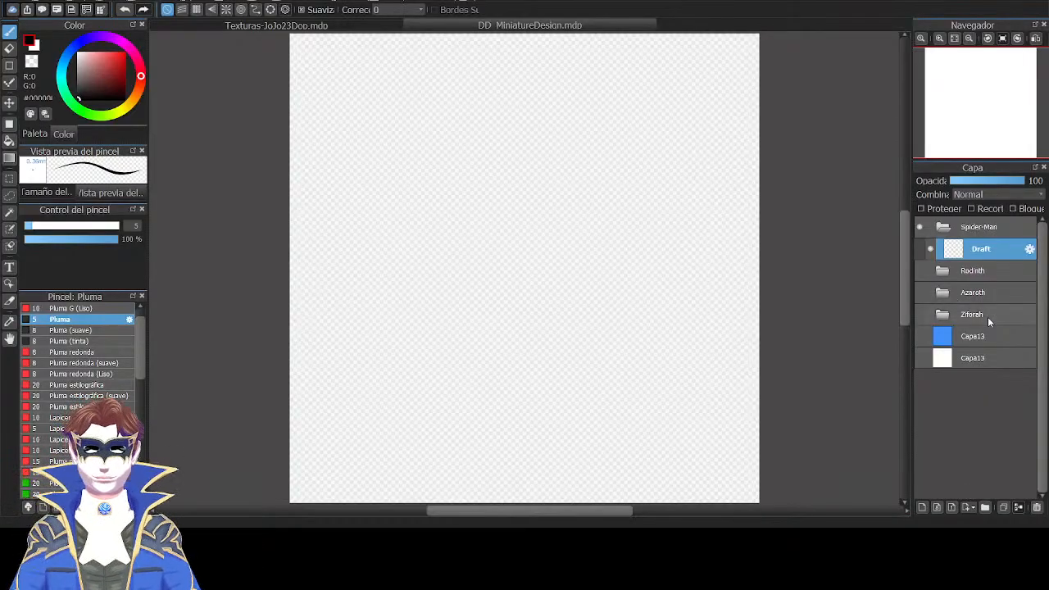
Add a Color folder containing a Color layer above Draft, plus layers named Outline and SFX above it.
click(985, 507)
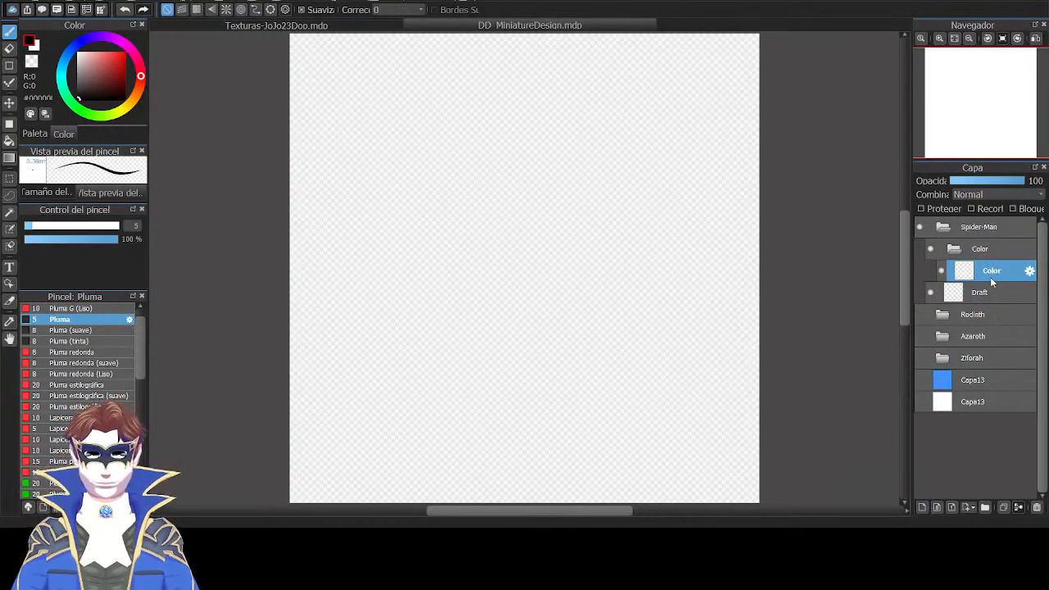
click(956, 250)
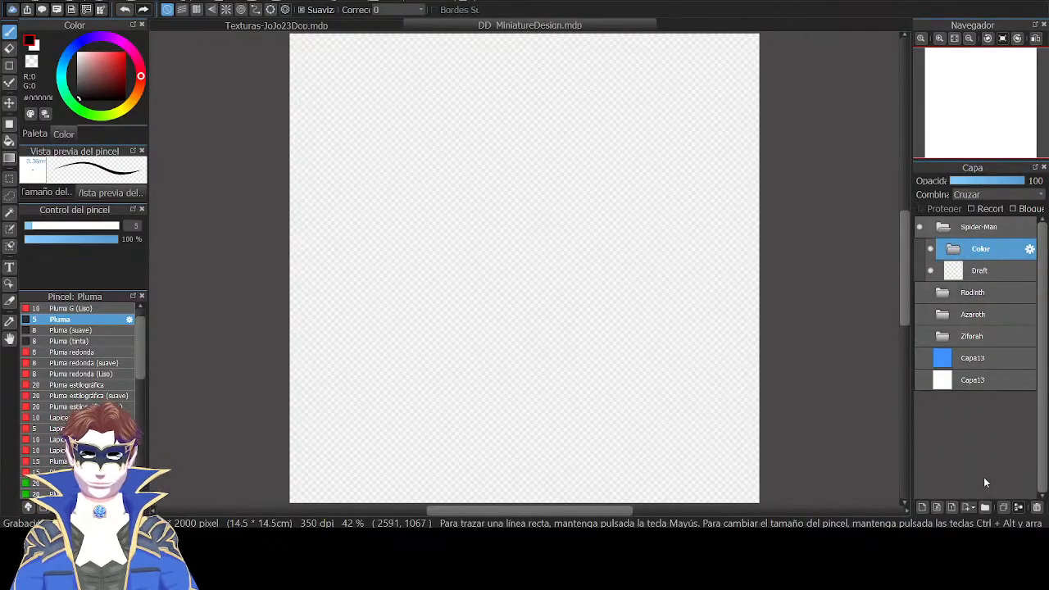
click(921, 507)
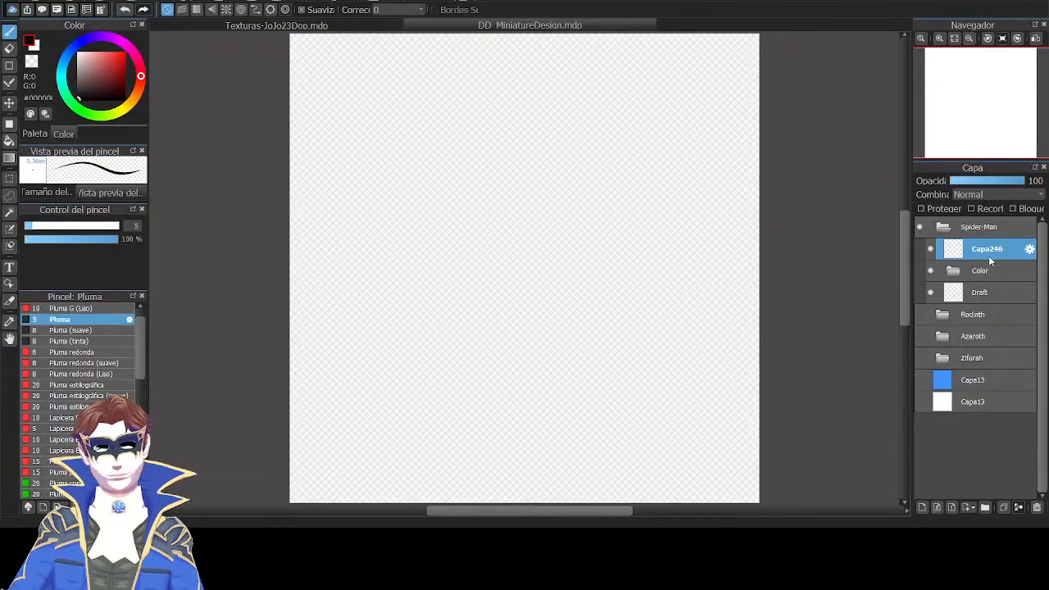
click(922, 507)
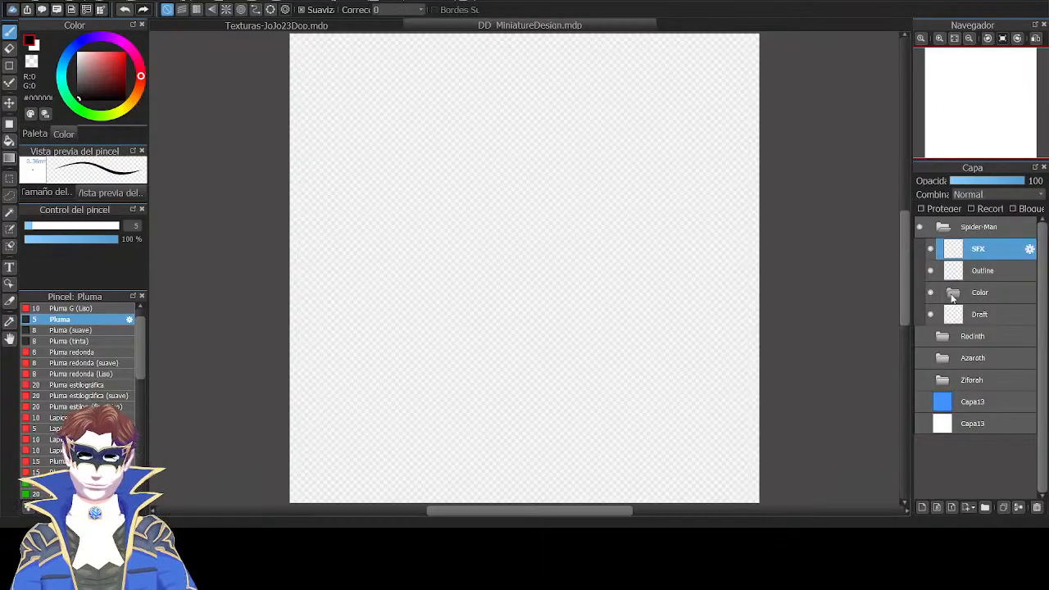
Select the Draft layer, pick the saved blue swatch as the brush colour, and hide the side panels.
click(972, 315)
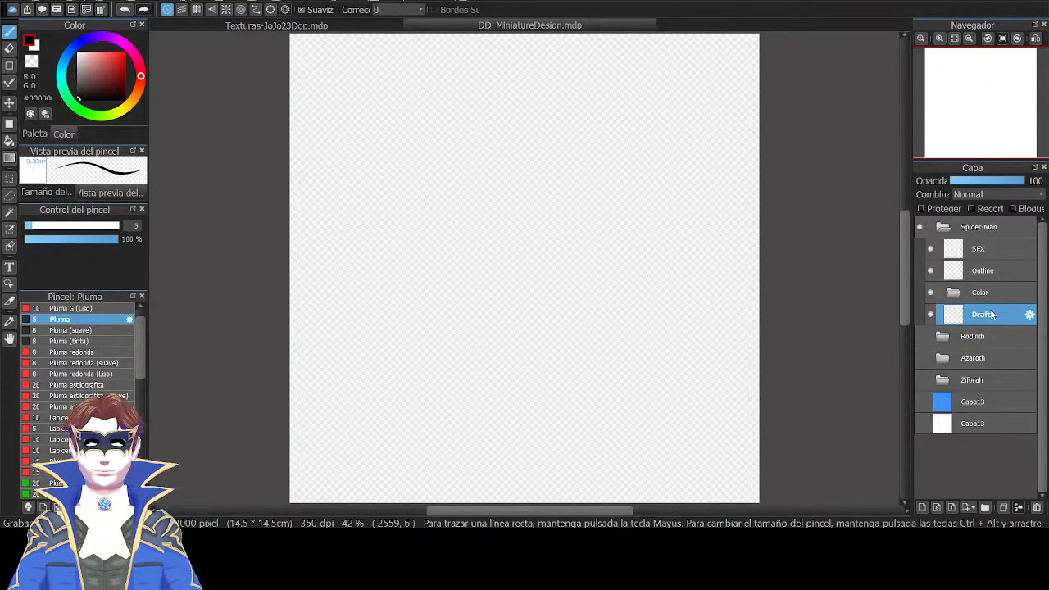
click(41, 132)
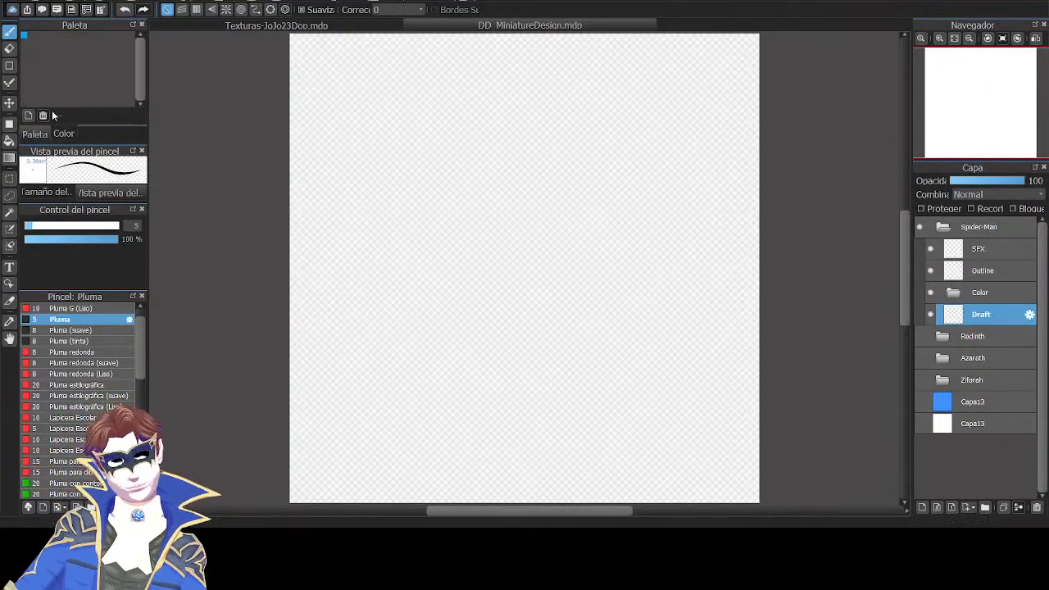
click(63, 132)
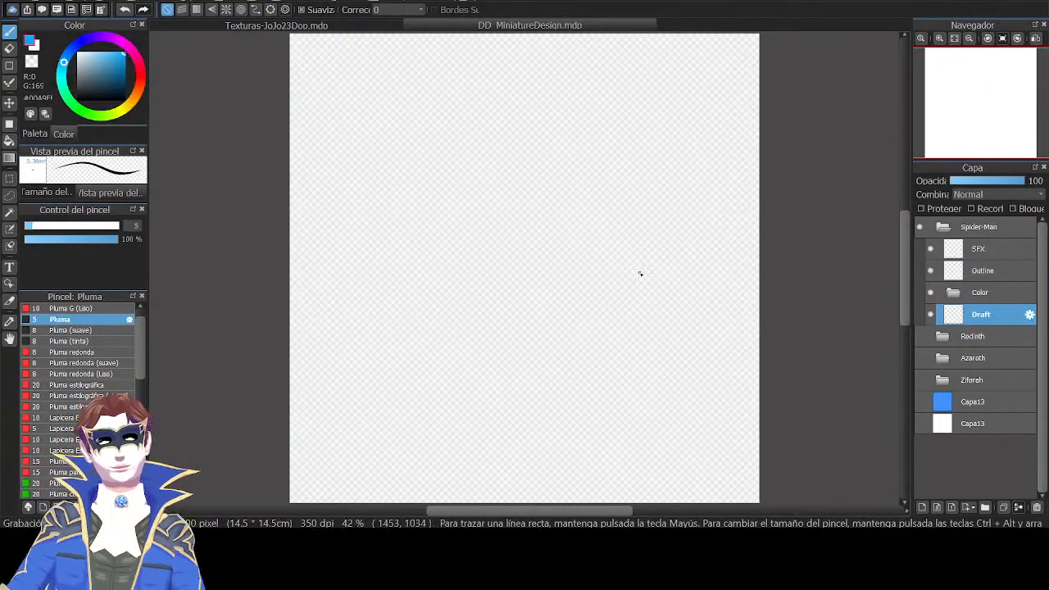
key(Tab)
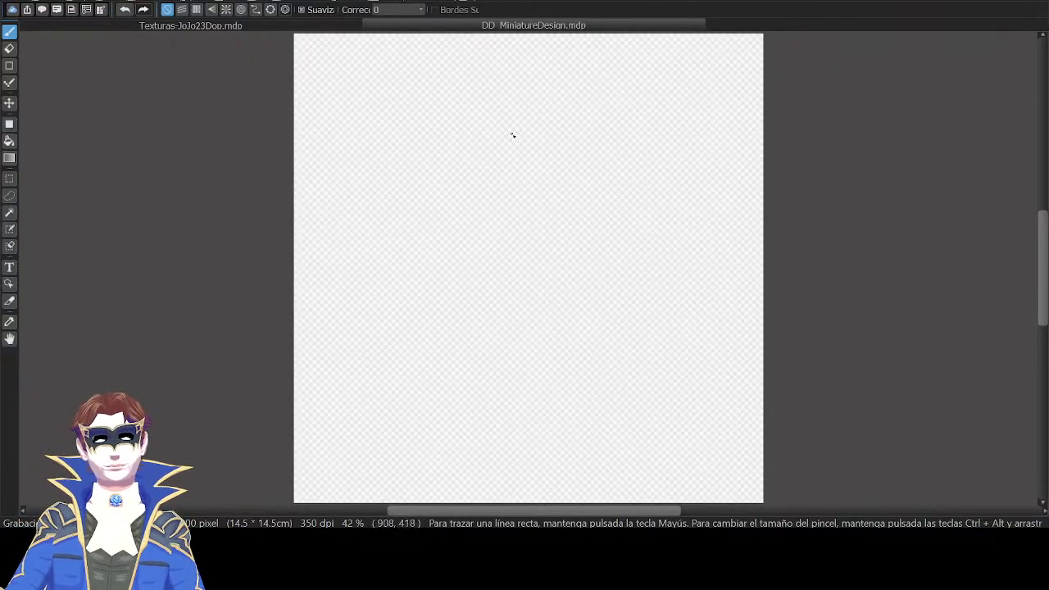
Sketch the head as a loose circle of overlapping blue strokes in the upper middle of the canvas, undoing unwanted strokes.
mouse_move(537, 146)
mouse_down()
mouse_move(520, 175)
mouse_move(507, 149)
mouse_move(535, 145)
mouse_move(498, 190)
mouse_up()
key(ctrl+z)
key(ctrl+z)
key(ctrl+z)
mouse_move(516, 150)
mouse_down()
mouse_move(537, 165)
mouse_move(501, 201)
mouse_move(531, 146)
mouse_up()
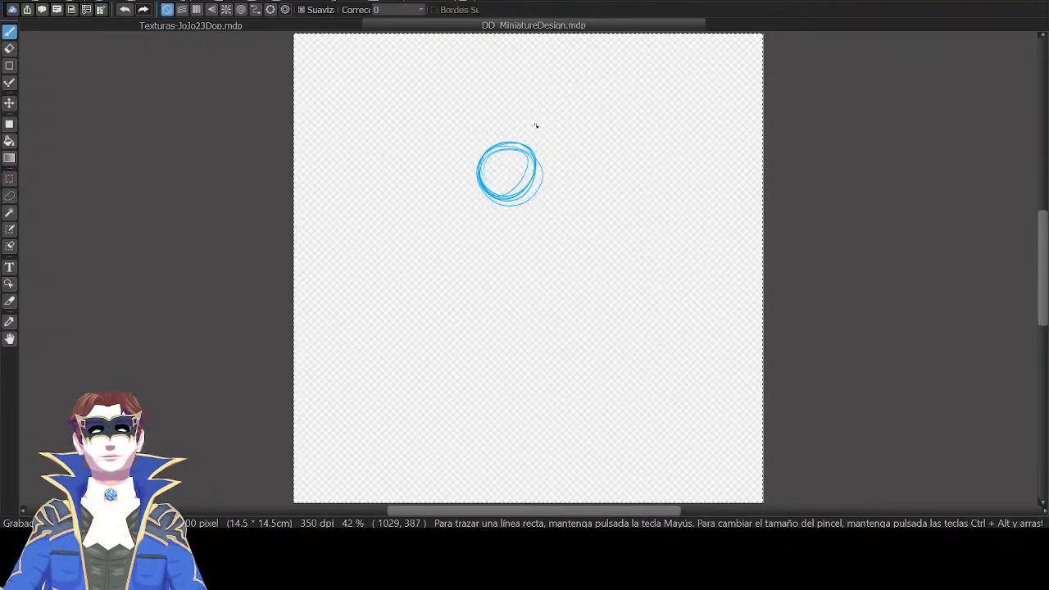
Sketch the face's vertical centre line and a pointed jaw below the head circle, flipping the canvas to check the shape.
key(ctrl+z)
mouse_move(494, 181)
mouse_down()
mouse_move(518, 149)
mouse_move(534, 182)
mouse_move(515, 214)
mouse_move(505, 159)
mouse_move(522, 243)
mouse_up()
mouse_move(486, 192)
mouse_down()
mouse_move(497, 230)
mouse_move(492, 213)
mouse_move(530, 237)
mouse_move(501, 220)
mouse_move(518, 228)
mouse_up()
key(ctrl+z)
key(ctrl+z)
mouse_move(493, 213)
mouse_down()
mouse_move(522, 233)
mouse_move(539, 205)
mouse_up()
drag(482, 156, 482, 186)
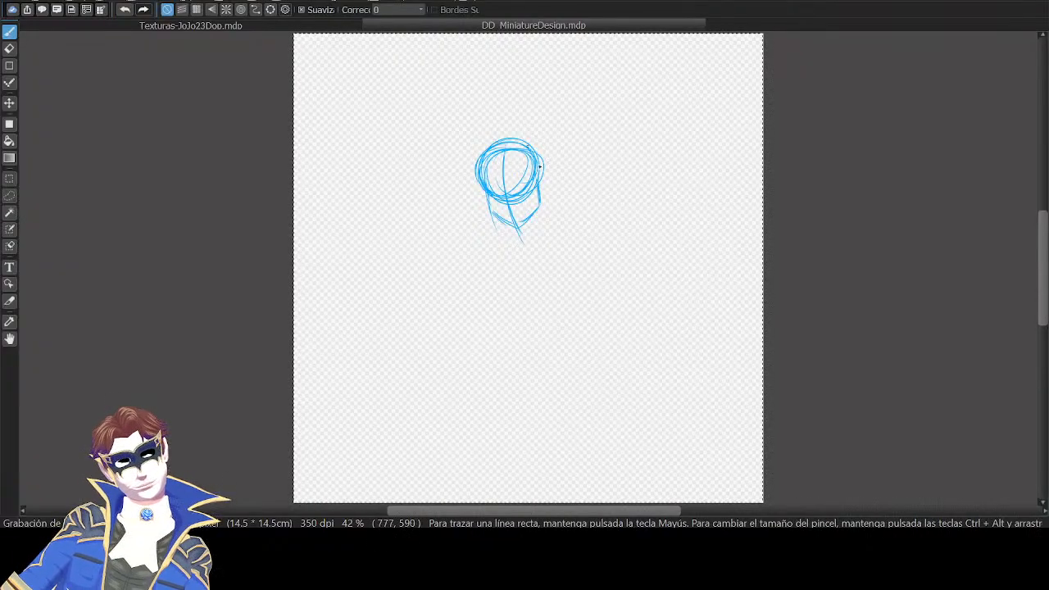
key(h)
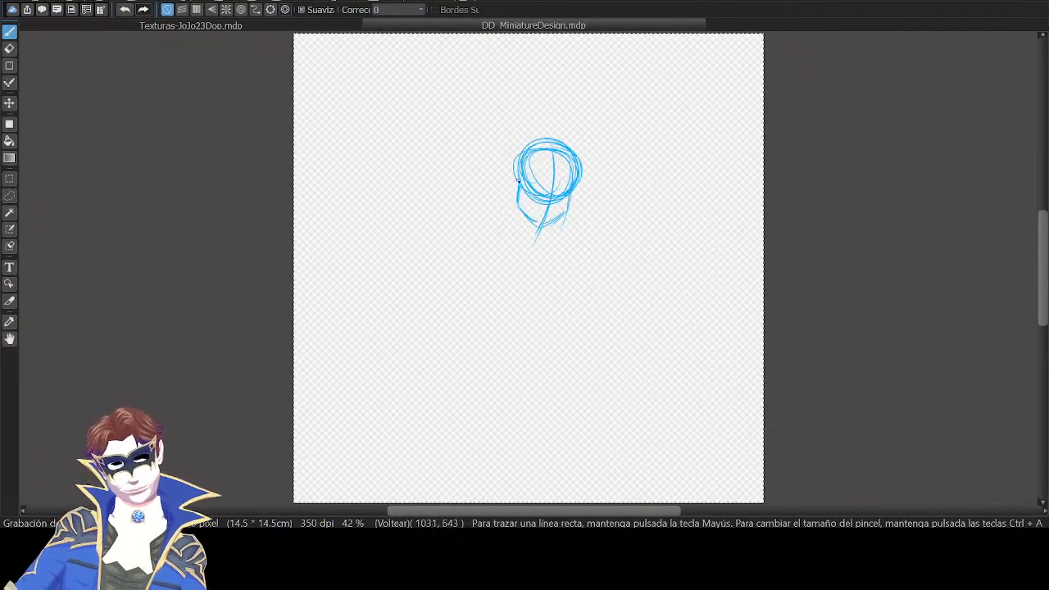
key(h)
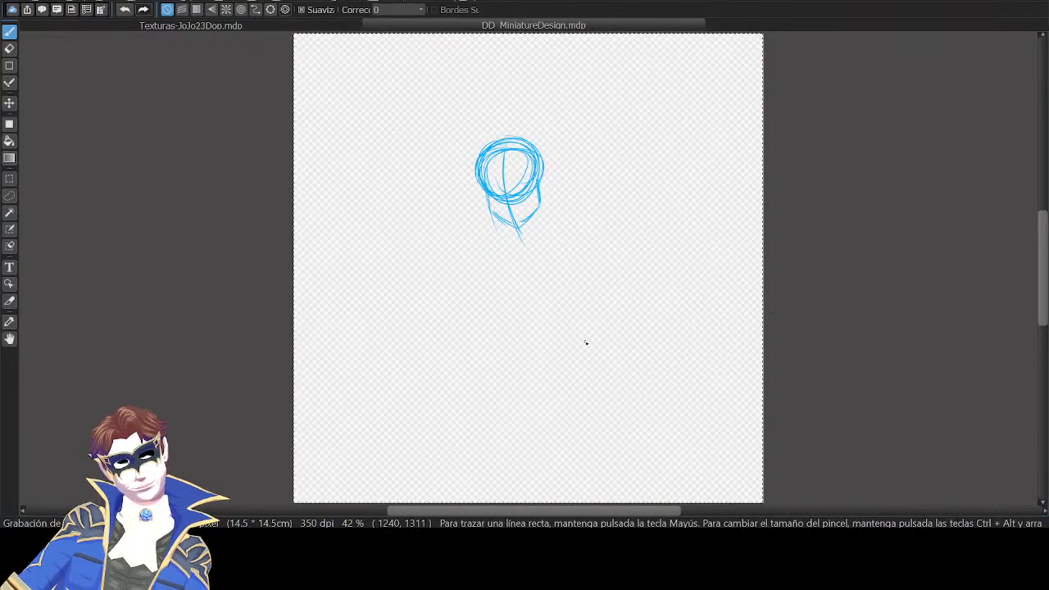
Sketch a slanted shoulder line across the chin with short marks at both ends, undoing the trial arm and torso strokes.
key(ctrl+a)
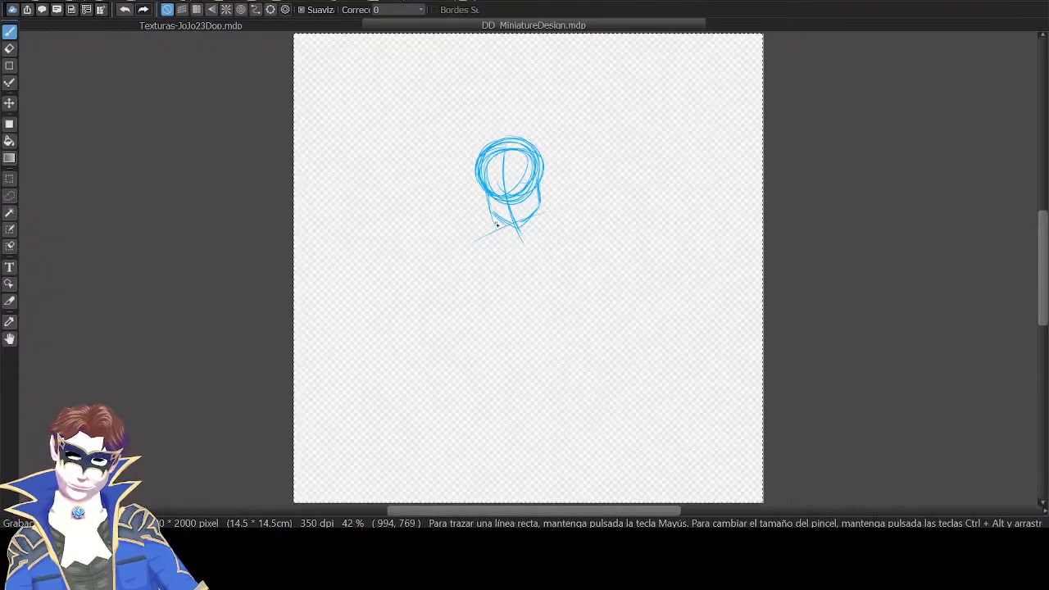
mouse_move(471, 221)
mouse_down()
mouse_move(593, 195)
mouse_move(510, 208)
mouse_move(583, 196)
mouse_move(594, 166)
mouse_move(549, 191)
mouse_move(589, 194)
mouse_move(535, 205)
mouse_move(586, 178)
mouse_move(490, 222)
mouse_up()
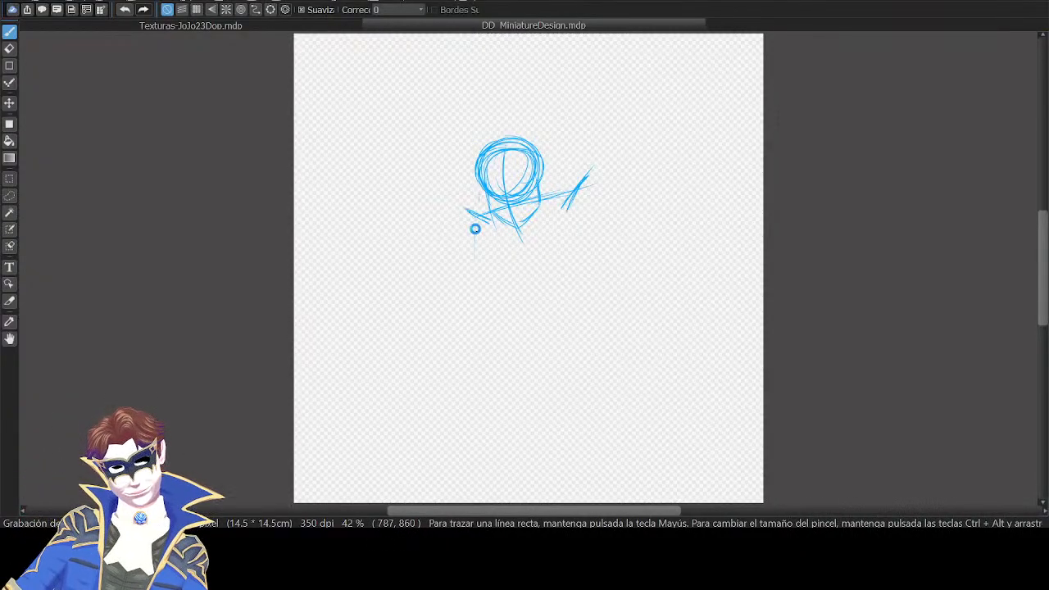
drag(477, 214, 471, 301)
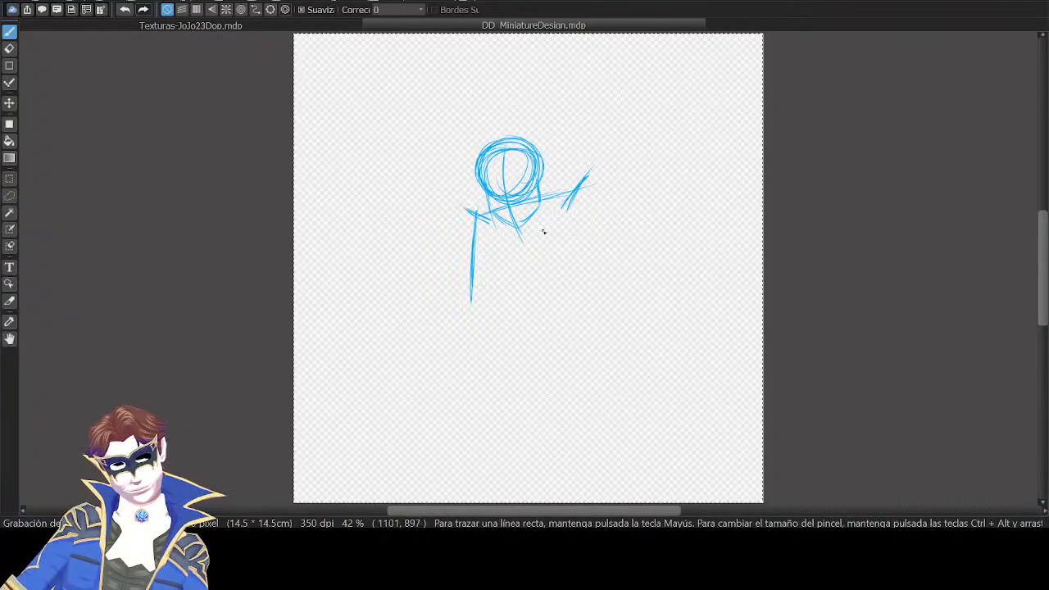
drag(536, 213, 575, 286)
key(ctrl+z)
key(ctrl+z)
key(ctrl+z)
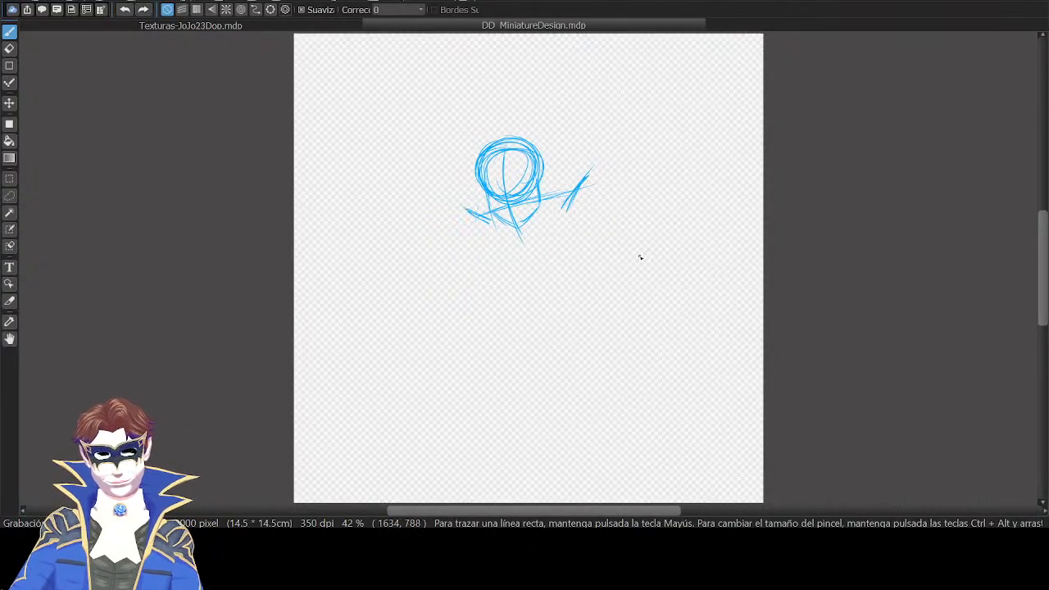
key(ctrl+z)
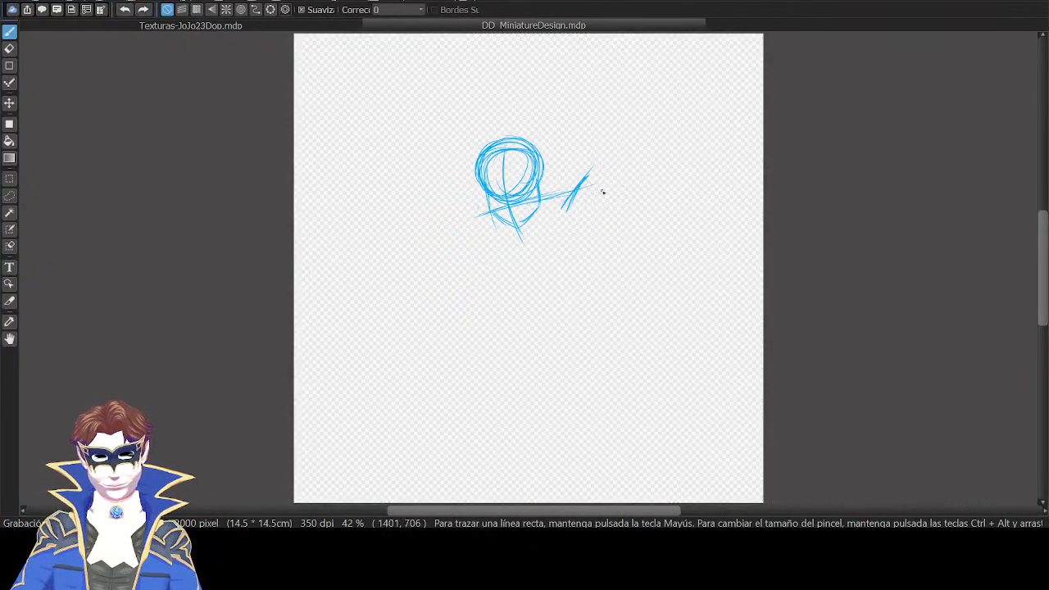
mouse_move(470, 214)
mouse_down()
mouse_move(496, 226)
mouse_move(575, 185)
mouse_move(577, 200)
mouse_move(469, 237)
mouse_up()
key(ctrl+z)
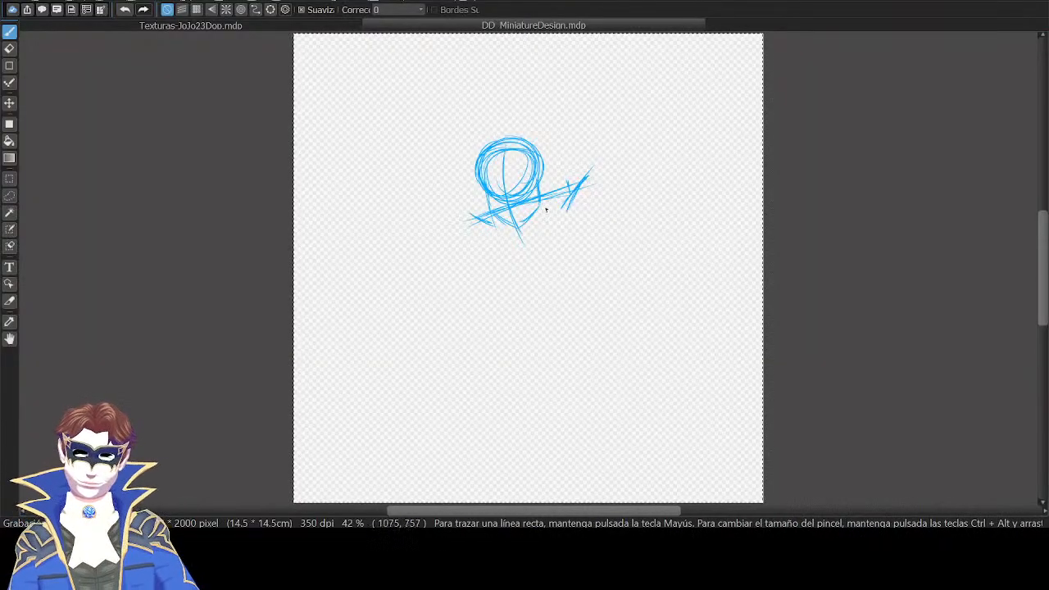
Sketch a curved torso line down from the shoulders and a slanted hip line with end marks at its base.
drag(526, 205, 563, 280)
key(Down)
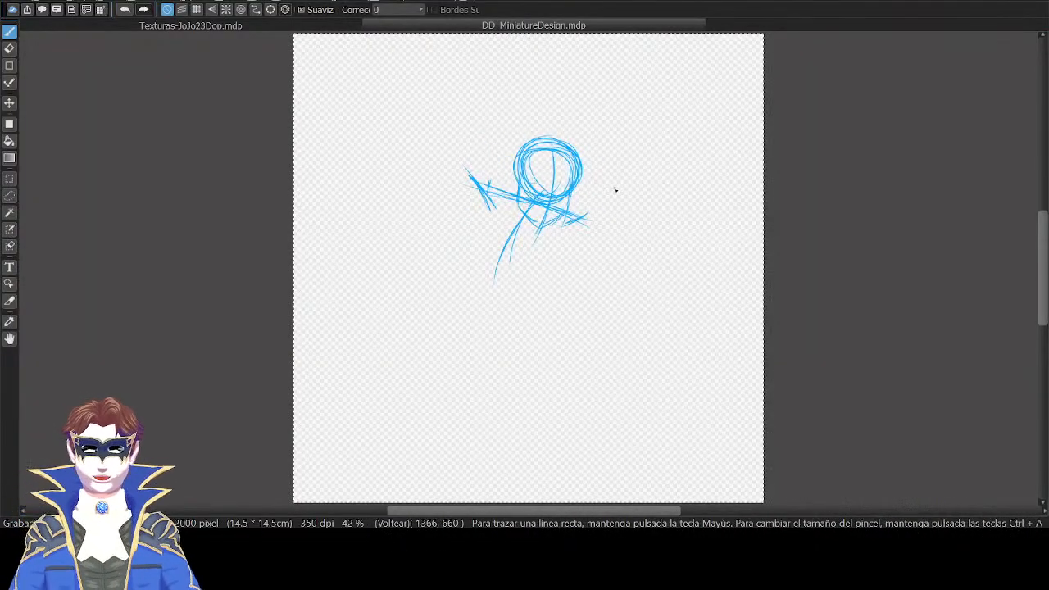
key(ctrl+z)
mouse_move(533, 205)
mouse_down()
mouse_move(474, 309)
mouse_move(620, 283)
mouse_move(606, 303)
mouse_up()
key(Down)
drag(536, 299, 565, 308)
Sketch the straight arm from the lower shoulder past the hips, with an elbow mark and a block hand planted on the ground.
mouse_move(489, 219)
mouse_down()
mouse_move(498, 256)
mouse_move(556, 338)
mouse_up()
drag(492, 238, 561, 354)
drag(508, 268, 561, 348)
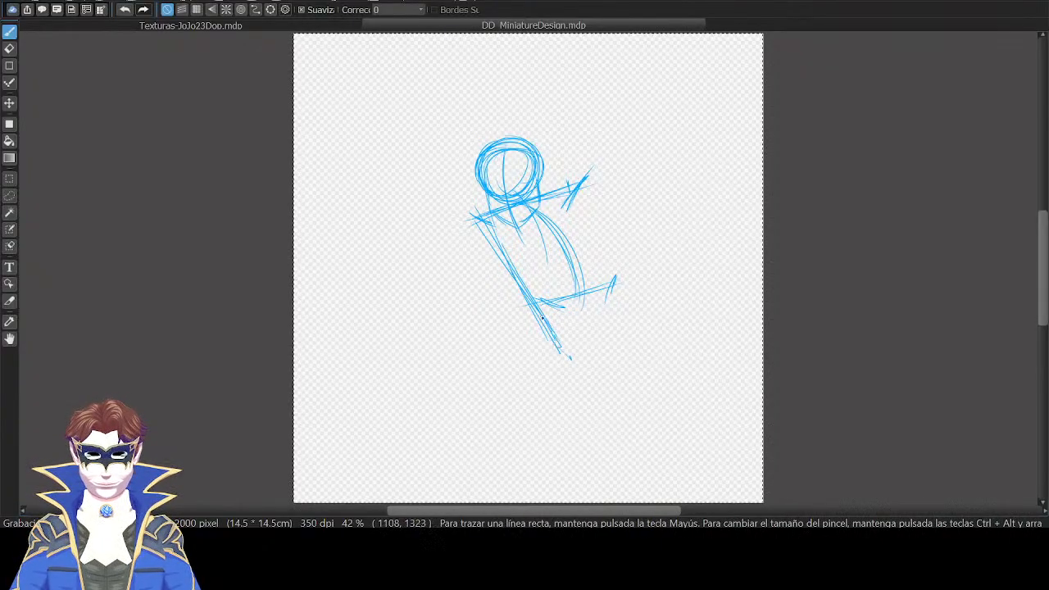
drag(513, 292, 534, 285)
mouse_move(551, 359)
mouse_down()
mouse_move(579, 353)
mouse_move(546, 373)
mouse_up()
mouse_move(547, 372)
mouse_down()
mouse_move(577, 369)
mouse_move(547, 385)
mouse_move(582, 381)
mouse_move(584, 368)
mouse_up()
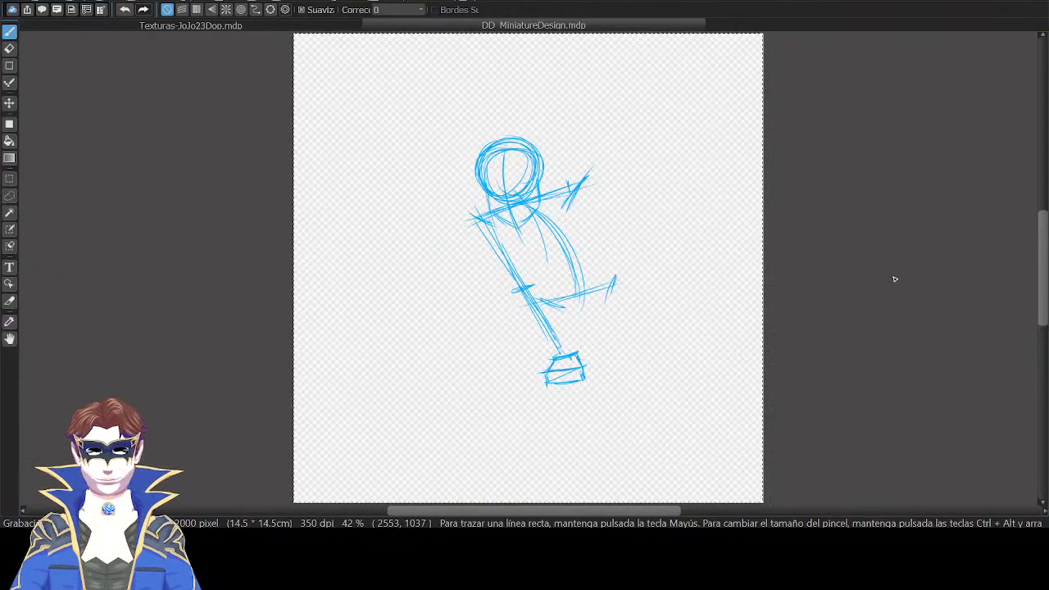
Sketch a foot beside the planted hand, with an oval ankle and the toes pointing away from the hand.
key(m)
key(p)
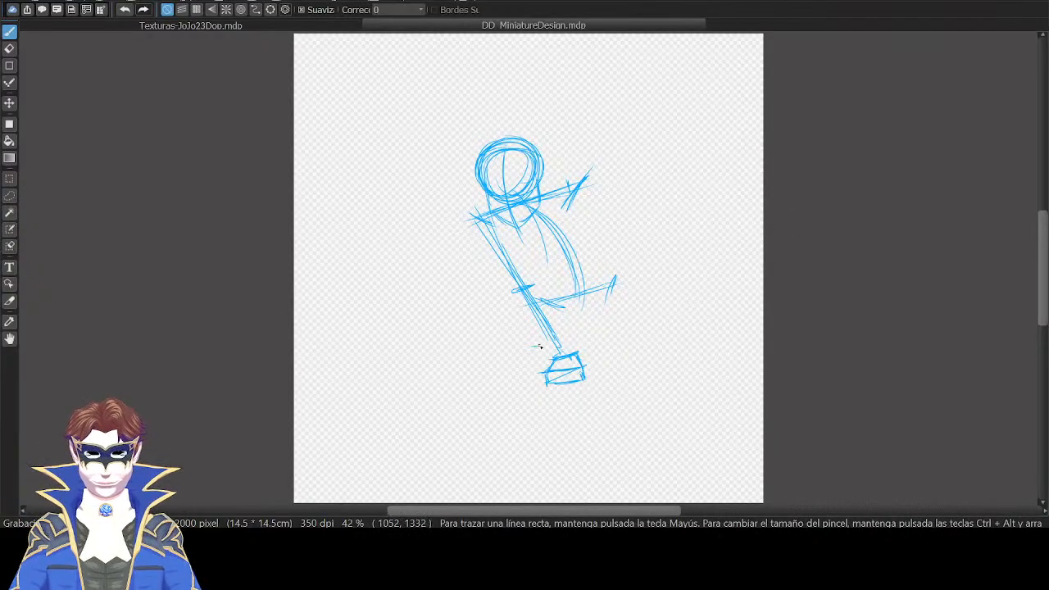
mouse_move(543, 339)
mouse_down()
mouse_move(493, 367)
mouse_move(484, 356)
mouse_move(531, 340)
mouse_up()
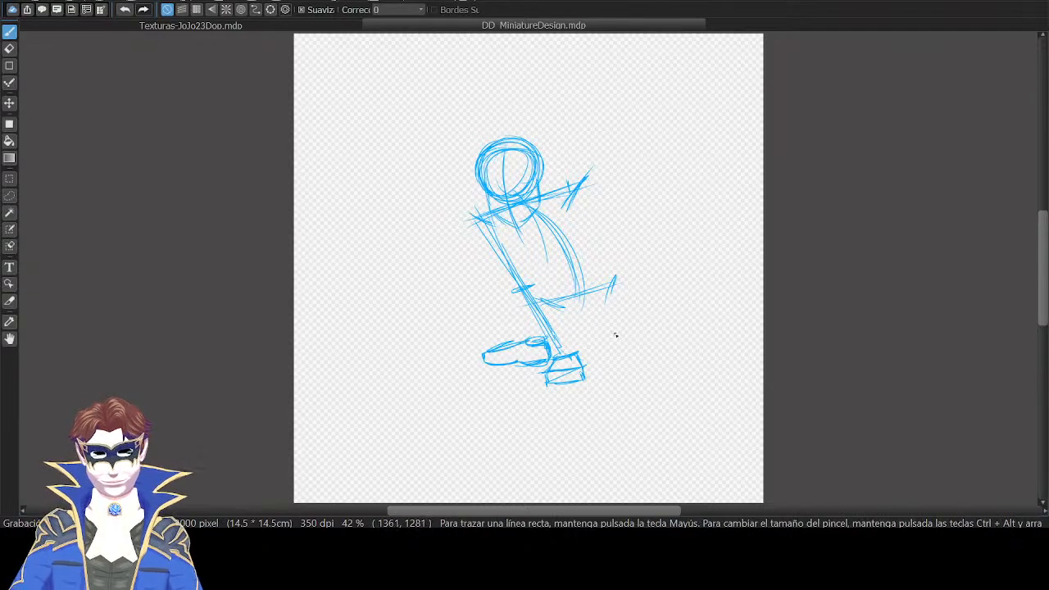
Sketch the opposite foot on the hand's other side and try shin and thigh lines above it, undoing those leg lines.
mouse_move(607, 335)
mouse_down()
mouse_move(621, 333)
mouse_move(601, 351)
mouse_move(610, 362)
mouse_move(654, 365)
mouse_move(662, 351)
mouse_move(639, 339)
mouse_move(667, 348)
mouse_move(681, 267)
mouse_move(611, 334)
mouse_up()
mouse_move(612, 334)
mouse_down()
mouse_move(701, 258)
mouse_move(696, 245)
mouse_up()
key(ctrl+z)
mouse_move(696, 245)
mouse_down()
mouse_move(610, 335)
mouse_move(690, 250)
mouse_up()
mouse_move(690, 249)
mouse_down()
mouse_move(615, 332)
mouse_move(693, 244)
mouse_up()
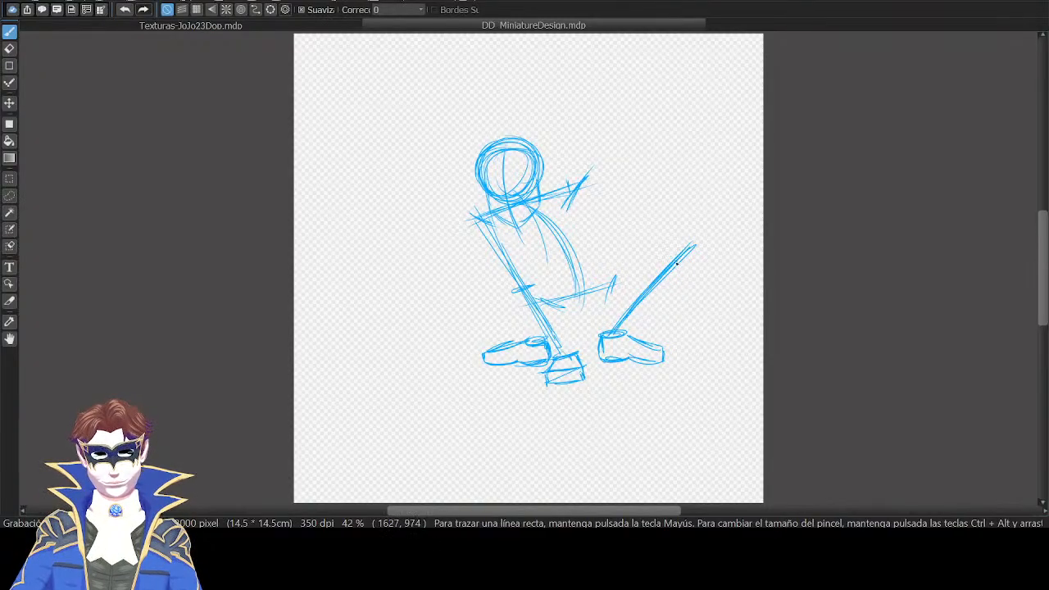
mouse_move(595, 287)
mouse_down()
mouse_move(703, 241)
mouse_move(594, 289)
mouse_up()
drag(595, 290, 701, 243)
mouse_move(701, 243)
mouse_down()
mouse_move(653, 261)
mouse_move(689, 245)
mouse_up()
key(ctrl+z)
key(ctrl+z)
key(ctrl+z)
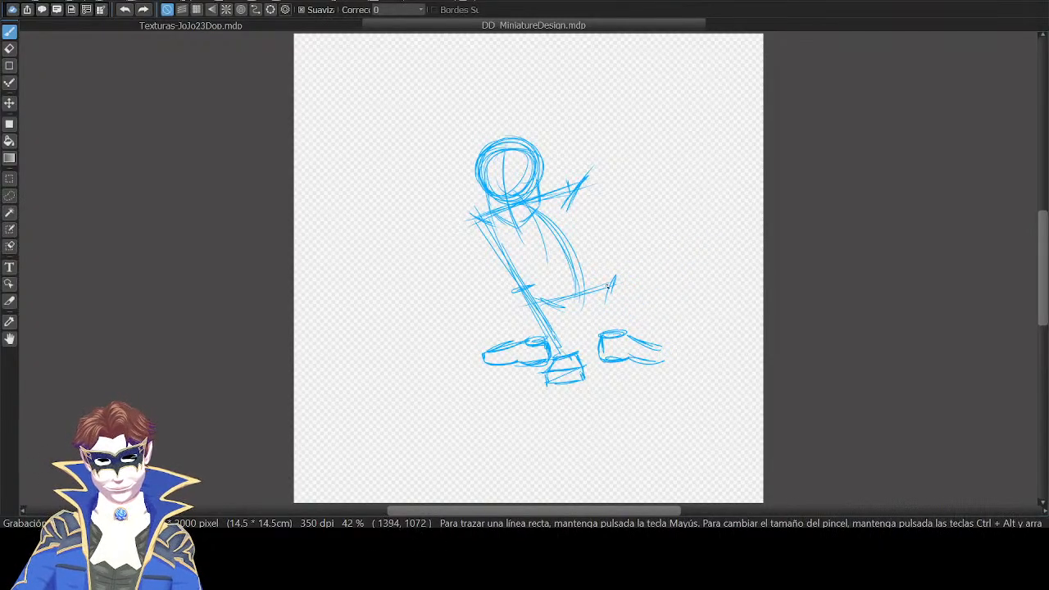
Sketch the extended leg as a long thigh line rising outward from the hip and a shin line returning to its foot.
drag(602, 290, 720, 249)
drag(720, 249, 589, 294)
mouse_move(589, 295)
mouse_down()
mouse_move(717, 250)
mouse_move(594, 293)
mouse_up()
drag(593, 293, 737, 244)
mouse_move(601, 332)
mouse_down()
mouse_move(722, 249)
mouse_move(602, 334)
mouse_up()
mouse_move(602, 334)
mouse_down()
mouse_move(714, 251)
mouse_move(707, 244)
mouse_up()
mouse_move(707, 244)
mouse_down()
mouse_move(718, 265)
mouse_move(739, 247)
mouse_up()
Flip the canvas, sketch the other bent leg's thigh and shin from the hip to its foot, and restore the orientation.
key(h)
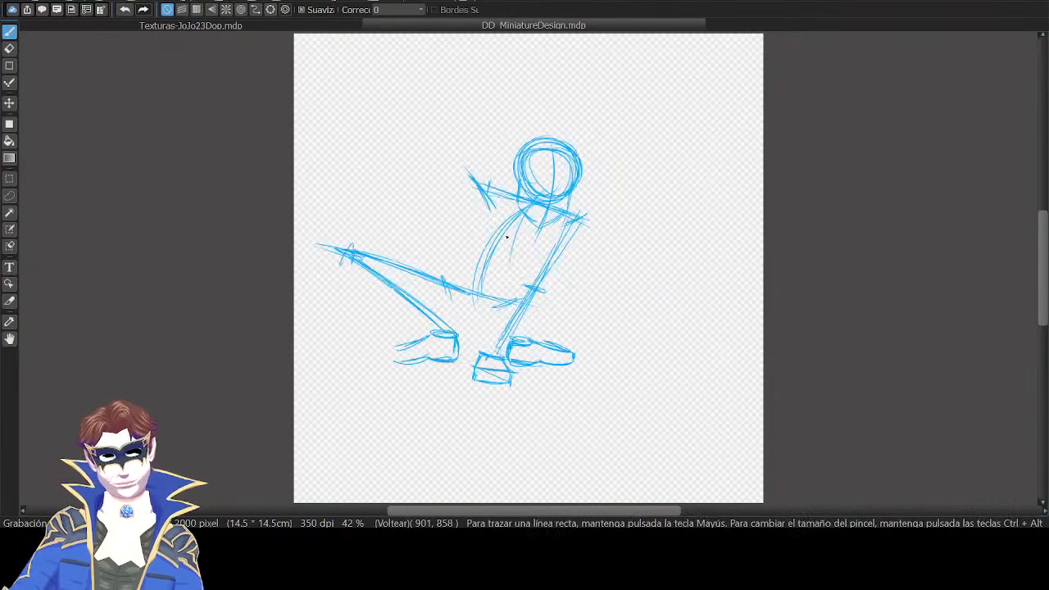
mouse_move(610, 271)
mouse_down()
mouse_move(516, 338)
mouse_move(584, 289)
mouse_up()
key(ctrl+z)
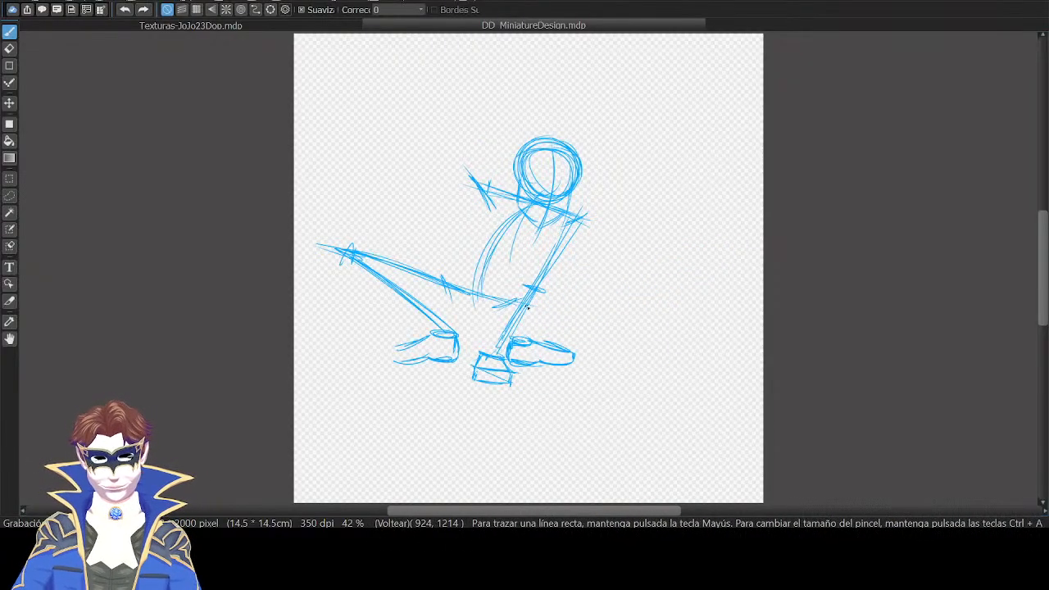
mouse_move(508, 304)
mouse_down()
mouse_move(629, 281)
mouse_move(620, 282)
mouse_up()
mouse_move(523, 304)
mouse_down()
mouse_move(639, 280)
mouse_move(520, 340)
mouse_up()
drag(520, 342, 617, 284)
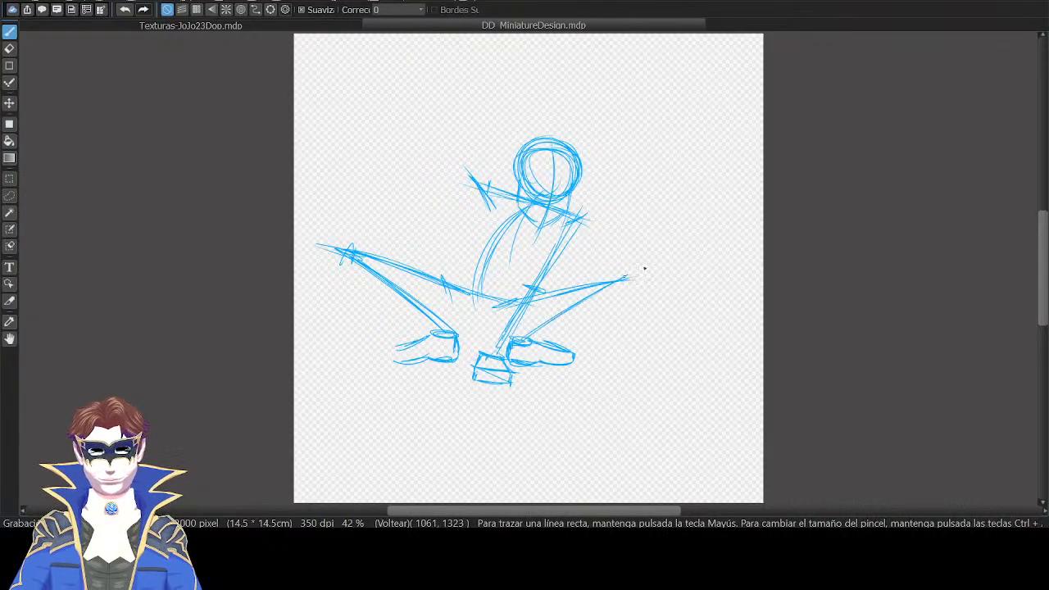
key(h)
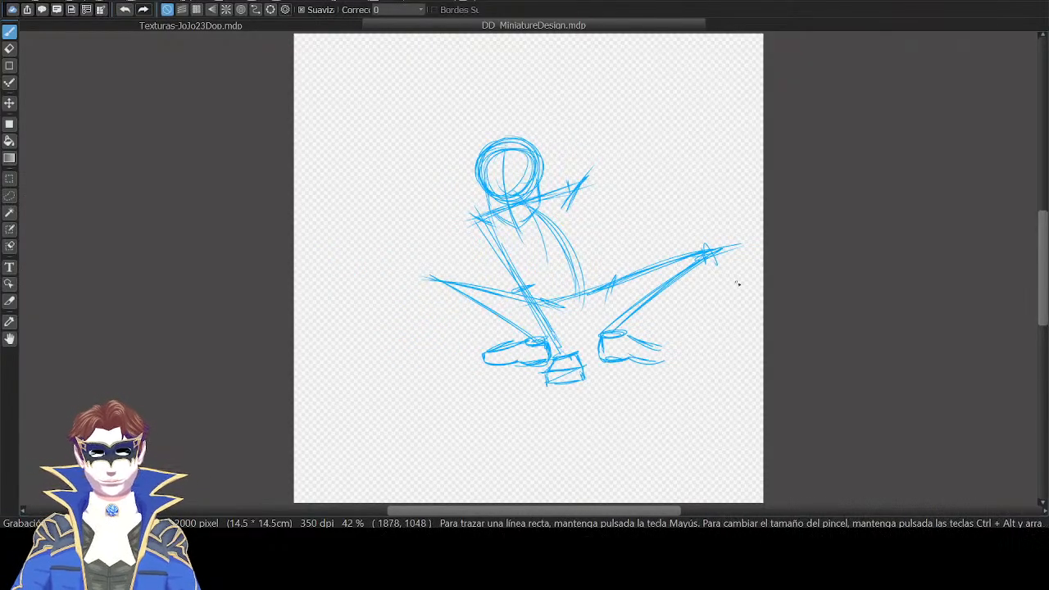
Move the whole sketch slightly left and down on the canvas and return to the brush.
key(v)
drag(670, 263, 630, 276)
key(b)
Rotate the canvas, close the open foot's toe, sketch an elliptical base with a thick rim under the figure, and reset the view.
key(Left)
key(Left)
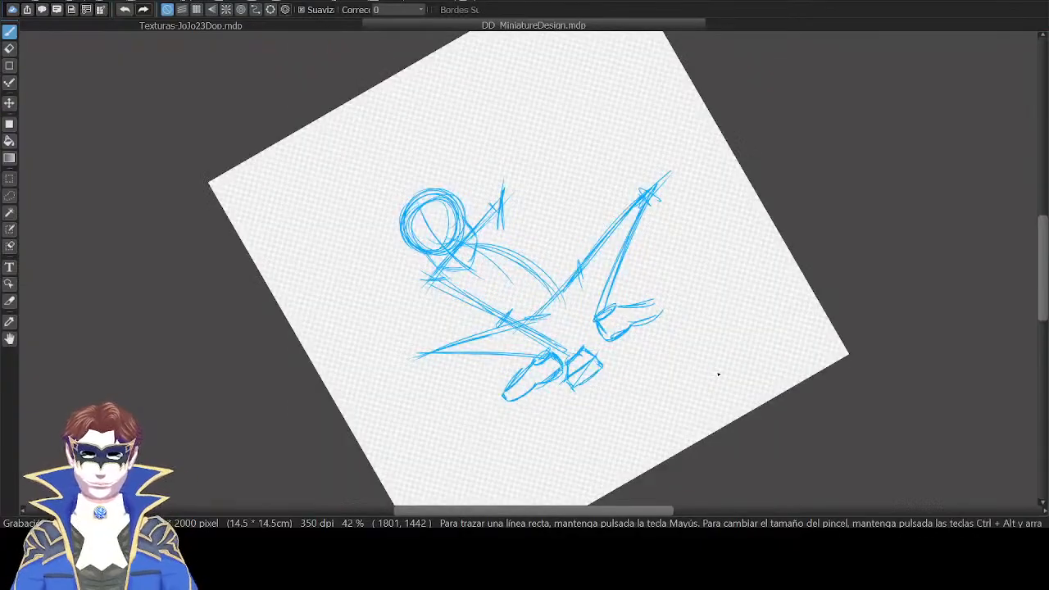
key(Left)
key(Left)
drag(629, 254, 668, 233)
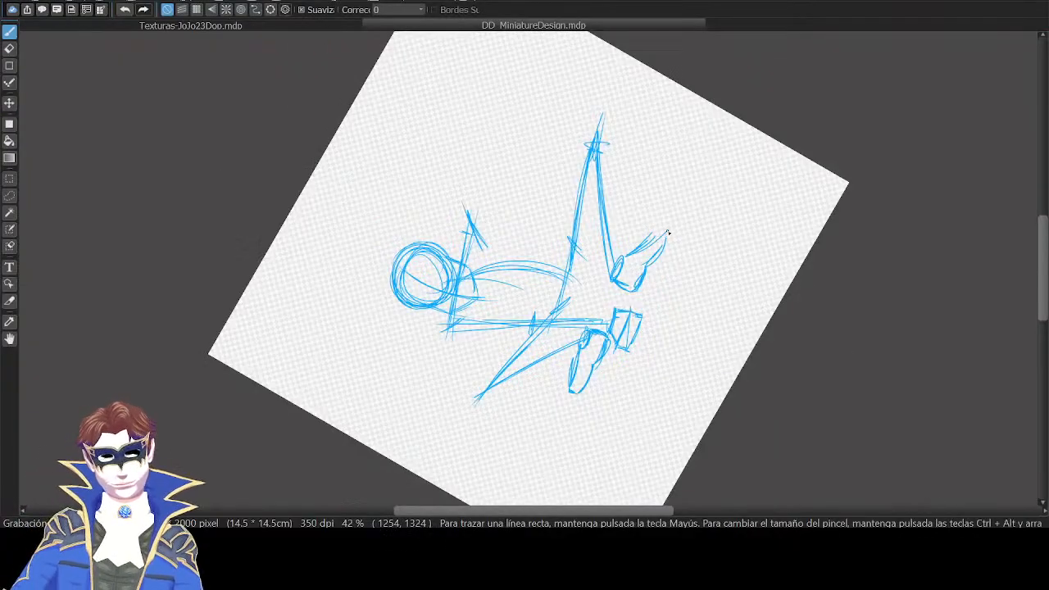
drag(605, 302, 574, 398)
drag(681, 220, 547, 414)
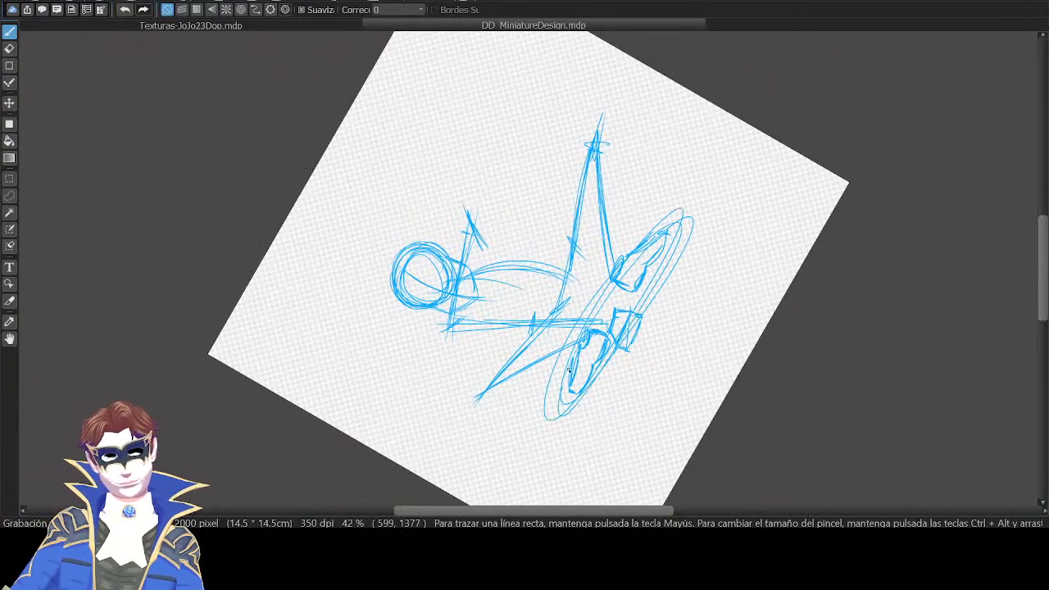
drag(614, 287, 589, 332)
mouse_move(566, 410)
mouse_down()
mouse_move(571, 433)
mouse_move(590, 423)
mouse_up()
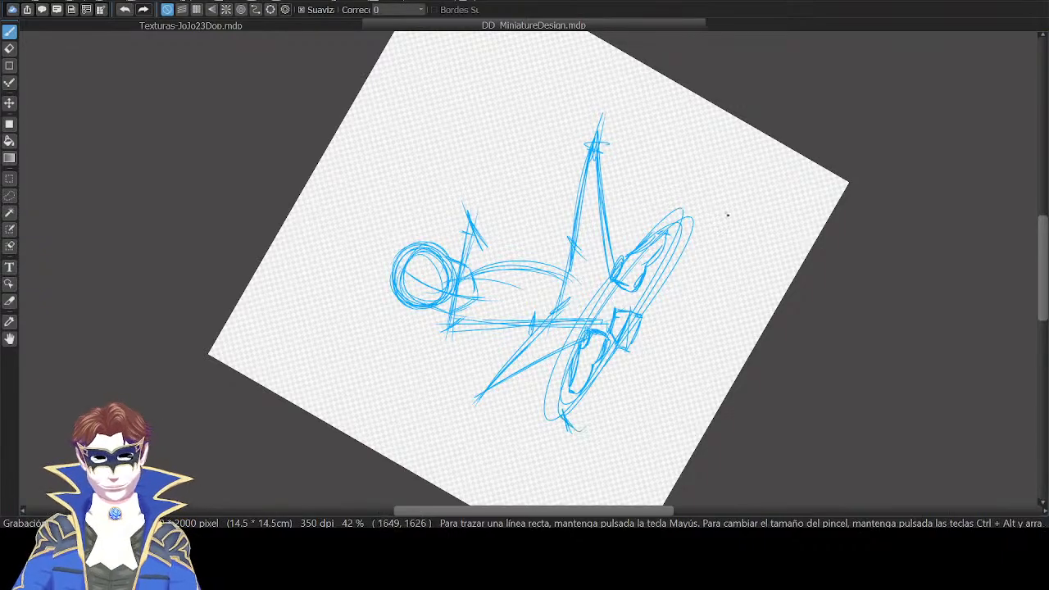
mouse_move(687, 221)
mouse_down()
mouse_move(716, 230)
mouse_move(714, 216)
mouse_move(578, 419)
mouse_up()
key(ctrl+@)
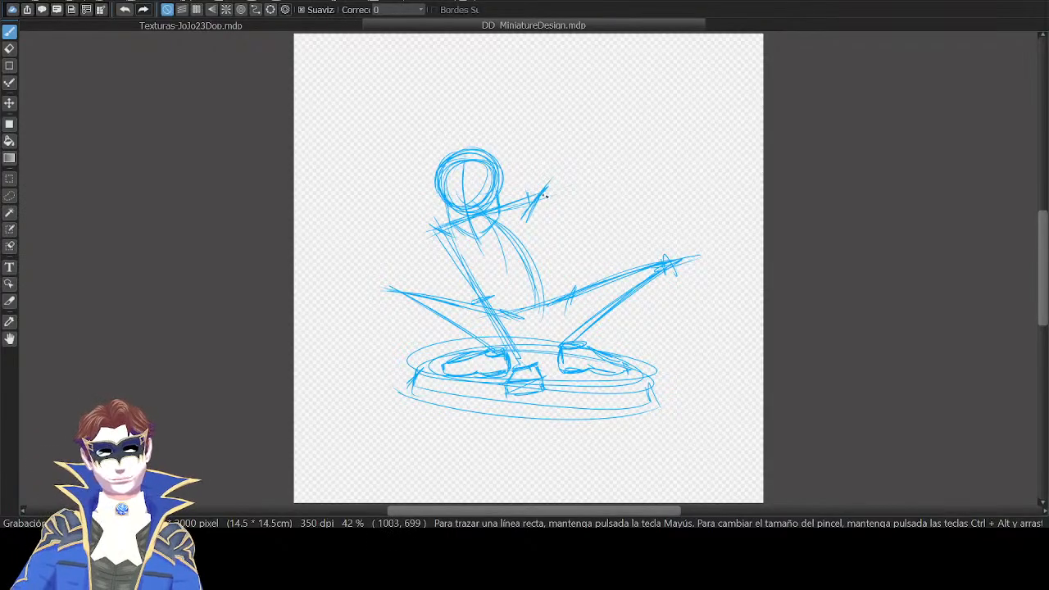
Sketch the outstretched arm from the higher shoulder with an elbow mark, a downward forearm and a small block hand.
mouse_move(546, 195)
mouse_down()
mouse_move(620, 171)
mouse_move(662, 223)
mouse_up()
key(ctrl+z)
mouse_move(614, 181)
mouse_down()
mouse_move(687, 211)
mouse_move(669, 210)
mouse_up()
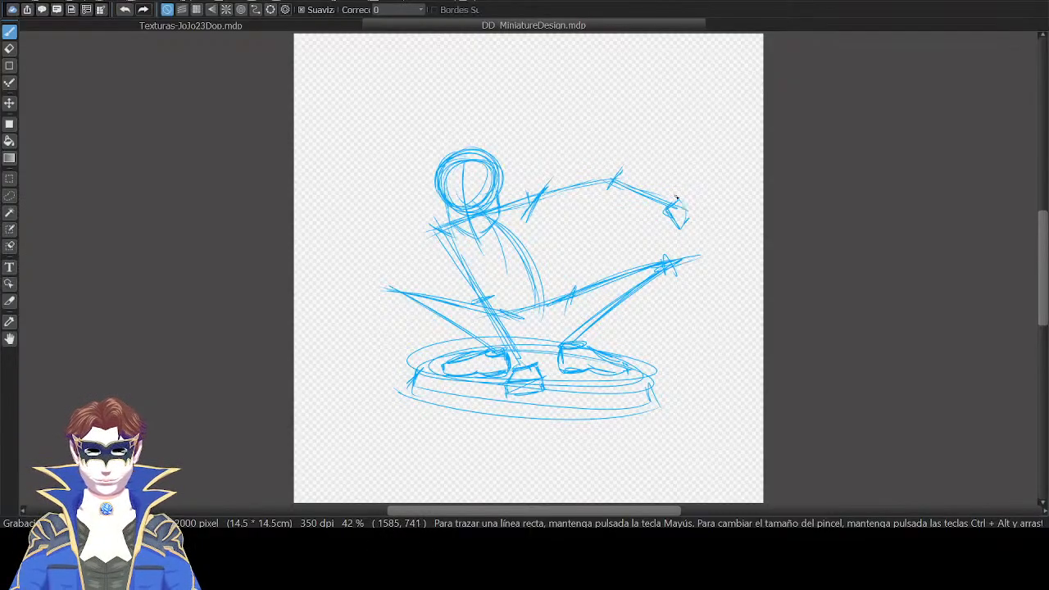
Duplicate the Draft layer, hide the lower copy, clear the upper one, and hide the side panels again.
key(Tab)
click(1004, 508)
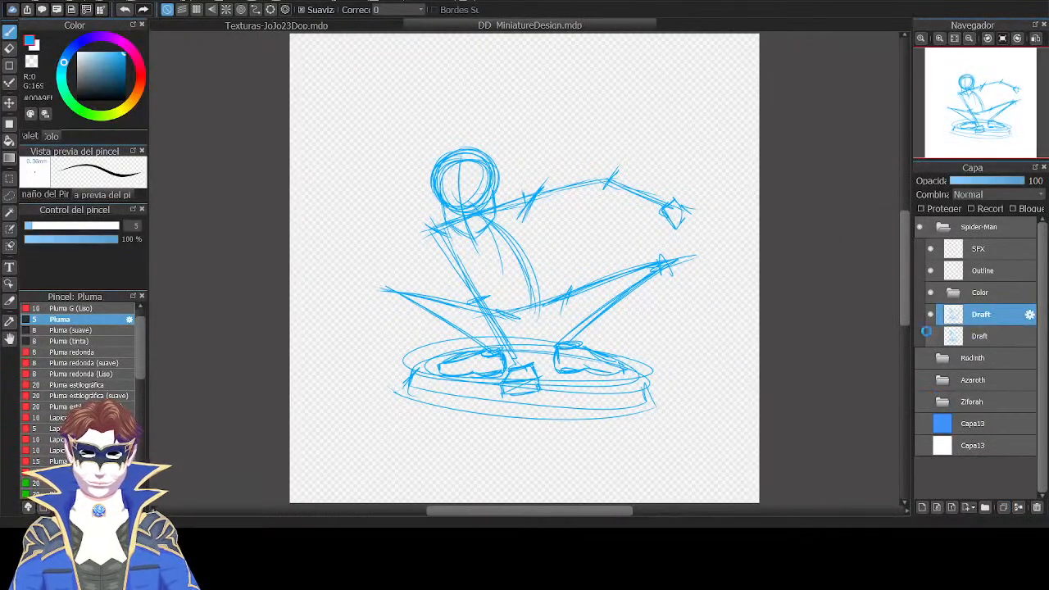
click(929, 337)
key(Delete)
key(Tab)
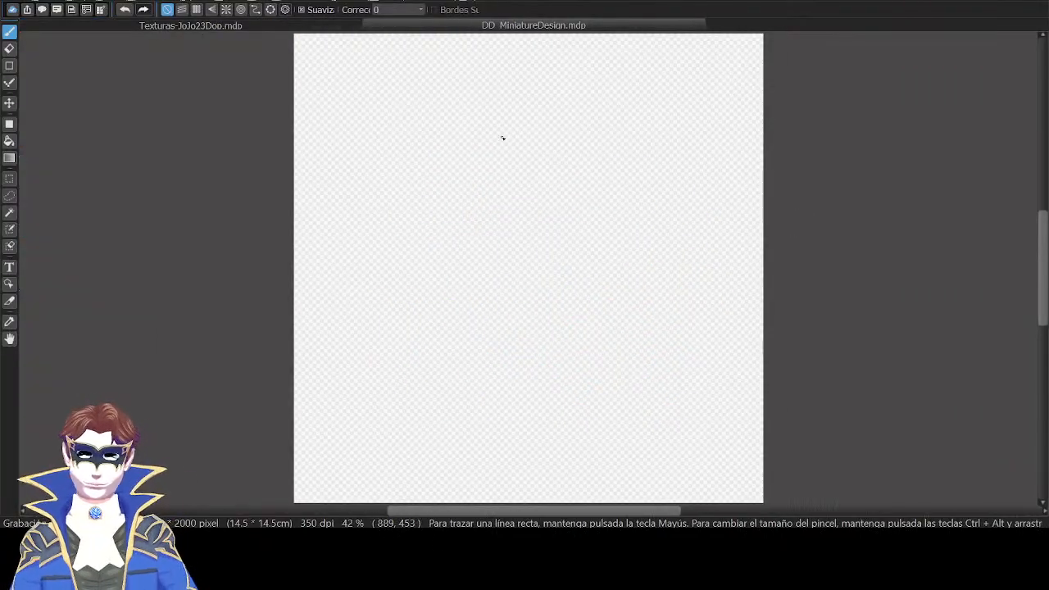
Sketch a smaller head of overlapping circles near the top centre of the empty canvas, undoing the unwanted strokes.
mouse_move(503, 136)
mouse_down()
mouse_move(546, 130)
mouse_move(525, 102)
mouse_move(548, 135)
mouse_move(536, 159)
mouse_move(498, 133)
mouse_move(508, 103)
mouse_move(518, 130)
mouse_move(528, 99)
mouse_up()
key(ctrl+z)
key(ctrl+z)
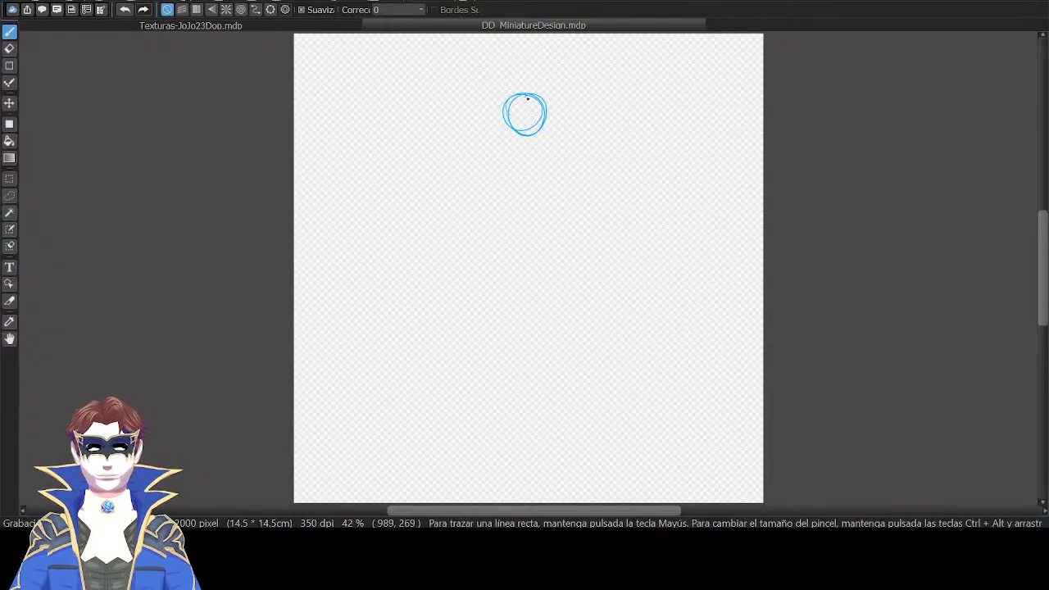
mouse_move(506, 129)
mouse_down()
mouse_move(543, 103)
mouse_move(495, 223)
mouse_up()
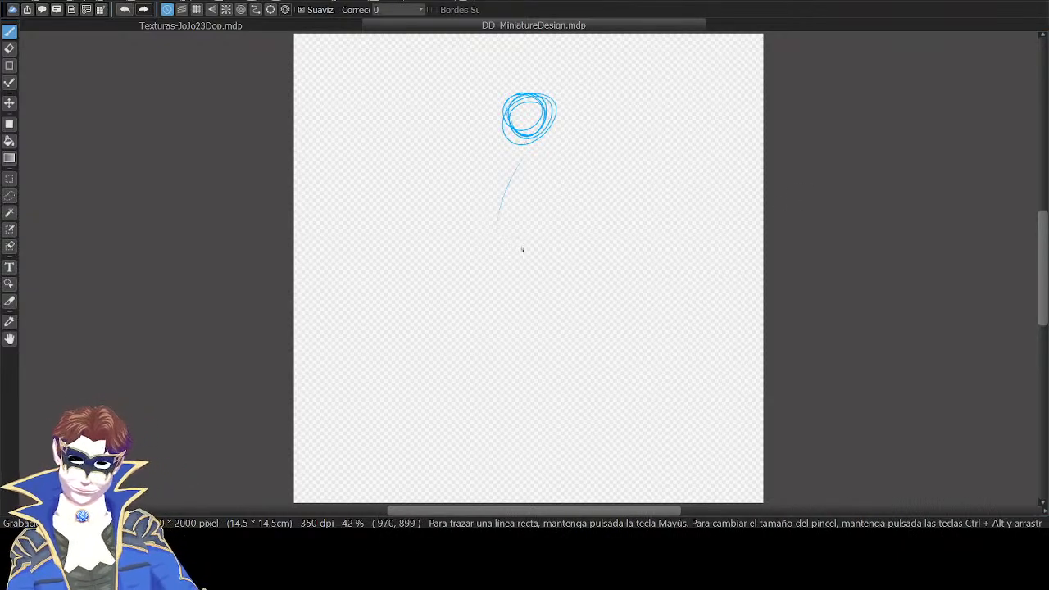
key(ctrl+z)
Flip the canvas and sketch a curved spine below the head, with a slanted waist stroke and a hip line with end marks.
key(Down)
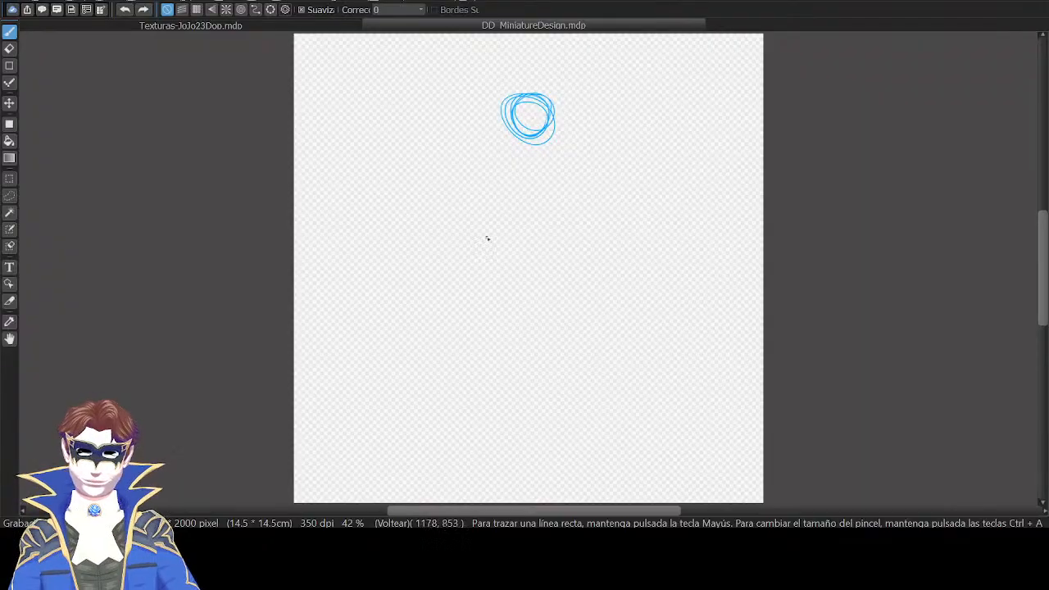
mouse_move(518, 171)
mouse_down()
mouse_move(491, 287)
mouse_move(494, 271)
mouse_up()
mouse_move(528, 146)
mouse_down()
mouse_move(491, 215)
mouse_move(535, 201)
mouse_up()
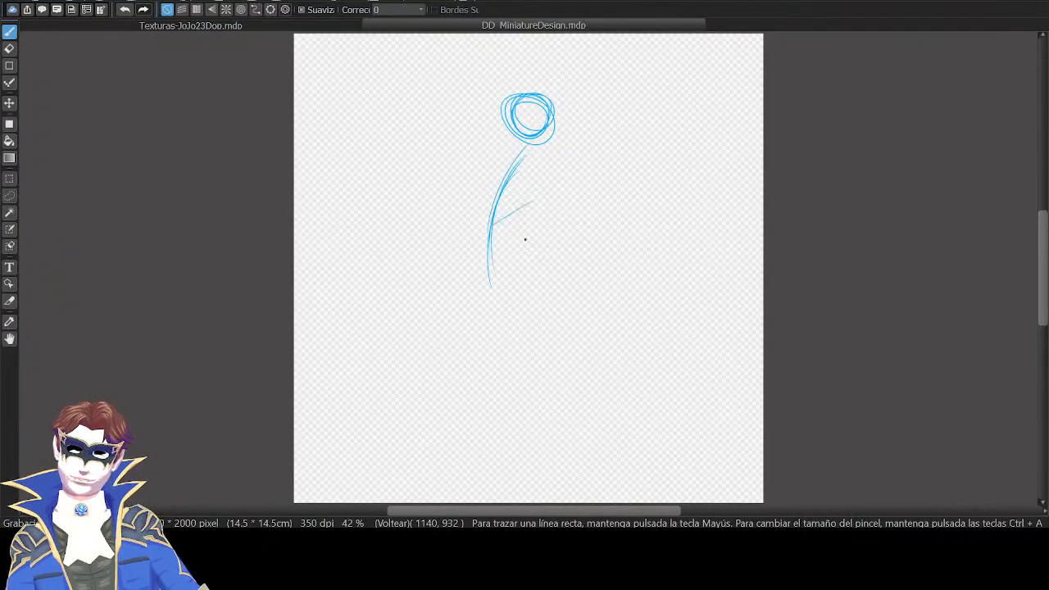
mouse_move(521, 252)
mouse_down()
mouse_move(480, 274)
mouse_move(531, 244)
mouse_move(490, 281)
mouse_up()
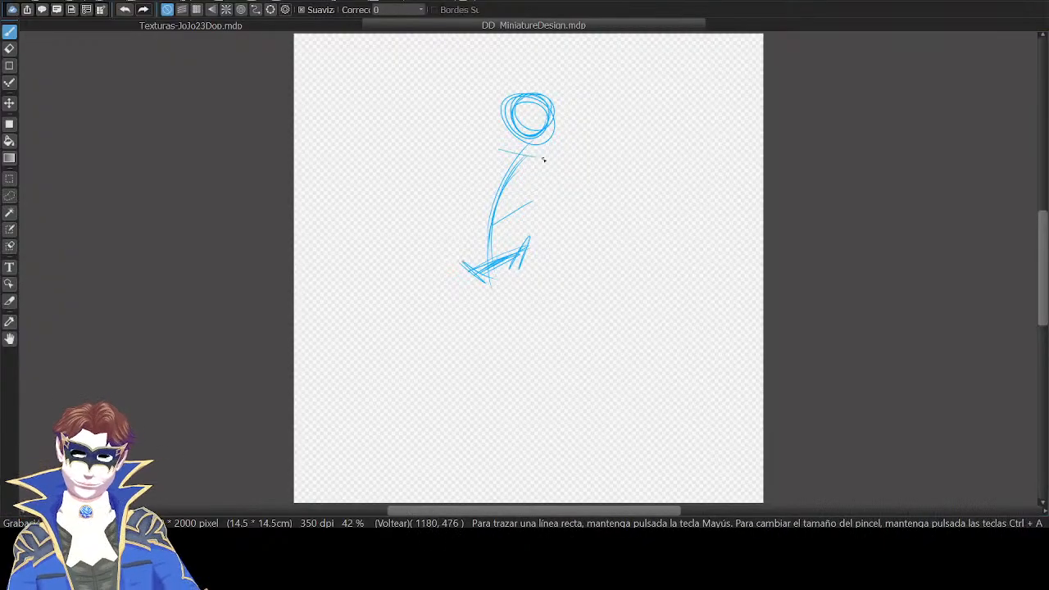
Sketch a slanted shoulder line with end marks, flip the canvas back, and extend a raised upper arm from the higher shoulder.
mouse_move(491, 146)
mouse_down()
mouse_move(559, 163)
mouse_move(550, 172)
mouse_move(483, 158)
mouse_up()
key(Down)
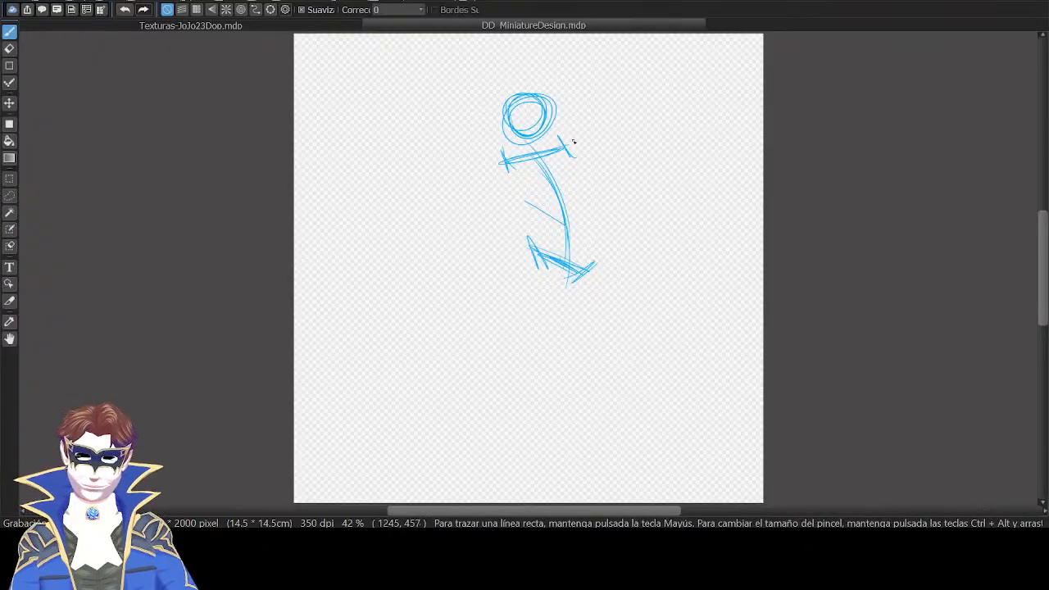
drag(566, 147, 617, 123)
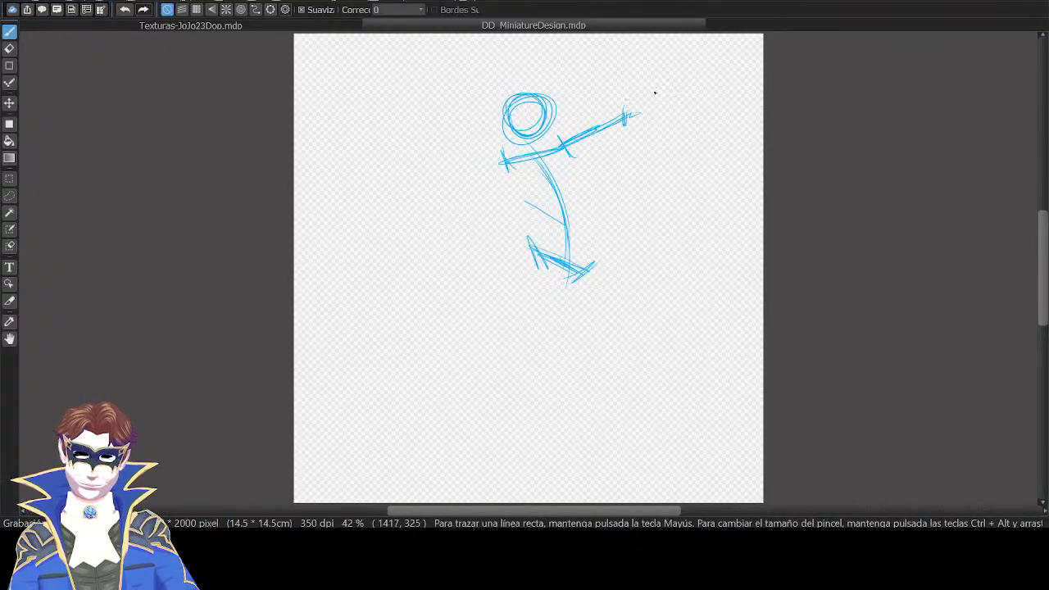
Extend the raised arm with a forearm and wrist mark, and sketch the opposite lowered arm with a boxy hand.
drag(643, 123, 698, 138)
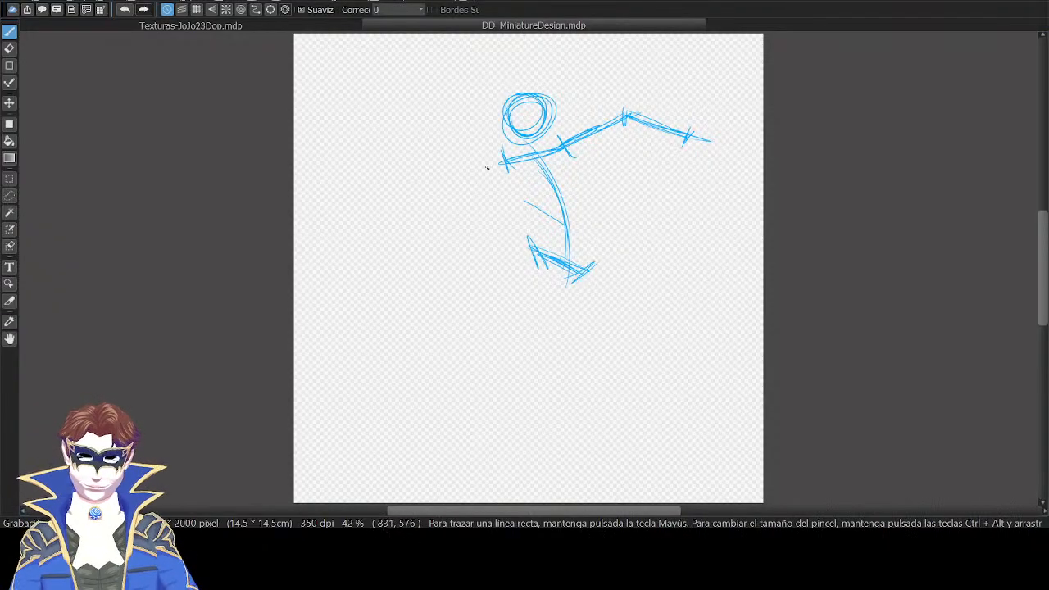
mouse_move(446, 192)
mouse_down()
mouse_move(482, 195)
mouse_move(480, 208)
mouse_up()
Sketch the near leg as a narrow folded wedge from the lower shoulder to the hip, with a long foot hanging below.
mouse_move(508, 161)
mouse_down()
mouse_move(474, 191)
mouse_move(541, 263)
mouse_move(483, 201)
mouse_move(533, 246)
mouse_up()
drag(515, 176, 536, 255)
drag(514, 169, 534, 243)
drag(513, 163, 523, 273)
drag(513, 166, 516, 214)
drag(517, 263, 534, 268)
drag(518, 261, 525, 324)
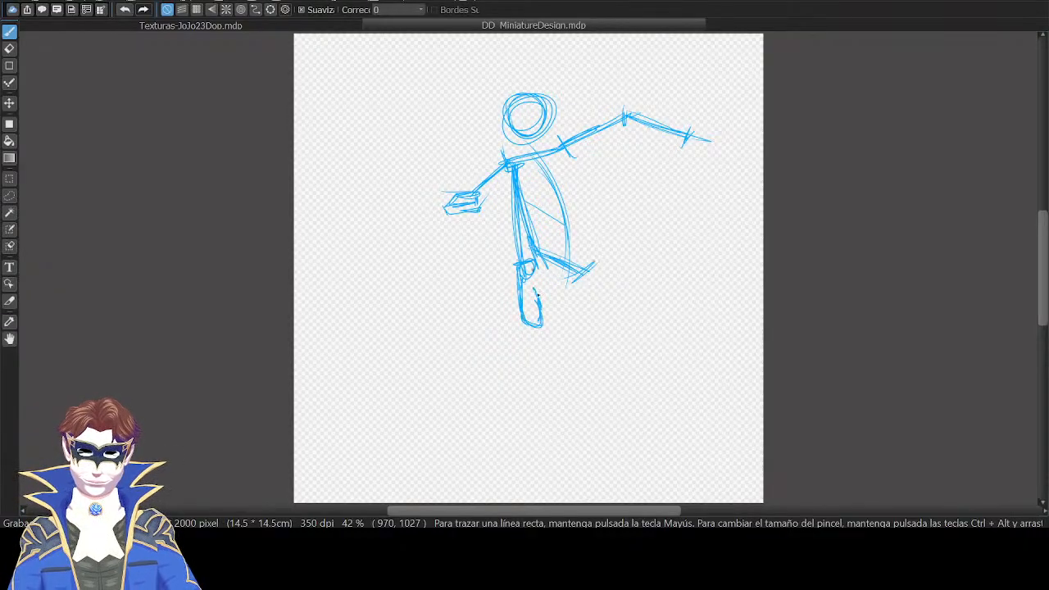
drag(535, 270, 538, 293)
Sketch the other leg as a wedge rising outward from the hip, undoing stray strokes and flipping the canvas as needed, and add its hanging foot.
key(Down)
drag(413, 224, 471, 262)
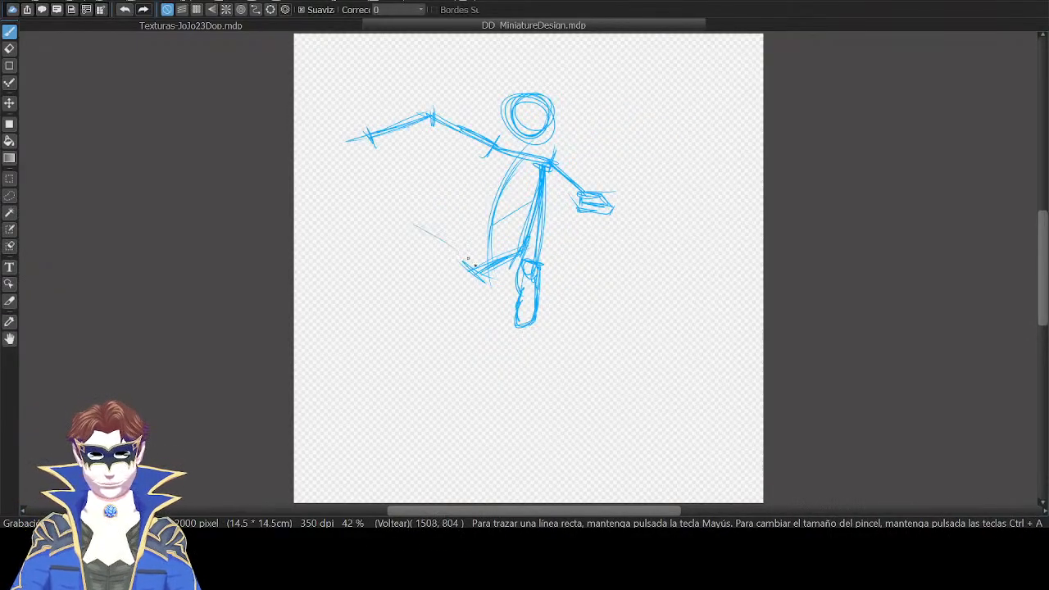
key(ctrl+z)
mouse_move(392, 182)
mouse_down()
mouse_move(465, 261)
mouse_move(430, 222)
mouse_move(477, 270)
mouse_up()
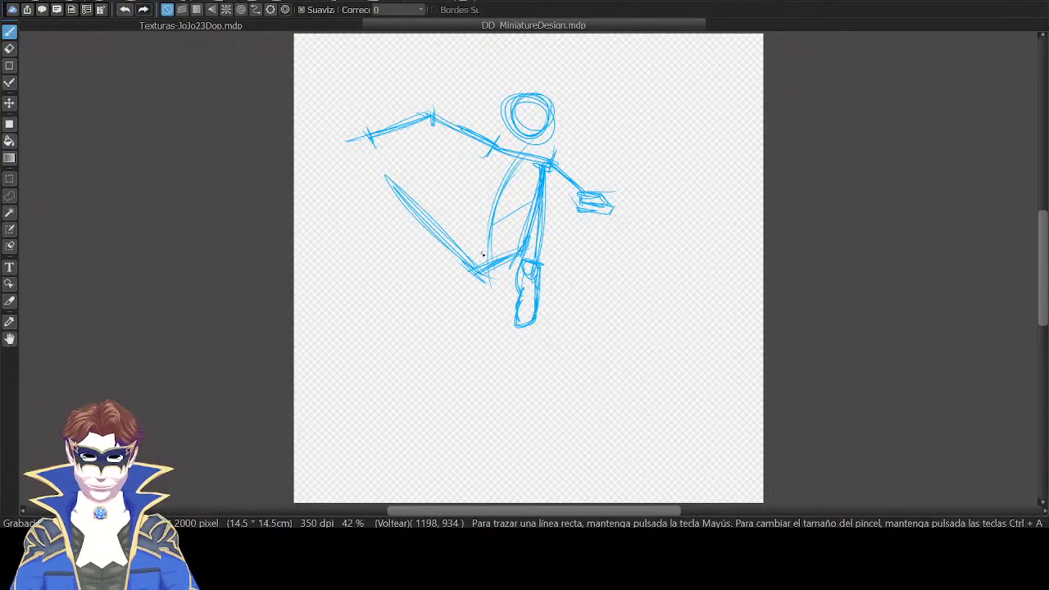
key(Down)
mouse_move(566, 311)
mouse_down()
mouse_move(663, 195)
mouse_move(649, 217)
mouse_up()
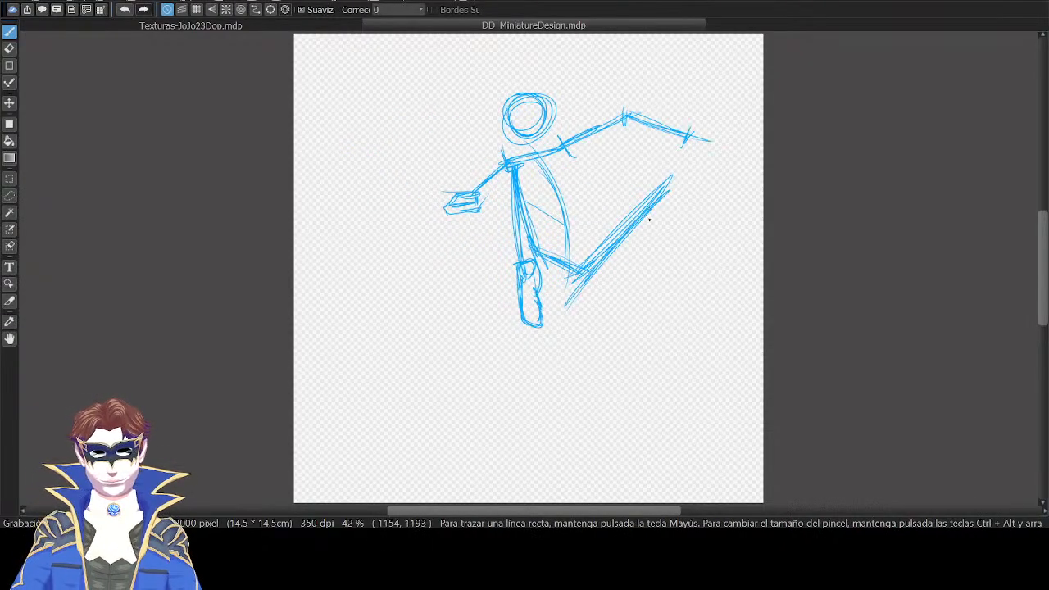
key(ctrl+z)
mouse_move(587, 286)
mouse_down()
mouse_move(665, 193)
mouse_move(593, 281)
mouse_move(572, 289)
mouse_up()
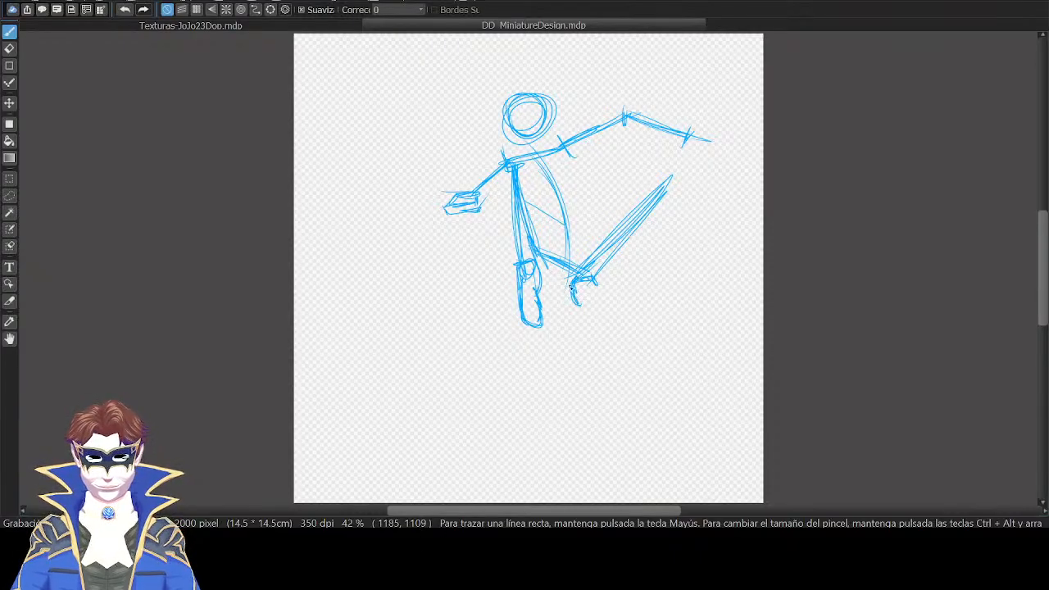
mouse_move(573, 289)
mouse_down()
mouse_move(598, 336)
mouse_move(597, 283)
mouse_up()
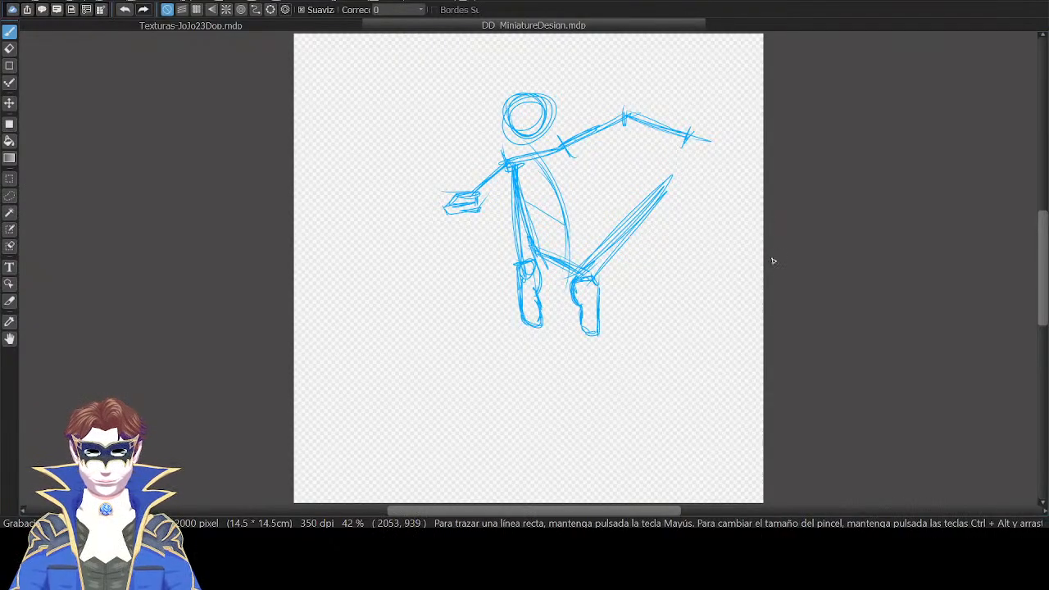
Erase the raised arm beyond the shoulder, and add a face centre line, jaw, chest curve and elbow mark.
key(e)
mouse_move(624, 120)
mouse_down()
mouse_move(693, 140)
mouse_move(596, 128)
mouse_move(597, 145)
mouse_up()
key(p)
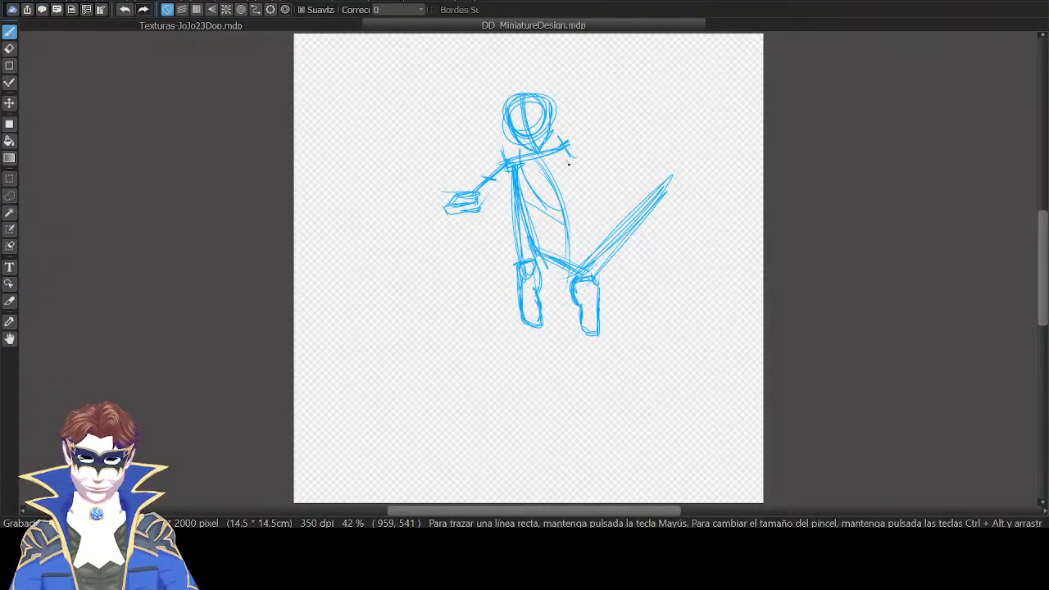
Flip the canvas and outline the ribcage and the torso sides down to a waist ellipse.
key(h)
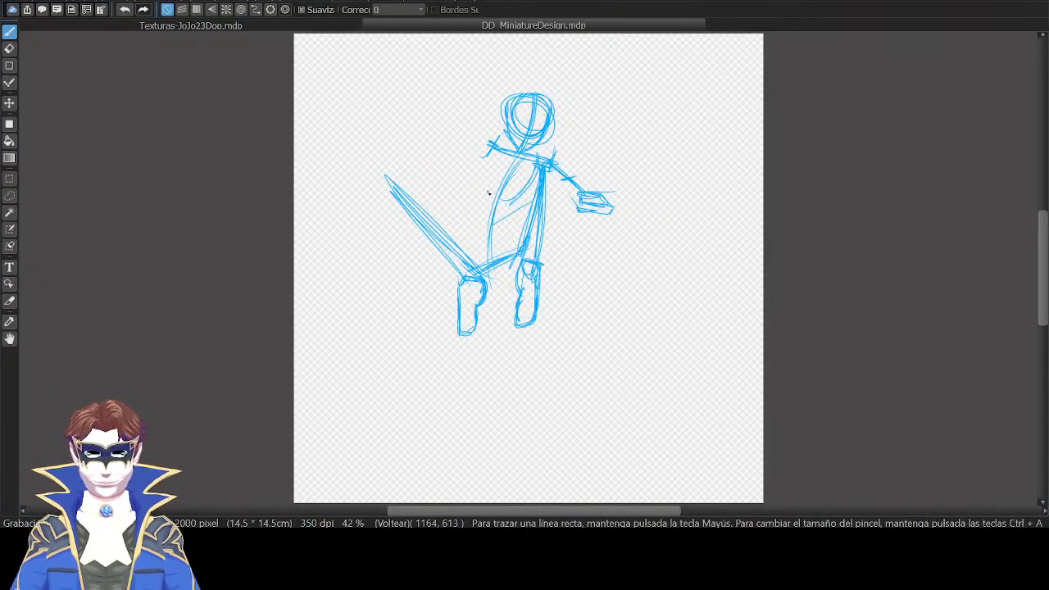
mouse_move(492, 152)
mouse_down()
mouse_move(515, 200)
mouse_move(485, 259)
mouse_up()
drag(511, 200, 512, 235)
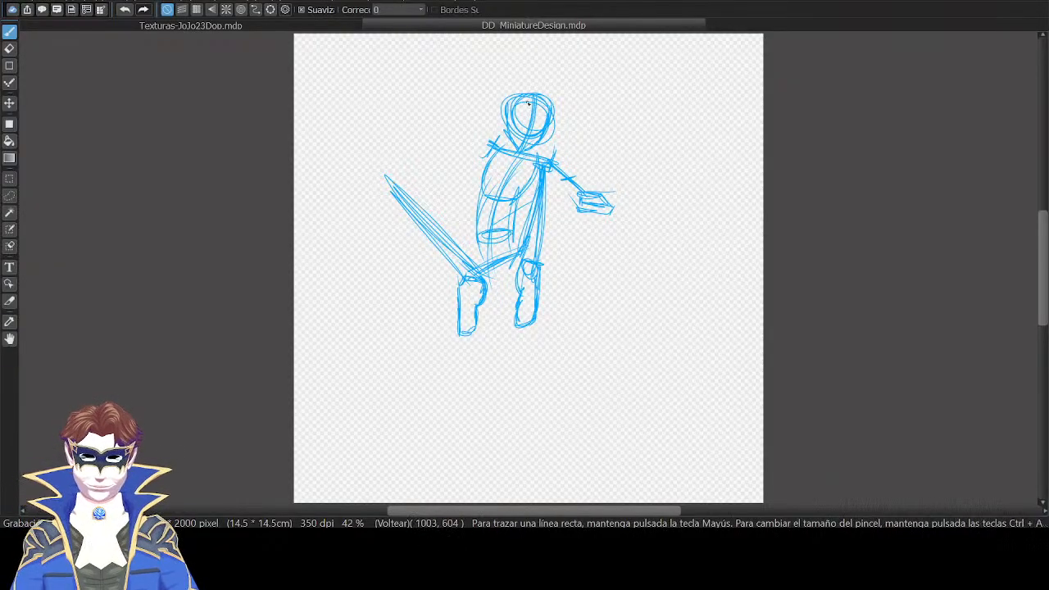
drag(554, 459, 654, 99)
drag(609, 125, 648, 123)
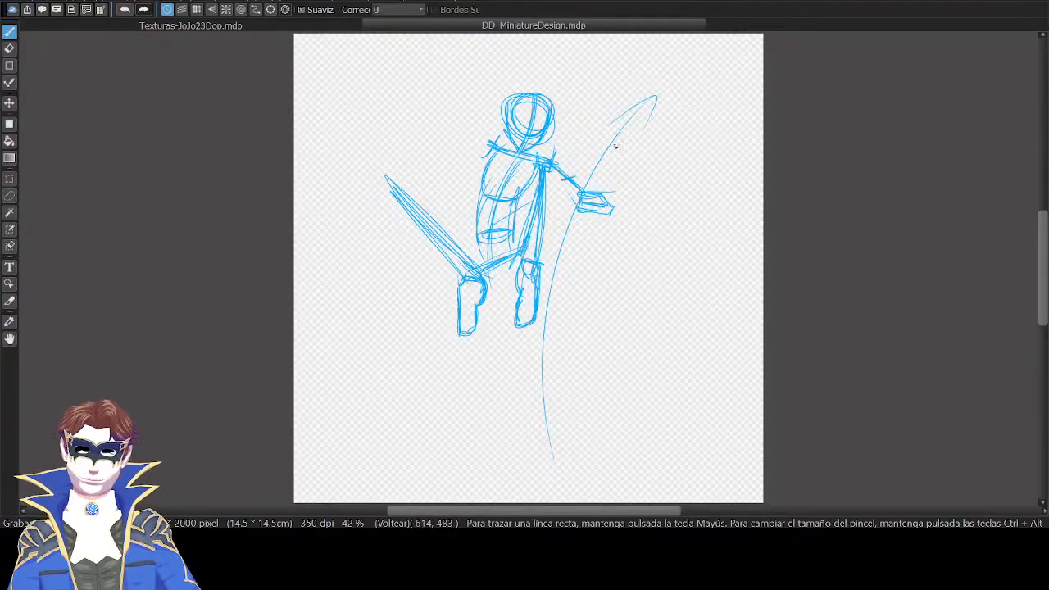
mouse_move(564, 129)
mouse_down()
mouse_move(643, 192)
mouse_move(652, 187)
mouse_move(626, 154)
mouse_up()
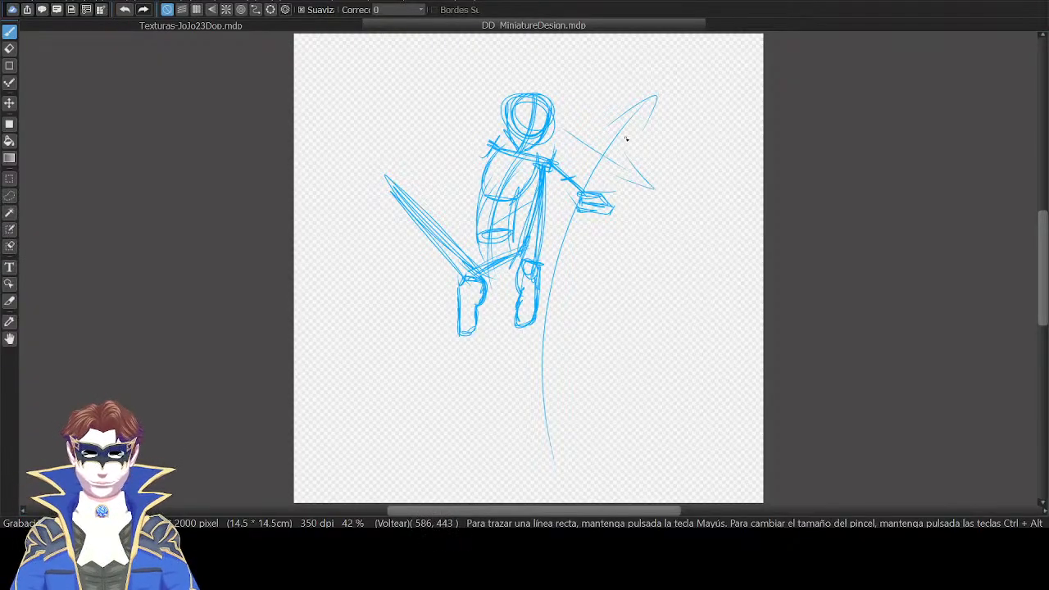
key(ctrl+z)
key(ctrl+z)
key(ctrl+z)
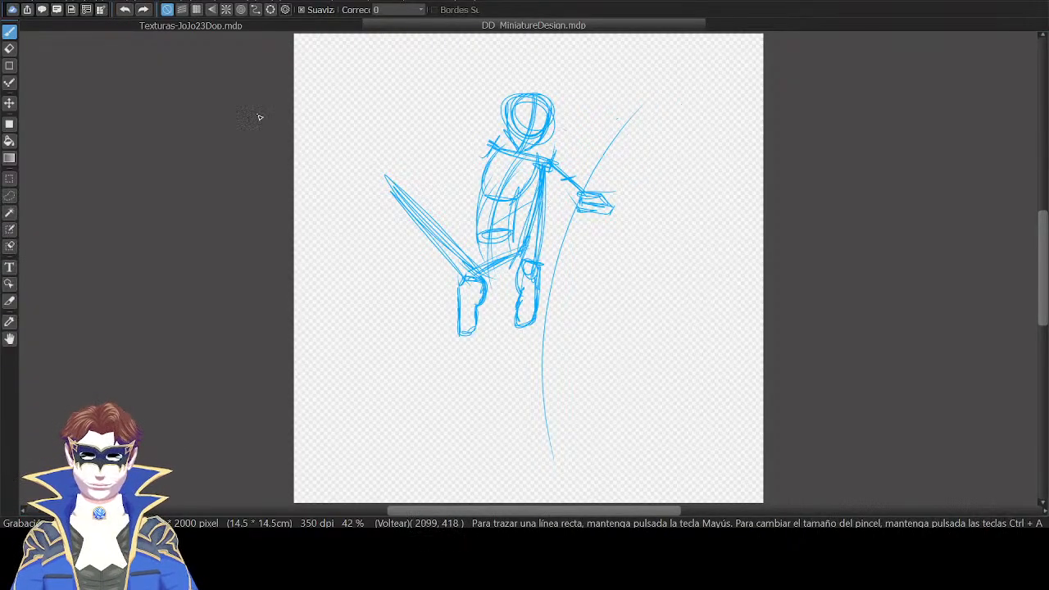
drag(259, 118, 469, 337)
key(ctrl+z)
key(ctrl+z)
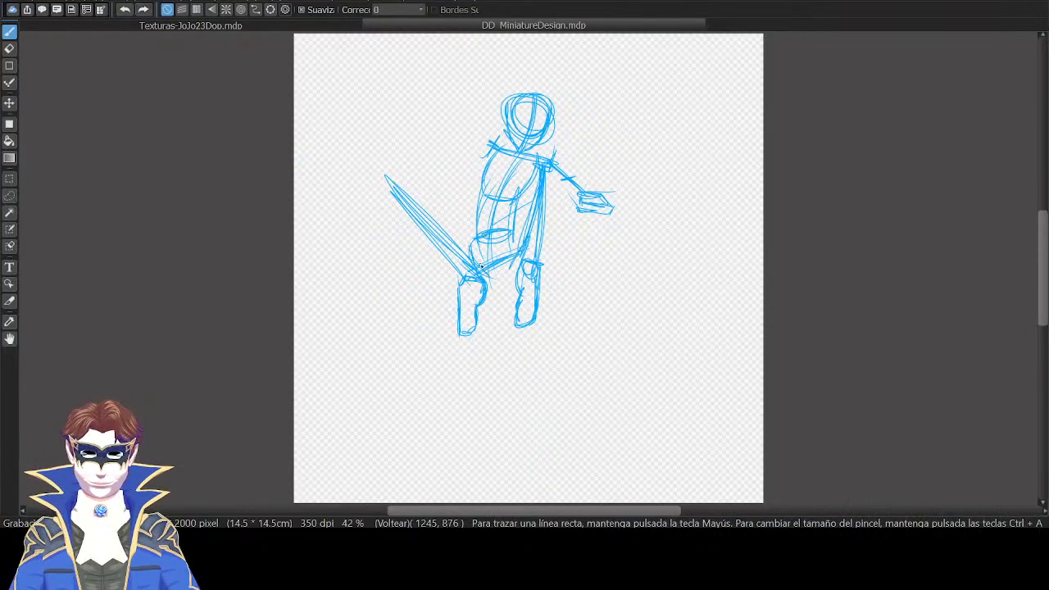
Sketch the rounded pelvis below the waist ellipse and flip the canvas back.
mouse_move(475, 237)
mouse_down()
mouse_move(487, 272)
mouse_move(500, 276)
mouse_up()
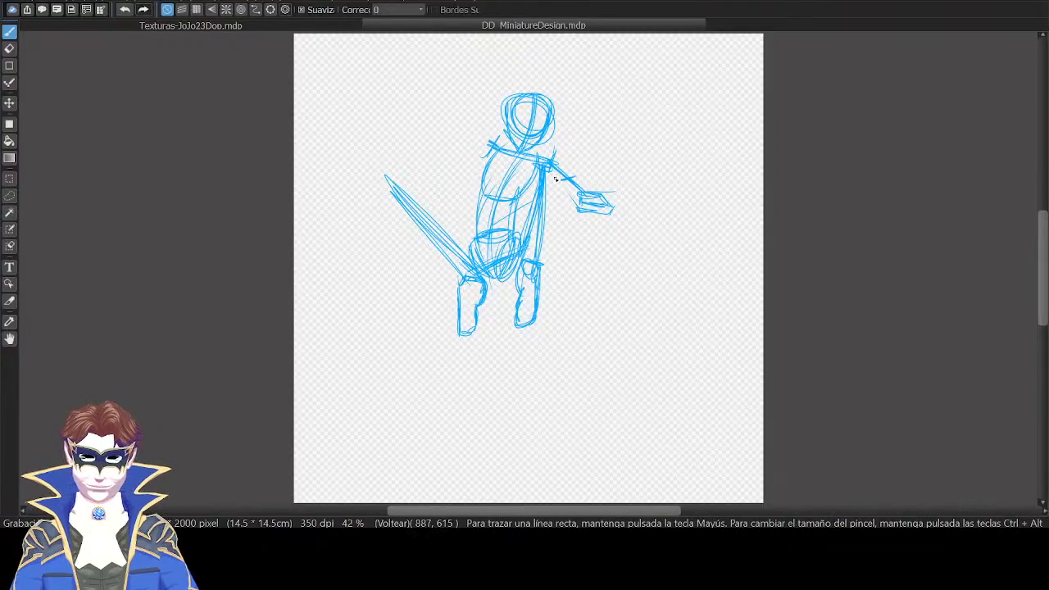
key(Down)
Erase the outer leg's wedge above the foot and redraw it narrower and steeper from the hip to the raised knee.
key(e)
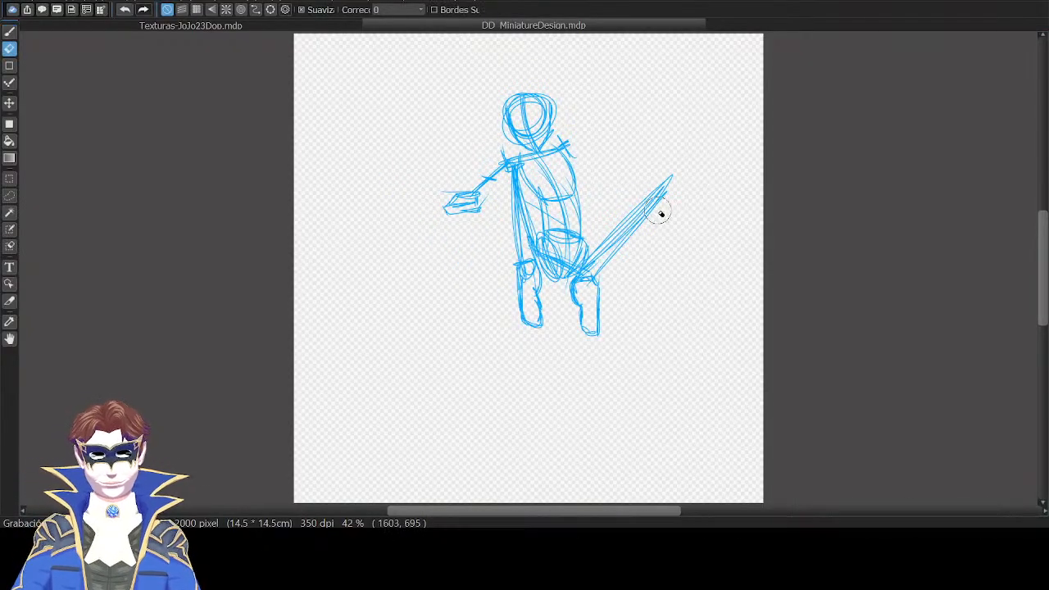
mouse_move(658, 211)
mouse_down()
mouse_move(603, 269)
mouse_move(655, 192)
mouse_move(669, 191)
mouse_move(640, 206)
mouse_move(671, 181)
mouse_up()
key(b)
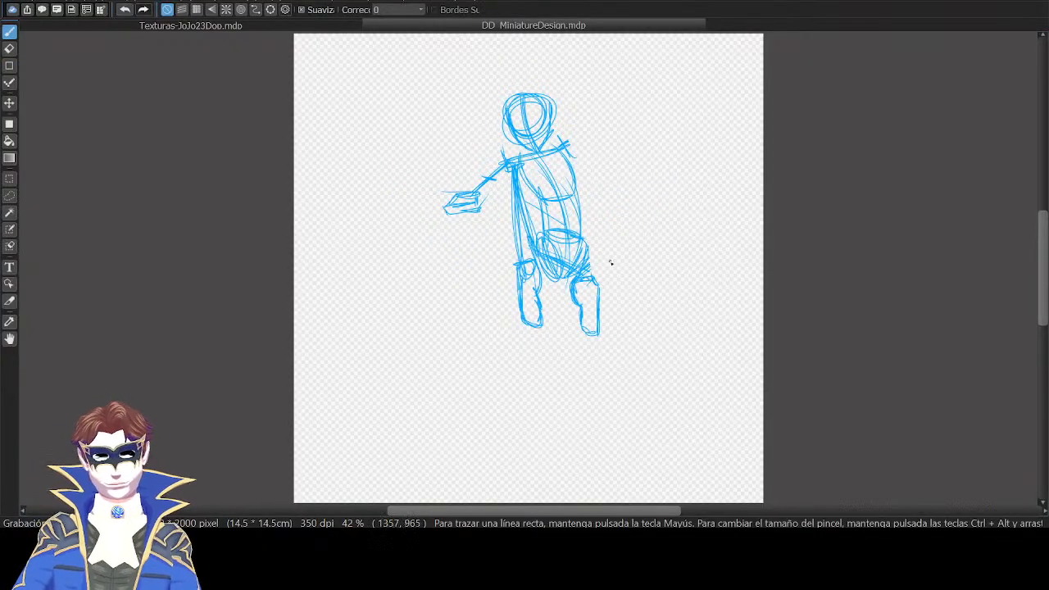
drag(595, 276, 644, 168)
drag(589, 256, 652, 163)
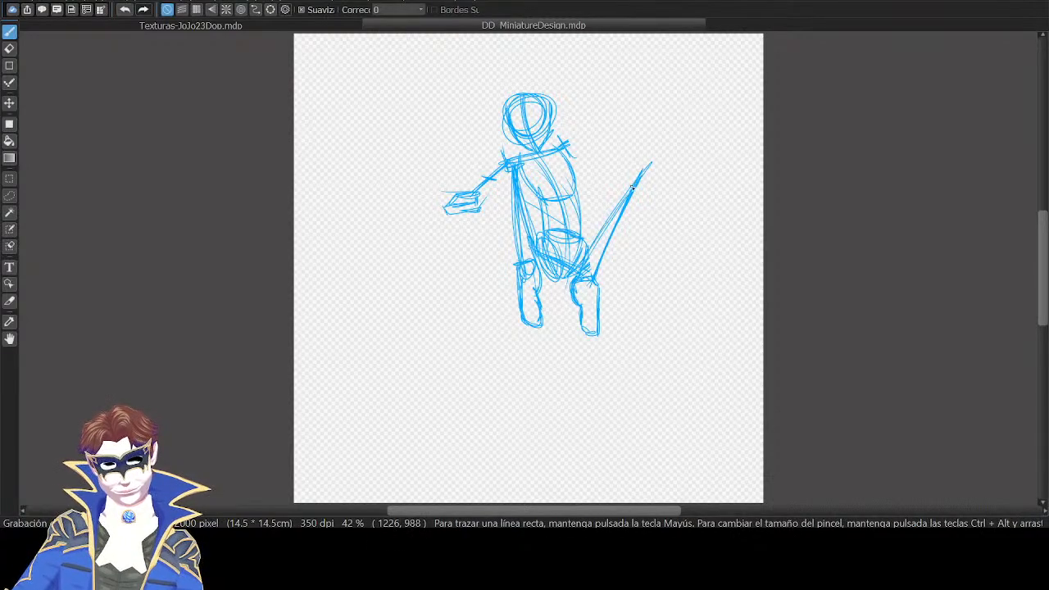
drag(574, 282, 637, 182)
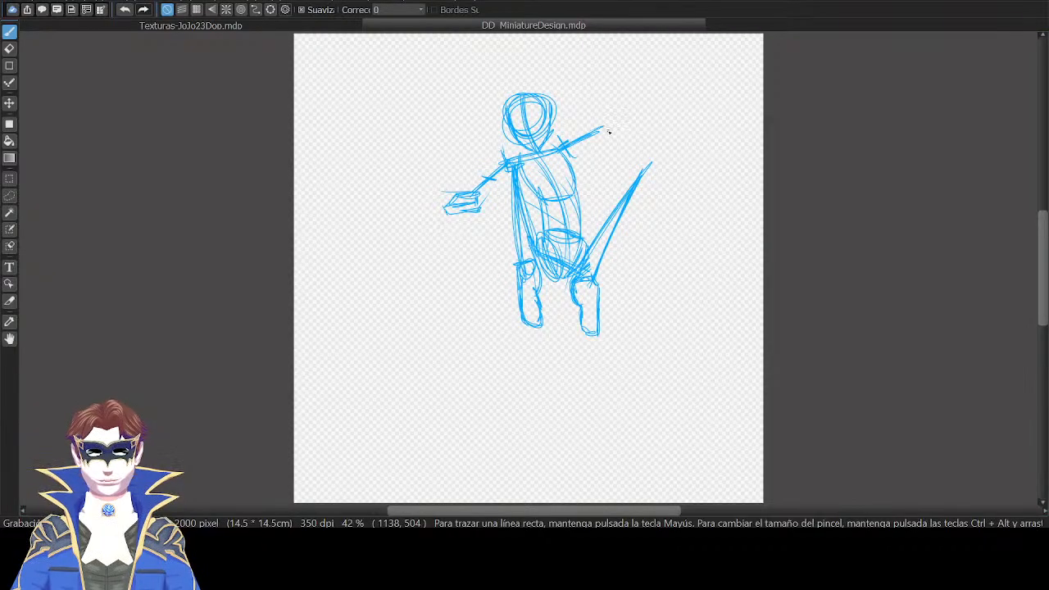
Redraw the outstretched arm from the higher shoulder with a bent elbow and an open hand, checking it with the canvas flipped.
key(ctrl+z)
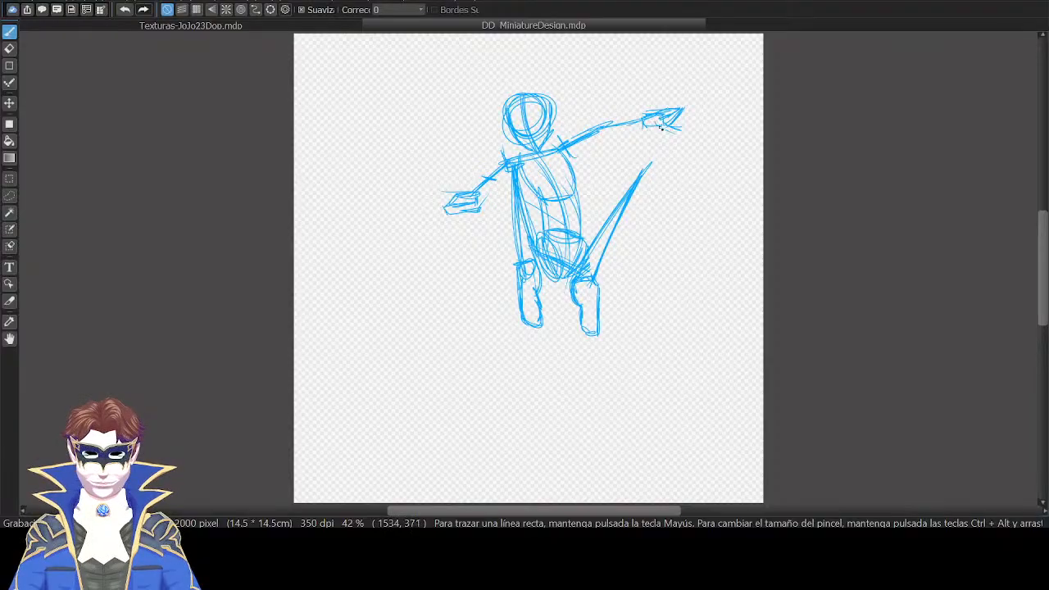
drag(674, 121, 694, 129)
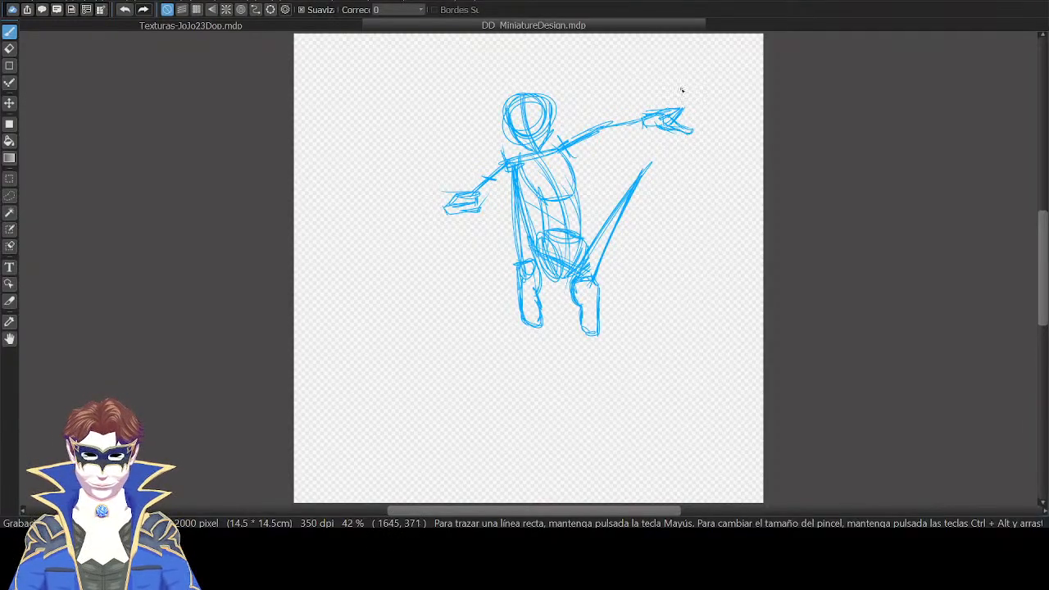
key(Down)
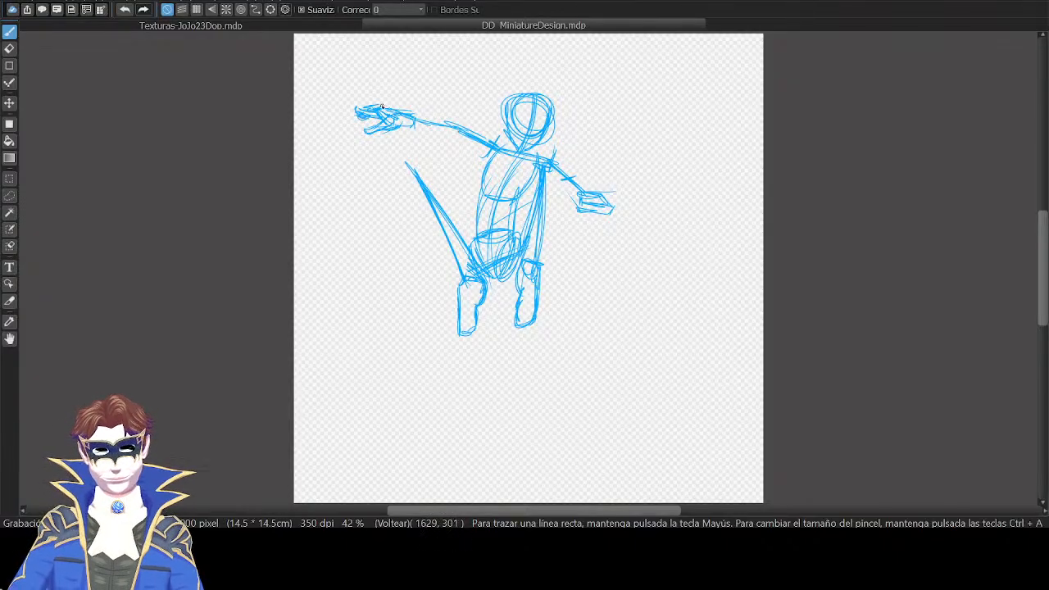
key(Down)
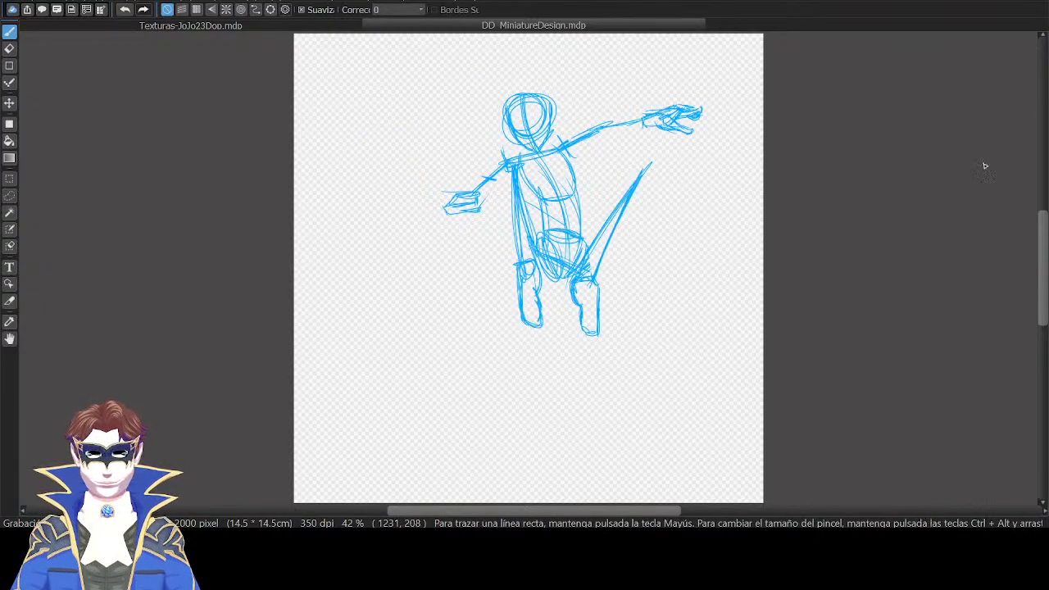
Lasso the outstretched hand, scale it down towards the wrist, apply the transformation and deselect.
key(ctrl+plus)
key(l)
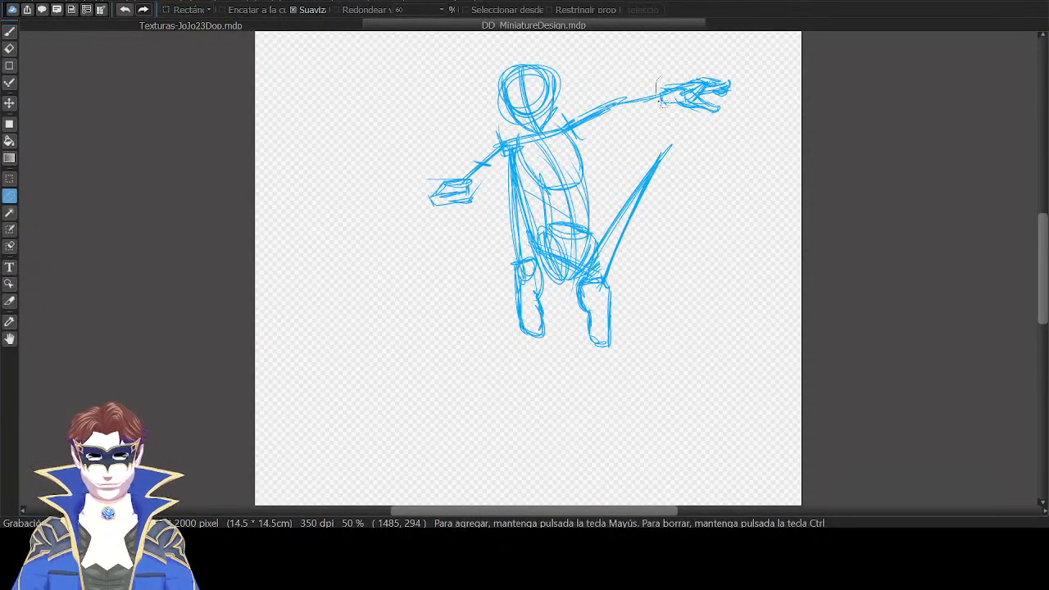
drag(662, 99, 661, 91)
key(ctrl+t)
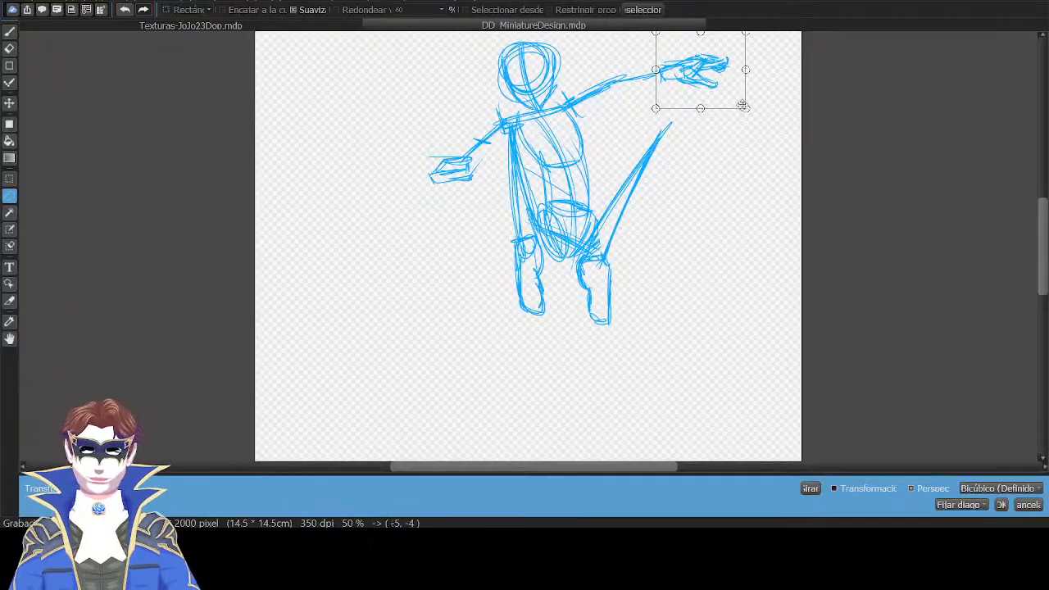
mouse_move(743, 105)
mouse_down()
mouse_move(727, 92)
mouse_move(719, 101)
mouse_up()
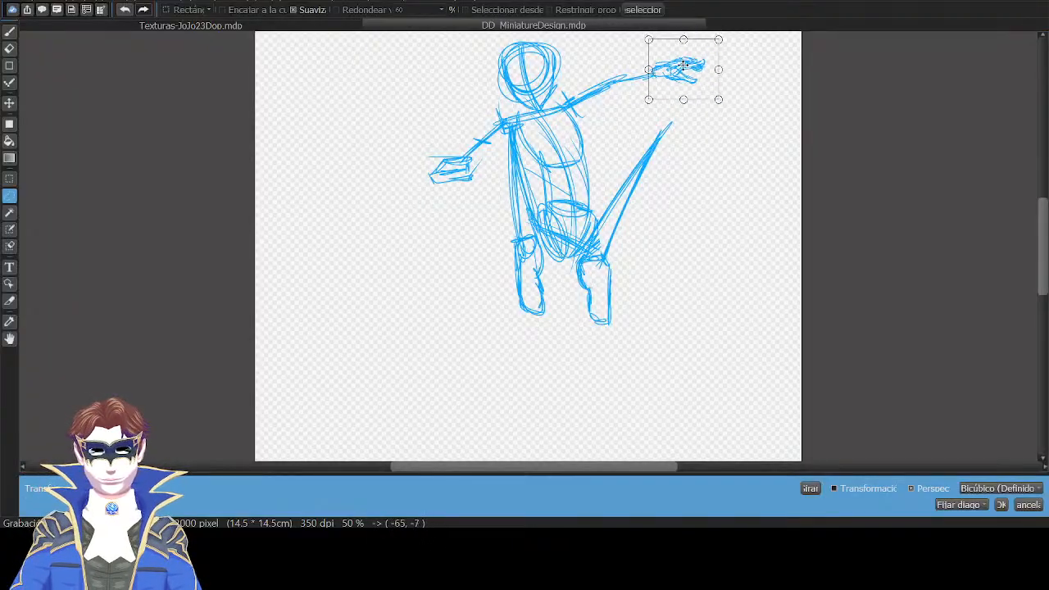
click(1001, 505)
key(ctrl+d)
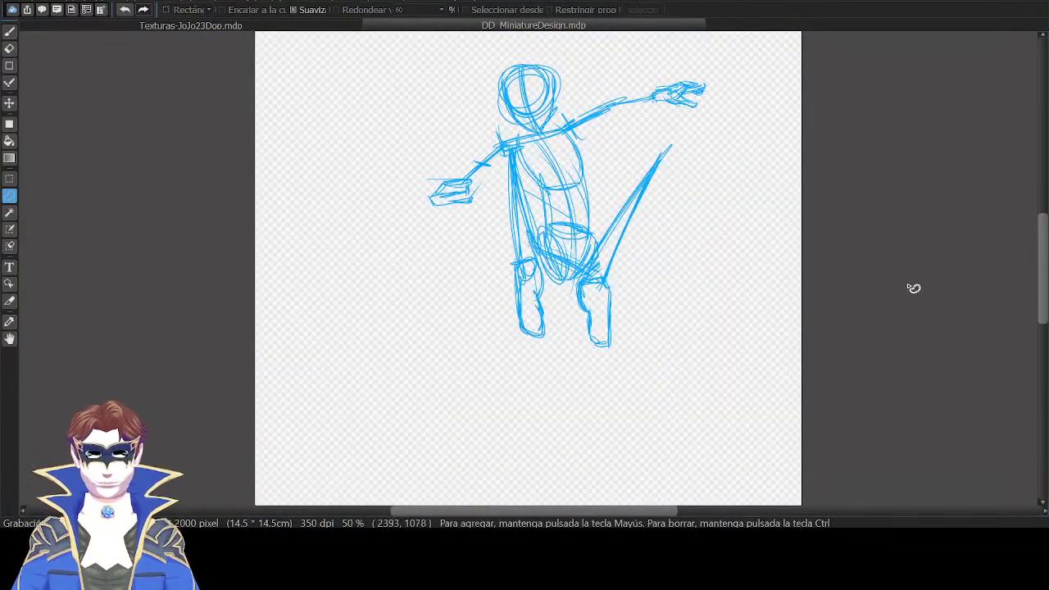
Shift the whole figure slightly to the left on the canvas and fit the canvas in view.
key(v)
drag(854, 254, 803, 274)
mouse_move(835, 317)
mouse_down()
mouse_move(828, 309)
mouse_move(837, 305)
mouse_up()
key(ctrl+0)
Sketch a wide round disc base below the figure with a rounded mound on top, flipping the canvas to complete it.
key(b)
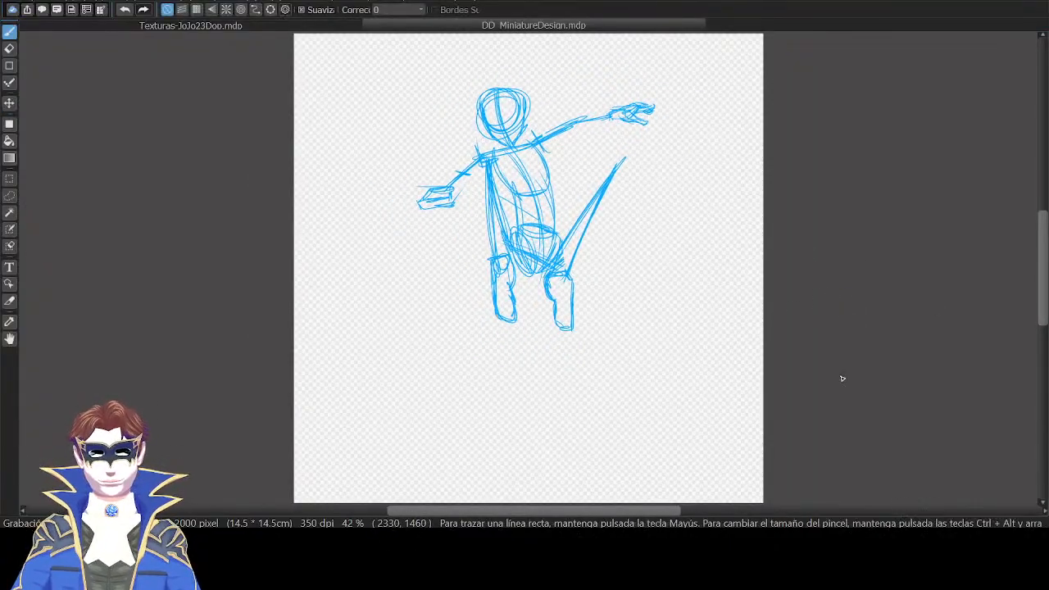
key(Left)
key(Left)
mouse_move(628, 298)
mouse_down()
mouse_move(684, 248)
mouse_move(668, 297)
mouse_move(593, 418)
mouse_move(661, 345)
mouse_move(703, 240)
mouse_move(650, 383)
mouse_up()
key(Up)
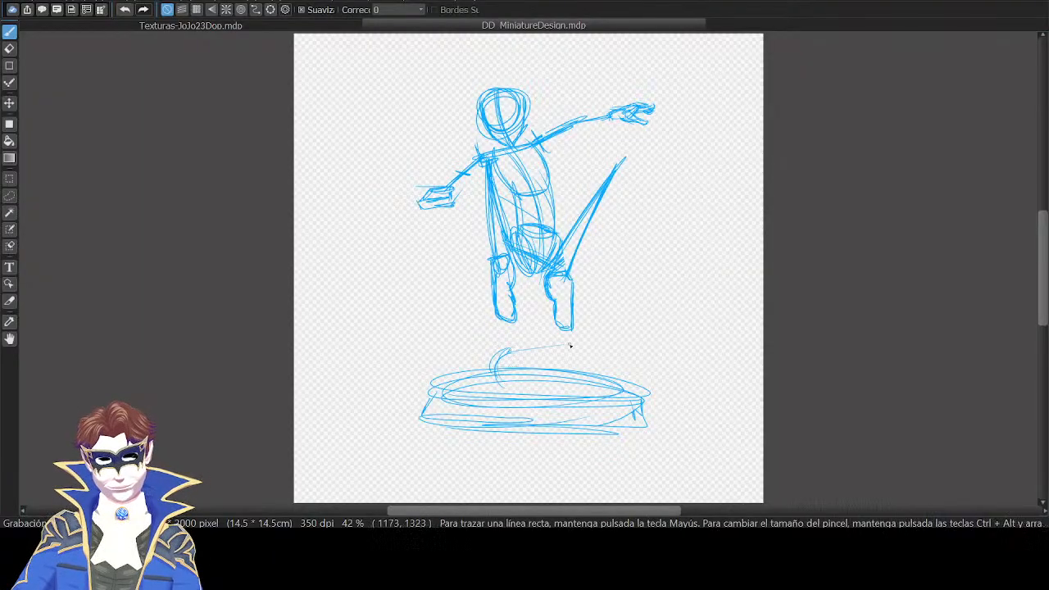
key(h)
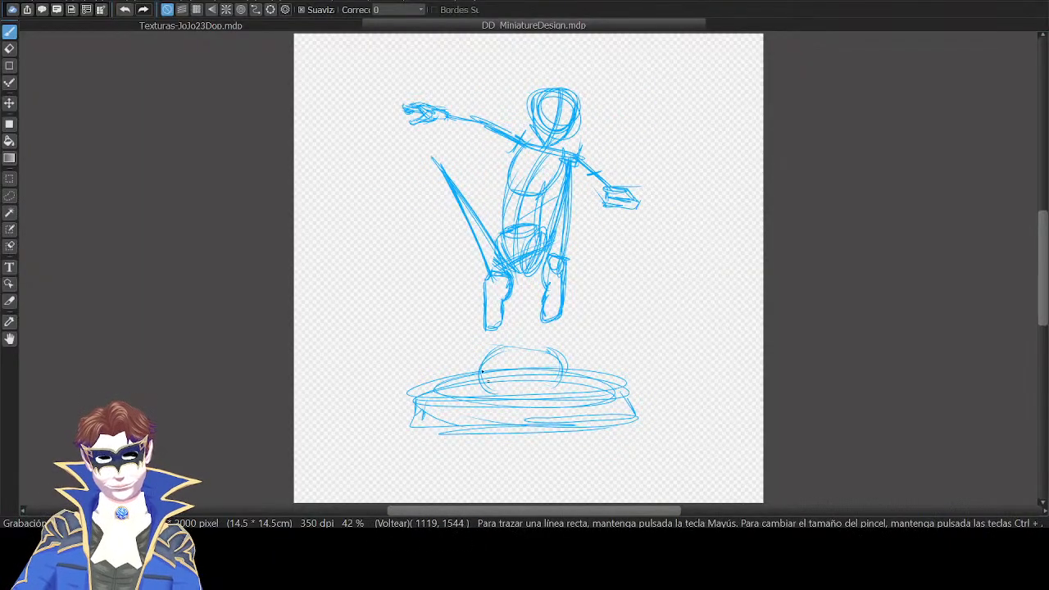
drag(542, 267, 541, 365)
drag(510, 287, 507, 359)
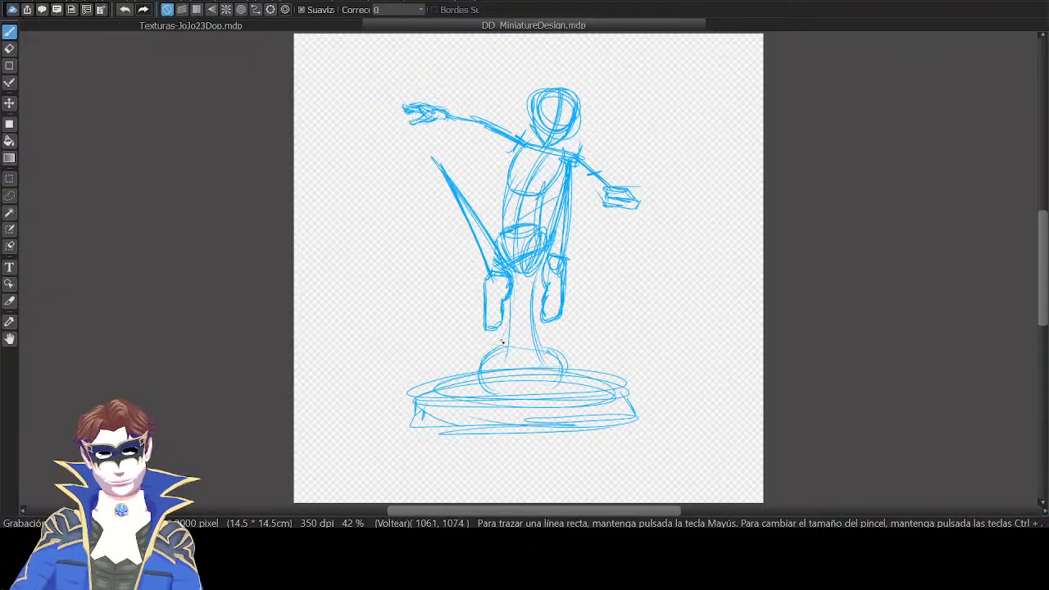
drag(515, 264, 518, 353)
key(ctrl+z)
key(ctrl+z)
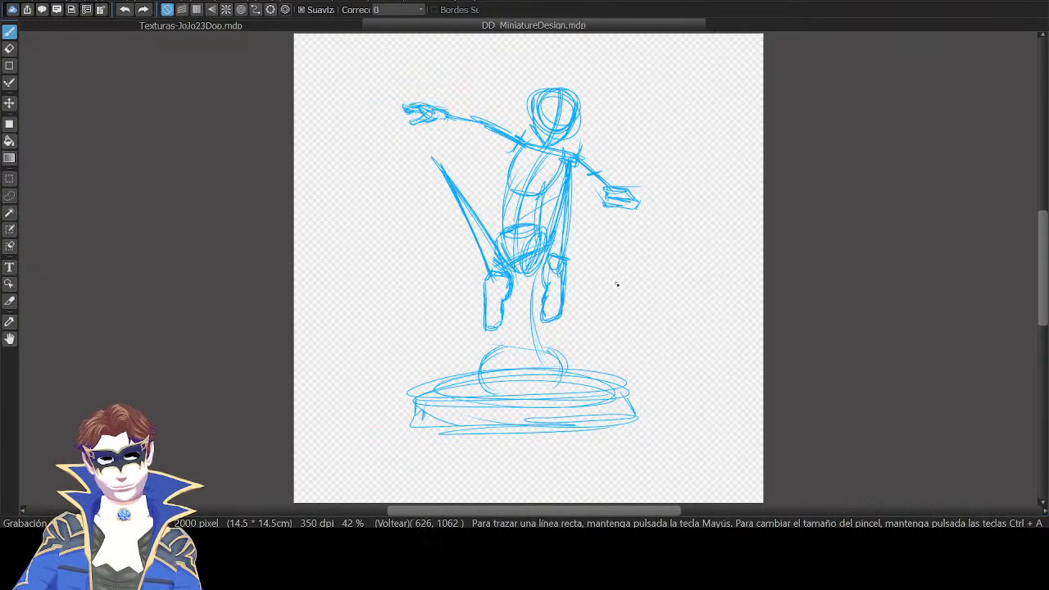
key(ctrl+z)
Flip the canvas back, rework the mound's outline, and sketch curved vertical support lines rising from it to the hips and feet.
key(Down)
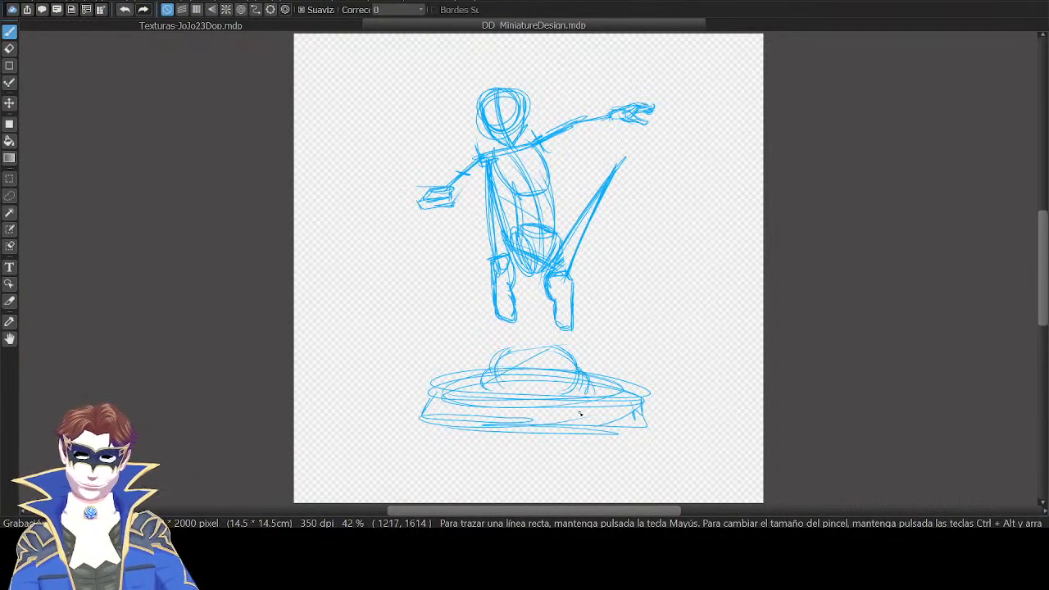
drag(583, 349, 587, 270)
drag(553, 367, 547, 302)
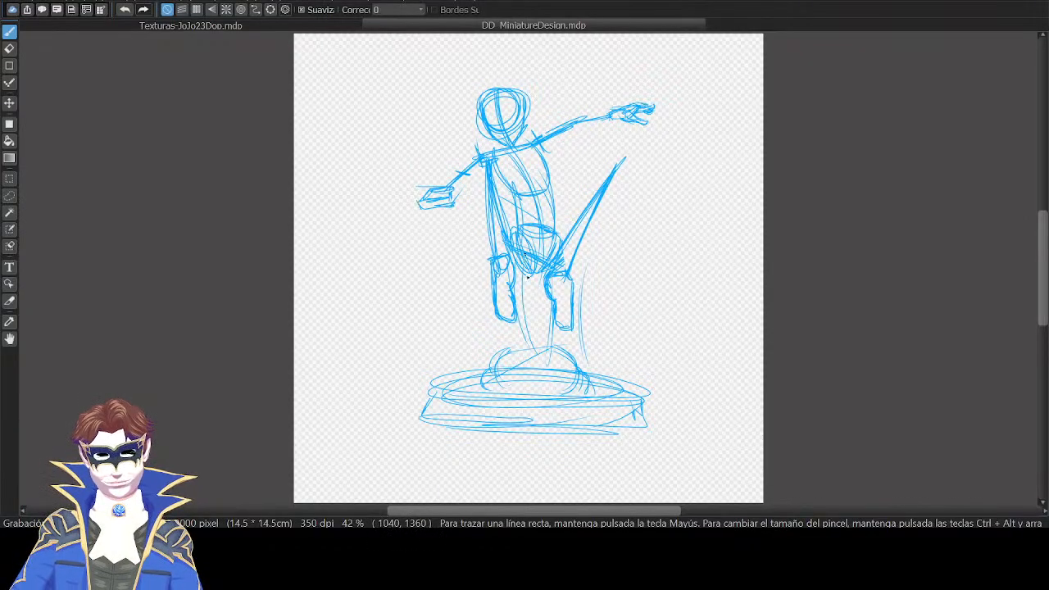
drag(541, 360, 525, 277)
drag(505, 366, 496, 264)
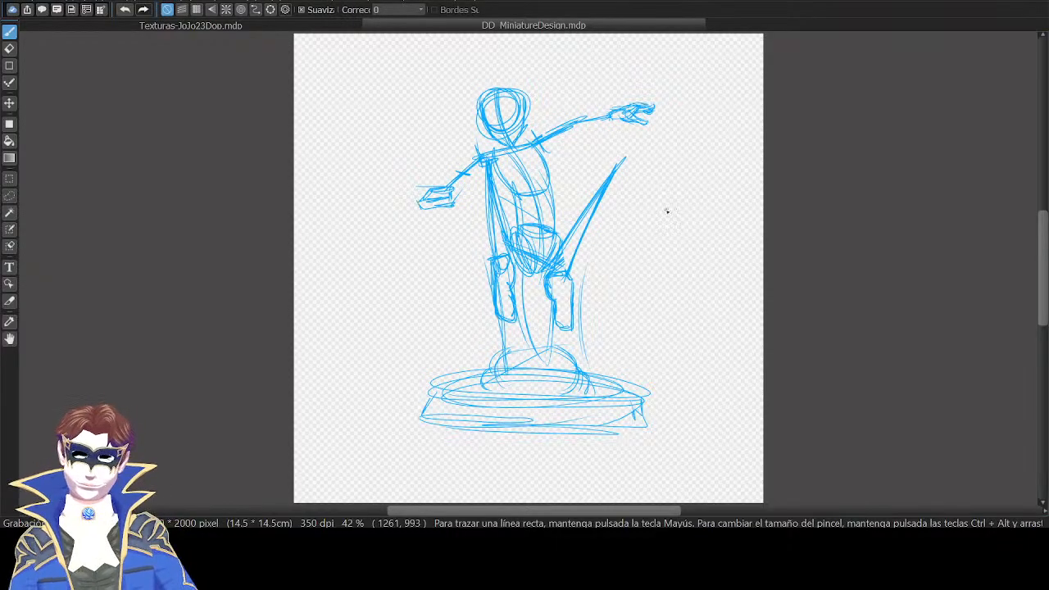
Trim the upper tip of the raised angled leg with the eraser and shift the whole sketch slightly down.
key(e)
drag(630, 161, 624, 169)
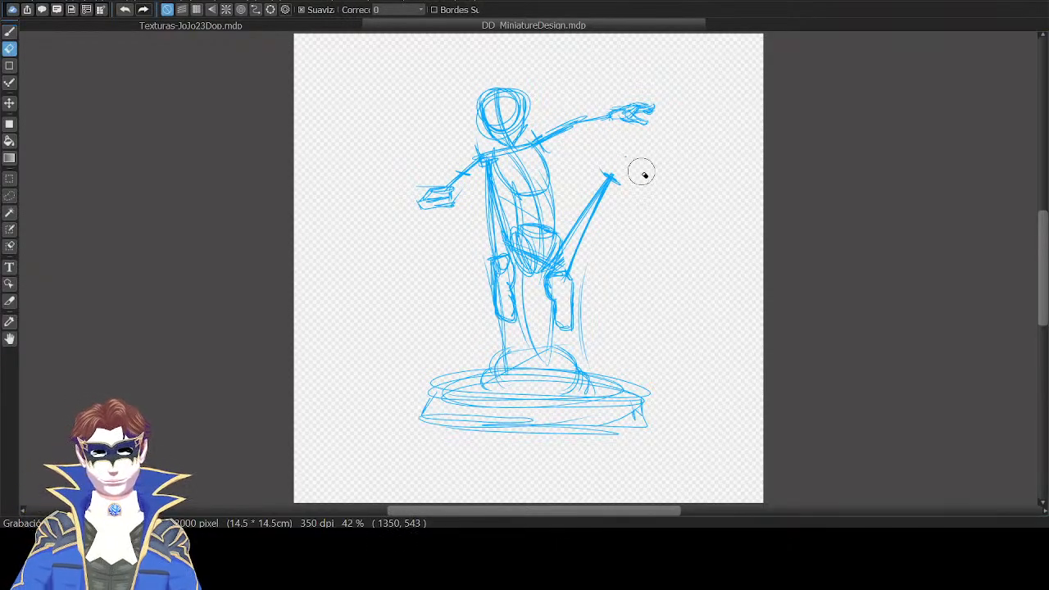
key(b)
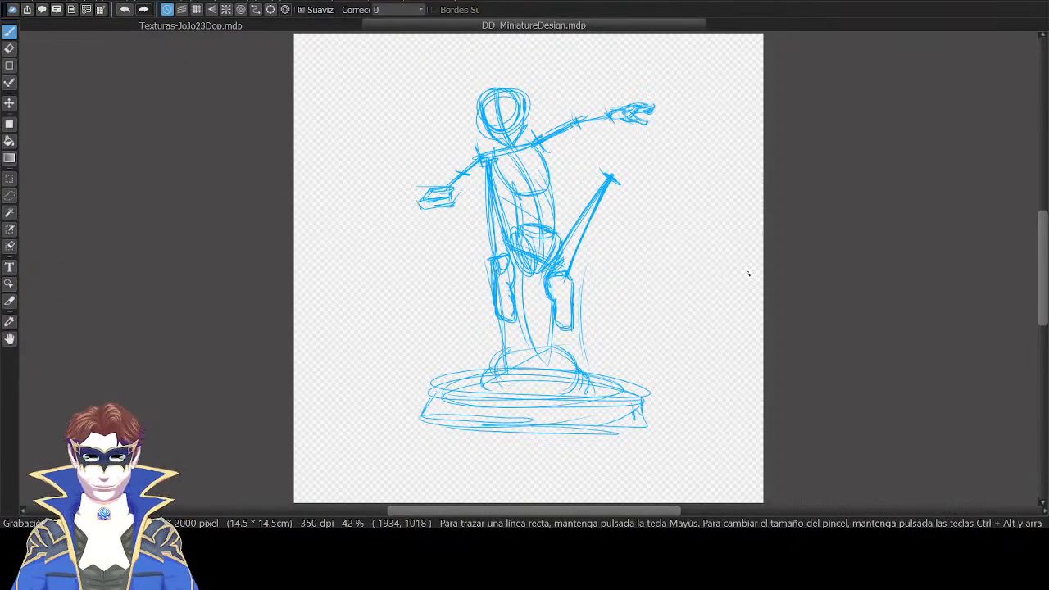
key(v)
drag(823, 336, 813, 359)
key(Tab)
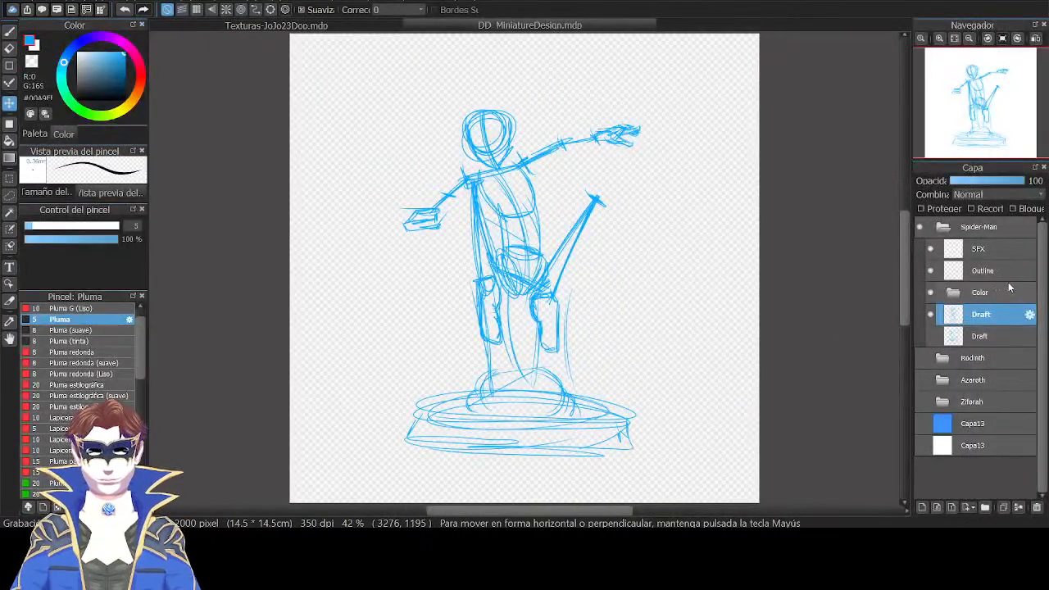
Compare the two Draft layers by toggling their visibility, leaving both hidden and the upper one selected.
click(937, 316)
click(936, 335)
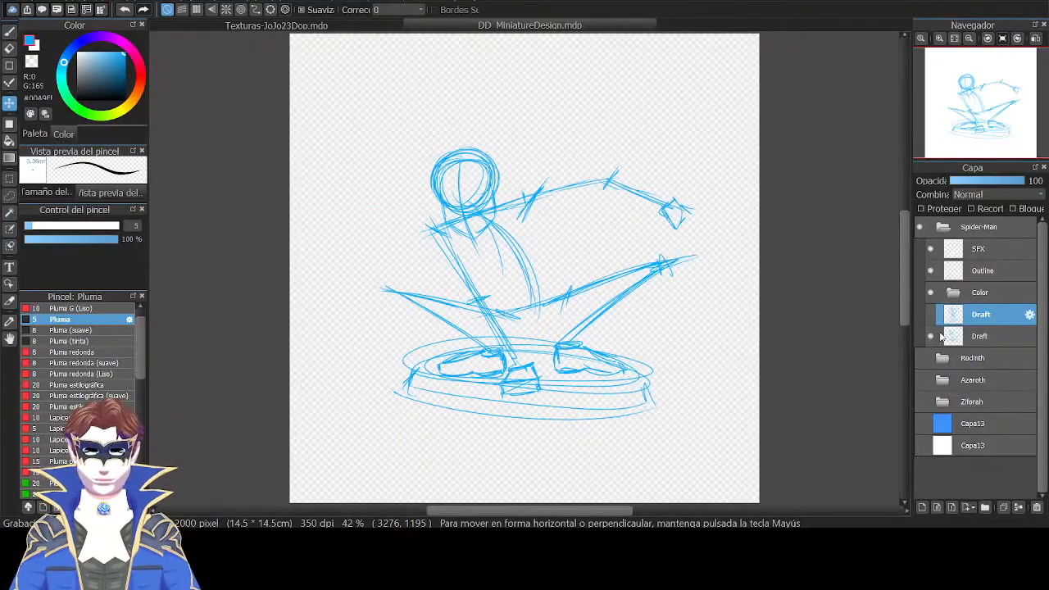
click(977, 334)
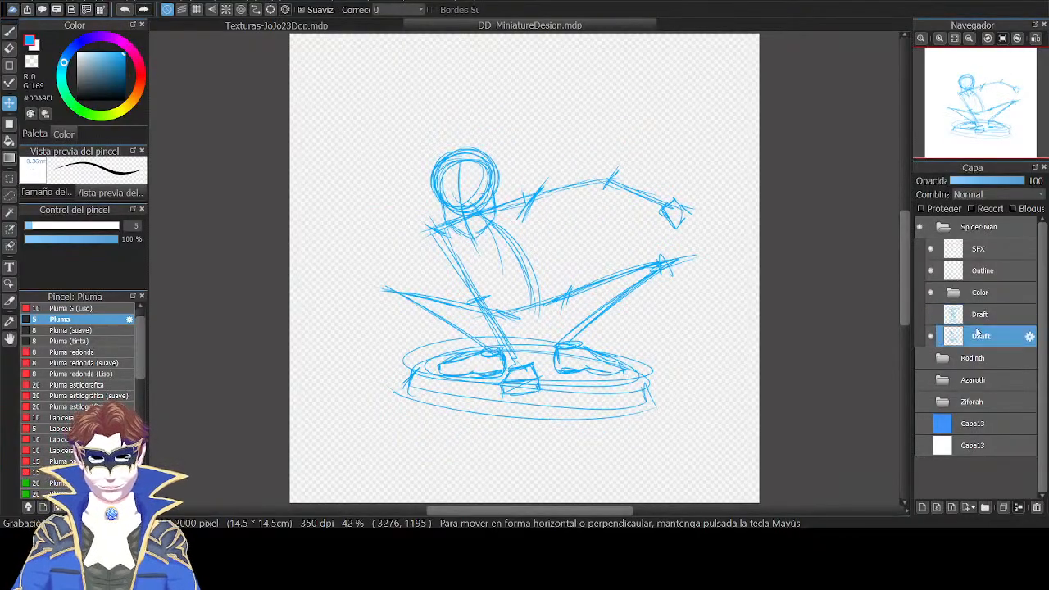
click(932, 336)
click(932, 315)
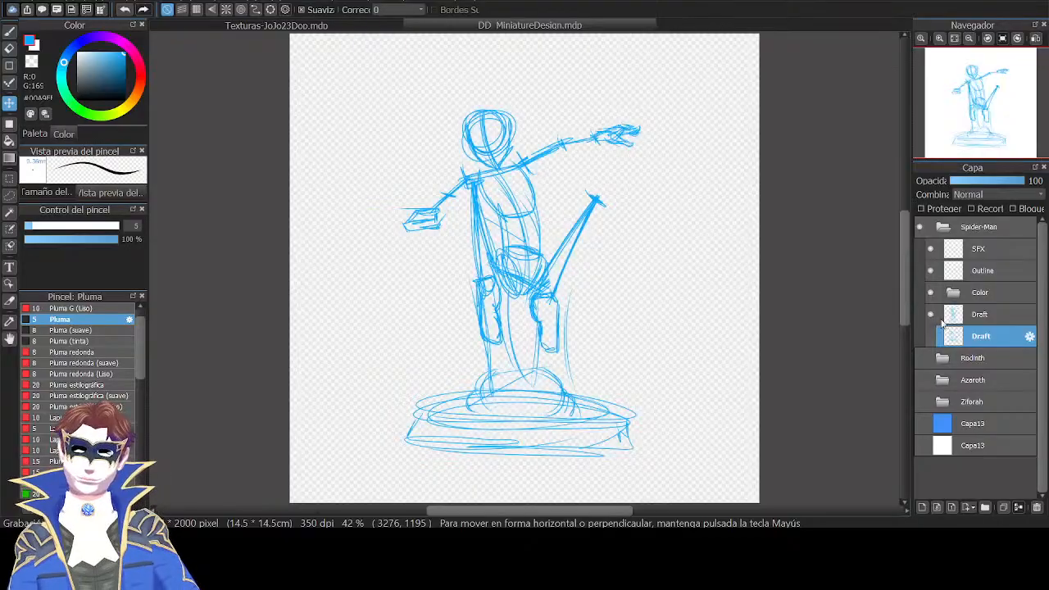
click(972, 316)
click(933, 317)
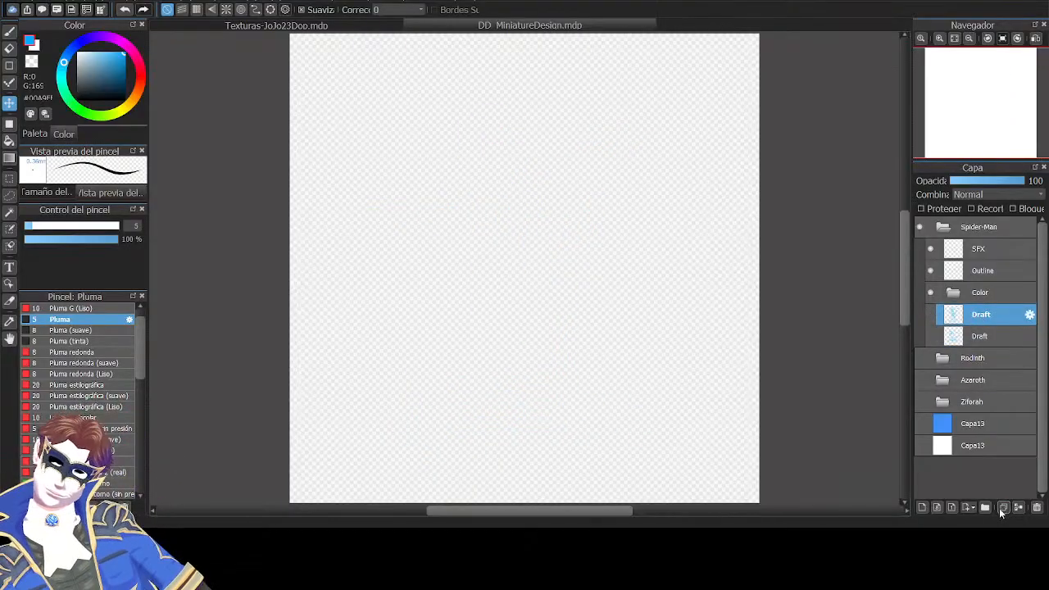
Duplicate the upper Draft layer, make the copy visible and clear its contents for a new sketch.
click(1002, 508)
click(931, 315)
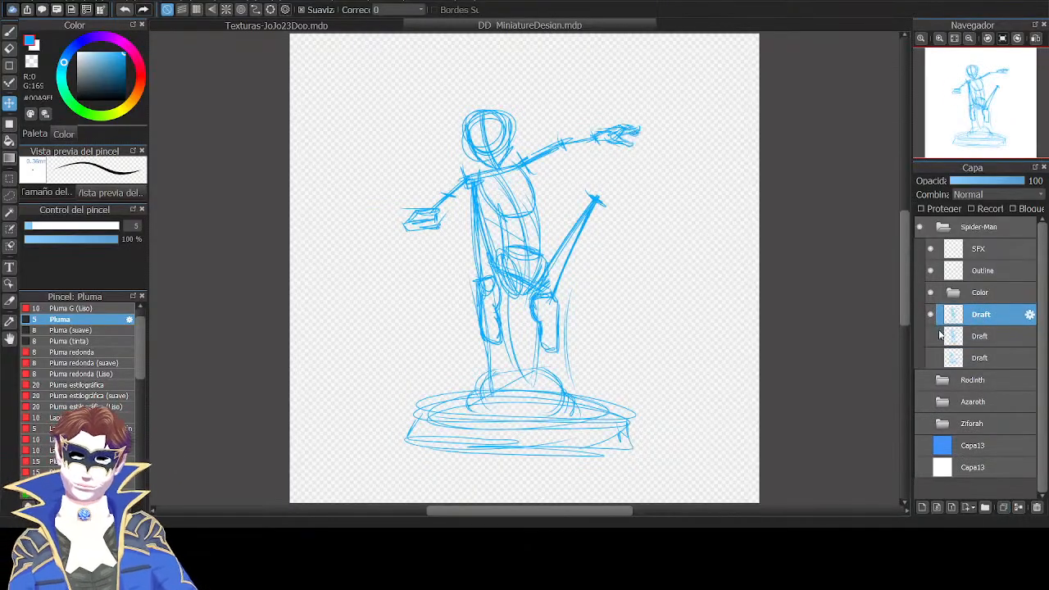
key(p)
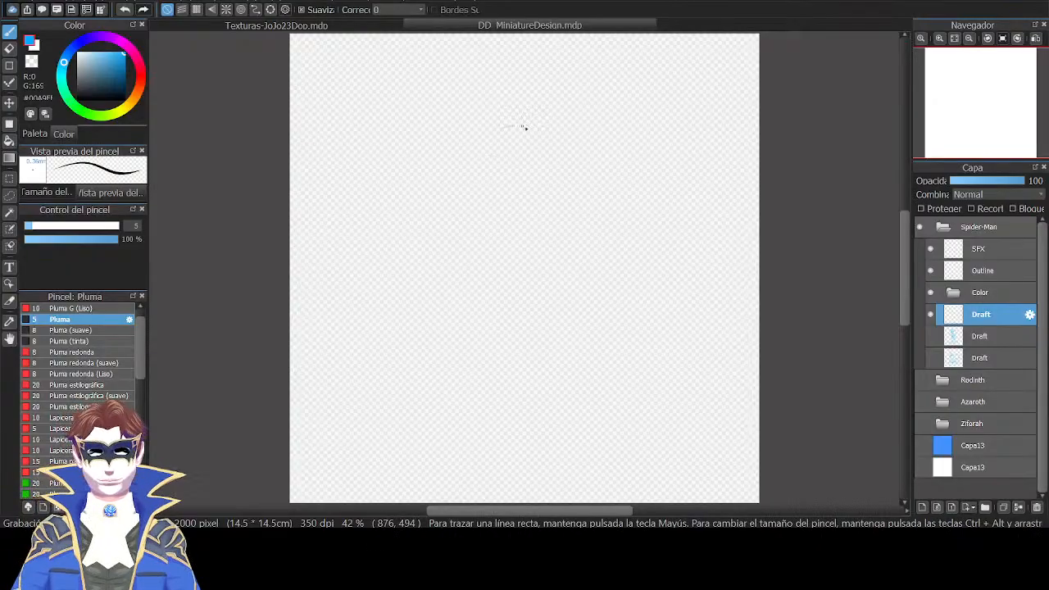
Sketch a front-facing crouching stick figure in the upper canvas with a round head, spread arms and bent legs.
mouse_move(525, 126)
mouse_down()
mouse_move(498, 109)
mouse_move(529, 112)
mouse_move(517, 150)
mouse_move(495, 135)
mouse_up()
key(ctrl+z)
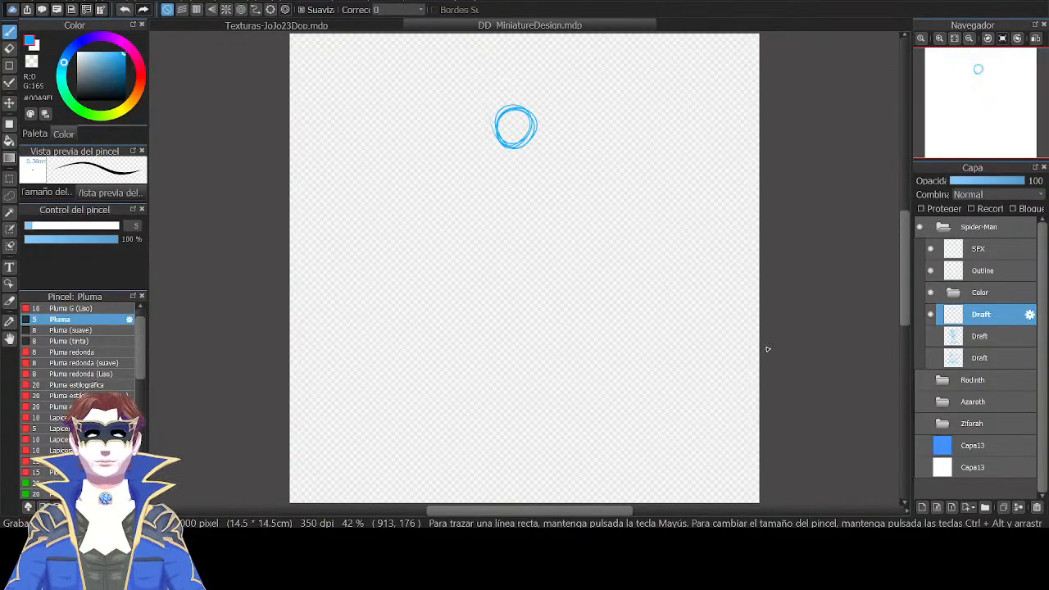
mouse_move(501, 136)
mouse_down()
mouse_move(499, 107)
mouse_move(543, 154)
mouse_move(602, 165)
mouse_move(569, 140)
mouse_move(483, 136)
mouse_up()
drag(566, 143, 637, 192)
mouse_move(479, 144)
mouse_down()
mouse_move(416, 203)
mouse_move(428, 187)
mouse_up()
mouse_move(520, 143)
mouse_down()
mouse_move(538, 208)
mouse_move(561, 189)
mouse_move(476, 240)
mouse_up()
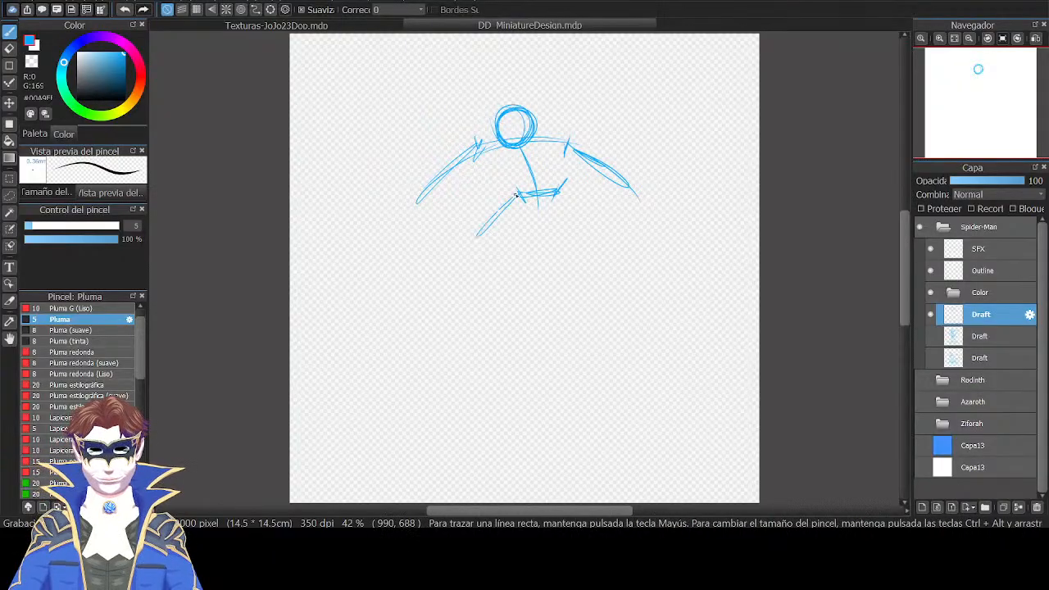
mouse_move(521, 195)
mouse_down()
mouse_move(461, 241)
mouse_move(618, 228)
mouse_move(598, 264)
mouse_up()
drag(476, 237, 512, 269)
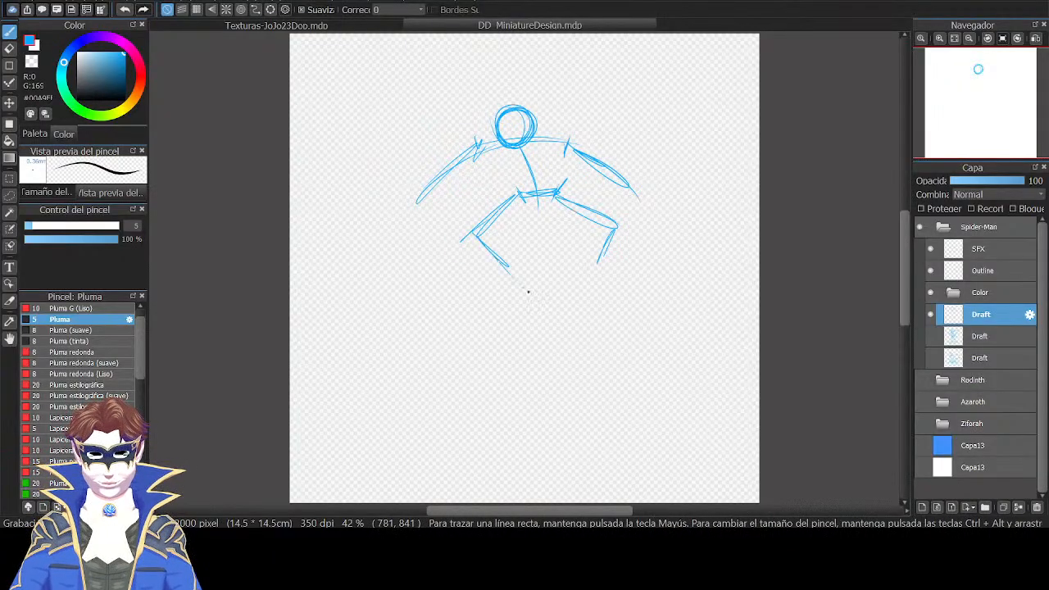
mouse_move(615, 227)
mouse_down()
mouse_move(585, 279)
mouse_move(590, 271)
mouse_up()
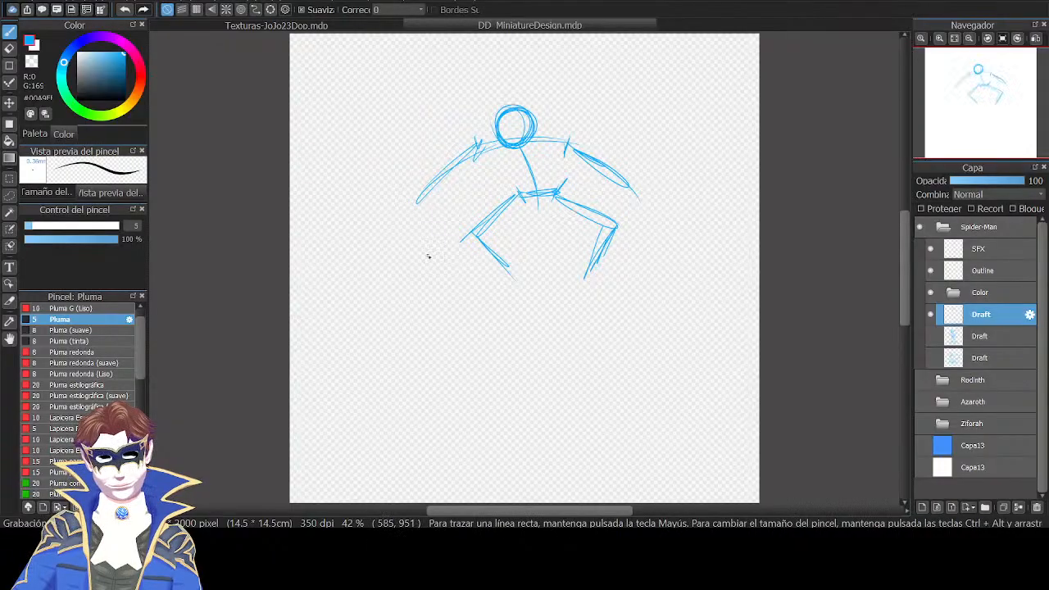
Sketch a small standing stick figure below and beside the crouching one, with head, torso, arms and legs.
mouse_move(425, 238)
mouse_down()
mouse_move(409, 257)
mouse_move(437, 242)
mouse_move(423, 423)
mouse_up()
mouse_move(417, 270)
mouse_down()
mouse_move(426, 313)
mouse_move(436, 279)
mouse_move(451, 279)
mouse_up()
drag(440, 280, 451, 331)
drag(396, 282, 389, 338)
drag(403, 358, 444, 351)
mouse_move(402, 357)
mouse_down()
mouse_move(450, 354)
mouse_move(449, 437)
mouse_move(423, 456)
mouse_up()
drag(425, 393, 418, 451)
drag(439, 356, 461, 450)
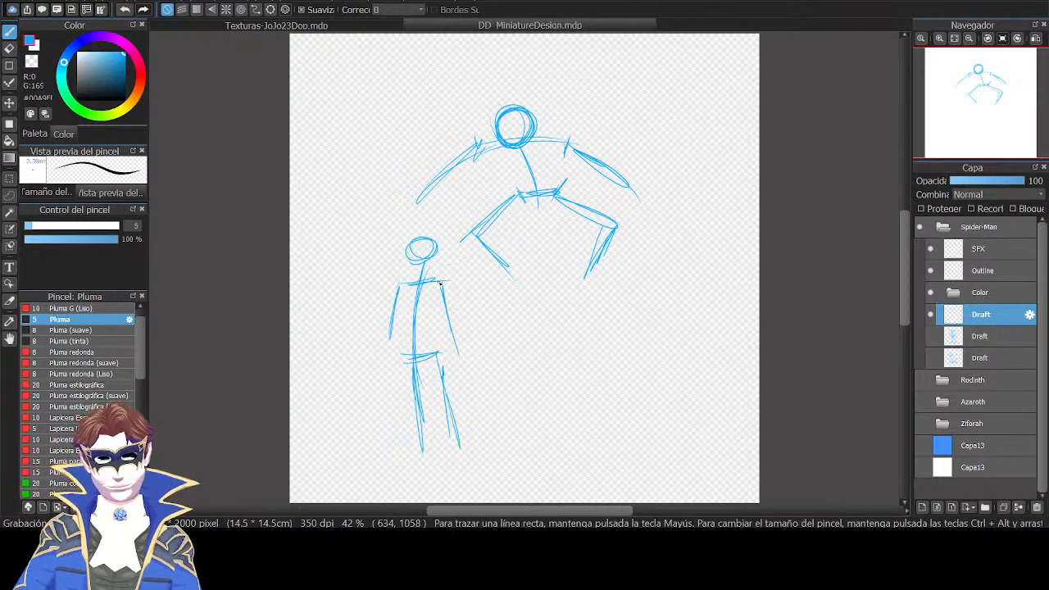
Draw curved strokes linking the standing figure's head to the crouching figure, and erase everything on the layer.
mouse_move(484, 79)
mouse_down()
mouse_move(546, 313)
mouse_move(424, 141)
mouse_up()
key(ctrl+z)
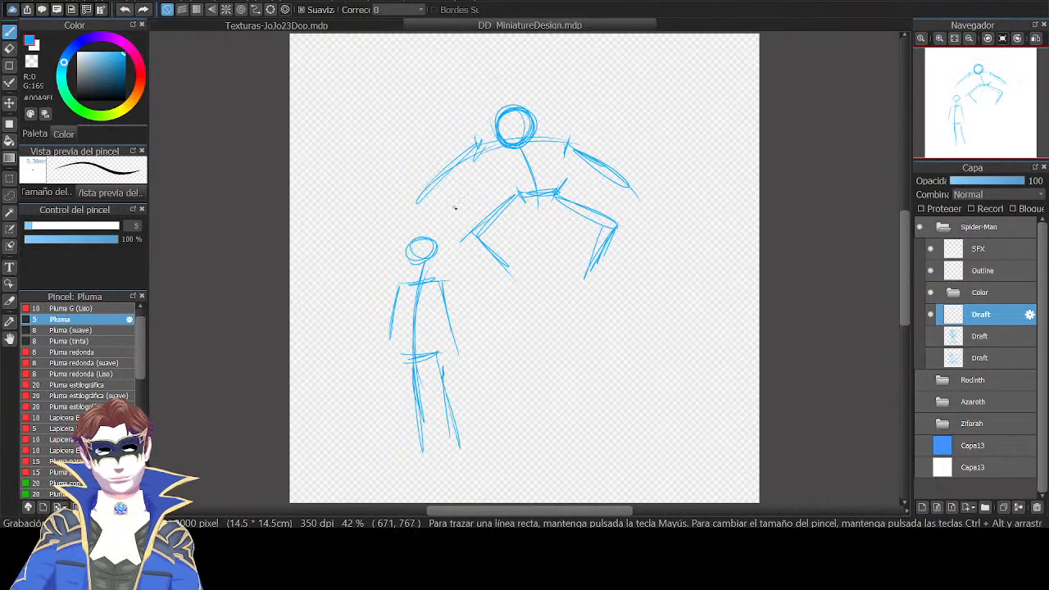
mouse_move(433, 223)
mouse_down()
mouse_move(490, 172)
mouse_move(433, 238)
mouse_up()
drag(495, 175, 437, 226)
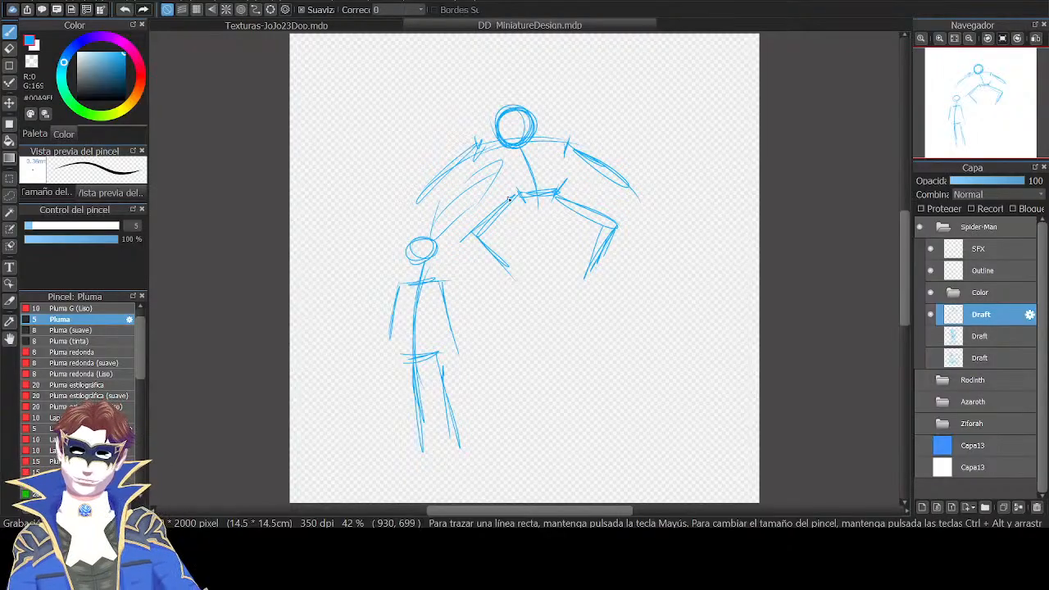
key(e)
mouse_move(553, 108)
mouse_down()
mouse_move(509, 109)
mouse_move(558, 136)
mouse_move(557, 225)
mouse_move(507, 295)
mouse_move(454, 322)
mouse_move(420, 265)
mouse_move(443, 192)
mouse_up()
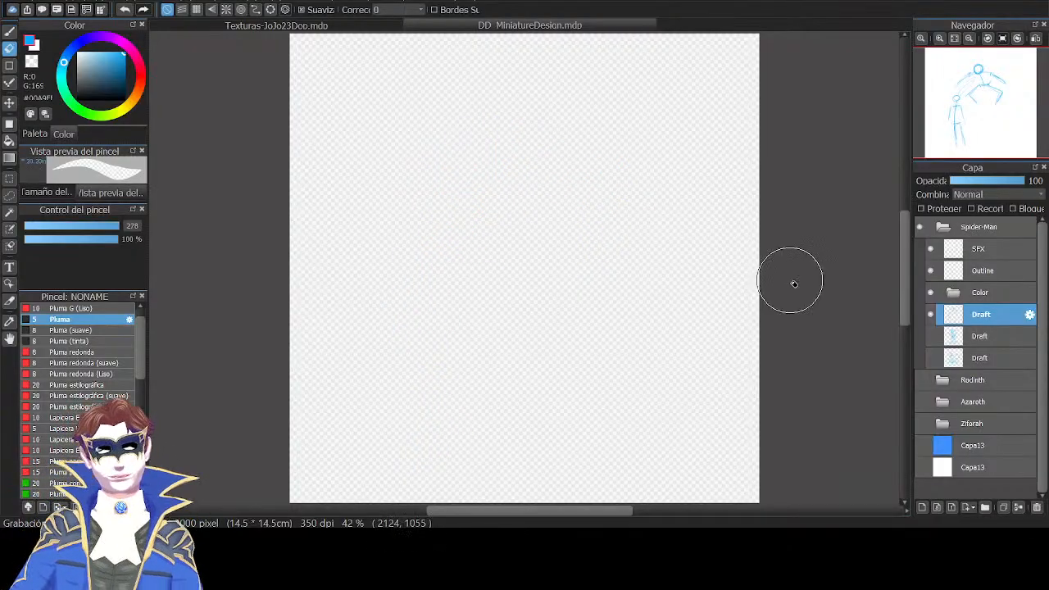
key(b)
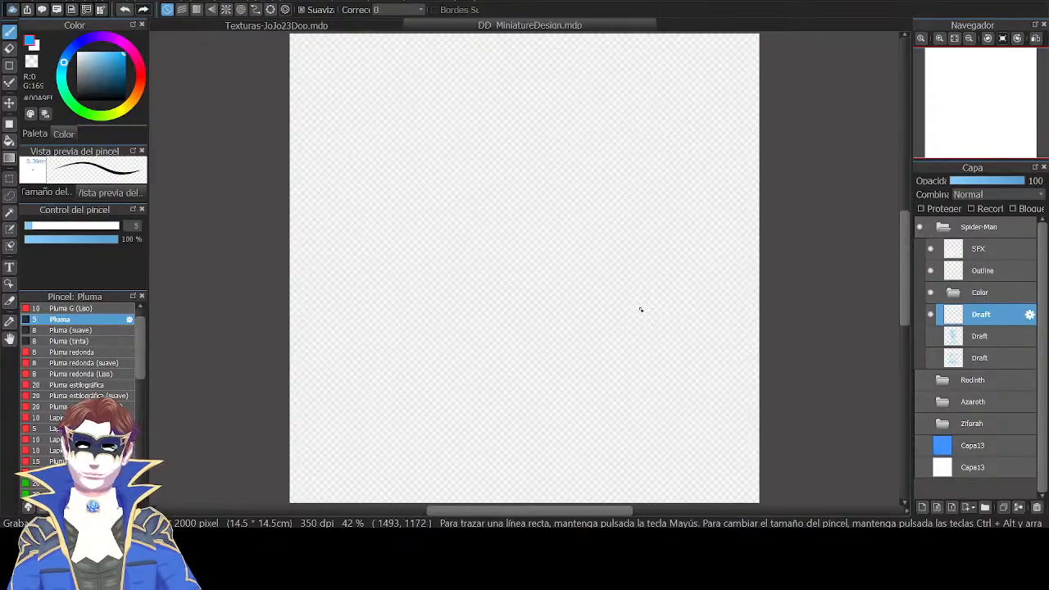
Sketch a round head near the top of the canvas, nudge it up slightly, and add its centre line and jaw.
mouse_move(522, 126)
mouse_down()
mouse_move(497, 141)
mouse_move(498, 123)
mouse_move(523, 111)
mouse_move(534, 153)
mouse_move(518, 162)
mouse_move(492, 118)
mouse_move(534, 98)
mouse_up()
key(ctrl+z)
key(ctrl+z)
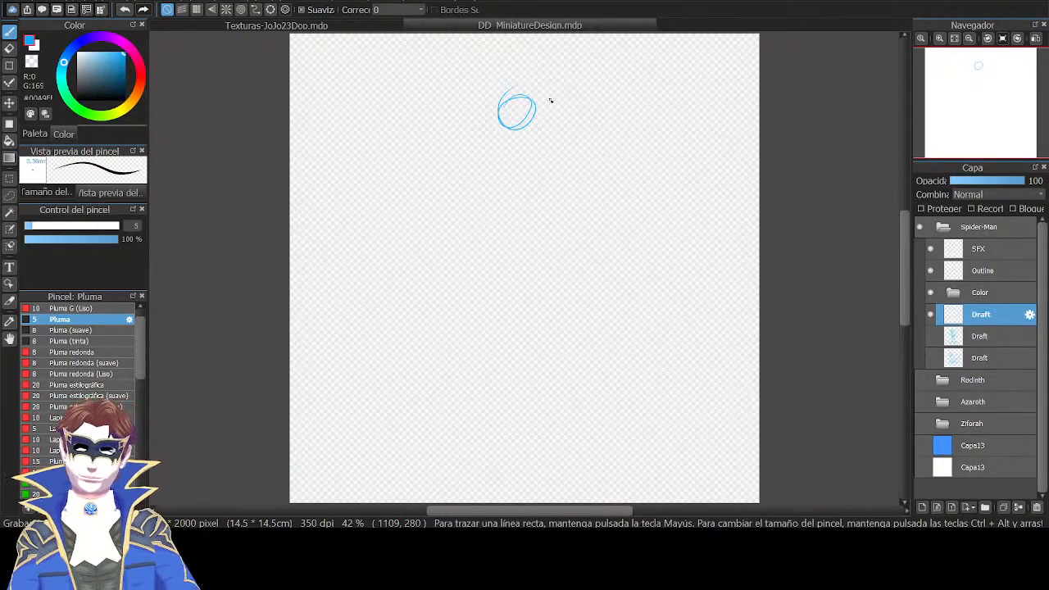
drag(502, 104, 501, 96)
key(v)
drag(631, 168, 636, 162)
key(b)
drag(509, 95, 528, 125)
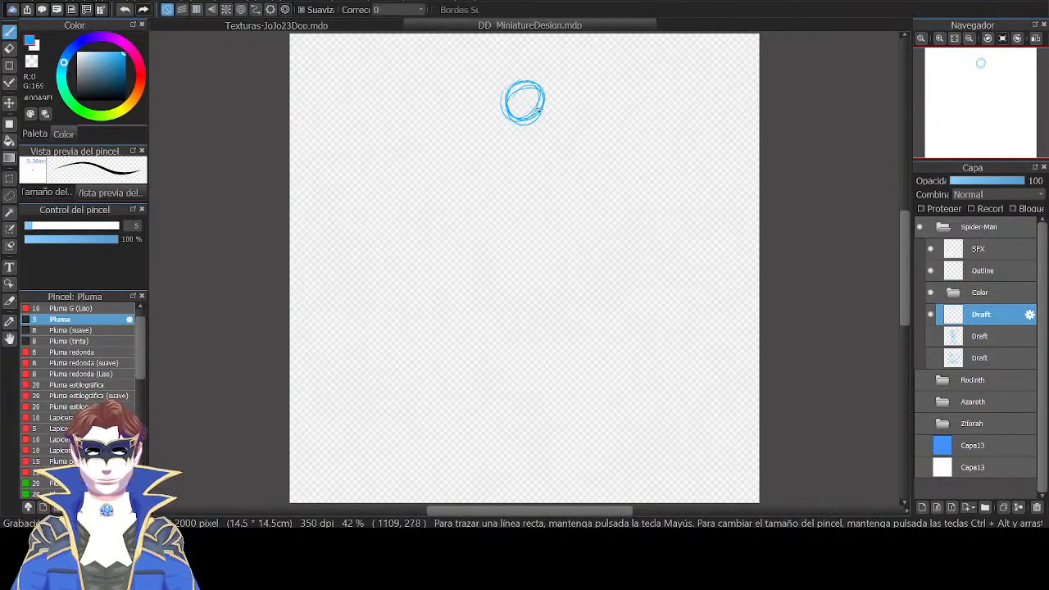
mouse_move(517, 89)
mouse_down()
mouse_move(504, 117)
mouse_move(508, 101)
mouse_move(517, 140)
mouse_move(548, 105)
mouse_up()
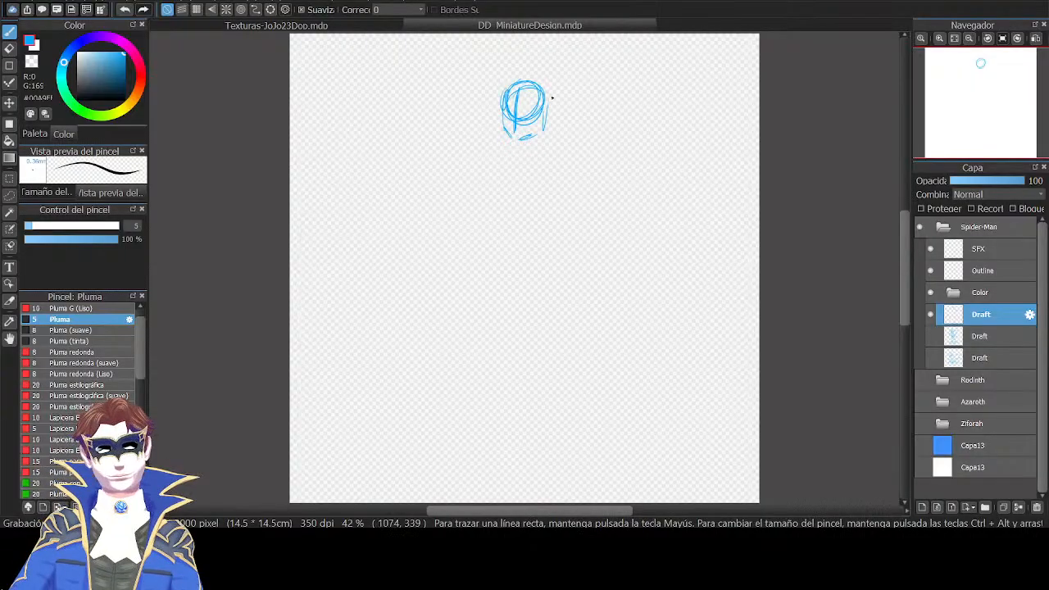
key(ctrl+z)
key(ctrl+z)
Draw a long curved spine line down from the neck and a short shoulder line across it.
mouse_move(516, 137)
mouse_down()
mouse_move(541, 127)
mouse_move(514, 260)
mouse_up()
key(ctrl+z)
mouse_move(531, 136)
mouse_down()
mouse_move(518, 255)
mouse_move(517, 166)
mouse_move(513, 219)
mouse_move(526, 312)
mouse_up()
key(ctrl+z)
key(ctrl+z)
drag(517, 174, 526, 324)
mouse_move(499, 155)
mouse_down()
mouse_move(537, 156)
mouse_move(532, 174)
mouse_up()
mouse_move(540, 147)
mouse_down()
mouse_move(526, 174)
mouse_move(508, 165)
mouse_up()
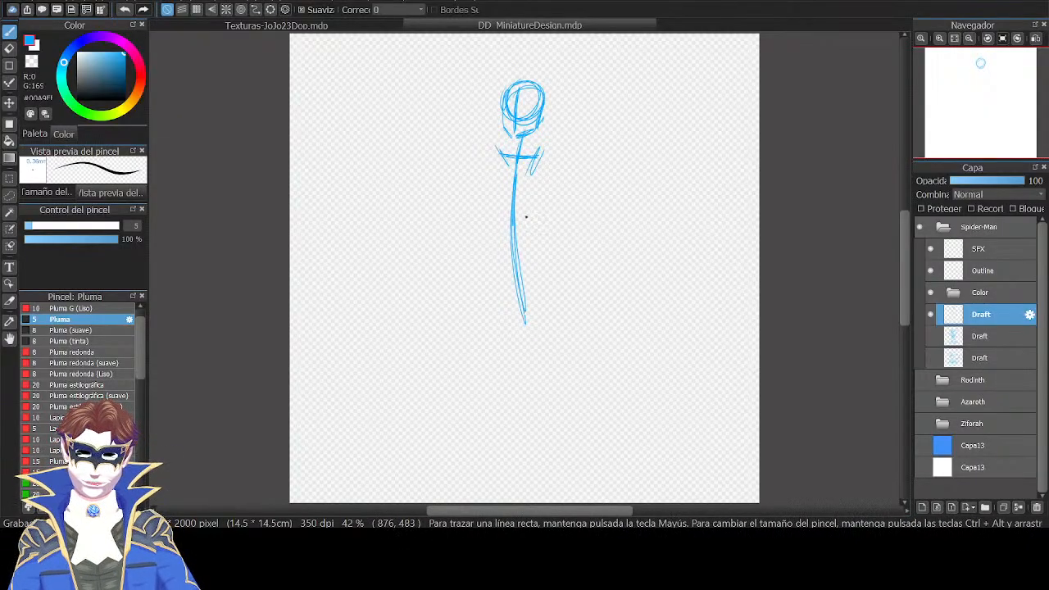
Sketch a short hip line with one nearly straight leg and one leg angled outward.
mouse_move(532, 266)
mouse_down()
mouse_move(501, 268)
mouse_move(530, 265)
mouse_up()
mouse_move(565, 391)
mouse_down()
mouse_move(533, 274)
mouse_move(583, 424)
mouse_move(534, 264)
mouse_move(495, 381)
mouse_up()
key(ctrl+z)
drag(508, 268, 502, 420)
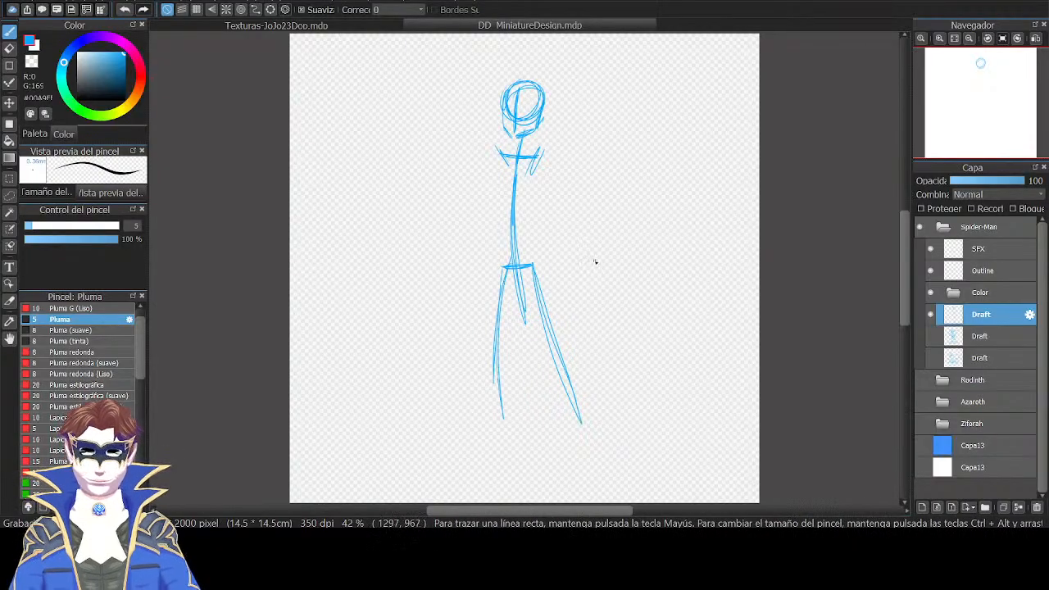
Lasso the head, flip it horizontally, rotate it slightly over the neck, apply the transformation and deselect.
key(l)
mouse_move(522, 147)
mouse_down()
mouse_move(496, 126)
mouse_move(557, 90)
mouse_move(525, 143)
mouse_up()
key(ctrl+t)
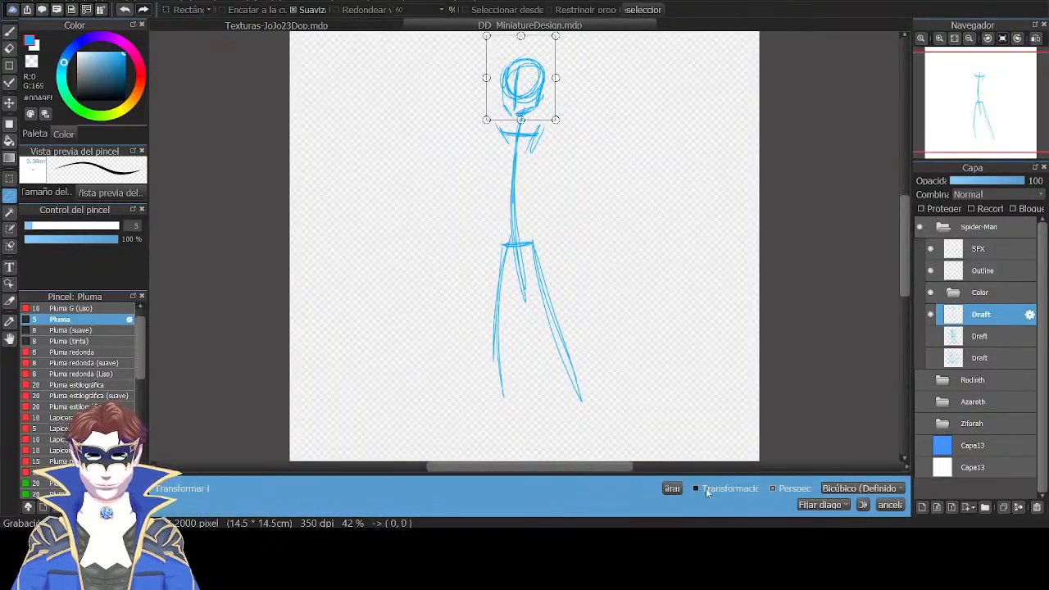
click(672, 489)
drag(621, 67, 628, 73)
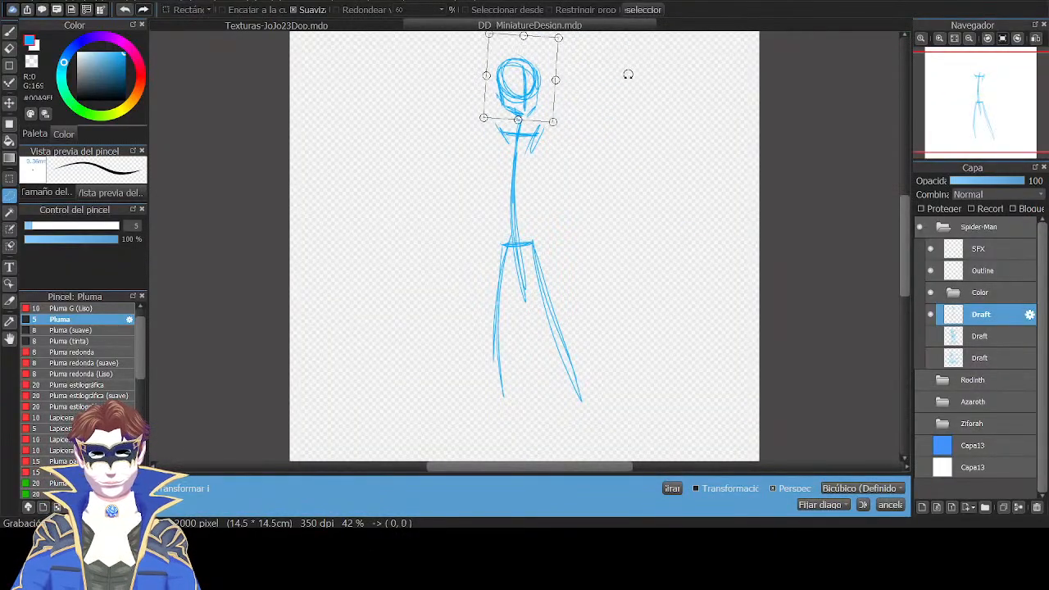
drag(537, 72, 568, 67)
key(Return)
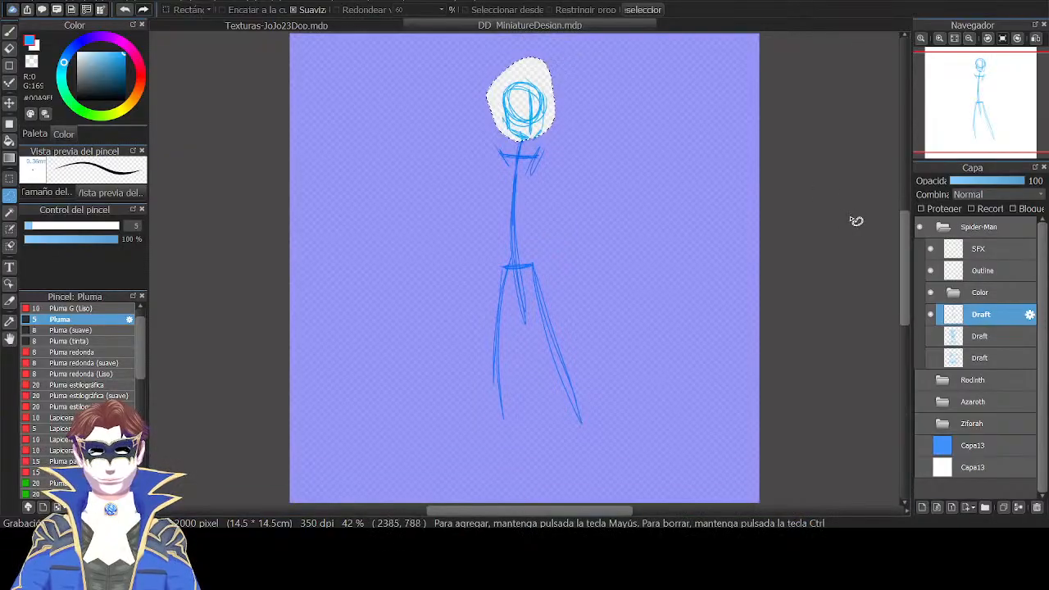
key(ctrl+d)
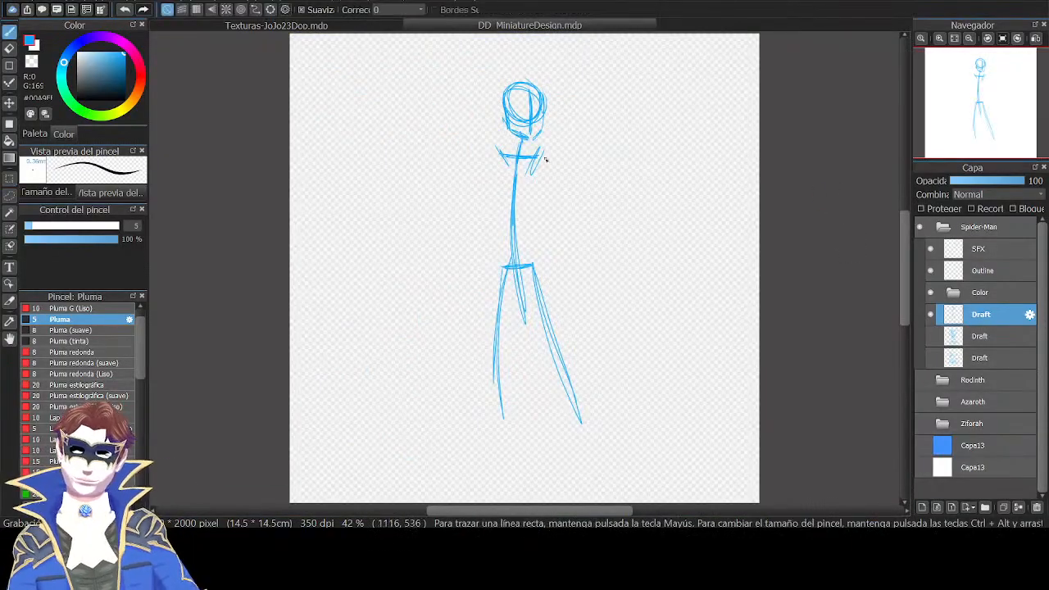
Sketch the ribcage outline and a rounded pelvis around the spine, flipping the canvas to draw the far side of the chest.
drag(503, 161, 494, 207)
drag(500, 158, 494, 206)
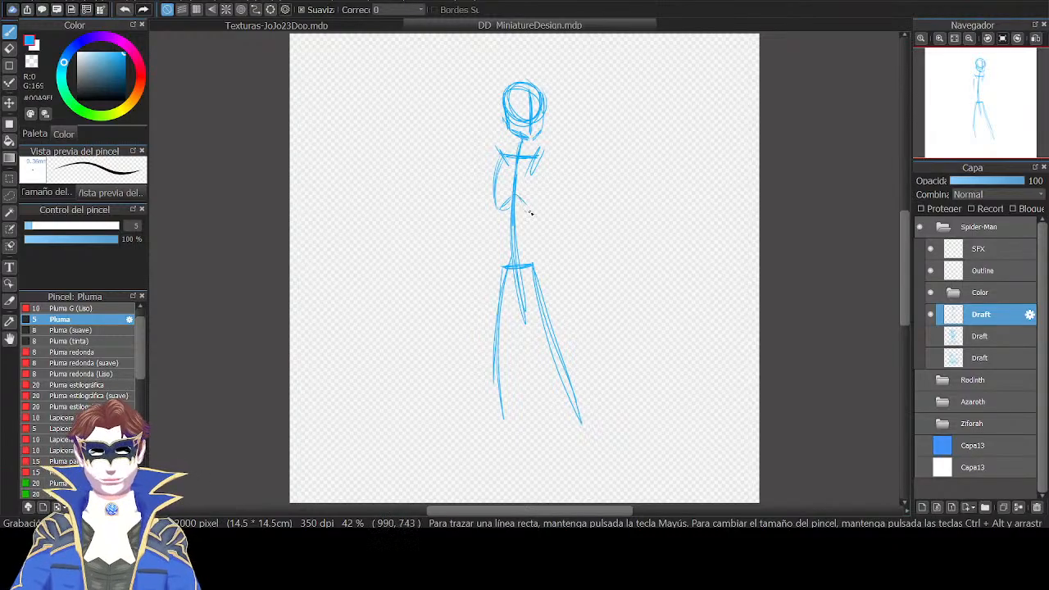
key(Down)
drag(508, 160, 523, 213)
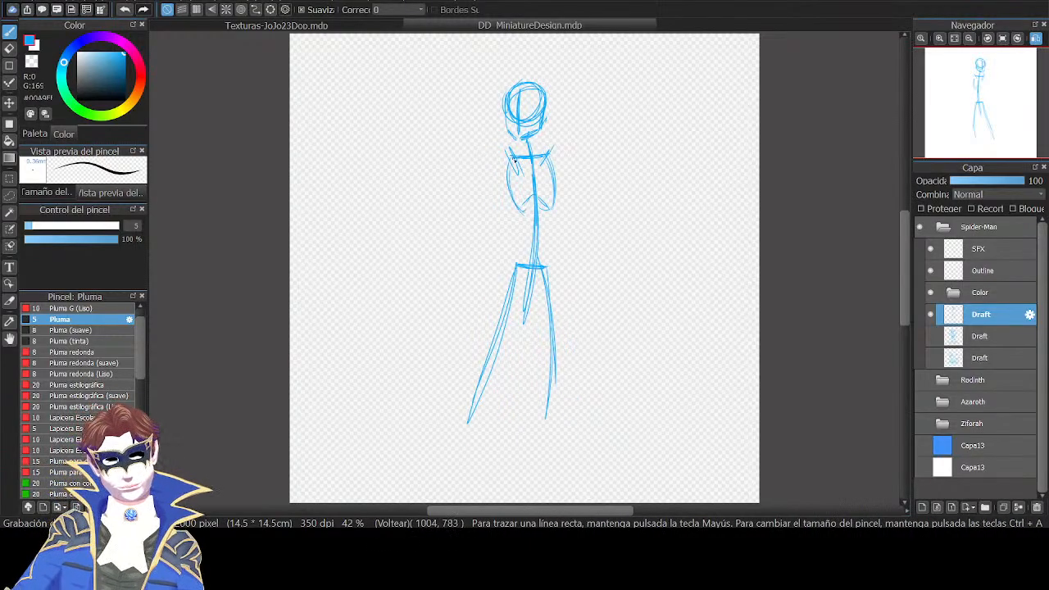
key(Down)
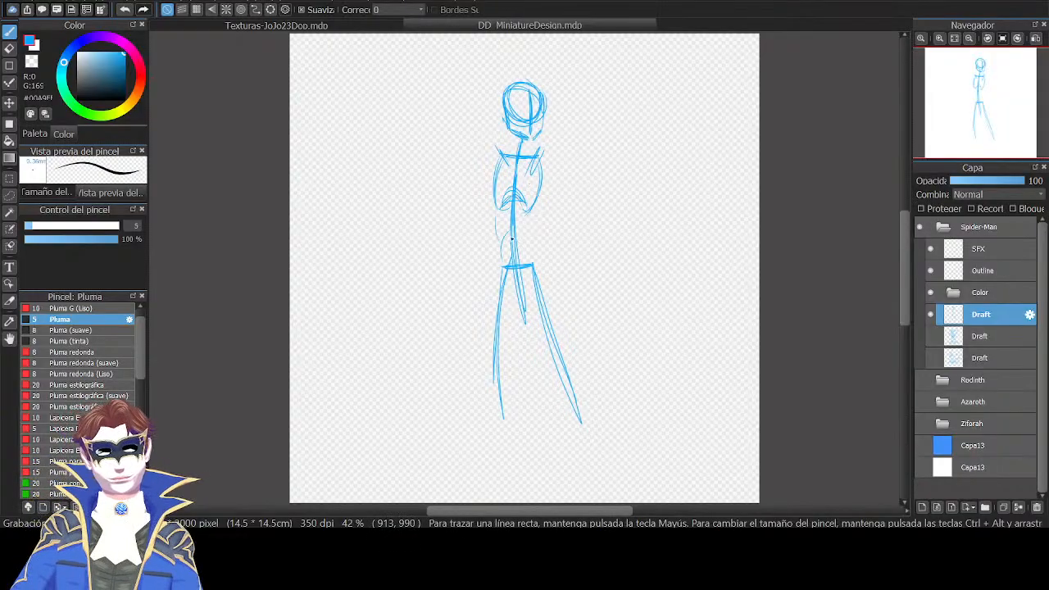
mouse_move(523, 243)
mouse_down()
mouse_move(528, 262)
mouse_move(497, 271)
mouse_move(541, 253)
mouse_up()
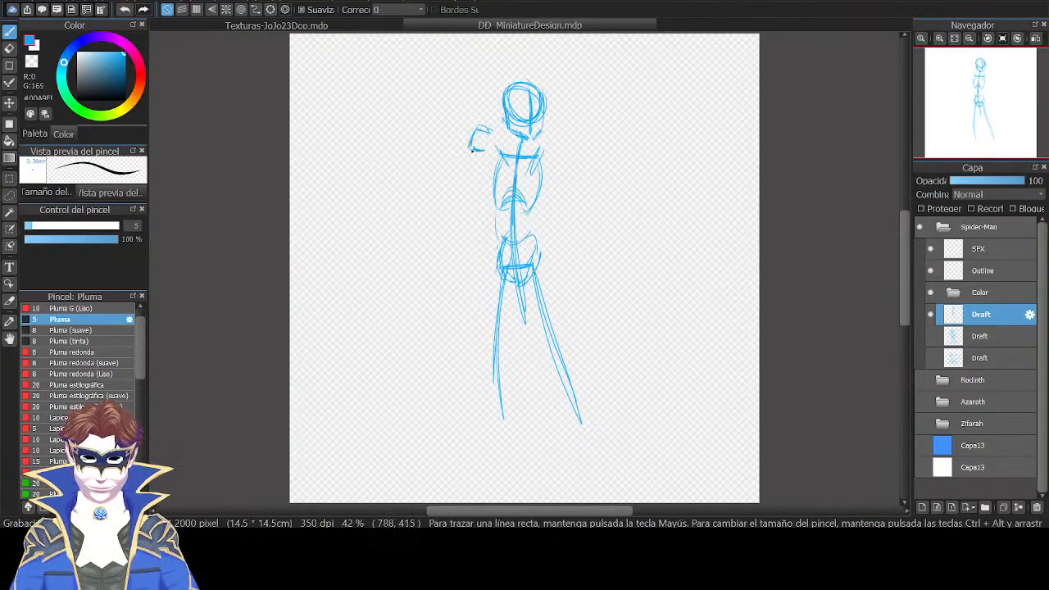
Sketch one bent arm with a raised fist beside the chest and the other arm crossing the torso to meet it.
drag(474, 155, 486, 218)
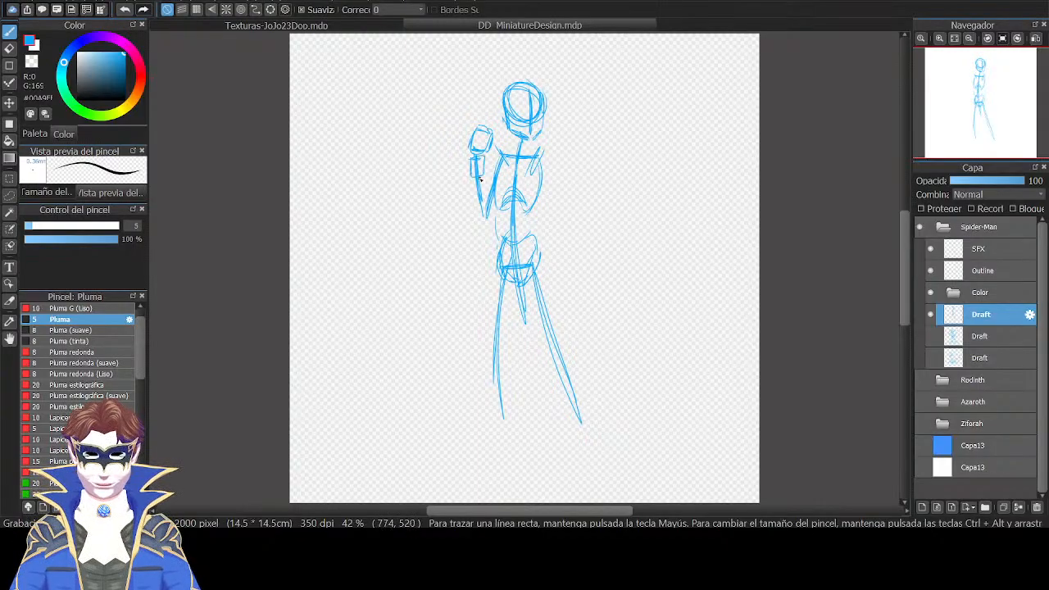
drag(481, 168, 483, 176)
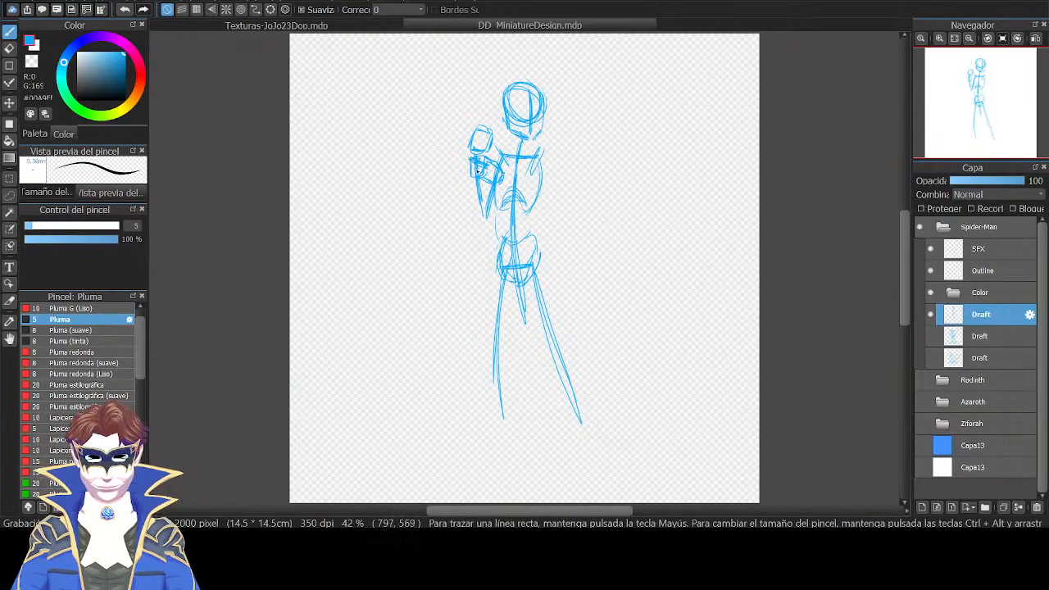
drag(502, 170, 574, 159)
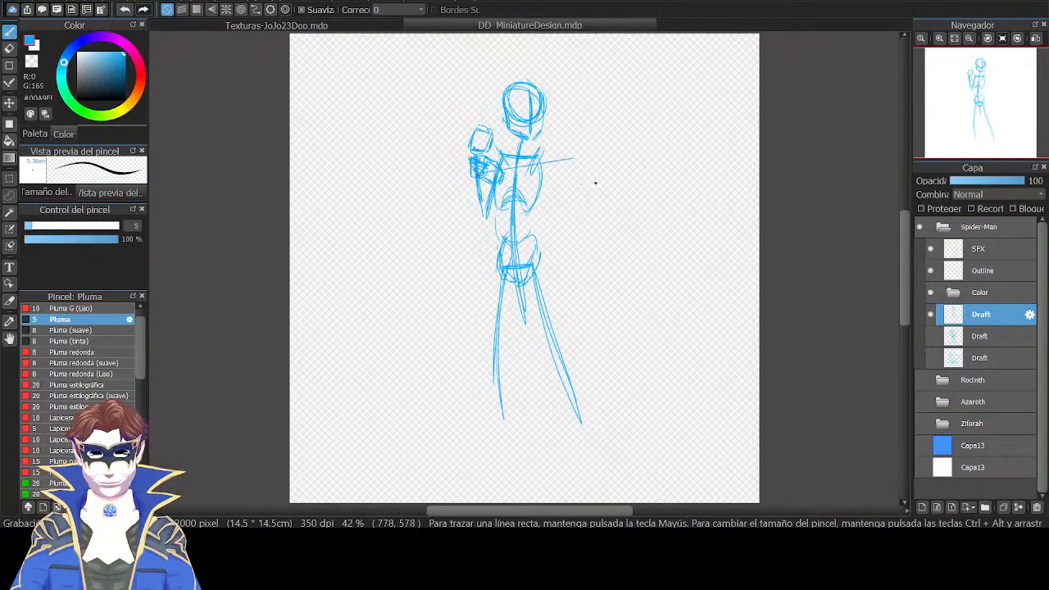
key(ctrl+z)
drag(504, 182, 555, 211)
drag(504, 181, 553, 212)
drag(541, 155, 554, 213)
drag(542, 156, 558, 210)
Lasso the head, scale it down slightly, lower it onto the neck, apply the transformation and deselect.
key(l)
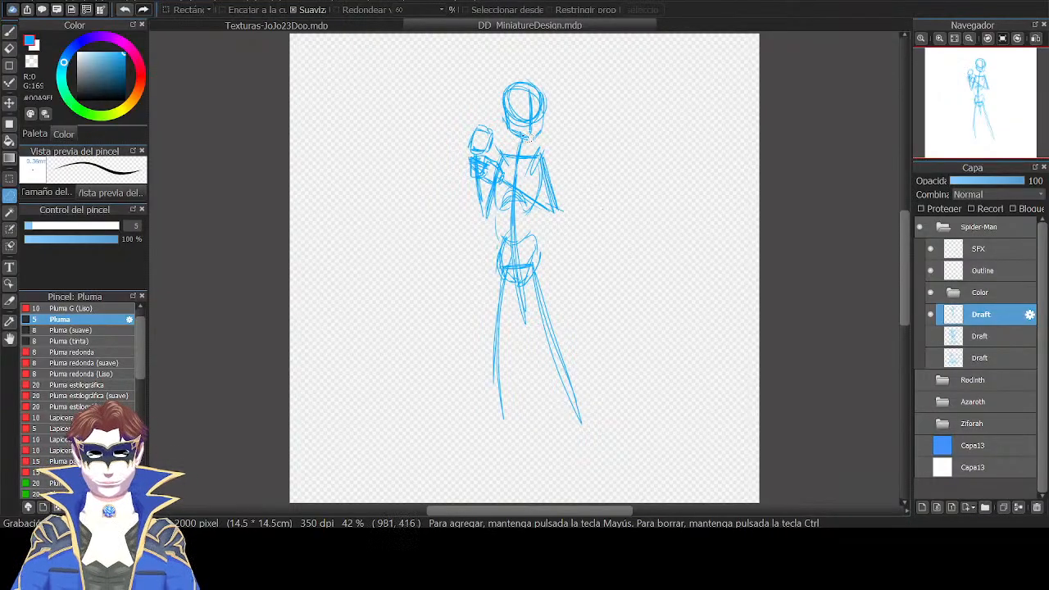
mouse_move(503, 125)
mouse_down()
mouse_move(510, 72)
mouse_move(502, 125)
mouse_up()
key(ctrl+z)
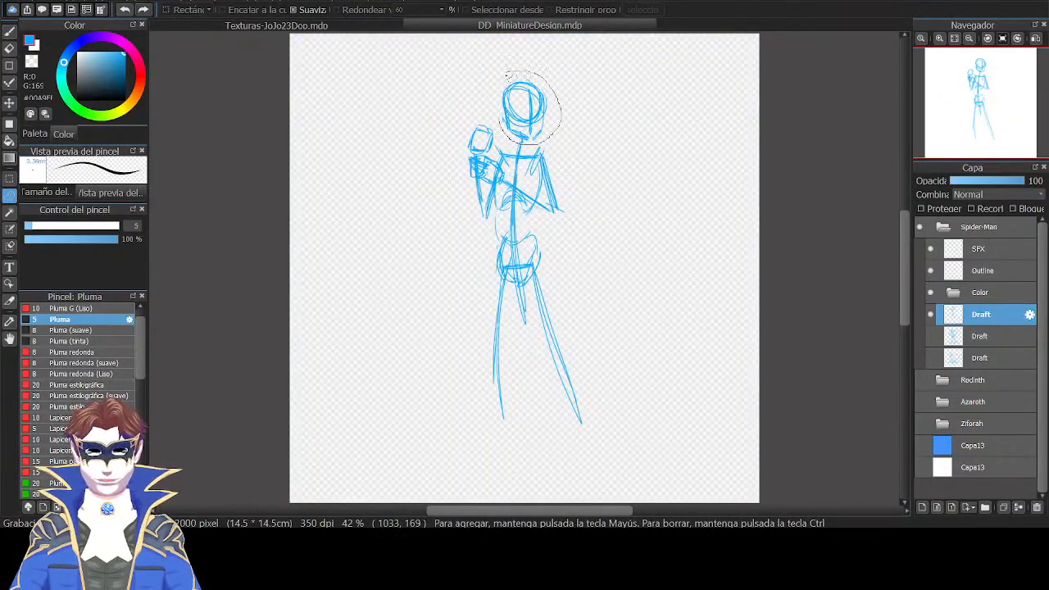
key(ctrl+t)
drag(563, 48, 553, 62)
mouse_move(542, 85)
mouse_down()
mouse_move(543, 95)
mouse_move(558, 68)
mouse_move(536, 91)
mouse_up()
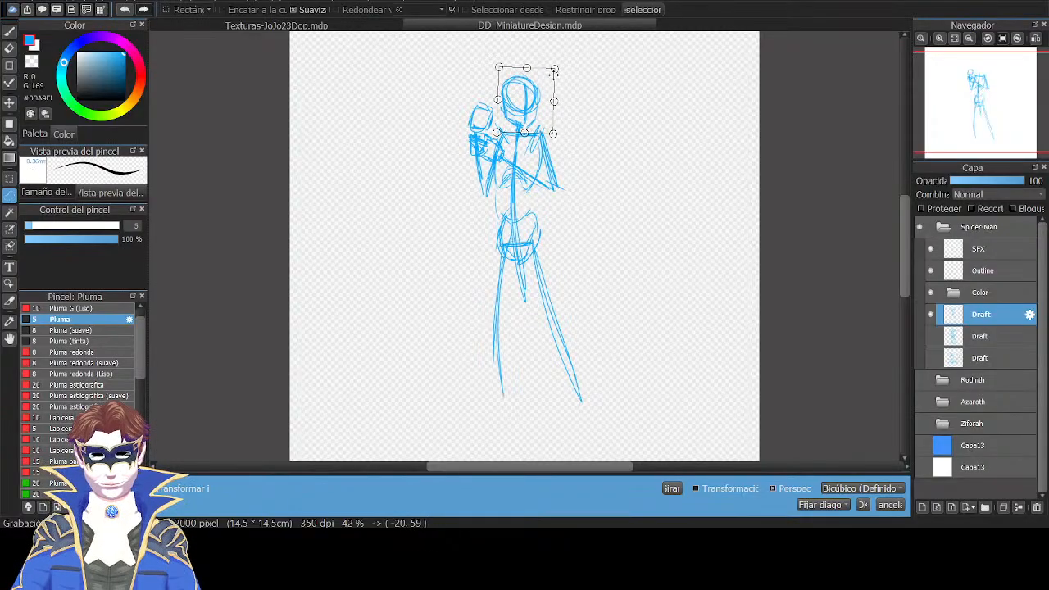
click(863, 505)
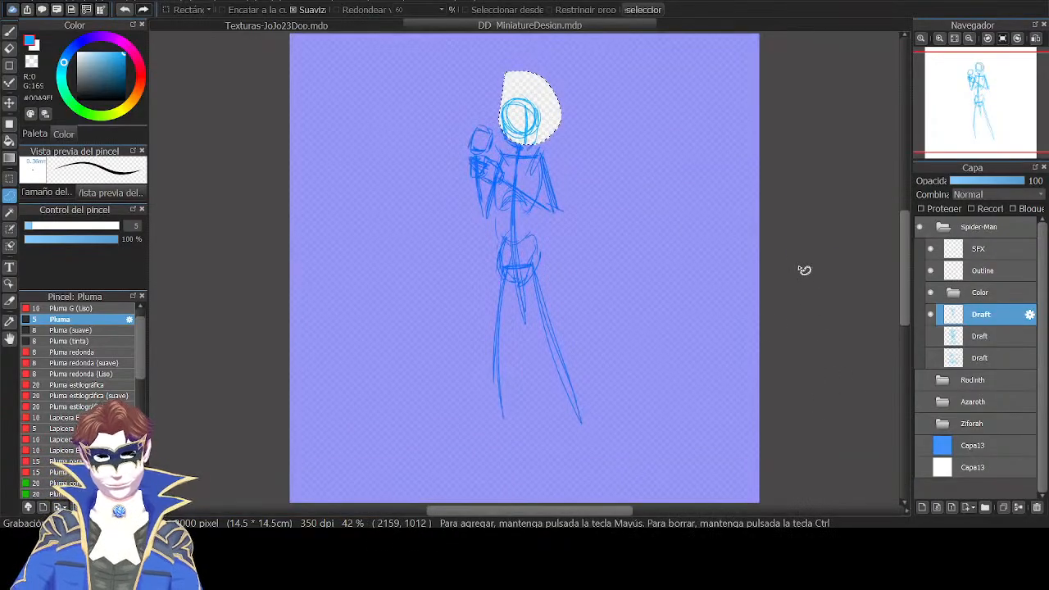
key(ctrl+d)
Lasso the pelvis and both legs, move them up closer to the ribcage and deselect.
mouse_move(509, 232)
mouse_down()
mouse_move(580, 469)
mouse_move(488, 235)
mouse_up()
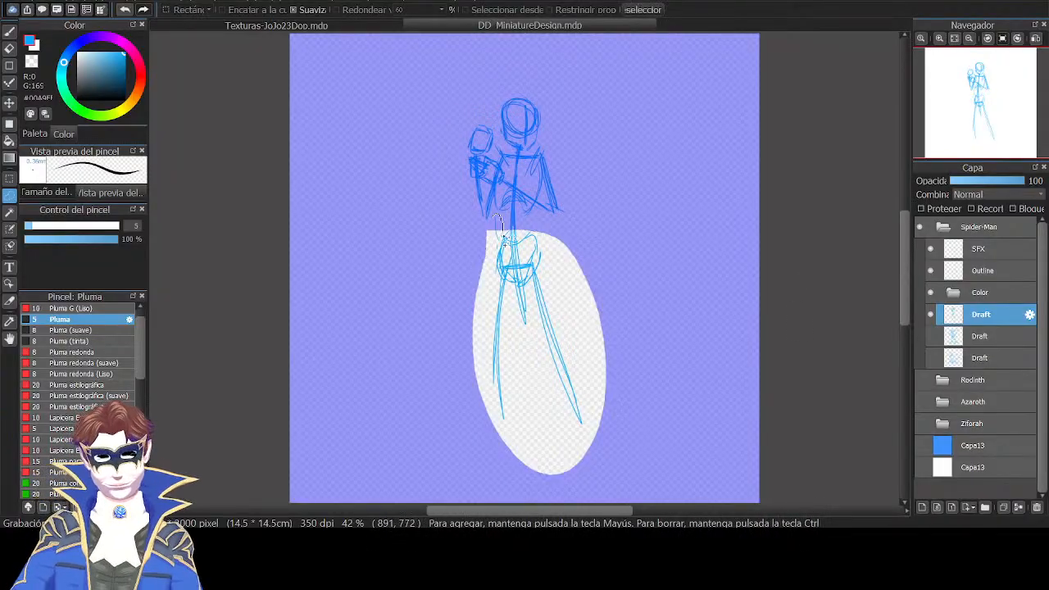
key(v)
drag(544, 274, 540, 270)
key(m)
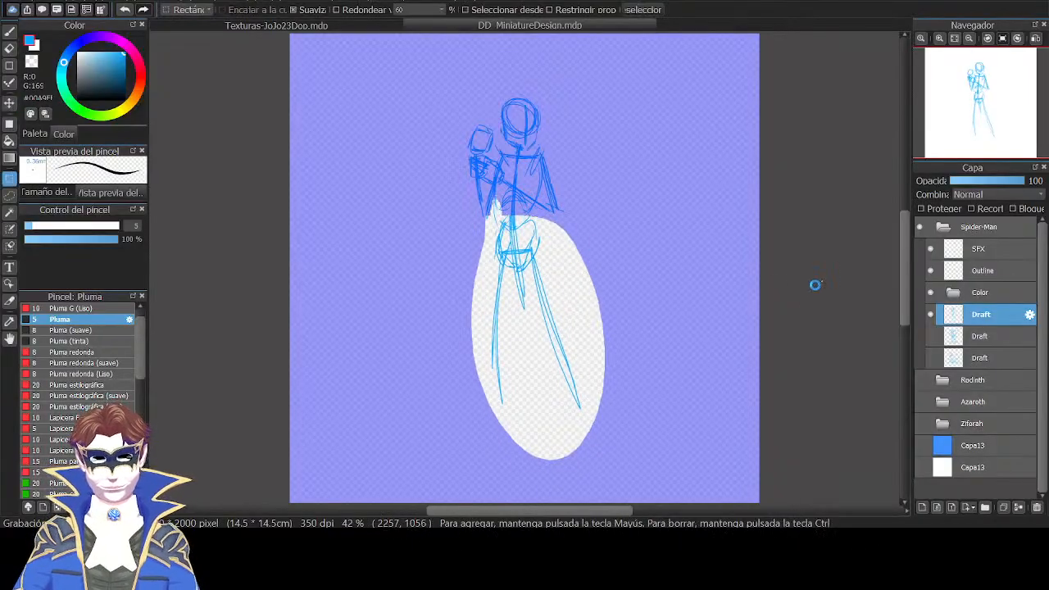
click(815, 286)
Mark the knee line on each leg and redraw the straighter leg as one slanted line down to the ankle.
key(b)
drag(542, 330, 569, 331)
drag(507, 335, 479, 332)
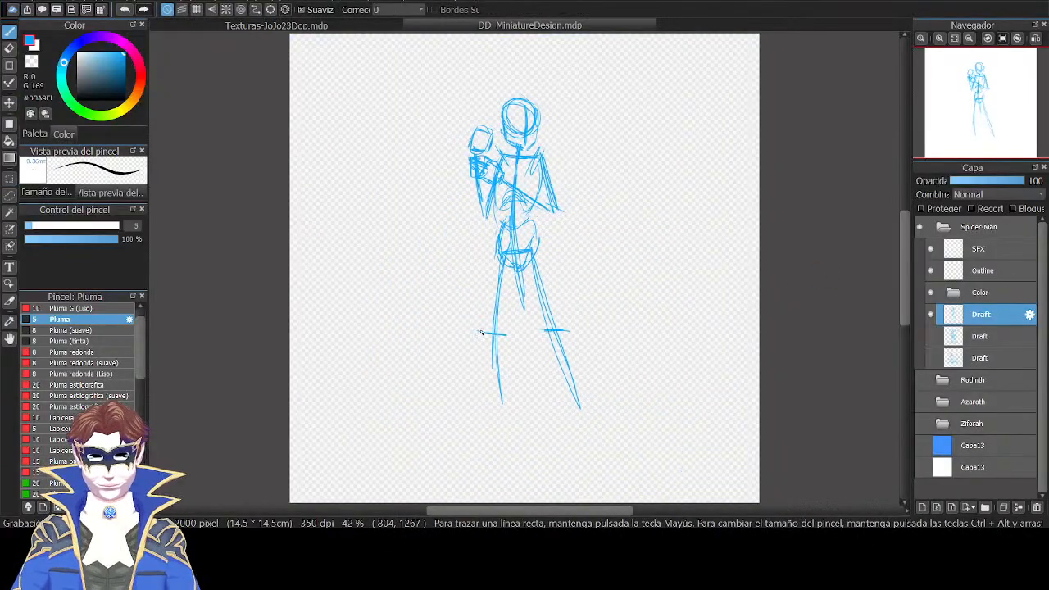
drag(487, 426, 505, 256)
mouse_move(485, 398)
mouse_down()
mouse_move(500, 281)
mouse_move(496, 299)
mouse_up()
Sketch ankle marks and block in both feet pointing outward in opposite directions.
mouse_move(579, 403)
mouse_down()
mouse_move(550, 312)
mouse_move(574, 390)
mouse_up()
drag(503, 333, 480, 322)
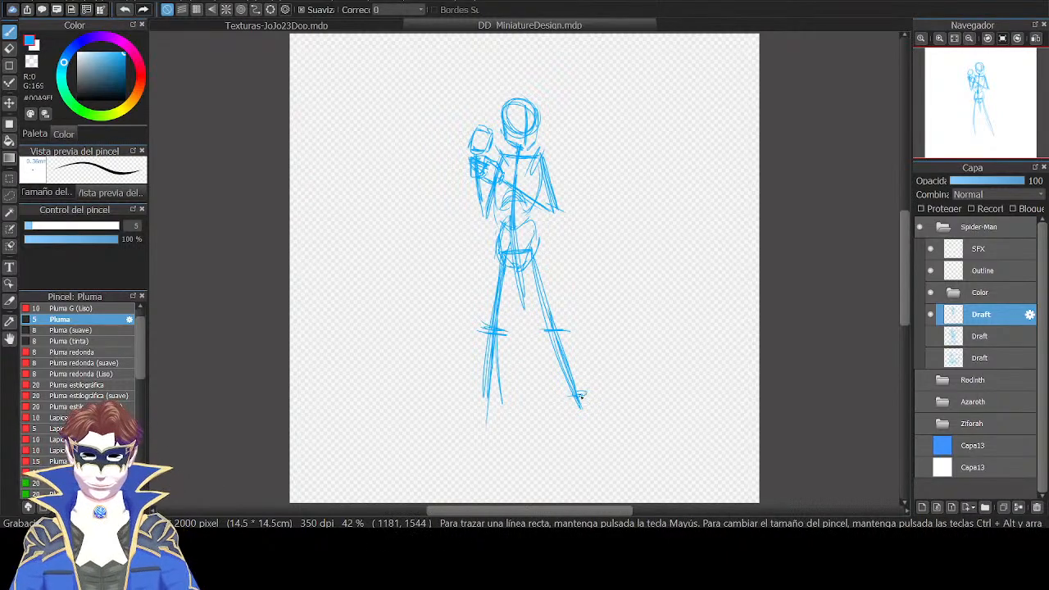
mouse_move(581, 413)
mouse_down()
mouse_move(596, 424)
mouse_move(585, 395)
mouse_move(601, 408)
mouse_up()
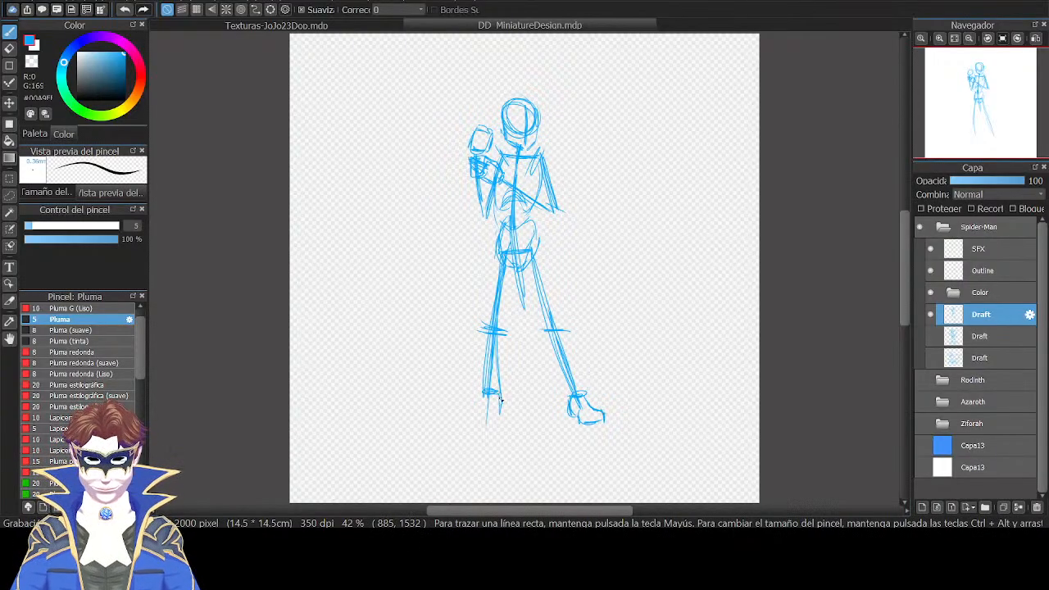
mouse_move(502, 412)
mouse_down()
mouse_move(451, 415)
mouse_move(483, 395)
mouse_up()
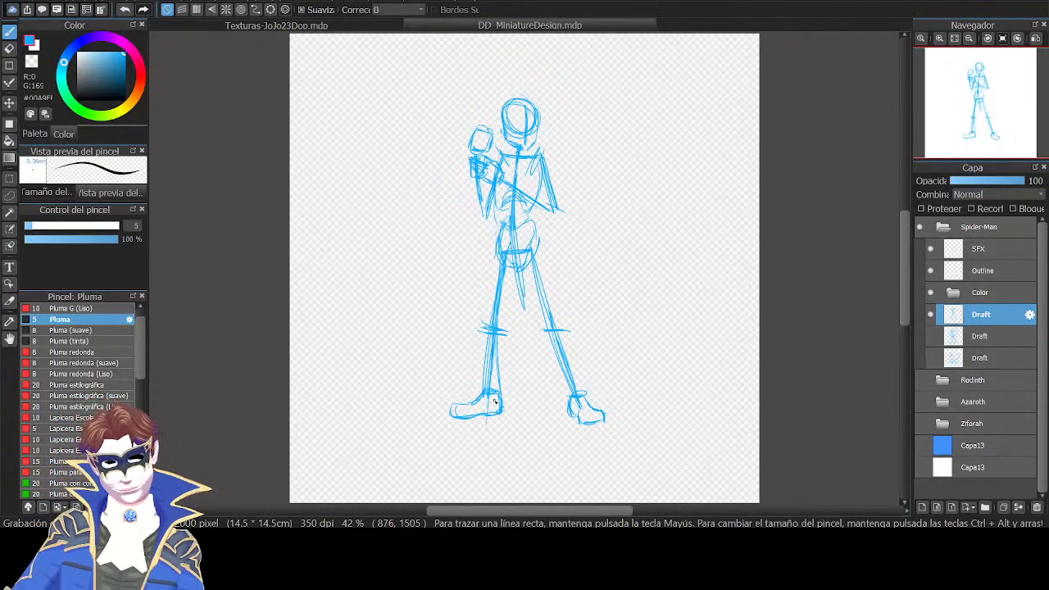
Outline the thighs and calves around both leg lines, flipping the canvas to shape the outward-angled leg.
drag(508, 337, 490, 393)
drag(487, 341, 502, 243)
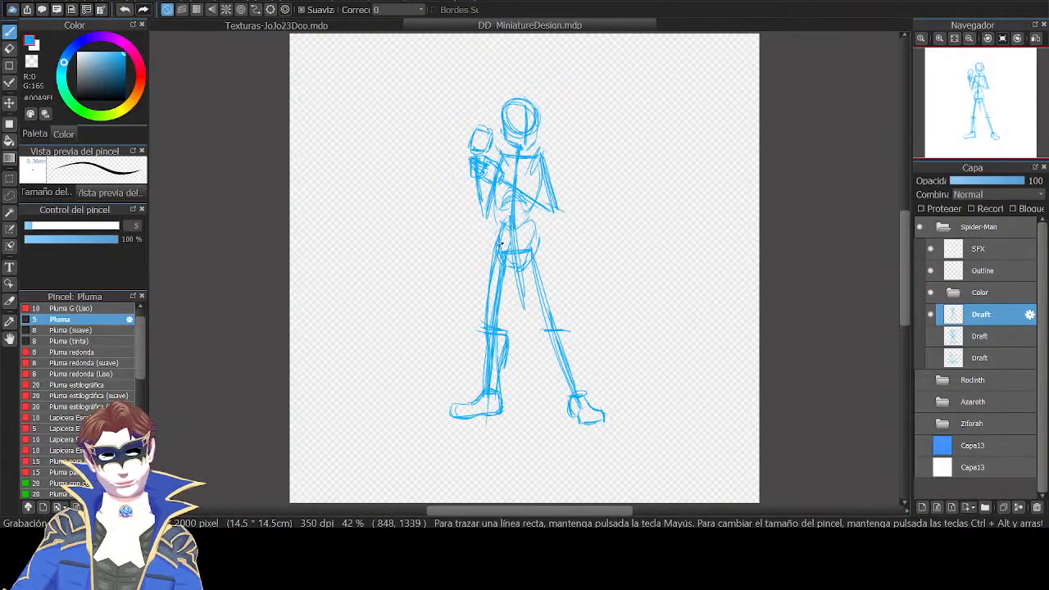
mouse_move(505, 333)
mouse_down()
mouse_move(518, 264)
mouse_move(543, 330)
mouse_up()
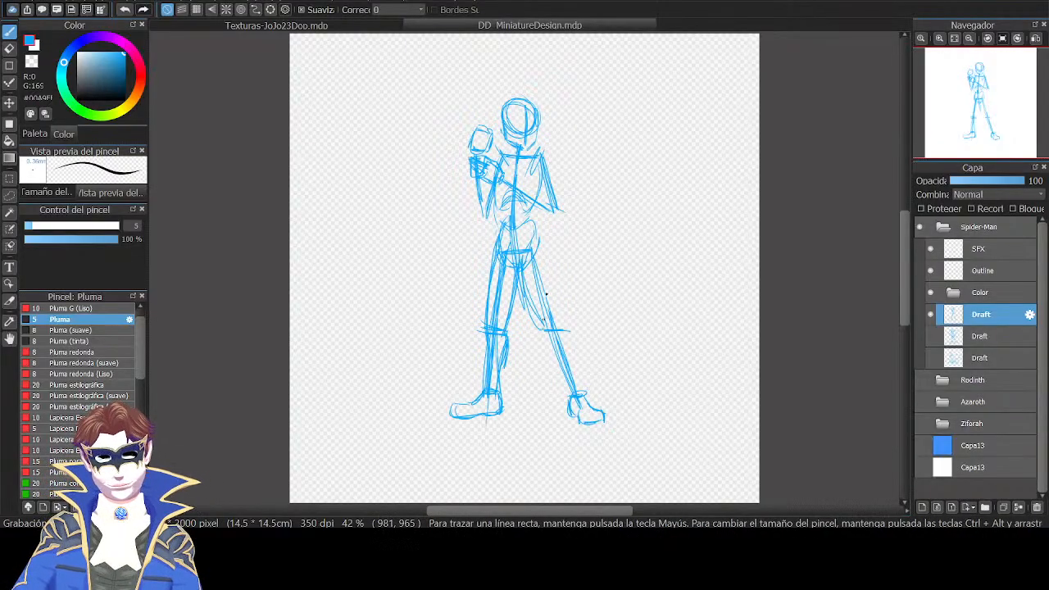
drag(543, 249, 556, 323)
key(Down)
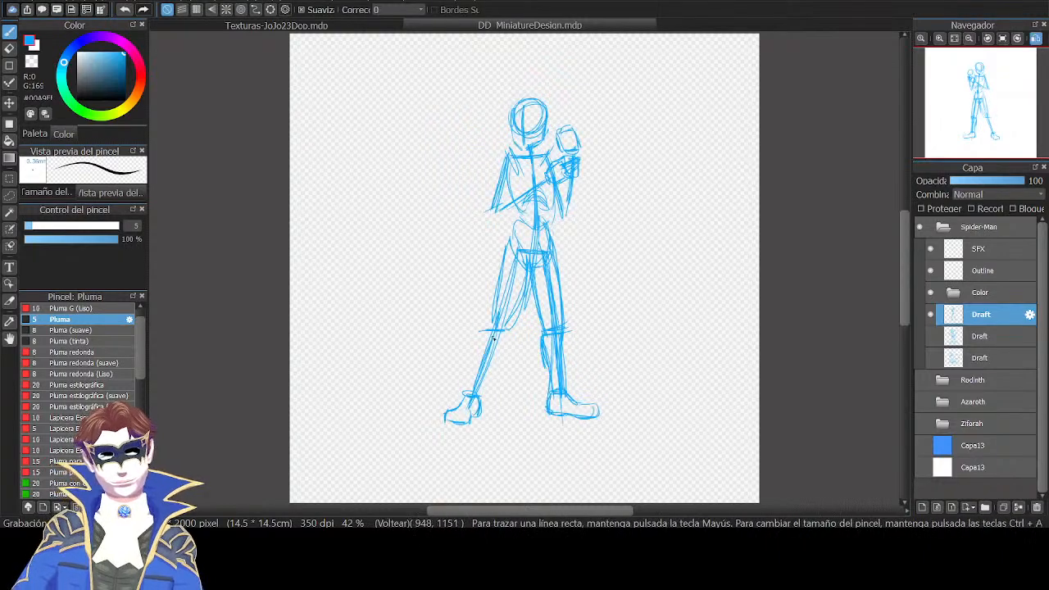
drag(482, 338, 465, 404)
drag(496, 302, 476, 355)
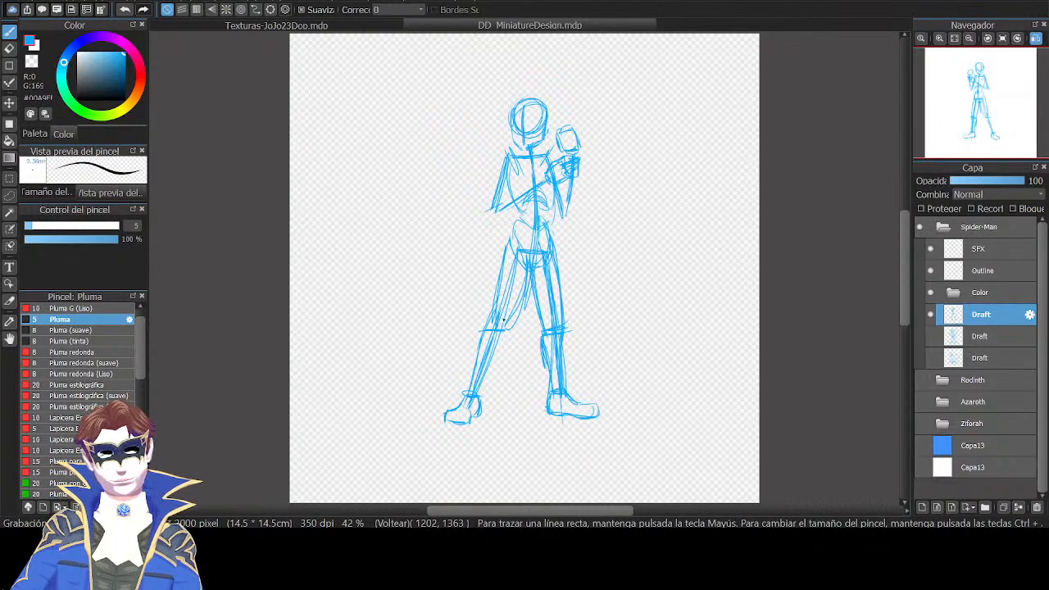
drag(479, 398, 508, 328)
key(Down)
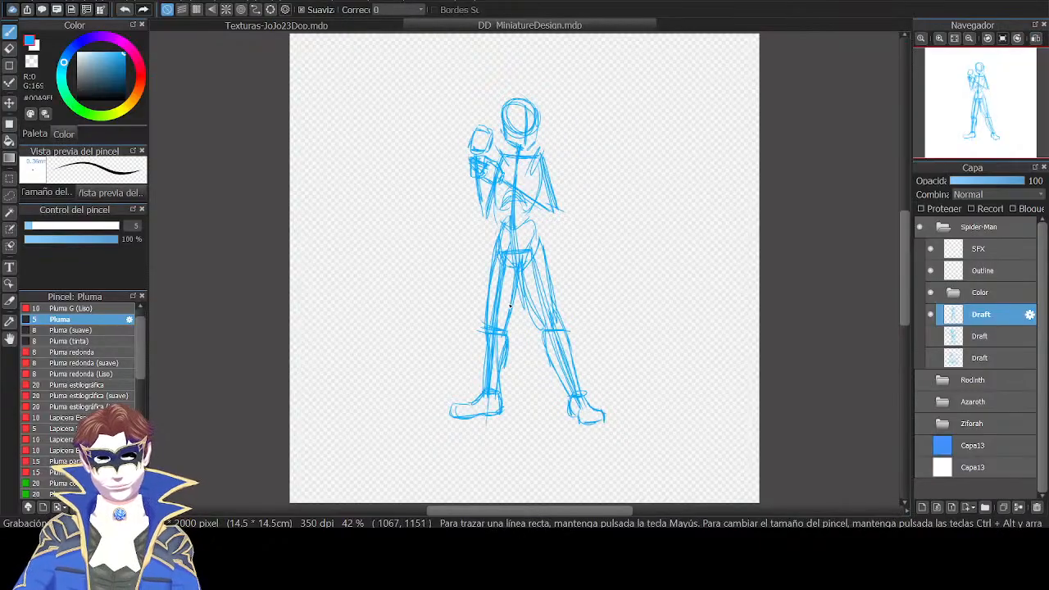
mouse_move(522, 279)
mouse_down()
mouse_move(546, 332)
mouse_move(534, 315)
mouse_up()
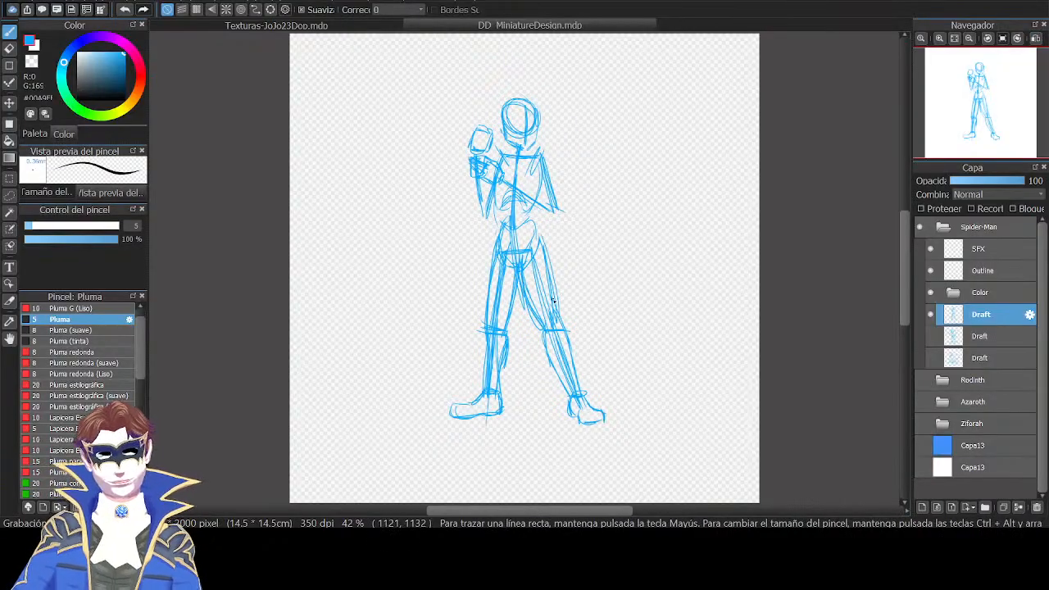
Sketch both sides of the waist between ribcage and hips, undoing the extra strokes on the chest side.
drag(536, 200, 535, 236)
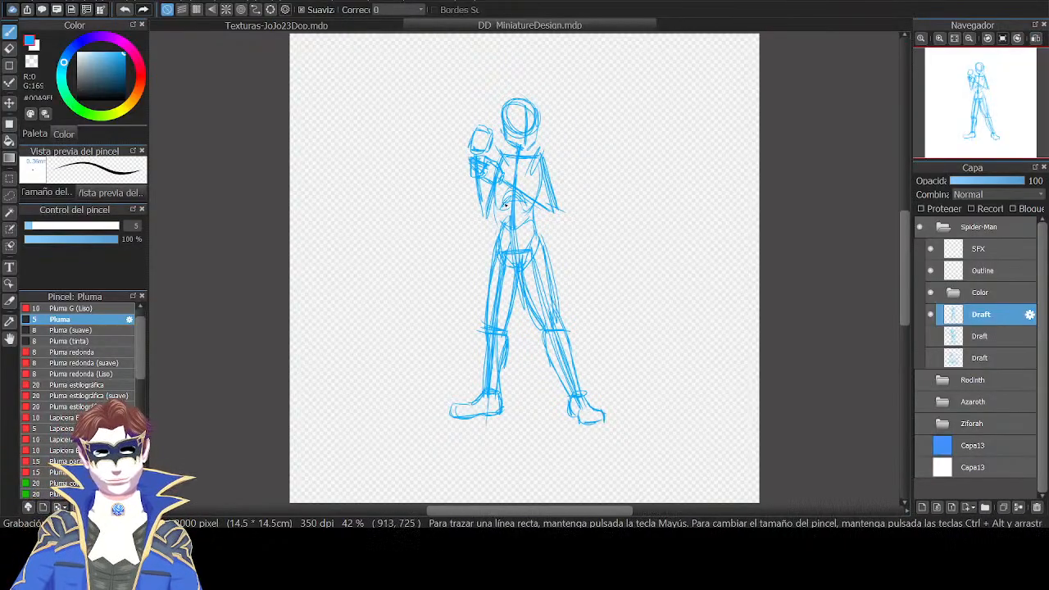
mouse_move(500, 199)
mouse_down()
mouse_move(503, 240)
mouse_move(502, 226)
mouse_up()
drag(532, 157, 537, 201)
key(ctrl+z)
key(ctrl+z)
Thicken the upper arm and forearm of both bent arms around their guide lines, undoing a stray neck stroke.
drag(547, 186, 549, 210)
drag(543, 180, 547, 207)
mouse_move(504, 179)
mouse_down()
mouse_move(543, 193)
mouse_move(531, 209)
mouse_move(541, 215)
mouse_up()
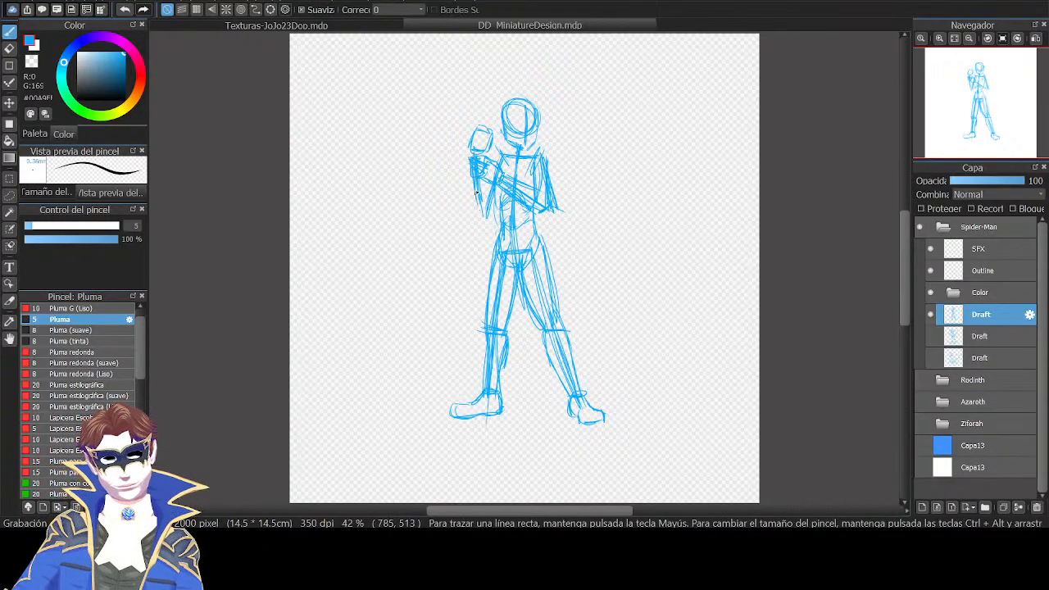
drag(495, 168, 489, 207)
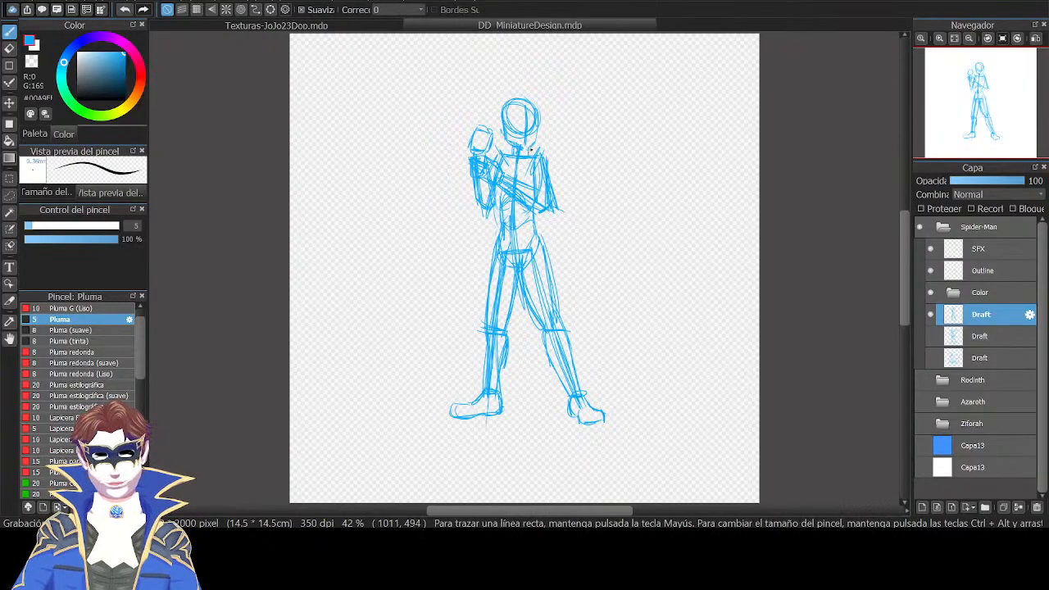
drag(529, 150, 530, 151)
key(ctrl+z)
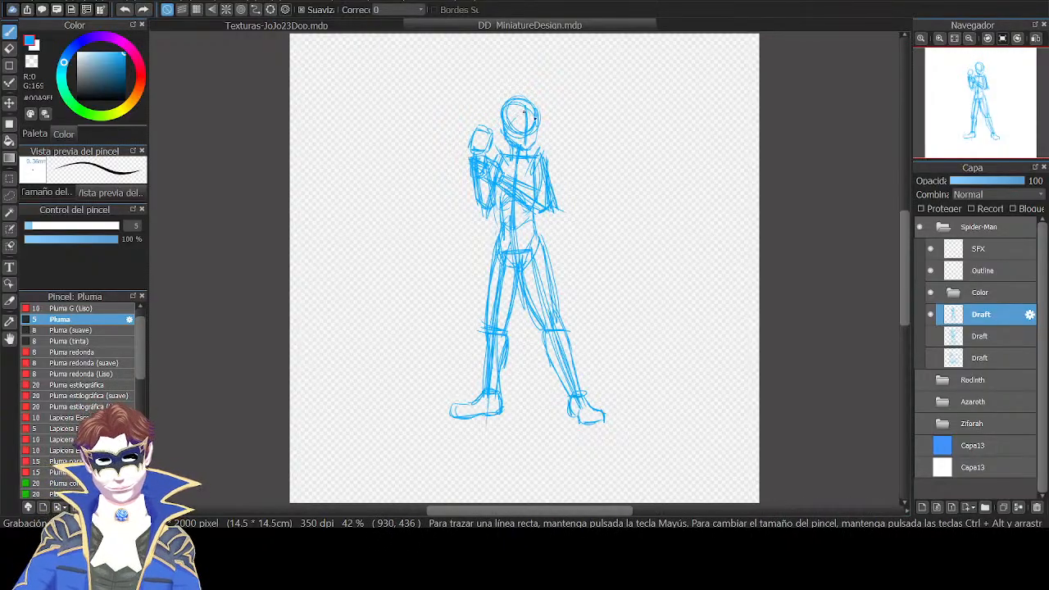
Sketch a pointed hood around the head, flipping the canvas for its shape, and add the masked face with eyes.
mouse_move(528, 111)
mouse_down()
mouse_move(544, 146)
mouse_move(540, 113)
mouse_move(544, 153)
mouse_move(547, 140)
mouse_move(509, 133)
mouse_move(506, 158)
mouse_up()
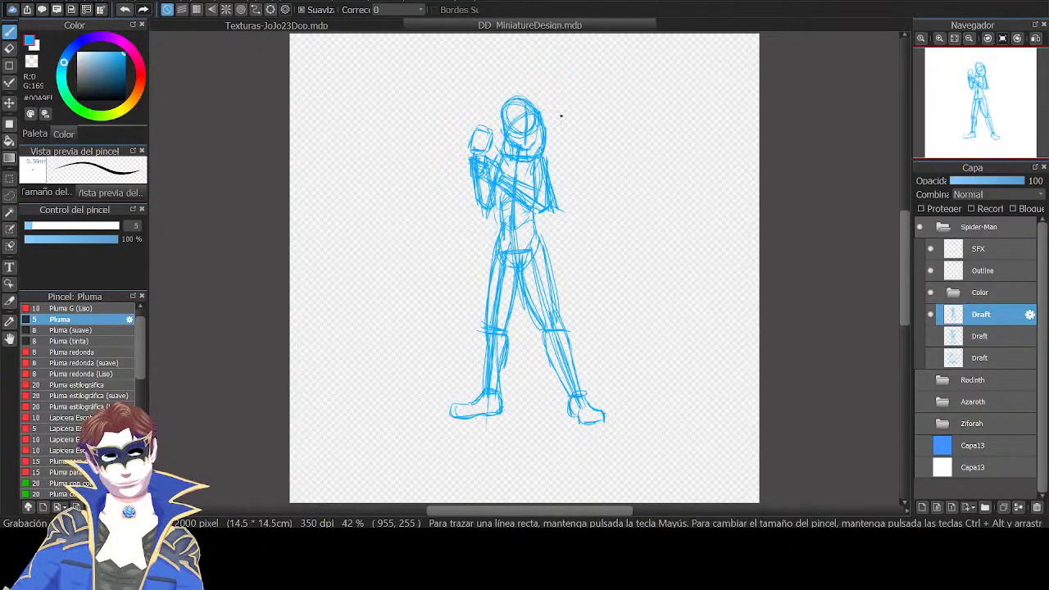
key(Down)
mouse_move(528, 98)
mouse_down()
mouse_move(550, 92)
mouse_move(499, 151)
mouse_up()
key(Down)
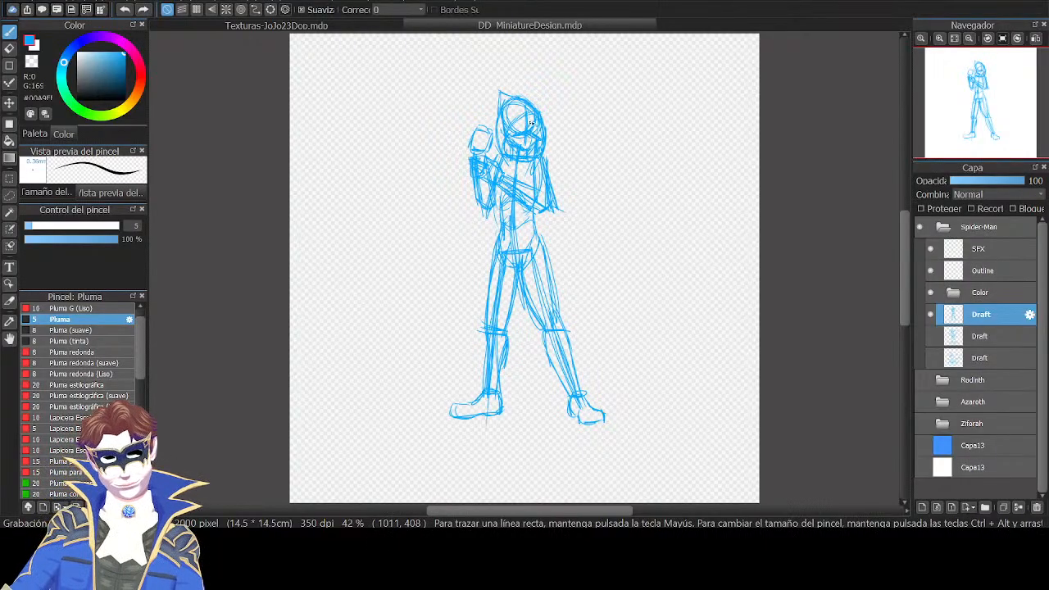
mouse_move(516, 127)
mouse_down()
mouse_move(525, 136)
mouse_move(516, 123)
mouse_up()
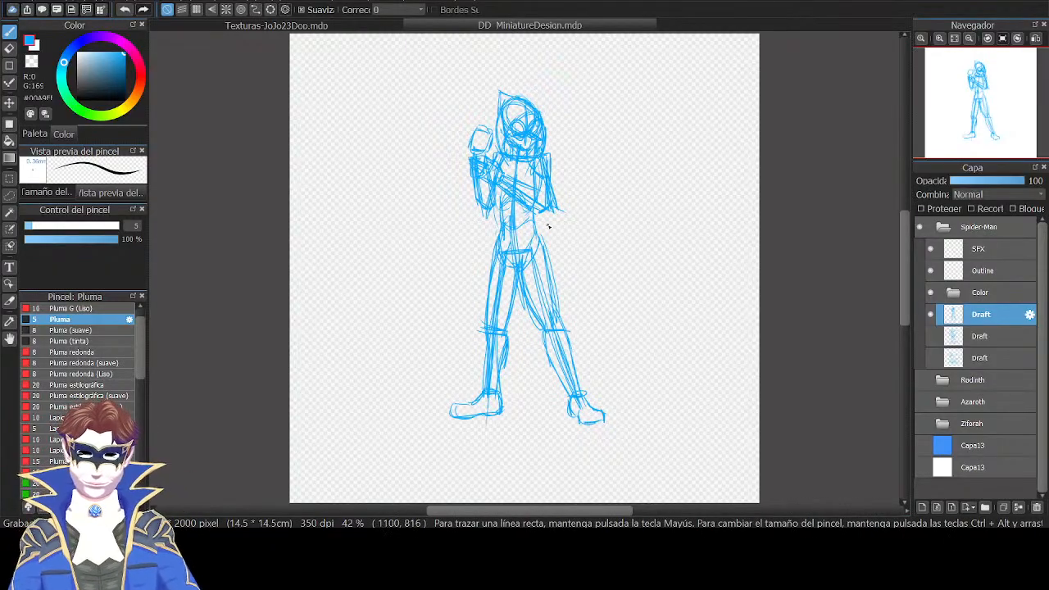
Sketch a belt with a round central buckle and side pouches, plus V-shaped collar lines and shoulder edges on the torso.
drag(515, 213, 512, 232)
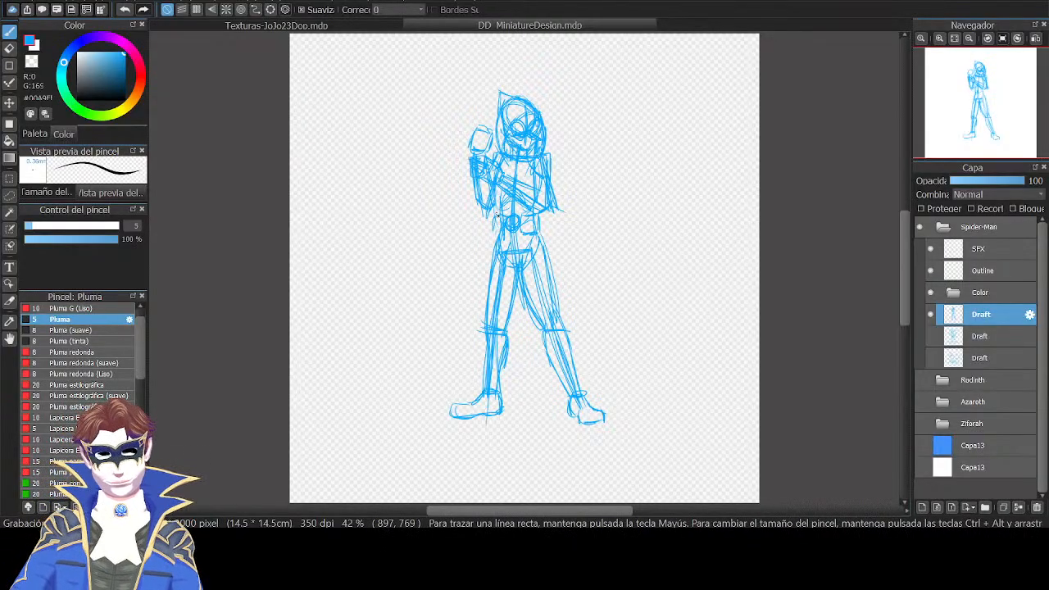
drag(509, 218, 506, 237)
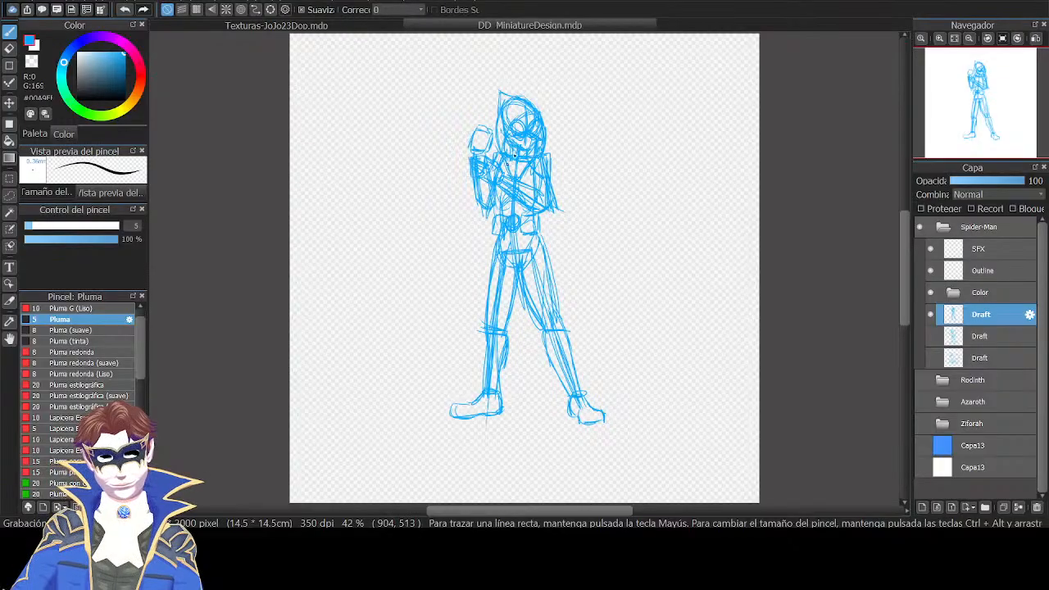
scroll(572, 172, up, 3)
key(Tab)
drag(574, 173, 745, 309)
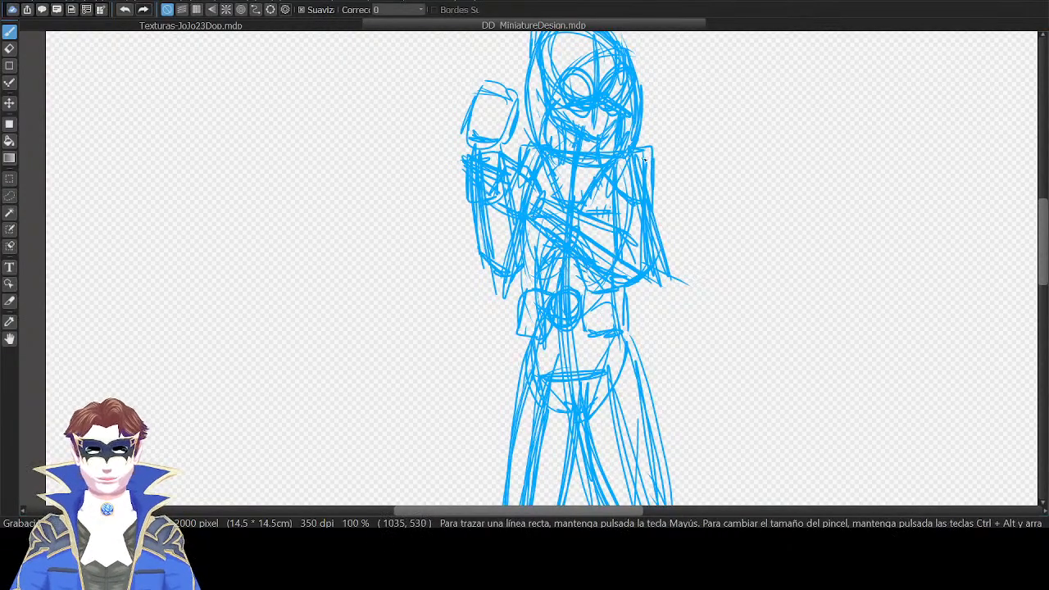
Sketch angular knee guards rising above the knee line on both legs.
drag(696, 279, 746, 195)
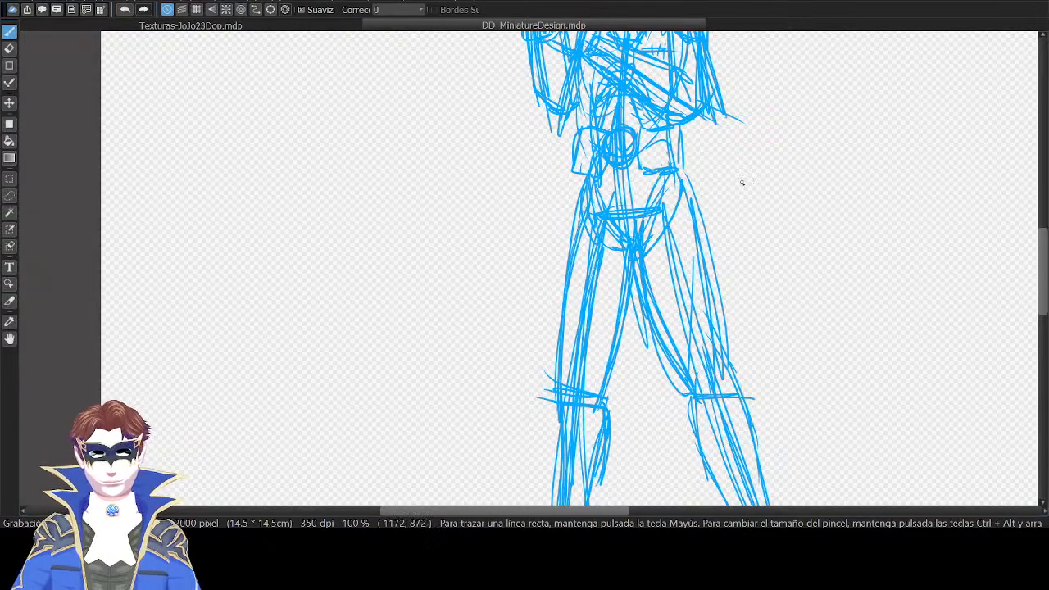
scroll(798, 198, down, 3)
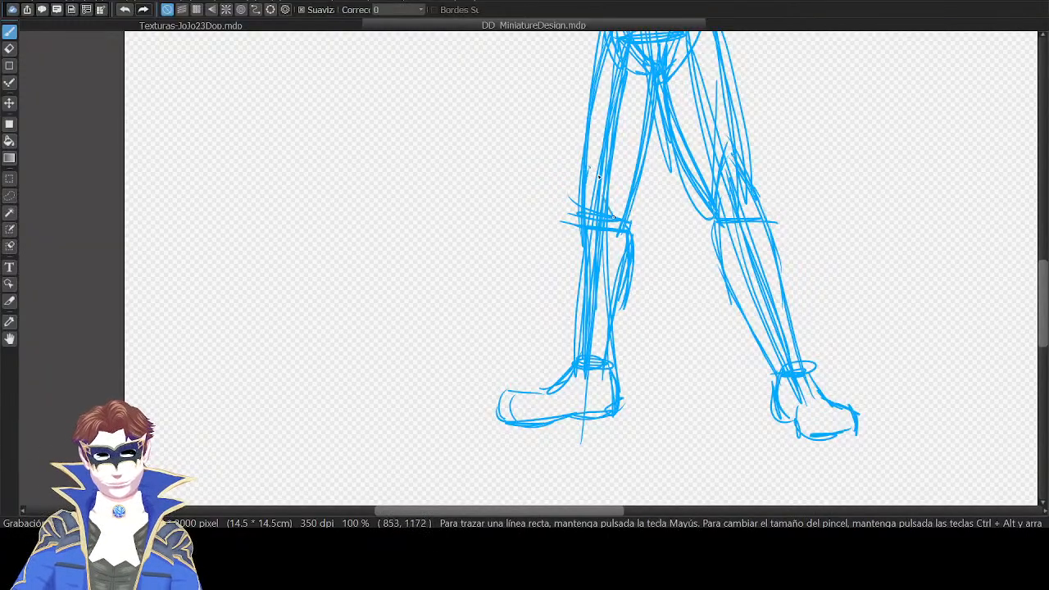
drag(599, 177, 623, 222)
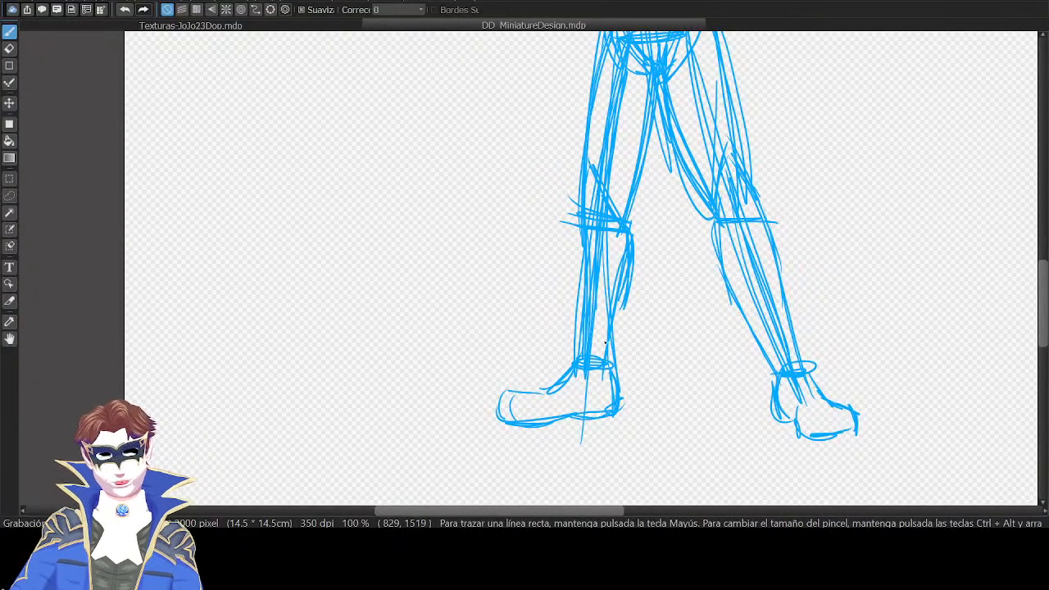
View the whole figure and compare it with the previous draft by toggling the draft layers' visibility.
scroll(693, 235, down, 5)
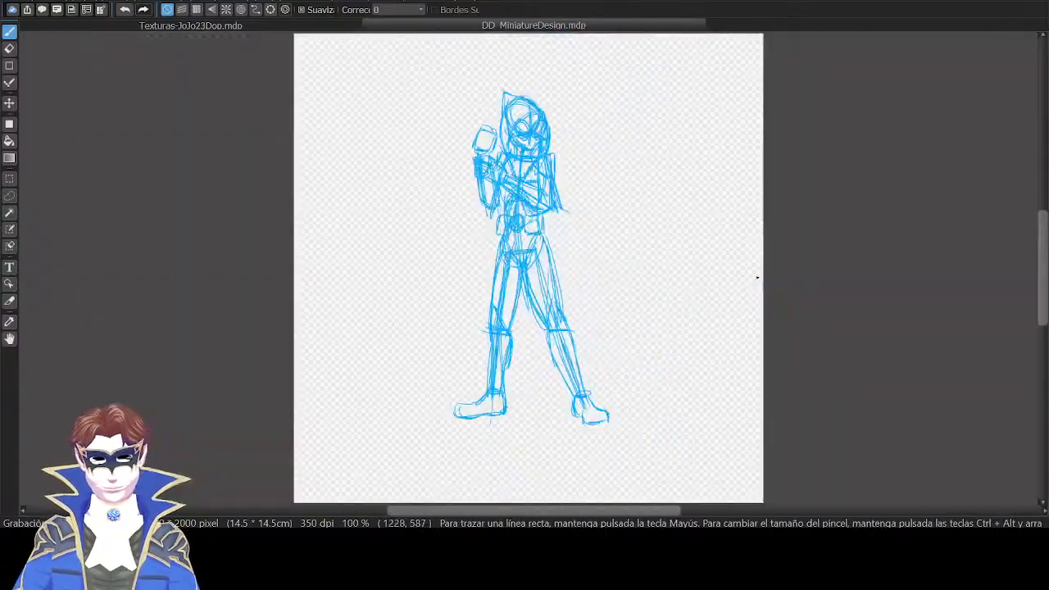
key(Tab)
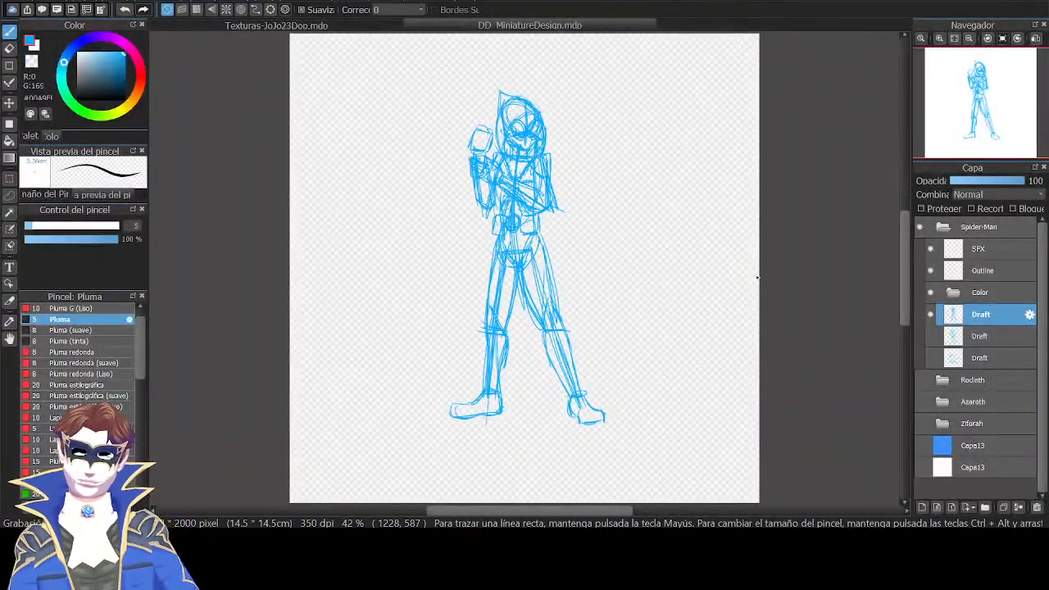
click(933, 337)
drag(932, 337, 931, 317)
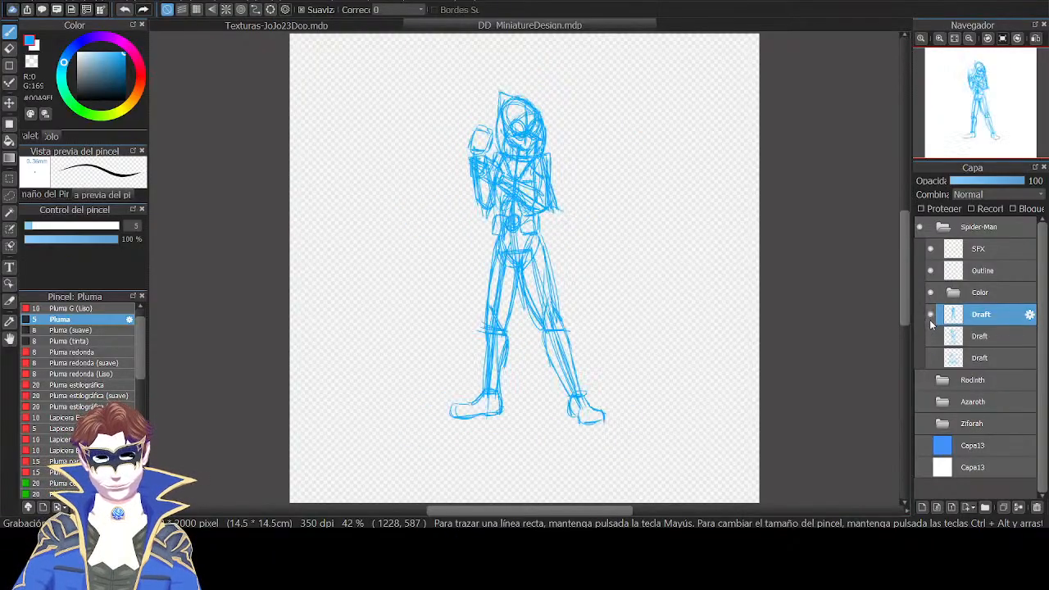
key(Left)
key(Left)
key(Left)
key(Left)
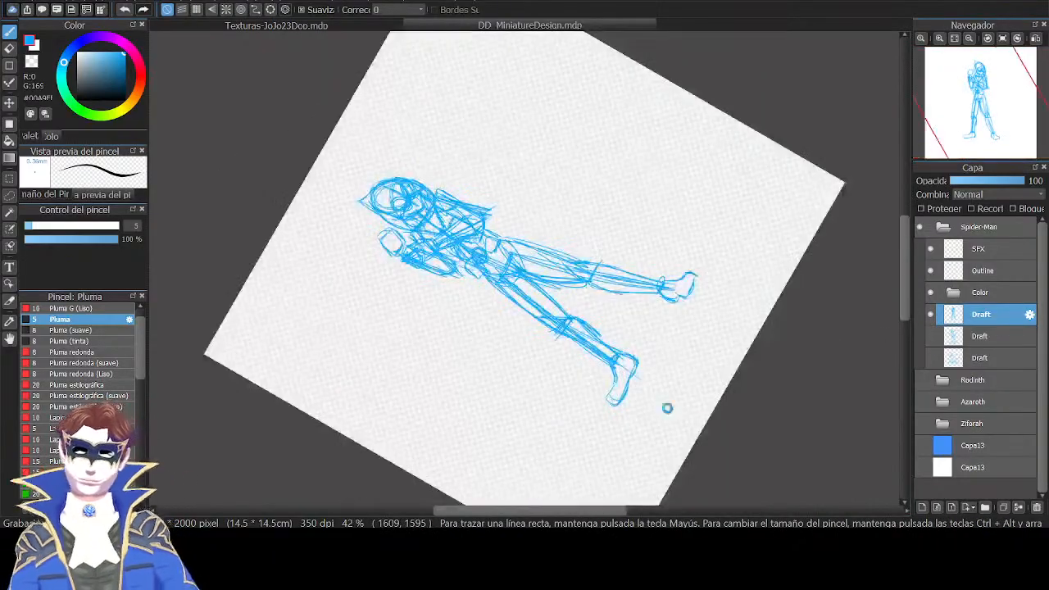
drag(668, 408, 687, 347)
mouse_move(632, 311)
mouse_down()
mouse_move(628, 326)
mouse_move(679, 286)
mouse_up()
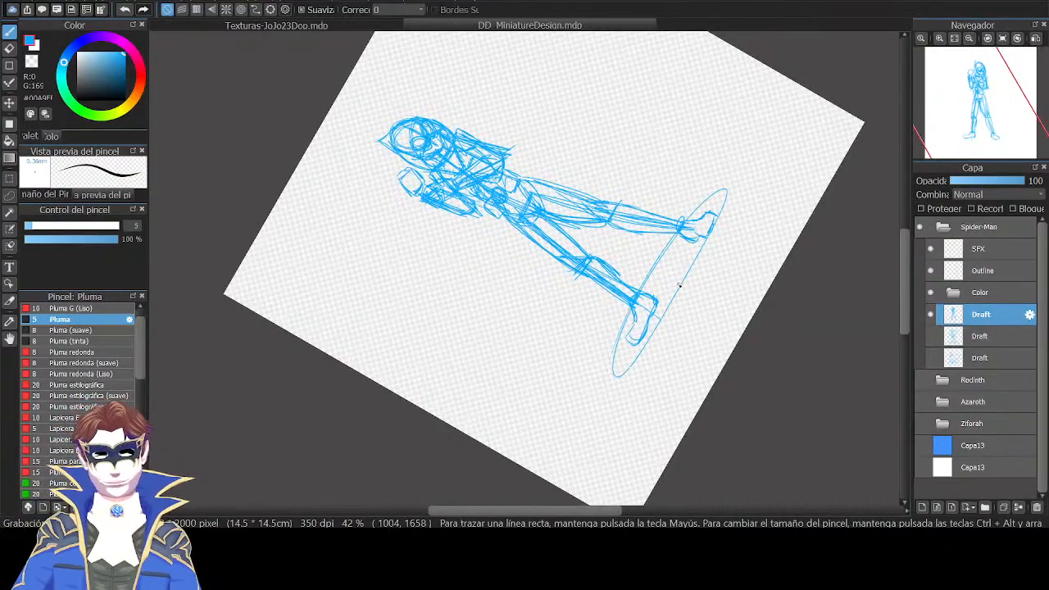
key(ctrl+z)
key(ctrl+z)
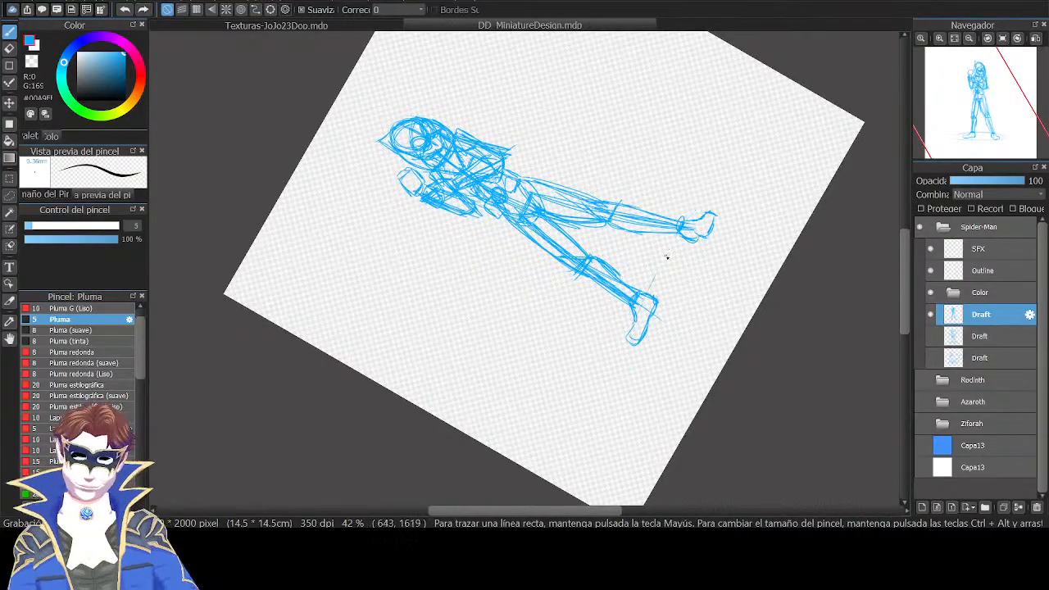
key(ctrl+y)
key(ctrl+y)
key(ctrl+z)
key(ctrl+z)
Sketch a display base under the standing figure: a flat elliptical top beneath both feet, slanted sides and a curved lower edge.
mouse_move(642, 297)
mouse_down()
mouse_move(628, 357)
mouse_move(691, 258)
mouse_up()
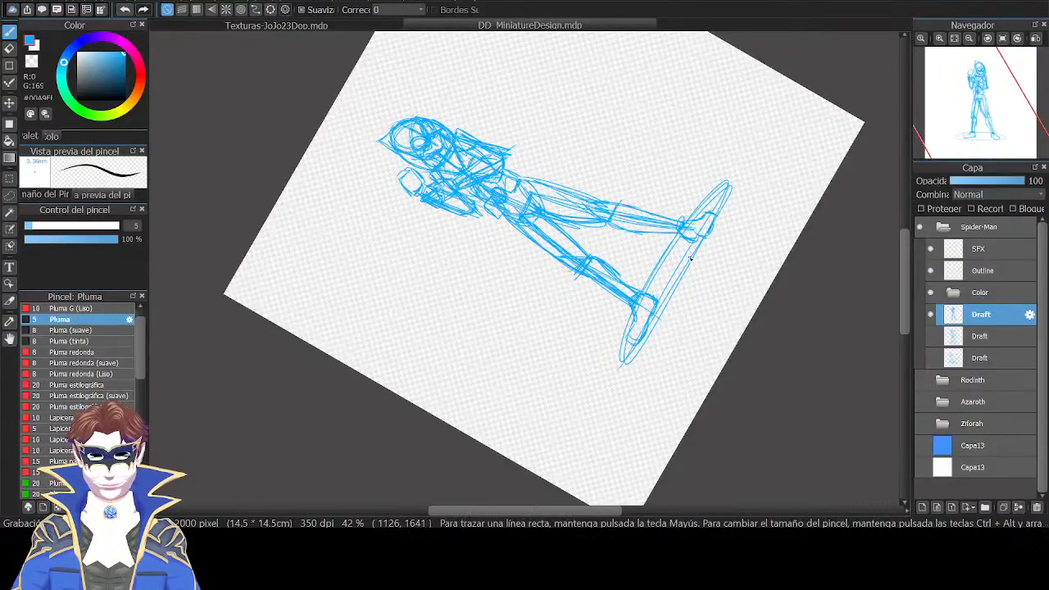
key(Up)
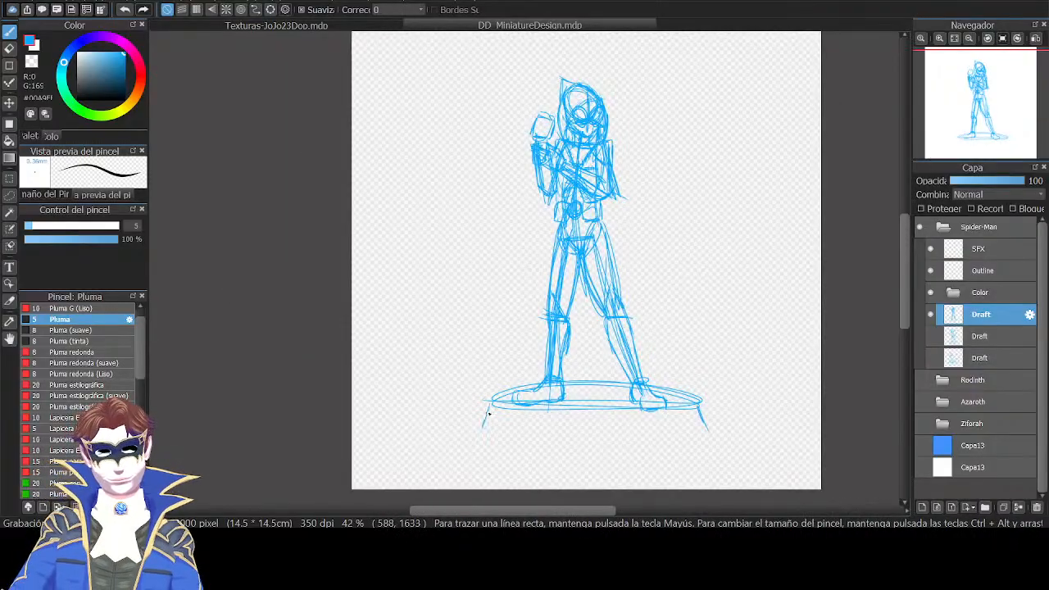
key(Right)
key(Right)
key(Right)
key(Right)
key(Right)
key(Right)
drag(364, 269, 360, 394)
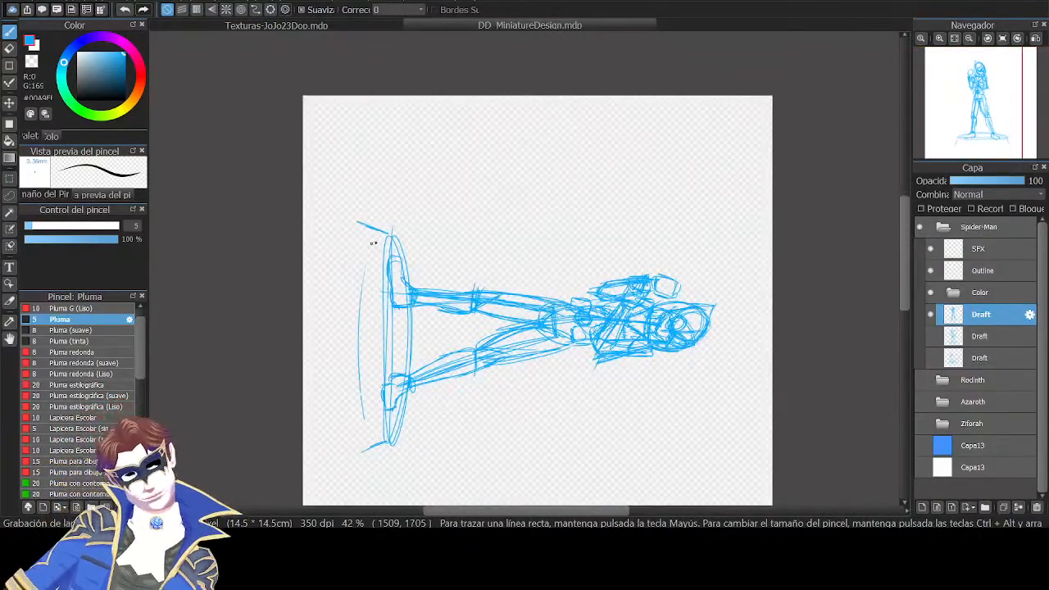
drag(371, 215, 371, 454)
drag(358, 308, 368, 446)
key(Up)
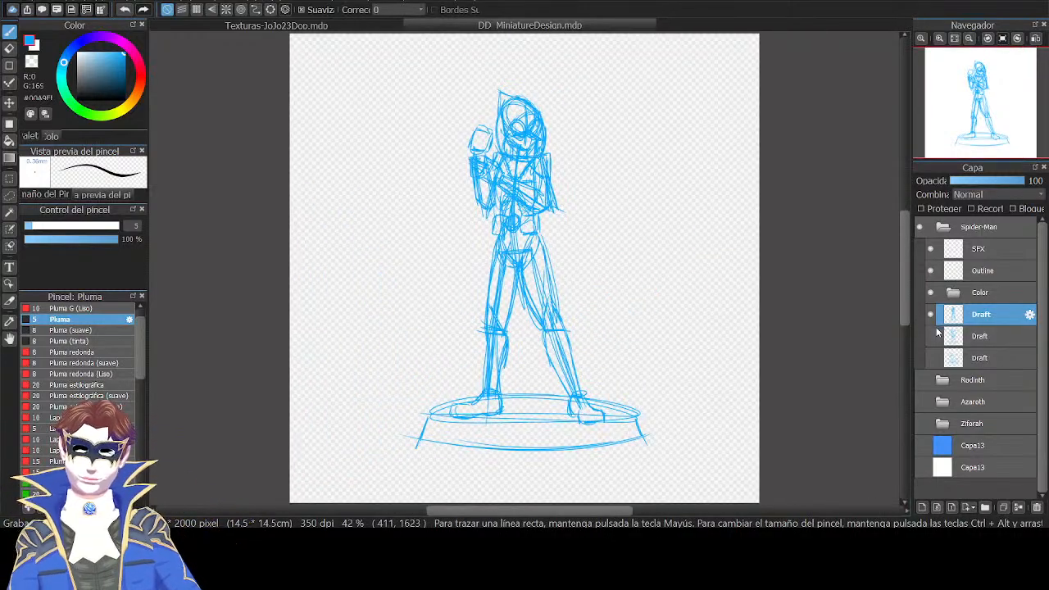
Hide the standing pose's draft, then show and select the Draft layer directly below it and hide the side panels.
drag(932, 315, 932, 335)
click(975, 337)
key(Tab)
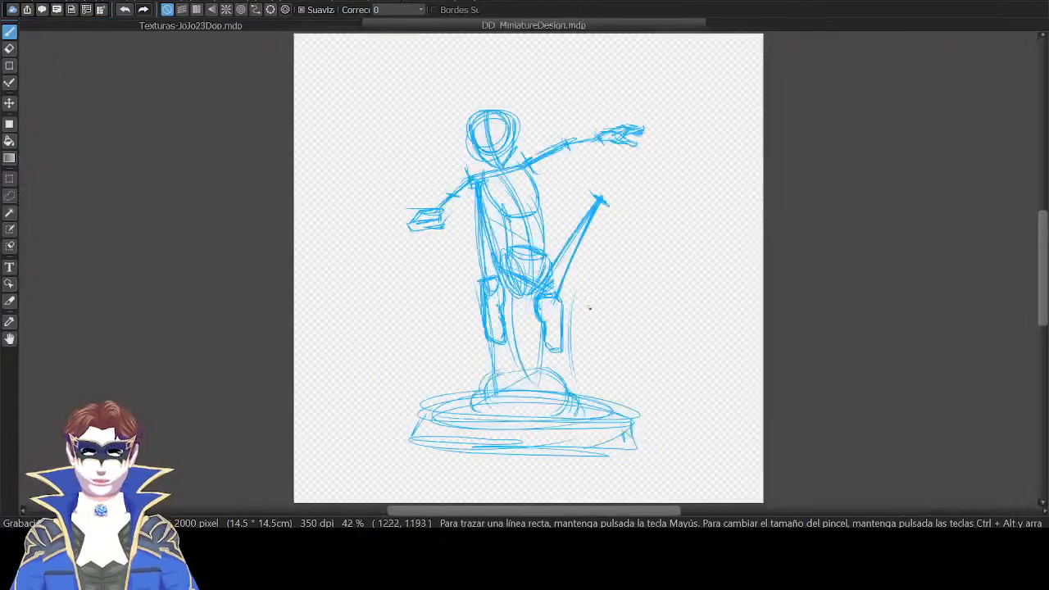
Sketch two large mask eyes and the curved side edge of the face on the crouching figure's head.
key(ctrl+plus)
key(ctrl+plus)
key(ctrl+plus)
drag(740, 136, 799, 305)
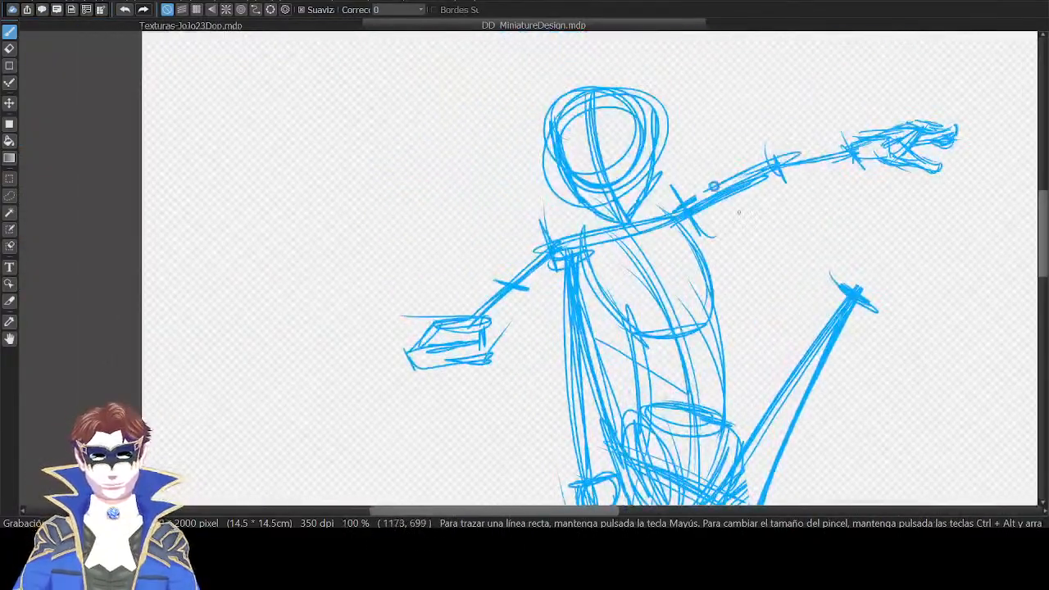
mouse_move(605, 168)
mouse_down()
mouse_move(637, 146)
mouse_move(613, 189)
mouse_move(623, 150)
mouse_move(609, 155)
mouse_move(620, 141)
mouse_move(633, 174)
mouse_move(622, 152)
mouse_move(569, 174)
mouse_move(579, 191)
mouse_move(577, 149)
mouse_move(597, 188)
mouse_move(570, 175)
mouse_move(566, 153)
mouse_move(627, 166)
mouse_move(619, 187)
mouse_move(648, 194)
mouse_up()
key(ctrl+z)
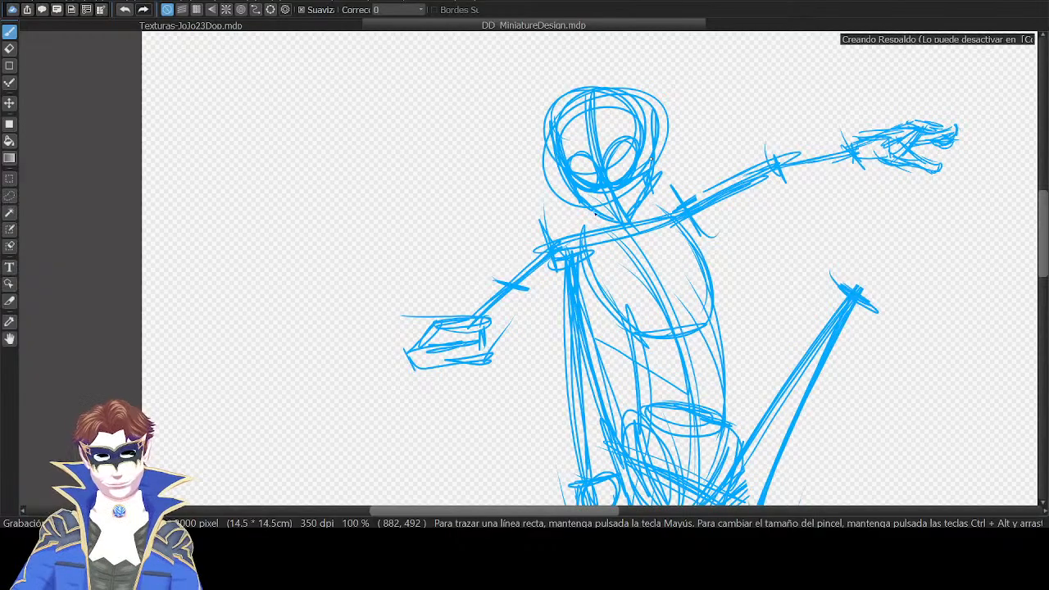
mouse_move(549, 170)
mouse_down()
mouse_move(594, 214)
mouse_move(554, 182)
mouse_up()
mouse_move(547, 142)
mouse_down()
mouse_move(542, 179)
mouse_move(556, 153)
mouse_move(544, 173)
mouse_move(592, 141)
mouse_up()
key(ctrl+z)
key(ctrl+z)
key(ctrl+z)
mouse_move(546, 167)
mouse_down()
mouse_move(617, 151)
mouse_move(641, 168)
mouse_up()
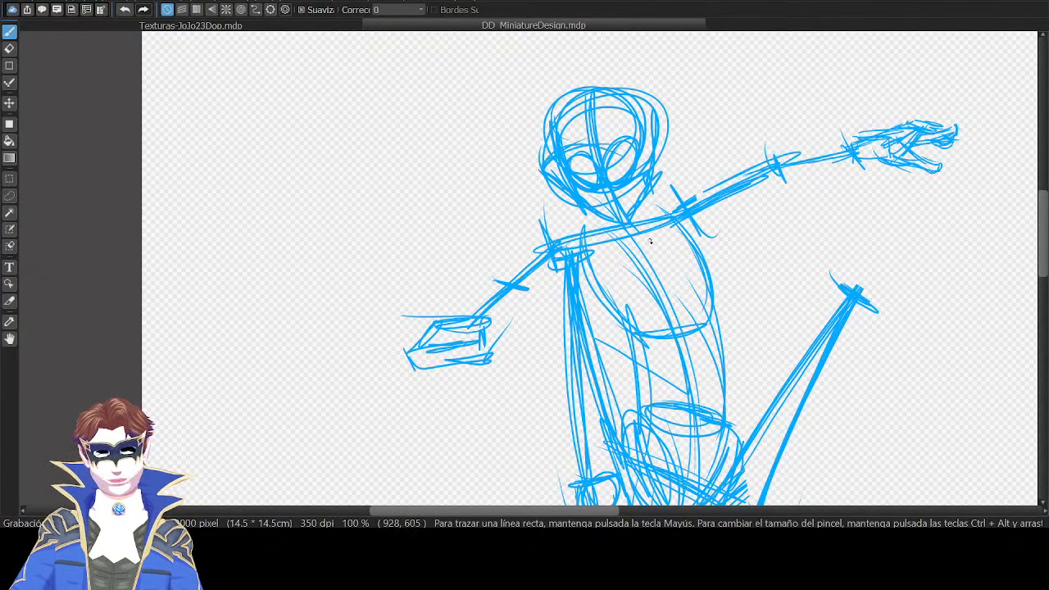
Sketch a pointed hood around the crouching figure's head, working on both the flipped and the normal canvas.
key(Down)
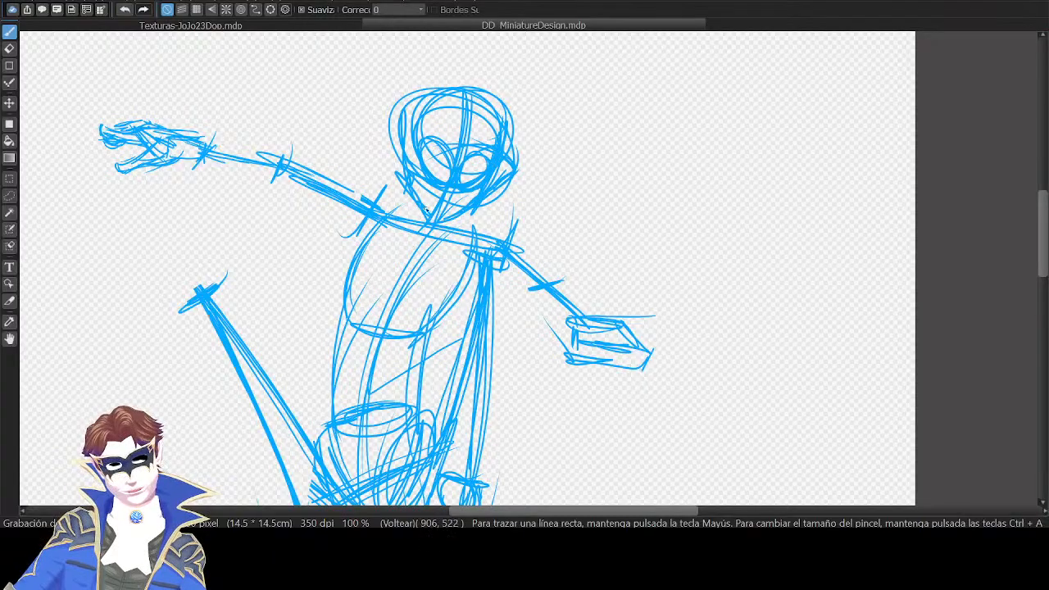
key(ctrl+z)
key(ctrl+z)
key(ctrl+z)
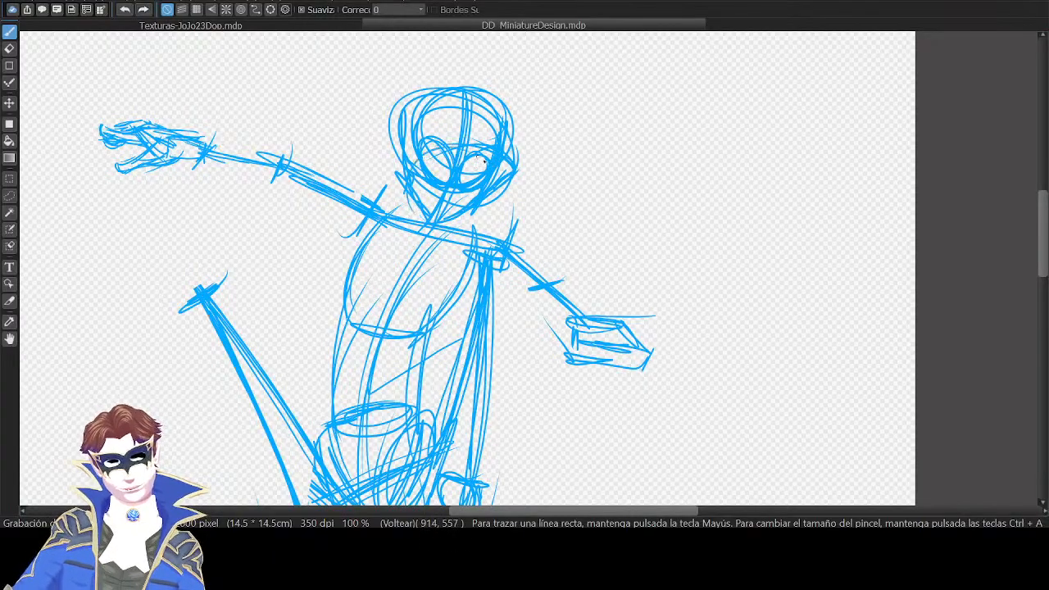
drag(423, 153, 459, 143)
drag(410, 198, 422, 221)
drag(388, 185, 417, 219)
mouse_move(387, 159)
mouse_down()
mouse_move(413, 212)
mouse_move(403, 137)
mouse_move(386, 184)
mouse_up()
drag(400, 141, 386, 177)
mouse_move(403, 153)
mouse_down()
mouse_move(420, 82)
mouse_move(411, 102)
mouse_move(441, 74)
mouse_up()
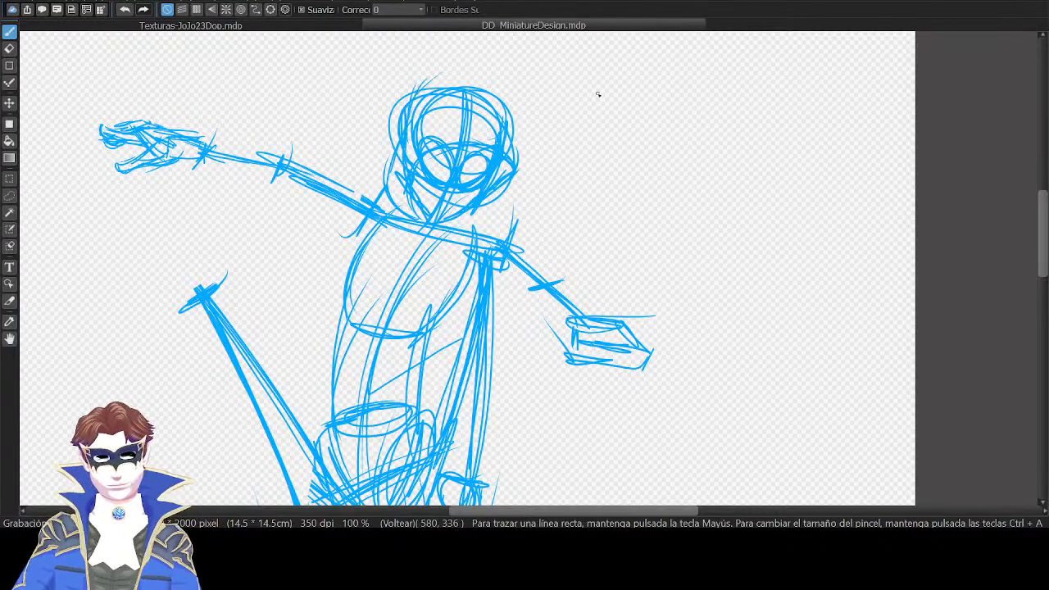
key(Down)
drag(539, 154, 585, 77)
mouse_move(552, 119)
mouse_down()
mouse_move(623, 64)
mouse_move(638, 91)
mouse_up()
Sketch radiating spider-emblem lines across the chest and down the abdomen of the crouching figure, using the flipped canvas.
drag(728, 257, 743, 184)
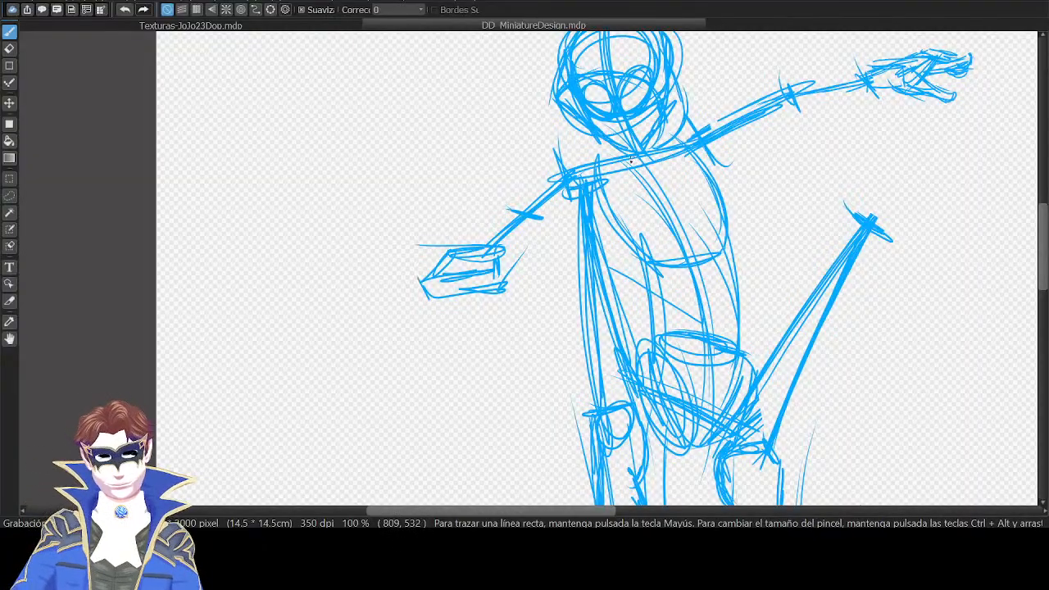
drag(790, 271, 796, 215)
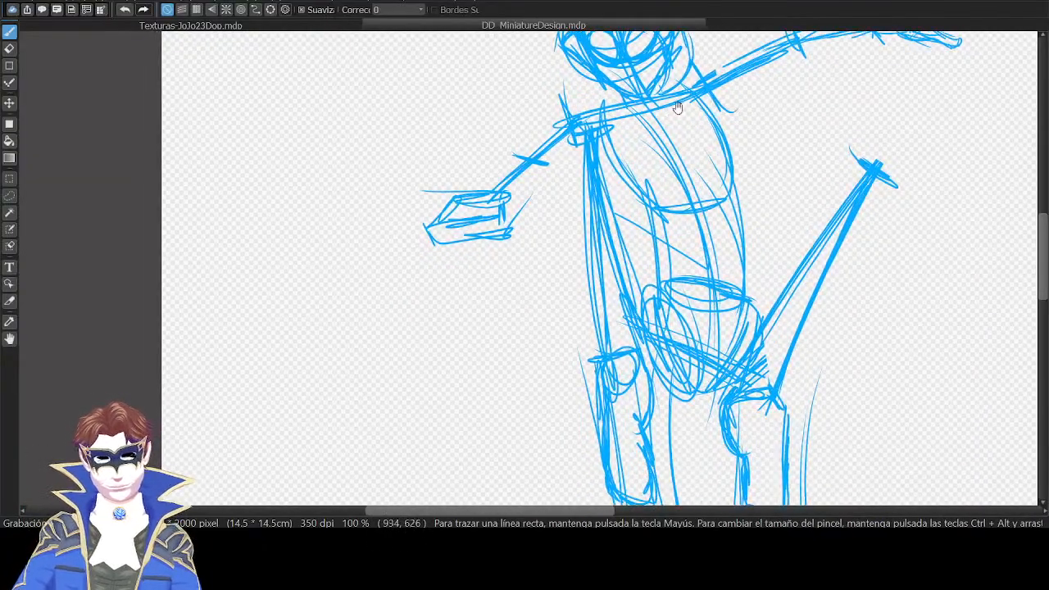
drag(678, 107, 696, 161)
key(Down)
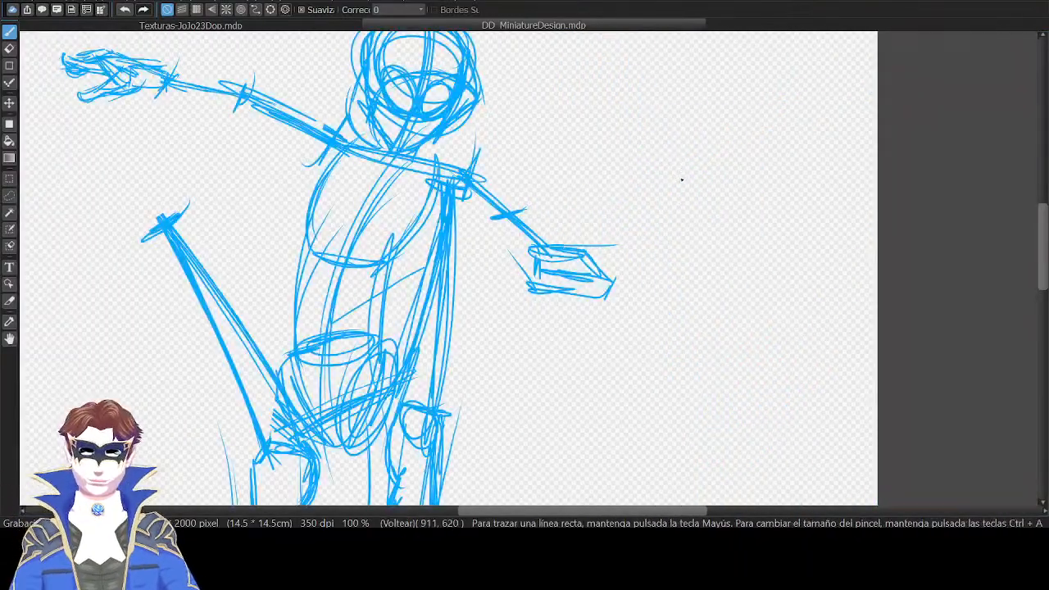
drag(462, 194, 602, 150)
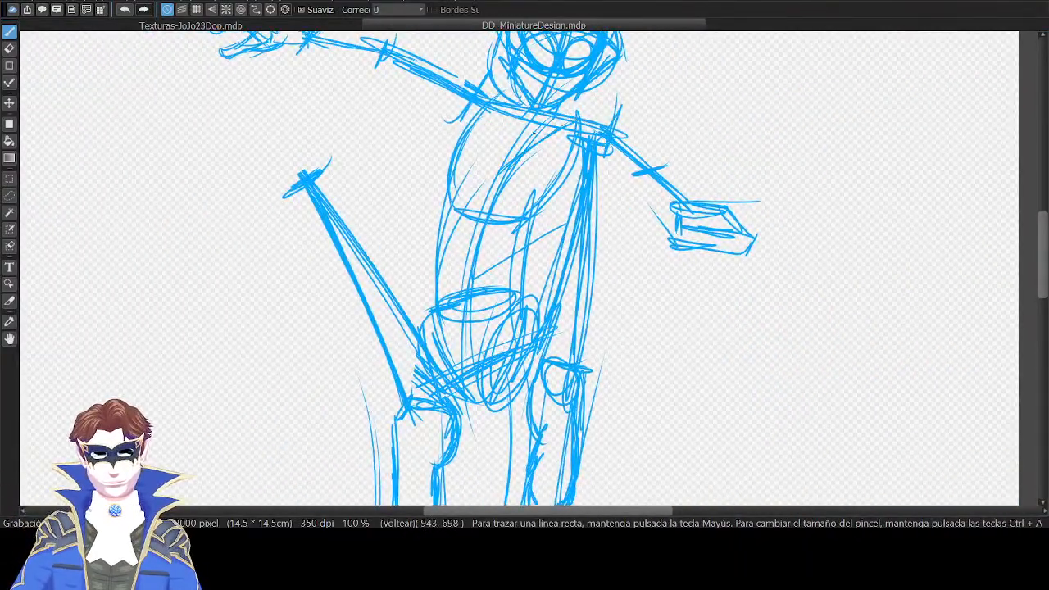
drag(496, 115, 501, 173)
mouse_move(531, 111)
mouse_down()
mouse_move(500, 167)
mouse_move(572, 112)
mouse_move(528, 174)
mouse_move(503, 173)
mouse_move(574, 164)
mouse_up()
mouse_move(461, 144)
mouse_down()
mouse_move(537, 163)
mouse_move(510, 187)
mouse_move(533, 223)
mouse_up()
mouse_move(459, 188)
mouse_down()
mouse_move(502, 172)
mouse_move(512, 253)
mouse_up()
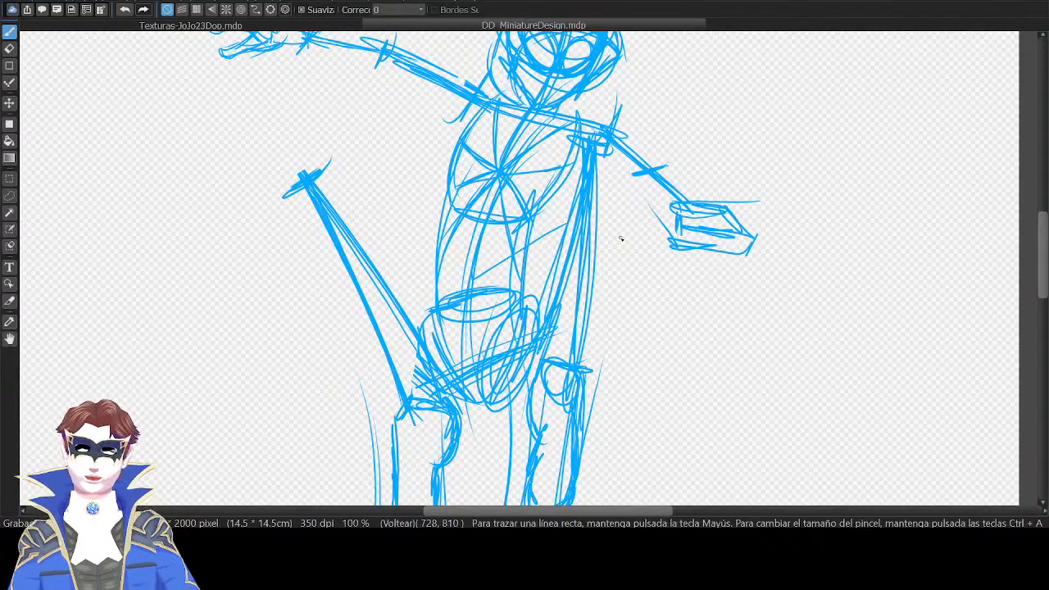
drag(478, 291, 497, 179)
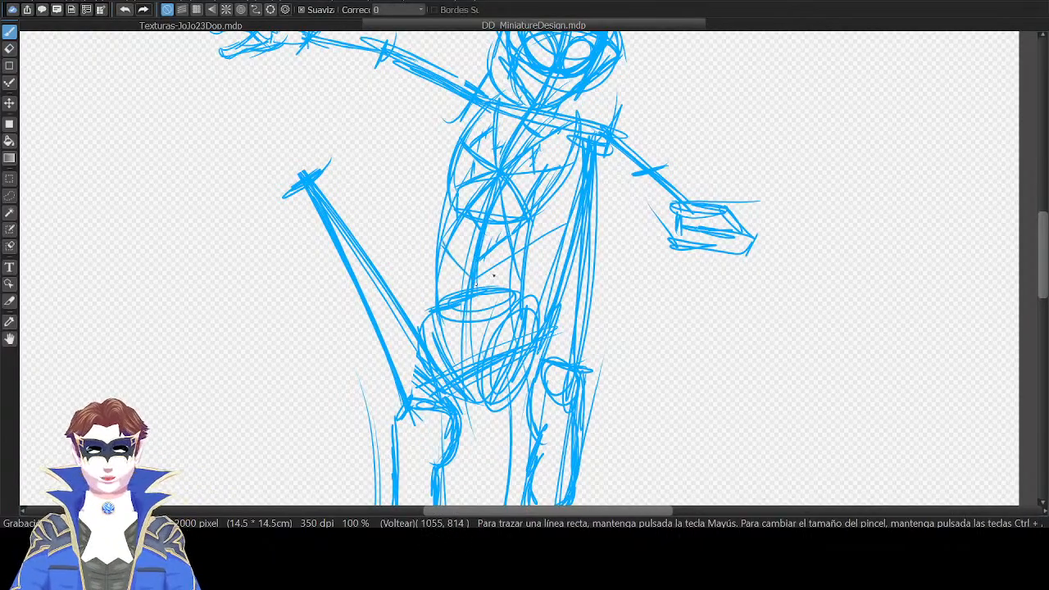
Sketch a belt around the waist with a round central buckle and a square pouch on each side.
drag(615, 298, 725, 216)
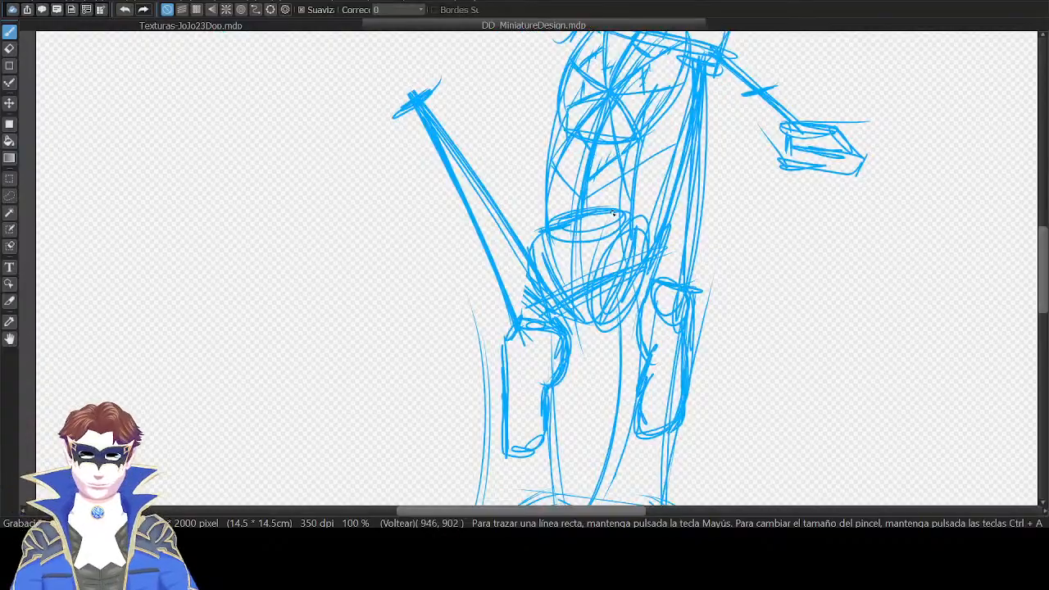
mouse_move(589, 201)
mouse_down()
mouse_move(568, 220)
mouse_move(584, 192)
mouse_move(599, 236)
mouse_move(617, 229)
mouse_move(601, 232)
mouse_move(598, 194)
mouse_move(641, 188)
mouse_up()
drag(640, 188, 642, 227)
drag(647, 198, 647, 231)
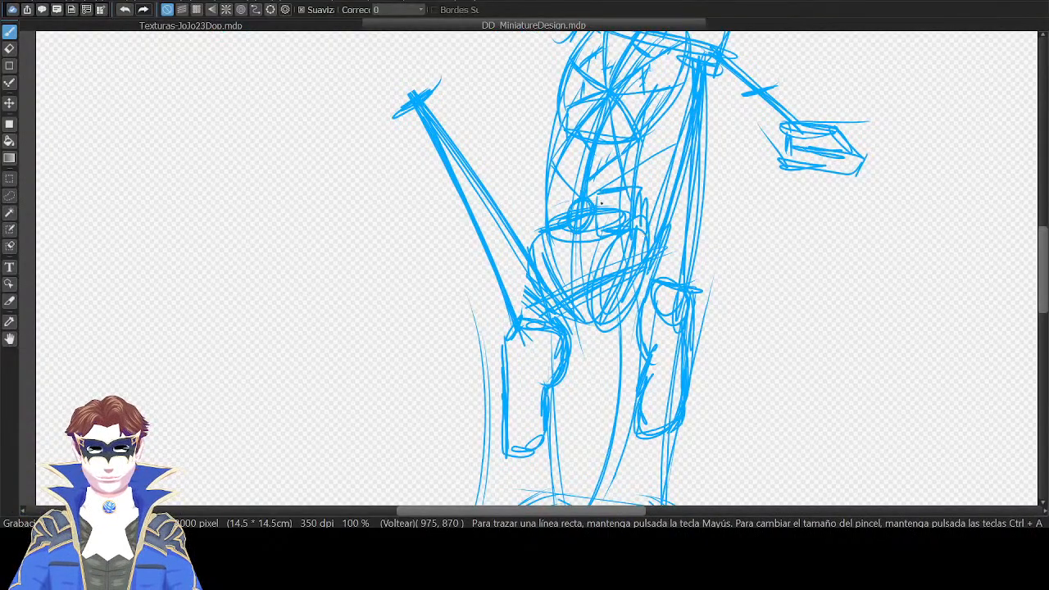
mouse_move(567, 192)
mouse_down()
mouse_move(568, 217)
mouse_move(555, 219)
mouse_move(554, 192)
mouse_move(530, 242)
mouse_up()
drag(529, 240, 563, 238)
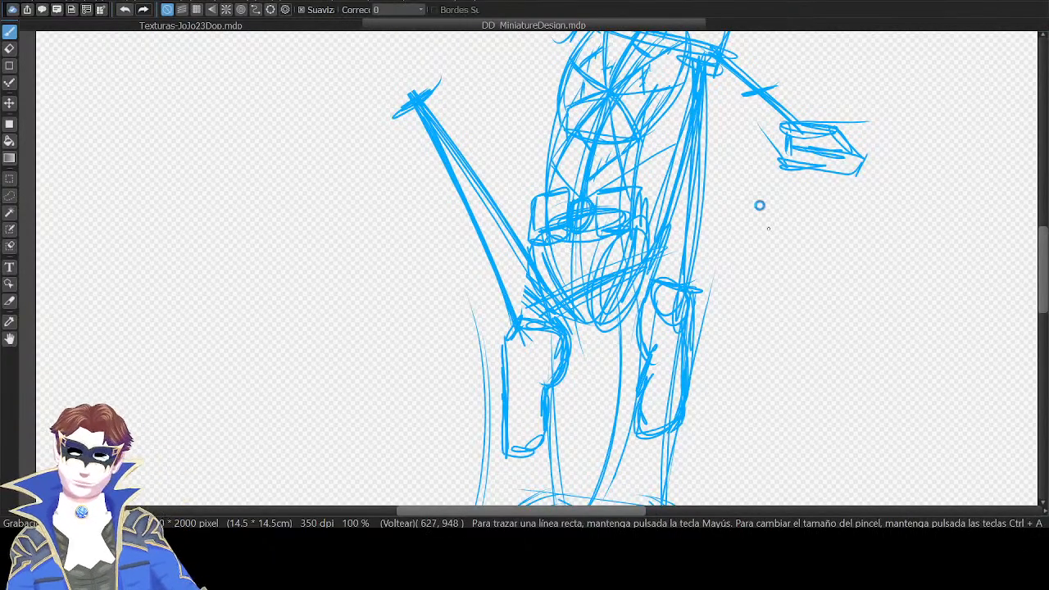
Sketch the thigh line and the long outer contour of the bent leg whose knee reaches the lowered arm's shoulder.
scroll(611, 352, up, 1)
drag(634, 358, 680, 288)
mouse_move(645, 229)
mouse_down()
mouse_move(690, 134)
mouse_move(668, 134)
mouse_move(690, 112)
mouse_up()
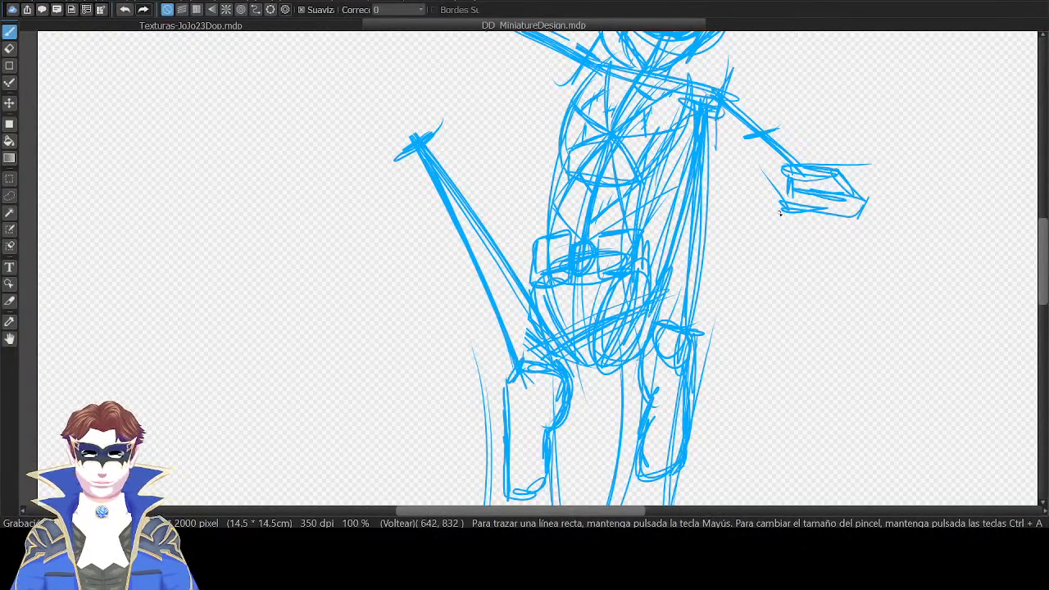
key(Down)
drag(414, 298, 567, 266)
drag(495, 93, 498, 157)
drag(495, 118, 493, 180)
drag(493, 95, 488, 180)
drag(492, 126, 497, 213)
drag(504, 223, 510, 248)
drag(492, 187, 518, 297)
drag(520, 313, 523, 326)
Add the inner contour lines of that bent leg beside the torso, working on the flipped canvas.
key(Down)
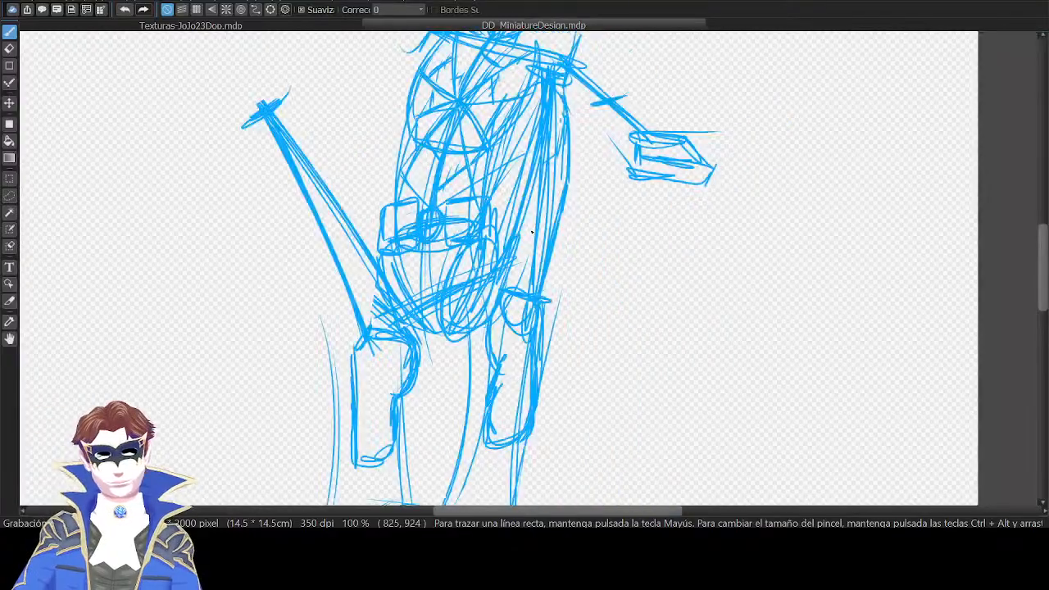
drag(517, 192, 510, 288)
mouse_move(505, 167)
mouse_down()
mouse_move(504, 296)
mouse_move(510, 220)
mouse_up()
drag(514, 134, 506, 159)
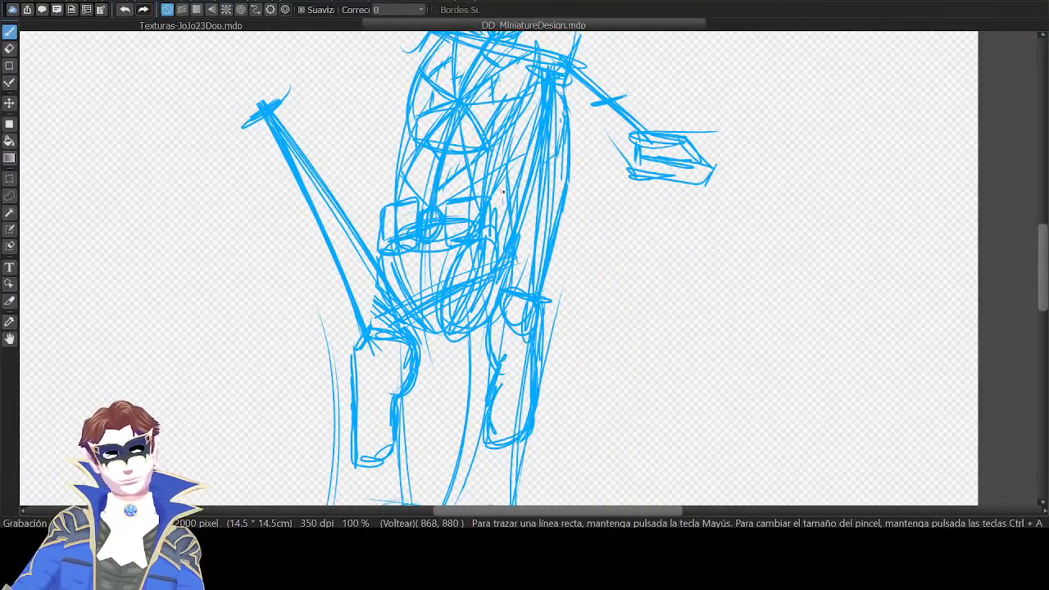
drag(529, 113, 502, 201)
Sketch the upper thigh contour of the other leg, curving from the belt pouch up to the outward raised knee.
drag(572, 215, 668, 216)
key(Down)
drag(707, 185, 744, 165)
drag(616, 230, 690, 135)
drag(625, 201, 719, 87)
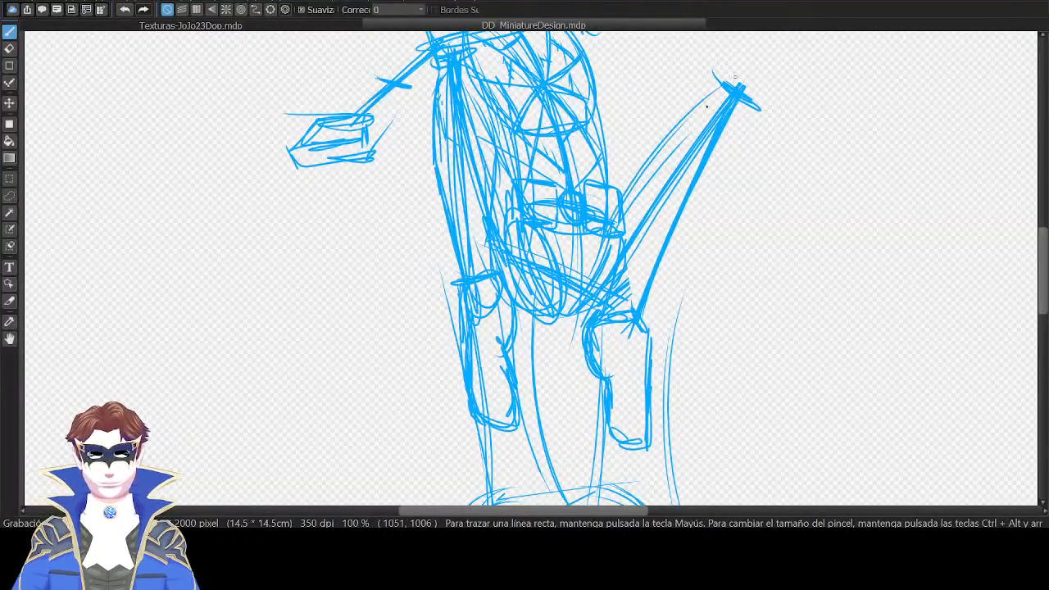
drag(671, 137, 712, 94)
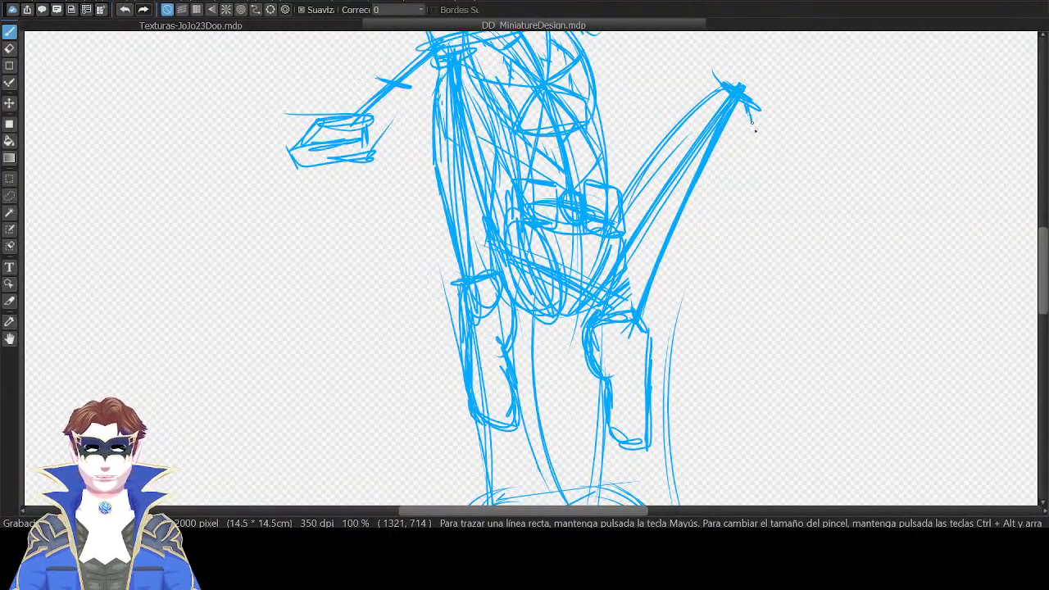
Sketch the shin contour of the outward raised leg from its knee to the foot, plus its inner dividing line.
mouse_move(647, 336)
mouse_down()
mouse_move(730, 162)
mouse_move(710, 194)
mouse_up()
drag(750, 122, 736, 169)
drag(756, 125, 738, 166)
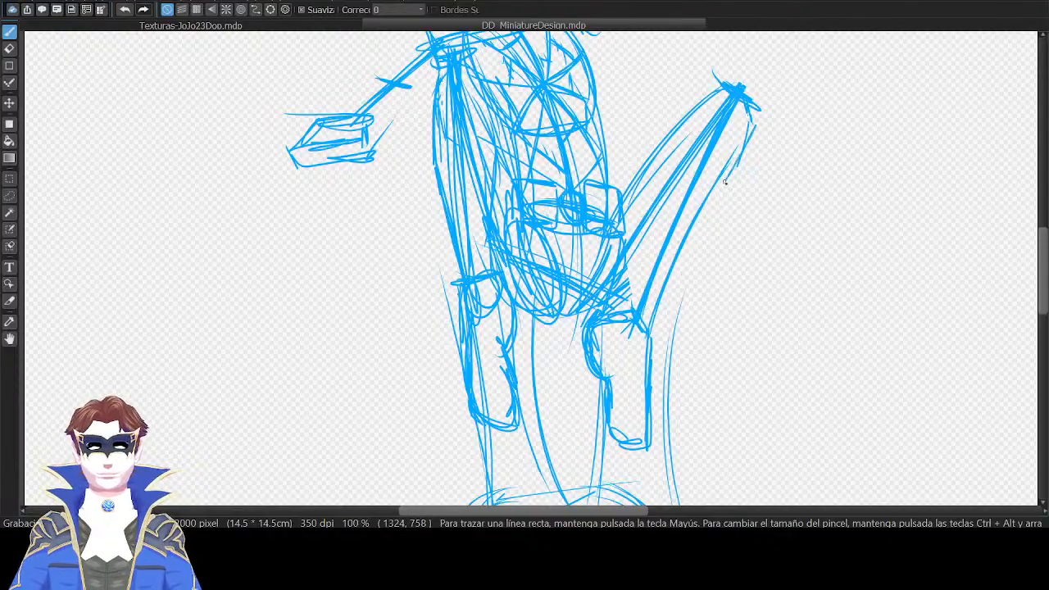
drag(754, 131, 708, 200)
mouse_move(630, 310)
mouse_down()
mouse_move(652, 213)
mouse_move(634, 282)
mouse_move(682, 145)
mouse_up()
mouse_move(655, 198)
mouse_down()
mouse_move(721, 109)
mouse_move(644, 218)
mouse_up()
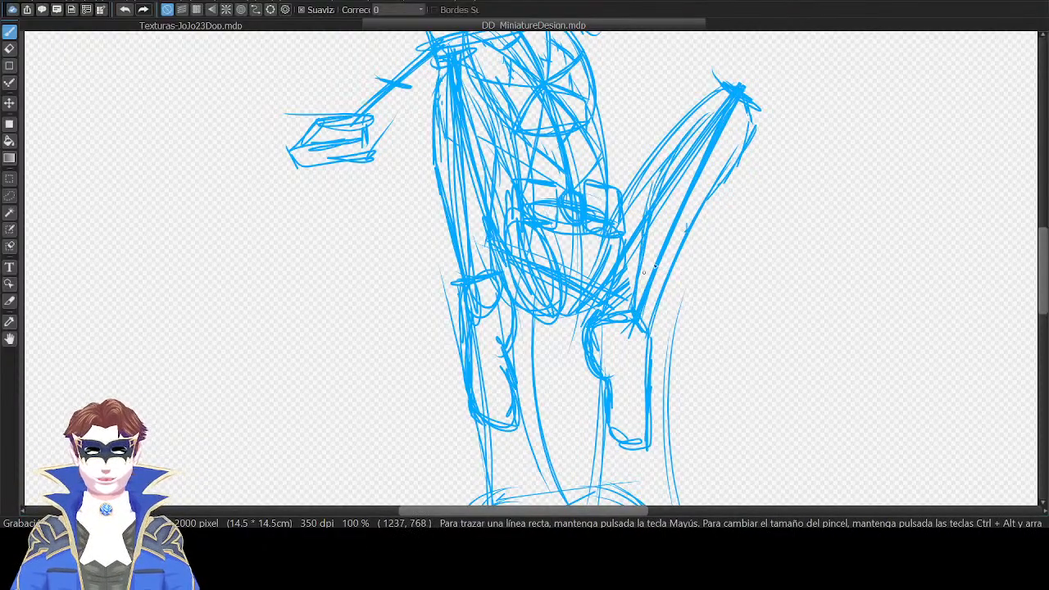
Flesh out the outstretched open-handed arm with shoulder, upper-arm and forearm contours, rotating the canvas for the strokes.
drag(764, 76, 800, 221)
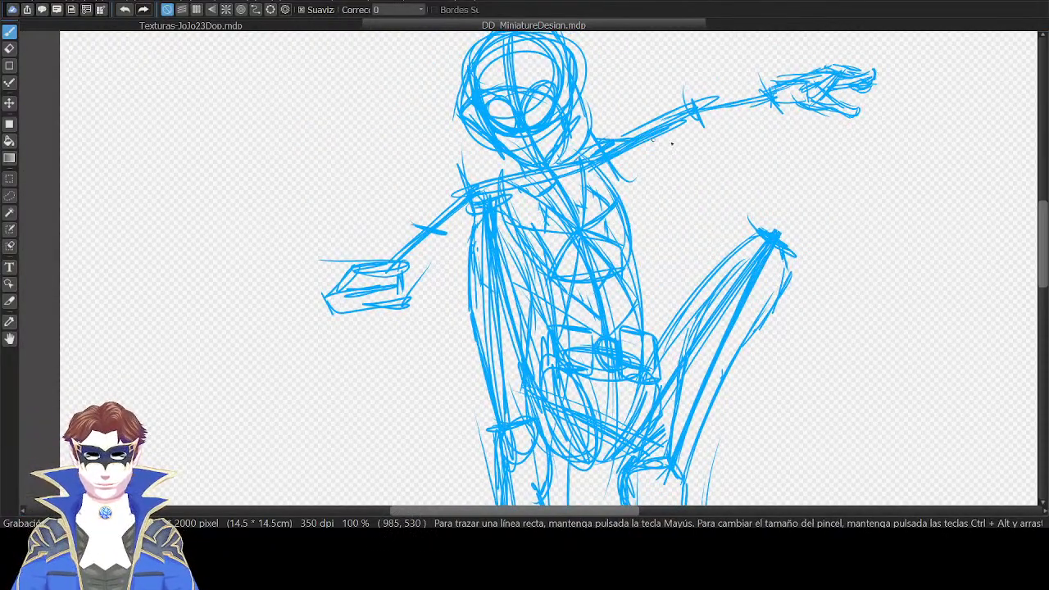
drag(617, 139, 710, 101)
mouse_move(642, 129)
mouse_down()
mouse_move(692, 106)
mouse_move(717, 273)
mouse_up()
key(Left)
key(Left)
key(Left)
key(Left)
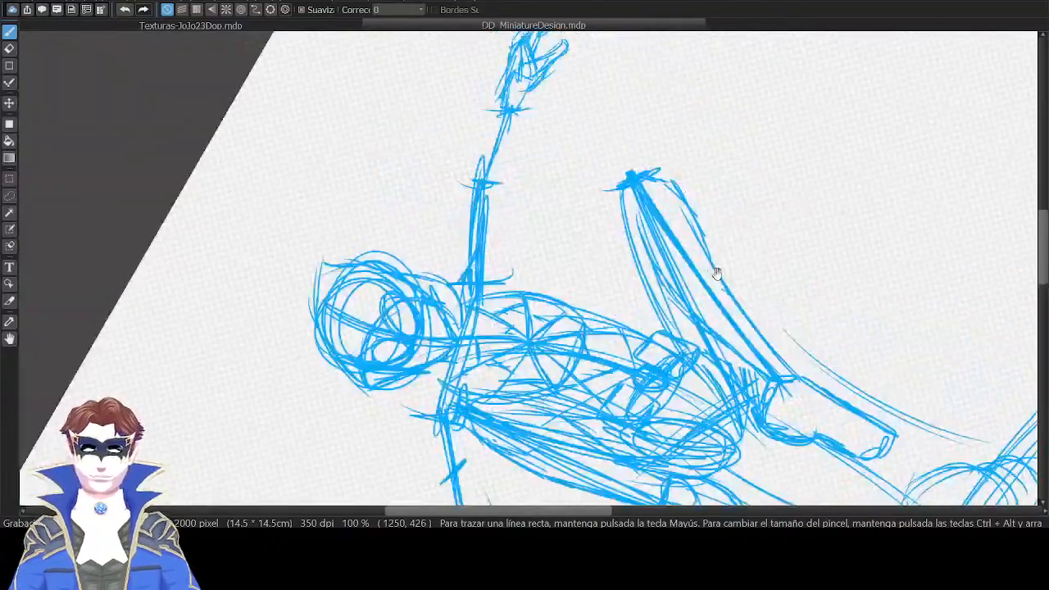
drag(476, 202, 514, 99)
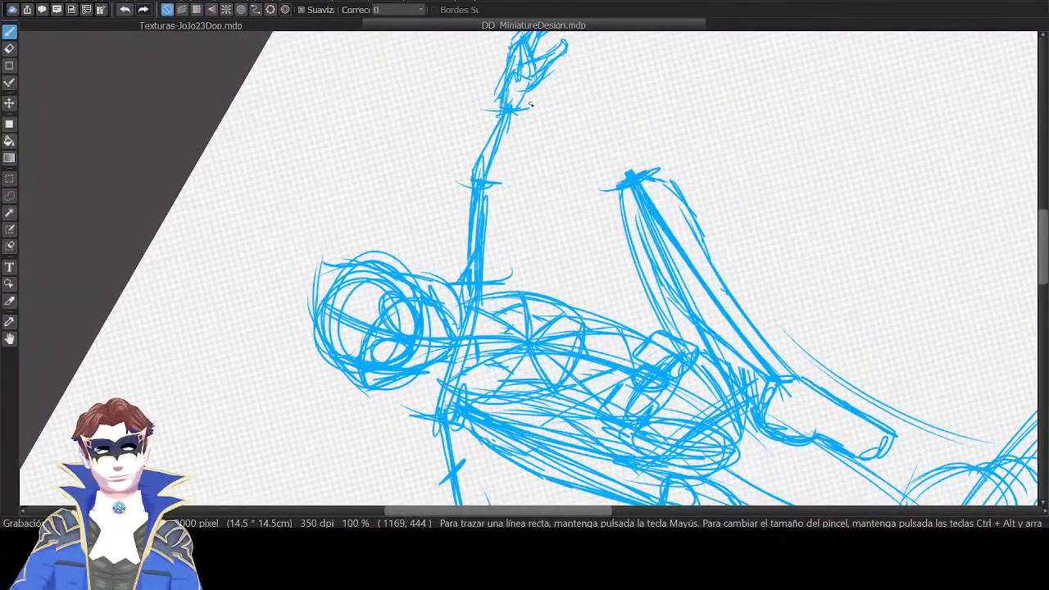
drag(486, 198, 518, 110)
drag(516, 159, 524, 97)
drag(501, 183, 516, 283)
key(Up)
Sketch the shoulder, upper-arm and forearm contours of the lowered arm on the crouching figure.
drag(717, 231, 807, 134)
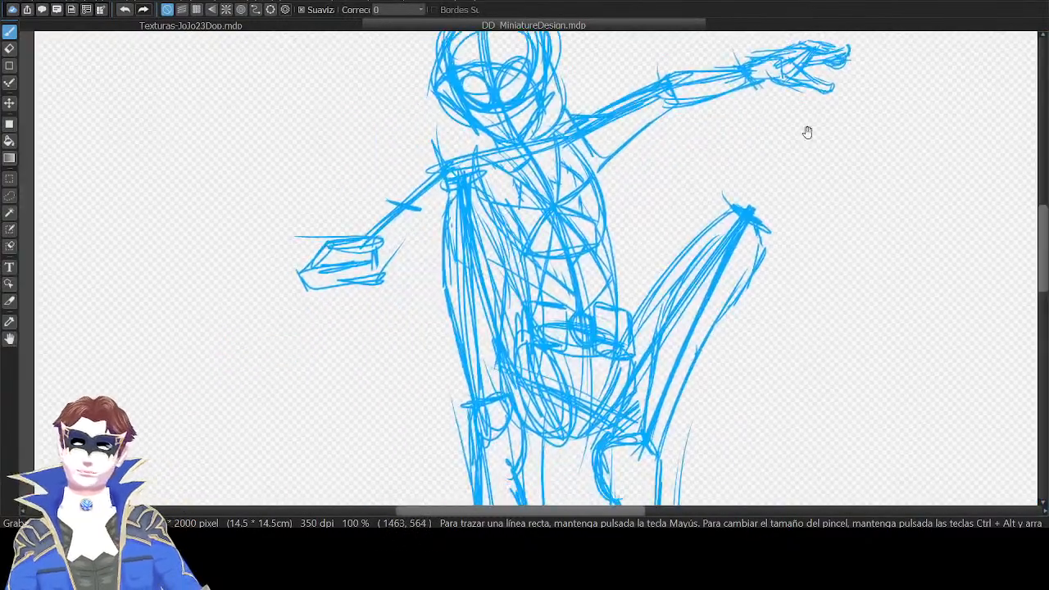
drag(597, 189, 775, 145)
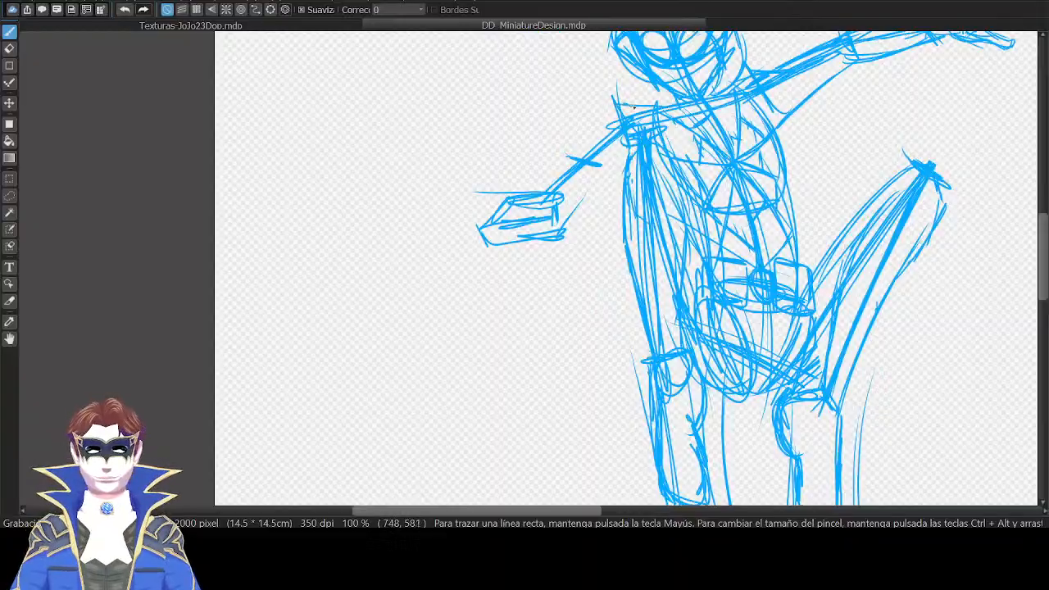
mouse_move(632, 103)
mouse_down()
mouse_move(572, 156)
mouse_move(609, 139)
mouse_move(528, 192)
mouse_up()
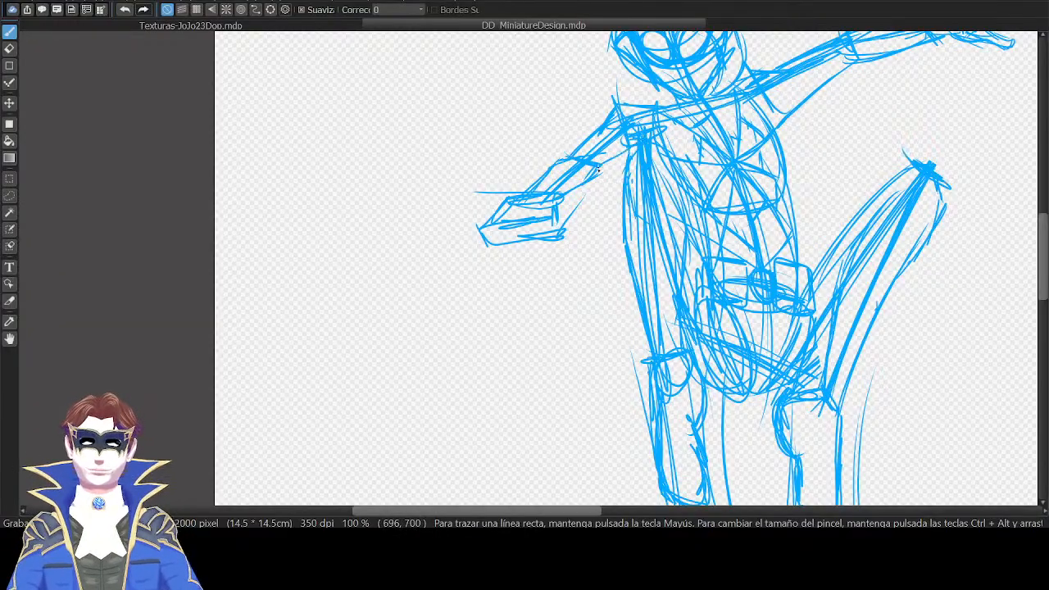
Sketch the four spread fingers and the thumb onto the lowered arm's blocked-in palm.
scroll(902, 213, left, 3)
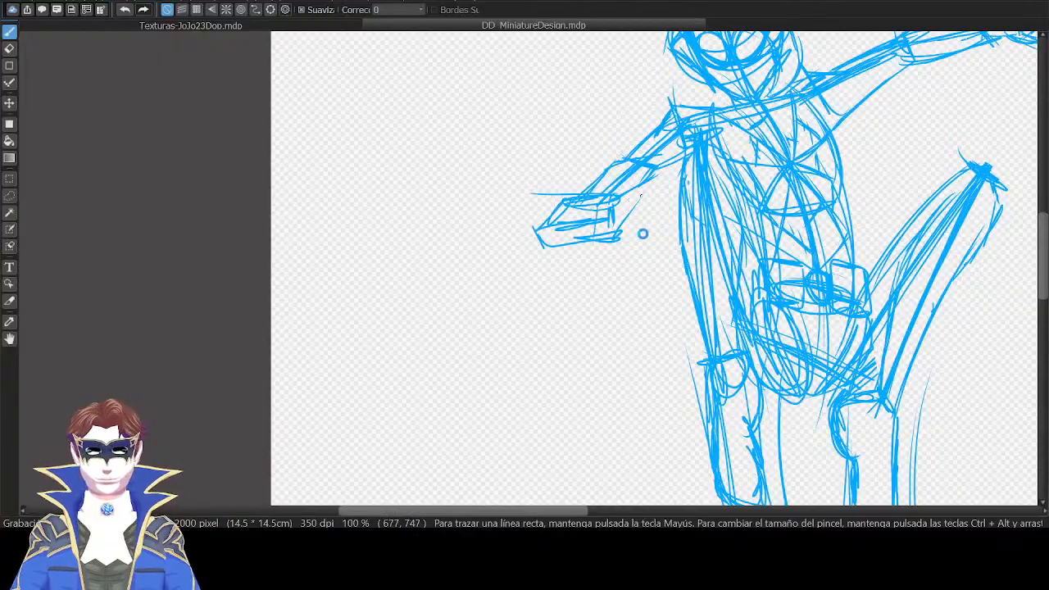
mouse_move(598, 233)
mouse_down()
mouse_move(643, 148)
mouse_move(646, 187)
mouse_move(655, 156)
mouse_up()
key(ctrl+z)
drag(636, 198, 657, 136)
drag(621, 139, 618, 189)
mouse_move(621, 142)
mouse_down()
mouse_move(609, 200)
mouse_move(620, 164)
mouse_move(616, 185)
mouse_move(631, 184)
mouse_move(611, 203)
mouse_move(636, 132)
mouse_up()
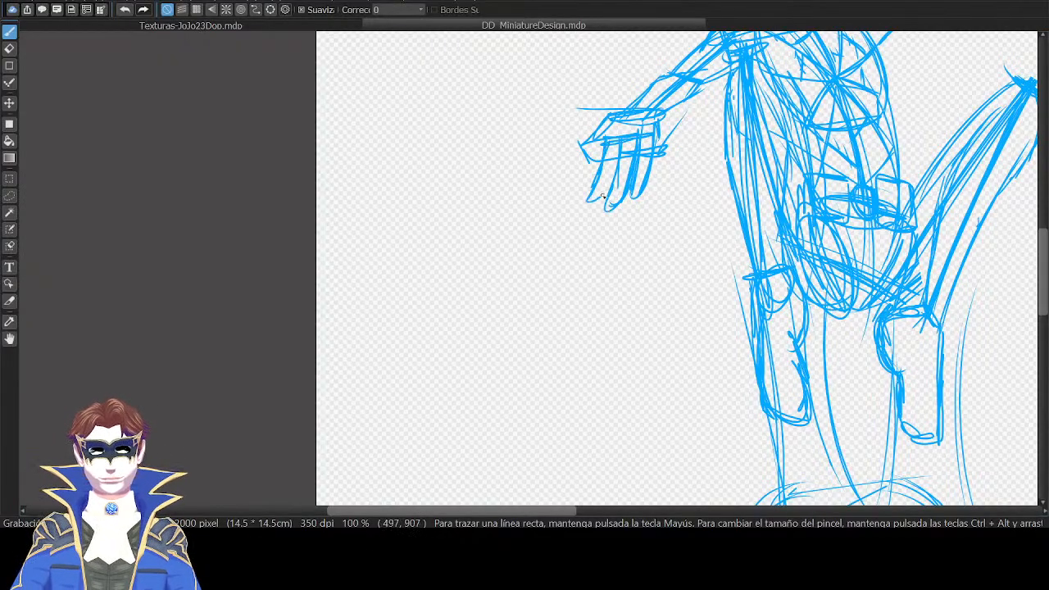
drag(605, 127, 573, 172)
drag(605, 126, 568, 185)
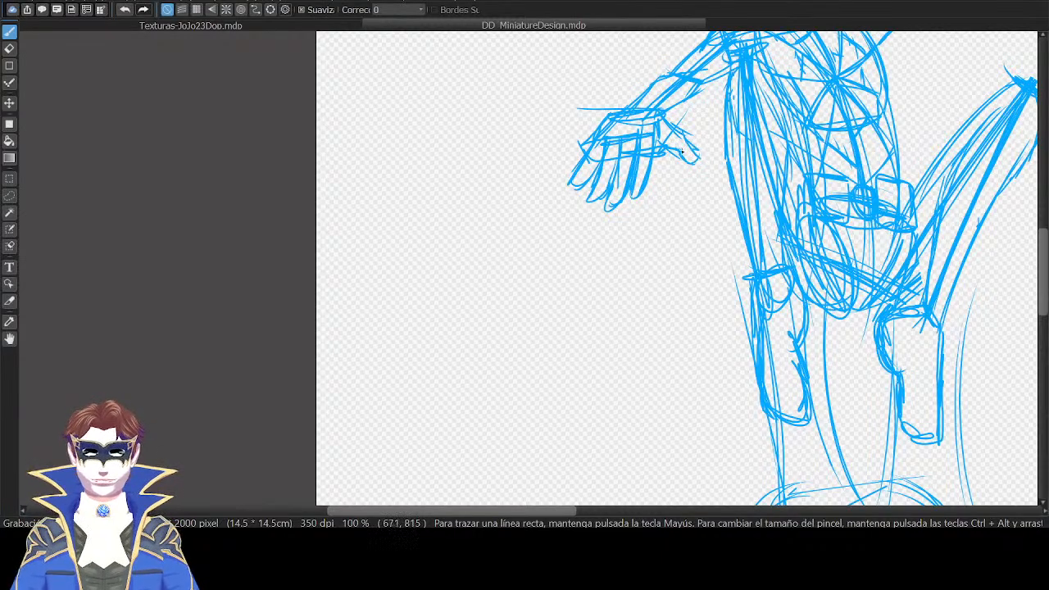
Touch up the fingertips of the outstretched hand and add a short curved line just below the outward raised knee.
drag(849, 110, 750, 274)
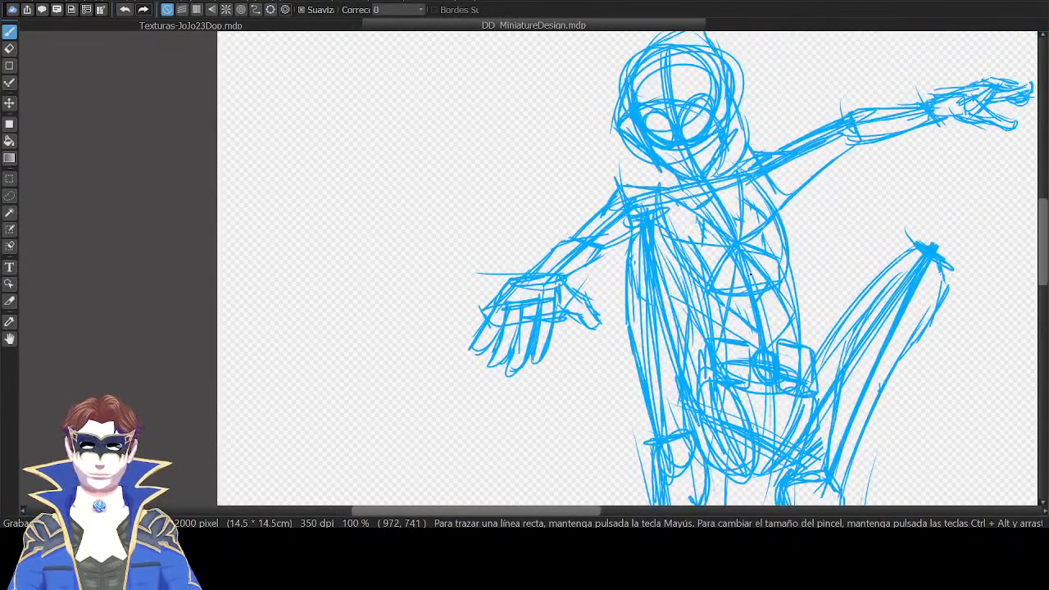
drag(930, 227, 790, 262)
drag(898, 192, 881, 202)
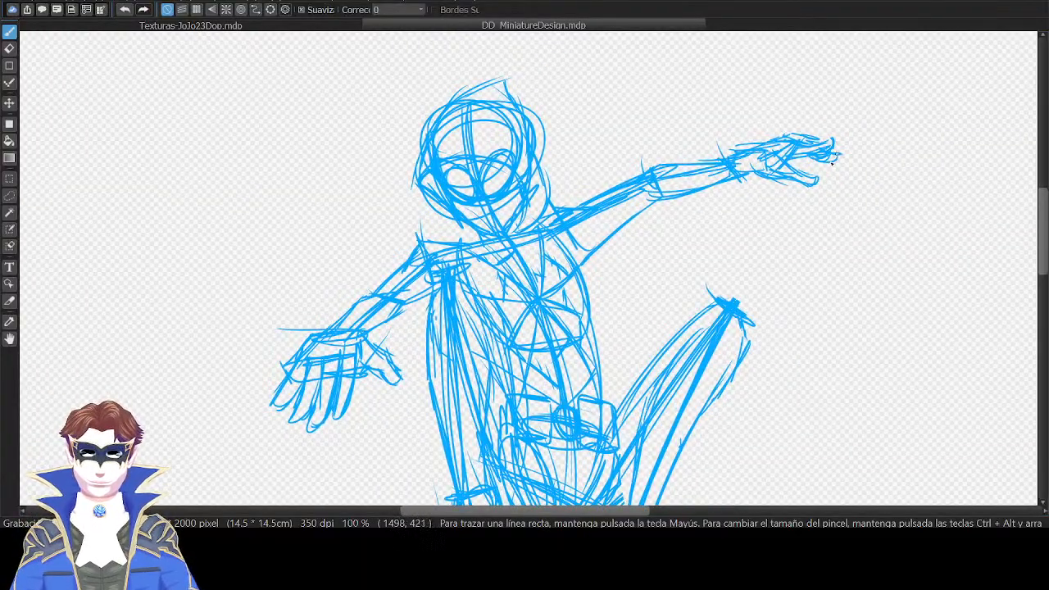
scroll(846, 332, down, 4)
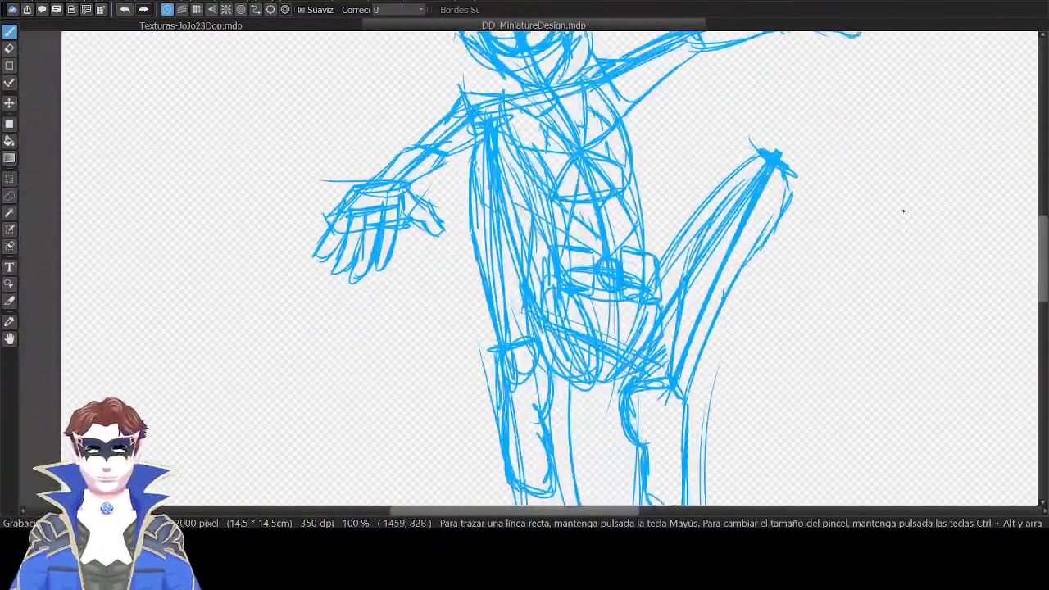
scroll(843, 220, up, 2)
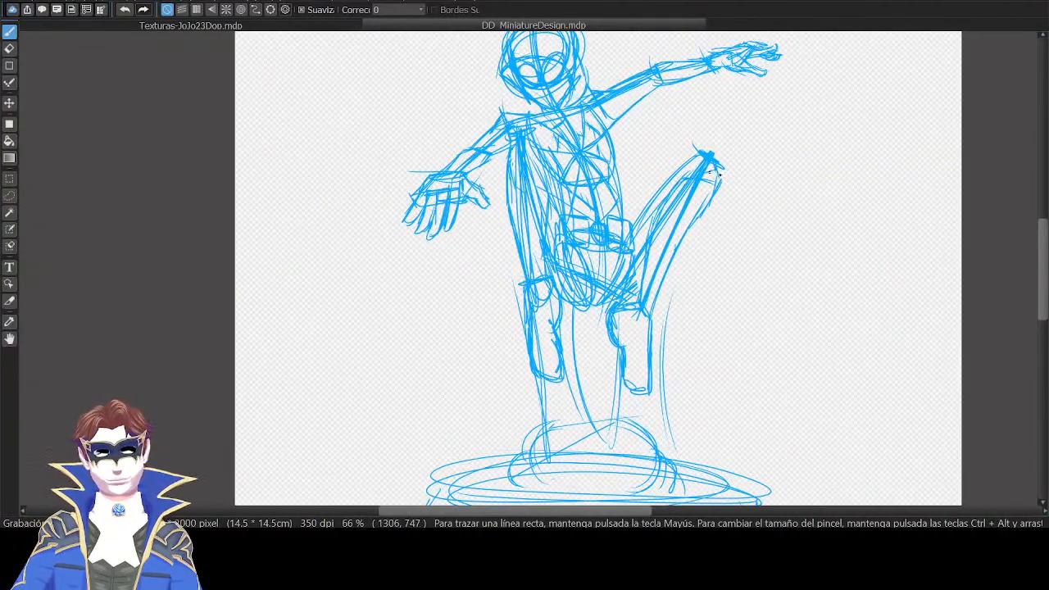
mouse_move(712, 172)
mouse_down()
mouse_move(666, 267)
mouse_move(627, 309)
mouse_up()
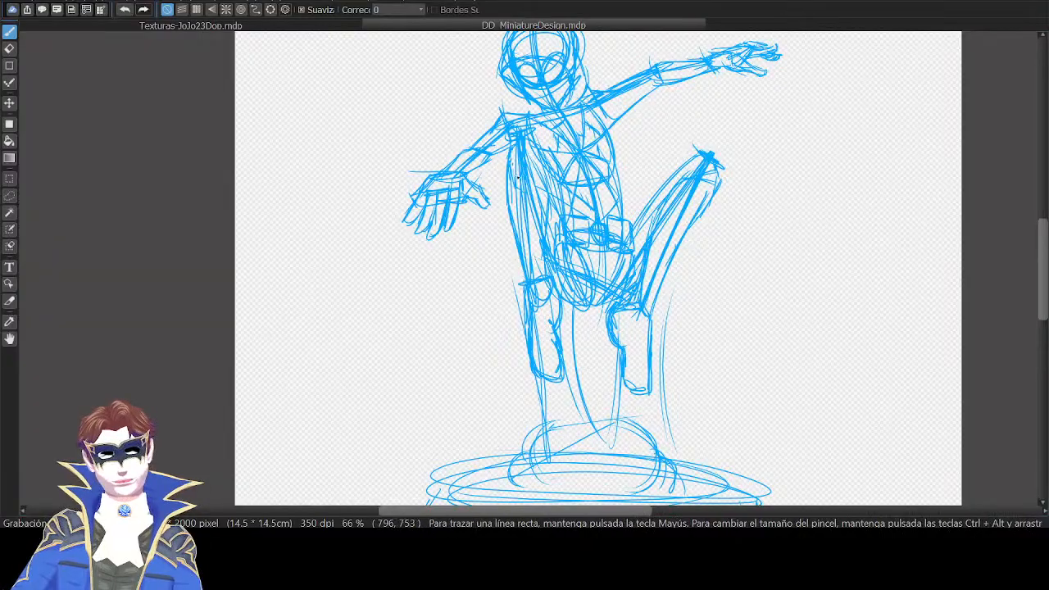
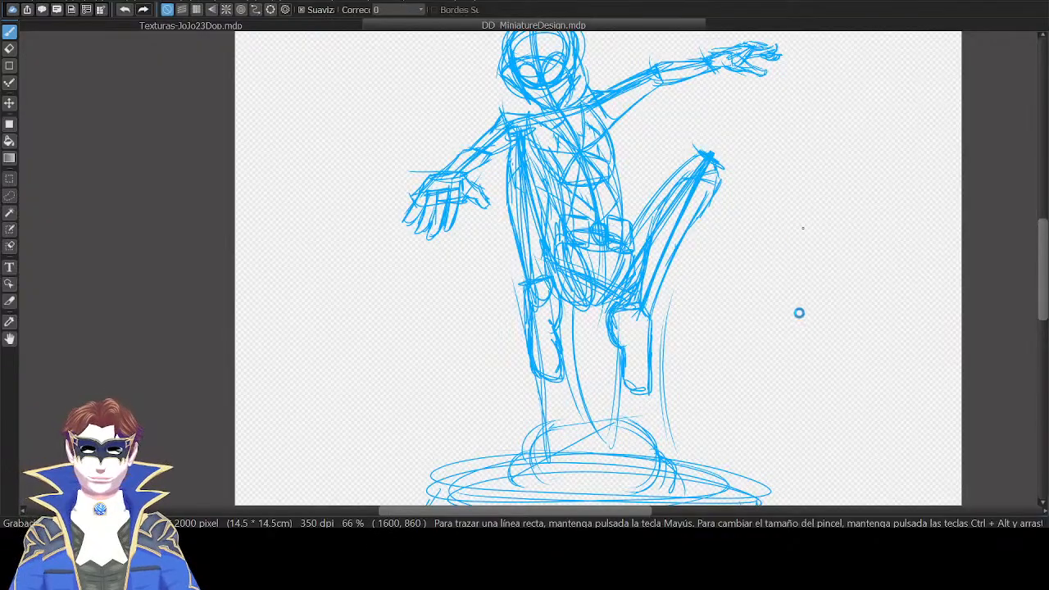
Sketch several rounded rock shapes on the oval base beneath the crouching figure.
mouse_move(799, 313)
mouse_down()
mouse_move(790, 336)
mouse_move(792, 314)
mouse_up()
scroll(818, 297, down, 3)
drag(811, 251, 849, 185)
scroll(892, 208, up, 1)
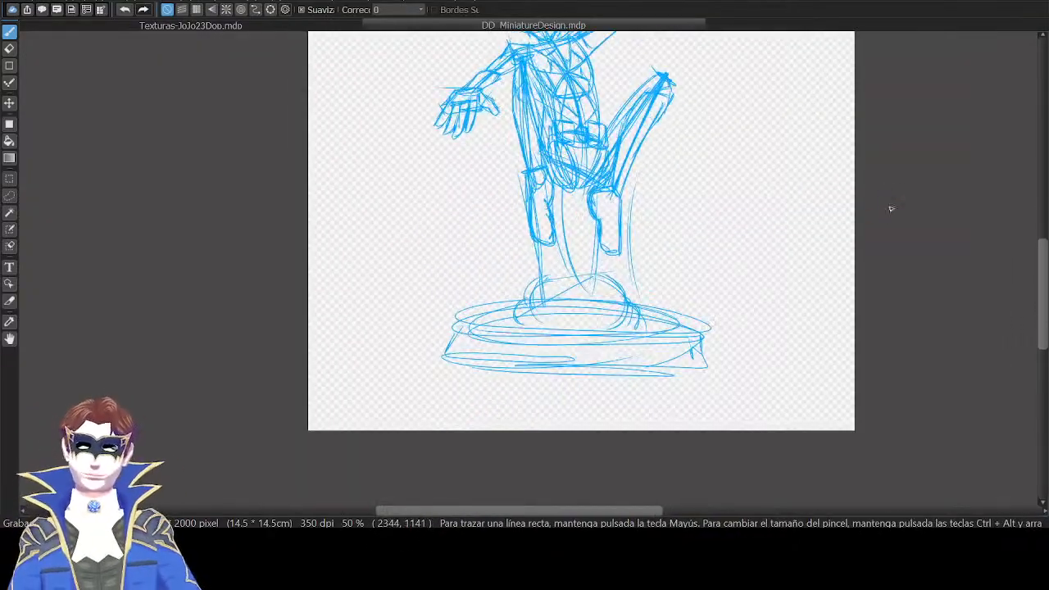
scroll(892, 209, up, 2)
drag(678, 359, 712, 374)
mouse_move(639, 336)
mouse_down()
mouse_move(616, 391)
mouse_move(680, 286)
mouse_up()
drag(594, 291, 633, 330)
drag(622, 308, 646, 332)
drag(573, 351, 608, 365)
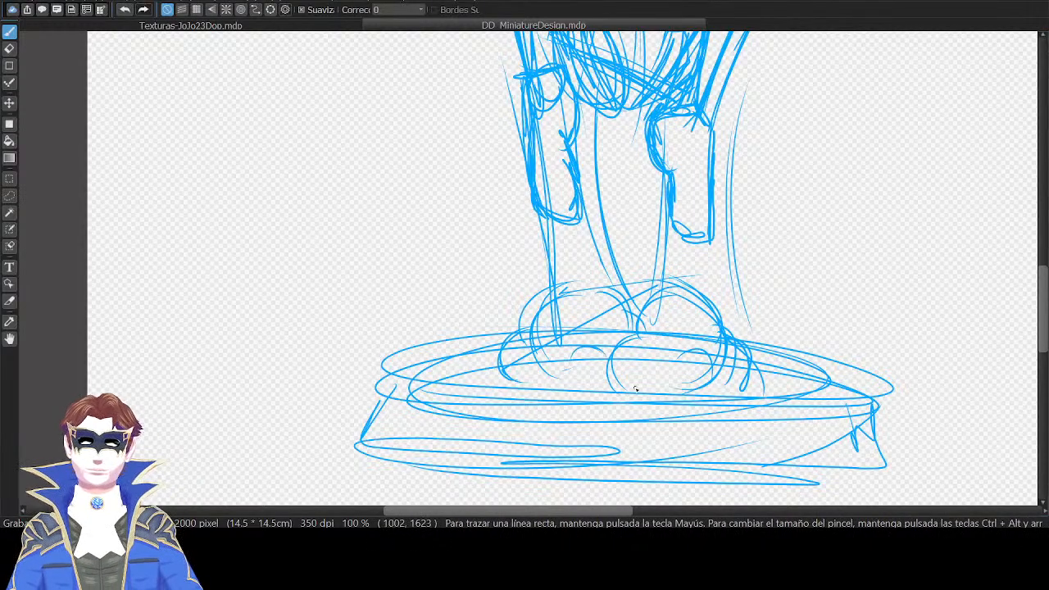
scroll(614, 391, down, 3)
Compare the crouching and standing drafts by toggling the visibility of the Draft layers.
key(Tab)
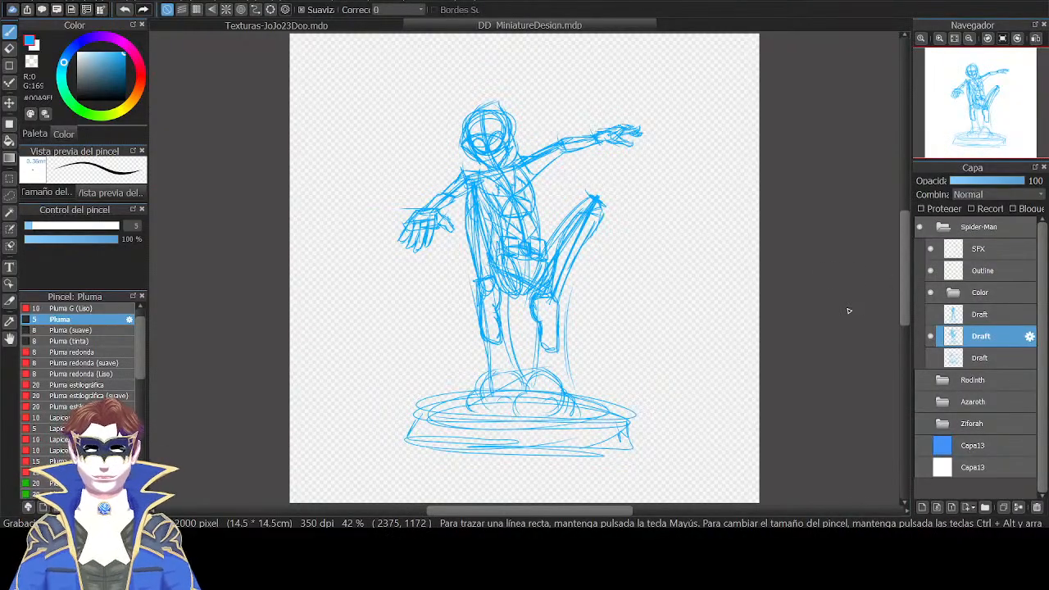
click(932, 336)
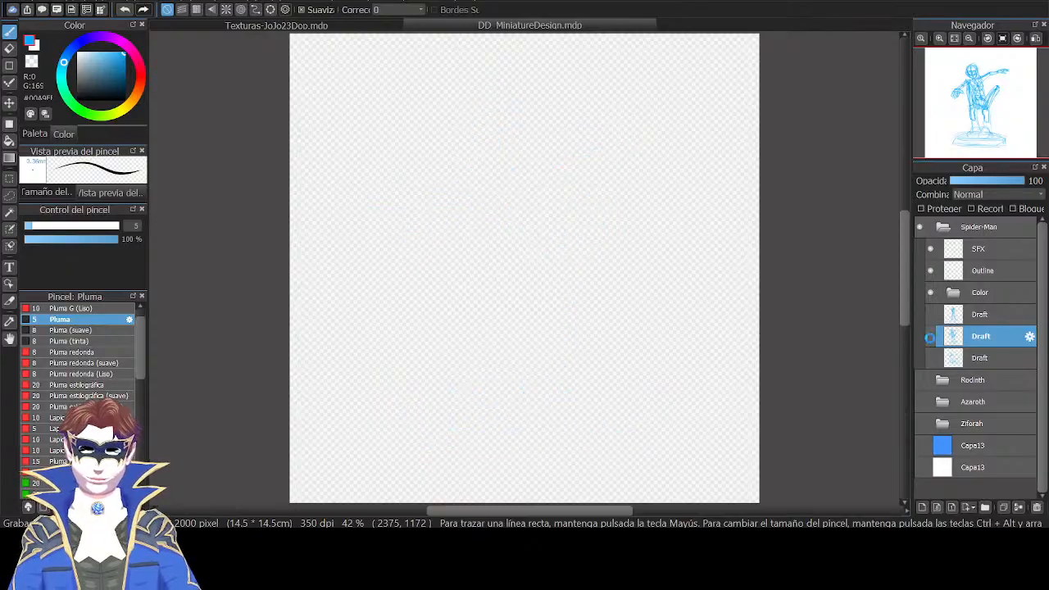
click(931, 356)
click(931, 351)
click(932, 316)
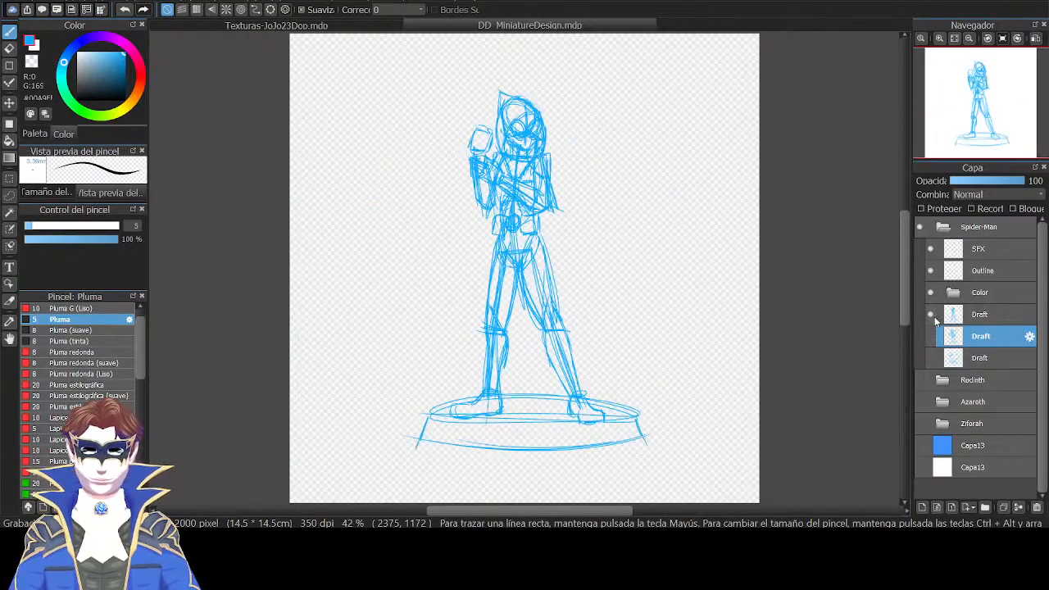
click(931, 336)
click(931, 336)
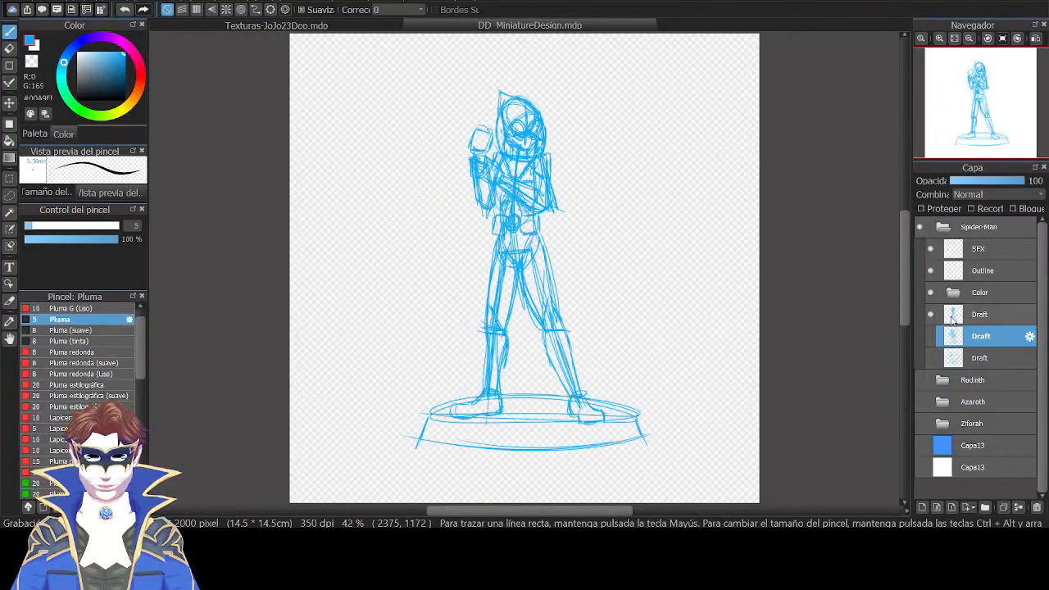
click(982, 315)
click(984, 332)
click(932, 317)
click(931, 337)
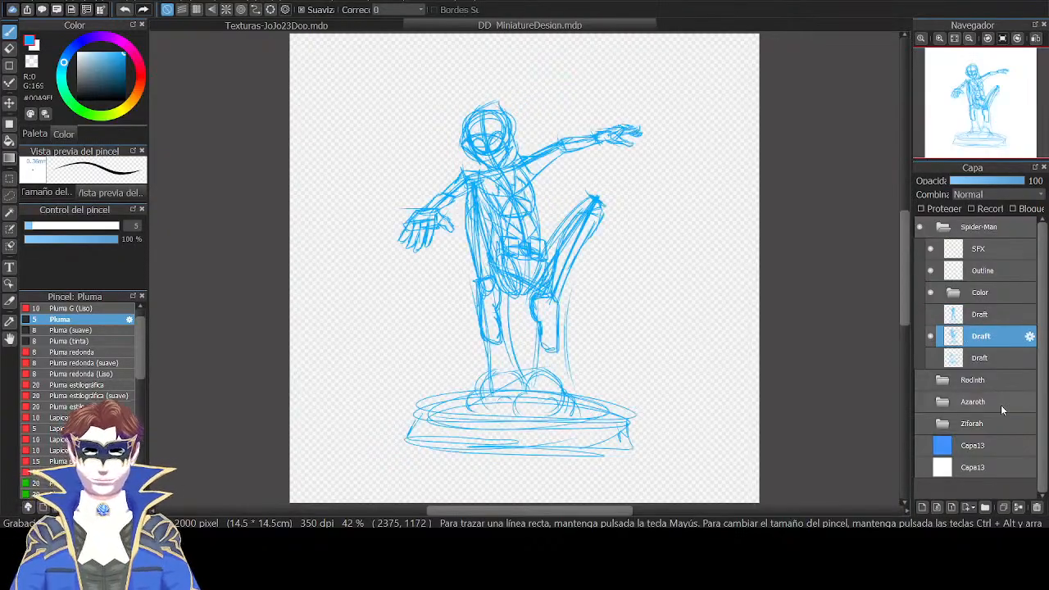
Enlarge the crouching draft with Transform so the figure and base fill more of the canvas.
key(Tab)
key(ctrl+minus)
key(ctrl+minus)
key(ctrl+t)
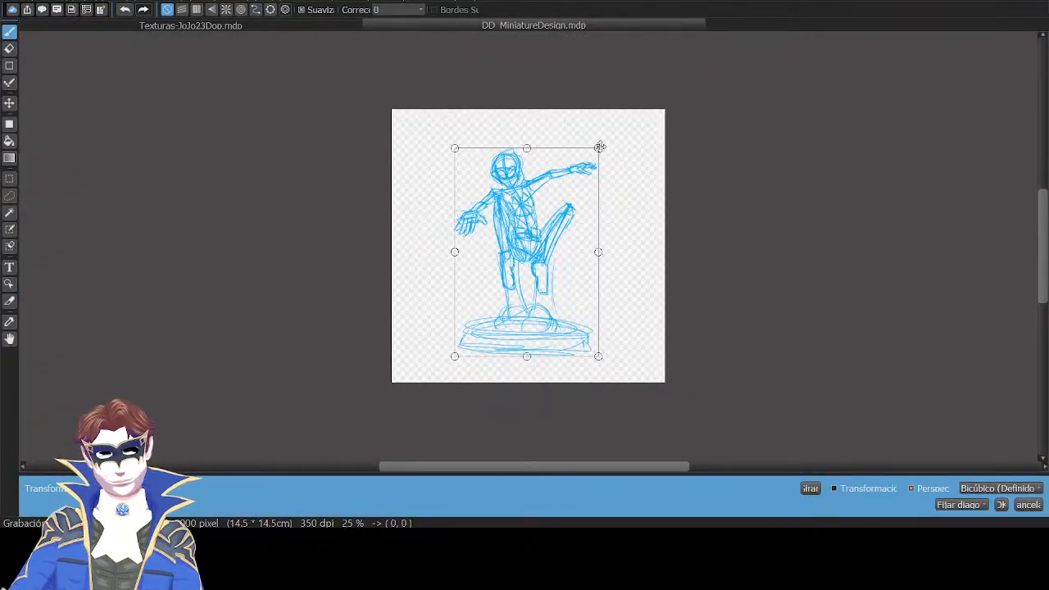
mouse_move(601, 146)
mouse_down()
mouse_move(621, 110)
mouse_move(614, 131)
mouse_move(620, 122)
mouse_up()
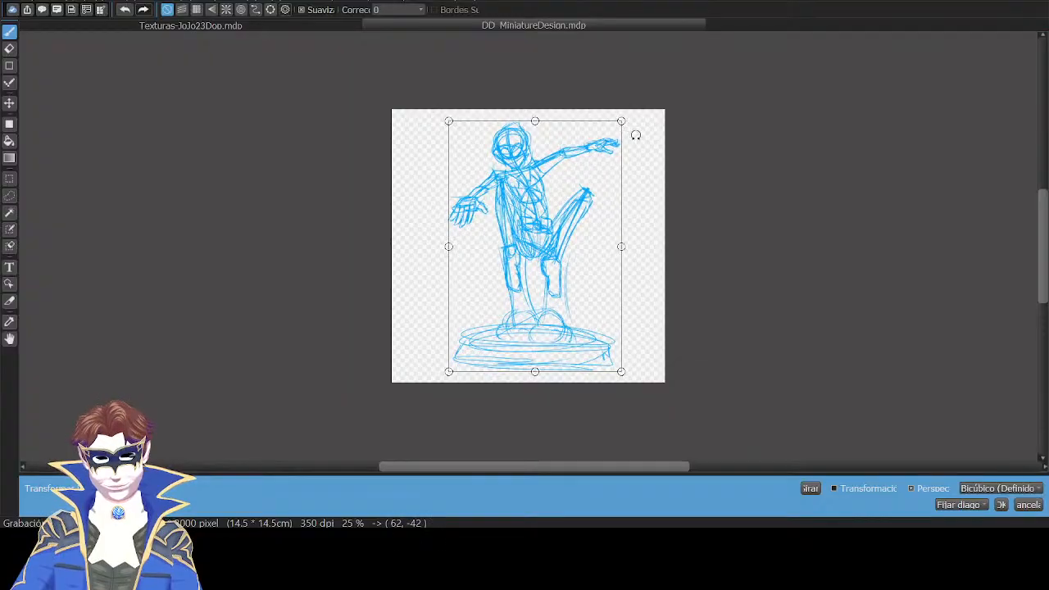
click(1001, 505)
Hide the crouching draft, show the standing Draft layer and enlarge it to nearly the full canvas height.
key(Tab)
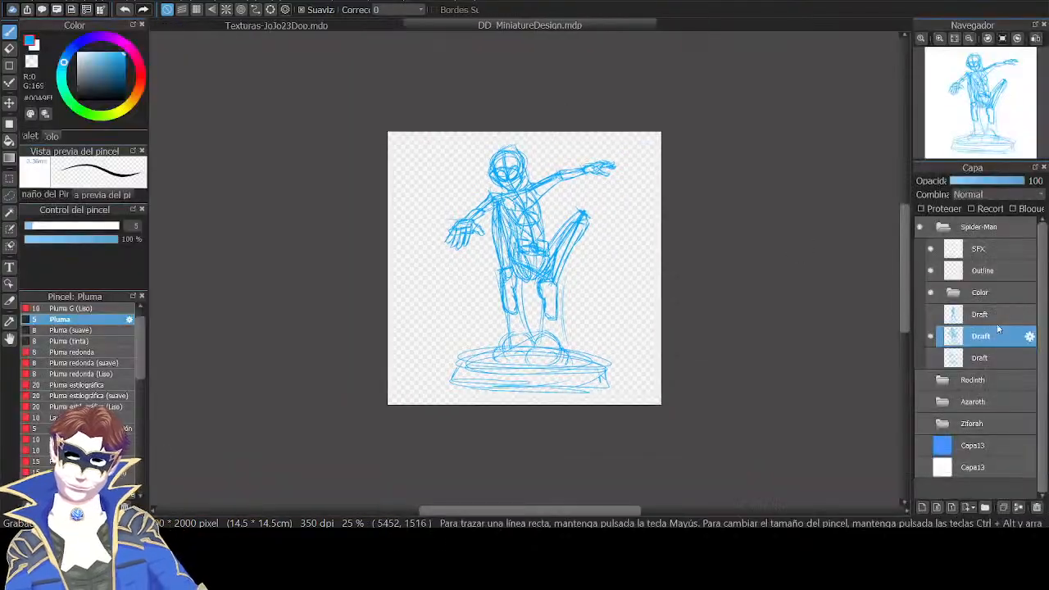
click(931, 338)
click(931, 316)
click(968, 319)
key(Tab)
key(ctrl+t)
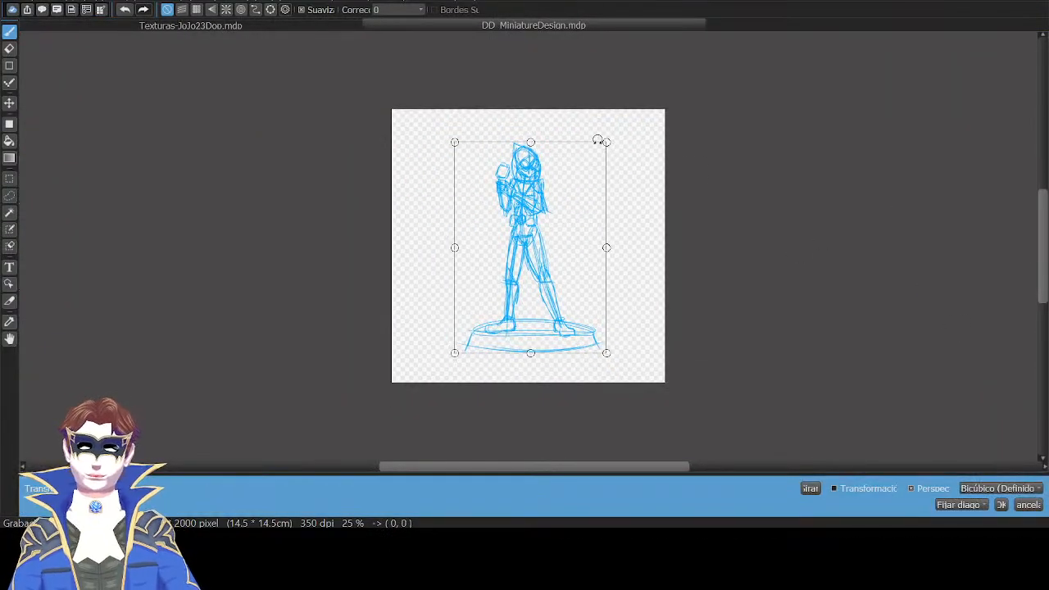
mouse_move(599, 141)
mouse_down()
mouse_move(615, 131)
mouse_move(598, 153)
mouse_move(621, 123)
mouse_up()
click(1001, 505)
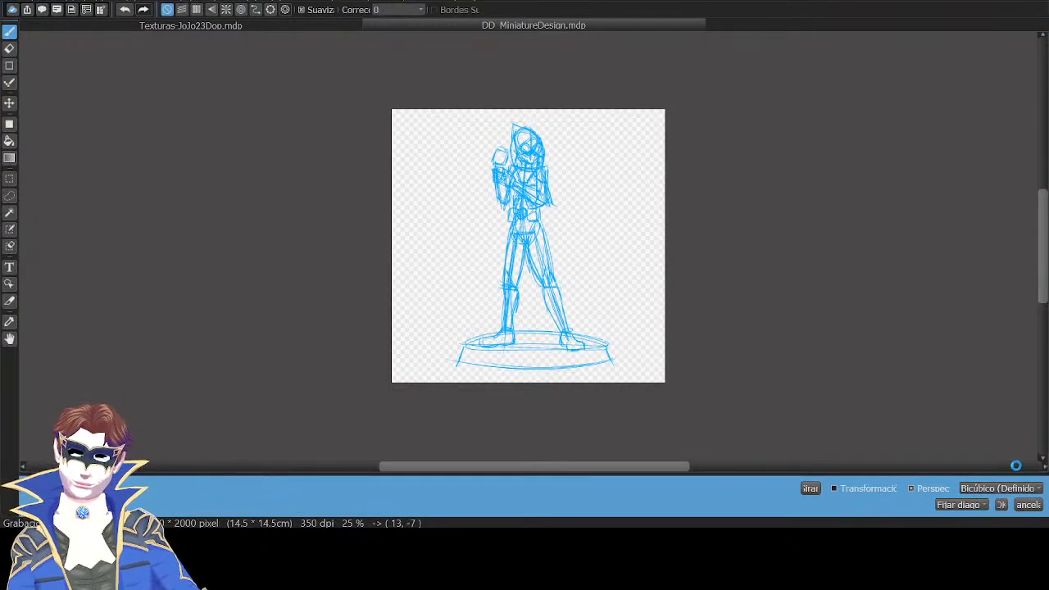
Lower the standing Draft layer's opacity to 25% and set the pen color to black.
scroll(1016, 468, up, 3)
key(Tab)
click(993, 182)
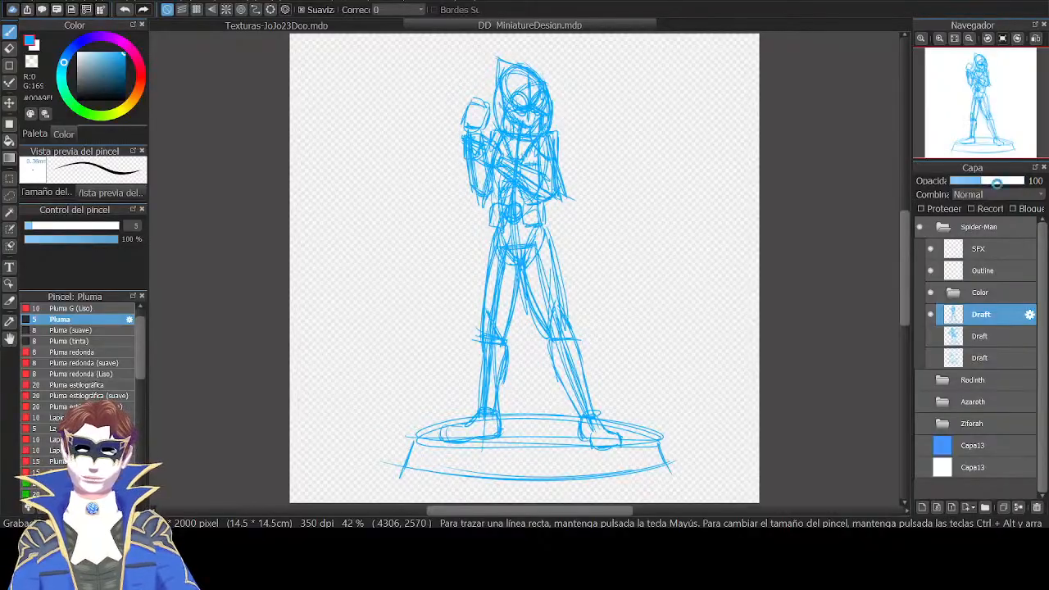
key(ctrl+z)
click(967, 182)
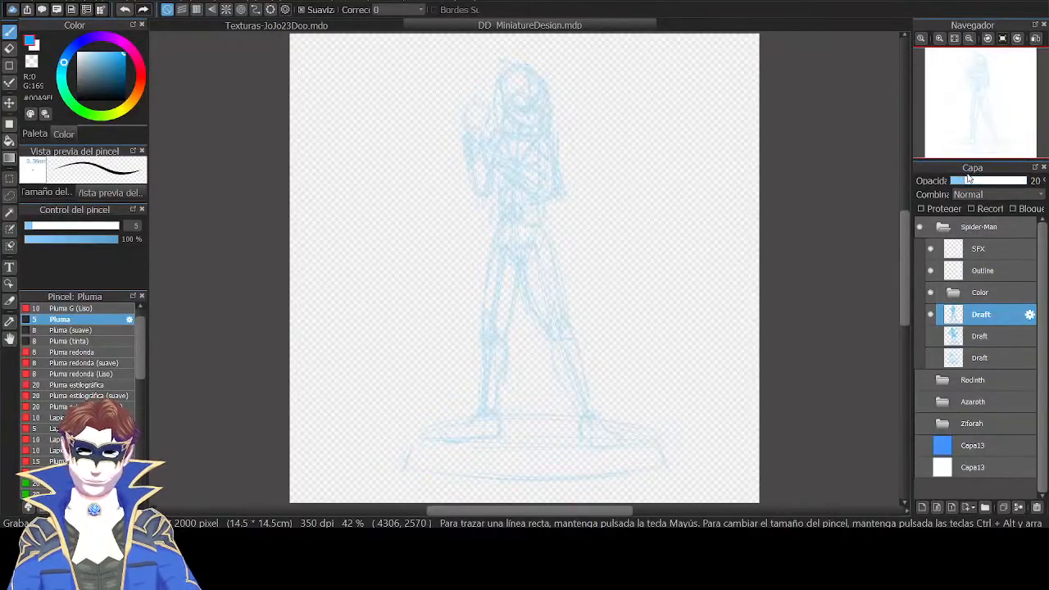
key(ctrl+z)
click(969, 182)
key(ctrl+z)
click(969, 182)
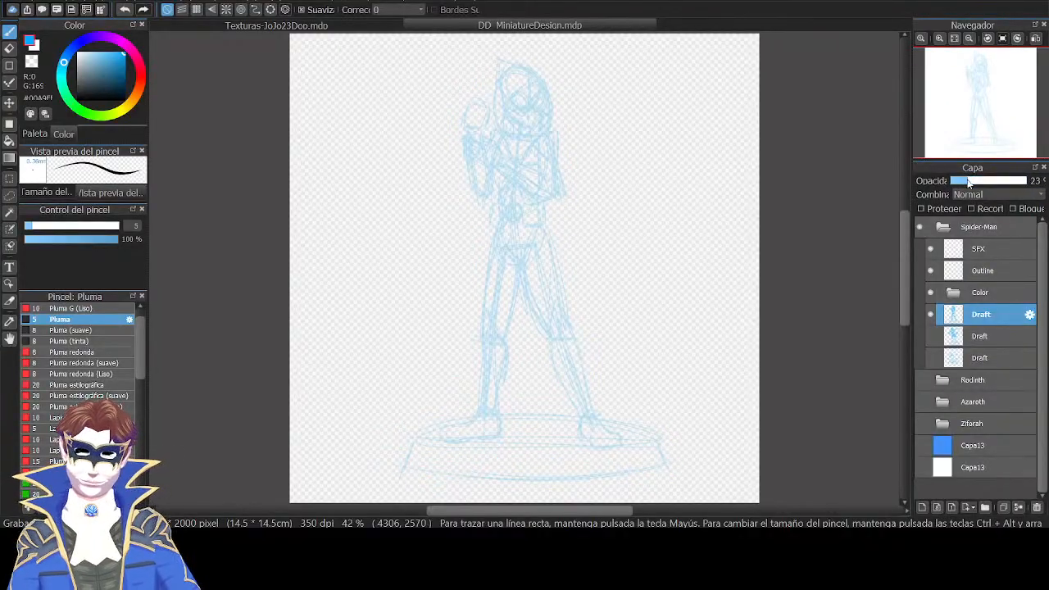
key(ctrl+z)
click(970, 183)
key(ctrl+z)
click(970, 182)
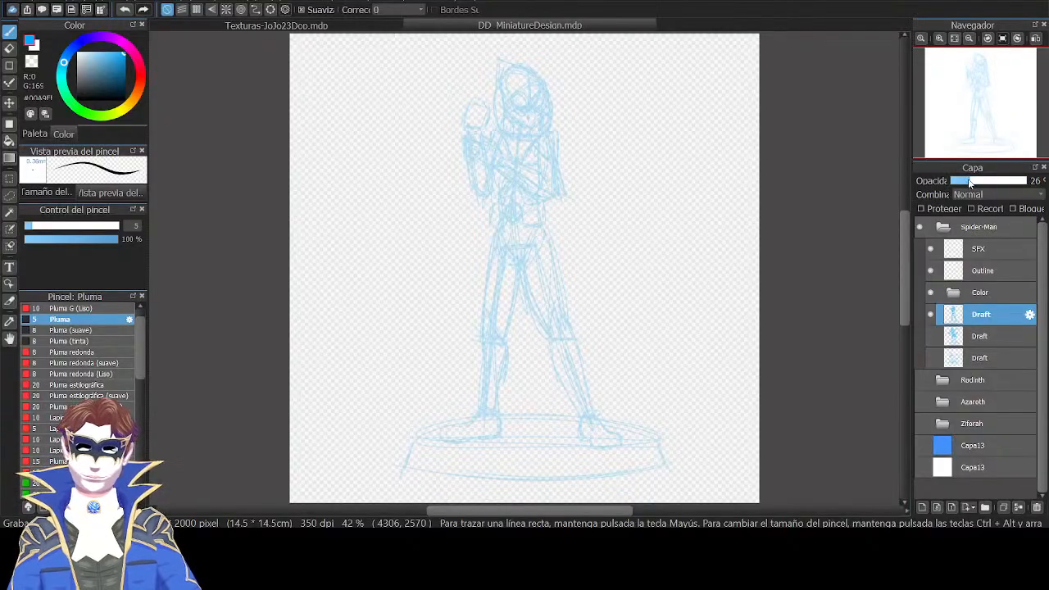
key(ctrl+z)
click(970, 182)
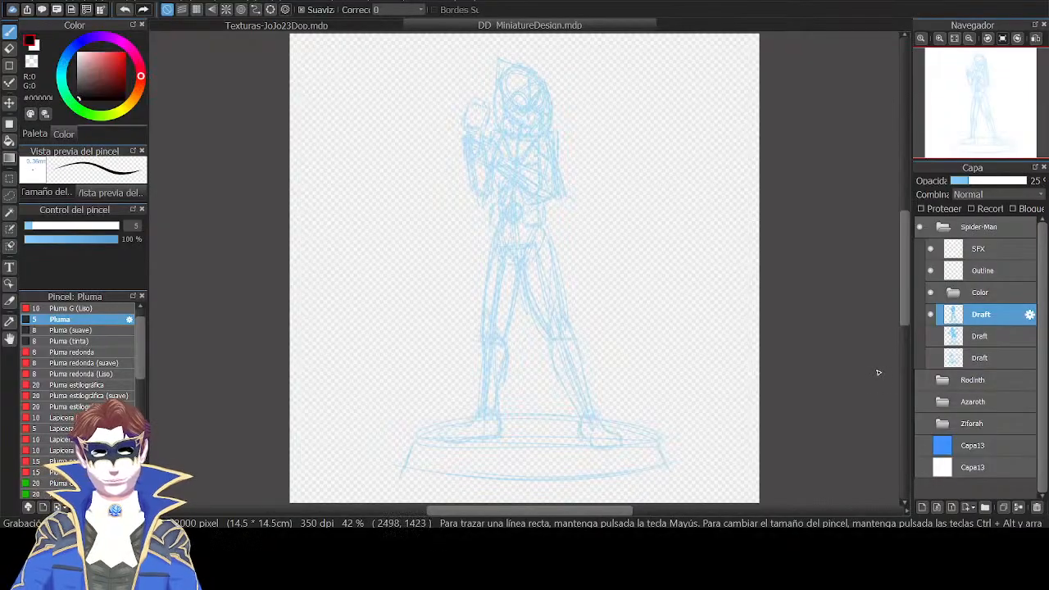
Flip the canvas view for working on the standing figure's head and make the Outline layer active.
key(Tab)
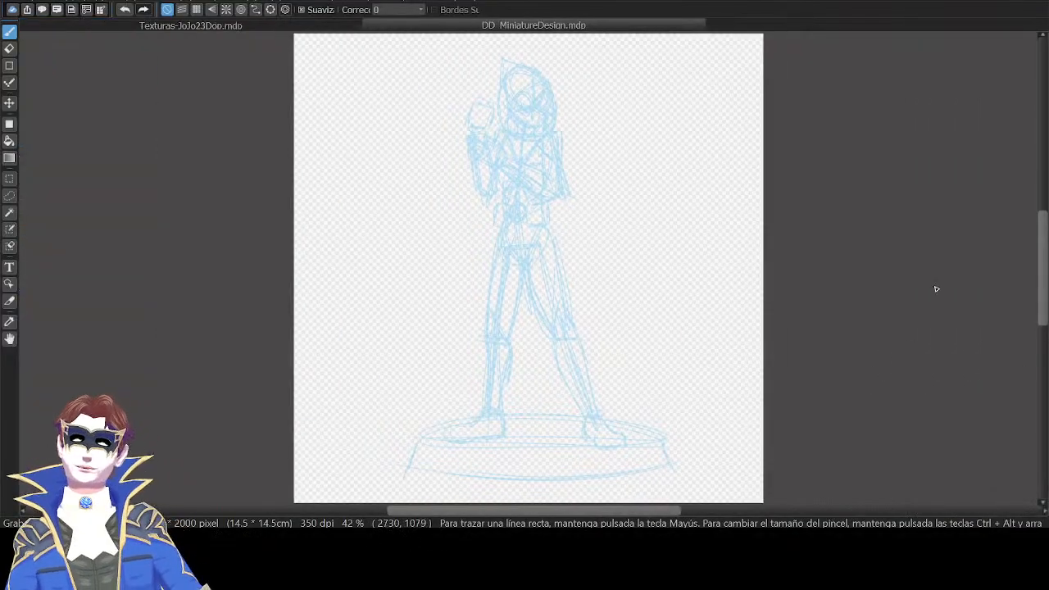
scroll(935, 287, up, 3)
drag(724, 220, 758, 365)
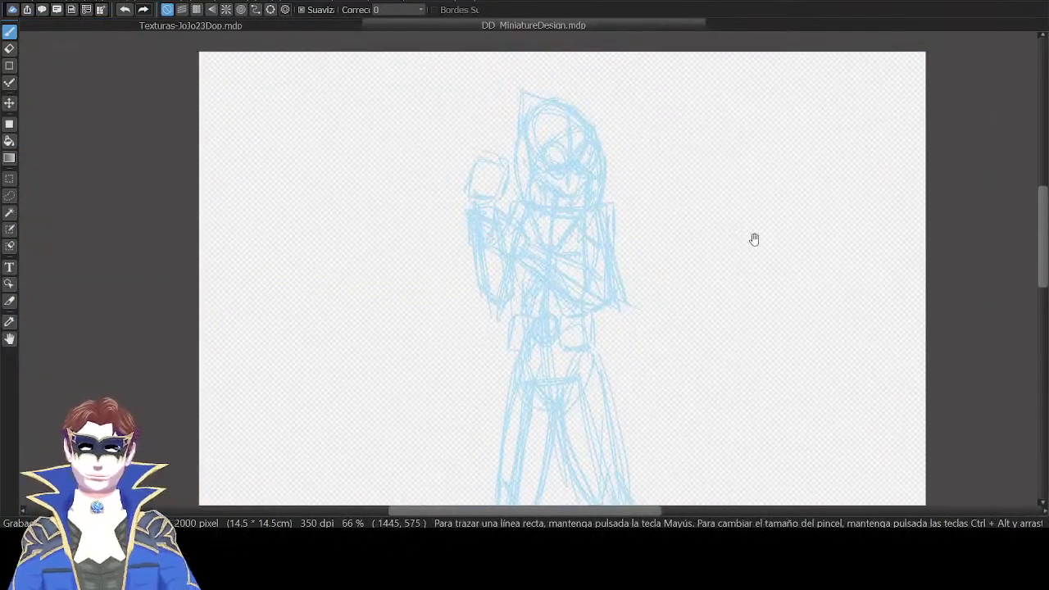
drag(754, 239, 813, 287)
scroll(843, 316, up, 3)
mouse_move(859, 166)
mouse_down()
mouse_move(766, 232)
mouse_move(803, 190)
mouse_move(775, 234)
mouse_move(776, 210)
mouse_move(897, 149)
mouse_up()
key(Down)
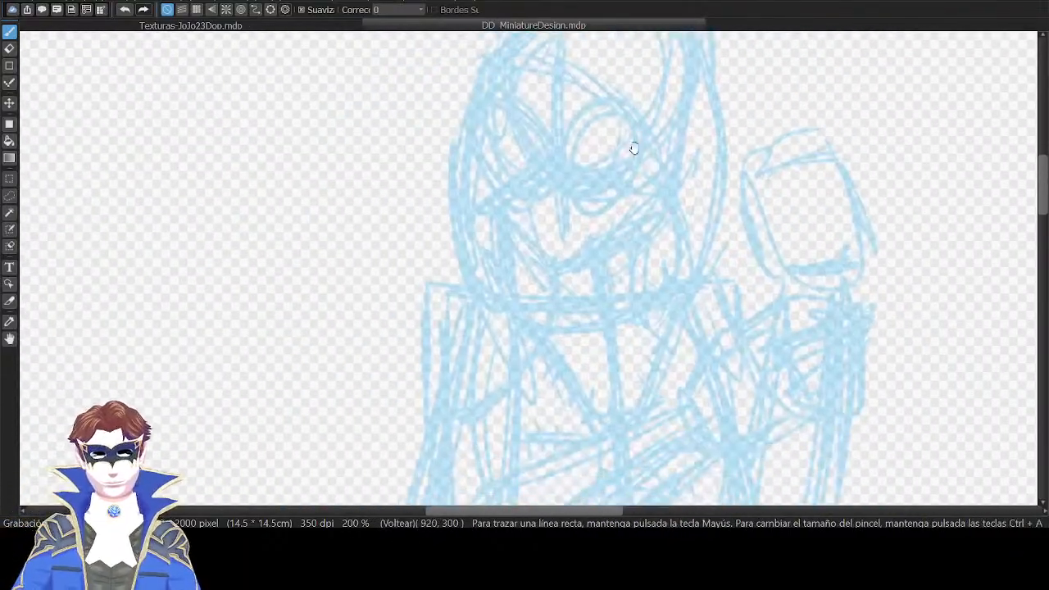
drag(633, 145, 671, 178)
scroll(754, 126, up, 2)
mouse_move(754, 124)
mouse_down()
mouse_move(761, 240)
mouse_move(757, 227)
mouse_move(618, 177)
mouse_up()
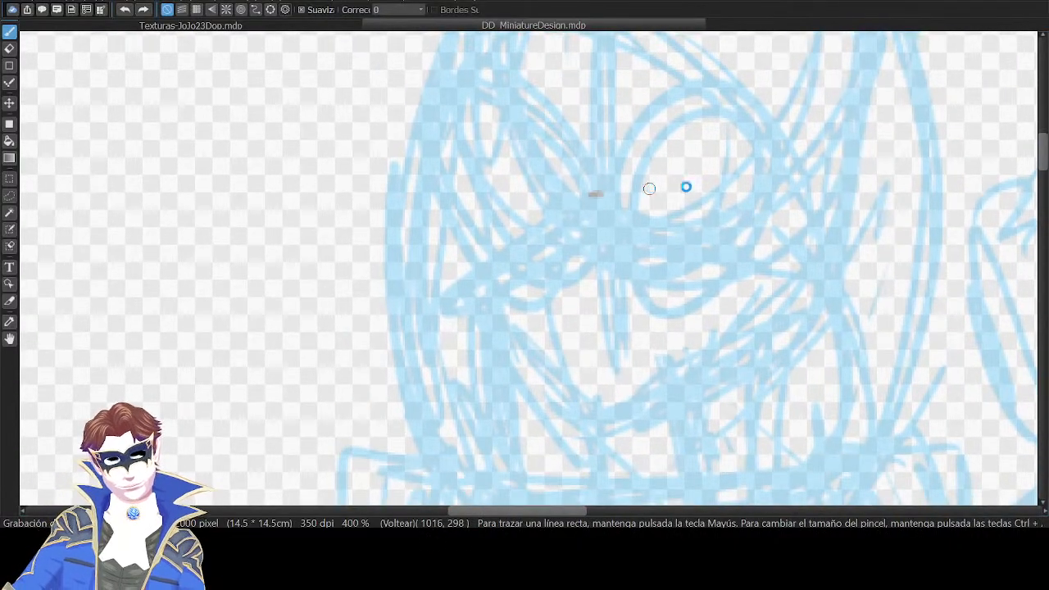
key(Tab)
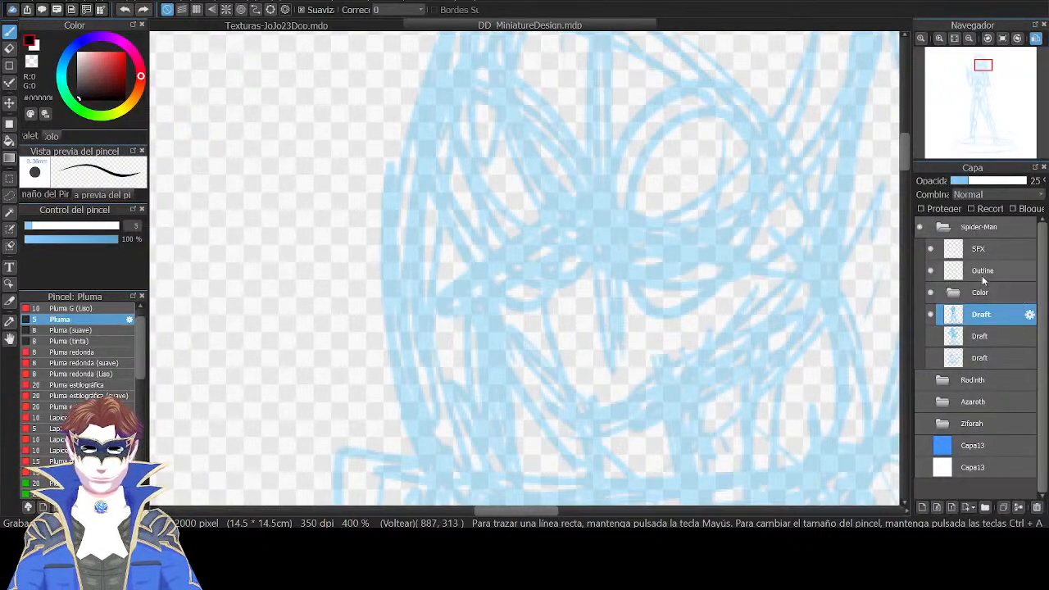
click(983, 279)
key(Tab)
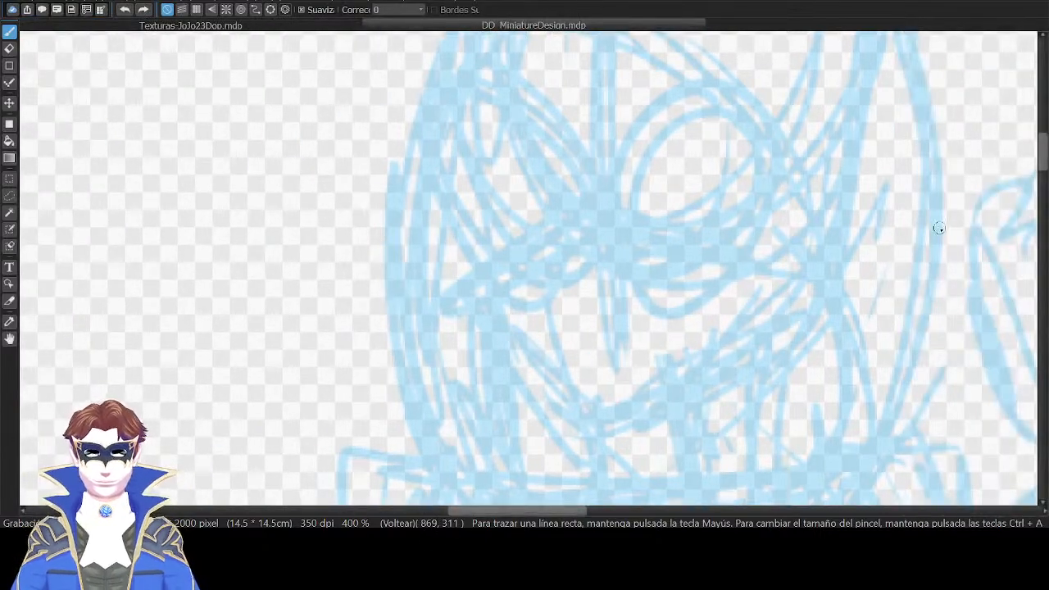
Ink the bridge ticks and the inner and outer edges of the larger eye lens over the draft.
mouse_move(589, 196)
mouse_down()
mouse_move(615, 194)
mouse_move(612, 214)
mouse_up()
drag(621, 274, 696, 99)
key(ctrl+z)
drag(623, 279, 742, 74)
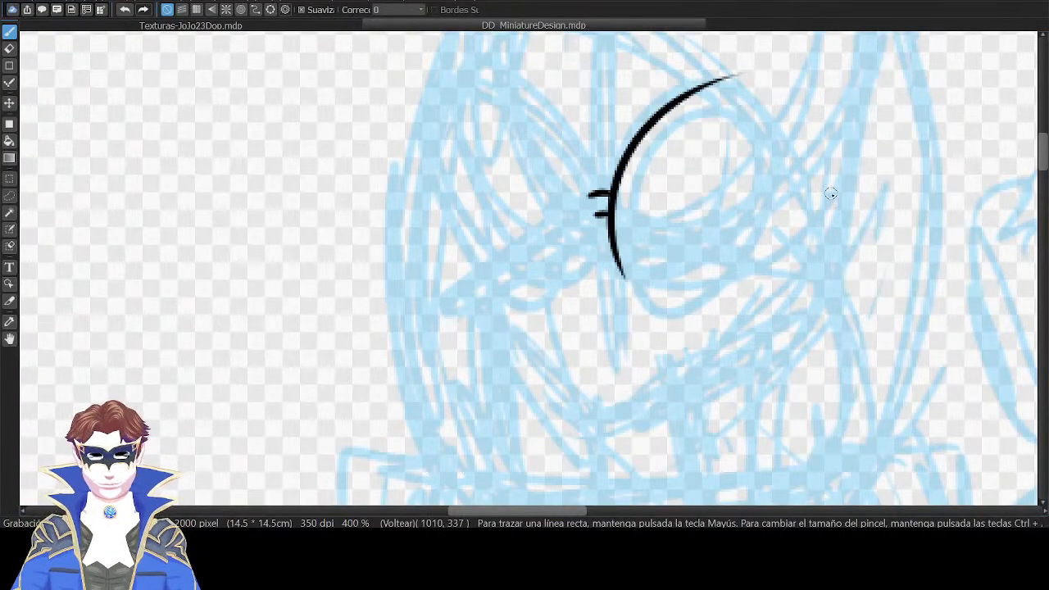
key(h)
drag(550, 331, 548, 102)
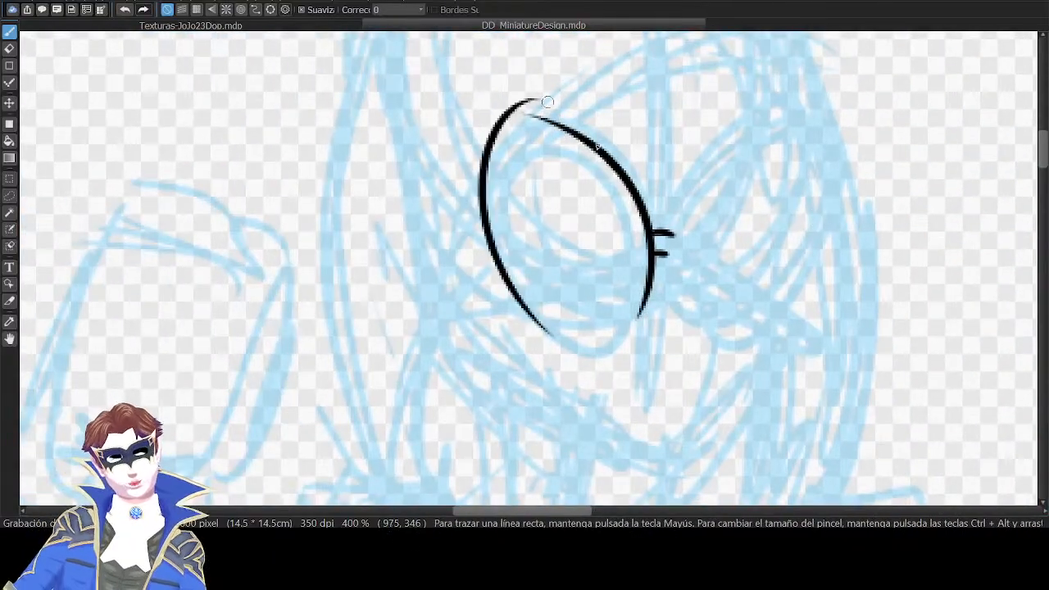
key(ctrl+z)
drag(539, 323, 574, 136)
key(ctrl+z)
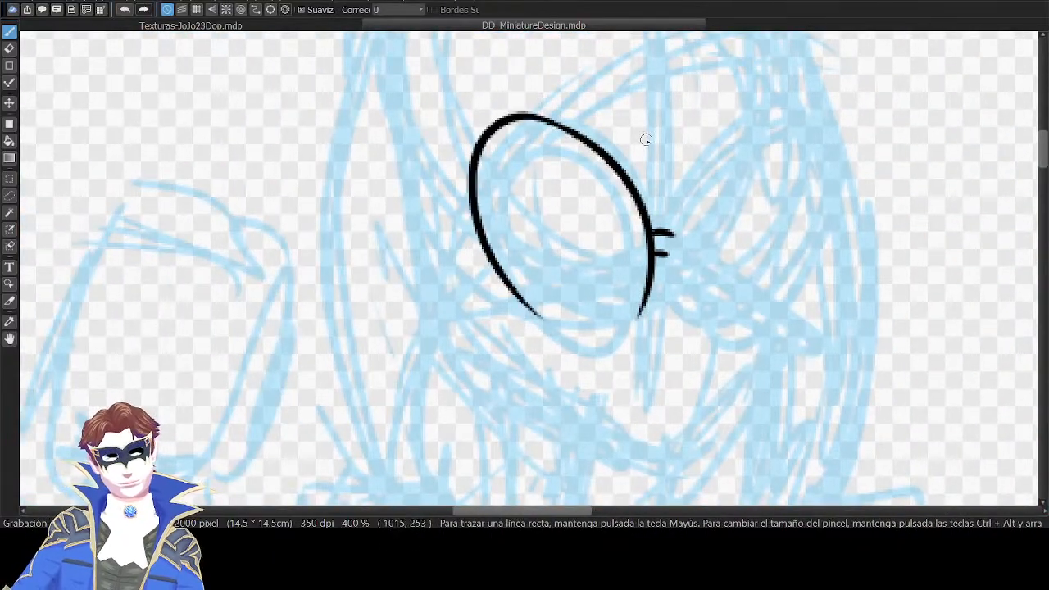
Close the larger lens's outline with a rounded curve at its lower end.
key(Down)
key(Right)
key(Right)
key(Right)
key(Right)
key(Right)
key(Right)
key(ctrl+plus)
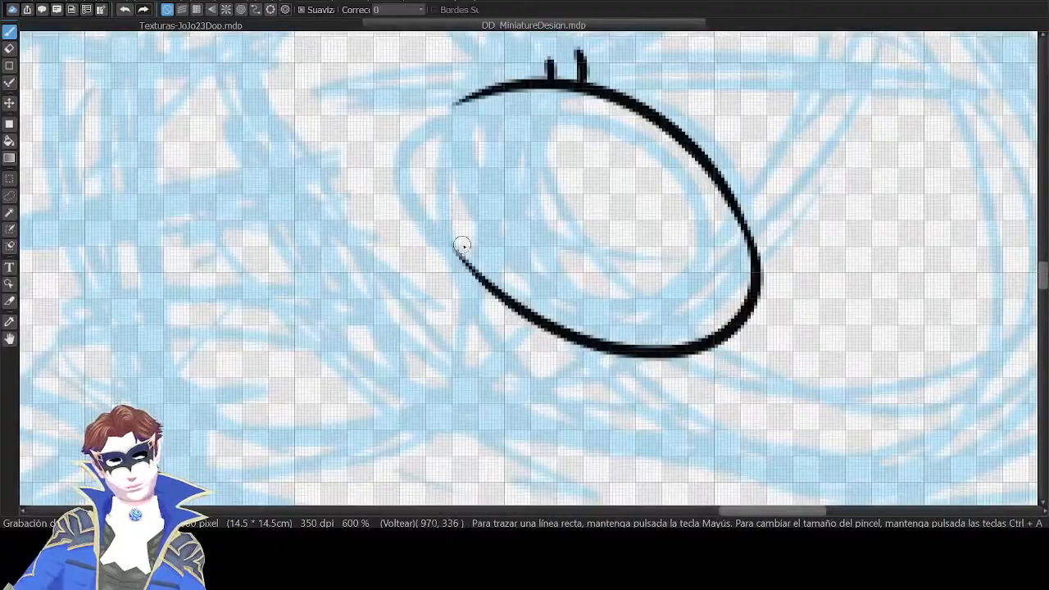
drag(463, 245, 486, 108)
key(ctrl+z)
drag(494, 297, 490, 100)
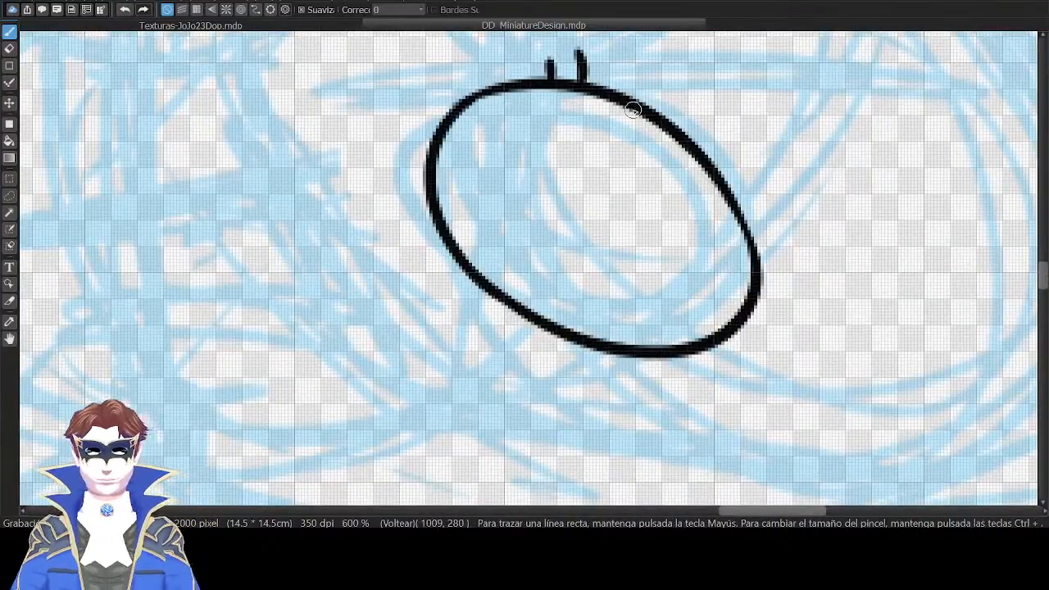
Reinforce the lower inner corner of the larger eye lens.
key(Up)
drag(694, 168, 761, 96)
key(Down)
drag(660, 160, 822, 202)
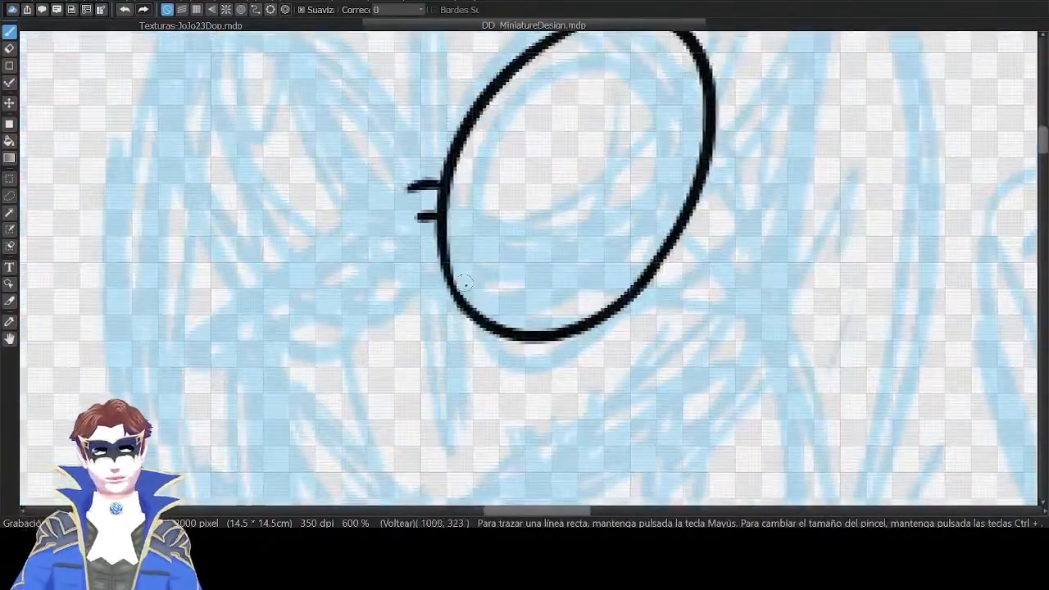
drag(459, 312, 447, 269)
mouse_move(838, 189)
mouse_down()
mouse_move(841, 285)
mouse_move(853, 279)
mouse_up()
mouse_move(706, 259)
mouse_down()
mouse_move(802, 202)
mouse_move(834, 248)
mouse_up()
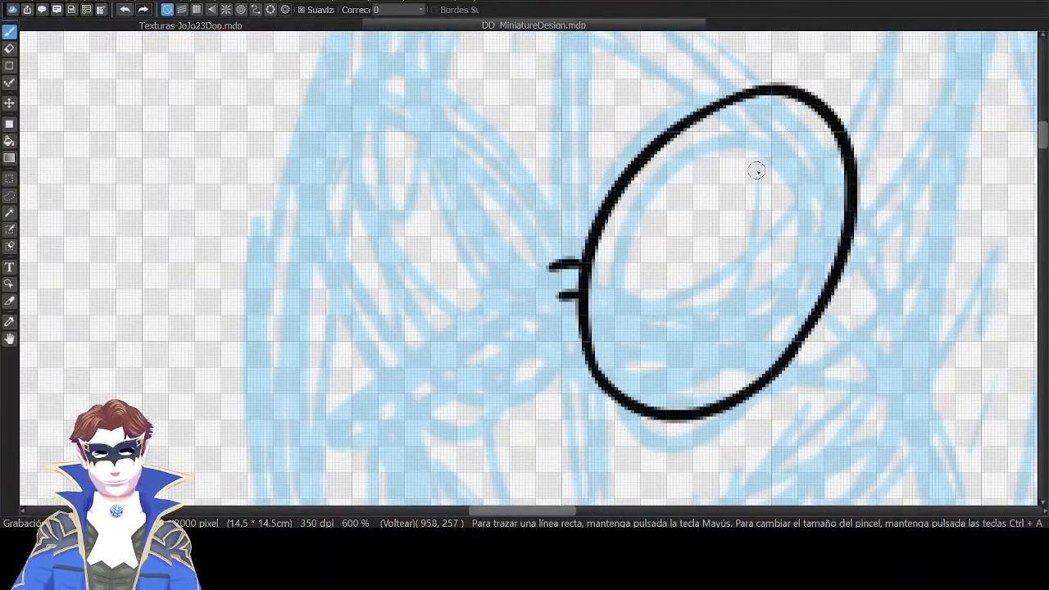
Ink the inner edge of the narrower eye lens so it meets the upper bridge tick.
key(ctrl+minus)
key(Down)
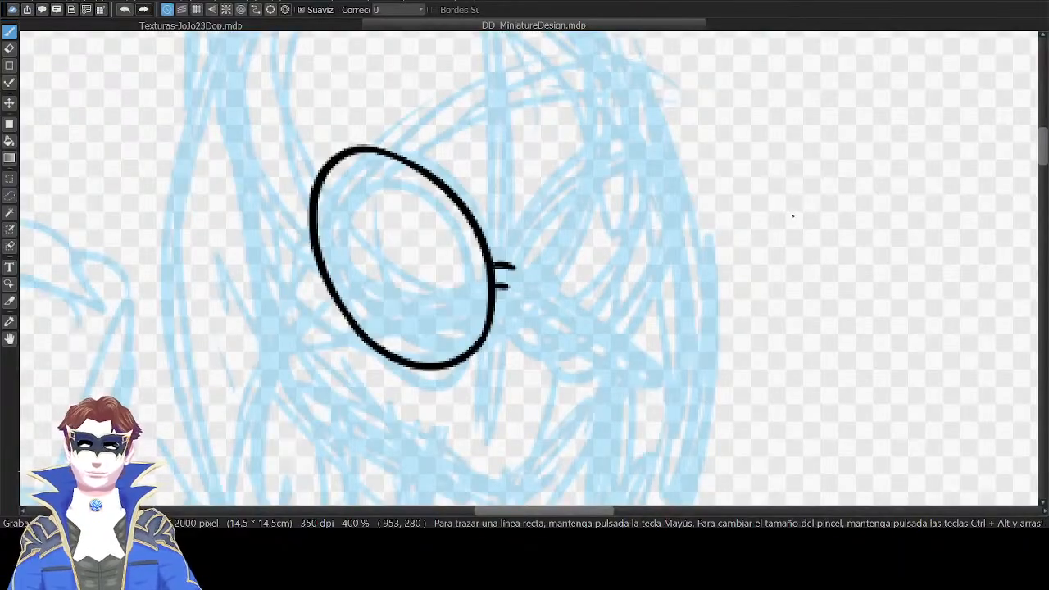
drag(523, 333, 572, 174)
key(ctrl+z)
drag(523, 315, 603, 140)
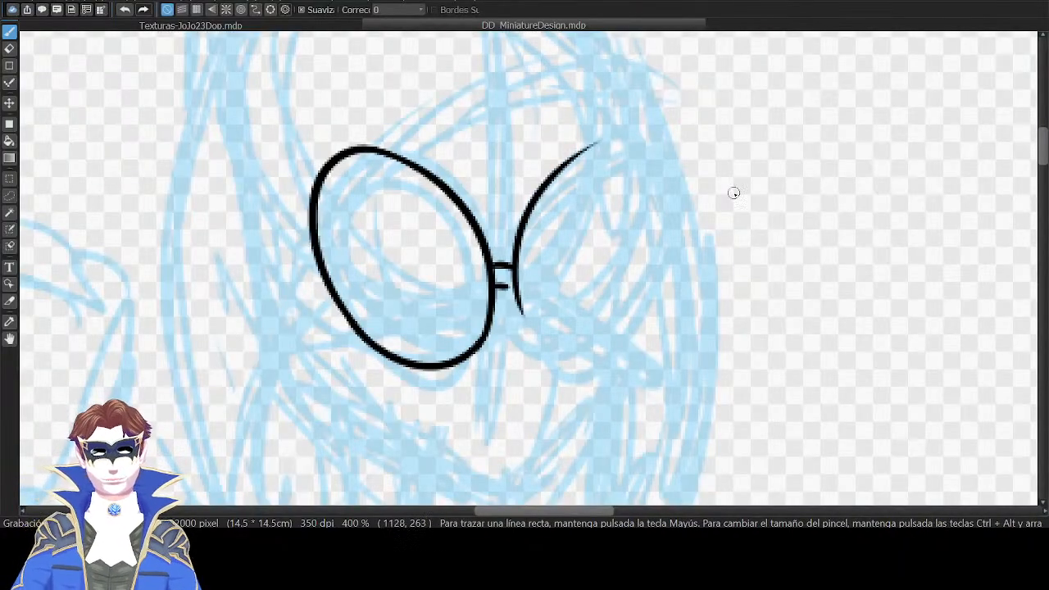
Ink the outer edge of the narrower lens, redoing the curve until it meets the inner edge at the top.
key(Down)
drag(661, 175, 748, 102)
mouse_move(575, 287)
mouse_down()
mouse_move(505, 62)
mouse_move(563, 79)
mouse_up()
key(ctrl+z)
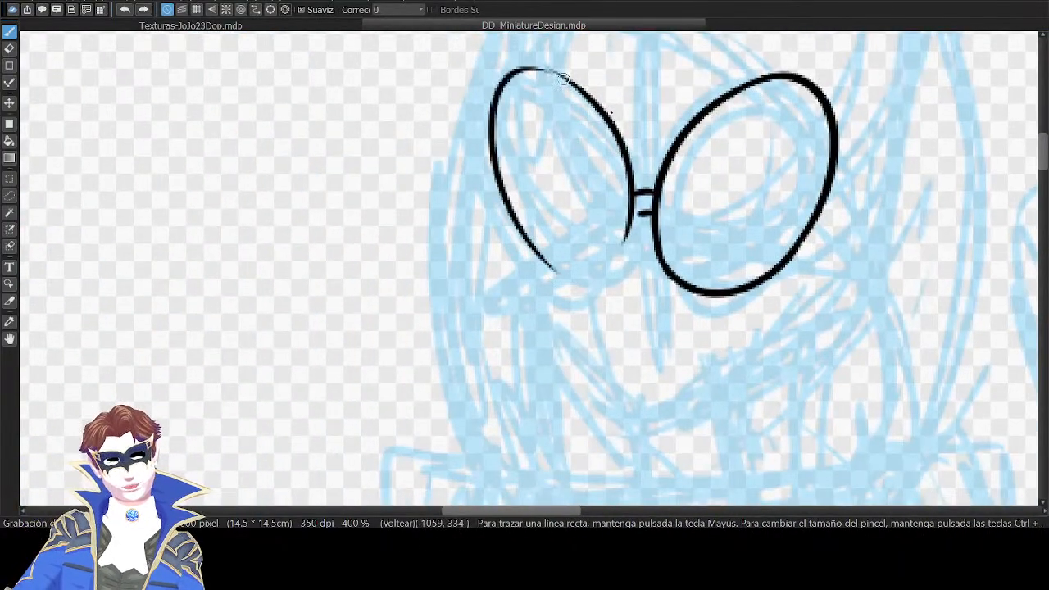
key(ctrl+z)
drag(522, 242, 559, 76)
key(ctrl+z)
mouse_move(537, 263)
mouse_down()
mouse_move(487, 143)
mouse_move(566, 76)
mouse_up()
key(ctrl+z)
key(ctrl+z)
mouse_move(543, 277)
mouse_down()
mouse_move(545, 81)
mouse_move(574, 82)
mouse_move(628, 135)
mouse_up()
key(ctrl+z)
Close the narrower lens's outline with a rounded curve at its lower end.
key(Down)
key(Right)
key(Right)
key(Right)
key(Right)
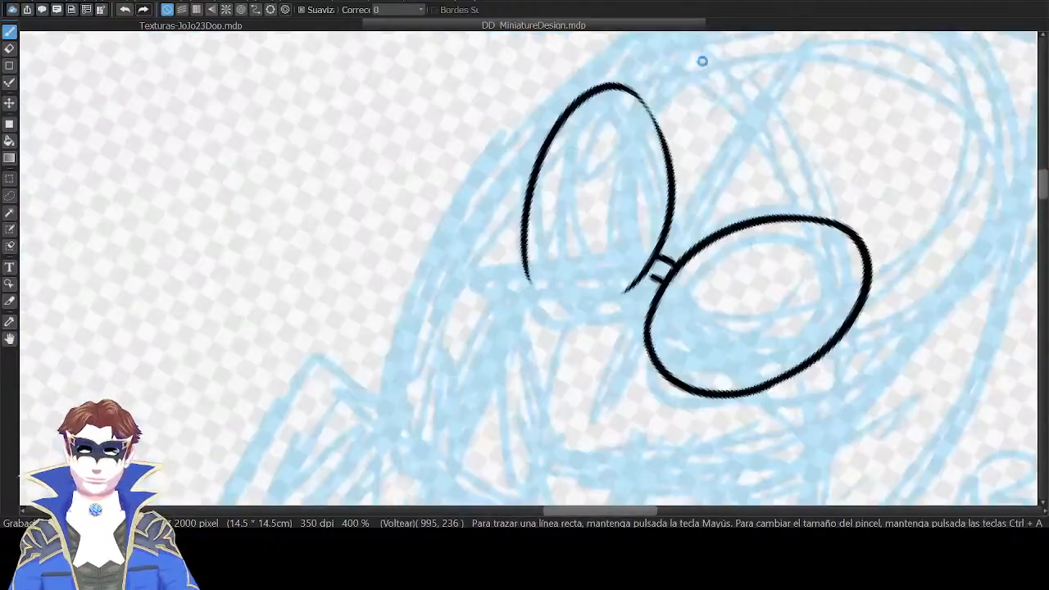
key(ctrl+plus)
drag(498, 405, 581, 269)
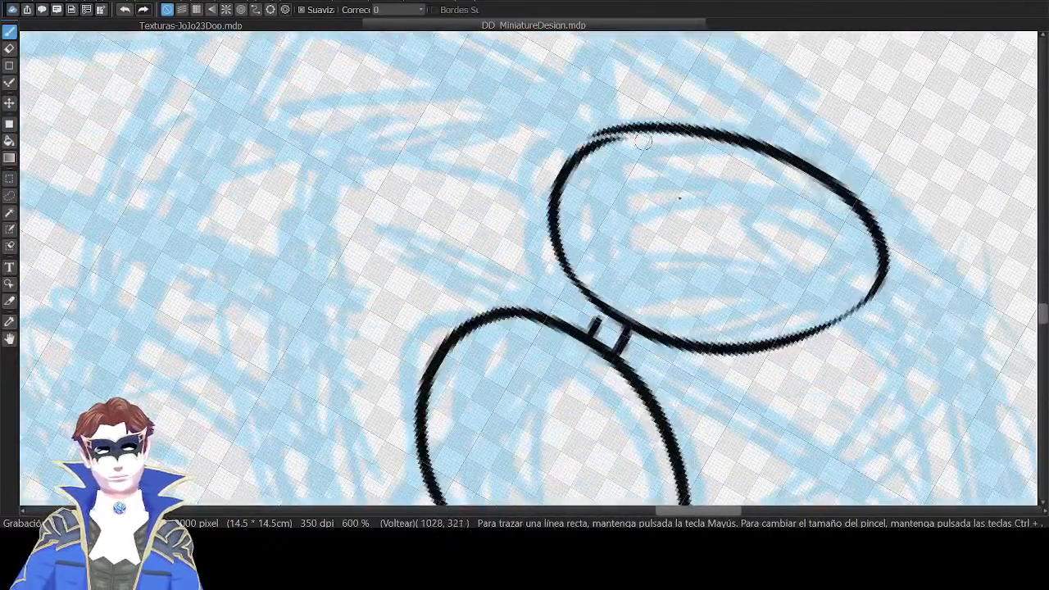
Extend the short lower bridge bar until it joins both eye lenses.
key(Up)
drag(773, 158, 861, 238)
key(Down)
key(Left)
key(Left)
drag(649, 268, 729, 187)
drag(561, 263, 571, 240)
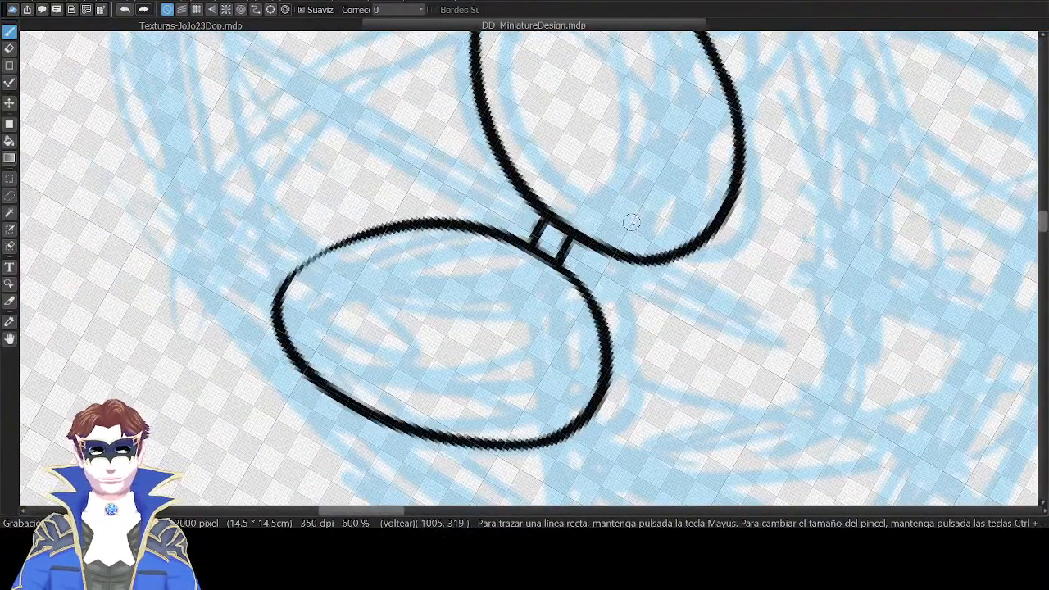
key(Up)
key(ctrl+minus)
key(ctrl+minus)
drag(750, 206, 809, 145)
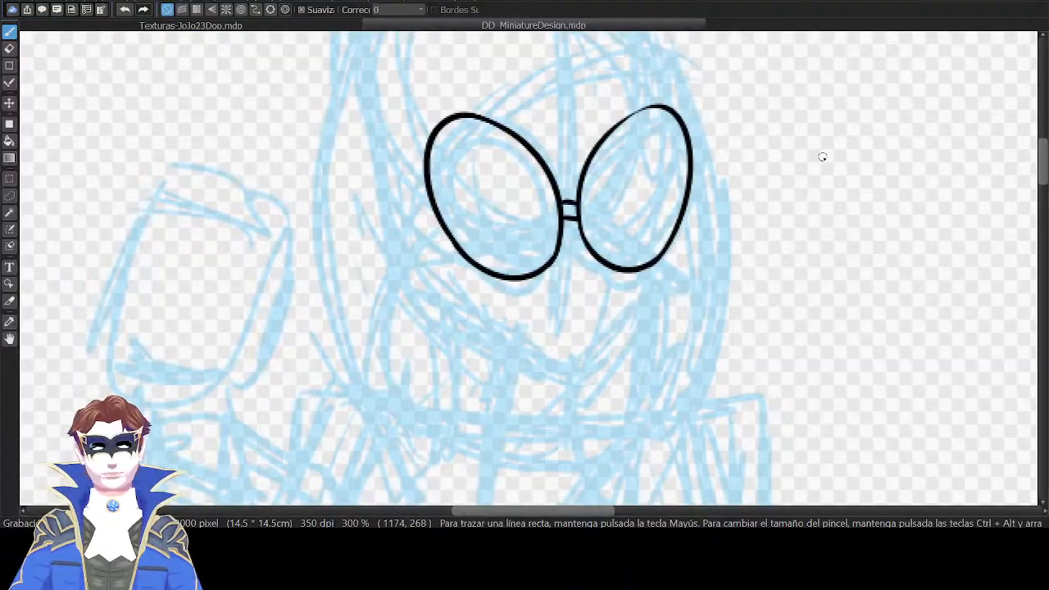
Erase the lower outer edge of the narrower lens and redraw it as a smoother curve.
key(Down)
drag(602, 194, 783, 194)
key(ctrl+plus)
key(ctrl+plus)
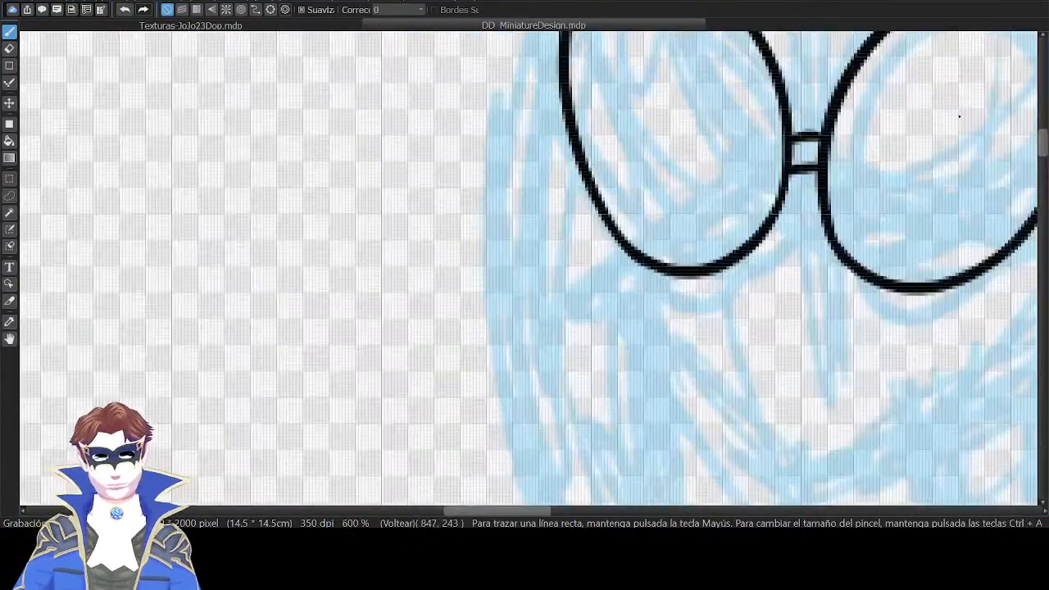
drag(664, 155, 643, 191)
drag(586, 263, 578, 161)
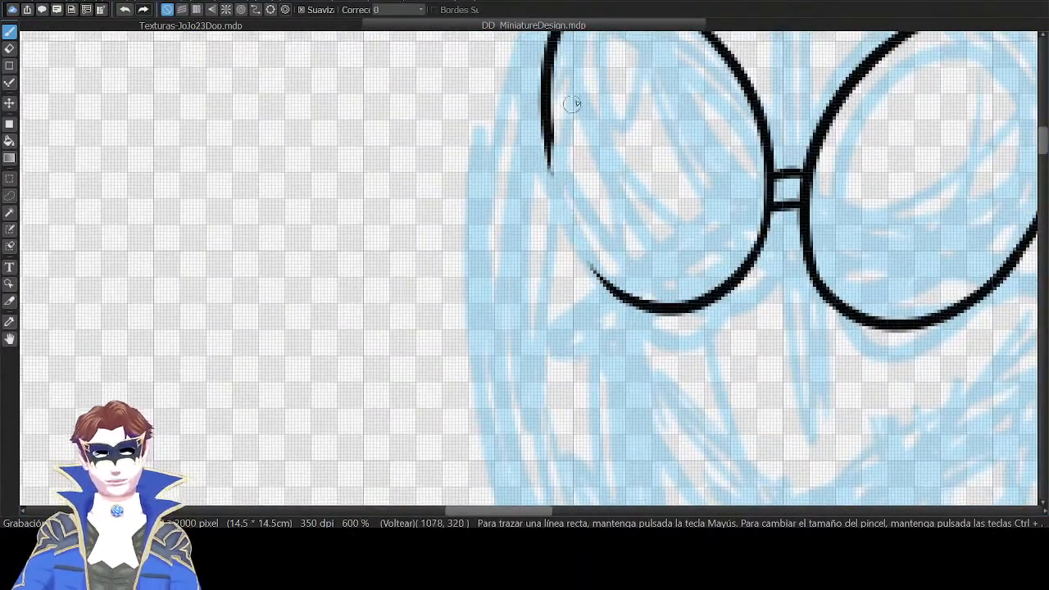
mouse_move(638, 309)
mouse_down()
mouse_move(549, 140)
mouse_move(548, 69)
mouse_up()
key(ctrl+z)
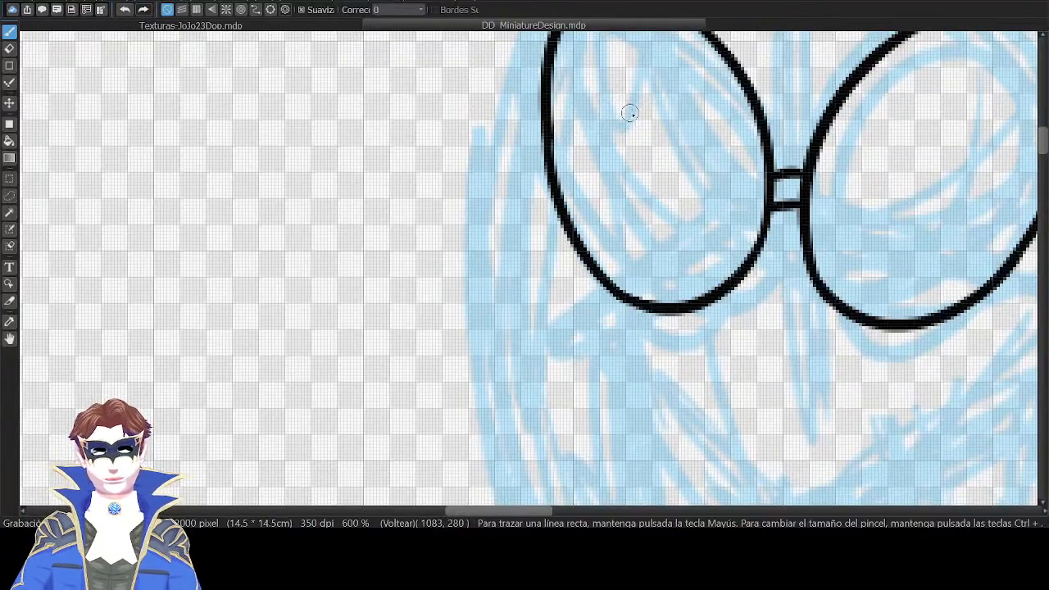
Reinforce the thin upper inner edge of the narrower lens with a matching stroke.
drag(621, 107, 632, 204)
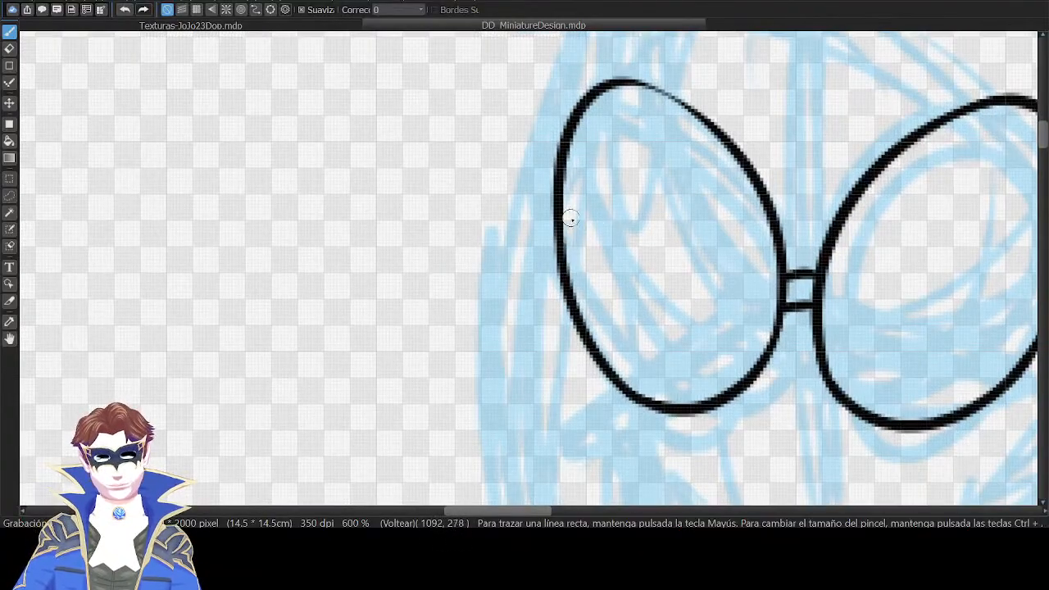
key(Down)
drag(584, 110, 852, 112)
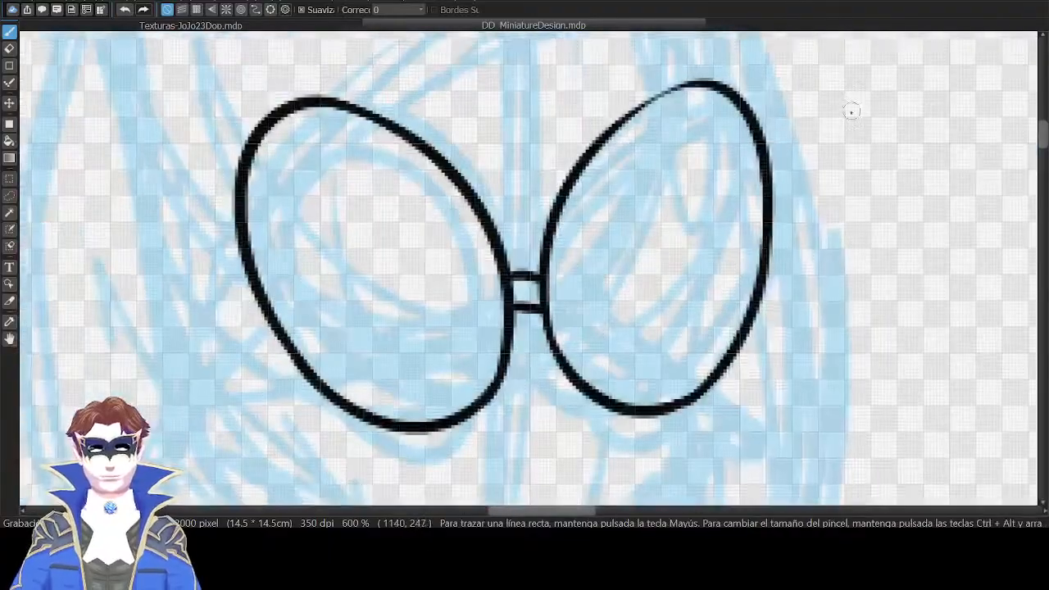
mouse_move(615, 127)
mouse_down()
mouse_move(728, 71)
mouse_move(716, 74)
mouse_up()
key(ctrl+z)
key(ctrl+z)
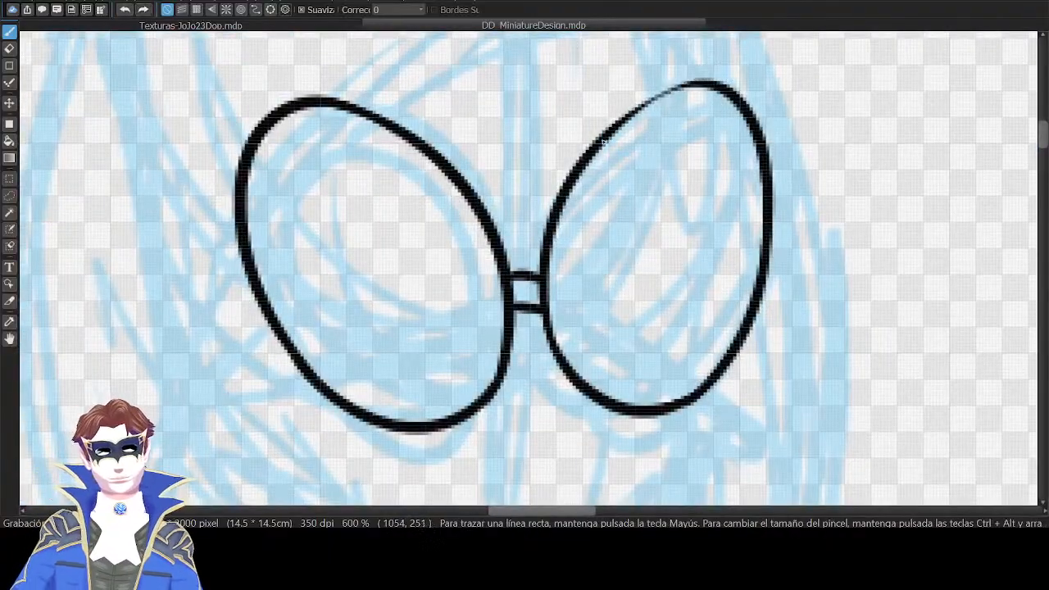
drag(607, 136, 696, 90)
key(ctrl+z)
drag(625, 120, 706, 79)
key(ctrl+z)
drag(603, 140, 691, 86)
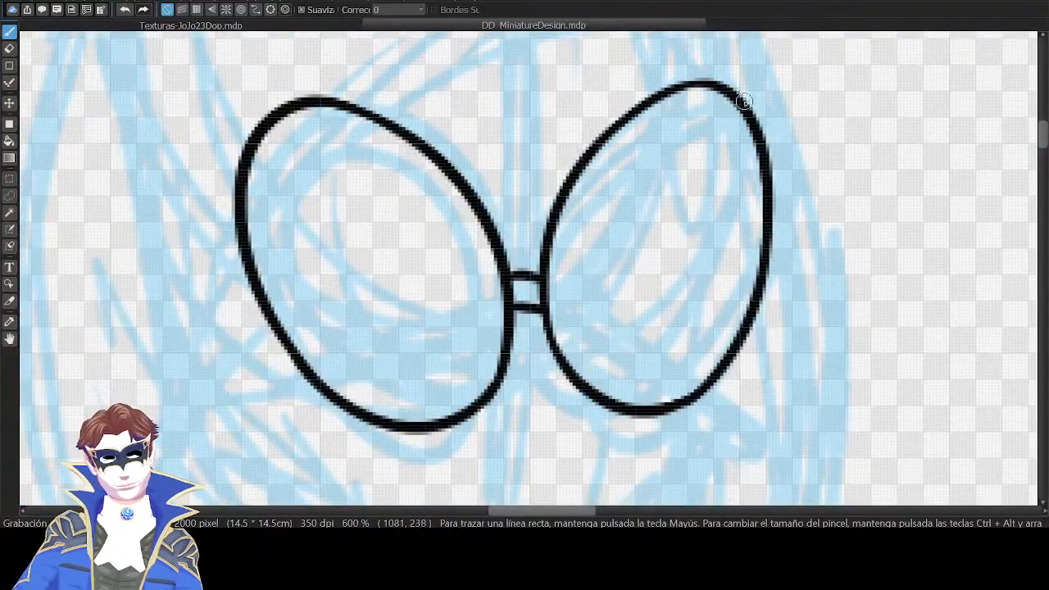
Ink the cheek and jaw line from the narrower lens down to the chin.
drag(797, 187, 740, 191)
drag(706, 260, 775, 174)
key(ctrl+minus)
key(ctrl+minus)
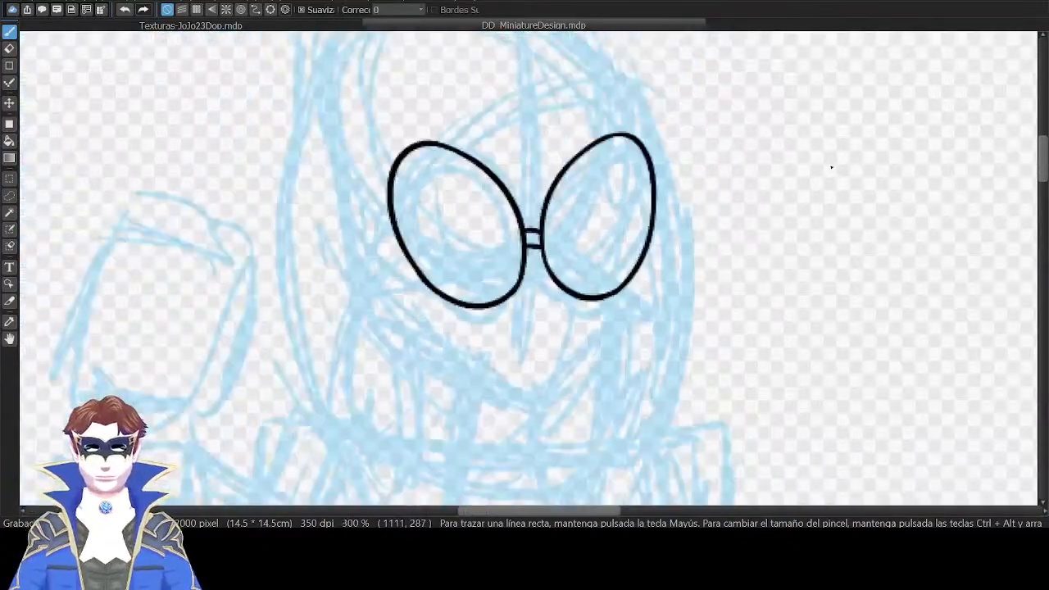
drag(738, 213, 732, 179)
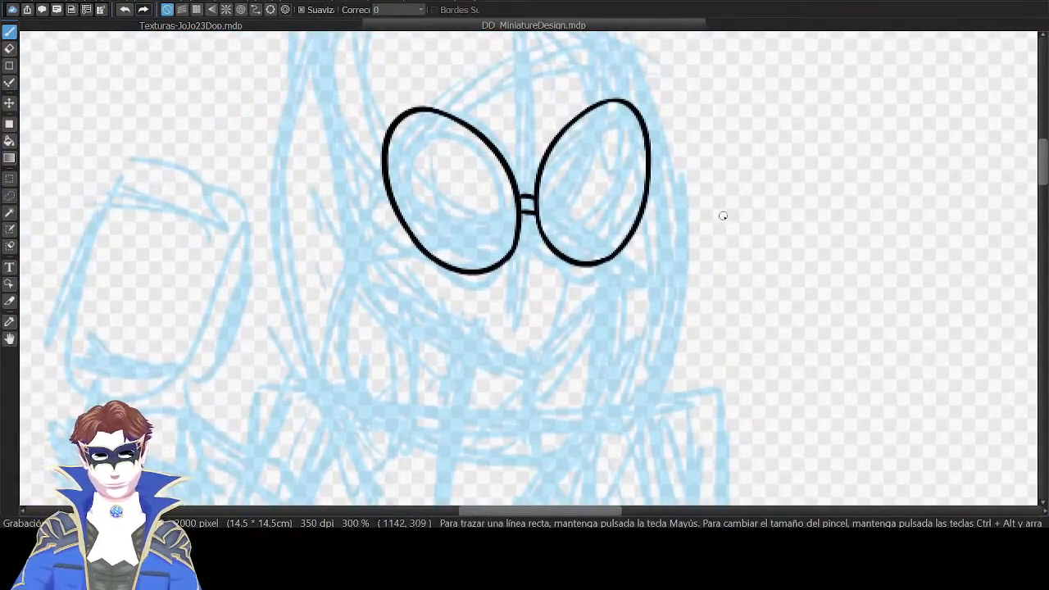
drag(727, 275, 814, 204)
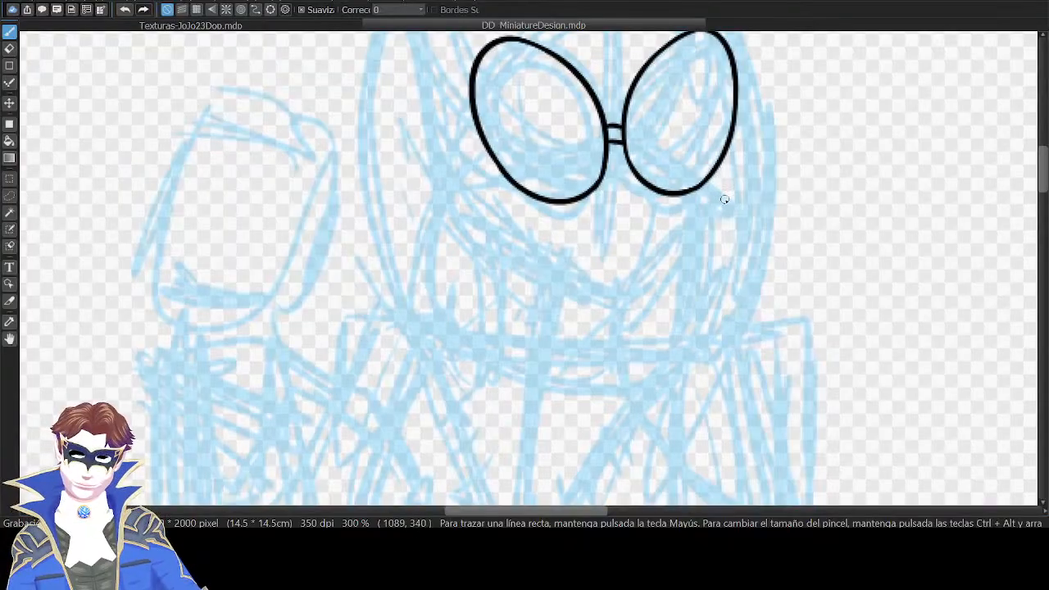
key(Down)
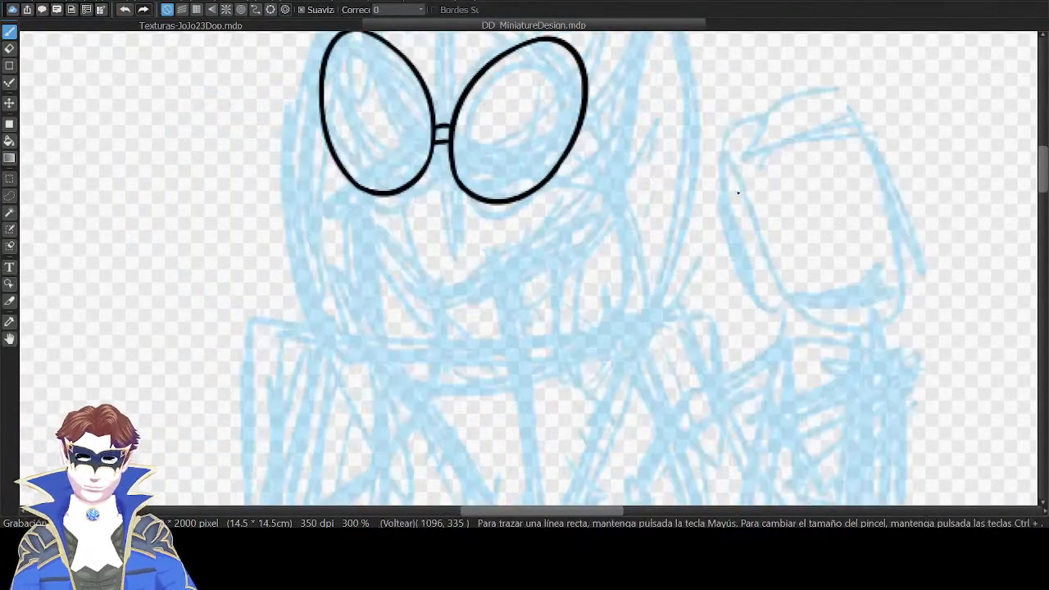
drag(738, 191, 864, 190)
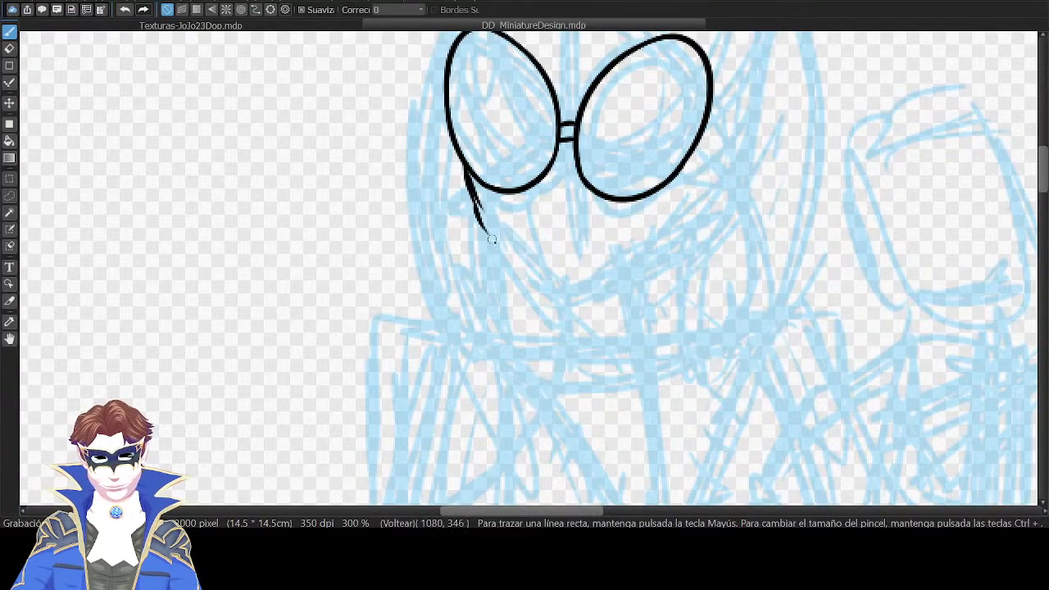
drag(571, 299, 600, 288)
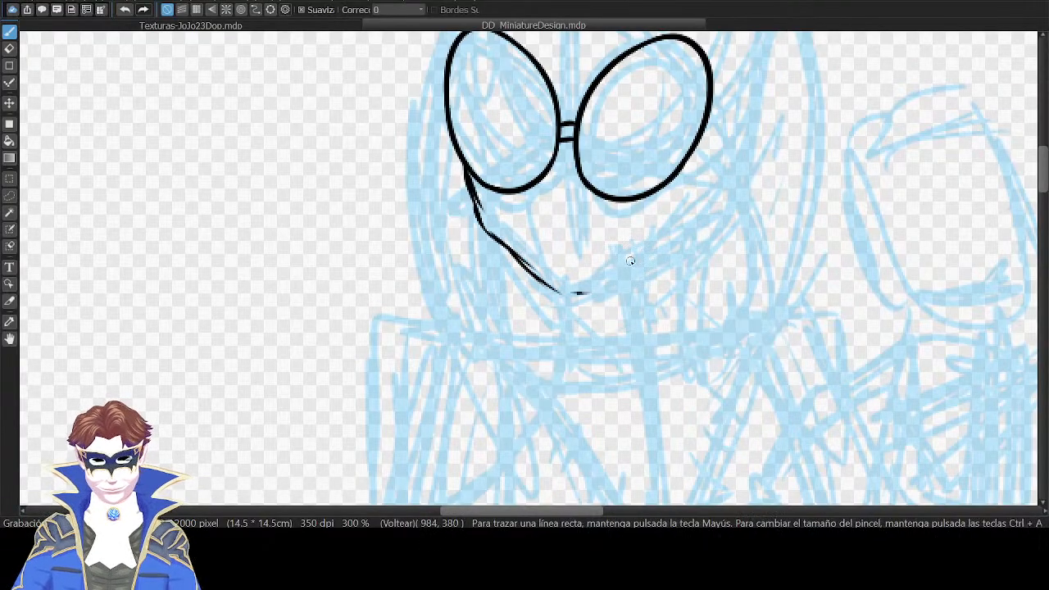
Ink the jaw line from the chin up along the cheek below the larger lens, redoing the stroke.
key(Down)
key(Right)
key(Right)
drag(715, 128, 750, 211)
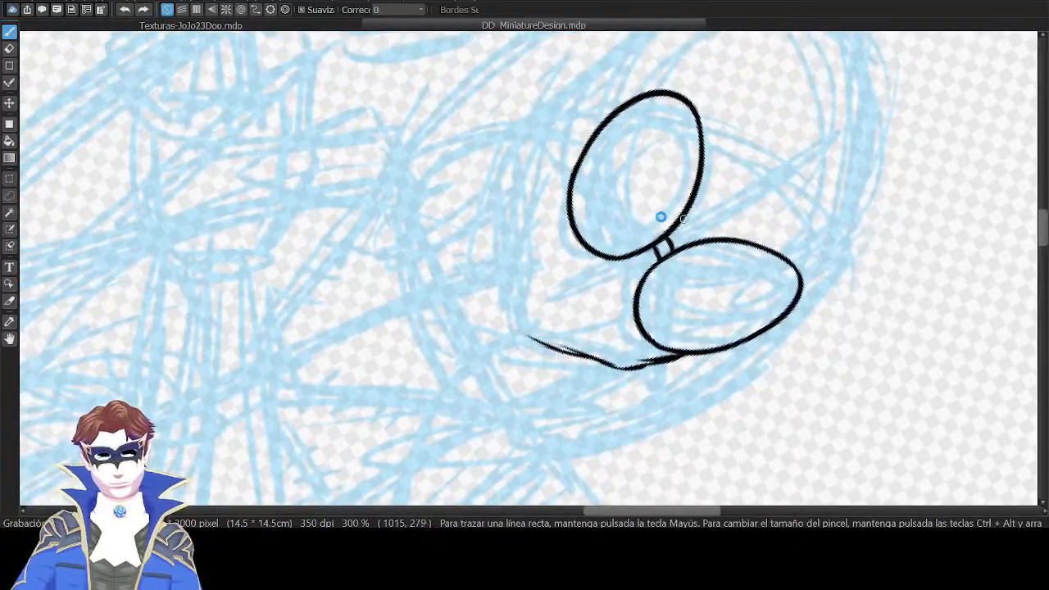
mouse_move(527, 335)
mouse_down()
mouse_move(511, 239)
mouse_move(524, 332)
mouse_move(517, 232)
mouse_up()
key(ctrl+z)
key(ctrl+z)
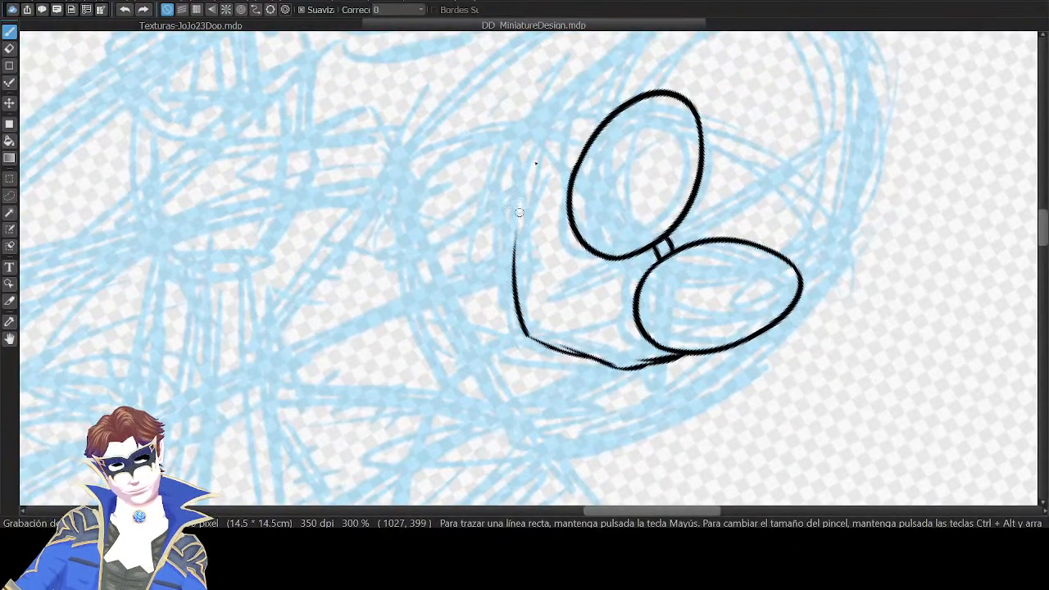
key(ctrl+z)
mouse_move(527, 336)
mouse_down()
mouse_move(517, 255)
mouse_move(512, 283)
mouse_move(521, 169)
mouse_up()
drag(513, 293, 519, 162)
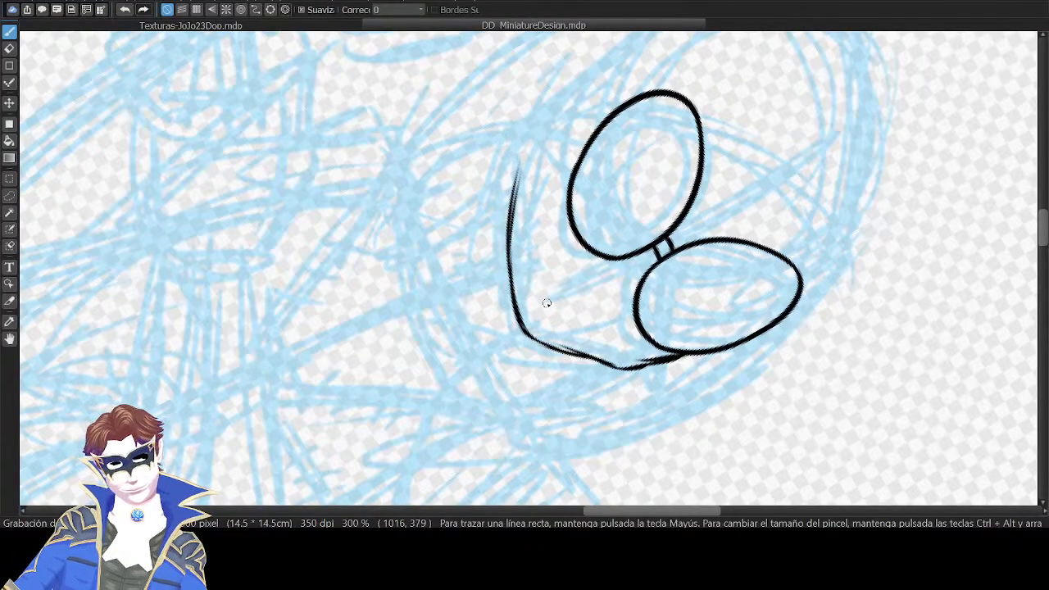
Ink a long curve for the head's side, sweeping from below the jaw across the larger lens to the forehead.
key(Up)
drag(688, 203, 721, 267)
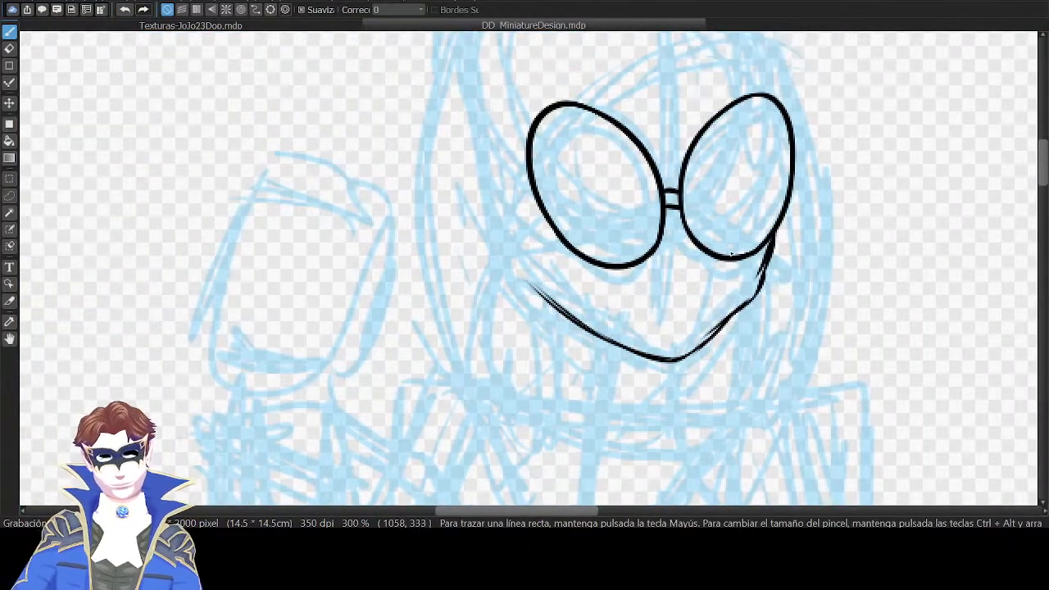
drag(586, 428, 682, 45)
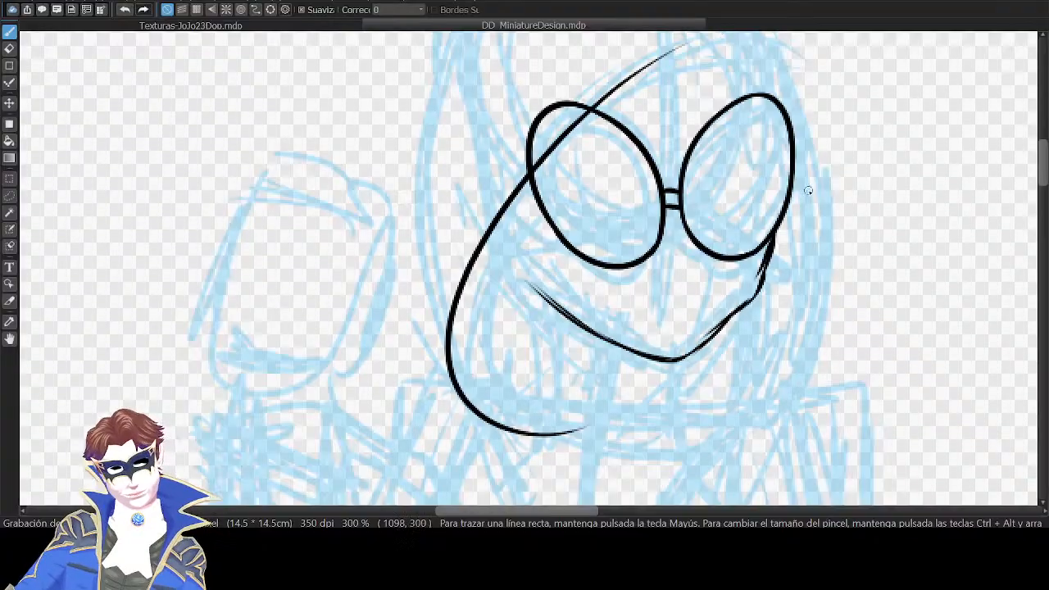
Ink the matching long curve on the narrower lens's side, from below the jaw up to the forehead.
key(Down)
drag(601, 230, 803, 222)
drag(525, 444, 528, 66)
key(ctrl+z)
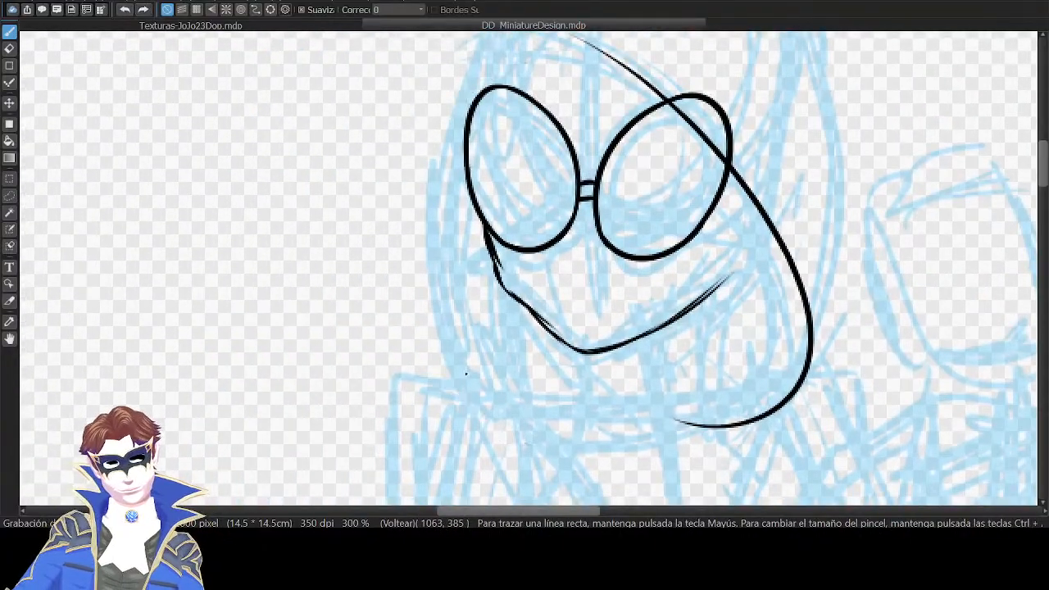
drag(497, 417, 490, 147)
key(ctrl+z)
drag(459, 402, 537, 33)
Ink a rounded curve over the forehead that joins the two side curves of the head outline, retrying the stroke.
drag(638, 86, 644, 198)
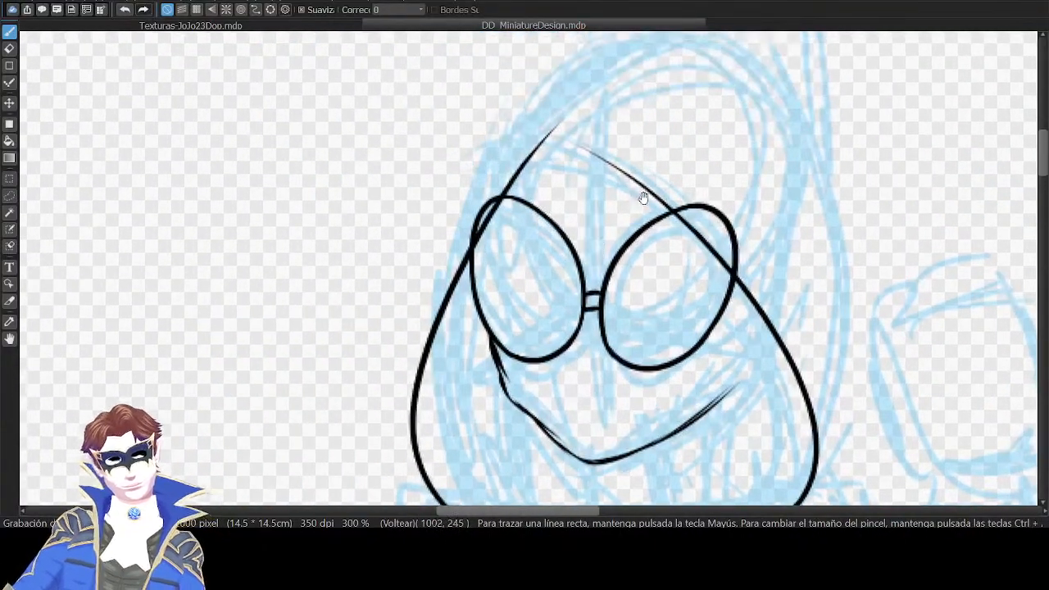
key(Left)
key(Left)
key(ctrl+plus)
key(ctrl+plus)
drag(725, 162, 772, 279)
drag(462, 289, 641, 120)
key(ctrl+z)
mouse_move(461, 249)
mouse_down()
mouse_move(634, 123)
mouse_move(633, 178)
mouse_up()
key(Left)
key(Left)
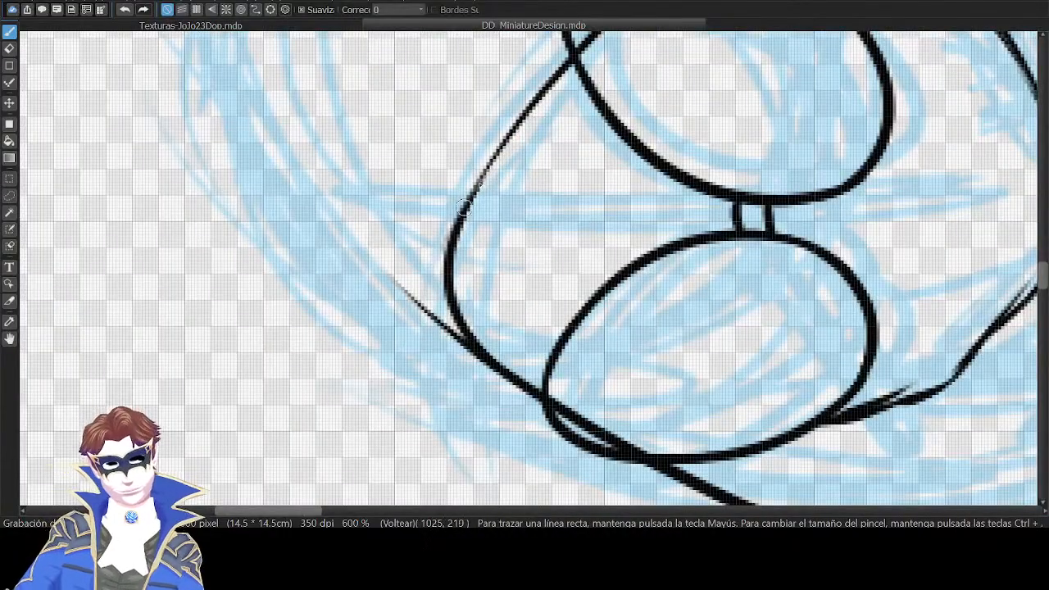
key(Right)
mouse_move(441, 337)
mouse_down()
mouse_move(443, 162)
mouse_move(441, 187)
mouse_up()
drag(437, 317, 422, 173)
key(Up)
key(ctrl+minus)
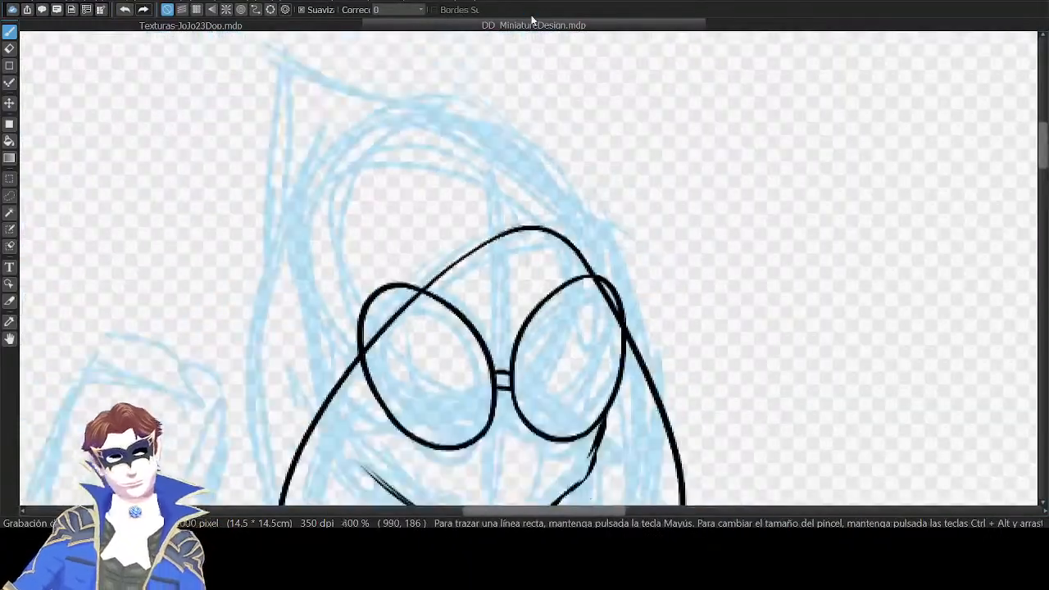
Erase the part of the larger lens outline that sticks out beyond the head's side curve.
drag(763, 230, 937, 106)
key(ctrl+plus)
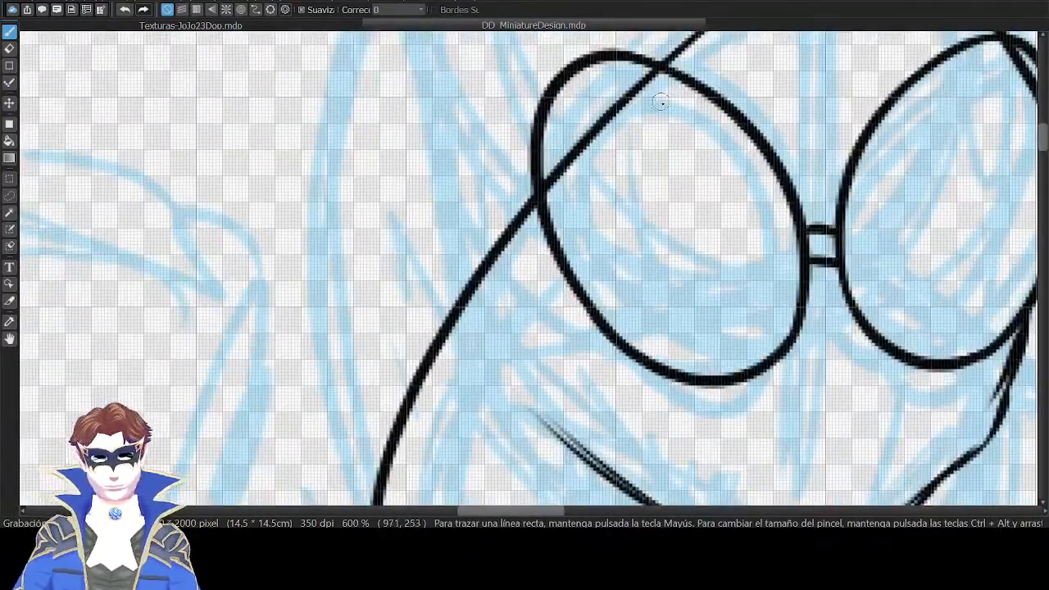
mouse_move(660, 101)
mouse_down()
mouse_move(682, 228)
mouse_move(651, 153)
mouse_move(620, 156)
mouse_move(679, 104)
mouse_up()
mouse_move(639, 151)
mouse_down()
mouse_move(682, 112)
mouse_move(621, 146)
mouse_move(574, 133)
mouse_move(522, 192)
mouse_move(583, 173)
mouse_move(508, 281)
mouse_move(533, 248)
mouse_up()
click(1019, 11)
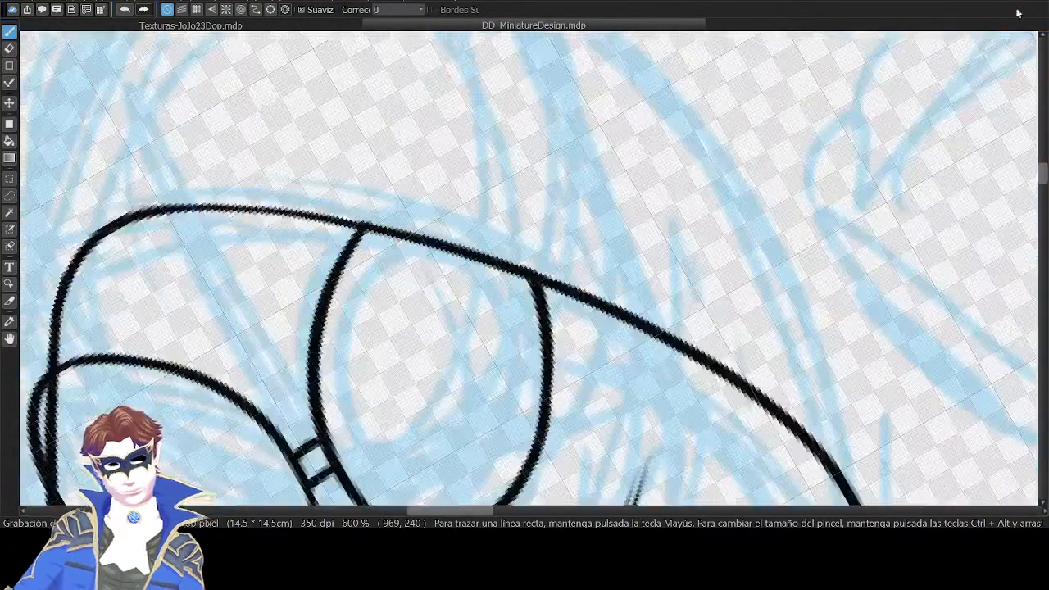
click(1019, 13)
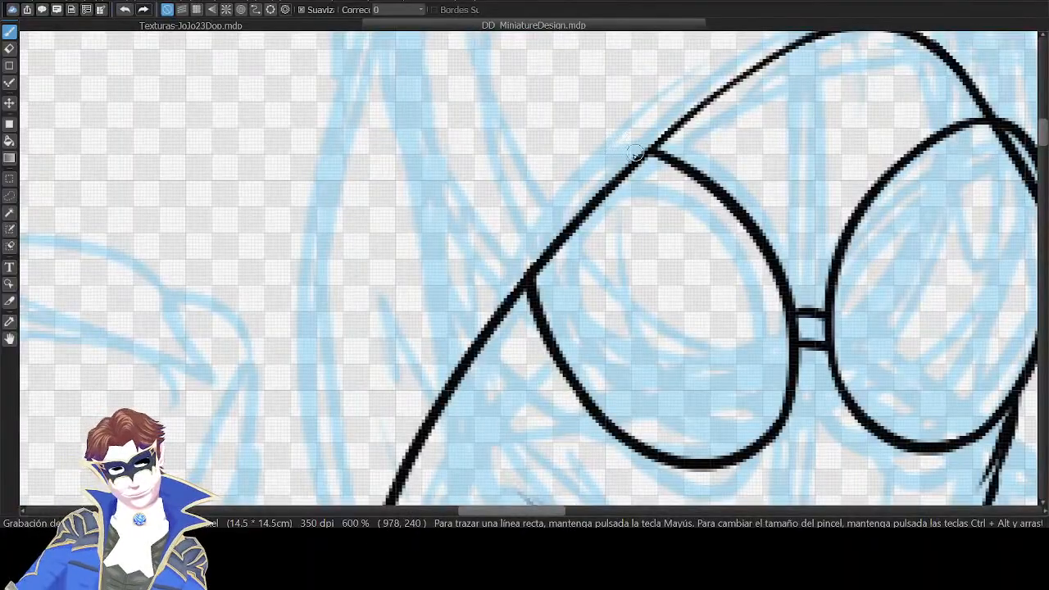
key(Down)
Erase the part of the narrower lens outline that lies outside the head's side curve.
drag(462, 239, 900, 219)
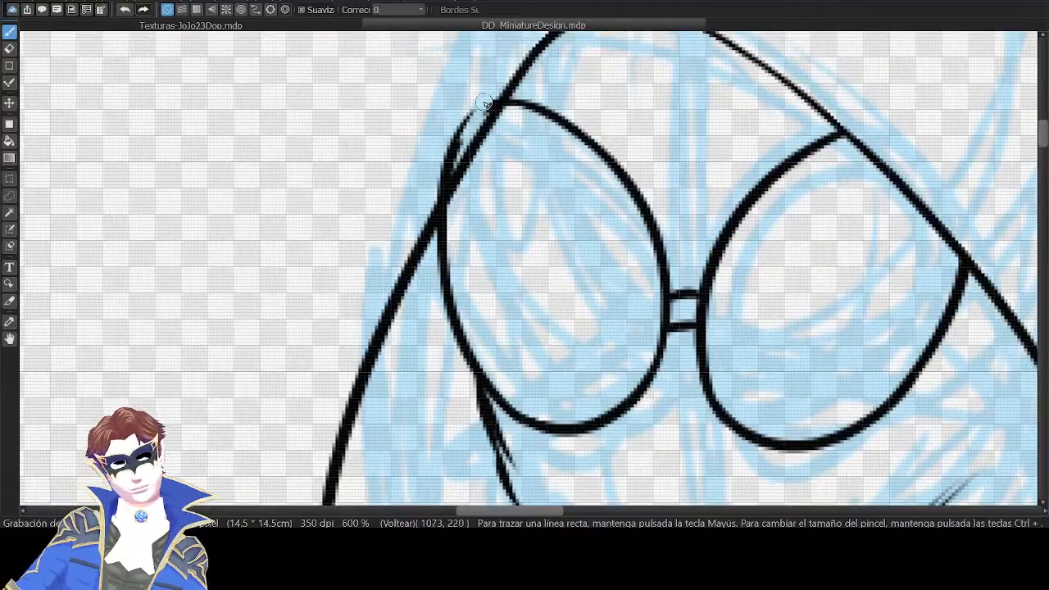
drag(442, 178, 489, 83)
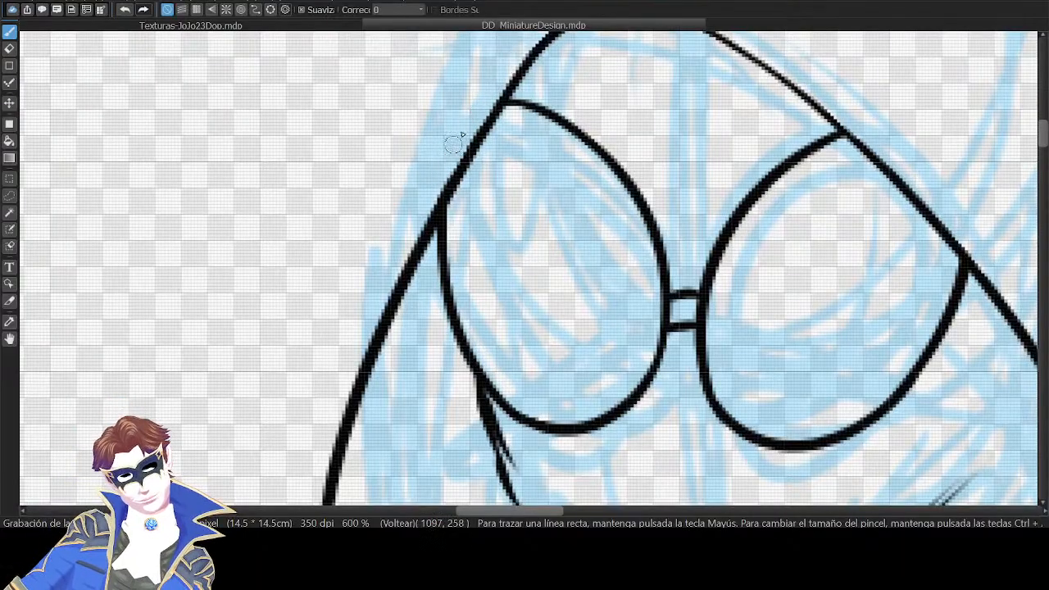
key(ctrl+minus)
key(ctrl+minus)
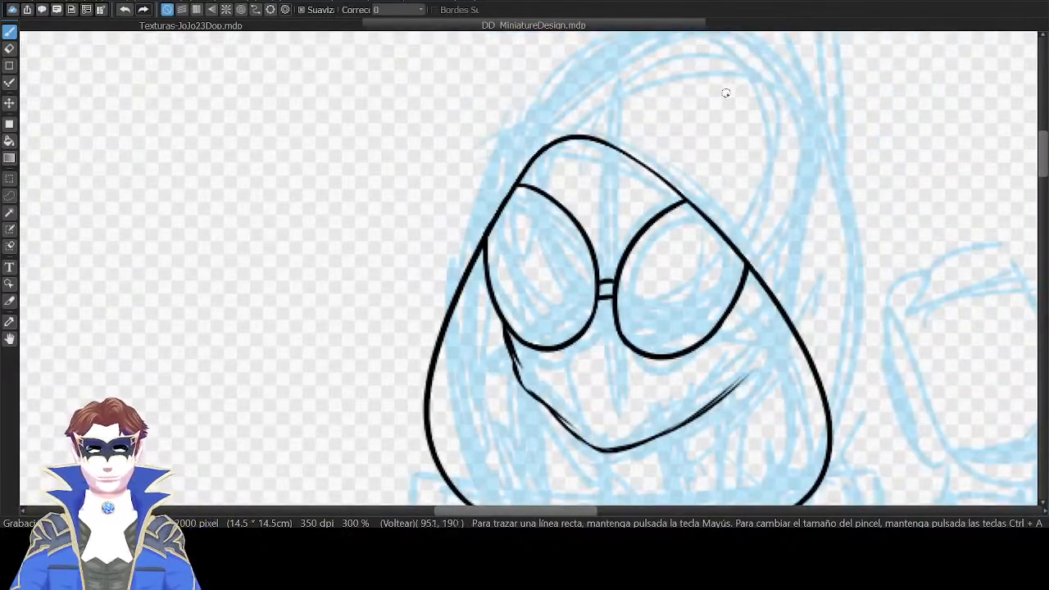
Ink a curved fold line from the top of the forehead up to the hood's crown, redoing the stroke until it fits the sketch.
drag(715, 157, 698, 250)
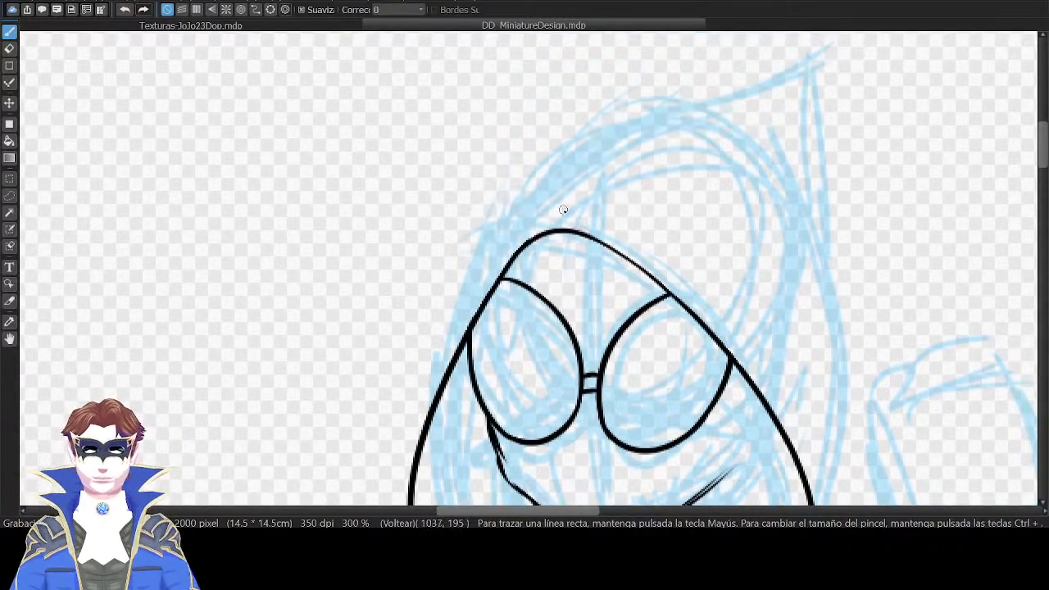
drag(563, 210, 775, 89)
key(ctrl+z)
drag(554, 218, 748, 87)
key(ctrl+z)
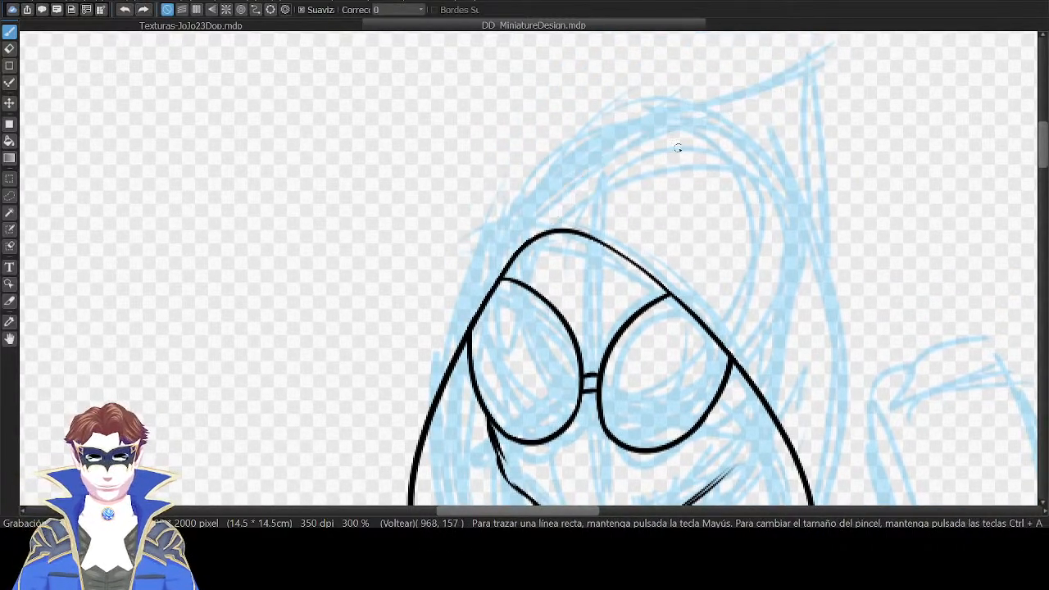
key(ctrl+plus)
key(ctrl+plus)
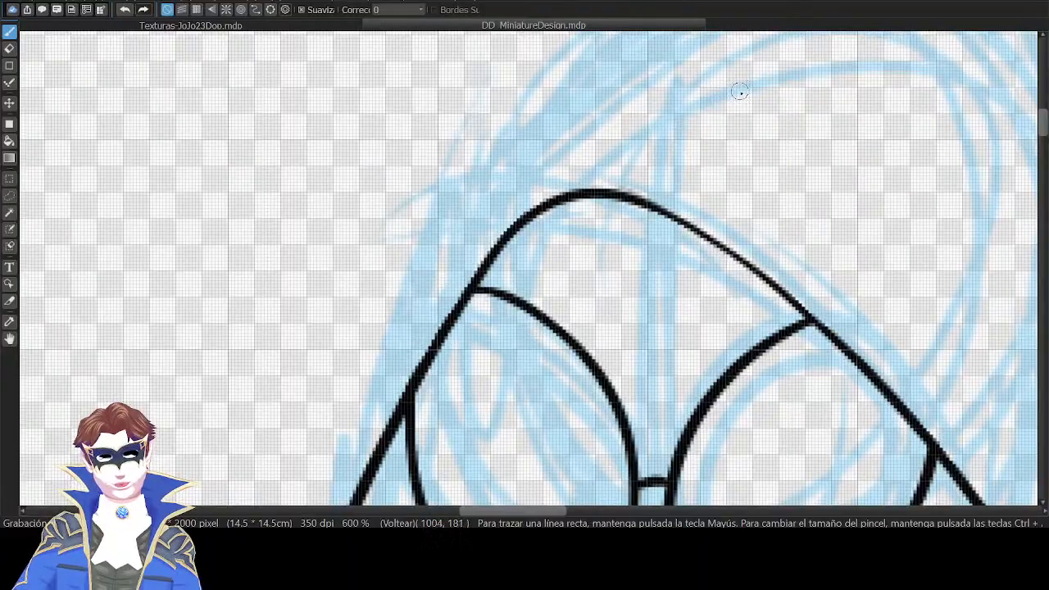
drag(739, 92, 665, 256)
drag(515, 313, 715, 131)
key(ctrl+z)
drag(510, 345, 811, 105)
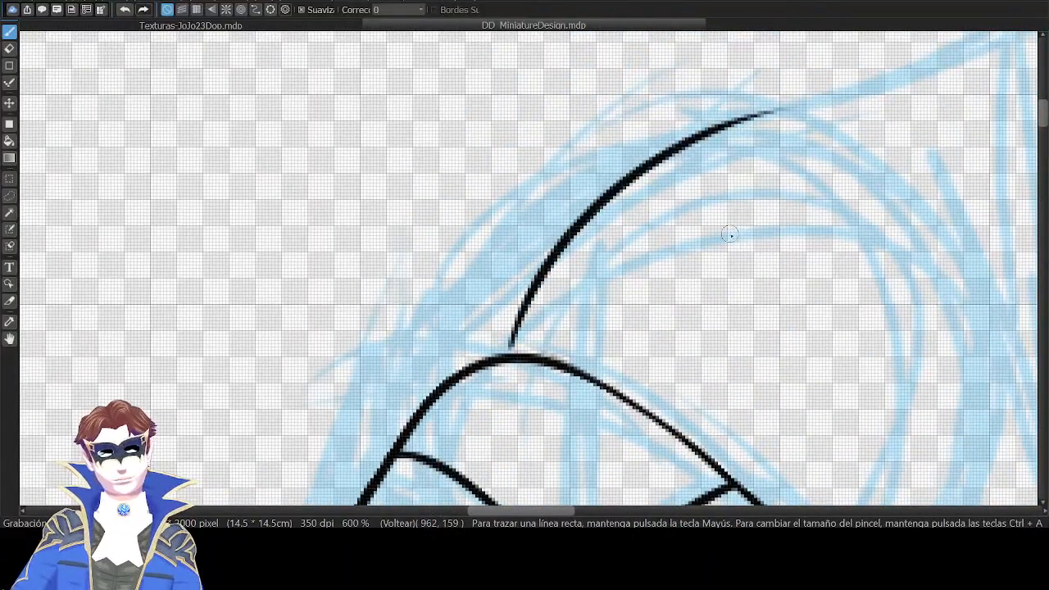
Ink the hood's outer edge on the narrower lens's side, sweeping up from beside the head to meet the fold line at the crown.
drag(730, 236, 825, 133)
scroll(492, 344, down, 2)
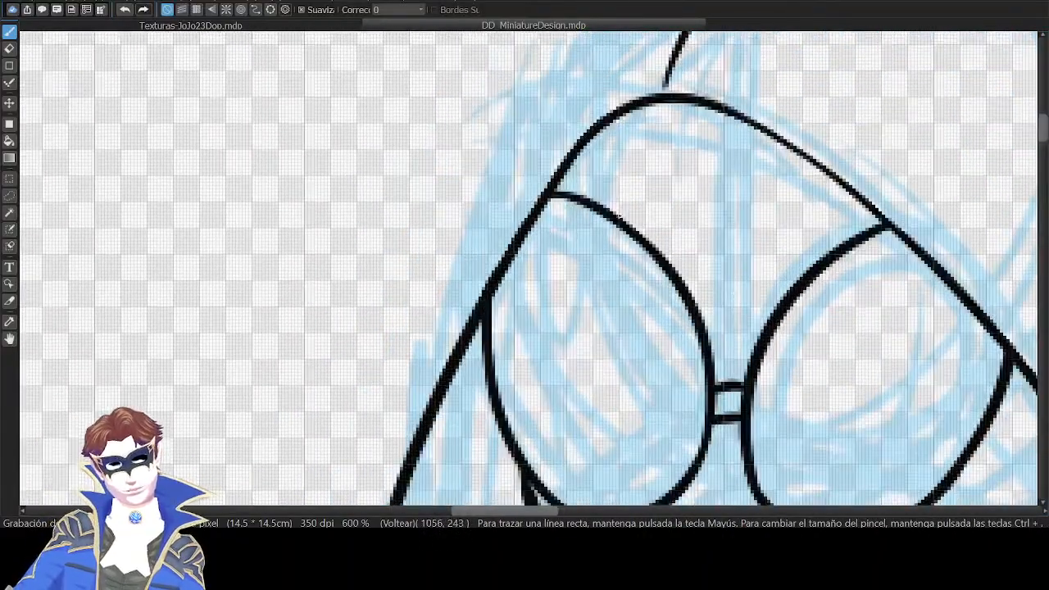
drag(464, 361, 602, 131)
key(ctrl+z)
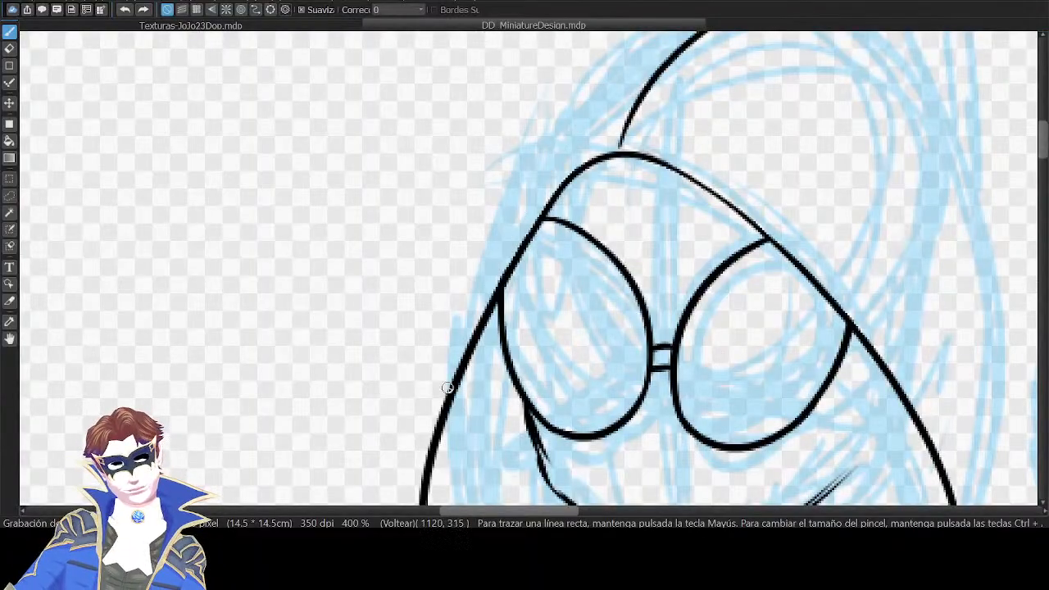
drag(447, 386, 609, 70)
drag(696, 82, 635, 303)
key(Down)
key(Right)
key(Right)
key(ctrl+plus)
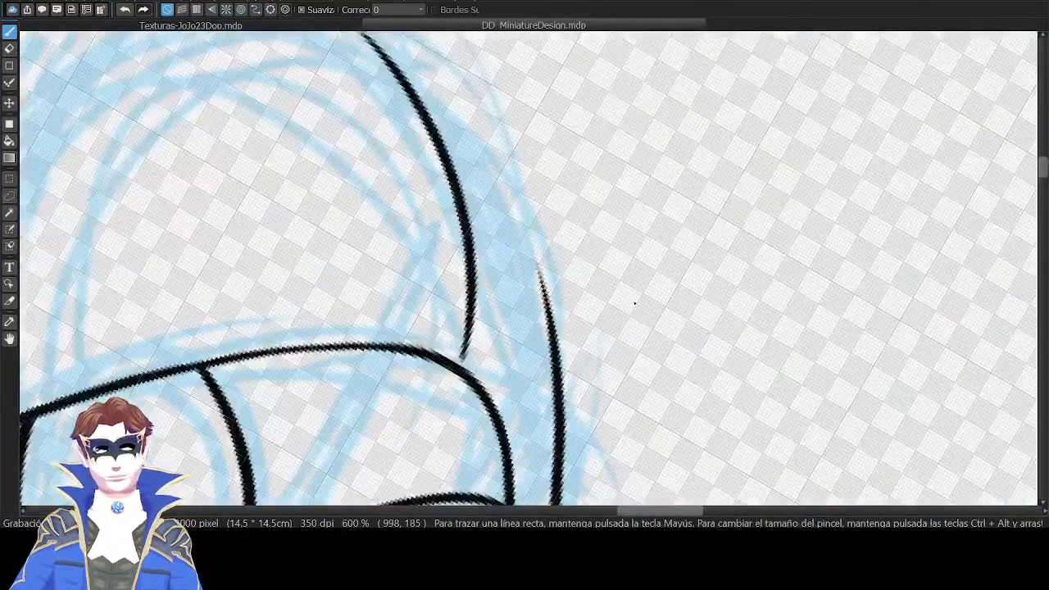
key(Up)
key(Down)
drag(488, 302, 725, 157)
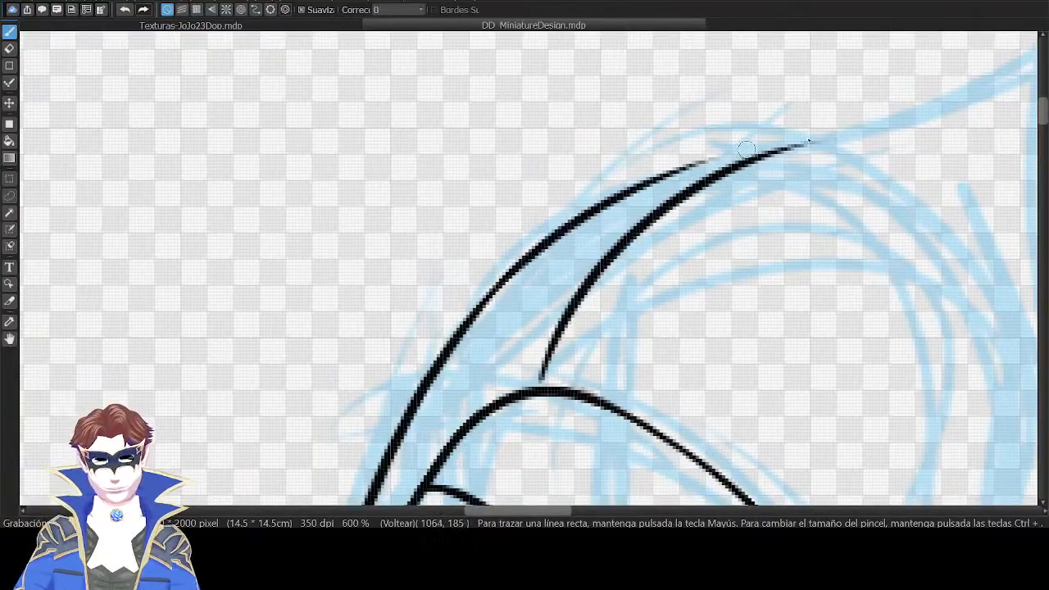
key(ctrl+z)
mouse_move(471, 324)
mouse_down()
mouse_move(623, 190)
mouse_move(807, 139)
mouse_up()
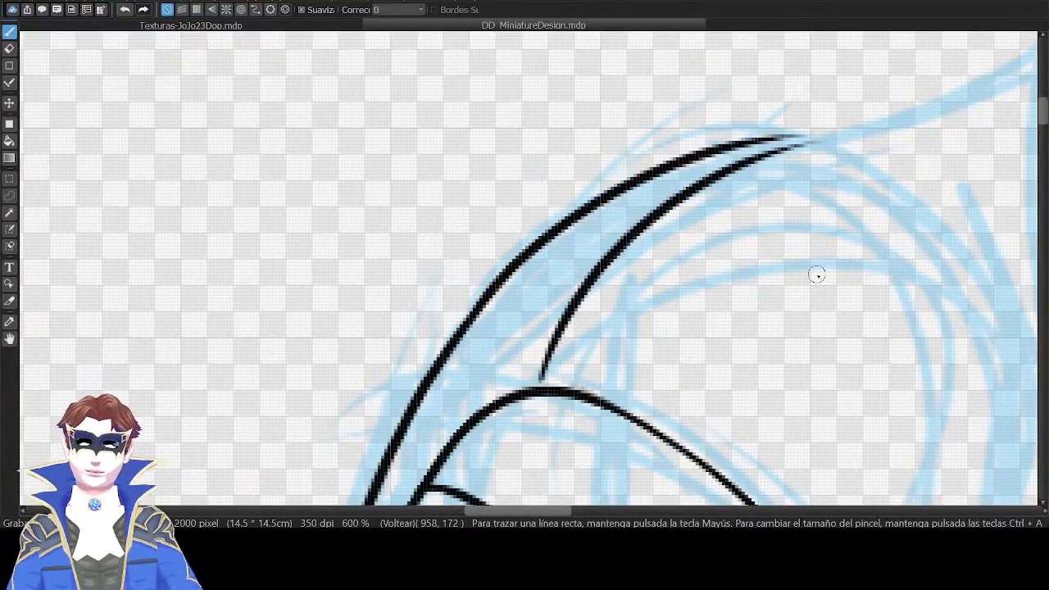
key(ctrl+minus)
Extend the hood's outer curve past the crown, bending down toward the larger lens's side.
drag(799, 230, 712, 169)
key(Left)
key(Left)
key(Left)
key(Left)
key(Left)
key(Left)
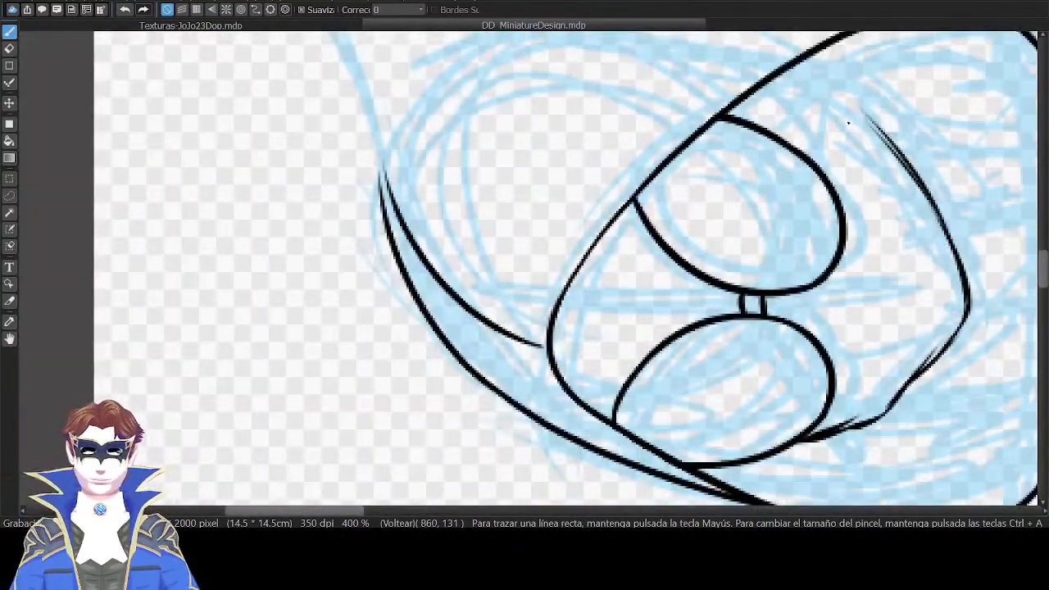
drag(848, 122, 902, 213)
drag(431, 305, 486, 168)
key(ctrl+z)
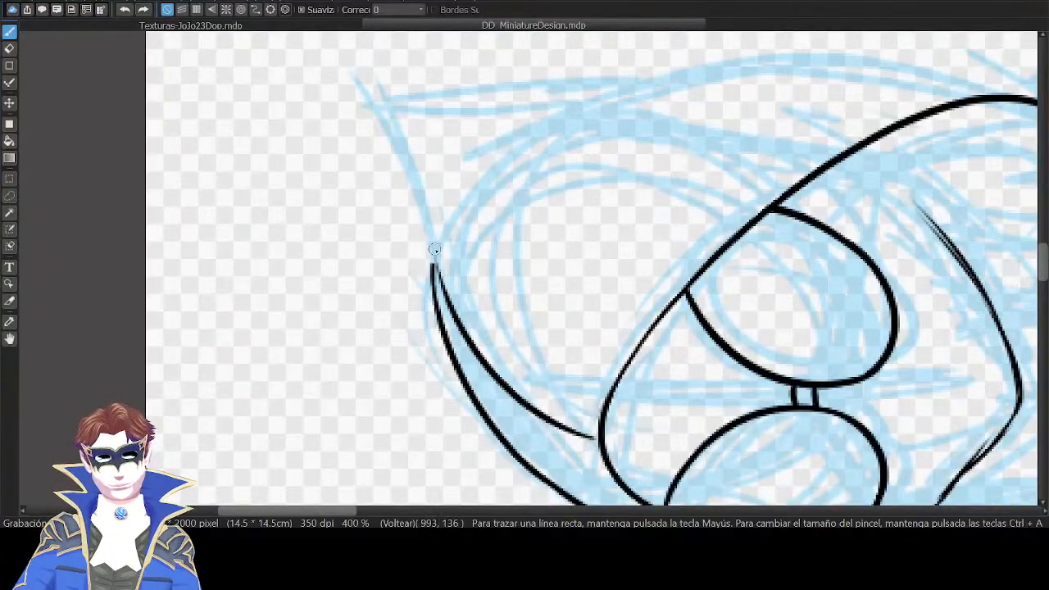
drag(433, 264, 476, 153)
Ink the upper edge of the hood's pointed tip, branching off the crown curve.
key(Down)
key(Up)
drag(738, 208, 803, 166)
drag(734, 241, 783, 166)
key(Down)
key(Down)
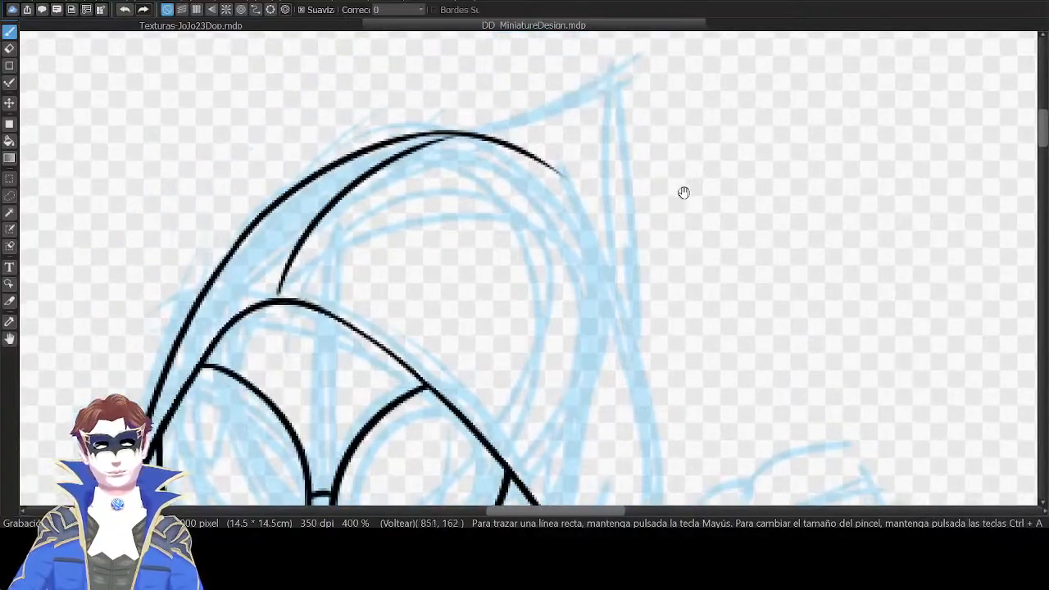
drag(509, 144, 619, 104)
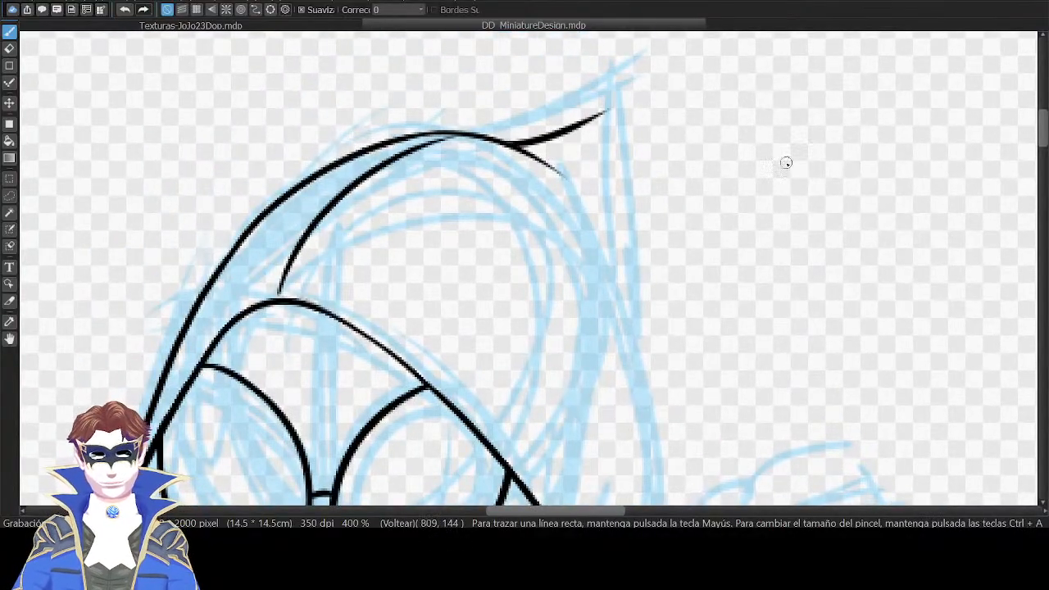
Ink the hood's outer edge on the larger lens's side, from below the jaw upward, redoing the stroke to make it longer.
key(Left)
key(Left)
key(Left)
key(Left)
key(Left)
key(Left)
key(Left)
key(Left)
drag(741, 192, 686, 333)
key(Up)
key(Down)
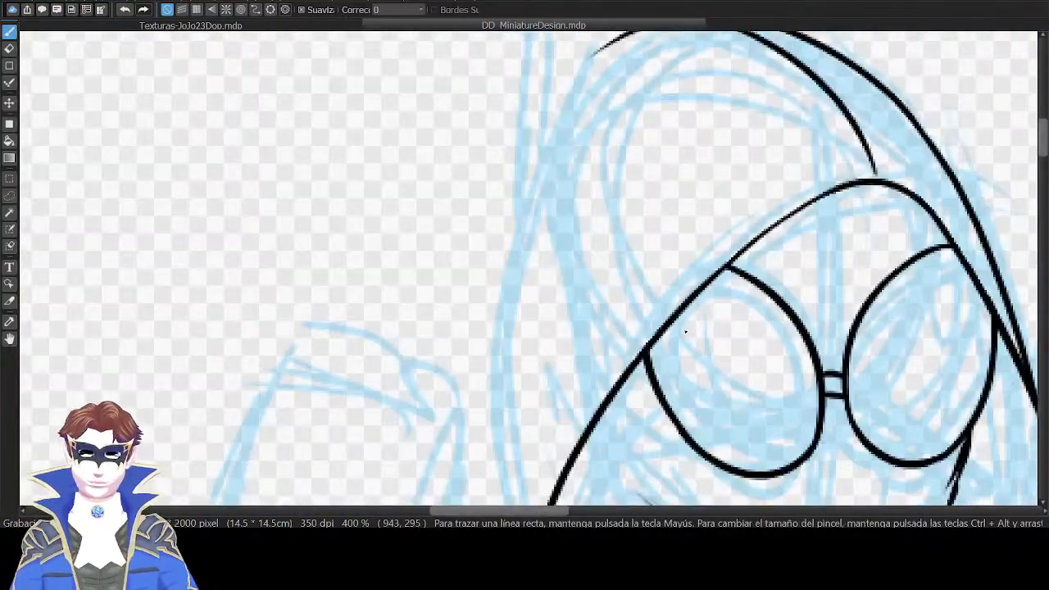
drag(679, 279, 719, 100)
drag(591, 312, 583, 189)
drag(621, 382, 529, 162)
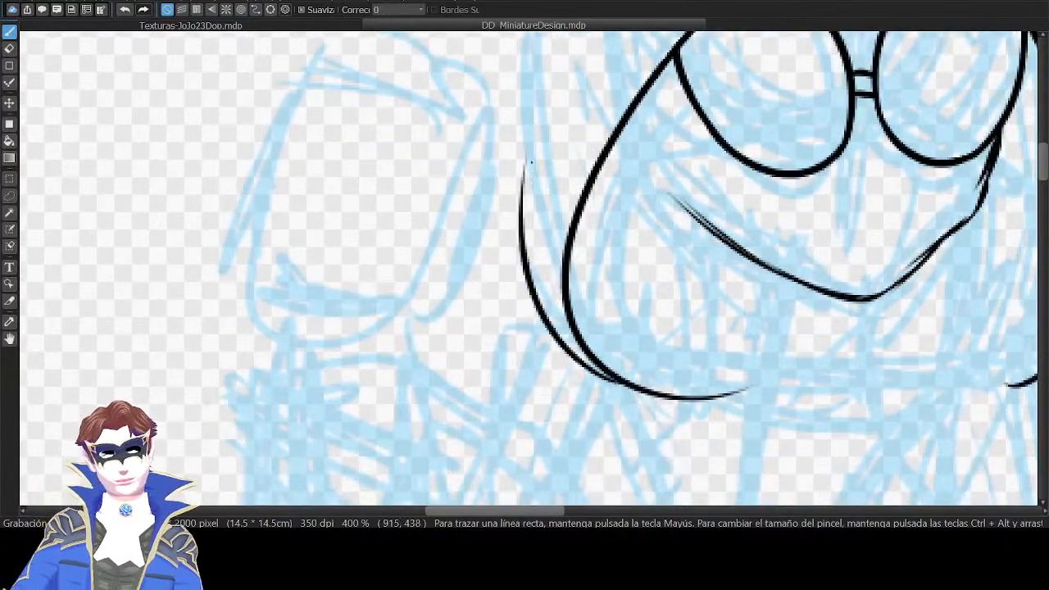
key(ctrl+z)
drag(635, 387, 529, 106)
Continue the hood's outer edge on the larger lens's side up toward the crown, retrying the stroke.
drag(642, 56, 670, 223)
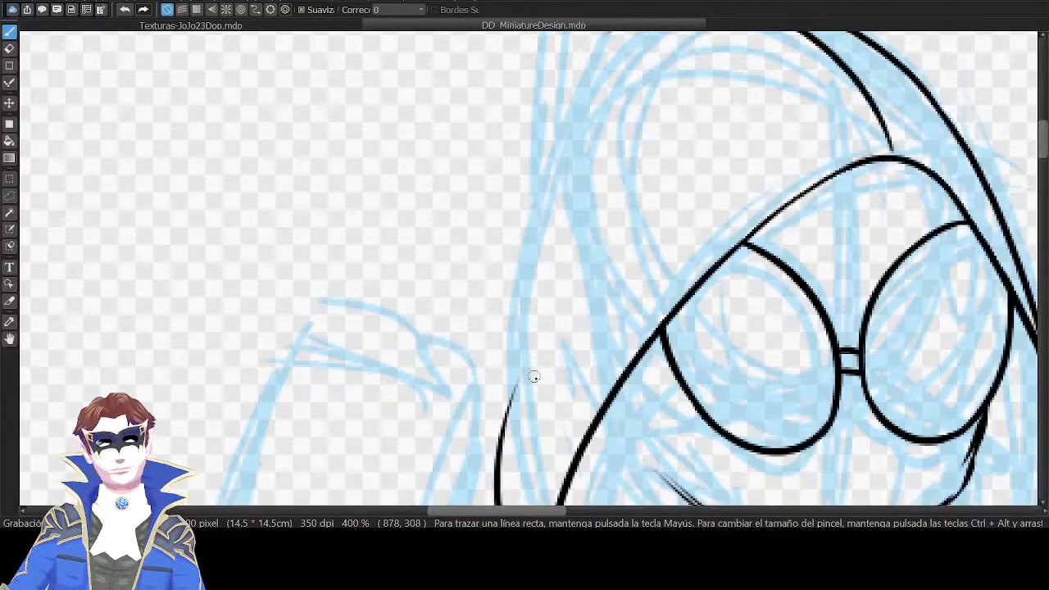
drag(503, 426, 572, 233)
key(ctrl+z)
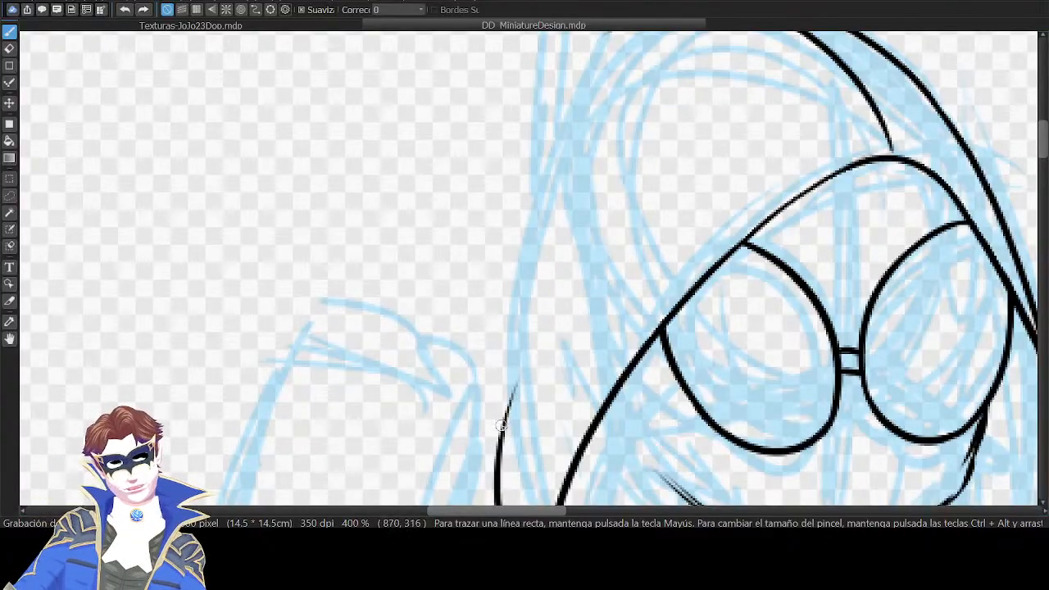
mouse_move(501, 429)
mouse_down()
mouse_move(575, 203)
mouse_move(573, 281)
mouse_move(559, 139)
mouse_move(602, 86)
mouse_up()
key(ctrl+z)
key(ctrl+z)
drag(516, 428, 580, 128)
Ink the back edge of the hood's point from its tip down to the side outline, and add a short fold line inside the tip.
drag(691, 217, 674, 323)
key(Down)
key(Left)
key(Left)
key(Down)
key(Right)
key(Right)
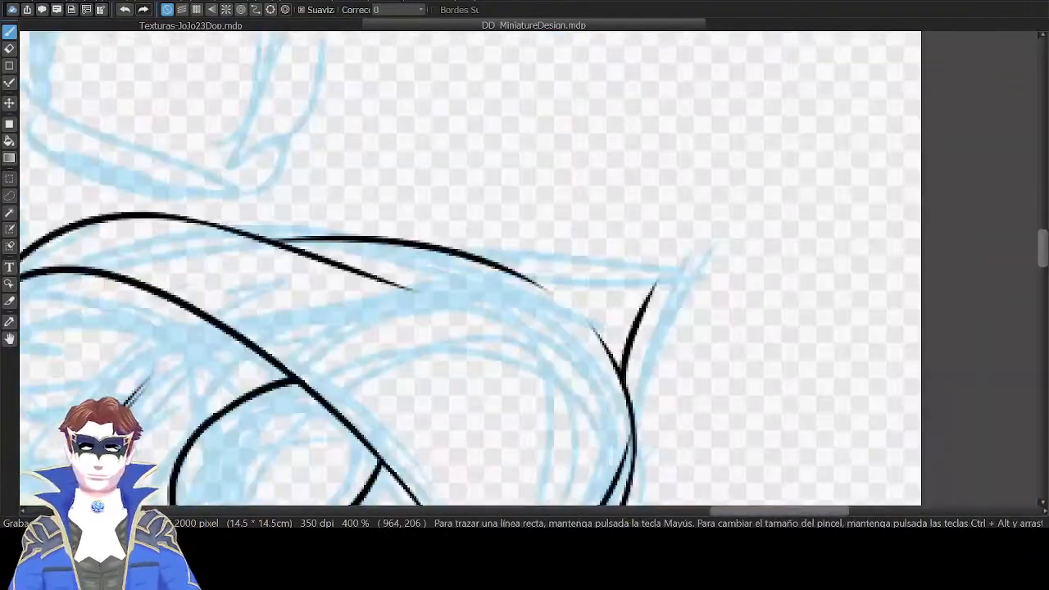
key(Down)
key(Left)
key(Left)
key(Left)
drag(702, 225, 729, 176)
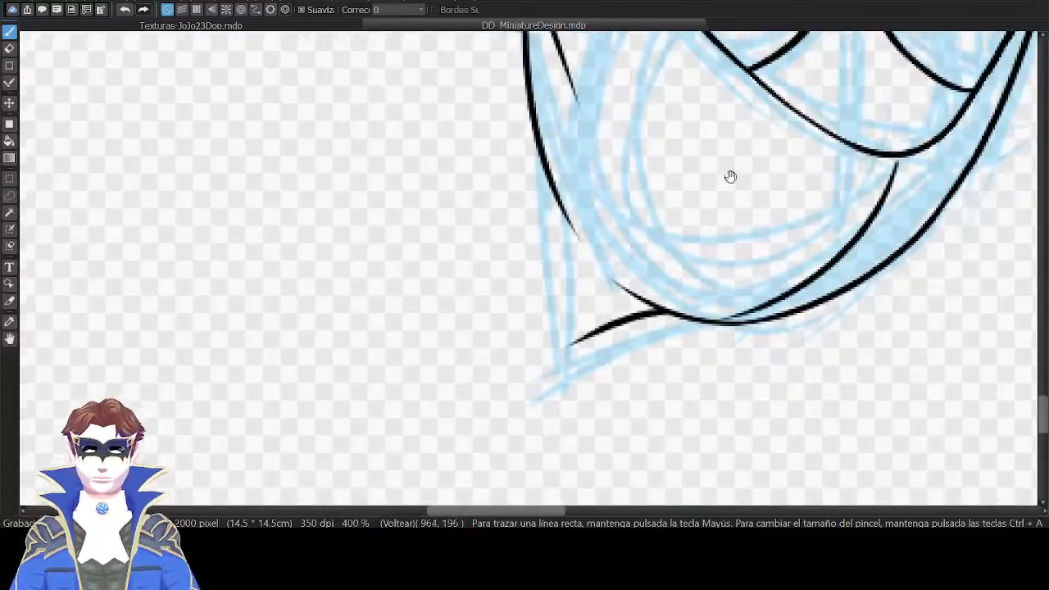
key(Right)
key(ctrl+Up)
drag(524, 400, 652, 129)
key(ctrl+z)
key(Up)
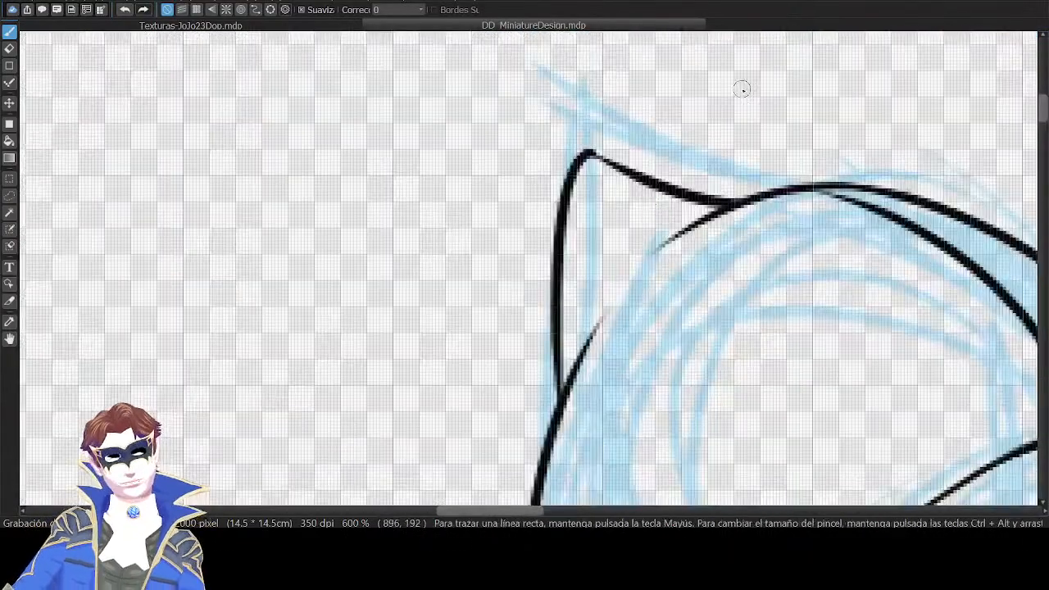
drag(674, 218, 595, 157)
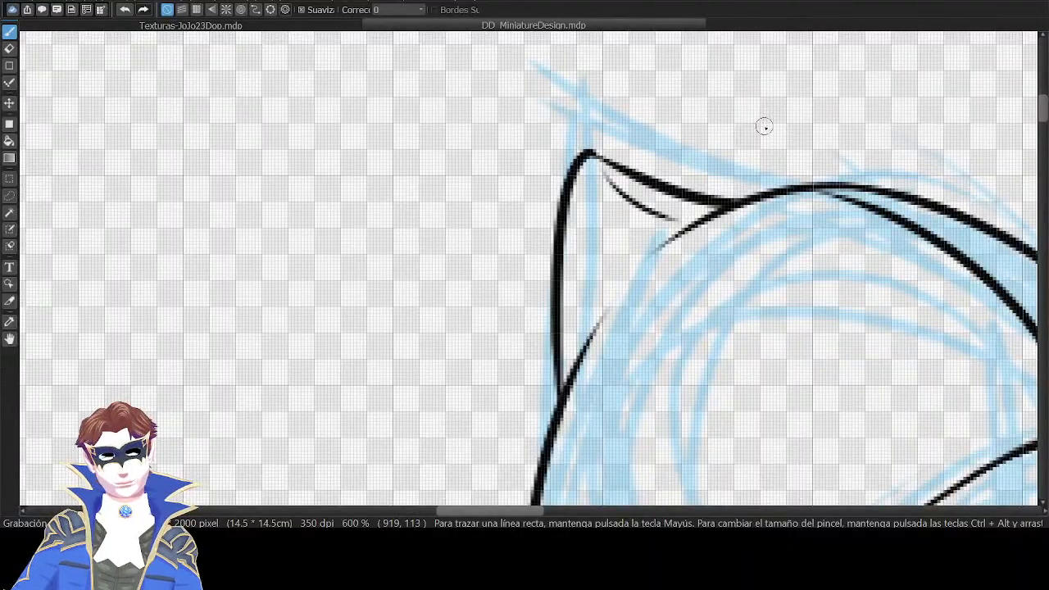
Ink a short line linking the larger lens to the hood opening and a curved cheek line below it, redoing the strokes.
key(ctrl+minus)
key(ctrl+minus)
drag(829, 274, 770, 49)
drag(831, 310, 791, 167)
key(ctrl+plus)
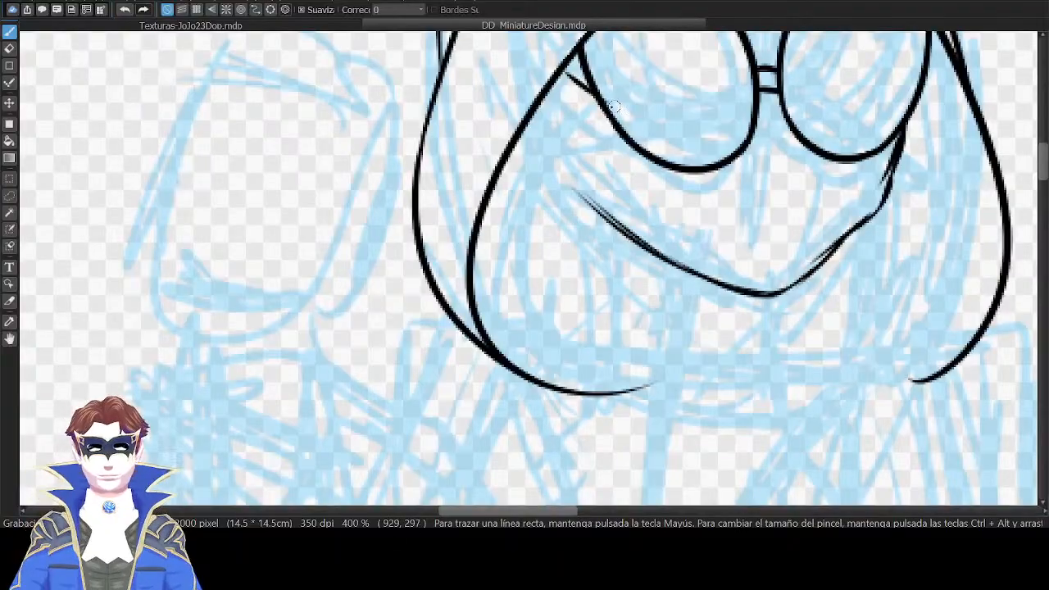
key(ctrl+z)
drag(538, 98, 576, 220)
key(ctrl+z)
drag(576, 269, 545, 138)
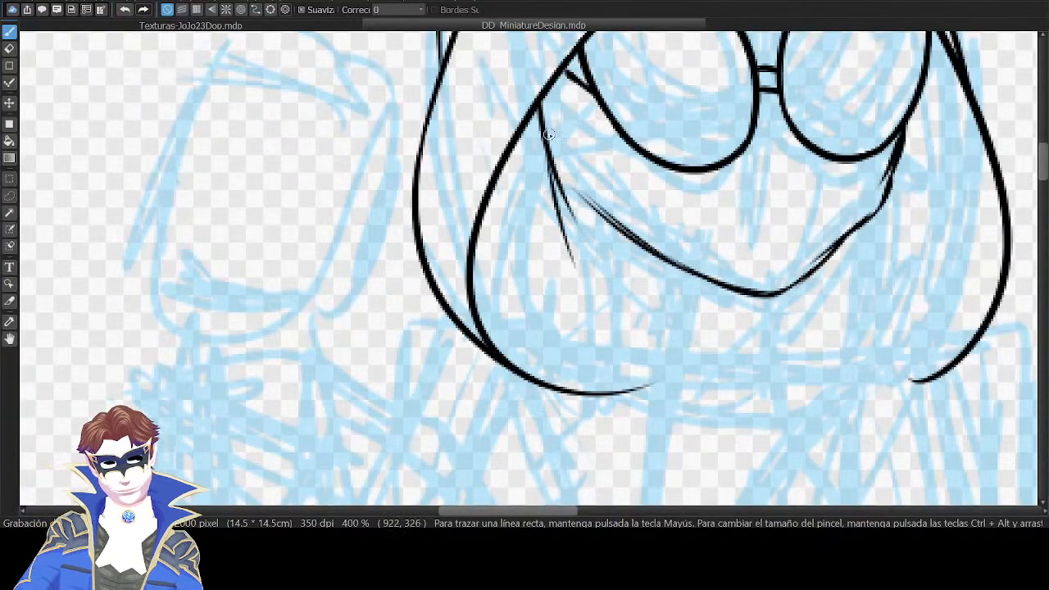
key(ctrl+z)
drag(853, 281, 756, 240)
key(Down)
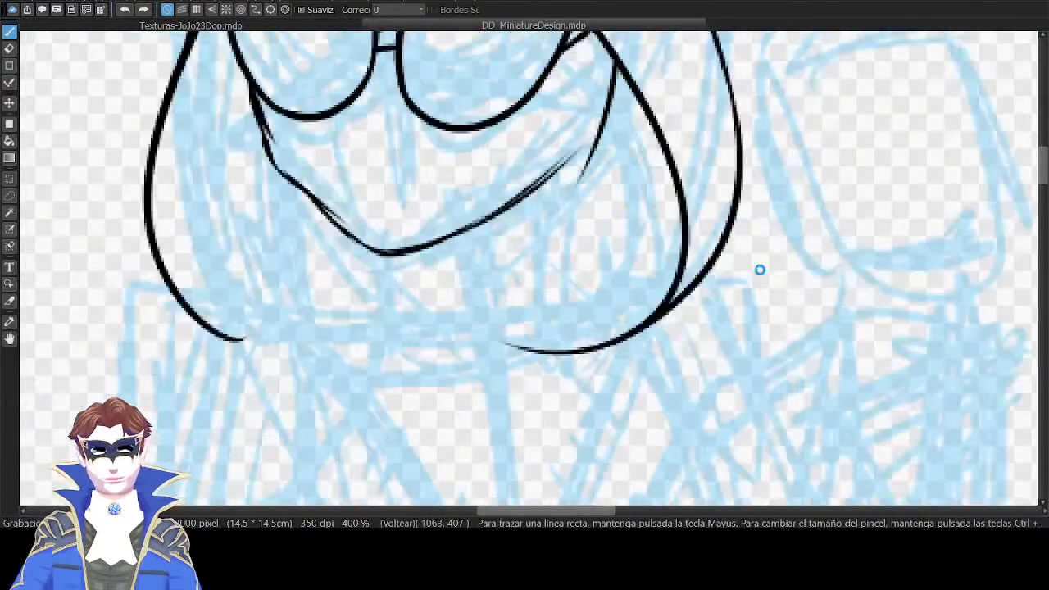
drag(513, 215, 714, 218)
drag(507, 196, 561, 296)
key(ctrl+z)
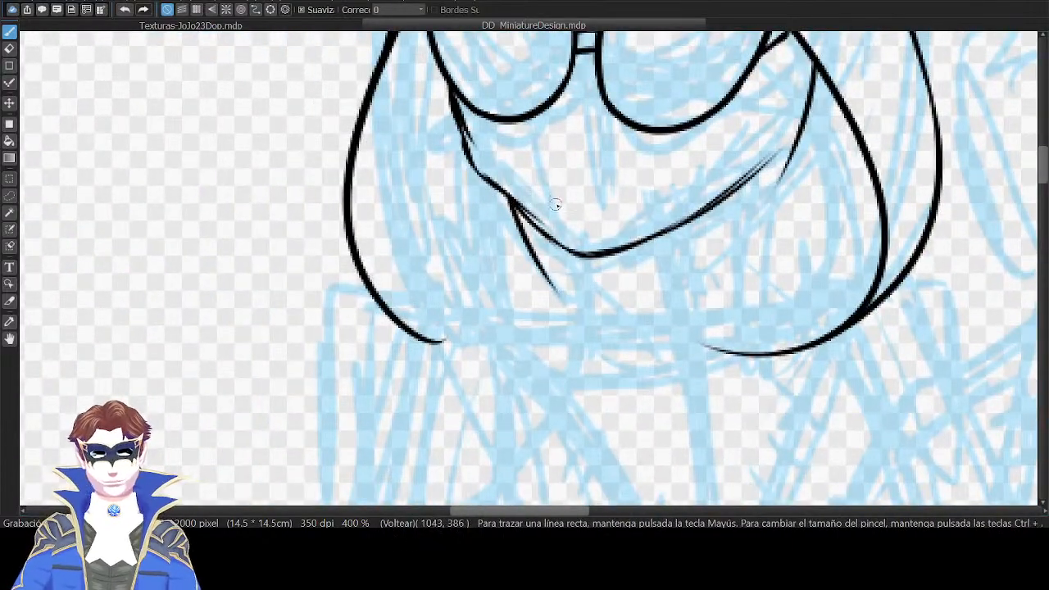
key(ctrl+z)
Ink the hood's lower edge below the chin as a wavy line joining its two sides, redoing the strokes until they meet.
key(Right)
key(Right)
key(Right)
key(Right)
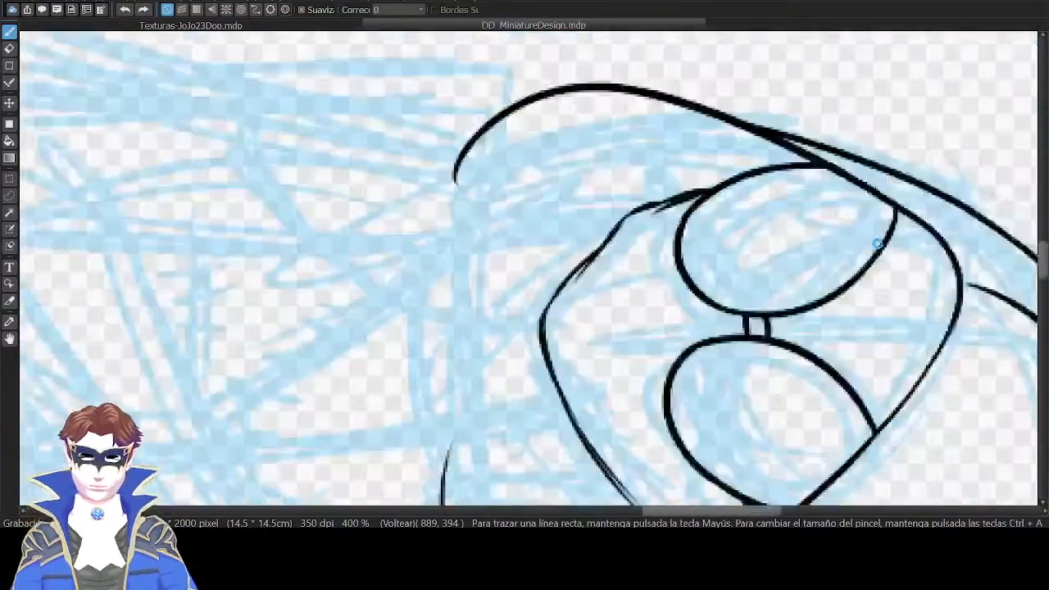
drag(653, 243, 739, 169)
mouse_move(451, 312)
mouse_down()
mouse_move(548, 181)
mouse_move(527, 229)
mouse_move(575, 137)
mouse_up()
key(ctrl+z)
key(ctrl+z)
drag(449, 315, 557, 169)
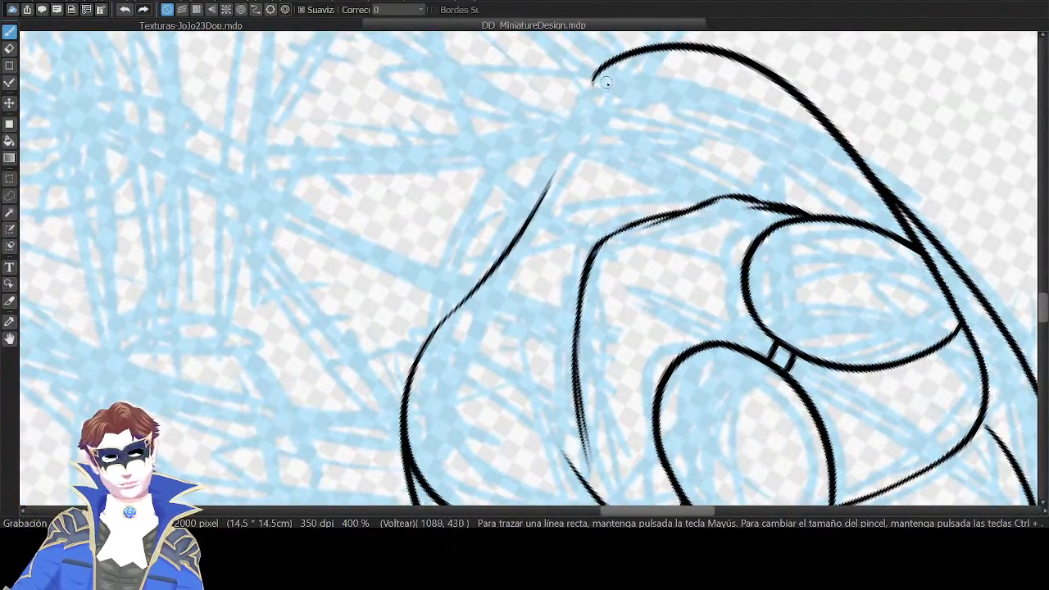
drag(593, 80, 572, 149)
key(ctrl+z)
drag(537, 212, 596, 67)
key(ctrl+z)
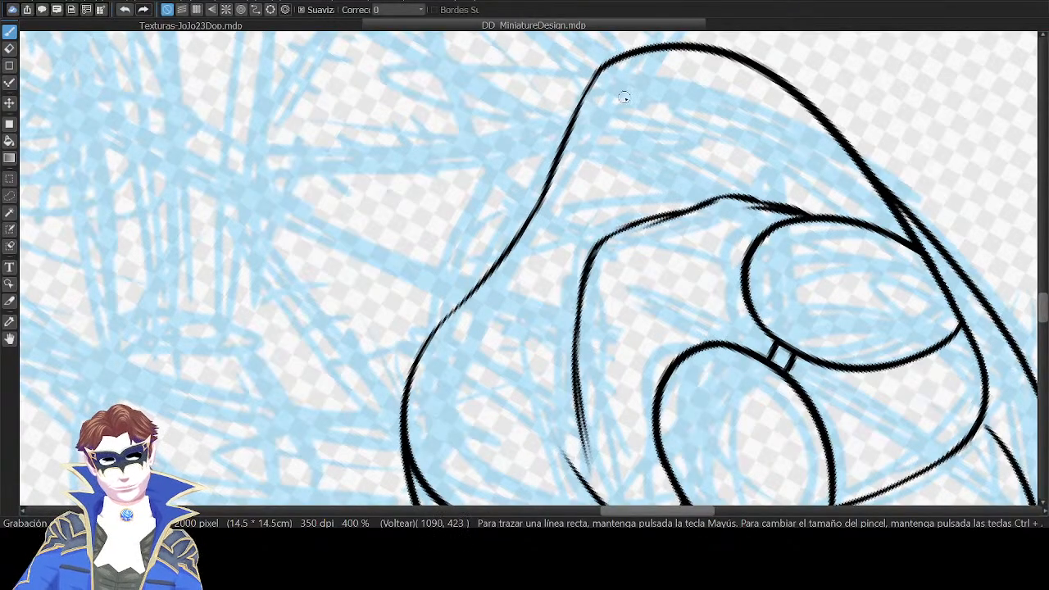
key(ctrl+z)
Ink a short neck line below the jaw on the smaller lens's side and a second line down to the hood's lower edge, redoing the strokes.
key(Up)
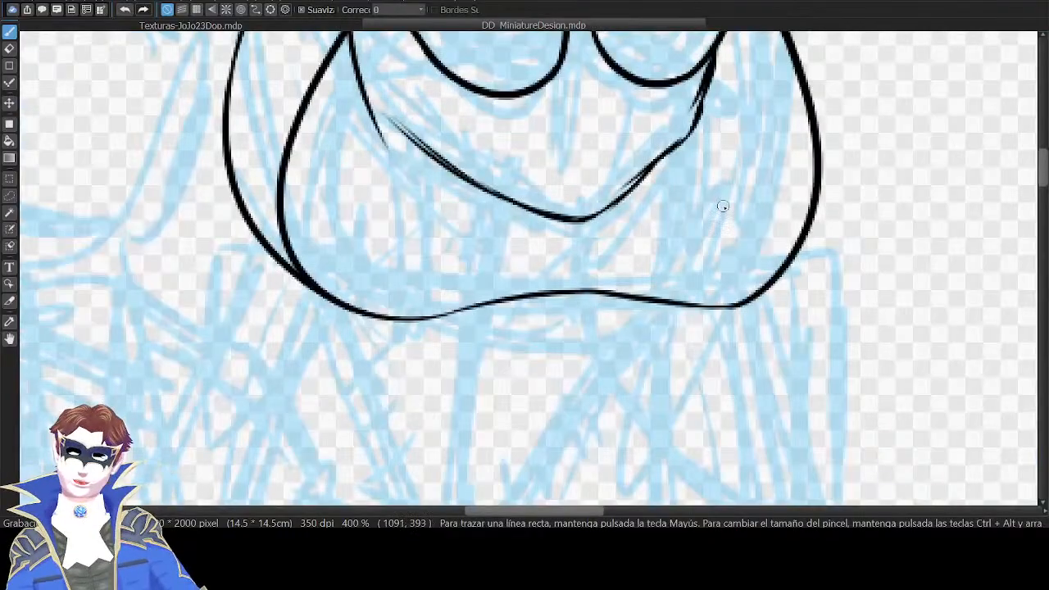
drag(711, 207, 815, 194)
drag(751, 162, 705, 266)
key(ctrl+z)
key(ctrl+z)
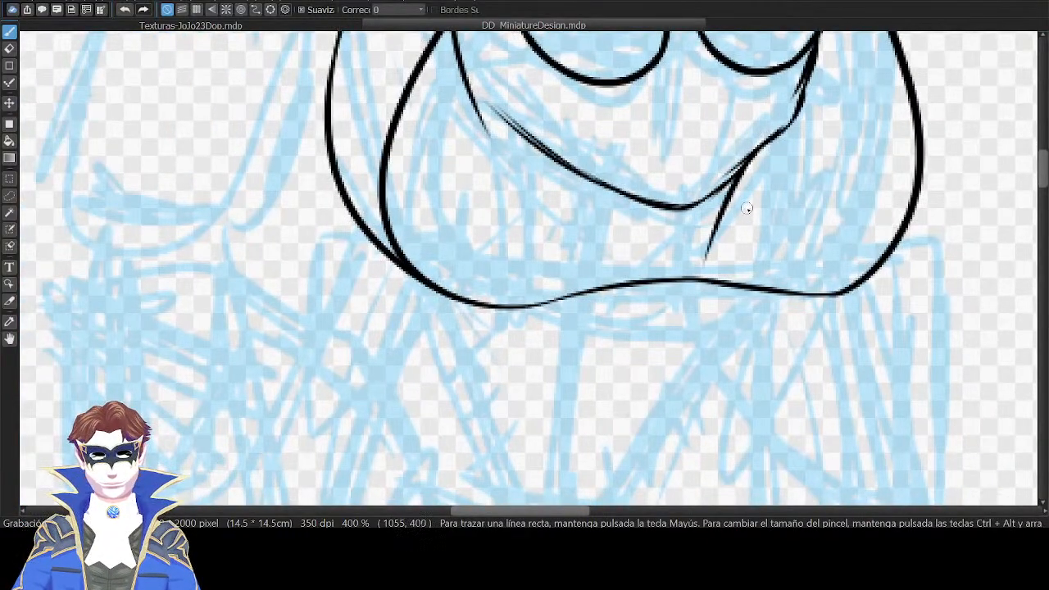
drag(725, 197, 737, 282)
key(ctrl+z)
key(ctrl+z)
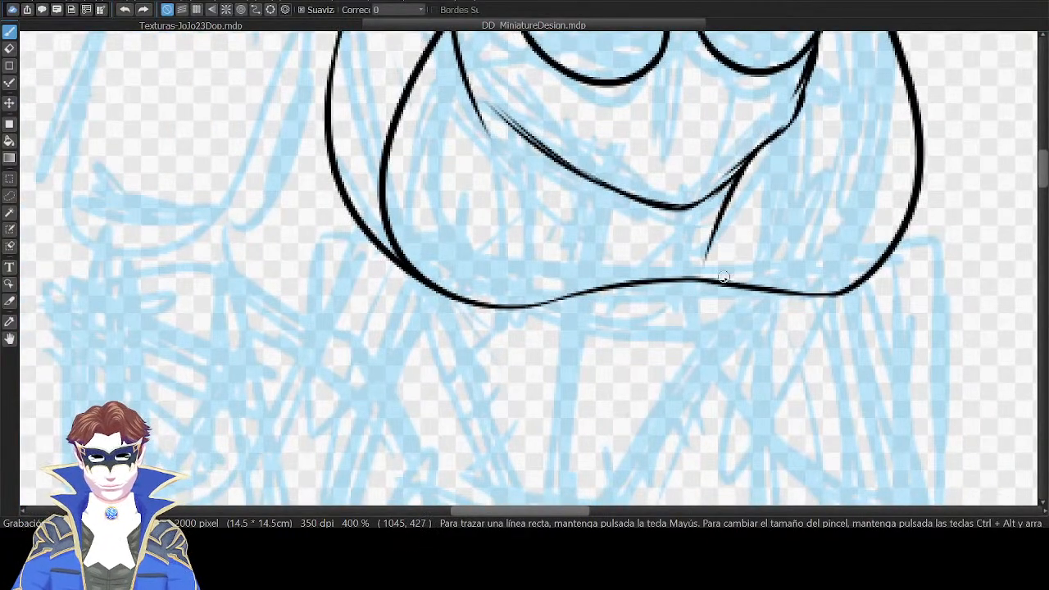
drag(737, 176, 721, 283)
key(ctrl+z)
key(Down)
drag(718, 177, 797, 254)
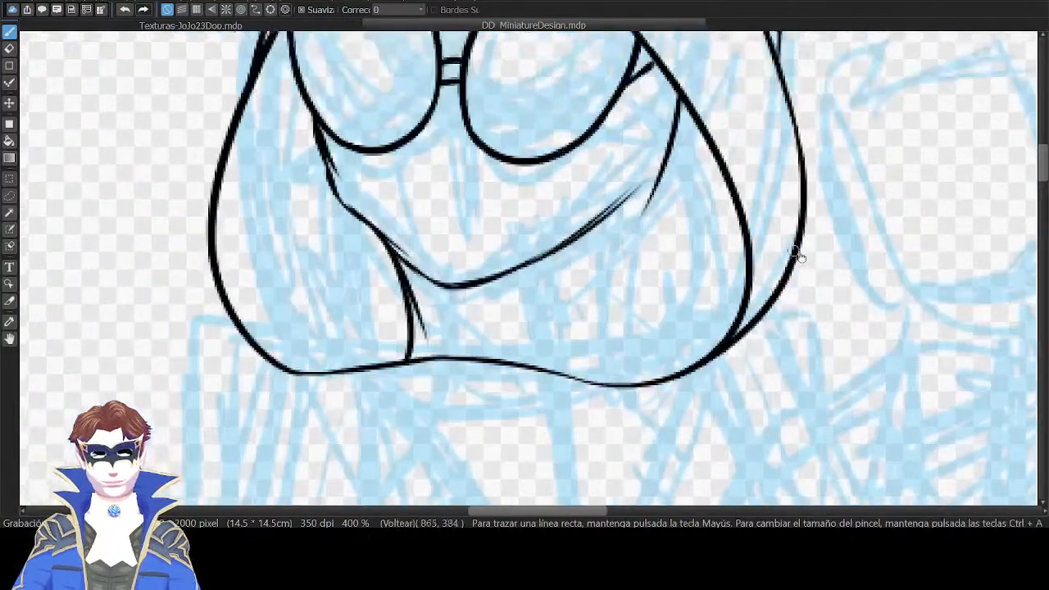
Ink a neck line slanting down from the jaw on the larger lens's side, also trying a curve to the hood's lower edge.
drag(731, 187, 766, 239)
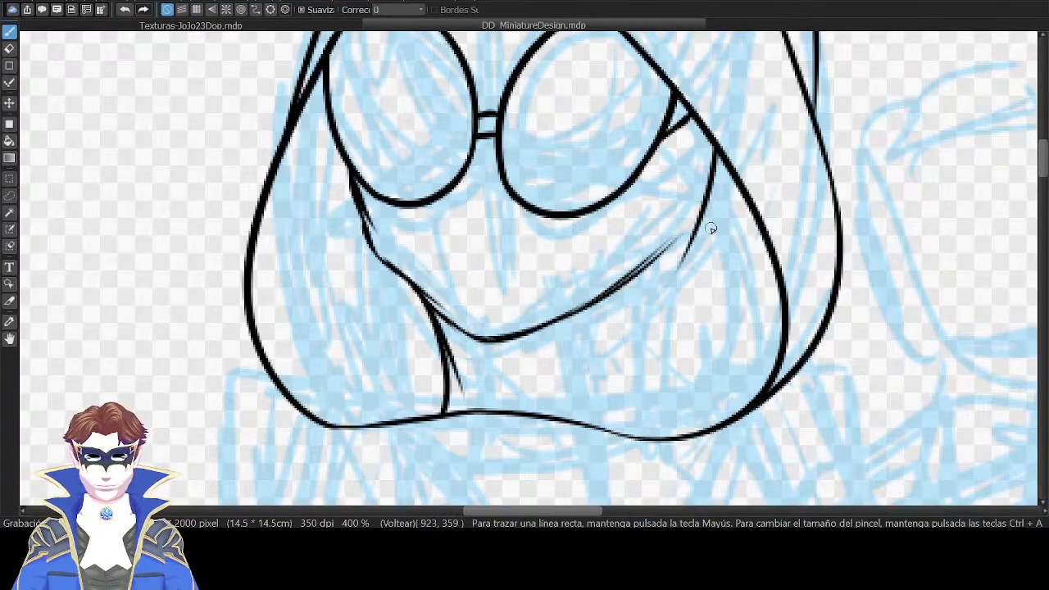
drag(702, 214, 629, 384)
key(ctrl+z)
mouse_move(694, 421)
mouse_down()
mouse_move(679, 254)
mouse_move(703, 211)
mouse_up()
key(ctrl+z)
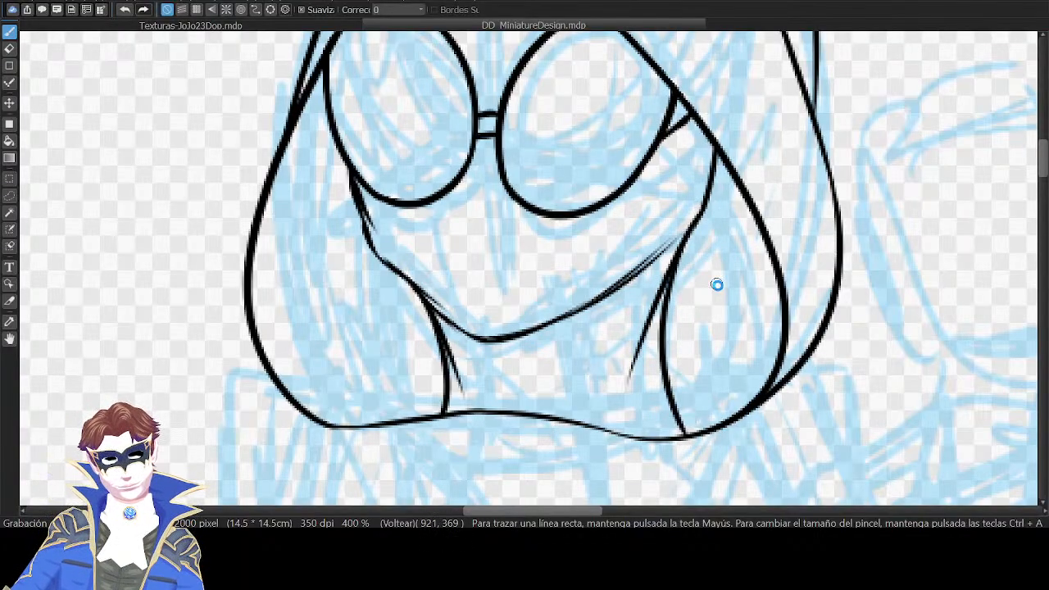
key(ctrl+z)
Ink diagonal lines from the hood's lower edge up past the neck line on the larger lens's side, retrying their position and angle.
drag(588, 412, 703, 337)
key(ctrl+z)
drag(558, 421, 739, 333)
key(Left)
key(Left)
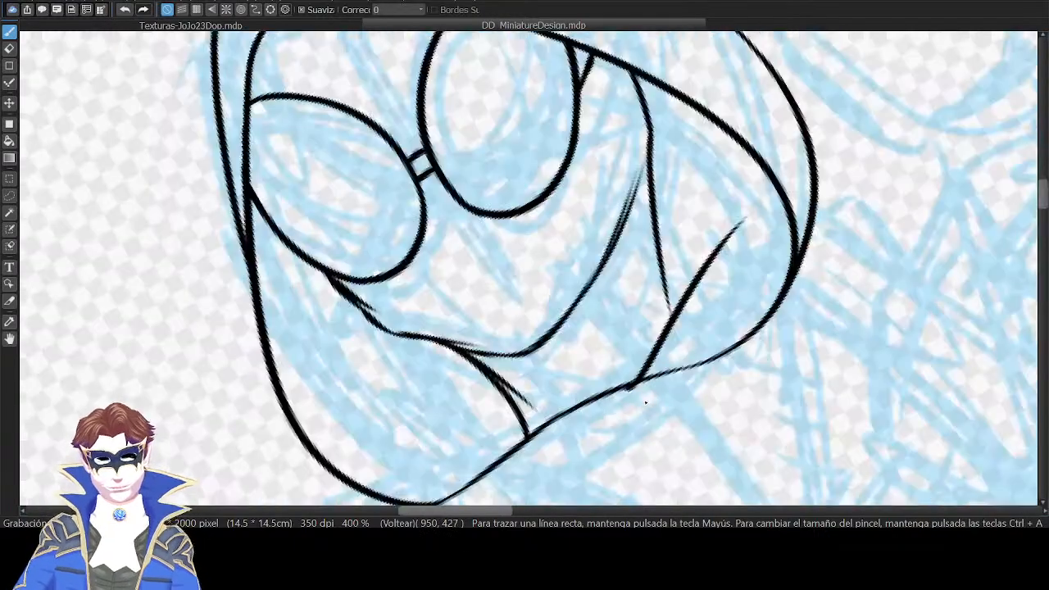
key(ctrl+z)
drag(616, 384, 732, 230)
key(ctrl+z)
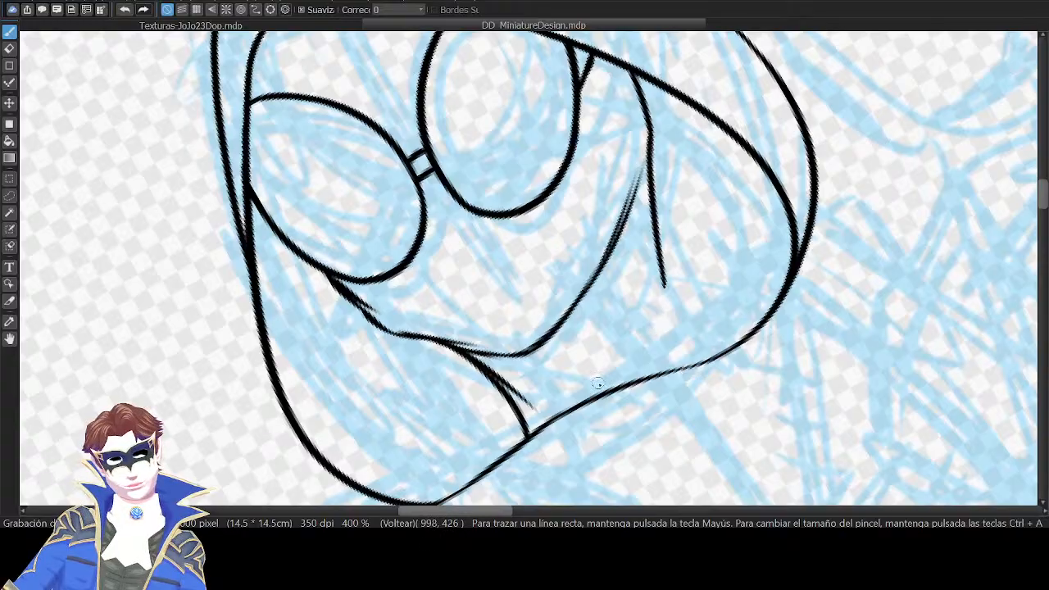
drag(599, 386, 717, 230)
key(ctrl+z)
drag(600, 390, 747, 191)
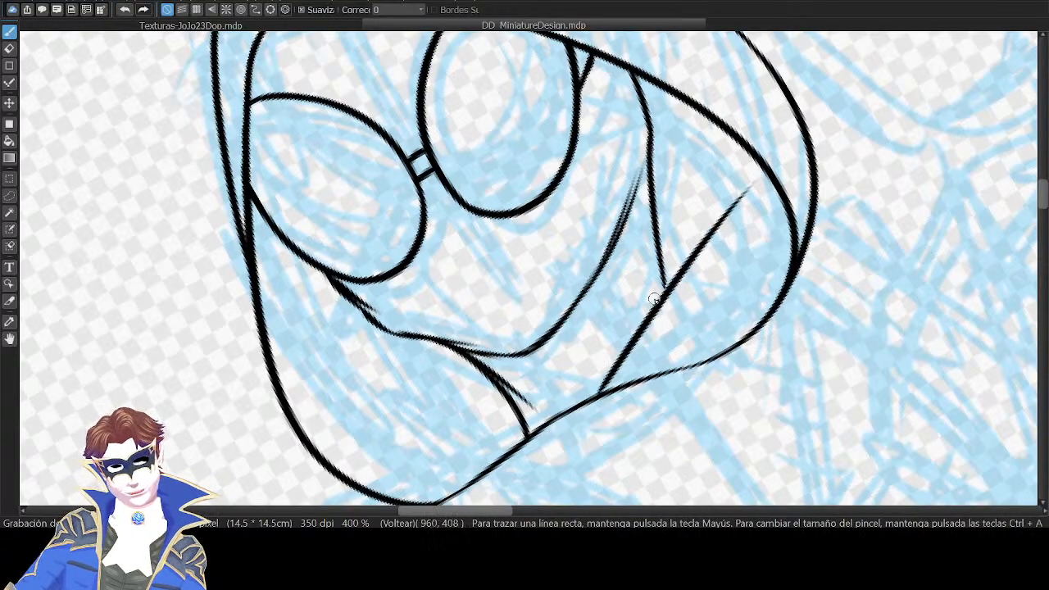
key(ctrl+z)
drag(605, 392, 728, 197)
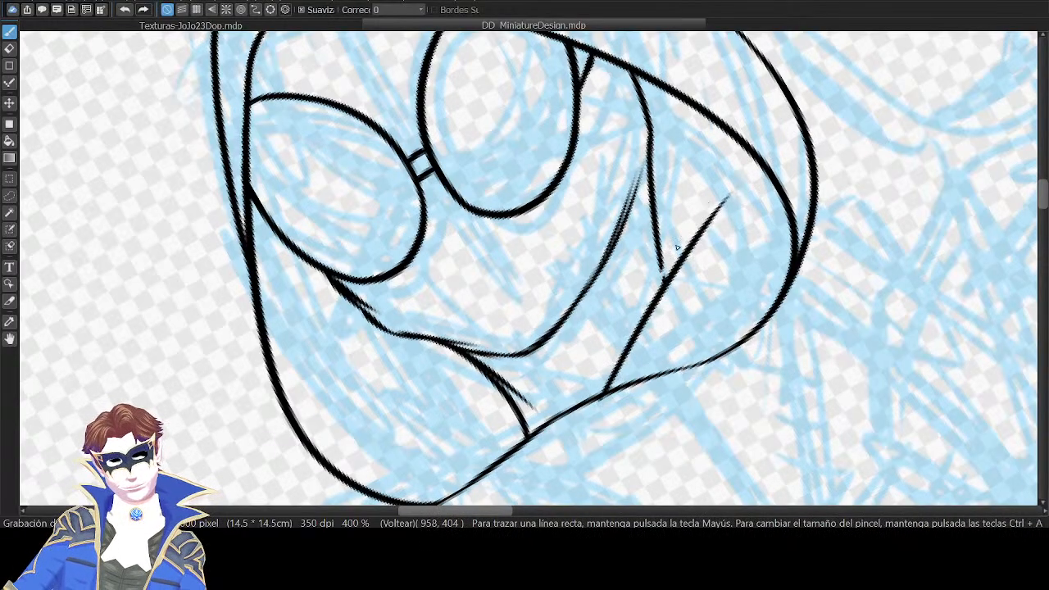
drag(633, 332, 712, 179)
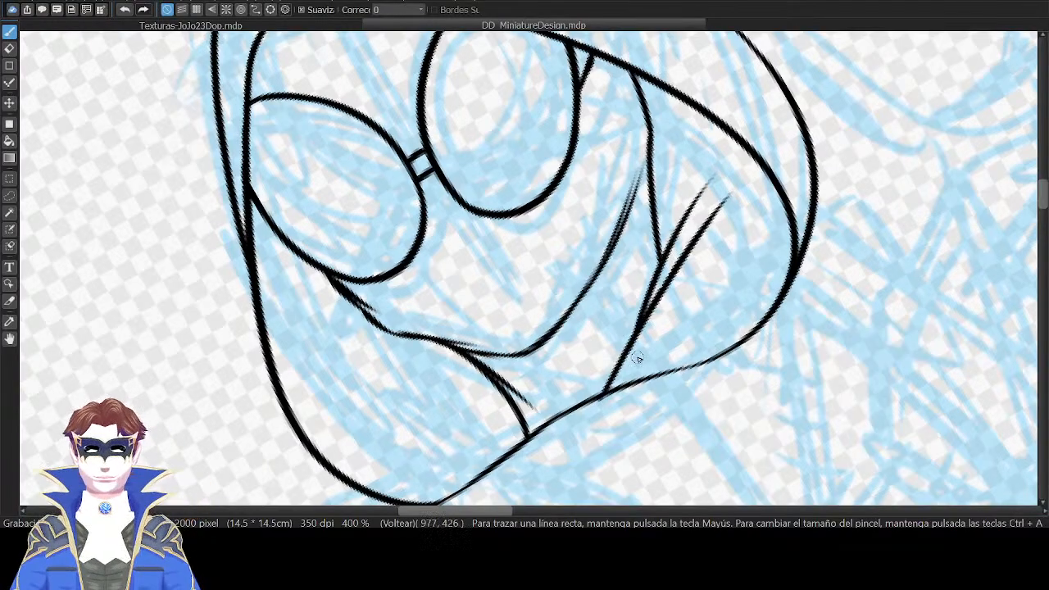
Ink a short slanted fold in the neck fabric, rising from the hood's lower hem across the existing crease.
key(ctrl+@)
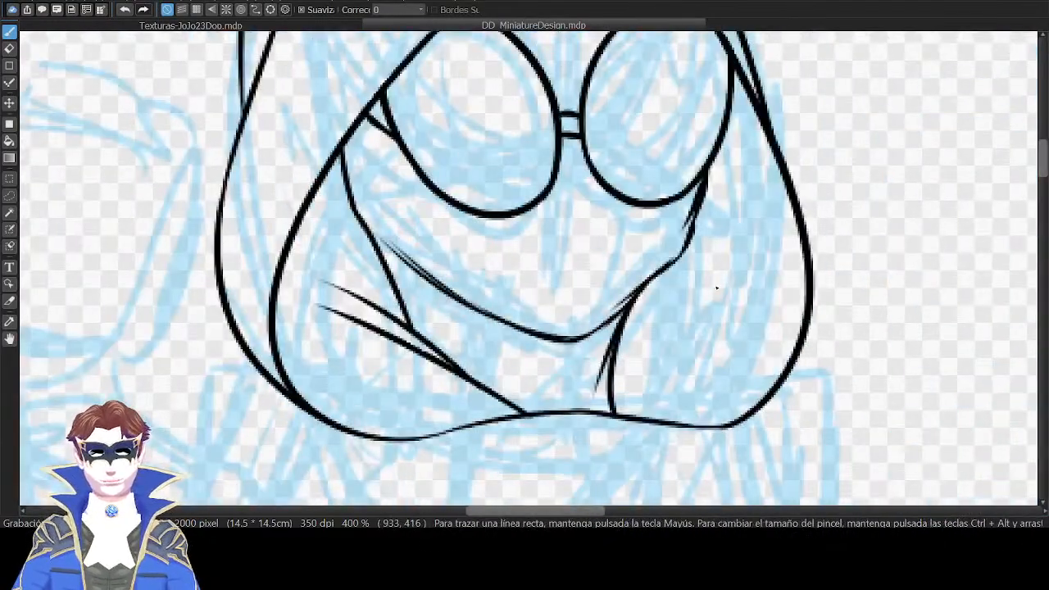
key(minus)
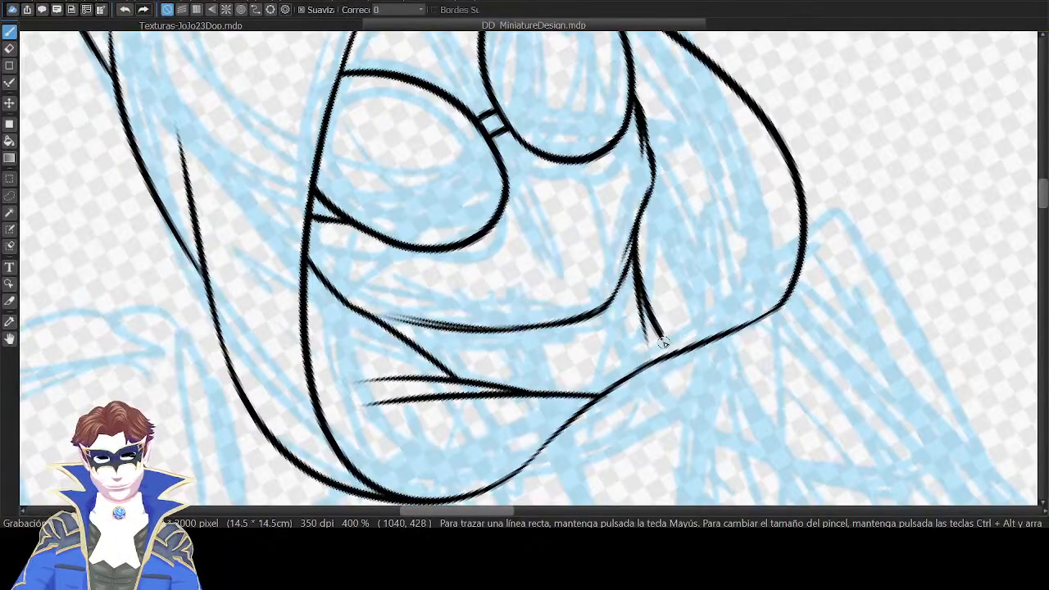
mouse_move(645, 363)
mouse_down()
mouse_move(668, 285)
mouse_move(662, 294)
mouse_up()
key(ctrl+z)
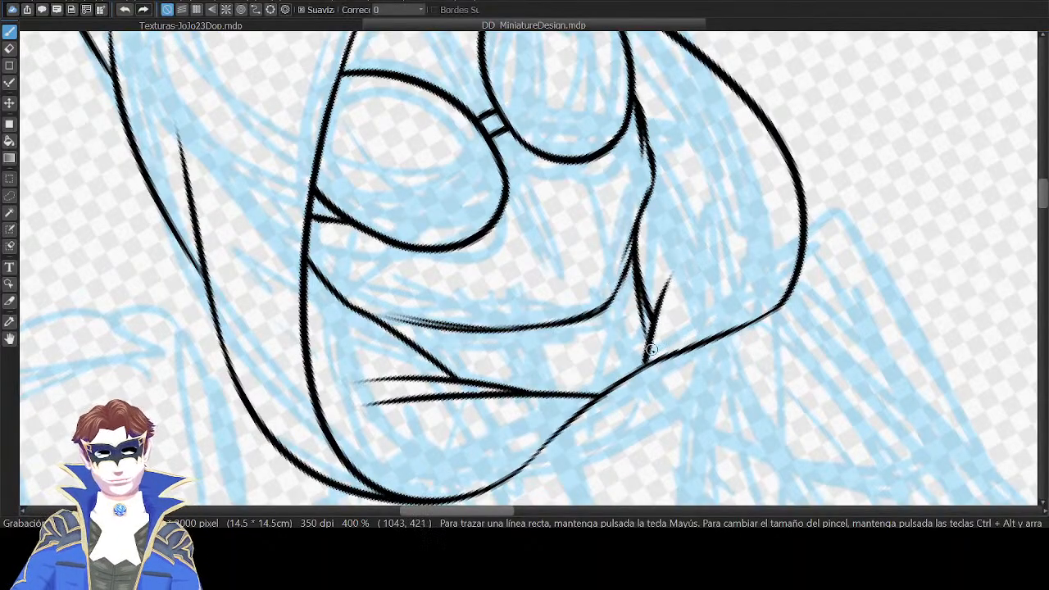
key(ctrl+z)
drag(647, 363, 675, 279)
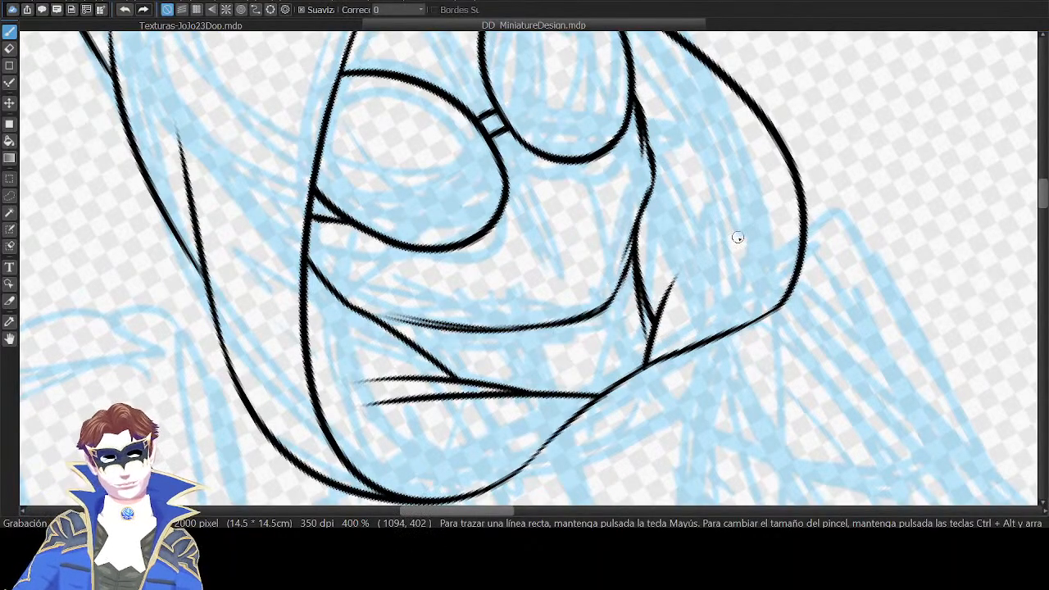
key(Up)
drag(543, 154, 627, 113)
key(ctrl+z)
key(ctrl+z)
key(Up)
drag(813, 165, 855, 205)
drag(848, 289, 812, 188)
key(ctrl+minus)
key(ctrl+minus)
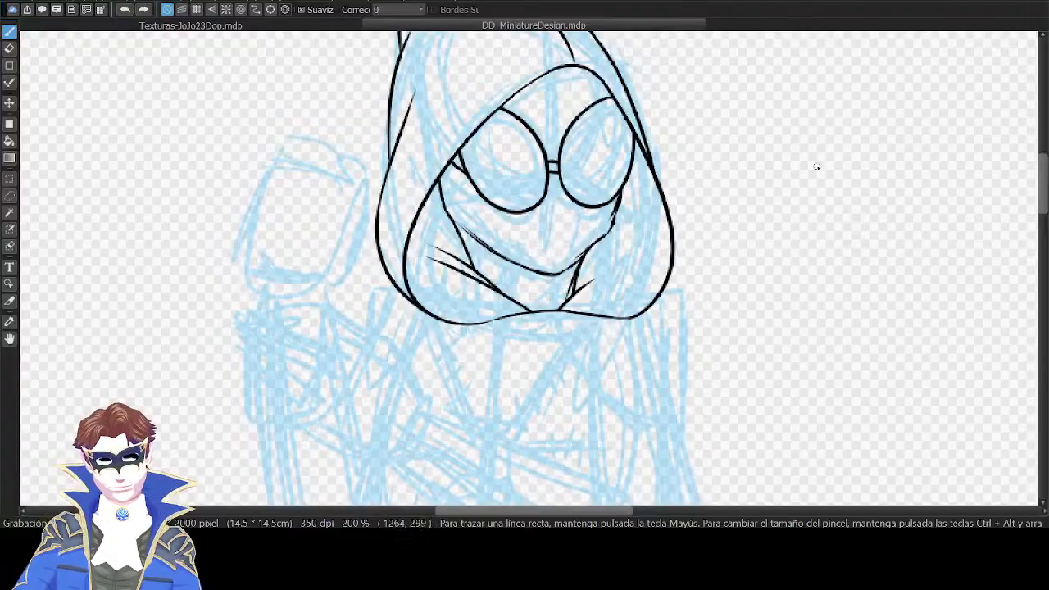
mouse_move(817, 166)
mouse_down()
mouse_move(841, 320)
mouse_move(870, 288)
mouse_up()
drag(775, 57, 829, 80)
Ink a long web line across the hood, from the rim above the goggles up toward the pointed tip.
key(ctrl+Up)
key(Down)
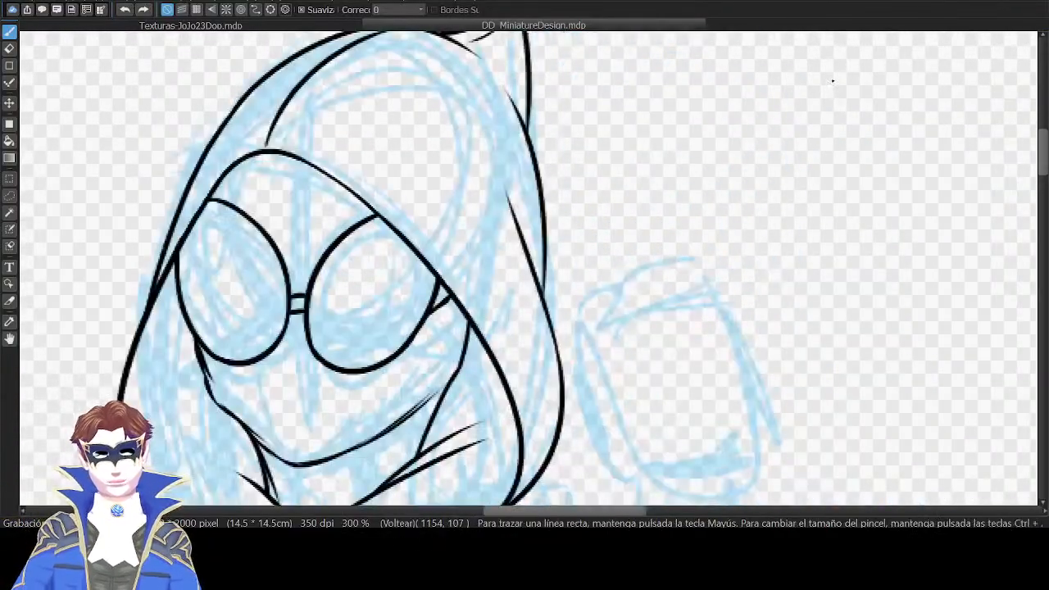
drag(659, 218, 760, 309)
drag(455, 272, 627, 151)
key(ctrl+z)
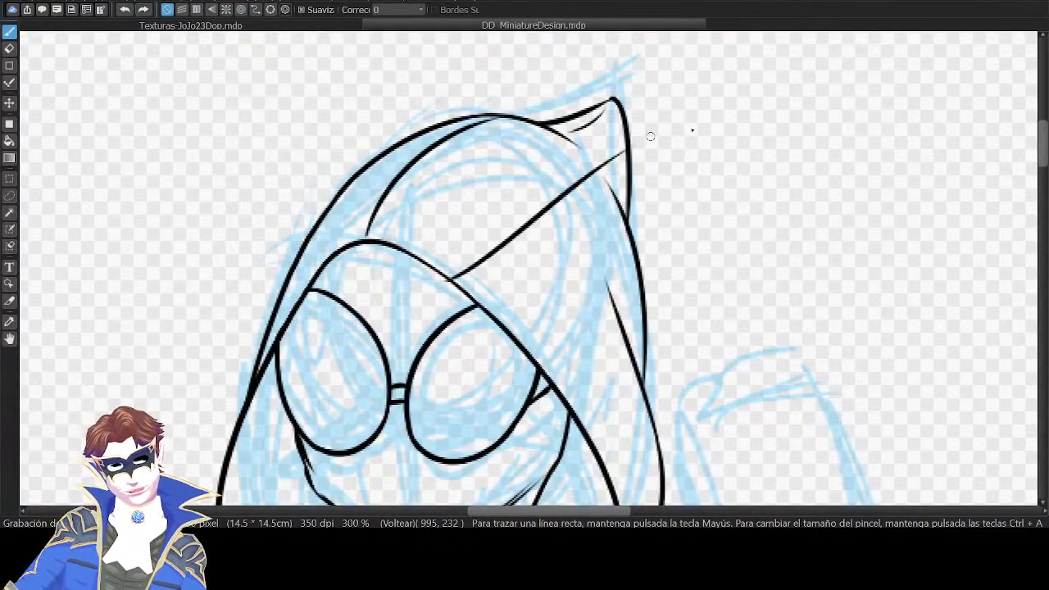
key(ctrl+z)
drag(457, 274, 609, 151)
key(ctrl+z)
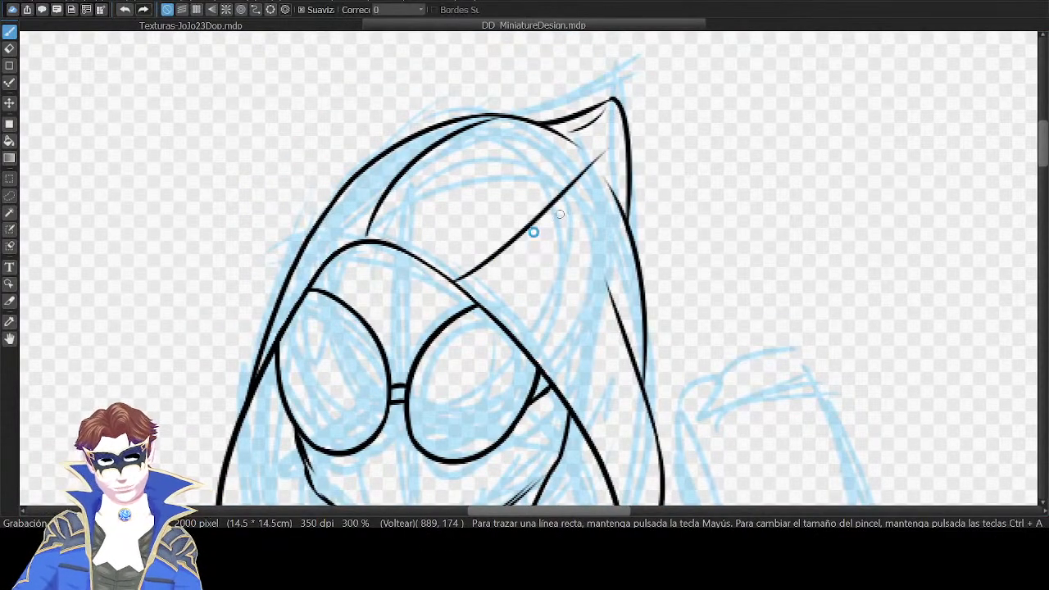
Ink a short curved web line from the hood's rim to its outer edge, on the side away from the tip.
drag(534, 232, 667, 197)
mouse_move(456, 208)
mouse_down()
mouse_move(538, 131)
mouse_move(497, 136)
mouse_up()
key(ctrl+z)
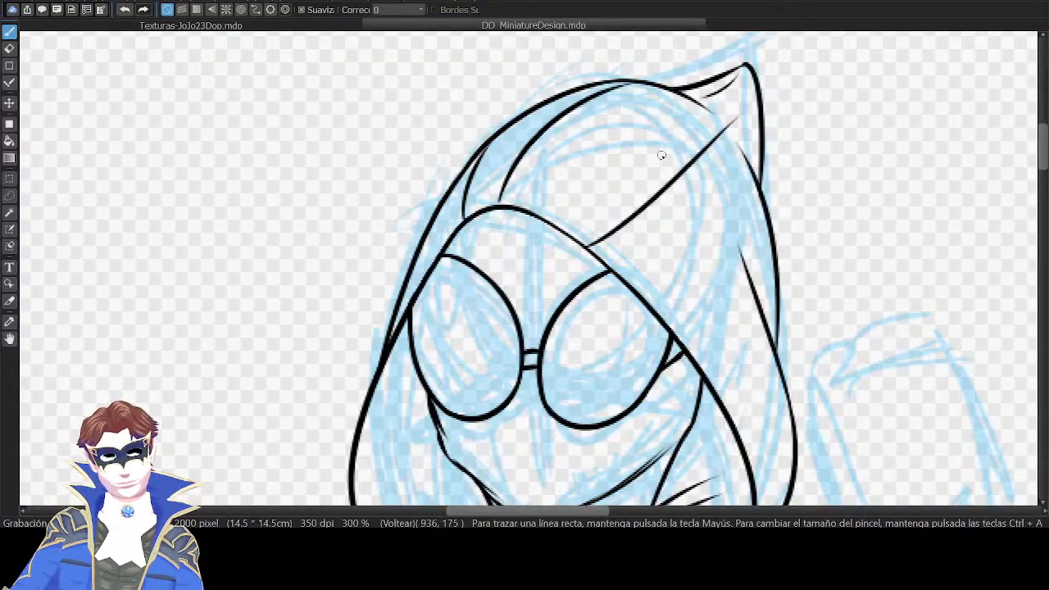
key(ctrl+z)
drag(457, 215, 485, 145)
Ink a curved web line from the rim beside the goggles to the inner crease on the hood's pointed side.
drag(731, 261, 709, 169)
drag(661, 221, 717, 190)
key(ctrl+z)
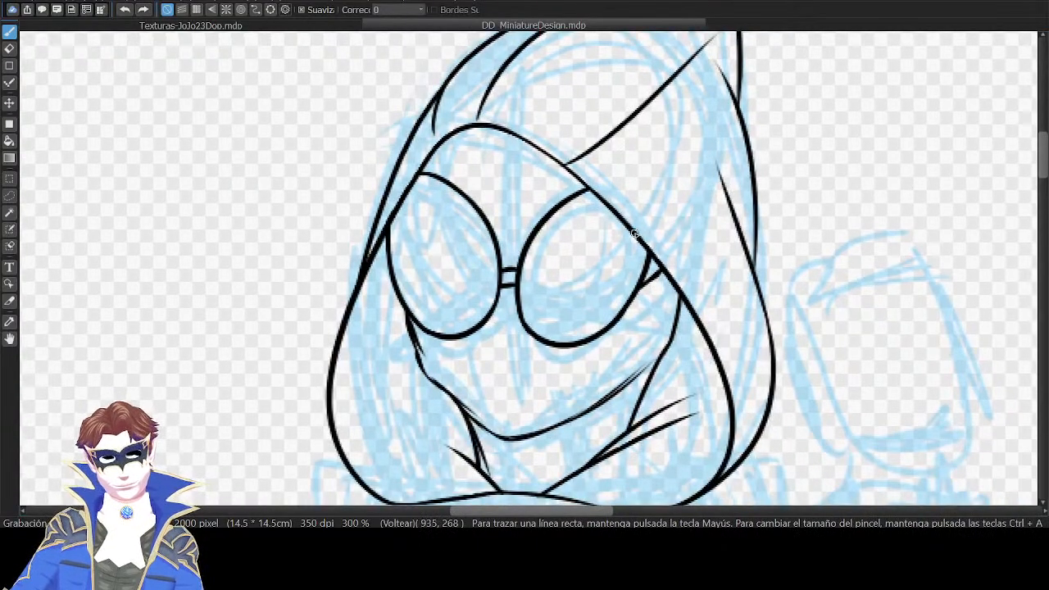
mouse_move(637, 232)
mouse_down()
mouse_move(755, 144)
mouse_move(729, 175)
mouse_move(751, 139)
mouse_up()
key(ctrl+z)
key(ctrl+z)
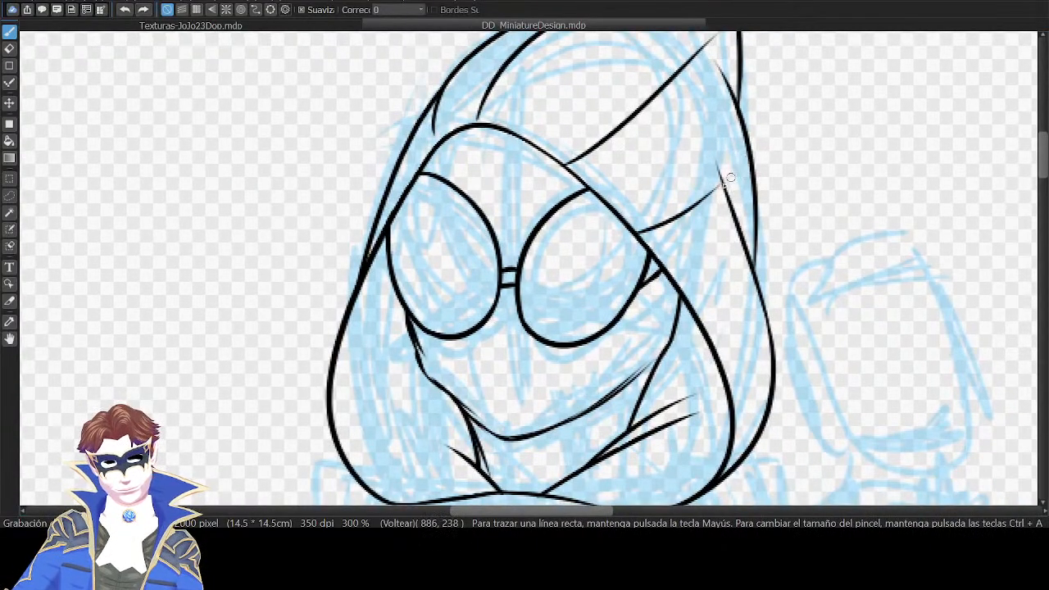
Extend that web line to the hood's outer edge and add a short matching line on the opposite side.
key(Down)
drag(335, 171, 311, 150)
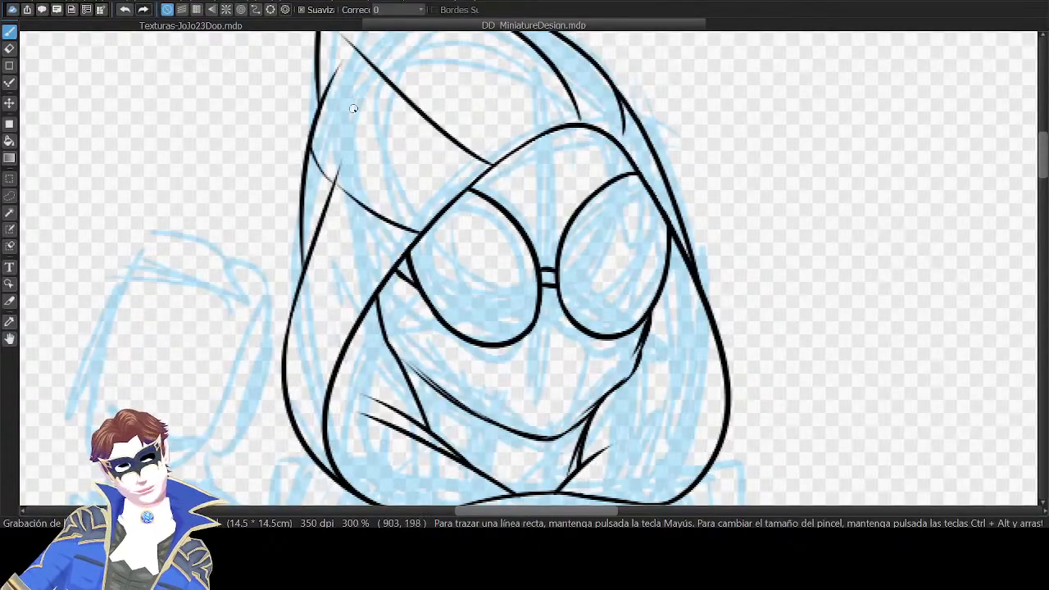
key(Down)
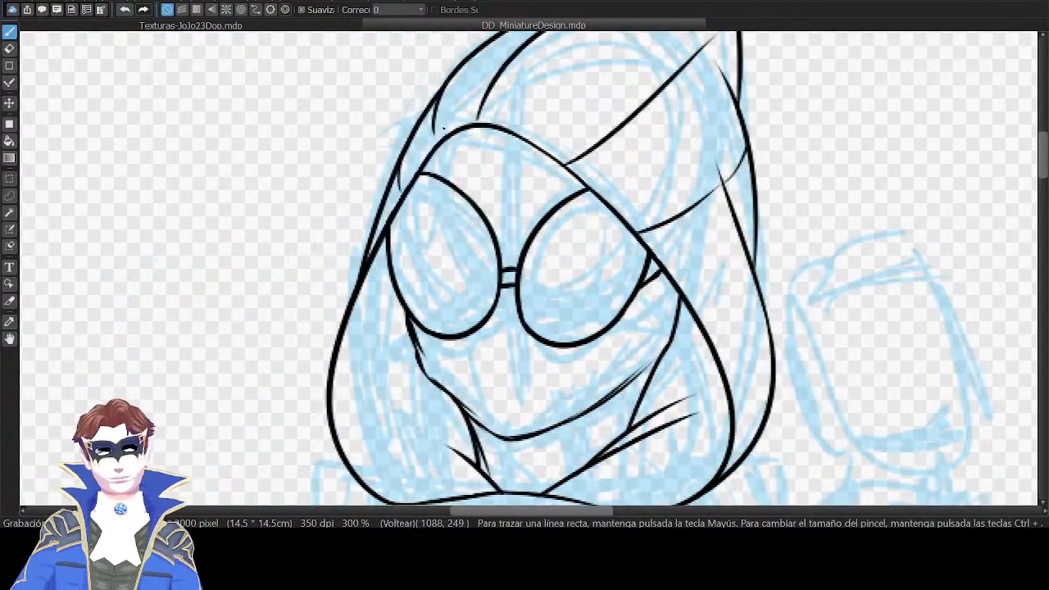
key(Down)
Ink three progressively shorter curved web lines down the hood's wide side, between the rim and the outer edge.
drag(362, 246, 492, 178)
drag(491, 243, 440, 190)
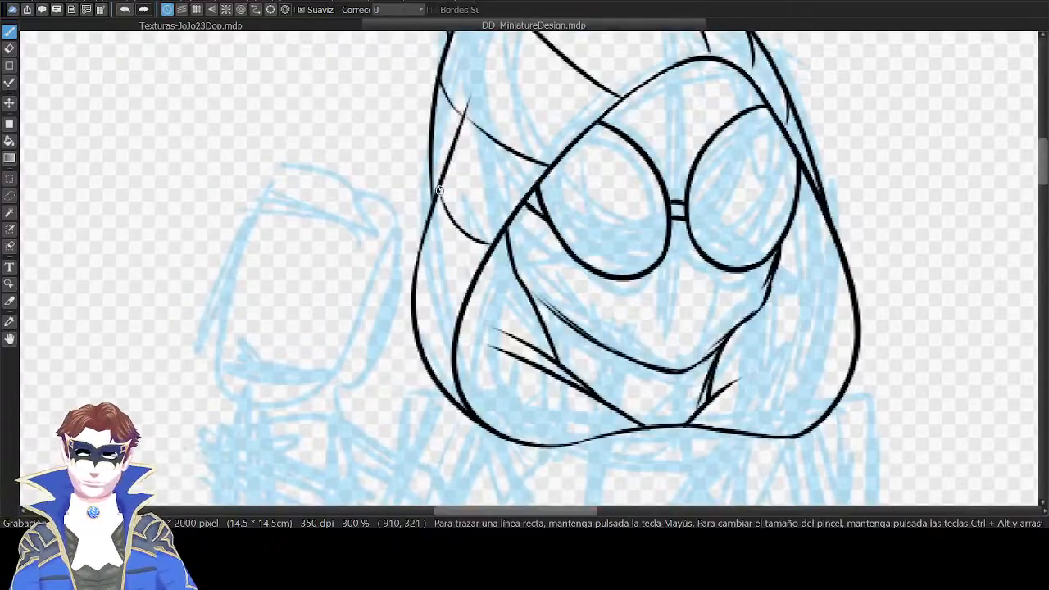
mouse_move(462, 308)
mouse_down()
mouse_move(416, 264)
mouse_move(417, 275)
mouse_up()
key(ctrl+z)
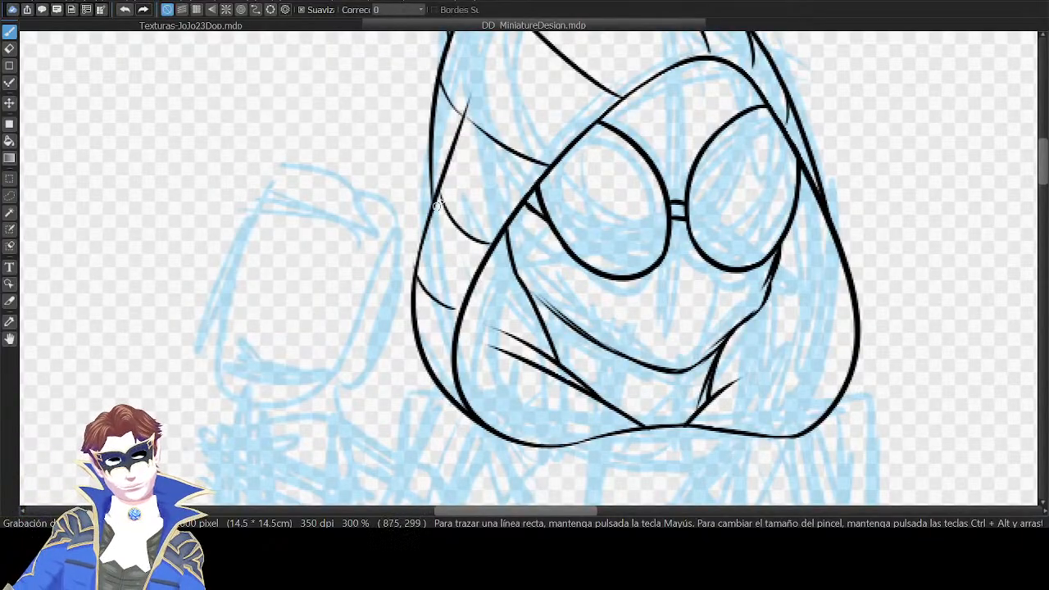
key(ctrl+z)
drag(459, 310, 416, 282)
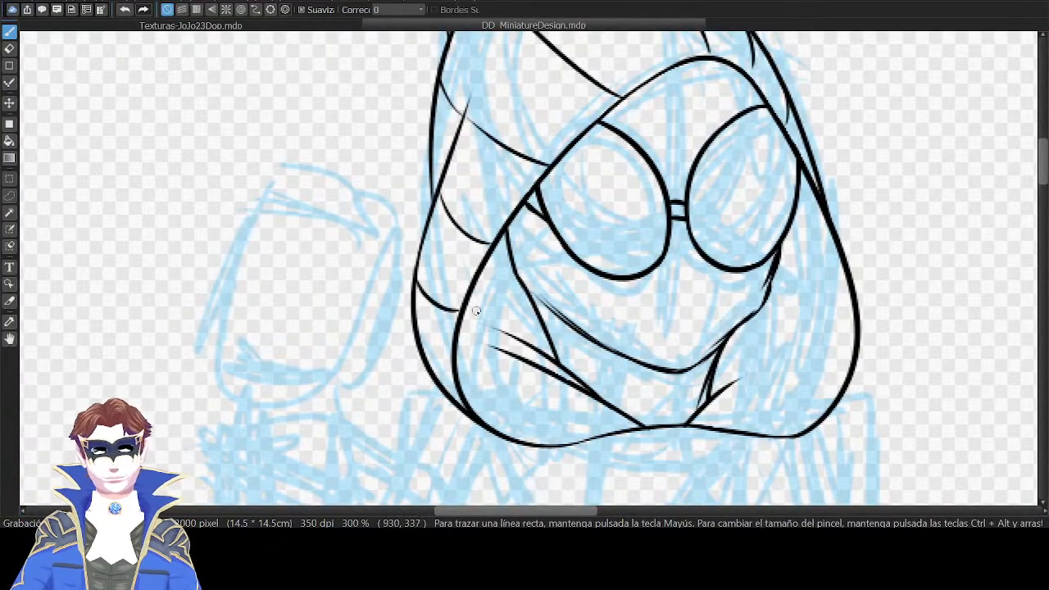
key(ctrl+z)
drag(439, 360, 424, 348)
key(ctrl+z)
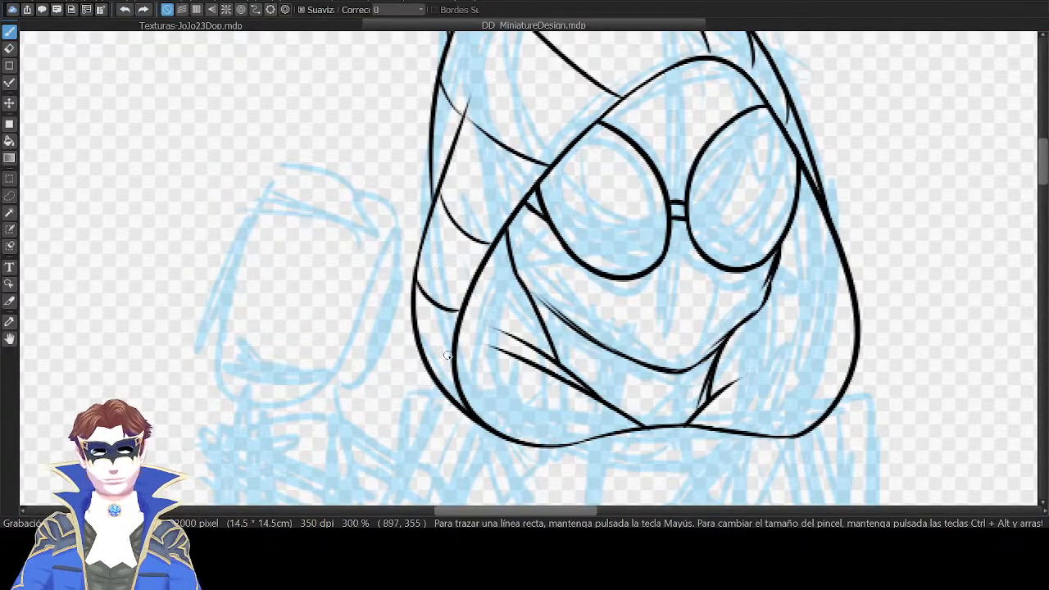
Ink a curved cross line on the hood's crown, joining the long diagonal web line to the central seam.
drag(719, 194, 774, 287)
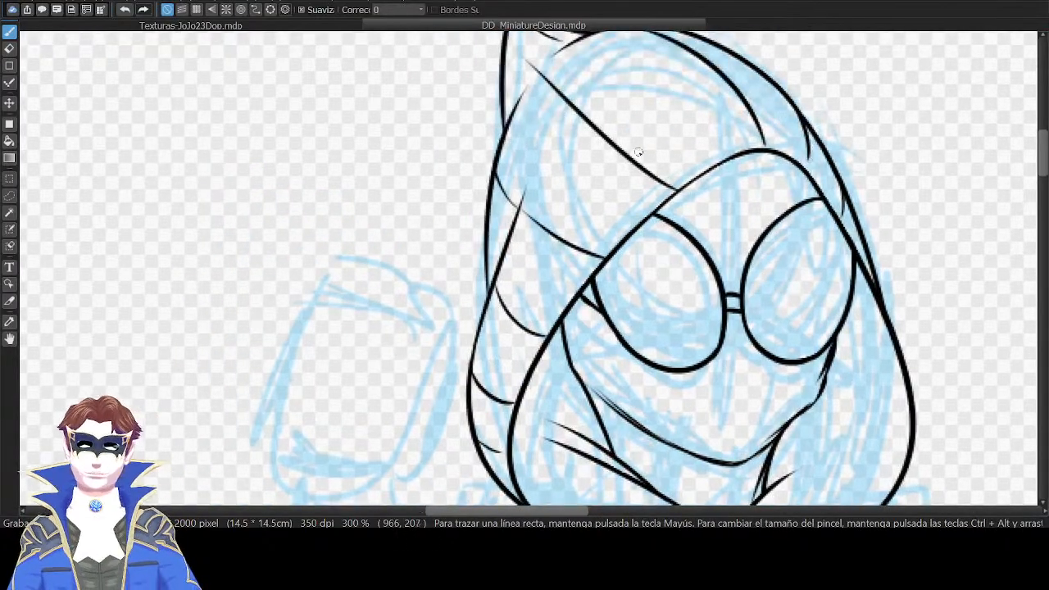
drag(629, 151, 725, 84)
key(ctrl+z)
drag(629, 153, 721, 79)
key(ctrl+z)
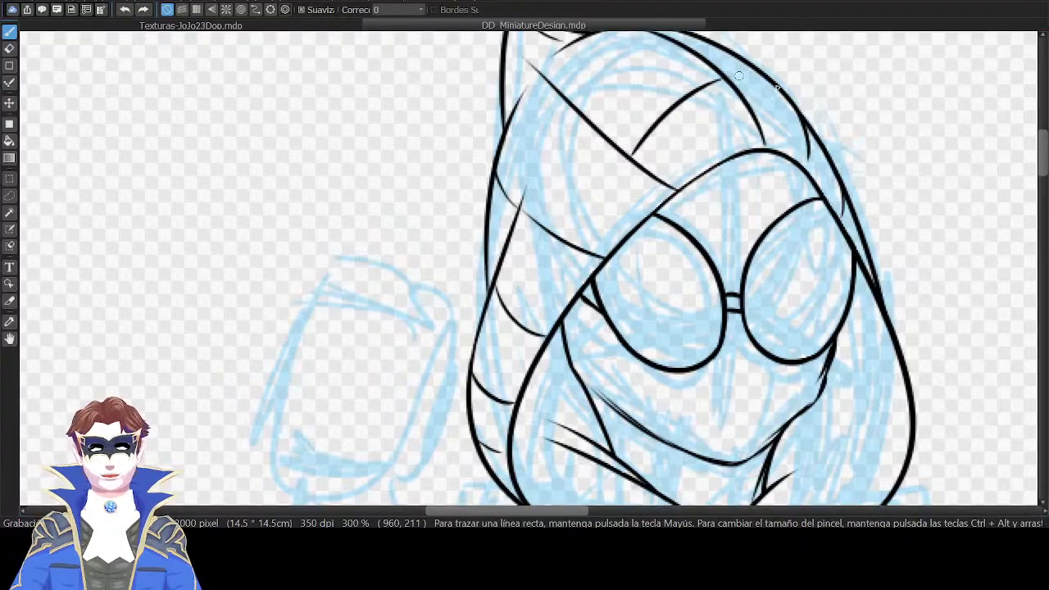
Ink two curved cross lines between the central seam and the hood's outer edge on the narrow side.
drag(776, 194, 763, 261)
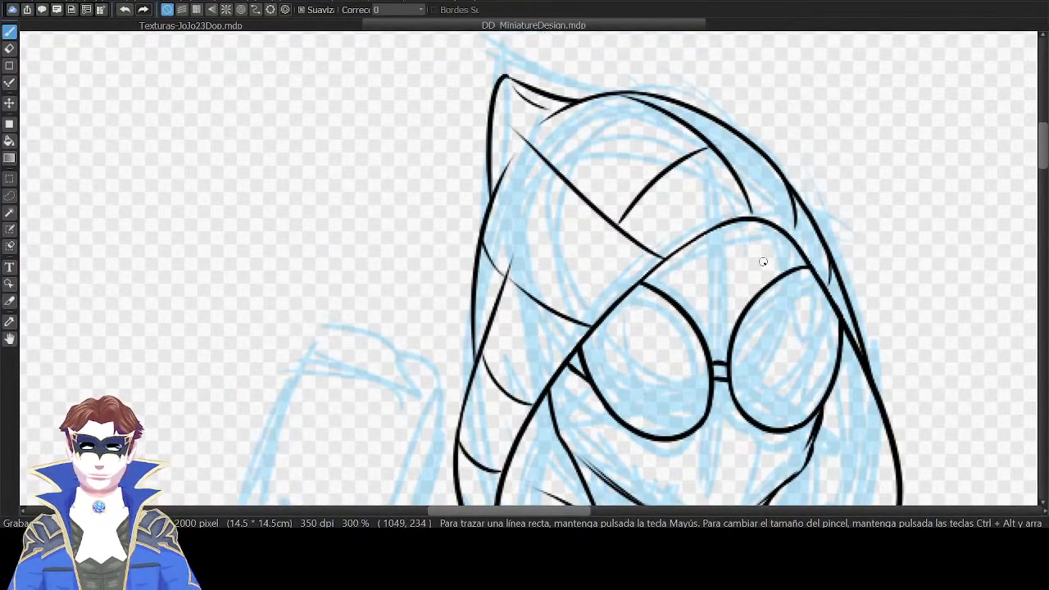
key(Down)
drag(610, 167, 859, 150)
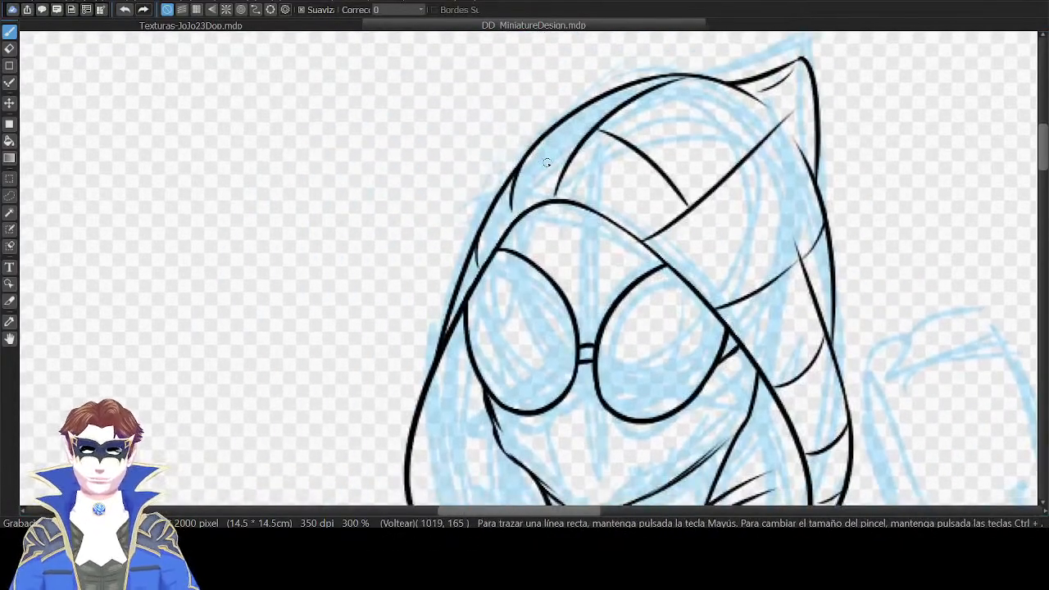
drag(511, 197, 573, 153)
key(ctrl+z)
drag(515, 187, 574, 151)
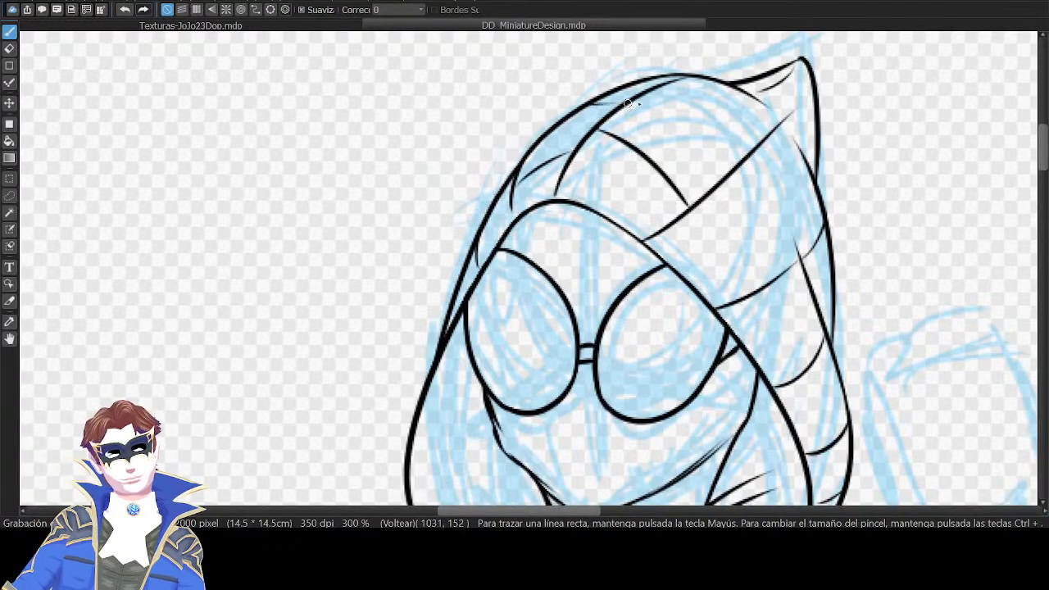
drag(583, 111, 661, 93)
drag(576, 108, 625, 100)
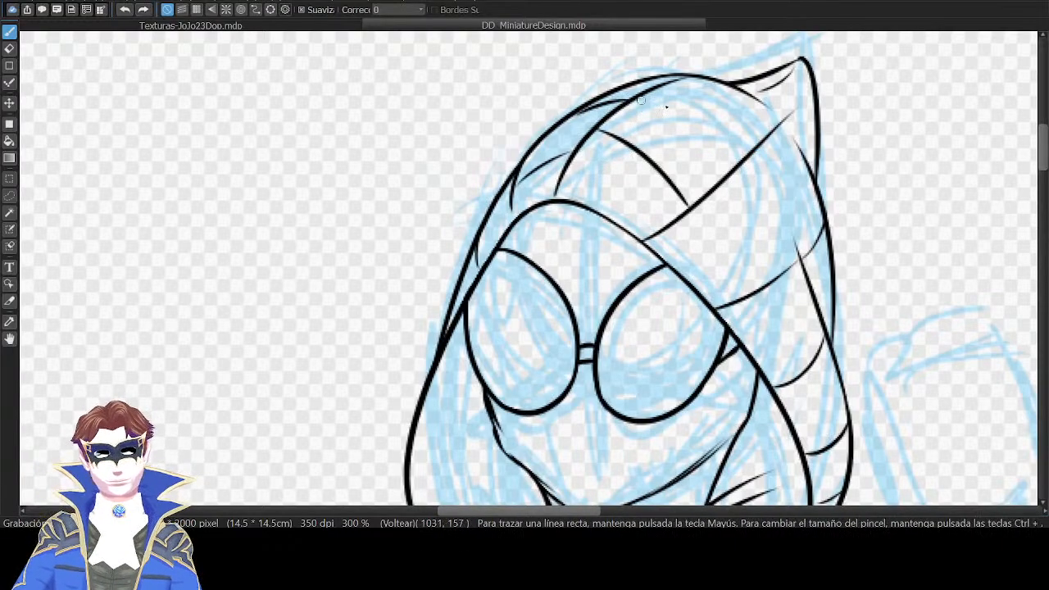
Ink a second curved cross line from the long diagonal web line up to the top of the hood.
key(Down)
drag(633, 196, 822, 222)
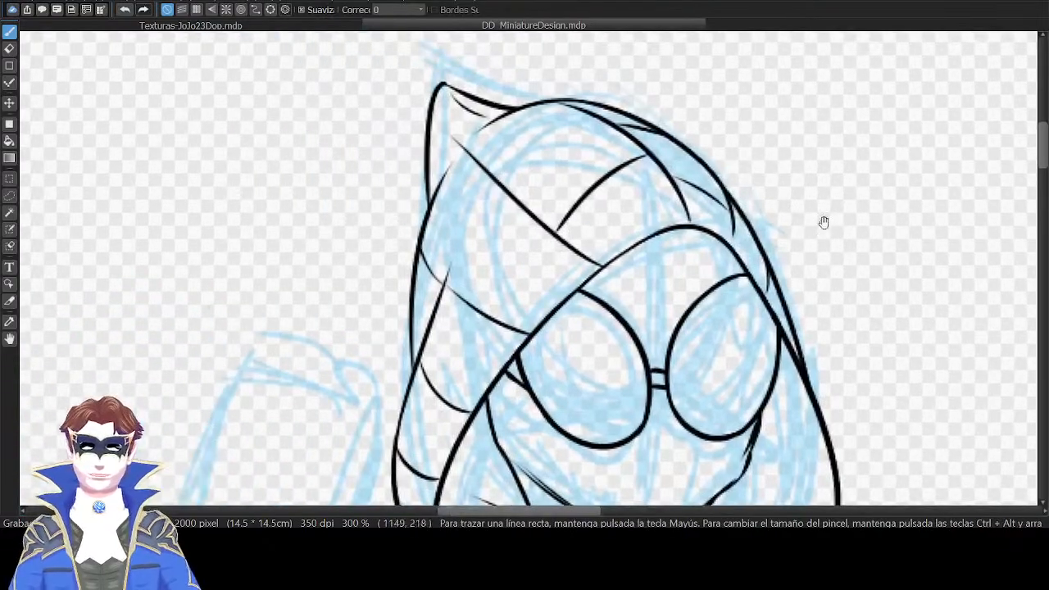
drag(494, 171, 556, 107)
key(ctrl+z)
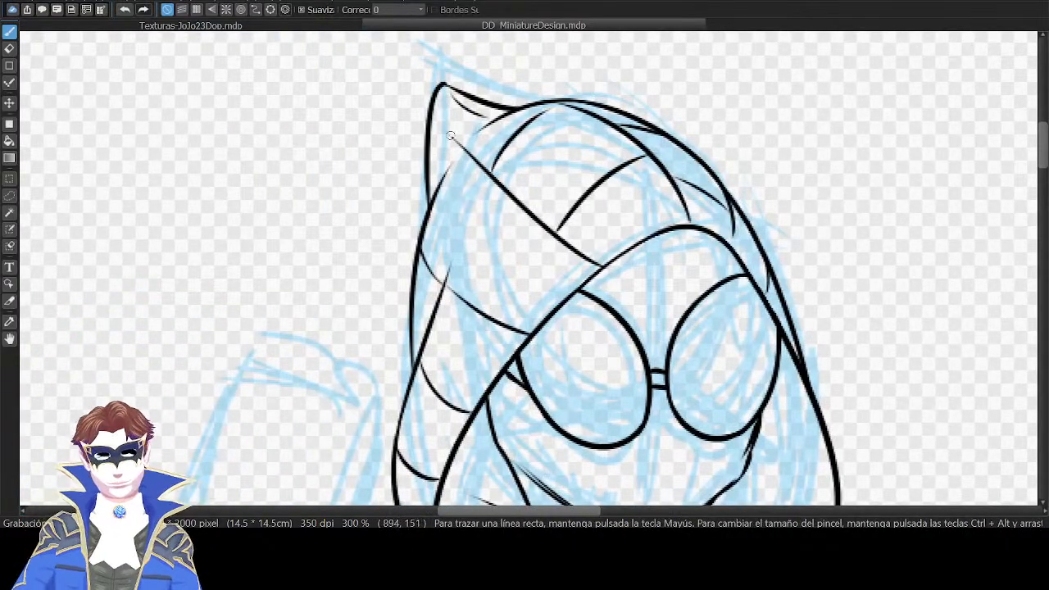
key(ctrl+z)
Extend the diagonal web line up to the hood's pointed tip and ink small cross lines on both sides of it.
drag(463, 147, 443, 87)
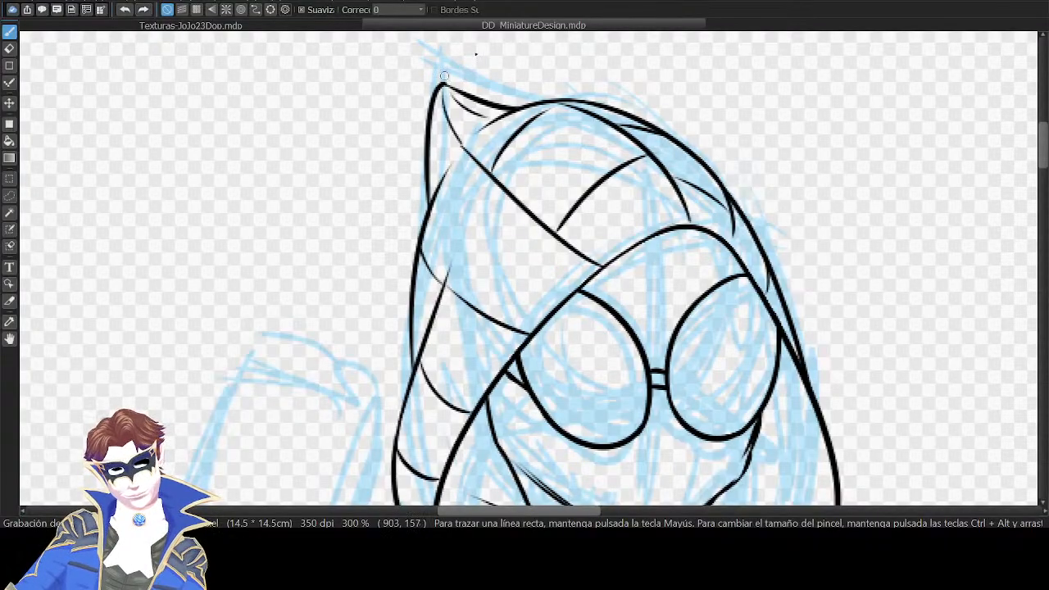
key(ctrl+z)
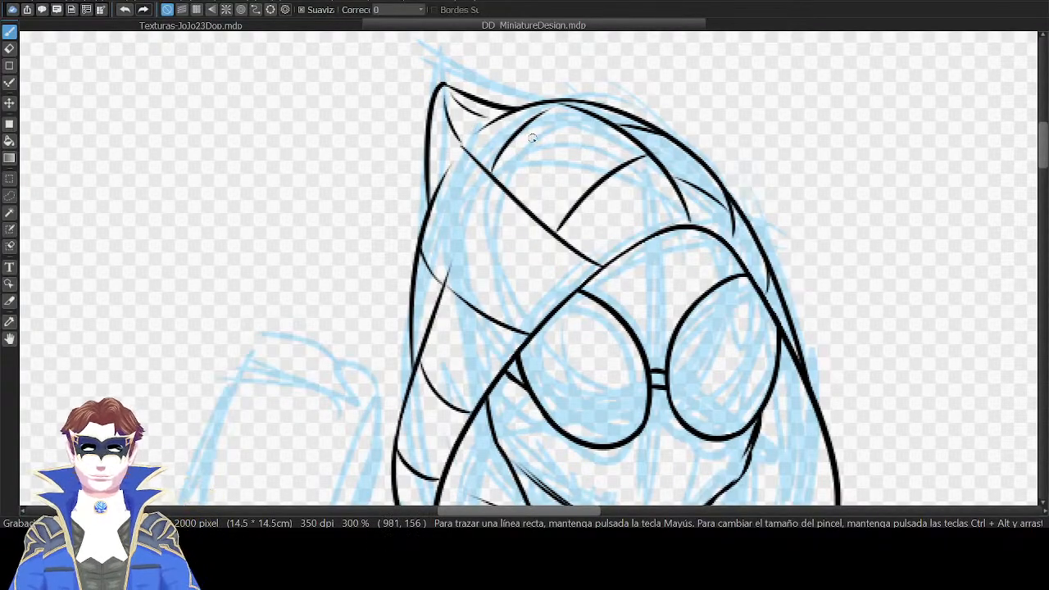
drag(460, 135, 479, 115)
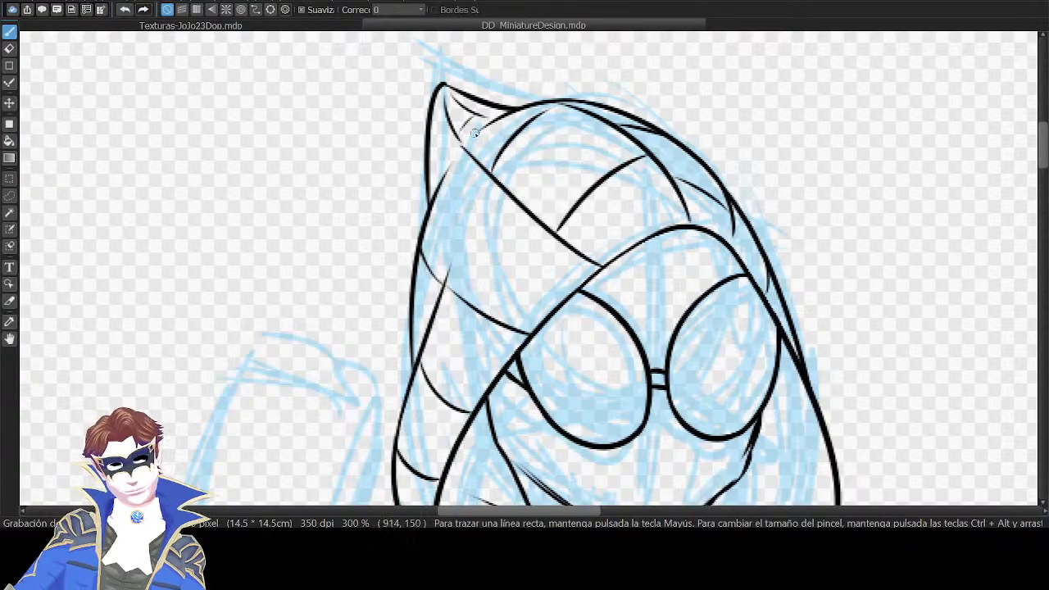
key(ctrl+z)
mouse_move(435, 152)
mouse_down()
mouse_move(454, 114)
mouse_move(487, 114)
mouse_up()
key(ctrl+z)
Ink two curved cross lines linking neighbouring web lines on the hood's wide side, beside the goggles.
mouse_move(759, 283)
mouse_down()
mouse_move(764, 211)
mouse_move(807, 240)
mouse_up()
drag(520, 260, 564, 164)
key(ctrl+z)
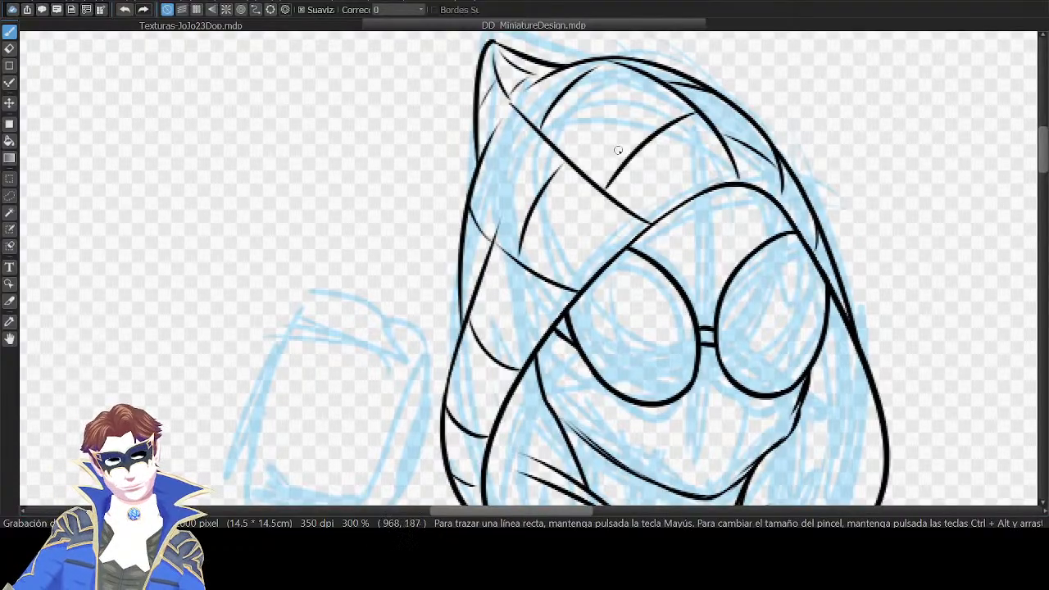
drag(631, 255, 710, 147)
key(ctrl+z)
drag(577, 240, 624, 169)
key(ctrl+z)
drag(573, 248, 622, 172)
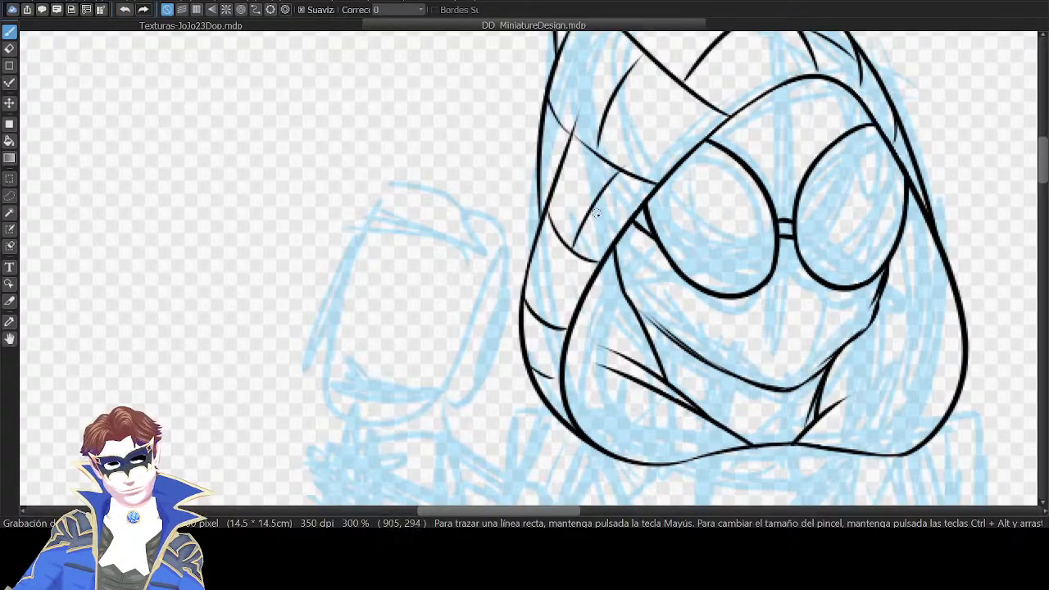
key(ctrl+z)
Ink a curved cross line between the two web lines on the lower part of the hood's wide side.
mouse_move(573, 249)
mouse_down()
mouse_move(667, 112)
mouse_move(581, 177)
mouse_up()
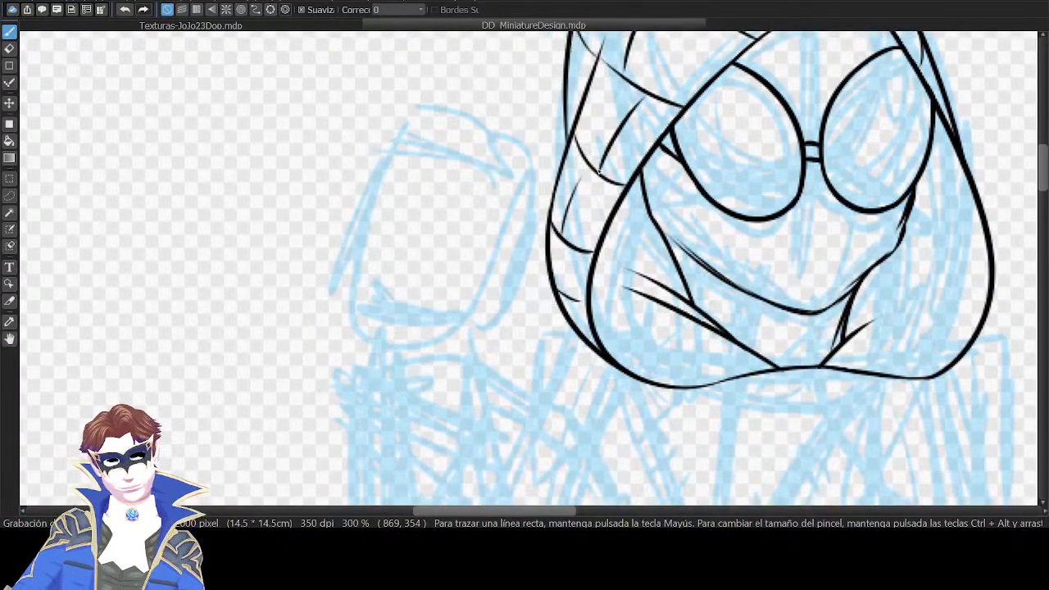
key(ctrl+z)
drag(563, 239, 578, 174)
key(ctrl+z)
drag(562, 240, 594, 152)
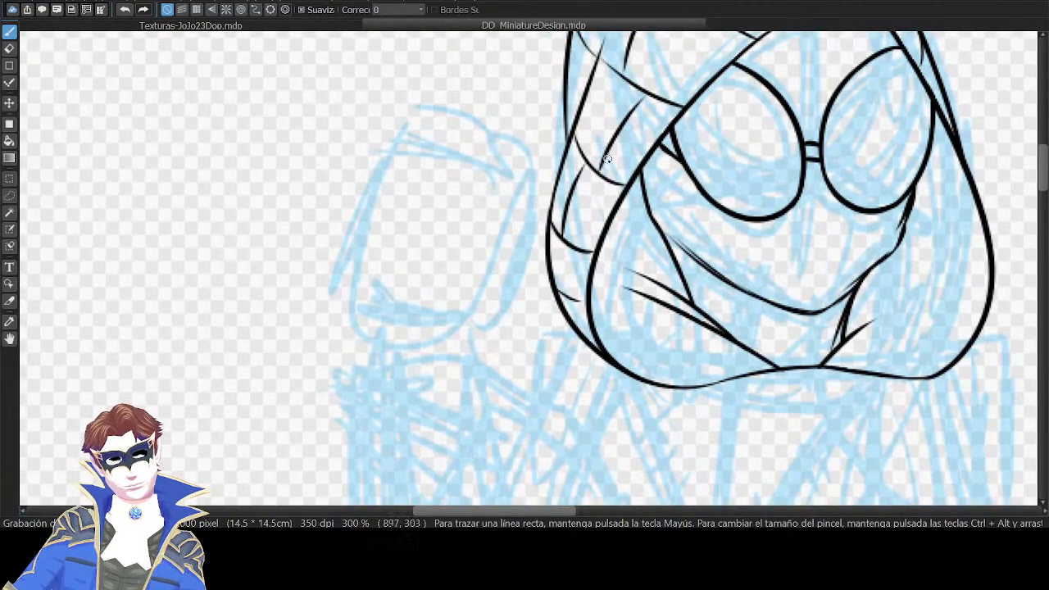
Ink the last short cross line between the two lowest web lines near the hood's bottom edge.
drag(643, 242, 627, 172)
key(ctrl+z)
drag(553, 228, 560, 184)
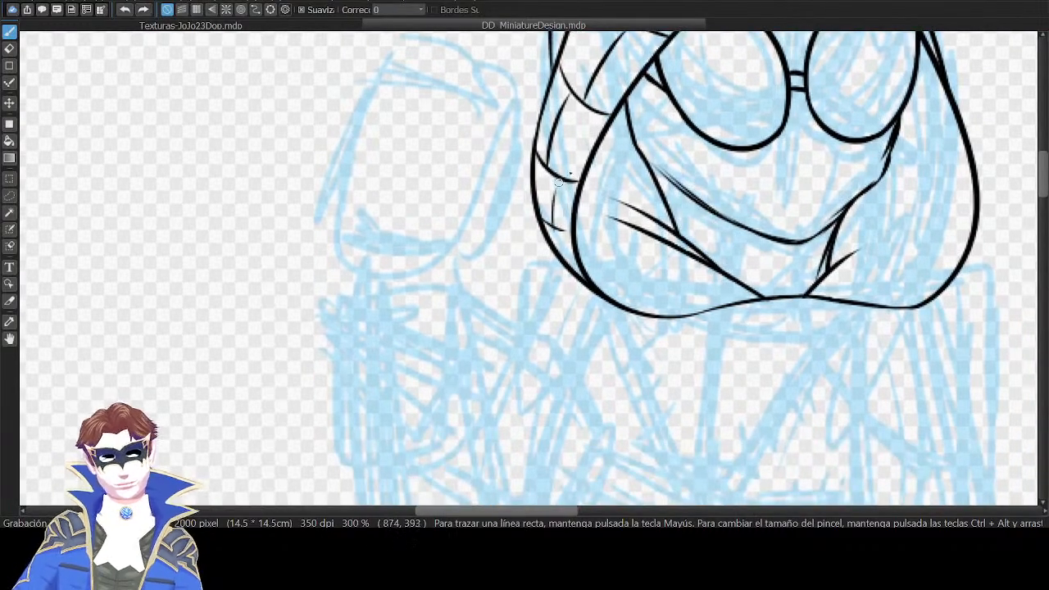
key(ctrl+z)
drag(553, 227, 560, 186)
key(ctrl+z)
drag(553, 228, 560, 184)
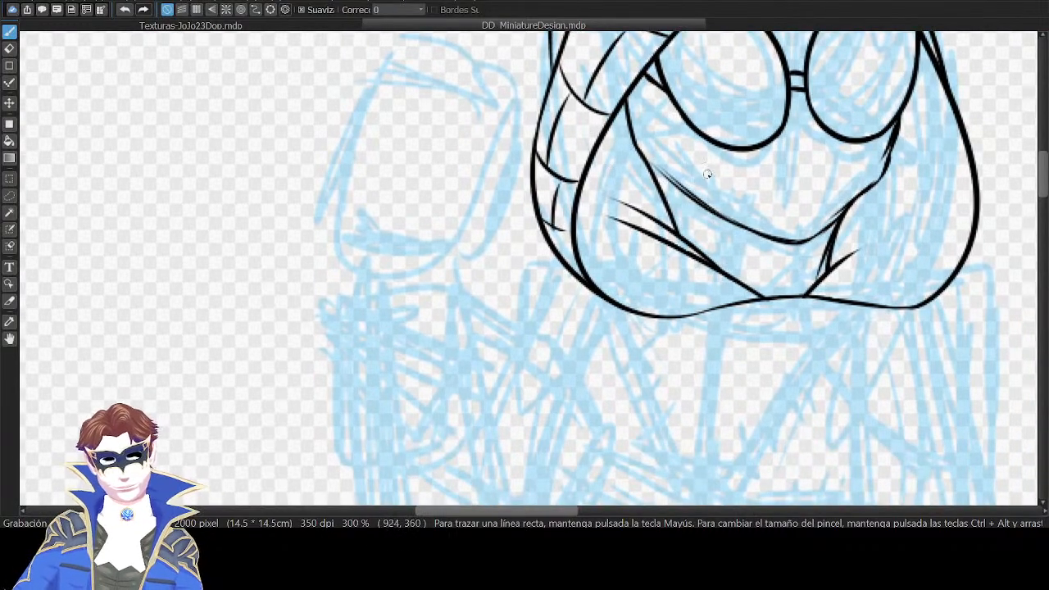
key(ctrl+z)
drag(554, 226, 562, 182)
drag(866, 193, 795, 330)
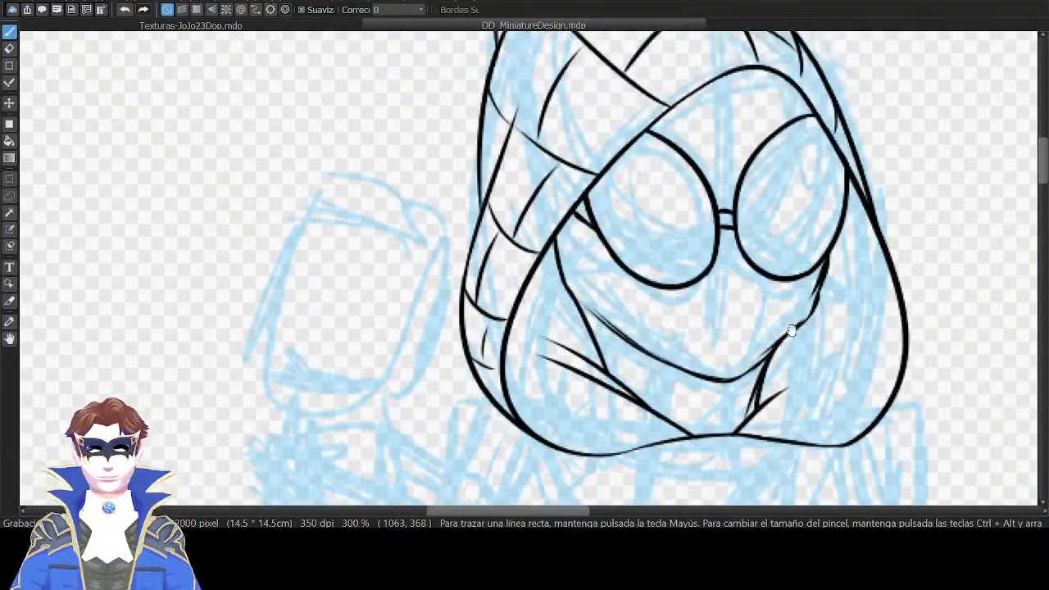
Ink a short web line on the hood's narrow side, close to the outer edge beside the goggles.
key(Down)
drag(622, 200, 880, 300)
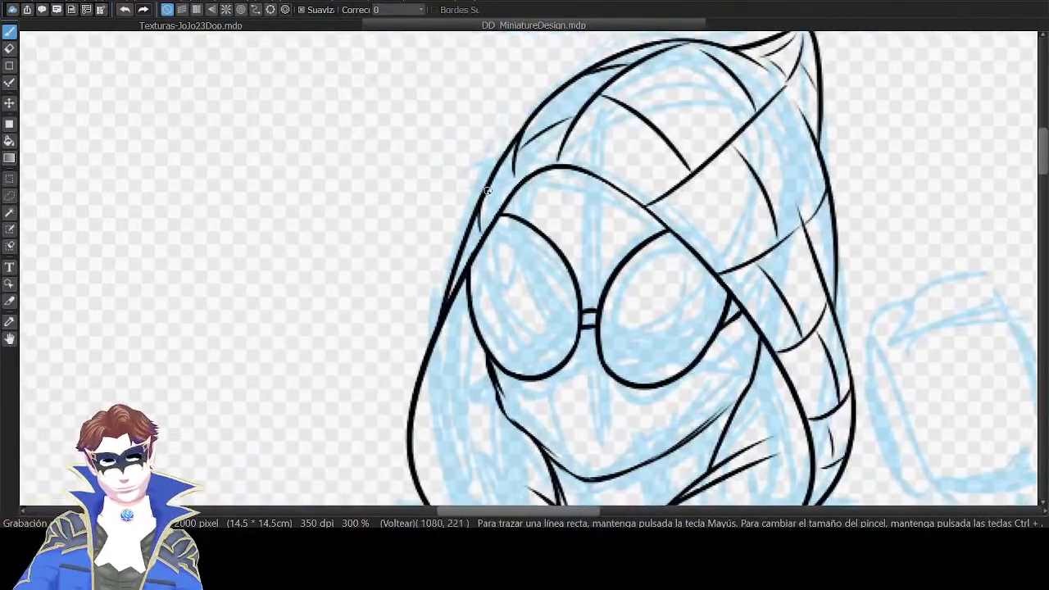
drag(475, 228, 510, 167)
key(Down)
key(ctrl+minus)
key(ctrl+minus)
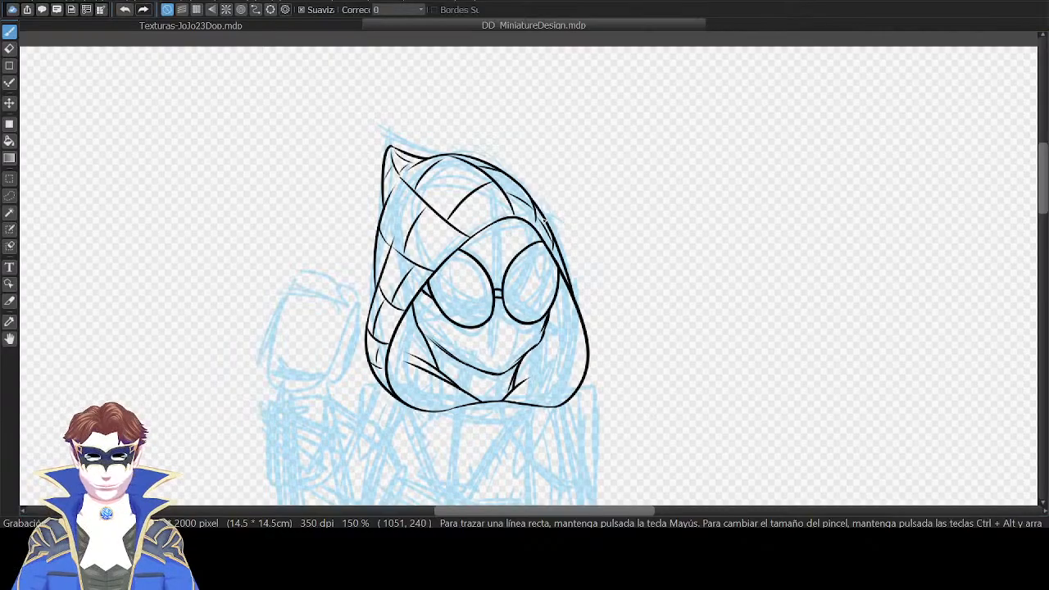
Ink the first short knuckle stroke of the hand resting on the sketched arm, below and beside the hood.
drag(728, 266, 873, 43)
key(ctrl+plus)
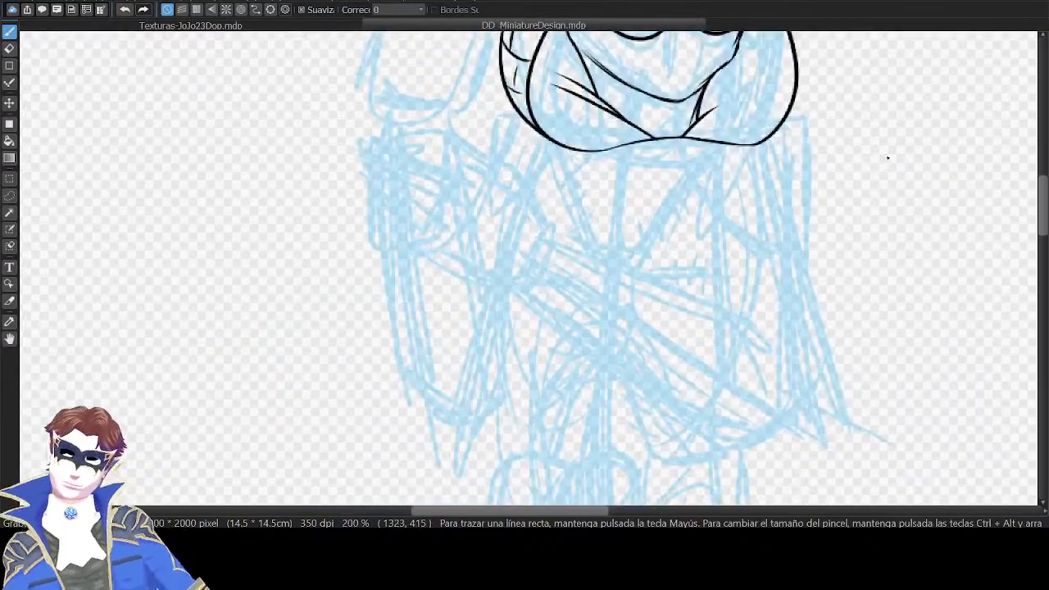
drag(835, 213, 979, 260)
key(ctrl+plus)
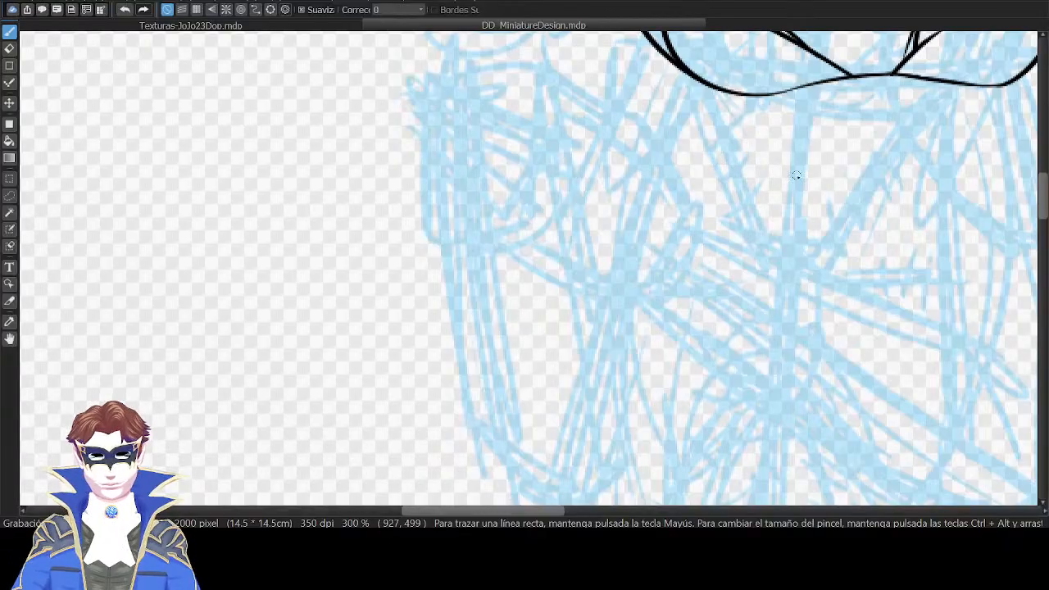
mouse_move(796, 175)
mouse_down()
mouse_move(698, 379)
mouse_move(696, 271)
mouse_up()
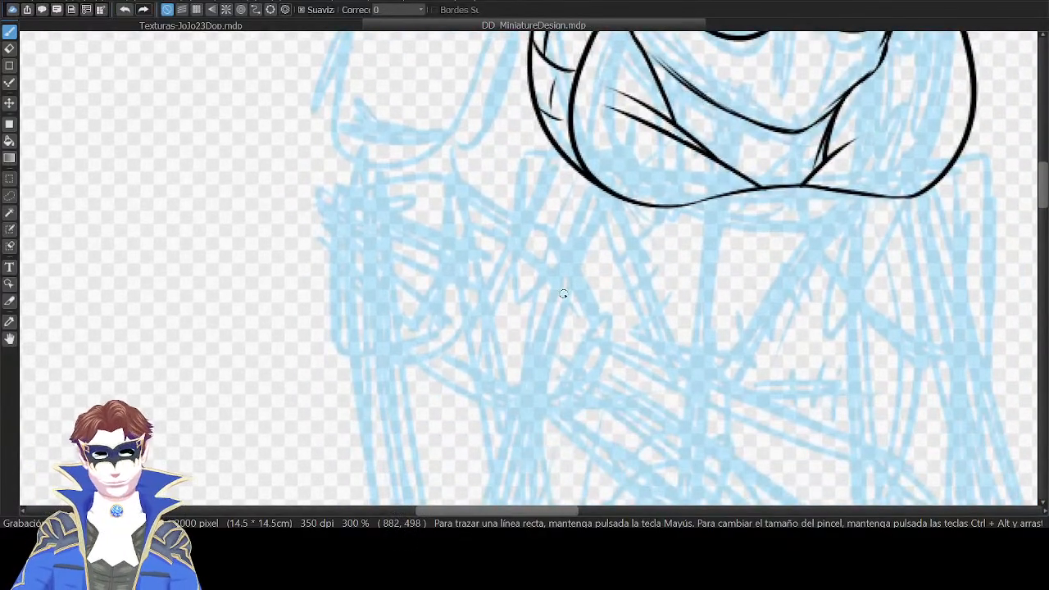
key(h)
key(h)
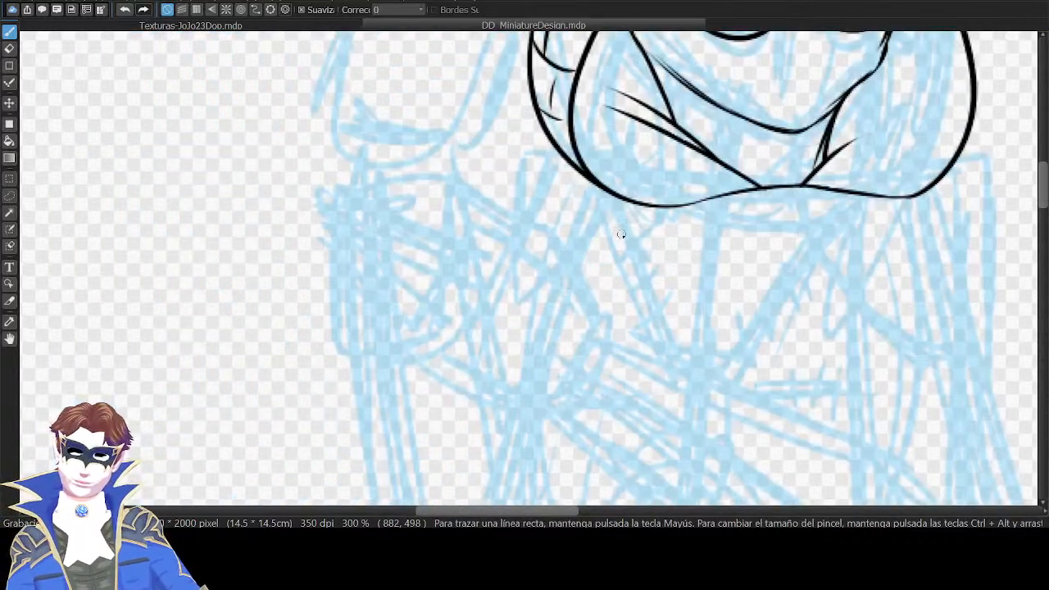
drag(473, 238, 497, 249)
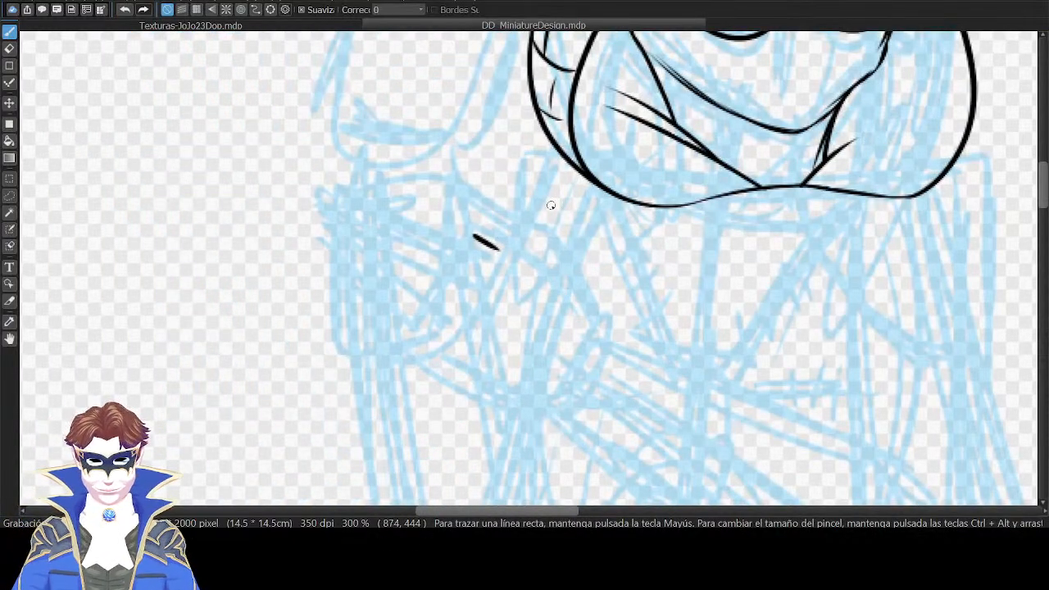
Ink the index finger's long upper edge, running outward across the sketched arm from the first knuckle stroke.
key(Right)
key(Right)
key(Right)
key(Right)
key(Right)
key(Right)
mouse_move(551, 206)
mouse_down()
mouse_move(549, 302)
mouse_move(577, 228)
mouse_up()
key(ctrl+z)
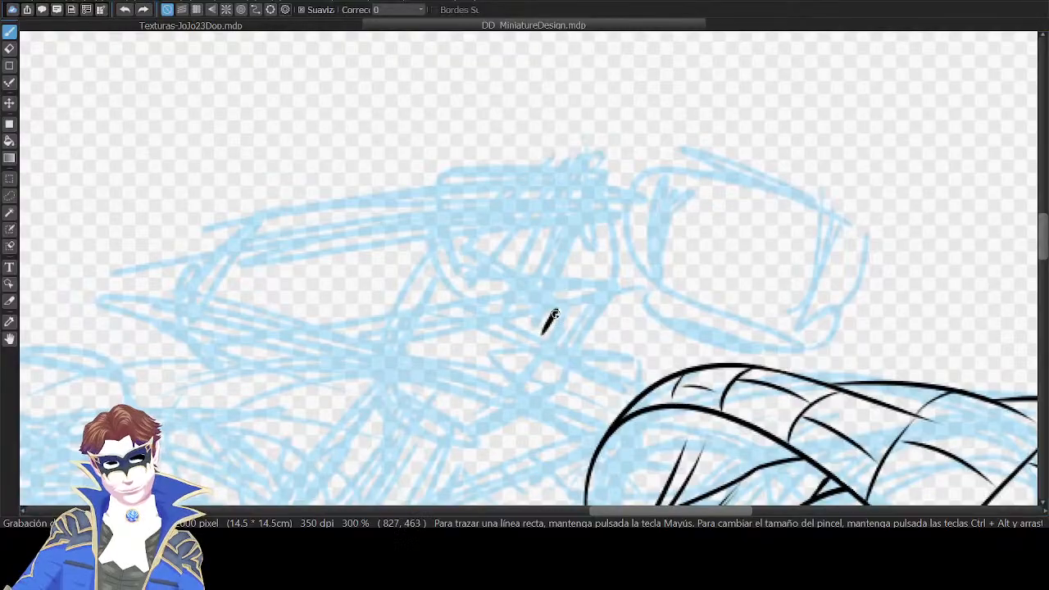
drag(555, 313, 584, 209)
key(ctrl+z)
key(ctrl+z)
drag(557, 310, 587, 212)
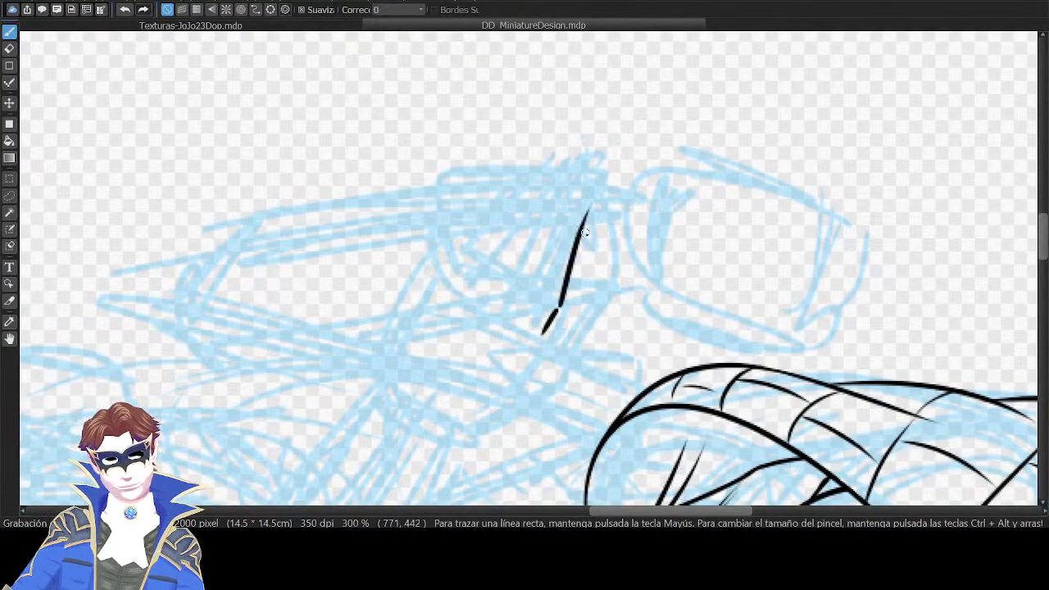
key(ctrl+z)
drag(556, 311, 585, 215)
Ink three more short, roughly parallel knuckle strokes below the first one for the remaining fingers.
key(Left)
key(Left)
key(Left)
key(Left)
key(Left)
key(Left)
drag(721, 206, 763, 140)
key(ctrl+z)
drag(602, 198, 627, 209)
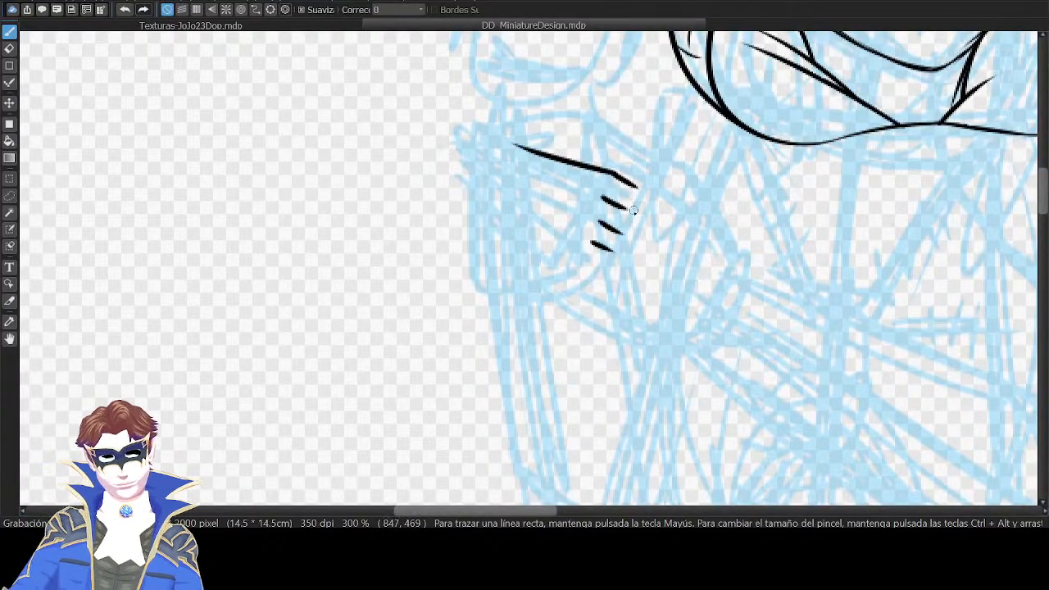
key(ctrl+z)
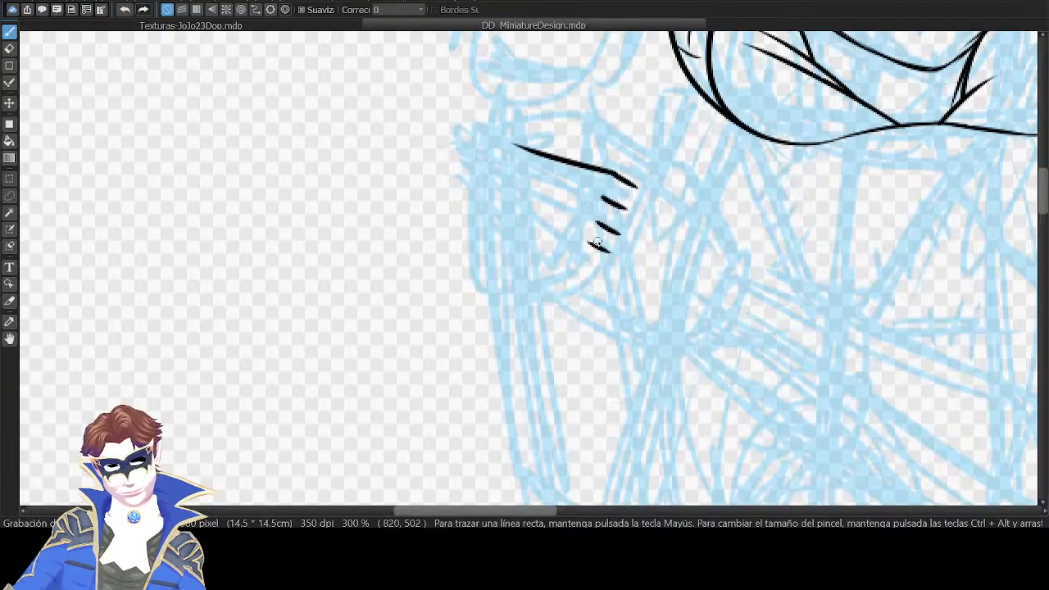
key(Down)
key(Down)
key(Up)
key(Up)
key(Up)
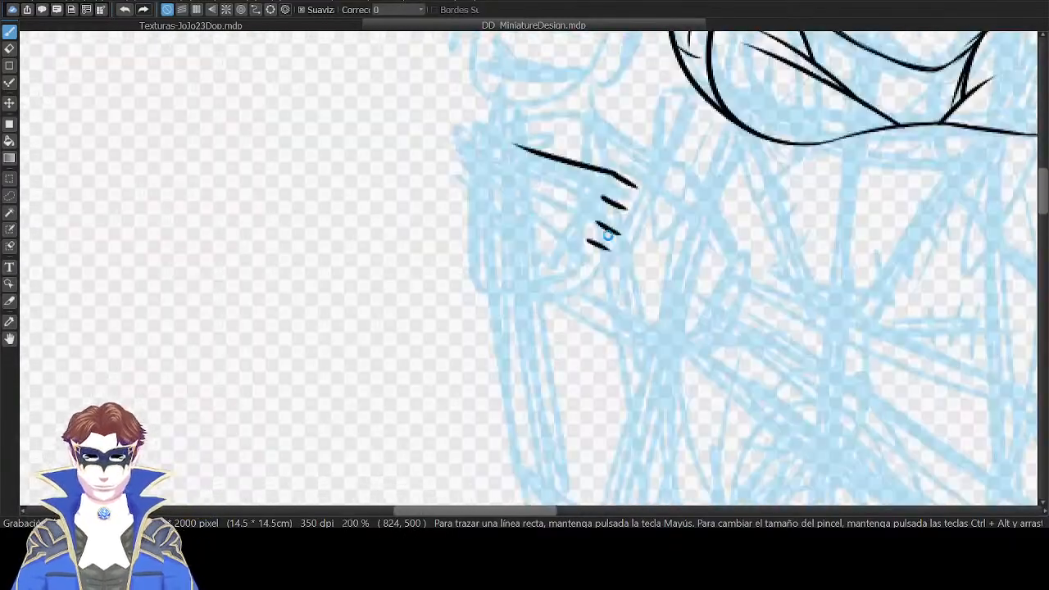
Extend the three lower knuckle strokes into the long upper edges of the middle, ring and little fingers.
key(Right)
key(Right)
key(Right)
key(Right)
key(Right)
key(Right)
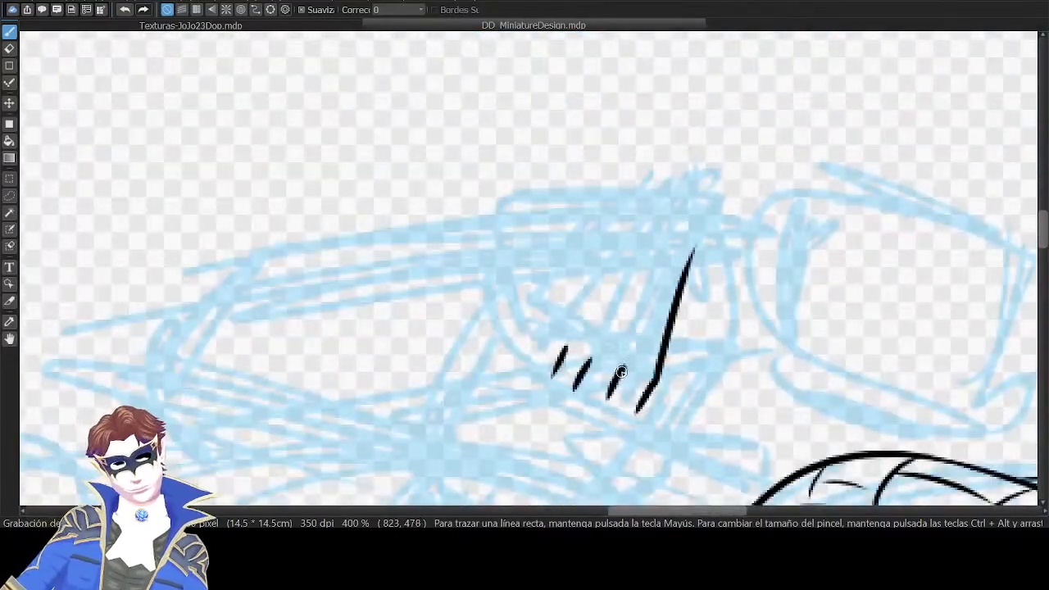
drag(622, 373, 680, 185)
key(ctrl+z)
key(ctrl+z)
drag(623, 371, 656, 232)
drag(590, 367, 621, 233)
drag(558, 360, 578, 255)
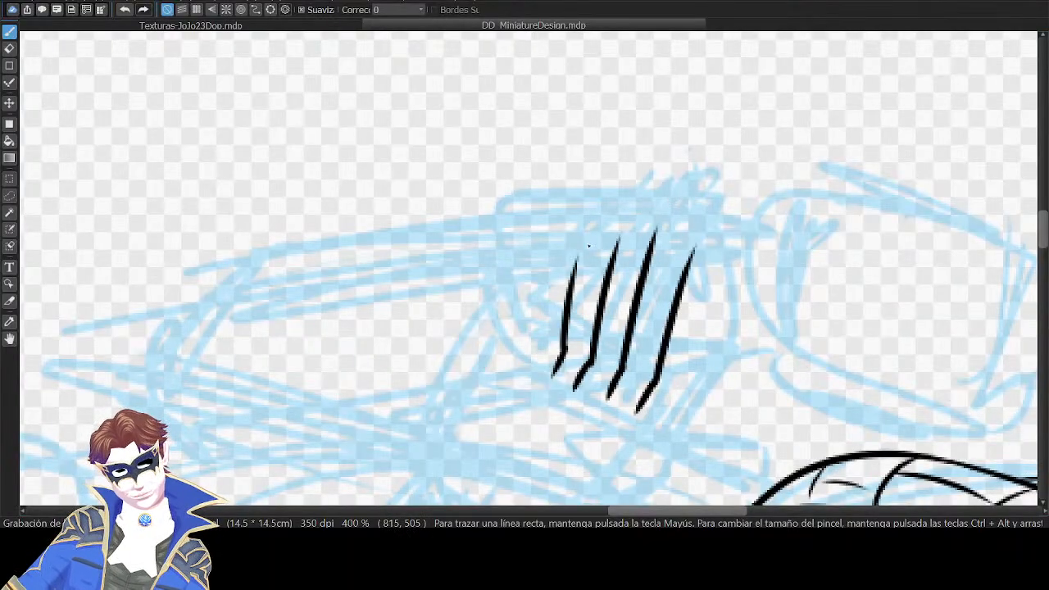
key(ctrl+z)
drag(566, 348, 583, 253)
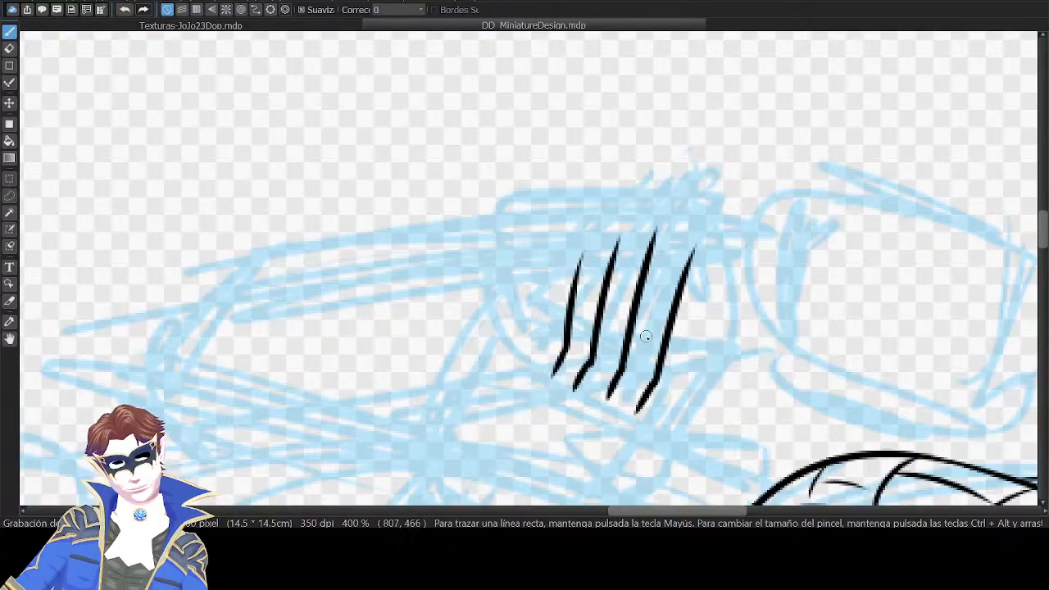
Ink the index finger's rounded tip and lower edge back to the next finger's knuckle.
mouse_move(625, 363)
mouse_down()
mouse_move(686, 233)
mouse_move(690, 268)
mouse_up()
key(ctrl+z)
key(ctrl+z)
key(ctrl+z)
key(ctrl+z)
key(ctrl+z)
key(ctrl+z)
key(ctrl+z)
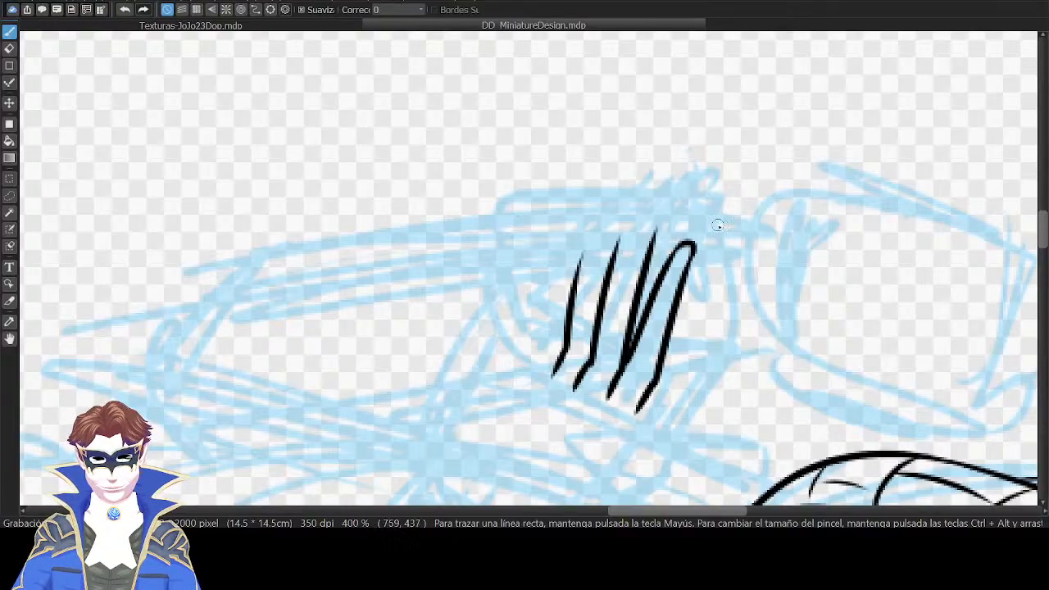
Close the middle and ring fingers with rounded tips and lower edges reaching the neighbouring knuckles.
mouse_move(591, 356)
mouse_down()
mouse_move(652, 237)
mouse_move(655, 246)
mouse_up()
key(ctrl+z)
key(ctrl+z)
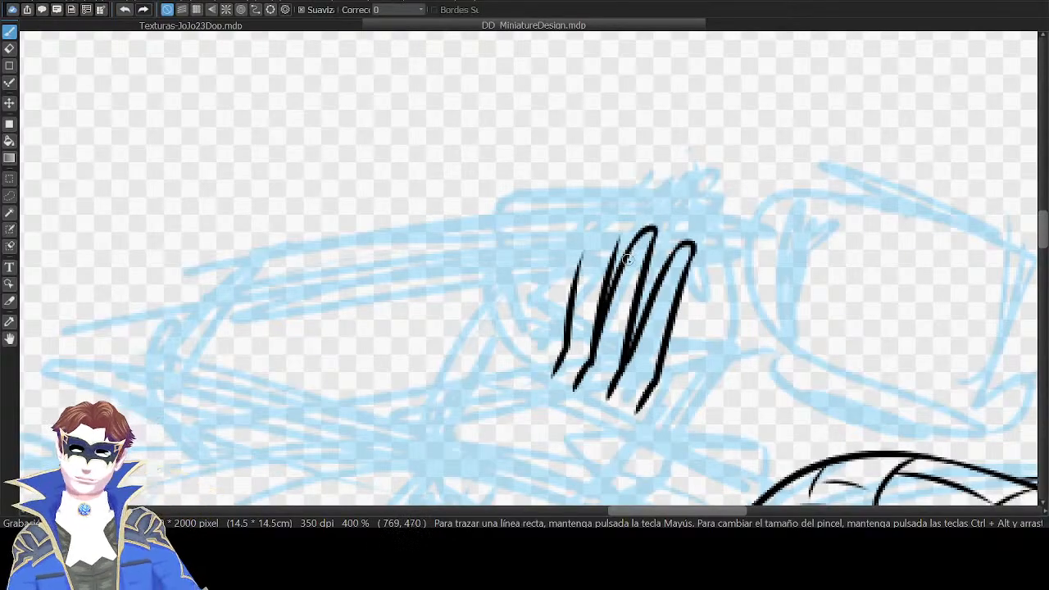
mouse_move(572, 328)
mouse_down()
mouse_move(619, 223)
mouse_move(615, 257)
mouse_move(721, 199)
mouse_up()
key(ctrl+z)
key(ctrl+z)
key(ctrl+z)
Ink the little finger's rounded tip and its lower edge.
drag(637, 293, 674, 185)
key(ctrl+z)
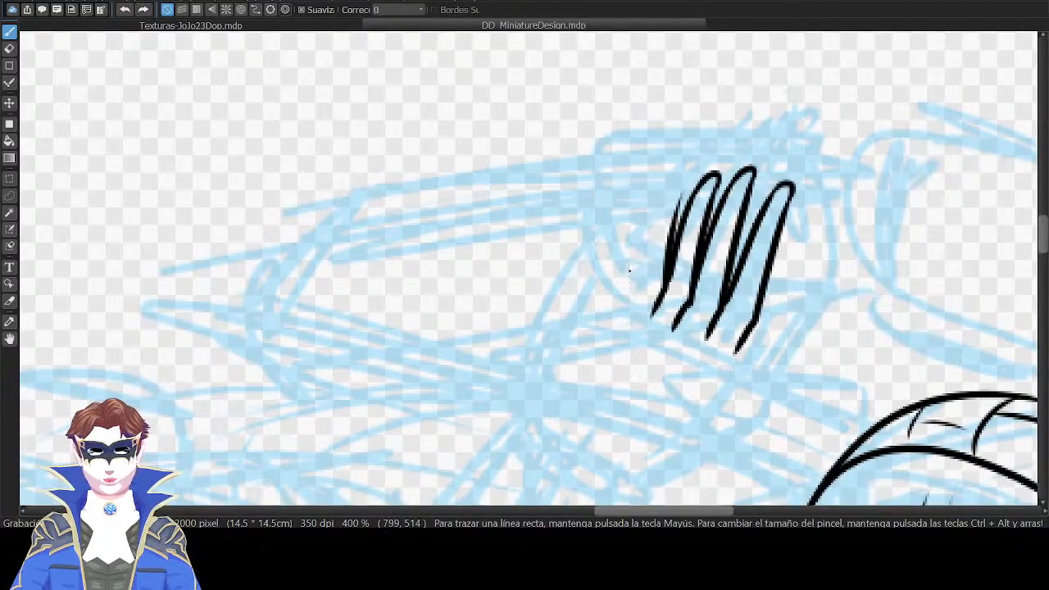
drag(628, 292, 677, 184)
key(ctrl+z)
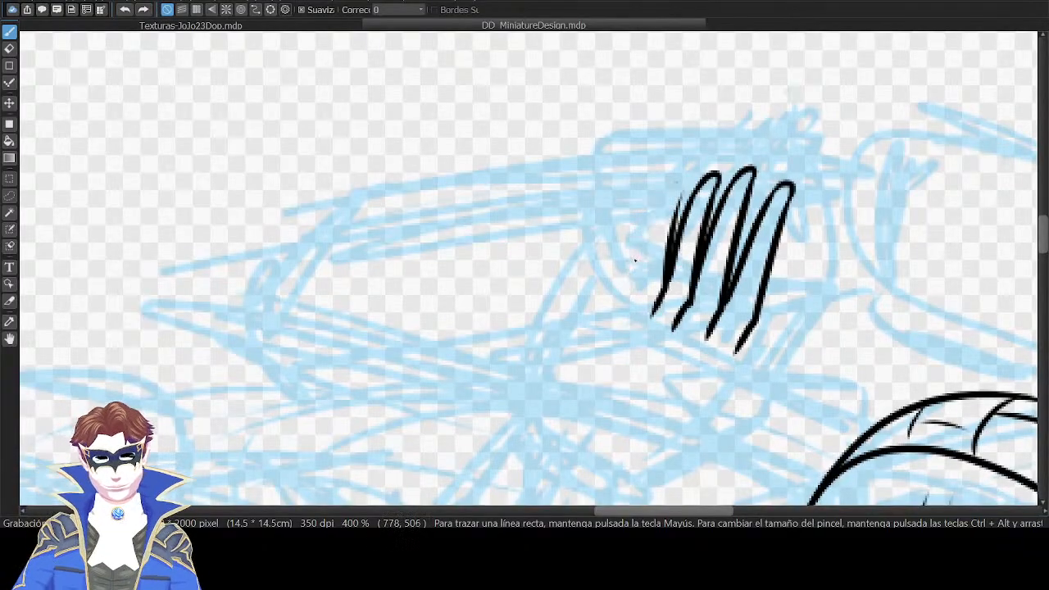
drag(633, 280, 679, 186)
key(ctrl+z)
drag(630, 287, 681, 188)
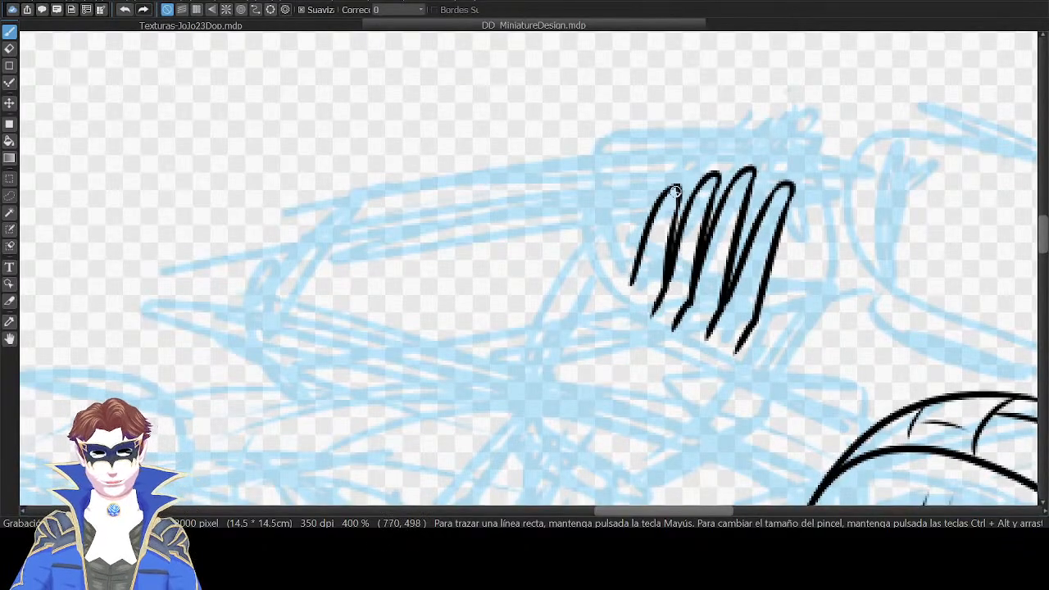
key(ctrl+z)
mouse_move(632, 286)
mouse_down()
mouse_move(689, 190)
mouse_move(758, 302)
mouse_up()
Ink the hand's lower edge as a gentle curve from the base of the little finger toward the wrist.
key(Up)
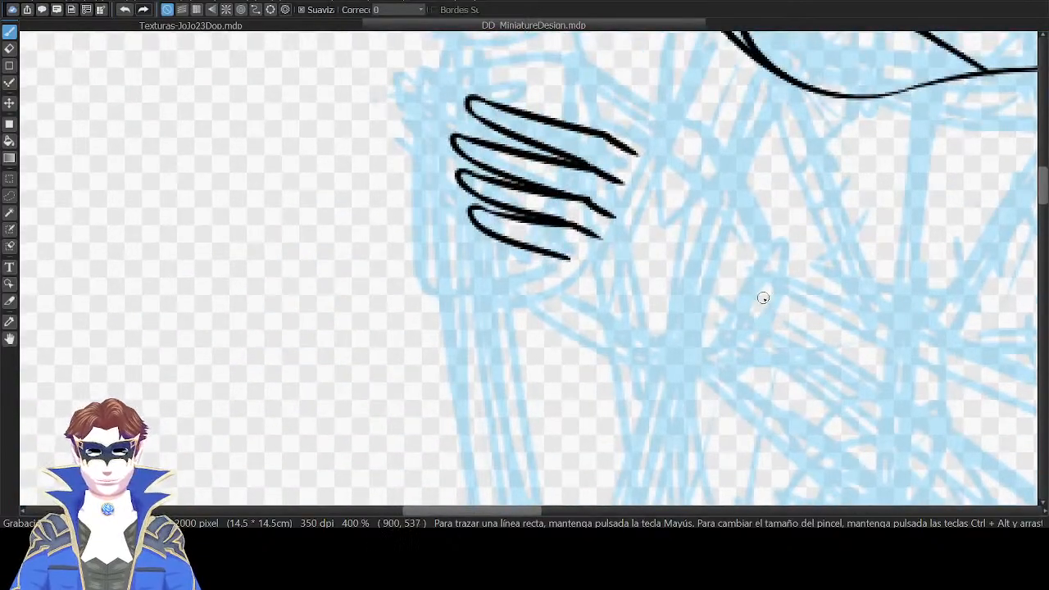
drag(563, 255, 663, 308)
key(ctrl+z)
key(ctrl+z)
key(ctrl+z)
drag(600, 218, 655, 272)
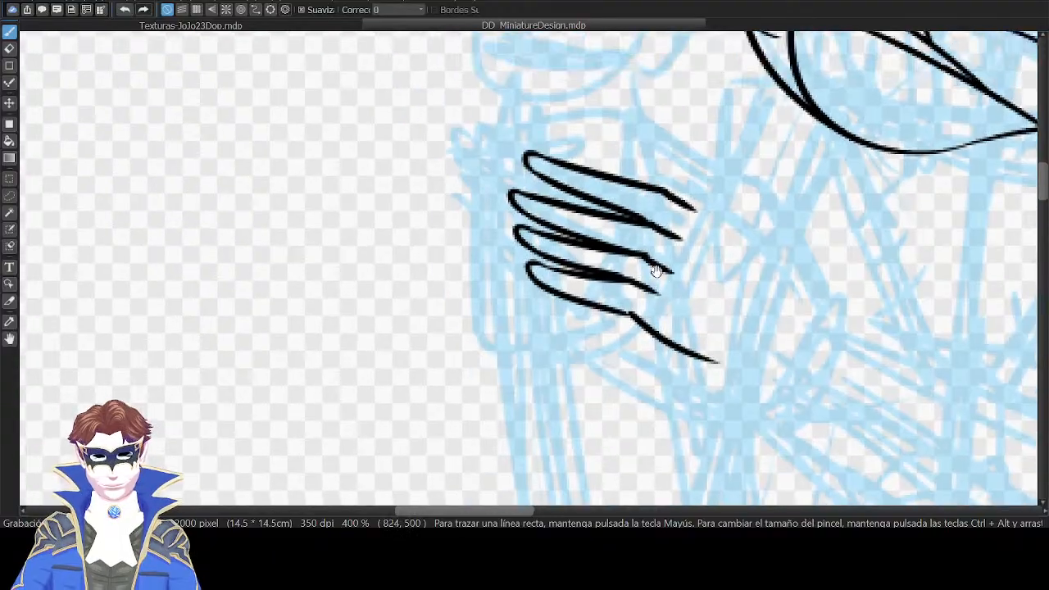
key(ctrl+z)
drag(627, 313, 723, 375)
Redraw the middle finger's pointed tip as a wider, rounder curve.
mouse_move(756, 136)
mouse_down()
mouse_move(801, 225)
mouse_move(845, 87)
mouse_up()
key(ctrl+plus)
key(Right)
key(Right)
key(Right)
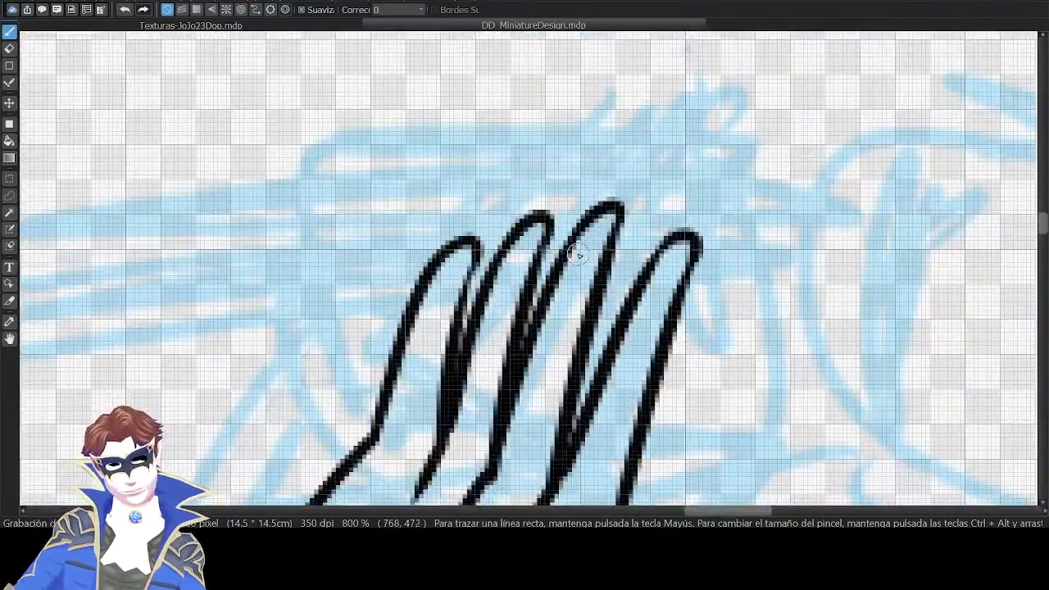
drag(577, 254, 624, 185)
drag(598, 228, 616, 202)
mouse_move(577, 251)
mouse_down()
mouse_move(603, 195)
mouse_move(621, 210)
mouse_up()
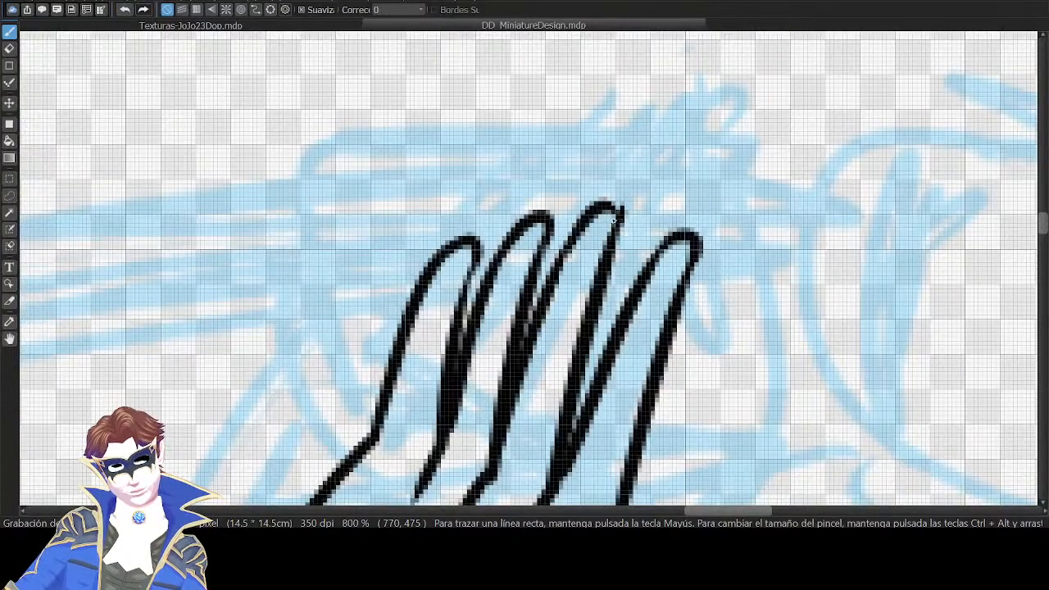
key(ctrl+z)
drag(567, 253, 620, 217)
key(ctrl+z)
drag(557, 275, 628, 205)
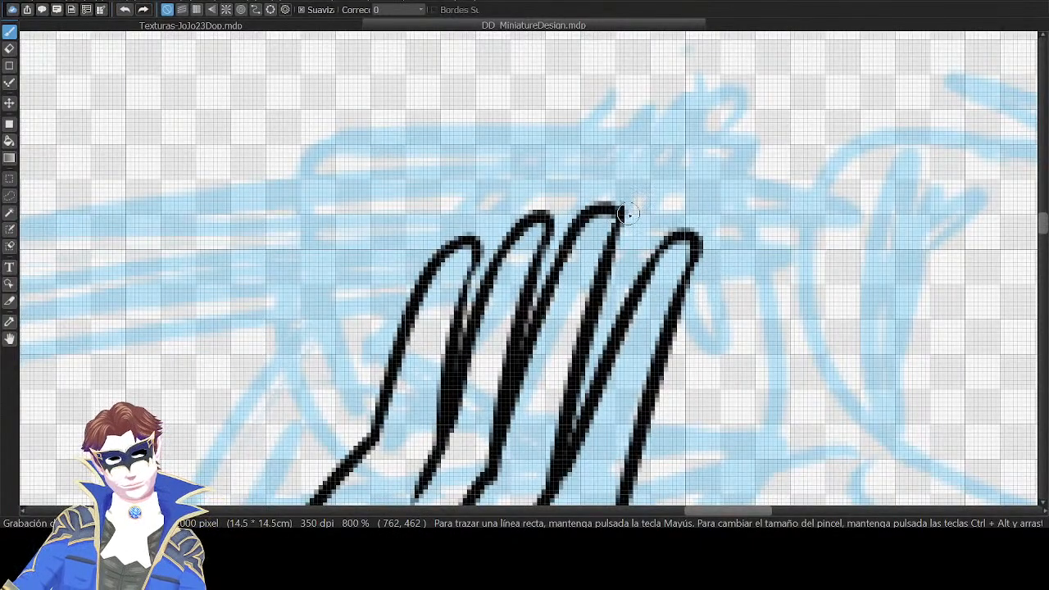
Round off the tips of the index and ring fingers to match the middle finger.
key(h)
key(ctrl+z)
mouse_move(445, 223)
mouse_down()
mouse_move(473, 214)
mouse_move(485, 241)
mouse_move(490, 233)
mouse_move(435, 201)
mouse_up()
key(ctrl+z)
key(ctrl+z)
drag(488, 224, 506, 274)
drag(407, 219, 565, 159)
mouse_move(510, 199)
mouse_down()
mouse_move(562, 185)
mouse_move(522, 174)
mouse_move(565, 200)
mouse_up()
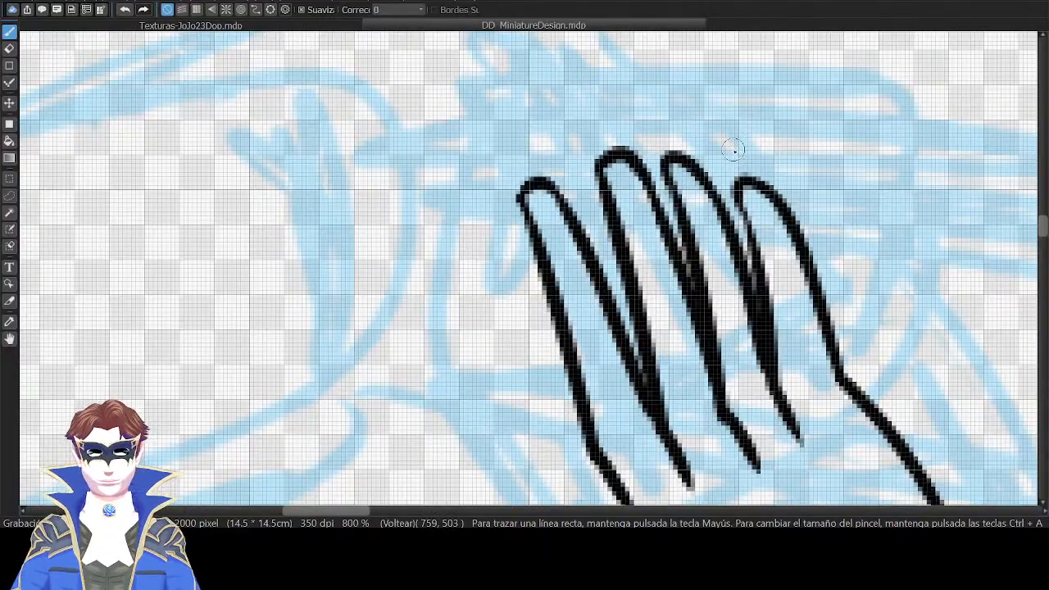
mouse_move(705, 190)
mouse_down()
mouse_move(673, 154)
mouse_move(703, 162)
mouse_move(683, 155)
mouse_move(711, 188)
mouse_move(763, 213)
mouse_up()
key(ctrl+z)
key(ctrl+z)
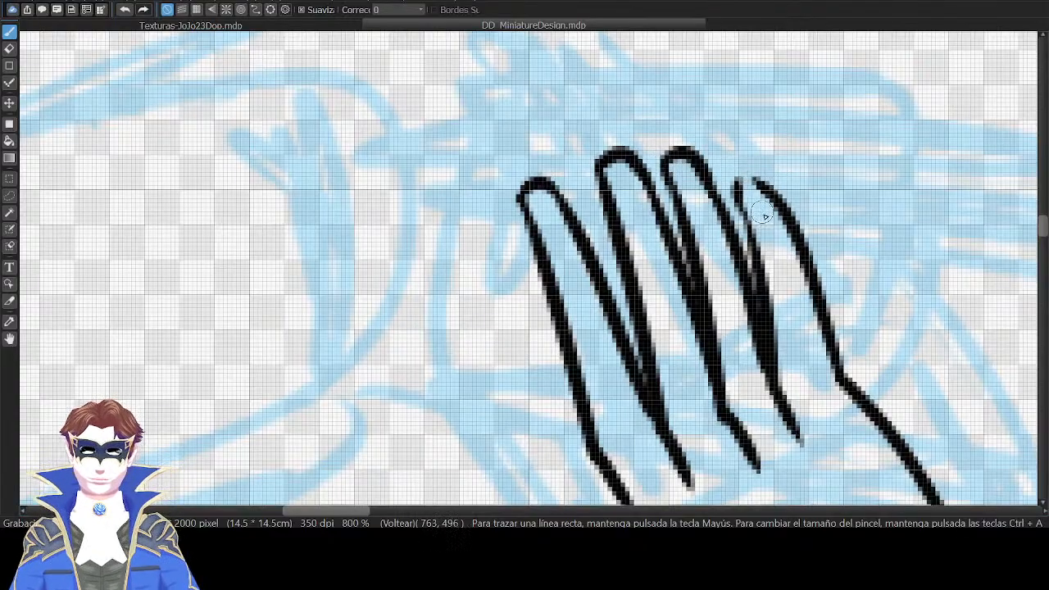
Erase the little finger's narrow tip and redraw it as a rounded curve joining both finger edges.
mouse_move(753, 177)
mouse_down()
mouse_move(753, 191)
mouse_move(774, 199)
mouse_move(765, 183)
mouse_move(775, 204)
mouse_up()
key(ctrl+z)
key(Up)
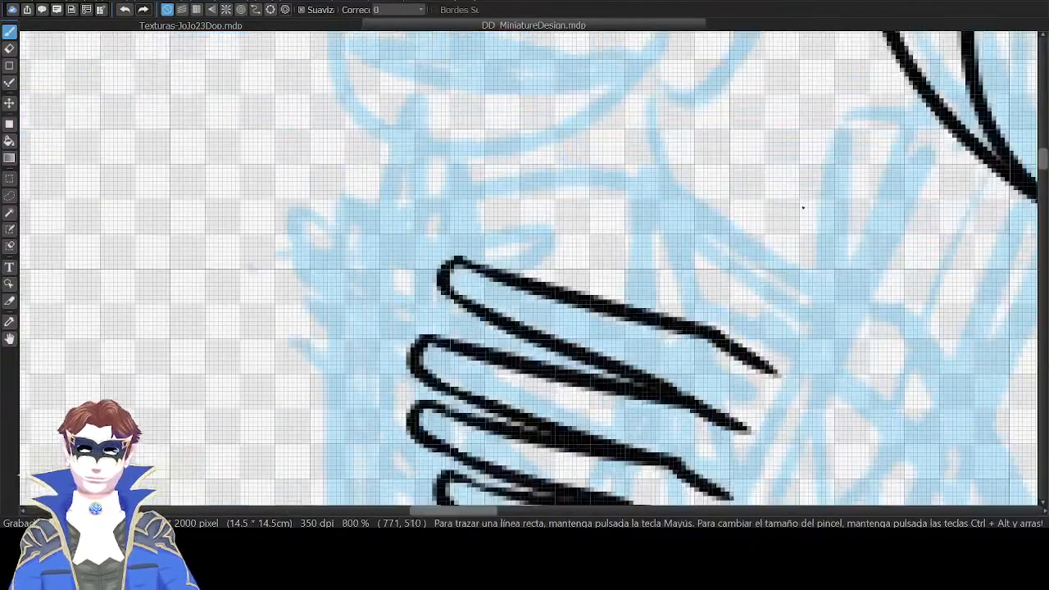
drag(594, 273, 759, 123)
drag(762, 200, 754, 87)
key(Right)
key(Right)
key(Right)
key(Right)
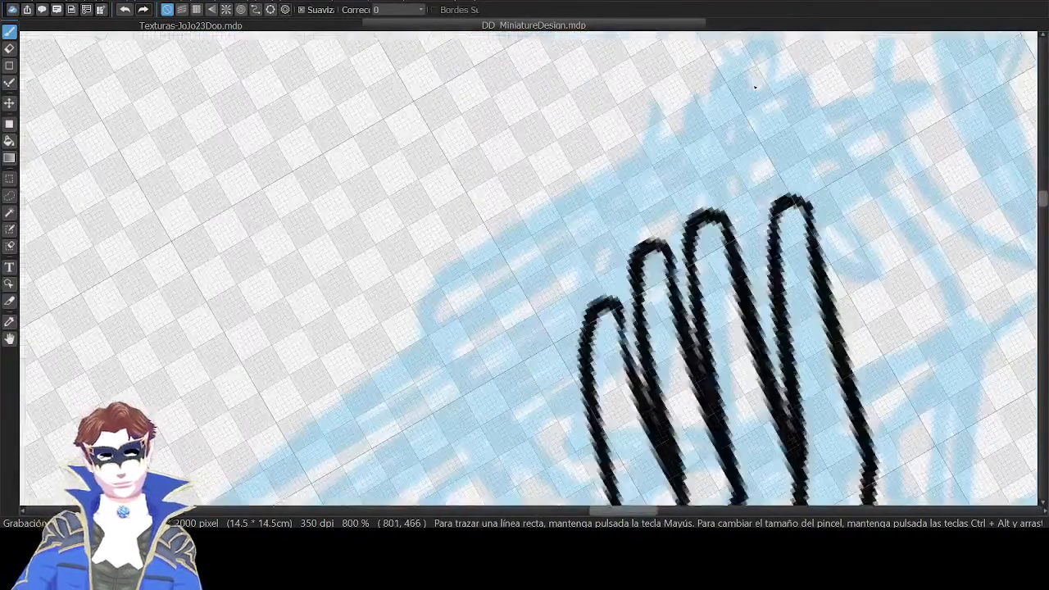
key(ctrl+z)
key(ctrl+z)
drag(583, 366, 613, 307)
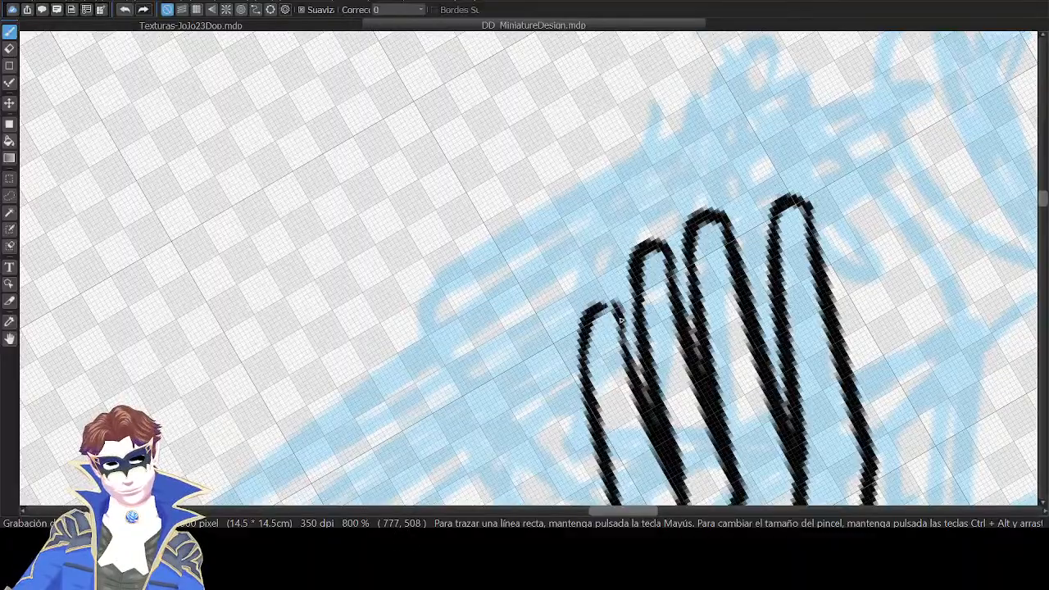
key(ctrl+z)
drag(584, 364, 622, 315)
Rework the little fingertip once more, cleaning its outline into a smooth rounded end.
key(Down)
key(Left)
key(Left)
key(Left)
key(Left)
key(Left)
key(Left)
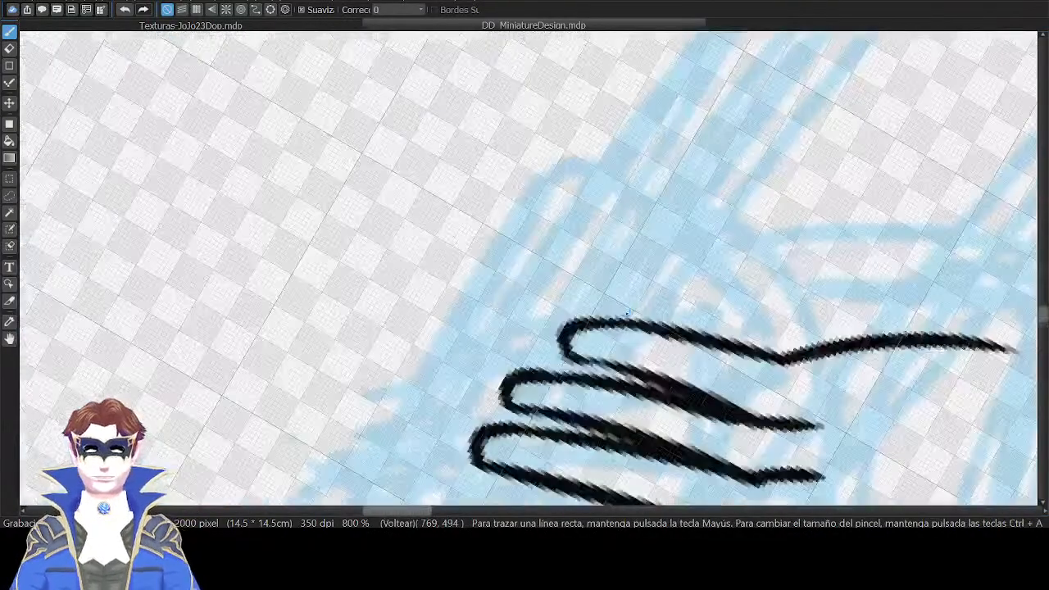
drag(682, 283, 759, 172)
key(Left)
key(Left)
key(Left)
key(Left)
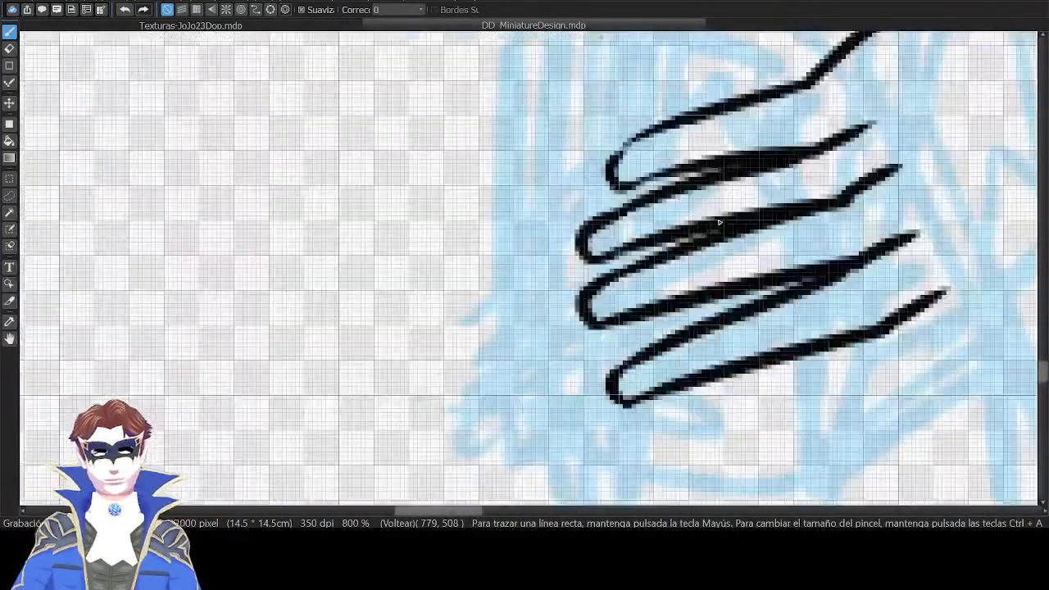
scroll(653, 172, up, 2)
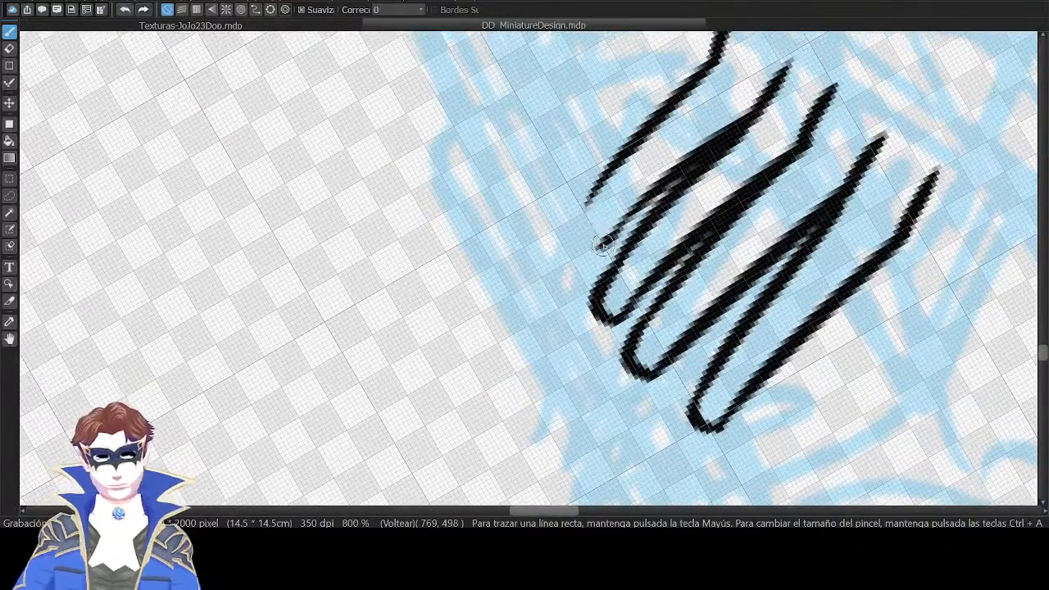
key(Up)
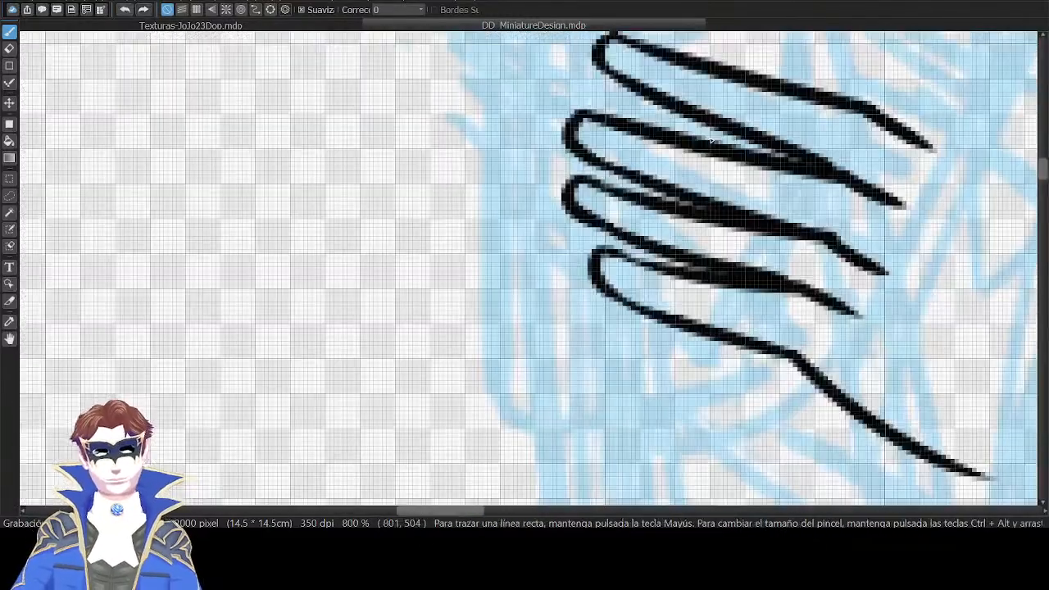
scroll(712, 141, down, 2)
drag(848, 244, 778, 268)
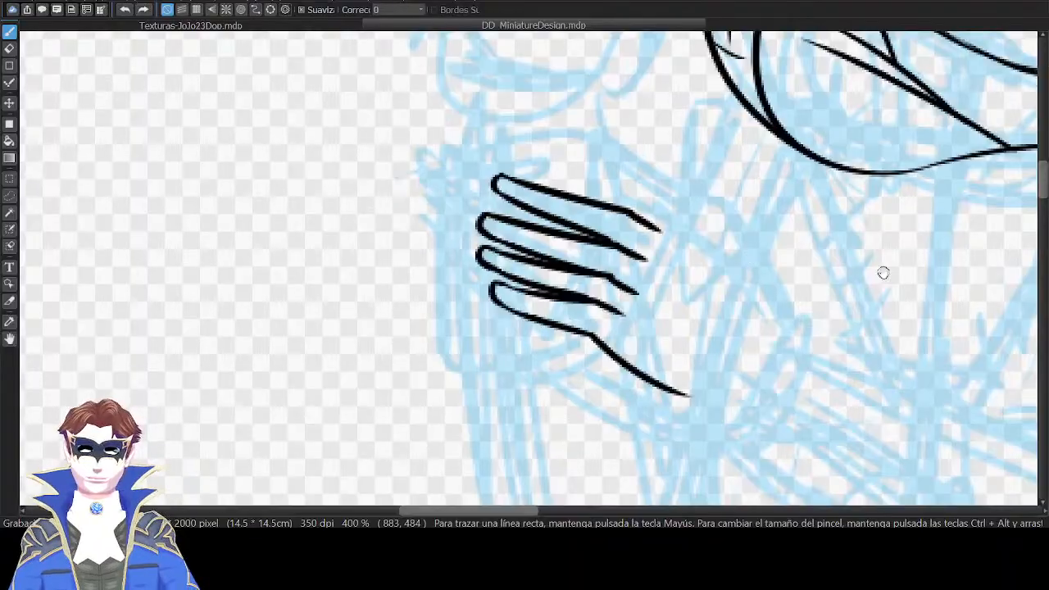
Extend the index finger's upper line across the back of the hand with a stroke that curves toward the wrist.
drag(883, 273, 756, 252)
key(ctrl+plus)
drag(533, 181, 621, 239)
key(ctrl+z)
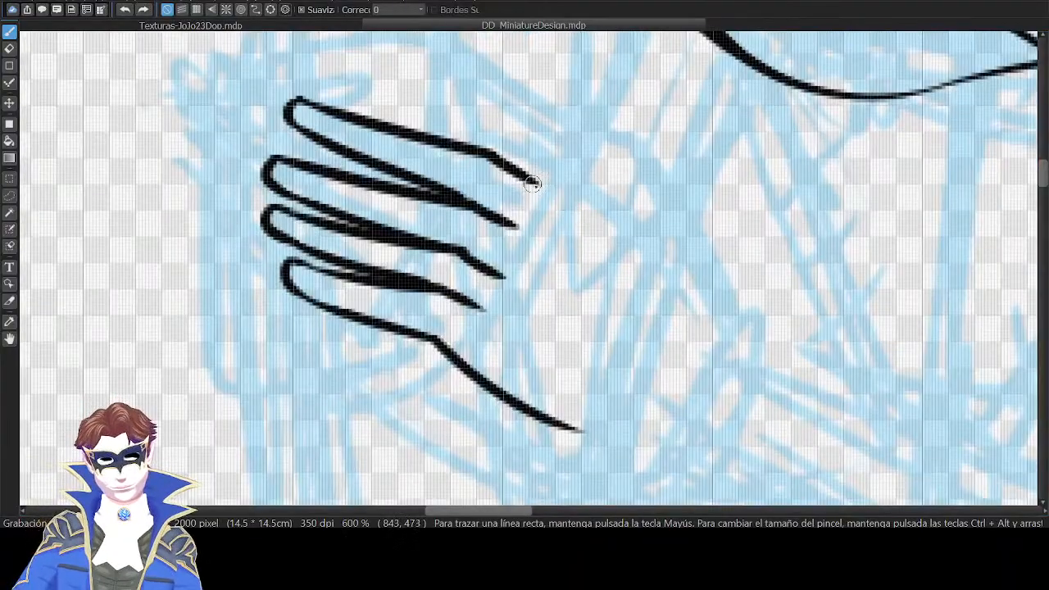
mouse_move(533, 182)
mouse_down()
mouse_move(621, 237)
mouse_move(613, 227)
mouse_up()
key(ctrl+z)
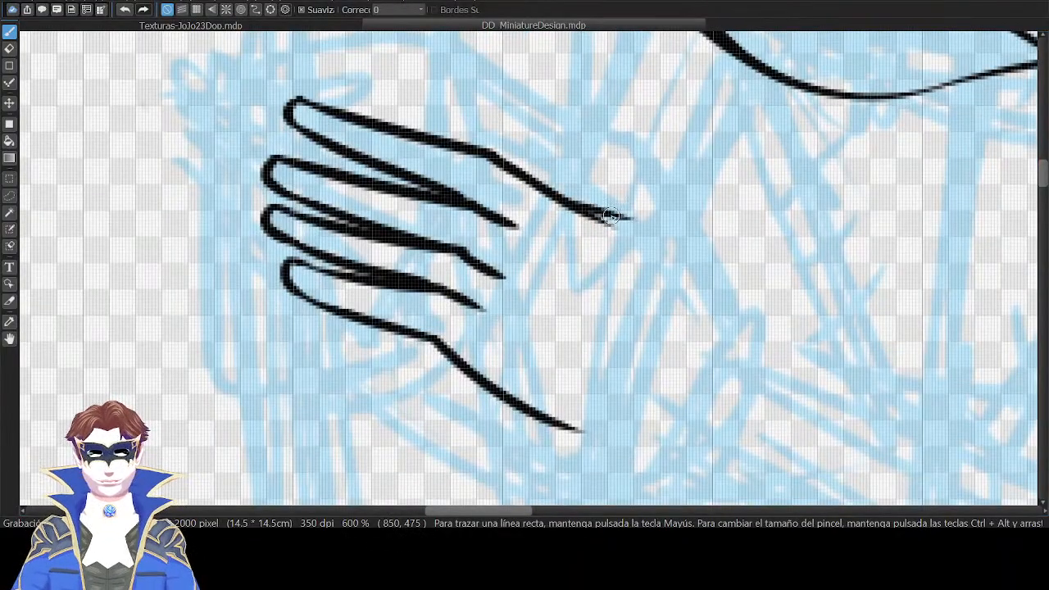
Flip the canvas view and draw the curved outer edge of the hand running down toward the wrist.
key(Down)
mouse_move(700, 157)
mouse_down()
mouse_move(681, 170)
mouse_move(789, 174)
mouse_up()
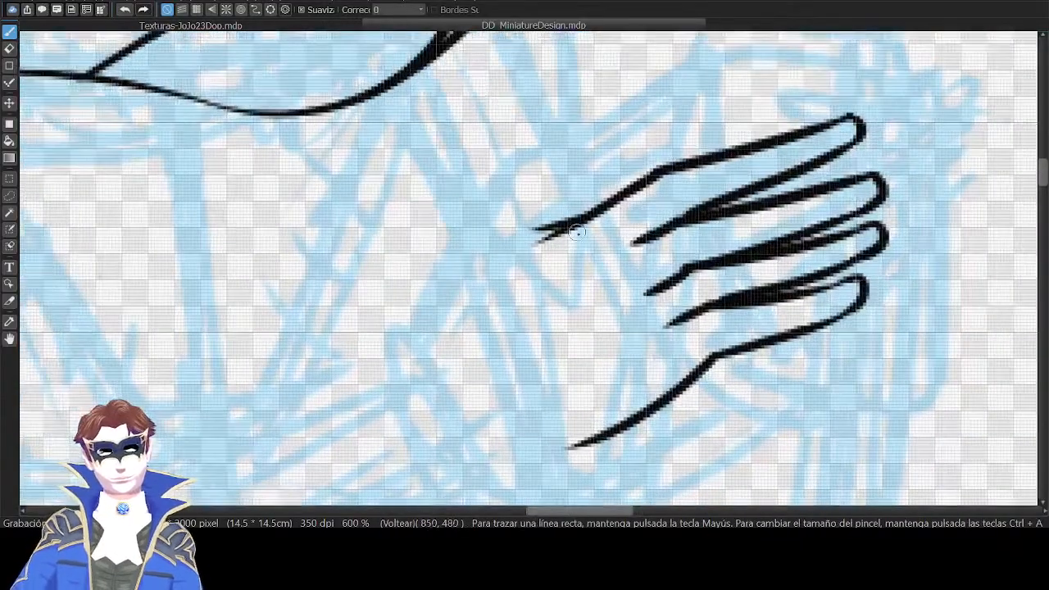
drag(469, 321, 507, 193)
key(ctrl+z)
drag(465, 326, 531, 187)
Draw the short thumb line above the index finger, joining it to the upper end of the hand's outer edge.
drag(852, 128, 783, 244)
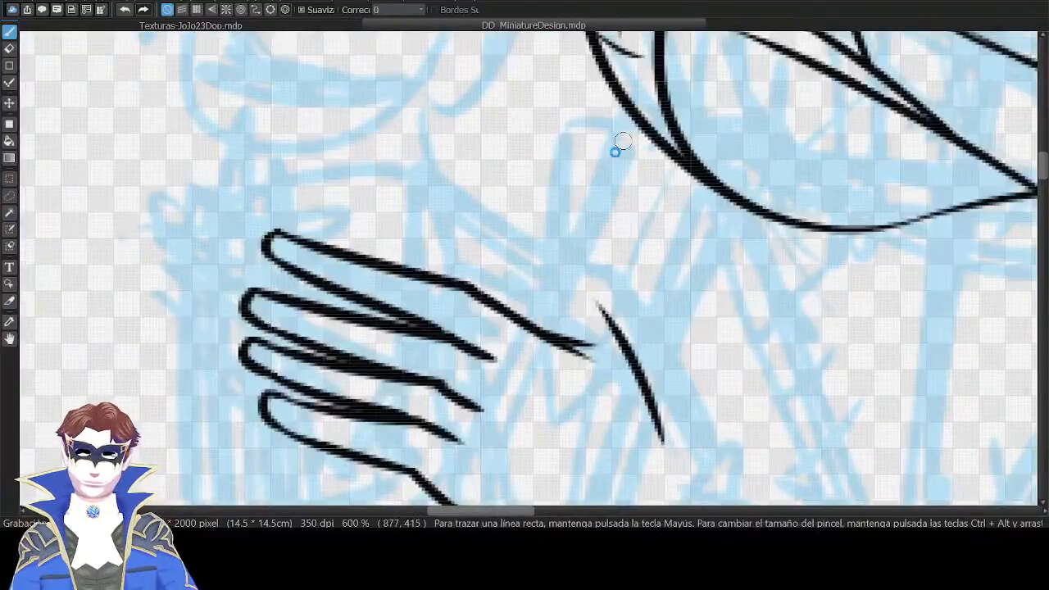
mouse_move(617, 154)
mouse_down()
mouse_move(694, 201)
mouse_move(715, 197)
mouse_move(760, 131)
mouse_up()
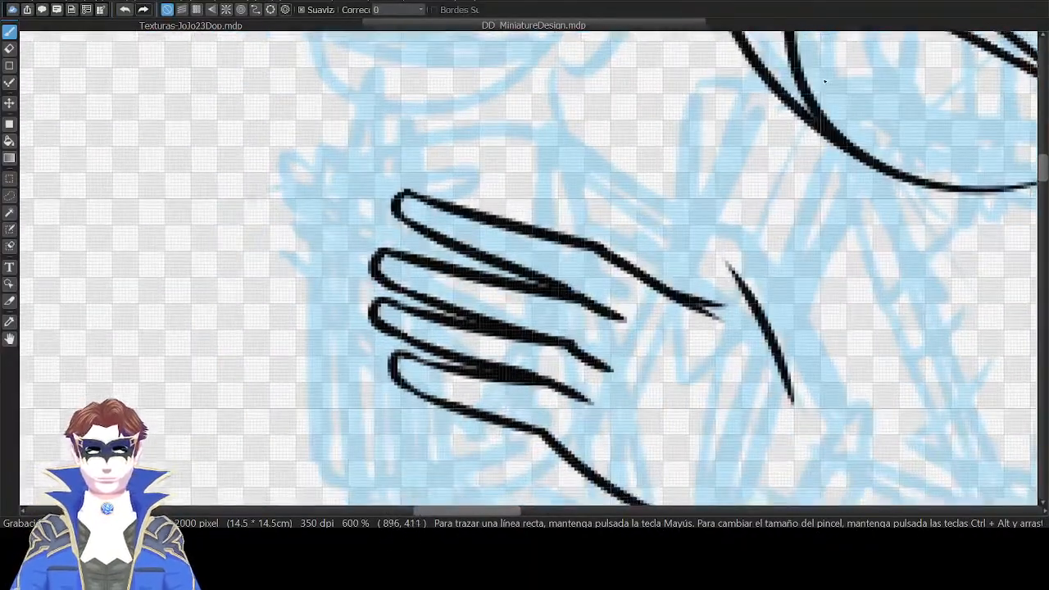
drag(637, 222, 742, 263)
key(ctrl+z)
key(ctrl+z)
key(ctrl+z)
drag(632, 216, 729, 260)
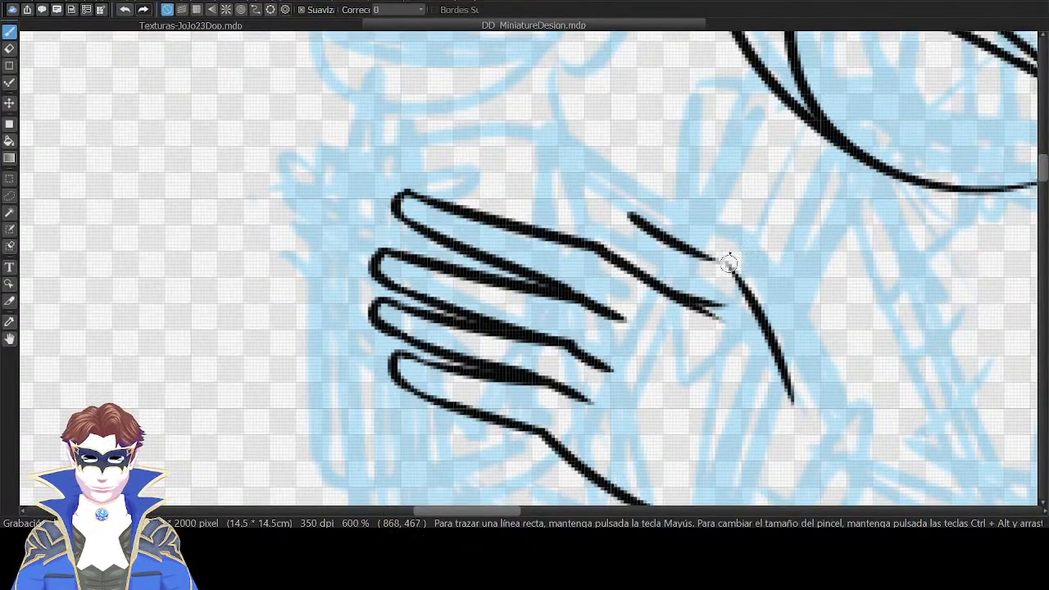
key(ctrl+z)
drag(645, 224, 726, 262)
key(ctrl+z)
key(ctrl+z)
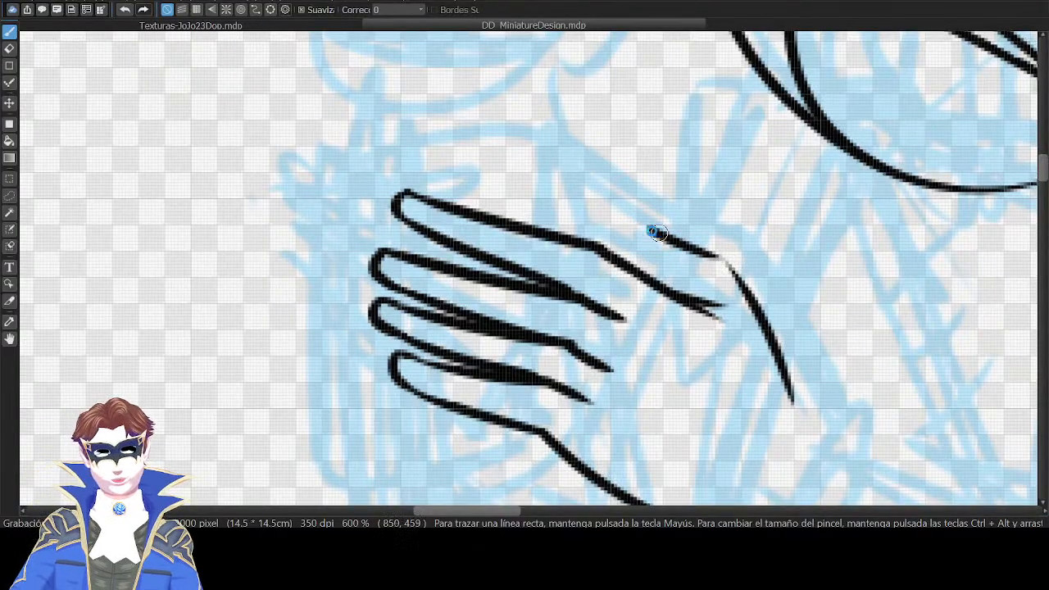
drag(645, 225, 732, 269)
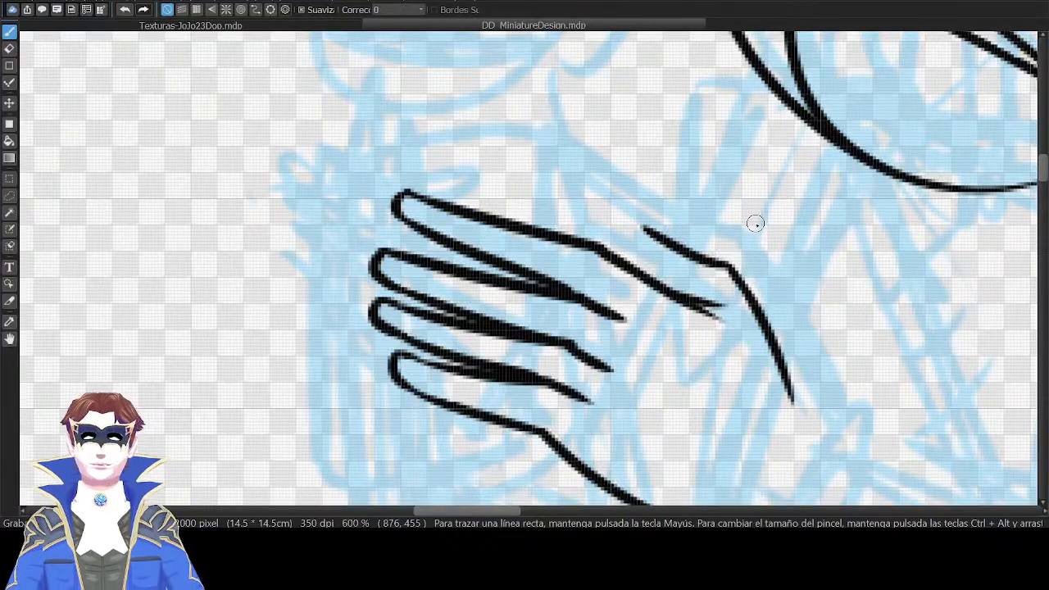
Add fold lines to the neck cloth: a curved crease below the mask and a short vertical crease beside it.
key(ctrl+minus)
key(ctrl+minus)
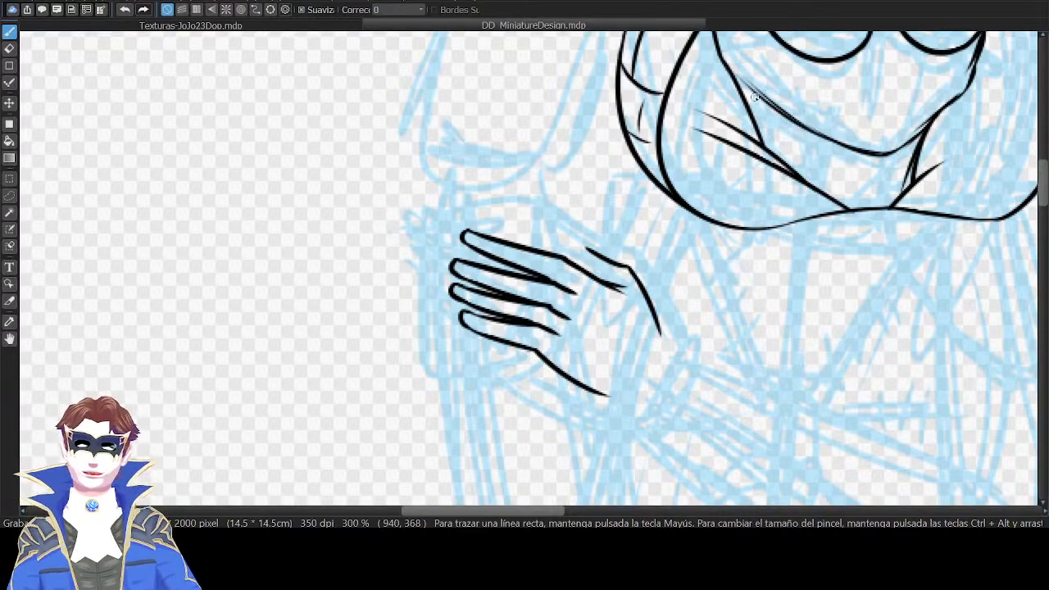
key(Down)
drag(319, 126, 331, 72)
key(ctrl+z)
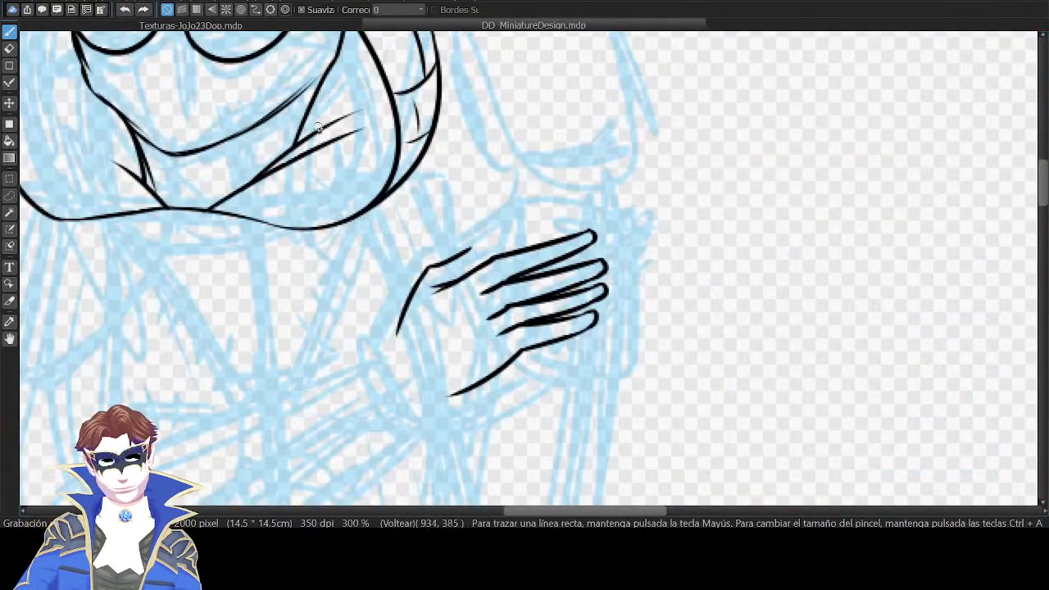
mouse_move(317, 129)
mouse_down()
mouse_move(330, 74)
mouse_move(574, 196)
mouse_move(583, 109)
mouse_up()
key(ctrl+z)
key(ctrl+plus)
key(ctrl+z)
key(ctrl+z)
mouse_move(575, 170)
mouse_down()
mouse_move(584, 106)
mouse_move(592, 159)
mouse_move(710, 146)
mouse_up()
drag(519, 218, 612, 188)
Draw the first curved hair strand hanging from the hood's opening onto the forehead, above the goggles.
drag(702, 75, 757, 230)
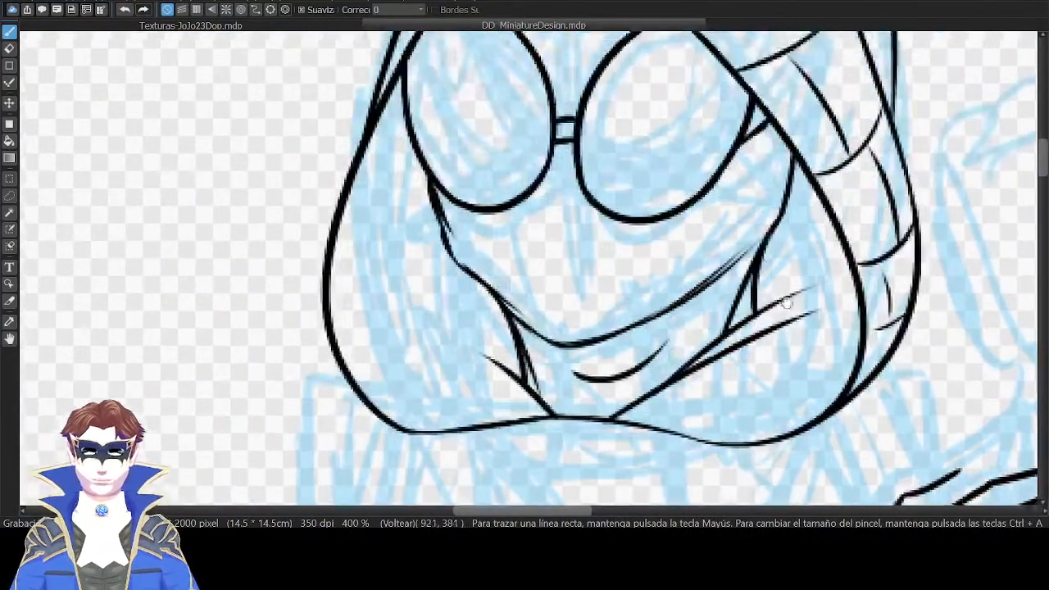
drag(708, 145, 708, 234)
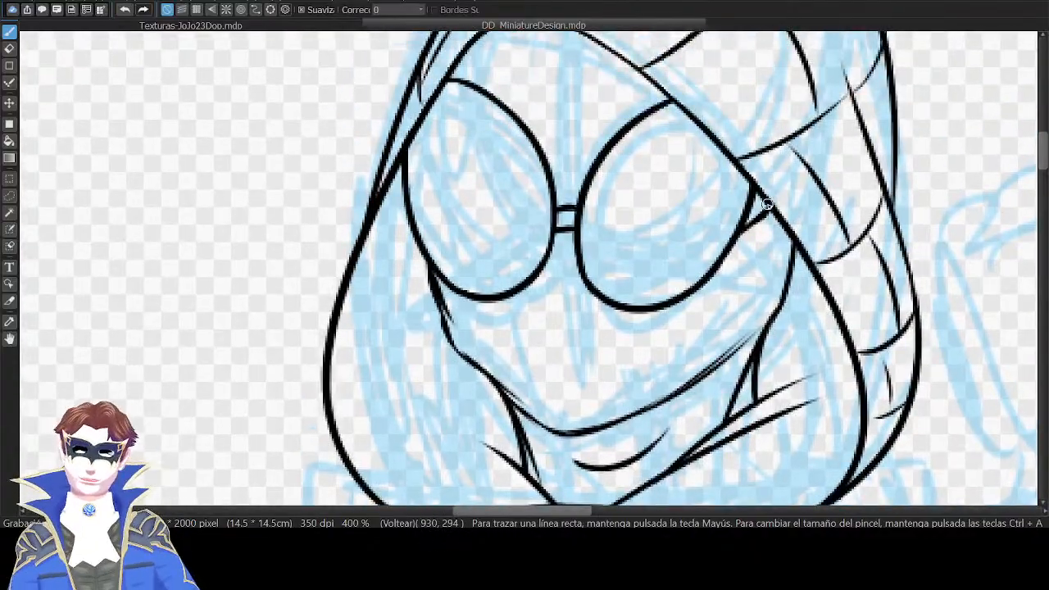
drag(695, 146, 752, 229)
mouse_move(633, 277)
mouse_down()
mouse_move(575, 141)
mouse_move(587, 102)
mouse_up()
key(ctrl+z)
key(ctrl+z)
drag(651, 245, 574, 101)
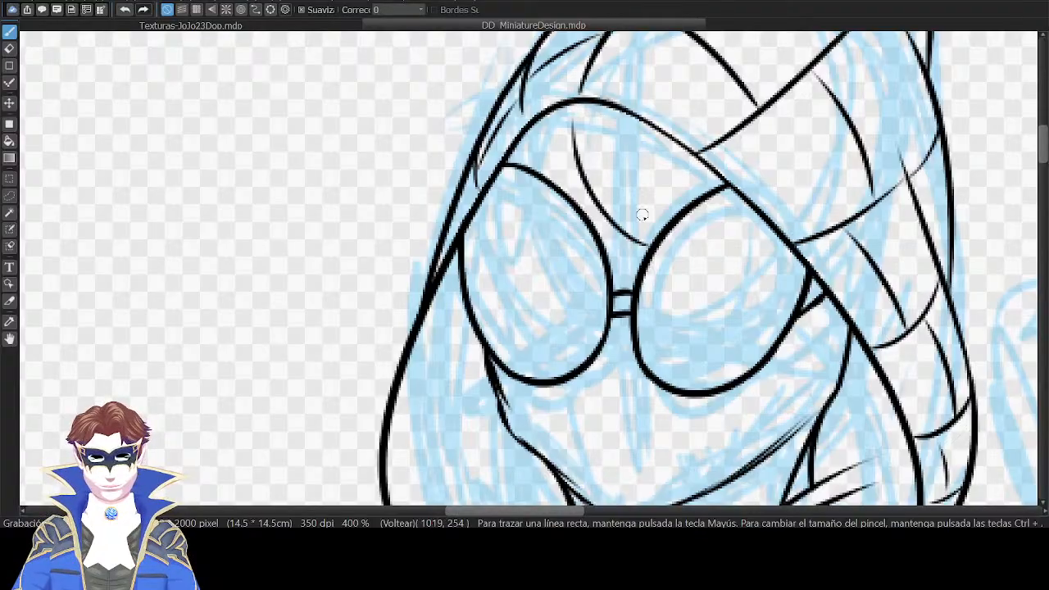
key(ctrl+z)
drag(663, 231, 572, 102)
key(ctrl+z)
mouse_move(653, 225)
mouse_down()
mouse_move(574, 134)
mouse_move(574, 104)
mouse_up()
key(ctrl+z)
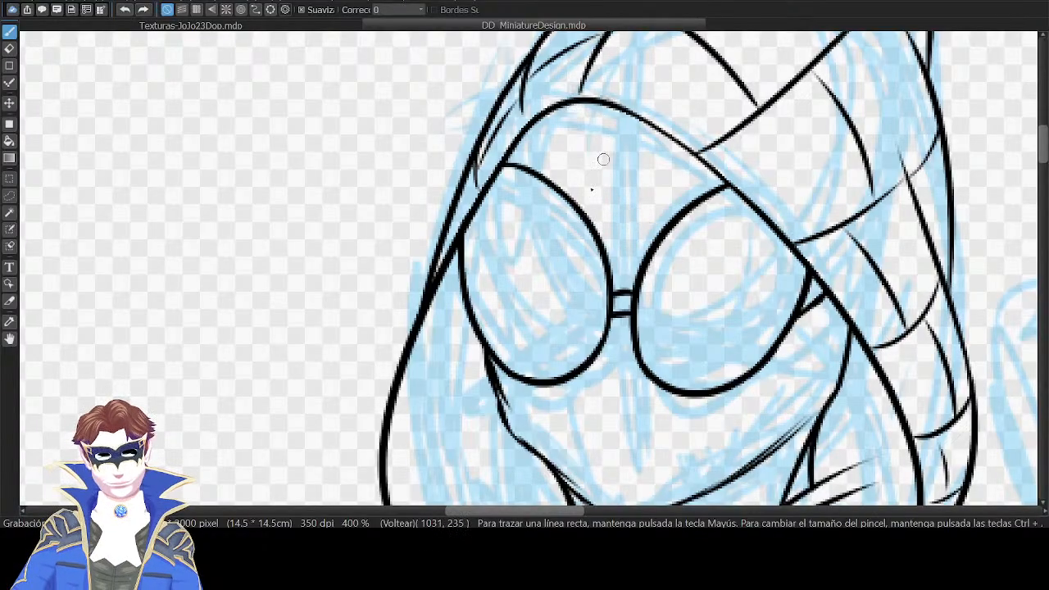
mouse_move(591, 203)
mouse_down()
mouse_move(569, 101)
mouse_move(593, 202)
mouse_up()
key(ctrl+z)
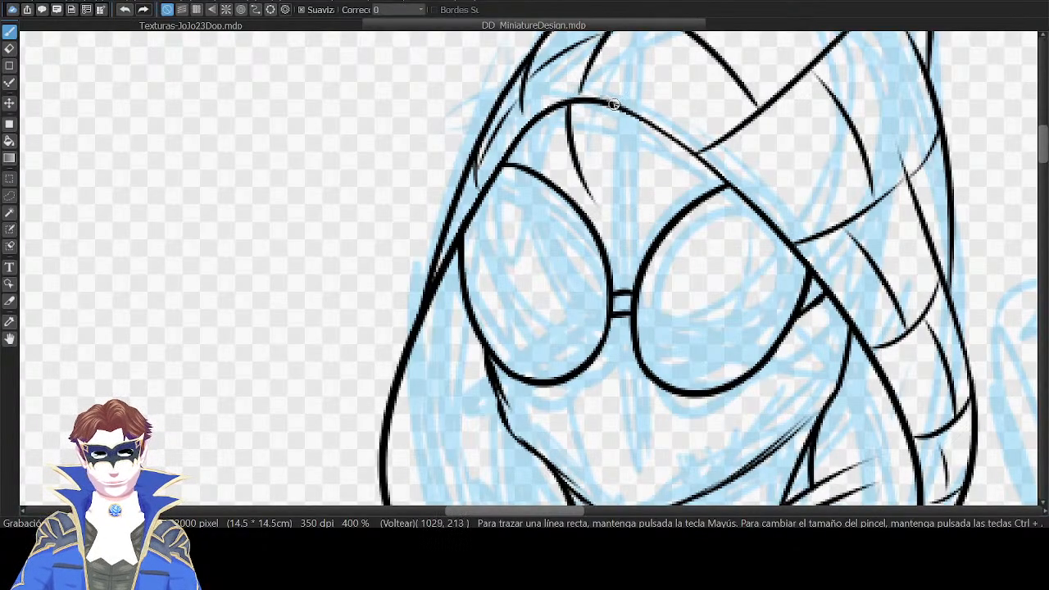
Add two more curved bang strokes across the forehead, spaced toward the right goggle lens.
drag(686, 93, 654, 128)
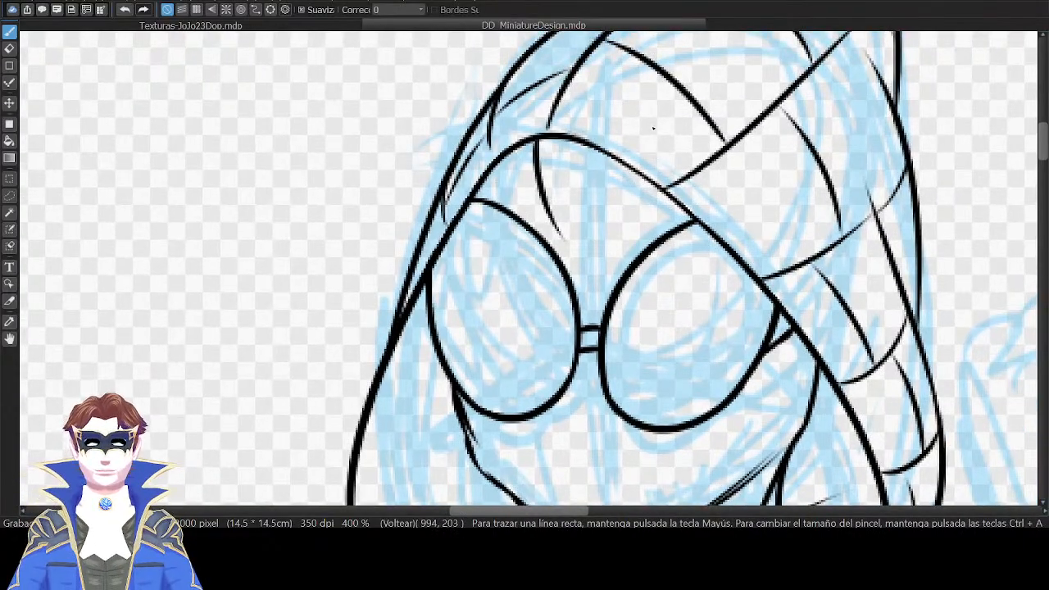
key(ctrl+plus)
drag(790, 215, 736, 294)
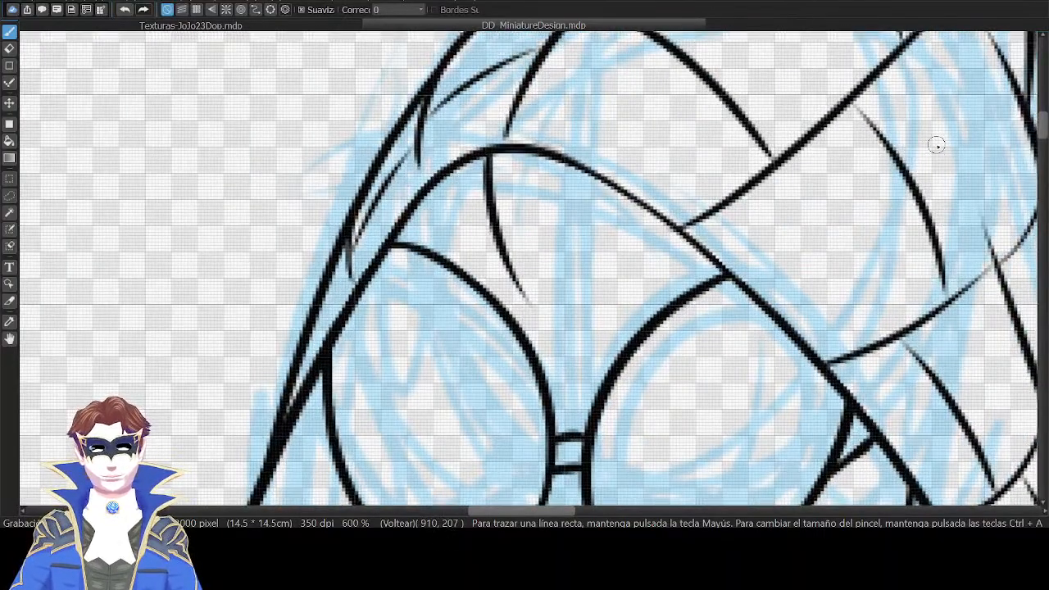
key(ctrl+minus)
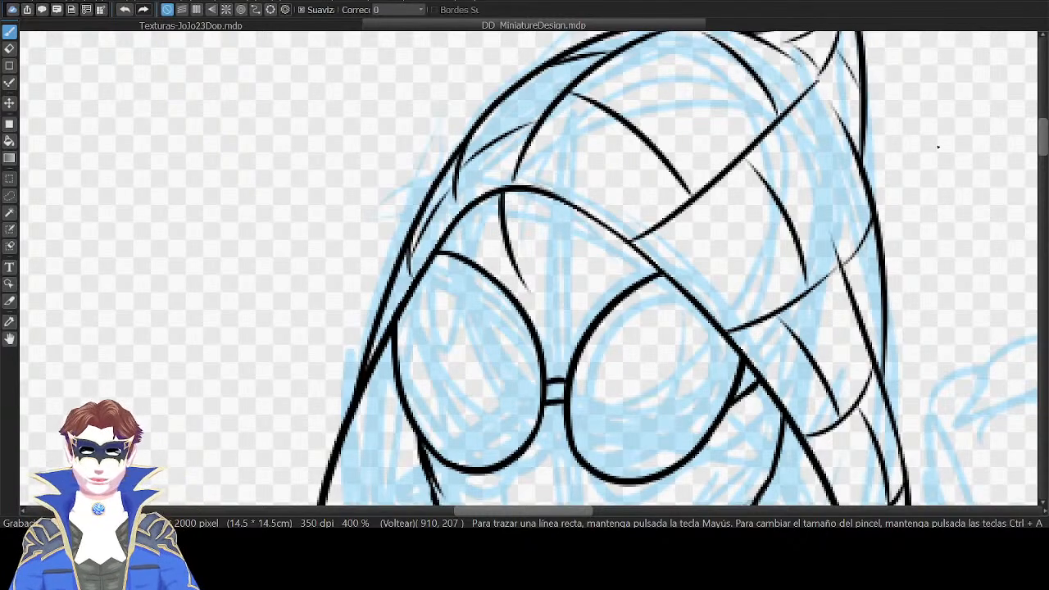
key(ctrl+plus)
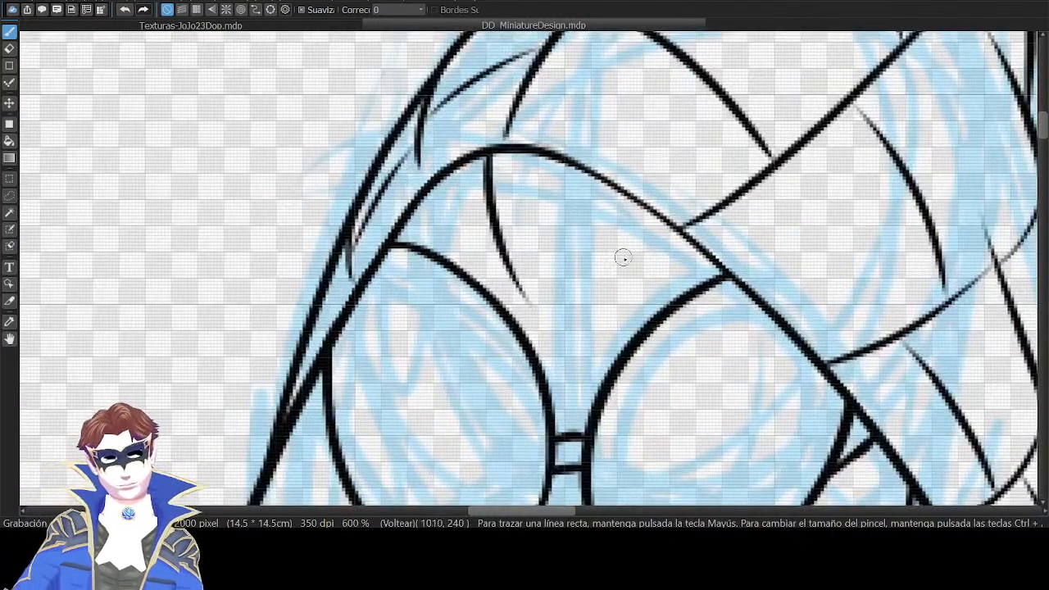
mouse_move(588, 296)
mouse_down()
mouse_move(596, 187)
mouse_move(569, 160)
mouse_up()
key(ctrl+z)
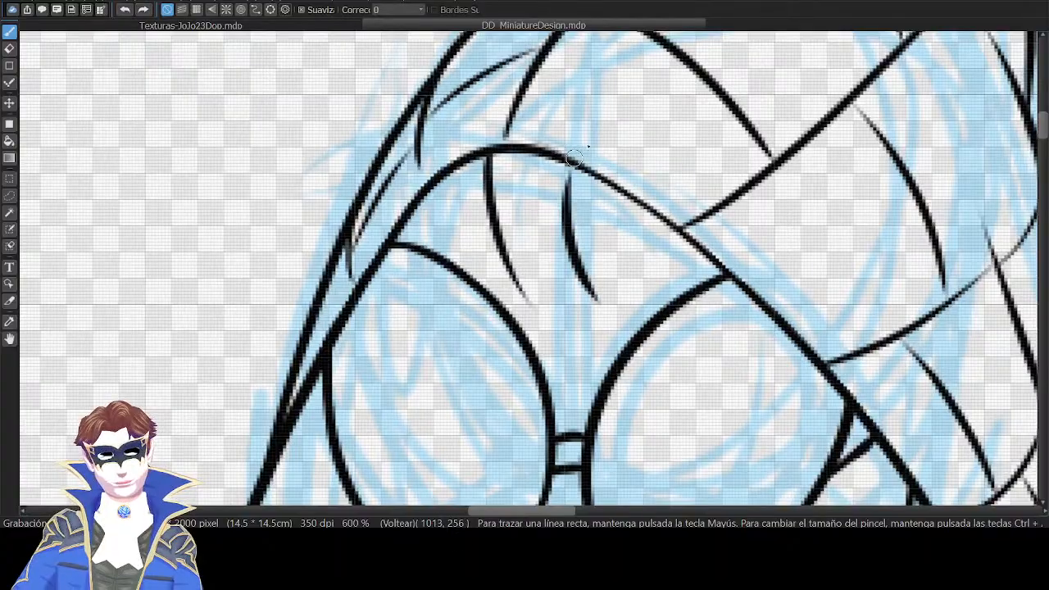
drag(639, 283, 632, 202)
key(ctrl+z)
drag(638, 265, 637, 206)
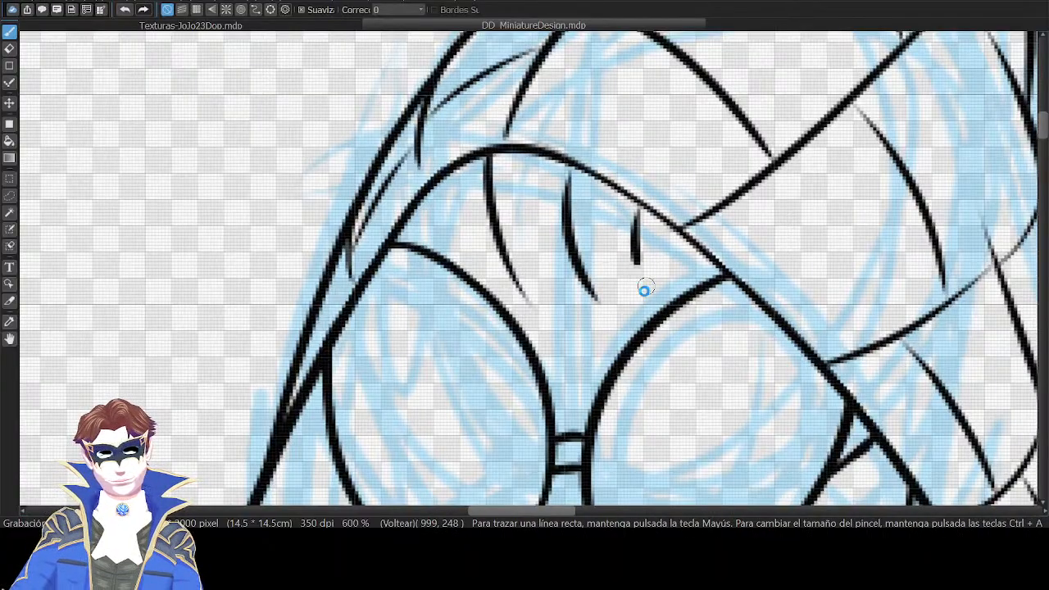
key(ctrl+z)
drag(648, 300, 643, 212)
Draw the opposite edge of the first strand, from its root down to the left lens rim.
drag(462, 273, 473, 161)
key(ctrl+z)
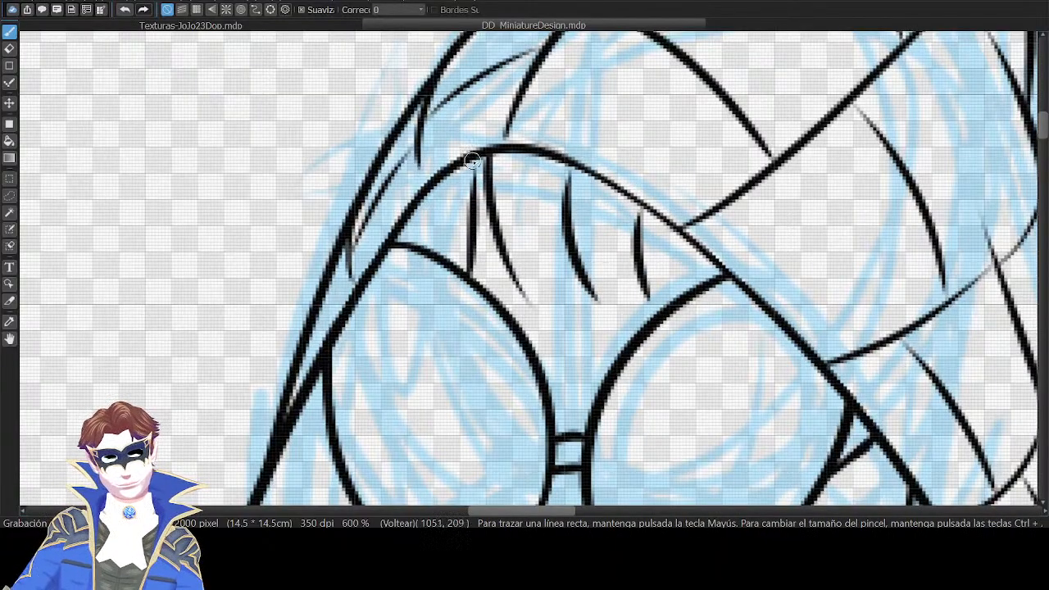
key(ctrl+z)
drag(474, 277, 490, 158)
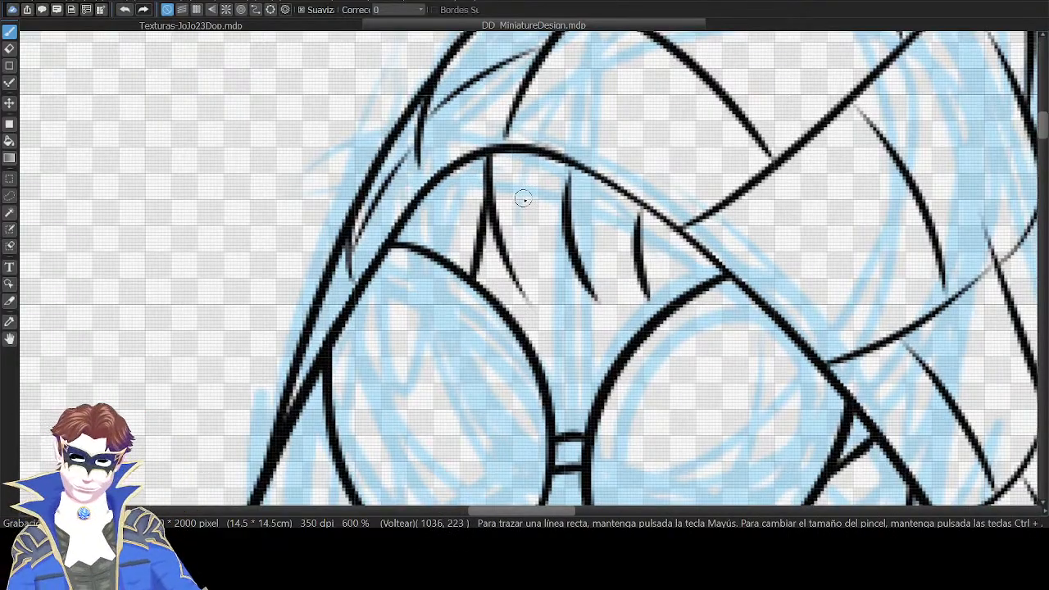
Add short, thin hair strokes between the left lens rim and the hood's edge.
drag(633, 247, 597, 181)
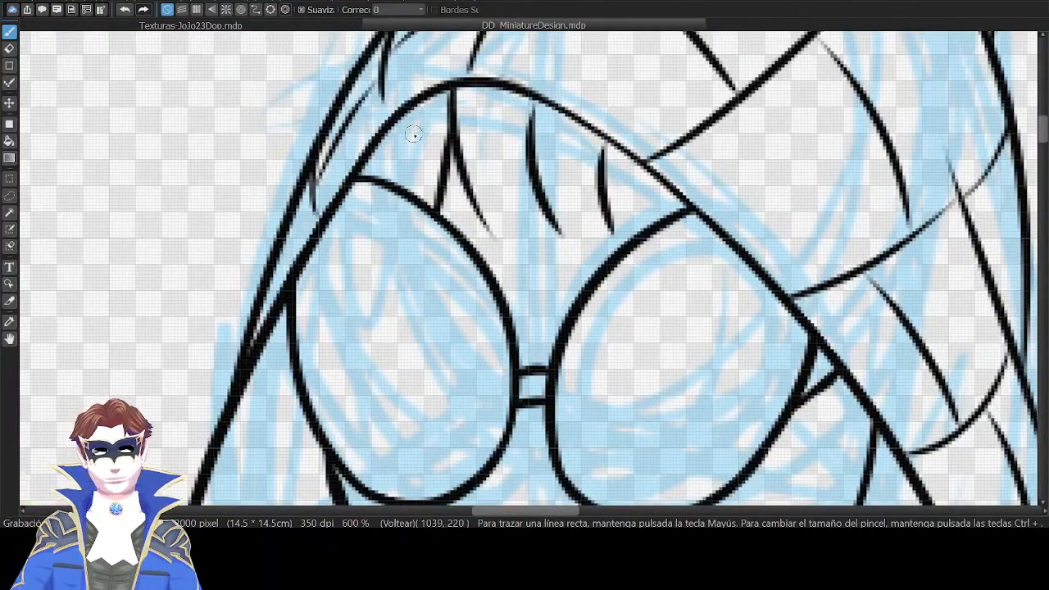
drag(419, 196, 410, 122)
key(ctrl+z)
mouse_move(423, 202)
mouse_down()
mouse_move(412, 122)
mouse_move(413, 158)
mouse_move(412, 137)
mouse_up()
key(ctrl+z)
drag(386, 181, 390, 133)
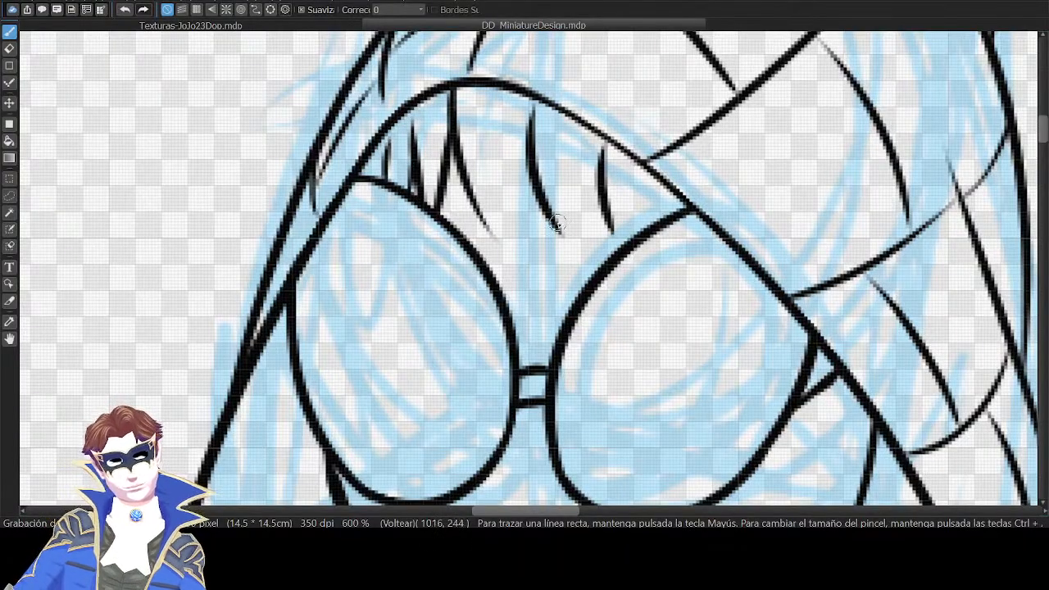
Draw the long strand sweeping to the right lens and close the pointed tip of the strand beside it.
drag(562, 272, 500, 161)
key(ctrl+z)
mouse_move(587, 284)
mouse_down()
mouse_move(501, 189)
mouse_move(537, 183)
mouse_move(580, 269)
mouse_move(528, 166)
mouse_up()
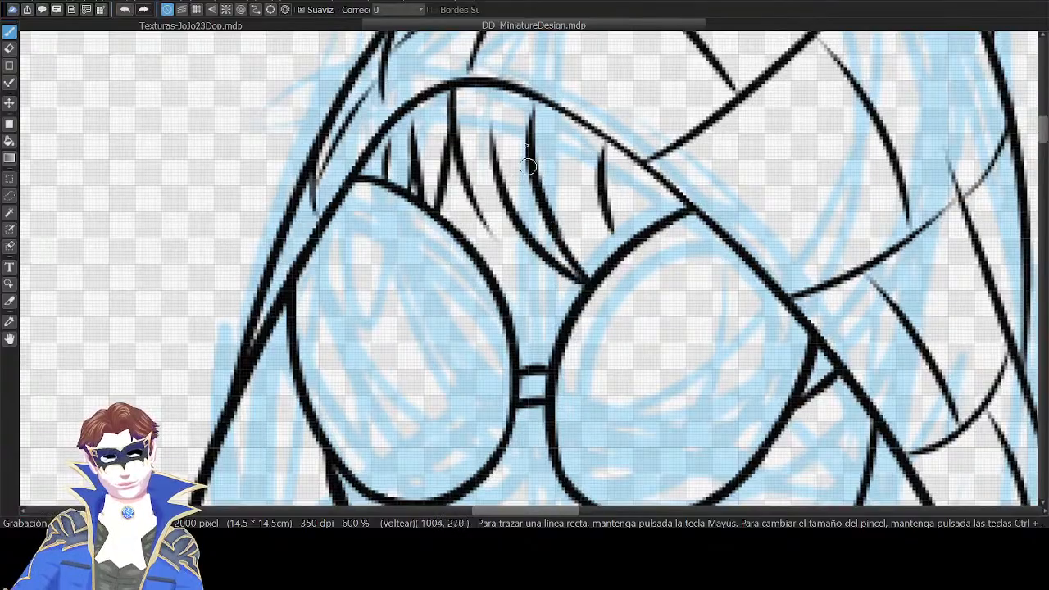
key(ctrl+z)
drag(589, 284, 538, 186)
mouse_move(514, 261)
mouse_down()
mouse_move(463, 167)
mouse_move(500, 234)
mouse_move(495, 166)
mouse_up()
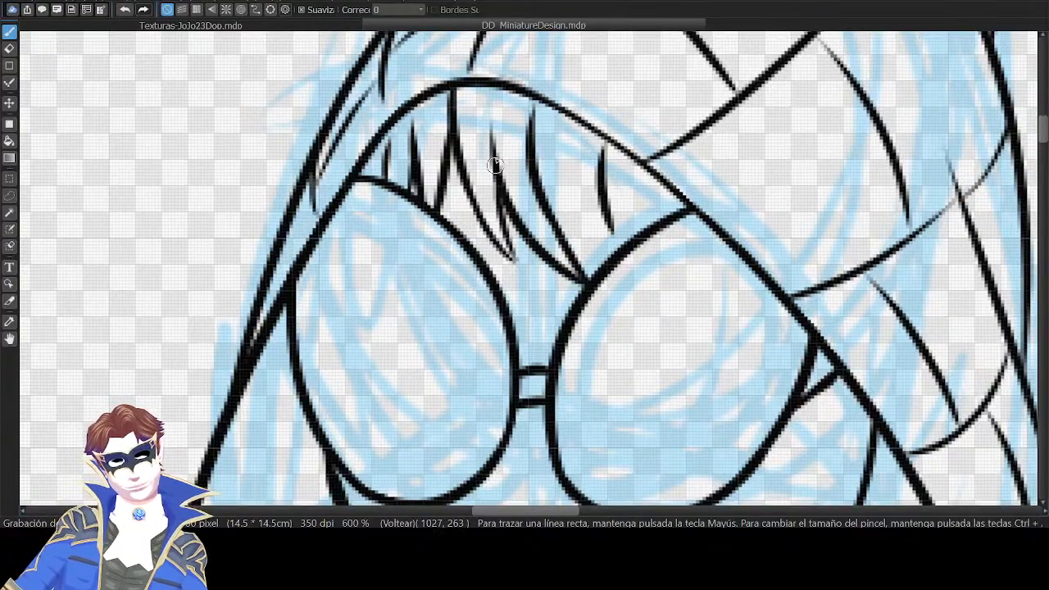
Draw another bang edge curving from the middle strand's root down to the right lens rim.
mouse_move(615, 272)
mouse_down()
mouse_move(540, 127)
mouse_move(590, 235)
mouse_move(577, 239)
mouse_move(582, 126)
mouse_move(591, 234)
mouse_move(611, 260)
mouse_move(537, 106)
mouse_up()
key(ctrl+z)
key(ctrl+z)
key(ctrl+z)
mouse_move(611, 268)
mouse_down()
mouse_move(538, 138)
mouse_move(536, 167)
mouse_up()
key(ctrl+z)
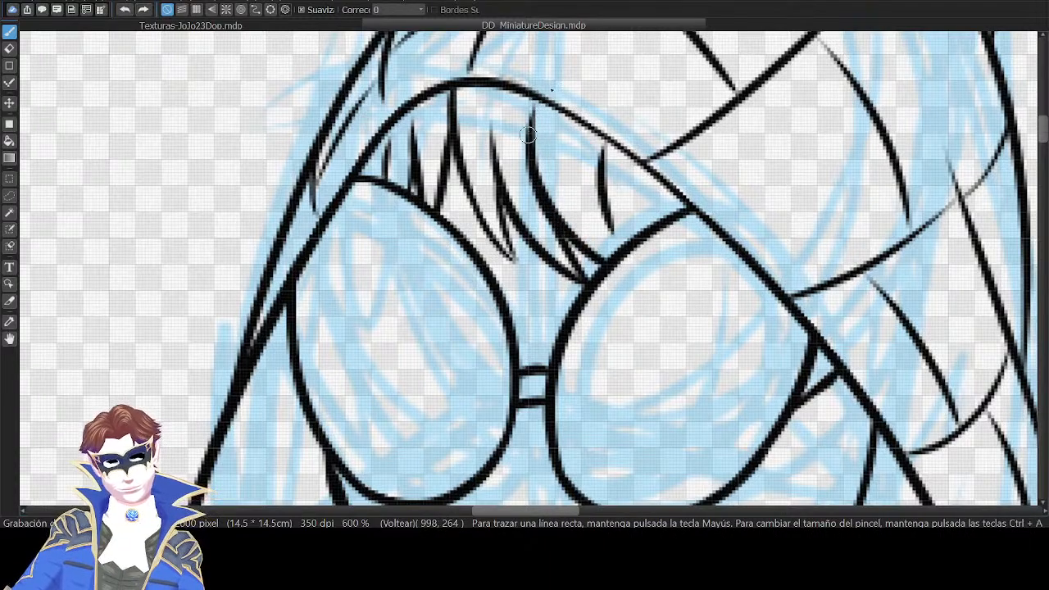
Fill the gap above the right lens with short pointed strands reaching the corner of the hood.
mouse_move(623, 248)
mouse_down()
mouse_move(603, 182)
mouse_move(607, 190)
mouse_up()
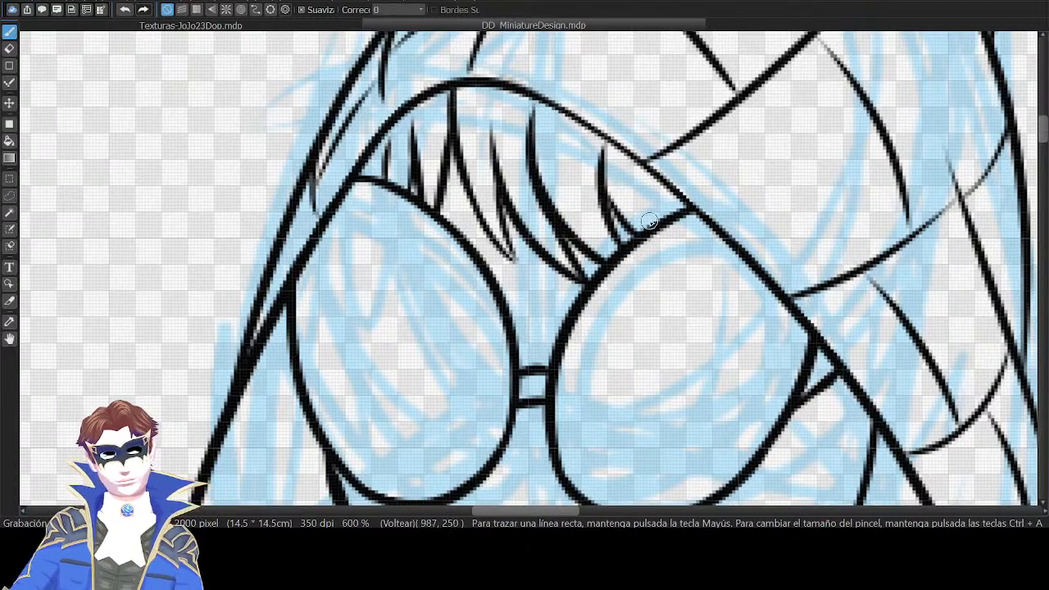
mouse_move(649, 223)
mouse_down()
mouse_move(642, 161)
mouse_move(650, 166)
mouse_up()
key(ctrl+z)
drag(673, 211, 650, 162)
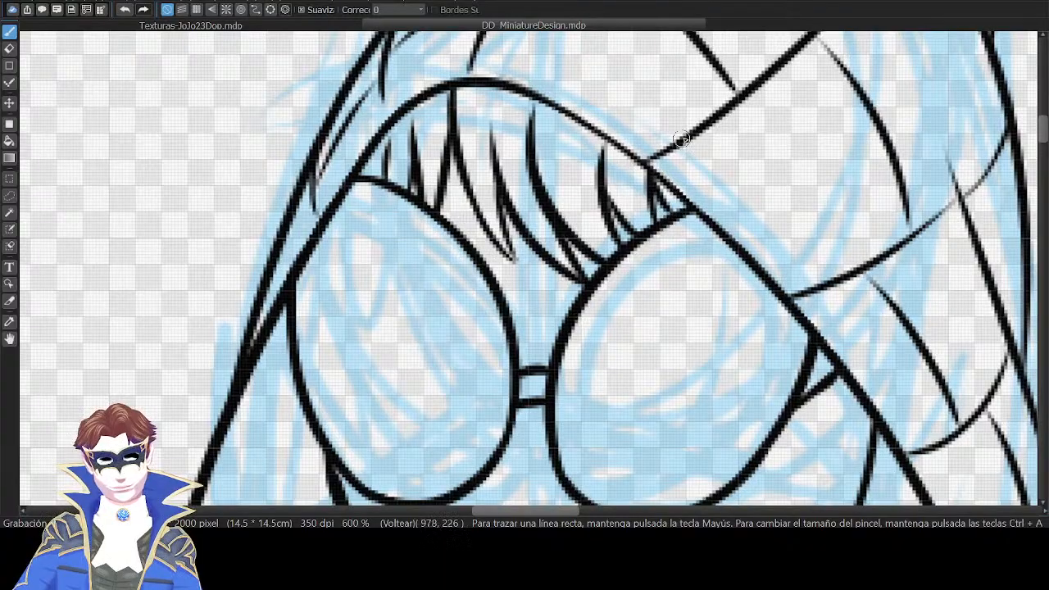
Flip the view back and draw a short curved wrist line below the hand.
key(ctrl+minus)
key(ctrl+minus)
key(ctrl+minus)
drag(830, 135, 848, 33)
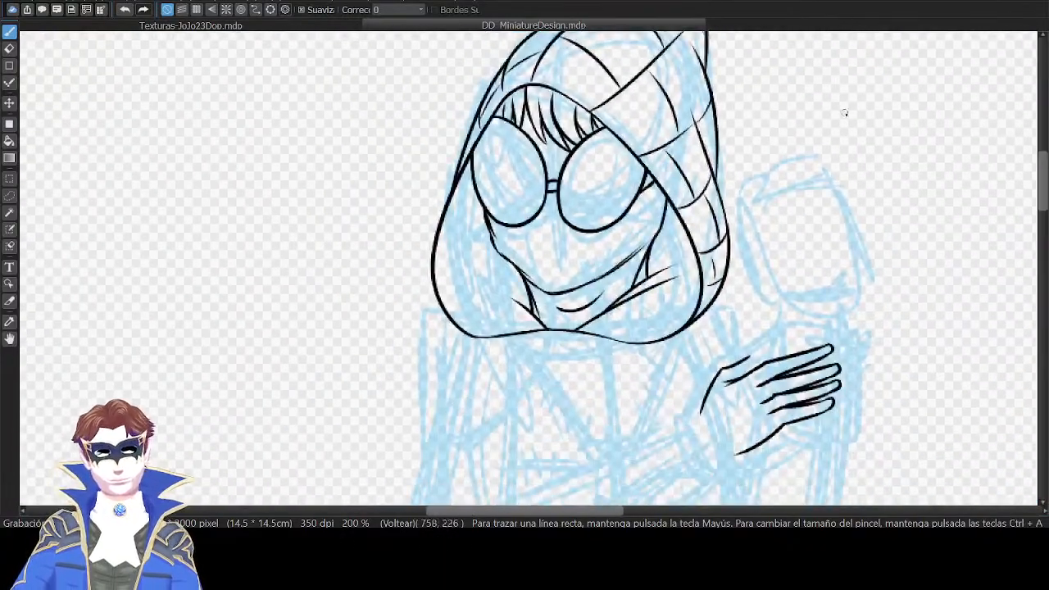
key(Down)
drag(870, 276, 1009, 172)
drag(842, 247, 1019, 126)
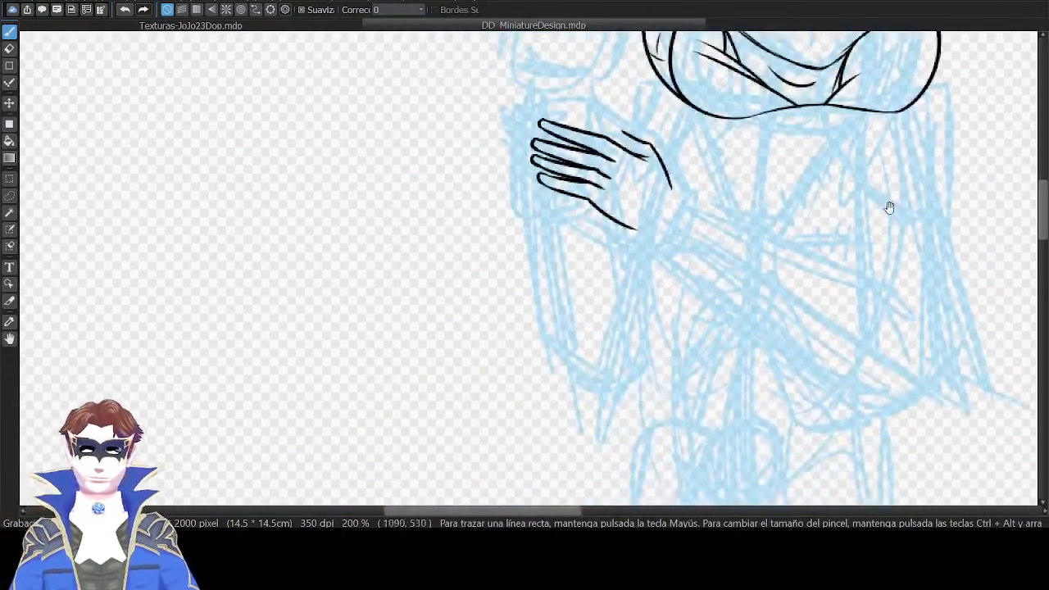
drag(891, 208, 820, 205)
key(ctrl+plus)
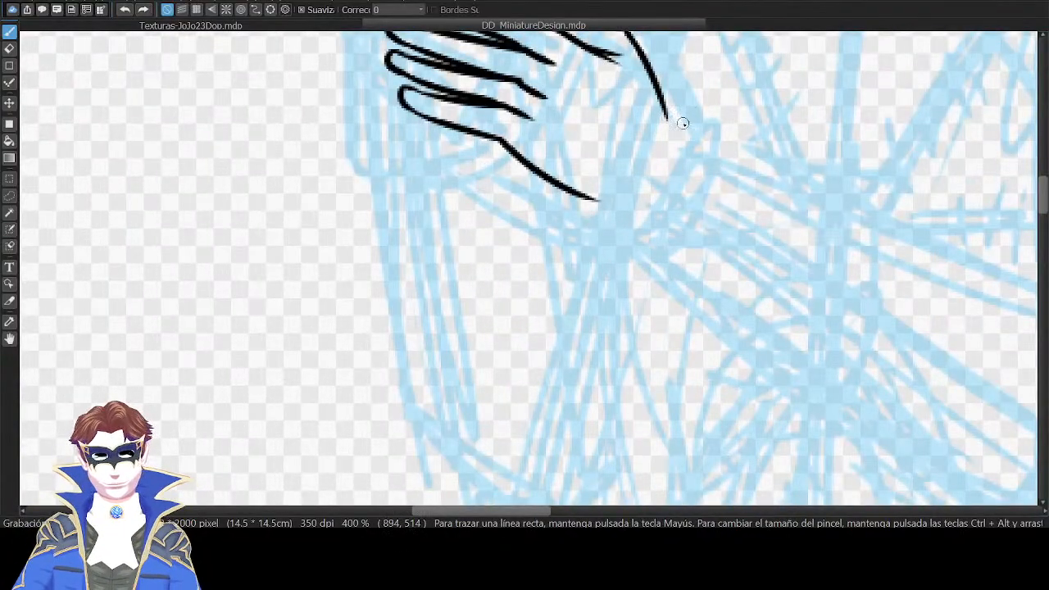
drag(648, 203, 693, 129)
key(ctrl+z)
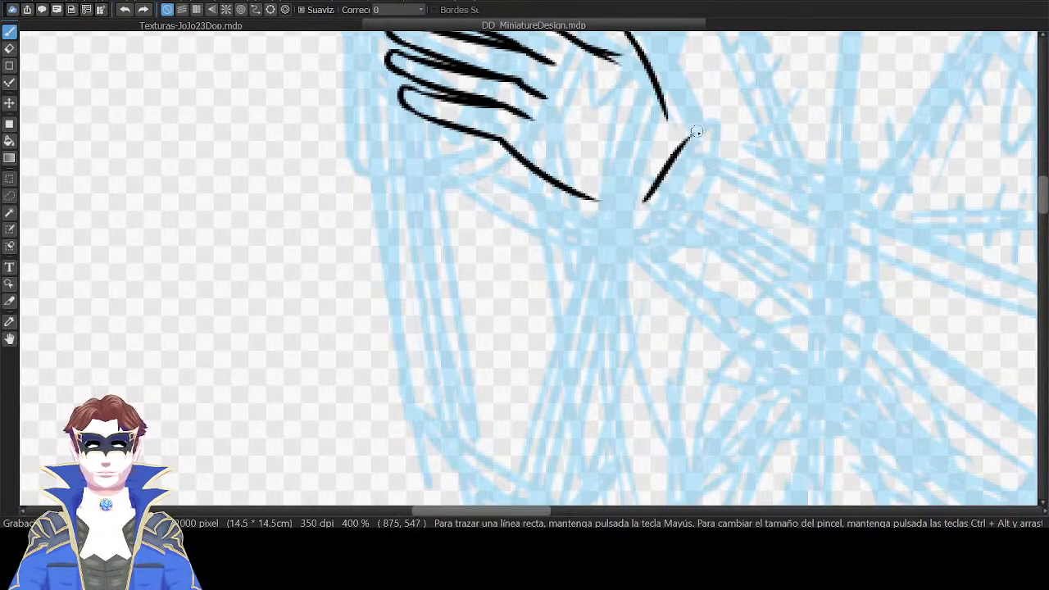
key(ctrl+z)
mouse_move(647, 199)
mouse_down()
mouse_move(681, 144)
mouse_move(666, 162)
mouse_up()
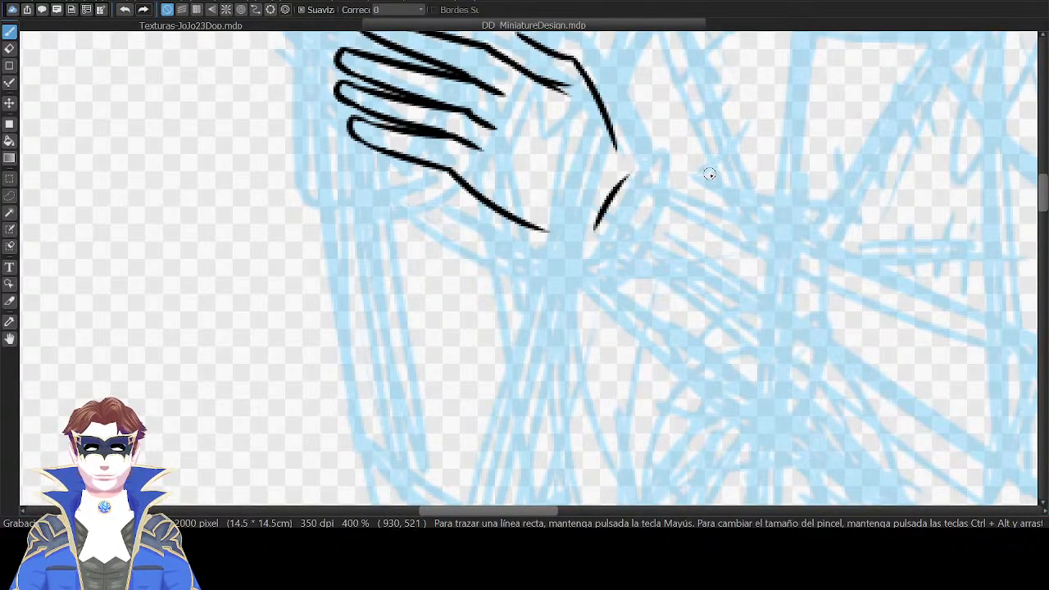
Redraw the curved cuff opening below the hand and draw the cuff's two long edges running along the forearm.
drag(731, 160, 661, 157)
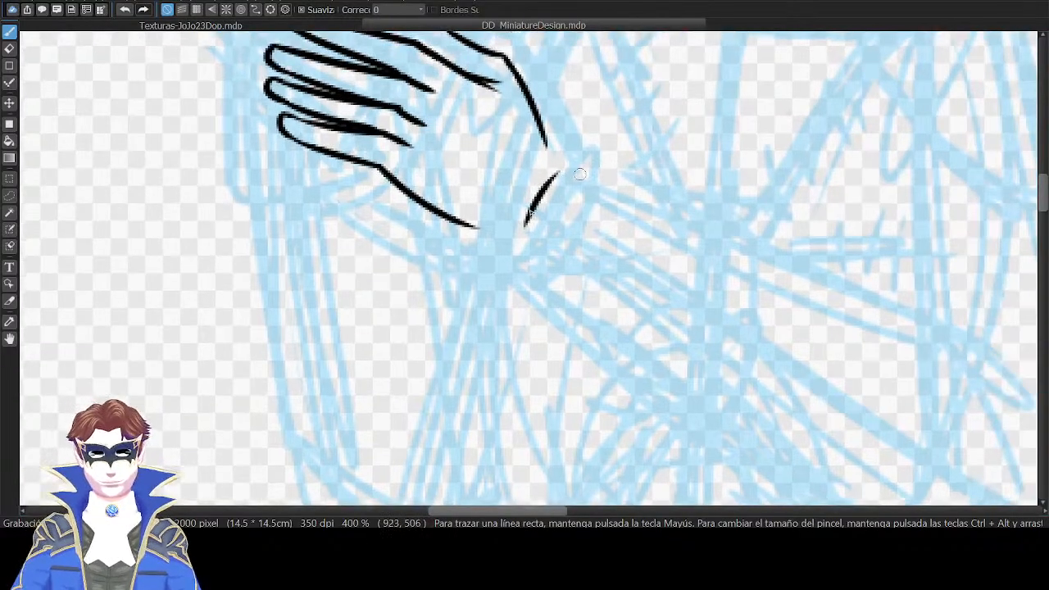
key(ctrl+z)
mouse_move(527, 230)
mouse_down()
mouse_move(563, 169)
mouse_move(556, 184)
mouse_move(571, 168)
mouse_move(659, 213)
mouse_up()
key(ctrl+z)
key(ctrl+z)
key(ctrl+z)
mouse_move(572, 168)
mouse_down()
mouse_move(692, 235)
mouse_move(682, 237)
mouse_up()
key(ctrl+z)
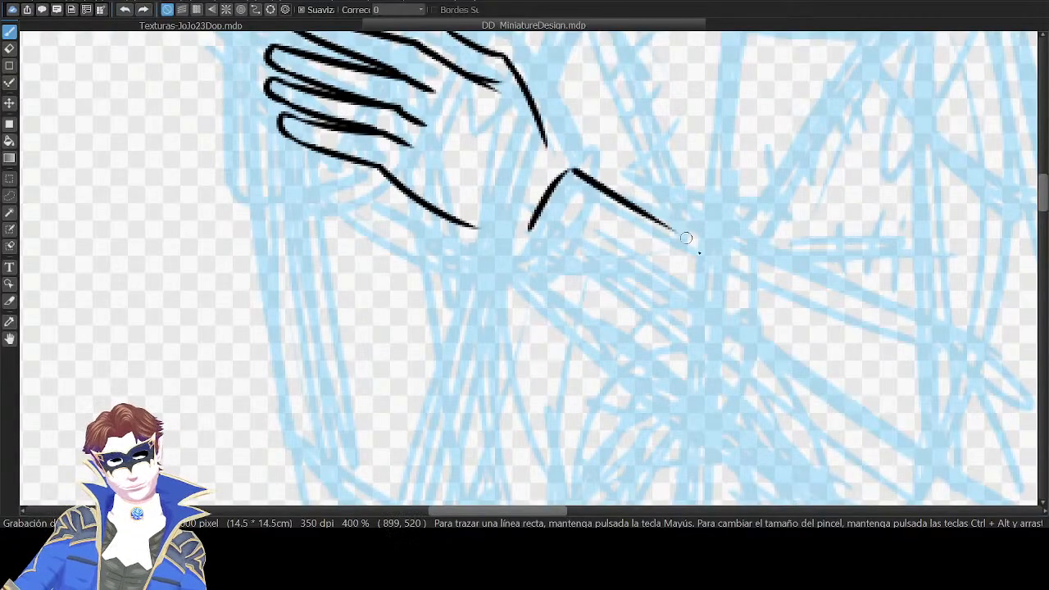
drag(532, 226, 638, 305)
key(ctrl+z)
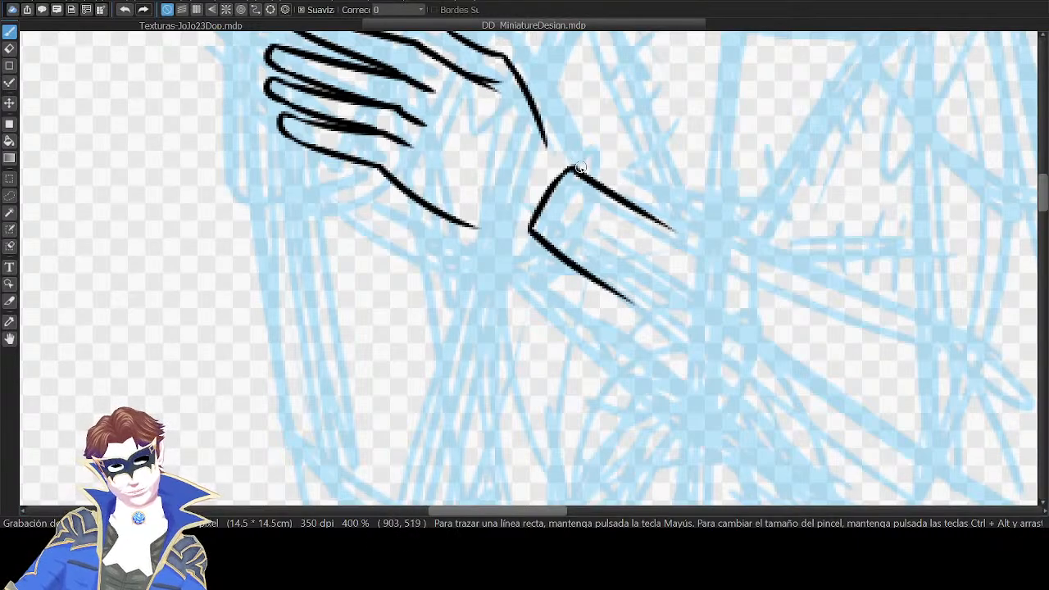
Rotate the view and close the far end of the cuff with a slightly curved line.
key(Right)
key(Right)
key(Right)
key(Right)
key(Right)
key(Right)
key(Right)
key(Right)
key(Right)
key(Right)
drag(686, 238, 782, 113)
drag(510, 249, 514, 165)
key(ctrl+z)
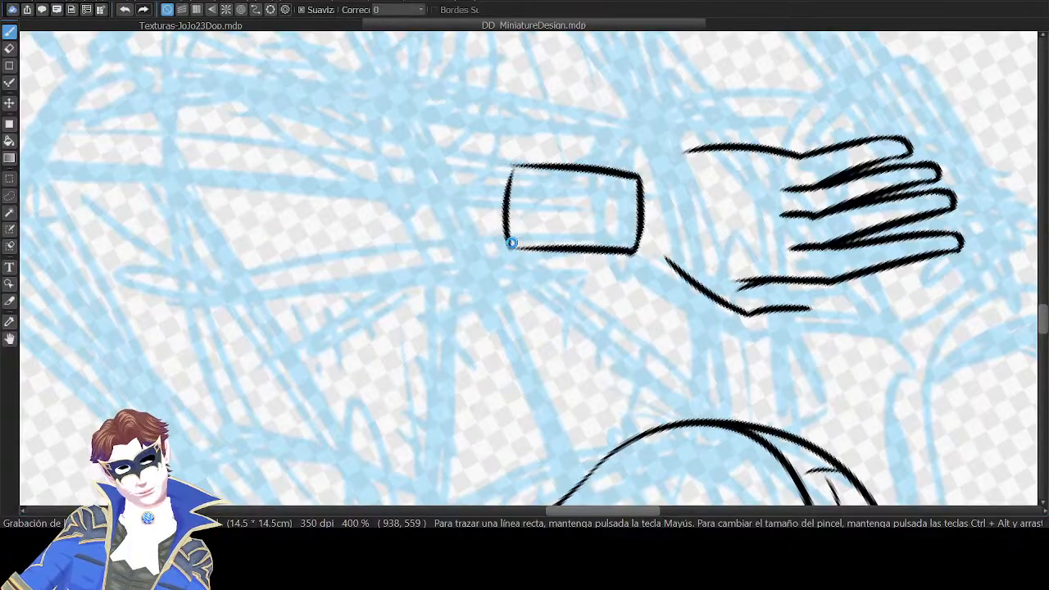
key(ctrl+z)
drag(511, 250, 510, 167)
key(Up)
drag(534, 277, 602, 158)
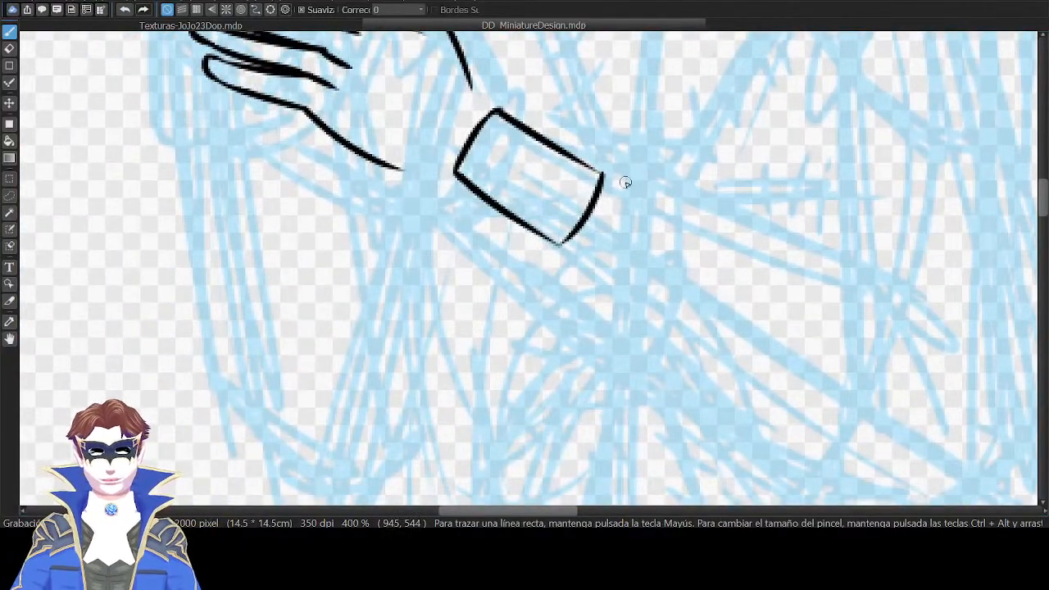
Mirror the view and retouch the lower long edge of the cuff.
key(Down)
key(Right)
key(Right)
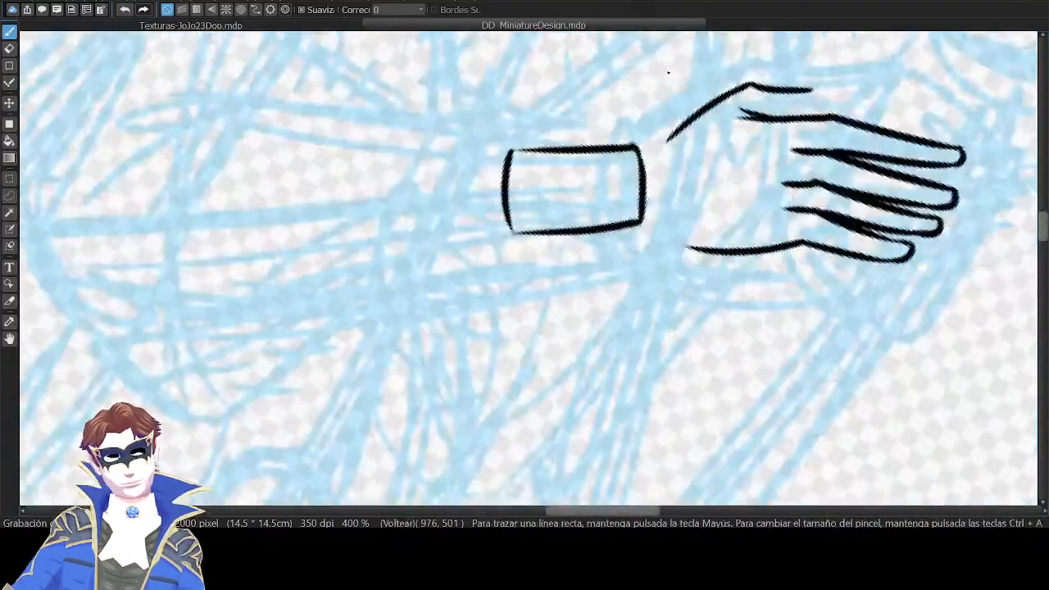
key(Up)
key(Down)
key(ctrl+z)
drag(477, 166, 479, 164)
key(ctrl+z)
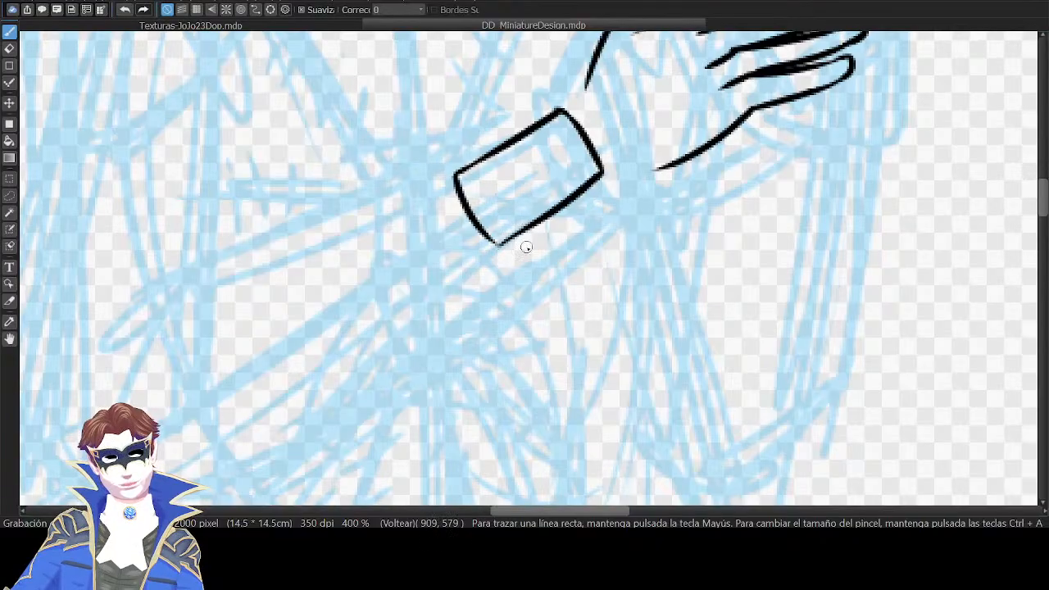
Draw the wrist-side edge and the long outer edge of a second, narrower panel below the cuff.
key(Down)
drag(713, 130, 834, 107)
mouse_move(558, 179)
mouse_down()
mouse_move(576, 151)
mouse_move(564, 162)
mouse_move(577, 154)
mouse_move(619, 246)
mouse_move(641, 261)
mouse_move(629, 253)
mouse_up()
key(ctrl+z)
key(ctrl+z)
key(ctrl+z)
key(ctrl+z)
key(ctrl+z)
key(ctrl+z)
key(ctrl+z)
key(Down)
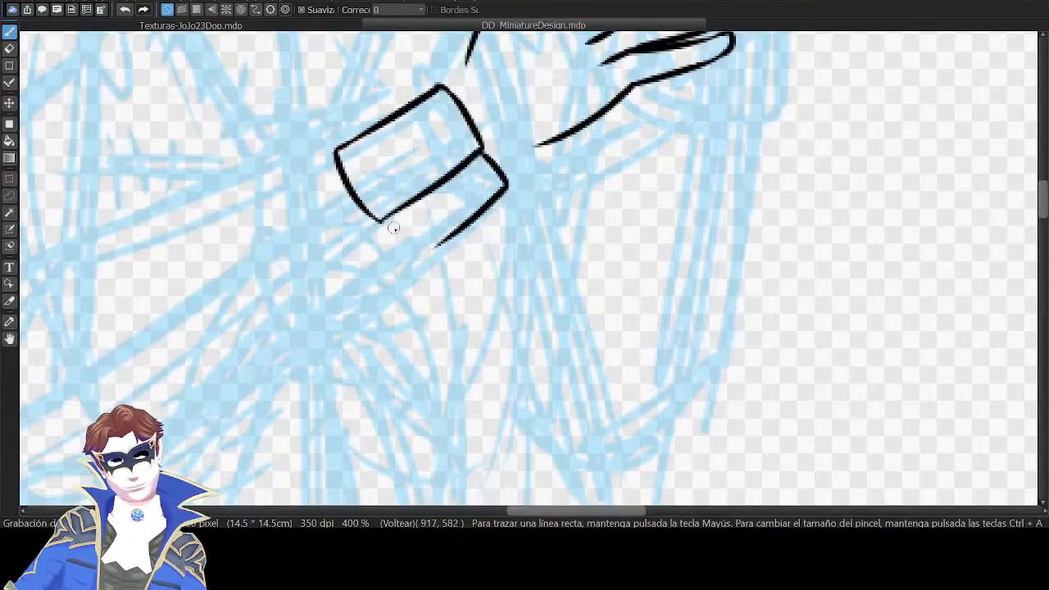
Close the far end of the lower cuff panel with a short curved line.
mouse_move(386, 223)
mouse_down()
mouse_move(435, 259)
mouse_move(435, 249)
mouse_up()
key(ctrl+z)
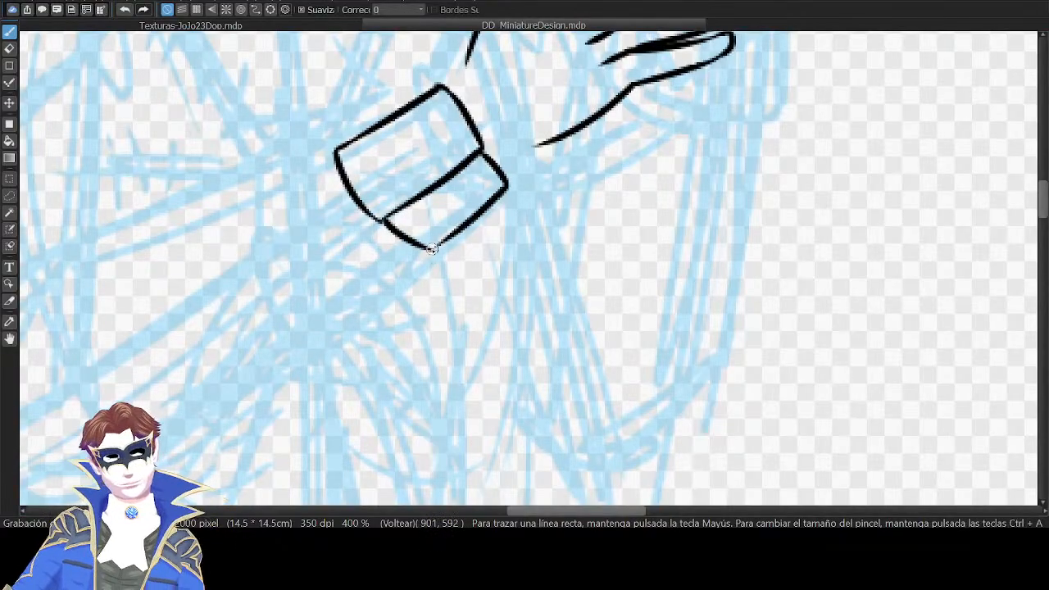
drag(629, 193, 755, 266)
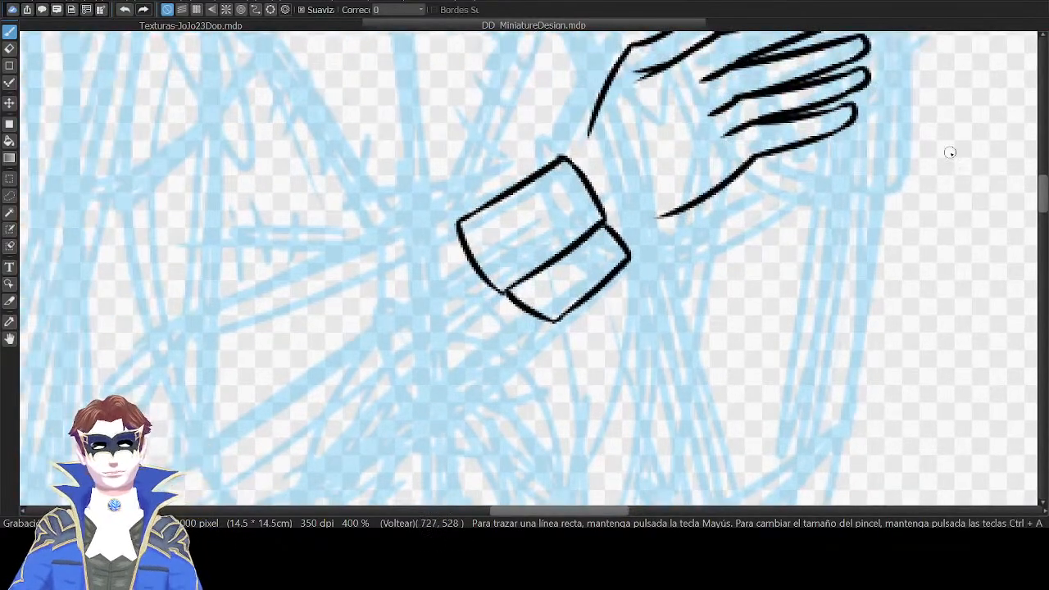
Extend both sides of the hand to the cuff opening and add a small rim behind the lower panel.
key(Down)
drag(548, 137, 661, 141)
drag(579, 131, 603, 161)
key(ctrl+z)
key(ctrl+z)
key(ctrl+z)
key(Down)
drag(513, 237, 564, 215)
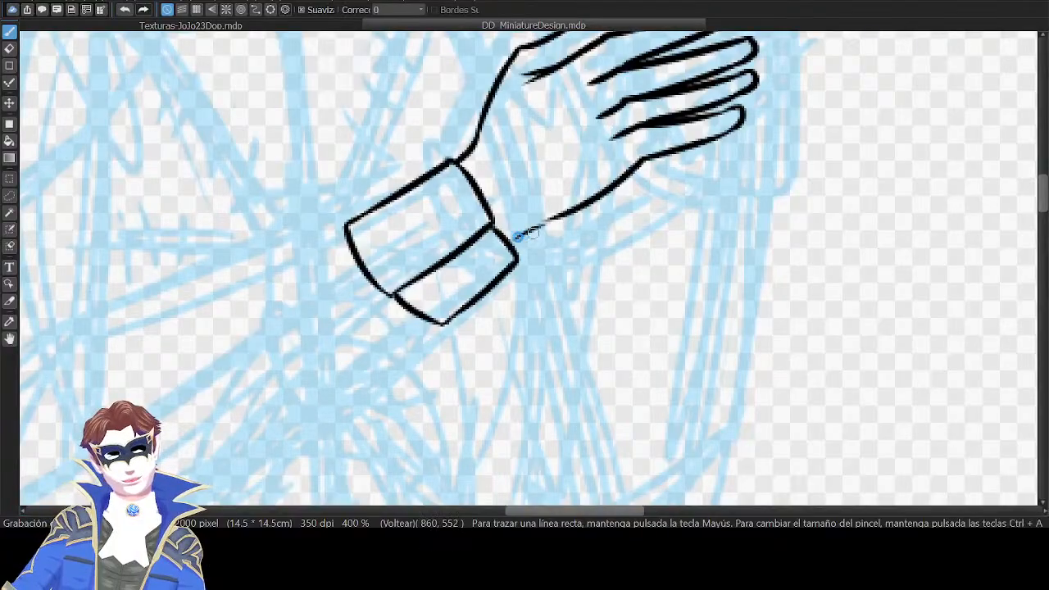
key(Down)
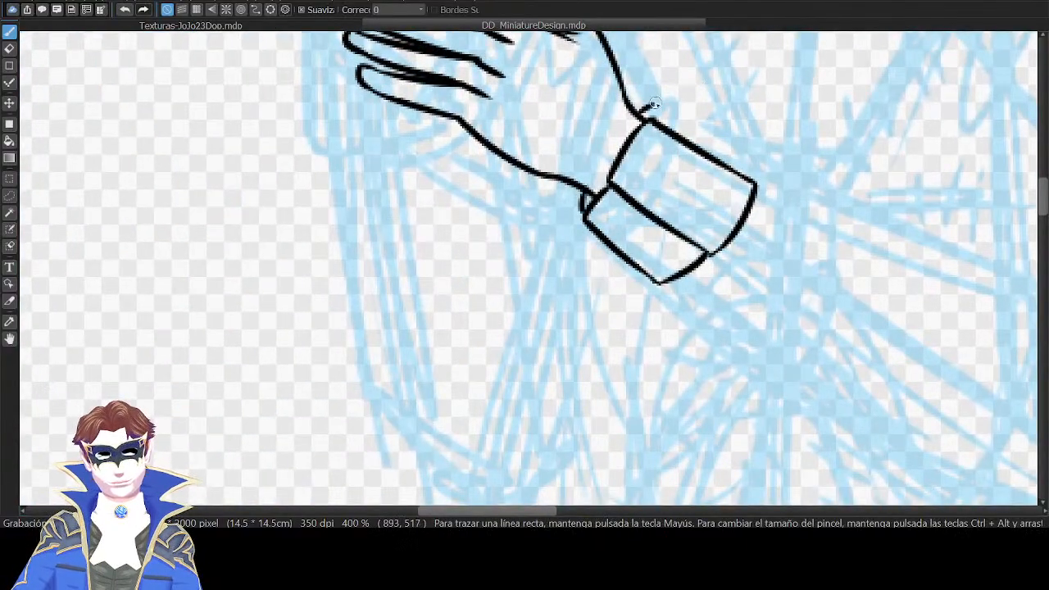
Draw a thin band along the cuff's upper edge and close its far end.
drag(647, 107, 729, 146)
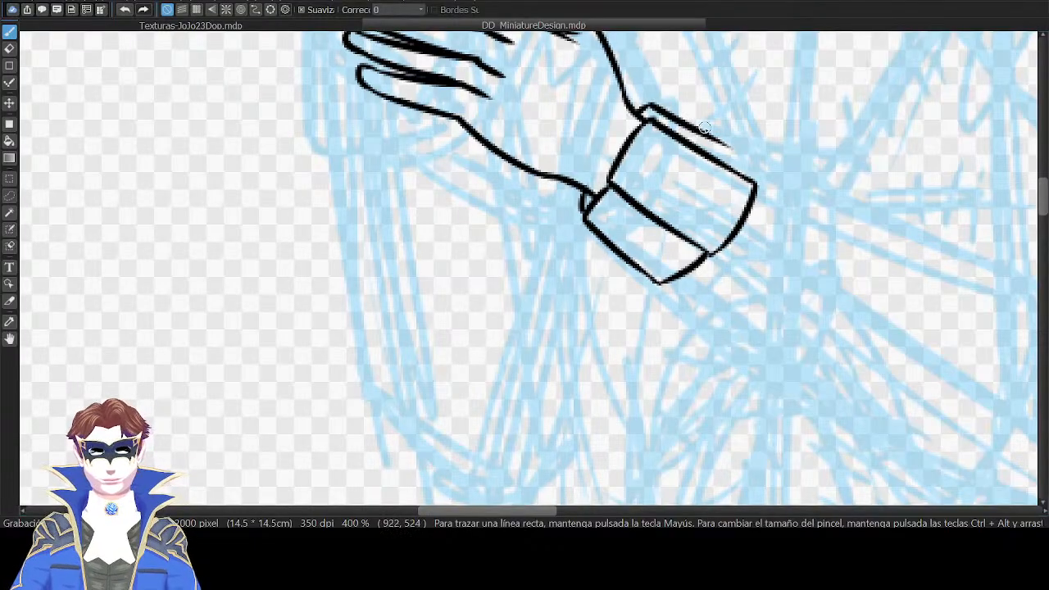
key(Down)
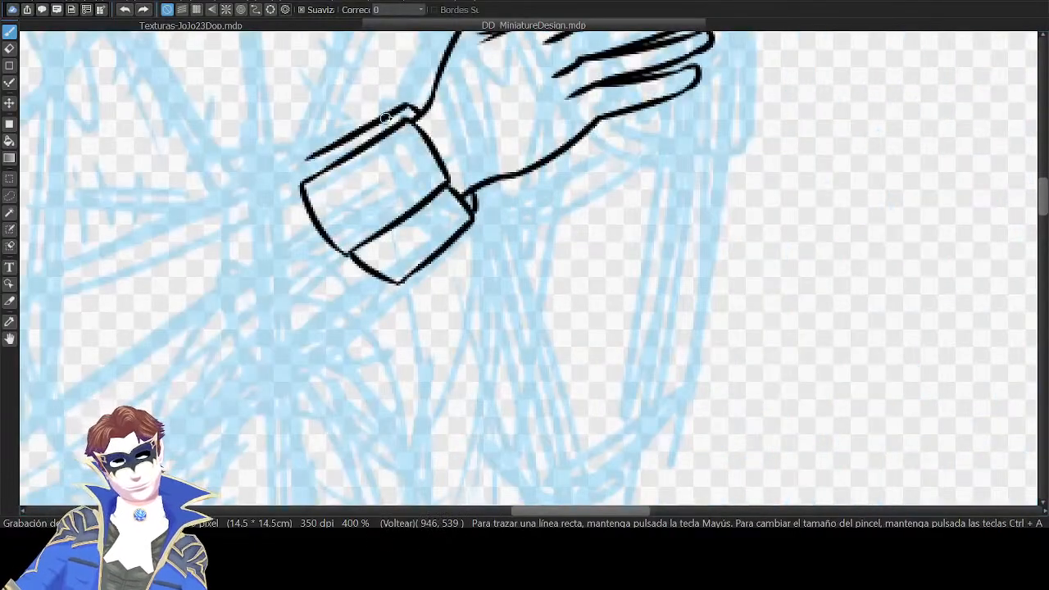
mouse_move(353, 135)
mouse_down()
mouse_move(301, 163)
mouse_move(307, 193)
mouse_move(307, 179)
mouse_up()
key(ctrl+z)
key(Down)
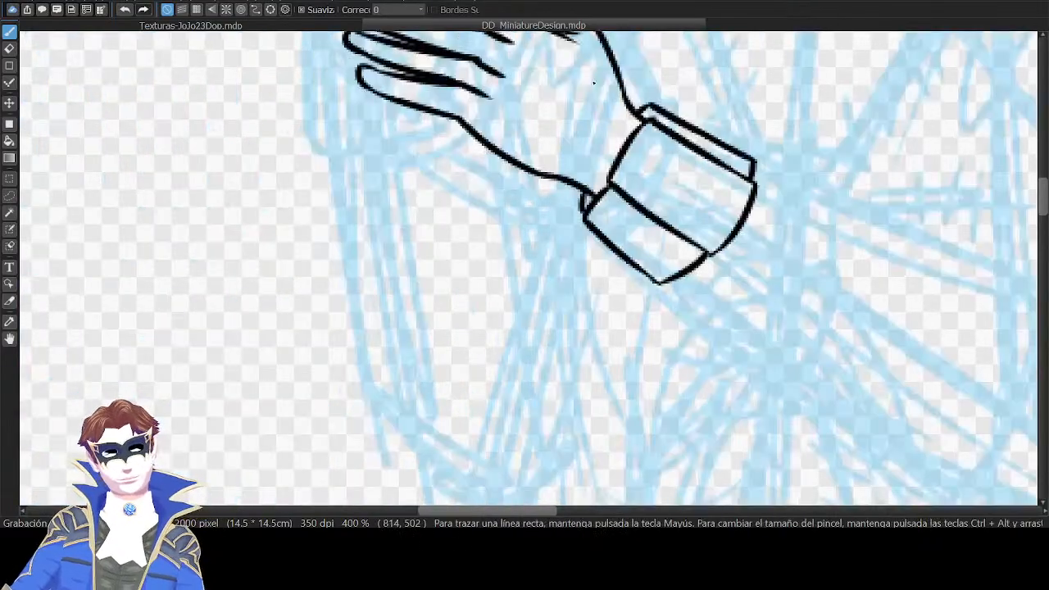
Check the inked hand and cuff against the whole figure.
key(ctrl+minus)
key(ctrl+minus)
key(ctrl+minus)
key(ctrl+minus)
drag(875, 133, 840, 153)
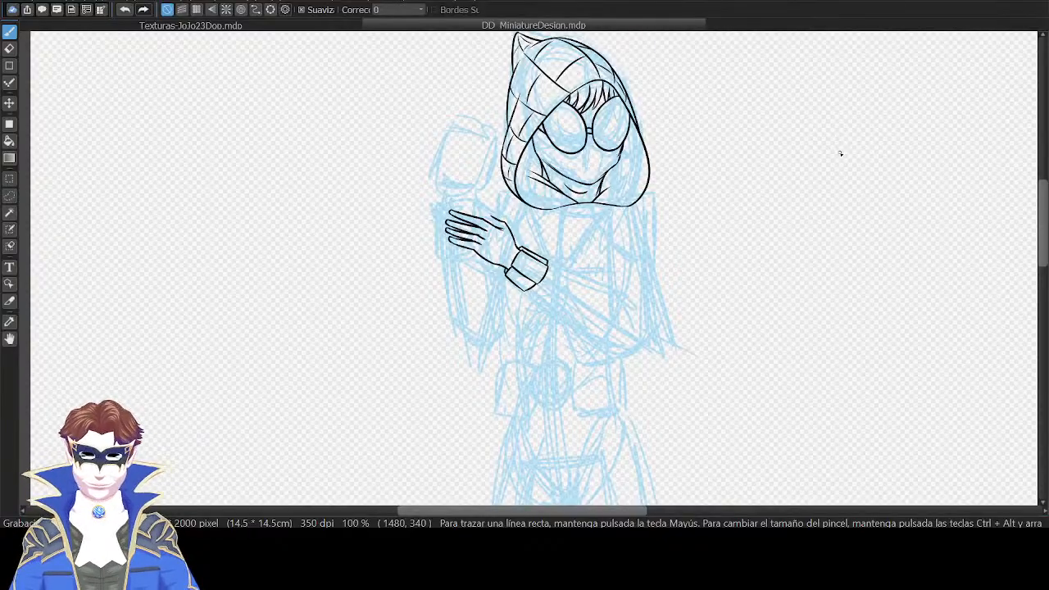
key(ctrl+plus)
key(ctrl+plus)
key(ctrl+plus)
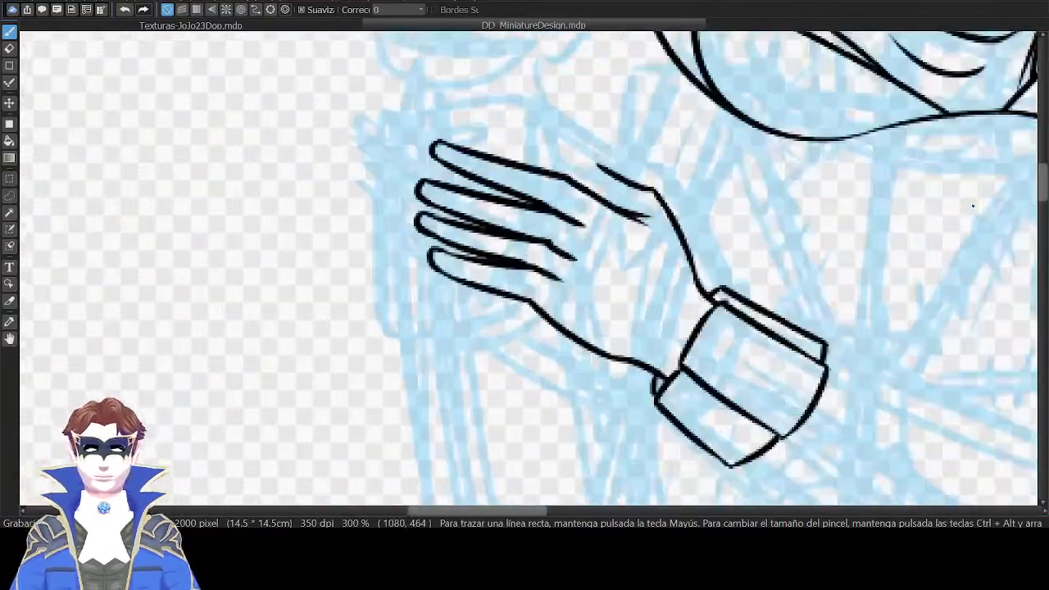
Touch up the end of the lower finger line where it meets the back of the hand.
key(Down)
drag(710, 214, 886, 143)
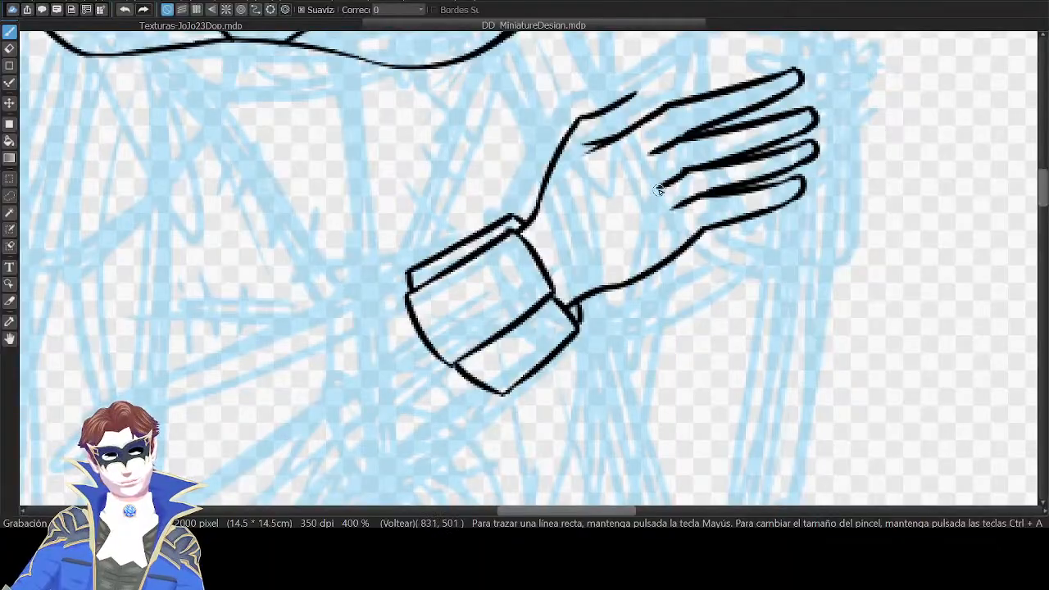
mouse_move(658, 190)
mouse_down()
mouse_move(684, 180)
mouse_move(661, 182)
mouse_up()
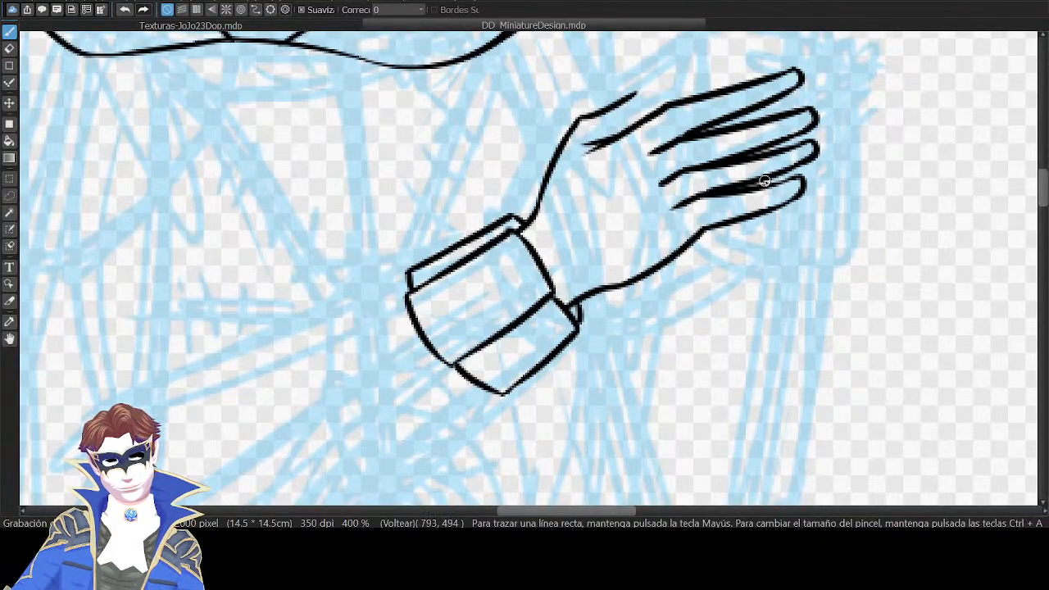
key(Down)
key(ctrl+z)
drag(376, 170, 397, 182)
key(ctrl+z)
drag(605, 185, 668, 203)
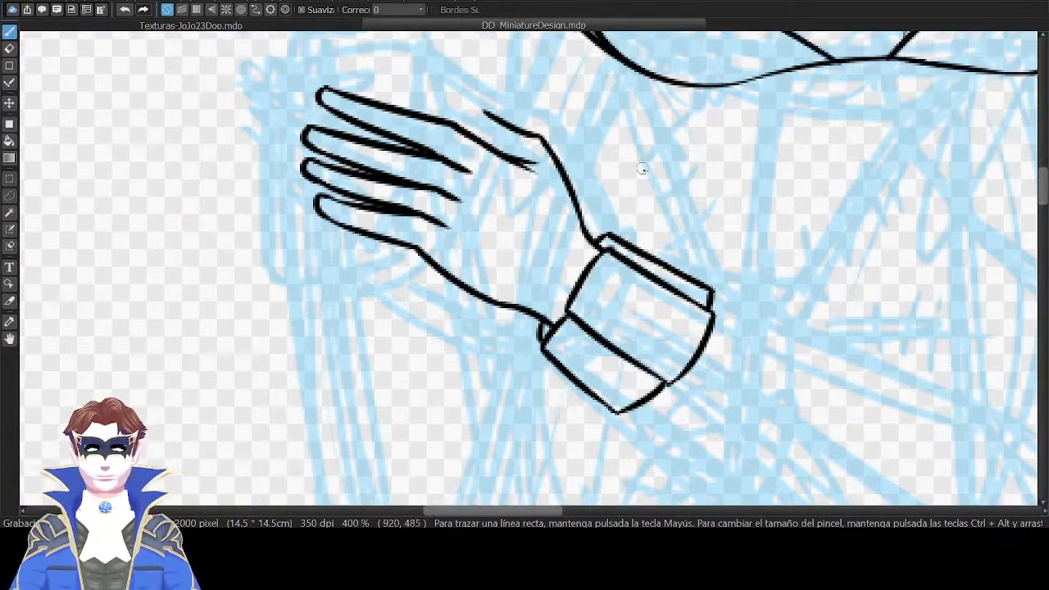
Draw three long thin lines across the back of the hand from the cuff opening toward the knuckles.
key(Down)
key(Left)
key(Left)
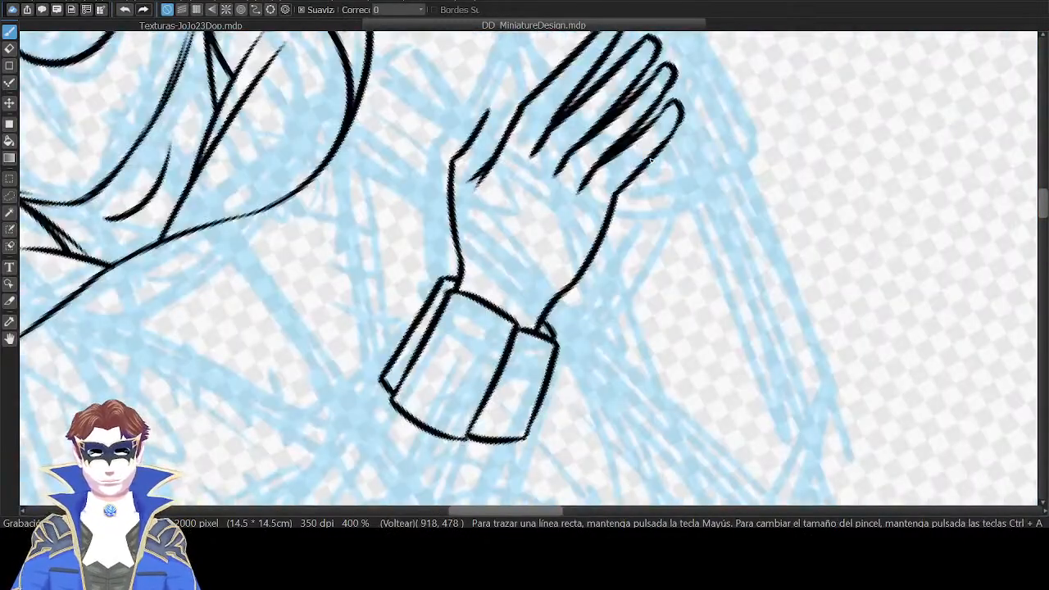
drag(518, 318, 569, 213)
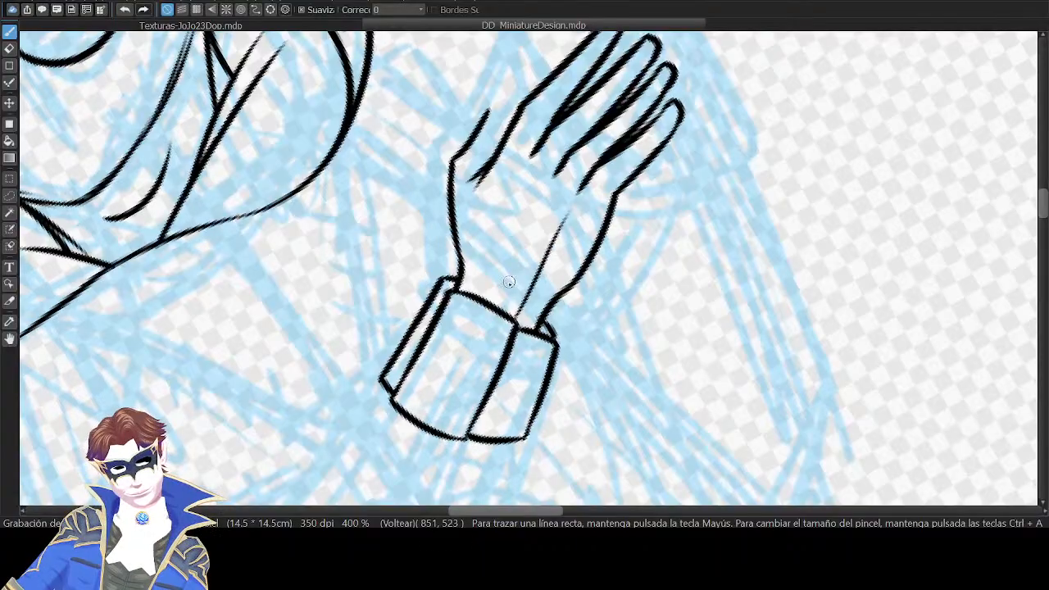
drag(486, 303, 535, 205)
key(ctrl+z)
mouse_move(488, 298)
mouse_down()
mouse_move(551, 178)
mouse_move(533, 154)
mouse_up()
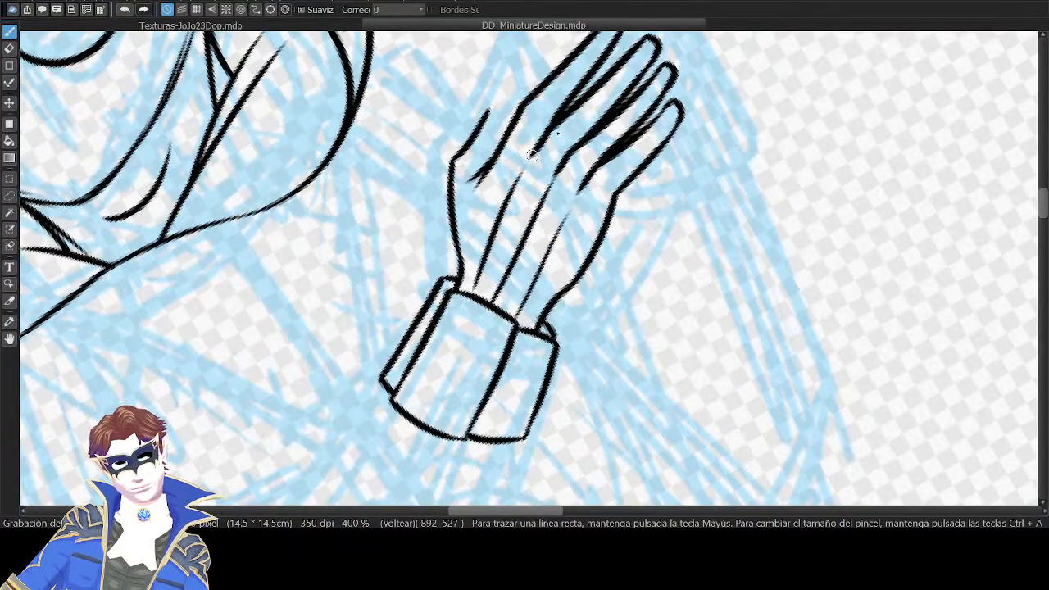
key(ctrl+z)
drag(472, 292, 535, 151)
Add a thumb-side line, short knuckle arcs and small cross strokes between the lines on the back of the hand.
mouse_move(456, 262)
mouse_down()
mouse_move(487, 170)
mouse_move(581, 154)
mouse_up()
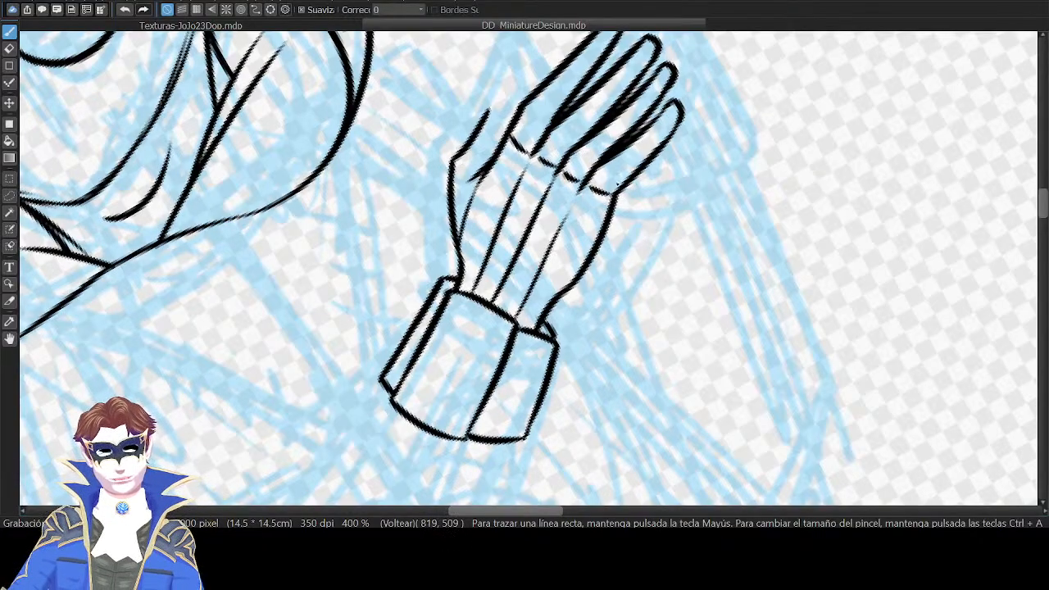
drag(484, 180, 507, 200)
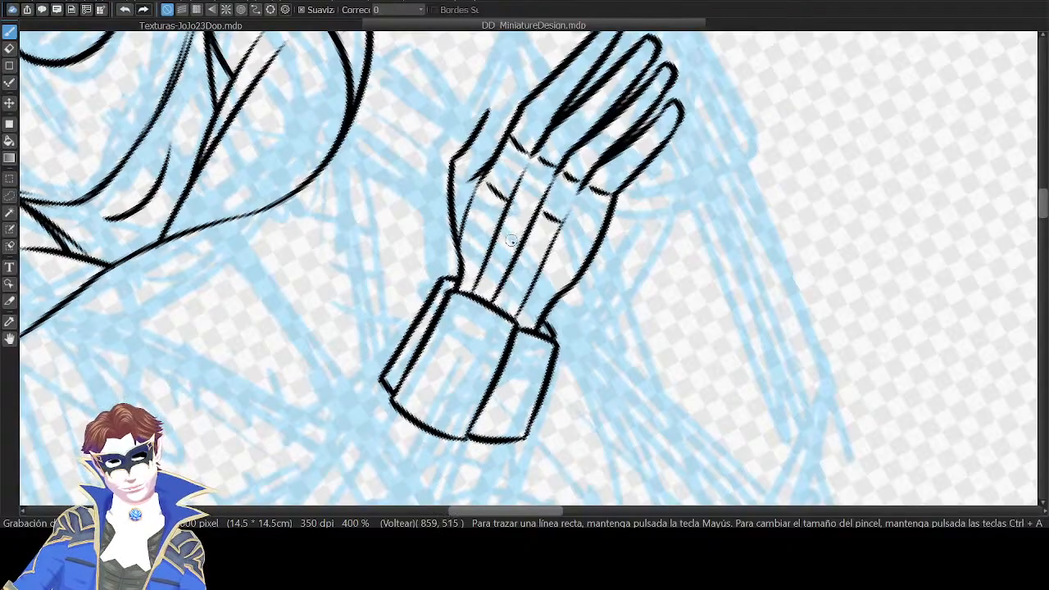
drag(495, 243, 584, 273)
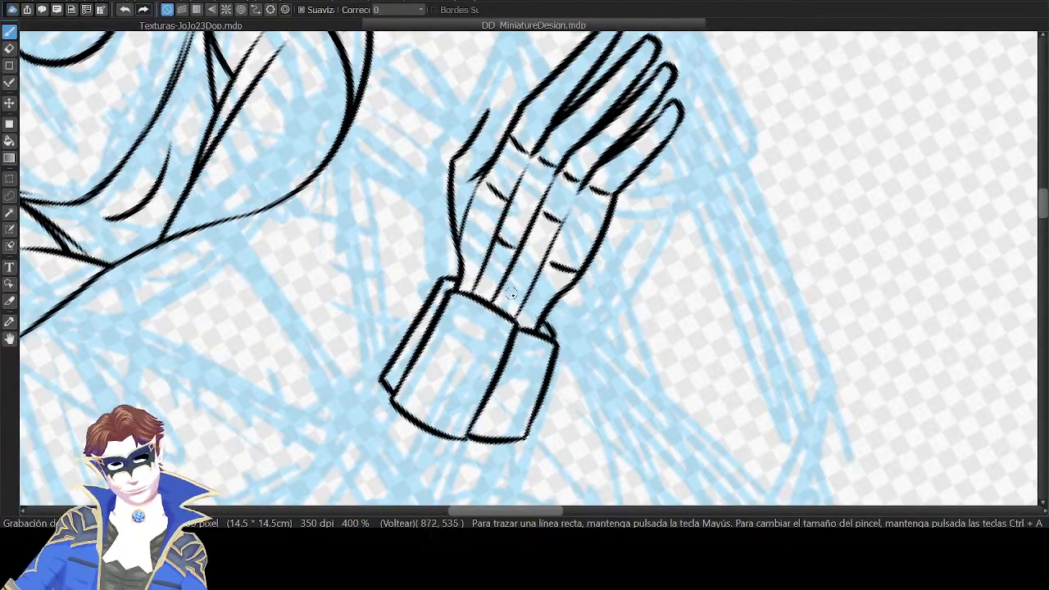
drag(630, 192, 675, 254)
key(Up)
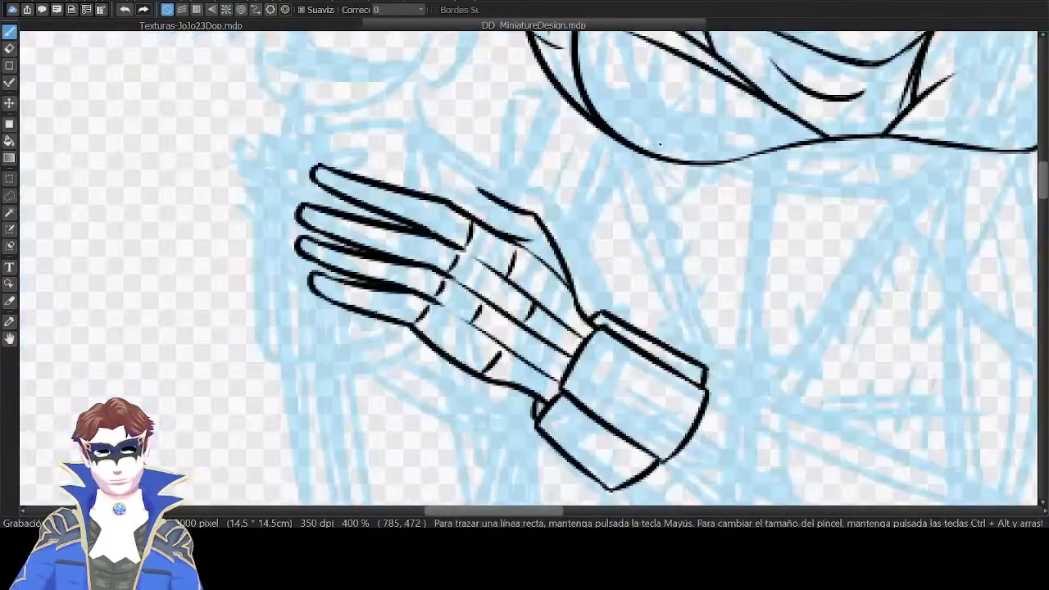
Redraw the curved cross line in the hood's large upper panel so it bows toward the face opening.
drag(706, 147, 684, 404)
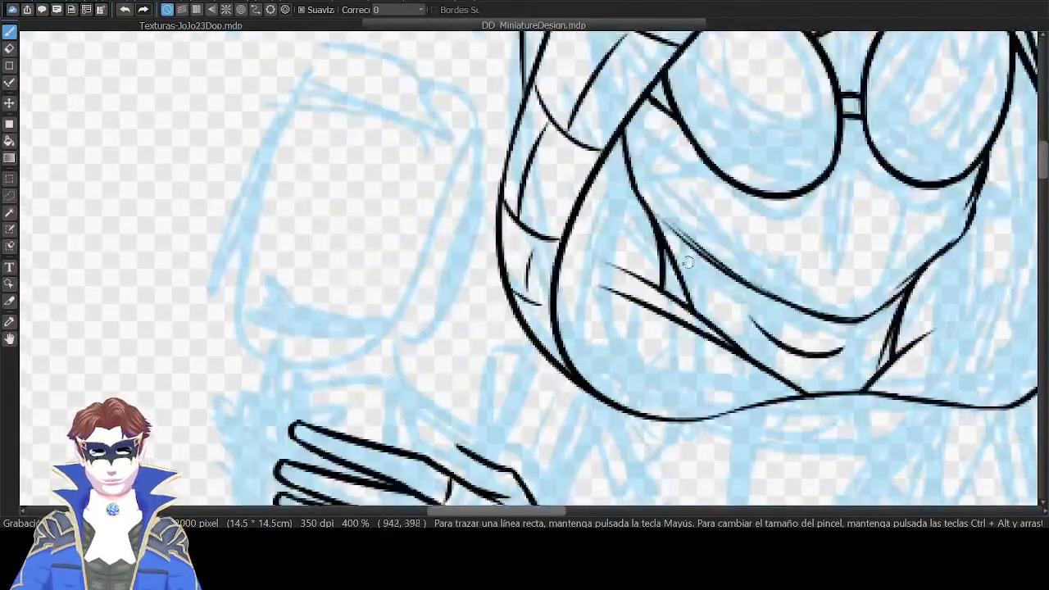
drag(685, 266, 585, 479)
drag(738, 146, 675, 244)
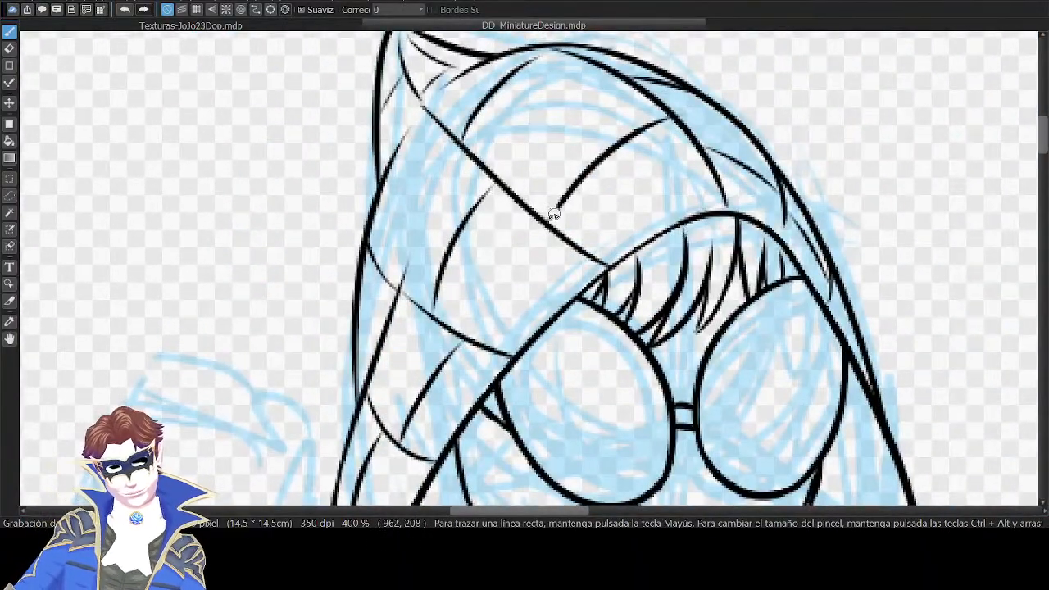
drag(627, 136, 664, 123)
key(ctrl+z)
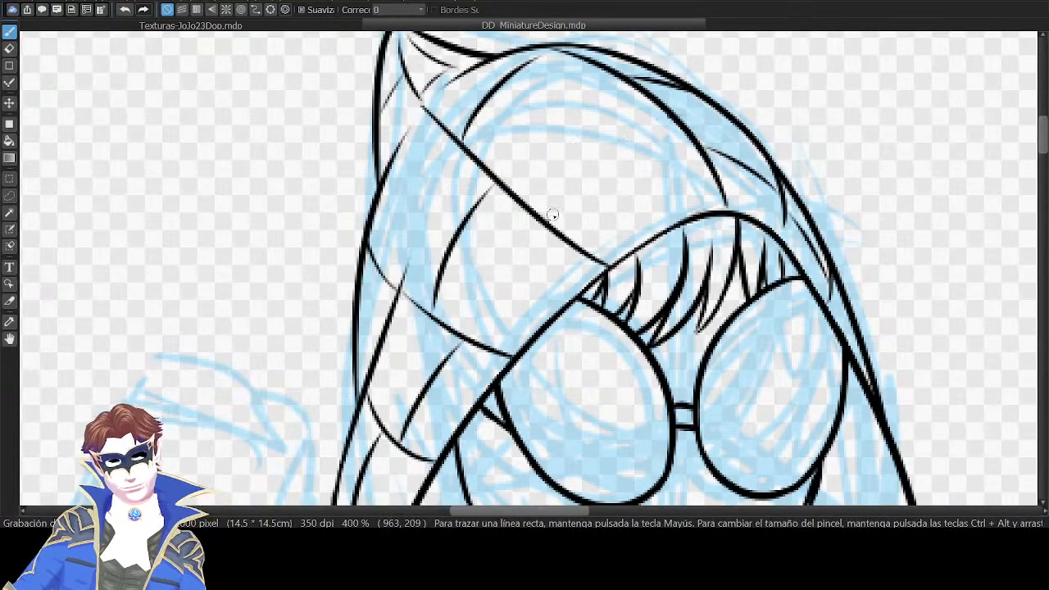
drag(548, 214, 696, 110)
key(Right)
key(Right)
key(Right)
key(Right)
key(Right)
key(Right)
key(Right)
key(Right)
key(Right)
key(Right)
drag(703, 254, 749, 150)
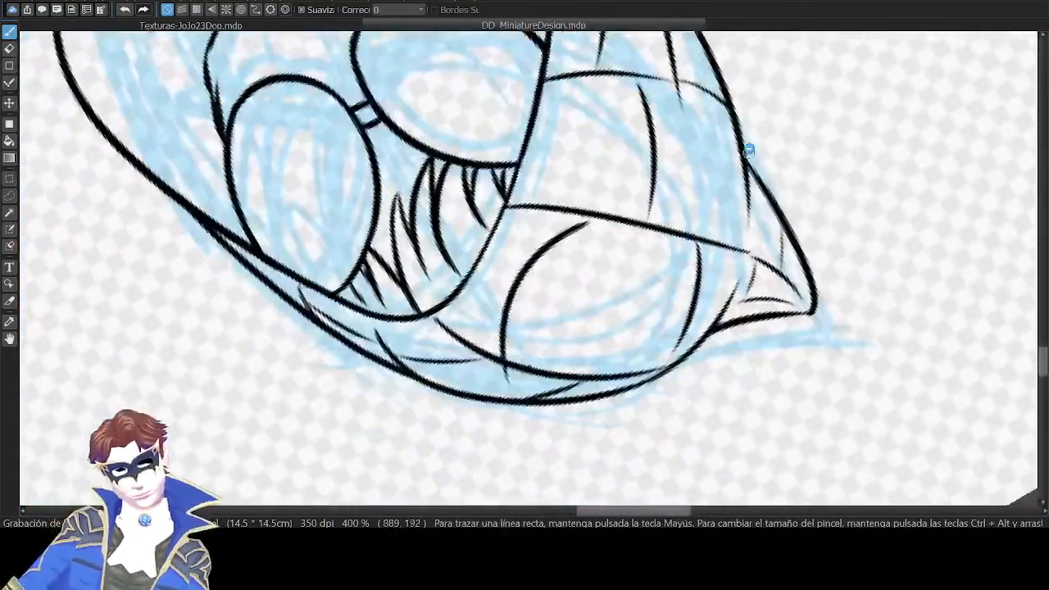
key(ctrl+z)
mouse_move(529, 364)
mouse_down()
mouse_move(600, 227)
mouse_move(529, 319)
mouse_move(602, 231)
mouse_move(585, 218)
mouse_up()
key(ctrl+z)
key(ctrl+z)
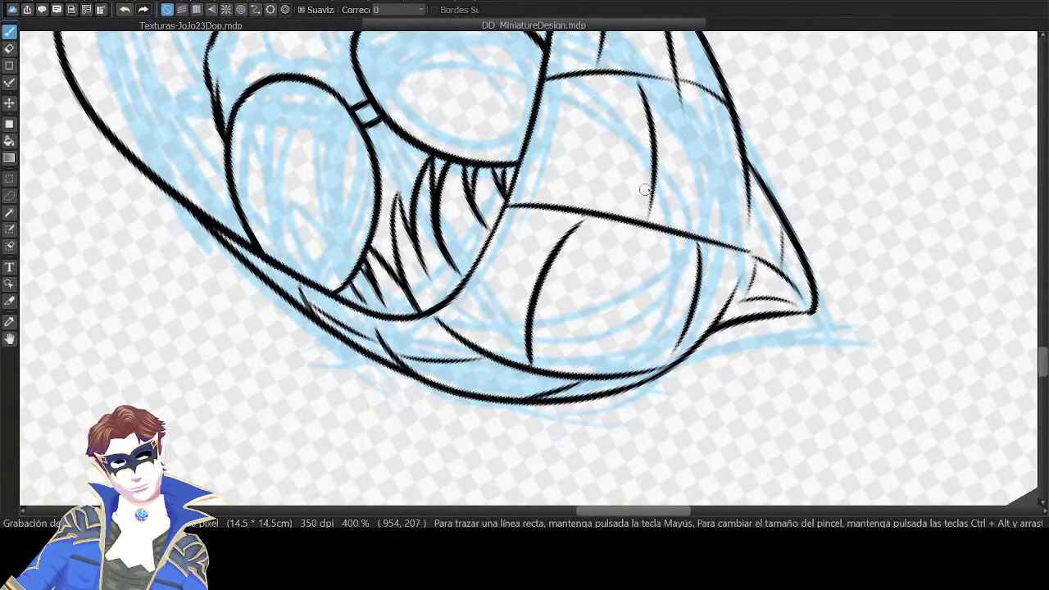
Restore the view's orientation and draw a curved cross line in the hood's narrow side panel above the right lens.
key(Up)
drag(673, 167, 731, 126)
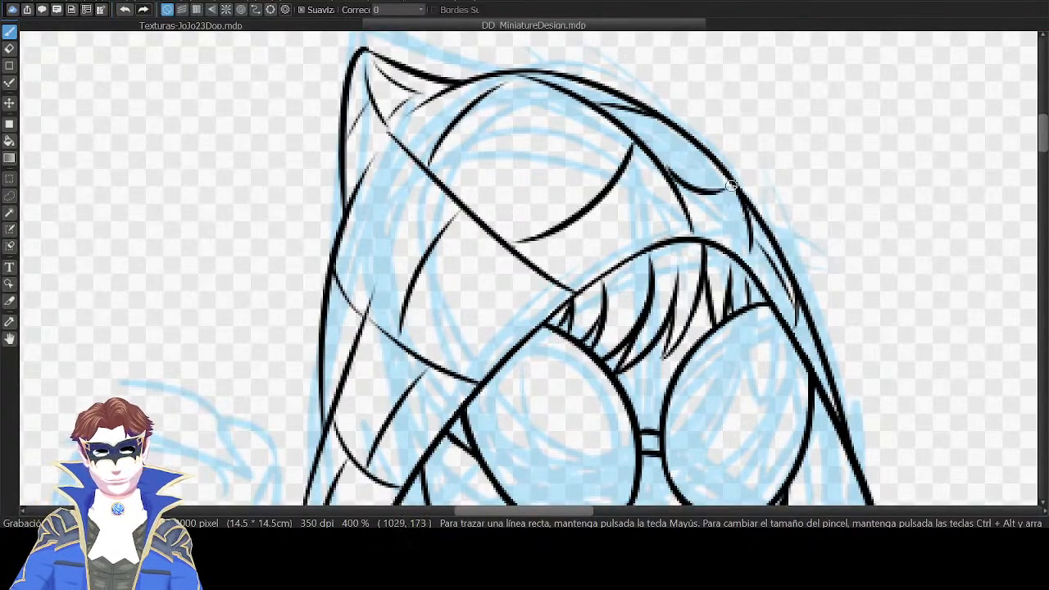
drag(673, 170, 742, 210)
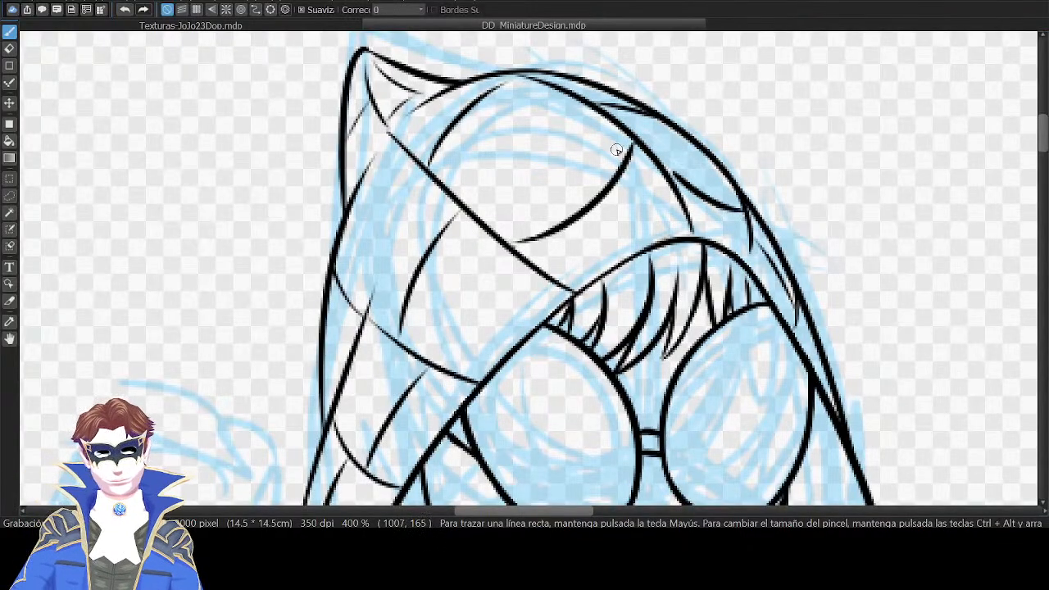
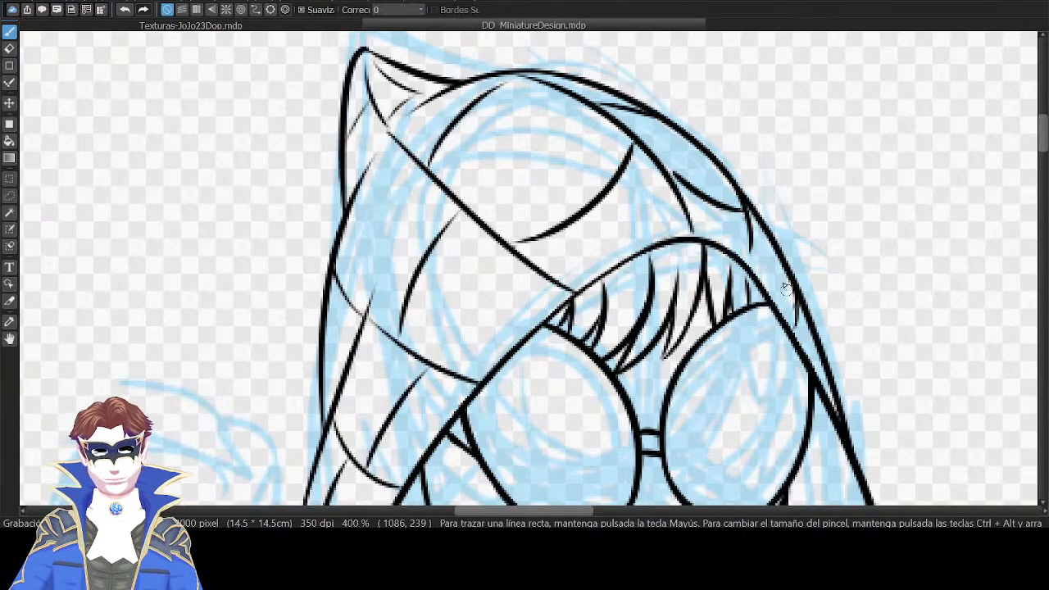
Draw another curved cross line lower in the hood's narrow side panel, beside the right lens.
mouse_move(757, 246)
mouse_down()
mouse_move(799, 302)
mouse_move(757, 236)
mouse_move(791, 288)
mouse_up()
key(ctrl+z)
key(ctrl+z)
key(ctrl+z)
drag(658, 307, 850, 197)
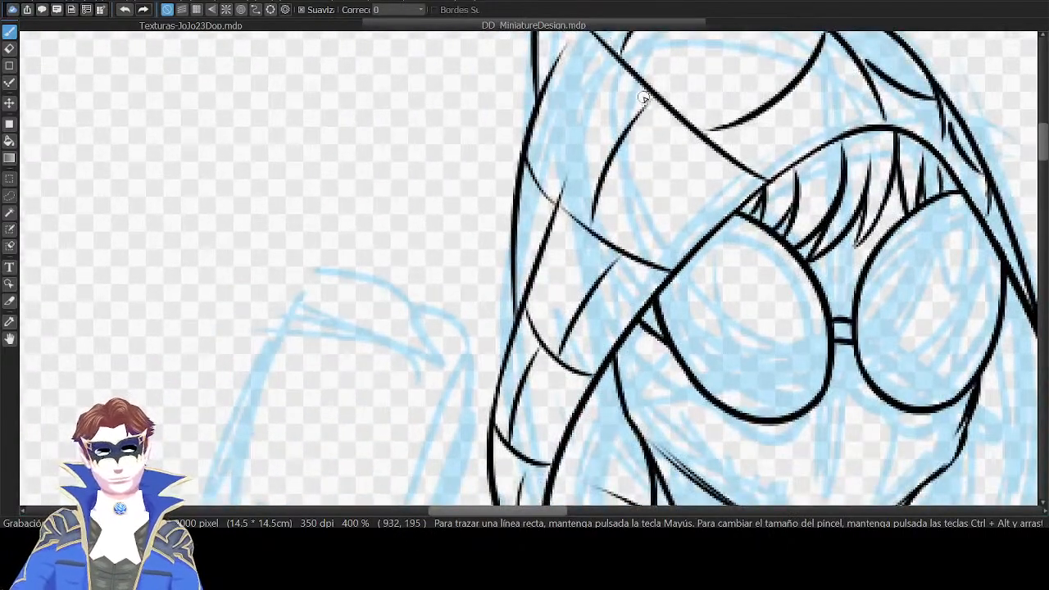
Redraw the curved cross line in the hood's side panel level with the hair so it bows toward the face opening.
drag(646, 99, 593, 221)
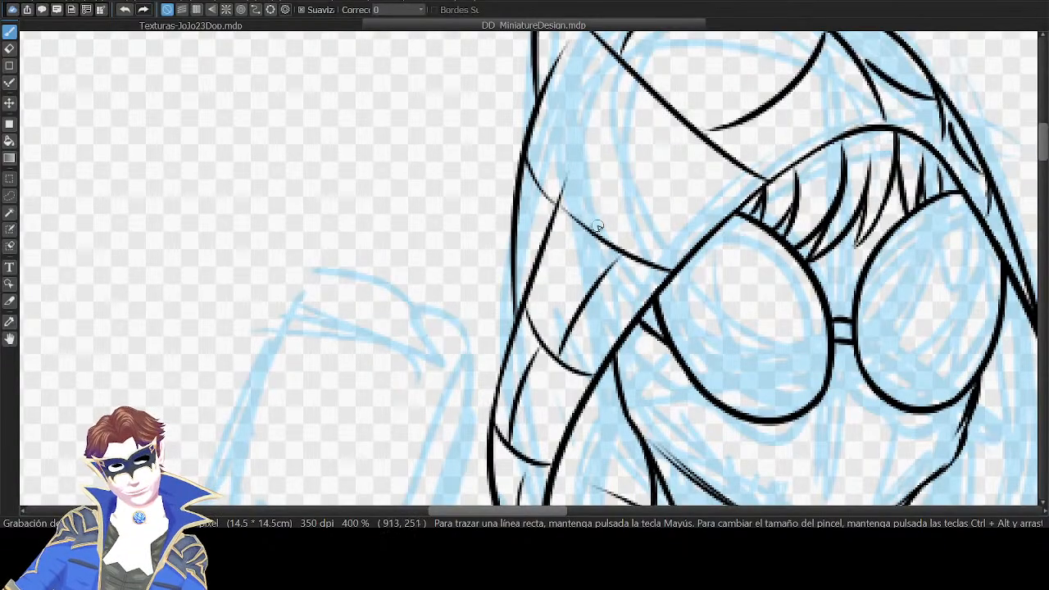
key(h)
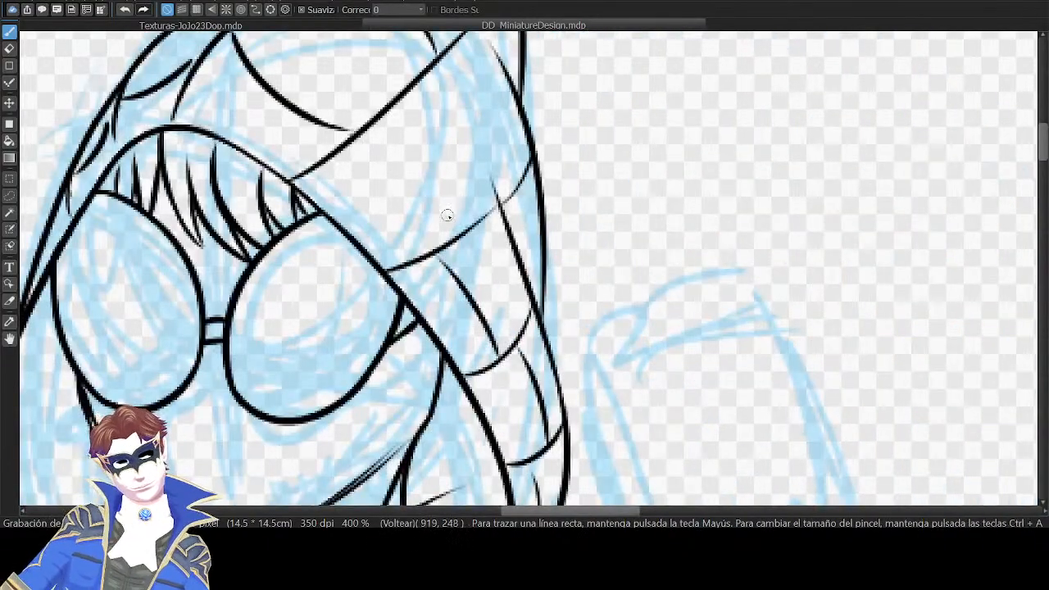
mouse_move(460, 221)
mouse_down()
mouse_move(407, 111)
mouse_move(410, 95)
mouse_up()
key(ctrl+z)
key(h)
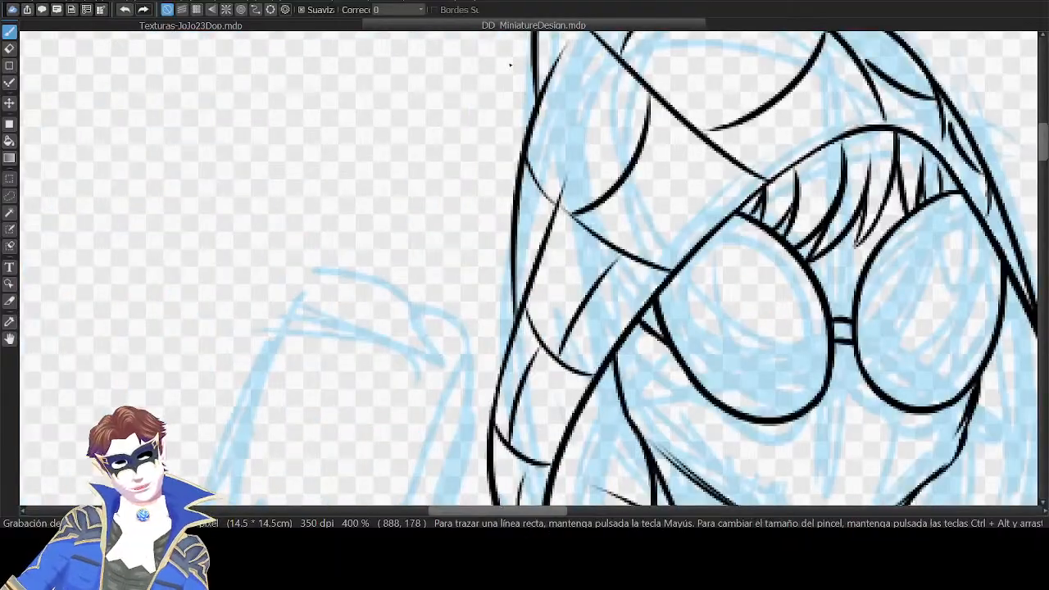
Redraw the cross strokes between the upper lines on the back of the hand as curves bowing toward the cuff.
drag(713, 483, 789, 243)
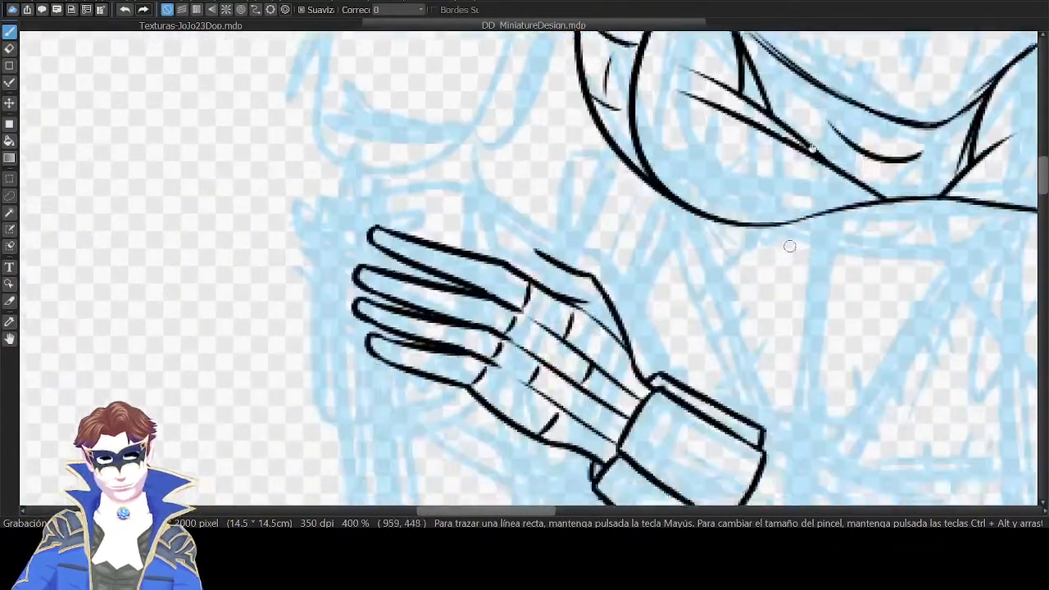
drag(735, 337, 780, 199)
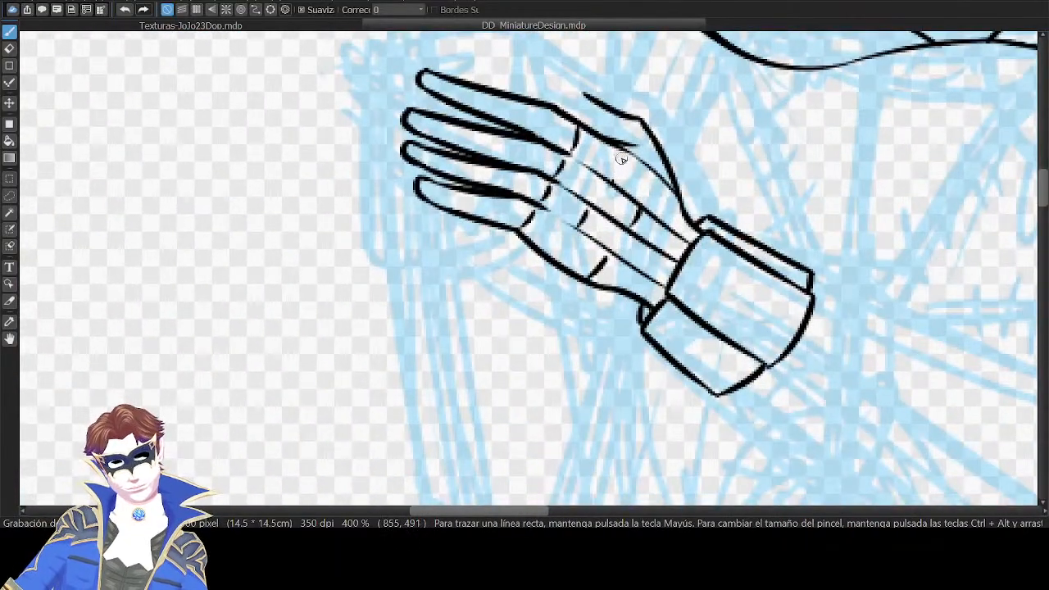
key(ctrl+z)
drag(632, 153, 615, 181)
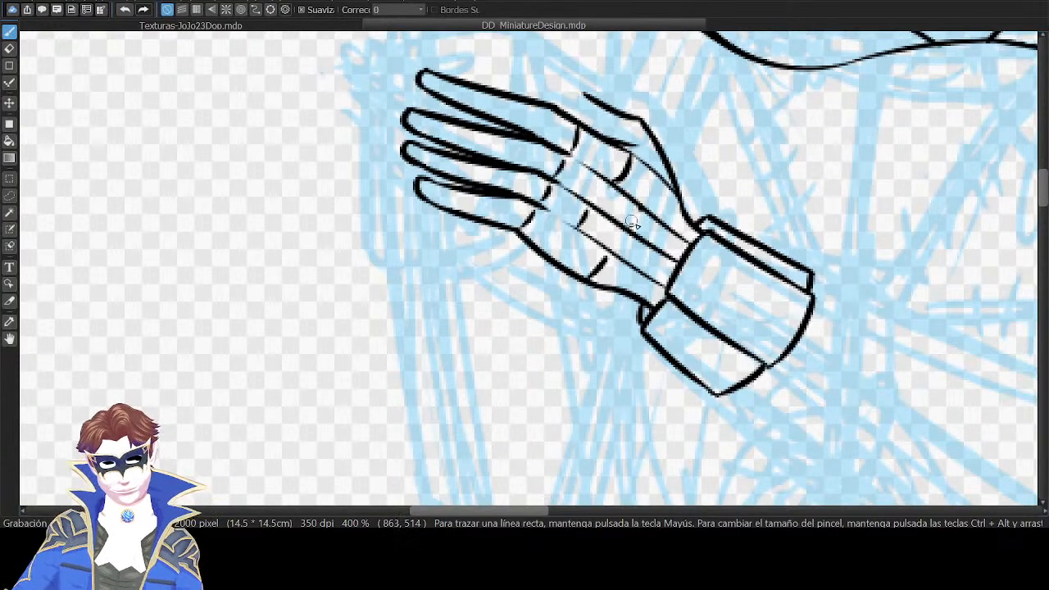
mouse_move(638, 204)
mouse_down()
mouse_move(627, 227)
mouse_move(590, 207)
mouse_up()
key(ctrl+z)
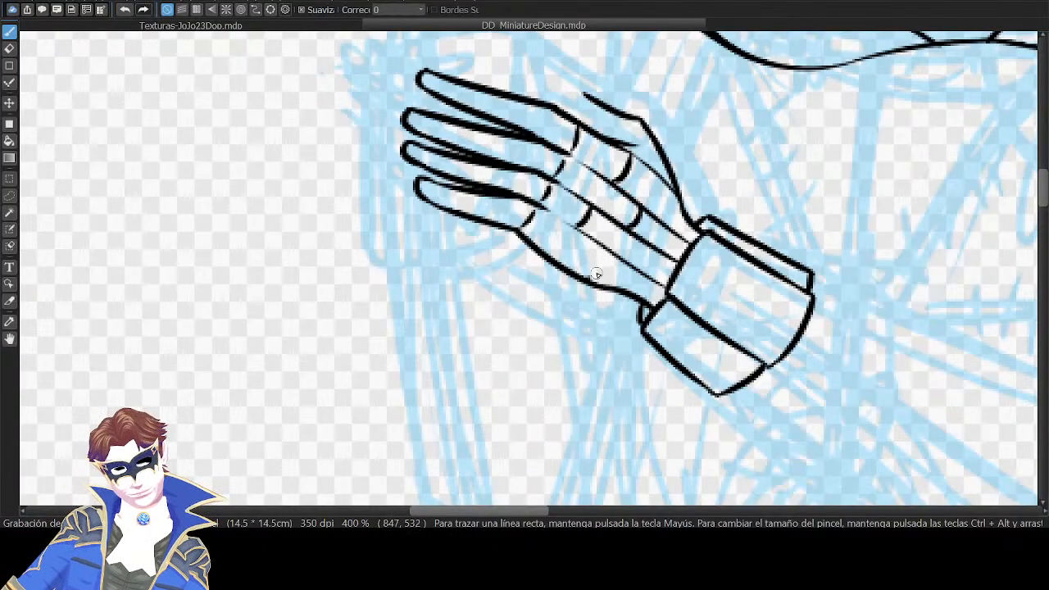
Curve the cross stroke on the hand's lower edge and add short arcs below the knuckles and near the cuff.
drag(588, 276, 605, 248)
key(ctrl+z)
key(ctrl+z)
drag(535, 244, 552, 217)
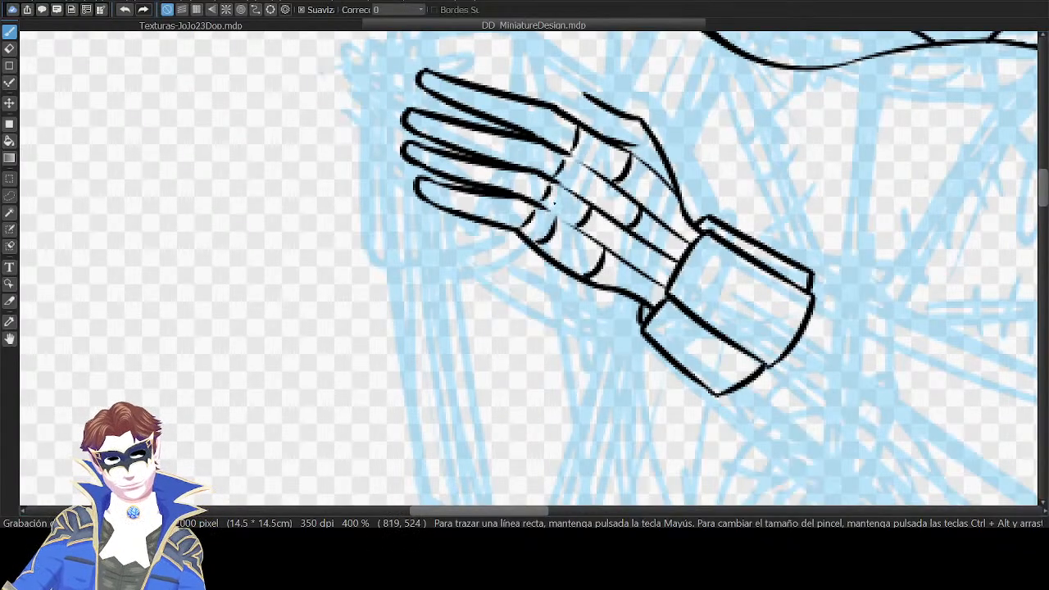
drag(646, 277, 663, 245)
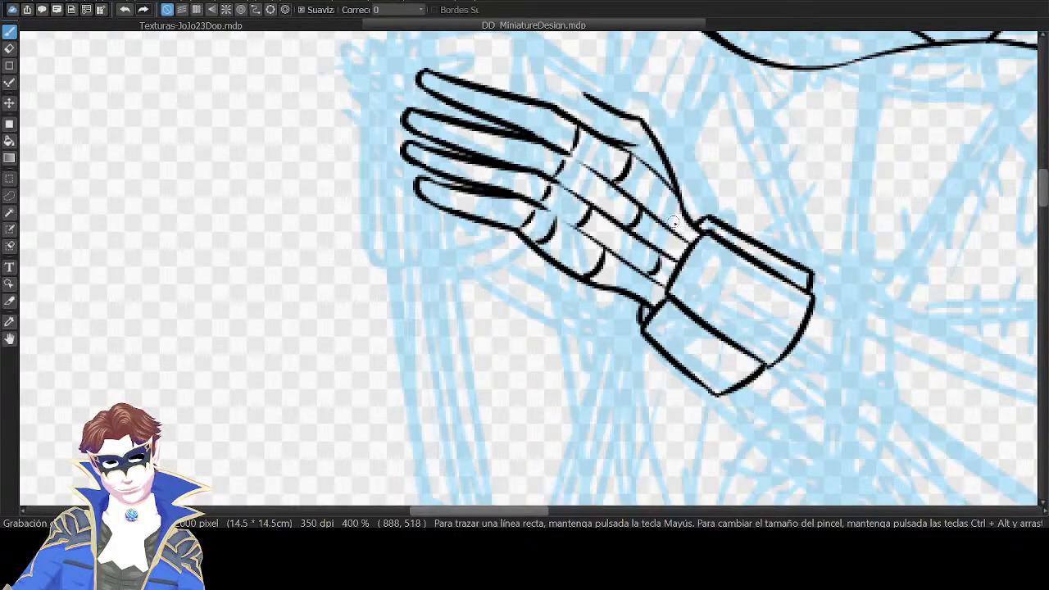
Replace the hood's cross line beside the left lens with a curve bowing toward the face opening.
drag(723, 142, 787, 249)
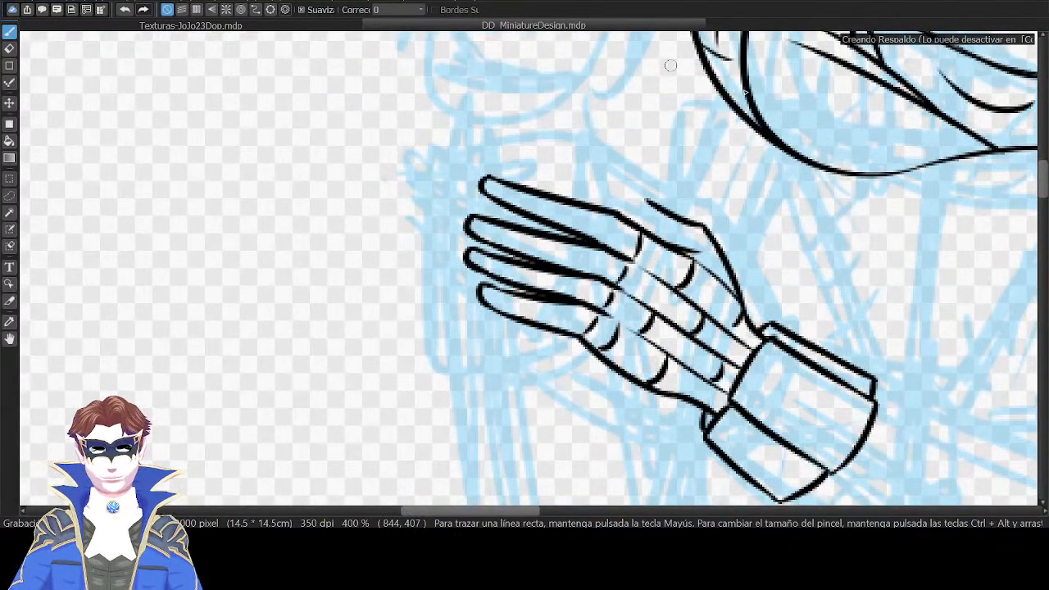
drag(878, 189, 891, 260)
drag(992, 77, 727, 557)
drag(821, 348, 904, 263)
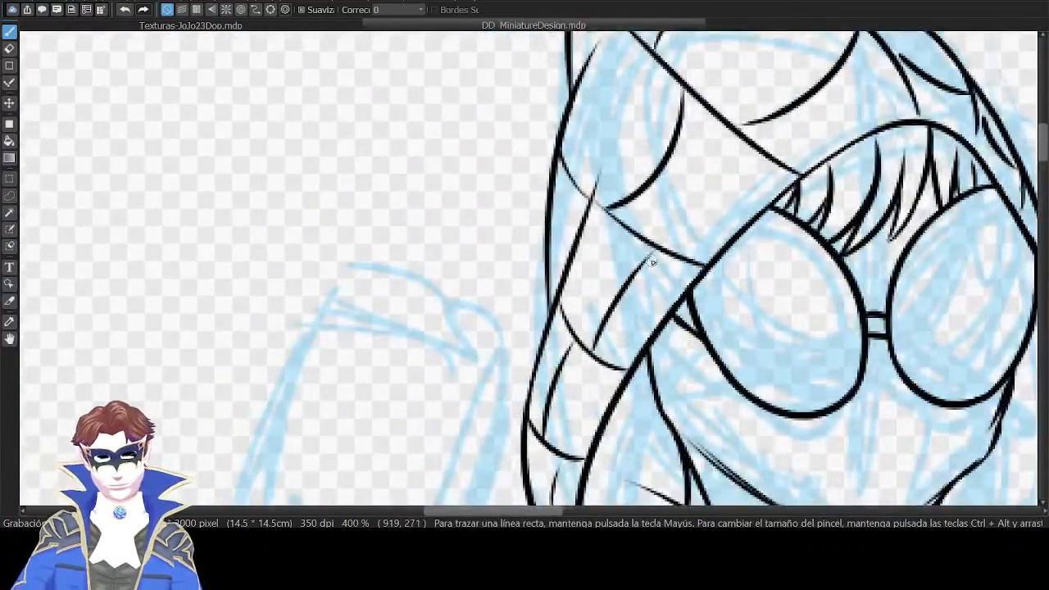
mouse_move(653, 257)
mouse_down()
mouse_move(634, 278)
mouse_move(631, 270)
mouse_move(596, 345)
mouse_up()
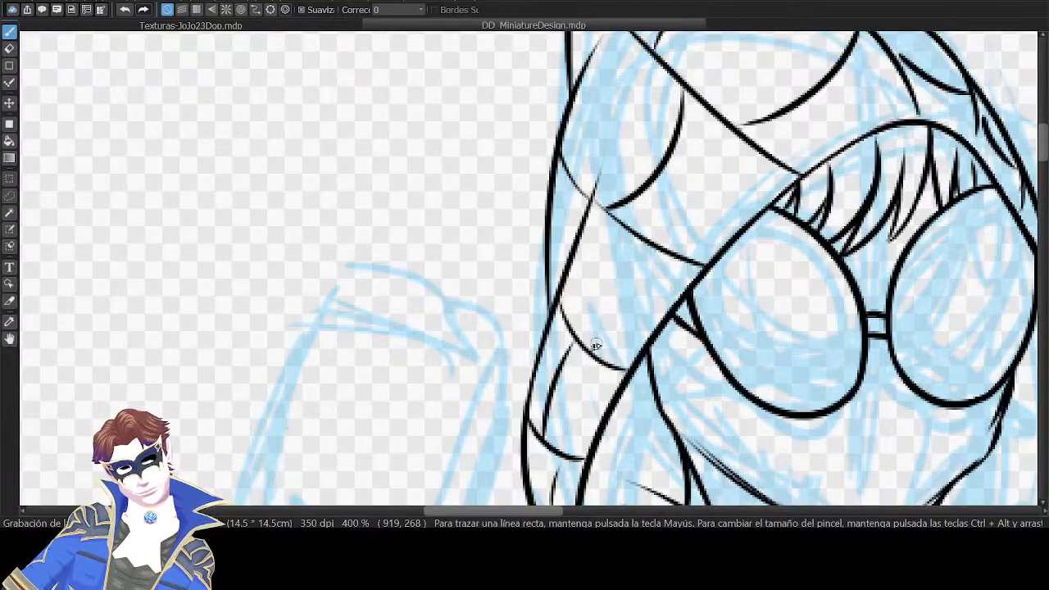
drag(767, 167, 707, 136)
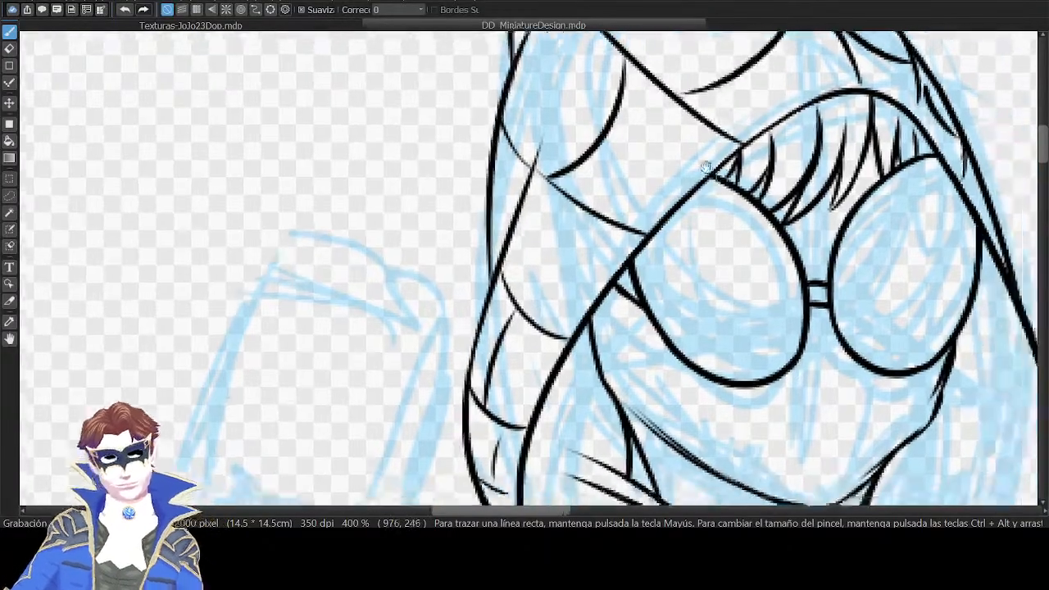
drag(544, 318, 590, 219)
key(ctrl+z)
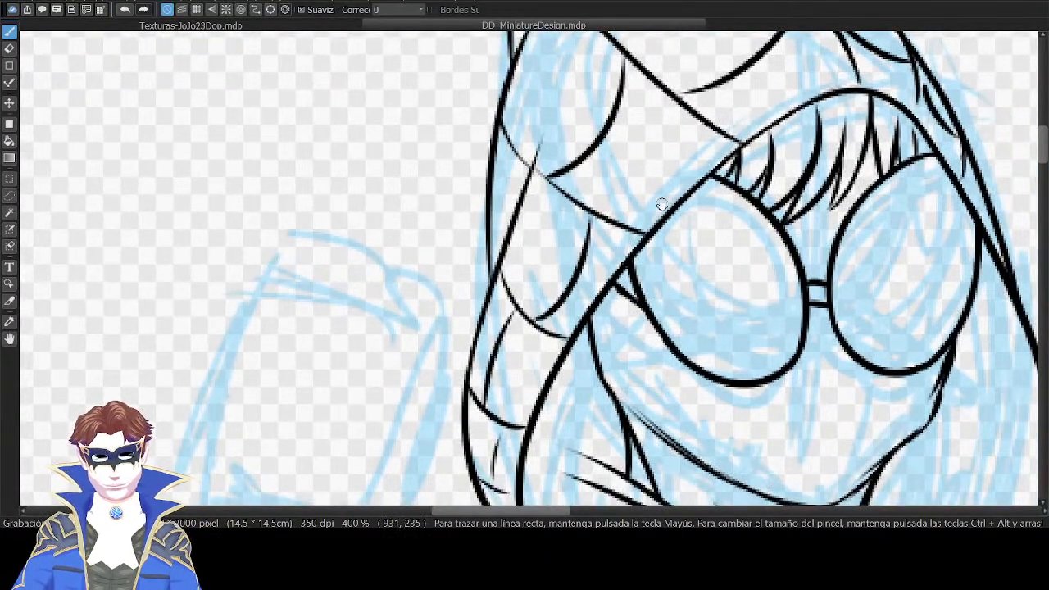
Redraw the two lowest cross lines in the hood's side strip as curves bowing toward the face opening.
drag(663, 205, 702, 101)
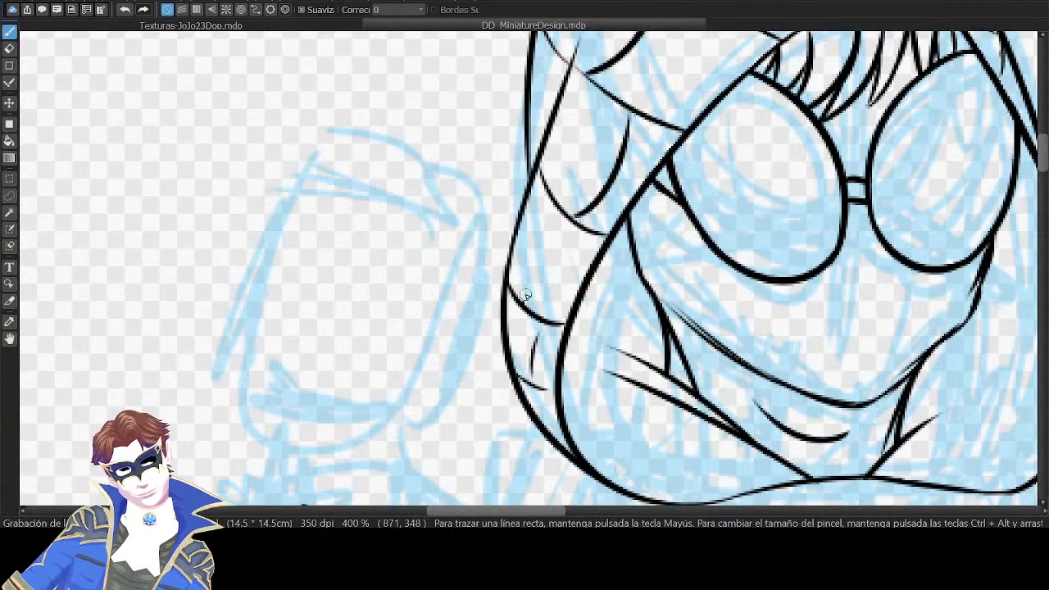
drag(522, 298, 554, 203)
key(ctrl+z)
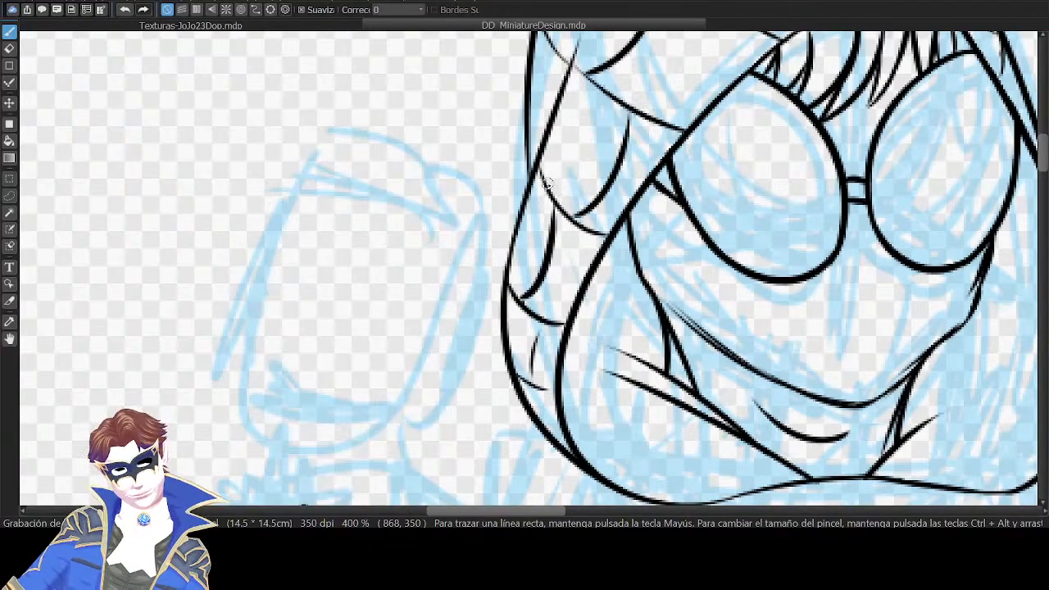
drag(554, 278, 559, 182)
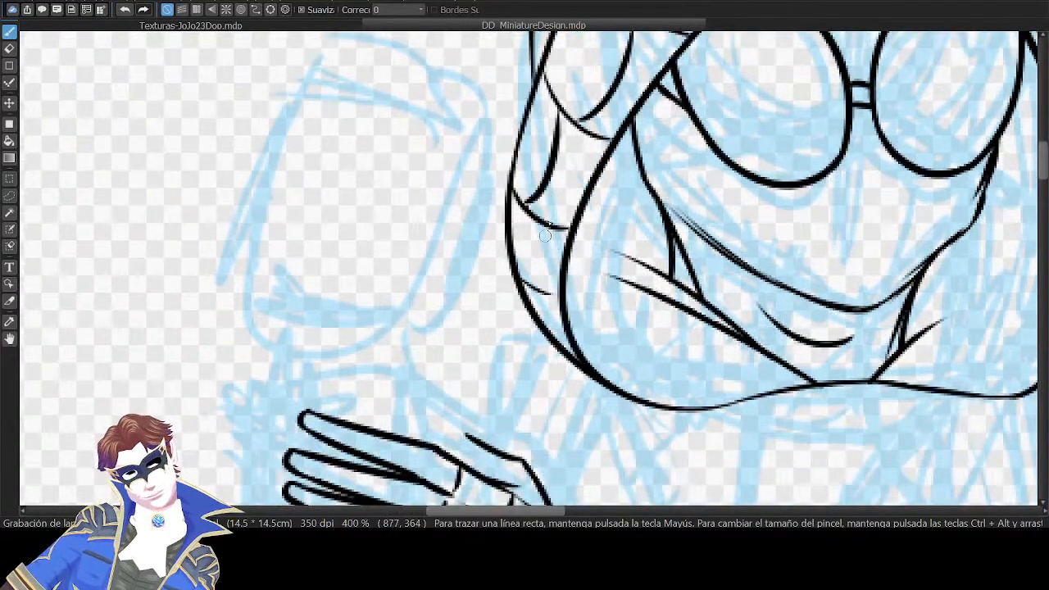
drag(537, 279, 545, 214)
key(ctrl+z)
Redraw the cross line from the hood's top seam to the diagonal web line so it bows toward the face opening.
drag(646, 133, 624, 340)
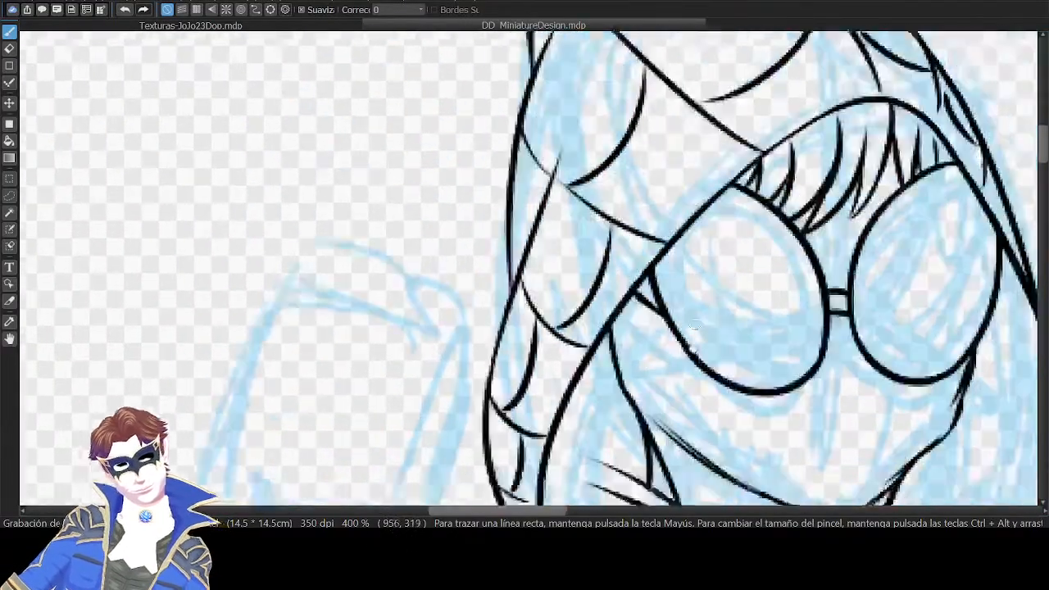
drag(959, 53, 810, 230)
mouse_move(673, 141)
mouse_down()
mouse_move(800, 230)
mouse_move(744, 218)
mouse_move(810, 145)
mouse_up()
key(ctrl+z)
key(ctrl+z)
key(ctrl+z)
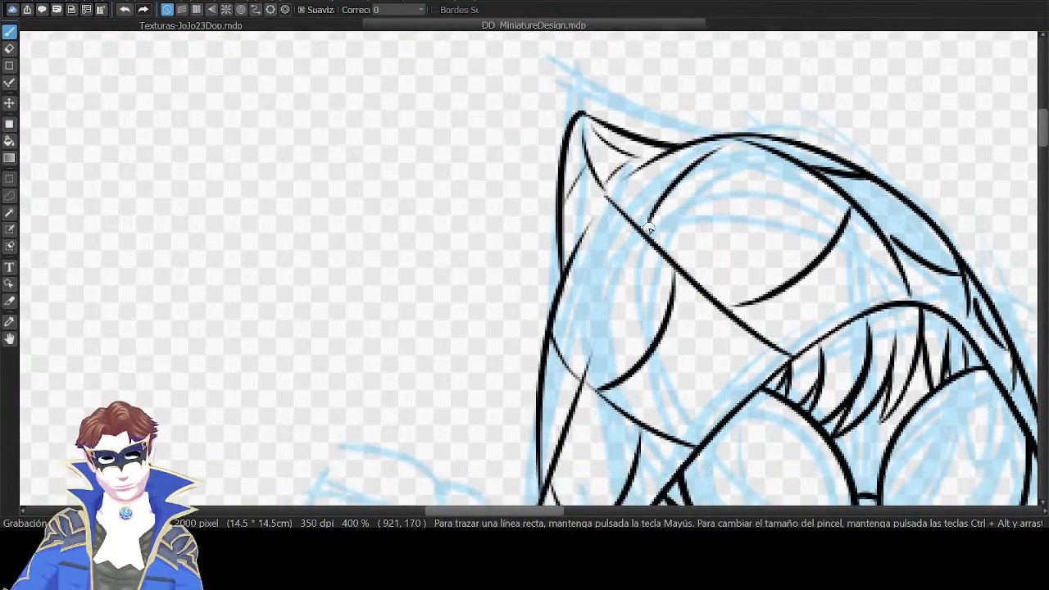
drag(649, 230, 710, 156)
drag(640, 220, 733, 144)
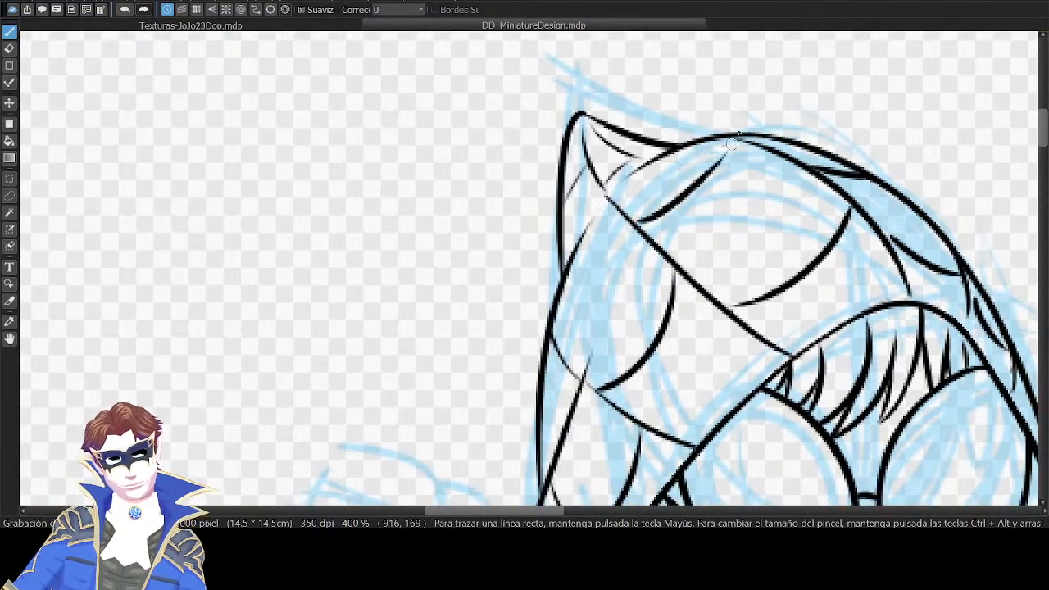
key(ctrl+z)
drag(641, 222, 729, 135)
key(ctrl+z)
drag(640, 222, 744, 137)
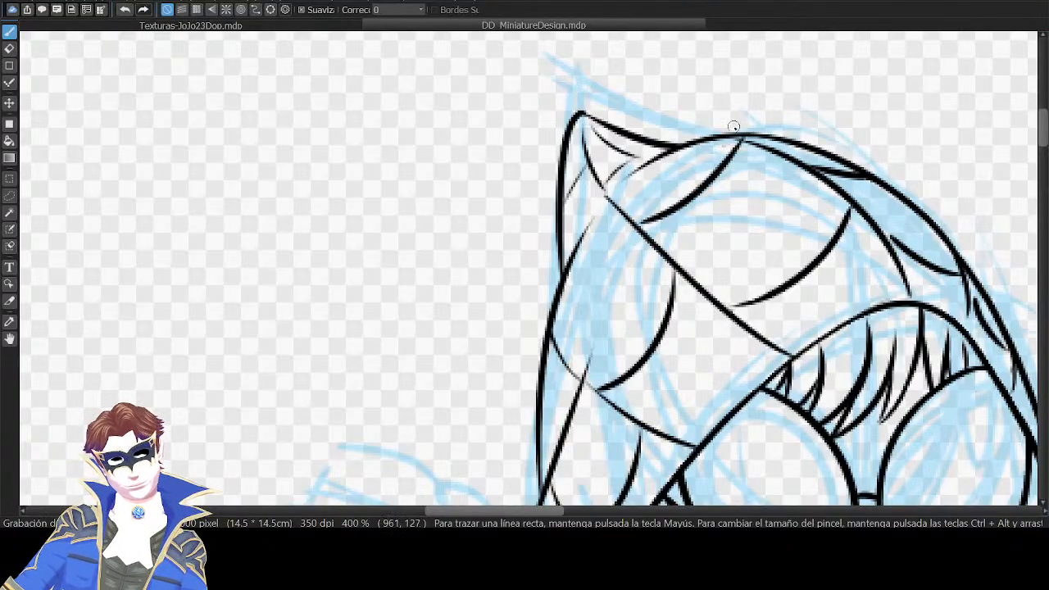
Draw a slightly curved cross line in the hood's rear panel just below the pointed tip.
drag(574, 305, 619, 197)
drag(865, 252, 734, 200)
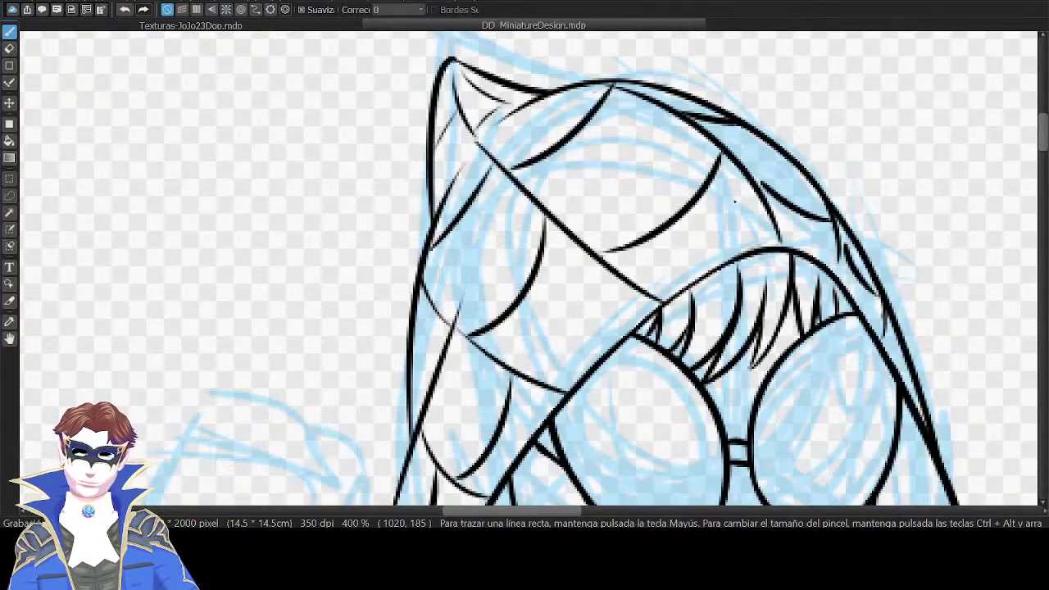
drag(735, 199, 776, 155)
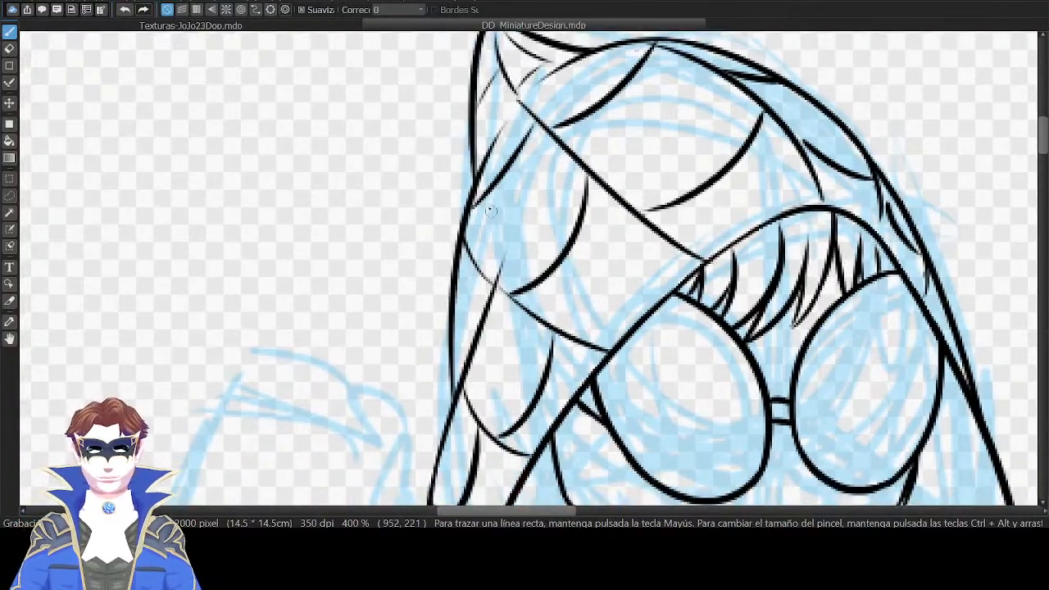
key(ctrl+z)
Redraw the small cross strokes on both sides of the web line inside the hood's pointed tip.
drag(614, 177, 687, 322)
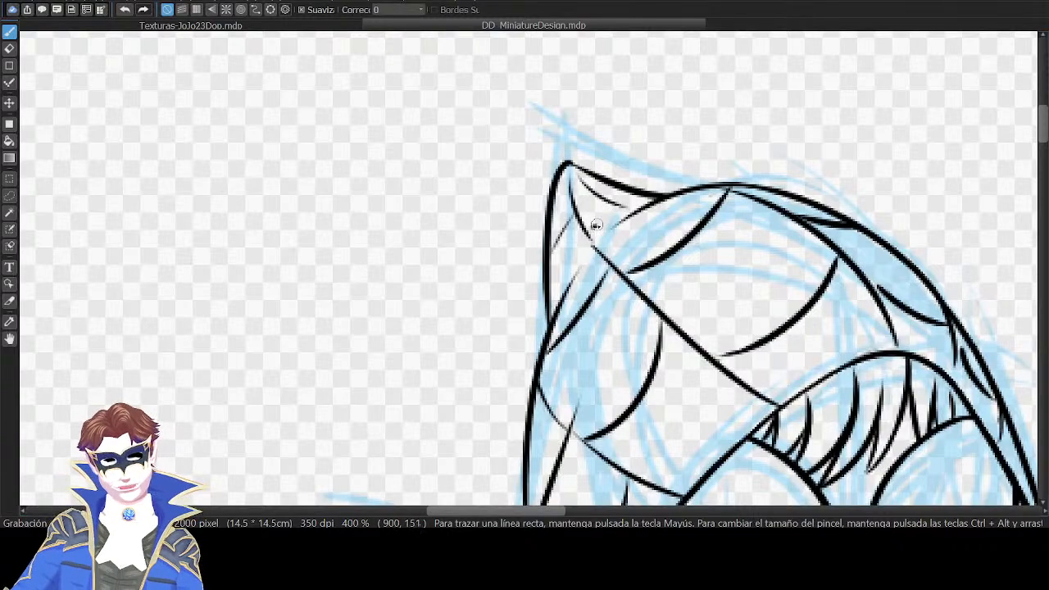
drag(596, 224, 611, 207)
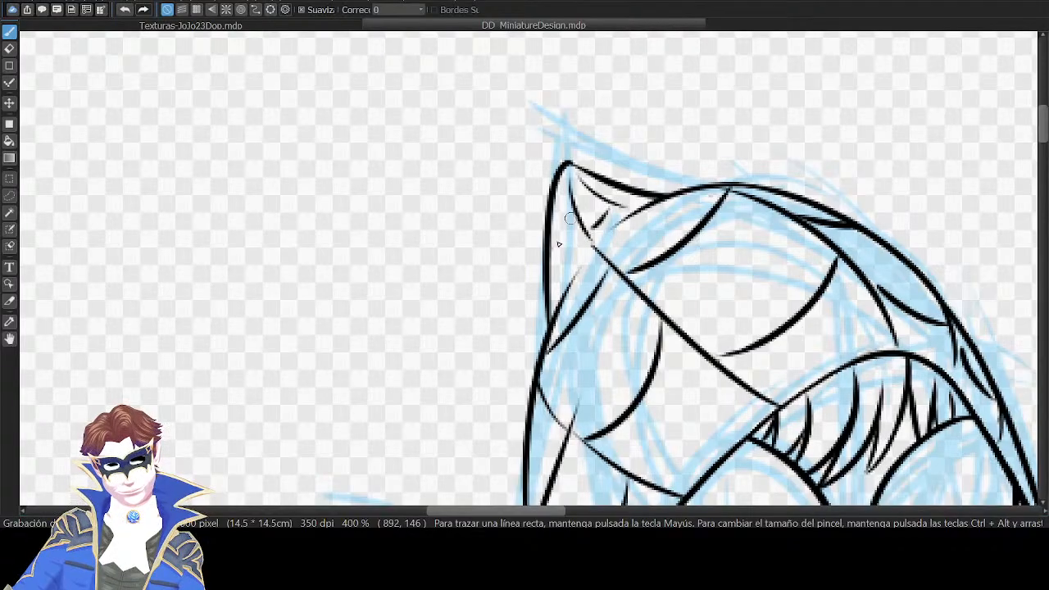
drag(574, 230, 553, 250)
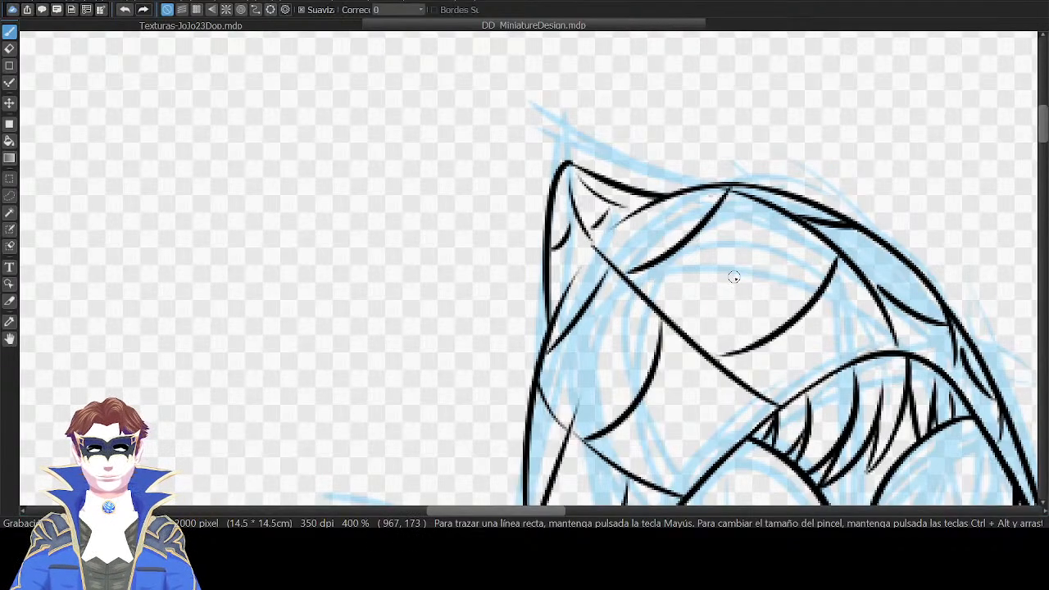
Examine the hood's line art and the sketched arm around the cuff, checking the arm area in mirrored view as well.
scroll(656, 182, down, 5)
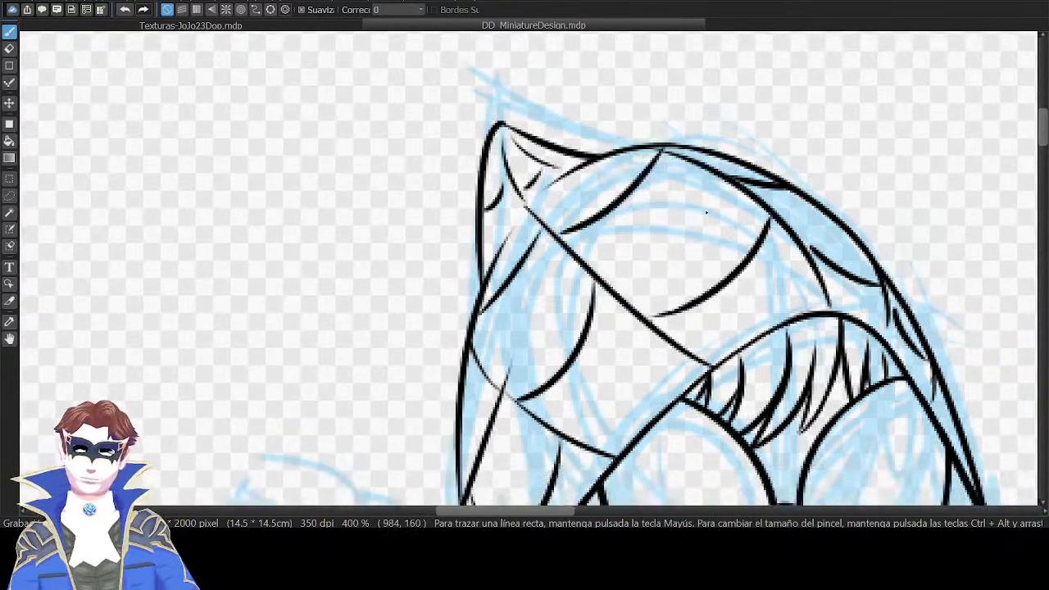
scroll(897, 151, up, 3)
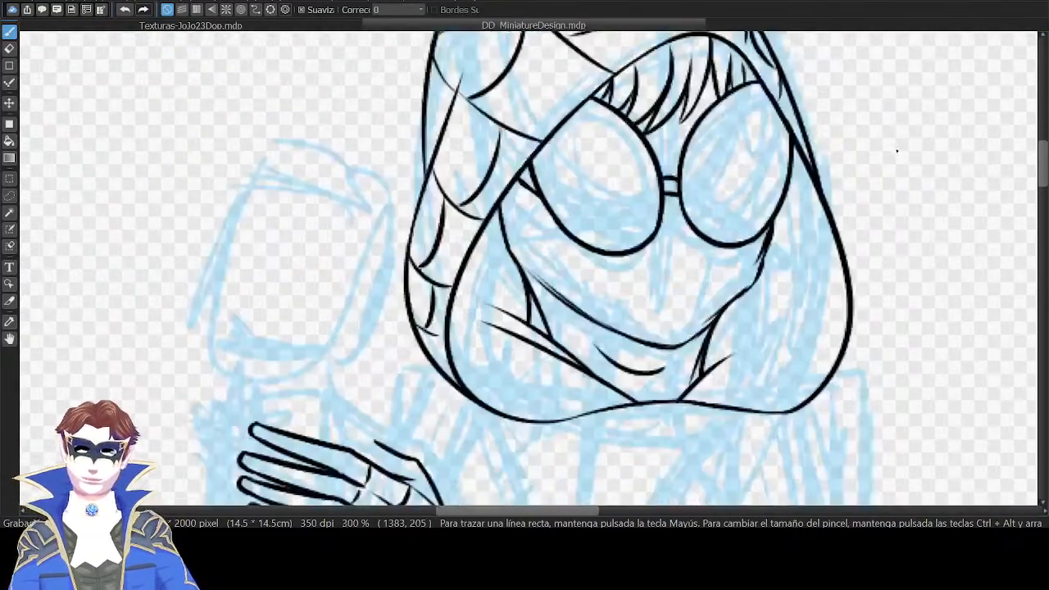
drag(833, 432, 802, 413)
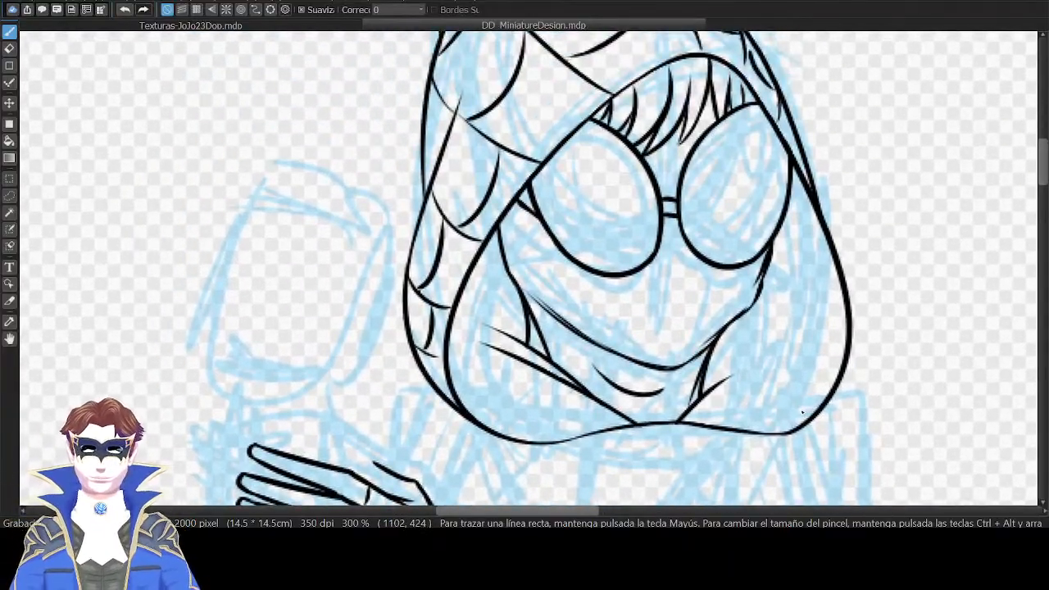
scroll(802, 412, down, 3)
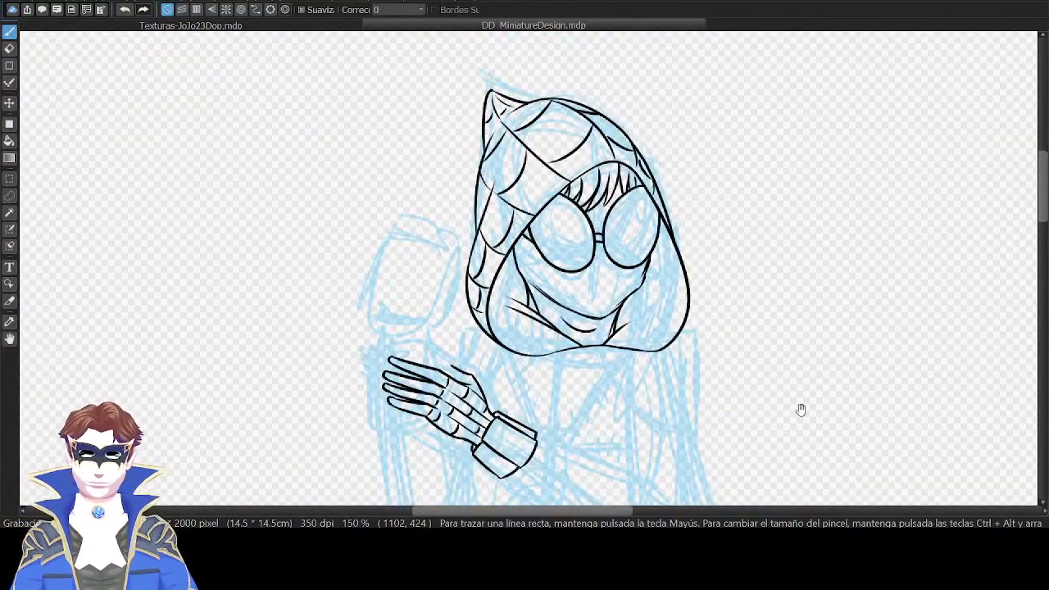
drag(801, 410, 811, 306)
mouse_move(722, 427)
mouse_down()
mouse_move(801, 318)
mouse_move(768, 331)
mouse_up()
scroll(770, 331, up, 2)
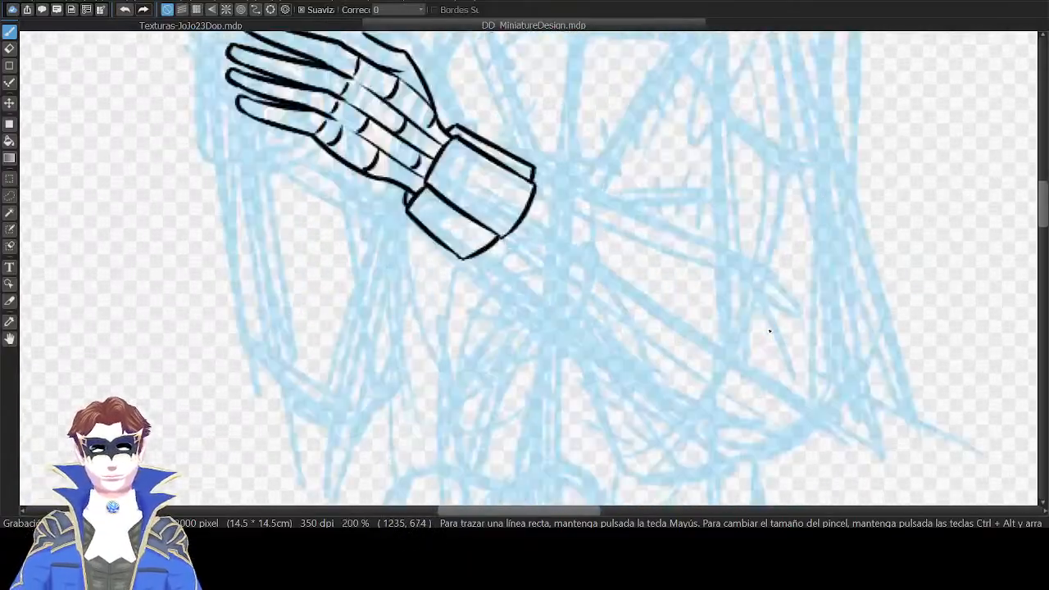
drag(837, 208, 773, 186)
key(Down)
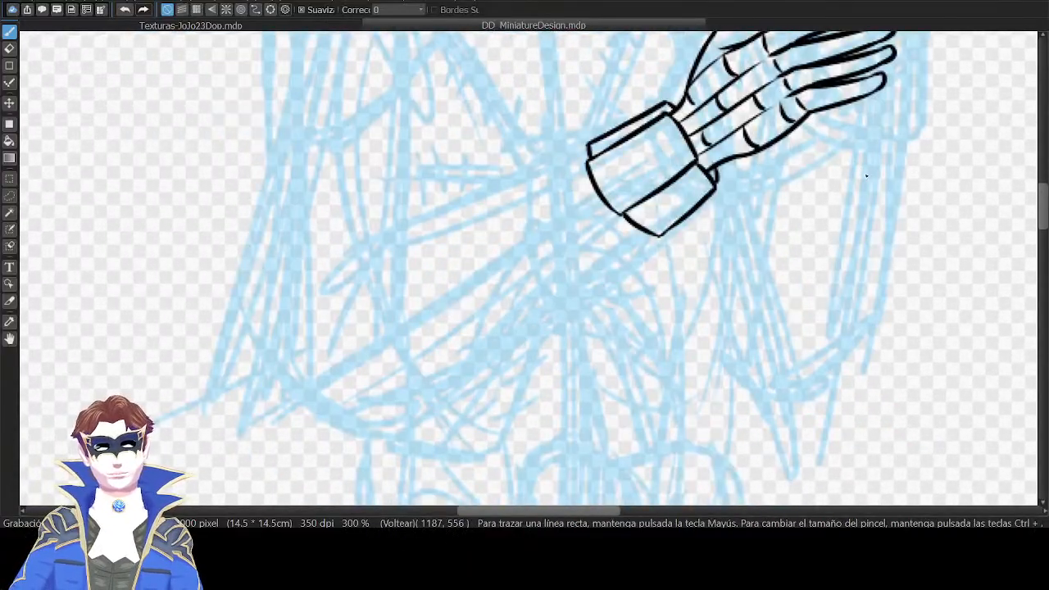
key(Down)
scroll(867, 176, down, 1)
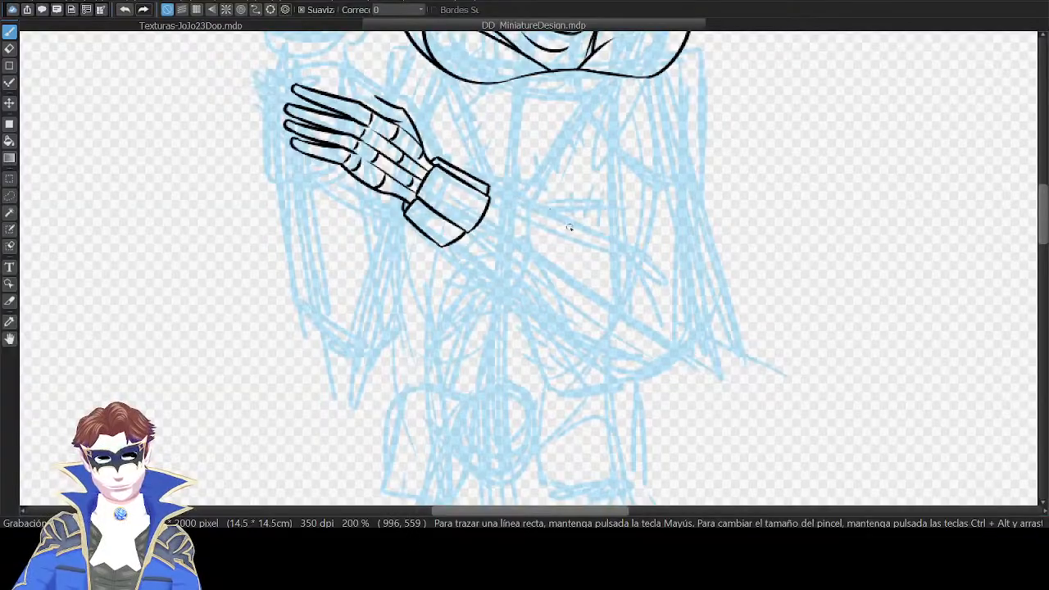
Draw the forearm's lower outline from the cuff's bottom corner diagonally down to the elbow, bending along the elbow's underside.
drag(454, 244, 518, 304)
key(ctrl+z)
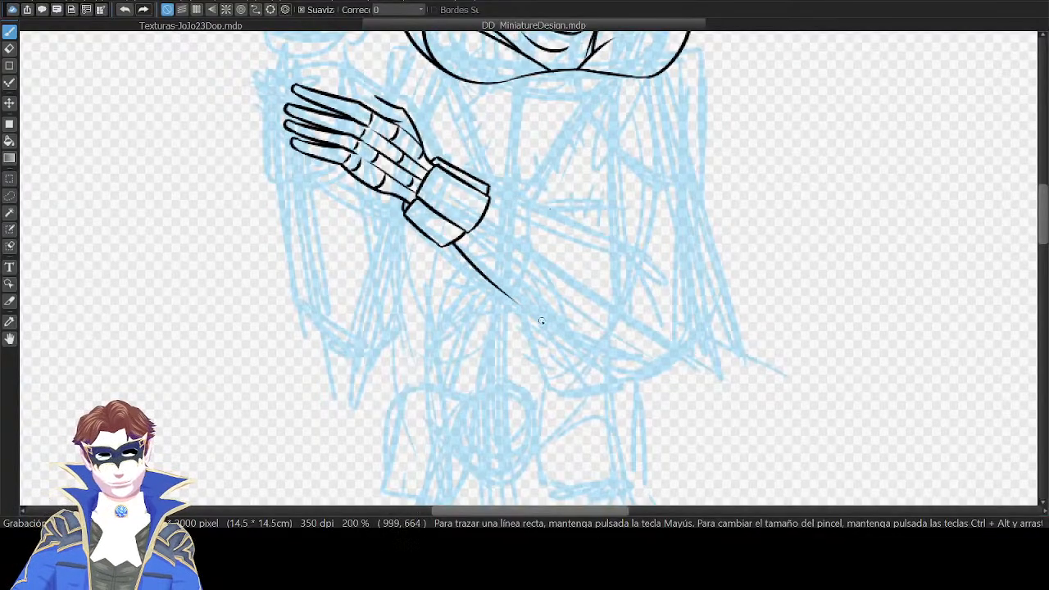
key(ctrl+z)
mouse_move(454, 244)
mouse_down()
mouse_move(570, 355)
mouse_move(644, 357)
mouse_up()
key(ctrl+z)
key(ctrl+z)
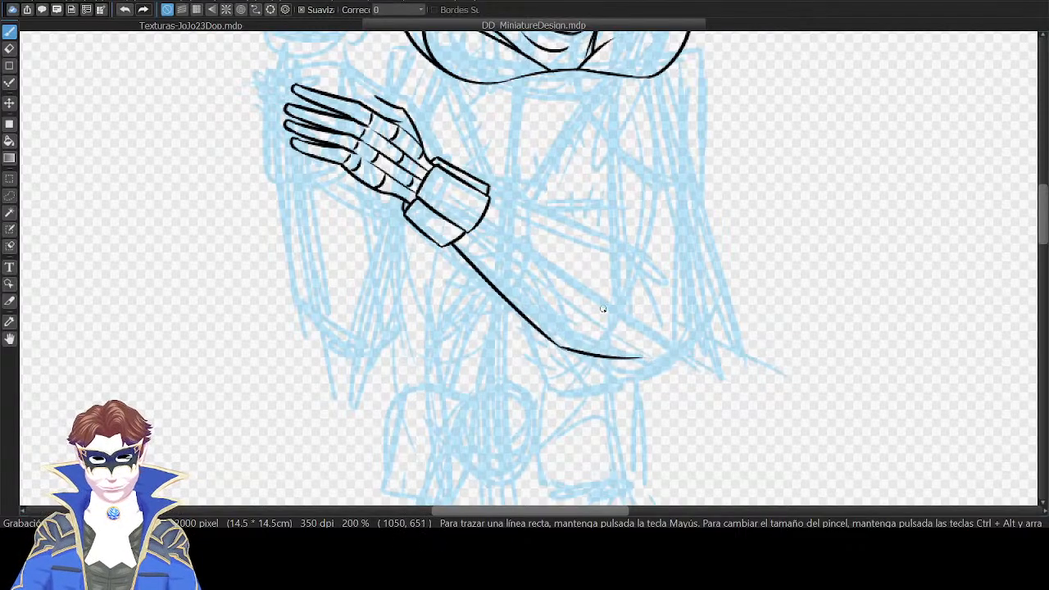
Draw the forearm's upper outline from the cuff toward the inside of the elbow, curving it at the far end.
key(Left)
key(Left)
key(Left)
key(Left)
key(Left)
key(Left)
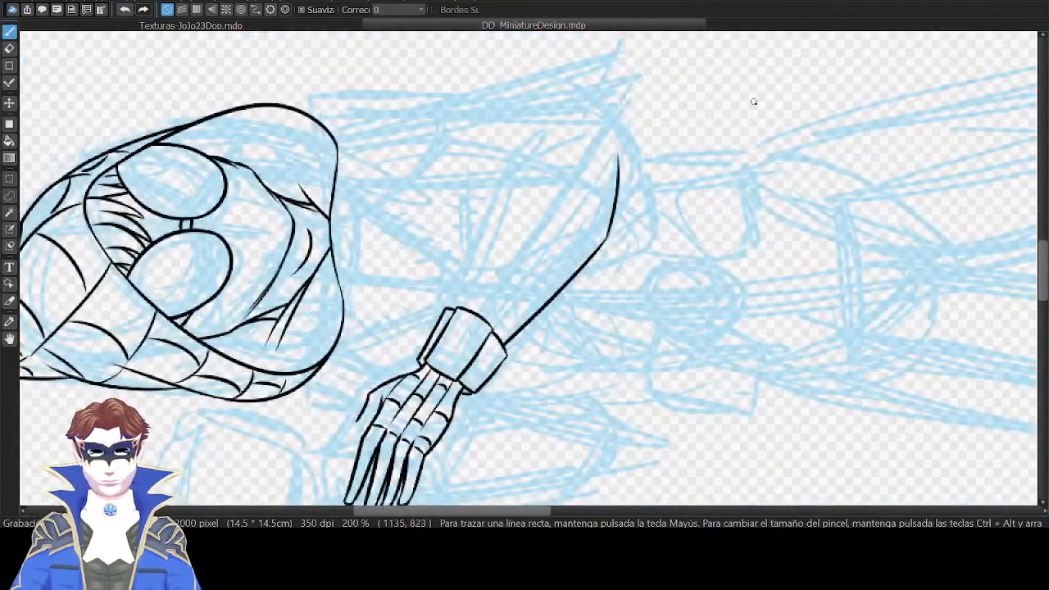
drag(465, 308, 512, 191)
key(ctrl+z)
drag(465, 309, 550, 131)
key(ctrl+z)
key(ctrl+z)
drag(512, 202, 565, 145)
key(ctrl+z)
key(ctrl+z)
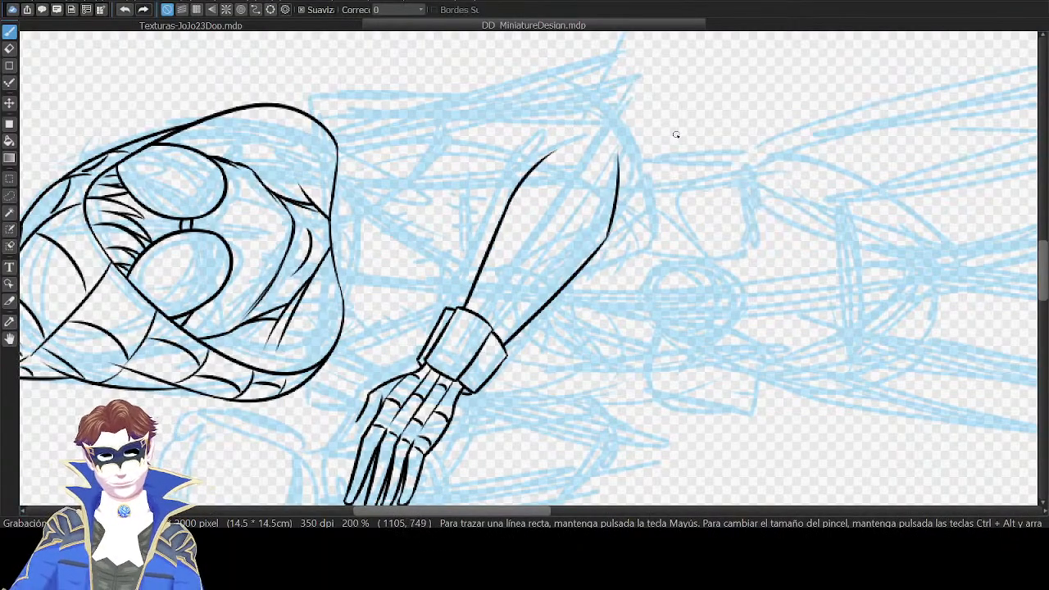
Lengthen the curved elbow end of the forearm's lower outline, following the blue sketch.
key(h)
key(ctrl+plus)
drag(508, 101, 555, 178)
drag(447, 237, 467, 143)
key(ctrl+z)
key(Down)
key(Left)
key(Left)
key(Left)
key(Left)
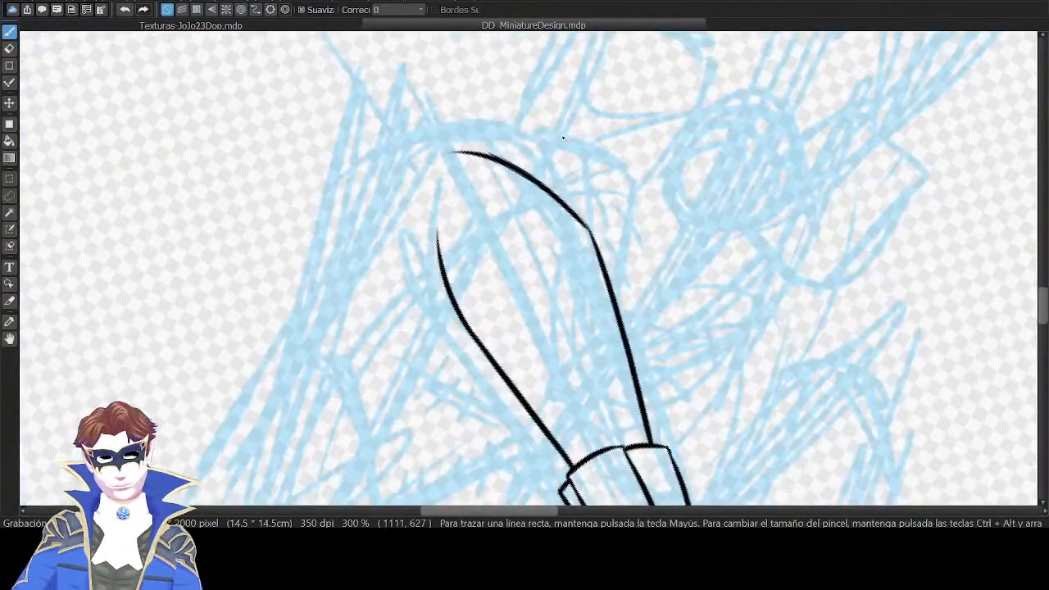
key(Up)
drag(756, 54, 766, 227)
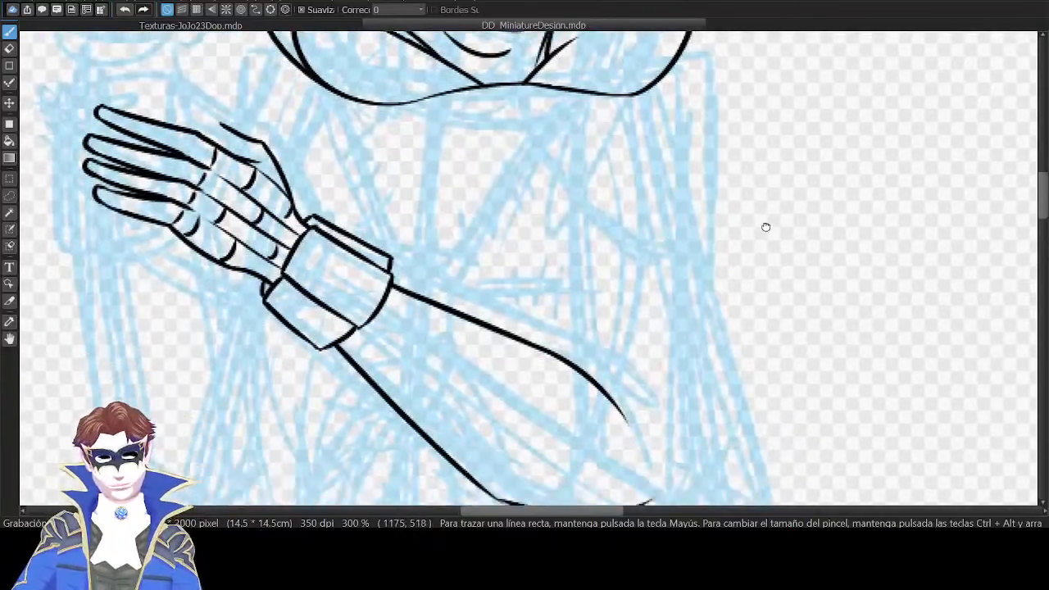
key(ctrl+minus)
key(ctrl+minus)
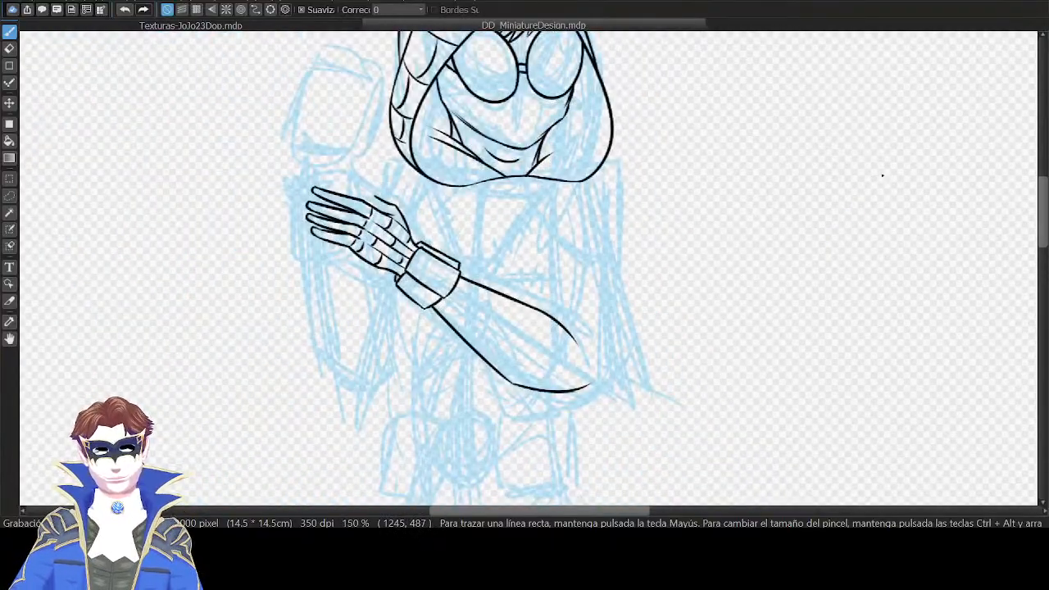
Draw the shoulder's outer outline as a gently bowed curve below the hood, just inside the blue sketch.
key(ctrl+plus)
key(ctrl+plus)
key(Down)
drag(517, 174, 618, 202)
mouse_move(476, 295)
mouse_down()
mouse_move(454, 160)
mouse_move(457, 114)
mouse_move(473, 118)
mouse_up()
key(ctrl+z)
key(Down)
key(Left)
key(Left)
key(Left)
key(Left)
key(Left)
key(Left)
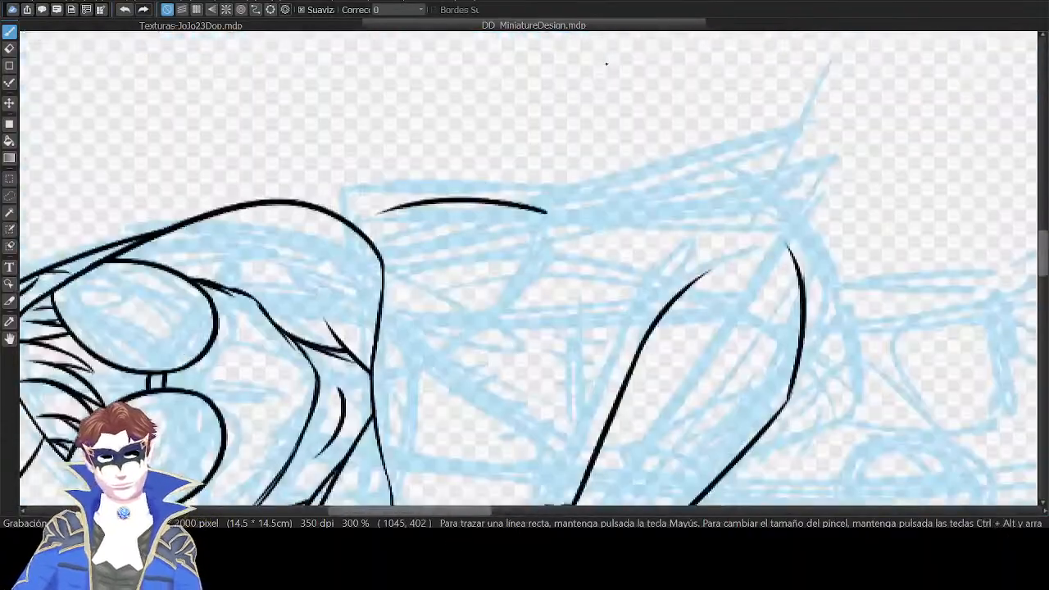
Connect the top of the shoulder's outer outline to the hood's lower edge with a short curved line.
drag(363, 233, 401, 209)
key(Left)
key(Left)
key(Left)
key(Left)
drag(575, 288, 652, 169)
key(ctrl+z)
drag(498, 272, 496, 205)
key(ctrl+z)
drag(484, 250, 483, 231)
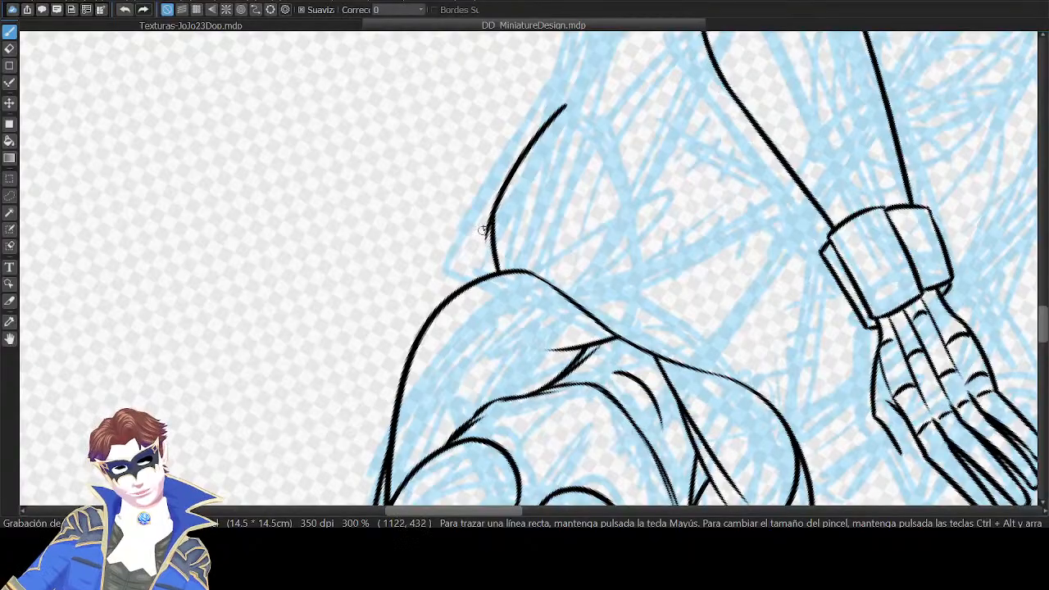
key(Up)
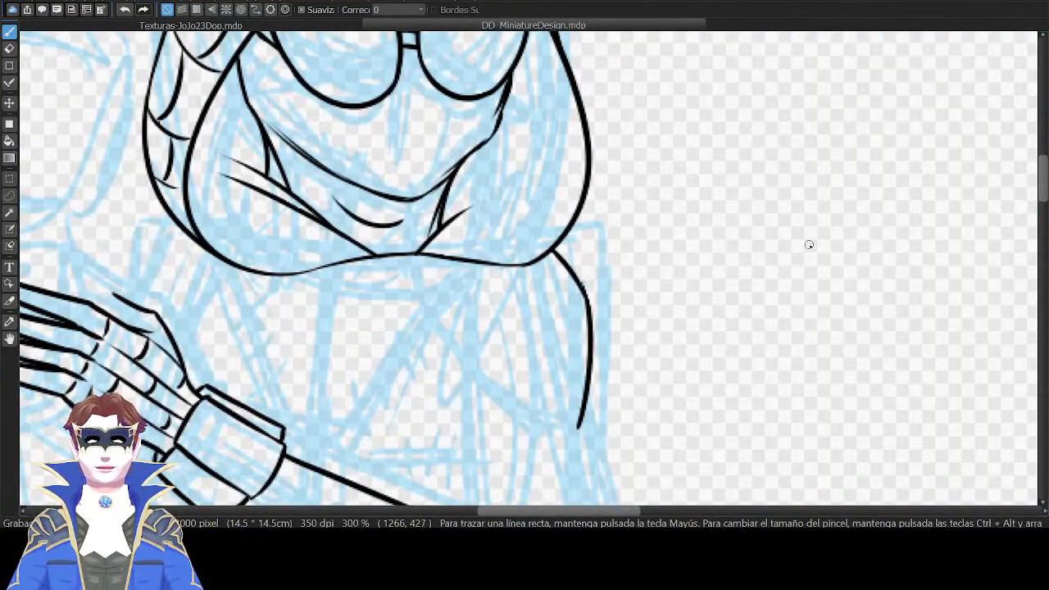
Close the shoulder piece with a curved lower edge and an inner edge running up to the hood's bottom line.
drag(677, 322, 807, 180)
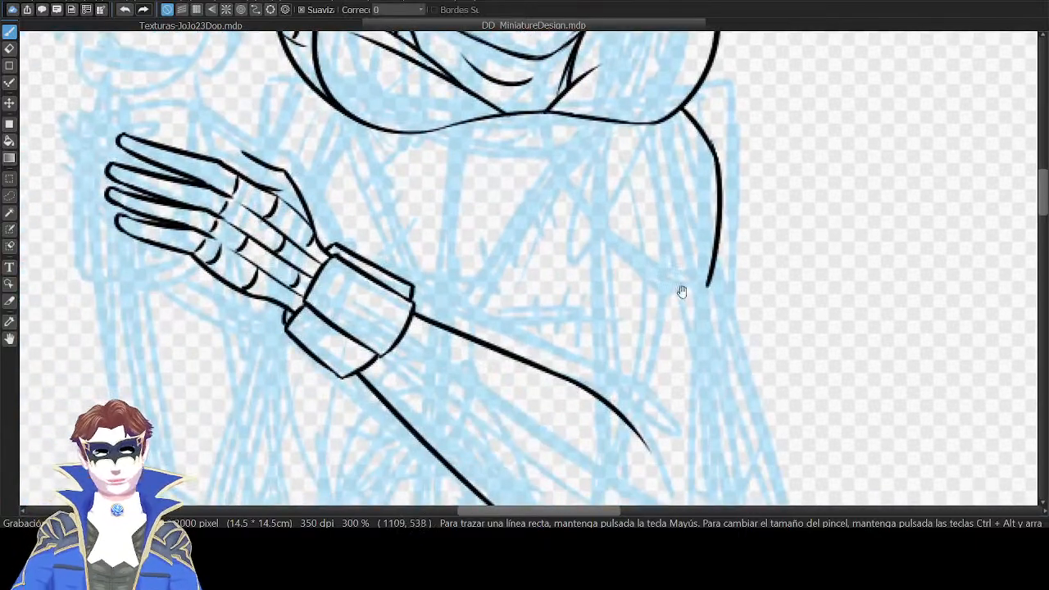
drag(682, 292, 674, 181)
mouse_move(597, 287)
mouse_down()
mouse_move(591, 156)
mouse_move(700, 120)
mouse_up()
key(ctrl+z)
mouse_move(764, 206)
mouse_down()
mouse_move(664, 153)
mouse_move(651, 111)
mouse_up()
key(ctrl+z)
key(ctrl+z)
mouse_move(770, 207)
mouse_down()
mouse_move(636, 107)
mouse_move(690, 107)
mouse_move(717, 190)
mouse_up()
key(ctrl+z)
mouse_move(684, 130)
mouse_down()
mouse_move(668, 211)
mouse_move(810, 156)
mouse_up()
key(ctrl+z)
key(ctrl+z)
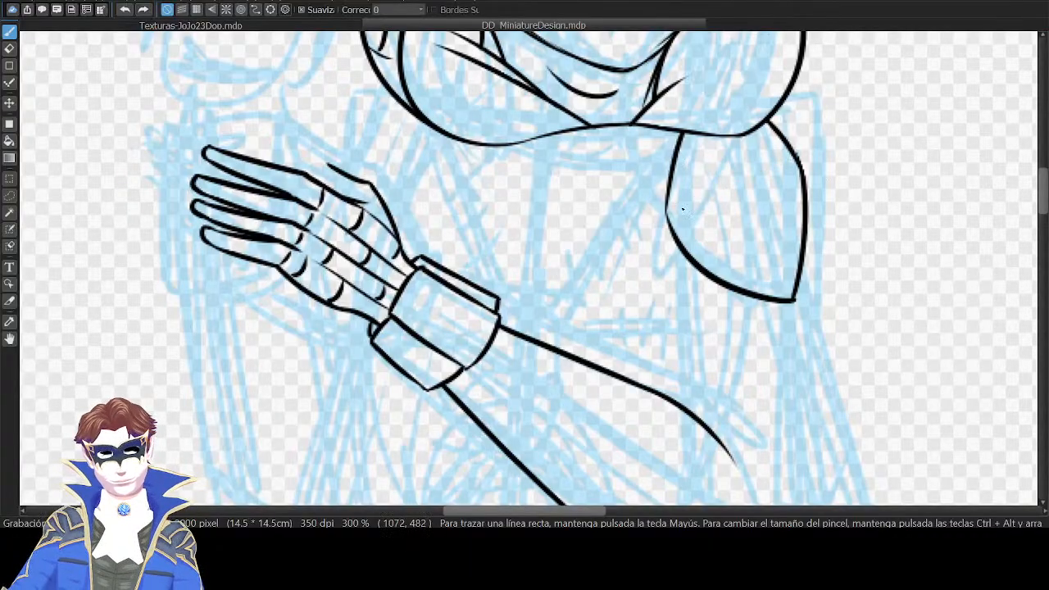
Draw three straight web lines fanning out from the shoulder piece's upper outer edge to its other edges.
mouse_move(675, 210)
mouse_down()
mouse_move(814, 174)
mouse_move(803, 165)
mouse_up()
key(ctrl+z)
drag(732, 277, 796, 167)
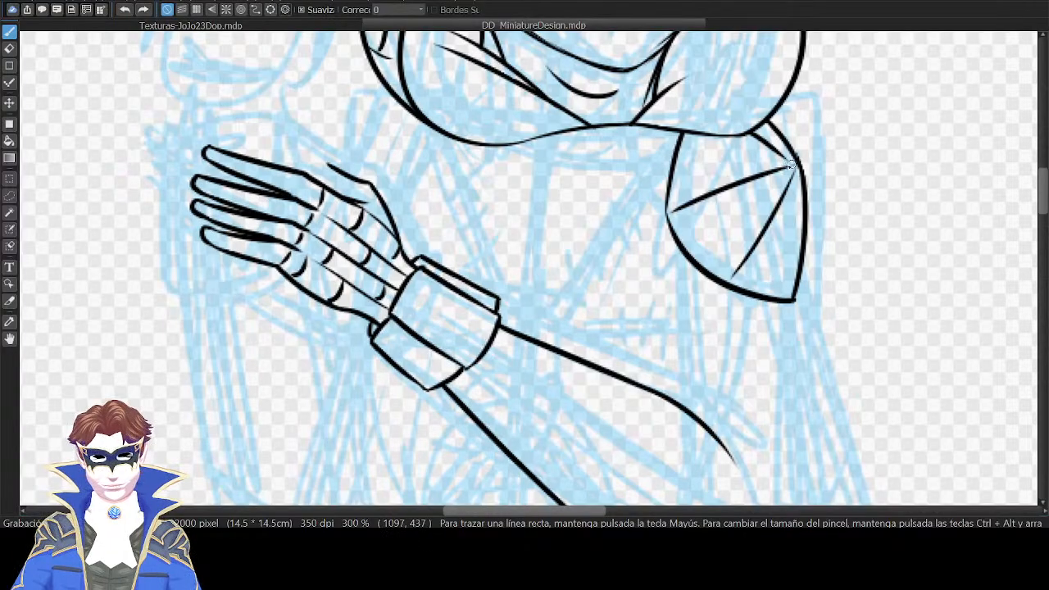
Draw a small curved web cross line in the shoulder piece's top section, redrawing it in the mirrored view.
drag(753, 174, 767, 131)
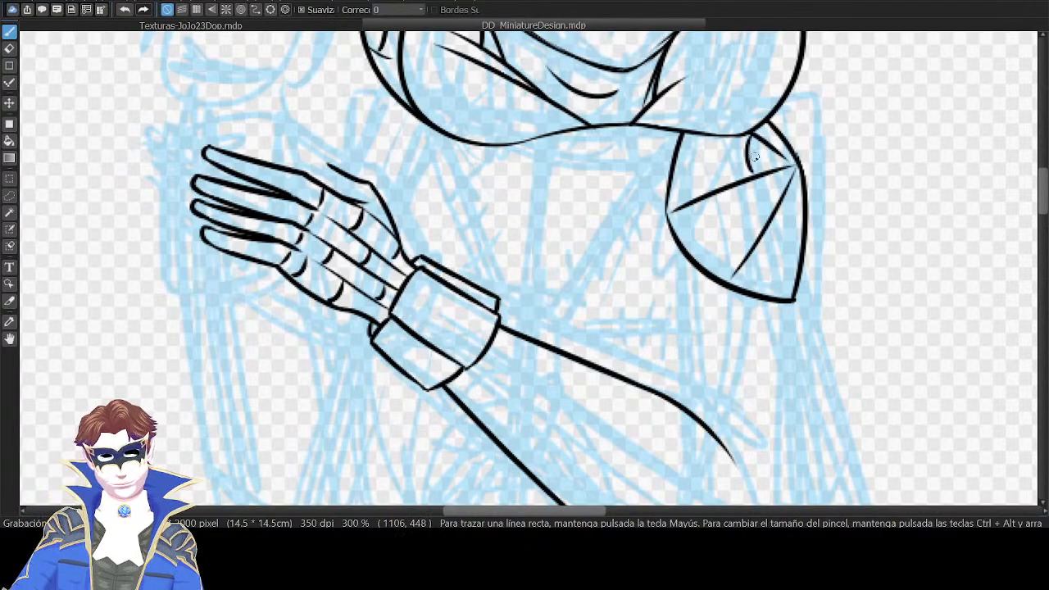
key(ctrl+z)
drag(752, 174, 752, 132)
key(Down)
drag(580, 141, 716, 150)
key(ctrl+z)
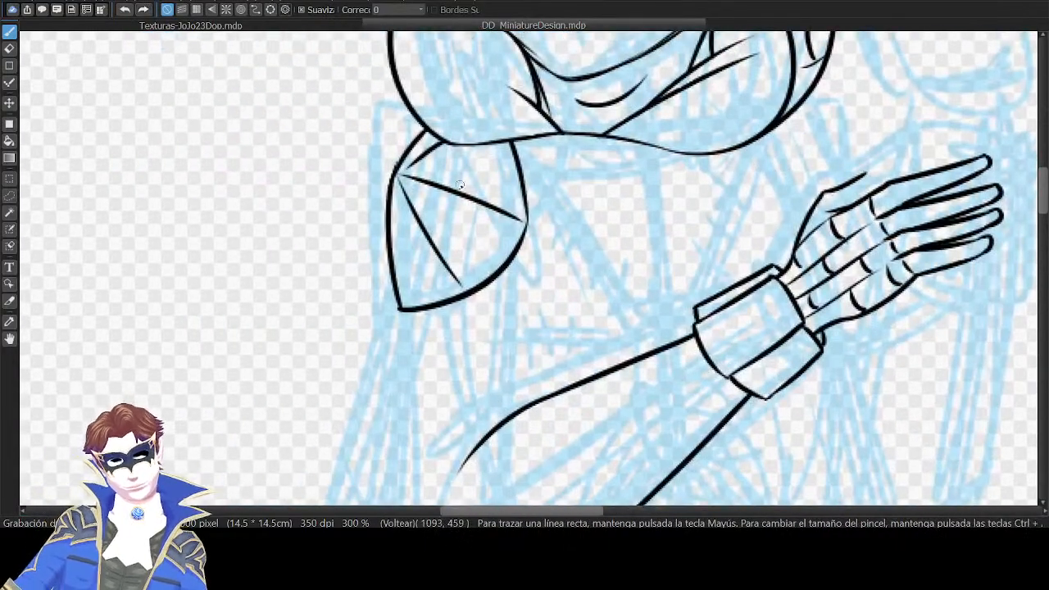
drag(454, 184, 450, 143)
key(ctrl+z)
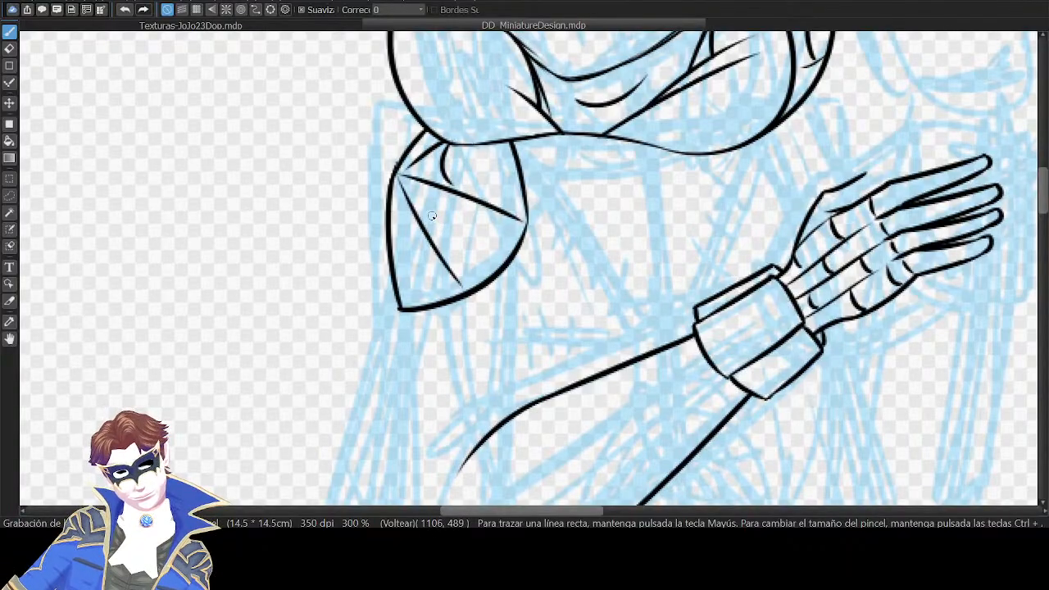
Add the remaining curved web cross lines between the shoulder piece's straight web lines and return to the unmirrored view.
drag(416, 212, 439, 184)
key(ctrl+z)
drag(393, 247, 425, 235)
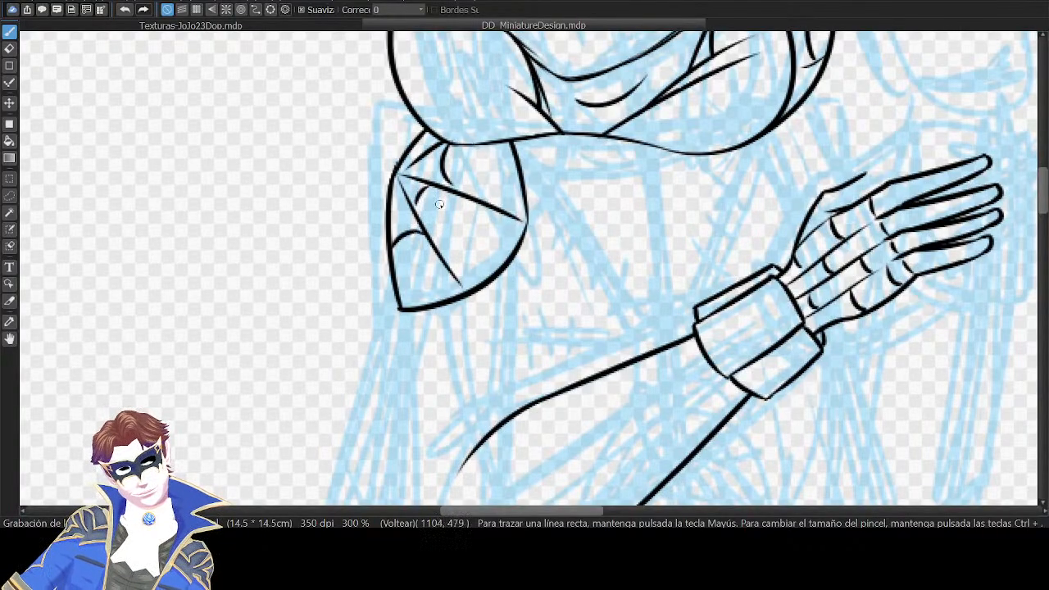
mouse_move(455, 270)
mouse_down()
mouse_move(490, 213)
mouse_move(490, 157)
mouse_up()
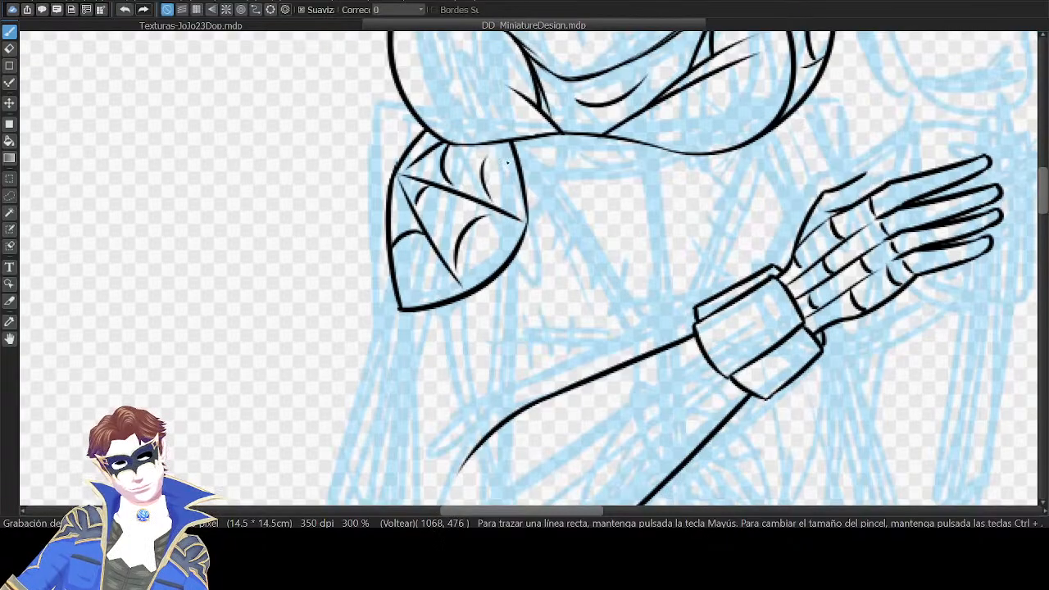
key(ctrl+z)
drag(501, 205, 499, 142)
key(Down)
drag(689, 68, 783, 28)
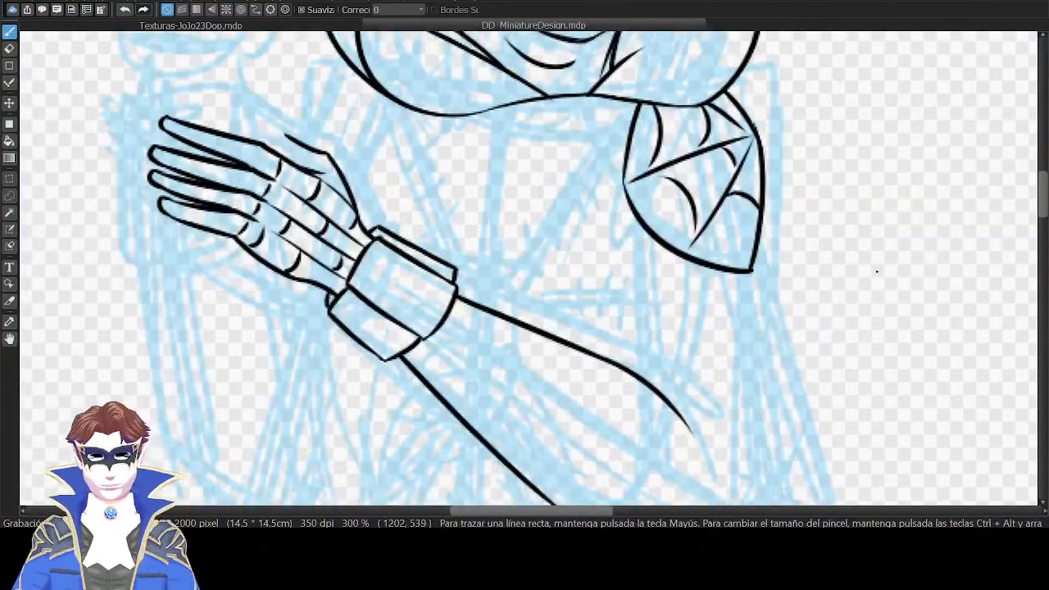
Erase both forearm outlines, leaving only short stubs at the cuff.
scroll(875, 269, down, 4)
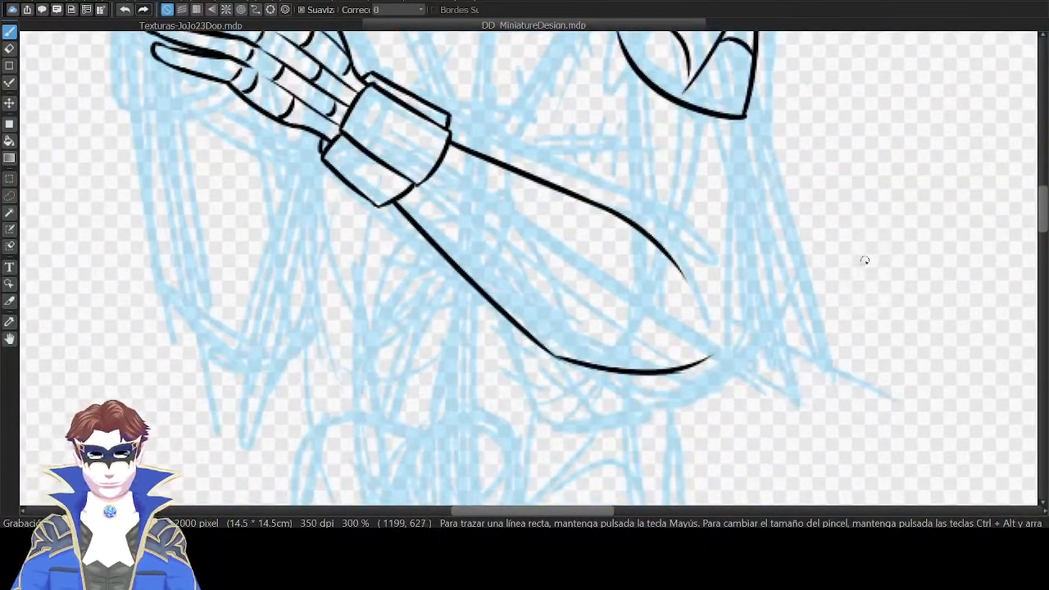
key(ctrl+minus)
key(e)
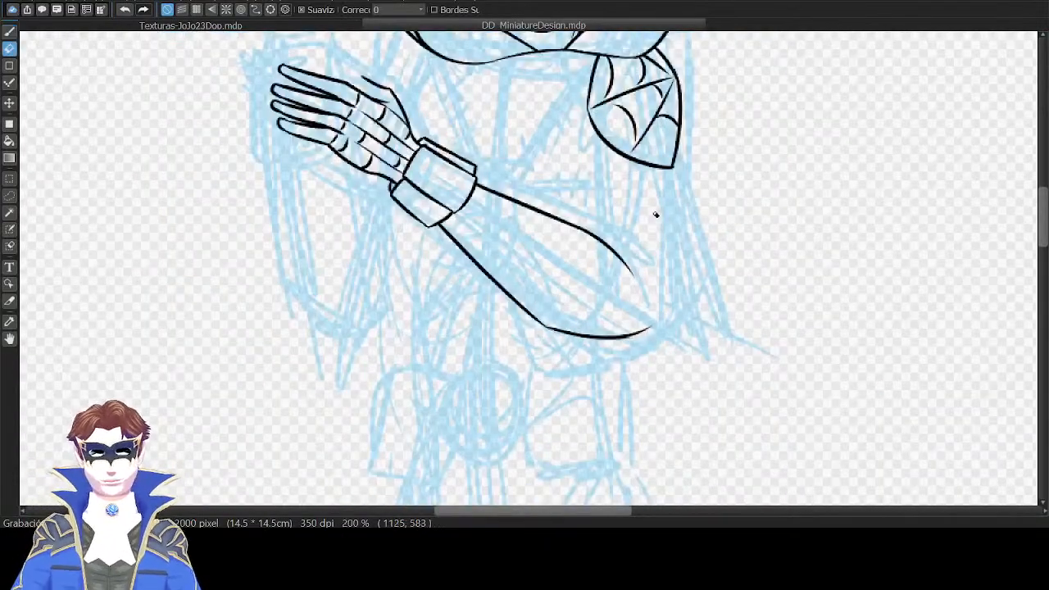
drag(621, 261, 598, 251)
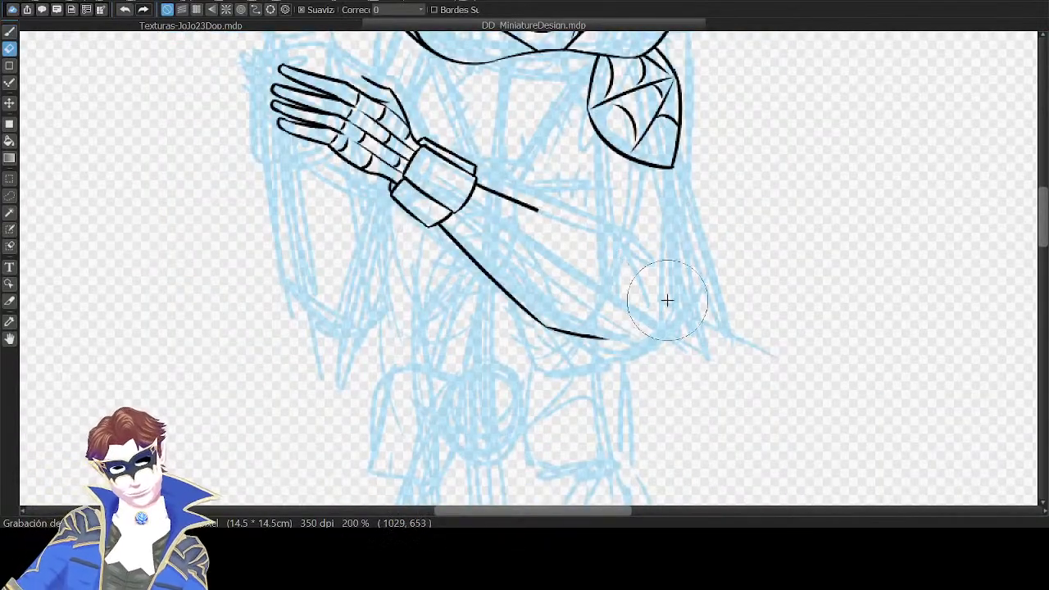
drag(533, 207, 490, 189)
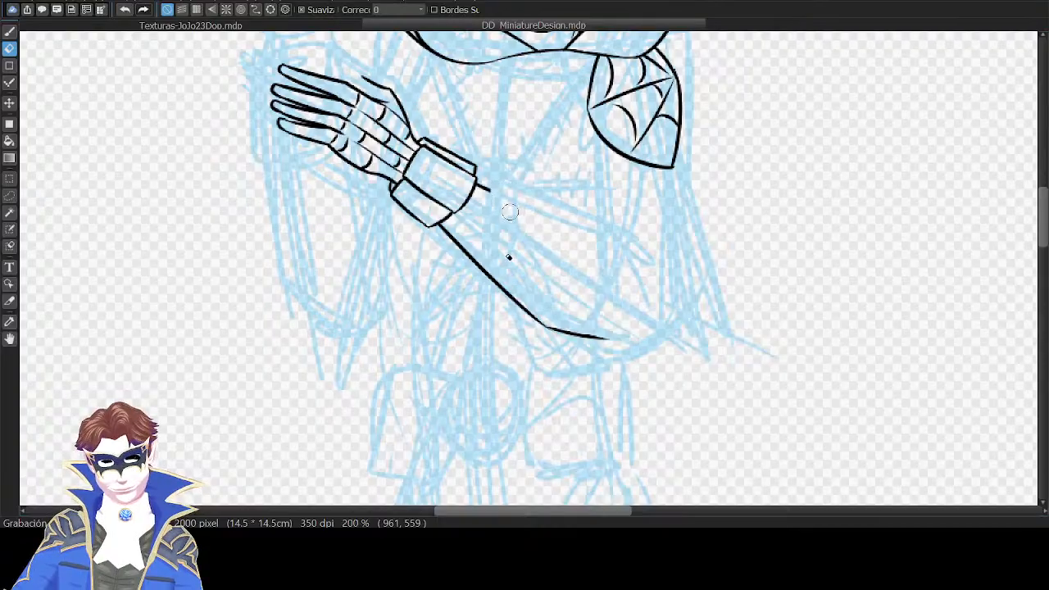
drag(451, 239, 611, 344)
Draw the upper arm's outer outline with the brush, curving from the shoulder piece's lower tip inward toward the elbow.
drag(716, 140, 785, 208)
key(b)
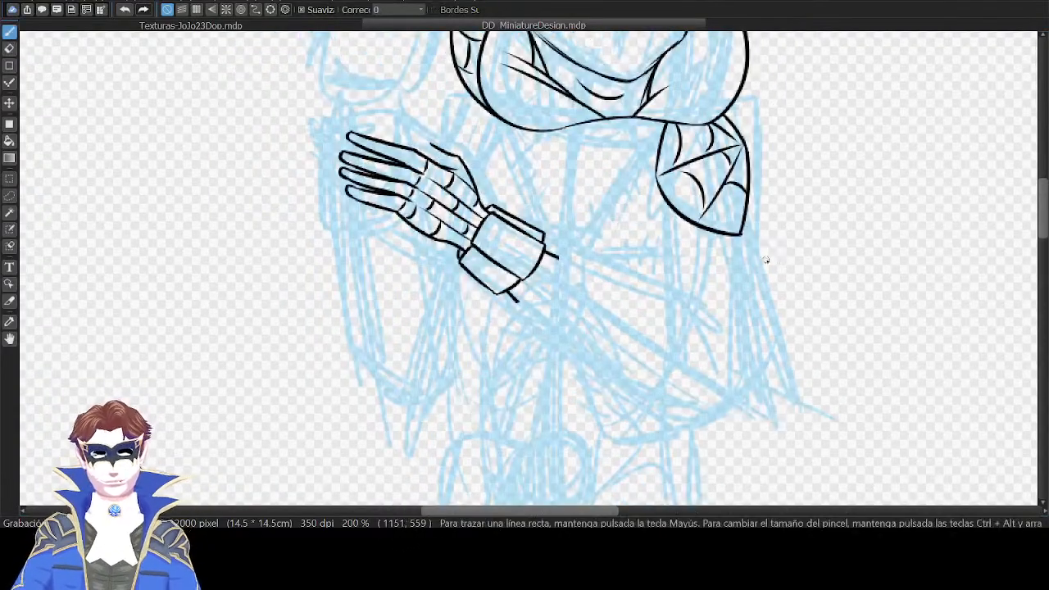
drag(739, 236, 697, 399)
key(Down)
key(Down)
key(Right)
key(Right)
key(Right)
key(Right)
key(Right)
key(Right)
key(Right)
key(Right)
key(Right)
key(Right)
key(Right)
key(Right)
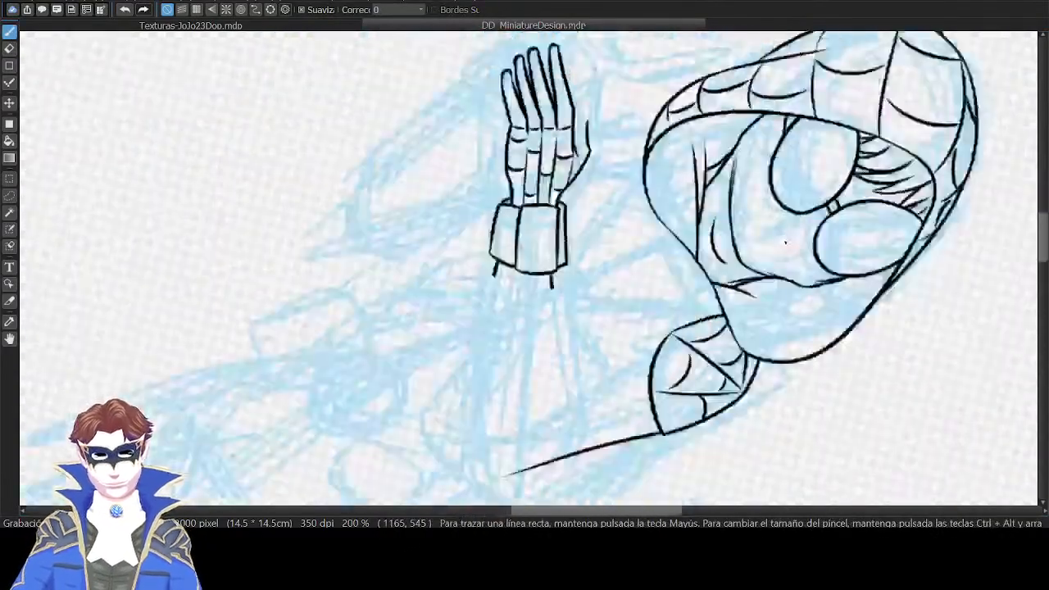
key(ctrl+z)
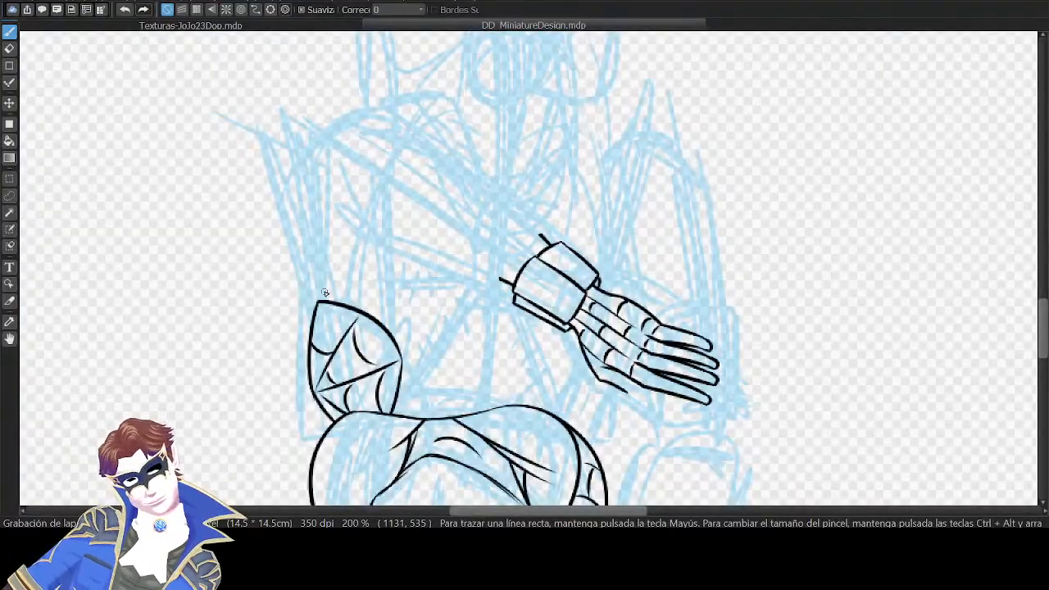
drag(320, 300, 383, 130)
key(ctrl+z)
key(ctrl+z)
drag(325, 301, 384, 130)
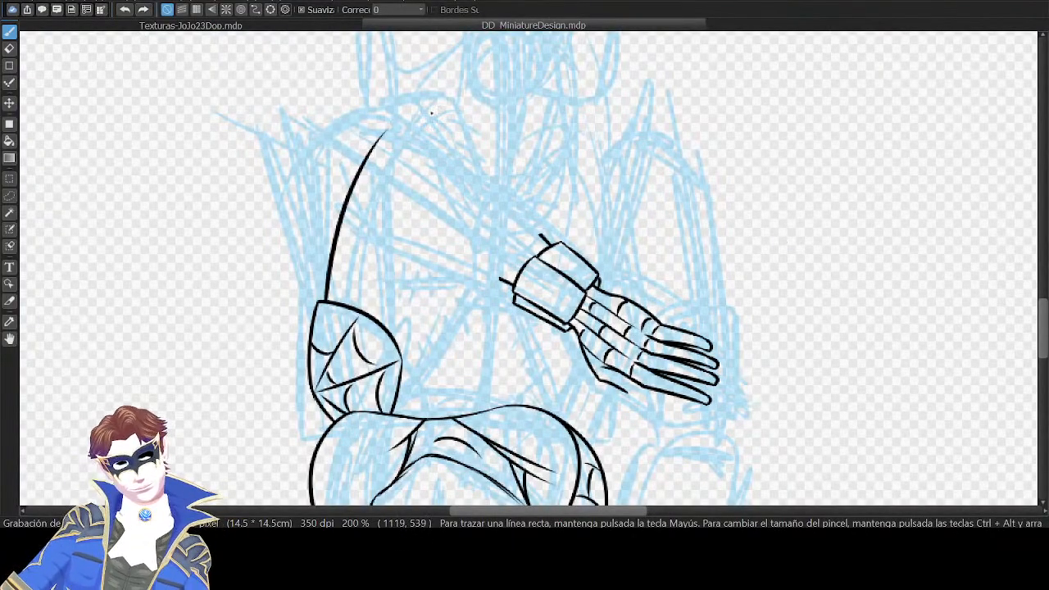
key(Right)
key(Right)
key(Right)
key(Right)
key(Right)
key(Right)
key(Right)
key(Right)
key(Right)
key(Right)
key(Right)
key(Right)
drag(791, 301, 836, 211)
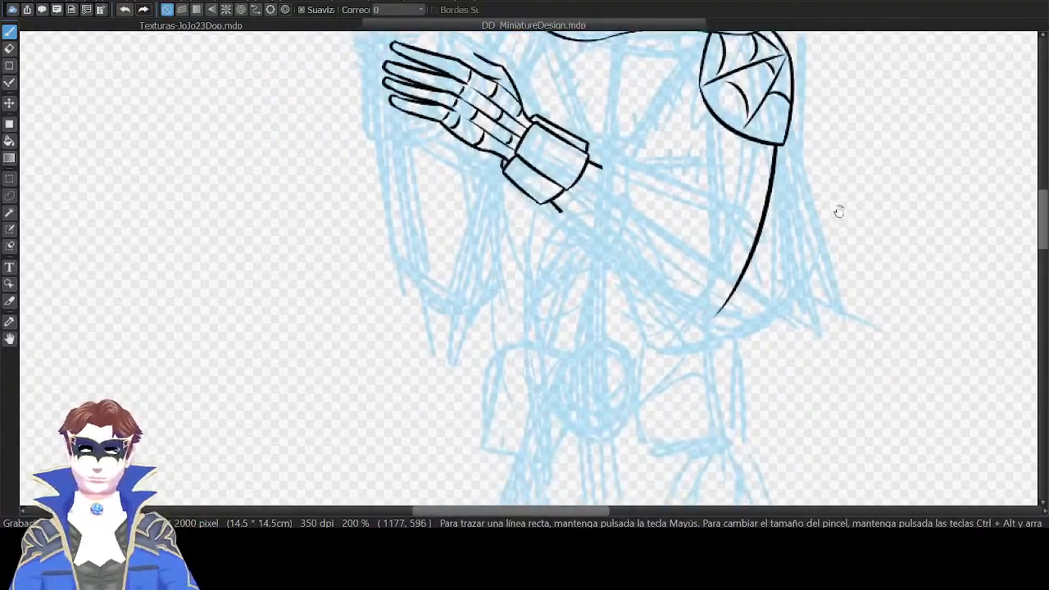
Draw the elbow's curved underside with the brush, starting from the lower end of the upper arm's outer outline.
drag(801, 102, 763, 208)
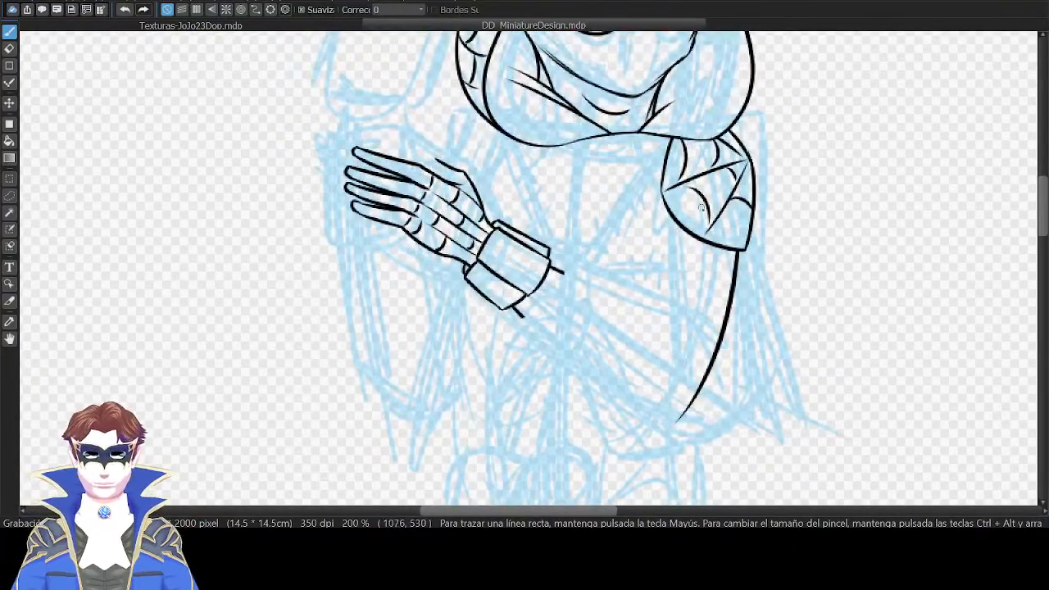
drag(806, 92, 777, 250)
drag(866, 293, 869, 236)
drag(859, 302, 866, 247)
key(ctrl+plus)
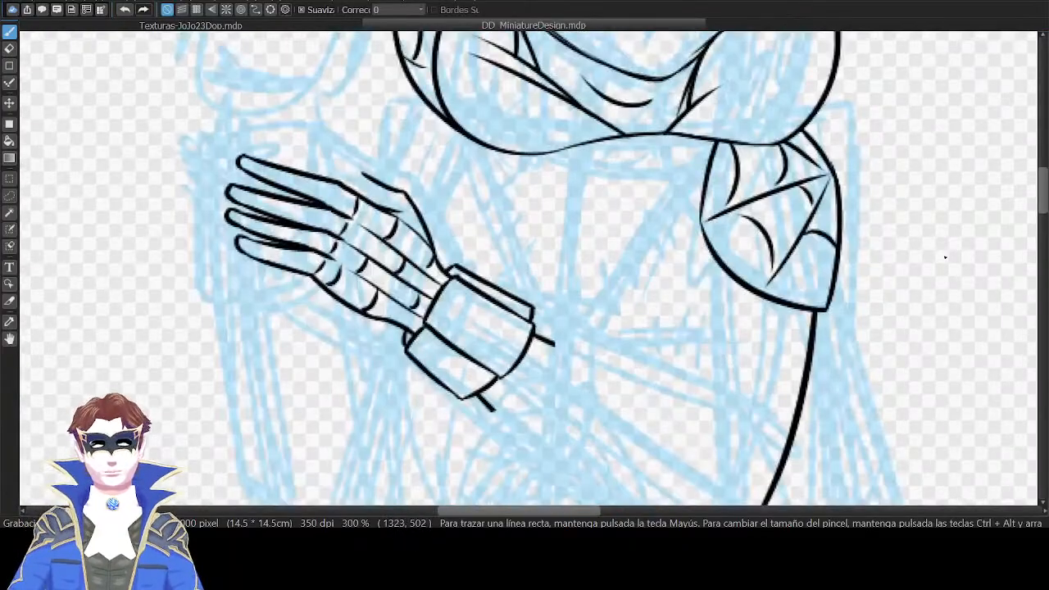
drag(945, 256, 956, 100)
key(Right)
key(Right)
key(Right)
drag(523, 385, 574, 255)
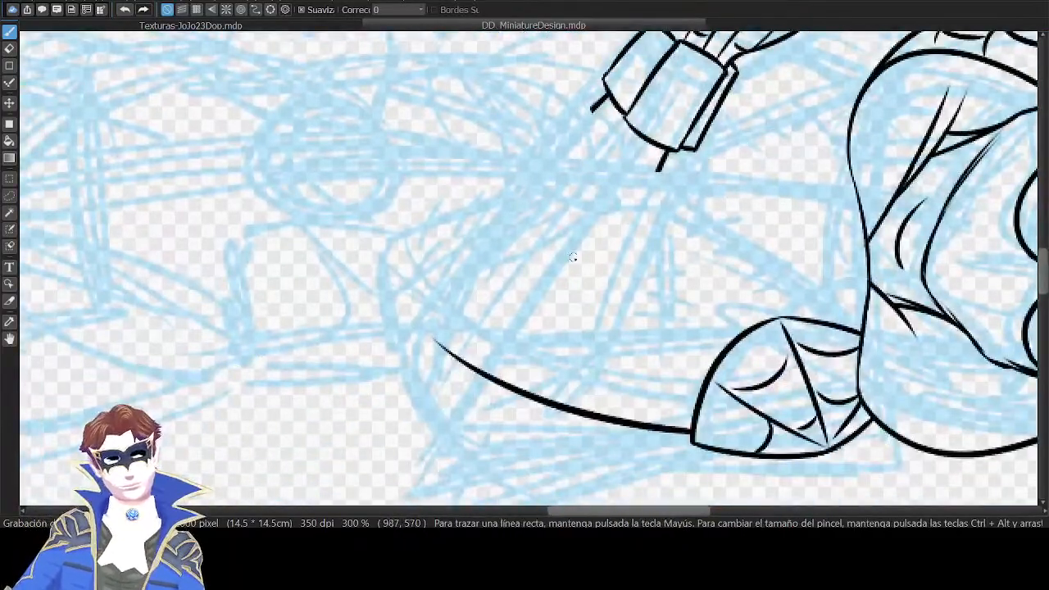
drag(457, 261, 446, 332)
key(ctrl+z)
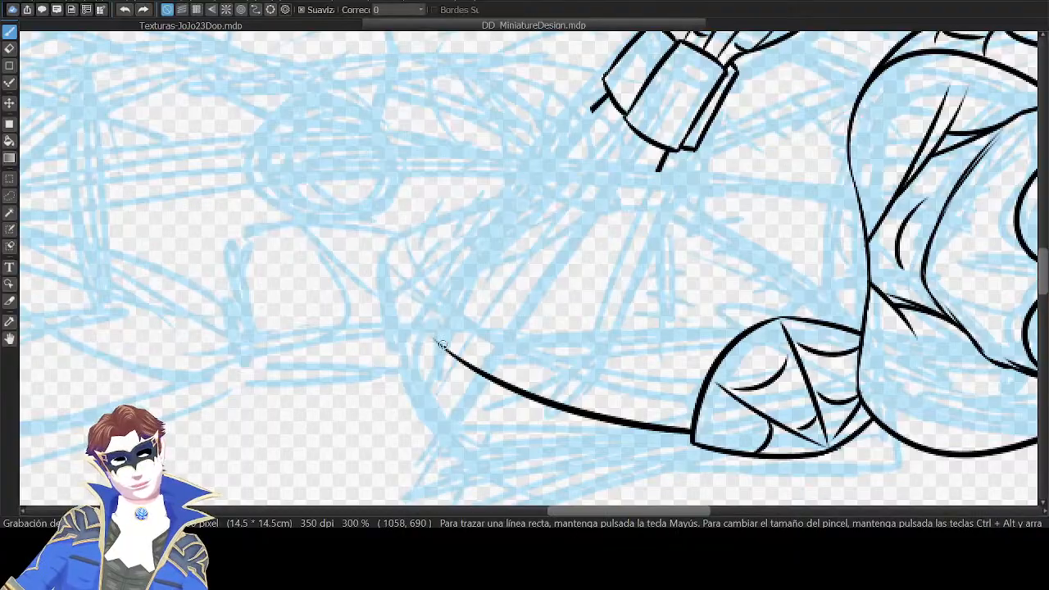
mouse_move(445, 349)
mouse_down()
mouse_move(473, 227)
mouse_move(572, 141)
mouse_up()
key(ctrl+z)
Draw the forearm's lower outline between the cuff's lower stub and the elbow curve, redrawing it in the rotated, mirrored view until nearly straight.
mouse_move(460, 252)
mouse_down()
mouse_move(605, 121)
mouse_move(518, 191)
mouse_move(550, 149)
mouse_move(606, 101)
mouse_up()
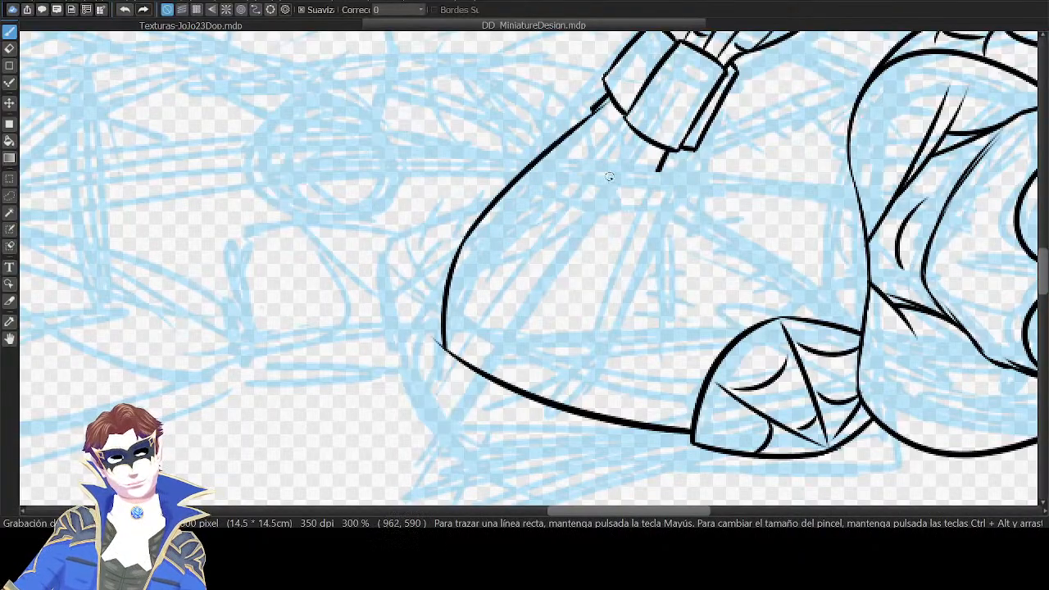
key(Down)
key(Left)
key(Left)
key(Left)
key(Left)
key(Left)
key(Left)
key(Left)
key(Left)
drag(612, 180, 677, 78)
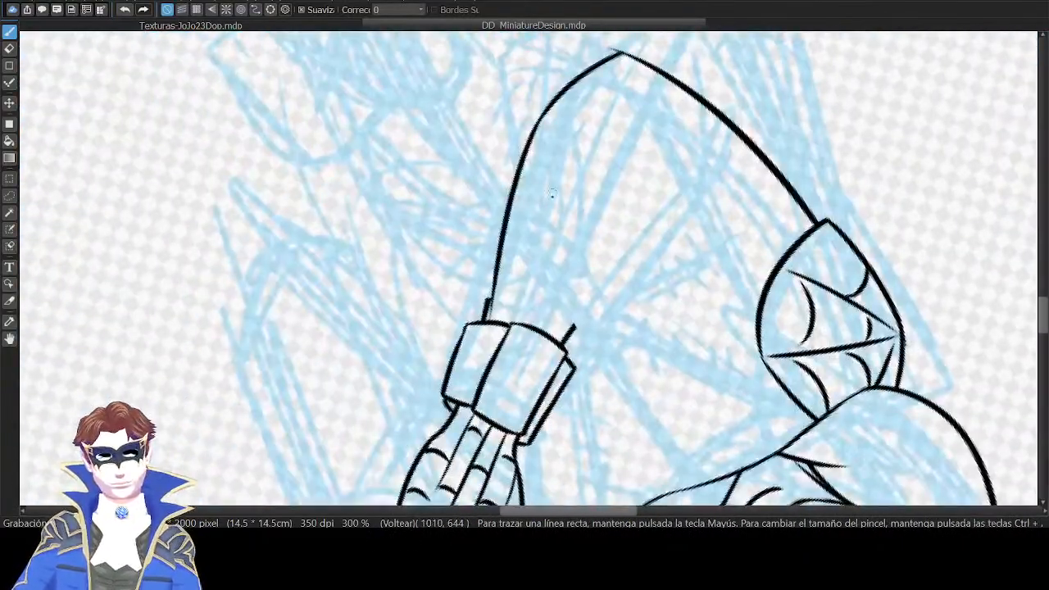
key(ctrl+z)
drag(486, 316, 534, 141)
key(ctrl+z)
key(ctrl+z)
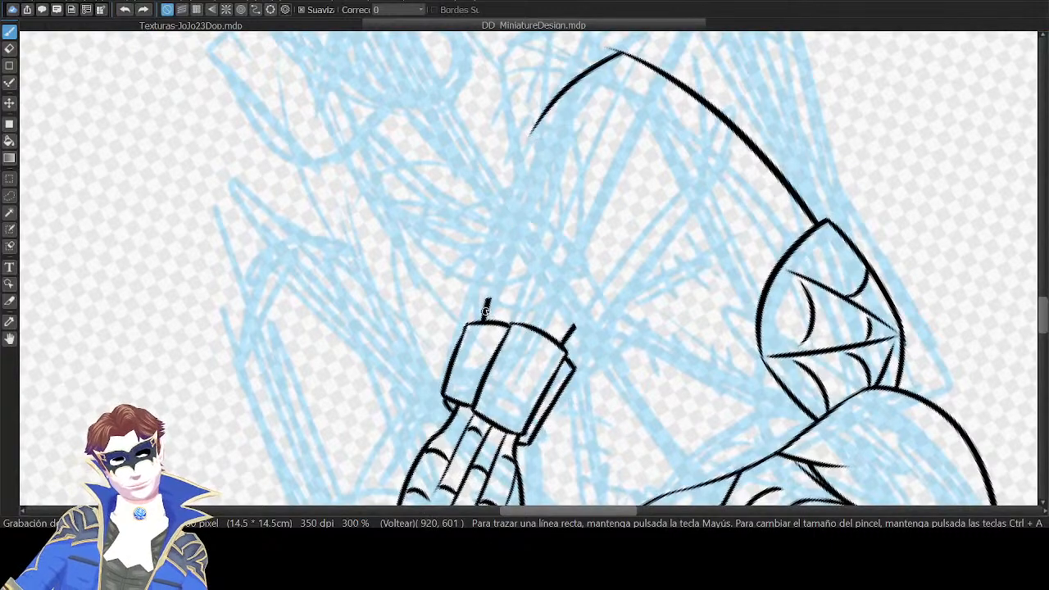
mouse_move(486, 316)
mouse_down()
mouse_move(553, 130)
mouse_move(487, 292)
mouse_move(541, 117)
mouse_up()
key(ctrl+z)
key(ctrl+z)
drag(487, 317, 539, 115)
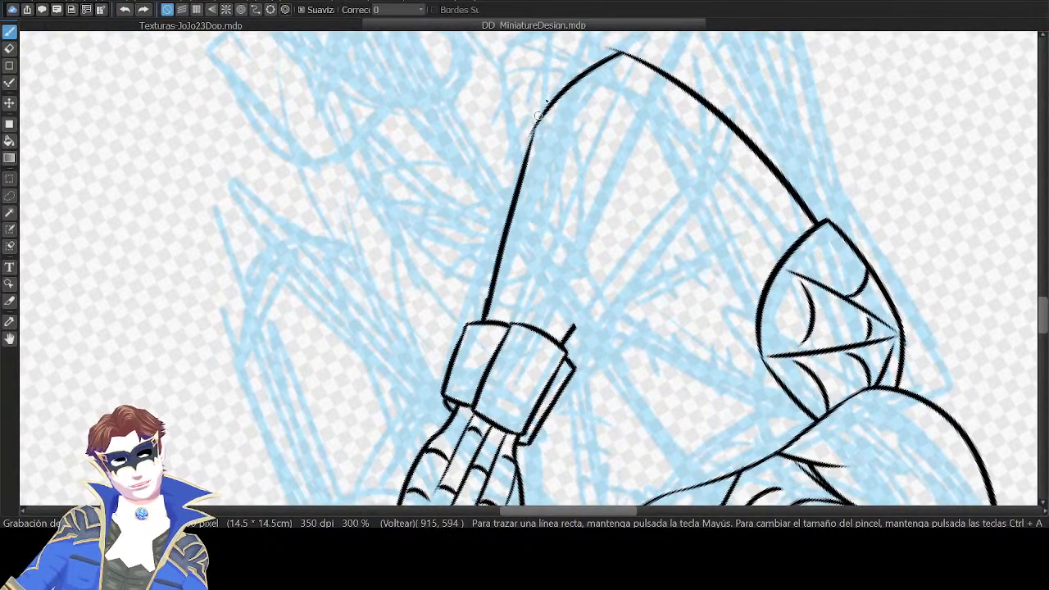
key(ctrl+z)
drag(486, 317, 548, 101)
key(ctrl+z)
drag(486, 317, 541, 121)
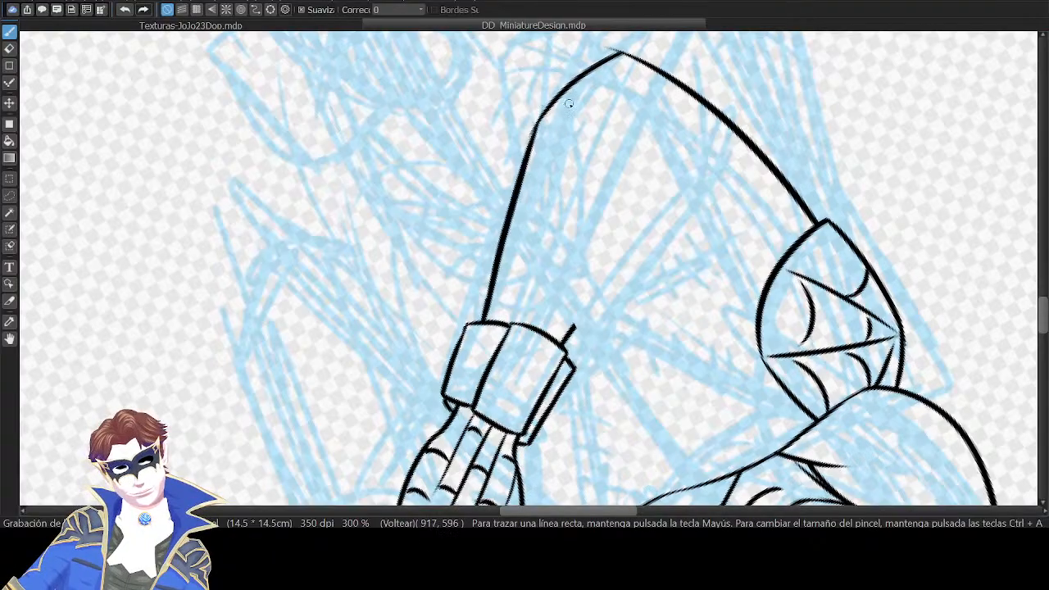
Draw the forearm's upper outline from the cuff's other stub, bowing it toward the inside of the elbow.
key(Left)
key(Left)
drag(725, 107, 838, 235)
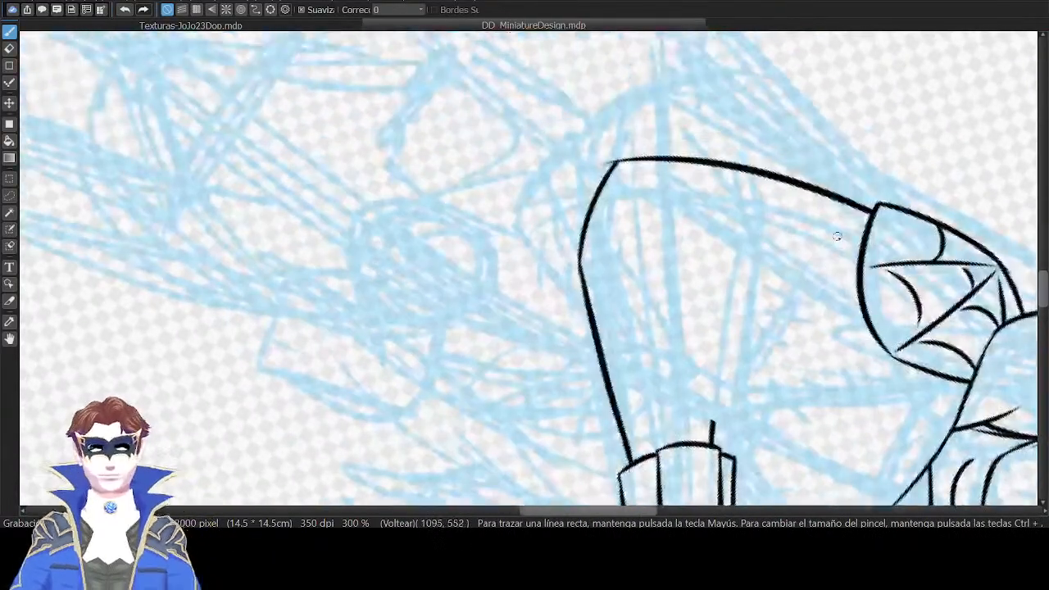
key(ctrl+plus)
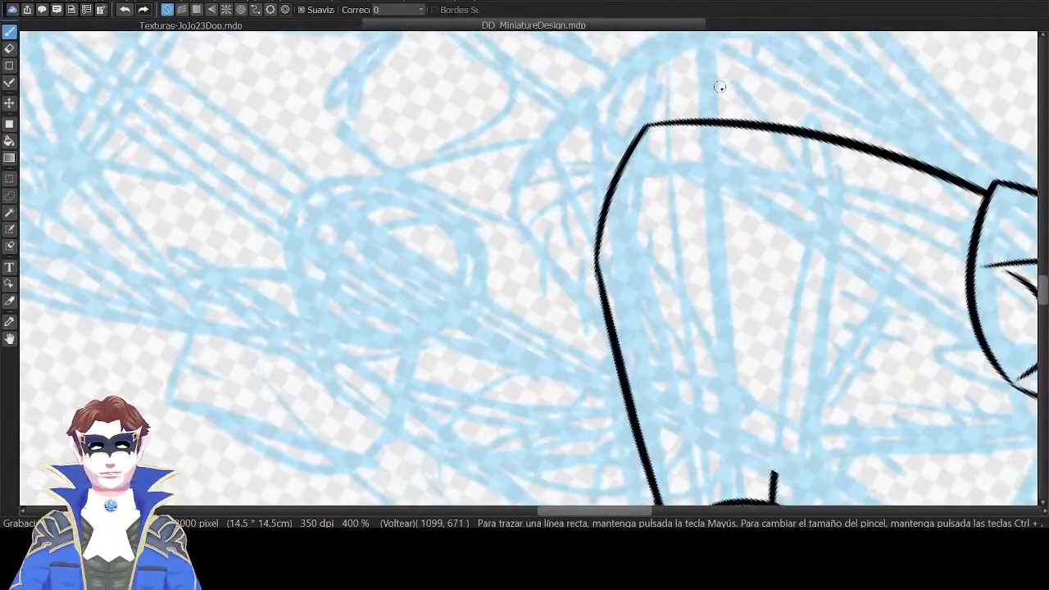
key(Down)
key(Up)
drag(720, 87, 916, 134)
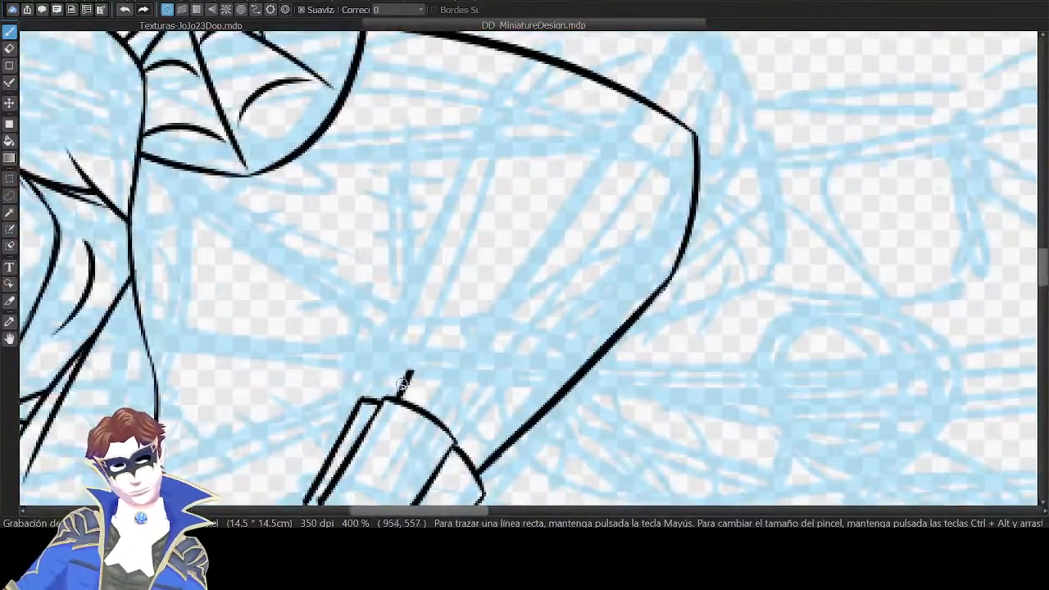
mouse_move(403, 383)
mouse_down()
mouse_move(528, 195)
mouse_move(578, 139)
mouse_up()
key(ctrl+z)
key(ctrl+z)
drag(402, 388, 584, 125)
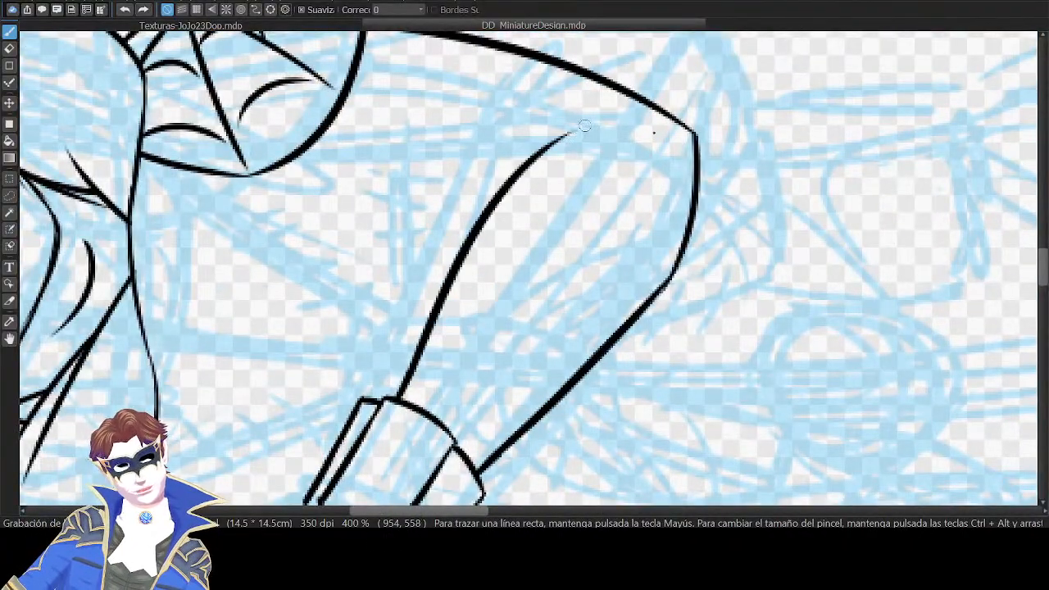
Draw the upper arm's inner outline rising from the forearm's upper line toward the shoulder piece.
key(Right)
key(Right)
key(Right)
drag(766, 108, 776, 188)
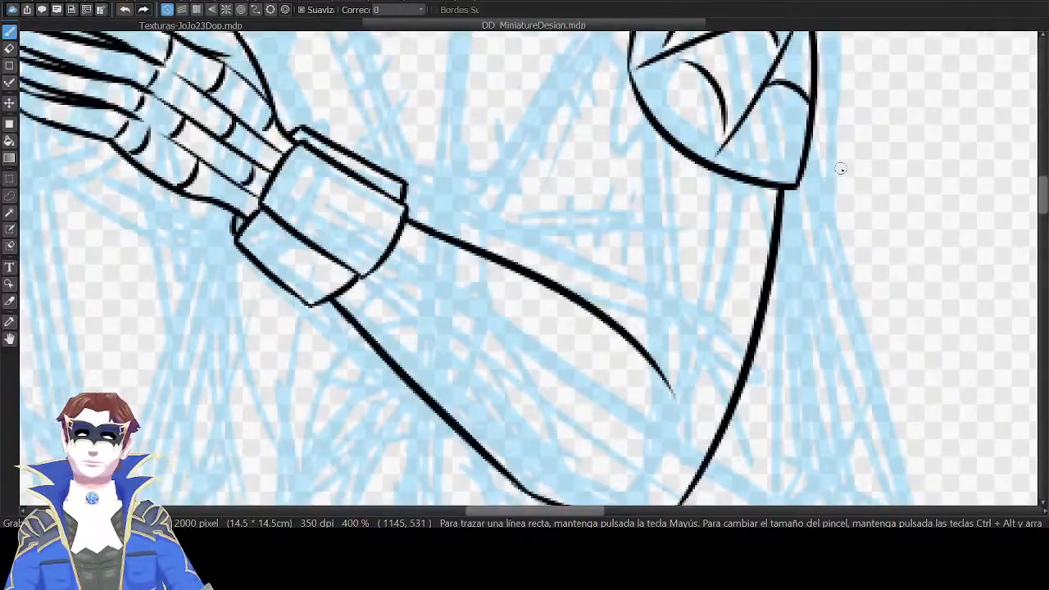
key(Down)
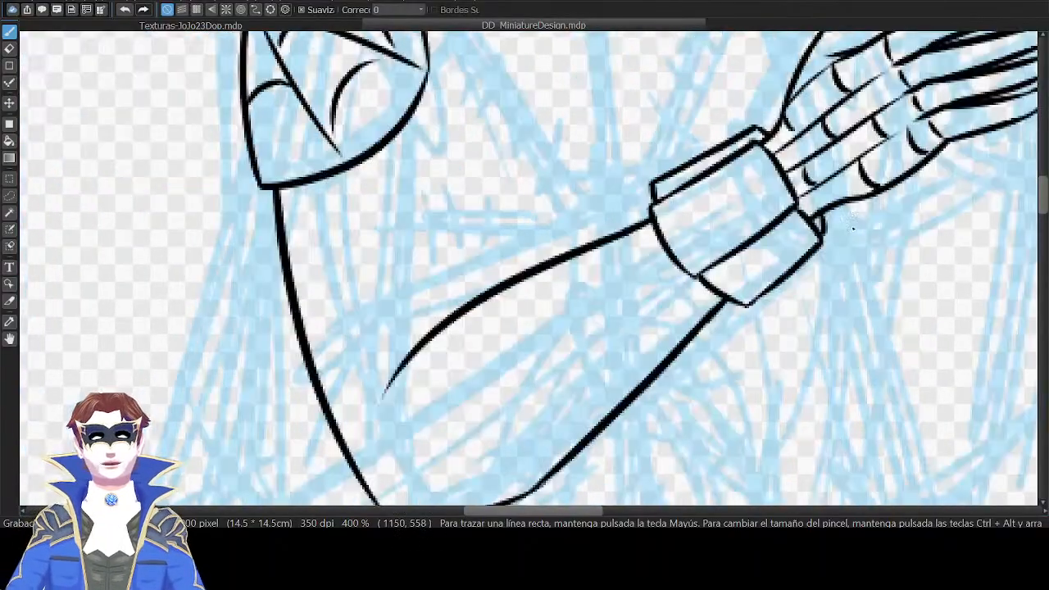
drag(728, 140, 817, 92)
key(Down)
key(Left)
key(Up)
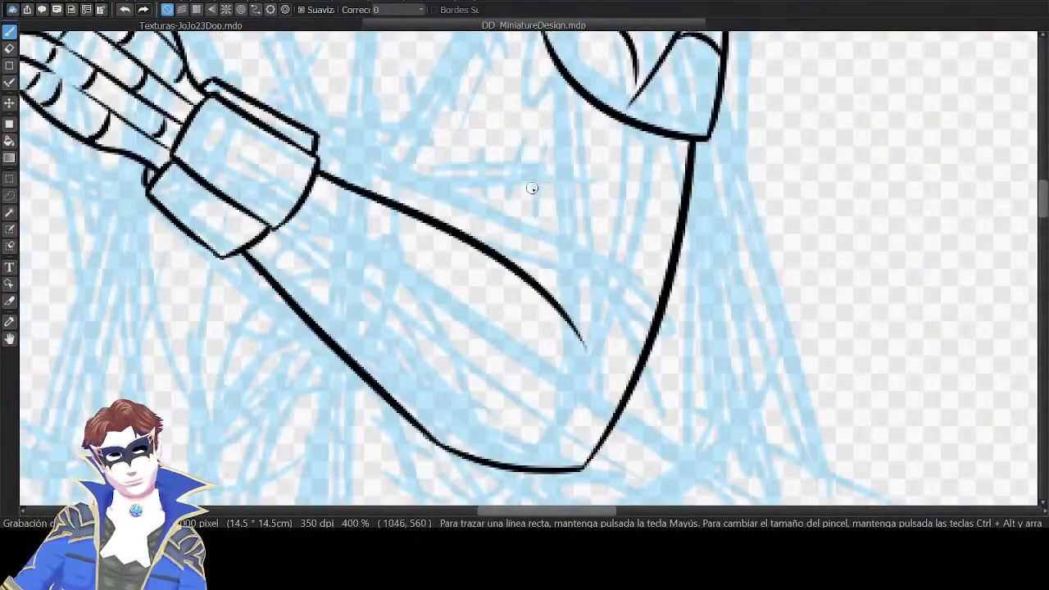
drag(515, 250, 541, 78)
key(ctrl+z)
key(ctrl+z)
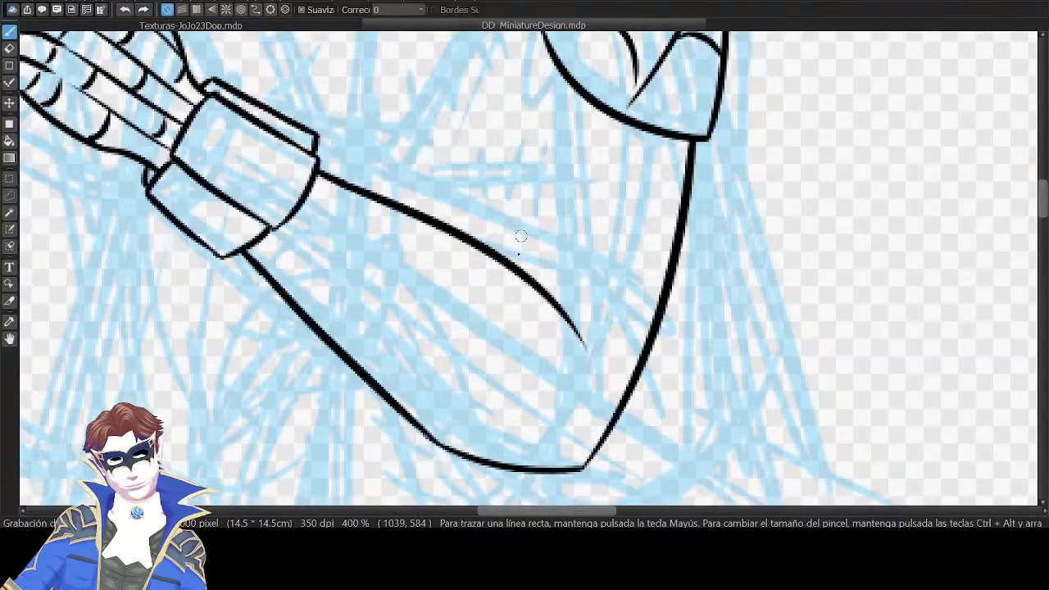
drag(510, 263, 553, 92)
Draw a short line joining the top of the upper arm's inner outline to the shoulder piece's lower edge.
drag(727, 98, 831, 145)
key(ctrl+minus)
key(ctrl+minus)
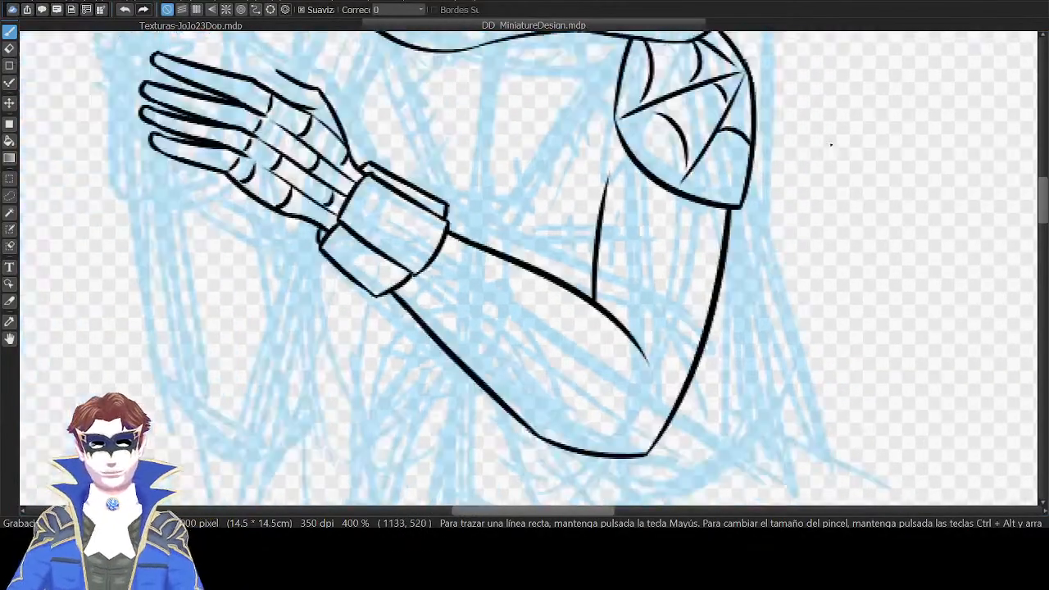
key(ctrl+plus)
key(ctrl+plus)
key(ctrl+plus)
drag(751, 59, 708, 145)
key(Left)
key(Left)
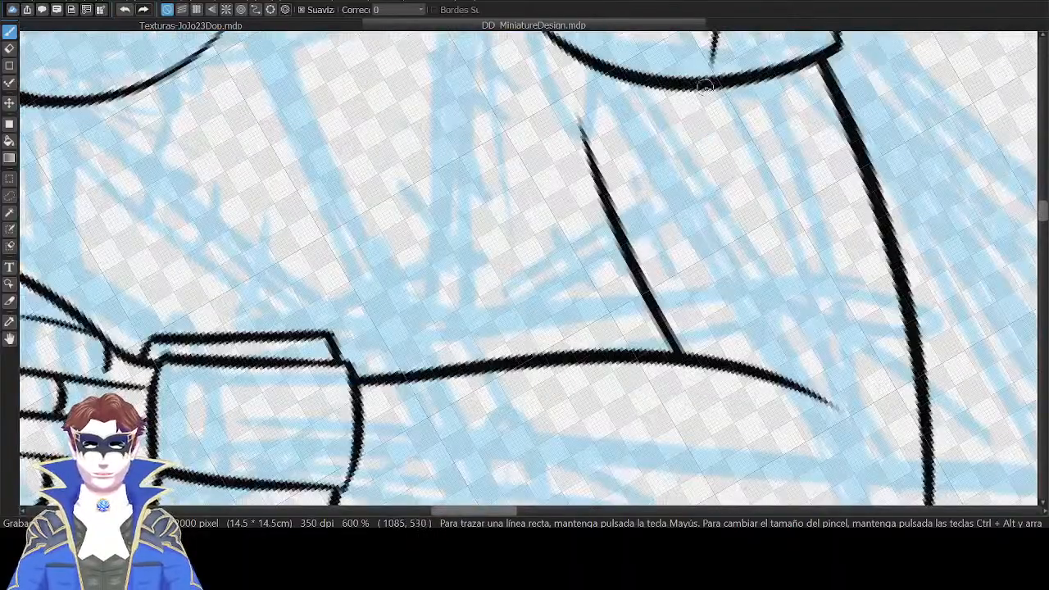
drag(592, 151, 693, 86)
key(ctrl+z)
mouse_move(591, 150)
mouse_down()
mouse_move(761, 79)
mouse_move(620, 132)
mouse_move(657, 104)
mouse_move(705, 87)
mouse_up()
key(ctrl+z)
drag(668, 114, 662, 270)
Draw an outward-bowed curve from that joining line up along the shoulder piece's inner side to the hood's lower edge.
key(Right)
key(Right)
drag(559, 323, 580, 70)
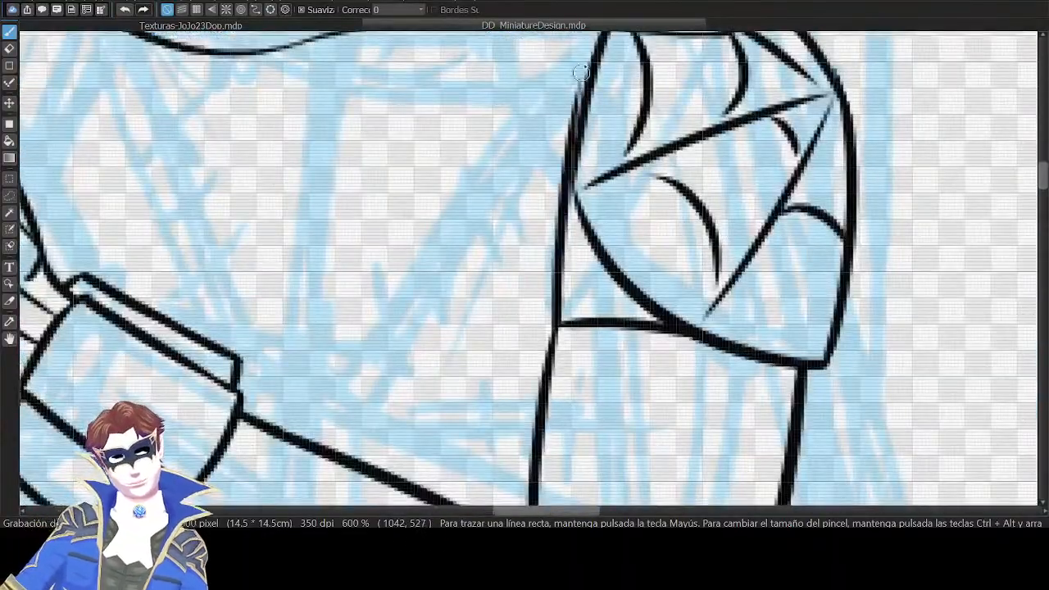
key(ctrl+z)
drag(560, 319, 581, 59)
key(ctrl+z)
mouse_move(558, 324)
mouse_down()
mouse_move(567, 108)
mouse_move(584, 75)
mouse_up()
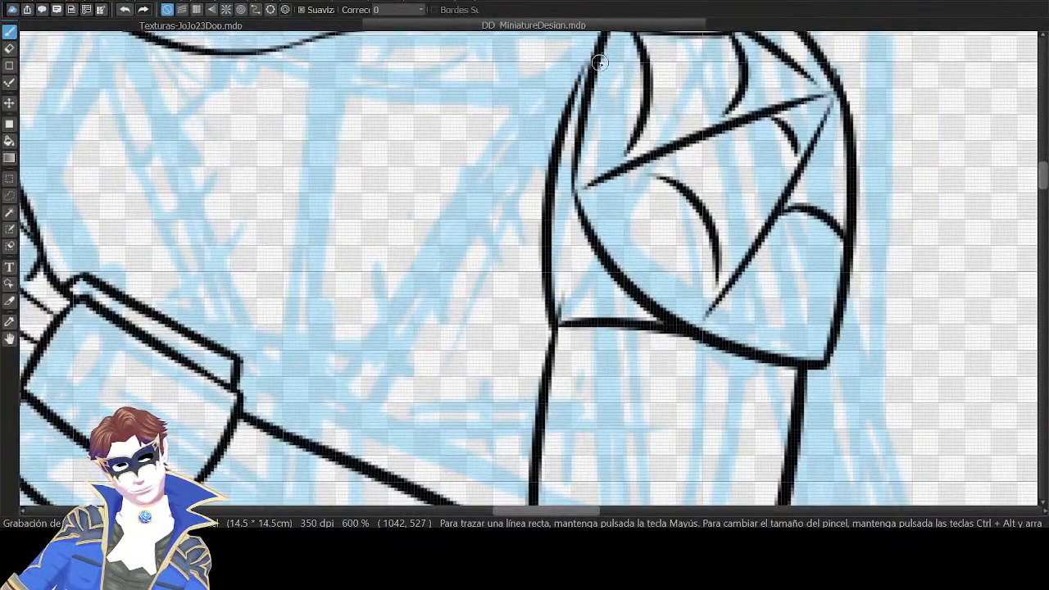
mouse_move(569, 123)
mouse_down()
mouse_move(604, 32)
mouse_move(619, 145)
mouse_up()
key(ctrl+z)
drag(533, 251, 584, 136)
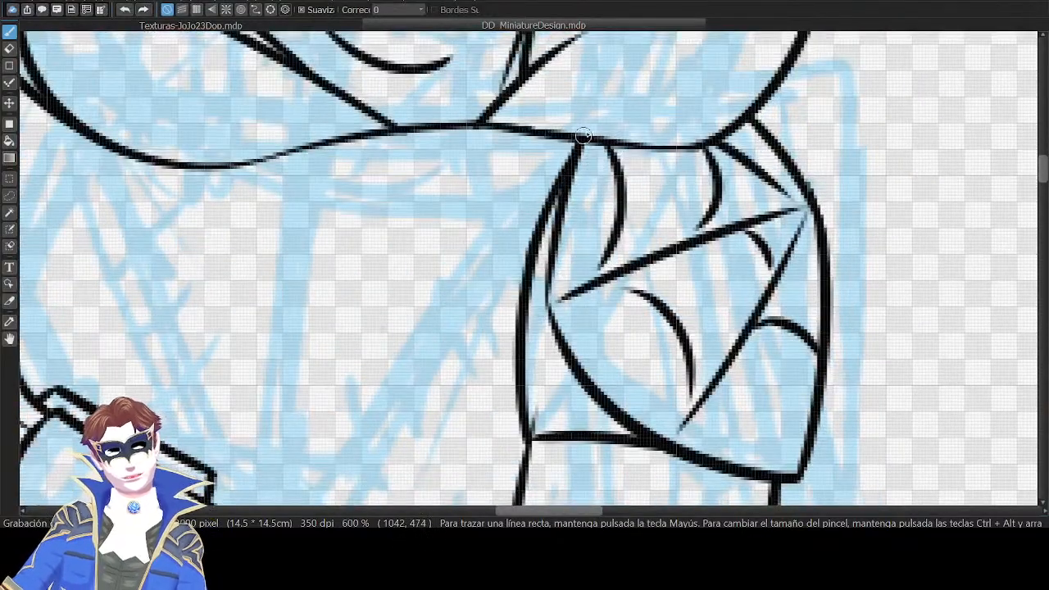
Add thin fold lines in the narrow gap between the new curve and the shoulder piece's inner edge.
drag(586, 324, 638, 131)
mouse_move(570, 266)
mouse_down()
mouse_move(592, 173)
mouse_move(577, 148)
mouse_up()
drag(615, 180, 671, 96)
Draw a curved line across the elbow from the forearm's lower corner up to the inner arm crease in the mirrored view.
scroll(848, 35, down, 2)
drag(856, 206, 906, 49)
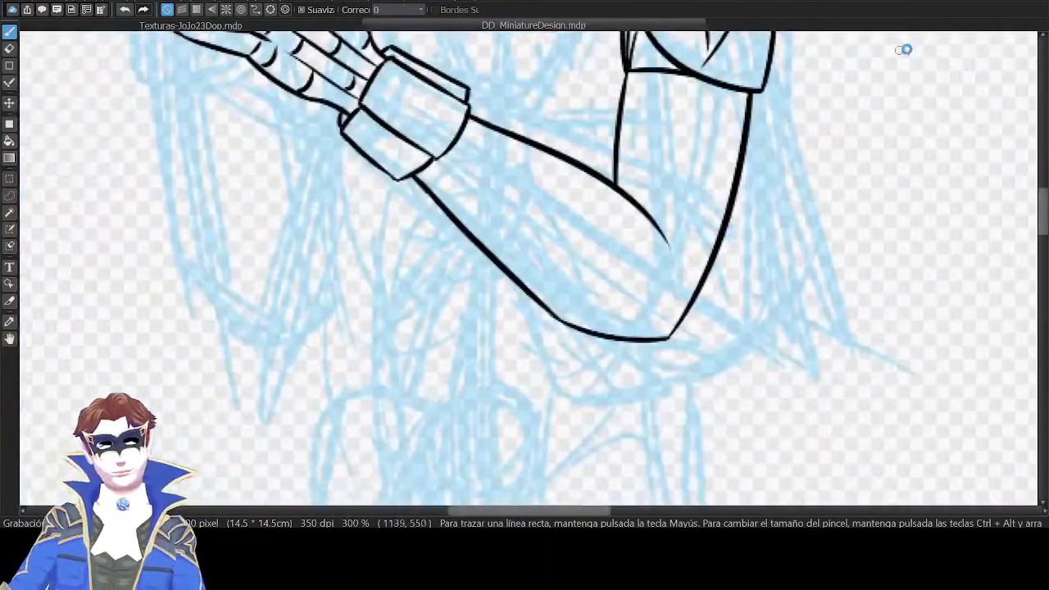
scroll(909, 51, up, 1)
key(Down)
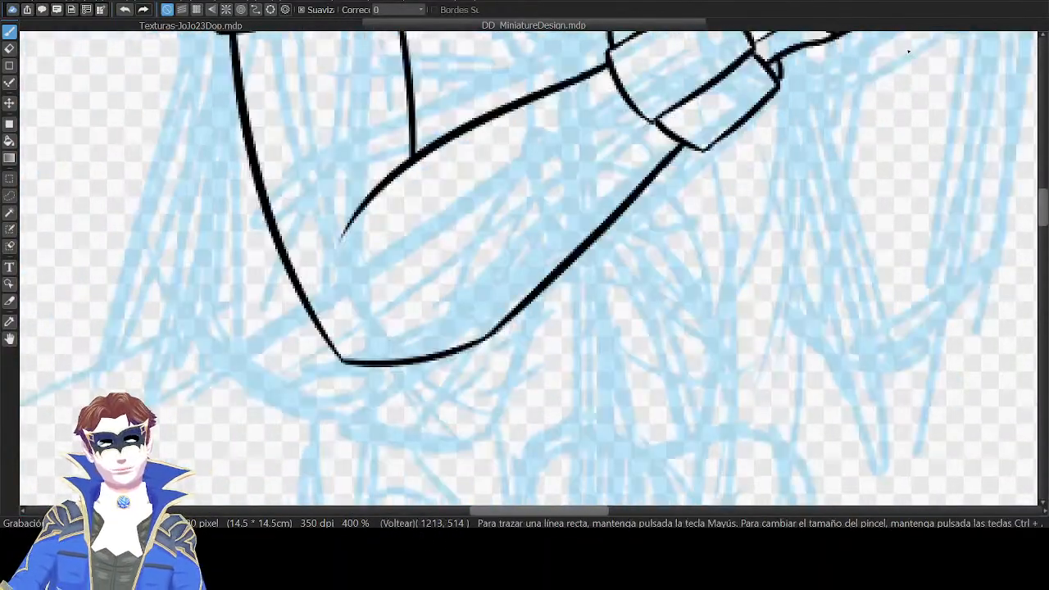
key(ctrl+Up)
drag(609, 218, 797, 141)
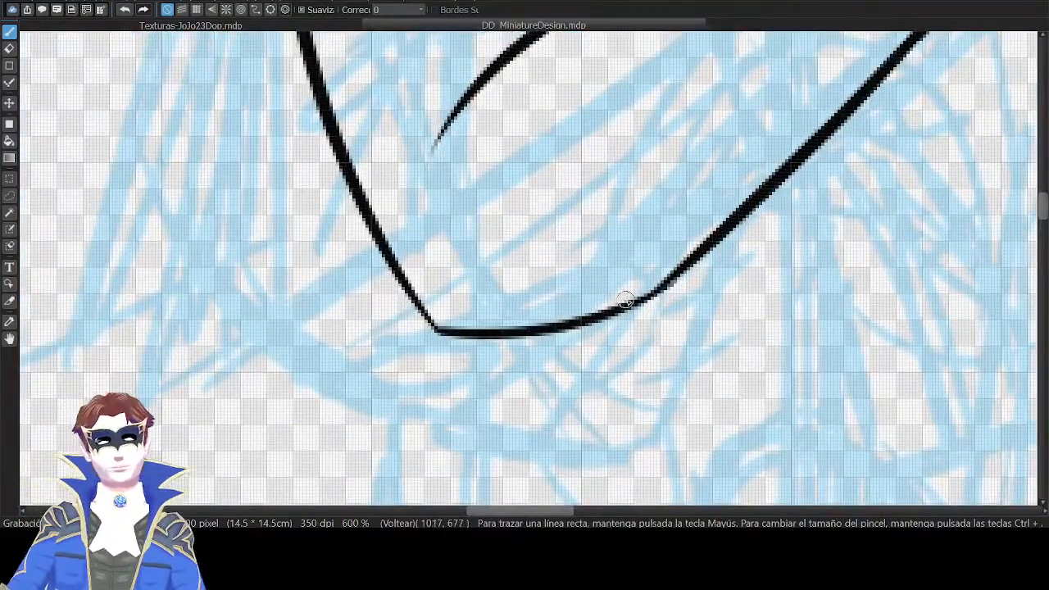
mouse_move(625, 301)
mouse_down()
mouse_move(529, 59)
mouse_move(528, 46)
mouse_move(547, 34)
mouse_up()
key(ctrl+z)
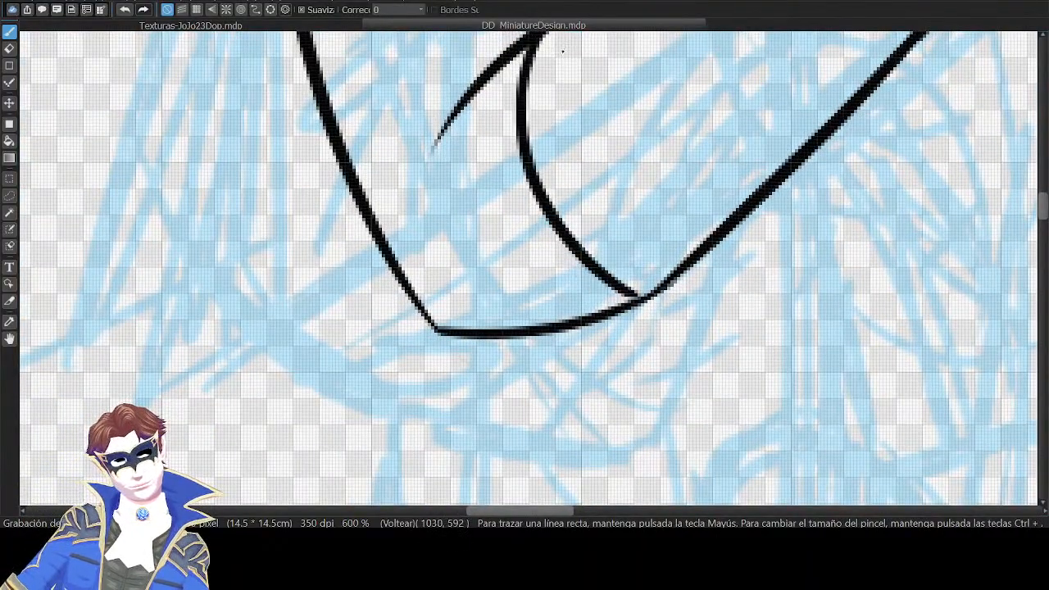
Draw a curved line connecting the upper arm's outer outline to the forearm's upper line at the inner arm crease.
mouse_move(390, 193)
mouse_down()
mouse_move(510, 59)
mouse_move(492, 72)
mouse_up()
key(ctrl+z)
key(ctrl+z)
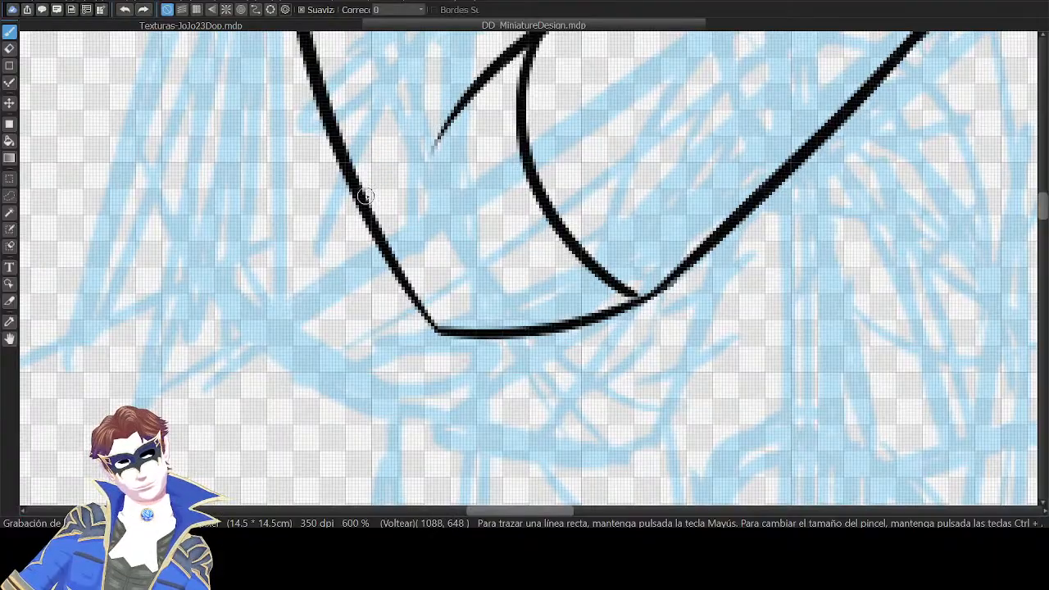
mouse_move(365, 197)
mouse_down()
mouse_move(498, 55)
mouse_move(529, 48)
mouse_up()
key(ctrl+z)
key(ctrl+z)
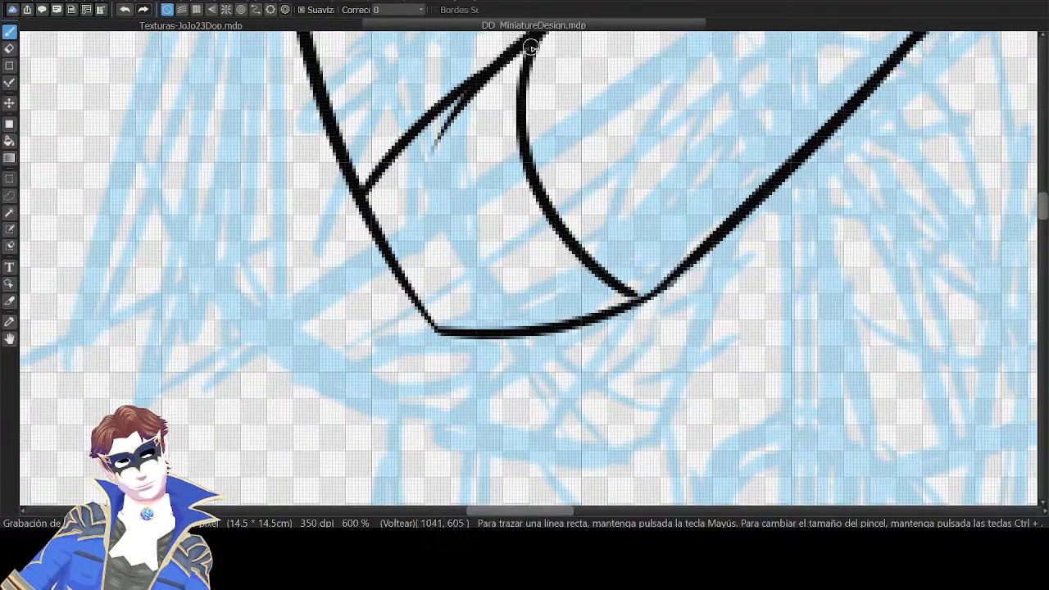
Draw the elbow section's curved top edge from the outer outline to the elbow's cross curve, and return to the unmirrored view.
key(Down)
key(Down)
key(Left)
key(Left)
key(Left)
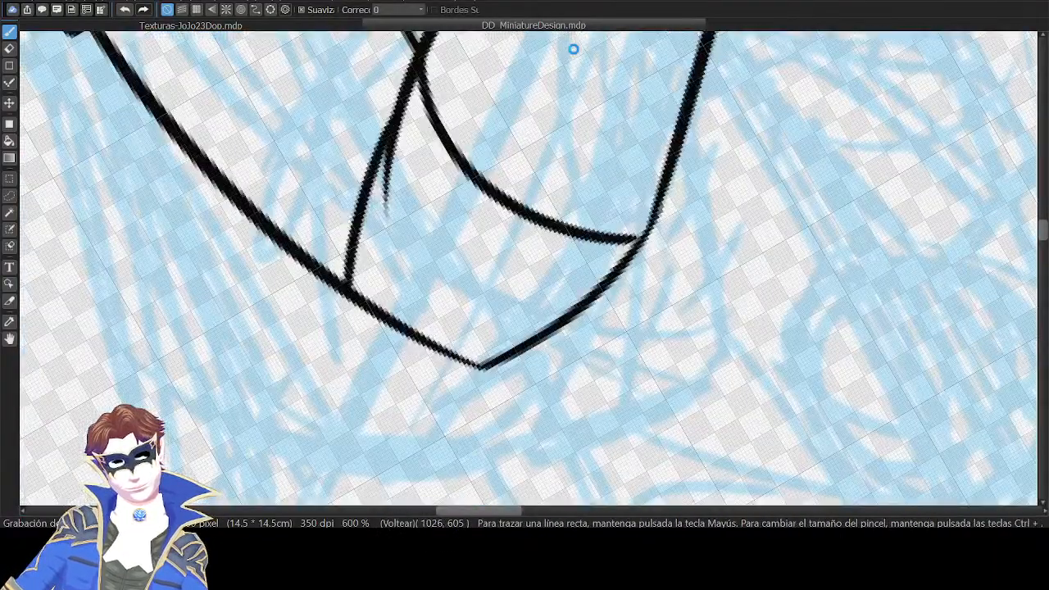
drag(572, 146, 592, 91)
mouse_move(473, 379)
mouse_down()
mouse_move(465, 336)
mouse_move(545, 145)
mouse_move(459, 252)
mouse_move(532, 158)
mouse_up()
key(ctrl+z)
key(ctrl+z)
mouse_move(459, 273)
mouse_down()
mouse_move(556, 141)
mouse_move(461, 327)
mouse_up()
key(Up)
key(ctrl+minus)
key(ctrl+minus)
key(ctrl+minus)
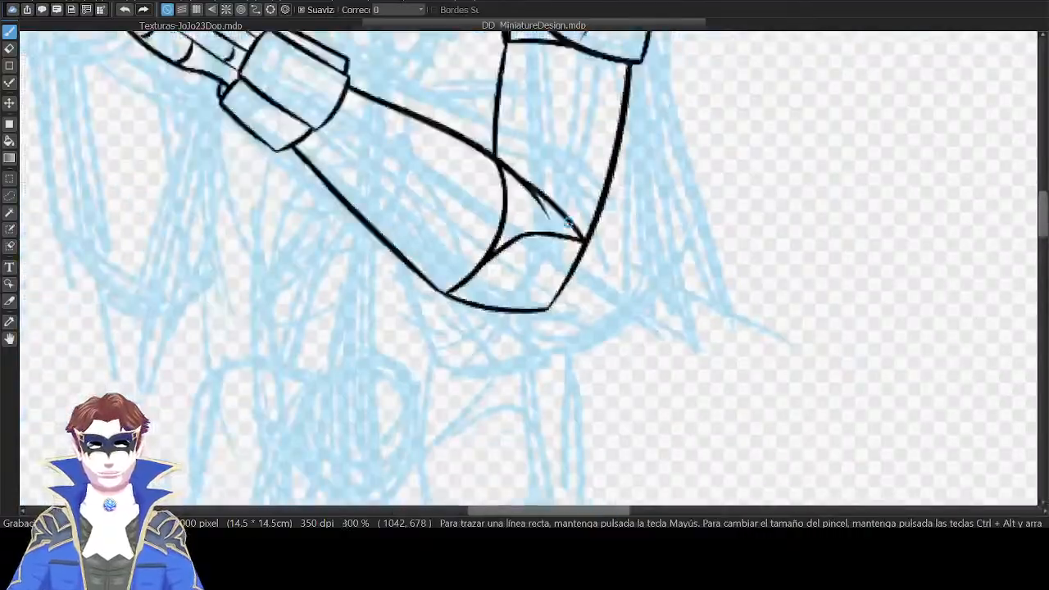
Try a short stroke beside the elbow's crease lines and undo it.
drag(769, 63, 783, 179)
key(ctrl+plus)
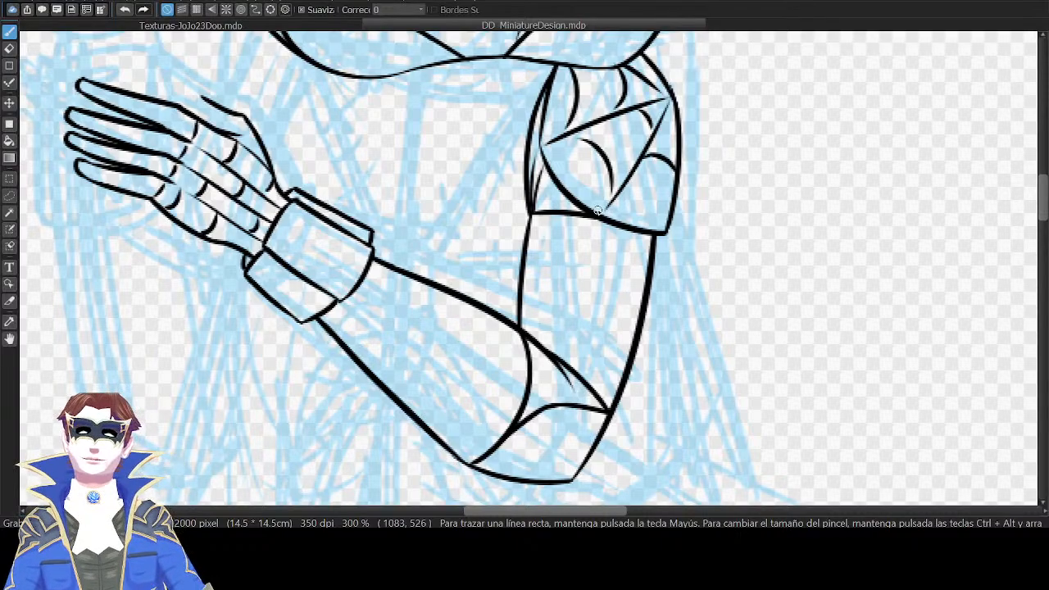
drag(747, 246, 820, 237)
drag(778, 306, 831, 233)
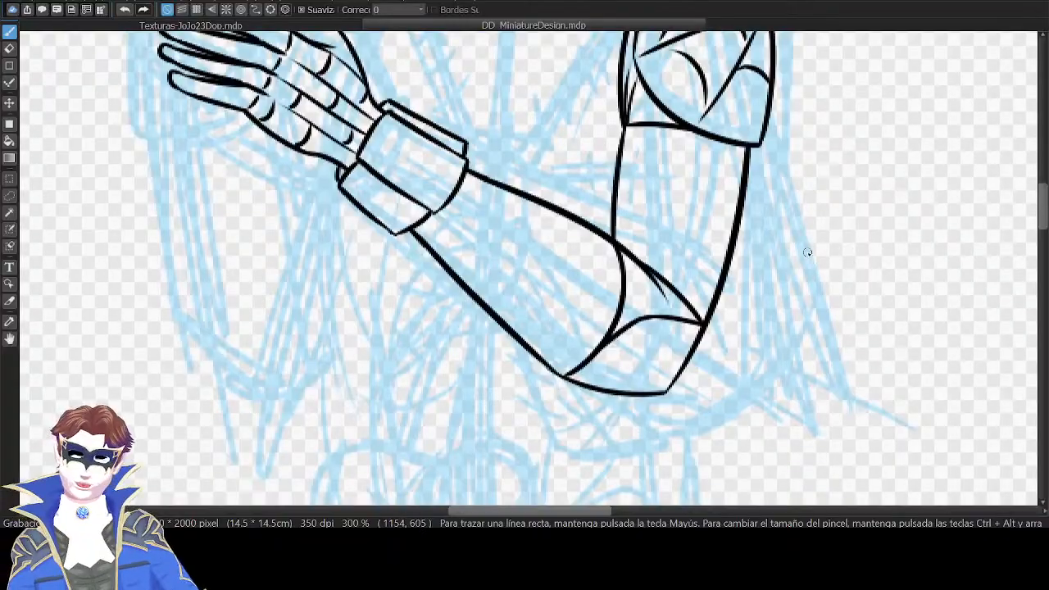
drag(847, 212, 747, 145)
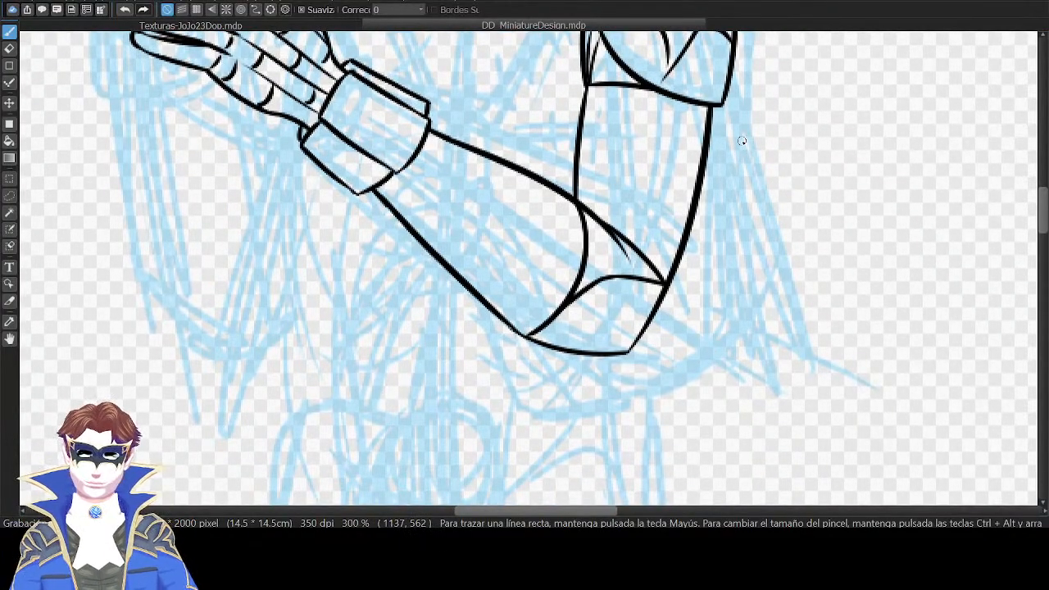
scroll(799, 227, up, 2)
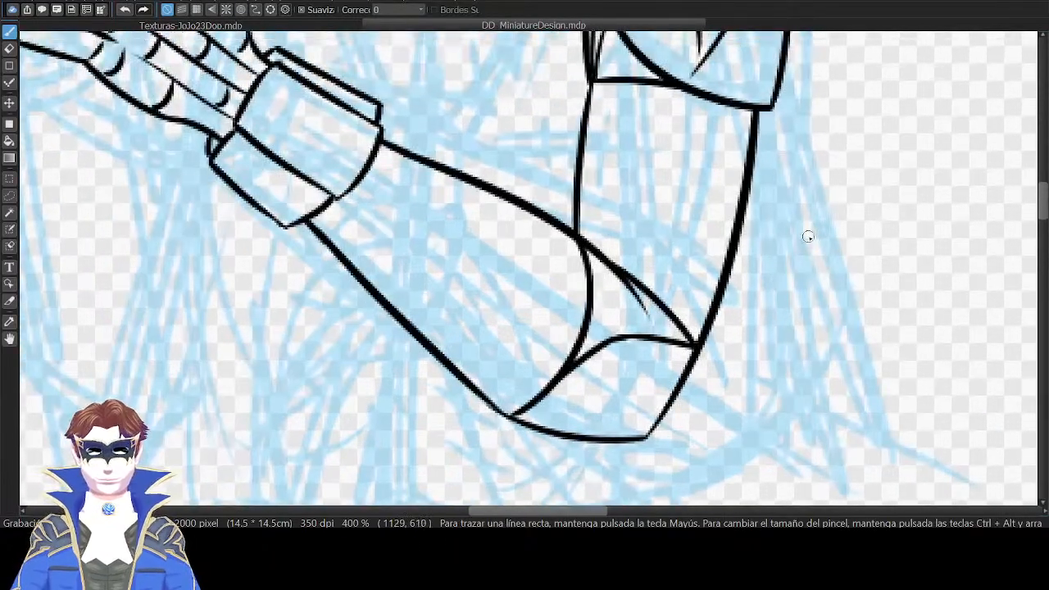
drag(645, 321, 669, 280)
key(ctrl+z)
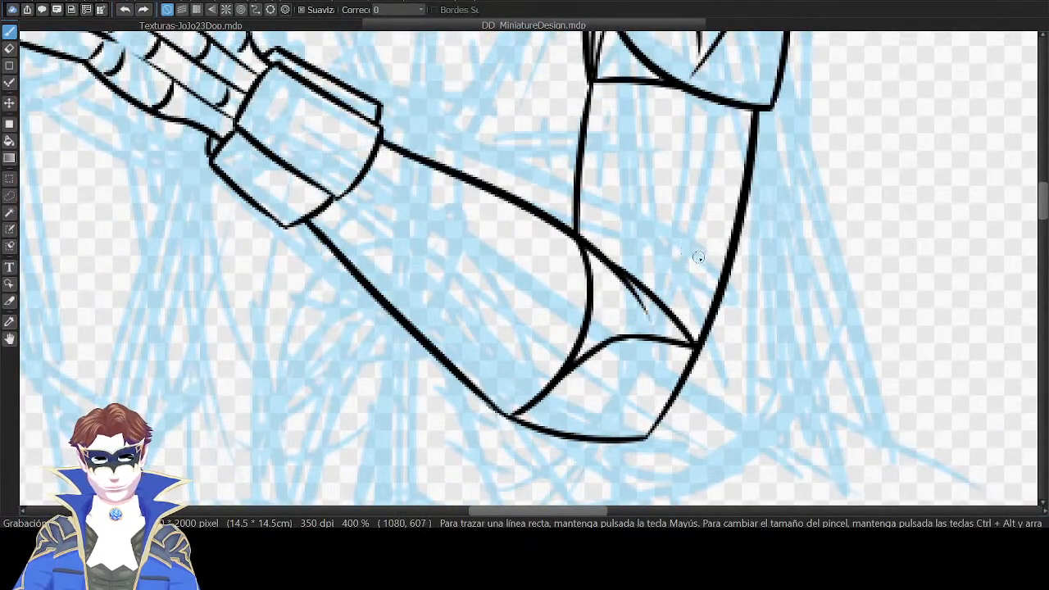
Draw a curved web line from the middle of the elbow section's top edge down to the elbow's tip in the mirrored view.
scroll(708, 257, up, 3)
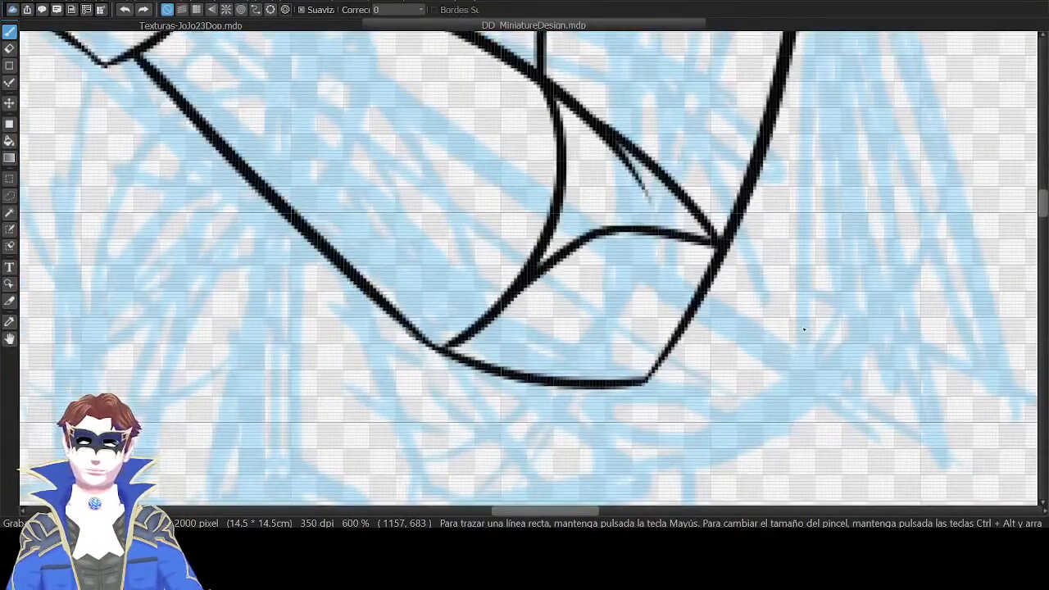
drag(774, 238, 789, 175)
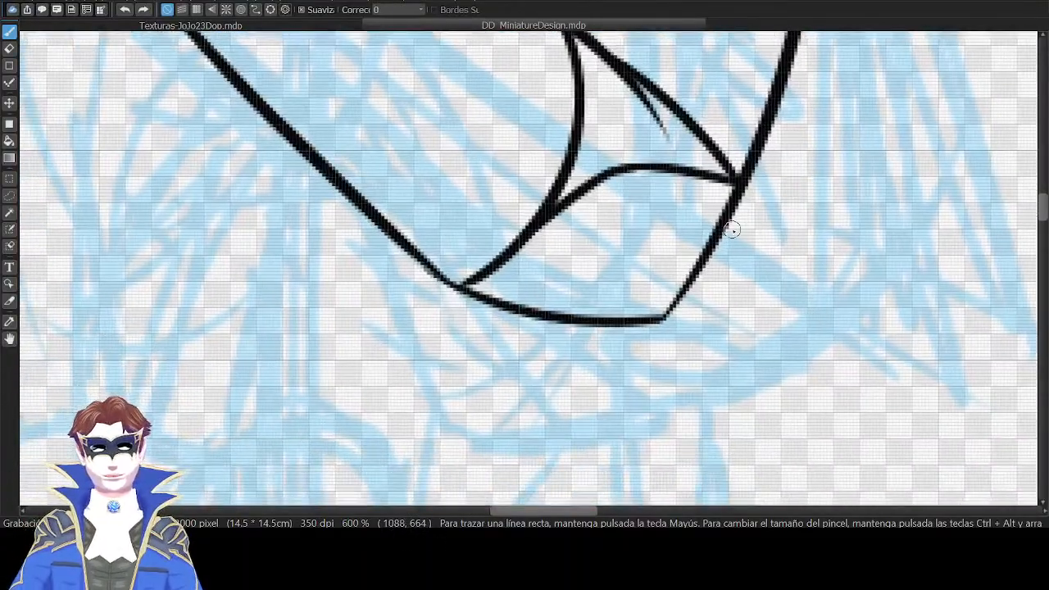
drag(632, 177, 661, 293)
key(ctrl+z)
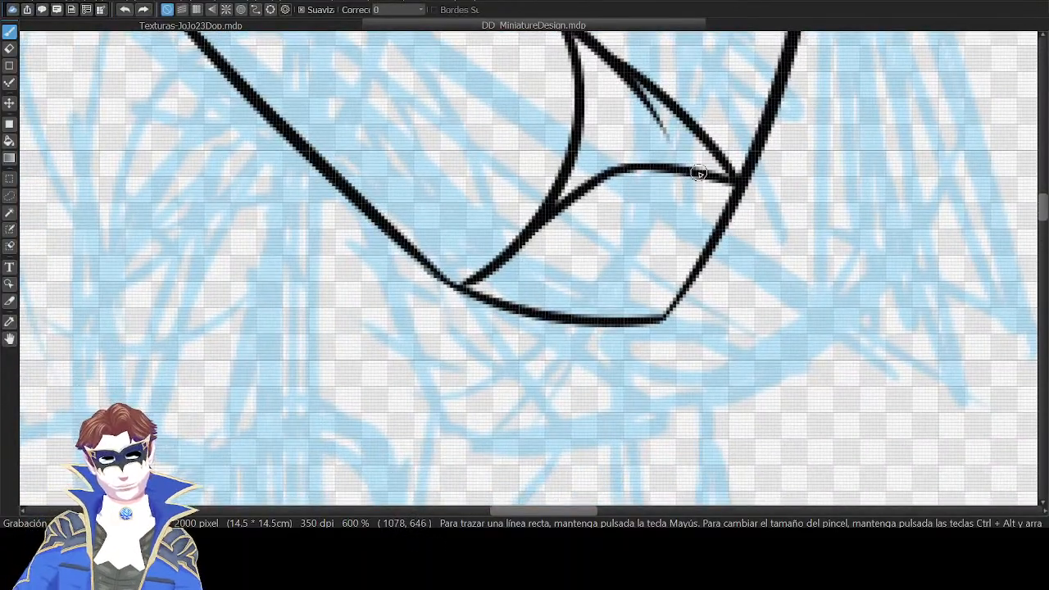
key(h)
drag(414, 201, 397, 306)
key(ctrl+z)
mouse_move(426, 177)
mouse_down()
mouse_move(396, 310)
mouse_move(360, 178)
mouse_up()
key(ctrl+z)
Draw two more web lines to the elbow's tip, one beside the outer outline and one from the forearm's cross curve.
drag(378, 294, 358, 197)
key(ctrl+z)
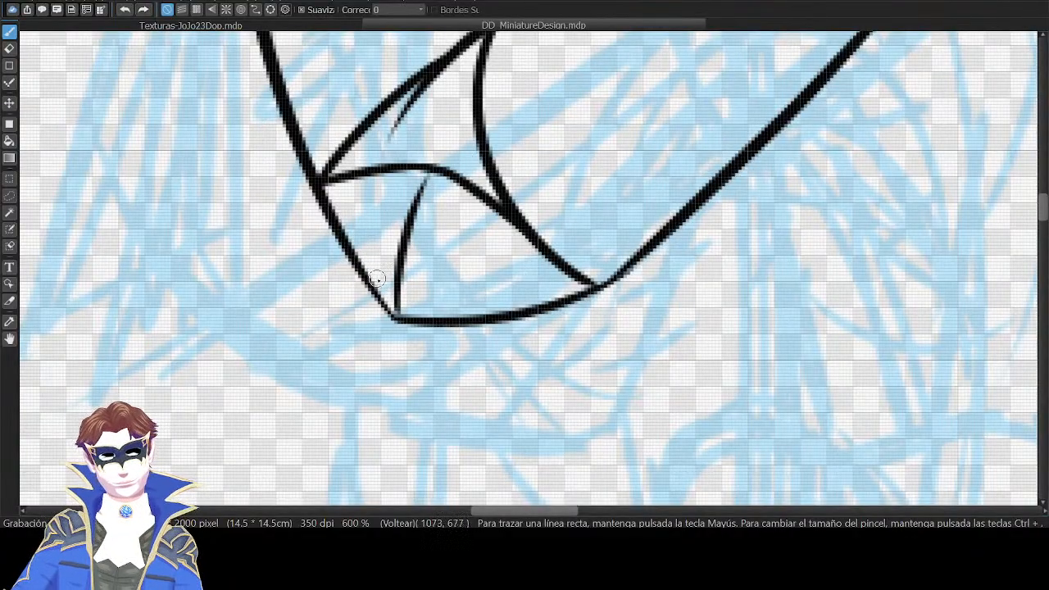
drag(378, 291, 361, 177)
key(h)
drag(535, 240, 680, 323)
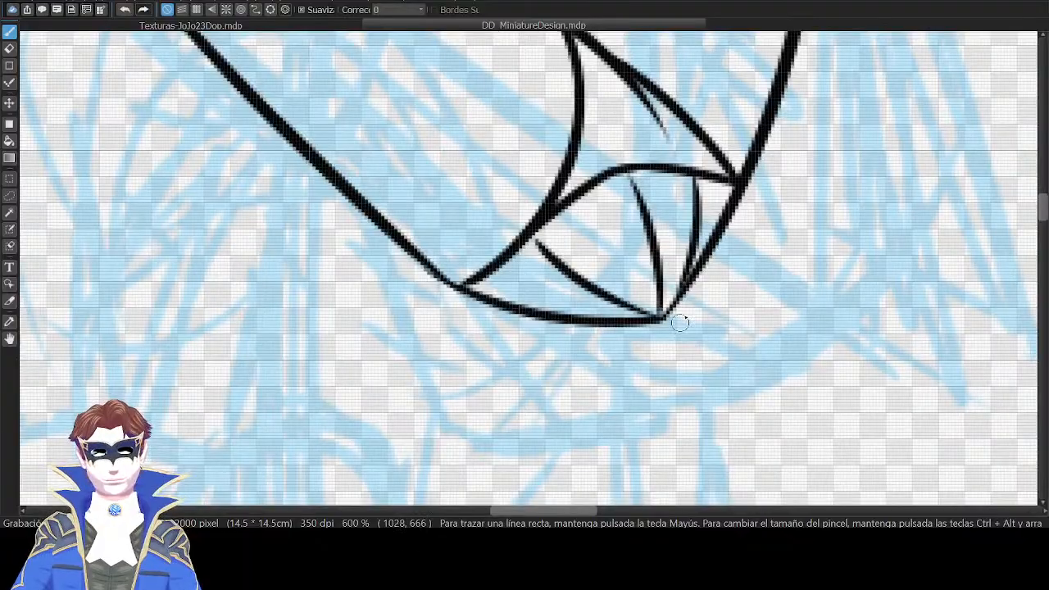
key(ctrl+z)
drag(540, 241, 641, 309)
In a rotated view, draw curved web threads across the elbow's middle segment and the segment nearest the forearm.
key(minus)
key(minus)
key(minus)
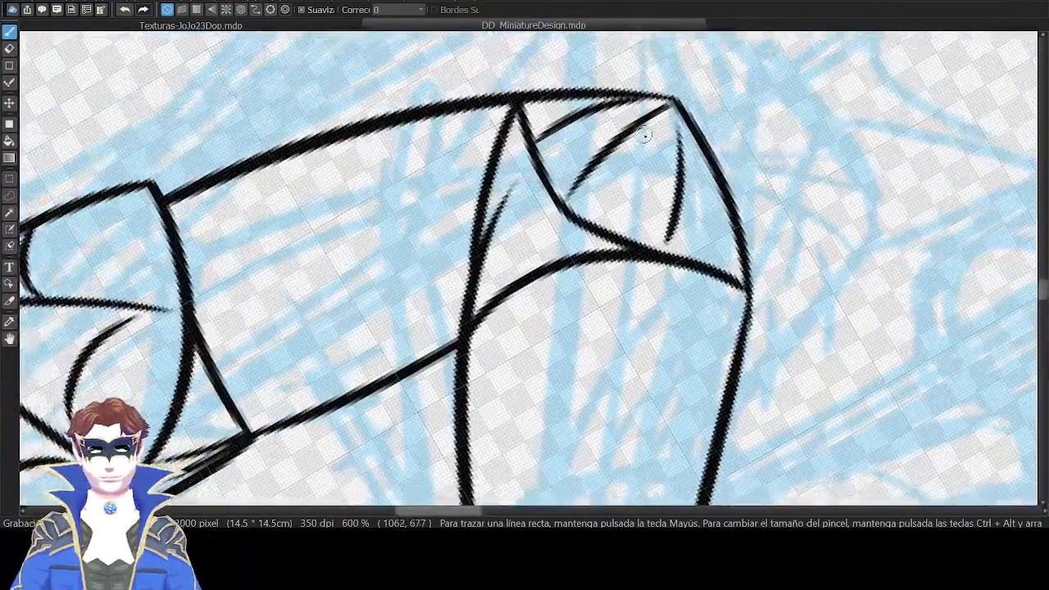
mouse_move(638, 131)
mouse_down()
mouse_move(689, 137)
mouse_move(666, 162)
mouse_move(679, 175)
mouse_up()
key(ctrl+z)
key(ctrl+z)
key(ctrl+z)
key(ctrl+z)
drag(615, 151, 681, 182)
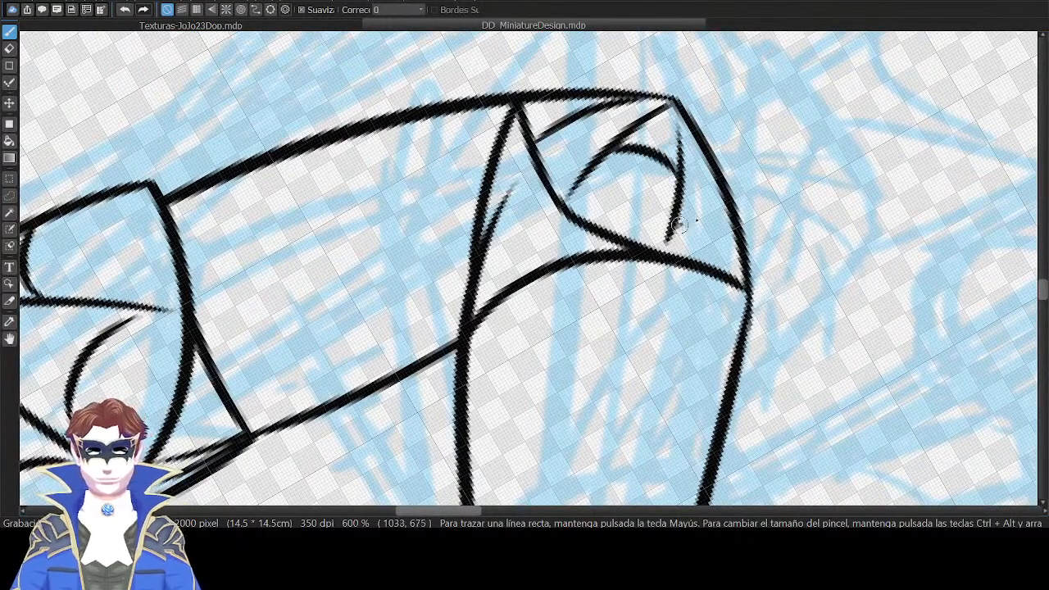
drag(676, 228, 734, 223)
Draw short curved web threads across the remaining segments between the elbow's web lines and the outer outline.
drag(558, 129, 669, 97)
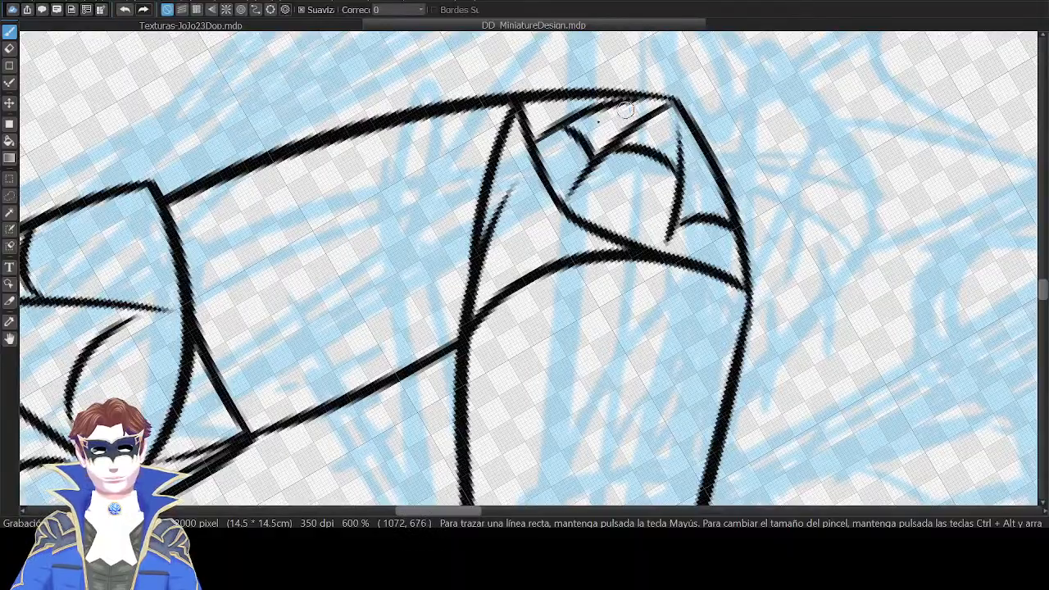
key(ctrl+z)
drag(562, 131, 581, 169)
drag(623, 103, 637, 123)
drag(573, 99, 580, 121)
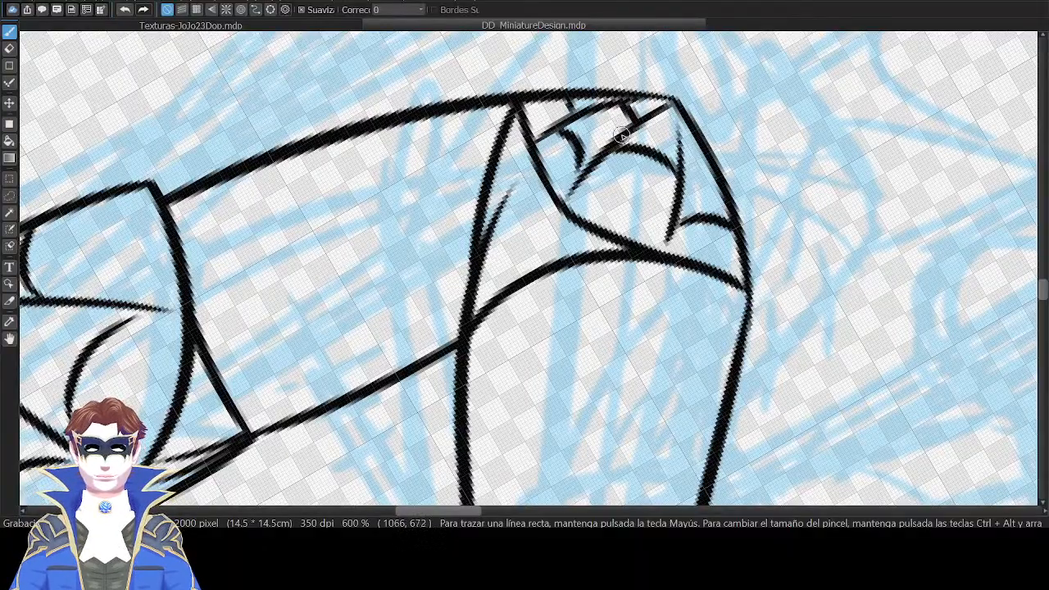
Restore the upright view and review the inked arm and the whole figure against the sketch.
key(Up)
key(ctrl+minus)
key(ctrl+minus)
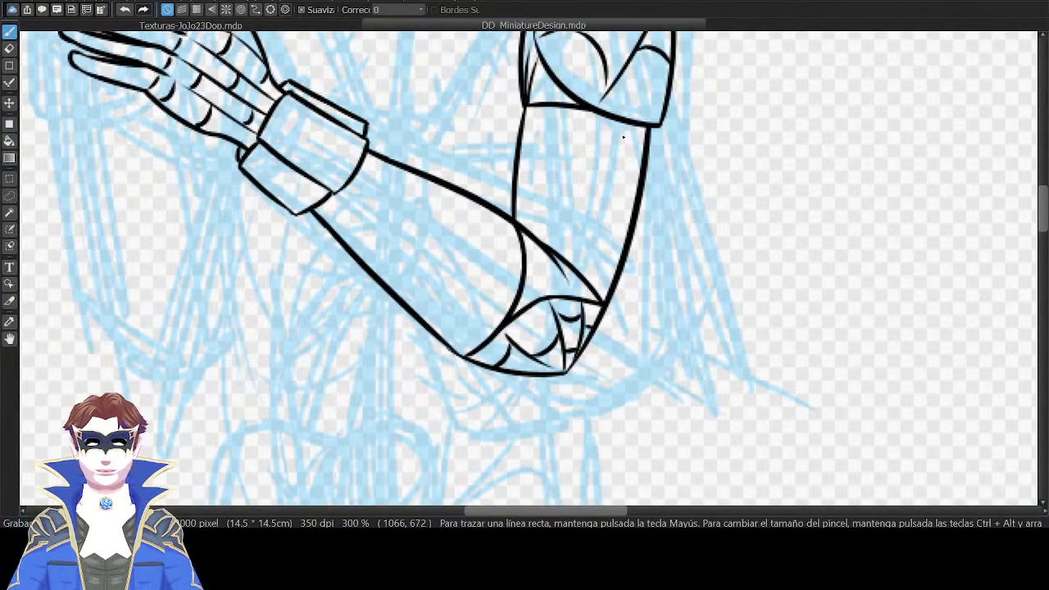
scroll(779, 316, up, 4)
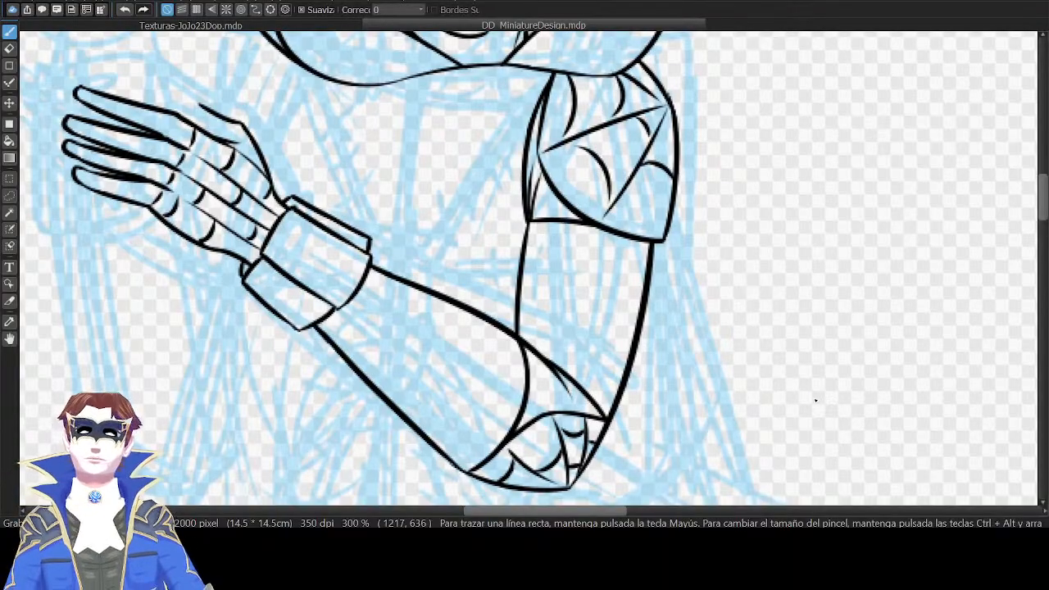
key(ctrl+minus)
key(ctrl+minus)
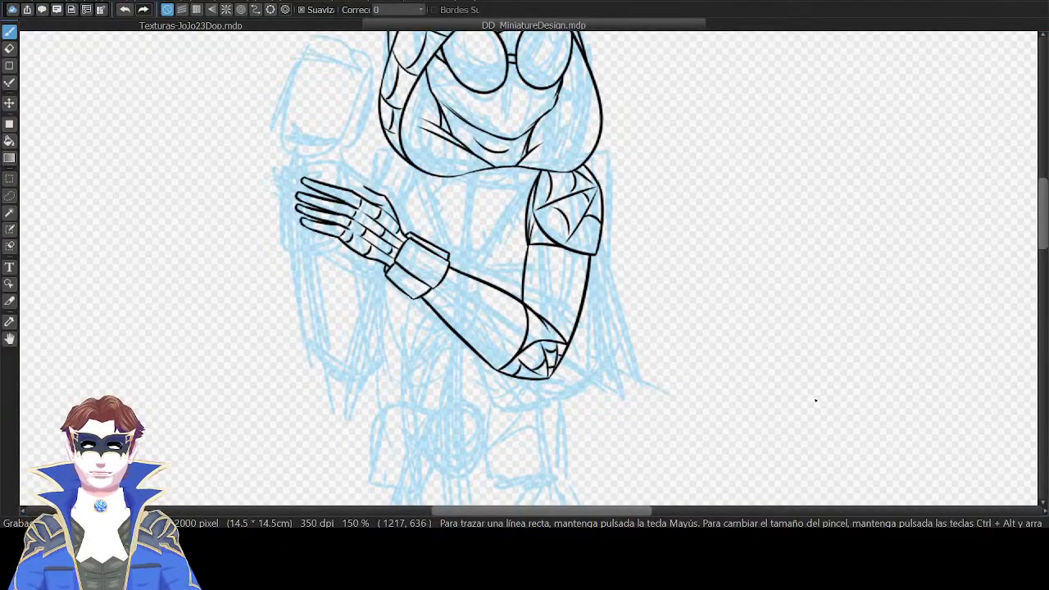
drag(755, 172, 829, 218)
key(ctrl+minus)
key(ctrl+minus)
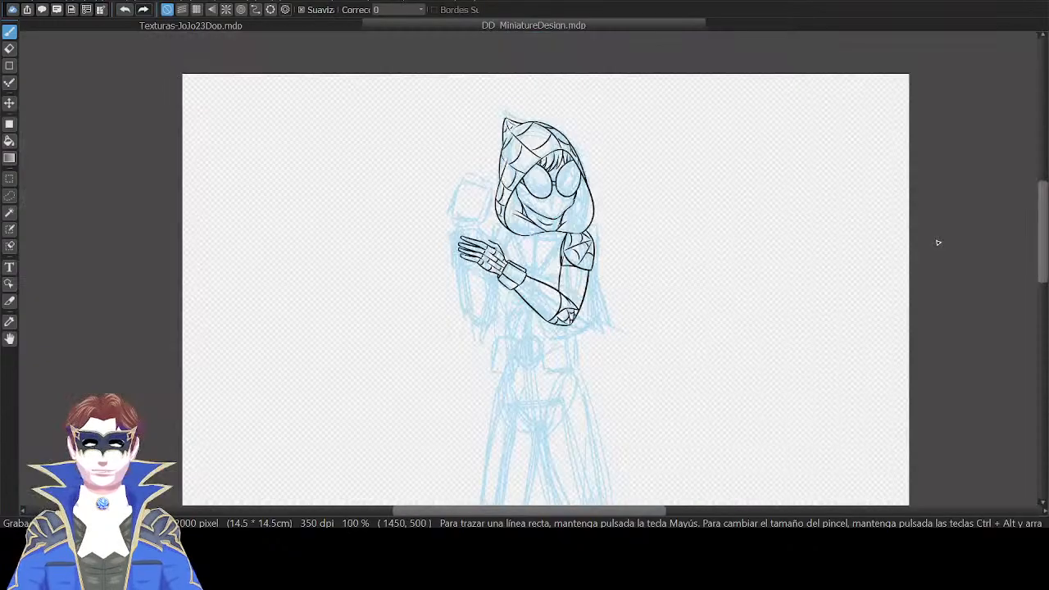
Draw a curved rim line inside the character's right-hand goggle lens as seen unmirrored, along the side facing the bridge.
key(ctrl+plus)
key(ctrl+plus)
key(ctrl+plus)
scroll(806, 225, up, 3)
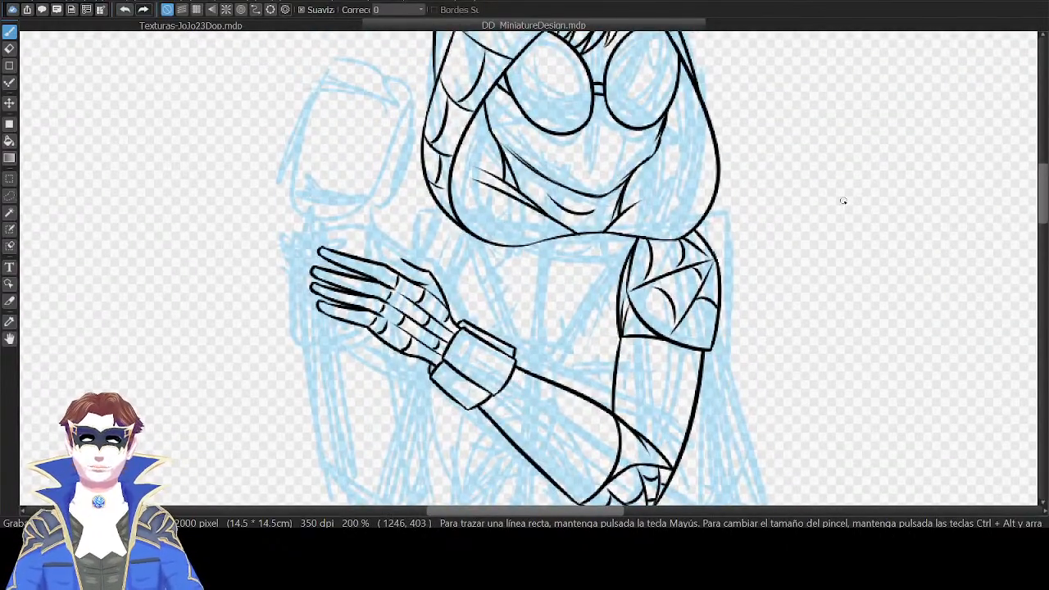
scroll(843, 200, up, 4)
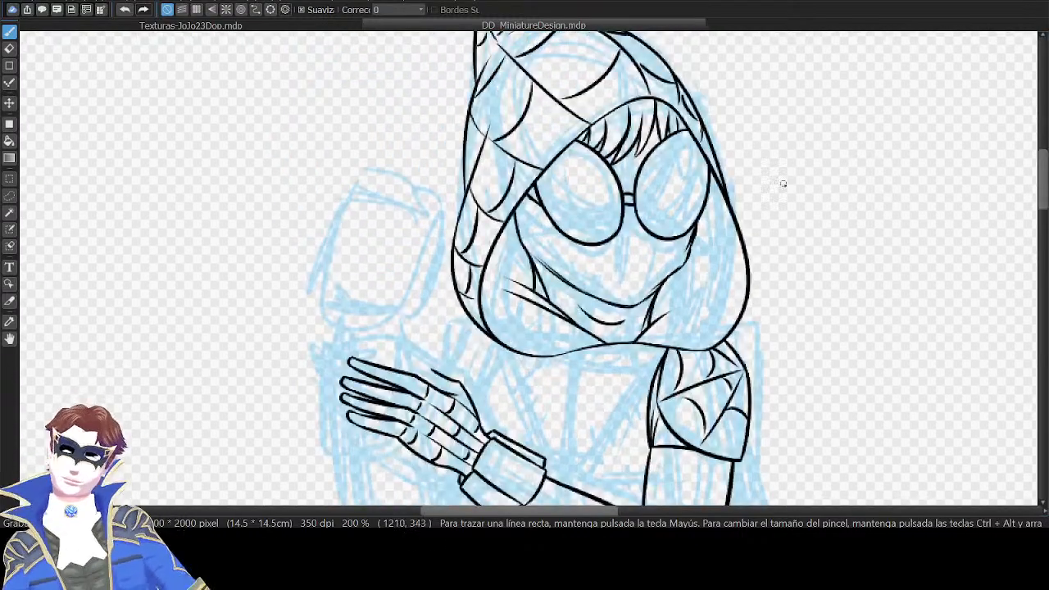
scroll(801, 173, up, 1)
key(ctrl+plus)
key(ctrl+plus)
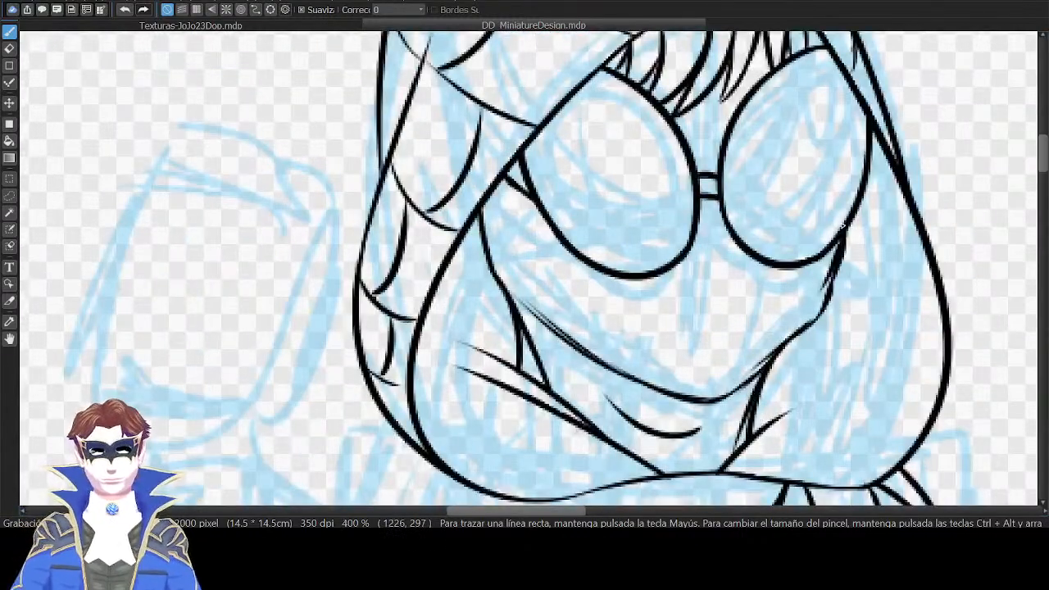
key(ctrl+z)
drag(752, 211, 823, 69)
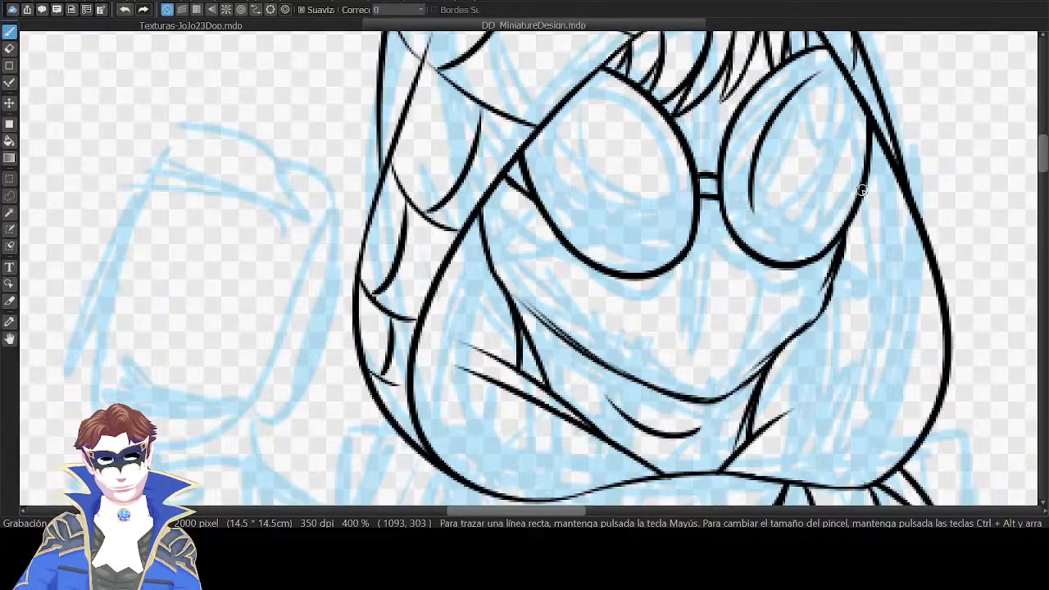
Draw a curved inner rim line along the outer lower edge of the same goggle lens in the mirrored view.
key(Down)
drag(651, 161, 768, 186)
mouse_move(397, 259)
mouse_down()
mouse_move(316, 168)
mouse_move(317, 141)
mouse_move(363, 256)
mouse_move(318, 127)
mouse_move(312, 135)
mouse_up()
key(ctrl+z)
key(ctrl+z)
key(ctrl+z)
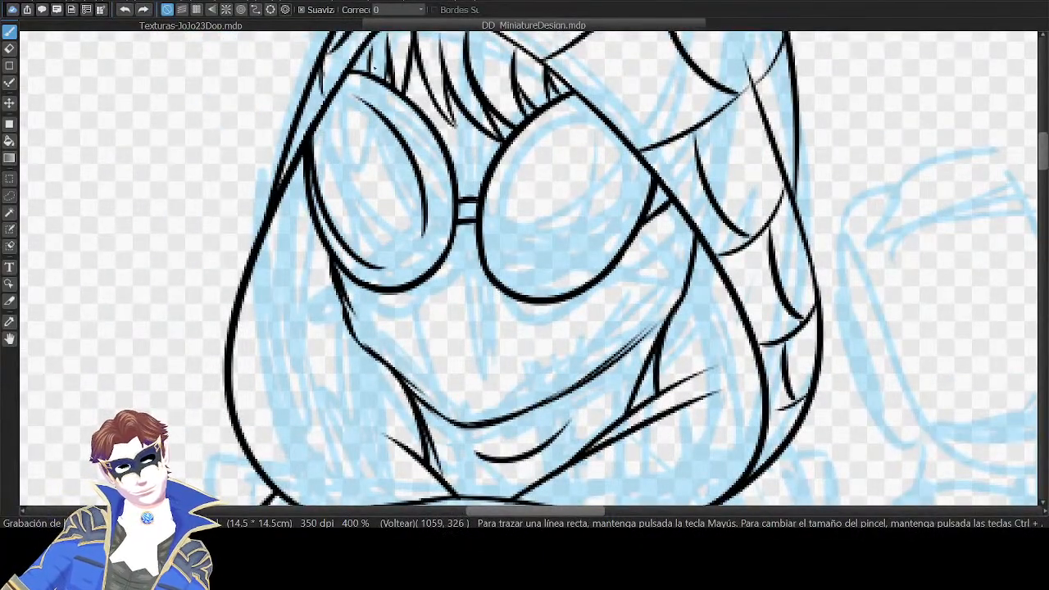
Draw two curved inner rim lines in the other goggle lens, one on the hood side and one on the bridge side.
key(Down)
drag(530, 267, 434, 144)
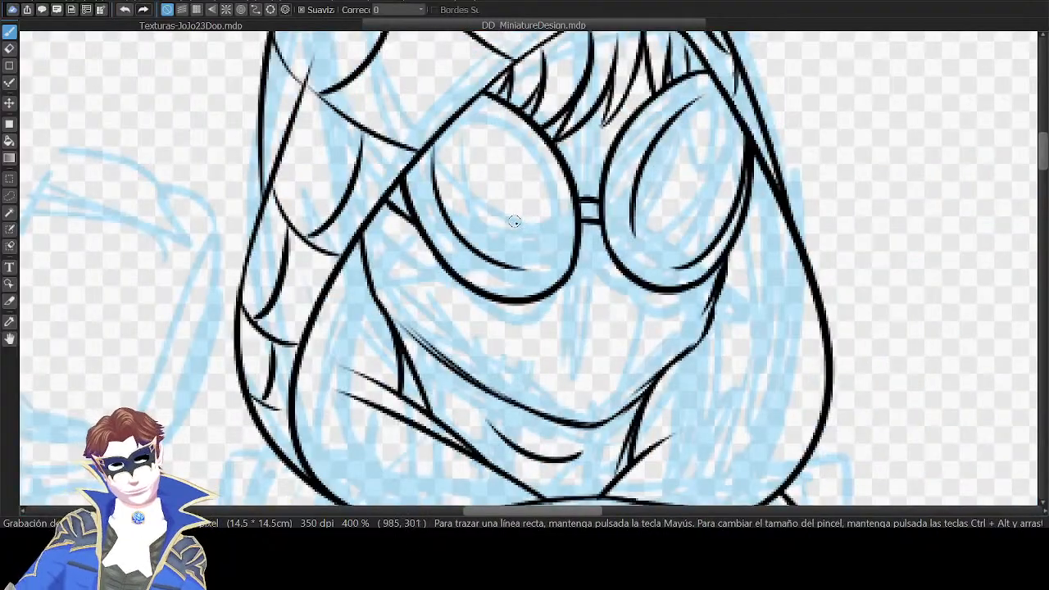
key(Down)
drag(510, 251, 574, 113)
key(ctrl+z)
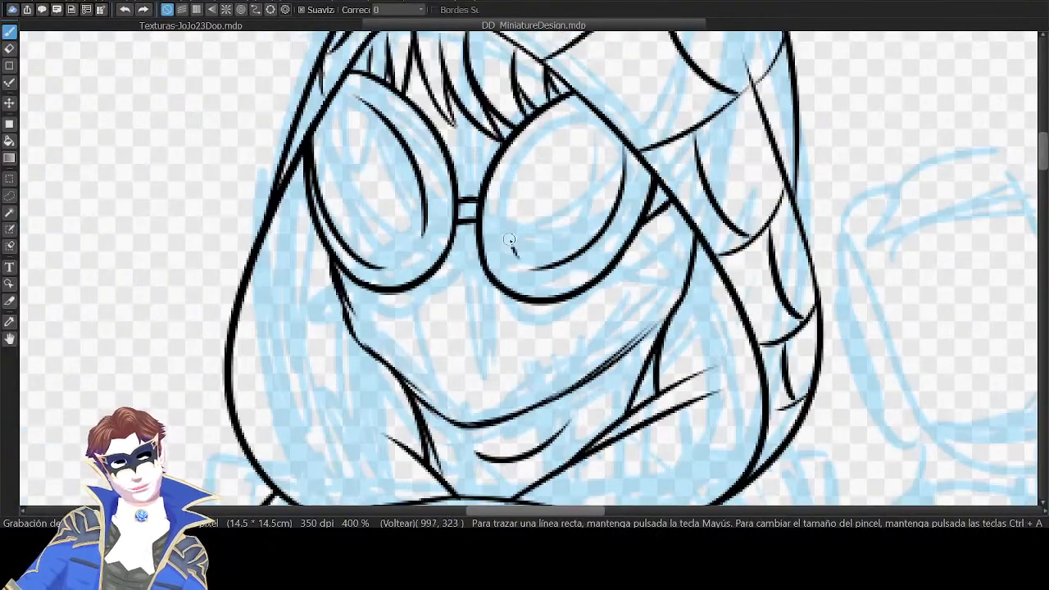
drag(509, 249, 586, 110)
Draw a test leaf shape with an inner curve on the empty canvas beside the hood and remove part of its long outer edge.
drag(849, 166, 588, 193)
mouse_move(584, 91)
mouse_down()
mouse_move(777, 172)
mouse_move(785, 316)
mouse_move(786, 291)
mouse_up()
key(ctrl+z)
drag(628, 106, 752, 226)
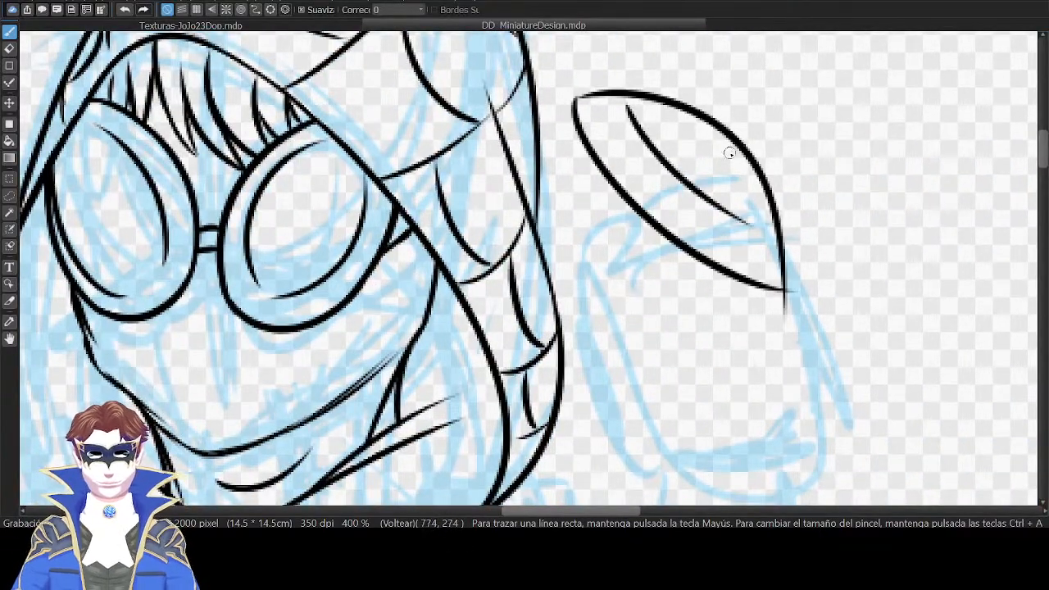
drag(658, 93, 769, 195)
mouse_move(695, 113)
mouse_down()
mouse_move(641, 95)
mouse_move(693, 125)
mouse_up()
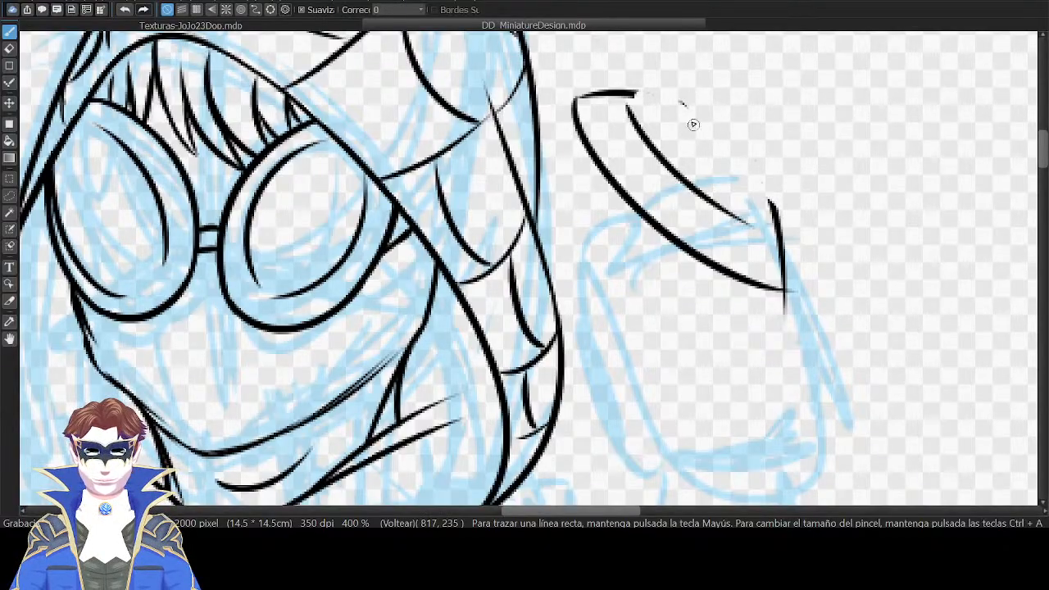
Redraw the test shape's missing outer edge in the unmirrored view, and erase the whole shape.
key(h)
drag(282, 217, 428, 99)
key(ctrl+z)
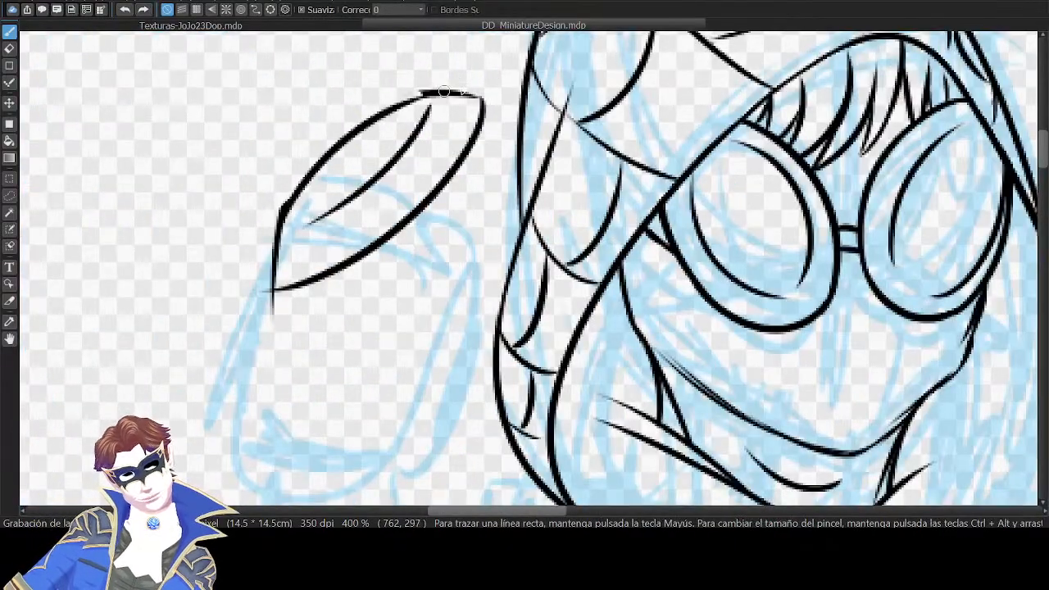
key(e)
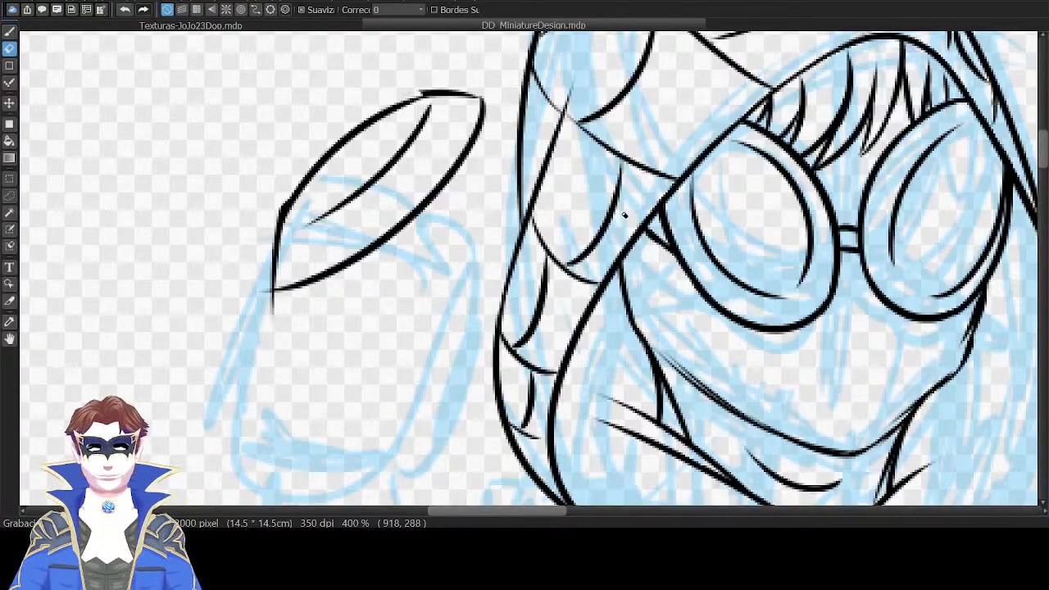
drag(547, 177, 619, 222)
mouse_move(526, 131)
mouse_down()
mouse_move(554, 172)
mouse_move(344, 356)
mouse_move(456, 140)
mouse_move(445, 246)
mouse_up()
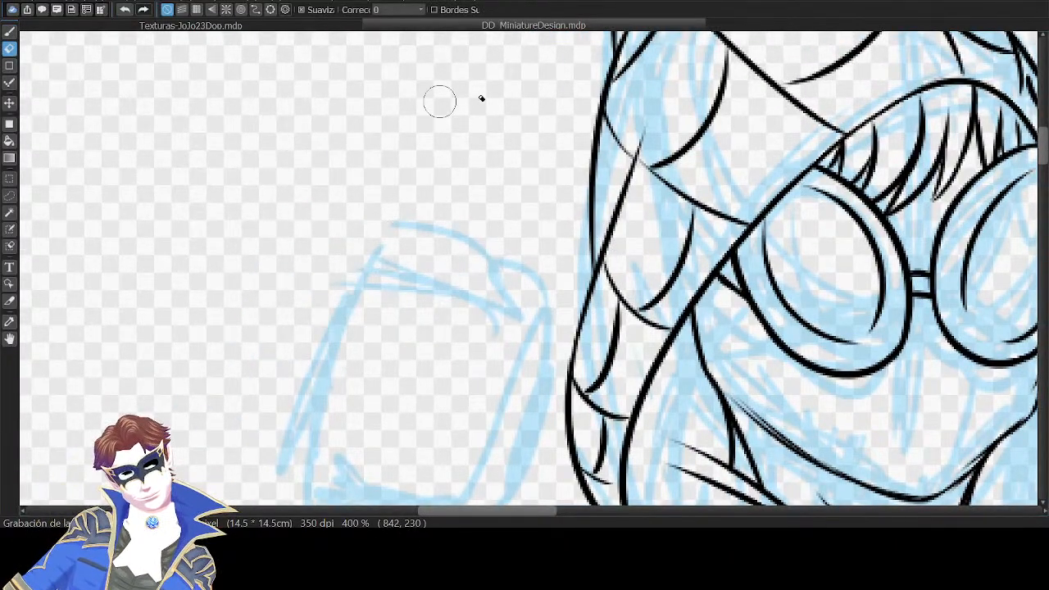
With the brush, draw the mask's curved center line from the goggle bridge to the mask's lower edge in the mirrored view.
key(p)
drag(944, 399, 672, 236)
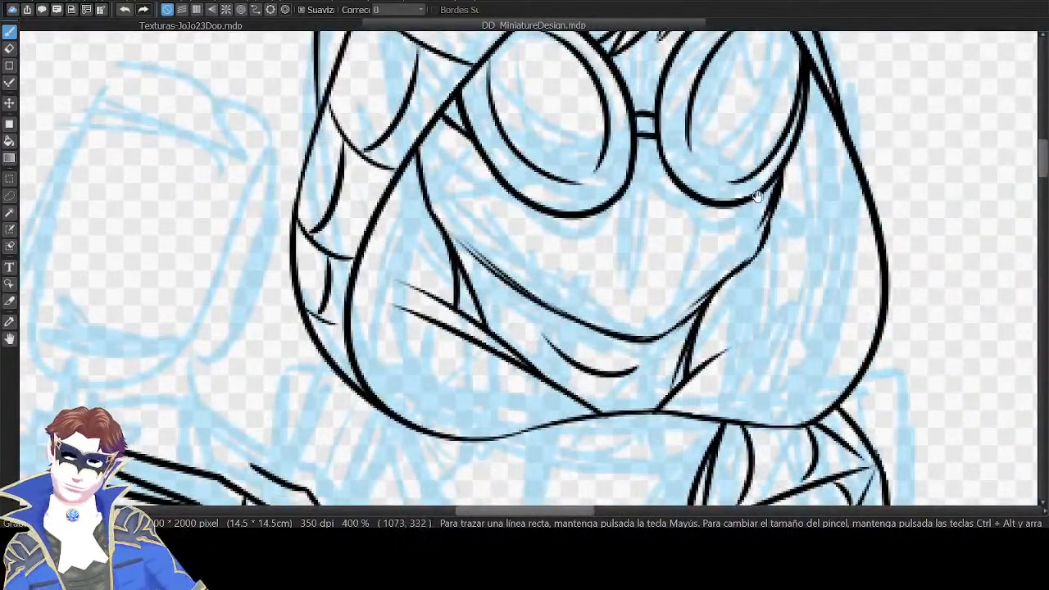
key(r)
drag(759, 200, 856, 261)
drag(809, 197, 864, 119)
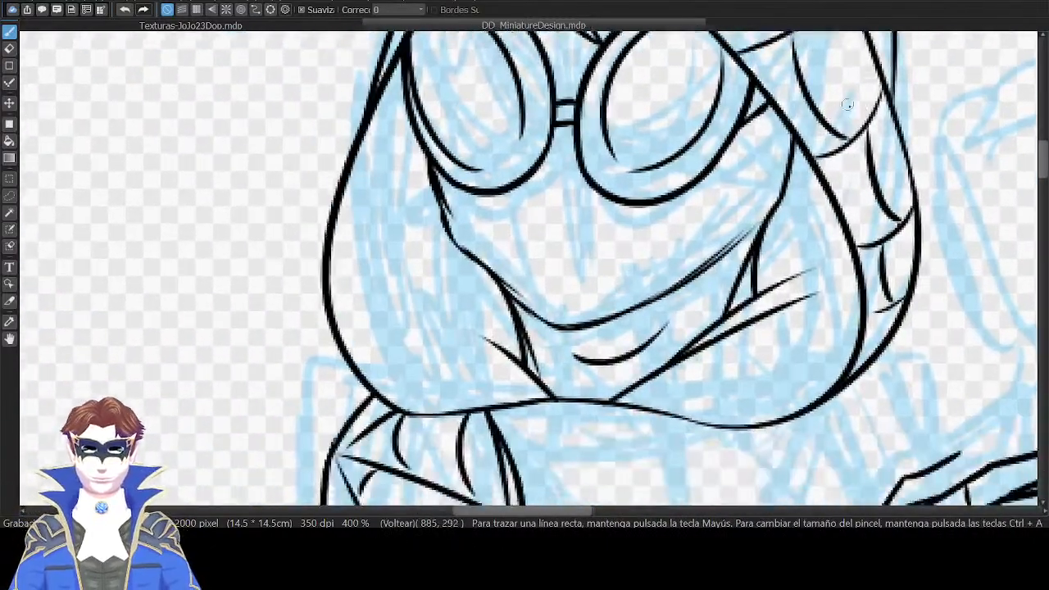
drag(553, 127, 556, 319)
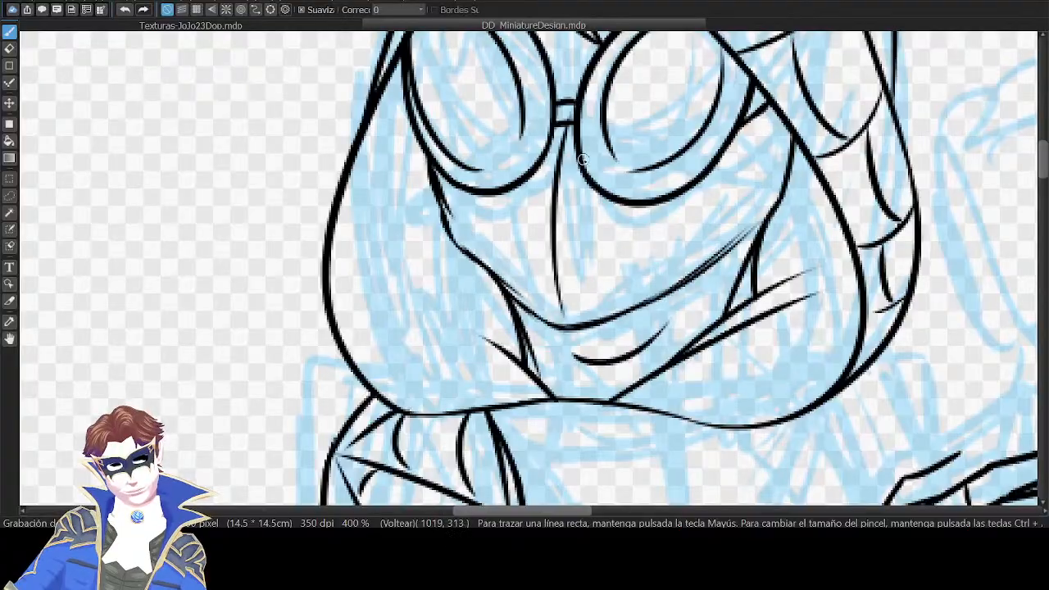
key(ctrl+z)
drag(551, 130, 557, 324)
Draw lines from beneath both goggle lenses to the mask's lower edge, and short lines across the fabric folds below it.
drag(631, 207, 664, 288)
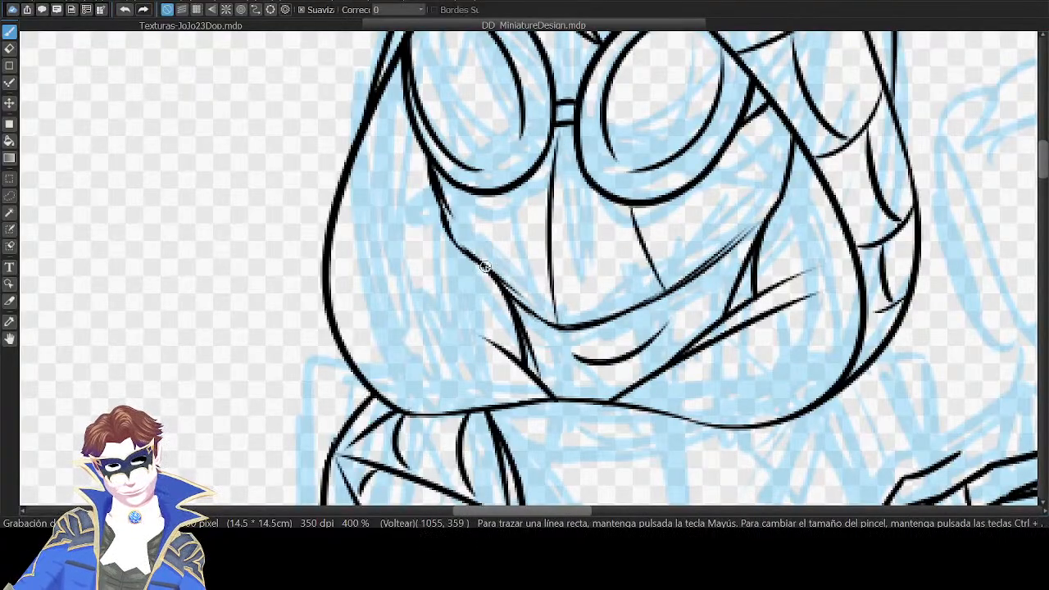
drag(501, 195, 483, 256)
key(ctrl+z)
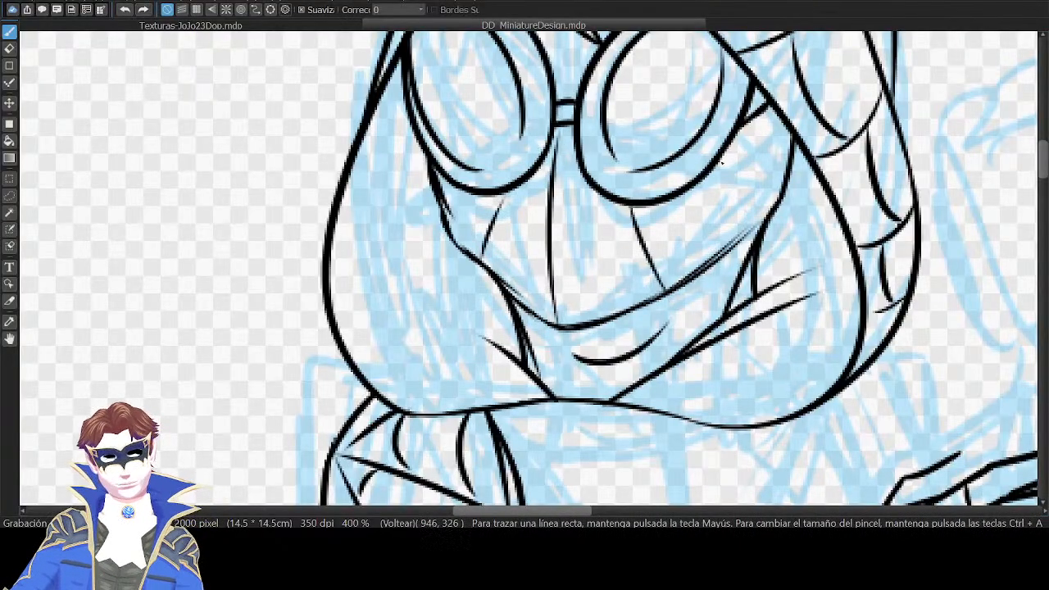
drag(723, 161, 764, 215)
drag(594, 366, 591, 398)
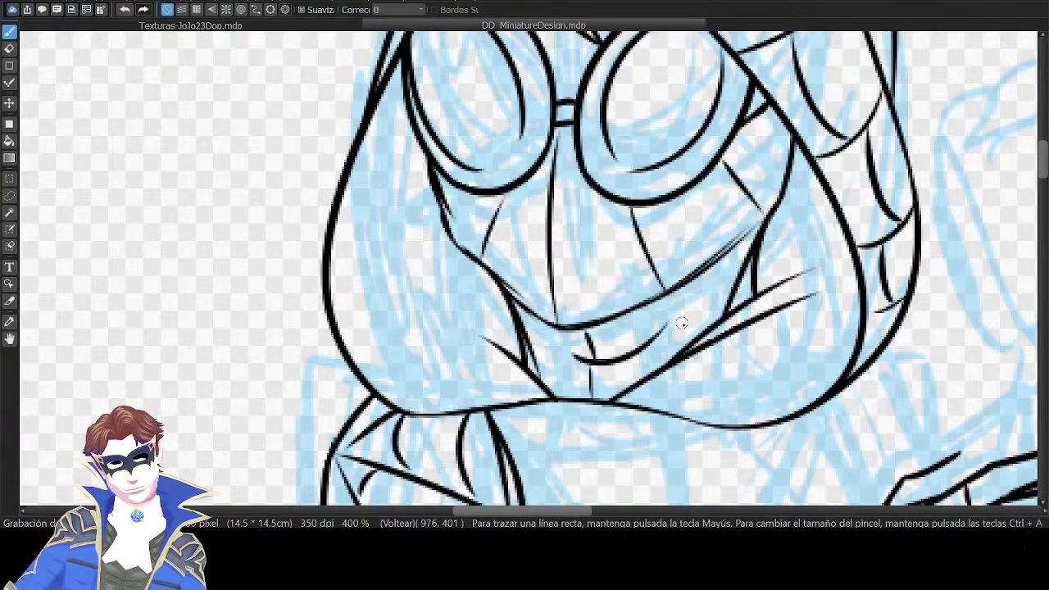
drag(672, 284, 687, 331)
Try a short curved stroke on the hood's web and another below the goggles, and undo both.
key(ctrl+minus)
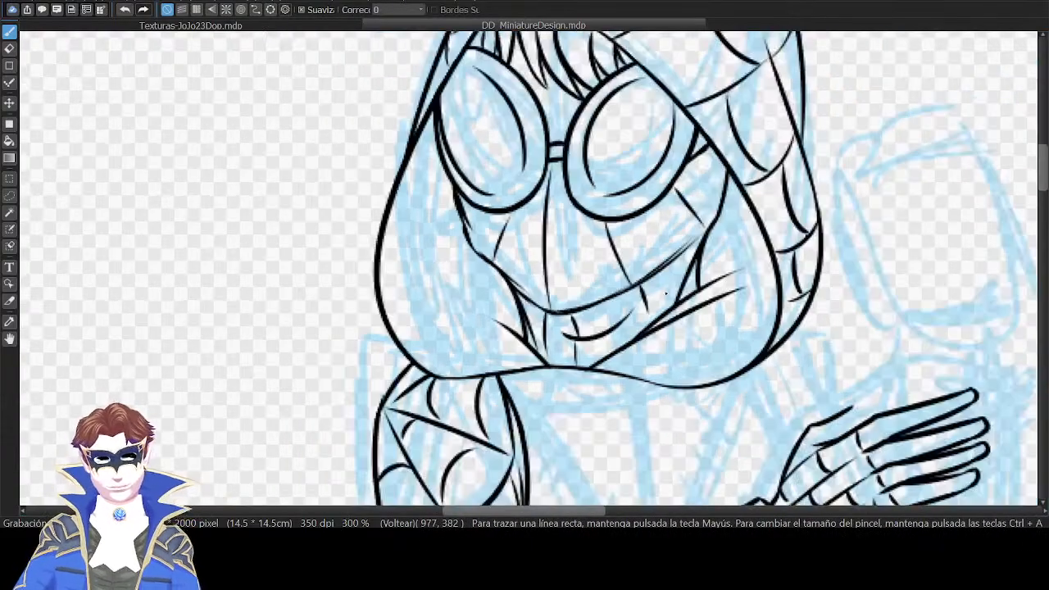
drag(725, 86, 759, 88)
key(ctrl+z)
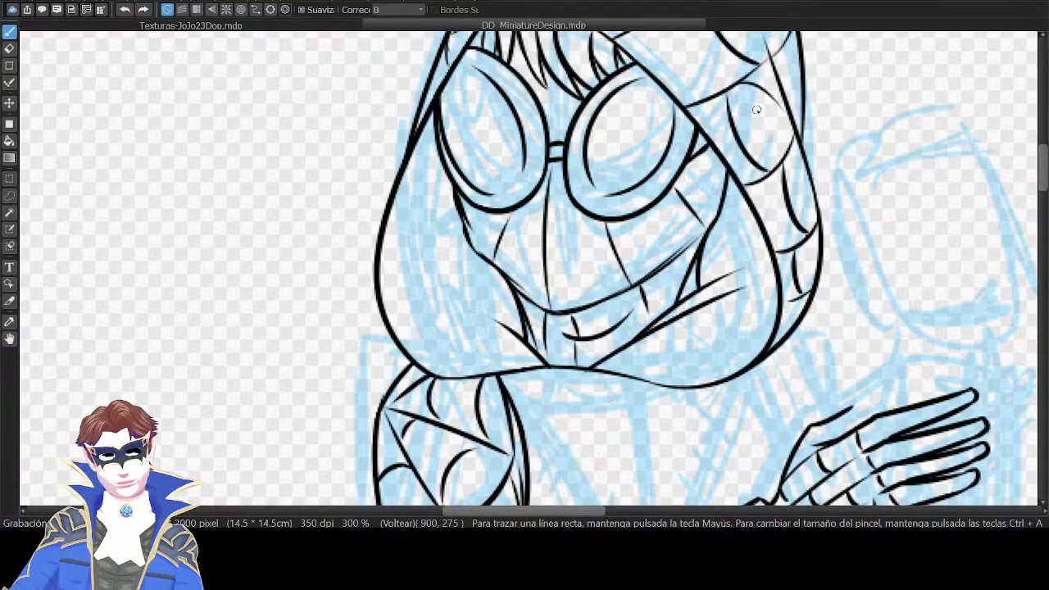
key(ctrl+z)
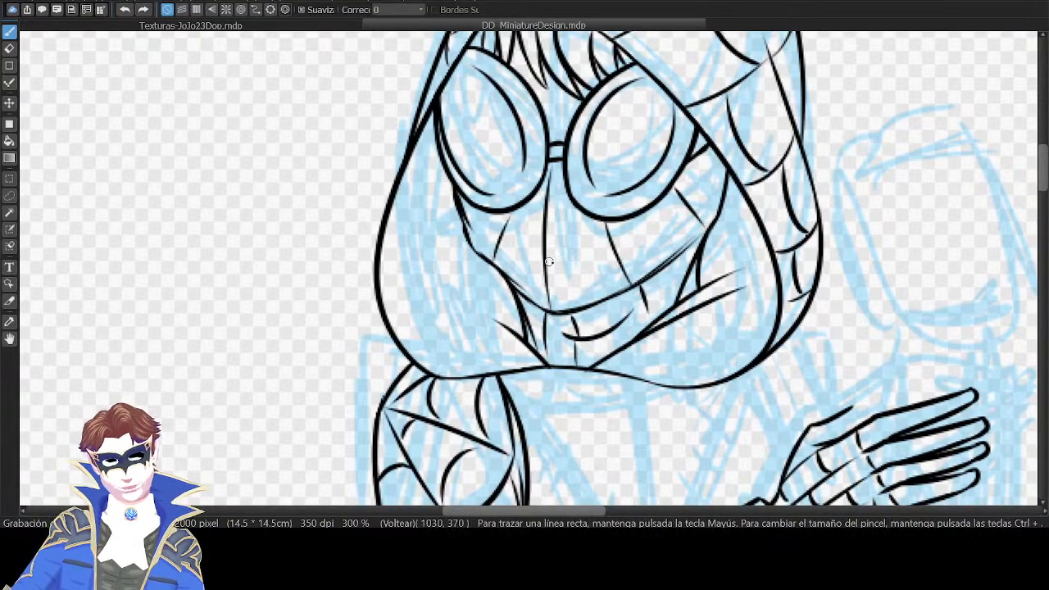
drag(599, 214, 601, 198)
key(ctrl+z)
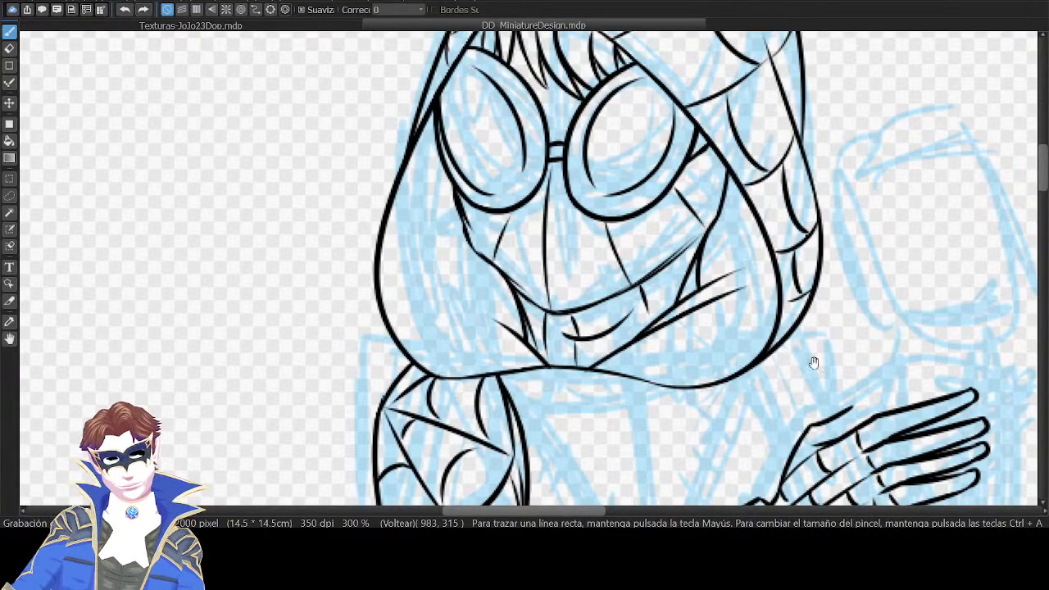
Draw two lengthwise web lines along the forearm from the elbow to the wrist cuff.
scroll(812, 361, down, 5)
drag(840, 204, 897, 112)
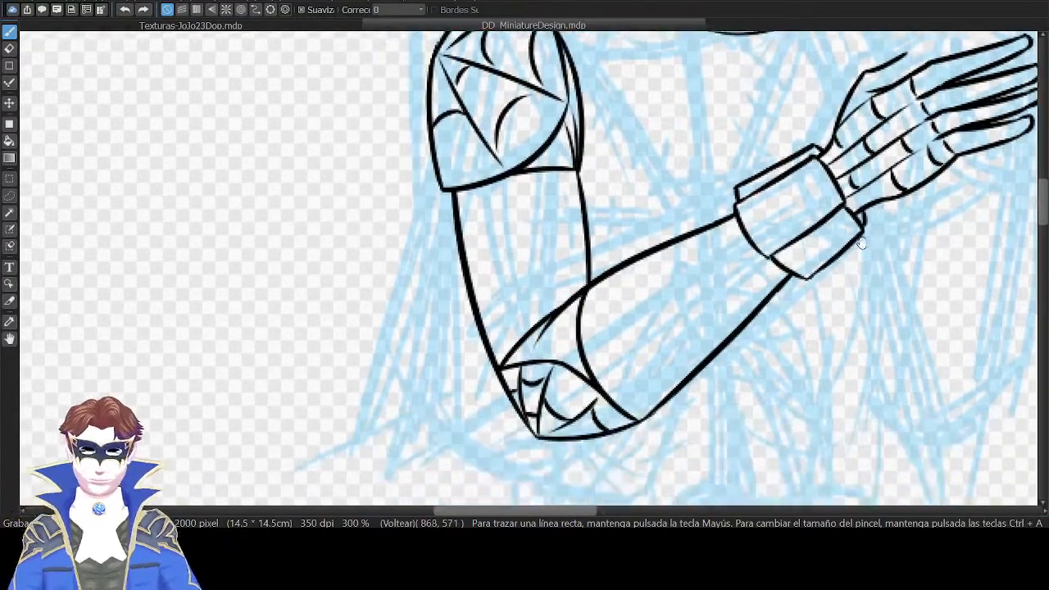
drag(599, 389, 775, 259)
mouse_move(581, 331)
mouse_down()
mouse_move(756, 221)
mouse_move(740, 224)
mouse_up()
key(ctrl+z)
key(ctrl+z)
drag(579, 330, 743, 228)
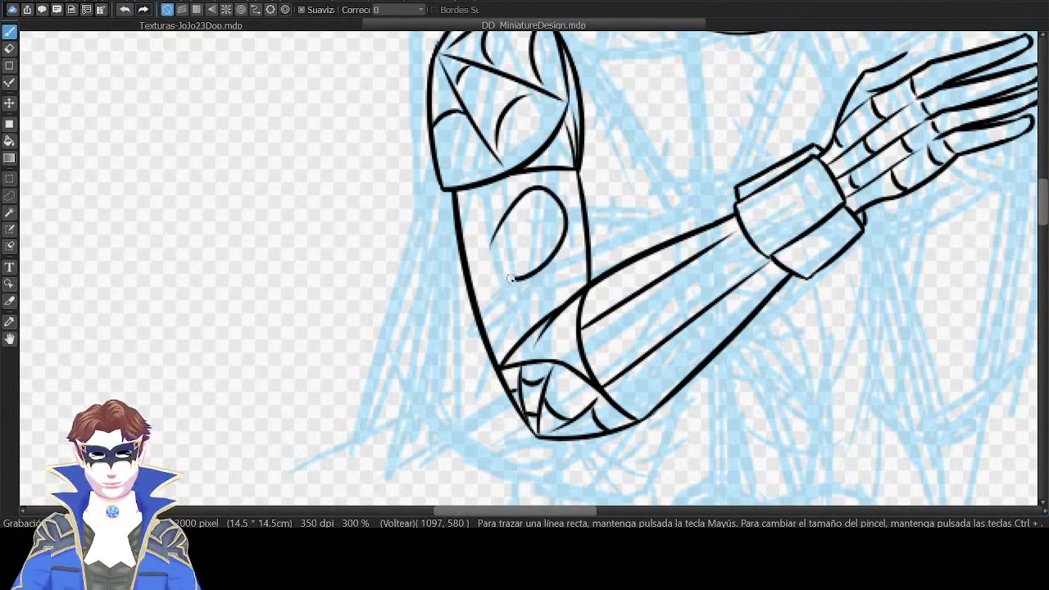
Try a looping stroke on the bare upper arm and another short stroke, and undo both.
drag(627, 158, 587, 211)
key(ctrl+z)
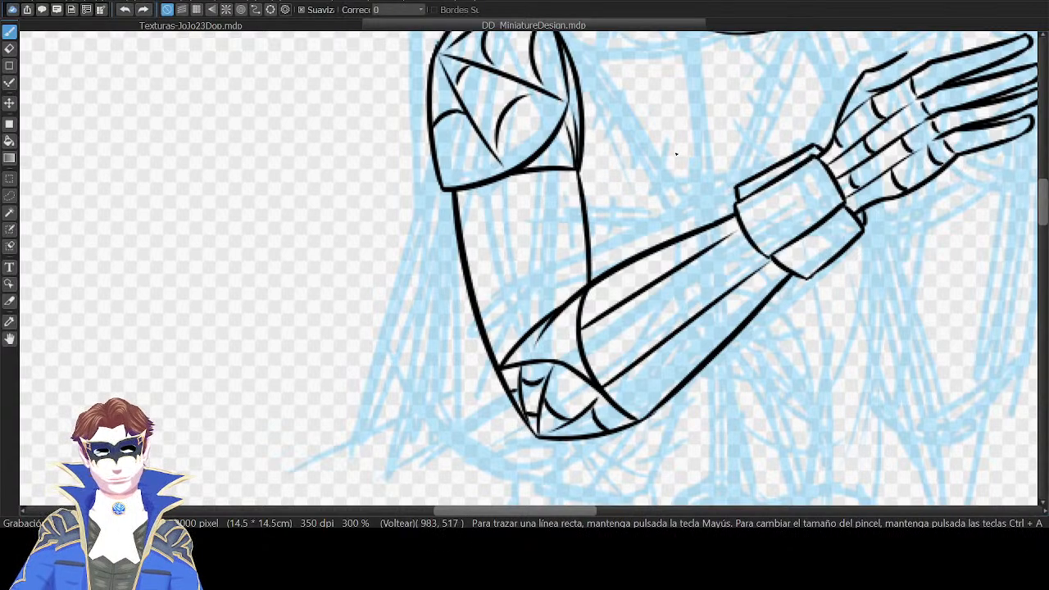
drag(690, 264, 708, 303)
key(ctrl+z)
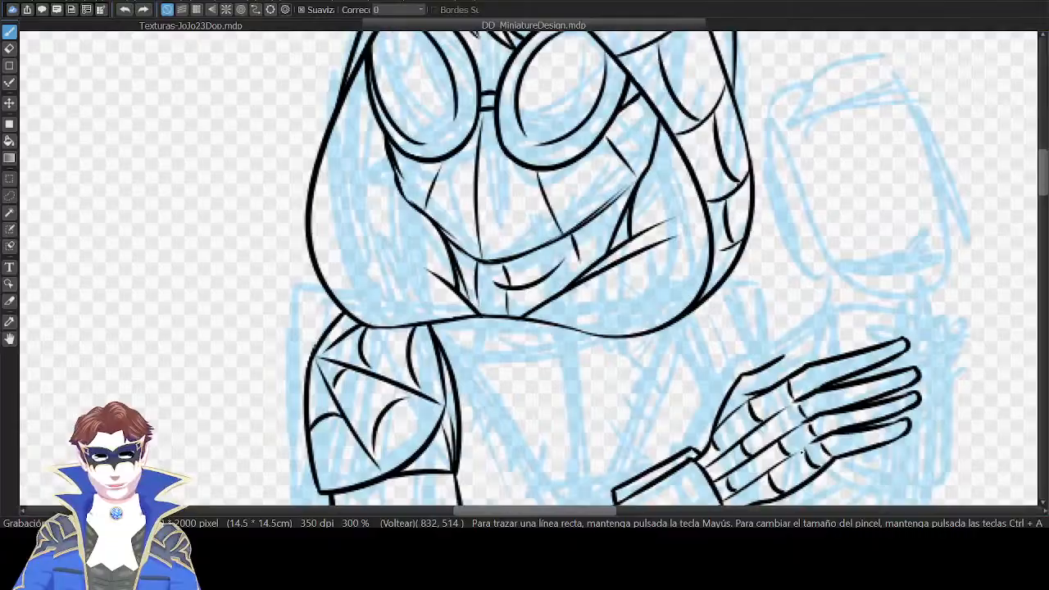
In the unmirrored view, draw short curved web strokes between the forearm's lengthwise lines from the cuff toward the elbow.
drag(802, 452, 839, 256)
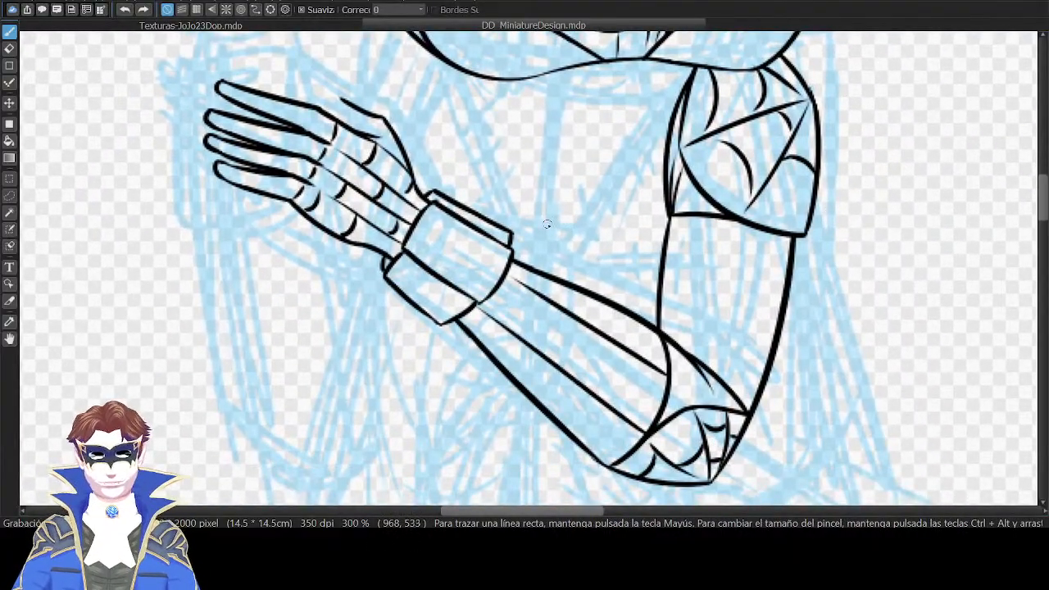
drag(562, 237, 605, 192)
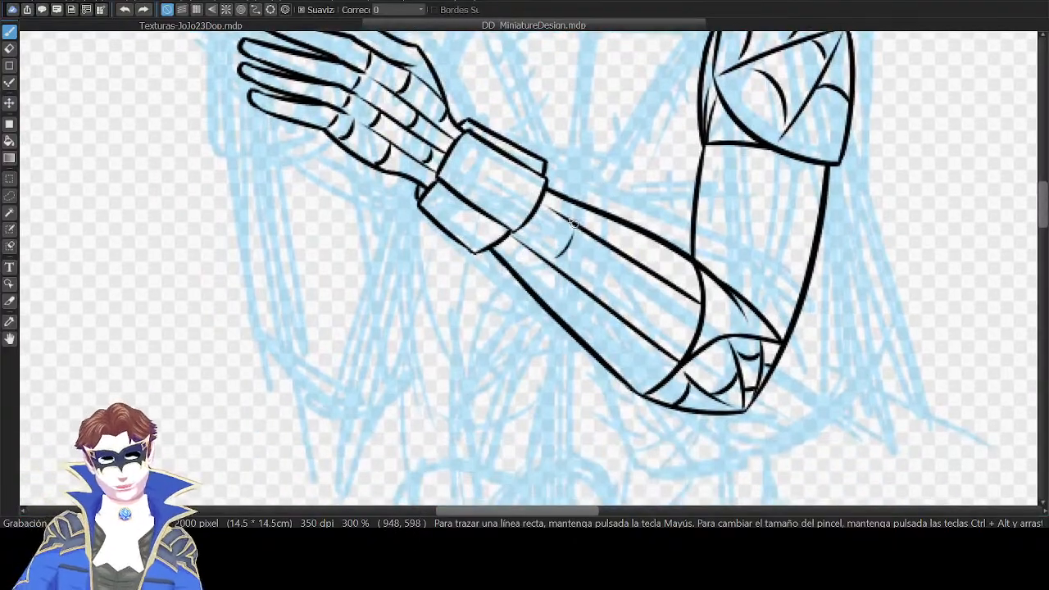
drag(543, 255, 574, 237)
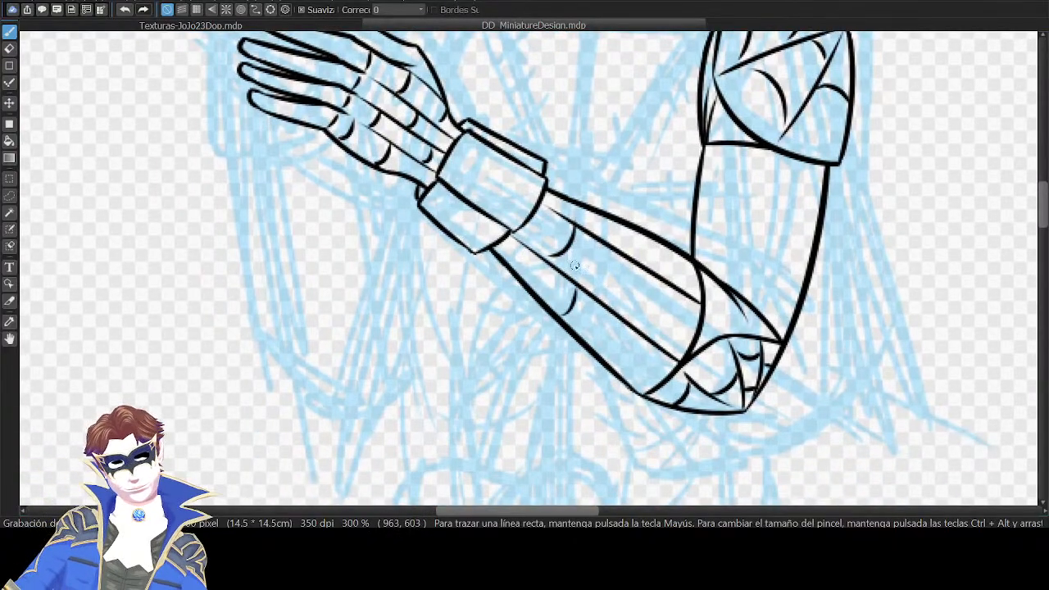
key(ctrl+z)
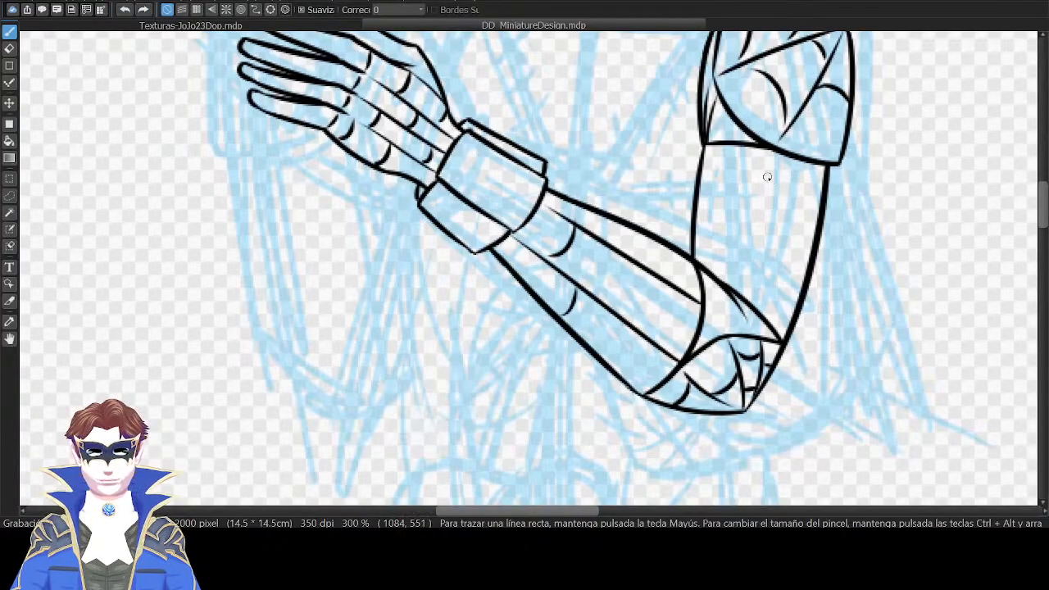
drag(613, 306, 631, 264)
key(ctrl+z)
drag(617, 374, 631, 329)
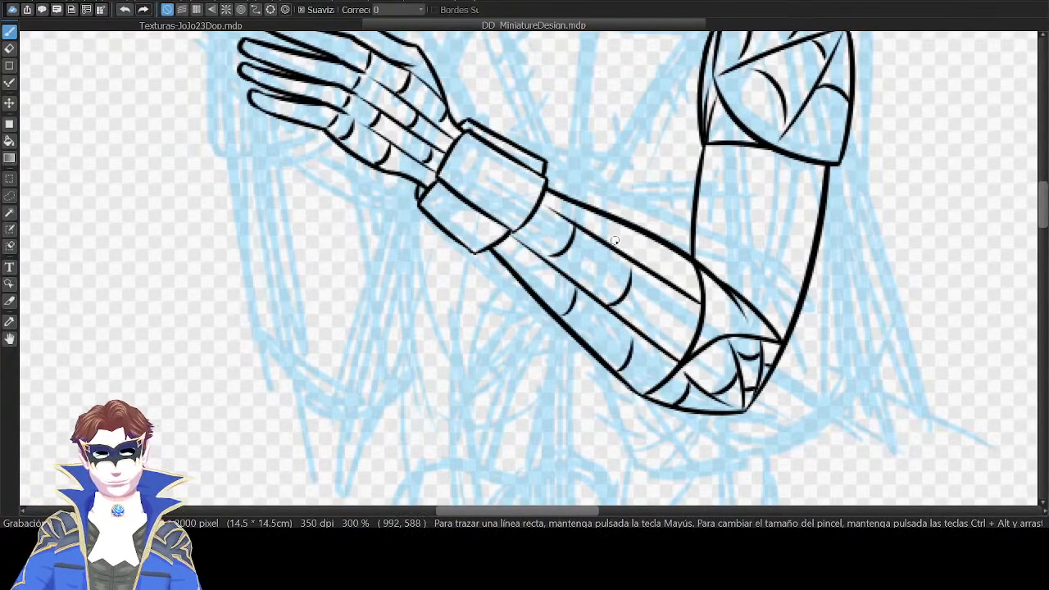
drag(609, 245, 617, 213)
drag(668, 275, 665, 246)
key(ctrl+z)
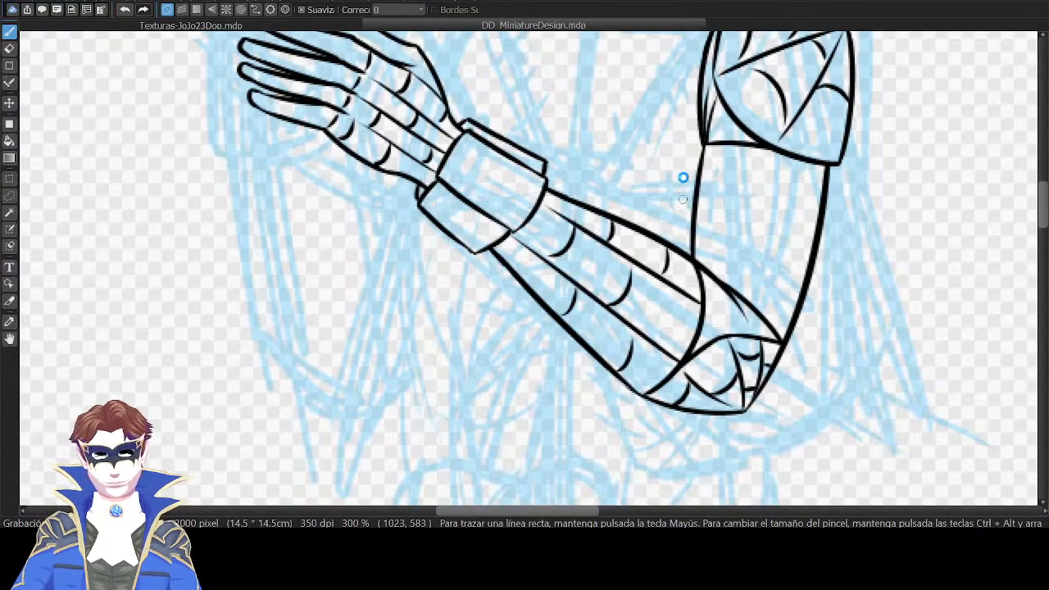
Examine the inked forearm, hand, sleeve and hood both up close and zoomed out.
drag(688, 113, 719, 230)
drag(679, 122, 742, 187)
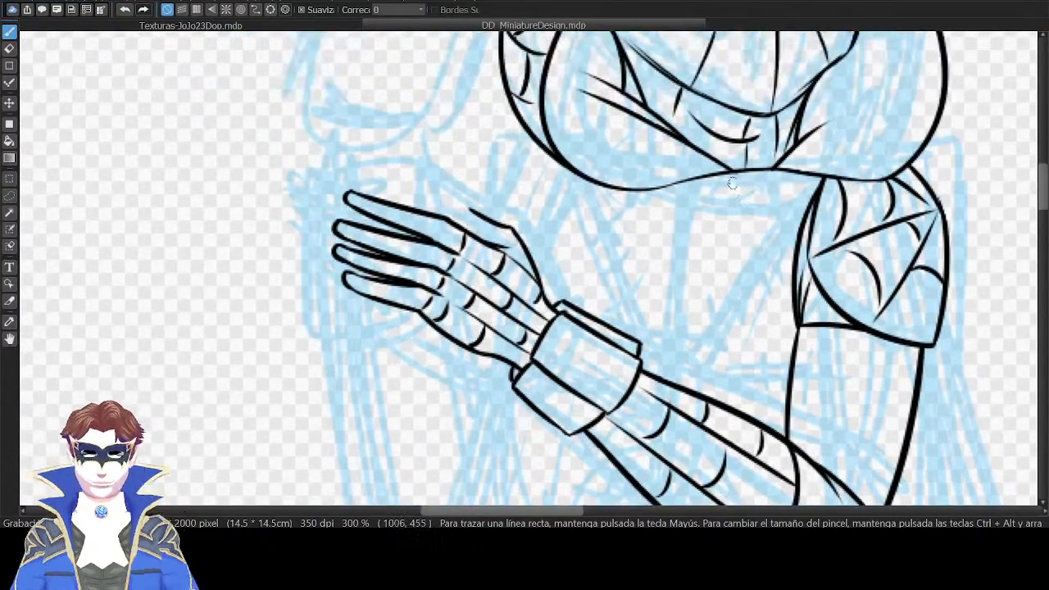
drag(742, 135, 710, 194)
drag(791, 234, 702, 210)
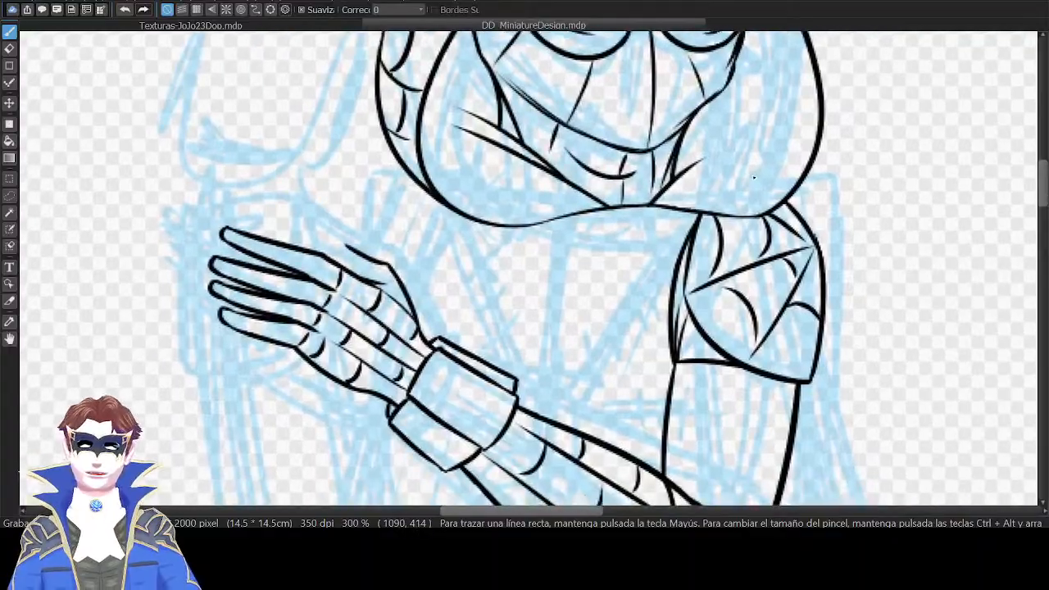
key(ctrl+minus)
key(ctrl+minus)
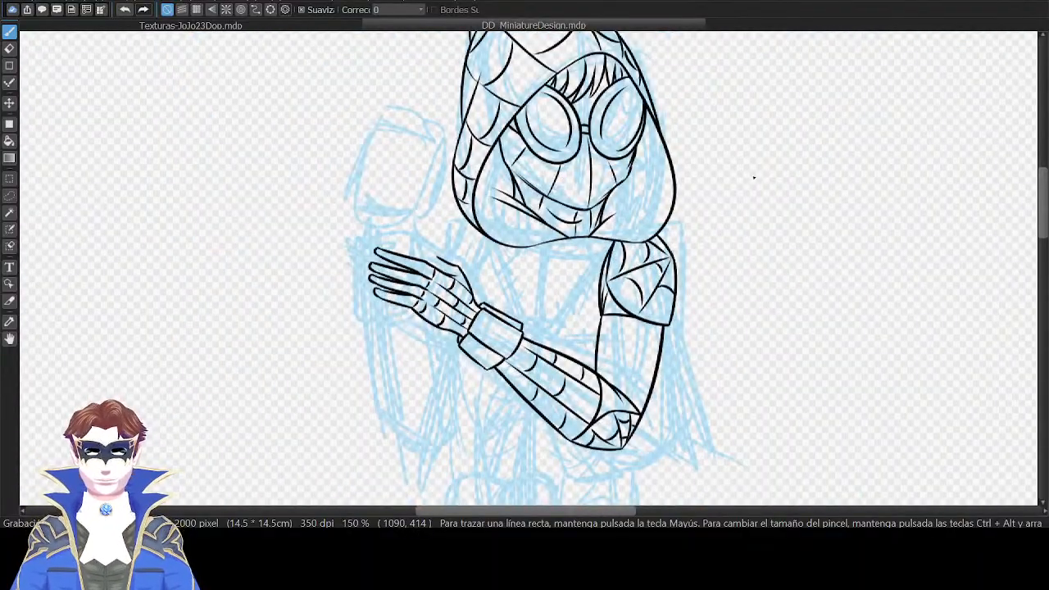
key(ctrl+plus)
key(ctrl+plus)
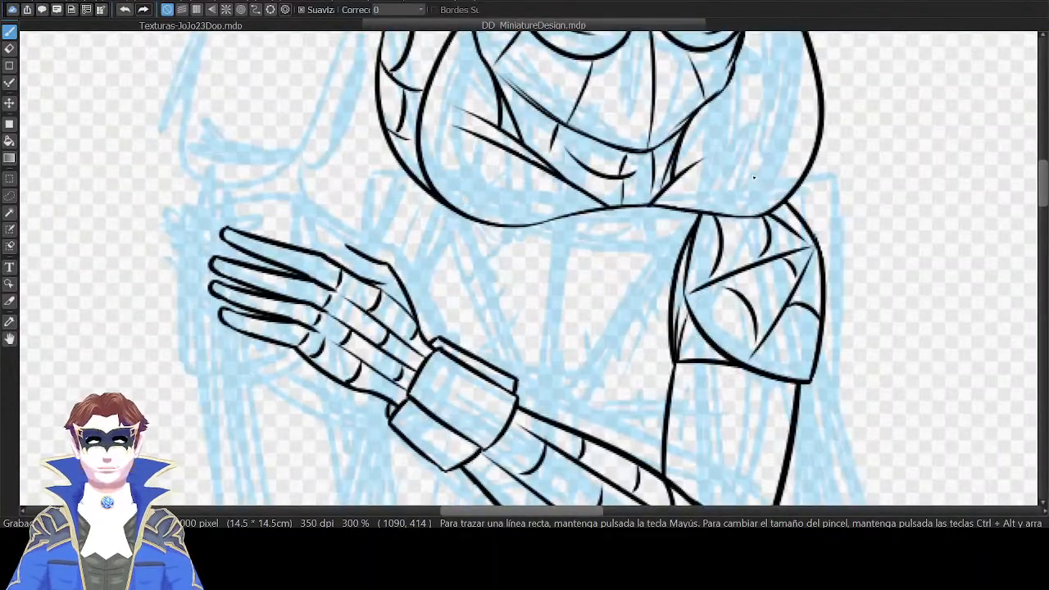
drag(756, 281, 750, 184)
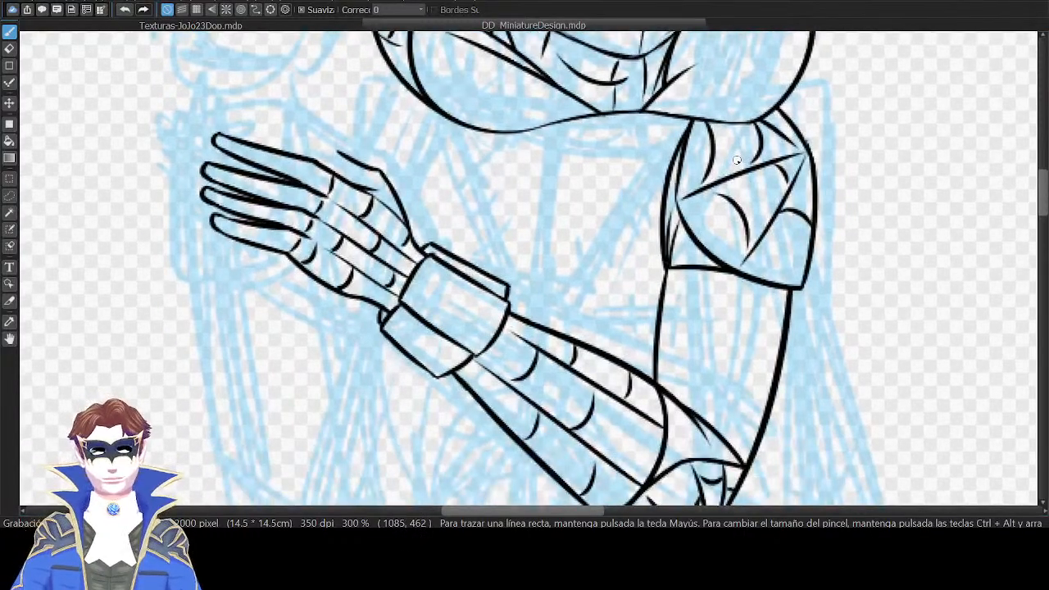
drag(692, 319, 823, 154)
drag(724, 205, 739, 214)
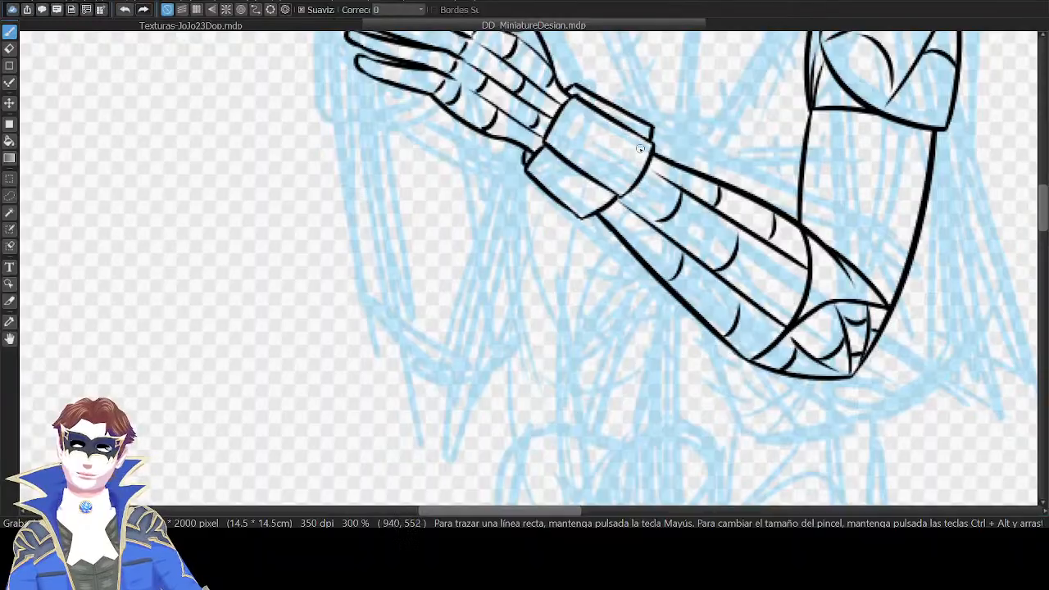
mouse_move(603, 167)
mouse_down()
mouse_move(648, 258)
mouse_move(641, 143)
mouse_up()
drag(593, 343, 564, 200)
key(ctrl+z)
Draw the curved top edge and the sides of the block-shaped cuff gripped behind the fingers.
drag(670, 110, 681, 412)
drag(645, 269, 761, 161)
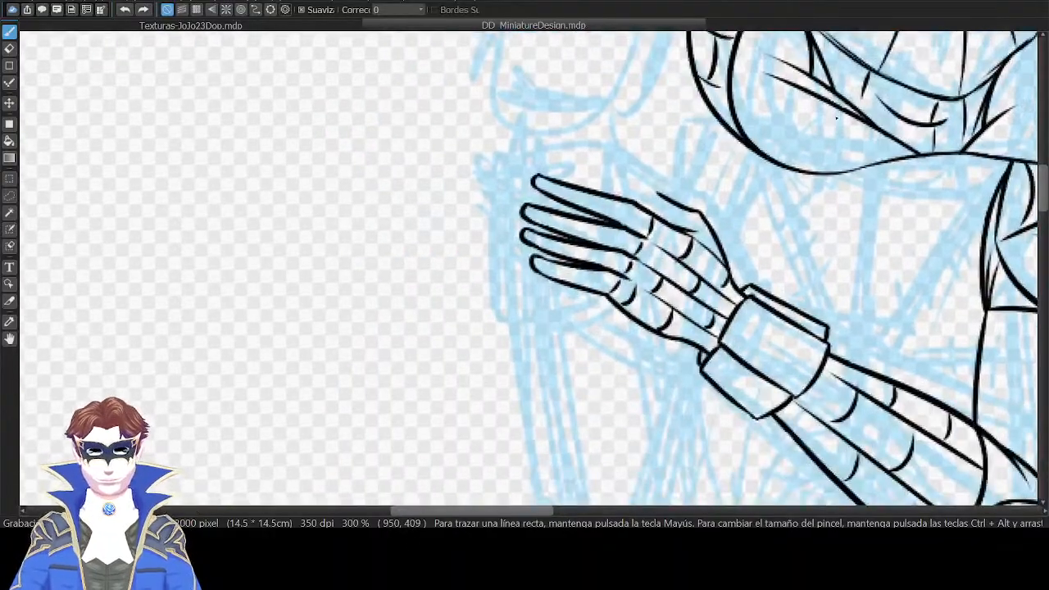
drag(789, 227, 708, 213)
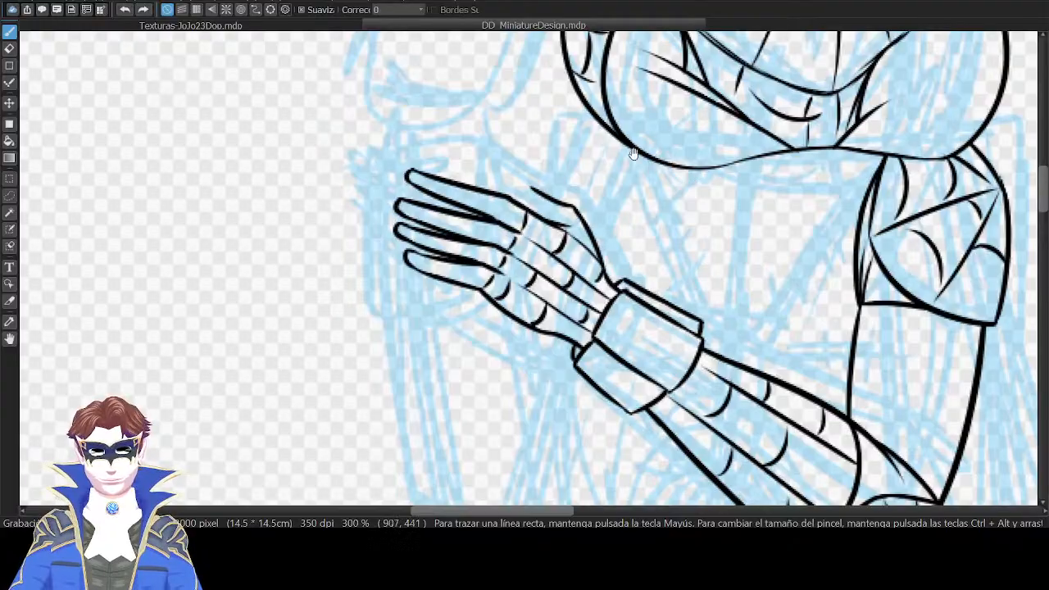
drag(633, 155, 707, 177)
mouse_move(489, 172)
mouse_down()
mouse_move(581, 171)
mouse_move(588, 185)
mouse_move(590, 174)
mouse_move(579, 231)
mouse_up()
key(ctrl+z)
key(ctrl+z)
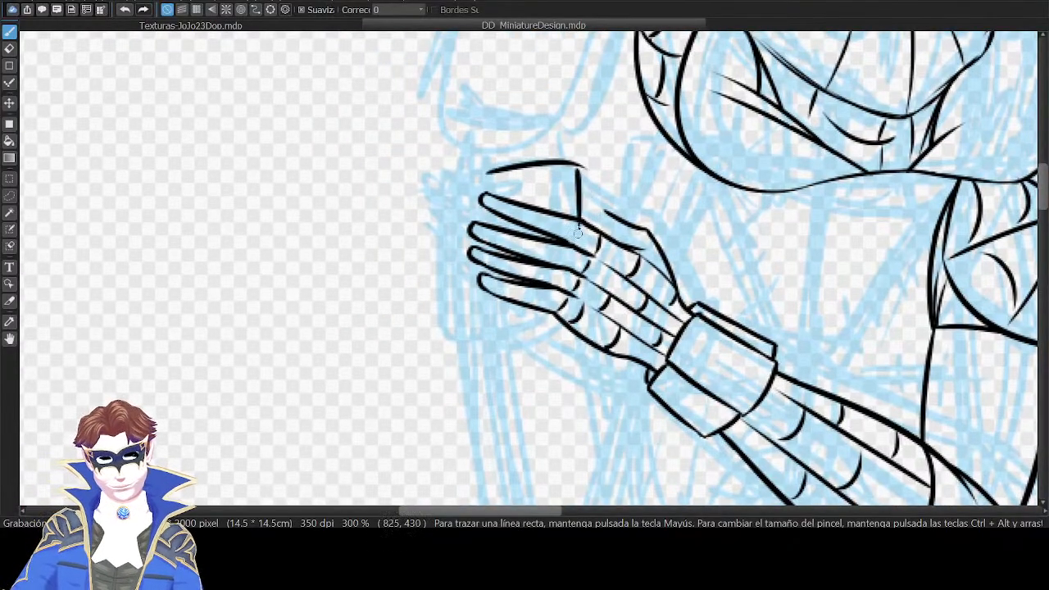
key(ctrl+z)
drag(583, 168, 589, 224)
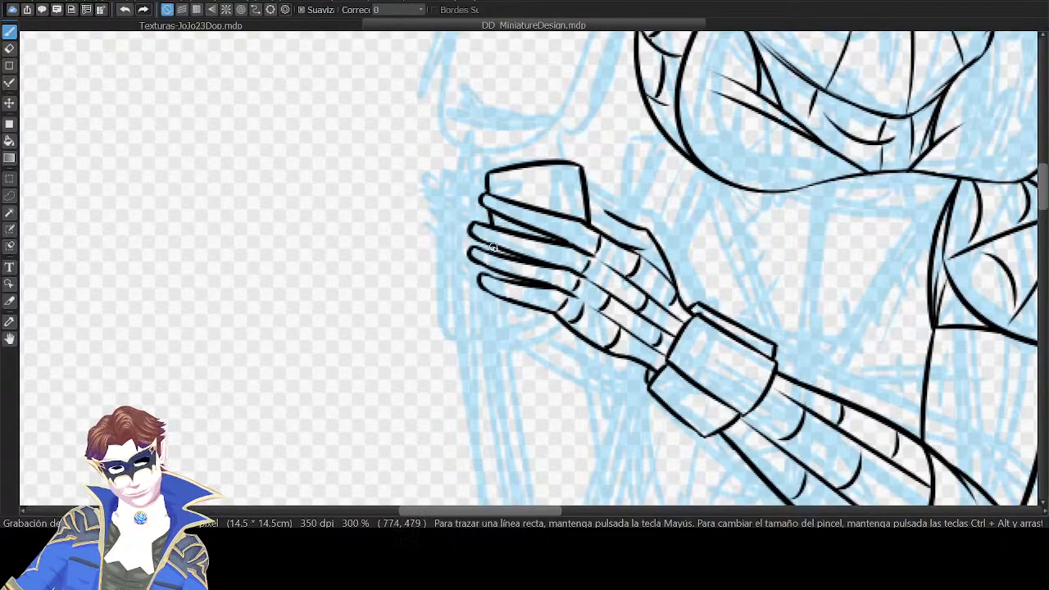
Try several strokes for the gripped cuff's lower side and bottom edge beneath the little finger, and undo them.
drag(503, 298, 508, 340)
key(ctrl+z)
mouse_move(508, 342)
mouse_down()
mouse_move(540, 342)
mouse_move(572, 321)
mouse_up()
key(ctrl+z)
key(ctrl+z)
drag(504, 299, 518, 337)
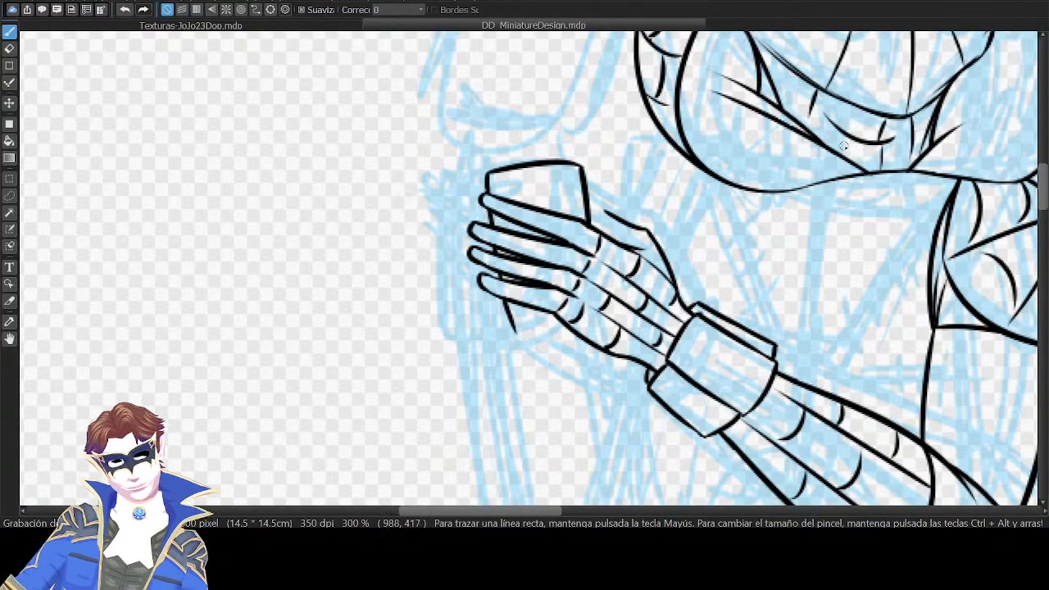
key(Down)
key(ctrl+z)
Draw the gripped cuff's lower side and bottom edge beneath the fingers, using a mirrored and rotated view.
drag(556, 299, 553, 335)
key(Right)
key(Right)
key(Right)
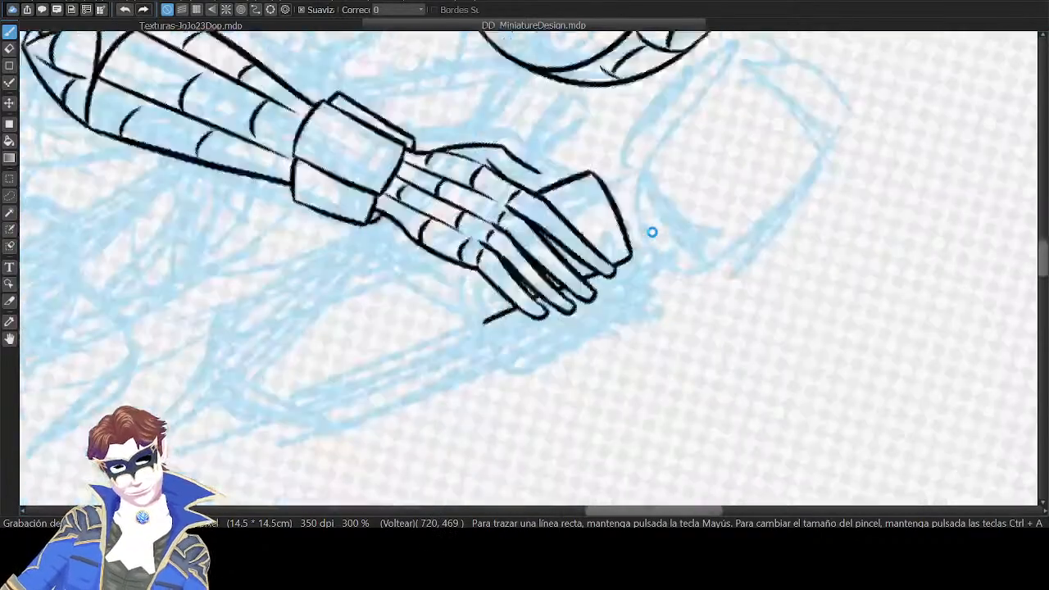
drag(464, 293, 475, 213)
key(ctrl+z)
drag(465, 293, 474, 224)
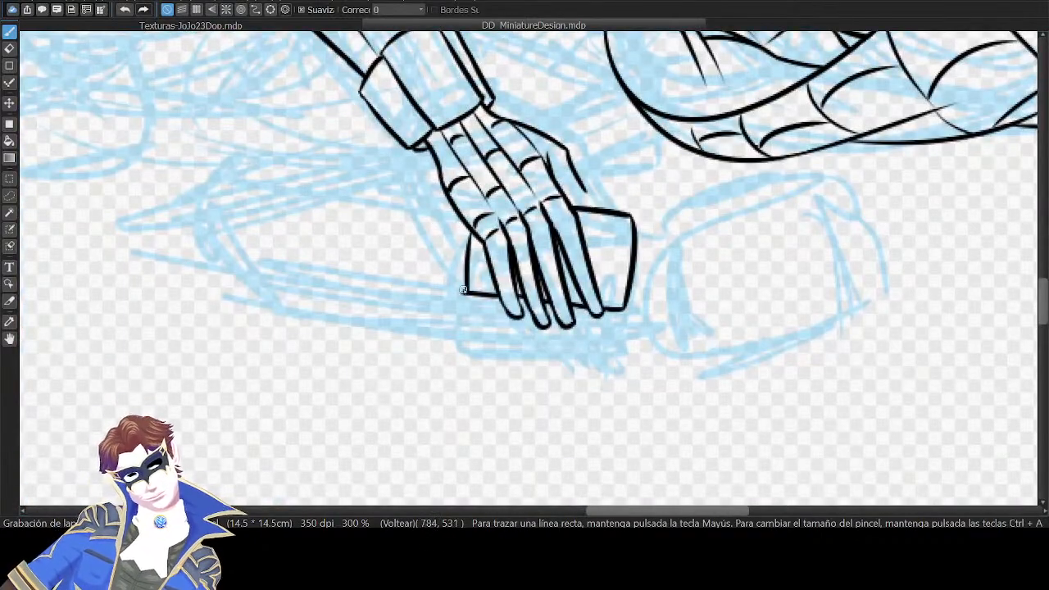
key(Up)
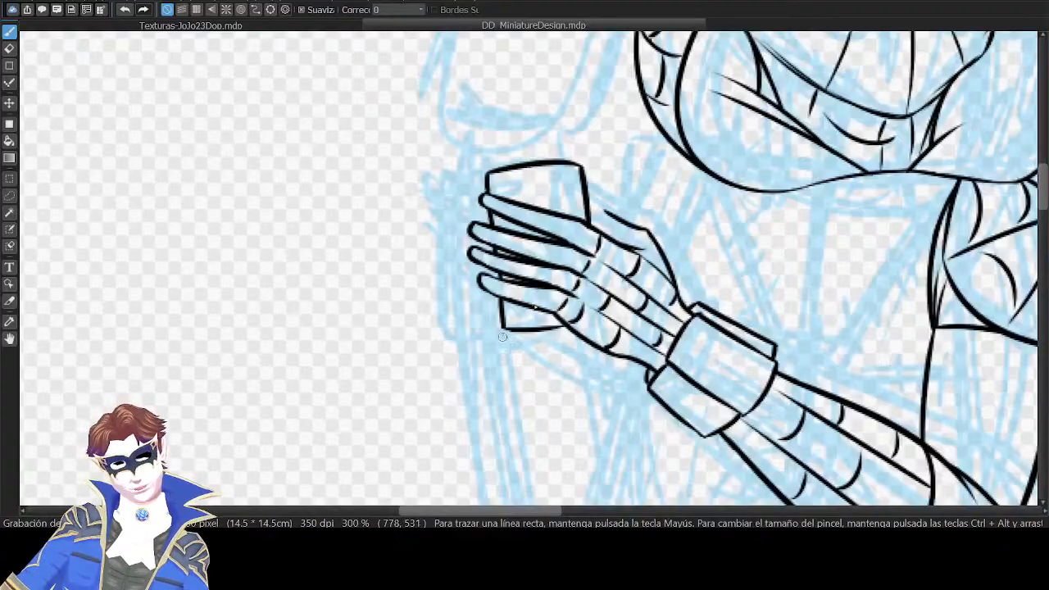
Draw a parallel outer line beside the gripped cuff's edge nearest the thumb to form a narrow strip.
key(ctrl+z)
mouse_move(579, 163)
mouse_down()
mouse_move(595, 169)
mouse_move(601, 231)
mouse_up()
key(ctrl+z)
drag(596, 171, 602, 235)
key(ctrl+z)
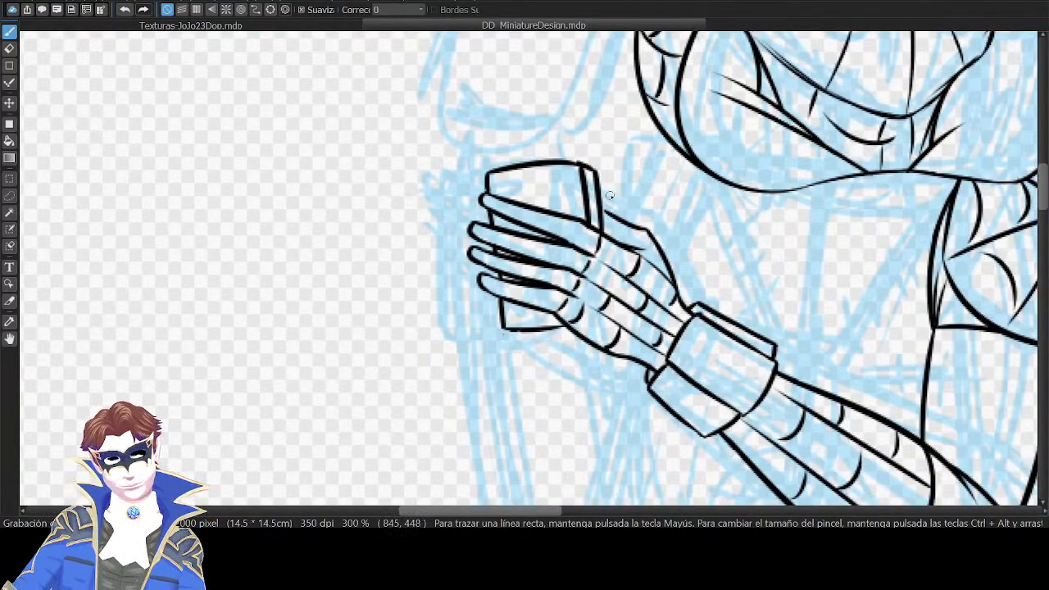
Draw the gripped cuff's second panel beyond the fingertips, with short top and bottom edges and a long outer side.
key(Down)
key(ctrl+z)
drag(571, 174, 597, 182)
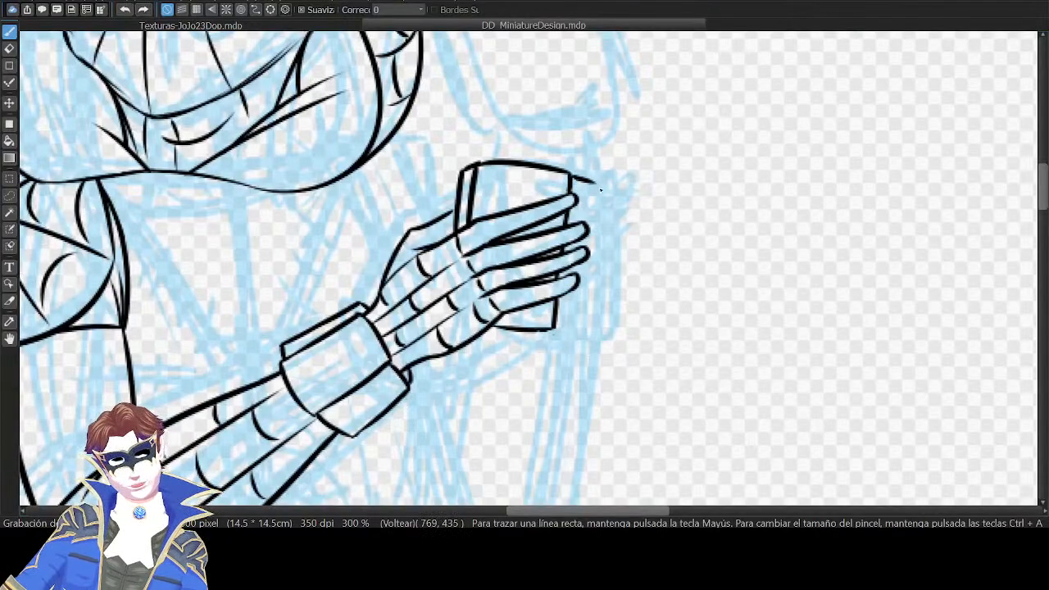
key(Up)
drag(462, 185, 471, 258)
key(ctrl+z)
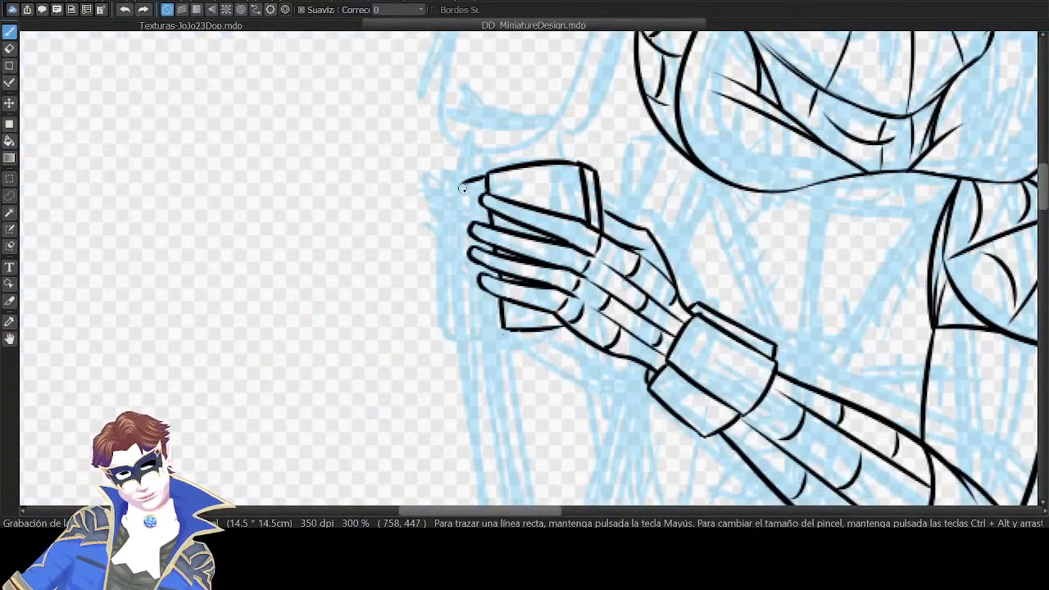
mouse_move(463, 185)
mouse_down()
mouse_move(477, 322)
mouse_move(501, 326)
mouse_up()
key(ctrl+z)
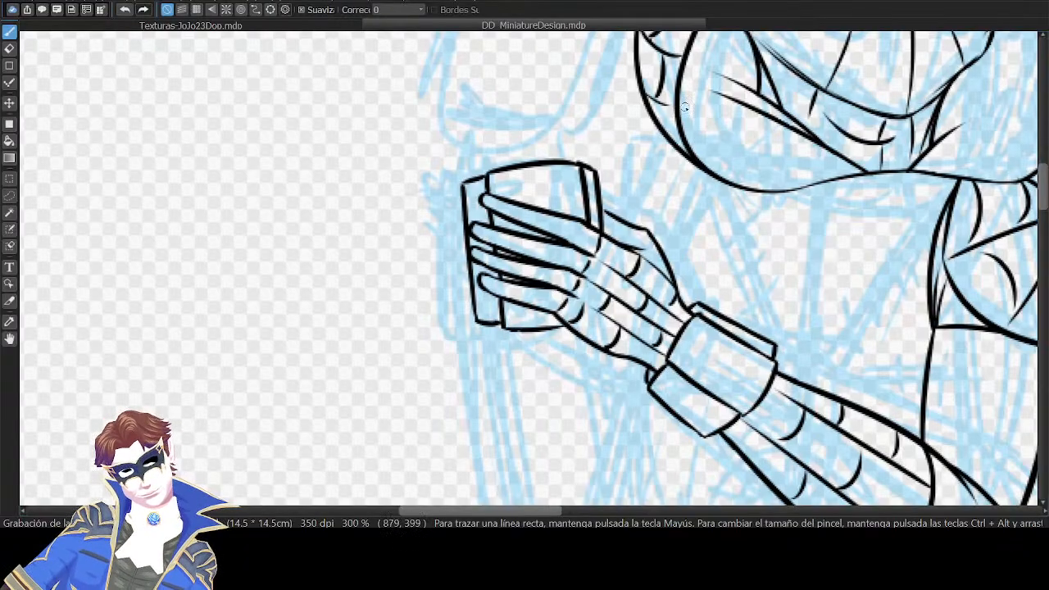
Draw the raised hand's wrist and outer edge upward from the gripped cuff's top corner.
drag(776, 89, 762, 181)
mouse_move(837, 317)
mouse_down()
mouse_move(779, 246)
mouse_move(744, 133)
mouse_move(778, 234)
mouse_up()
mouse_move(770, 112)
mouse_down()
mouse_move(792, 156)
mouse_move(765, 236)
mouse_up()
drag(401, 311, 391, 208)
key(ctrl+z)
mouse_move(396, 281)
mouse_down()
mouse_move(386, 194)
mouse_move(407, 135)
mouse_up()
key(ctrl+z)
drag(387, 205, 393, 148)
key(ctrl+z)
key(ctrl+z)
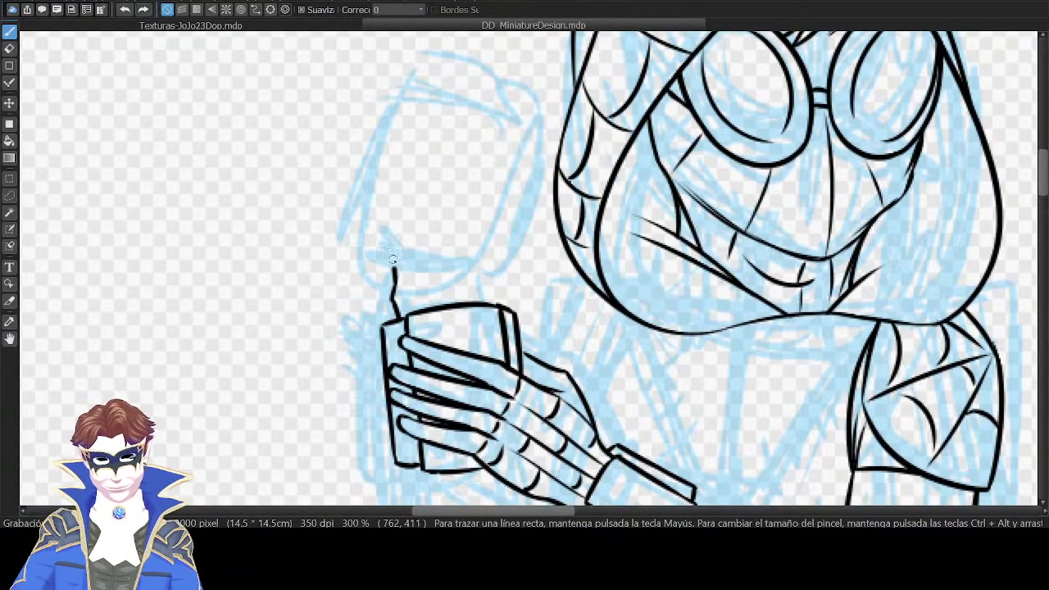
mouse_move(397, 280)
mouse_down()
mouse_move(382, 161)
mouse_move(408, 149)
mouse_move(417, 129)
mouse_up()
key(ctrl+z)
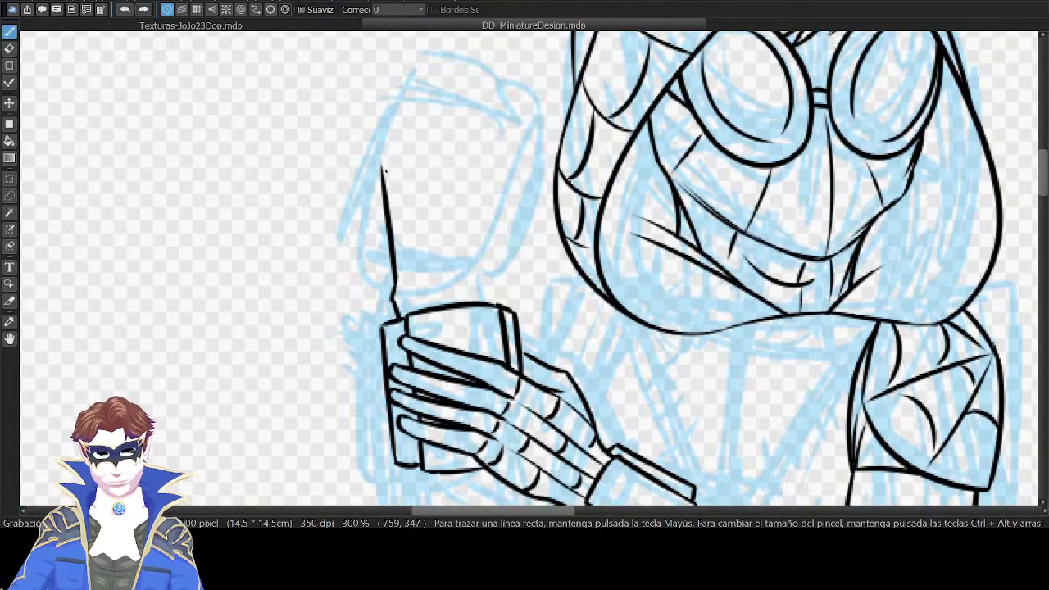
Draw the slanted knuckle line at the top of the raised hand and a row of short finger-separating marks.
mouse_move(382, 168)
mouse_down()
mouse_move(420, 128)
mouse_move(406, 187)
mouse_up()
key(ctrl+z)
key(ctrl+z)
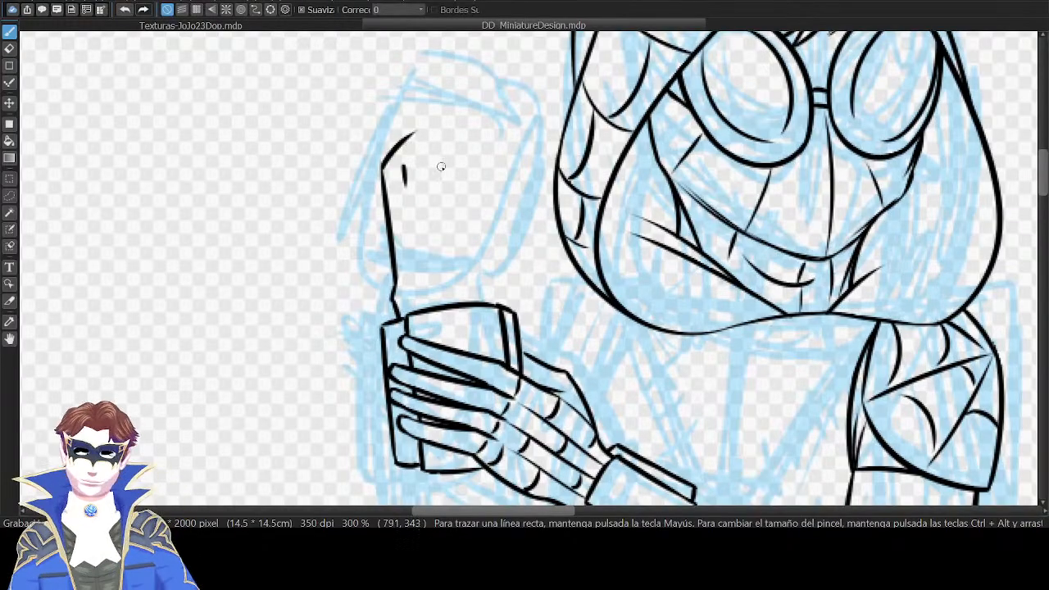
key(ctrl+z)
mouse_move(433, 163)
mouse_down()
mouse_move(431, 183)
mouse_move(458, 170)
mouse_move(459, 182)
mouse_up()
key(ctrl+z)
key(ctrl+z)
Draw the foremost finger of the raised fist with a slanted knuckle line, a short top edge and a downward front edge.
key(h)
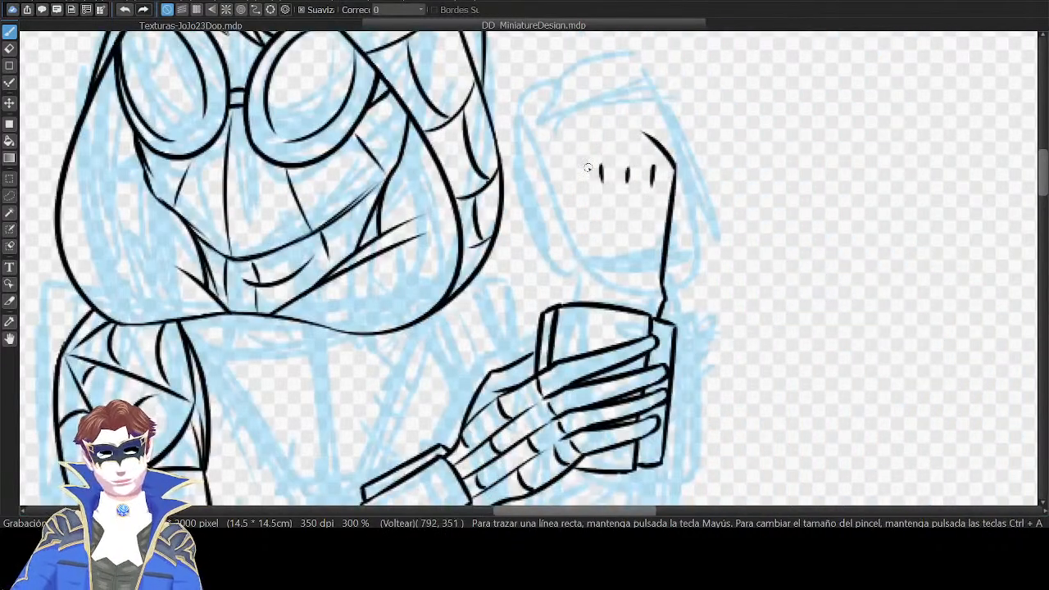
drag(565, 140, 602, 168)
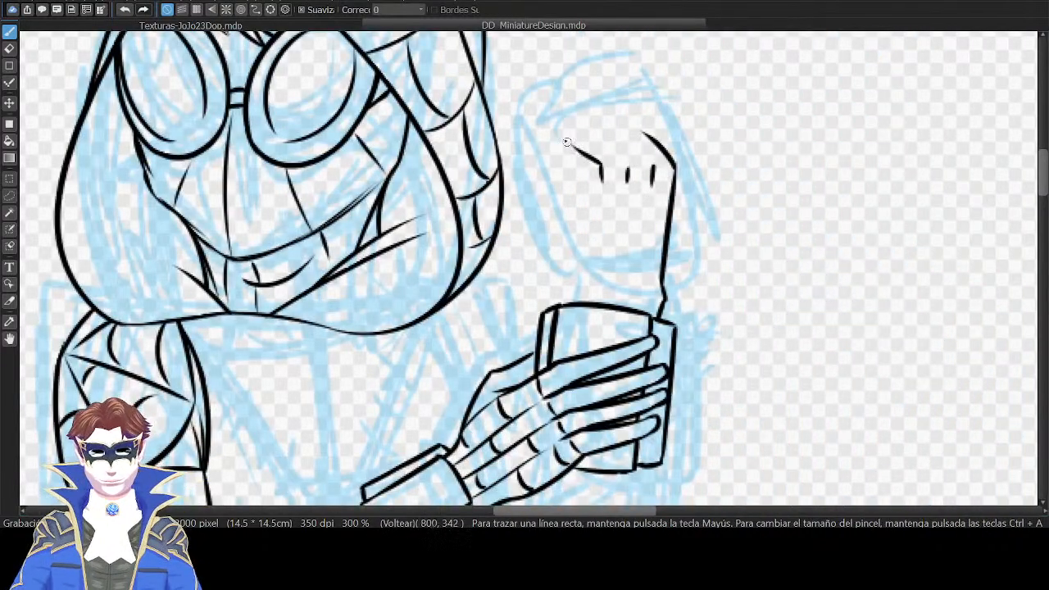
key(ctrl+z)
mouse_move(564, 139)
mouse_down()
mouse_move(603, 169)
mouse_move(561, 138)
mouse_up()
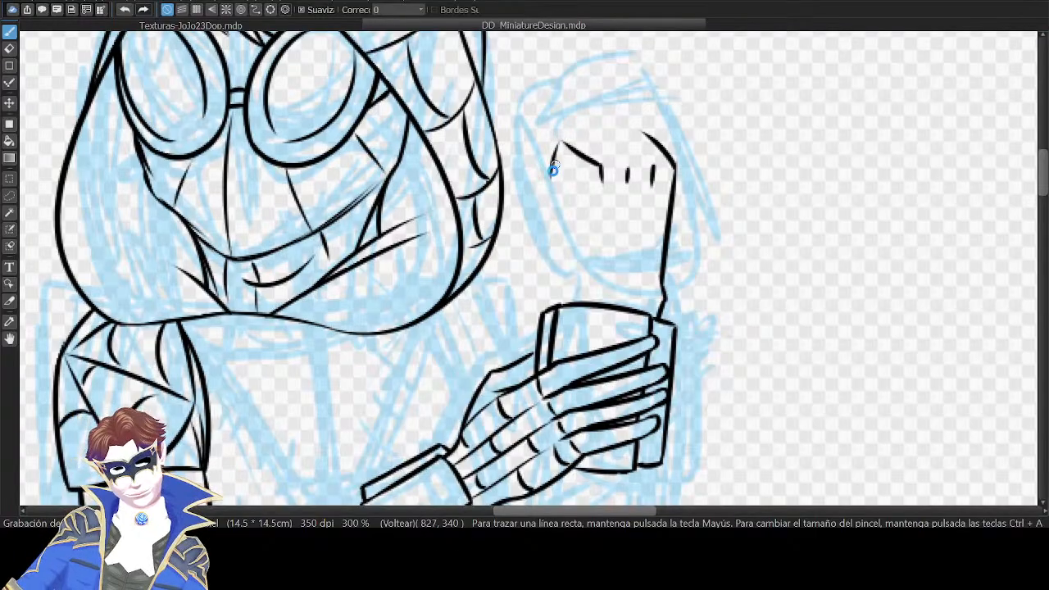
mouse_move(552, 182)
mouse_down()
mouse_move(565, 147)
mouse_move(535, 211)
mouse_move(576, 251)
mouse_up()
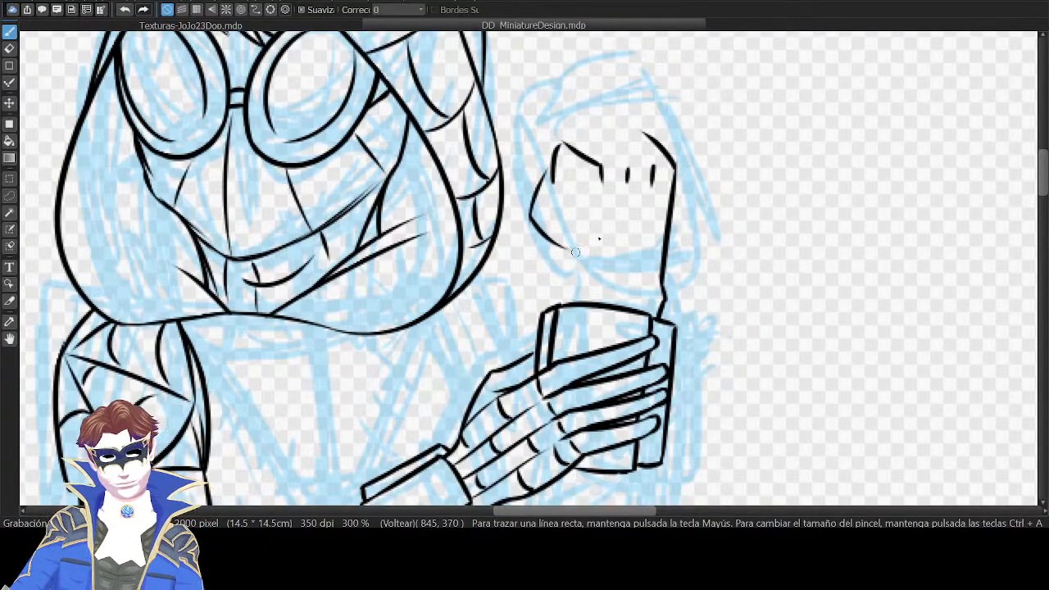
key(ctrl+z)
key(ctrl+z)
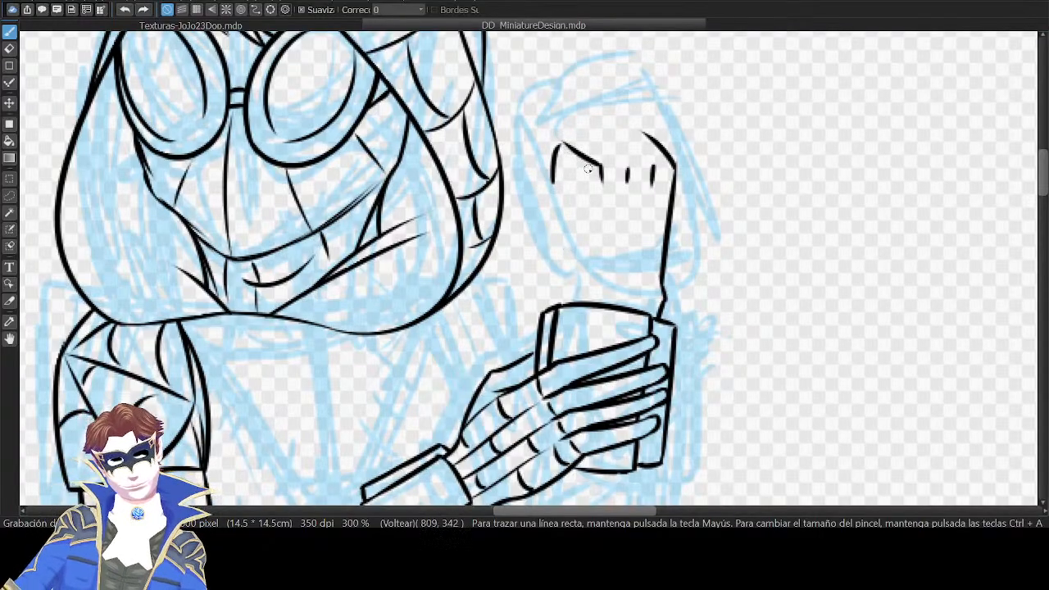
key(ctrl+z)
key(ctrl+z)
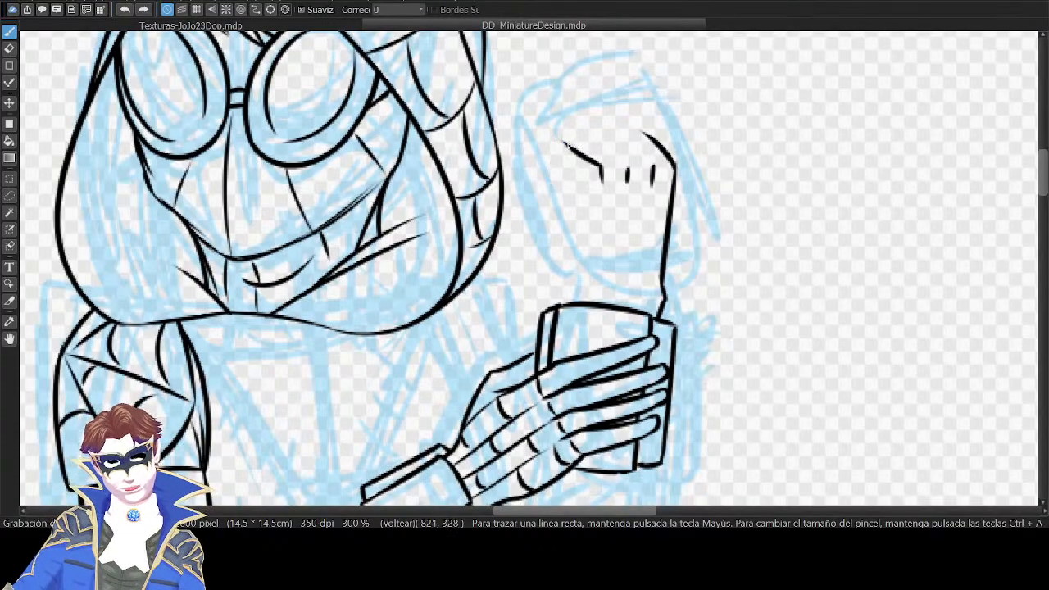
key(ctrl+z)
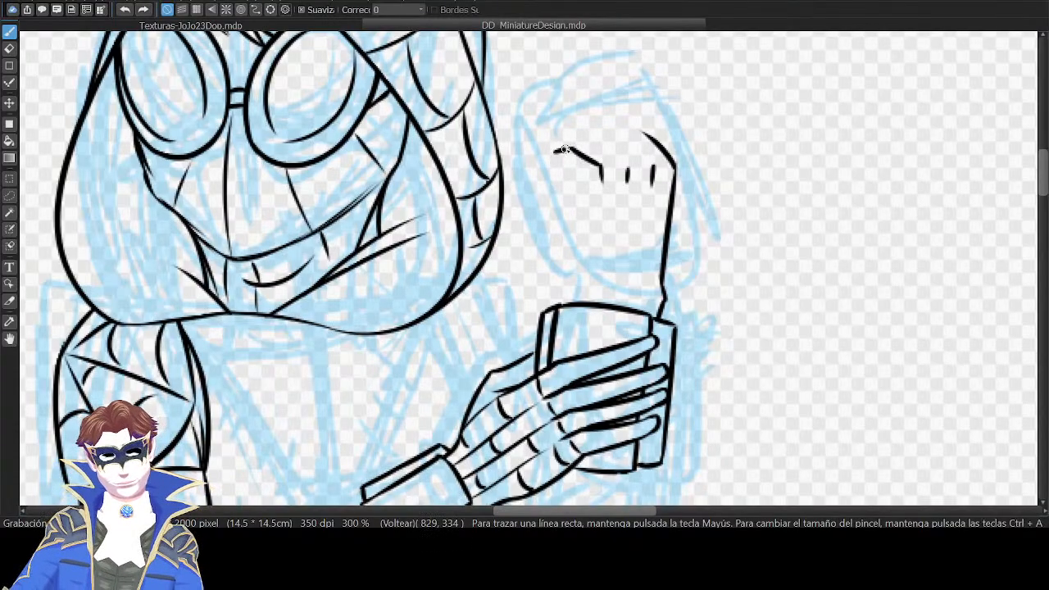
mouse_move(557, 152)
mouse_down()
mouse_move(578, 151)
mouse_move(554, 194)
mouse_up()
key(Down)
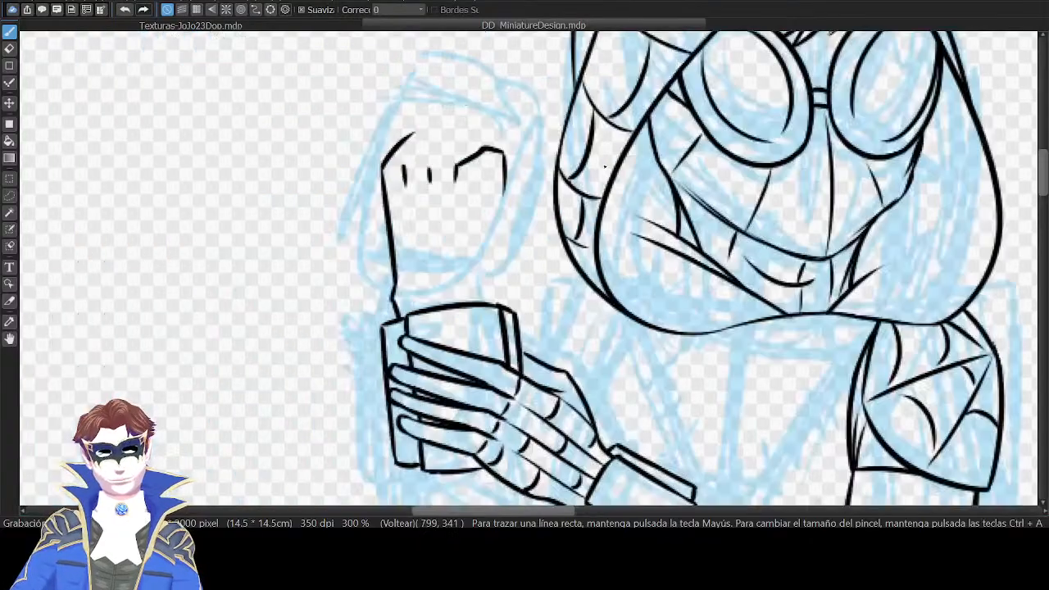
Close the curled fingertip on the raised fist with small fold marks and draw the curved palm-side edge beneath it.
key(Down)
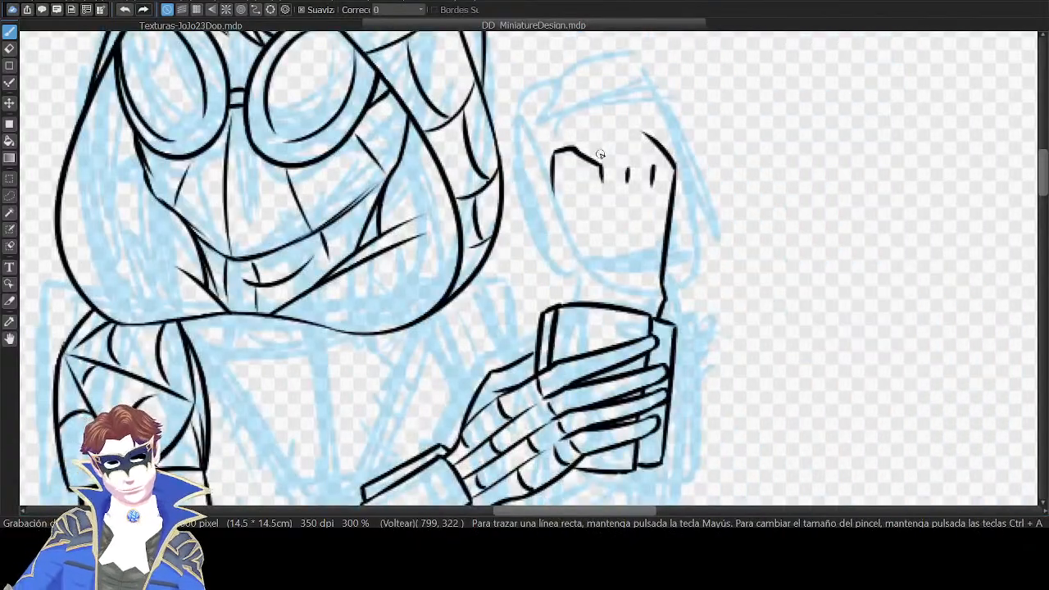
drag(555, 191, 579, 202)
key(ctrl+z)
mouse_move(579, 272)
mouse_down()
mouse_move(578, 178)
mouse_move(571, 186)
mouse_move(569, 162)
mouse_up()
key(ctrl+z)
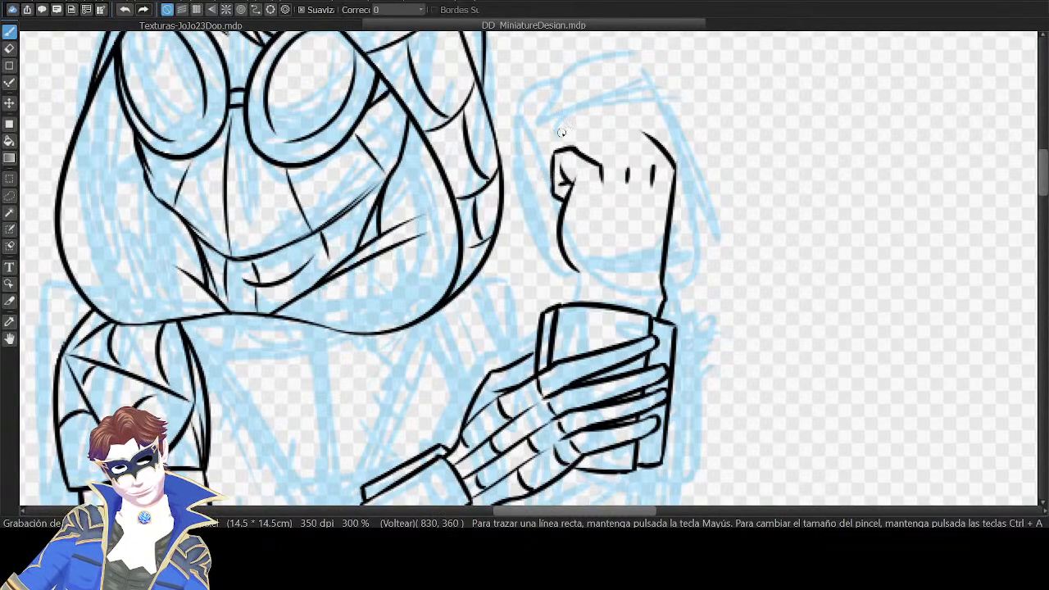
drag(628, 177, 591, 131)
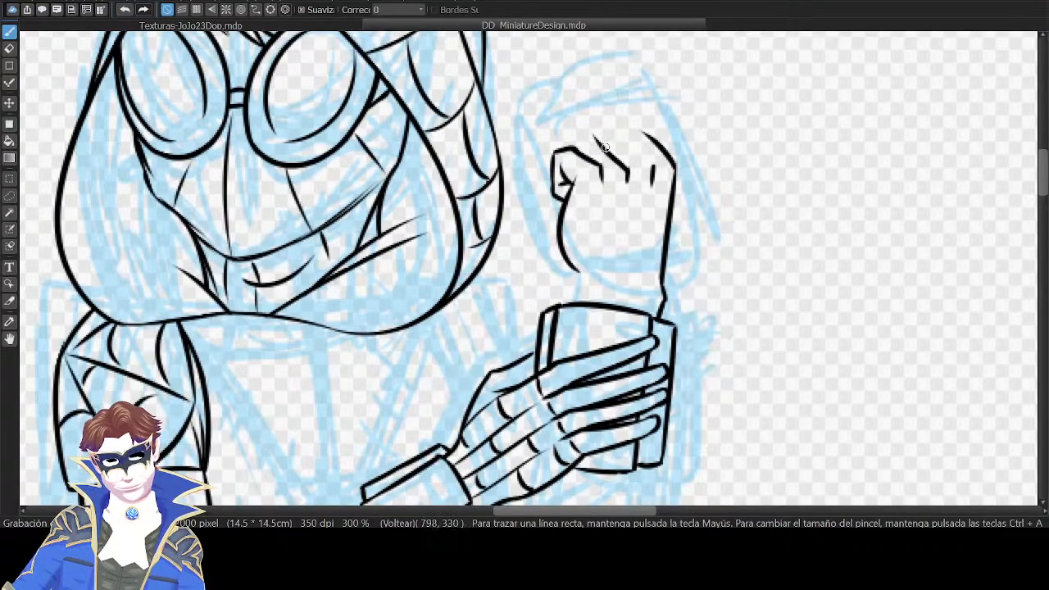
key(ctrl+z)
key(ctrl+z)
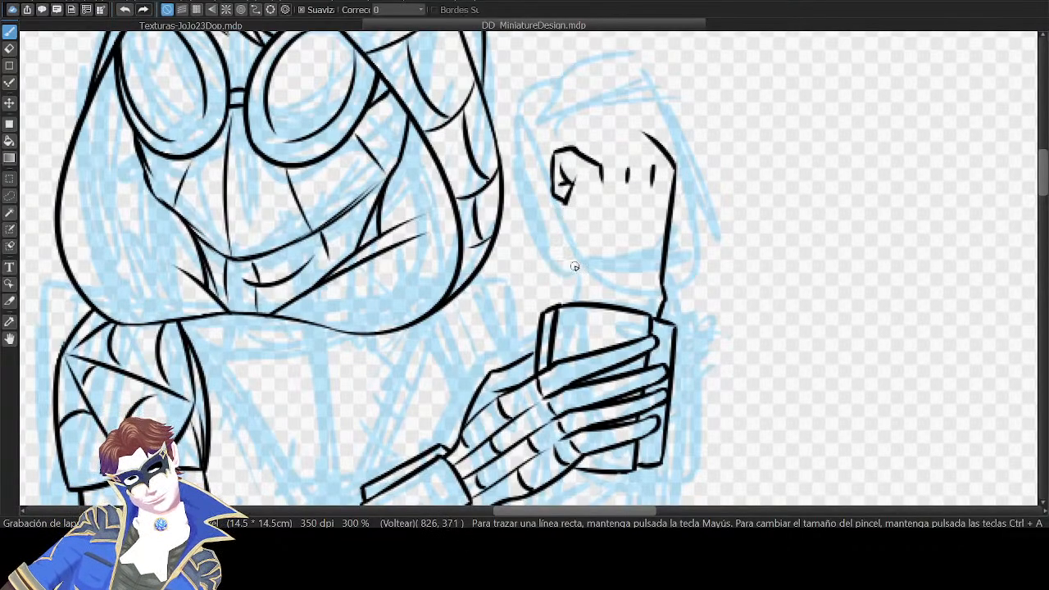
Draw a shorter palm-side curve from the curled fingertip toward the wrist of the raised fist.
drag(574, 184, 581, 259)
key(ctrl+z)
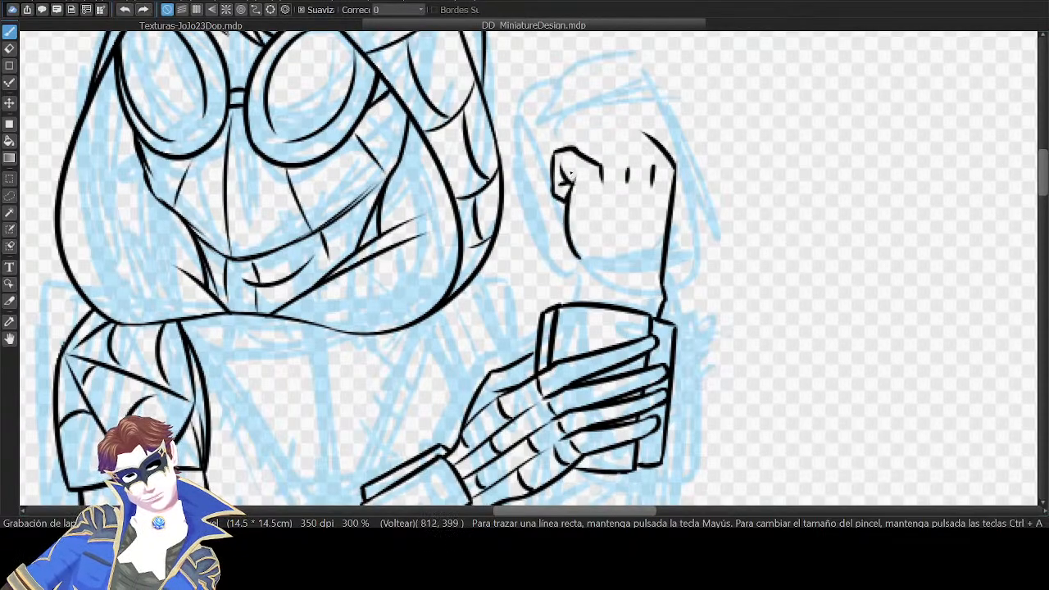
key(ctrl+z)
mouse_move(573, 180)
mouse_down()
mouse_move(578, 254)
mouse_move(563, 235)
mouse_move(570, 175)
mouse_move(578, 262)
mouse_up()
key(ctrl+z)
key(ctrl+z)
key(Down)
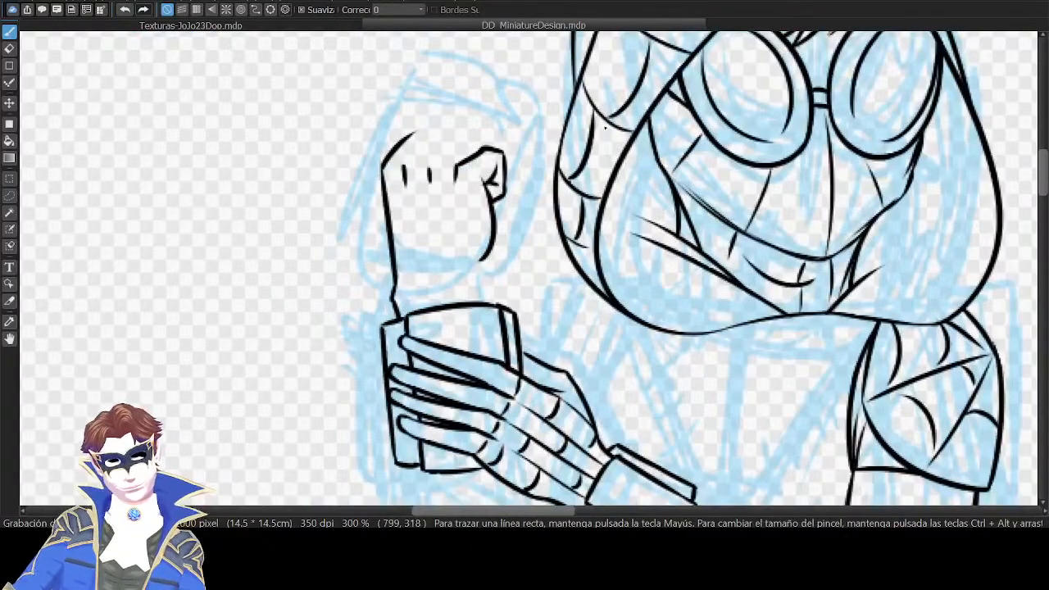
key(ctrl+minus)
key(ctrl+minus)
key(ctrl+plus)
key(ctrl+plus)
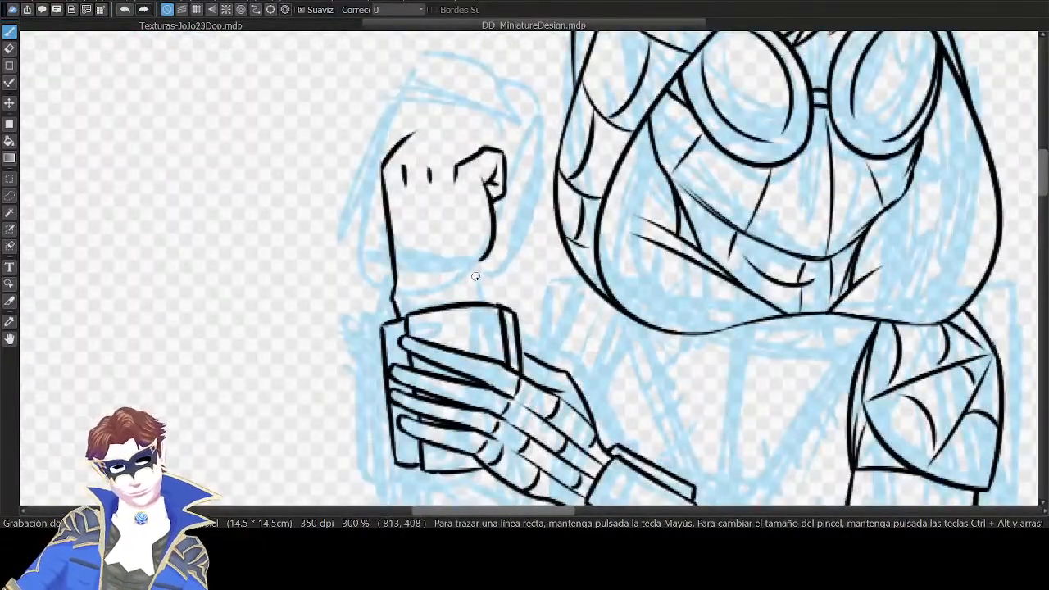
drag(483, 303, 478, 265)
key(ctrl+z)
mouse_move(479, 302)
mouse_down()
mouse_move(475, 263)
mouse_move(472, 278)
mouse_move(494, 241)
mouse_up()
key(ctrl+z)
key(Down)
key(ctrl+z)
key(ctrl+z)
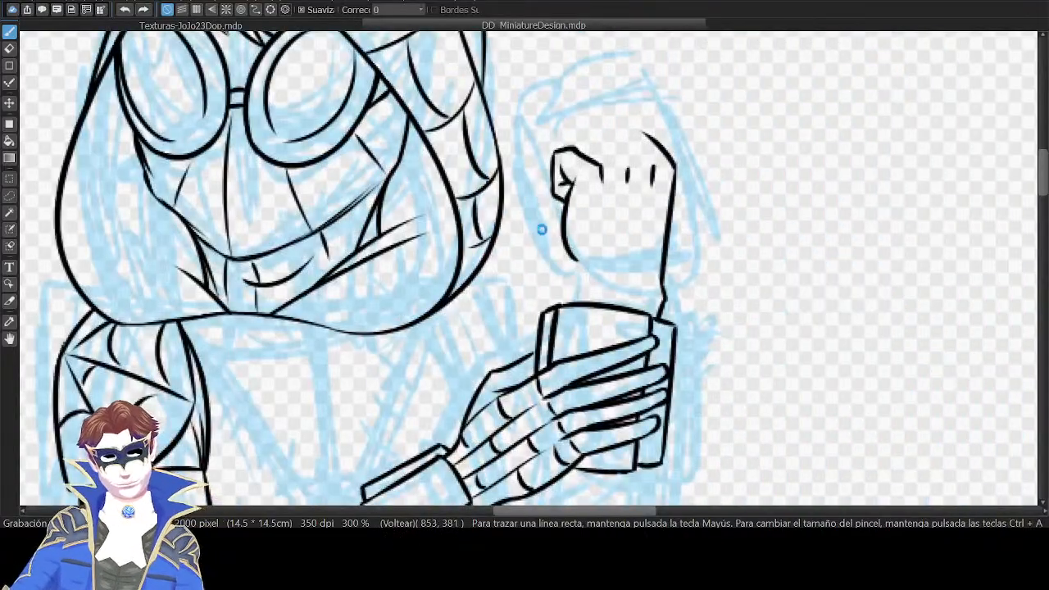
Redraw the fist's palm-side edge from the curled finger to the wrist and add a short wrist line to the cuff.
key(ctrl+plus)
mouse_move(606, 291)
mouse_down()
mouse_move(579, 181)
mouse_move(586, 259)
mouse_move(578, 177)
mouse_up()
key(ctrl+z)
key(ctrl+z)
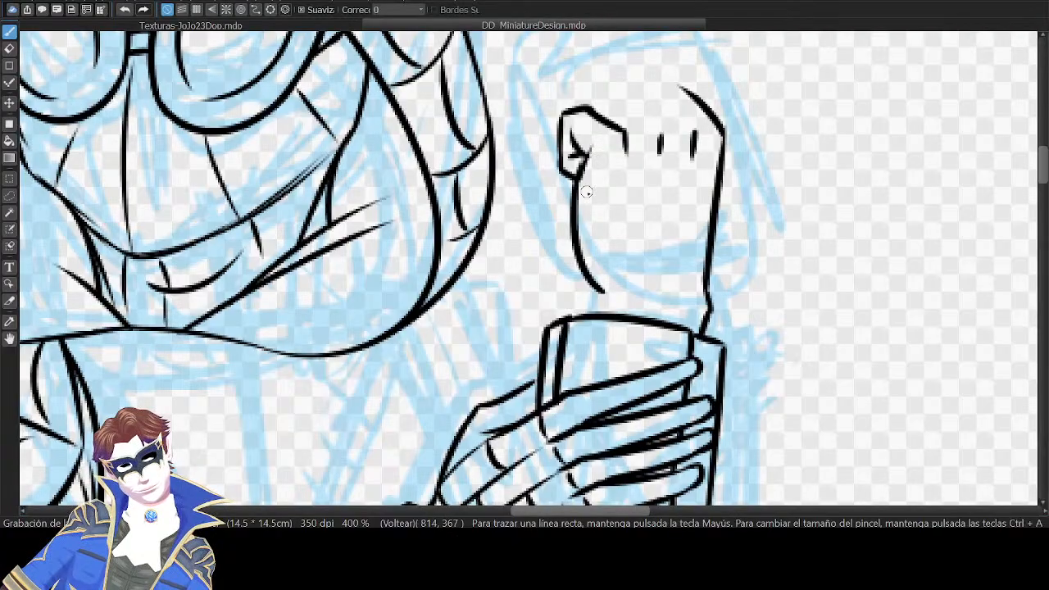
key(ctrl+z)
mouse_move(604, 289)
mouse_down()
mouse_move(584, 257)
mouse_move(590, 151)
mouse_up()
key(ctrl+z)
key(ctrl+z)
drag(579, 194, 587, 156)
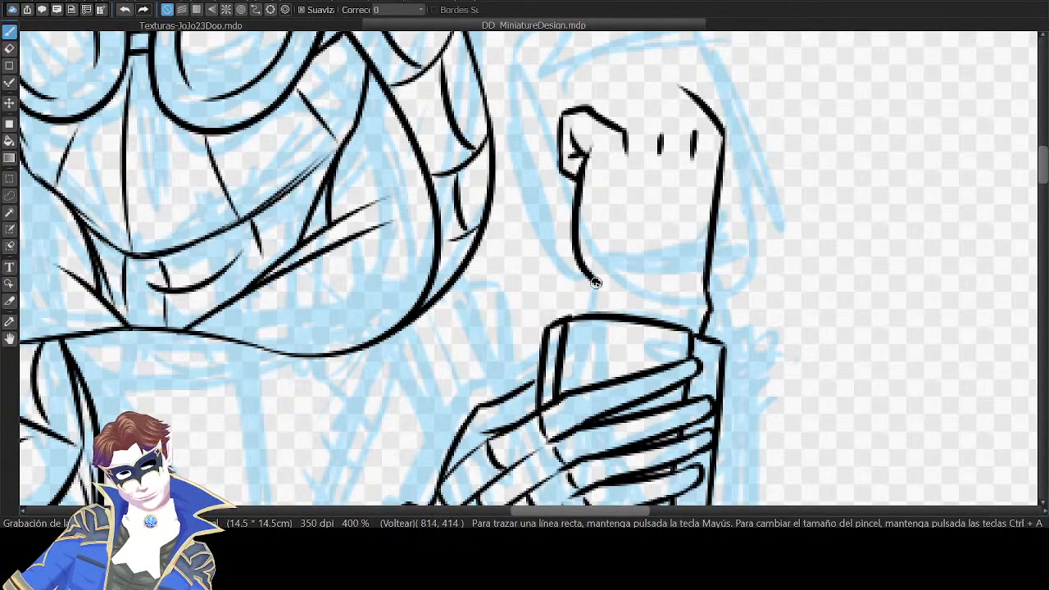
drag(597, 283, 597, 314)
Redraw the short palm-side wrist line so it slants down to the top edge of the gripped cuff.
key(Down)
key(Down)
key(Down)
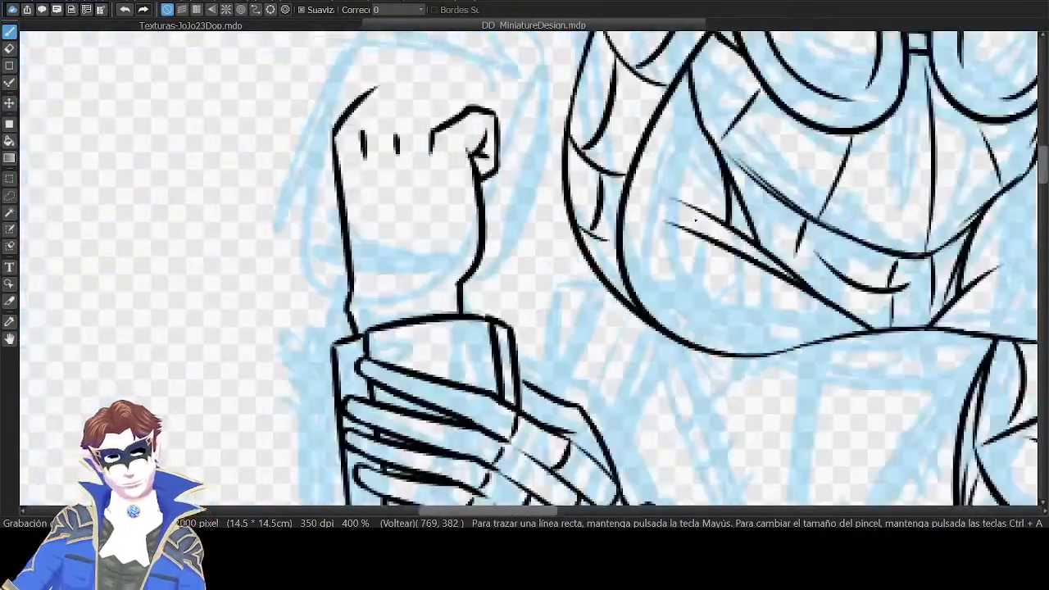
drag(629, 232, 769, 150)
key(ctrl+z)
drag(597, 201, 605, 237)
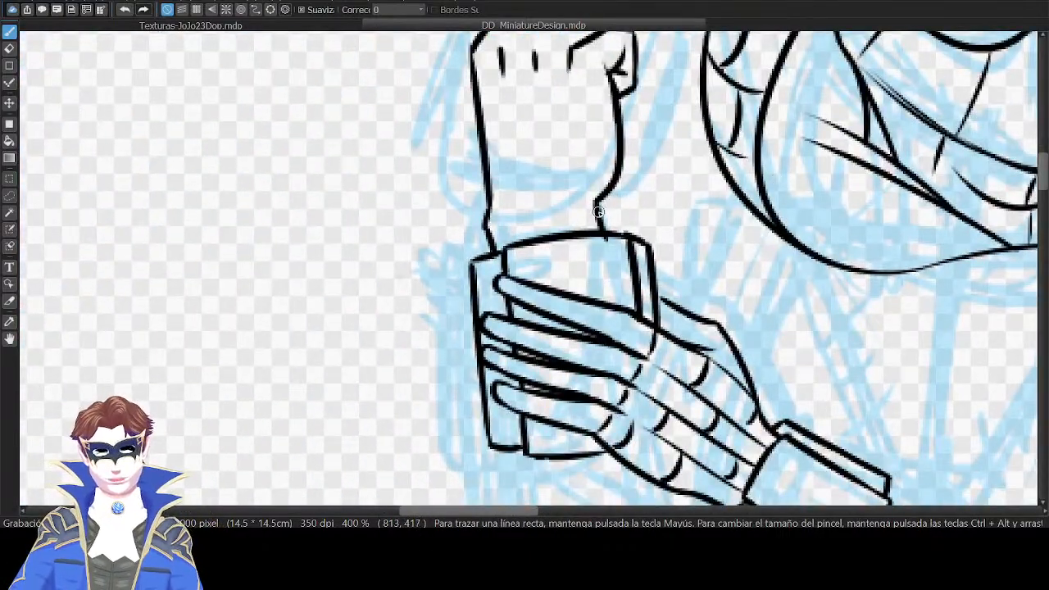
key(ctrl+z)
drag(598, 202, 606, 236)
Erase the jagged lower part of the raised hand's outer wrist and redraw it as a clean line down to the cuff's corner.
mouse_move(482, 212)
mouse_down()
mouse_move(493, 244)
mouse_move(485, 190)
mouse_up()
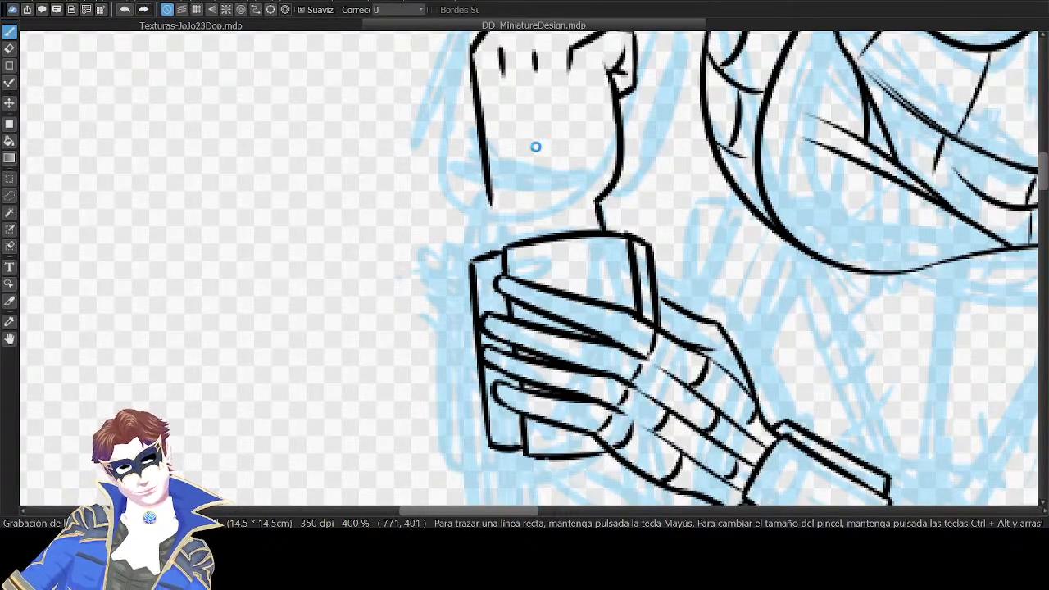
key(Down)
drag(568, 194, 551, 261)
key(ctrl+z)
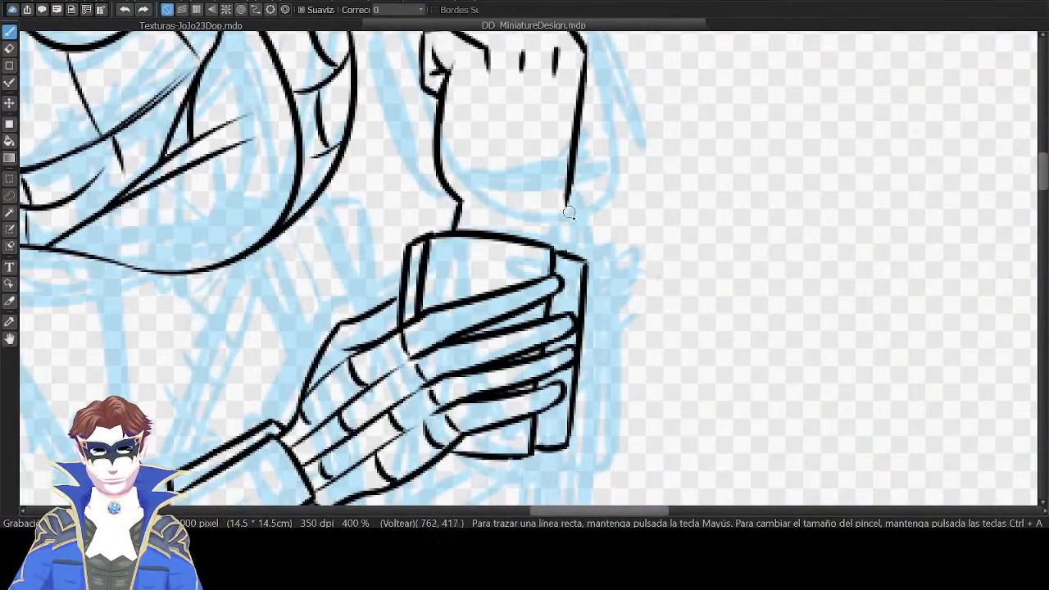
drag(596, 123, 590, 216)
mouse_move(560, 291)
mouse_down()
mouse_move(564, 350)
mouse_move(564, 276)
mouse_up()
key(ctrl+z)
key(ctrl+z)
mouse_move(551, 345)
mouse_down()
mouse_move(562, 276)
mouse_move(601, 170)
mouse_up()
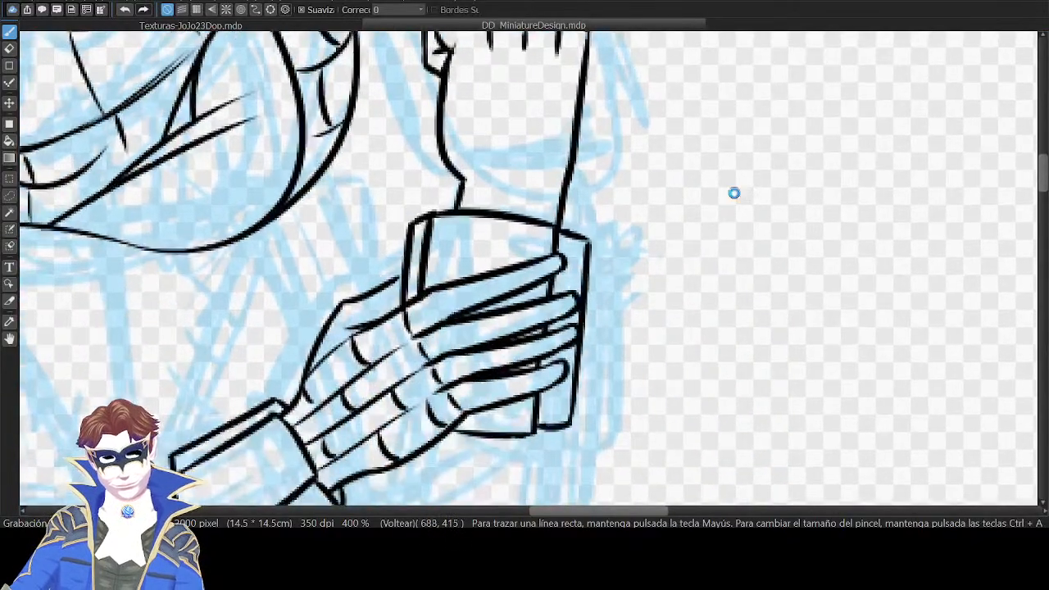
Erase the outer line of the gripped cuff's narrow strip and redraw it closer to the cuff's edge.
key(Down)
mouse_move(609, 212)
mouse_down()
mouse_move(620, 283)
mouse_move(624, 232)
mouse_move(633, 280)
mouse_move(641, 259)
mouse_move(629, 205)
mouse_up()
mouse_move(643, 287)
mouse_down()
mouse_move(653, 297)
mouse_move(648, 276)
mouse_up()
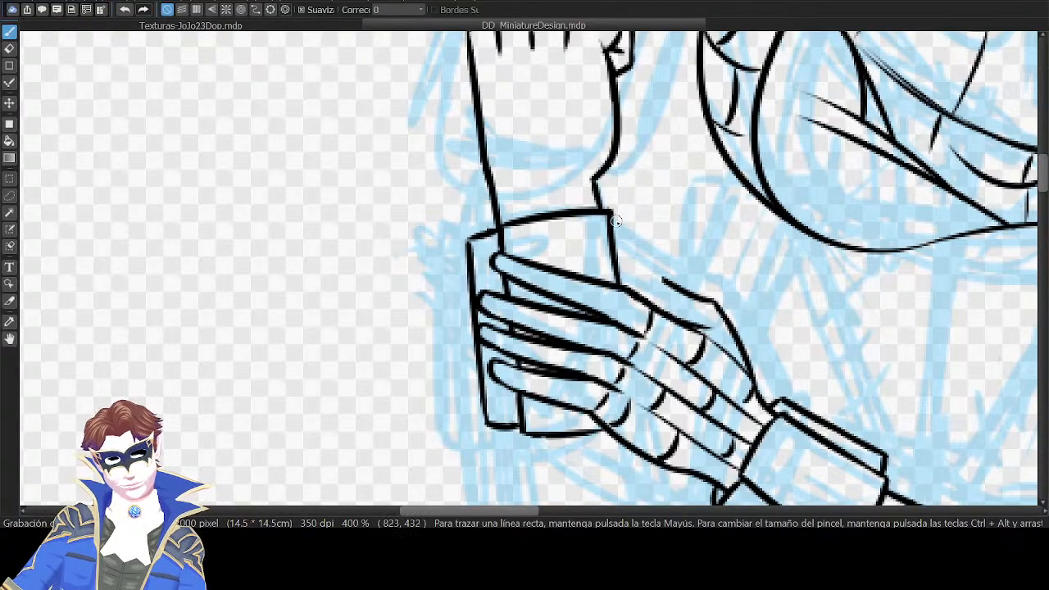
drag(620, 225, 639, 300)
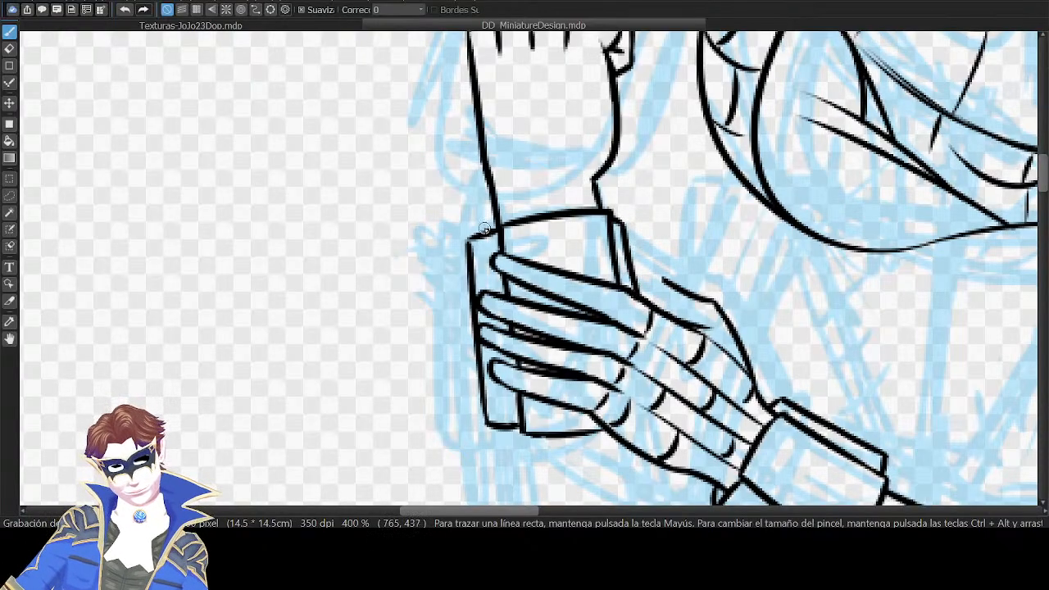
Erase the outline of the cuff's second panel beyond the fingertips and redraw it as a narrower panel.
drag(485, 230, 472, 316)
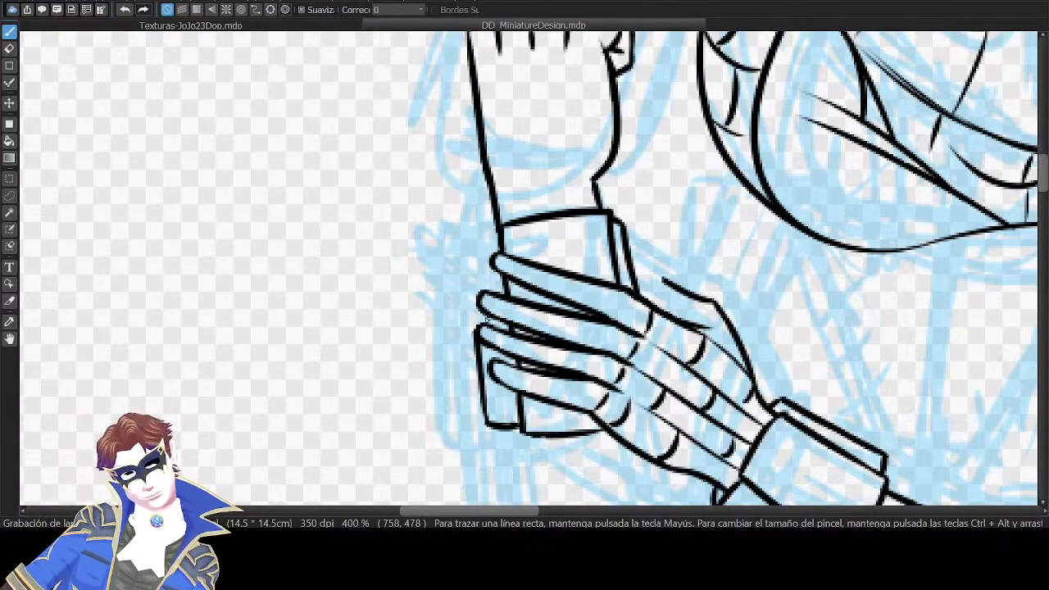
mouse_move(473, 330)
mouse_down()
mouse_move(481, 403)
mouse_move(522, 428)
mouse_move(485, 344)
mouse_up()
key(ctrl+z)
key(ctrl+z)
drag(487, 241, 497, 422)
mouse_move(860, 308)
mouse_down()
mouse_move(739, 216)
mouse_move(730, 170)
mouse_move(744, 234)
mouse_move(768, 242)
mouse_up()
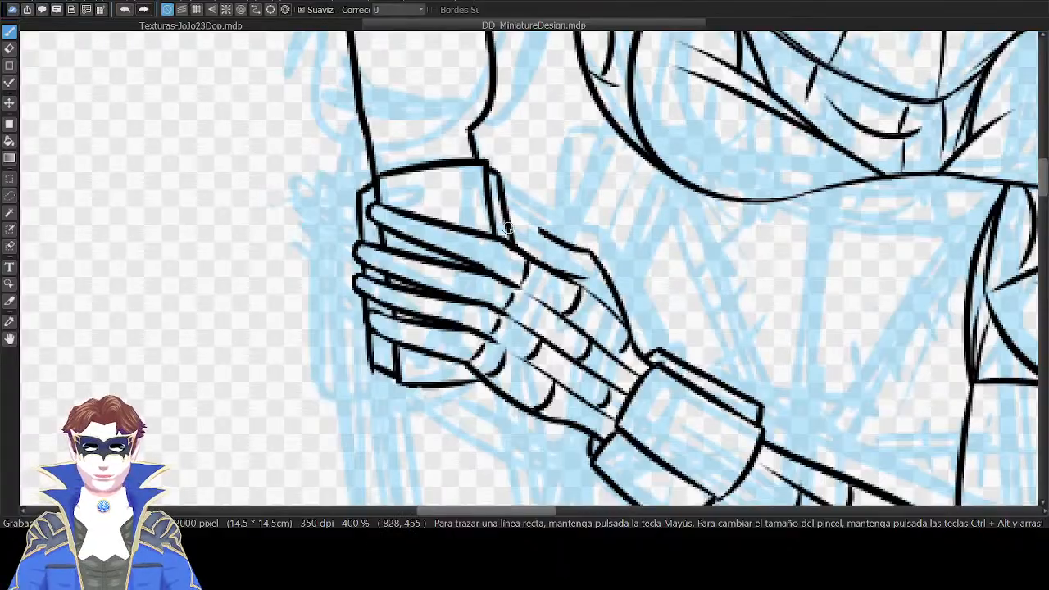
drag(744, 413, 669, 344)
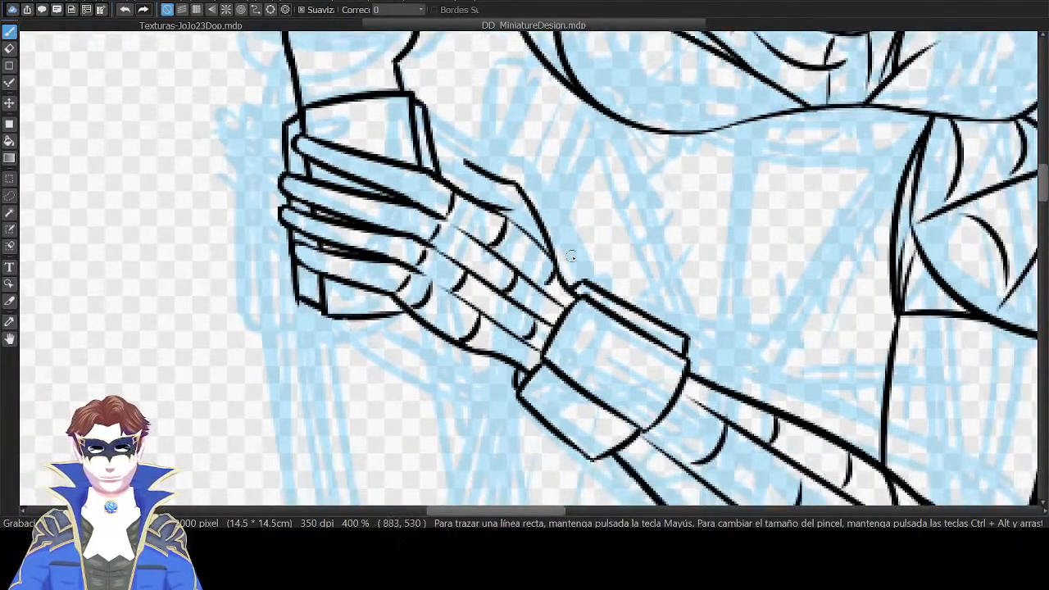
drag(553, 272, 670, 334)
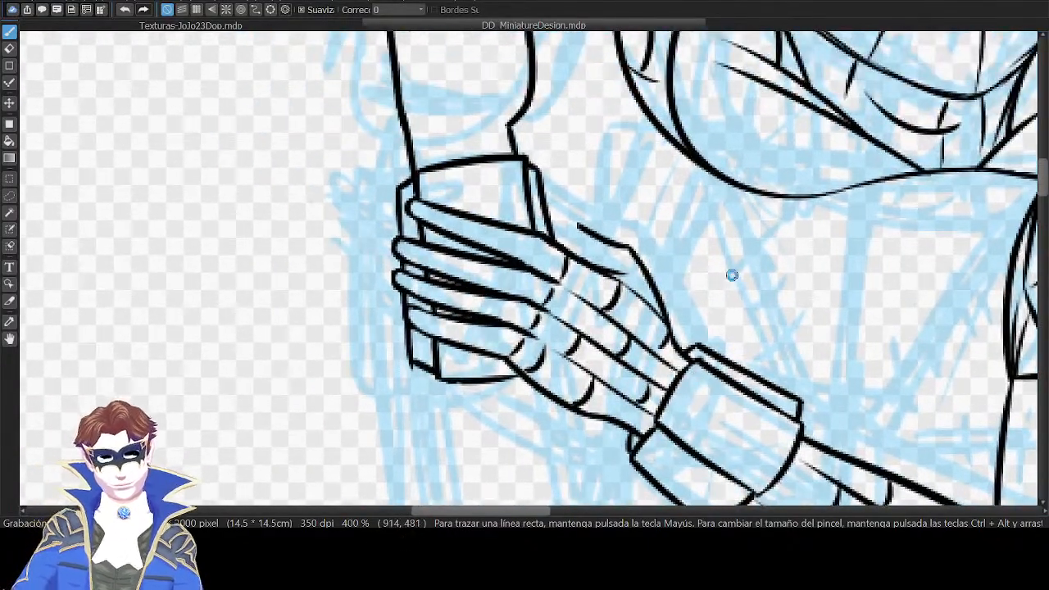
Erase the part of the cuff sticking out below the gripping hand's little finger and redraw that finger's outer edge.
key(Right)
key(Right)
key(Right)
key(Right)
key(Right)
key(Right)
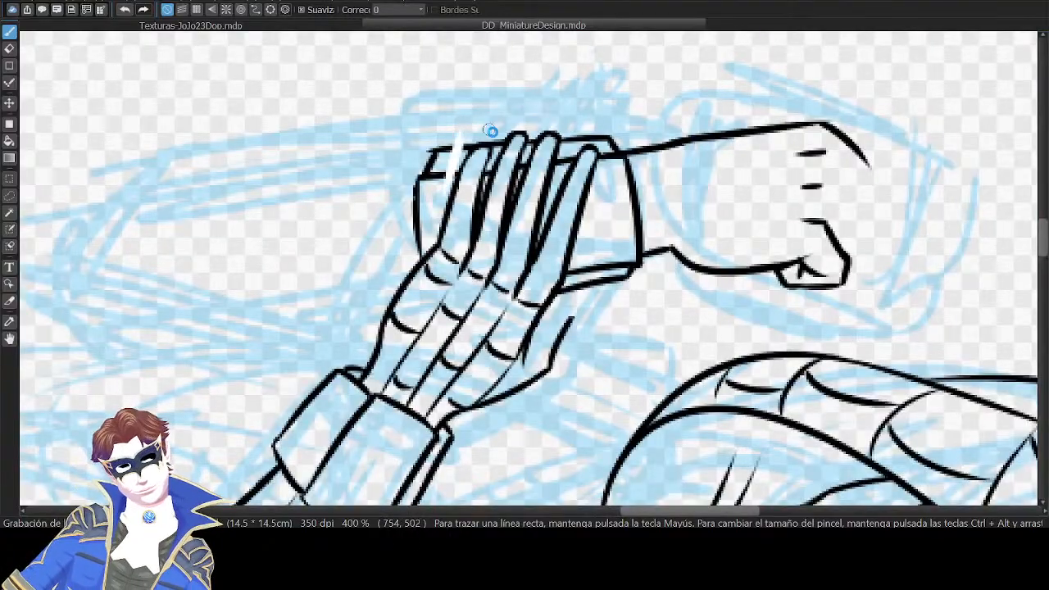
drag(459, 152, 420, 175)
mouse_move(473, 123)
mouse_down()
mouse_move(417, 175)
mouse_move(412, 254)
mouse_up()
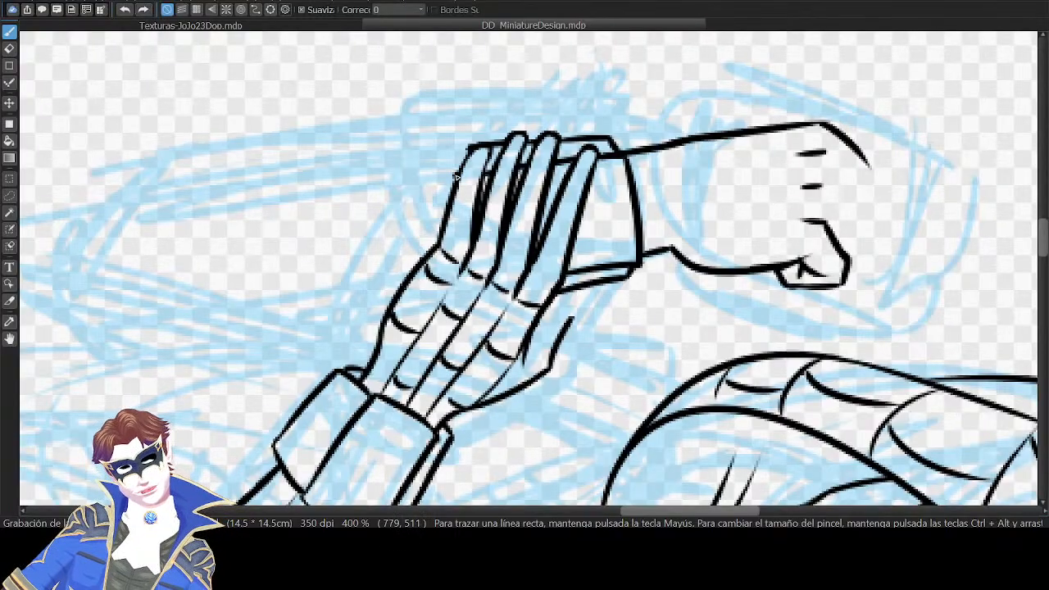
drag(451, 193, 470, 149)
key(Up)
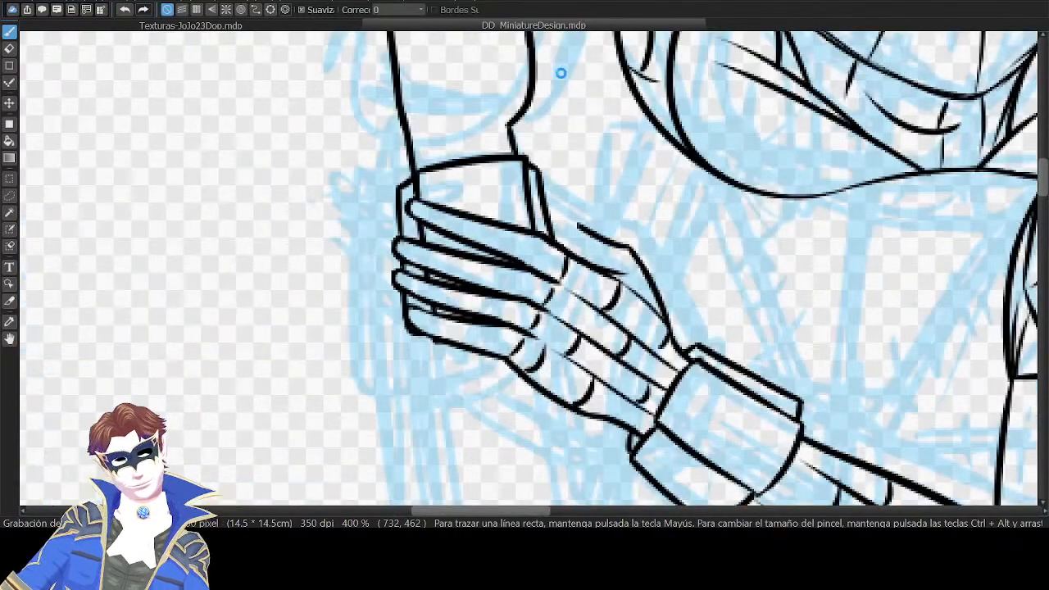
Extend the raised fist's finger separators into slanted lines and close the tops of the fingers with short connecting edges.
drag(724, 162, 768, 281)
drag(763, 197, 810, 270)
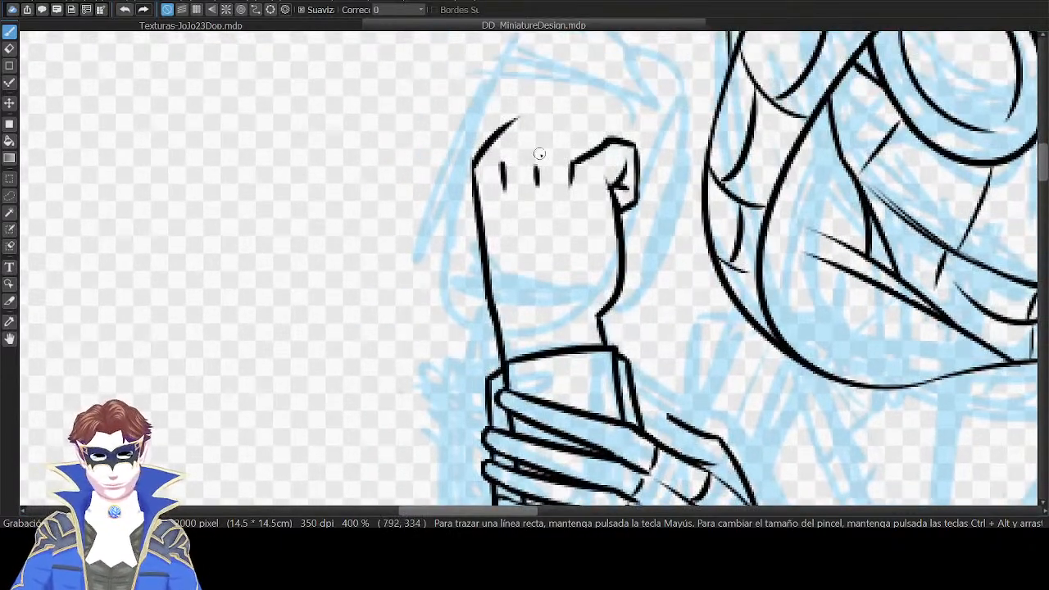
drag(538, 167, 609, 122)
key(ctrl+z)
key(ctrl+z)
mouse_move(537, 169)
mouse_down()
mouse_move(592, 133)
mouse_move(611, 137)
mouse_up()
key(ctrl+z)
drag(583, 136, 615, 138)
key(ctrl+z)
mouse_move(502, 189)
mouse_down()
mouse_move(556, 121)
mouse_move(587, 134)
mouse_up()
key(ctrl+z)
key(ctrl+z)
drag(510, 121, 552, 126)
key(ctrl+z)
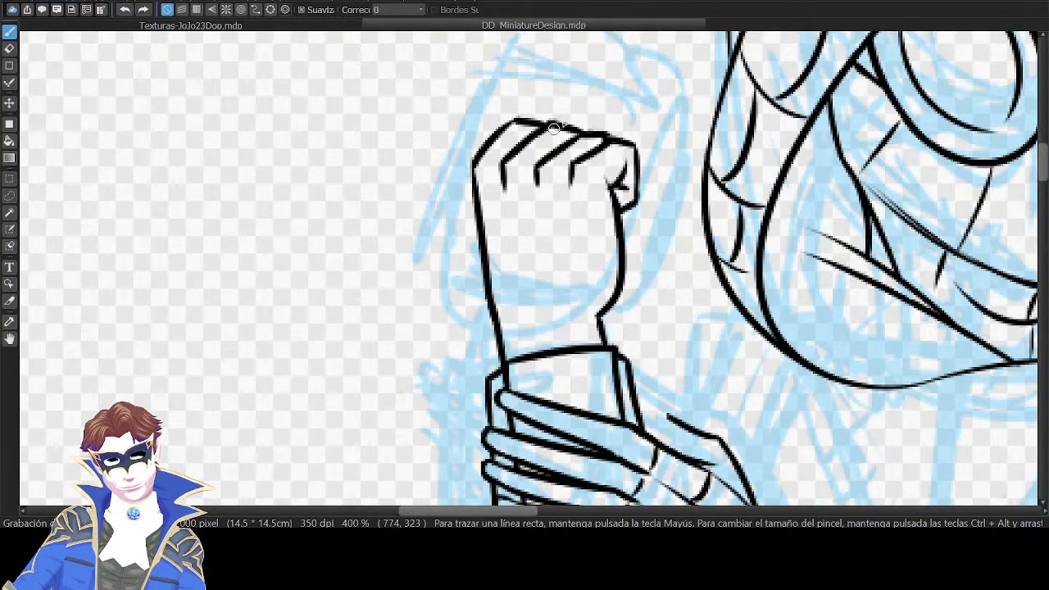
Join the outline of the gripping hand's thumb to the edge of the wrist cuff with a short line.
drag(475, 239, 489, 256)
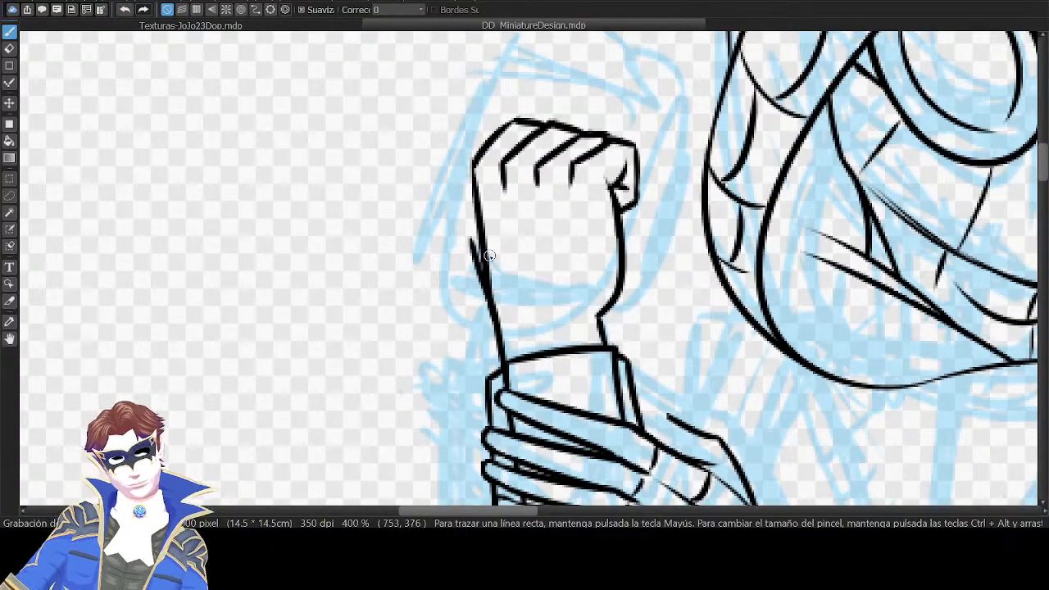
key(ctrl+z)
mouse_move(760, 204)
mouse_down()
mouse_move(757, 155)
mouse_move(785, 124)
mouse_up()
key(Down)
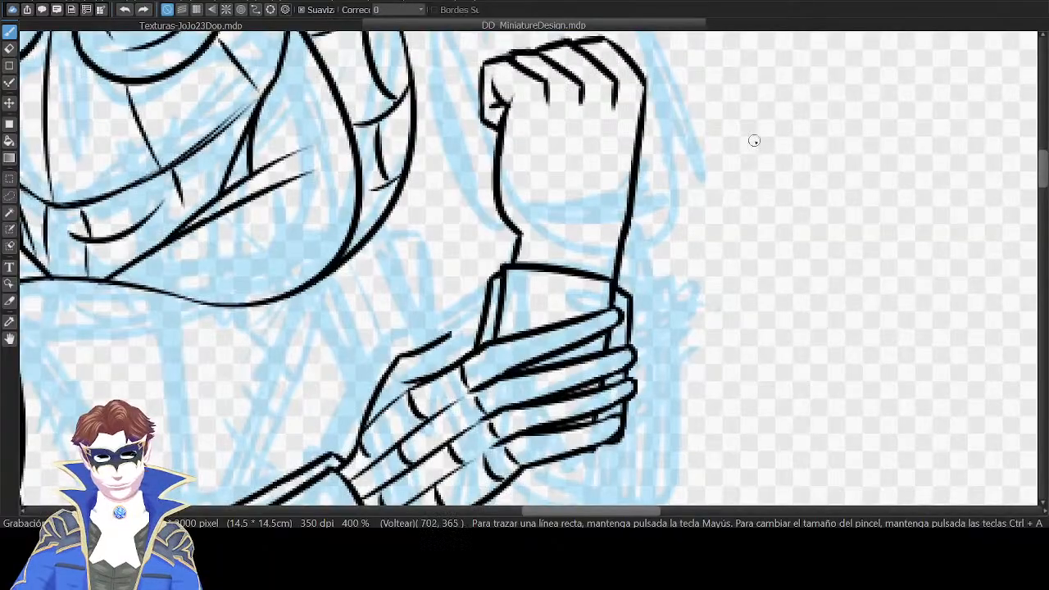
space+drag(615, 334, 674, 222)
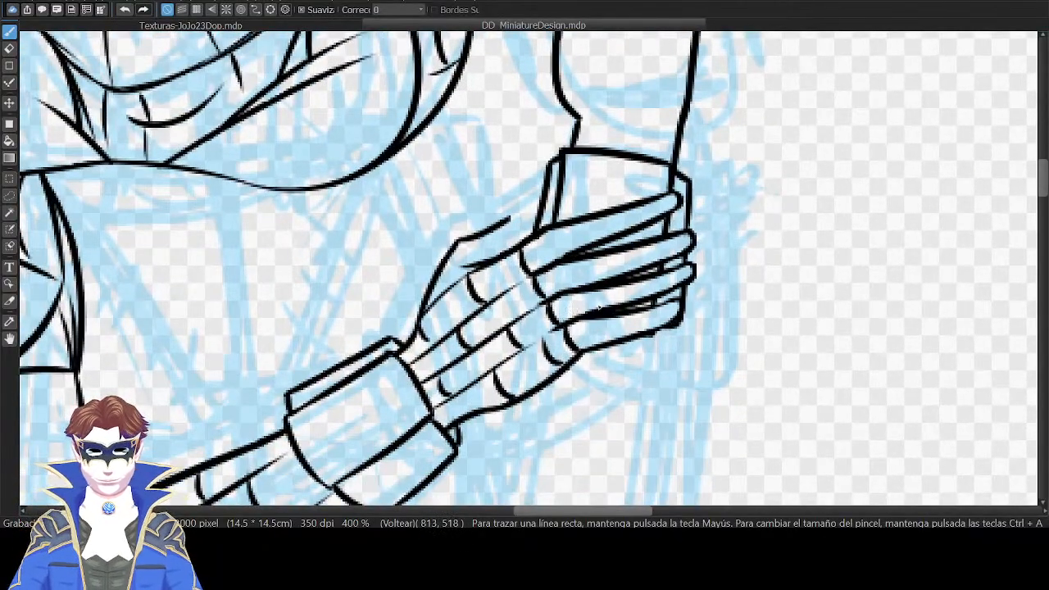
drag(727, 172, 733, 309)
drag(734, 254, 774, 177)
key(Down)
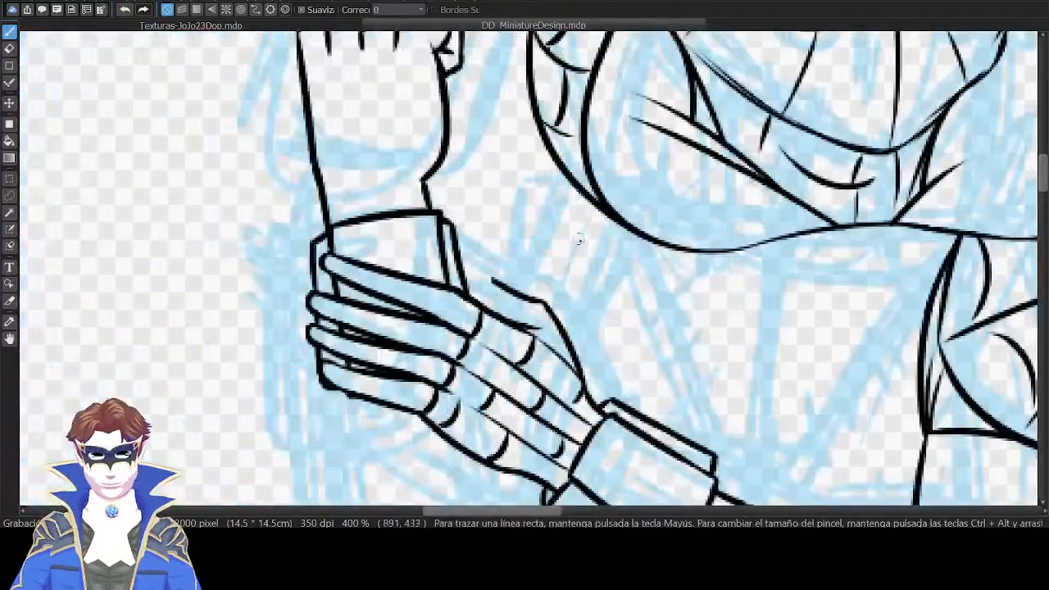
drag(464, 282, 496, 279)
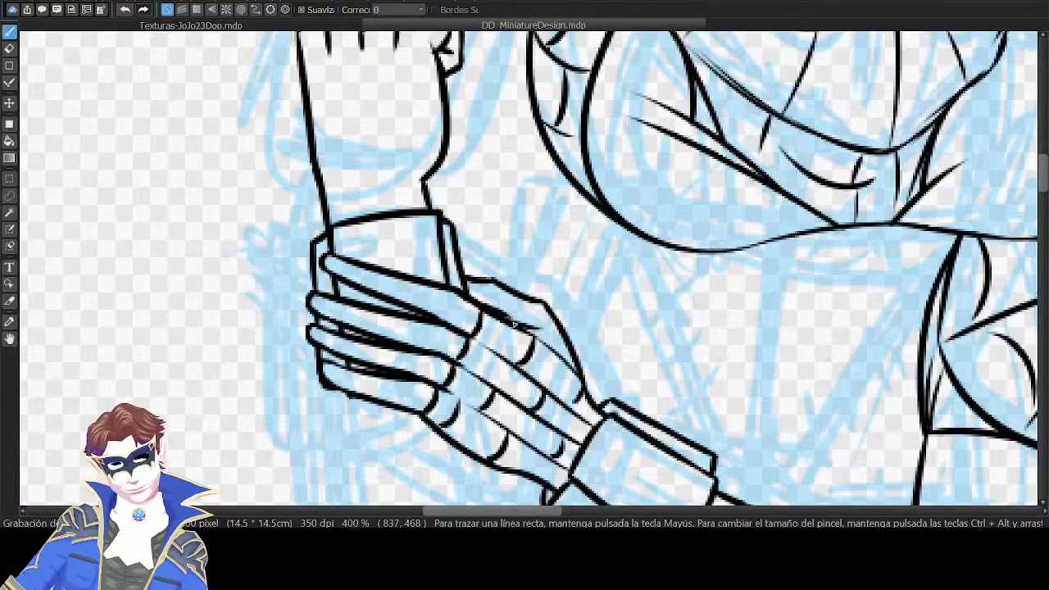
Draw curved knuckle arcs from the thumb side across the bases of the raised fist's finger separators.
drag(555, 105, 663, 249)
key(Down)
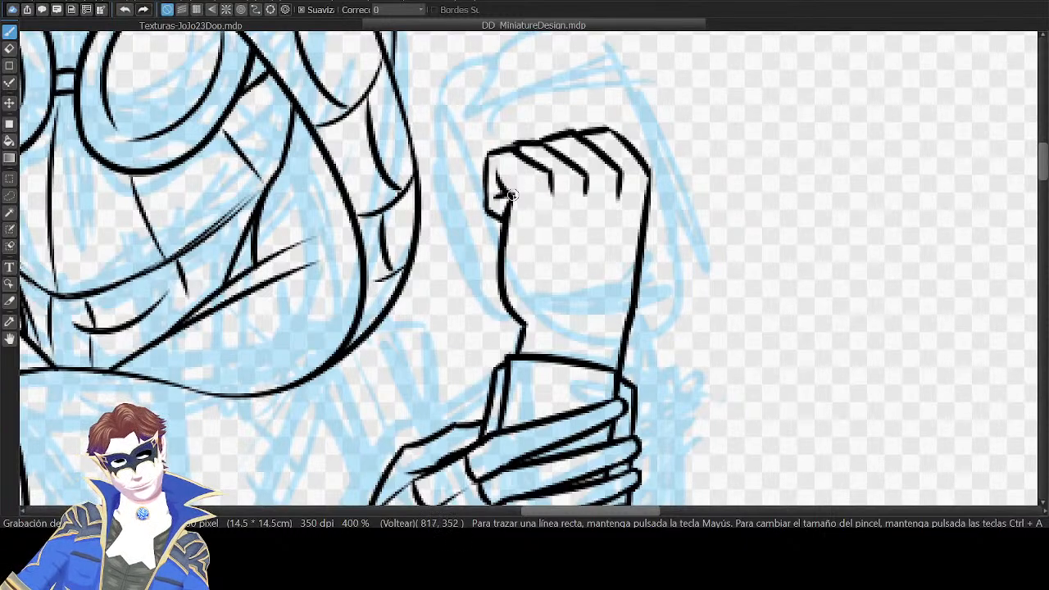
mouse_move(511, 195)
mouse_down()
mouse_move(558, 172)
mouse_move(620, 179)
mouse_move(618, 169)
mouse_up()
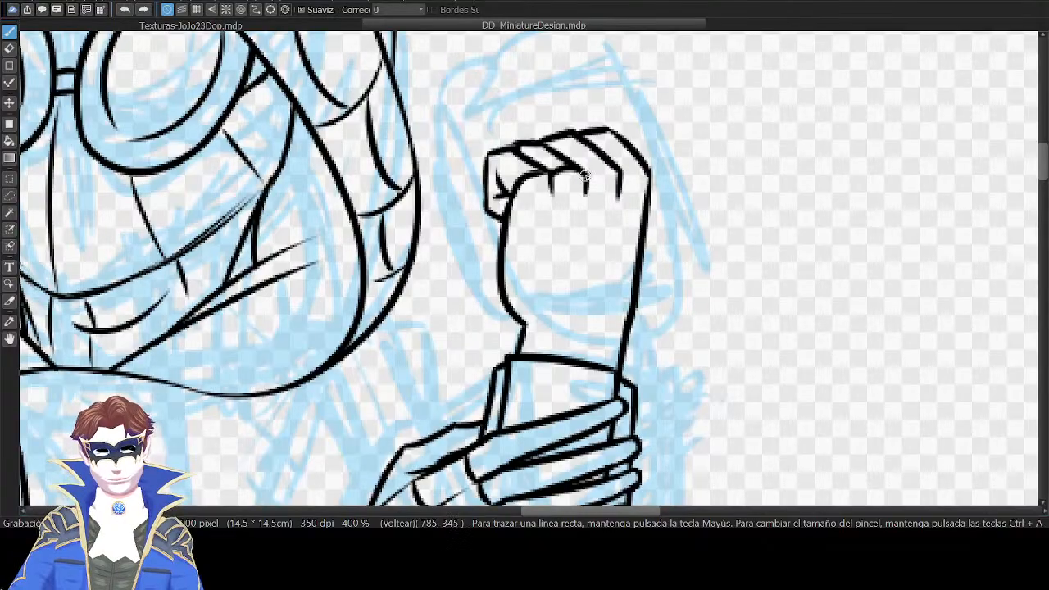
key(ctrl+z)
Redraw the outer edge of the raised fist's little finger and close its base with a small knuckle arc.
drag(623, 130, 665, 180)
key(ctrl+z)
drag(613, 131, 653, 171)
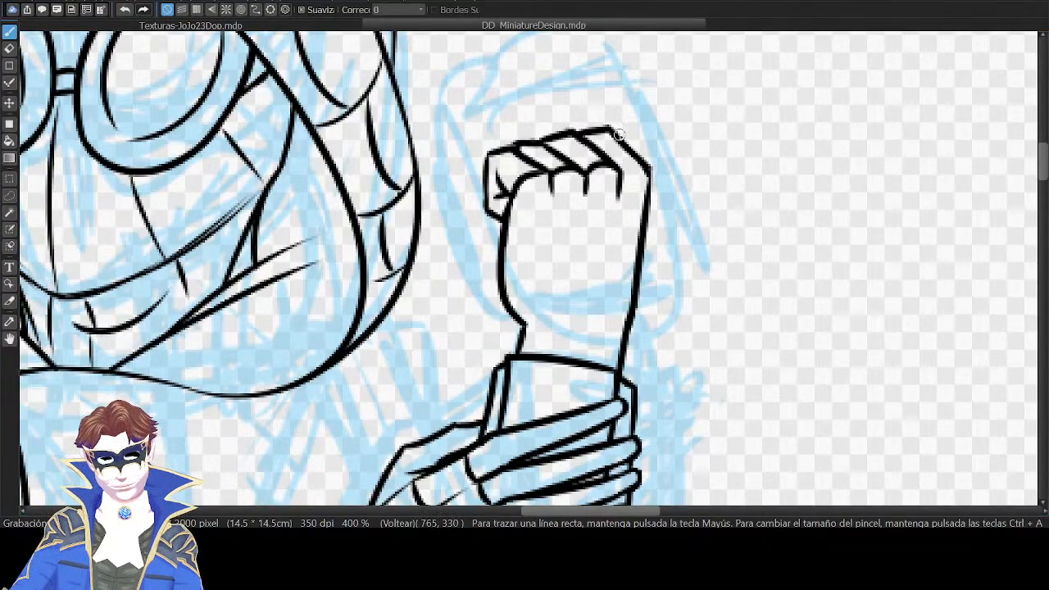
key(ctrl+z)
drag(612, 129, 649, 170)
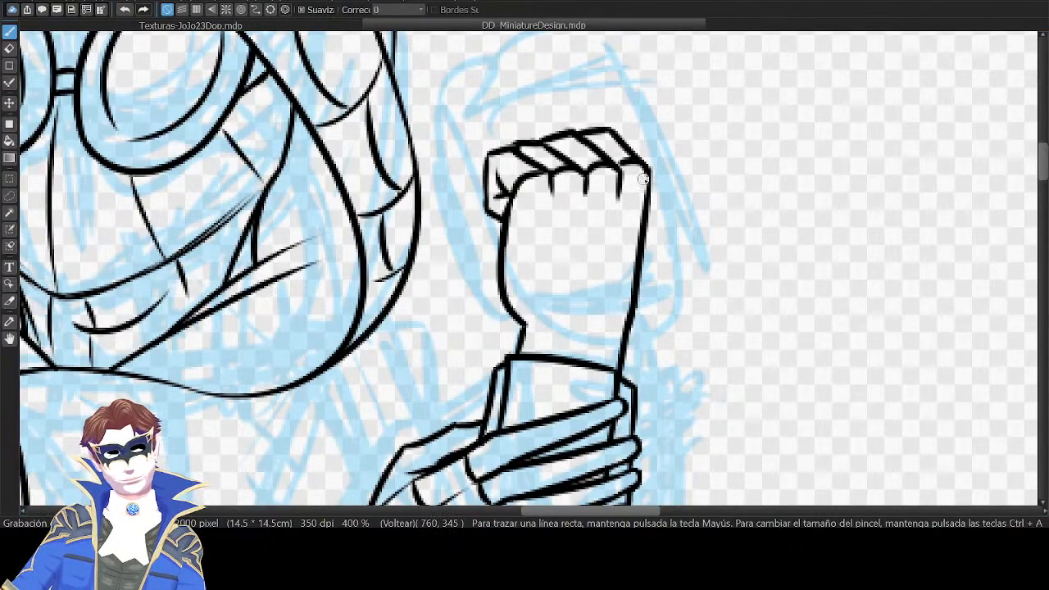
key(ctrl+z)
drag(621, 166, 650, 172)
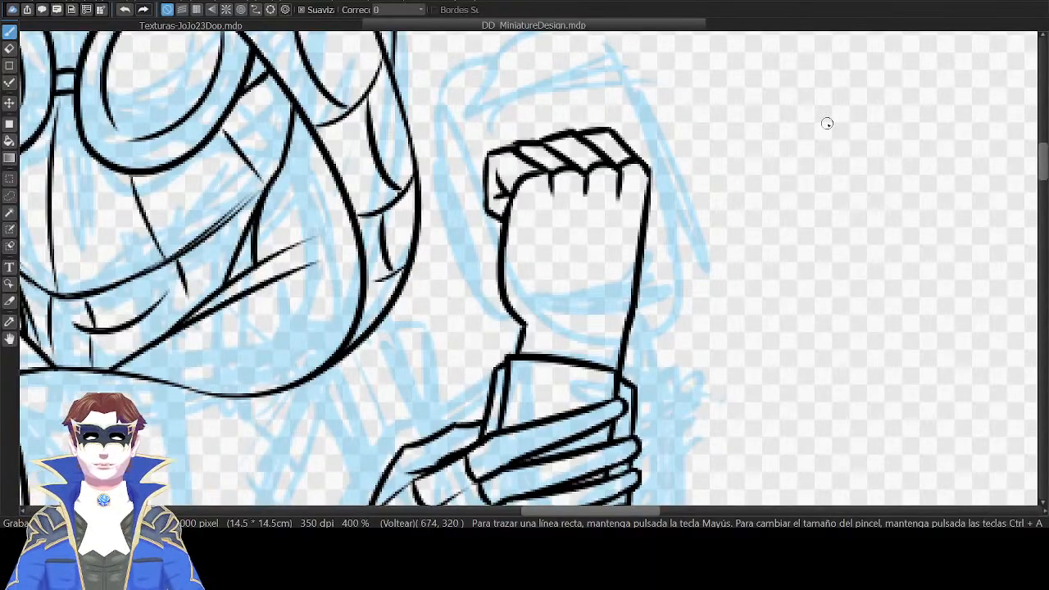
Extend the finger separator nearest the thumb down the back of the raised hand to the wrist cuff.
drag(824, 246, 811, 289)
drag(820, 405, 842, 363)
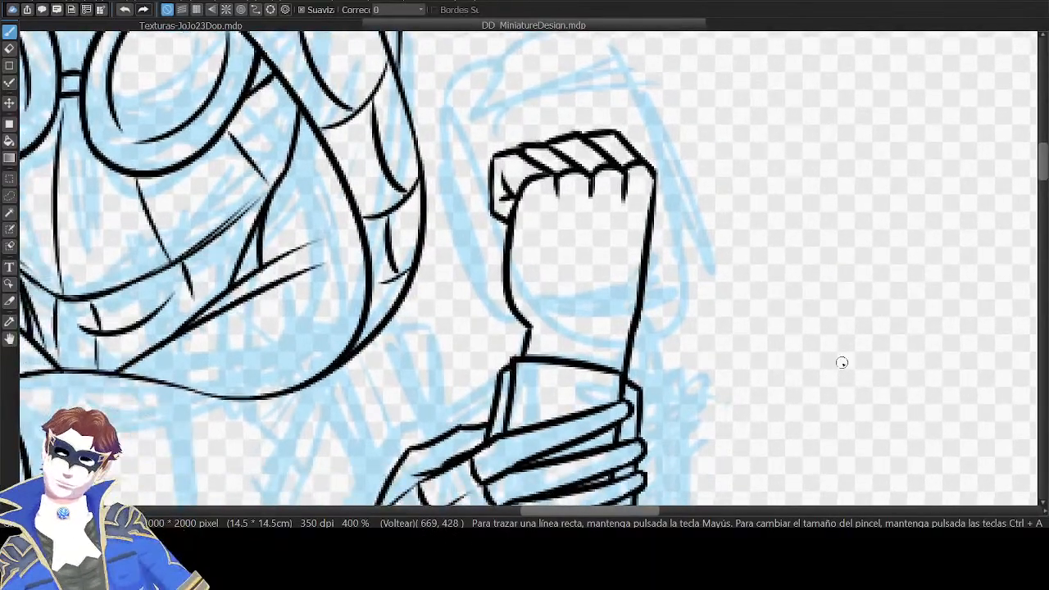
key(Down)
drag(747, 236, 792, 98)
drag(607, 121, 630, 189)
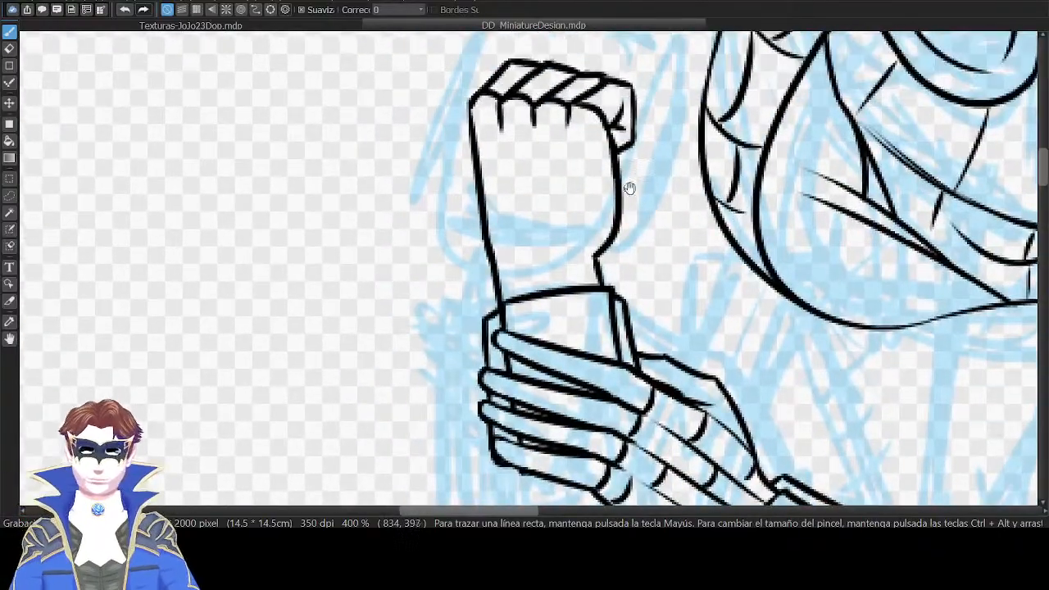
drag(573, 255, 567, 105)
key(ctrl+z)
key(ctrl+z)
Extend the two remaining finger separators as long lines down the back of the raised hand to the cuff.
mouse_move(569, 286)
mouse_down()
mouse_move(572, 208)
mouse_move(529, 201)
mouse_up()
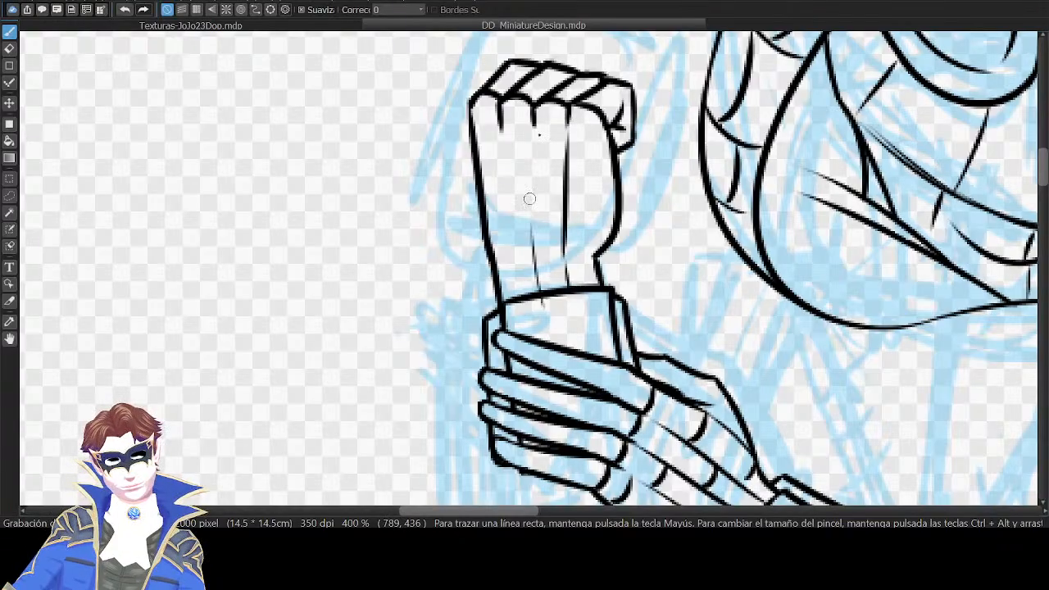
key(ctrl+z)
mouse_move(533, 246)
mouse_down()
mouse_move(531, 111)
mouse_move(535, 132)
mouse_up()
key(ctrl+z)
key(ctrl+z)
drag(509, 256, 502, 117)
key(ctrl+z)
key(ctrl+z)
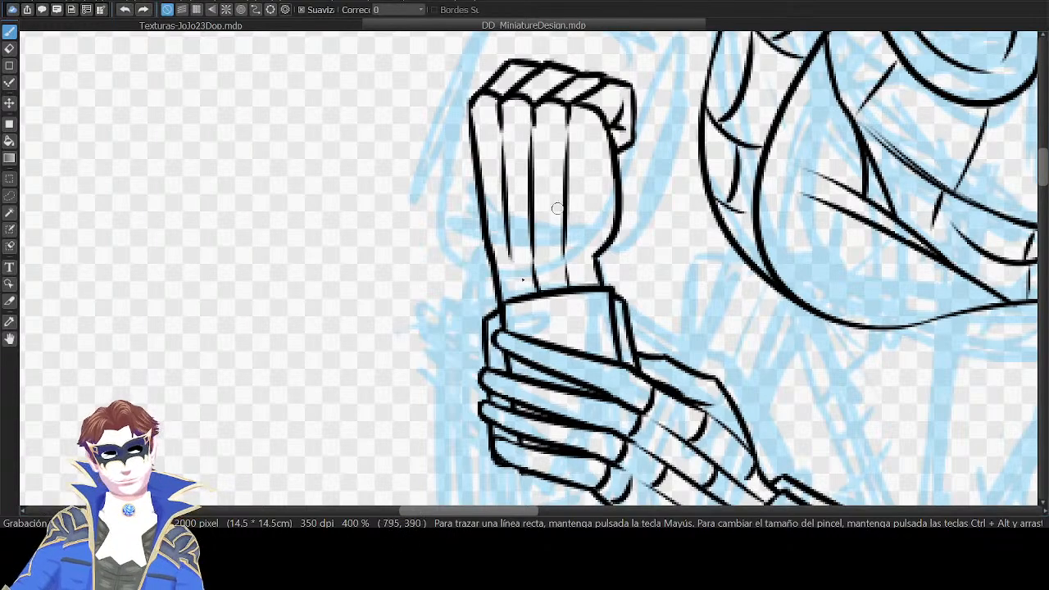
drag(518, 294, 512, 262)
key(Down)
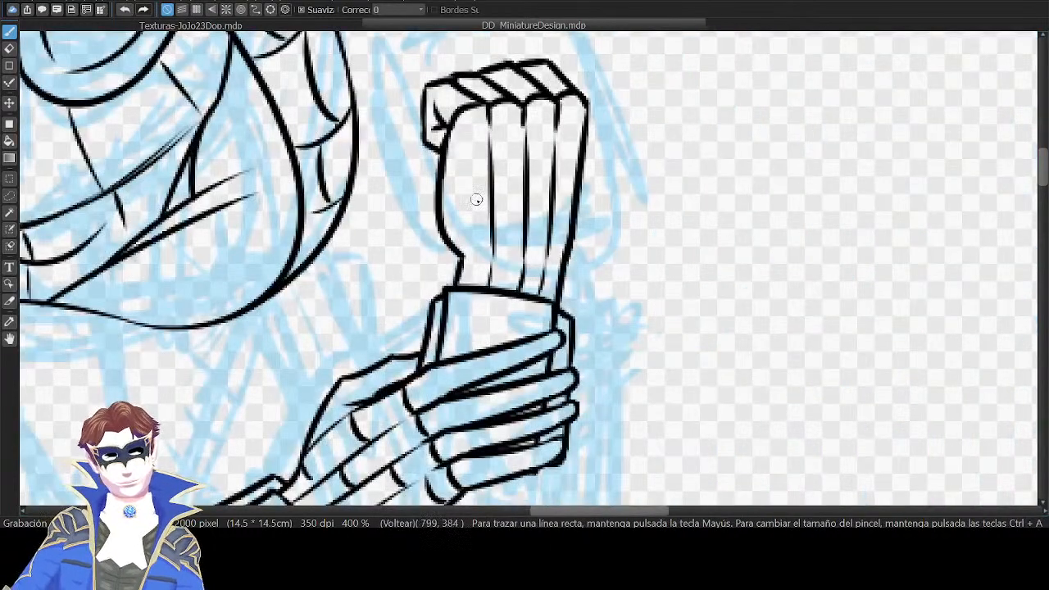
Ink the outermost lengthwise web line on the thumb side of the raised fist, from the wrist up to the knuckle.
mouse_move(454, 123)
mouse_down()
mouse_move(464, 250)
mouse_move(451, 146)
mouse_up()
key(ctrl+z)
key(ctrl+z)
drag(464, 253, 451, 132)
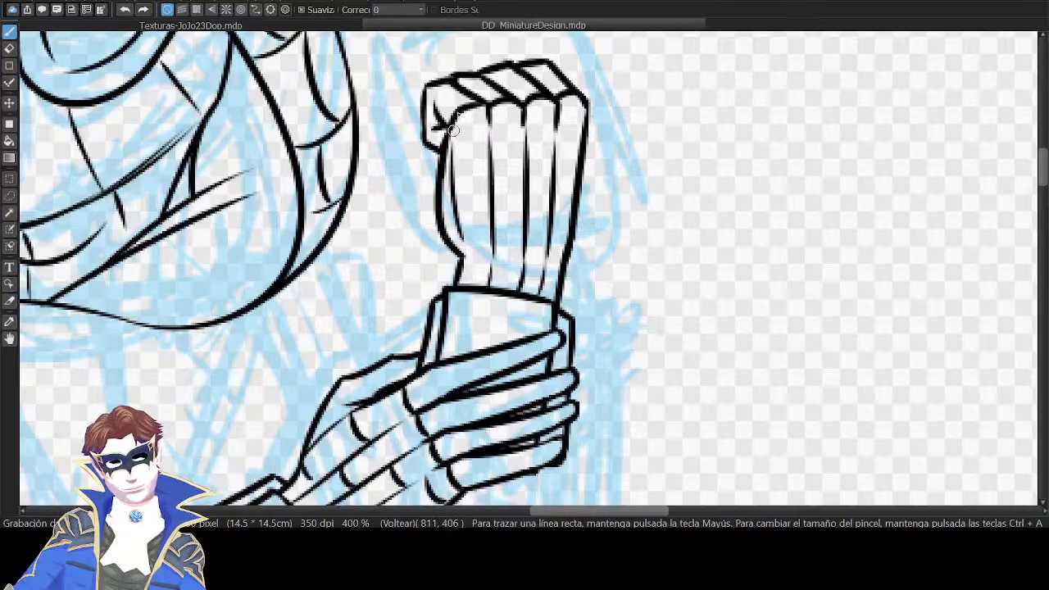
key(ctrl+z)
drag(465, 250, 452, 156)
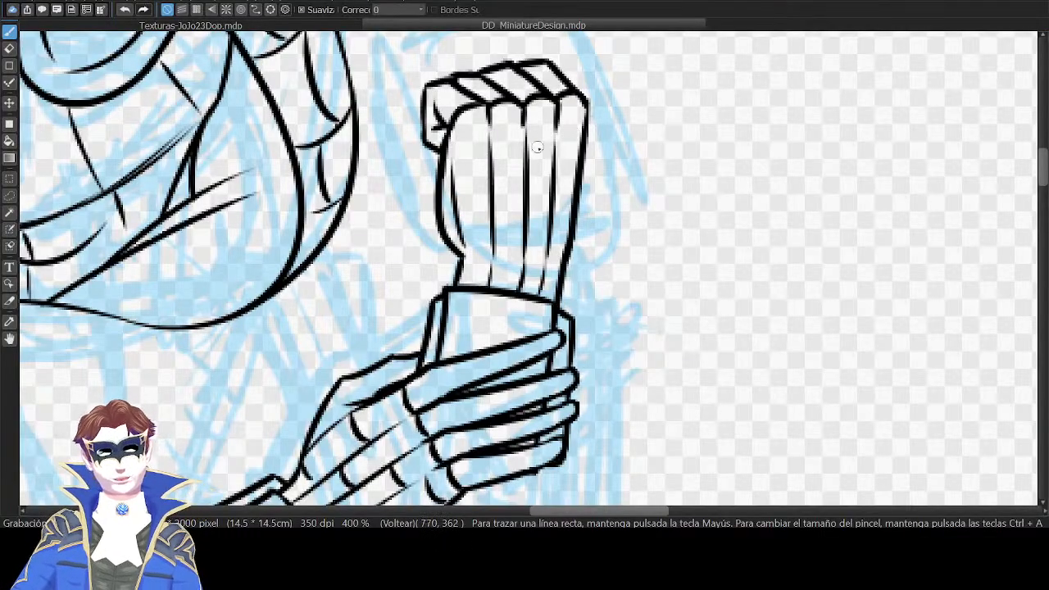
key(ctrl+z)
drag(465, 255, 451, 154)
key(Down)
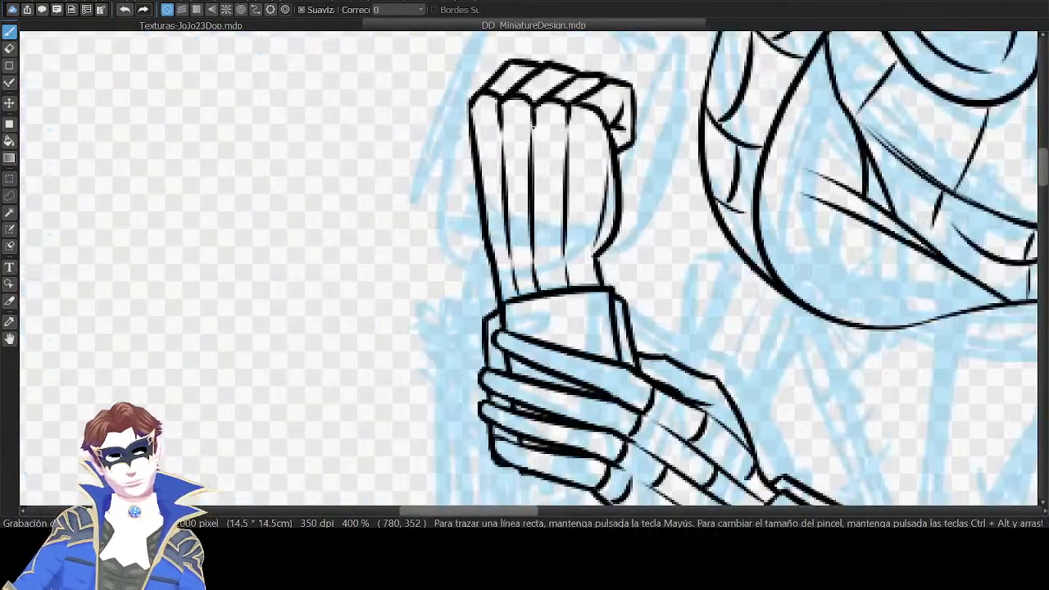
key(ctrl+z)
drag(596, 250, 611, 139)
key(ctrl+z)
drag(596, 258, 613, 123)
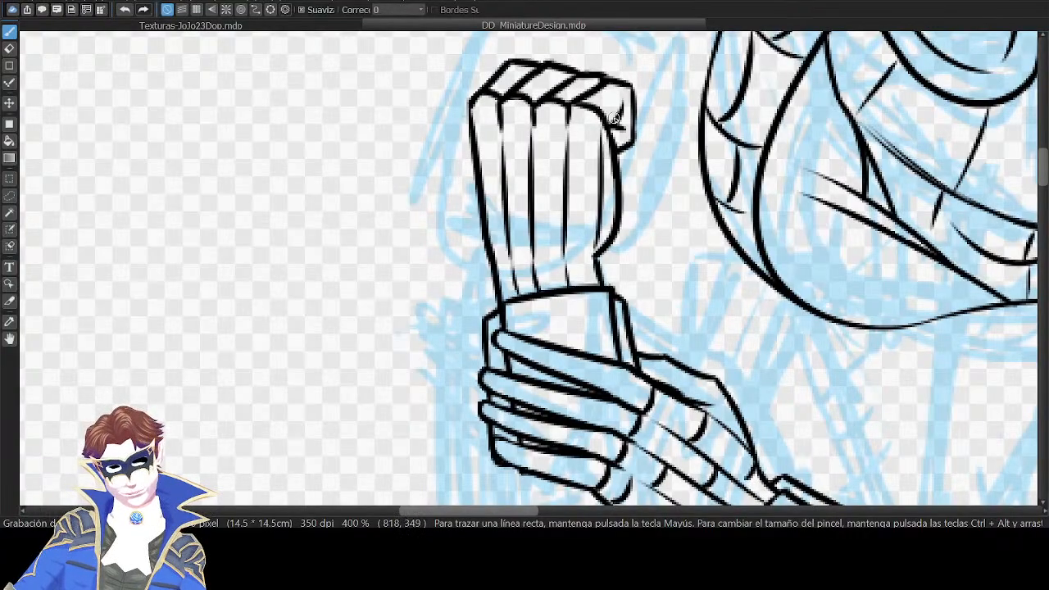
Ink short curved web arcs between the lengthwise lines on the upper part of the raised fist.
drag(573, 151, 601, 148)
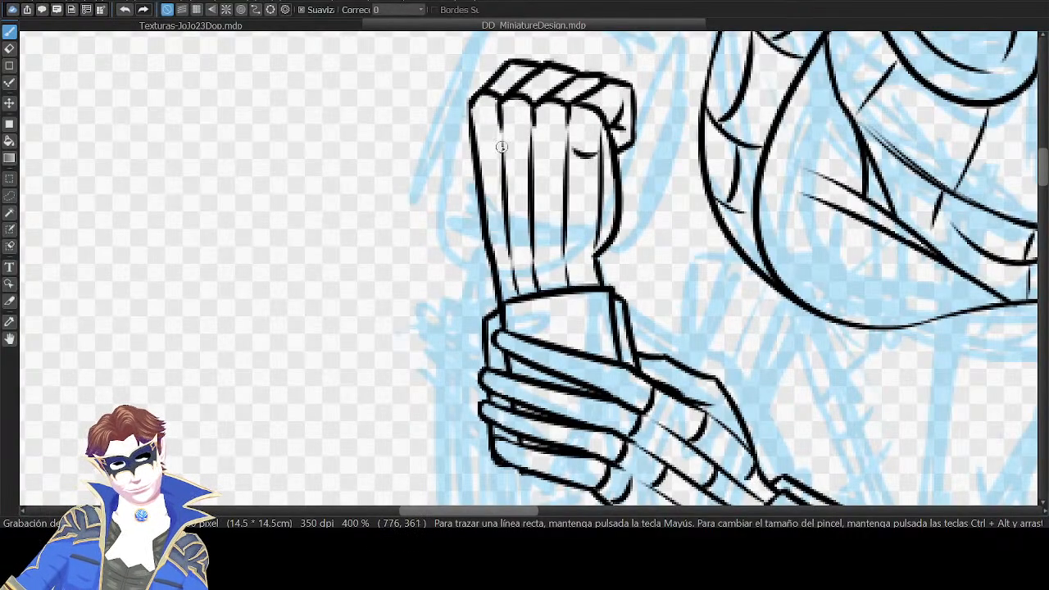
mouse_move(502, 148)
mouse_down()
mouse_move(535, 134)
mouse_move(537, 174)
mouse_move(564, 168)
mouse_up()
key(ctrl+z)
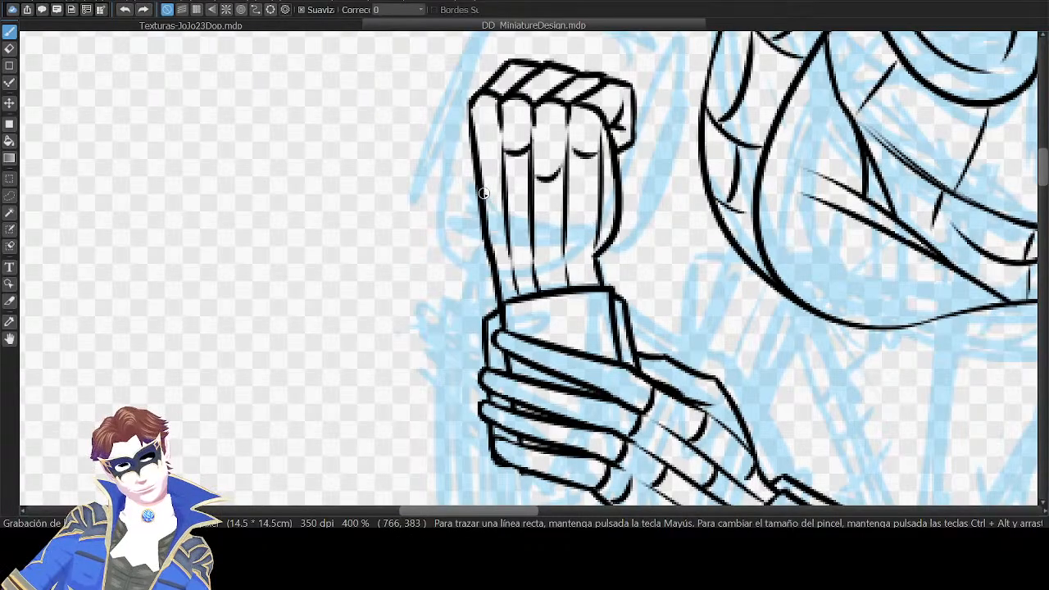
mouse_move(487, 198)
mouse_down()
mouse_move(511, 187)
mouse_move(584, 226)
mouse_move(566, 208)
mouse_move(503, 197)
mouse_up()
key(ctrl+z)
key(ctrl+z)
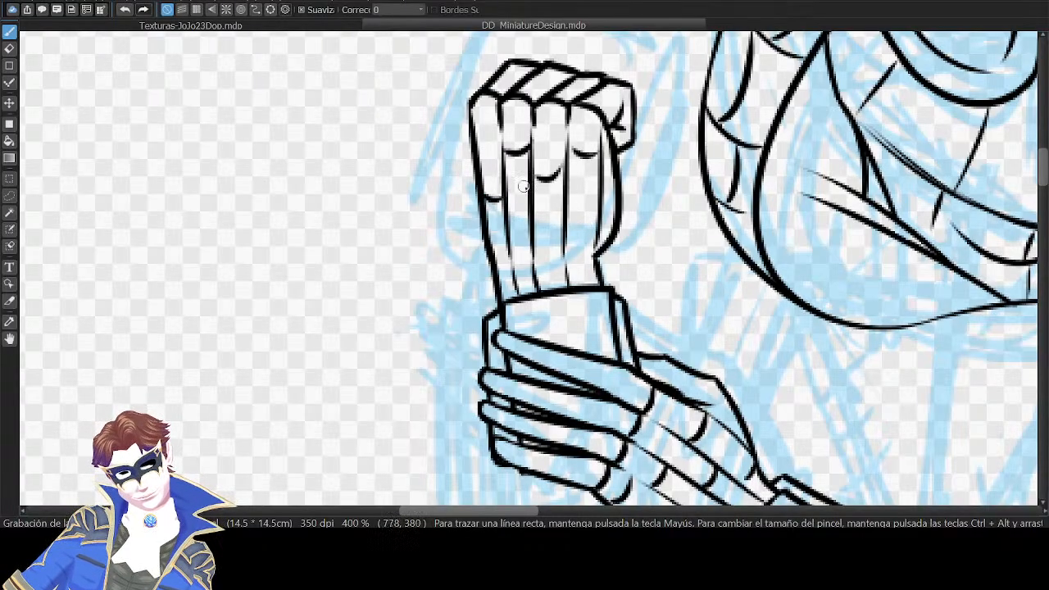
Add a second and third row of curved web arcs on the raised hand, down to the wrist.
drag(569, 217, 596, 222)
drag(507, 234, 572, 242)
key(ctrl+z)
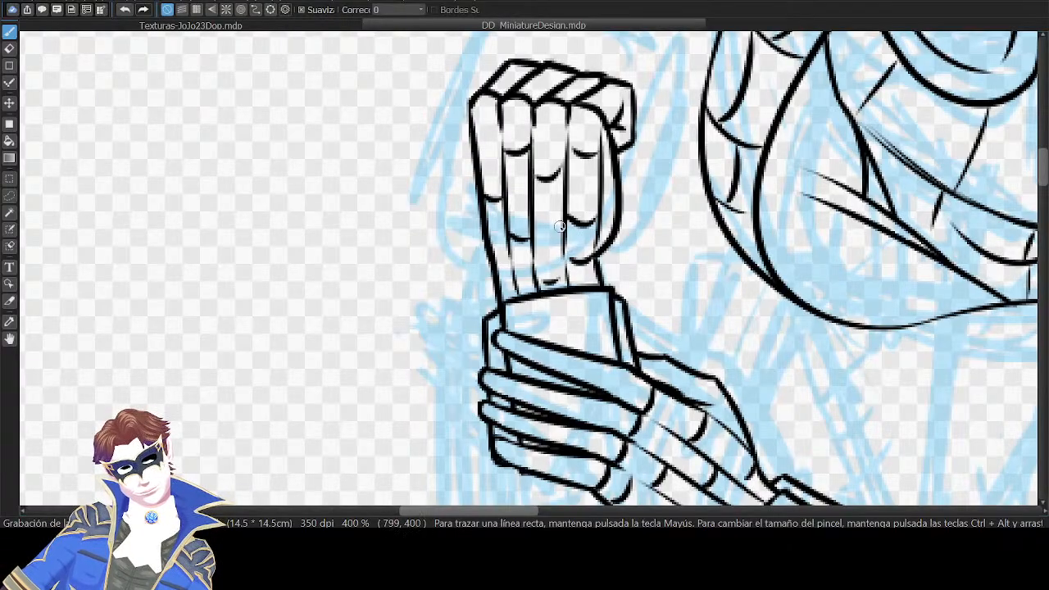
key(ctrl+z)
drag(501, 278, 517, 280)
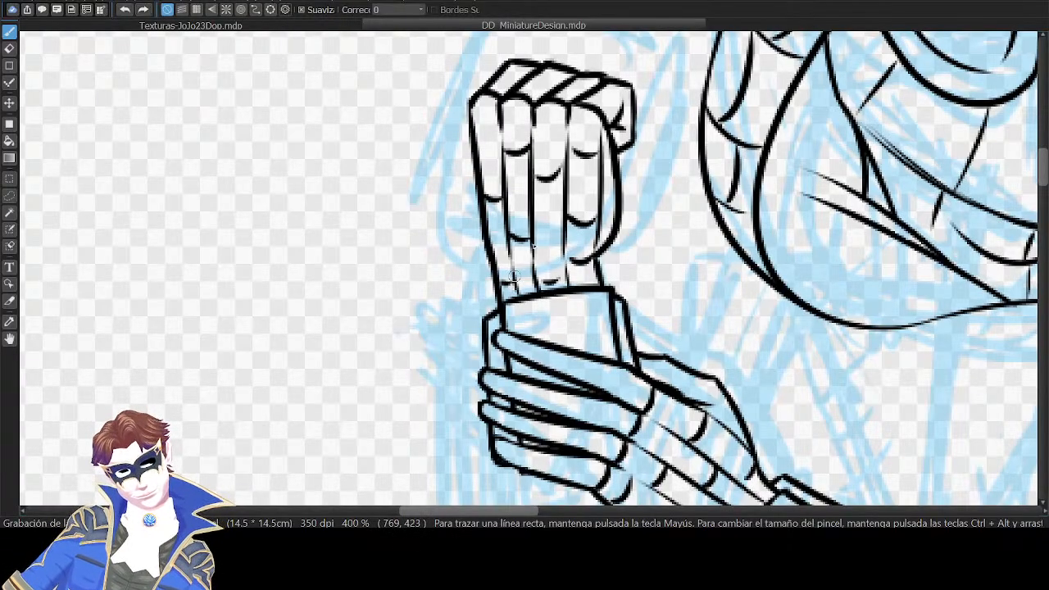
Ink the shoulder outline of the raised arm, curving from the hood's lower edge down to the gripping hand.
drag(791, 172, 770, 33)
key(ctrl+minus)
key(ctrl+minus)
key(ctrl+minus)
drag(899, 235, 852, 191)
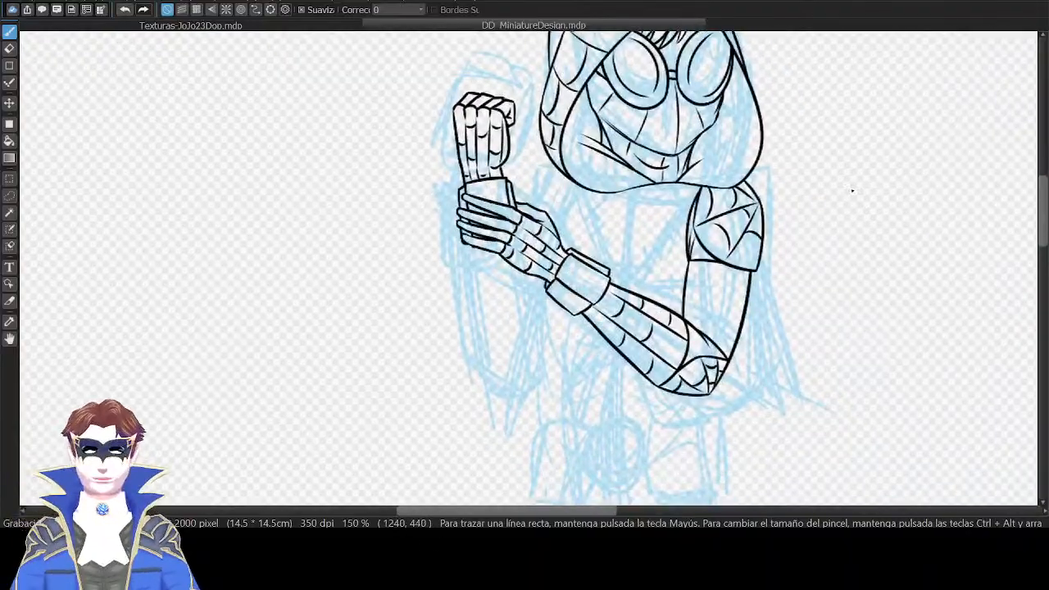
key(ctrl+plus)
key(ctrl+plus)
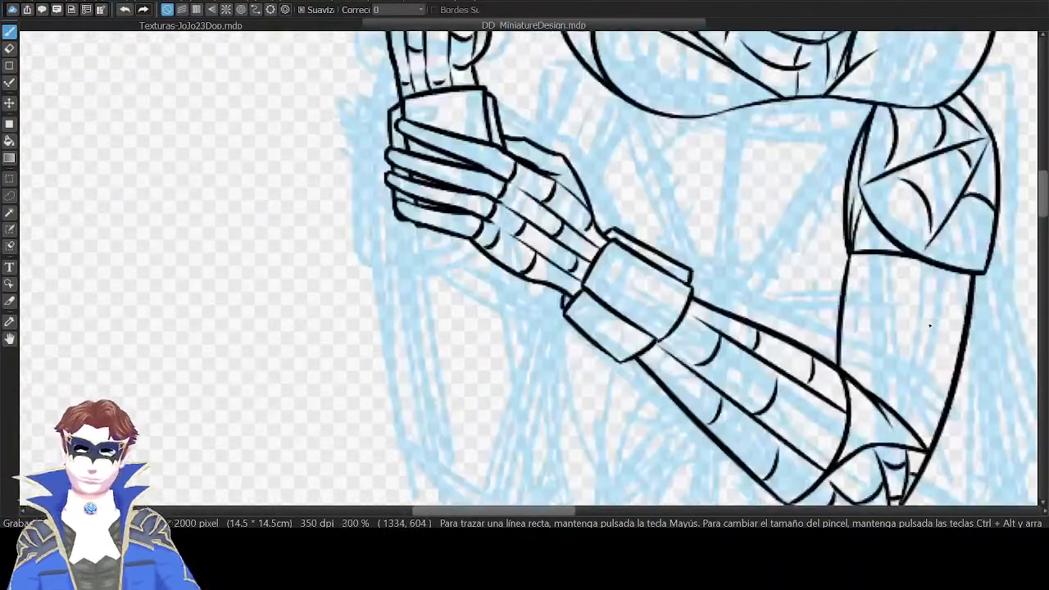
drag(712, 140, 791, 209)
drag(669, 140, 613, 178)
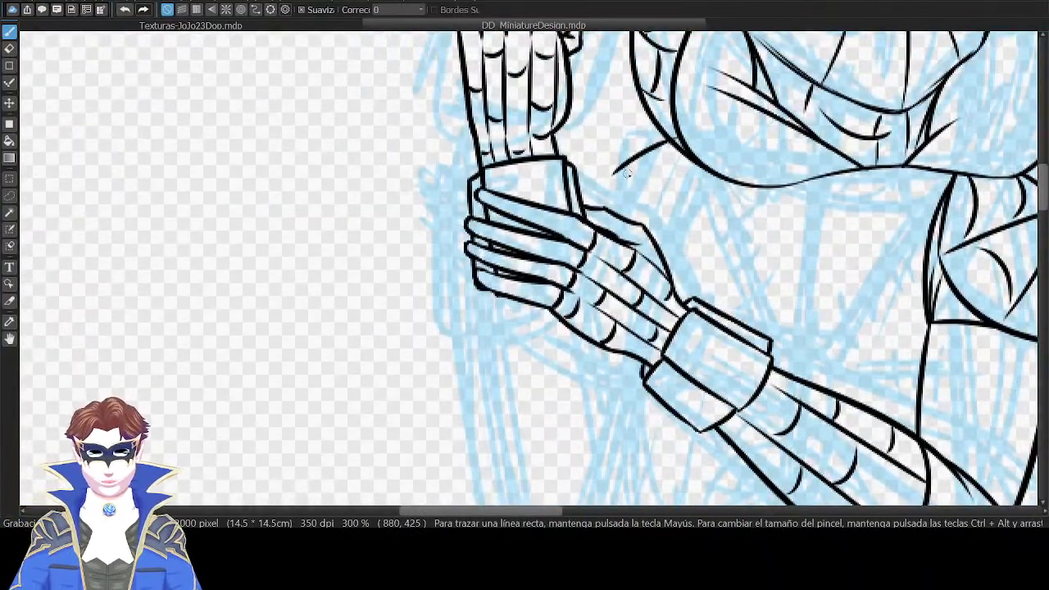
key(ctrl+z)
mouse_move(665, 141)
mouse_down()
mouse_move(606, 187)
mouse_move(606, 208)
mouse_up()
key(ctrl+z)
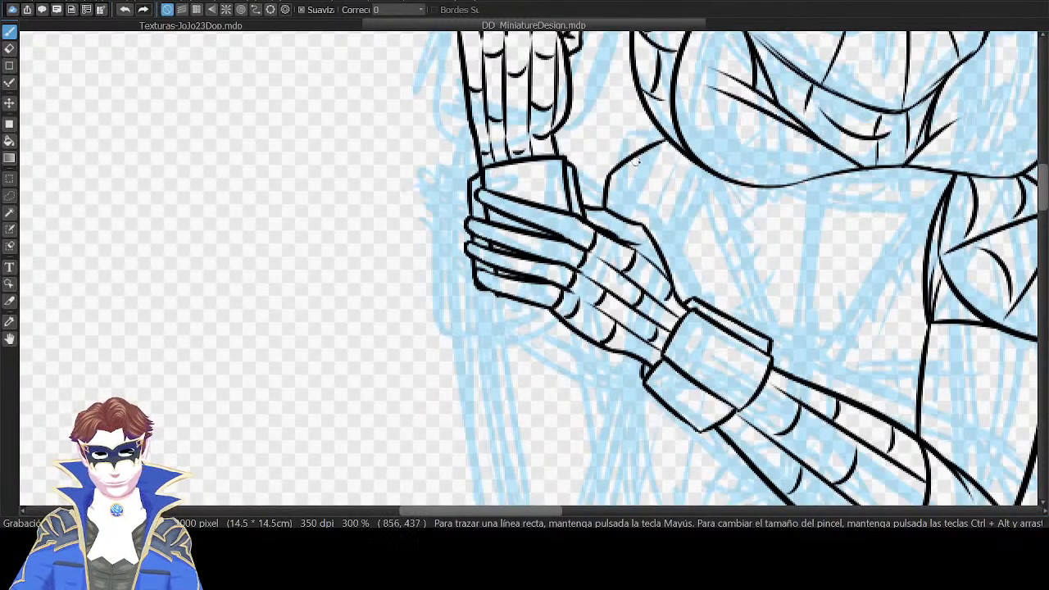
Ink the raised arm's outer forearm edge below the gripping fingers and curve it inward at the elbow.
drag(826, 306, 787, 173)
mouse_move(923, 158)
mouse_down()
mouse_move(836, 284)
mouse_move(820, 338)
mouse_up()
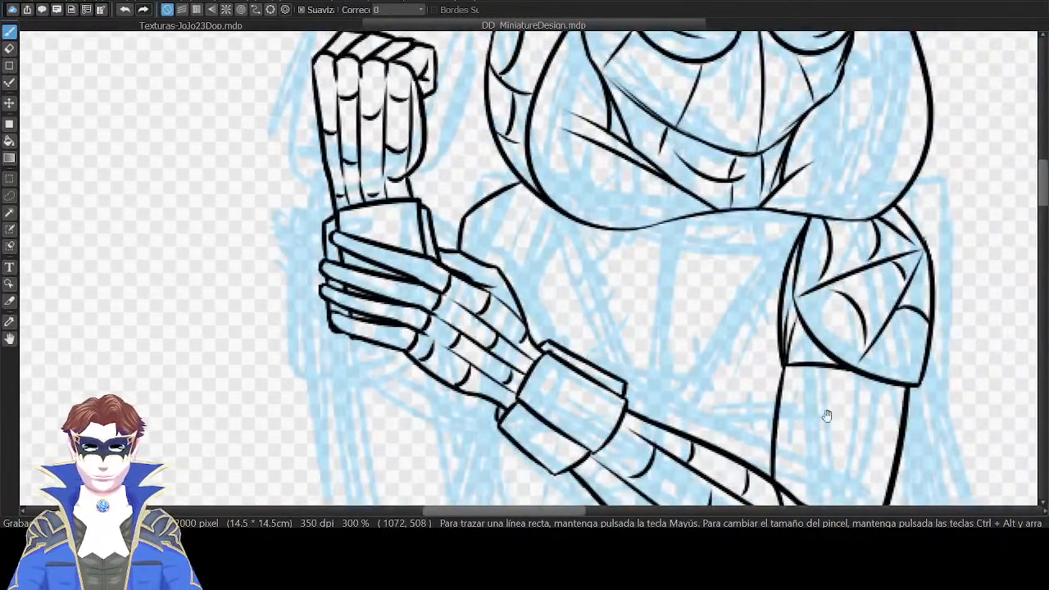
mouse_move(827, 416)
mouse_down()
mouse_move(918, 227)
mouse_move(950, 227)
mouse_move(966, 276)
mouse_up()
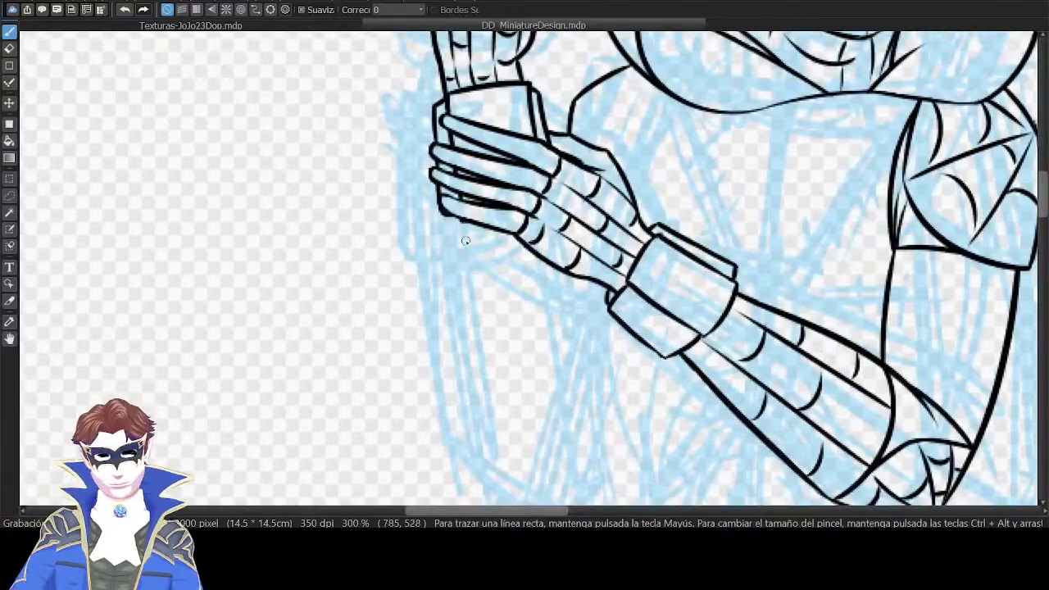
mouse_move(465, 240)
mouse_down()
mouse_move(487, 392)
mouse_move(533, 443)
mouse_up()
key(ctrl+z)
key(ctrl+z)
drag(471, 383, 555, 456)
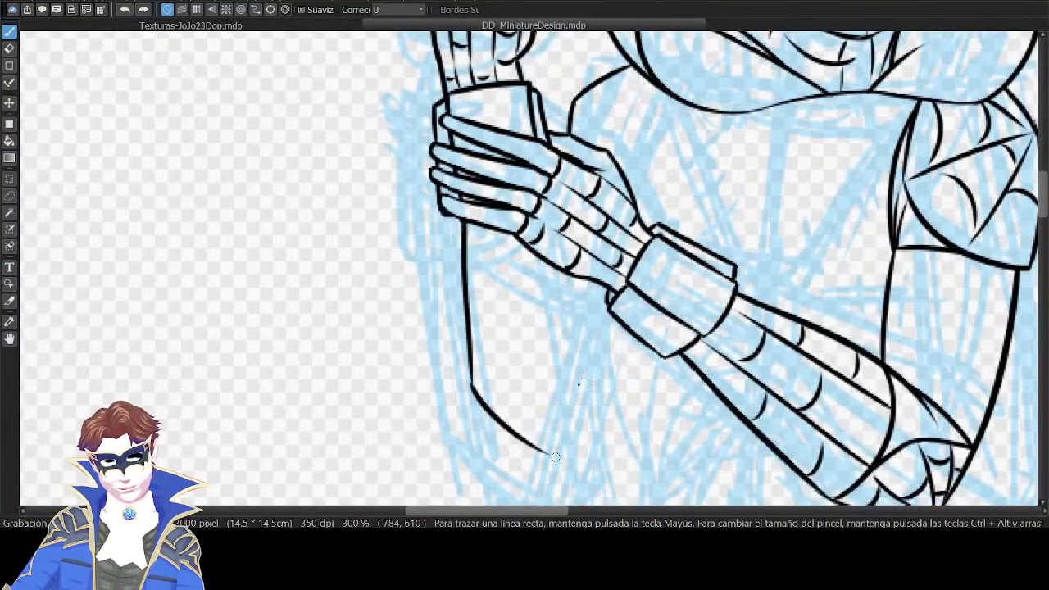
Ink the other side of the raised arm, from the elbow tip back up to the underside of the gripping hand.
drag(690, 325, 678, 261)
key(h)
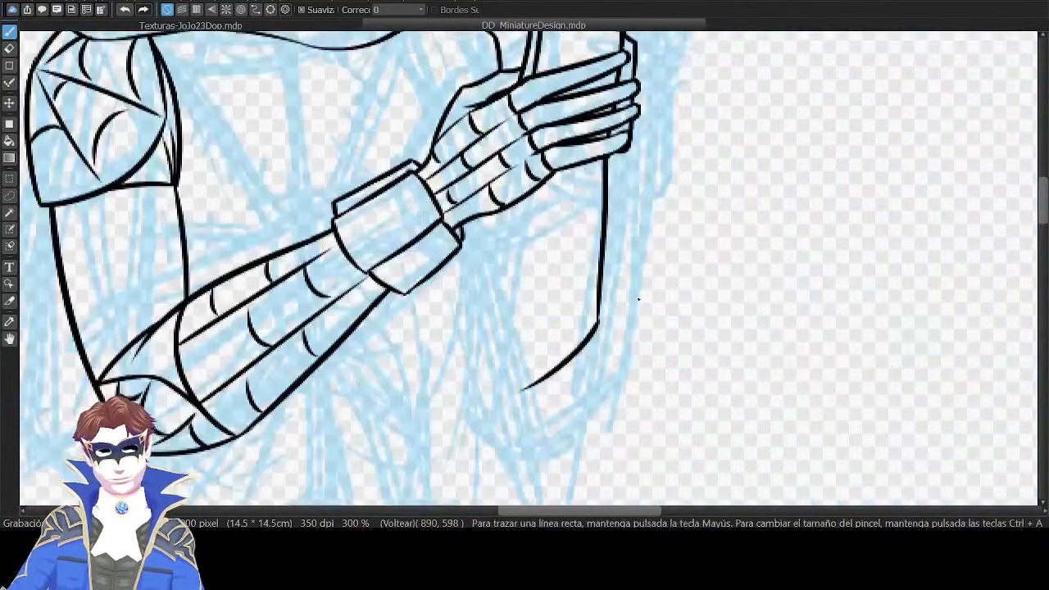
drag(523, 388, 481, 291)
key(ctrl+z)
key(ctrl+z)
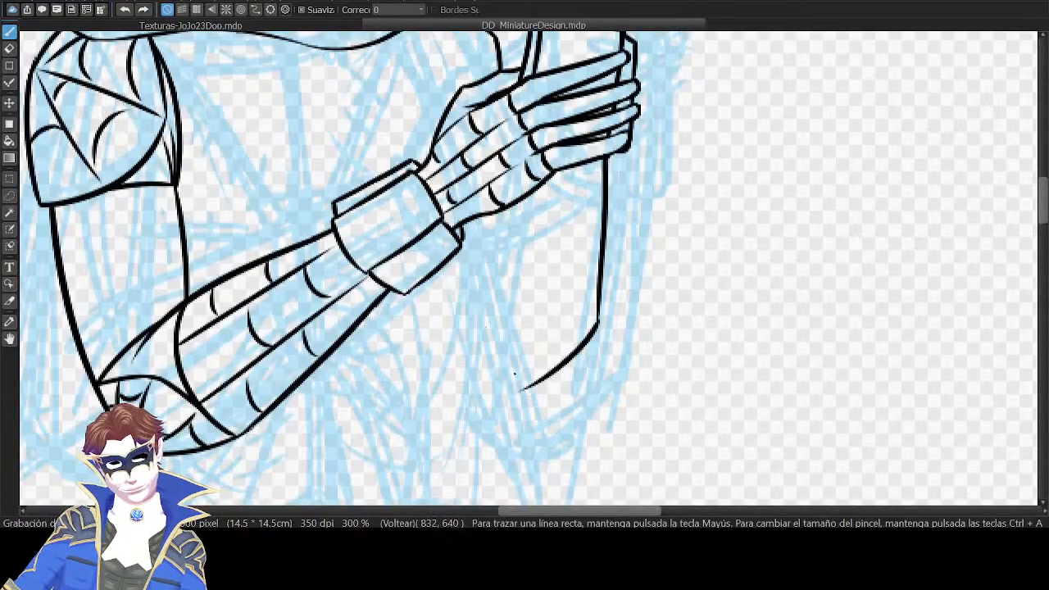
drag(525, 390, 486, 316)
key(ctrl+z)
mouse_move(525, 390)
mouse_down()
mouse_move(473, 289)
mouse_move(486, 330)
mouse_move(477, 289)
mouse_up()
key(ctrl+z)
drag(478, 292, 508, 208)
key(ctrl+z)
drag(477, 288, 505, 209)
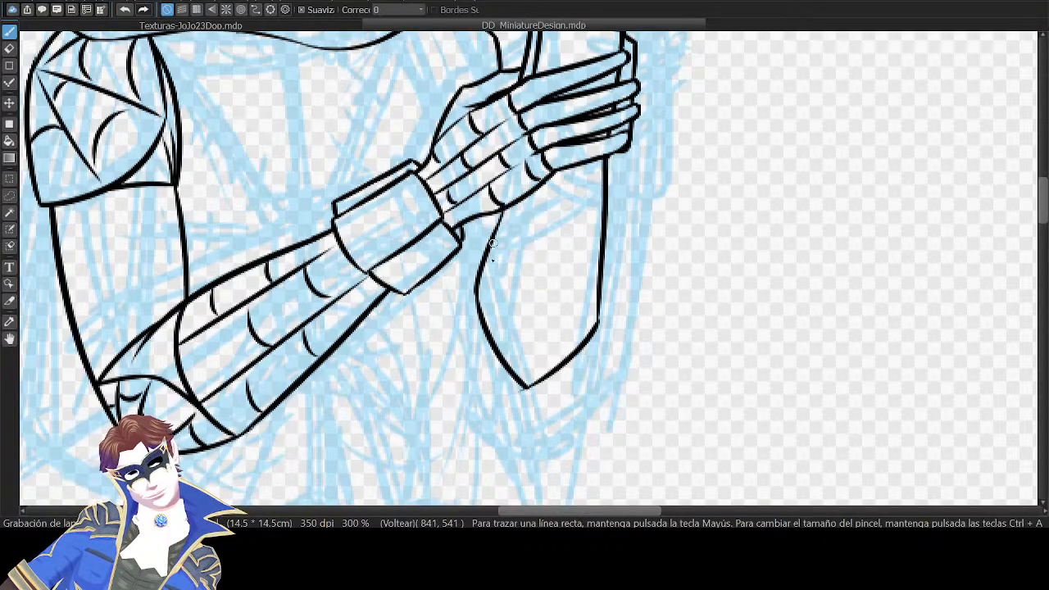
Smooth the bend in the forearm's outer edge by inking a rounder curve just above the elbow.
key(h)
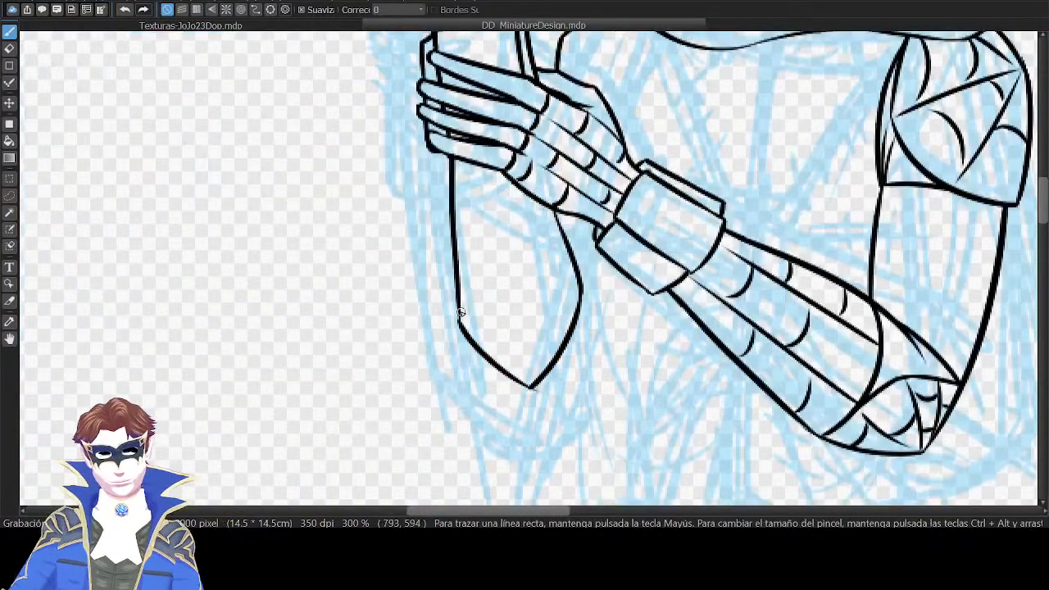
key(ctrl+z)
drag(460, 323, 456, 214)
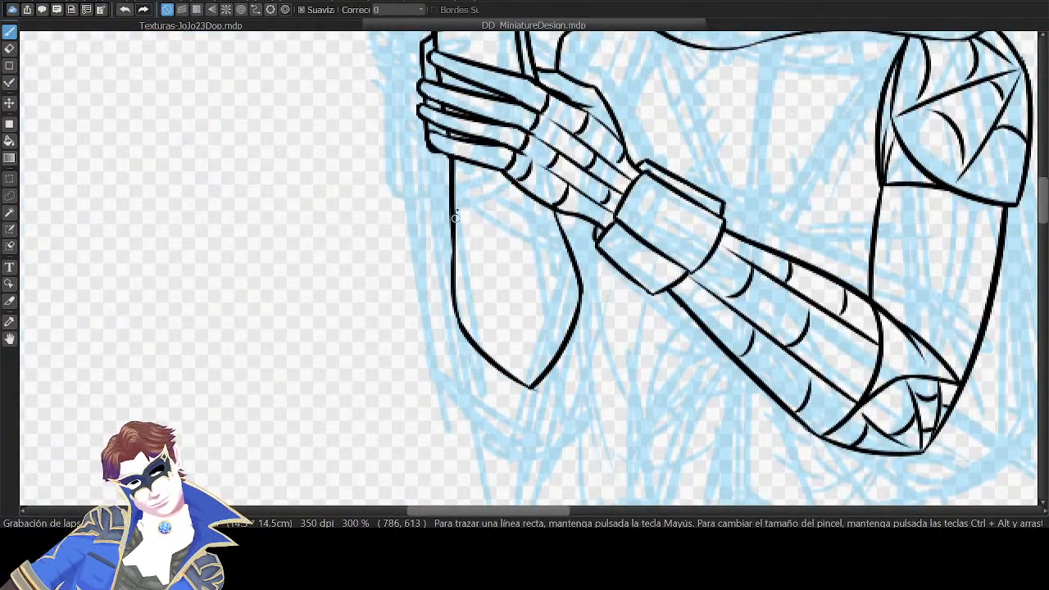
key(ctrl+z)
drag(461, 329, 454, 212)
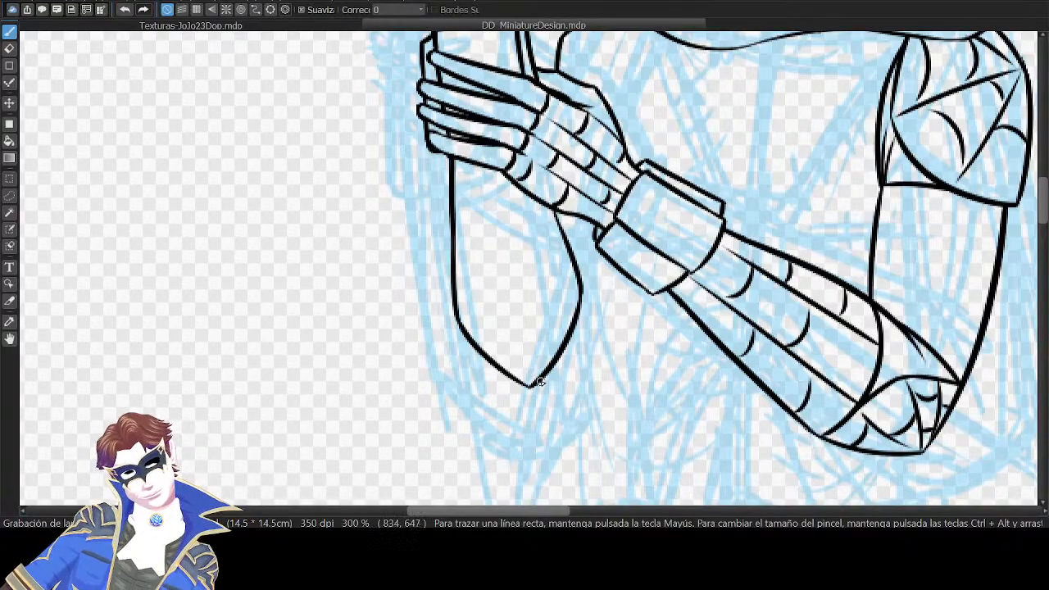
Replace the pointed elbow tip of the raised arm with a rounded curve joining both arm edges.
key(Right)
key(Right)
key(Right)
key(Right)
key(ctrl+Up)
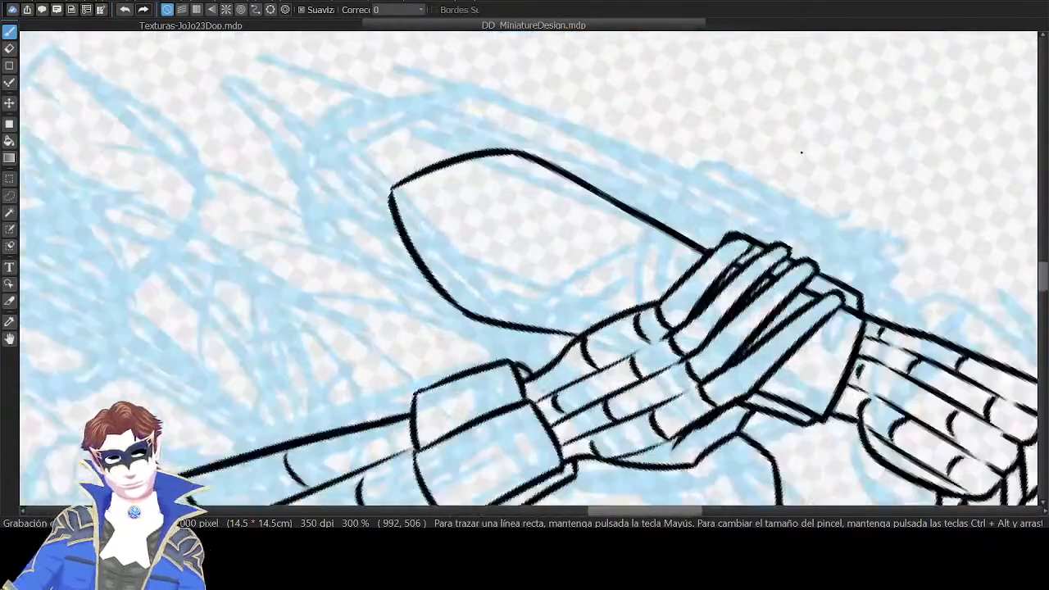
key(ctrl+z)
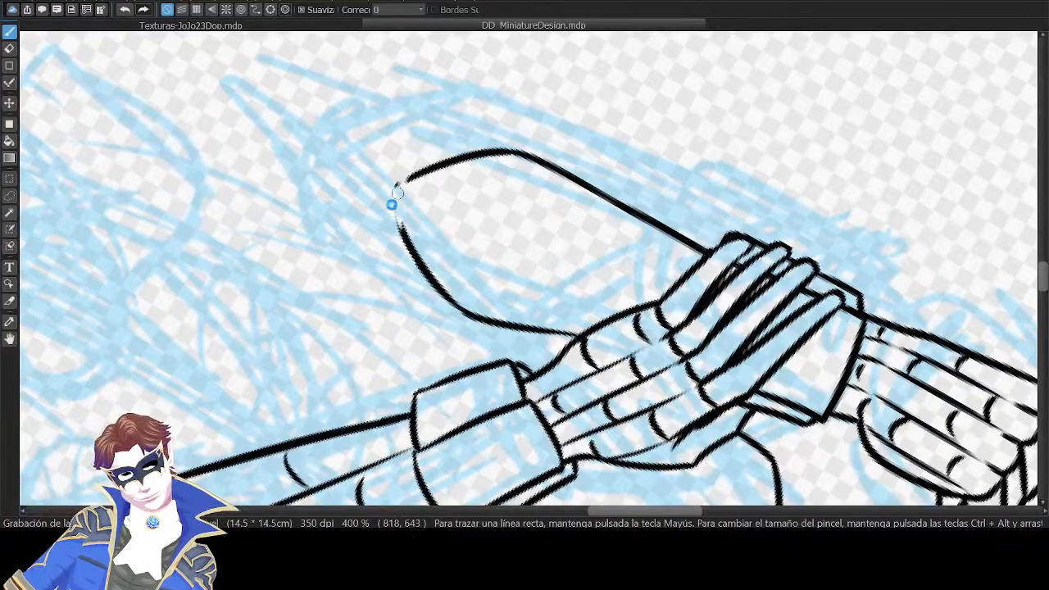
mouse_move(400, 227)
mouse_down()
mouse_move(395, 187)
mouse_move(410, 177)
mouse_up()
key(ctrl+z)
drag(403, 232, 396, 188)
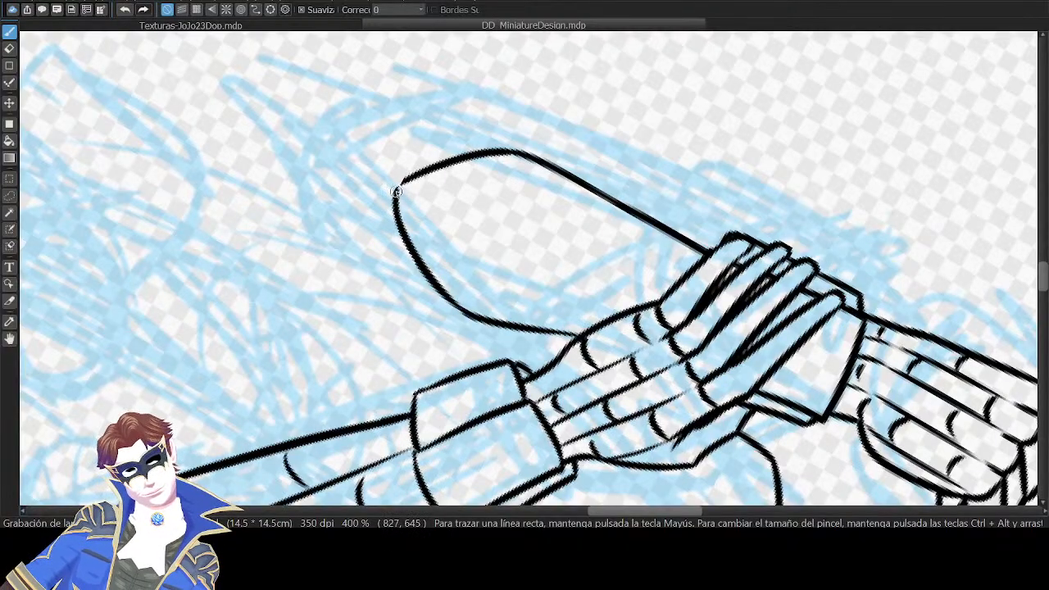
key(Up)
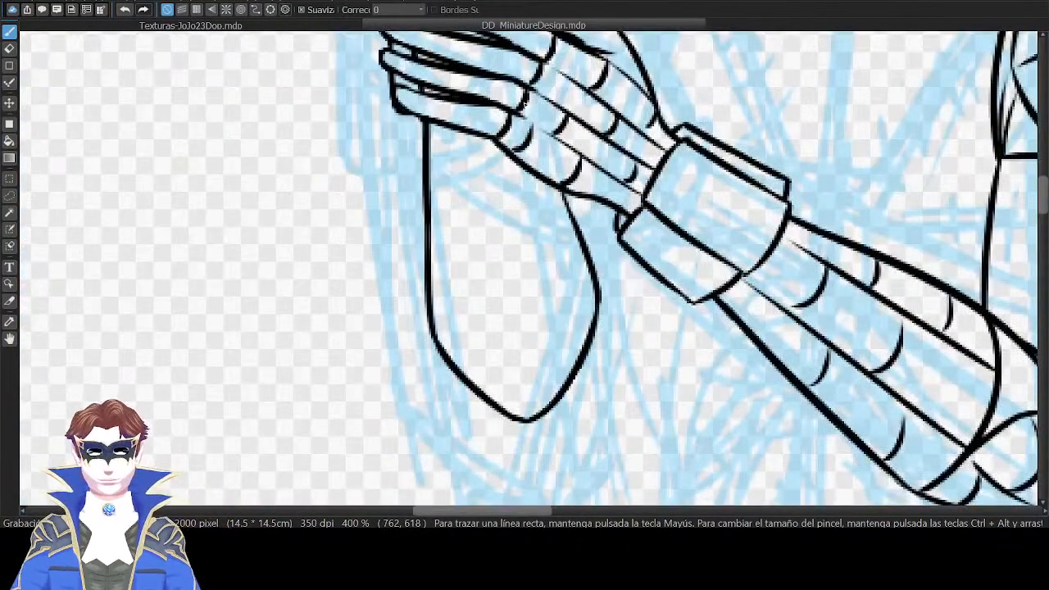
Examine the inked head, hands and arms against the full-figure blue sketch.
key(ctrl+minus)
key(ctrl+minus)
key(ctrl+minus)
key(ctrl+minus)
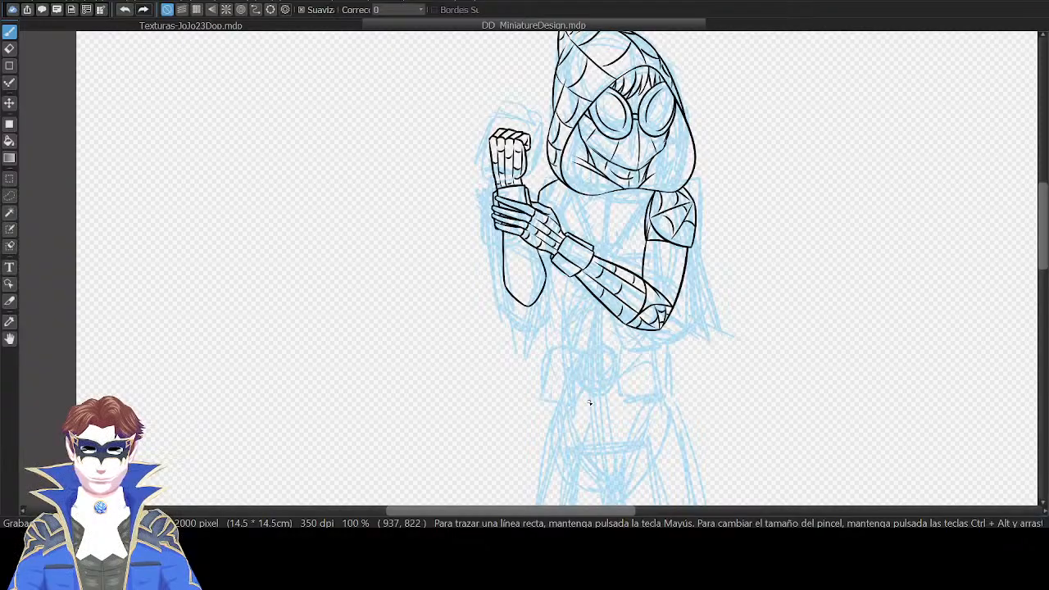
key(ctrl+minus)
key(ctrl+minus)
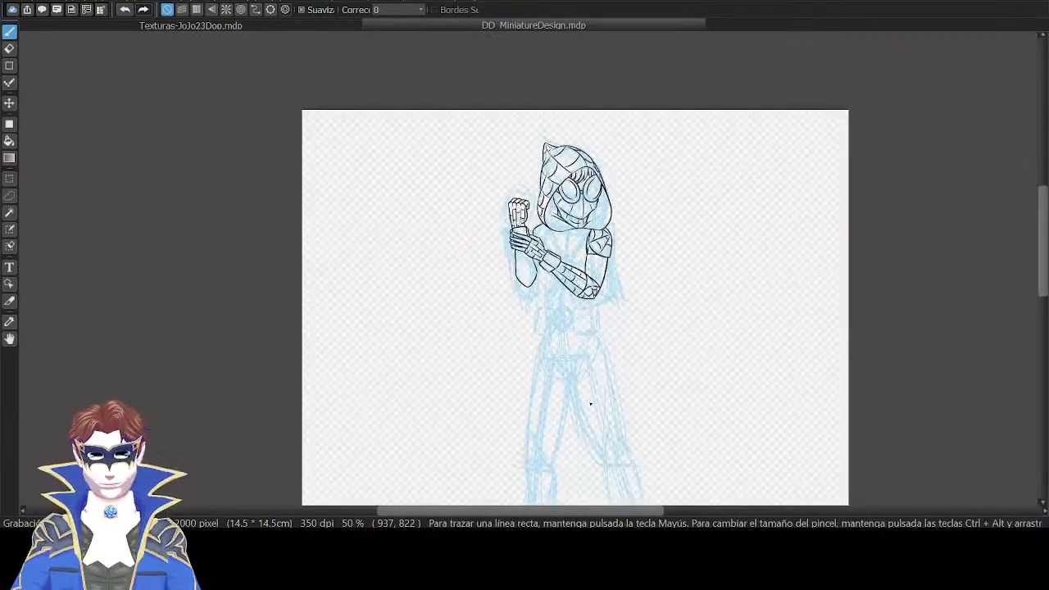
key(ctrl+plus)
key(ctrl+plus)
key(ctrl+plus)
key(ctrl+plus)
scroll(784, 235, up, 6)
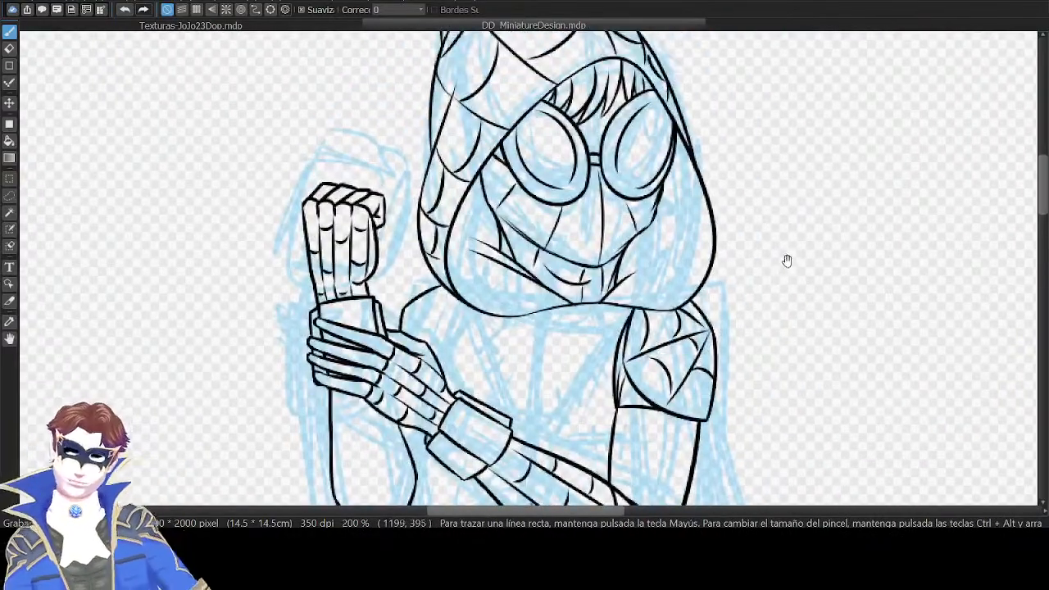
key(m)
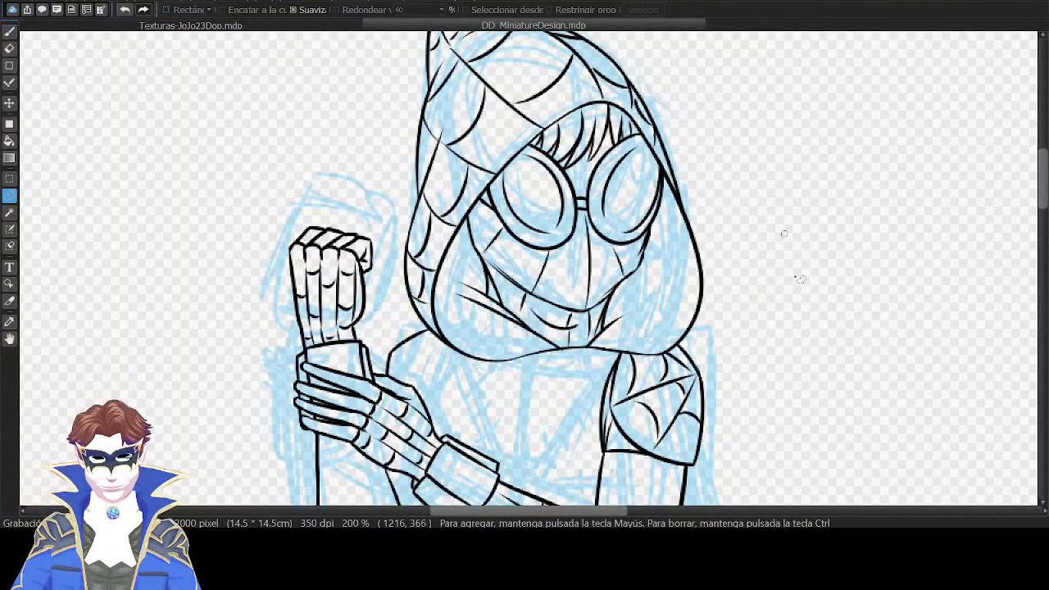
key(b)
Ink the torso's side edge from the hood's lower edge down to the cuff of the gripping hand.
drag(782, 351, 848, 198)
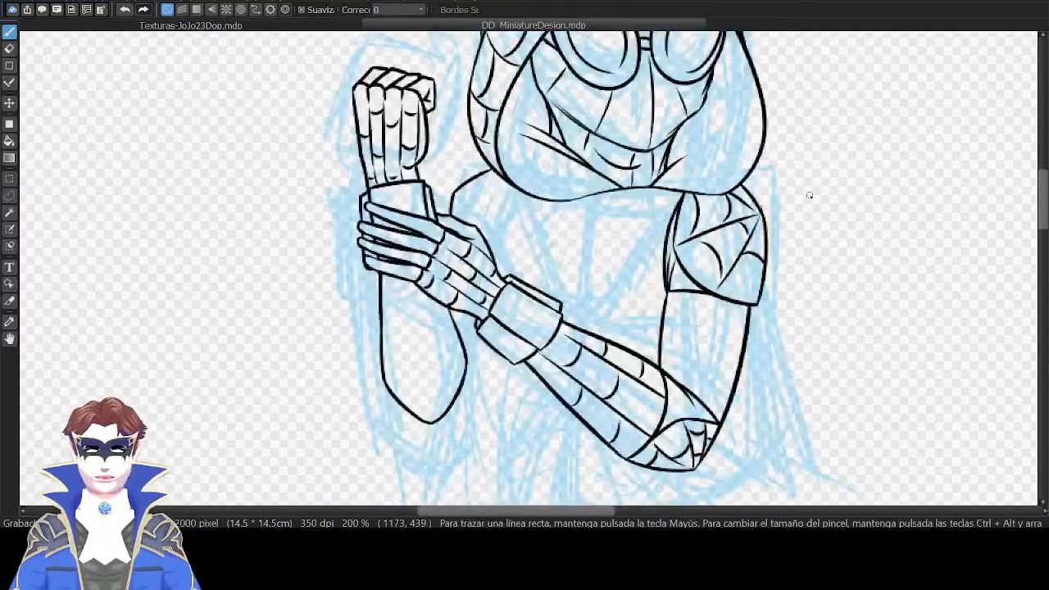
key(ctrl+plus)
mouse_move(696, 345)
mouse_down()
mouse_move(732, 316)
mouse_move(763, 264)
mouse_up()
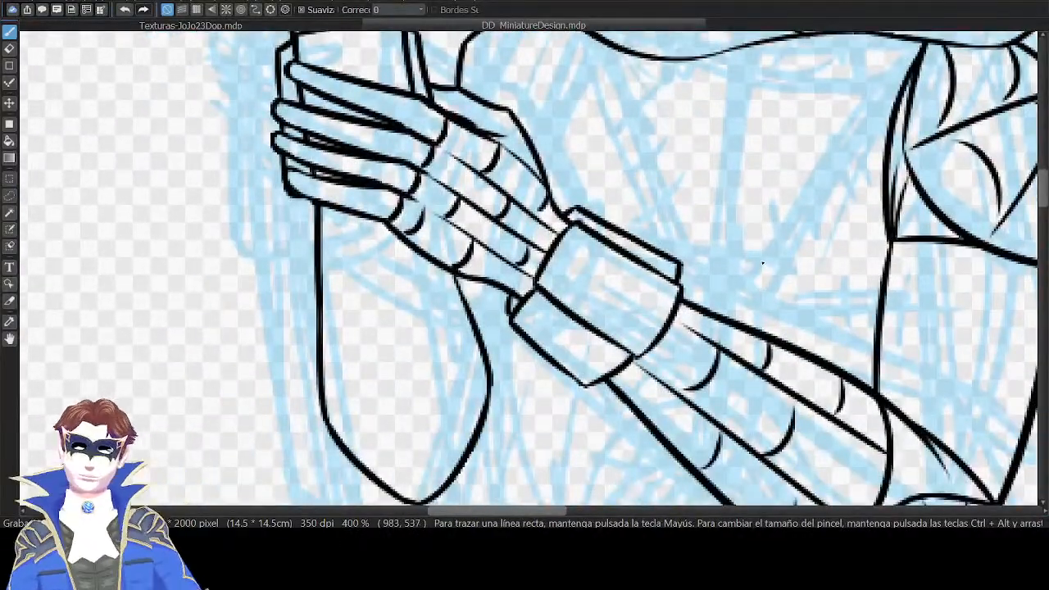
drag(779, 205, 797, 273)
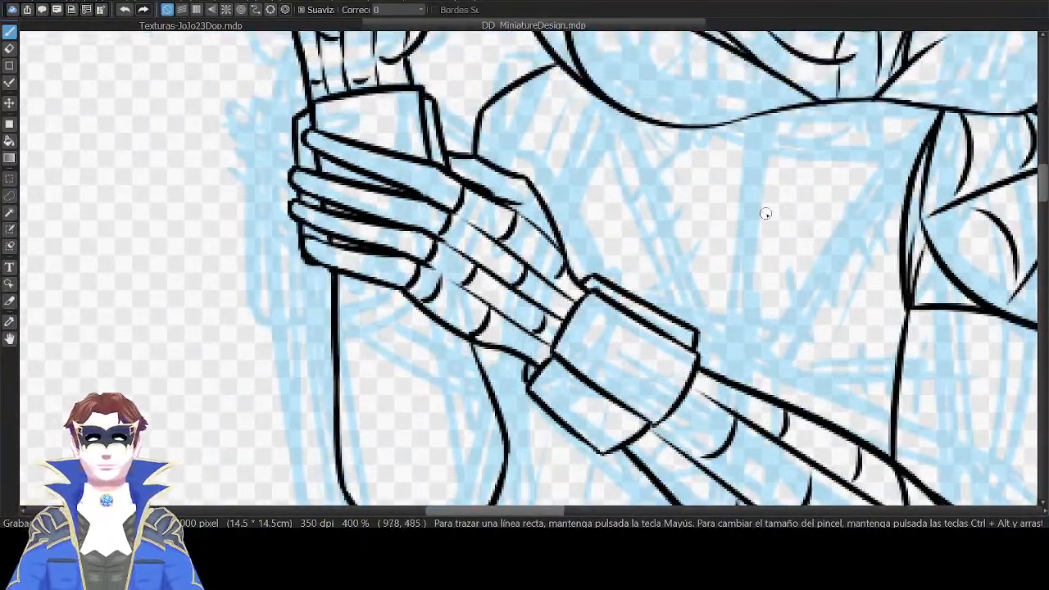
drag(570, 283, 600, 115)
key(ctrl+z)
drag(567, 276, 602, 117)
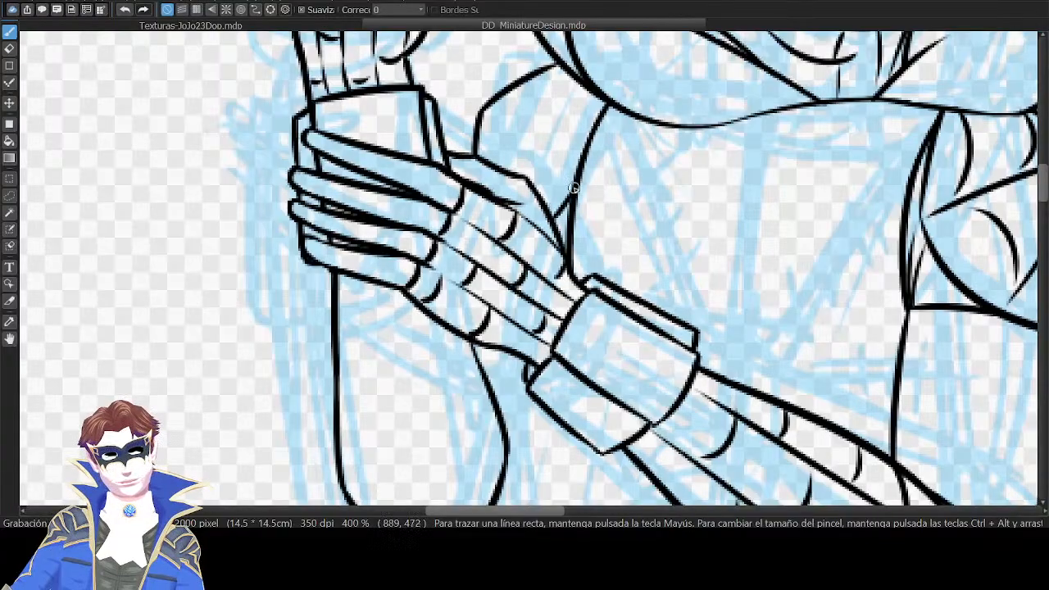
Ink web lines fanning out from the outer corner of the far shoulder, behind the gripping hand.
drag(499, 122, 571, 182)
key(ctrl+z)
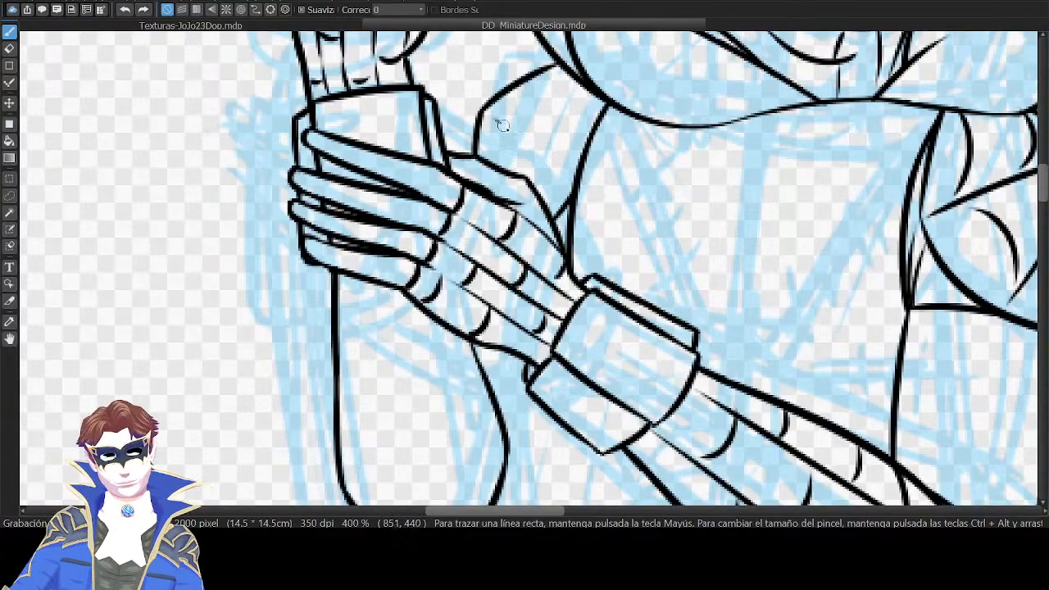
drag(494, 121, 572, 185)
drag(485, 118, 501, 167)
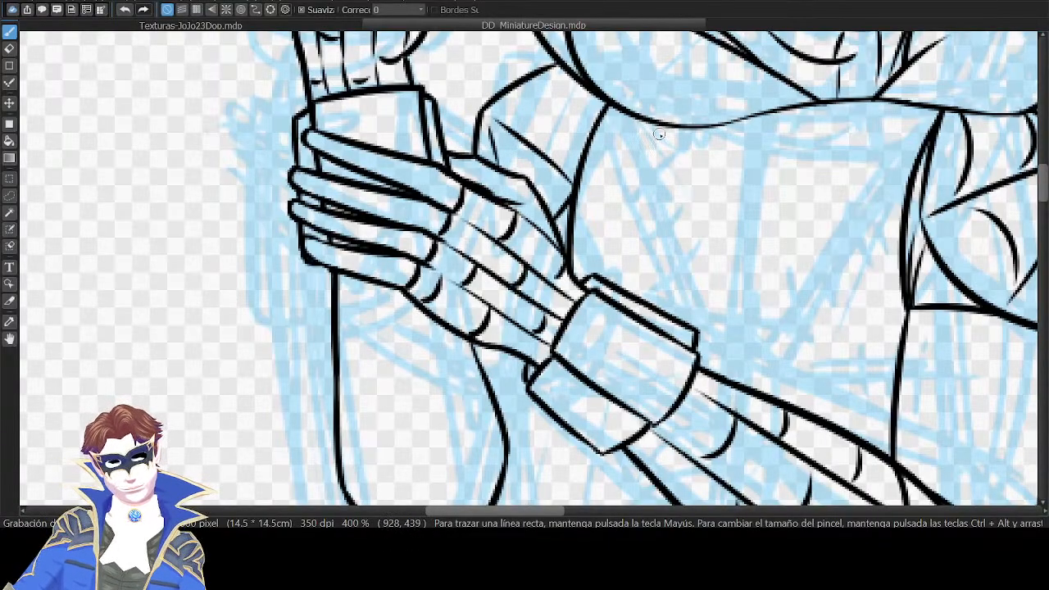
mouse_move(516, 119)
mouse_down()
mouse_move(596, 109)
mouse_move(599, 95)
mouse_up()
key(ctrl+z)
Ink a curved line across the raised arm just above the elbow to mark off the elbow patch.
drag(665, 332, 769, 130)
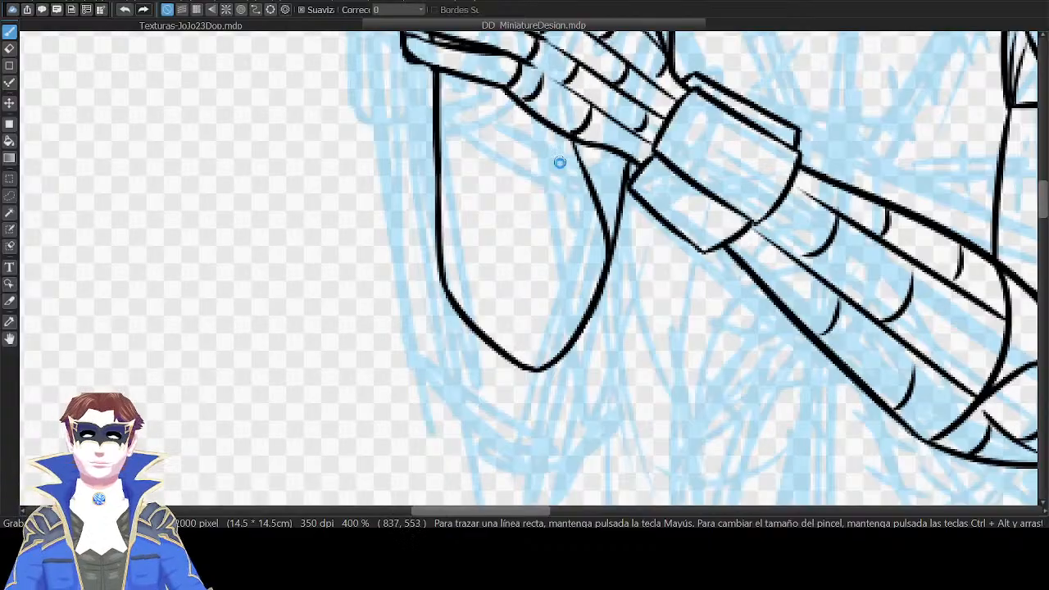
drag(572, 203, 612, 127)
key(Right)
key(Right)
key(Right)
key(Right)
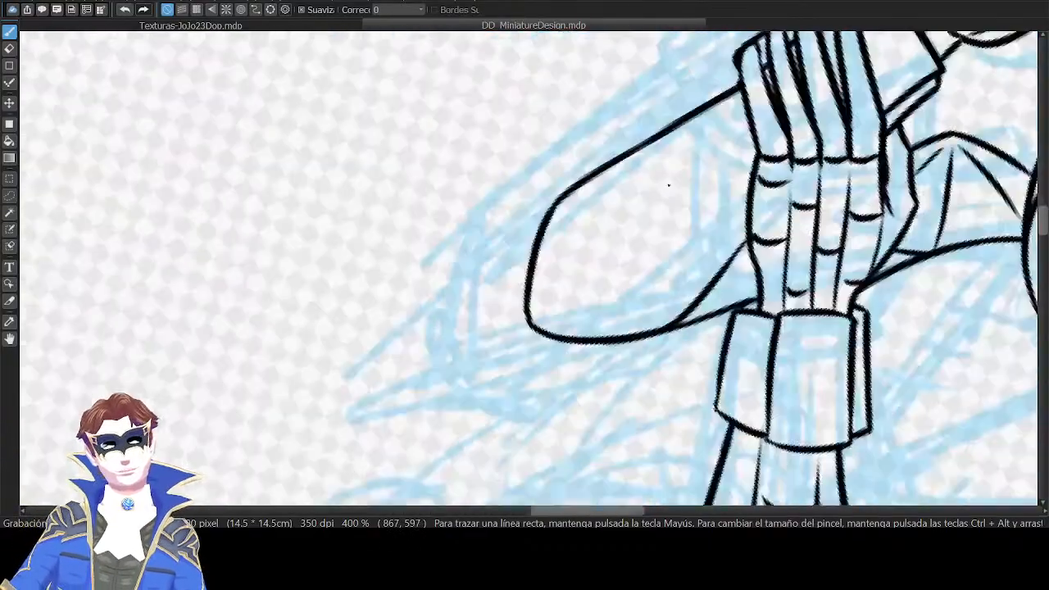
drag(641, 199, 627, 153)
key(ctrl+z)
mouse_move(544, 176)
mouse_down()
mouse_move(593, 225)
mouse_move(609, 221)
mouse_up()
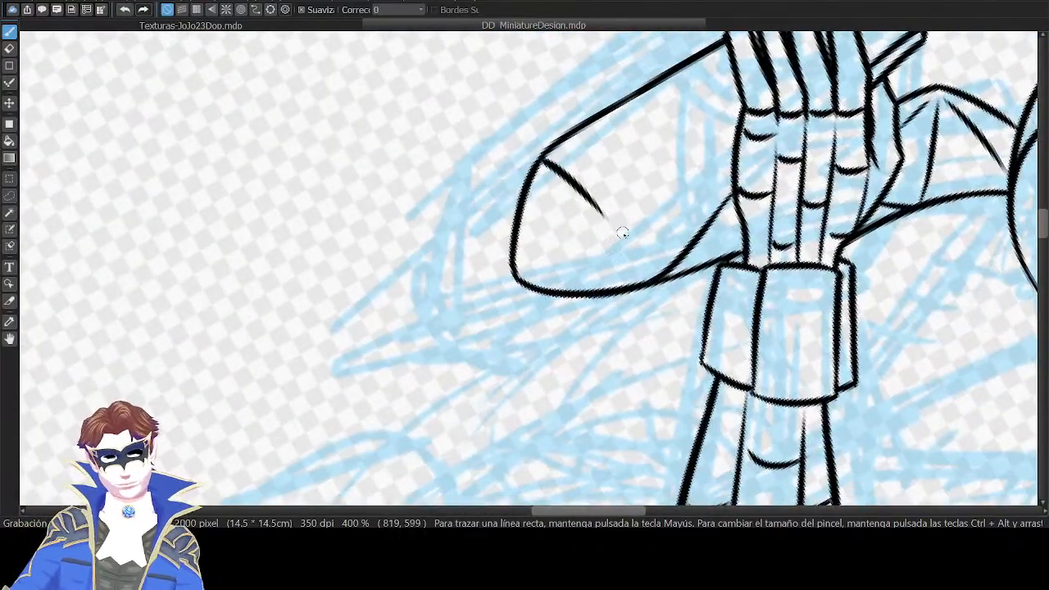
mouse_move(628, 283)
mouse_down()
mouse_move(607, 212)
mouse_move(630, 285)
mouse_up()
key(ctrl+z)
key(ctrl+z)
drag(603, 211, 633, 290)
Ink three web lines converging on the tip of the raised arm's elbow patch.
key(Left)
key(Left)
key(Left)
key(Left)
mouse_move(531, 276)
mouse_down()
mouse_move(517, 180)
mouse_move(571, 177)
mouse_up()
drag(467, 208, 523, 277)
key(ctrl+z)
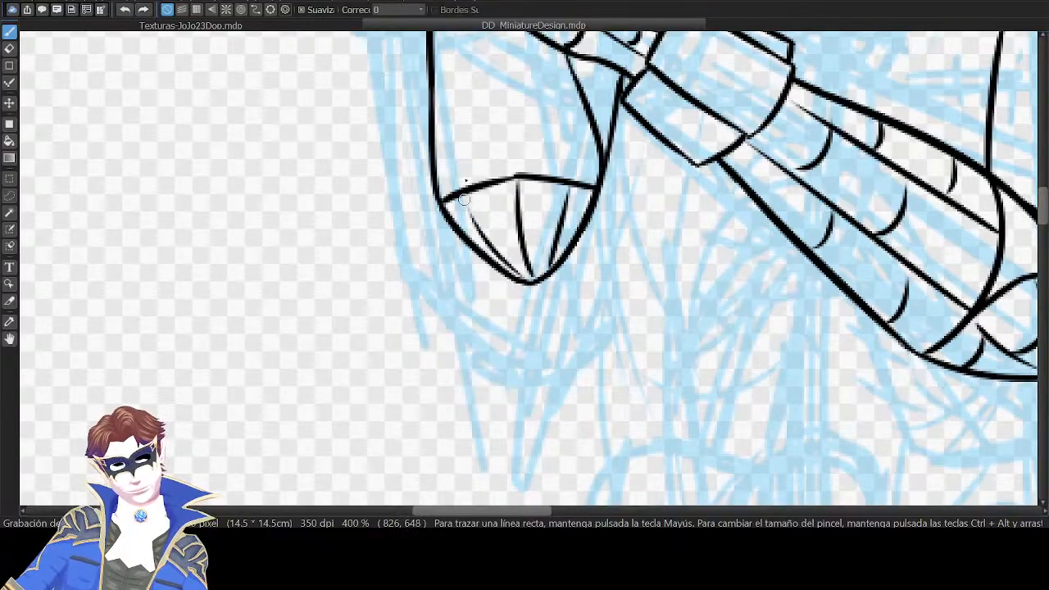
Add short curved web arcs between the converging lines of the raised arm's elbow patch.
drag(841, 238, 692, 206)
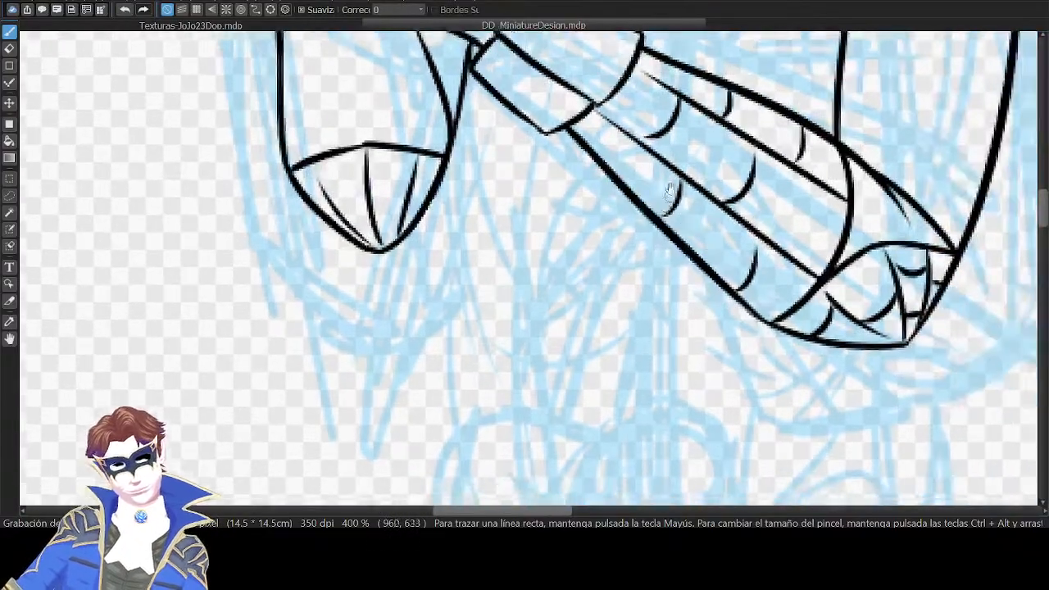
drag(731, 141, 799, 155)
drag(410, 219, 489, 170)
key(ctrl+z)
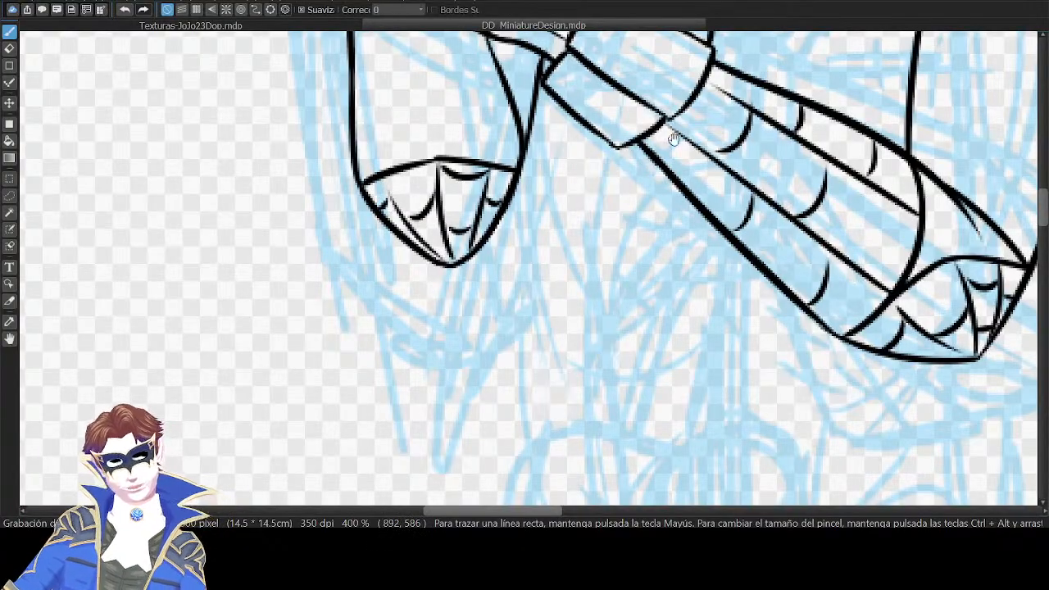
Ink a curved crease from the raised forearm's inner edge down to the top of the elbow patch.
mouse_move(674, 140)
mouse_down()
mouse_move(692, 295)
mouse_move(703, 214)
mouse_up()
key(Down)
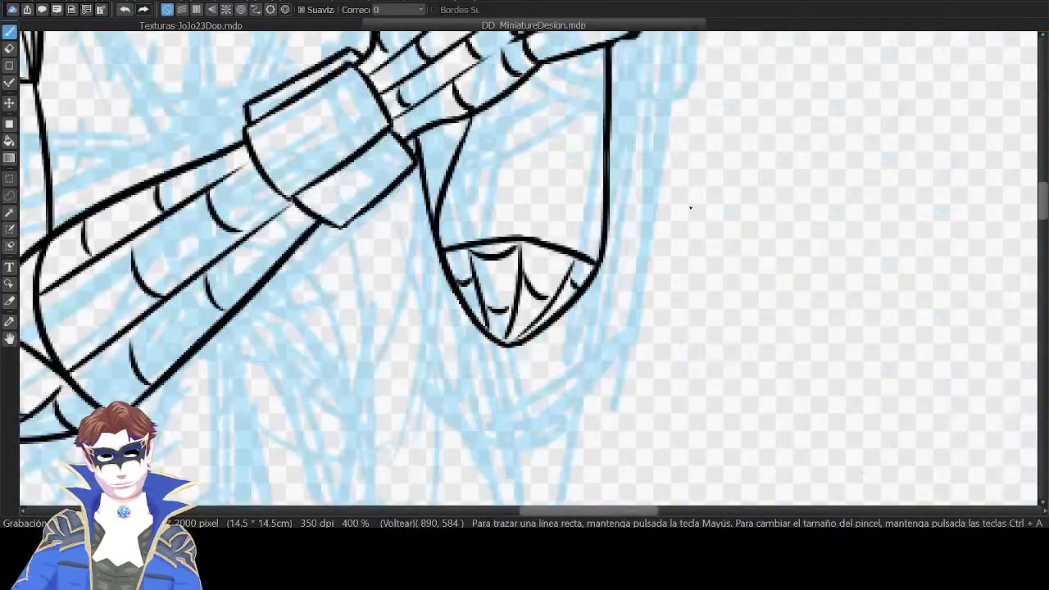
key(ctrl+z)
mouse_move(528, 237)
mouse_down()
mouse_move(564, 248)
mouse_move(549, 242)
mouse_move(562, 247)
mouse_move(542, 164)
mouse_up()
key(ctrl+z)
key(ctrl+z)
key(Down)
key(Down)
key(Right)
key(Right)
key(Right)
key(Right)
key(ctrl+z)
drag(538, 223, 543, 162)
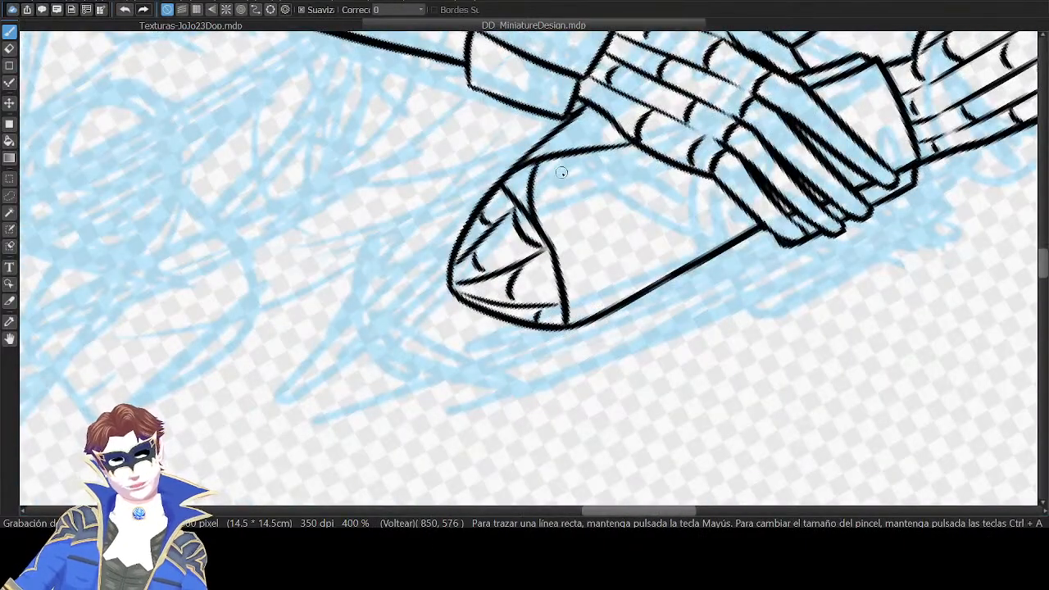
key(Up)
Ink short curved web arcs between the web lines on the far shoulder.
drag(776, 179, 796, 235)
drag(803, 194, 824, 438)
drag(840, 328, 838, 189)
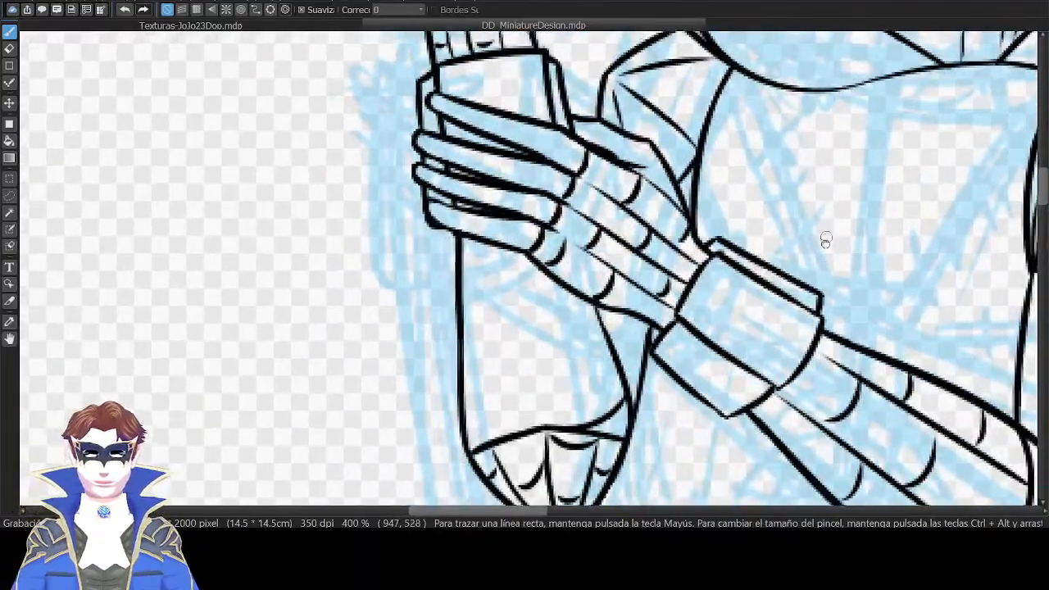
mouse_move(877, 250)
mouse_down()
mouse_move(615, 260)
mouse_move(410, 428)
mouse_up()
drag(492, 276, 726, 224)
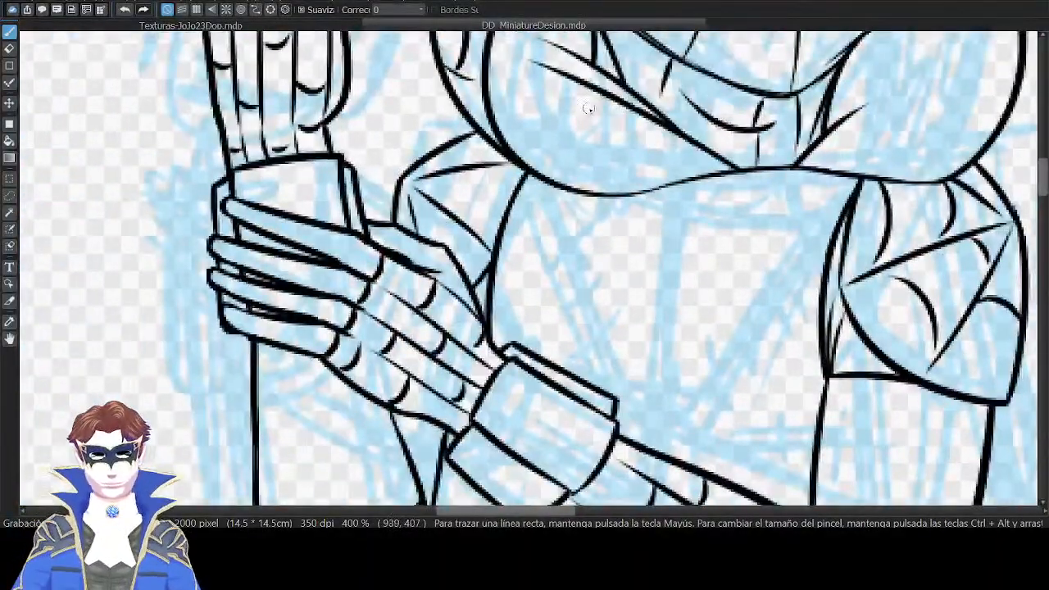
drag(447, 204, 453, 176)
key(ctrl+z)
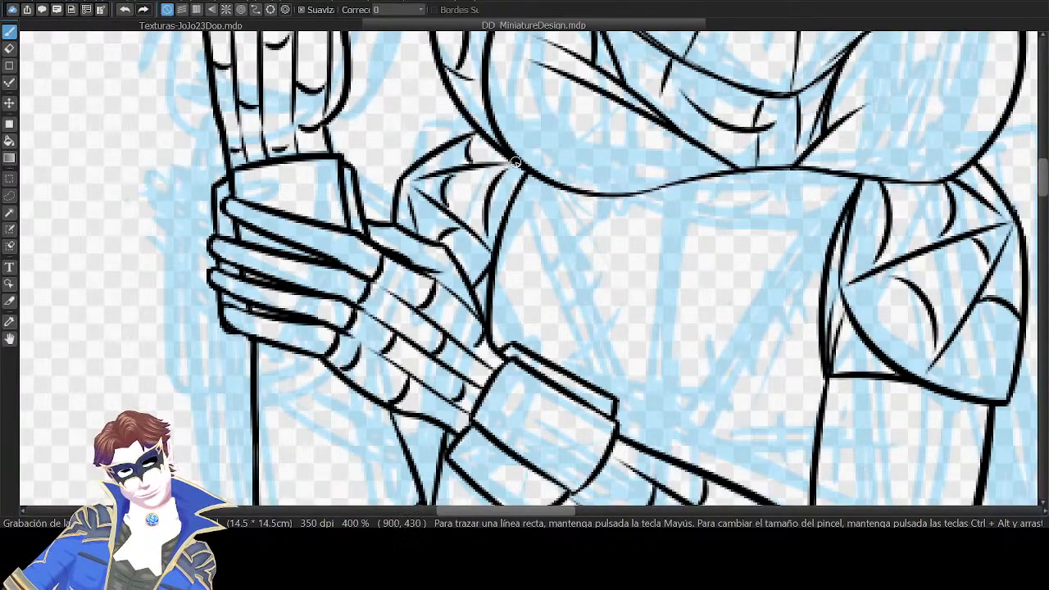
Ink three lengthwise web lines on the raised forearm from the gripping hand down to the elbow patch.
mouse_move(460, 245)
mouse_down()
mouse_move(657, 154)
mouse_move(619, 59)
mouse_up()
drag(445, 357, 419, 159)
key(ctrl+z)
key(ctrl+z)
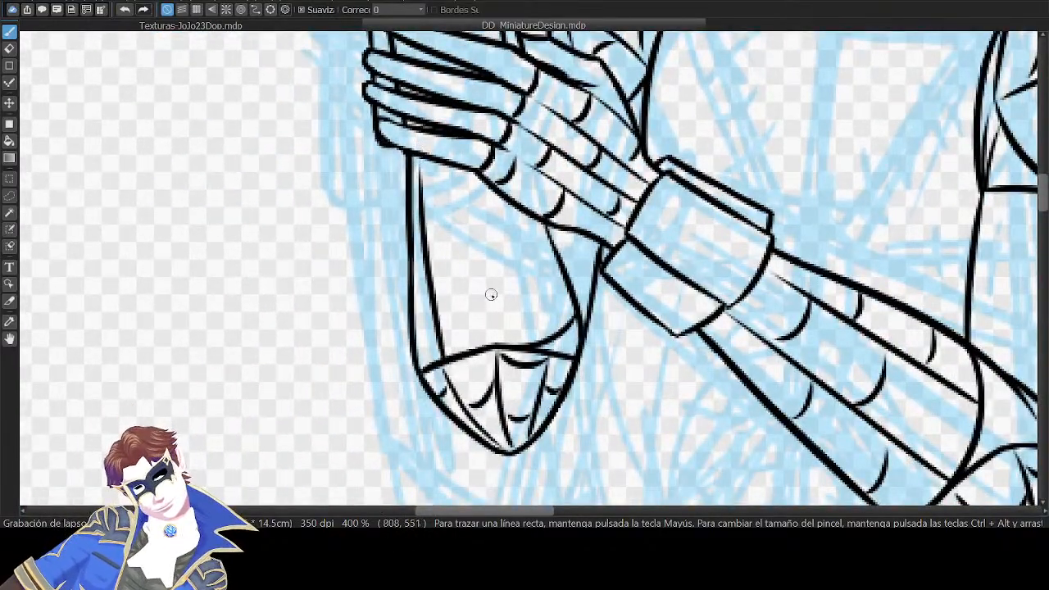
drag(505, 344, 481, 178)
drag(549, 333, 535, 217)
key(ctrl+z)
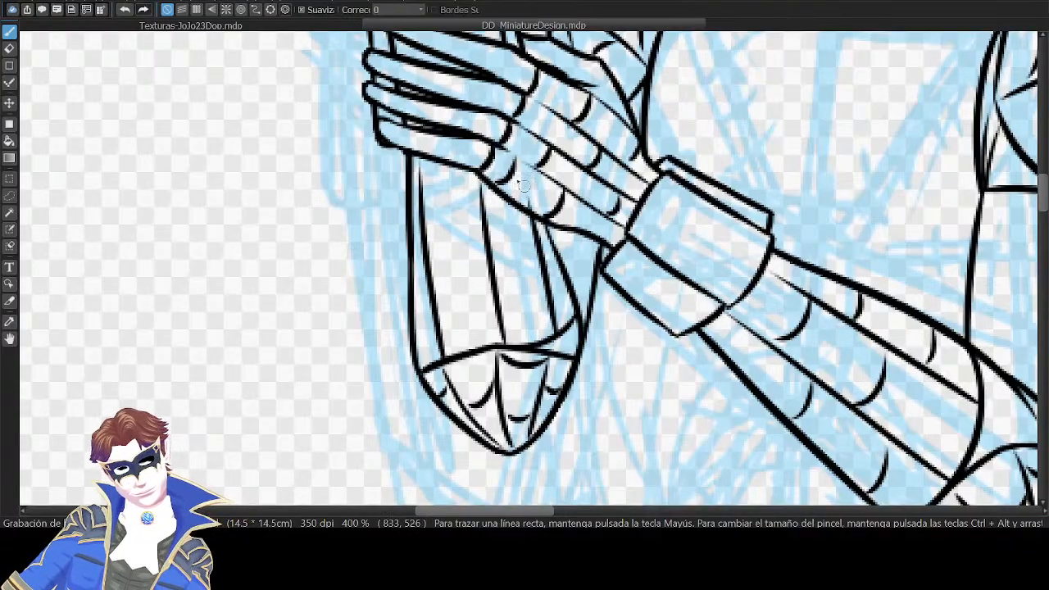
key(ctrl+z)
drag(555, 331, 539, 227)
Ink curved web arcs between the lengthwise lines of the raised forearm.
key(ctrl+minus)
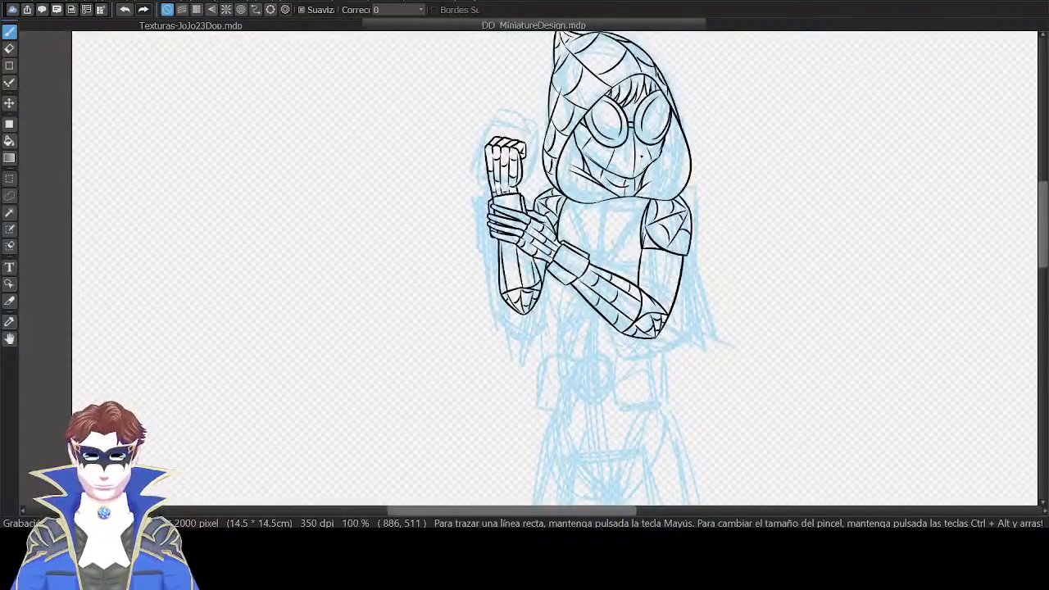
key(ctrl+minus)
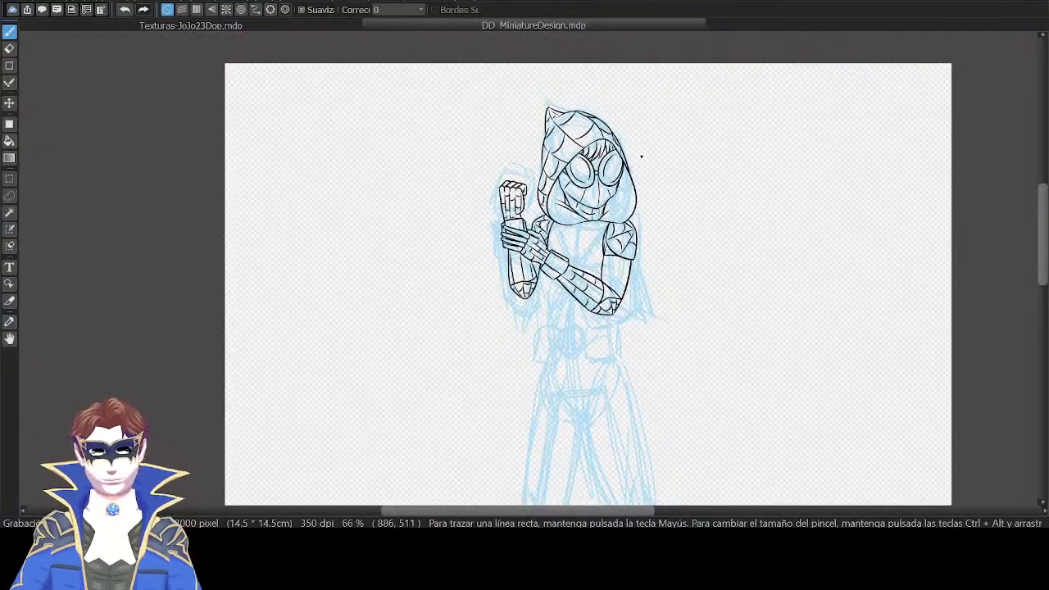
key(ctrl+plus)
key(ctrl+plus)
key(ctrl+plus)
key(ctrl+plus)
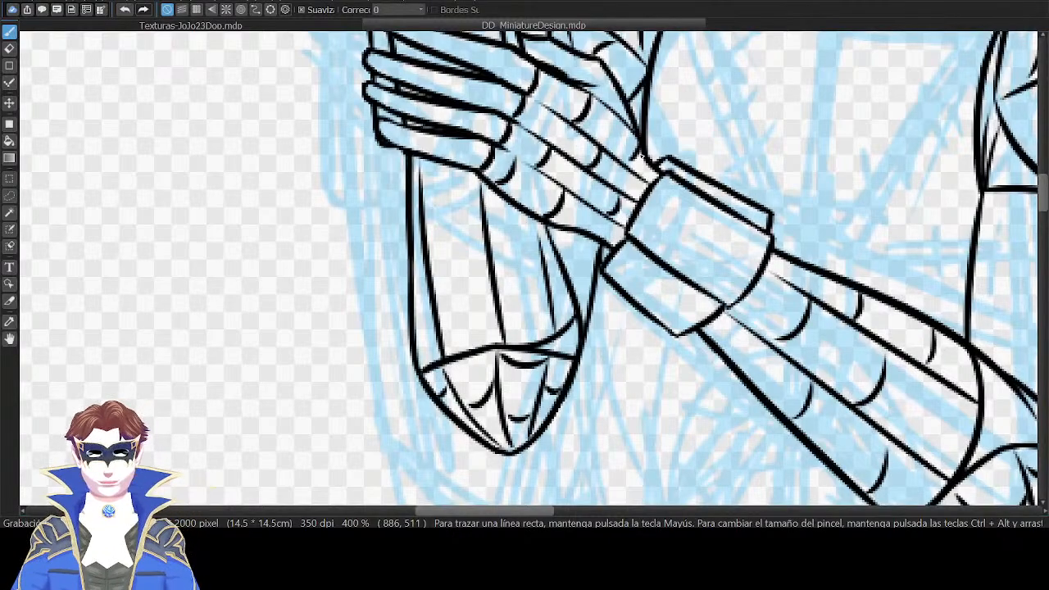
key(ctrl+plus)
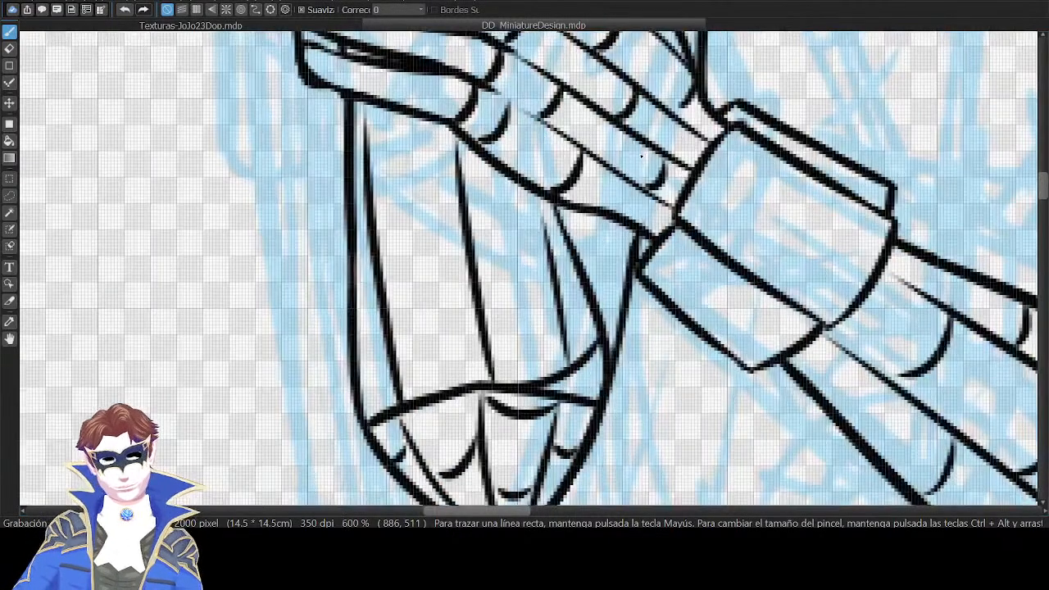
mouse_move(476, 222)
mouse_down()
mouse_move(537, 205)
mouse_move(505, 229)
mouse_move(538, 213)
mouse_up()
key(ctrl+z)
key(ctrl+z)
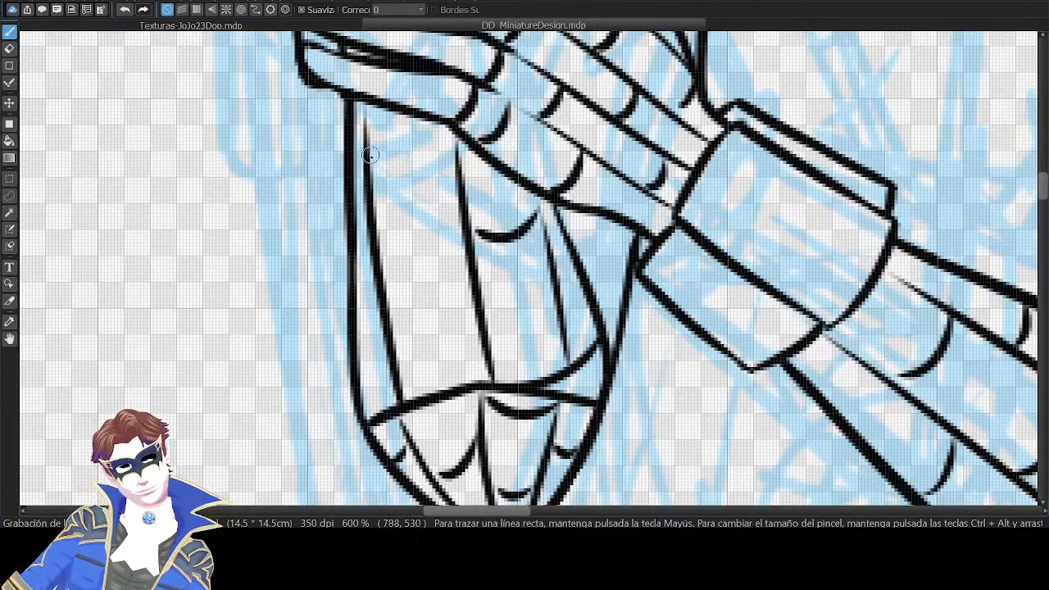
drag(371, 156, 456, 131)
key(ctrl+z)
drag(391, 320, 464, 278)
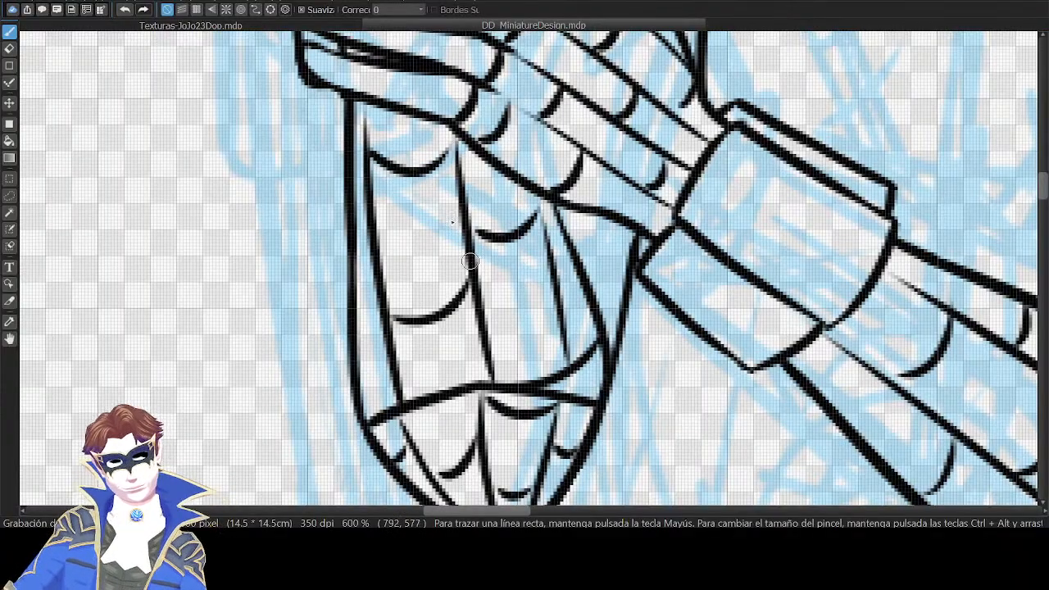
drag(488, 340, 558, 326)
Examine the inked arms, shoulders and torso against the blue full-figure sketch.
scroll(612, 229, down, 4)
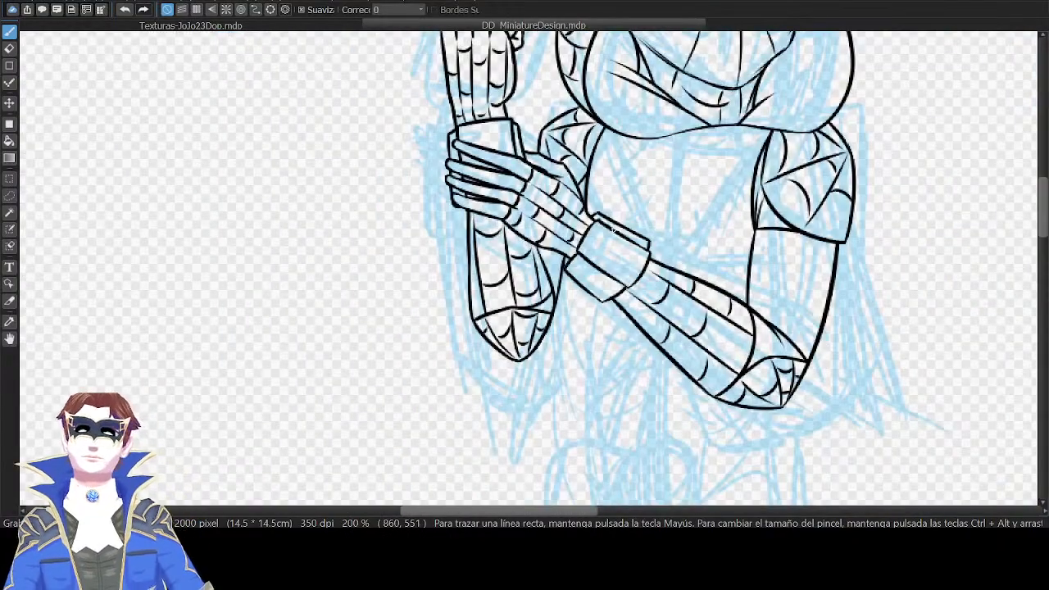
drag(729, 122, 642, 152)
scroll(655, 164, up, 2)
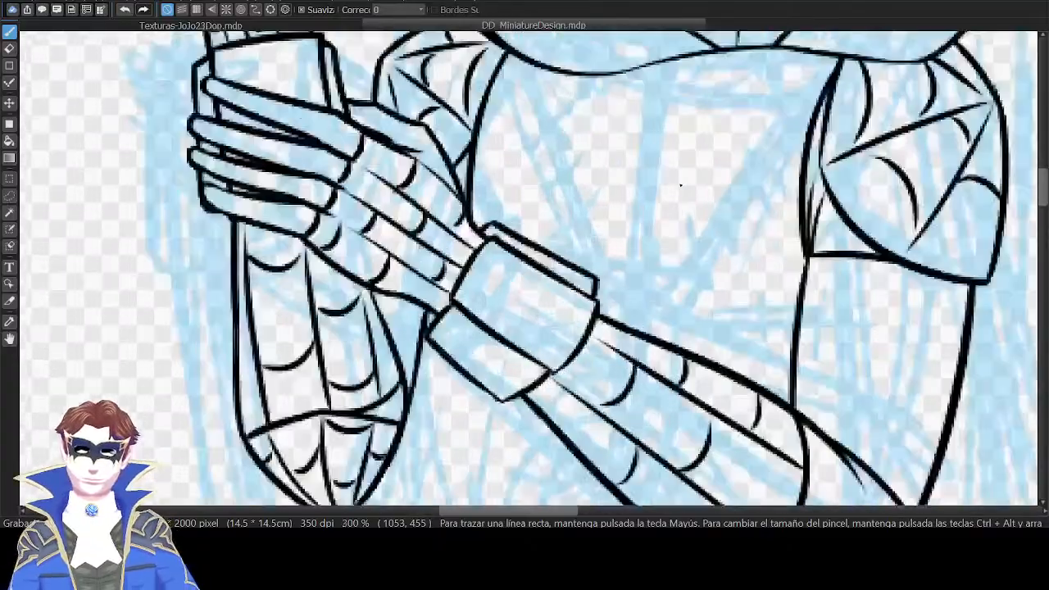
drag(755, 285, 721, 178)
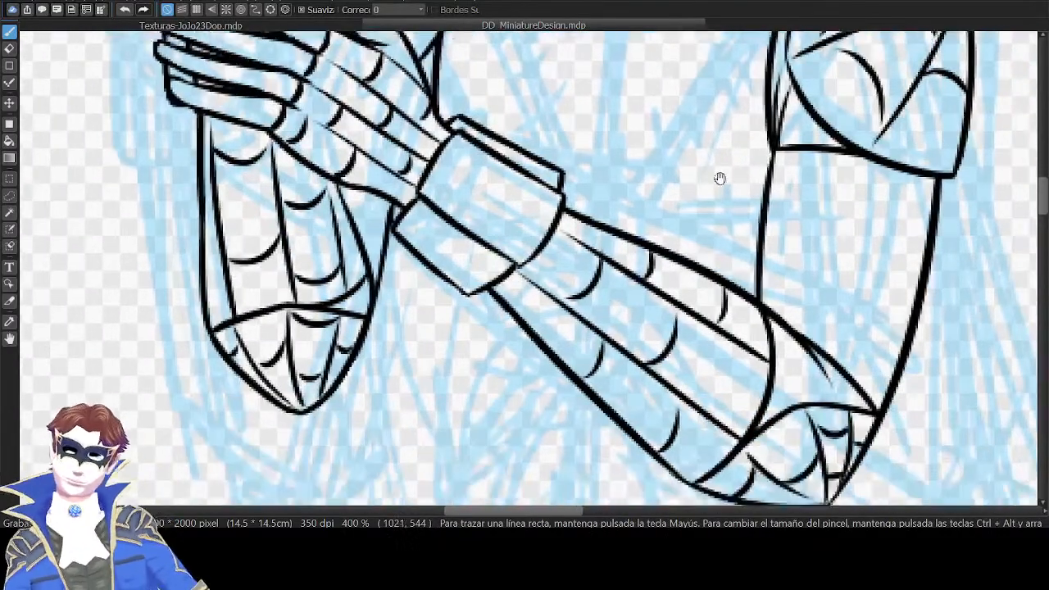
drag(660, 146, 704, 253)
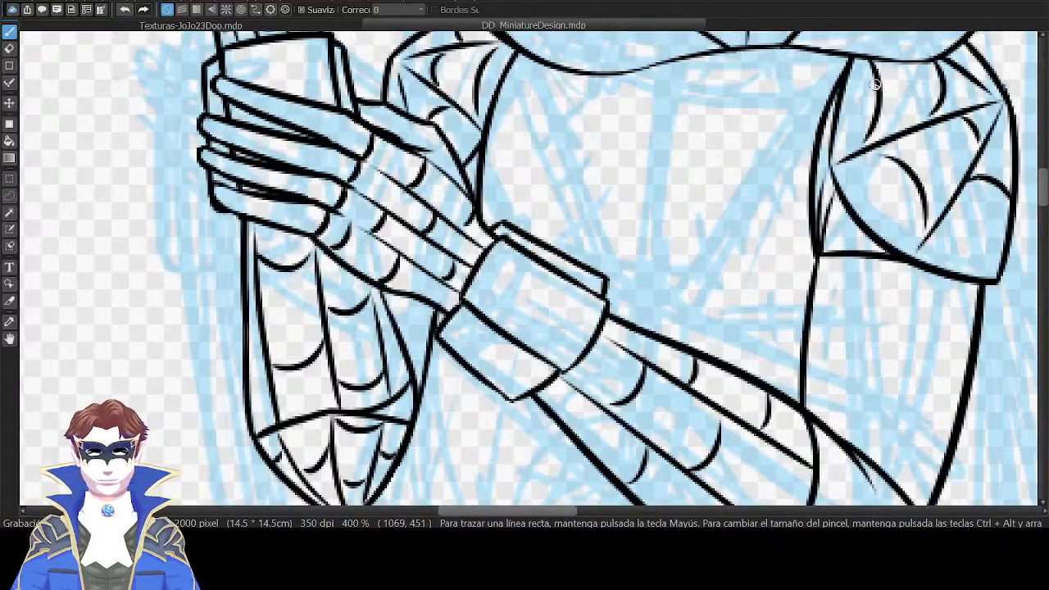
drag(877, 85, 797, 315)
drag(671, 398, 674, 98)
drag(674, 201, 700, 292)
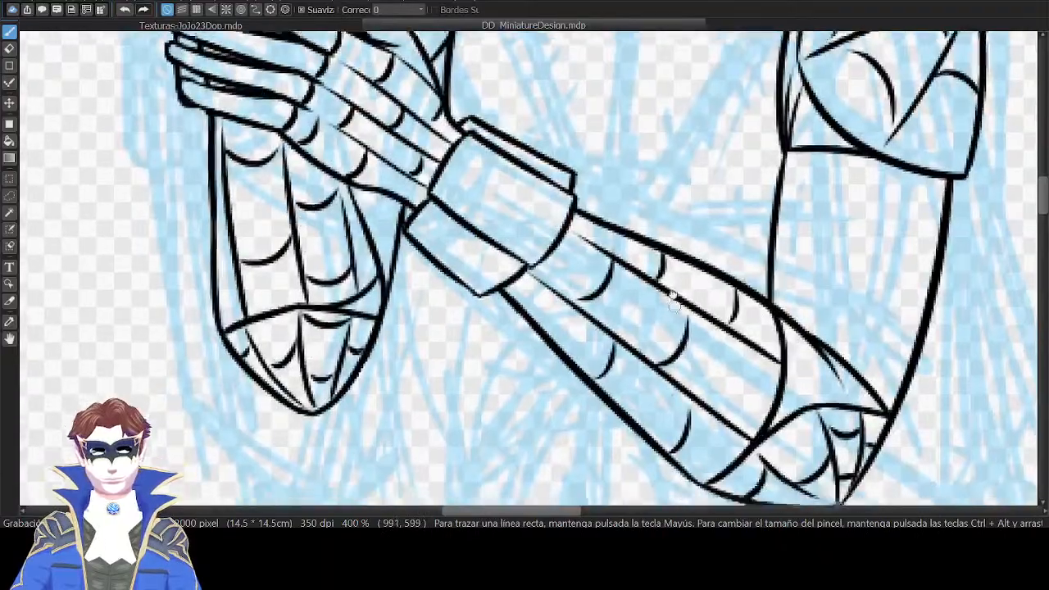
scroll(762, 117, down, 4)
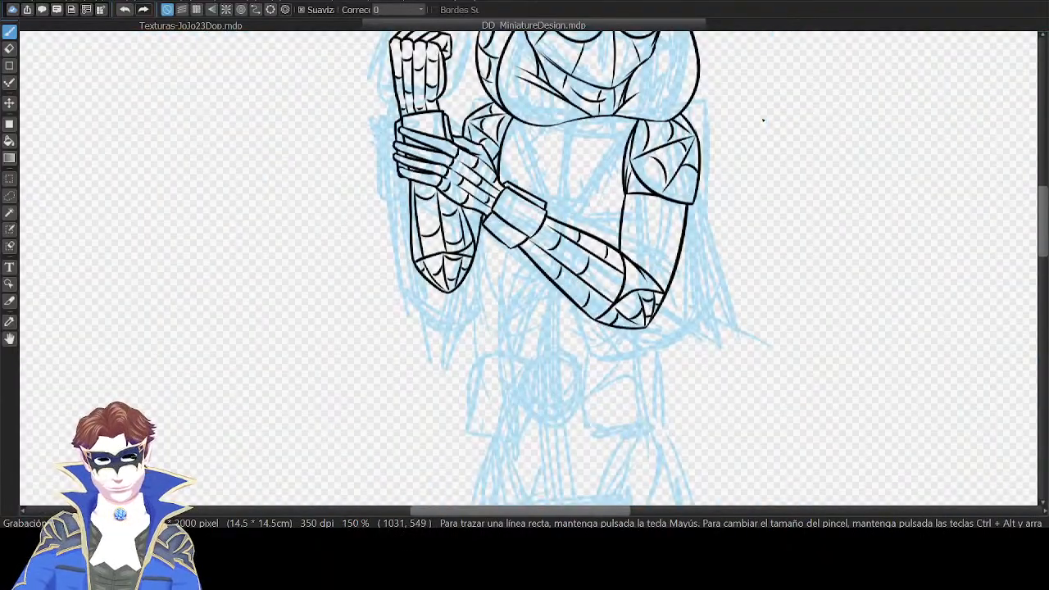
scroll(762, 118, down, 1)
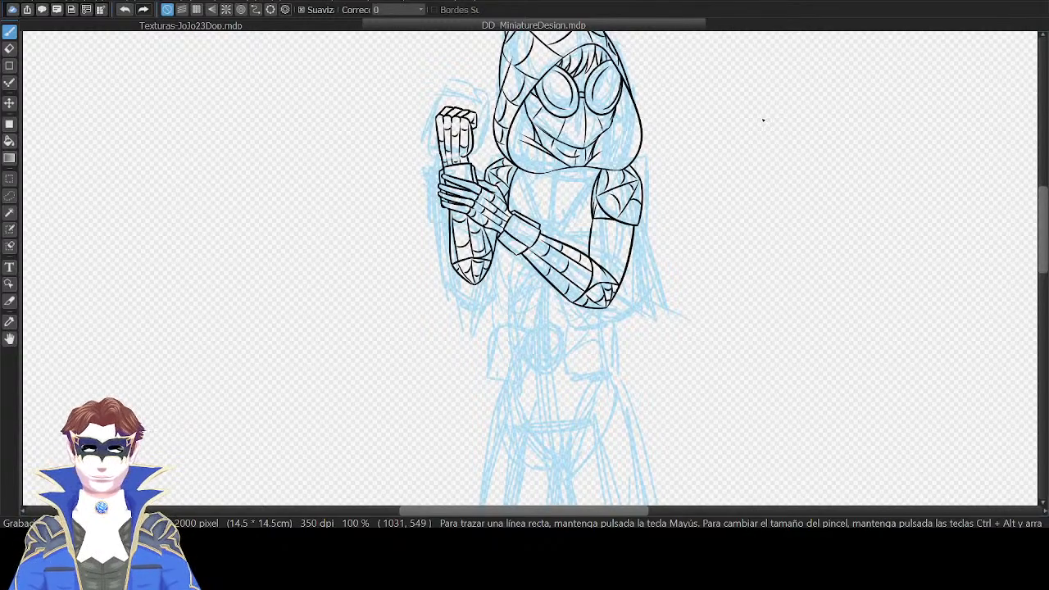
Erase the torso's side edge beside the gripping hand and redraw it straighter from the hood to the hand's outline.
scroll(763, 120, up, 3)
scroll(763, 120, up, 3)
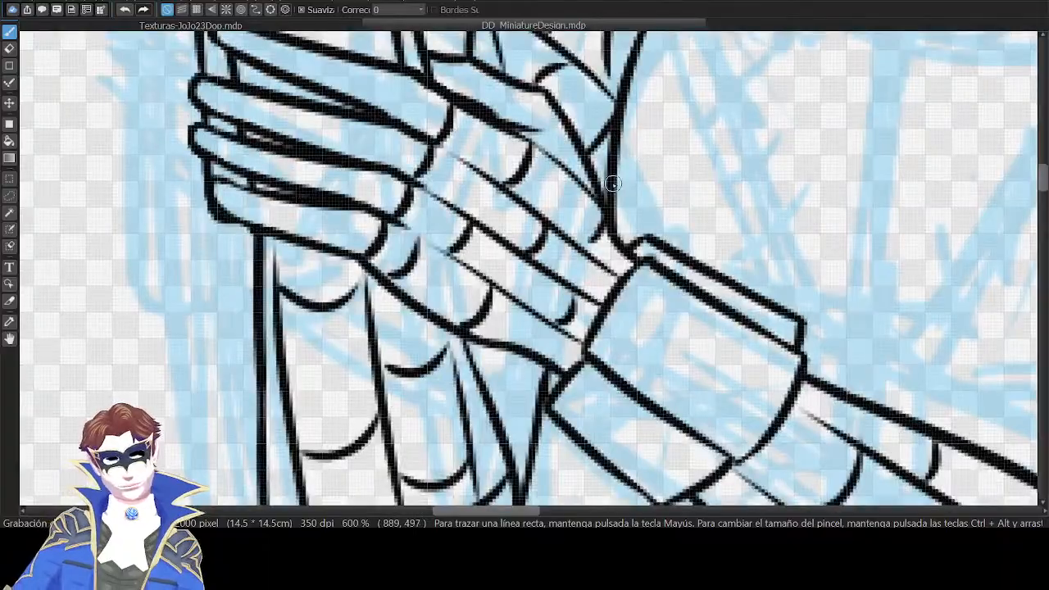
drag(613, 183, 618, 221)
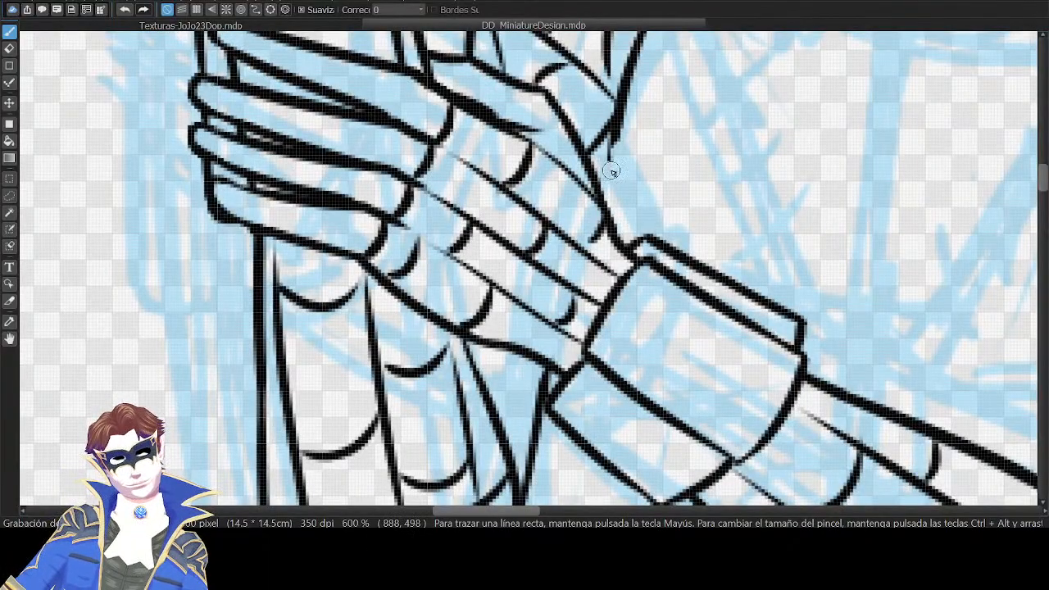
drag(613, 185, 645, 77)
mouse_move(609, 157)
mouse_down()
mouse_move(633, 74)
mouse_move(626, 169)
mouse_up()
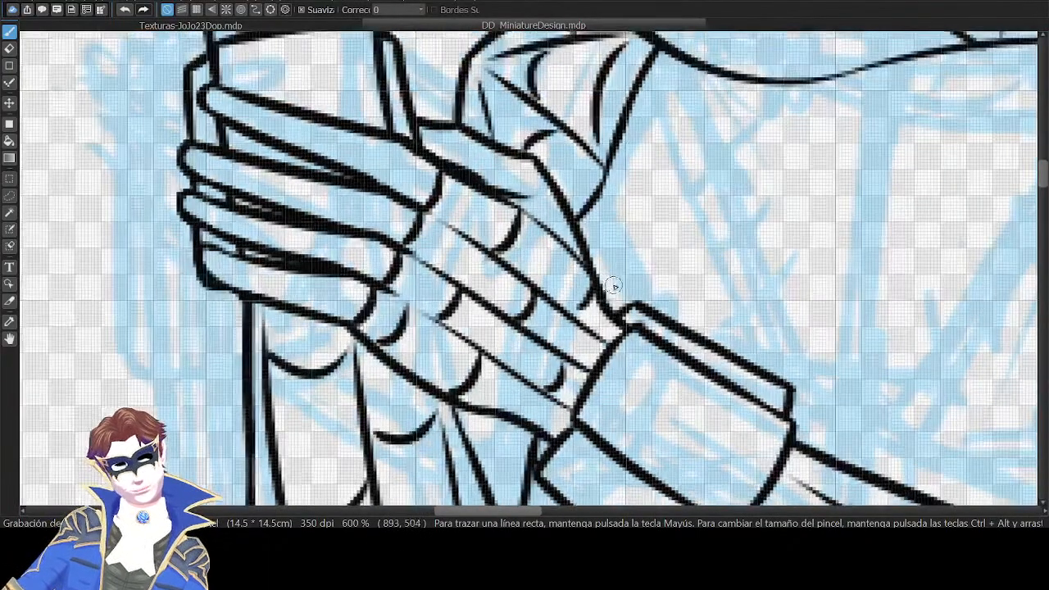
mouse_move(614, 290)
mouse_down()
mouse_move(610, 300)
mouse_move(609, 282)
mouse_up()
mouse_move(592, 230)
mouse_down()
mouse_move(656, 71)
mouse_move(591, 237)
mouse_move(644, 99)
mouse_move(594, 237)
mouse_move(590, 204)
mouse_move(627, 112)
mouse_up()
key(ctrl+z)
drag(586, 252, 629, 101)
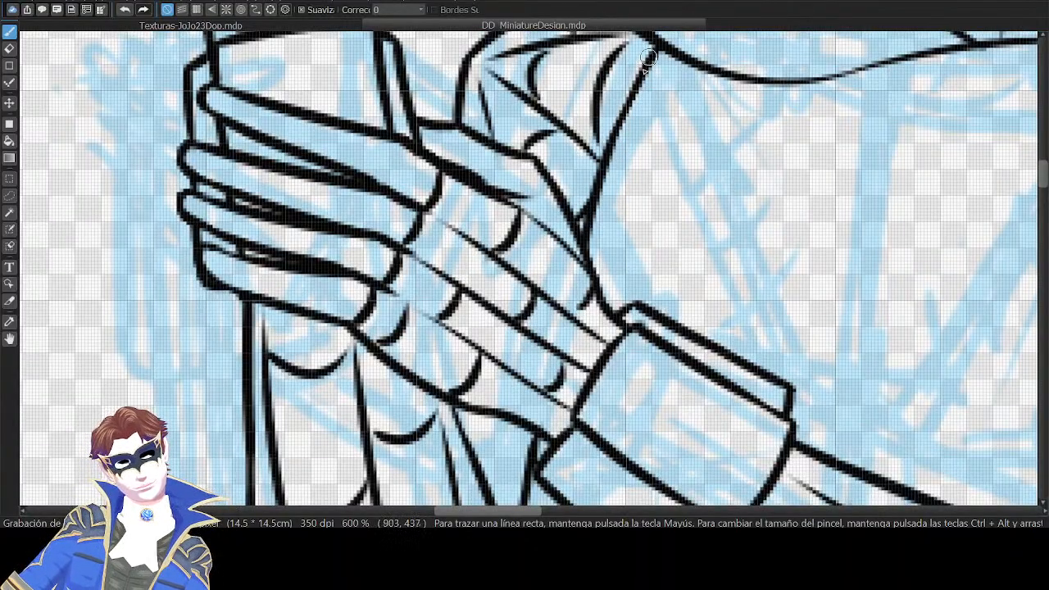
Ink the torso's side edge below the wrist cuff, curving down toward the waist along the blue sketch.
drag(731, 37, 719, 103)
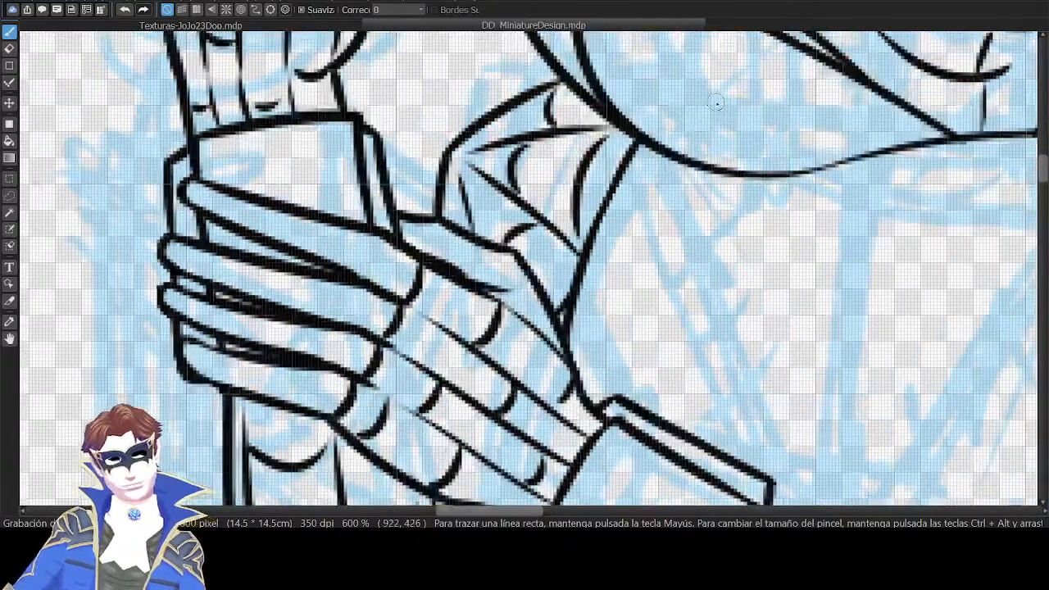
drag(778, 283, 724, 78)
drag(856, 131, 838, 41)
scroll(838, 41, down, 3)
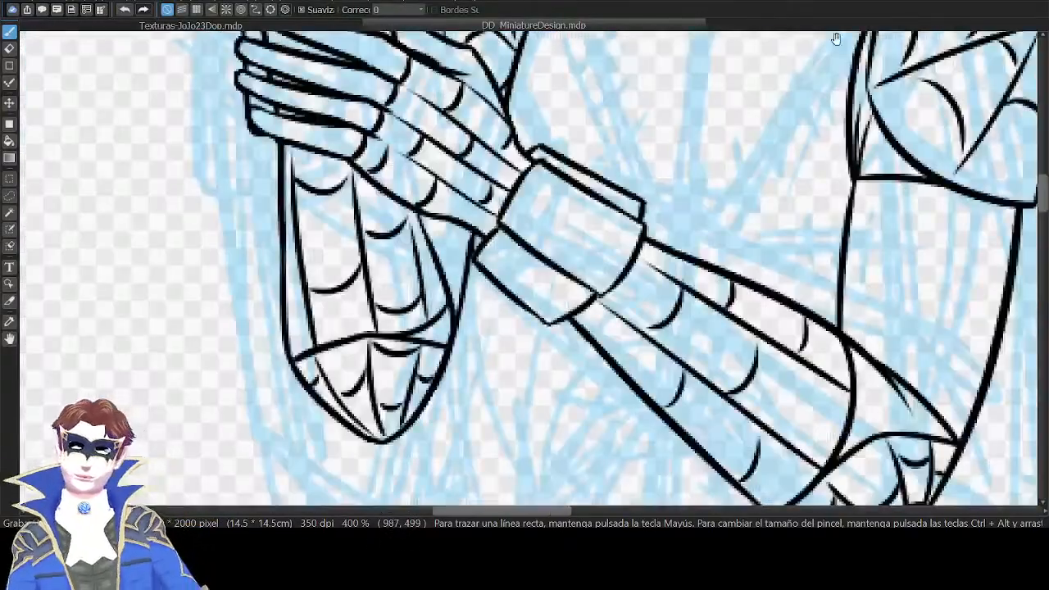
scroll(680, 106, up, 2)
drag(507, 412, 473, 197)
key(ctrl+z)
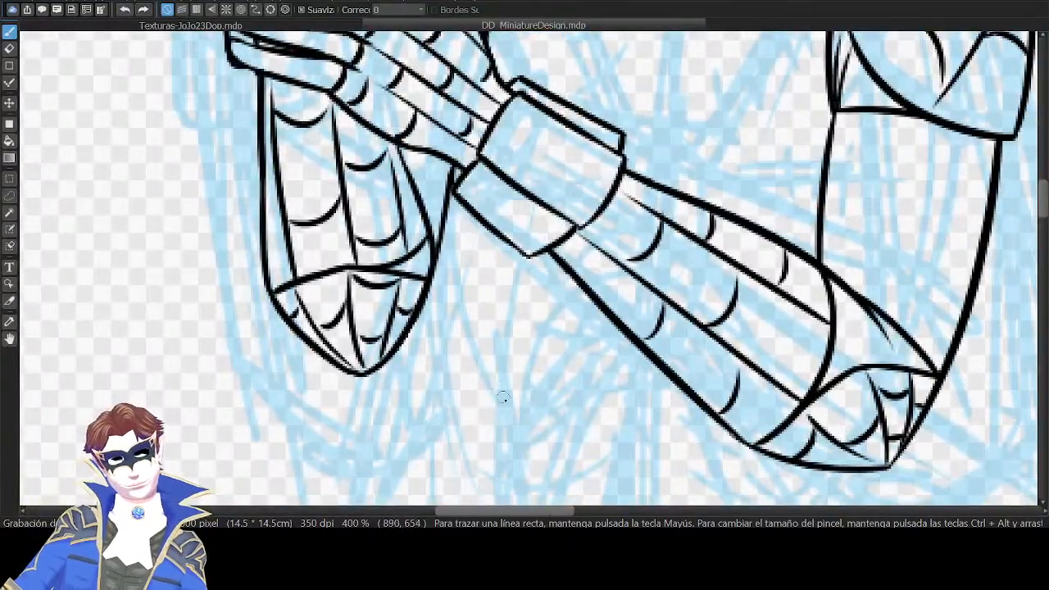
mouse_move(504, 401)
mouse_down()
mouse_move(467, 206)
mouse_move(474, 272)
mouse_up()
scroll(484, 220, down, 2)
scroll(593, 227, up, 2)
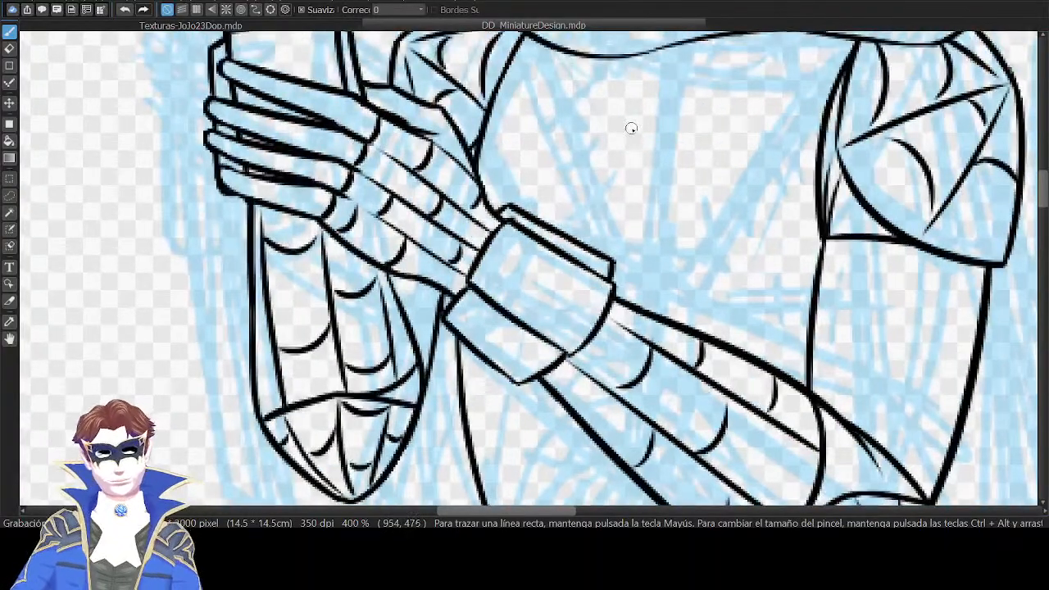
Ink the torso piece's hem from the side edge, arching up, dropping to a sharp central point and rising to the forearm.
drag(722, 175, 704, 65)
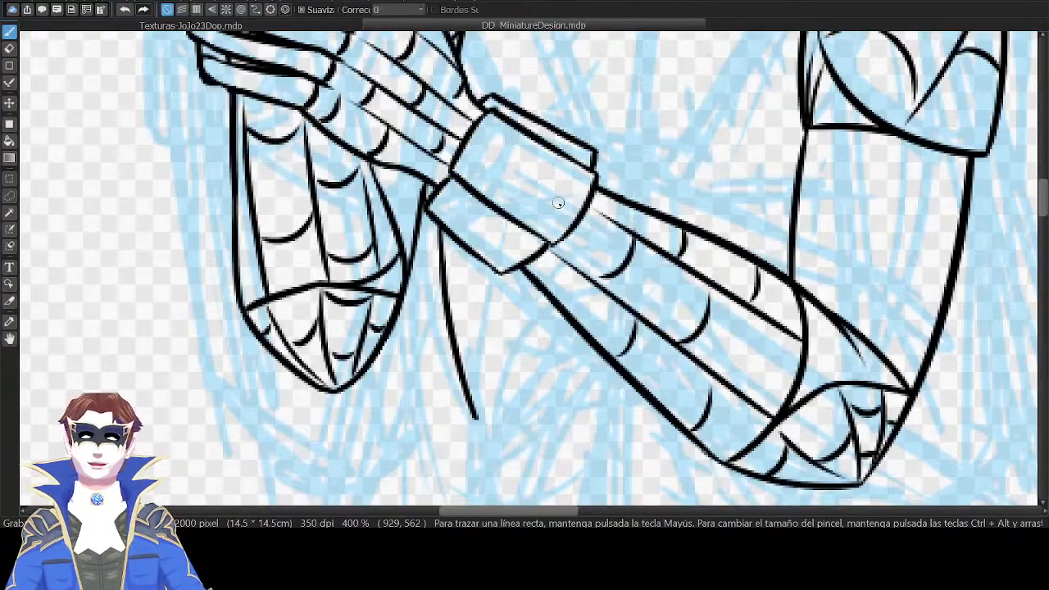
drag(714, 189, 640, 147)
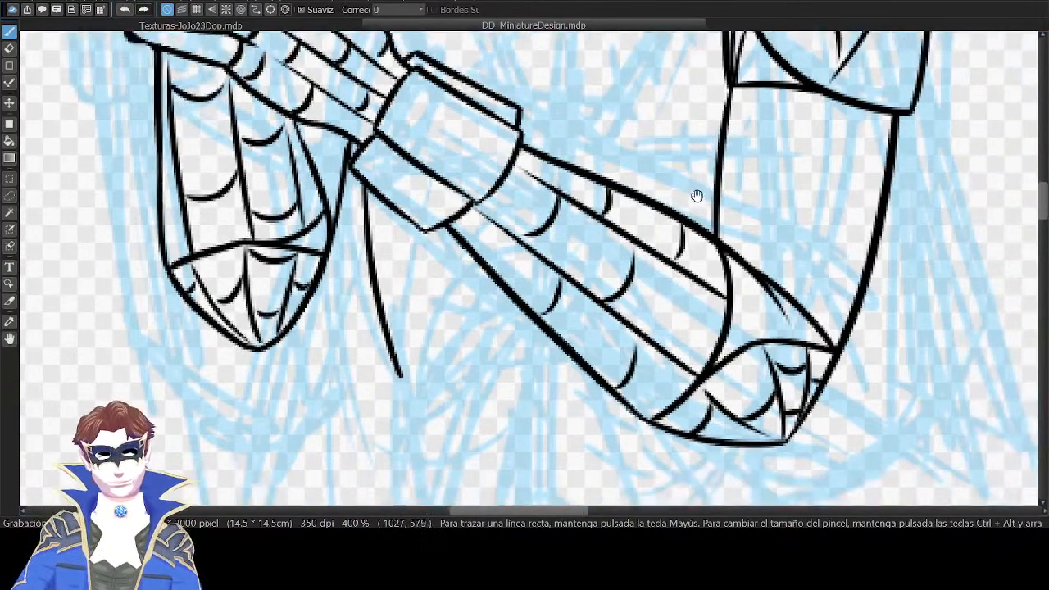
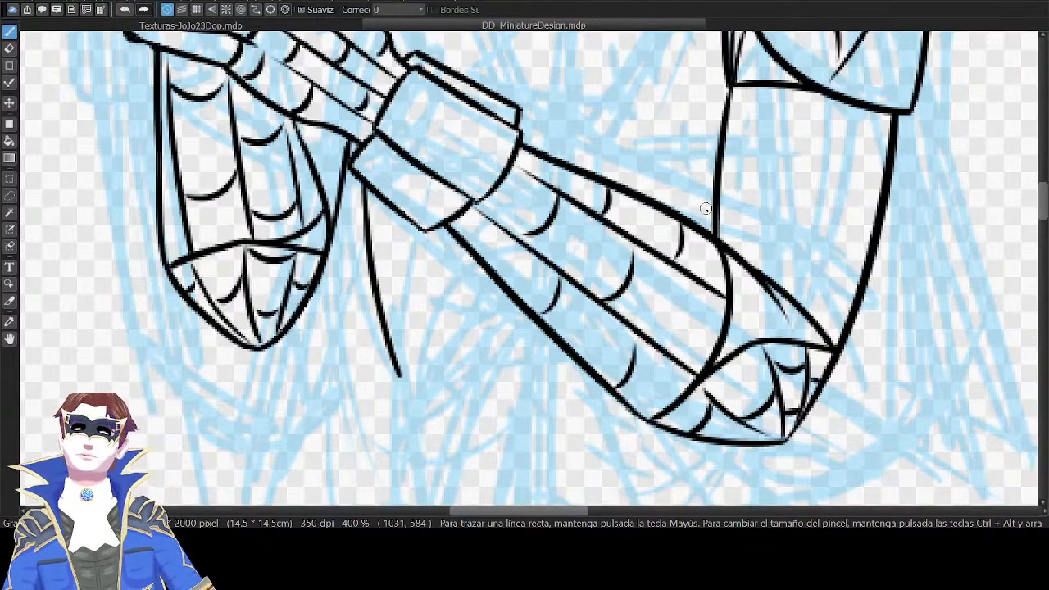
scroll(706, 208, up, 5)
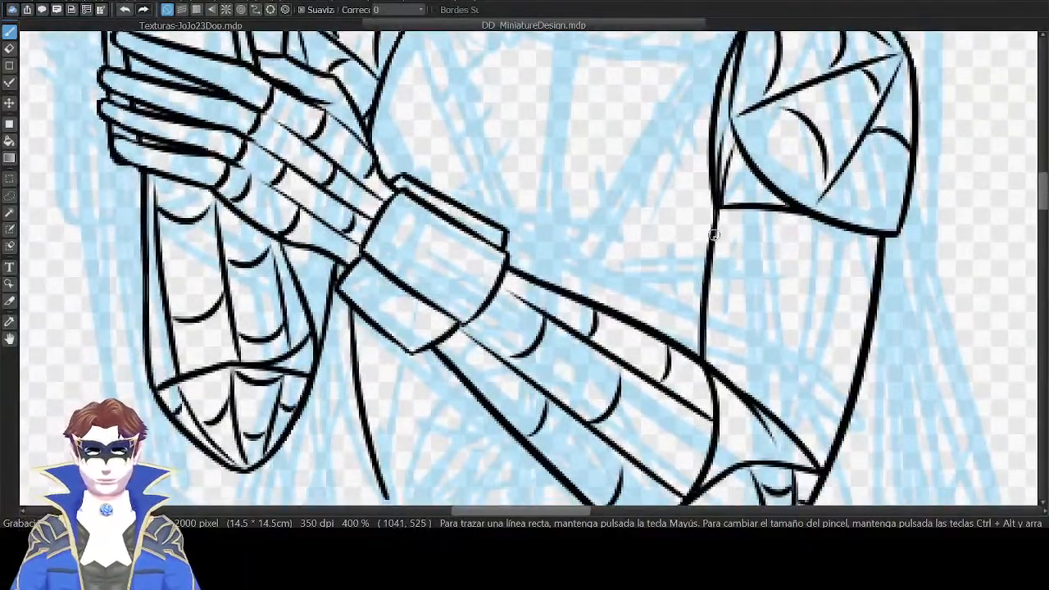
scroll(763, 193, down, 10)
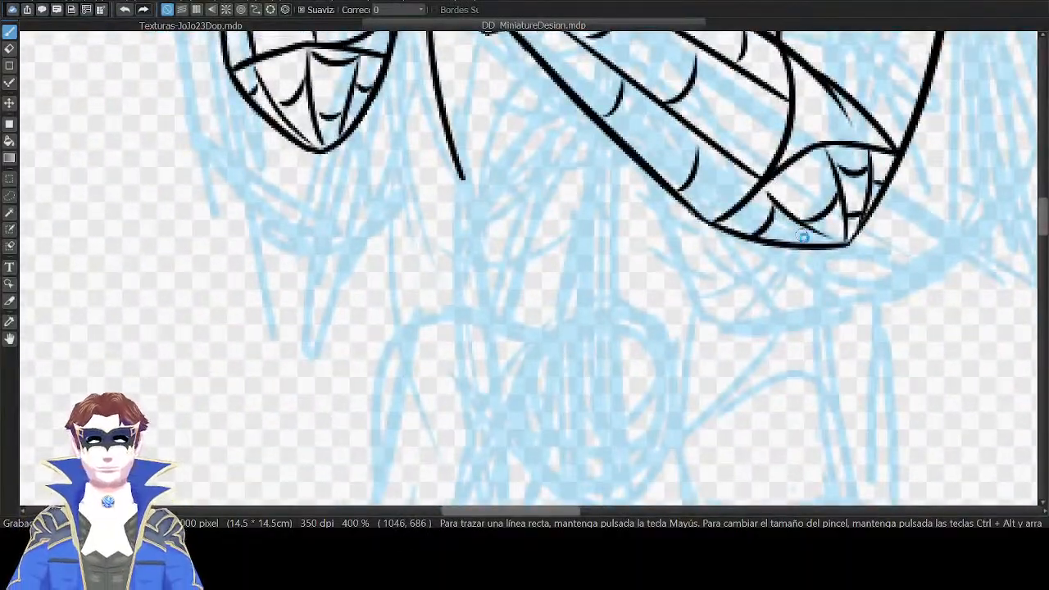
scroll(803, 237, down, 2)
scroll(871, 251, up, 1)
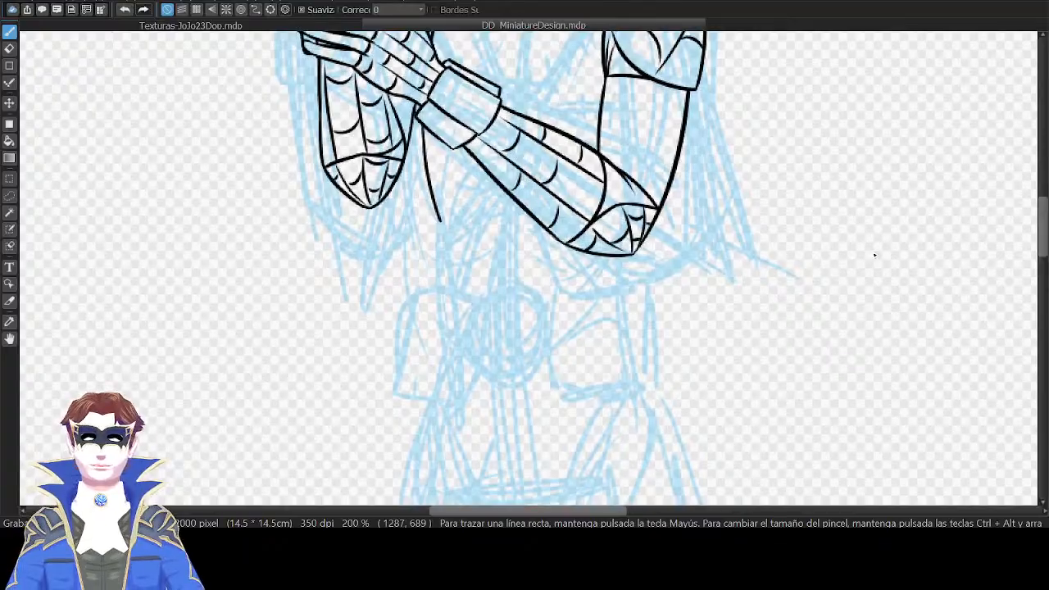
scroll(874, 256, up, 1)
scroll(874, 255, up, 1)
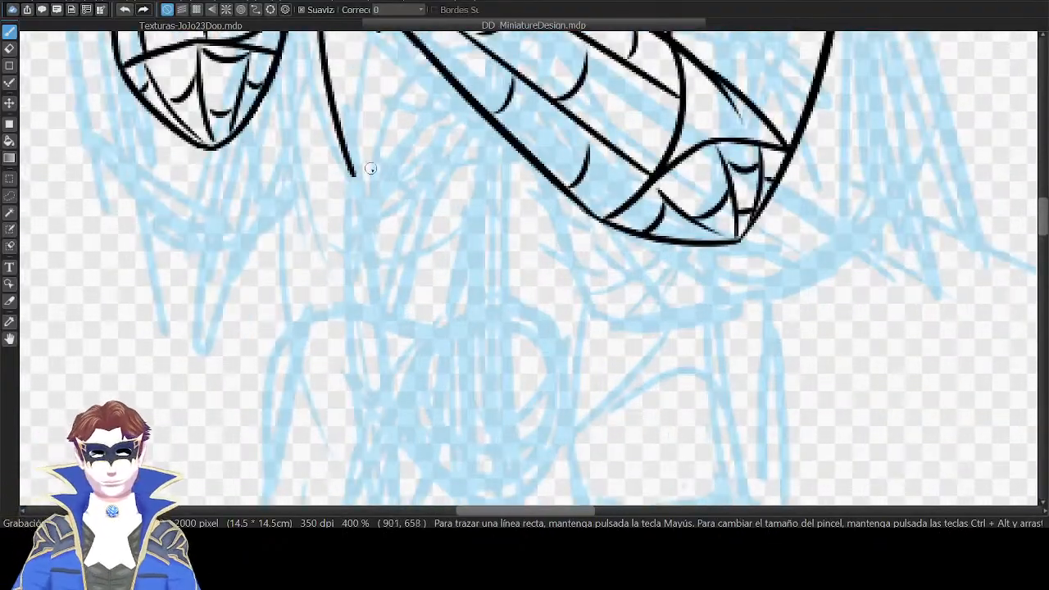
mouse_move(351, 173)
mouse_down()
mouse_move(394, 168)
mouse_move(476, 270)
mouse_up()
key(ctrl+z)
mouse_move(351, 174)
mouse_down()
mouse_move(370, 155)
mouse_move(495, 372)
mouse_move(550, 190)
mouse_up()
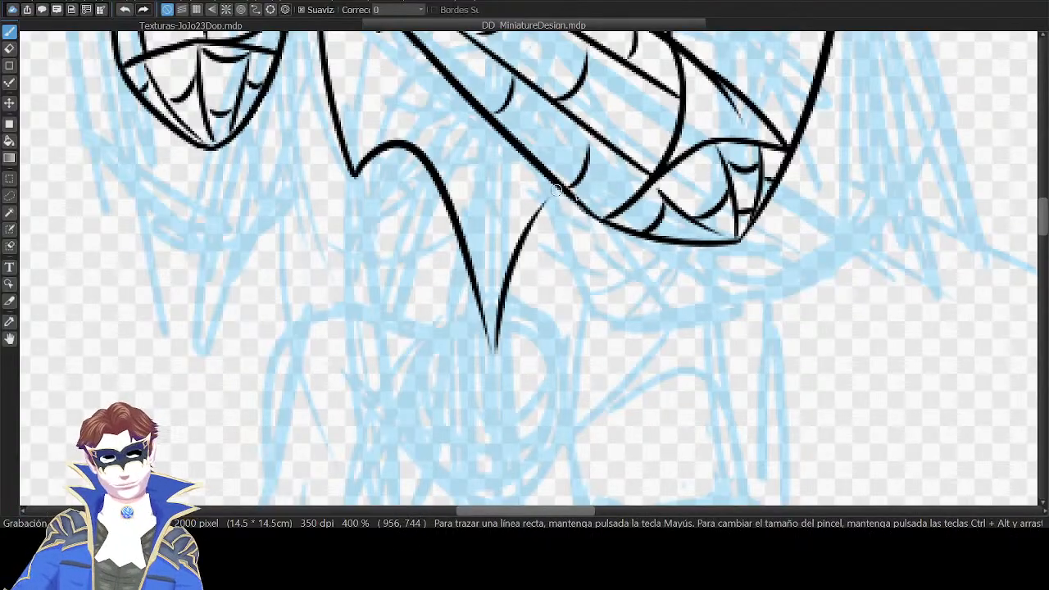
Redraw the far edge of the hem's point as a steeper curve from the tip up to the forearm's underside.
key(ctrl+z)
mouse_move(493, 346)
mouse_down()
mouse_move(548, 188)
mouse_move(534, 206)
mouse_move(550, 187)
mouse_up()
key(ctrl+z)
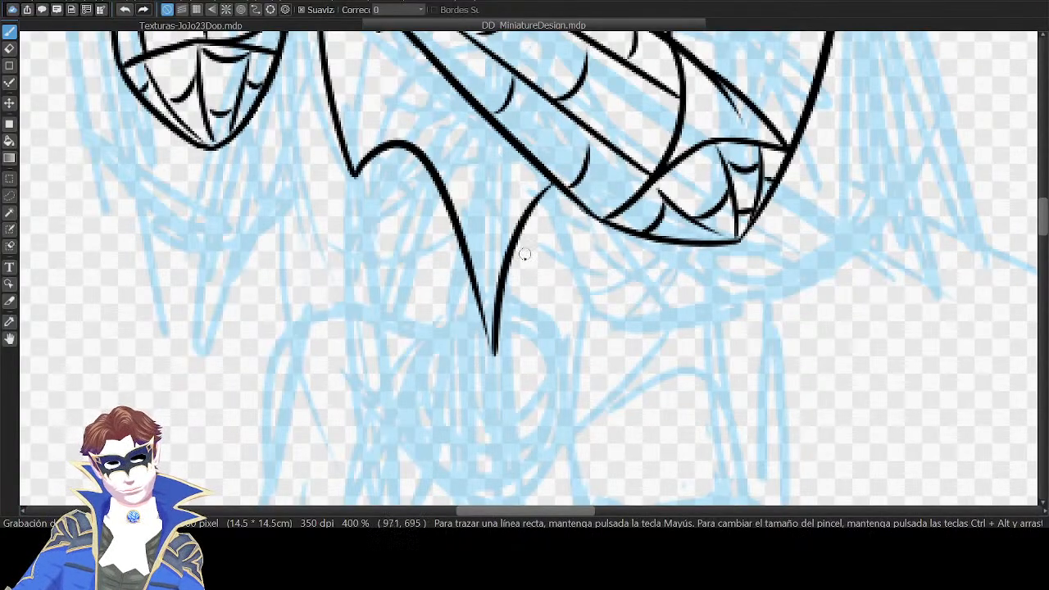
key(ctrl+z)
mouse_move(490, 343)
mouse_down()
mouse_move(547, 179)
mouse_move(494, 351)
mouse_move(500, 264)
mouse_up()
key(ctrl+z)
drag(494, 353, 501, 275)
key(ctrl+z)
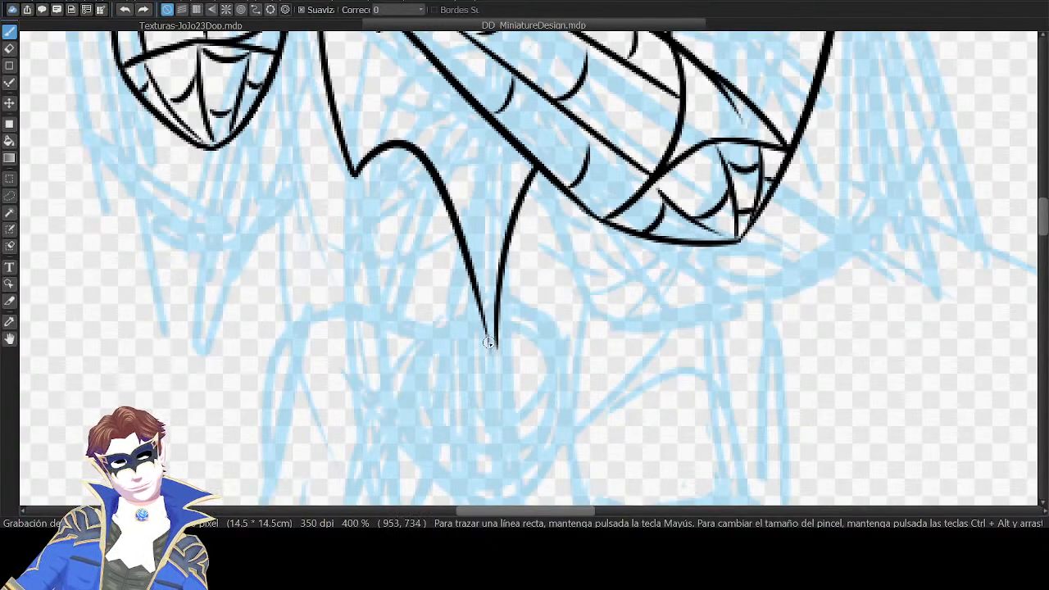
mouse_move(493, 353)
mouse_down()
mouse_move(502, 271)
mouse_move(490, 333)
mouse_move(481, 284)
mouse_up()
key(ctrl+z)
key(ctrl+z)
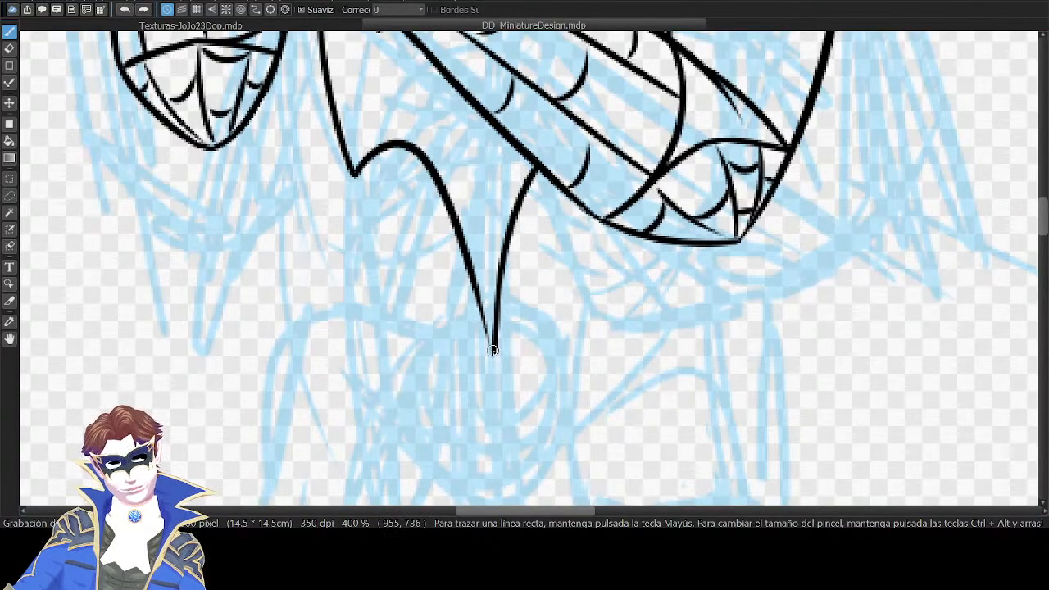
drag(493, 351, 485, 275)
key(ctrl+z)
Ink a lengthwise web line from the hem's central tip up to the forearm and continue it above toward the hood.
key(ctrl+minus)
key(ctrl+minus)
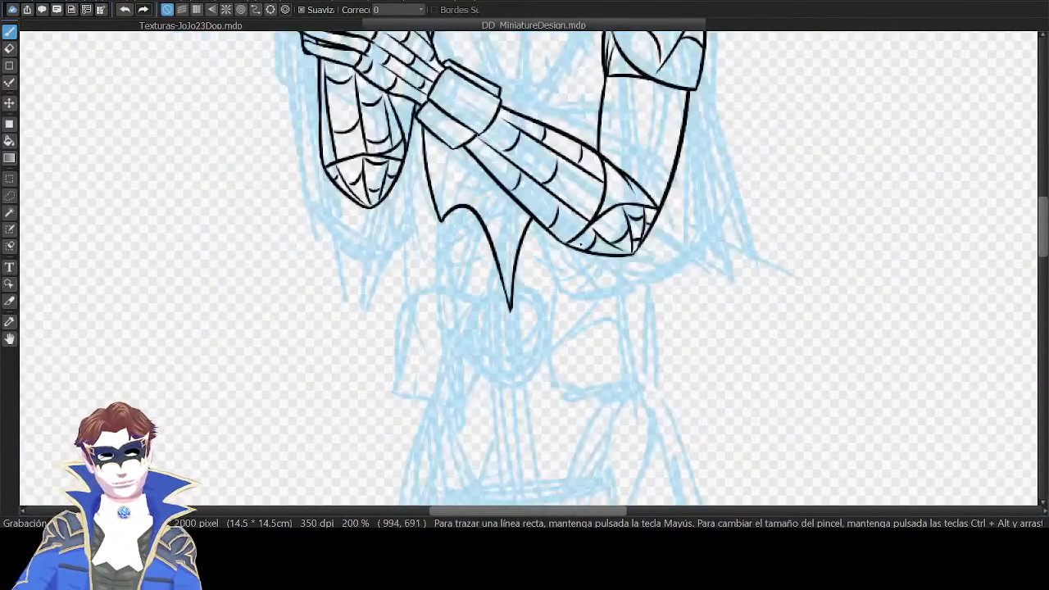
drag(811, 56, 812, 202)
key(ctrl+plus)
drag(533, 246, 504, 139)
drag(474, 445, 462, 263)
mouse_move(505, 136)
mouse_down()
mouse_move(491, 287)
mouse_move(487, 137)
mouse_up()
key(ctrl+z)
drag(461, 293, 495, 104)
drag(470, 265, 512, 130)
Ink a second lengthwise web line from the hem's side corner up toward the cuff, continuing above it to the hood.
drag(398, 325, 408, 225)
key(ctrl+z)
drag(398, 323, 406, 220)
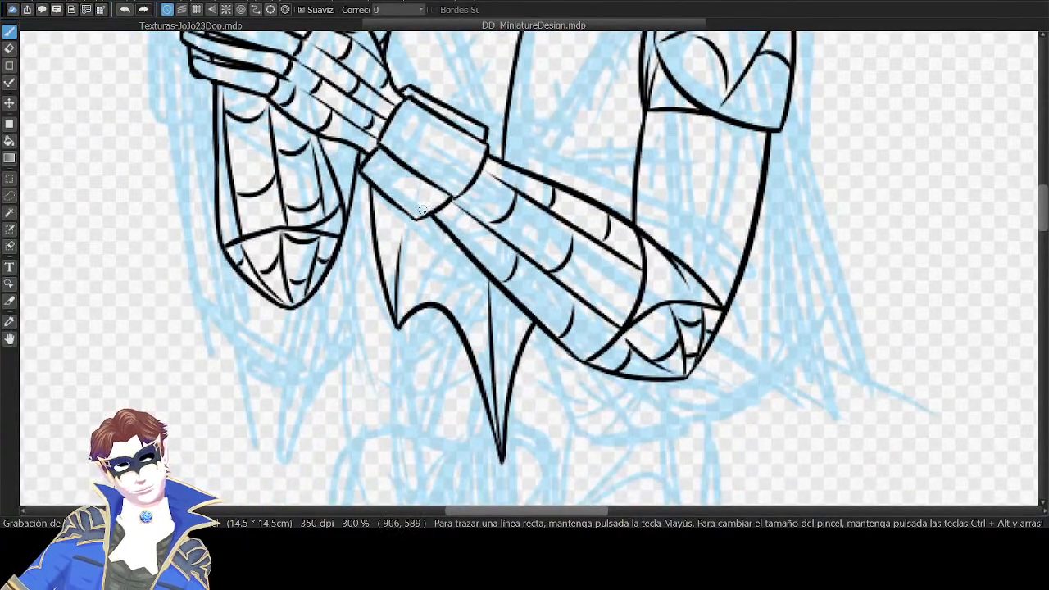
key(ctrl+z)
drag(397, 324, 408, 217)
scroll(464, 160, up, 2)
drag(428, 182, 471, 63)
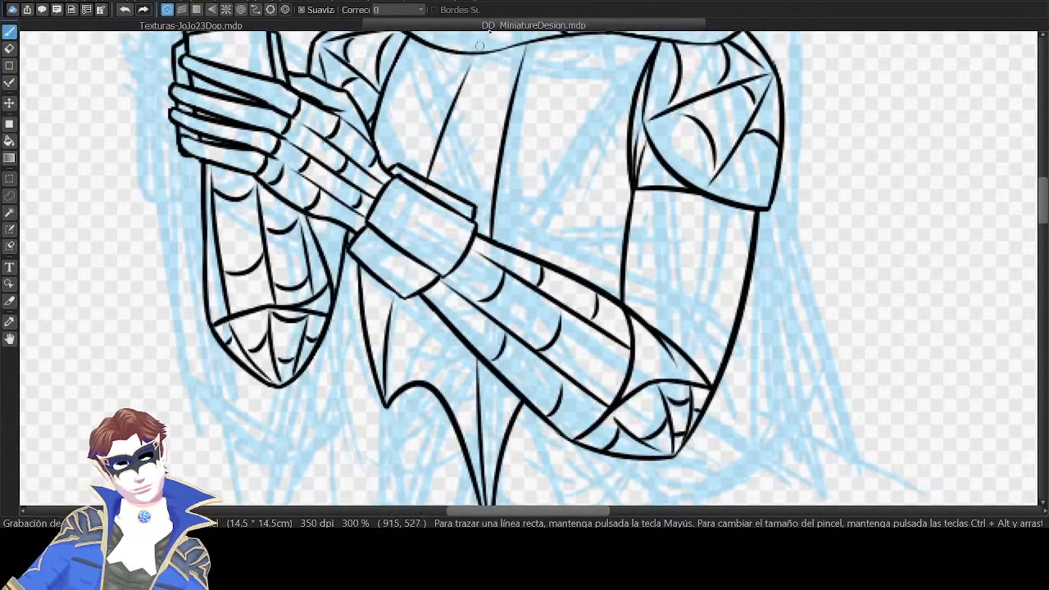
key(ctrl+z)
mouse_move(426, 187)
mouse_down()
mouse_move(473, 61)
mouse_move(514, 116)
mouse_up()
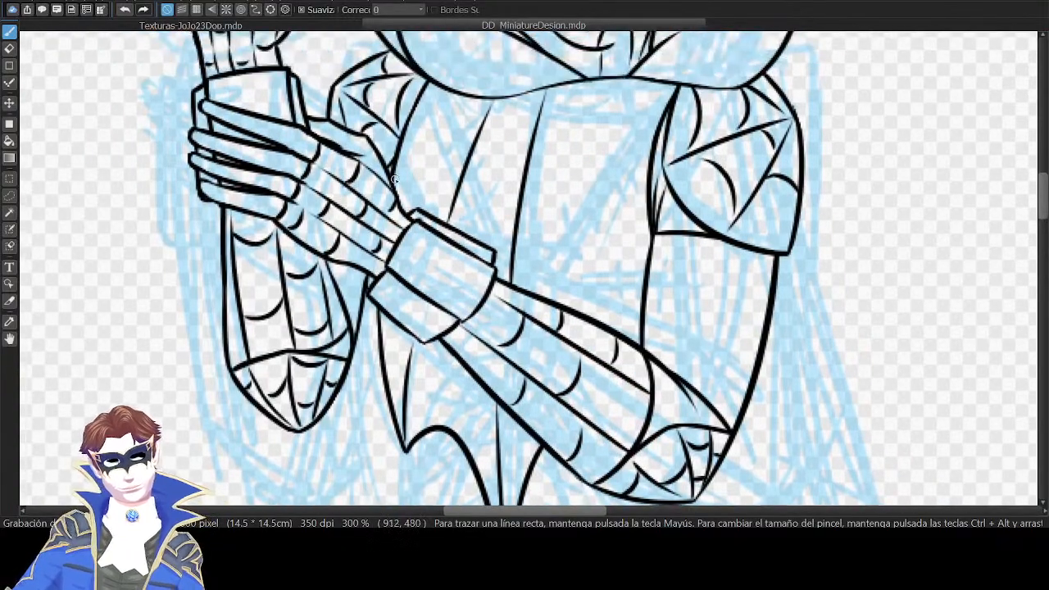
Ink a web line close to the torso edge by the gripping hand and another down the chest's opposite half, flipping the canvas for it.
drag(395, 192, 444, 91)
key(h)
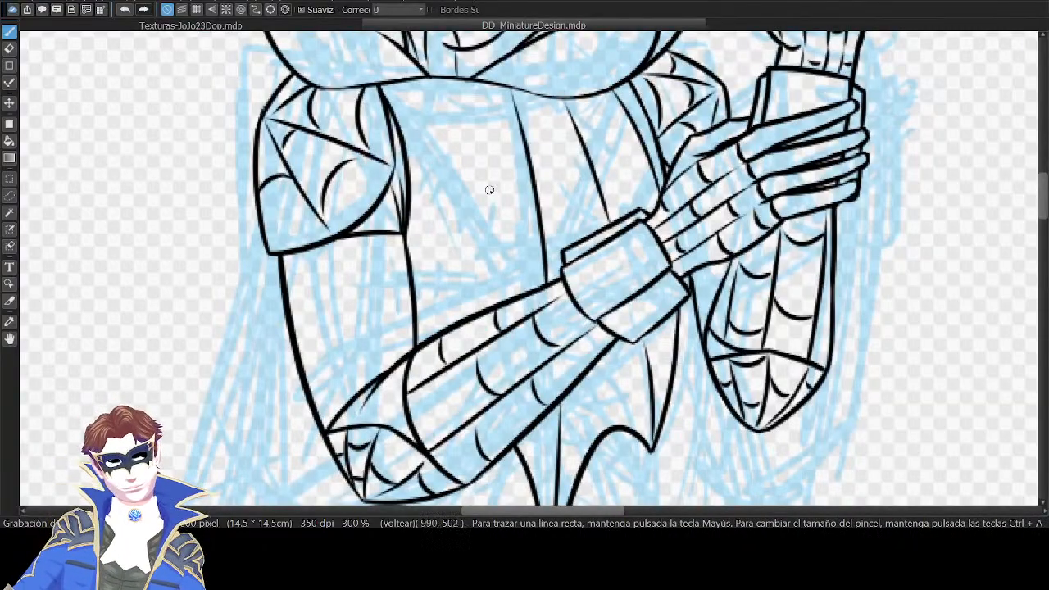
mouse_move(451, 322)
mouse_down()
mouse_move(471, 138)
mouse_move(451, 271)
mouse_move(461, 93)
mouse_up()
key(ctrl+z)
key(ctrl+z)
key(h)
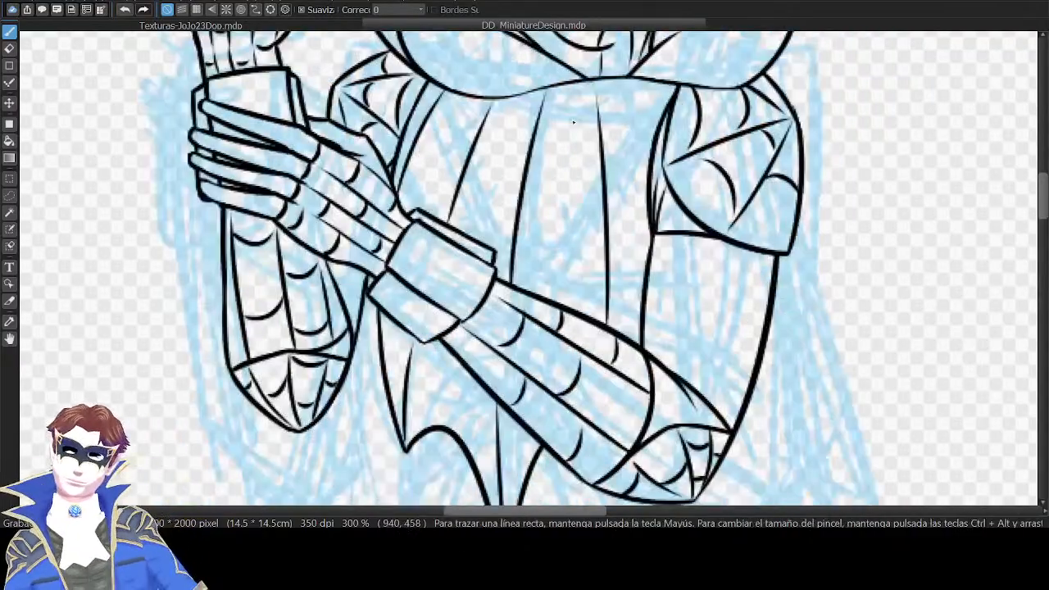
Ink a curved web arc between the lengthwise lines of the lower torso, just above the hem and beneath the forearm.
drag(618, 40, 639, 109)
drag(724, 44, 670, 108)
drag(742, 335, 779, 140)
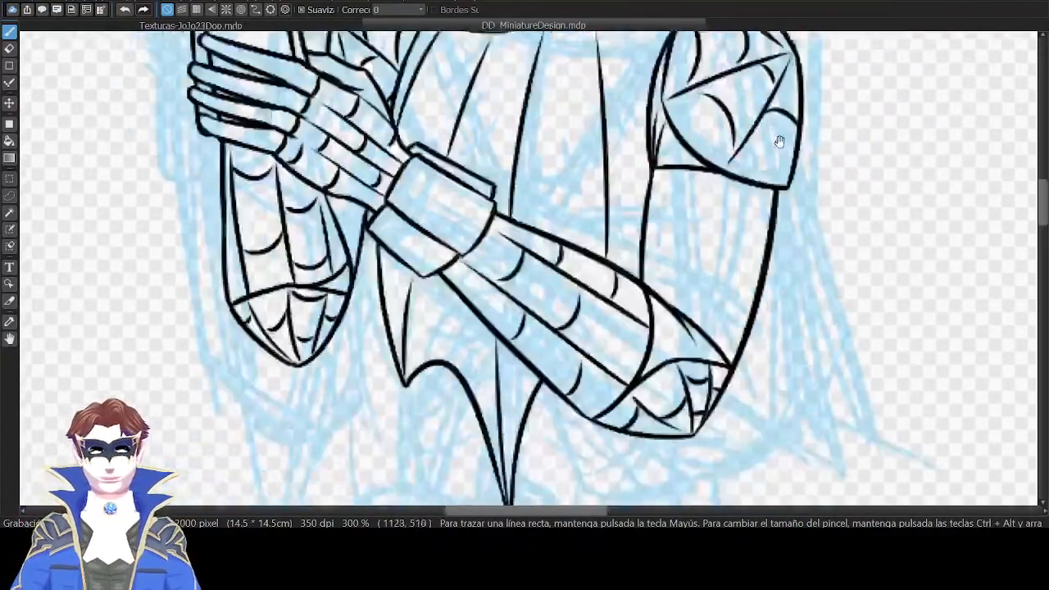
drag(602, 325, 734, 254)
mouse_move(549, 233)
mouse_down()
mouse_move(597, 229)
mouse_move(613, 252)
mouse_up()
key(ctrl+z)
key(ctrl+z)
key(ctrl+z)
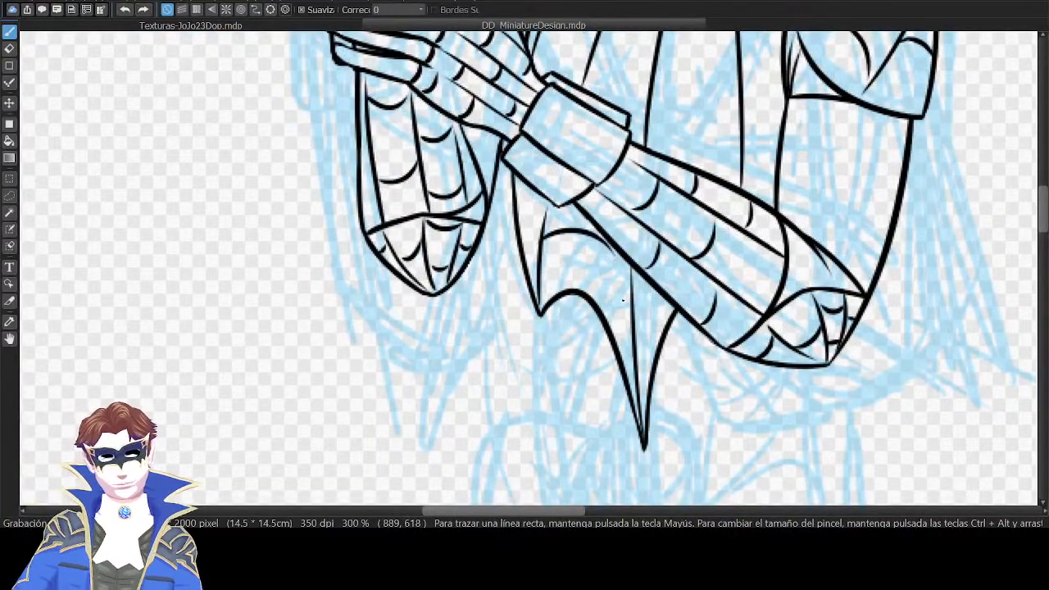
key(ctrl+z)
drag(547, 244, 609, 235)
drag(523, 191, 545, 219)
key(ctrl+z)
key(ctrl+z)
key(ctrl+z)
Ink two curved web arcs across the torso column directly above the wrist cuff, one low and one near the hood.
drag(717, 118, 687, 212)
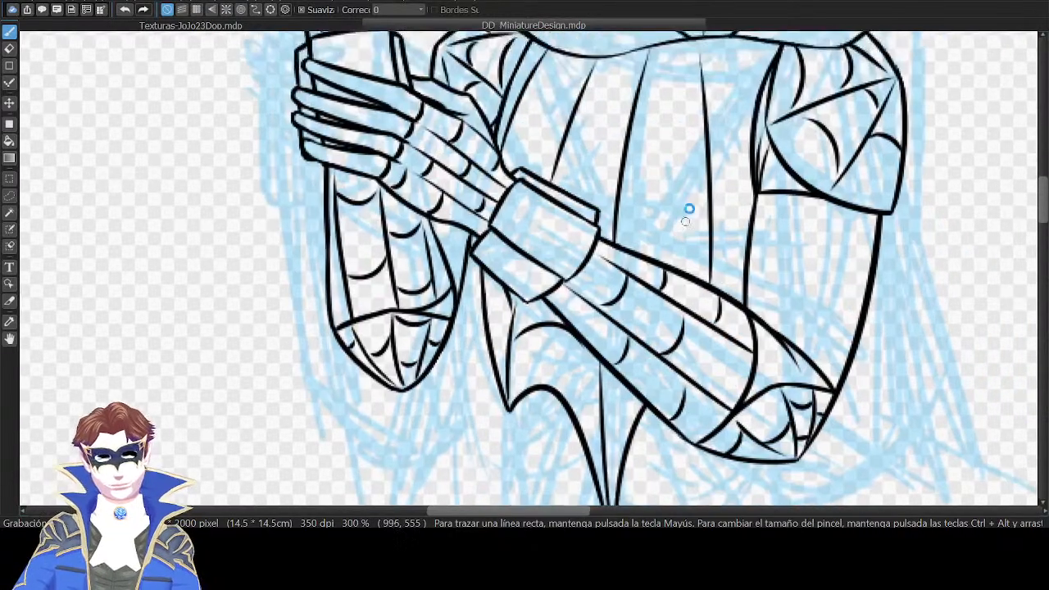
drag(554, 180, 617, 184)
key(ctrl+z)
key(ctrl+z)
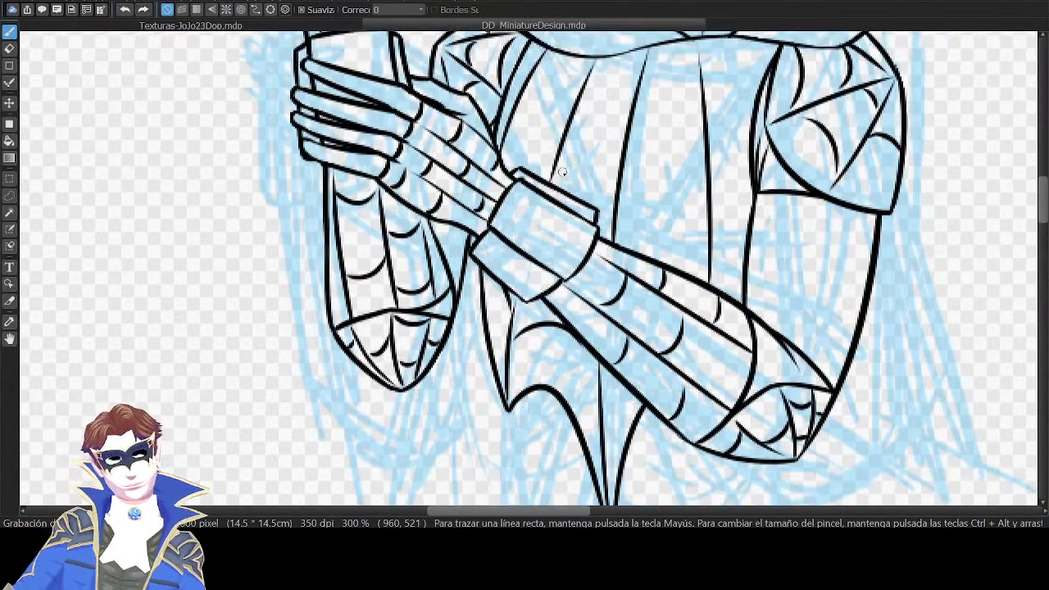
mouse_move(553, 179)
mouse_down()
mouse_move(608, 191)
mouse_move(583, 168)
mouse_move(611, 197)
mouse_up()
key(ctrl+z)
key(ctrl+z)
key(ctrl+z)
key(ctrl+z)
drag(553, 179, 612, 198)
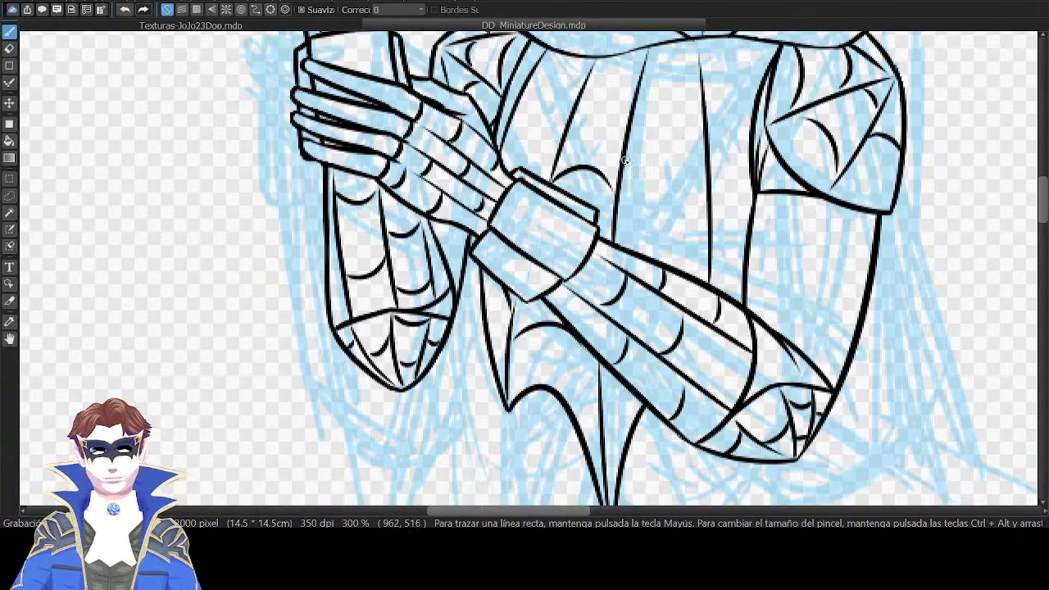
key(ctrl+z)
drag(614, 83, 634, 108)
Ink two curved web arcs across the torso's wide middle column, one at mid-chest and one just above the forearm.
mouse_move(626, 150)
mouse_down()
mouse_move(705, 153)
mouse_move(655, 132)
mouse_move(706, 156)
mouse_up()
key(ctrl+z)
drag(625, 247, 710, 251)
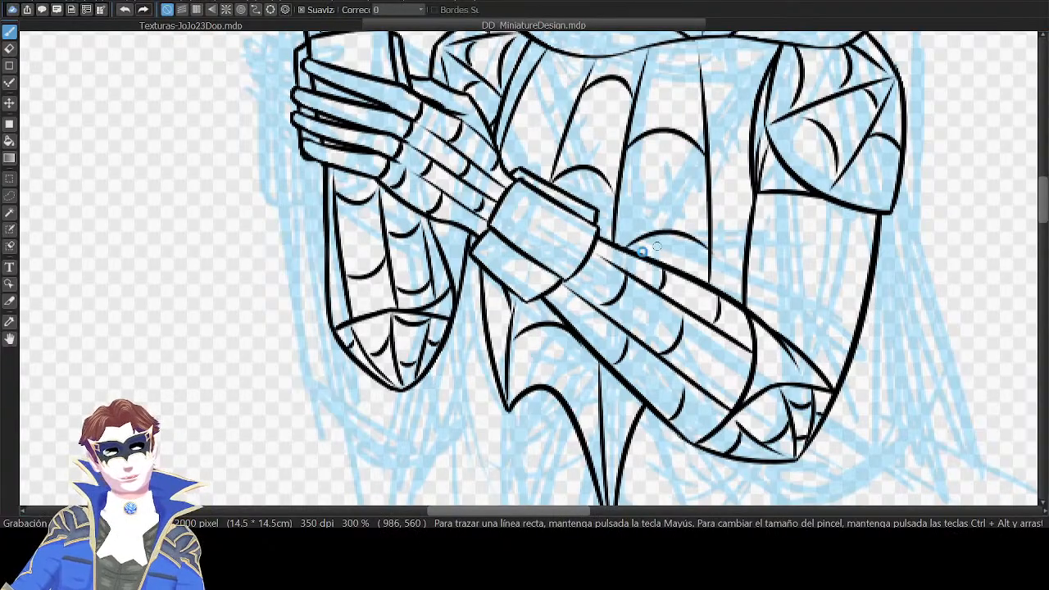
key(ctrl+z)
drag(636, 251, 707, 268)
key(ctrl+z)
Ink curved web arcs across the torso's outer columns, beside the short sleeve and beside the gripping hand.
drag(711, 214, 752, 204)
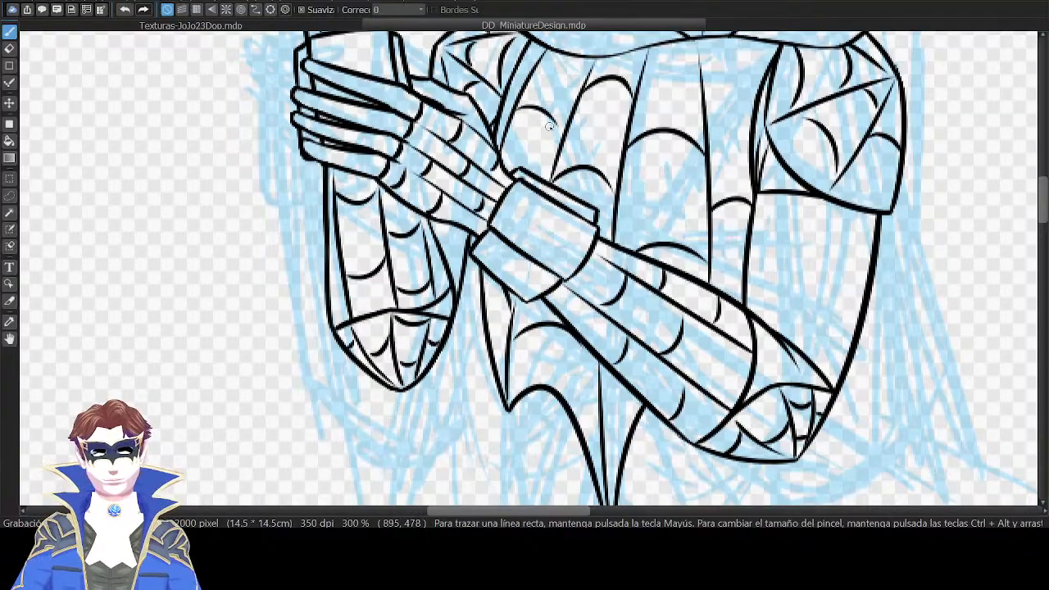
drag(513, 138, 566, 158)
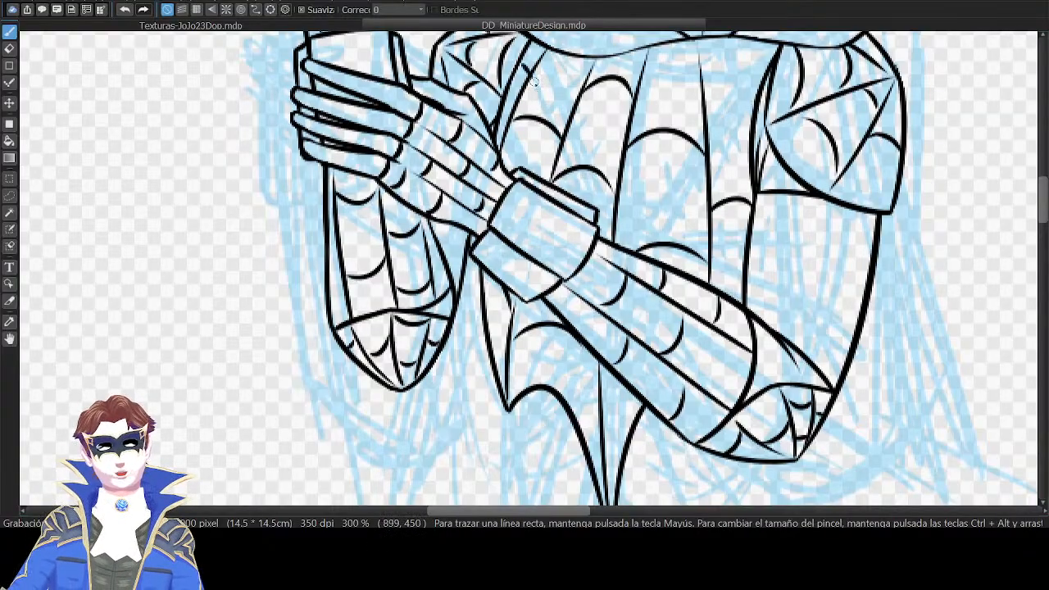
key(ctrl+z)
drag(521, 60, 531, 78)
mouse_move(743, 102)
mouse_down()
mouse_move(724, 139)
mouse_move(742, 113)
mouse_up()
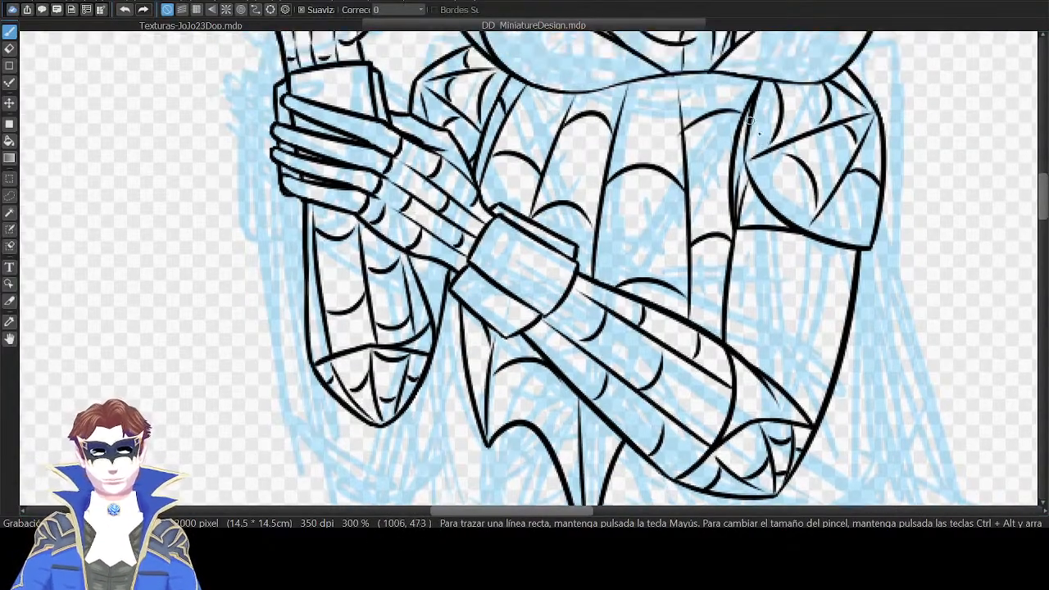
key(ctrl+z)
drag(685, 133, 740, 113)
drag(679, 79, 682, 125)
key(ctrl+z)
Examine the inked torso against the blue sketch of the waist, legs and base.
scroll(774, 155, down, 4)
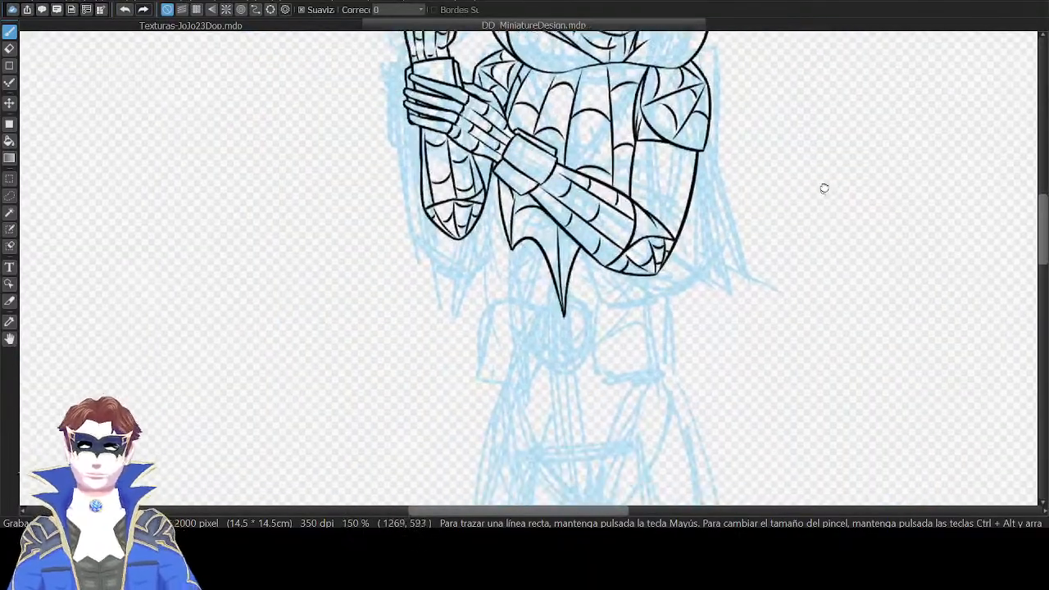
drag(825, 188, 826, 212)
scroll(825, 170, down, 2)
scroll(826, 171, up, 2)
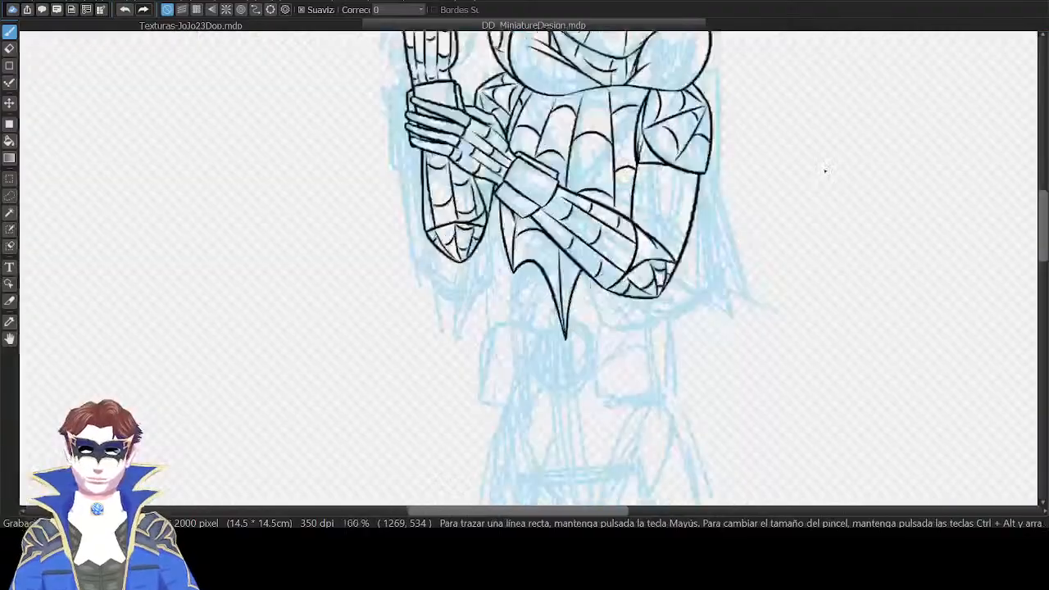
drag(813, 253, 815, 187)
drag(796, 325, 825, 262)
scroll(943, 202, up, 2)
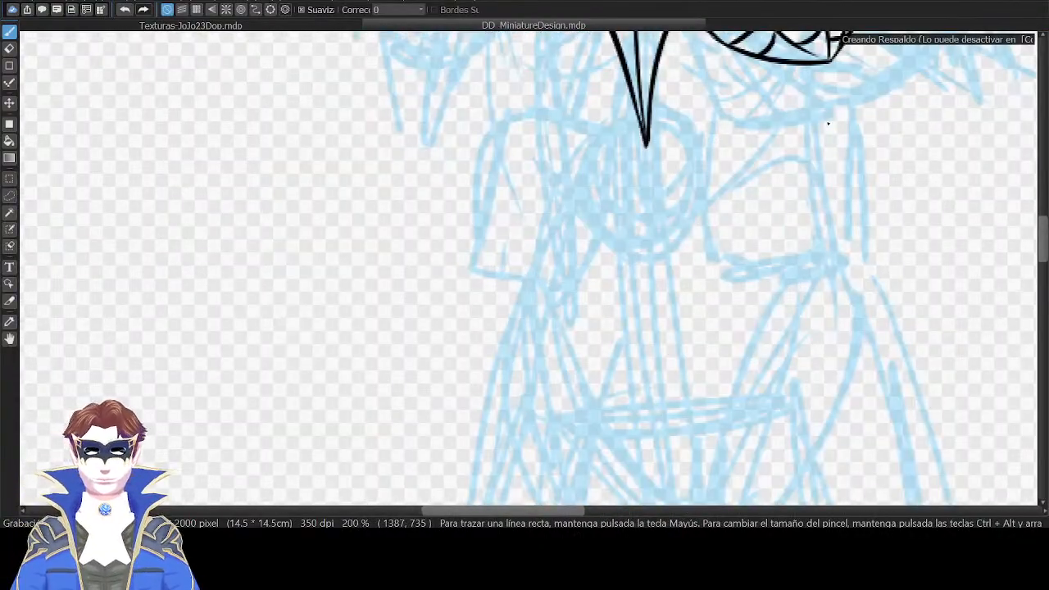
scroll(828, 123, down, 4)
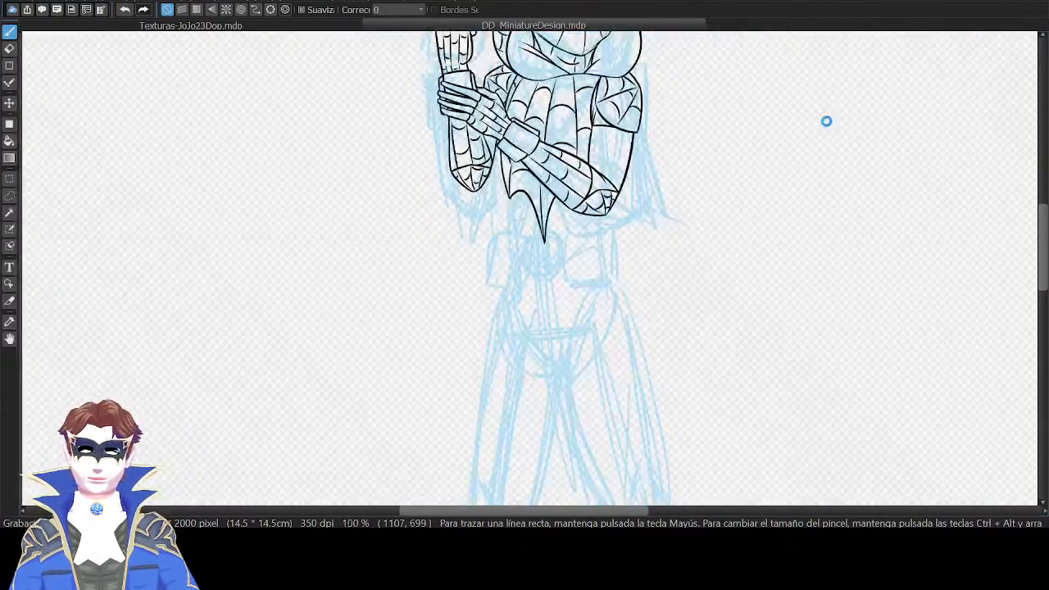
scroll(826, 122, down, 2)
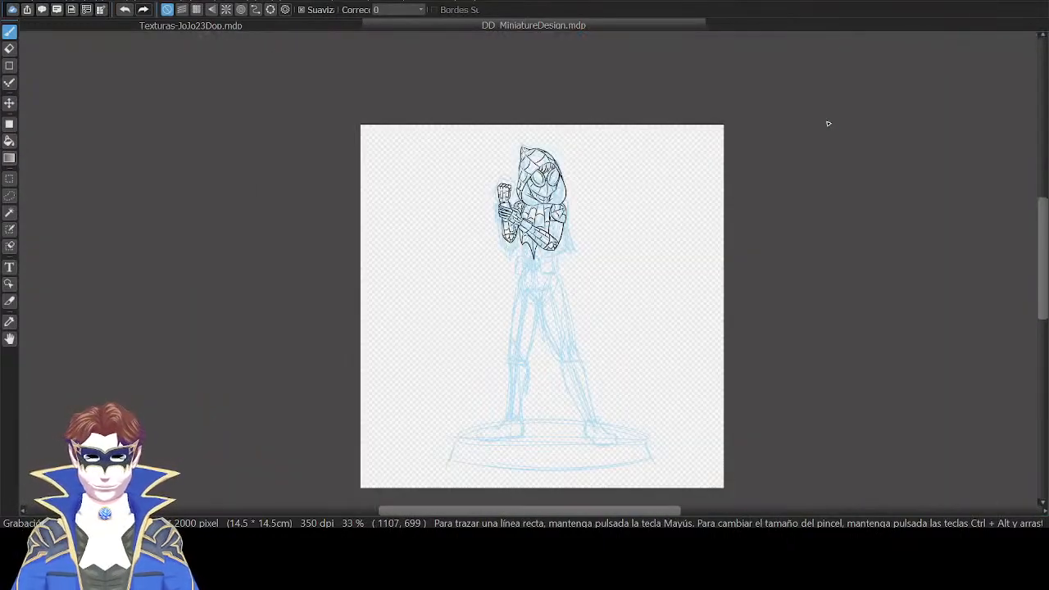
Erase the sharp tip of the torso's central pointed panel above the waist.
scroll(828, 123, up, 6)
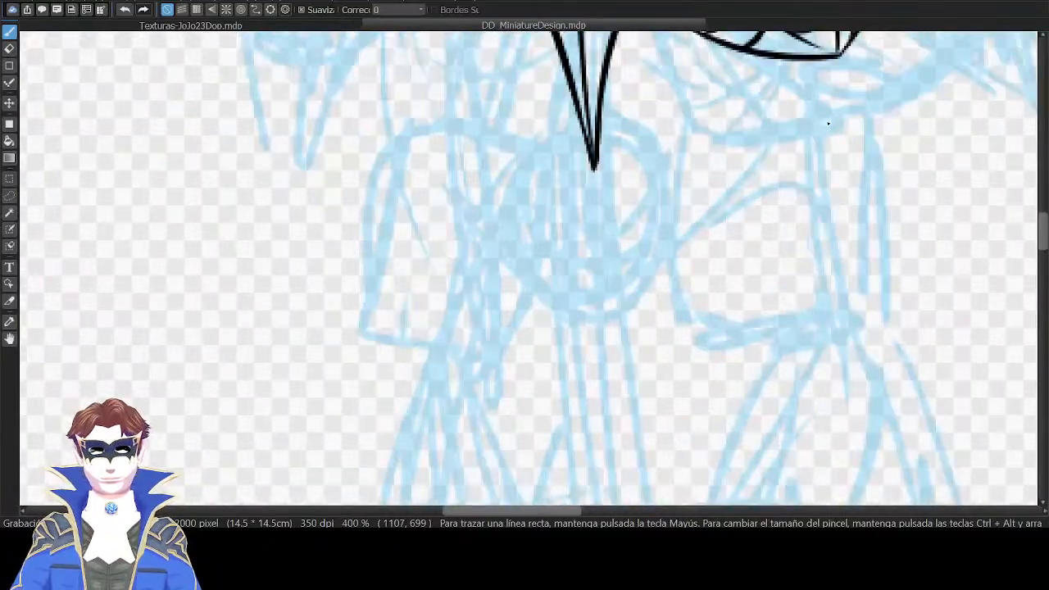
drag(700, 143, 662, 180)
scroll(691, 185, up, 1)
key(e)
mouse_move(588, 167)
mouse_down()
mouse_move(573, 144)
mouse_move(606, 180)
mouse_up()
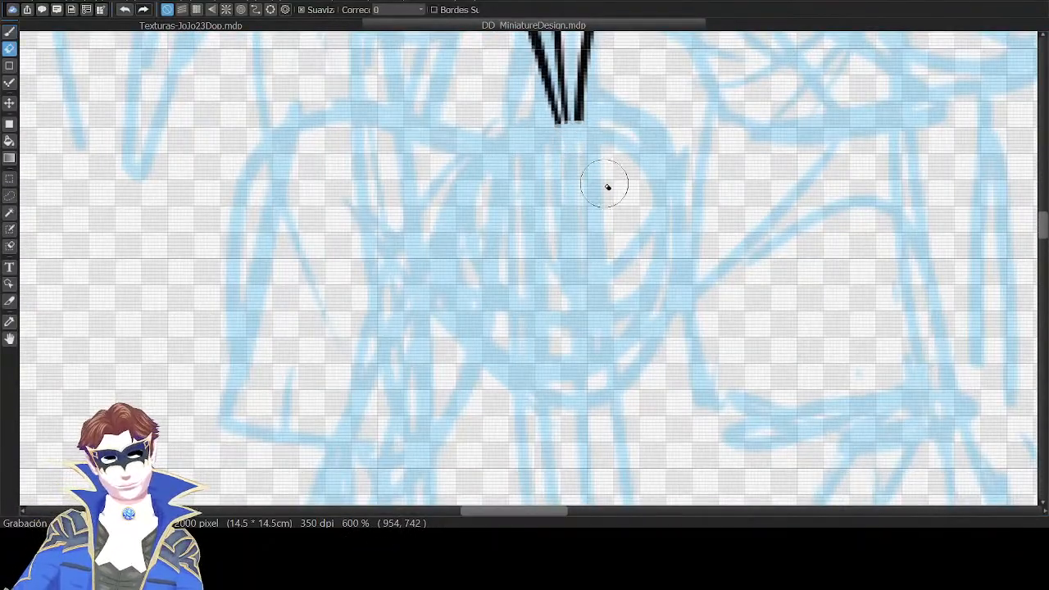
Ink a round belt buckle directly below the torso's trimmed point with the brush and concentric-circle snapping, and turn snapping off again.
key(b)
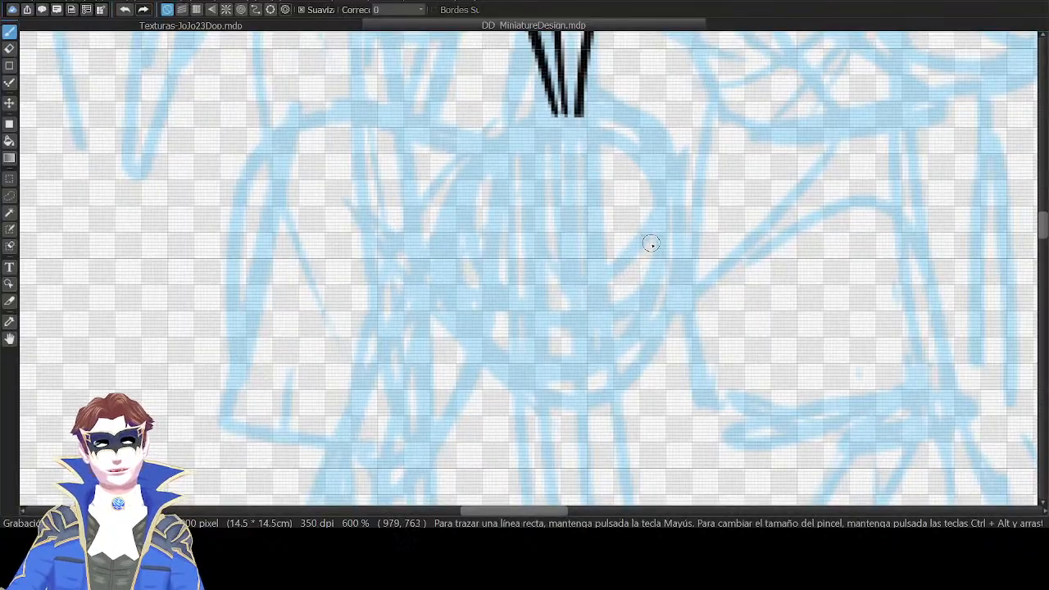
key(ctrl+2)
key(ctrl+6)
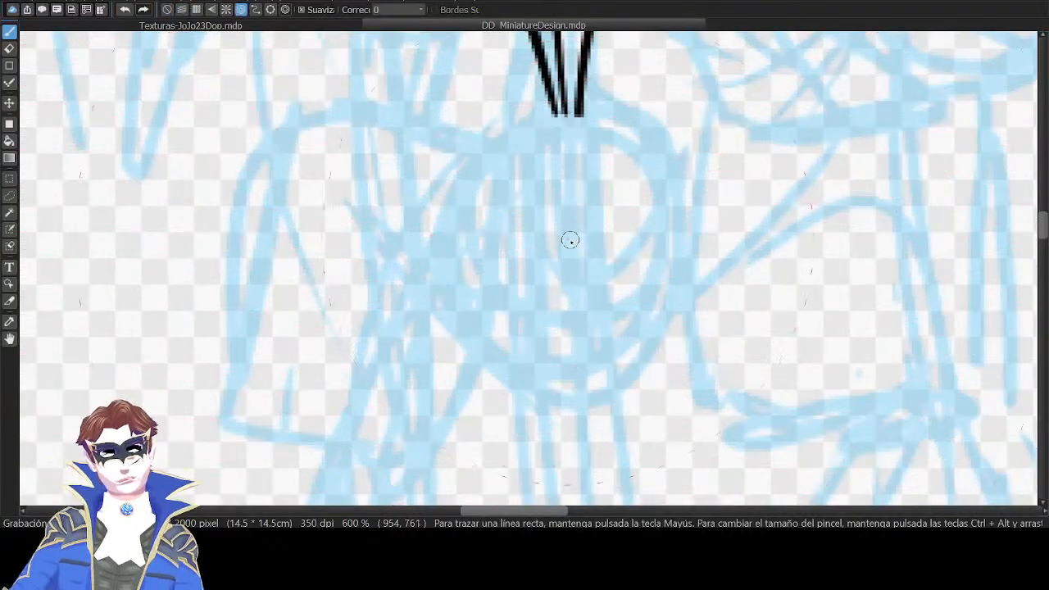
mouse_move(517, 122)
mouse_down()
mouse_move(579, 405)
mouse_move(711, 211)
mouse_up()
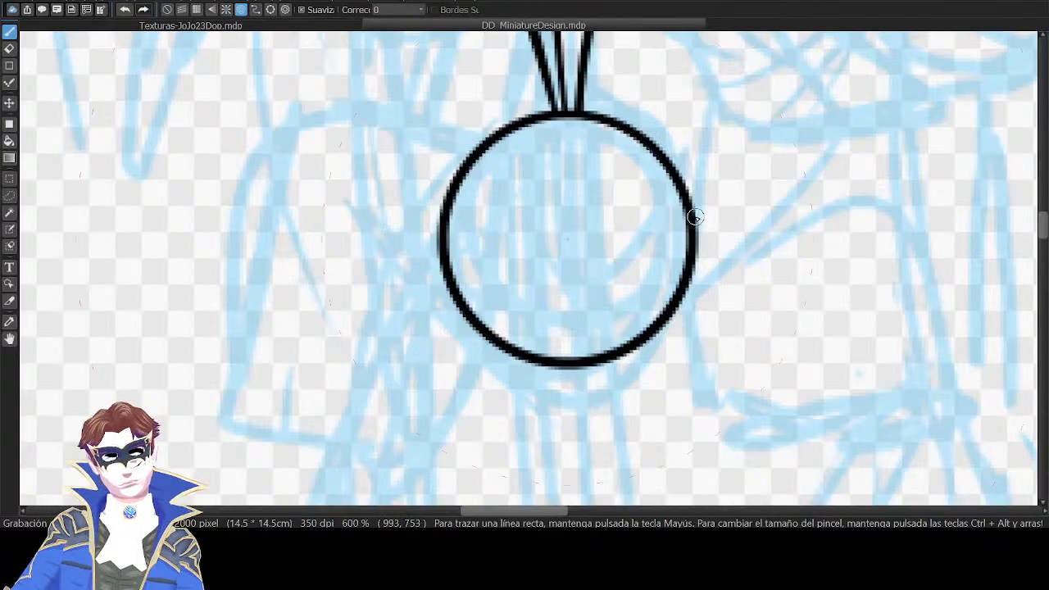
key(ctrl+1)
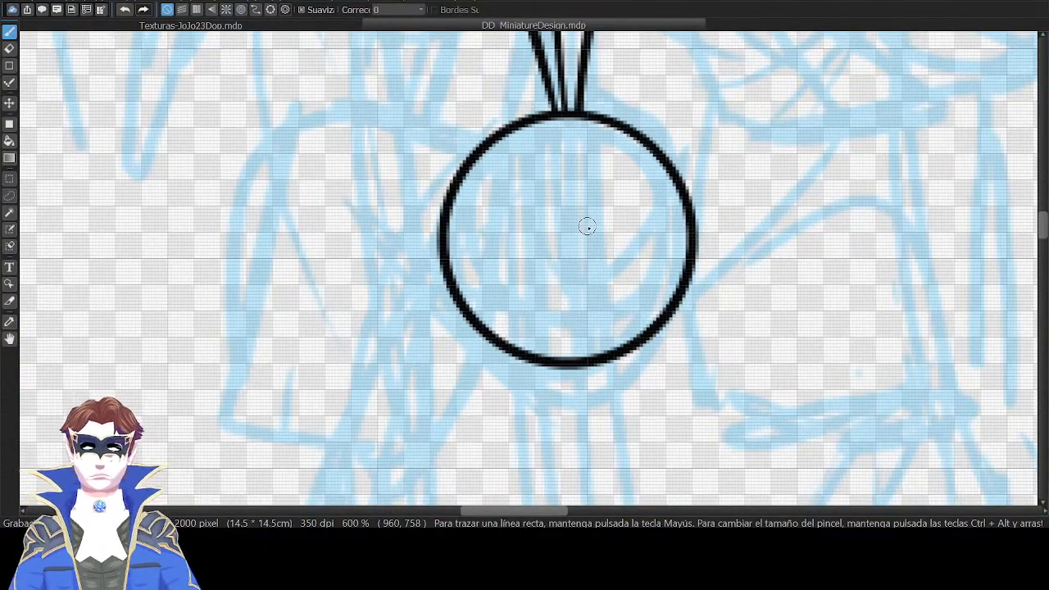
Paint a solid black spider body in the buckle's centre, with a smaller head and two curved pincers toward the upper left.
mouse_move(573, 255)
mouse_down()
mouse_move(582, 303)
mouse_move(573, 256)
mouse_move(607, 264)
mouse_move(548, 229)
mouse_move(595, 238)
mouse_move(544, 265)
mouse_move(528, 244)
mouse_move(545, 229)
mouse_up()
key(ctrl+z)
key(ctrl+z)
key(ctrl+z)
key(ctrl+z)
mouse_move(539, 266)
mouse_down()
mouse_move(575, 214)
mouse_move(574, 279)
mouse_move(553, 231)
mouse_move(563, 258)
mouse_move(565, 243)
mouse_move(541, 234)
mouse_move(550, 242)
mouse_up()
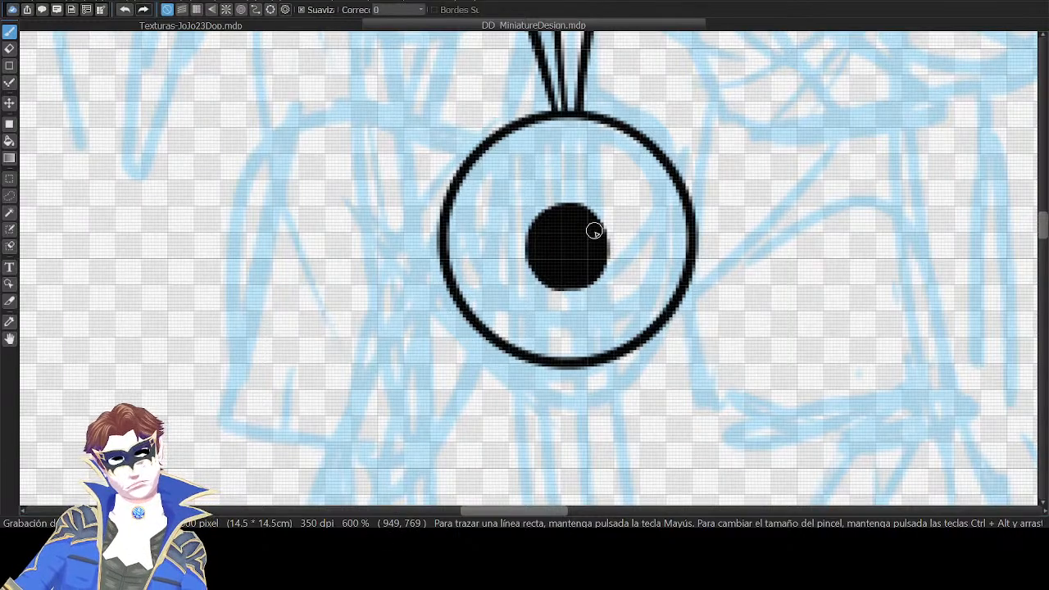
mouse_move(552, 180)
mouse_down()
mouse_move(519, 190)
mouse_move(531, 199)
mouse_move(499, 176)
mouse_move(528, 163)
mouse_move(515, 154)
mouse_move(529, 164)
mouse_move(512, 156)
mouse_up()
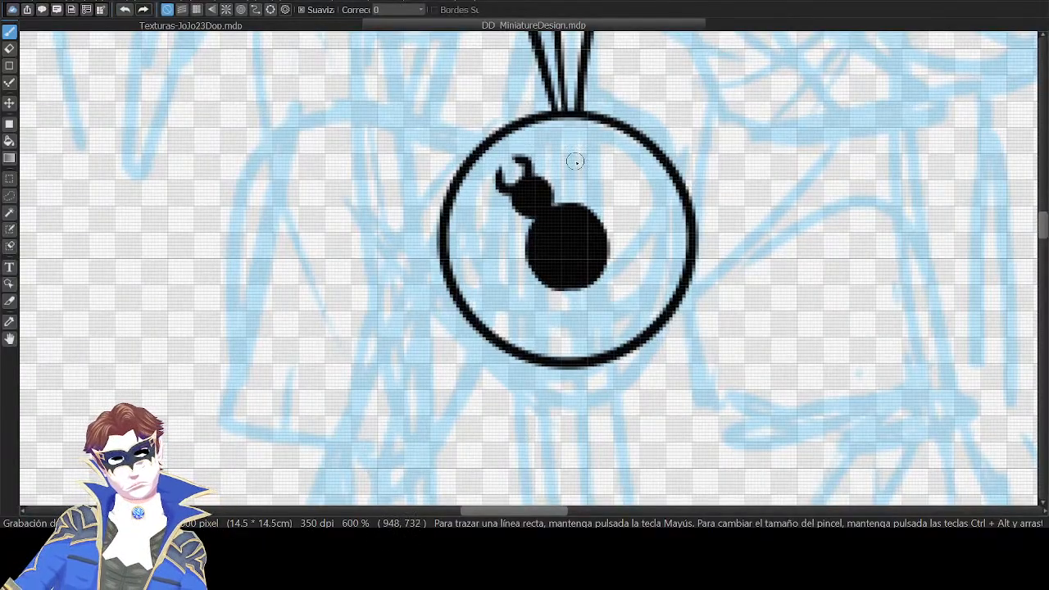
Ink the spider's two bent upper legs, rising from the body and angling back toward the head.
drag(588, 213, 588, 152)
key(ctrl+z)
mouse_move(584, 206)
mouse_down()
mouse_move(579, 145)
mouse_move(586, 167)
mouse_up()
key(ctrl+z)
key(ctrl+z)
mouse_move(548, 135)
mouse_down()
mouse_move(586, 166)
mouse_move(615, 154)
mouse_move(580, 230)
mouse_up()
key(ctrl+z)
key(ctrl+z)
key(ctrl+z)
drag(613, 154, 579, 245)
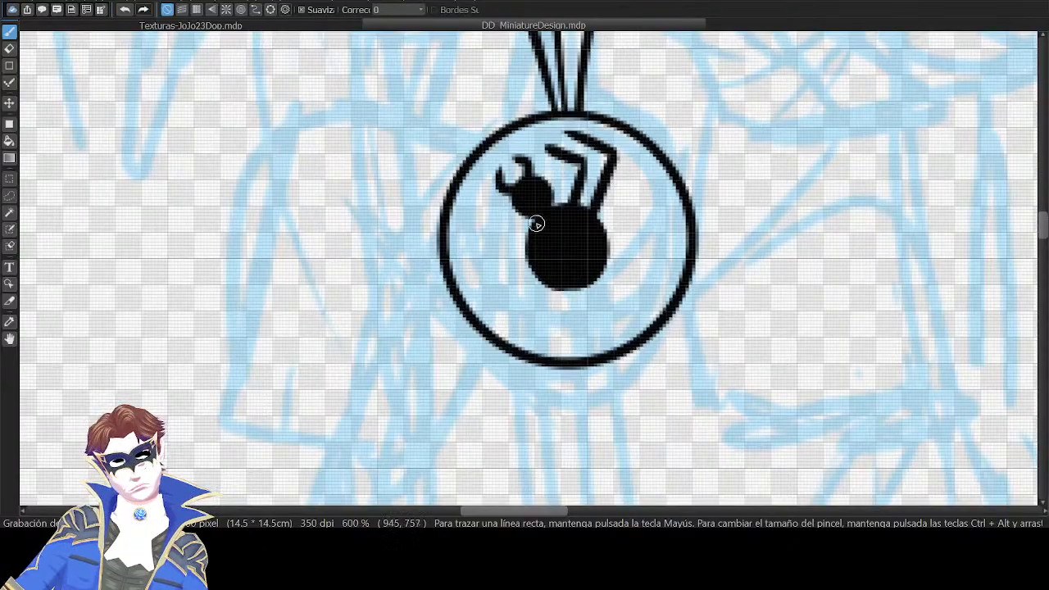
Ink the spider's two bent left legs, running outward from the body and turning upward beside the head.
mouse_move(529, 230)
mouse_down()
mouse_move(487, 229)
mouse_move(484, 178)
mouse_up()
key(ctrl+z)
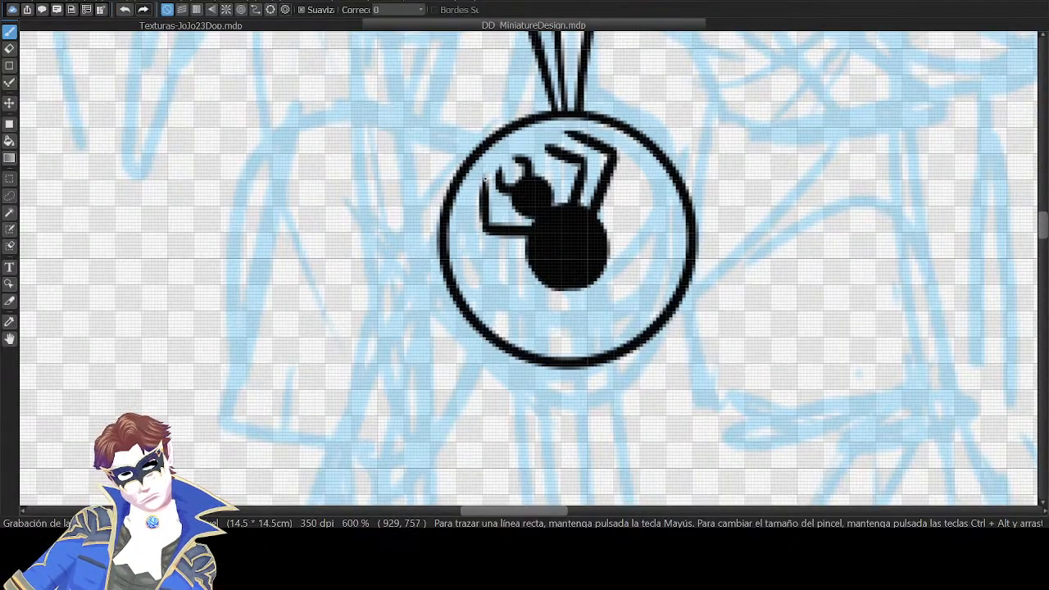
key(ctrl+z)
drag(486, 227, 484, 183)
mouse_move(464, 246)
mouse_down()
mouse_move(465, 180)
mouse_move(463, 247)
mouse_move(515, 257)
mouse_move(464, 254)
mouse_move(536, 250)
mouse_move(503, 321)
mouse_up()
key(ctrl+z)
key(ctrl+z)
Ink the spider's two bent lower legs, extending down from the body and sweeping right along the buckle's lower rim.
mouse_move(535, 275)
mouse_down()
mouse_move(509, 317)
mouse_move(561, 344)
mouse_up()
key(ctrl+z)
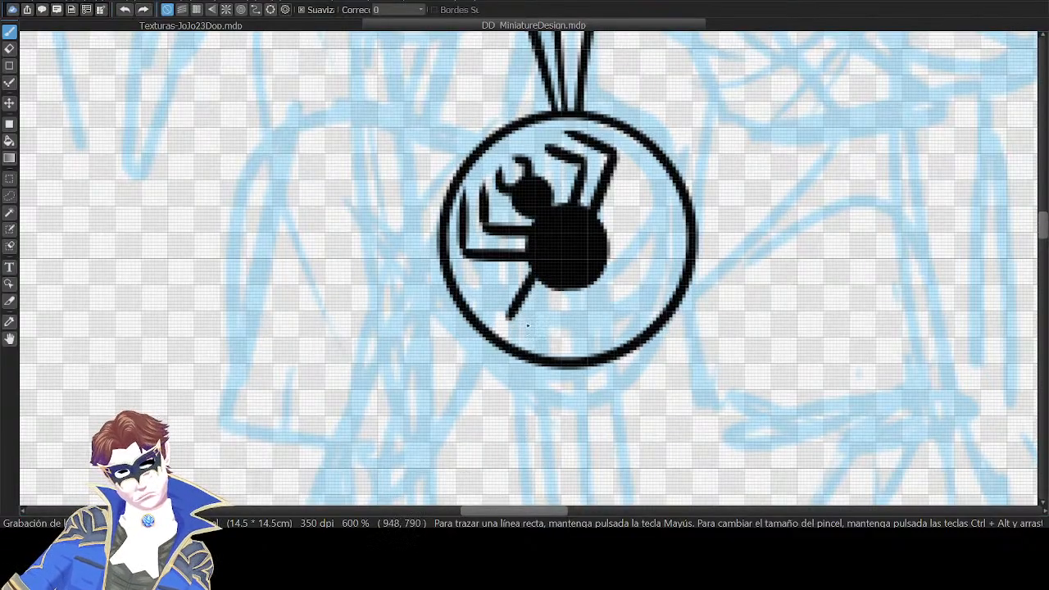
drag(511, 317, 610, 339)
mouse_move(548, 284)
mouse_down()
mouse_move(547, 304)
mouse_move(612, 322)
mouse_up()
key(ctrl+z)
drag(551, 308, 610, 320)
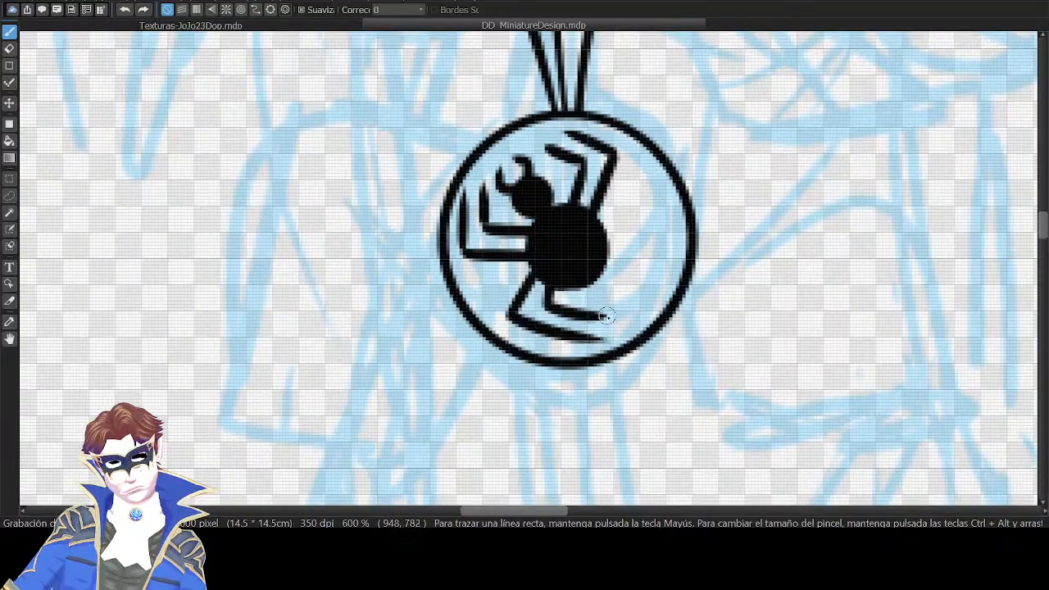
key(ctrl+z)
key(ctrl+z)
drag(557, 278, 554, 312)
drag(555, 313, 621, 322)
mouse_move(607, 262)
mouse_down()
mouse_move(626, 267)
mouse_move(627, 309)
mouse_move(625, 260)
mouse_move(633, 321)
mouse_up()
key(ctrl+z)
key(ctrl+z)
mouse_move(608, 232)
mouse_down()
mouse_move(654, 233)
mouse_move(648, 320)
mouse_up()
key(ctrl+z)
key(ctrl+z)
drag(651, 233, 655, 312)
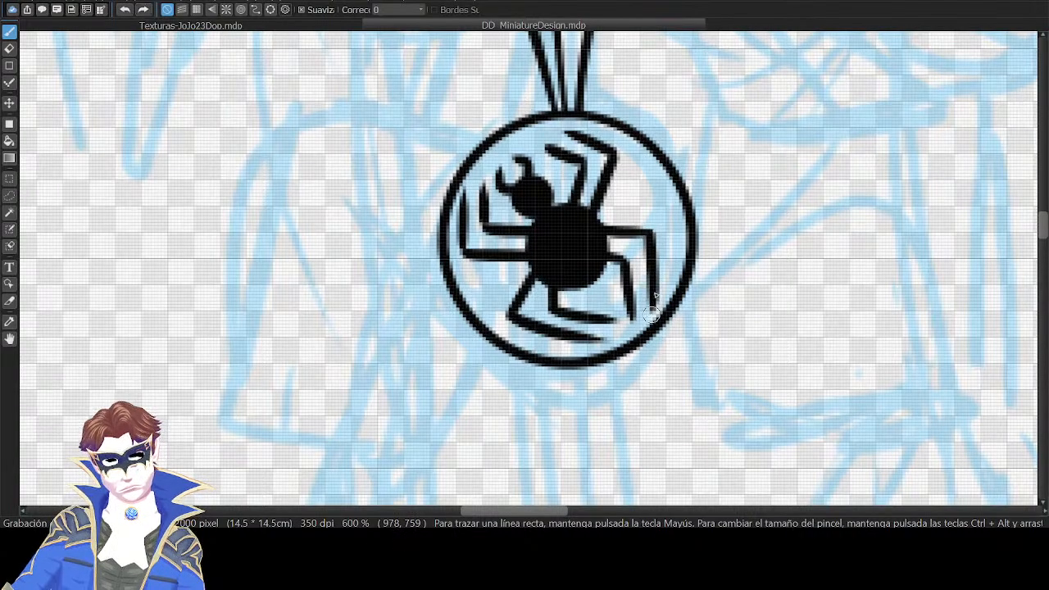
key(ctrl+z)
key(ctrl+z)
key(ctrl+z)
key(ctrl+z)
mouse_move(605, 224)
mouse_down()
mouse_move(672, 212)
mouse_move(661, 212)
mouse_move(654, 299)
mouse_up()
key(ctrl+z)
key(ctrl+z)
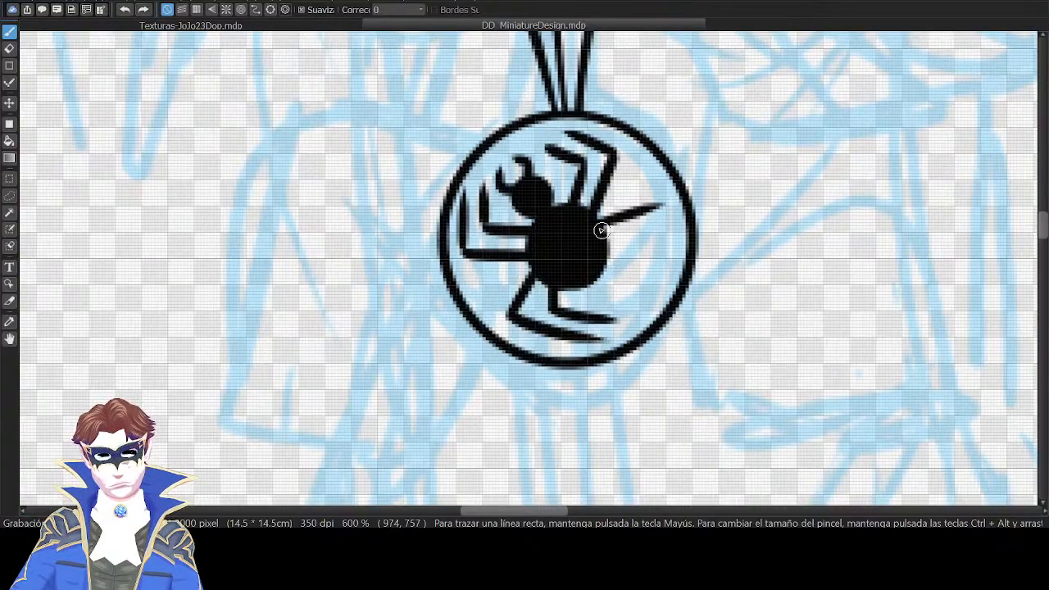
key(ctrl+z)
Ink the spider's two bent right legs, extending outward from the body and turning down inside the buckle's rim.
mouse_move(603, 227)
mouse_down()
mouse_move(683, 217)
mouse_move(668, 218)
mouse_move(665, 294)
mouse_up()
key(ctrl+z)
key(ctrl+z)
drag(673, 223, 665, 302)
key(ctrl+z)
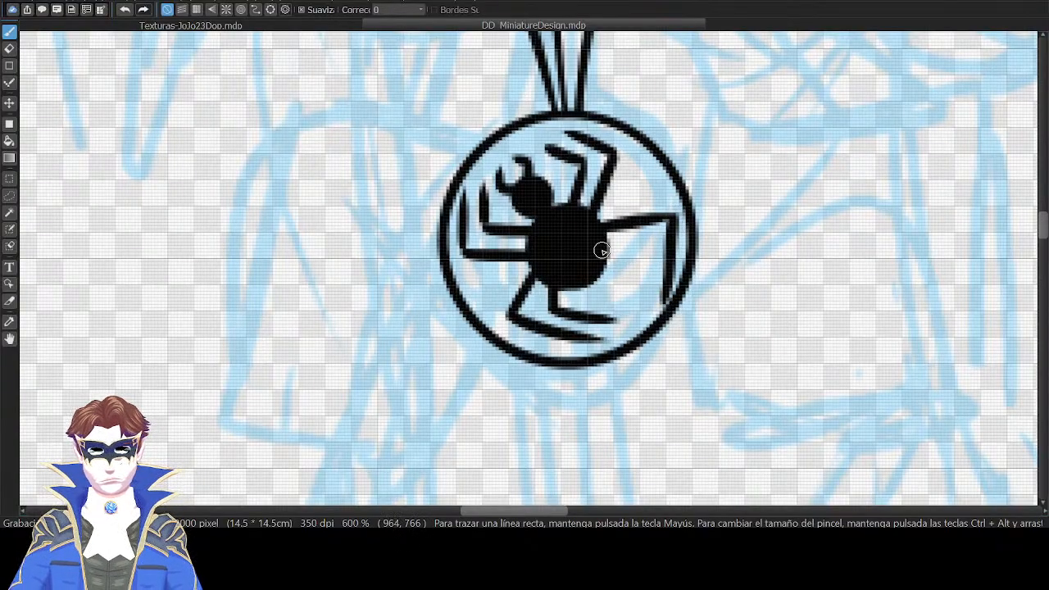
mouse_move(602, 250)
mouse_down()
mouse_move(650, 246)
mouse_move(636, 244)
mouse_up()
key(ctrl+z)
mouse_move(637, 245)
mouse_down()
mouse_move(637, 320)
mouse_move(655, 255)
mouse_move(661, 306)
mouse_move(671, 228)
mouse_move(671, 257)
mouse_up()
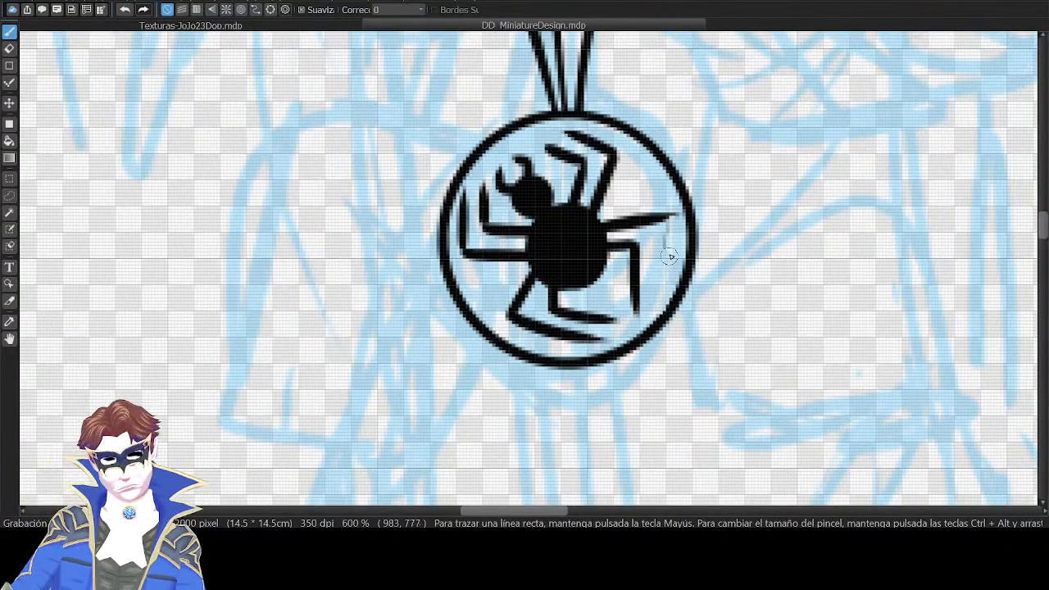
mouse_move(667, 220)
mouse_down()
mouse_move(657, 310)
mouse_move(665, 228)
mouse_move(656, 316)
mouse_up()
key(ctrl+z)
key(ctrl+z)
key(ctrl+z)
mouse_move(667, 218)
mouse_down()
mouse_move(658, 305)
mouse_move(666, 232)
mouse_move(654, 316)
mouse_up()
key(ctrl+z)
Ink the top edge of a belt pouch from the buckle's right side, with rounded corners at both ends.
scroll(812, 165, down, 5)
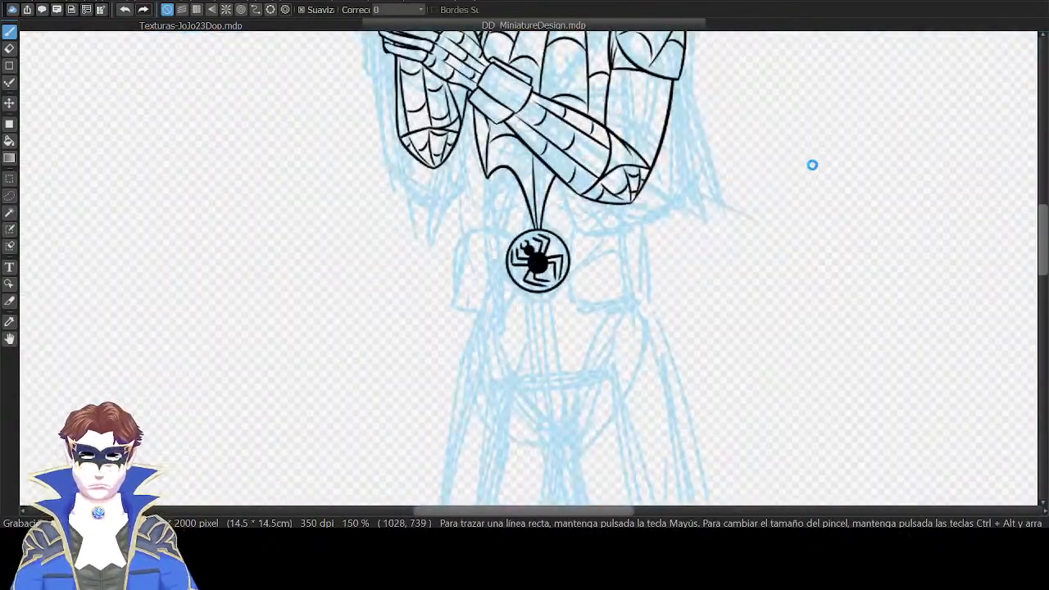
scroll(832, 180, down, 2)
scroll(832, 181, up, 3)
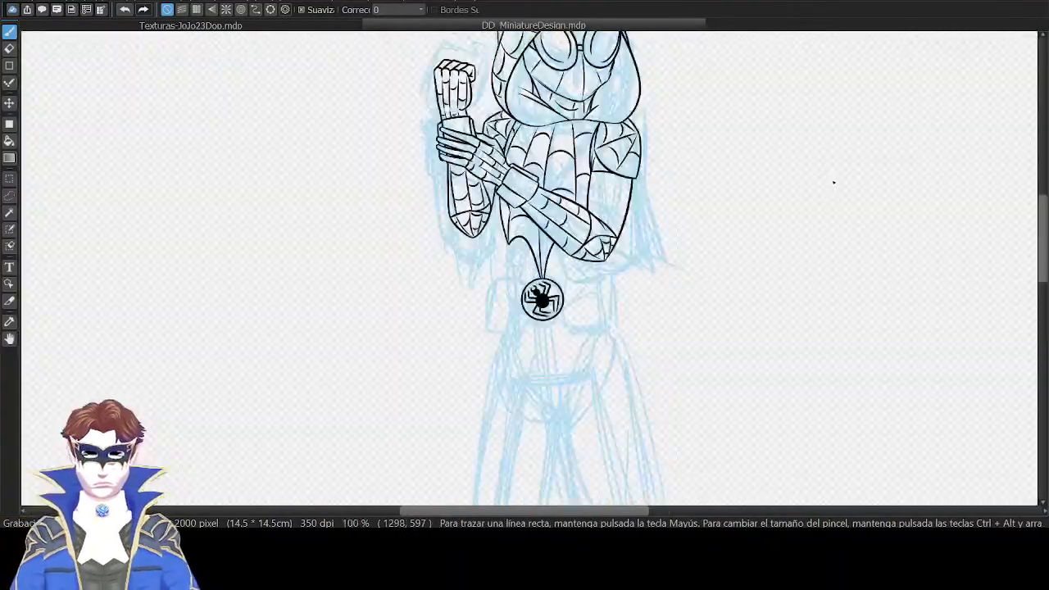
drag(547, 237, 550, 169)
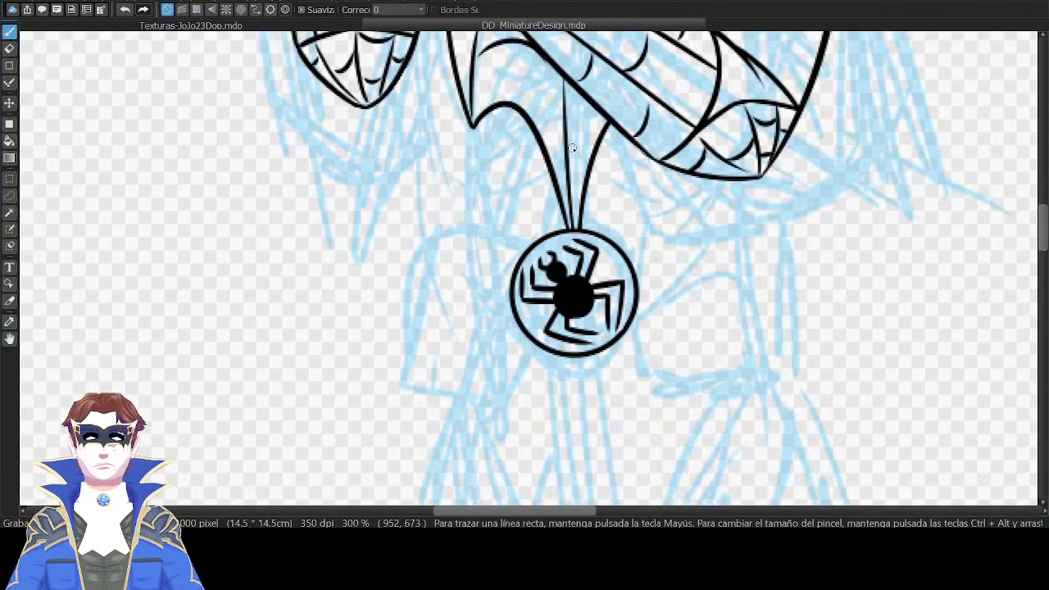
scroll(650, 216, up, 1)
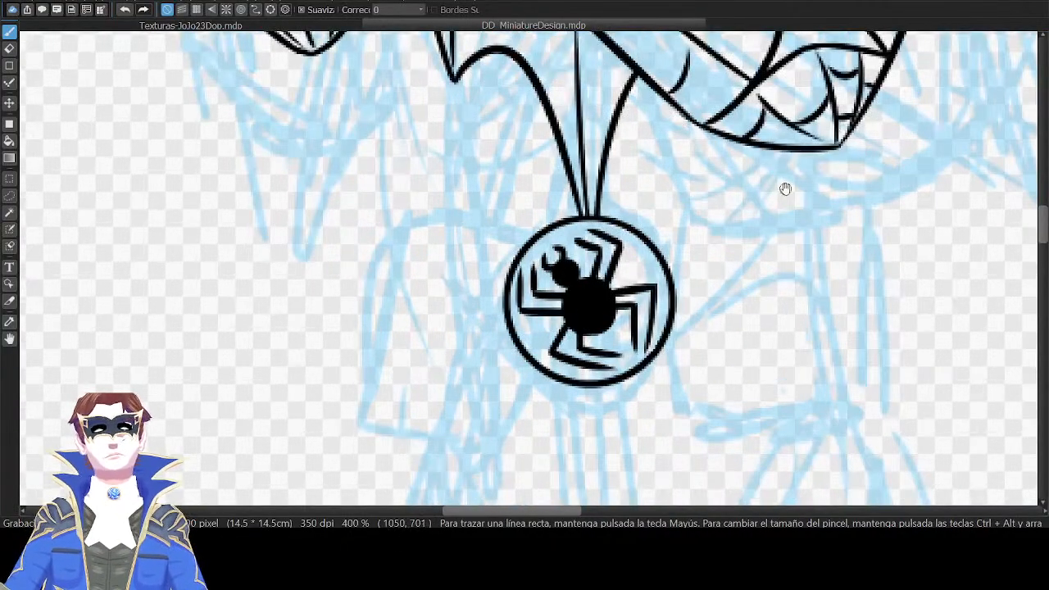
drag(777, 268, 787, 213)
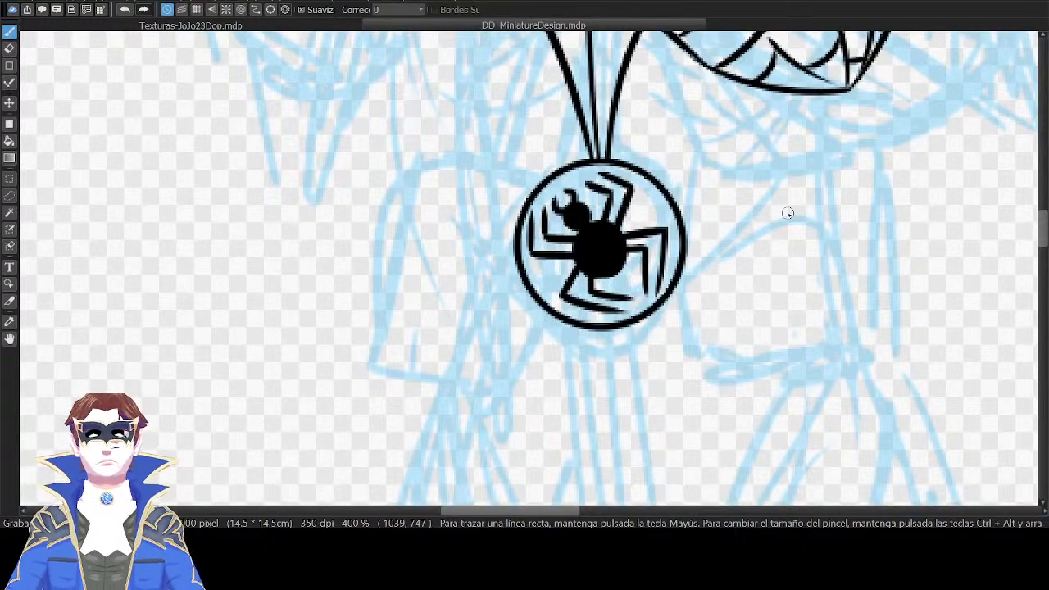
mouse_move(682, 219)
mouse_down()
mouse_move(681, 172)
mouse_move(683, 219)
mouse_move(760, 146)
mouse_up()
key(ctrl+z)
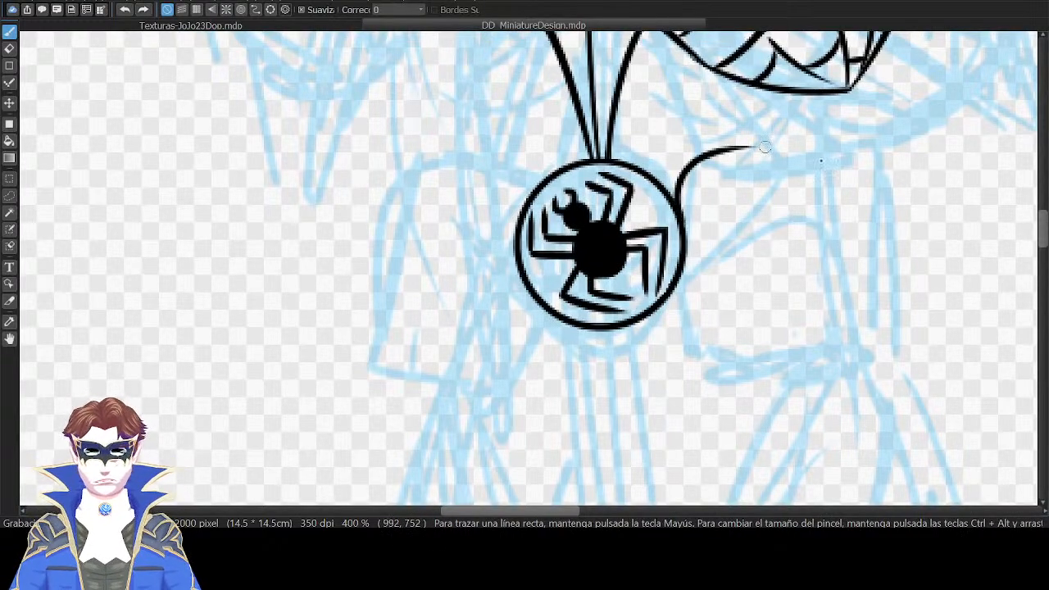
key(ctrl+z)
mouse_move(677, 200)
mouse_down()
mouse_move(783, 156)
mouse_move(844, 151)
mouse_up()
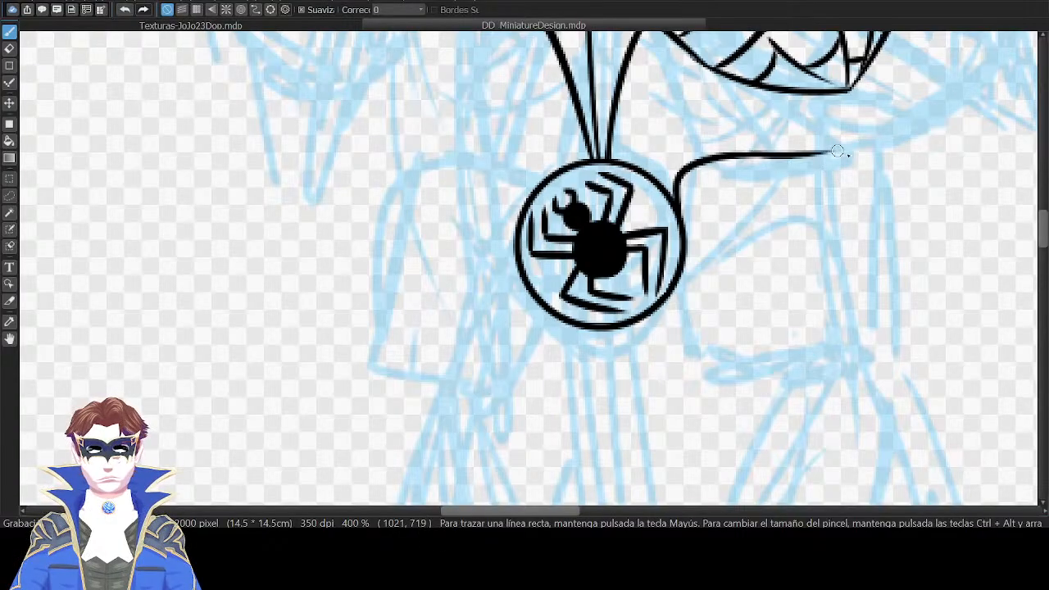
key(ctrl+z)
key(ctrl+z)
mouse_move(771, 156)
mouse_down()
mouse_move(843, 154)
mouse_move(849, 185)
mouse_up()
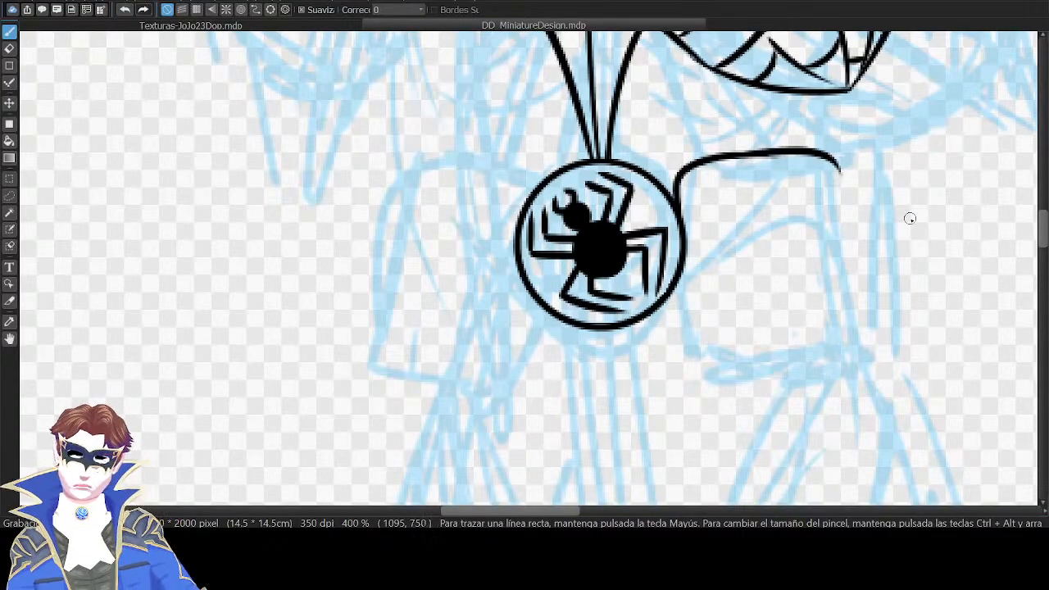
Flip the canvas and ink the lower edge and sides of the pouch flap to close its rounded, four-sided outline.
key(Down)
mouse_move(604, 255)
mouse_down()
mouse_move(700, 254)
mouse_move(794, 234)
mouse_up()
drag(395, 236, 516, 256)
key(ctrl+z)
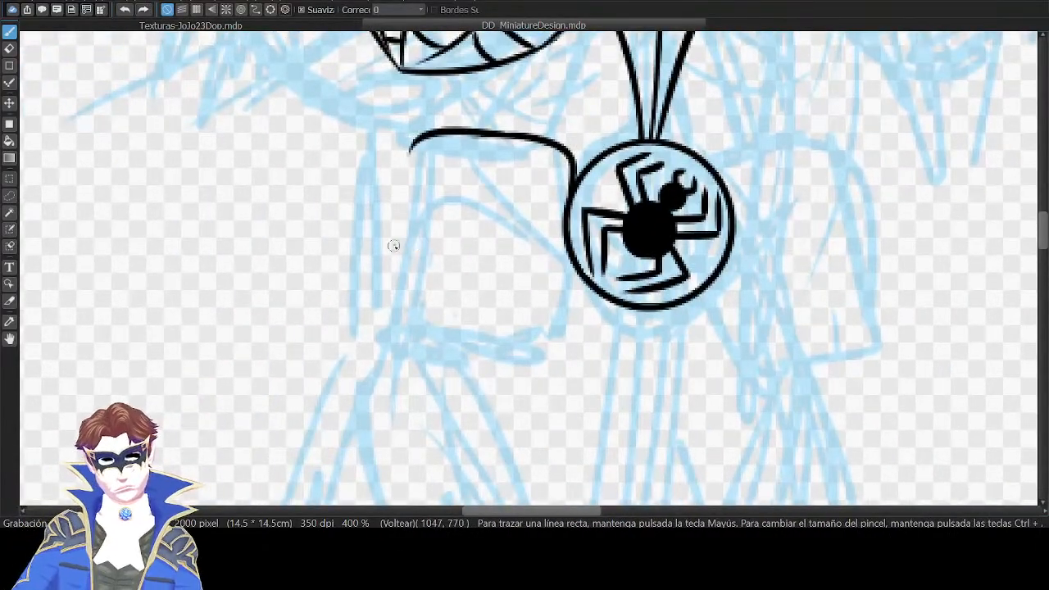
mouse_move(395, 246)
mouse_down()
mouse_move(518, 263)
mouse_move(548, 197)
mouse_up()
key(ctrl+z)
drag(508, 266, 545, 197)
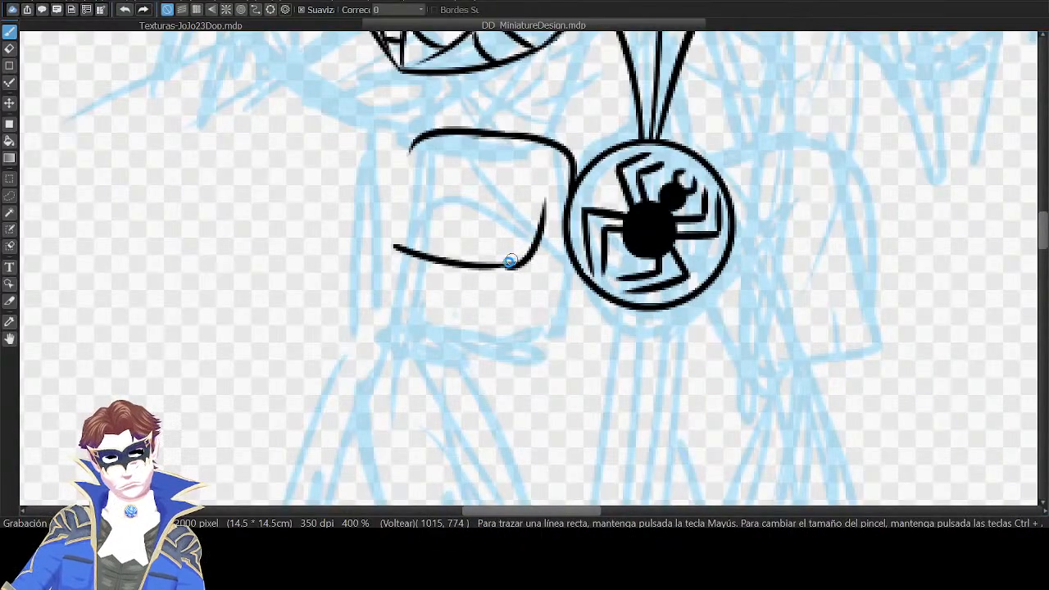
key(ctrl+z)
drag(510, 265, 555, 175)
mouse_move(399, 248)
mouse_down()
mouse_move(396, 182)
mouse_move(391, 225)
mouse_move(409, 148)
mouse_up()
key(ctrl+z)
key(ctrl+z)
drag(393, 246, 413, 141)
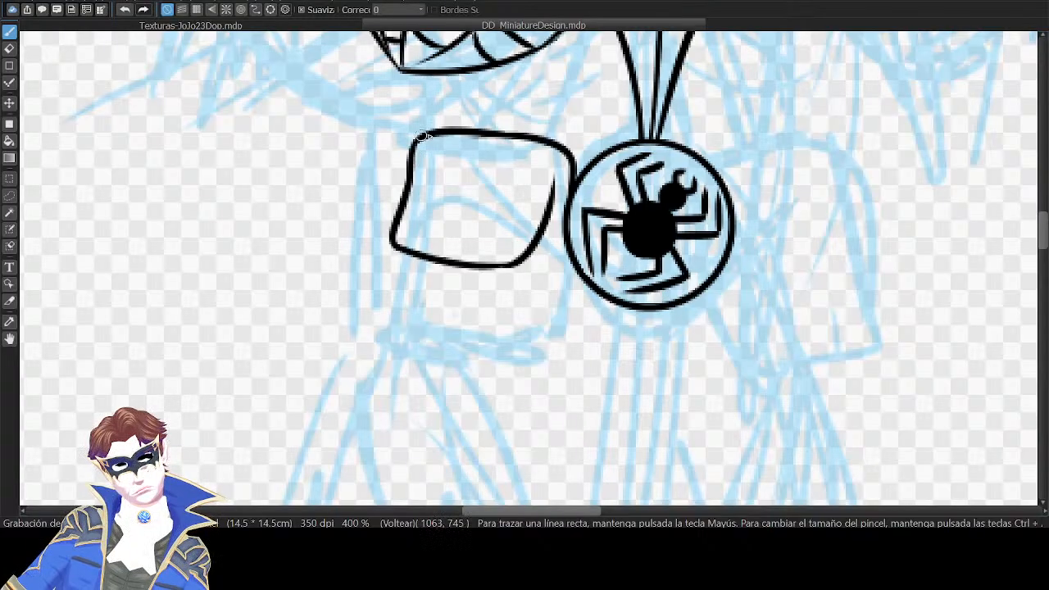
Turn the canvas and ink a short rounded curve below the flap's outer corner for the side of the pouch body.
key(Down)
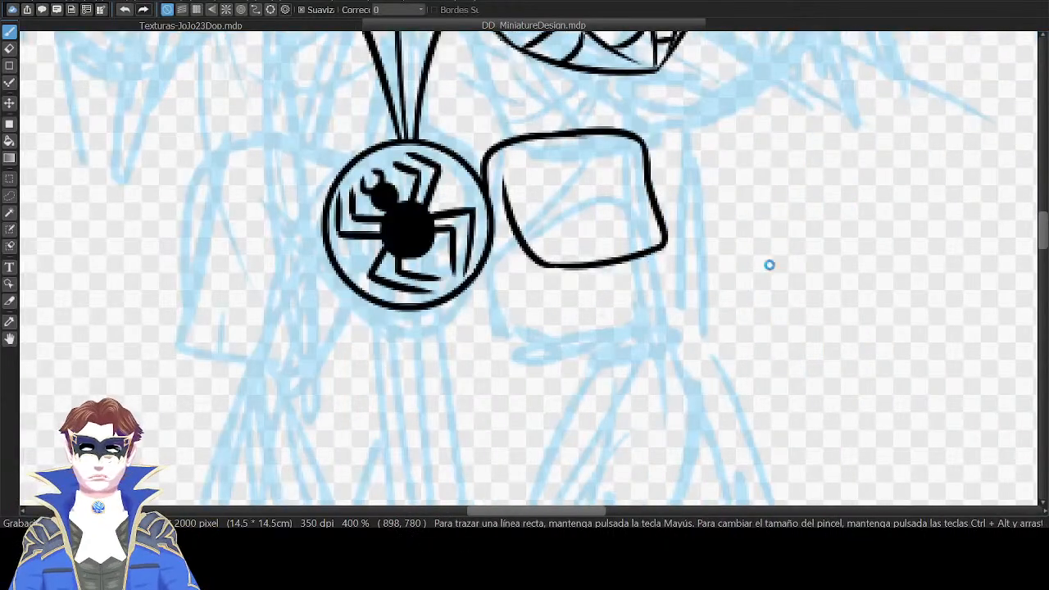
key(Left)
key(Left)
key(Left)
key(Left)
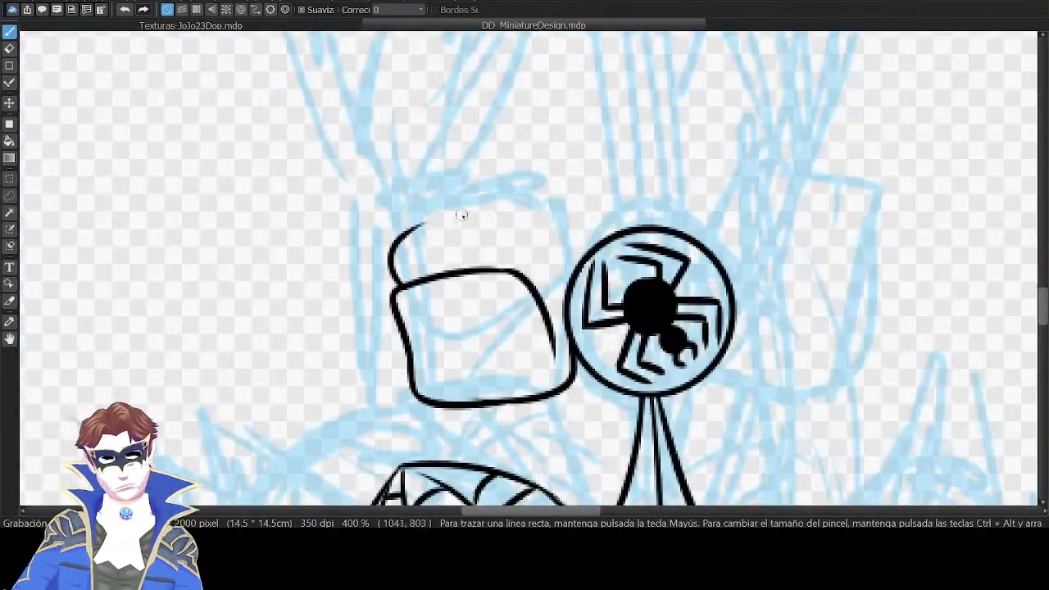
key(Down)
key(Left)
key(Left)
key(Left)
Ink the pouch body's side along the buckle and its curved bottom edge, closing the outline, and restore the canvas orientation.
drag(496, 300, 456, 246)
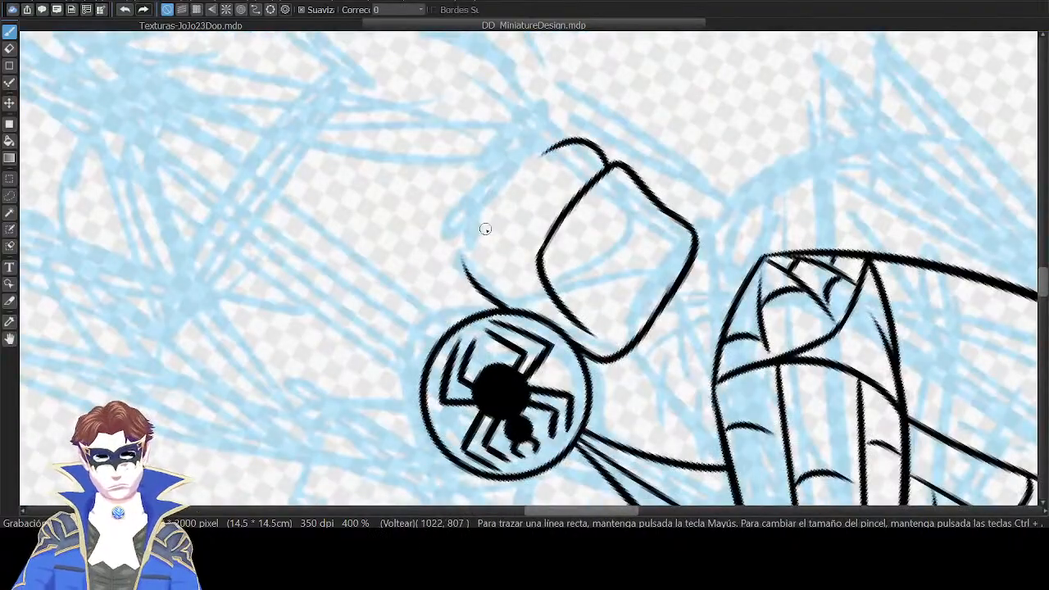
key(ctrl+z)
mouse_move(511, 307)
mouse_down()
mouse_move(468, 237)
mouse_move(566, 133)
mouse_up()
key(ctrl+z)
mouse_move(457, 254)
mouse_down()
mouse_move(478, 209)
mouse_move(566, 141)
mouse_up()
key(ctrl+z)
key(ctrl+y)
key(ctrl+z)
drag(460, 247, 551, 150)
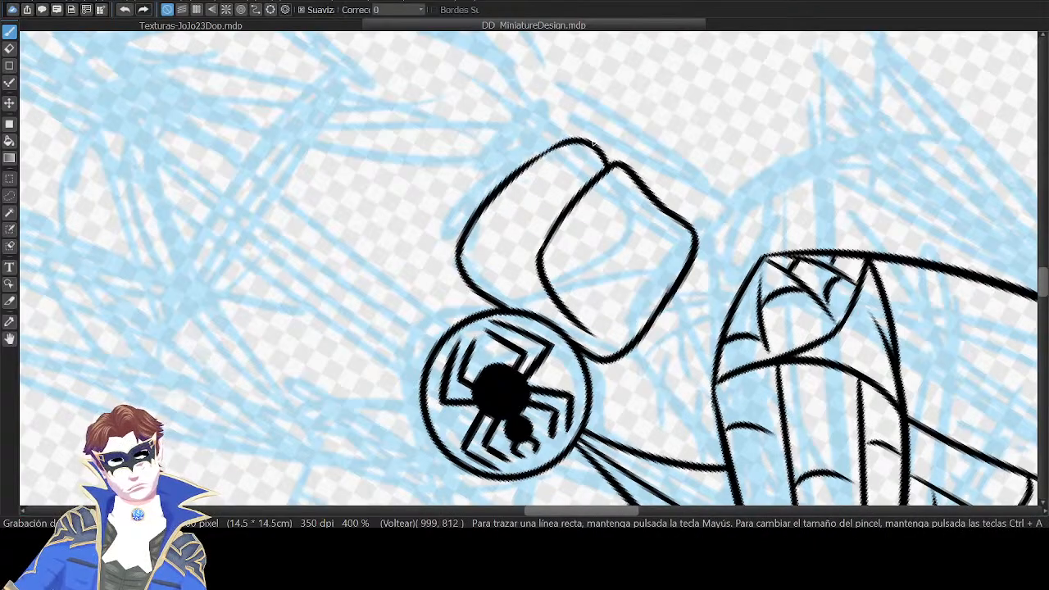
key(Up)
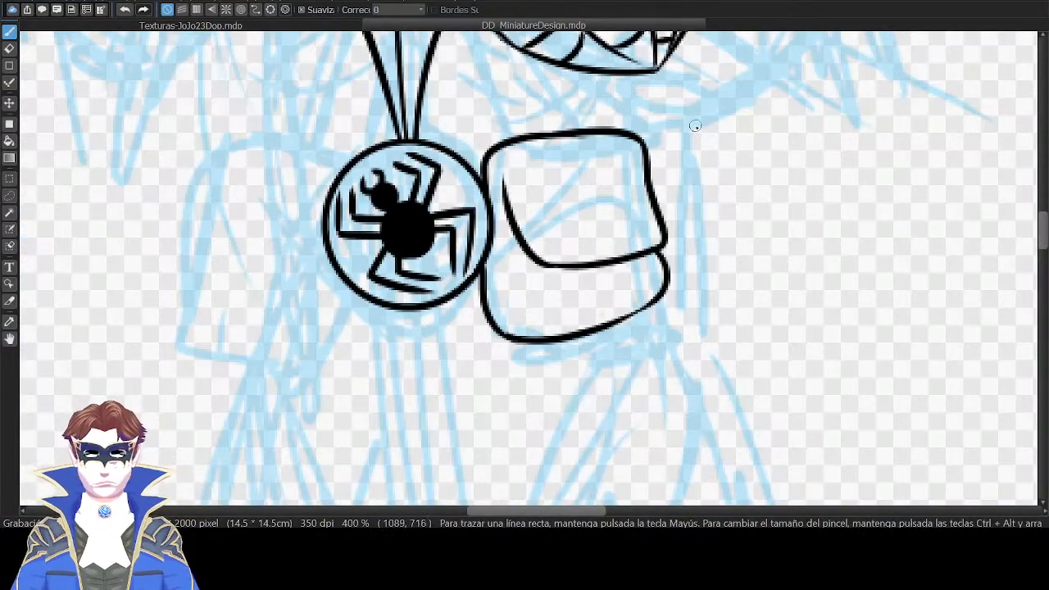
Flip the canvas and ink the waist's outer contour between the elbow and the pouch, with a parallel inner curve.
drag(718, 133, 742, 218)
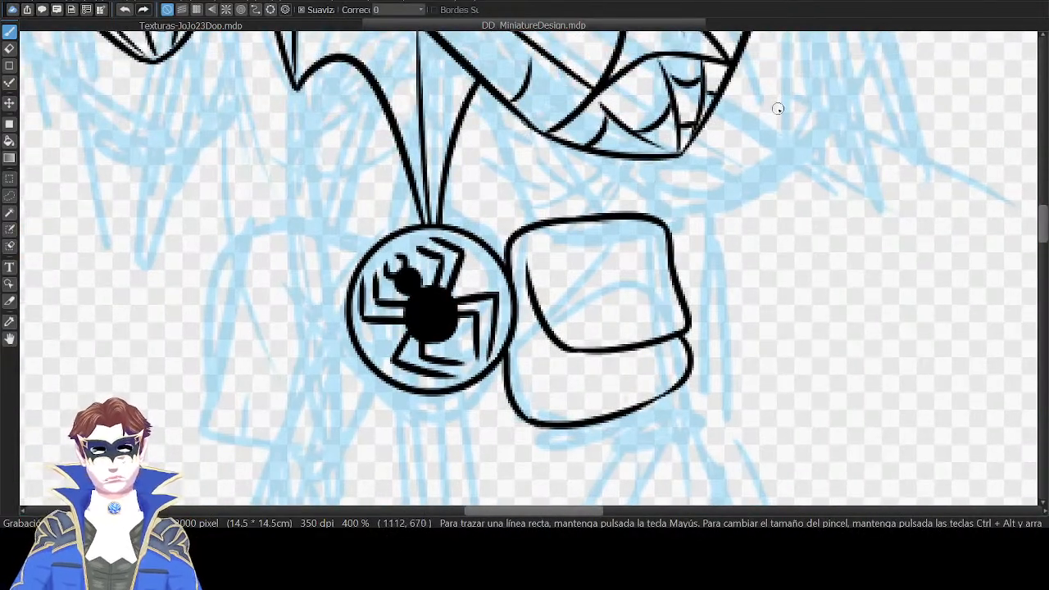
key(Down)
mouse_move(415, 216)
mouse_down()
mouse_move(398, 170)
mouse_move(393, 210)
mouse_move(399, 158)
mouse_up()
key(ctrl+z)
key(ctrl+z)
key(ctrl+z)
key(ctrl+z)
drag(417, 211, 410, 163)
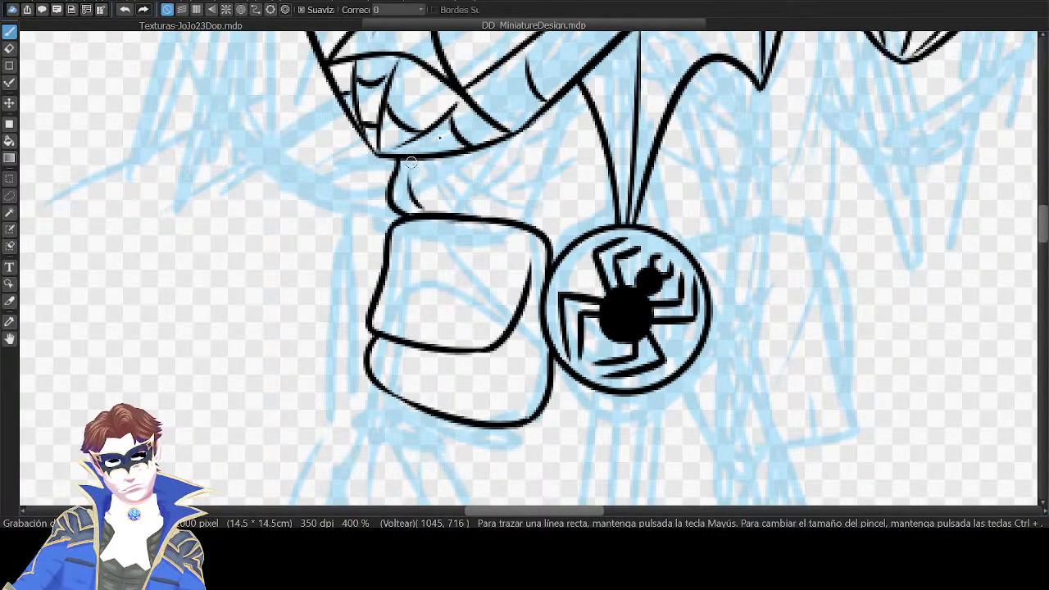
key(ctrl+z)
mouse_move(416, 211)
mouse_down()
mouse_move(410, 163)
mouse_move(569, 179)
mouse_up()
Flip the canvas back and ink two short crease lines across the waist between the torso's point and the pouch.
key(Down)
key(ctrl+z)
drag(464, 150, 547, 161)
drag(489, 215, 560, 194)
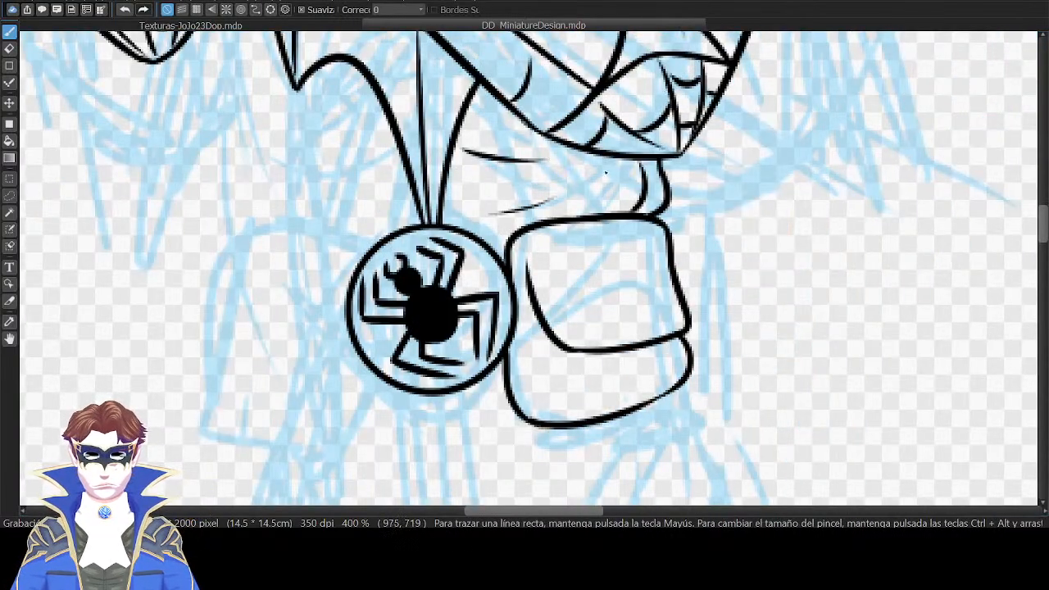
Ink a short curve off the right pouch's outer upper corner, starting a second pouch behind it.
drag(849, 223, 857, 209)
mouse_move(670, 200)
mouse_down()
mouse_move(701, 200)
mouse_move(705, 234)
mouse_up()
key(ctrl+z)
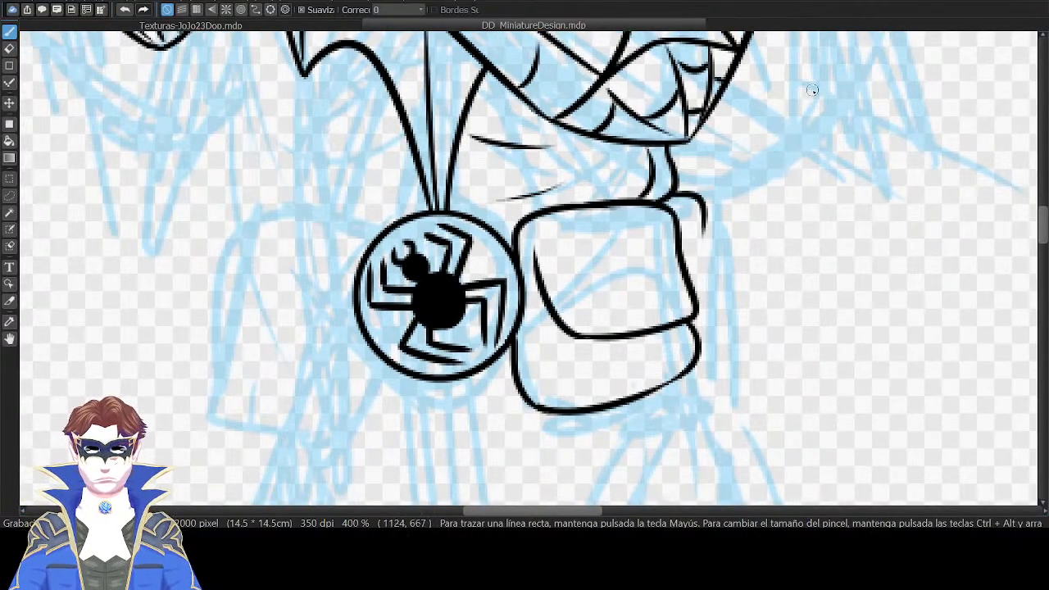
Flip the canvas and ink the rear pouch's narrow flap edge and its rounded lower side, joining it to the front pouch.
key(Down)
drag(357, 358, 350, 261)
key(ctrl+z)
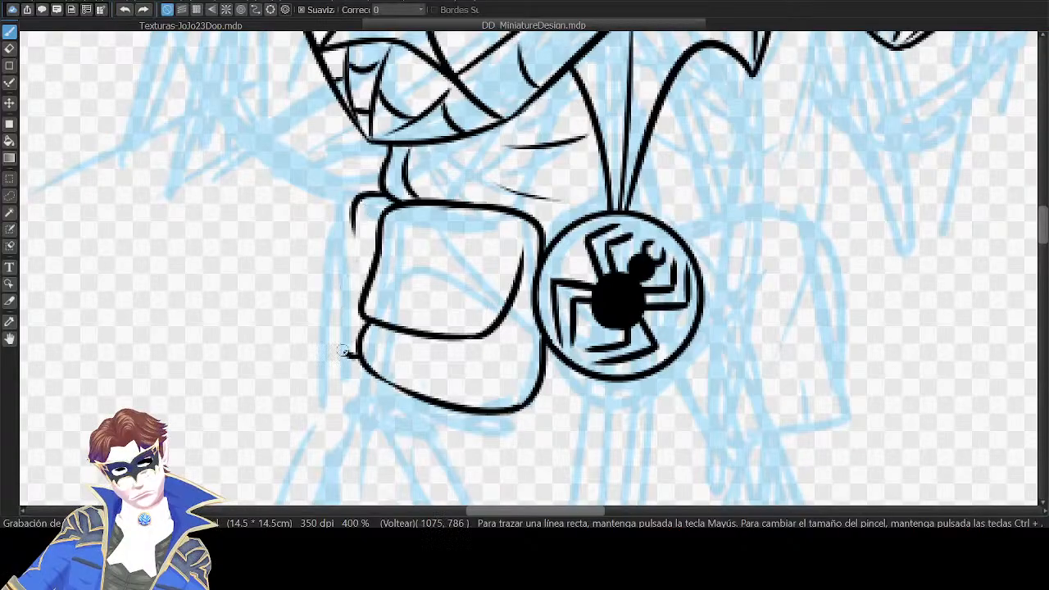
mouse_move(358, 358)
mouse_down()
mouse_move(355, 247)
mouse_move(339, 287)
mouse_move(353, 231)
mouse_up()
key(ctrl+z)
mouse_move(343, 291)
mouse_down()
mouse_move(353, 197)
mouse_move(368, 204)
mouse_move(345, 246)
mouse_move(355, 236)
mouse_move(349, 269)
mouse_move(355, 208)
mouse_move(348, 271)
mouse_move(360, 215)
mouse_up()
key(ctrl+z)
key(ctrl+z)
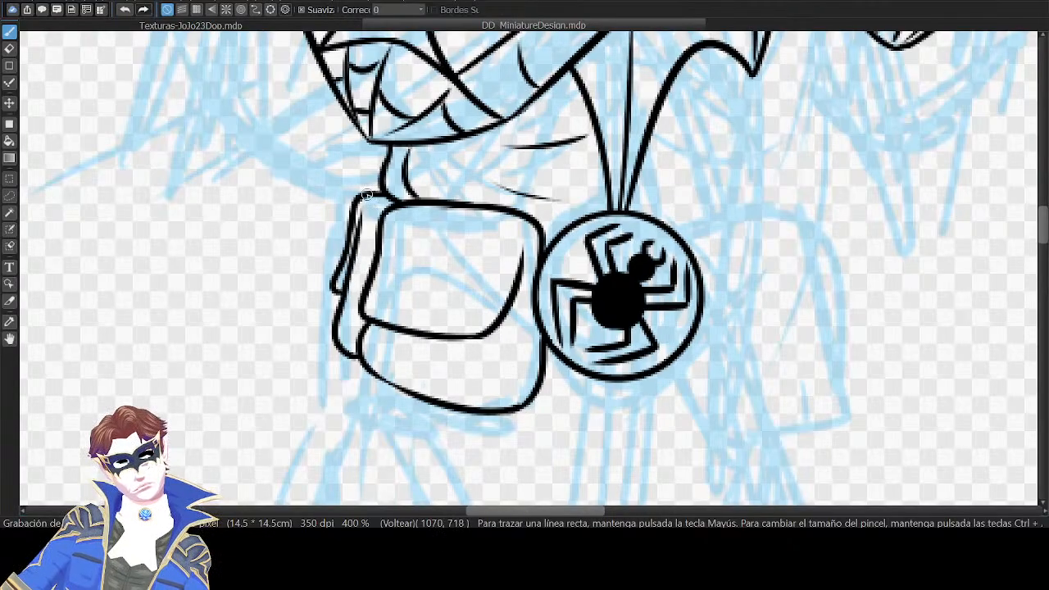
Ink the top edge of the pouch left of the spider buckle, starting from a rounded corner at the buckle, and restore the canvas orientation.
drag(743, 190, 672, 145)
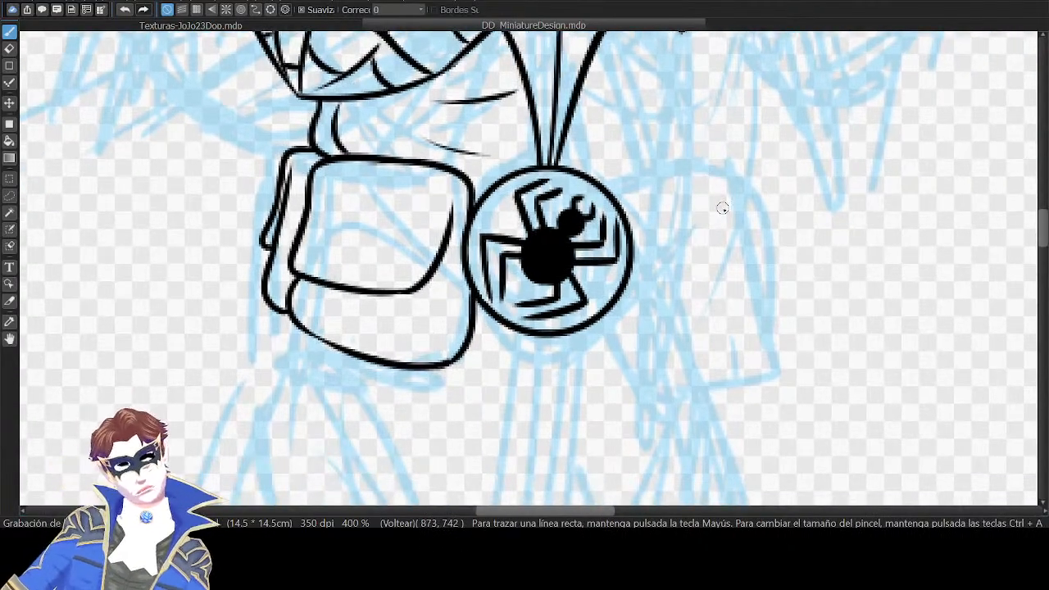
mouse_move(620, 179)
mouse_down()
mouse_move(624, 226)
mouse_move(682, 169)
mouse_up()
key(ctrl+z)
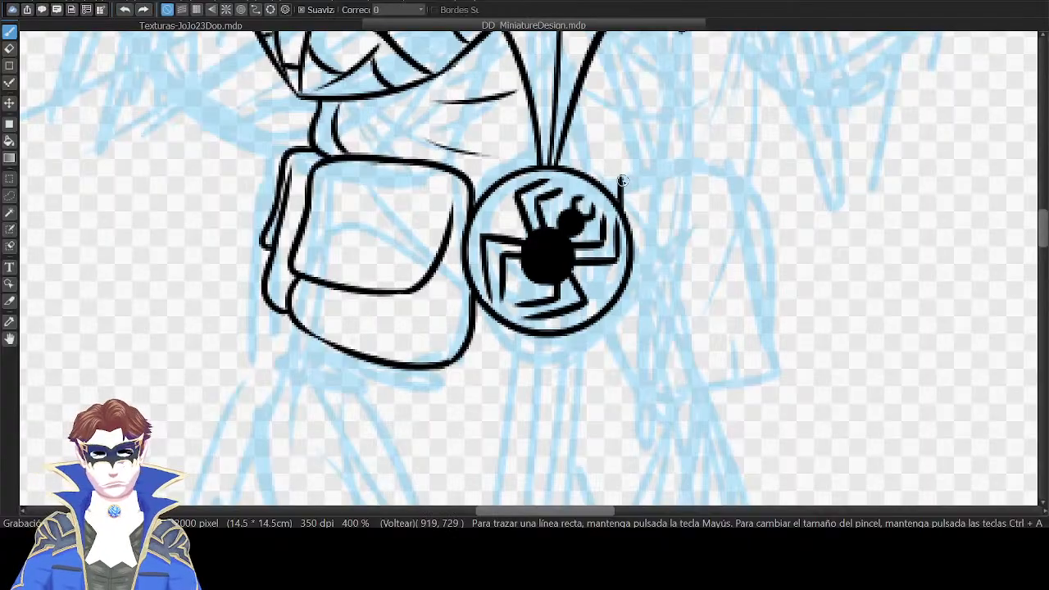
drag(621, 185, 717, 149)
key(Down)
drag(617, 183, 804, 119)
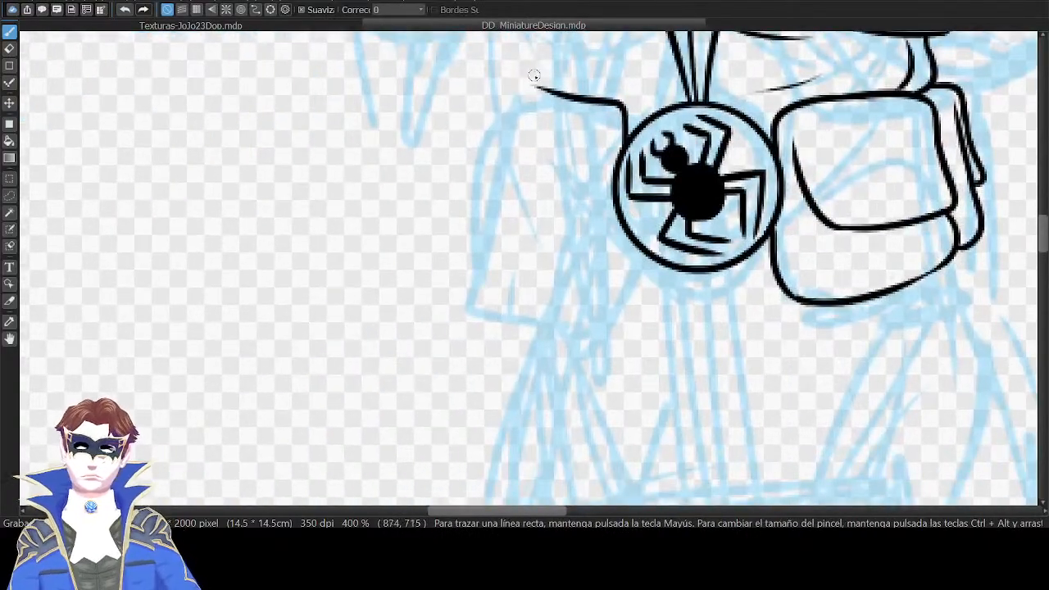
Ink the left pouch flap's curved bottom edge and its side line running up beside the buckle.
mouse_move(482, 206)
mouse_down()
mouse_move(579, 223)
mouse_move(551, 208)
mouse_move(586, 199)
mouse_move(582, 210)
mouse_move(598, 139)
mouse_move(599, 216)
mouse_move(610, 139)
mouse_up()
key(ctrl+z)
key(ctrl+z)
key(ctrl+z)
key(ctrl+z)
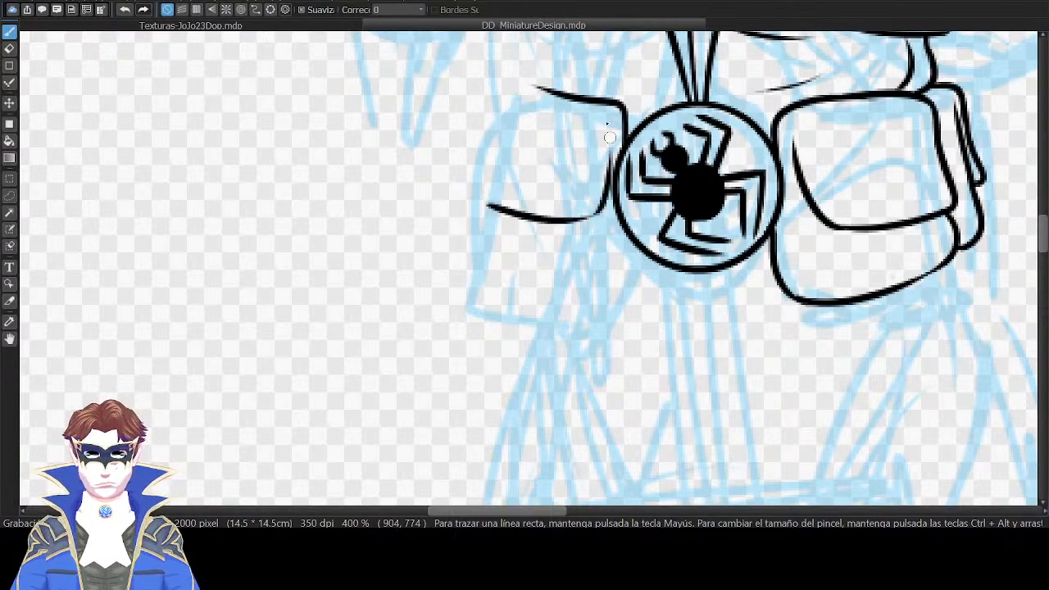
key(ctrl+z)
drag(596, 213, 610, 124)
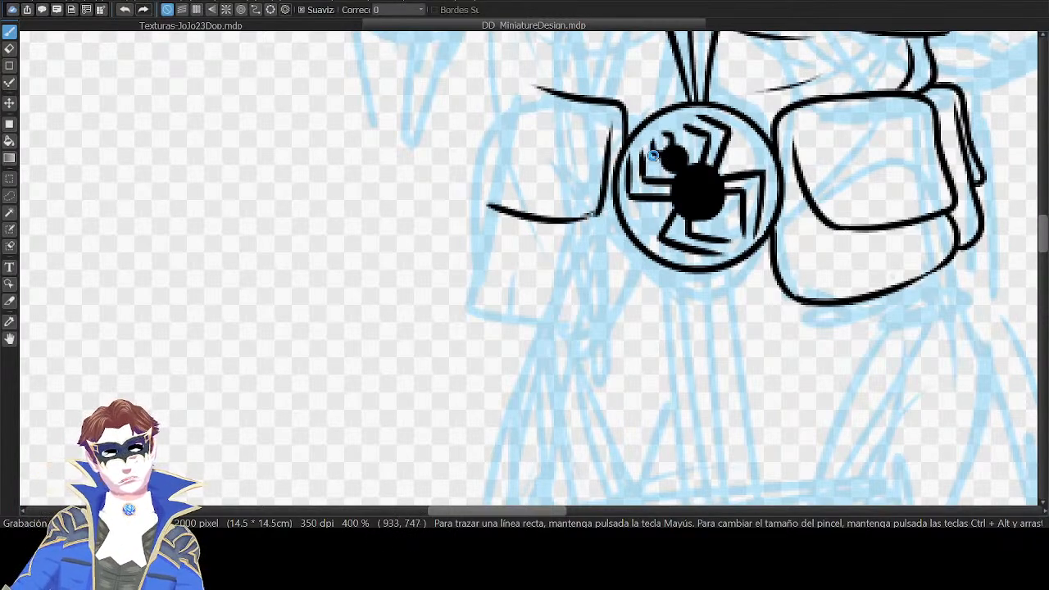
Ink the left pouch flap's outer side with rounded corners, closing the flap outline.
key(Down)
key(ctrl+z)
mouse_move(489, 219)
mouse_down()
mouse_move(461, 214)
mouse_move(495, 130)
mouse_up()
key(Down)
key(ctrl+z)
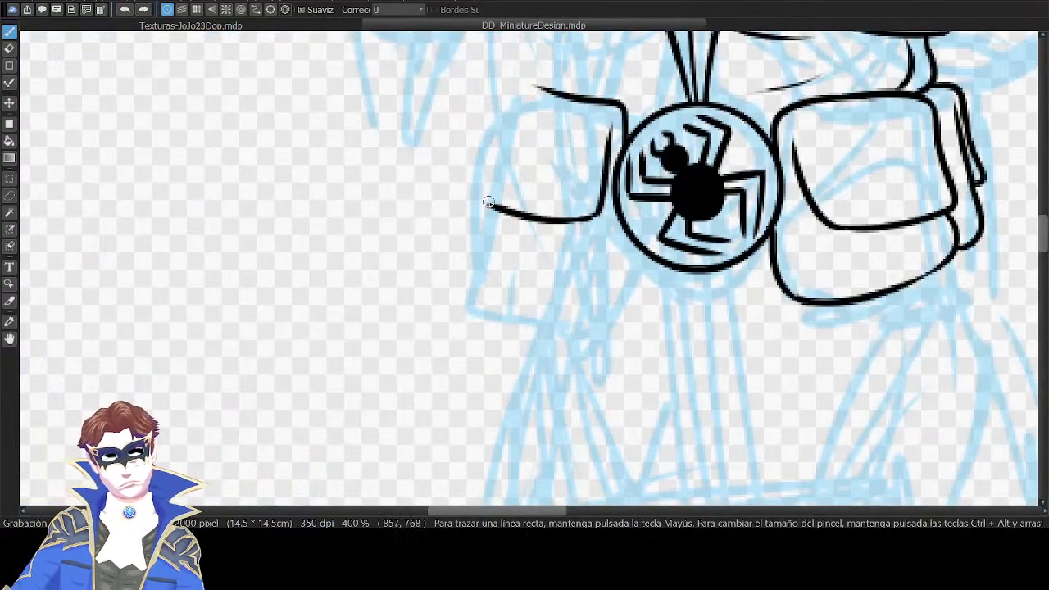
mouse_move(485, 205)
mouse_down()
mouse_move(510, 123)
mouse_move(536, 88)
mouse_up()
key(ctrl+z)
drag(504, 151, 542, 89)
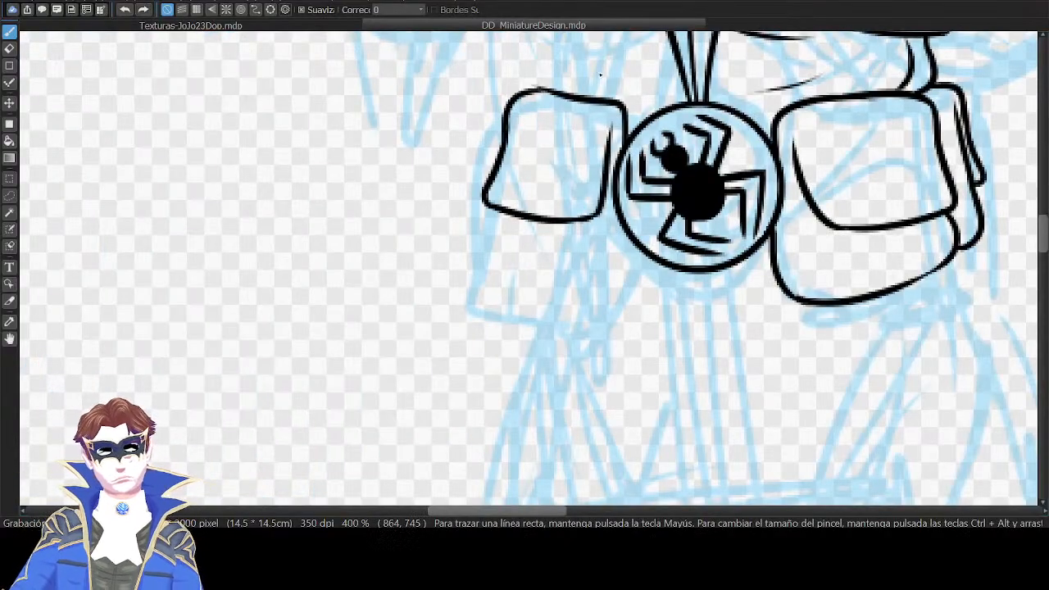
key(Down)
key(Left)
key(Left)
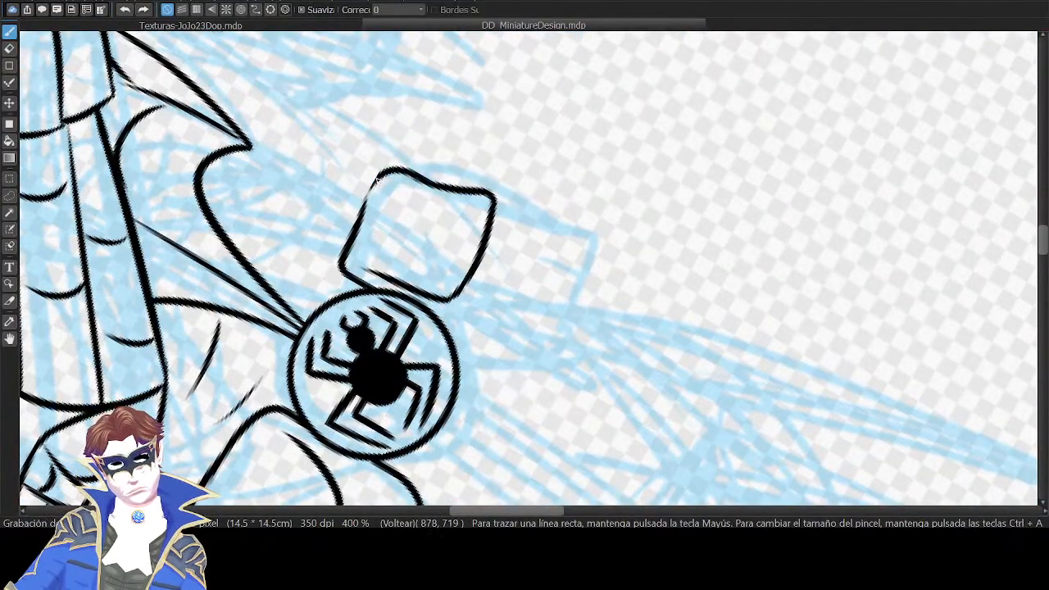
mouse_move(378, 178)
mouse_down()
mouse_move(356, 244)
mouse_move(359, 219)
mouse_up()
key(ctrl+z)
key(Up)
key(ctrl+minus)
key(ctrl+minus)
key(ctrl+minus)
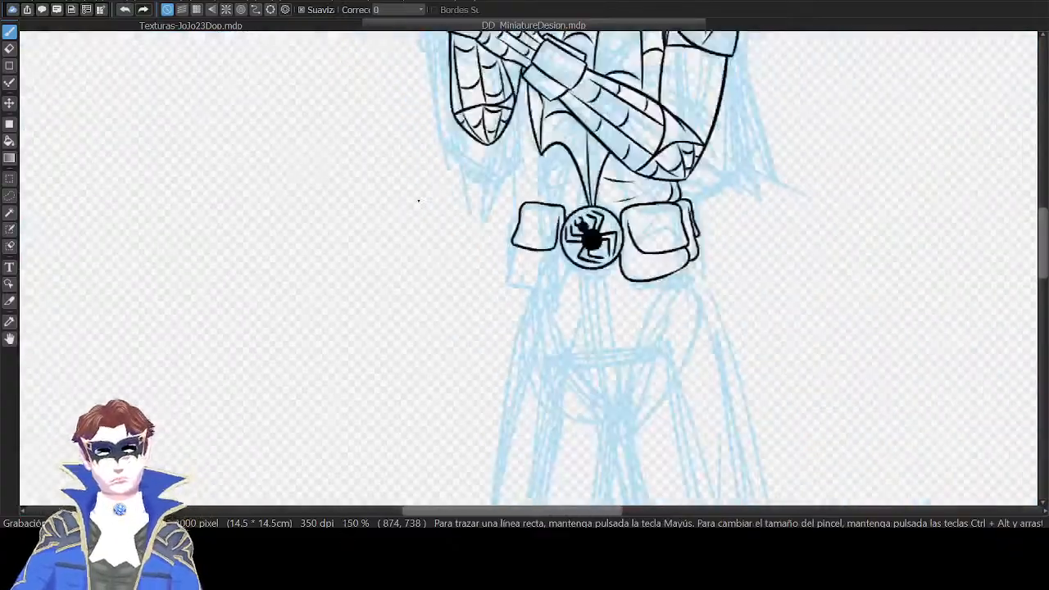
key(ctrl+minus)
drag(752, 53, 740, 176)
drag(742, 265, 764, 150)
drag(803, 181, 794, 262)
Turn the canvas upside down and ink the left pouch body's side as a rounded curve starting at the buckle's edge.
key(ctrl+plus)
key(ctrl+plus)
key(ctrl+plus)
key(ctrl+plus)
key(ctrl+plus)
key(Right)
key(Right)
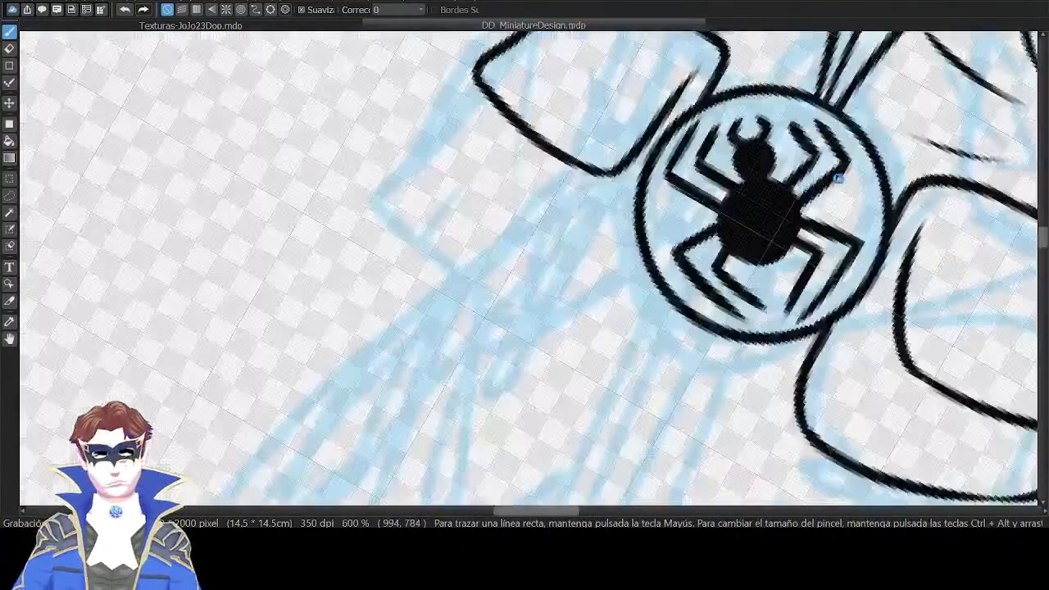
key(Right)
key(Right)
key(Right)
key(Right)
key(Right)
key(Right)
key(Right)
key(Right)
drag(702, 246, 698, 173)
drag(532, 317, 577, 216)
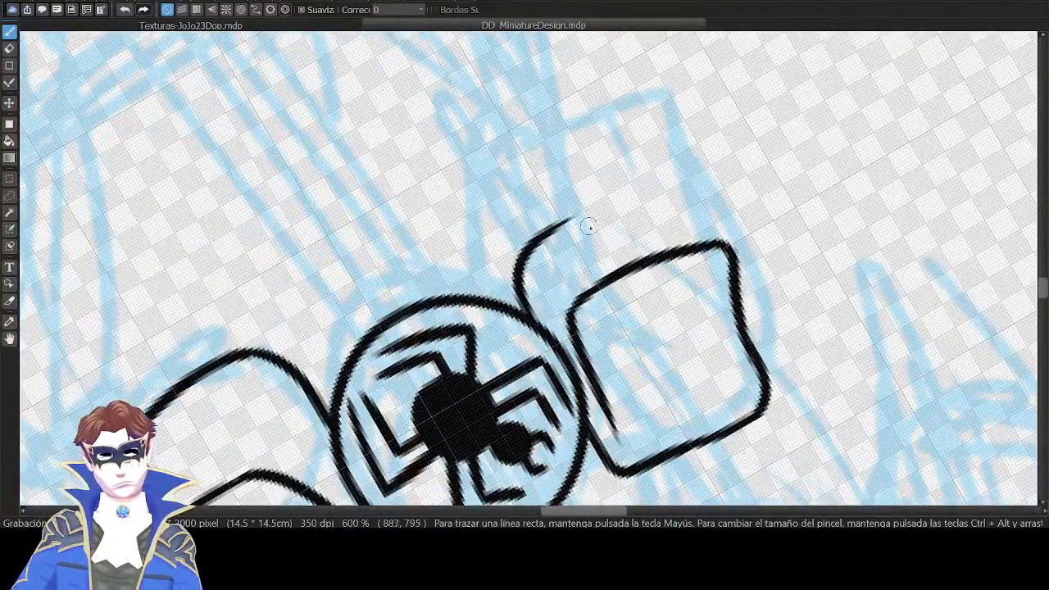
key(ctrl+z)
drag(528, 319, 571, 209)
Flip and turn the canvas and ink the left pouch body's bottom edge and outer corner up to the flap, closing the outline.
key(Down)
drag(388, 190, 533, 187)
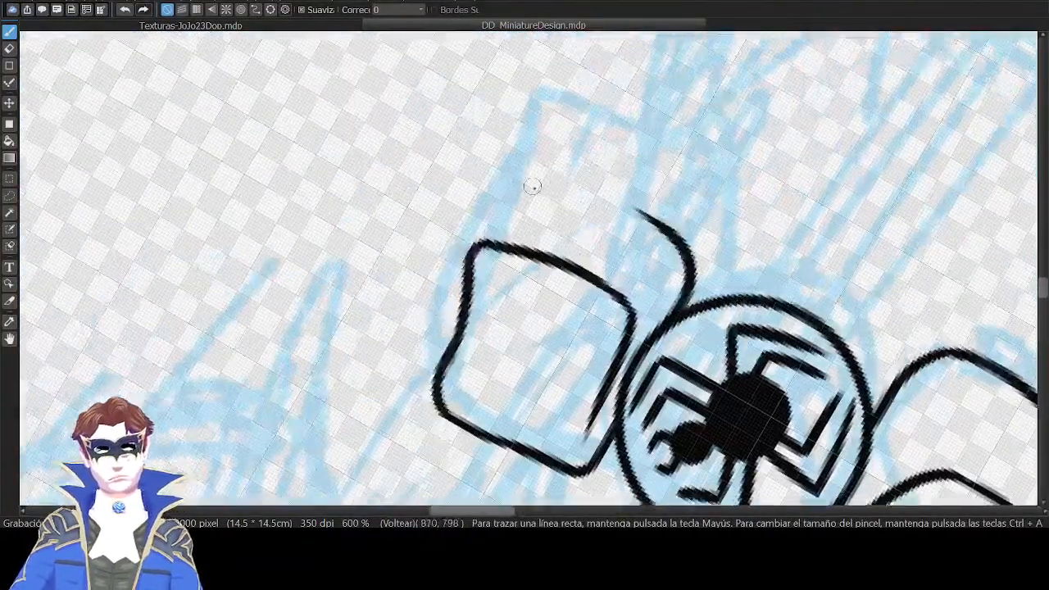
mouse_move(489, 236)
mouse_down()
mouse_move(492, 212)
mouse_move(630, 210)
mouse_move(610, 205)
mouse_move(641, 225)
mouse_up()
key(ctrl+z)
key(Left)
key(Left)
key(Left)
key(Left)
drag(522, 217, 593, 166)
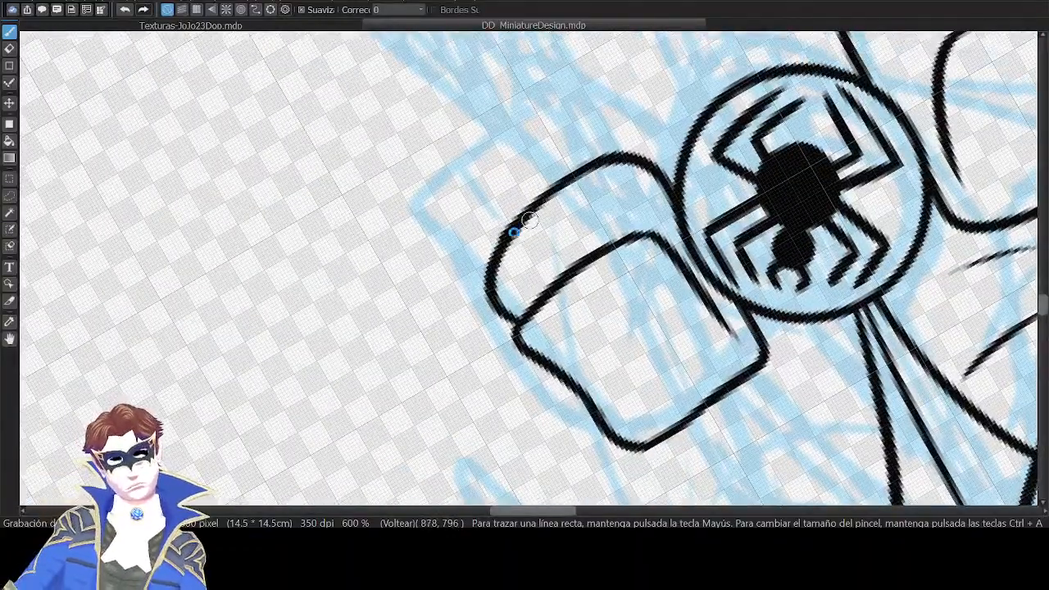
key(ctrl+z)
drag(522, 219, 593, 169)
Restore the canvas orientation and ink the left waist contour curving up from the top of the left pouch.
key(Up)
drag(747, 123, 750, 210)
drag(905, 144, 782, 267)
drag(542, 170, 533, 172)
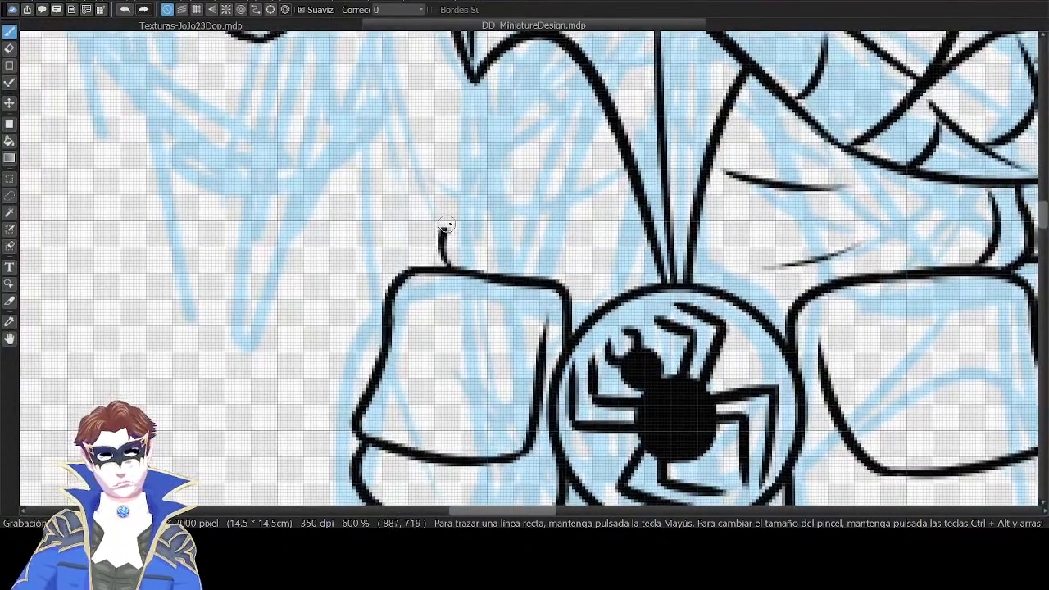
key(ctrl+z)
drag(450, 269, 503, 129)
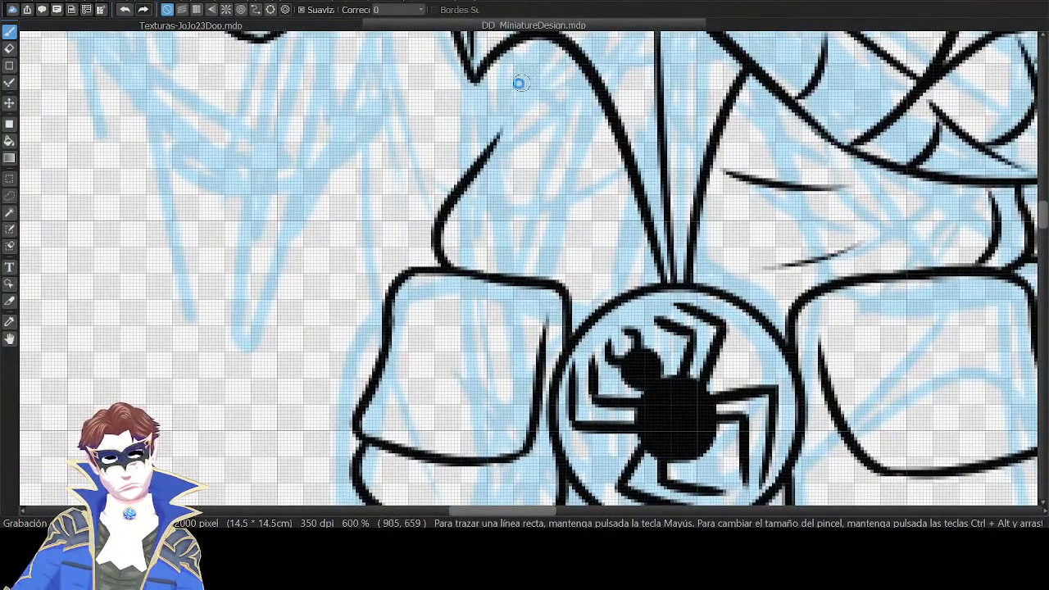
Ink the line from the torso's left point down to the waist contour above the left pouch.
drag(517, 82, 539, 146)
drag(482, 239, 496, 141)
key(ctrl+z)
mouse_move(480, 237)
mouse_down()
mouse_move(495, 140)
mouse_move(479, 251)
mouse_move(493, 191)
mouse_up()
key(ctrl+z)
key(ctrl+z)
Ink a short curved crease inside the left waist, above the left pouch.
mouse_move(563, 255)
mouse_down()
mouse_move(502, 238)
mouse_move(533, 228)
mouse_up()
key(ctrl+z)
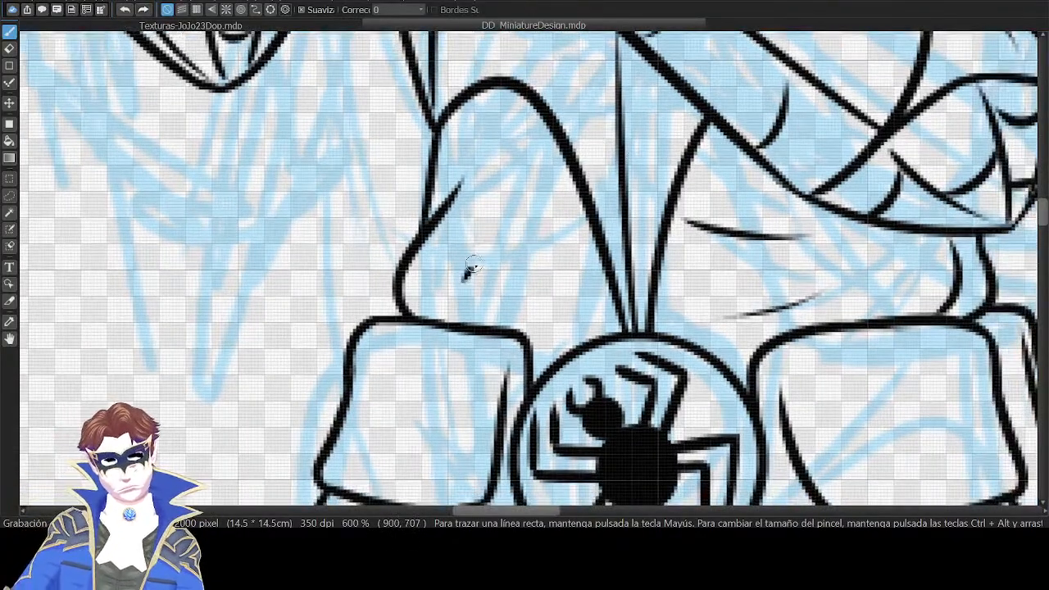
drag(464, 278, 553, 245)
drag(700, 360, 631, 188)
Lasso the whole inked upper body down past the belt and move it about 35 pixels down over the sketch.
scroll(679, 181, down, 5)
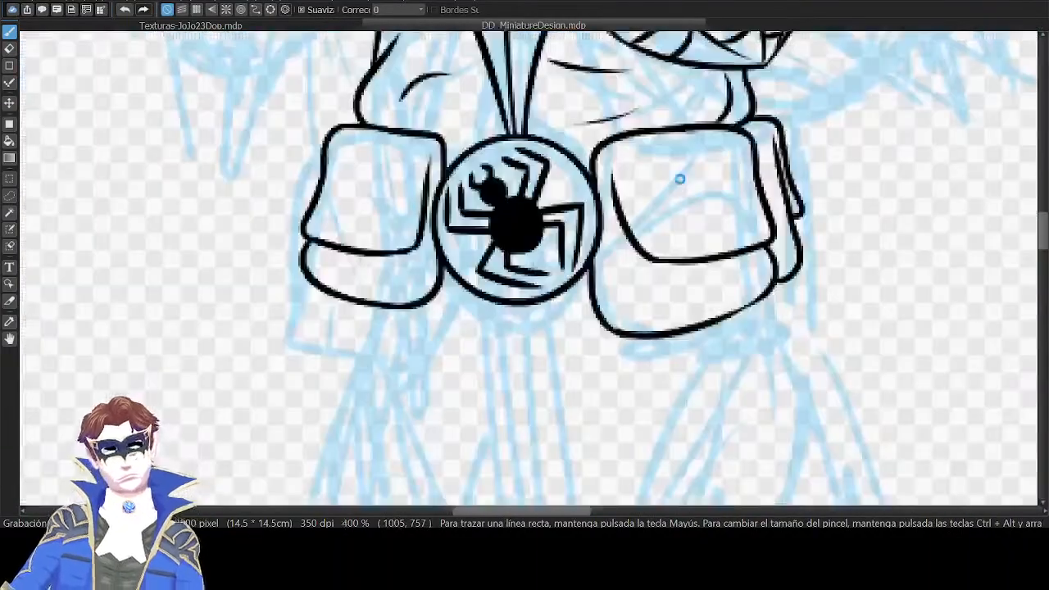
scroll(681, 182, down, 3)
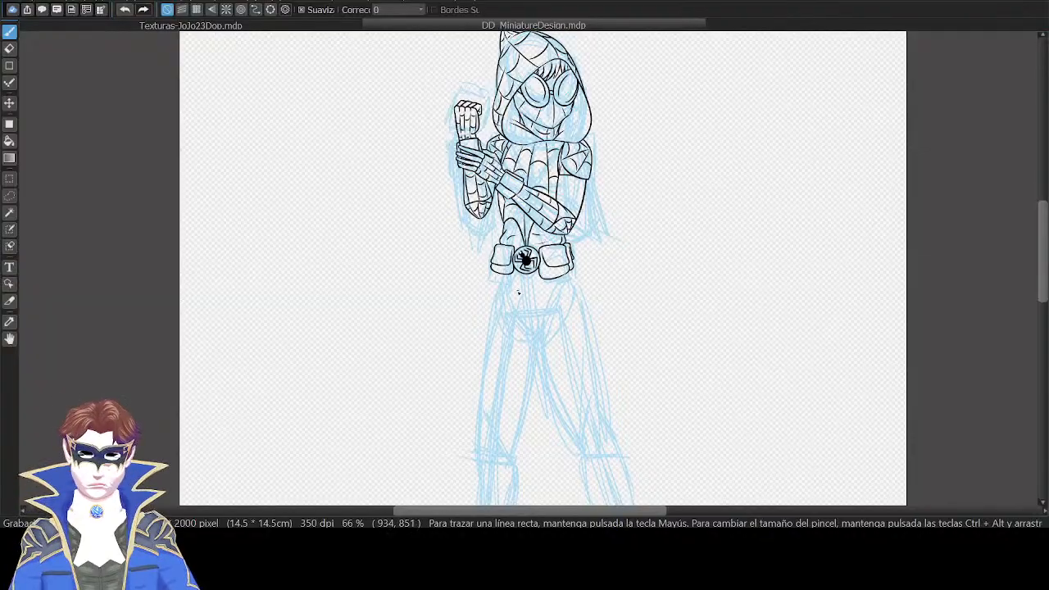
mouse_move(517, 285)
mouse_down()
mouse_move(512, 296)
mouse_move(529, 266)
mouse_up()
key(ctrl+z)
drag(693, 172, 688, 228)
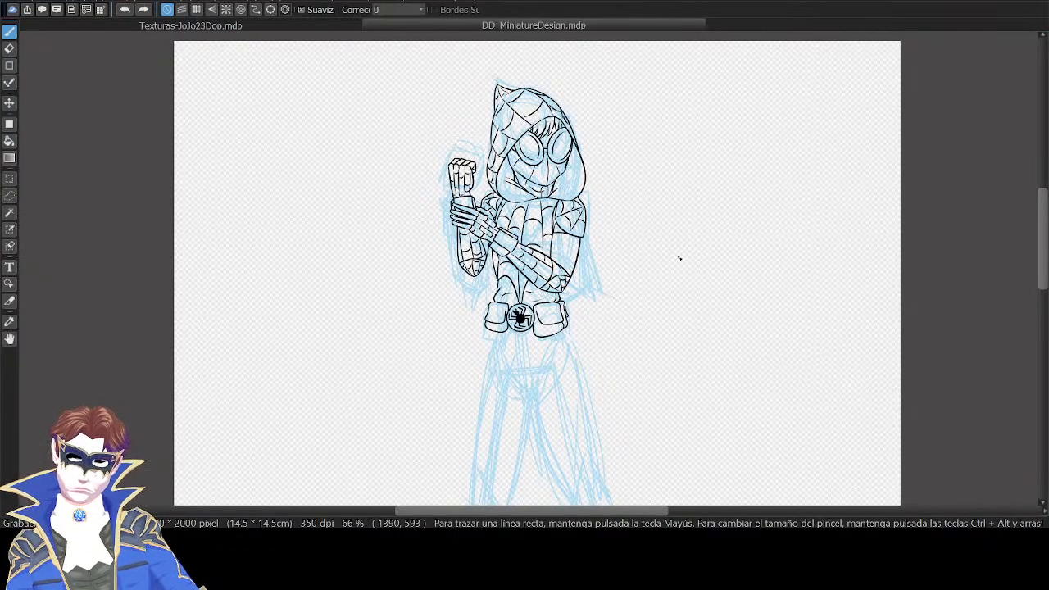
key(m)
mouse_move(425, 121)
mouse_down()
mouse_move(675, 171)
mouse_move(450, 156)
mouse_up()
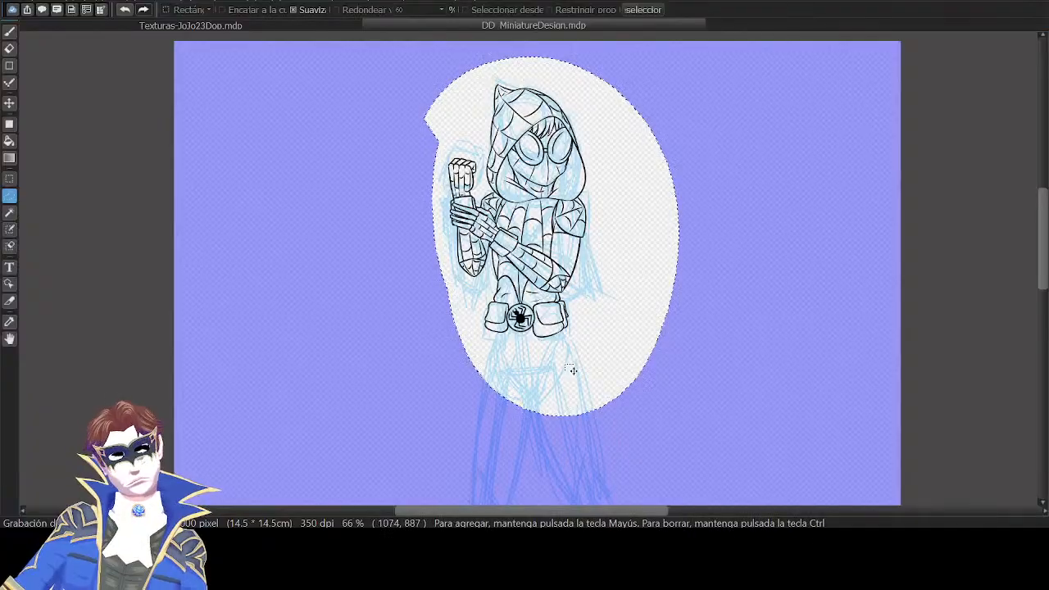
key(k)
scroll(564, 363, up, 4)
drag(564, 364, 613, 260)
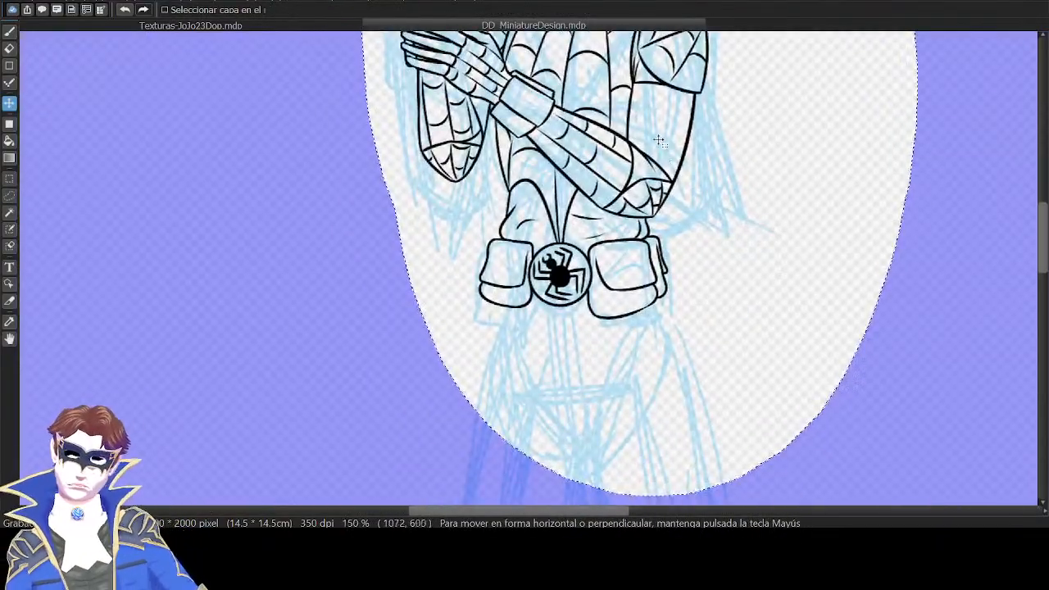
drag(662, 136, 664, 161)
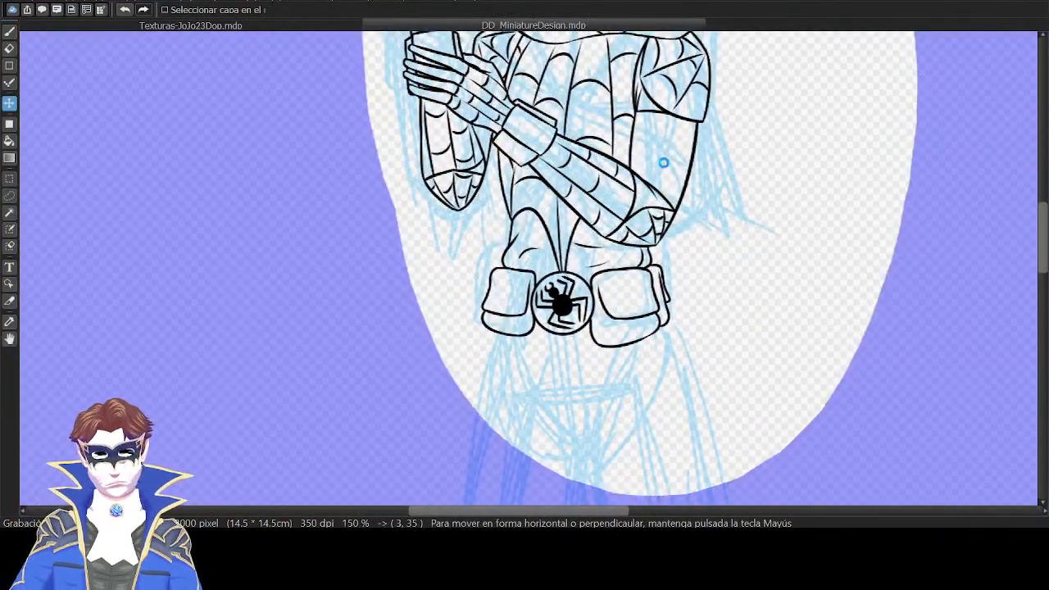
Clear the selection around the moved upper body and return to the brush.
key(m)
click(939, 308)
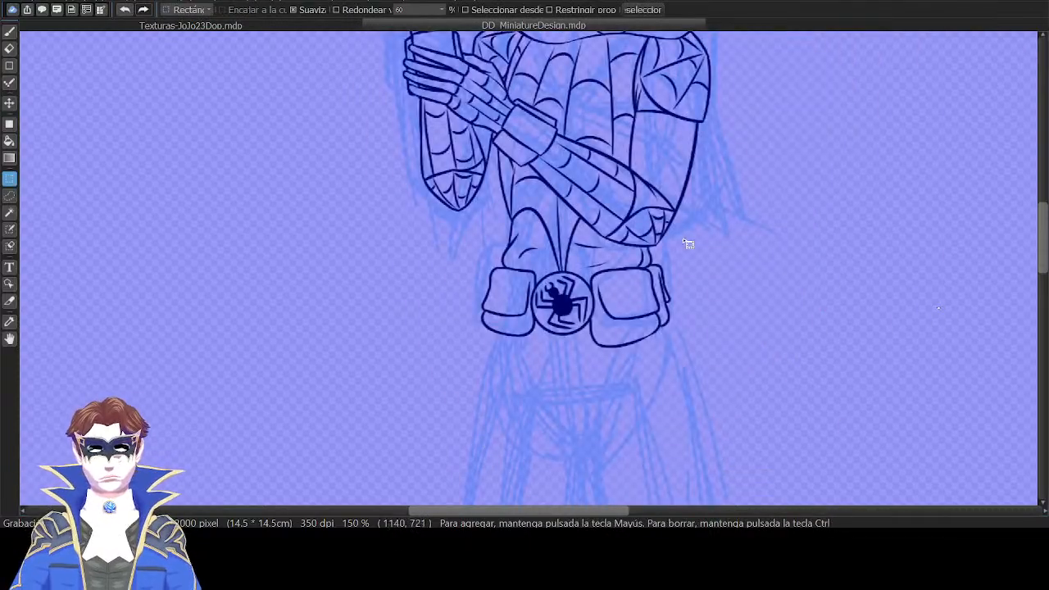
key(ctrl+minus)
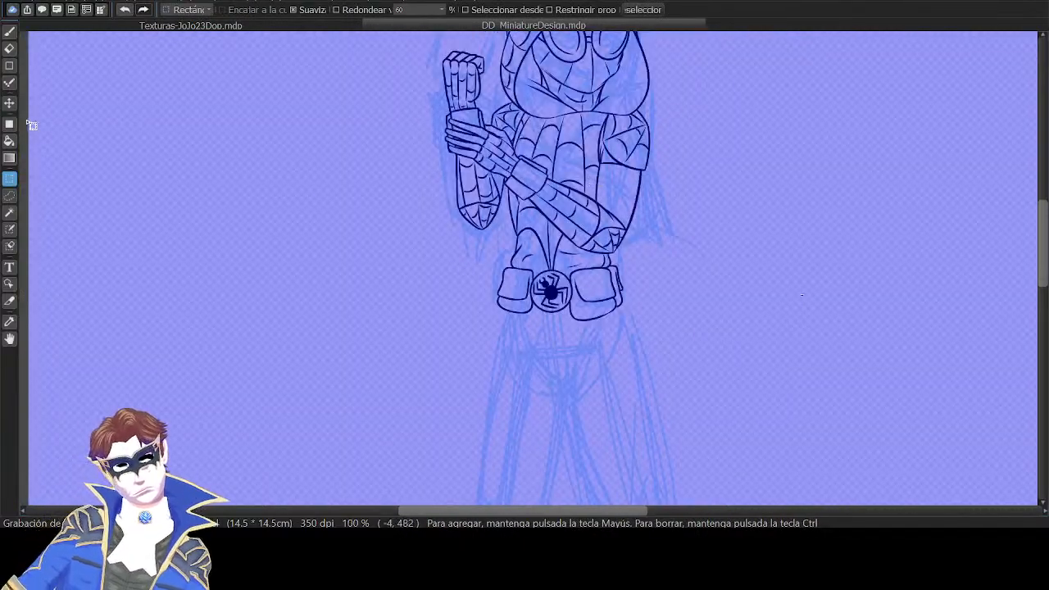
key(ctrl+d)
key(p)
Ink a short curve above the left leg's knee line, along the leg's outer side.
key(ctrl+plus)
key(ctrl+plus)
key(ctrl+plus)
drag(726, 366, 650, 136)
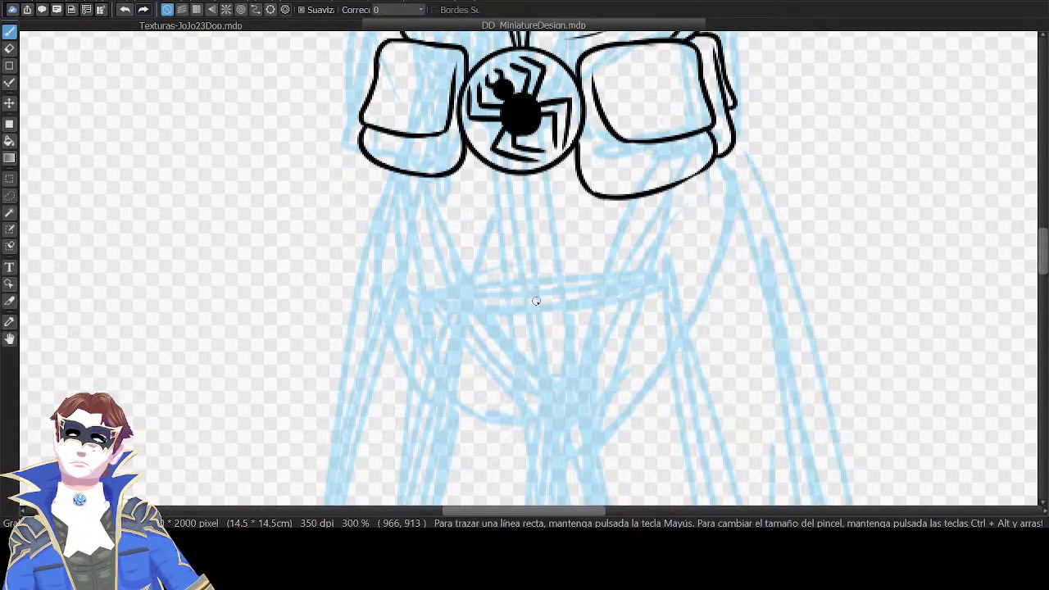
drag(656, 287, 653, 237)
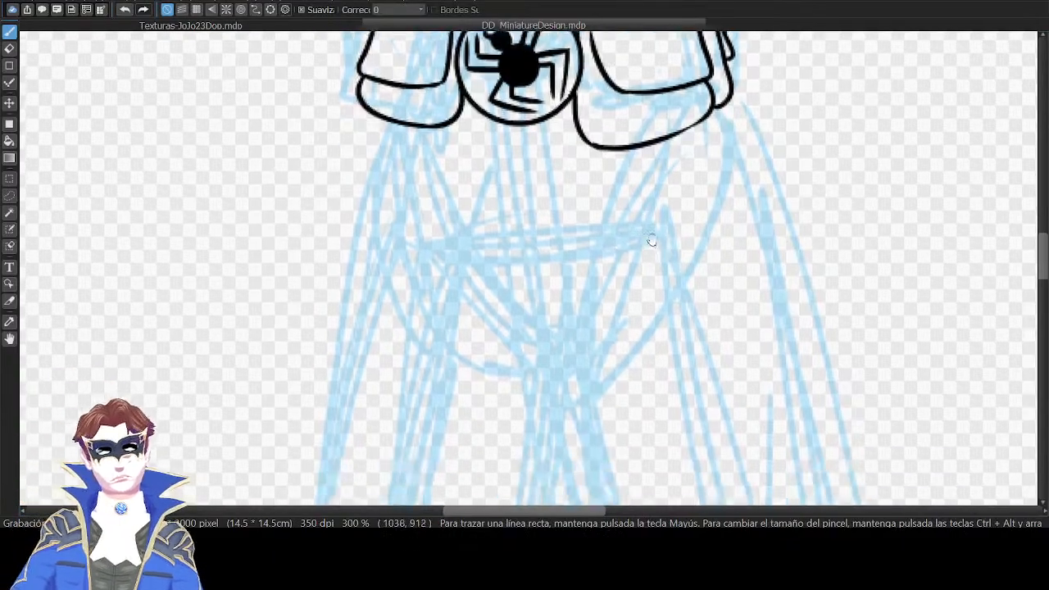
scroll(742, 277, down, 1)
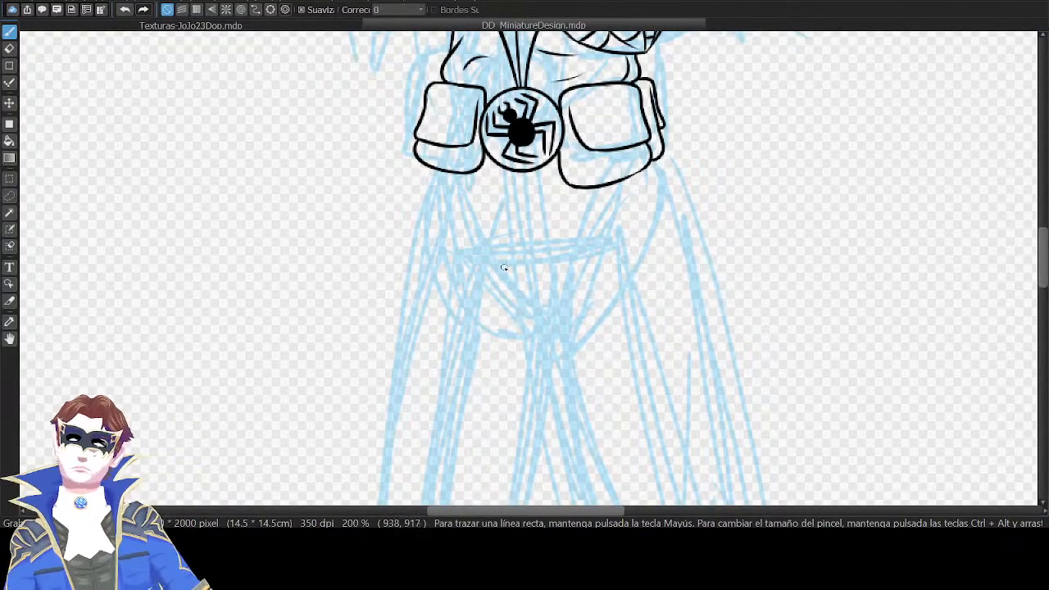
scroll(703, 153, down, 6)
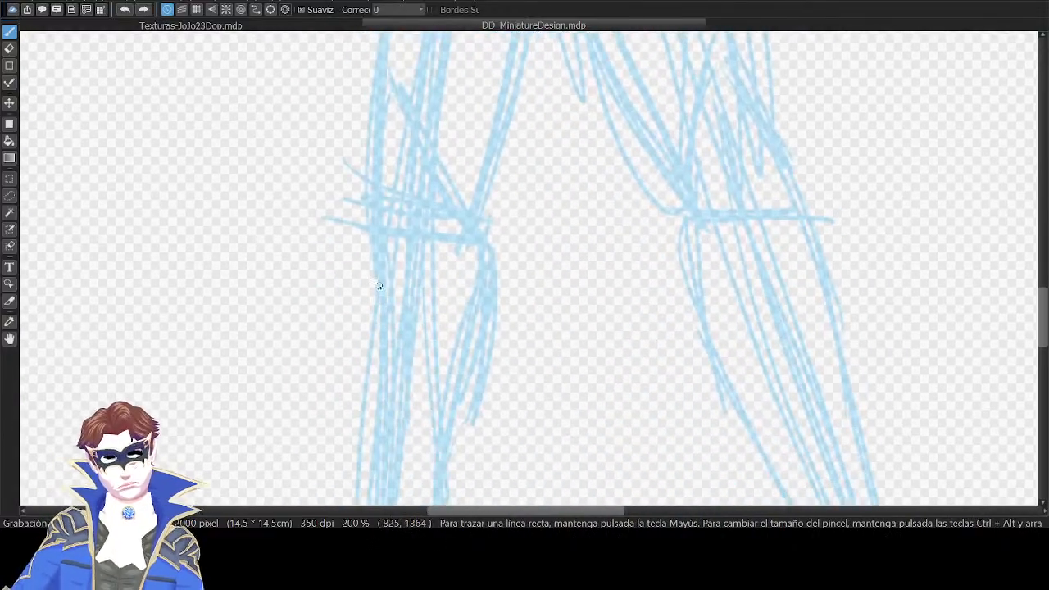
mouse_move(361, 195)
mouse_down()
mouse_move(382, 340)
mouse_move(367, 158)
mouse_up()
key(ctrl+z)
key(ctrl+z)
mouse_move(363, 228)
mouse_down()
mouse_move(374, 154)
mouse_move(393, 106)
mouse_up()
key(ctrl+z)
key(ctrl+z)
drag(364, 207, 392, 120)
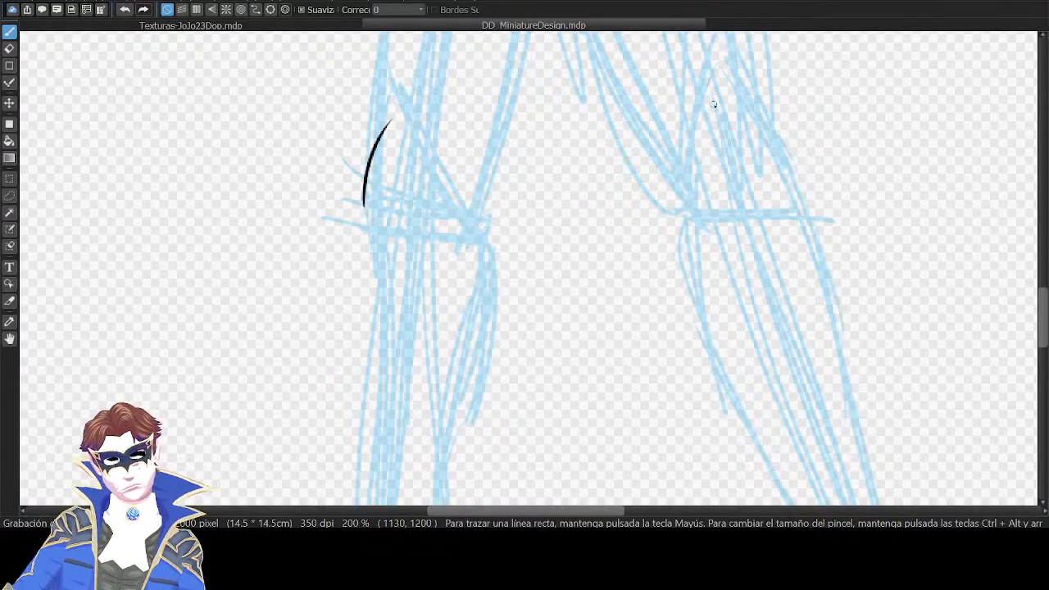
Flip the canvas and ink a longer curve from the knee's inner side up to the outer curve's tip, forming a pointed arch.
key(Down)
drag(588, 226, 665, 119)
key(ctrl+z)
drag(588, 222, 674, 120)
key(ctrl+z)
drag(754, 125, 691, 216)
key(ctrl+plus)
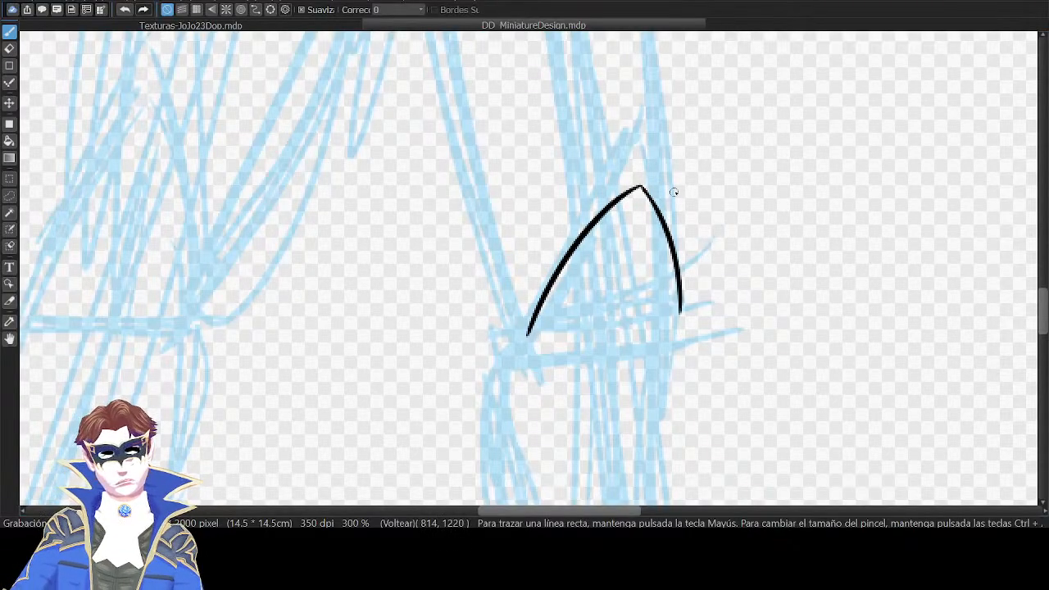
Turn the canvas upside down and ink the knee pad's lower outer curve, continuing from the arch's outer end.
drag(826, 291, 790, 183)
drag(782, 244, 733, 252)
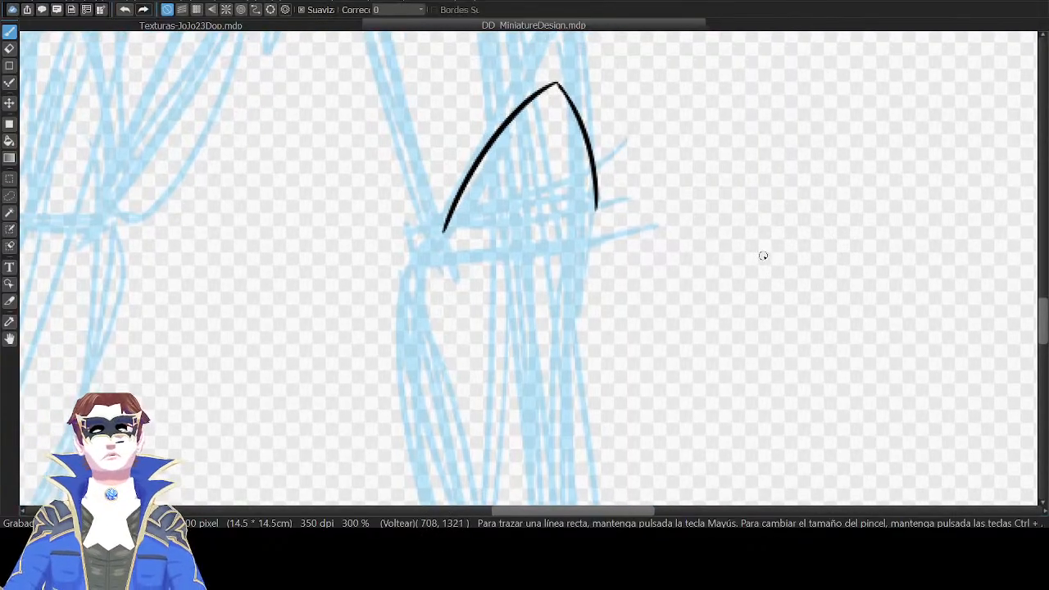
key(Right)
key(Right)
key(Right)
key(Right)
key(Right)
key(Right)
key(Right)
key(Right)
key(Right)
key(Right)
key(Right)
key(Right)
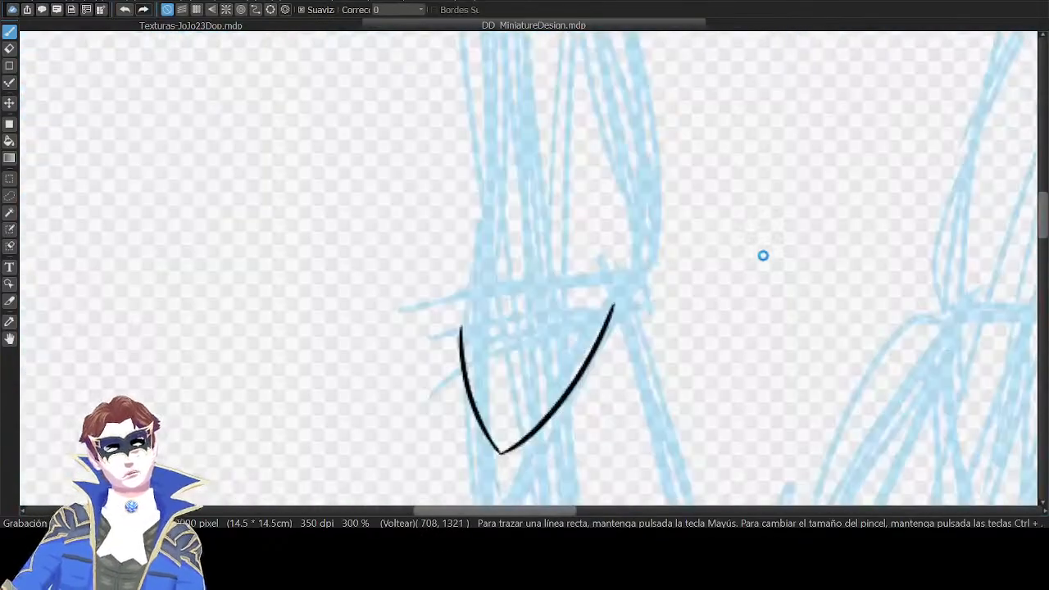
mouse_move(462, 332)
mouse_down()
mouse_move(463, 295)
mouse_move(529, 173)
mouse_move(679, 185)
mouse_up()
key(Down)
Ink the knee pad's lower inner curve from the inner corner down to a point, closing the almond-shaped outline at its lower tip.
drag(566, 287, 659, 160)
key(ctrl+z)
mouse_move(567, 287)
mouse_down()
mouse_move(667, 158)
mouse_move(623, 209)
mouse_move(660, 170)
mouse_up()
key(ctrl+z)
key(ctrl+z)
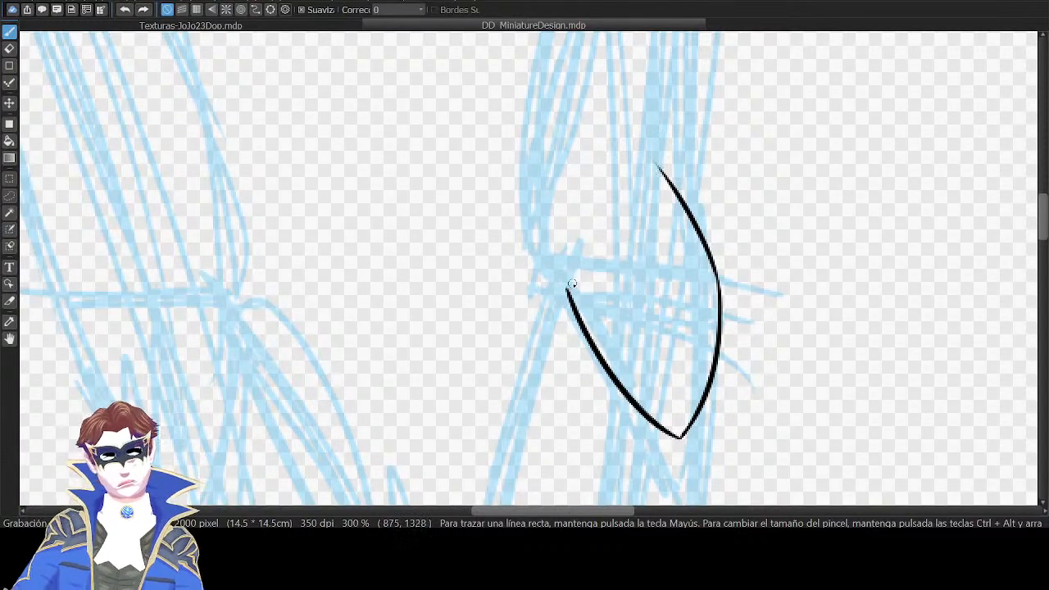
mouse_move(566, 289)
mouse_down()
mouse_move(661, 166)
mouse_move(671, 210)
mouse_move(629, 253)
mouse_up()
key(Down)
key(ctrl+plus)
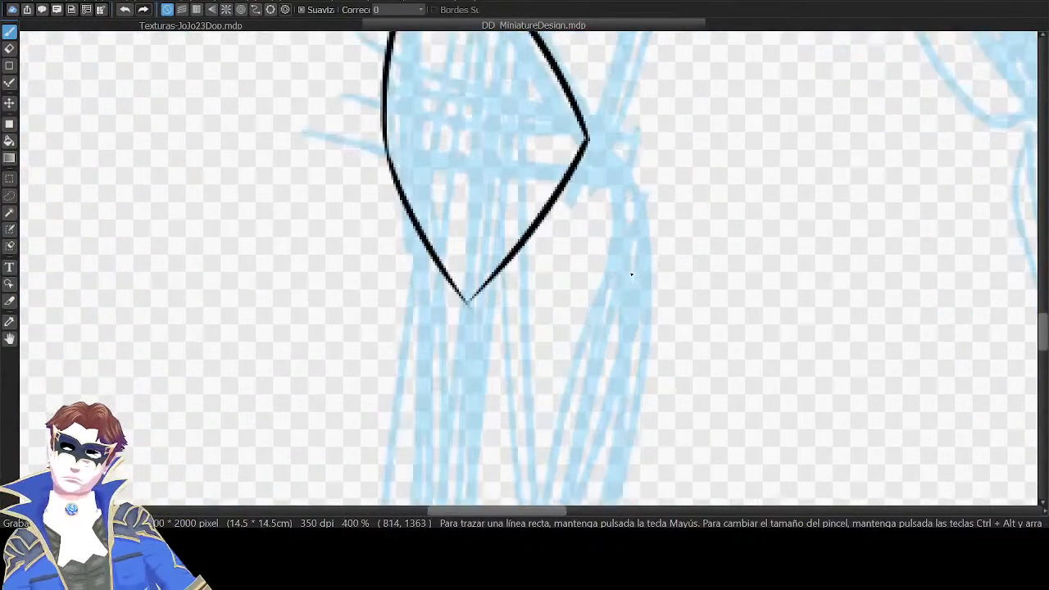
key(ctrl+z)
mouse_move(466, 301)
mouse_down()
mouse_move(499, 274)
mouse_move(468, 302)
mouse_up()
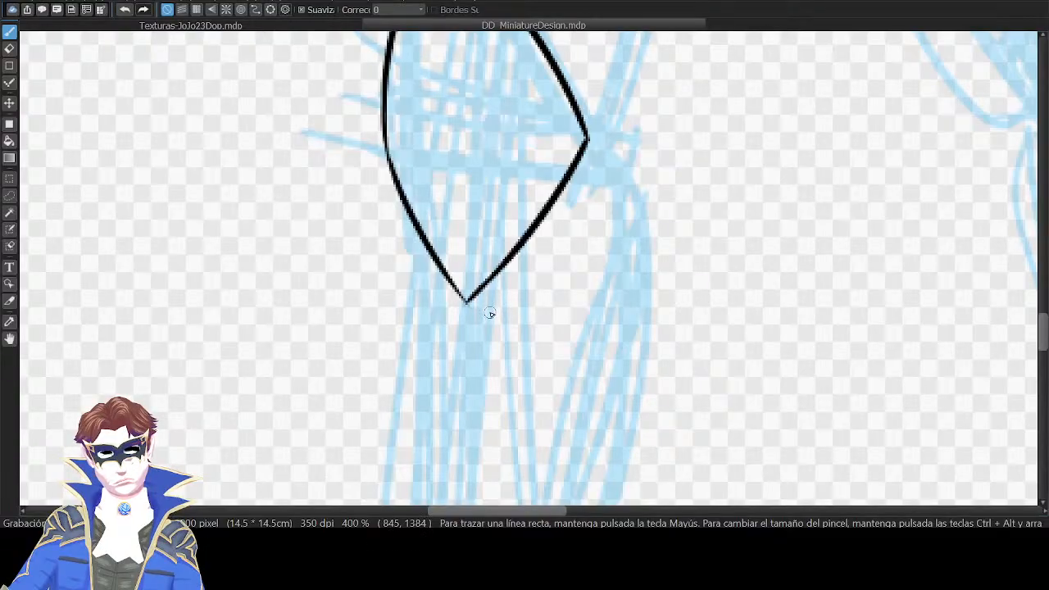
scroll(498, 290, up, 3)
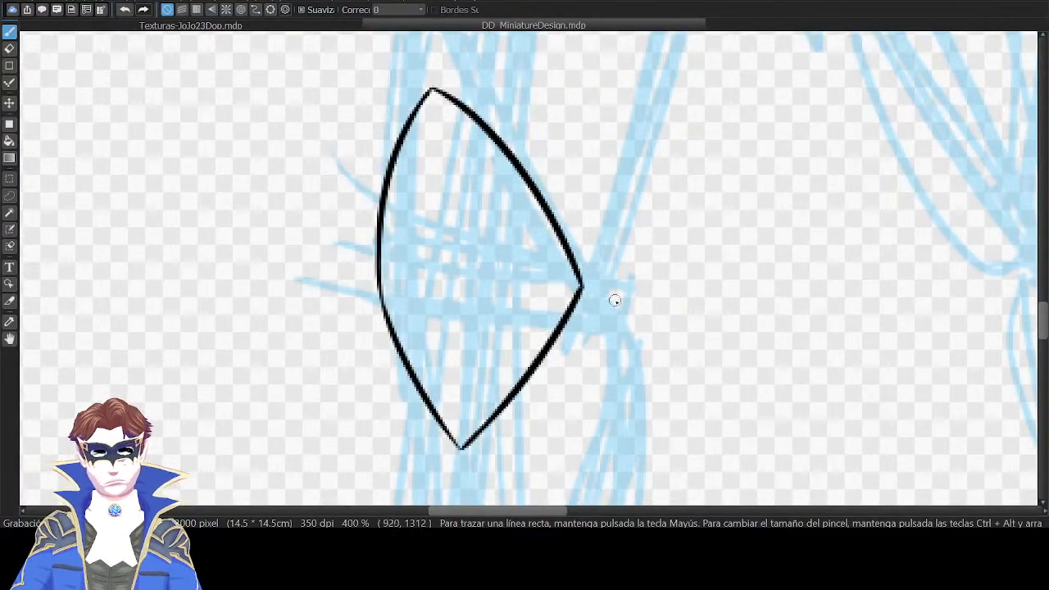
mouse_move(580, 285)
mouse_down()
mouse_move(616, 310)
mouse_move(620, 328)
mouse_up()
key(ctrl+z)
key(ctrl+z)
Rotate the canvas and ink a short concave curve from the knee pad's upper inner edge out to the leg's inner contour.
key(Down)
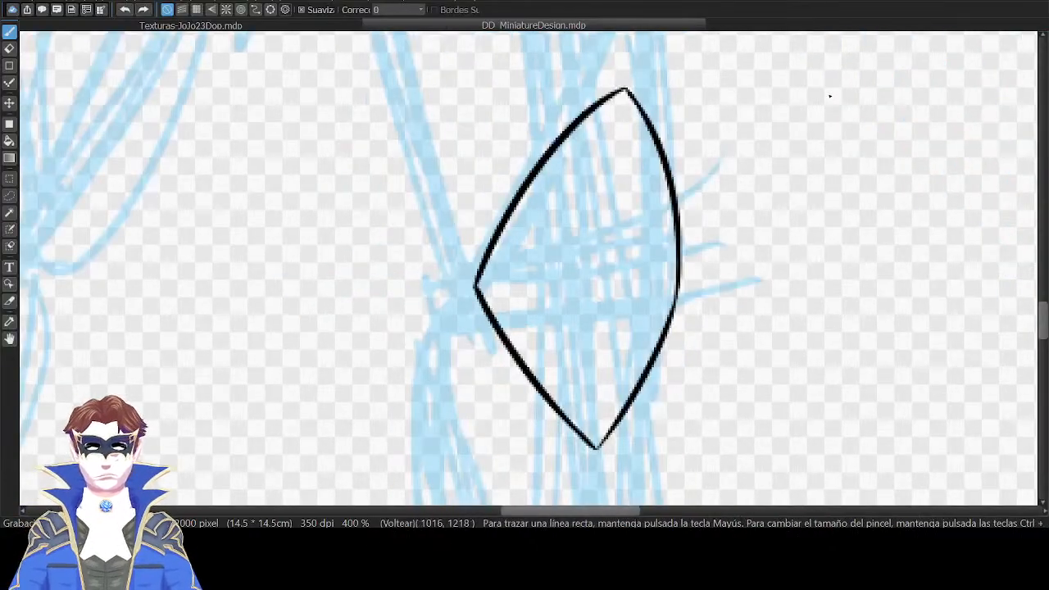
key(Right)
key(Right)
key(Right)
key(Right)
drag(577, 231, 556, 140)
key(ctrl+z)
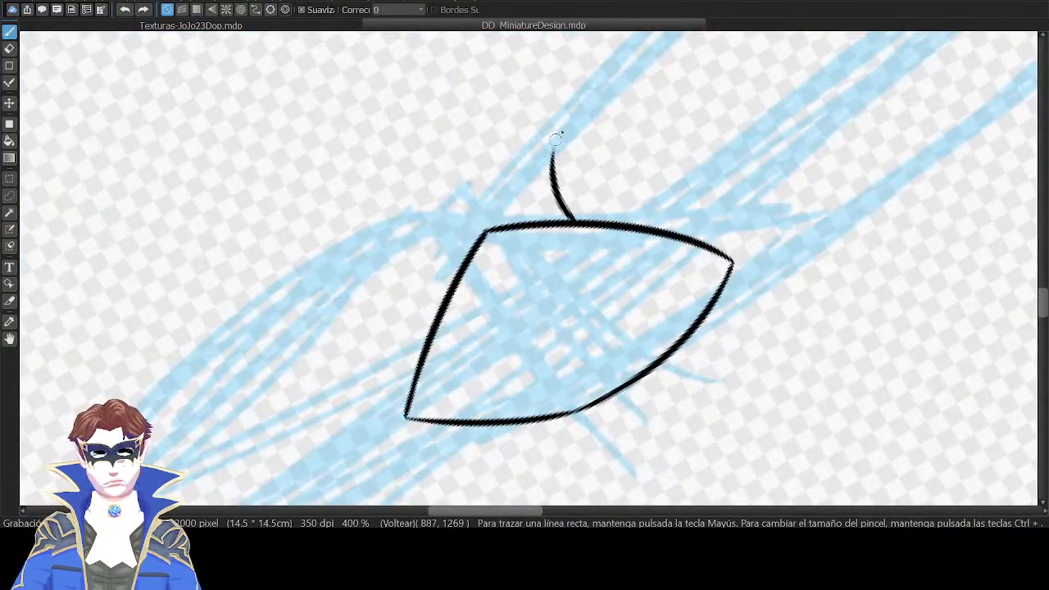
key(ctrl+z)
drag(595, 222, 543, 143)
key(Up)
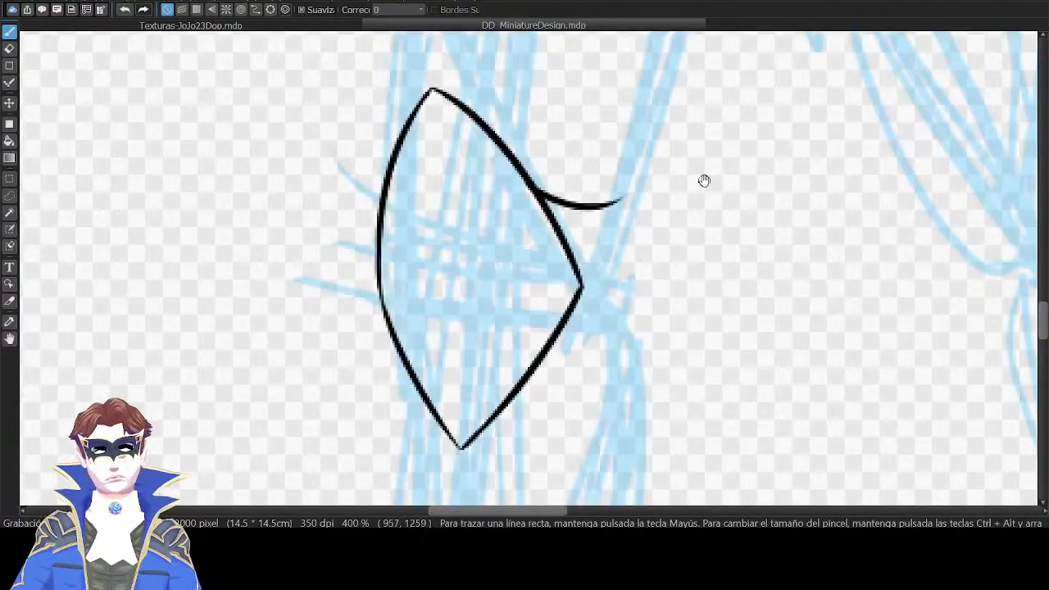
drag(749, 192, 749, 220)
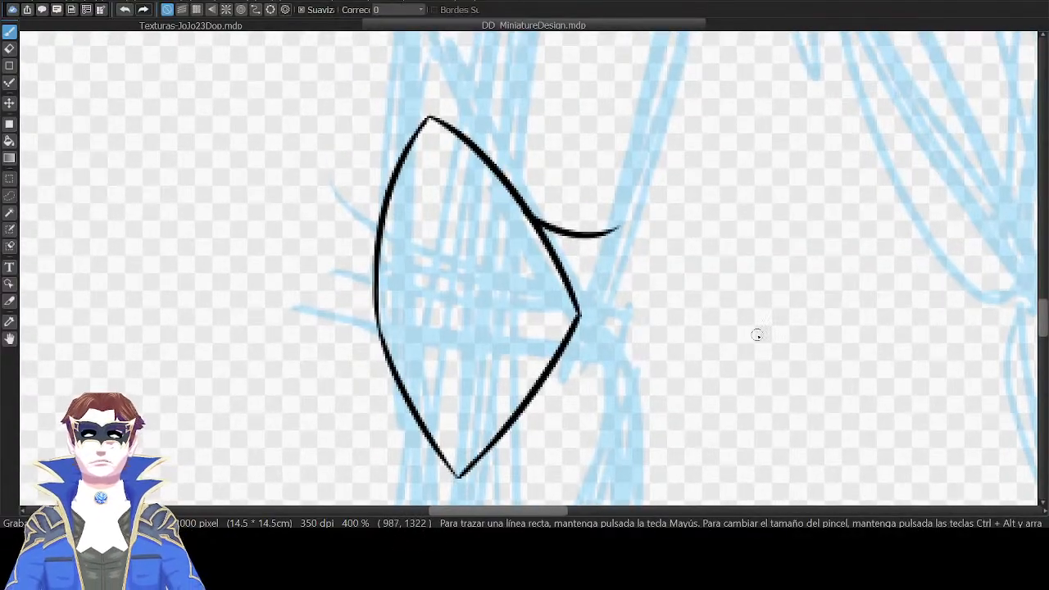
Ink the inner edge of the knee's side flap with two short strokes that meet in an inward bend and leave a crease.
drag(620, 230, 609, 302)
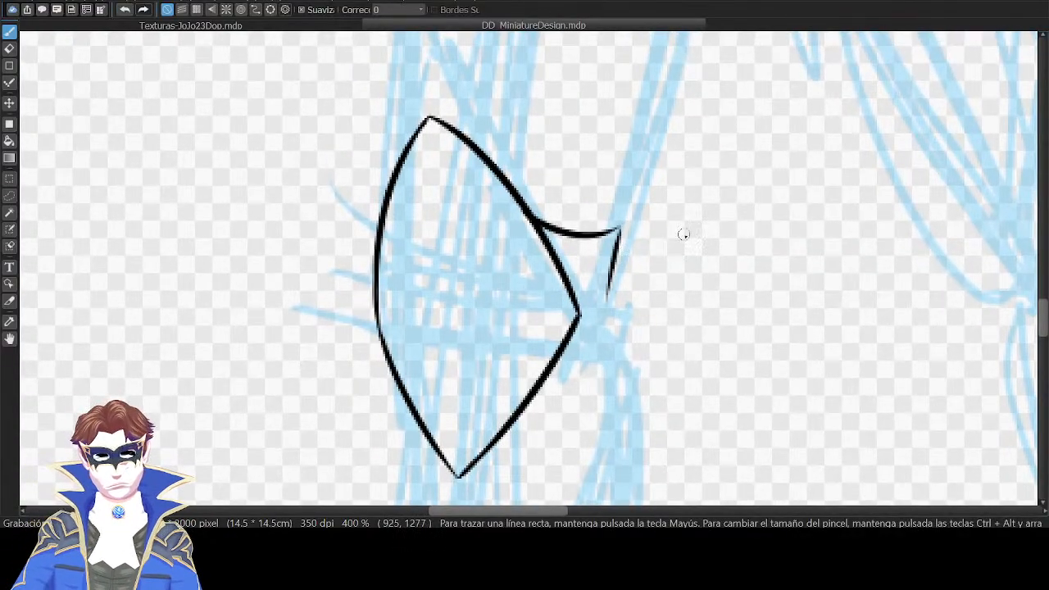
key(Down)
key(ctrl+z)
drag(429, 232, 461, 338)
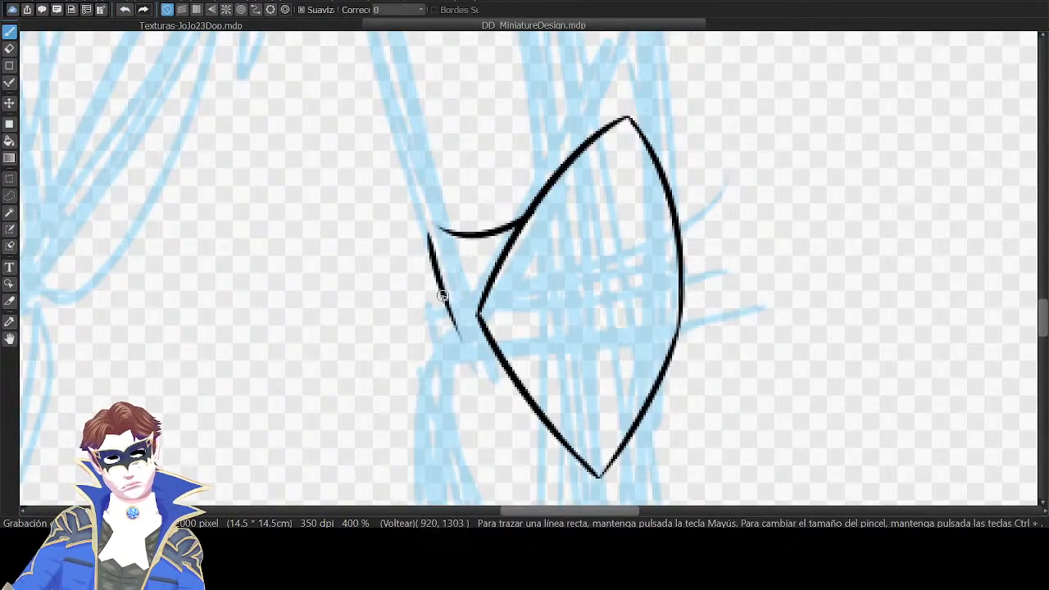
mouse_move(442, 295)
mouse_down()
mouse_move(446, 376)
mouse_move(423, 420)
mouse_up()
key(ctrl+z)
key(ctrl+z)
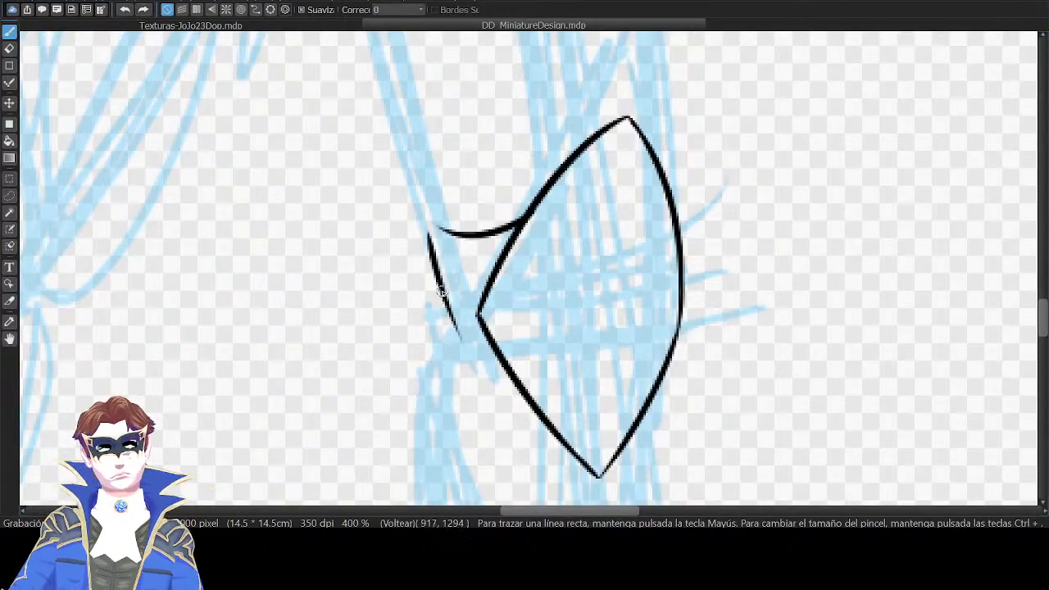
drag(443, 291, 432, 376)
key(Down)
key(Down)
drag(609, 255, 626, 135)
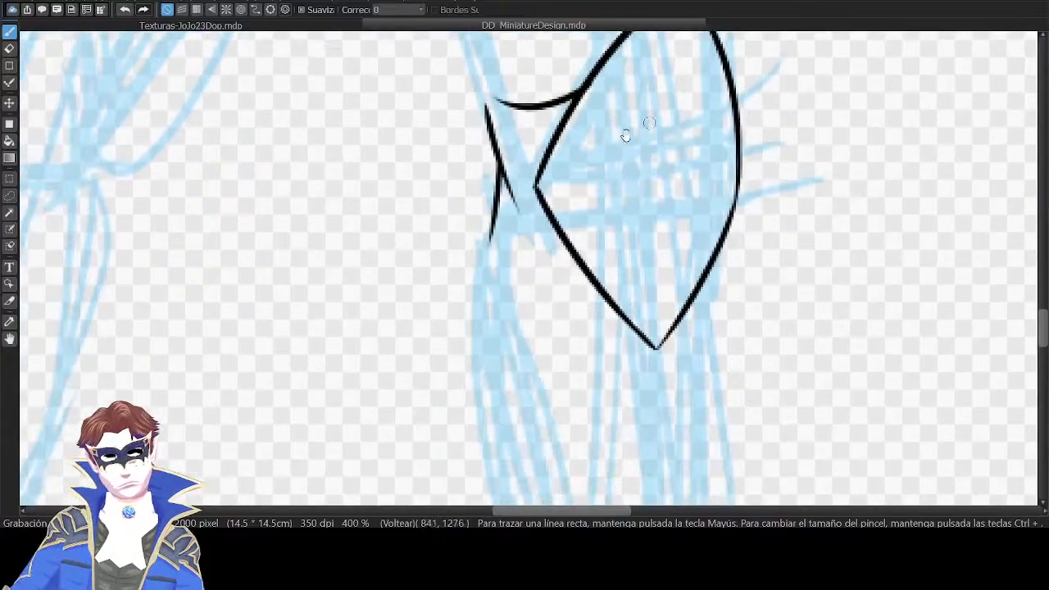
Ink the side flap's lower curve back to the knee pad and close the flap's open corners.
drag(493, 232, 577, 260)
key(ctrl+z)
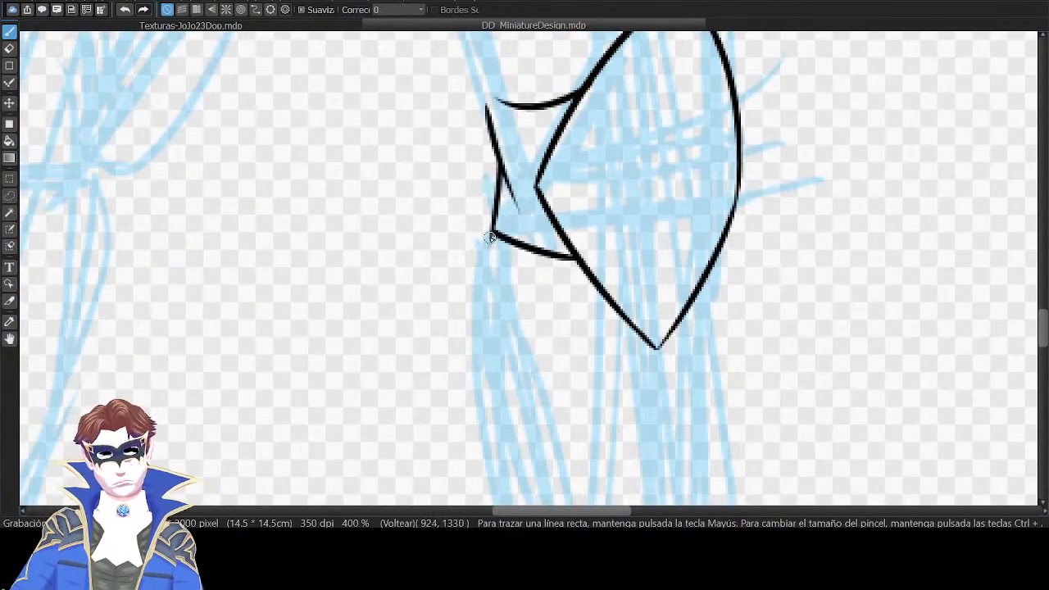
drag(568, 139, 585, 251)
drag(496, 201, 516, 264)
key(ctrl+z)
key(ctrl+z)
drag(498, 205, 544, 219)
key(ctrl+z)
key(ctrl+z)
Ink the outer thigh contour as one long curve rising from the finished knee pad toward the hip.
drag(585, 168, 613, 297)
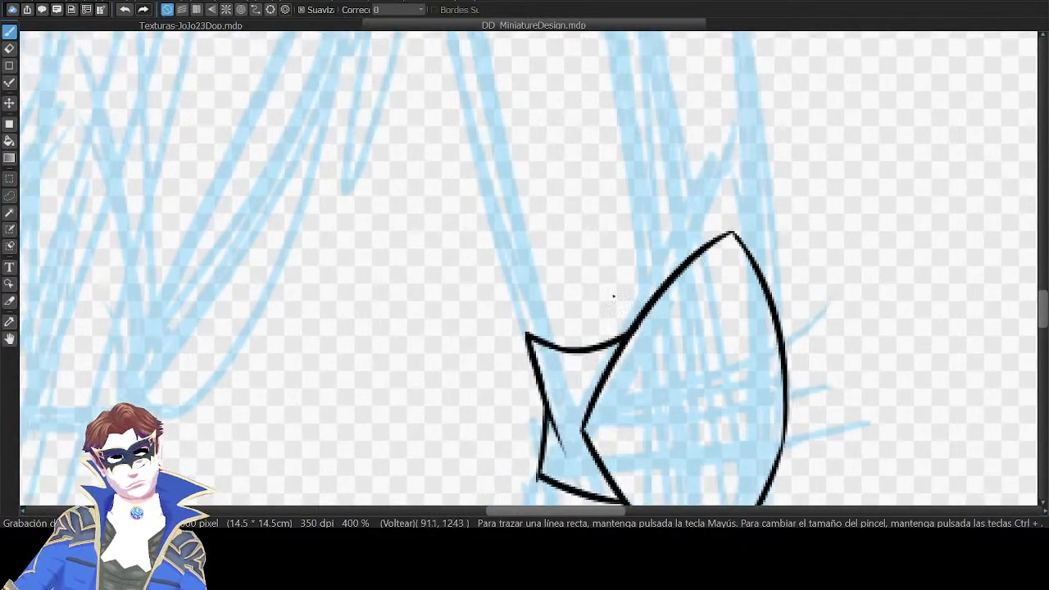
key(ctrl+minus)
key(ctrl+minus)
drag(654, 136, 682, 232)
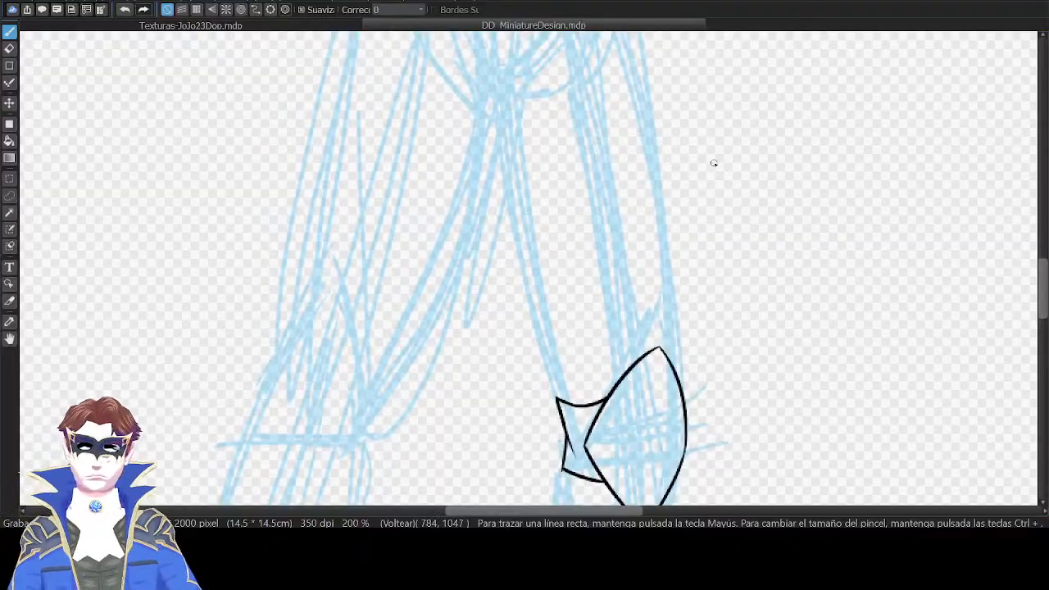
key(ctrl+minus)
key(ctrl+minus)
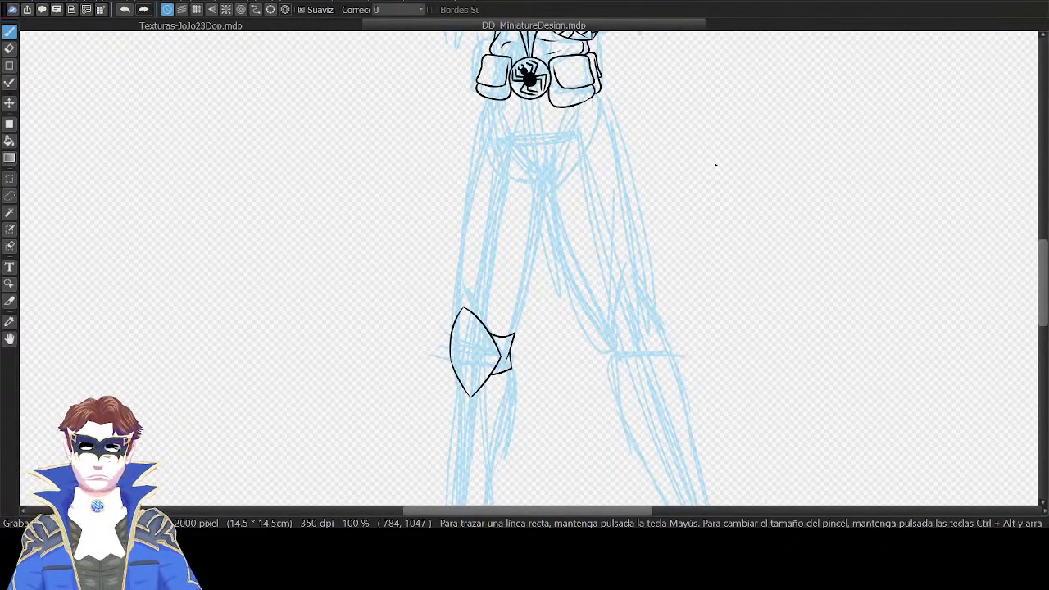
key(ctrl+plus)
drag(422, 309, 421, 256)
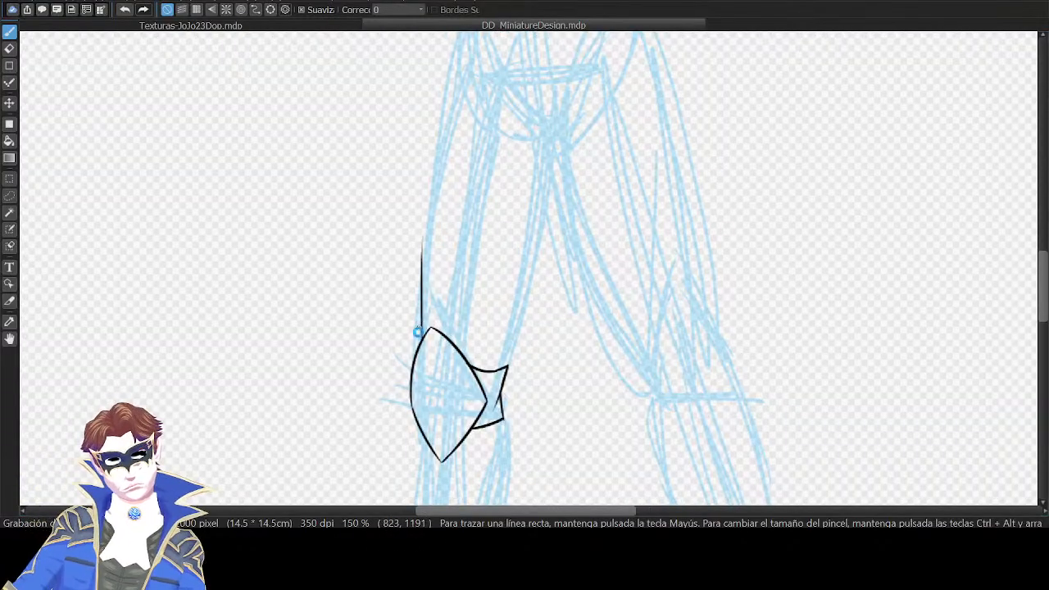
key(ctrl+z)
drag(416, 341, 428, 184)
key(ctrl+z)
drag(415, 343, 422, 187)
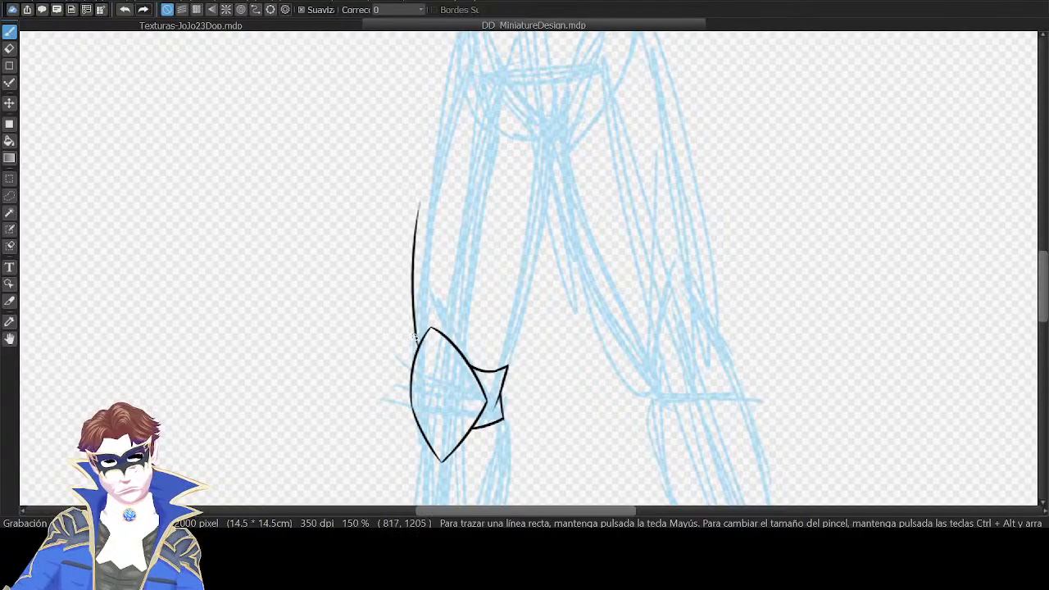
key(ctrl+z)
drag(415, 338, 445, 107)
key(ctrl+z)
mouse_move(416, 344)
mouse_down()
mouse_move(456, 53)
mouse_move(499, 242)
mouse_move(479, 326)
mouse_up()
Extend the outer thigh contour up to the underside of the belt pouch, blending it smoothly into the existing line.
key(Down)
key(ctrl+plus)
key(ctrl+plus)
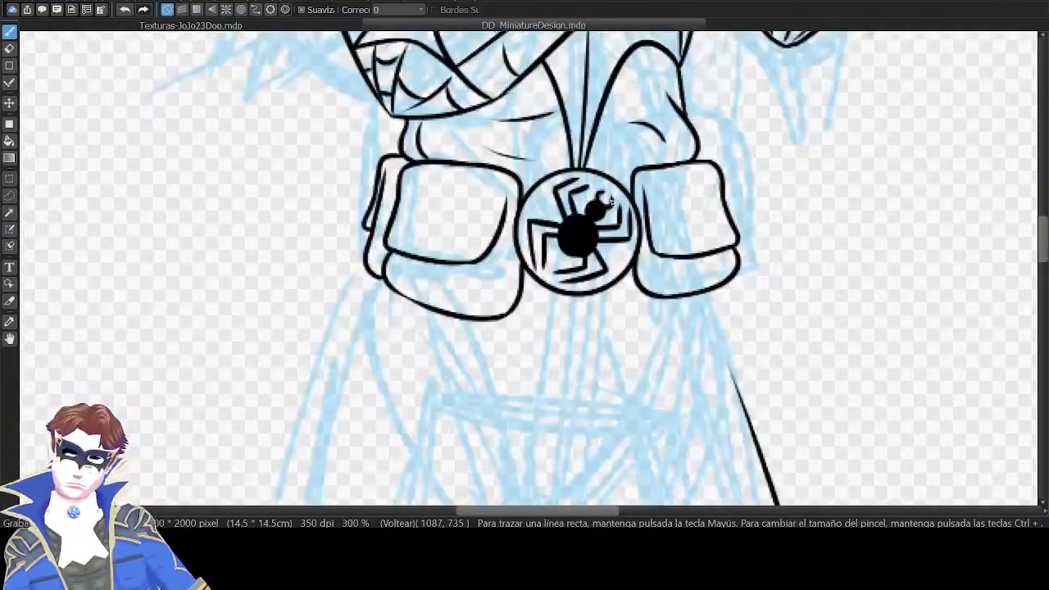
drag(611, 201, 591, 108)
drag(689, 199, 722, 322)
key(ctrl+z)
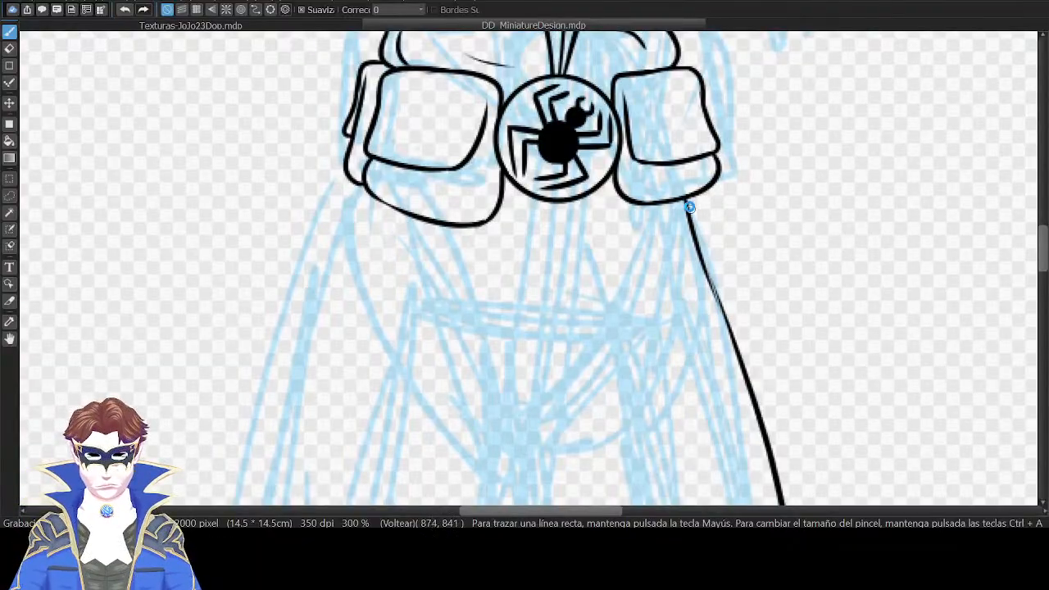
key(ctrl+z)
drag(687, 201, 730, 337)
key(Left)
key(Left)
key(Left)
key(Left)
key(Left)
key(Left)
key(Left)
key(Left)
drag(508, 120, 513, 210)
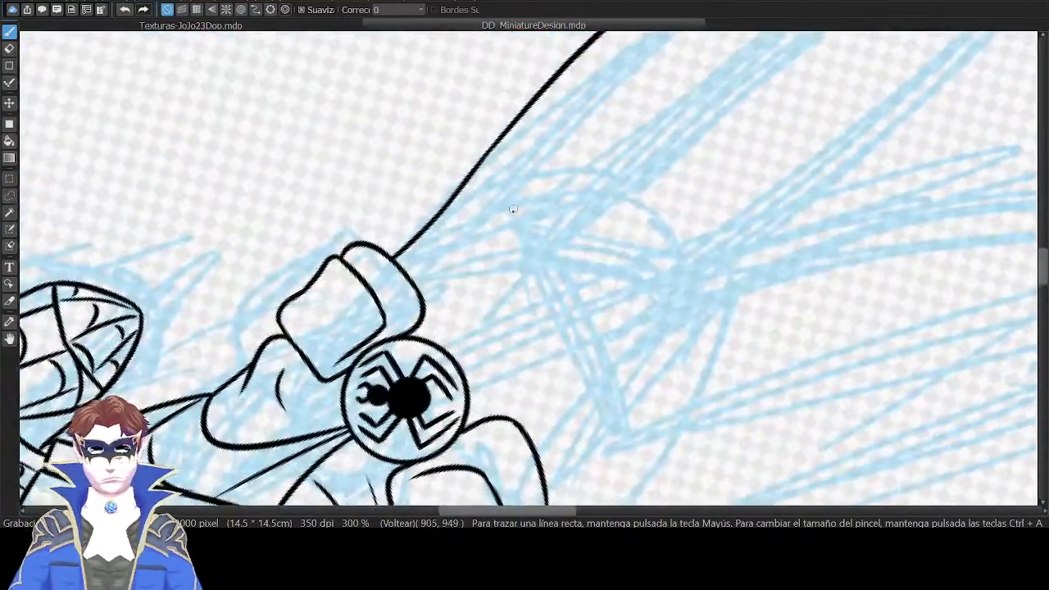
key(ctrl+z)
key(ctrl+z)
drag(394, 258, 475, 165)
key(Up)
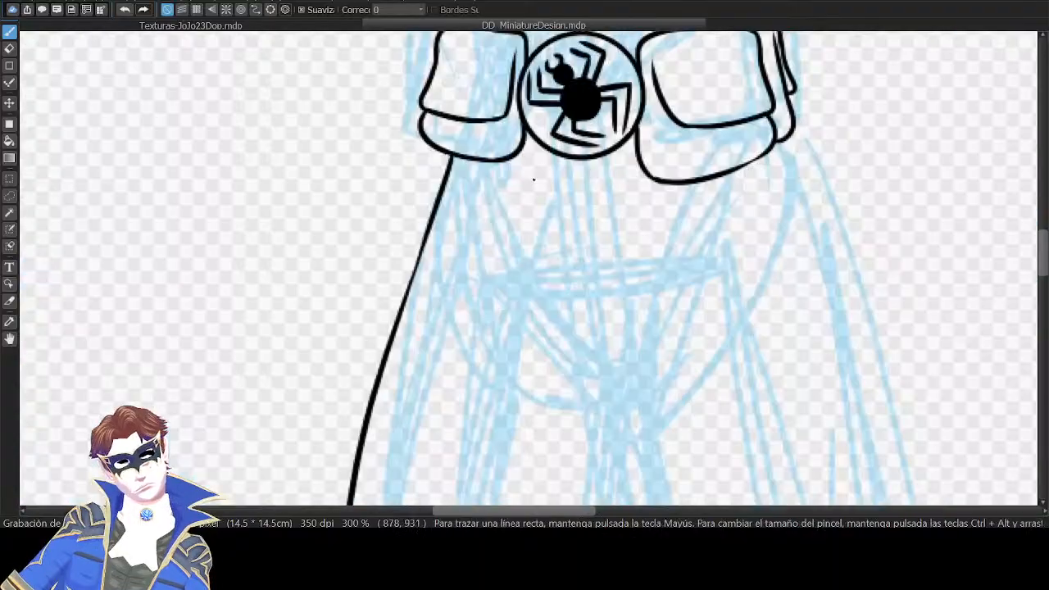
Ink two short slanted strokes, one above the other, at the crotch where the legs meet.
key(ctrl+minus)
drag(637, 244, 563, 169)
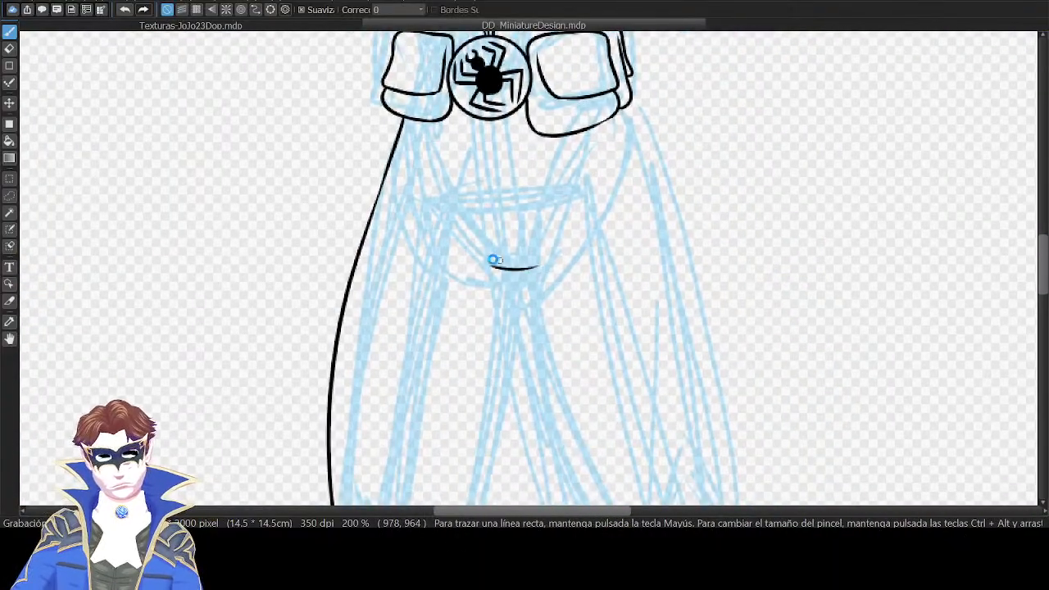
key(ctrl+z)
mouse_move(480, 257)
mouse_down()
mouse_move(574, 277)
mouse_move(563, 275)
mouse_up()
key(ctrl+z)
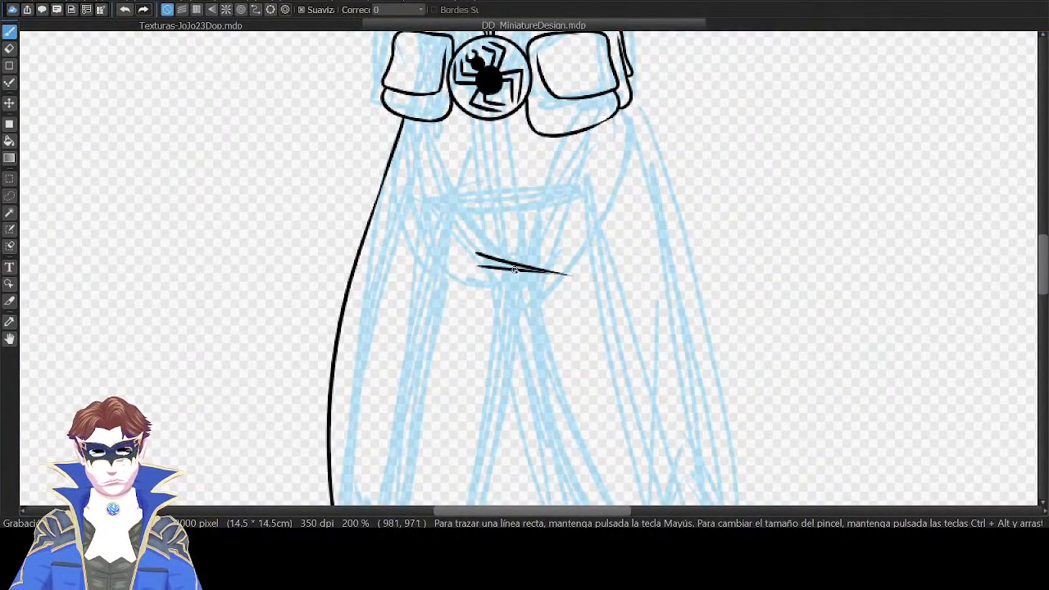
key(ctrl+z)
drag(485, 267, 551, 279)
Ink a slightly curved centre line from below the spider buckle down to the crotch strokes.
drag(485, 131, 502, 254)
key(ctrl+z)
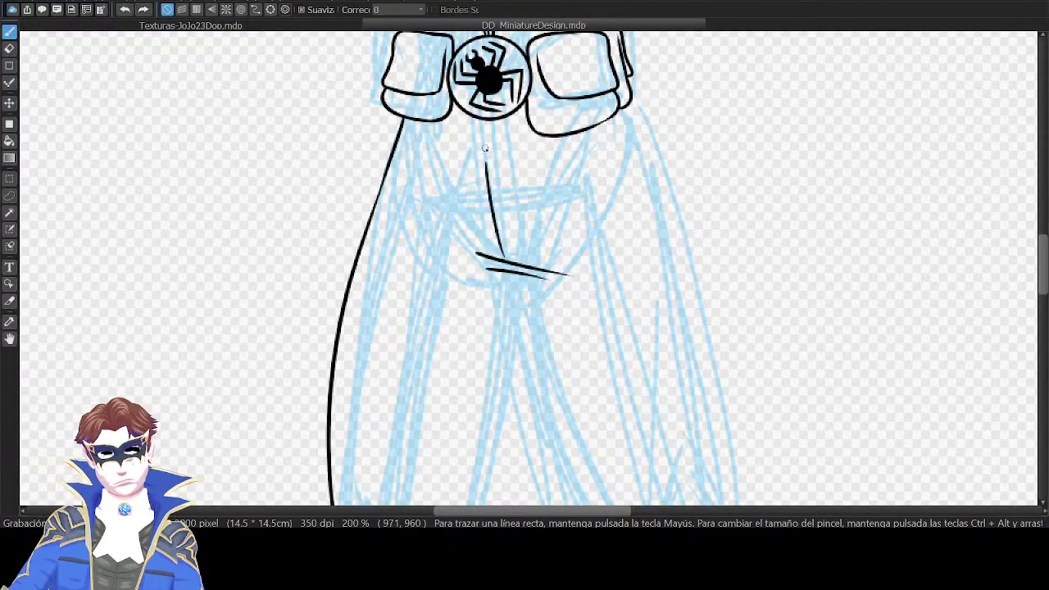
drag(484, 127, 502, 256)
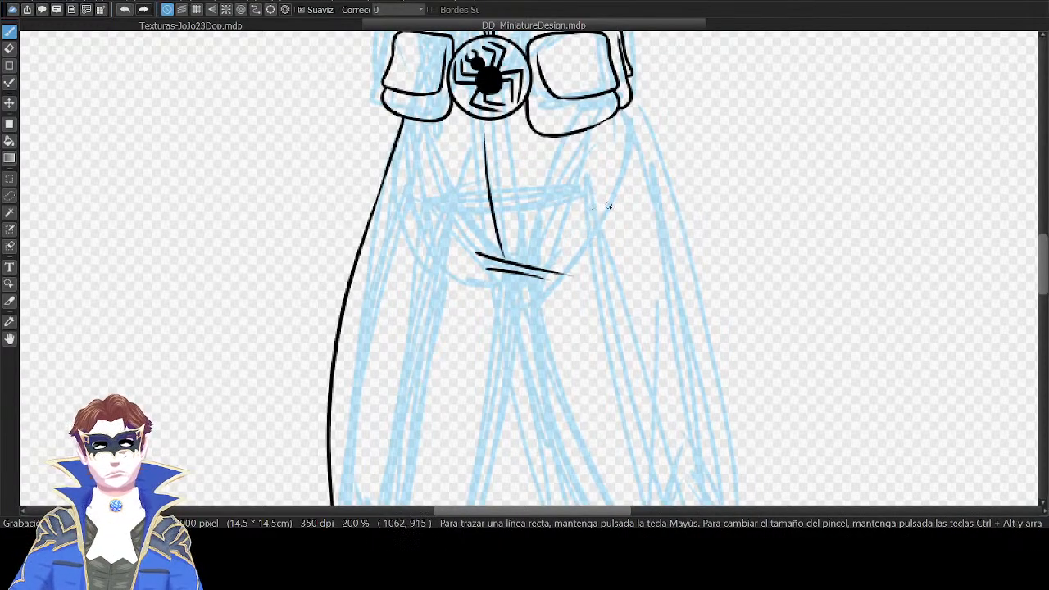
scroll(608, 206, up, 1)
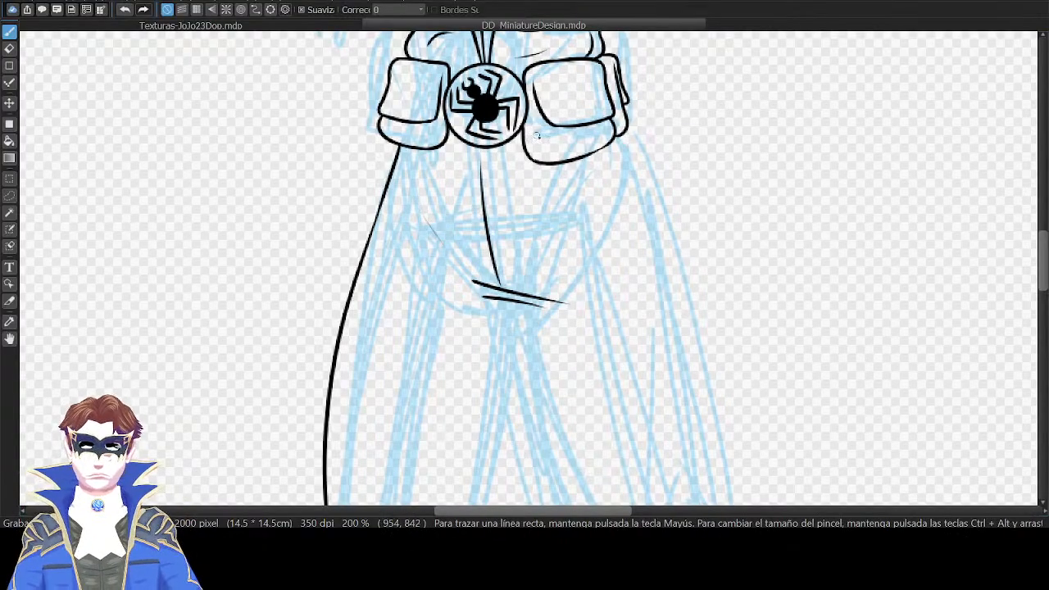
Ink a curve above the other leg's knee line, along the inner side of its sketched knee pad.
drag(710, 198, 593, 230)
key(Left)
key(Left)
key(Left)
key(Left)
key(Left)
key(Left)
key(Left)
key(Left)
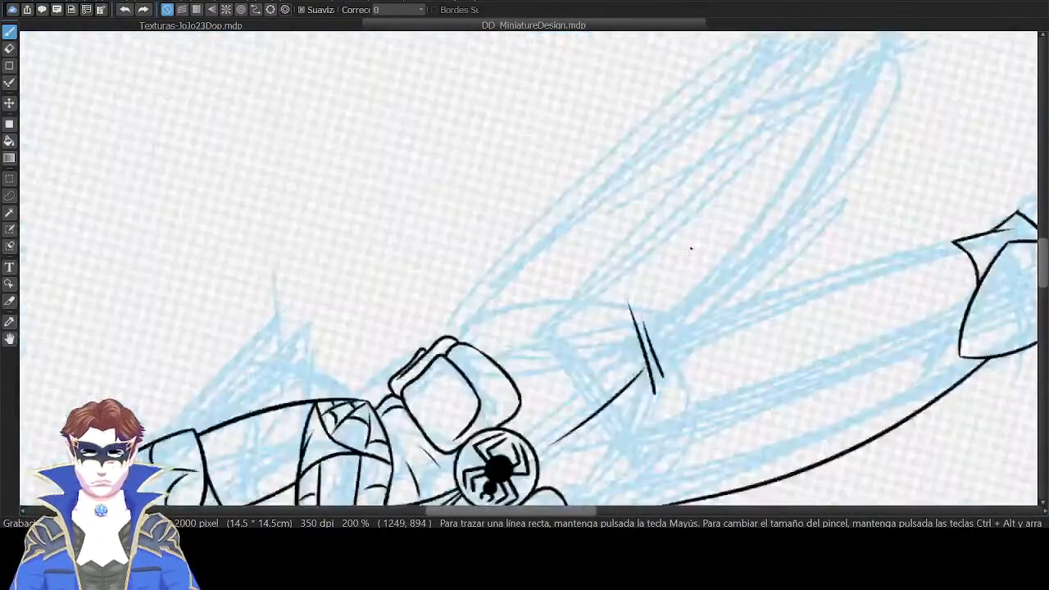
key(Up)
drag(692, 390, 730, 204)
mouse_move(747, 410)
mouse_down()
mouse_move(757, 310)
mouse_move(732, 204)
mouse_up()
drag(737, 293, 760, 220)
mouse_move(595, 251)
mouse_down()
mouse_move(643, 134)
mouse_move(597, 225)
mouse_move(633, 156)
mouse_move(796, 109)
mouse_up()
key(ctrl+z)
key(Down)
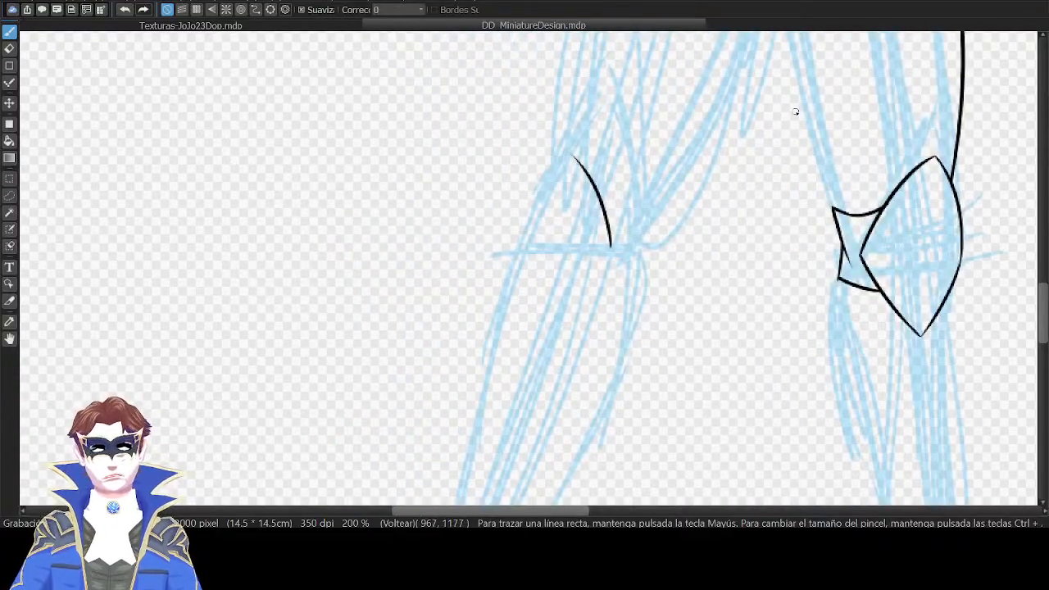
Ink the opposite outer curve above the second knee, rising to the inner curve's tip to form a pointed arch.
drag(507, 245, 571, 156)
key(ctrl+z)
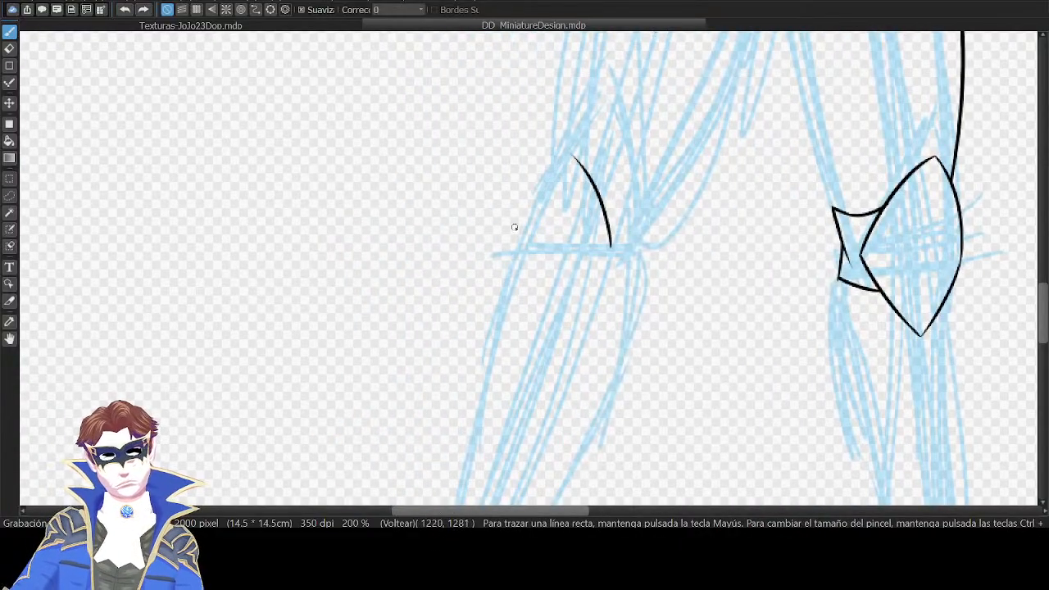
drag(515, 227, 569, 146)
key(ctrl+plus)
key(ctrl+z)
drag(508, 208, 588, 90)
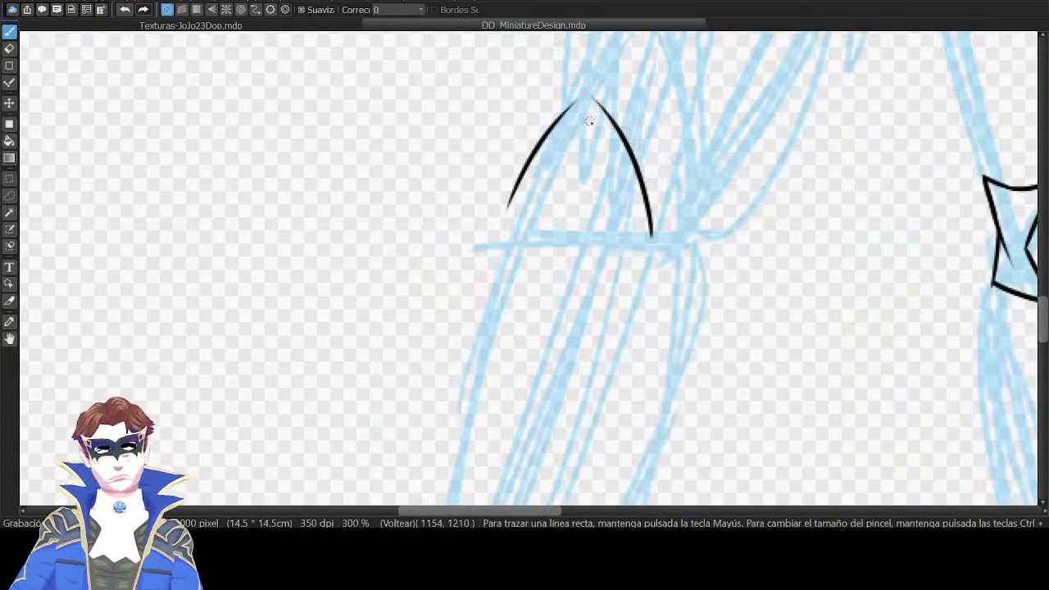
key(ctrl+z)
drag(503, 222, 583, 85)
key(ctrl+z)
mouse_move(499, 232)
mouse_down()
mouse_move(583, 86)
mouse_move(601, 181)
mouse_up()
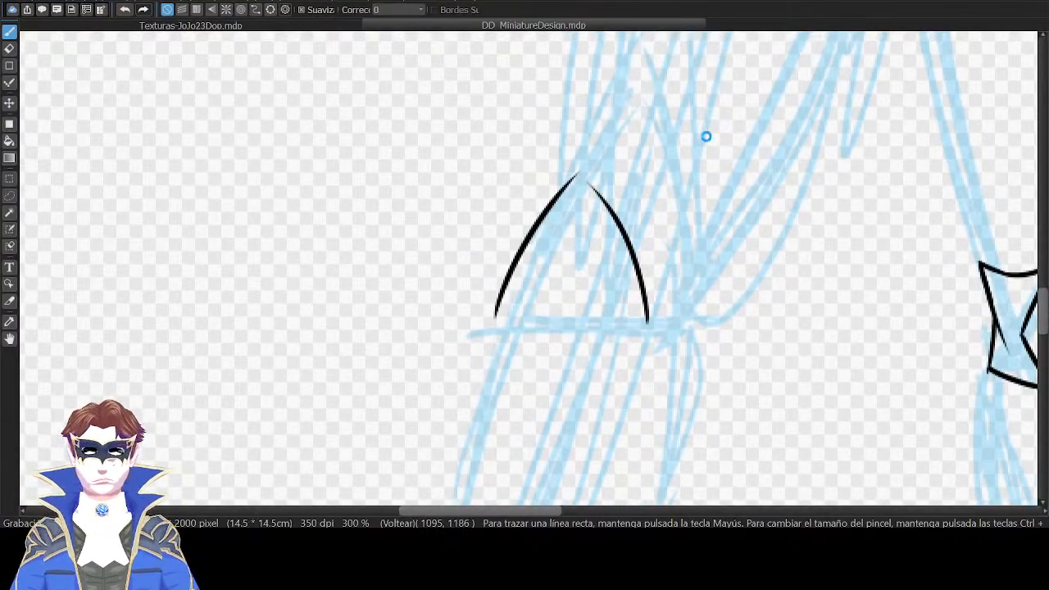
Flip the canvas and close the gap at the tip of the second knee's arch.
key(Down)
key(Right)
key(Up)
drag(451, 201, 505, 159)
key(ctrl+z)
key(ctrl+z)
drag(450, 208, 505, 155)
key(ctrl+z)
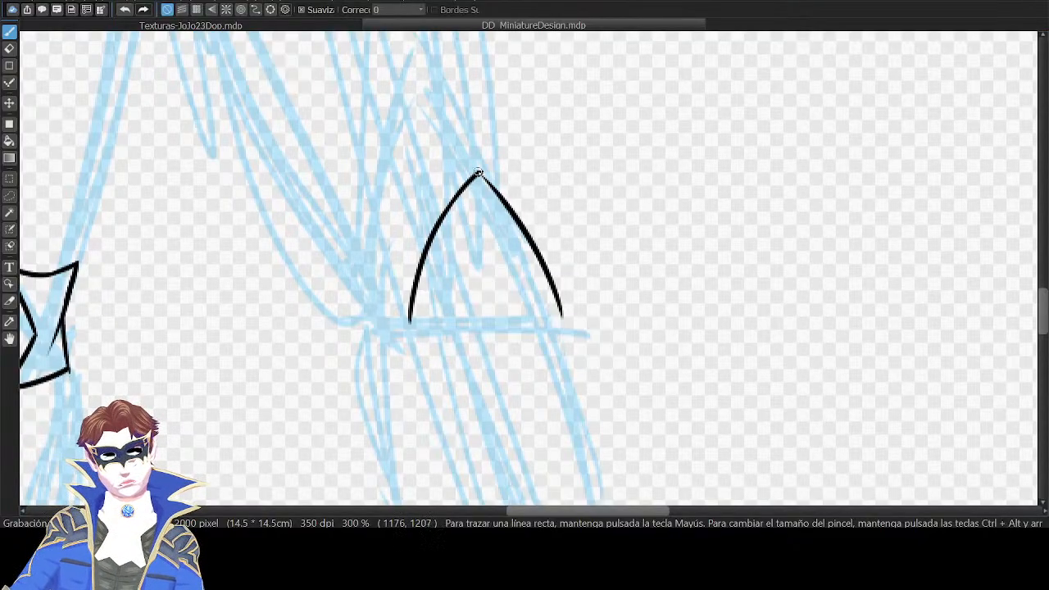
Touch up the join of the two curves at the tip of the second knee's arch.
key(ctrl+z)
drag(479, 174, 497, 194)
key(ctrl+z)
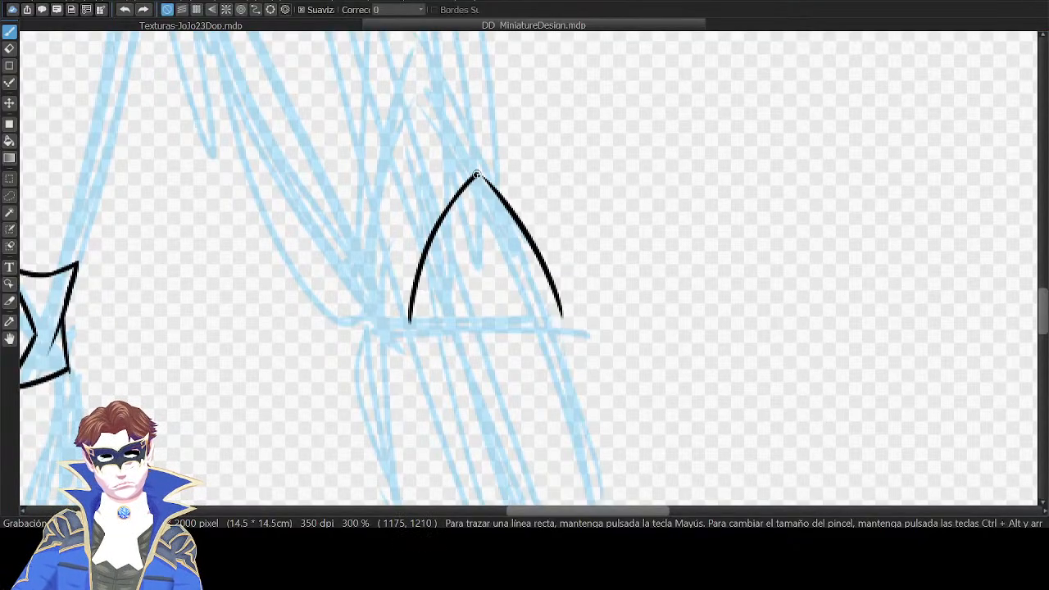
Ink the lower inner edge of the second knee pad, curving from the arch's inner end down towards the outer side.
drag(699, 212, 727, 136)
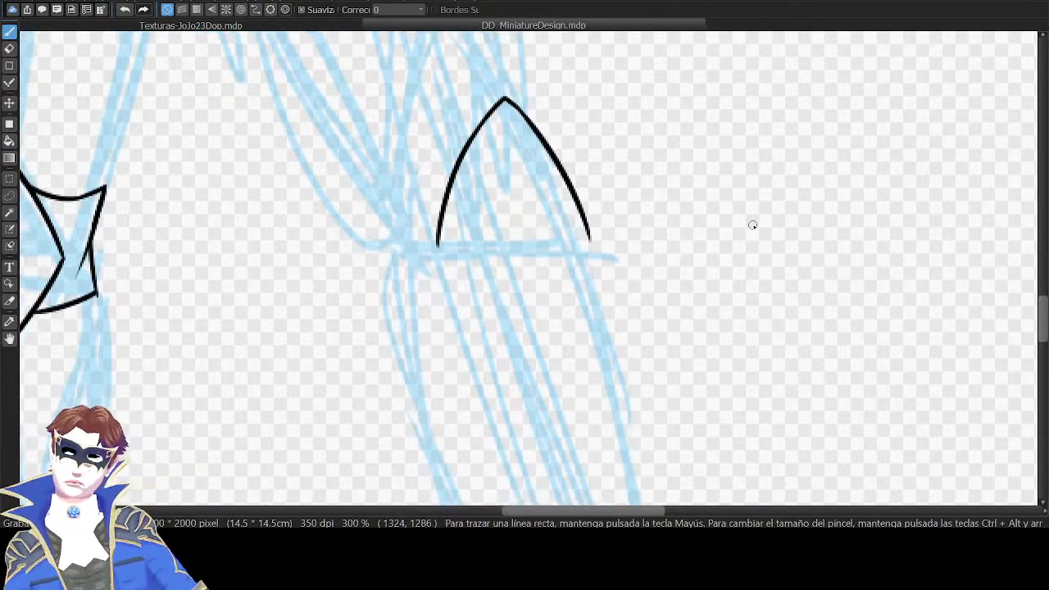
drag(692, 279, 728, 186)
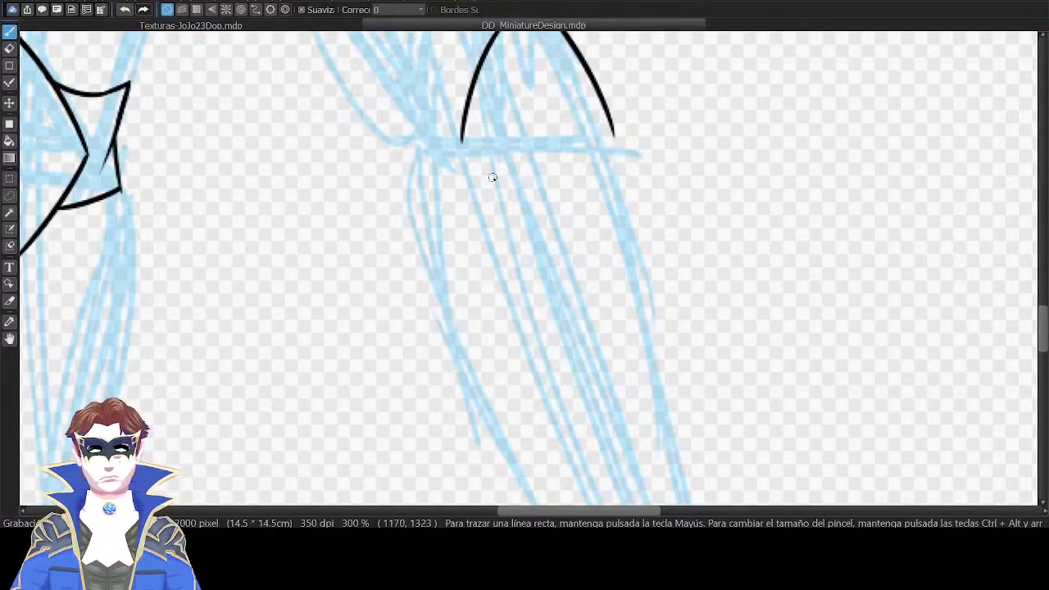
mouse_move(462, 146)
mouse_down()
mouse_move(549, 255)
mouse_move(592, 254)
mouse_up()
key(ctrl+z)
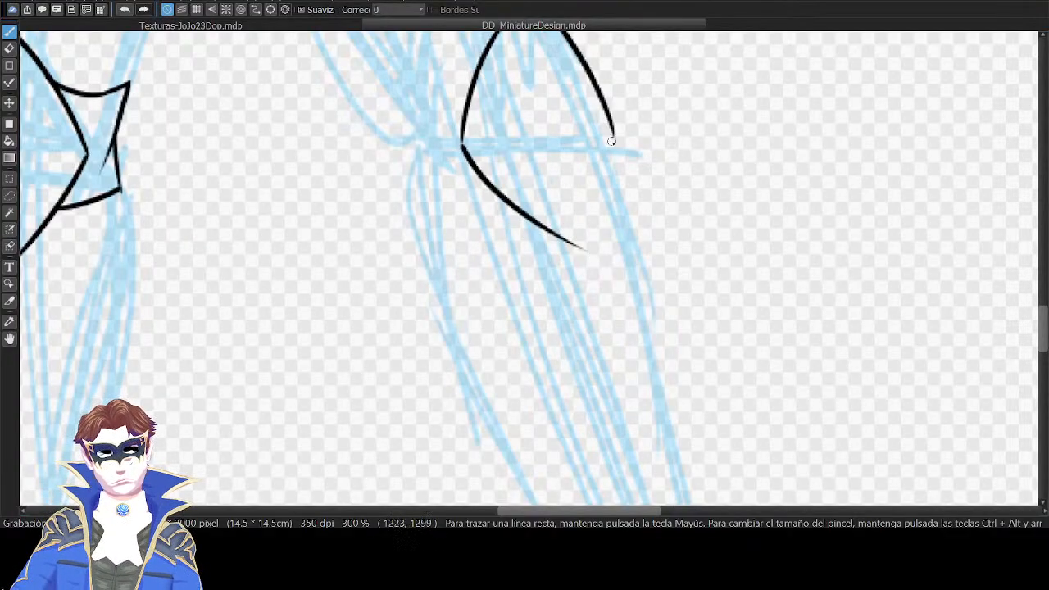
key(ctrl+z)
key(ctrl+y)
key(Down)
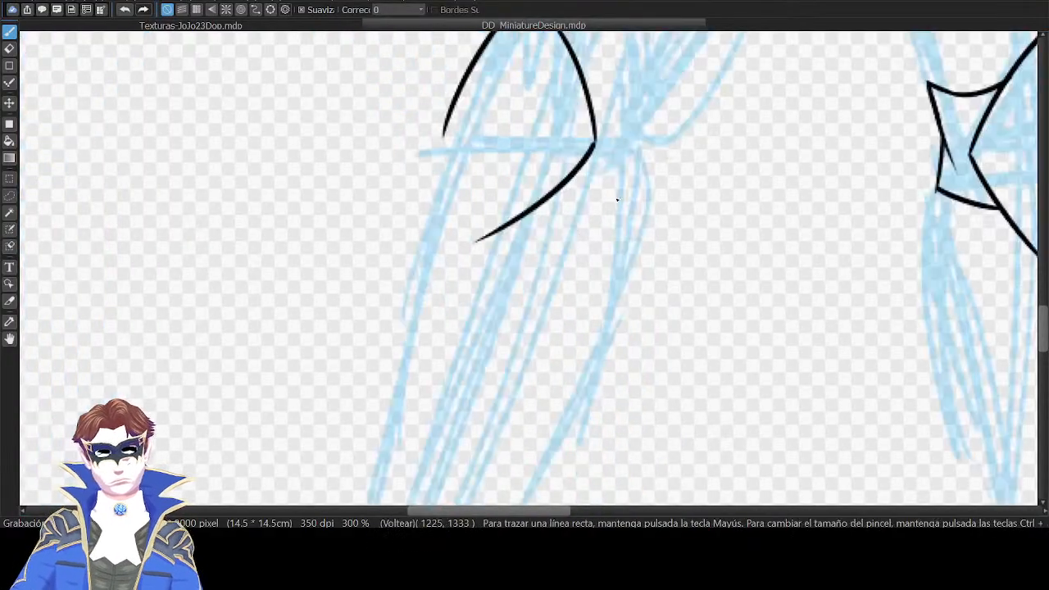
mouse_move(862, 147)
mouse_down()
mouse_move(659, 134)
mouse_move(828, 277)
mouse_up()
key(Down)
key(ctrl+z)
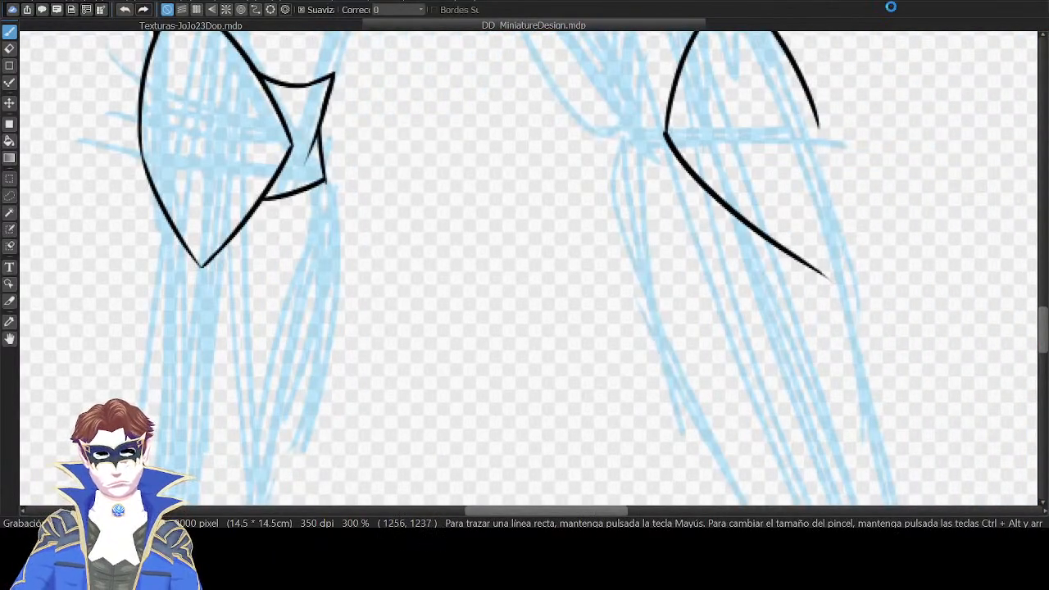
Ink the lower outer edge of the second knee pad, closing the pad into a pointed bottom.
key(Down)
key(Right)
key(Right)
drag(534, 96, 609, 211)
mouse_move(363, 246)
mouse_down()
mouse_move(433, 110)
mouse_move(378, 192)
mouse_move(430, 111)
mouse_up()
key(ctrl+z)
key(ctrl+z)
key(Up)
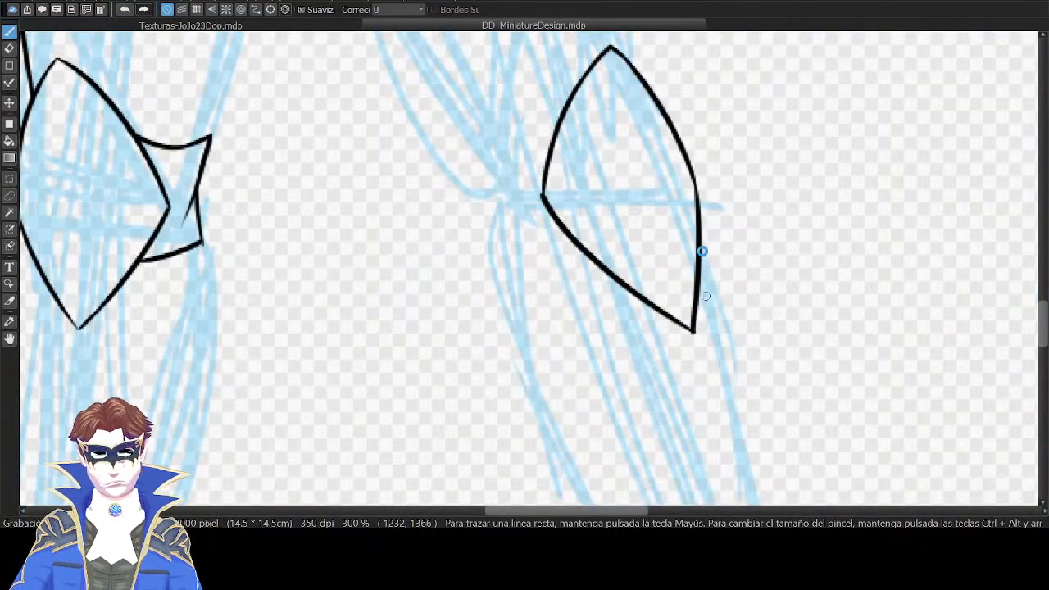
Ink two short curves from the second knee pad's inner side, as the upper and lower edges of its strap.
drag(695, 210, 762, 249)
drag(626, 152, 679, 226)
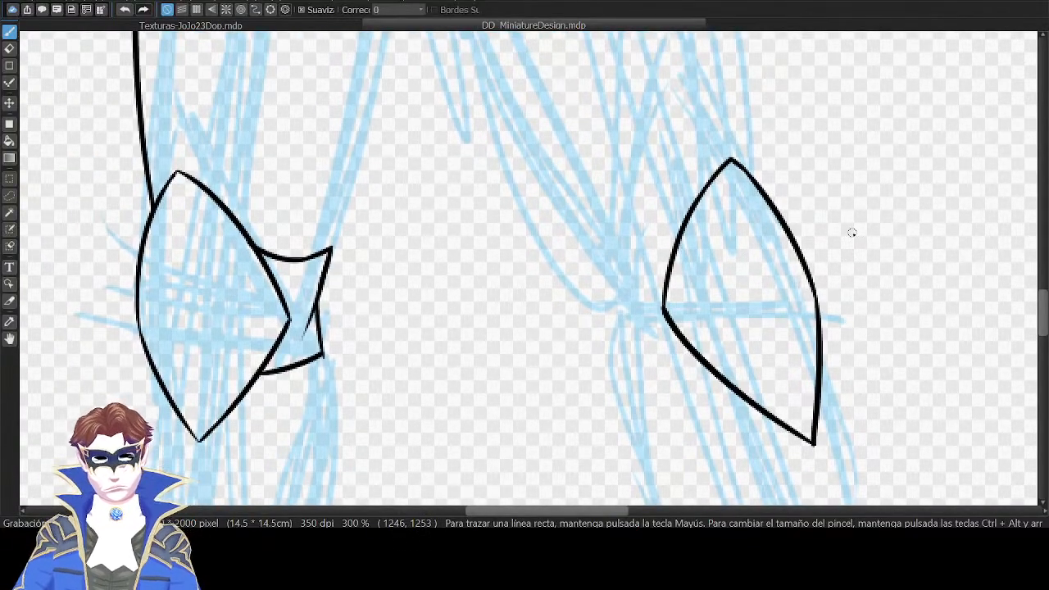
key(Right)
key(Right)
key(Right)
key(Right)
key(Right)
key(Right)
drag(595, 337, 614, 230)
drag(564, 308, 559, 254)
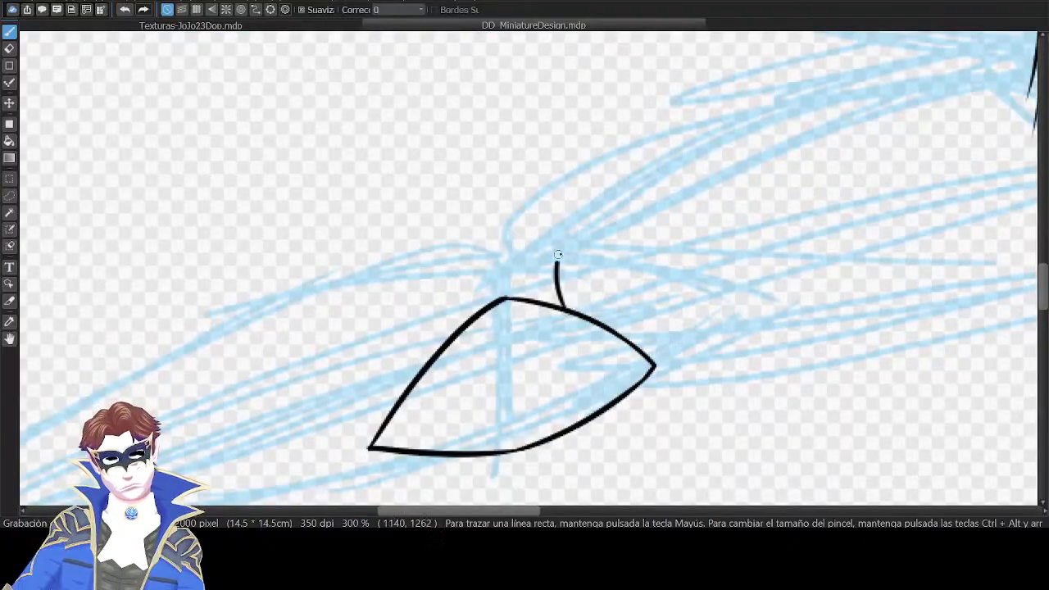
drag(561, 302, 566, 226)
key(Up)
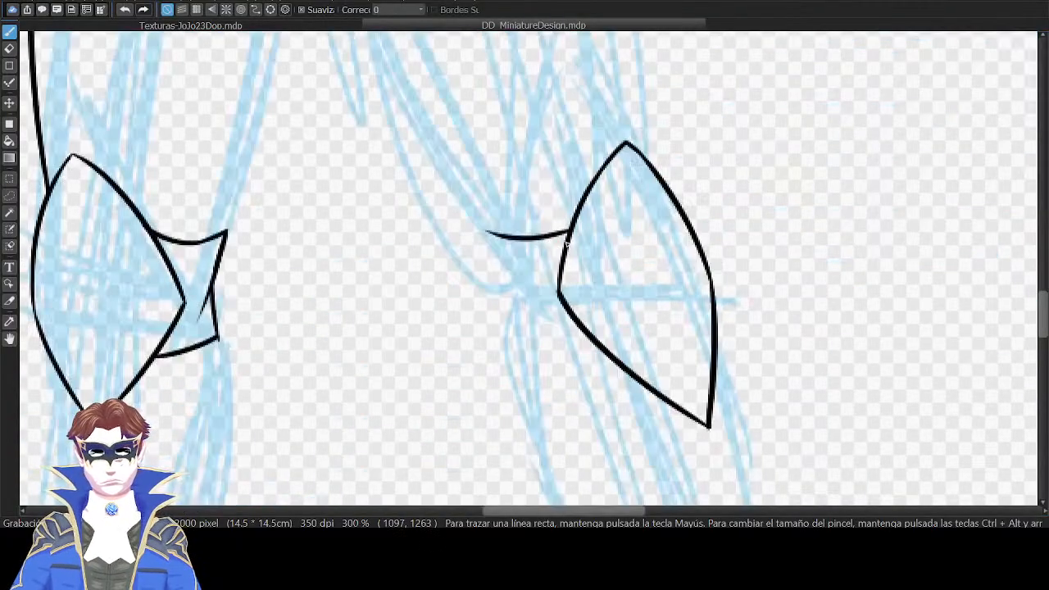
mouse_move(571, 331)
mouse_down()
mouse_move(619, 235)
mouse_move(566, 223)
mouse_up()
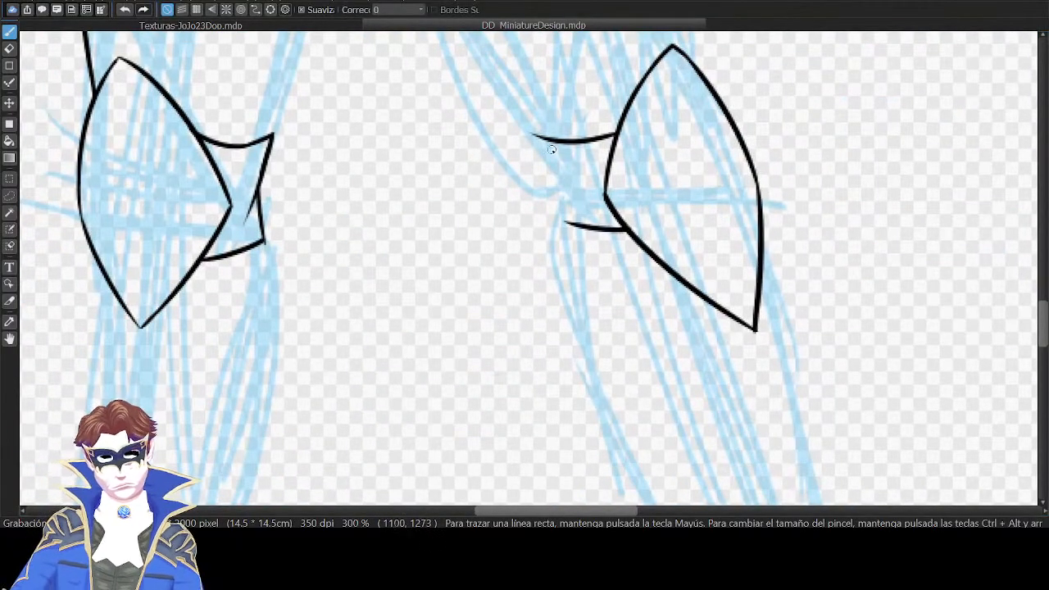
Close the second knee's strap with a slanted fold line and a short end line below it.
drag(539, 136, 585, 203)
key(ctrl+z)
drag(555, 170, 566, 221)
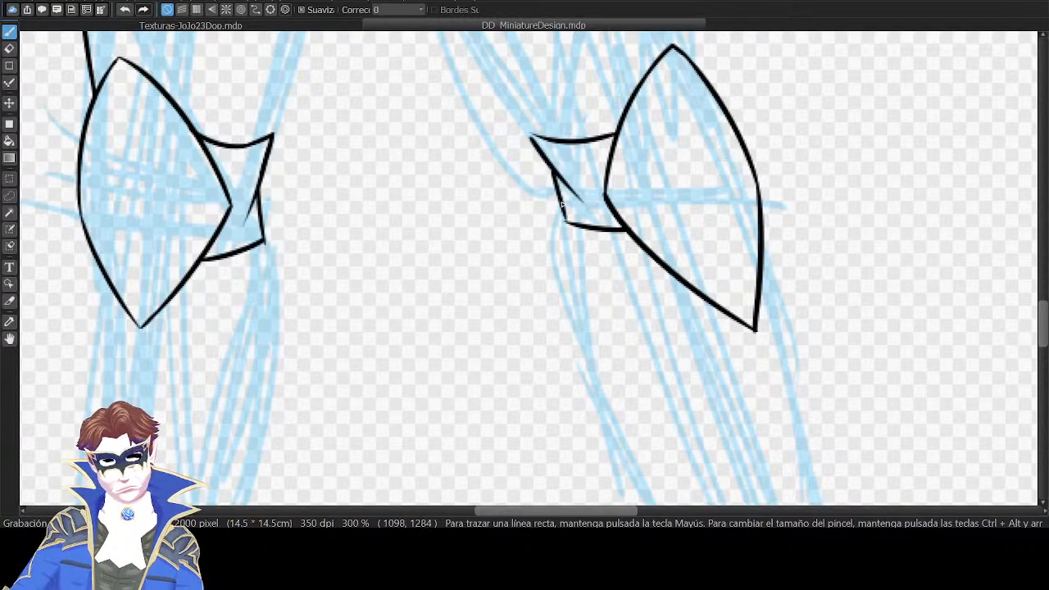
drag(564, 108, 710, 291)
key(ctrl+minus)
key(ctrl+minus)
key(ctrl+plus)
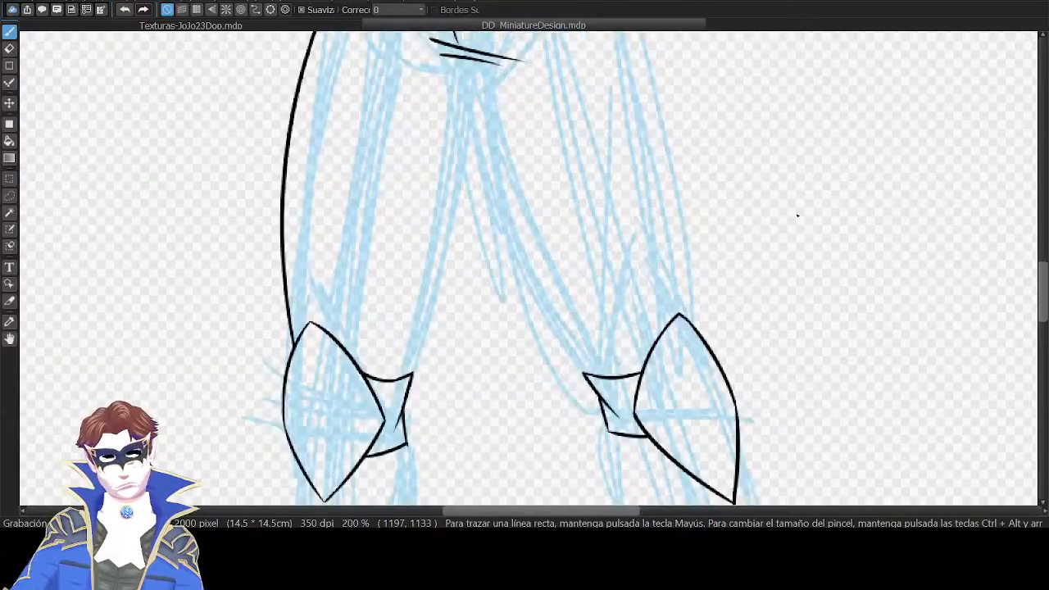
Ink the upper inner contour of the second leg's thigh, curving down from the crotch strokes.
drag(476, 61, 461, 219)
key(ctrl+z)
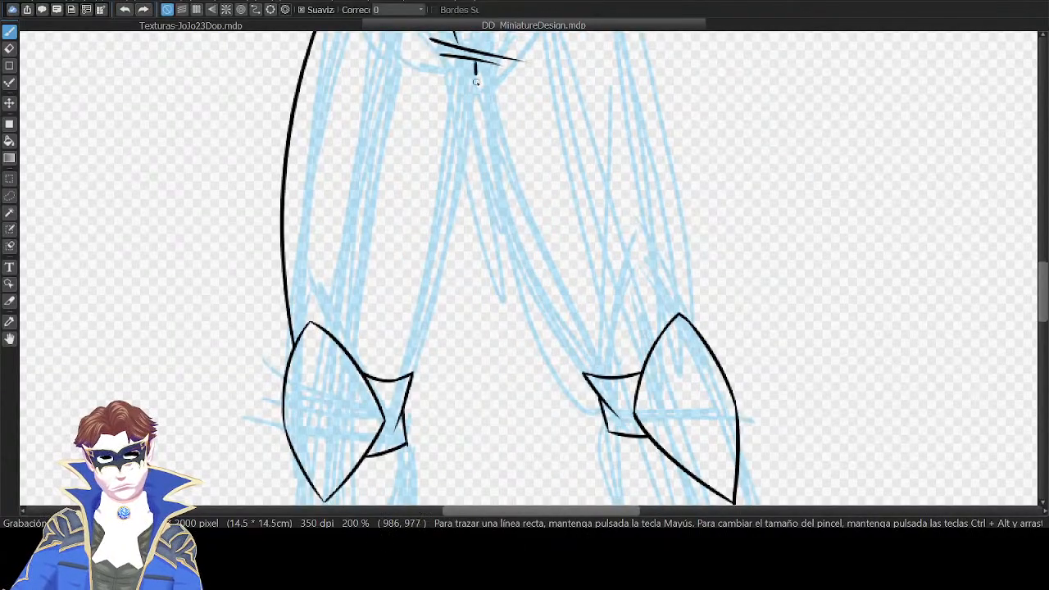
drag(475, 70, 492, 277)
key(ctrl+z)
key(ctrl+z)
mouse_move(476, 59)
mouse_down()
mouse_move(502, 264)
mouse_move(484, 232)
mouse_up()
key(ctrl+z)
key(ctrl+z)
mouse_move(475, 60)
mouse_down()
mouse_move(510, 278)
mouse_move(577, 330)
mouse_up()
key(ctrl+z)
key(ctrl+z)
Extend the second leg's inner thigh line diagonally towards the knee strap.
drag(509, 270, 600, 348)
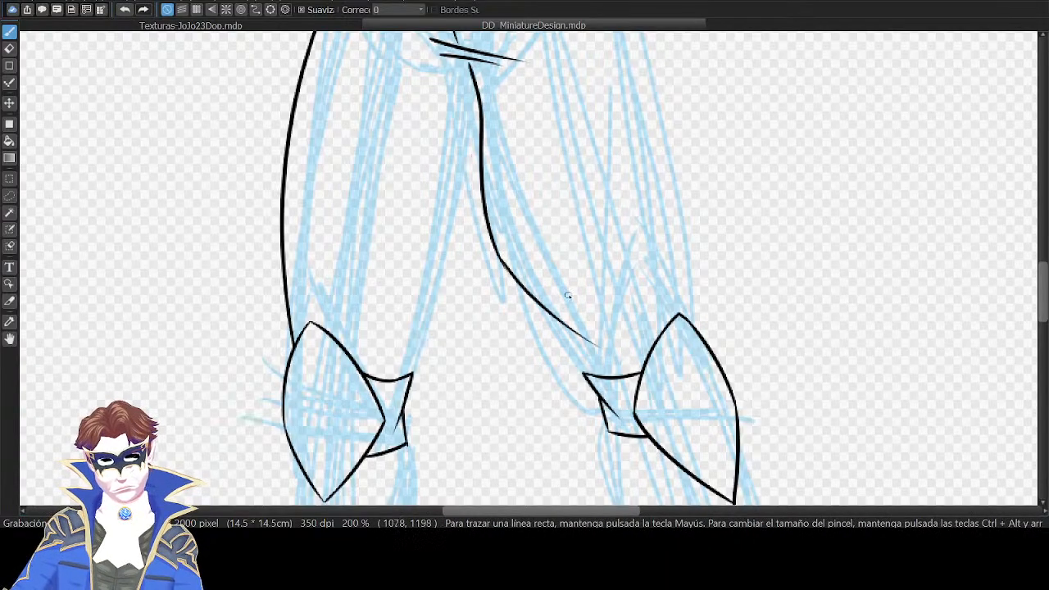
key(ctrl+z)
drag(503, 266, 580, 342)
drag(630, 288, 639, 227)
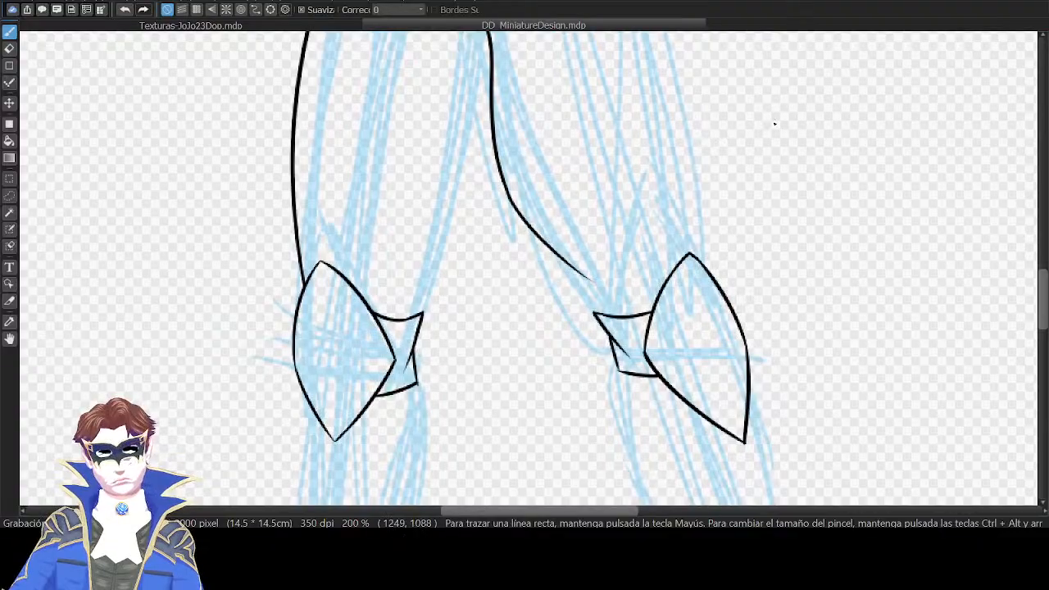
Ink a curve from the second knee strap's upper corner up to the inner thigh line.
key(ctrl+plus)
key(Right)
key(Right)
drag(576, 375, 566, 251)
key(ctrl+z)
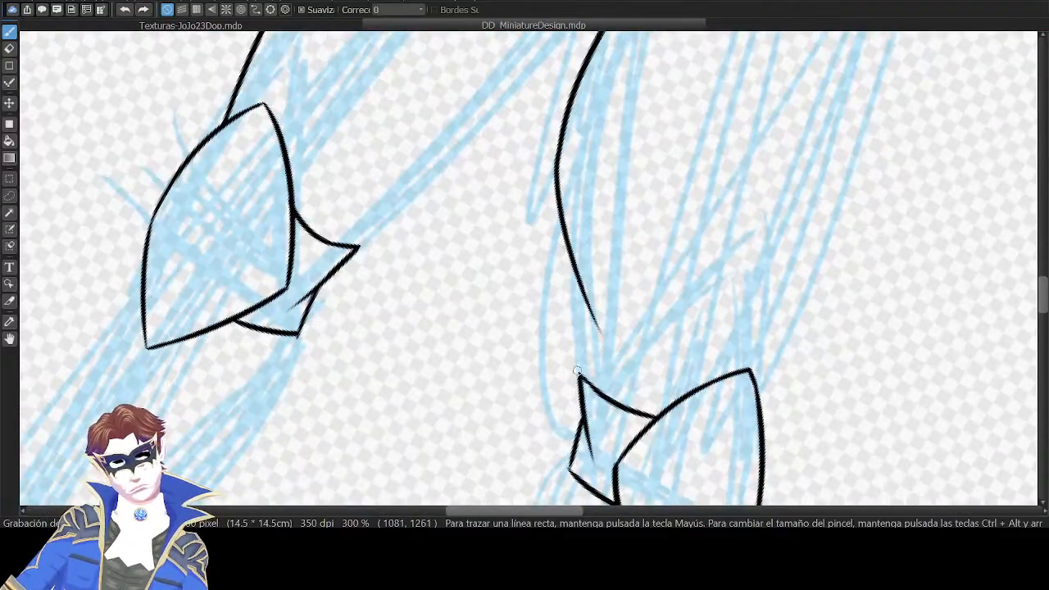
drag(578, 375, 566, 253)
key(Left)
key(Left)
key(ctrl+minus)
key(ctrl+minus)
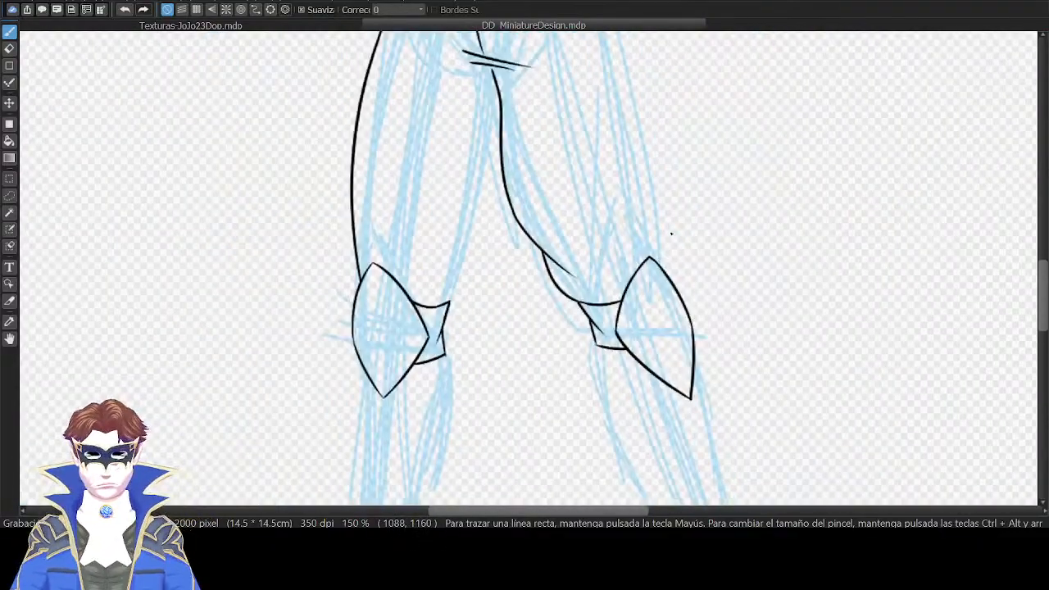
key(ctrl+plus)
key(ctrl+plus)
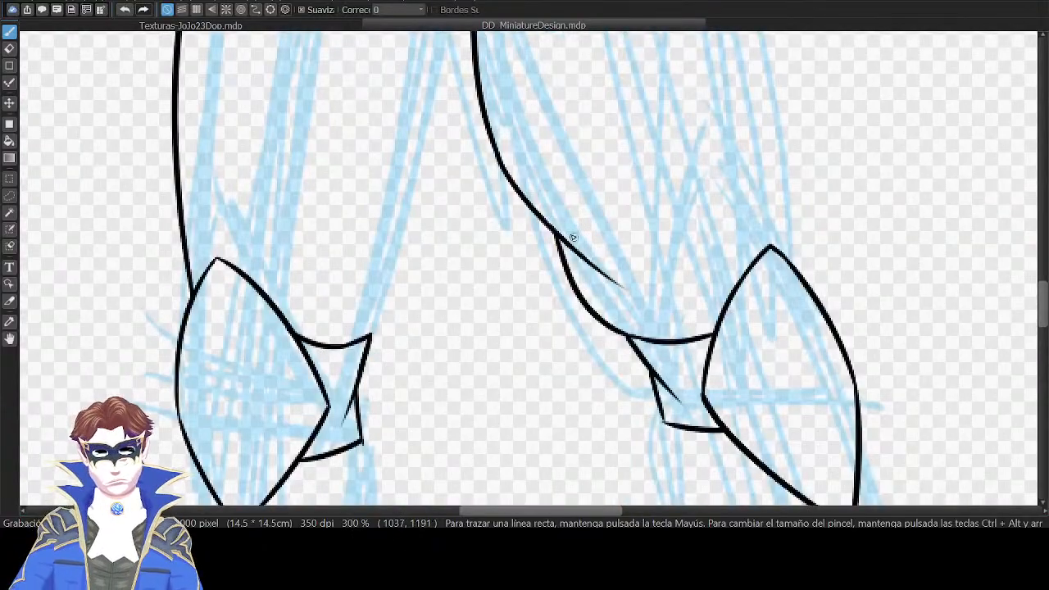
Flip the canvas and ink the first leg's upper inner thigh contour, starting from the crotch line.
drag(606, 146, 675, 220)
key(Down)
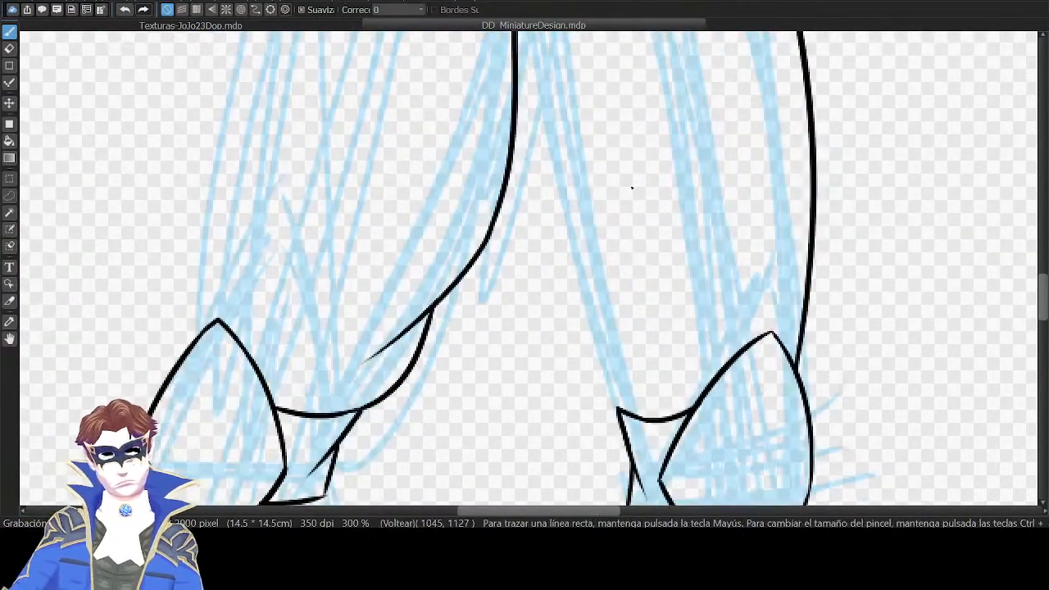
drag(632, 188, 669, 297)
drag(556, 110, 599, 285)
key(ctrl+z)
drag(557, 99, 607, 355)
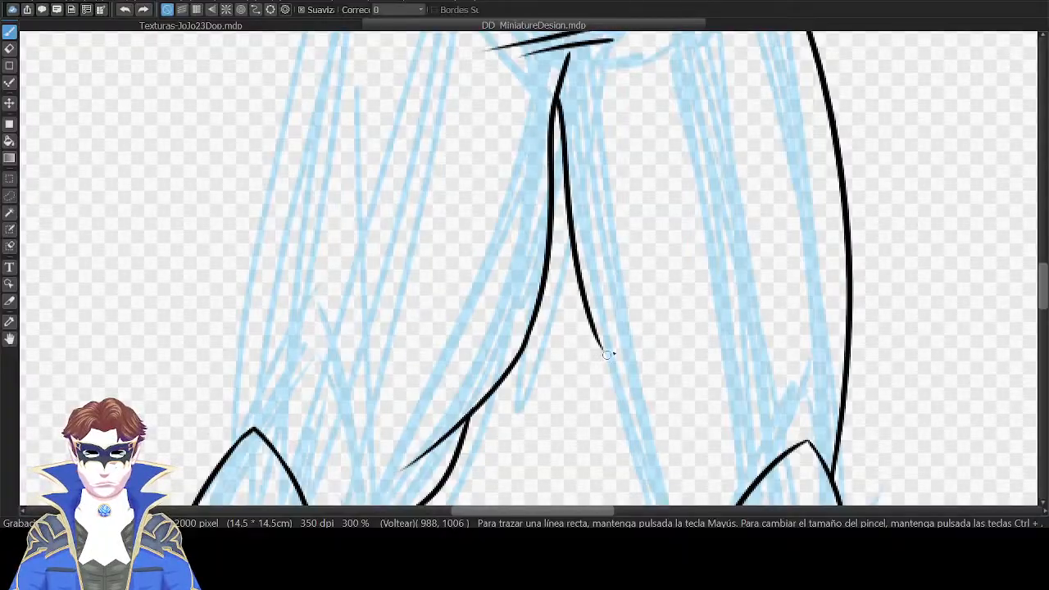
key(ctrl+z)
drag(557, 99, 604, 387)
key(ctrl+z)
drag(558, 99, 593, 419)
key(ctrl+z)
Extend the first leg's inner thigh line towards the knee and join it to the knee strap with a short curve.
mouse_move(632, 368)
mouse_down()
mouse_move(610, 273)
mouse_move(650, 383)
mouse_up()
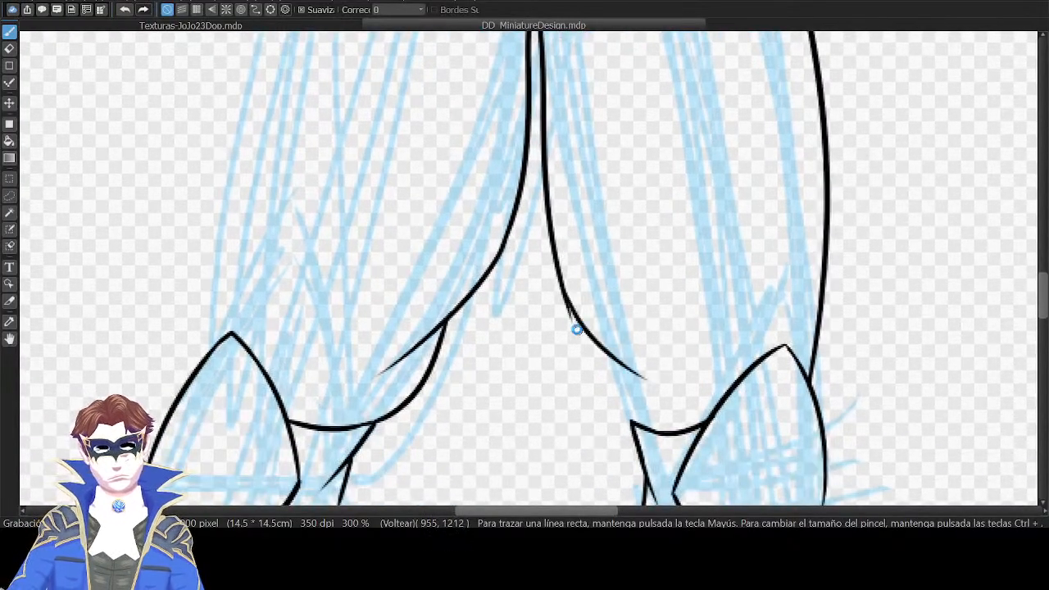
key(ctrl+z)
drag(565, 297, 650, 383)
mouse_move(577, 263)
mouse_down()
mouse_move(605, 329)
mouse_move(568, 261)
mouse_up()
key(ctrl+z)
drag(689, 170, 601, 436)
drag(756, 349, 883, 356)
drag(763, 331, 787, 360)
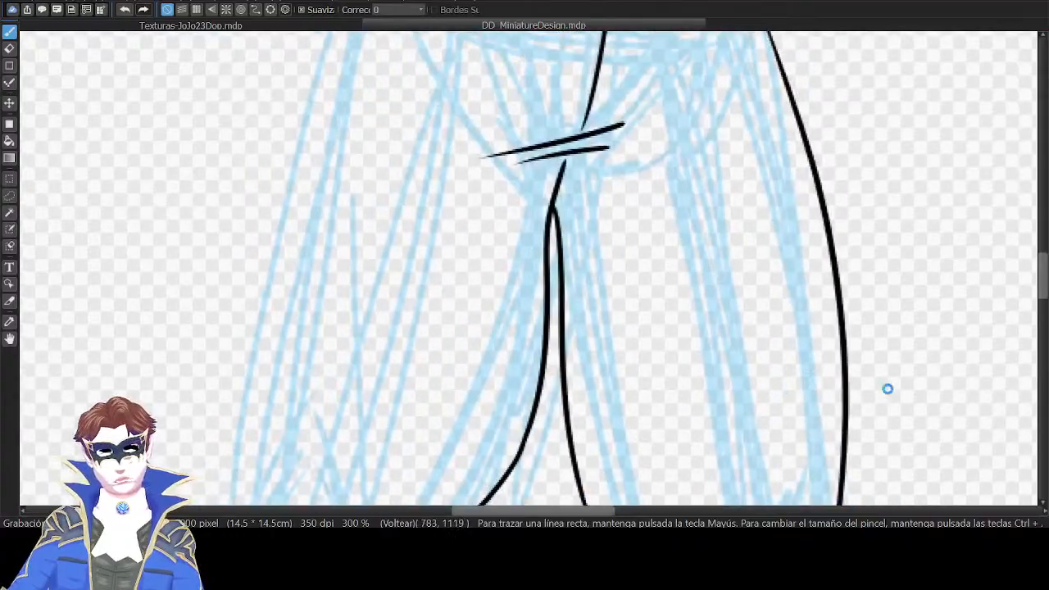
key(ctrl+minus)
key(ctrl+minus)
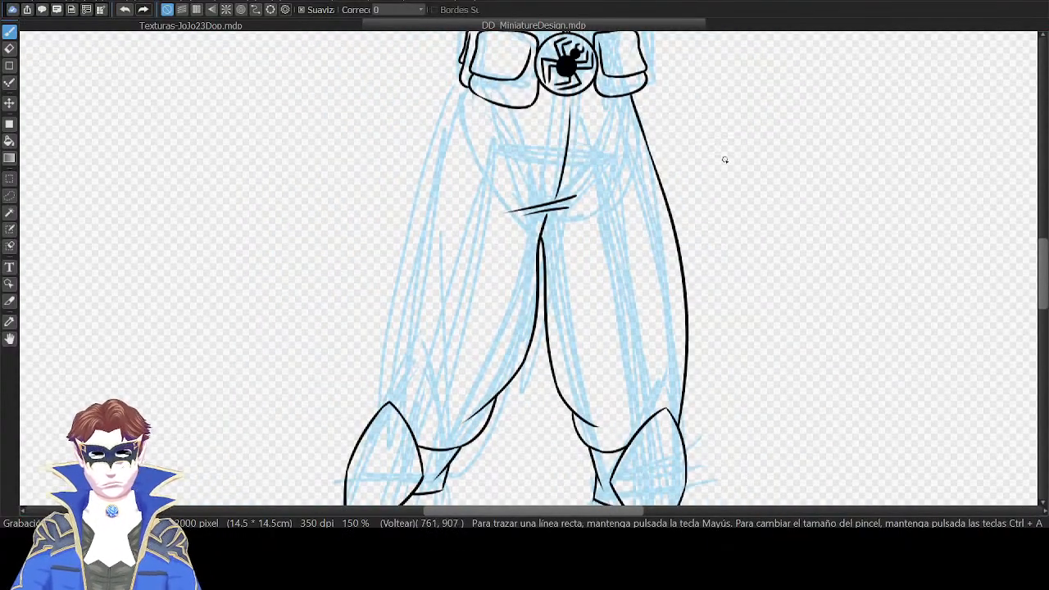
Ink the outer contour of the second leg's thigh from the knee pad up towards the hip.
mouse_move(381, 412)
mouse_down()
mouse_move(393, 230)
mouse_move(379, 384)
mouse_move(423, 157)
mouse_up()
key(ctrl+z)
key(ctrl+z)
scroll(605, 233, up, 5)
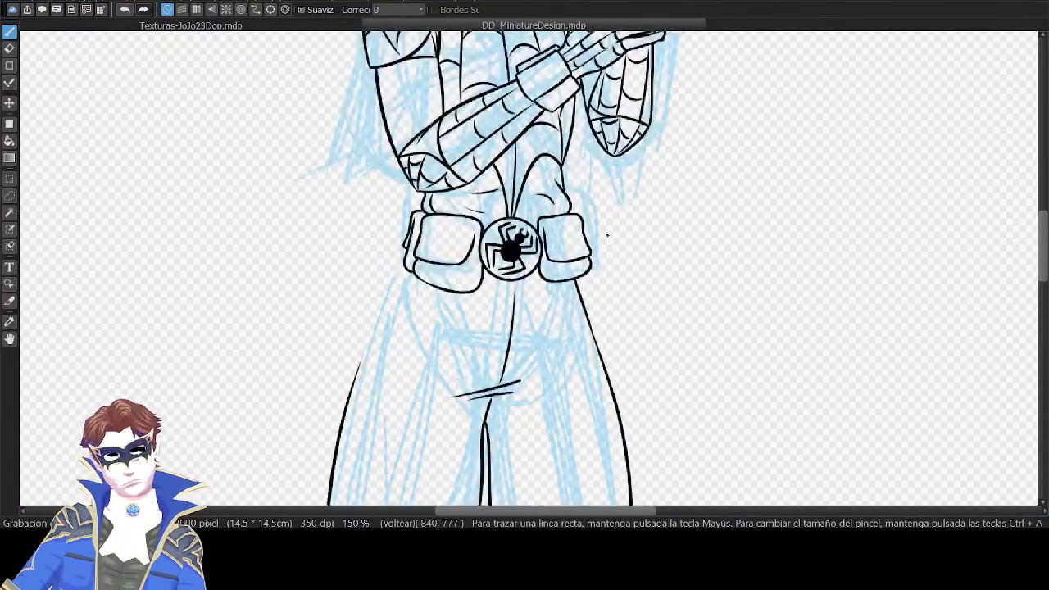
scroll(605, 234, up, 1)
scroll(605, 234, up, 2)
scroll(684, 164, down, 2)
Continue the second leg's outer thigh contour over the hip up to the belt pouch.
mouse_move(680, 117)
mouse_down()
mouse_move(421, 264)
mouse_move(525, 112)
mouse_up()
key(ctrl+z)
mouse_move(419, 286)
mouse_down()
mouse_move(468, 183)
mouse_move(538, 80)
mouse_move(554, 78)
mouse_up()
key(ctrl+z)
key(Up)
scroll(632, 45, down, 3)
drag(636, 239, 640, 117)
key(Down)
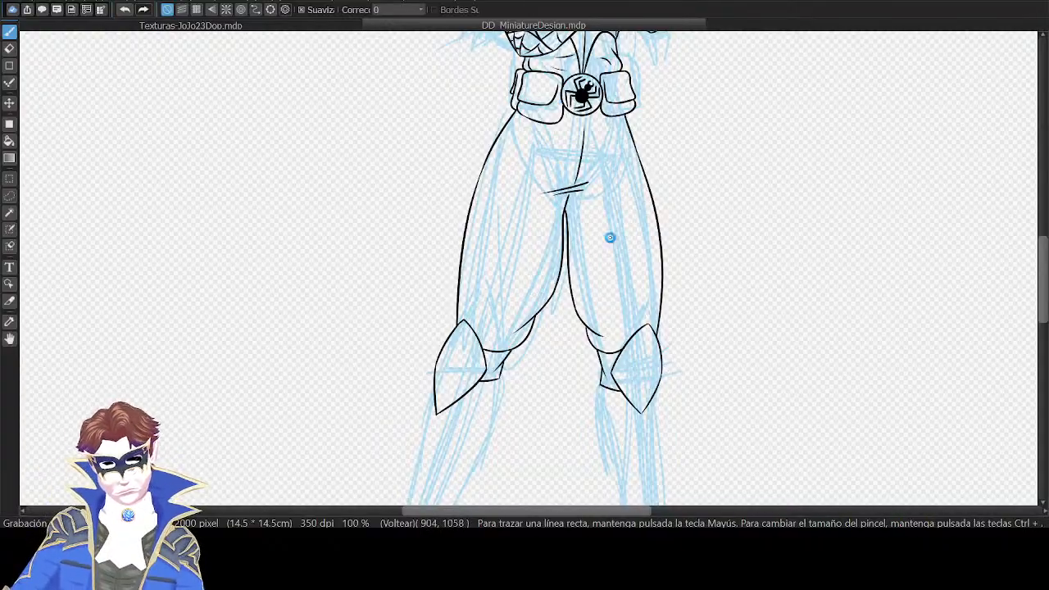
key(Down)
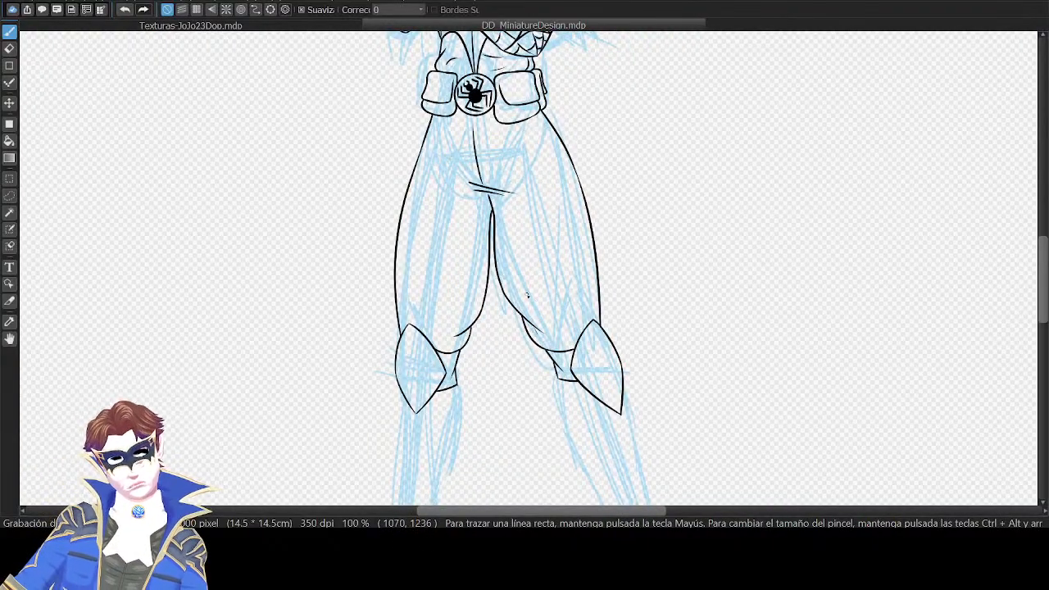
key(ctrl+z)
drag(527, 317, 498, 220)
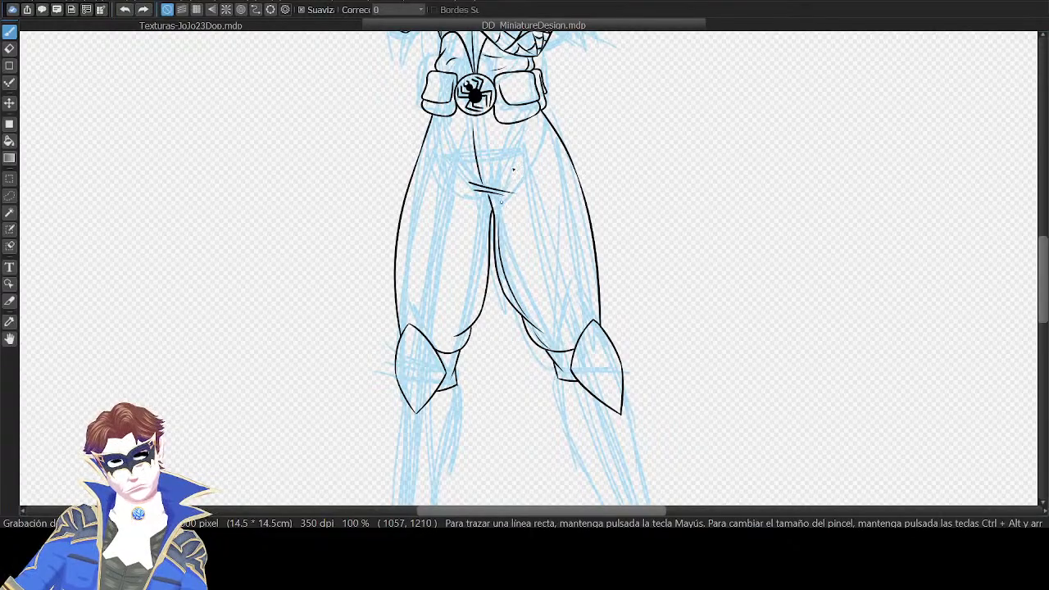
key(ctrl+z)
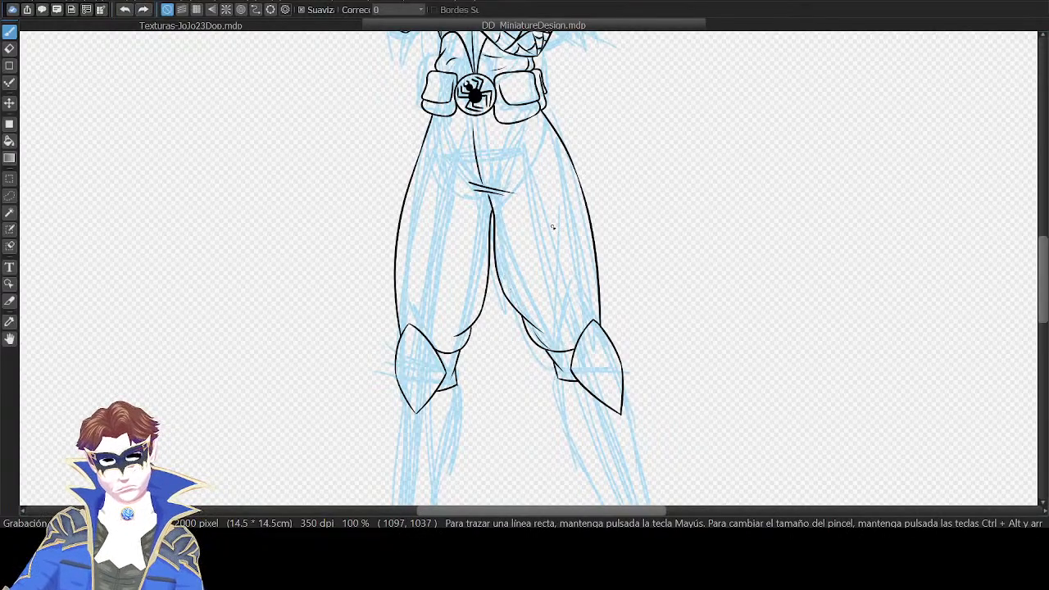
Flip the canvas and ink a thin accent line just inside the first leg's inner thigh contour.
key(Down)
drag(584, 313, 571, 205)
key(ctrl+z)
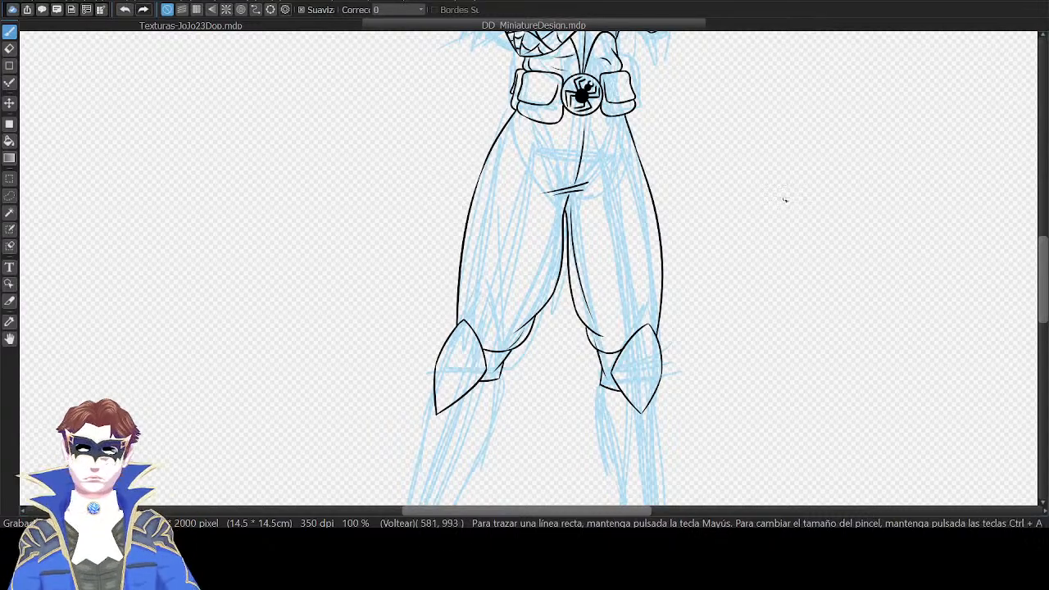
Ink a thin accent line just inside the second leg's outer thigh contour, near the hip.
drag(475, 222, 518, 127)
key(ctrl+z)
drag(473, 222, 511, 140)
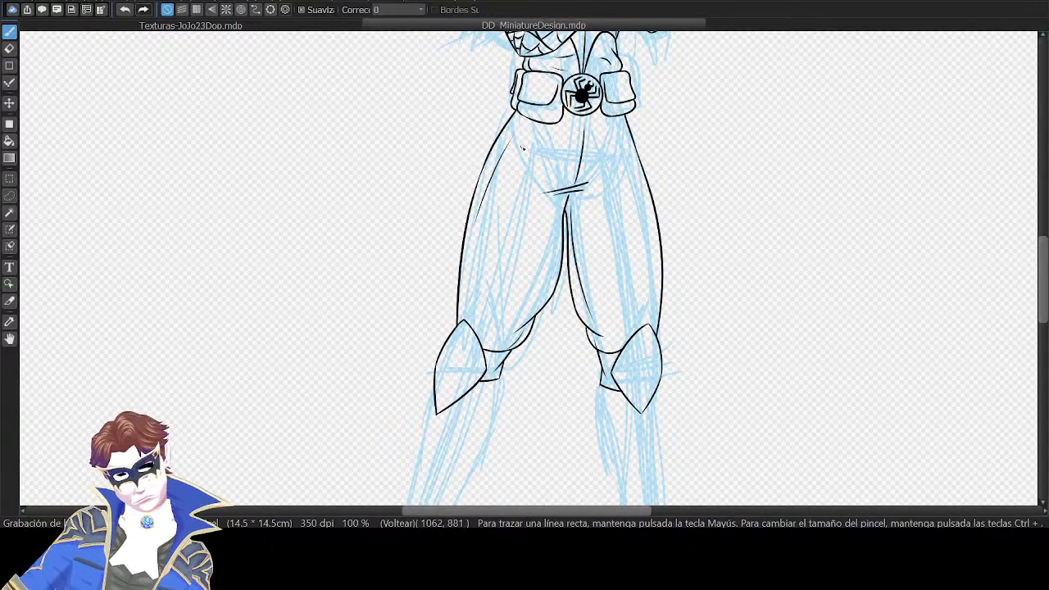
key(ctrl+z)
drag(469, 249, 514, 132)
drag(717, 405, 674, 238)
Ink the top contour of the second leg's foot, curving from the toe tip back onto the instep.
scroll(674, 238, down, 5)
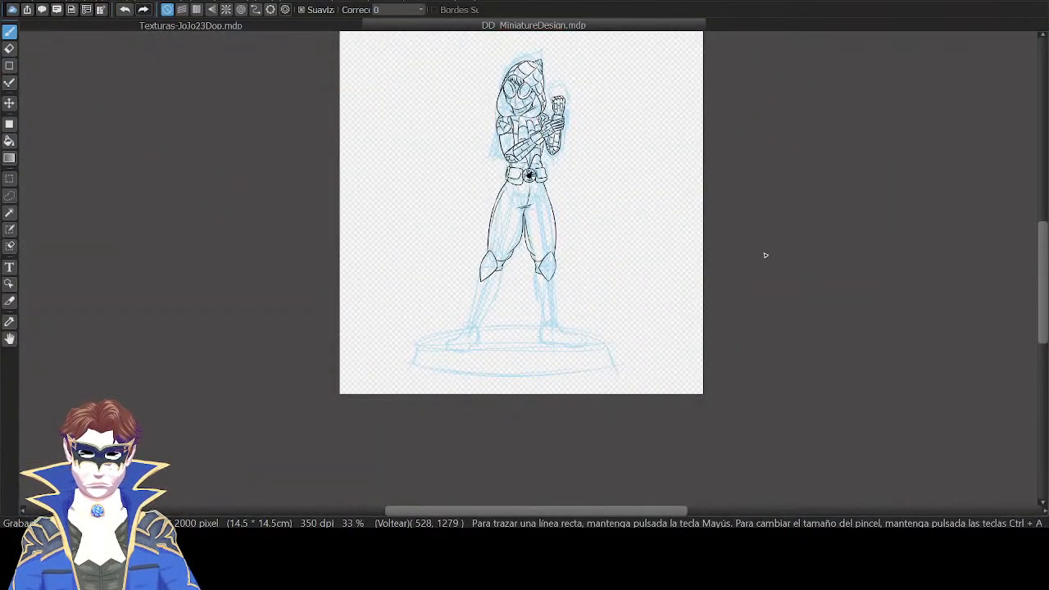
scroll(766, 255, up, 5)
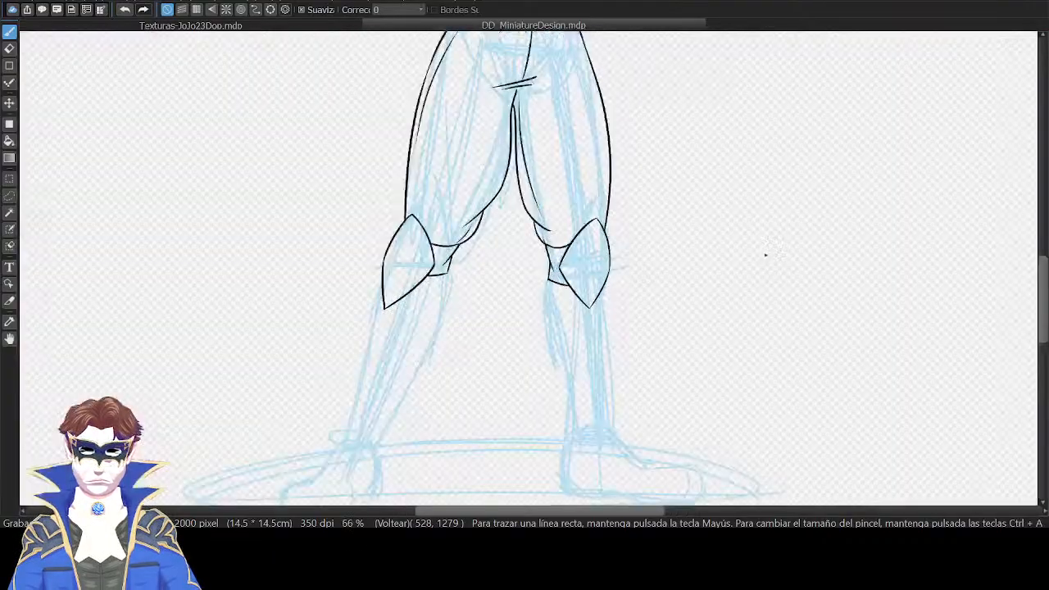
scroll(766, 255, down, 5)
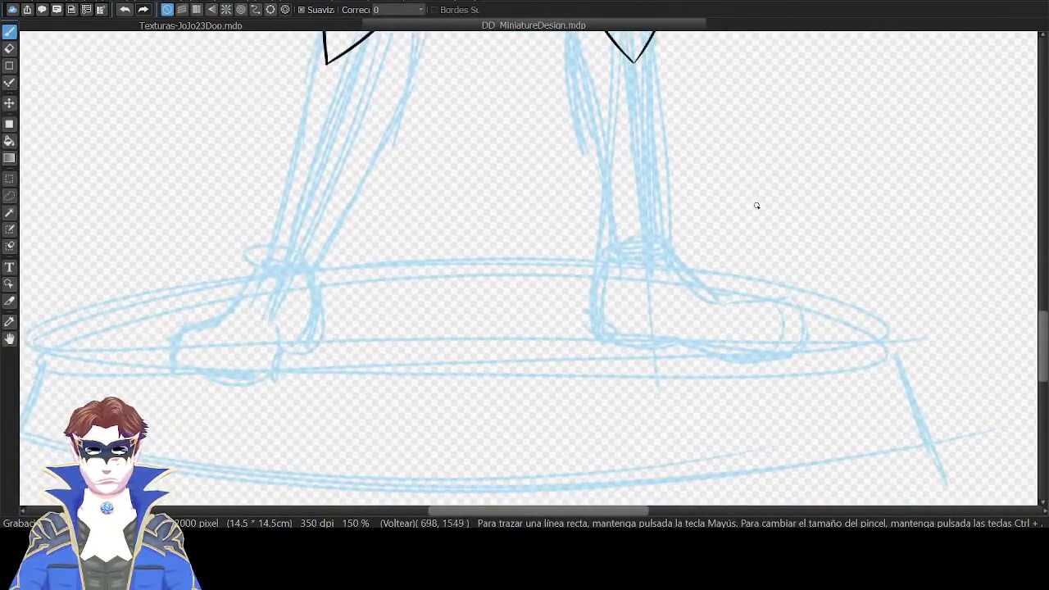
scroll(569, 351, up, 2)
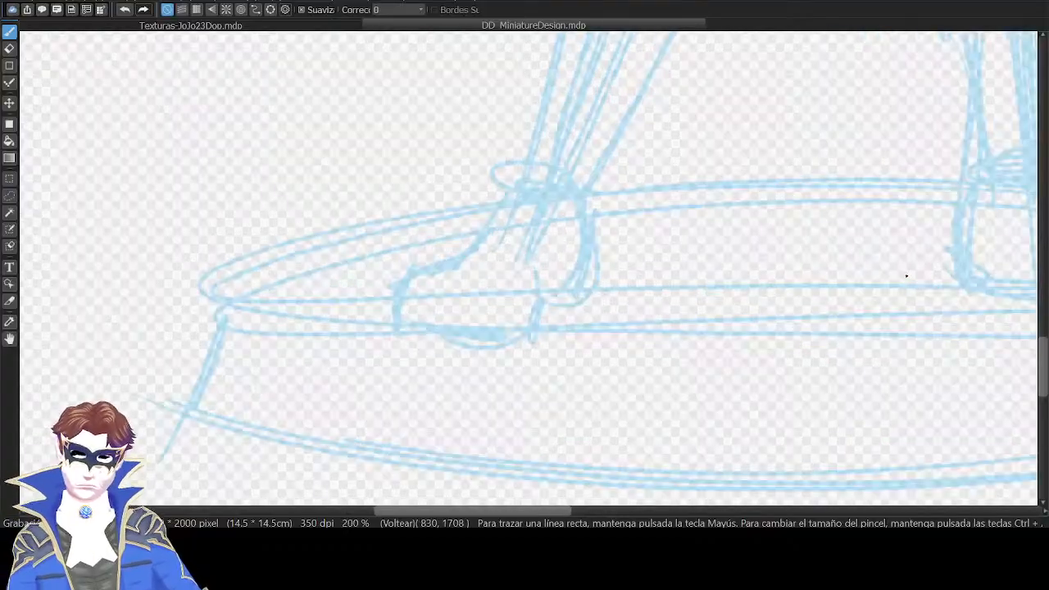
drag(541, 254, 651, 237)
drag(503, 300, 603, 315)
key(ctrl+z)
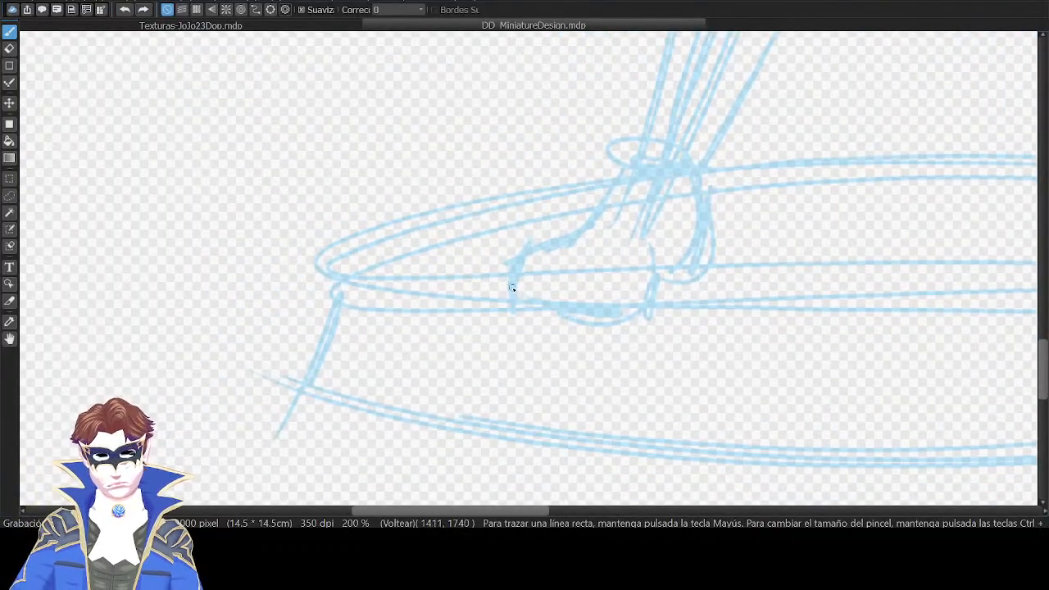
mouse_move(530, 246)
mouse_down()
mouse_move(515, 297)
mouse_move(564, 236)
mouse_up()
key(ctrl+z)
key(ctrl+z)
drag(509, 297, 601, 209)
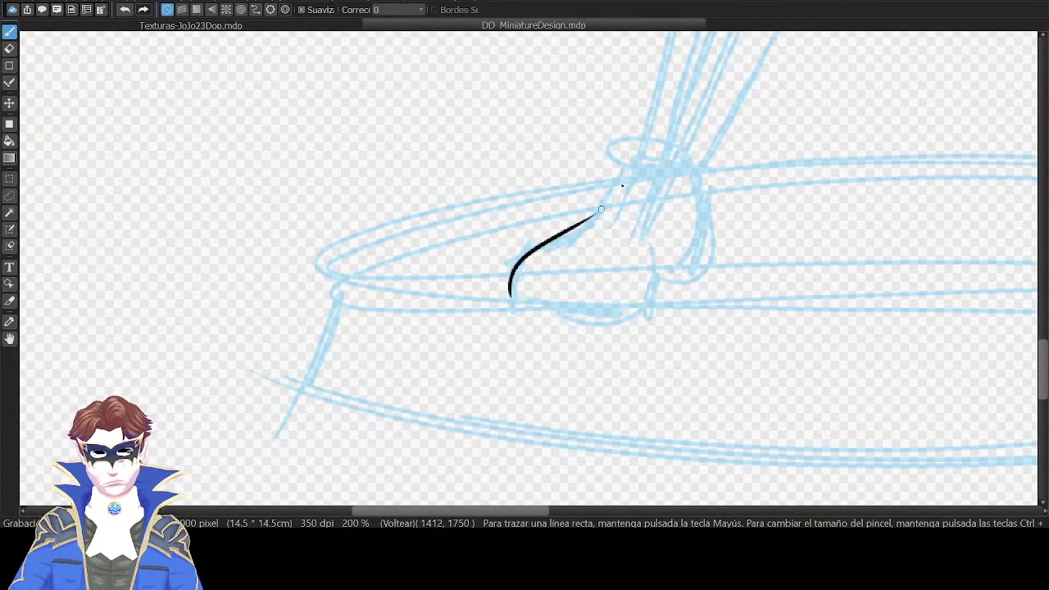
key(ctrl+z)
mouse_move(510, 297)
mouse_down()
mouse_move(561, 237)
mouse_move(608, 212)
mouse_up()
Ink the front contour of the second leg's ankle from the instep up onto the lower shin, flipping and rotating the canvas to suit.
key(Down)
drag(667, 122, 710, 221)
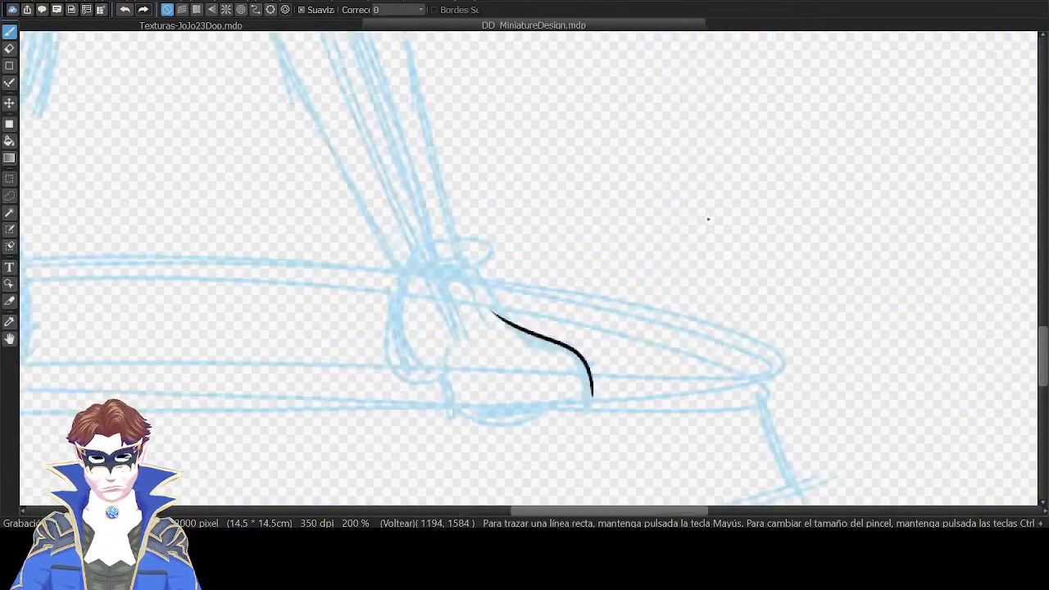
drag(502, 318, 458, 238)
key(Right)
key(Right)
key(Right)
key(Right)
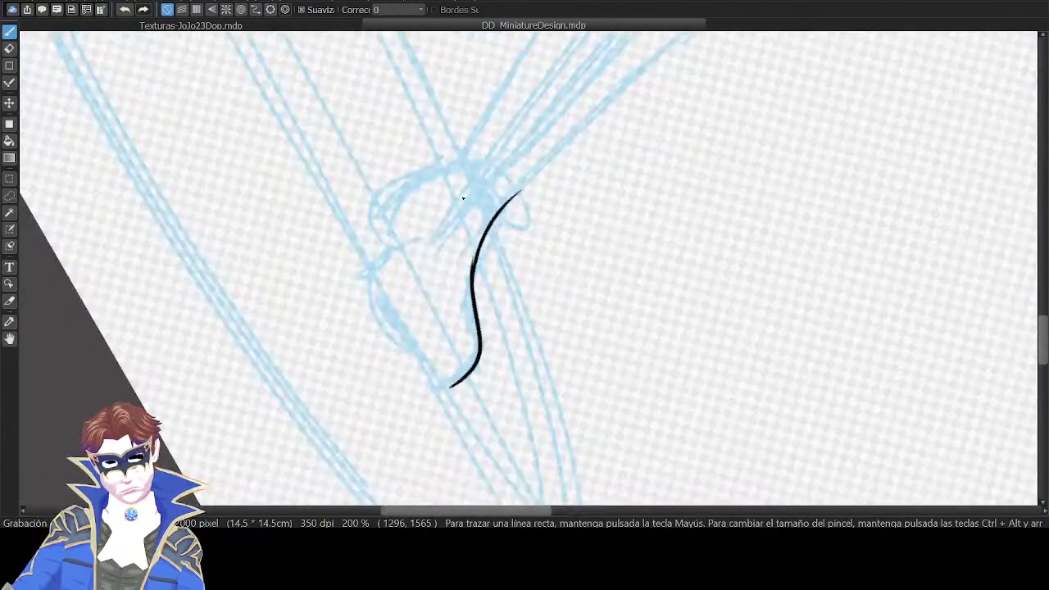
key(ctrl+z)
mouse_move(474, 281)
mouse_down()
mouse_move(529, 171)
mouse_move(475, 261)
mouse_move(547, 154)
mouse_up()
key(ctrl+z)
key(ctrl+z)
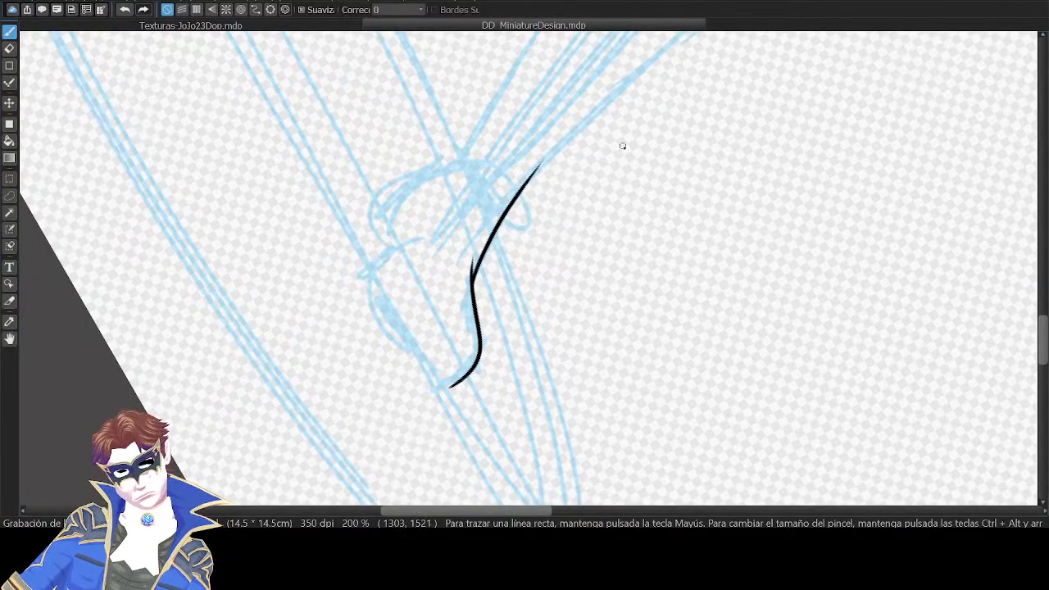
key(Up)
drag(626, 66, 731, 133)
drag(654, 280, 662, 162)
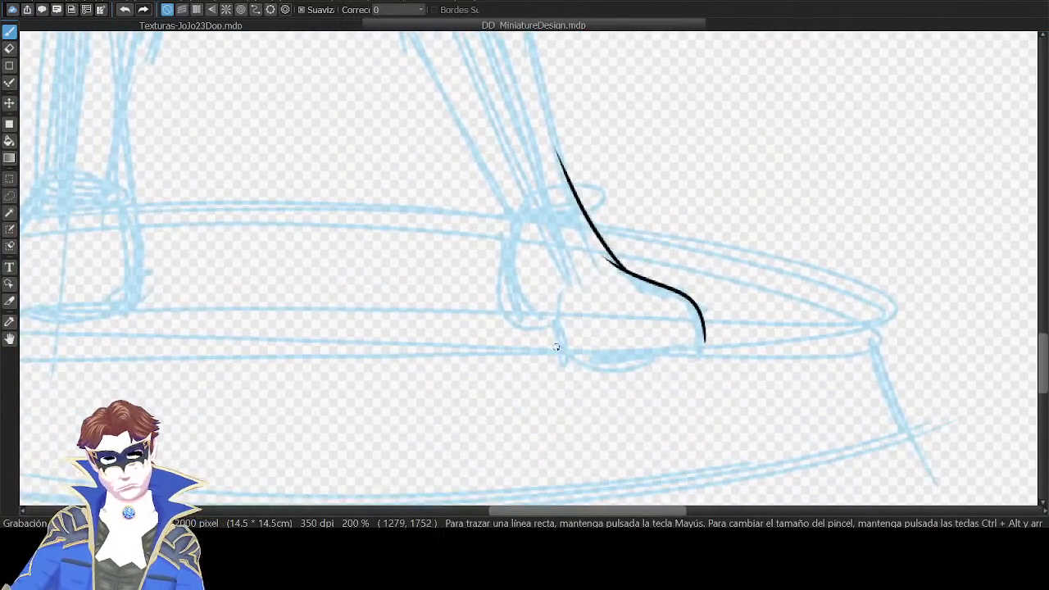
Ink a short curved line for the inner side of the second leg's forefoot, rising from the sole.
drag(554, 344, 568, 240)
key(ctrl+z)
key(ctrl+z)
drag(556, 346, 558, 262)
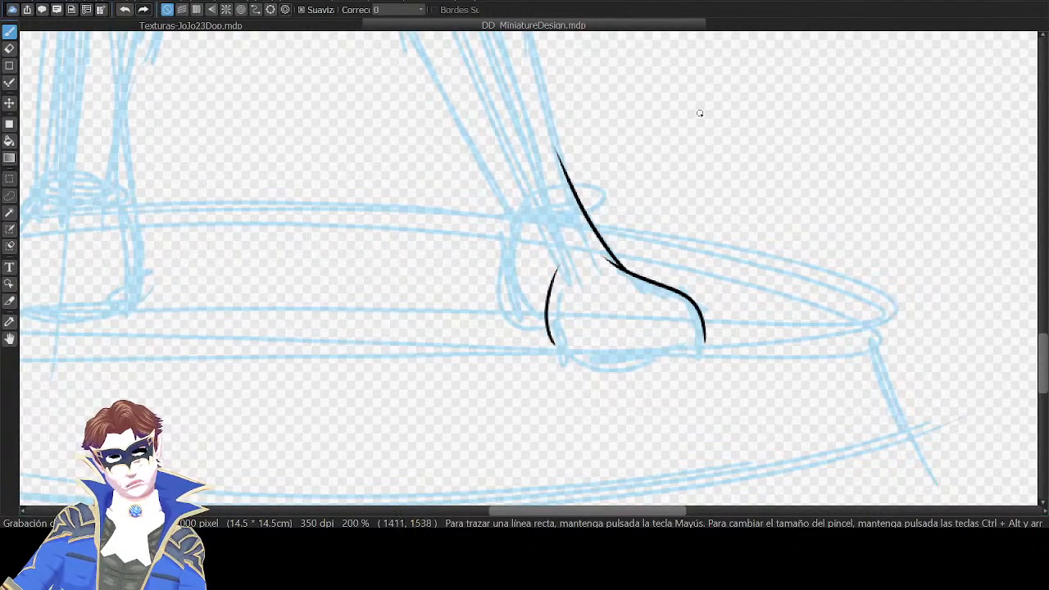
Rotate the canvas and ink the sole of the second leg's forefoot from its inner side line to the toe tip.
key(Down)
key(Right)
key(Right)
key(Right)
key(Right)
key(Right)
key(Right)
drag(701, 114, 745, 156)
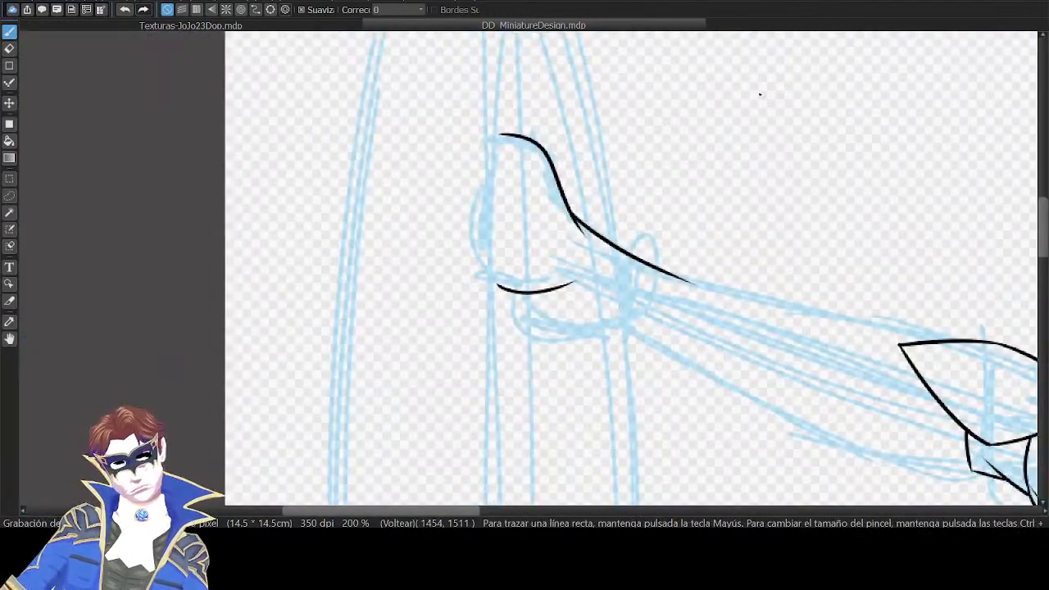
key(Right)
key(Right)
mouse_move(493, 262)
mouse_down()
mouse_move(511, 199)
mouse_move(564, 135)
mouse_up()
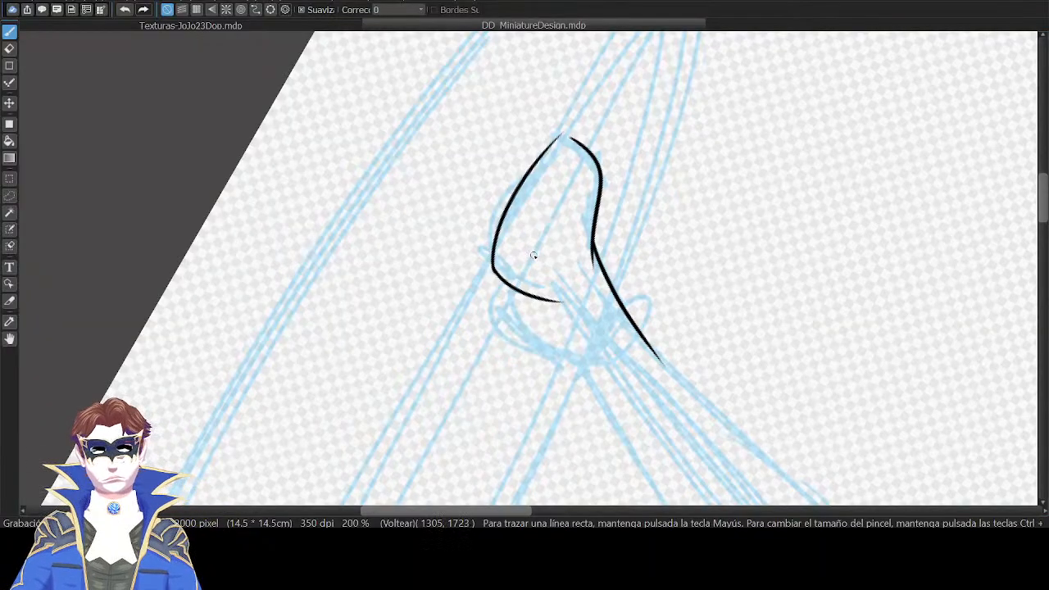
key(ctrl+z)
drag(494, 269, 564, 138)
key(ctrl+z)
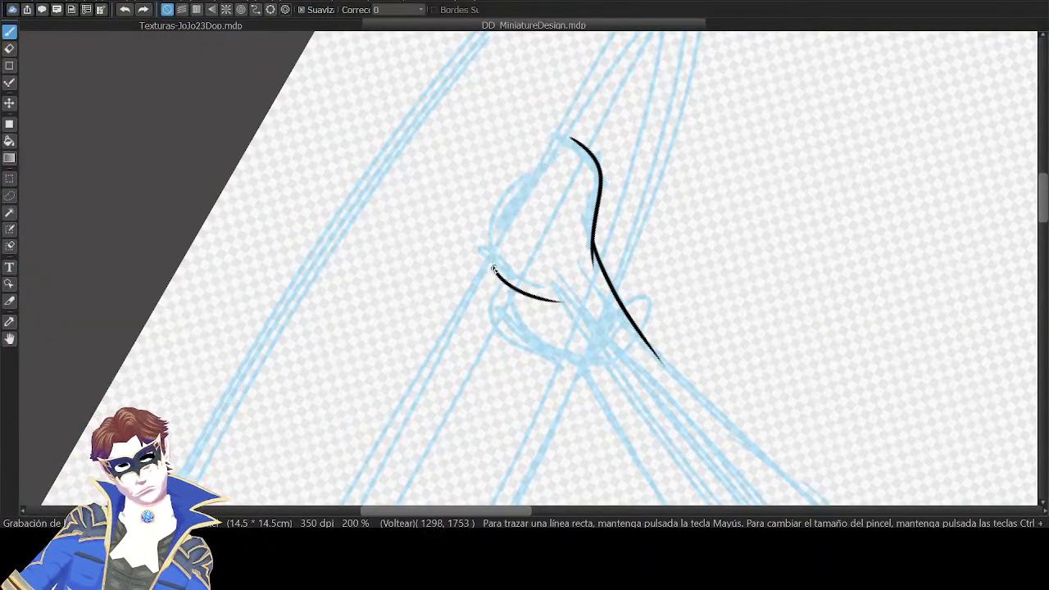
mouse_move(495, 270)
mouse_down()
mouse_move(502, 218)
mouse_move(566, 138)
mouse_up()
Close the gap at the second leg's toe tip by joining the sole line to the top contour.
key(Down)
key(Left)
key(Left)
key(Left)
key(Left)
key(Left)
key(Left)
key(ctrl+plus)
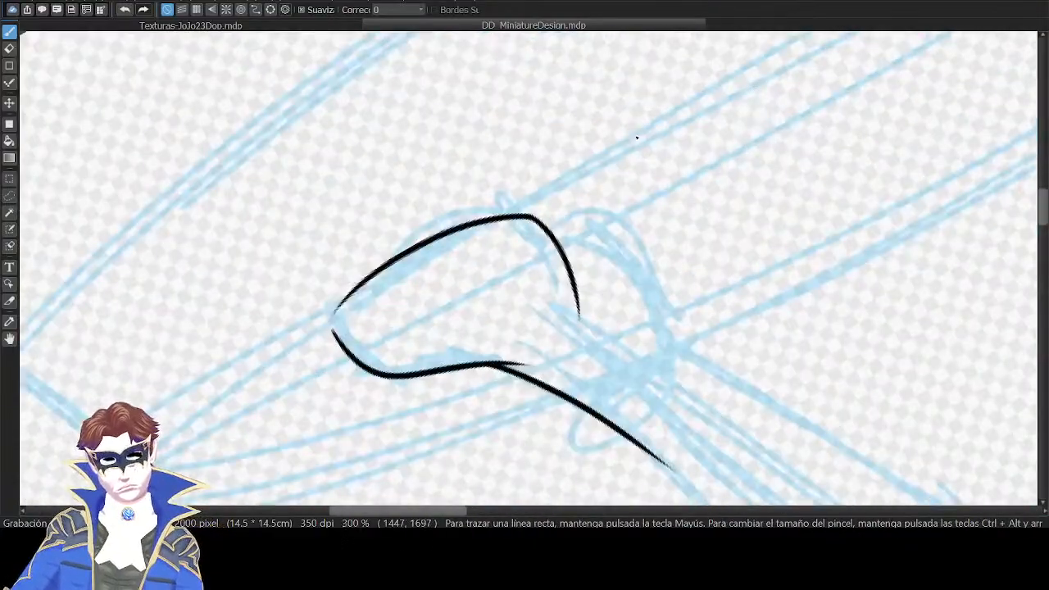
drag(402, 308, 519, 213)
drag(448, 239, 474, 195)
key(ctrl+z)
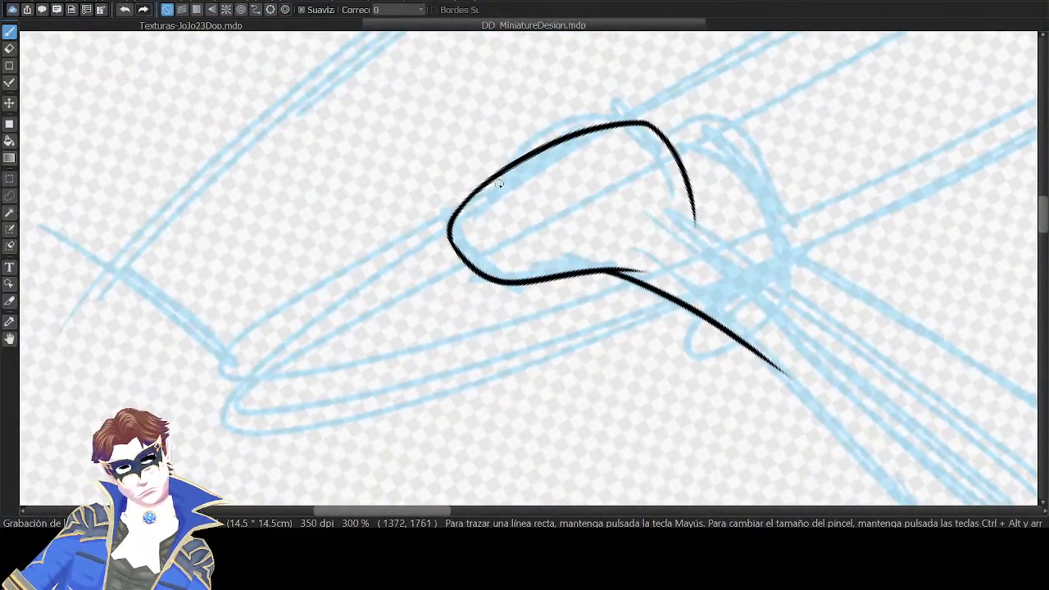
key(ctrl+z)
drag(449, 241, 480, 189)
key(ctrl+z)
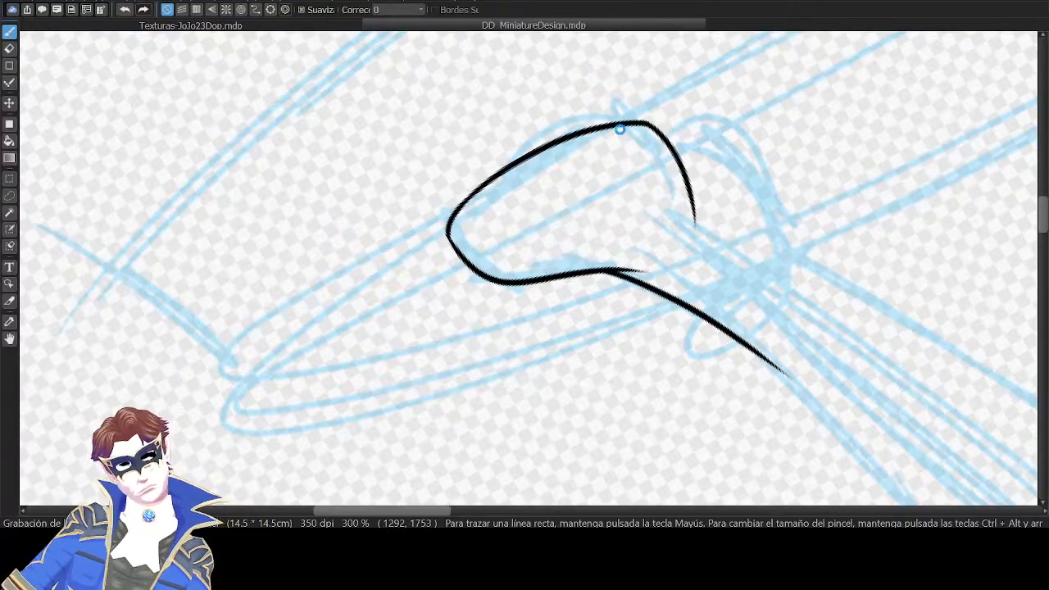
key(Up)
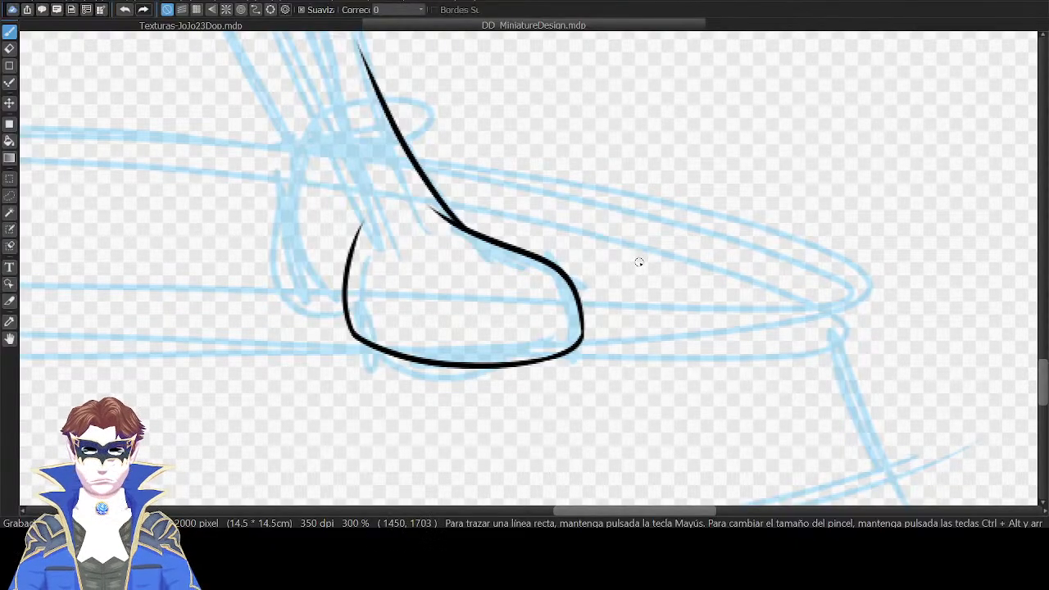
Ink the underside of the second leg's heel, extending back from the forefoot's inner side line.
drag(544, 183, 735, 250)
key(Right)
key(Right)
key(Right)
key(Right)
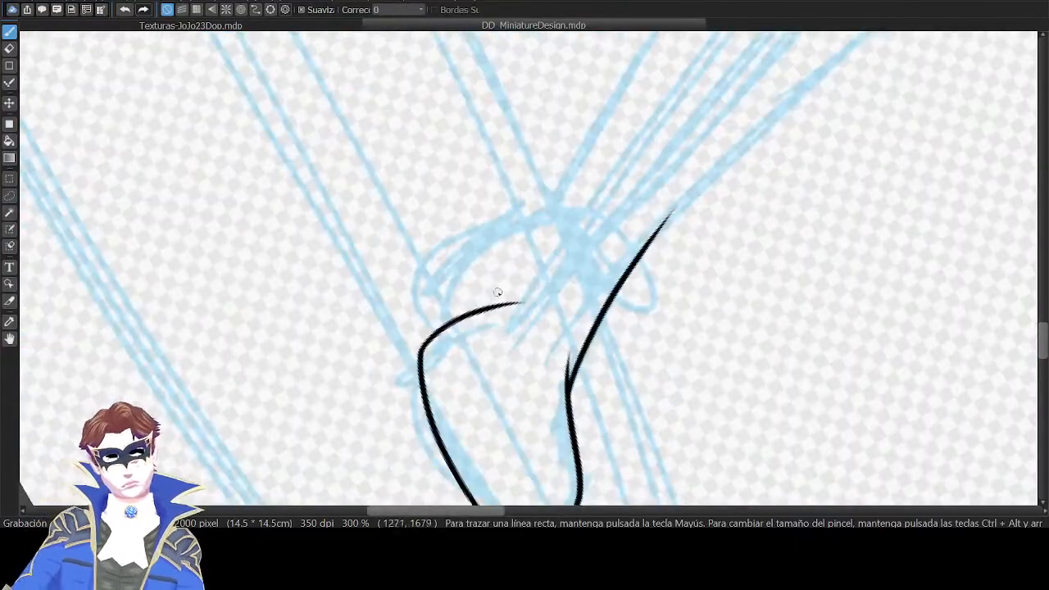
drag(450, 320, 493, 222)
key(ctrl+z)
mouse_move(451, 322)
mouse_down()
mouse_move(463, 236)
mouse_move(542, 202)
mouse_up()
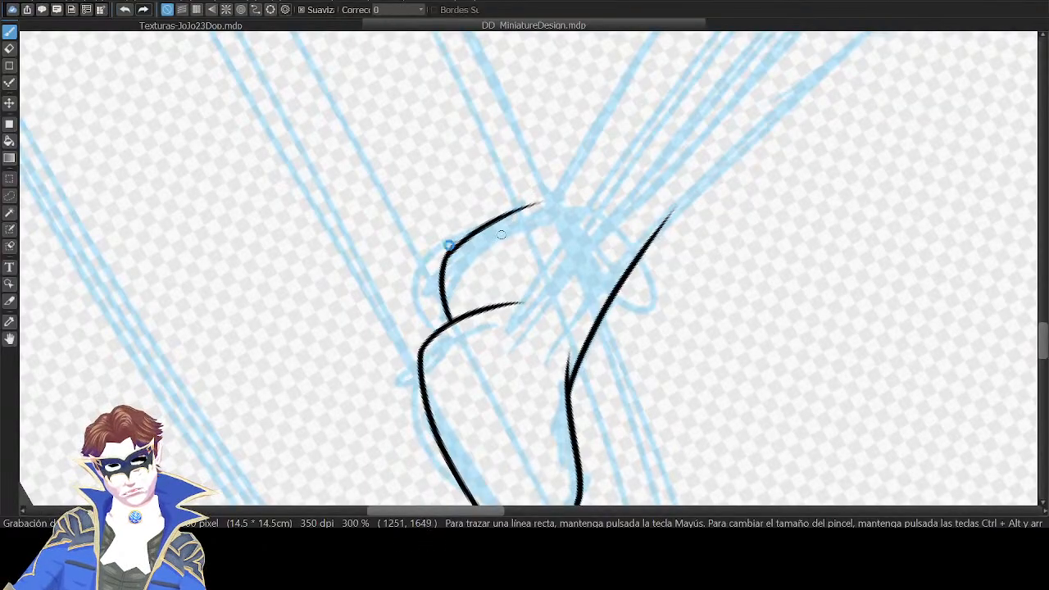
Ink the back contour of the second leg's heel up to the ankle.
key(ctrl+z)
drag(449, 249, 561, 178)
key(ctrl+z)
drag(449, 248, 556, 187)
key(Up)
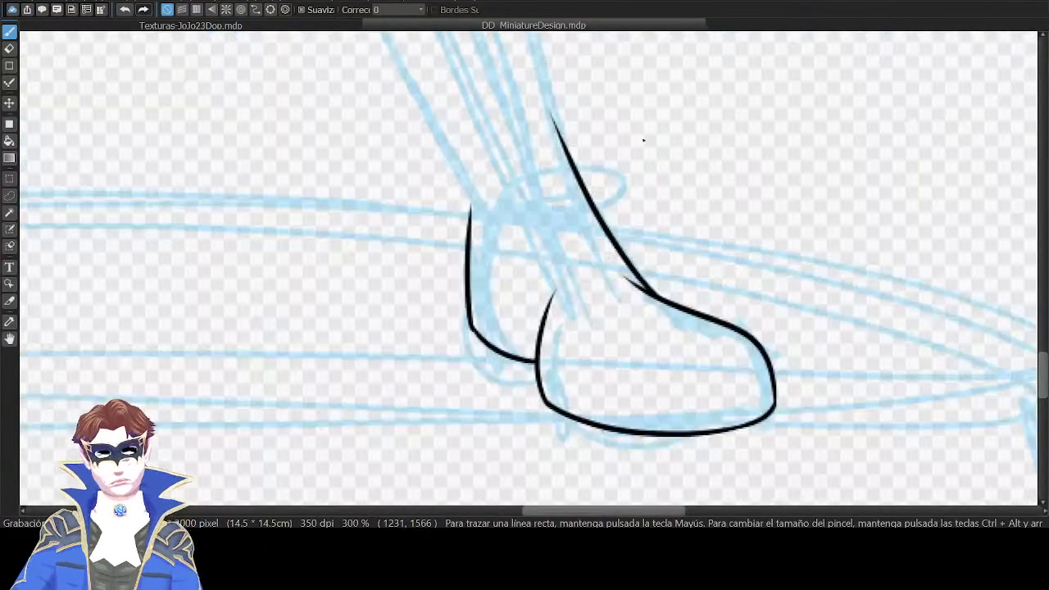
key(ctrl+z)
mouse_move(470, 323)
mouse_down()
mouse_move(480, 205)
mouse_move(492, 191)
mouse_up()
key(ctrl+z)
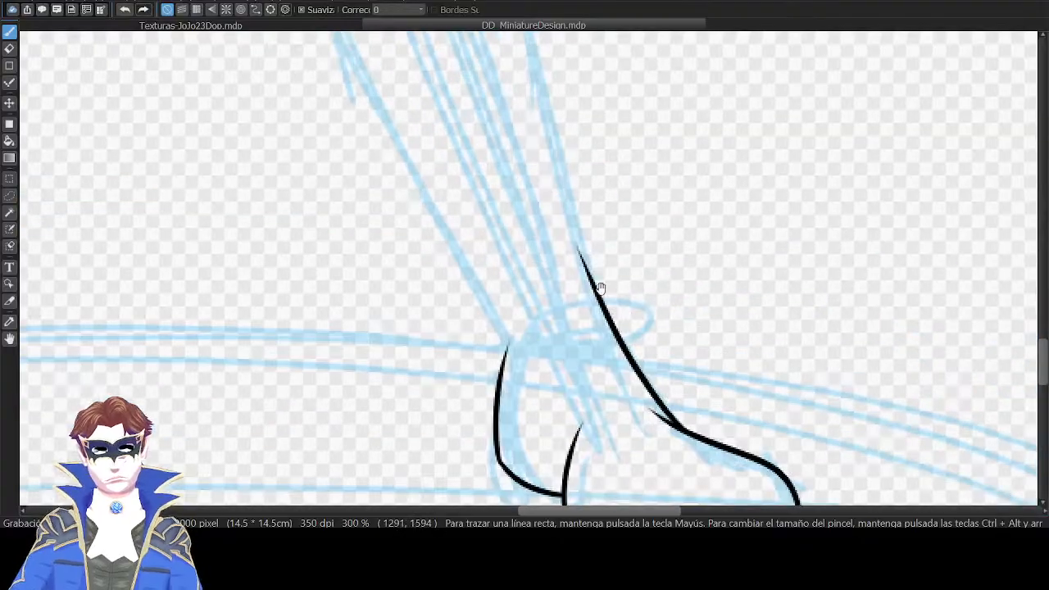
Ink the second leg's outer shin contour from the knee pad down to the ankle line.
scroll(598, 287, up, 3)
scroll(673, 227, down, 2)
scroll(673, 226, down, 2)
mouse_move(745, 131)
mouse_down()
mouse_move(771, 172)
mouse_move(745, 181)
mouse_move(691, 174)
mouse_up()
key(Down)
key(Right)
key(Right)
key(Right)
key(Right)
key(Right)
key(Right)
key(Right)
key(Right)
key(Right)
key(Right)
key(Right)
key(Right)
key(Right)
key(Right)
scroll(792, 186, up, 1)
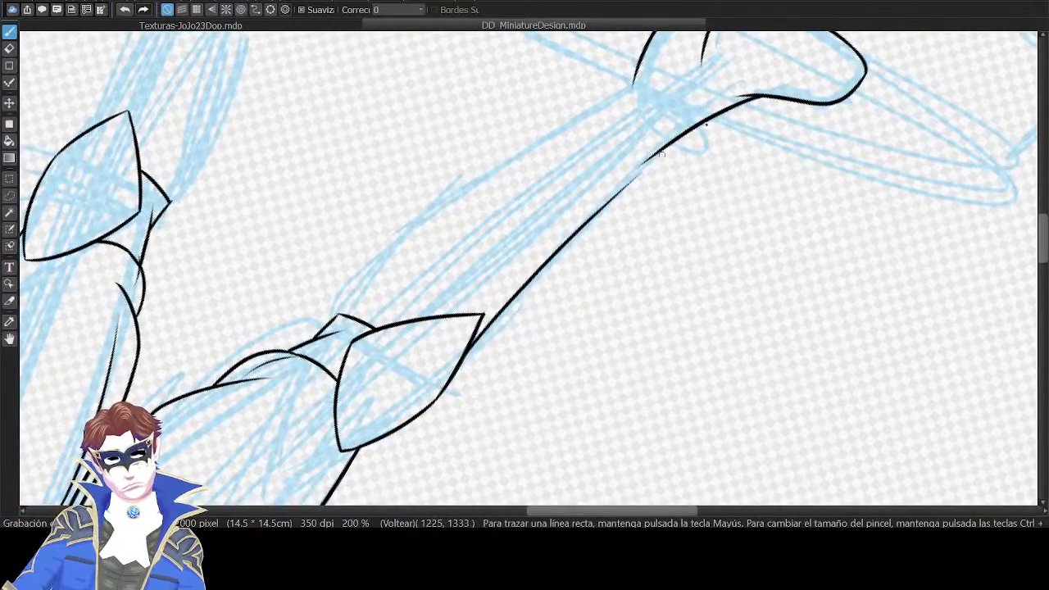
mouse_move(460, 365)
mouse_down()
mouse_move(606, 198)
mouse_move(689, 130)
mouse_up()
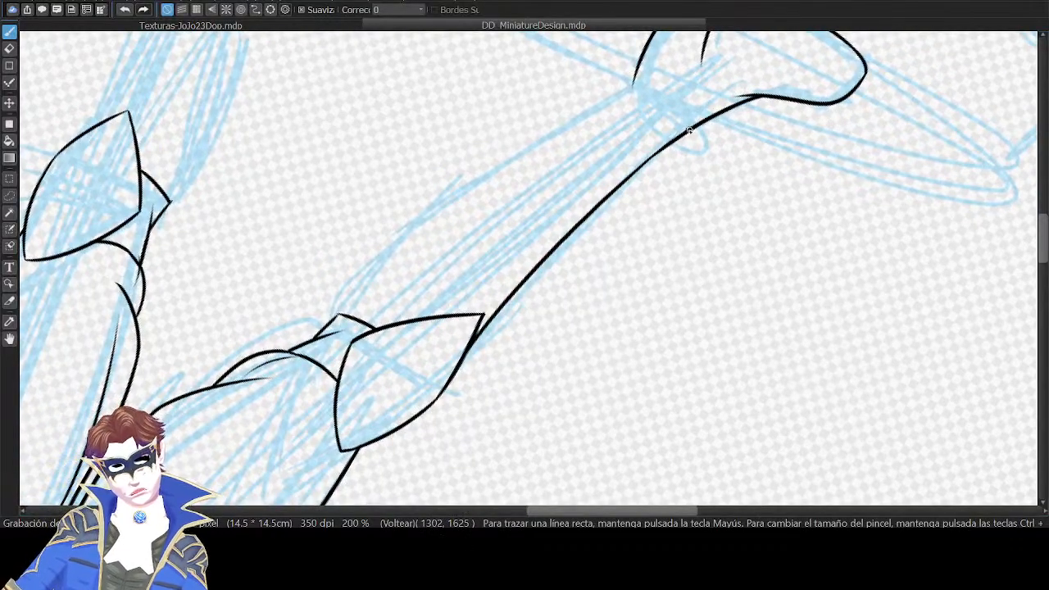
Ink the second leg's inner calf contour from below the knee pad down towards the heel.
scroll(710, 154, up, 2)
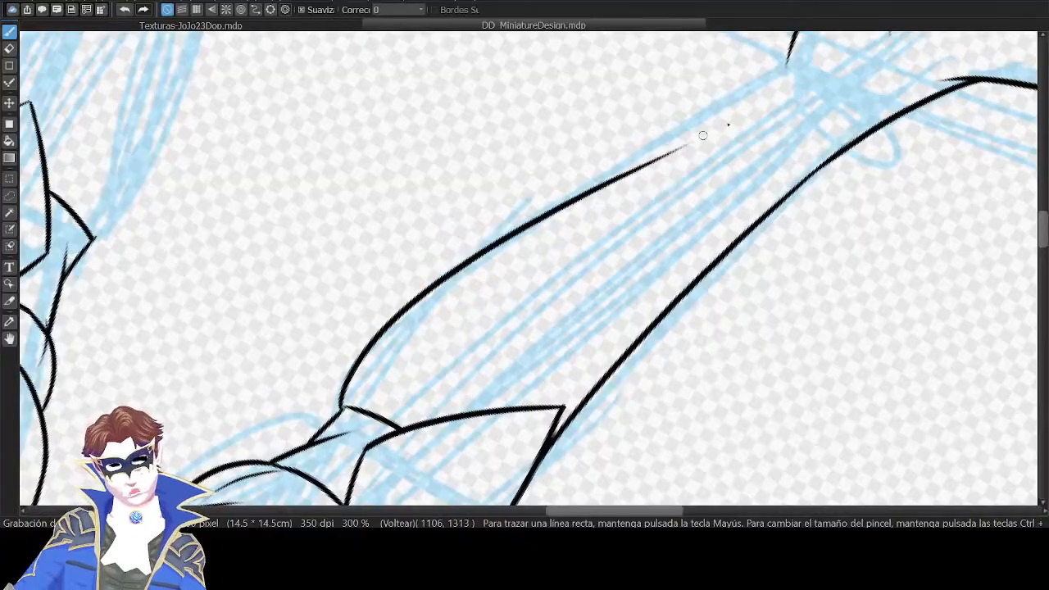
drag(348, 406, 706, 99)
key(Up)
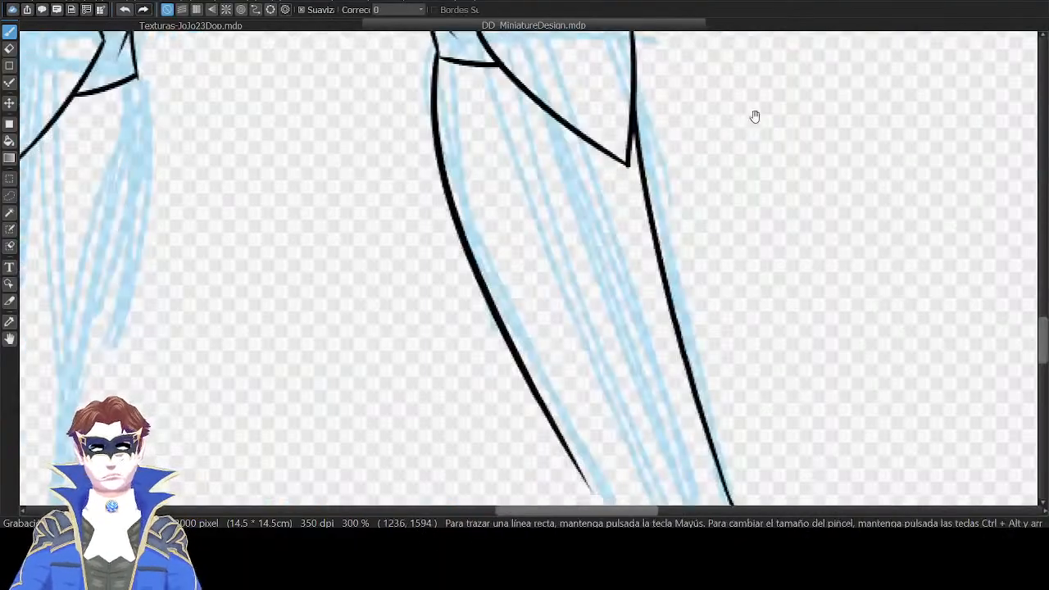
drag(715, 376, 671, 151)
key(Down)
mouse_move(460, 371)
mouse_down()
mouse_move(546, 210)
mouse_move(540, 223)
mouse_up()
key(ctrl+z)
key(ctrl+z)
mouse_move(462, 365)
mouse_down()
mouse_move(552, 203)
mouse_move(464, 361)
mouse_move(551, 206)
mouse_up()
key(ctrl+z)
key(ctrl+z)
Ink the rounded toe and upper contour of the first leg's foot, ending at the start of the instep.
drag(691, 156, 642, 291)
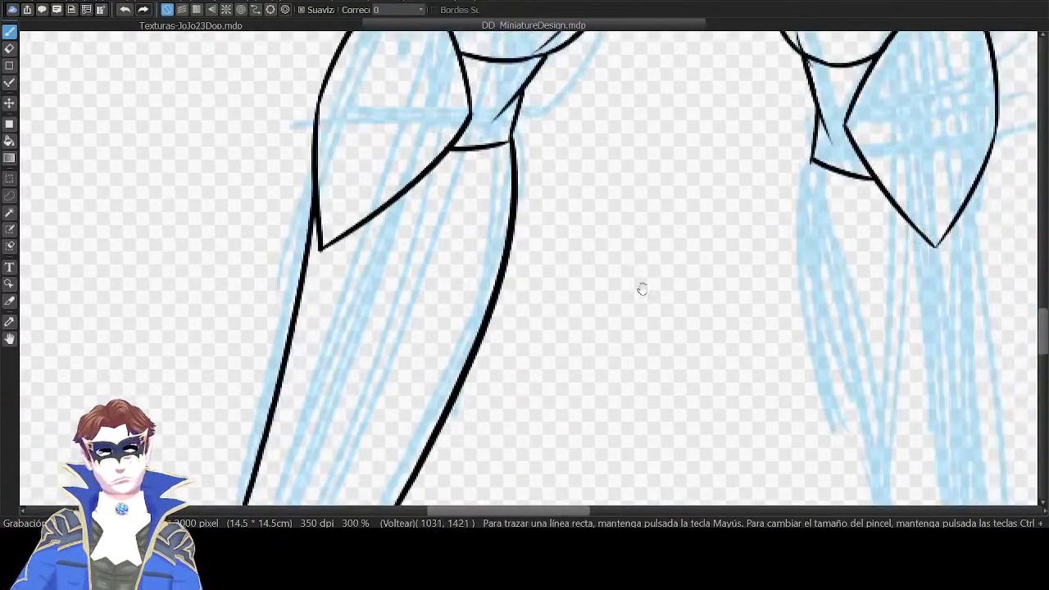
drag(721, 226, 632, 260)
drag(875, 255, 742, 246)
drag(710, 326, 817, 267)
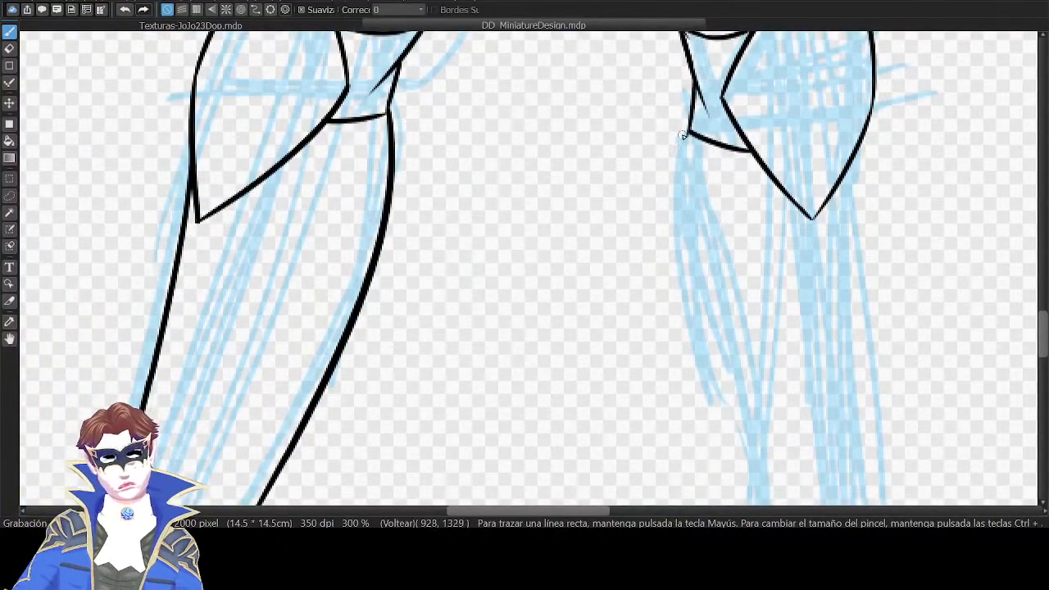
drag(833, 363, 741, 174)
mouse_move(831, 379)
mouse_down()
mouse_move(741, 196)
mouse_move(772, 124)
mouse_up()
key(Down)
drag(463, 298, 569, 295)
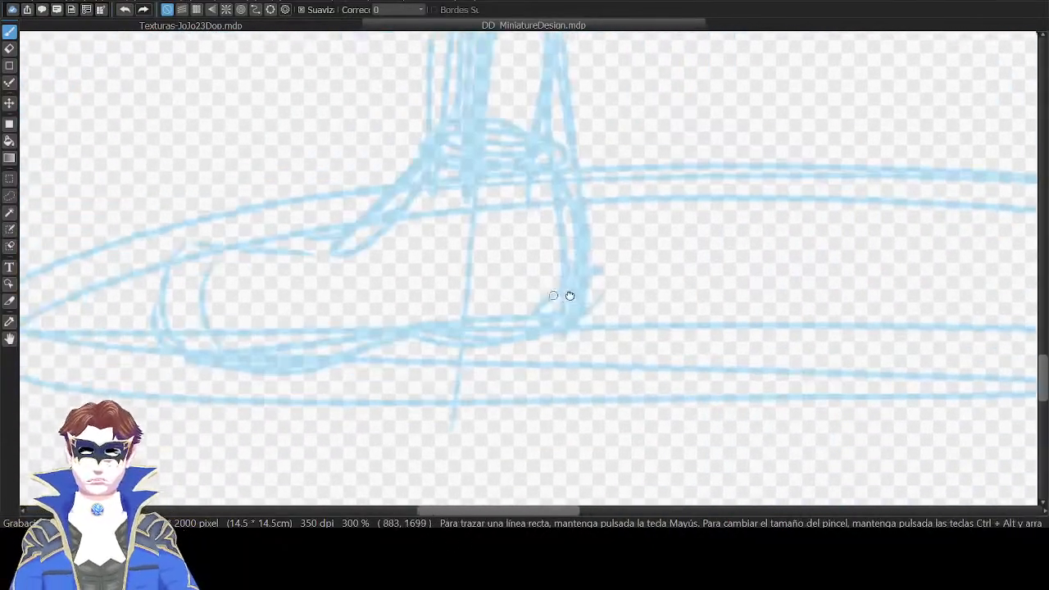
drag(411, 329, 686, 232)
mouse_move(447, 238)
mouse_down()
mouse_move(542, 134)
mouse_move(567, 131)
mouse_up()
key(ctrl+z)
key(ctrl+z)
drag(441, 238, 603, 119)
Ink the instep contour of the first leg's foot up to the front of the ankle.
drag(715, 59, 654, 238)
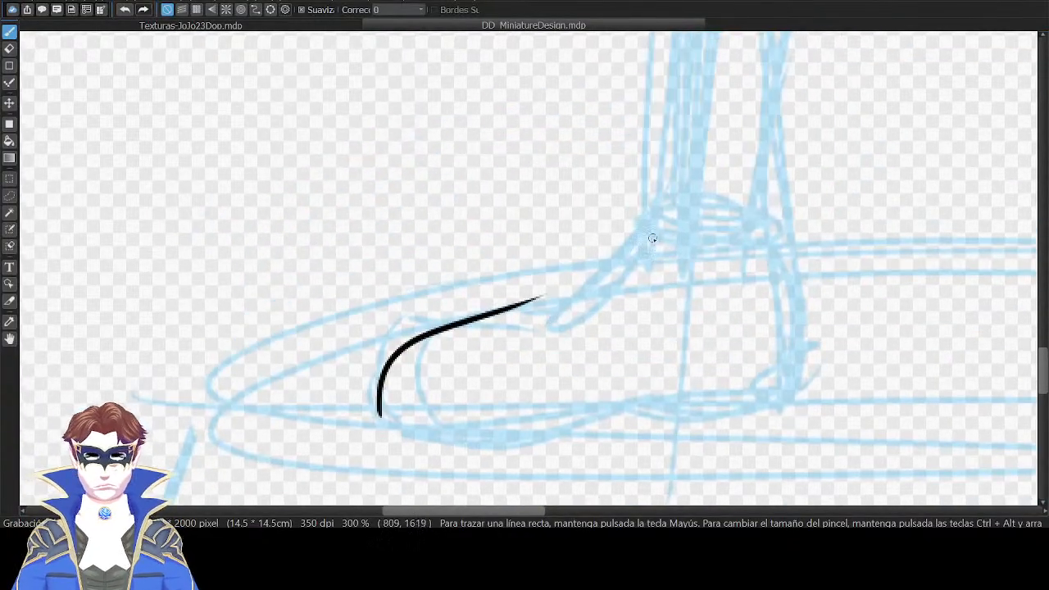
key(Down)
key(Right)
key(Right)
key(Right)
drag(492, 278, 597, 149)
key(ctrl+z)
key(Up)
mouse_move(670, 112)
mouse_down()
mouse_move(630, 239)
mouse_move(586, 322)
mouse_up()
Ink the first leg's outer shin contour from the ankle up to the edge of the knee pad.
key(Down)
key(Right)
drag(392, 419, 544, 70)
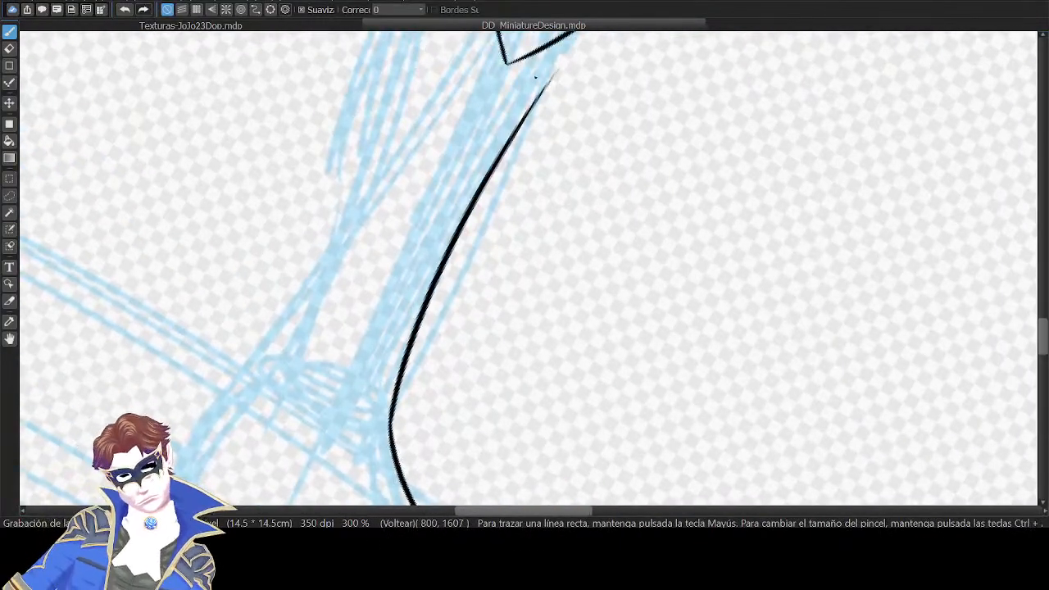
key(ctrl+z)
mouse_move(391, 420)
mouse_down()
mouse_move(563, 42)
mouse_move(500, 198)
mouse_up()
drag(451, 250, 501, 172)
key(ctrl+z)
key(ctrl+z)
drag(453, 249, 511, 165)
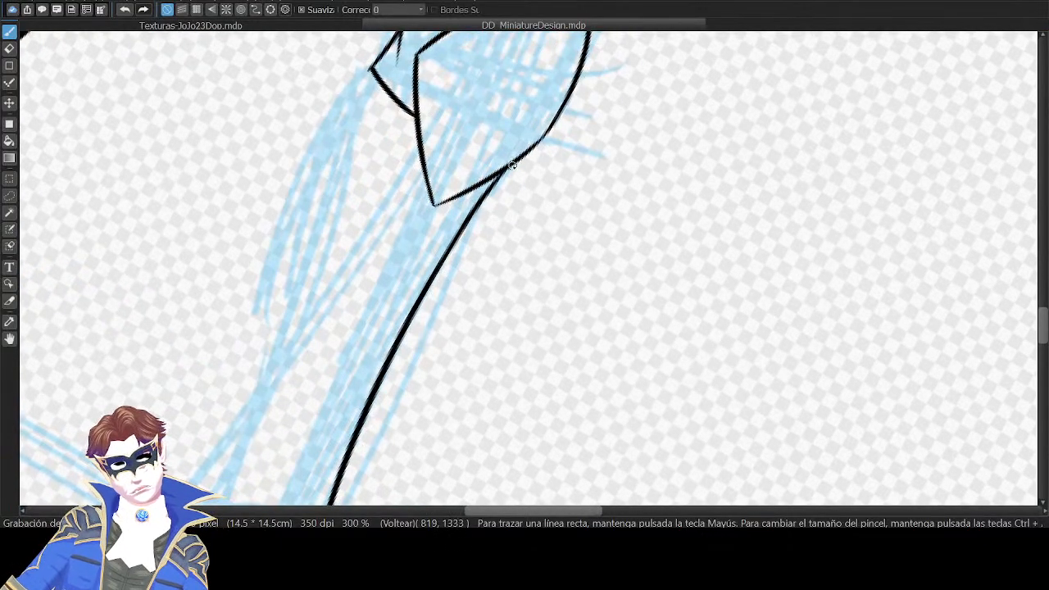
Try to ink the first leg's inner calf contour in one stroke from below the knee pad down to the ankle.
key(Down)
key(Left)
key(Left)
key(Left)
key(Left)
key(Left)
key(Left)
key(Left)
key(Left)
drag(570, 216, 630, 430)
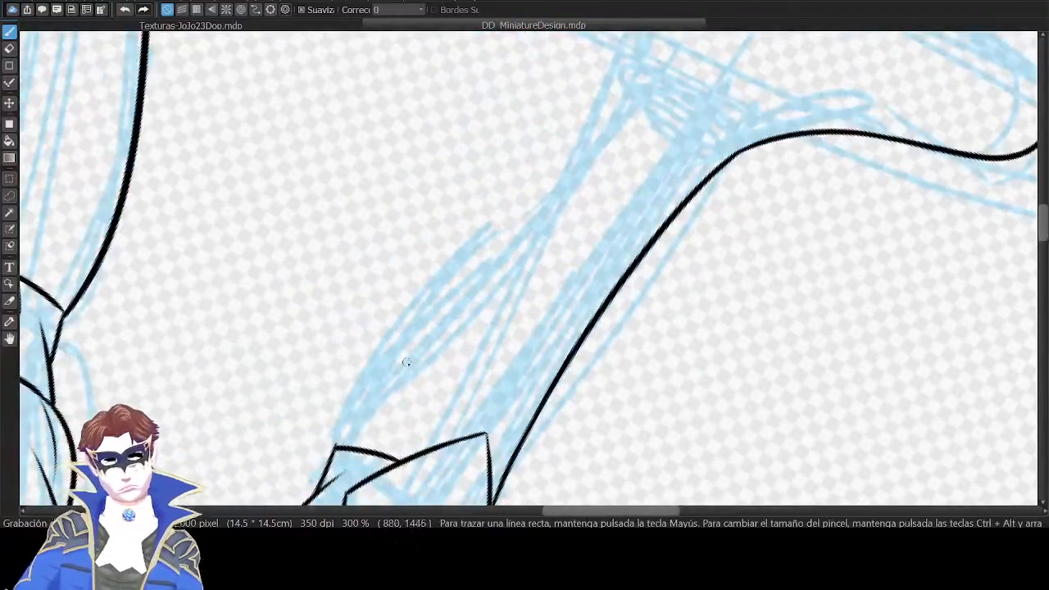
mouse_move(335, 449)
mouse_down()
mouse_move(343, 412)
mouse_move(561, 149)
mouse_move(363, 362)
mouse_move(623, 98)
mouse_up()
key(ctrl+z)
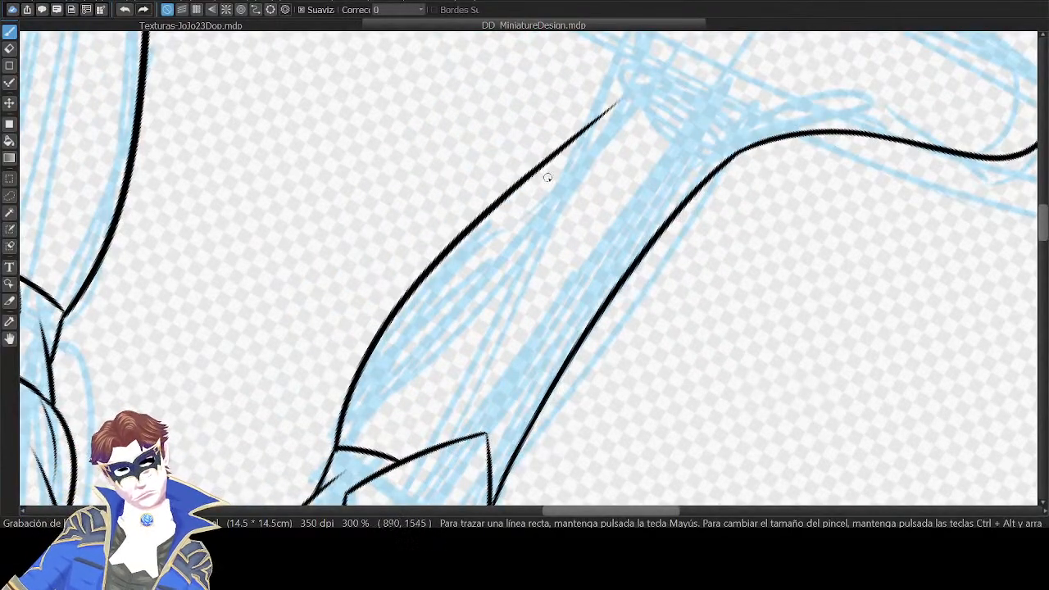
key(ctrl+z)
drag(335, 446, 607, 106)
key(ctrl+z)
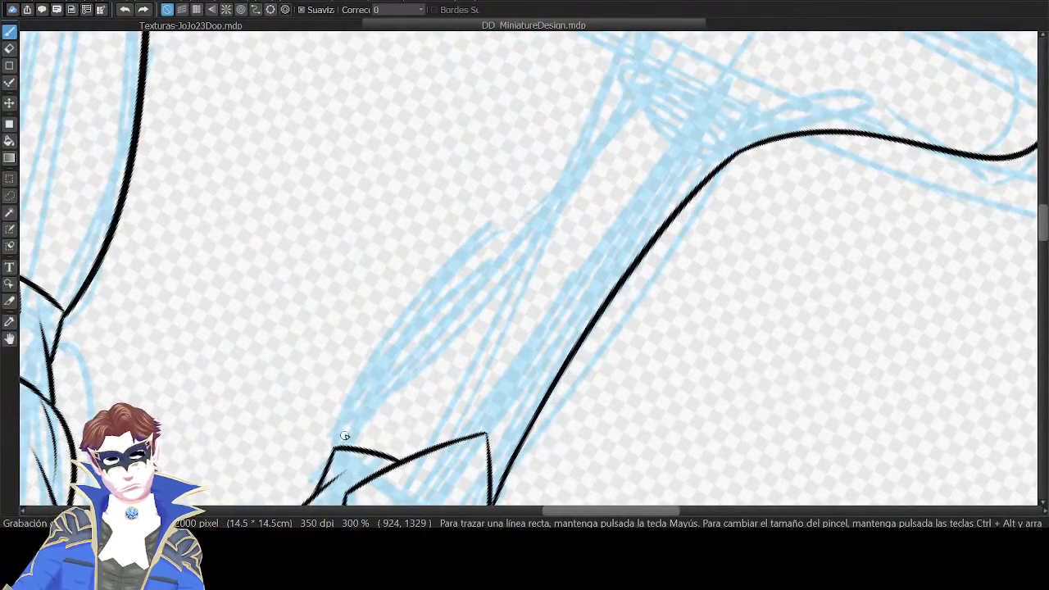
drag(337, 446, 635, 94)
key(ctrl+z)
drag(336, 444, 607, 121)
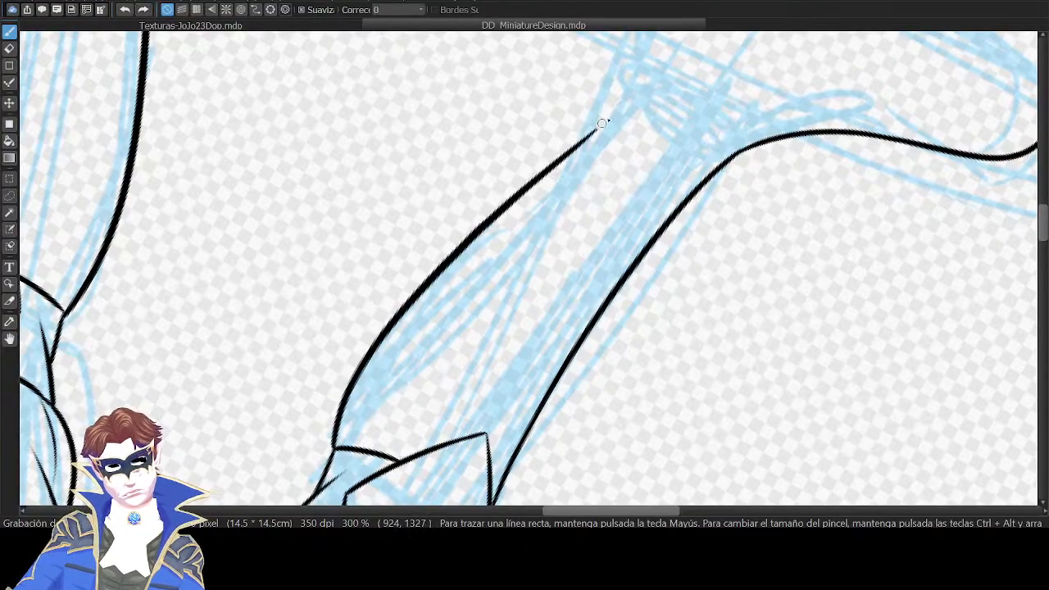
key(ctrl+z)
mouse_move(337, 446)
mouse_down()
mouse_move(526, 164)
mouse_move(620, 87)
mouse_up()
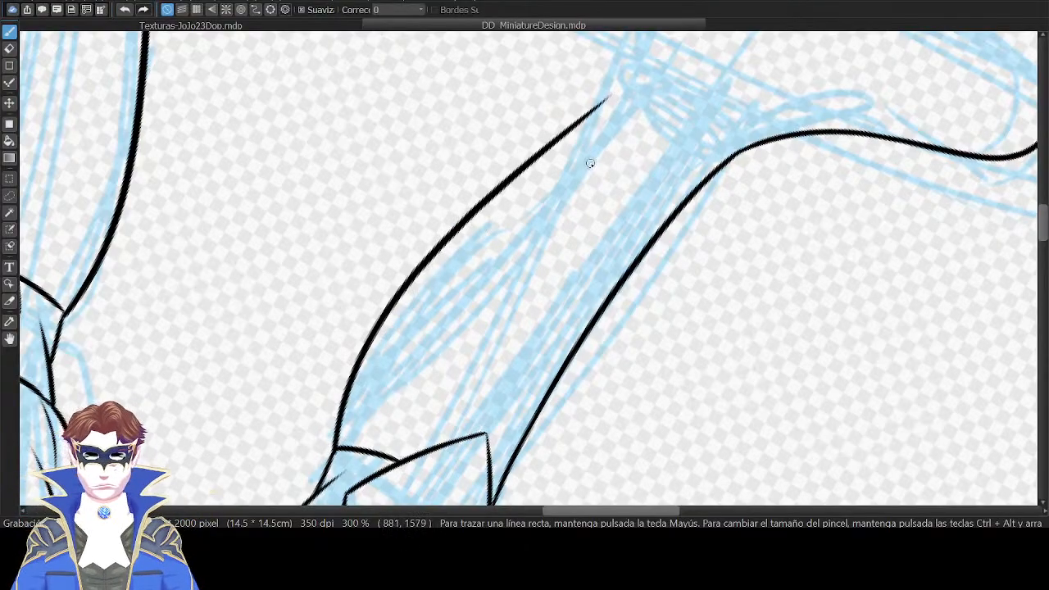
key(Up)
mouse_move(736, 329)
mouse_down()
mouse_move(759, 126)
mouse_move(796, 49)
mouse_up()
drag(752, 157, 724, 237)
drag(845, 308, 852, 140)
key(ctrl+minus)
key(ctrl+minus)
key(ctrl+minus)
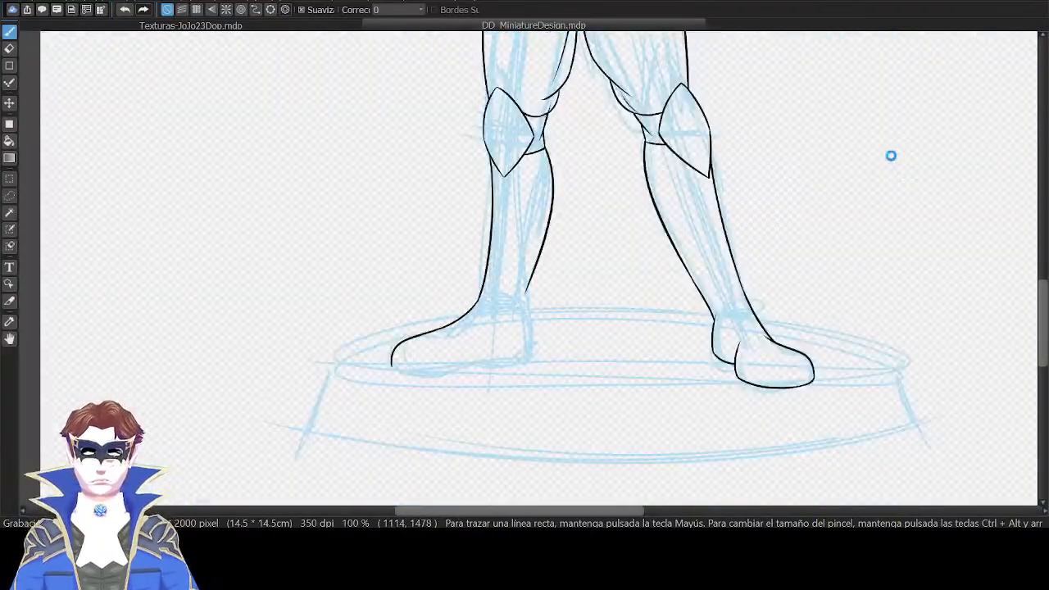
key(ctrl+plus)
key(ctrl+plus)
key(ctrl+plus)
key(ctrl+z)
Ink the lower part of the first leg's inner contour from the end of the calf down to the ankle.
mouse_move(518, 416)
mouse_down()
mouse_move(515, 342)
mouse_move(561, 182)
mouse_up()
key(ctrl+z)
drag(624, 132, 592, 321)
Ink the first leg's inner calf curve from the back of the knee down to the ankle contour.
key(Left)
key(Left)
key(Left)
key(Left)
key(Left)
key(Left)
key(Left)
key(Left)
key(Left)
key(Left)
key(Left)
key(Left)
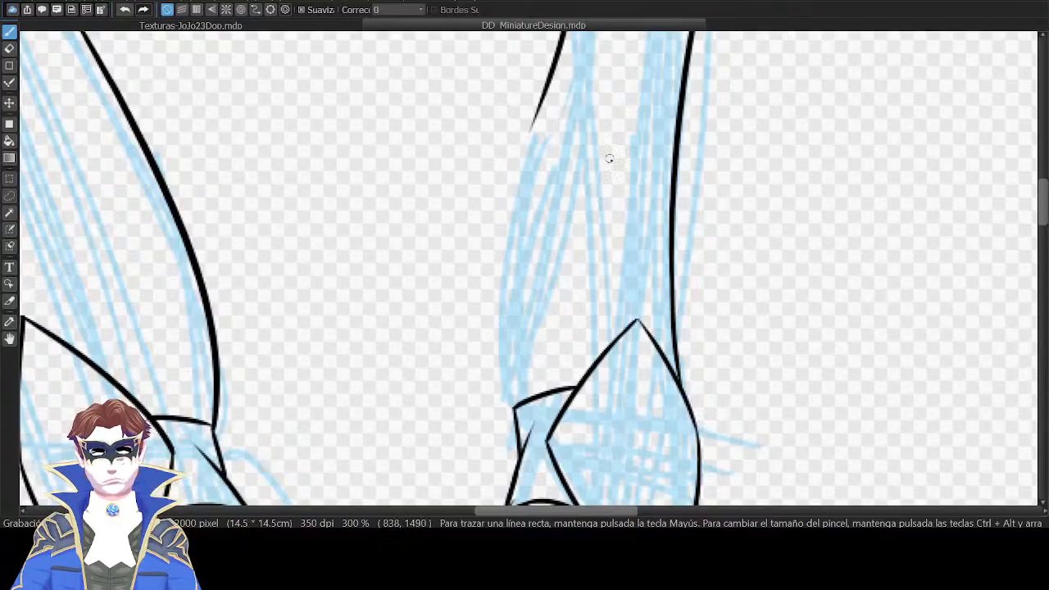
drag(508, 400, 533, 140)
key(ctrl+z)
drag(512, 405, 553, 92)
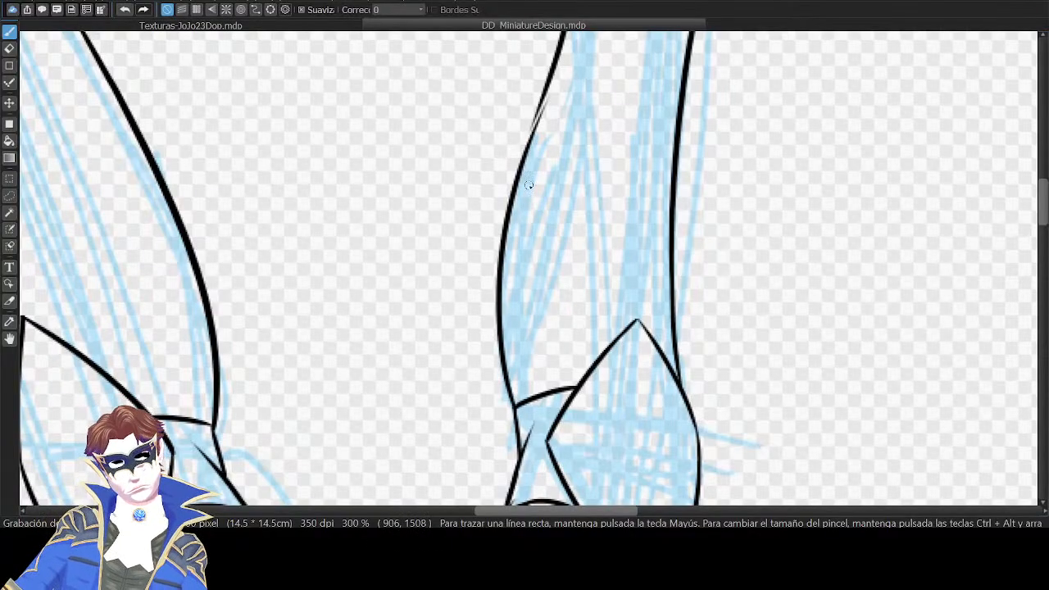
key(ctrl+z)
drag(511, 405, 548, 80)
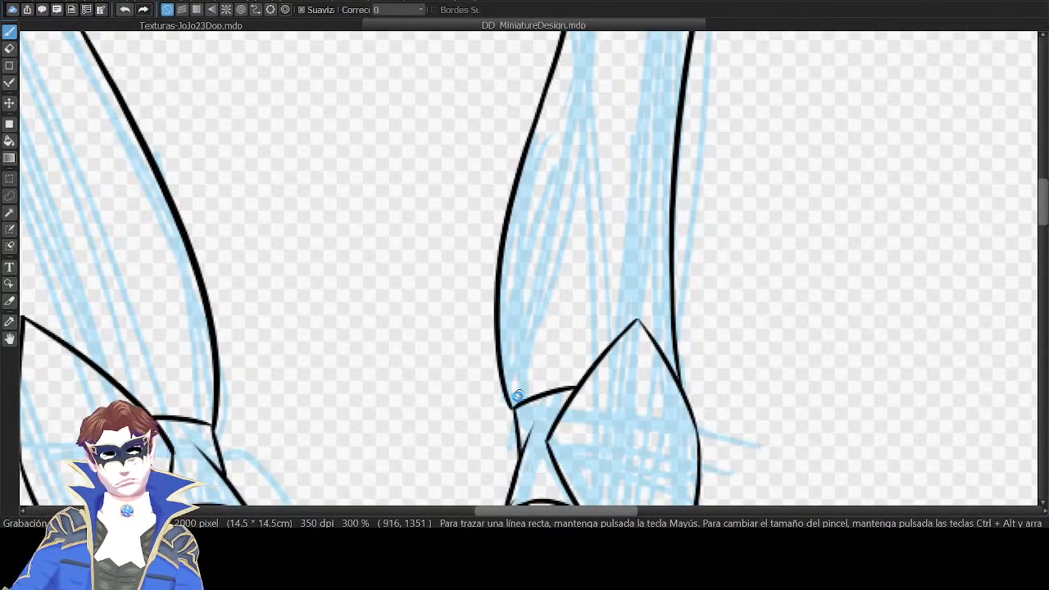
key(ctrl+z)
mouse_move(515, 404)
mouse_down()
mouse_move(495, 246)
mouse_move(548, 87)
mouse_move(492, 298)
mouse_move(542, 107)
mouse_up()
key(ctrl+z)
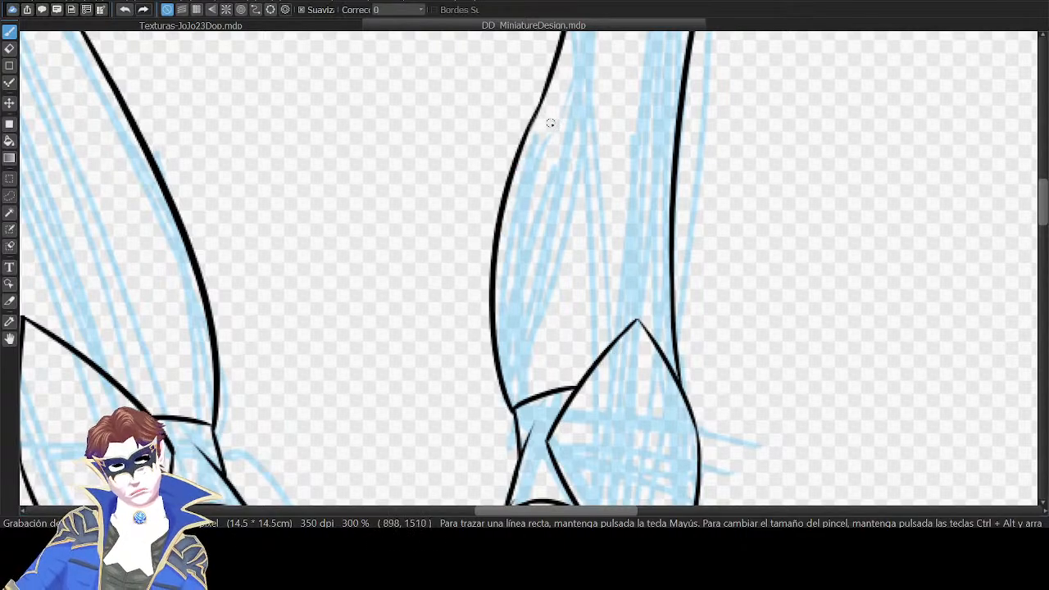
Ink the rounded heel contour of the first leg's foot, continuing from the inner ankle line.
drag(614, 112, 571, 399)
mouse_move(693, 251)
mouse_down()
mouse_move(696, 230)
mouse_move(669, 305)
mouse_up()
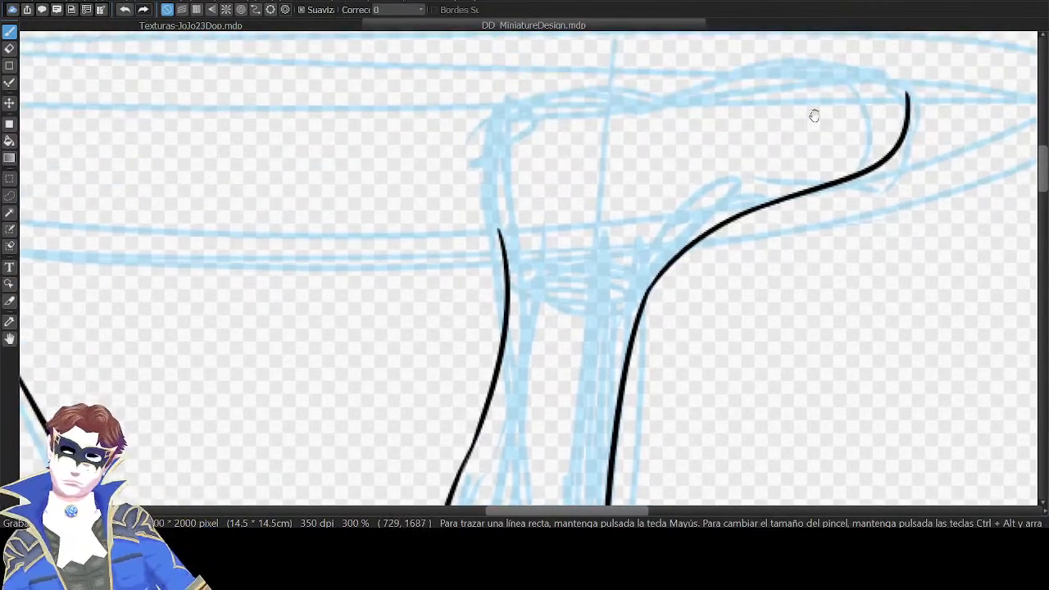
drag(814, 115, 807, 152)
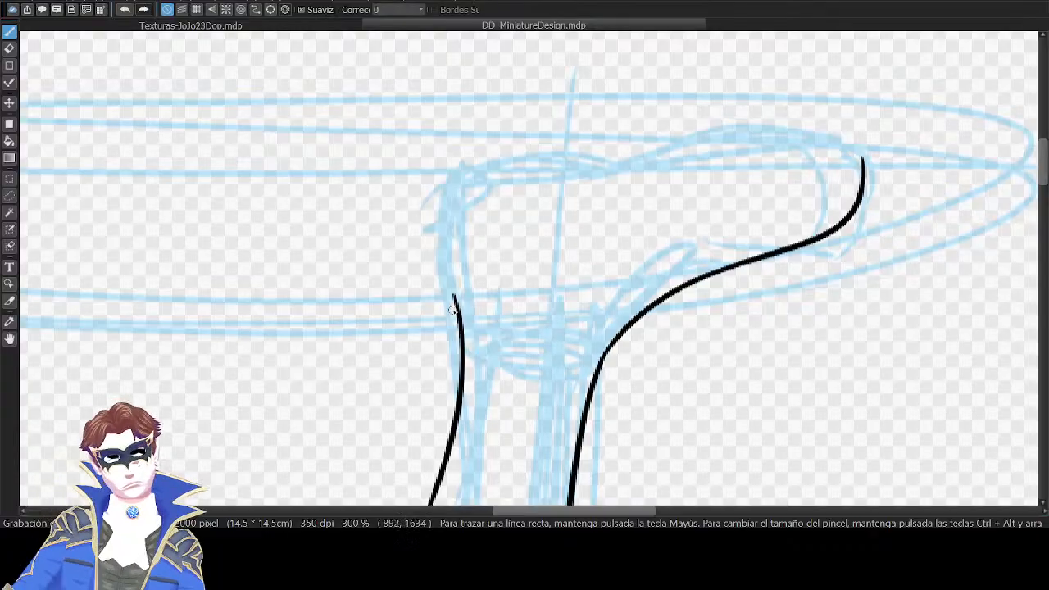
mouse_move(453, 310)
mouse_down()
mouse_move(486, 160)
mouse_move(445, 267)
mouse_move(488, 178)
mouse_up()
key(ctrl+z)
key(ctrl+z)
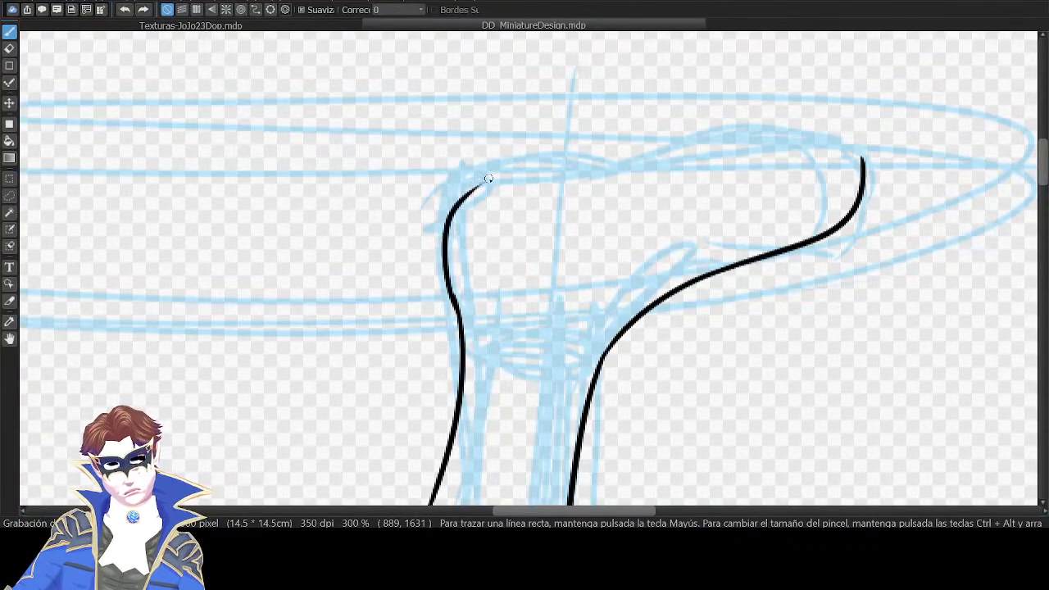
key(Left)
key(Left)
key(ctrl+z)
drag(478, 332, 453, 206)
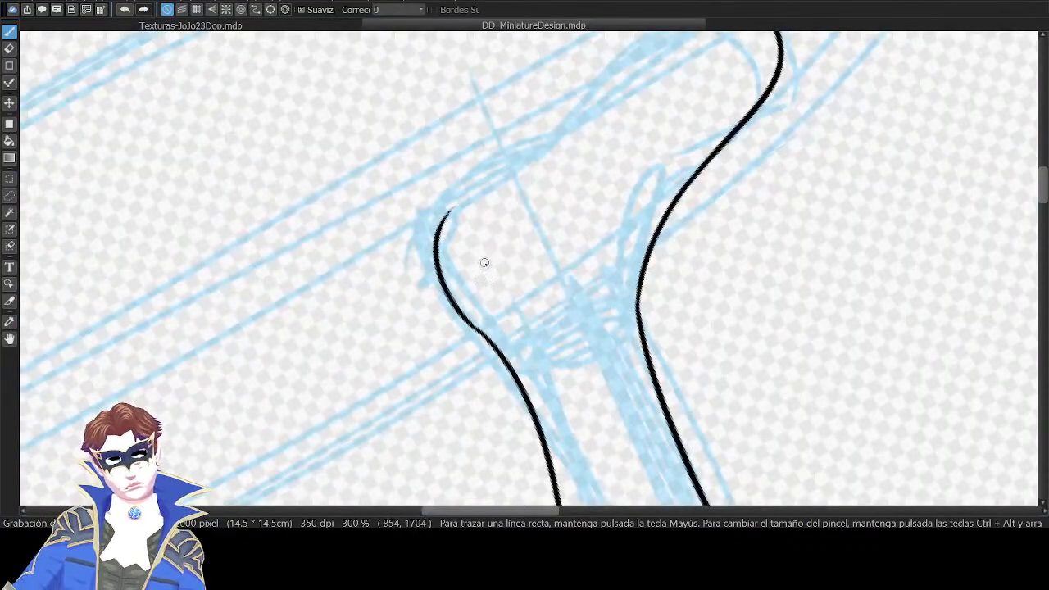
key(ctrl+z)
drag(479, 329, 469, 191)
key(ctrl+z)
drag(474, 328, 482, 175)
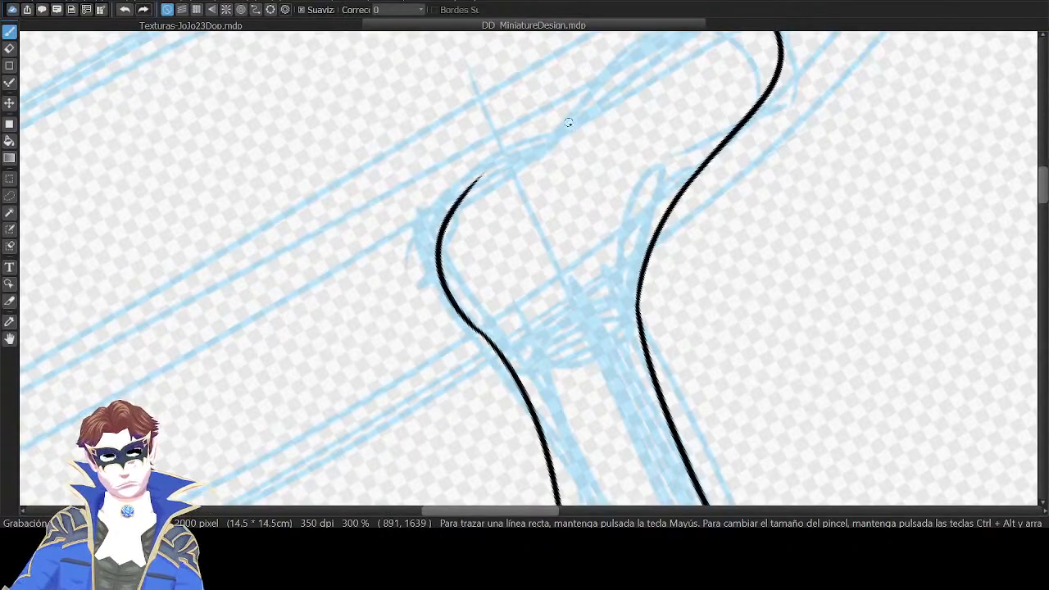
Ink the underside of the first leg's foot from the toe through the arch to the heel.
drag(729, 95, 687, 198)
key(Down)
key(Left)
key(Left)
key(Left)
key(Left)
key(Left)
key(Left)
drag(560, 234, 664, 170)
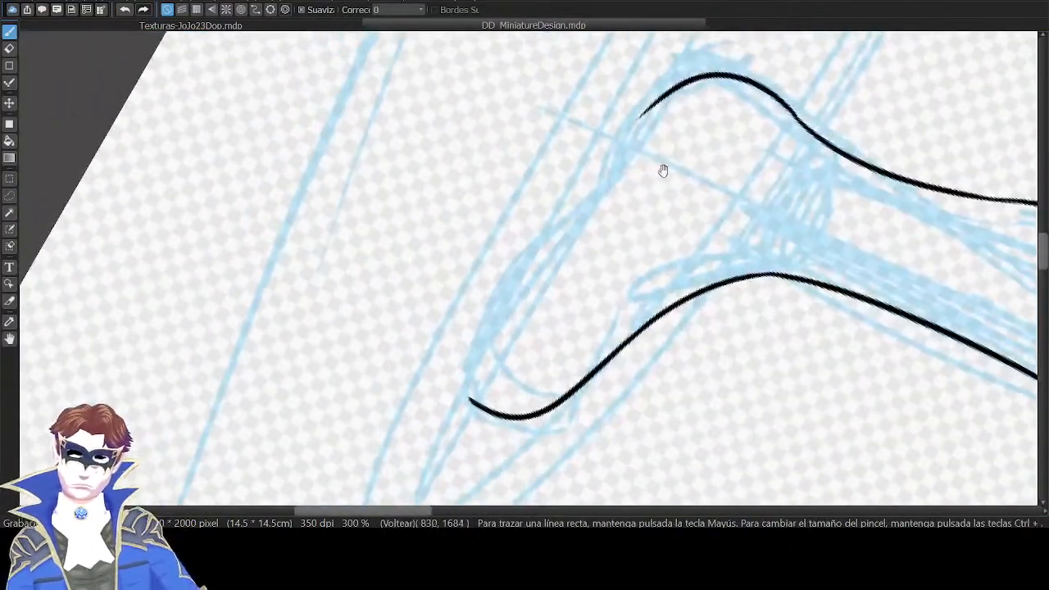
drag(469, 400, 669, 97)
key(ctrl+z)
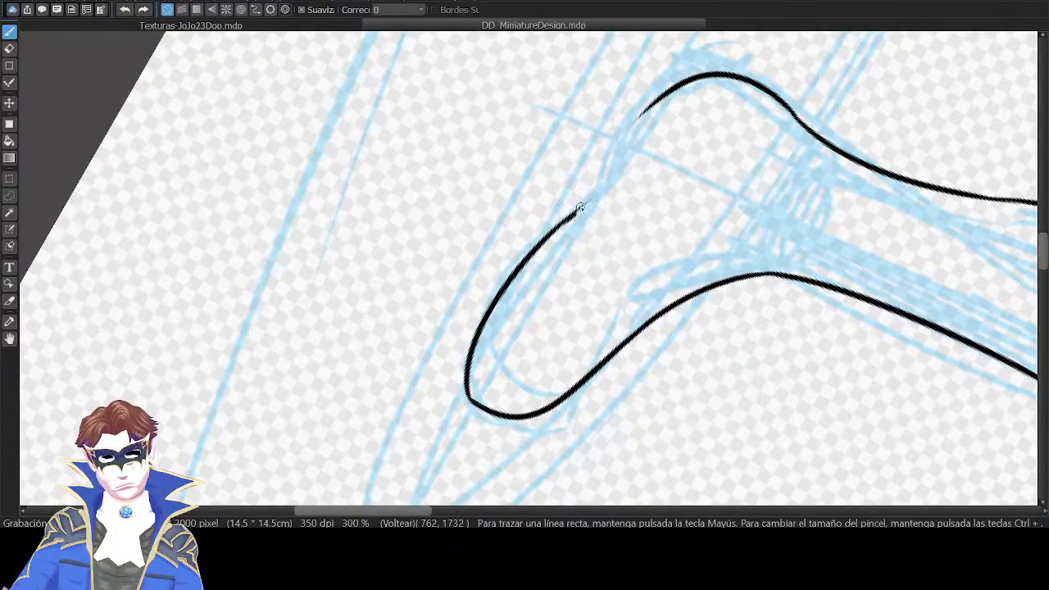
drag(580, 206, 659, 100)
key(ctrl+z)
key(ctrl+z)
drag(566, 219, 670, 95)
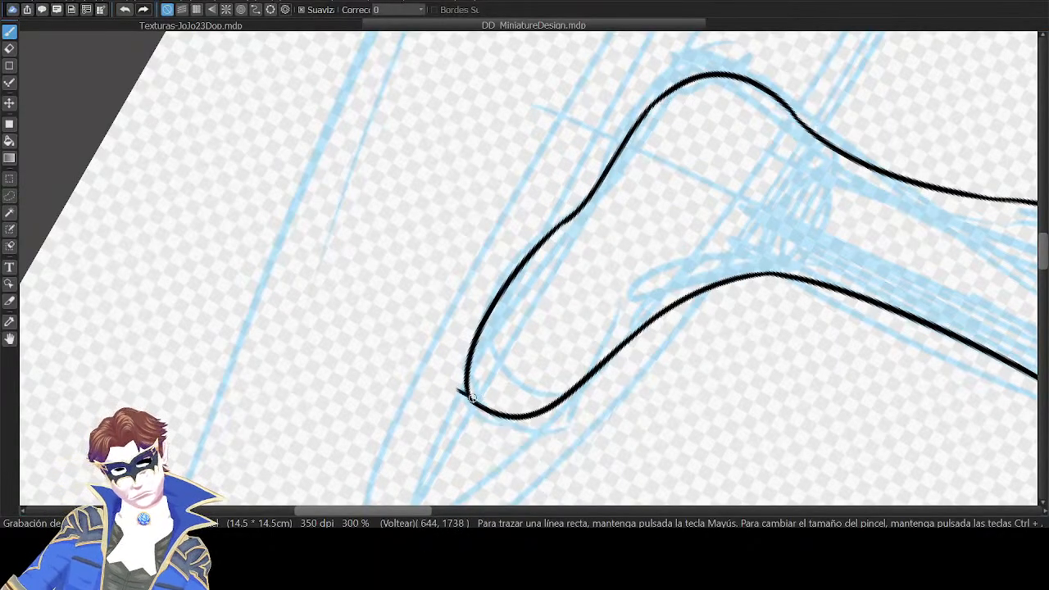
Ink the front edge and lower outline of the shoe sole beneath the first leg's forefoot.
drag(456, 394, 529, 223)
key(ctrl+z)
drag(451, 392, 619, 162)
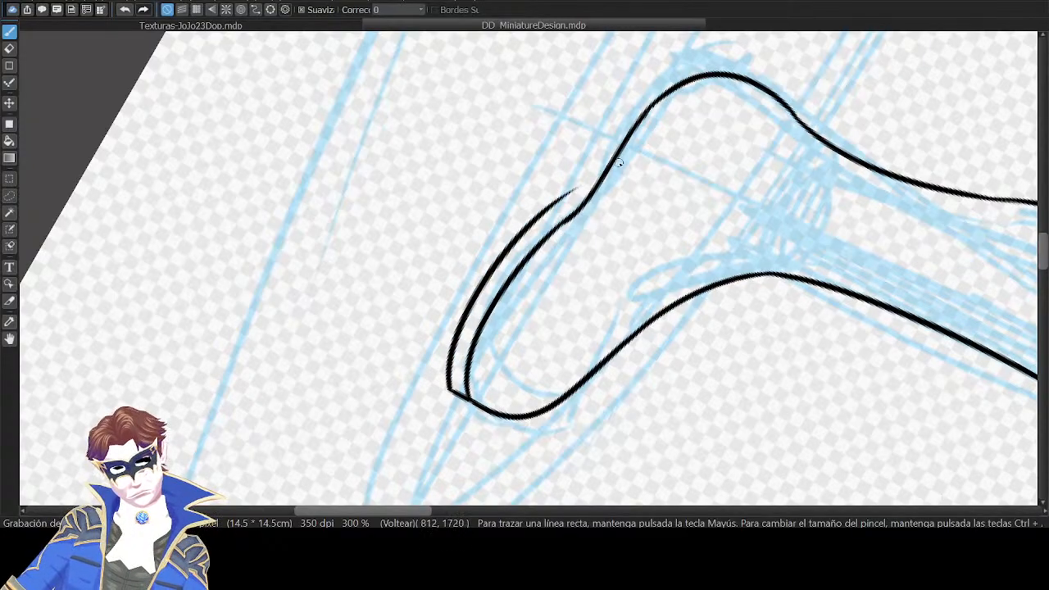
Ink the sole's heel edge on the first leg's foot and join it to the forefoot's sole outline.
key(Down)
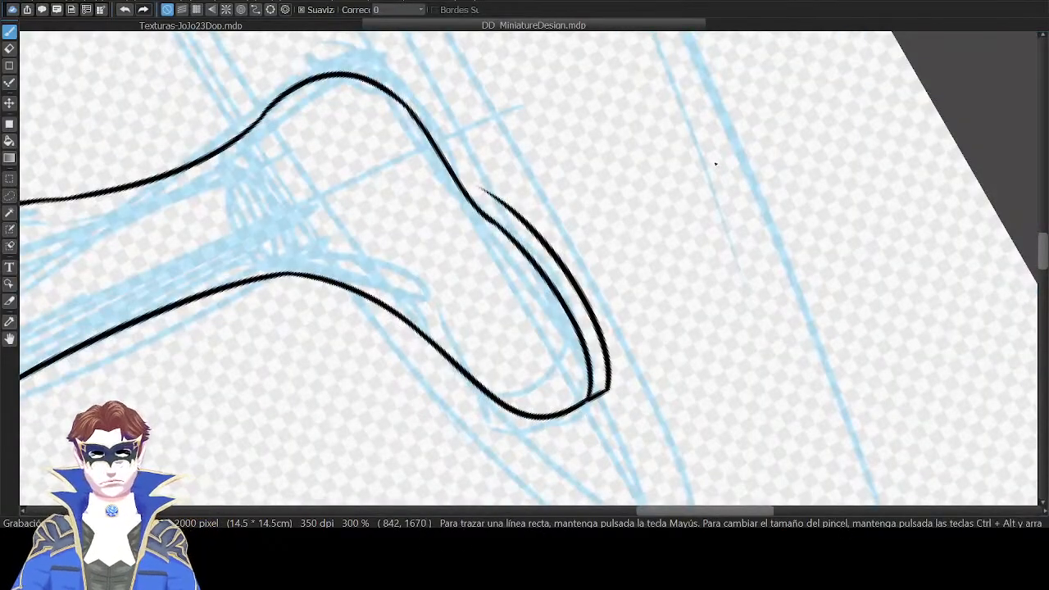
key(Left)
key(Left)
key(Left)
key(Left)
key(Left)
key(Left)
drag(636, 239, 739, 123)
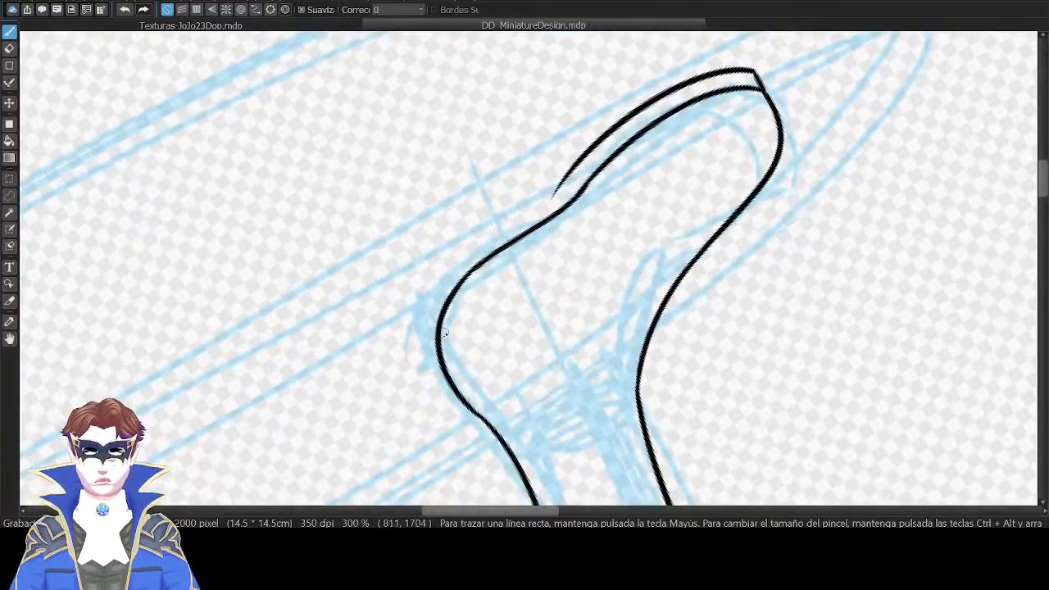
mouse_move(420, 310)
mouse_down()
mouse_move(440, 369)
mouse_move(490, 244)
mouse_up()
key(Left)
key(Left)
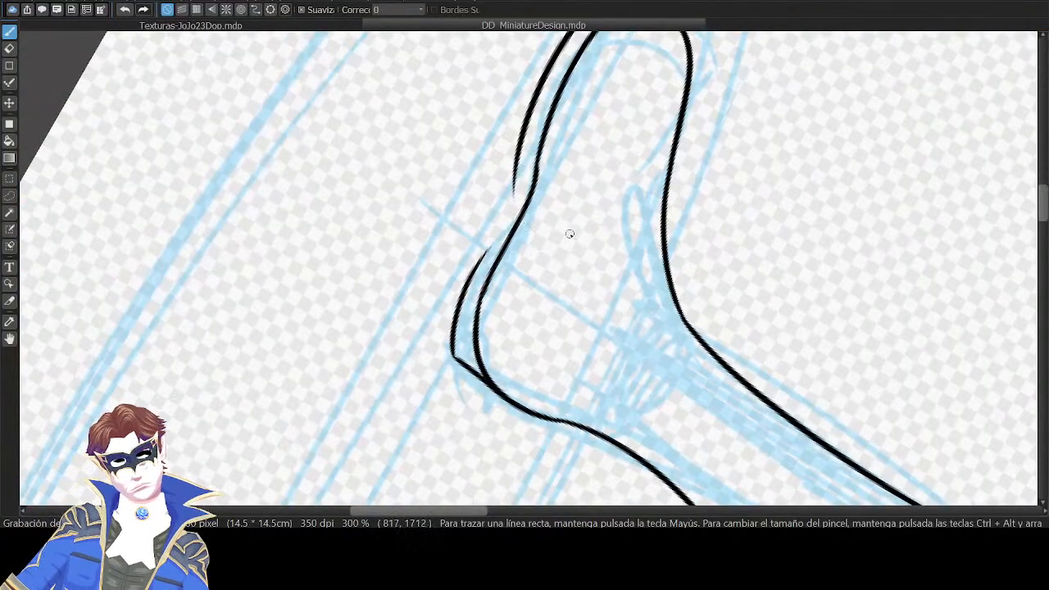
key(h)
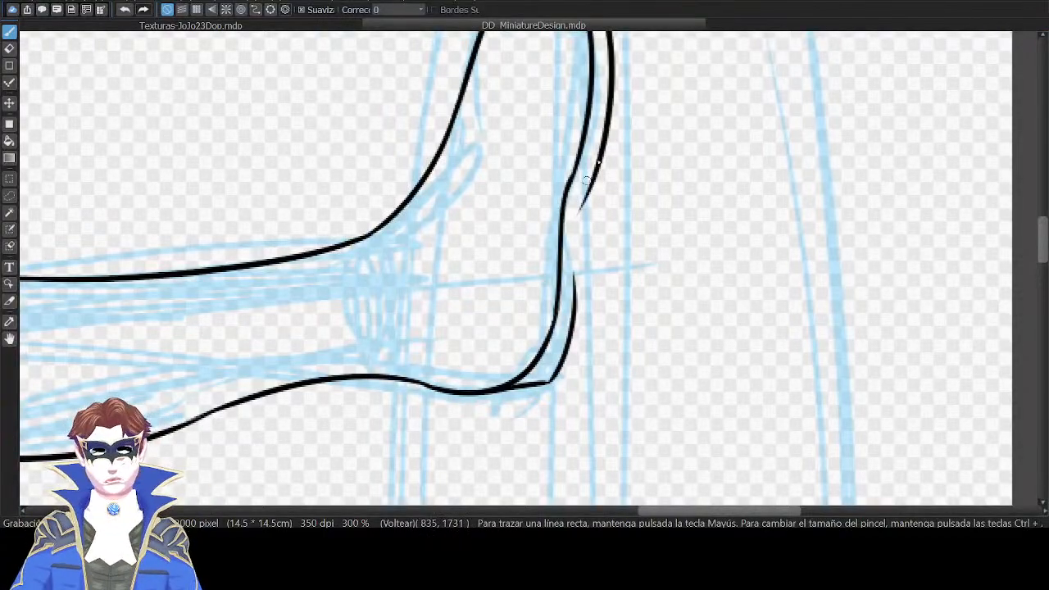
drag(576, 296, 592, 187)
Ink the sole thickness beneath the heel of the second leg's foot, ending behind the forefoot.
key(ctrl+@)
scroll(708, 142, down, 2)
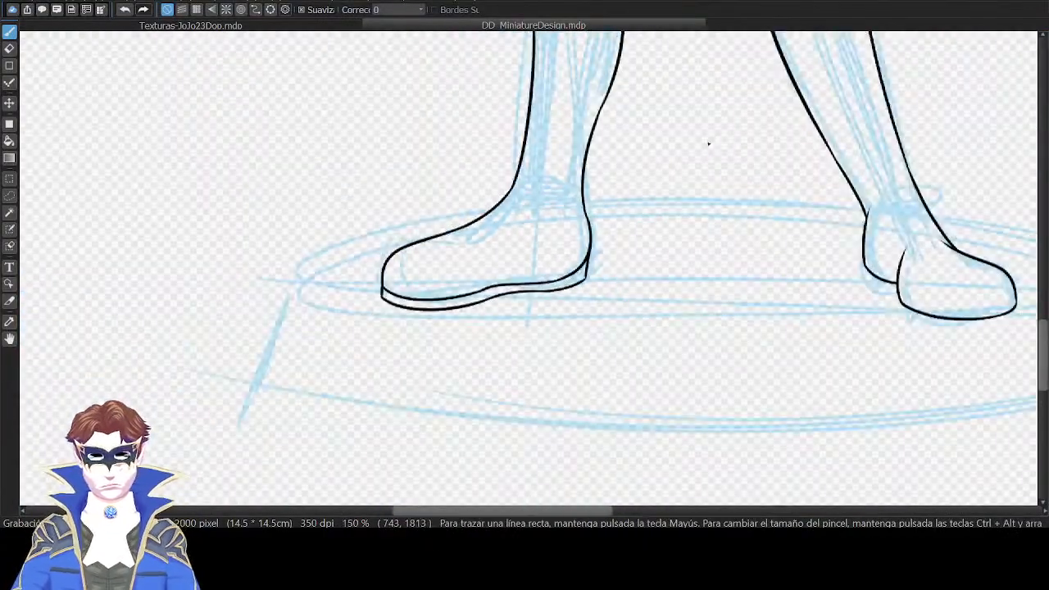
scroll(705, 152, right, 3)
scroll(702, 157, up, 2)
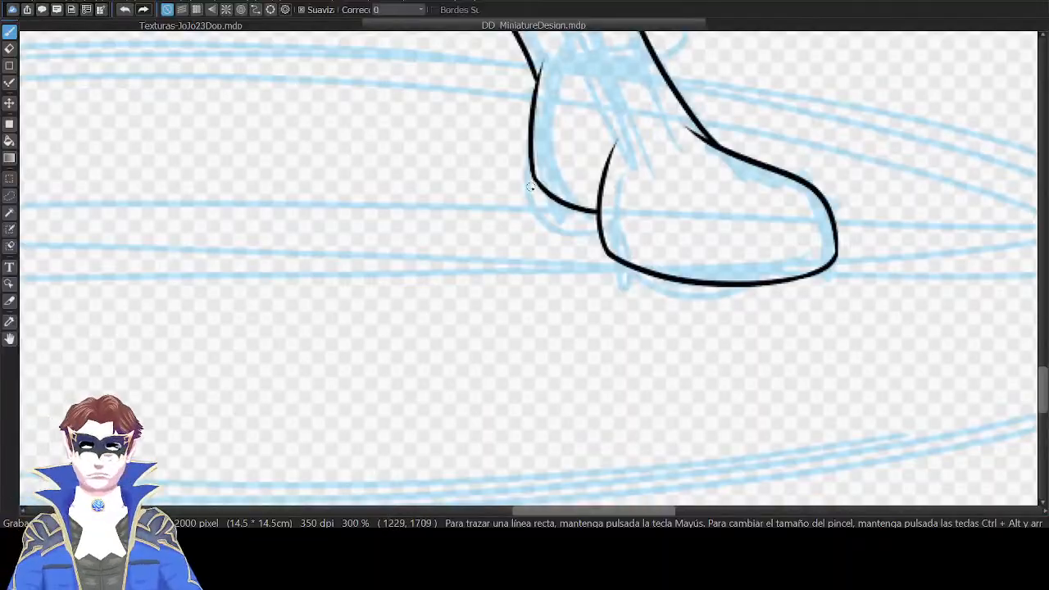
drag(533, 180, 541, 213)
key(Right)
key(Right)
key(Right)
key(Right)
drag(600, 308, 593, 236)
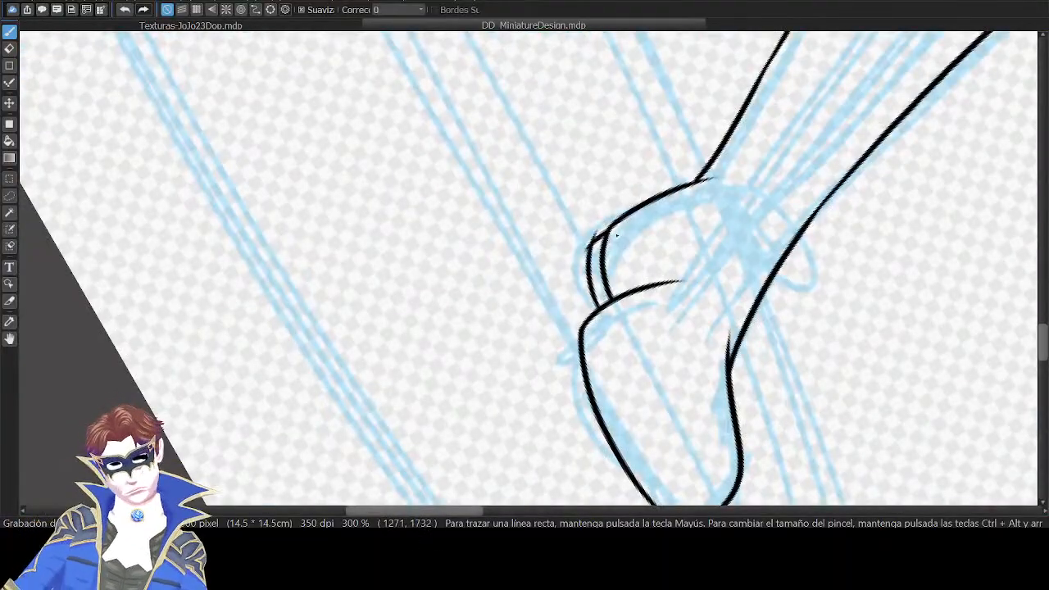
key(ctrl+z)
drag(599, 308, 590, 237)
key(ctrl+z)
key(Up)
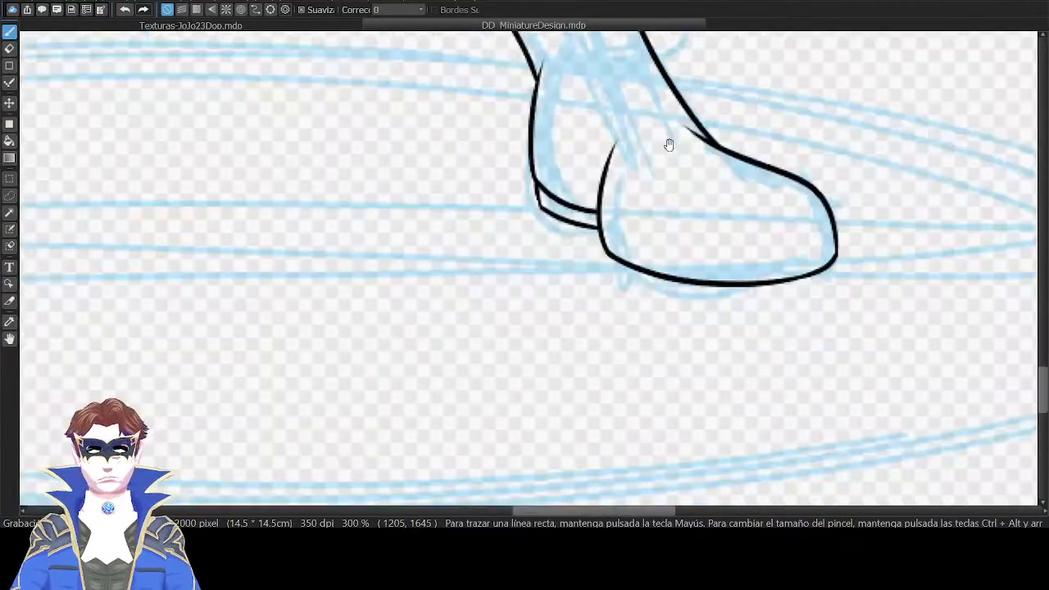
Ink the rear edge and curved lower outline of the sole beneath the second leg's forefoot.
drag(670, 145, 616, 62)
drag(555, 162, 559, 203)
key(ctrl+z)
drag(551, 162, 559, 192)
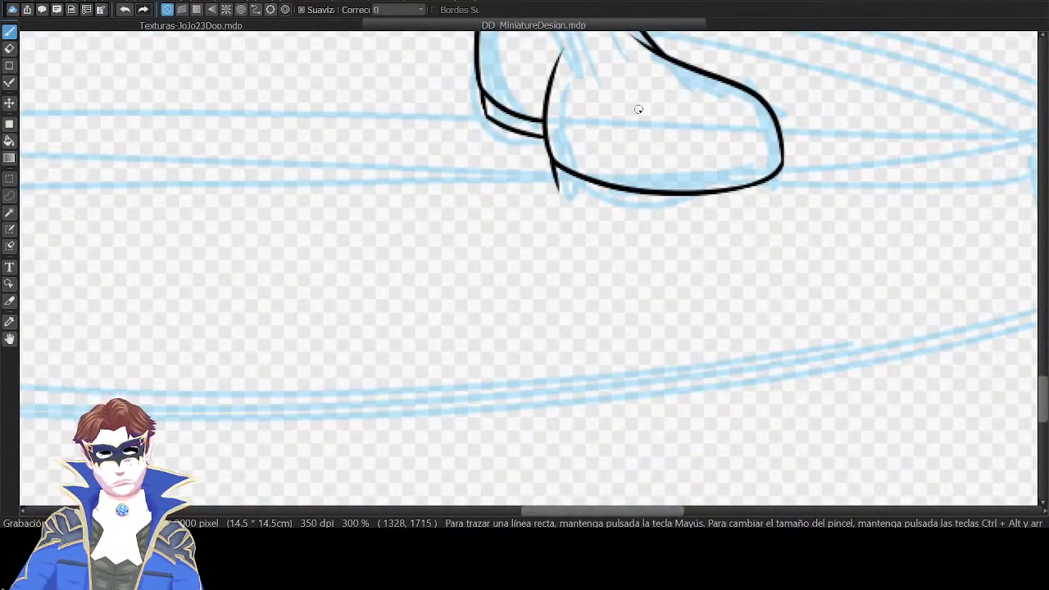
key(Down)
key(Right)
key(Right)
key(Right)
key(Right)
drag(612, 284, 706, 107)
key(ctrl+z)
key(ctrl+z)
mouse_move(610, 280)
mouse_down()
mouse_move(615, 233)
mouse_move(704, 96)
mouse_up()
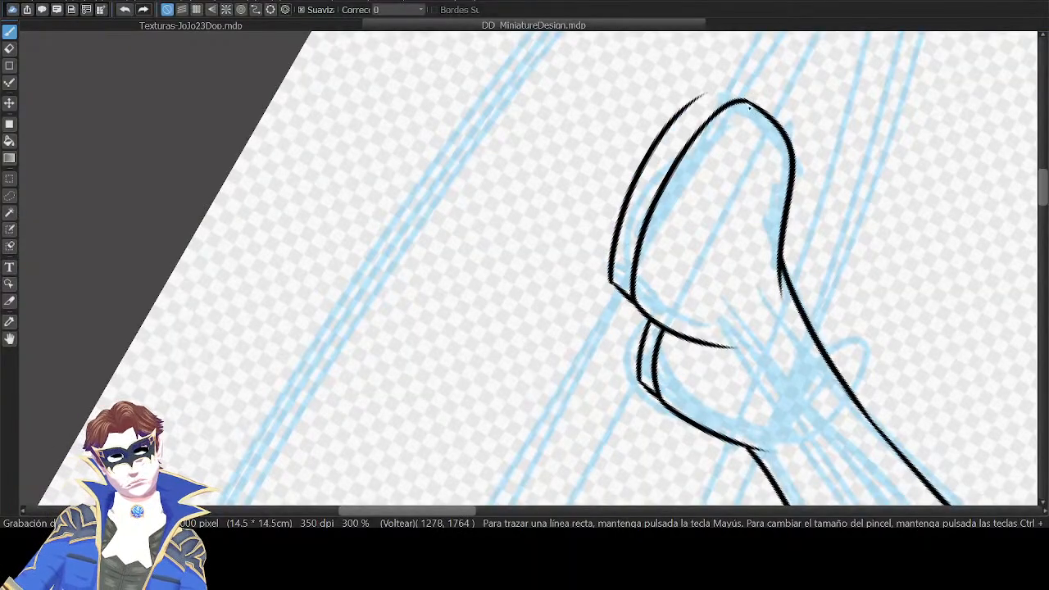
Close the sole of the second leg's foot by inking its front edge and connecting the lower outline at the toe.
key(Down)
key(Left)
key(Left)
key(Left)
key(Left)
drag(630, 258, 813, 96)
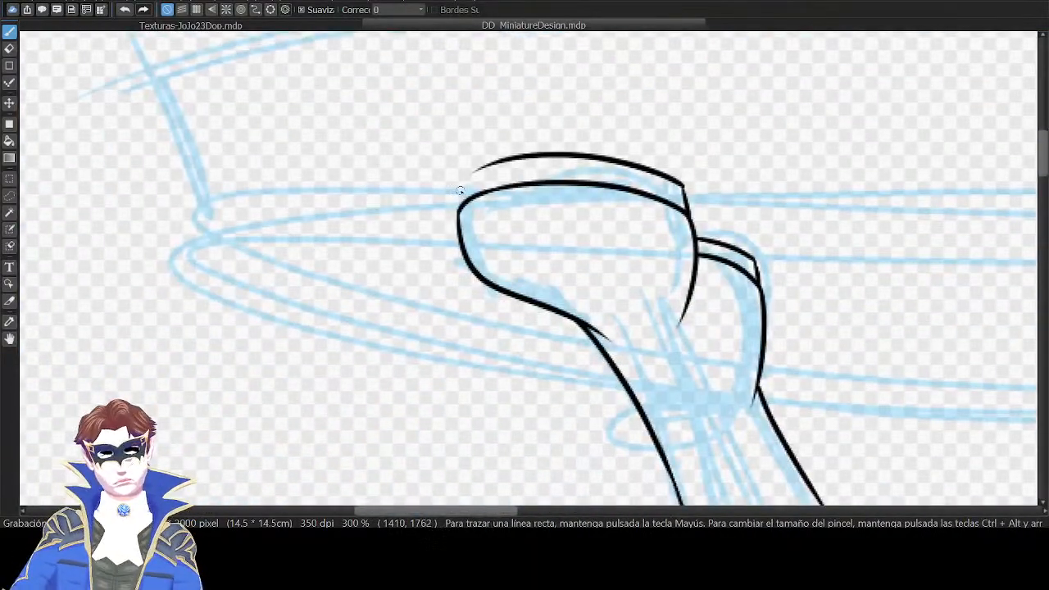
drag(459, 188, 461, 215)
key(Left)
key(Left)
key(Left)
key(Left)
drag(417, 282, 430, 219)
key(ctrl+z)
drag(421, 286, 419, 266)
key(Down)
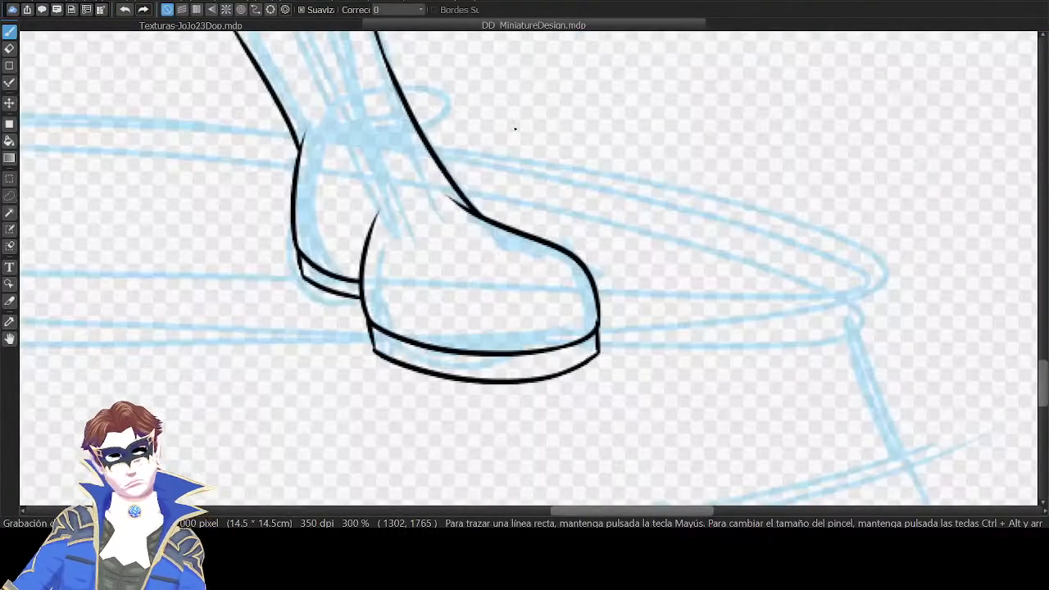
Ink a curved ridge between the top and bottom points of the first leg's knee pad, plus a horizontal spoke to its side corner.
key(ctrl+minus)
key(ctrl+minus)
key(ctrl+minus)
key(ctrl+minus)
drag(609, 53, 719, 263)
drag(702, 212, 783, 88)
key(ctrl+plus)
key(ctrl+plus)
key(ctrl+plus)
key(ctrl+plus)
drag(769, 130, 755, 323)
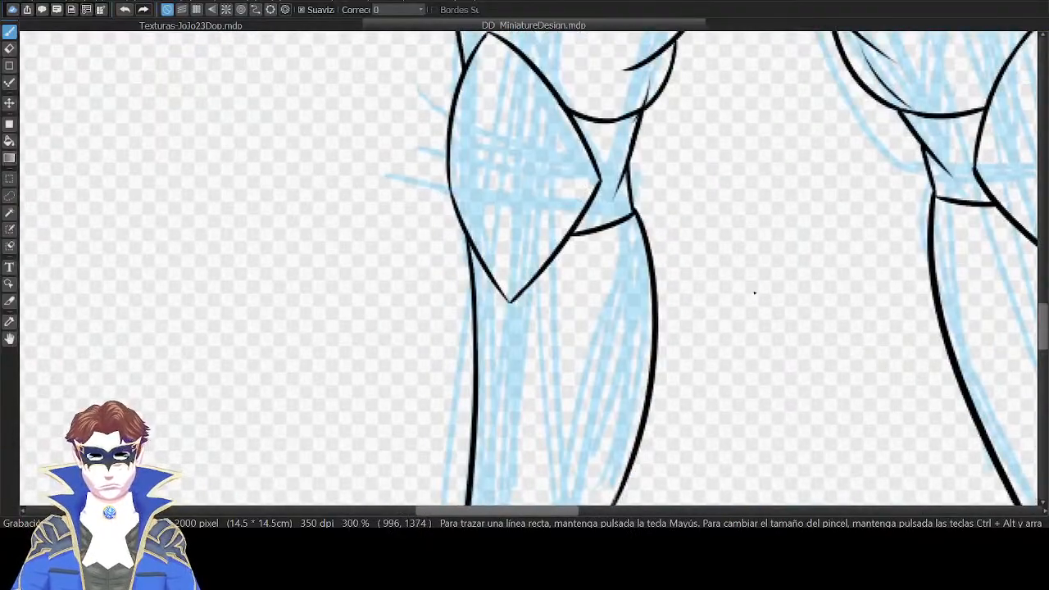
drag(696, 75, 680, 127)
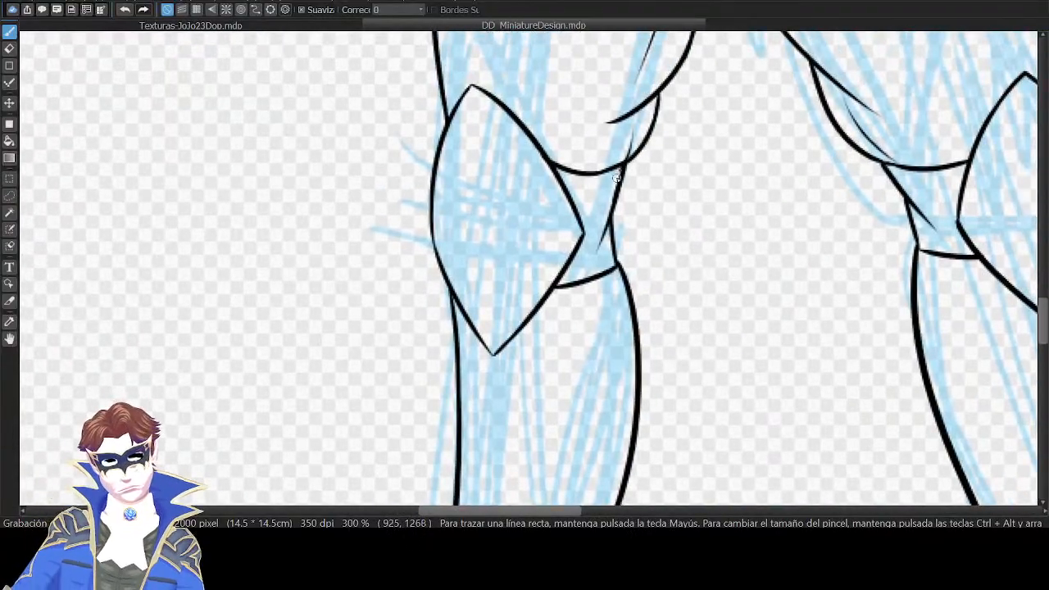
drag(472, 90, 461, 223)
key(ctrl+z)
mouse_move(489, 345)
mouse_down()
mouse_move(461, 224)
mouse_move(580, 233)
mouse_up()
key(ctrl+z)
key(ctrl+z)
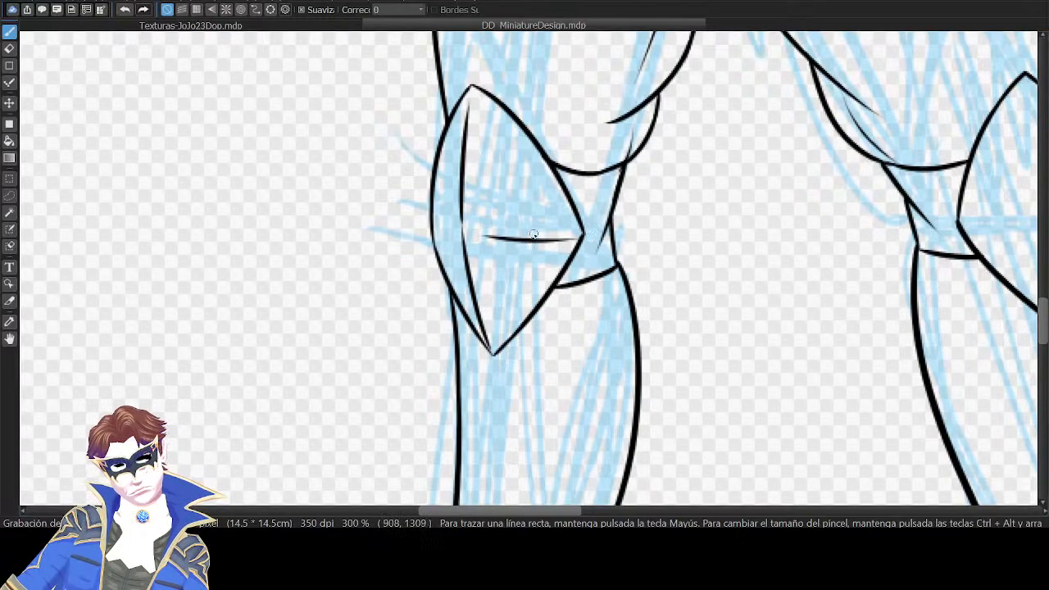
key(ctrl+z)
drag(465, 236, 577, 235)
Ink diagonal spokes radiating from the web's centre on the first leg's knee pad.
mouse_move(434, 238)
mouse_down()
mouse_move(475, 233)
mouse_move(455, 228)
mouse_move(527, 309)
mouse_up()
key(ctrl+z)
mouse_move(448, 280)
mouse_down()
mouse_move(456, 239)
mouse_move(514, 126)
mouse_up()
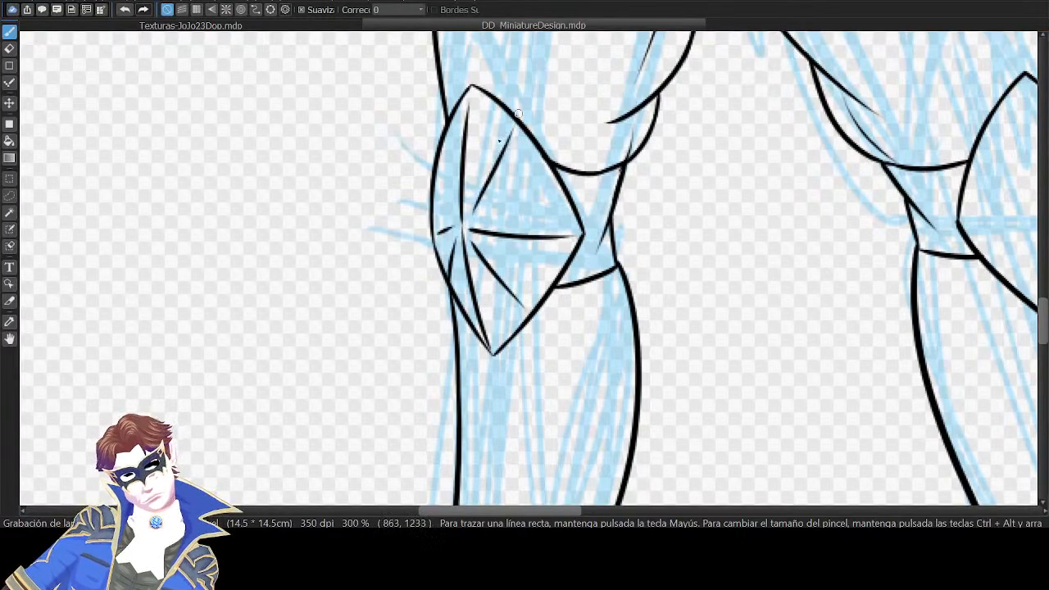
key(ctrl+z)
mouse_move(470, 216)
mouse_down()
mouse_move(516, 145)
mouse_move(441, 177)
mouse_move(438, 161)
mouse_up()
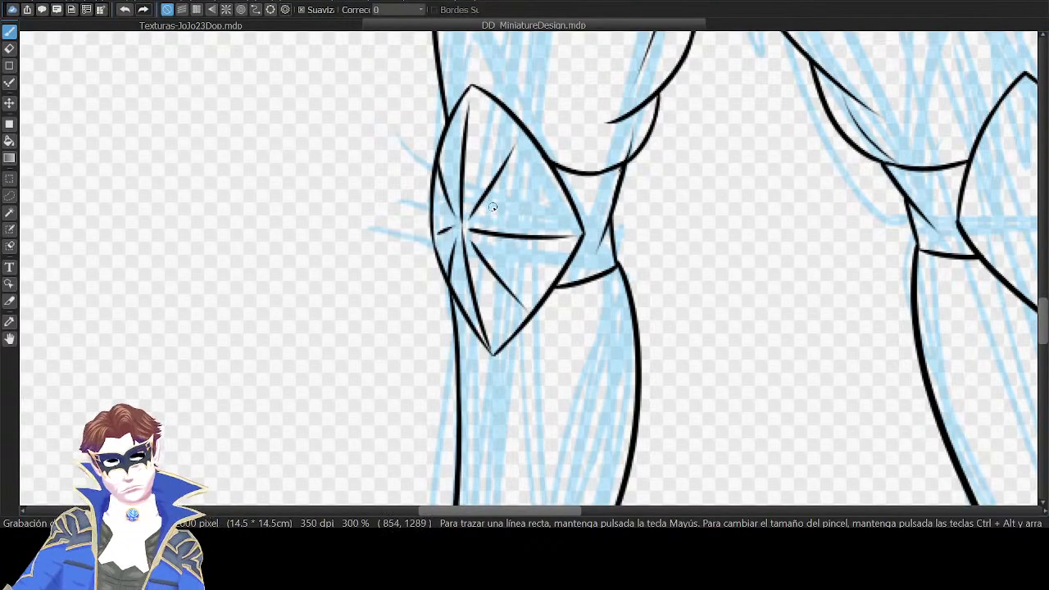
Ink the inner ring of short curved web threads between the spokes of the first leg's knee pad.
drag(492, 205, 504, 229)
key(ctrl+z)
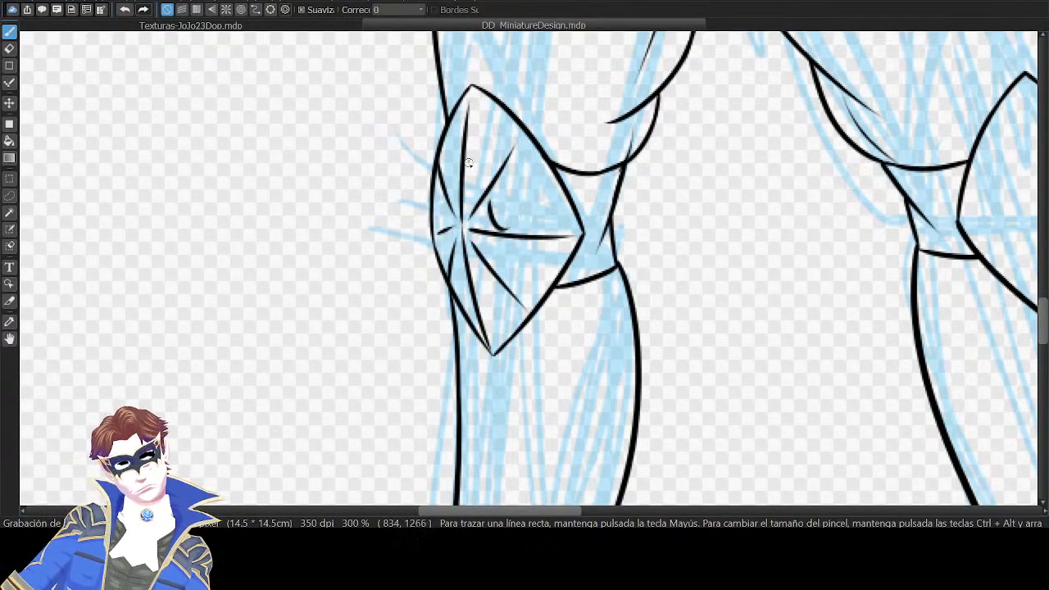
mouse_move(469, 162)
mouse_down()
mouse_move(492, 175)
mouse_move(459, 180)
mouse_up()
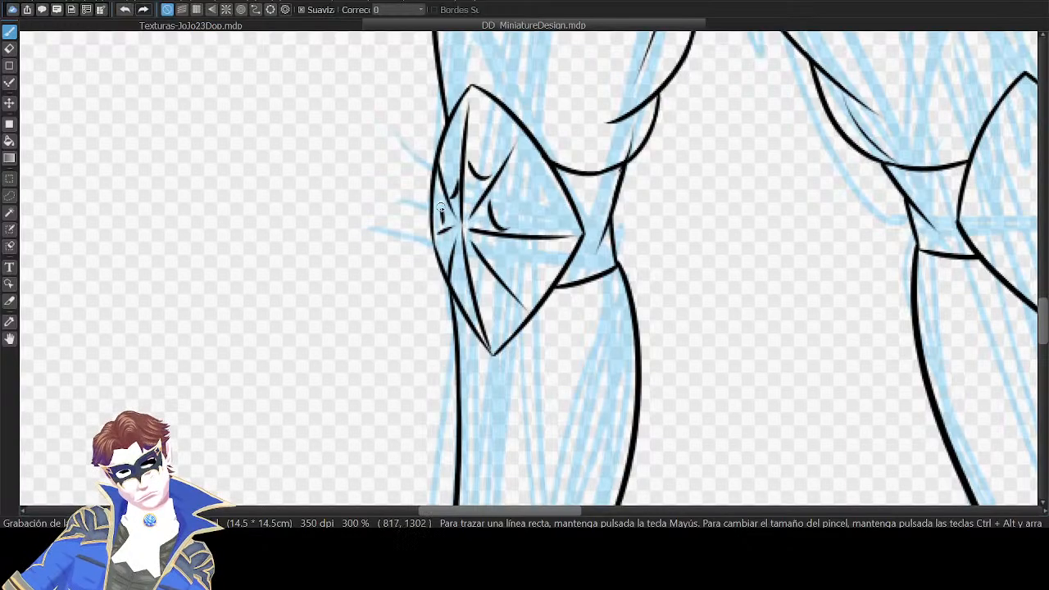
key(ctrl+z)
drag(440, 223, 442, 191)
mouse_move(490, 259)
mouse_down()
mouse_move(492, 237)
mouse_move(491, 269)
mouse_up()
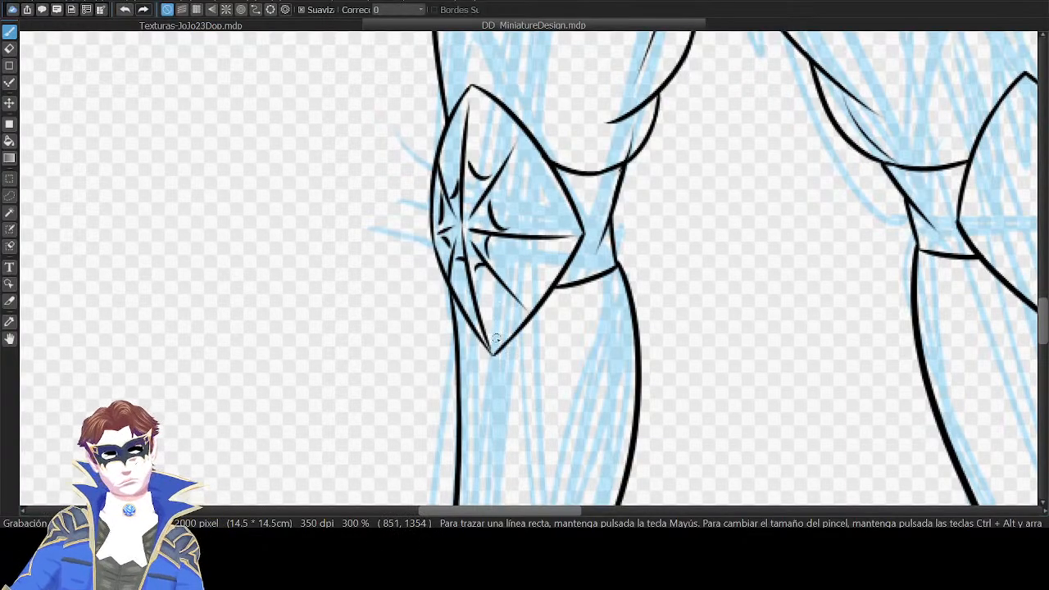
Ink the outer ring of larger curved web threads near the edges of the first leg's knee pad.
mouse_move(485, 321)
mouse_down()
mouse_move(517, 242)
mouse_move(511, 153)
mouse_up()
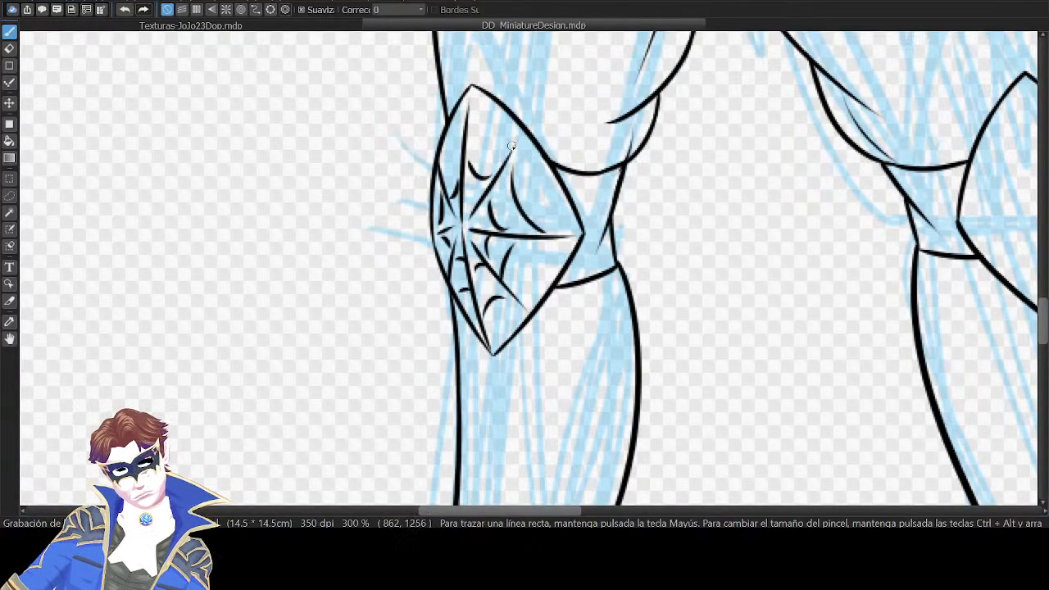
mouse_move(473, 123)
mouse_down()
mouse_move(509, 144)
mouse_move(518, 133)
mouse_up()
key(ctrl+z)
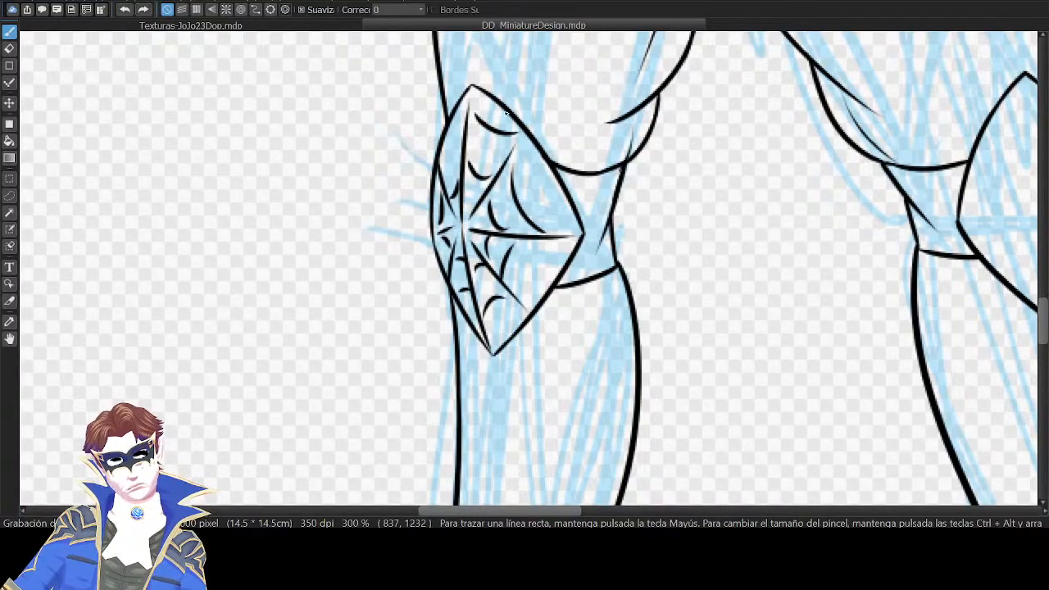
drag(442, 166, 459, 139)
mouse_move(535, 295)
mouse_down()
mouse_move(565, 236)
mouse_move(537, 158)
mouse_up()
Ink the ridge on the second leg's knee pad from its upper point to its lower point, leaving a gap at the web's centre.
mouse_move(836, 281)
mouse_down()
mouse_move(712, 260)
mouse_move(578, 277)
mouse_up()
drag(909, 199, 737, 273)
key(Down)
drag(412, 248, 464, 146)
key(ctrl+z)
drag(442, 274, 472, 175)
mouse_move(416, 318)
mouse_down()
mouse_move(430, 198)
mouse_move(423, 214)
mouse_move(431, 176)
mouse_up()
key(ctrl+z)
key(Down)
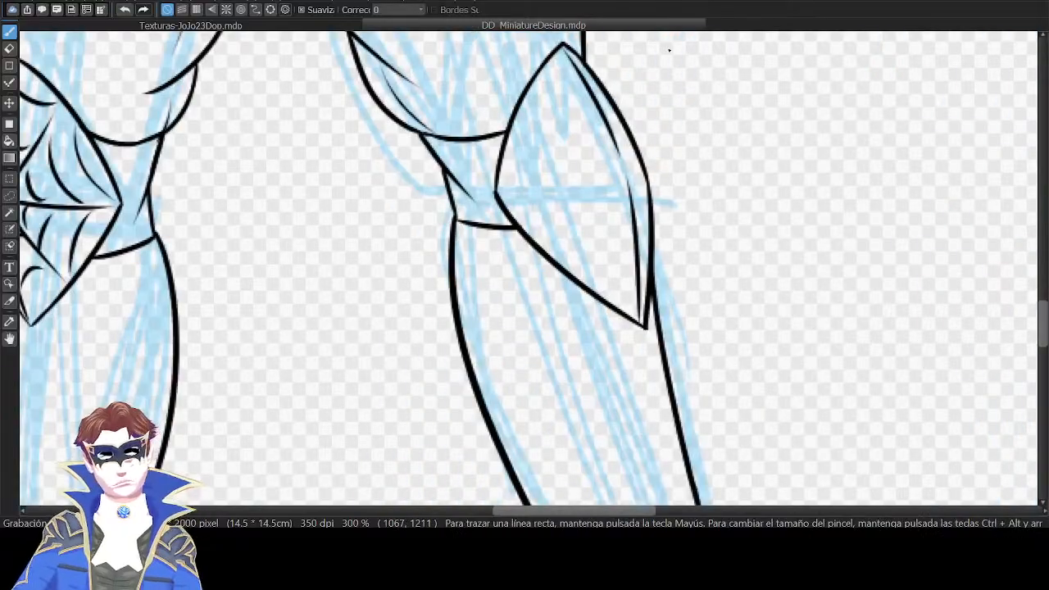
Ink the cross spoke of the second leg's knee pad from its inner corner through the web's centre to the outer edge.
key(Left)
mouse_move(470, 211)
mouse_down()
mouse_move(583, 123)
mouse_move(482, 197)
mouse_move(556, 144)
mouse_up()
key(ctrl+z)
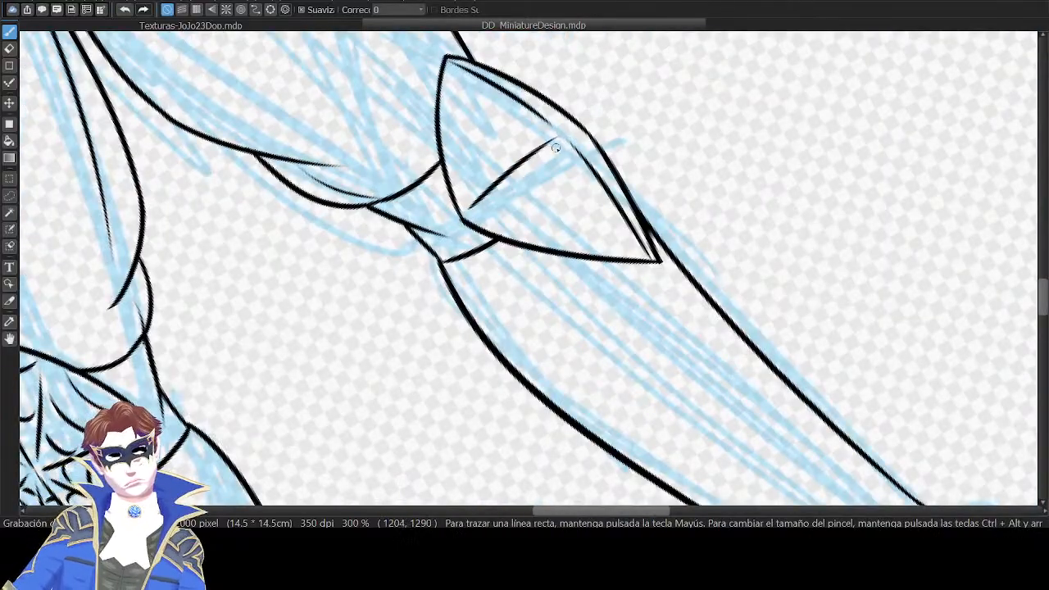
key(Down)
key(Up)
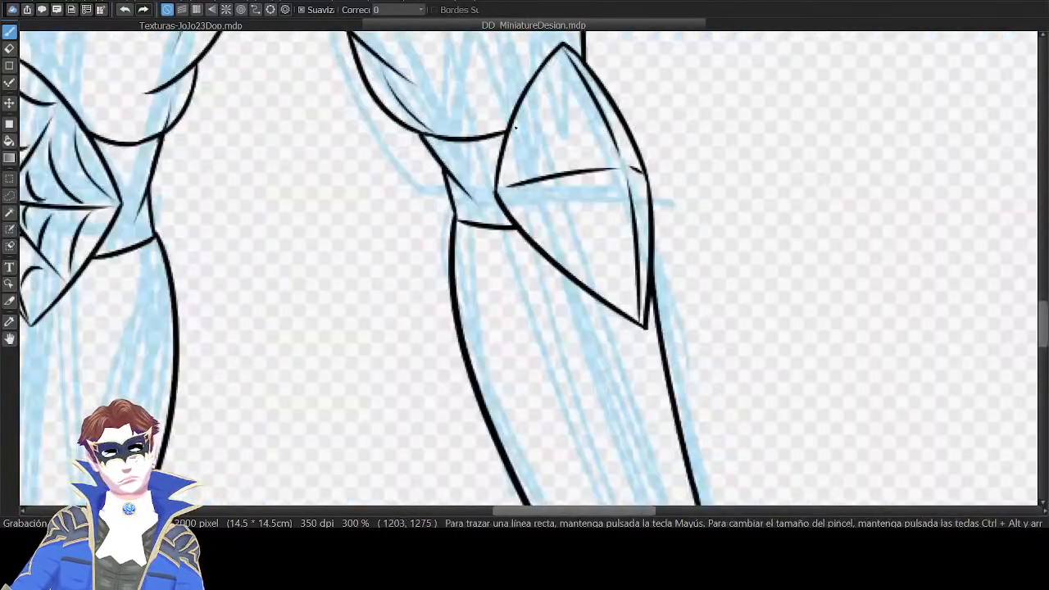
Flip the canvas view and ink the upper and lower diagonal spokes on the second leg's knee pad.
key(Down)
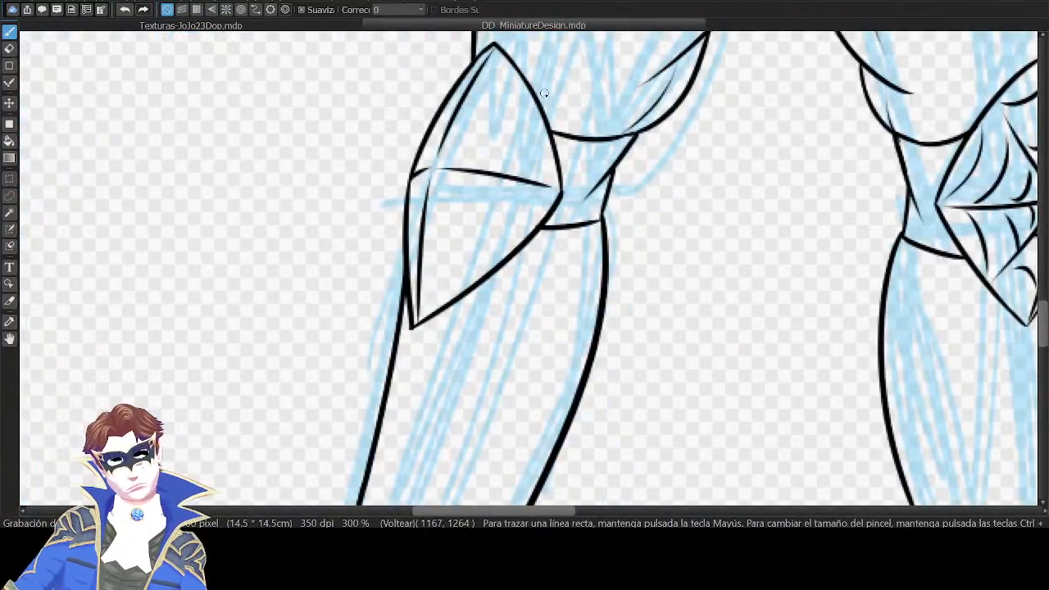
drag(441, 156, 541, 91)
key(ctrl+z)
drag(439, 164, 537, 105)
key(ctrl+z)
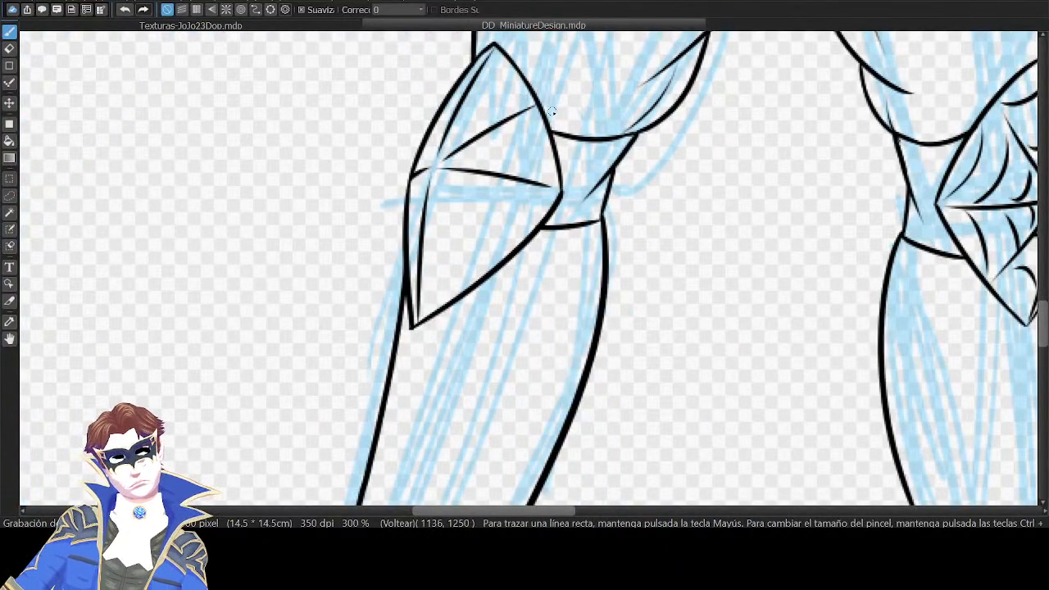
drag(493, 267, 439, 182)
key(ctrl+z)
drag(412, 215, 428, 181)
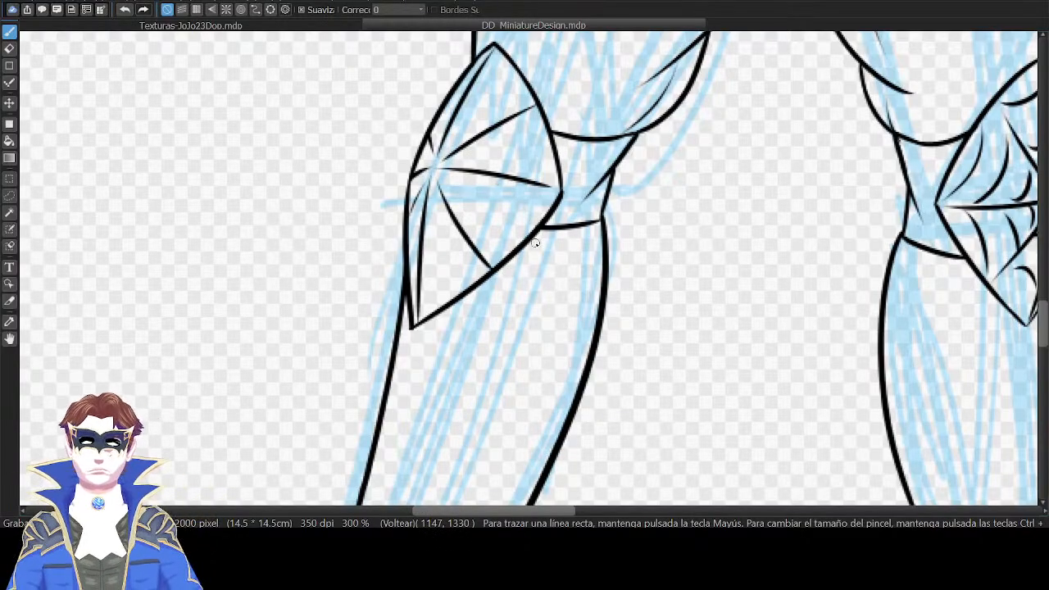
key(ctrl+z)
Ink curved web threads between the spokes of the second leg's knee pad, including its narrow outer side.
drag(451, 203, 468, 179)
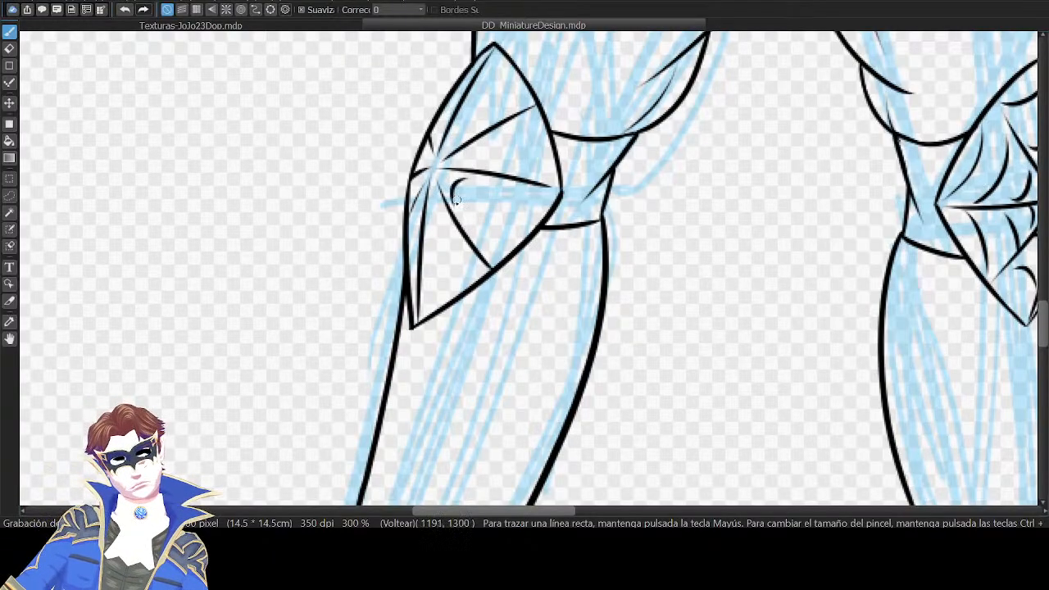
drag(437, 238, 451, 217)
key(ctrl+z)
mouse_move(427, 257)
mouse_down()
mouse_move(437, 239)
mouse_move(456, 246)
mouse_move(418, 224)
mouse_up()
key(ctrl+z)
drag(412, 213, 422, 221)
mouse_move(489, 258)
mouse_down()
mouse_move(509, 193)
mouse_move(519, 191)
mouse_move(492, 136)
mouse_move(458, 122)
mouse_move(485, 66)
mouse_up()
key(ctrl+z)
key(ctrl+z)
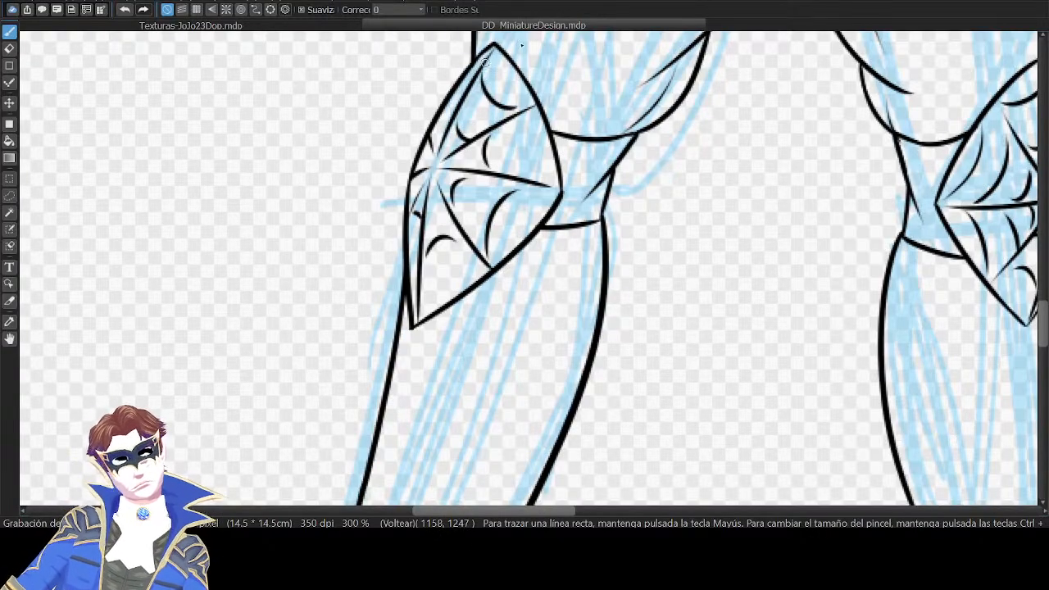
drag(444, 108, 463, 97)
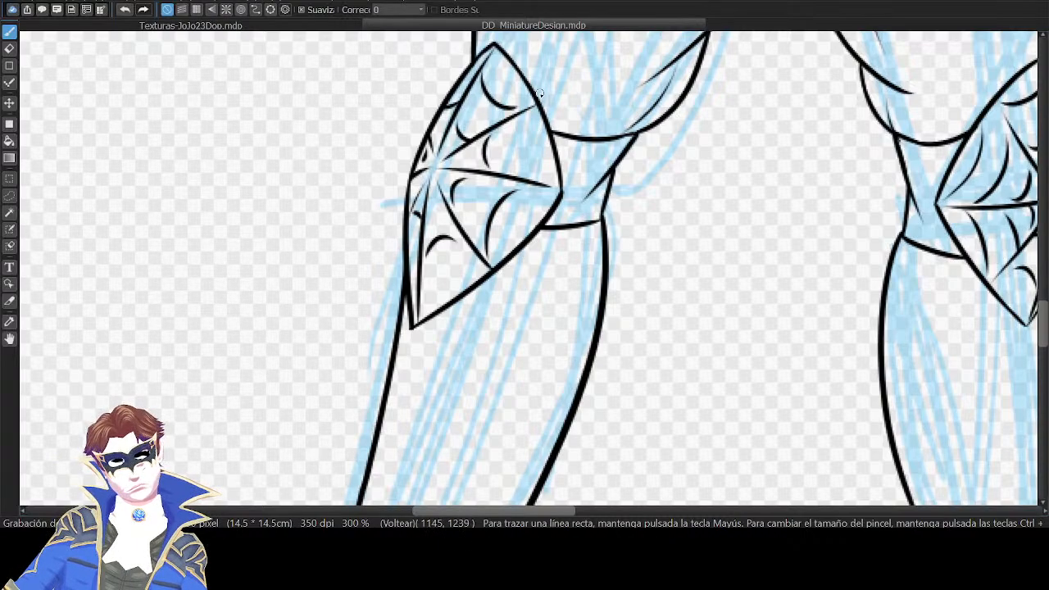
Ink a curved seam over the second leg's forefoot, from the sole up toward the ankle.
key(ctrl+minus)
key(ctrl+minus)
key(ctrl+minus)
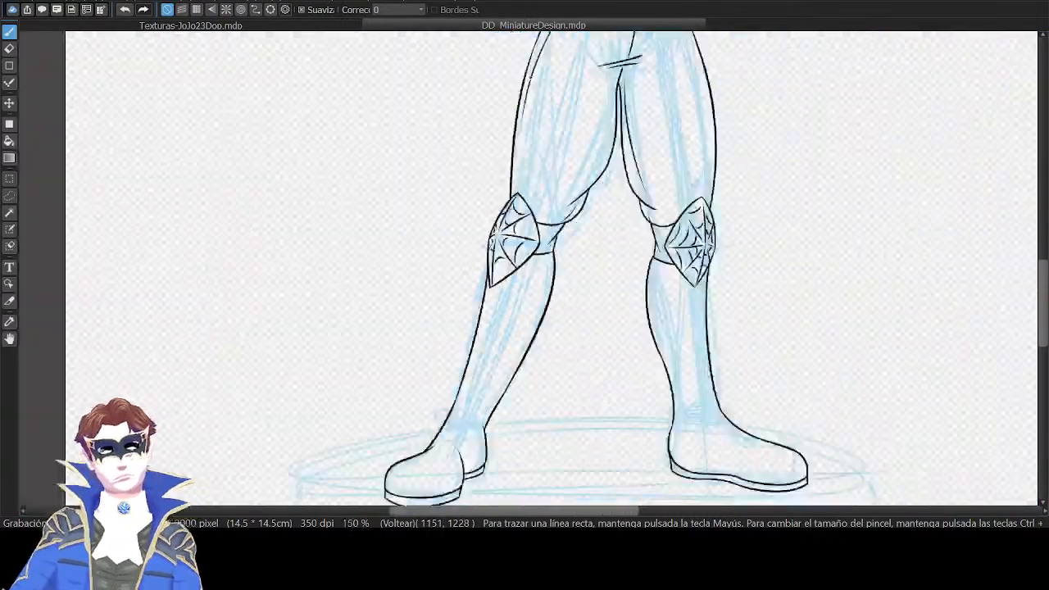
drag(829, 159, 766, 49)
key(ctrl+plus)
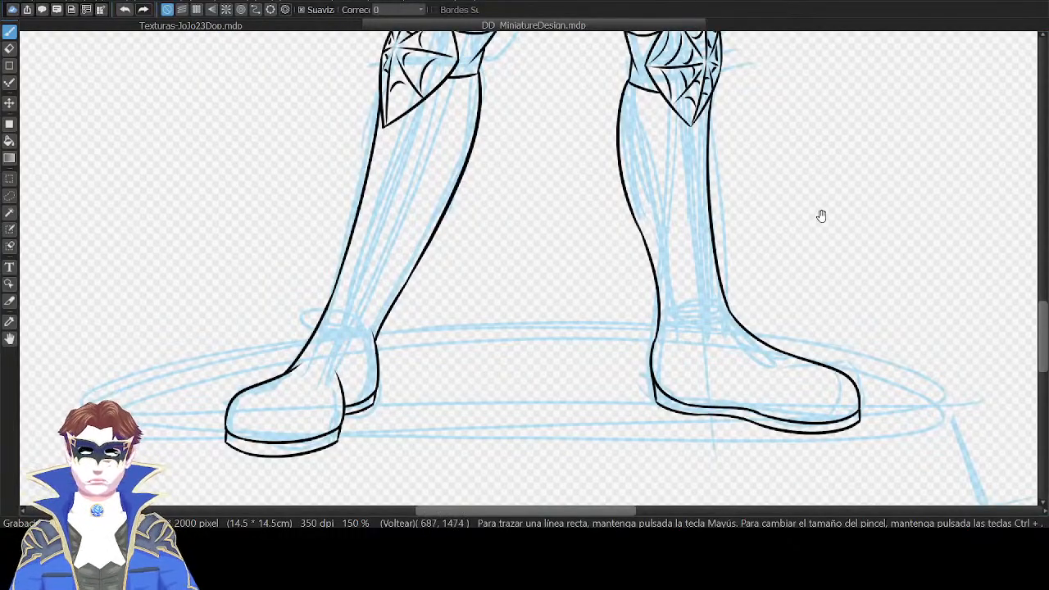
drag(822, 215, 827, 234)
mouse_move(741, 269)
mouse_down()
mouse_move(806, 227)
mouse_move(897, 242)
mouse_up()
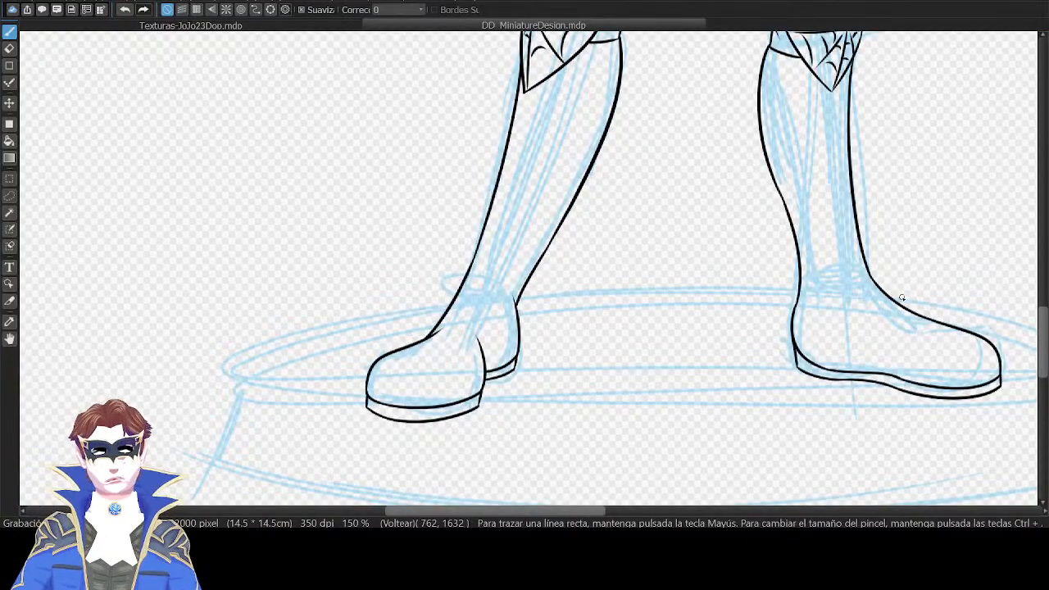
key(ctrl+plus)
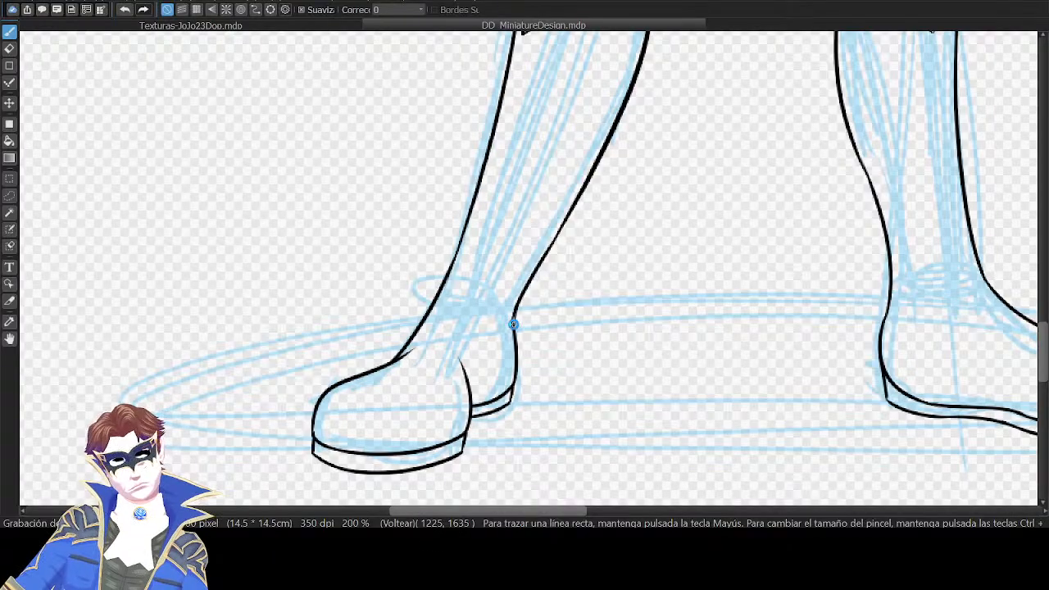
drag(631, 162, 811, 226)
drag(755, 185, 740, 288)
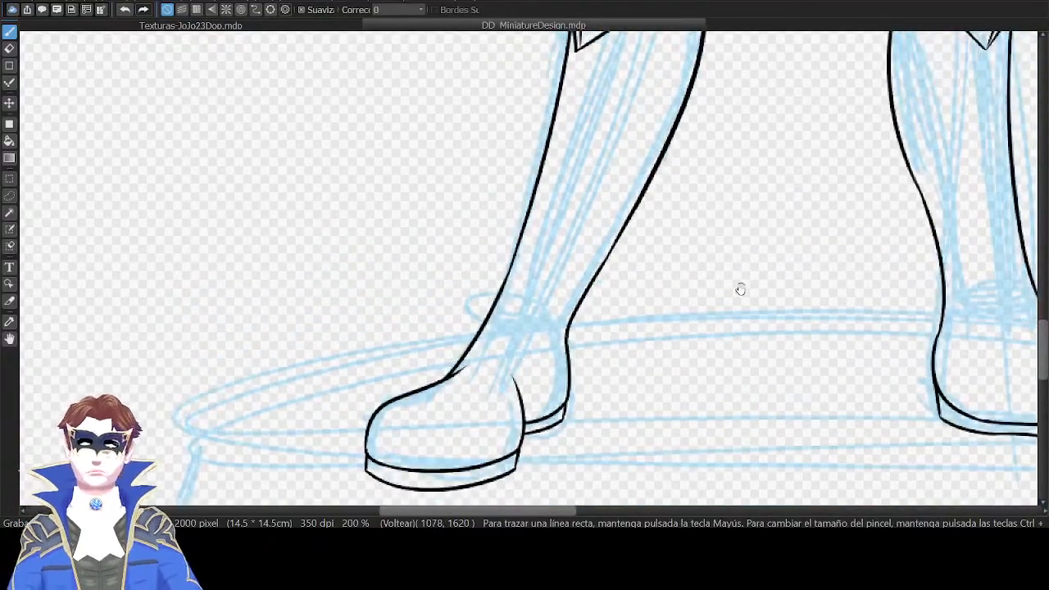
drag(596, 219, 644, 121)
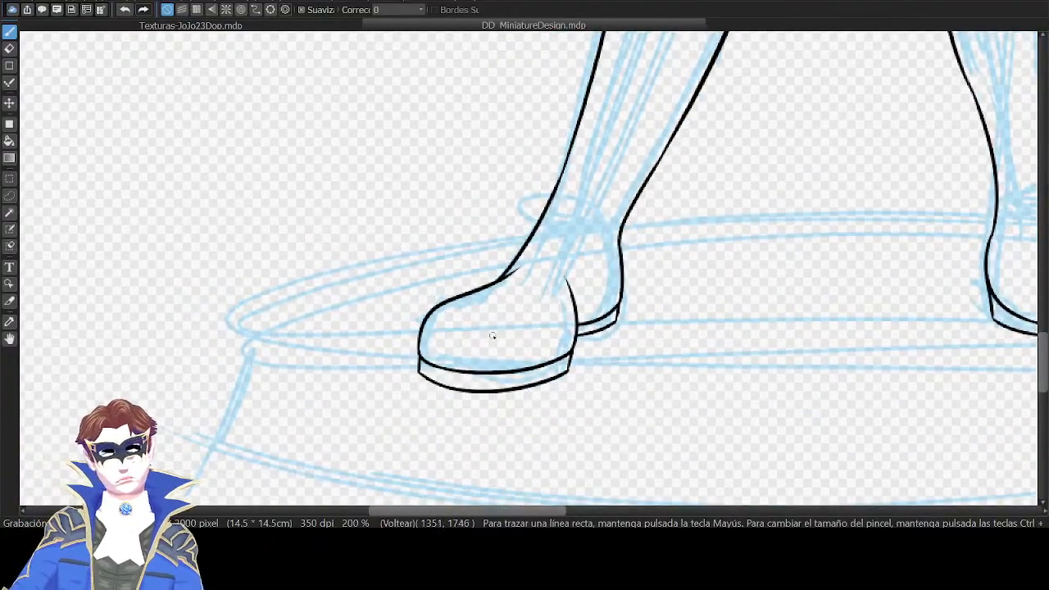
drag(464, 369, 527, 277)
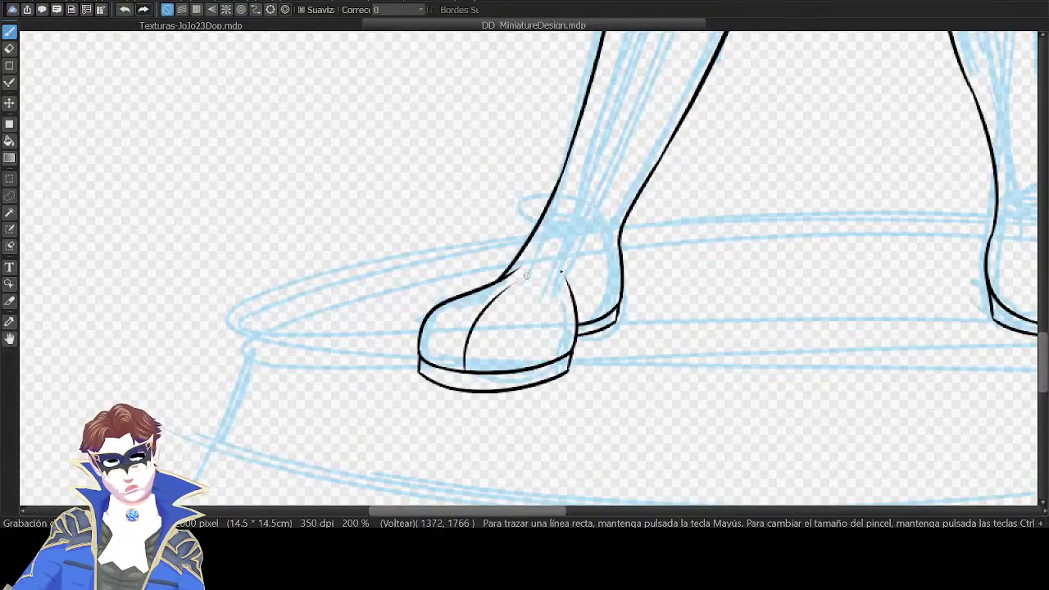
key(ctrl+z)
mouse_move(459, 369)
mouse_down()
mouse_move(537, 274)
mouse_move(461, 346)
mouse_move(541, 262)
mouse_up()
key(ctrl+z)
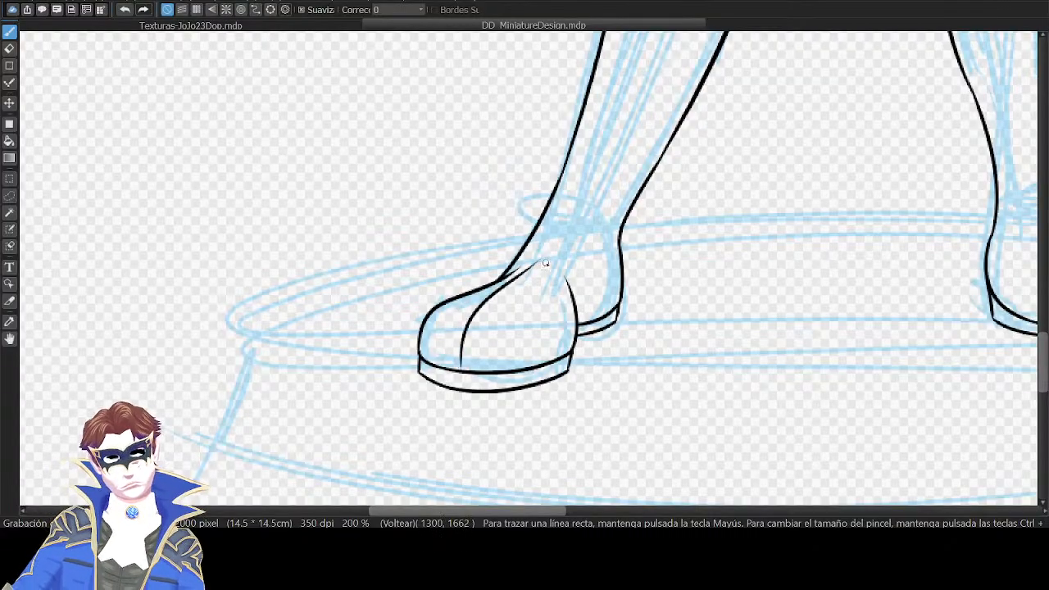
Rotate the canvas and ink a long seam line up the second leg's shin, from the foot seam toward the knee pad.
key(Down)
key(Right)
key(Right)
key(Right)
key(Right)
drag(662, 138, 628, 230)
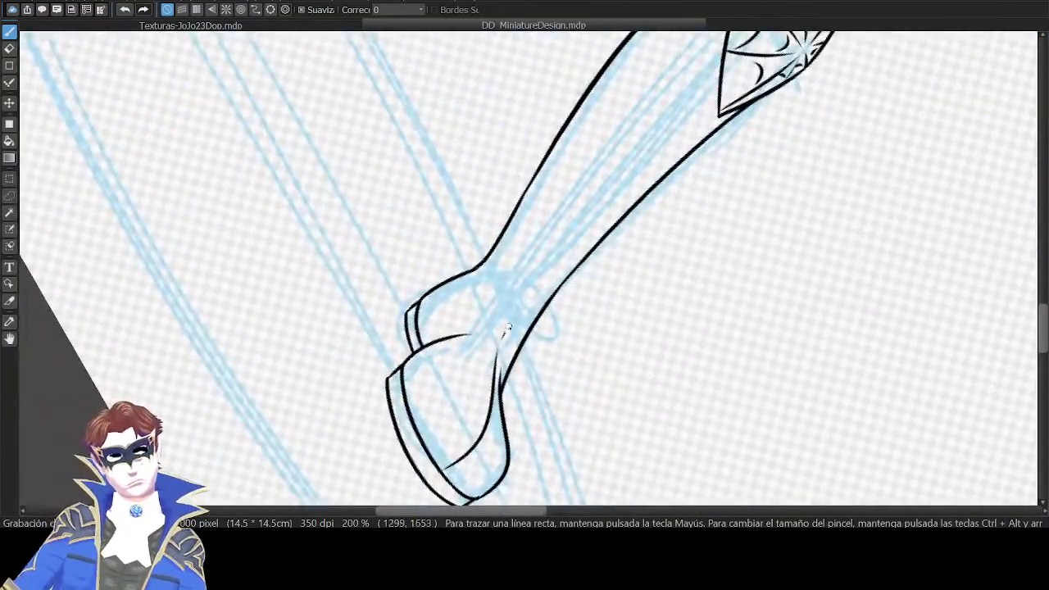
drag(503, 337, 697, 121)
key(ctrl+z)
key(ctrl+z)
drag(500, 342, 692, 135)
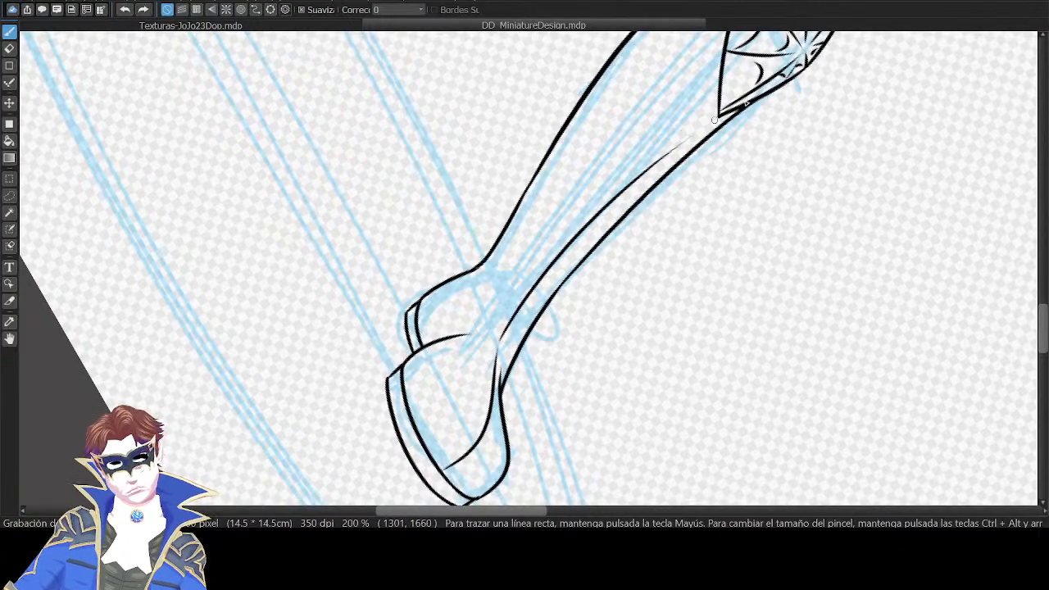
key(ctrl+z)
mouse_move(498, 344)
mouse_down()
mouse_move(704, 123)
mouse_move(686, 137)
mouse_up()
key(ctrl+z)
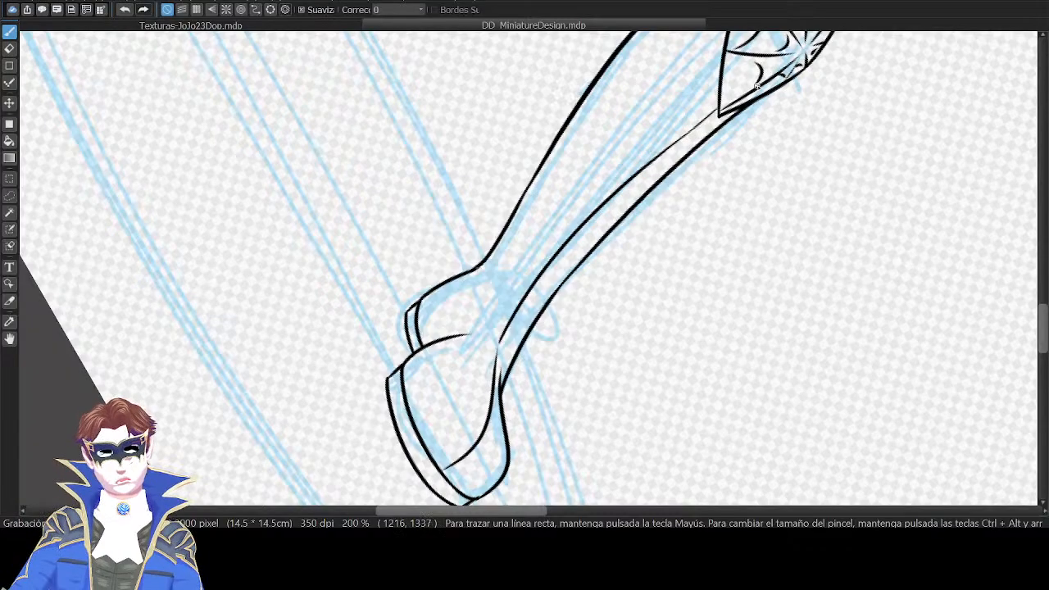
Join the second leg's shin seam to the lower tip of the knee pad.
key(Up)
drag(612, 85, 631, 247)
key(Down)
key(ctrl+z)
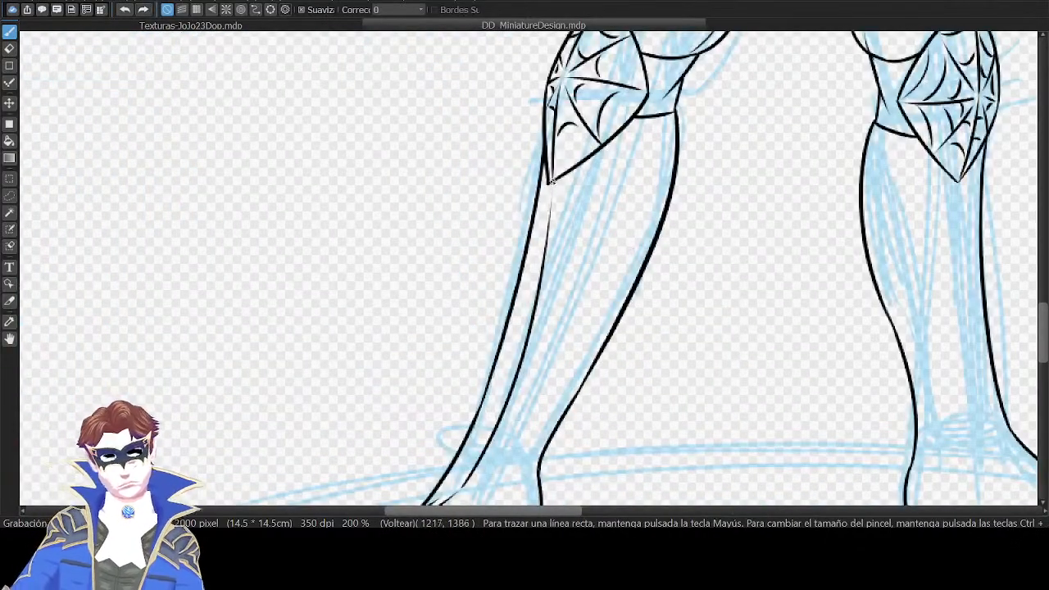
mouse_move(552, 186)
mouse_down()
mouse_move(540, 268)
mouse_move(549, 228)
mouse_up()
key(ctrl+z)
key(ctrl+z)
key(ctrl+z)
drag(642, 242, 601, 168)
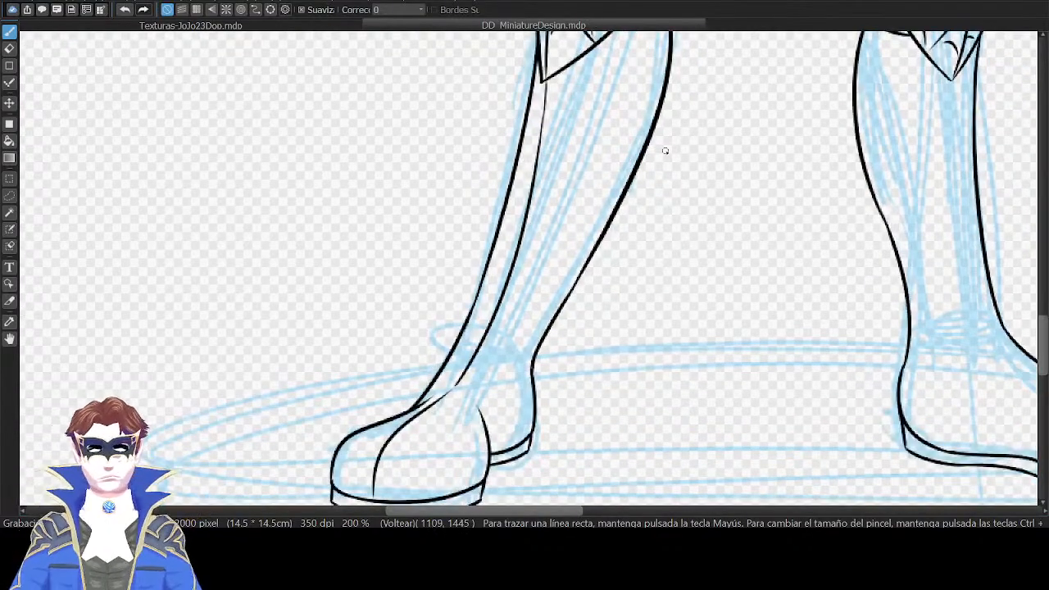
Ink two more long seams on the second leg's lower leg, one through mid-calf and one along the rear outline, up to the knee.
key(Left)
key(Left)
key(Left)
key(Left)
key(Left)
key(Left)
key(Left)
key(Left)
key(Left)
key(Left)
drag(566, 281, 676, 164)
mouse_move(470, 311)
mouse_down()
mouse_move(581, 186)
mouse_move(688, 100)
mouse_up()
key(ctrl+z)
drag(496, 265, 513, 242)
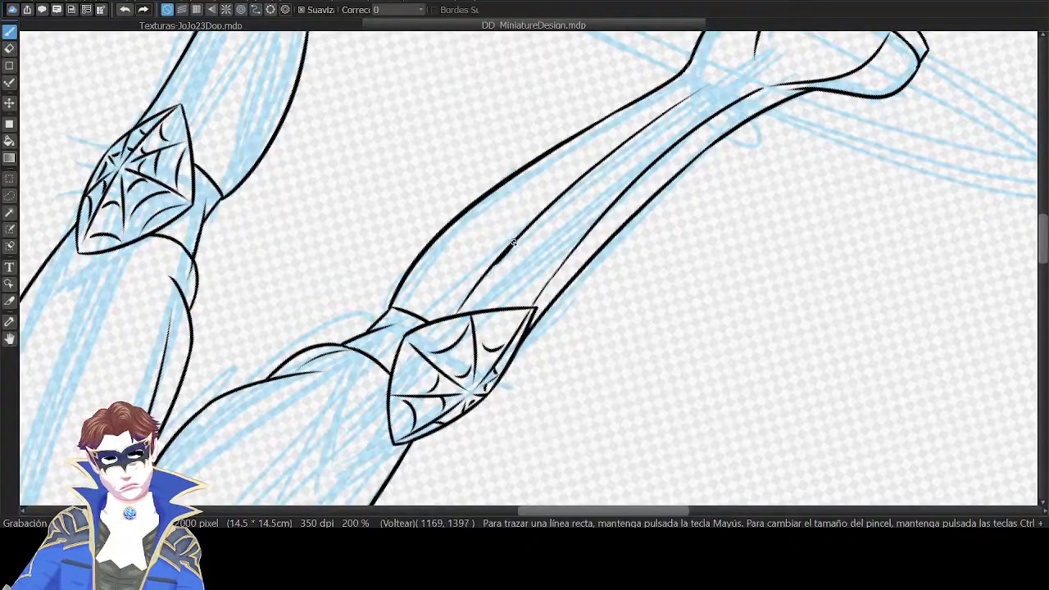
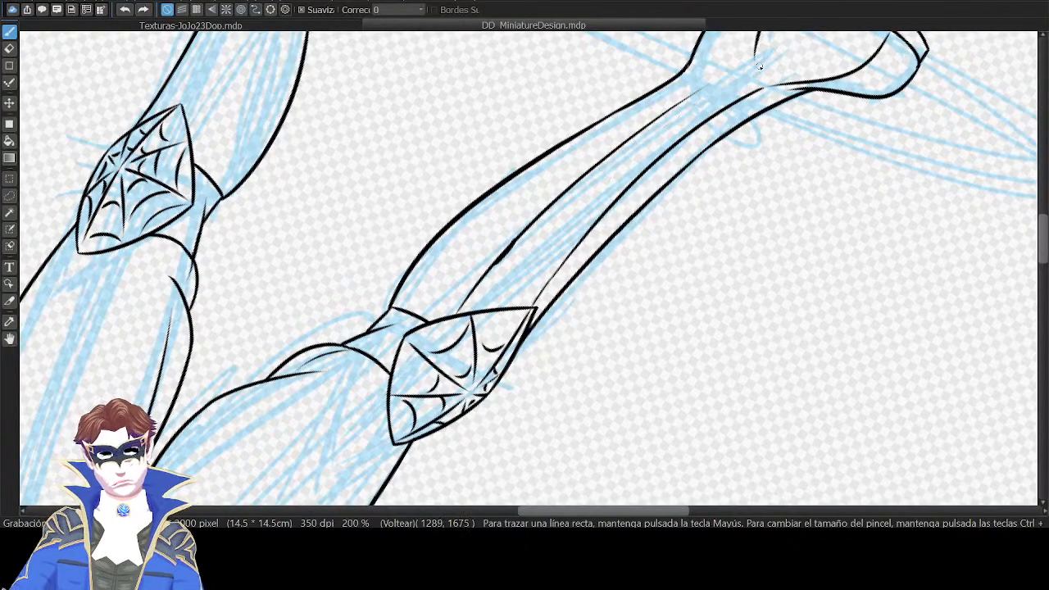
mouse_move(411, 308)
mouse_down()
mouse_move(542, 173)
mouse_move(611, 126)
mouse_move(550, 156)
mouse_up()
key(ctrl+z)
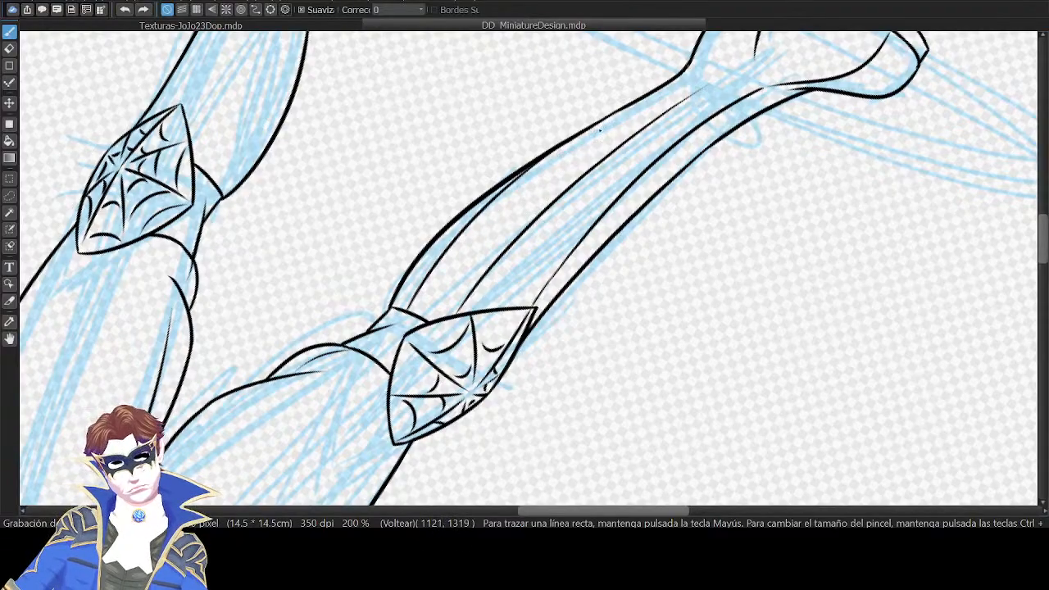
Ink a short curved seam over the second foot's heel, from the sole up toward the ankle.
key(Up)
mouse_move(656, 401)
mouse_down()
mouse_move(681, 229)
mouse_move(668, 119)
mouse_up()
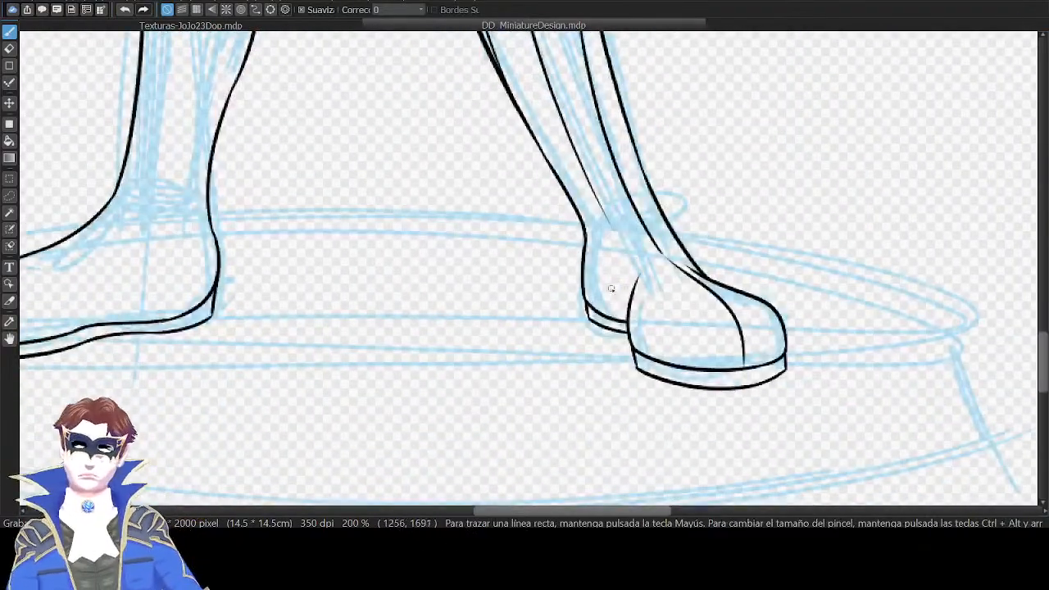
mouse_move(609, 313)
mouse_down()
mouse_move(608, 238)
mouse_move(613, 256)
mouse_up()
key(ctrl+z)
key(ctrl+z)
drag(619, 319, 614, 243)
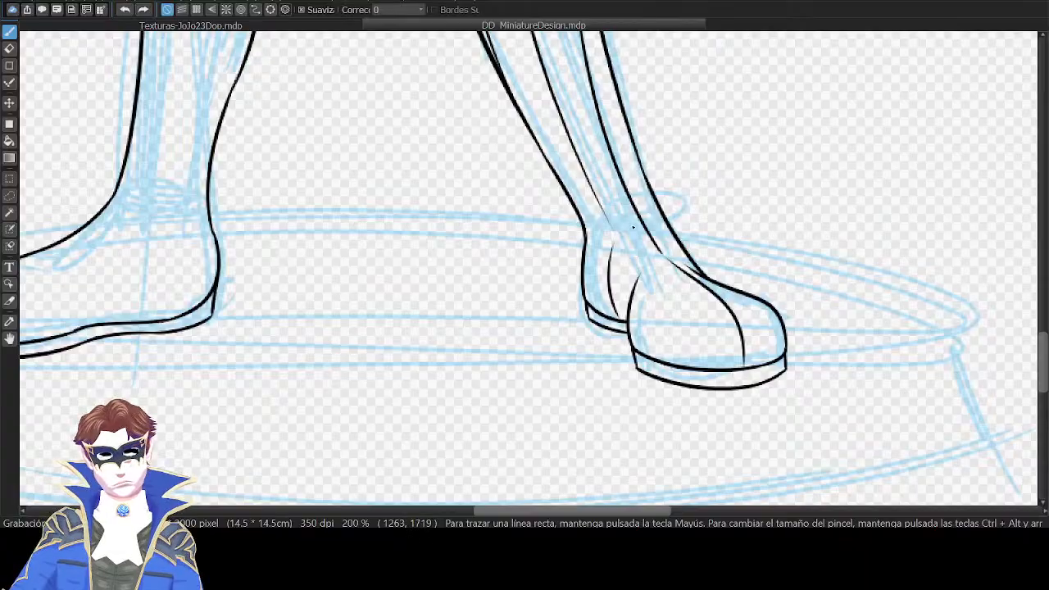
Ink three more curved seams over the second foot's forefoot, two on the inner side and one near the outer toe edge.
key(Down)
drag(589, 307, 683, 269)
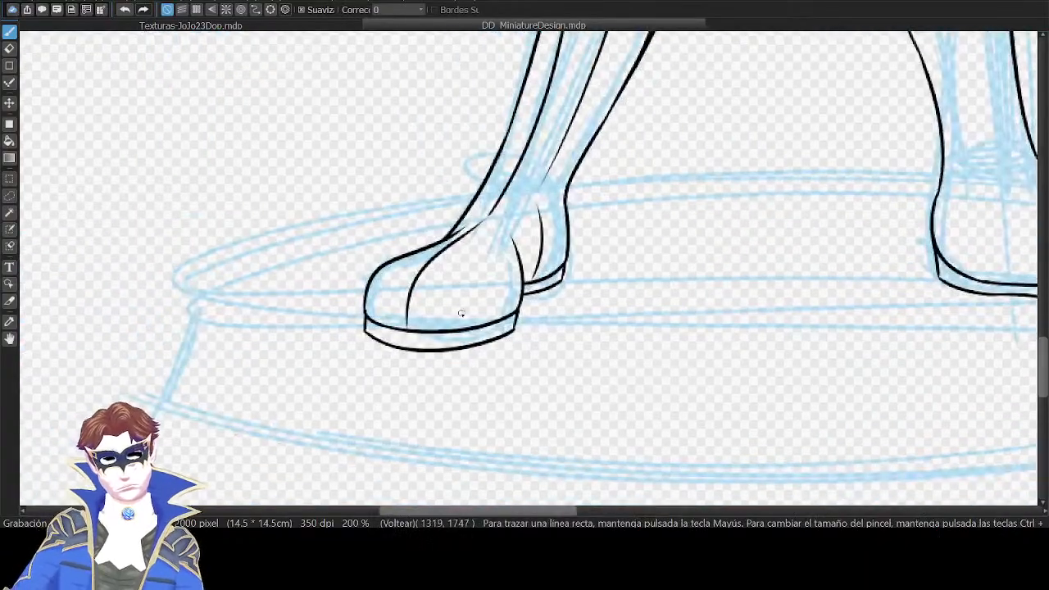
mouse_move(438, 333)
mouse_down()
mouse_move(502, 228)
mouse_move(506, 236)
mouse_up()
key(ctrl+z)
drag(492, 320, 515, 257)
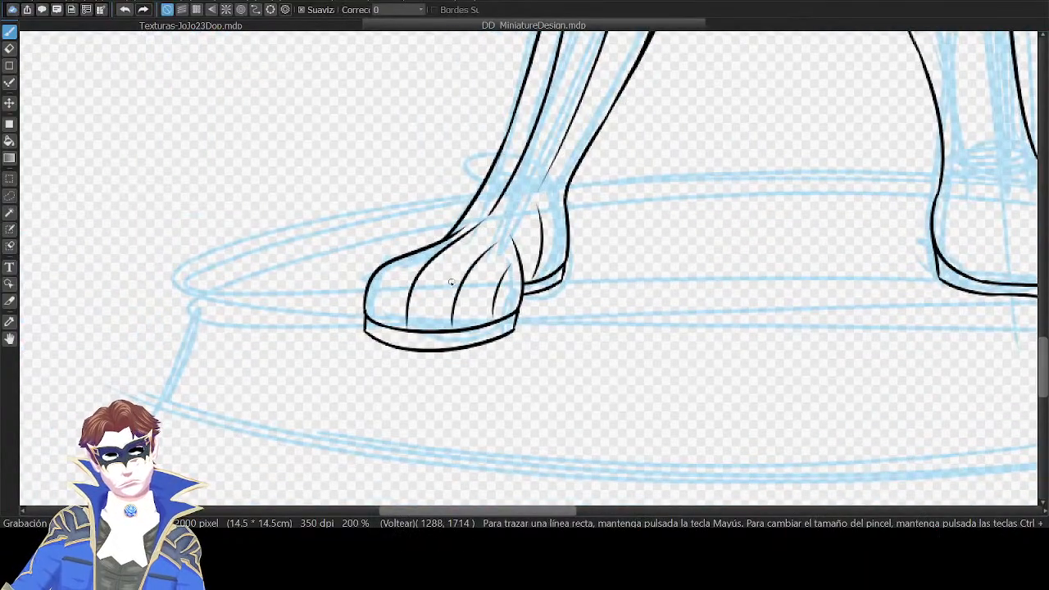
drag(374, 318, 403, 264)
key(ctrl+z)
drag(376, 320, 400, 266)
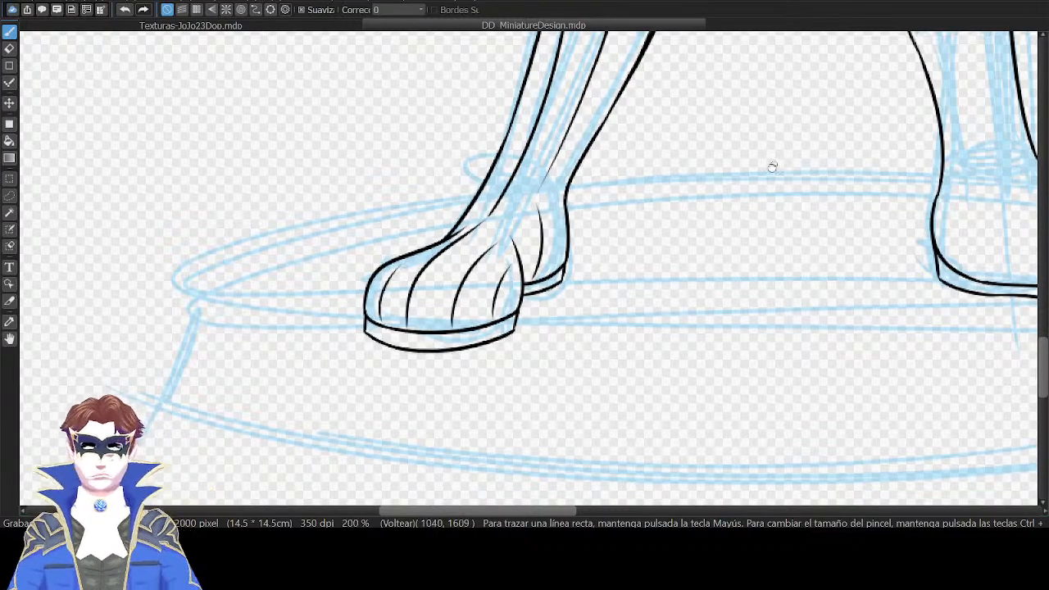
Ink a curved seam over the first leg's foot, from the toe end of the sole back along the instep.
drag(879, 47, 687, 279)
mouse_move(822, 151)
mouse_down()
mouse_move(772, 186)
mouse_move(627, 79)
mouse_up()
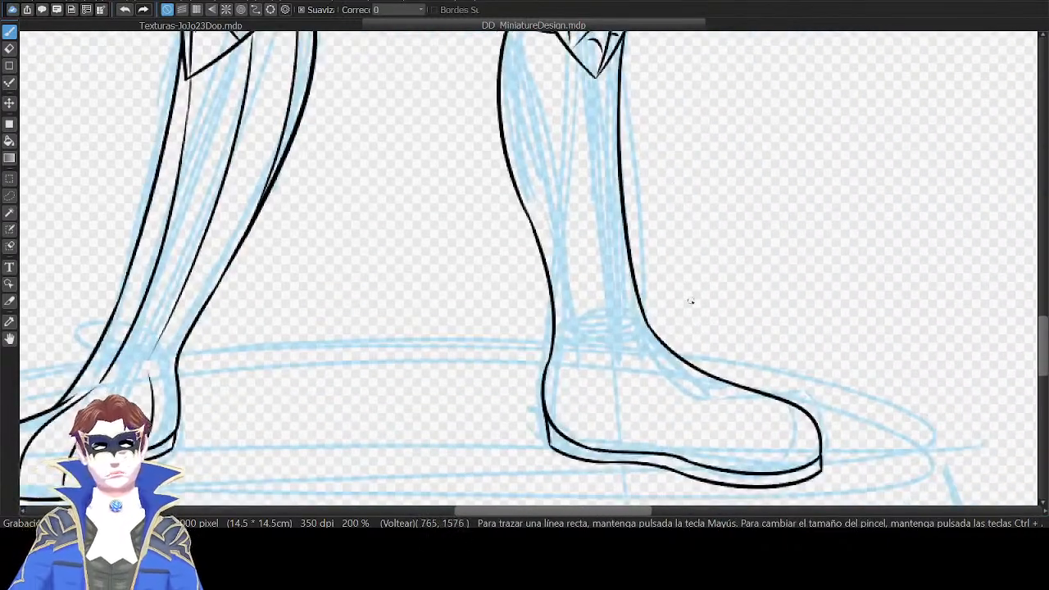
drag(737, 208, 675, 131)
key(Down)
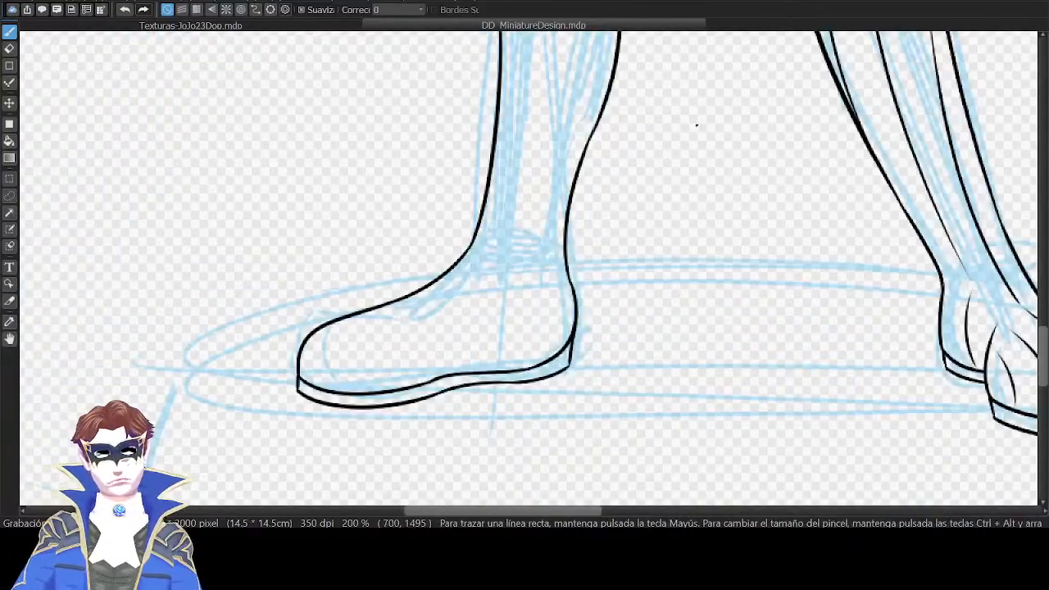
drag(648, 193, 835, 116)
mouse_move(503, 306)
mouse_down()
mouse_move(562, 238)
mouse_move(580, 234)
mouse_up()
key(ctrl+z)
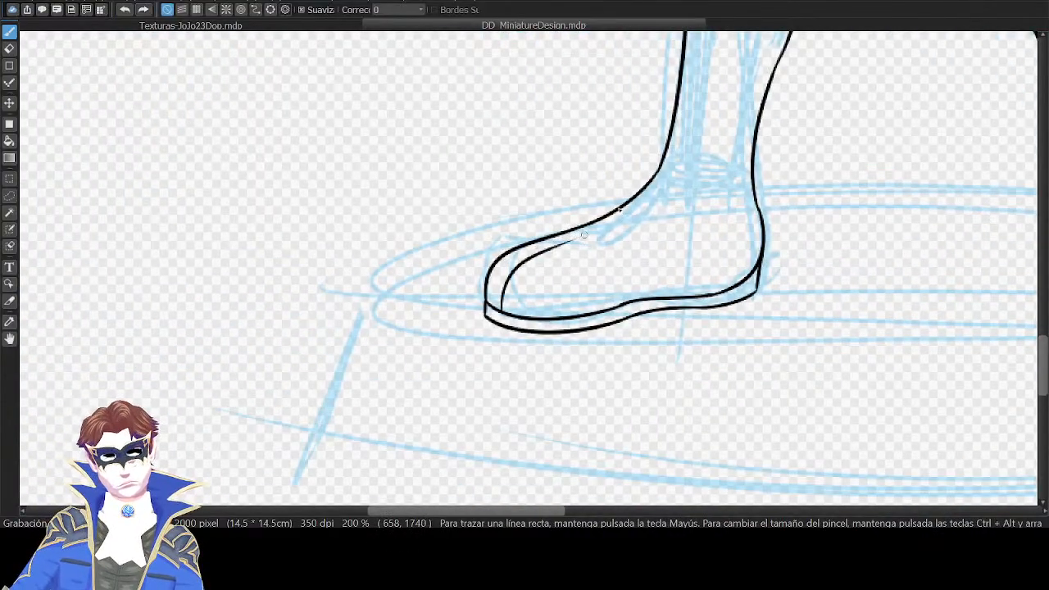
Continue the first foot's upper seam along the instep and around the front of the ankle onto the lower shin.
key(Down)
key(Right)
key(Right)
key(Right)
key(Right)
scroll(697, 179, up, 3)
drag(528, 327, 571, 195)
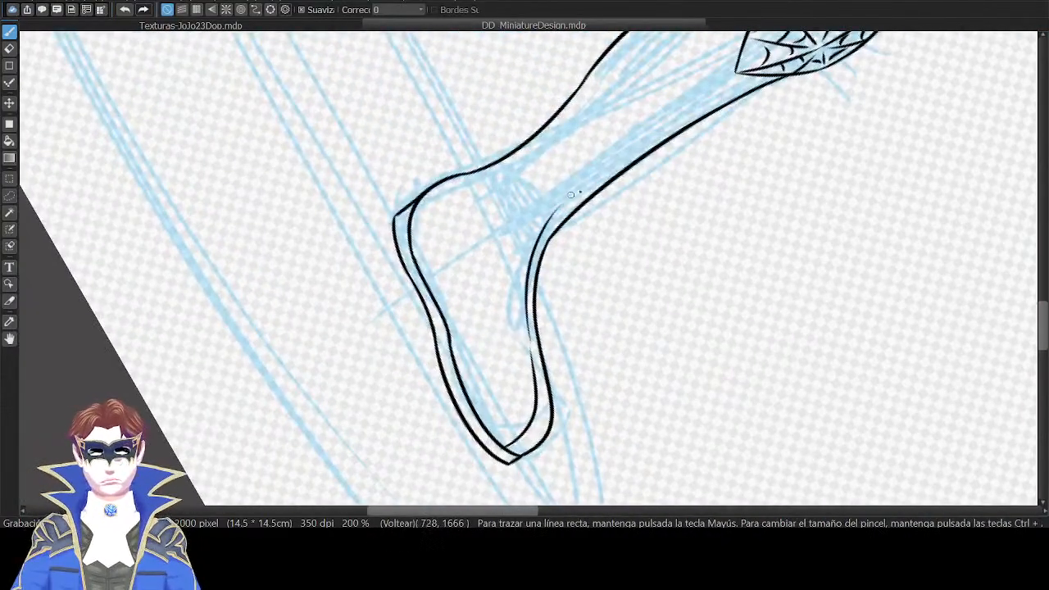
key(ctrl+z)
drag(534, 323, 578, 190)
key(Up)
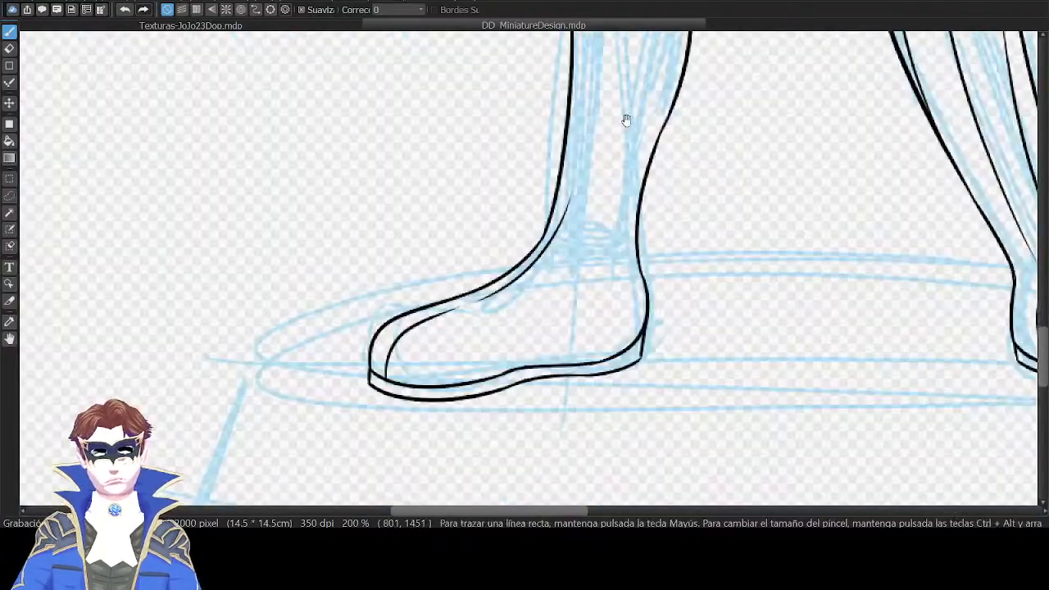
Ink two long seams on the first leg's lower leg, extending the shin seam to the knee pad tip and adding one through mid-calf.
drag(626, 117, 607, 261)
key(Down)
key(Down)
key(Left)
key(Left)
key(Left)
key(Left)
key(Left)
key(Left)
key(Left)
key(Left)
key(Left)
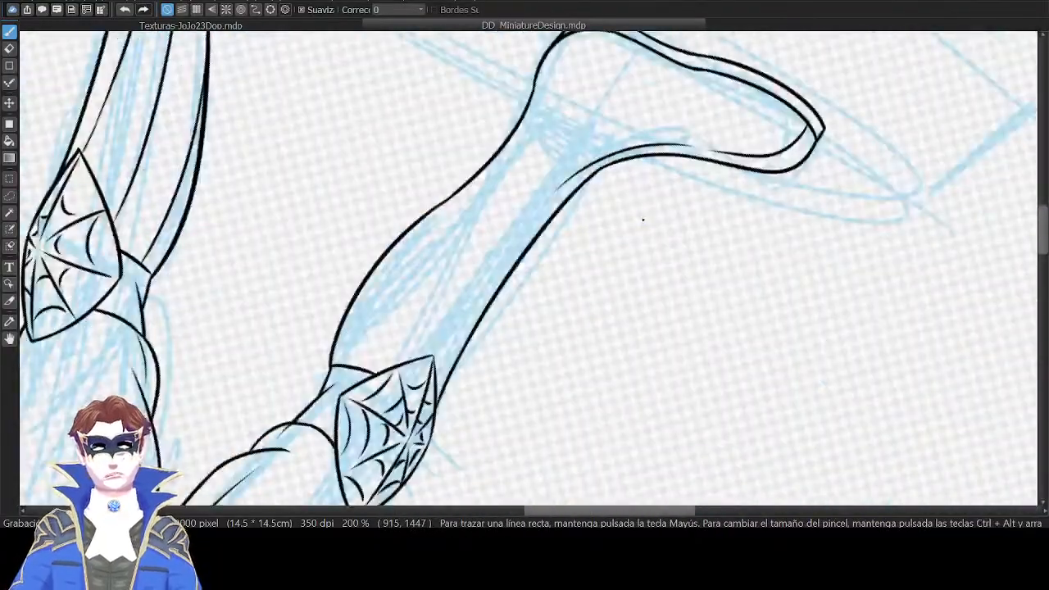
drag(438, 344, 542, 214)
key(ctrl+z)
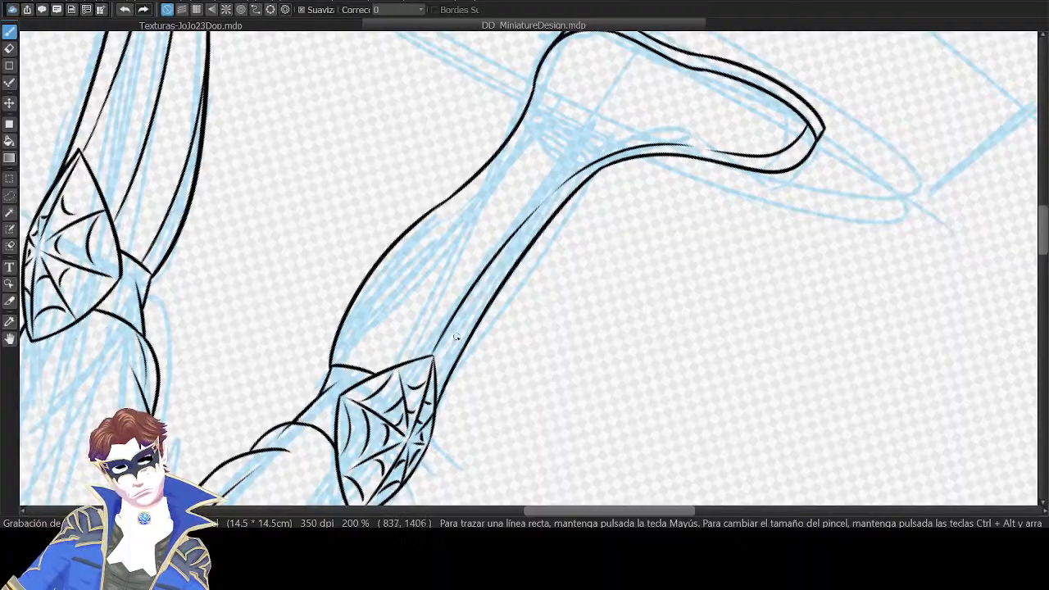
mouse_move(370, 366)
mouse_down()
mouse_move(516, 182)
mouse_move(566, 144)
mouse_move(599, 156)
mouse_up()
key(ctrl+z)
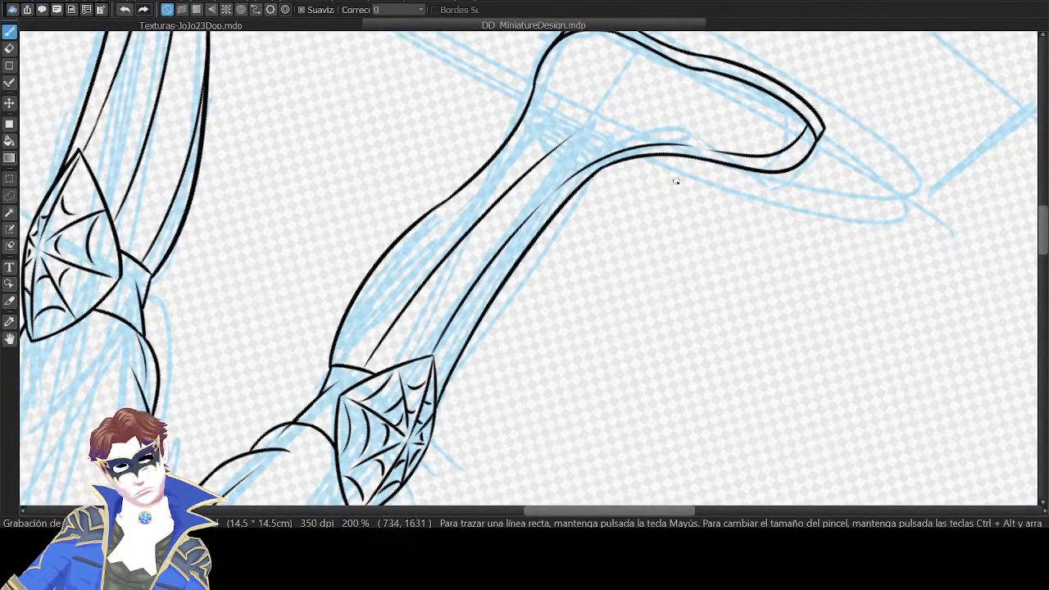
Ink a second curved seam across the side of the first foot, from the sole behind the toe seam up toward the ankle.
key(Right)
key(Right)
key(Right)
key(Right)
key(Right)
key(Right)
key(Right)
key(Right)
key(Right)
key(Right)
drag(647, 328, 804, 101)
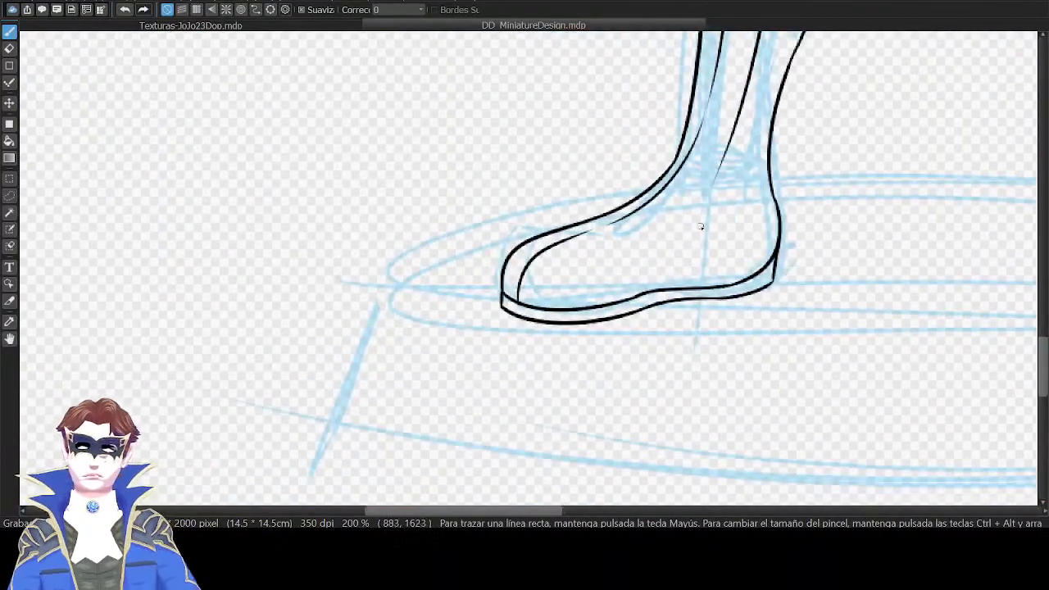
drag(556, 307, 674, 221)
key(ctrl+z)
drag(557, 308, 694, 208)
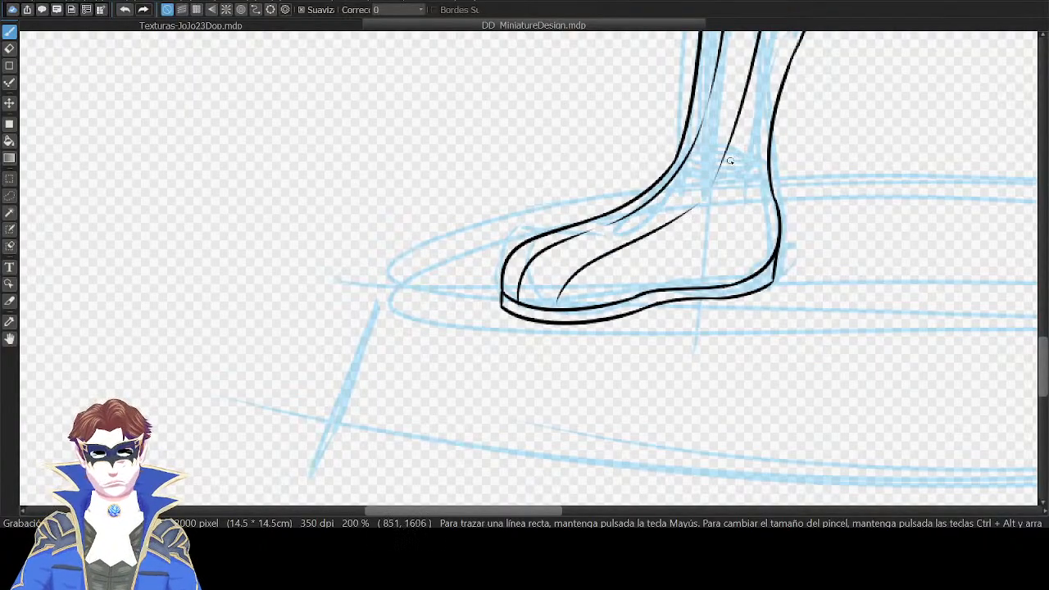
key(ctrl+z)
drag(563, 305, 728, 171)
Ink a short seam on the first leg from the rear calf outline down to the ankle.
key(Down)
drag(597, 173, 696, 205)
key(Down)
drag(692, 103, 623, 173)
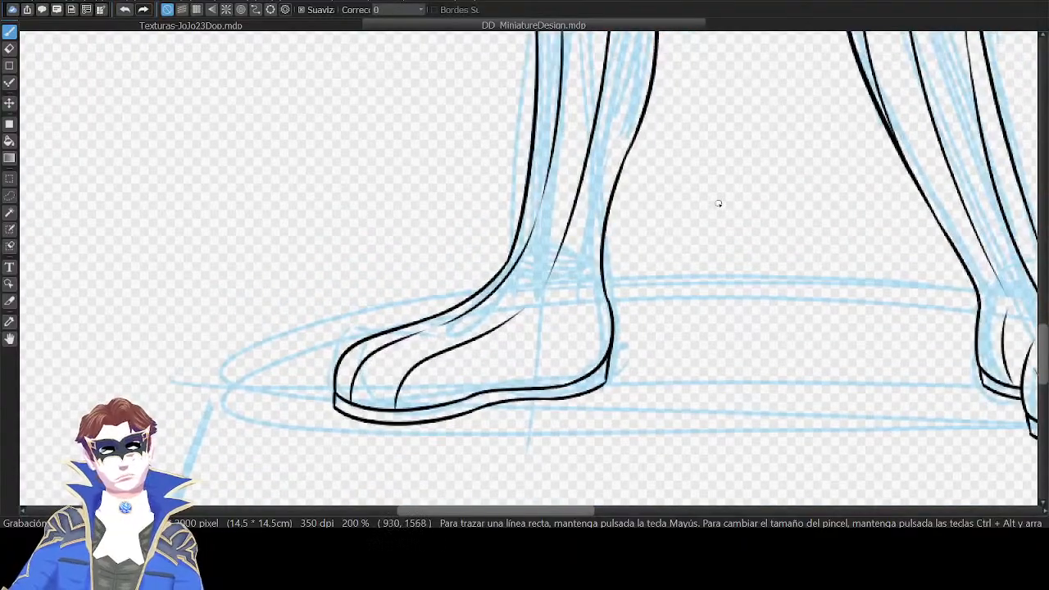
key(Right)
key(Right)
key(Right)
key(Right)
key(Right)
key(Right)
key(Right)
key(Right)
key(Right)
key(Right)
key(Right)
key(Right)
drag(634, 257, 675, 138)
drag(473, 271, 517, 133)
key(ctrl+z)
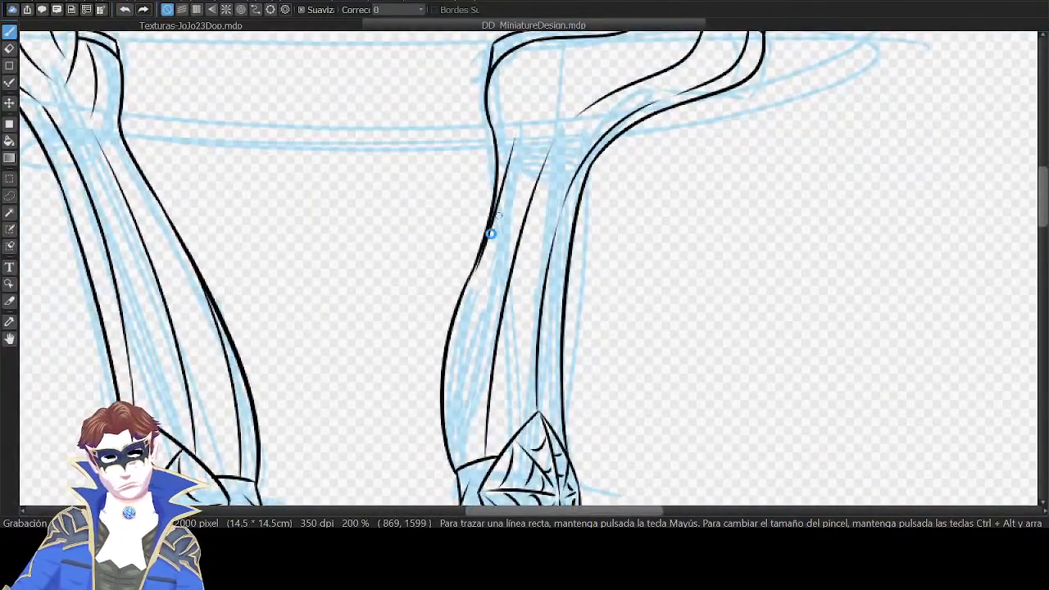
key(ctrl+z)
Ink two curved seams over the rear of the first foot, from the sole up toward the ankle.
mouse_move(469, 275)
mouse_down()
mouse_move(521, 124)
mouse_move(590, 49)
mouse_up()
key(ctrl+z)
drag(529, 102, 600, 47)
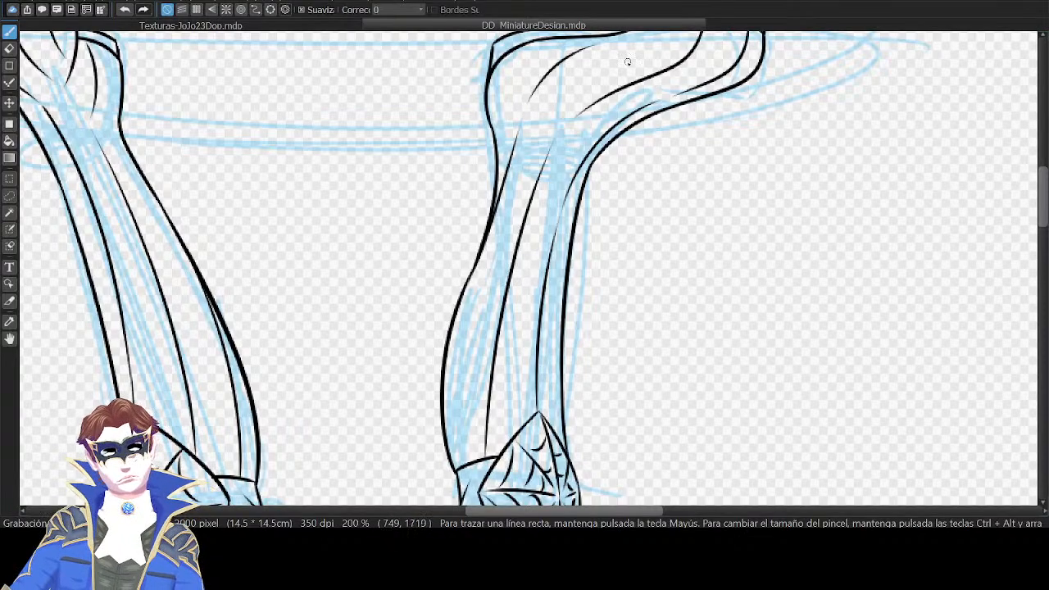
drag(496, 128, 515, 66)
key(ctrl+z)
drag(496, 129, 533, 48)
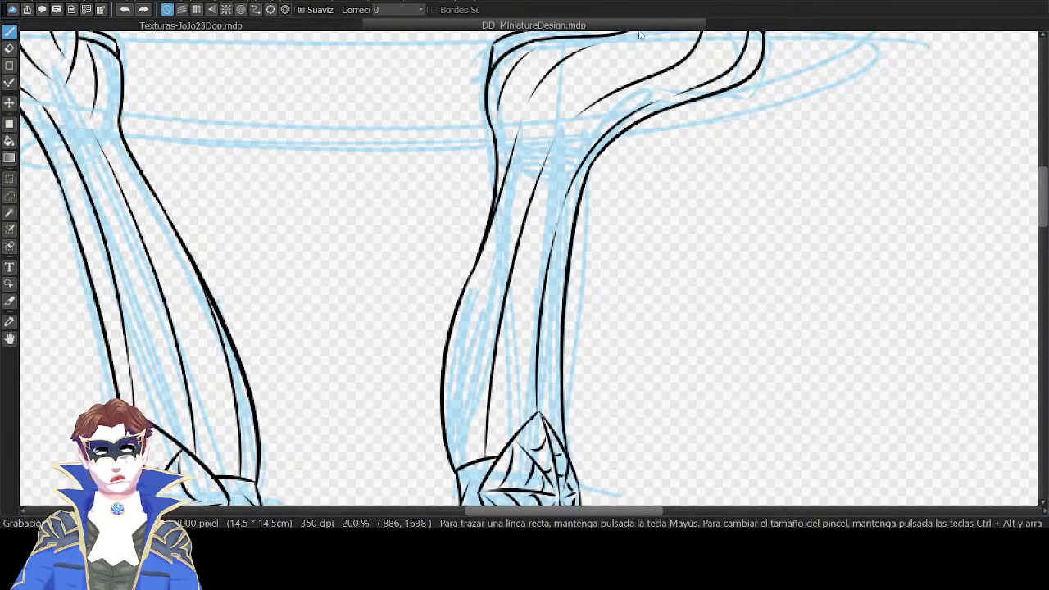
key(Up)
scroll(749, 171, up, 2)
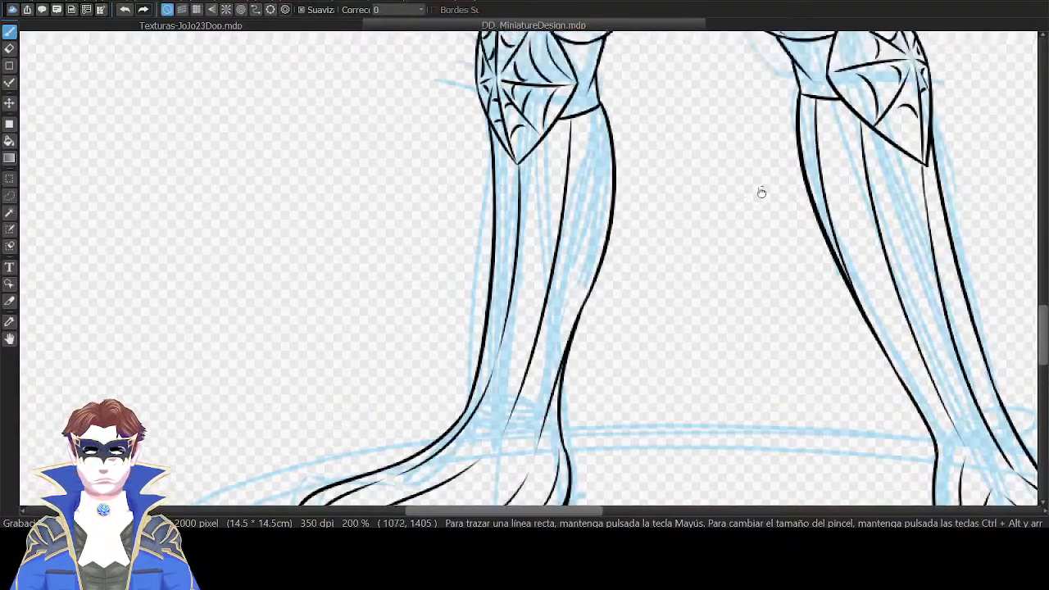
Ink curved web arcs between the vertical seam lines on the upper shin of the left-hand leg.
drag(818, 170, 702, 158)
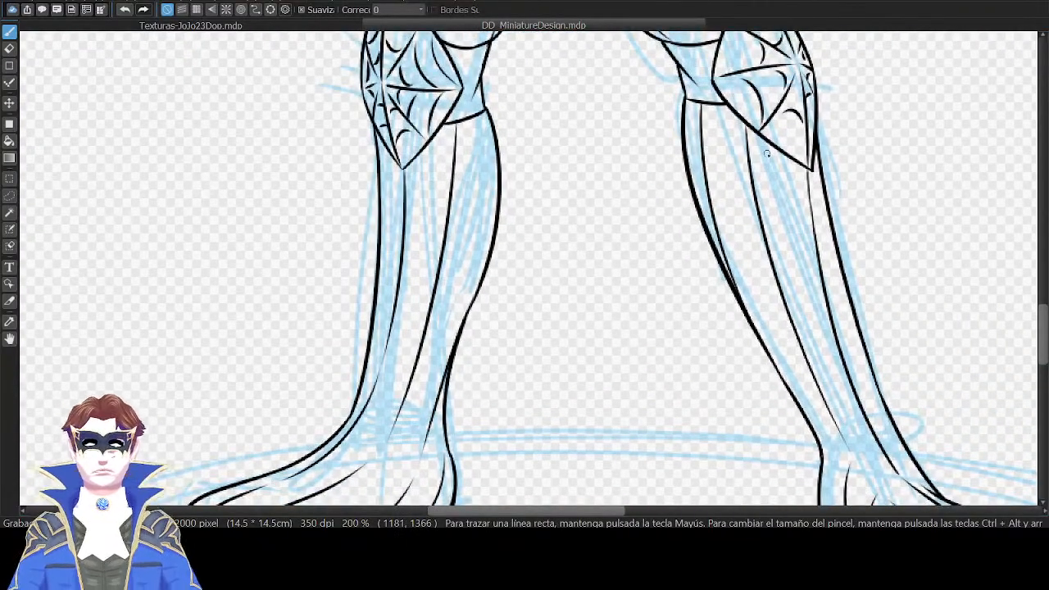
drag(577, 128, 690, 61)
drag(637, 101, 651, 129)
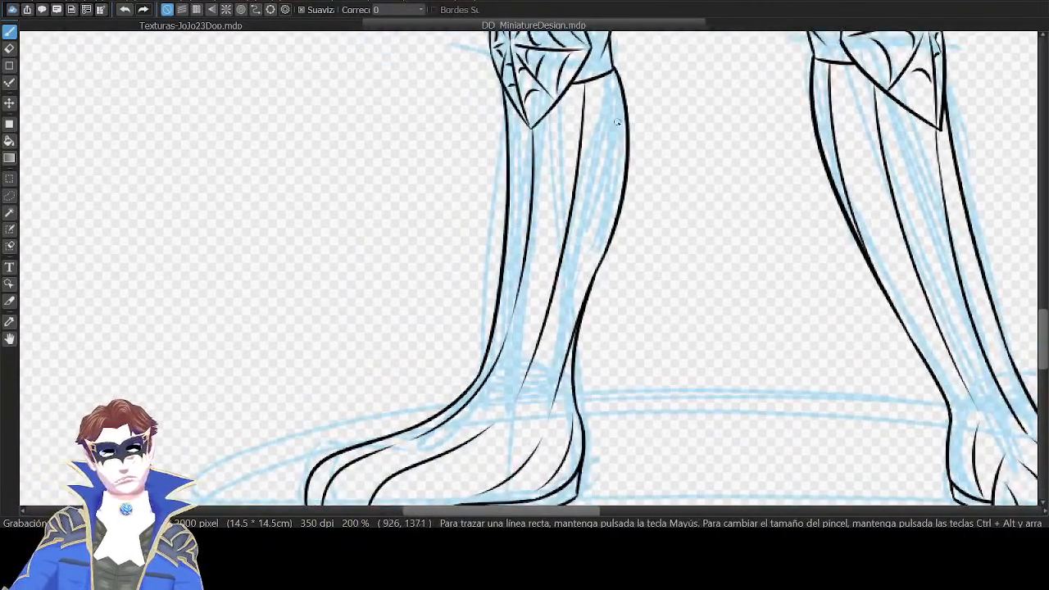
mouse_move(585, 126)
mouse_down()
mouse_move(624, 128)
mouse_move(625, 114)
mouse_up()
key(ctrl+z)
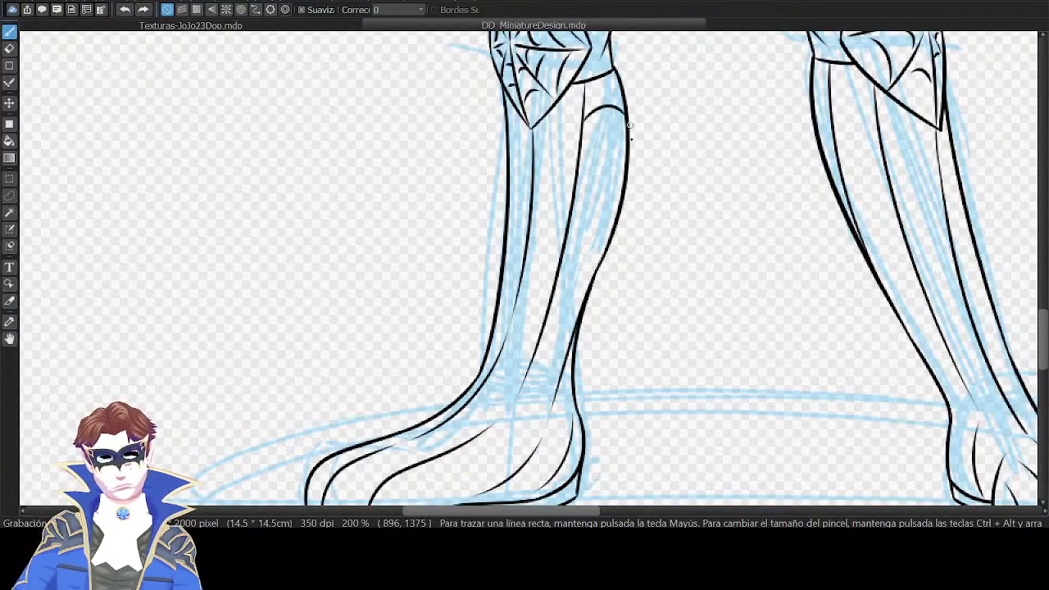
drag(539, 161, 578, 160)
key(ctrl+z)
drag(510, 134, 533, 136)
key(ctrl+z)
Continue the curved web arcs down the lower shin of the left-hand leg to the ankle.
mouse_move(627, 229)
mouse_down()
mouse_move(654, 150)
mouse_move(643, 144)
mouse_up()
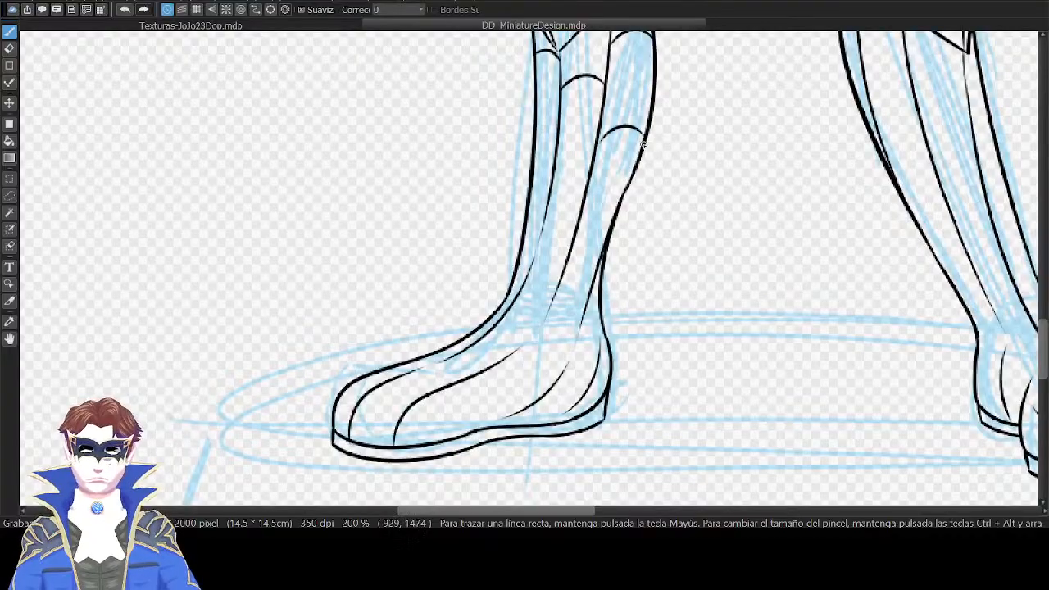
drag(553, 193, 584, 191)
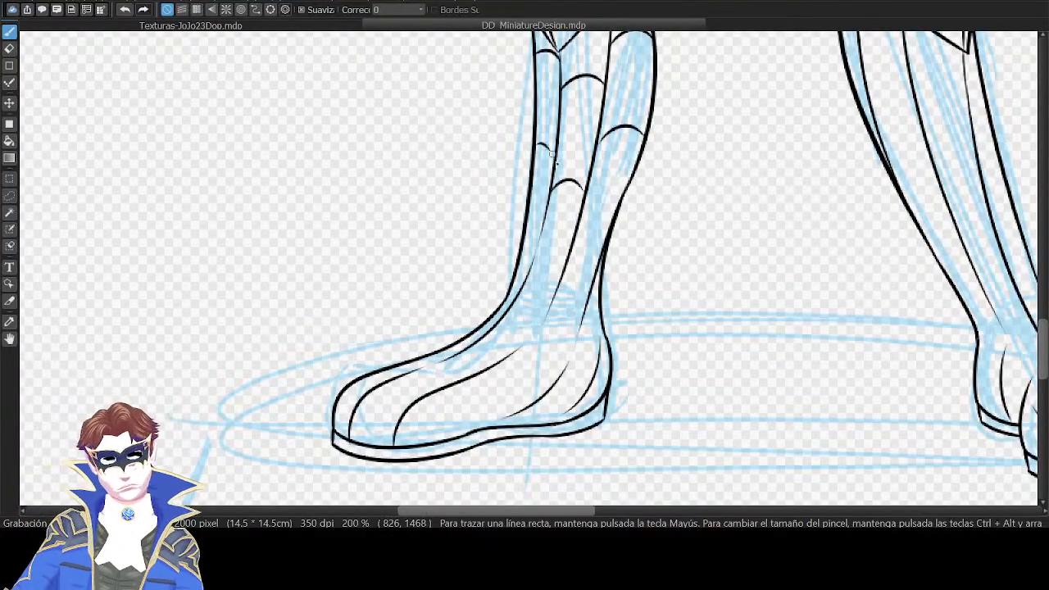
drag(611, 232, 646, 150)
key(ctrl+z)
drag(561, 149, 576, 156)
key(ctrl+z)
mouse_move(649, 179)
mouse_down()
mouse_move(694, 97)
mouse_move(647, 201)
mouse_up()
key(ctrl+z)
Ink the web arcs between the seam lines across the left-hand boot, from instep to toe and heel.
drag(691, 164, 770, 132)
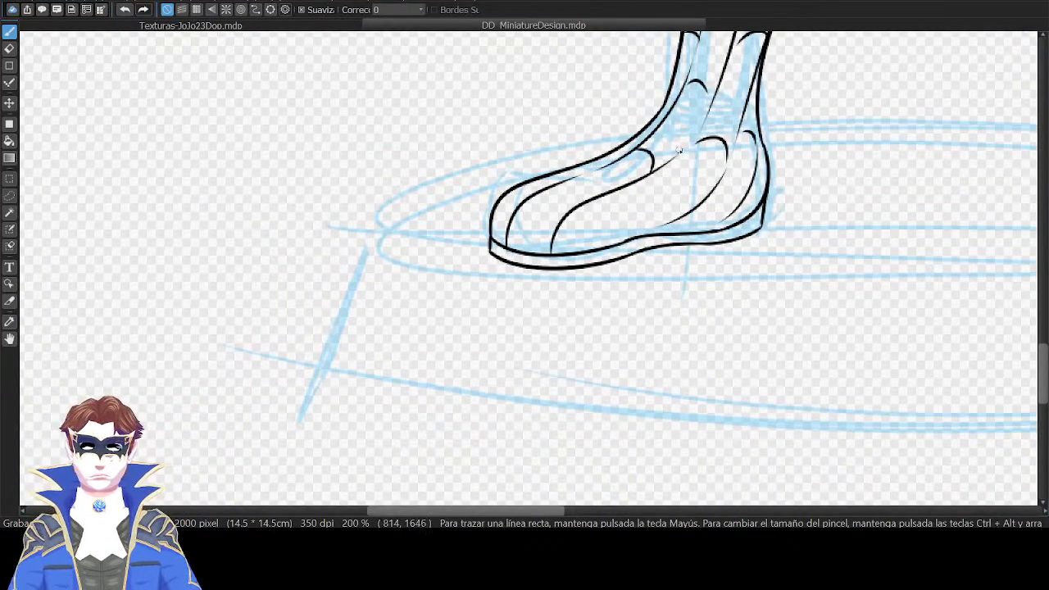
drag(655, 167, 767, 123)
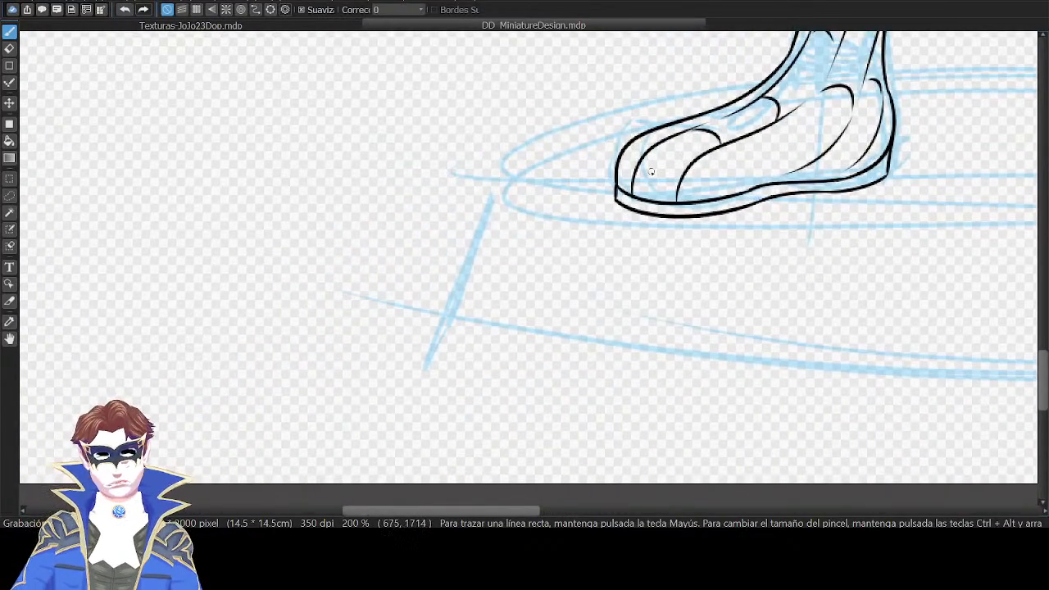
drag(633, 184, 736, 180)
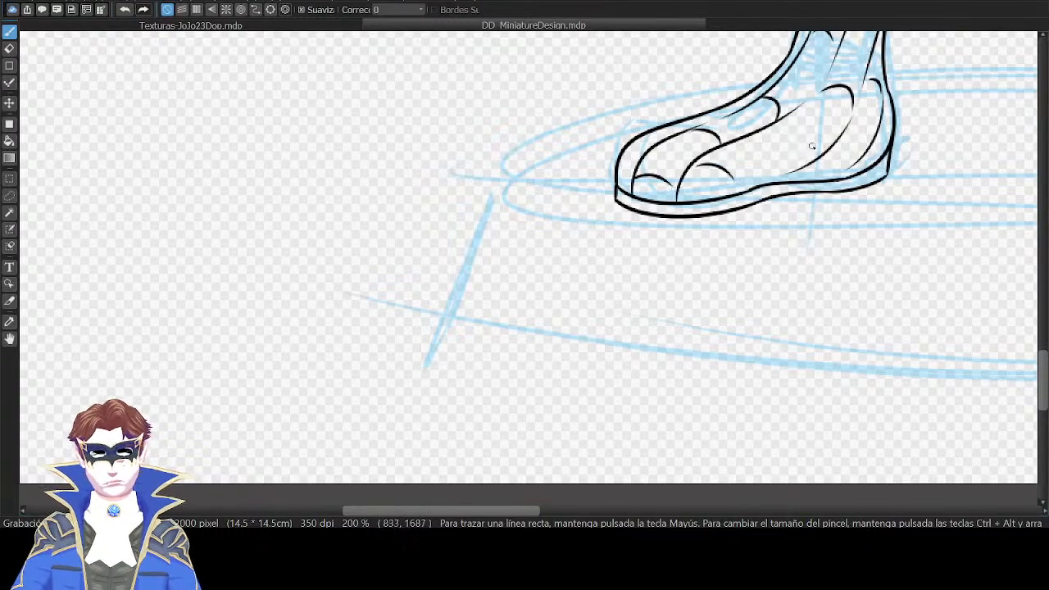
mouse_move(753, 139)
mouse_down()
mouse_move(800, 168)
mouse_move(866, 144)
mouse_move(858, 156)
mouse_up()
key(ctrl+z)
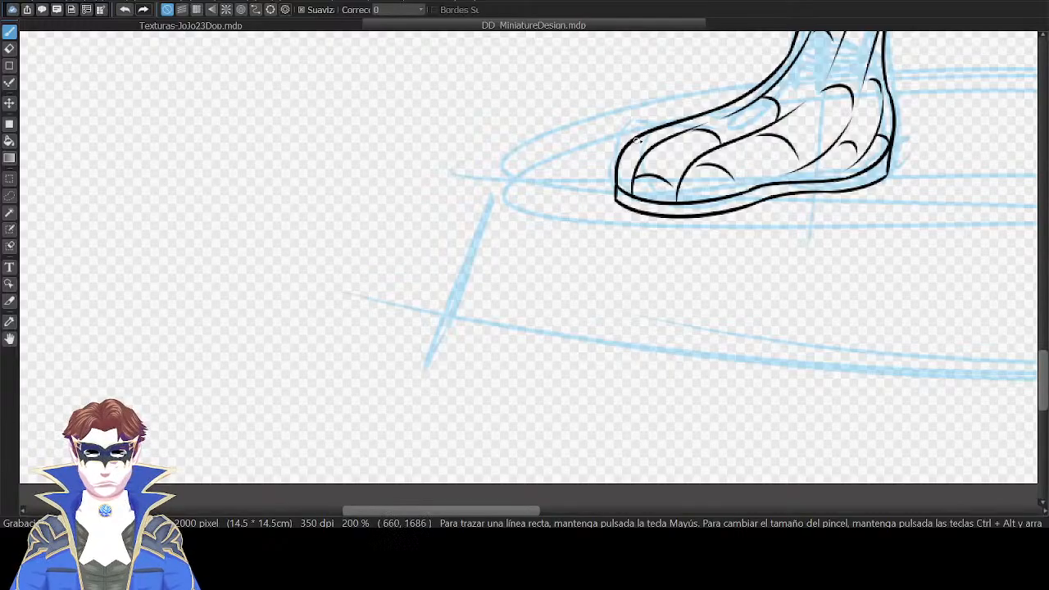
Ink curved web arcs between the seam lines on the upper shin of the right-hand leg, below the knee pad.
drag(894, 156, 596, 334)
mouse_move(1020, 90)
mouse_down()
mouse_move(782, 188)
mouse_move(778, 235)
mouse_up()
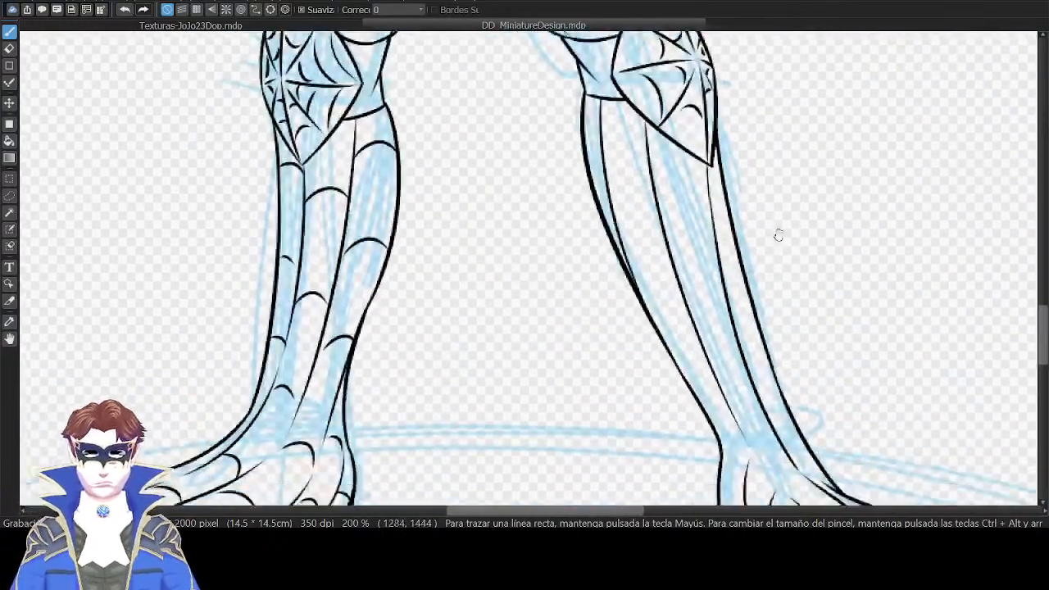
drag(662, 194, 710, 190)
drag(612, 157, 648, 161)
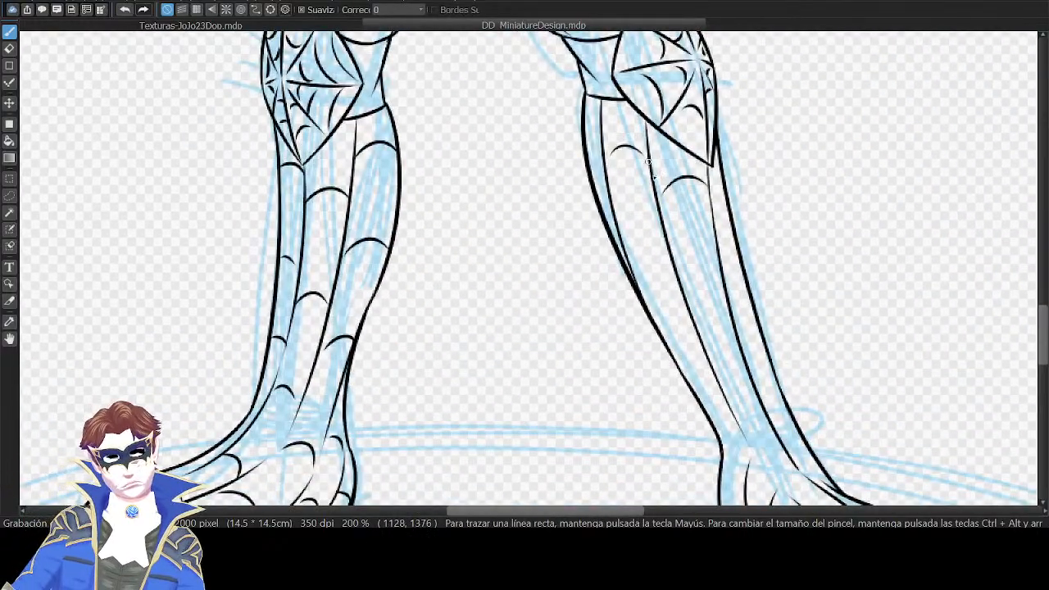
drag(711, 245, 703, 158)
mouse_move(621, 167)
mouse_down()
mouse_move(653, 158)
mouse_move(707, 176)
mouse_up()
key(ctrl+z)
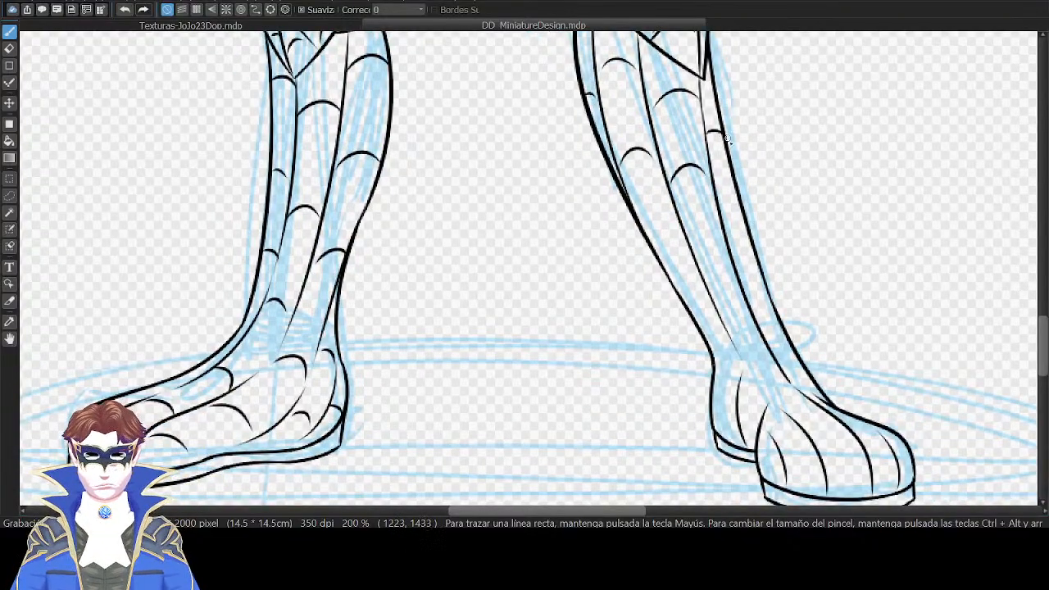
Continue the web arcs down the lower shin of the right-hand leg toward the ankle.
scroll(728, 141, down, 3)
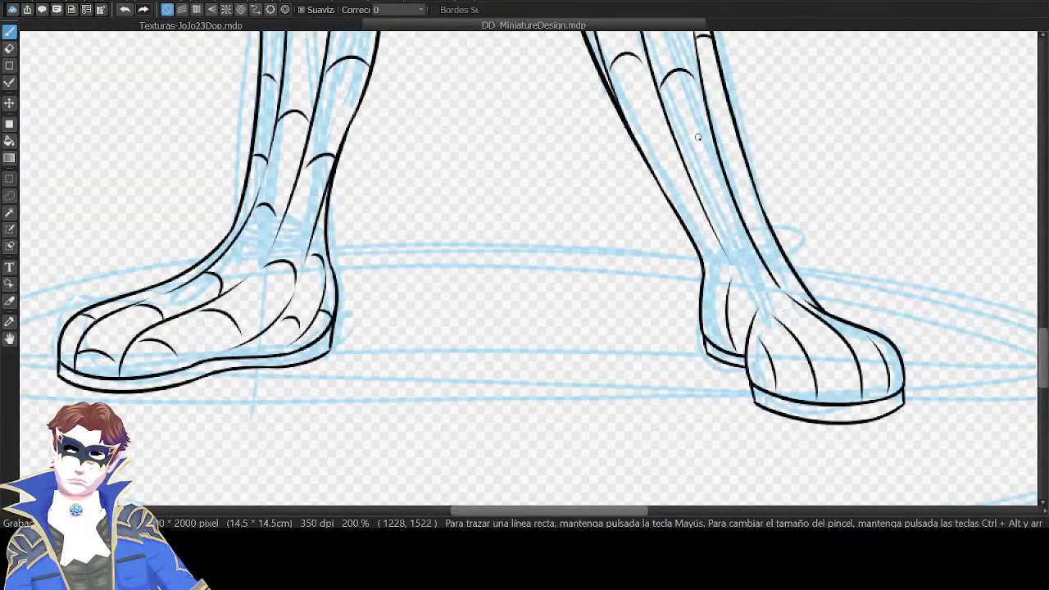
drag(710, 126, 738, 121)
drag(633, 133, 740, 112)
scroll(777, 206, down, 2)
key(ctrl+z)
drag(719, 165, 738, 161)
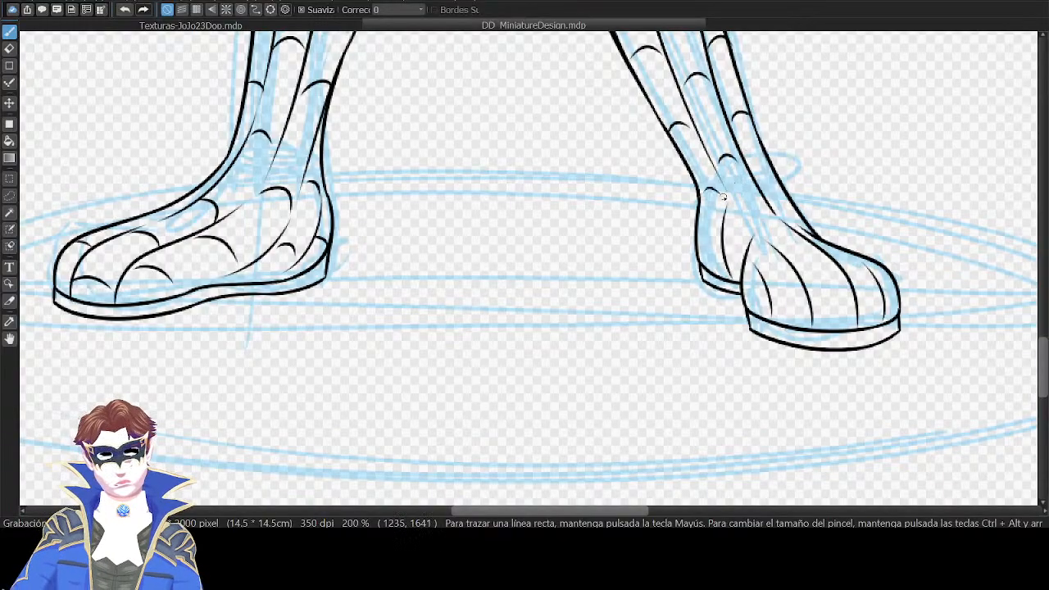
Ink the web arcs on the ankle, heel and toe sections of the right-hand boot.
drag(742, 205, 771, 221)
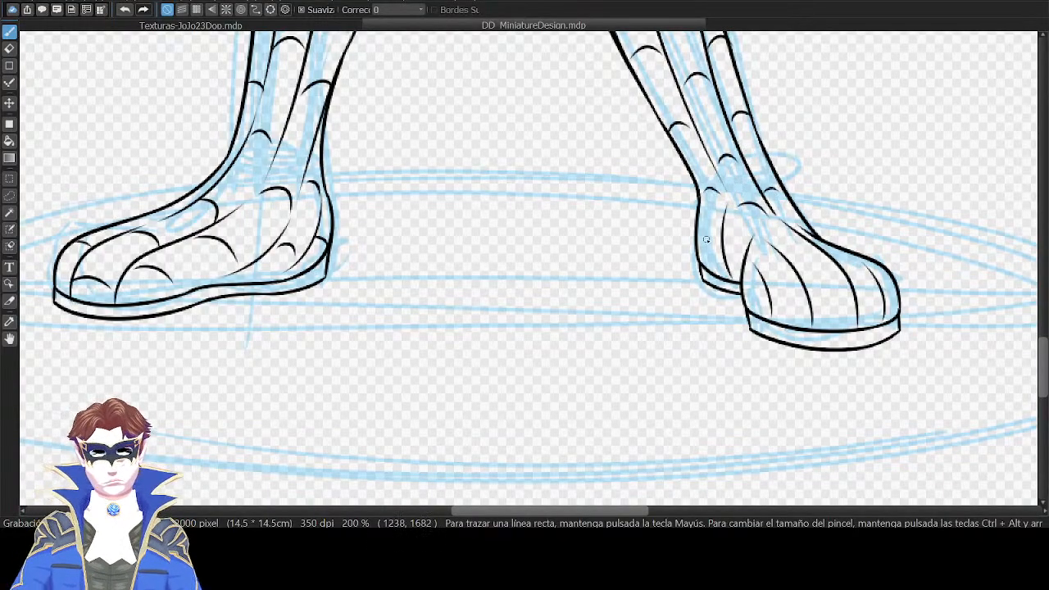
mouse_move(706, 240)
mouse_down()
mouse_move(725, 259)
mouse_move(746, 238)
mouse_up()
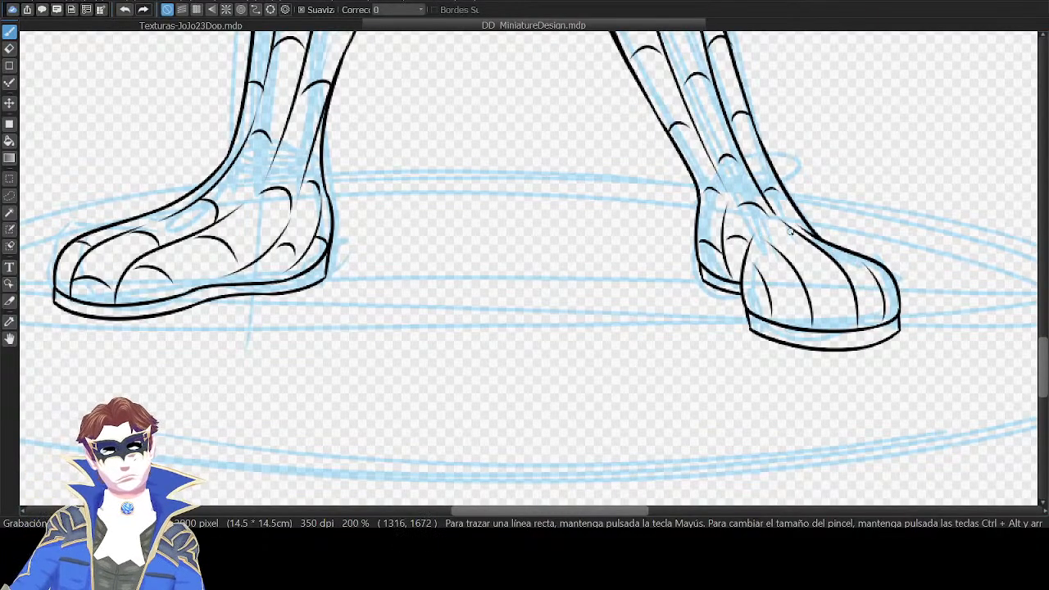
key(ctrl+z)
mouse_move(775, 242)
mouse_down()
mouse_move(798, 233)
mouse_move(848, 260)
mouse_up()
key(ctrl+z)
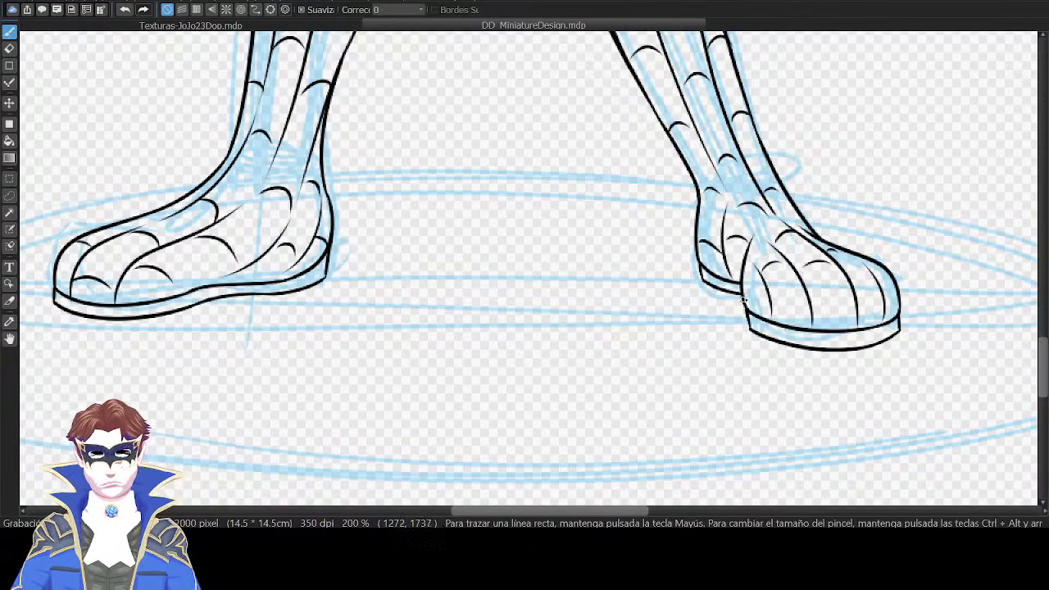
drag(816, 313, 849, 312)
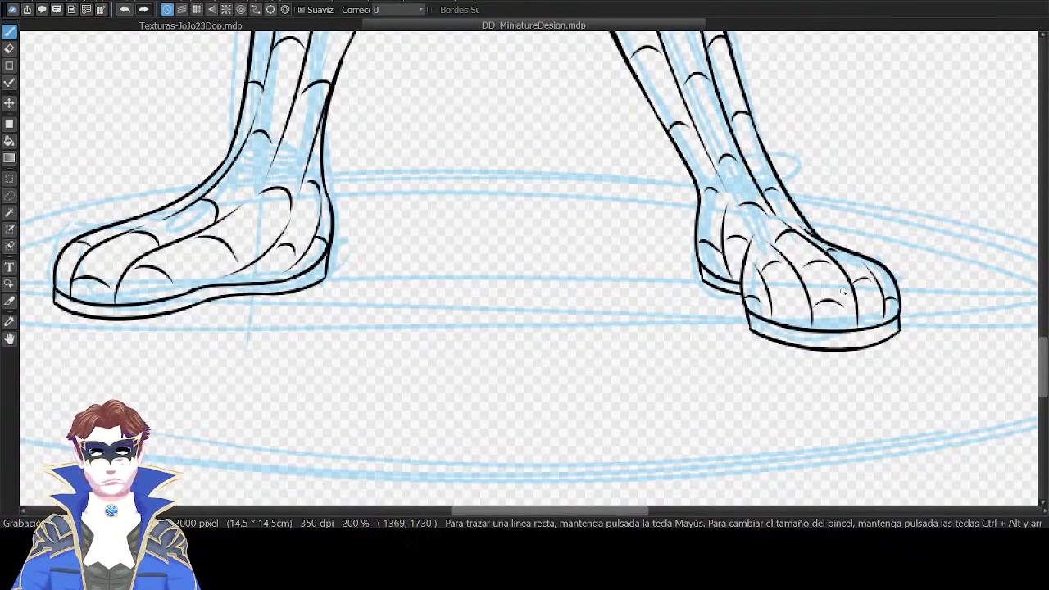
Examine the whole figure's line art, the base sketch and the layer list.
scroll(896, 361, down, 3)
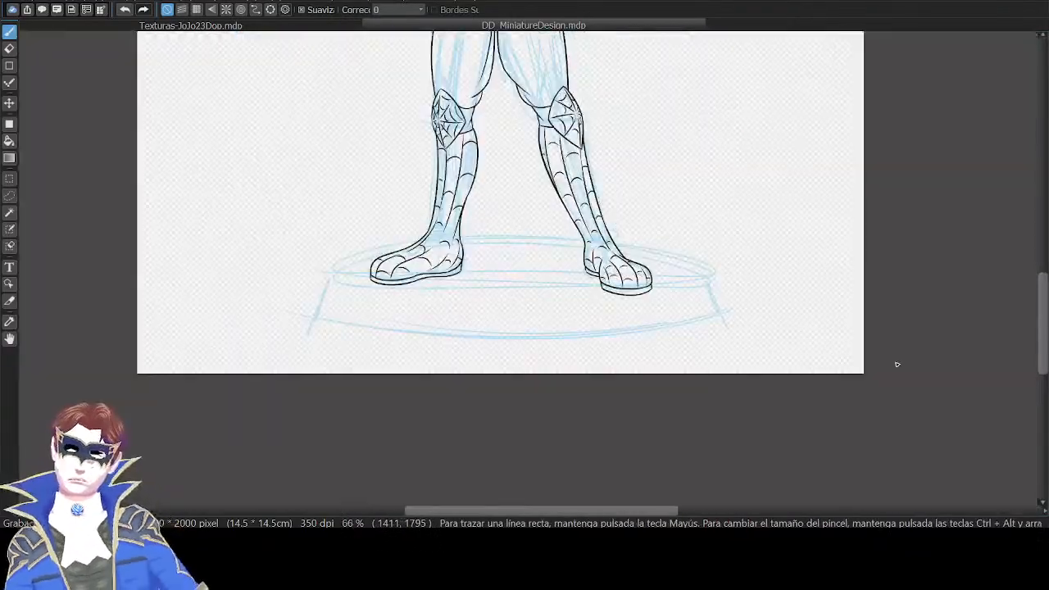
drag(754, 117, 785, 230)
drag(757, 153, 759, 253)
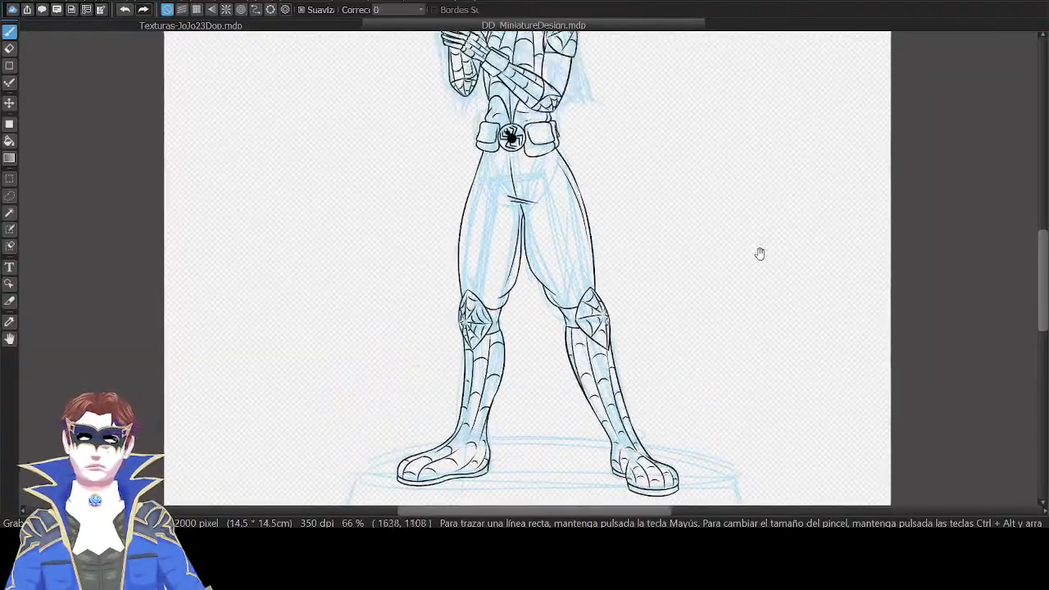
drag(845, 245, 854, 303)
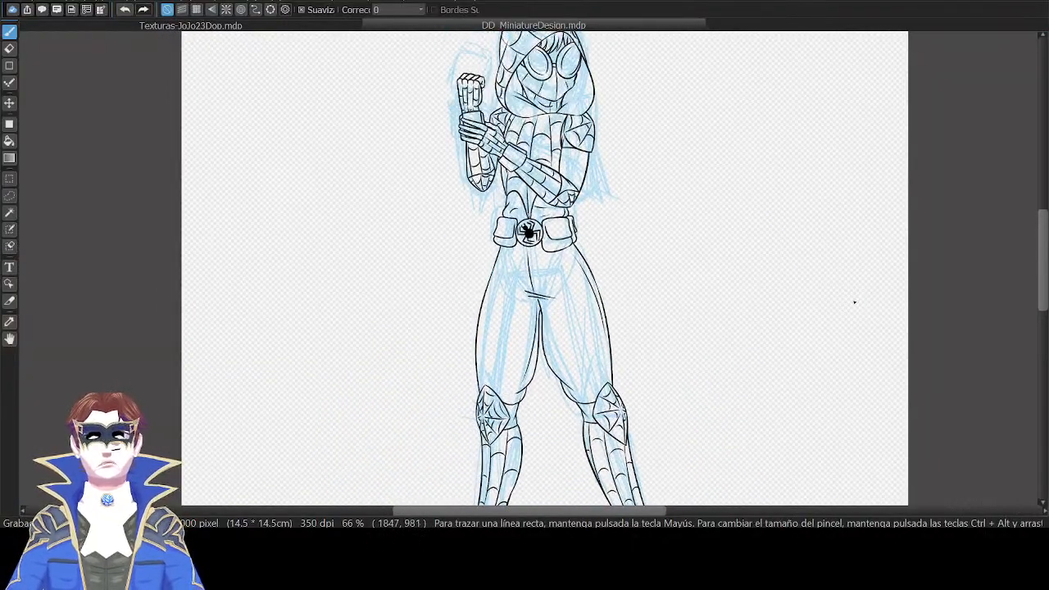
scroll(854, 303, down, 1)
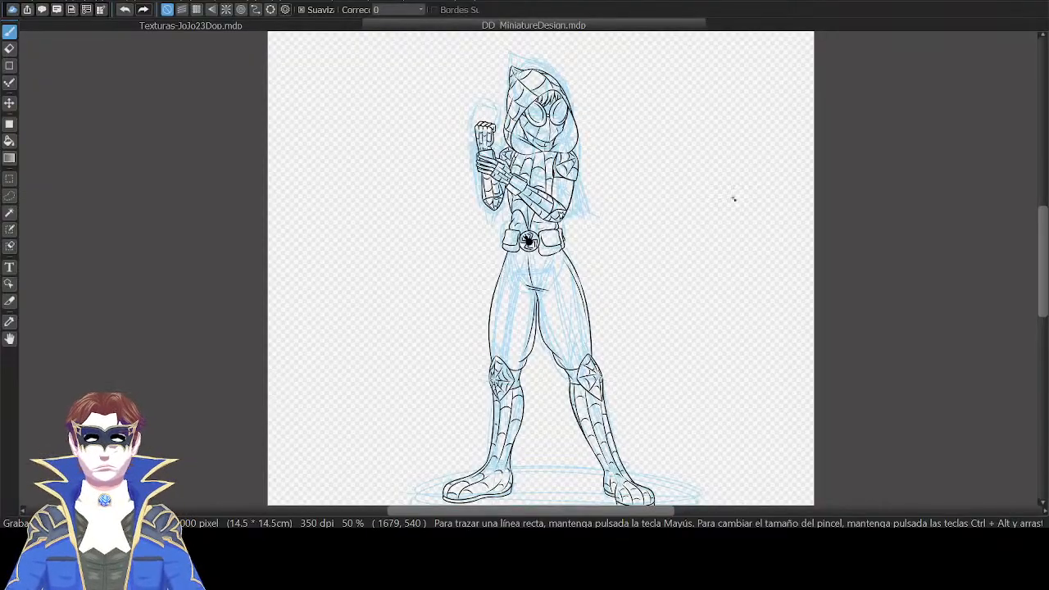
scroll(734, 199, down, 3)
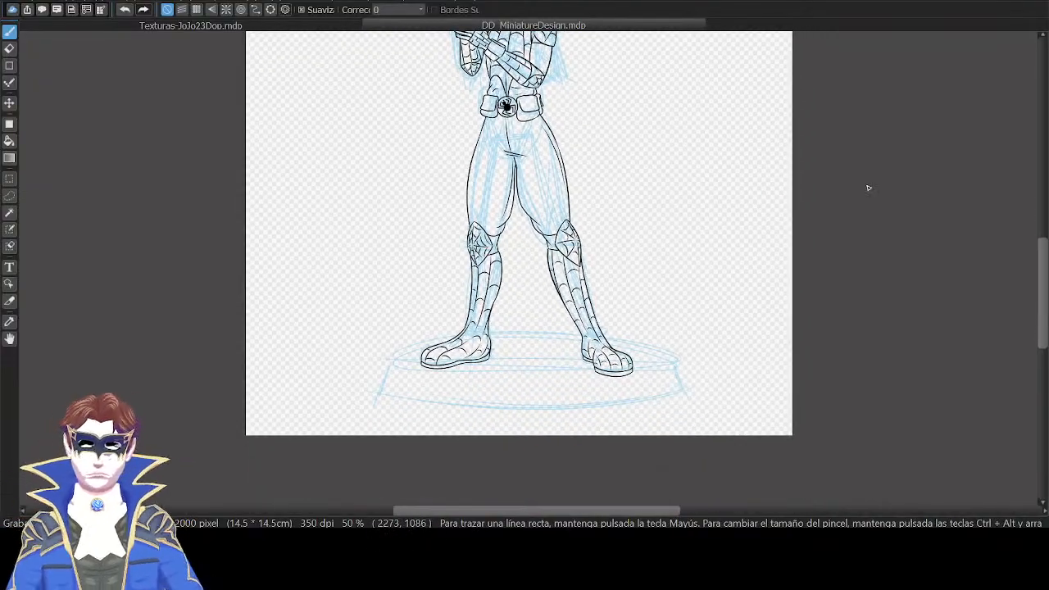
scroll(869, 188, up, 5)
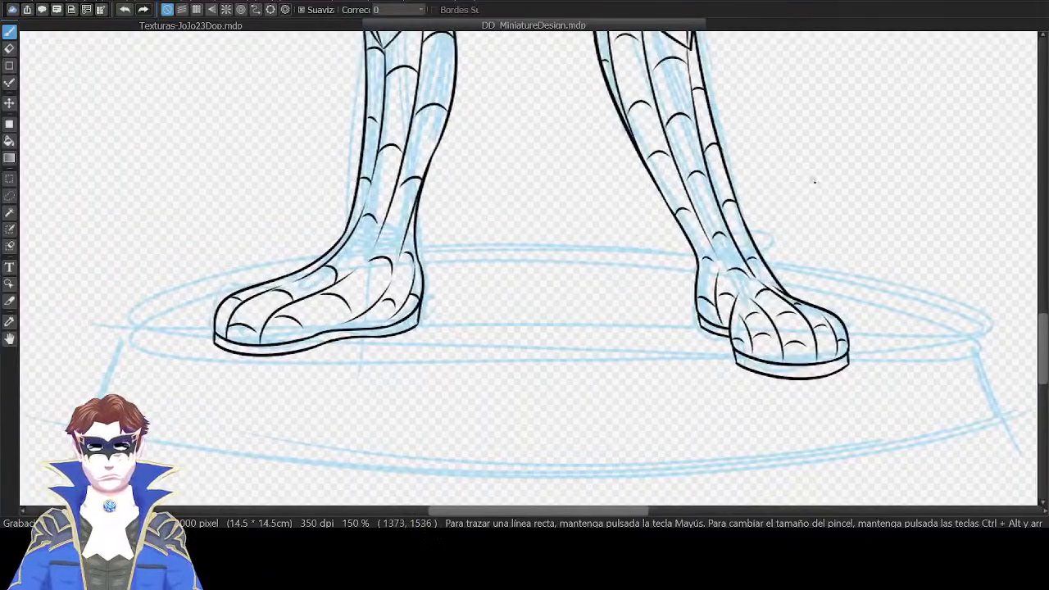
key(Tab)
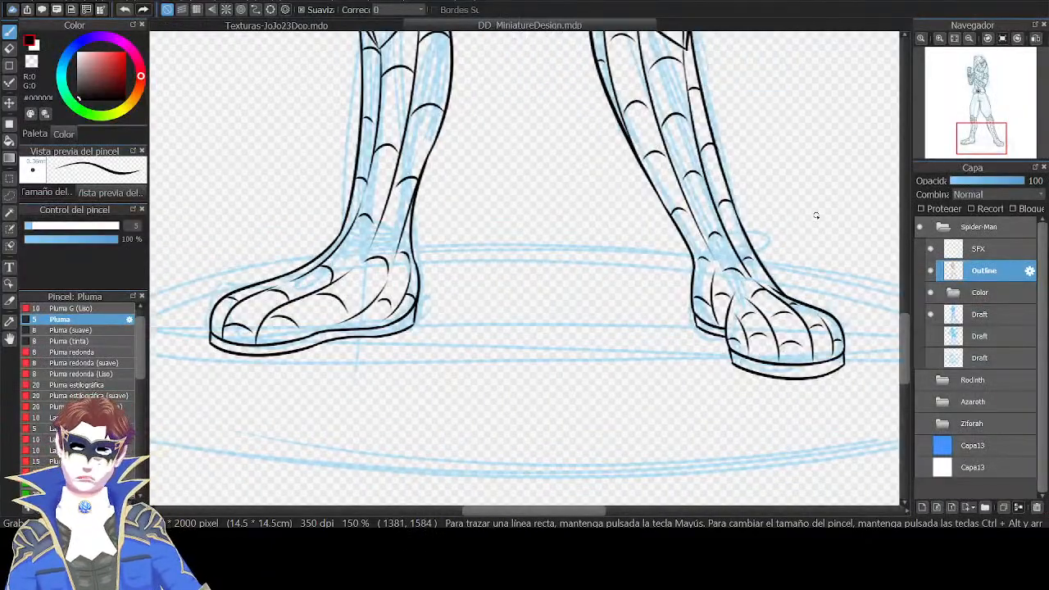
scroll(817, 215, down, 5)
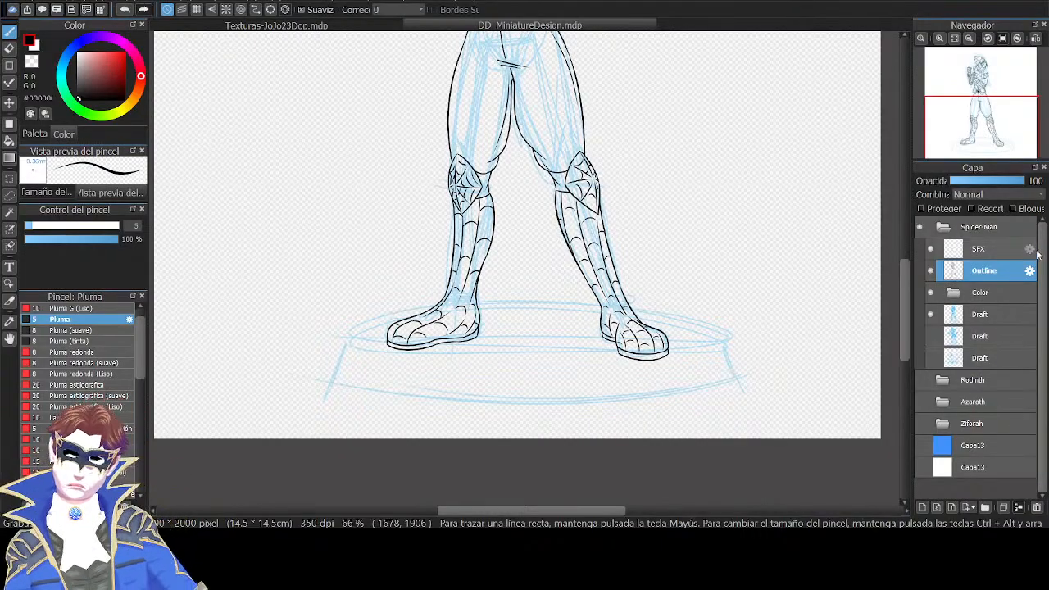
scroll(756, 269, up, 1)
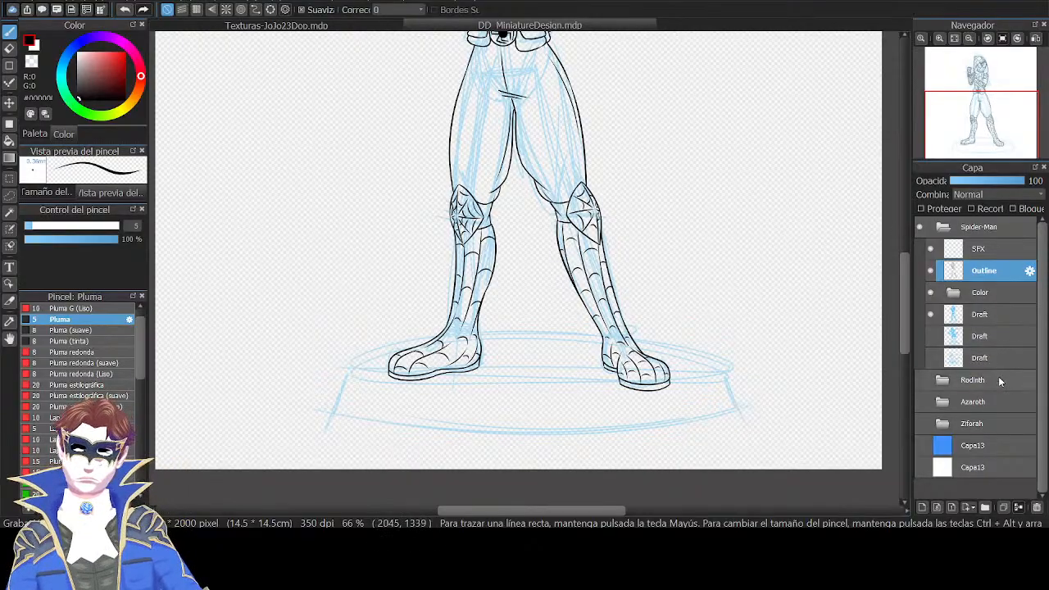
Draw a wide, flat ellipse outline on a new layer for the top of the pedestal under the feet.
key(u)
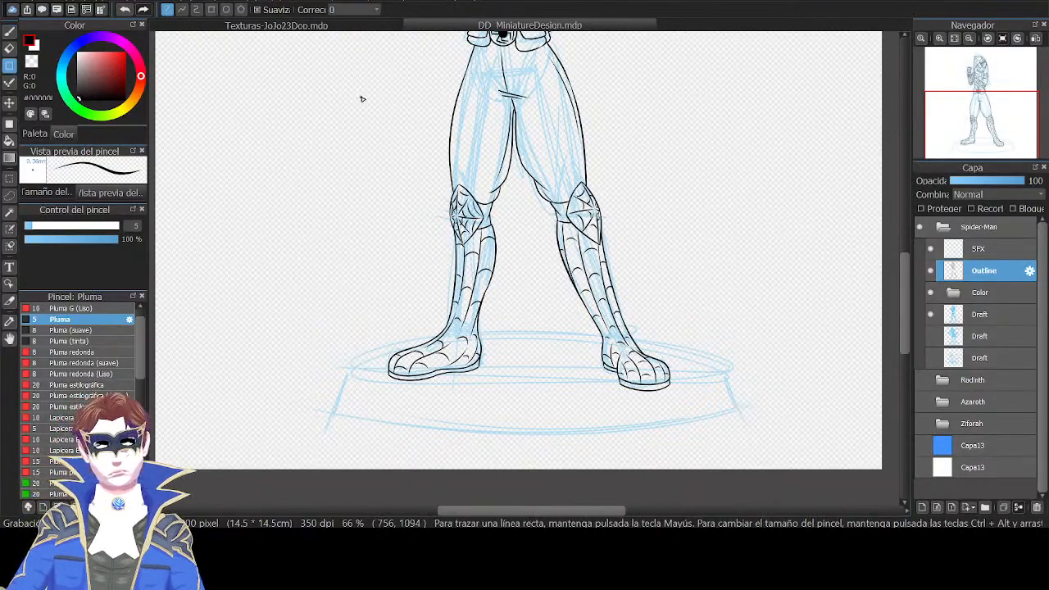
click(226, 10)
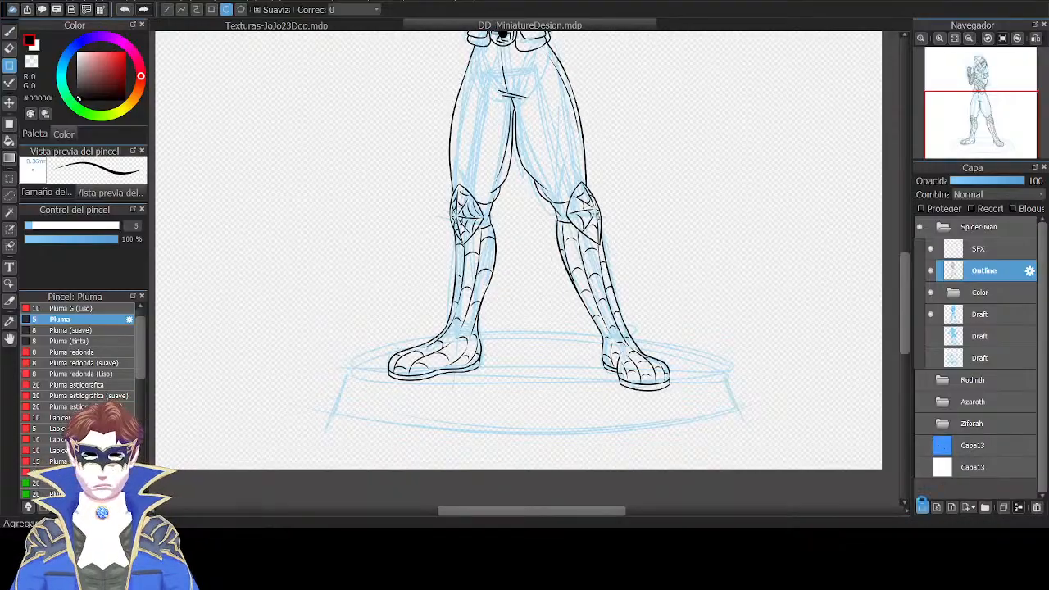
click(922, 507)
scroll(727, 403, down, 1)
mouse_move(344, 305)
mouse_down()
mouse_move(740, 352)
mouse_move(721, 363)
mouse_move(777, 348)
mouse_move(743, 351)
mouse_move(773, 361)
mouse_move(774, 375)
mouse_move(738, 364)
mouse_move(747, 364)
mouse_up()
Duplicate the ellipse layer with the copy placed below the original, and set the transform scaling to keep the centre fixed.
key(v)
key(ctrl+j)
key(ctrl+t)
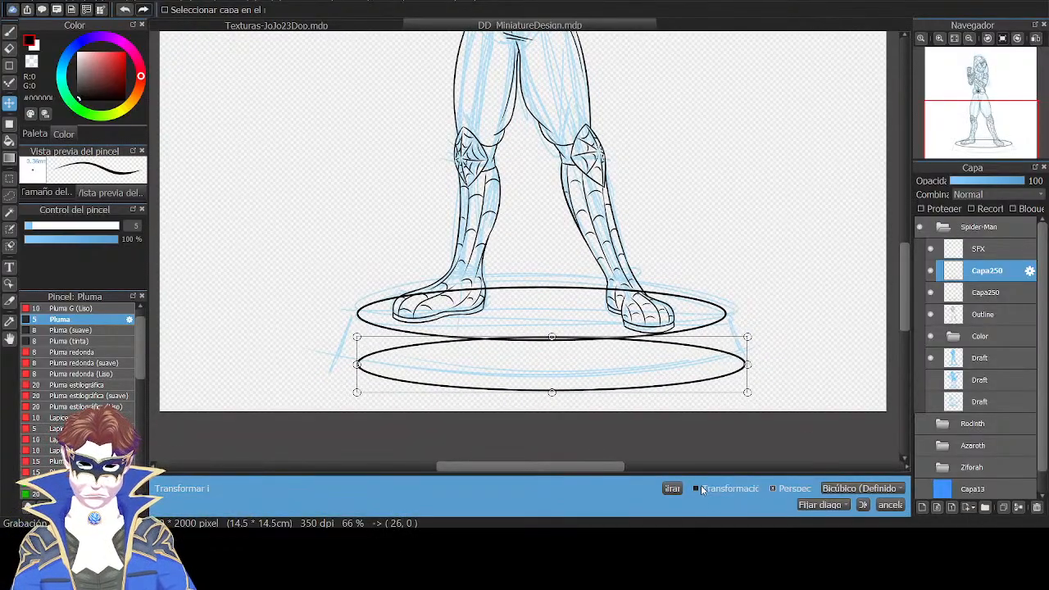
click(836, 504)
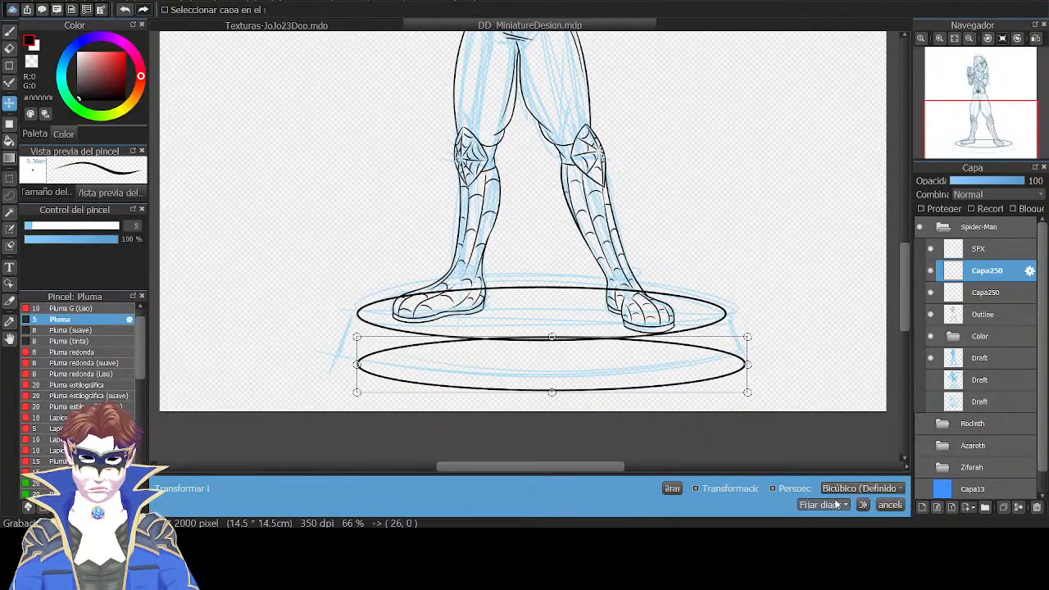
click(836, 515)
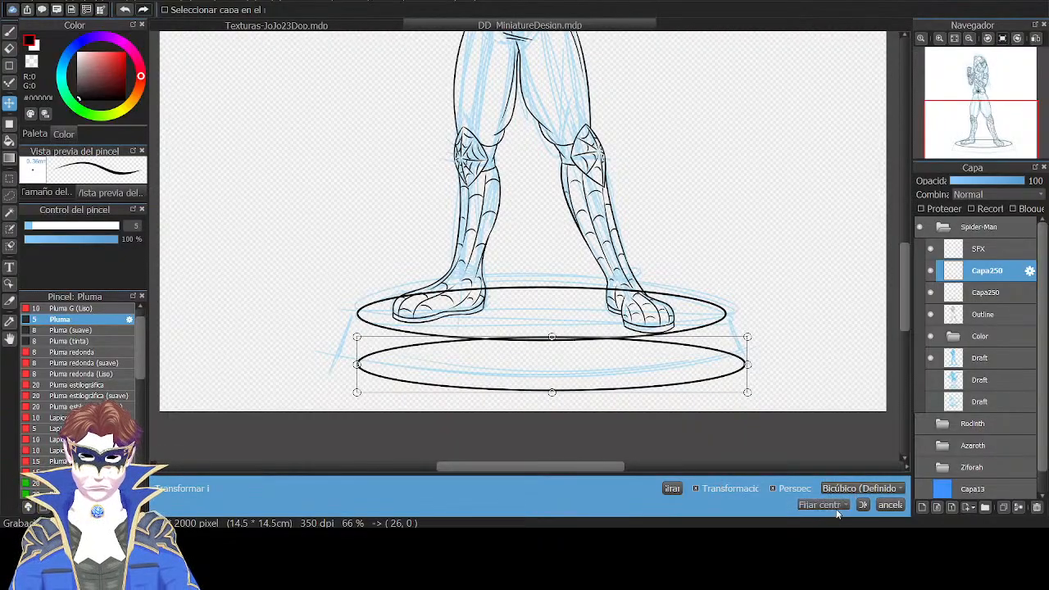
click(894, 506)
Widen the lower ellipse evenly about its centre so it extends slightly past the upper one on both sides.
key(ctrl+t)
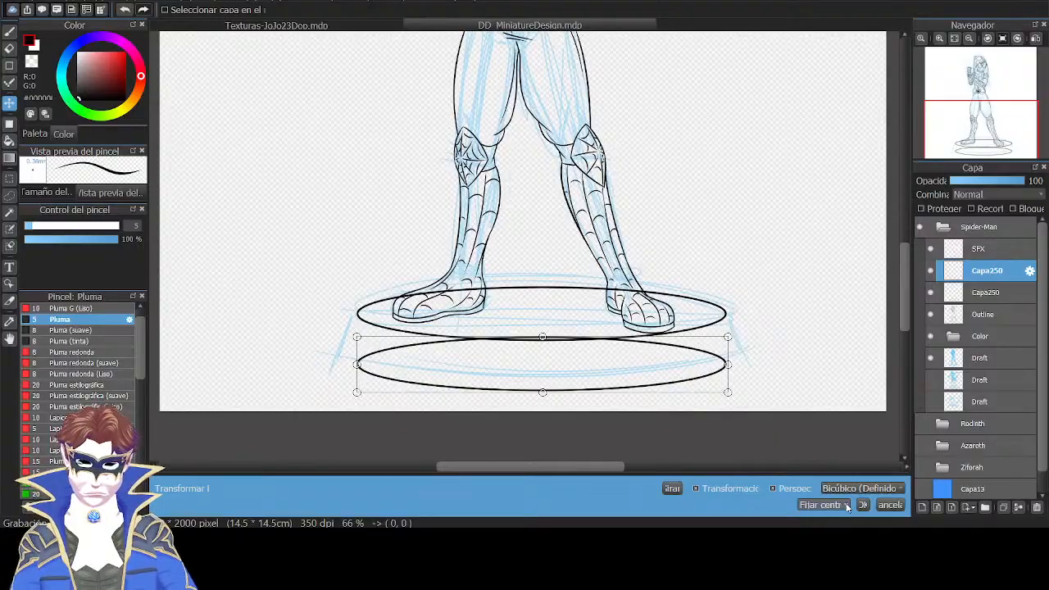
drag(729, 365, 746, 355)
key(ctrl+z)
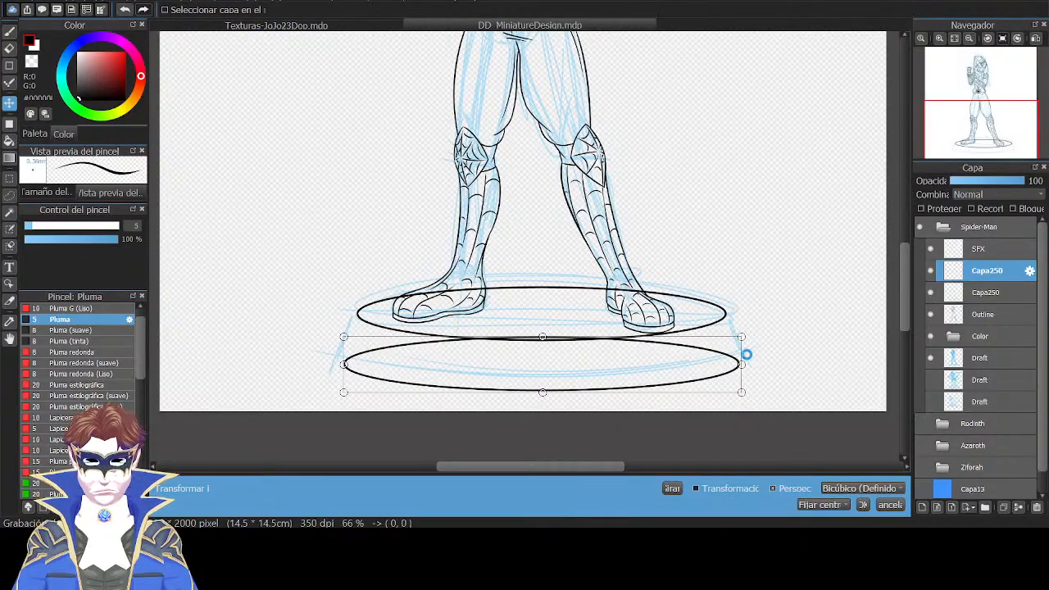
key(Return)
Erase the upper arc of the lower ellipse, leaving only its front curve as the pedestal's bottom edge.
key(Tab)
key(ctrl+plus)
key(ctrl+plus)
key(e)
drag(778, 460, 798, 261)
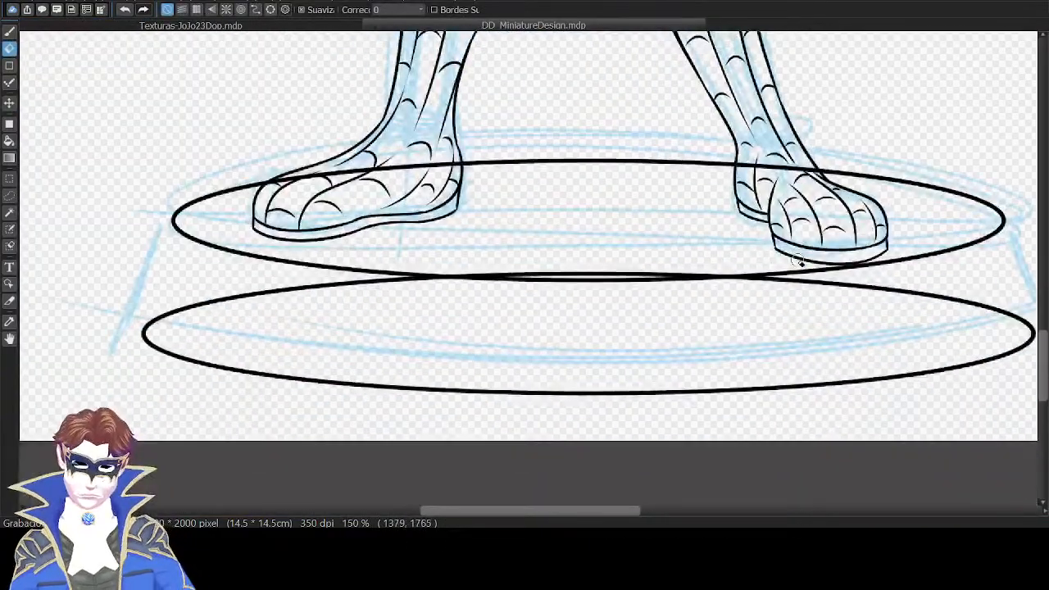
mouse_move(143, 311)
mouse_down()
mouse_move(190, 304)
mouse_move(338, 275)
mouse_move(829, 281)
mouse_move(943, 301)
mouse_move(998, 265)
mouse_up()
drag(582, 222, 672, 205)
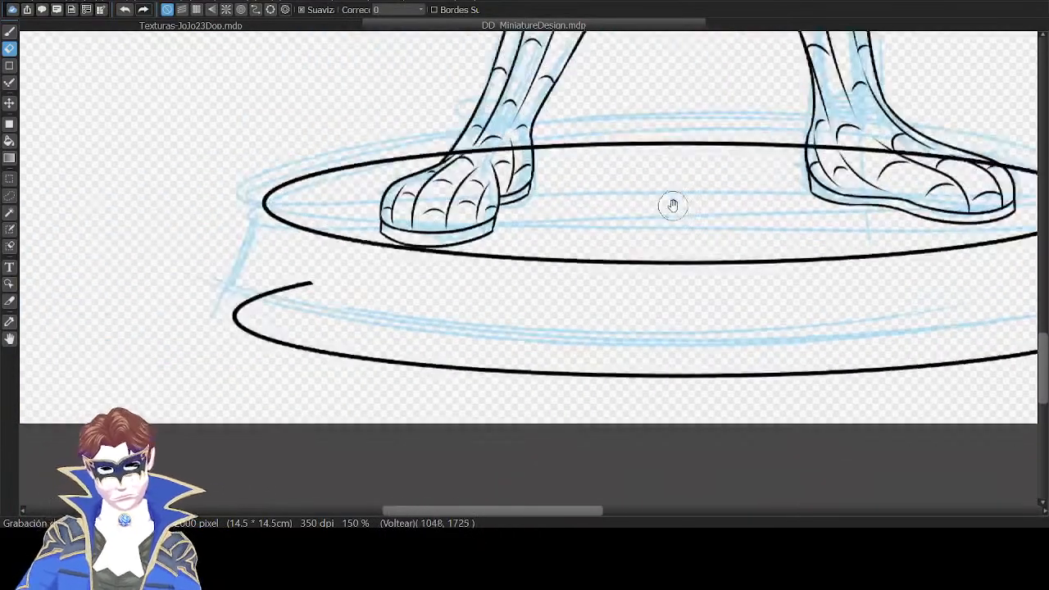
mouse_move(235, 297)
mouse_down()
mouse_move(257, 300)
mouse_move(309, 267)
mouse_up()
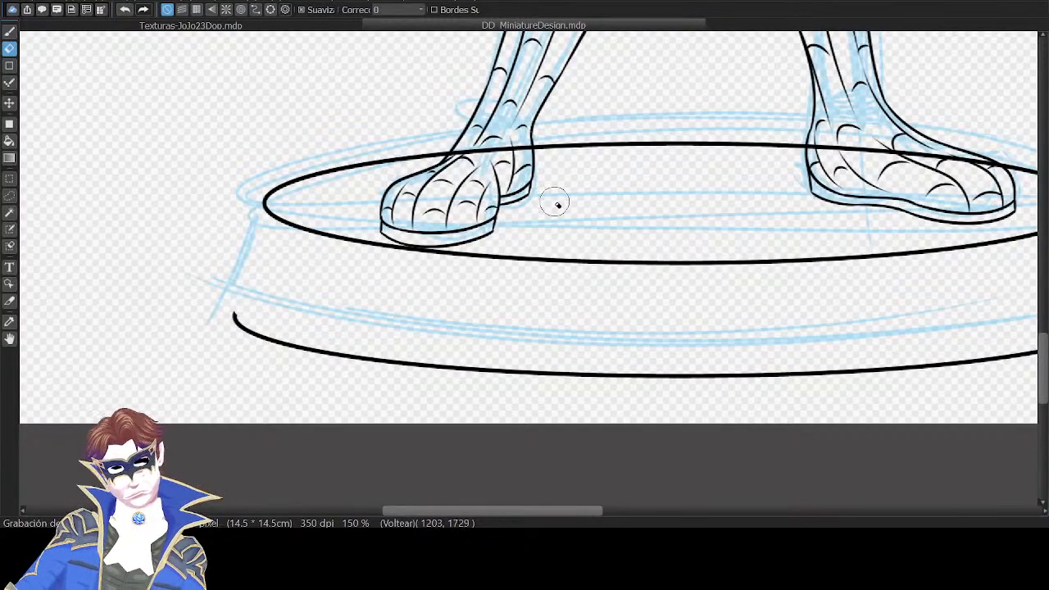
Ink a straight slanted line joining the left ends of the top ellipse and the pedestal's bottom curve.
key(b)
key(Right)
key(Right)
key(Right)
key(Right)
drag(660, 500, 476, 287)
drag(694, 463, 629, 202)
key(ctrl+Up)
drag(779, 227, 668, 198)
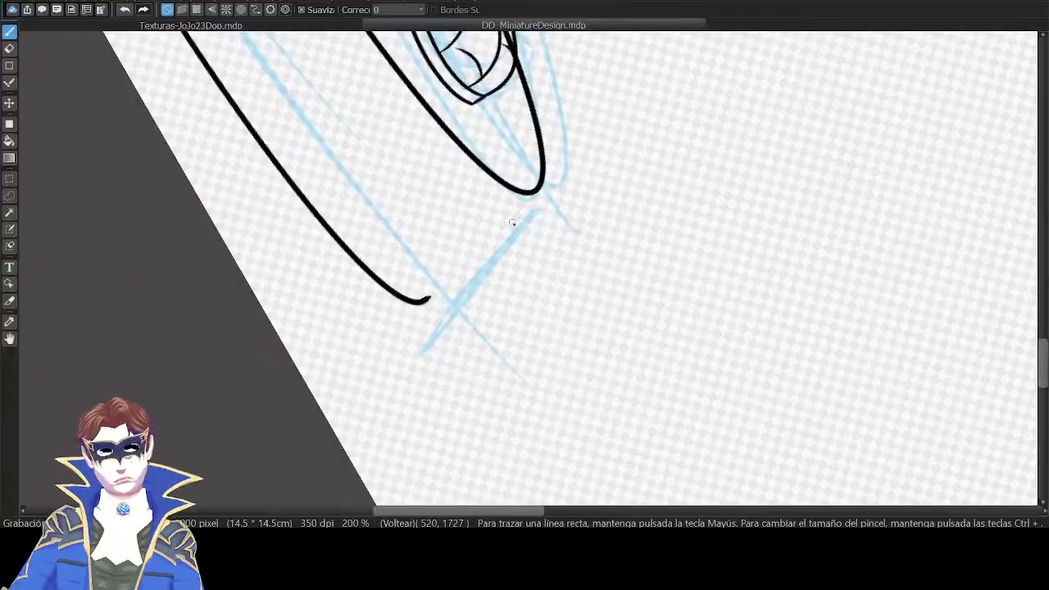
drag(427, 299, 536, 192)
key(ctrl+z)
key(ctrl+z)
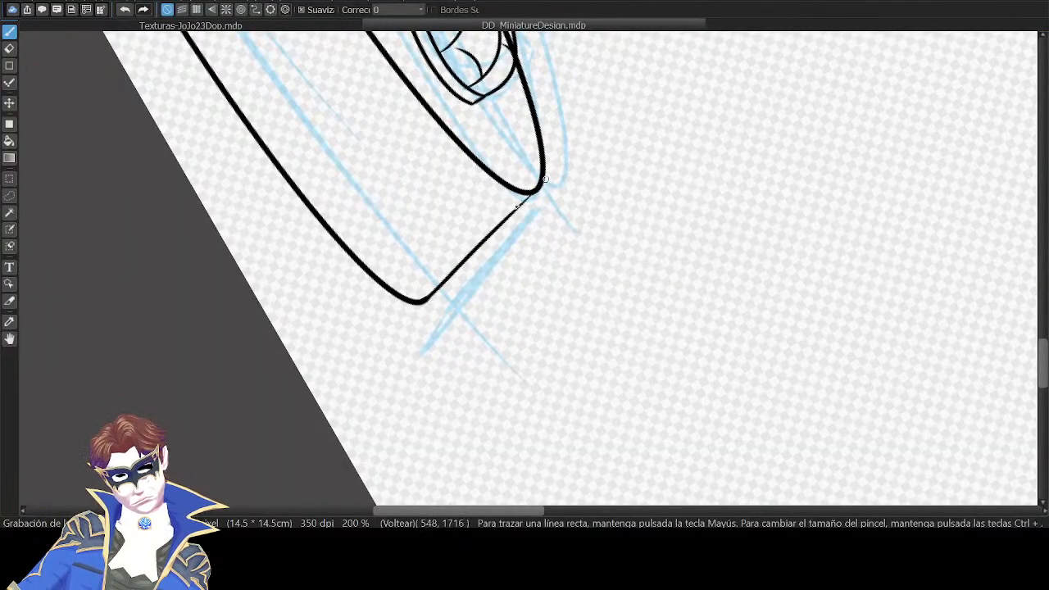
drag(435, 293, 533, 197)
key(ctrl+z)
drag(434, 293, 539, 189)
key(ctrl+z)
drag(604, 96, 630, 262)
Ink a matching slanted line joining the right ends of the top ellipse and the pedestal's bottom curve.
key(Down)
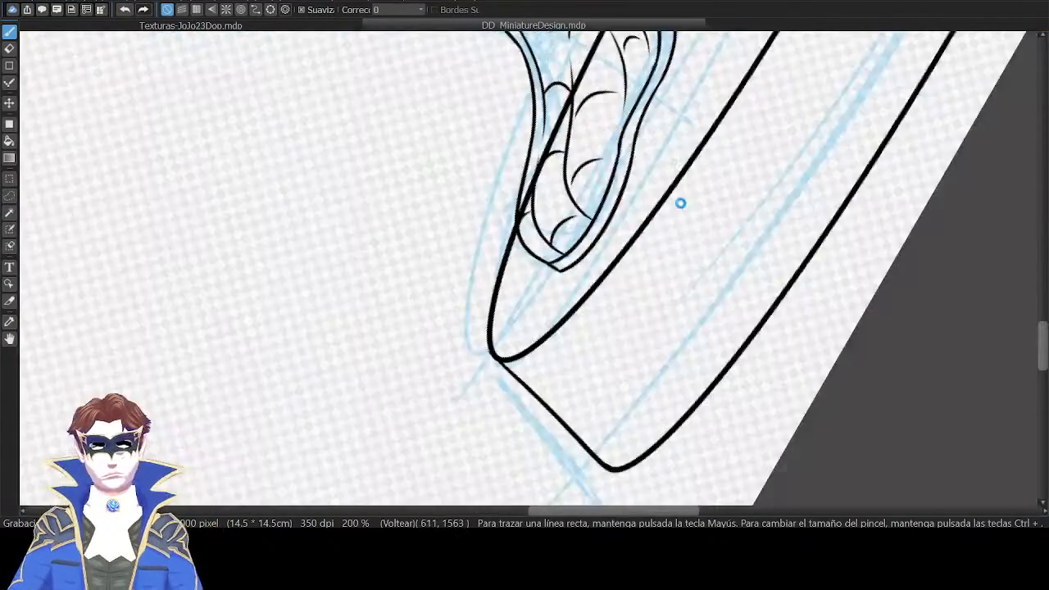
key(Right)
key(Right)
key(Right)
key(Right)
key(Right)
key(Right)
mouse_move(819, 326)
mouse_down()
mouse_move(469, 171)
mouse_move(697, 241)
mouse_up()
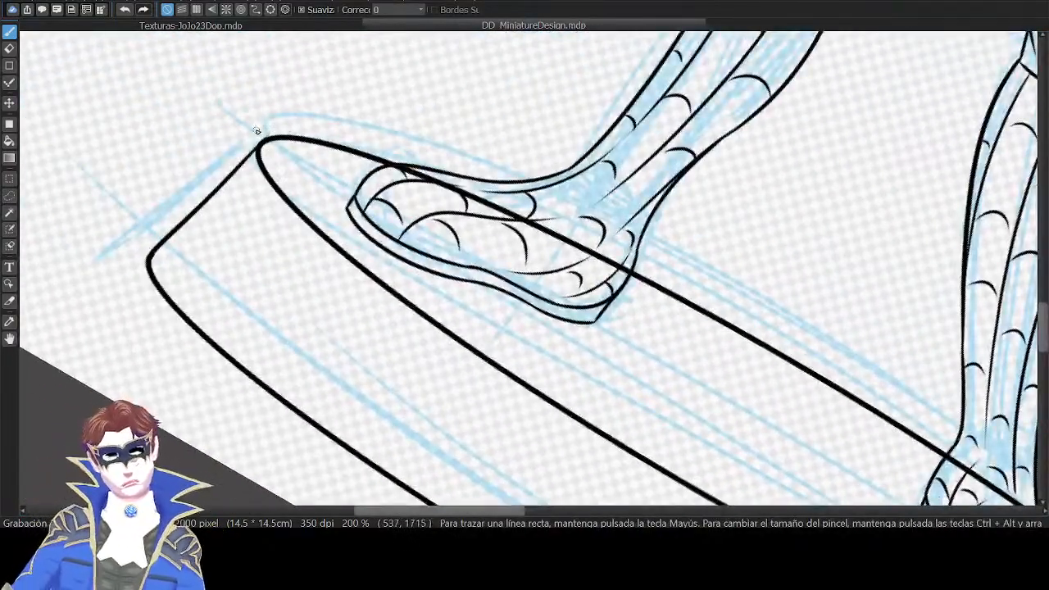
drag(1025, 433, 713, 288)
drag(841, 409, 513, 120)
key(Right)
key(Right)
drag(631, 233, 662, 152)
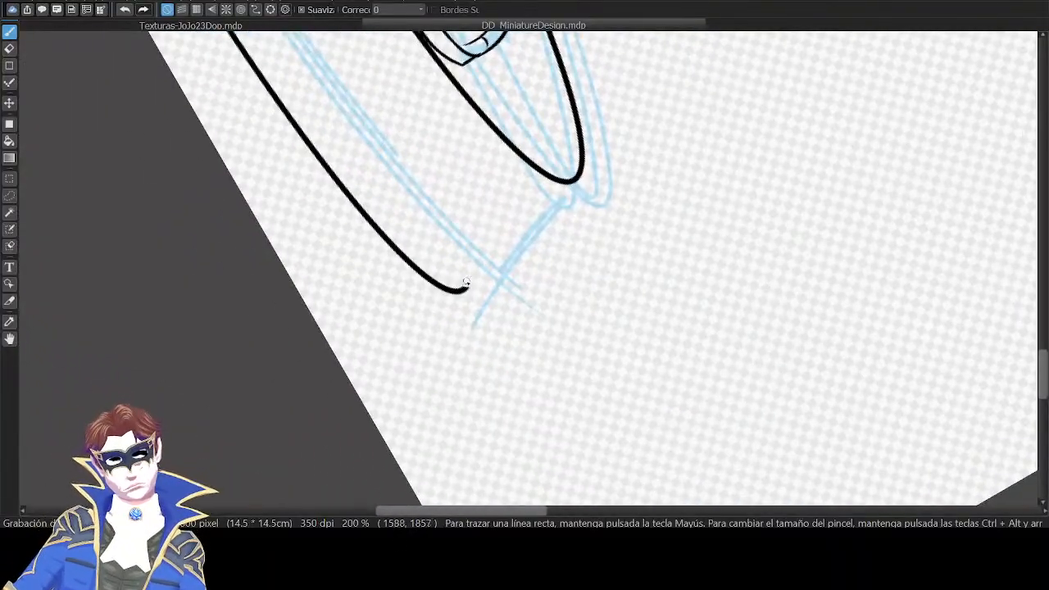
drag(466, 285, 569, 185)
key(ctrl+z)
key(ctrl+z)
mouse_move(465, 288)
mouse_down()
mouse_move(574, 182)
mouse_move(567, 188)
mouse_up()
key(ctrl+z)
drag(469, 287, 572, 183)
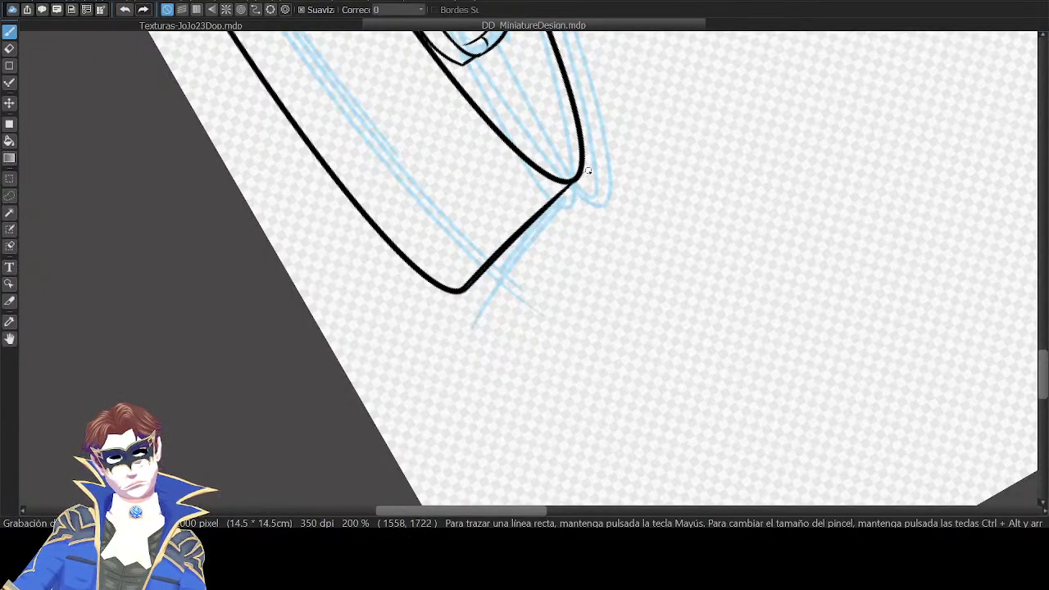
Merge the two pedestal layers into a single layer.
key(Up)
key(ctrl+minus)
key(ctrl+minus)
key(ctrl+minus)
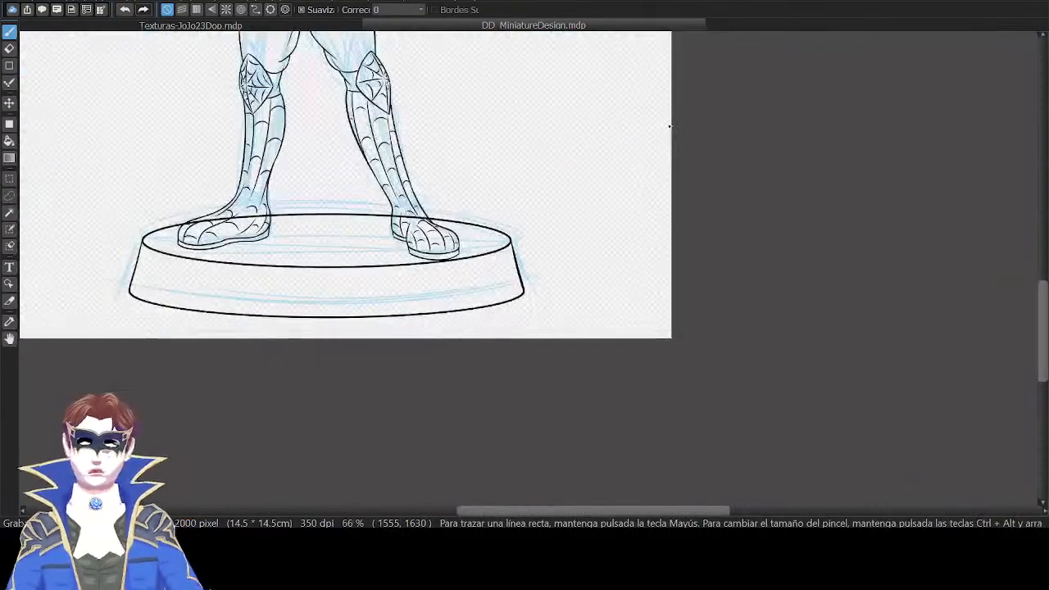
drag(637, 185, 781, 210)
key(Tab)
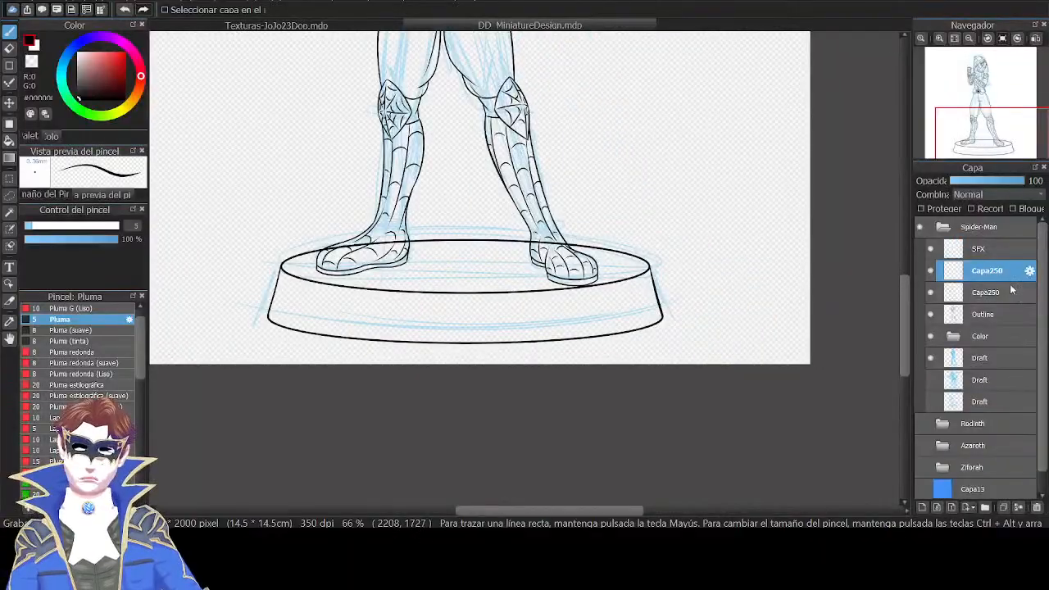
key(ctrl+e)
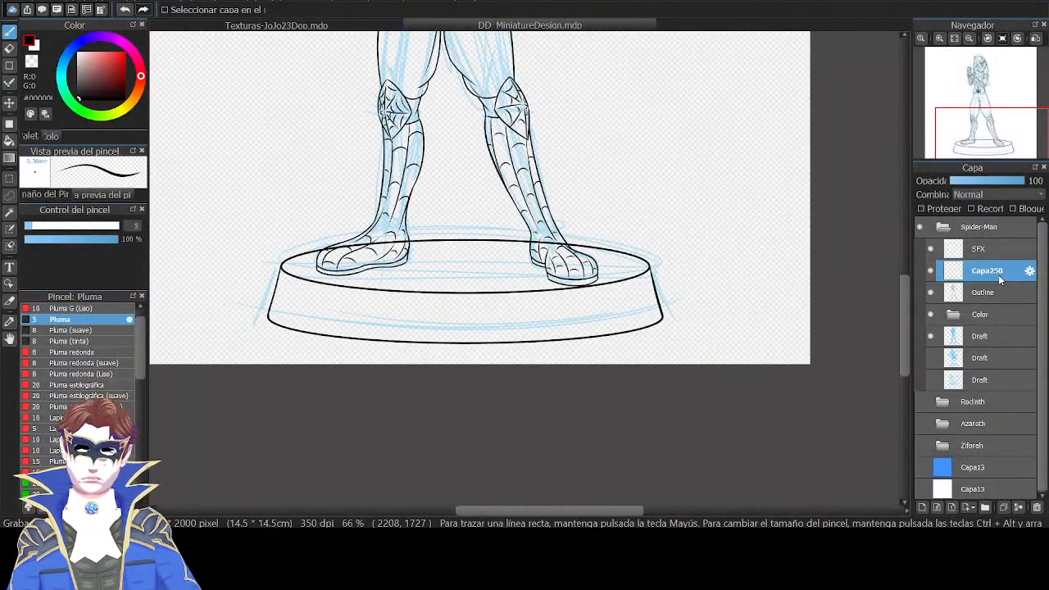
Erase the back edge of the pedestal's top ellipse where it crosses both feet.
key(Tab)
key(e)
key(ctrl+plus)
key(ctrl+plus)
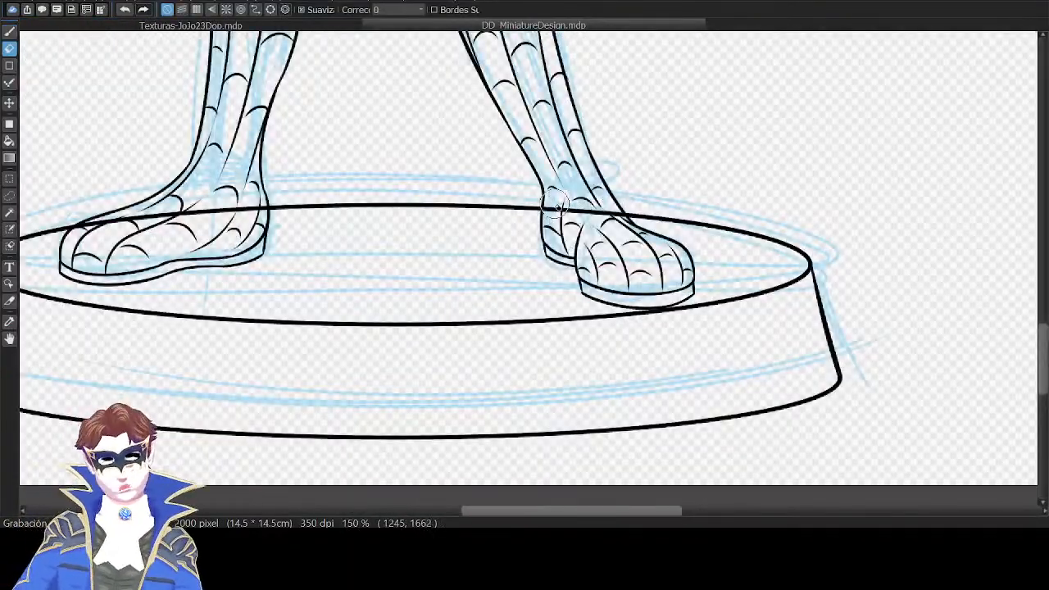
mouse_move(554, 205)
mouse_down()
mouse_move(554, 216)
mouse_move(613, 230)
mouse_up()
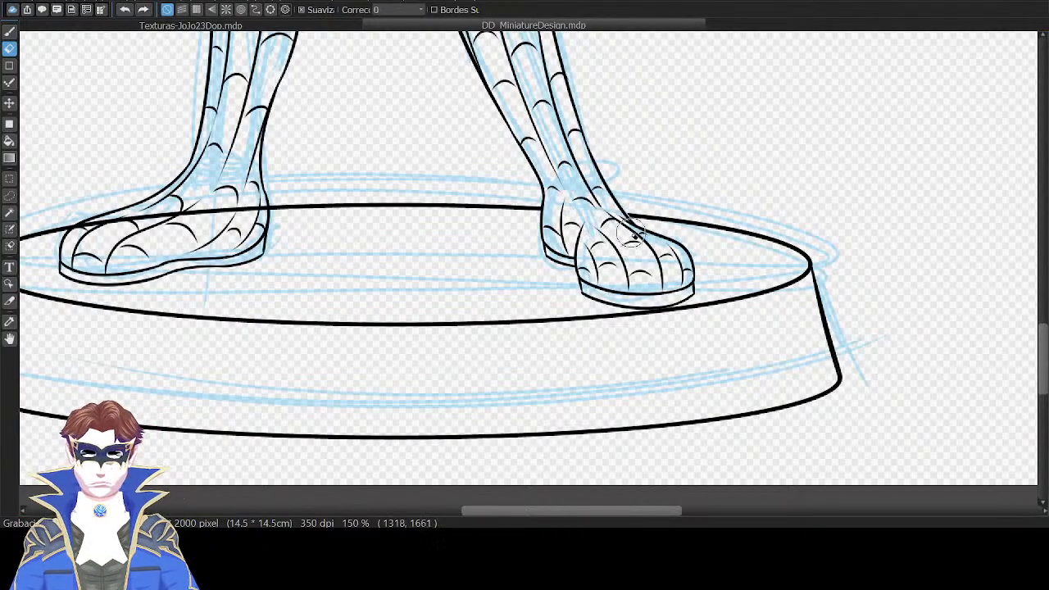
drag(540, 266, 827, 269)
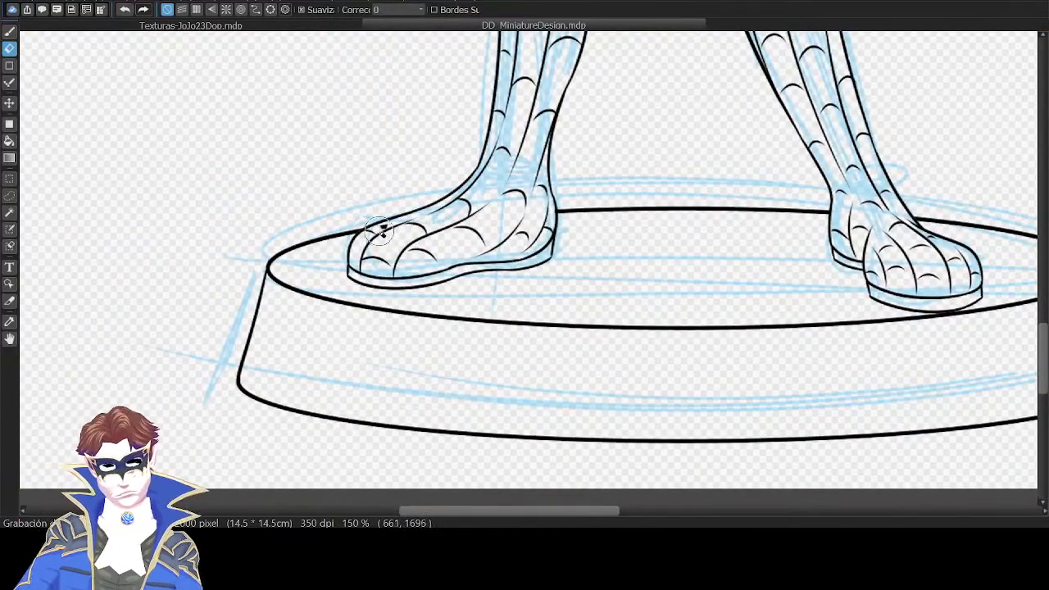
Merge the finished pedestal layer down into the Outline layer.
scroll(733, 224, down, 3)
key(Tab)
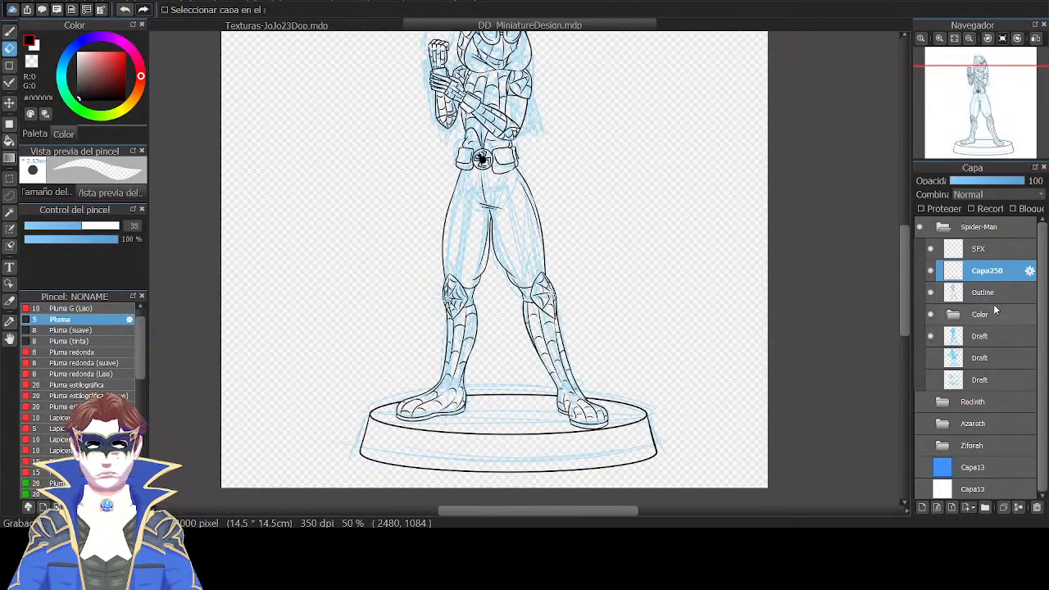
key(ctrl+e)
Hide the visible blue Draft layer and select the Color layer inside the Color folder.
click(954, 293)
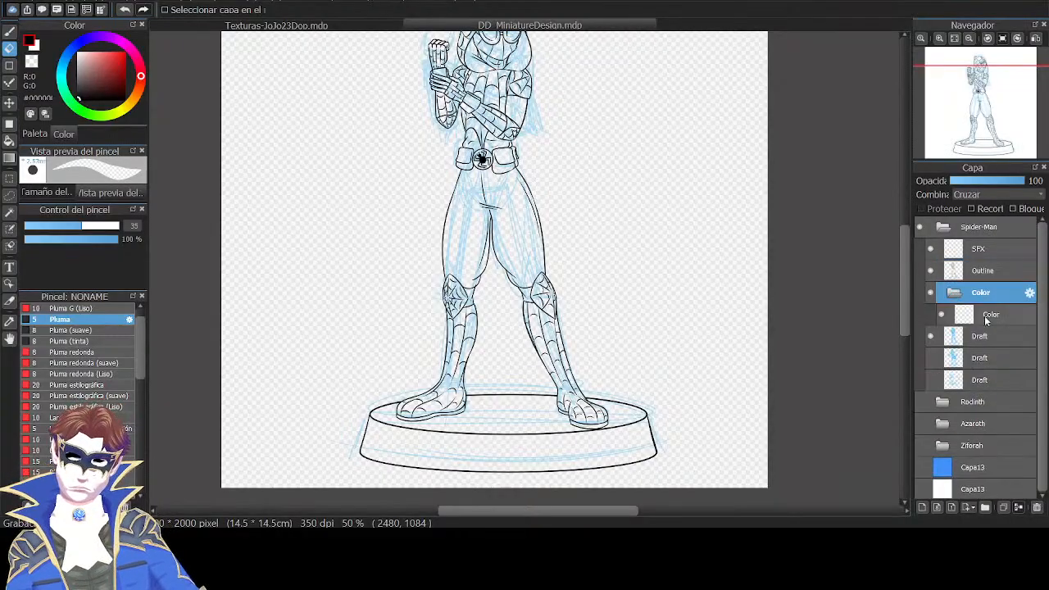
click(932, 336)
click(997, 318)
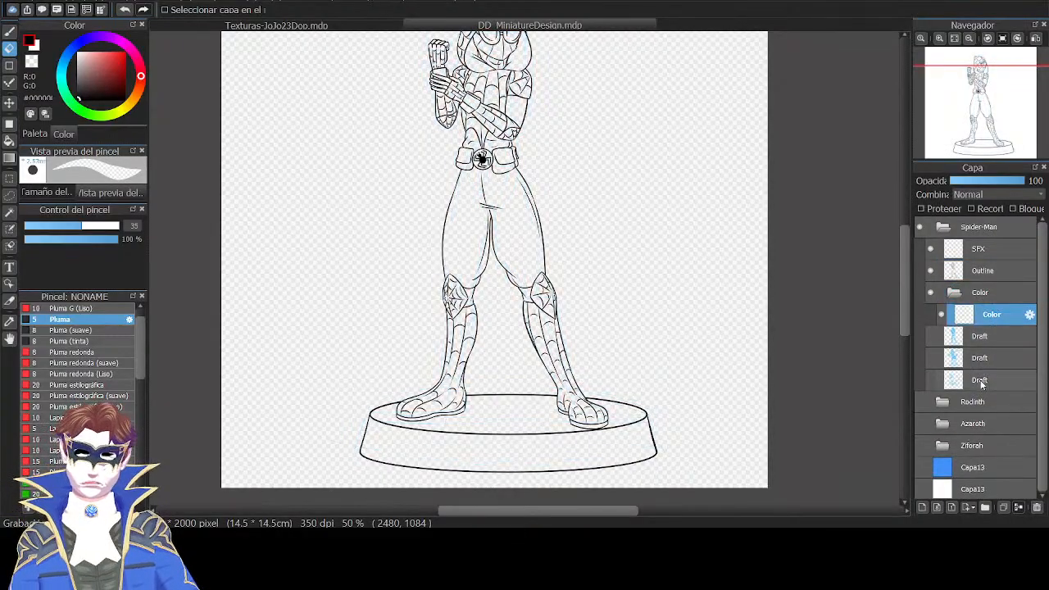
Choose a dark navy blue with R 28 and G 34, and bucket-fill the trousers with it.
drag(851, 219, 872, 312)
scroll(870, 310, up, 3)
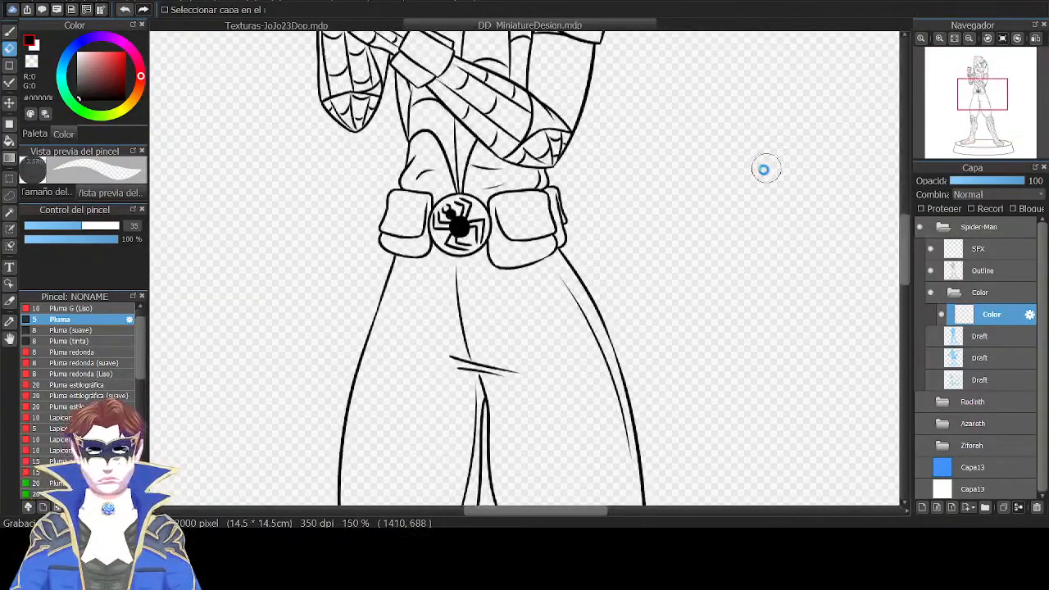
drag(767, 168, 797, 255)
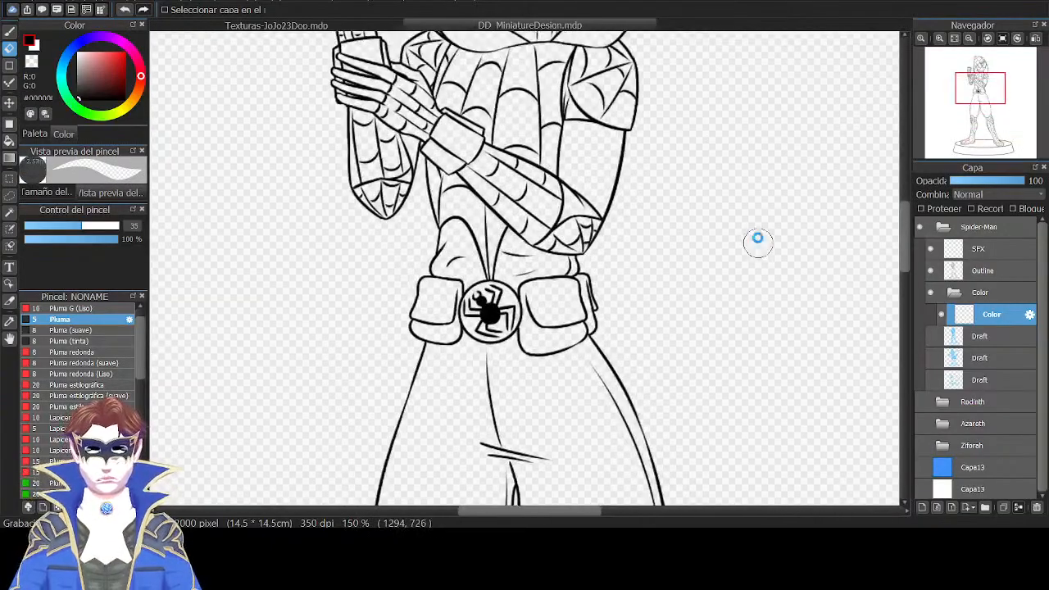
click(74, 48)
click(77, 46)
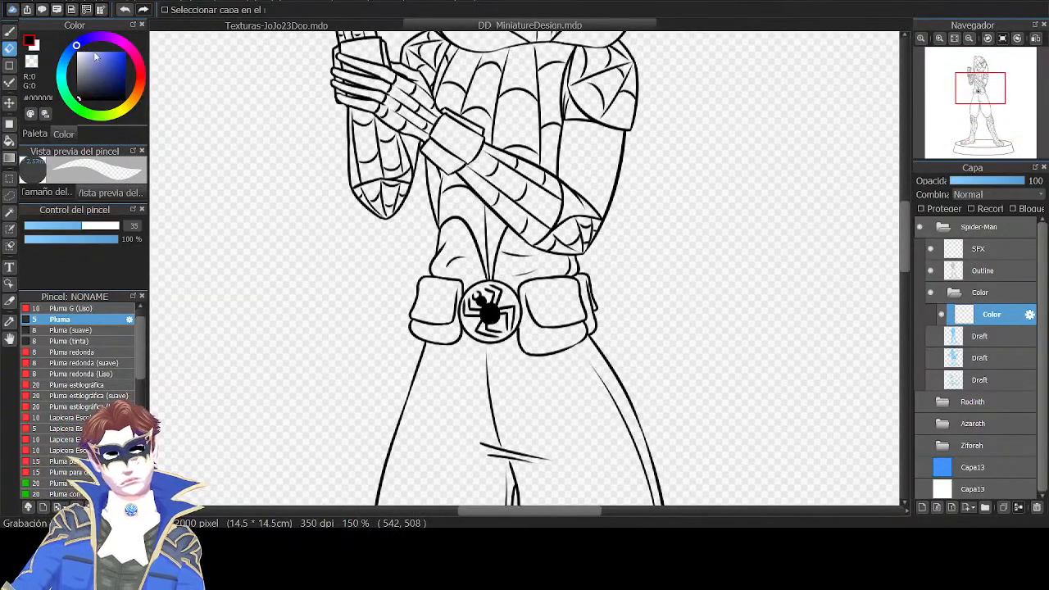
mouse_move(117, 76)
mouse_down()
mouse_move(128, 85)
mouse_move(109, 88)
mouse_up()
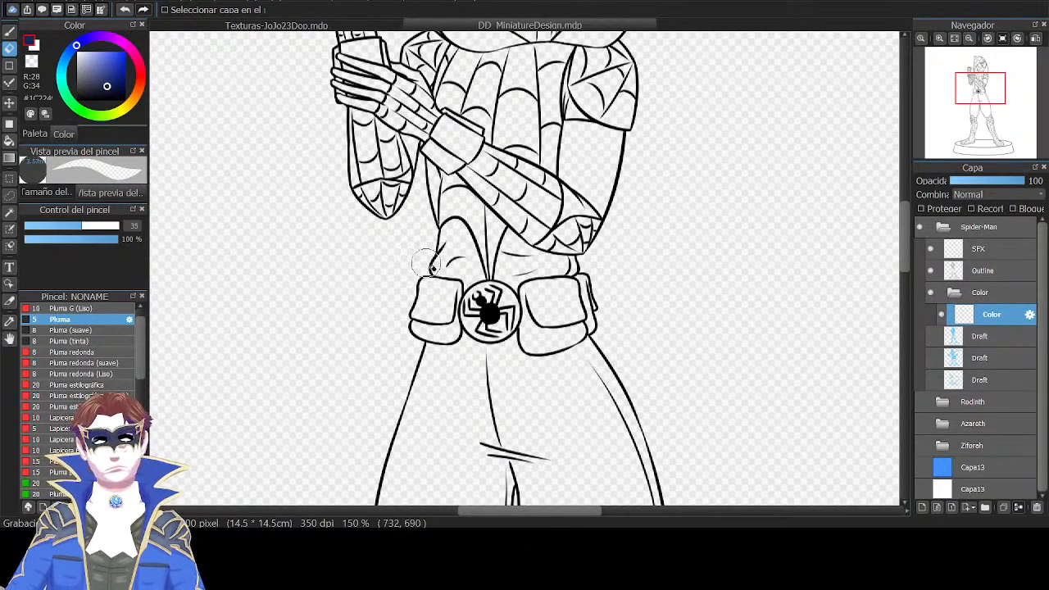
key(g)
click(575, 378)
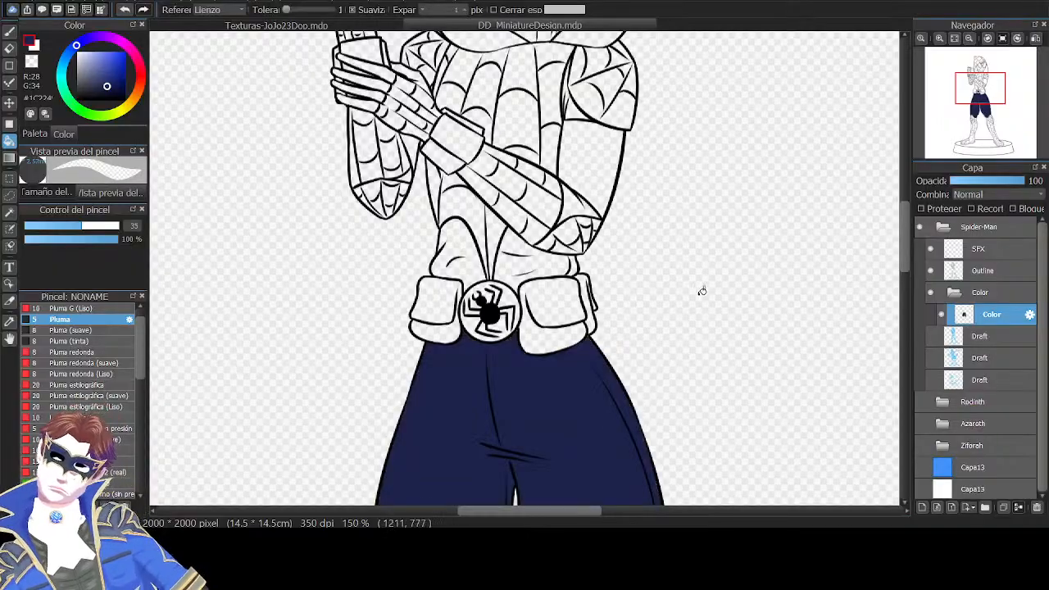
Replace the trousers' fill with a greyer navy of R 37 and G 41.
scroll(700, 335, down, 4)
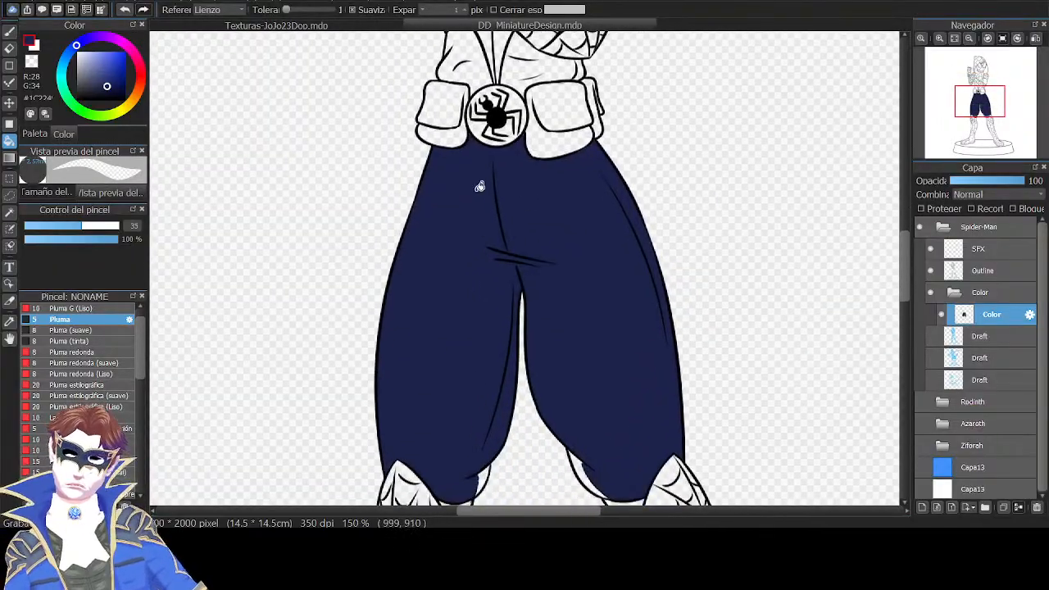
drag(109, 89, 95, 89)
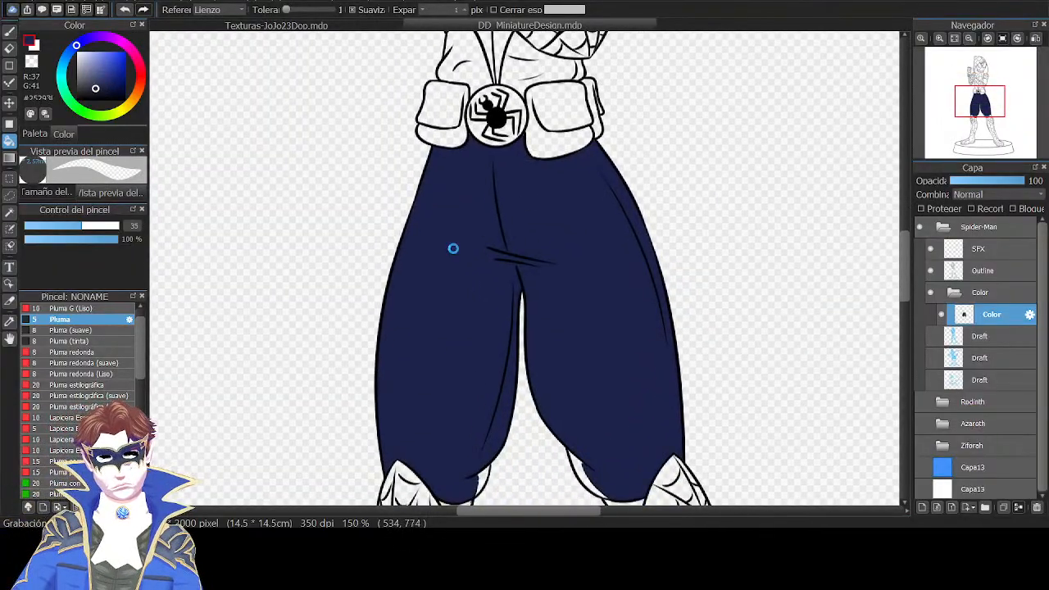
key(ctrl+z)
click(623, 230)
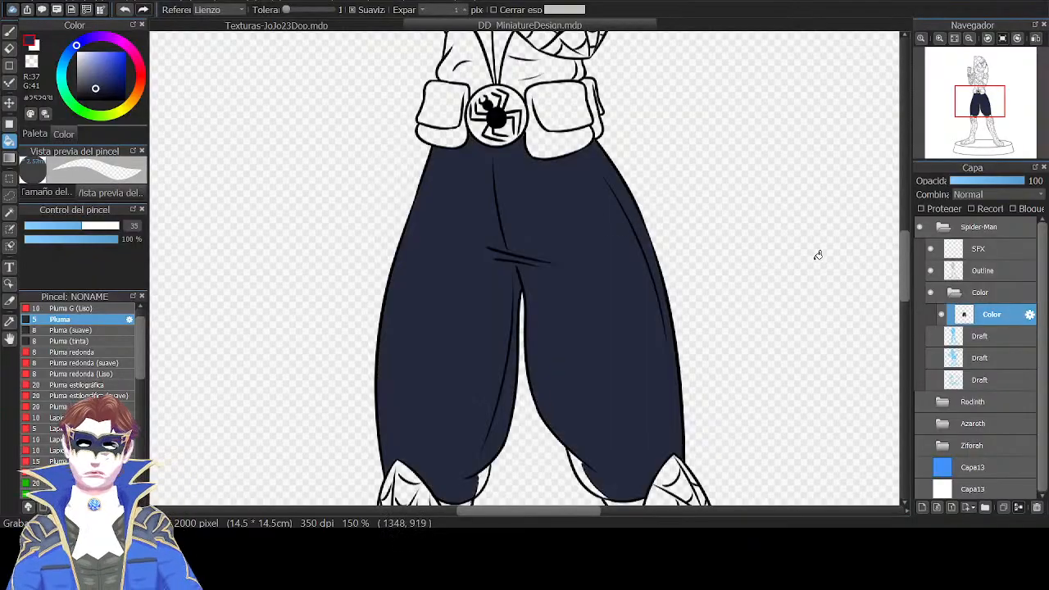
Fill the suit's waist sections above the belt and the bare upper-arm section with the same greyish navy.
scroll(664, 132, up, 2)
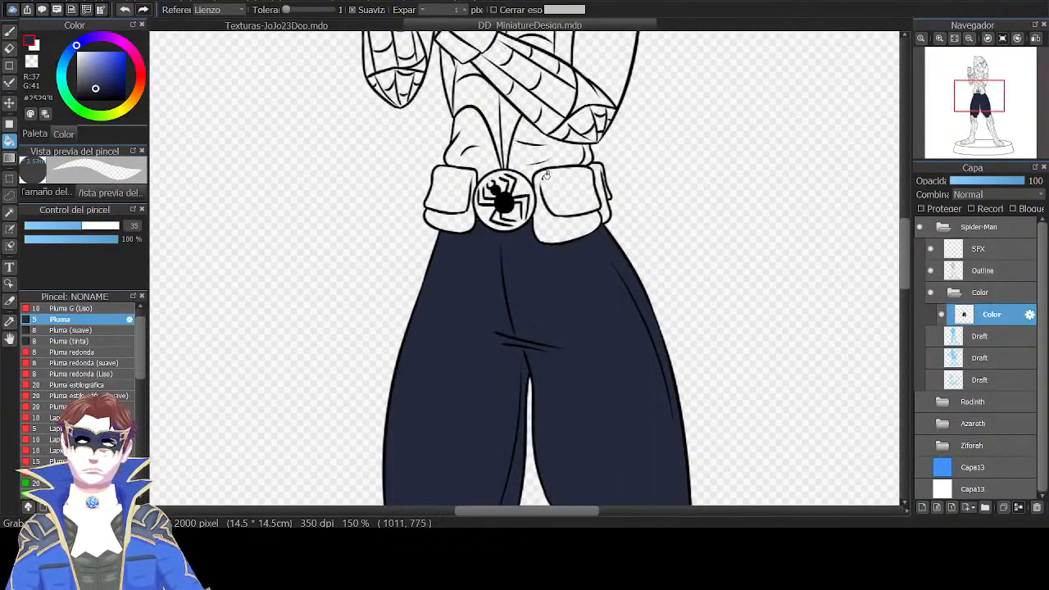
click(588, 145)
scroll(670, 157, up, 1)
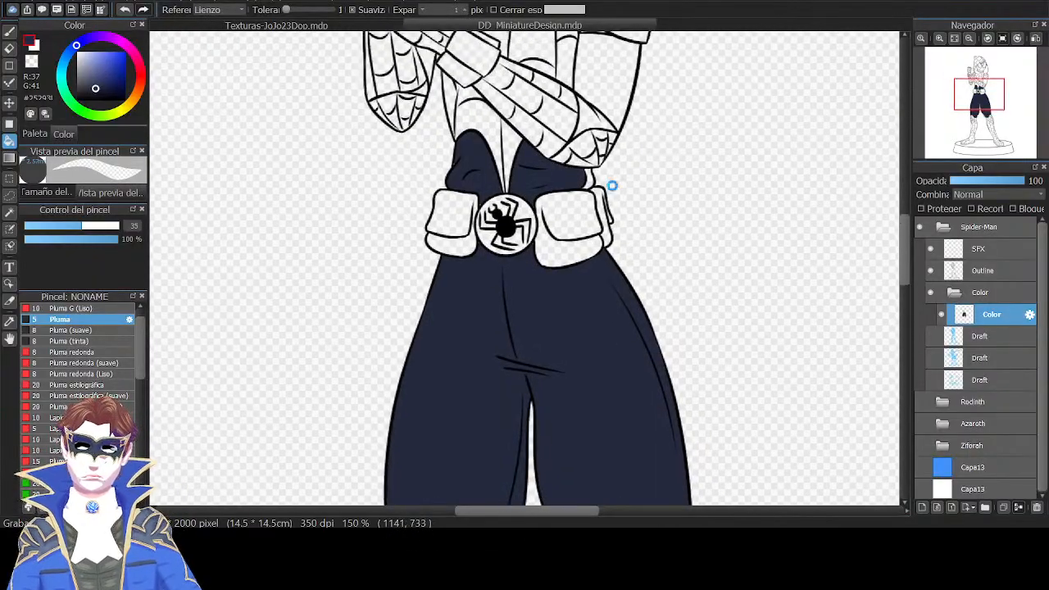
click(609, 98)
scroll(705, 213, up, 4)
Fill the fabric between the trousers and boots and the small folds beside both knees with the greyish navy.
scroll(677, 169, down, 12)
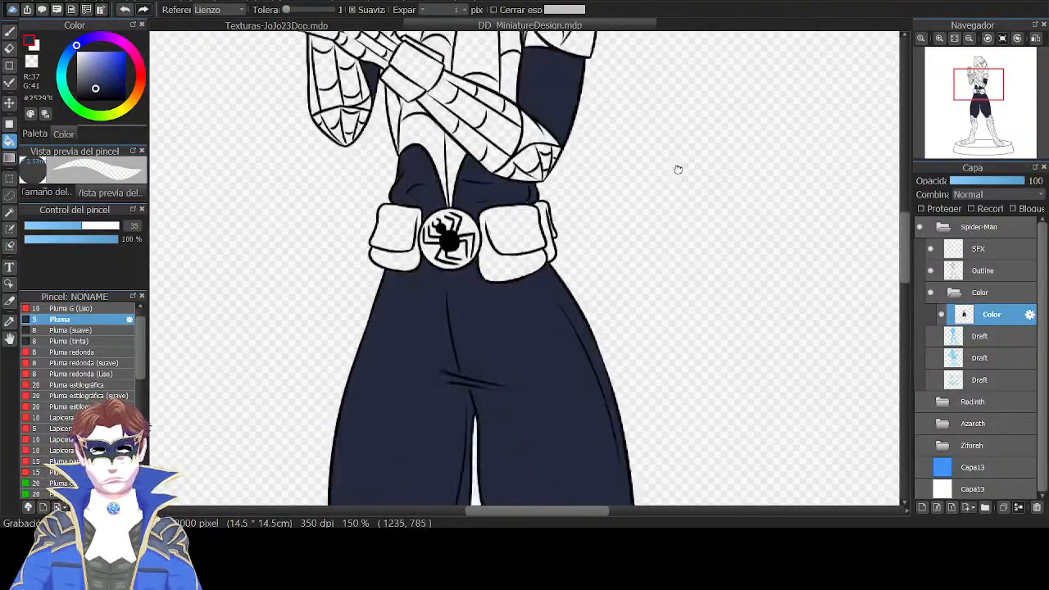
key(Tab)
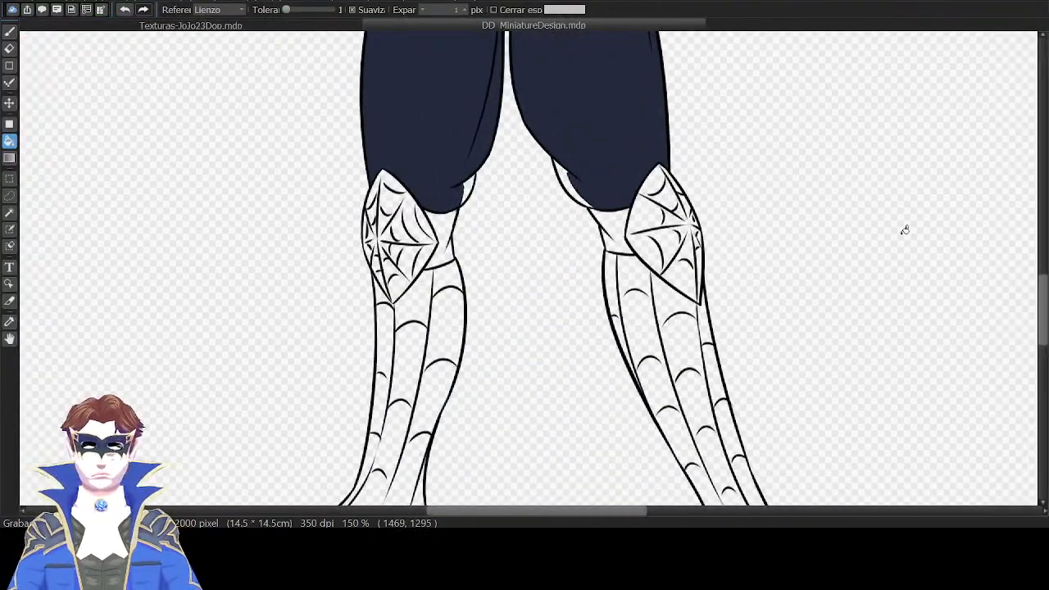
click(617, 218)
click(446, 220)
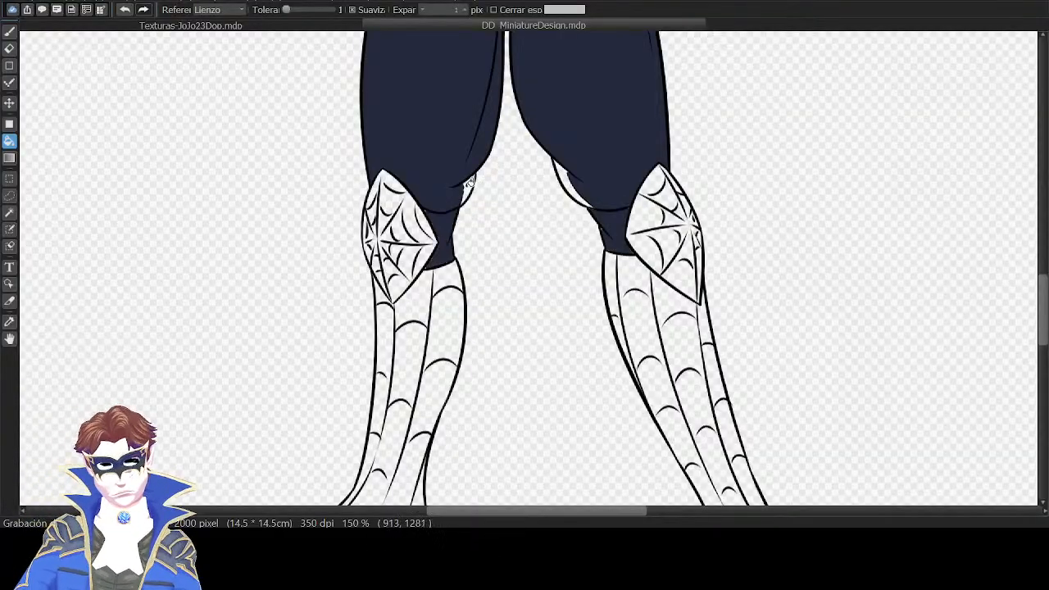
click(470, 184)
scroll(566, 220, up, 1)
click(566, 220)
scroll(591, 316, up, 3)
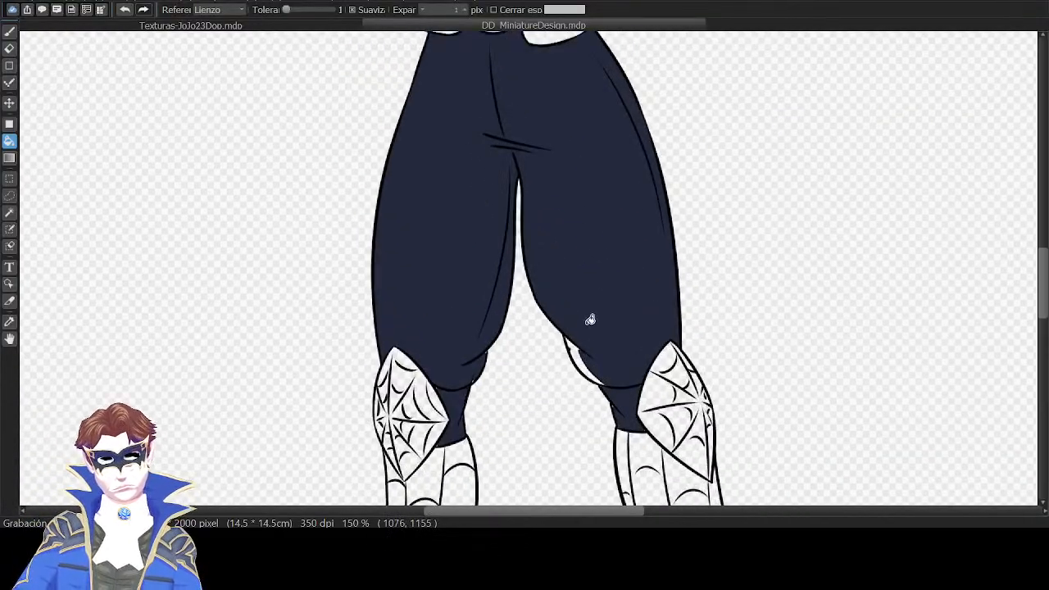
Fill the remaining gaps around the elbow and beside the shoulder of the navy upper arm with the same colour.
scroll(610, 220, up, 5)
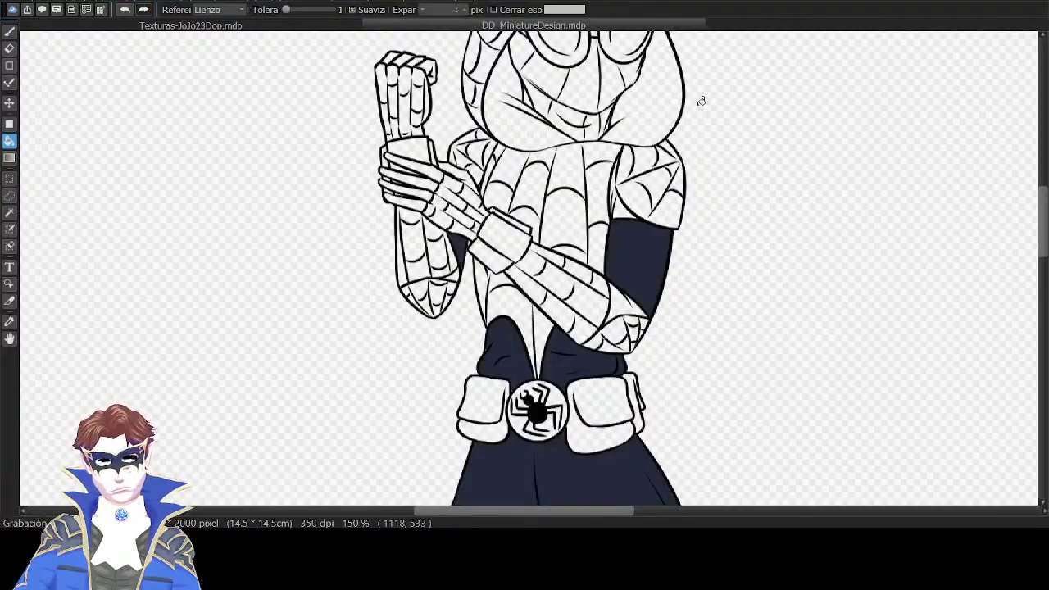
drag(621, 302, 625, 174)
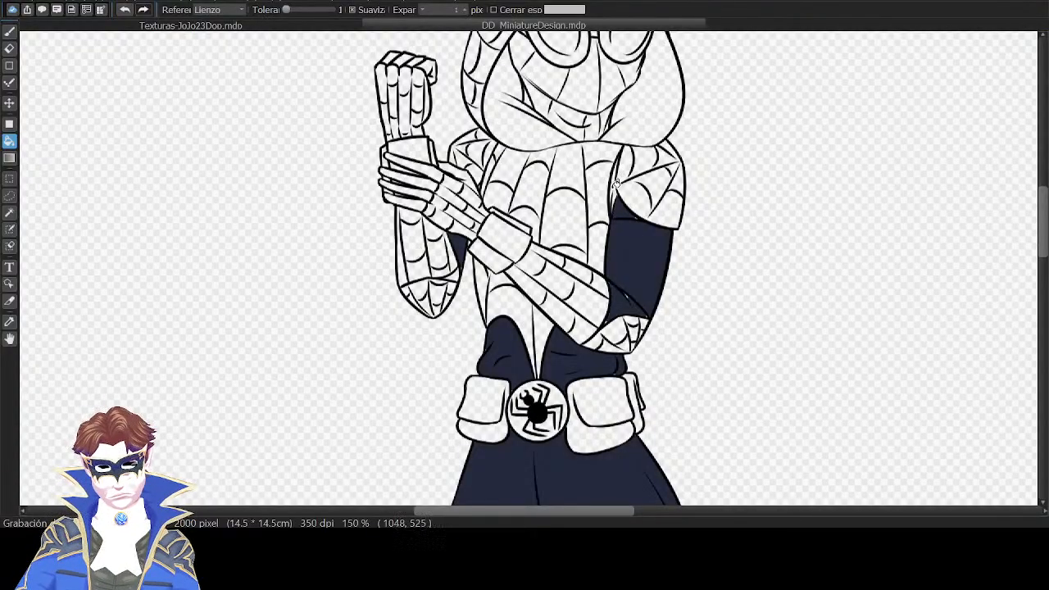
key(ctrl+z)
click(616, 182)
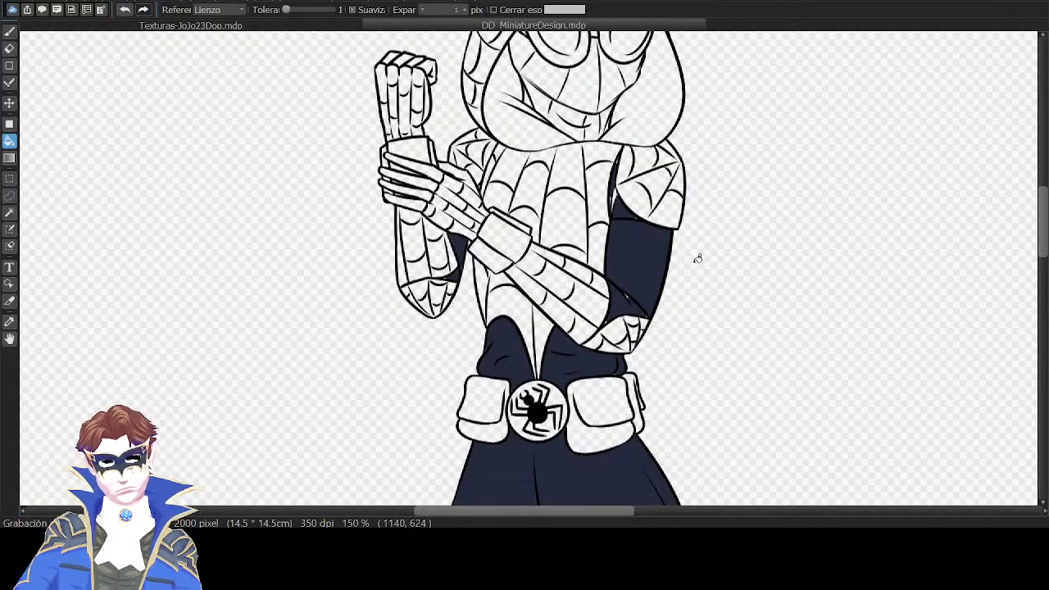
Fill both sides of the hood's inner lining around the mask with the greyish navy.
key(b)
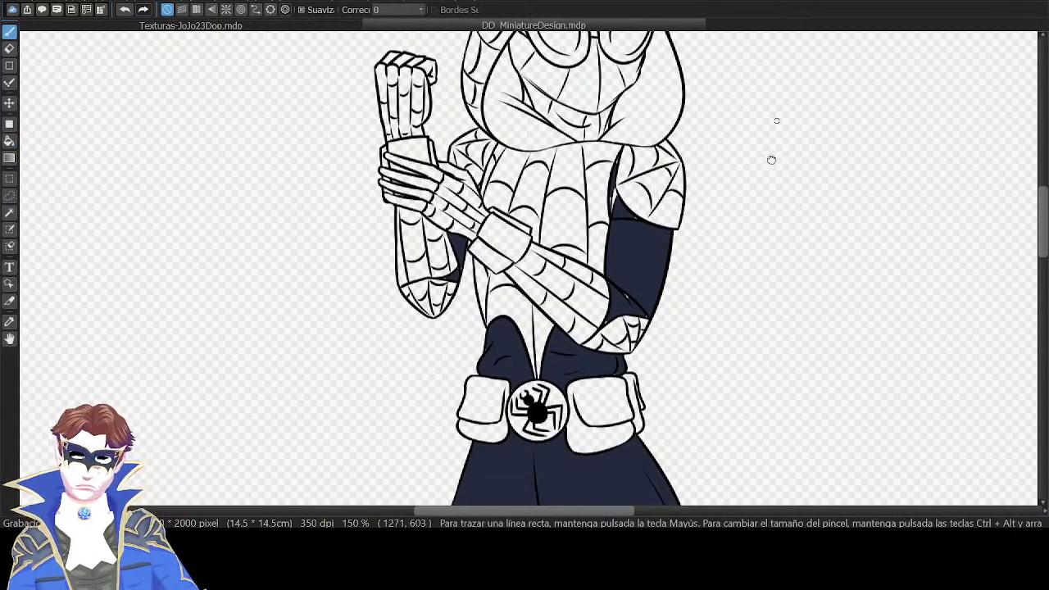
drag(771, 160, 777, 241)
key(g)
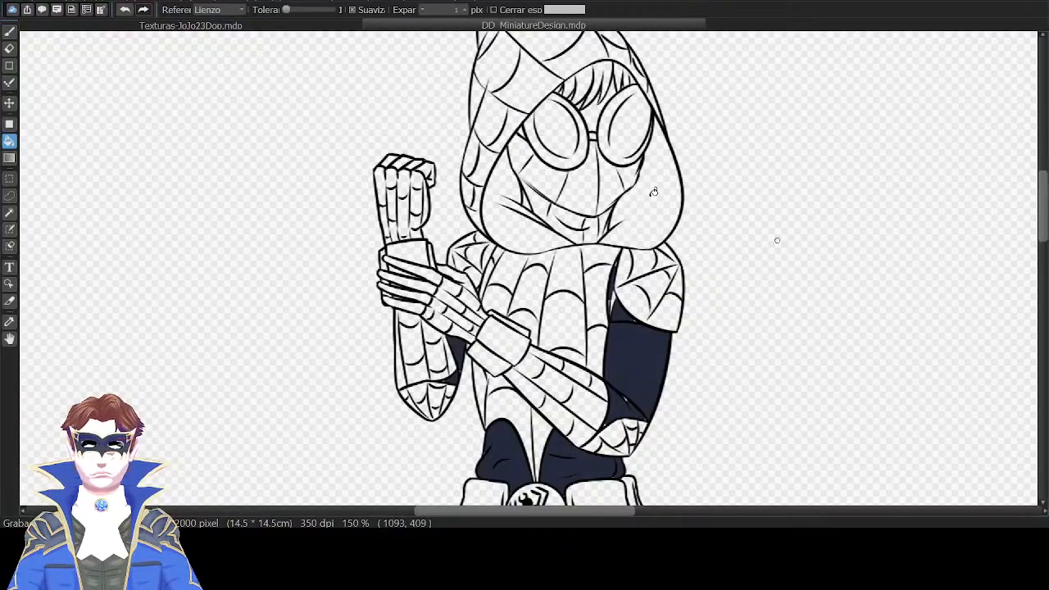
click(677, 244)
click(557, 223)
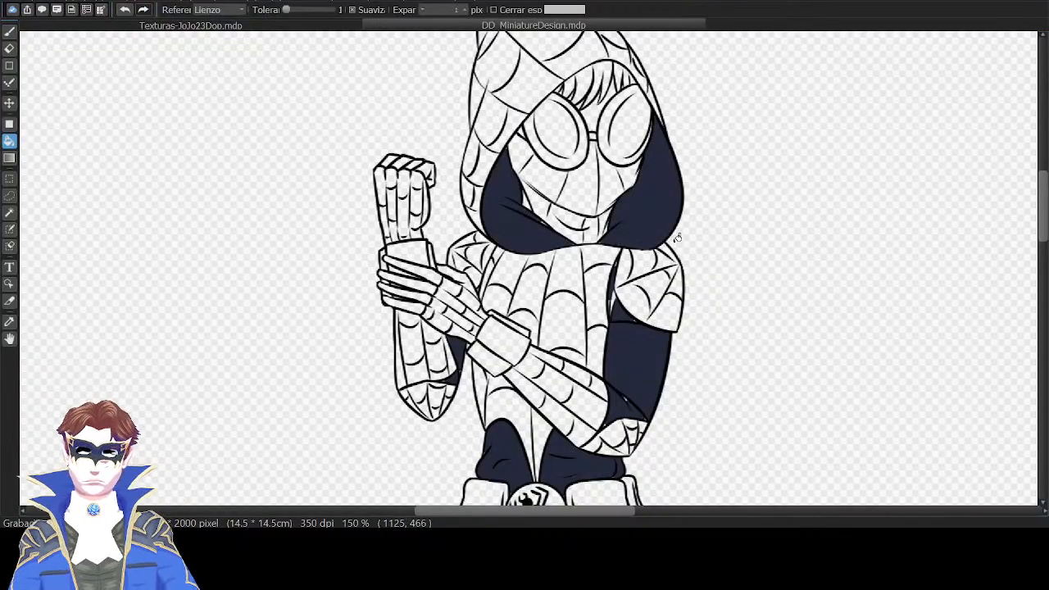
Brush navy over the small unfilled gaps along the hood lining's folds and edges beside the mask.
key(b)
scroll(607, 246, up, 5)
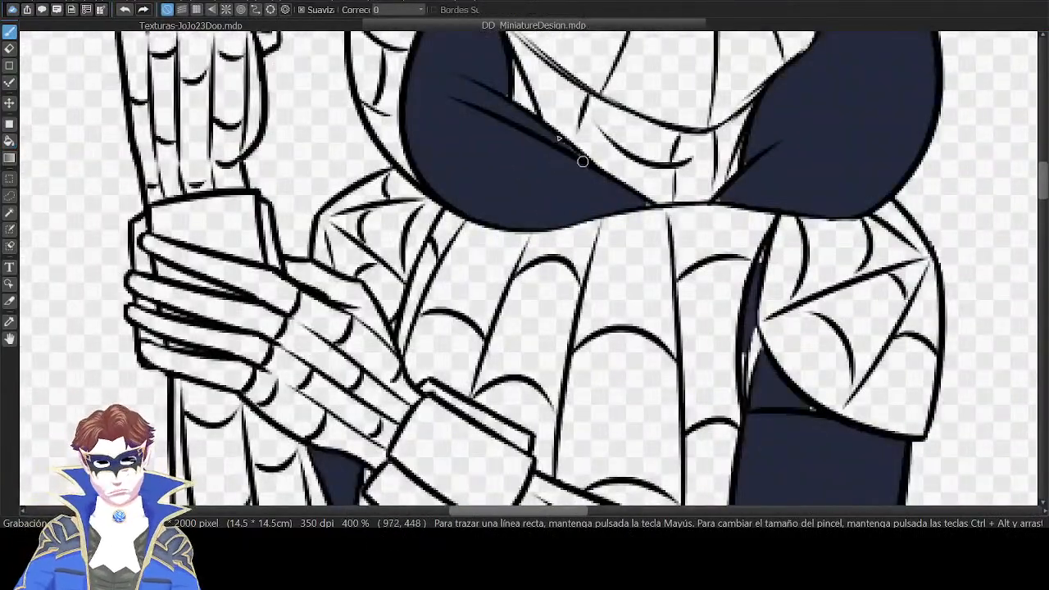
drag(601, 154, 625, 236)
drag(764, 141, 714, 223)
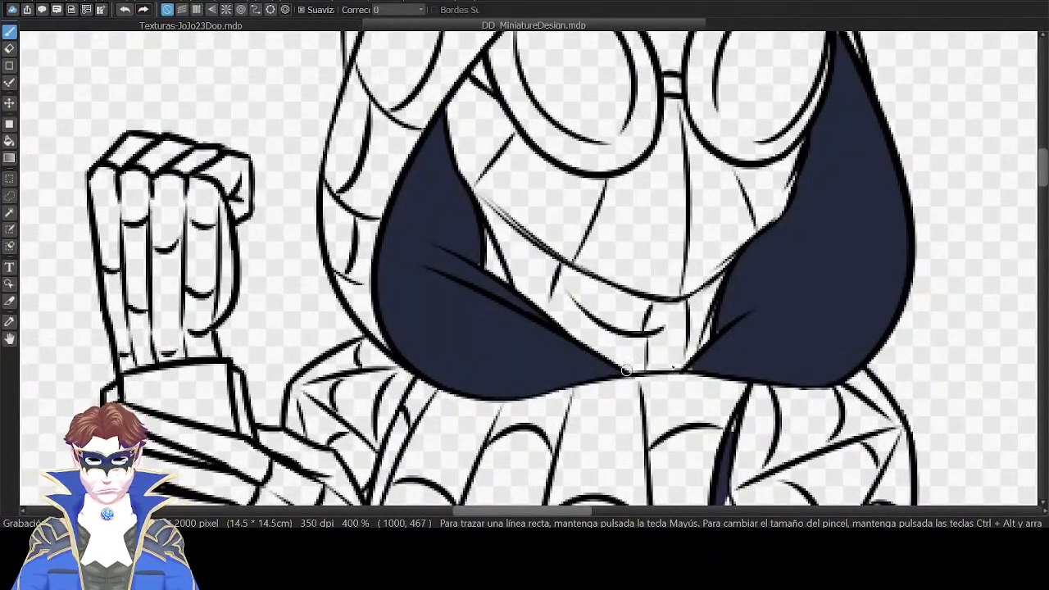
drag(863, 138, 784, 279)
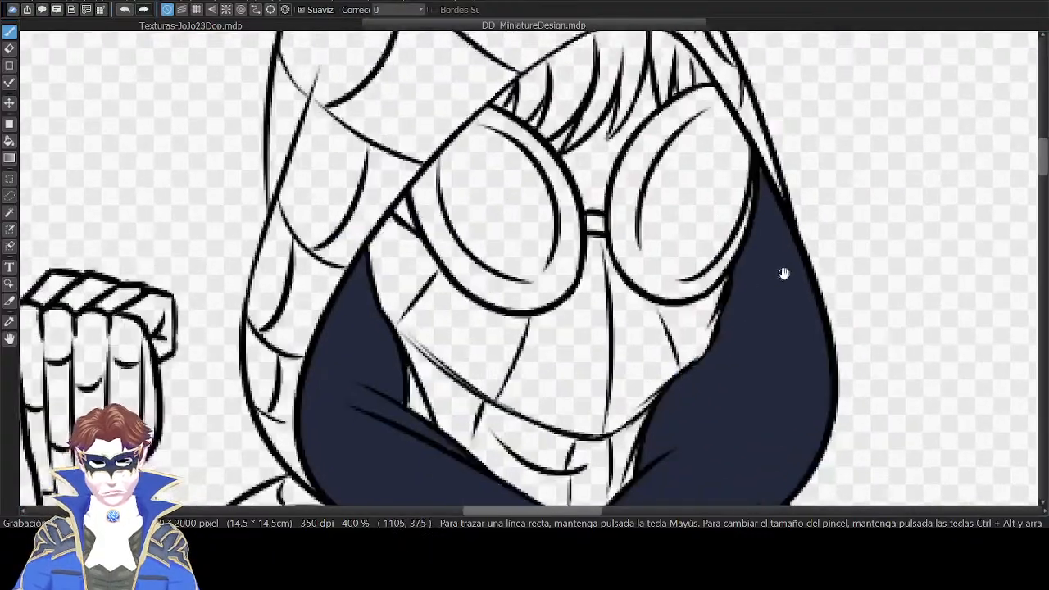
mouse_move(779, 471)
mouse_down()
mouse_move(773, 310)
mouse_move(833, 94)
mouse_up()
Brush navy into the unfilled gaps beside the shoulder, around both elbows and along the waist fabric.
mouse_move(701, 310)
mouse_down()
mouse_move(693, 291)
mouse_move(709, 294)
mouse_move(706, 271)
mouse_up()
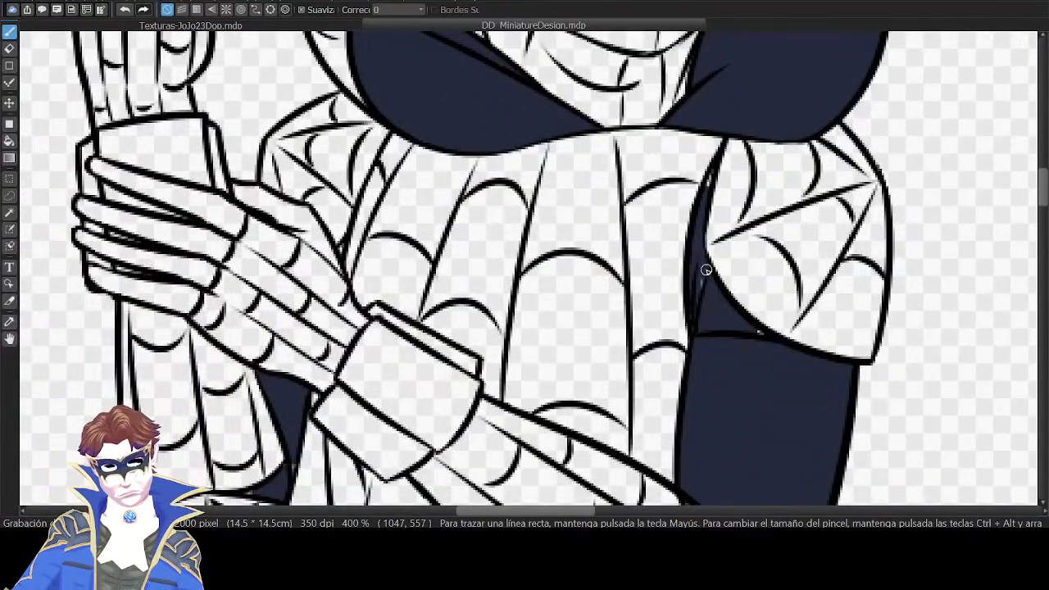
drag(765, 339, 726, 143)
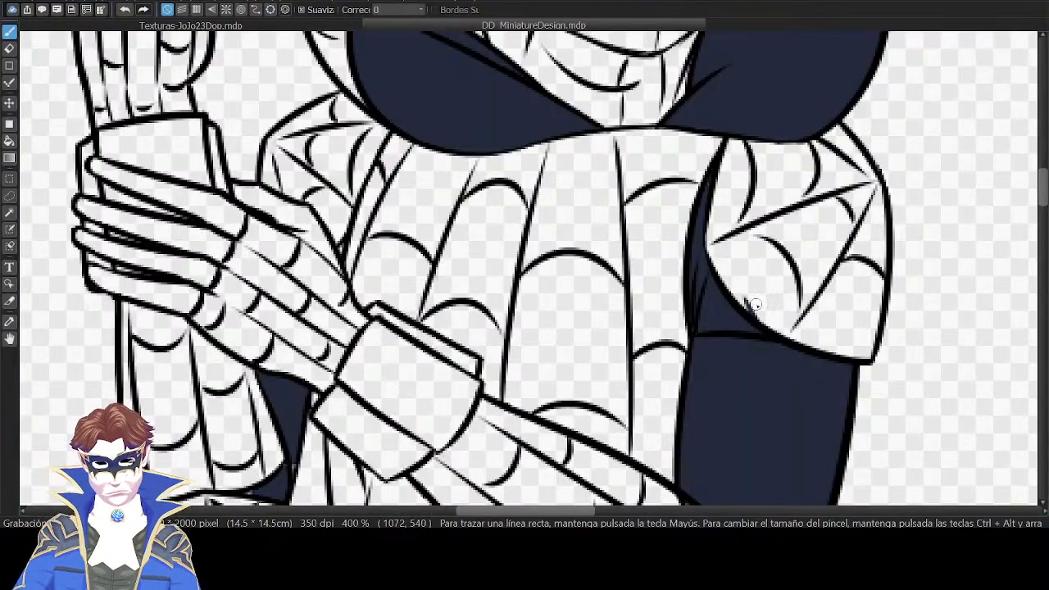
drag(712, 256, 890, 167)
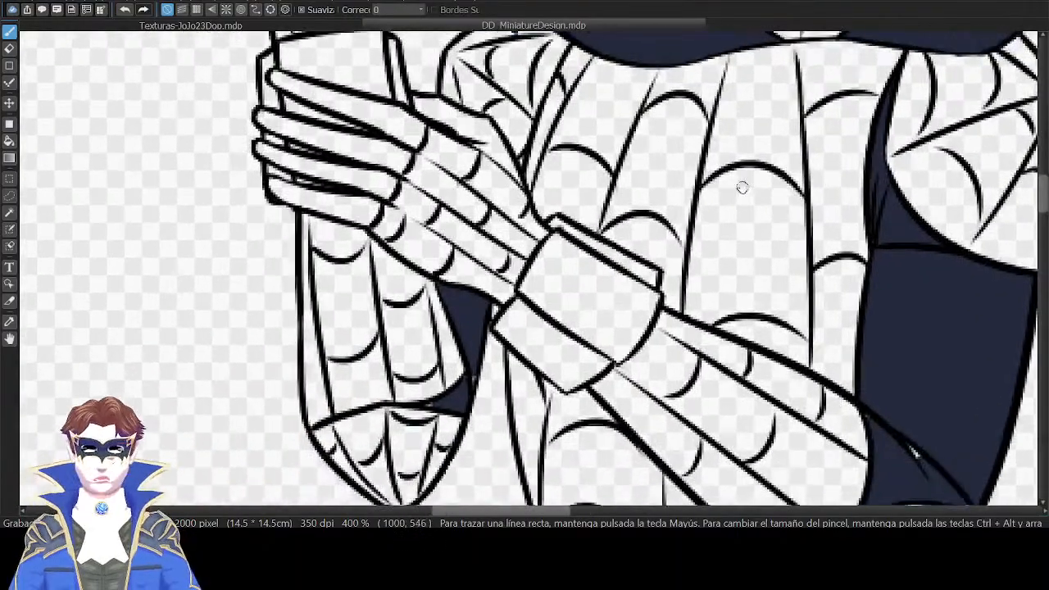
drag(538, 291, 585, 150)
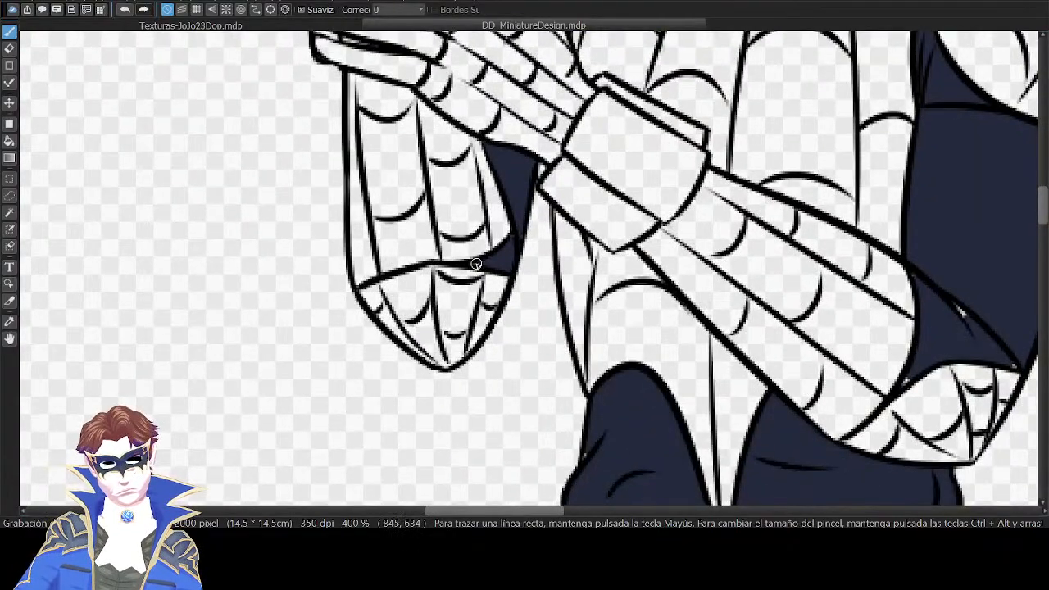
drag(587, 287, 540, 144)
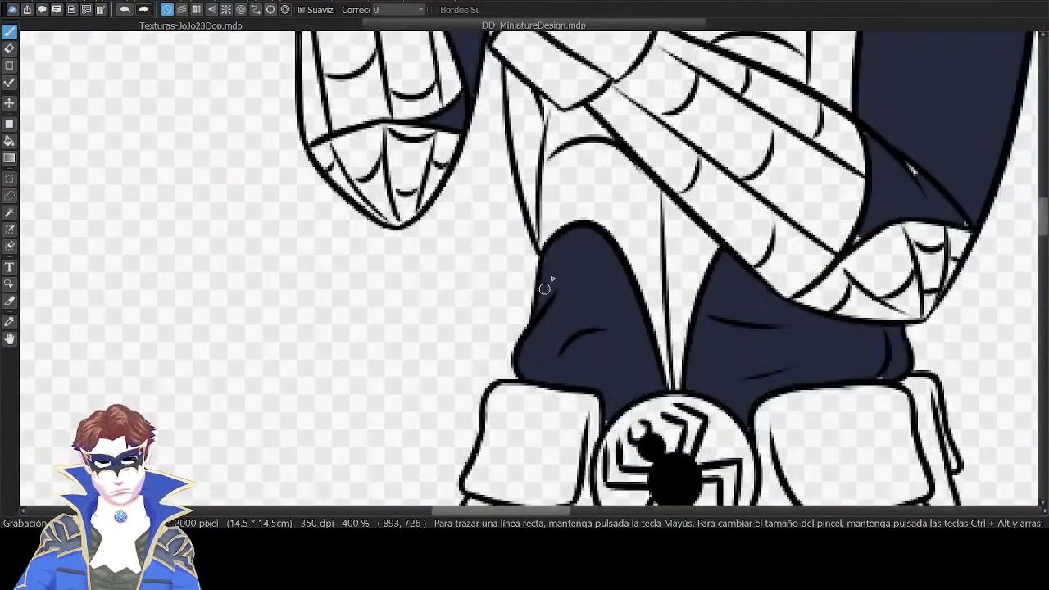
drag(850, 271, 686, 187)
drag(762, 75, 655, 173)
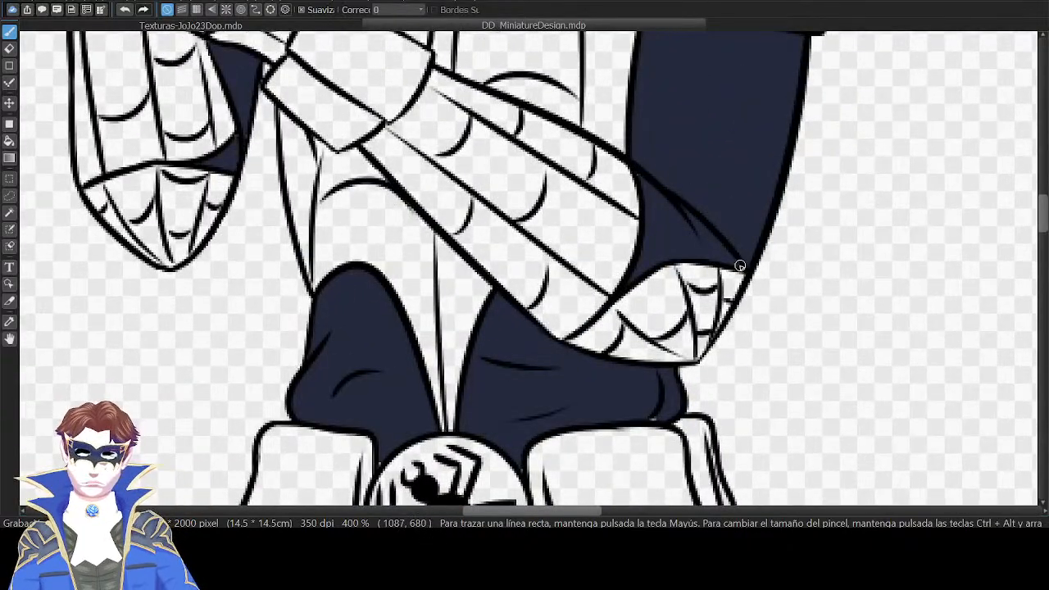
drag(721, 345, 813, 211)
Touch up the navy fill around the belt buckle and pouches and along the trousers' edges and fold lines.
drag(696, 301, 743, 172)
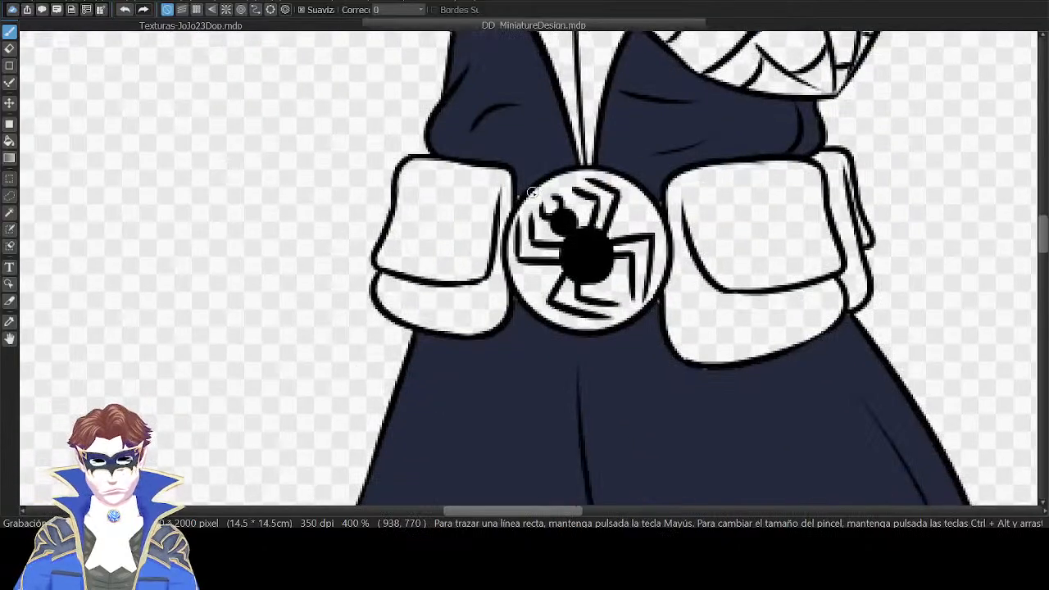
drag(828, 263, 750, 160)
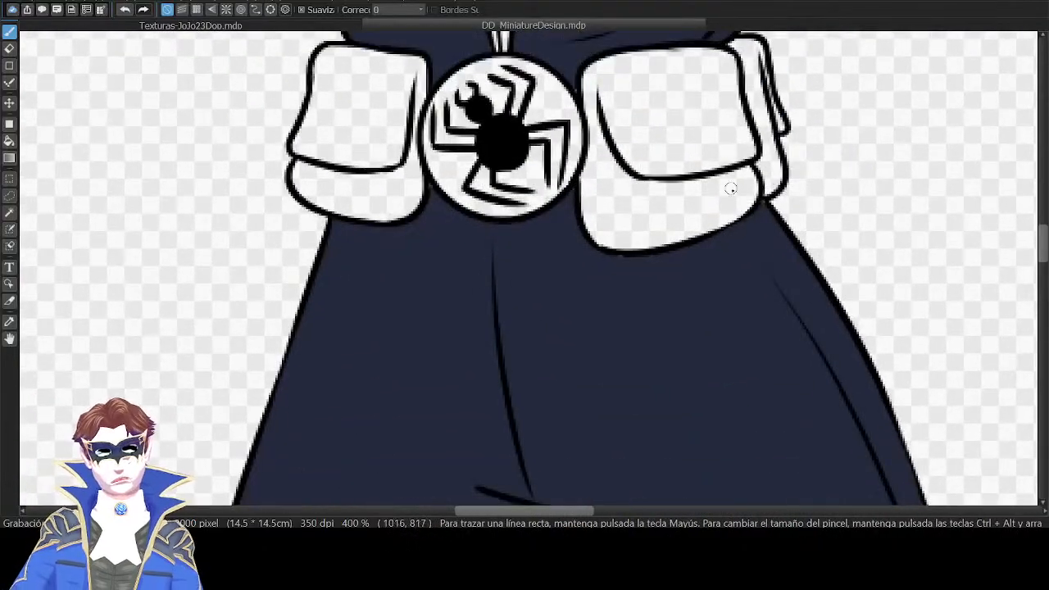
drag(842, 241, 797, 183)
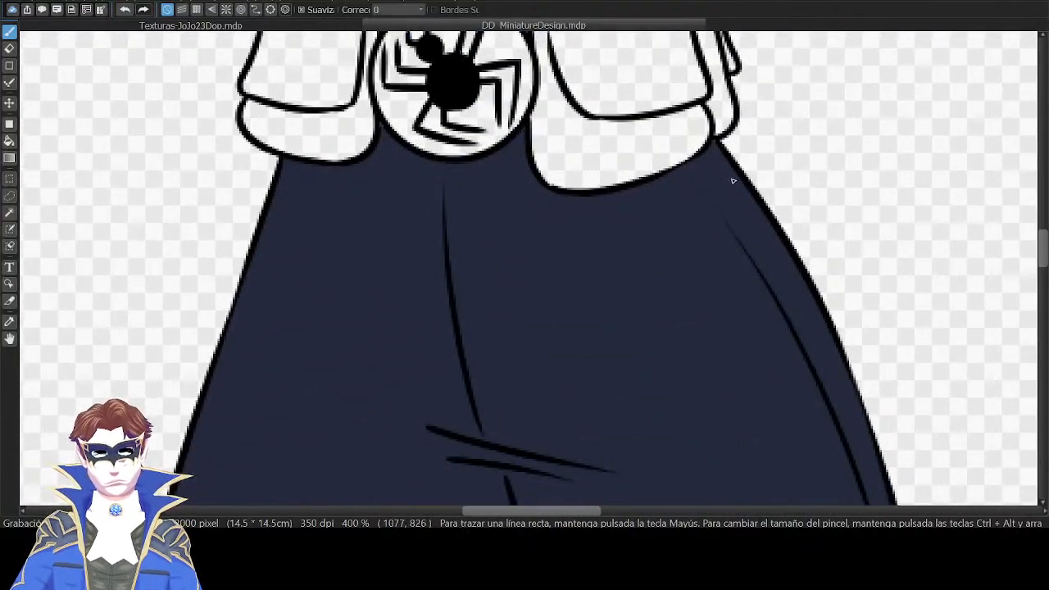
drag(648, 476, 667, 266)
drag(864, 174, 824, 307)
drag(719, 371, 812, 148)
drag(695, 451, 770, 176)
drag(733, 364, 764, 217)
Brush navy over the remaining gaps in the trouser folds and the fabric beside both knee guards.
click(494, 373)
drag(592, 449, 569, 244)
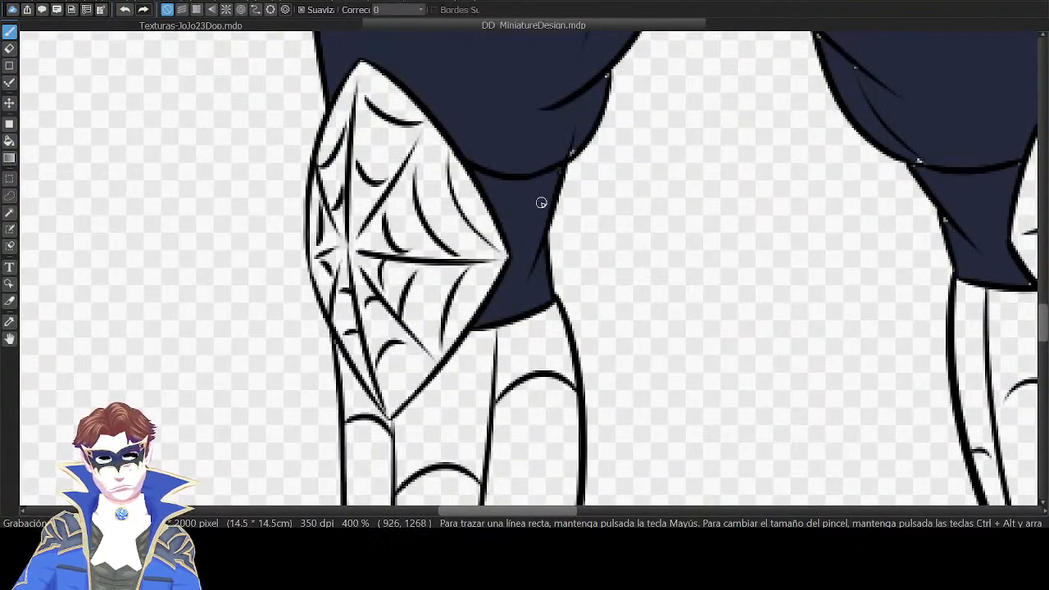
drag(580, 143, 560, 214)
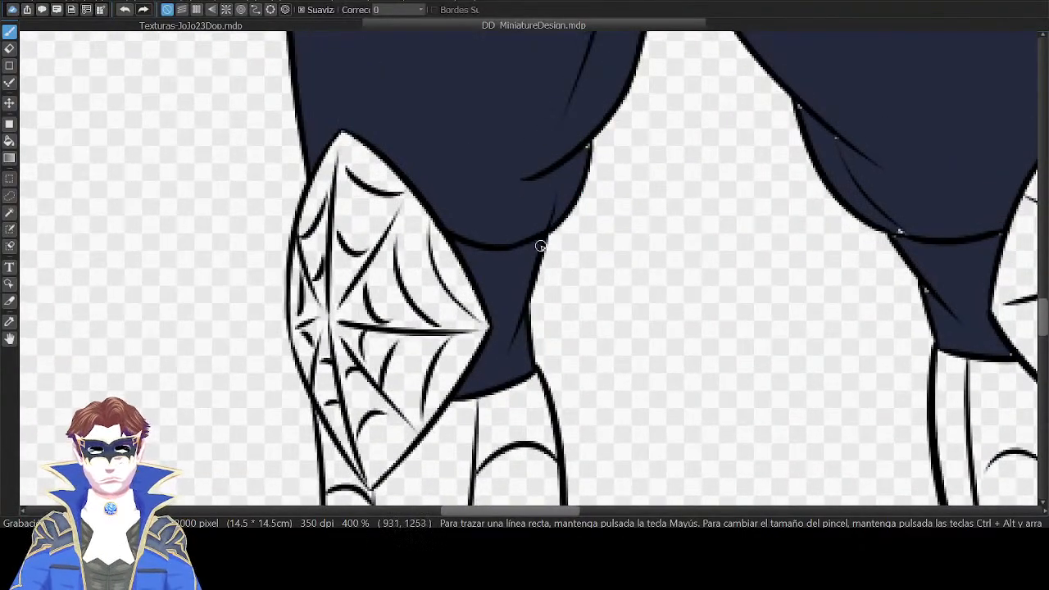
drag(879, 193, 597, 170)
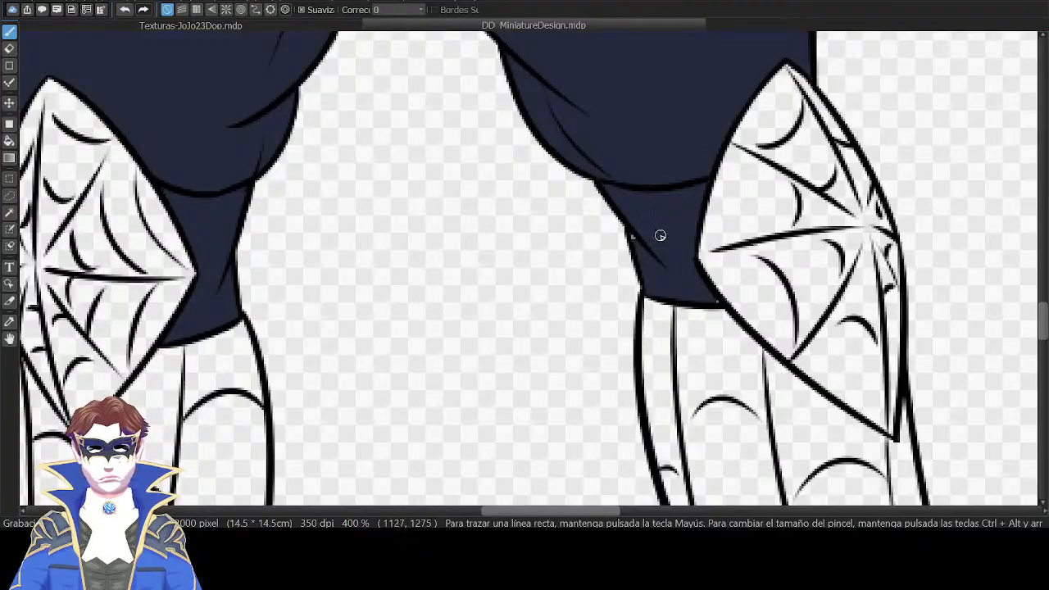
scroll(804, 228, down, 6)
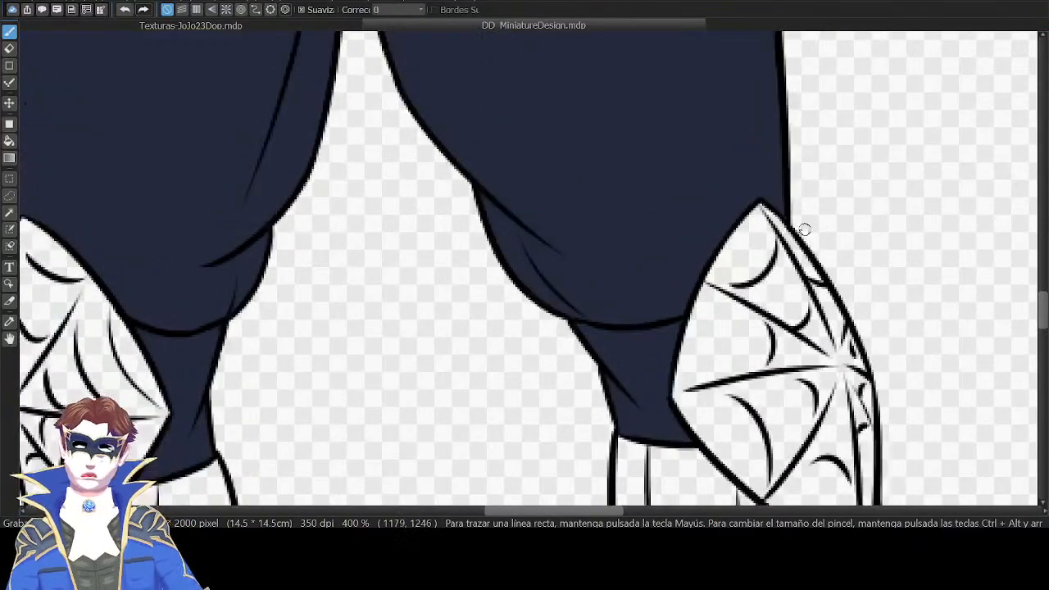
scroll(819, 189, down, 3)
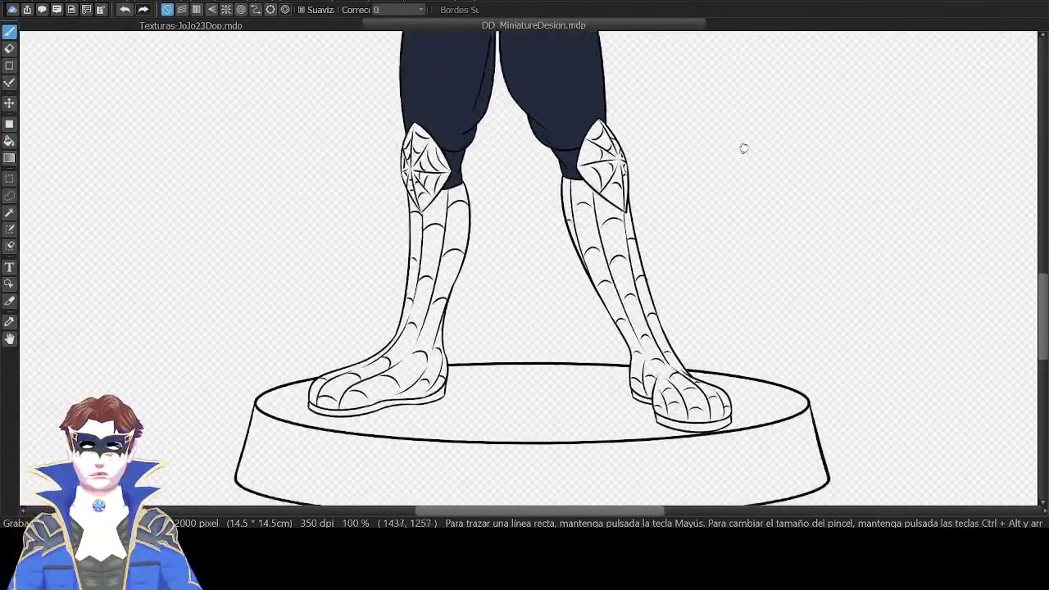
Clear the upper Color layer for the red parts and choose a dark red of R 96 and G 25.
scroll(740, 145, up, 9)
key(Tab)
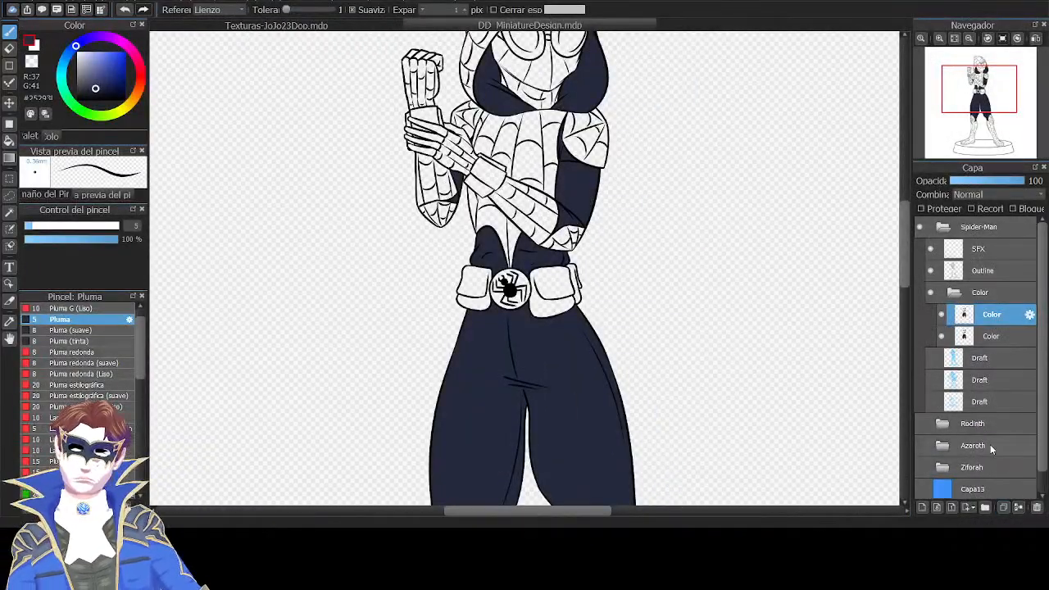
click(141, 77)
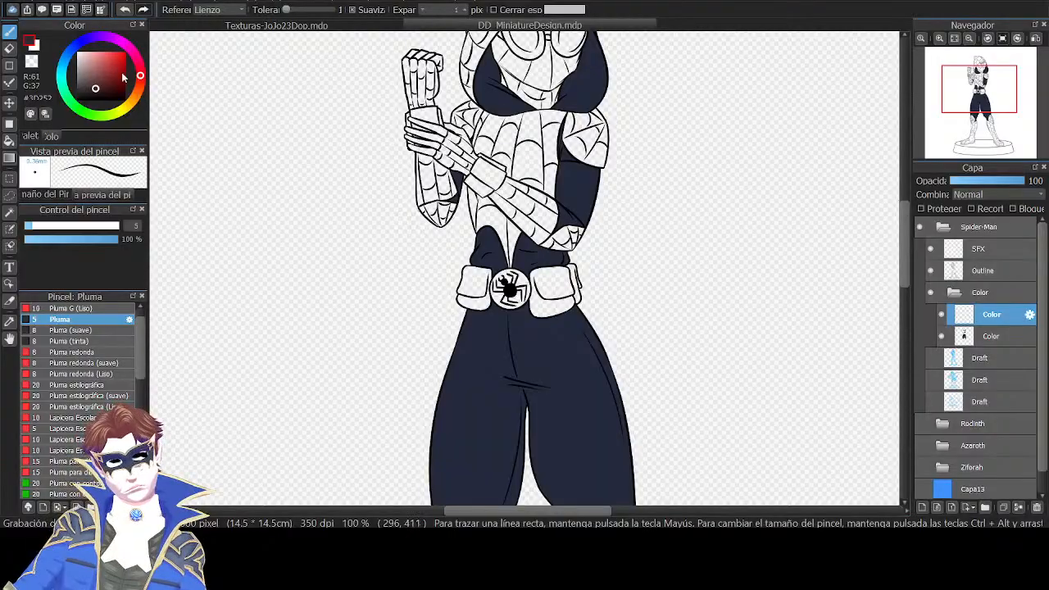
drag(121, 78, 113, 84)
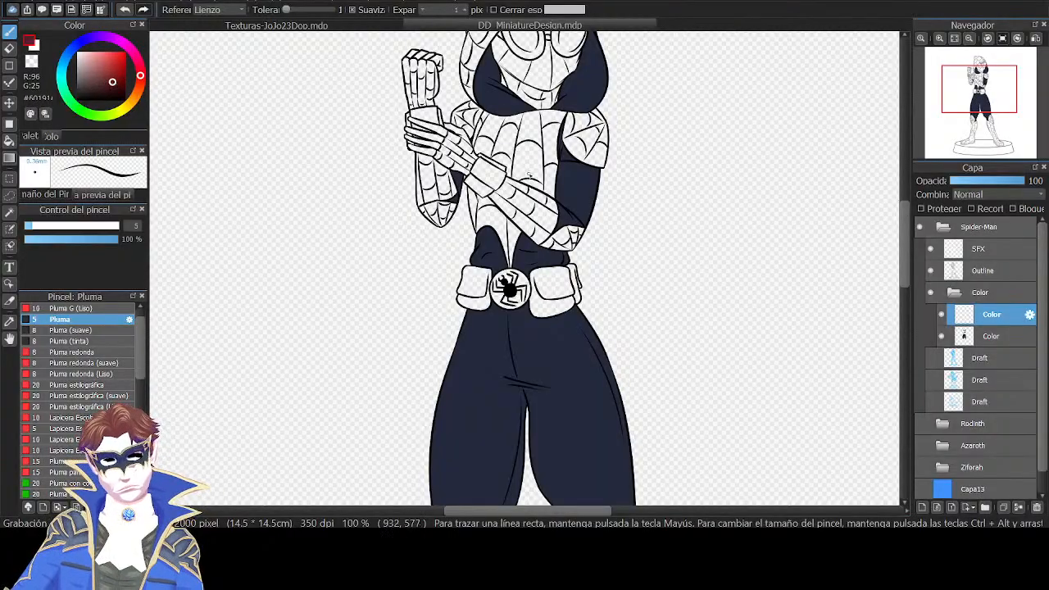
Try filling the hood's upper web panels with the dark red and undo the trial fills.
key(g)
drag(619, 96, 632, 189)
click(577, 51)
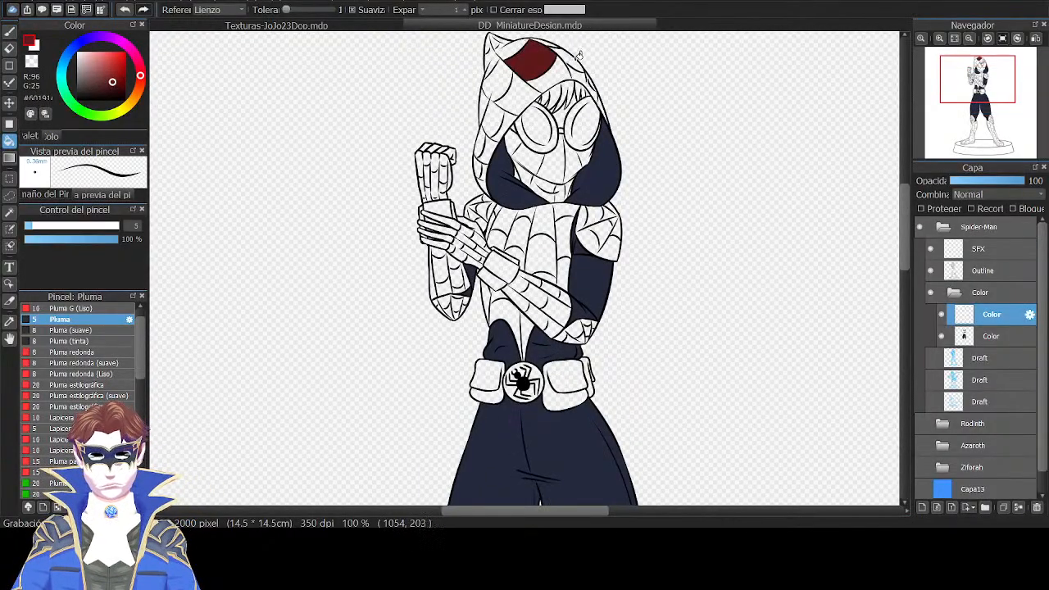
key(ctrl+z)
click(568, 69)
key(ctrl+z)
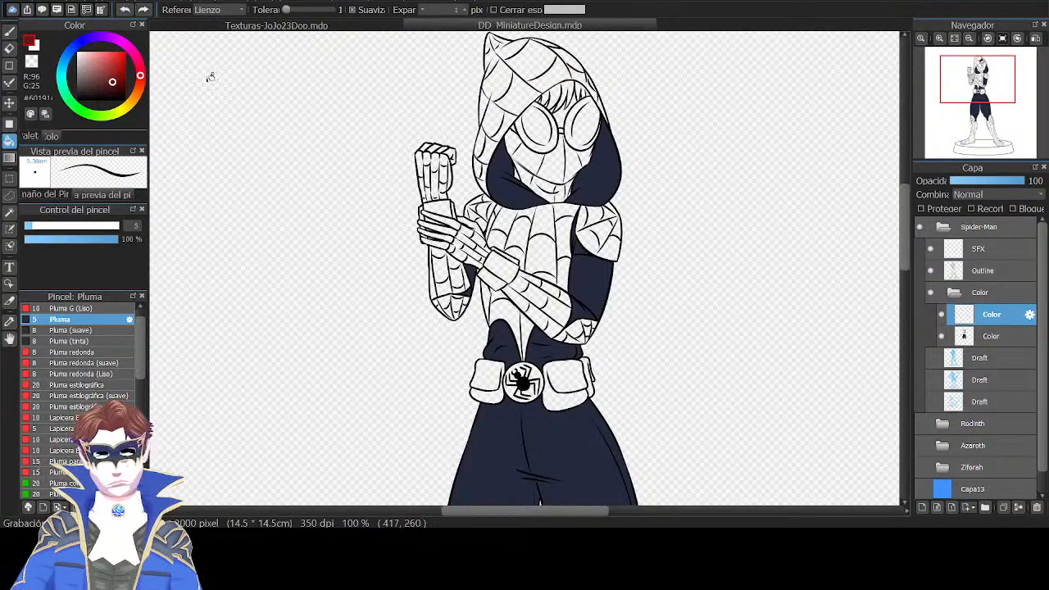
Lighten the red to R 142 and G 56 and fill a web panel on the hood with it.
click(113, 79)
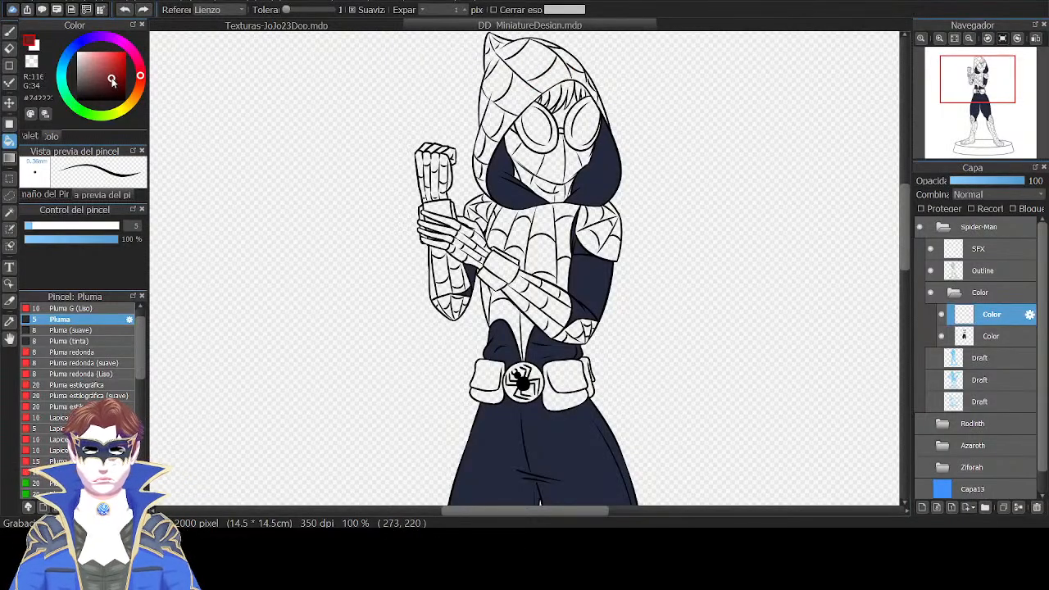
click(519, 94)
key(ctrl+z)
drag(112, 77, 105, 74)
click(515, 82)
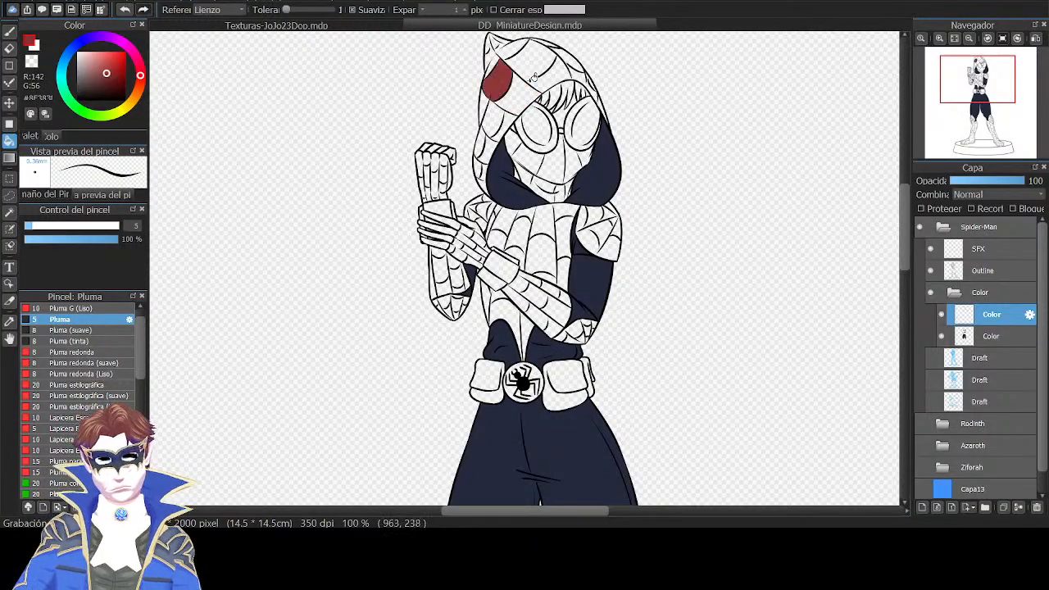
Fill the belt pouches on both sides of the spider buckle with the R 142, G 56 red.
scroll(680, 131, up, 2)
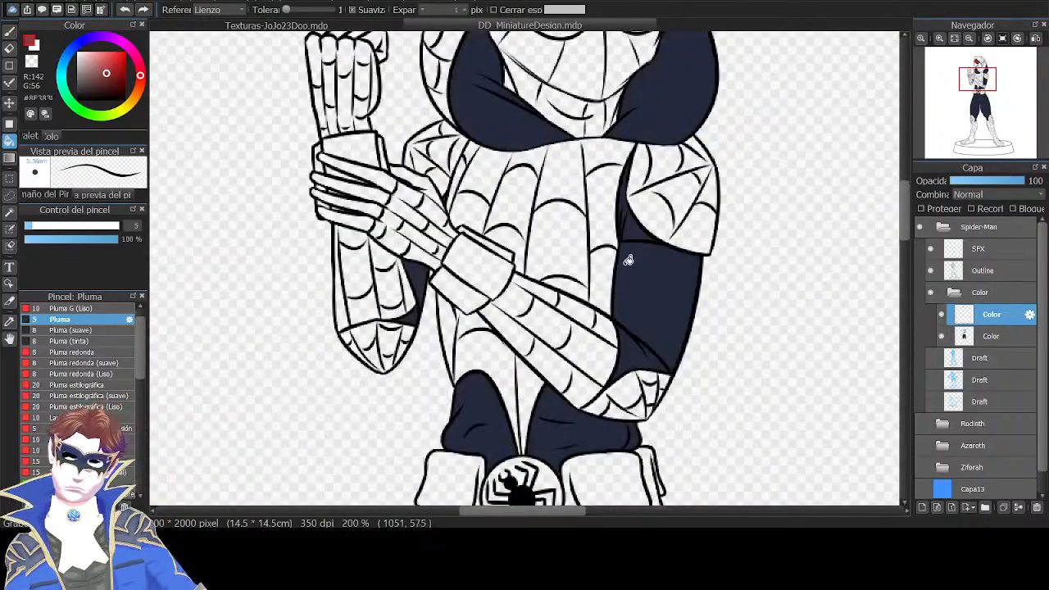
drag(603, 460, 653, 210)
click(685, 211)
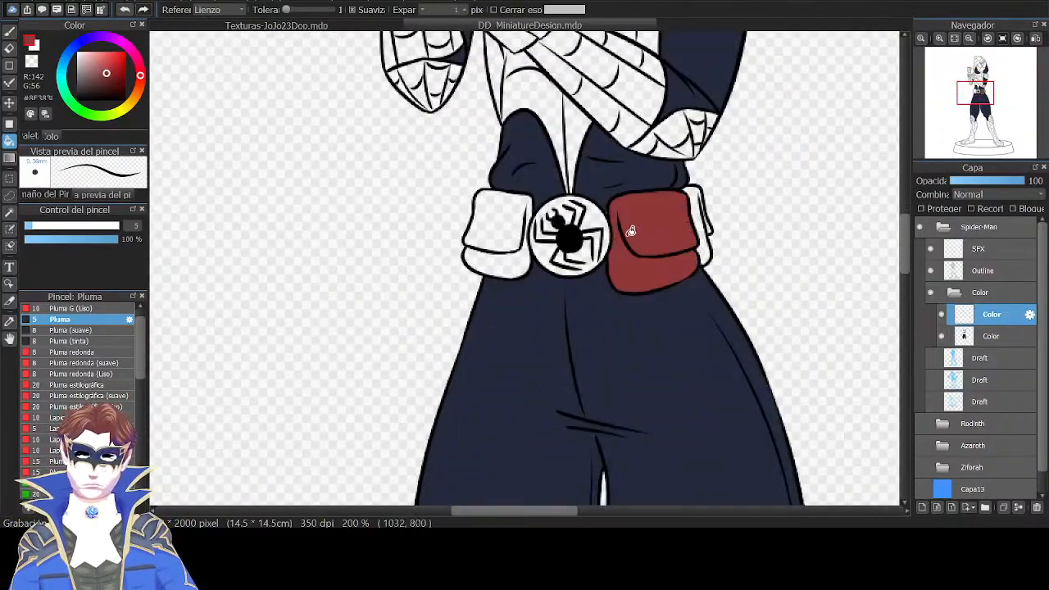
click(504, 206)
scroll(705, 208, up, 2)
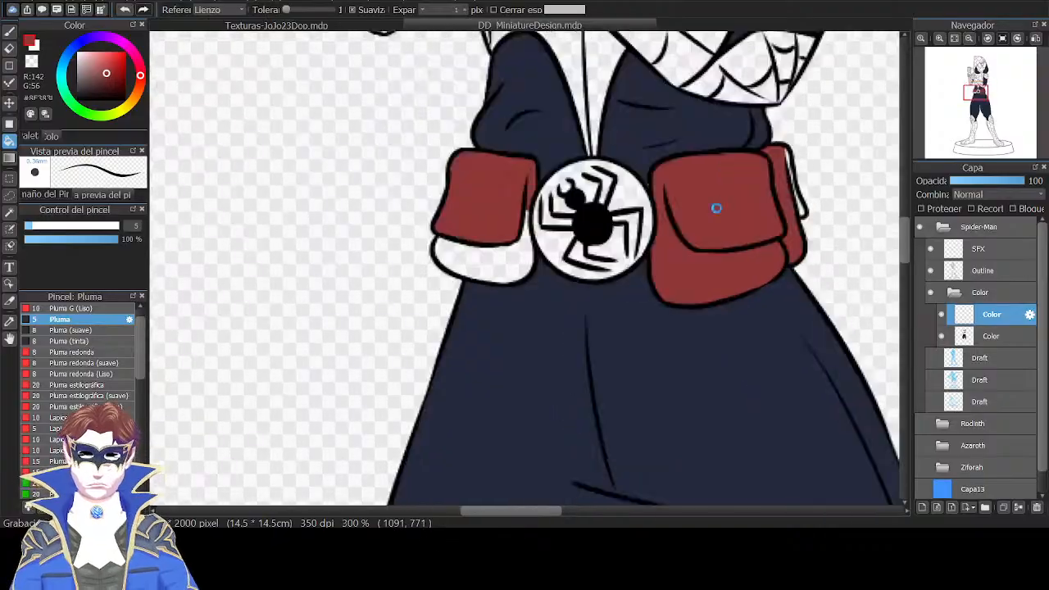
Finish colouring the belt pouches by brushing red into leftover gaps and the narrow rear pouch.
key(Tab)
key(b)
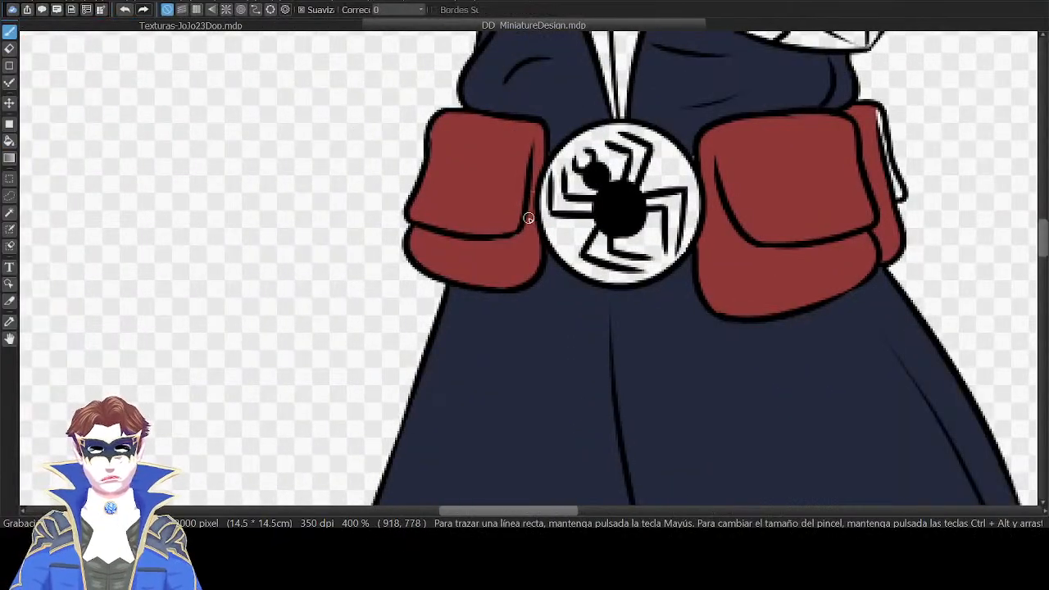
drag(737, 130, 654, 172)
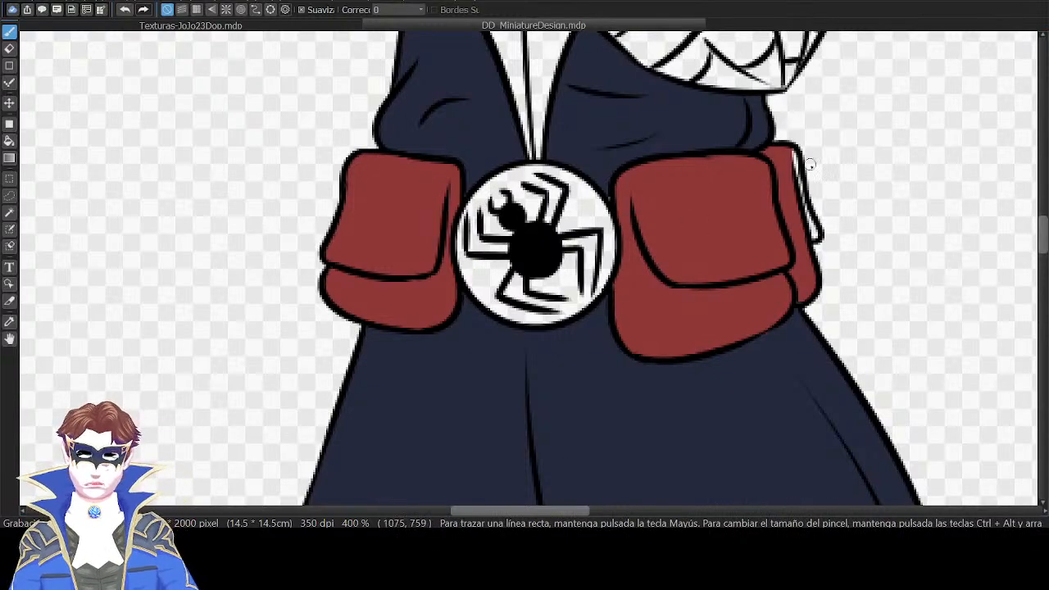
drag(811, 164, 812, 230)
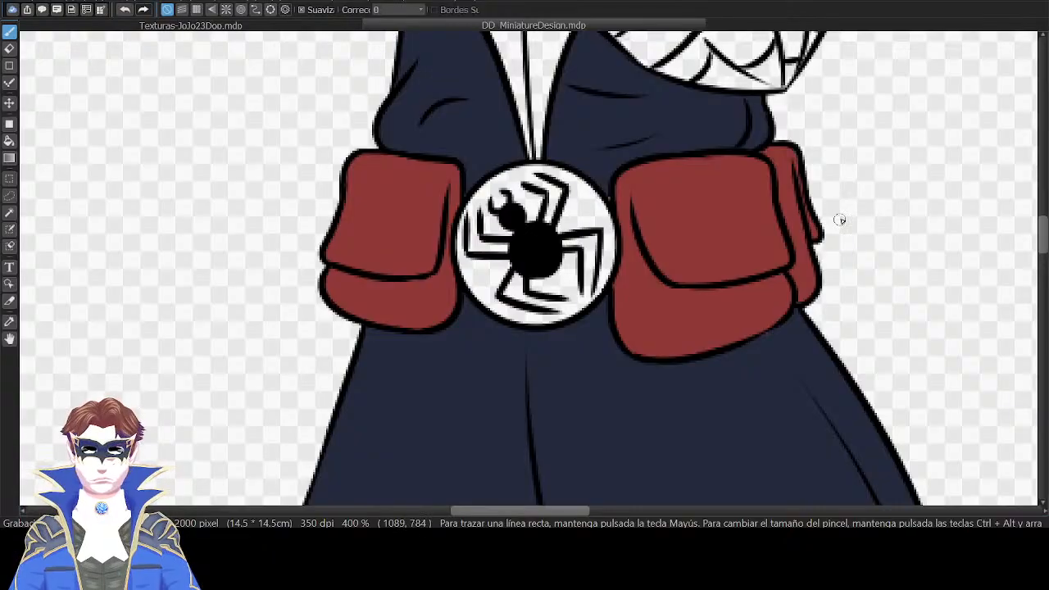
Make the upper Color layer active and sample the belt pouches' red as the painting colour.
key(Tab)
click(991, 341)
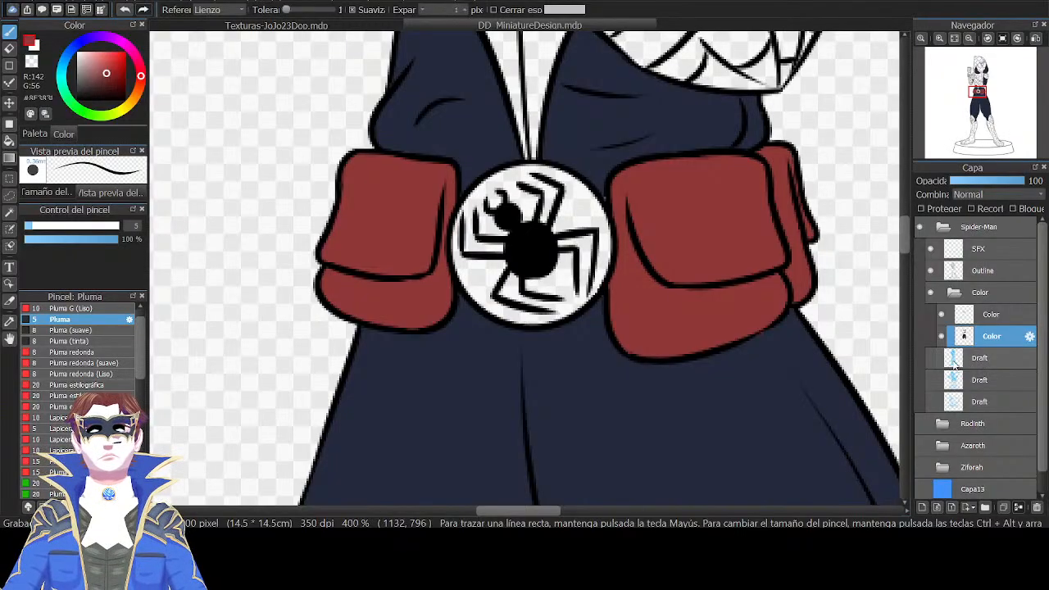
right_click(575, 152)
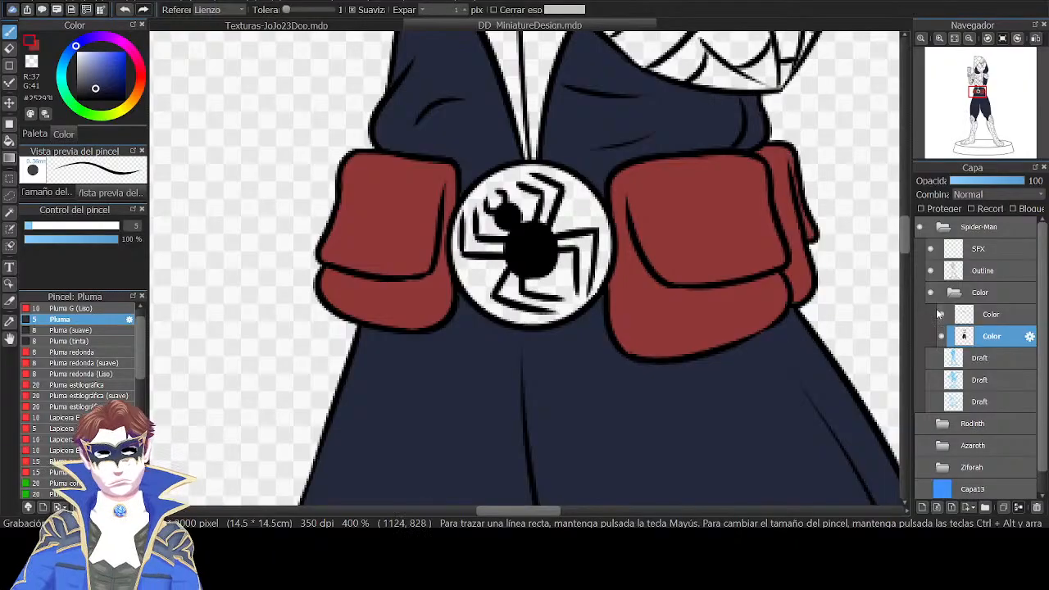
click(989, 314)
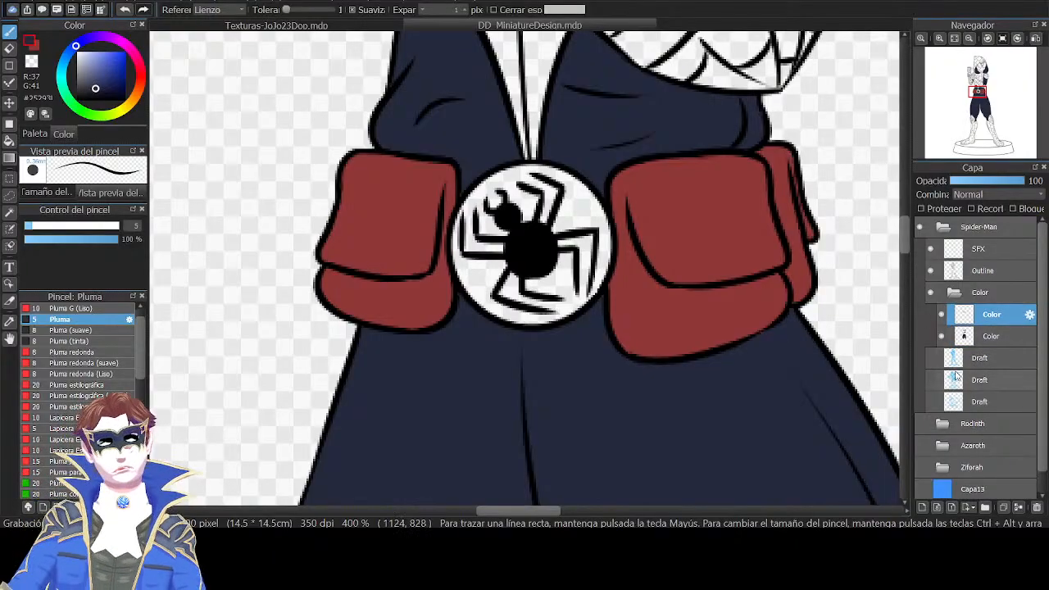
right_click(707, 223)
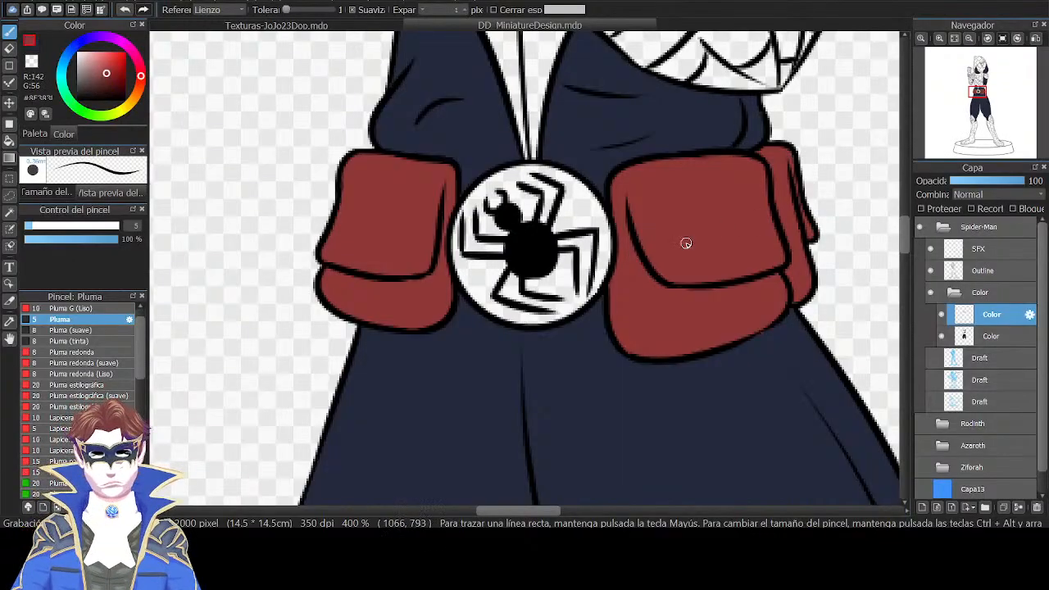
key(Tab)
Fill the lower abdomen panels directly above the spider buckle with the pouch red.
key(g)
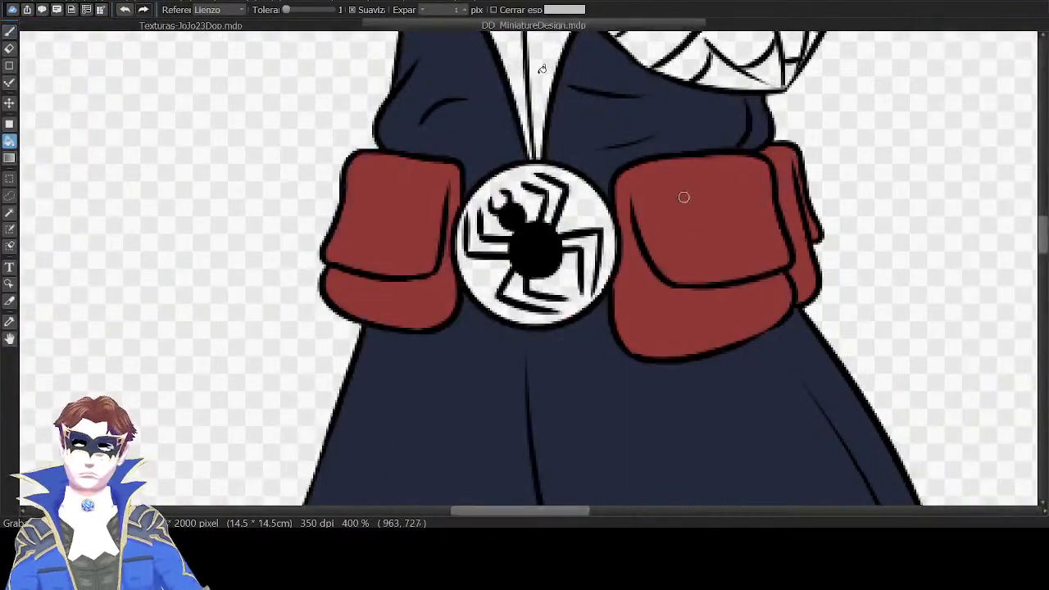
scroll(574, 278, up, 5)
click(515, 199)
scroll(585, 209, up, 2)
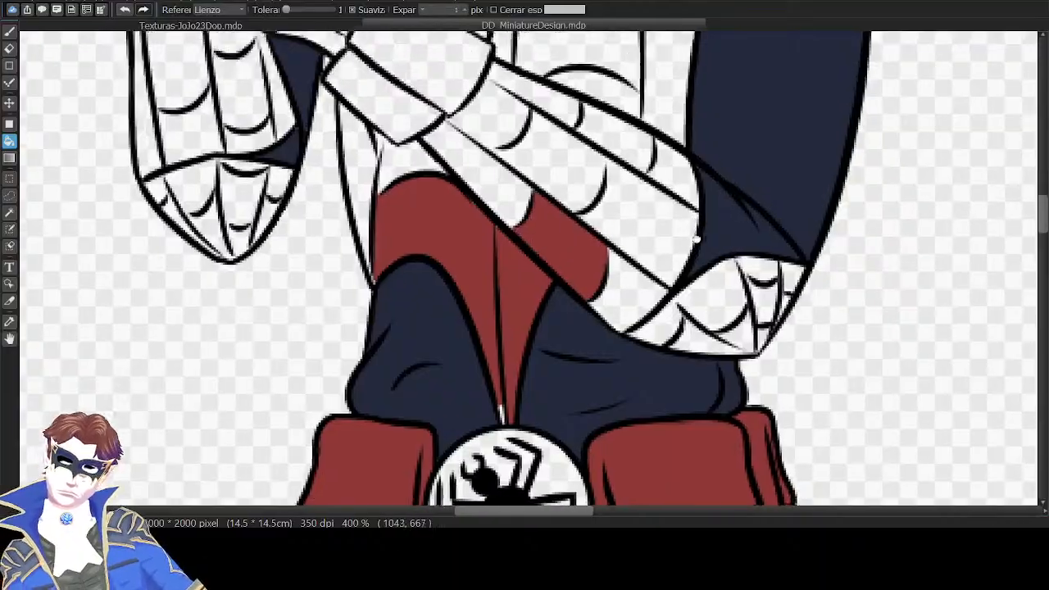
Fill all the web panels of the forearm crossing the torso with the same red.
click(649, 271)
click(584, 176)
click(614, 153)
click(529, 112)
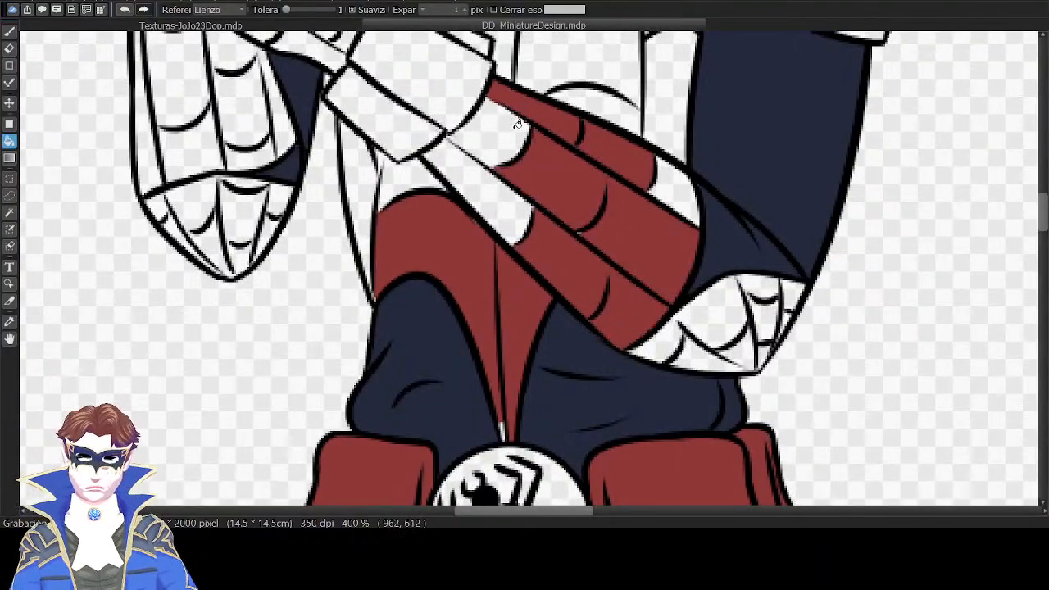
click(518, 124)
click(677, 183)
click(504, 216)
Fill the small web panels on the crossed arm's elbow with red, undoing a stray fill along the way.
click(720, 304)
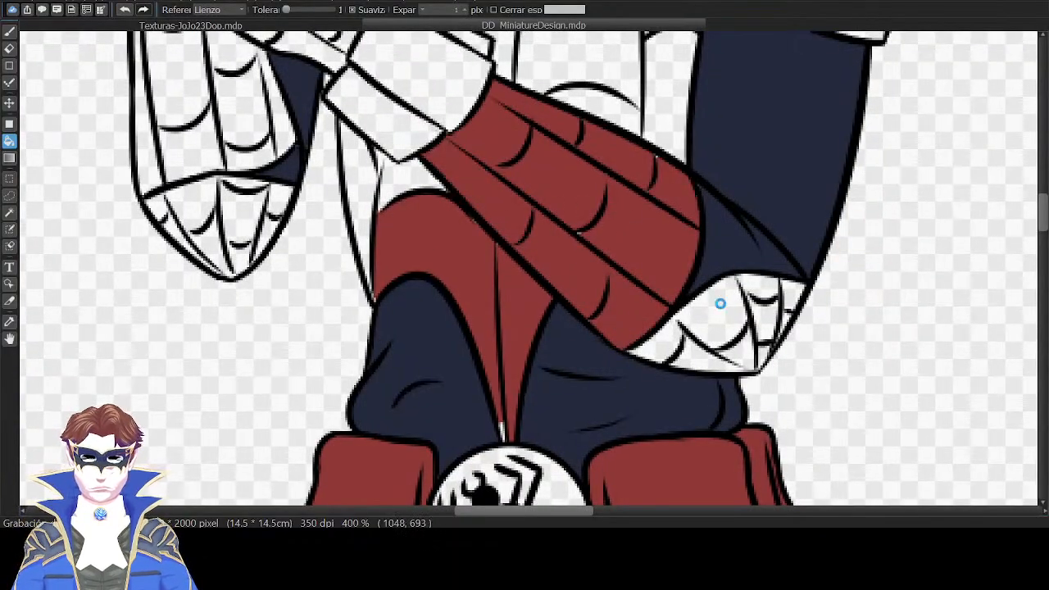
click(737, 356)
key(ctrl+z)
click(728, 363)
click(747, 349)
click(766, 323)
click(774, 288)
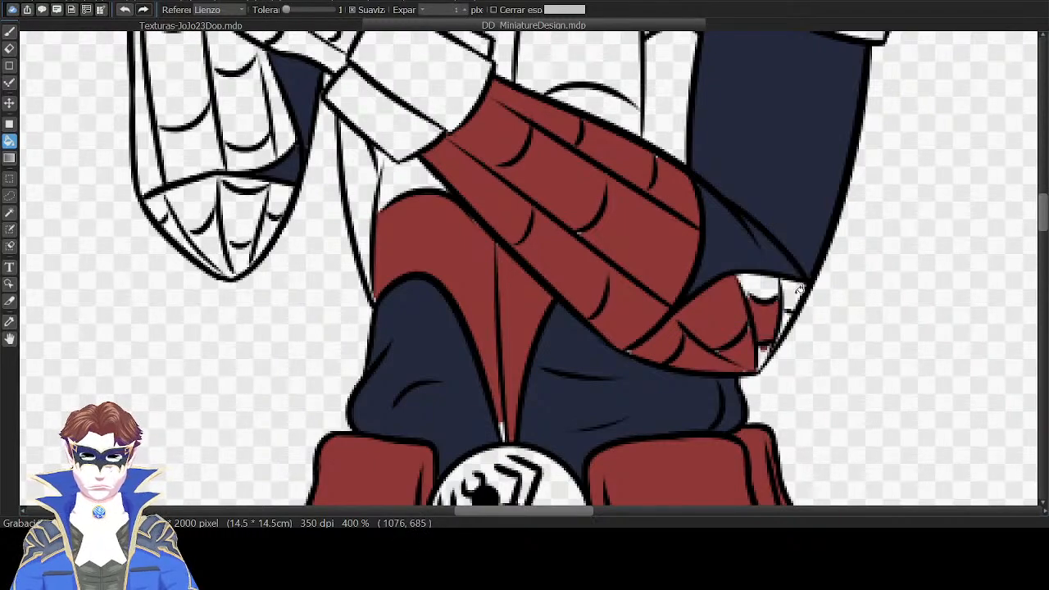
click(796, 291)
click(786, 330)
click(763, 353)
Brush red into the leftover gaps between the web lines of the elbow, forearm and lower abdomen.
key(b)
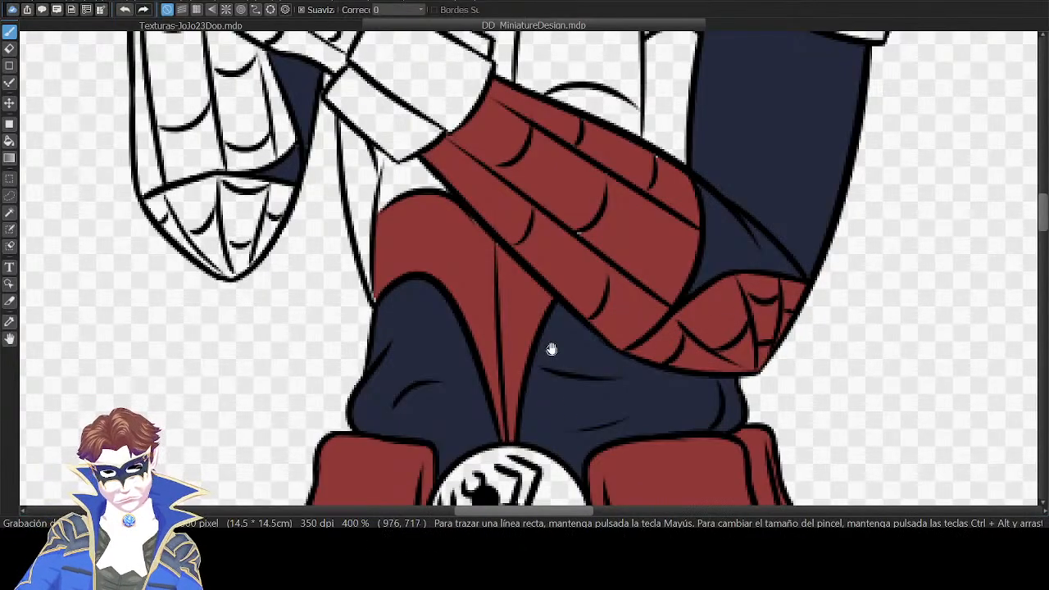
scroll(576, 222, up, 2)
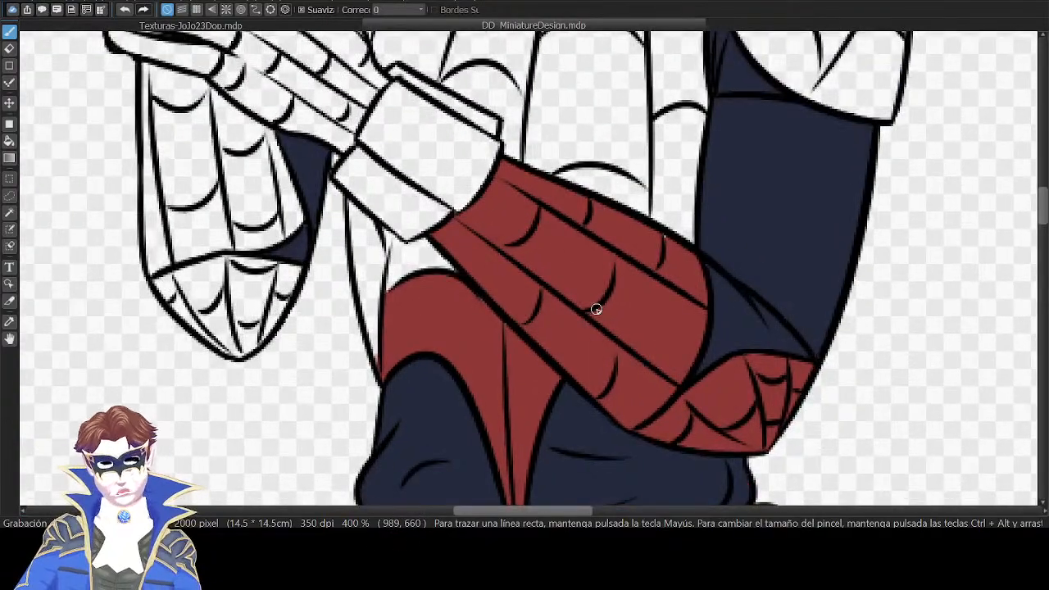
scroll(487, 314, down, 5)
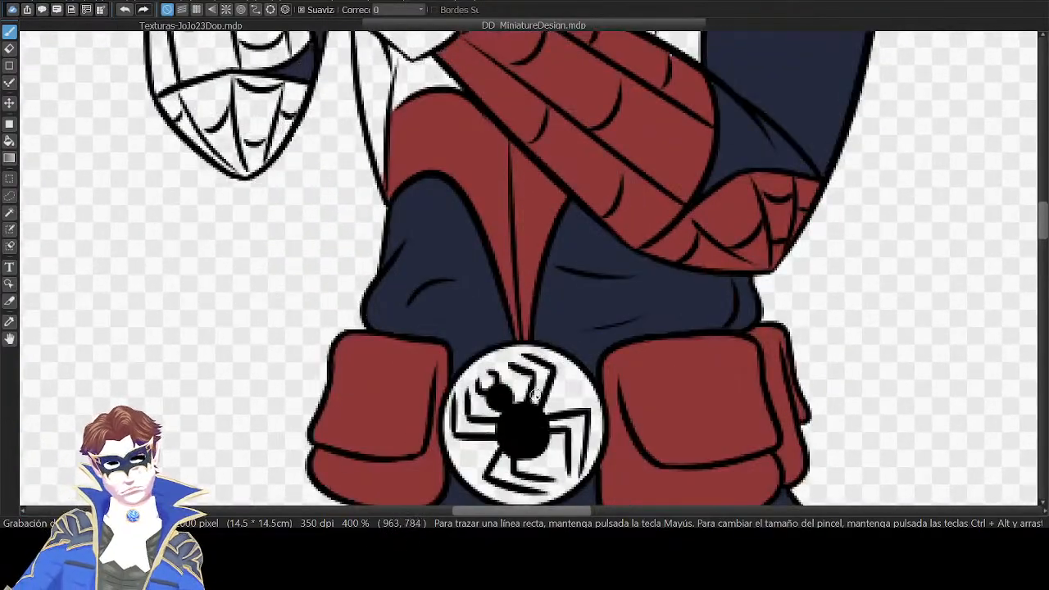
scroll(625, 281, up, 5)
scroll(661, 250, up, 1)
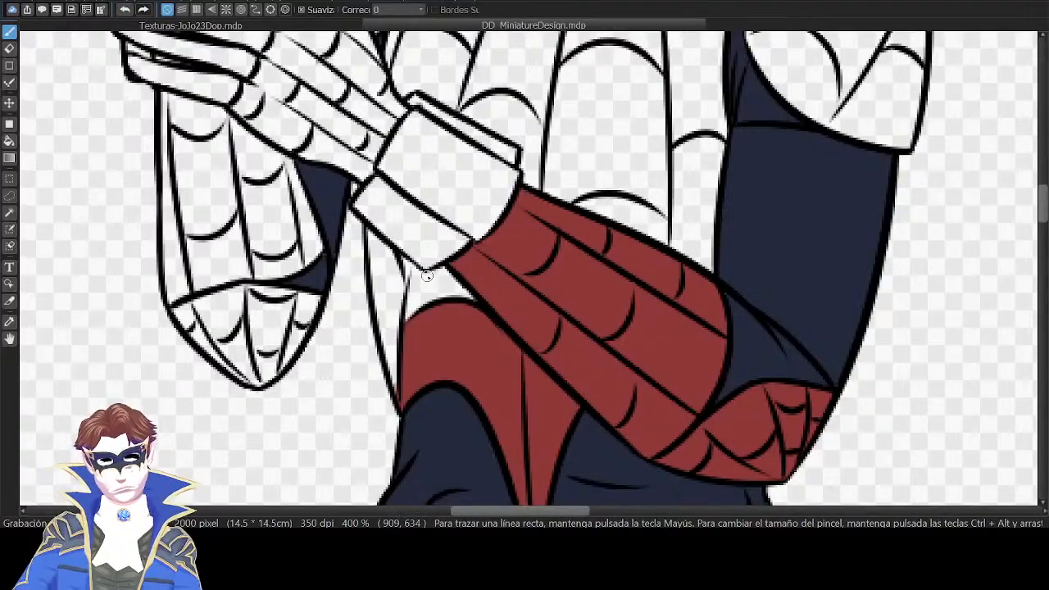
Colour the waist area beneath the wrist cuff red, including the narrow strip along the body's side.
mouse_move(427, 277)
mouse_down()
mouse_move(468, 262)
mouse_move(420, 291)
mouse_move(408, 313)
mouse_move(473, 297)
mouse_up()
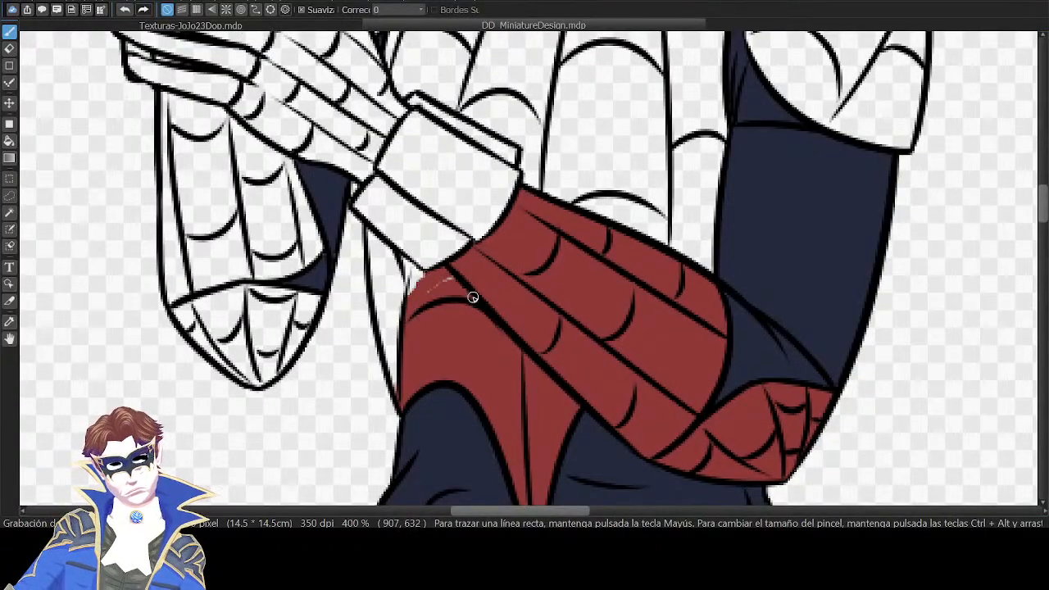
mouse_move(413, 260)
mouse_down()
mouse_move(410, 276)
mouse_move(426, 284)
mouse_up()
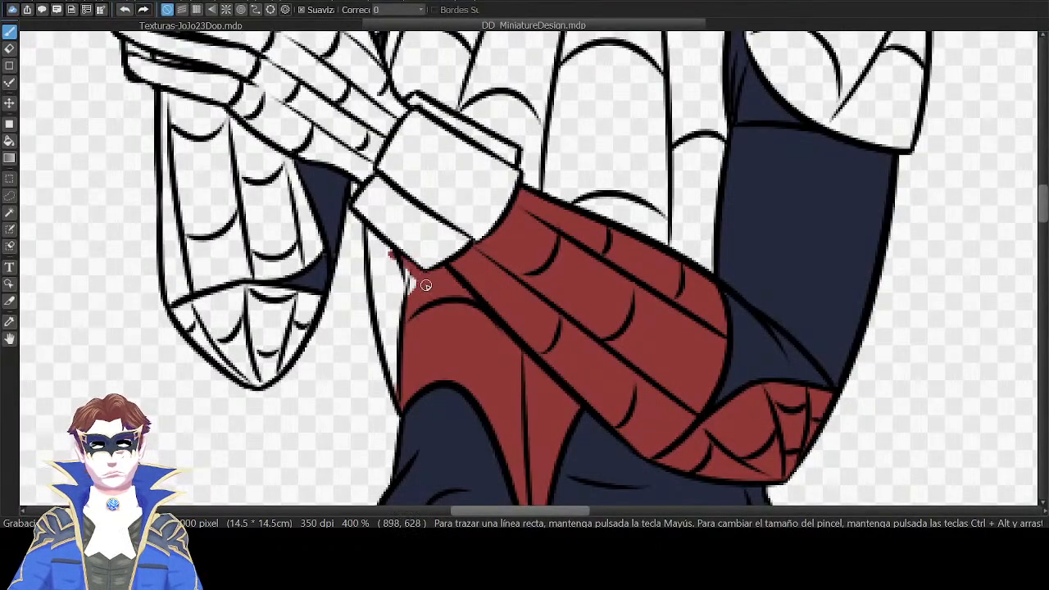
key(g)
click(379, 320)
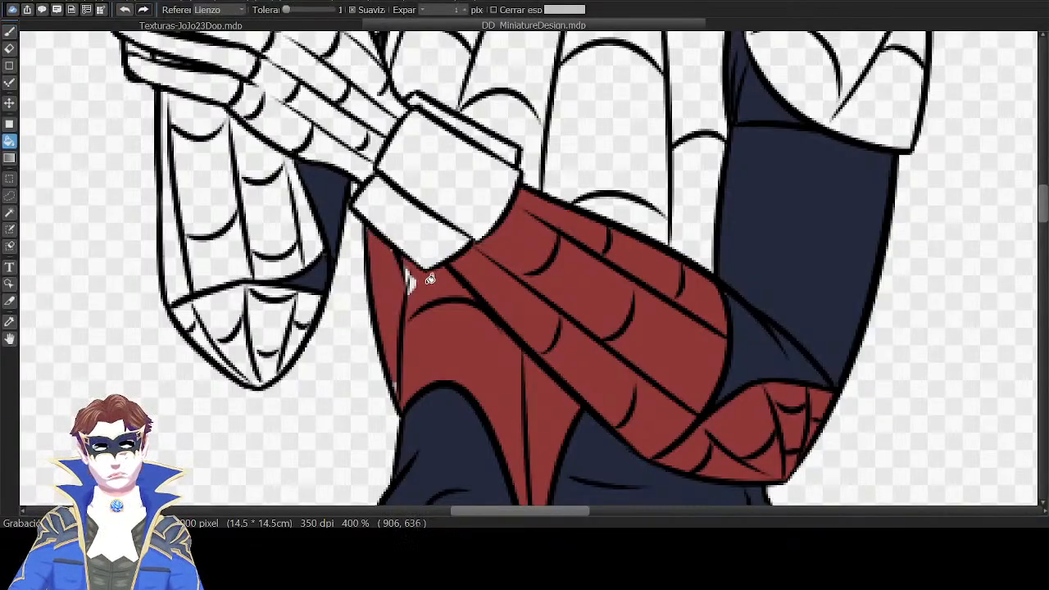
key(p)
drag(410, 281, 413, 292)
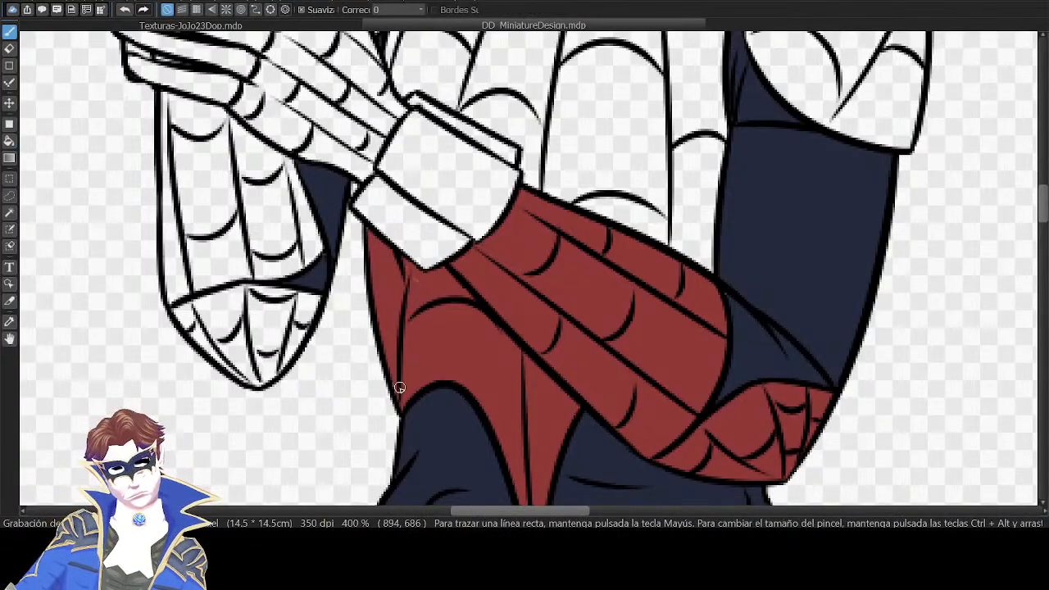
Fill the torso's web panels with red from the crossed forearm up to the hood's edge.
scroll(616, 234, up, 4)
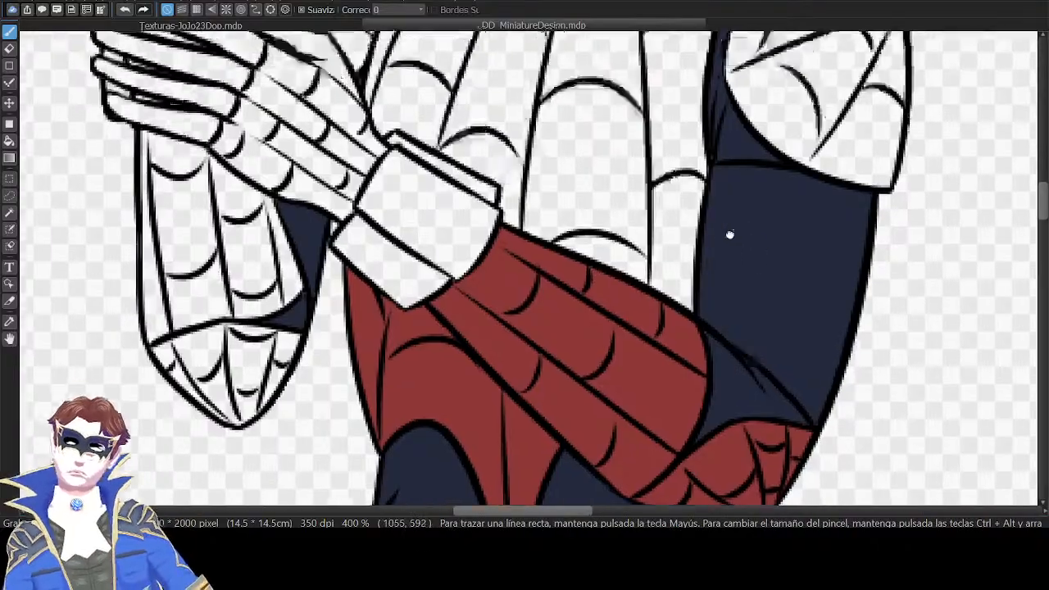
key(g)
click(645, 215)
click(635, 297)
click(588, 320)
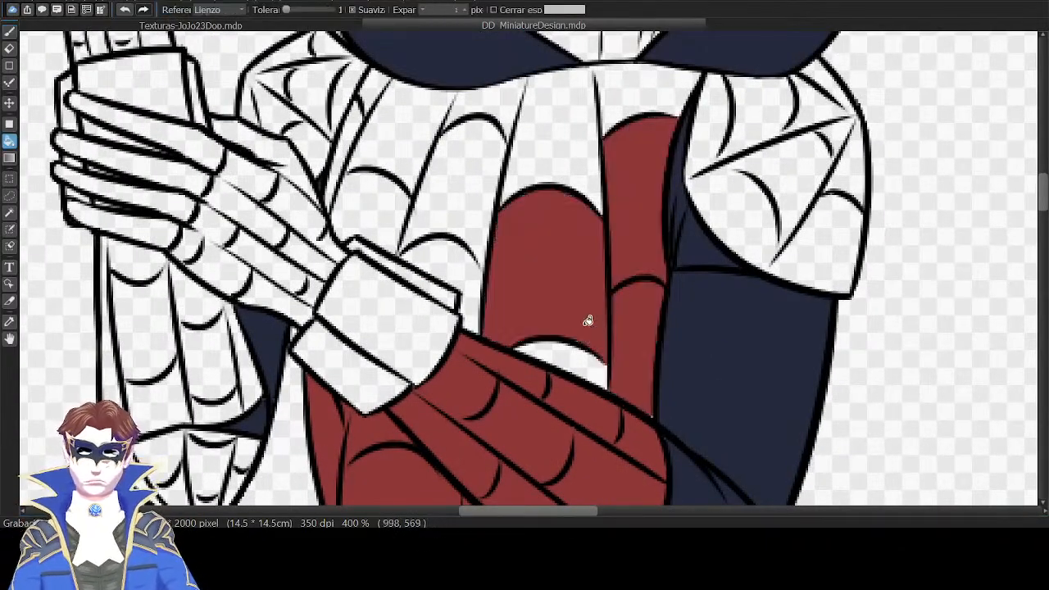
click(446, 261)
click(451, 192)
click(380, 200)
click(399, 148)
click(489, 101)
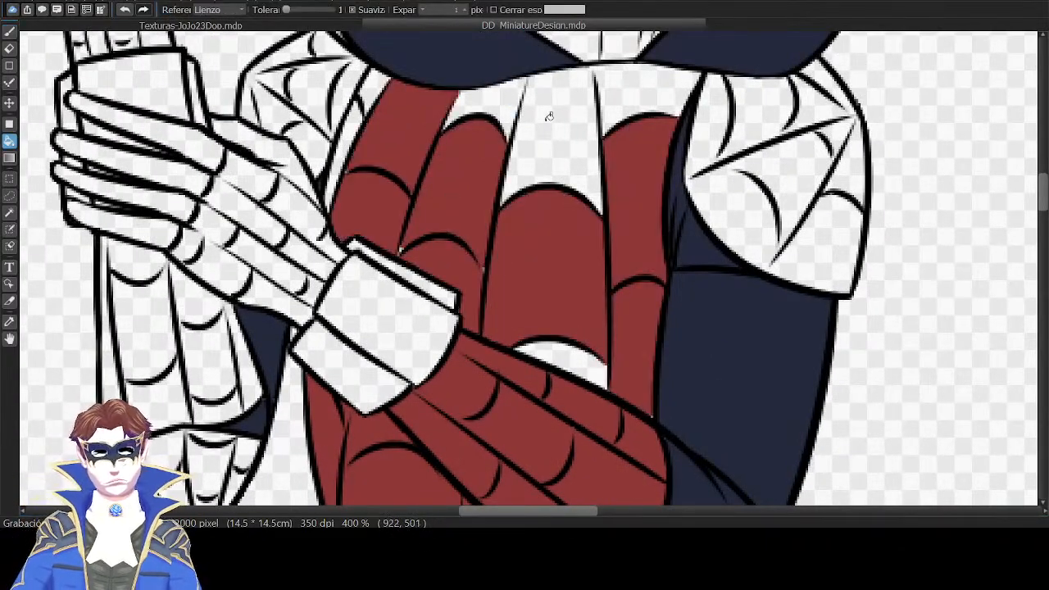
click(551, 118)
click(633, 98)
Sample the sleeve's navy on the lower Color layer, and return to red on the upper Color layer.
key(b)
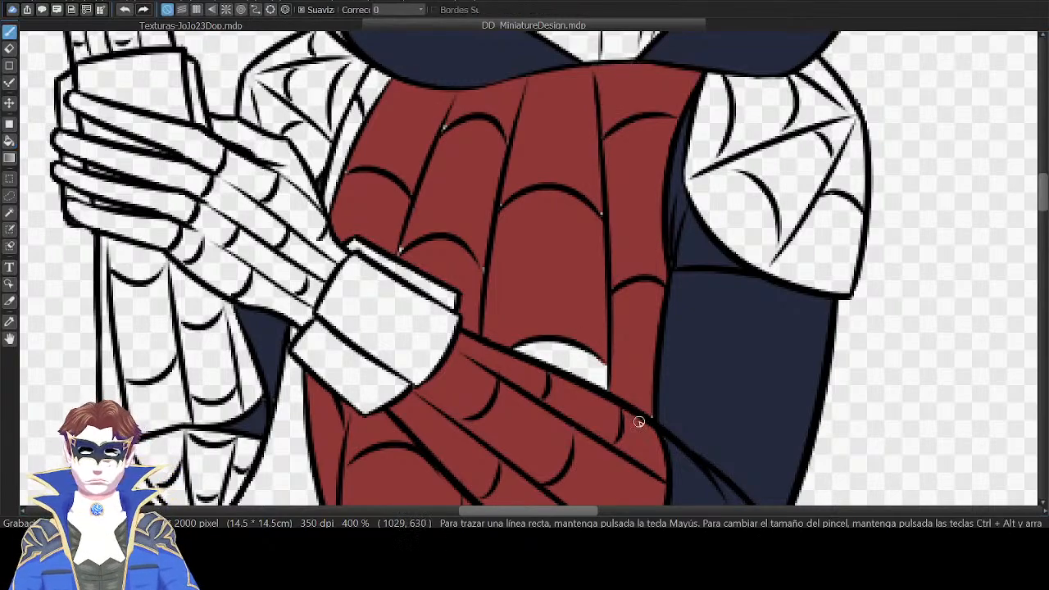
drag(649, 387, 614, 292)
key(Tab)
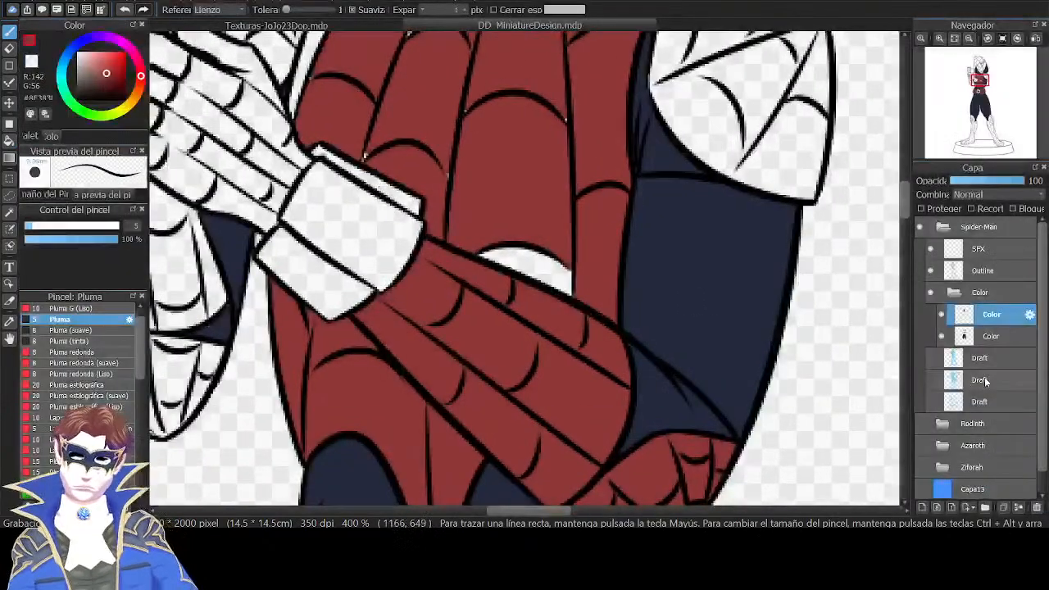
click(987, 337)
alt+click(639, 347)
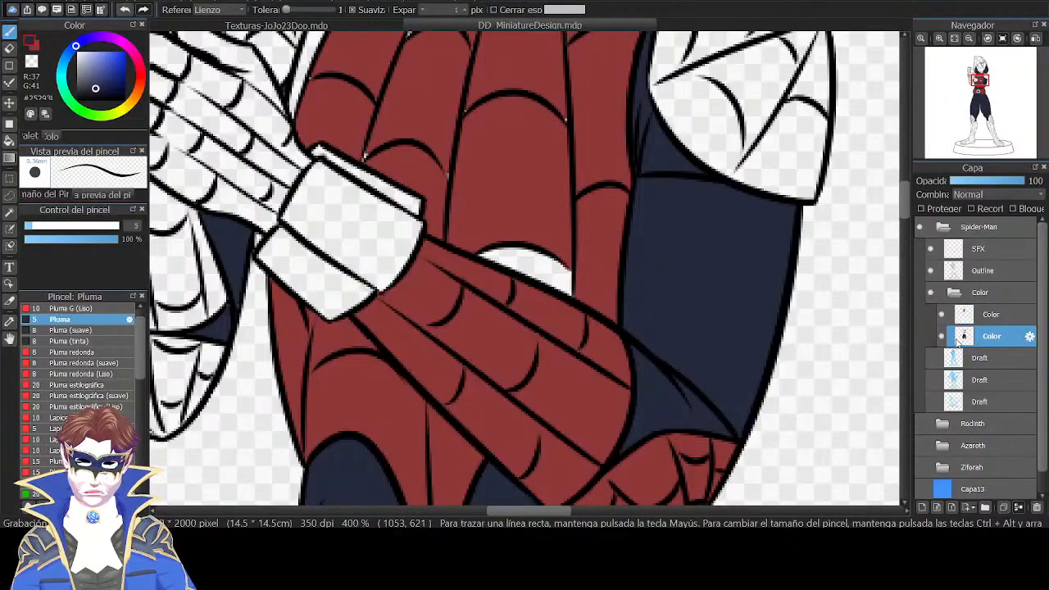
click(957, 319)
key(x)
key(Tab)
Brush red into the unfilled arc above the forearm, the chest's side edge and the torso's small web gaps.
mouse_move(525, 259)
mouse_down()
mouse_move(510, 319)
mouse_move(490, 251)
mouse_move(494, 229)
mouse_move(513, 296)
mouse_move(522, 231)
mouse_move(533, 300)
mouse_move(544, 248)
mouse_move(552, 281)
mouse_move(580, 307)
mouse_move(555, 264)
mouse_up()
scroll(566, 262, up, 2)
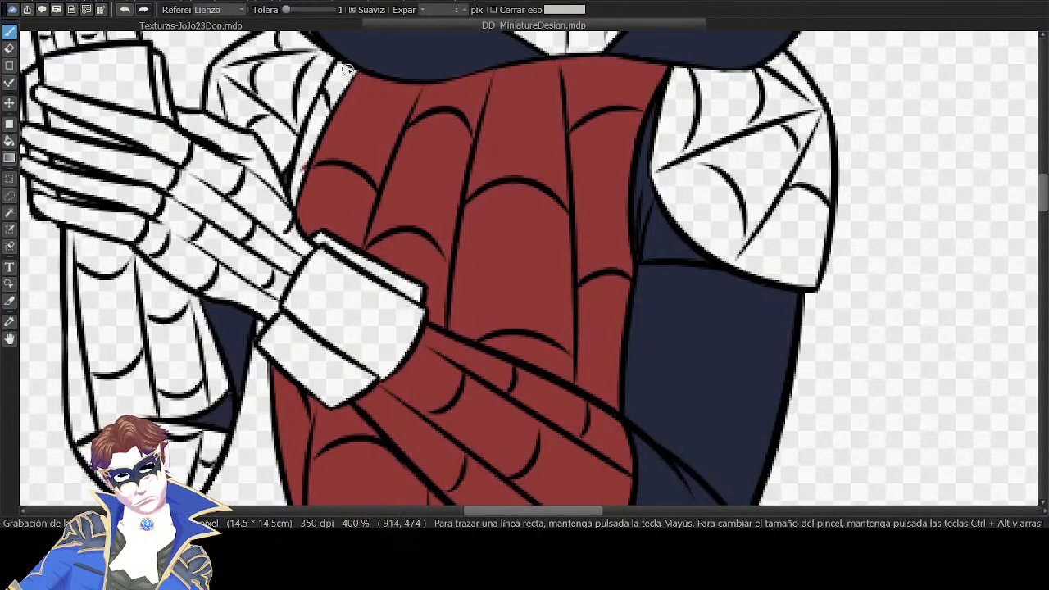
mouse_move(346, 67)
mouse_down()
mouse_move(320, 129)
mouse_move(311, 122)
mouse_move(291, 231)
mouse_up()
drag(570, 154, 488, 259)
drag(683, 140, 659, 146)
Fill every web panel of the short shoulder sleeve above the navy upper arm with red.
key(g)
click(685, 328)
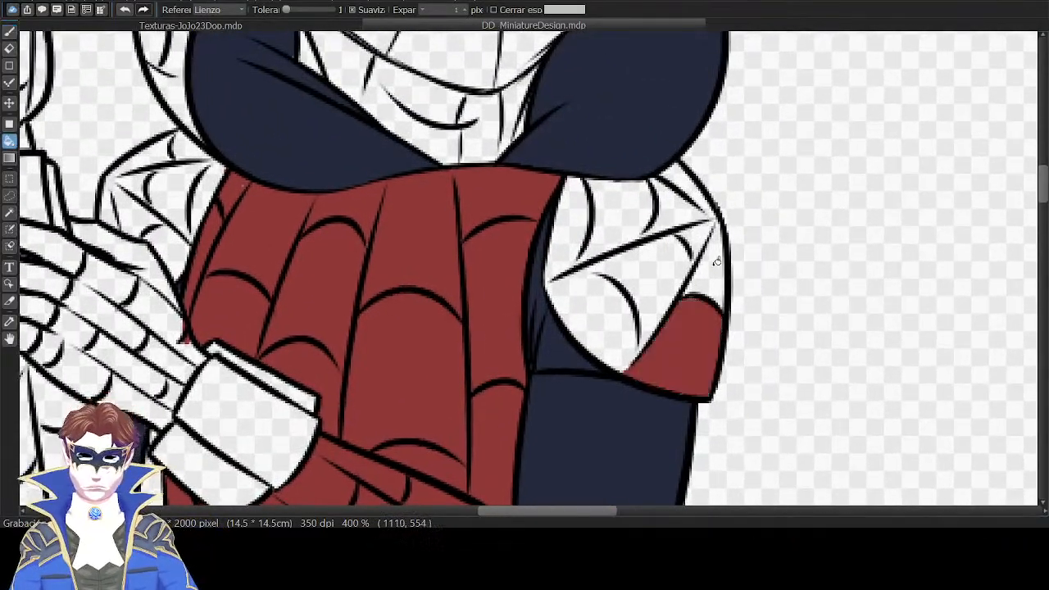
click(609, 317)
click(710, 269)
click(703, 230)
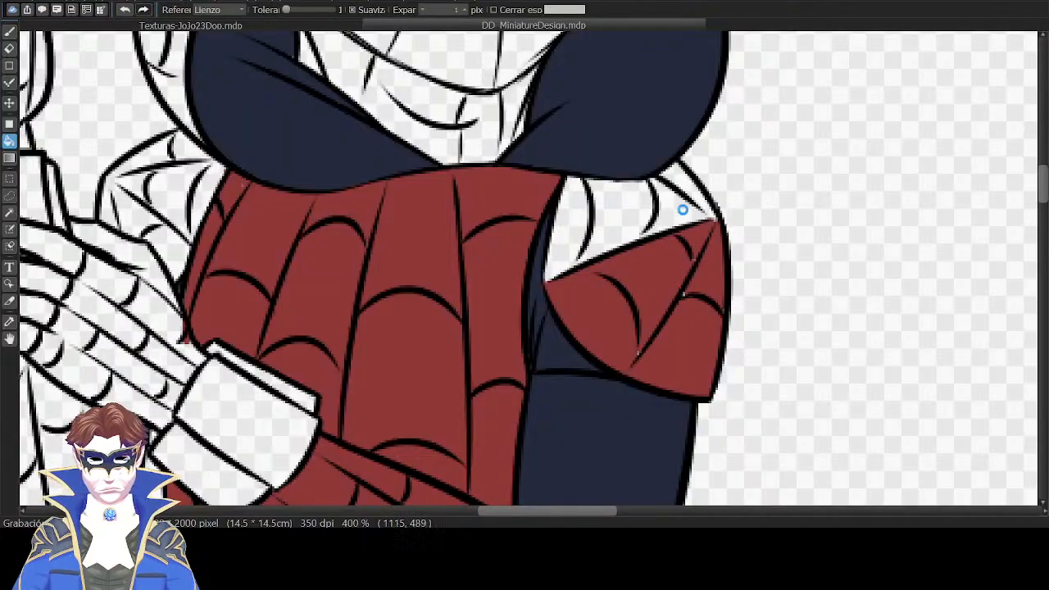
click(684, 208)
click(627, 215)
click(680, 174)
click(577, 210)
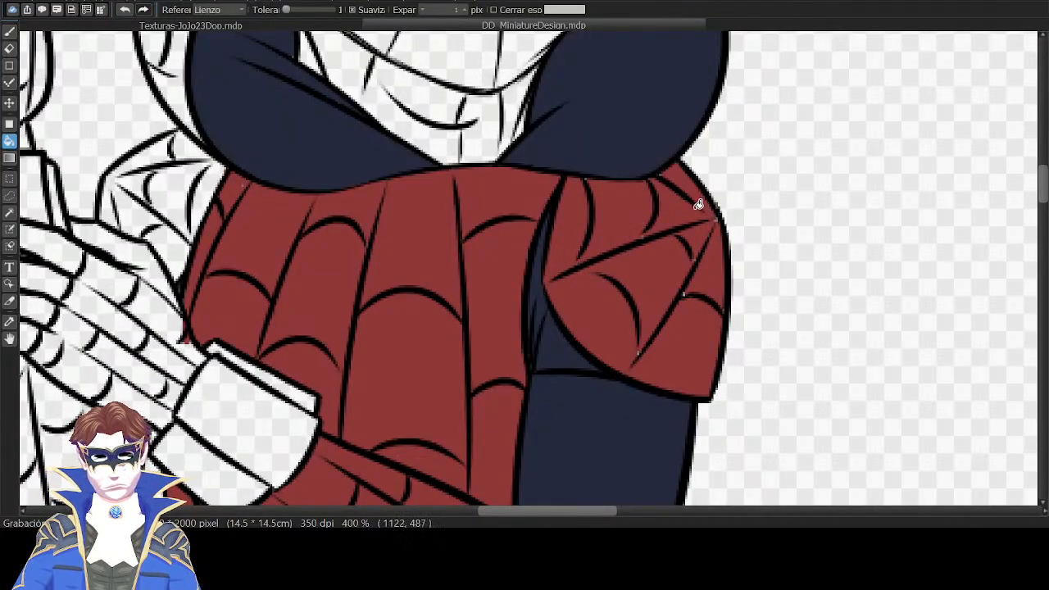
Brush red into the small gaps left where the shoulder sleeve's web lines meet.
drag(663, 330, 629, 116)
scroll(632, 156, up, 3)
key(b)
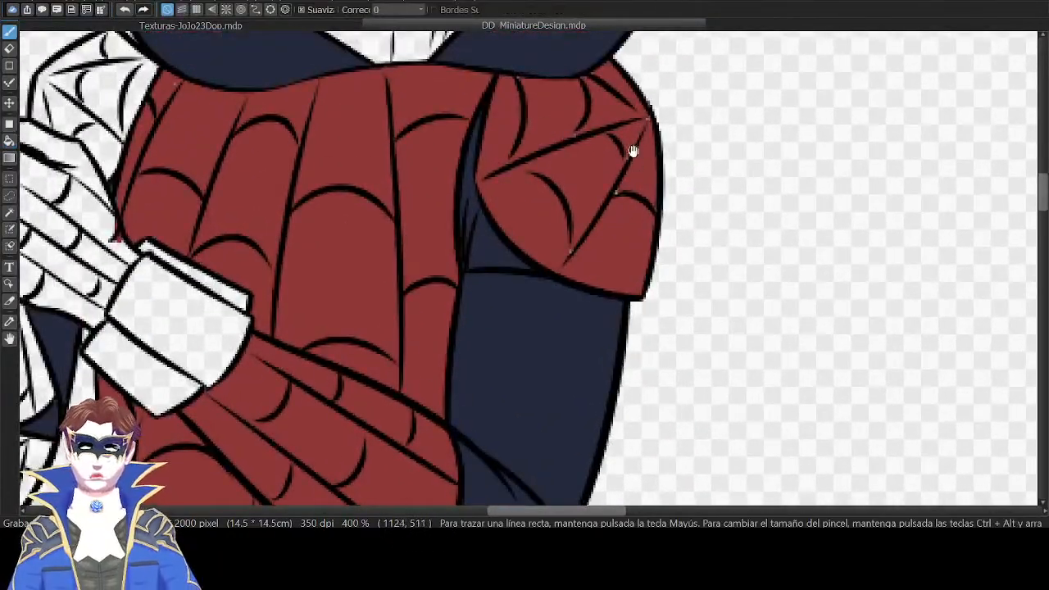
scroll(635, 164, up, 1)
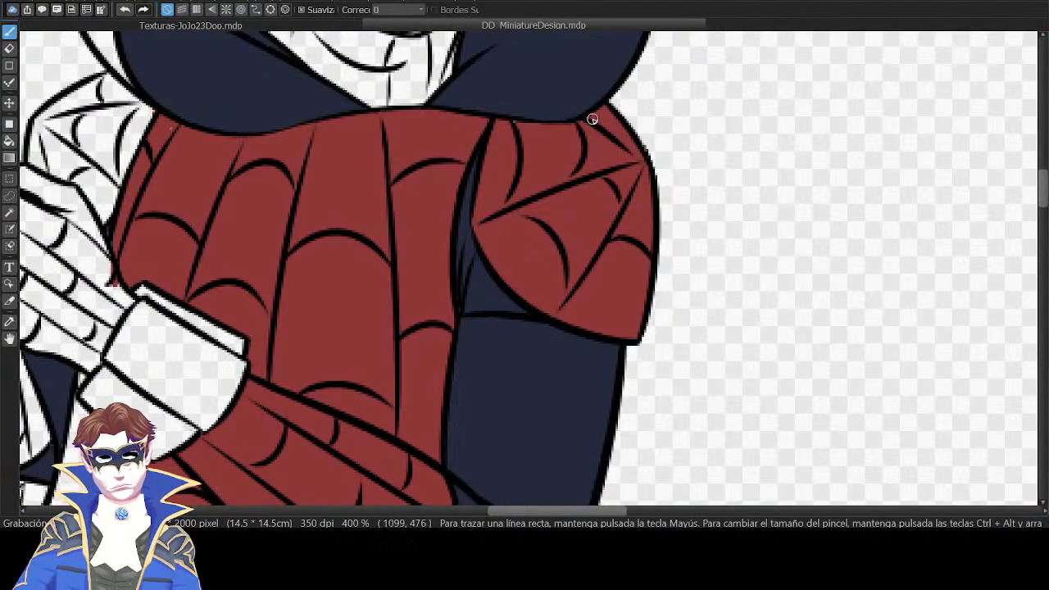
Fill every web panel on the back of the gripping hand's glove, above its wrist cuff, with red.
scroll(714, 194, left, 5)
scroll(672, 159, down, 3)
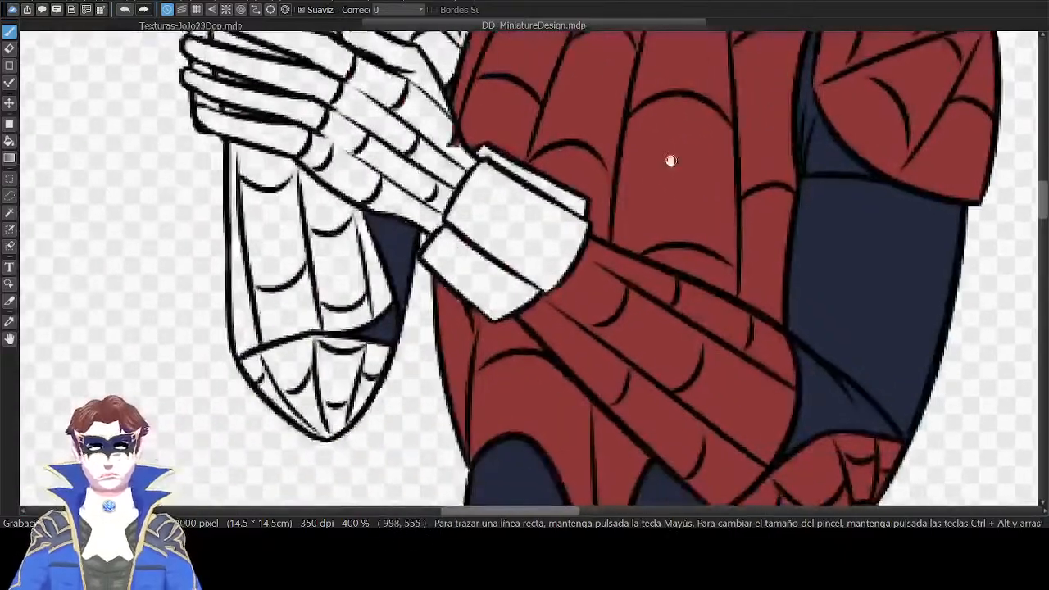
scroll(819, 194, down, 6)
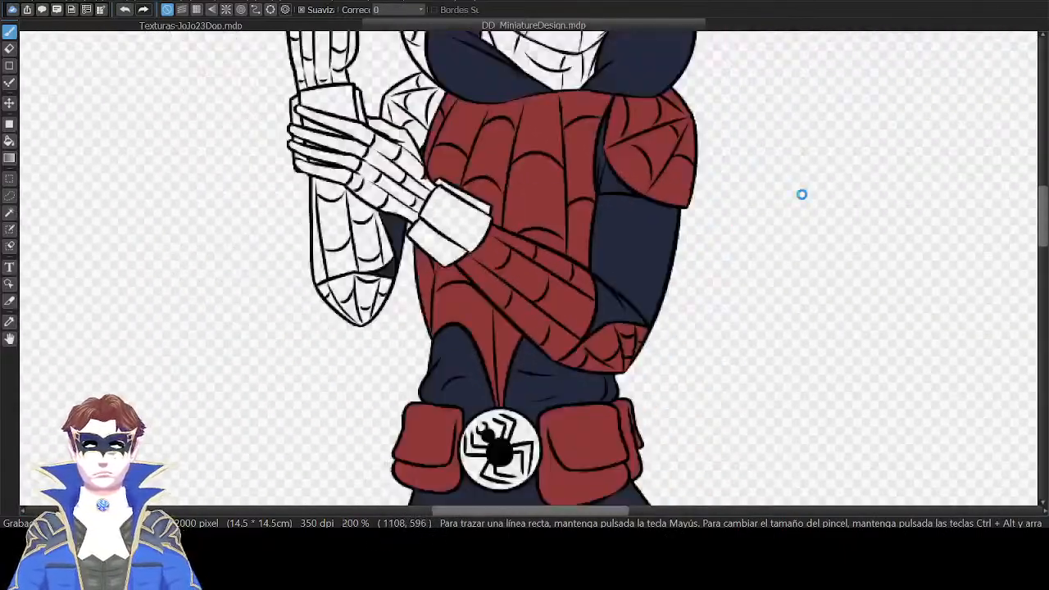
scroll(803, 197, up, 5)
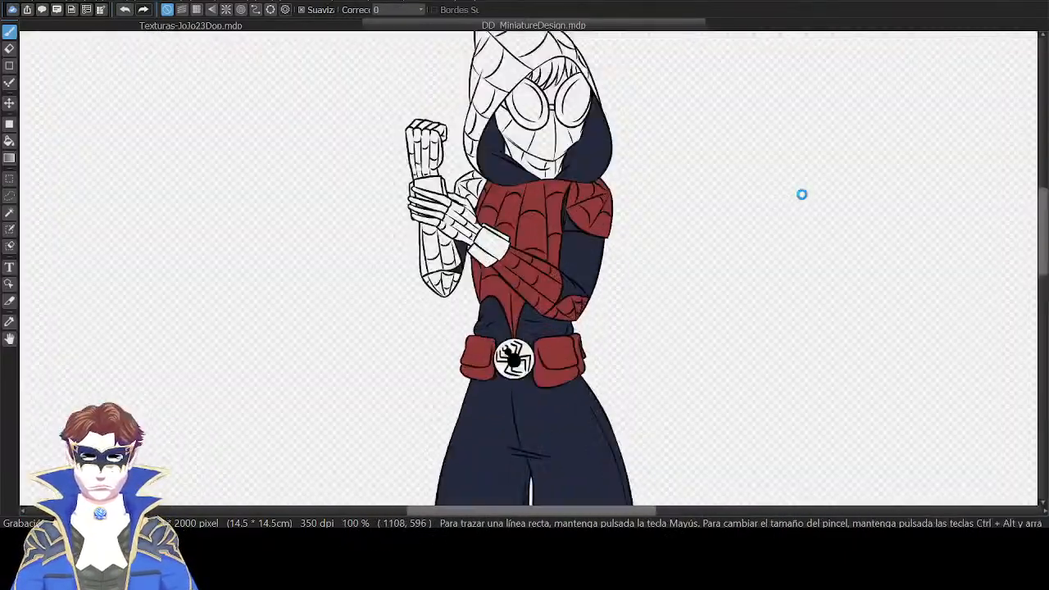
scroll(678, 222, up, 2)
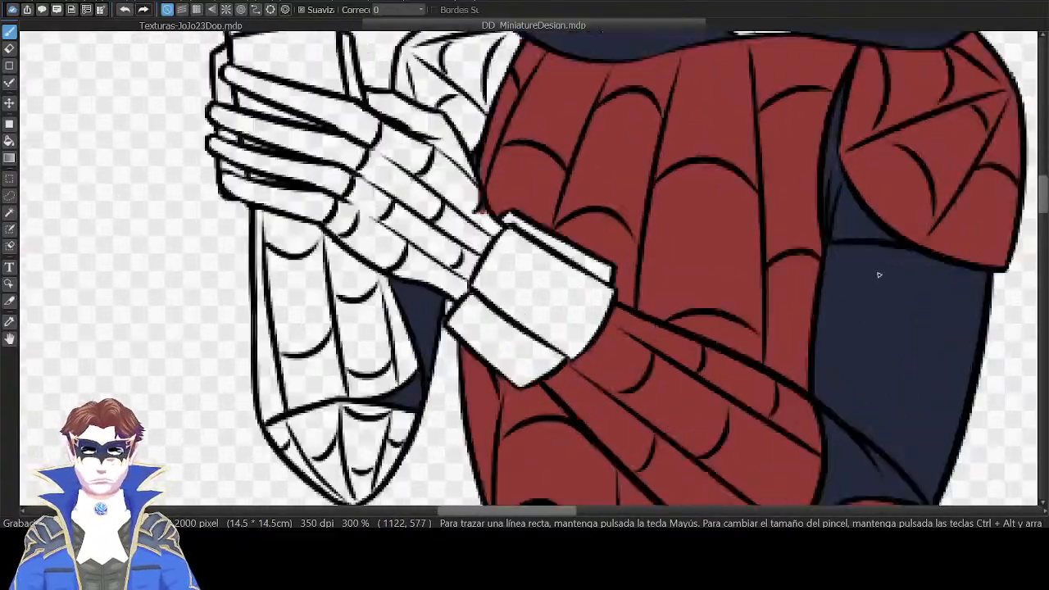
key(g)
click(471, 203)
scroll(565, 180, up, 1)
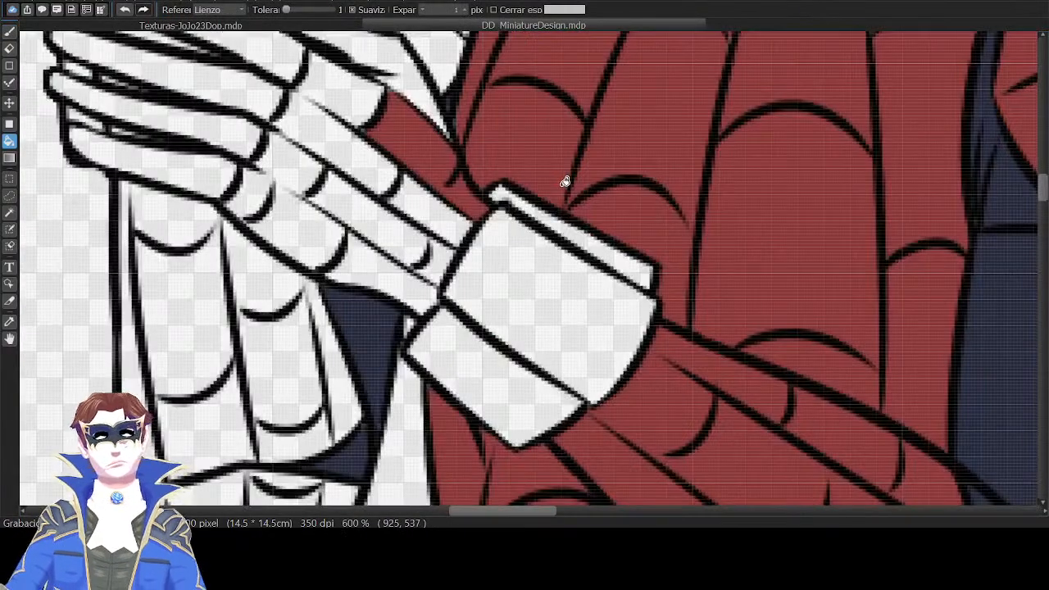
click(402, 244)
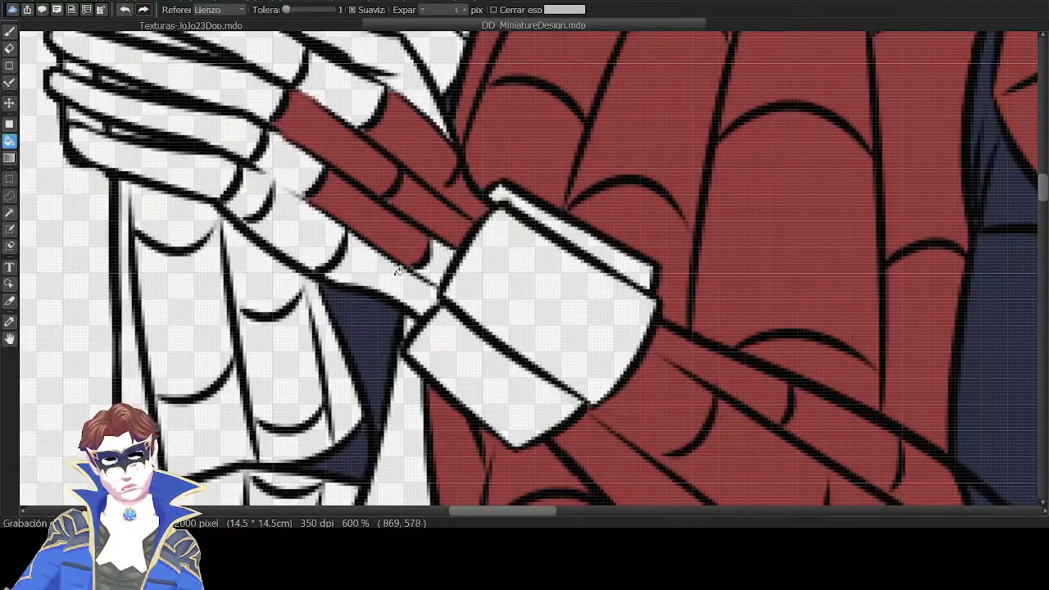
click(396, 272)
click(323, 226)
click(295, 174)
click(437, 259)
click(260, 176)
click(350, 84)
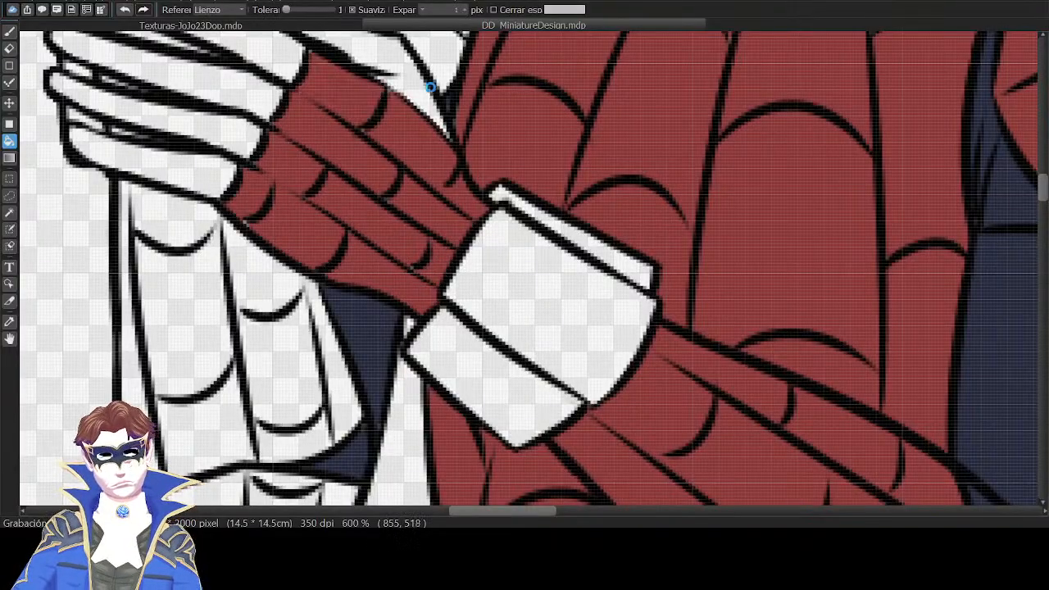
Brush red into the small gaps left between the web lines on the back of the gripping hand.
drag(432, 81, 454, 222)
drag(451, 280, 497, 161)
key(b)
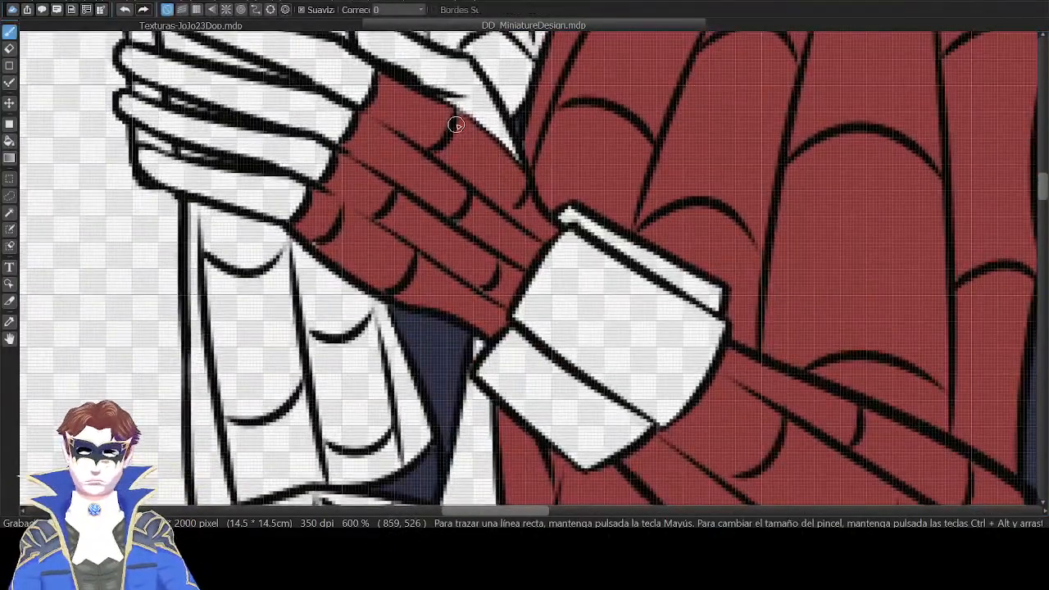
drag(455, 111, 443, 149)
drag(528, 195, 511, 215)
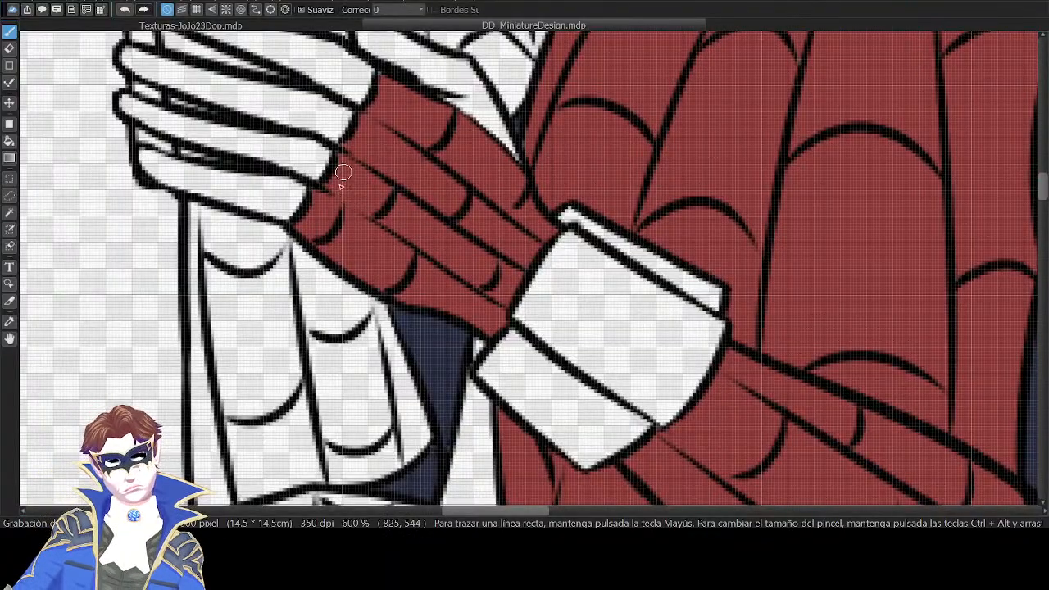
Fill all web panels of the shoulder behind the gripping hand with red and touch up its small gaps with the brush.
scroll(495, 118, up, 3)
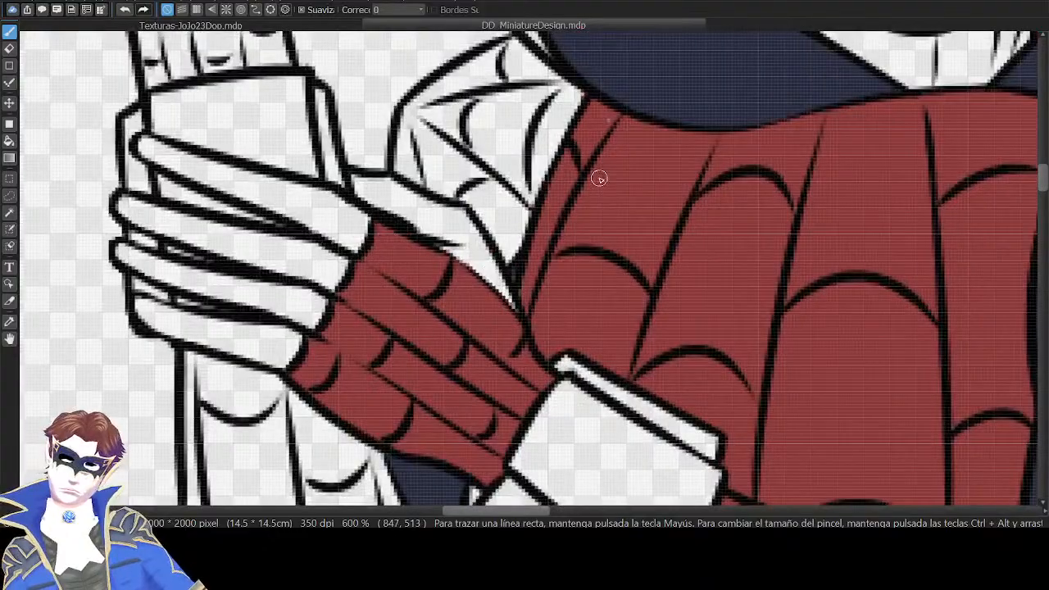
scroll(596, 160, up, 1)
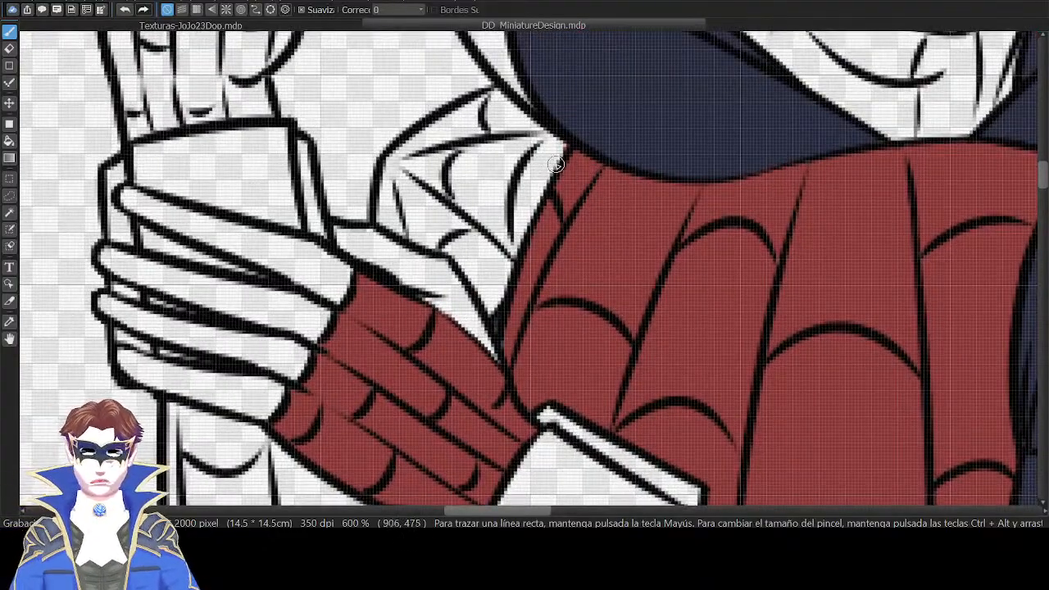
key(g)
click(490, 256)
click(494, 191)
click(531, 178)
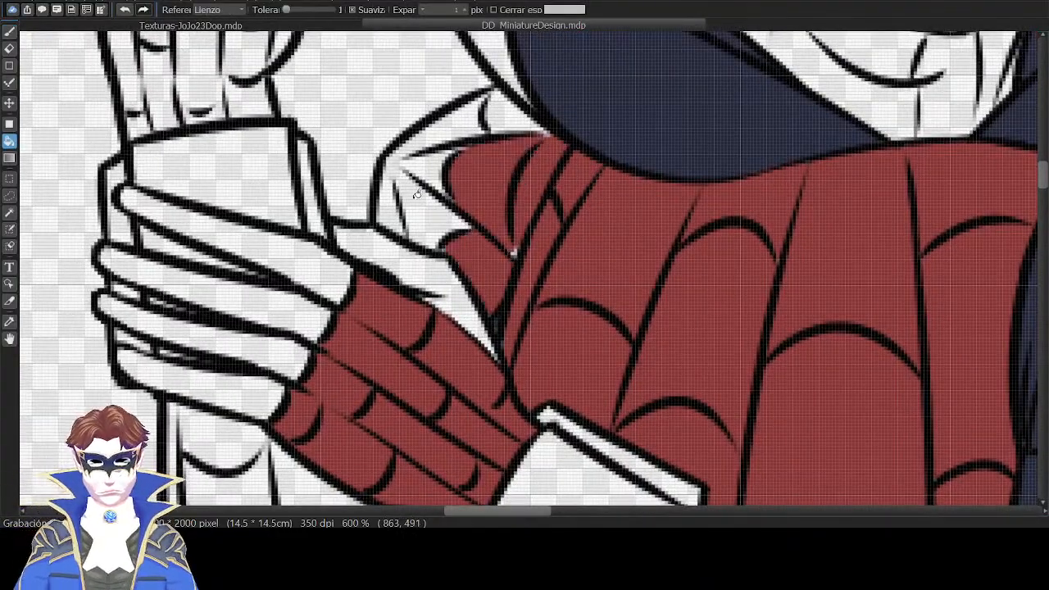
click(419, 195)
click(435, 167)
click(539, 126)
key(b)
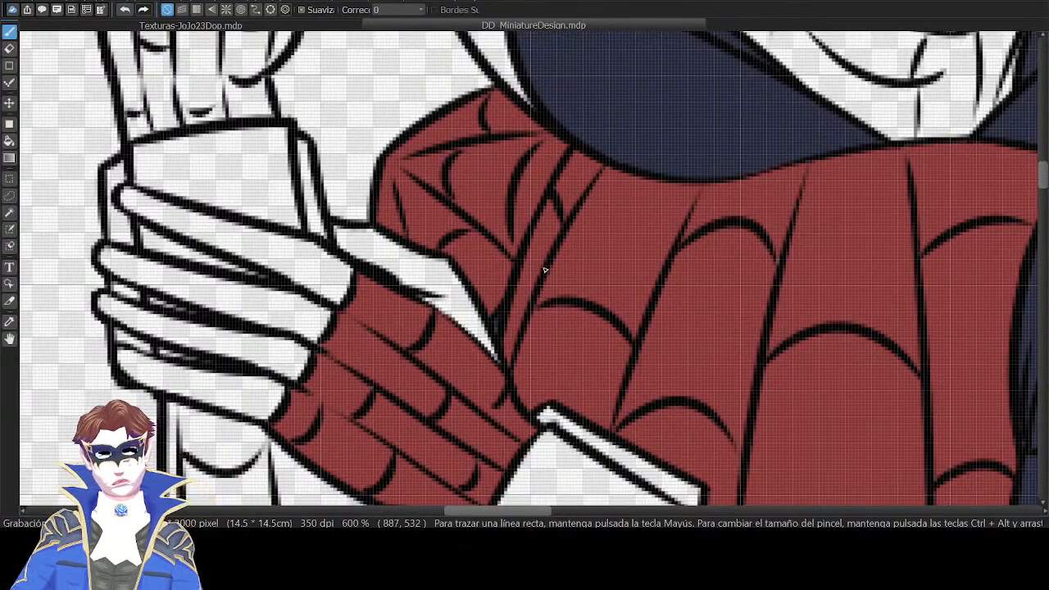
Return to the upper Color layer and switch the drawing colour from navy back to red.
key(Tab)
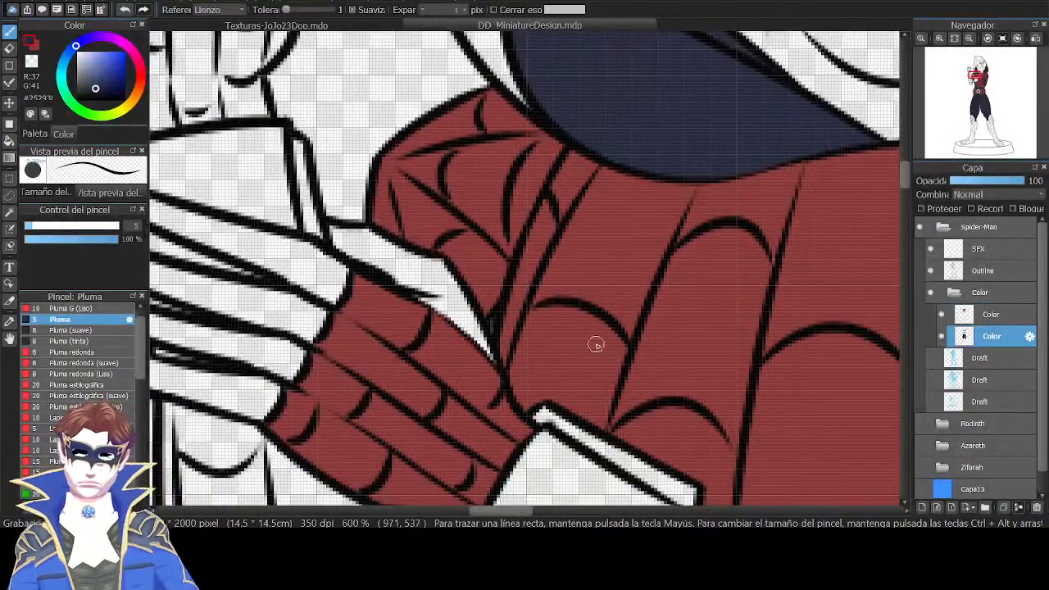
click(991, 319)
key(x)
key(Tab)
Fill the hood's lowest outer web panels beside the navy lining with red and brush over their remaining gaps.
drag(653, 209, 670, 385)
key(g)
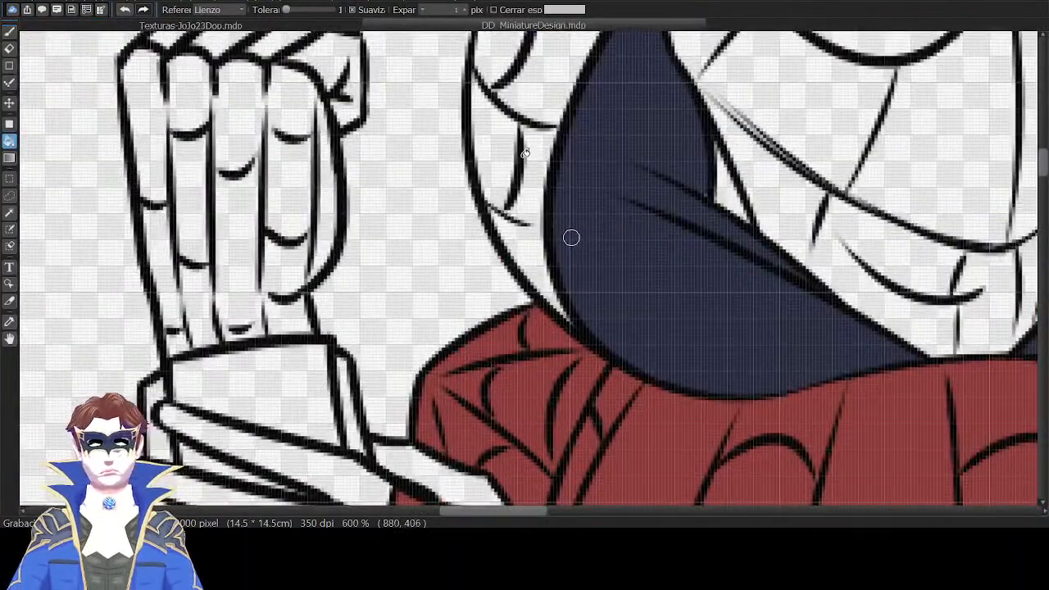
click(524, 160)
click(508, 148)
click(541, 112)
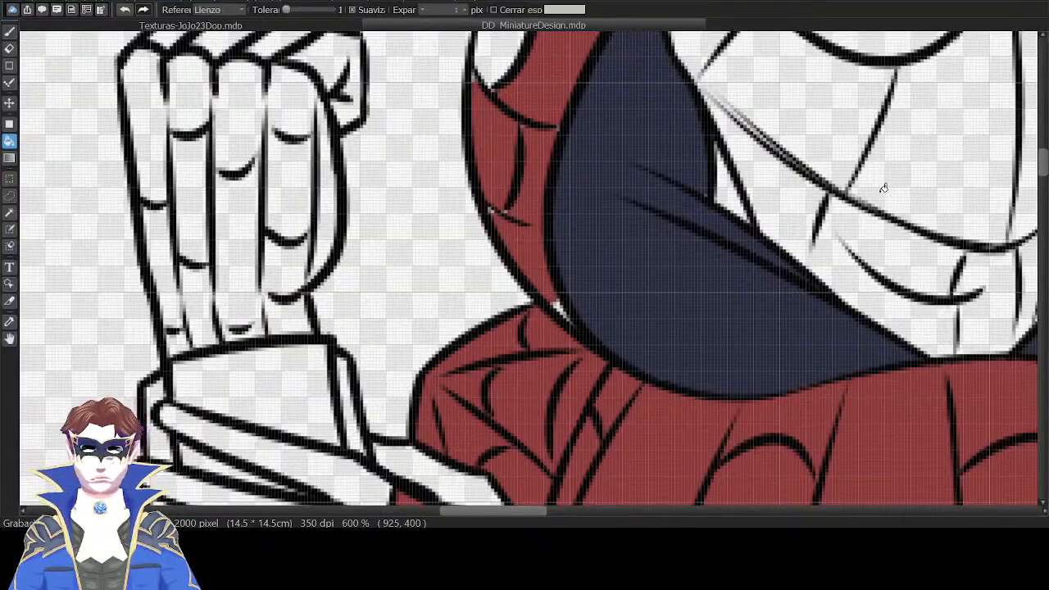
key(p)
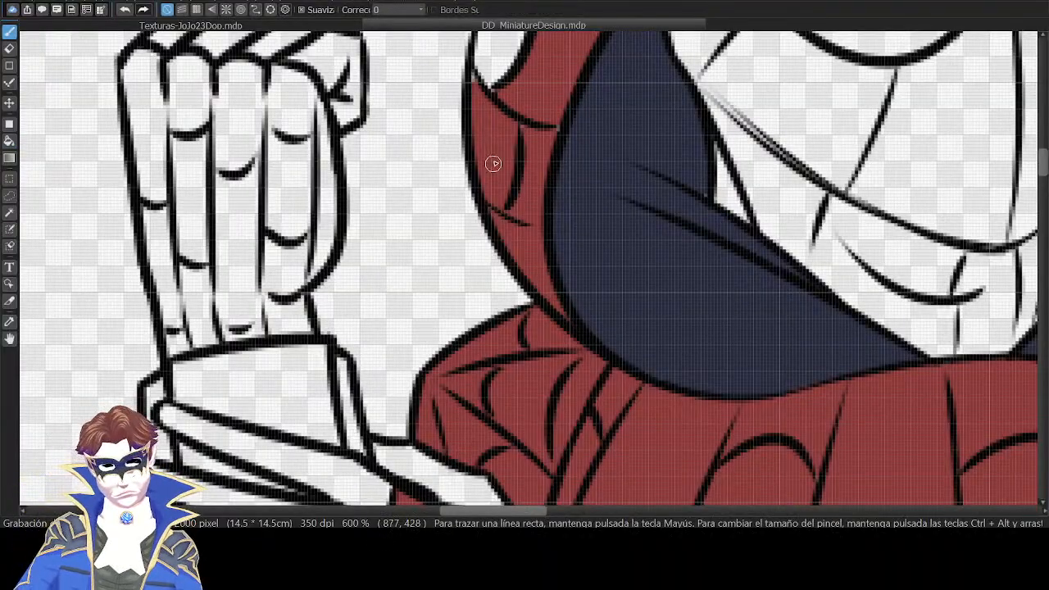
Fill the web panels up the side of the hood, beside the goggles and fringe, with red.
scroll(539, 122, up, 5)
key(g)
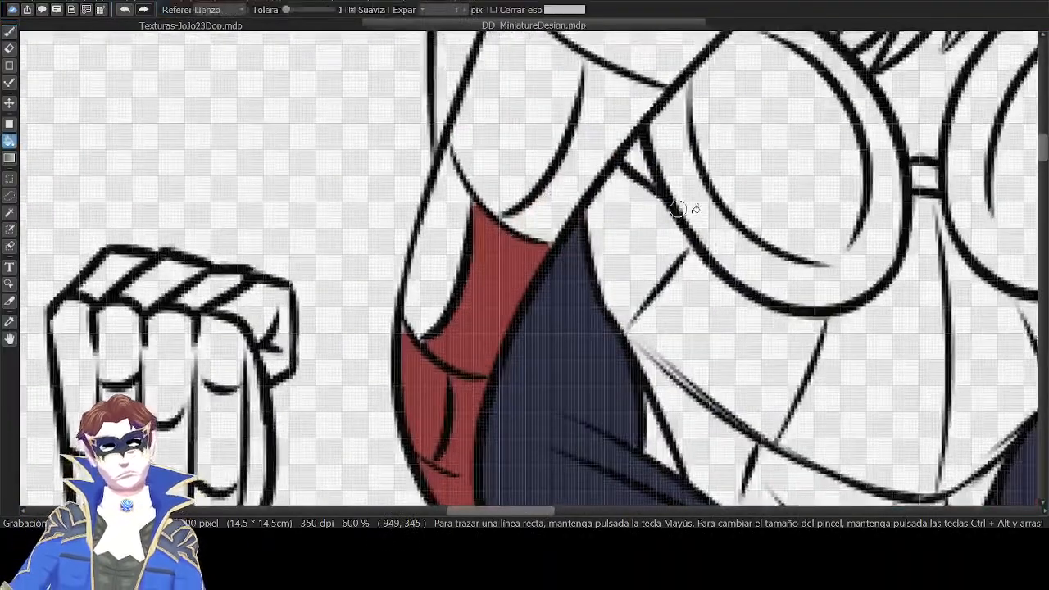
click(606, 110)
click(515, 162)
click(434, 242)
scroll(577, 169, up, 5)
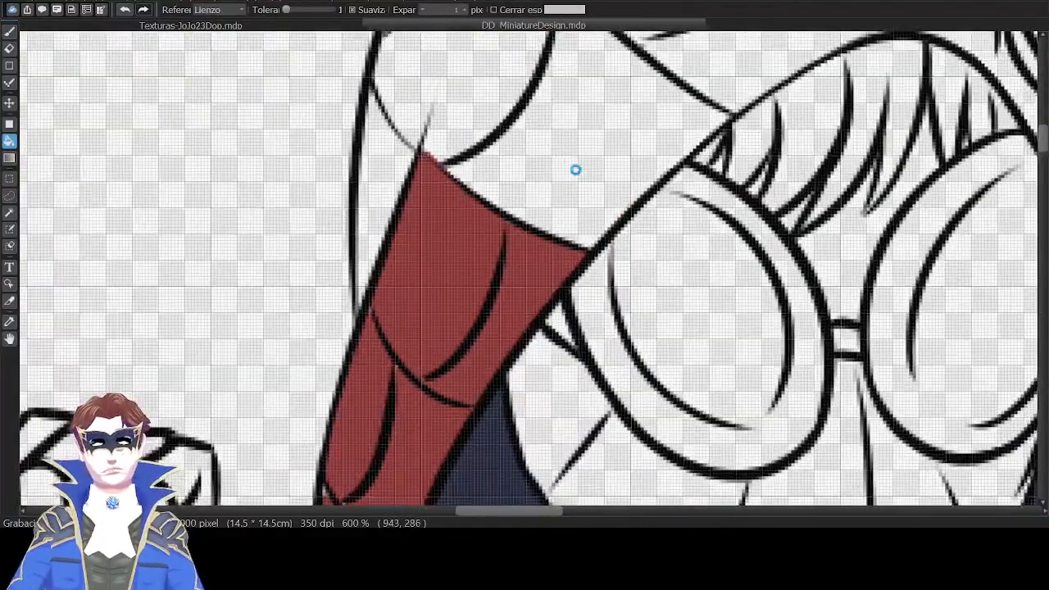
click(577, 169)
click(418, 141)
click(480, 99)
Fill the hood's large front panels above the fringe and the narrow strip down its far side with red.
scroll(576, 241, up, 5)
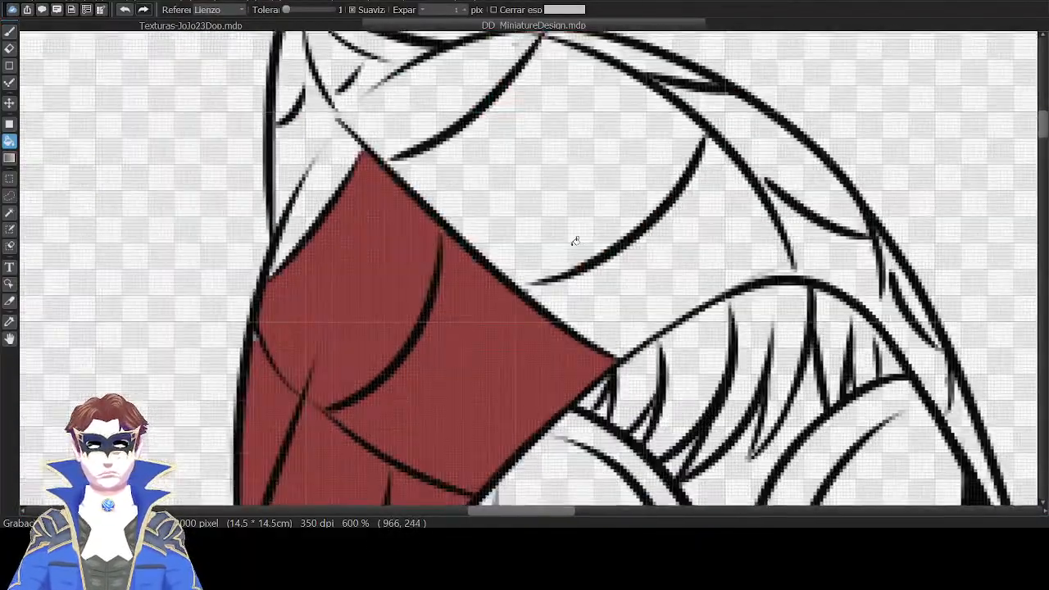
click(654, 187)
click(722, 213)
click(847, 247)
scroll(740, 227, down, 5)
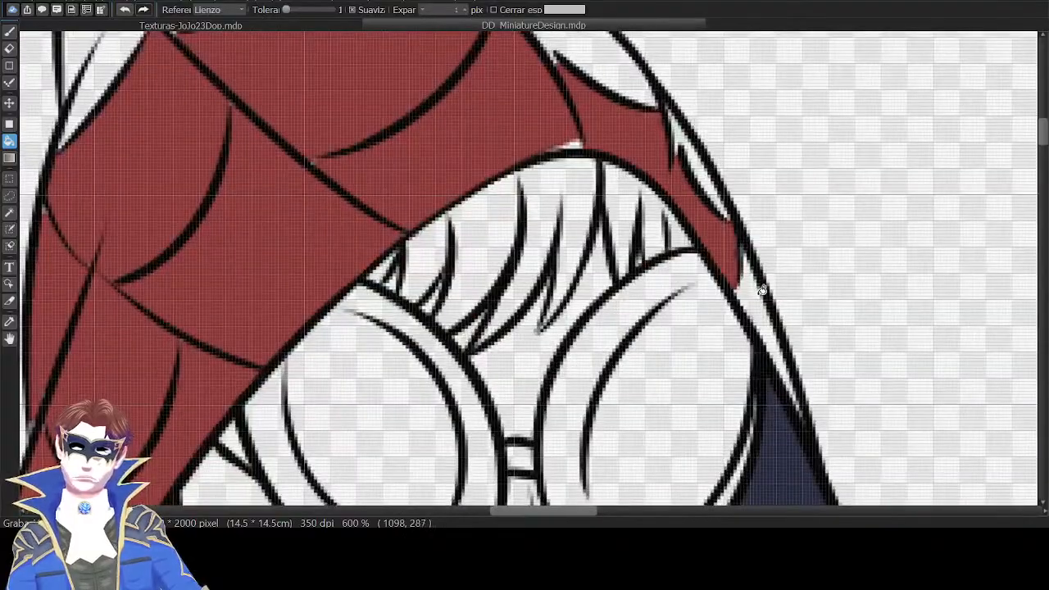
click(756, 292)
drag(712, 160, 757, 295)
click(726, 275)
click(747, 295)
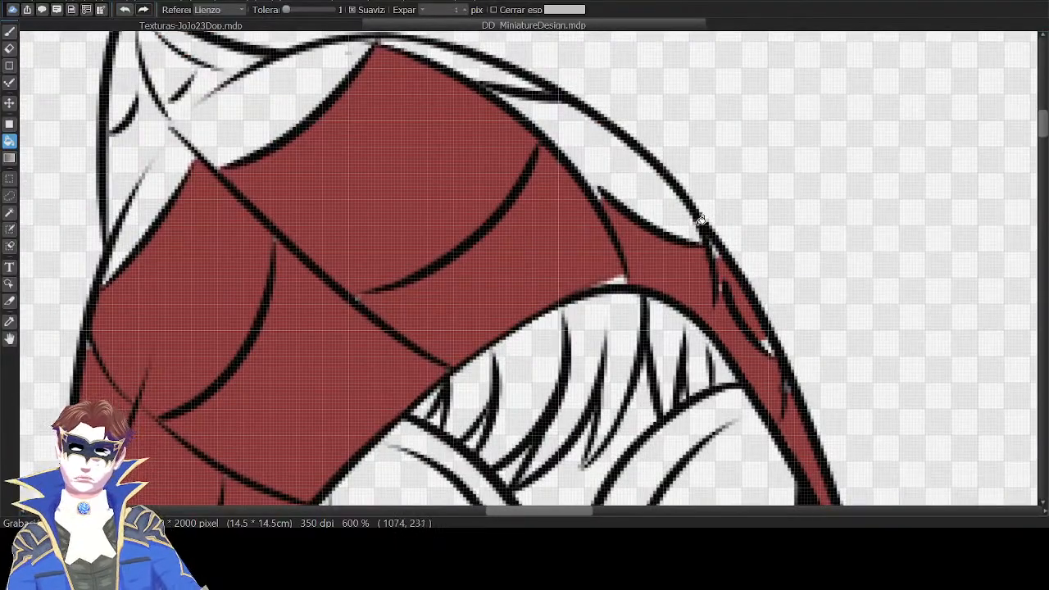
Fill the remaining panels along the hood's top outline and all sections of its pointed peak with red.
click(645, 186)
drag(577, 164, 697, 279)
click(561, 164)
click(461, 187)
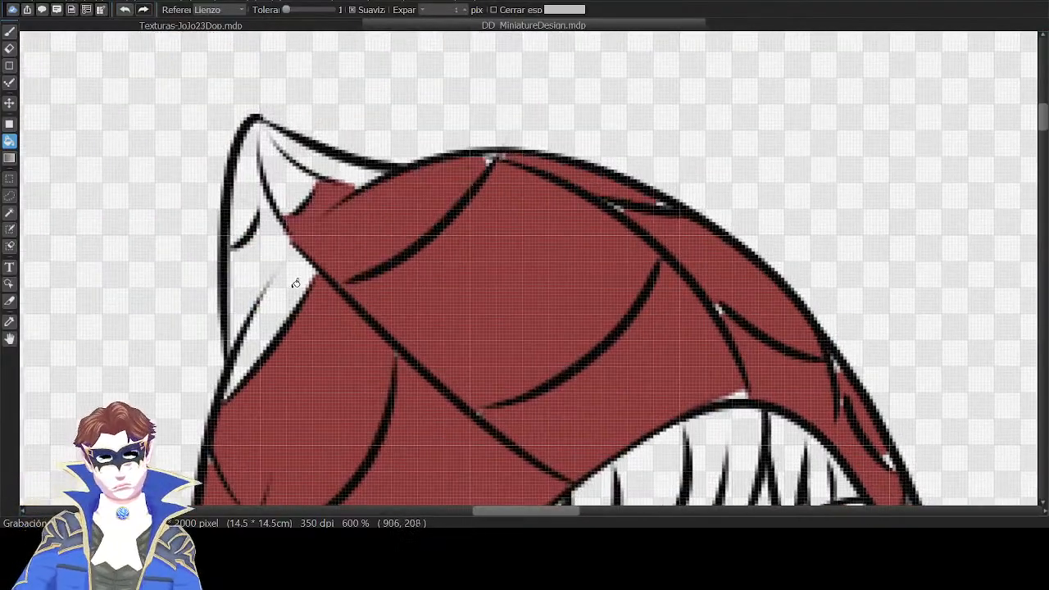
click(295, 283)
click(288, 172)
drag(459, 241, 485, 215)
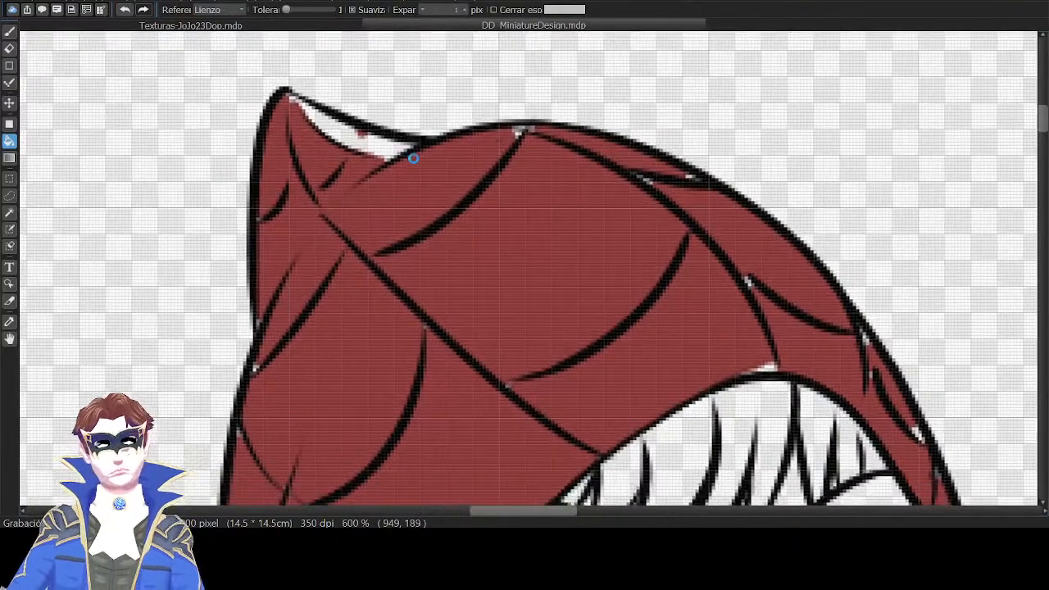
click(414, 158)
Brush red into the small gaps at the top of the hood's crown and along its back edge.
key(b)
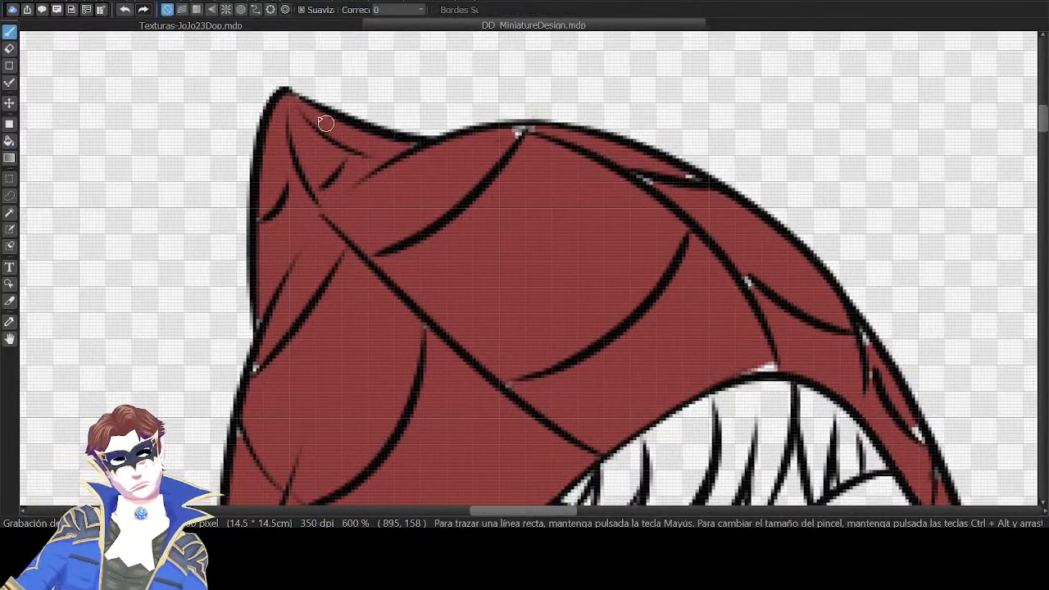
mouse_move(518, 133)
mouse_down()
mouse_move(550, 140)
mouse_move(542, 134)
mouse_up()
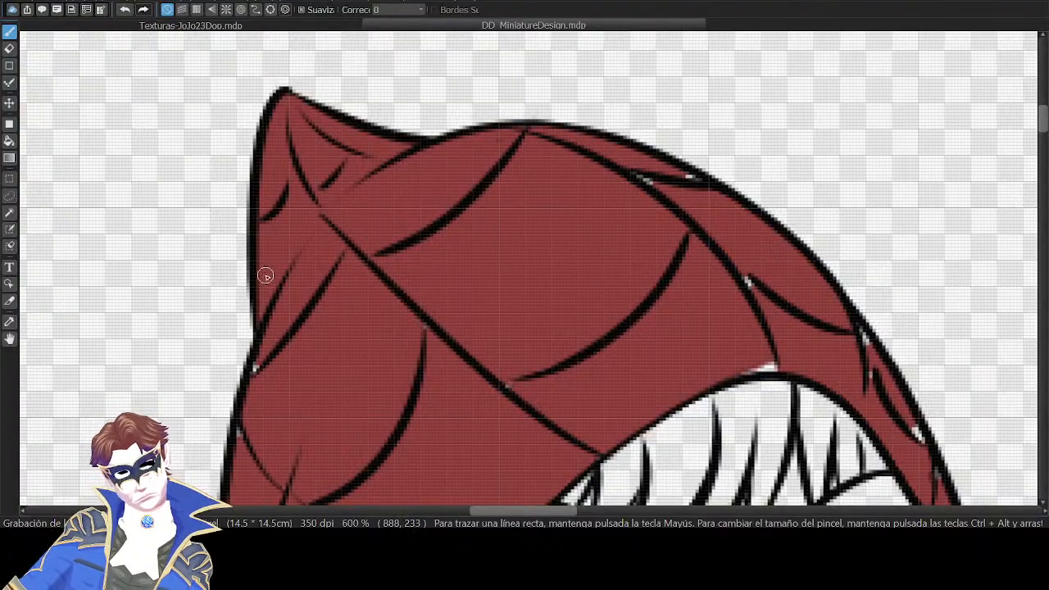
drag(300, 353, 363, 183)
click(326, 197)
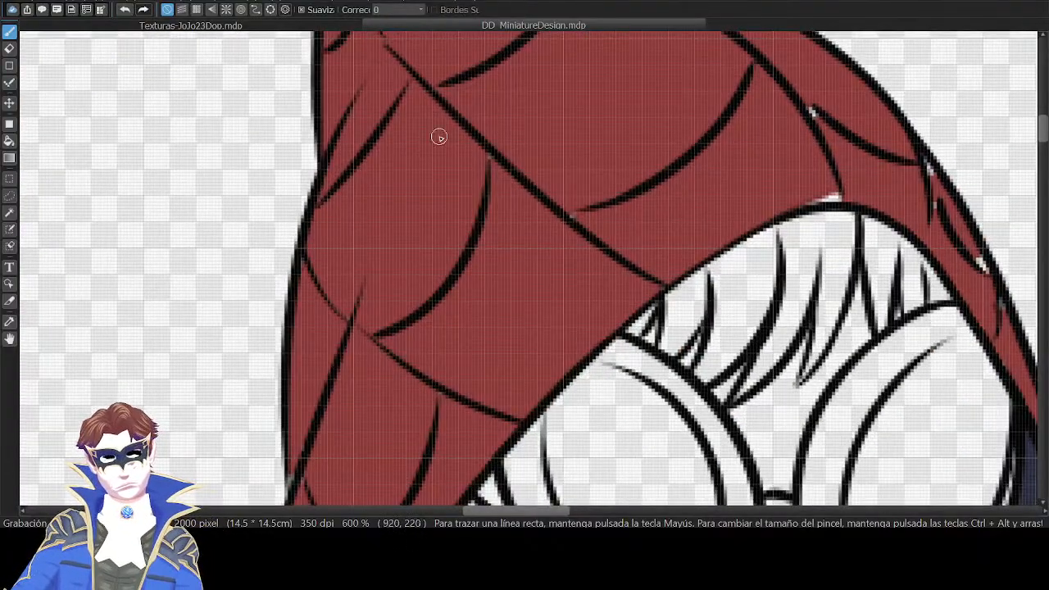
drag(492, 161, 575, 220)
drag(683, 133, 611, 271)
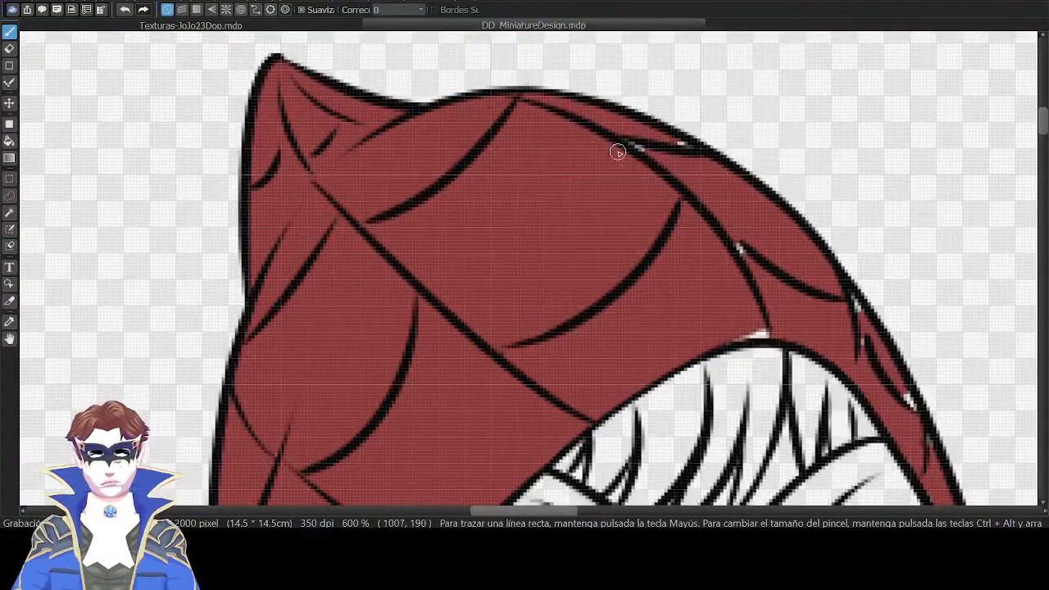
Brush red into the gaps along the hood's upper seam, above the fringe, down its far strip and on its rear edge.
drag(621, 146, 688, 145)
mouse_move(769, 222)
mouse_down()
mouse_move(619, 144)
mouse_move(605, 181)
mouse_up()
drag(577, 257, 620, 254)
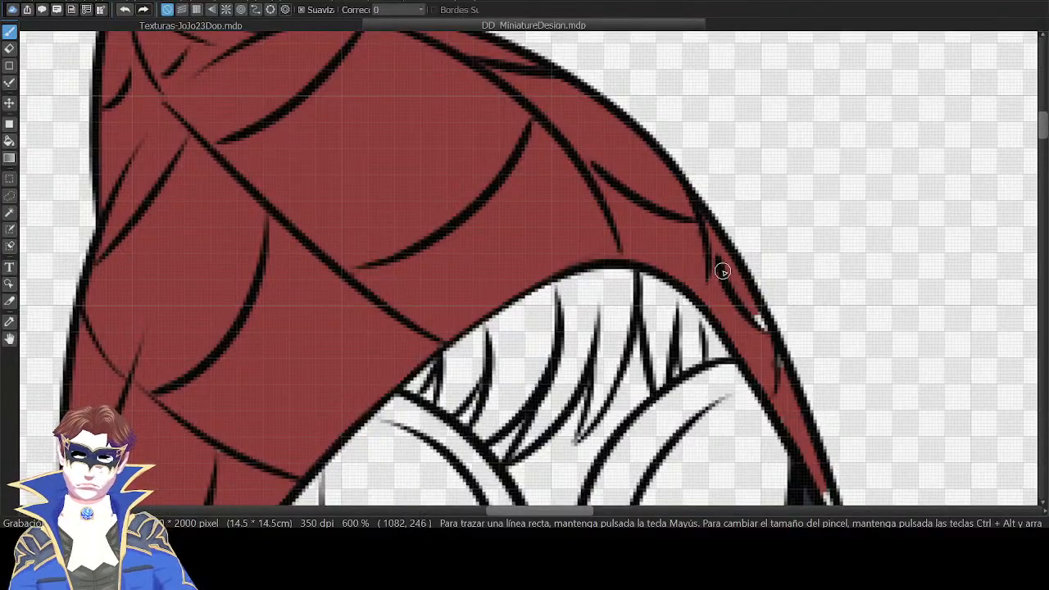
drag(784, 383, 755, 253)
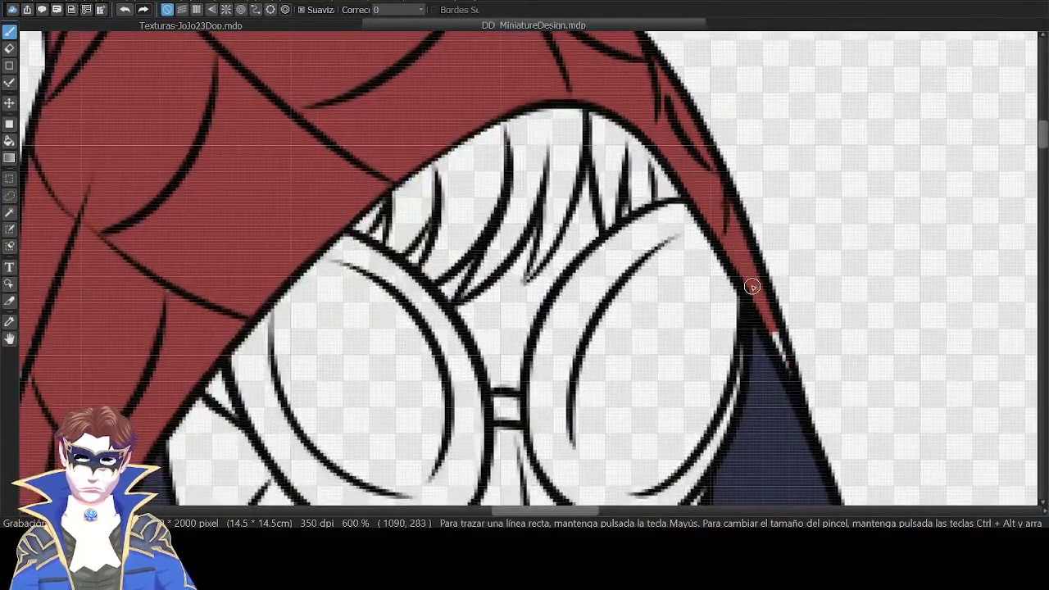
drag(778, 339, 792, 373)
drag(557, 352, 872, 158)
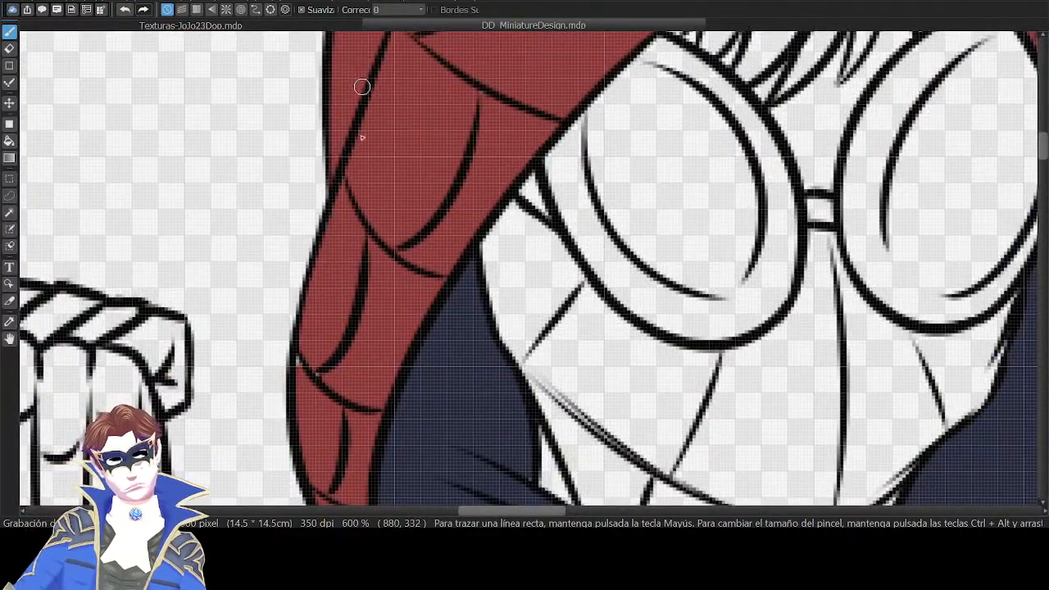
mouse_move(320, 369)
mouse_down()
mouse_move(336, 258)
mouse_move(438, 214)
mouse_up()
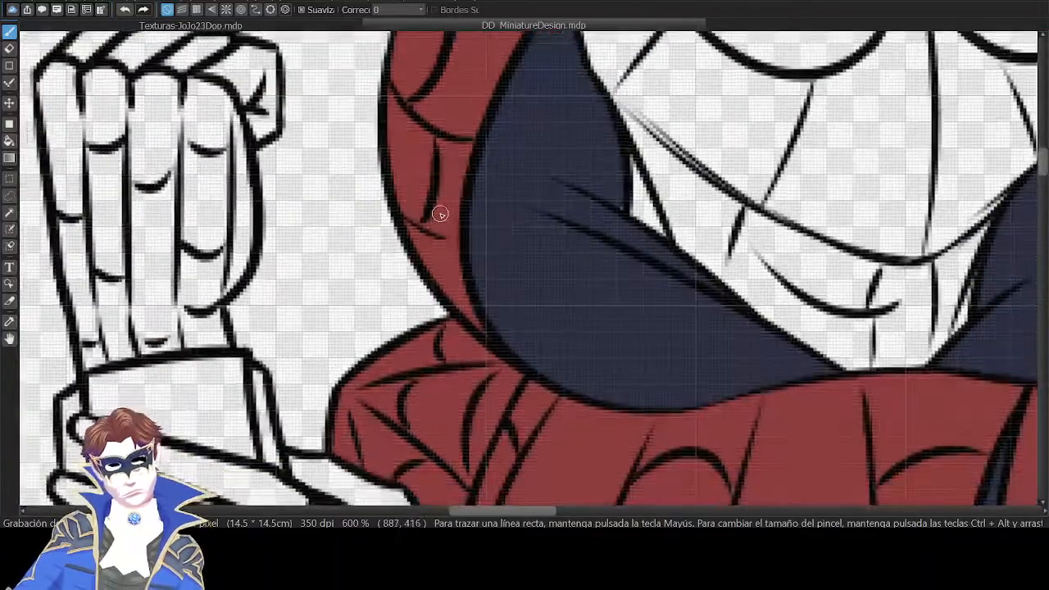
Fill the outer edge section, the adjacent finger's segments and the area just above the raised fist's cuff with red.
mouse_move(381, 414)
mouse_down()
mouse_move(569, 202)
mouse_move(668, 164)
mouse_move(682, 288)
mouse_up()
key(g)
drag(587, 69, 609, 210)
click(558, 199)
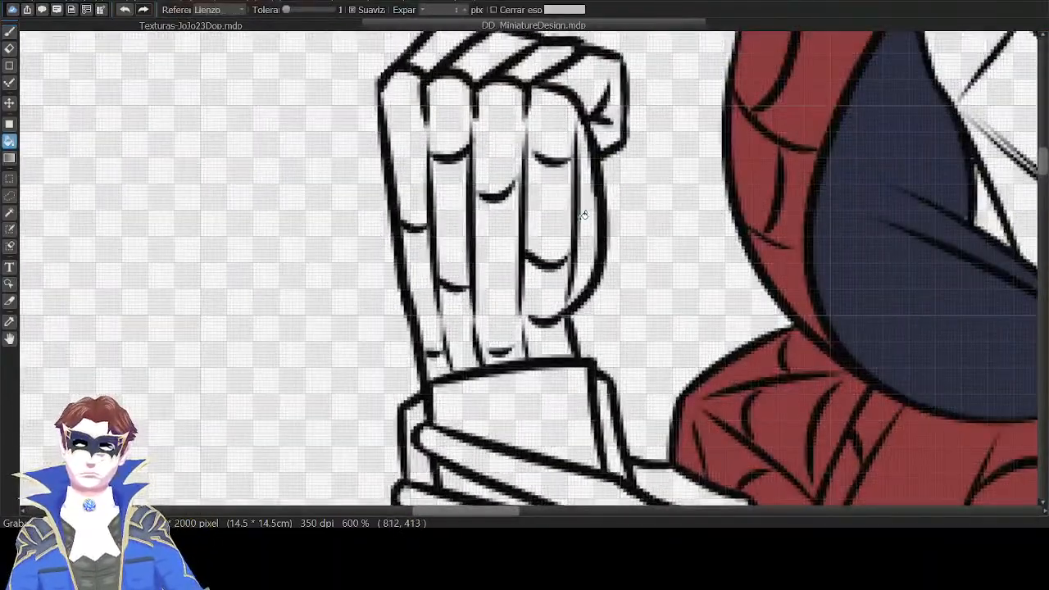
click(589, 231)
click(558, 288)
click(547, 328)
Fill the raised fist's remaining finger segments with red and brush over the small gap above the cuff.
click(499, 274)
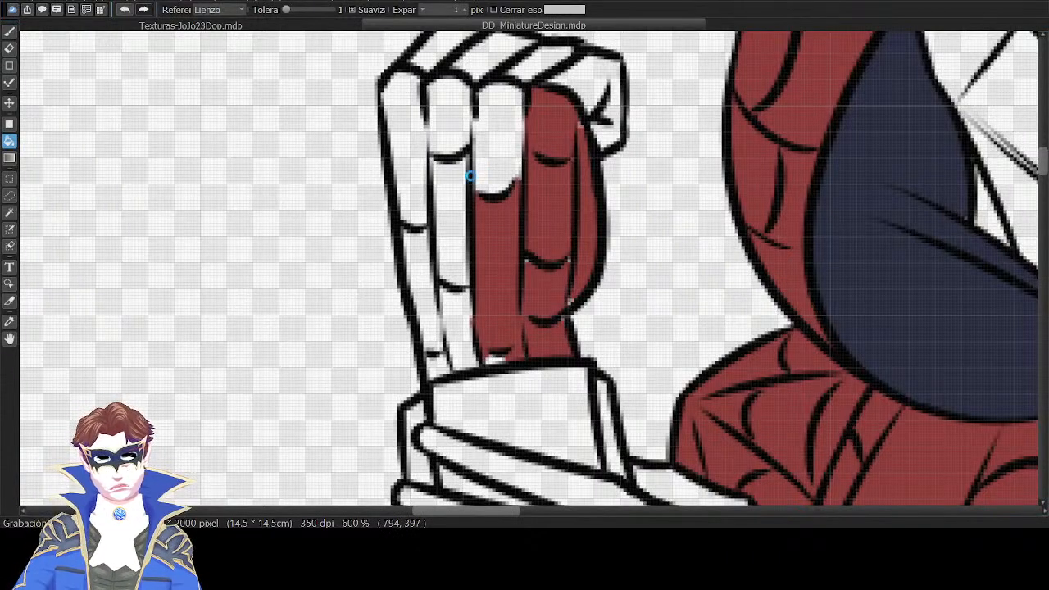
click(492, 131)
click(449, 222)
click(404, 147)
click(453, 120)
click(447, 305)
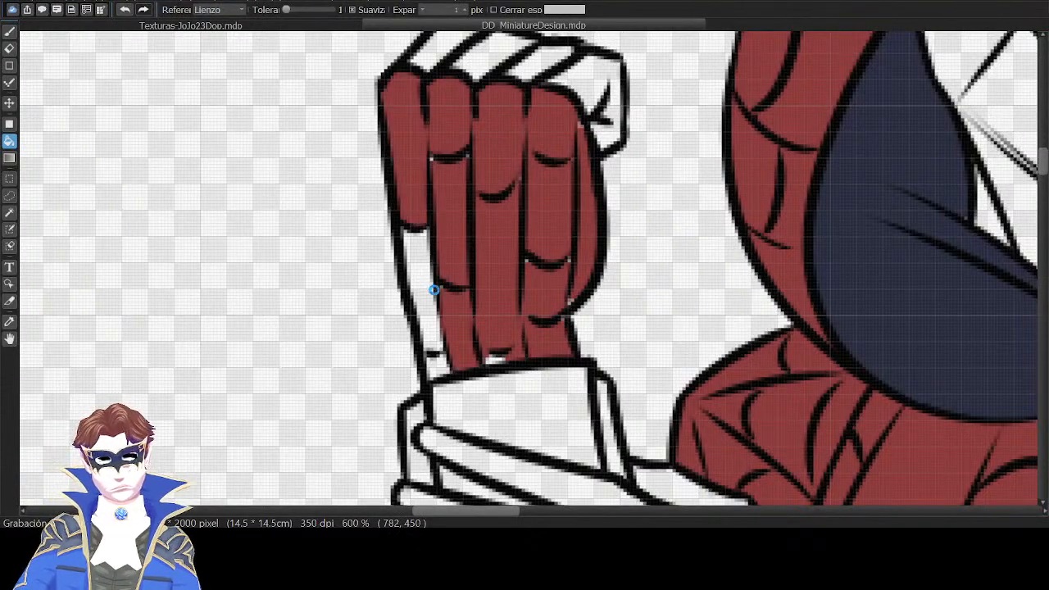
click(434, 286)
click(437, 360)
key(b)
mouse_move(494, 357)
mouse_down()
mouse_move(510, 359)
mouse_move(494, 361)
mouse_up()
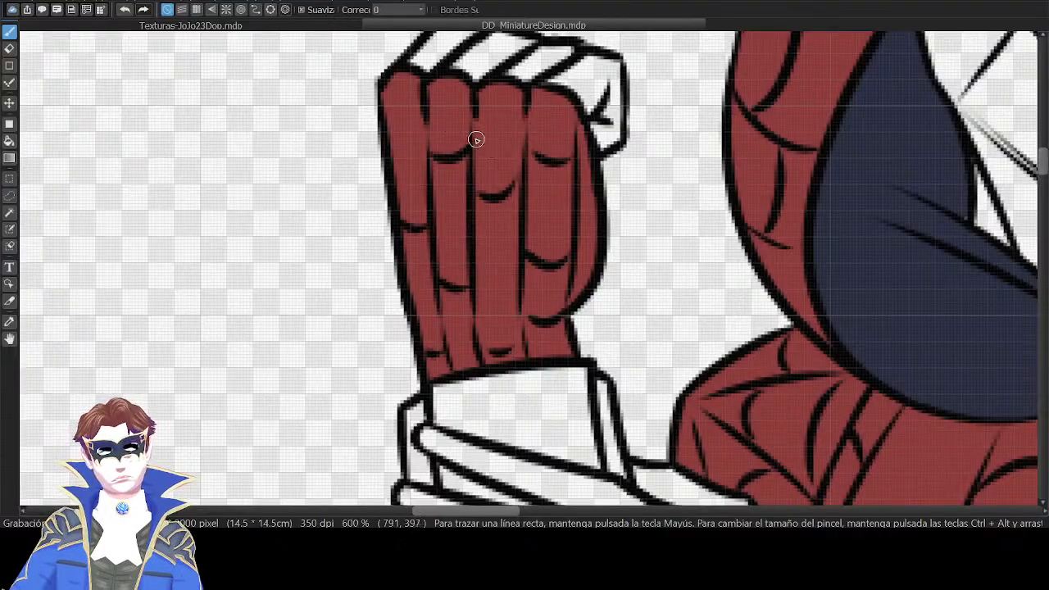
Fill all webbed panels of the raised forearm below the gripping hand with red, including the gaps between the web lines.
scroll(669, 256, down, 8)
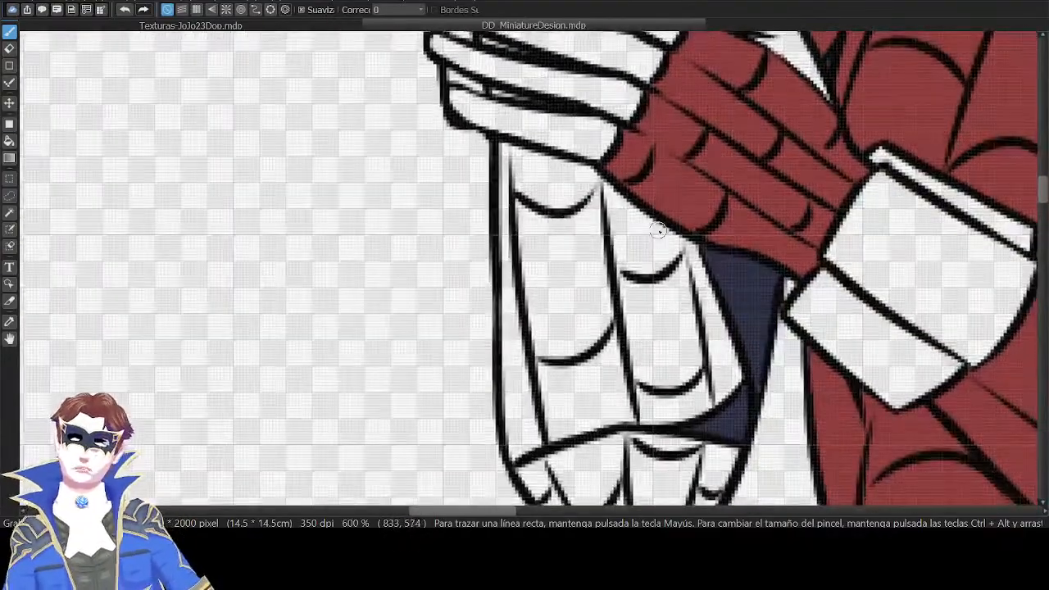
key(g)
click(661, 236)
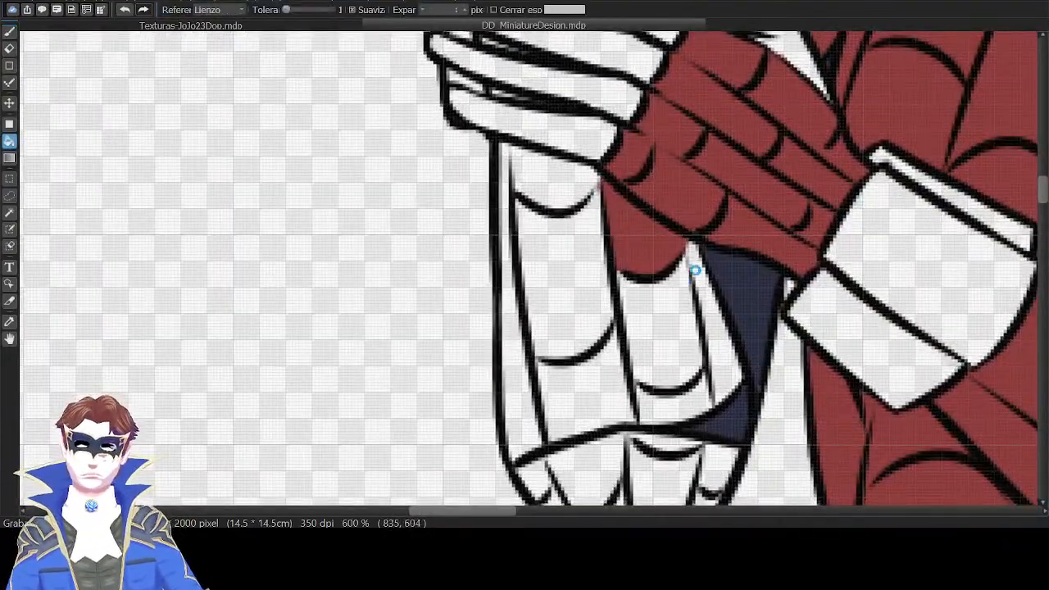
click(687, 279)
click(713, 333)
click(680, 399)
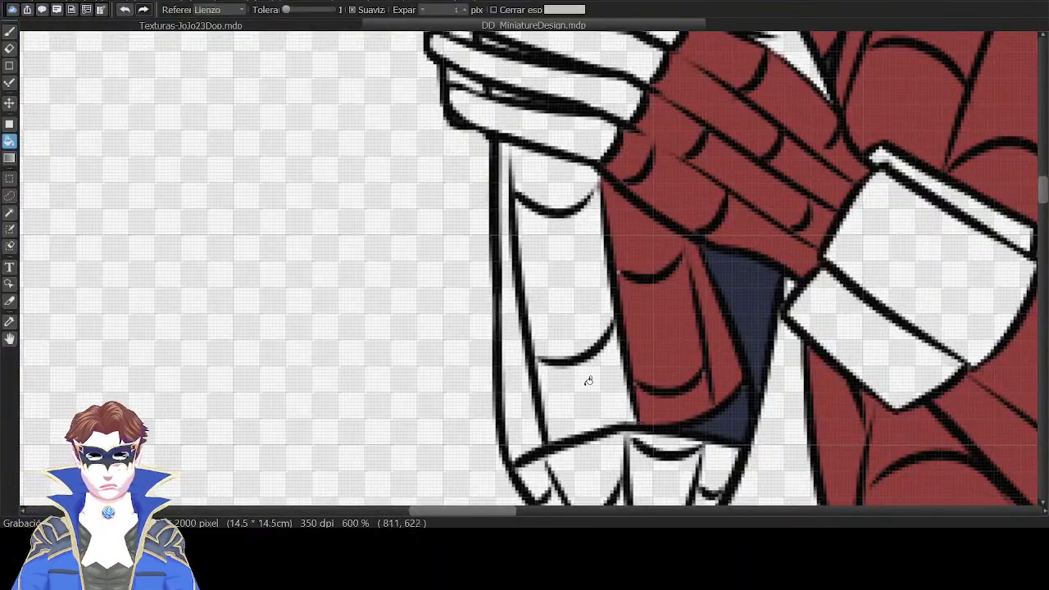
click(570, 371)
click(521, 372)
click(578, 236)
click(589, 174)
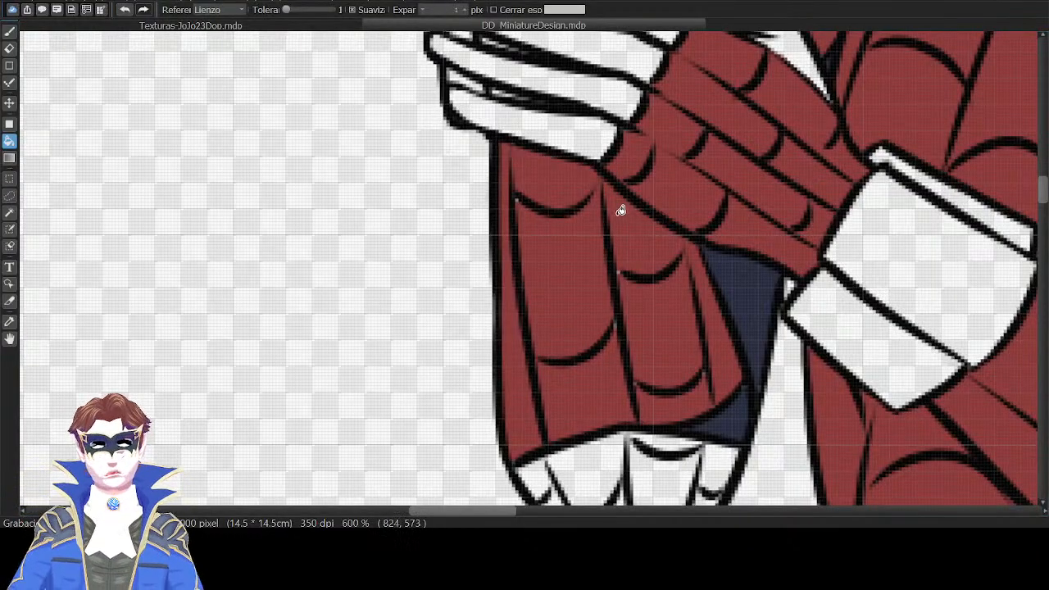
key(b)
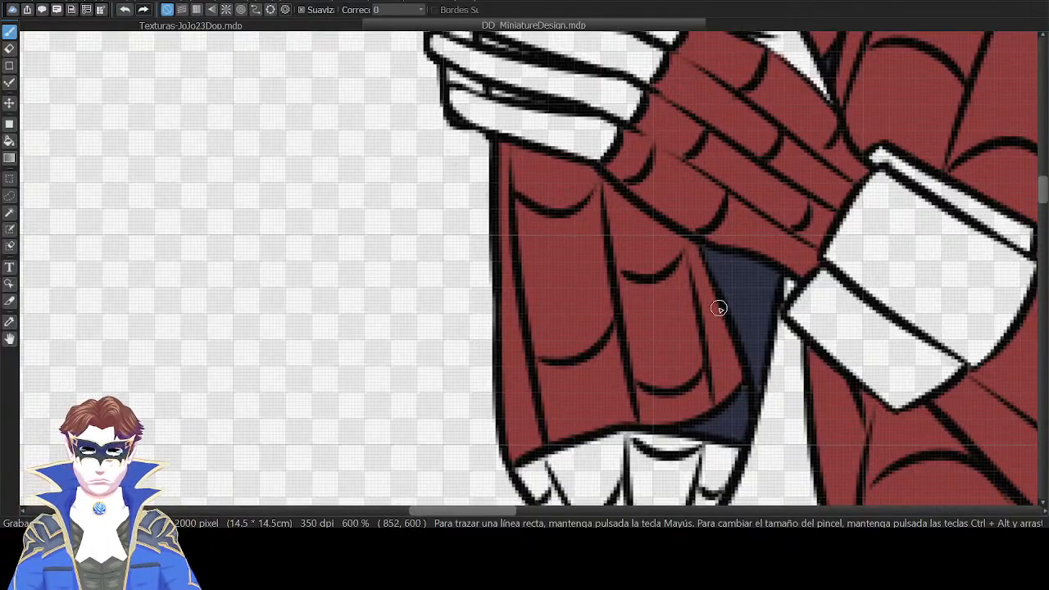
Sample the navy beside the raised forearm on the lower Color layer and reselect the upper Color layer.
drag(959, 327, 808, 298)
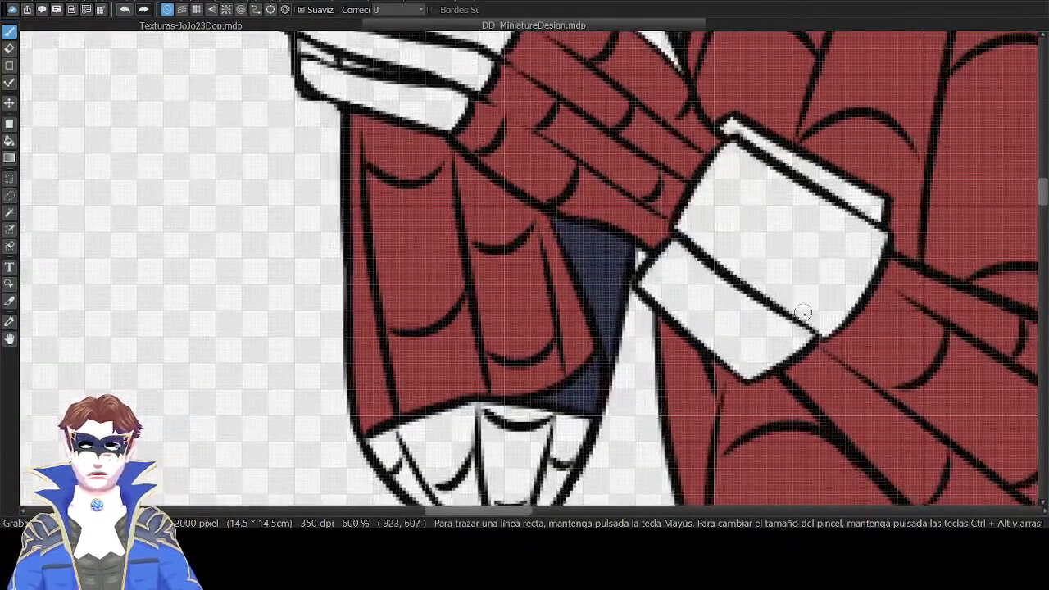
key(g)
key(Tab)
click(997, 340)
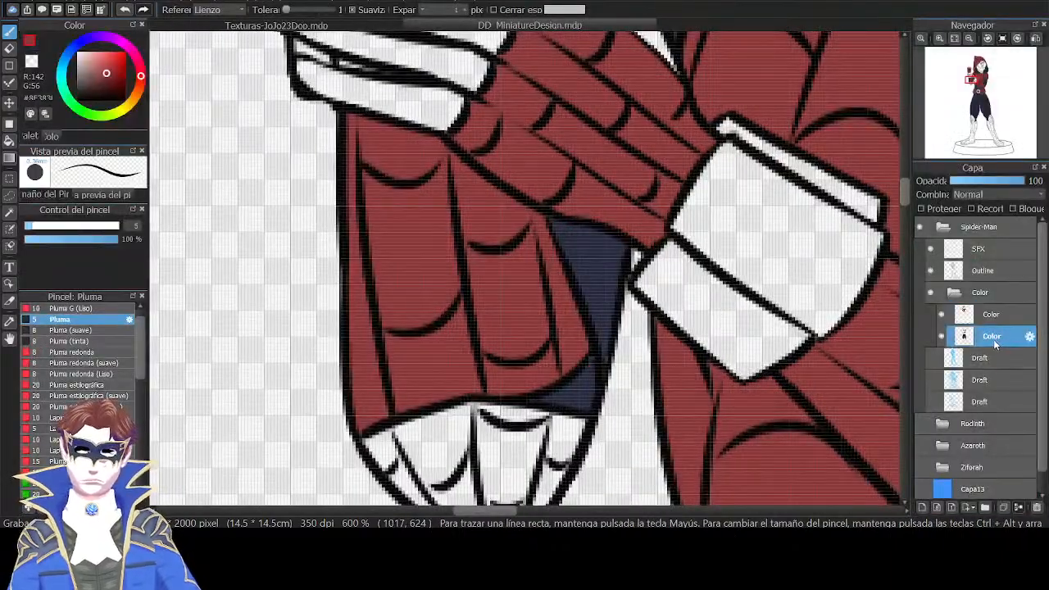
alt+click(581, 318)
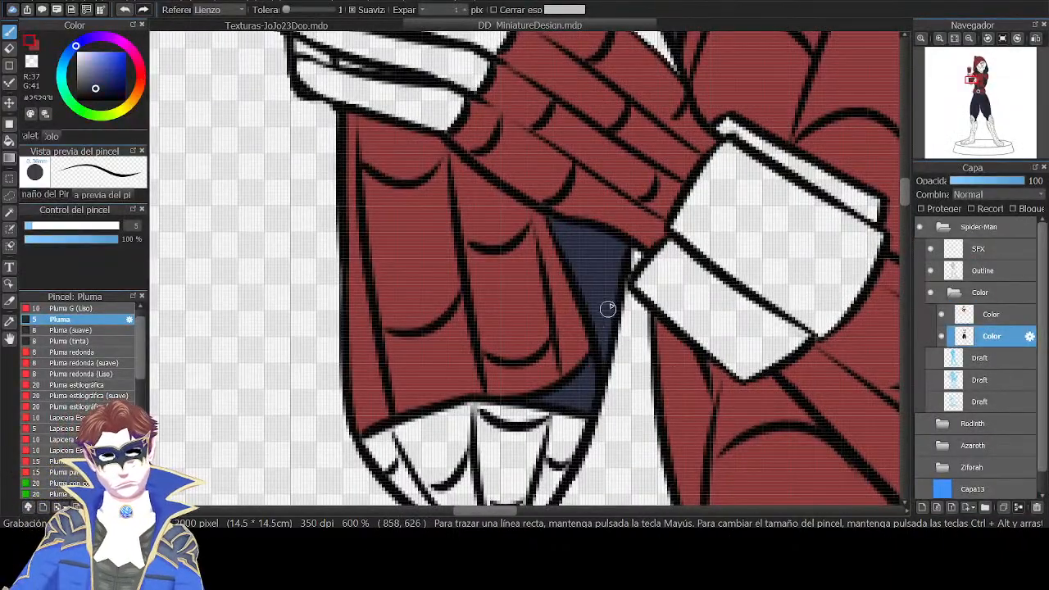
click(1005, 316)
key(Tab)
Fill the webbed panels of the raised arm's elbow with red, leaving the small outer corner panel.
key(ctrl+minus)
key(ctrl+minus)
key(ctrl+minus)
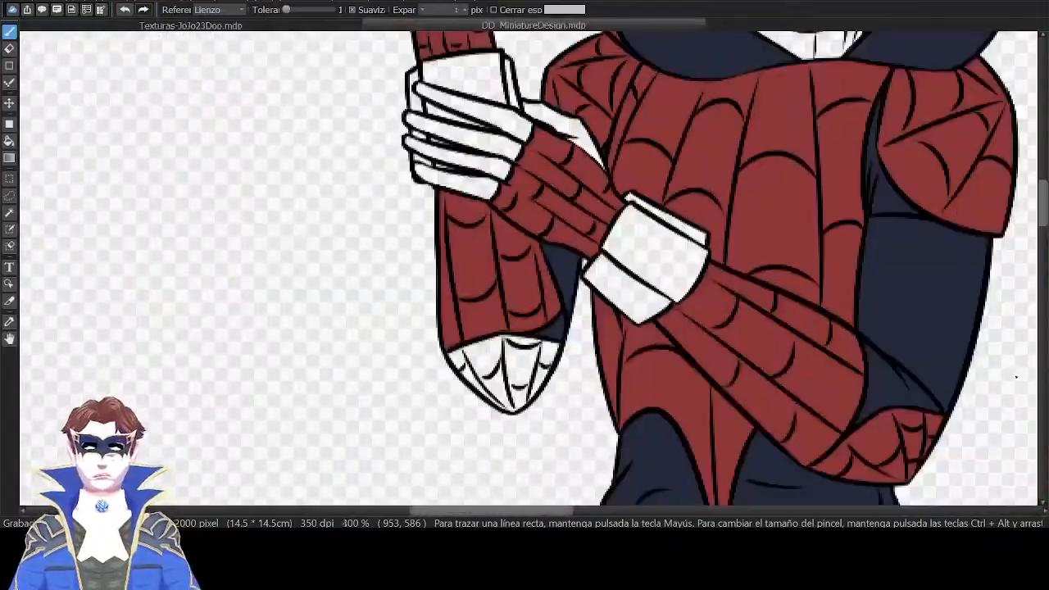
drag(699, 296, 703, 217)
key(g)
key(ctrl+plus)
key(ctrl+plus)
key(ctrl+plus)
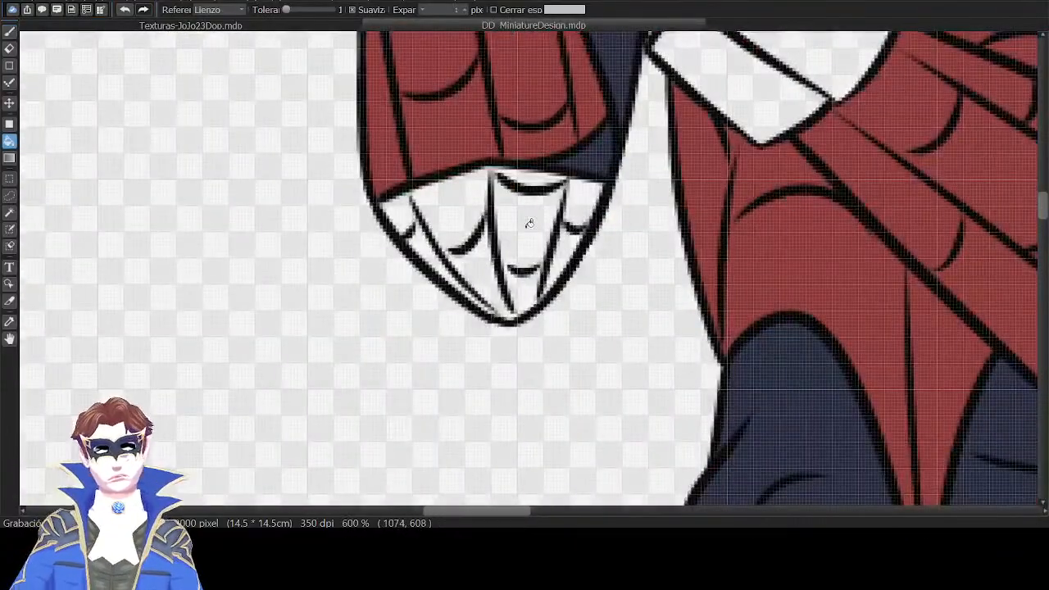
click(529, 224)
key(ctrl+plus)
click(464, 258)
click(395, 246)
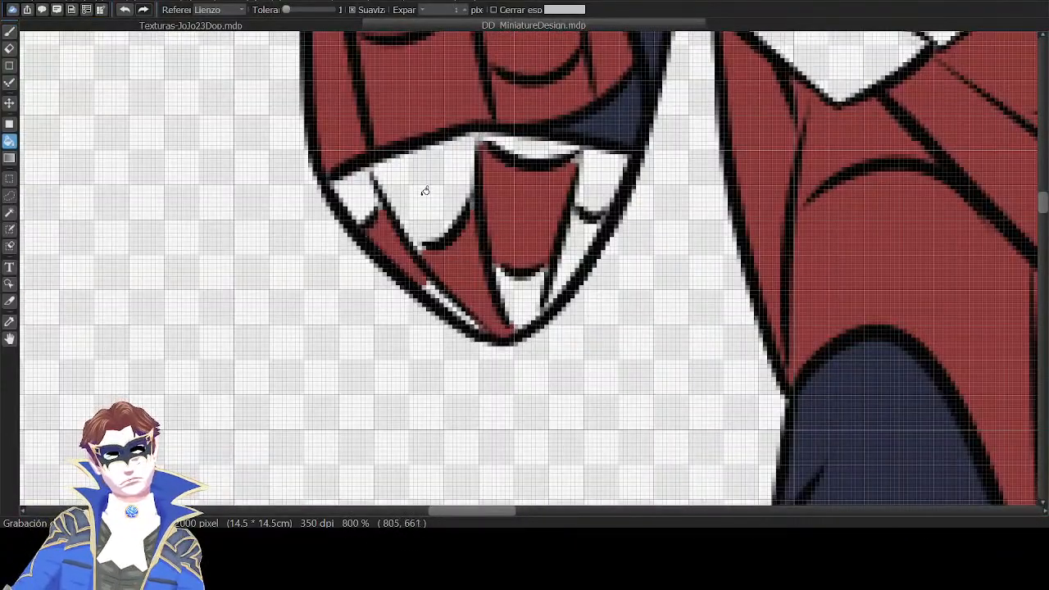
click(424, 191)
click(528, 281)
click(587, 216)
click(602, 180)
click(532, 139)
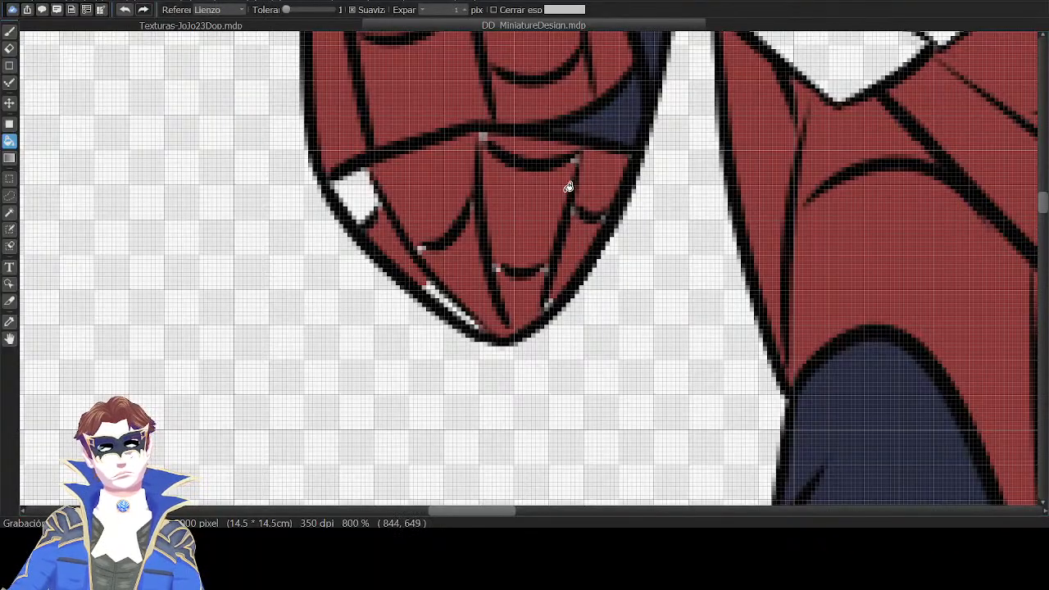
Brush red into the elbow's leftover gaps at the web line ends, the thin lower sliver and the outer corner panel.
key(p)
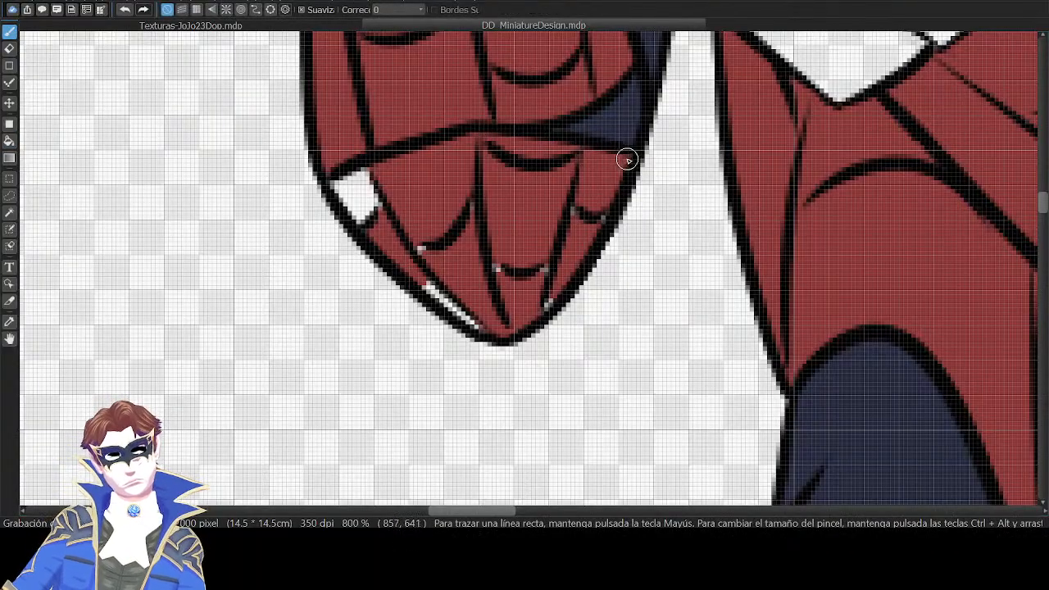
click(570, 213)
click(599, 210)
click(545, 270)
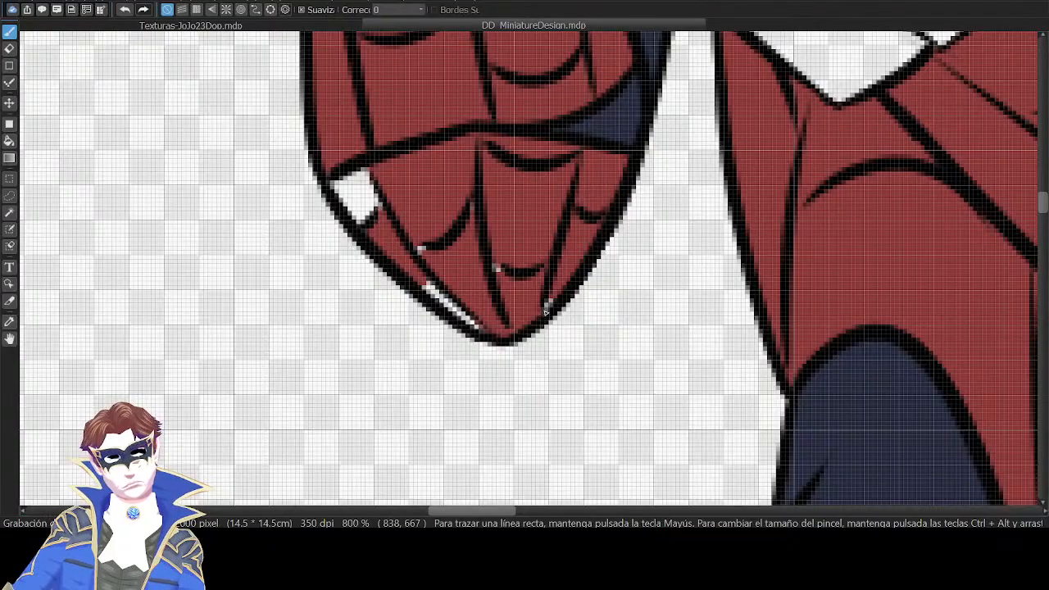
click(547, 302)
click(493, 263)
click(416, 242)
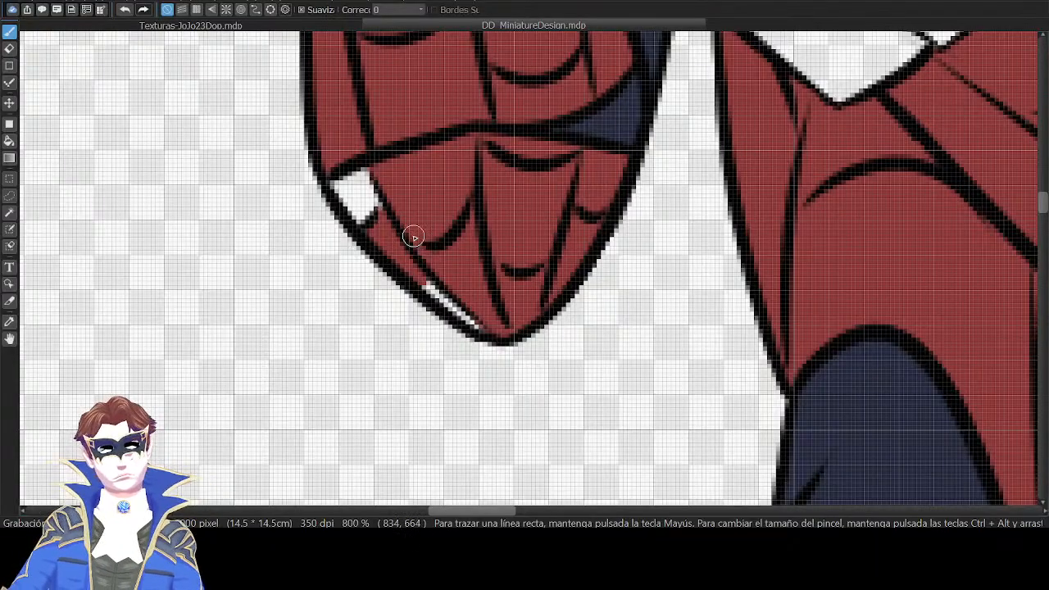
drag(420, 271, 485, 326)
mouse_move(366, 215)
mouse_down()
mouse_move(338, 191)
mouse_move(366, 179)
mouse_move(361, 171)
mouse_move(358, 200)
mouse_up()
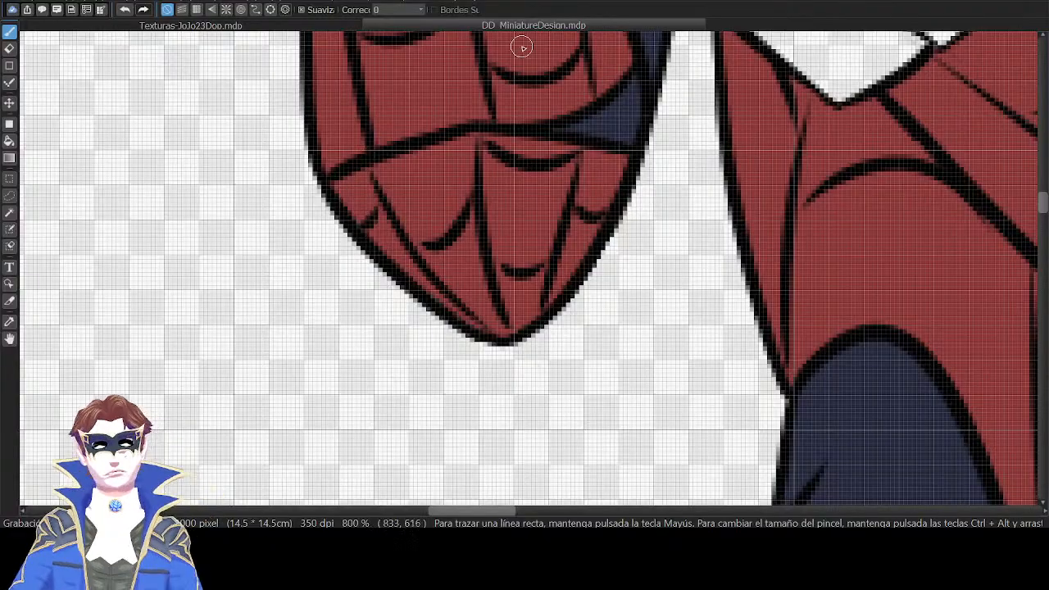
Fill the webbed shin sections of the left-hand leg below the knee guard with red.
scroll(523, 49, down, 3)
scroll(523, 49, down, 2)
scroll(749, 251, down, 10)
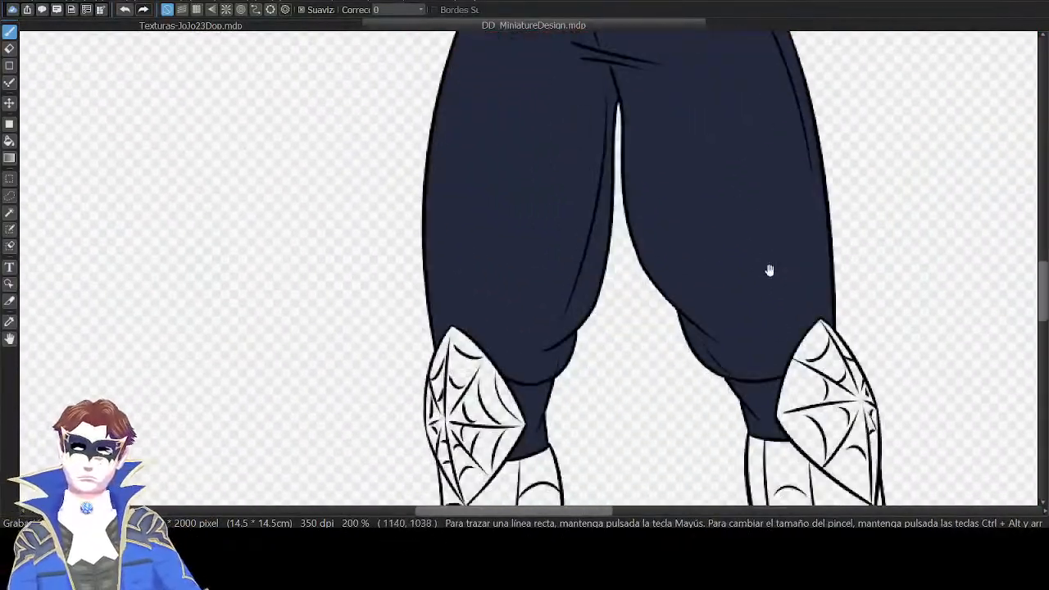
key(g)
click(491, 349)
click(508, 389)
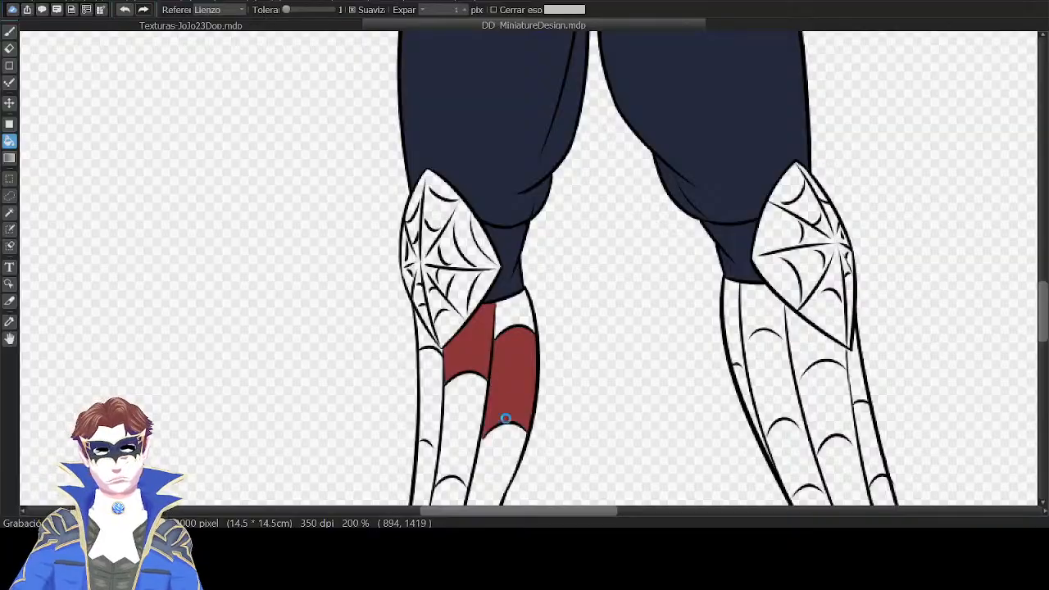
scroll(512, 352, down, 3)
click(524, 293)
click(486, 271)
click(457, 246)
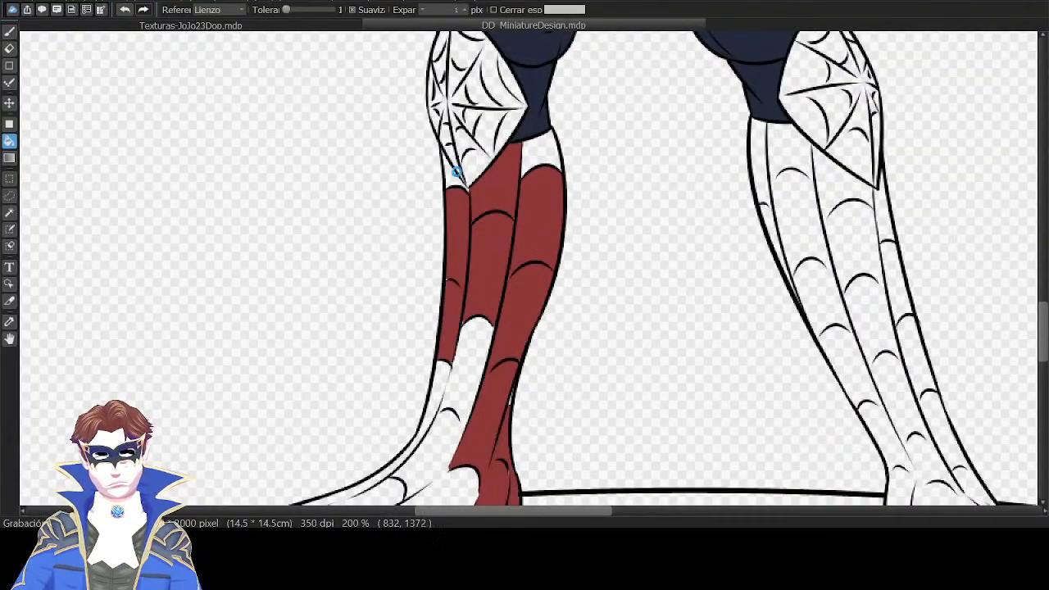
Fill the left-hand boot's ankle, instep and toe sections and the narrow strip along its front edge with red.
scroll(539, 204, down, 3)
click(521, 271)
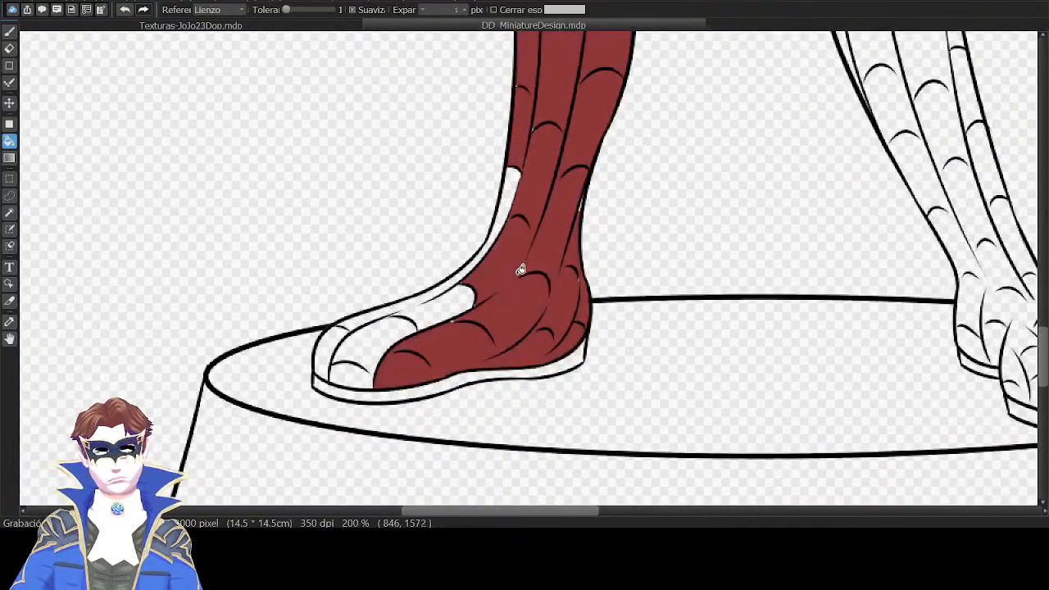
click(457, 301)
click(382, 331)
click(341, 348)
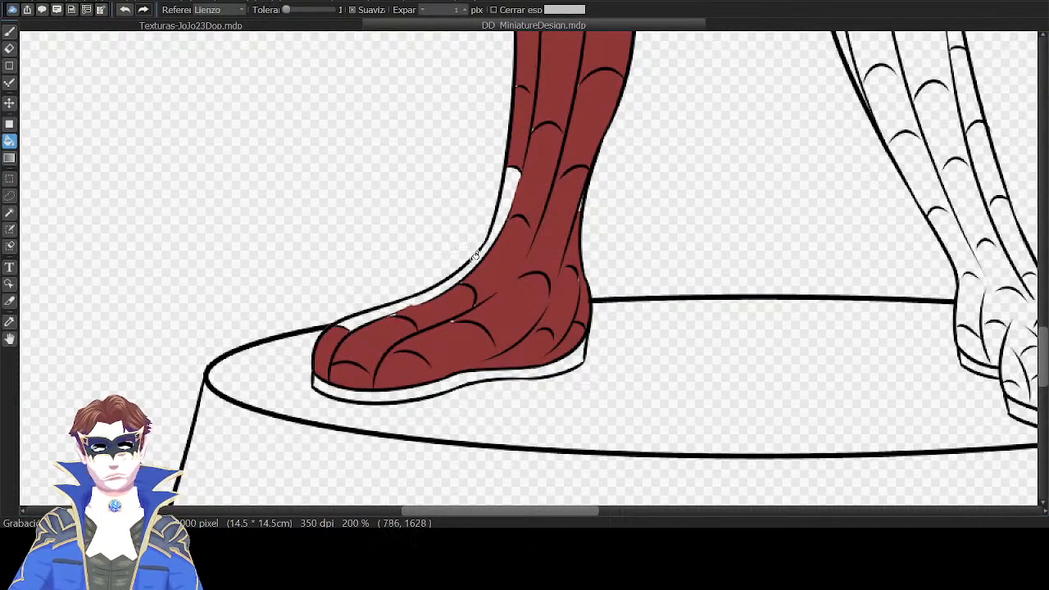
click(512, 179)
Fill the right-hand boot's toe, instep, ankle and heel sections and the adjoining lower shin with red.
scroll(657, 287, right, 5)
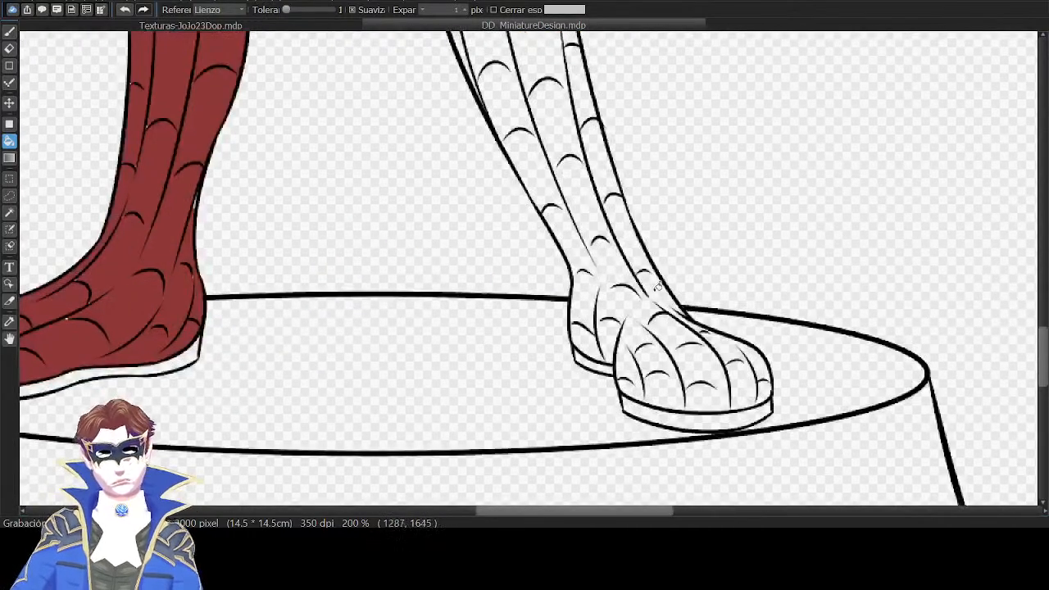
click(703, 371)
click(760, 367)
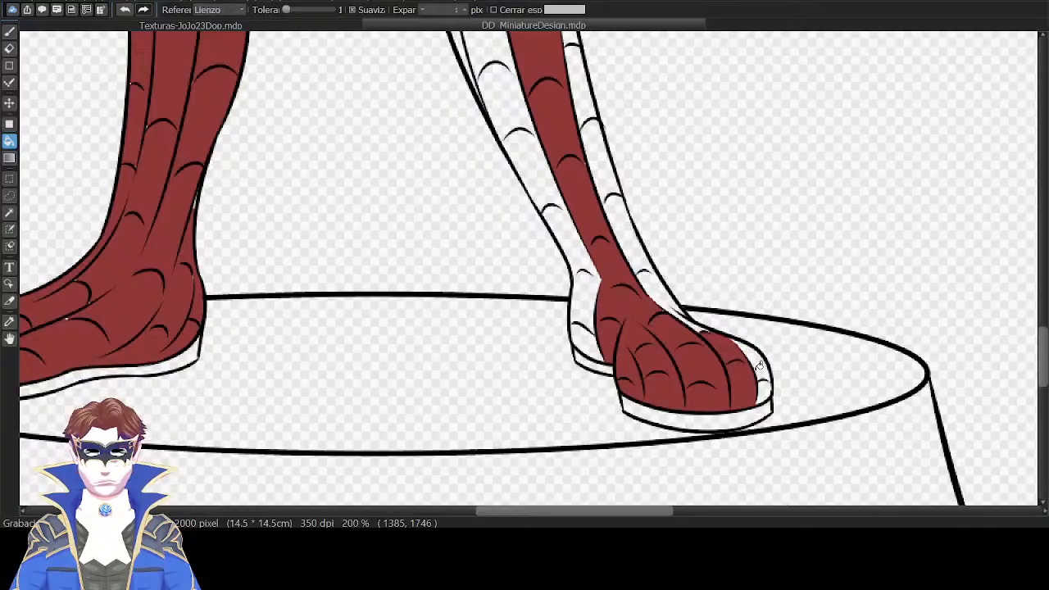
click(727, 334)
click(640, 263)
click(595, 233)
click(604, 173)
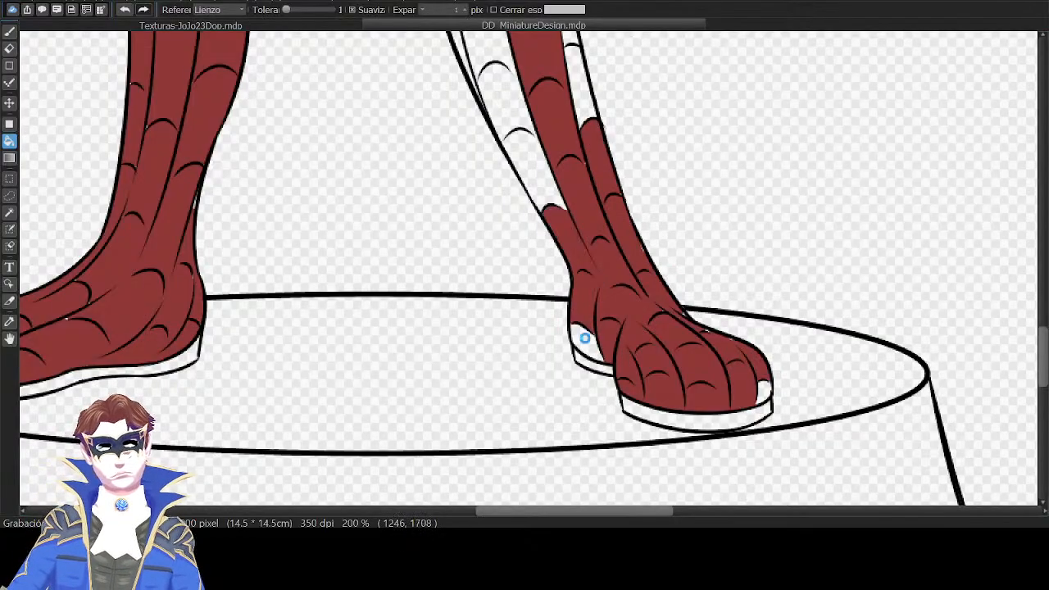
click(585, 337)
click(542, 170)
Fill the right-hand leg's remaining upper shin panels and its narrow inner edge strip with red.
scroll(604, 270, up, 5)
click(614, 255)
click(581, 213)
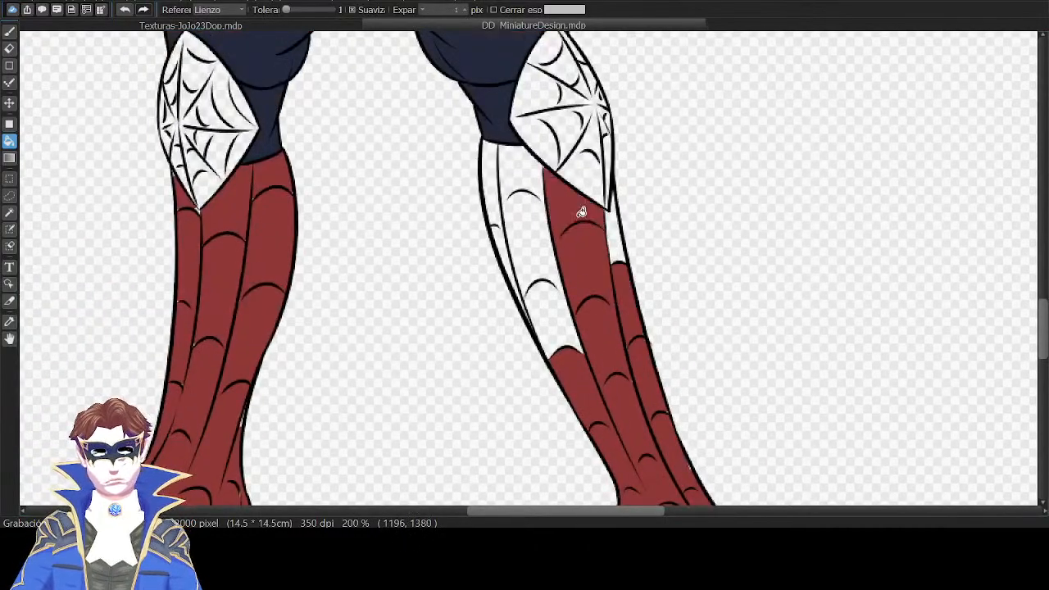
click(609, 237)
click(526, 246)
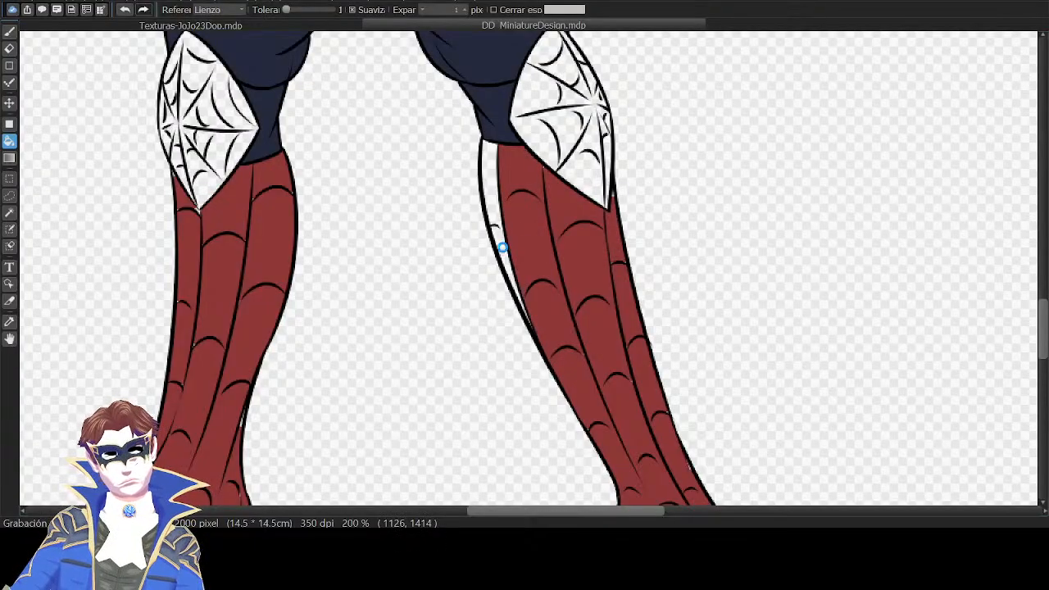
click(503, 248)
click(493, 164)
Fill the right-hand knee guard's main webbed panels with red, undo the last fill and refill beside the web's centre.
click(579, 171)
scroll(579, 171, up, 5)
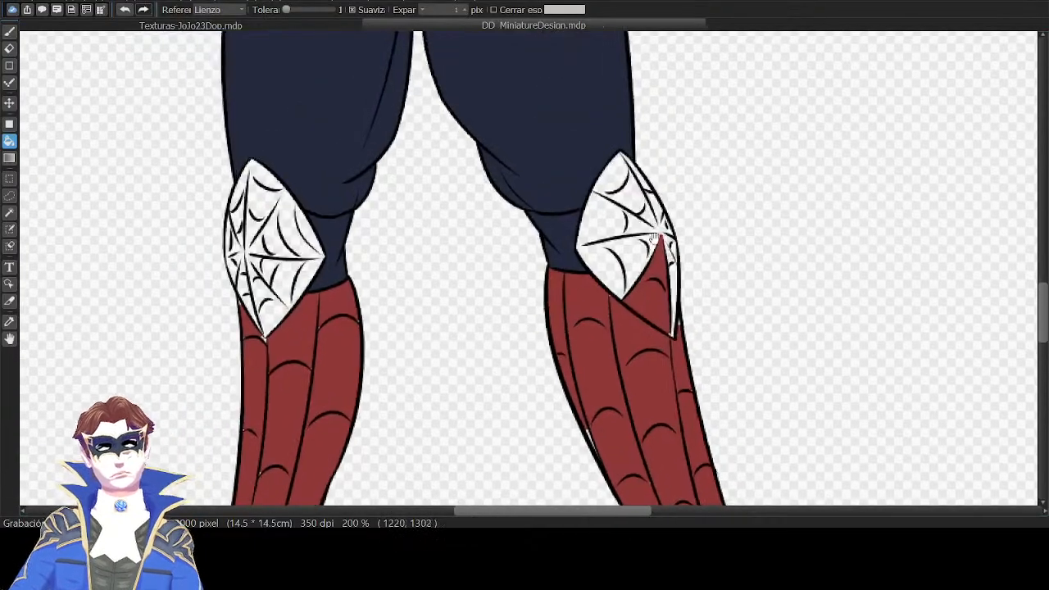
click(609, 251)
click(644, 216)
click(619, 177)
click(673, 203)
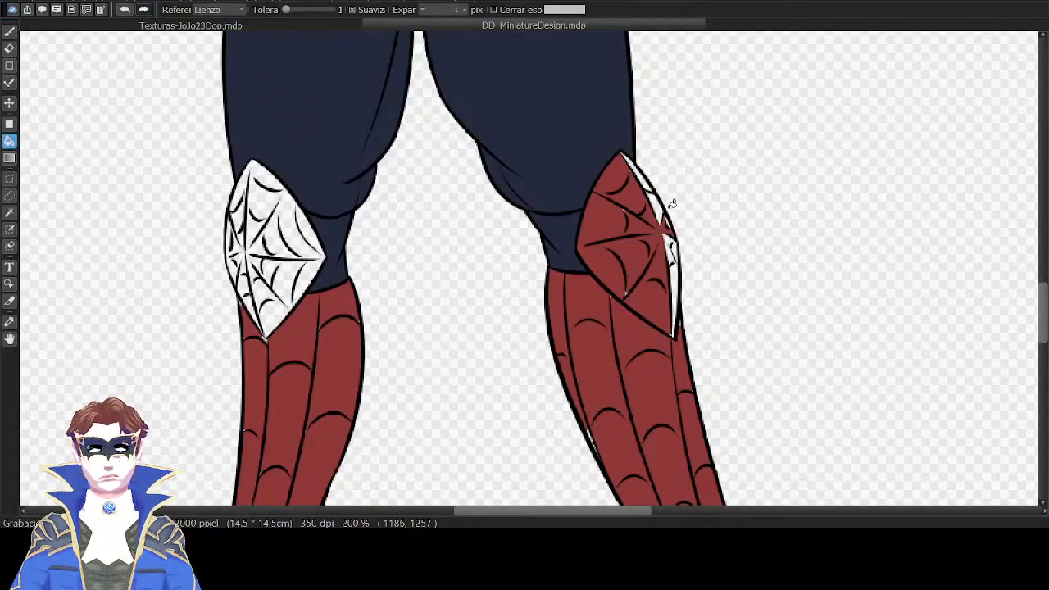
click(677, 279)
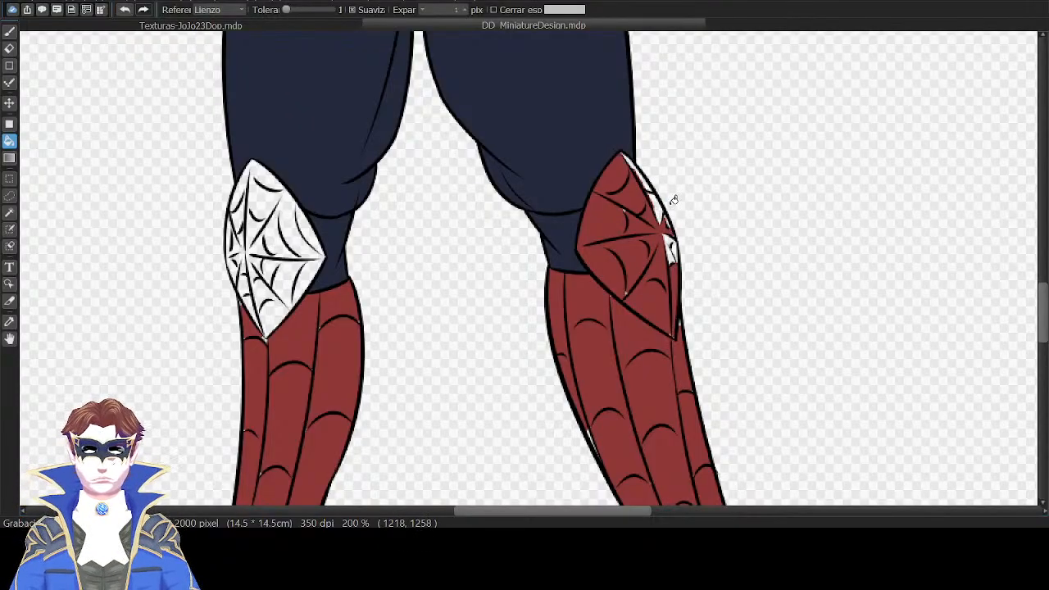
key(ctrl+z)
click(659, 210)
Fill the left-hand knee guard's upper, inner and lower webbed panels with red.
drag(583, 301, 761, 236)
scroll(572, 243, up, 2)
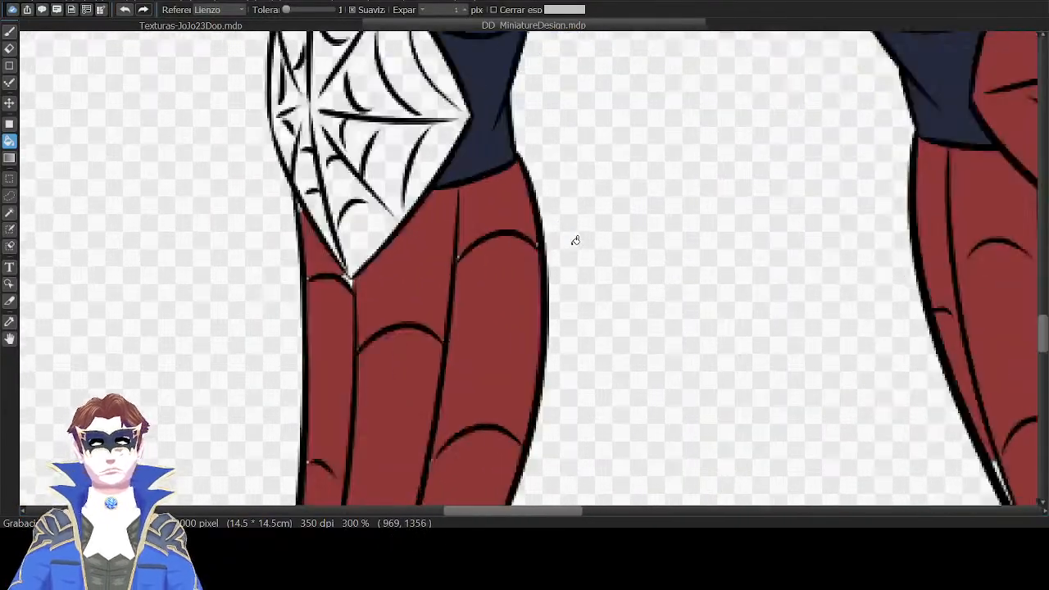
scroll(656, 215, up, 1)
click(456, 303)
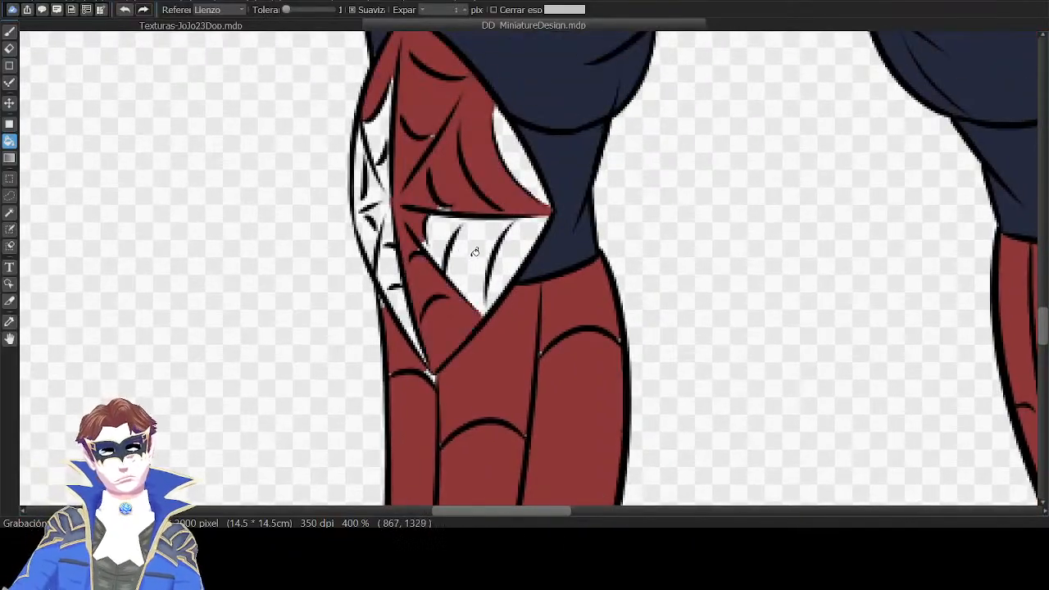
click(478, 253)
drag(497, 207, 521, 266)
click(545, 280)
click(551, 228)
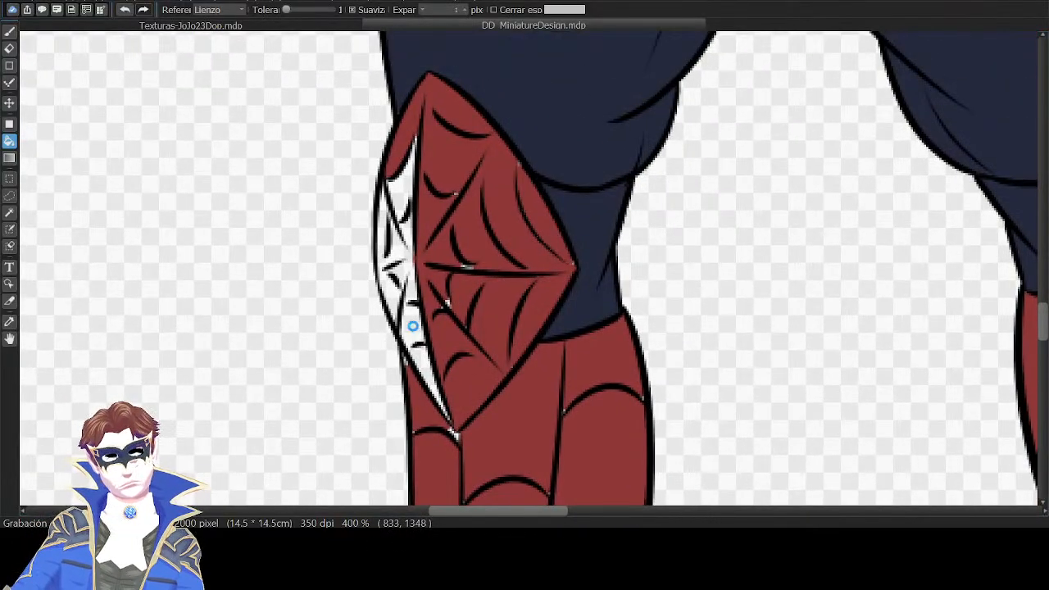
Fill the left-hand knee guard's remaining narrow web panels along its outer edge with red.
click(413, 326)
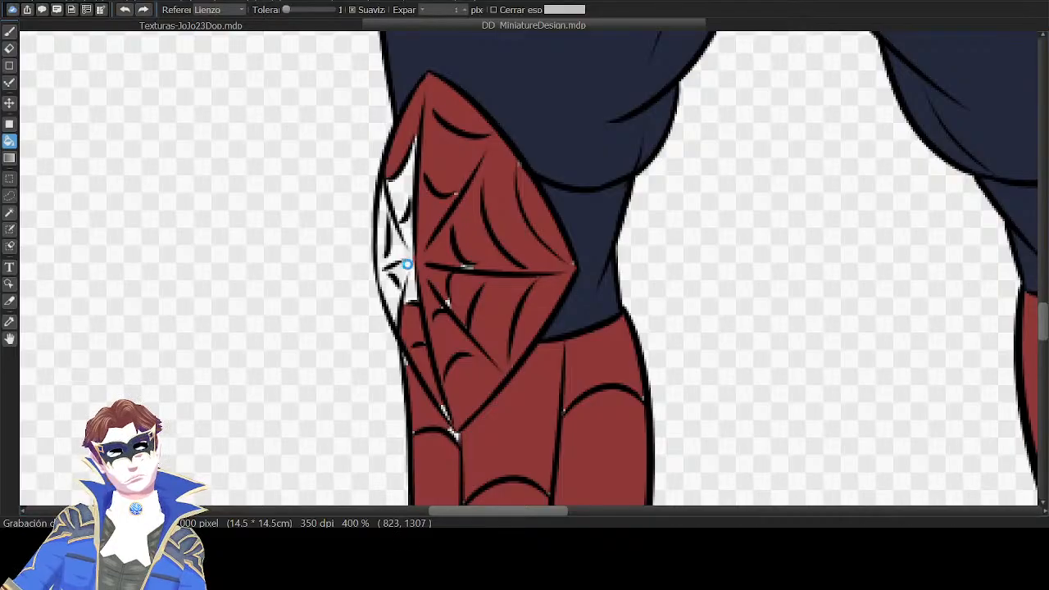
click(397, 290)
click(412, 288)
click(398, 245)
click(408, 233)
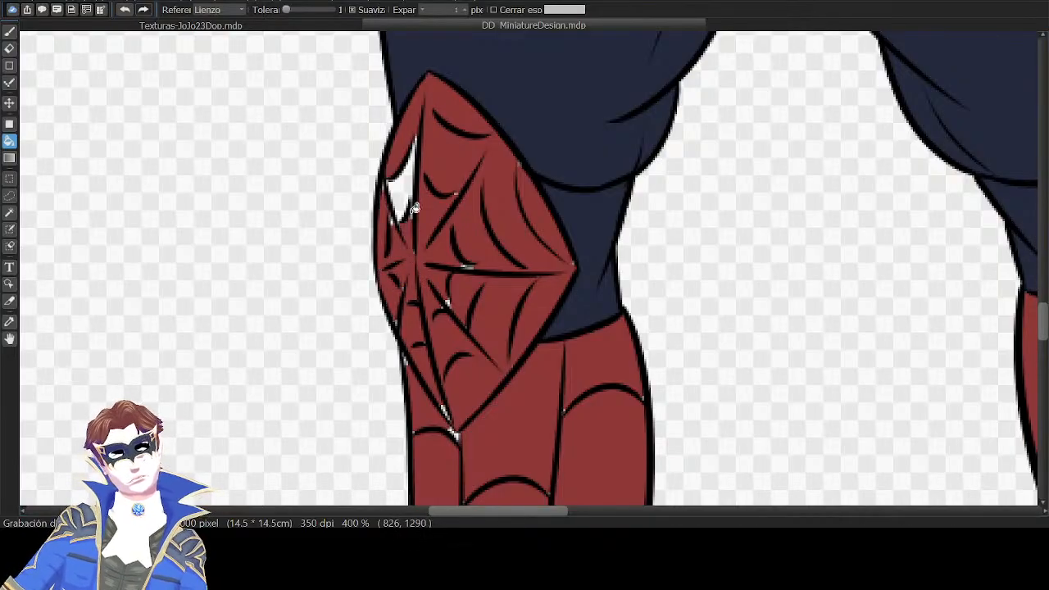
click(410, 176)
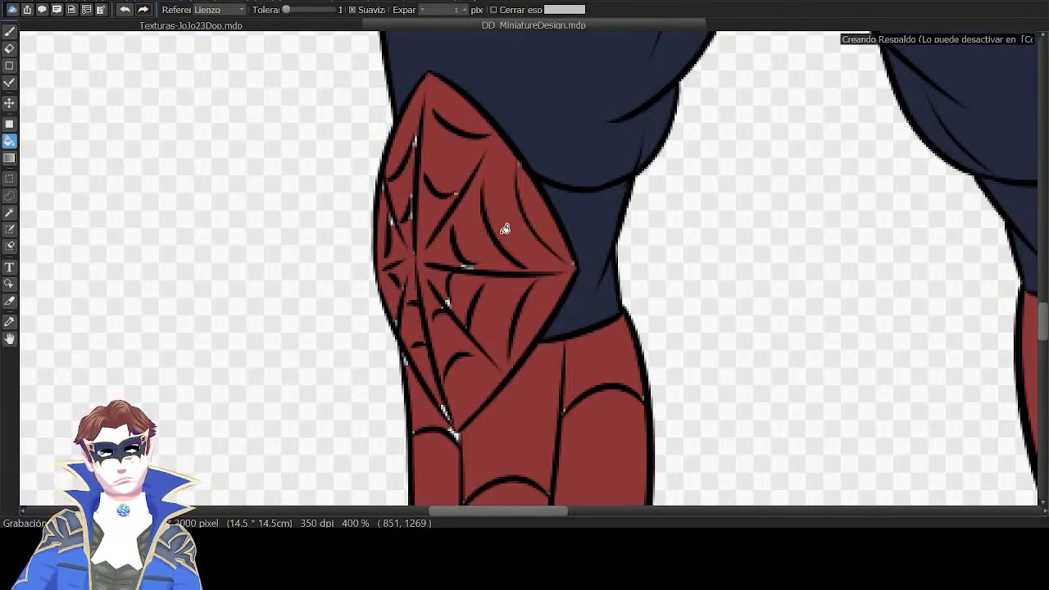
Brush red over the white gaps along the left-hand knee guard's web lines and lower tip.
key(p)
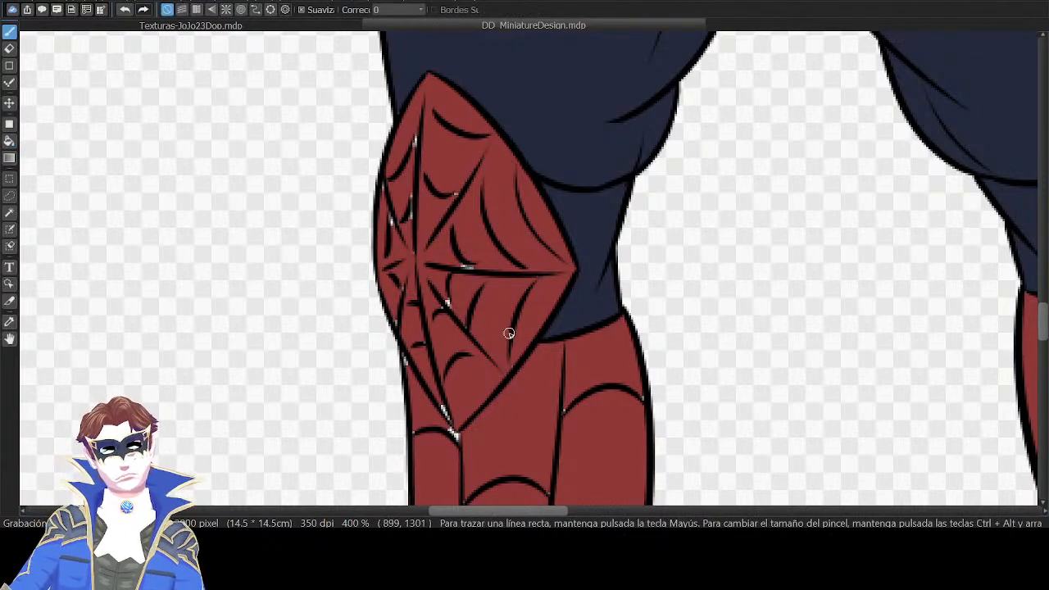
drag(443, 405, 456, 437)
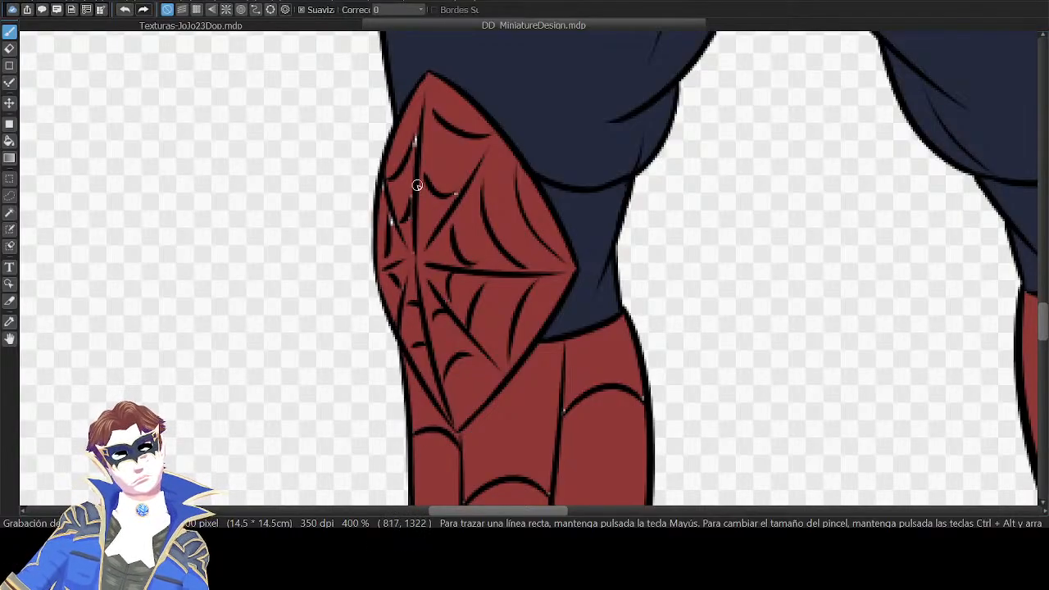
drag(412, 124, 416, 141)
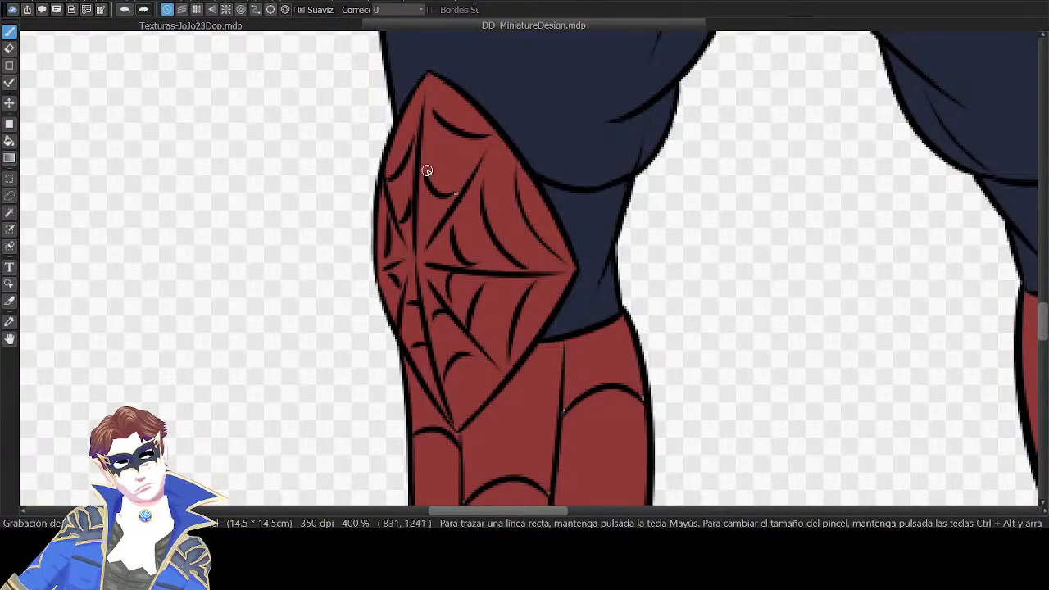
Brush red over the leftover white specks beside the web lines on the left-hand shin and boot.
scroll(465, 173, down, 3)
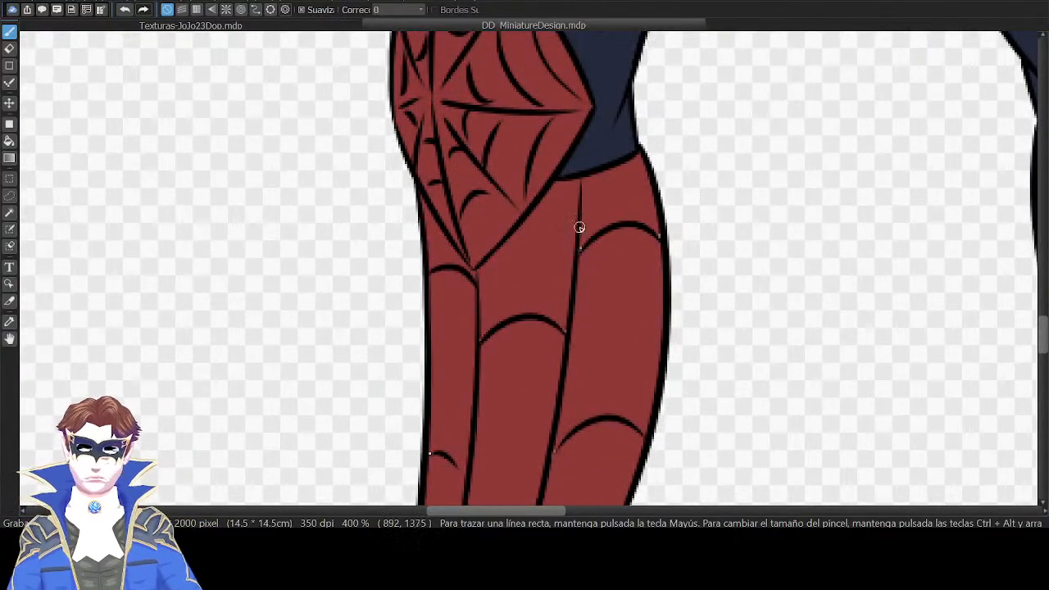
scroll(484, 324, down, 3)
scroll(605, 262, left, 1)
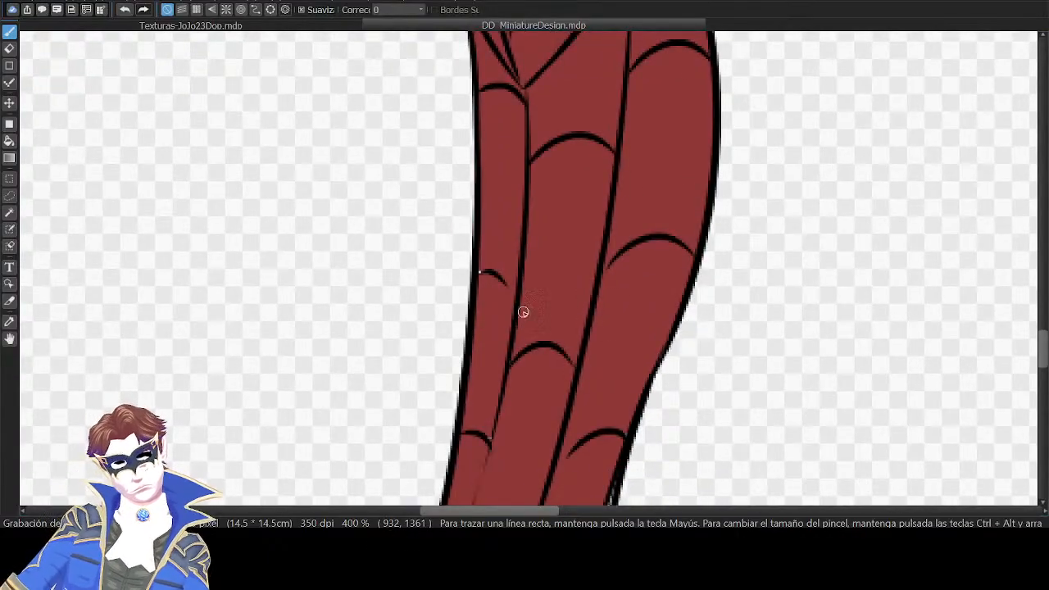
scroll(483, 294, down, 3)
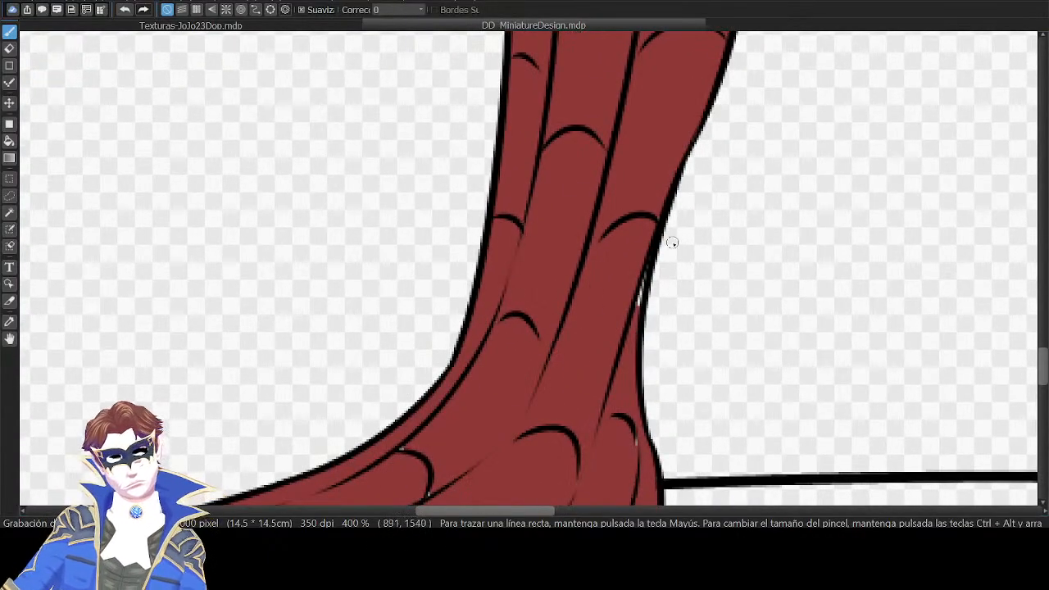
scroll(644, 263, down, 3)
scroll(645, 262, left, 1)
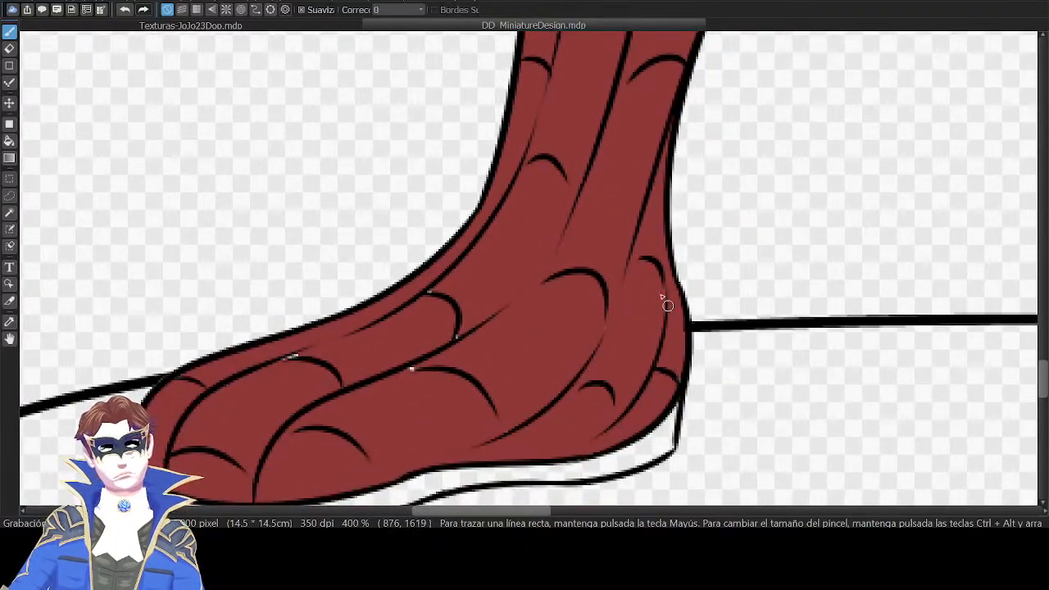
scroll(664, 283, down, 1)
scroll(664, 282, left, 1)
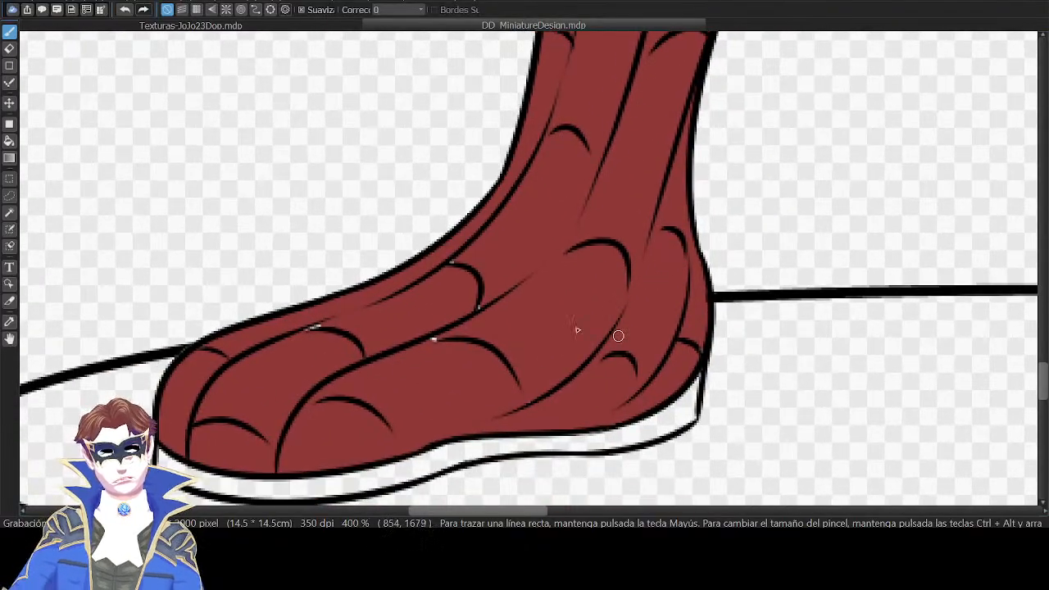
scroll(590, 303, down, 2)
scroll(591, 303, left, 3)
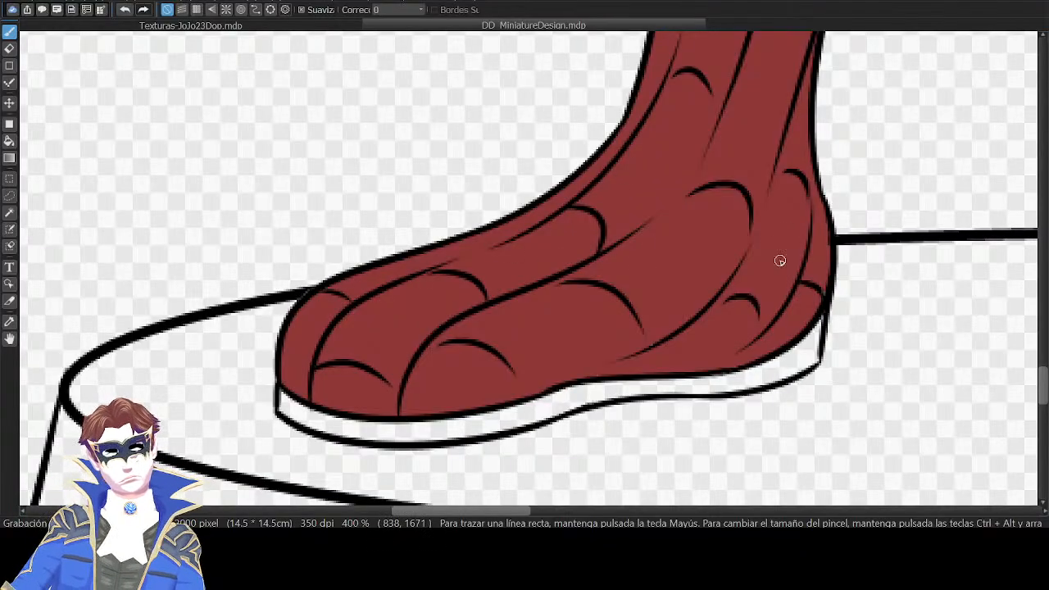
Touch up the white specks on the right-hand boot and fill its empty outer toe panel with red.
scroll(780, 263, right, 20)
scroll(780, 263, up, 4)
scroll(808, 332, down, 4)
scroll(808, 332, right, 8)
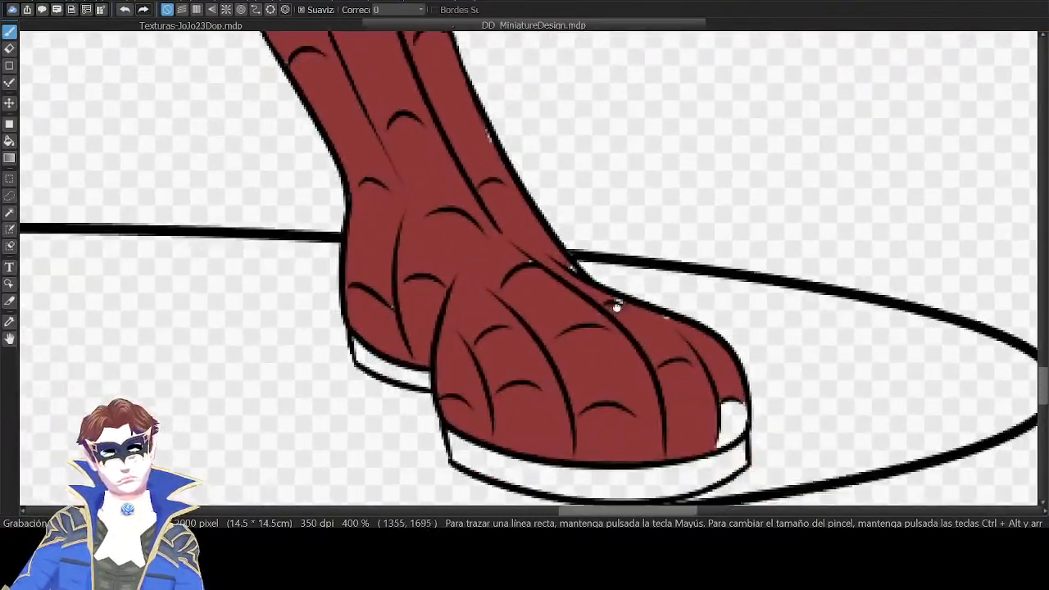
scroll(378, 265, down, 1)
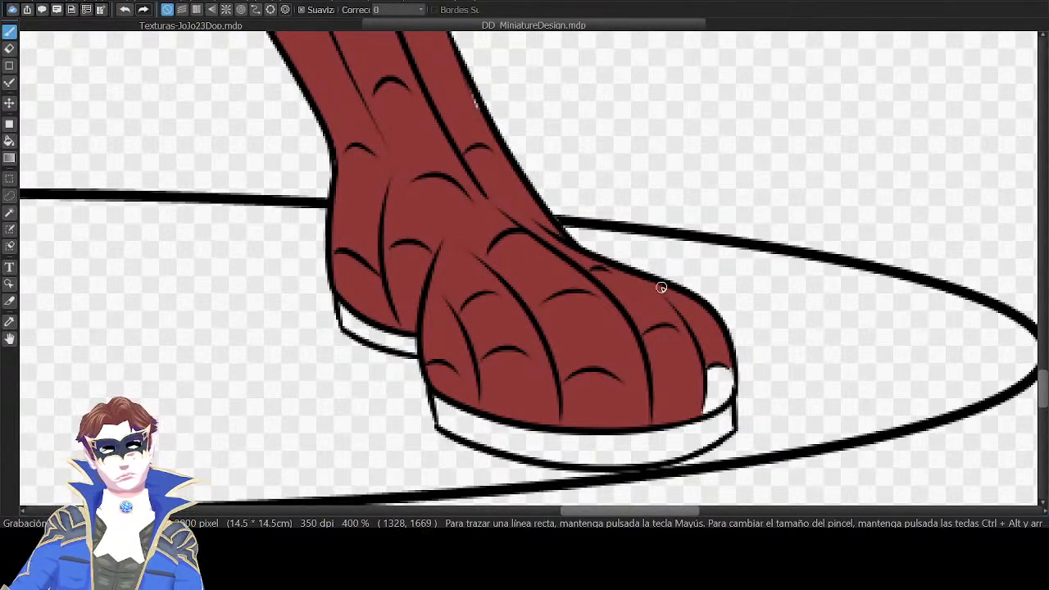
key(g)
key(b)
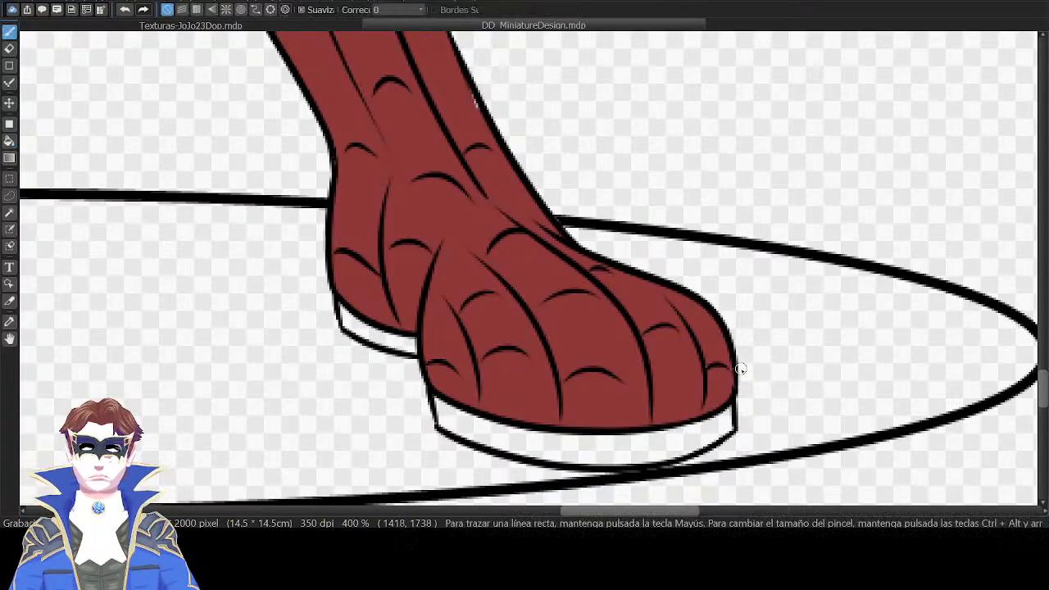
Brush red over the white slivers along the right-hand shin's outer and inner edges.
drag(503, 221, 573, 317)
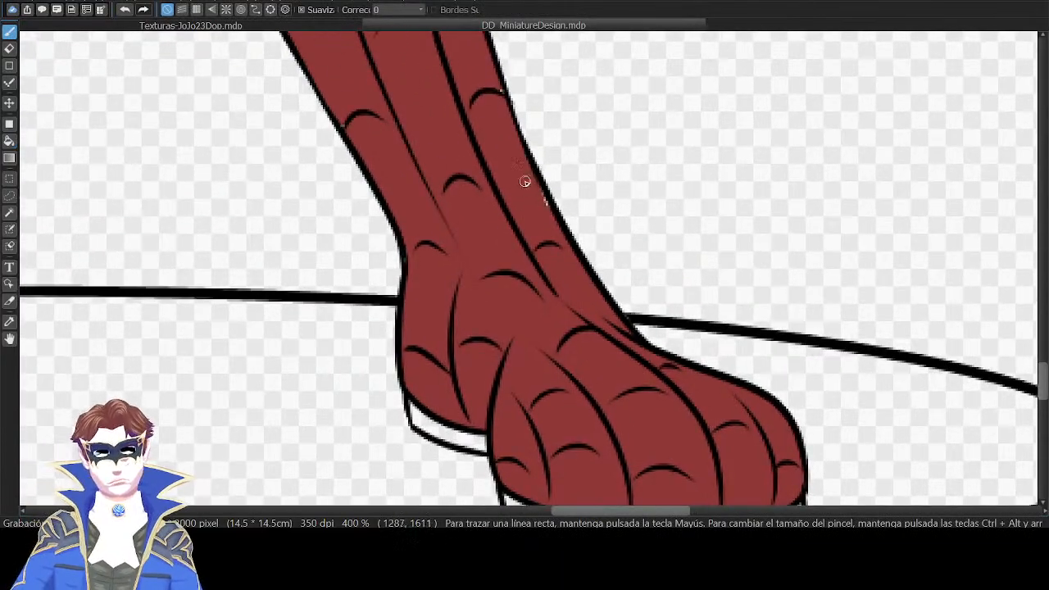
drag(544, 195, 556, 227)
scroll(545, 205, up, 2)
scroll(551, 237, up, 2)
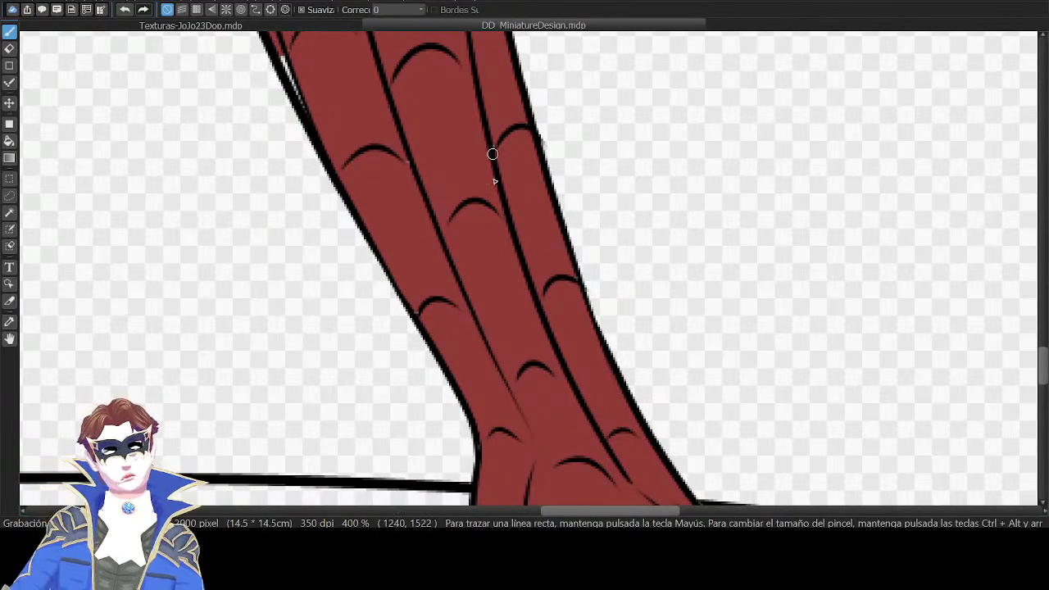
drag(494, 154, 511, 234)
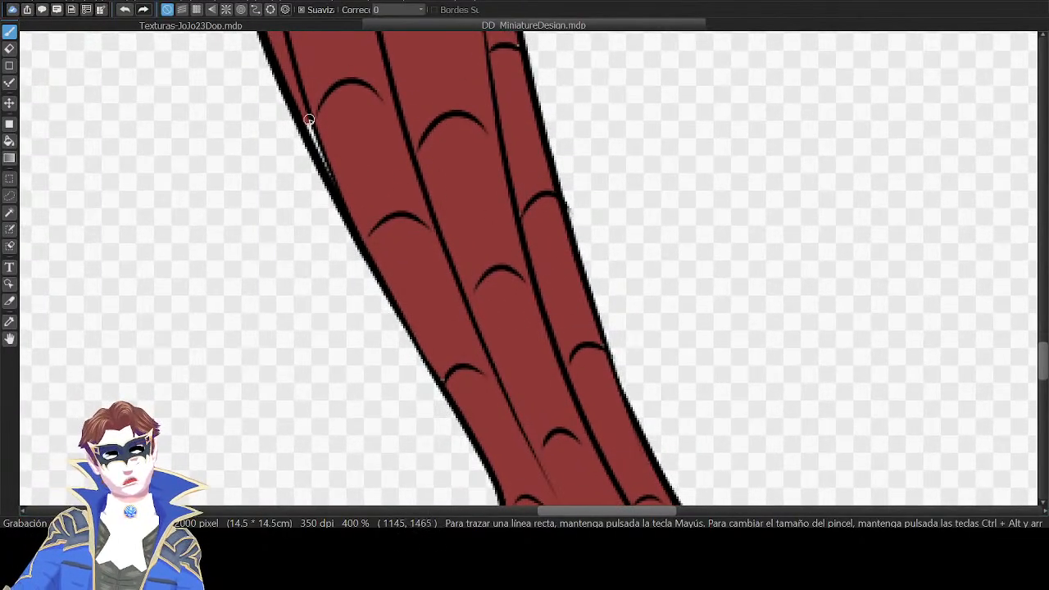
drag(310, 120, 339, 183)
drag(482, 144, 498, 273)
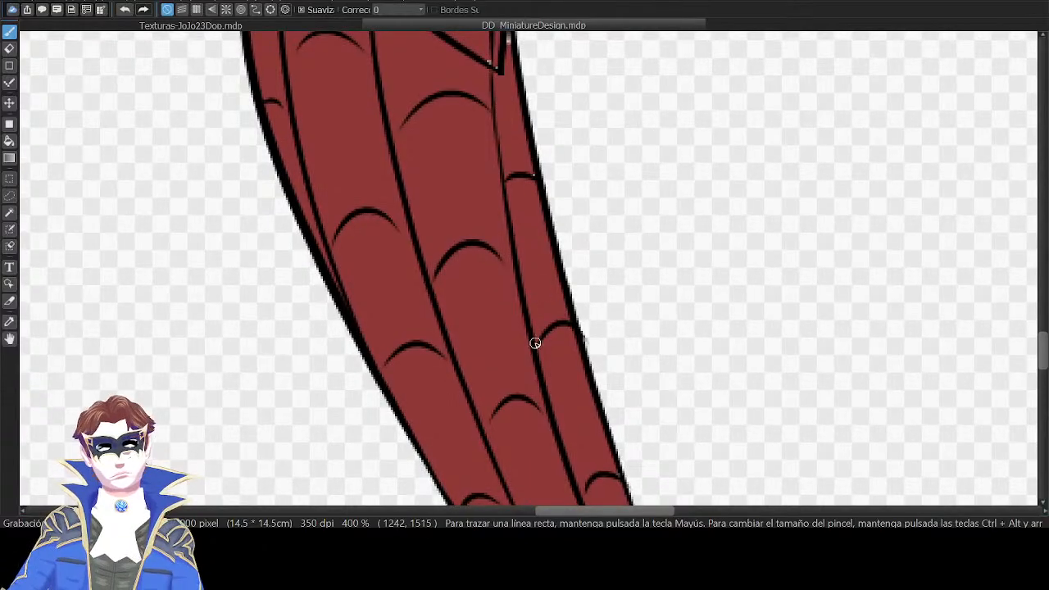
drag(588, 360, 617, 365)
drag(552, 409, 563, 258)
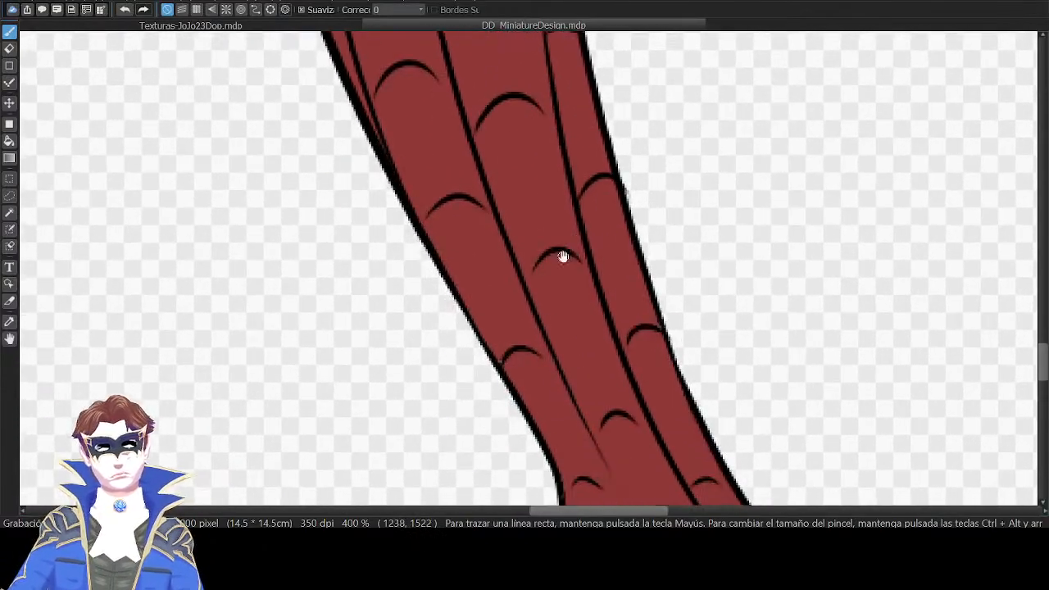
Paint the right-hand knee guard's remaining white outer panels and small web gaps red.
scroll(579, 391, up, 5)
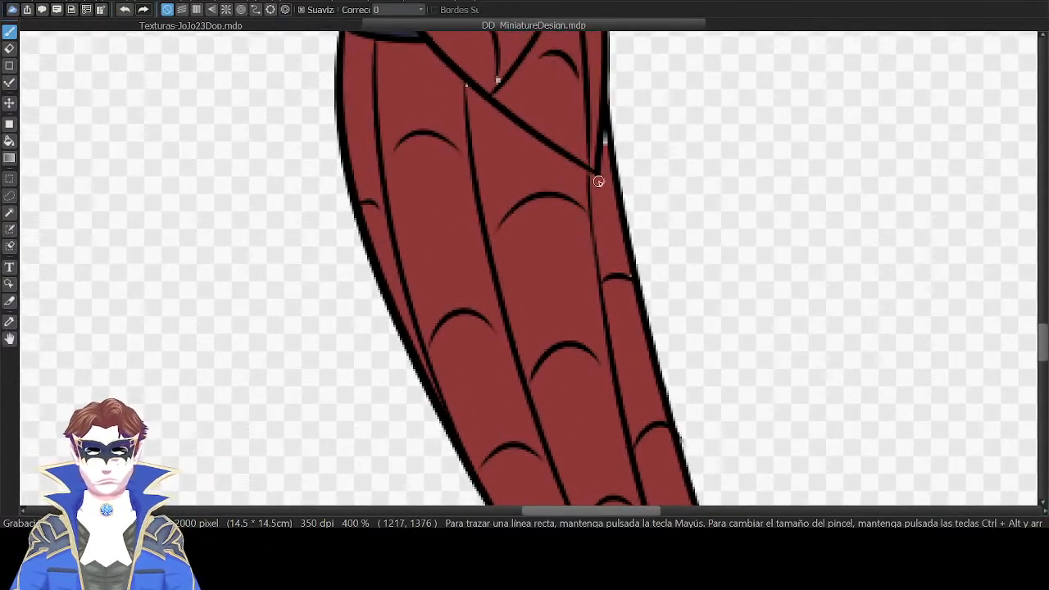
scroll(615, 221, up, 4)
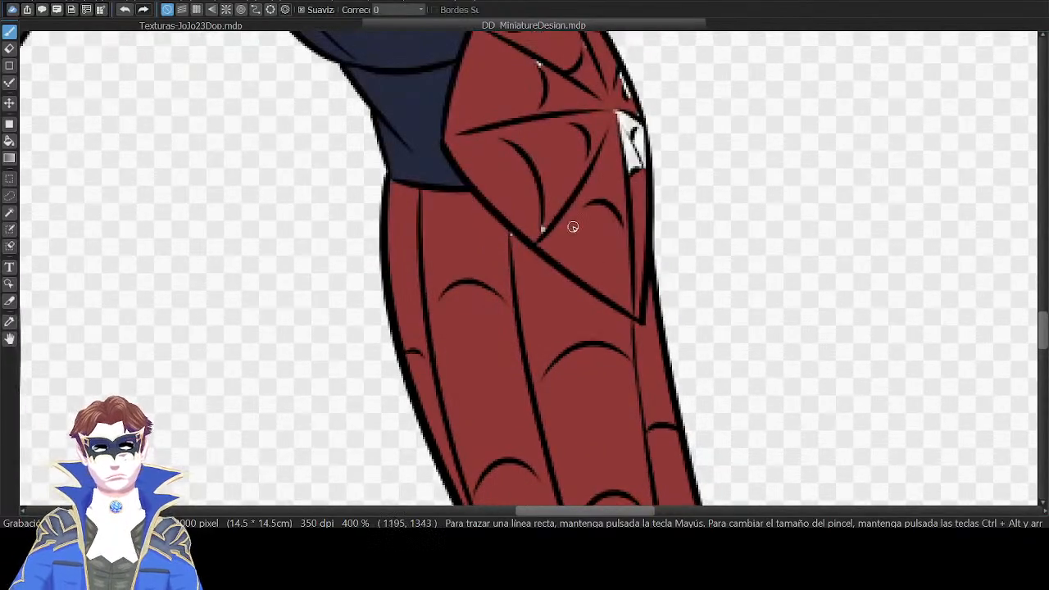
scroll(546, 222, up, 3)
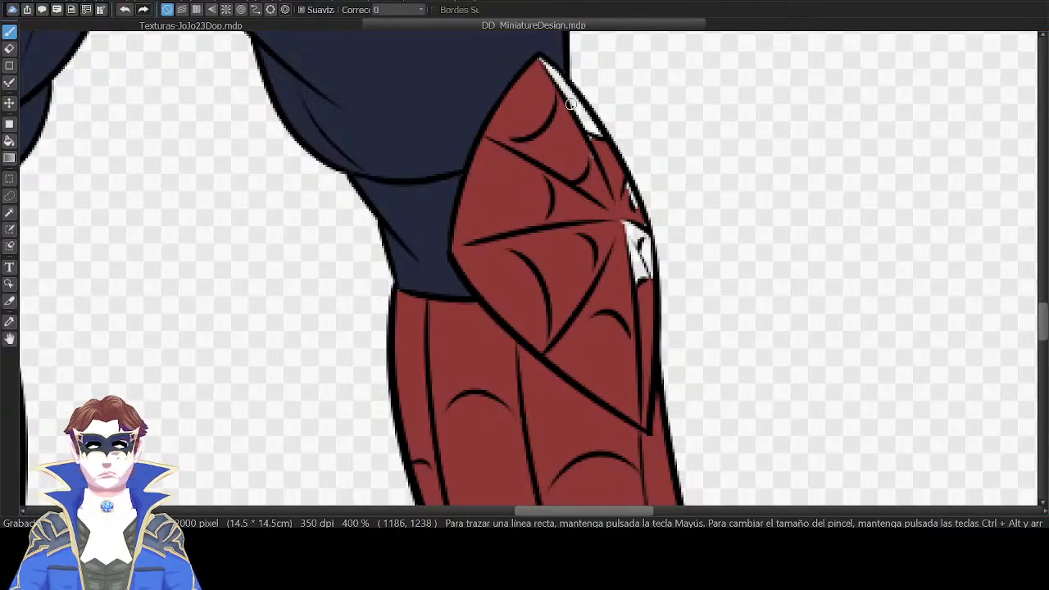
drag(544, 64, 646, 222)
drag(648, 277, 609, 186)
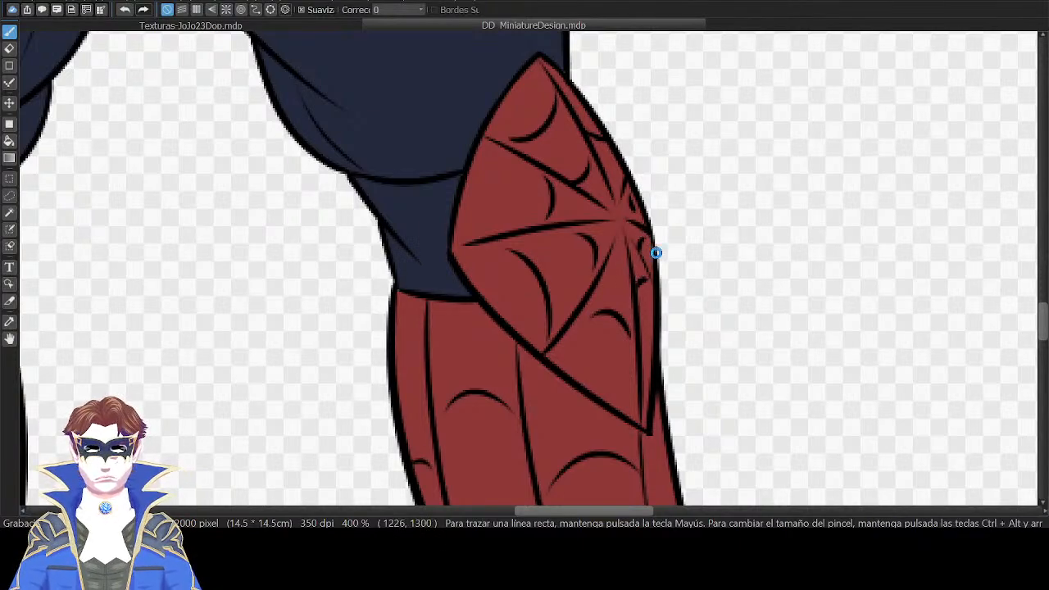
Fill the mask's nose section, central chin panels and right-hand cheek below the goggles with red.
scroll(658, 254, down, 3)
drag(666, 213, 696, 351)
drag(684, 132, 745, 297)
scroll(745, 298, up, 3)
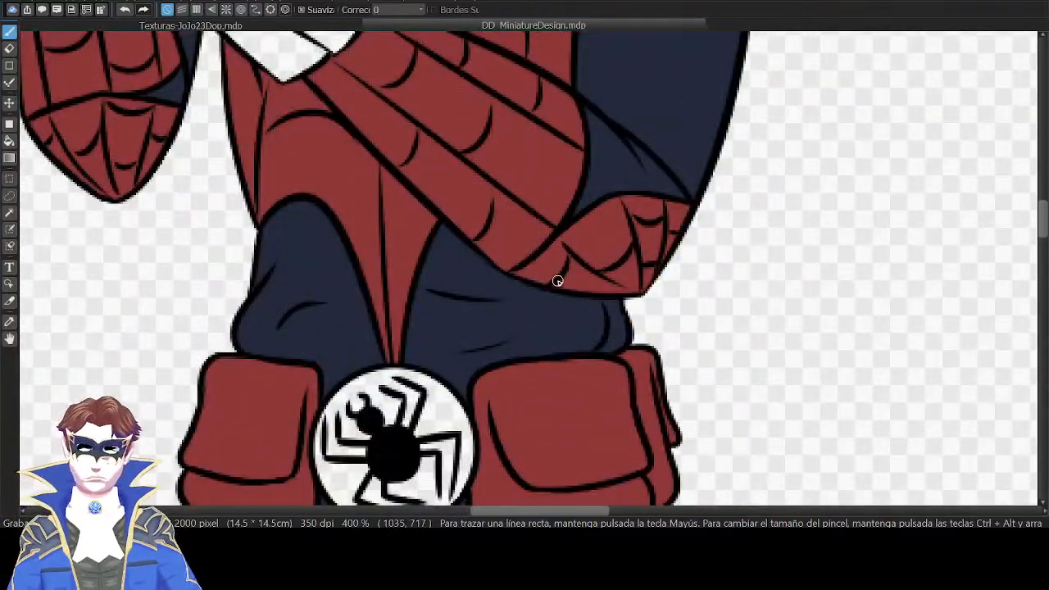
scroll(733, 307, up, 10)
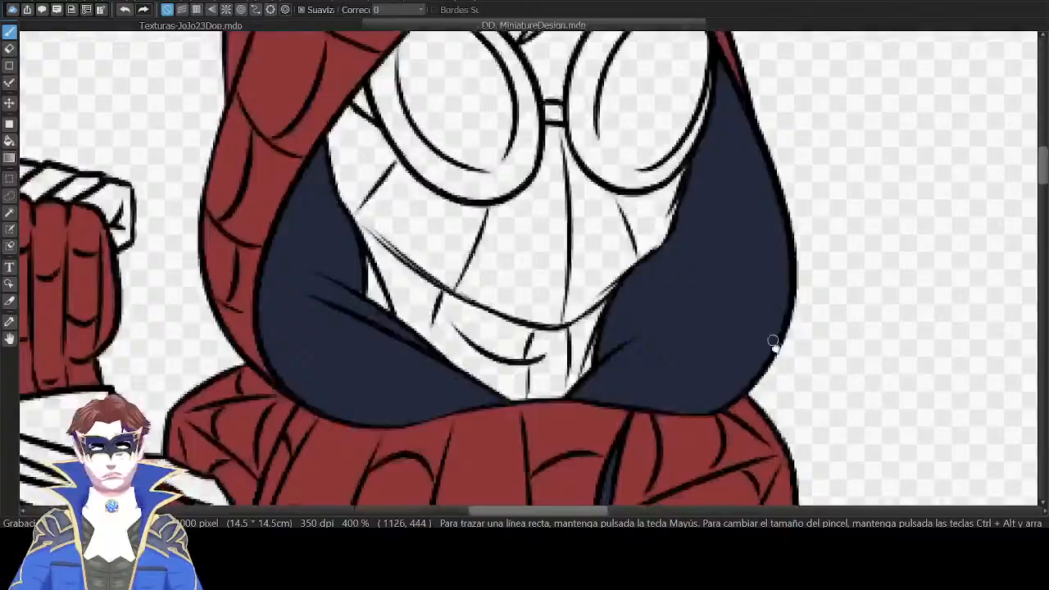
scroll(773, 343, up, 1)
key(g)
click(545, 261)
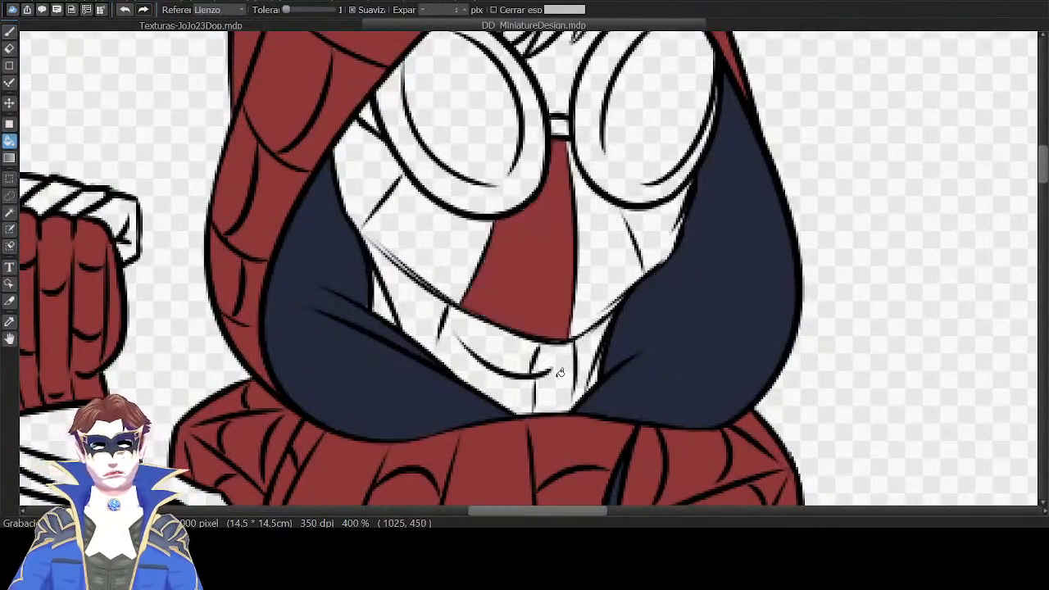
click(560, 373)
click(596, 337)
click(611, 263)
click(662, 227)
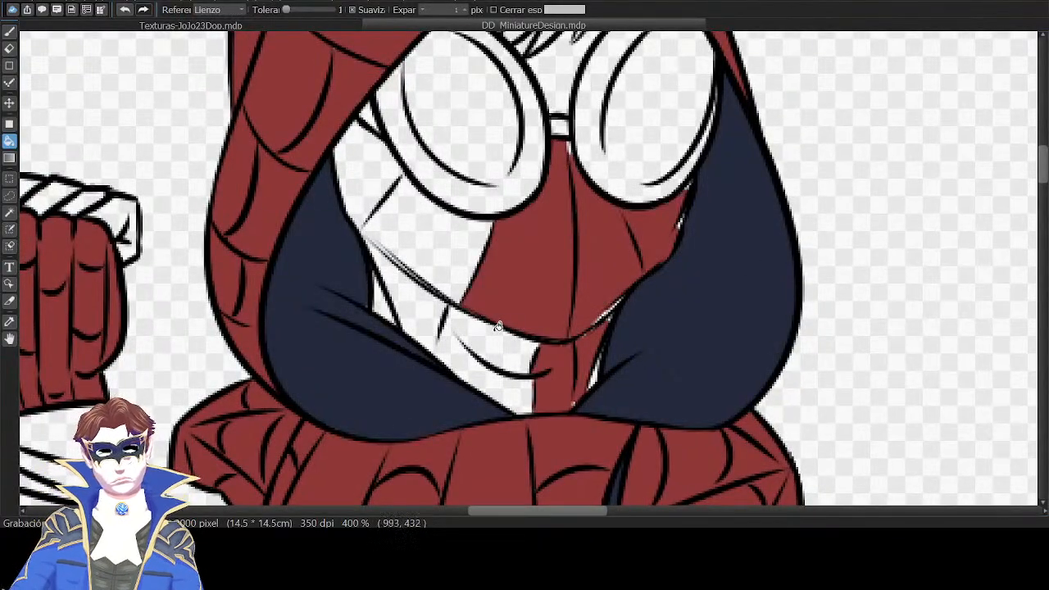
Fill the mask's left-hand chin and jaw panels and the cheek panel below the goggle with red.
click(498, 328)
click(429, 300)
click(387, 302)
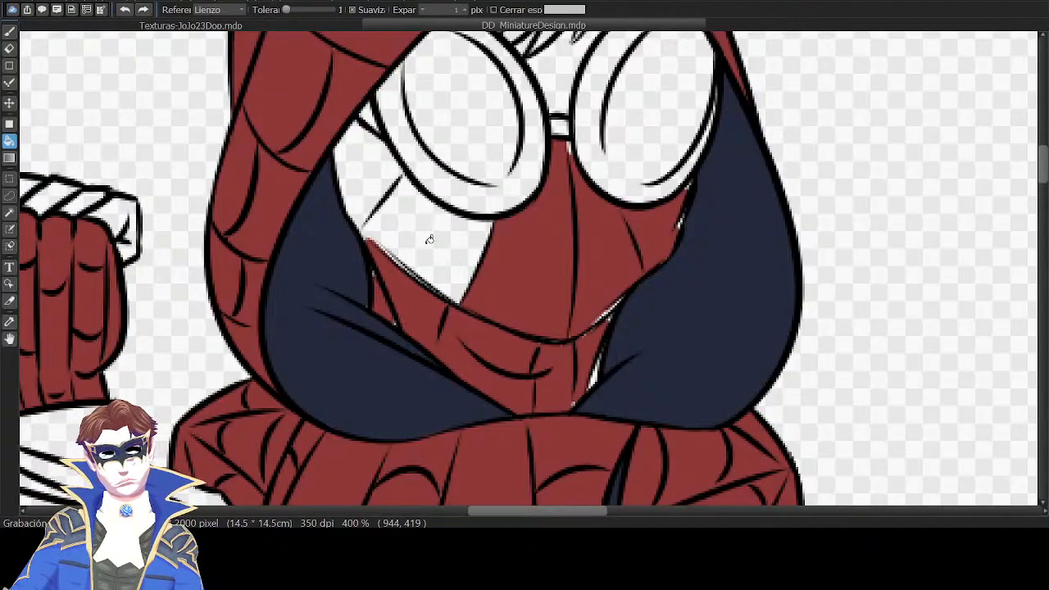
click(429, 237)
Fill the mask's outer left-hand cheek panel with red and brush over the white gaps along the cheek crease.
key(b)
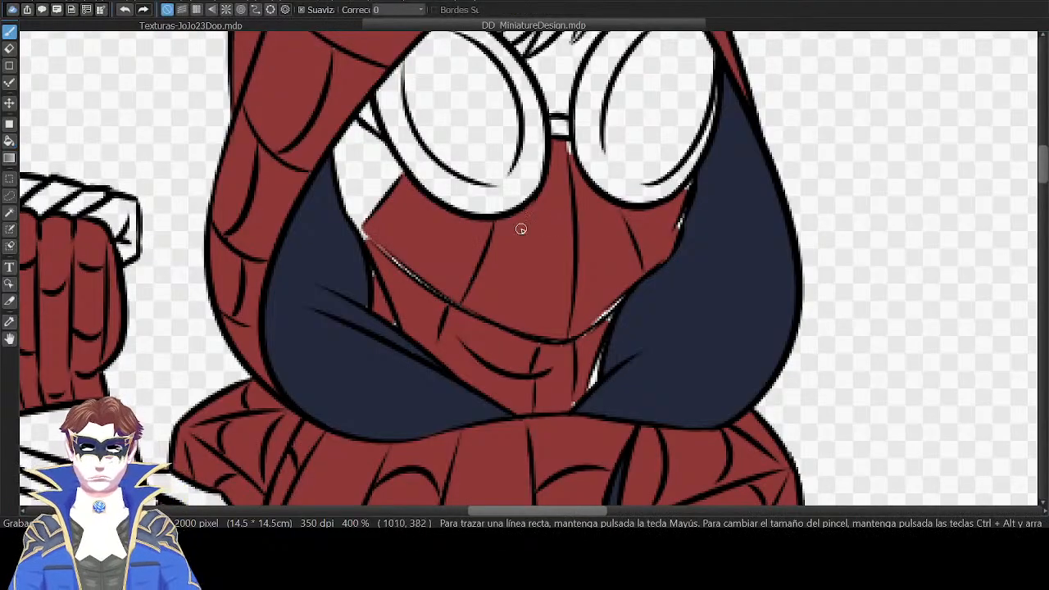
key(g)
click(414, 175)
key(b)
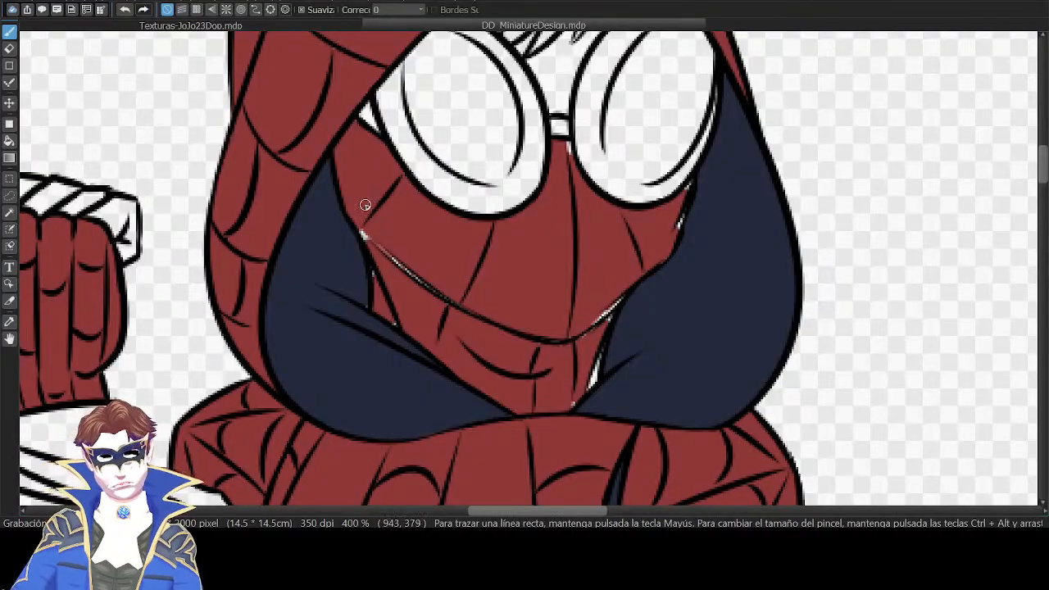
mouse_move(361, 221)
mouse_down()
mouse_move(449, 300)
mouse_move(404, 264)
mouse_move(444, 295)
mouse_up()
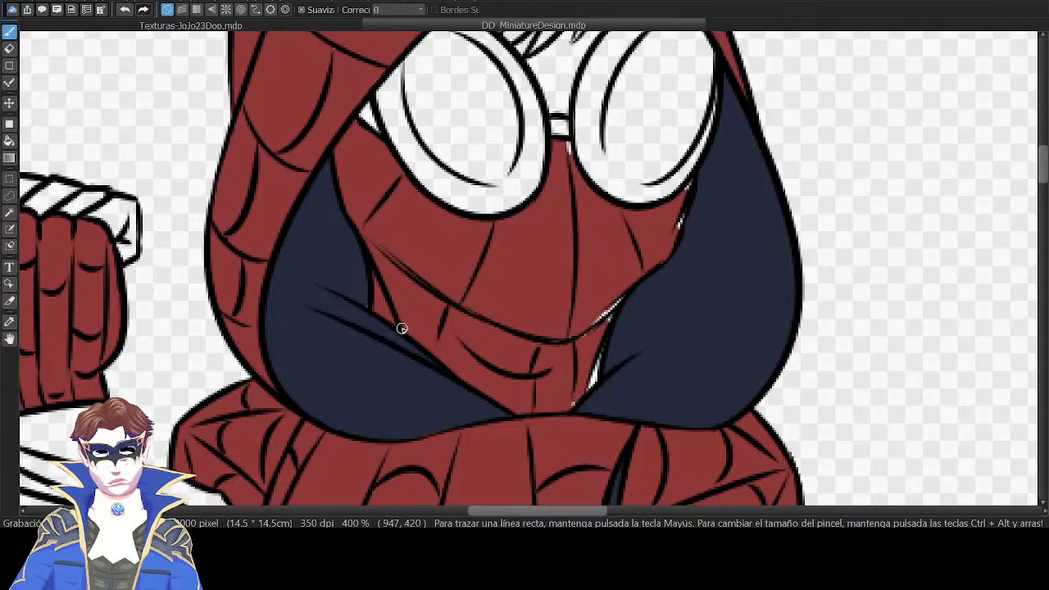
Return to the red colour layer and paint the white gaps along the mask's right-hand cheek and chin edge red.
key(Tab)
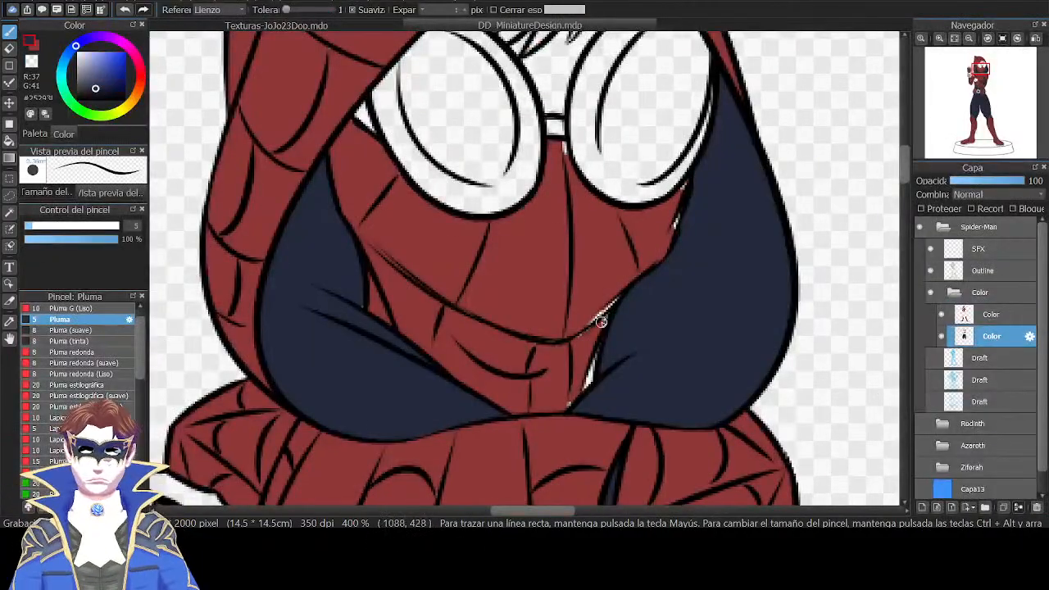
click(988, 314)
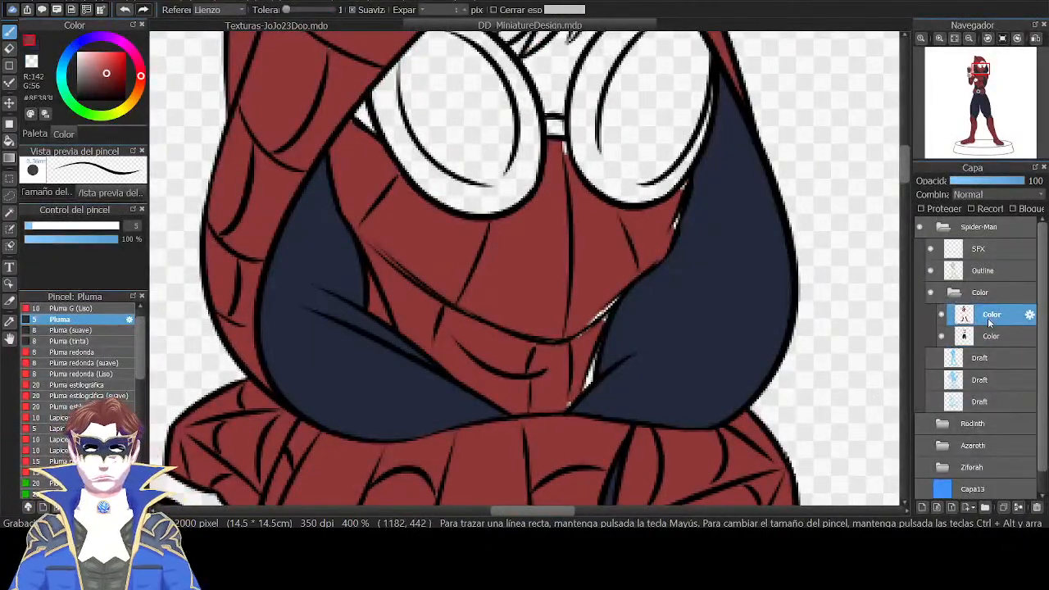
key(Tab)
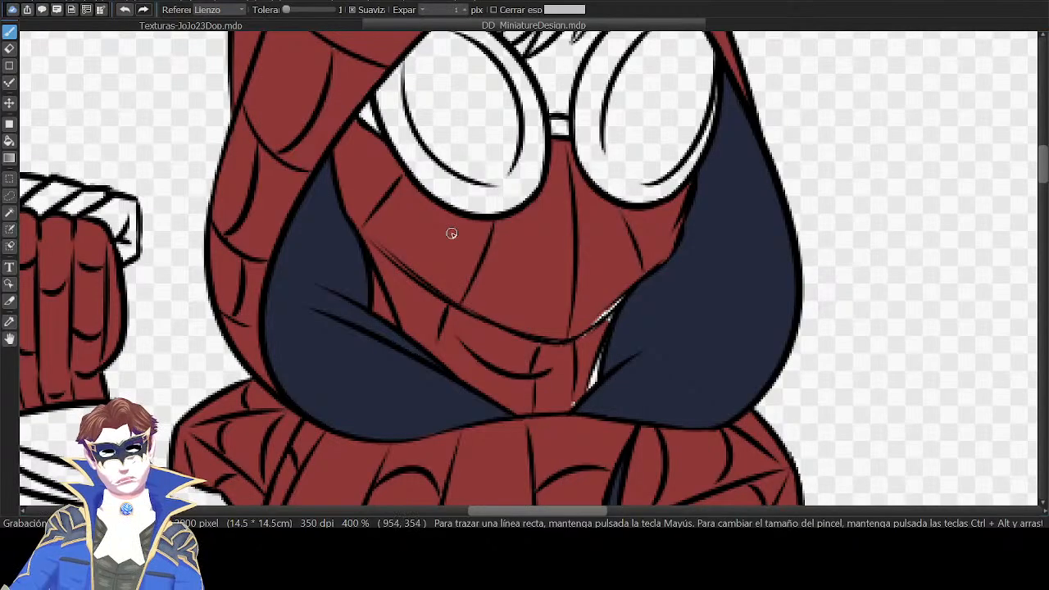
mouse_move(590, 384)
mouse_down()
mouse_move(617, 300)
mouse_move(595, 326)
mouse_up()
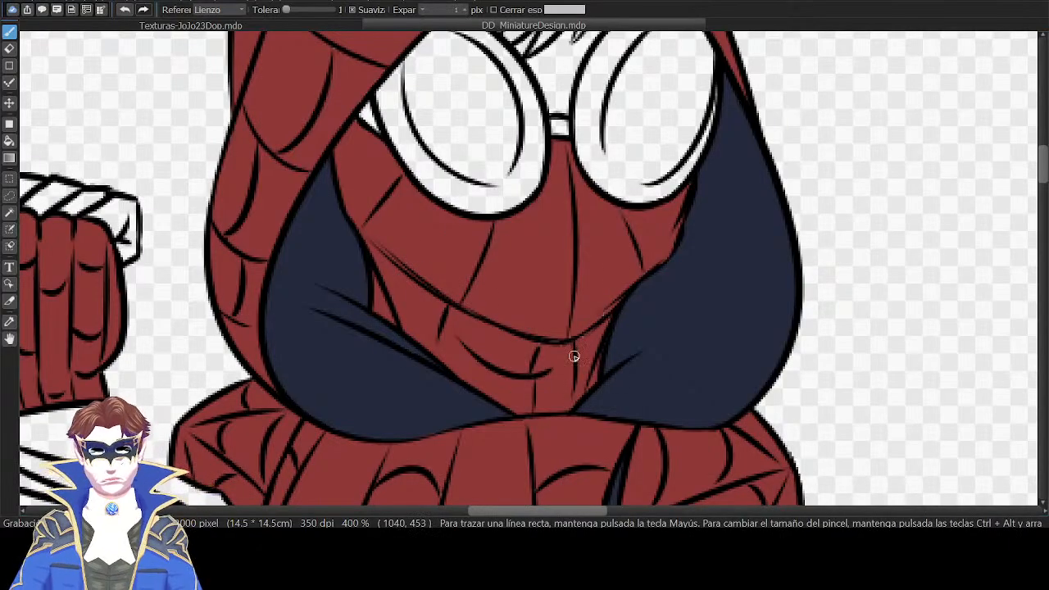
Add a new layer above the red colour layer in the Color folder for the boot soles.
scroll(649, 434, down, 5)
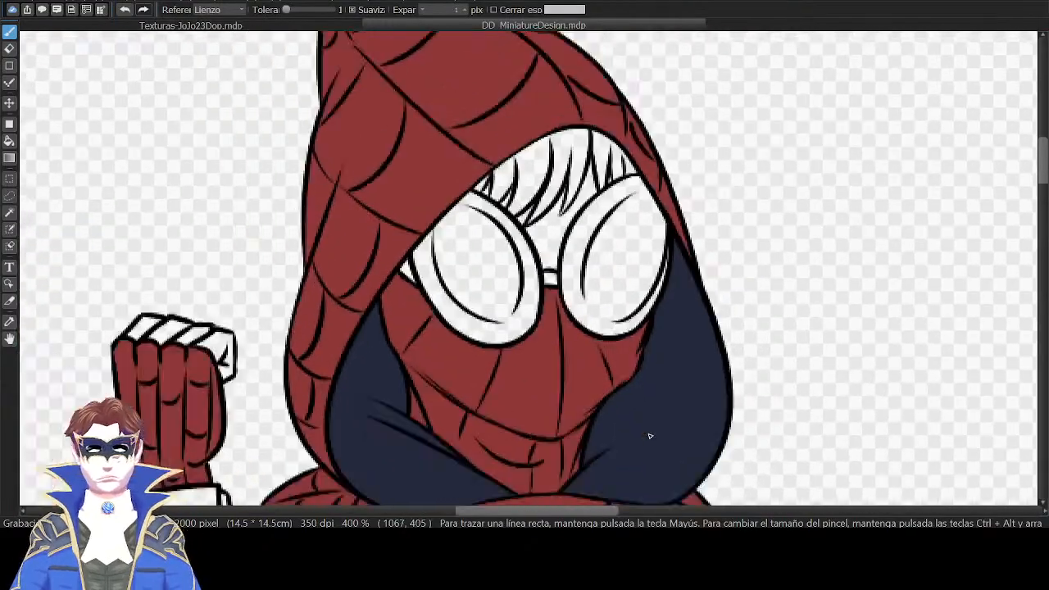
scroll(650, 436, down, 10)
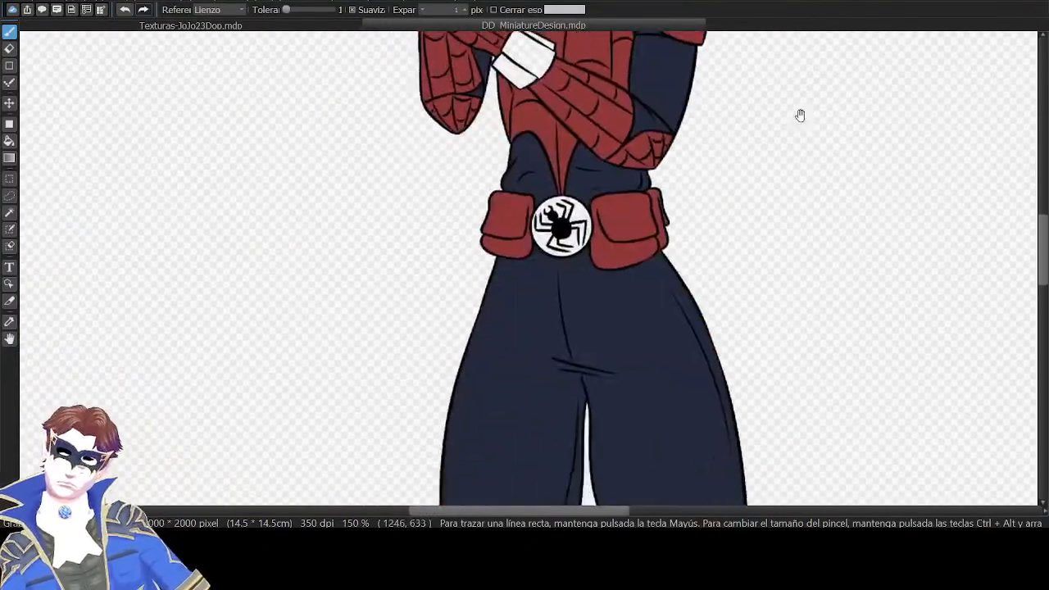
scroll(820, 121, down, 8)
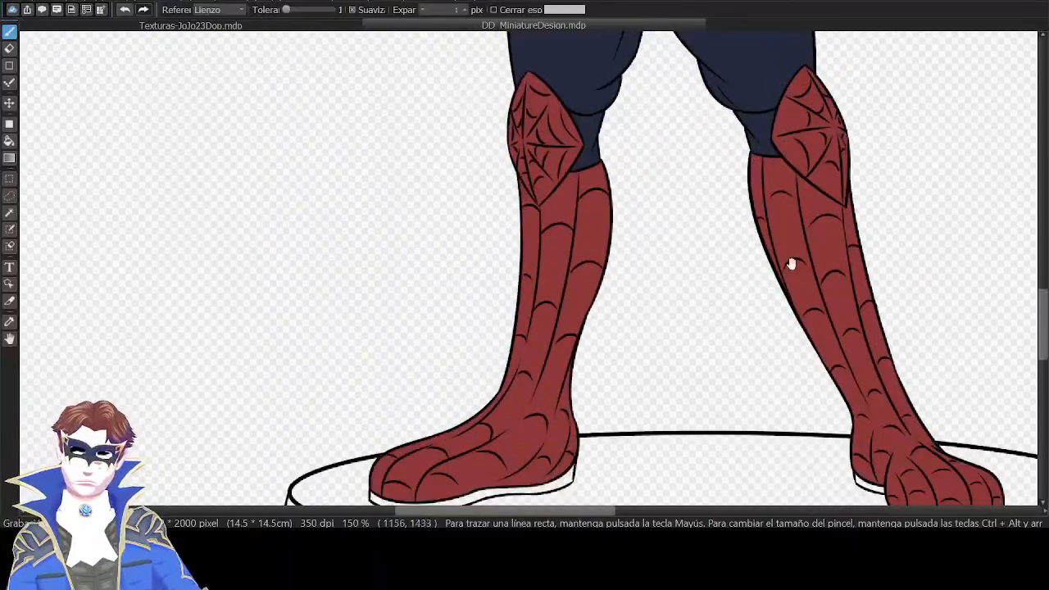
scroll(949, 75, up, 3)
key(Tab)
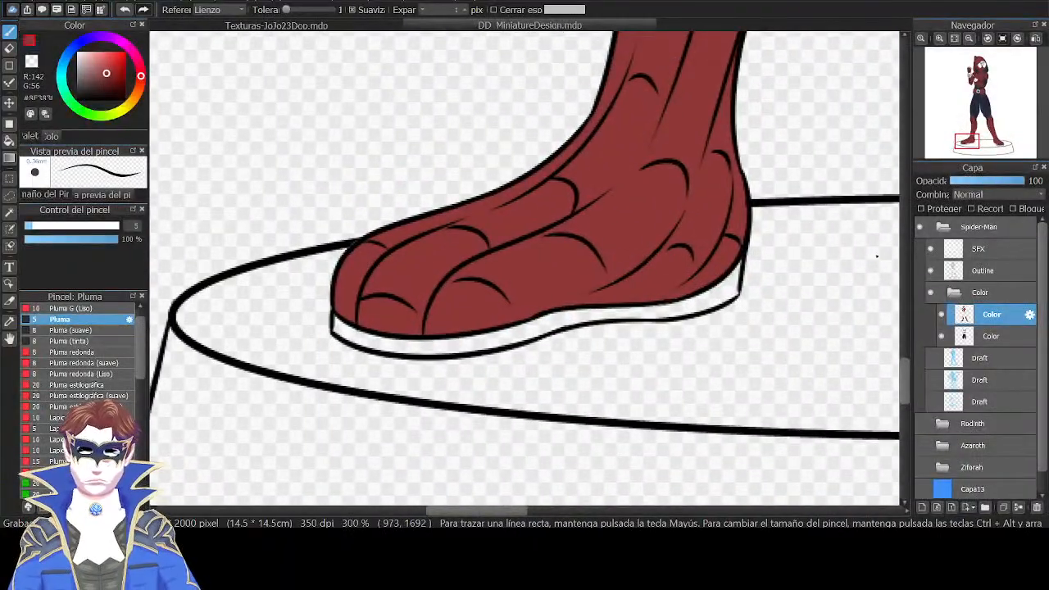
click(1004, 507)
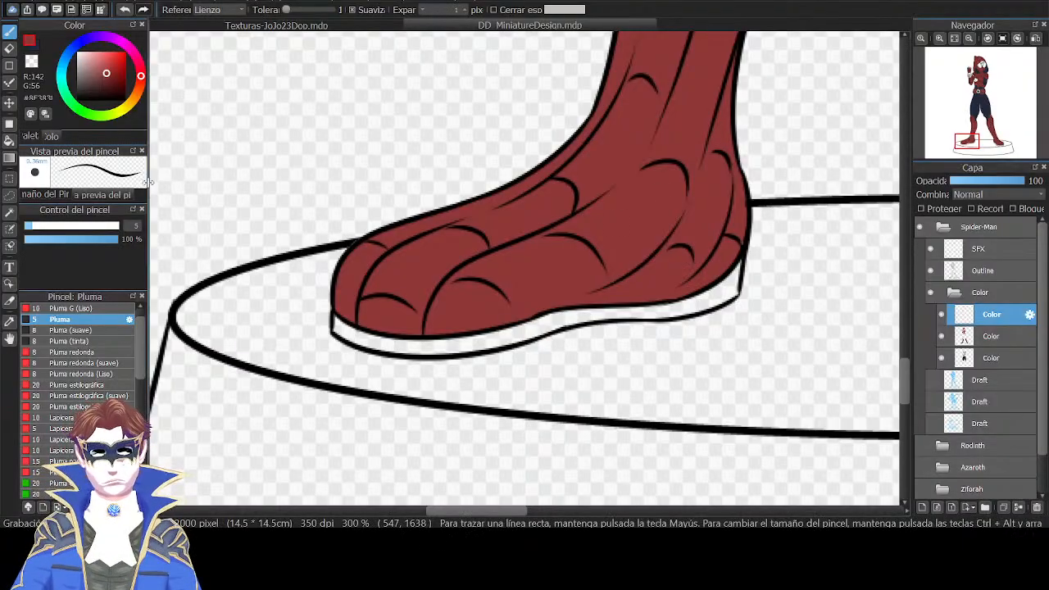
drag(120, 91, 71, 105)
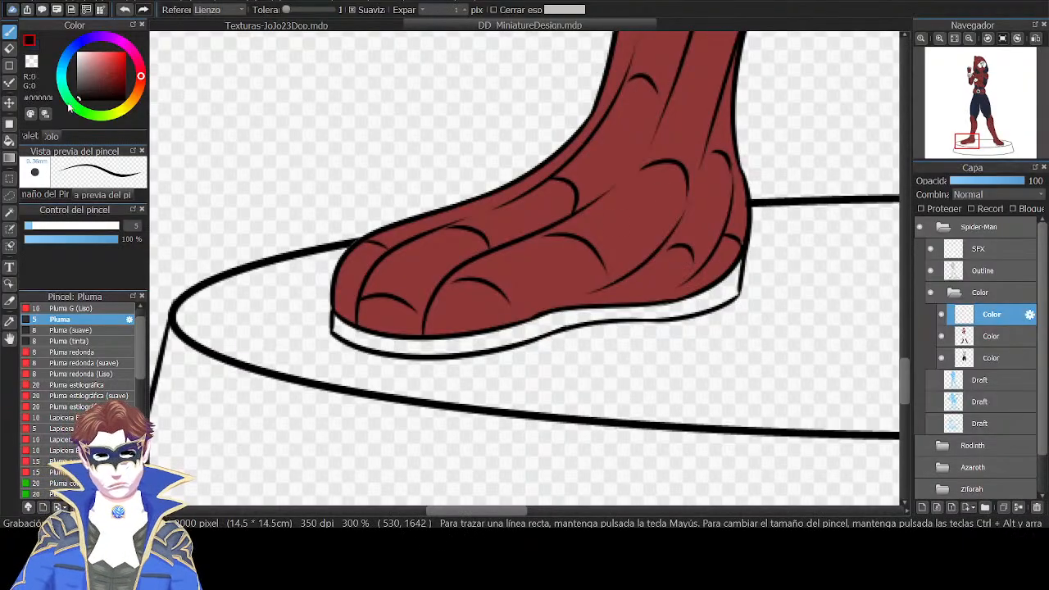
click(714, 294)
key(ctrl+z)
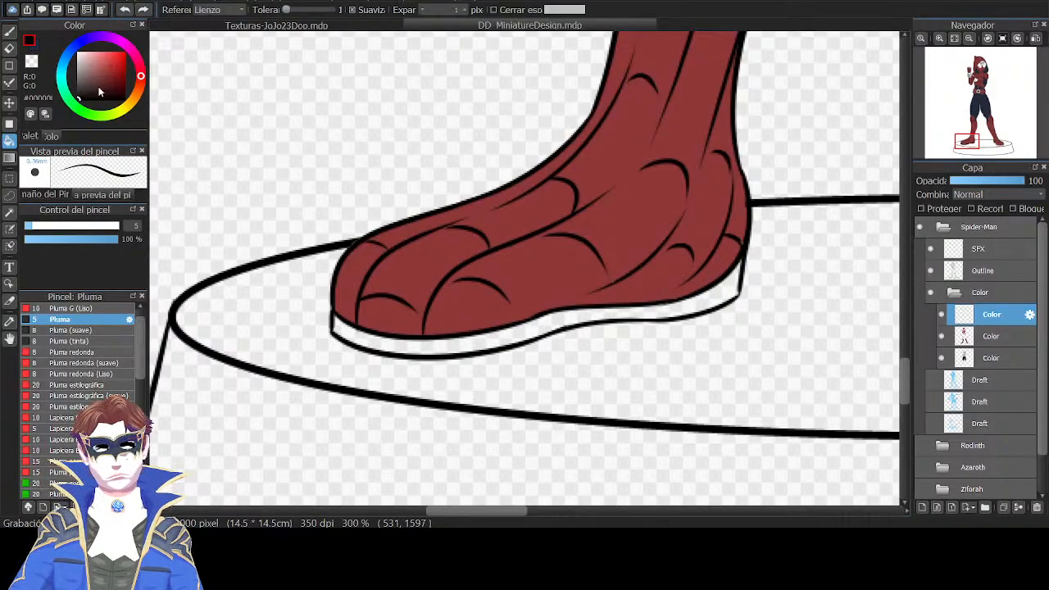
Fill the left-hand boot's sole with a muted brown, about R 140, G 118.
mouse_move(89, 92)
mouse_down()
mouse_move(80, 82)
mouse_move(139, 88)
mouse_move(91, 76)
mouse_up()
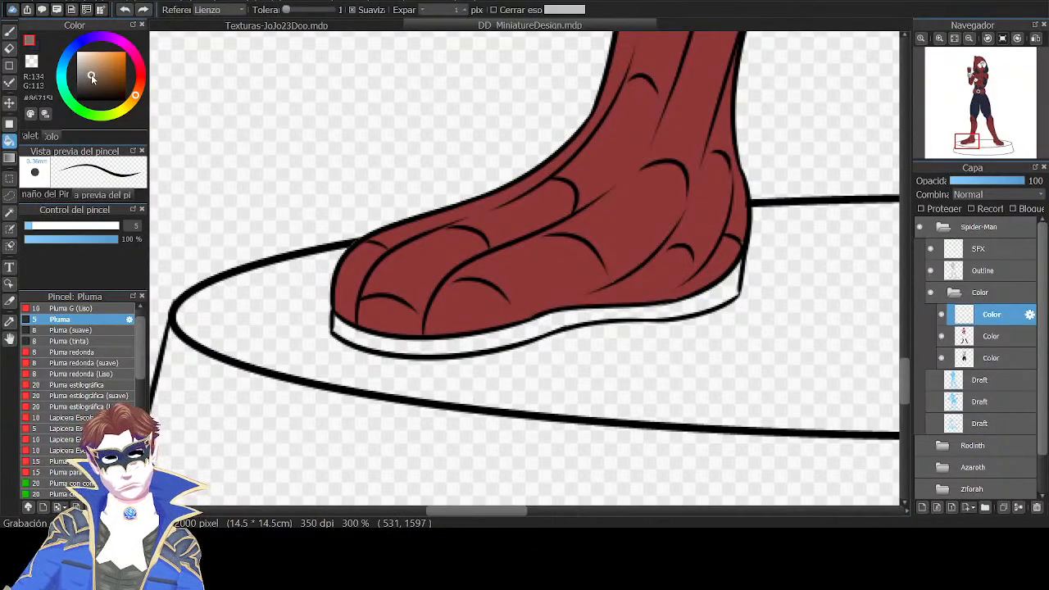
click(371, 326)
key(Tab)
key(b)
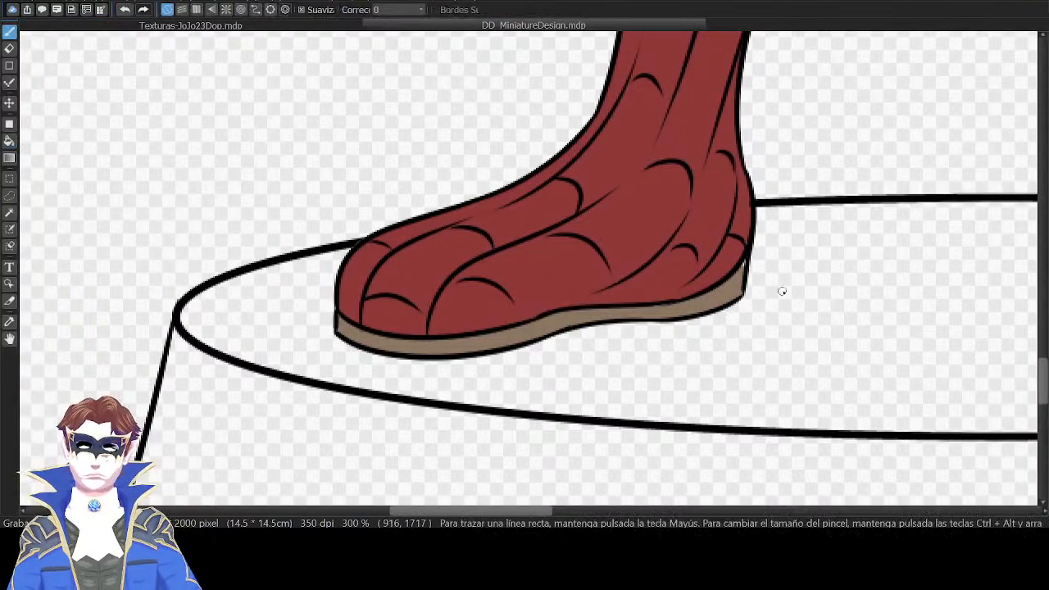
Fill the right-hand boot's heel and front sole sections with the same muted brown on the sole layer.
drag(845, 284, 632, 316)
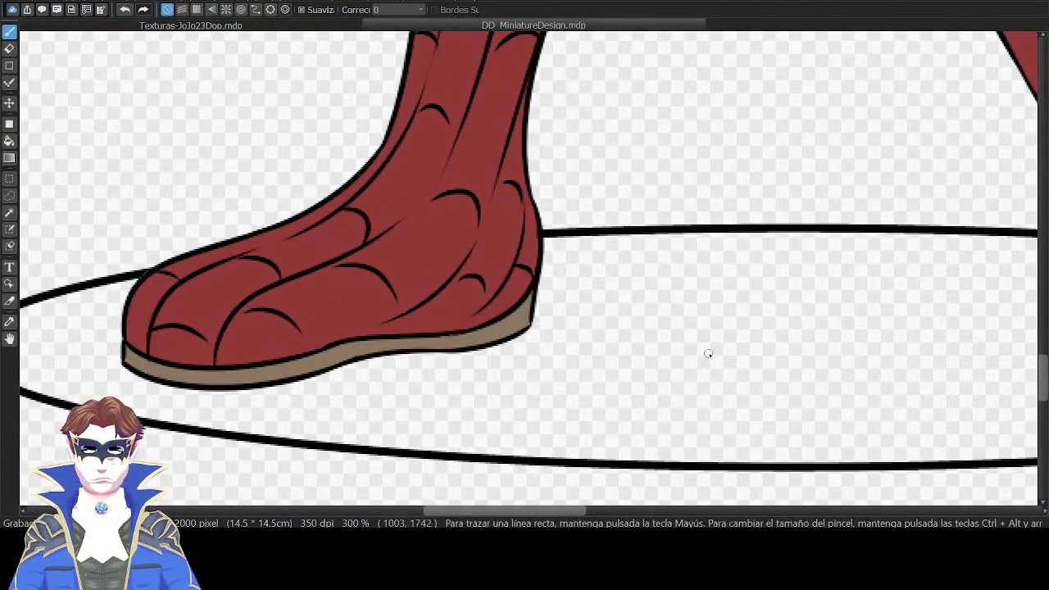
key(Tab)
alt+click(426, 228)
key(alt+bracketleft)
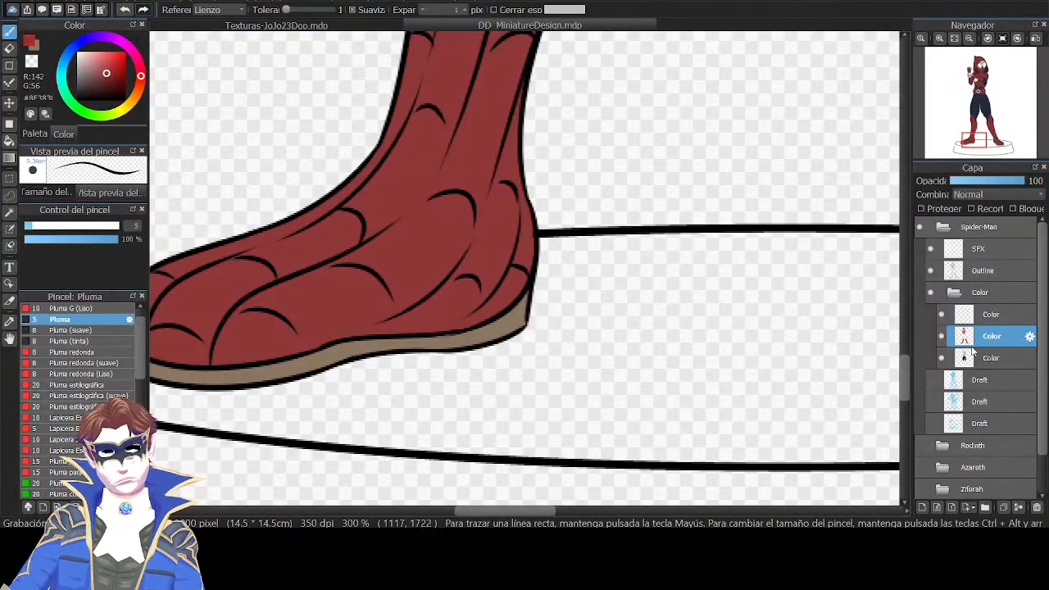
alt+click(529, 268)
key(Tab)
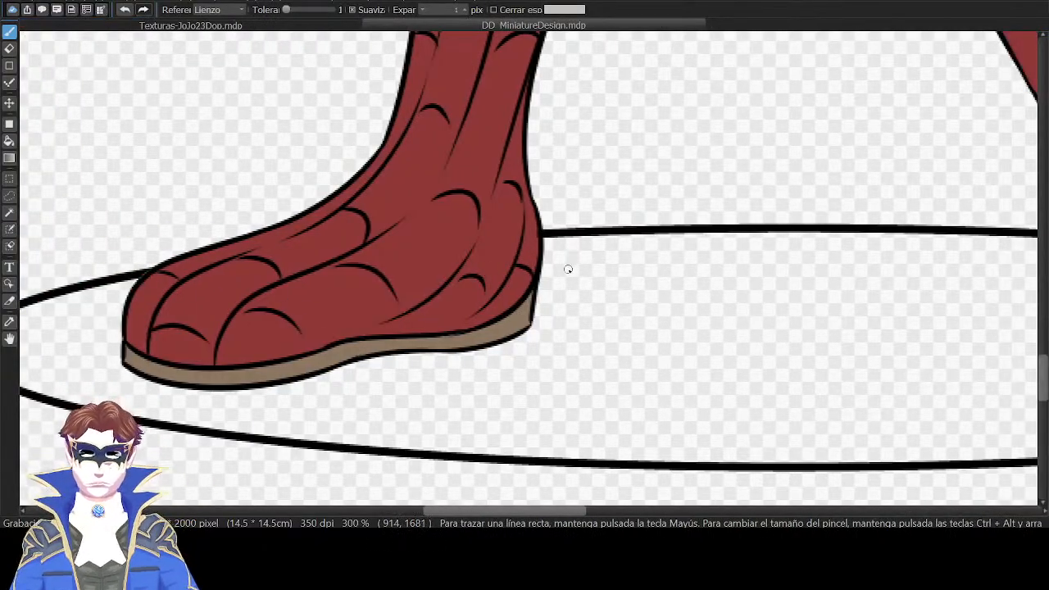
drag(754, 274, 649, 286)
key(g)
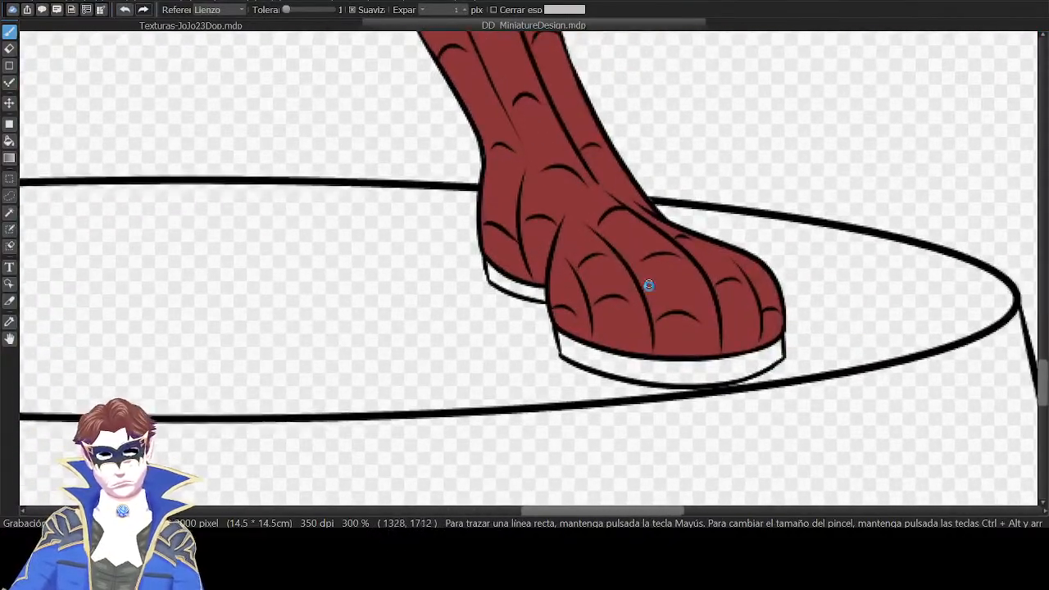
click(602, 357)
click(543, 289)
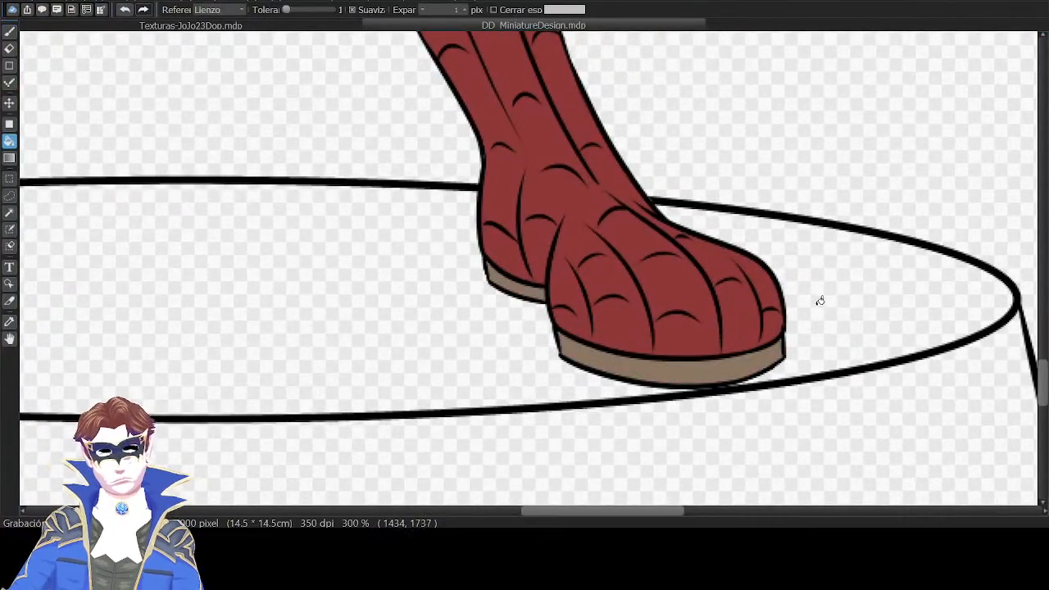
key(p)
Add another new layer above the boot sole layer in the Color folder.
scroll(781, 352, down, 8)
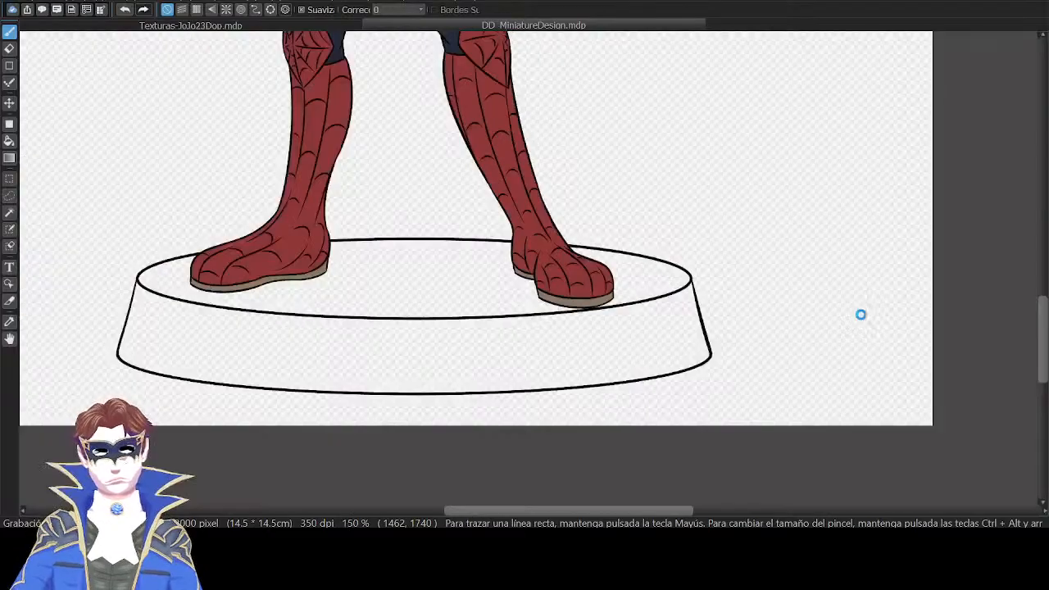
scroll(744, 270, up, 4)
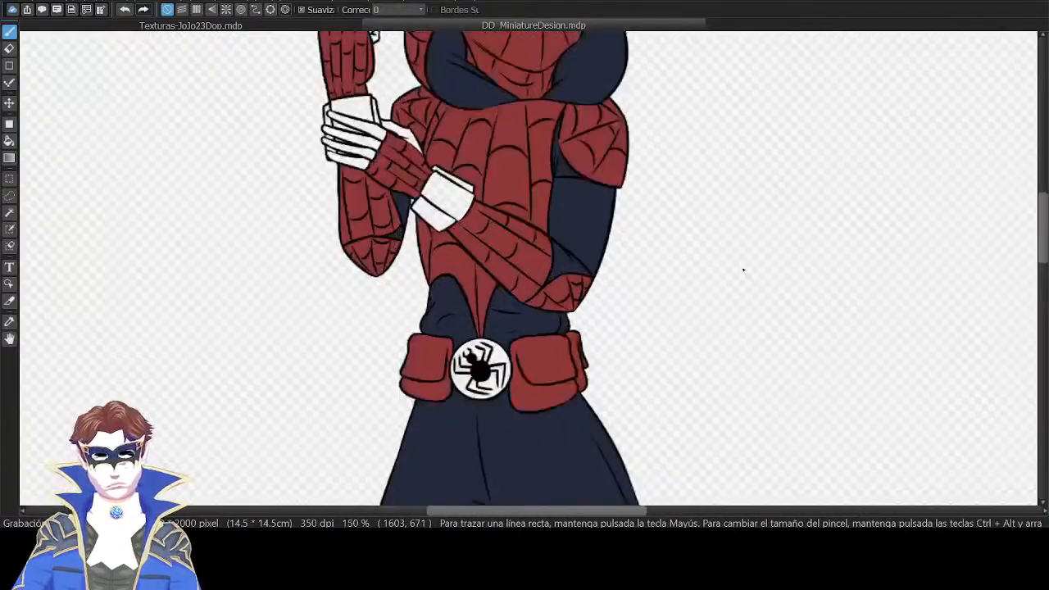
key(Tab)
drag(813, 307, 837, 329)
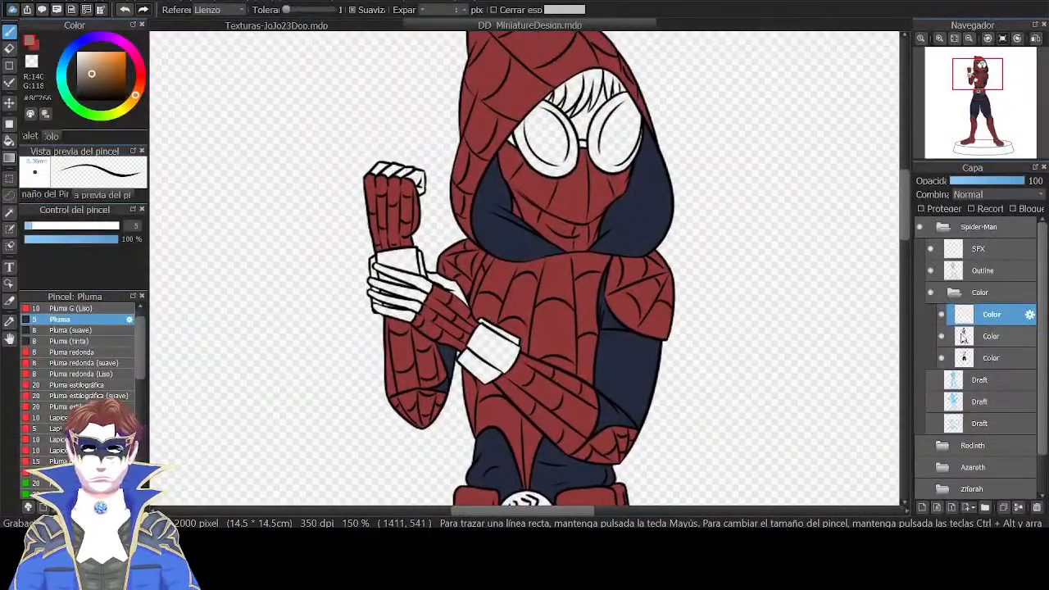
click(1001, 505)
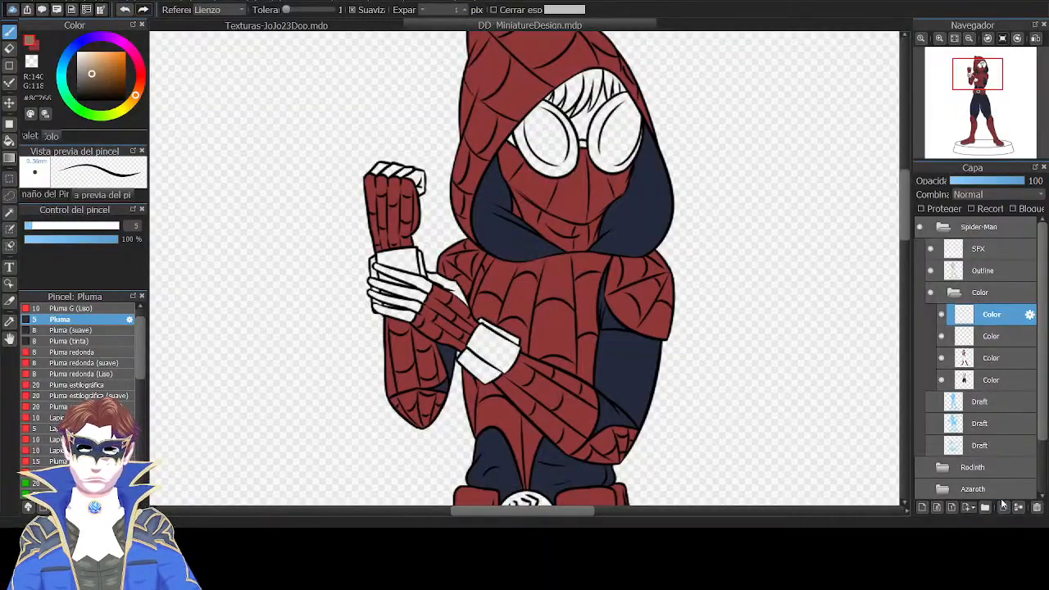
Fill the main panel of the raised arm's wrist cuff with neutral grey, R 157, G 157.
drag(765, 351, 827, 281)
key(ctrl+plus)
key(ctrl+plus)
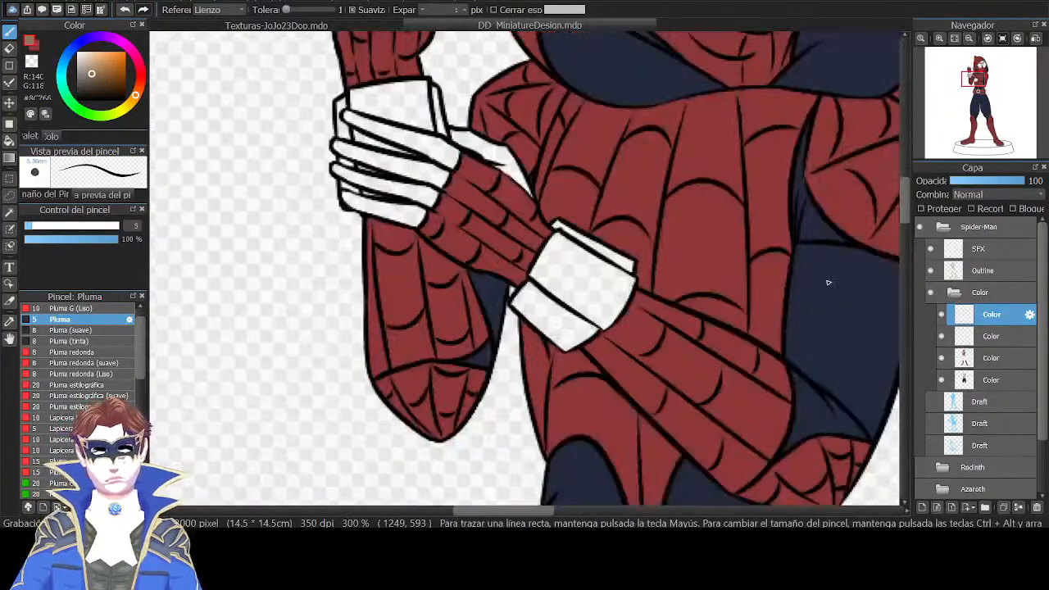
drag(765, 202, 759, 314)
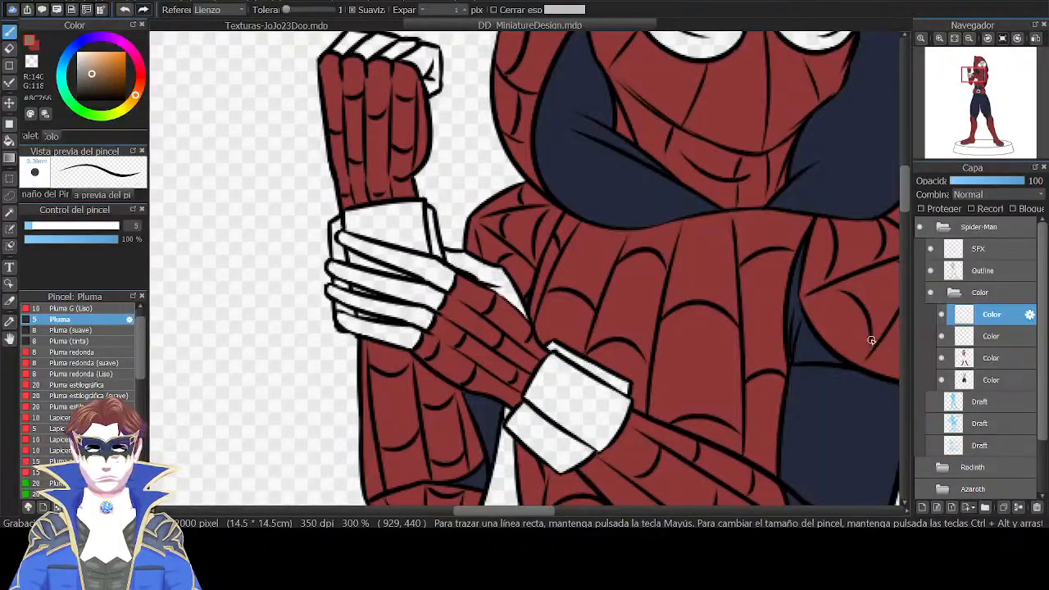
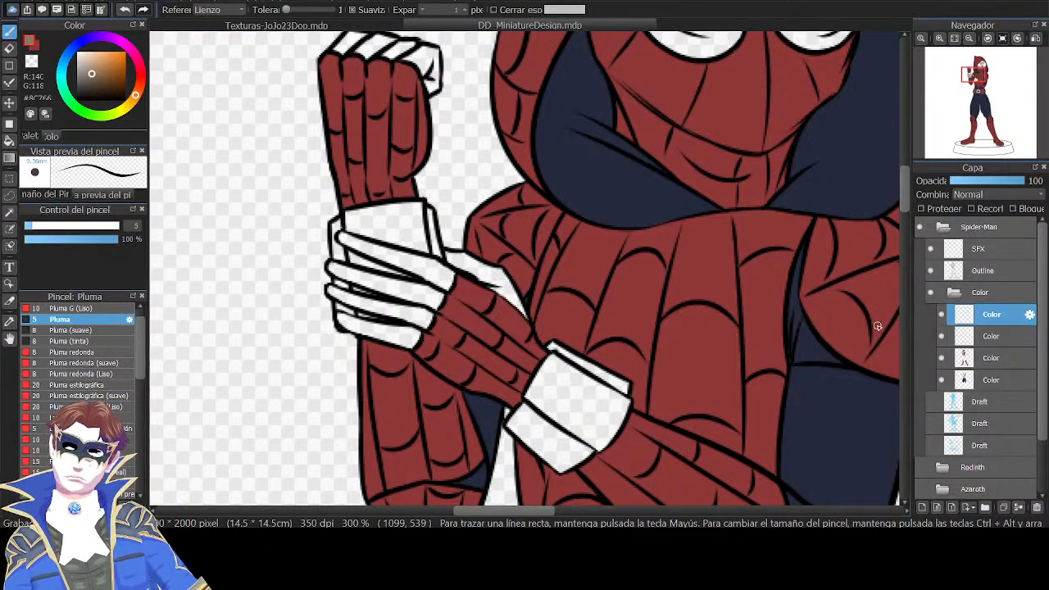
drag(739, 284, 658, 300)
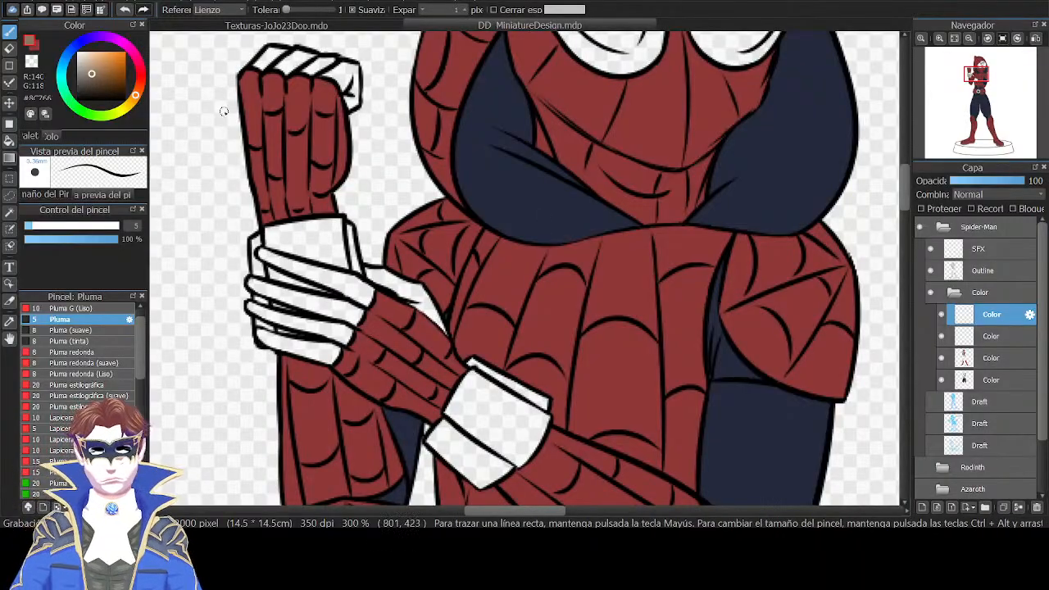
drag(91, 76, 74, 74)
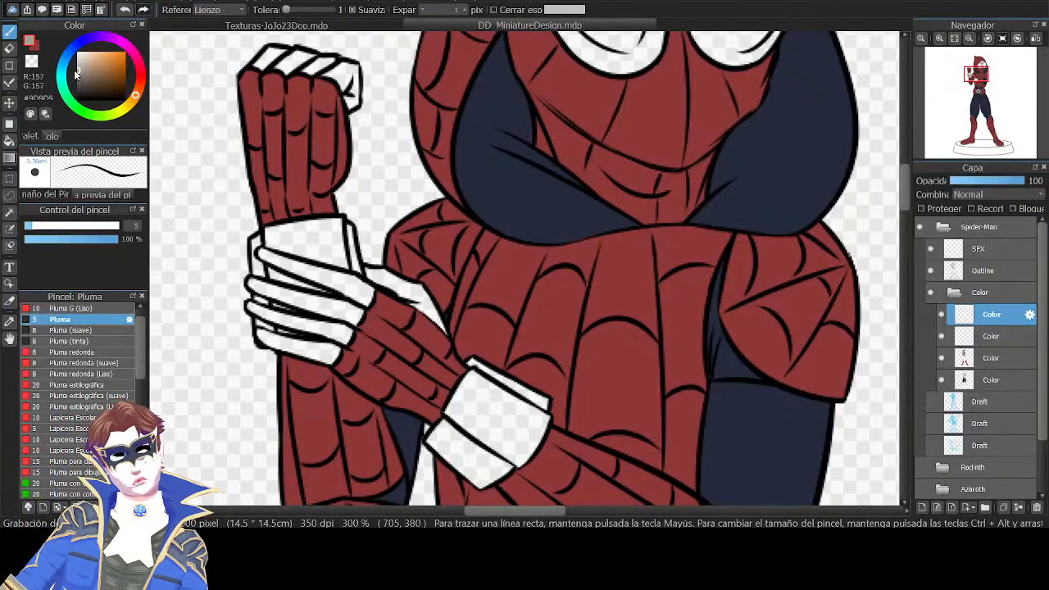
key(g)
click(328, 227)
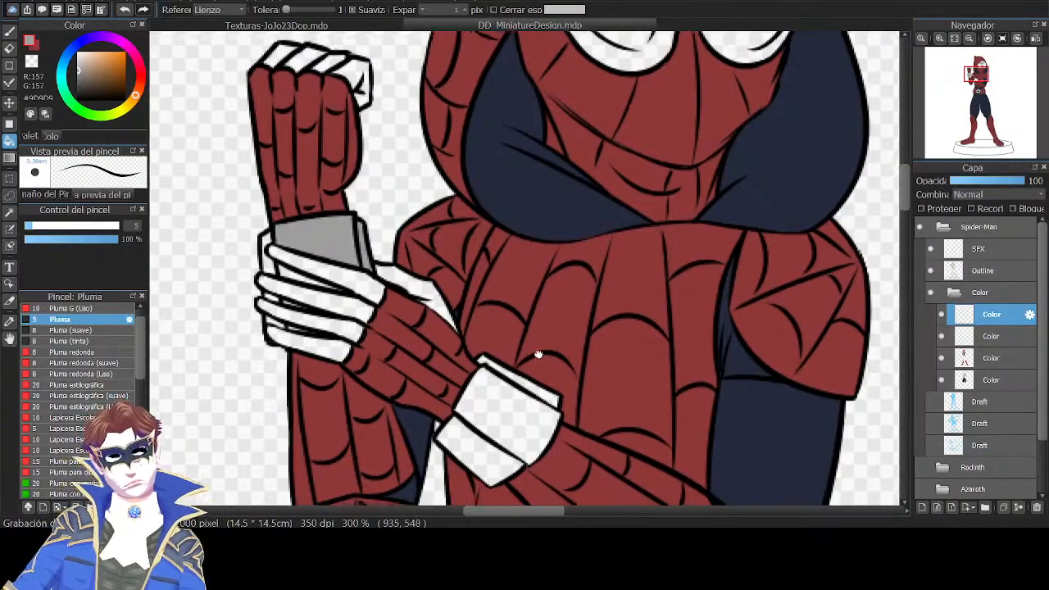
Fill the crossed forearm's wrist cuff grey, covering its main panel, lower panel and narrow upper edge.
key(Tab)
scroll(794, 240, up, 1)
click(620, 401)
click(584, 450)
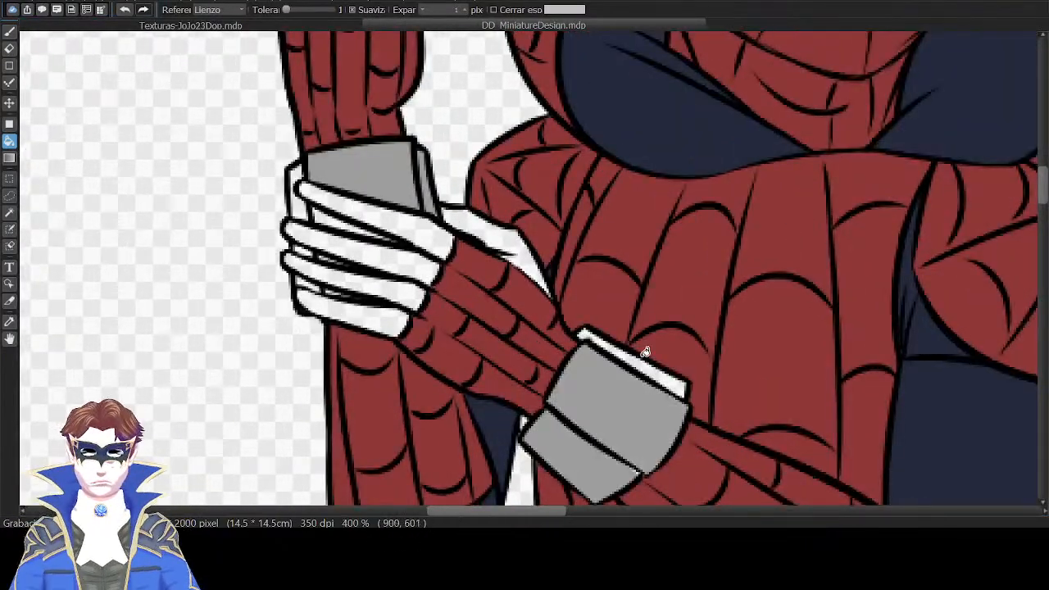
click(645, 368)
key(b)
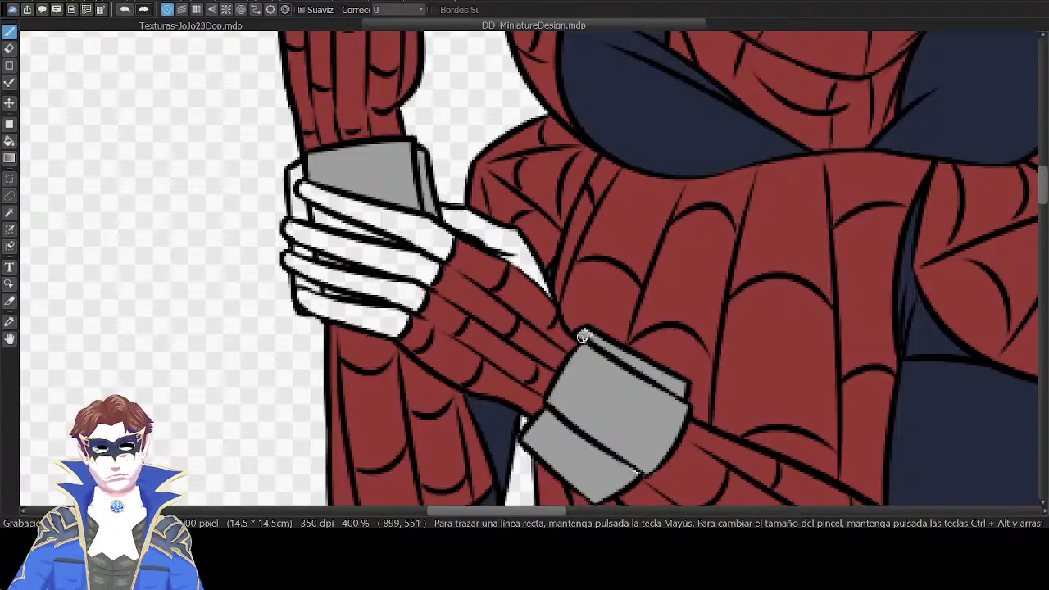
scroll(623, 407, down, 2)
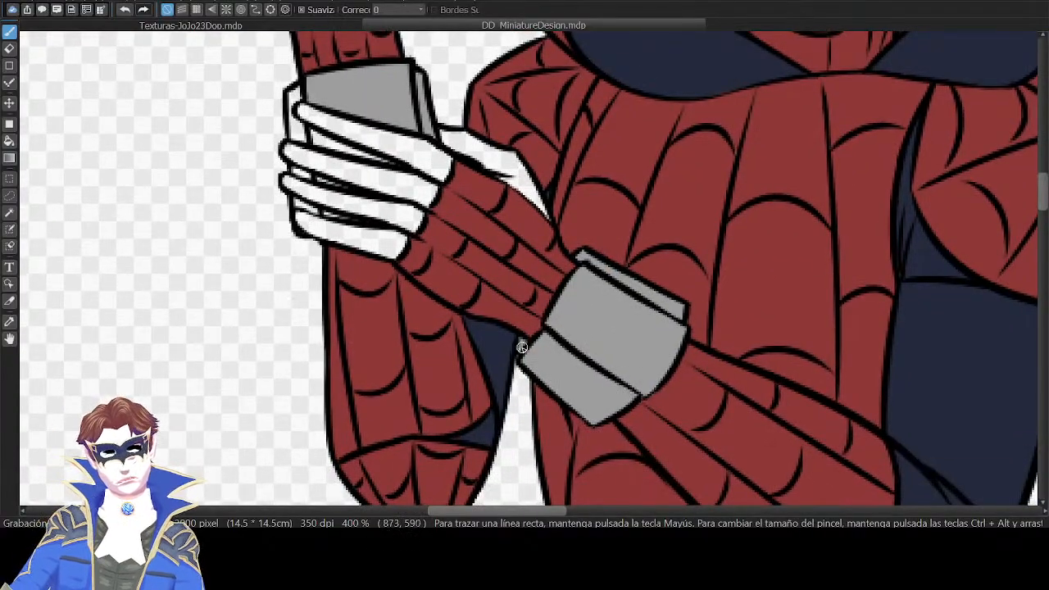
Brush grey over the raised wrist cuff's remaining white areas between the gripping fingers and along its outer edge.
drag(543, 351, 657, 432)
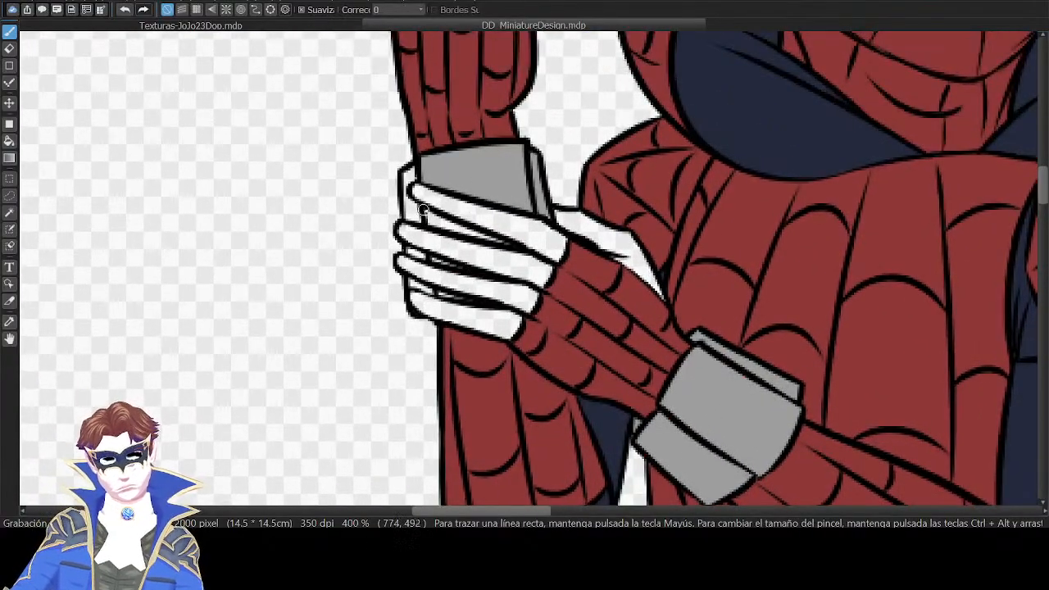
drag(422, 210, 509, 240)
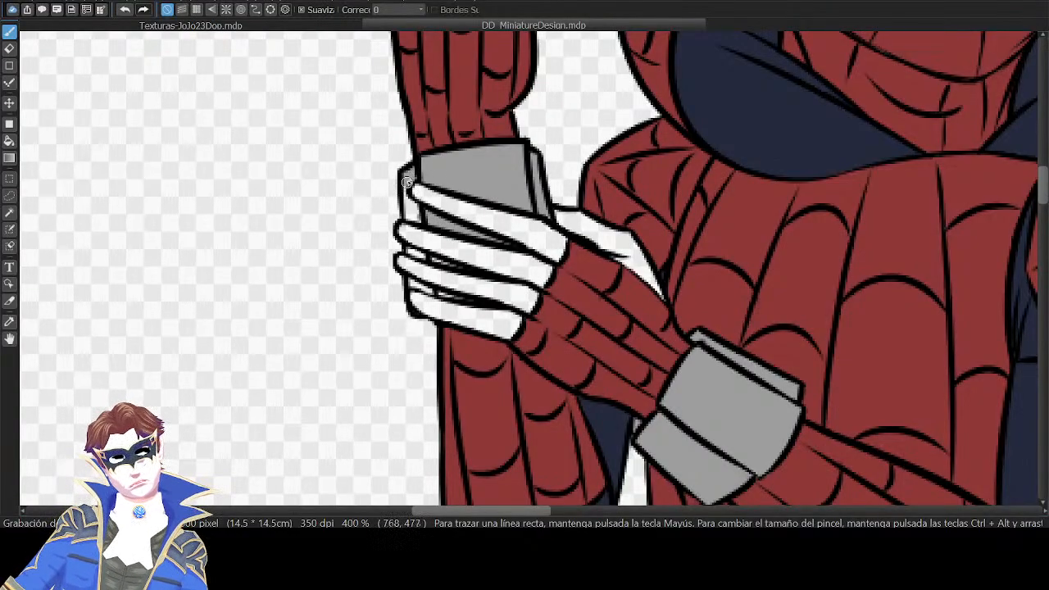
mouse_move(410, 191)
mouse_down()
mouse_move(408, 205)
mouse_move(421, 212)
mouse_up()
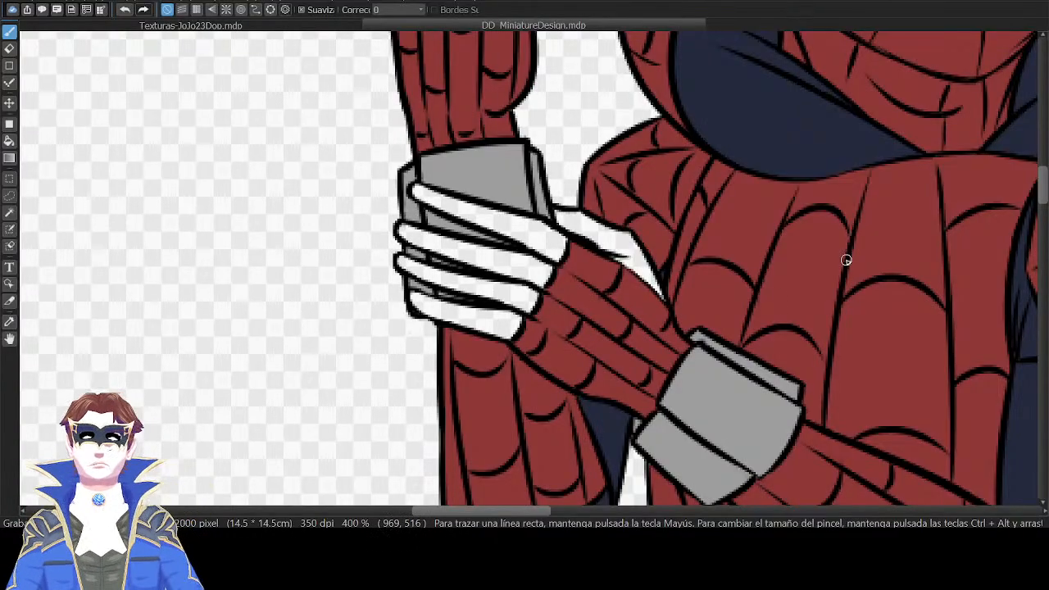
drag(782, 365, 735, 232)
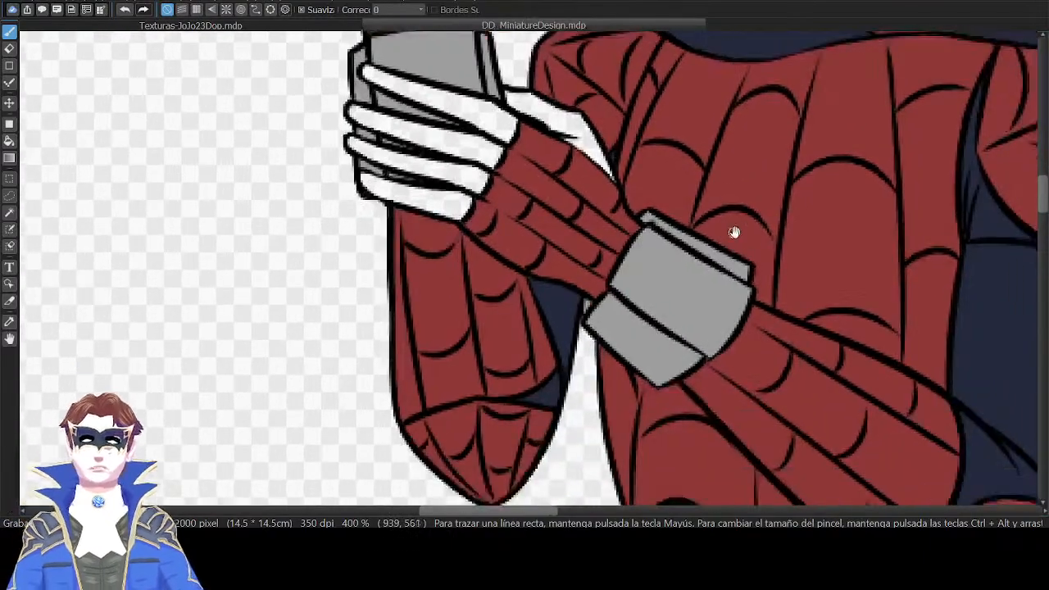
Try filling part of the belt emblem's background with the suit's red, undo it, and try grey instead.
drag(777, 330, 752, 255)
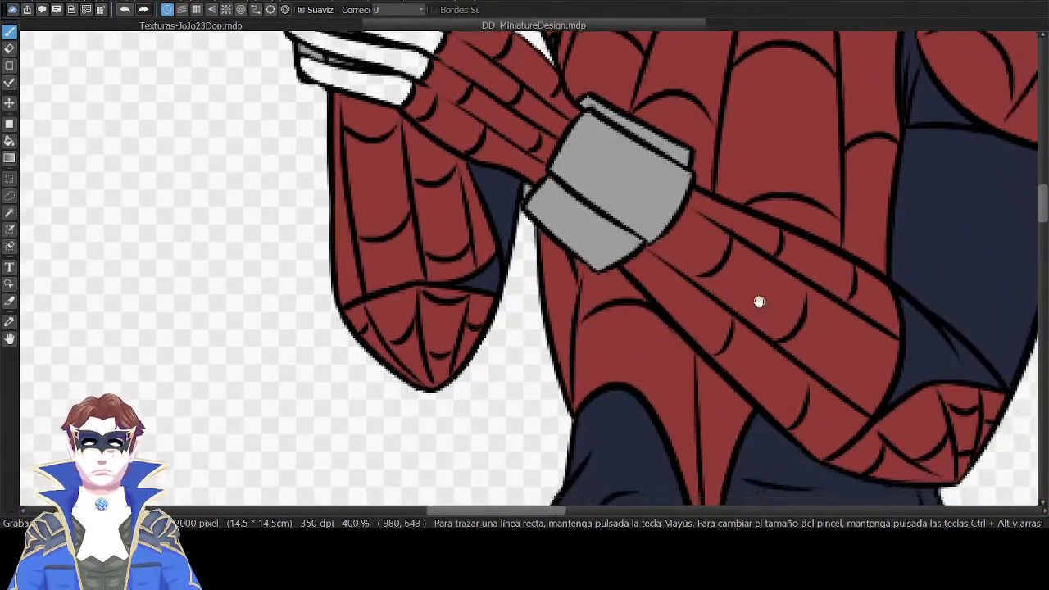
key(Tab)
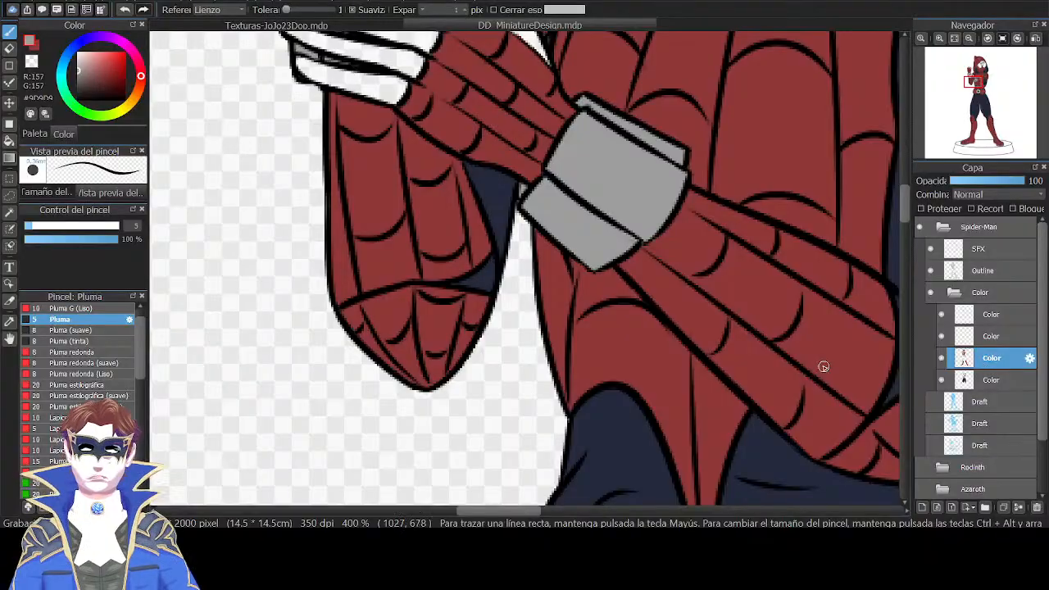
right_click(643, 288)
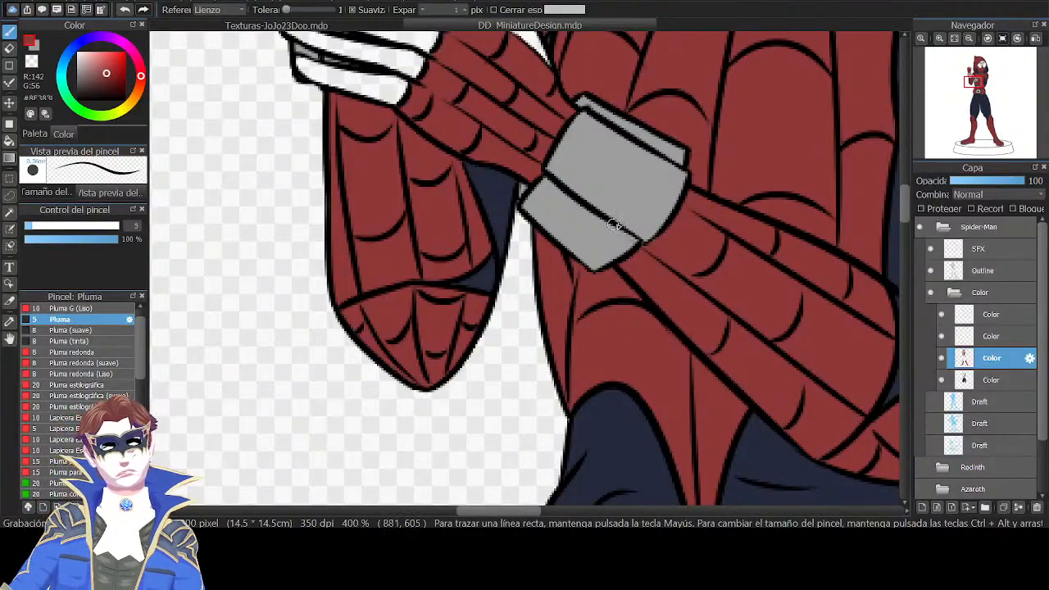
key(Tab)
drag(730, 382, 680, 198)
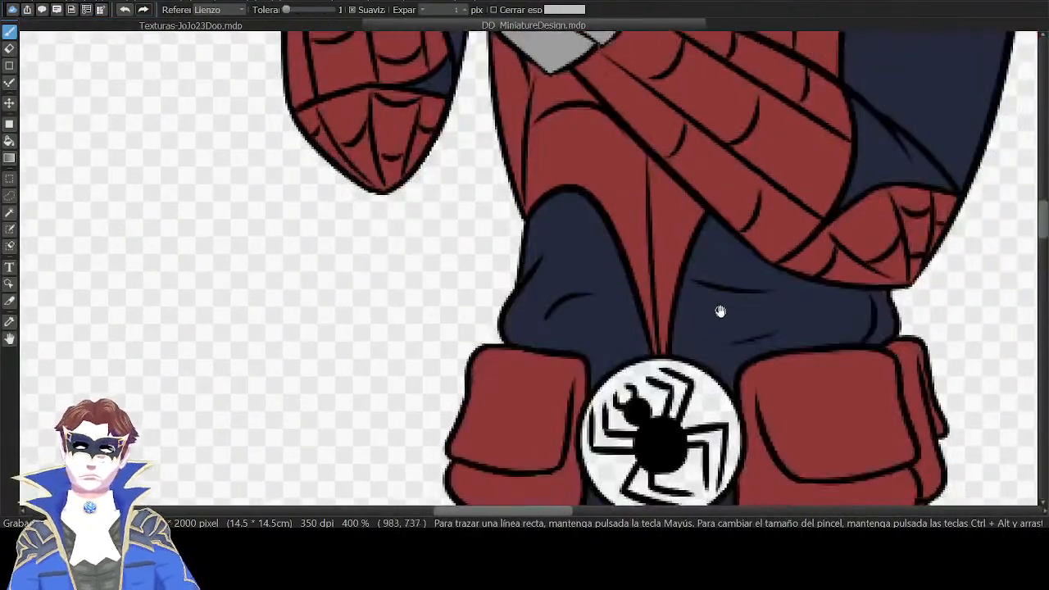
drag(720, 312, 716, 269)
key(g)
click(713, 277)
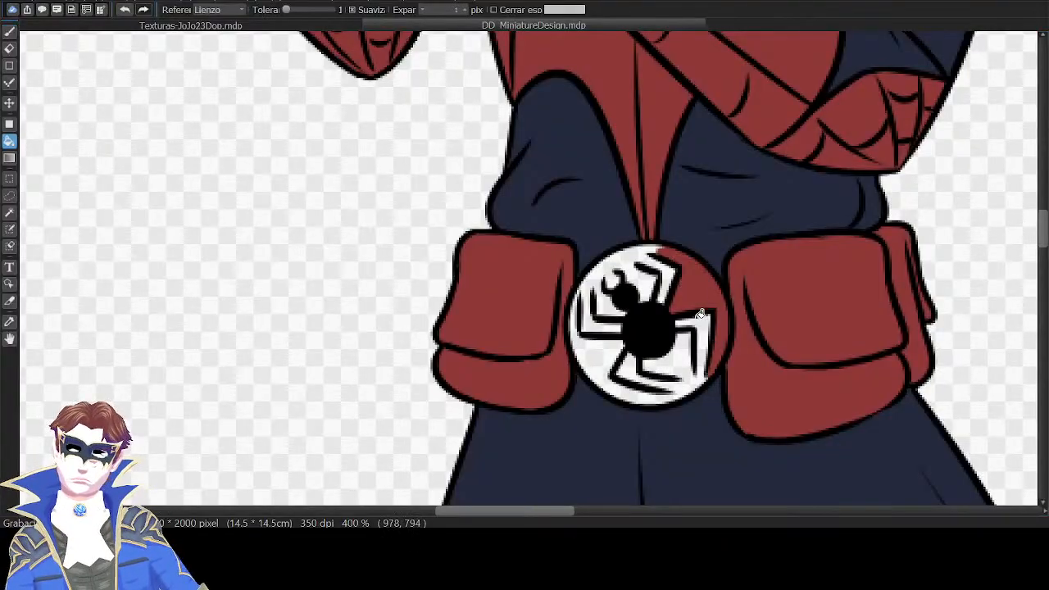
key(ctrl+z)
click(712, 277)
key(Tab)
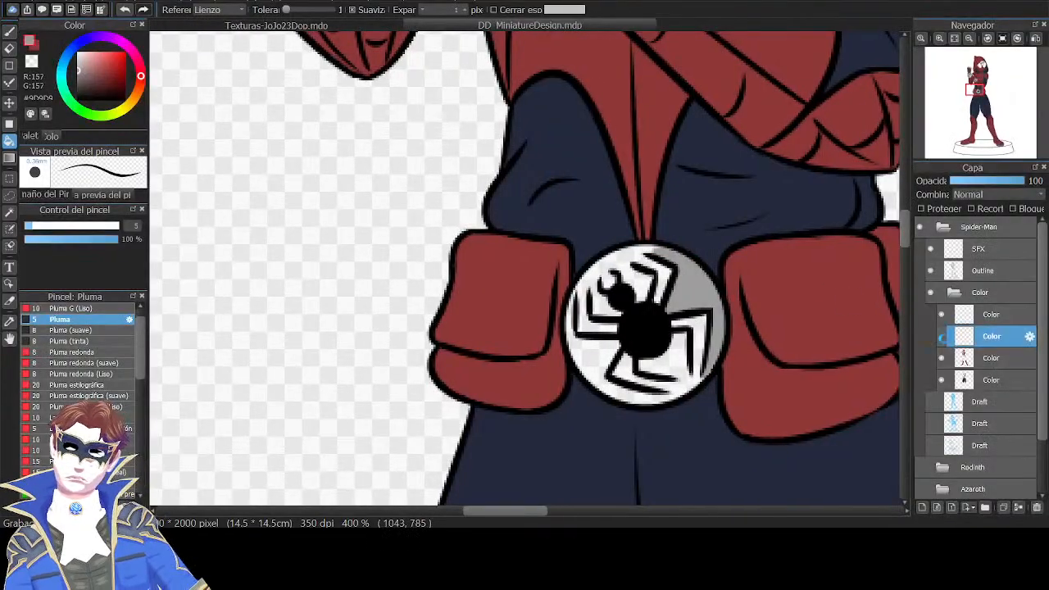
Toggle the visibility of the two upper Color layers and compare the wrist cuffs and belt emblem to identify what each layer holds.
click(942, 337)
click(942, 337)
click(942, 337)
drag(766, 263, 736, 512)
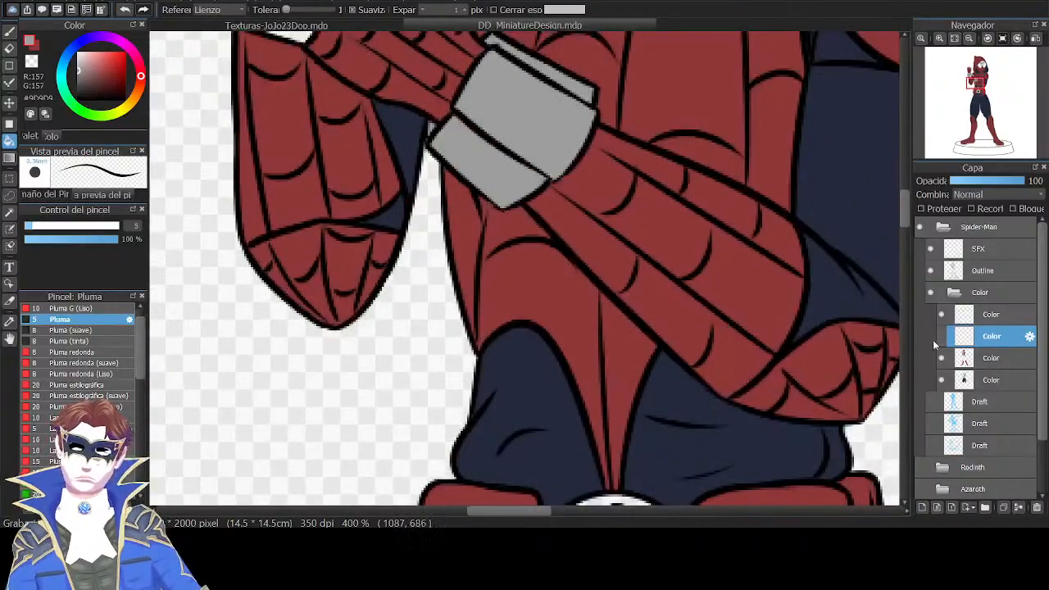
click(942, 337)
click(941, 337)
drag(888, 403, 866, 331)
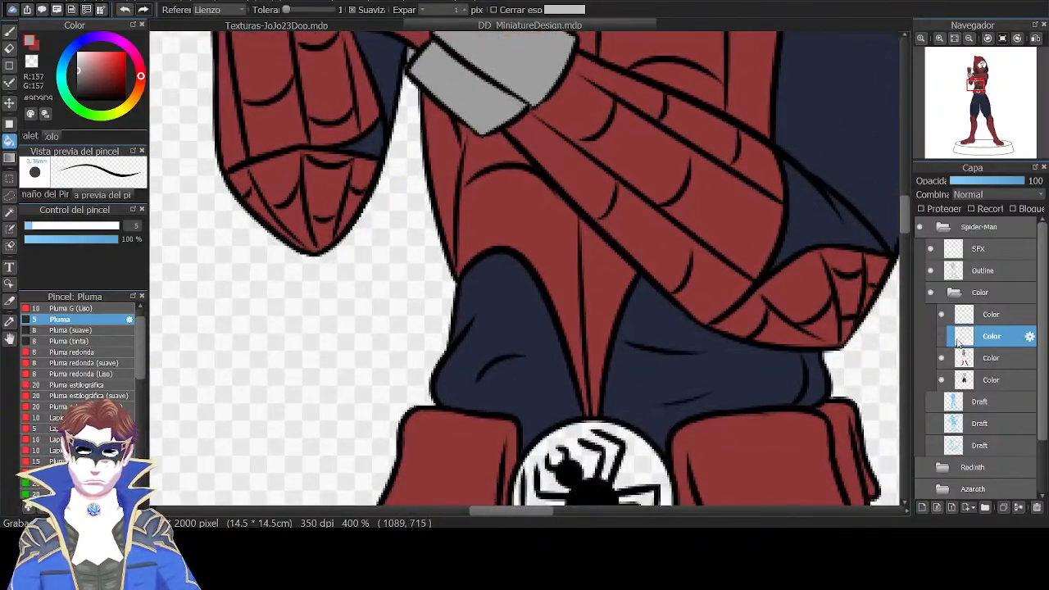
click(941, 337)
click(942, 337)
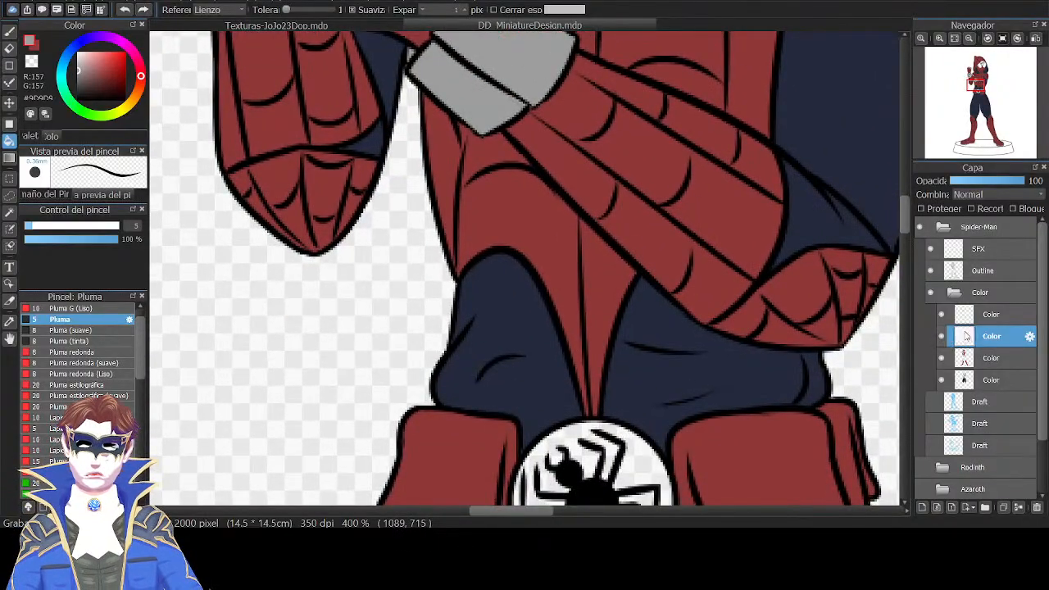
drag(711, 198, 763, 382)
drag(761, 282, 799, 431)
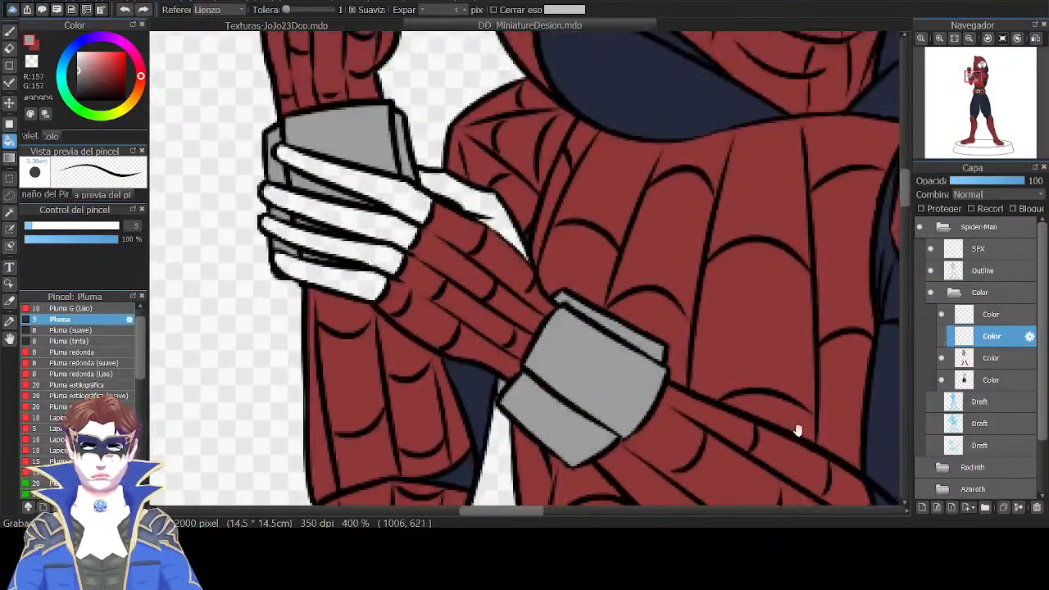
click(942, 316)
click(941, 335)
drag(762, 461, 726, 182)
drag(754, 351, 737, 205)
mouse_move(800, 354)
mouse_down()
mouse_move(774, 178)
mouse_move(786, 140)
mouse_up()
drag(692, 45, 757, 369)
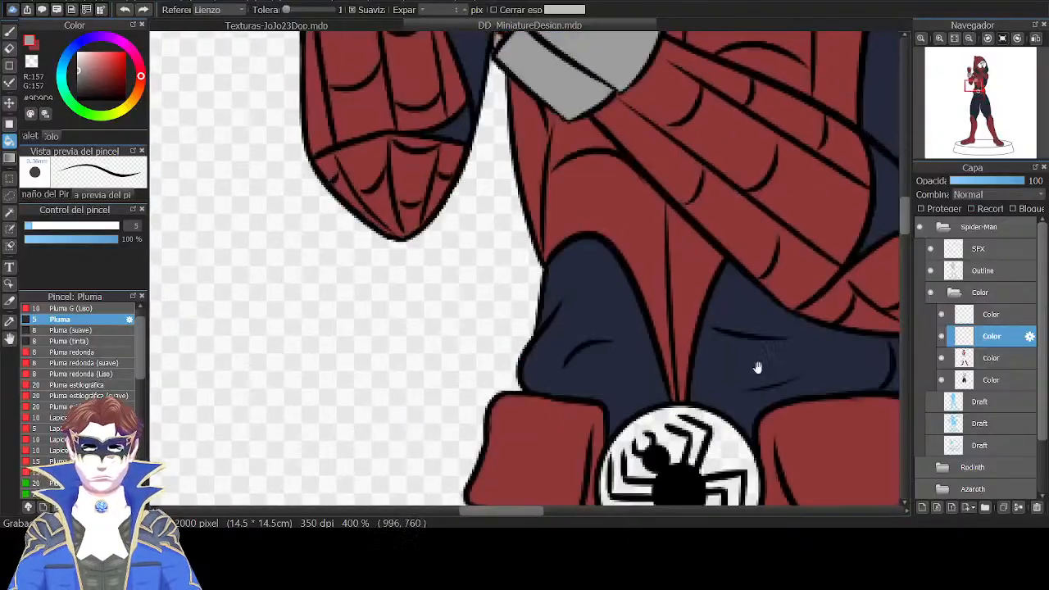
drag(773, 207, 791, 391)
drag(773, 233, 797, 364)
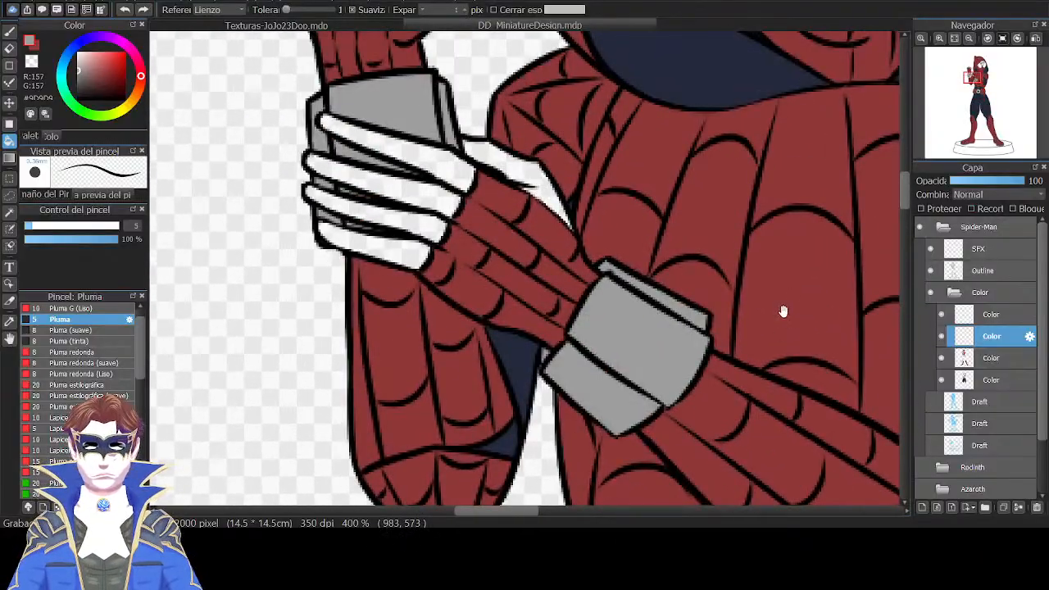
drag(810, 443, 791, 340)
Touch up the torso edge just below the crossed forearm's cuff with the suit's red, R 142, G 56, on the red layer.
click(989, 363)
right_click(728, 358)
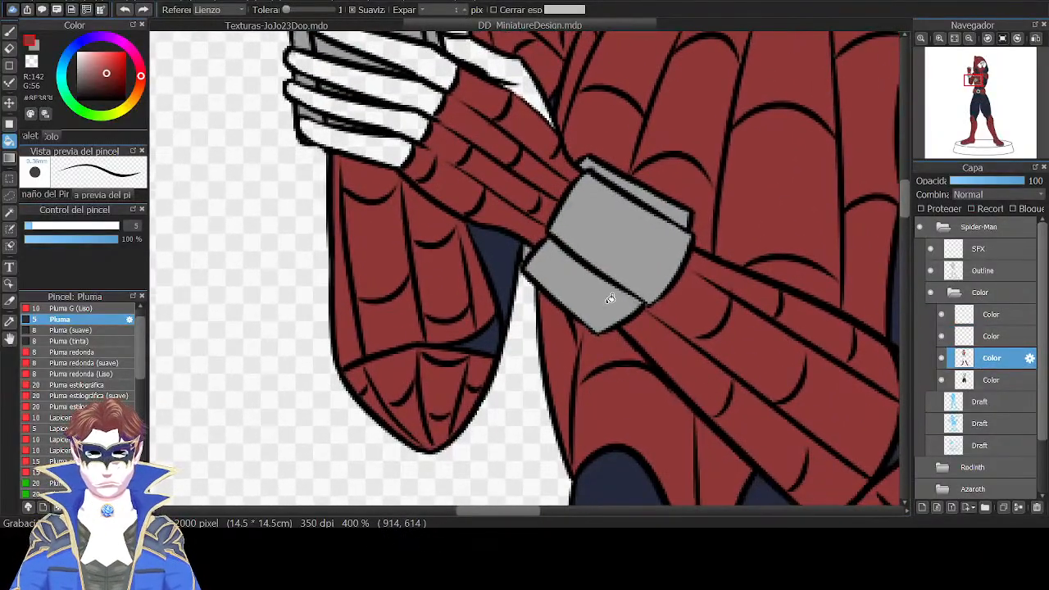
key(p)
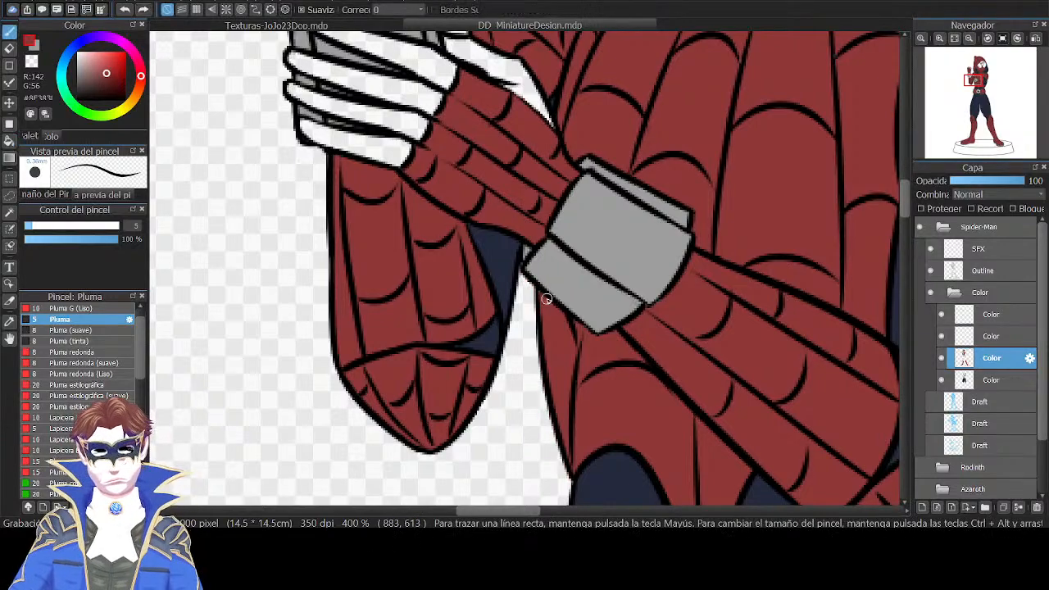
drag(545, 297, 538, 290)
Fill all background sections of the spider belt emblem with the cuffs' grey, R 157, G 157, on the topmost Color layer.
click(979, 316)
right_click(652, 254)
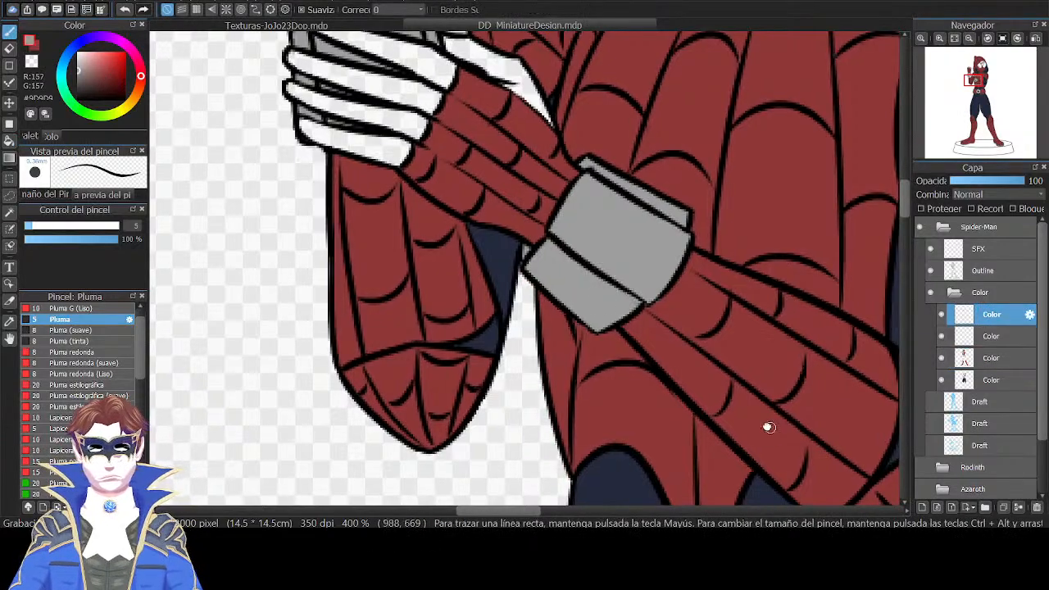
drag(769, 427, 654, 101)
key(g)
click(650, 343)
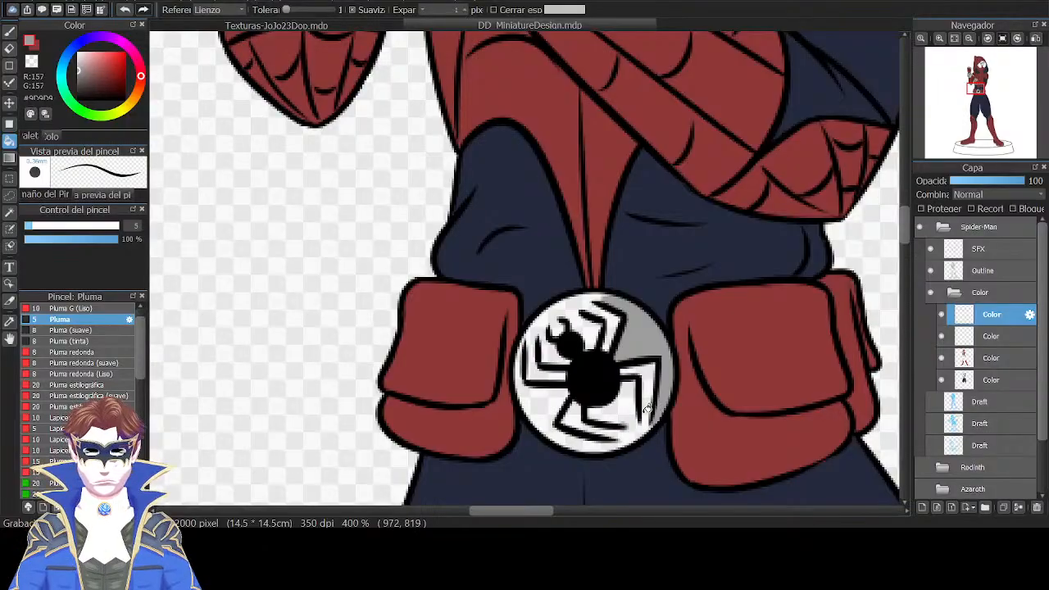
click(648, 376)
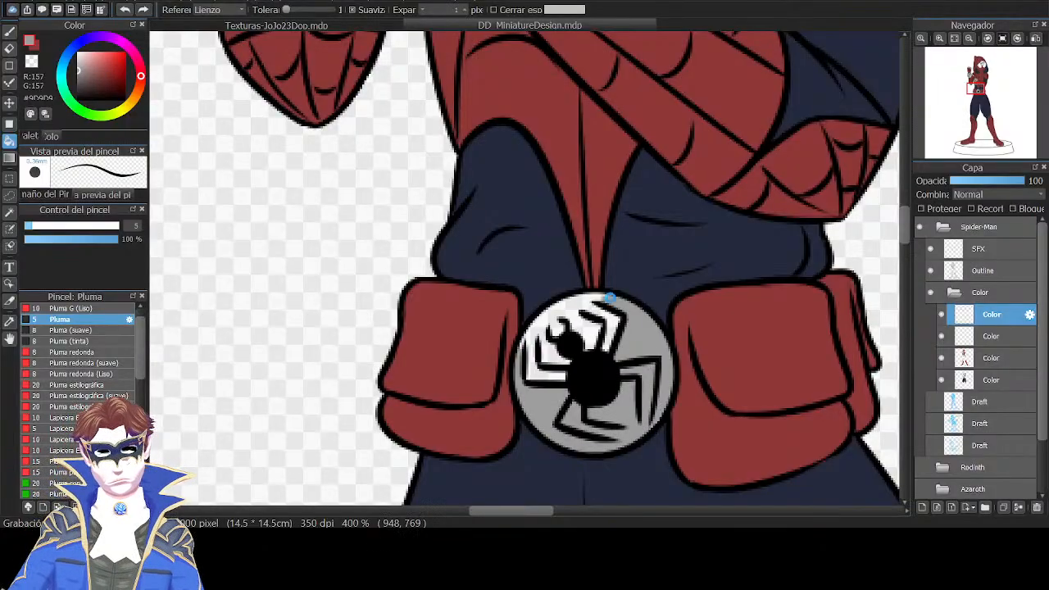
click(579, 311)
click(611, 311)
key(b)
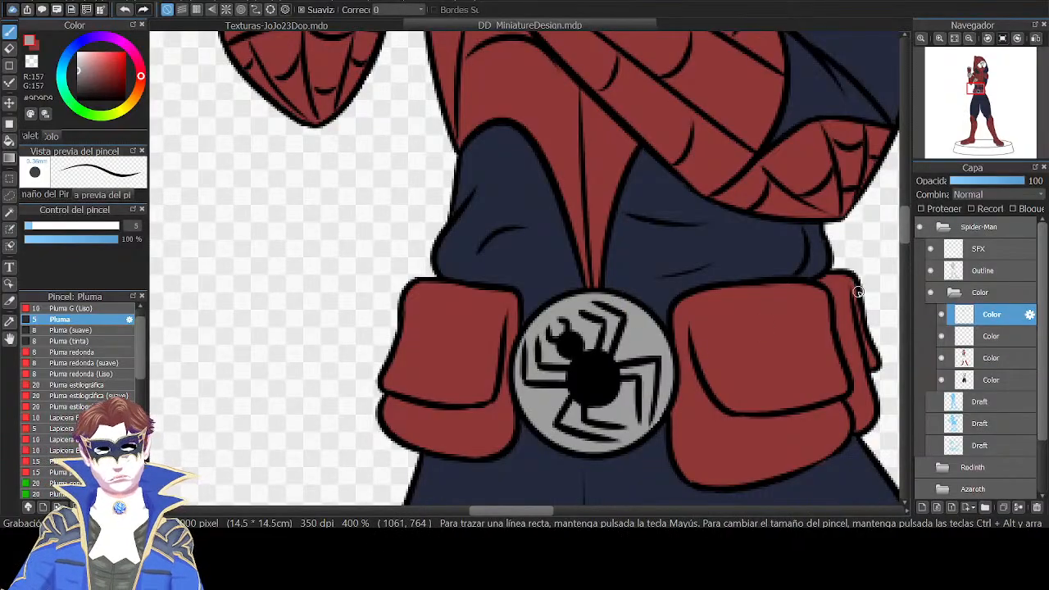
Brush the suit's navy, R 37, G 41, over the goggles' bridge and the small strap area beside the lens on the navy layer.
scroll(811, 352, up, 10)
scroll(803, 357, up, 10)
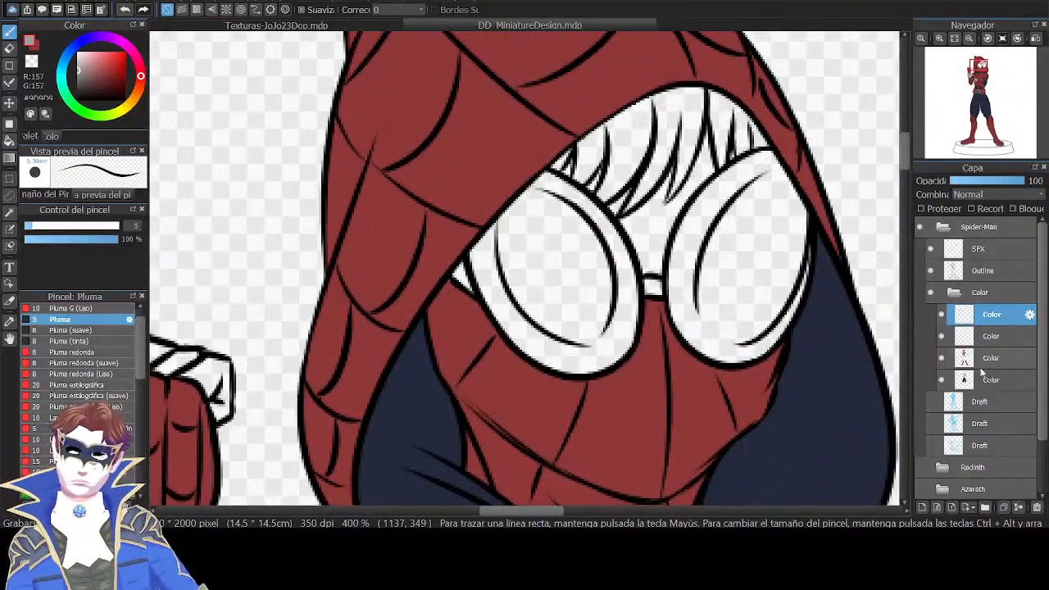
click(993, 377)
alt+click(820, 366)
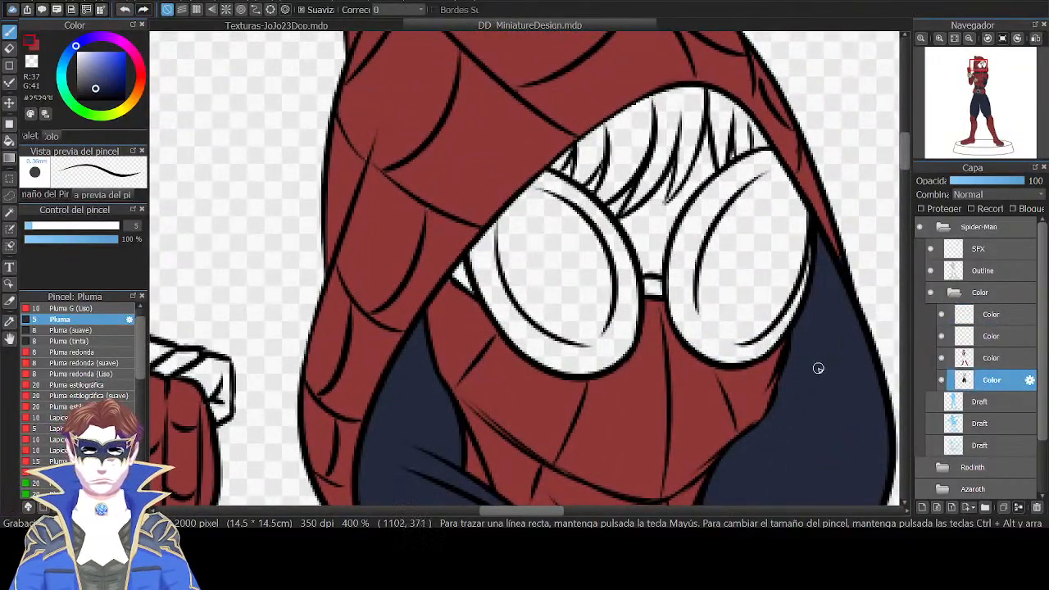
drag(645, 287, 653, 287)
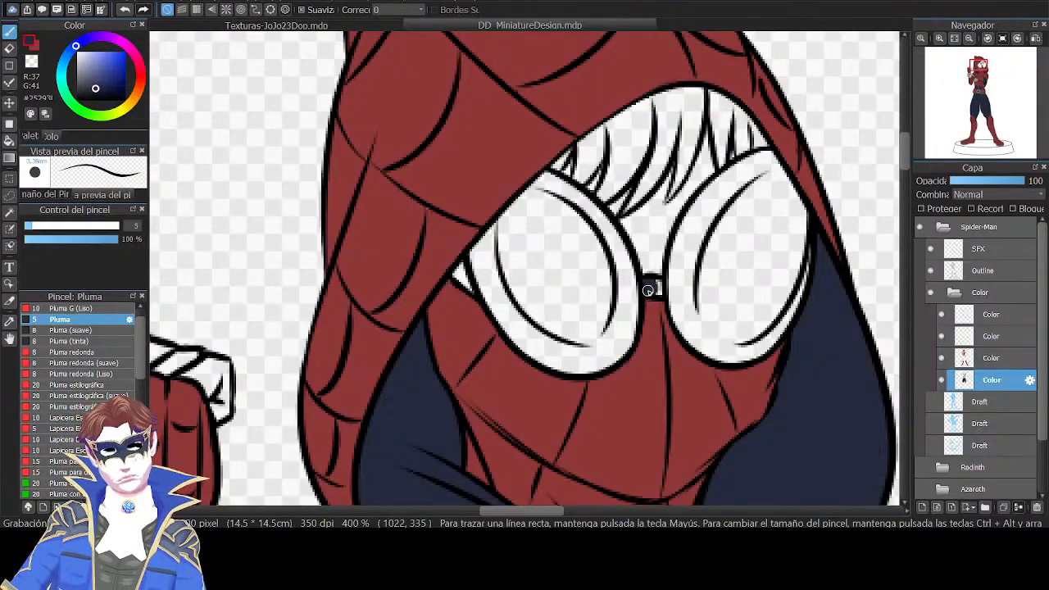
mouse_move(462, 277)
mouse_down()
mouse_move(461, 265)
mouse_move(468, 281)
mouse_up()
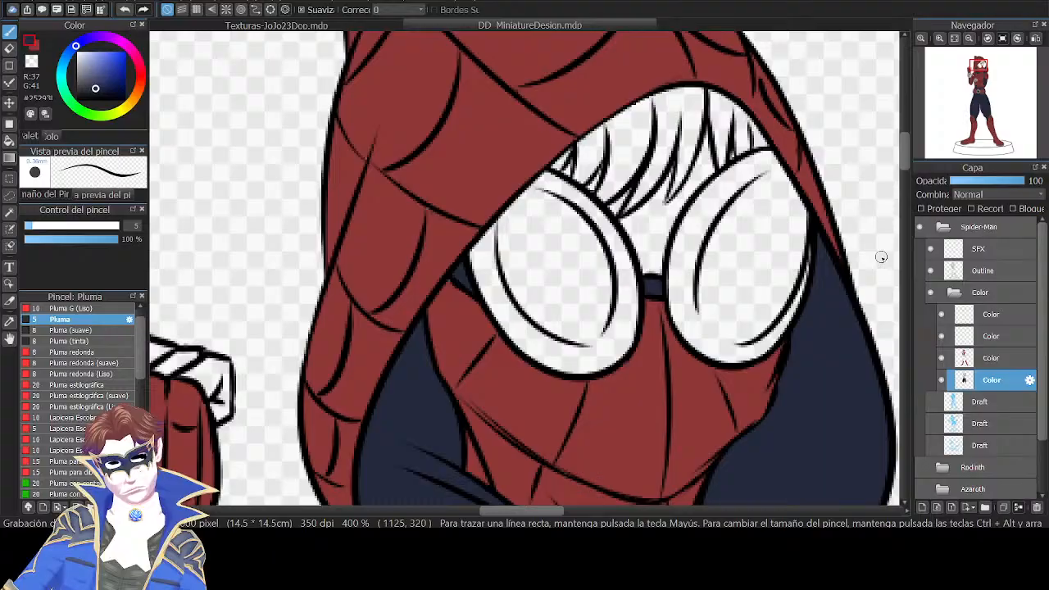
click(977, 360)
right_click(469, 239)
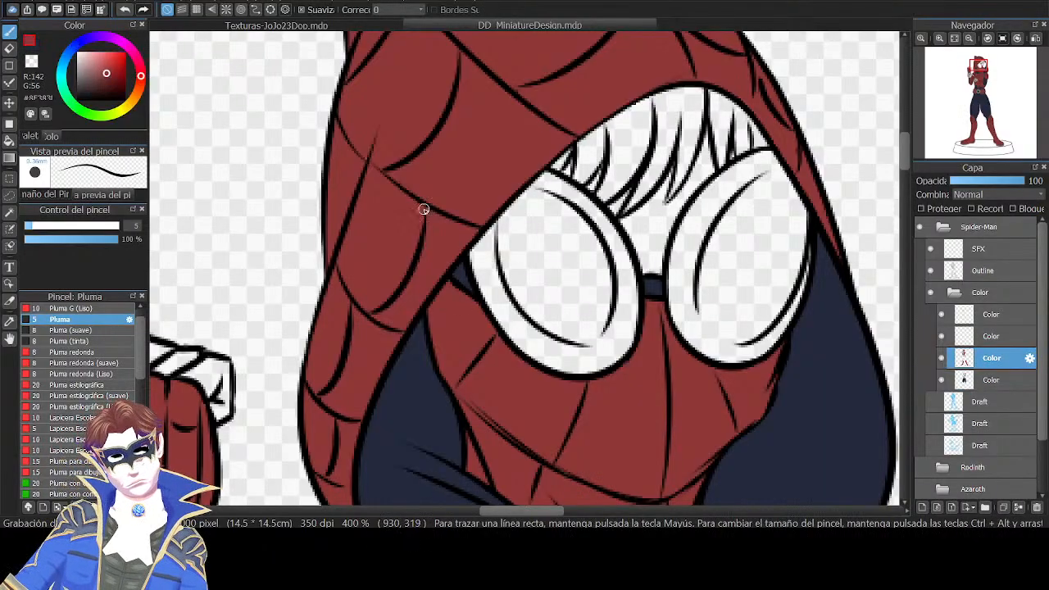
click(984, 315)
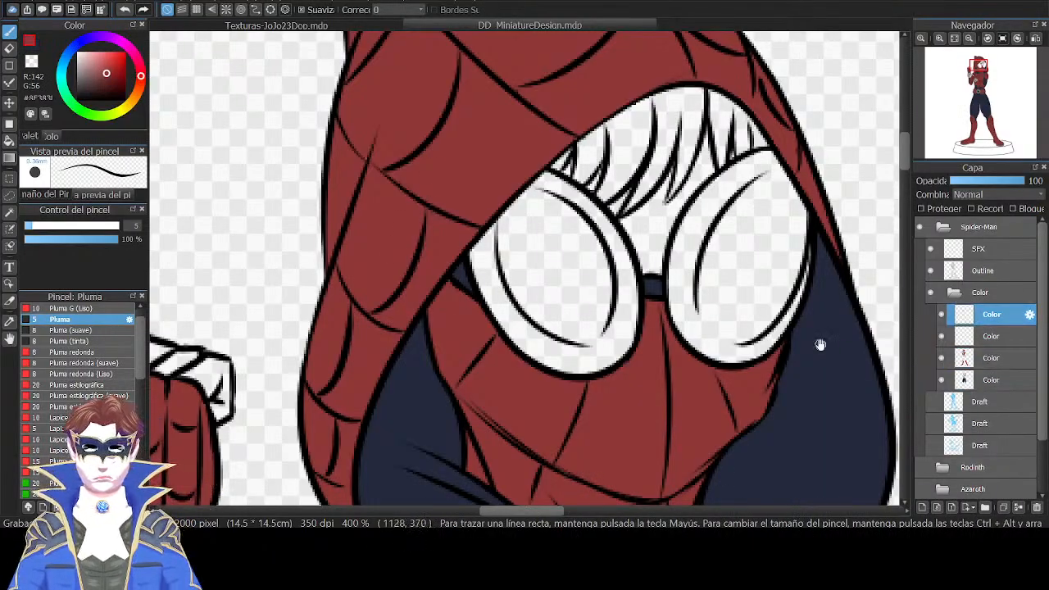
drag(820, 345, 702, 342)
Create an empty layer beneath the navy one by duplicating the navy layer and clearing the lower copy.
click(993, 382)
click(1003, 508)
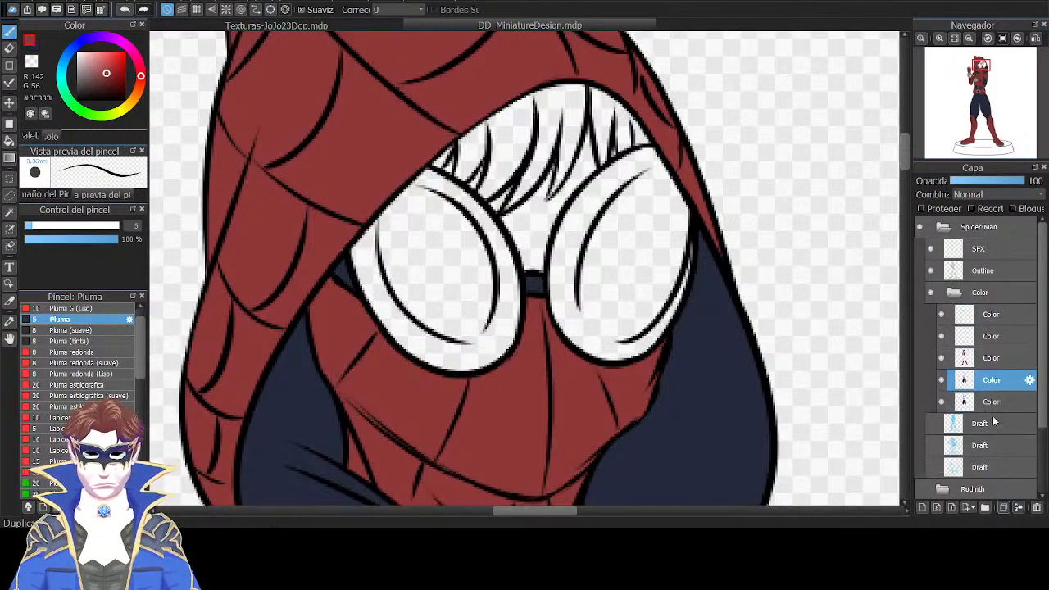
click(993, 406)
key(Delete)
Try a pale skin tone, R 255, G 227, on the face between the goggles and undo the fill.
drag(584, 325, 684, 363)
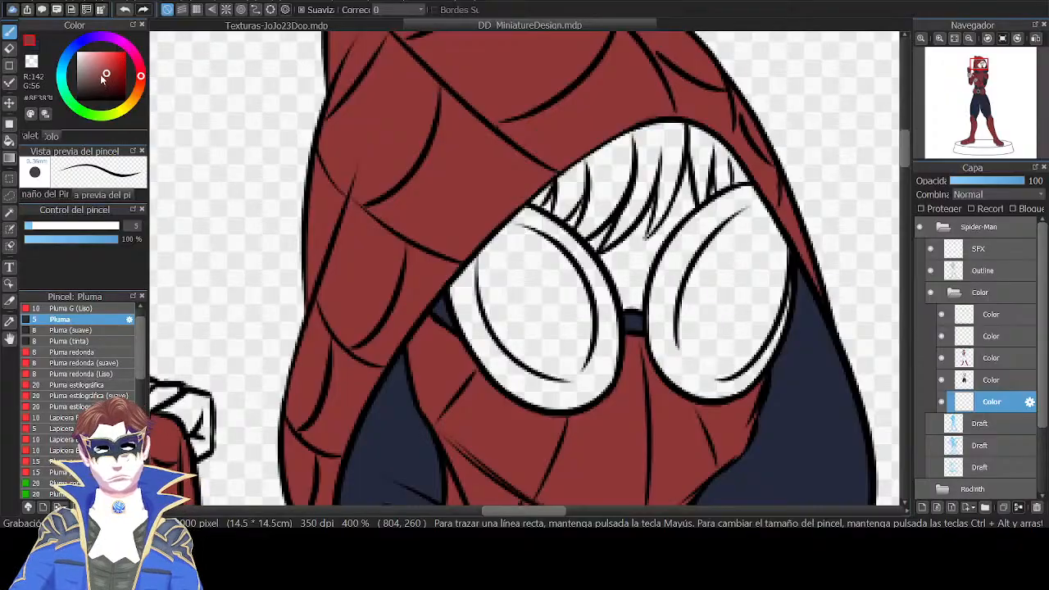
mouse_move(102, 76)
mouse_down()
mouse_move(107, 67)
mouse_move(82, 53)
mouse_up()
key(g)
click(633, 260)
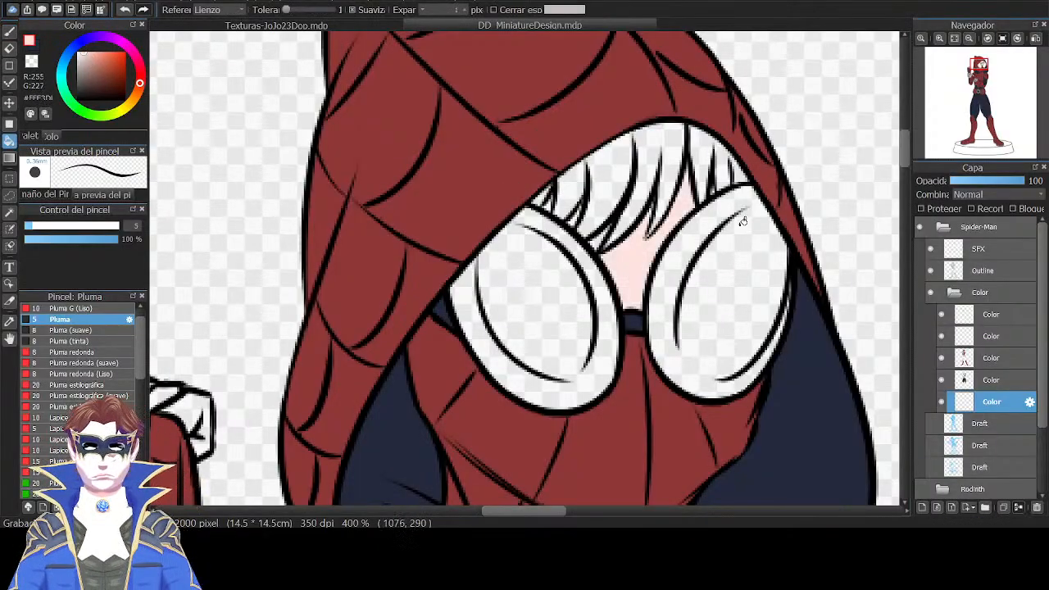
key(p)
key(ctrl+z)
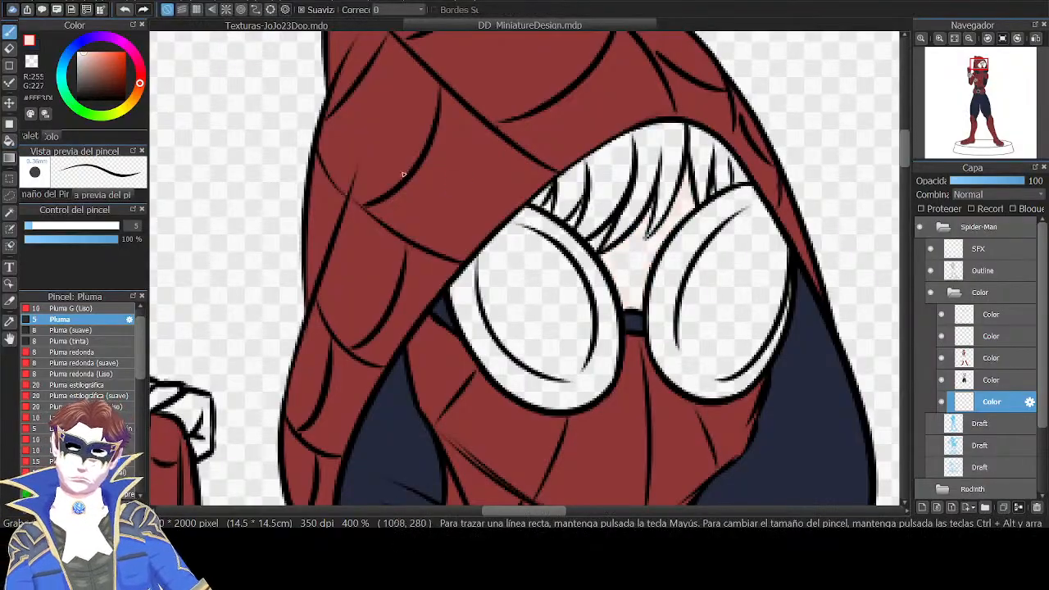
Fill the exposed face between the goggles and the fringe with a slightly darker skin tone, R 229, G 201.
drag(85, 59, 84, 56)
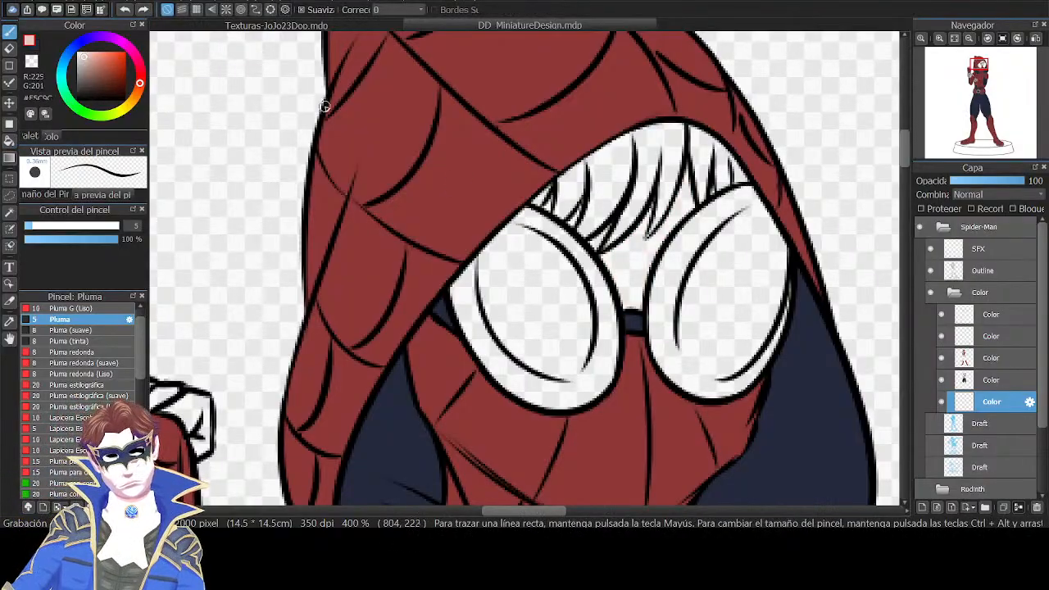
key(g)
click(647, 250)
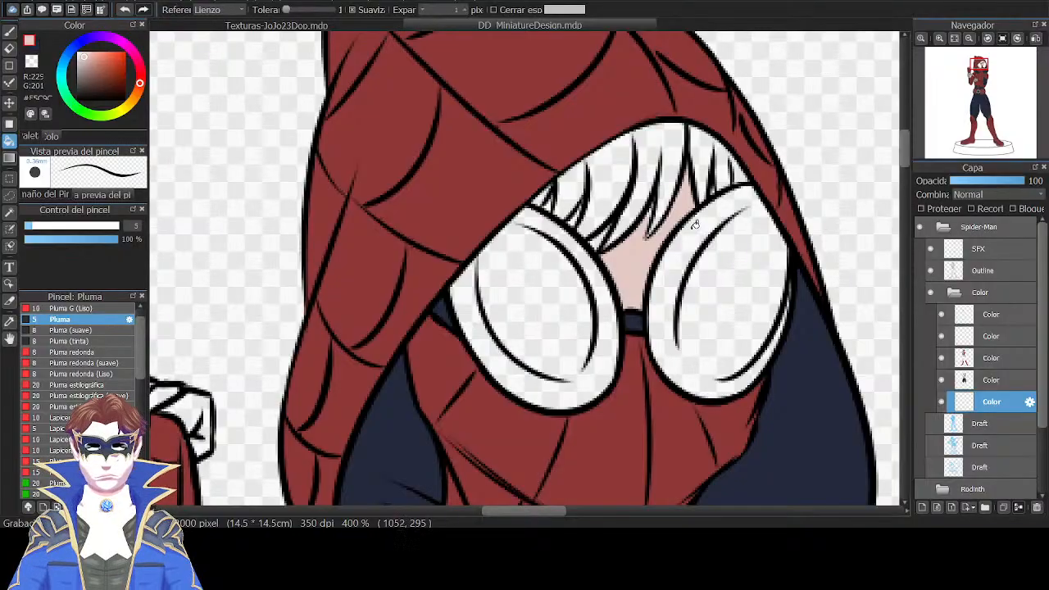
key(p)
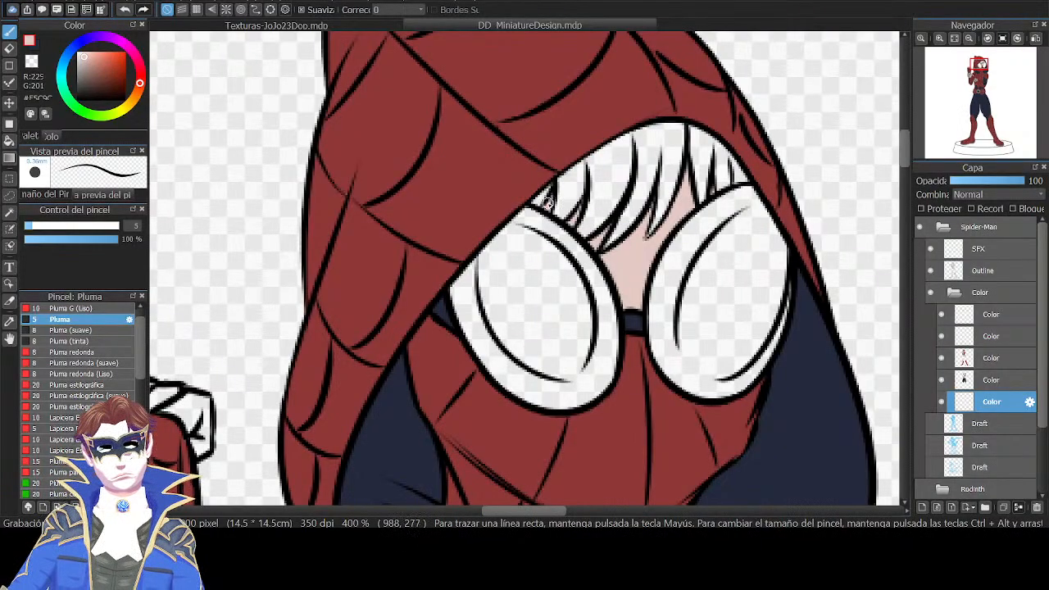
Fill the exposed fingertips and thumb area of the raised hand with the same skin tone.
scroll(623, 246, down, 5)
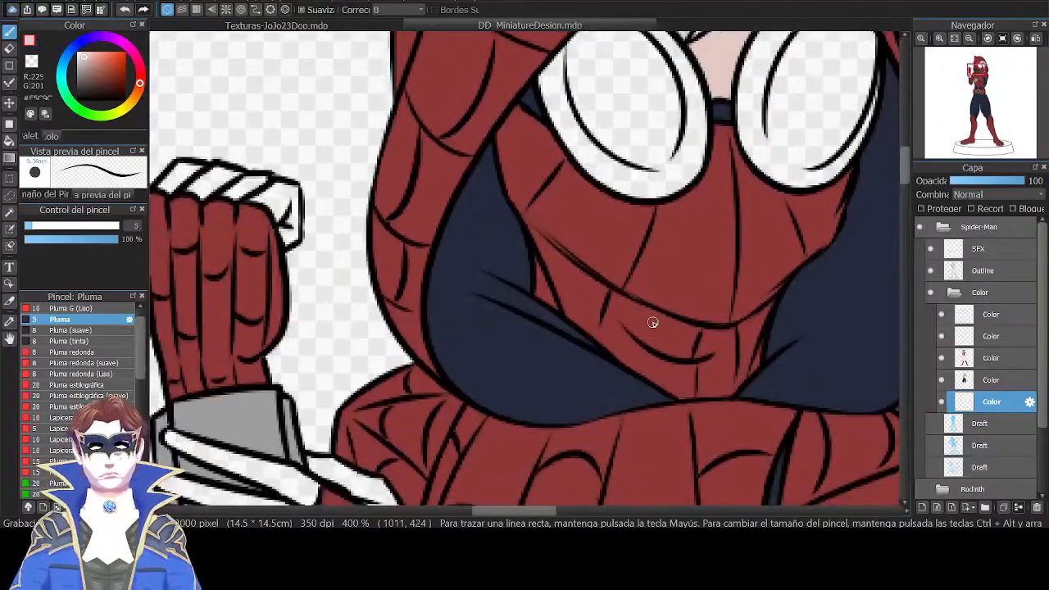
scroll(653, 322, left, 5)
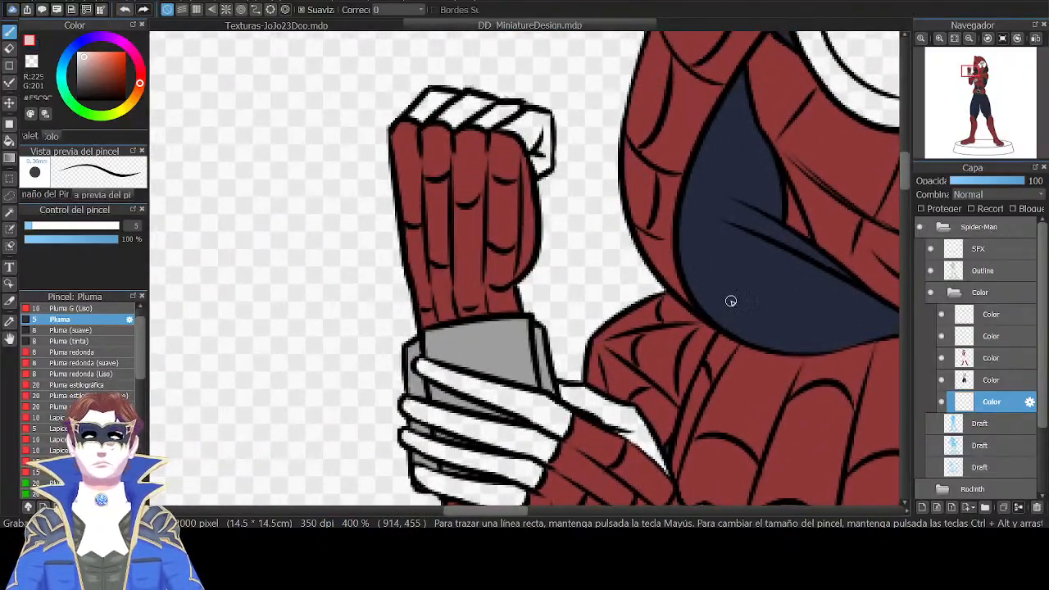
key(g)
click(529, 135)
click(498, 114)
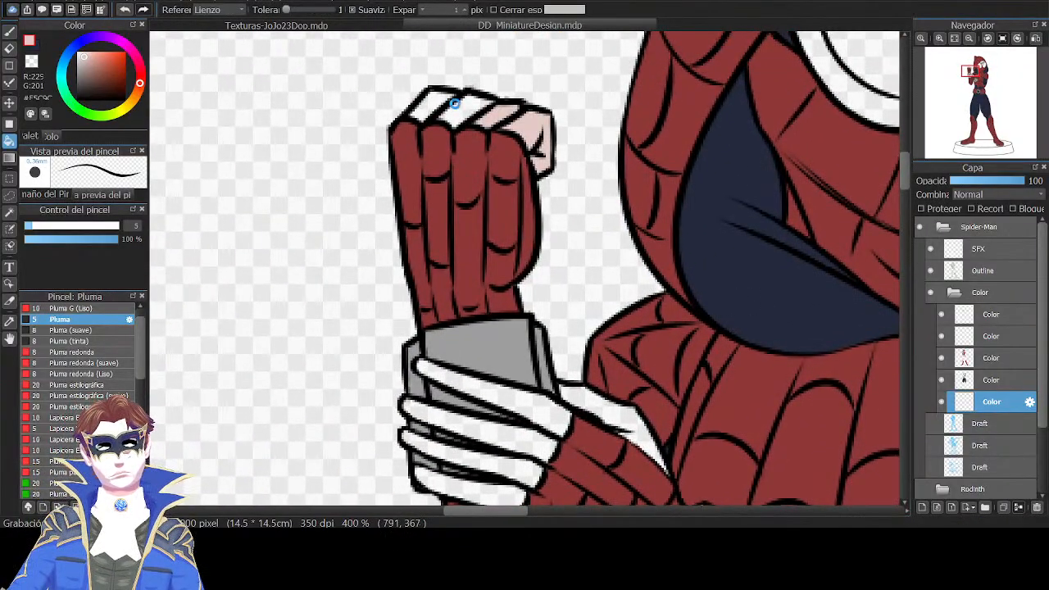
click(455, 102)
click(426, 108)
Fill the fingers and thumb of the hand gripping the grey cuff with the same skin tone.
scroll(560, 241, down, 3)
click(574, 274)
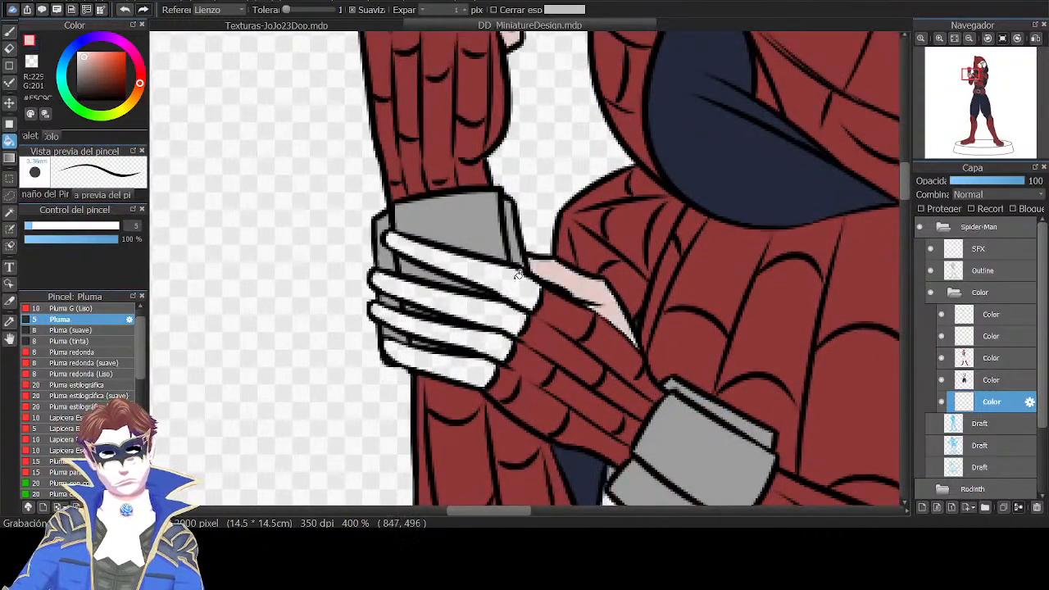
click(517, 277)
click(503, 309)
click(485, 358)
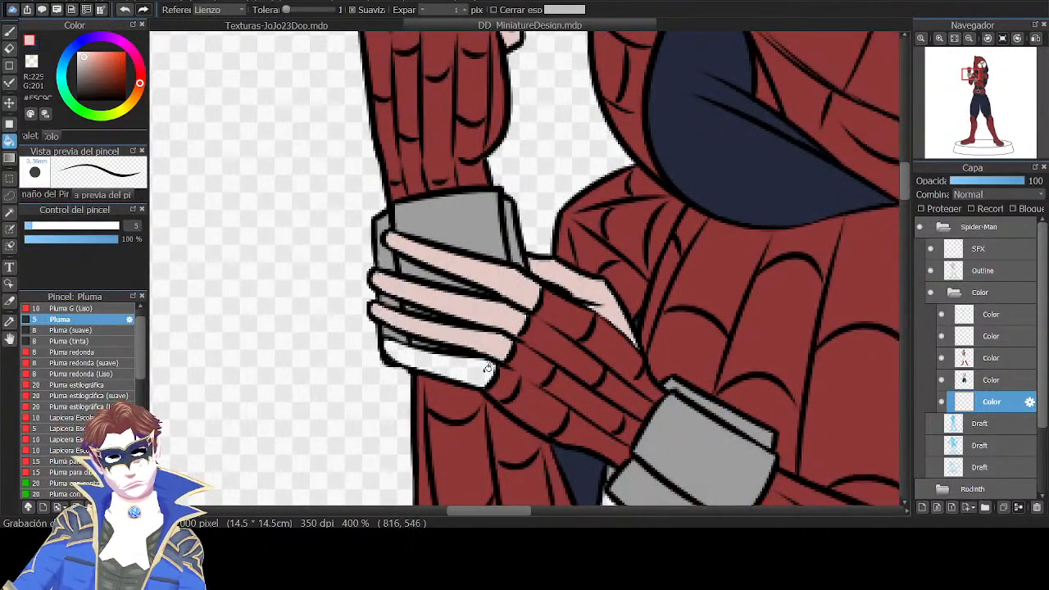
click(487, 369)
key(p)
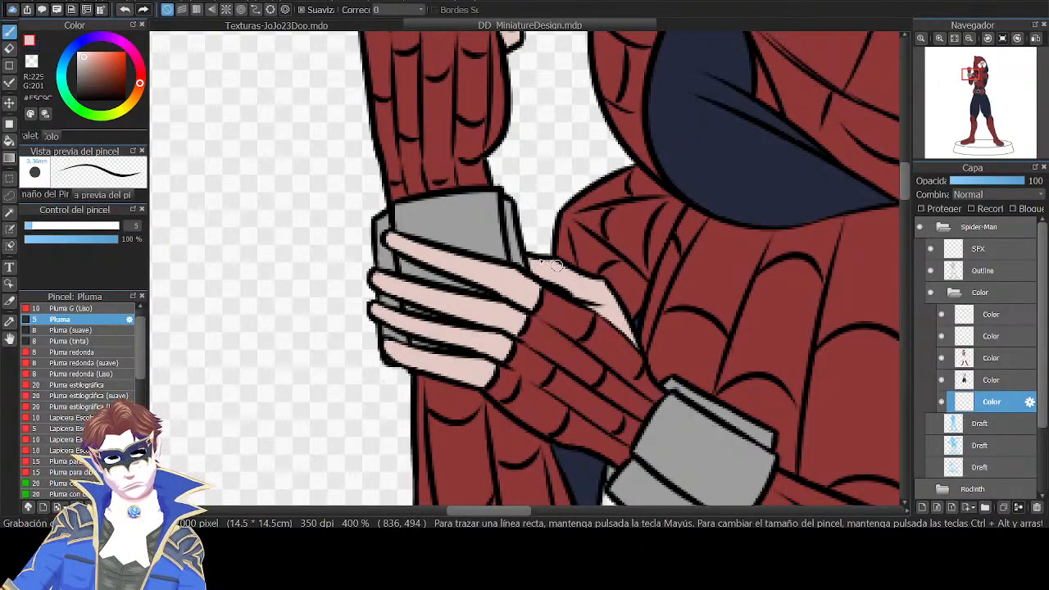
Duplicate the skin-tone layer to get a separate layer for the hair.
drag(748, 270, 648, 410)
drag(815, 188, 556, 432)
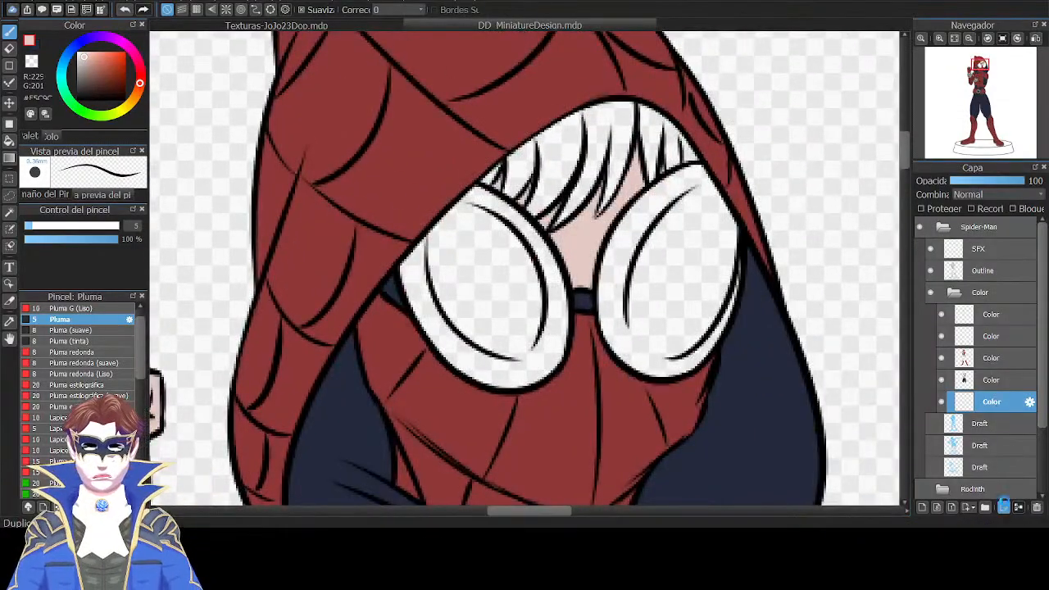
click(1002, 508)
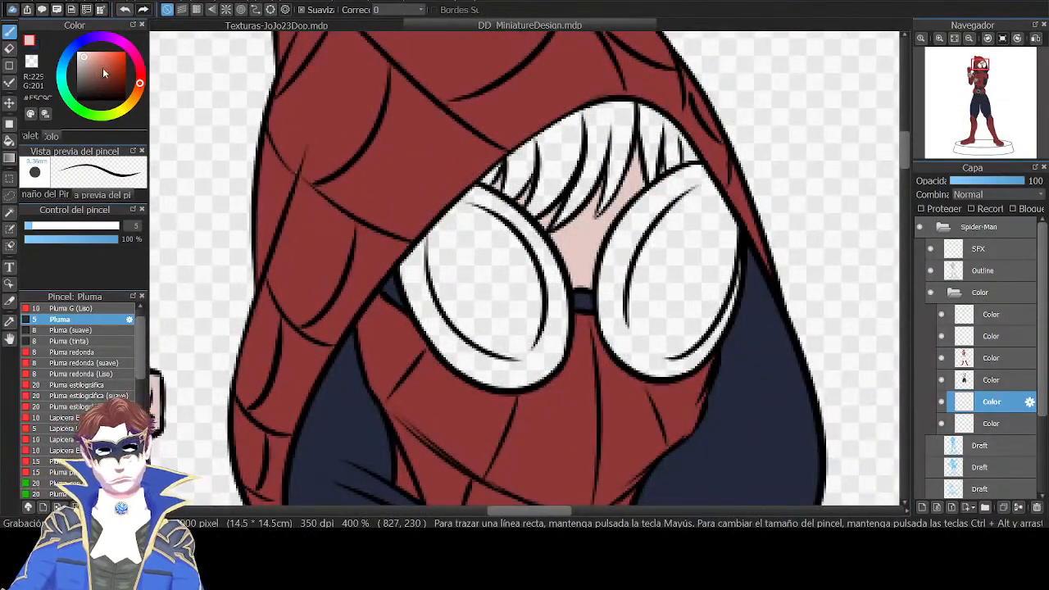
Try a dark brown, R 67, G 42, on the middle strands of the fringe.
drag(102, 67, 97, 87)
key(g)
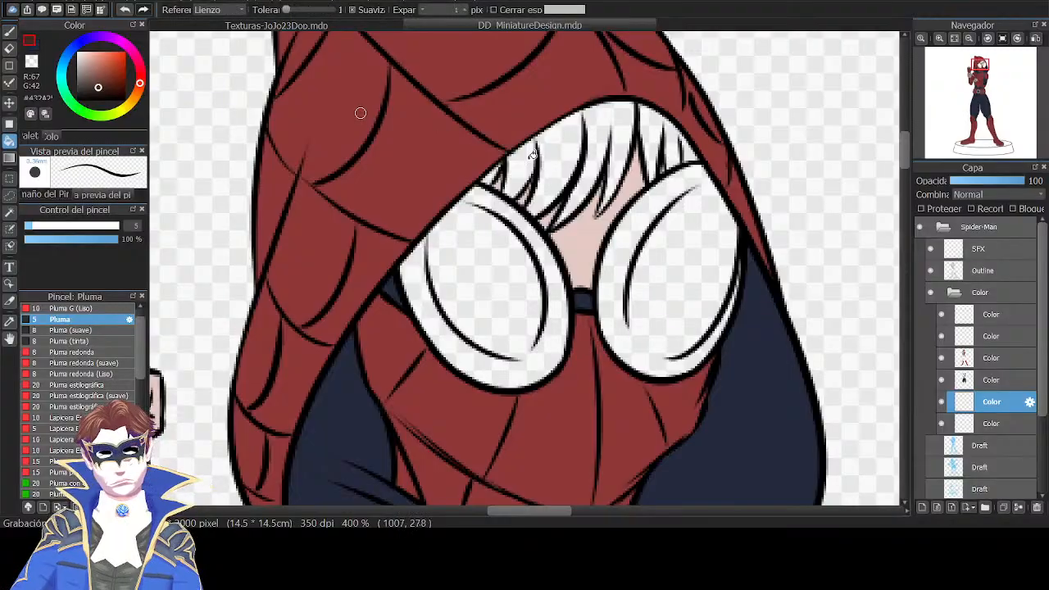
click(564, 145)
click(607, 115)
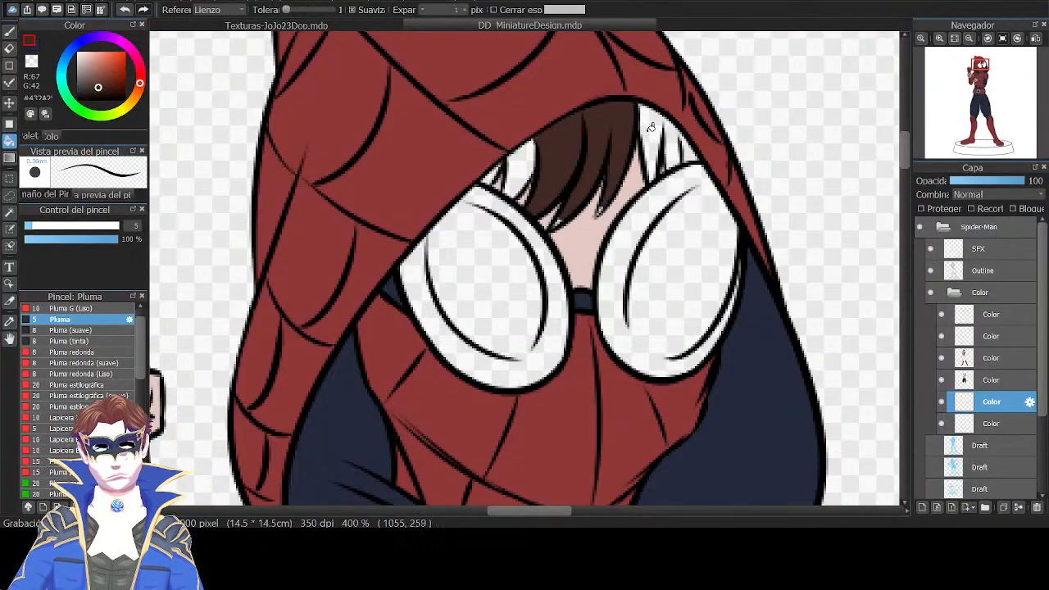
Replace the brown with a darker one, R 50, G 36, across the whole fringe, touching up leftover gaps with the brush.
drag(98, 87, 93, 91)
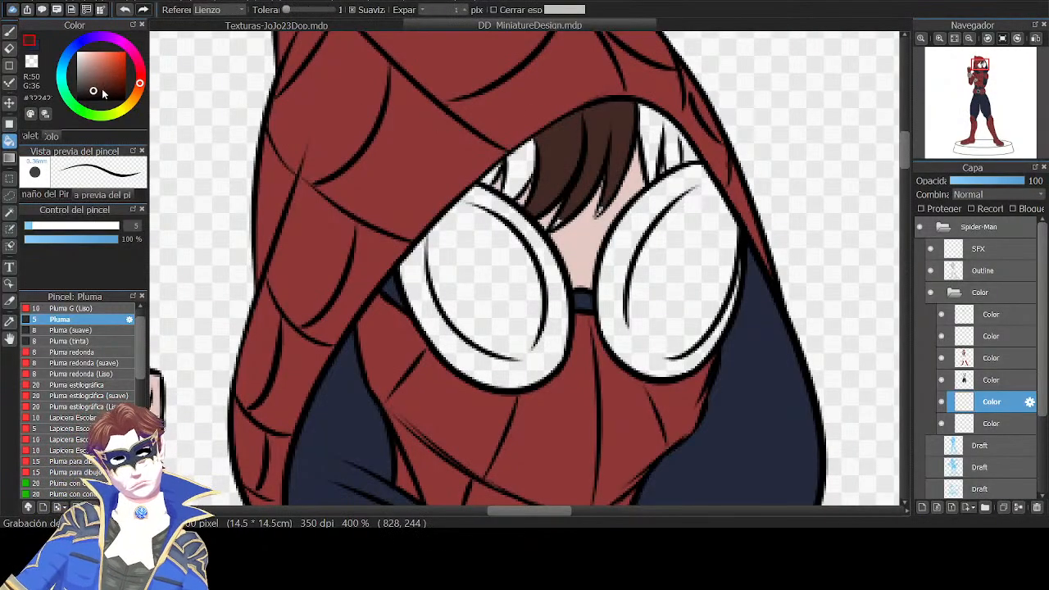
key(ctrl+z)
key(ctrl+z)
click(569, 136)
click(604, 121)
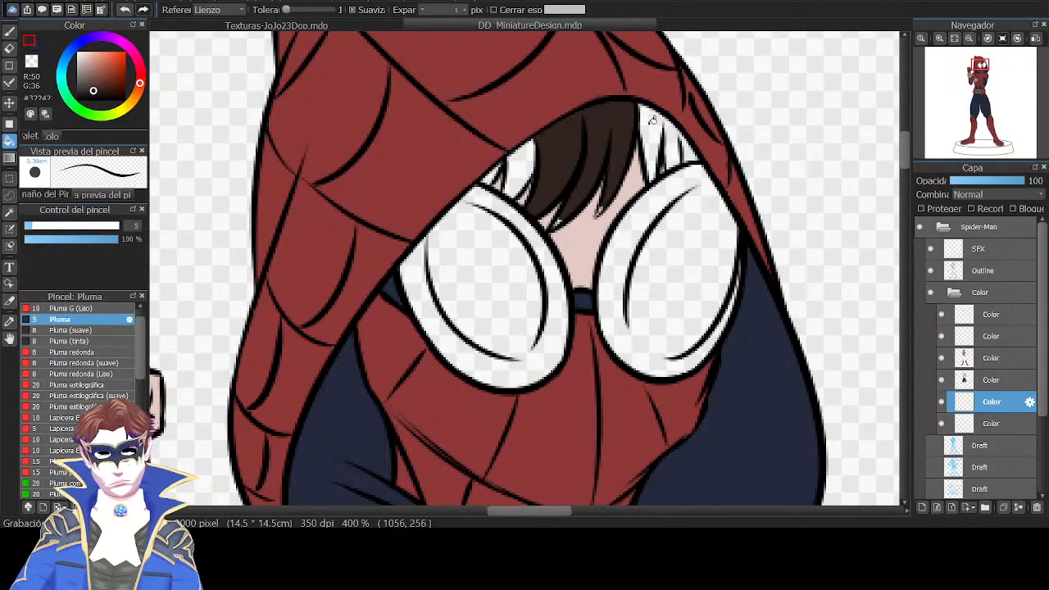
click(664, 121)
click(685, 138)
click(690, 149)
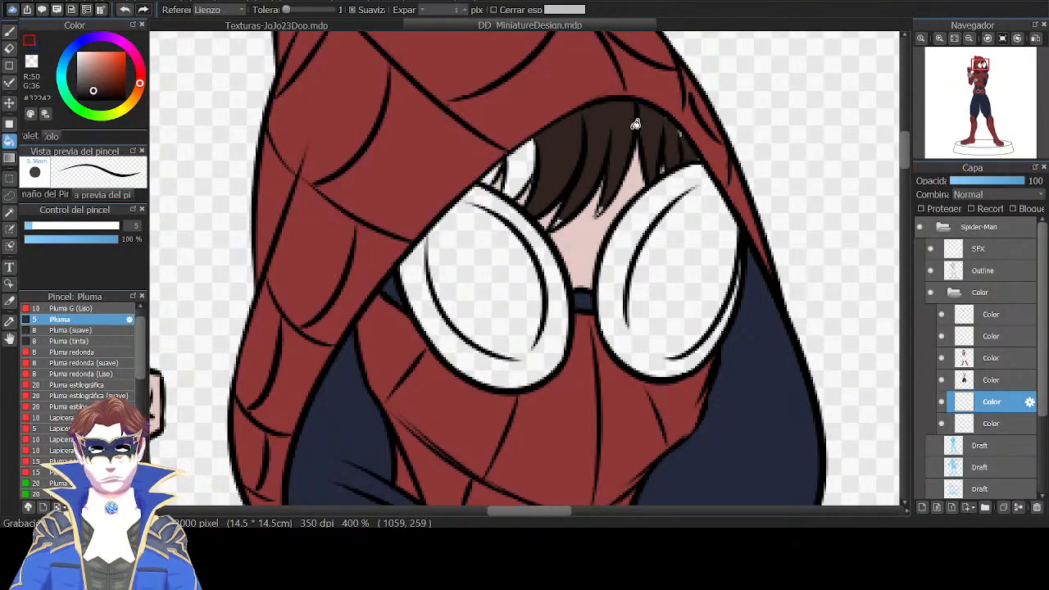
click(520, 149)
key(p)
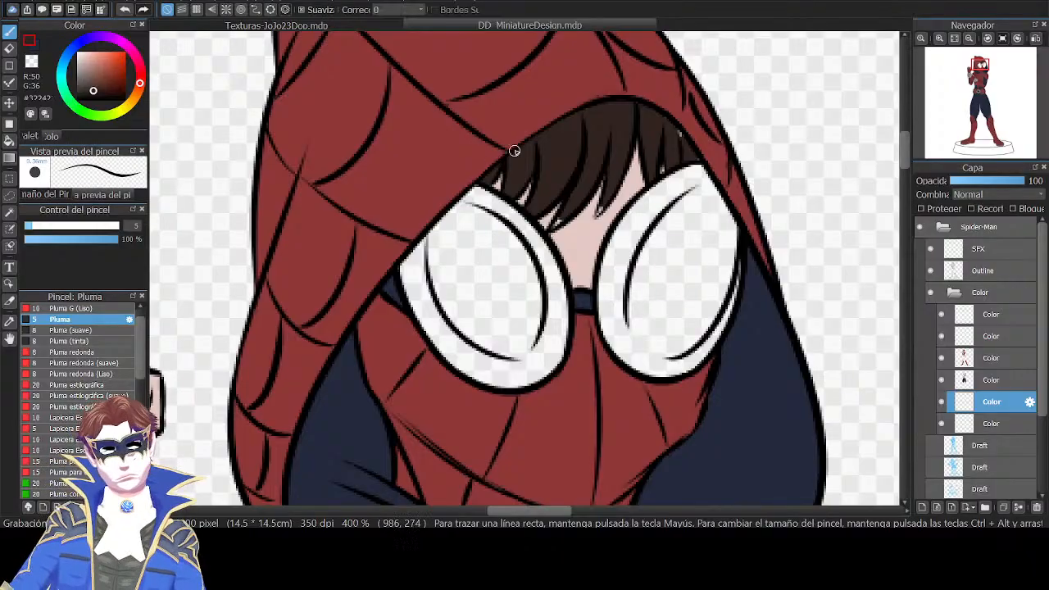
mouse_move(565, 216)
mouse_down()
mouse_move(554, 229)
mouse_move(596, 218)
mouse_up()
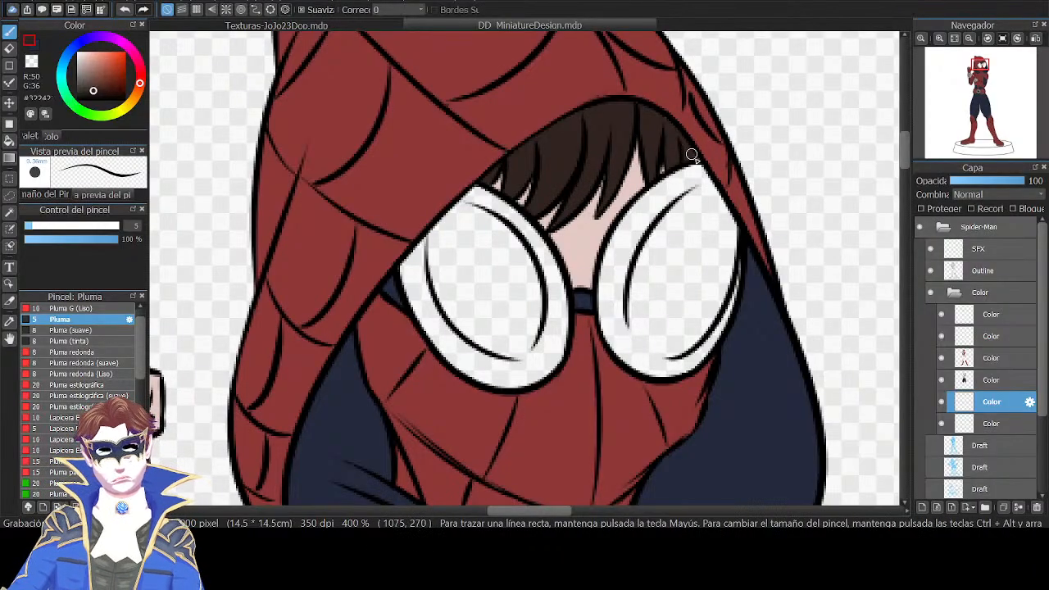
Duplicate the topmost colour layer to get a layer for the goggle lenses.
click(999, 316)
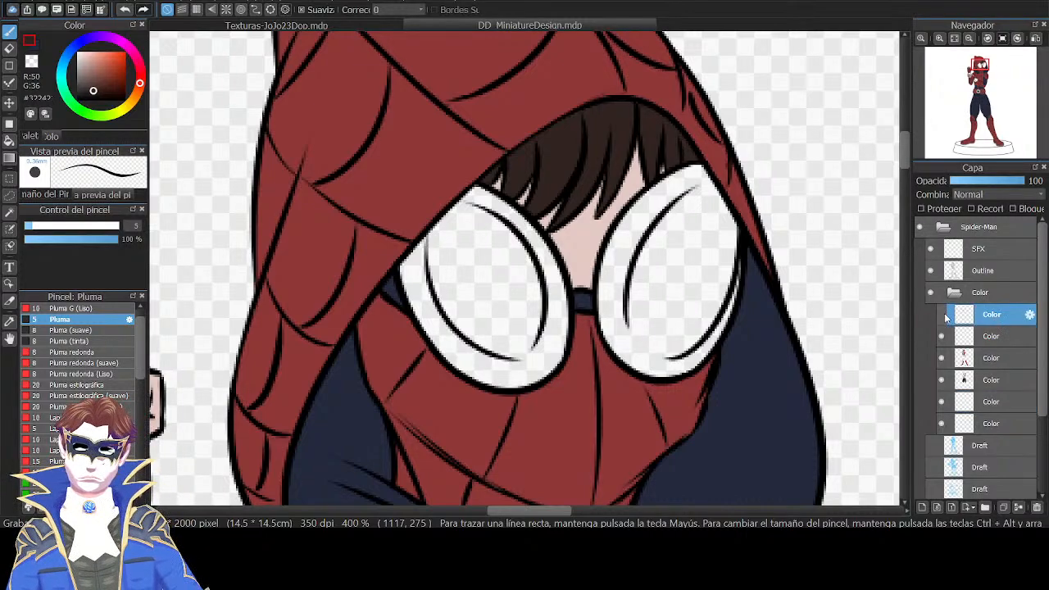
click(1005, 507)
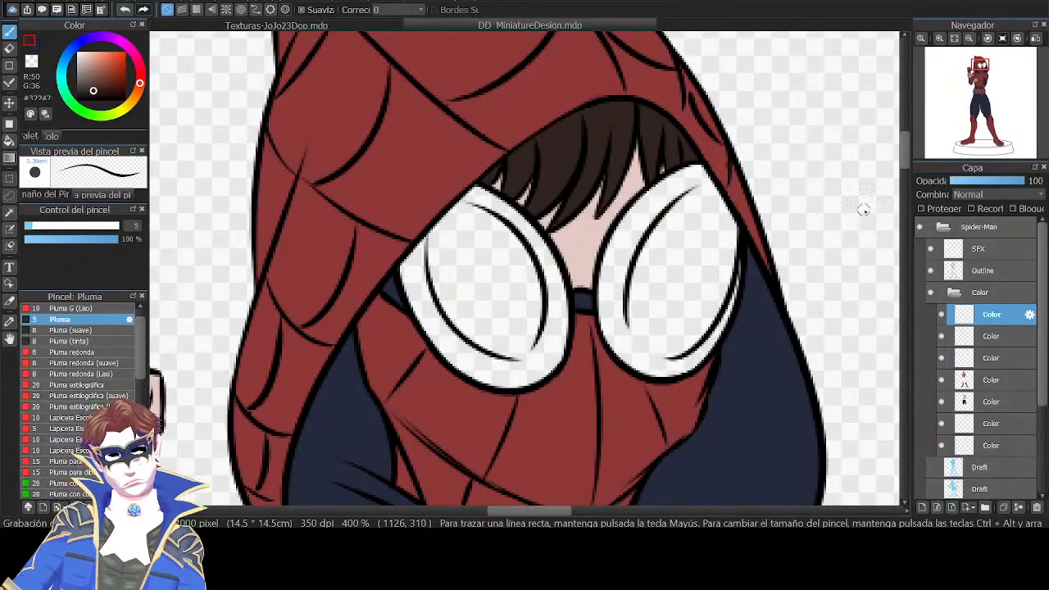
Toggle the visibility of the red, navy and third colour layers to identify their contents, and reselect the topmost colour layer.
click(987, 386)
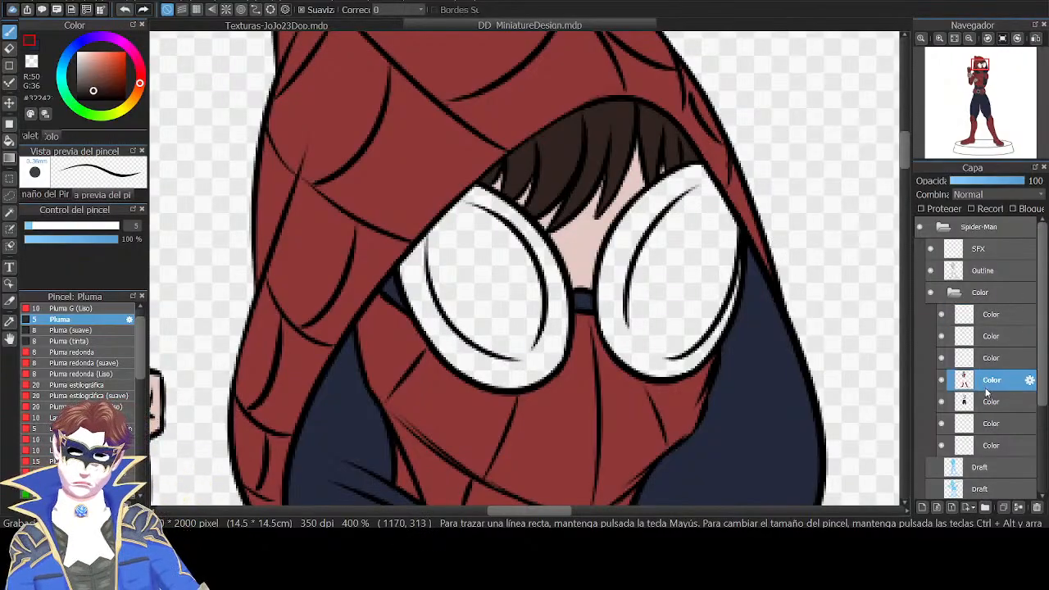
click(943, 381)
click(943, 381)
click(965, 404)
click(942, 401)
click(941, 402)
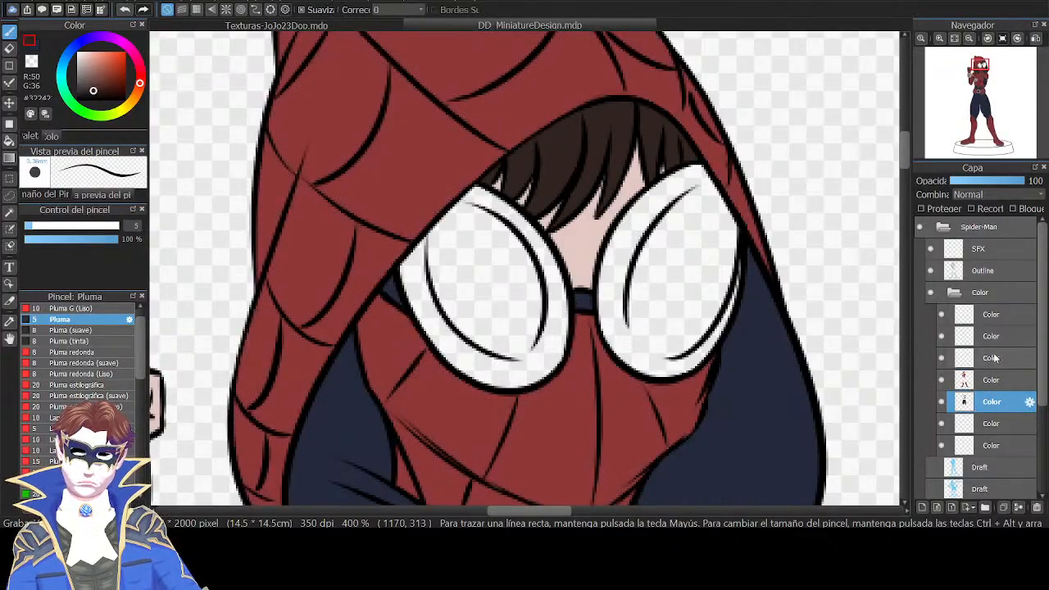
click(991, 357)
click(942, 361)
click(943, 361)
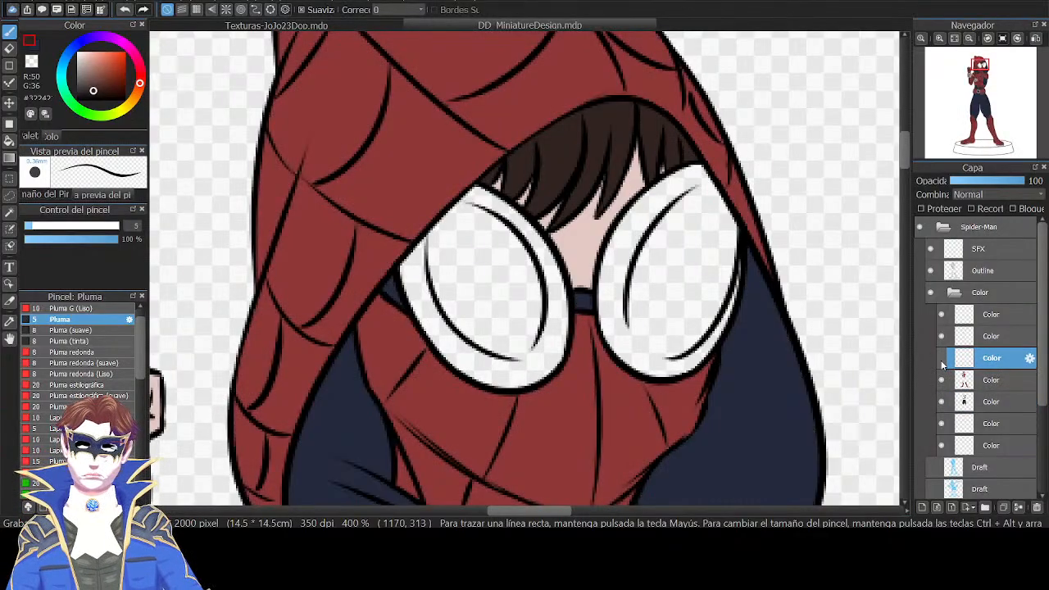
click(990, 315)
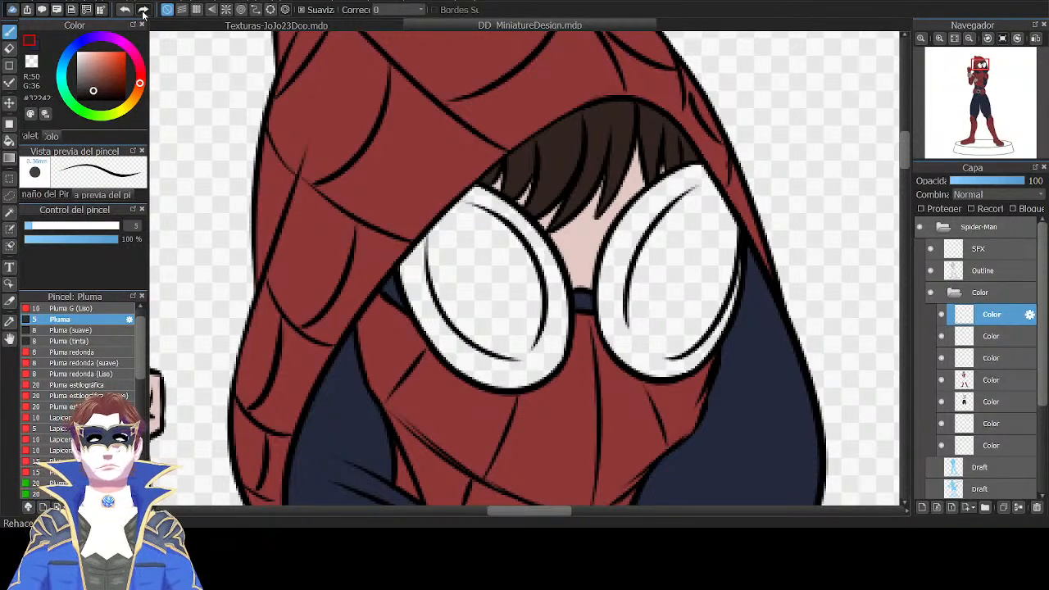
Try a tan brown, R 154, G 111, on both goggle lenses.
mouse_move(814, 228)
mouse_down()
mouse_move(785, 261)
mouse_move(784, 239)
mouse_up()
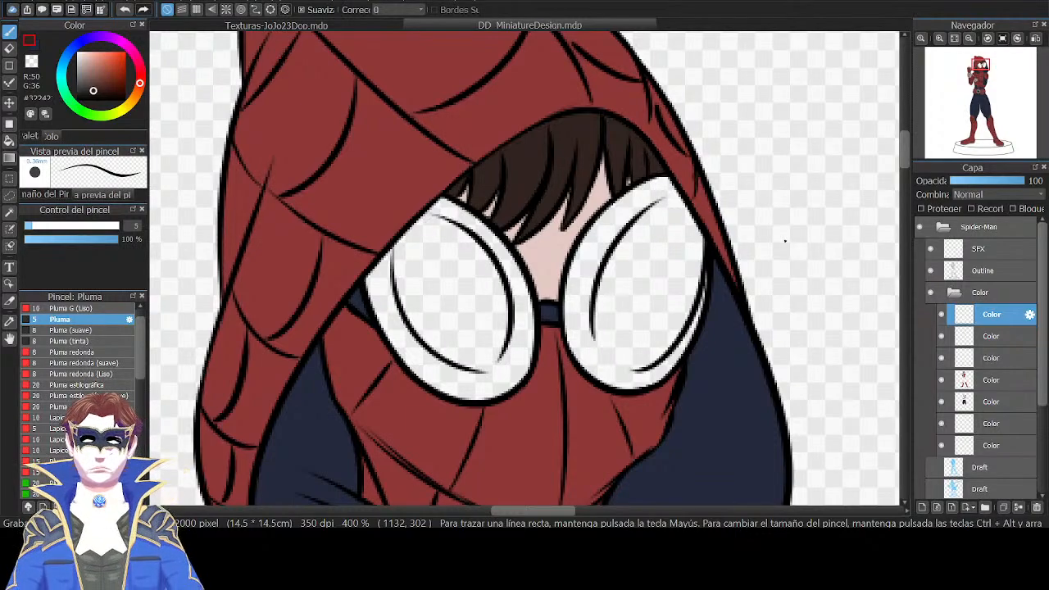
scroll(780, 176, up, 1)
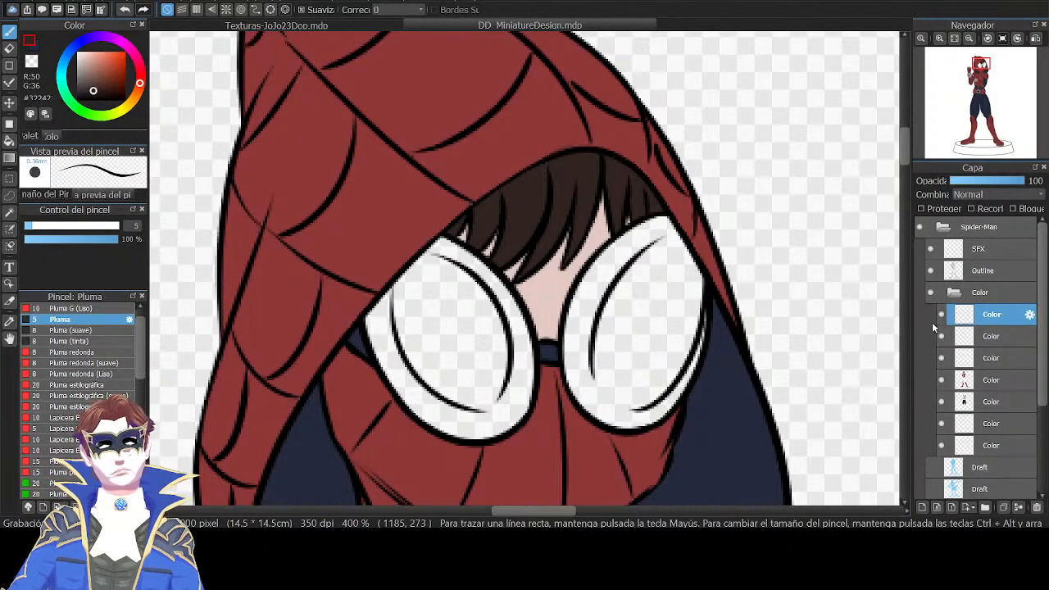
click(92, 71)
drag(140, 84, 96, 69)
click(98, 70)
key(g)
click(497, 295)
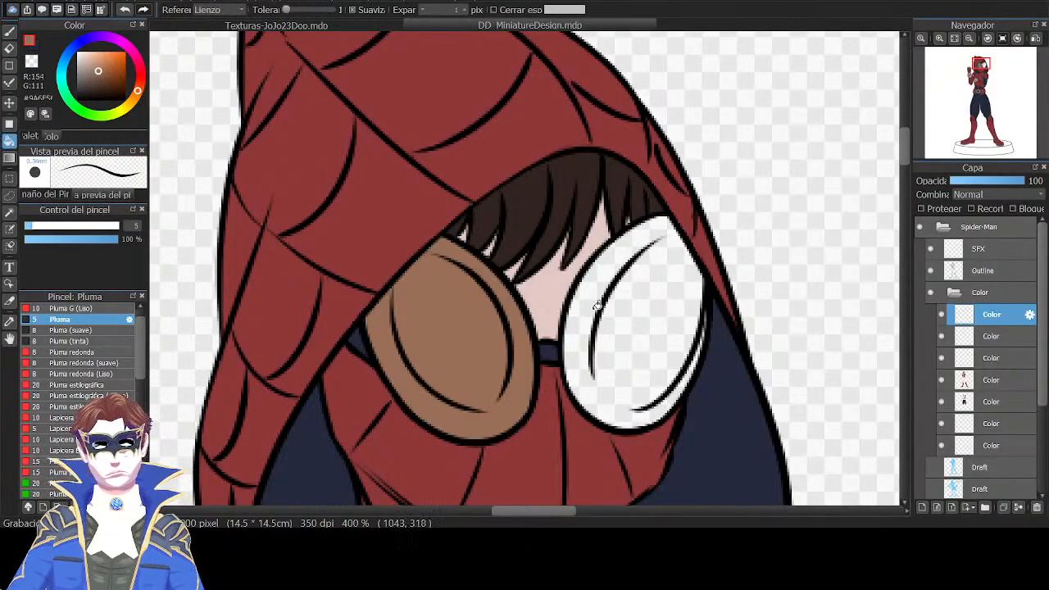
click(634, 336)
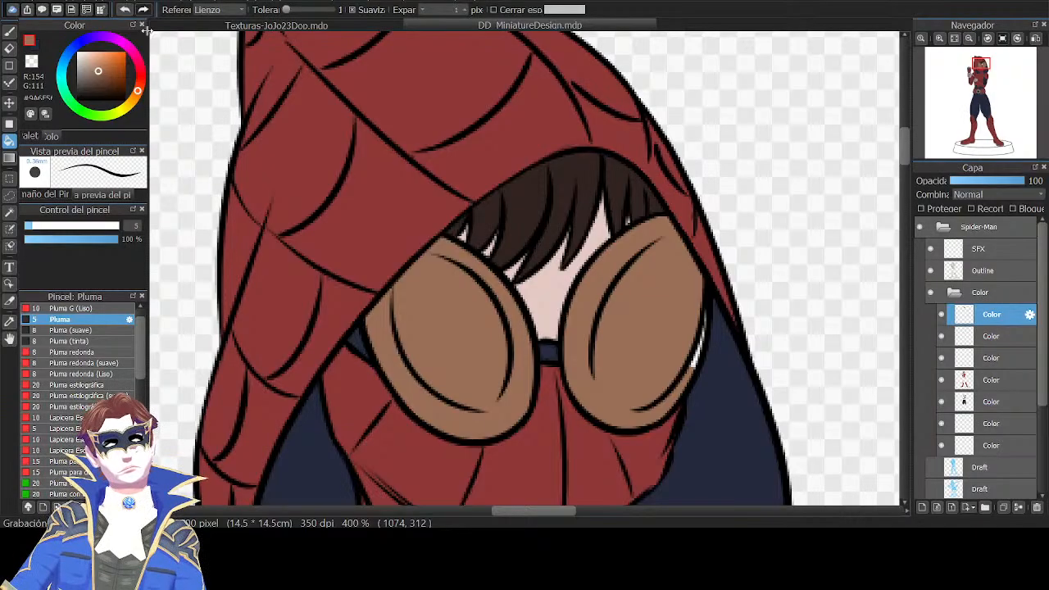
Undo the tan lens fills and try a darker greyish brown, R 111, G 89, on both goggle lenses.
drag(97, 74, 92, 80)
click(92, 79)
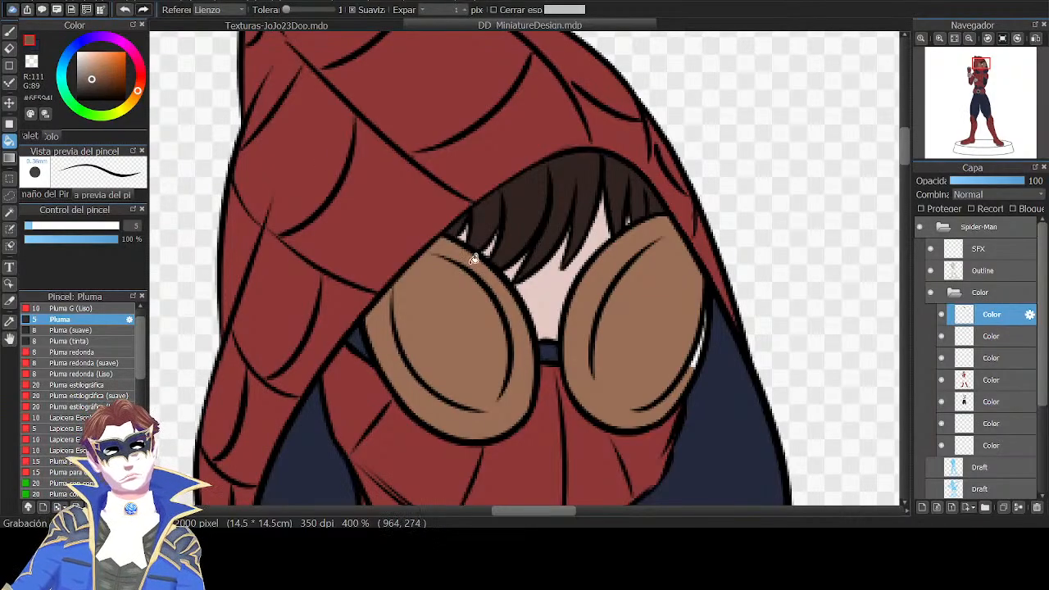
key(ctrl+z)
key(ctrl+z)
click(498, 313)
click(628, 339)
drag(675, 364, 681, 325)
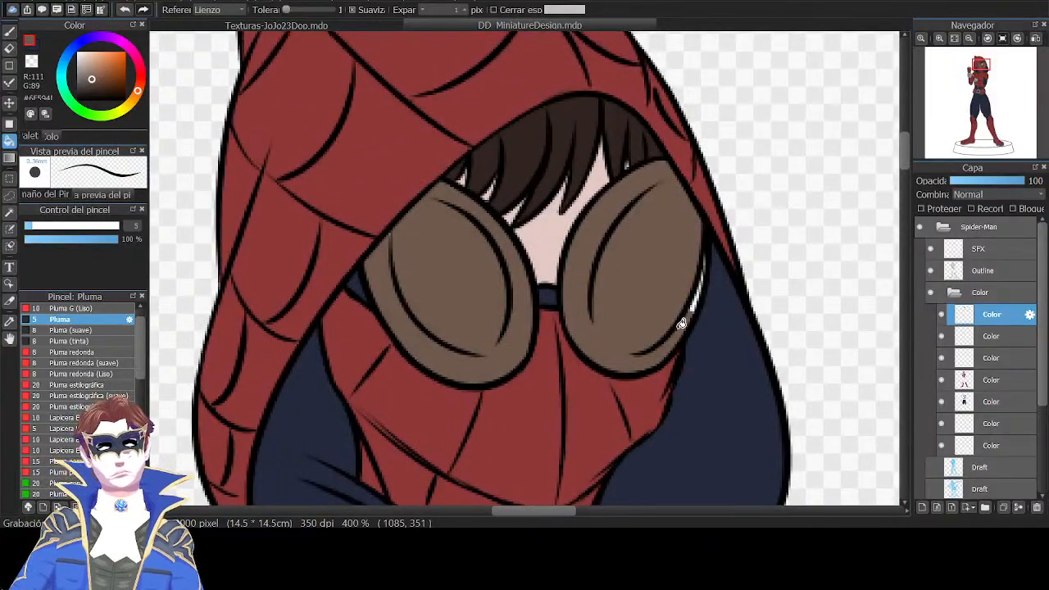
Try a light orange, R 255, G 181, on both goggle lenses in place of the greyish brown, and undo it.
click(137, 93)
drag(117, 64, 101, 52)
key(ctrl+z)
key(ctrl+z)
click(464, 270)
click(632, 293)
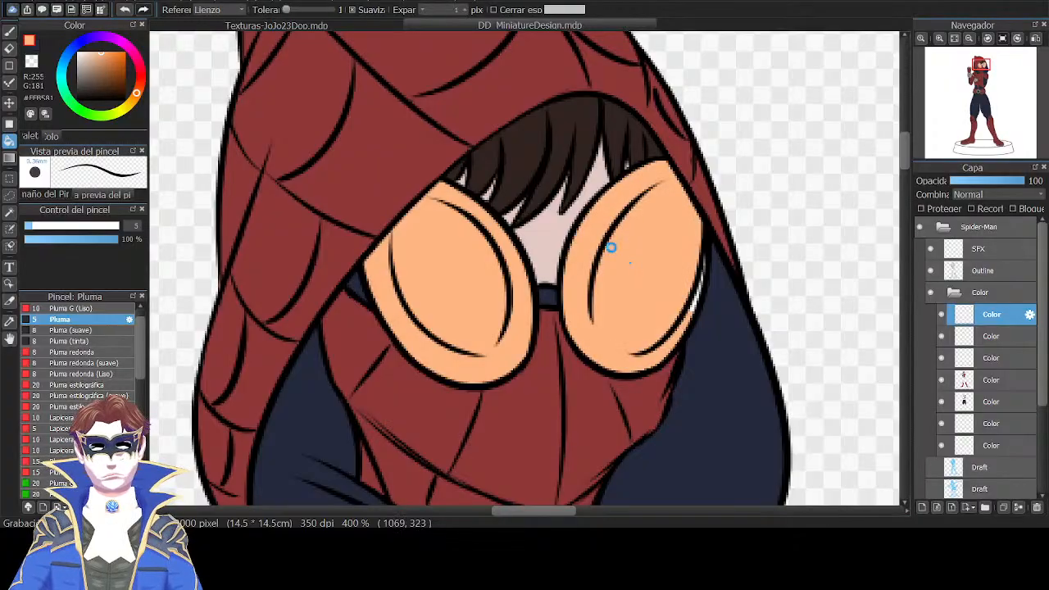
key(ctrl+z)
key(ctrl+z)
Fill both goggle lenses with a deeper orange, R 200, G 123, and brush over the gap along the outer rim.
drag(106, 59, 108, 62)
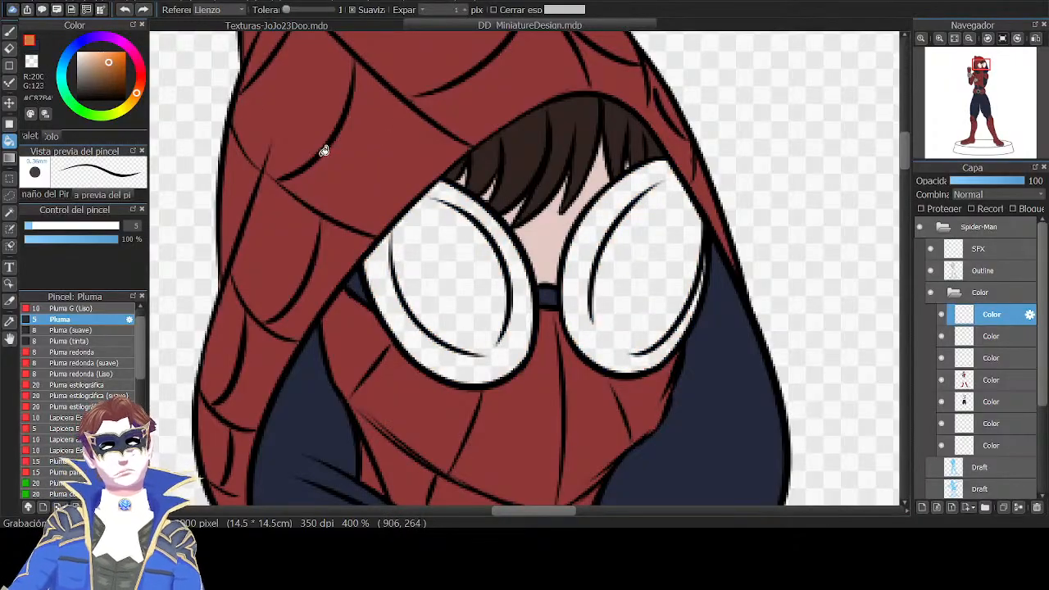
click(633, 283)
click(493, 256)
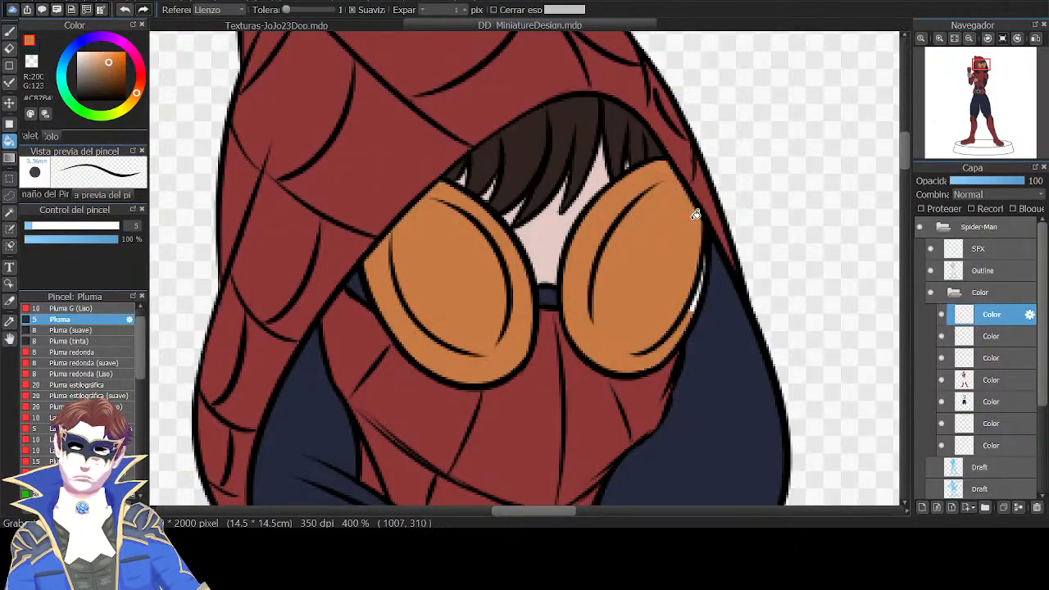
key(p)
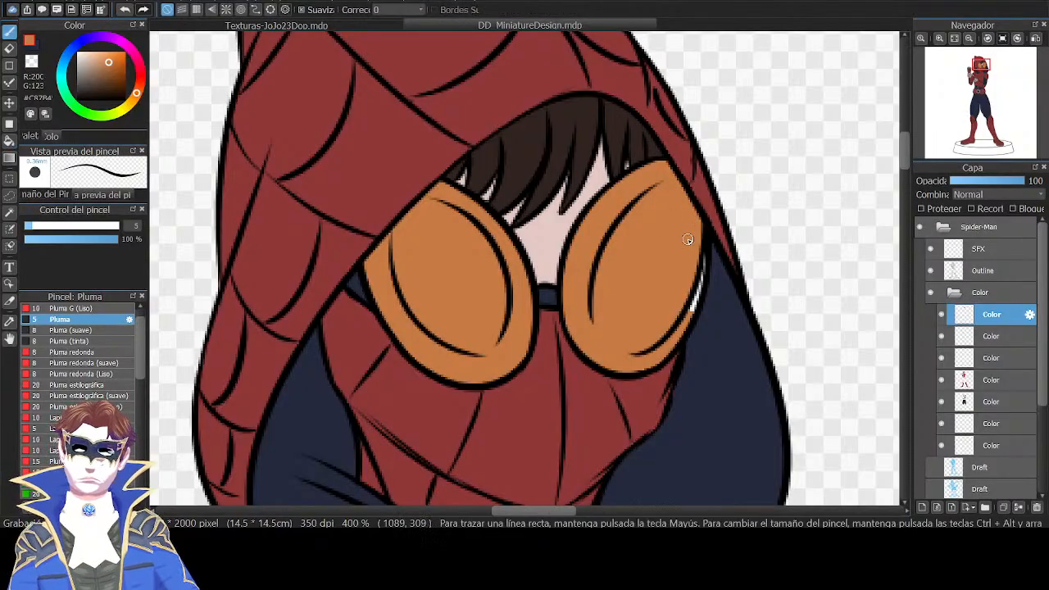
drag(702, 260, 692, 304)
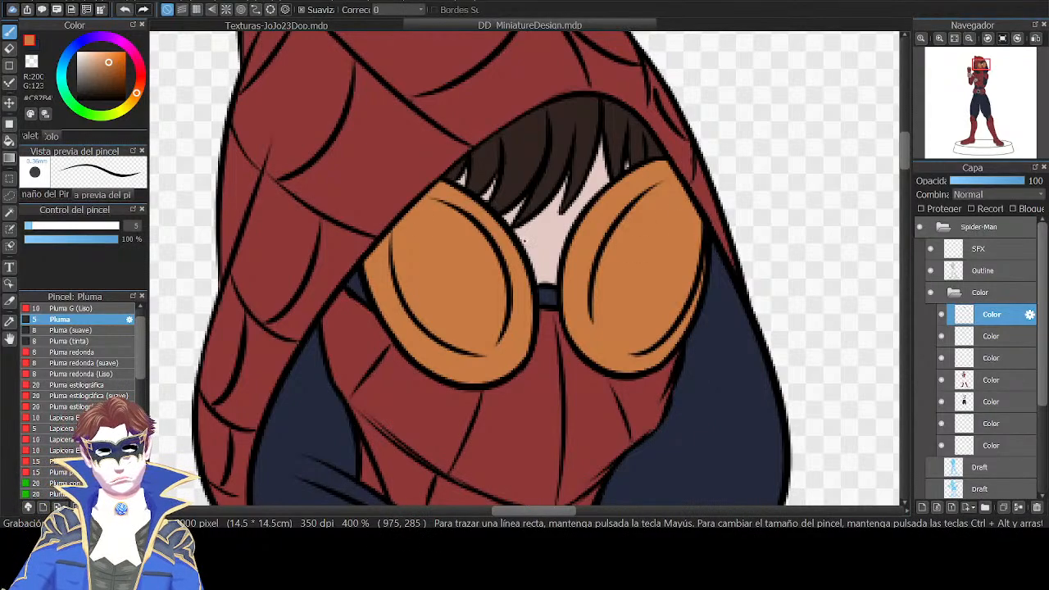
Duplicate the lowest colour layer to get a separate layer for the display base.
scroll(705, 296, down, 4)
scroll(707, 297, down, 3)
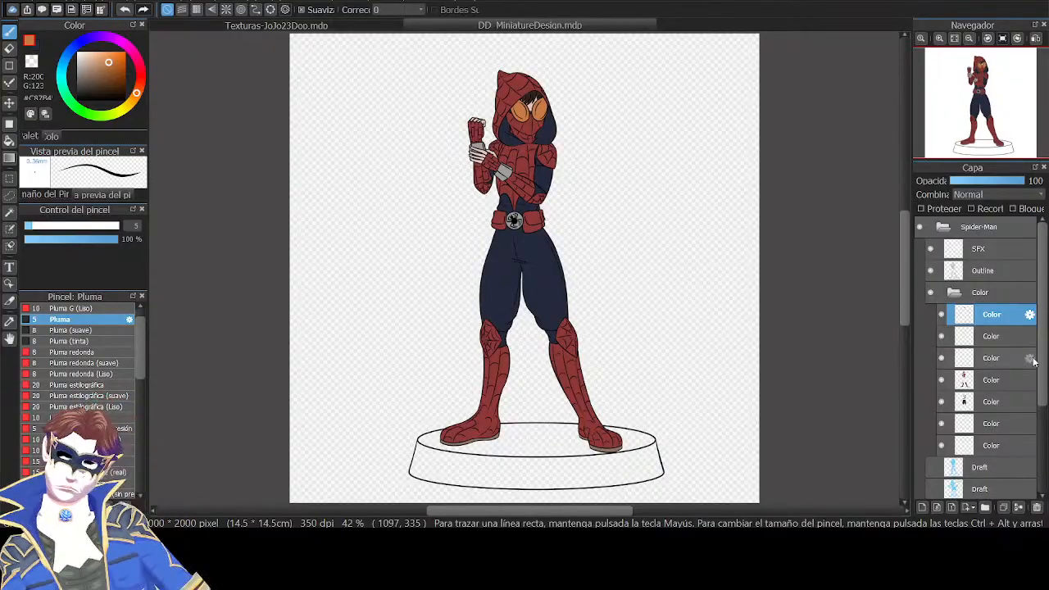
scroll(992, 360, down, 2)
click(992, 360)
click(1002, 508)
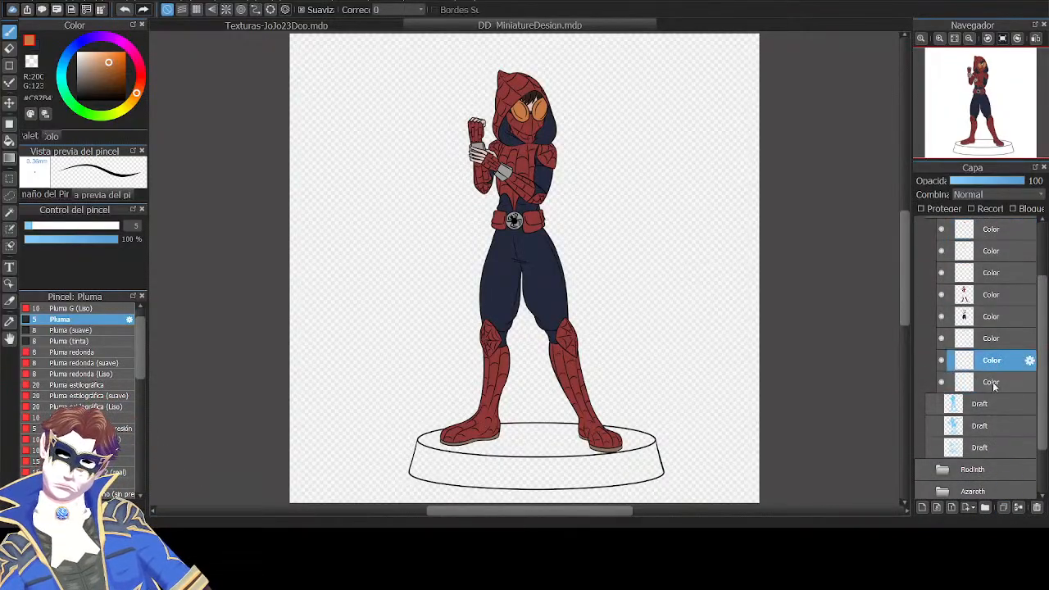
Fill the top and side of the round display base with near-black, R 12, G 11.
key(g)
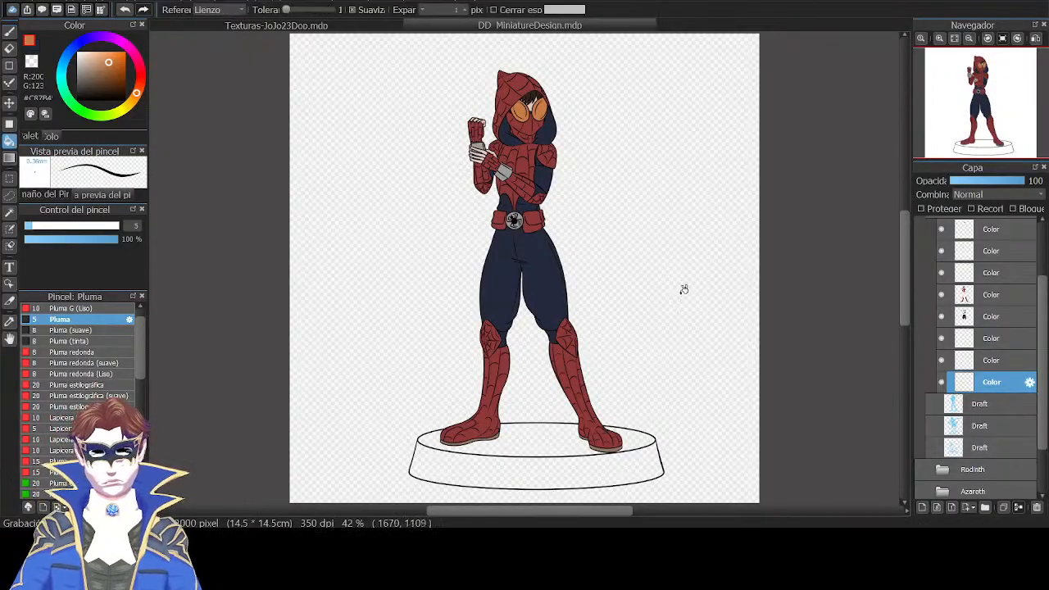
drag(103, 69, 81, 98)
click(543, 449)
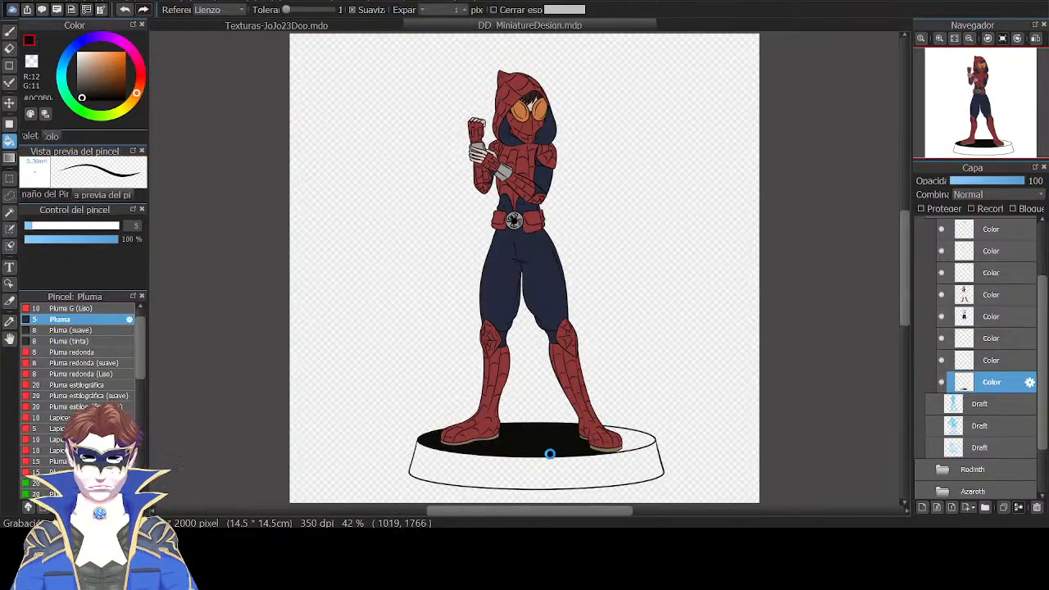
click(545, 472)
Hide the side panels and brush near-black over the unfilled gap beneath the sole of the foot nearest the base's edge.
drag(721, 421, 639, 270)
key(ctrl+plus)
key(ctrl+plus)
key(ctrl+plus)
key(Tab)
key(b)
scroll(716, 180, down, 2)
key(ctrl+plus)
key(ctrl+plus)
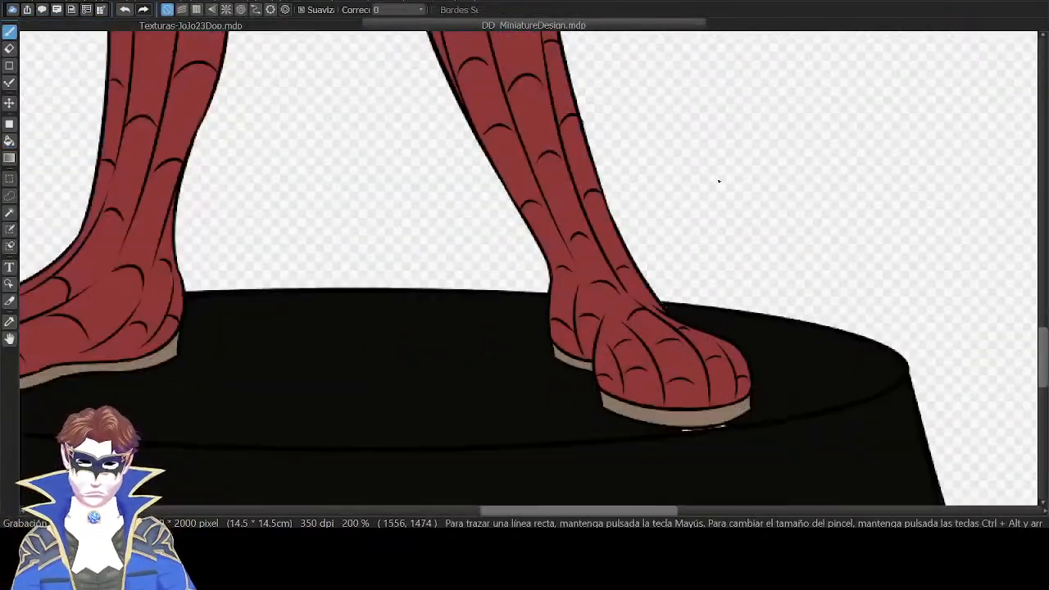
scroll(888, 307, down, 2)
drag(758, 337, 833, 321)
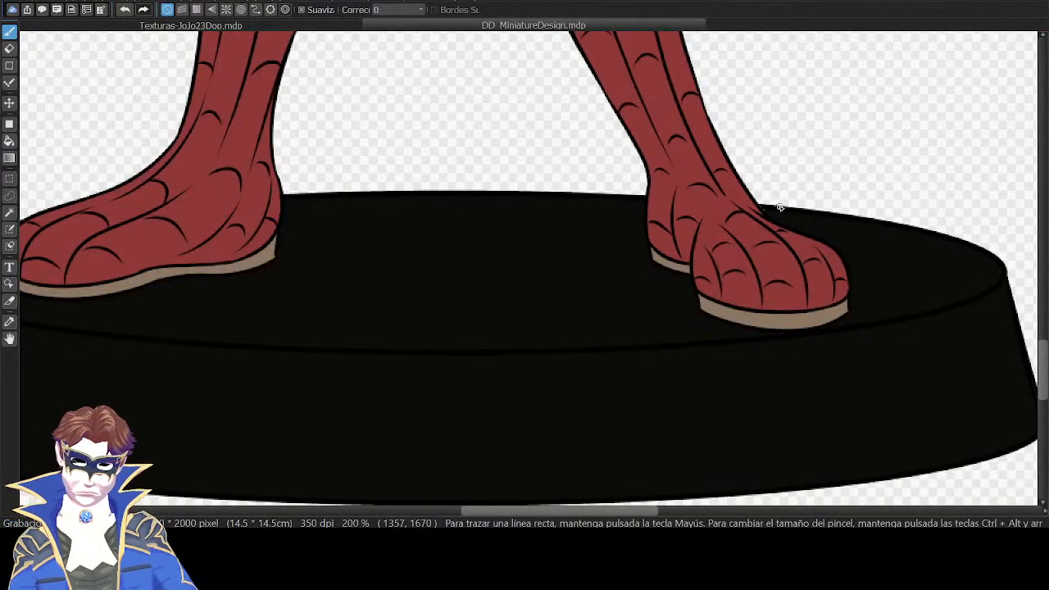
Inspect the near-black base's edges around both feet, then restore the side panels with the whole miniature in view.
drag(471, 399, 705, 293)
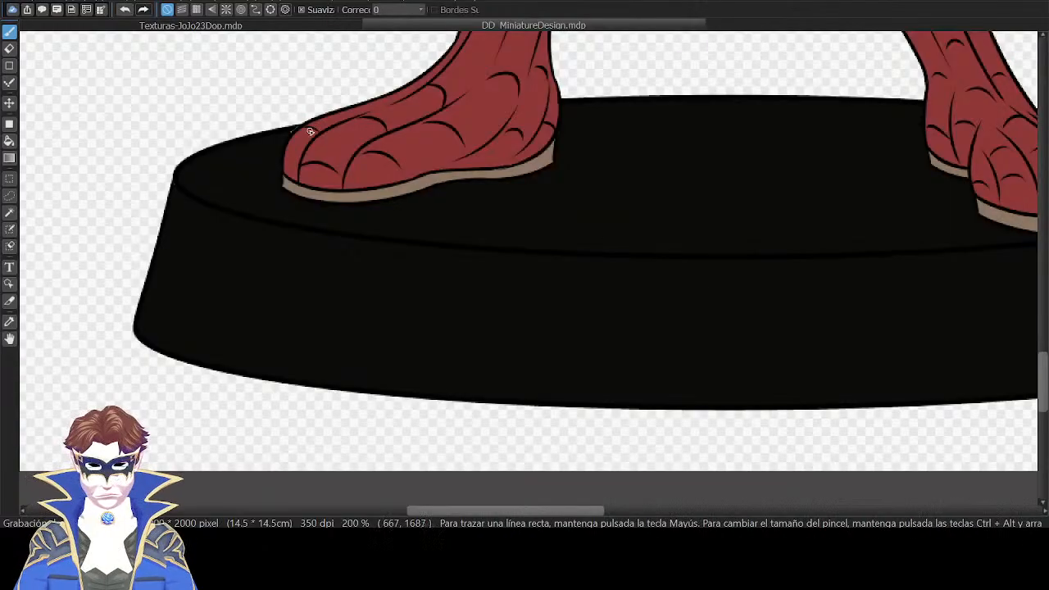
drag(637, 200, 569, 372)
key(ctrl+0)
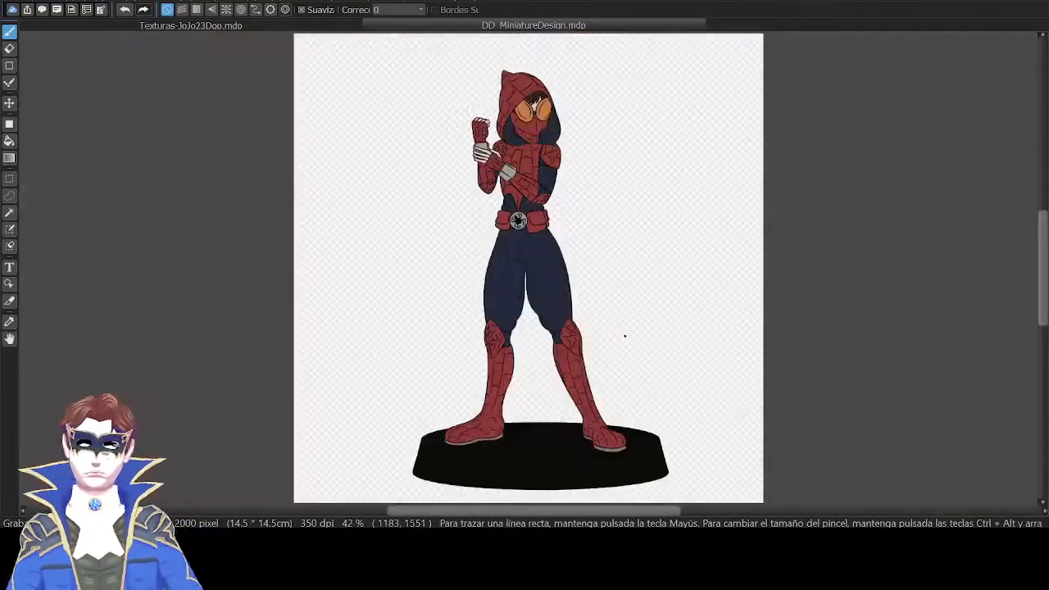
key(Tab)
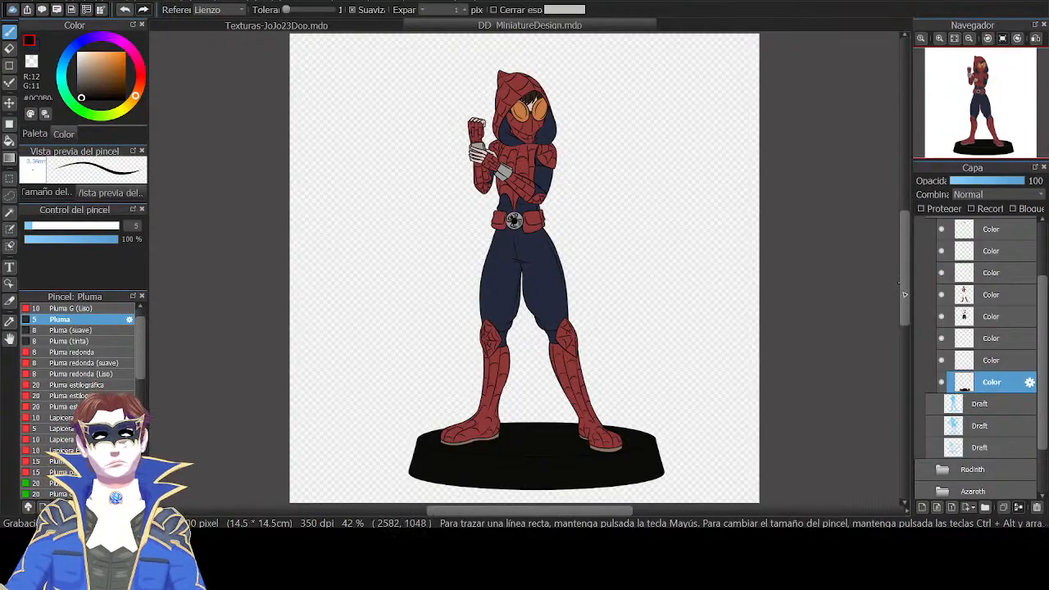
scroll(1000, 358, up, 2)
scroll(980, 328, up, 1)
click(958, 293)
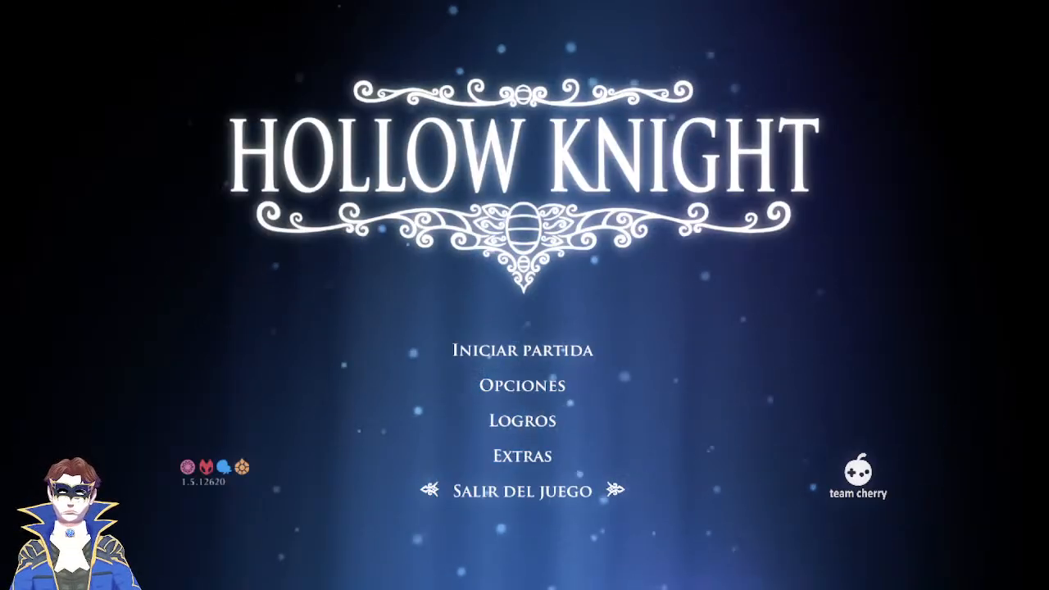
In Hollow Knight, start a game session and load the second save profile, Estación de la Reina.
key(Up)
key(Up)
key(Up)
key(Up)
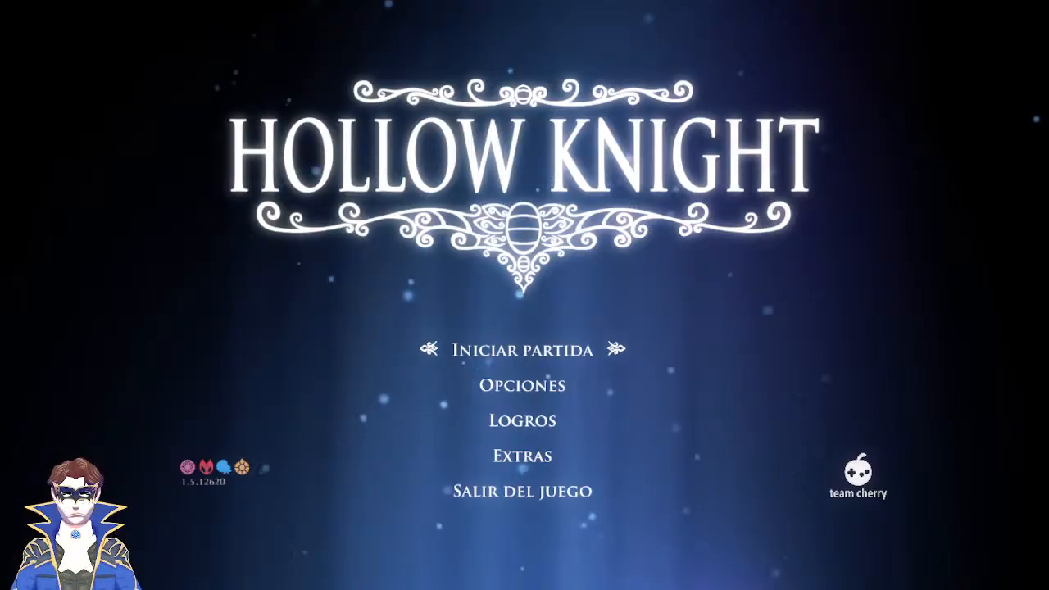
key(Return)
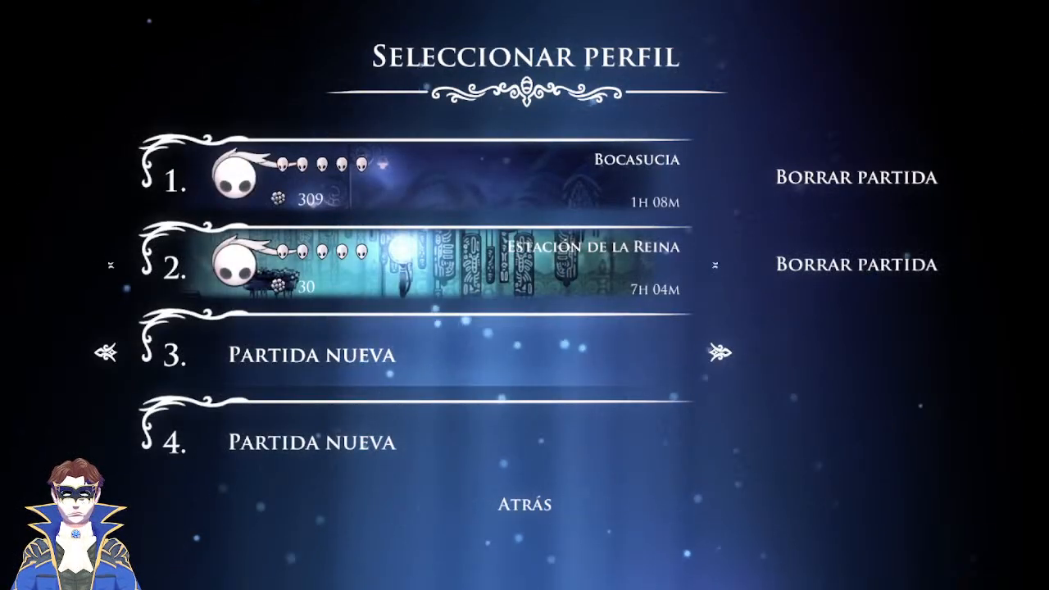
key(Up)
key(Right)
key(Left)
key(Return)
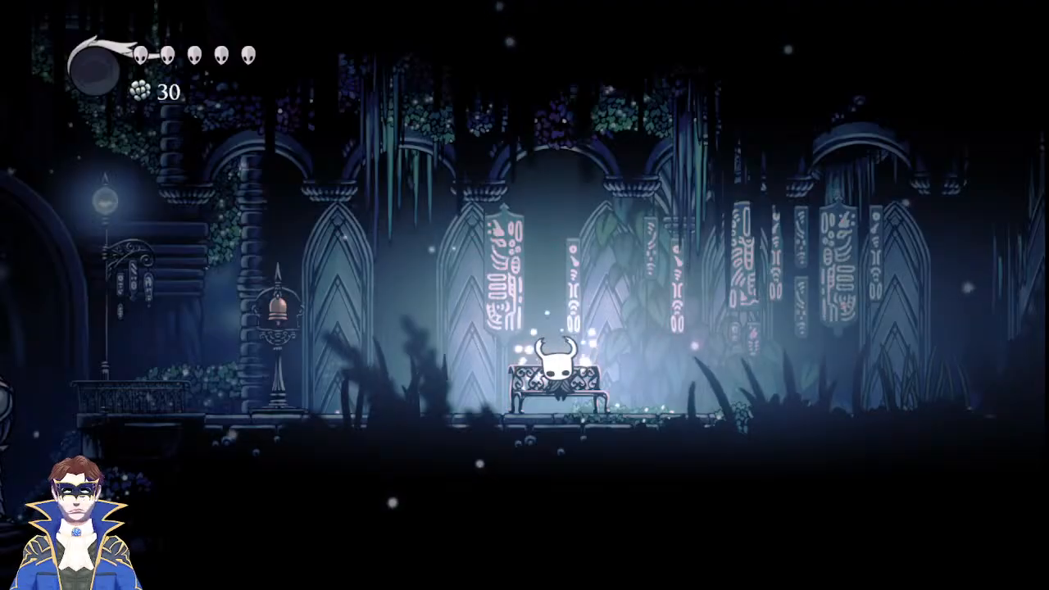
key(Escape)
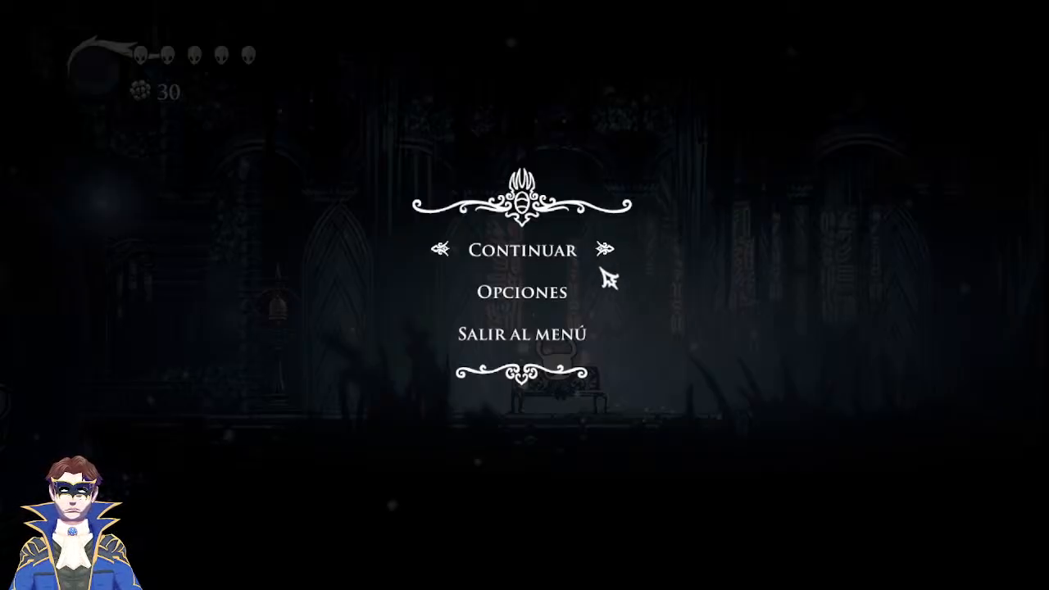
click(539, 261)
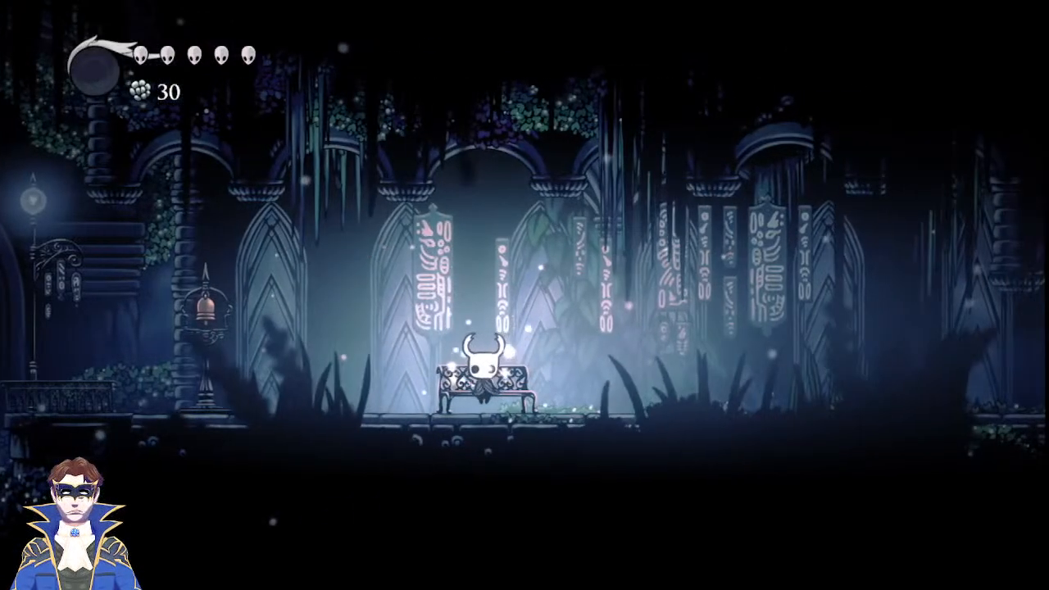
key(Right)
key(z)
key(Right)
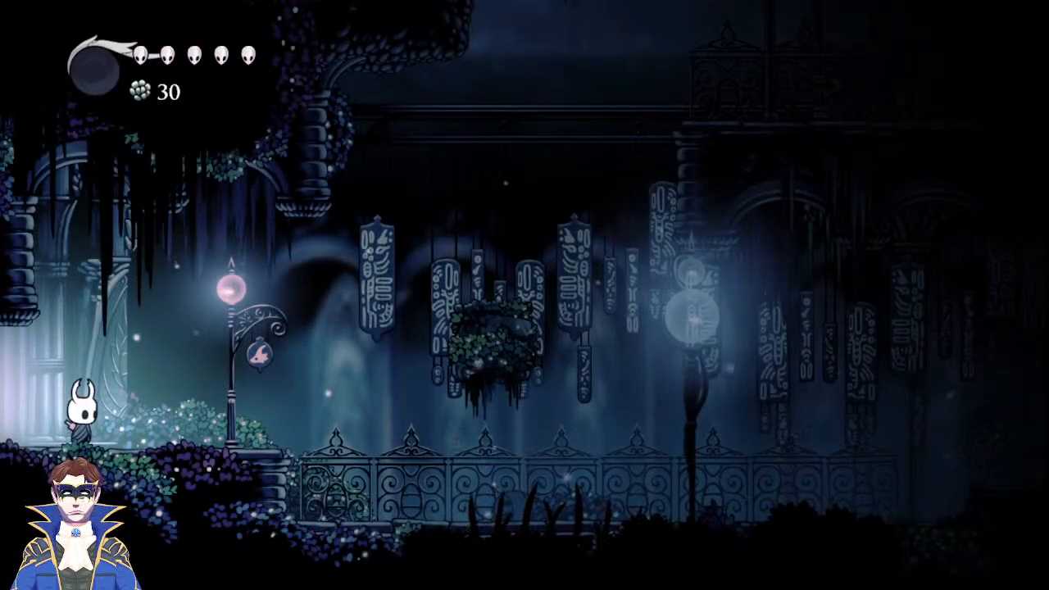
key(Right)
key(z)
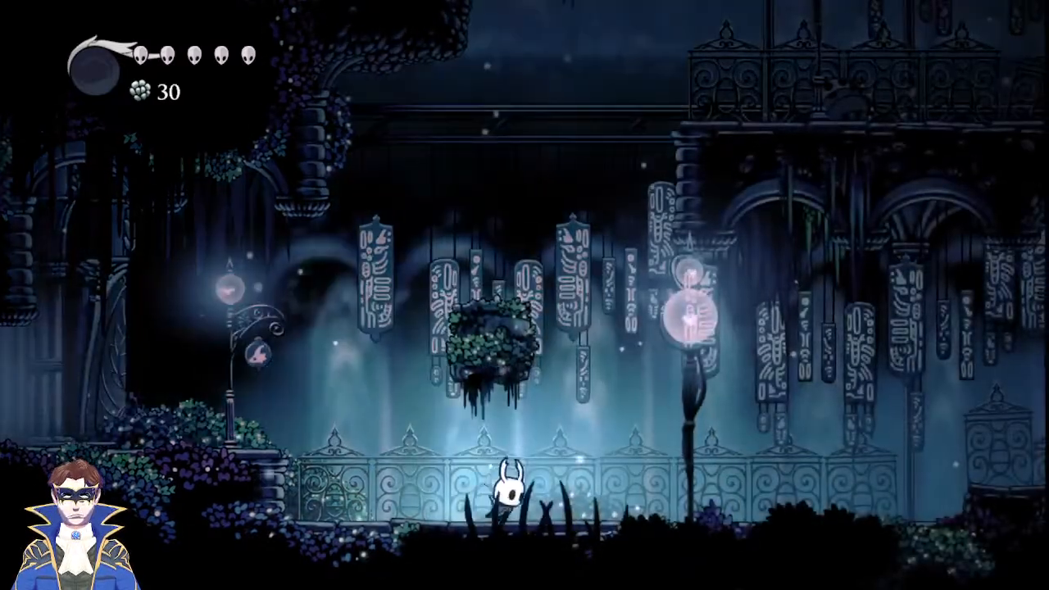
key(Left)
key(z)
key(c)
key(c)
key(z)
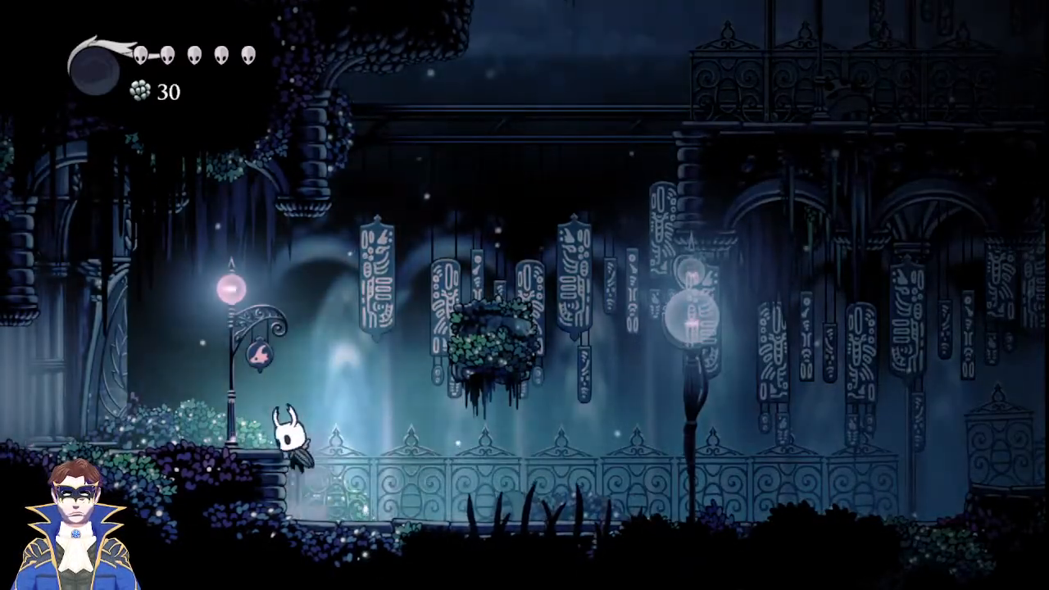
key(Right)
key(z)
key(Left)
key(c)
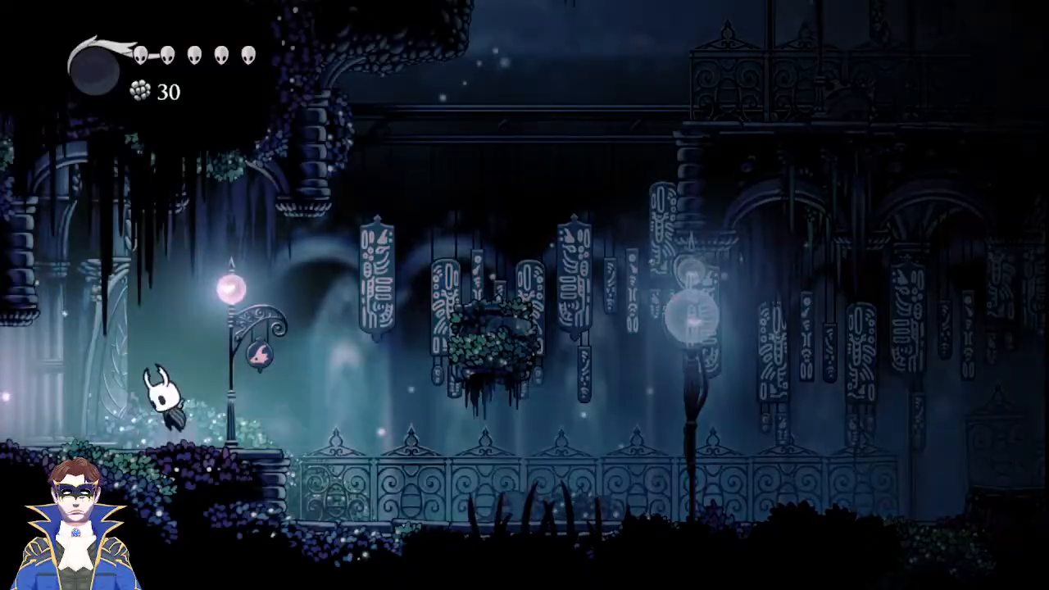
key(z)
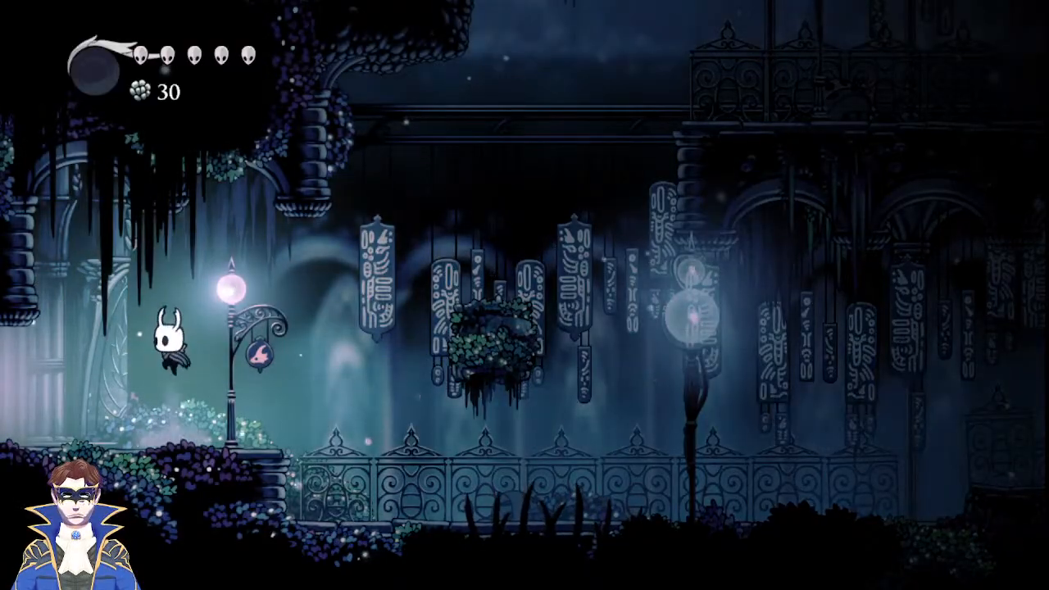
key(Right)
key(c)
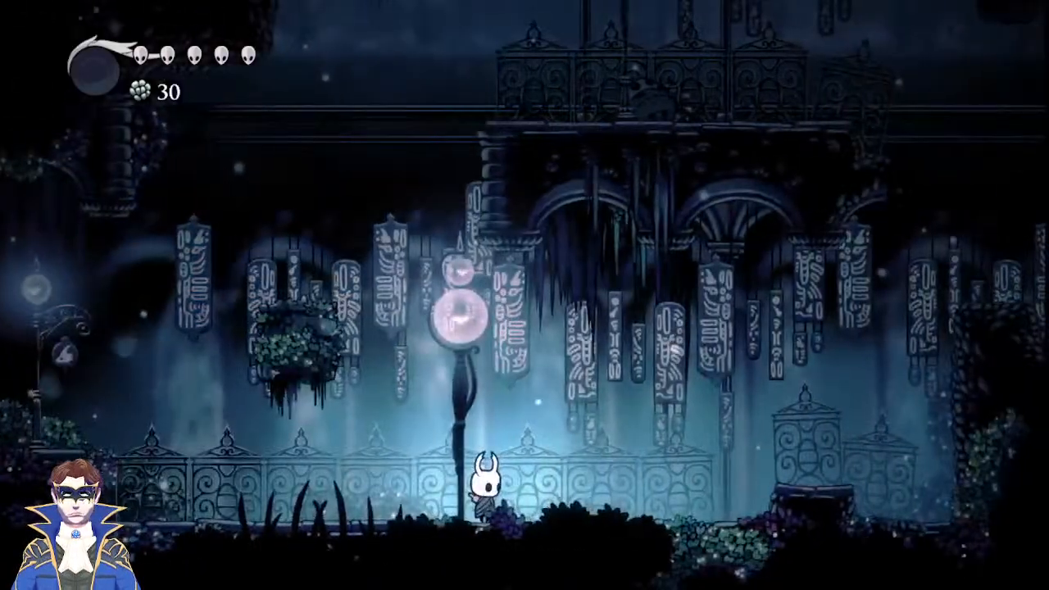
key(Left)
key(z)
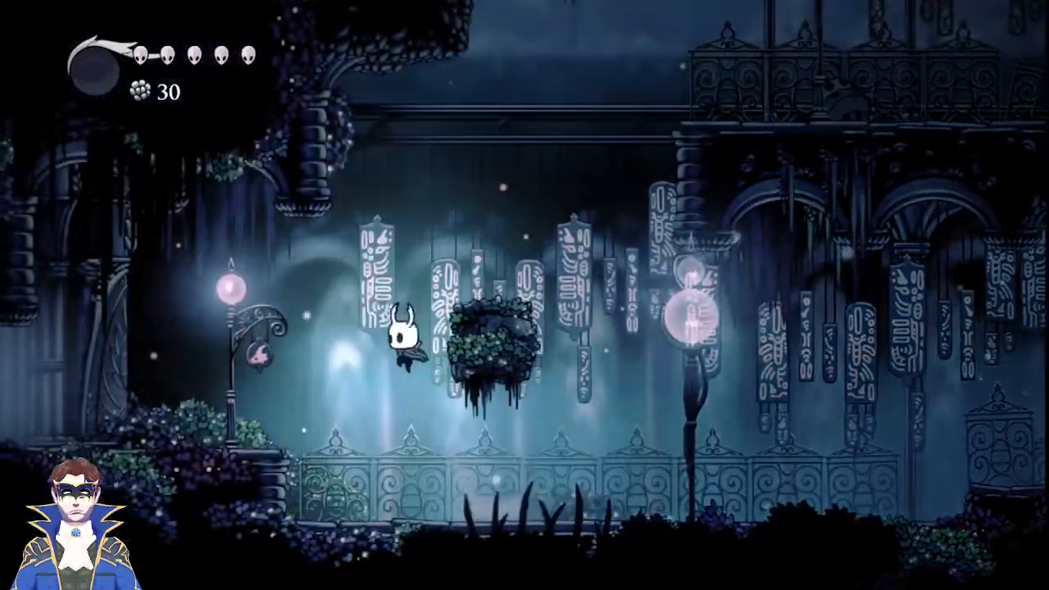
key(c)
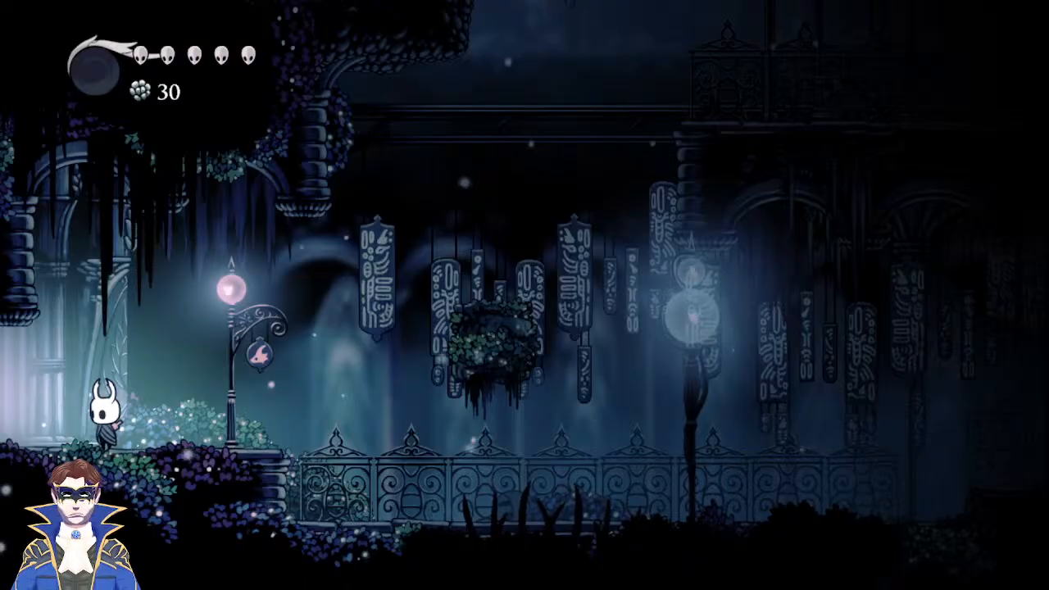
Resume play from the pause menu and break the sign-bearing street lamp near the entrance.
key(Escape)
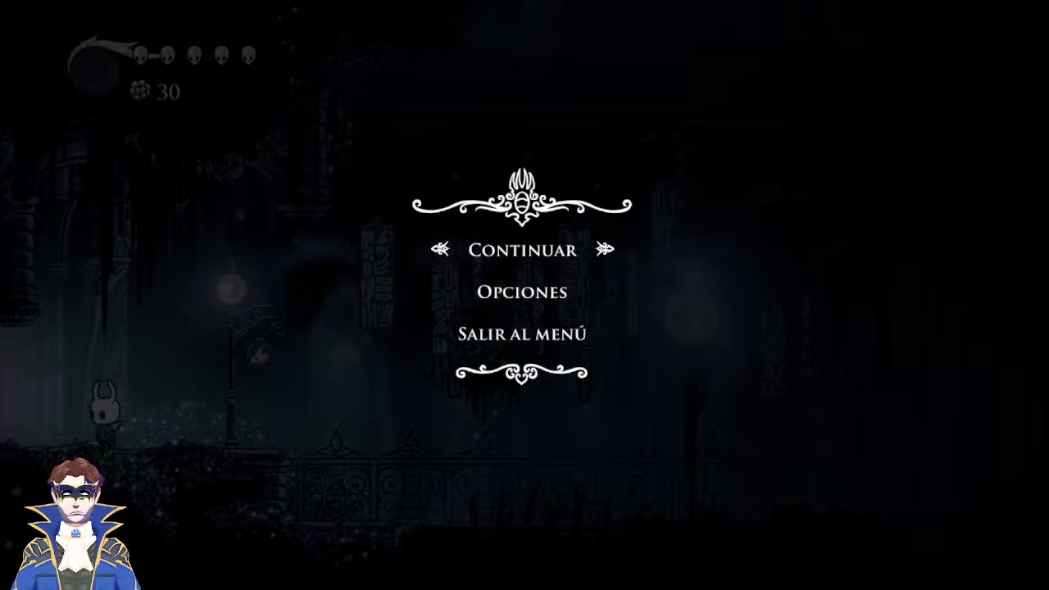
key(Escape)
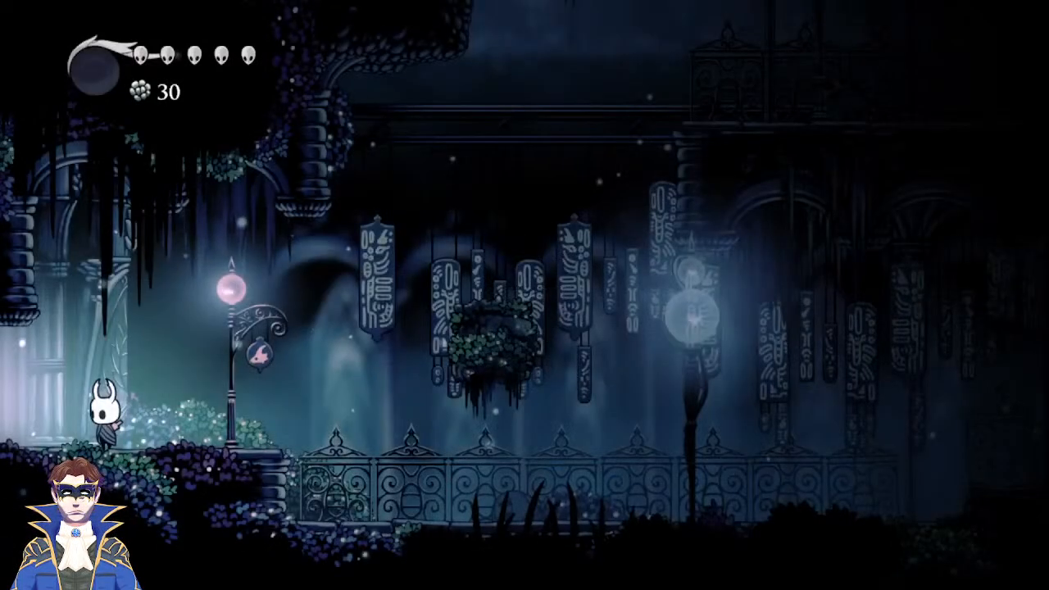
key(Right)
key(z)
key(x)
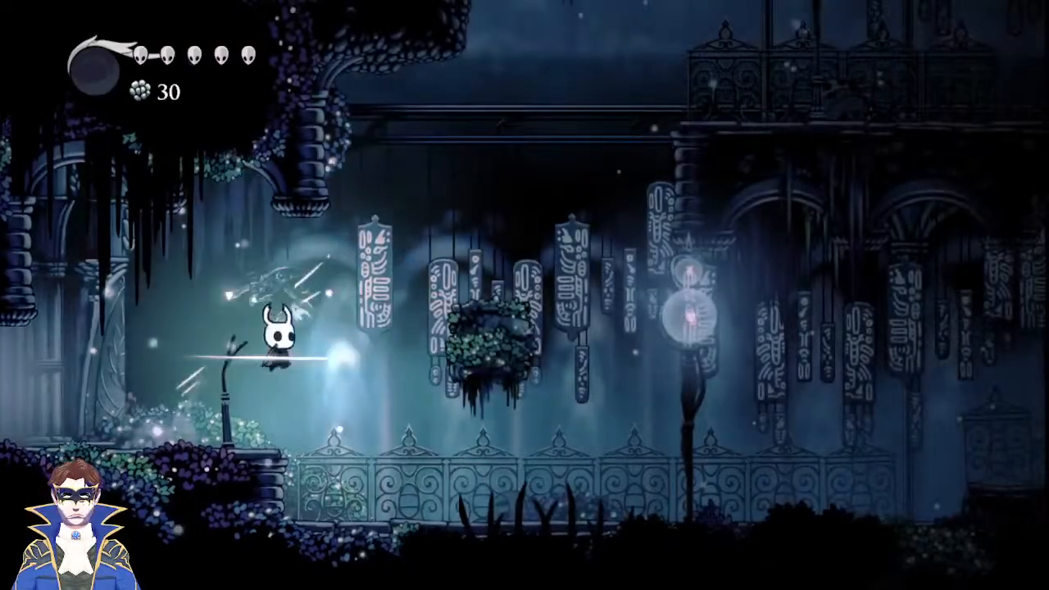
Follow the lower walkway east past the rock pillar to the foot of the thorn-lined shaft.
key(Right)
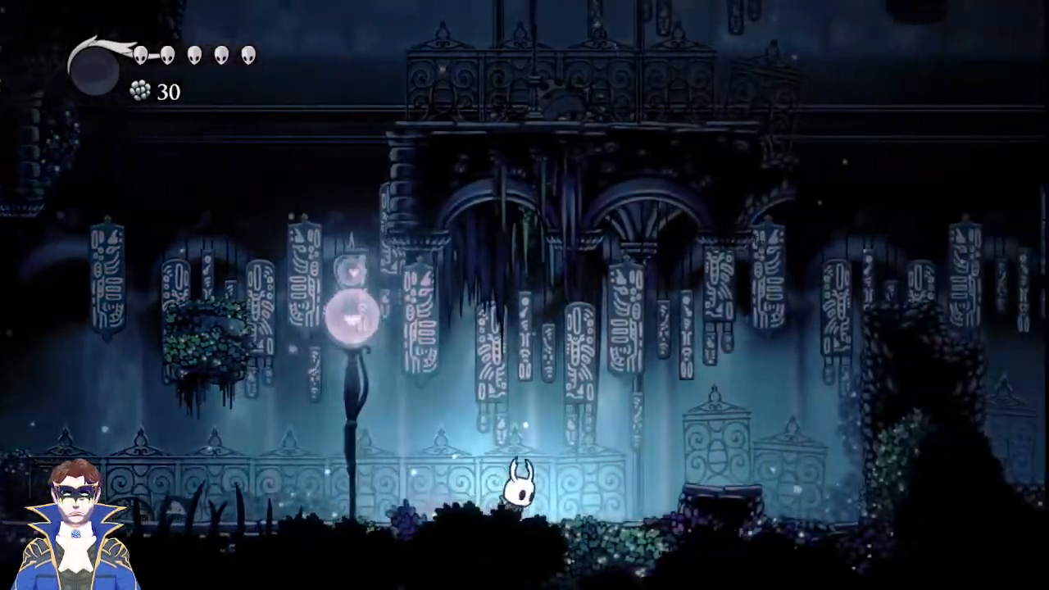
key(z)
key(Right)
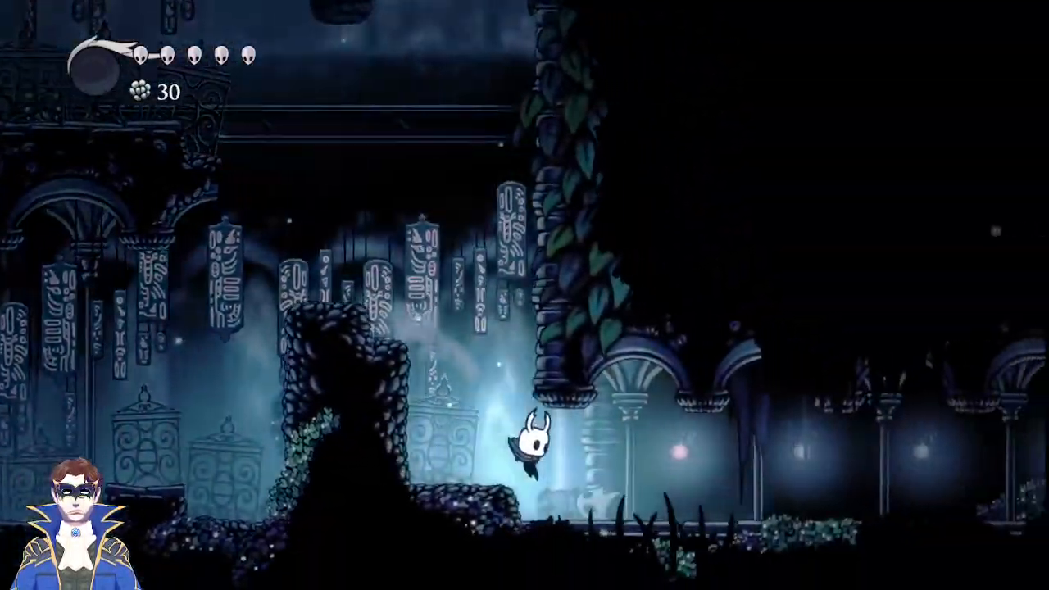
key(Right)
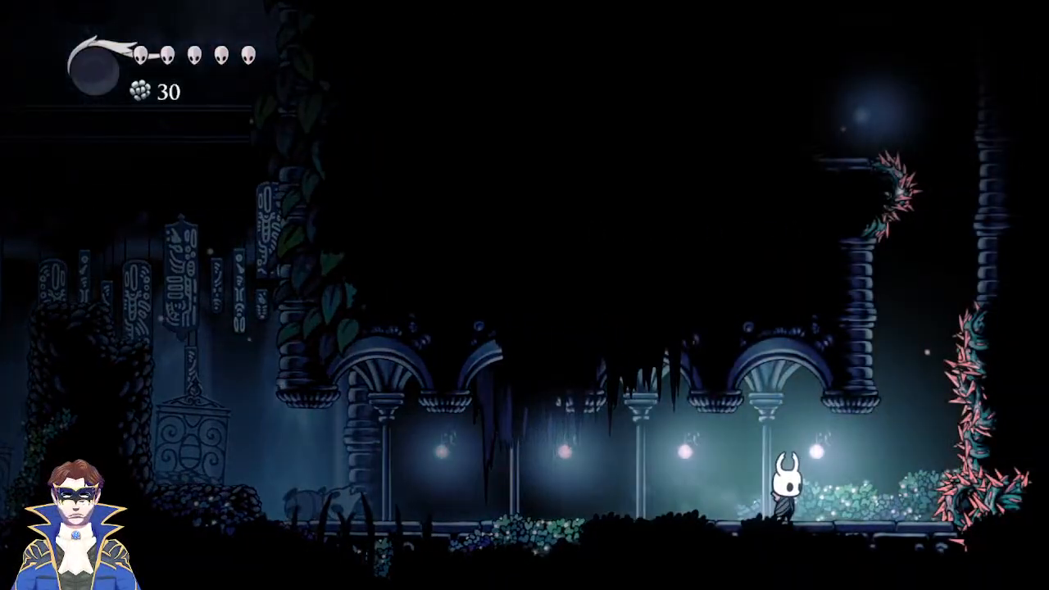
Backtrack west to the rock pillar and climb from it to the middle railed balcony.
key(Left)
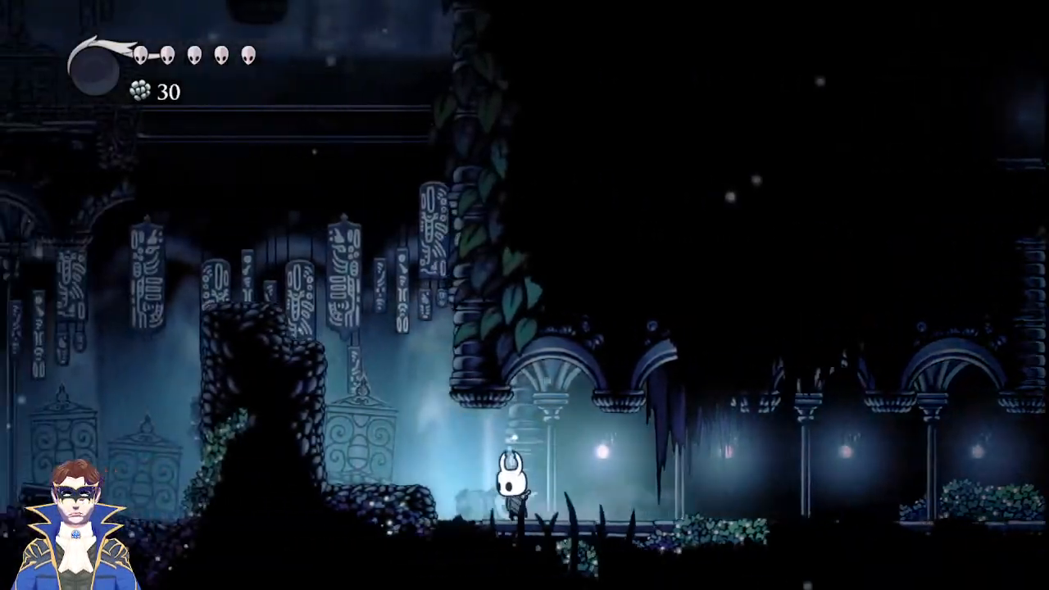
key(z)
key(Left)
key(z)
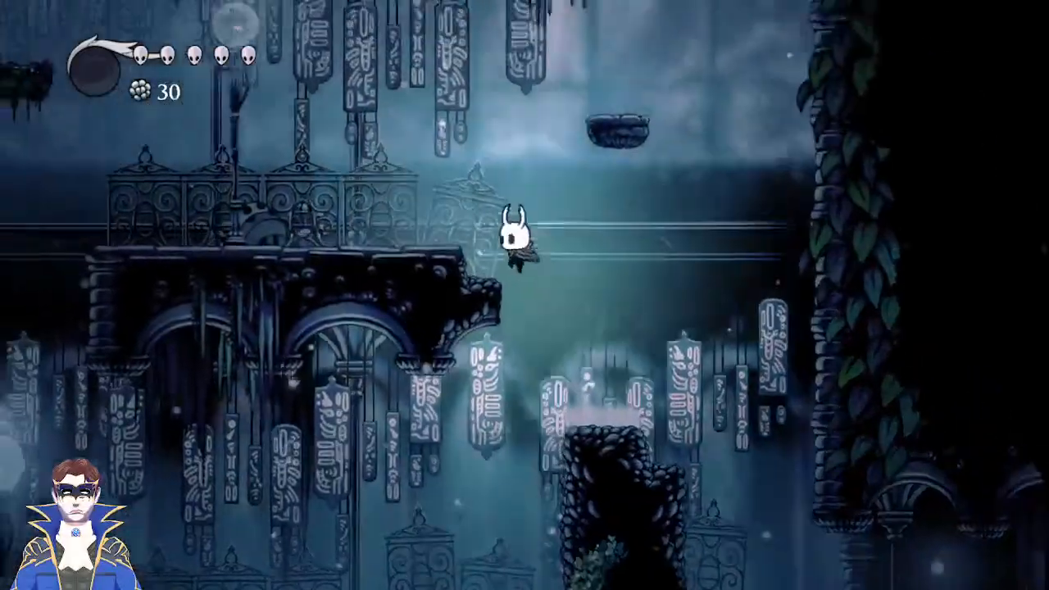
Cross from the middle balcony to the western ledge with the sign lamp and go through its doorway.
key(Left)
key(z)
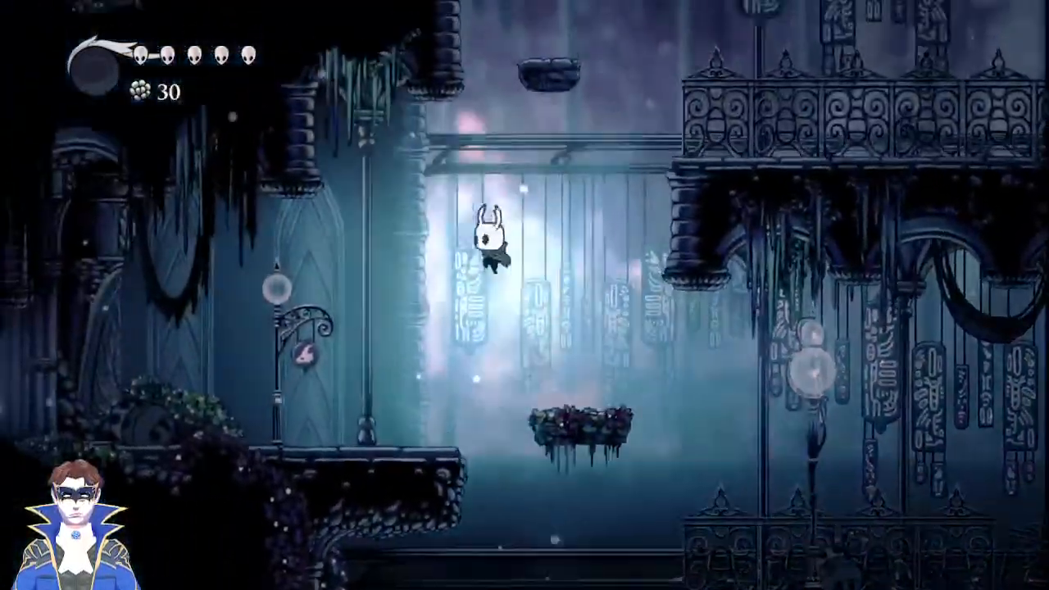
key(x)
key(Left)
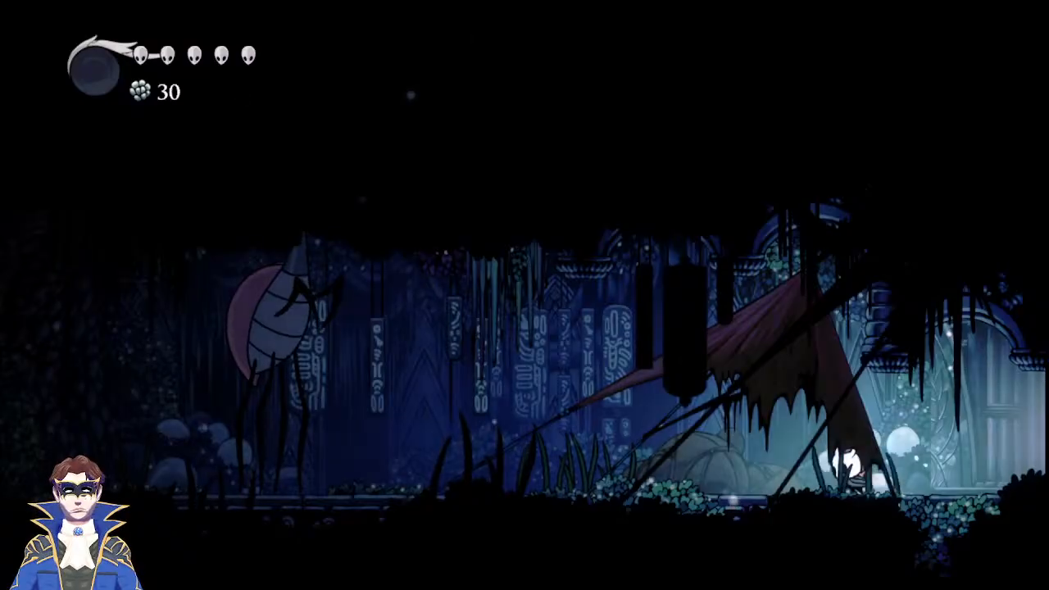
Walk up to the long-legged red-backed creature in the western chamber.
key(Left)
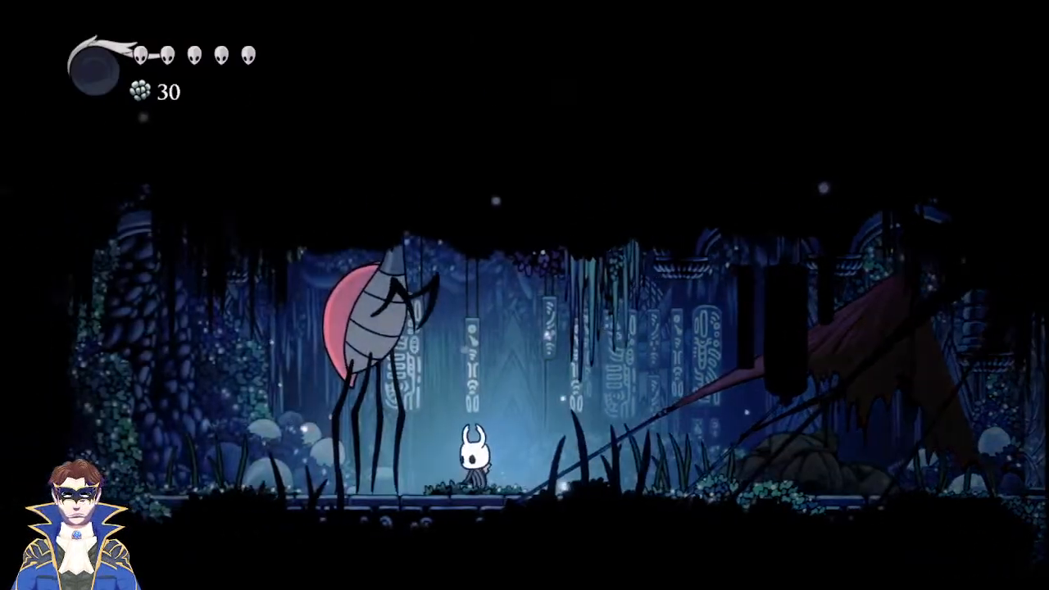
key(Right)
key(Left)
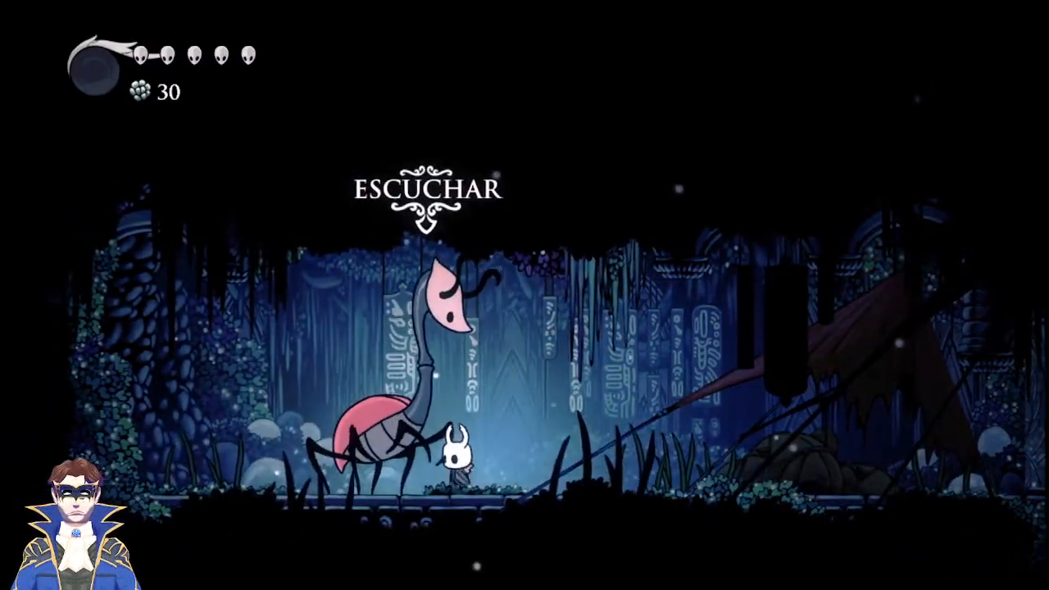
key(Right)
key(Left)
key(z)
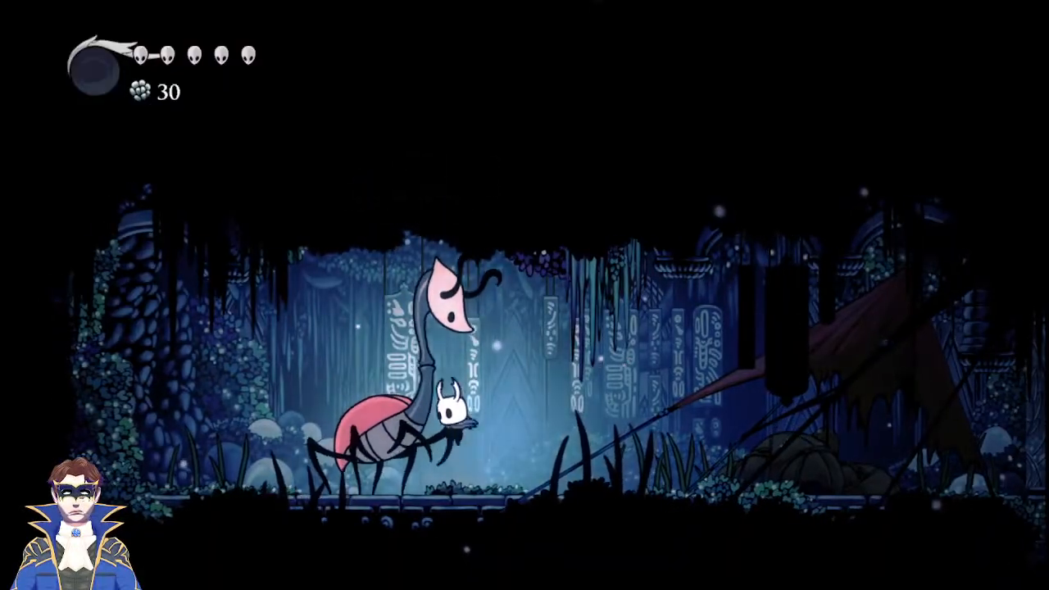
key(Right)
key(Left)
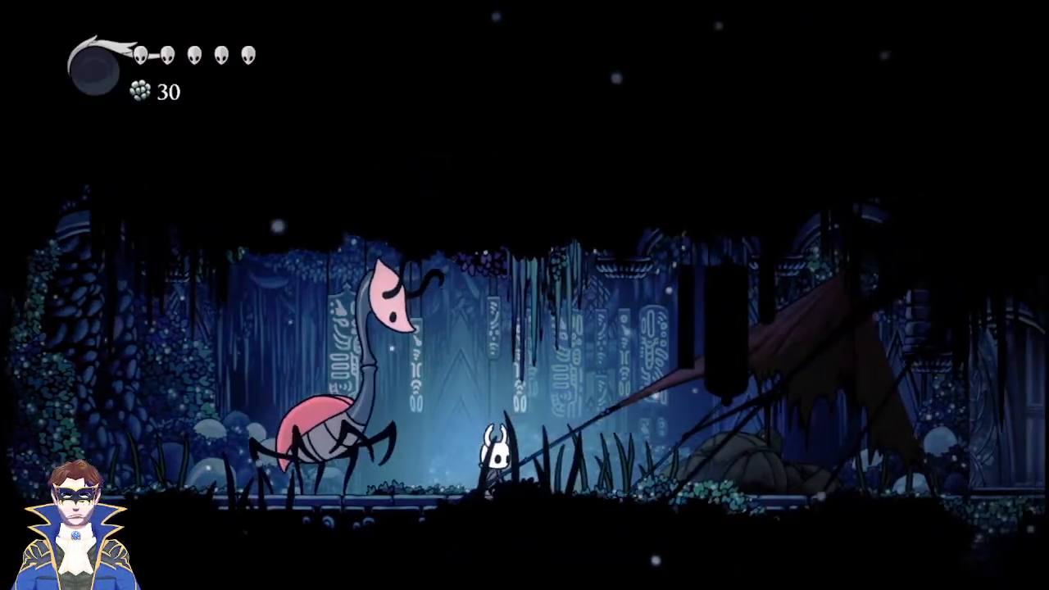
key(z)
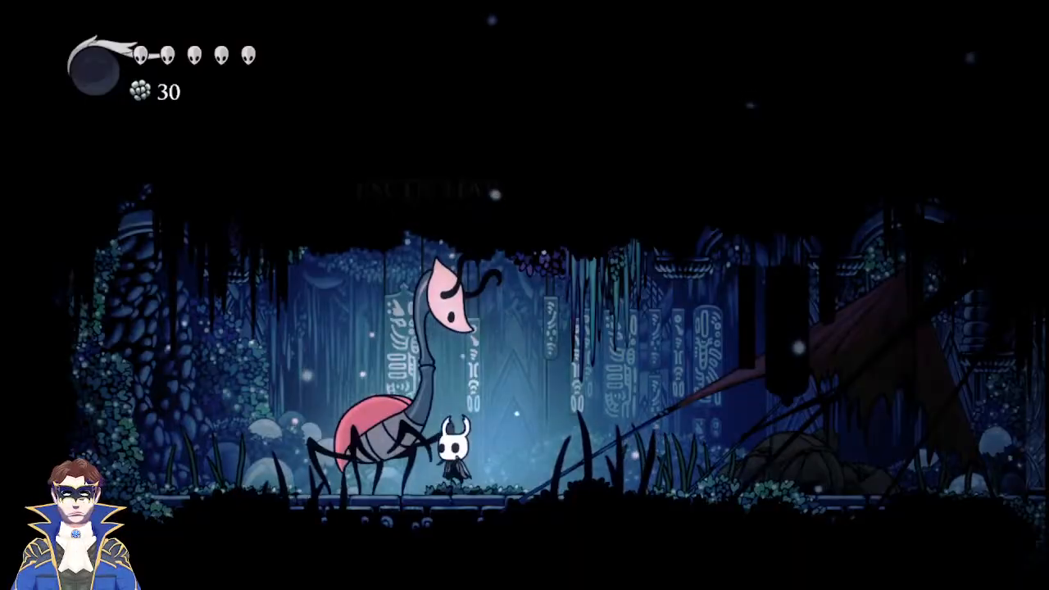
Leave the creature's chamber through the eastern exit back to the lamp ledge.
key(Right)
key(z)
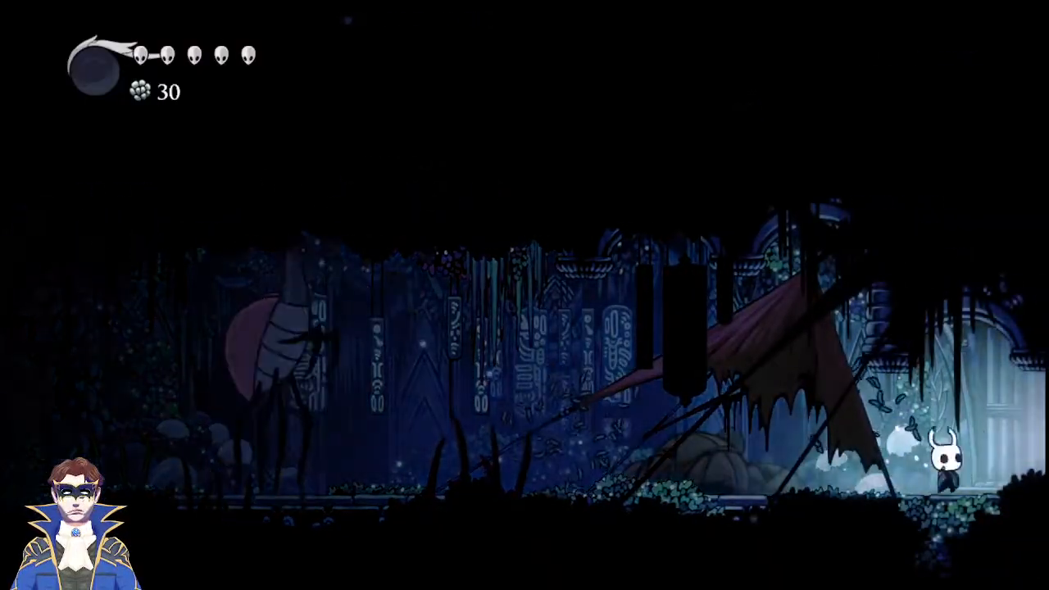
key(Right)
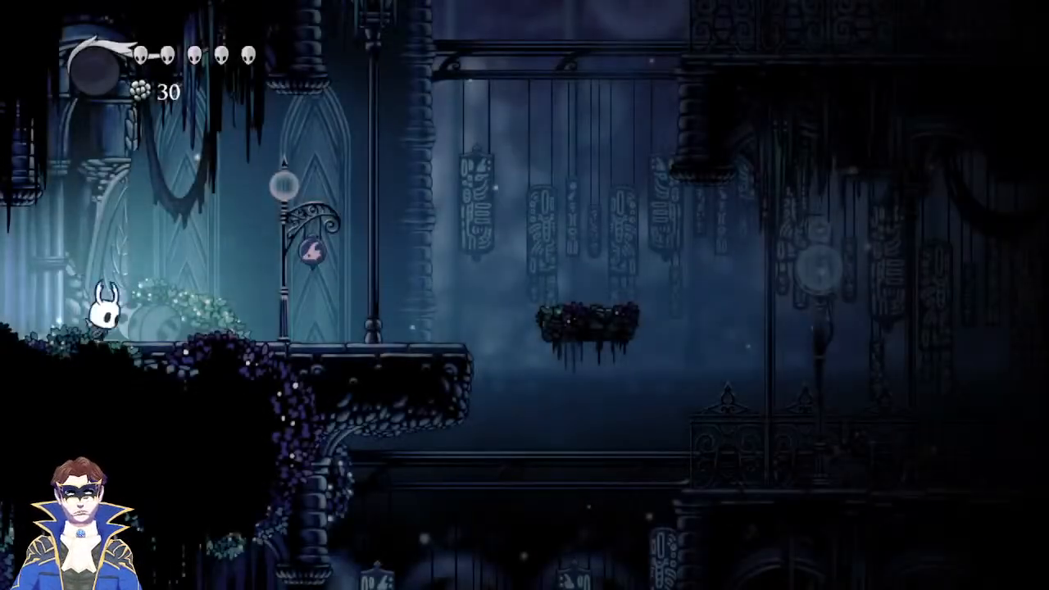
Cross east beneath the upper balcony and land on the small floating stone near the vine-covered wall.
key(Right)
key(z)
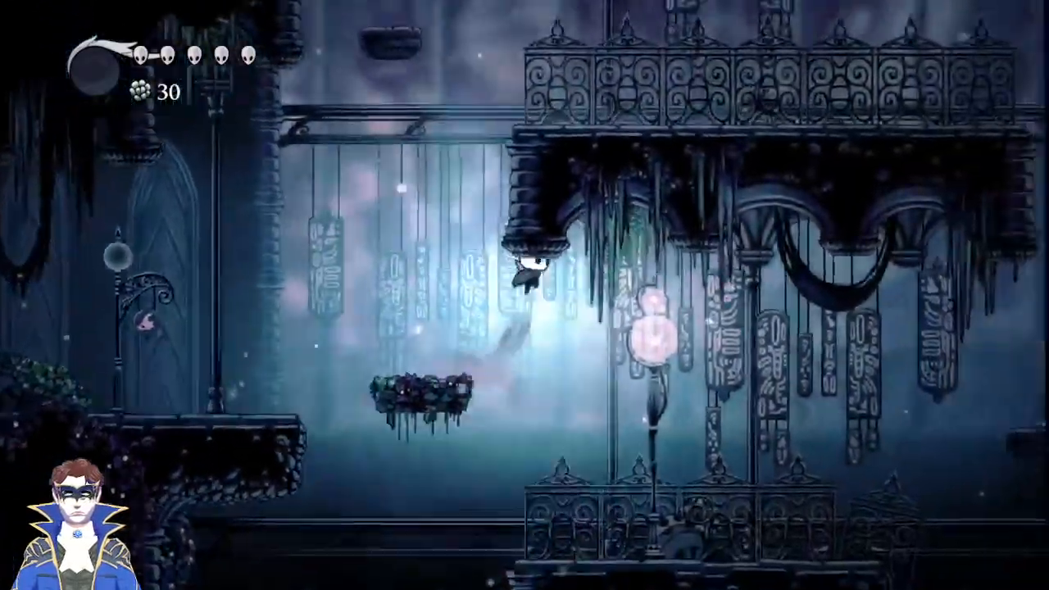
key(Right)
key(x)
key(z)
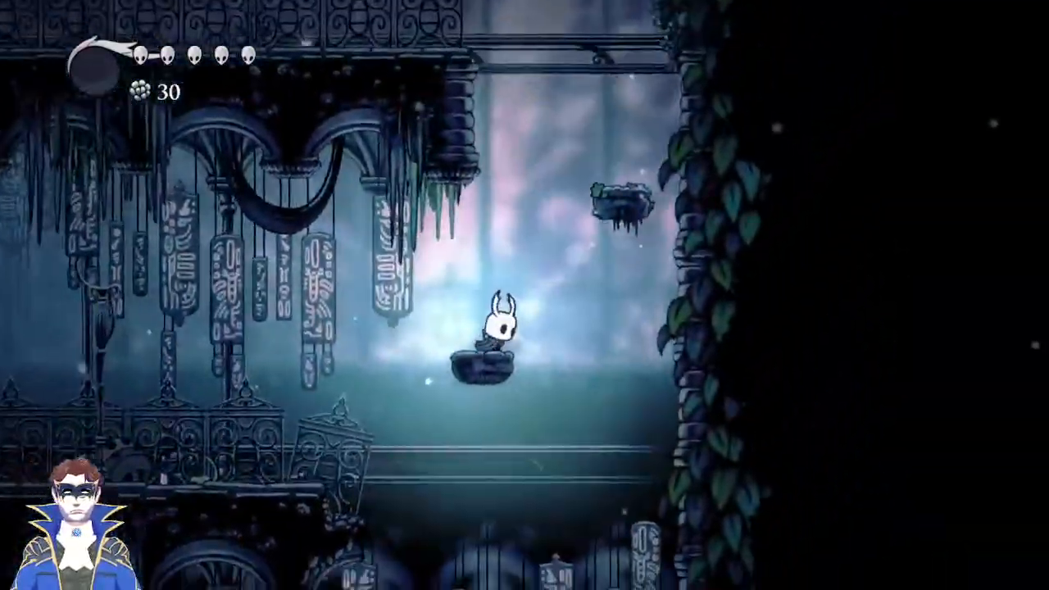
Climb by the mossy floating stone beside the vines to the long railed upper balcony.
key(z)
key(Right)
key(z)
key(Left)
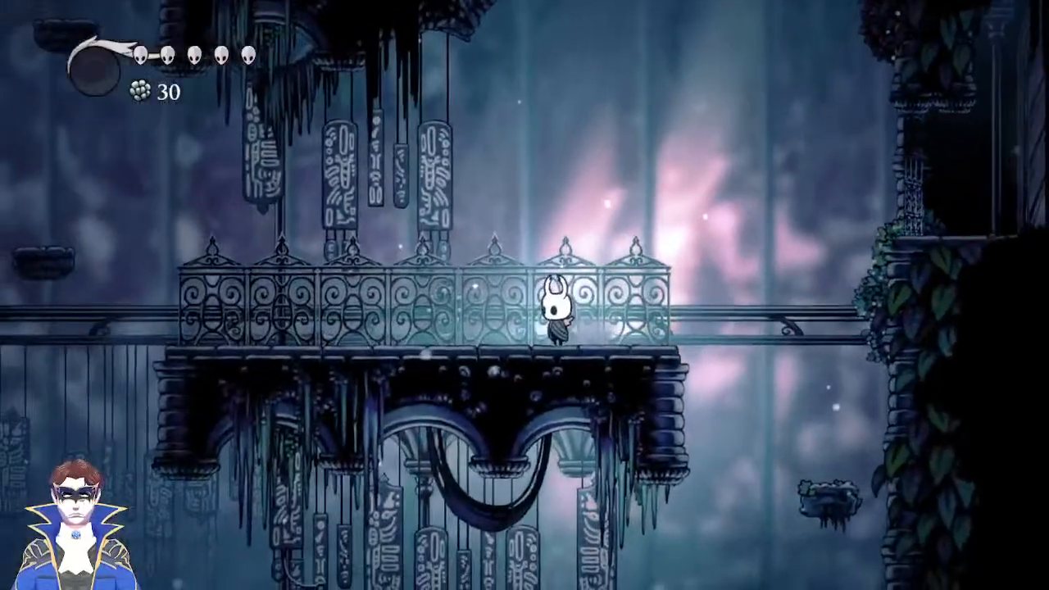
Try to leap east from the upper balcony, and climb back by the rock pillar to the middle balcony.
key(Right)
key(z)
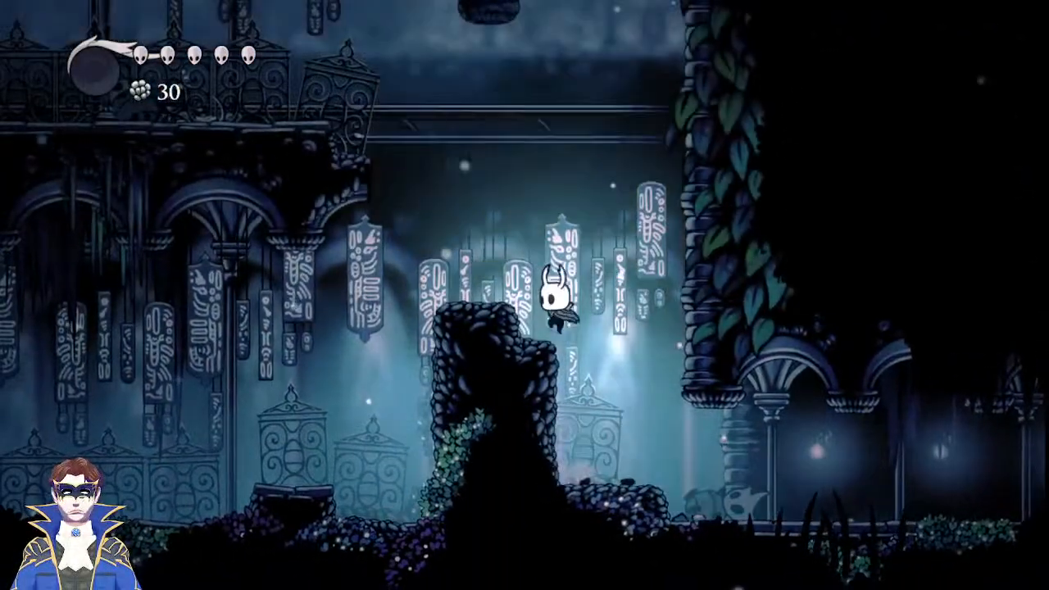
key(z)
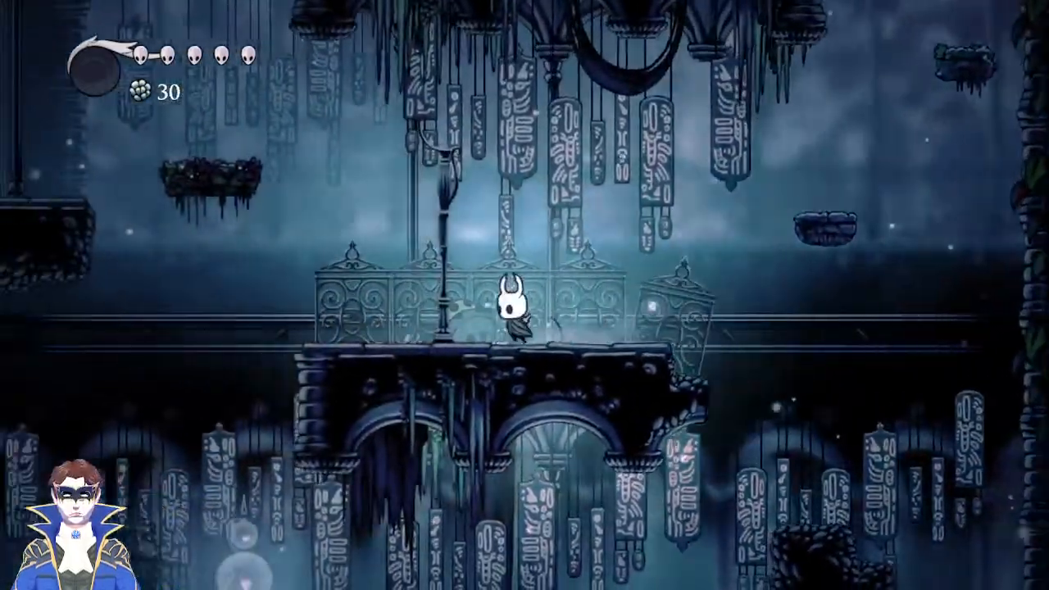
Try to reach the upper balcony from its western end by way of the mossy hanging platform.
key(Left)
key(z)
key(Right)
key(Left)
key(z)
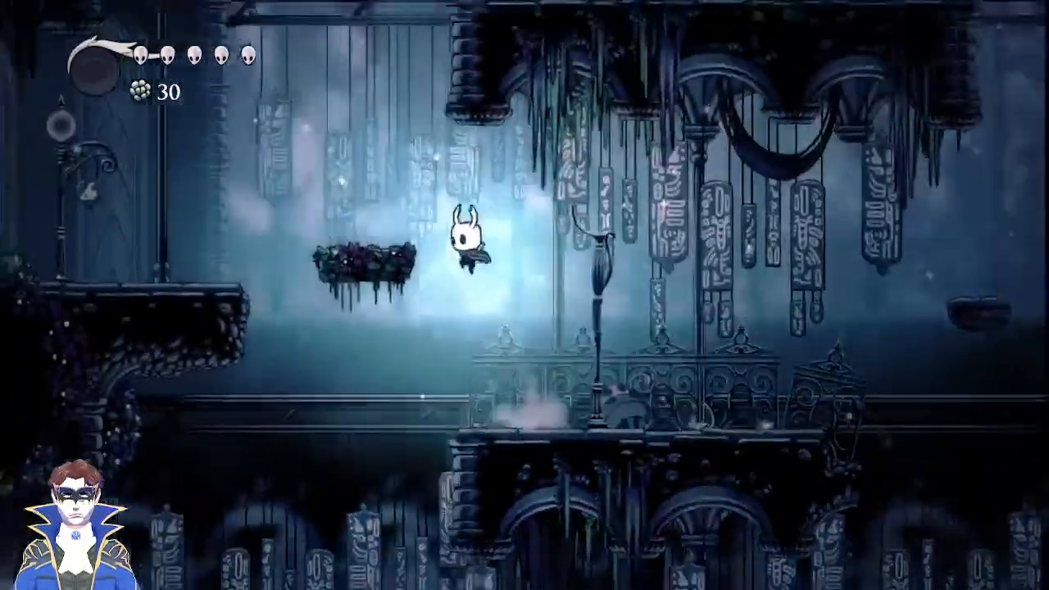
key(z)
key(Right)
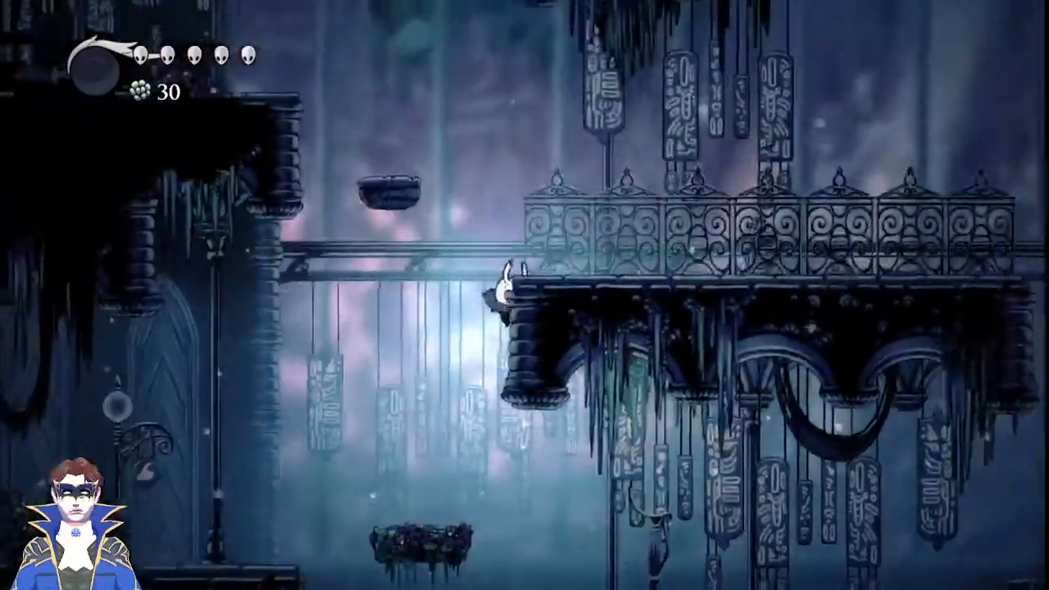
key(z)
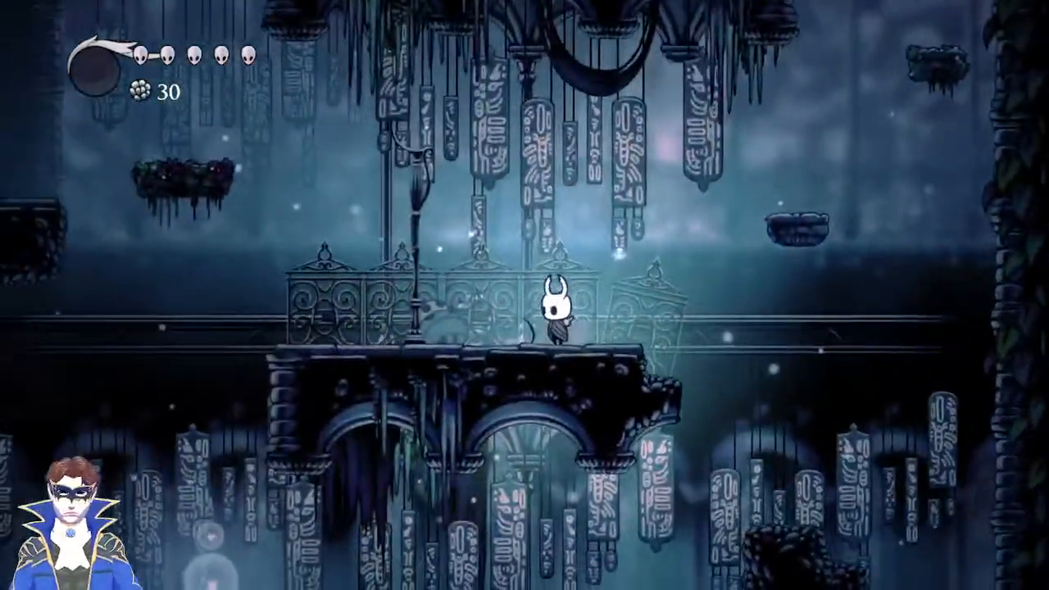
Climb the eastern floating stones from the middle balcony and cross the upper balcony to its western end.
key(z)
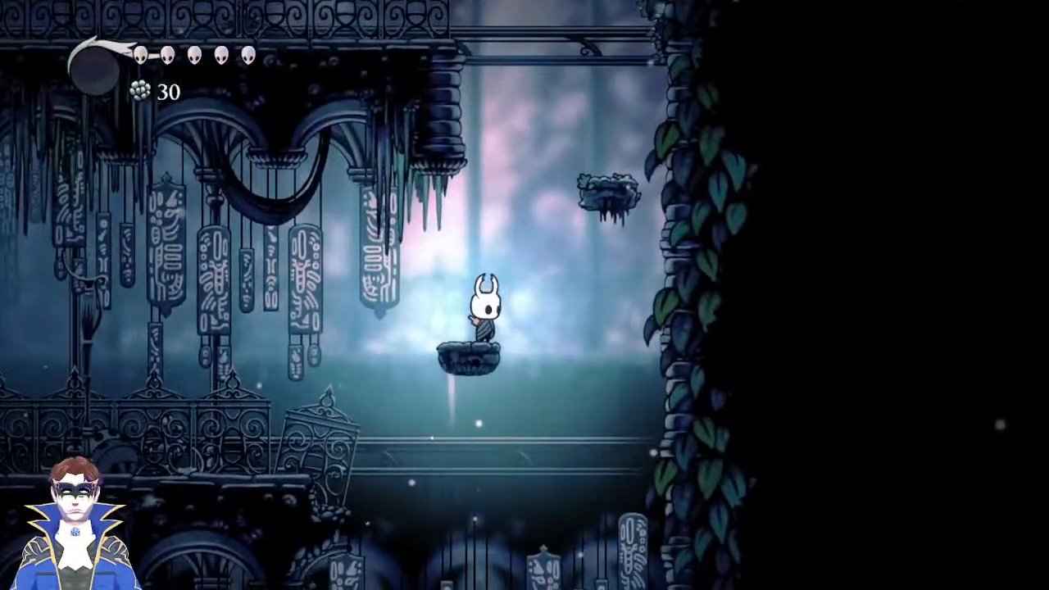
key(z)
key(Right)
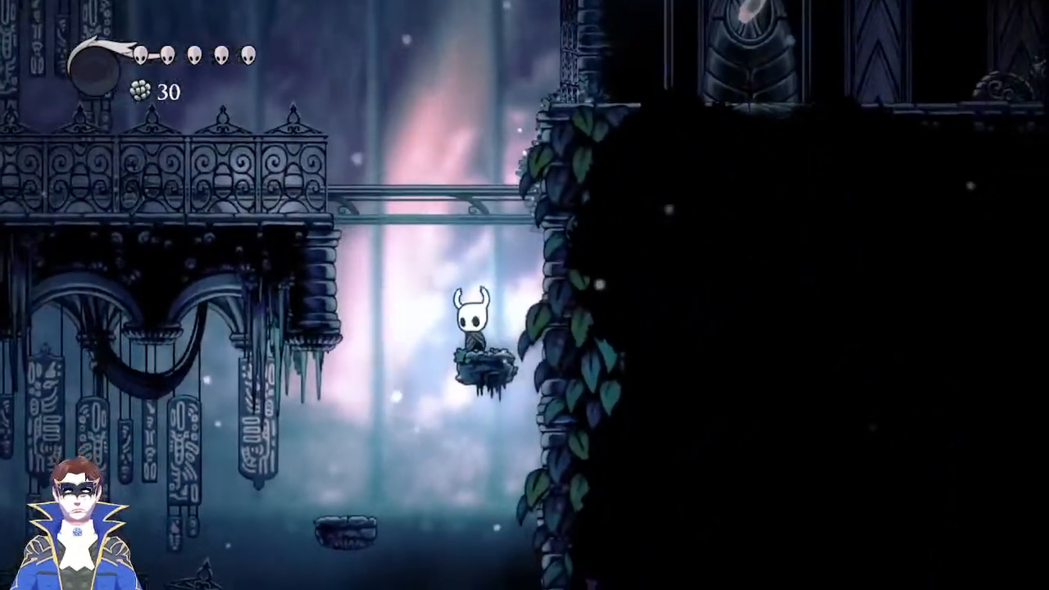
key(z)
key(Left)
key(x)
key(Left)
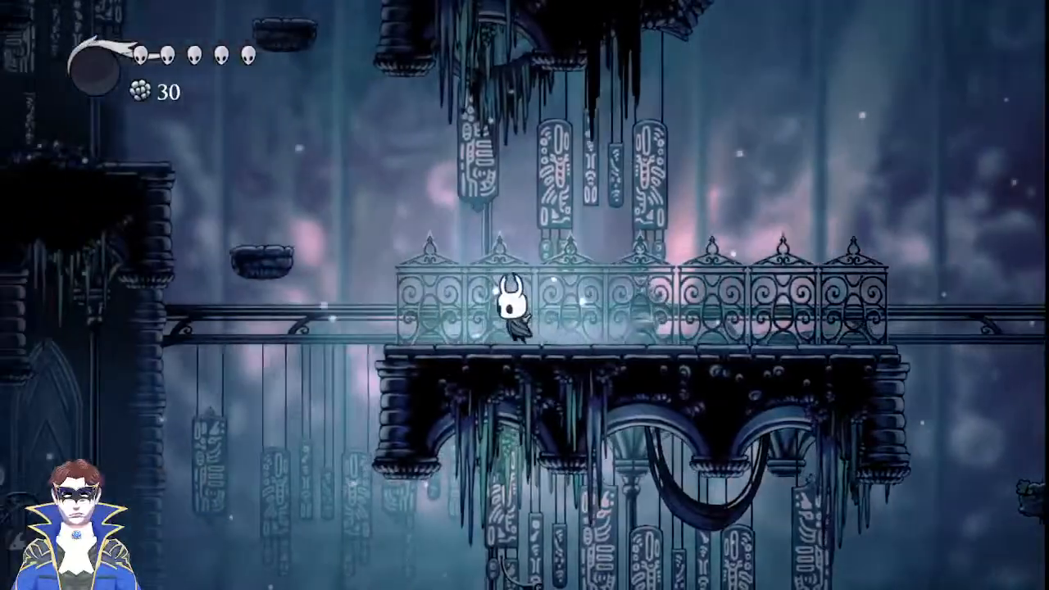
Jump across the small floating platforms to the western alcove with the hanging tablets and head through it.
key(z)
key(z)
key(Left)
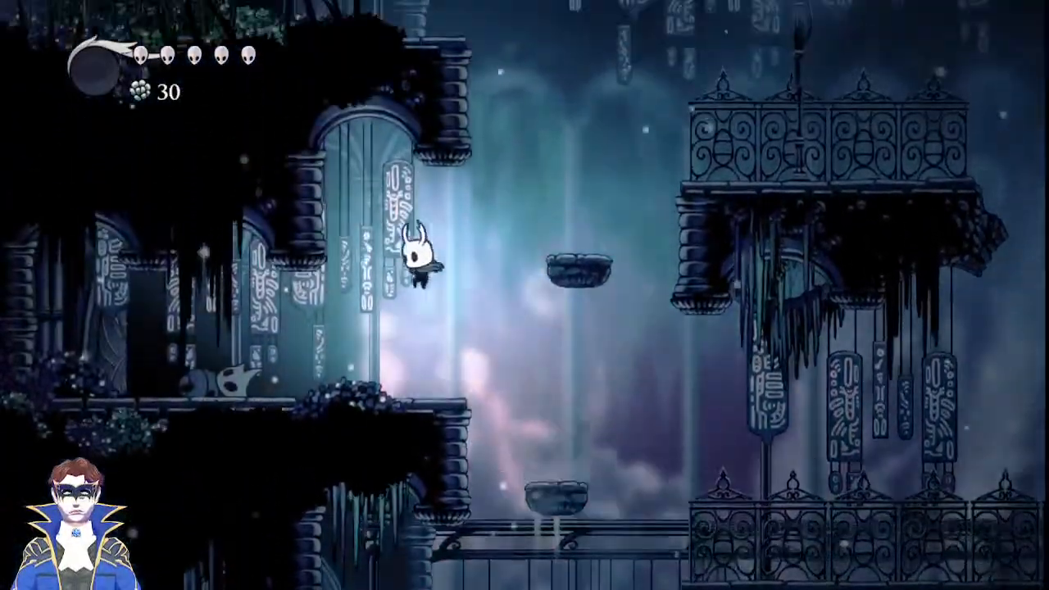
key(x)
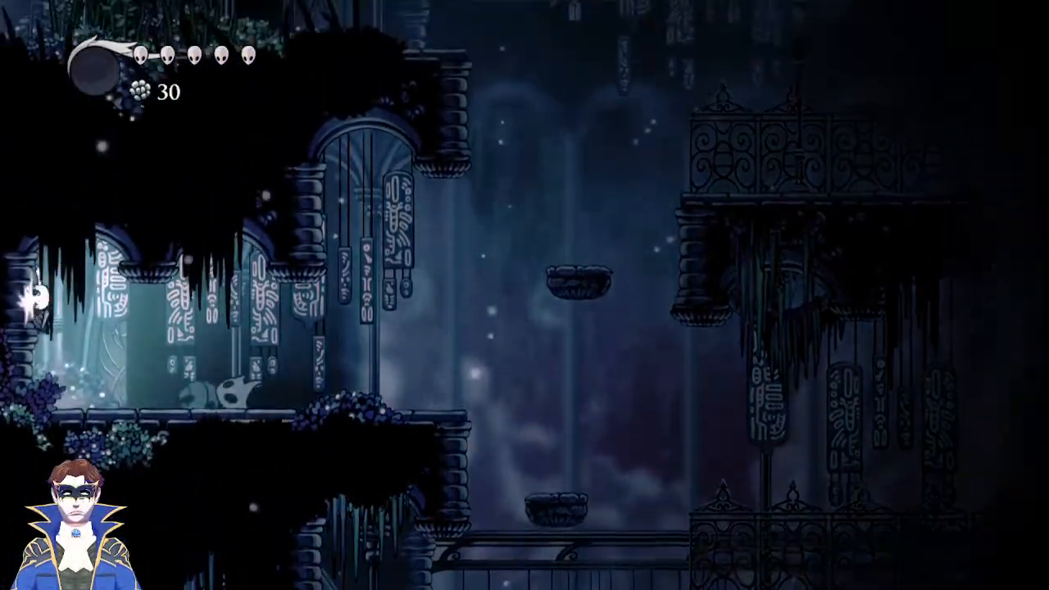
Return east over the floating platform and climb onto the high balcony with the glowing lamp.
key(Right)
key(z)
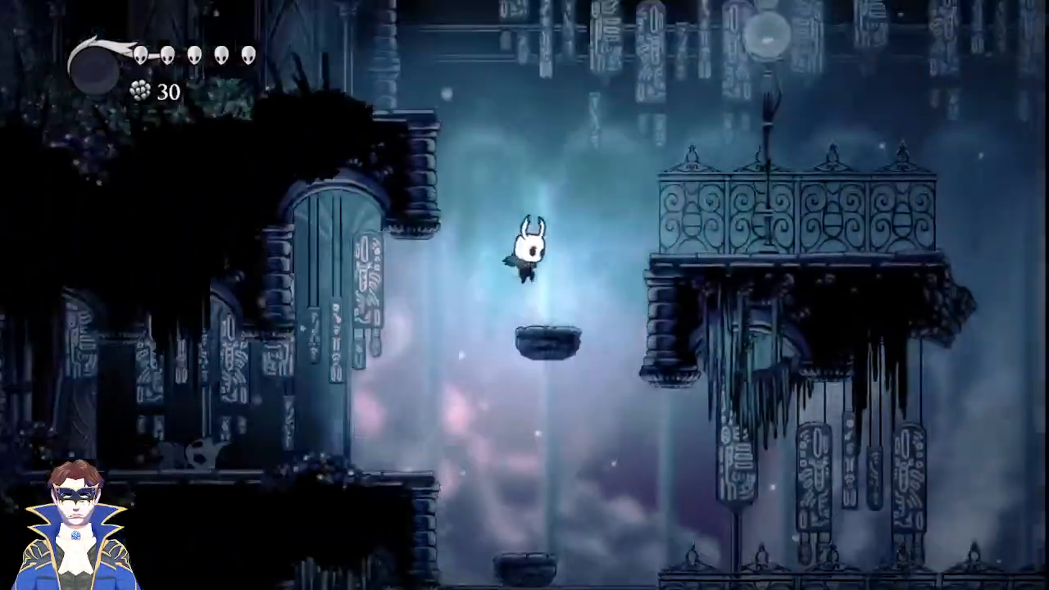
key(z)
key(Right)
key(Left)
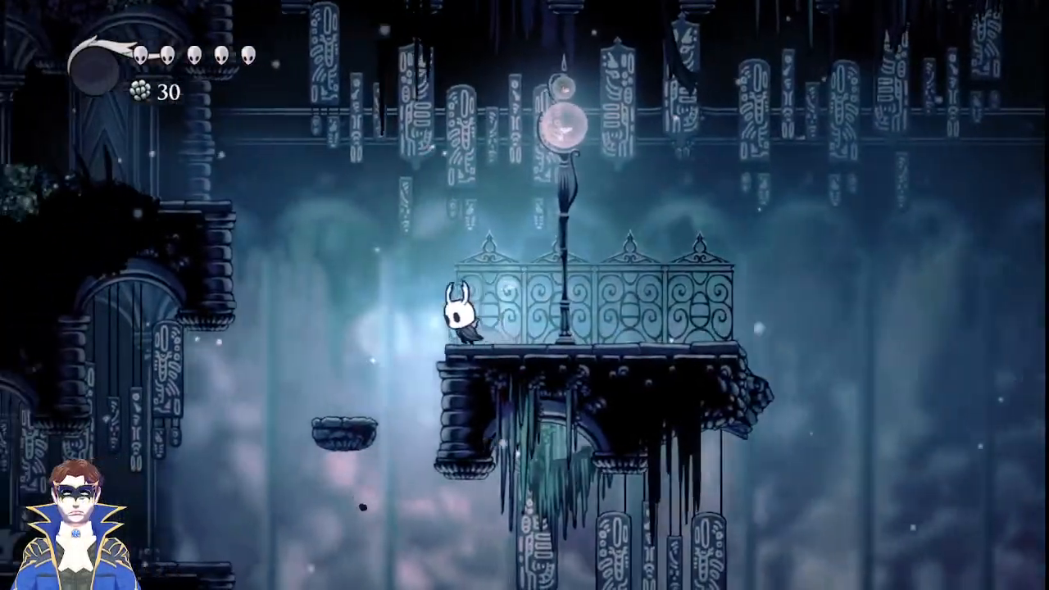
Jump west from the lamp balcony, enter Cañón Nublado and follow its path to the fenced promenade with the hanging sign.
key(z)
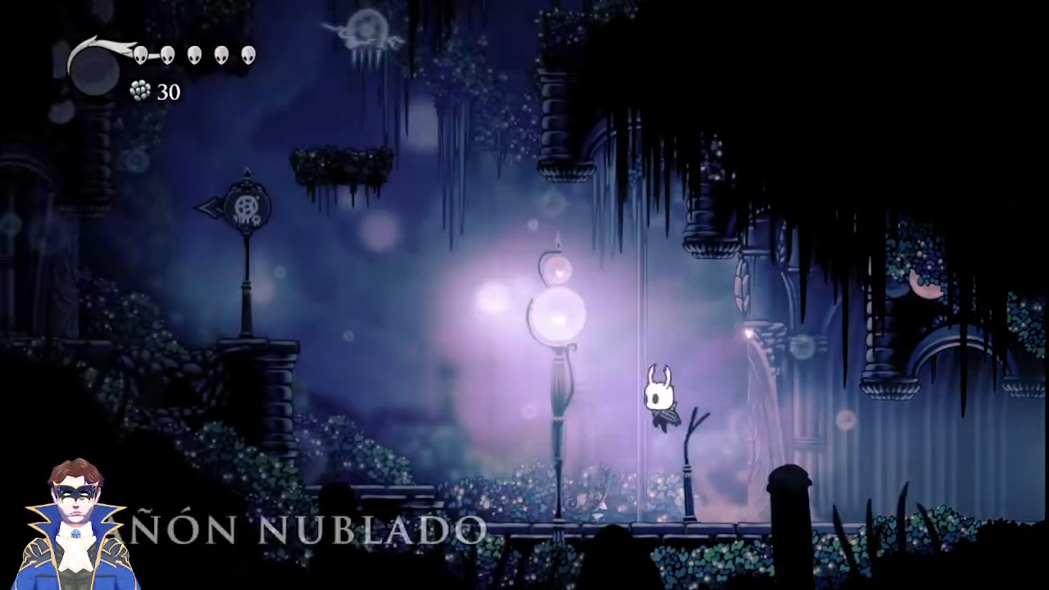
key(z)
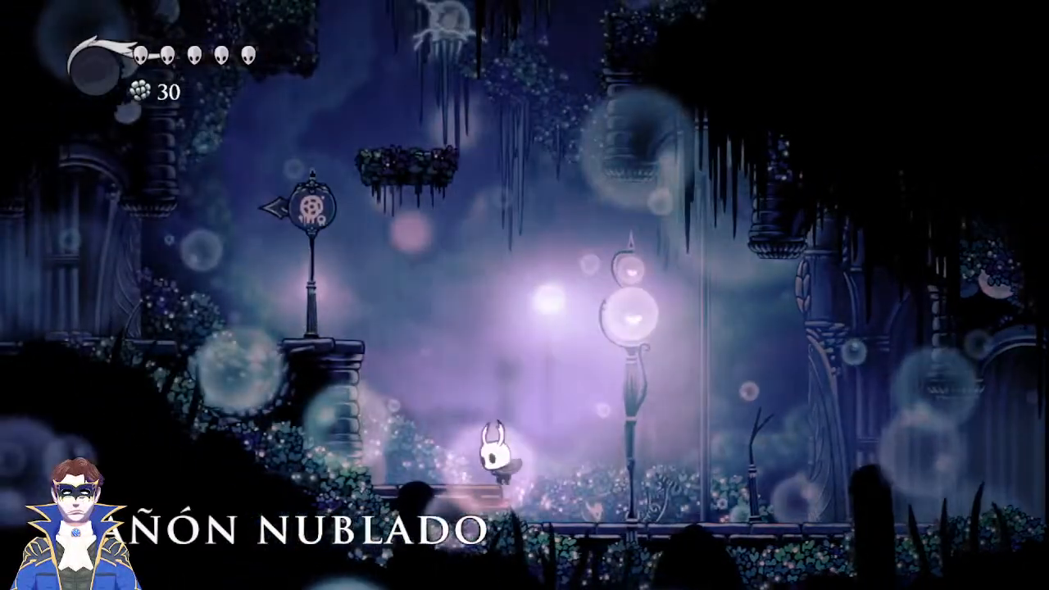
key(z)
key(z)
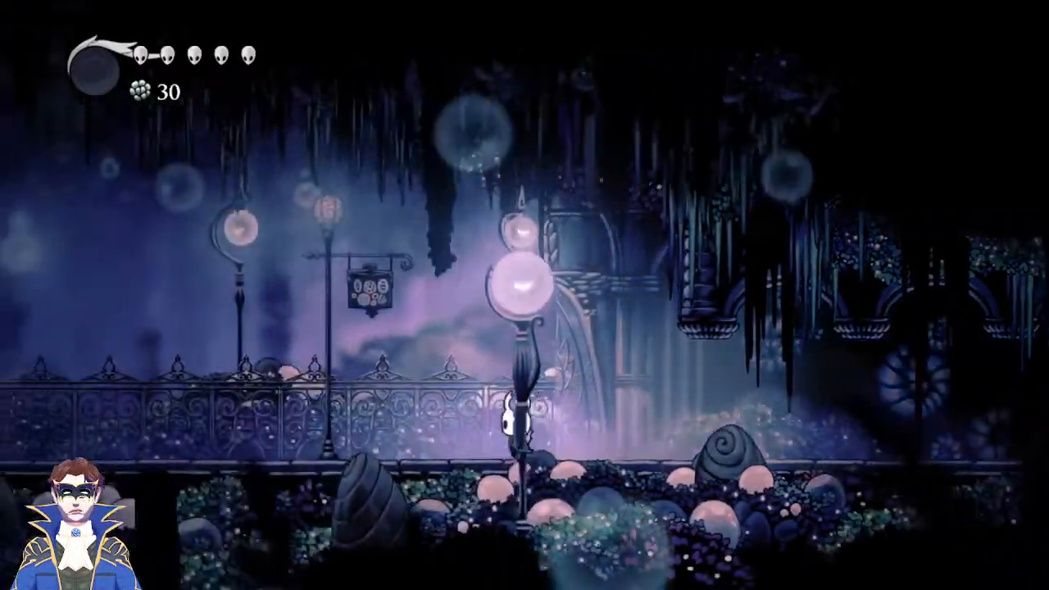
Run west along the fenced promenade to the domed booth and stop in front of its keeper.
key(Left)
key(z)
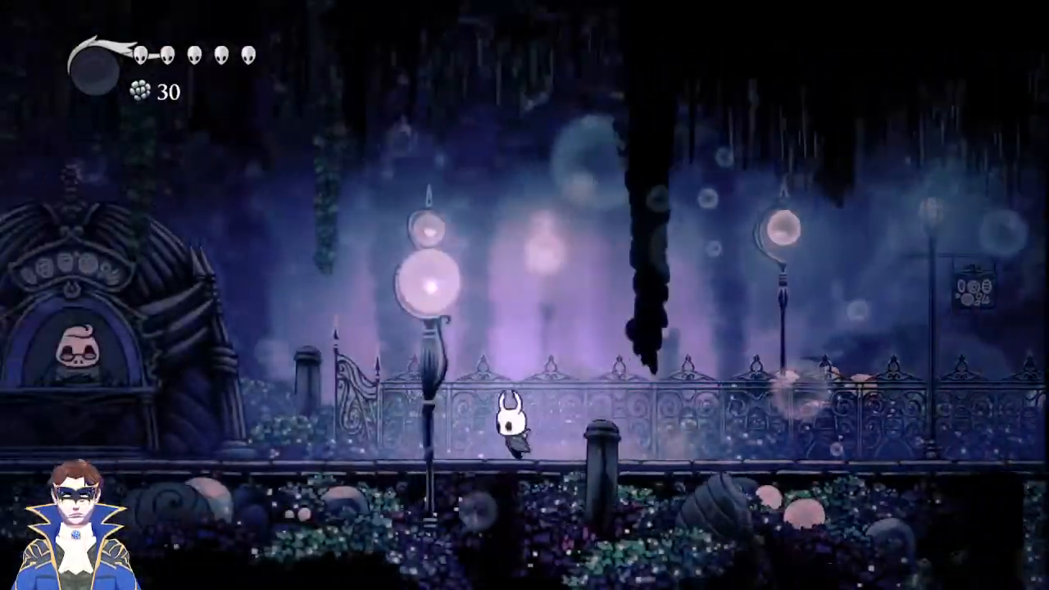
key(Left)
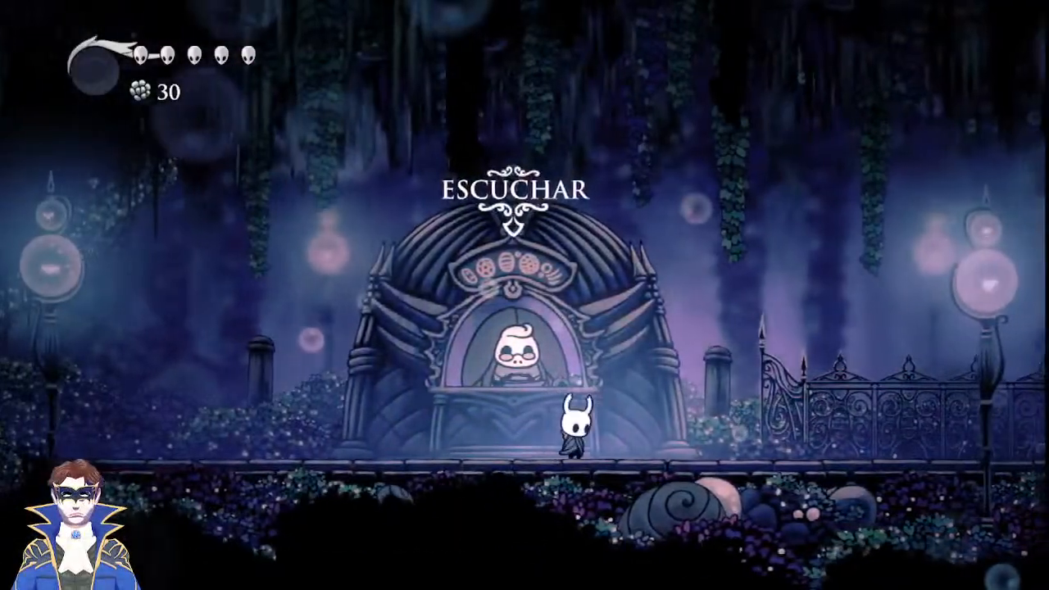
key(Right)
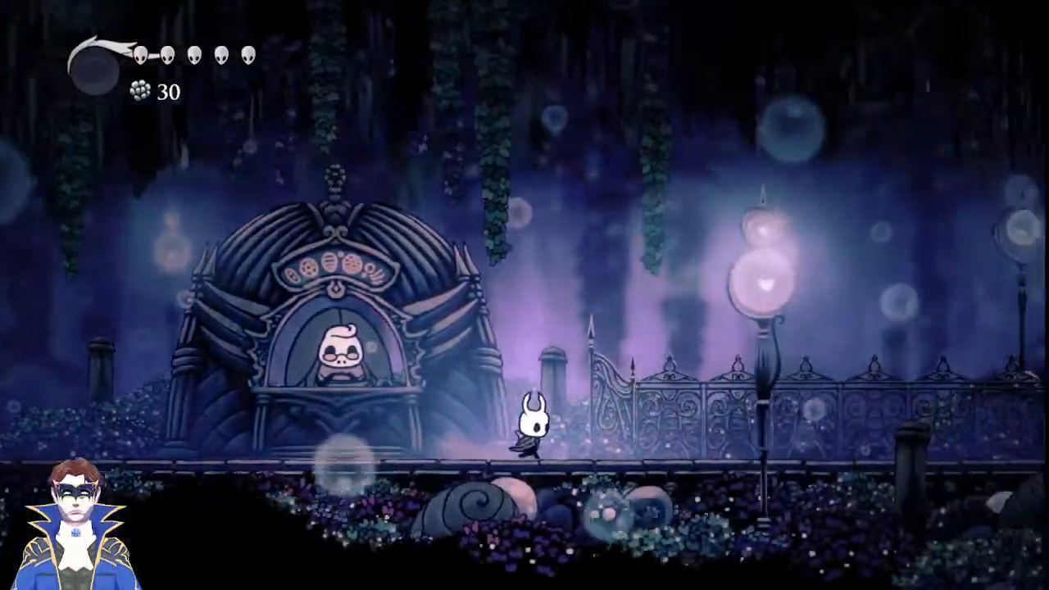
key(Left)
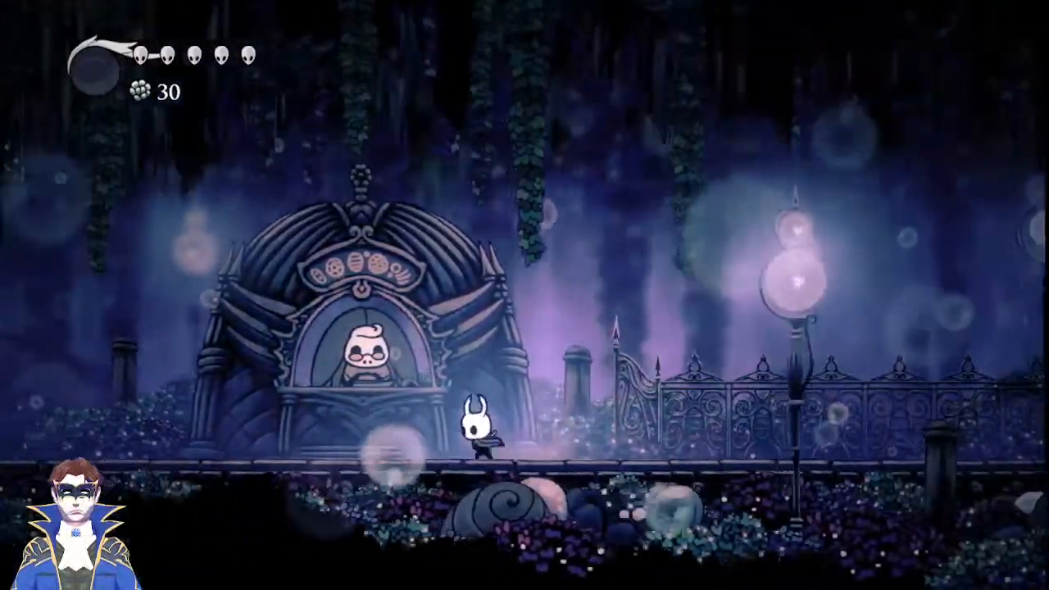
key(Left)
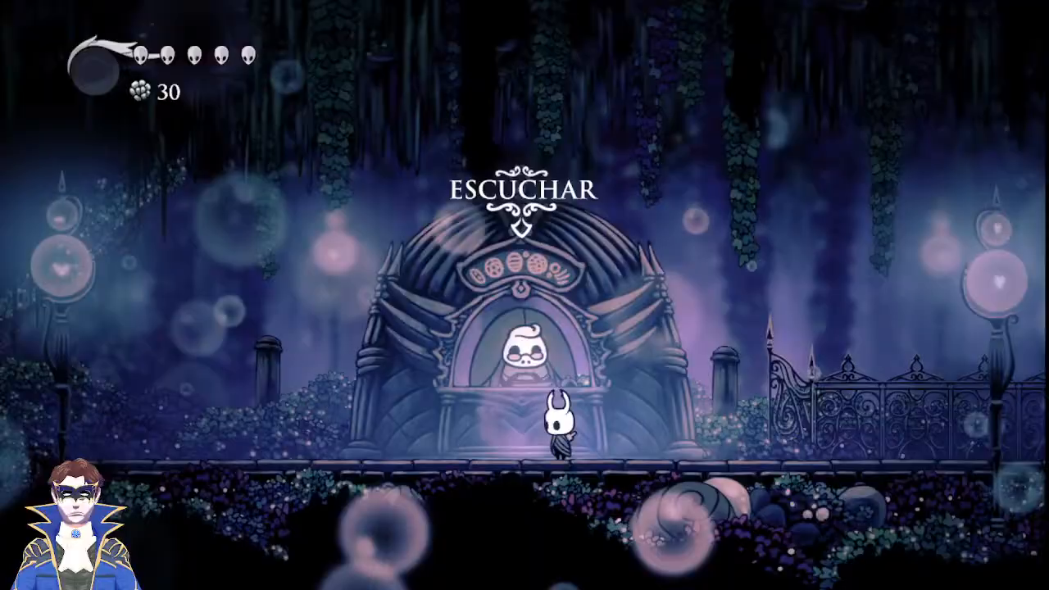
key(Left)
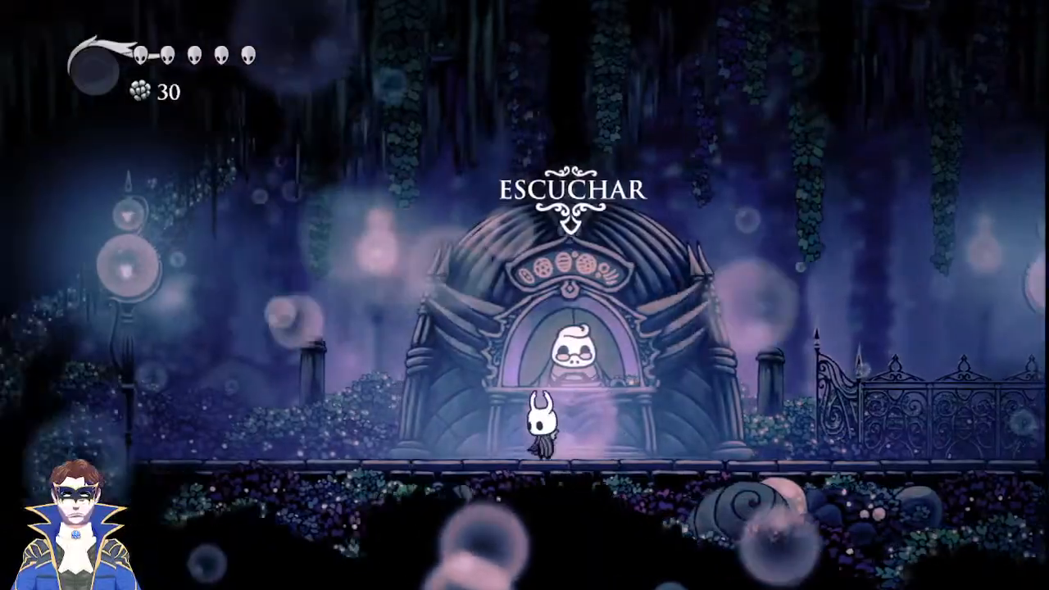
Pass the booth to the lamp at the promenade's western end and jump there with a nail swing.
key(Right)
key(Right)
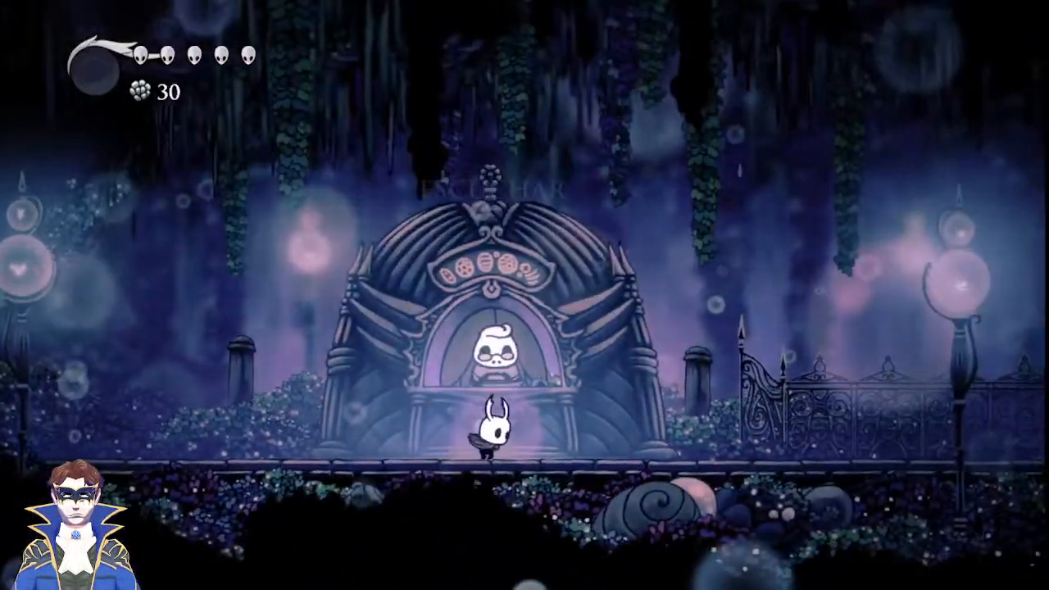
key(Left)
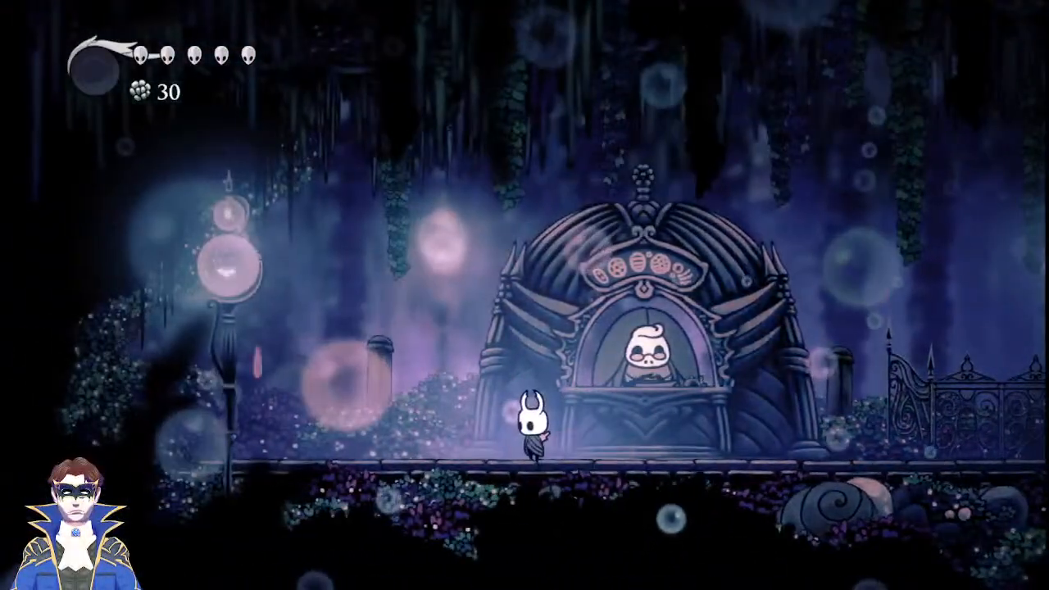
key(Left)
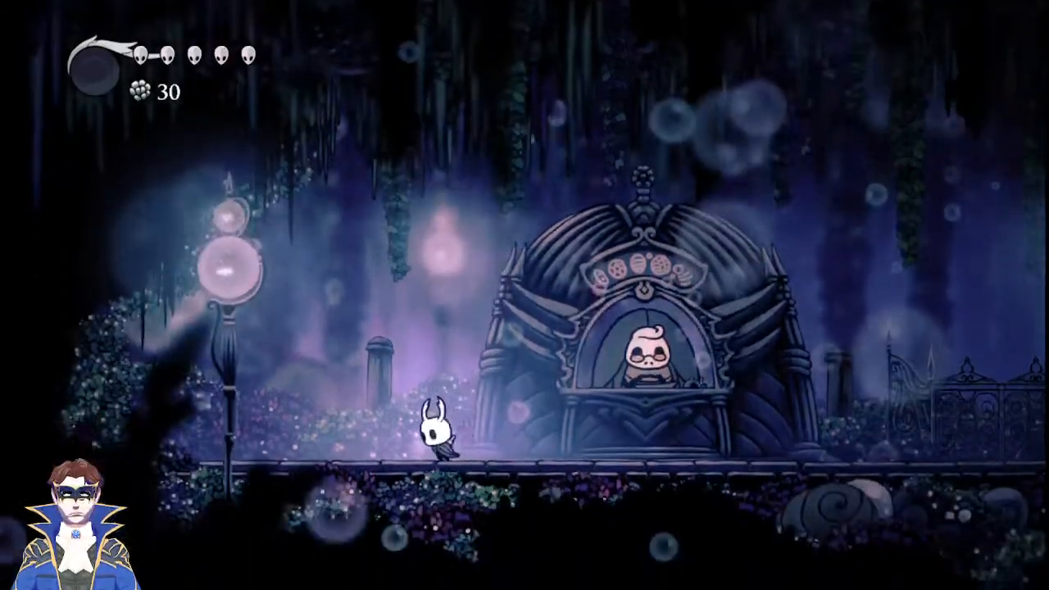
key(Left)
key(x)
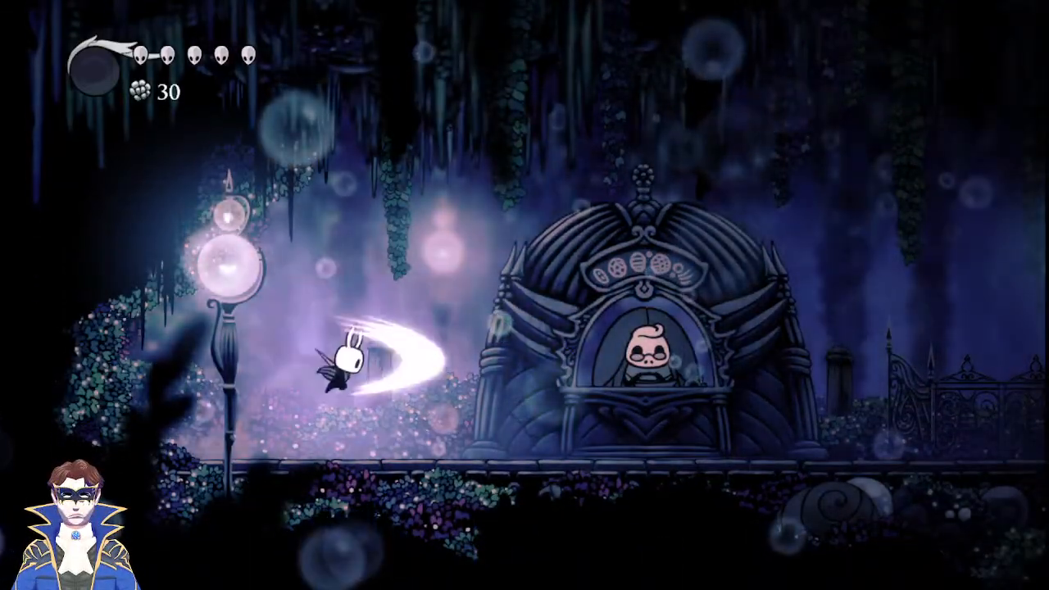
Return east along the promenade past the hanging sign to the archway beside the arrow signpost.
key(Right)
key(z)
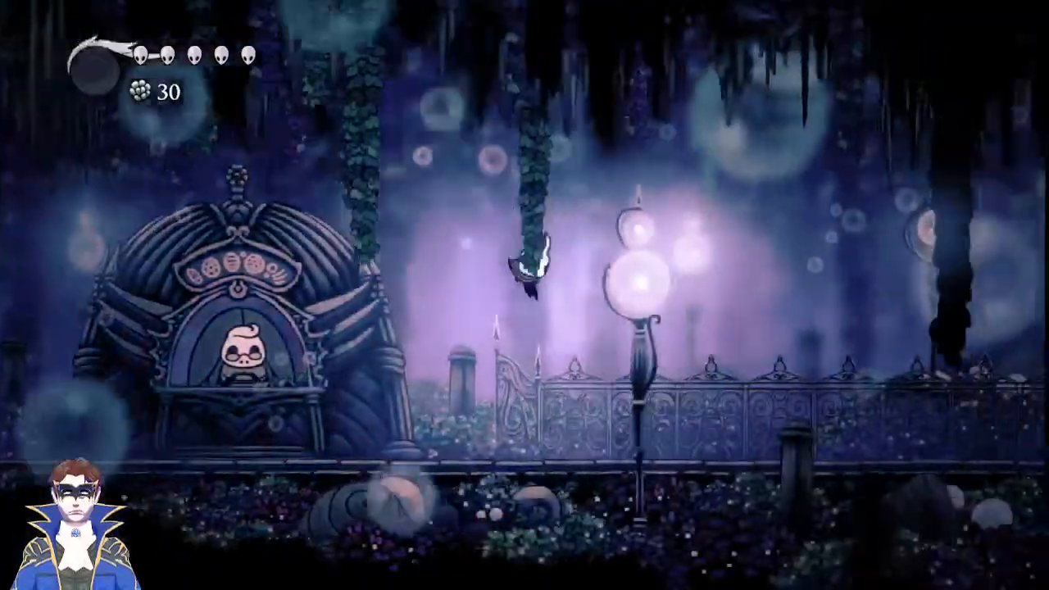
key(Right)
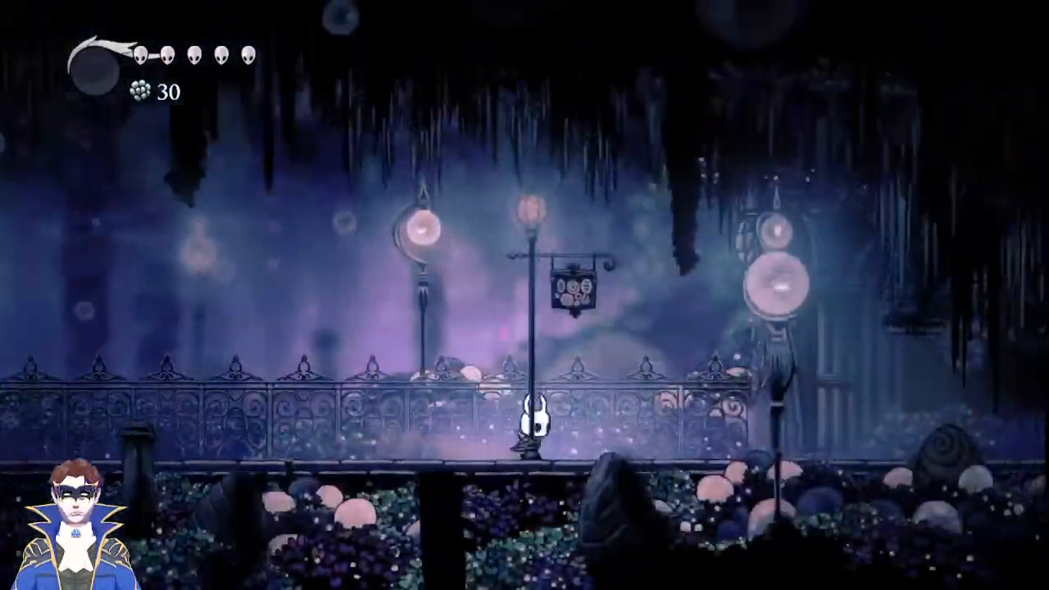
key(Right)
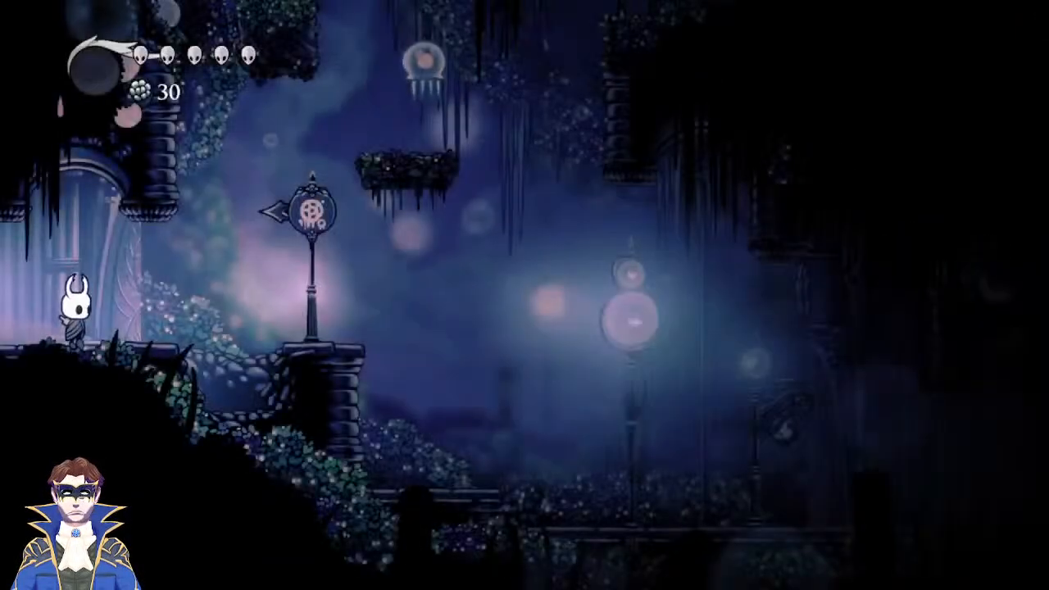
Jump from the arrow signpost up the small floating platforms to the mossy western ledge beneath the hanging roots.
key(Right)
key(z)
key(Left)
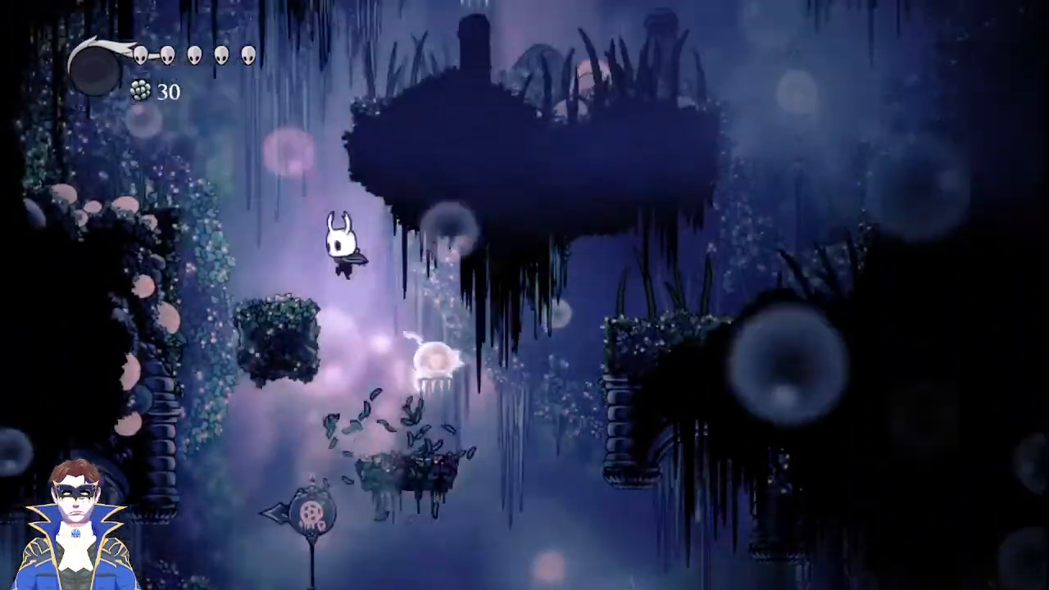
key(Left)
key(z)
key(Right)
key(z)
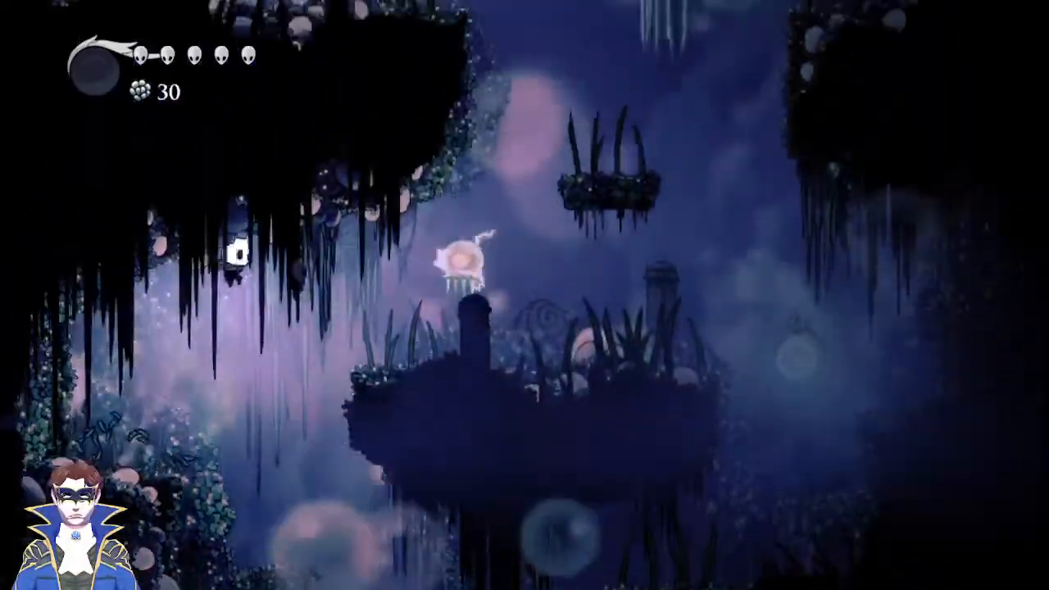
Leap east from the small mossy block onto the large floating island and cross to its eastern edge.
key(Left)
key(z)
key(Right)
key(z)
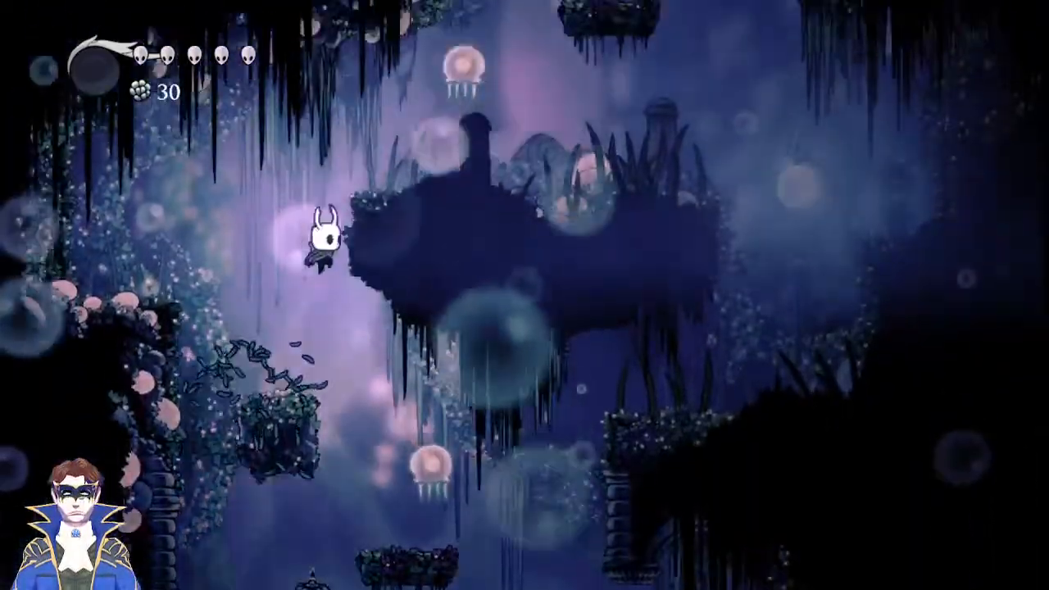
key(Right)
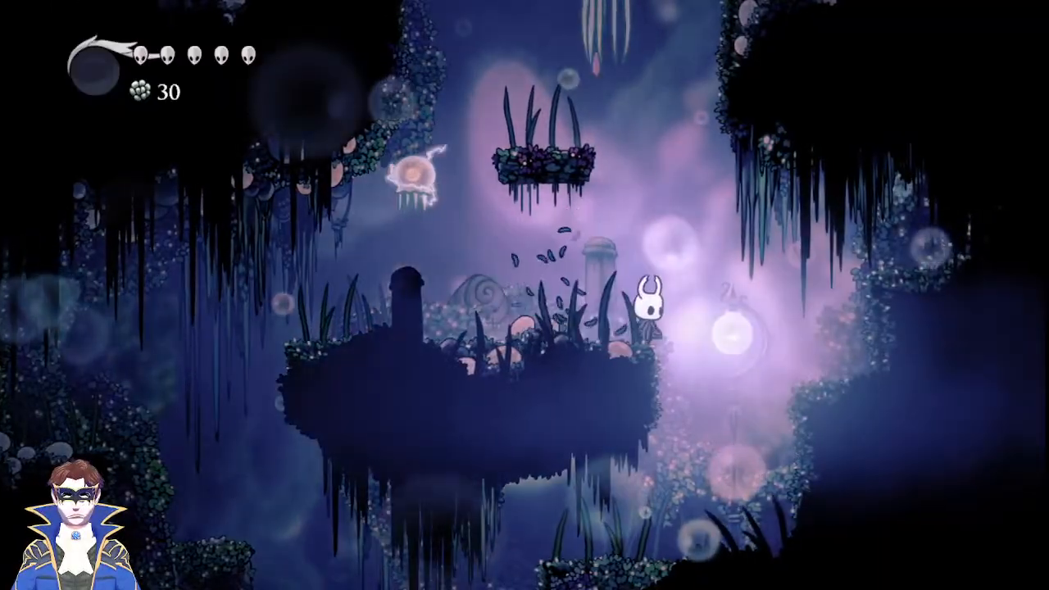
Climb over the small grassy platform to the upper western ledge and slash the plants beside the post.
key(z)
key(Left)
key(Left)
key(z)
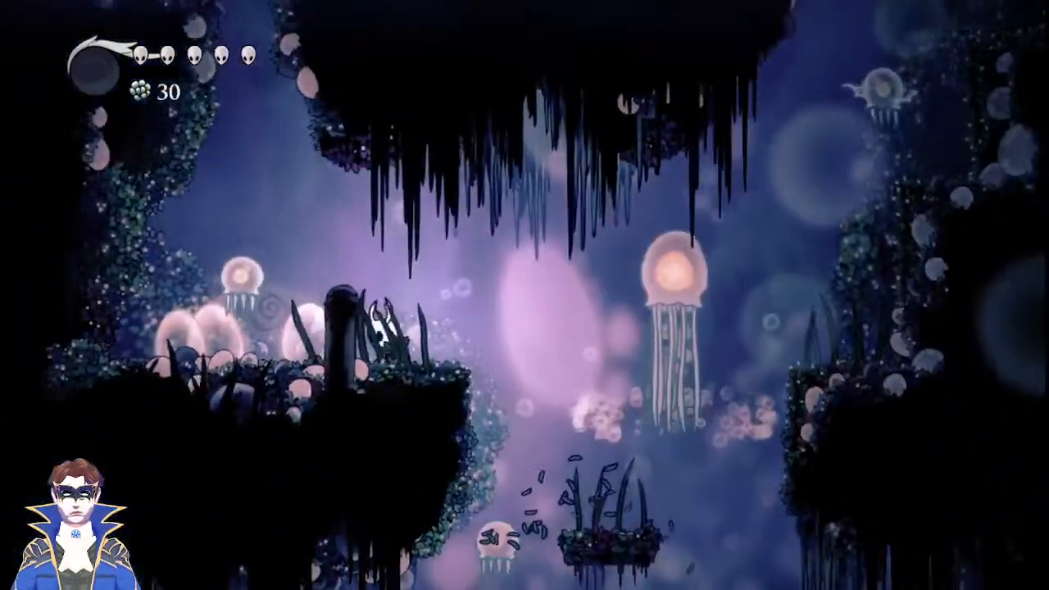
key(x)
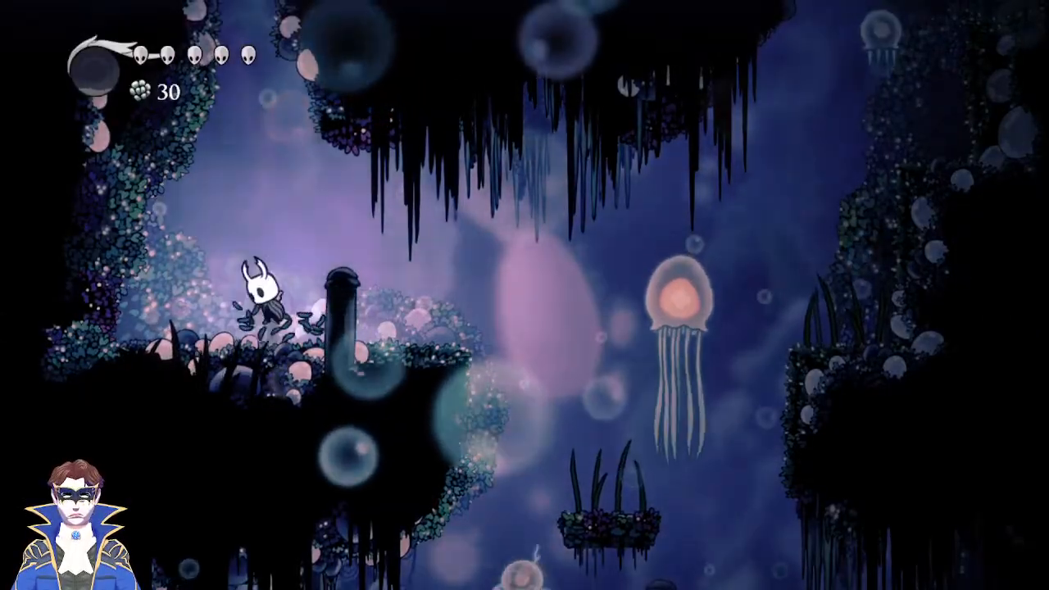
key(z)
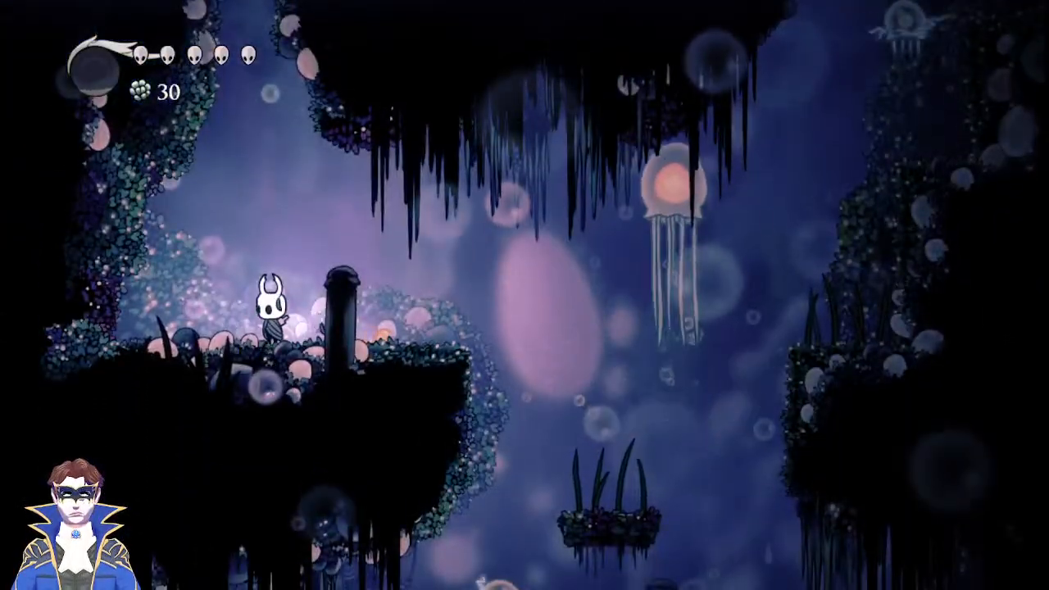
Jump east off the upper western ledge and strike the large jellyfish with the nail.
key(Right)
key(z)
key(x)
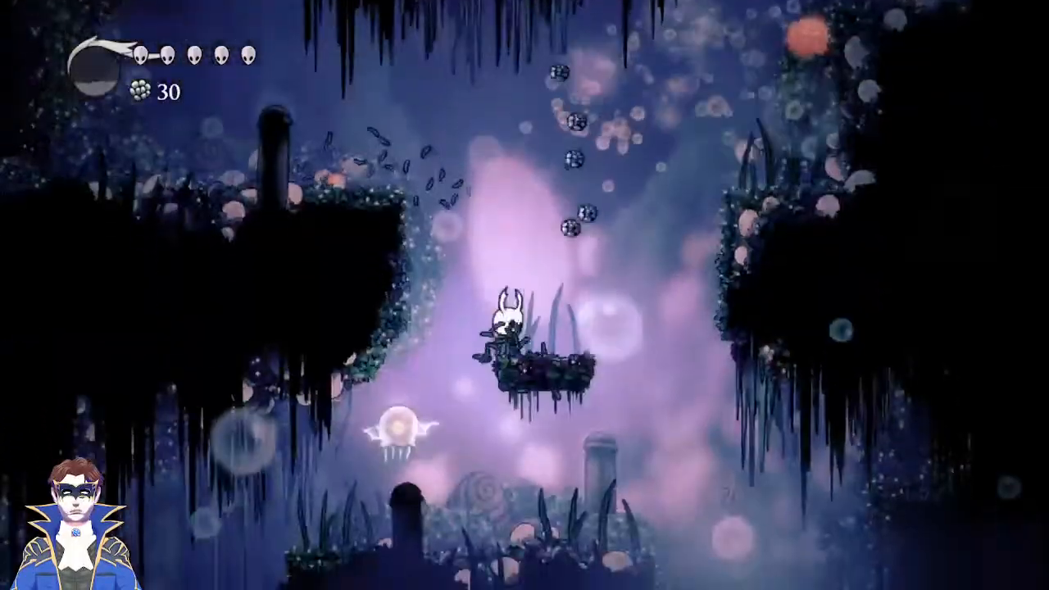
Collect the fallen geo around the island and the small grassy platform, and jump up to the grassy eastern ledge.
key(Left)
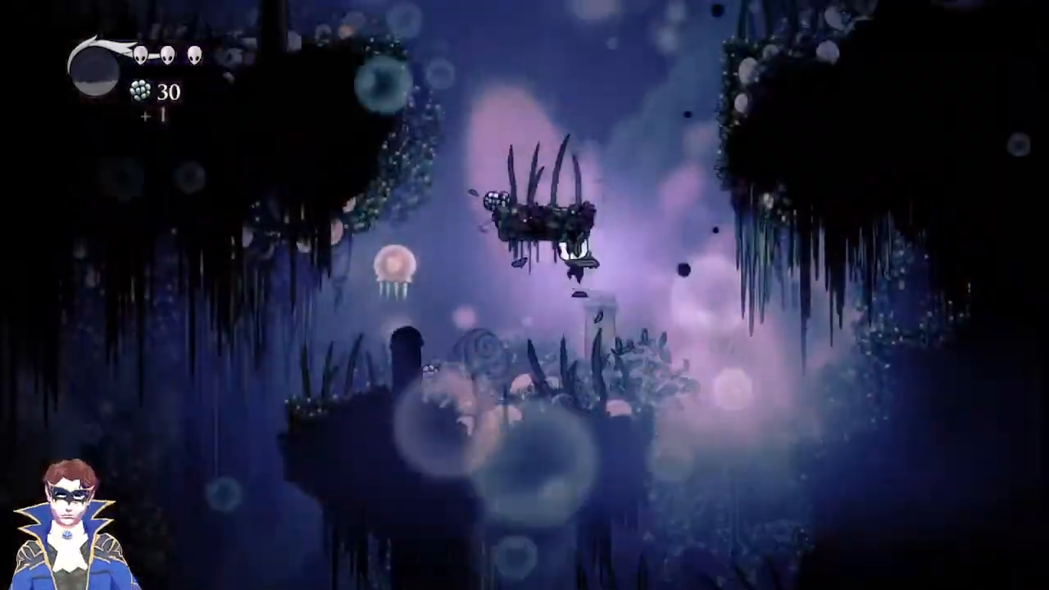
key(Left)
key(z)
key(x)
key(Right)
key(z)
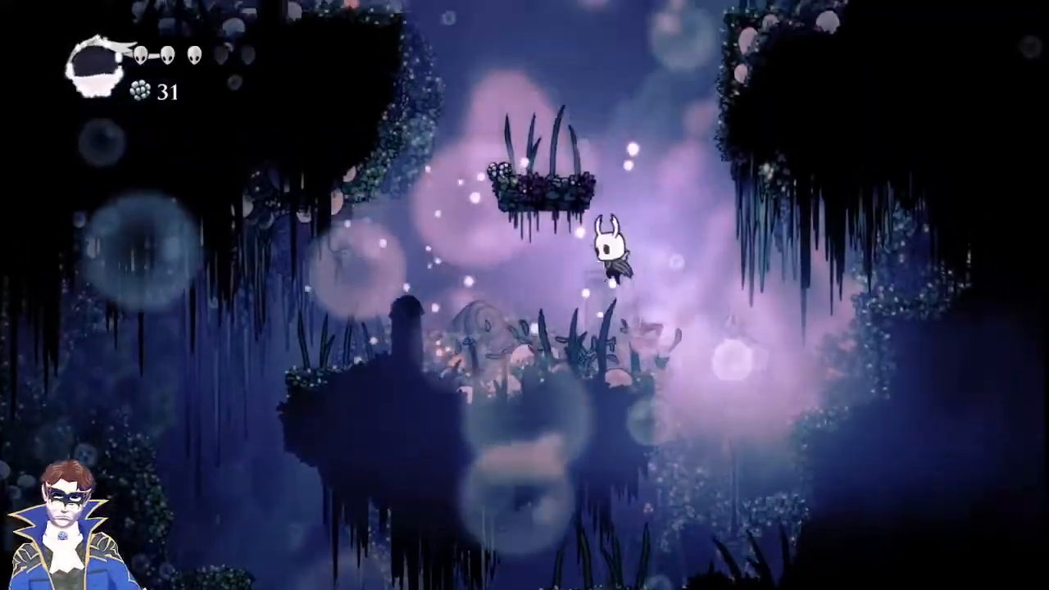
key(Left)
key(Right)
key(z)
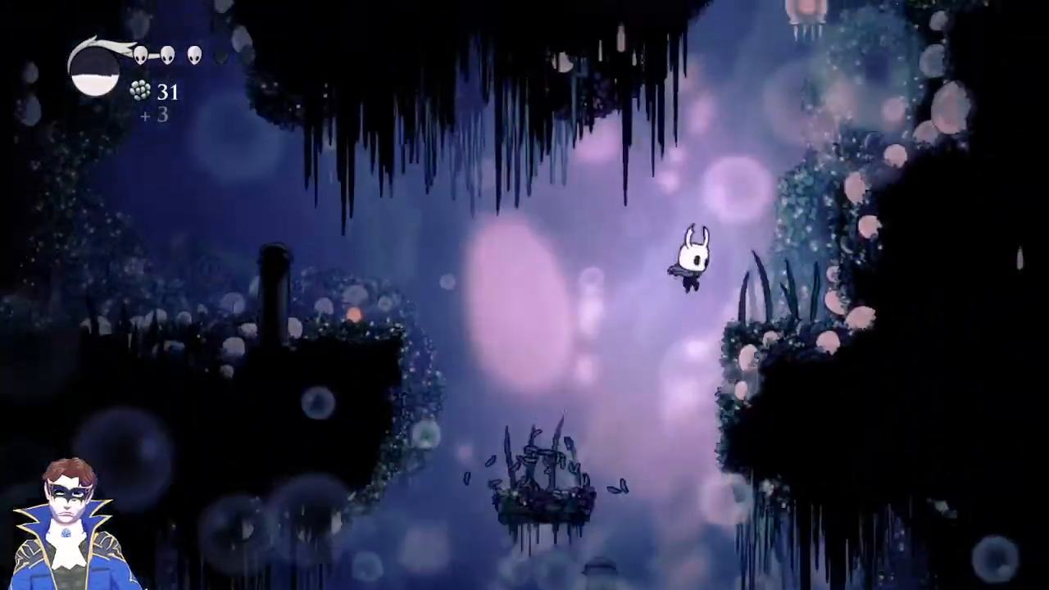
Scale the stepped eastern wall from the grassy ledge toward the large jellyfish higher in the shaft.
key(Right)
key(z)
key(z)
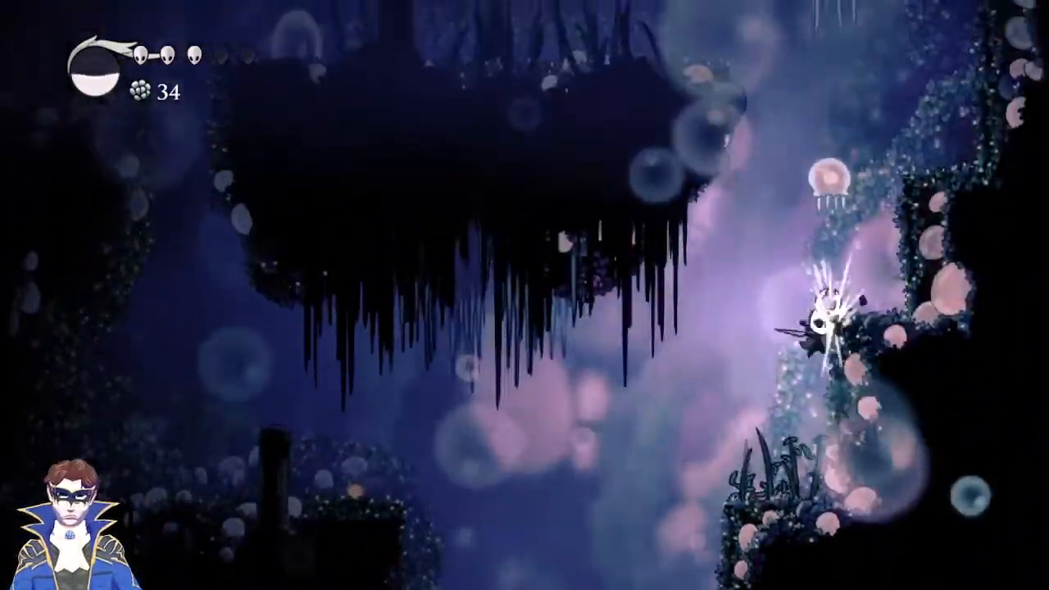
key(z)
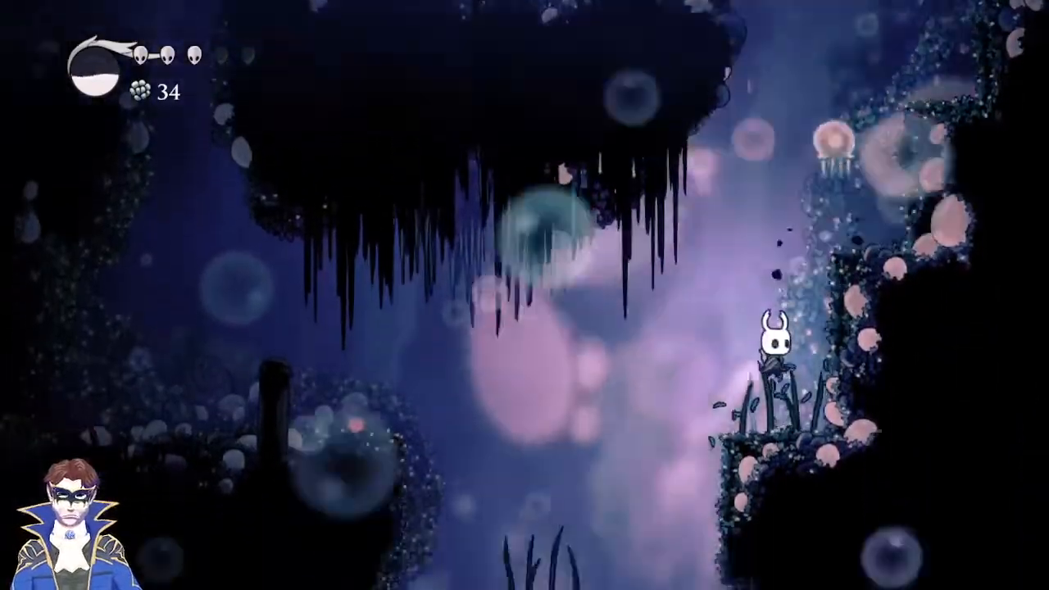
key(z)
key(z)
key(Right)
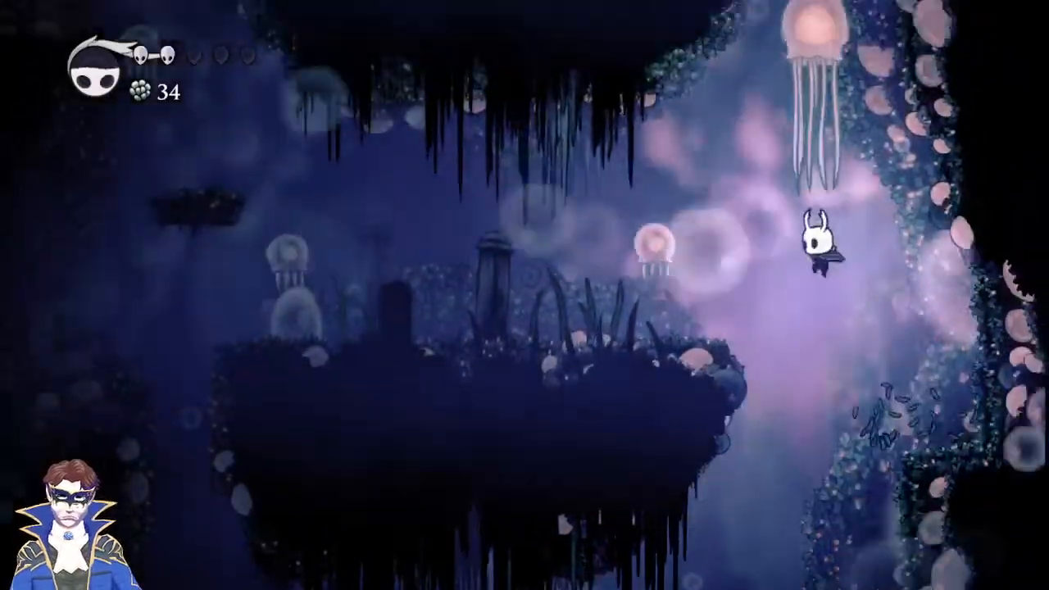
Try again to climb the mossy eastern steps and jump west toward the upper island below the large jellyfish.
key(Right)
key(z)
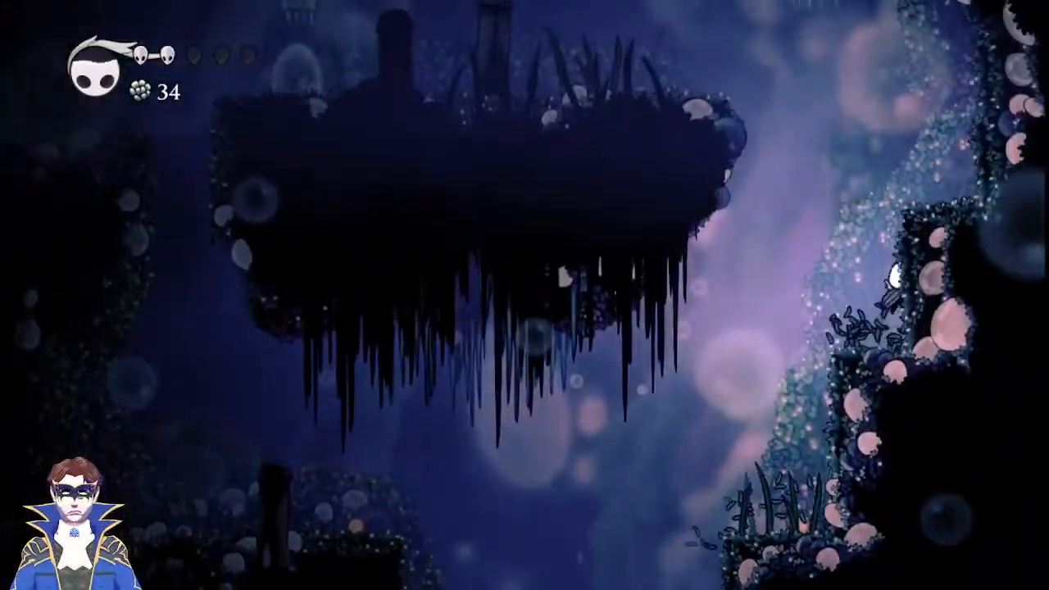
key(Left)
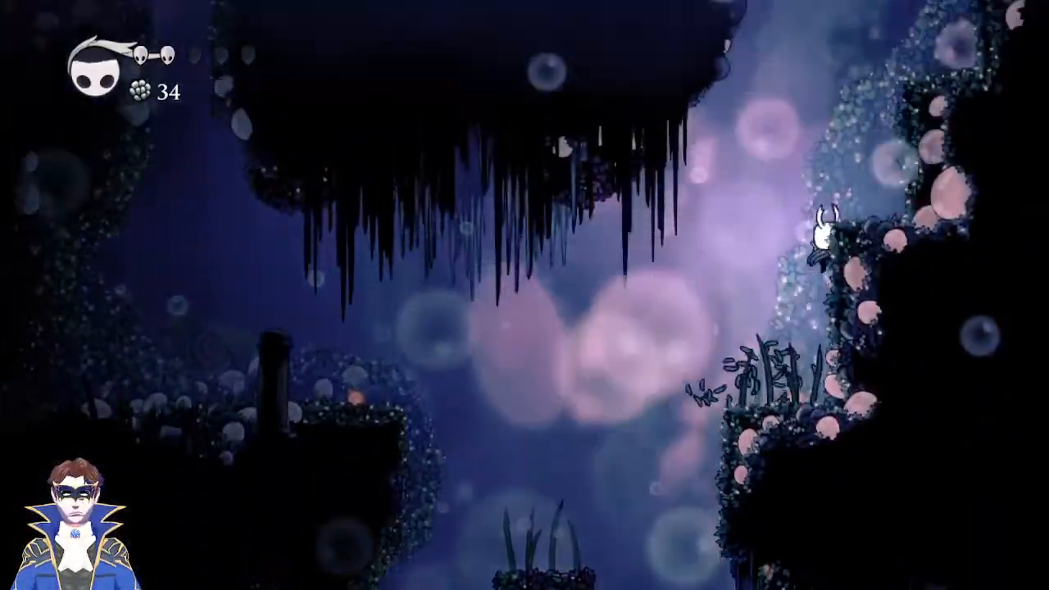
key(z)
key(Right)
key(z)
key(z)
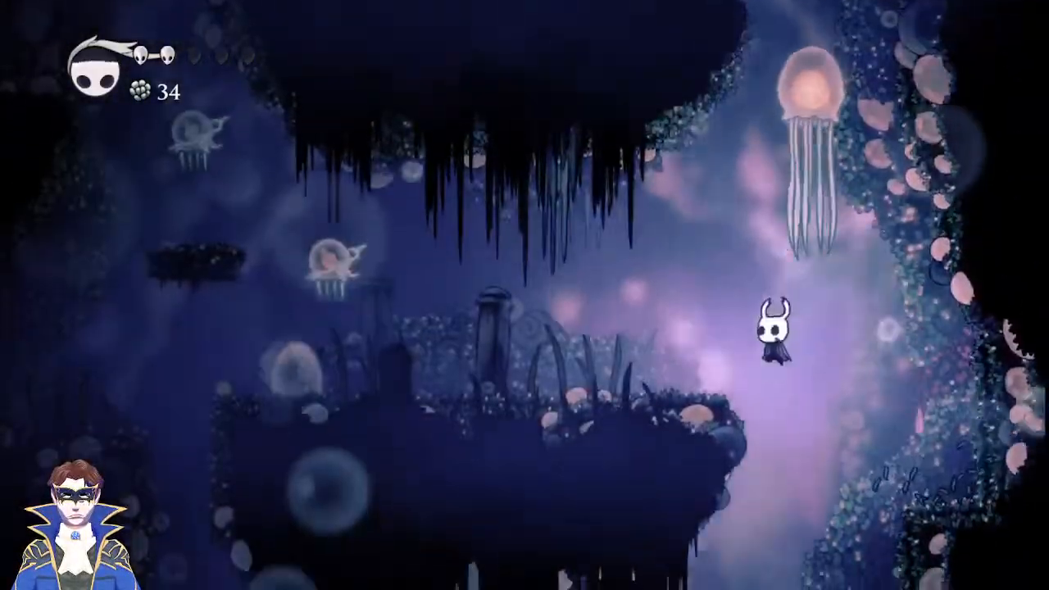
Climb the eastern wall beside the glowing lamp from the lower ledge and jump west onto the large floating island.
key(Left)
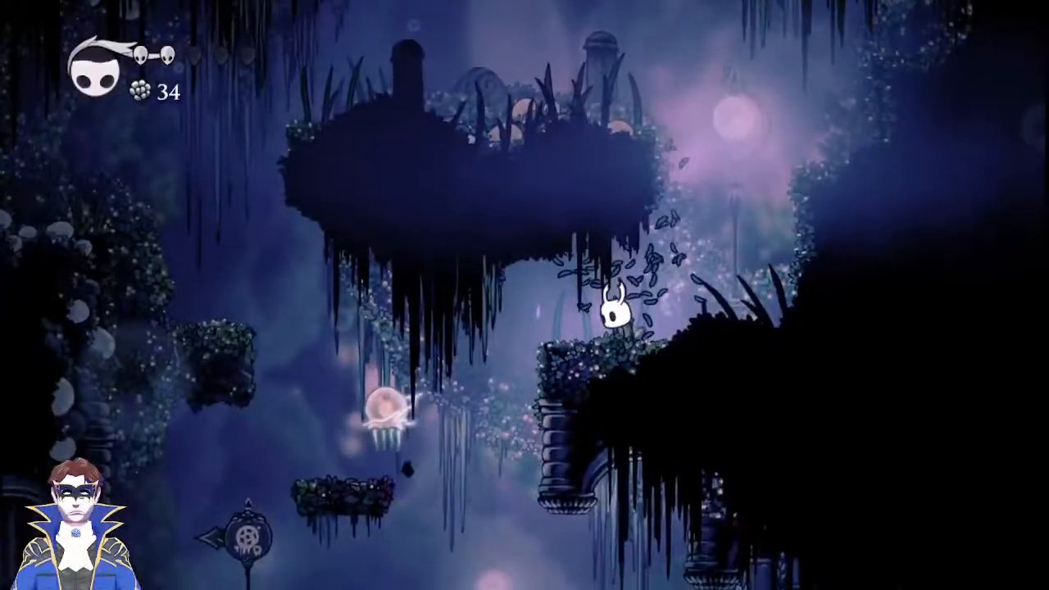
key(Right)
key(z)
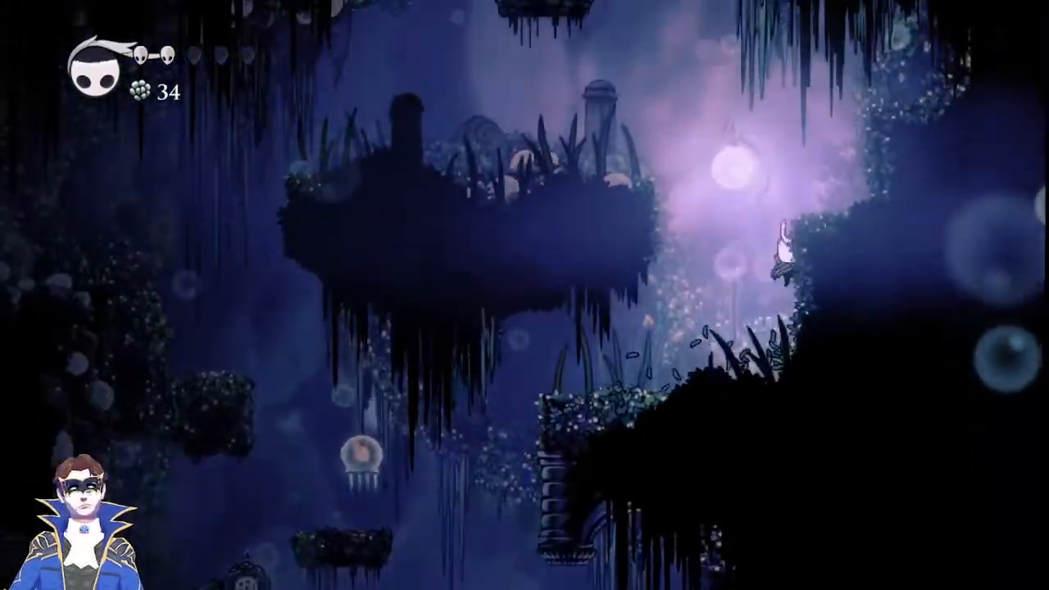
key(Right)
key(z)
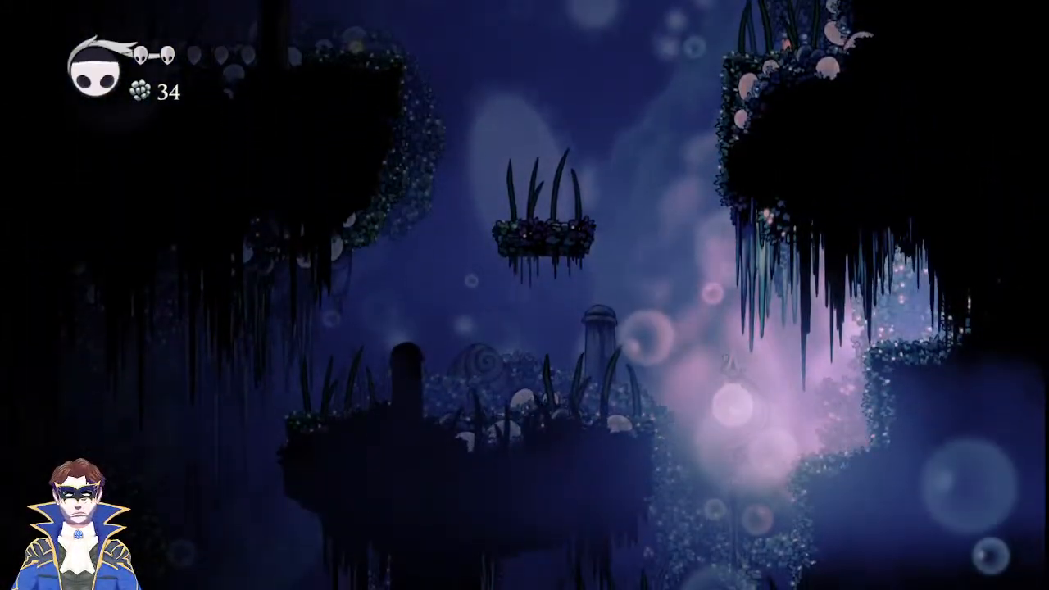
key(Right)
key(z)
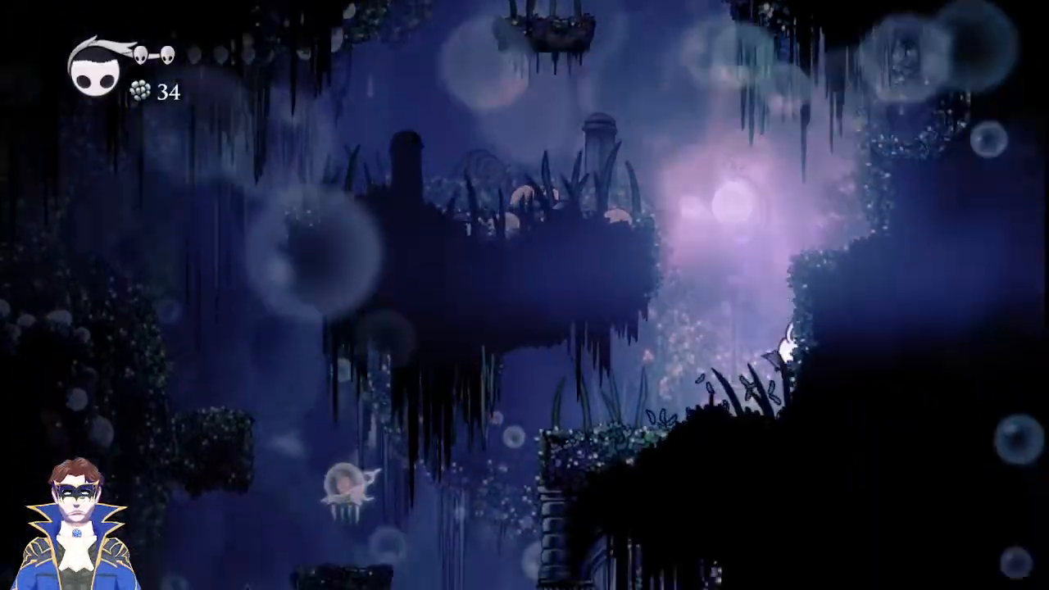
key(z)
key(Left)
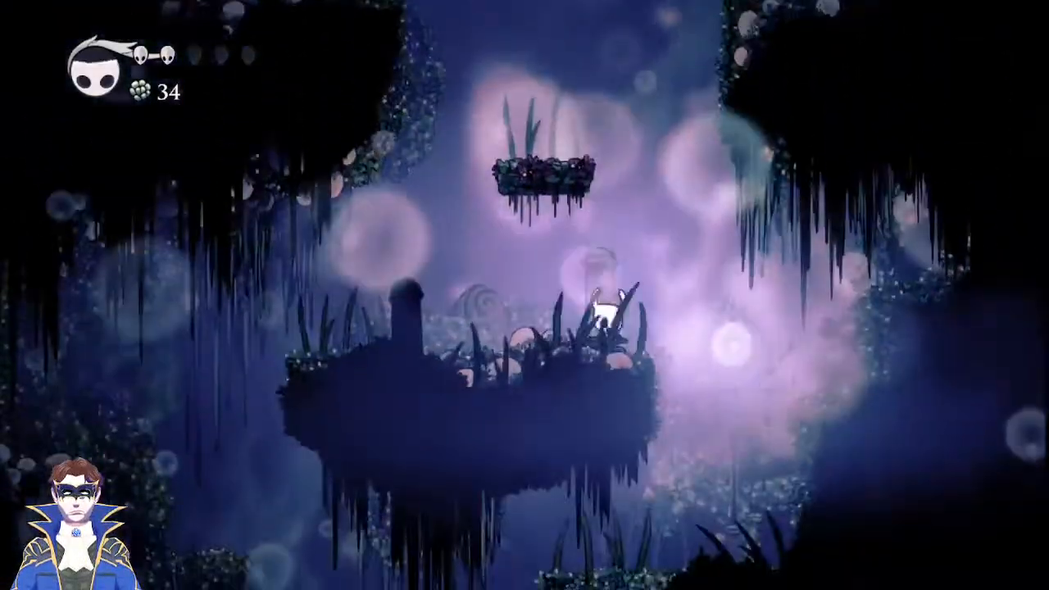
Jump from the large island to the eastern grassy ledge and scale the mossy wall steps beside the large jellyfish.
key(z)
key(Right)
key(z)
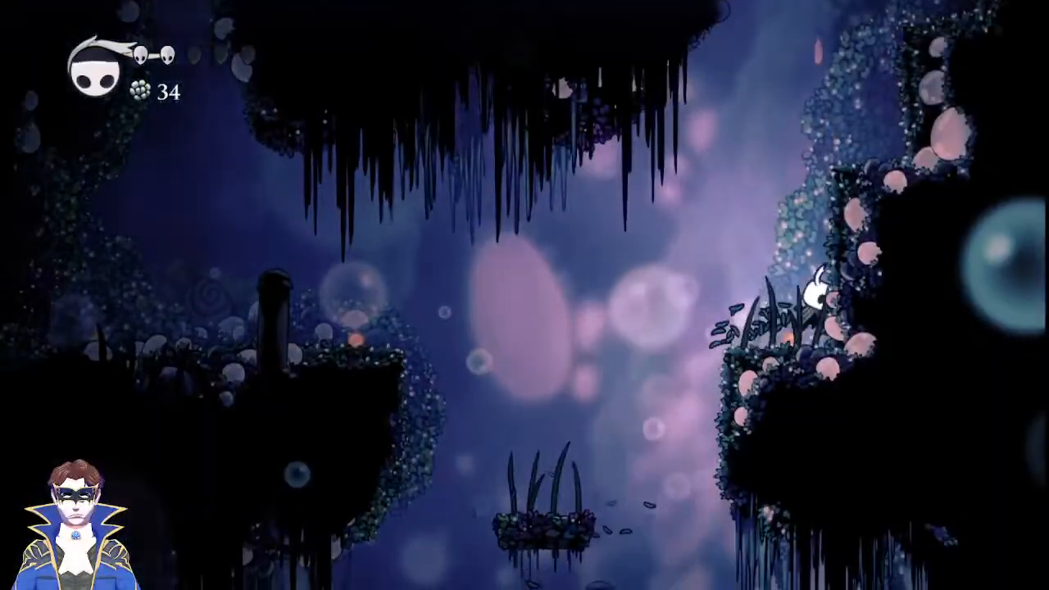
key(z)
key(Right)
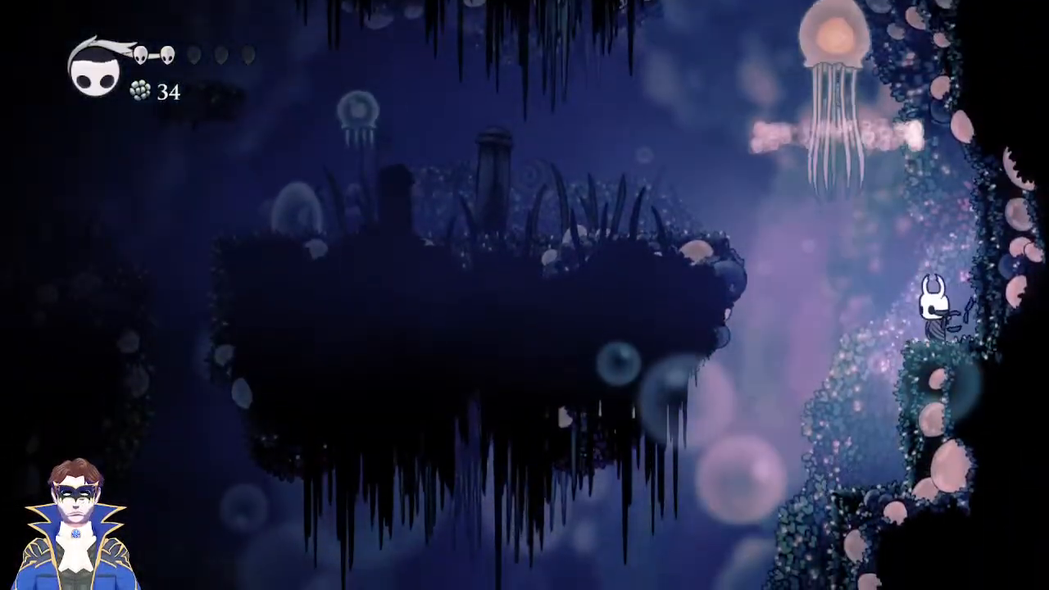
Leap west onto the broken-pillar island, cross it, and strike the small jellyfish above the little western platform.
key(Left)
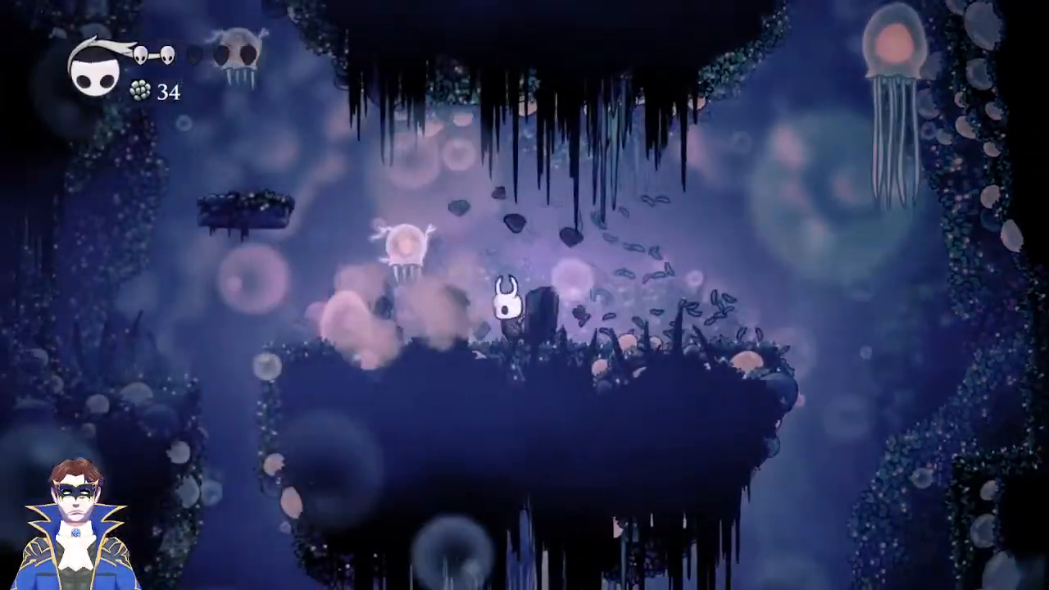
key(Left)
key(z)
key(x)
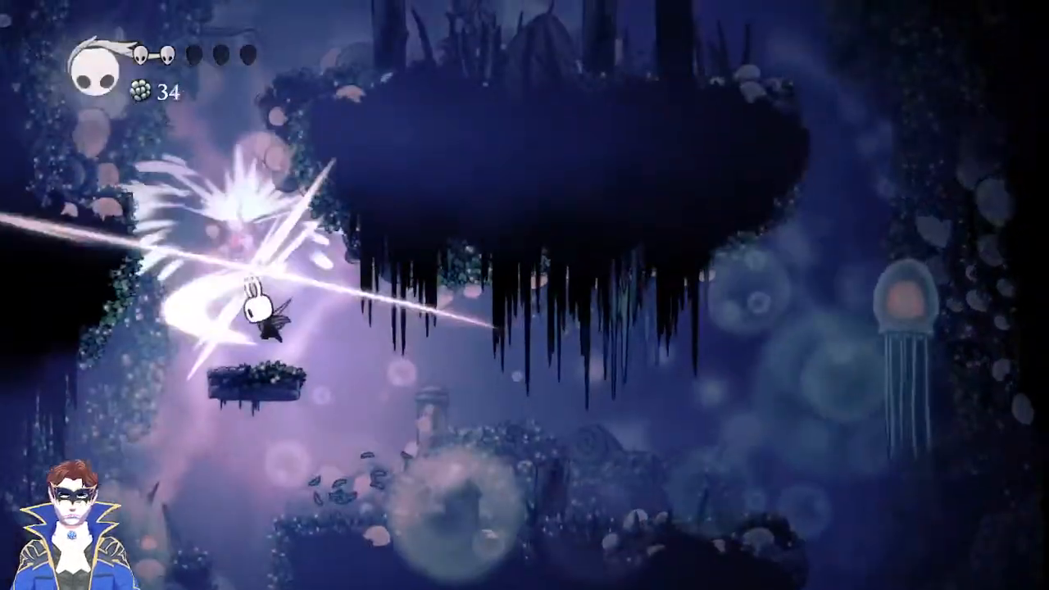
Climb from the little western platform to the pillared island above and slash through its stone pillars.
key(z)
key(Left)
key(z)
key(Right)
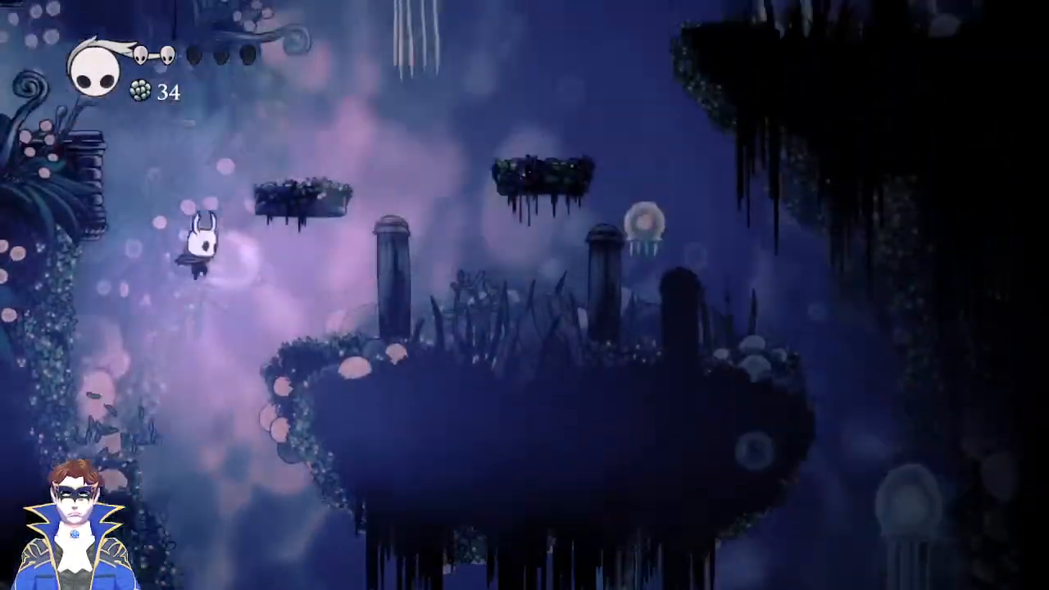
key(x)
key(Right)
key(z)
key(x)
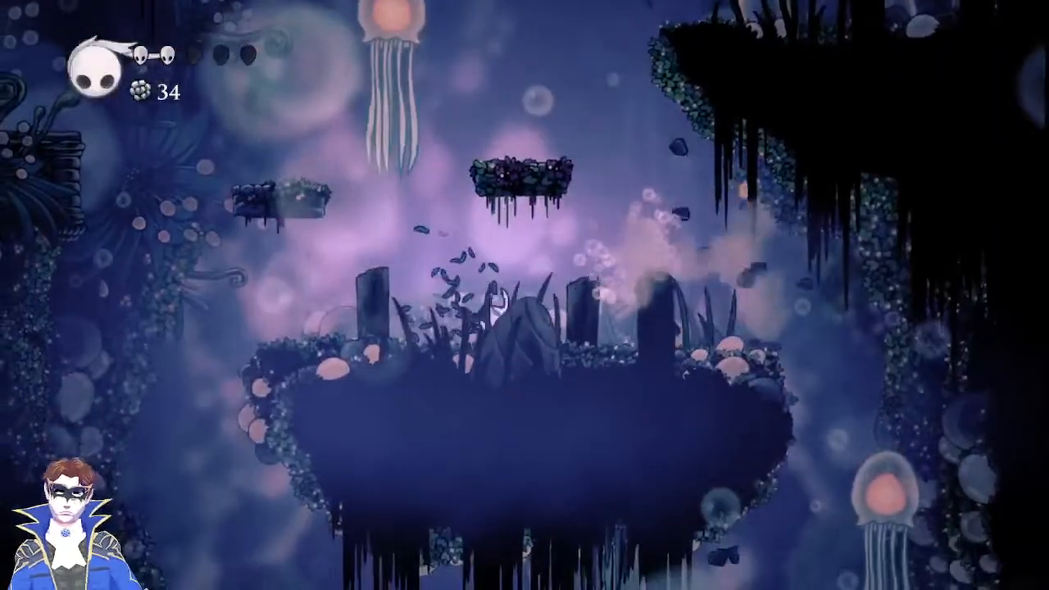
Jump over the small mossy platform to the eastern pillared ledge and climb the small platforms along the eastern wall.
key(Right)
key(z)
key(Left)
key(Right)
key(z)
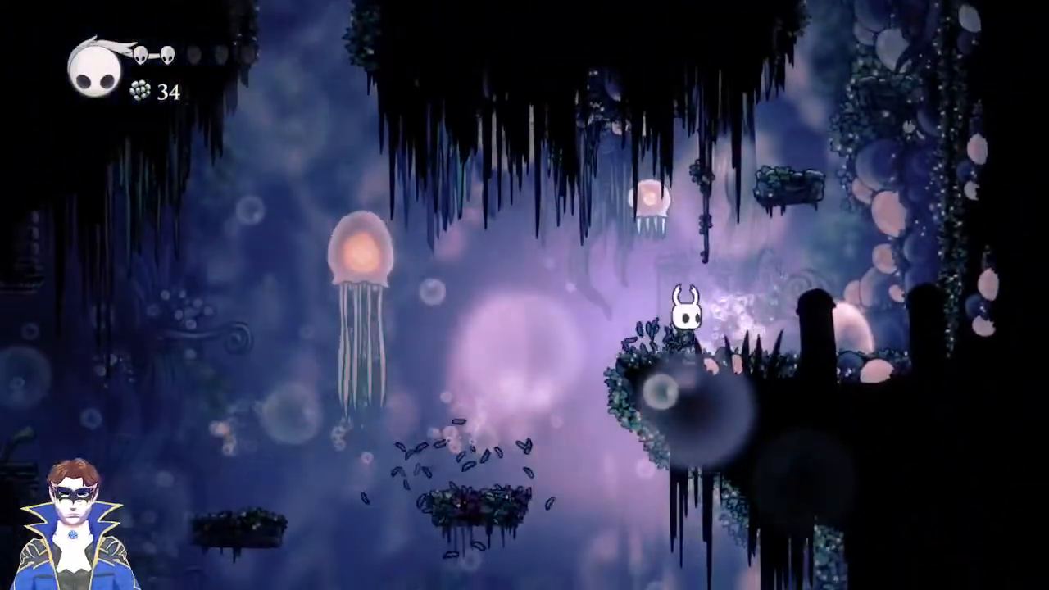
key(Left)
key(Right)
key(z)
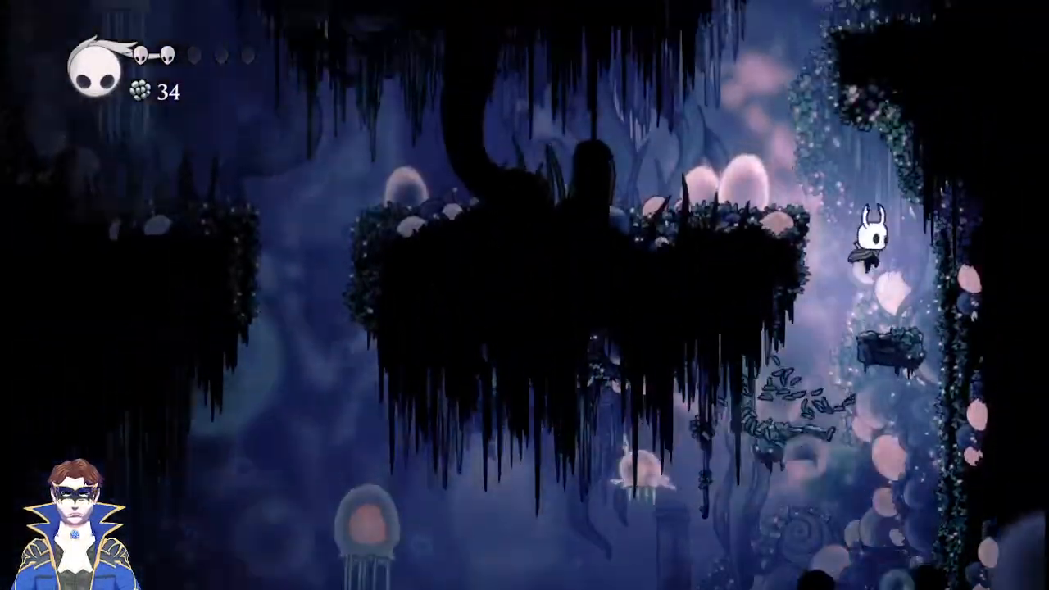
Cut the plants on the middle island, climb the eastern wall ledge, and leap west onto the signpost island.
key(Left)
key(z)
key(x)
key(Right)
key(z)
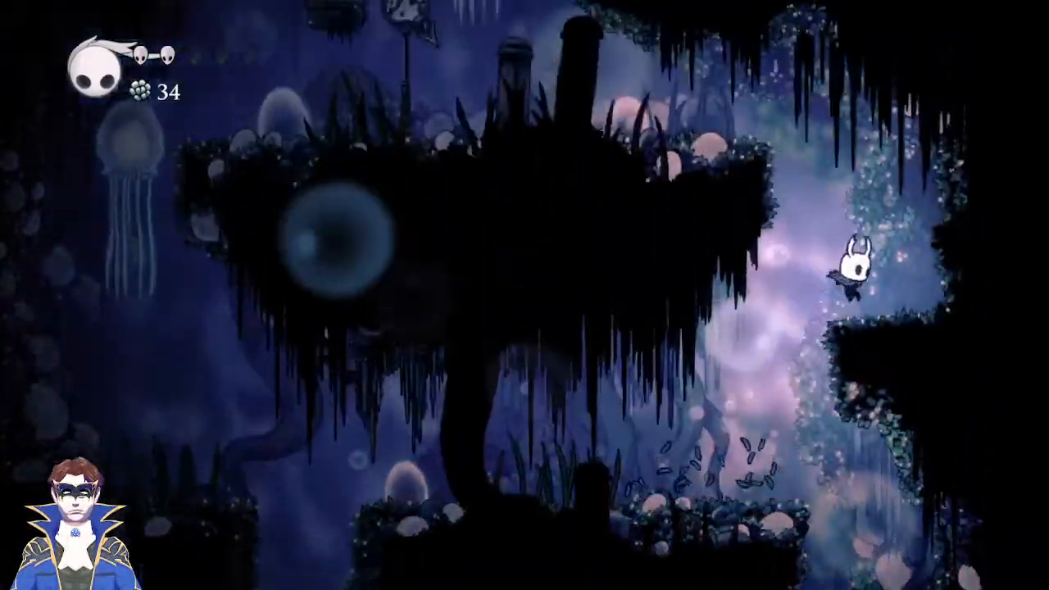
key(Left)
key(z)
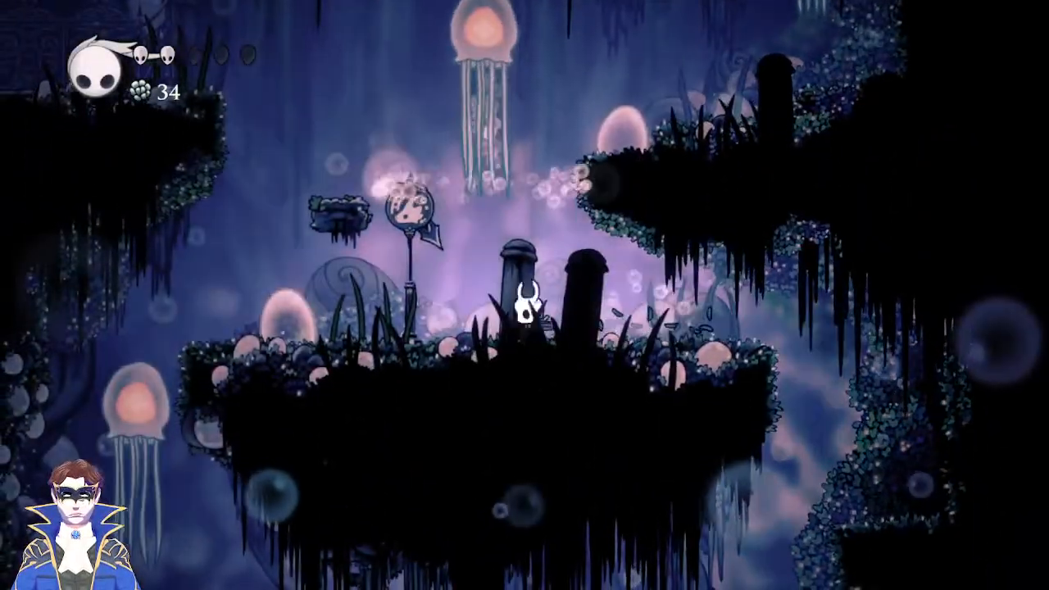
Climb from the signpost over the small floating platform to the northwestern ledge and leave west to the lake.
key(Left)
key(z)
key(Left)
key(z)
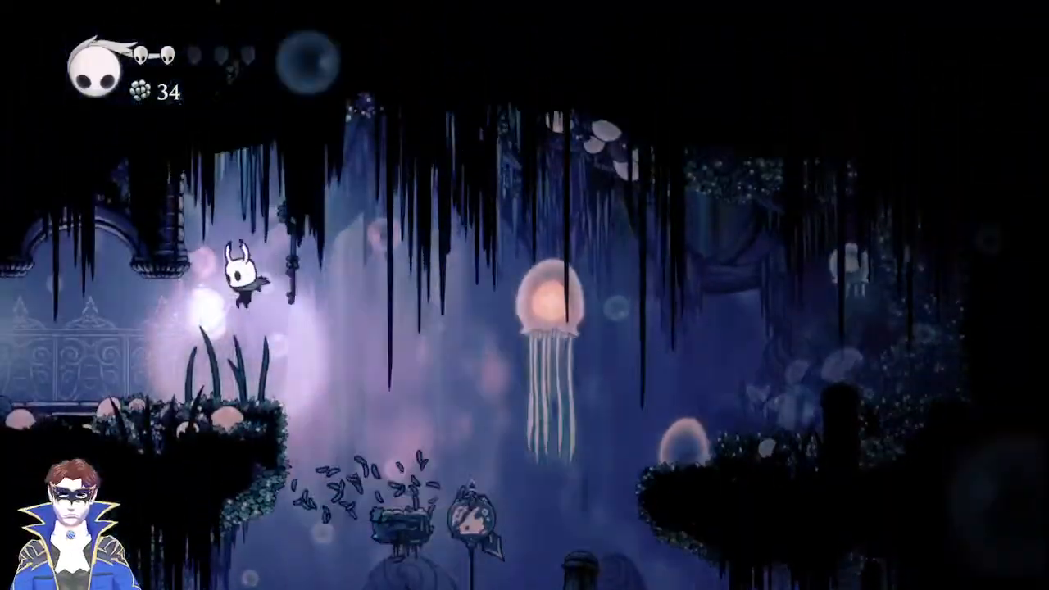
key(Left)
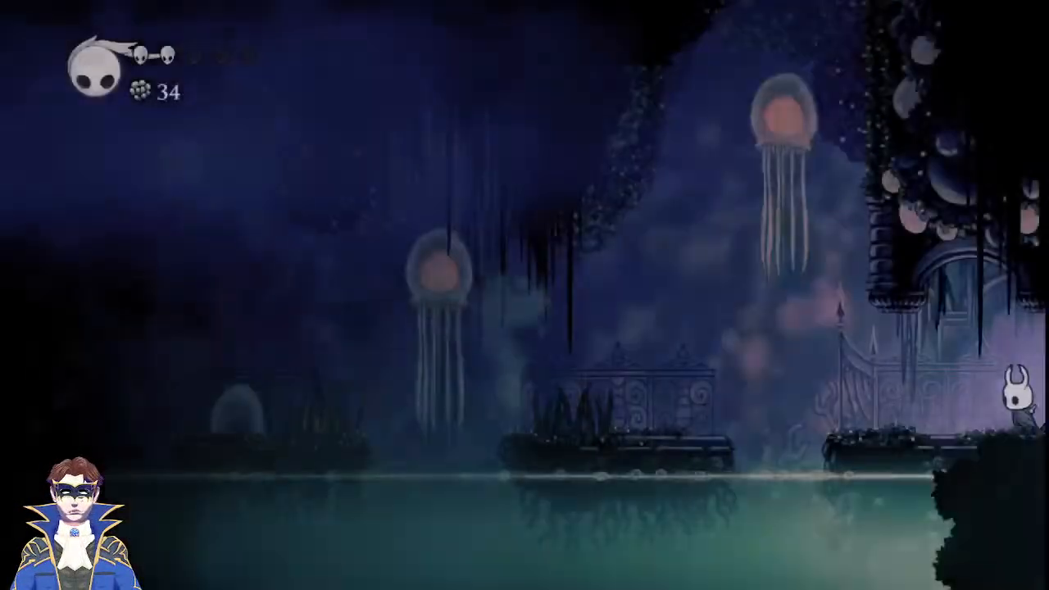
Cross to the middle railed platform over the lake, strike the large jellyfish, and dodge its exploding core.
key(z)
key(Left)
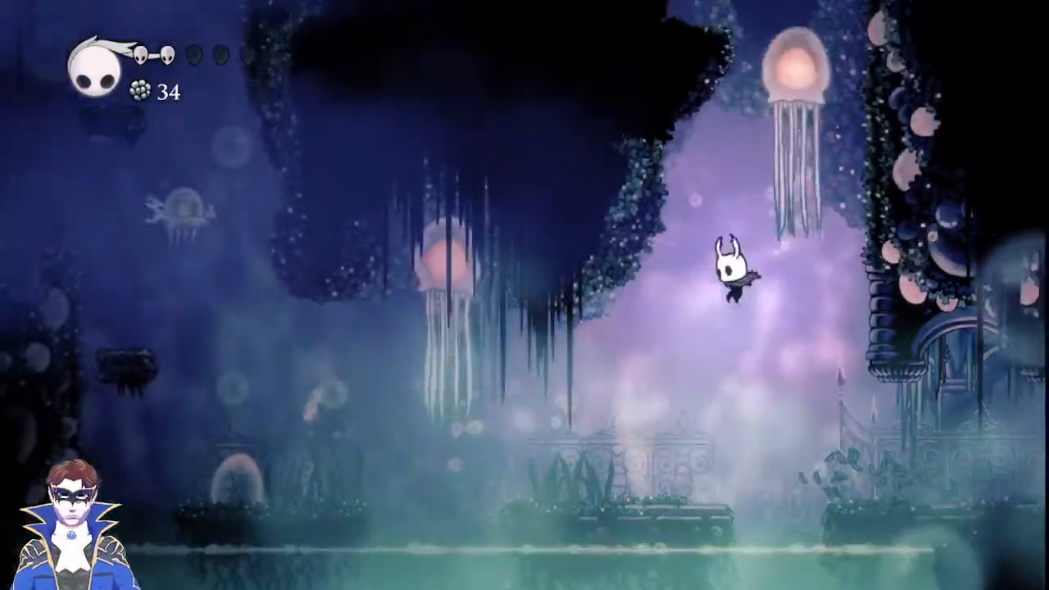
key(z)
key(x)
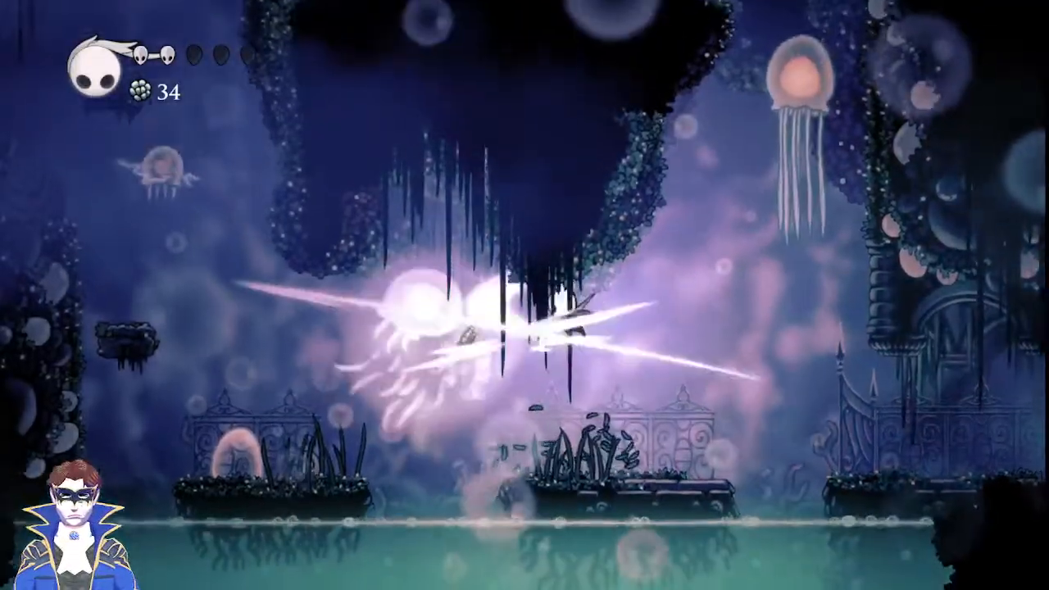
key(z)
key(Right)
key(Left)
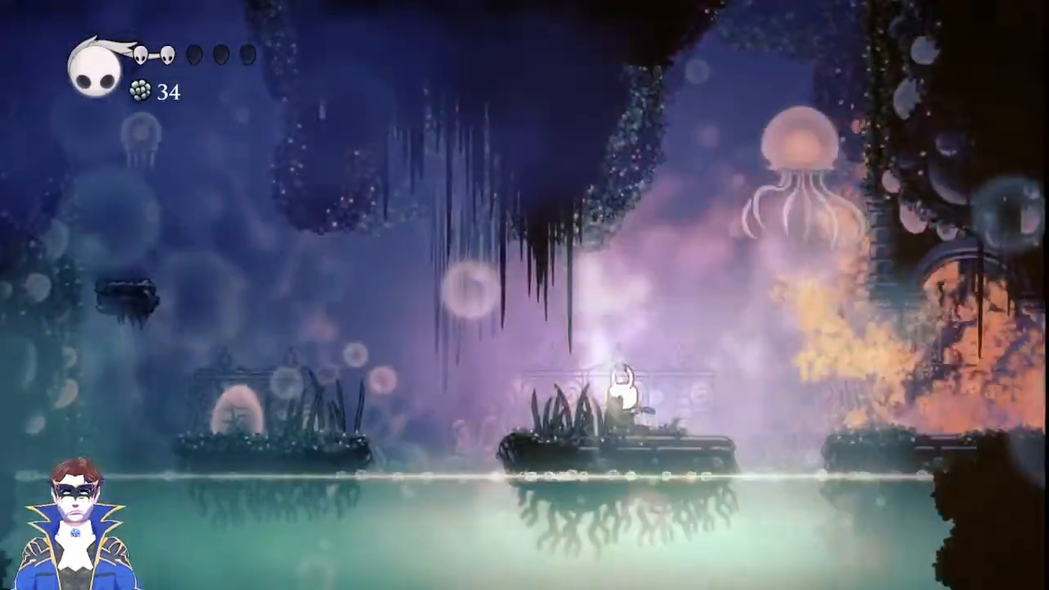
Cut through the plants on the lake platforms and jump west onto the small floating platform by the wall.
key(x)
key(z)
key(x)
key(z)
key(Left)
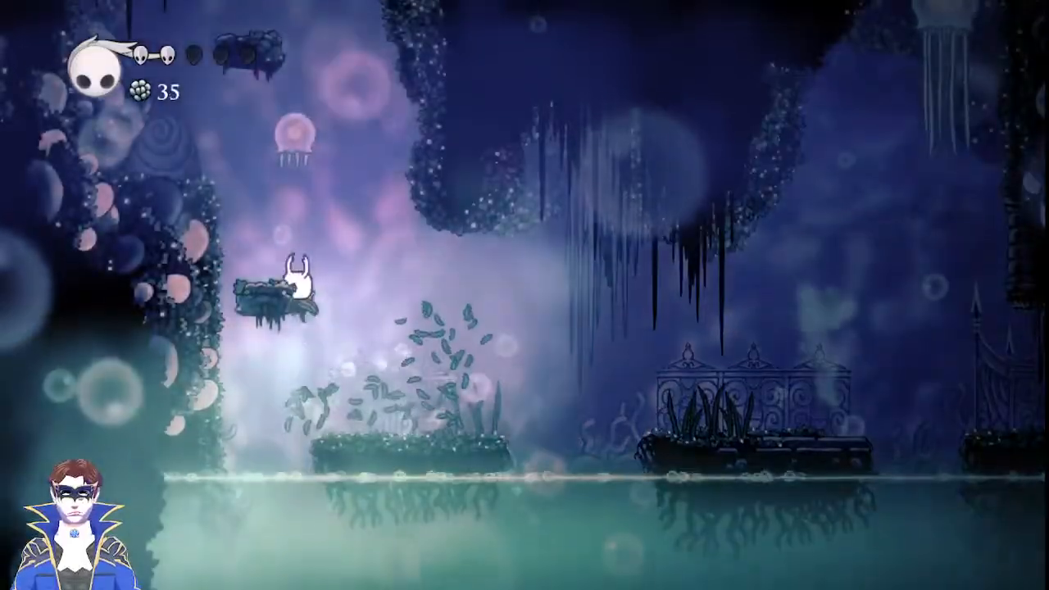
Climb from the small platform to the mossy western wall ledge, fight the small jellyfish, and jump toward the upper platform.
key(Right)
key(x)
key(z)
key(Left)
key(z)
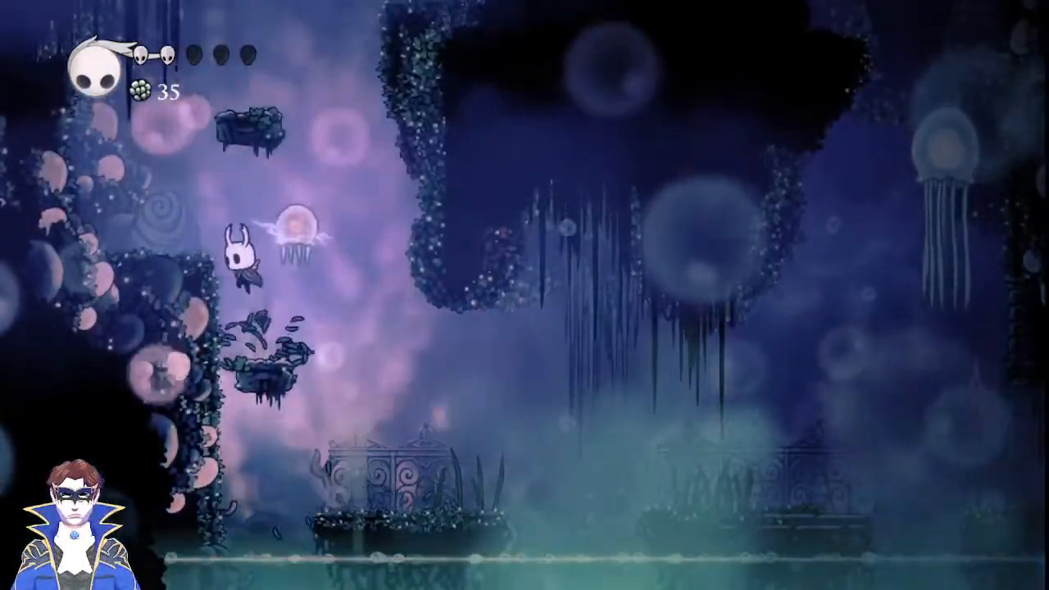
key(Left)
key(x)
key(Right)
key(z)
key(Right)
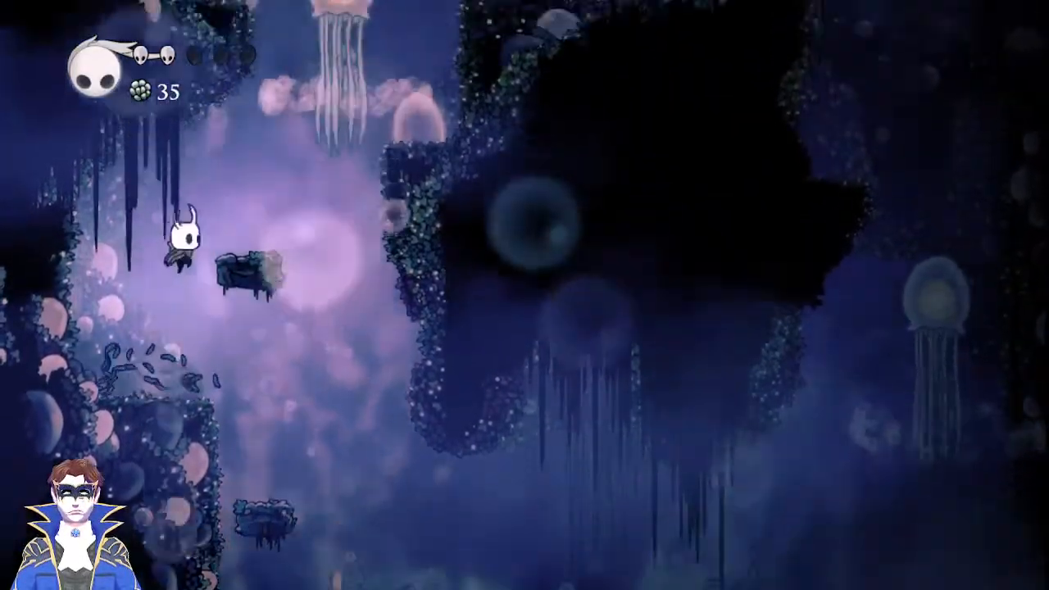
Try to climb east from the upper floating platform onto the mossy ledge beside the large jellyfish.
key(z)
key(Right)
key(x)
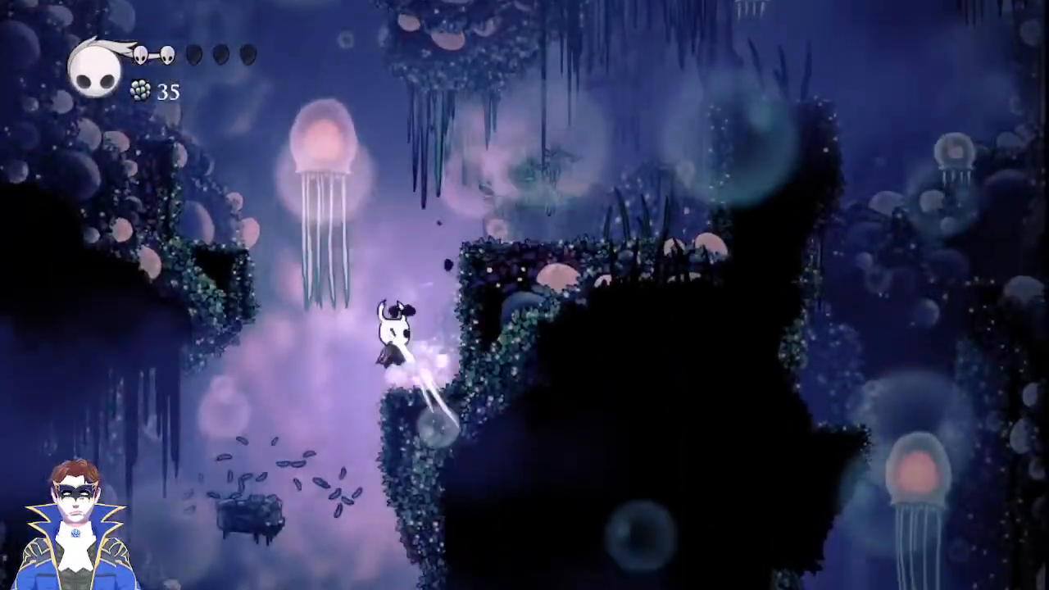
key(Left)
key(Right)
key(Left)
key(z)
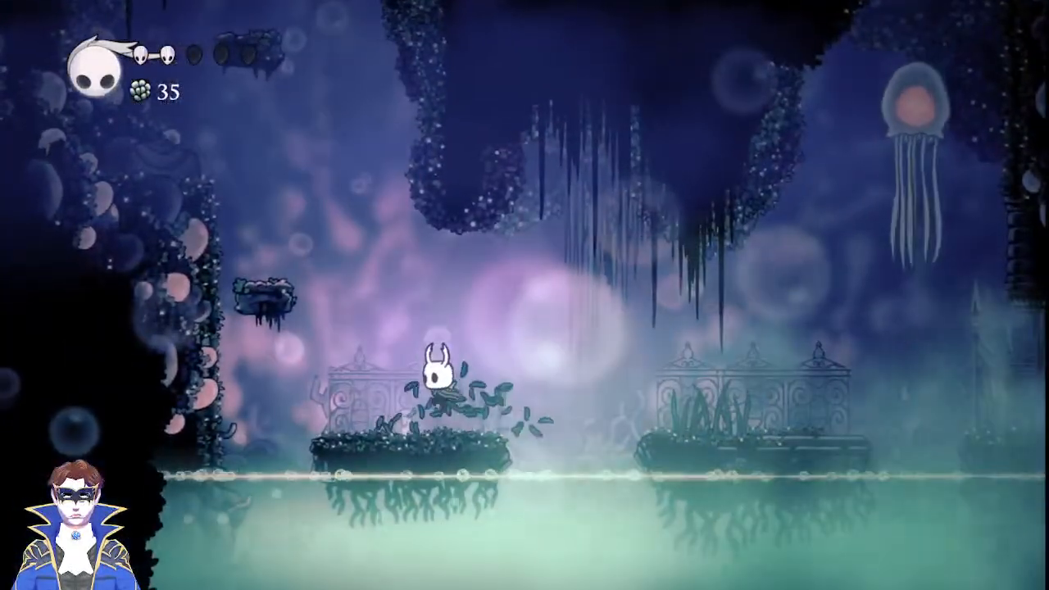
Climb again from the lake over the western platforms and wall ledge to the mossy eastern ledge.
key(z)
key(z)
key(Left)
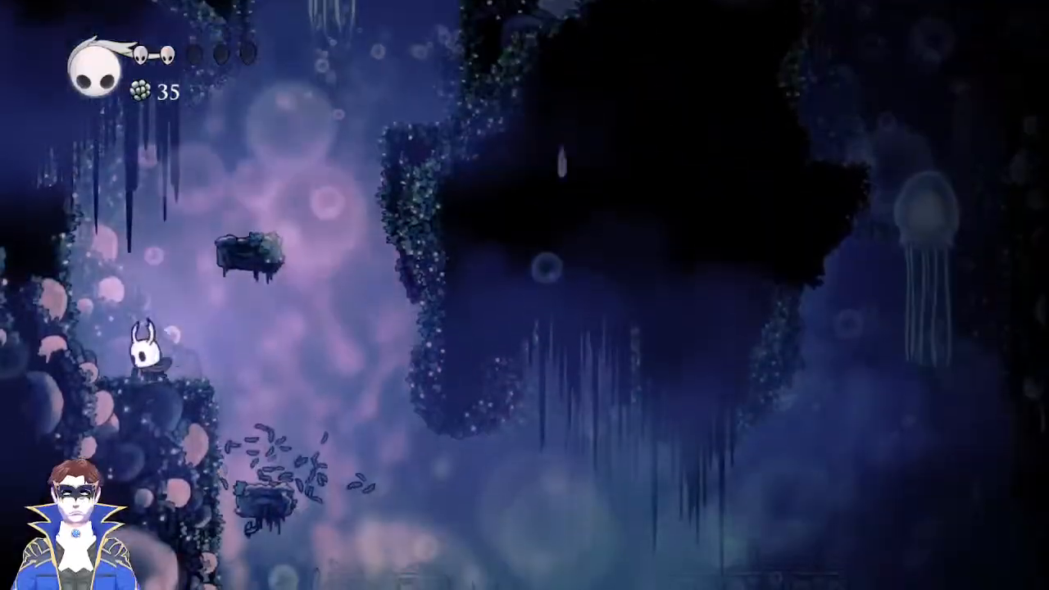
key(z)
key(Right)
key(z)
key(Right)
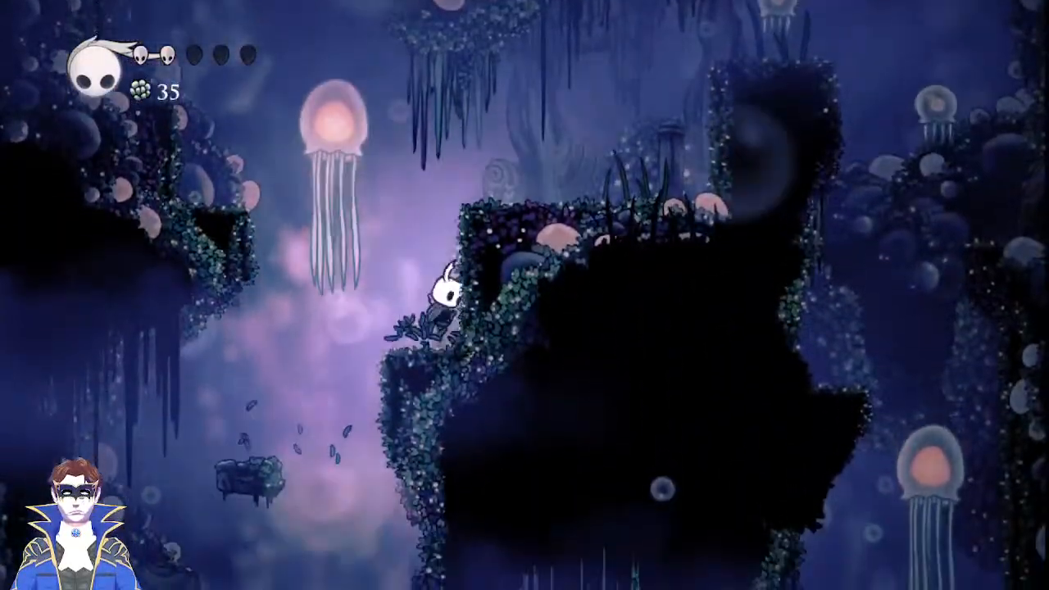
Scale the top of the mossy eastern block, cut its plants, and jump back west above the large jellyfish.
key(z)
key(Right)
key(x)
key(Left)
key(z)
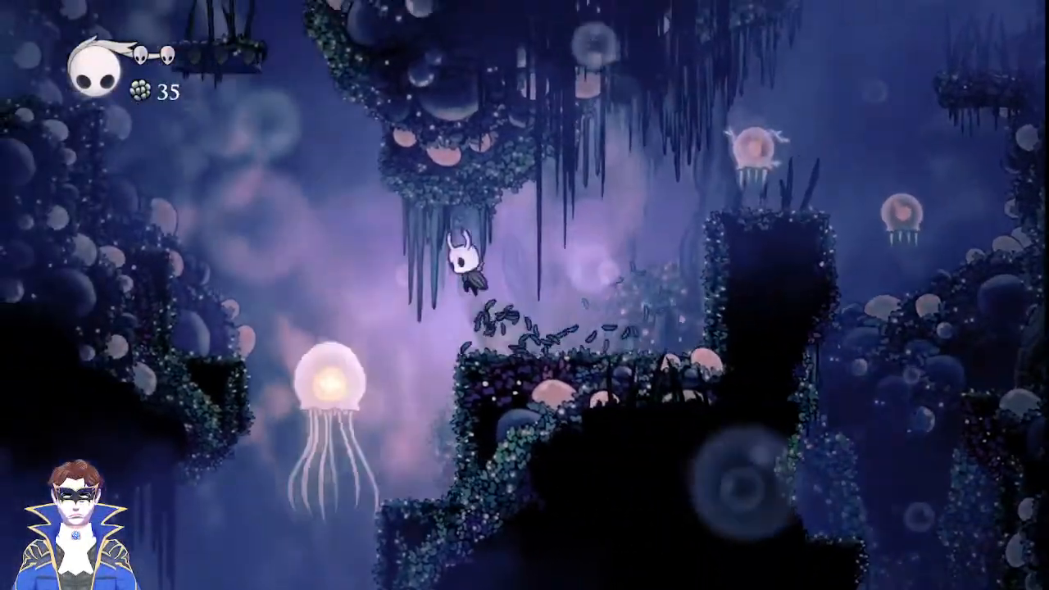
Leap west past the large jellyfish to the bubble-covered wall and leave the shaft westward.
key(z)
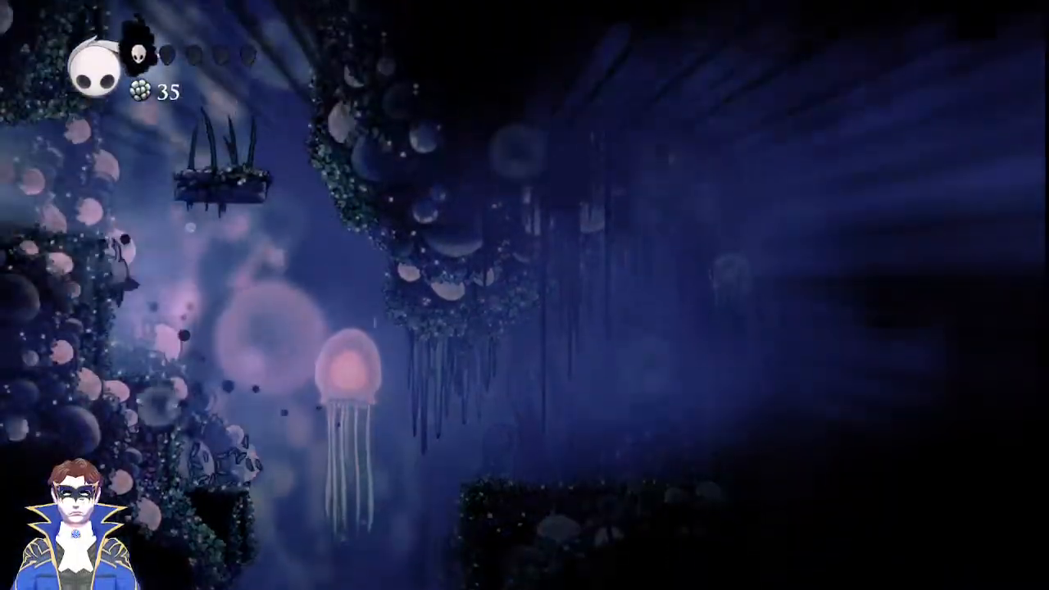
key(z)
key(Left)
Heal up to four masks with Focus on the bubble-covered eastern ledge above the electrified lake.
key(c)
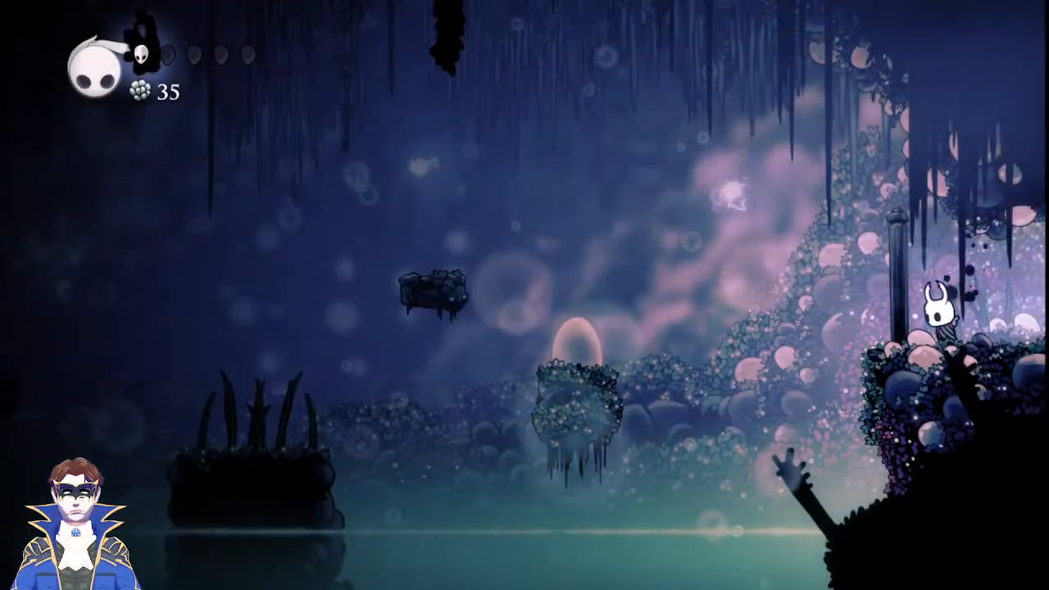
key(a)
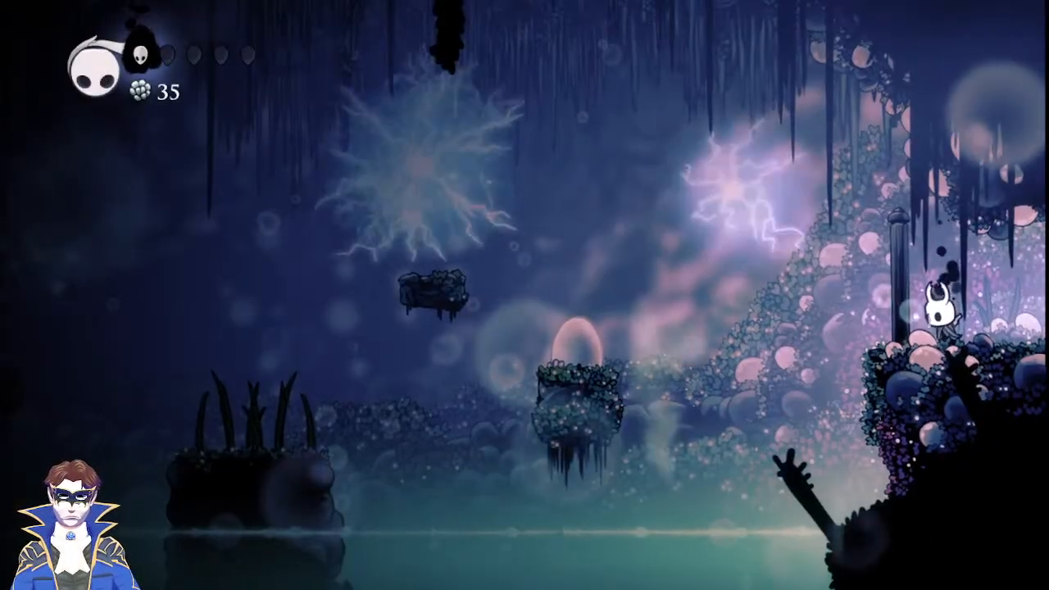
key(a)
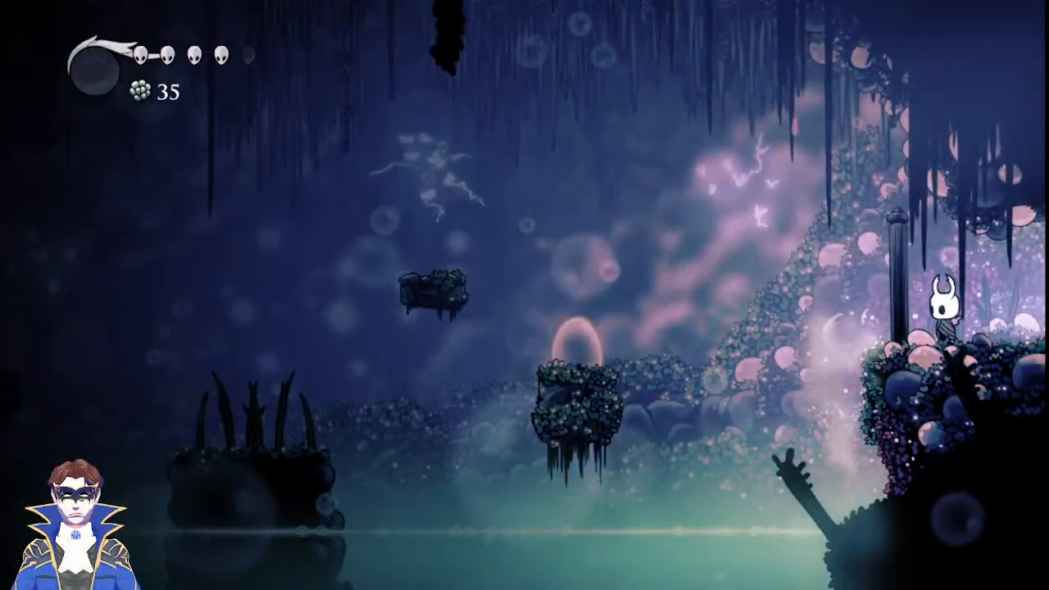
Jump west across the mossy floating block to the wide platform with tall plants in the lake.
key(z)
key(Left)
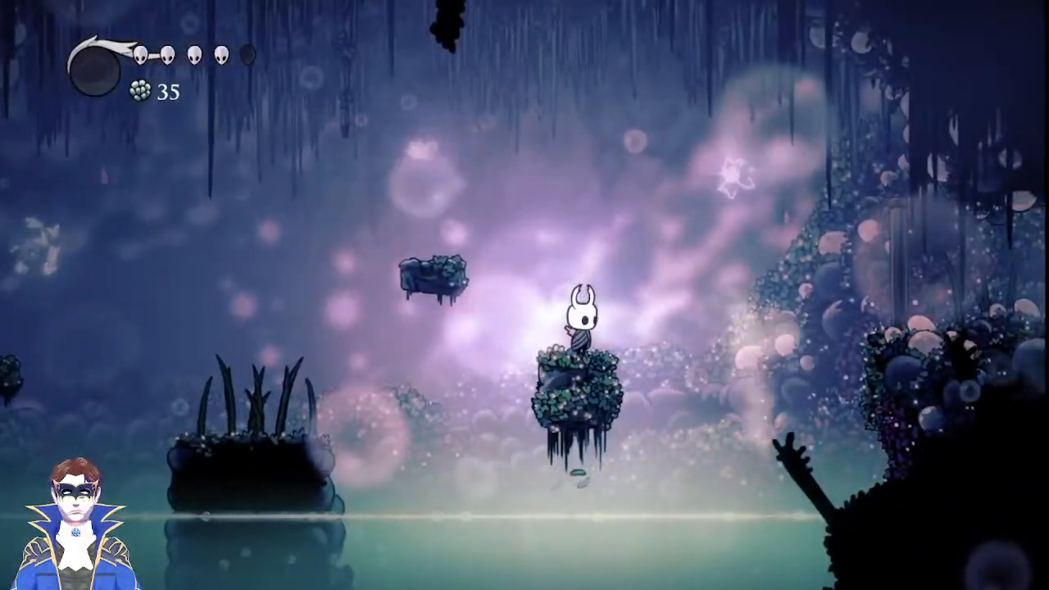
key(z)
key(Left)
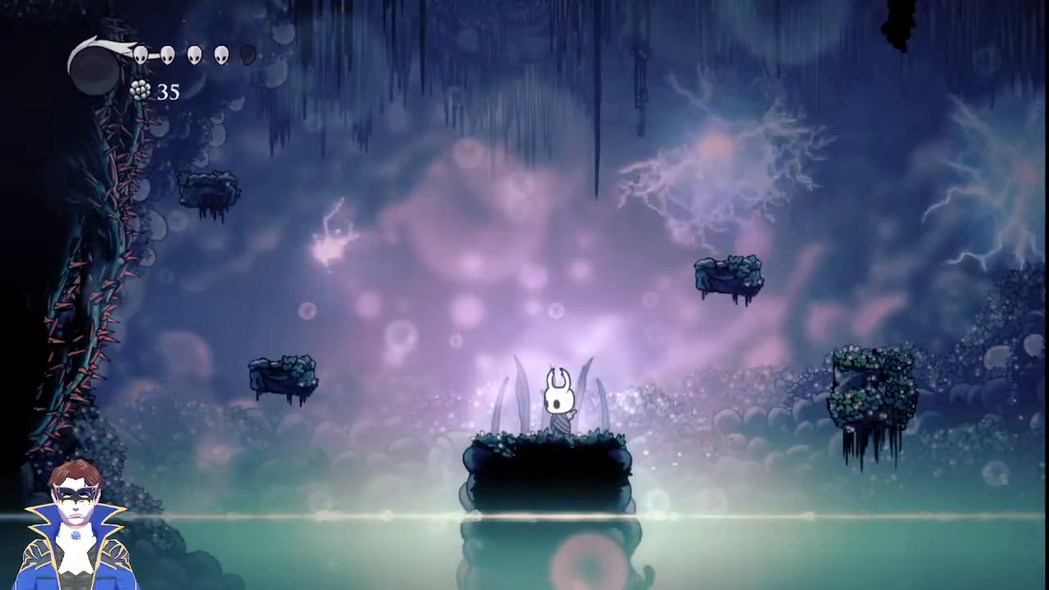
Examine the ceiling above the wide lake platform and test the jump height between the electric discharges.
key(Up)
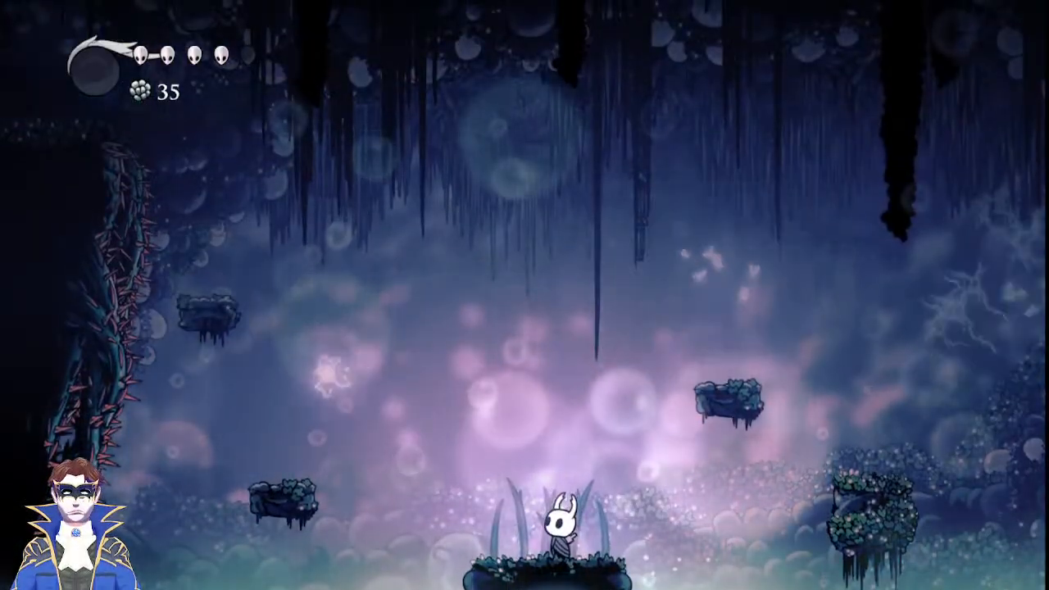
key(z)
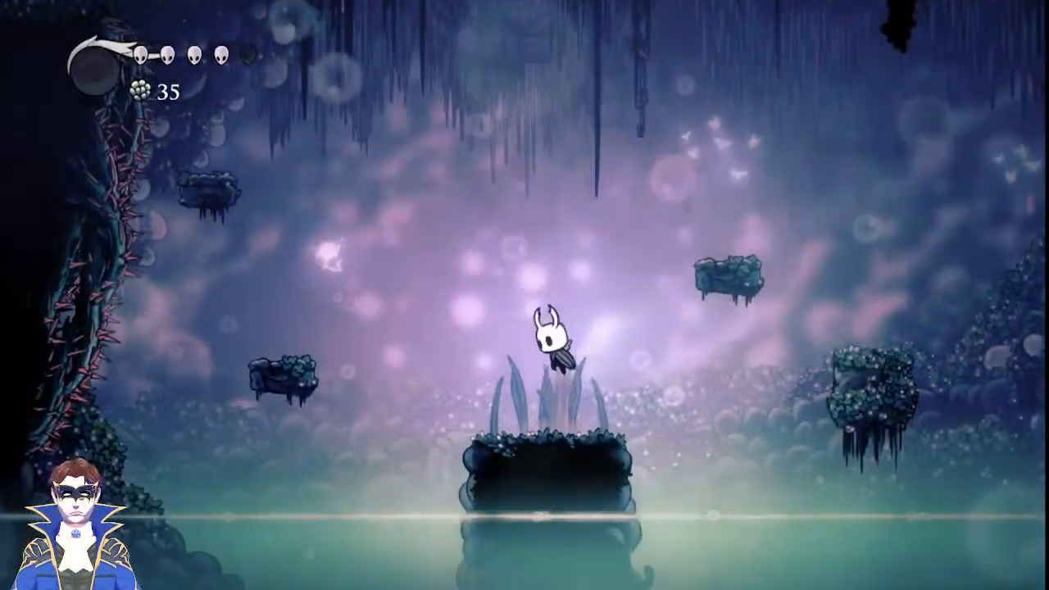
key(Up)
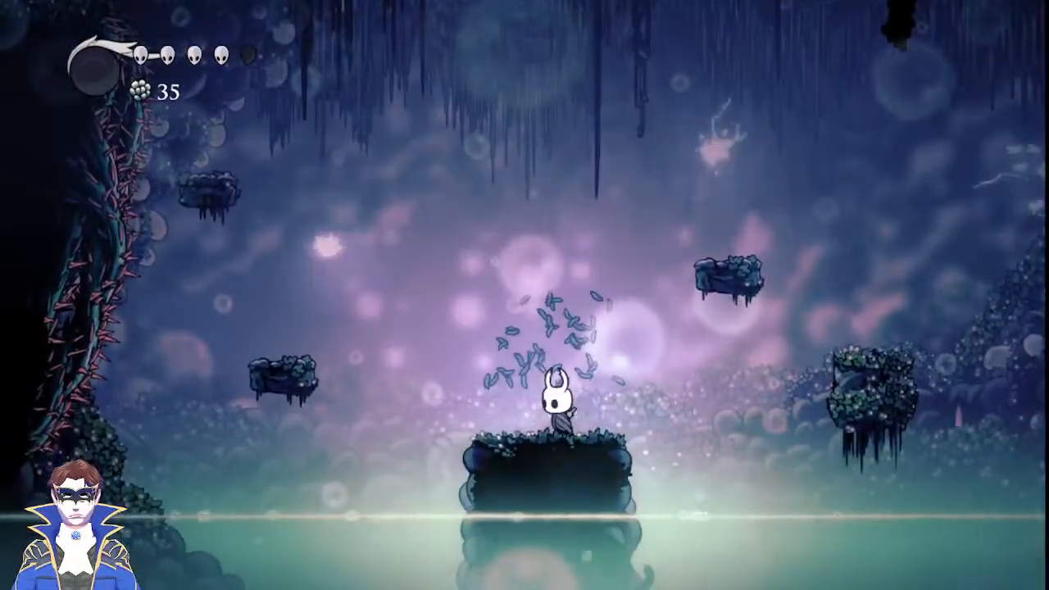
key(z)
key(Left)
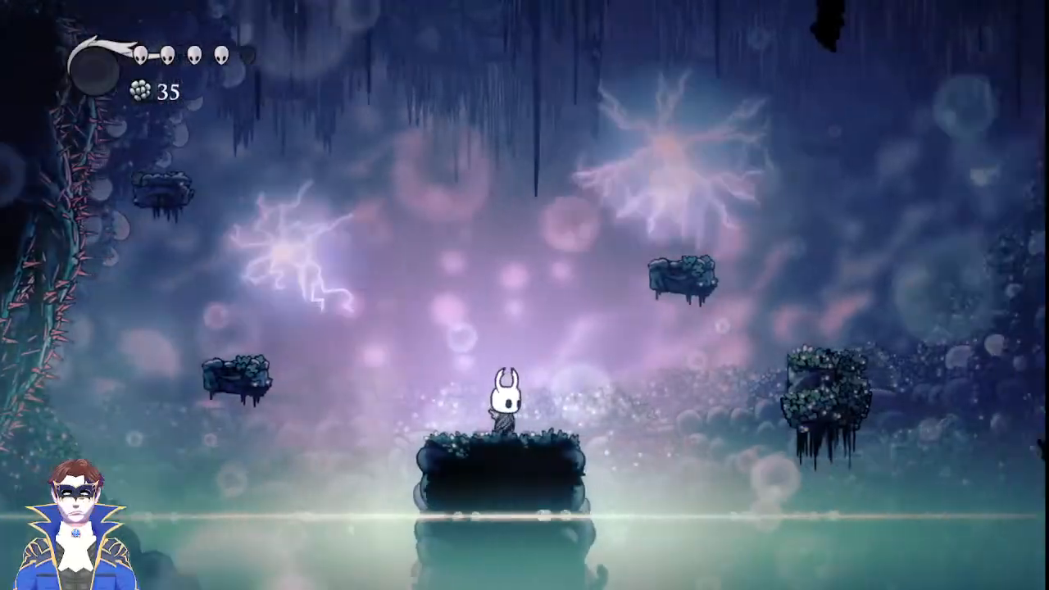
Leap east from the wide lake platform onto the small floating platform beneath the electric discharge.
key(z)
key(Right)
key(z)
key(Right)
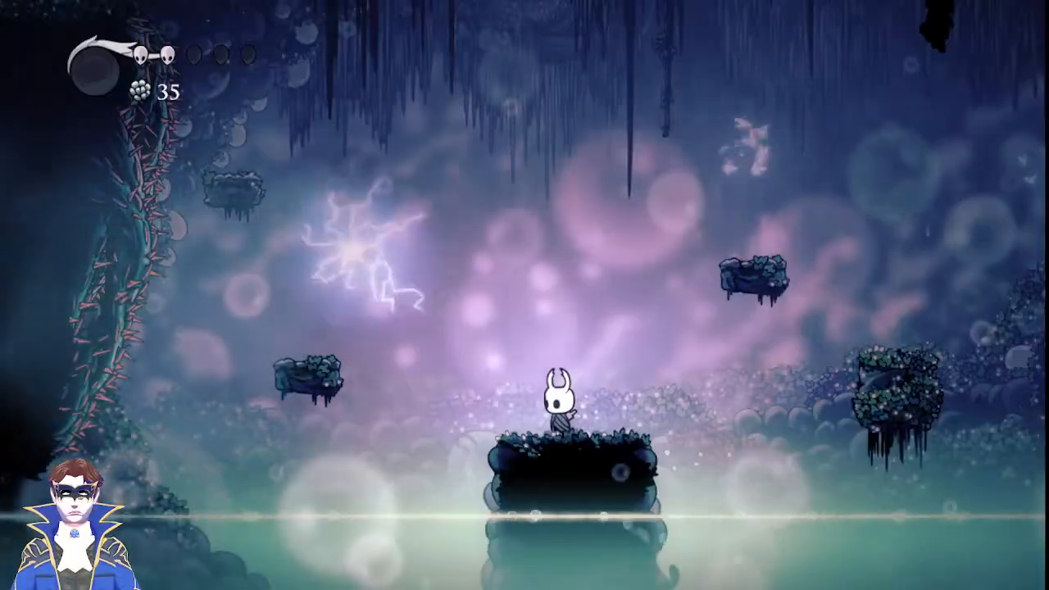
key(Right)
key(z)
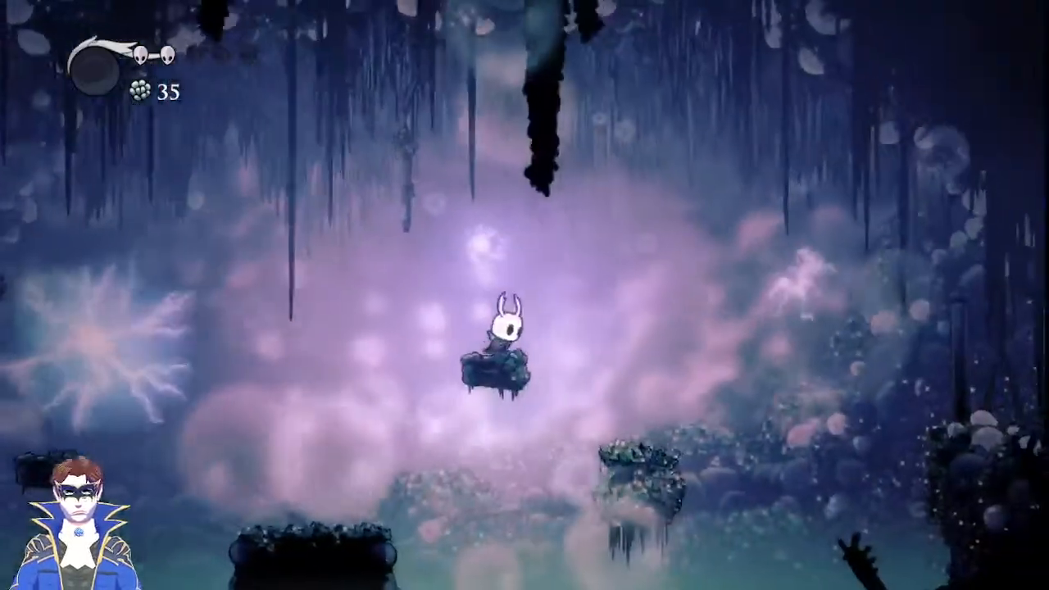
Leap east from the small floating platform over the mossy block to the lake's eastern shore and continue into the neighbouring shaft.
key(z)
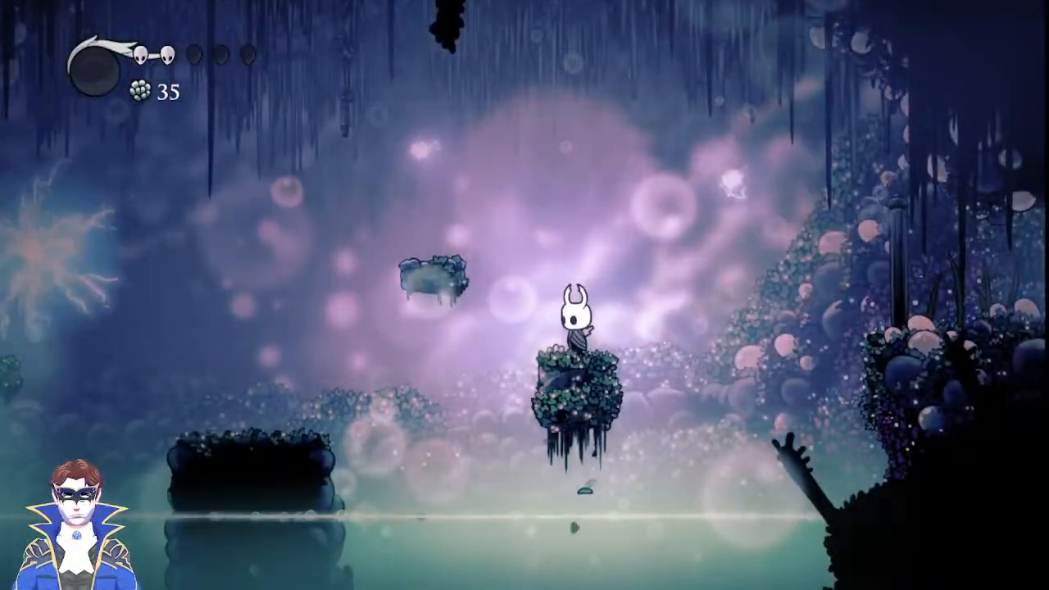
key(Right)
key(z)
key(Right)
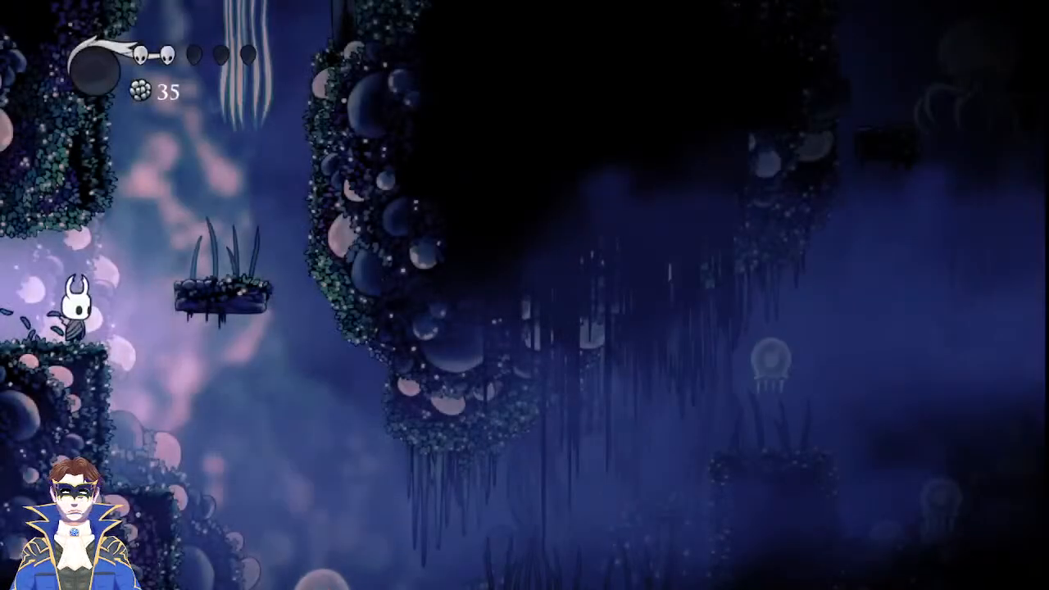
Drop to the lower western ledge of the jellyfish shaft and climb back to the ledge above.
key(Right)
key(z)
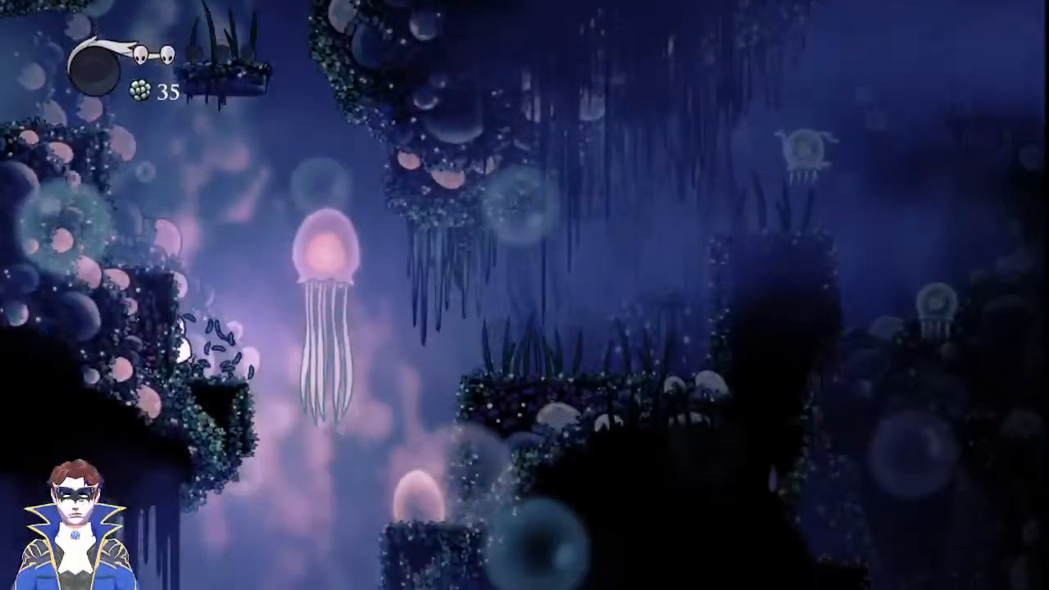
key(Left)
key(z)
key(z)
key(Right)
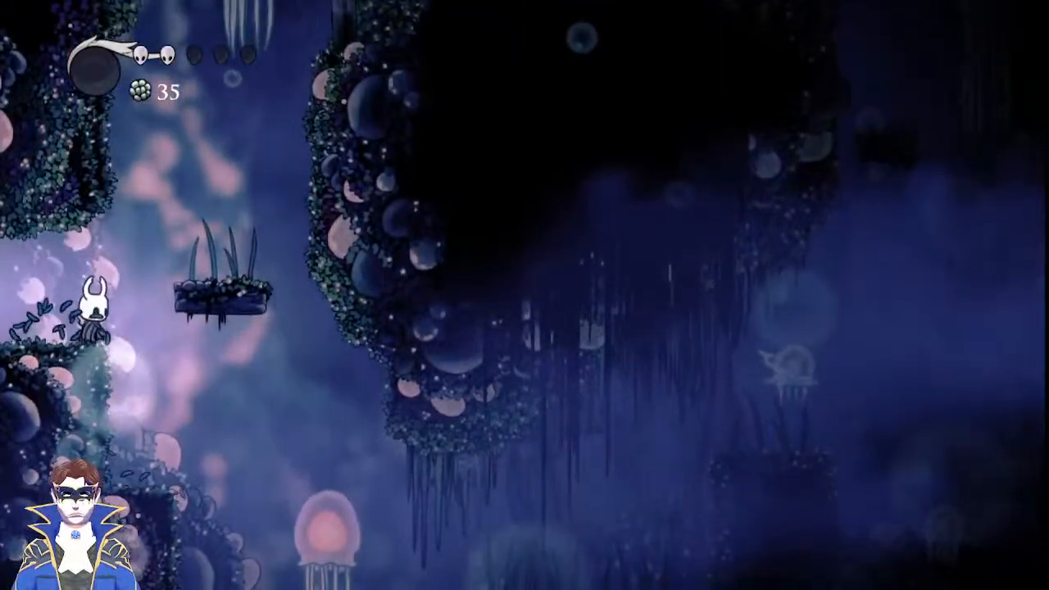
Jump onto the small plant-covered platform in the shaft and strike the large jellyfish overhead with the nail.
key(z)
key(x)
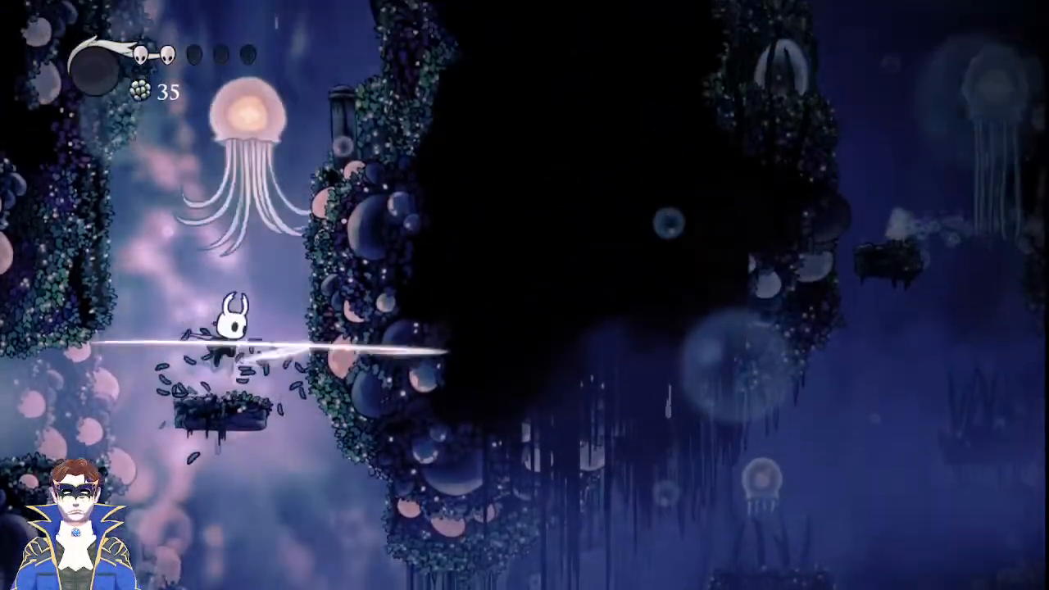
key(z)
key(x)
key(Left)
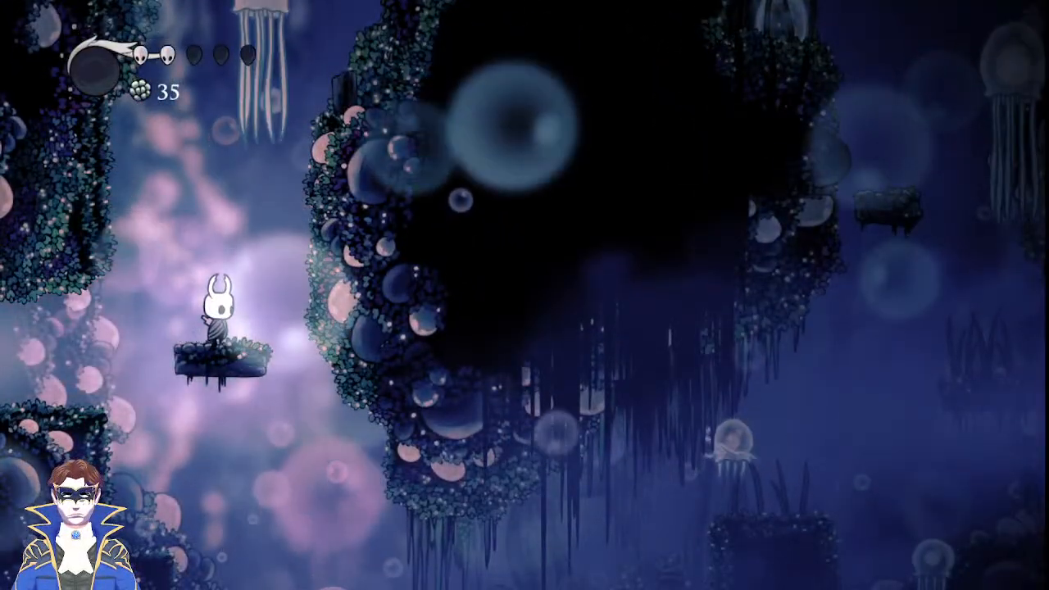
key(z)
key(x)
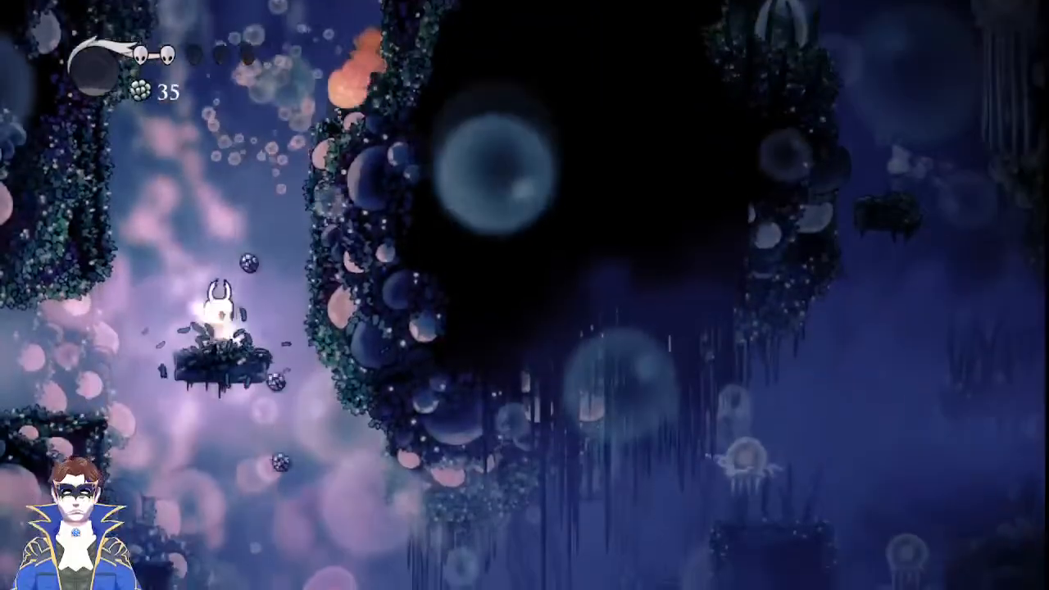
key(z)
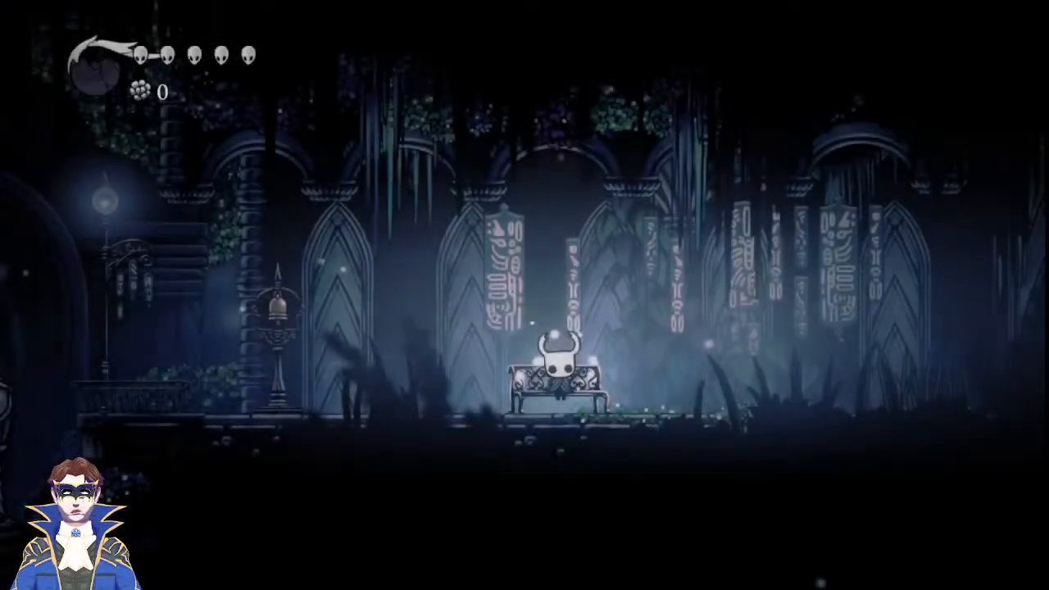
Leave the bench, strike at the station bell, and head east out of the stag station into the banner hall.
key(Left)
key(z)
key(x)
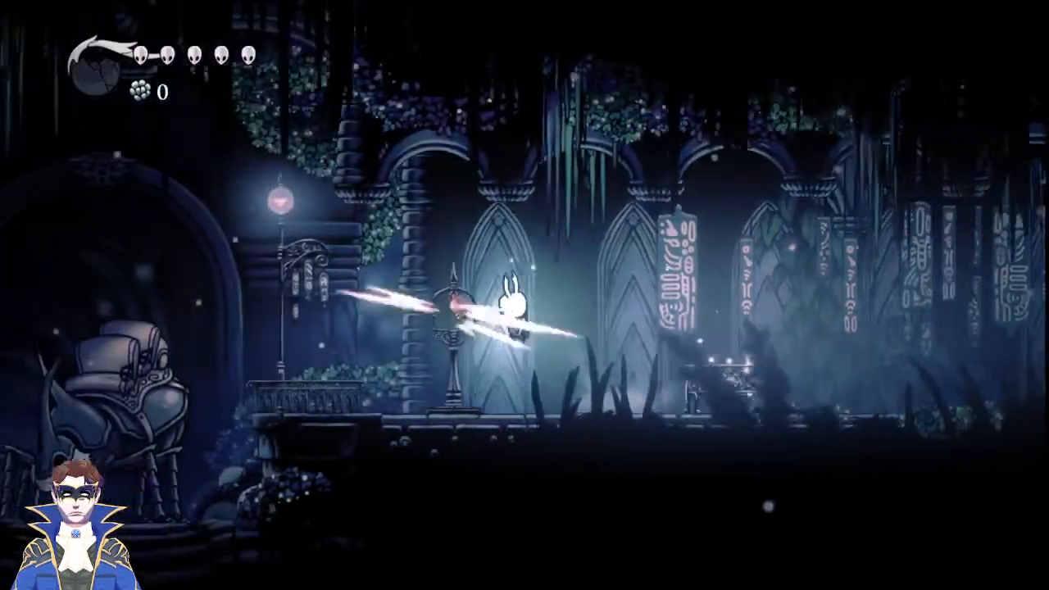
key(Right)
key(Right)
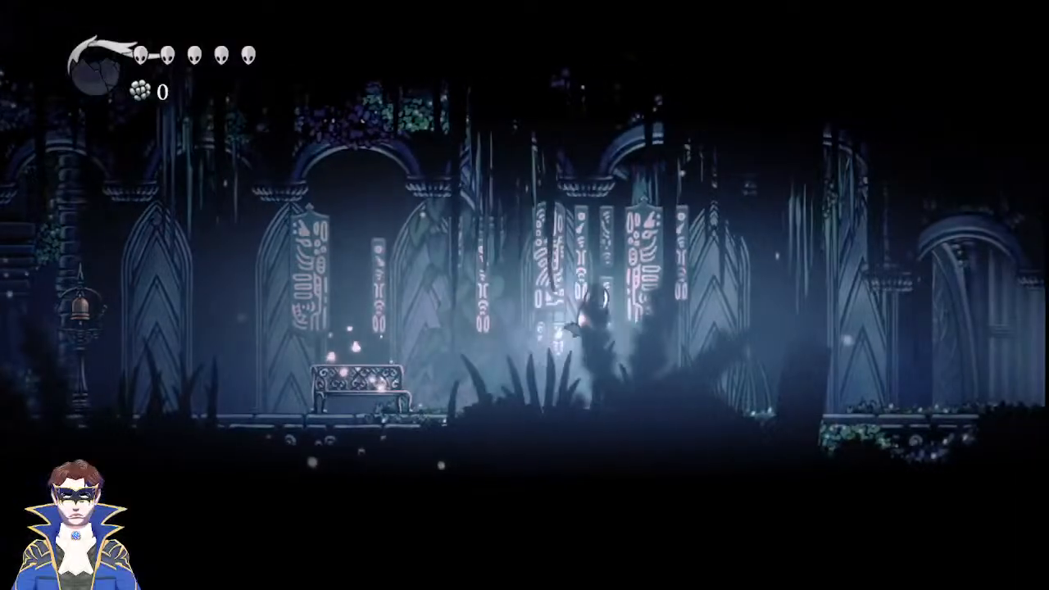
key(Right)
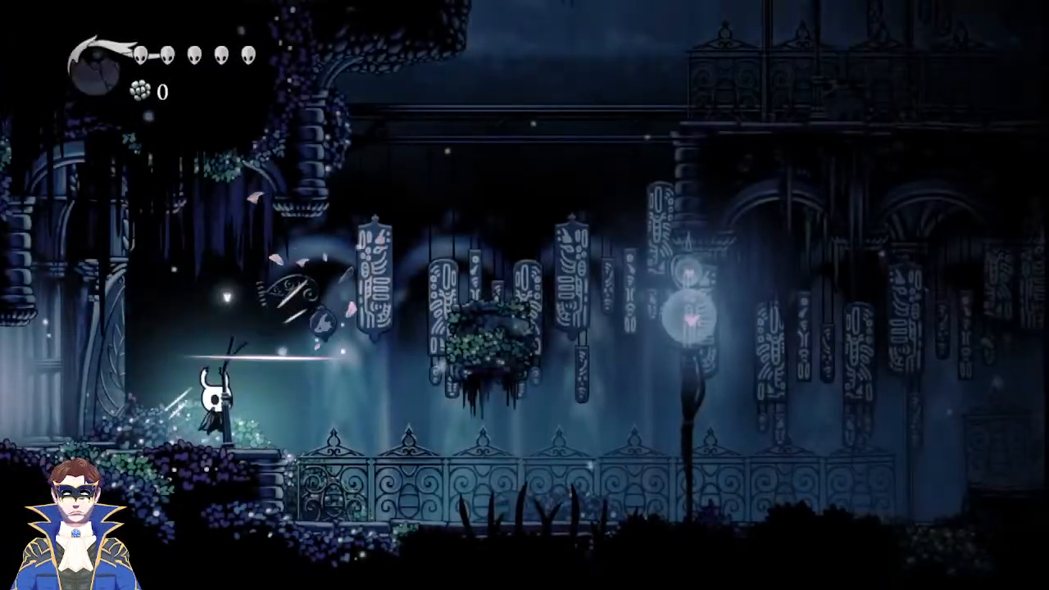
Cross the banner hall eastward past the tall lamp and jump onto the dark rubble pillar.
key(Right)
key(z)
key(x)
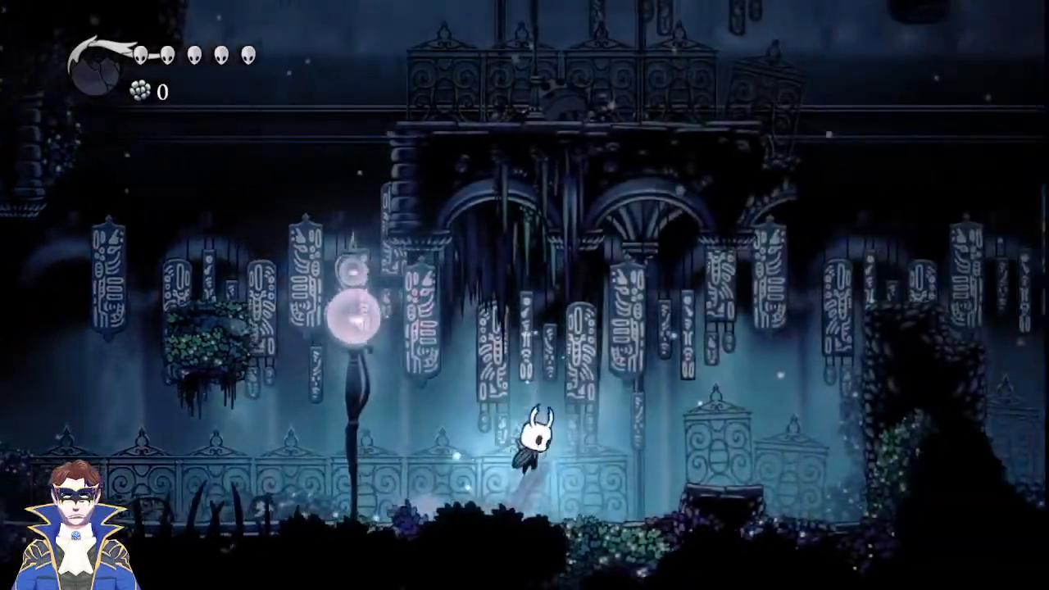
key(z)
key(Right)
key(z)
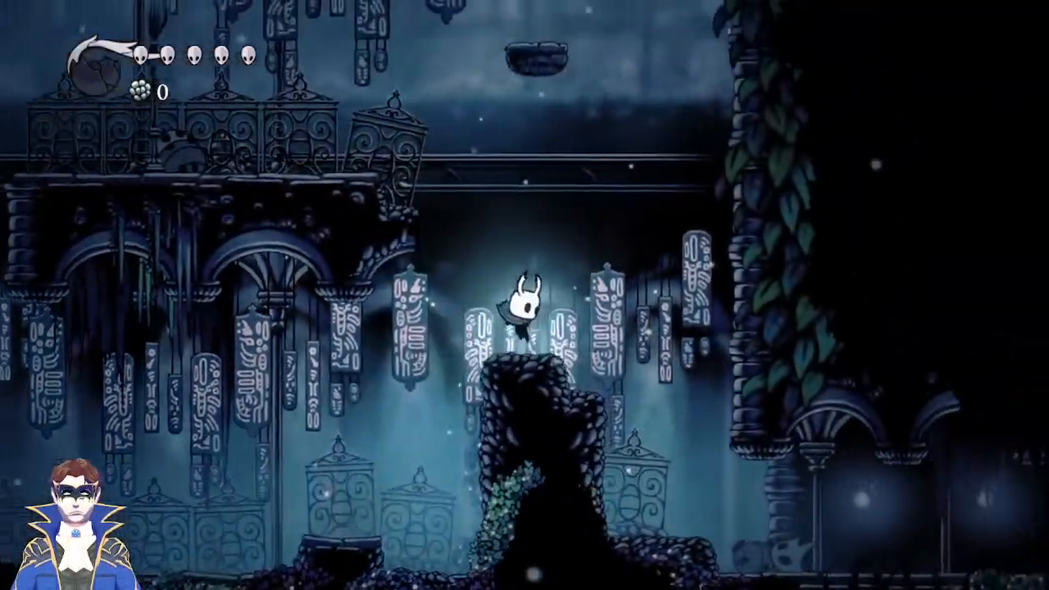
Leap west from the rubble pillar onto the railed balcony and on to the mossy floating platform beyond it.
key(z)
key(Left)
key(Left)
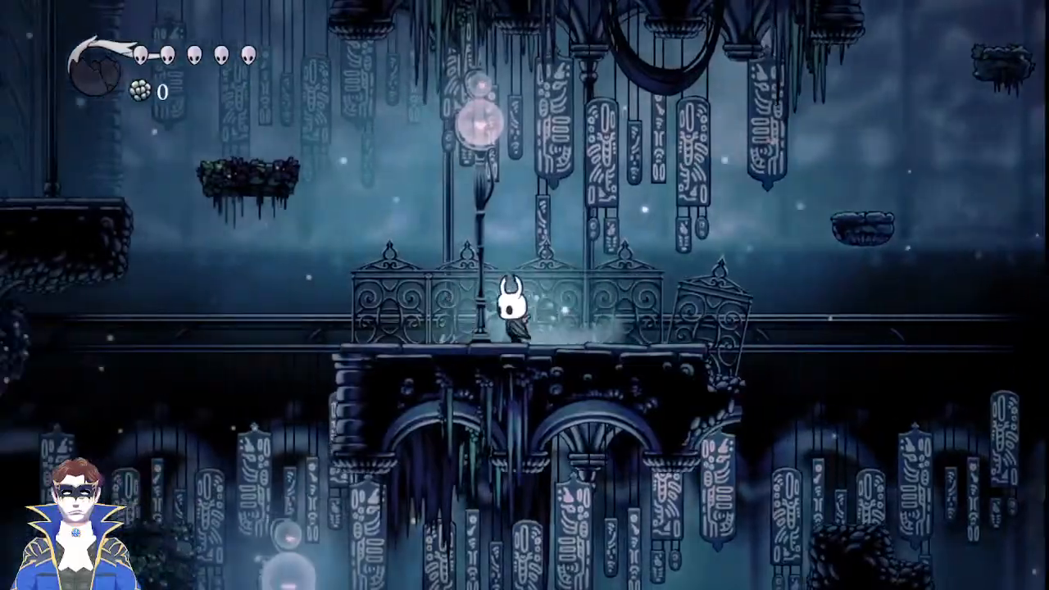
key(z)
key(z)
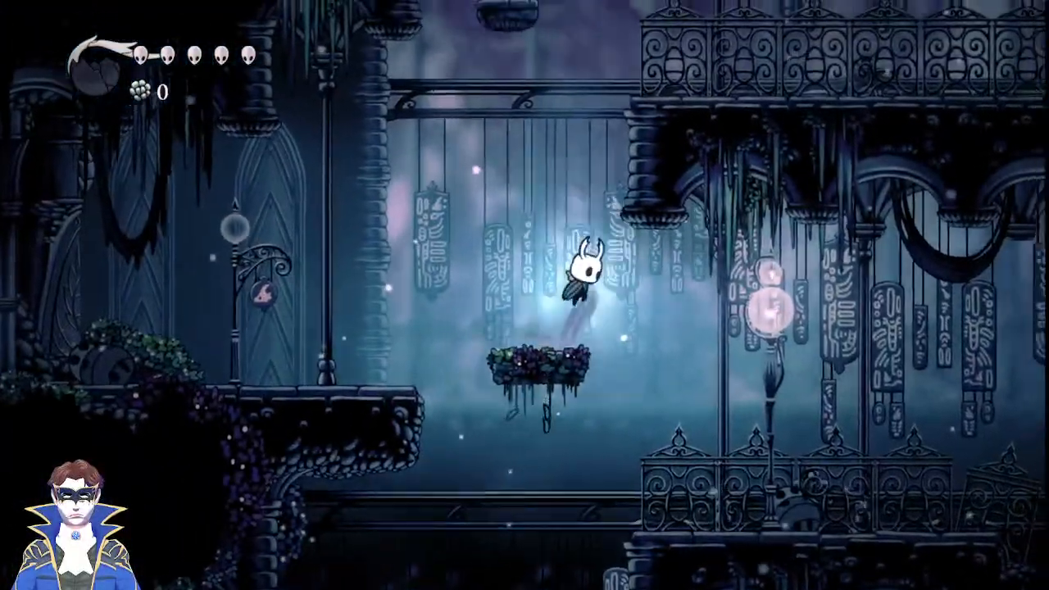
Head back east over the balcony and climb the small floating platforms to the upper railed walkway.
key(Right)
key(Right)
key(z)
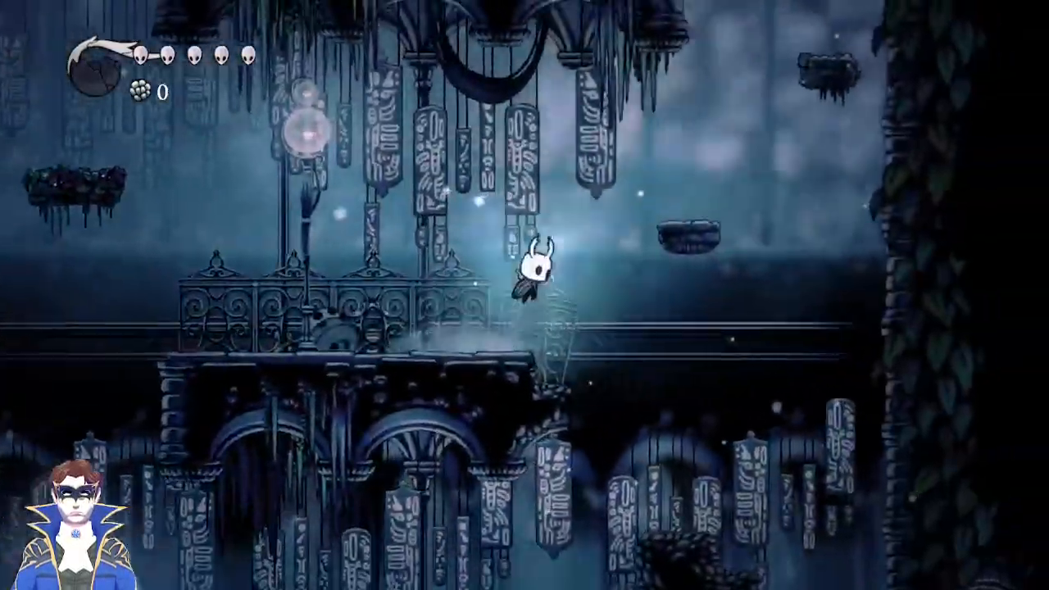
key(z)
key(Left)
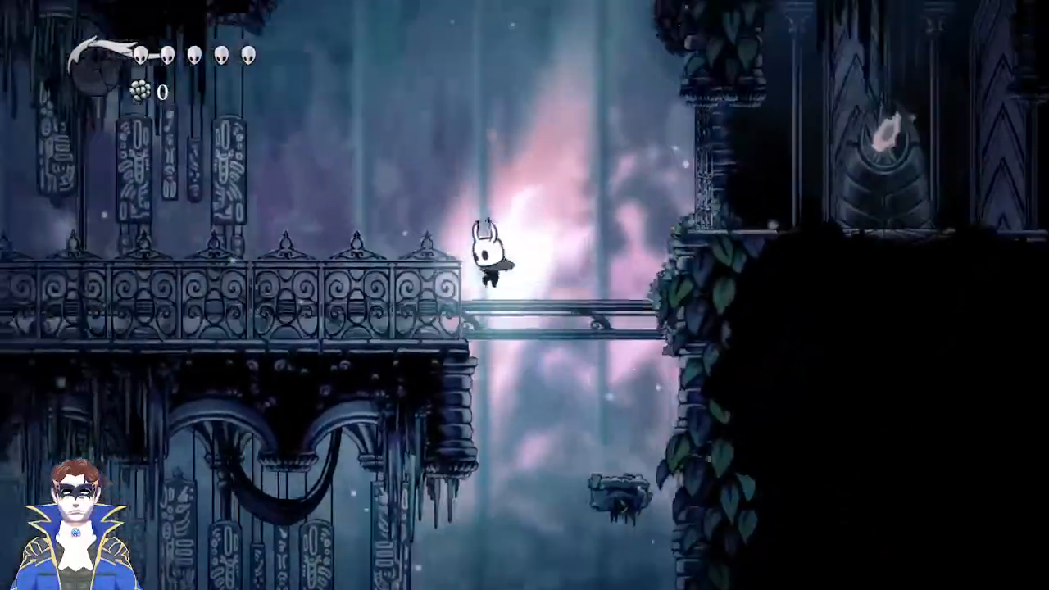
Run west along the upper walkway, climb the floating stone blocks, and leave through the high western passage.
key(Left)
key(z)
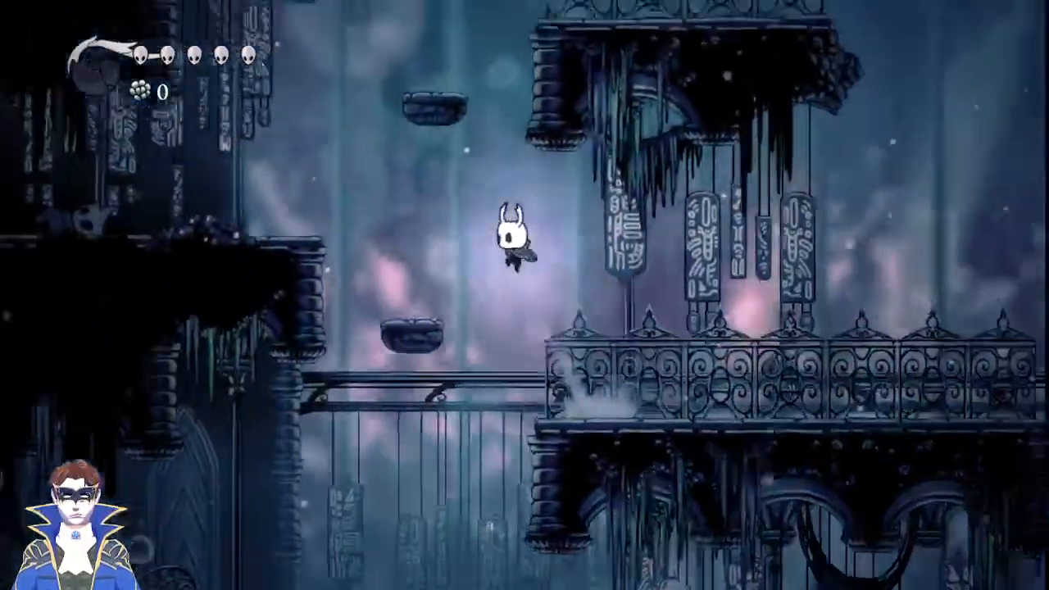
key(z)
key(Right)
key(z)
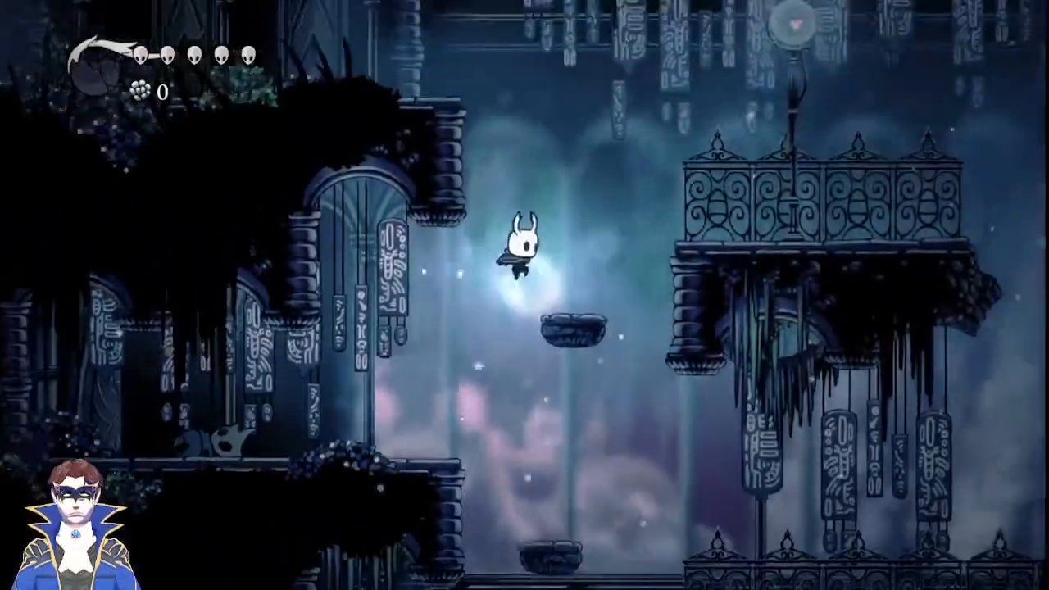
key(z)
key(Left)
key(z)
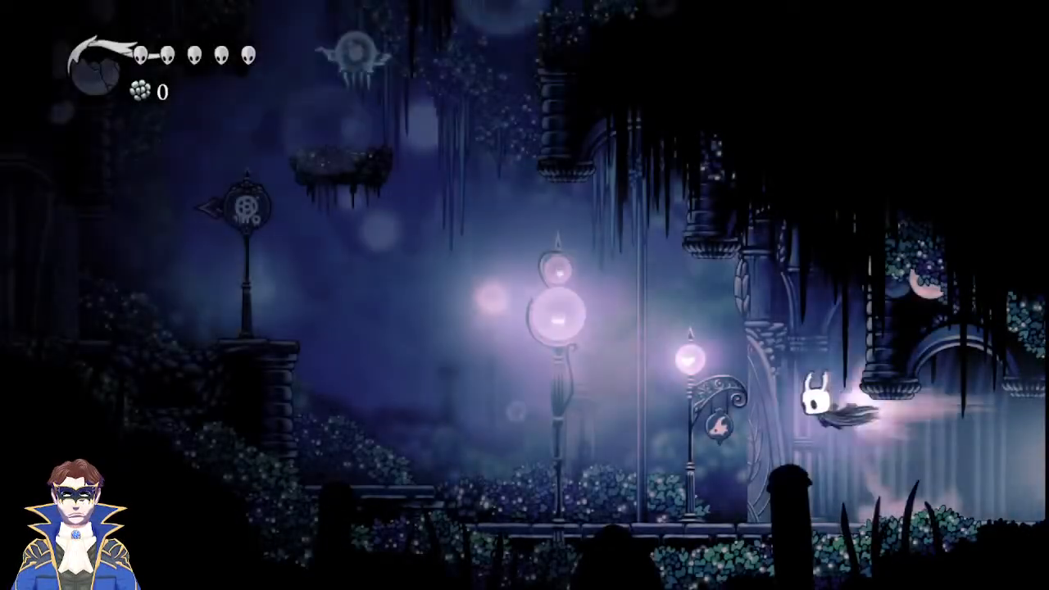
Enter Cañón Nublado heading west and jump onto the stone pillar holding the signpost.
key(Left)
key(z)
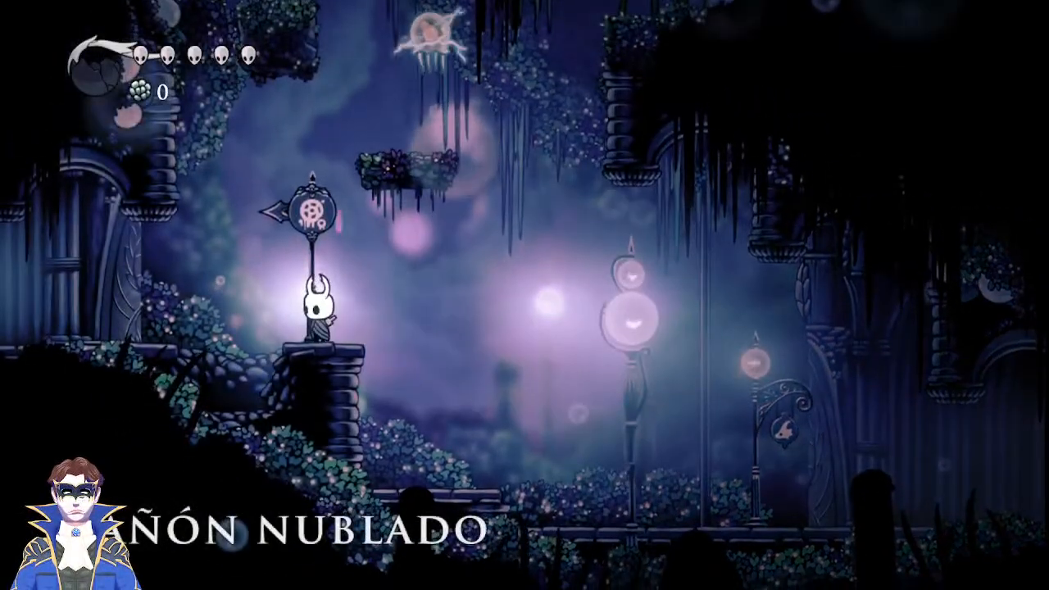
key(z)
Check the lamp-lit passage west of the signpost and return east to the shaft.
key(Right)
key(Left)
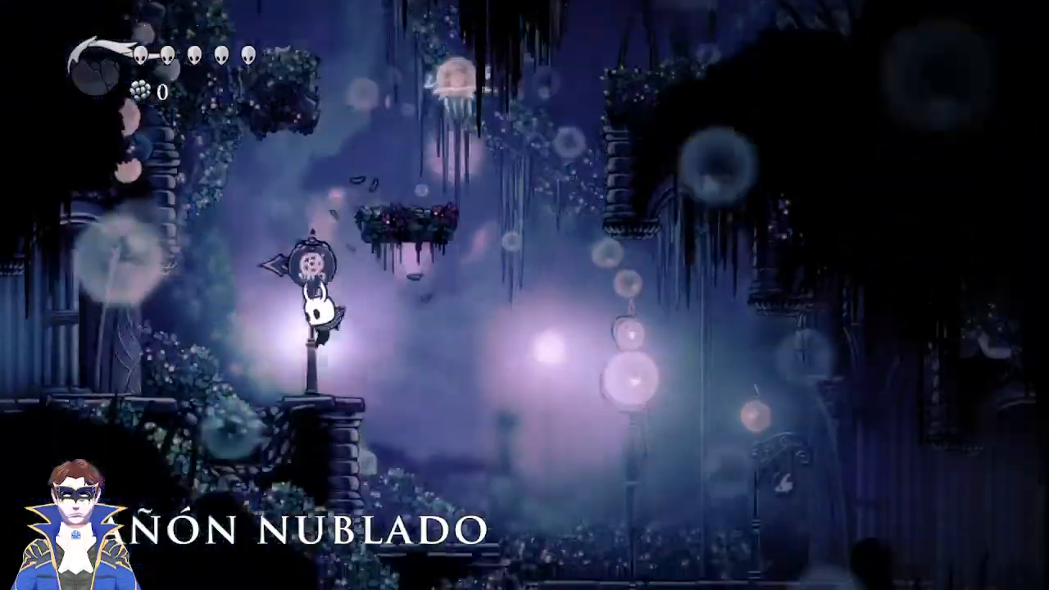
key(c)
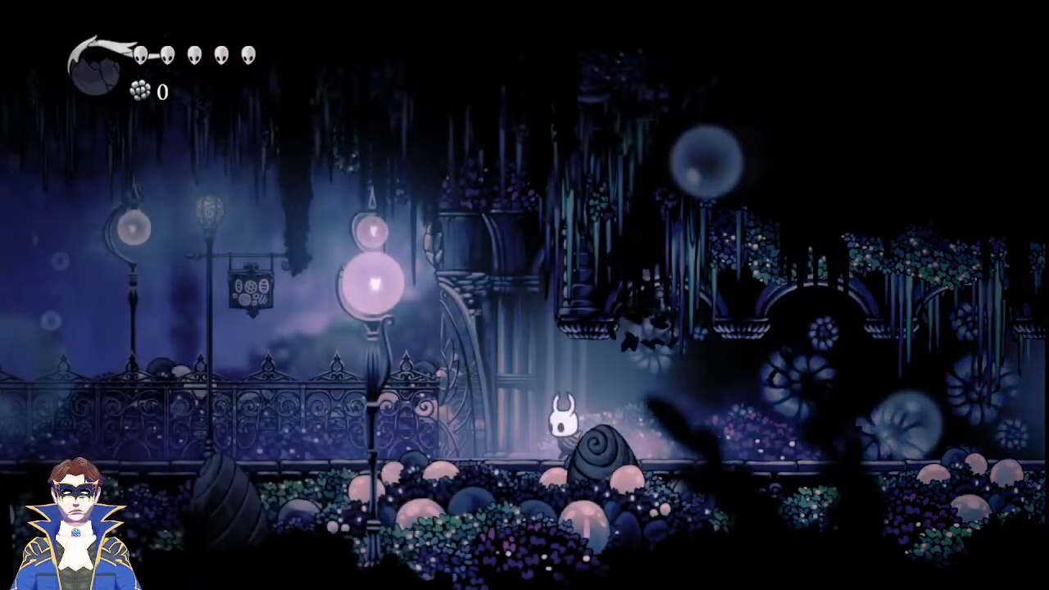
key(Right)
key(Right)
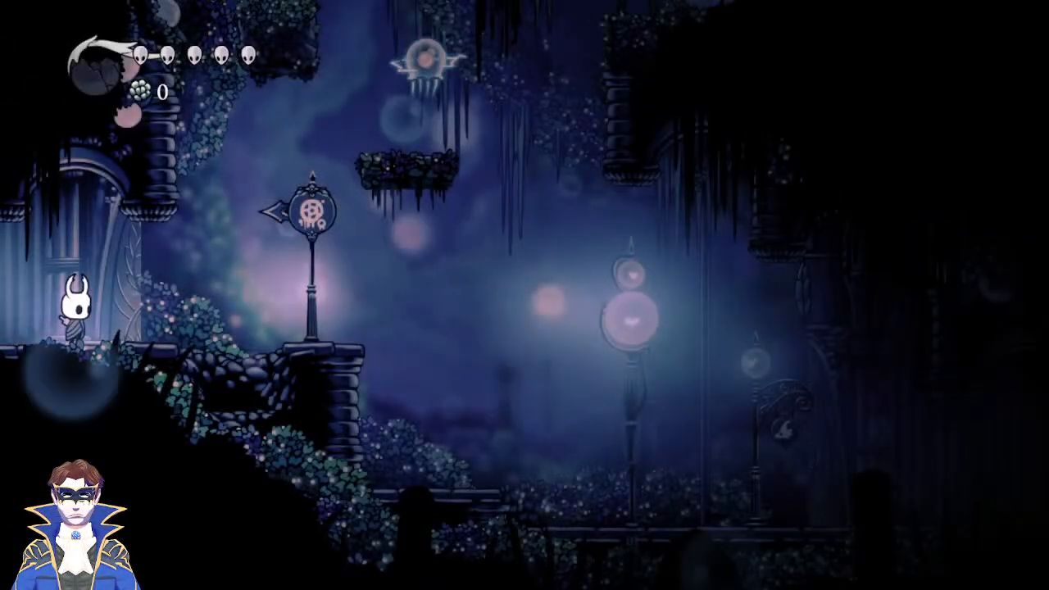
Climb from the signpost over the mossy floating platform to the bubble-covered ledge on the shaft's western wall.
key(Right)
key(z)
key(z)
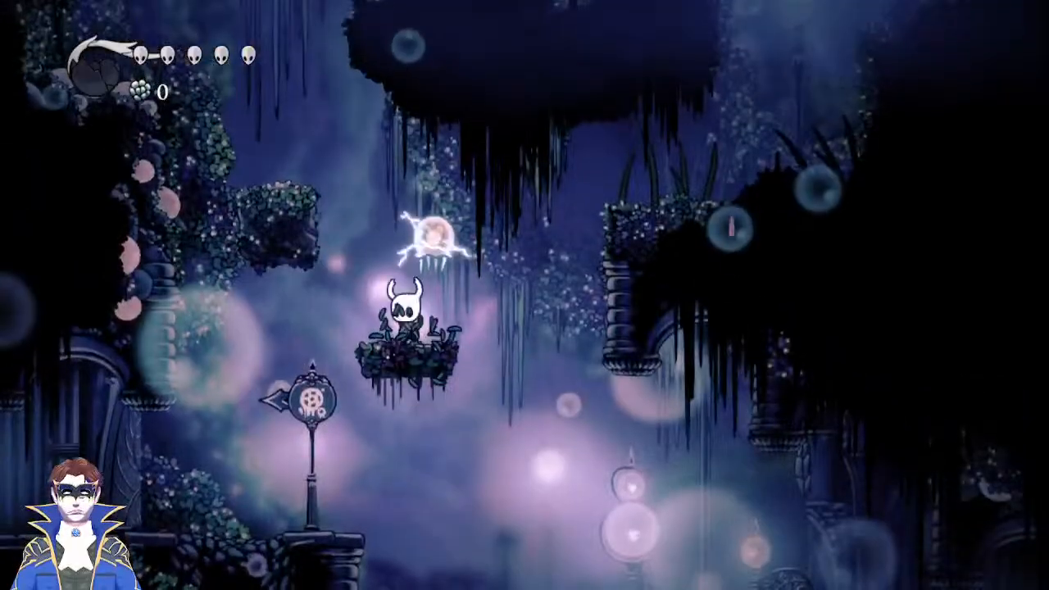
key(Left)
key(z)
key(z)
Jump east over the overgrown central island and up to the small plant-covered platform beside the large jellyfish.
key(Right)
key(z)
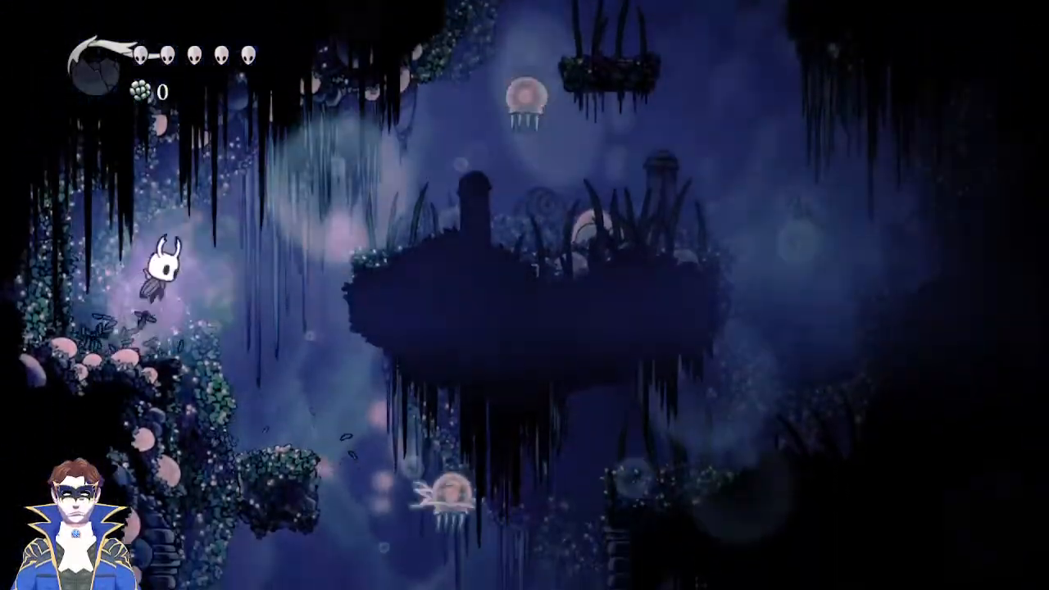
key(x)
key(Right)
key(z)
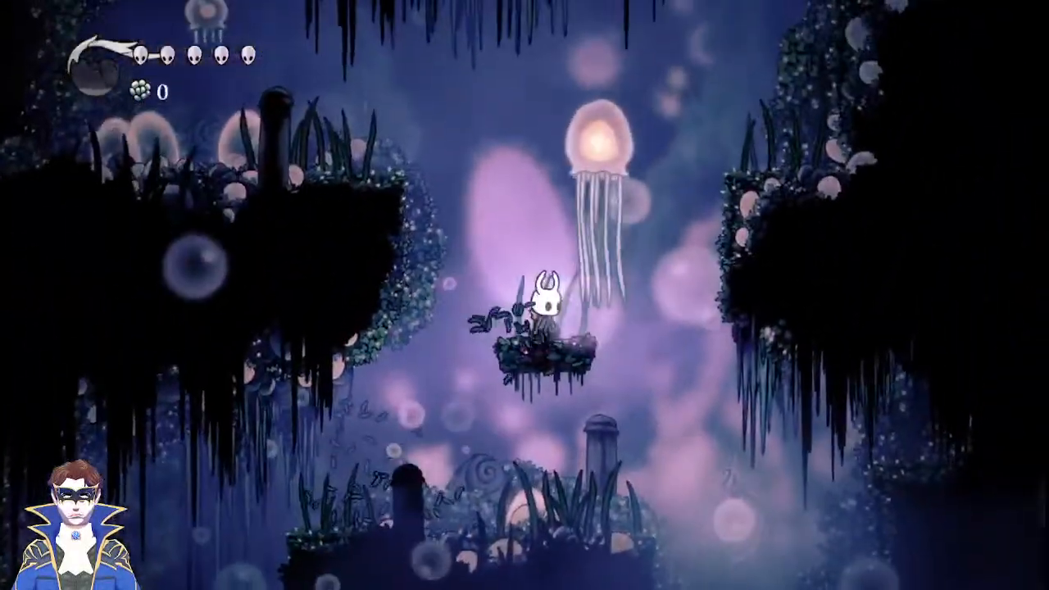
Leap west onto the ledge with the dark pillar and slash through its tall plants.
key(Left)
key(z)
key(z)
key(x)
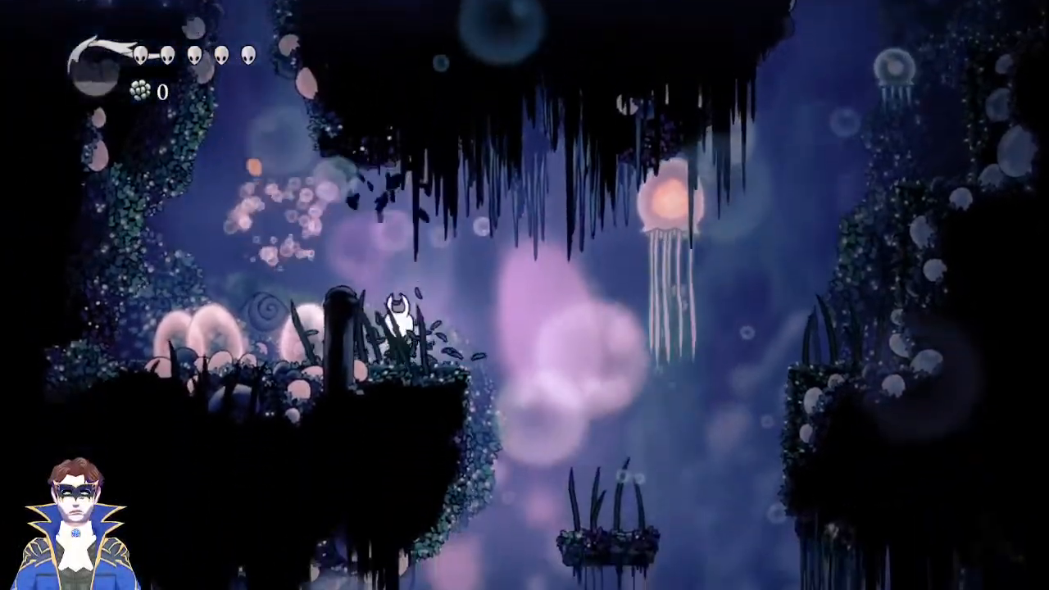
Jump around the pillar ledge, head east off it, and drop to the mossy ledge beneath the central island.
key(Left)
key(z)
key(Right)
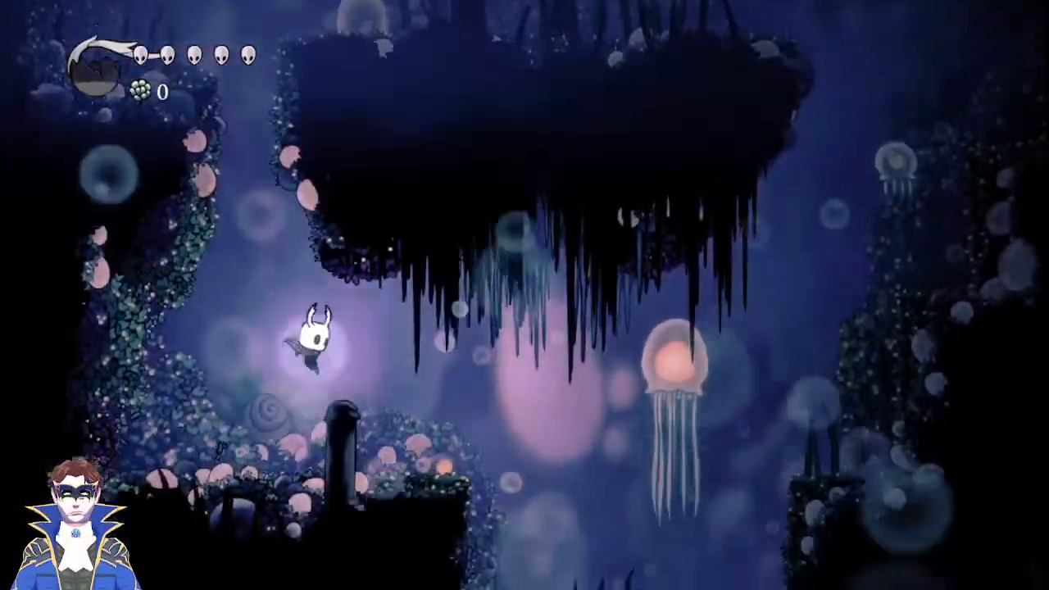
key(z)
key(Right)
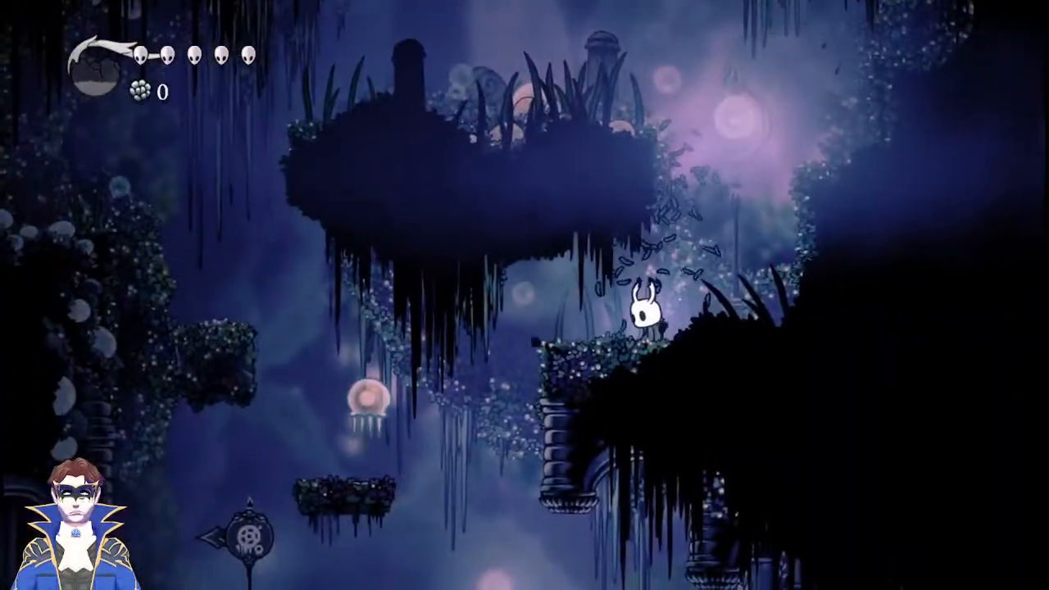
Climb back over the central island and cross east to the bubble-covered ledges on the shaft's eastern wall.
key(z)
key(Left)
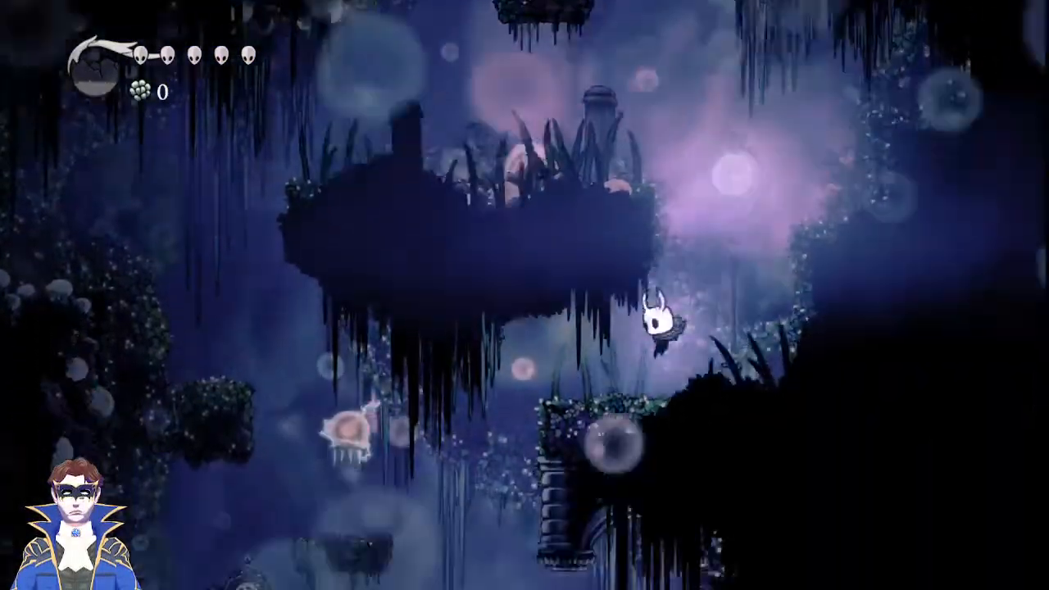
key(z)
key(Left)
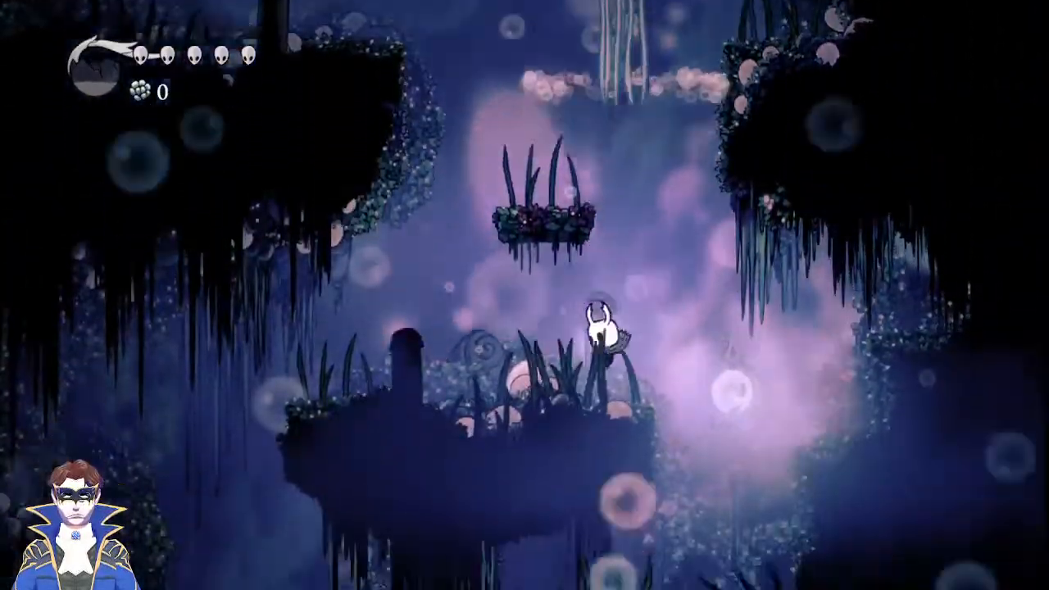
key(z)
key(Right)
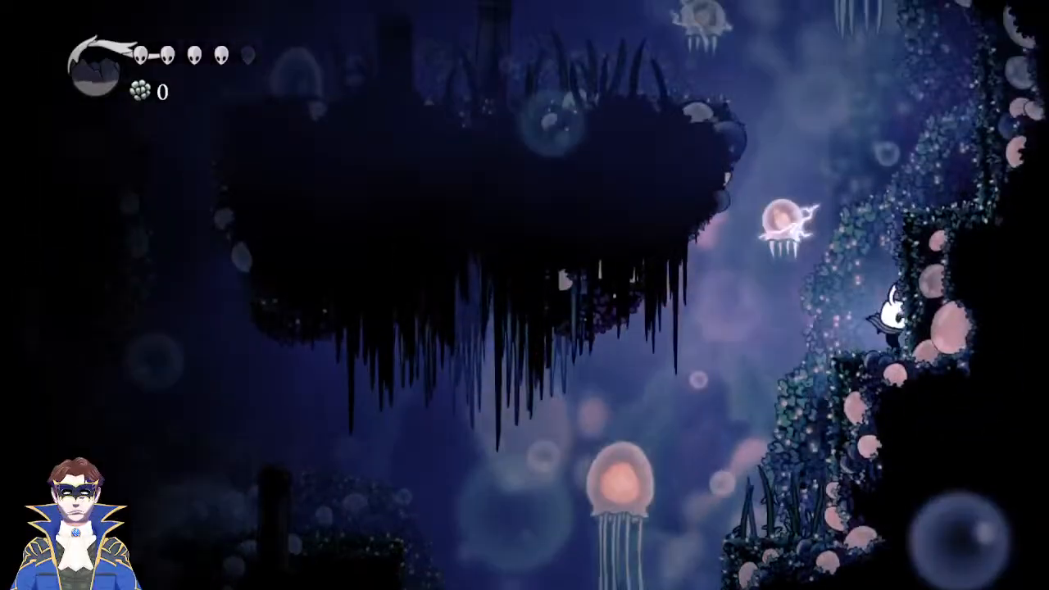
Climb to the next ledge on the eastern wall and jump west to slash at the small jellyfish.
key(Left)
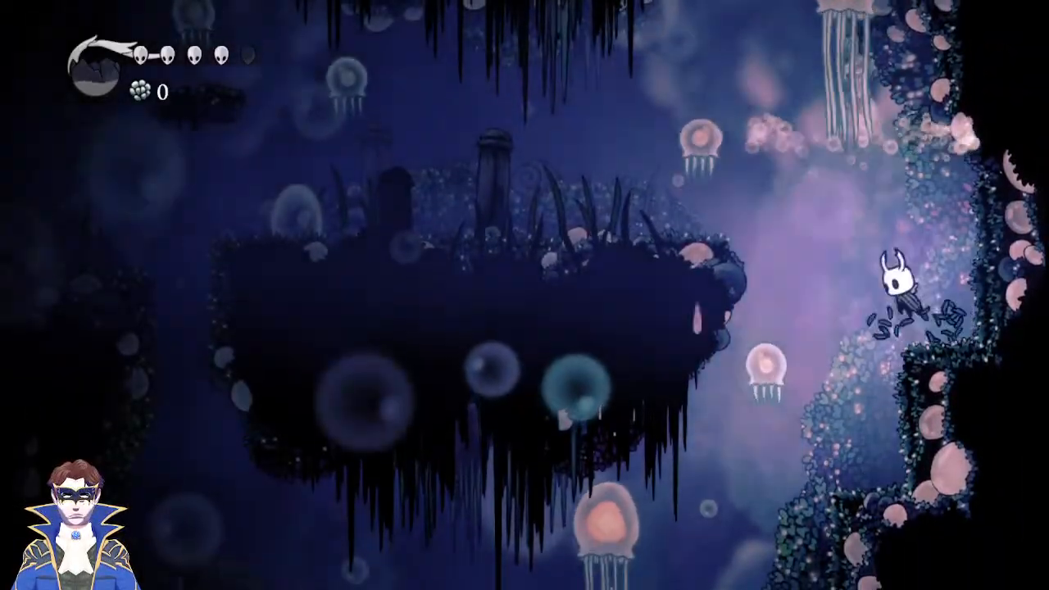
key(z)
key(Left)
key(x)
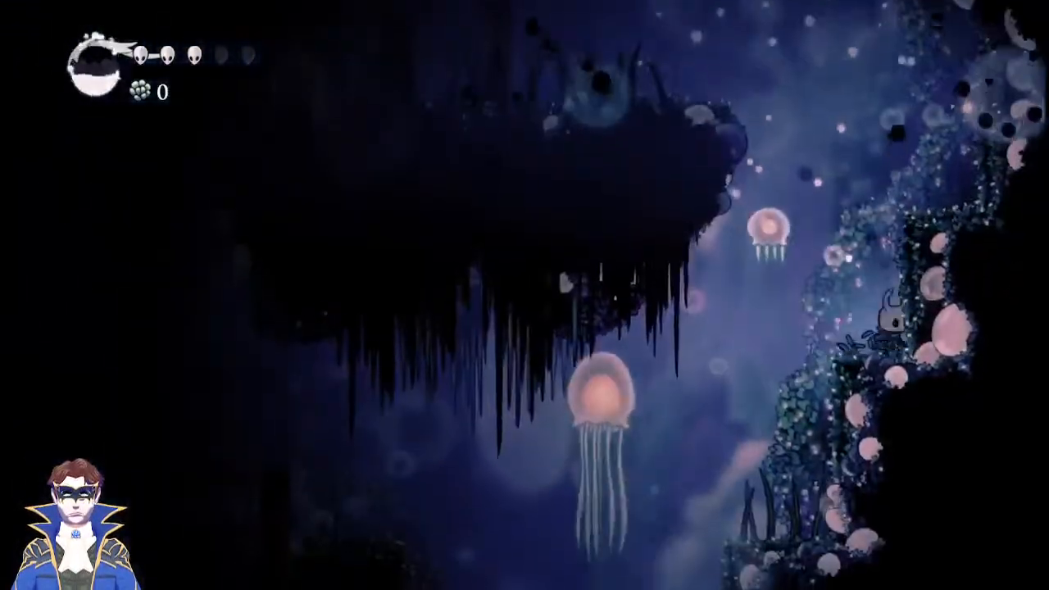
Cross the central island westward, slash its plants, and climb from the small floating platform toward the western wall.
key(Left)
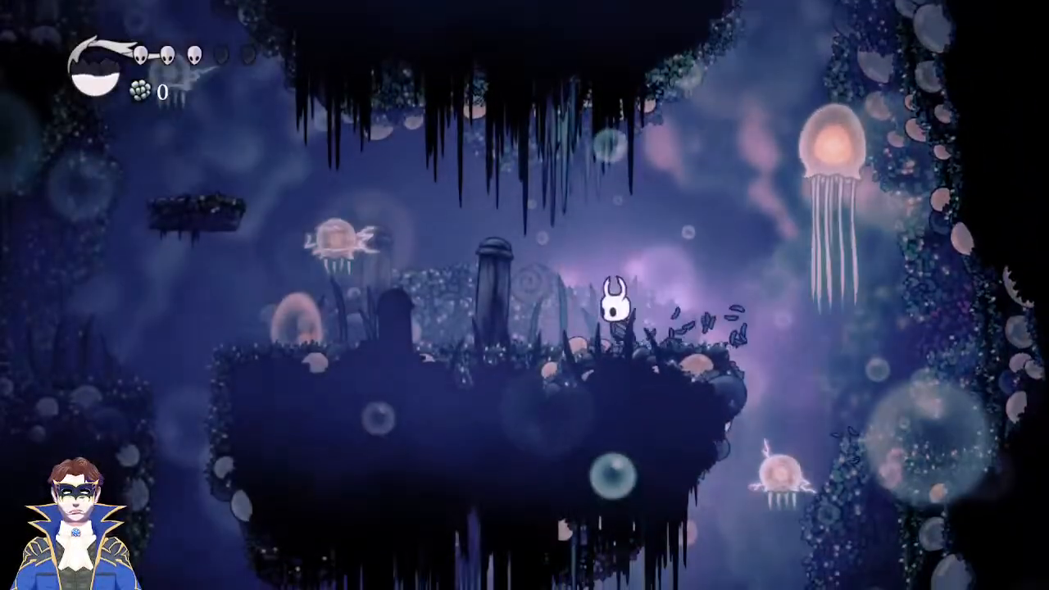
key(x)
key(z)
key(Left)
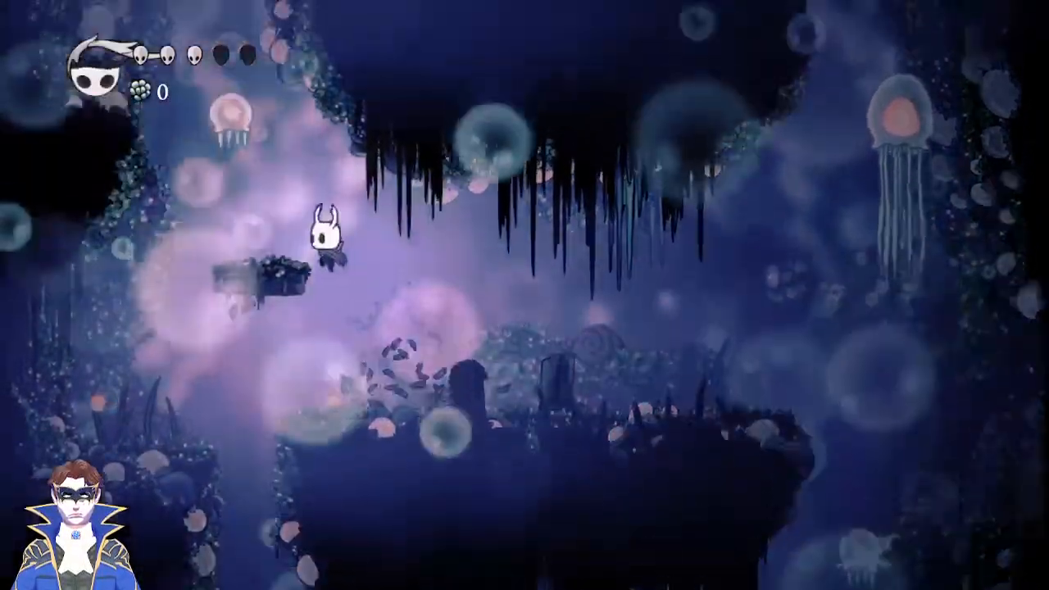
key(x)
key(z)
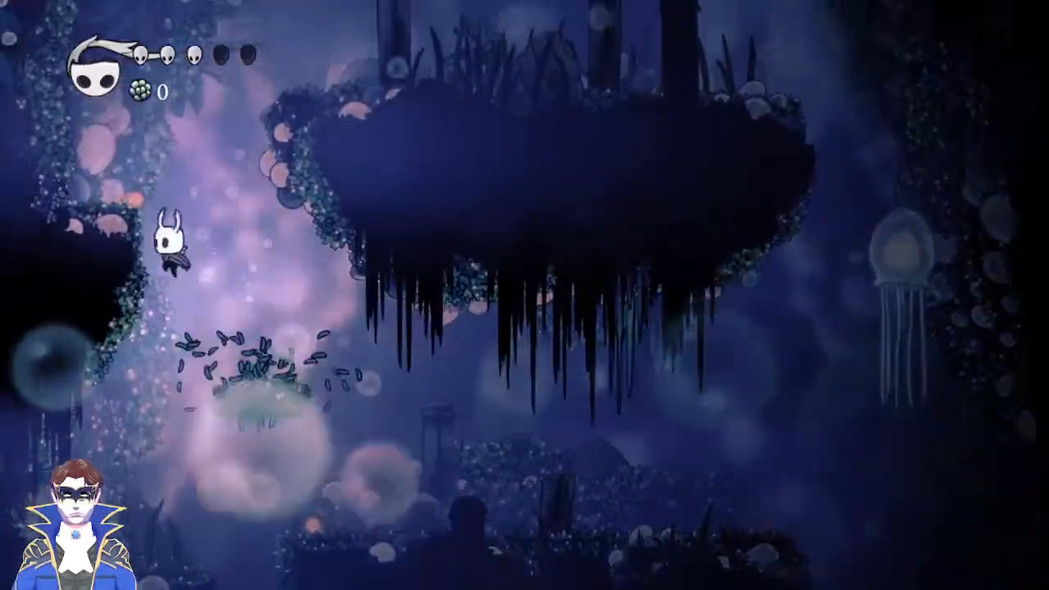
Jump east onto the upper pillar island and slash its western pillar and tall plants.
key(Right)
key(x)
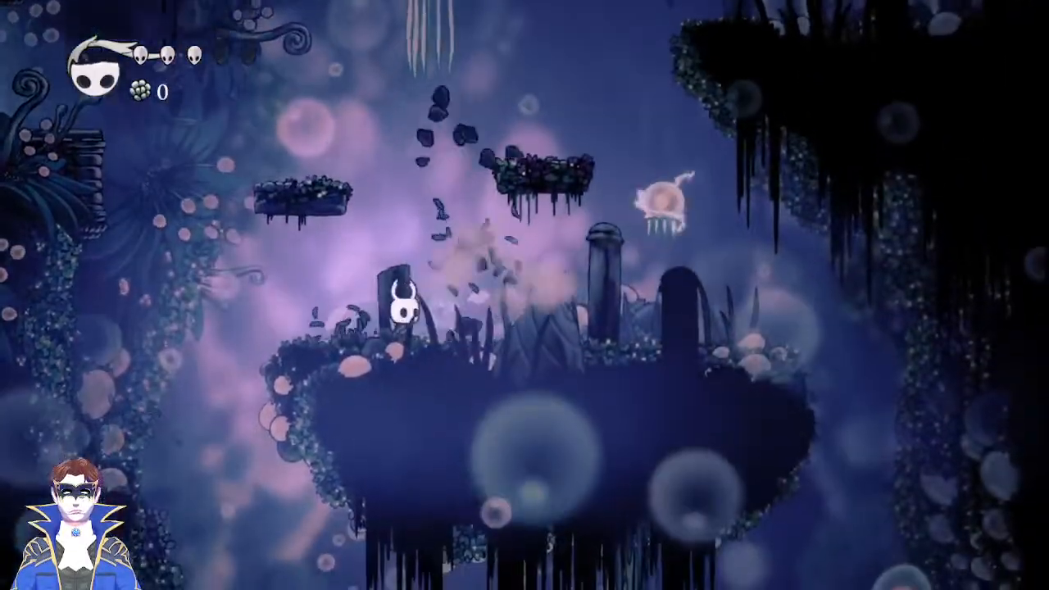
key(x)
key(x)
Climb west over the small floating platform, cutting its plants, and follow the western passage out of the shaft.
key(Left)
key(z)
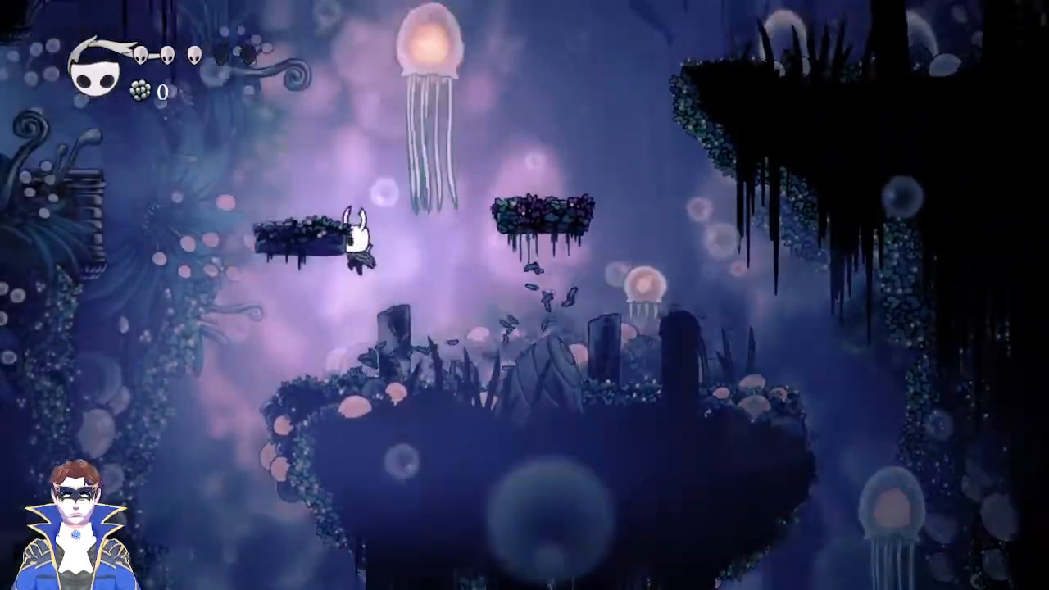
key(x)
key(z)
key(Left)
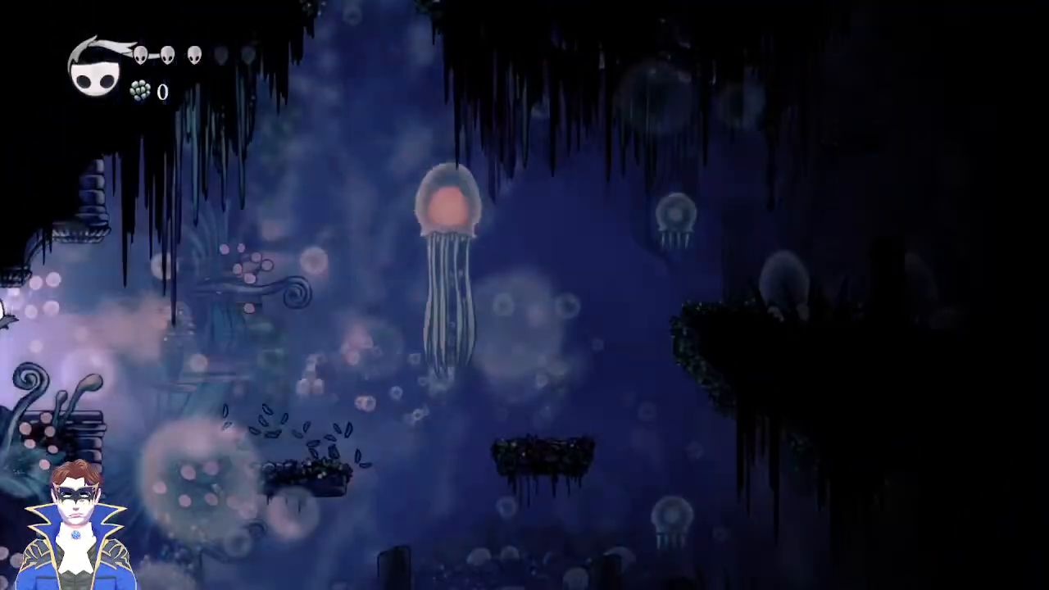
key(Left)
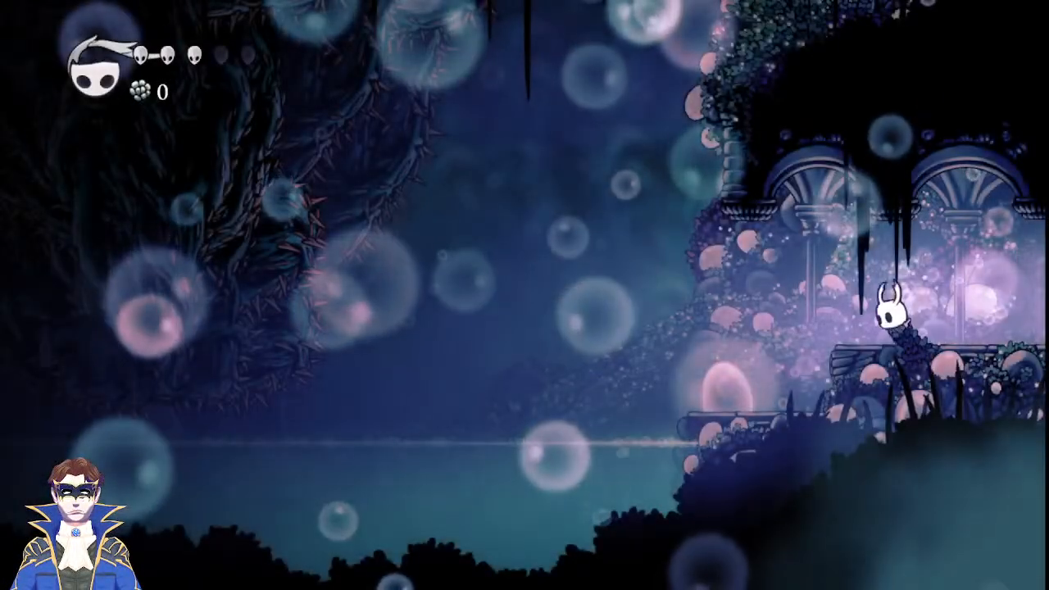
Explore the edge of the thorn-lined lake, jump along its shore, and return east to the jellyfish shaft.
key(Left)
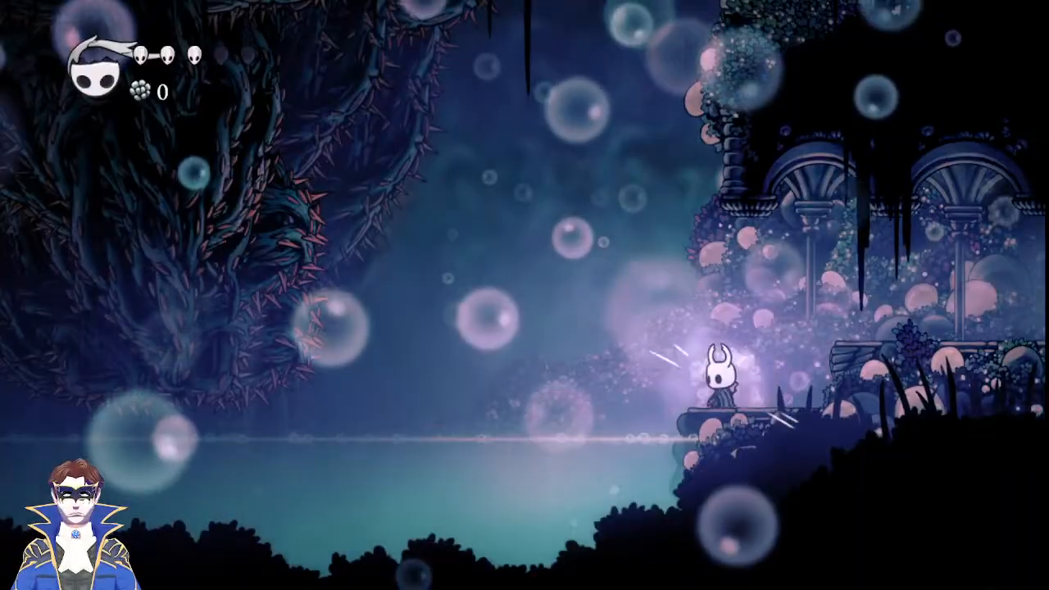
key(z)
key(z)
key(Right)
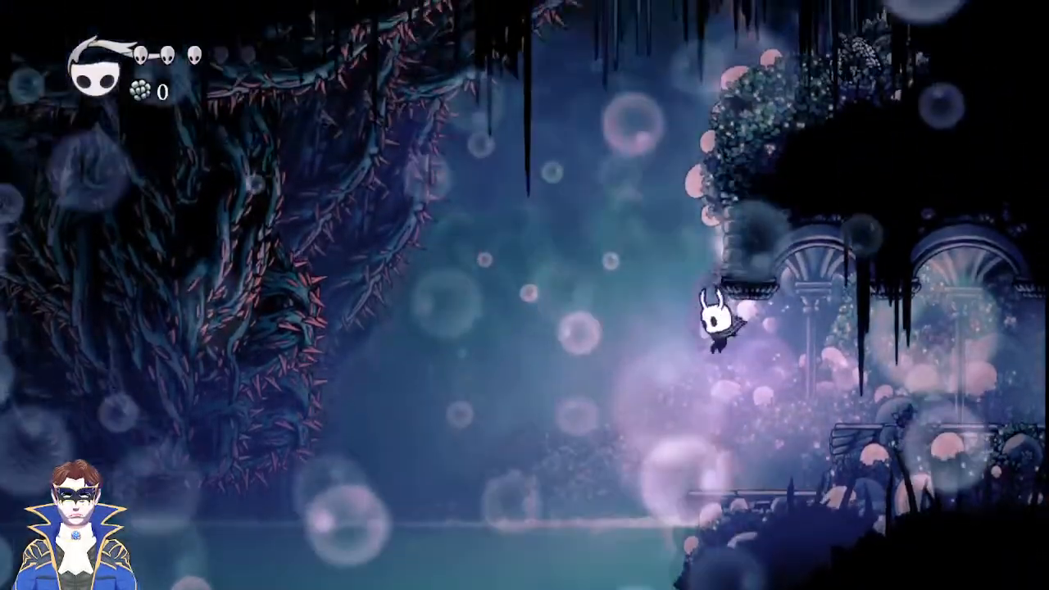
key(Right)
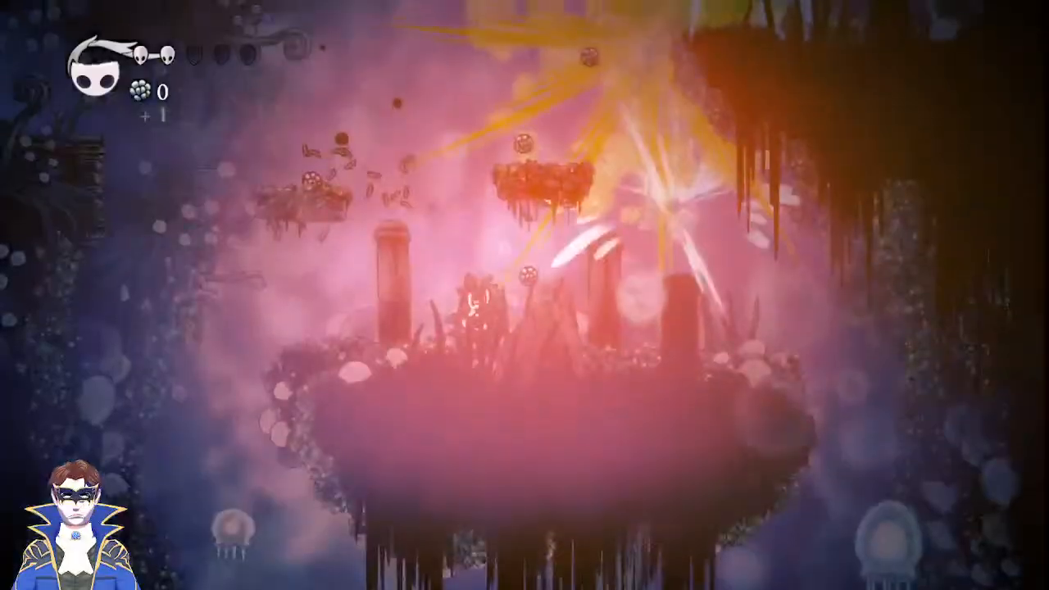
Climb the floating platforms above the pillar island and leap east onto the overgrown ledge with dark pillars.
key(Right)
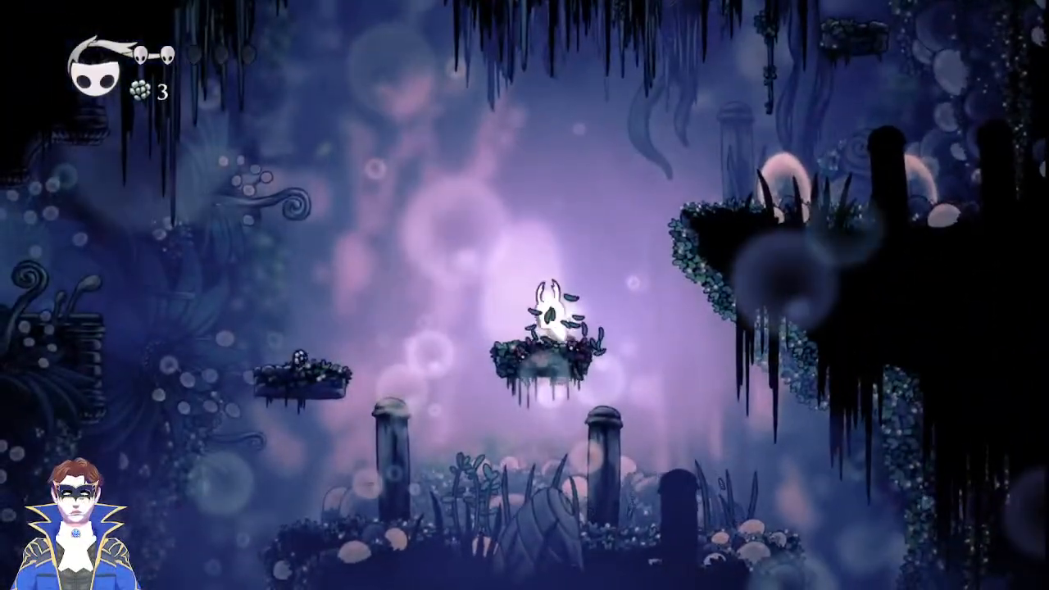
key(Right)
key(z)
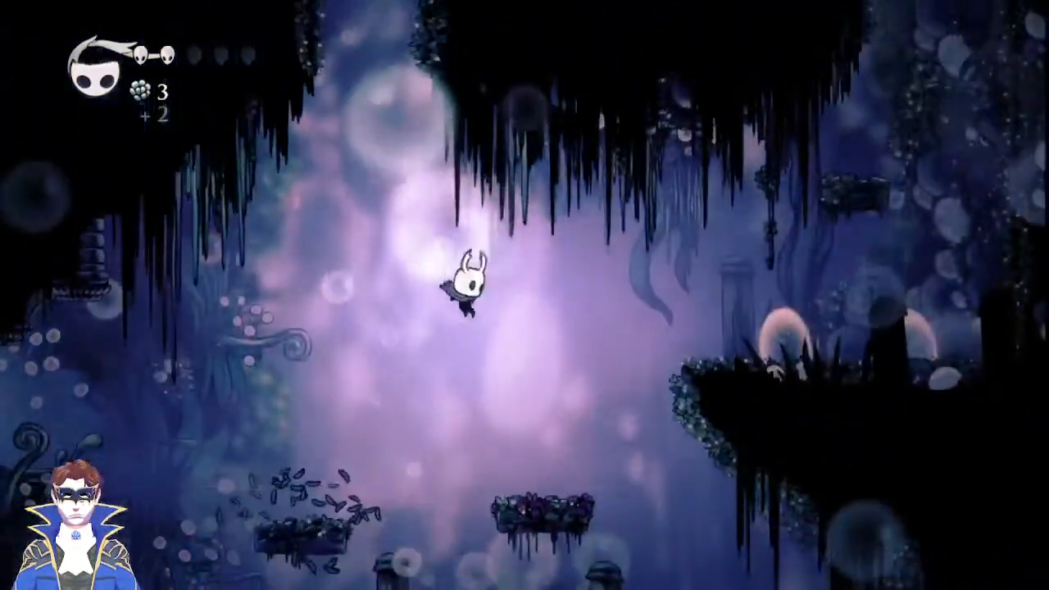
key(Right)
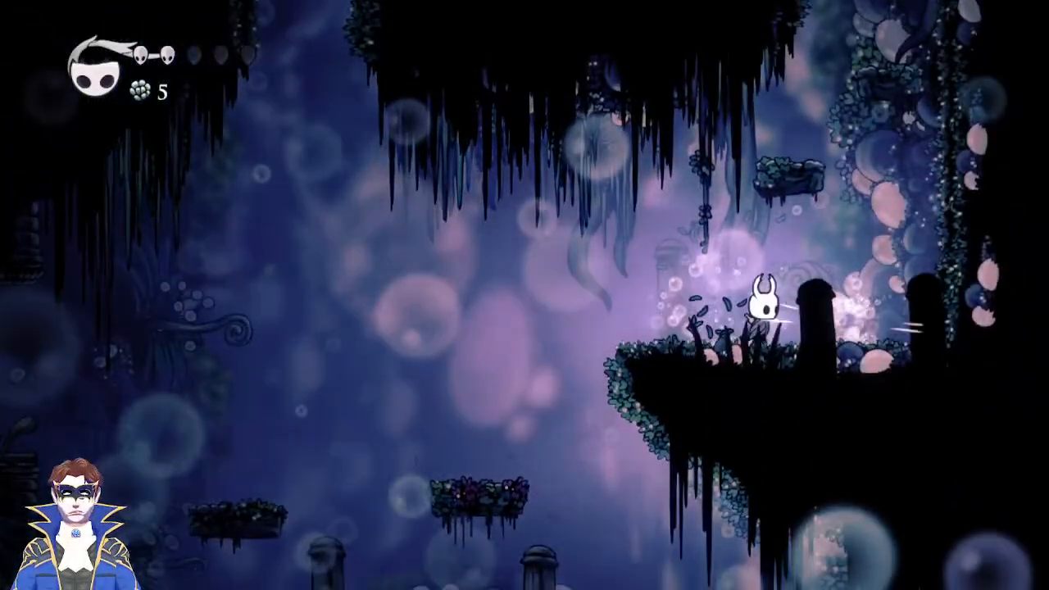
Climb the small mossy platforms by the eastern wall and cross west onto the island with the curved trunk.
key(z)
key(Left)
key(z)
key(Right)
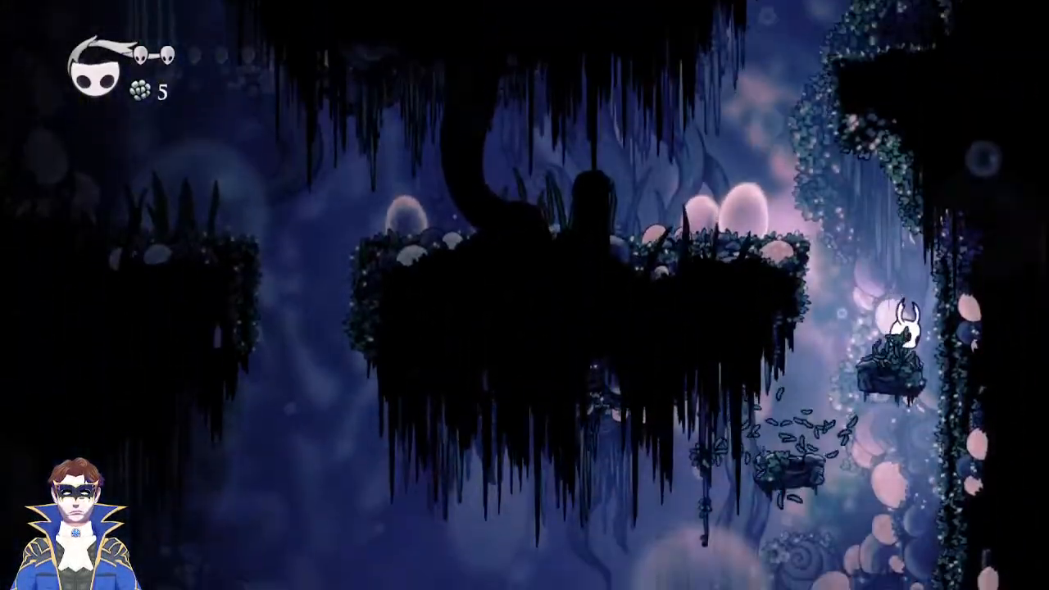
key(Left)
key(Left)
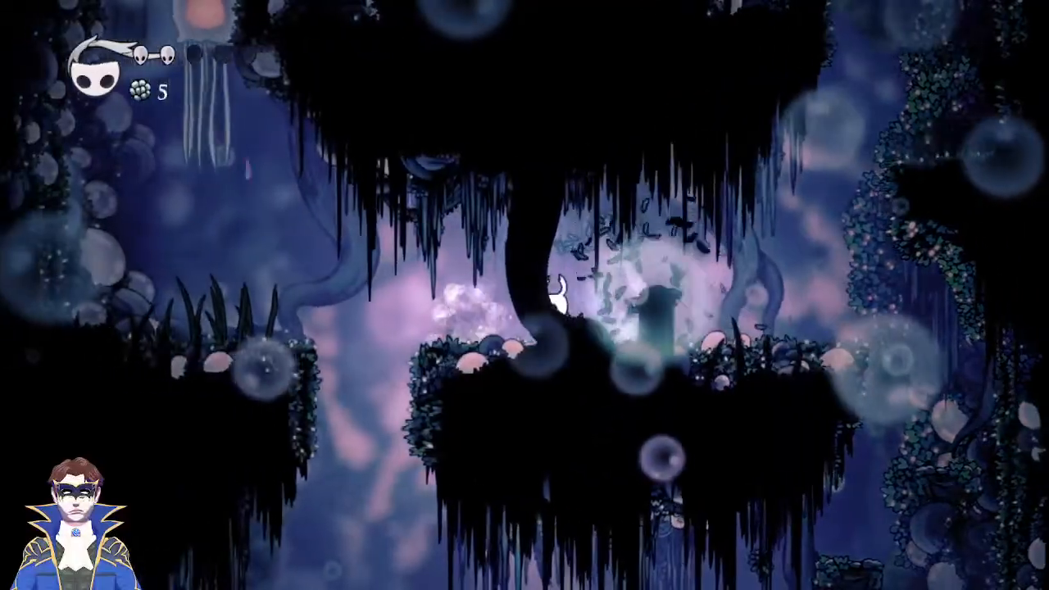
Head east off the trunk island, climb by the eastern wall, and cross onto the signpost island, slashing its pillar.
key(Right)
key(z)
key(Left)
key(Right)
key(z)
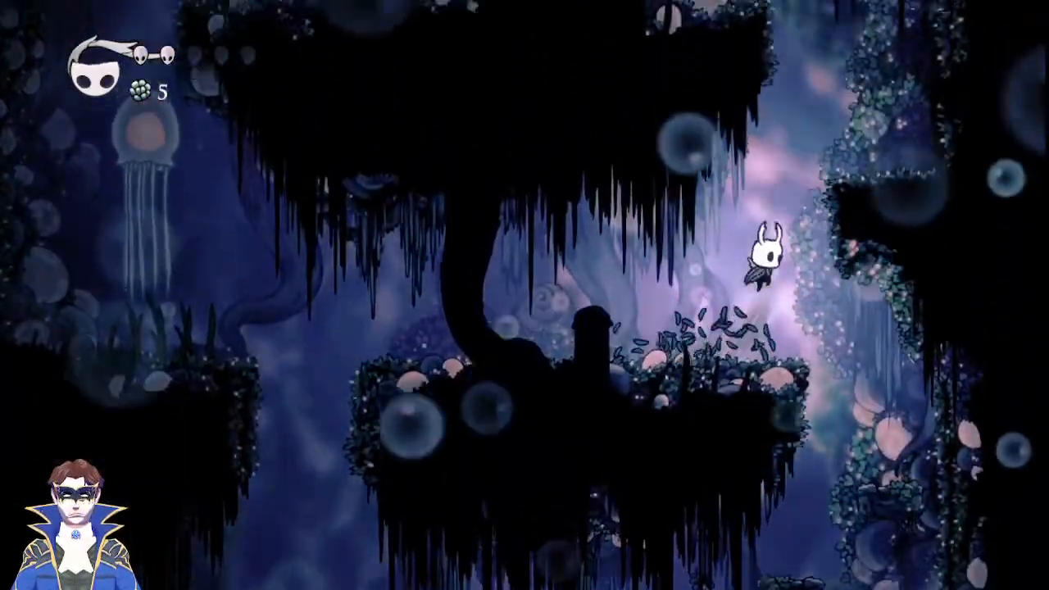
key(z)
key(Left)
key(x)
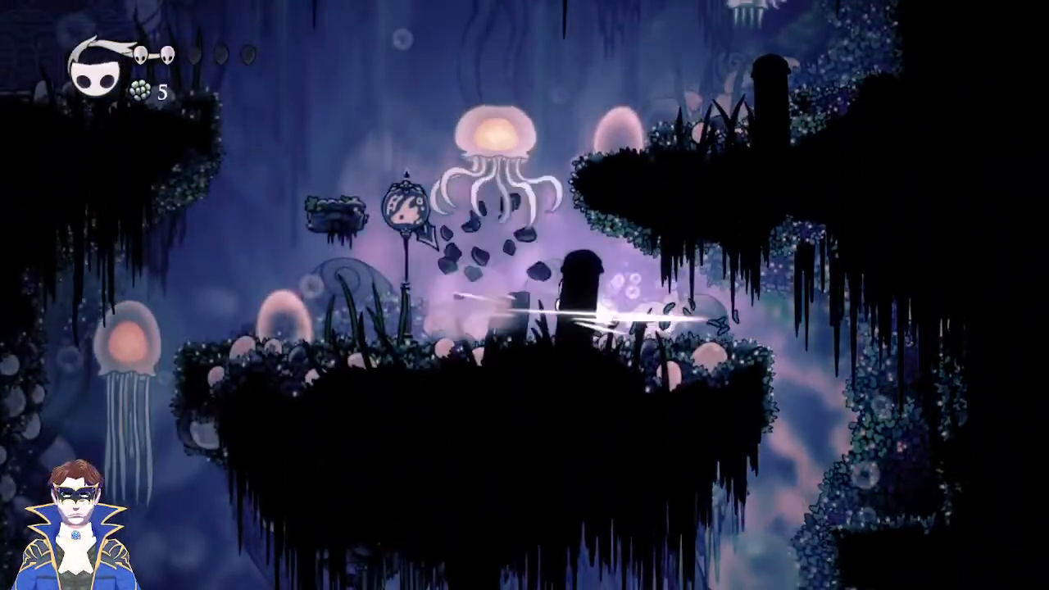
Jump from the floating platform beside the signpost to the western ledge and follow its railing into the lake area.
key(Left)
key(z)
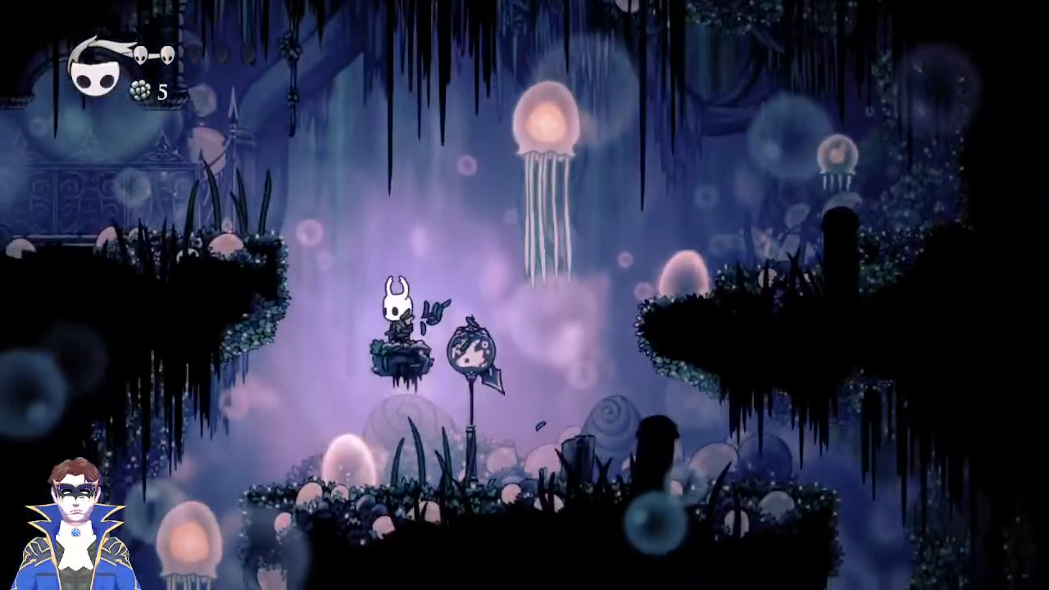
key(z)
key(Left)
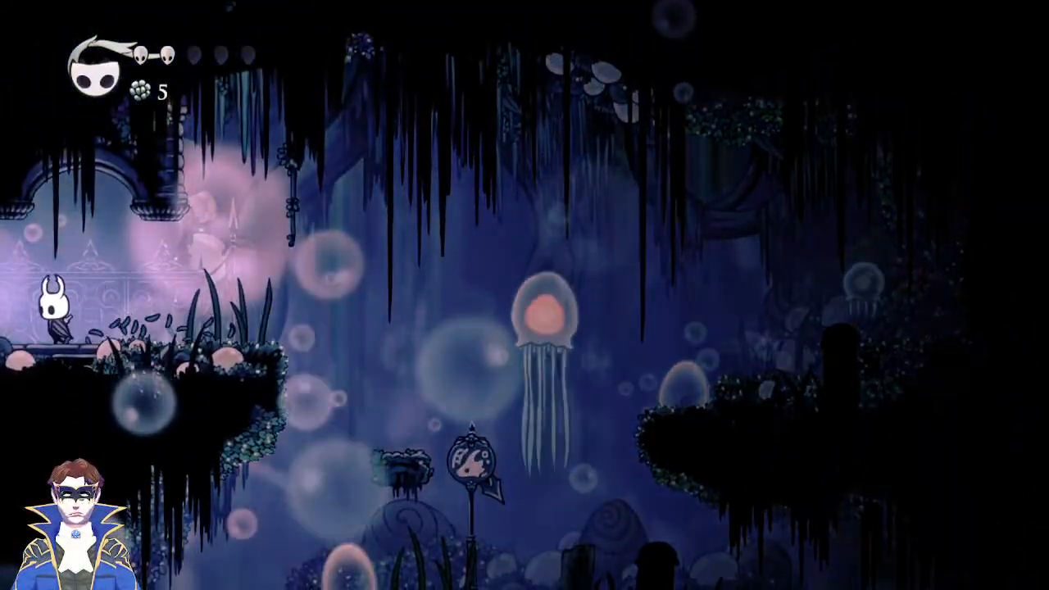
key(Left)
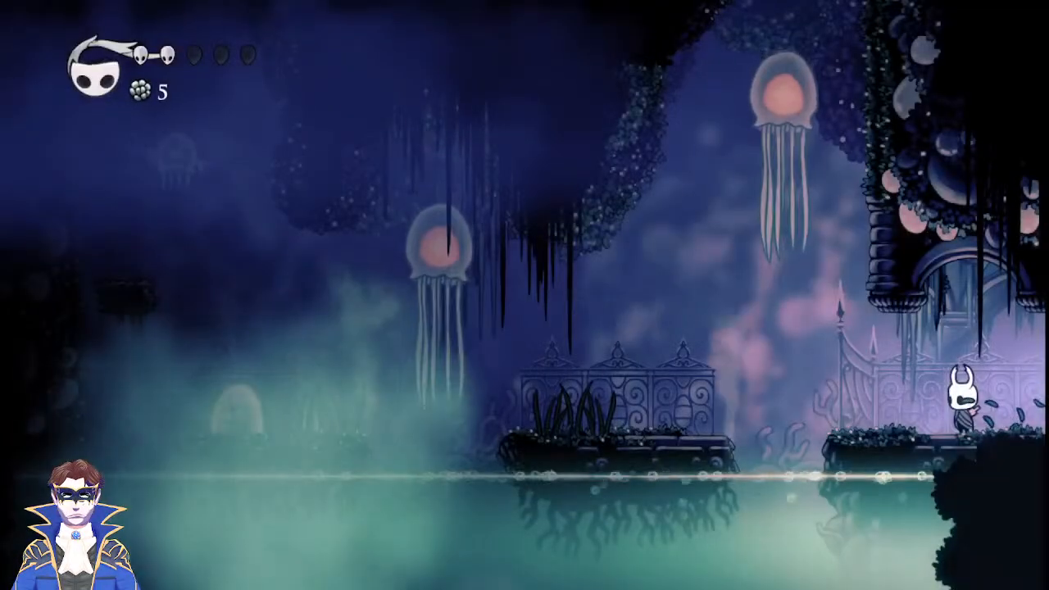
Jump west onto the middle platform in the lake and use Focus to restore health.
key(Left)
key(z)
key(Left)
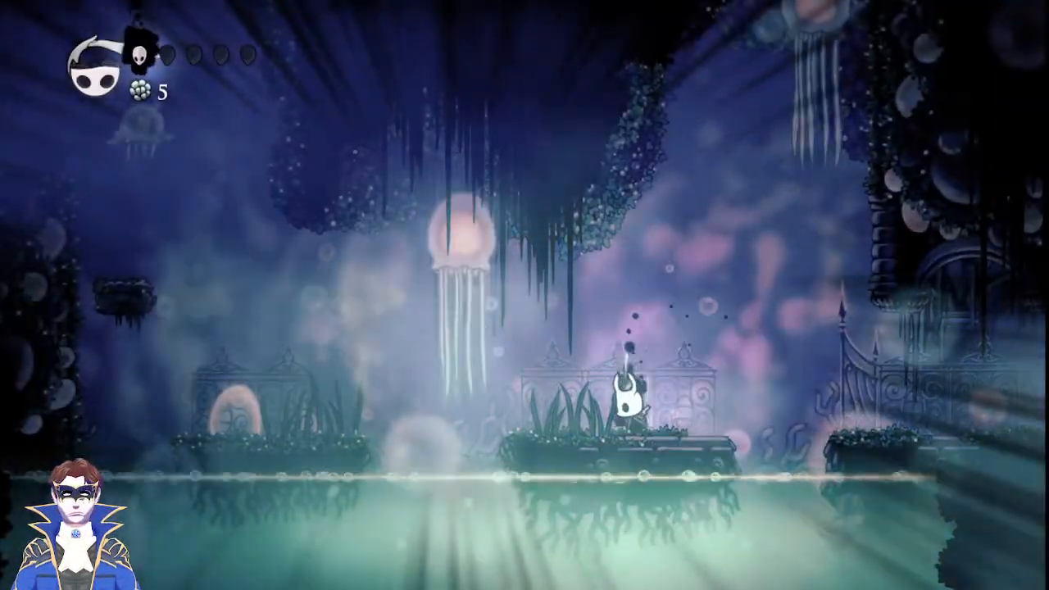
key(a)
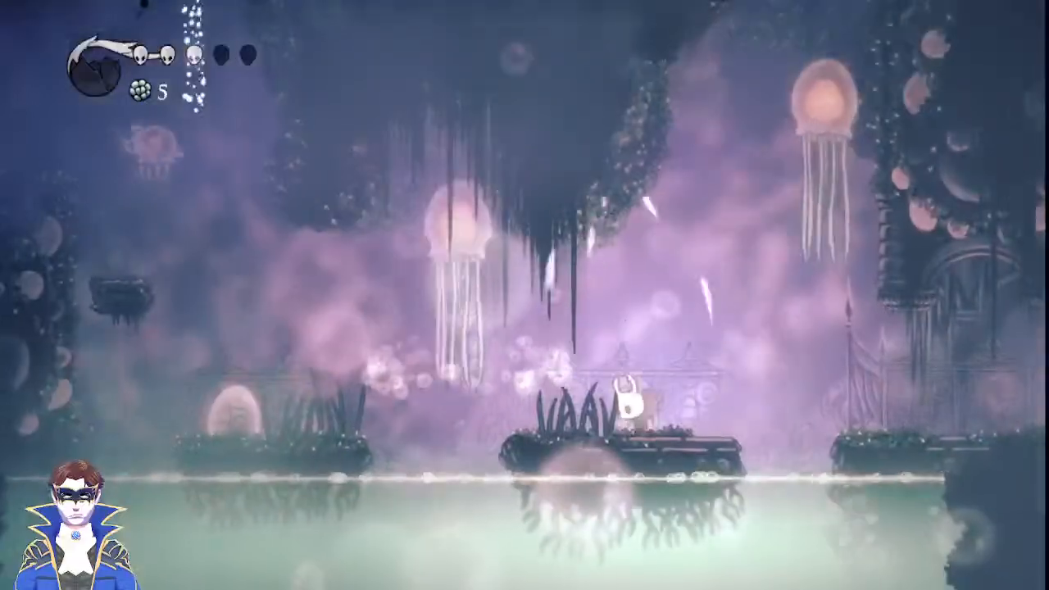
Try to jump west beneath the large jellyfish, and return from the eastern shore to the middle lake platform.
key(Left)
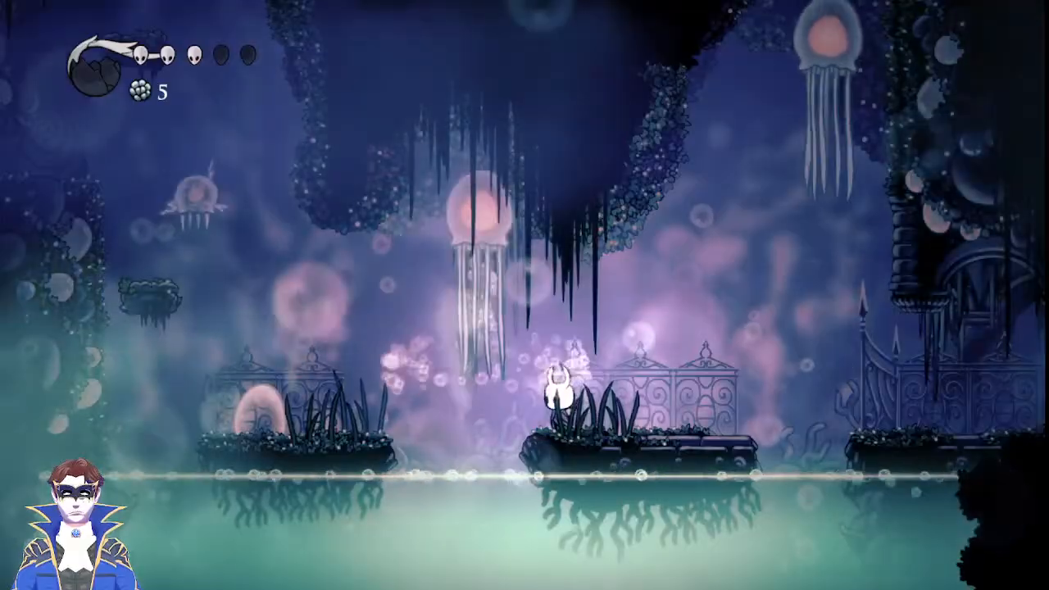
key(z)
key(Left)
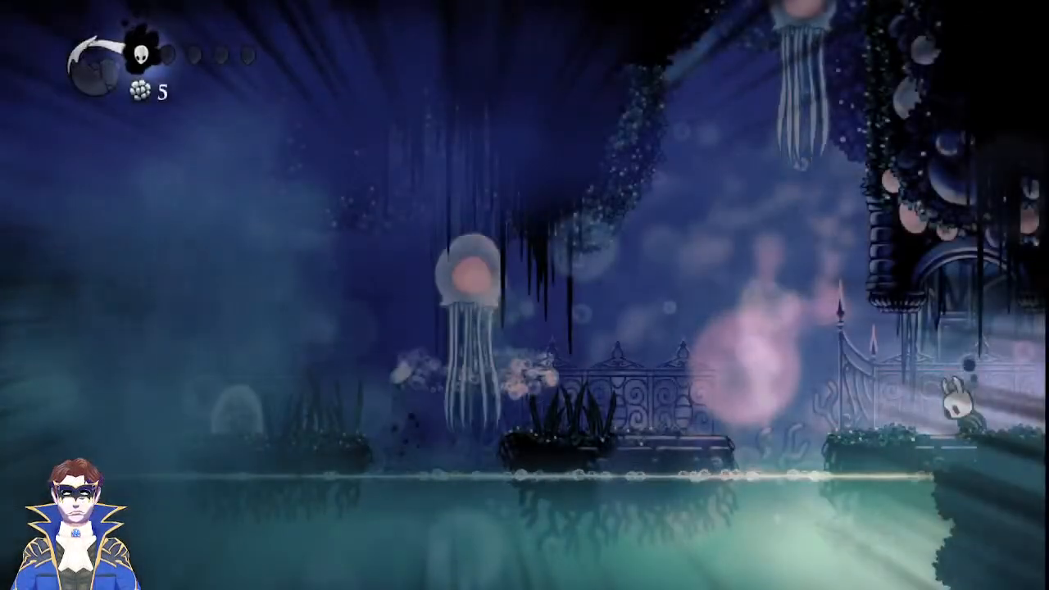
key(Left)
key(z)
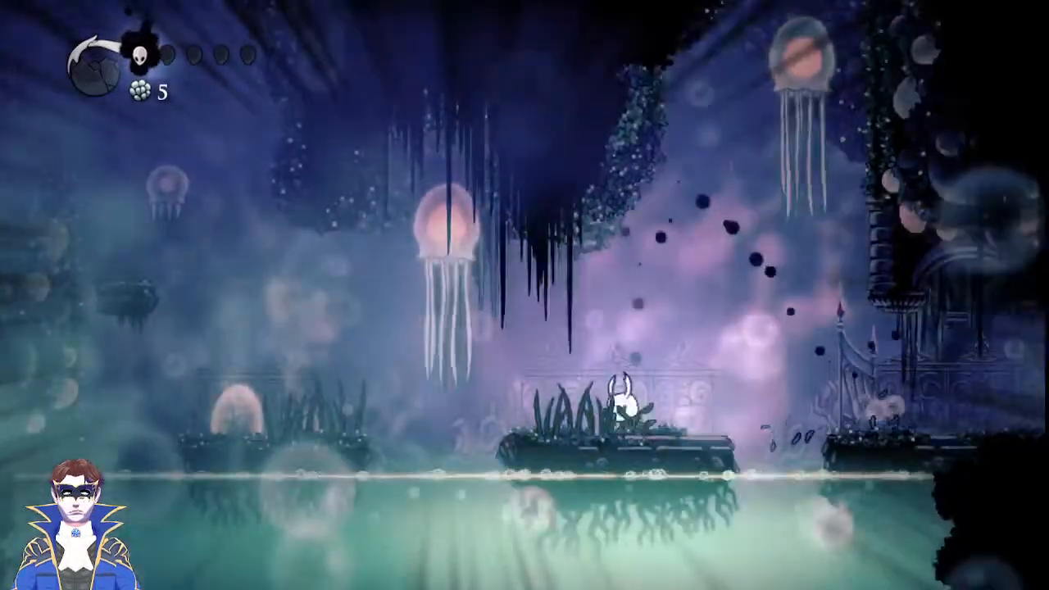
Cut the plants on the middle lake platform and jump beside the large jellyfish to strike at it.
key(x)
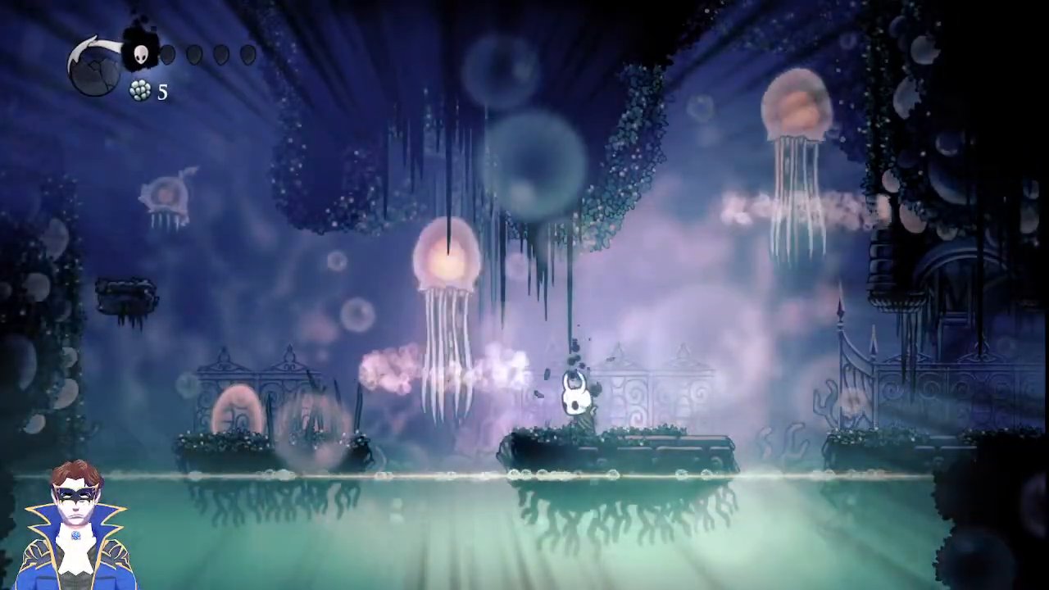
key(z)
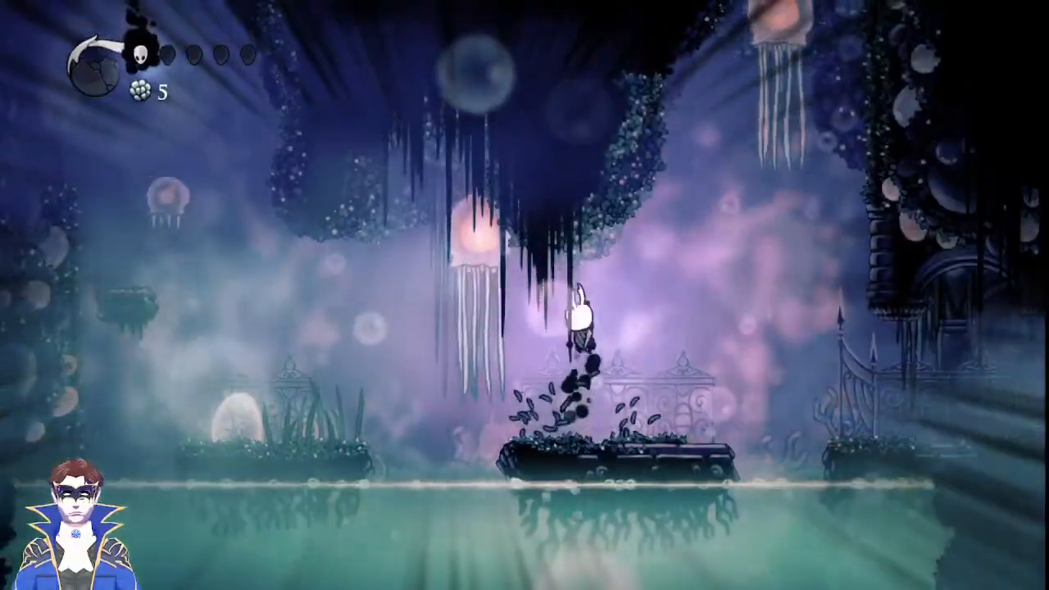
key(x)
key(z)
key(Right)
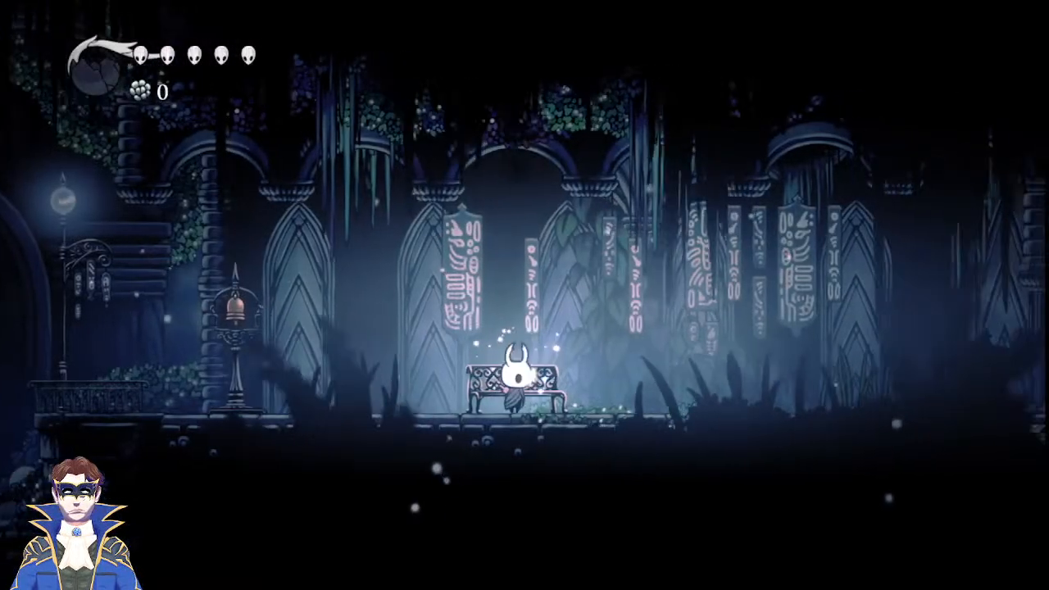
Leave the bench, run east out of the station hall, and cross the lamp-lit garden to the rocky mound.
key(Right)
key(c)
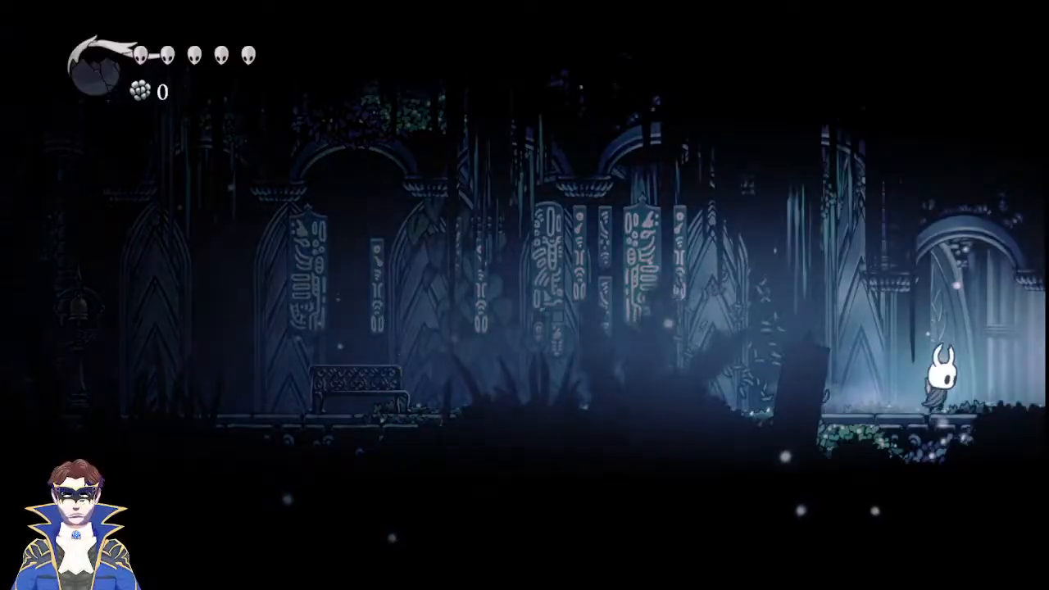
key(Right)
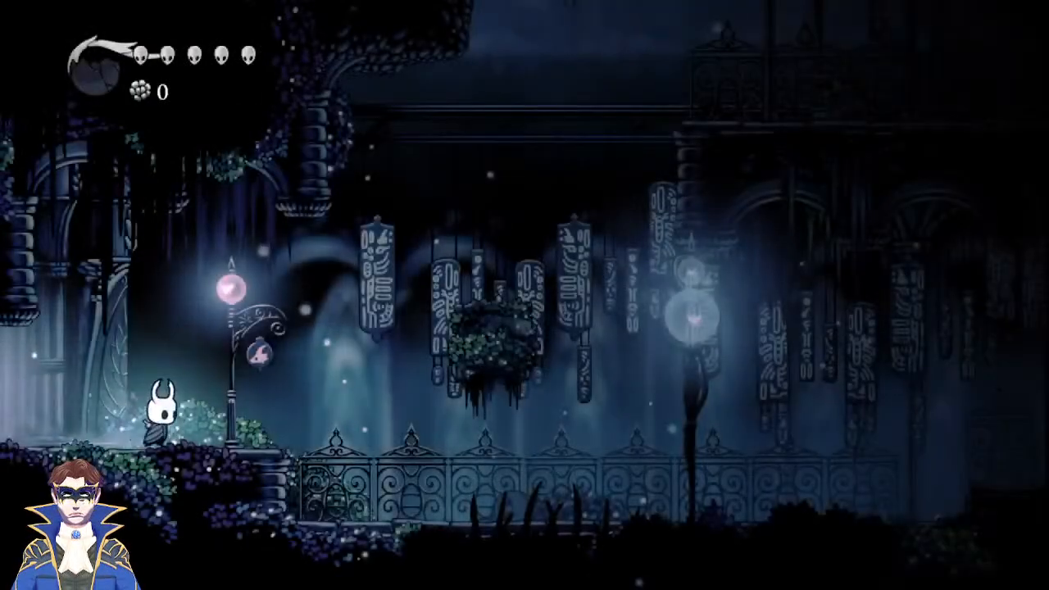
key(Right)
key(z)
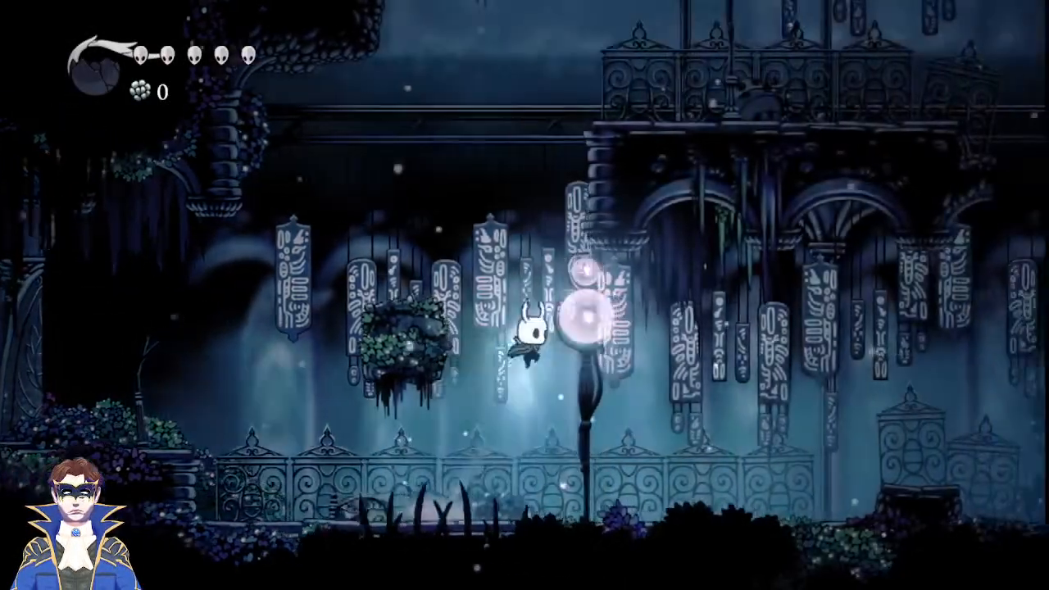
key(z)
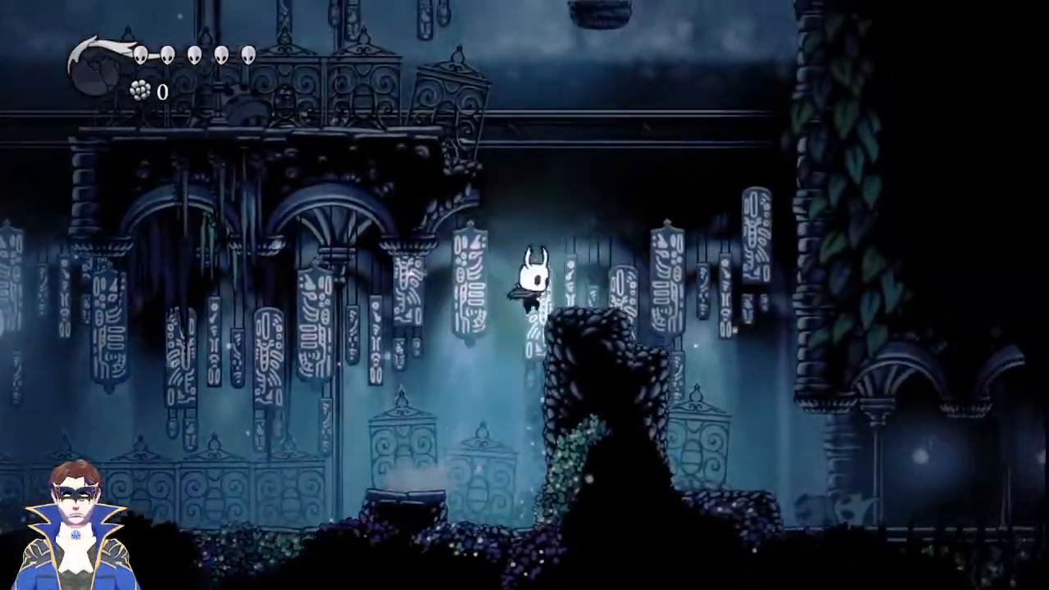
Jump from the rocky mound up to the lamp-lit balcony and west onto the hanging plant platform.
key(z)
key(Left)
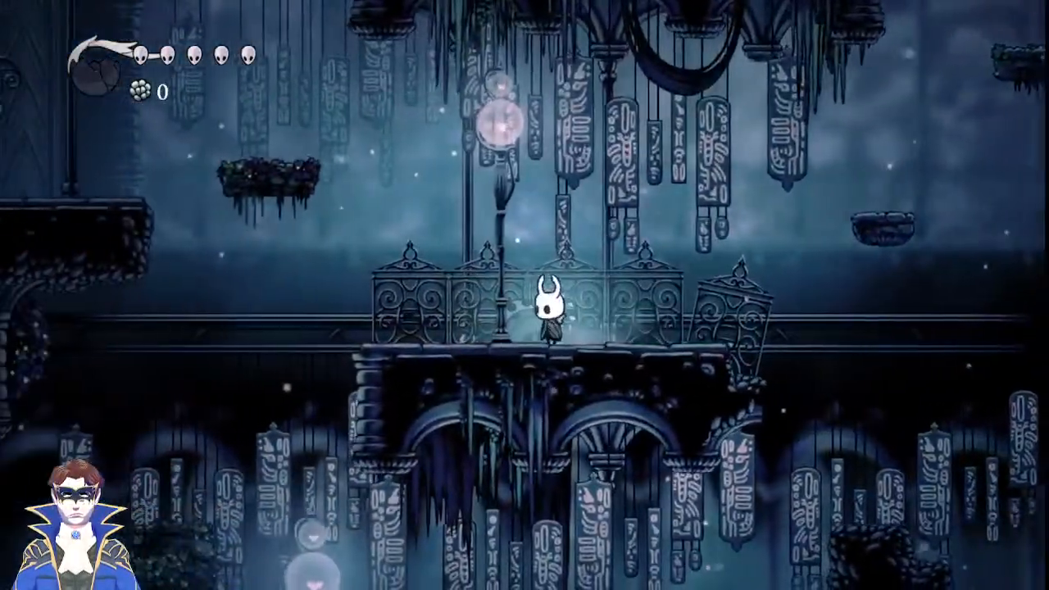
key(Left)
key(z)
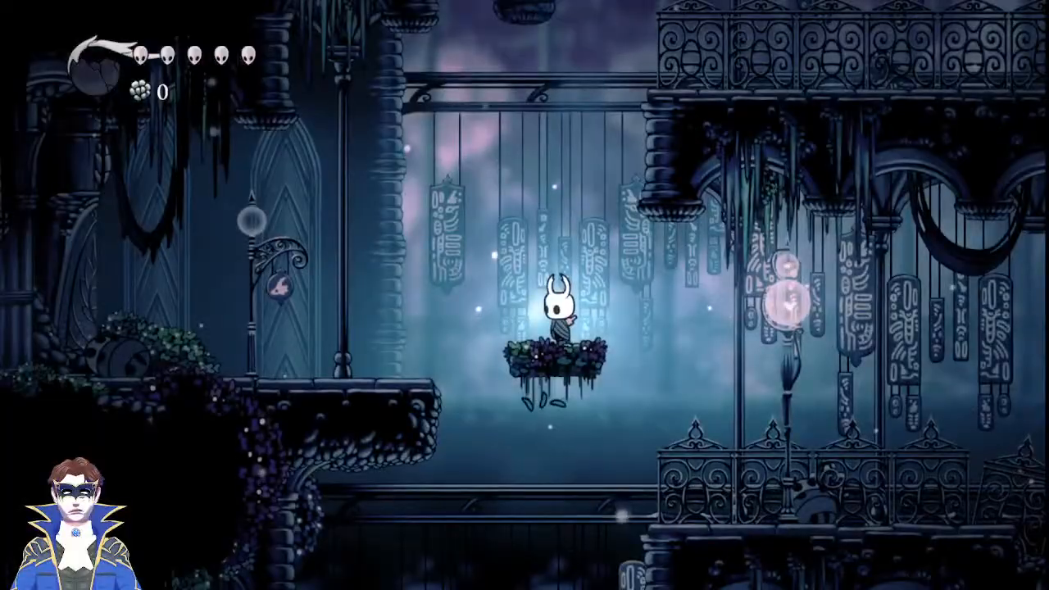
Head back east and climb the small floating platforms up to the long railed balcony.
key(Right)
key(z)
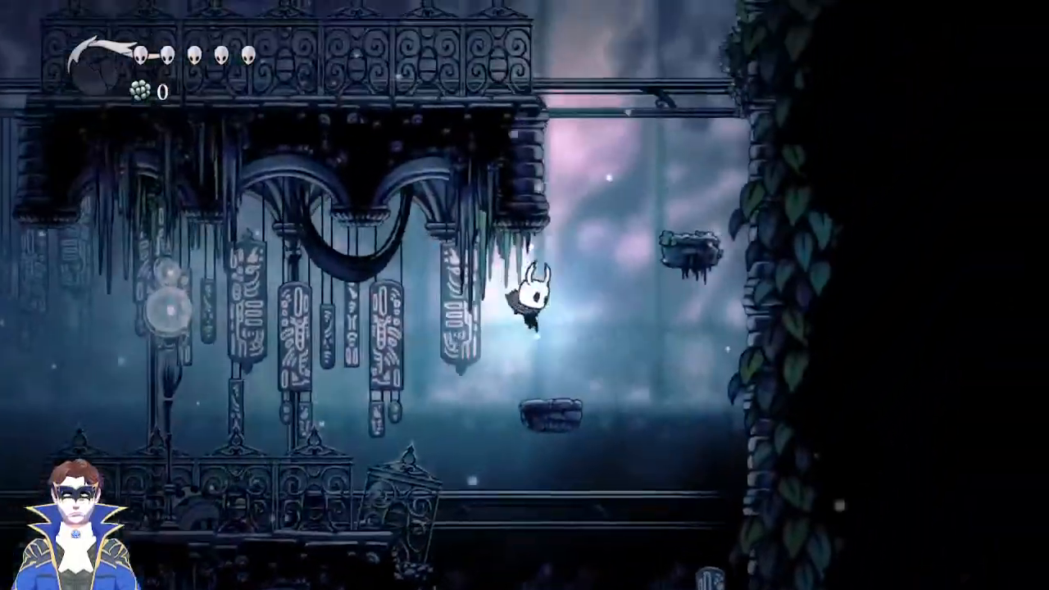
key(Right)
key(z)
key(Left)
key(z)
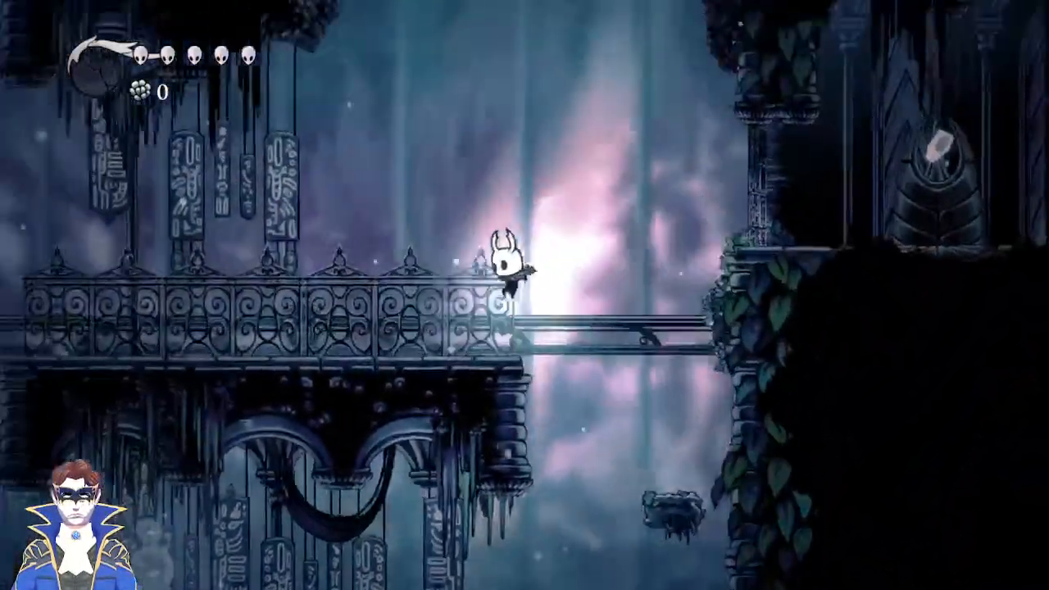
Climb the small stone platforms west of the railed balcony to the highest lamp balcony and smash its lamp.
key(Left)
key(z)
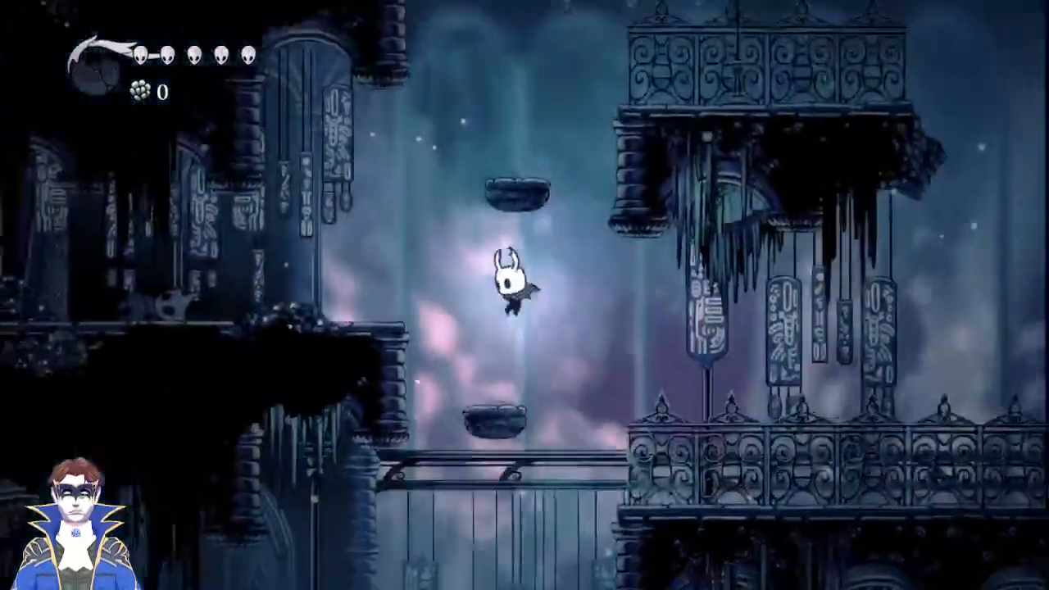
key(Right)
key(z)
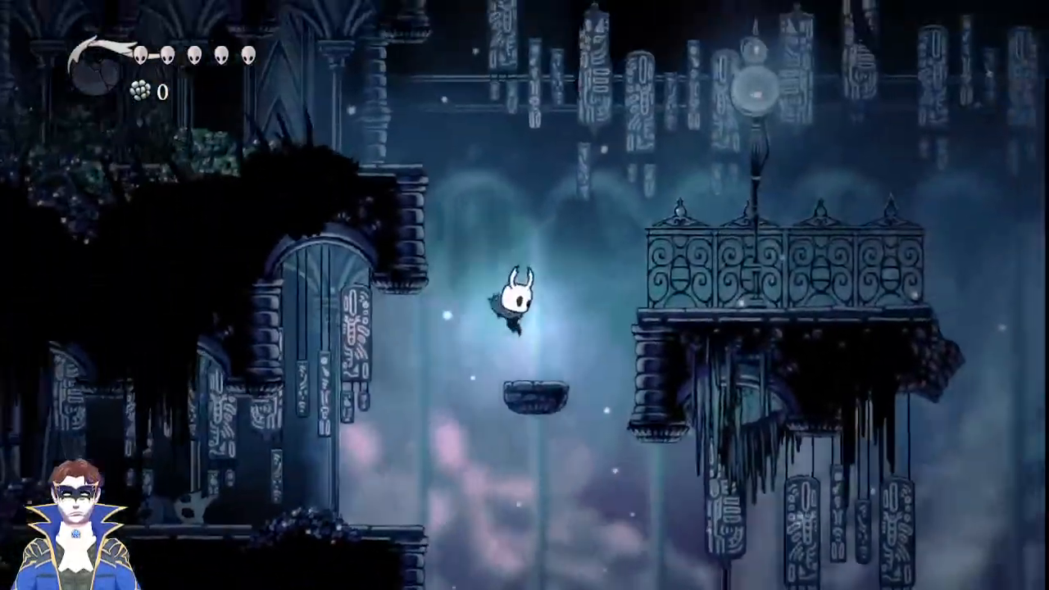
key(z)
key(x)
key(Left)
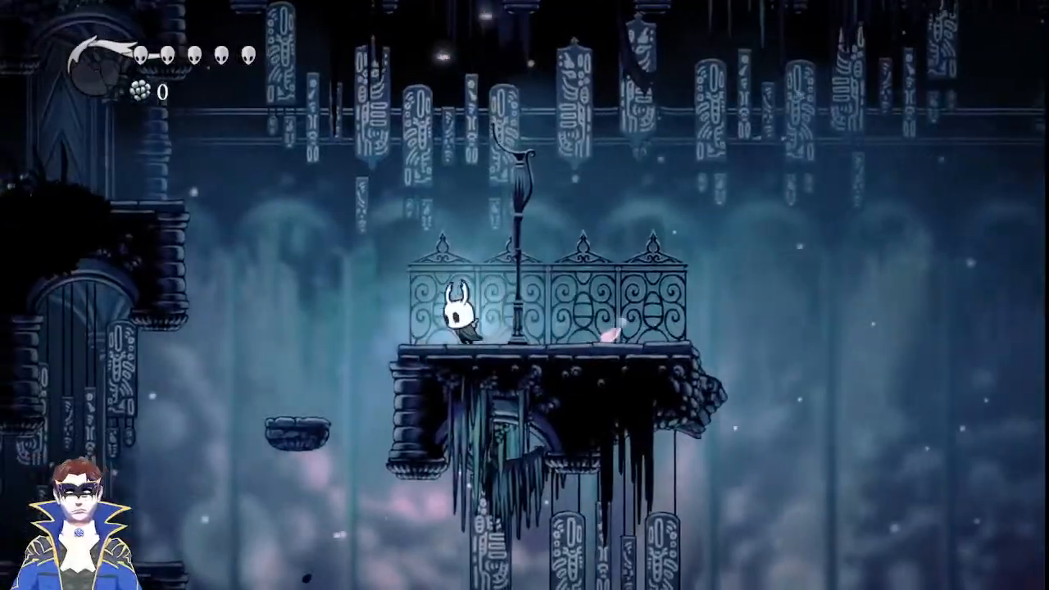
Jump west off the balcony into Cañón Nublado, cut down the small lamp, and climb onto the signpost pillar.
key(z)
key(Left)
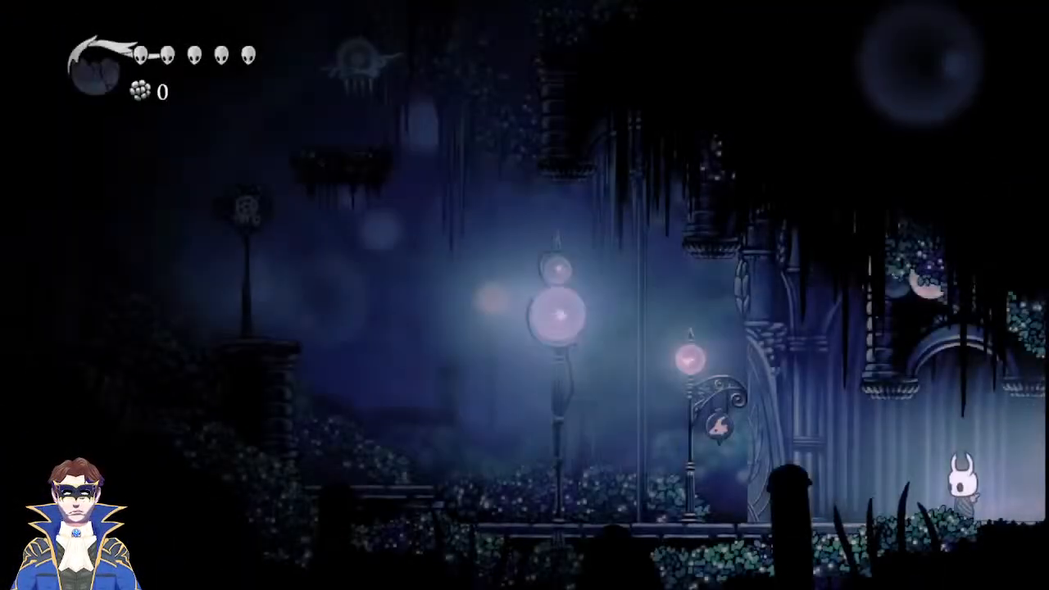
key(Left)
key(Left)
key(z)
key(x)
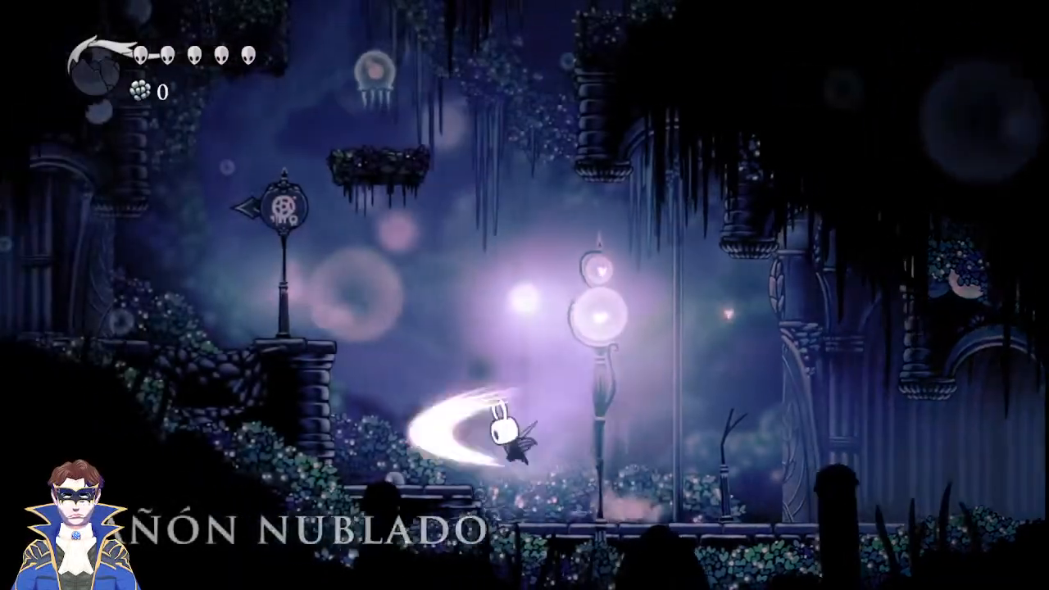
key(Left)
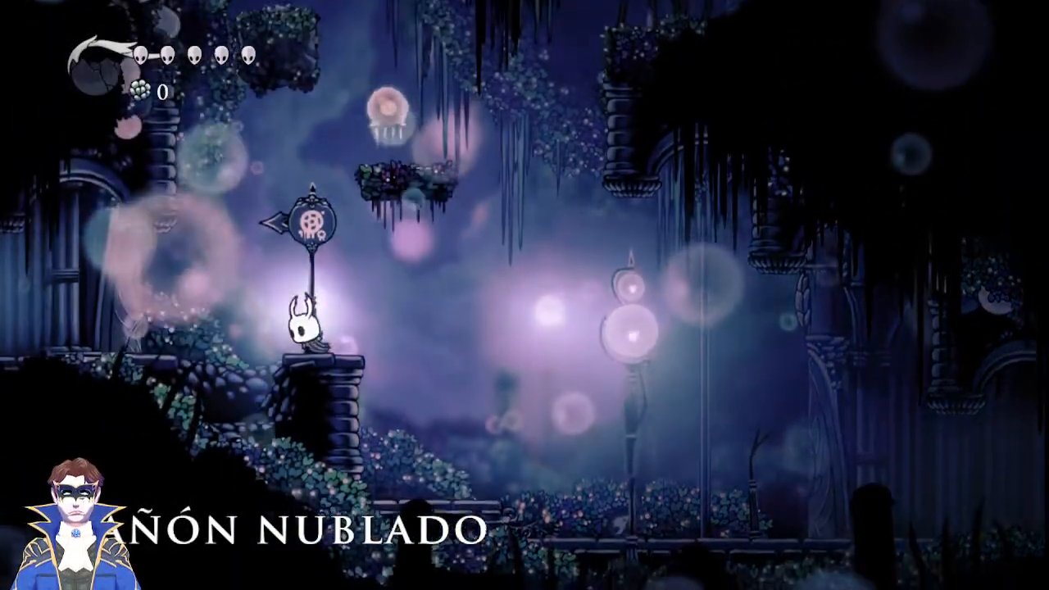
Try to climb the plant platforms to the western ledge and jump east toward the jellyfish above the central island.
key(Right)
key(z)
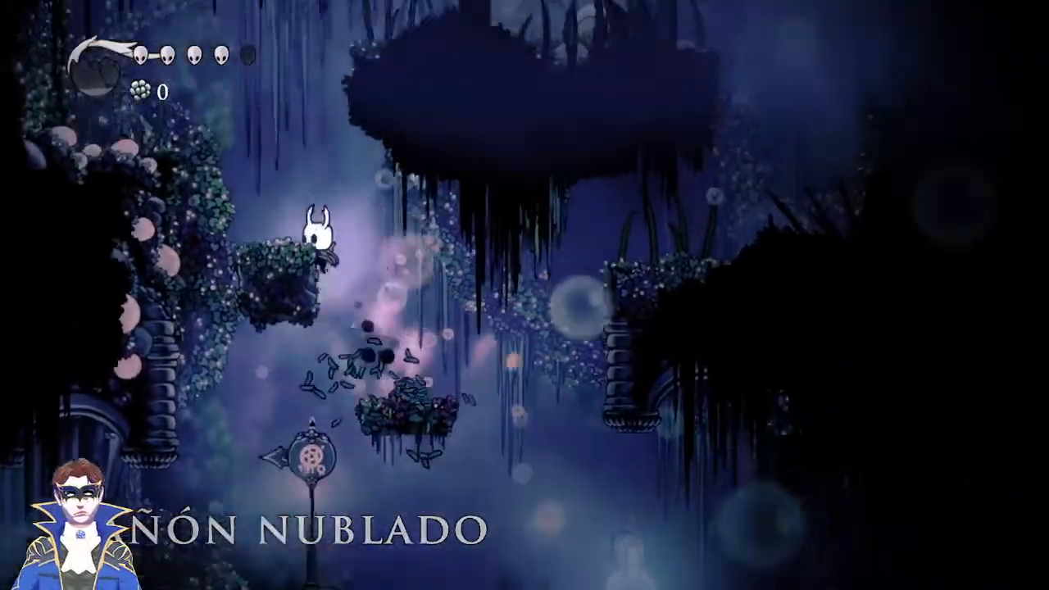
key(Left)
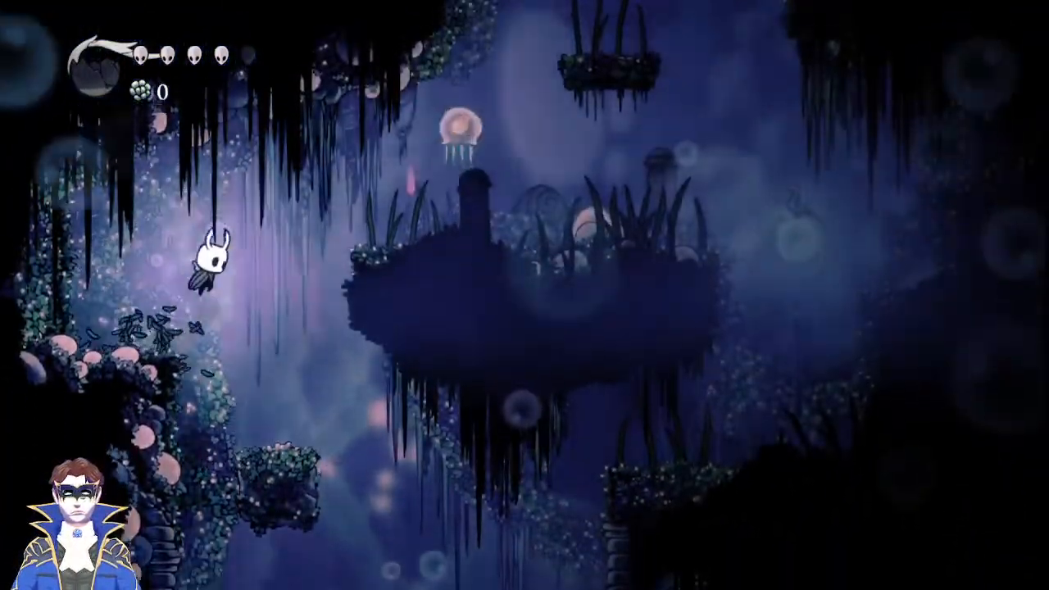
key(Right)
key(x)
key(Left)
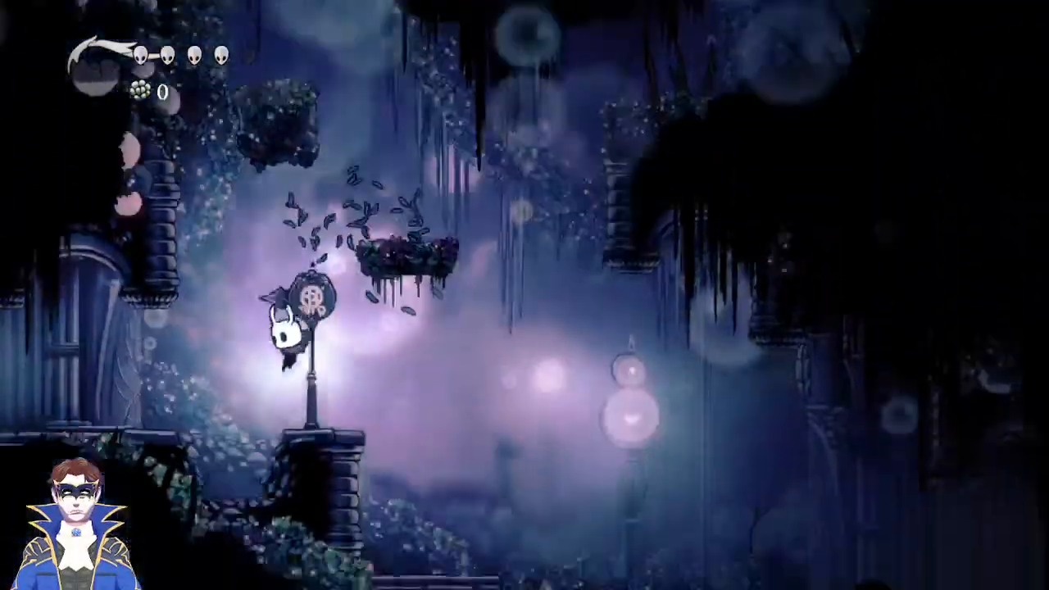
Climb from the signpost pillar over the plant platform and dash east onto the overgrown ledge below the central island.
key(z)
key(Right)
key(z)
key(Right)
key(c)
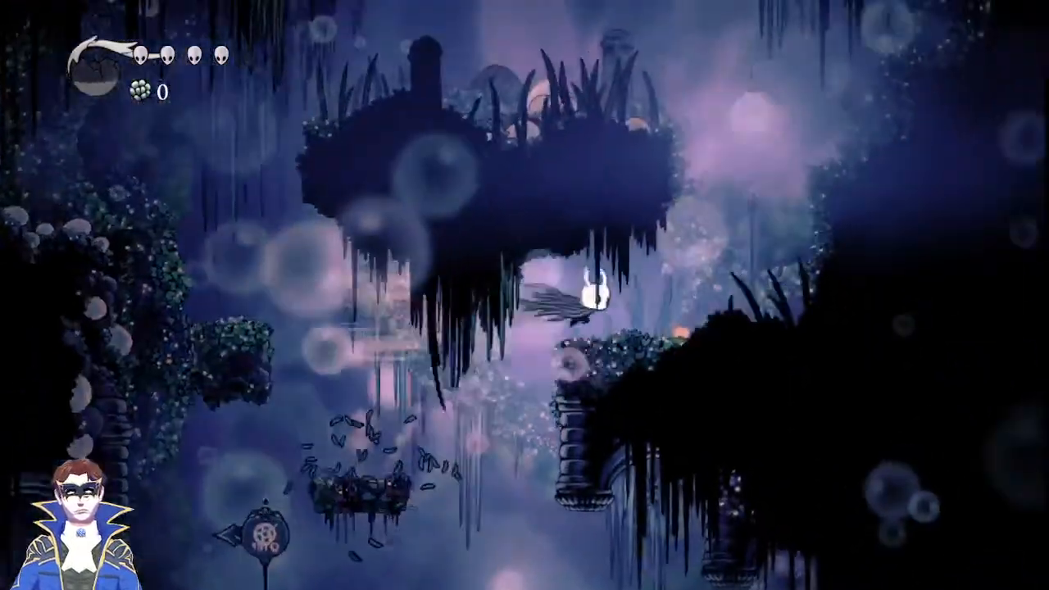
key(z)
key(Left)
key(Right)
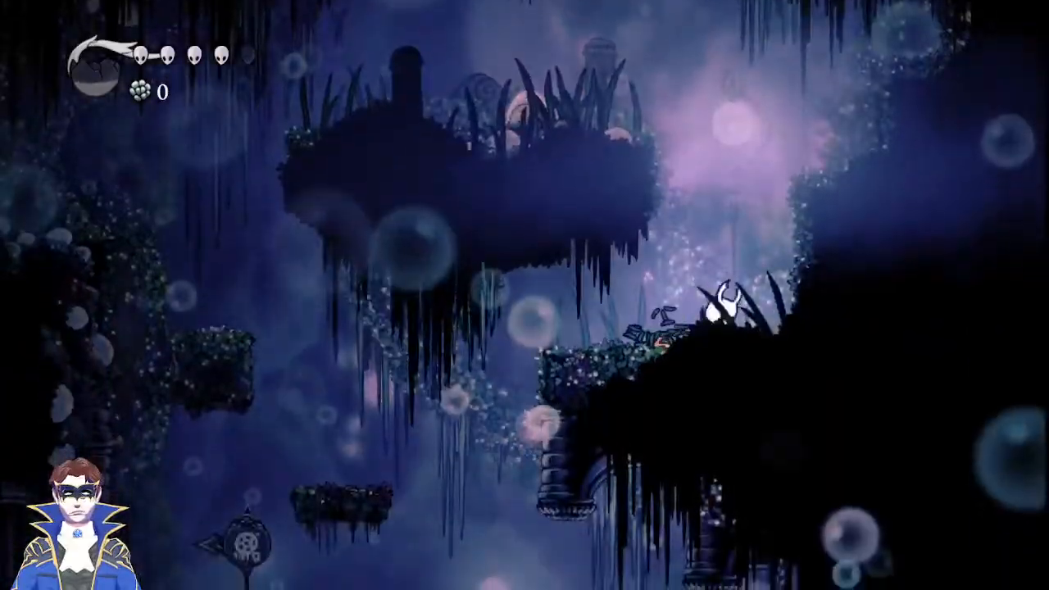
Jump from the lower eastern ledge up onto the central island and slash at its eastern edge.
key(z)
key(Right)
key(z)
key(Left)
key(x)
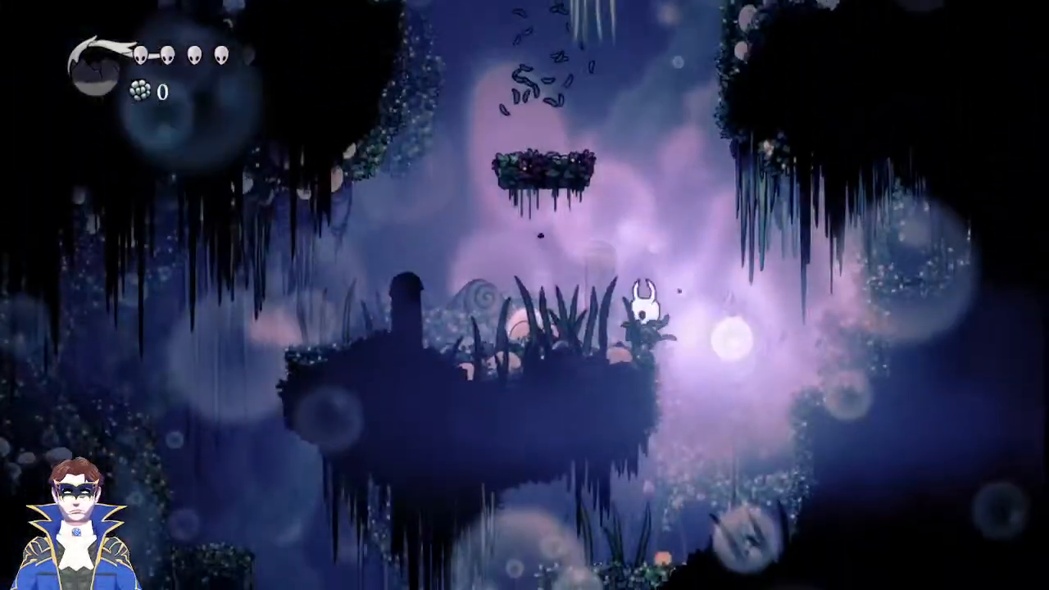
Cut the plants on the central island and jump up past the floating plant platform beside the large jellyfish.
key(Left)
key(x)
key(z)
key(Right)
key(z)
key(Left)
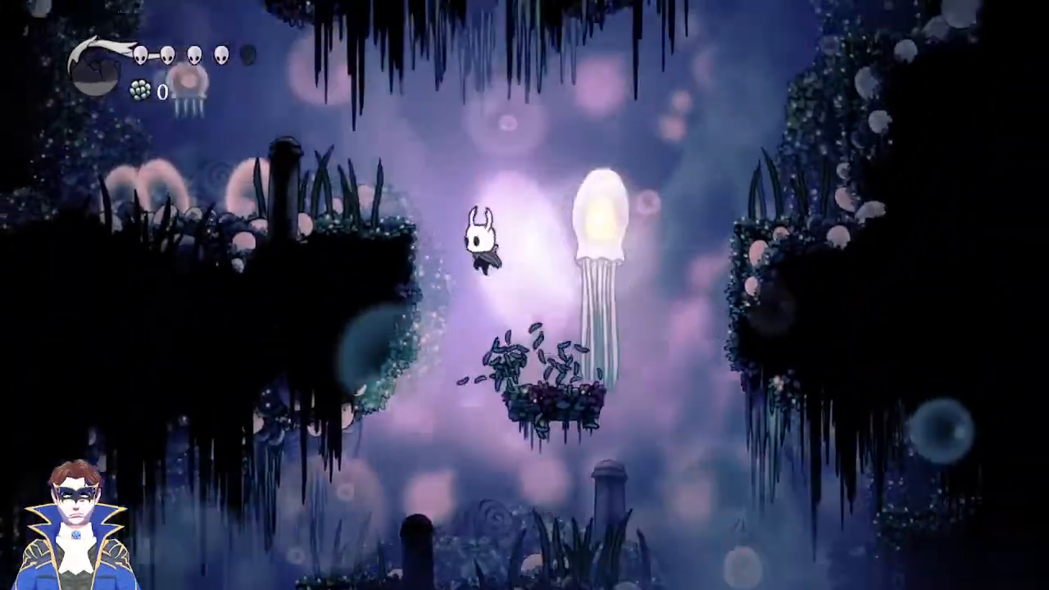
Land on the western ledge, cut its plants around the stone post, and strike the small jellyfish.
key(x)
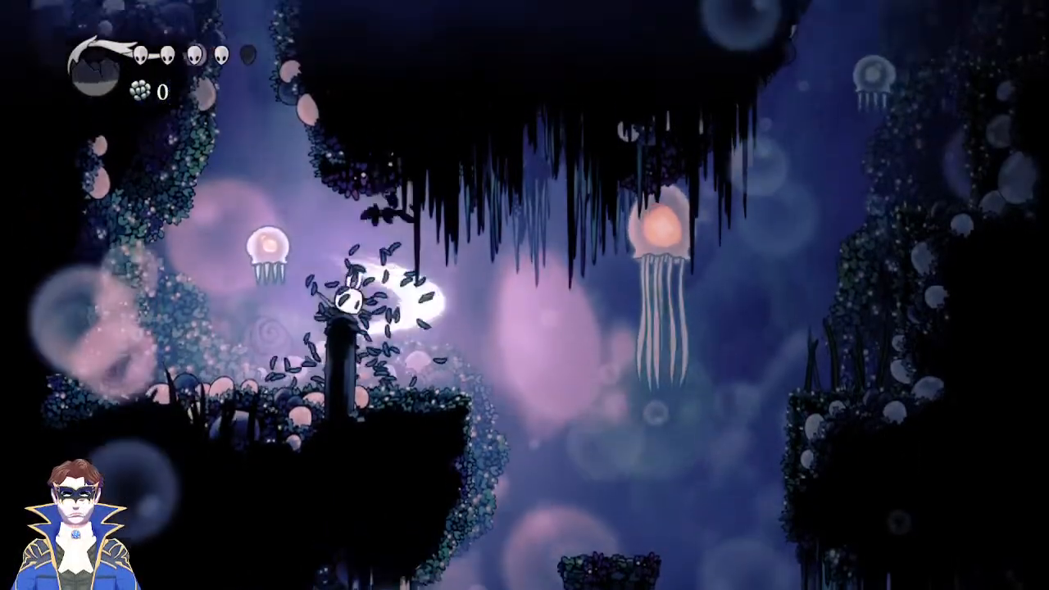
key(x)
key(Left)
key(x)
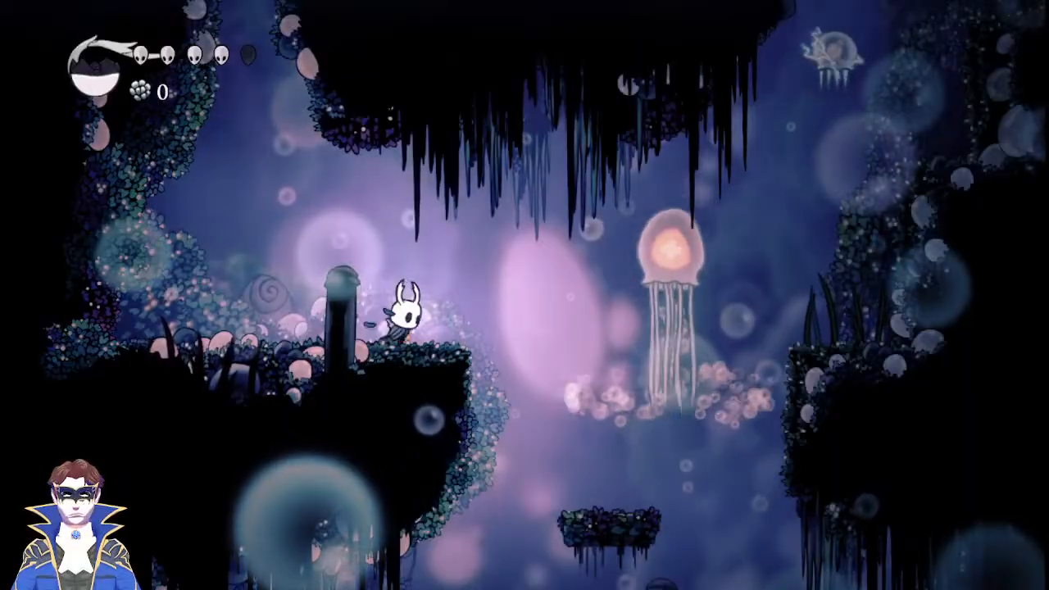
Jump east from the western ledge to strike the large jellyfish, and drop to the lower eastern ledge.
key(Right)
key(z)
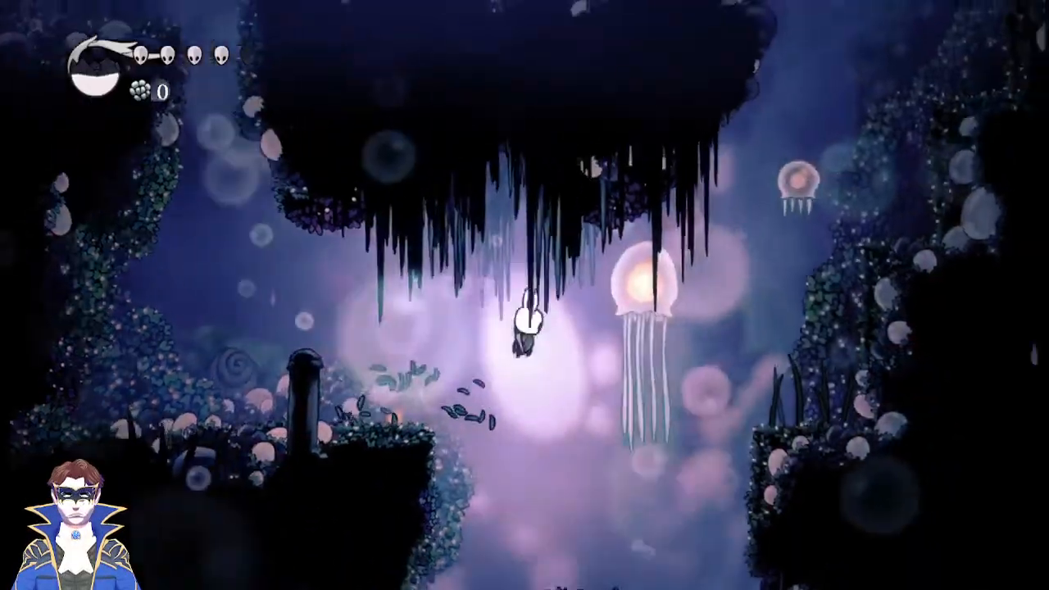
key(x)
key(Right)
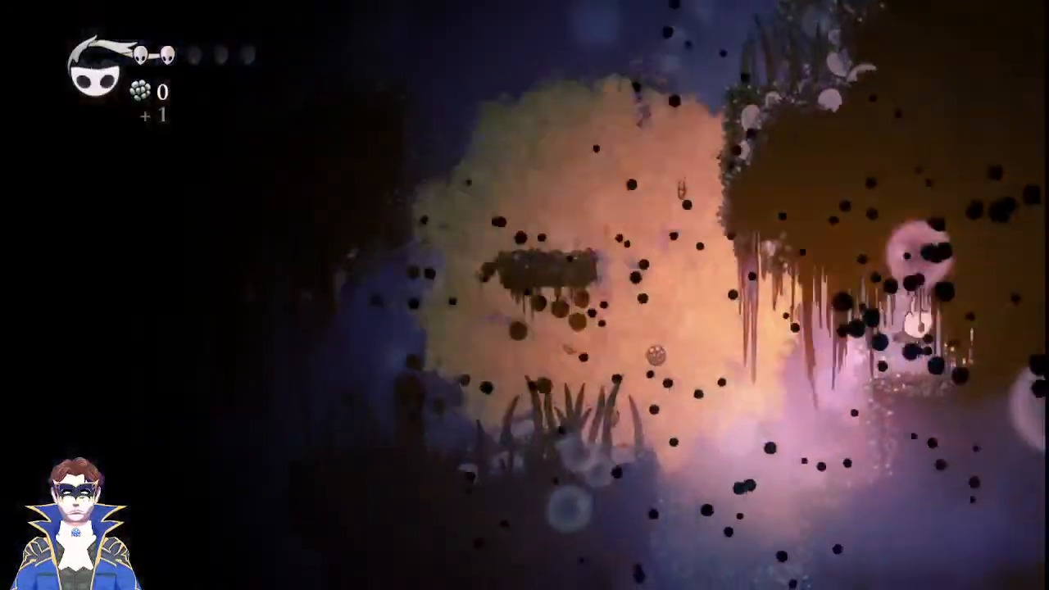
key(Left)
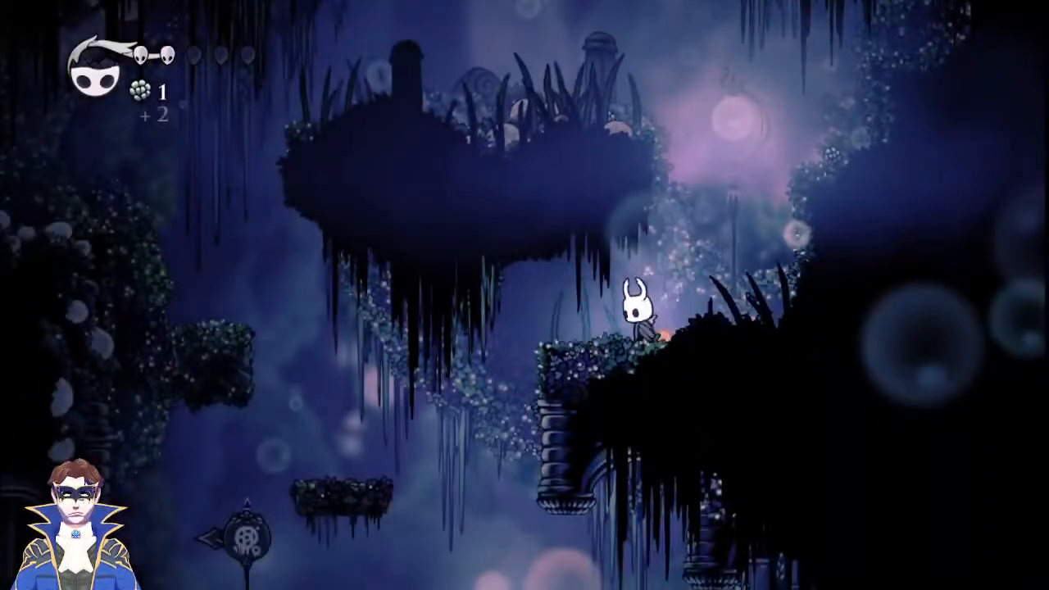
Climb over the central island and the floating plant platform to the eastern shaft ledge.
key(Right)
key(z)
key(Left)
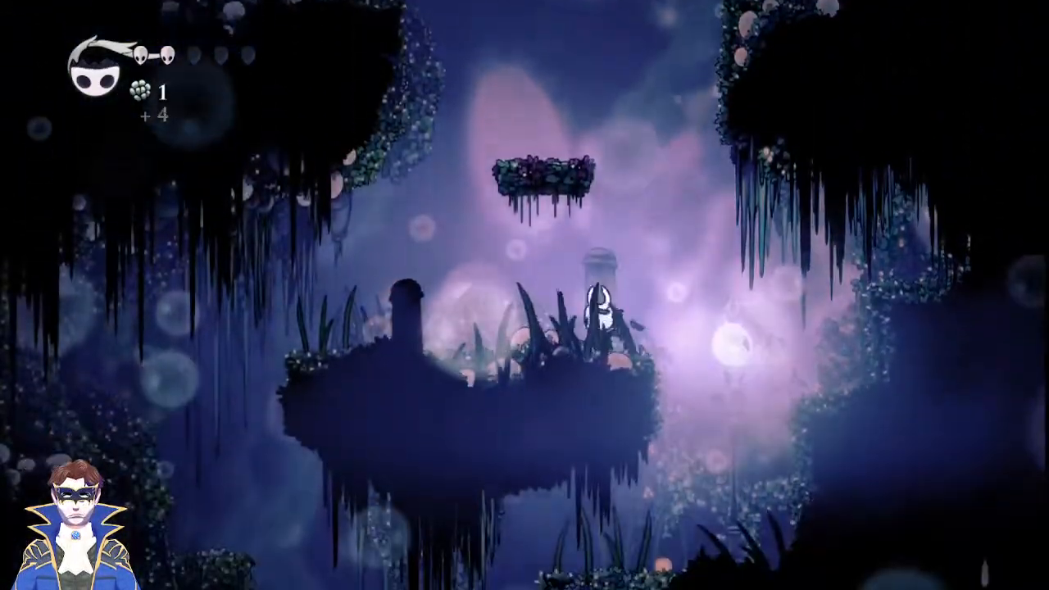
key(z)
key(Right)
key(z)
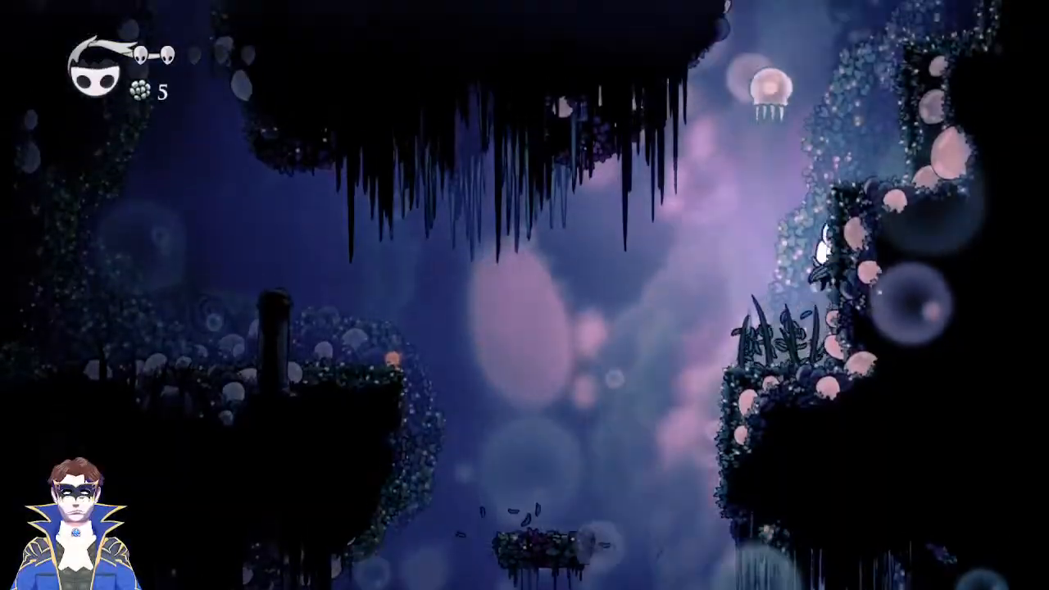
Try to climb the eastern wall and jump west from it, striking at the charged jellyfish near the upper island.
key(Left)
key(z)
key(Right)
key(z)
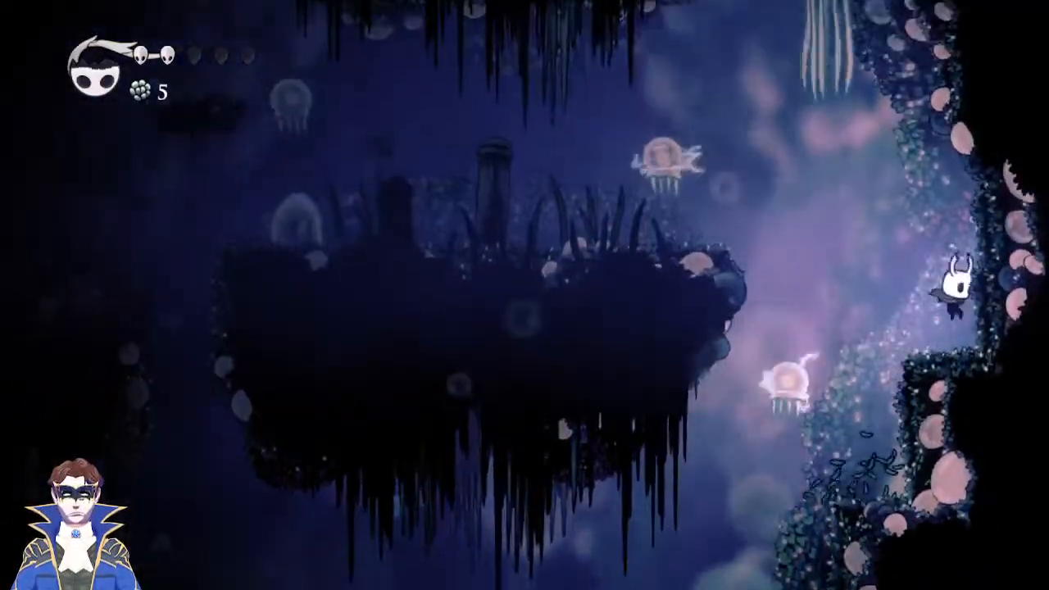
key(Left)
key(x)
key(Left)
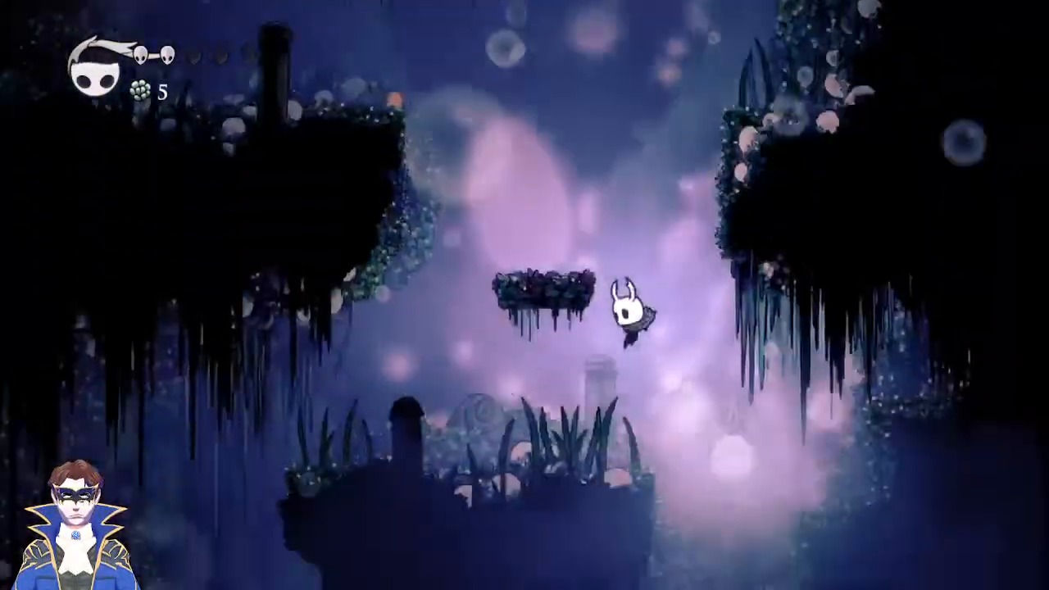
key(x)
key(Left)
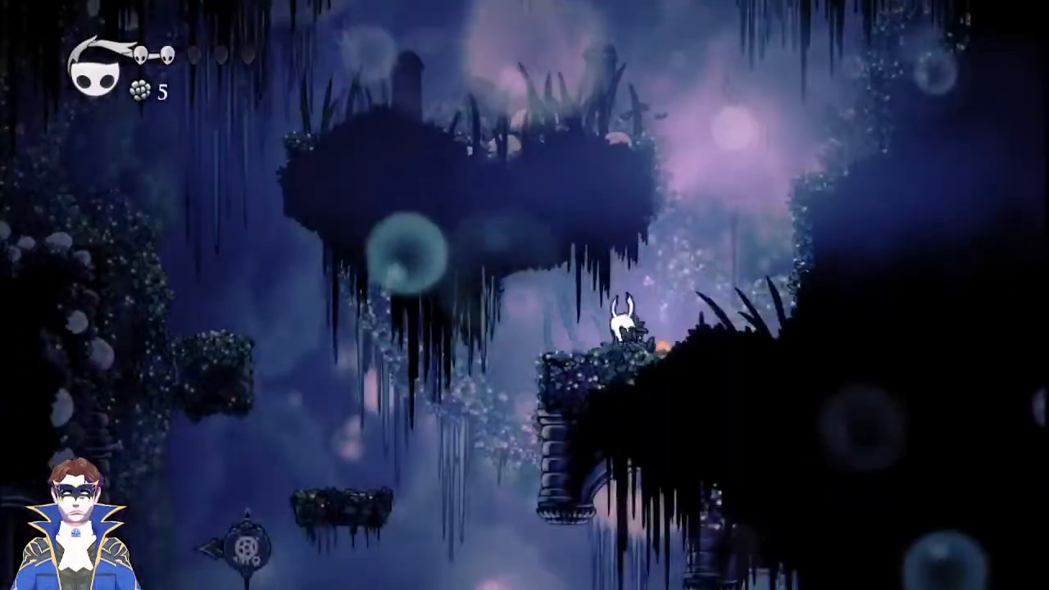
Climb again from the lower ledge via the central island to the eastern shaft ledge and cut its plants.
key(Right)
key(z)
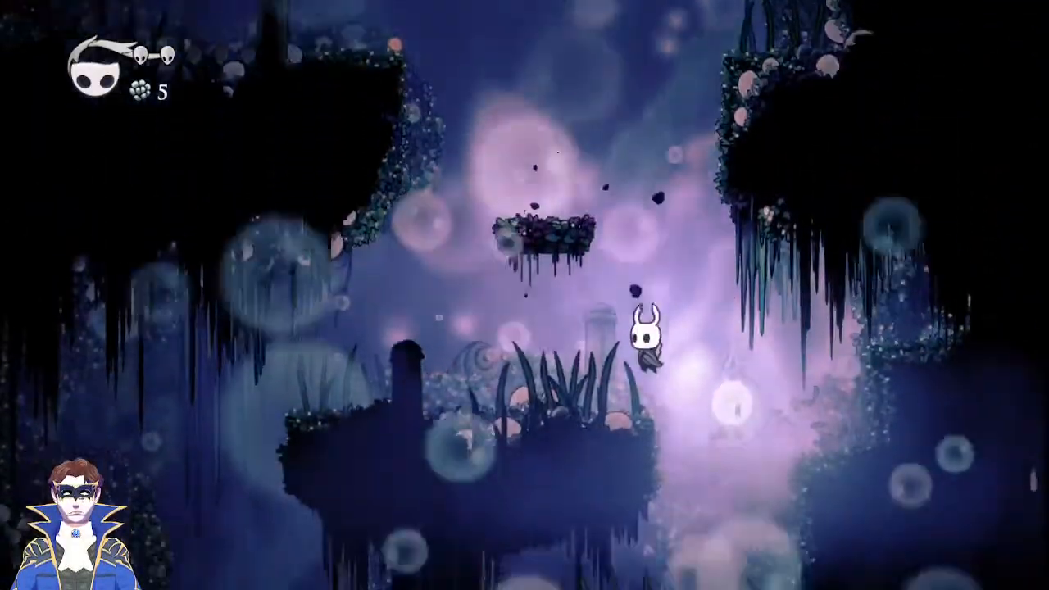
key(Left)
key(z)
key(Right)
key(z)
key(x)
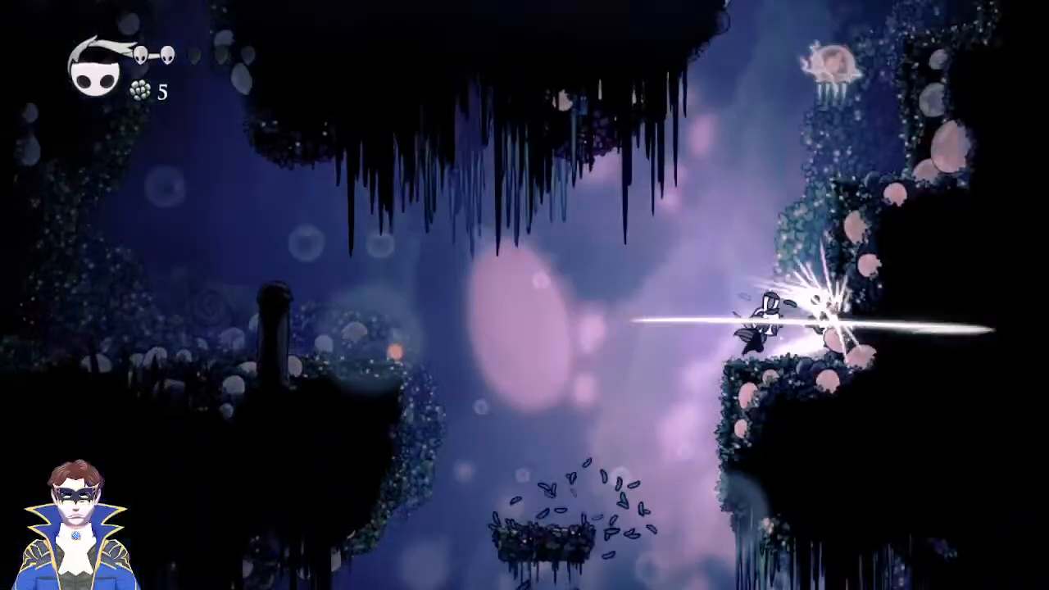
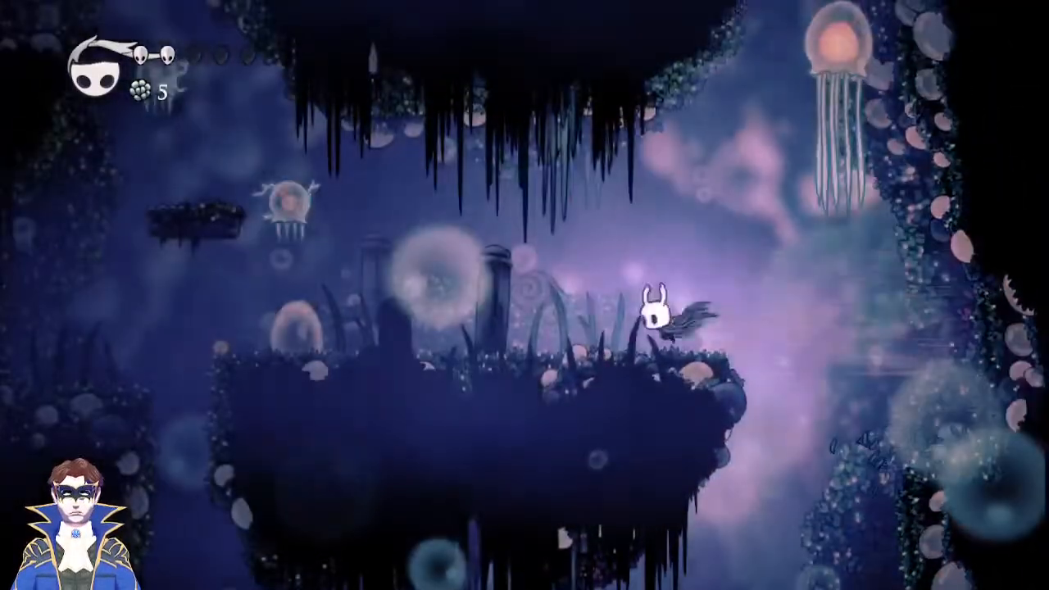
Cross the upper island westward, cutting plants, and jump onto the small floating platform beside the charged jellyfish.
key(Left)
key(x)
key(z)
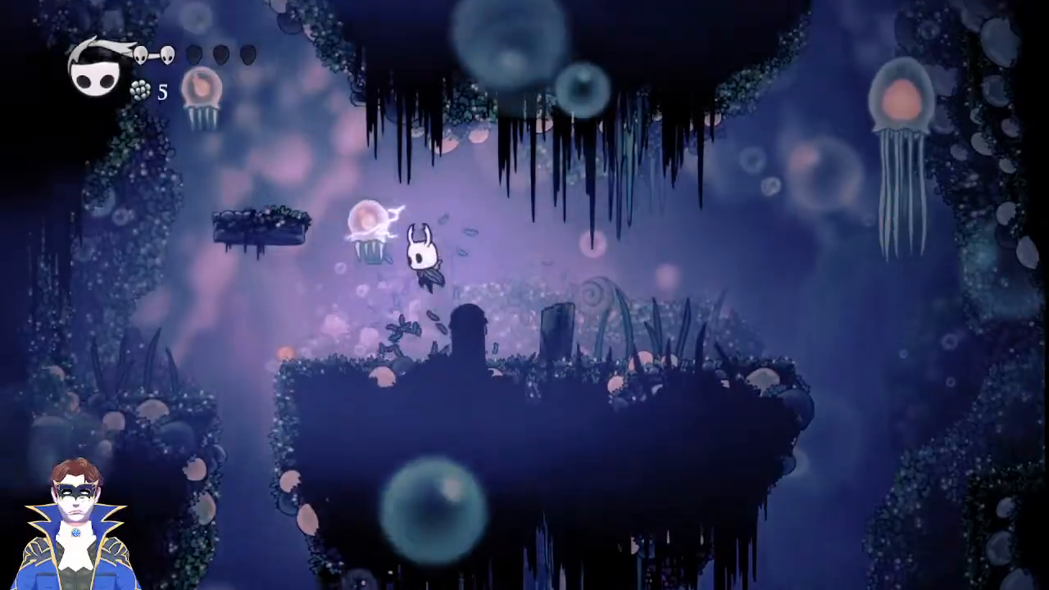
key(Left)
key(z)
key(x)
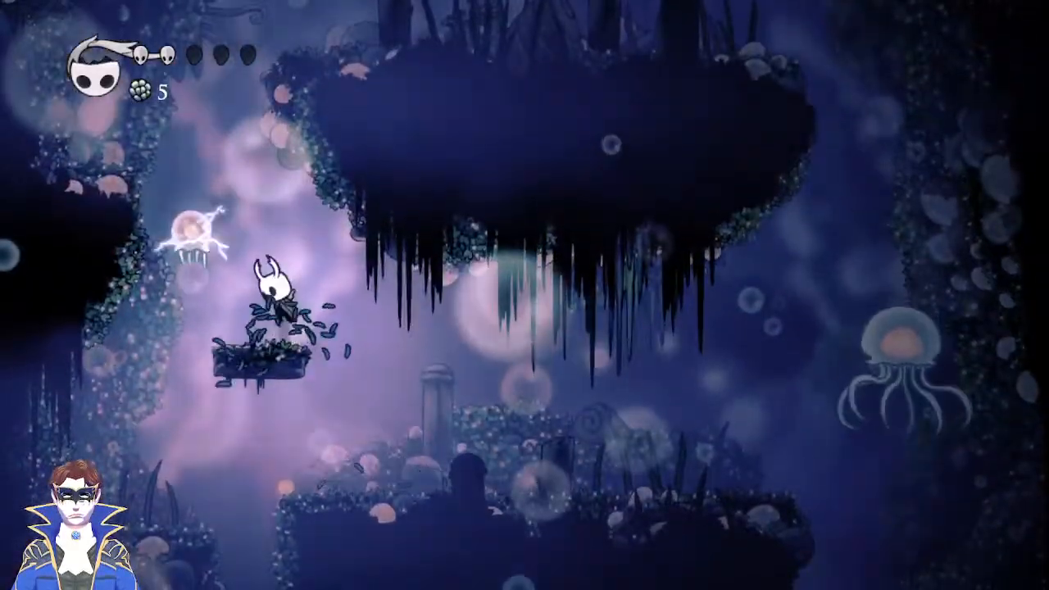
Jump from the small floating platform to the western ledge and leap up toward the island above.
key(x)
key(z)
key(Left)
key(z)
key(Right)
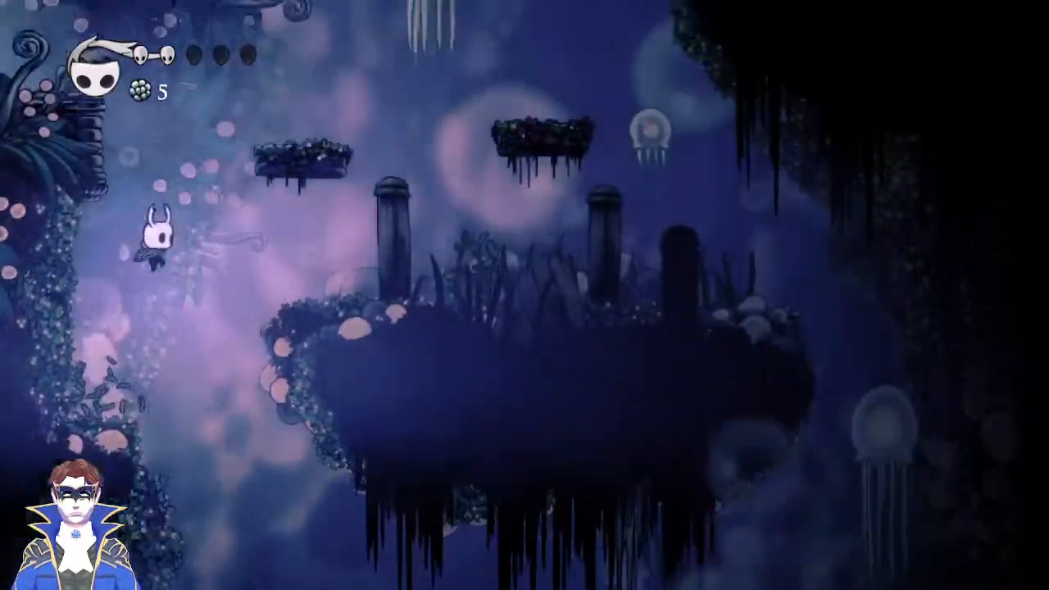
Jump east onto the topmost island and cut through the plants between its stone posts.
key(x)
key(z)
key(Right)
key(x)
key(z)
key(x)
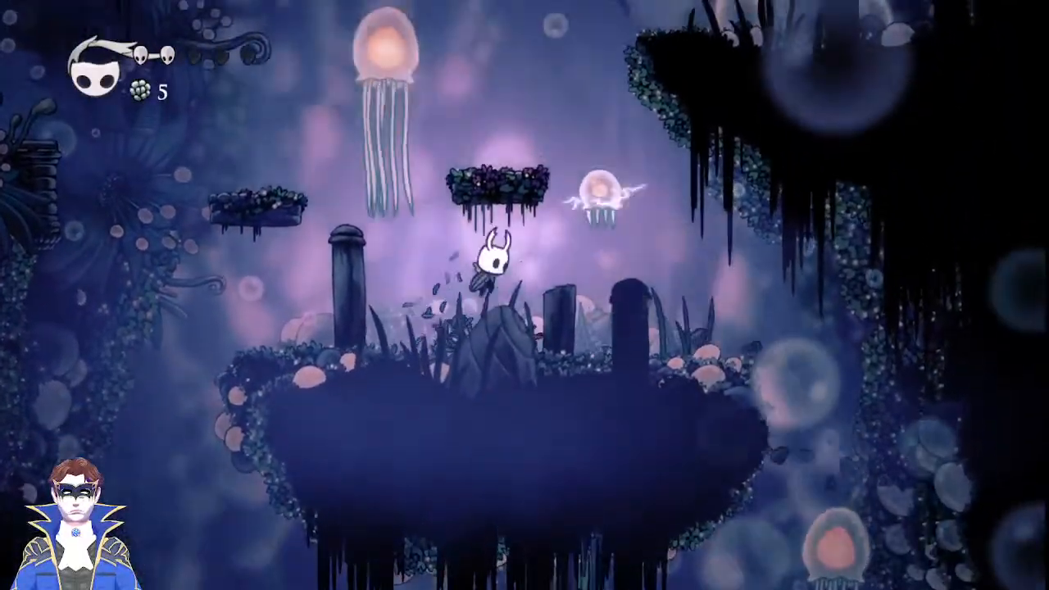
Climb from the topmost island over the floating platforms to the shaft's eastern side and cut the plants on the small platform there.
key(Left)
key(Right)
key(z)
key(Left)
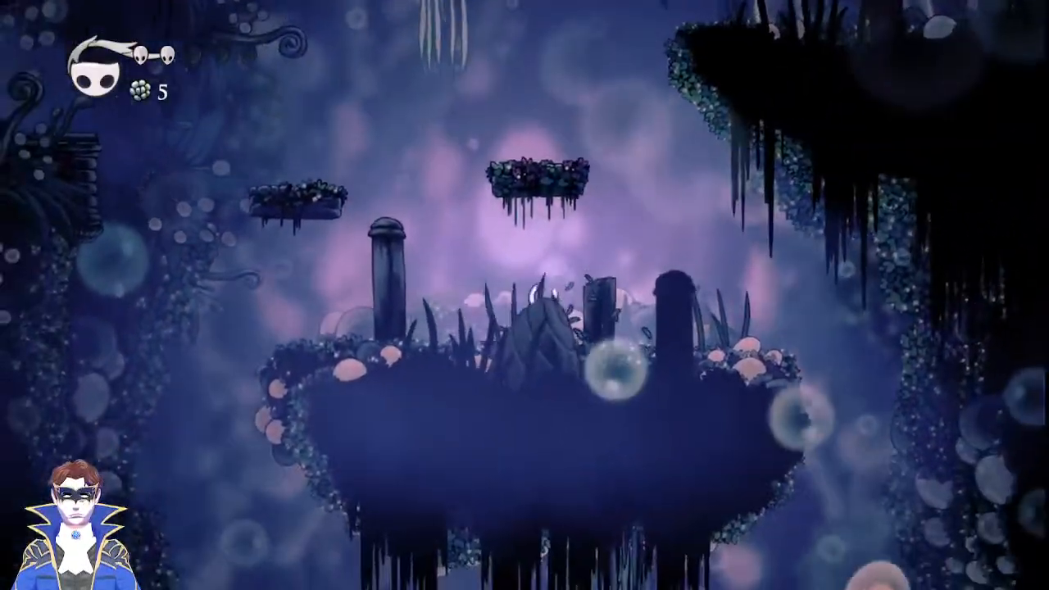
key(Right)
key(z)
key(z)
key(Left)
key(z)
key(Right)
key(x)
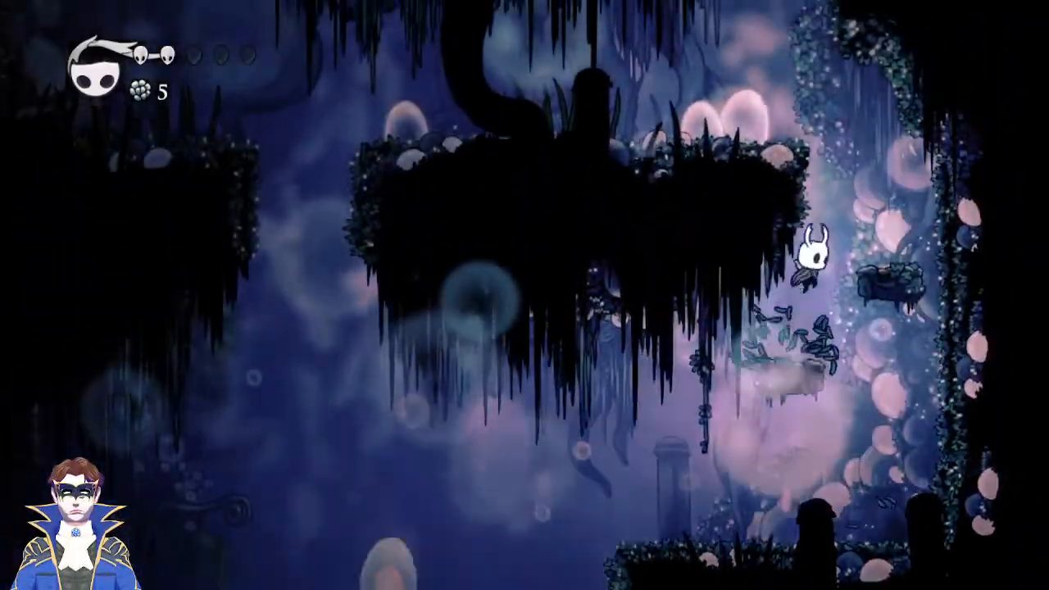
Land between the stone posts on the eastern ledge and climb back up over the small platforms by the wall.
key(Right)
key(Right)
key(z)
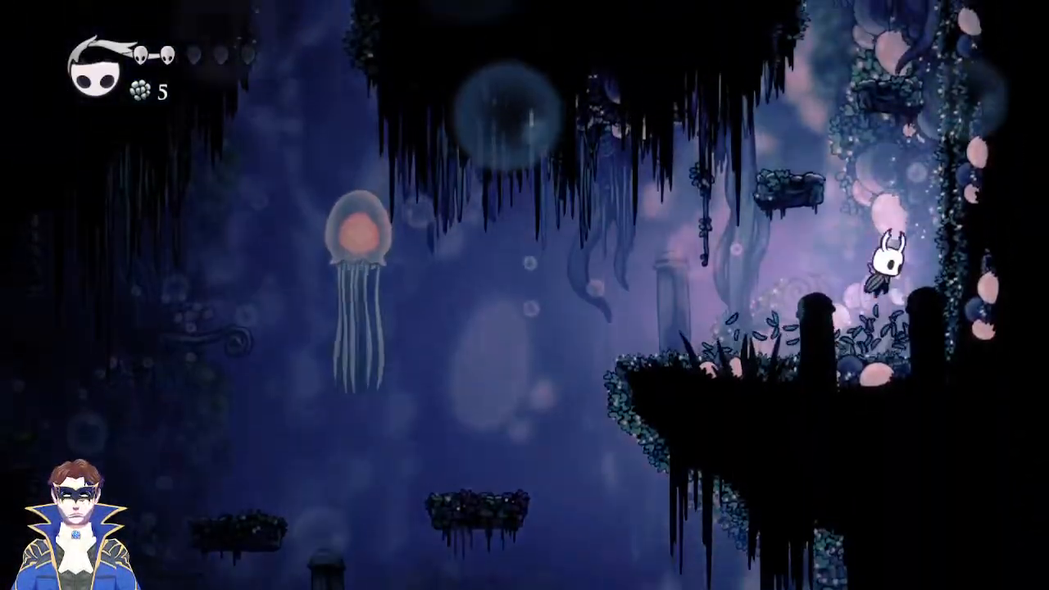
key(Left)
key(z)
key(Right)
key(z)
key(Left)
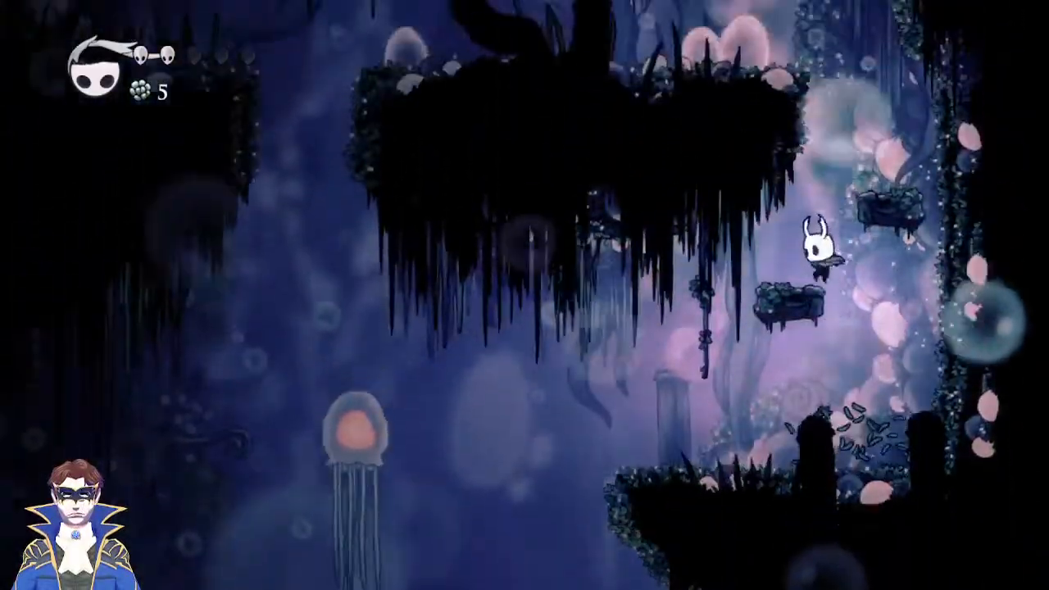
Jump from the upper platform by the eastern wall onto the island with the curved root.
key(z)
key(Right)
key(z)
key(Left)
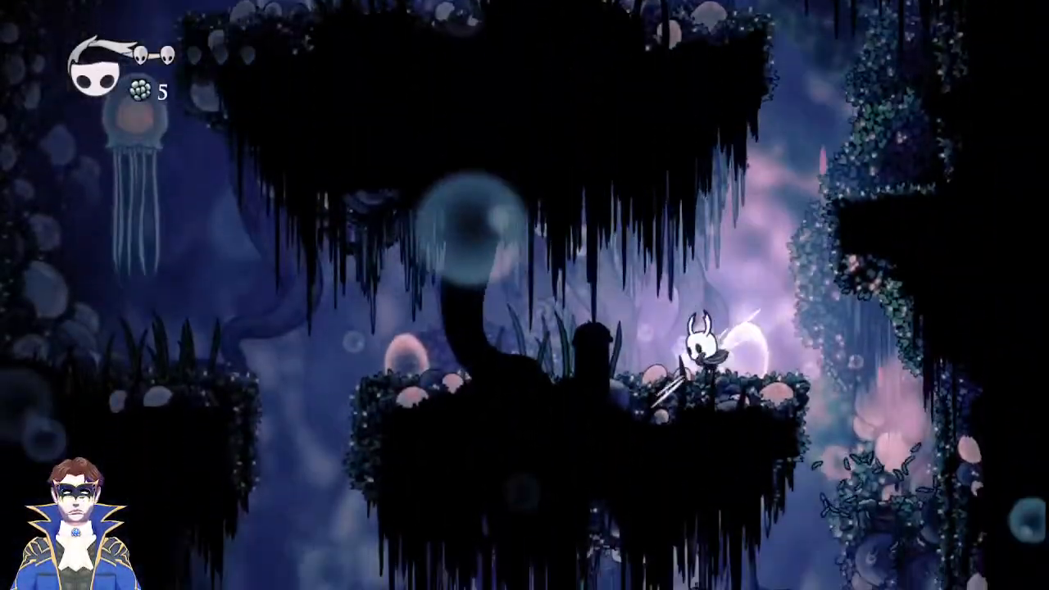
Climb around the eastern edge onto the signpost island, cut its plants and jump up above the signpost.
key(Right)
key(z)
key(Left)
key(z)
key(Left)
key(x)
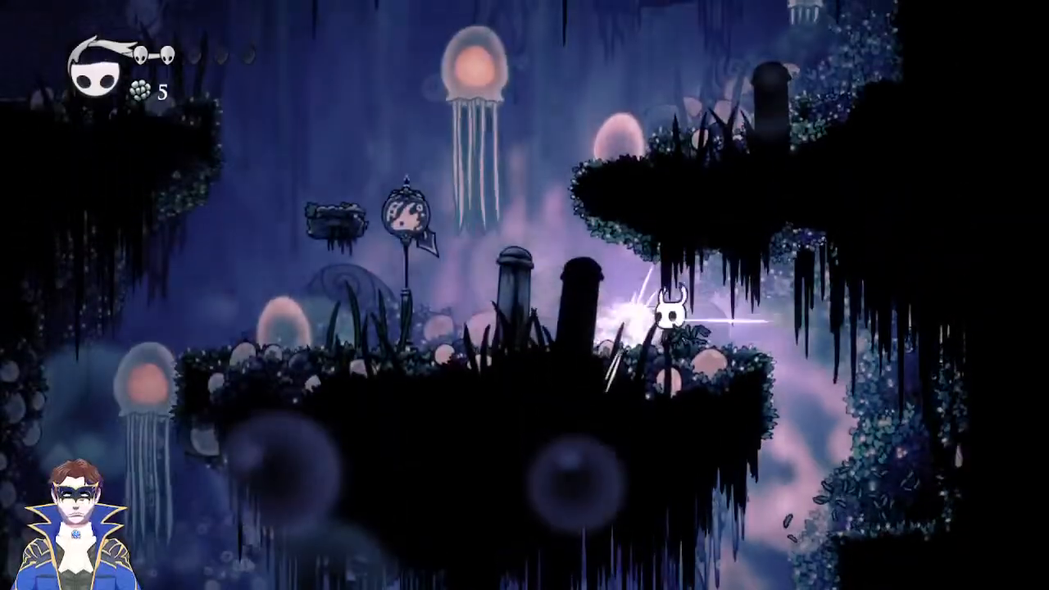
key(x)
key(z)
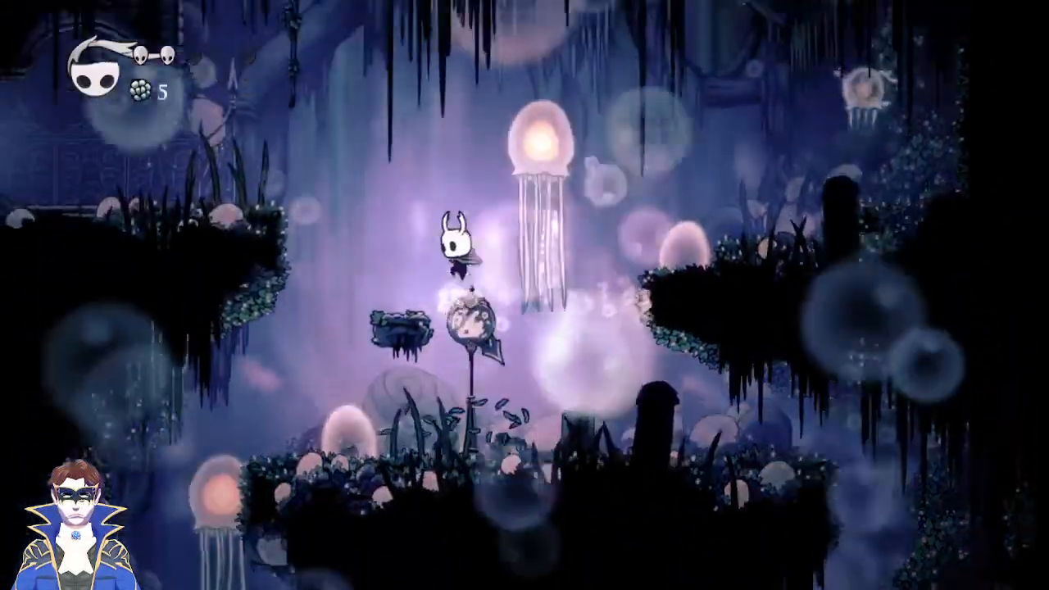
Leap to the upper western ledge, continue west to the lake platforms and defeat the shade with the nail.
key(Left)
key(z)
key(Left)
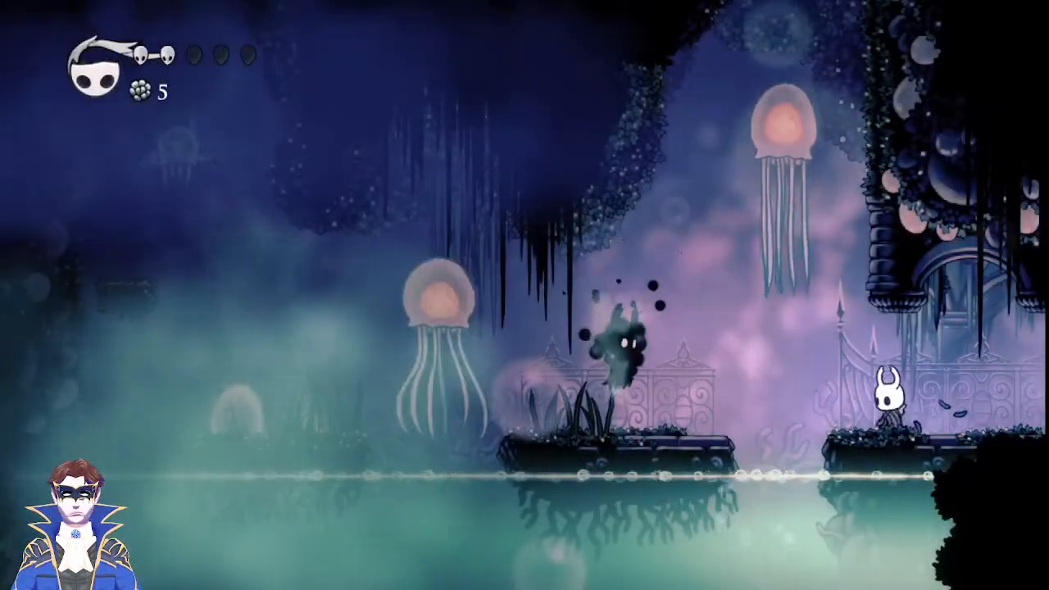
key(Left)
key(x)
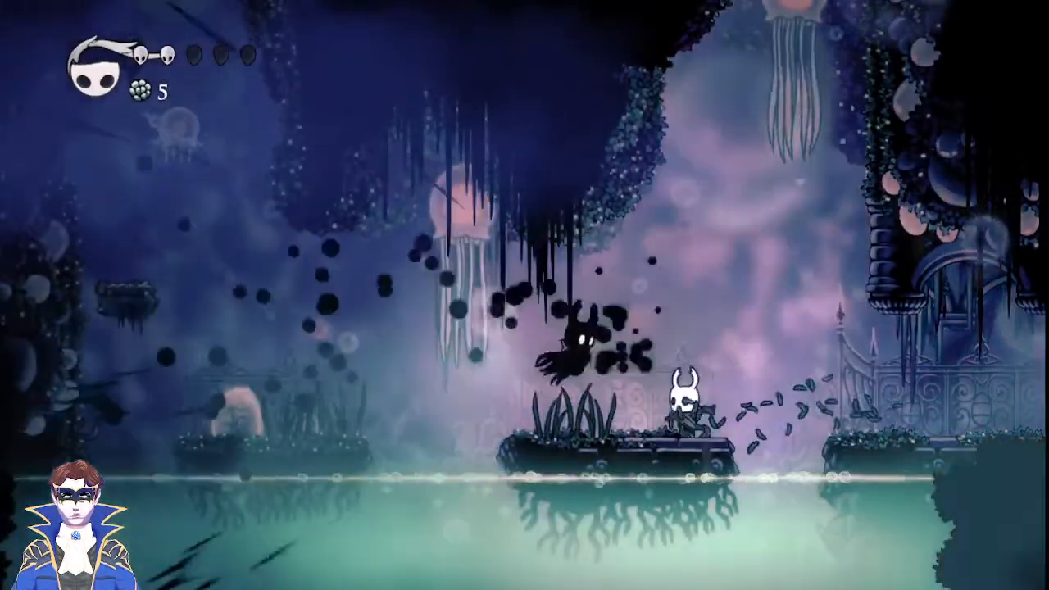
key(x)
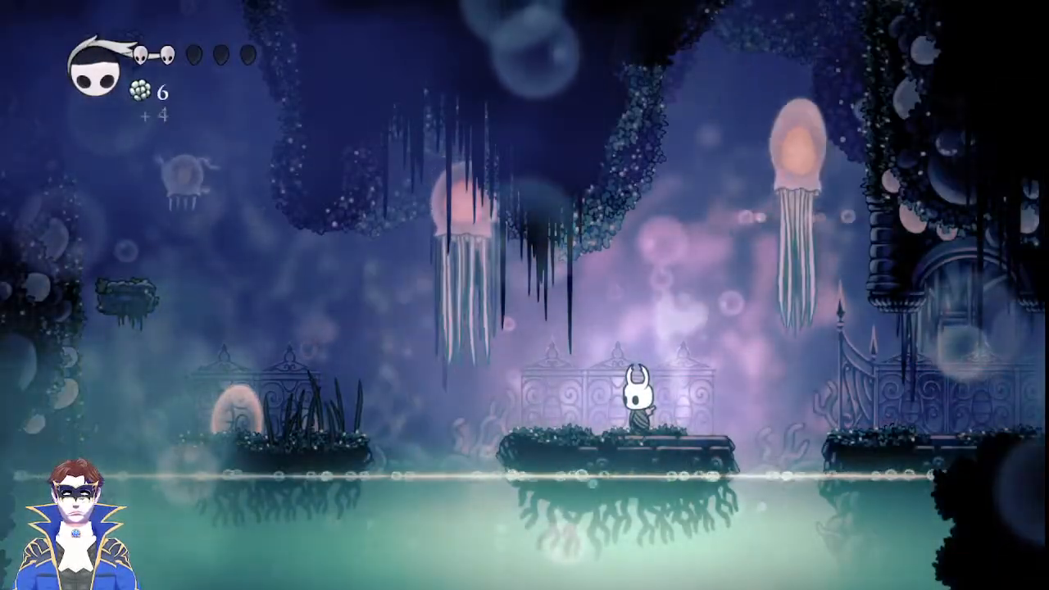
Return east from the lake to the shaft and drop onto the signpost island while attacking with the nail.
key(Right)
key(z)
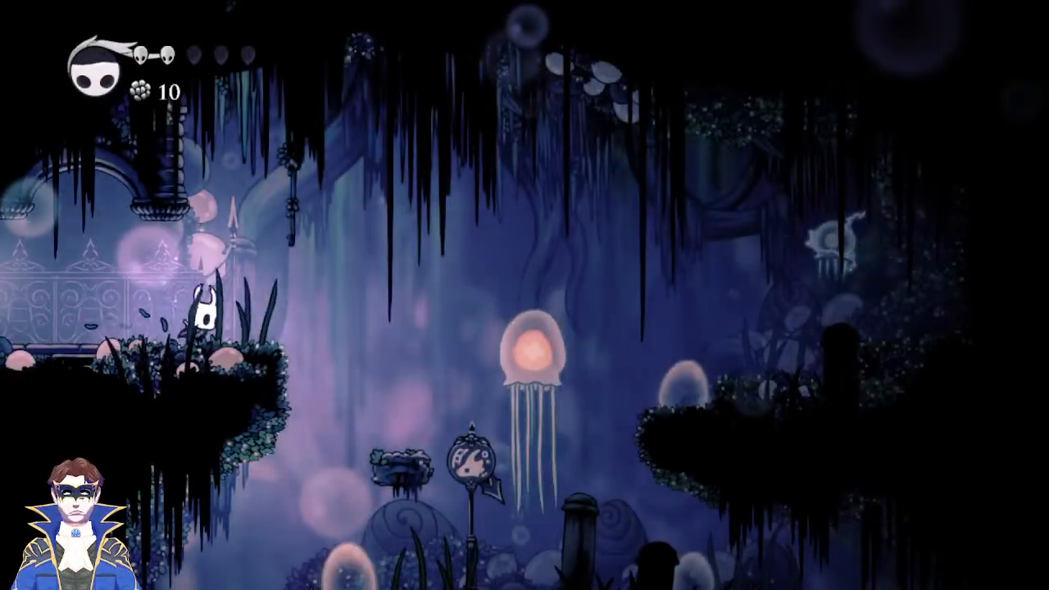
key(Right)
key(z)
key(x)
key(x)
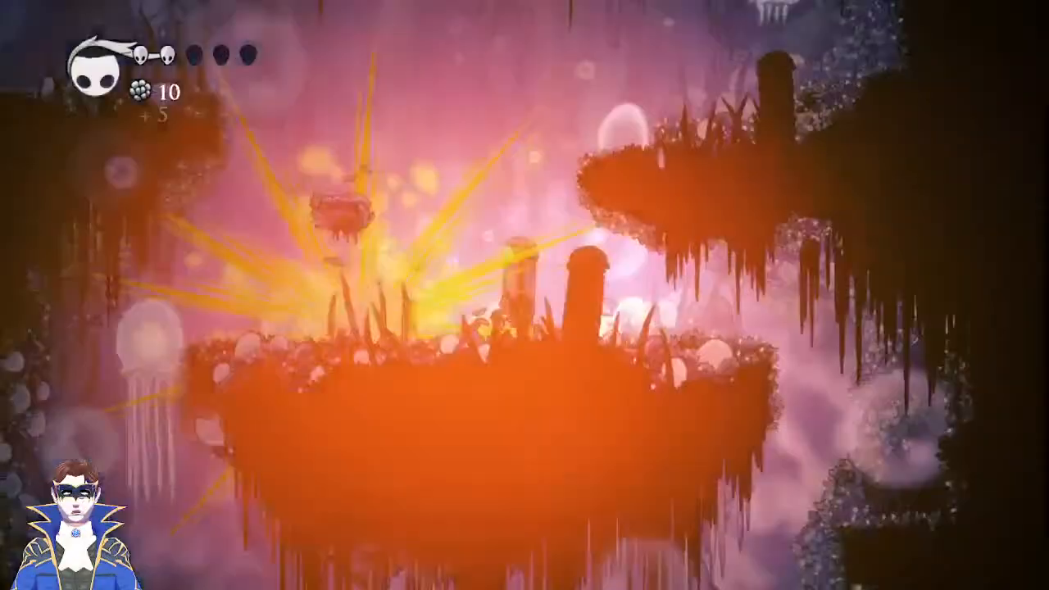
Cut through the plants westward to the signpost island's edge, and turn back east with a jump.
key(Left)
key(x)
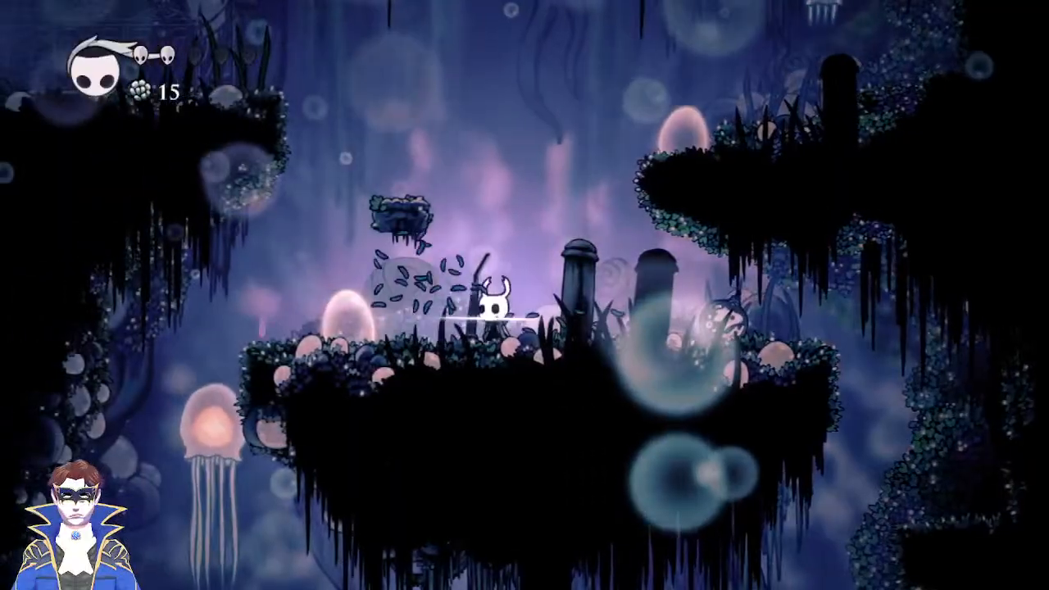
key(Left)
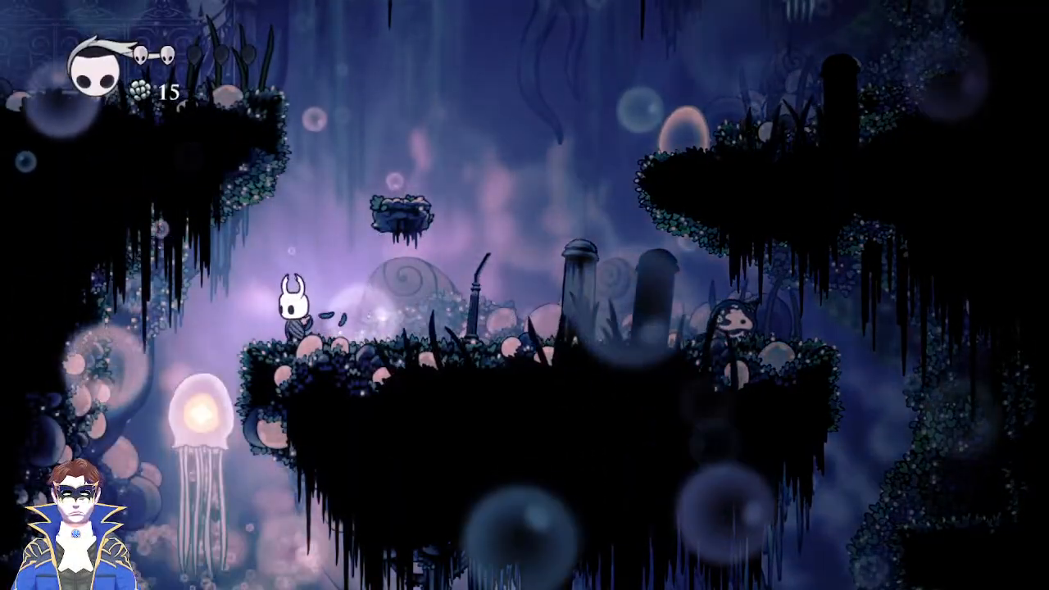
key(x)
key(Right)
key(z)
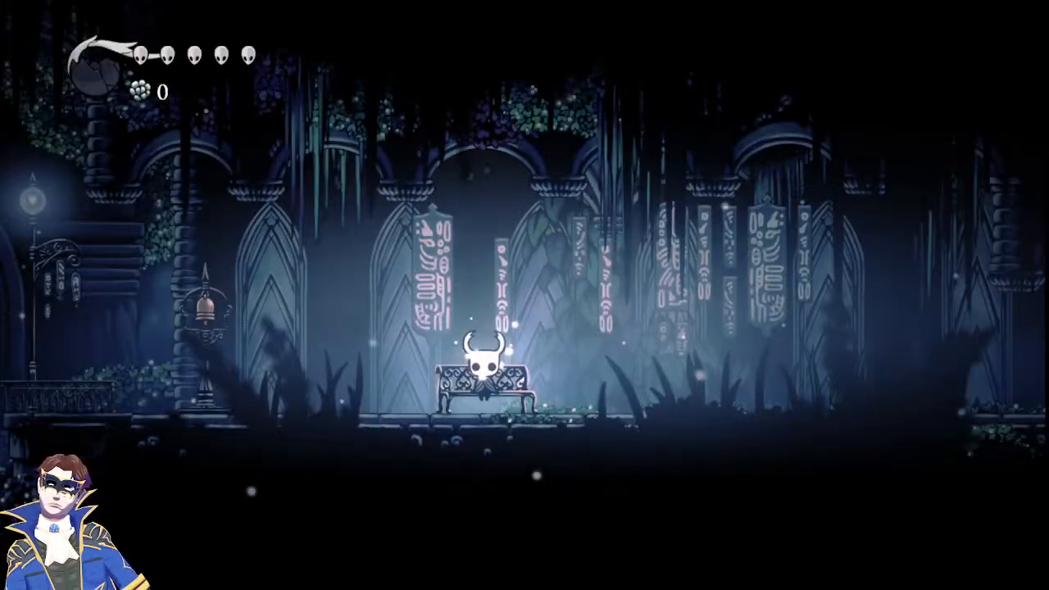
Leave the bench and run east past the lamp in the garden, jumping onto the tall rock.
key(Right)
key(z)
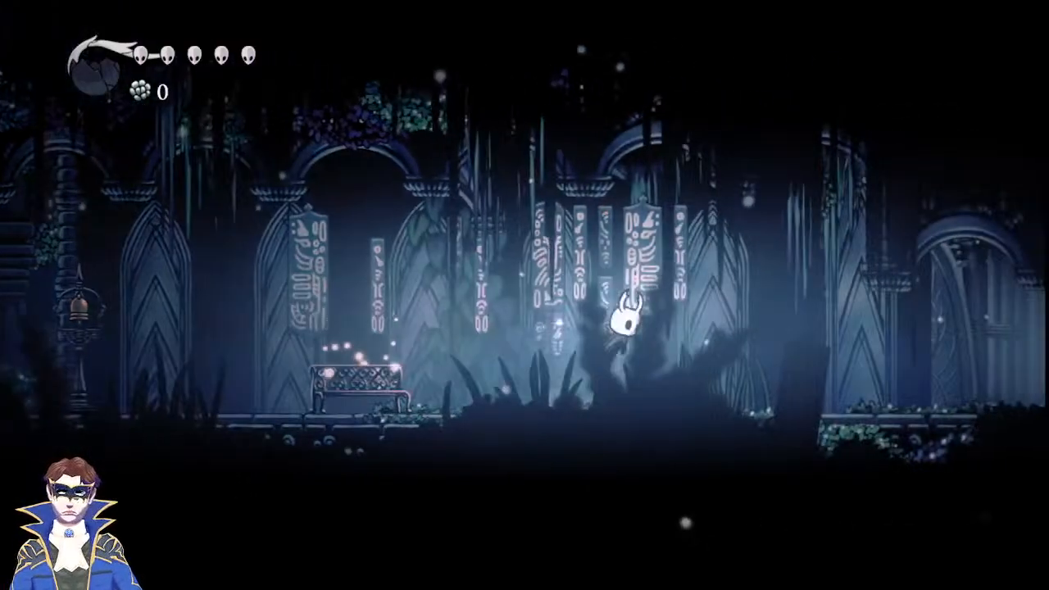
key(Right)
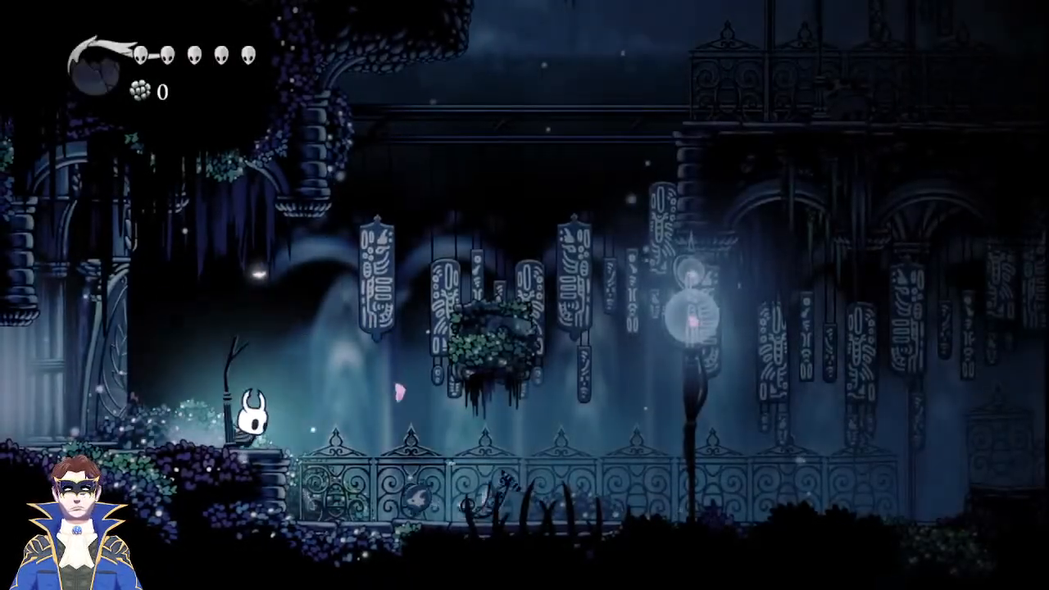
key(Right)
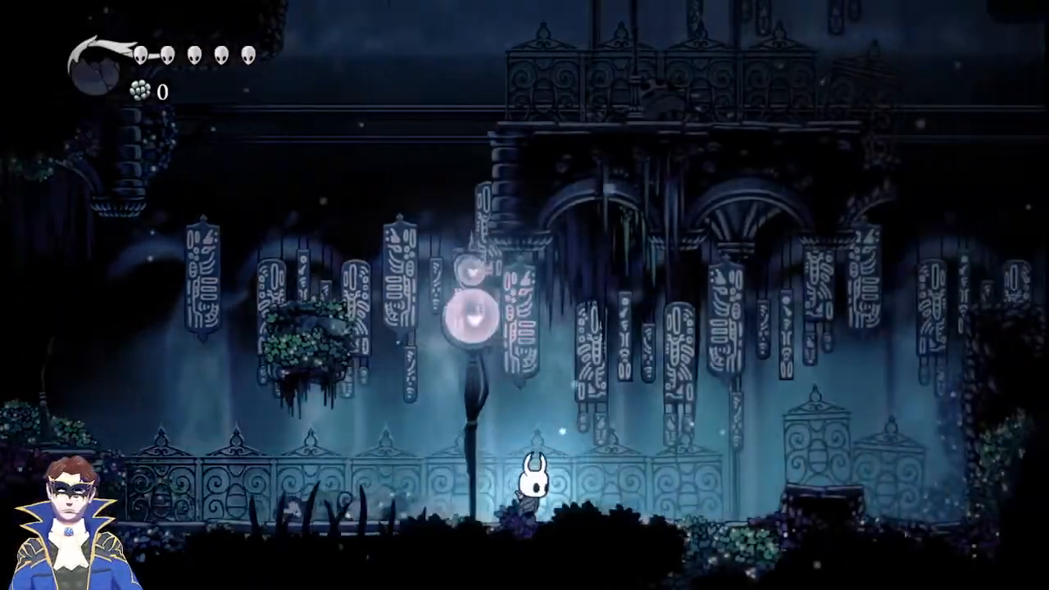
key(z)
key(Right)
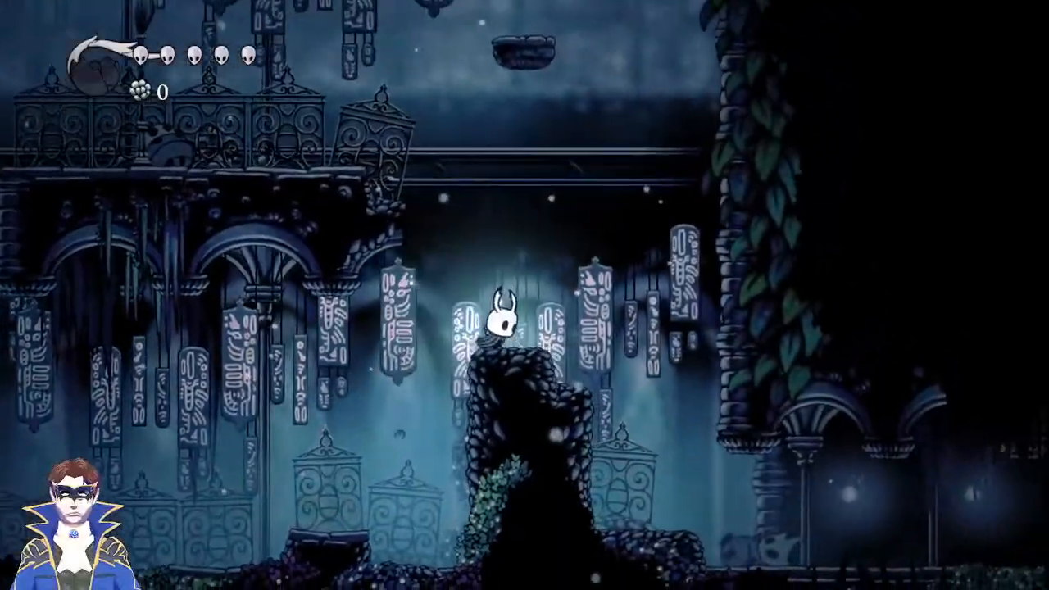
Climb from the tall rock over the lamp balcony to the mossy floating platform in the west.
key(z)
key(Left)
key(Left)
key(z)
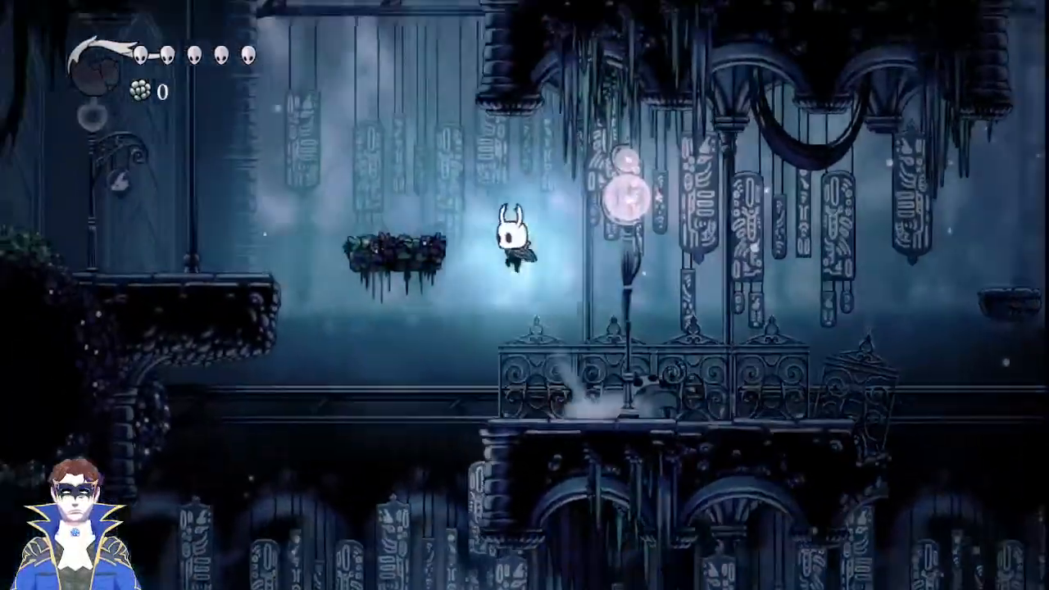
key(Right)
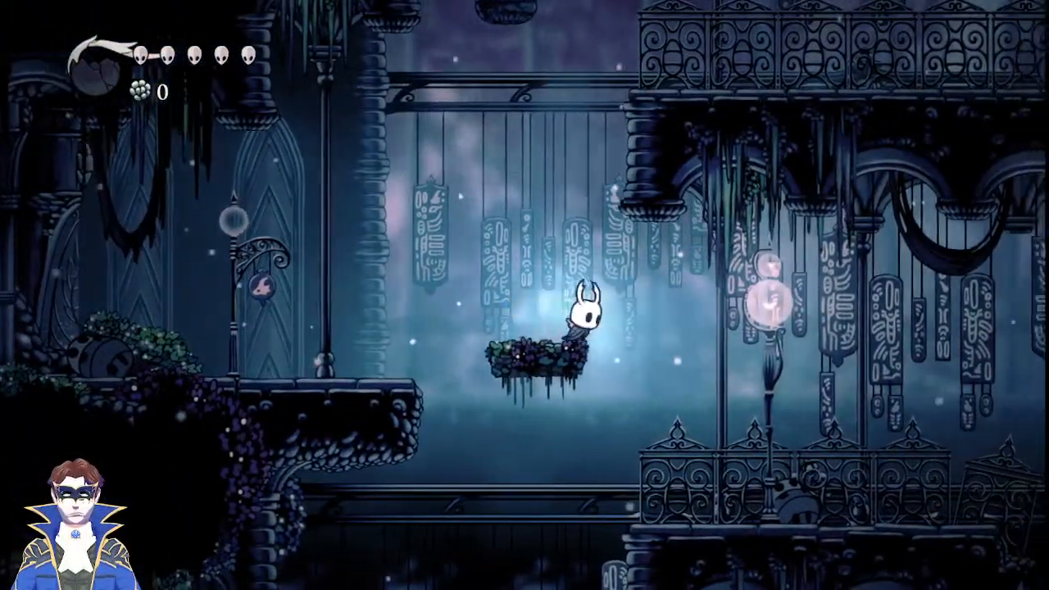
Cross east to the small floating platforms by the vine wall and jump up onto the long railed balcony.
key(z)
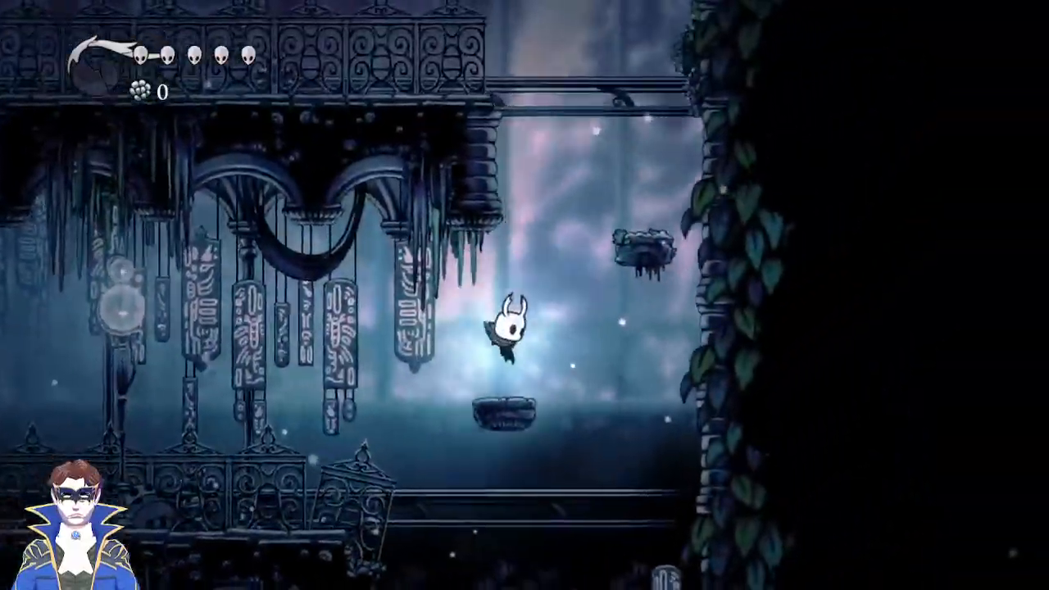
key(z)
key(Right)
key(z)
key(Left)
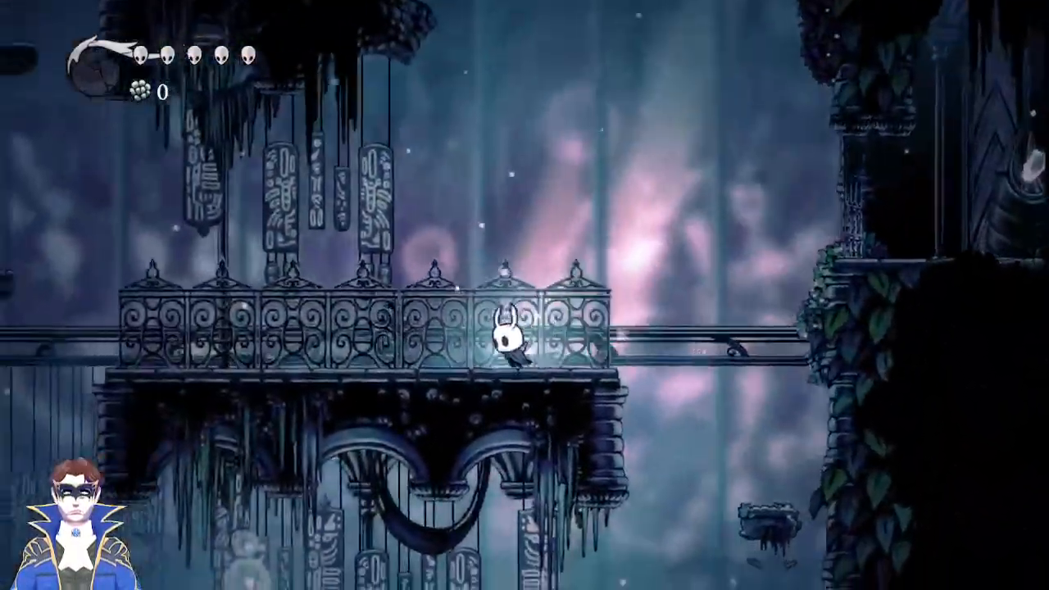
Climb the western floating platforms and jump east onto the upper balcony with the lamp.
key(z)
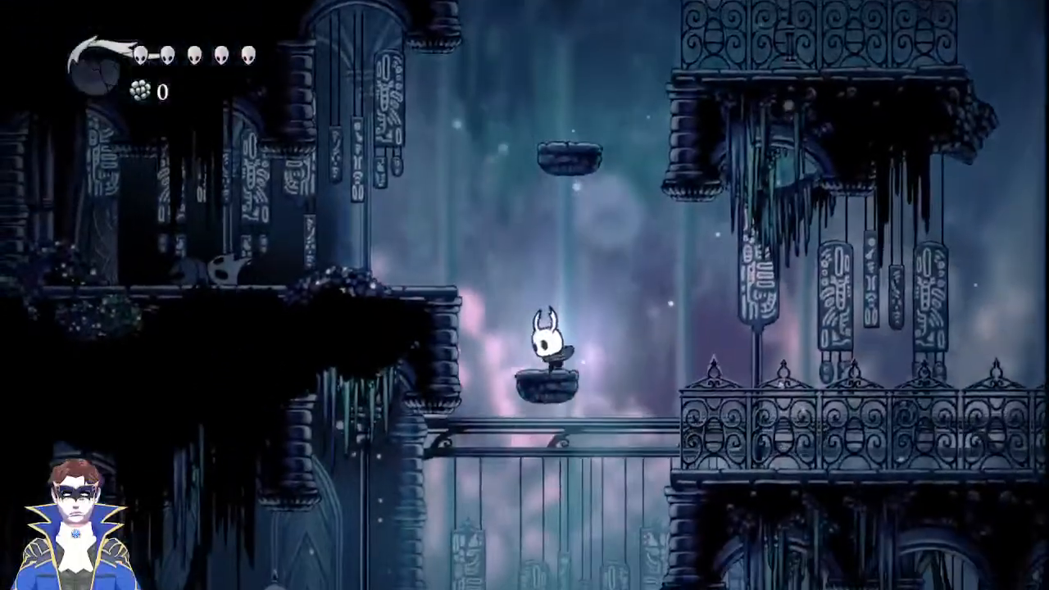
key(z)
key(Right)
key(z)
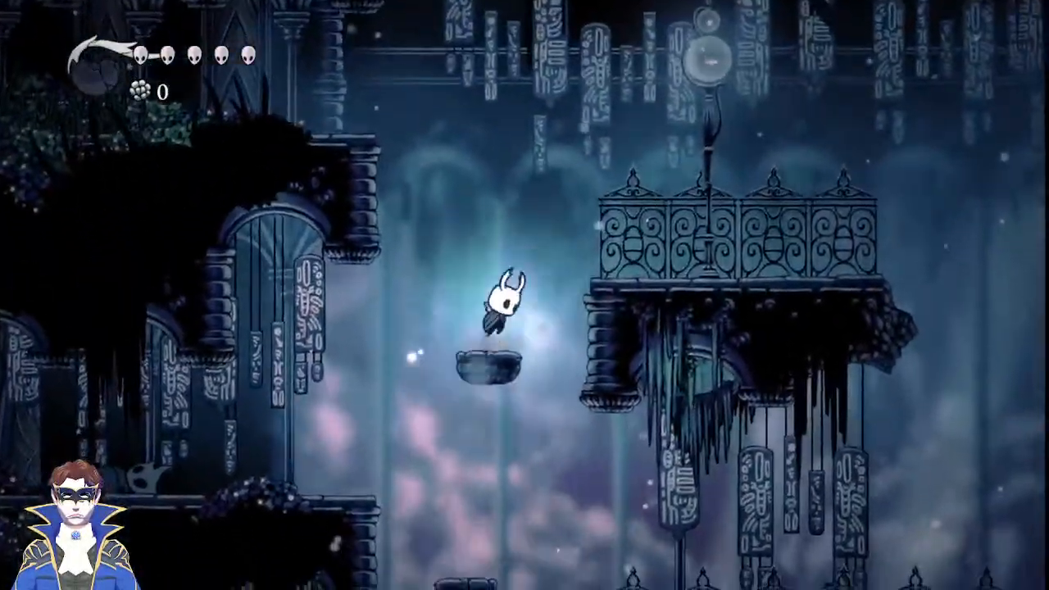
key(z)
key(z)
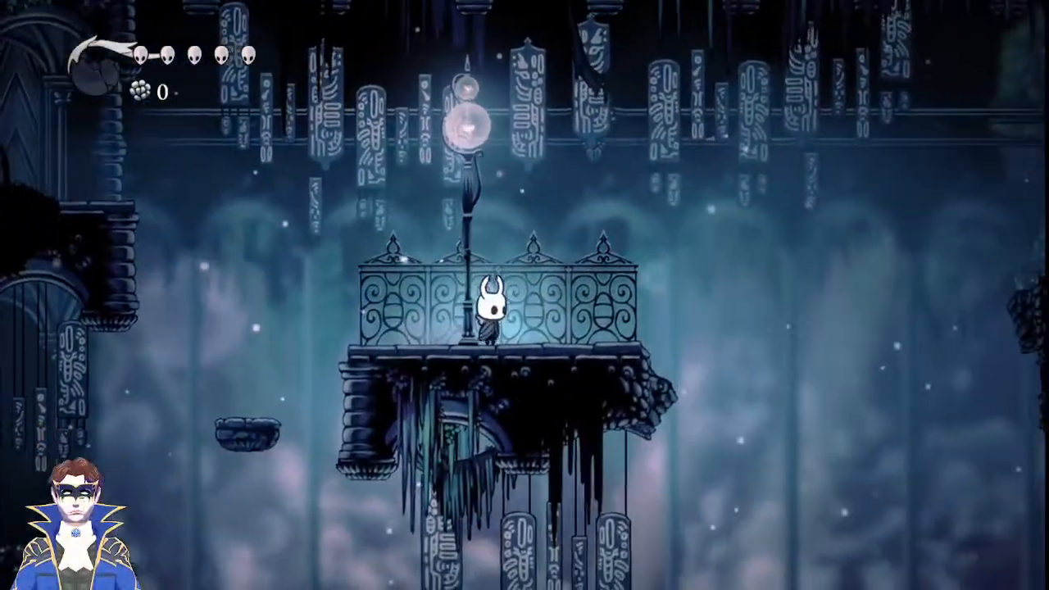
Head west from the upper balcony into Cañón Nublado and climb to the floating platform by the signpost, attacking there.
key(z)
key(Left)
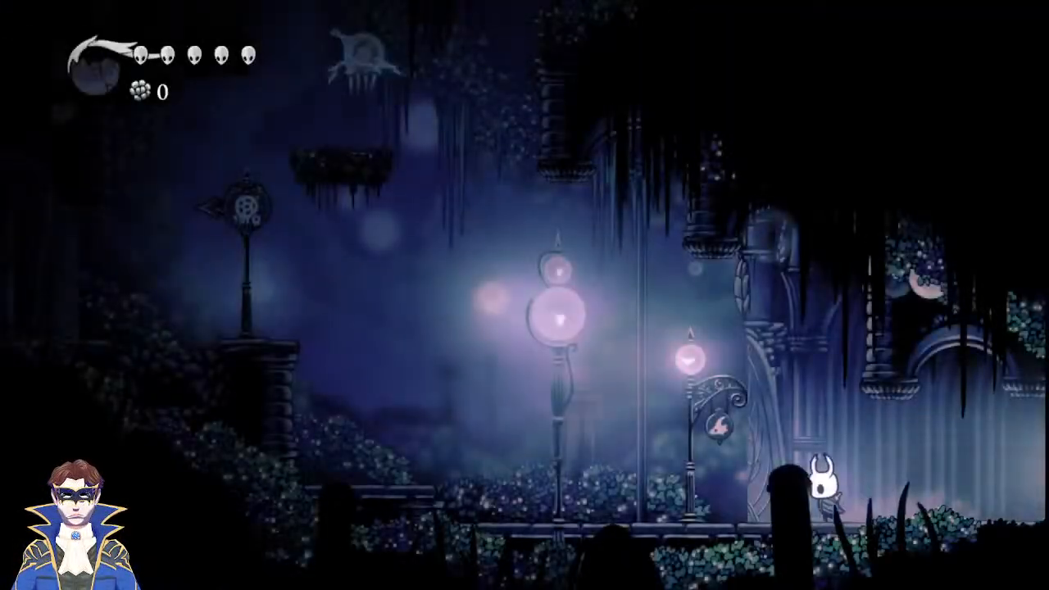
key(Left)
key(z)
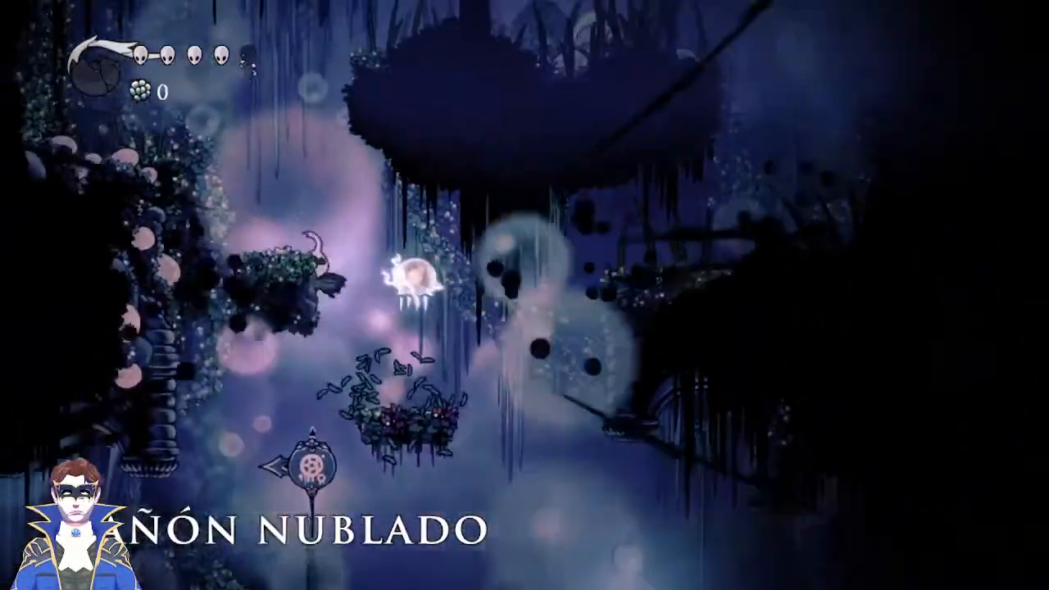
key(x)
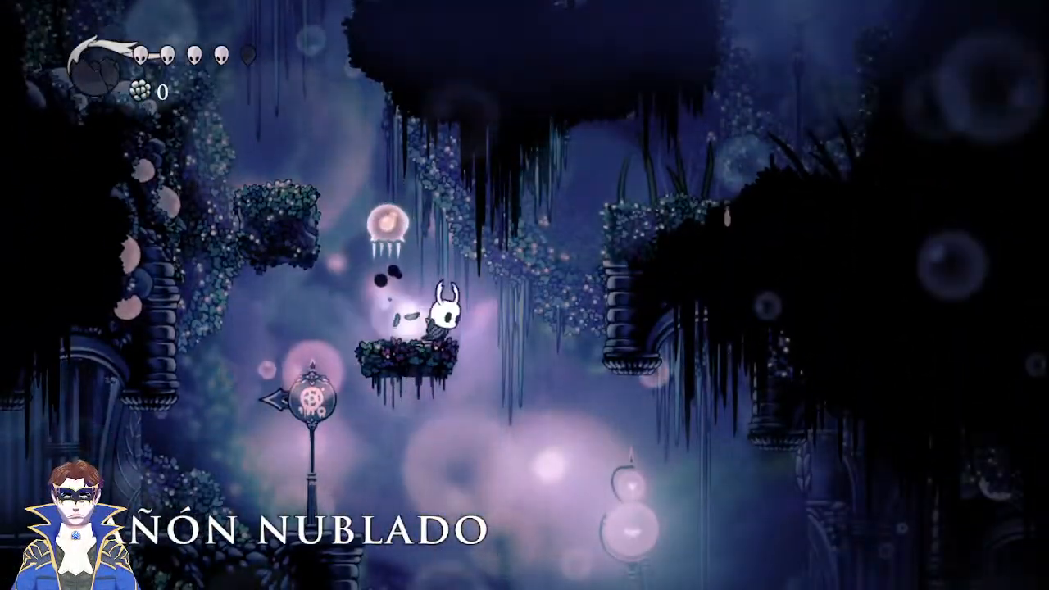
Jump east up the ledges to the central island's eastern edge and cut its plants.
key(Right)
key(z)
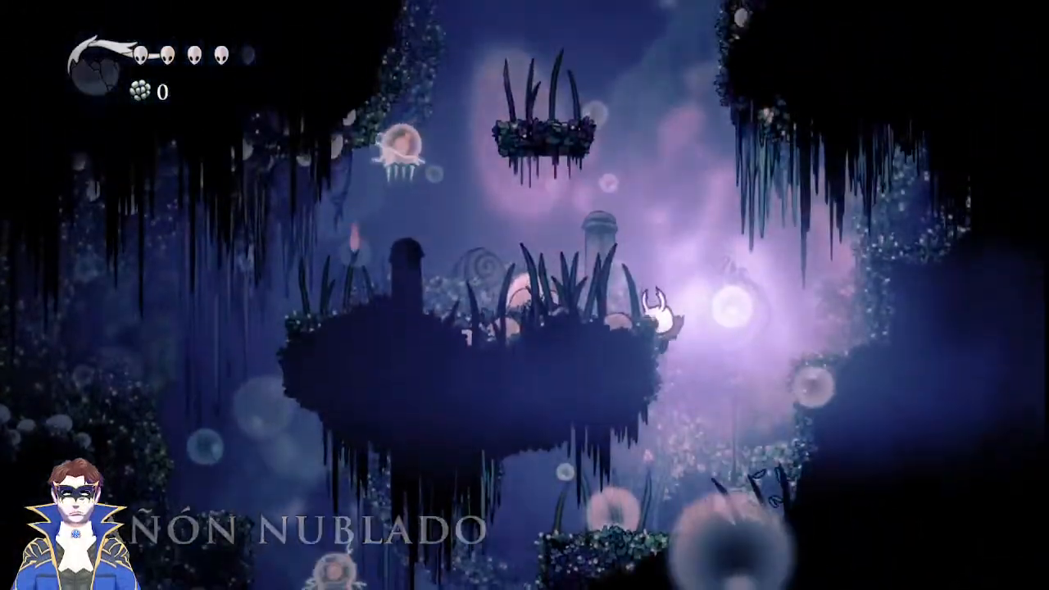
key(Right)
key(z)
key(Left)
key(z)
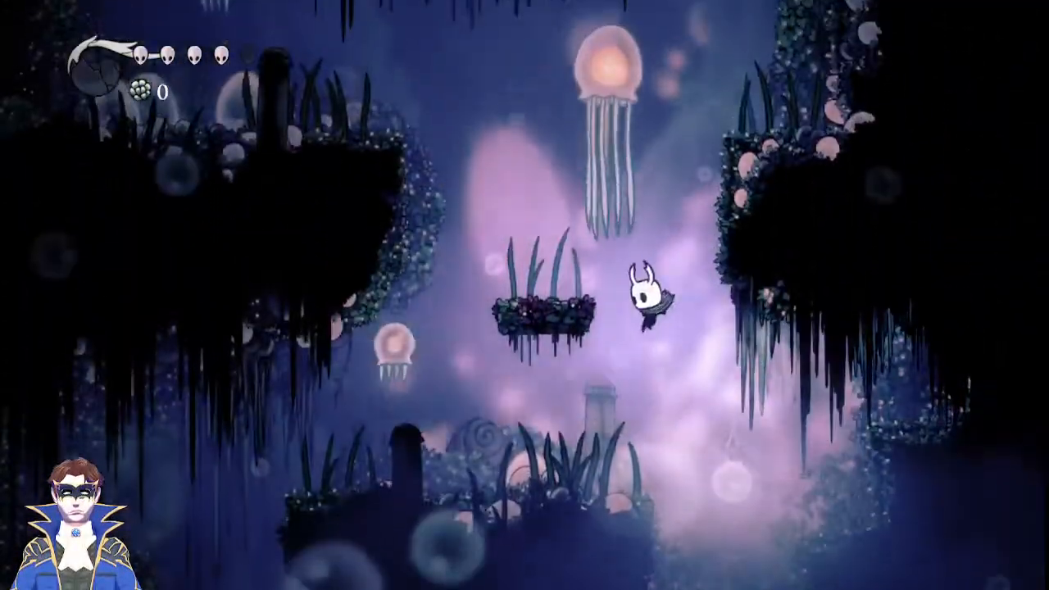
key(x)
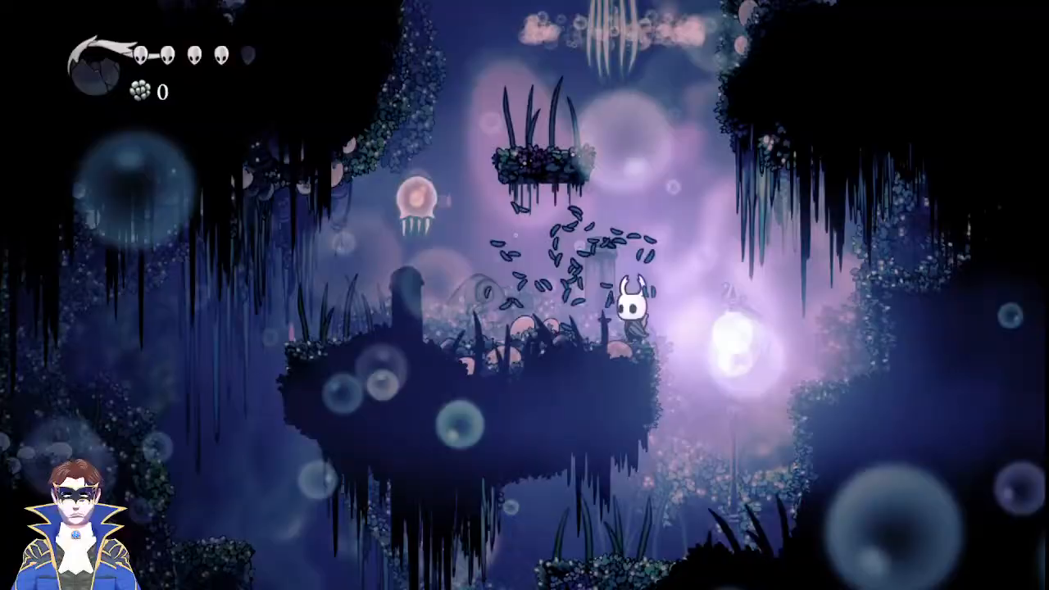
Jump from the central island up to the western ledge and cut the plants around its stone post.
key(z)
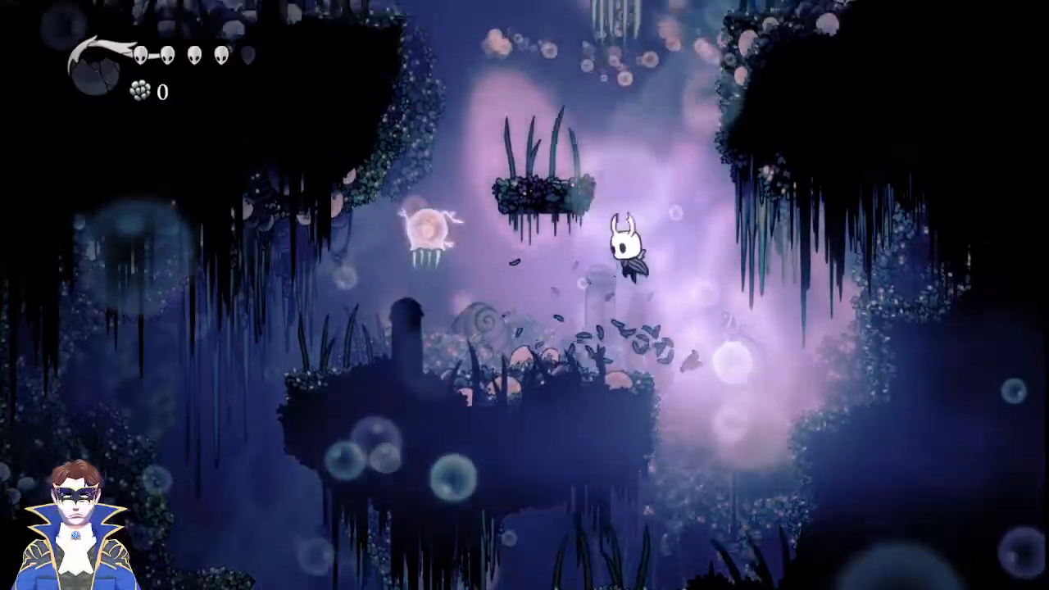
key(Left)
key(z)
key(x)
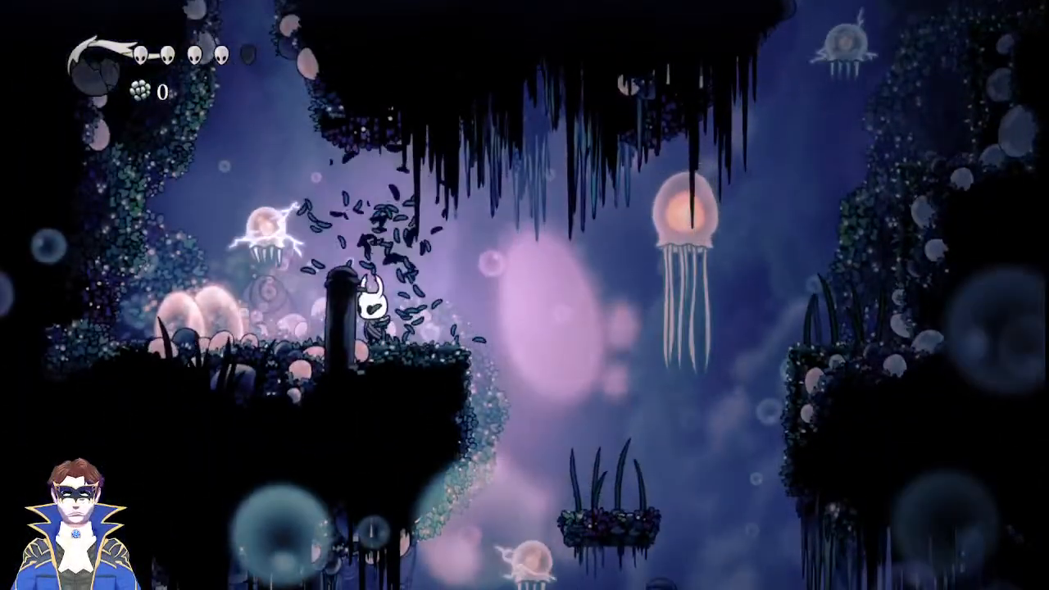
key(x)
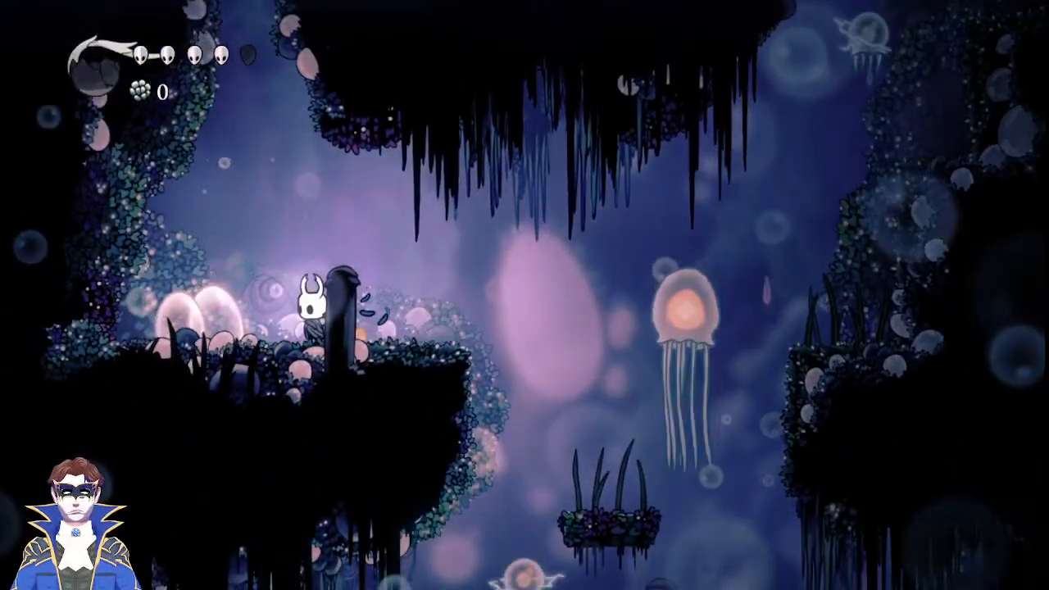
Dash east from the western ledge across the gap and climb the eastern ledges, attacking by the small jellyfish.
key(Right)
key(c)
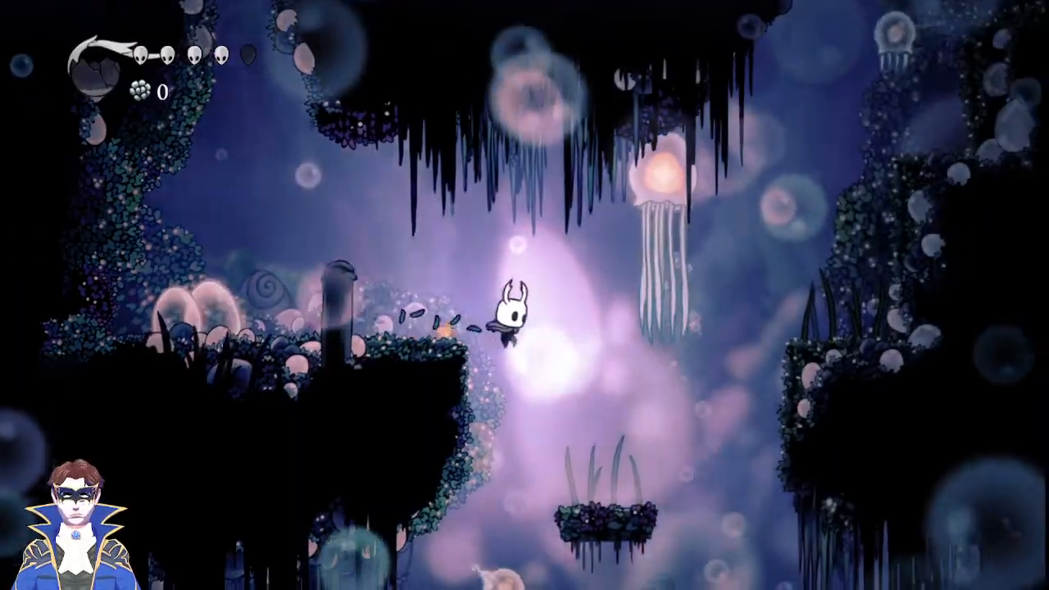
key(z)
key(c)
key(z)
key(x)
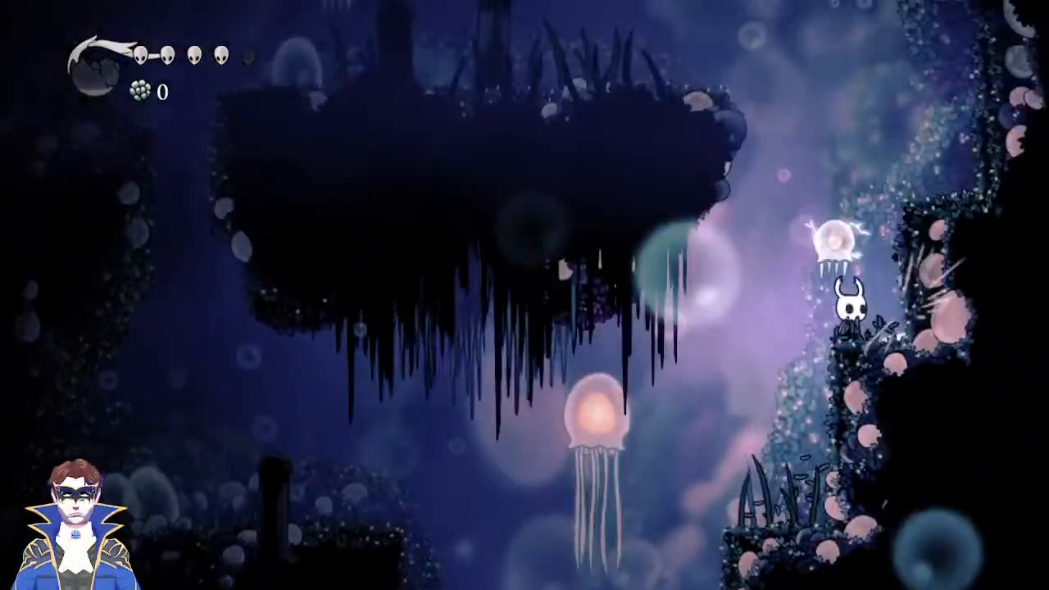
key(z)
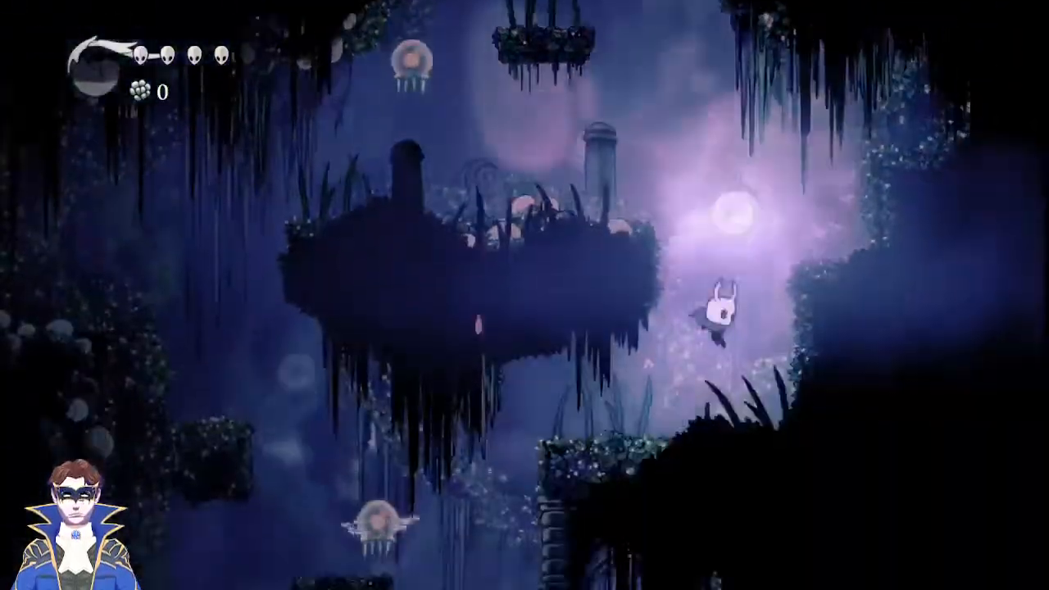
Climb the eastern slope past the lamp and jump west toward the small floating platform.
key(Left)
key(Right)
key(z)
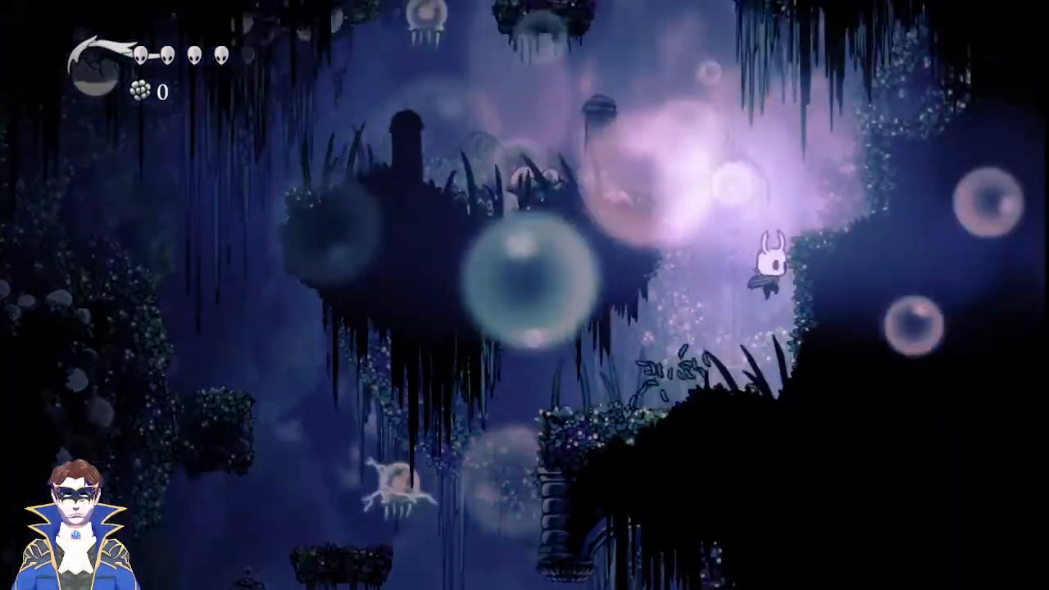
key(z)
key(Left)
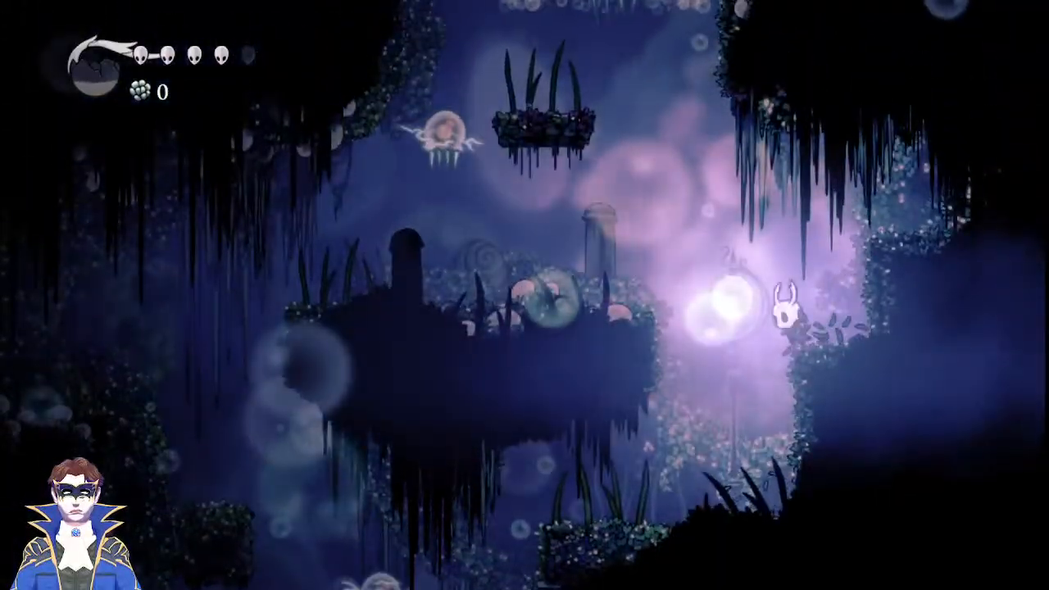
key(Right)
key(z)
key(z)
key(Left)
key(z)
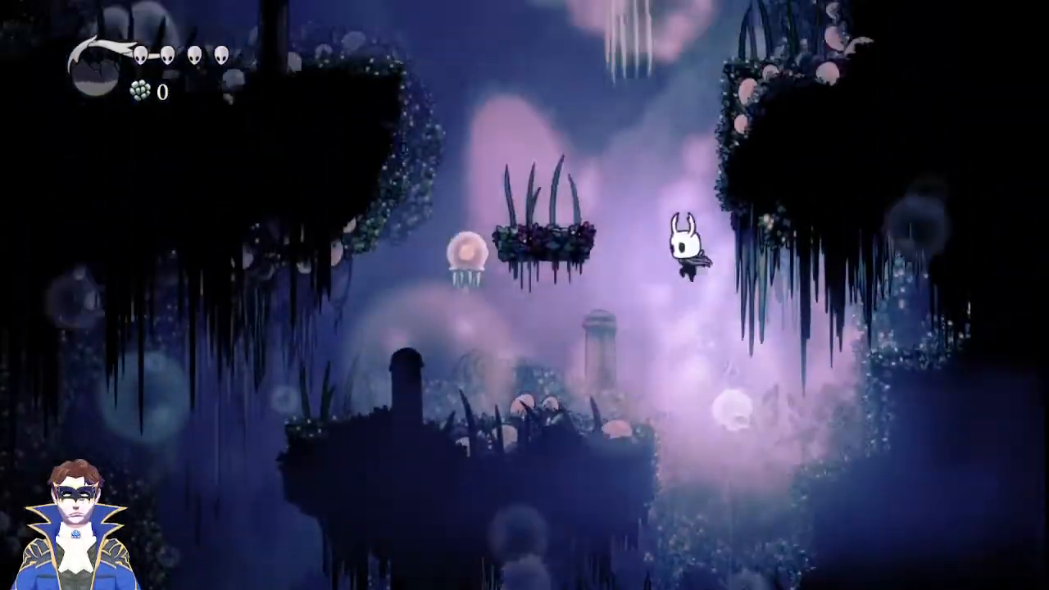
Strike the small jellyfish above the lamp-side island, cut the plants, and jump onto the floating platform.
key(x)
key(z)
key(Left)
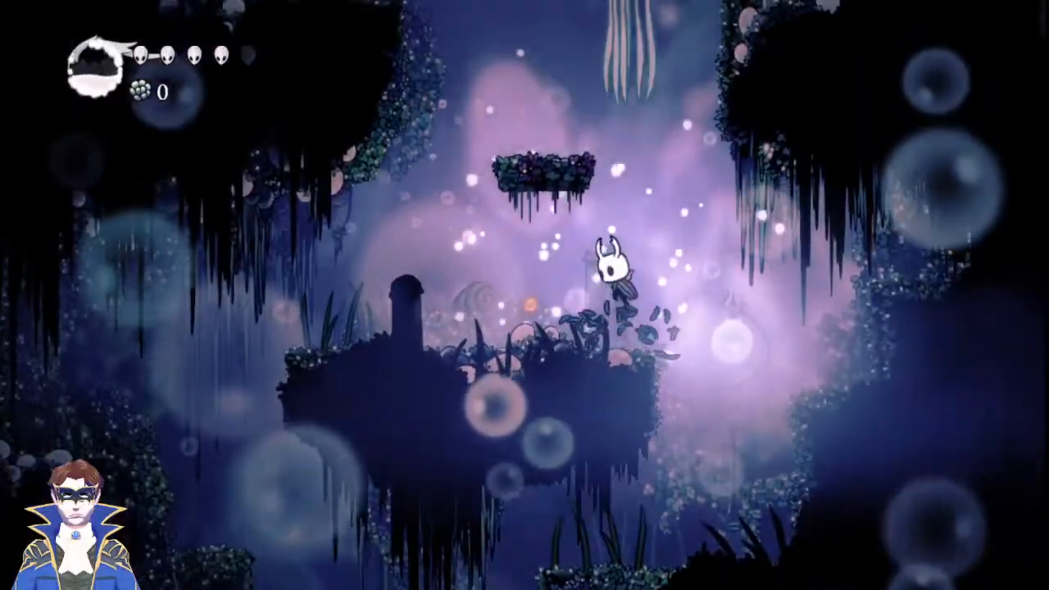
key(Right)
key(z)
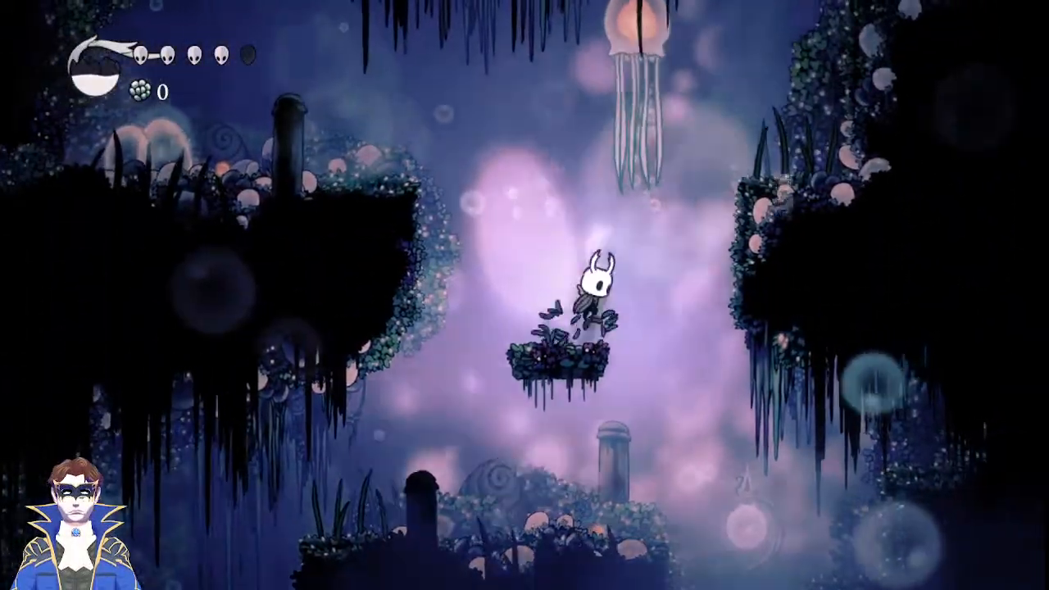
Dash east onto the eastern ledges, strike the jellyfish there, and leap west toward the hanging island.
key(c)
key(z)
key(Left)
key(x)
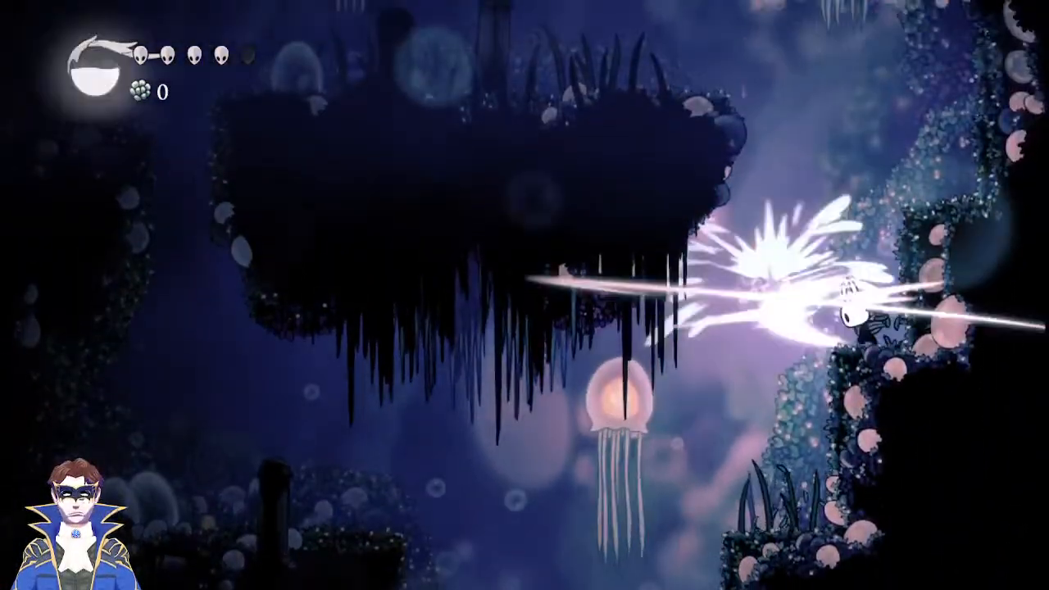
key(Right)
key(z)
key(Left)
key(z)
key(c)
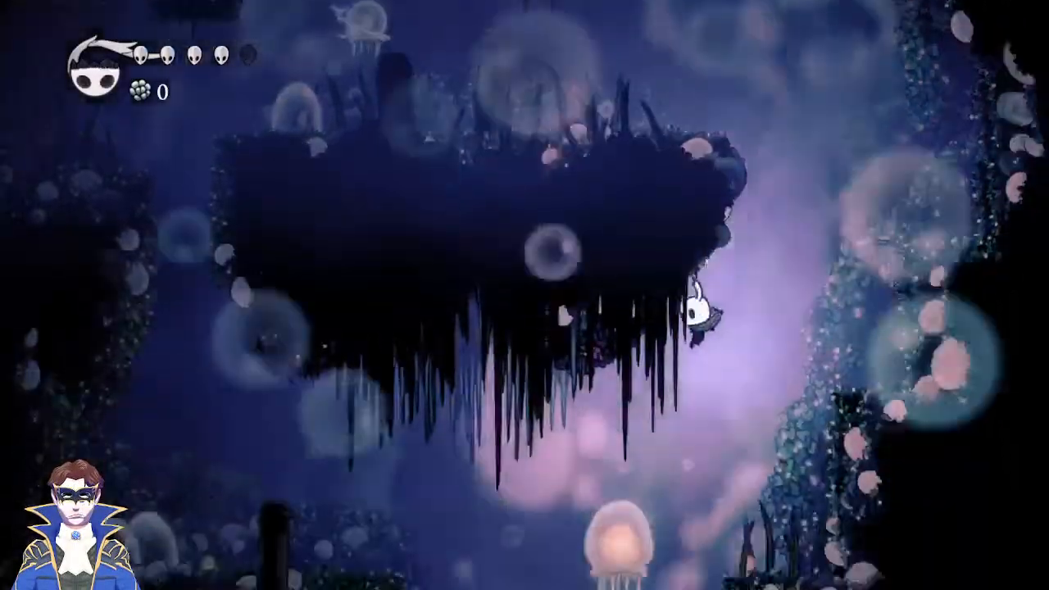
Return to the eastern ledge and jump up and west onto the central island.
key(Right)
key(z)
key(Right)
key(z)
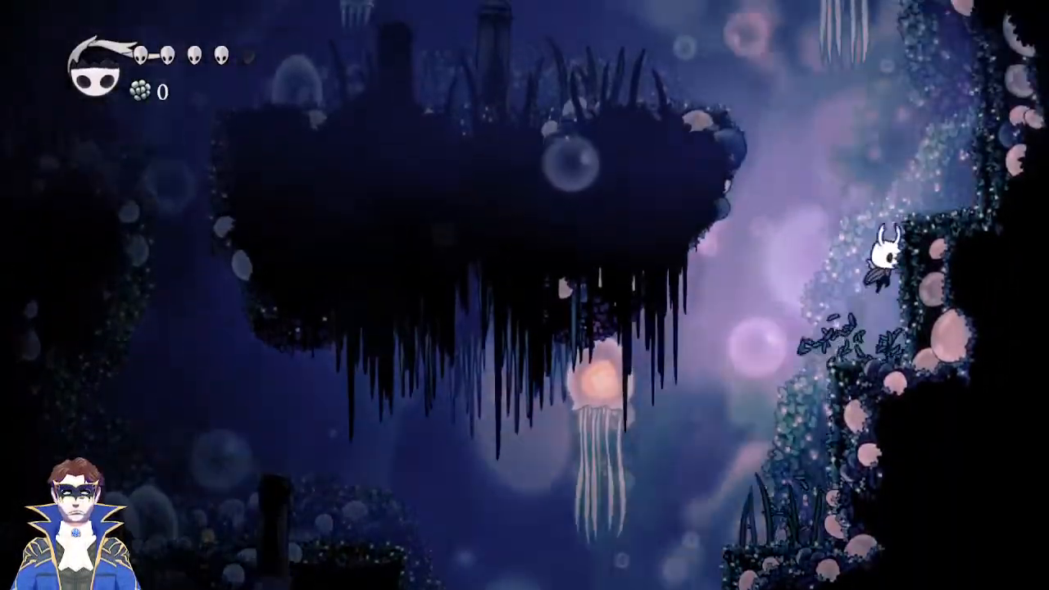
key(z)
key(Left)
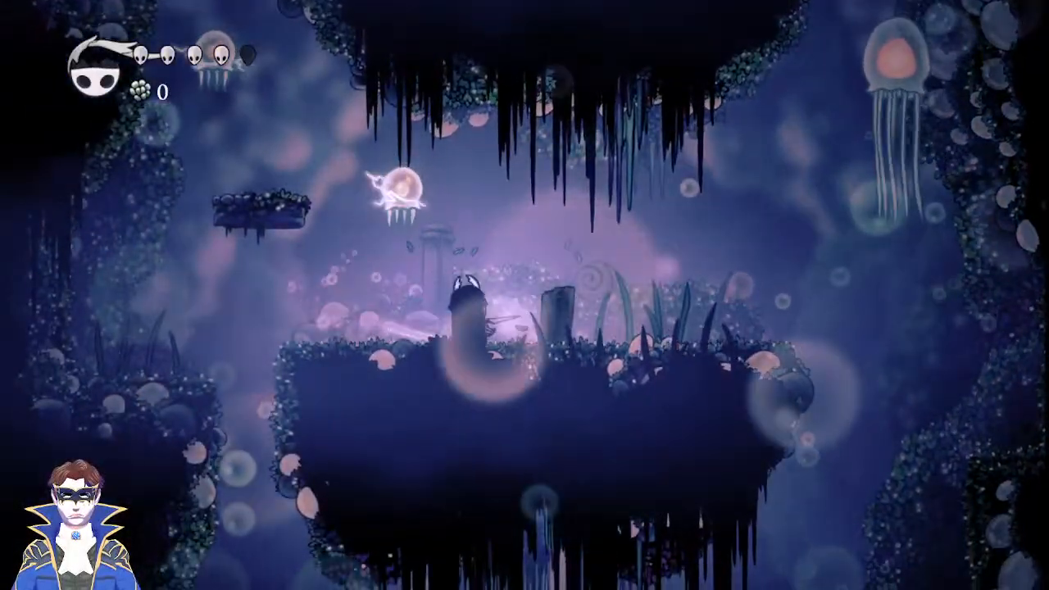
Cut the plants on the central island and cross the western floating platform to the far western ledge.
key(z)
key(x)
key(z)
key(Left)
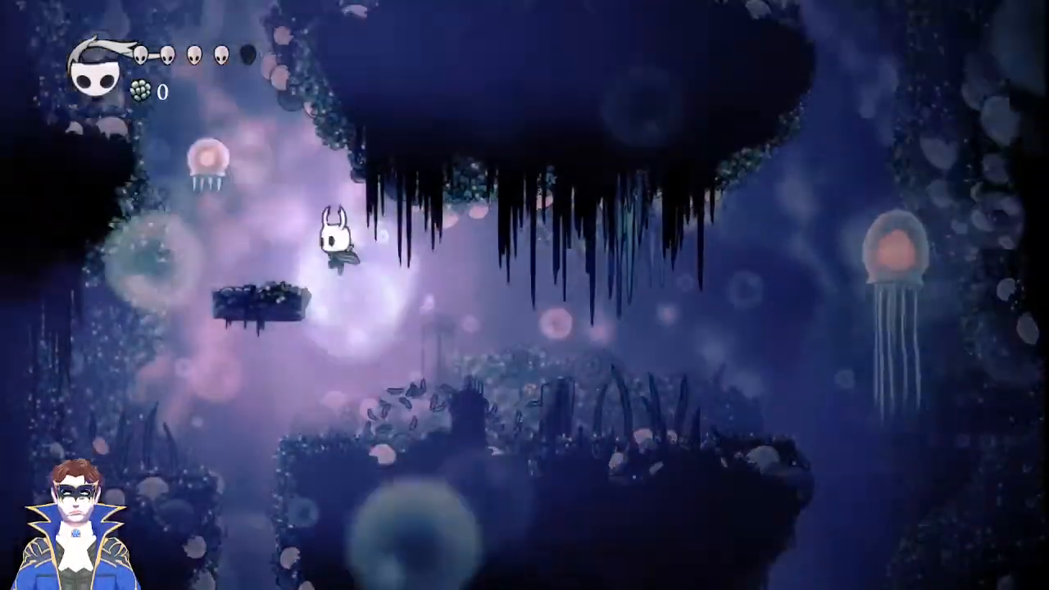
key(x)
key(z)
key(Left)
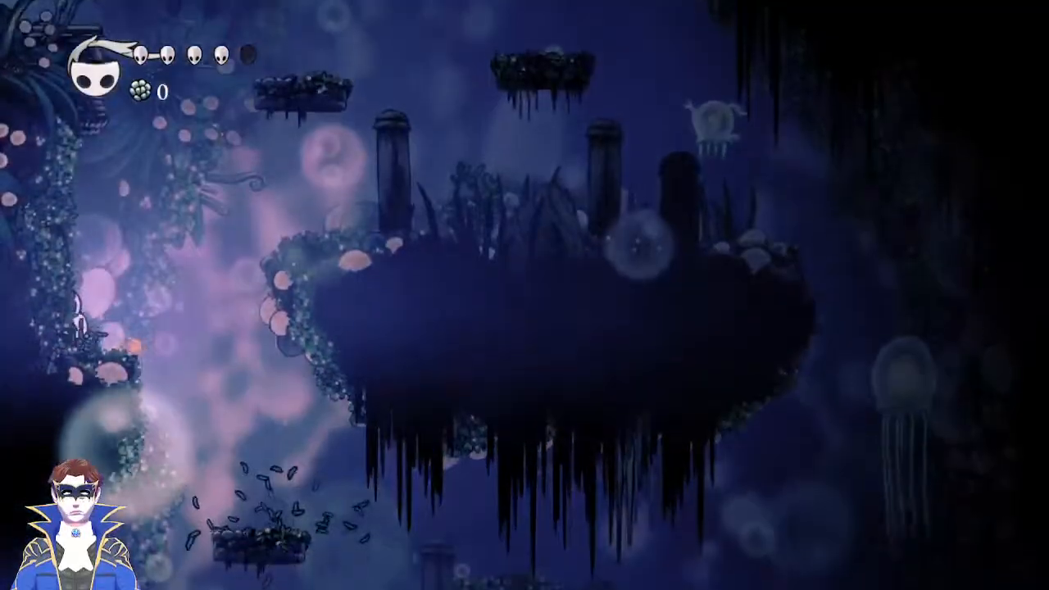
Jump east onto the upper central island and cut through its plants toward the small jellyfish.
key(z)
key(Right)
key(x)
key(z)
key(x)
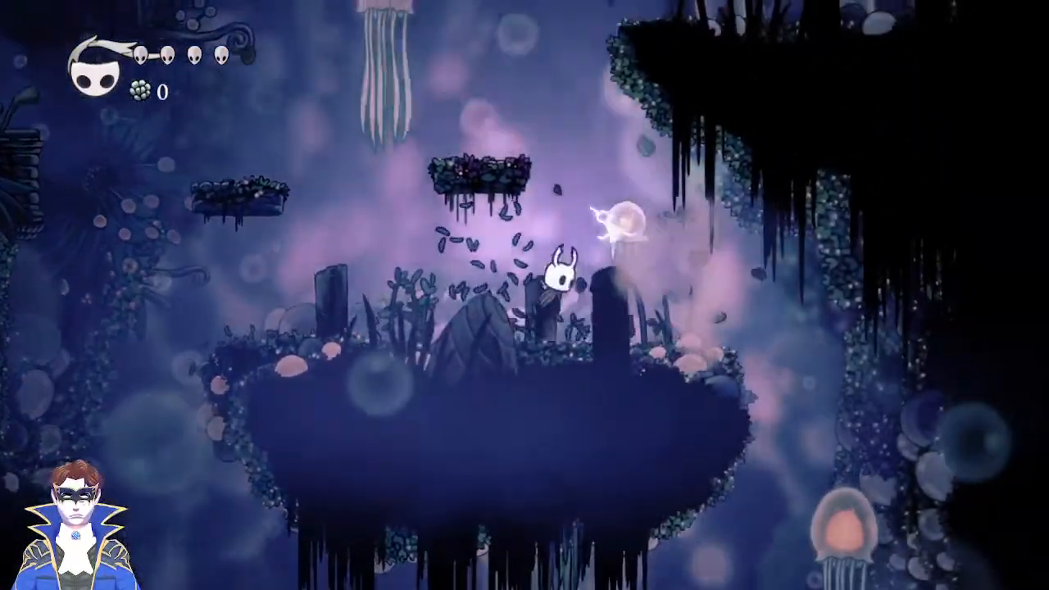
Attack the small jellyfish by the stone post and head back west across the upper island.
key(x)
key(z)
key(Left)
key(Right)
key(z)
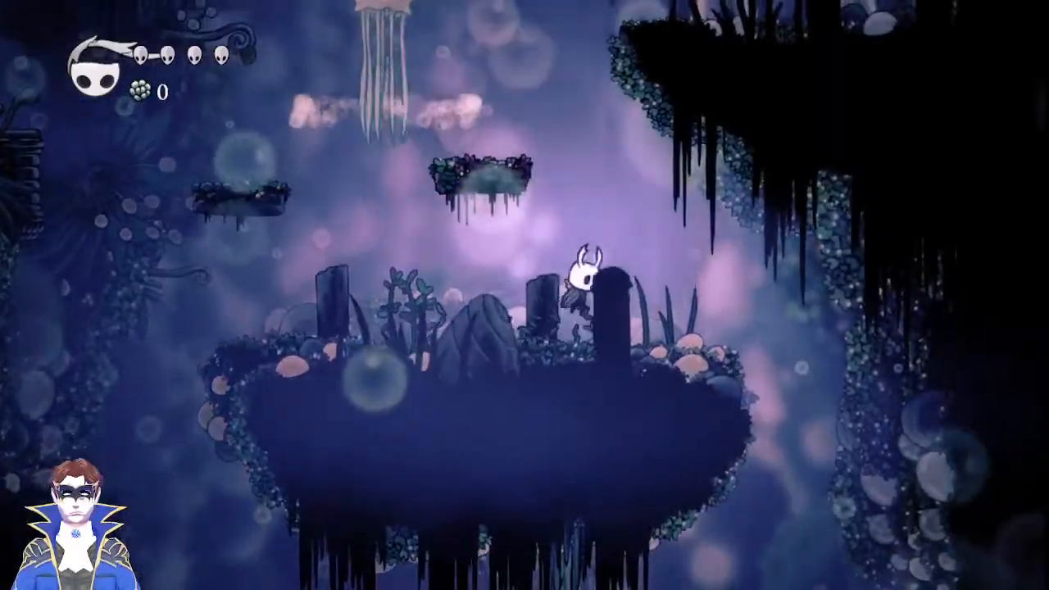
key(Left)
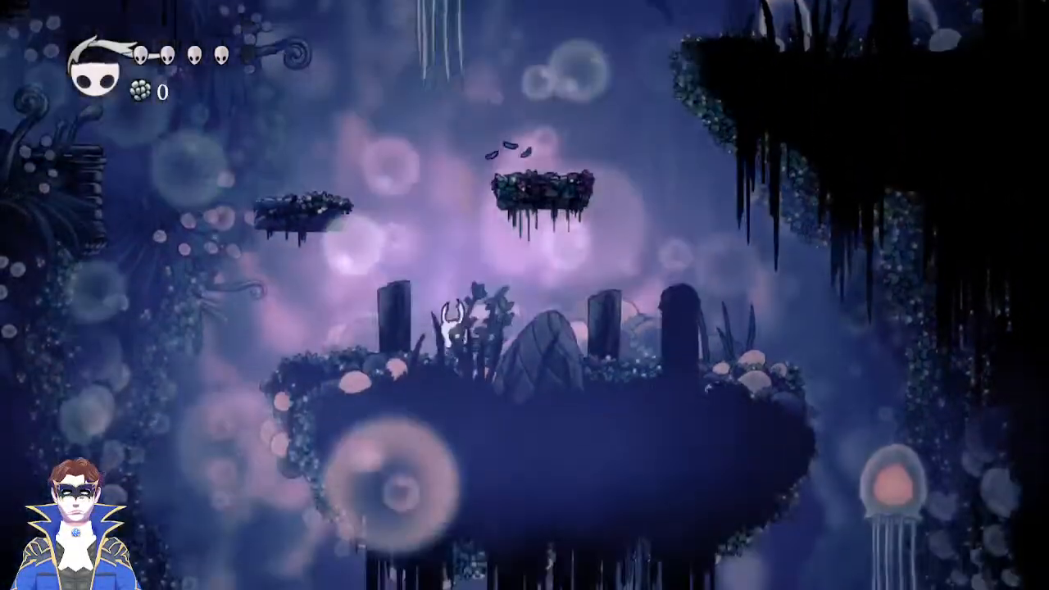
Jump onto the floating platform above the island, cut its plants, and leap east onto the upper ledge.
key(z)
key(x)
key(z)
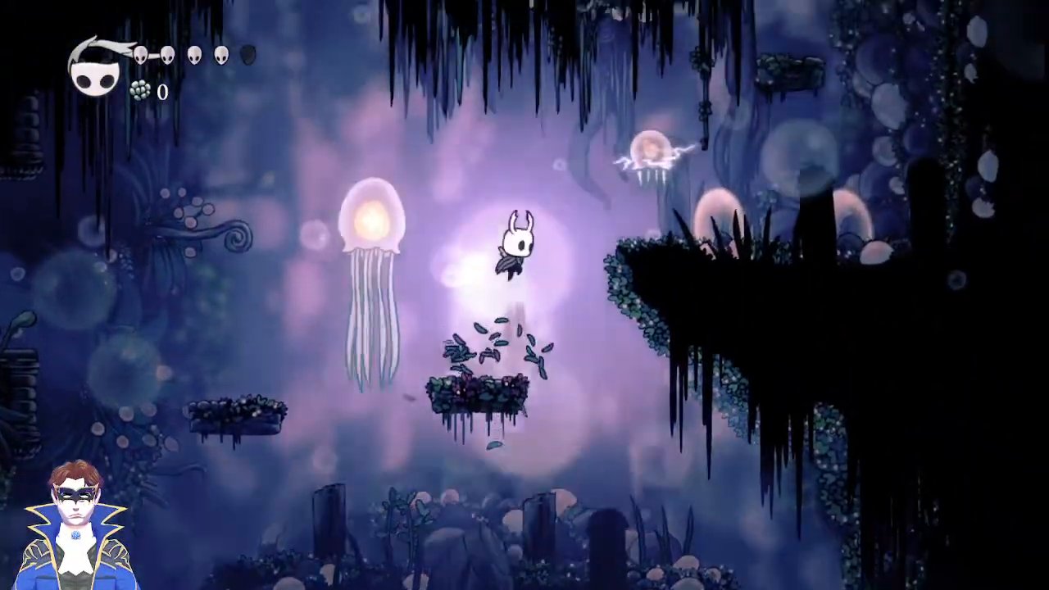
key(x)
key(z)
key(Right)
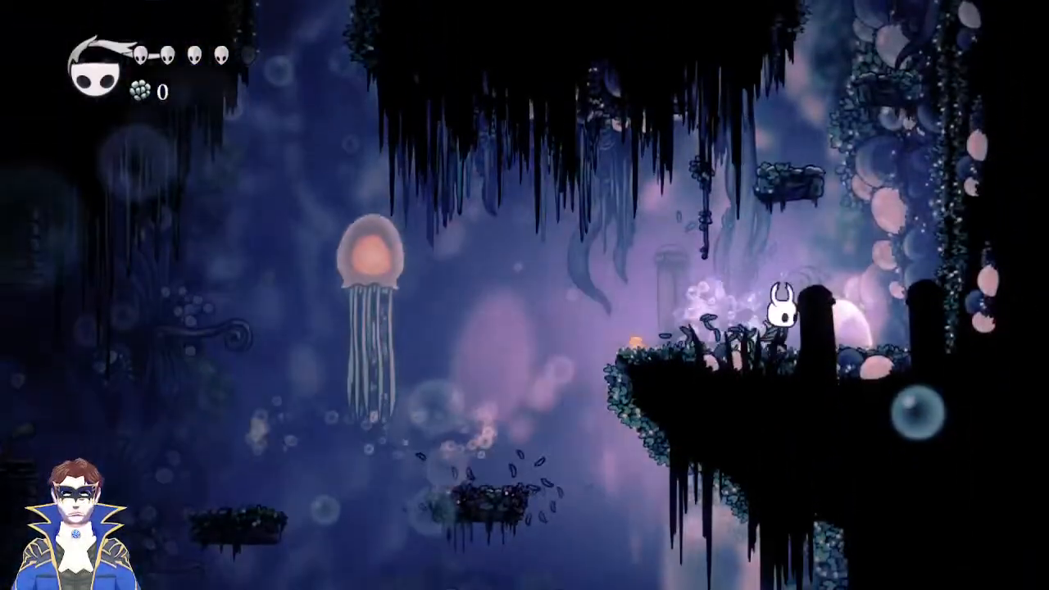
Climb the small platforms along the eastern wall to the high eastern ledge.
key(z)
key(Left)
key(z)
key(Right)
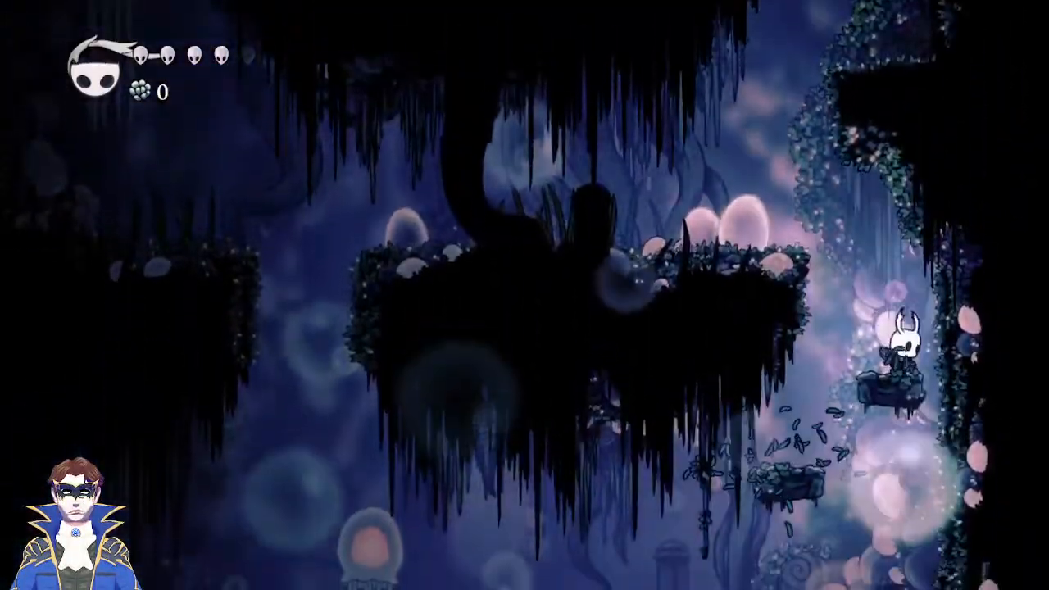
key(z)
key(Left)
key(z)
key(Right)
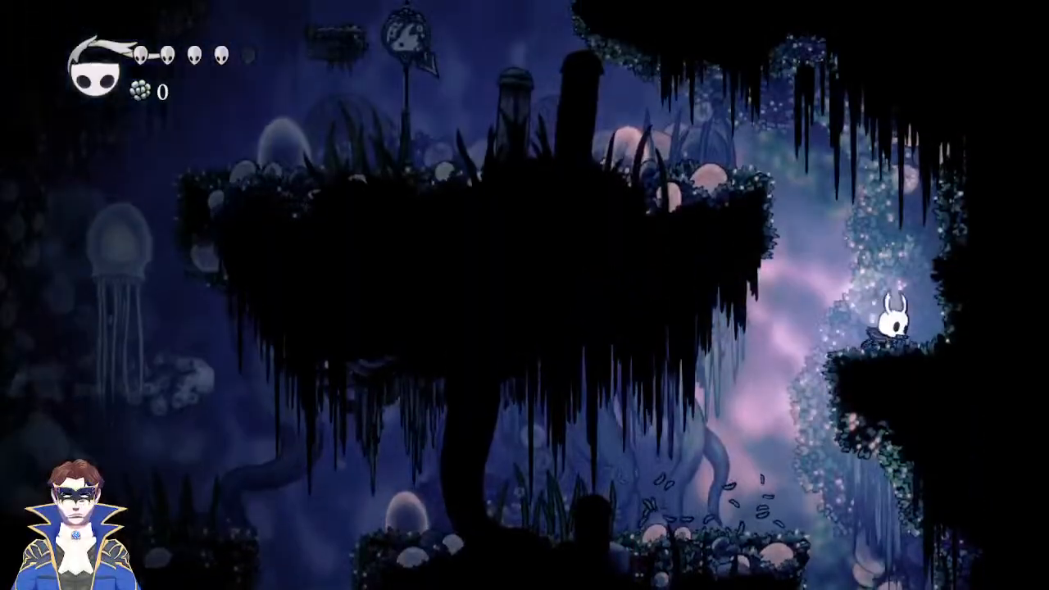
Jump west onto the signpost island, cut its plants, and move past the signpost toward the floating platform.
key(z)
key(Left)
key(x)
key(z)
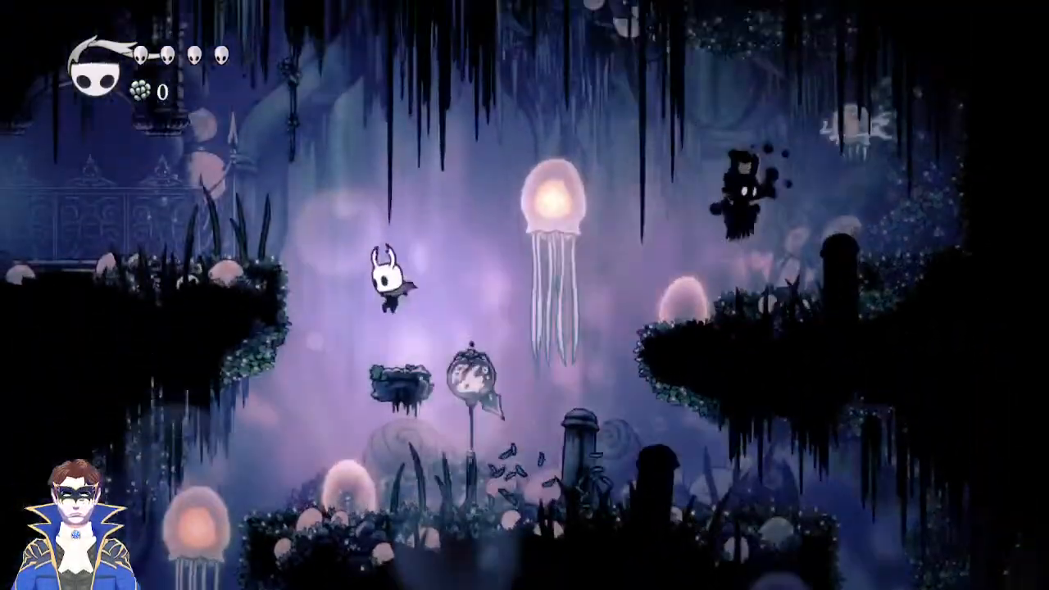
key(Left)
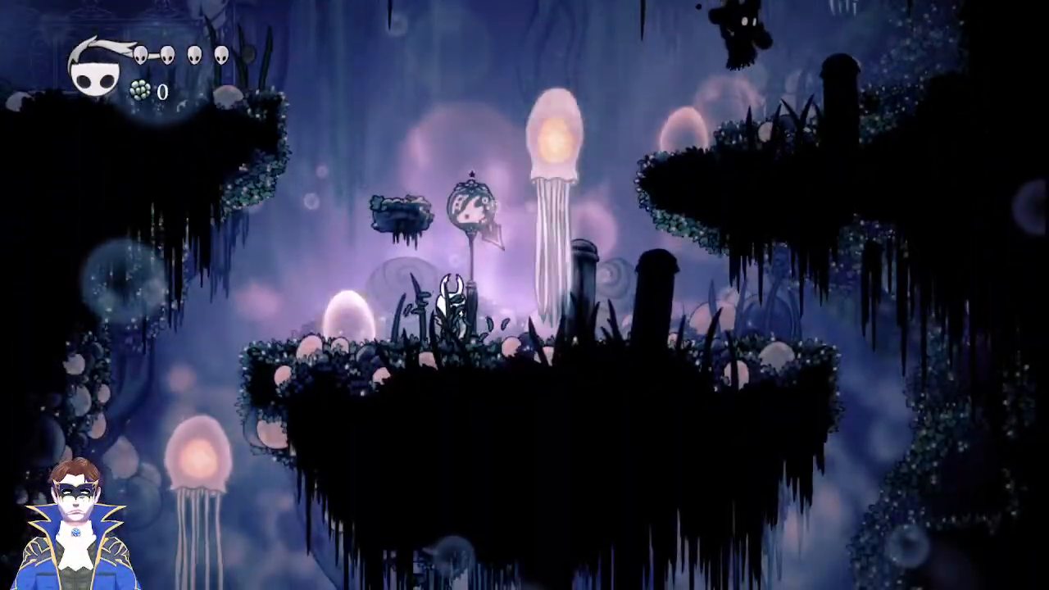
Jump up to the eastern ledge, defeat the shade there, and drop back across the signpost island.
key(Right)
key(z)
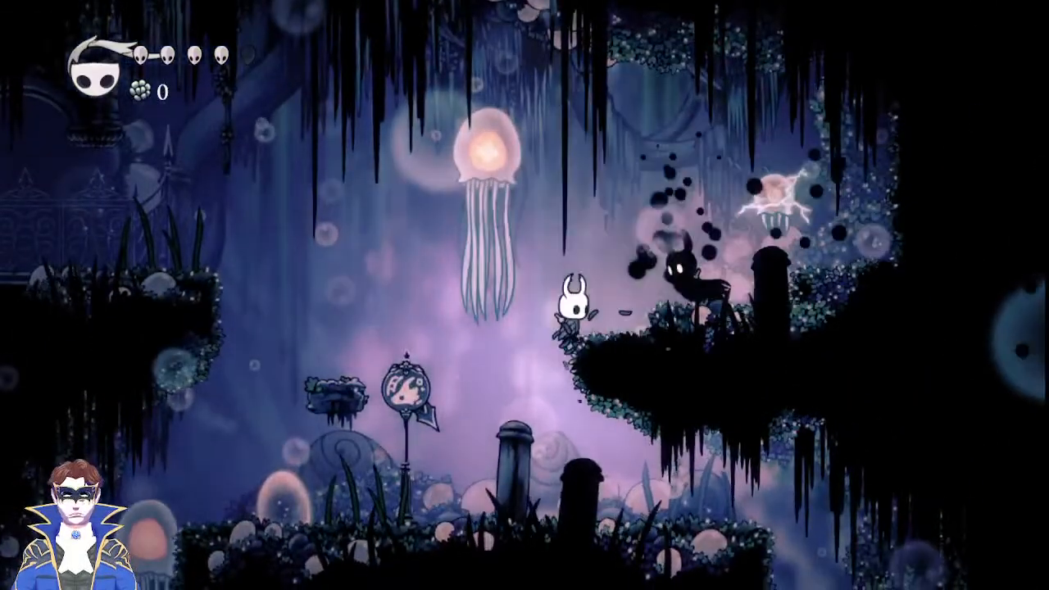
key(x)
key(Left)
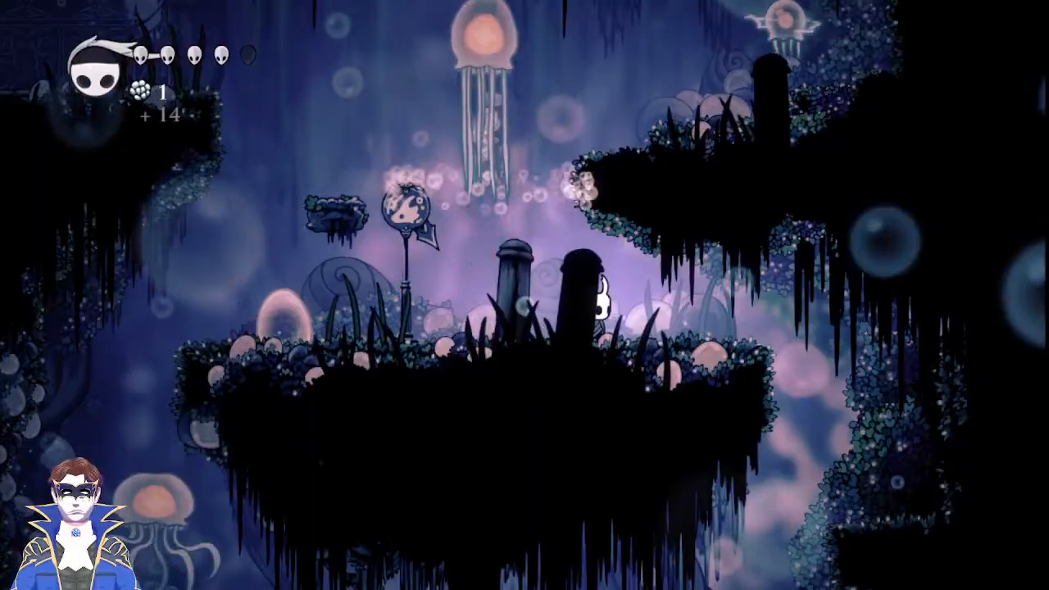
key(Right)
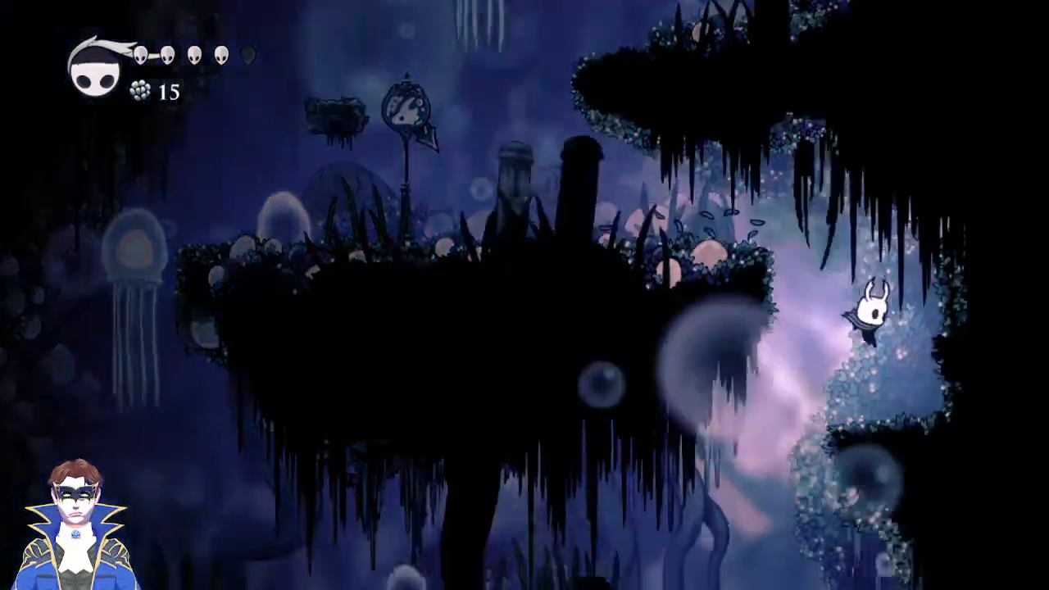
Descend the shaft past the lower islands and floating platform, dropping off the eastern side.
key(Left)
key(Right)
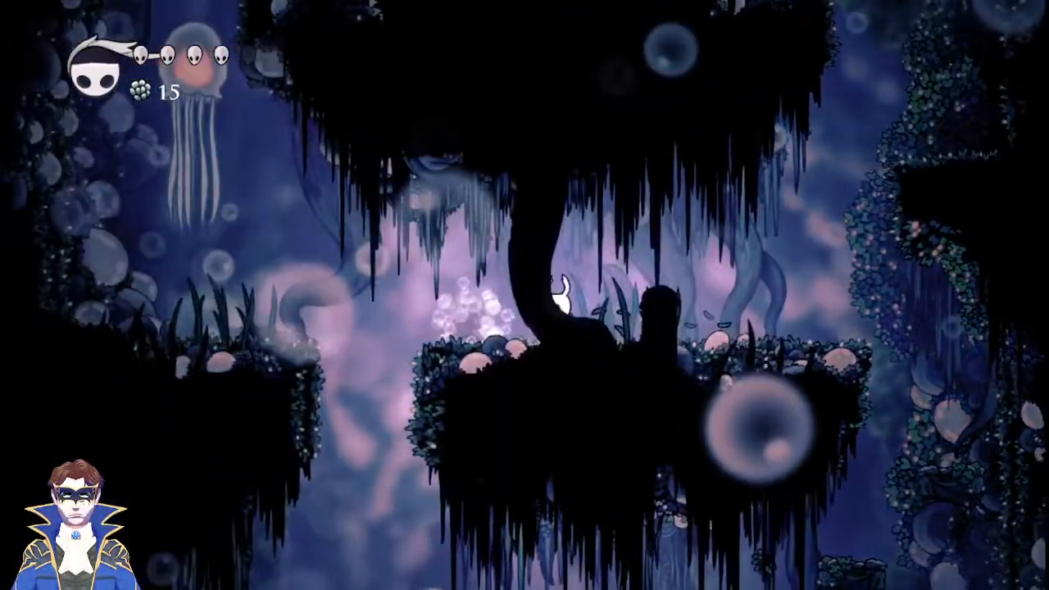
key(Left)
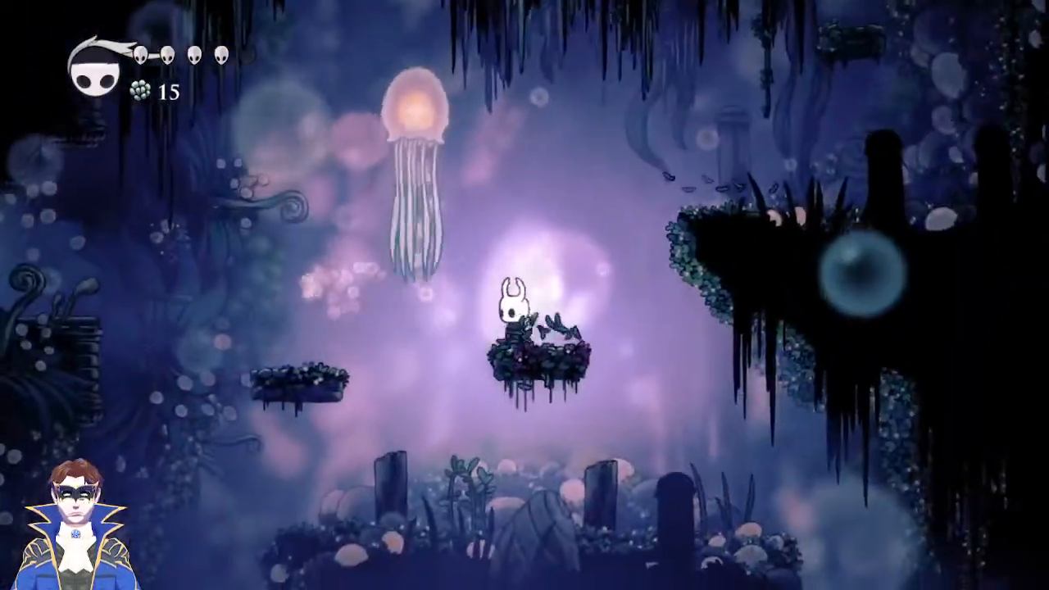
key(z)
key(x)
key(Right)
key(Right)
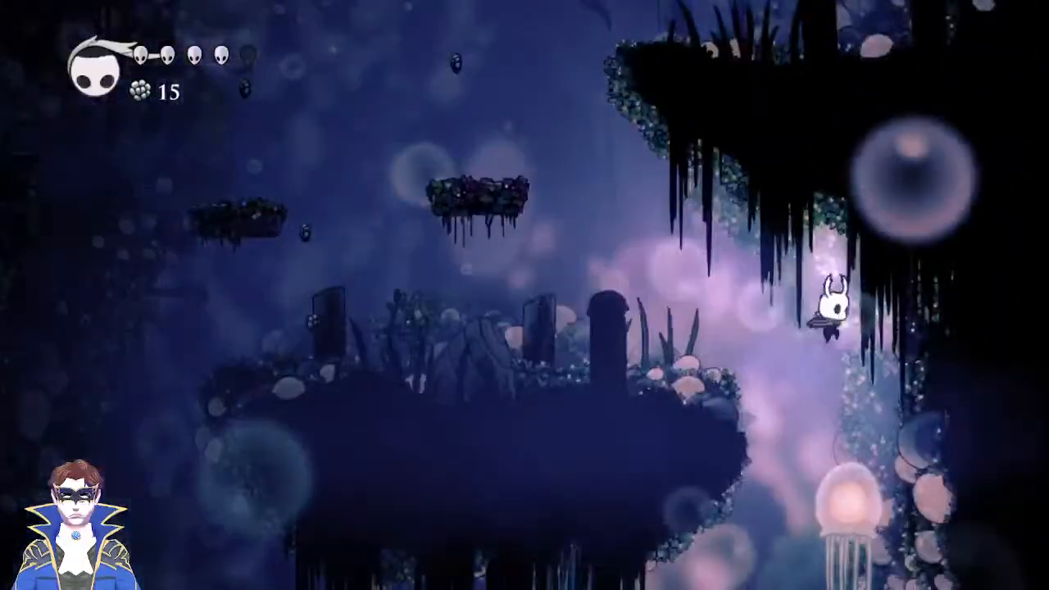
Cross the central island westward and drop down to the western ledge with the stone post.
key(x)
key(Left)
key(c)
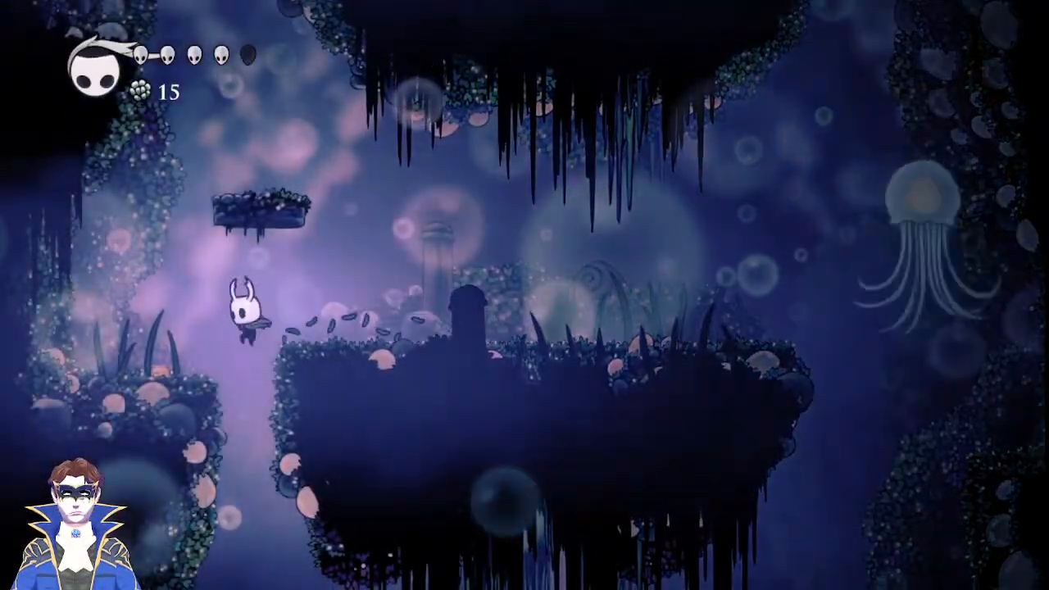
key(Right)
key(c)
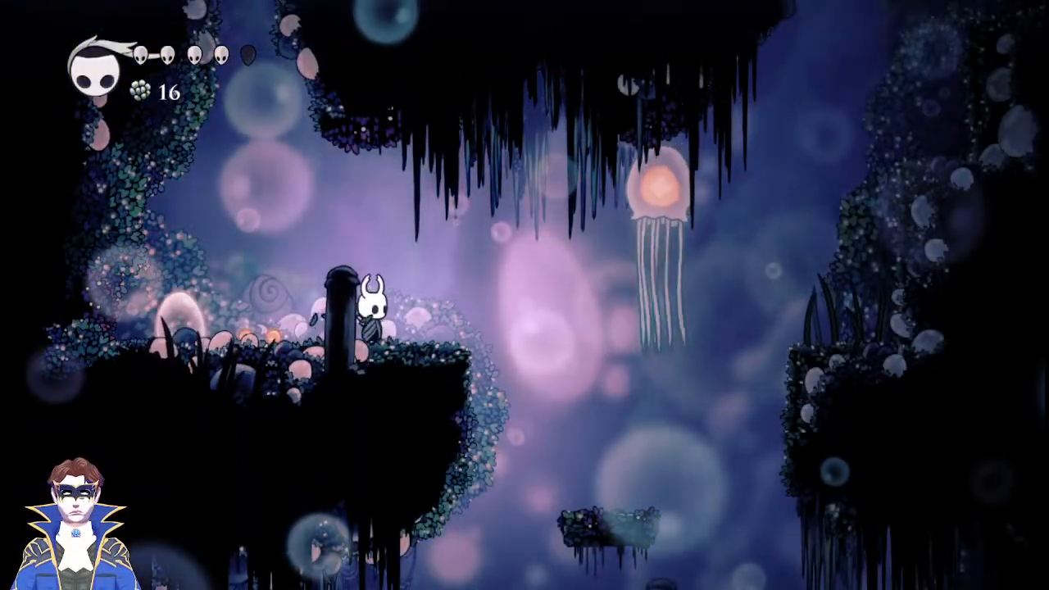
Jump east off the post ledge, attack amid the jellyfish explosion, and retreat west down the shaft.
key(Right)
key(z)
key(x)
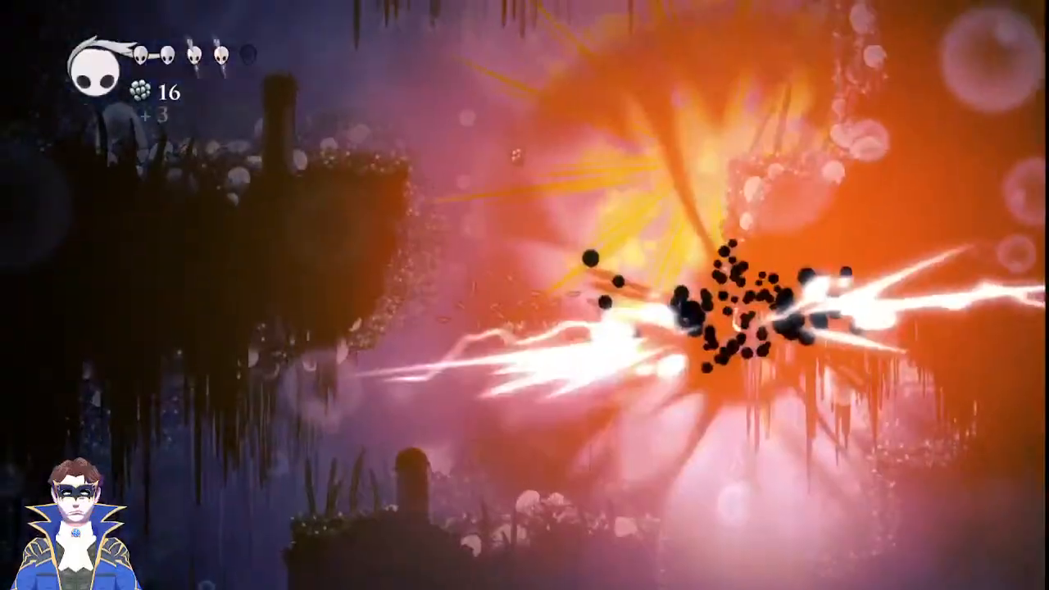
key(Left)
key(z)
key(c)
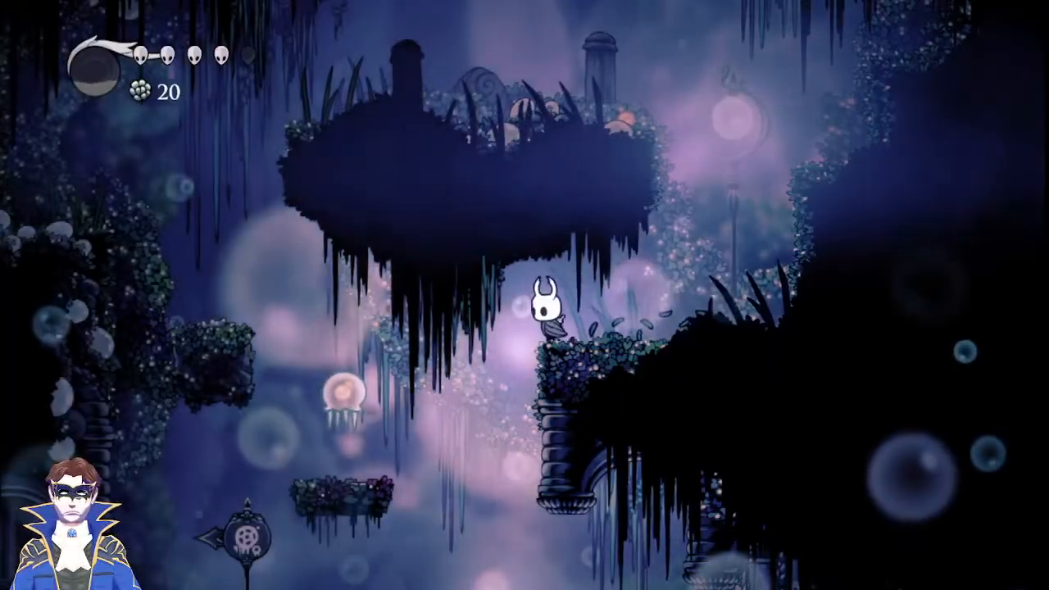
Cut the plants on the lower ledge and head east into Estación La Reina.
key(x)
key(Right)
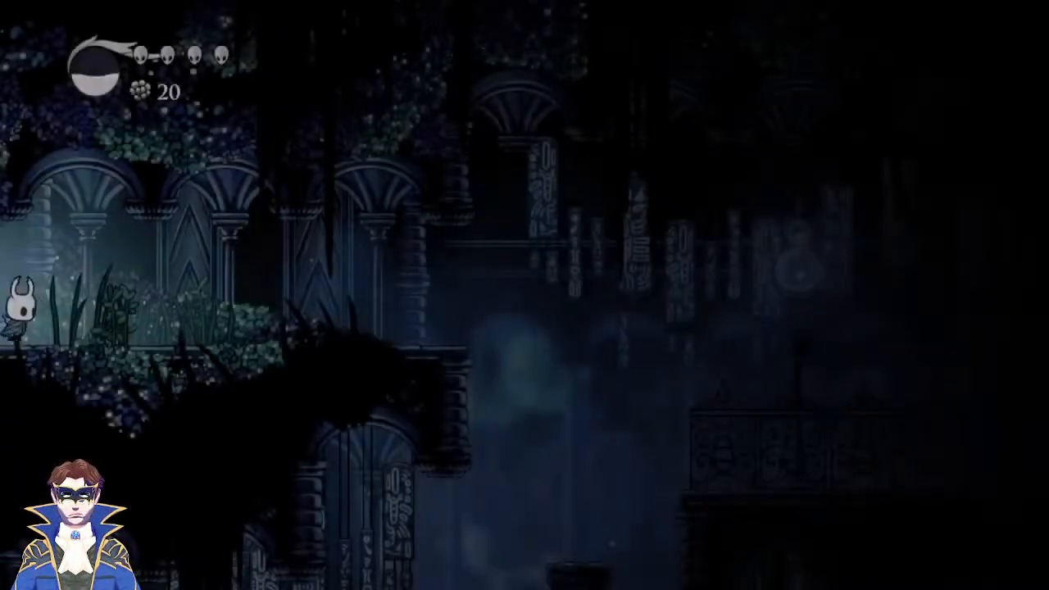
key(Right)
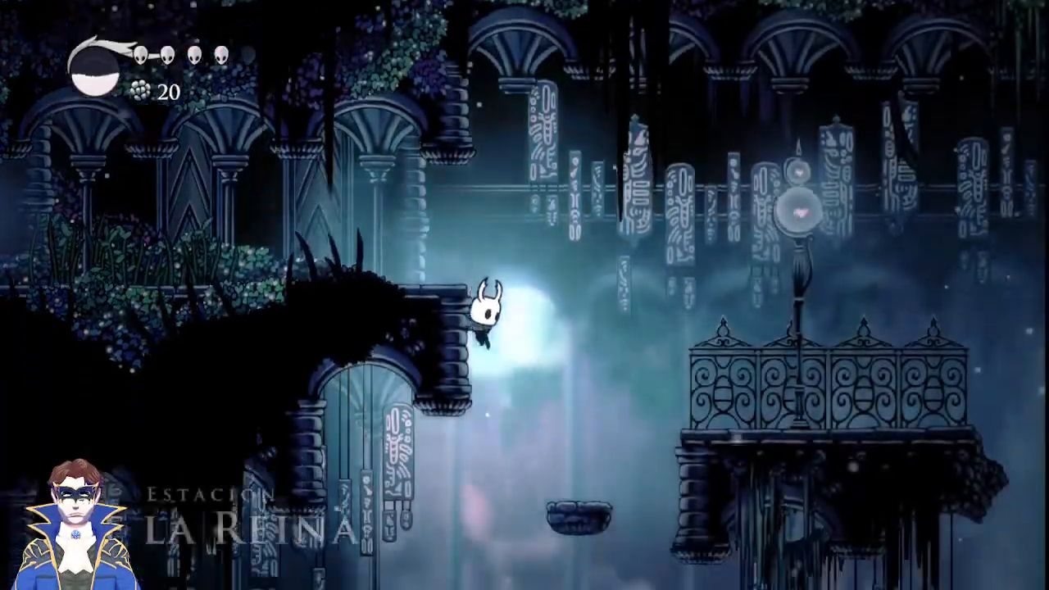
Drop to the railed platform in Estación La Reina and dash east to the vine-covered ledge.
key(Right)
key(Right)
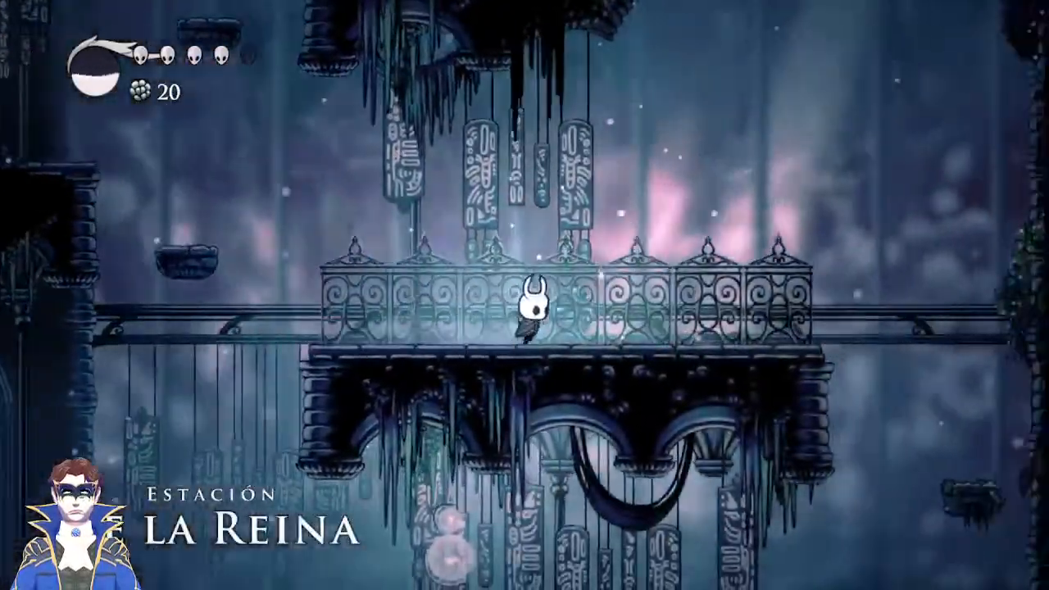
key(z)
key(c)
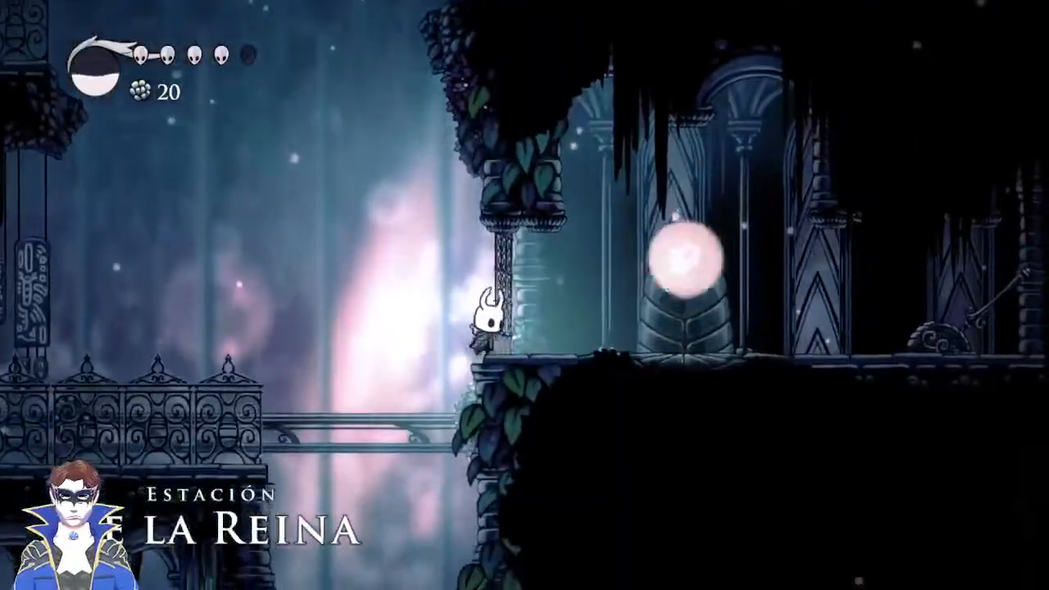
Drop down beside the vine-covered wall to the rock pillar and jump west onto the lower lamp platform.
key(Left)
key(Left)
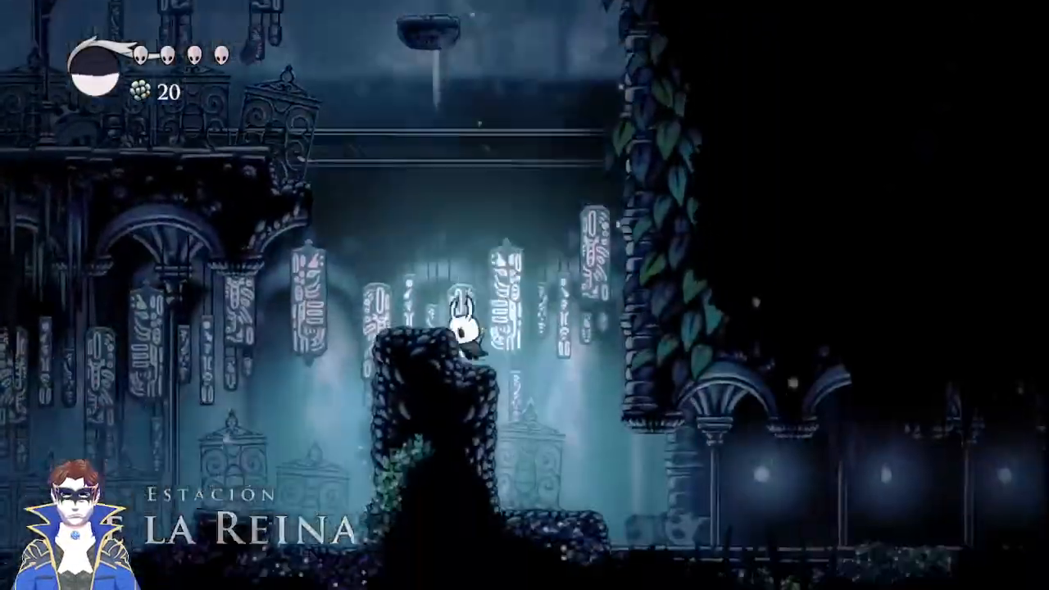
key(z)
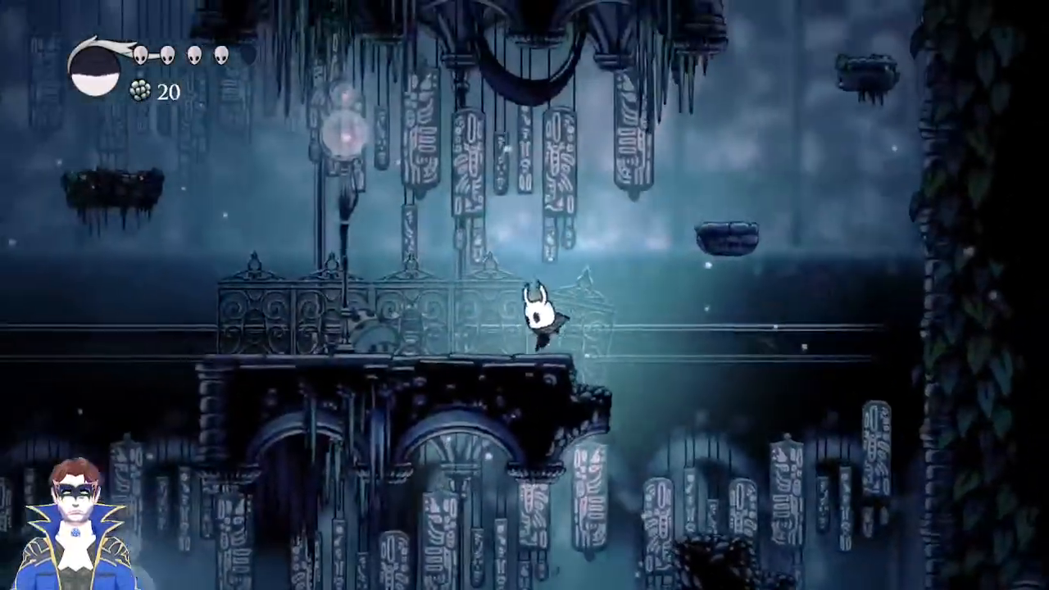
Climb the small floating platforms back to the long railed platform and cross it to its western end.
key(Right)
key(z)
key(z)
key(z)
key(Left)
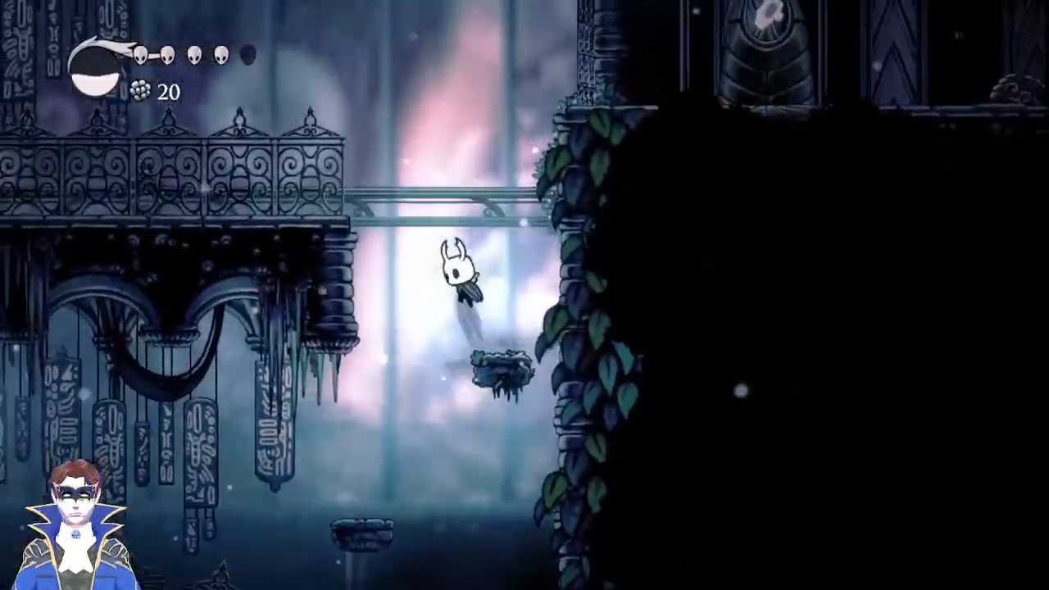
key(Left)
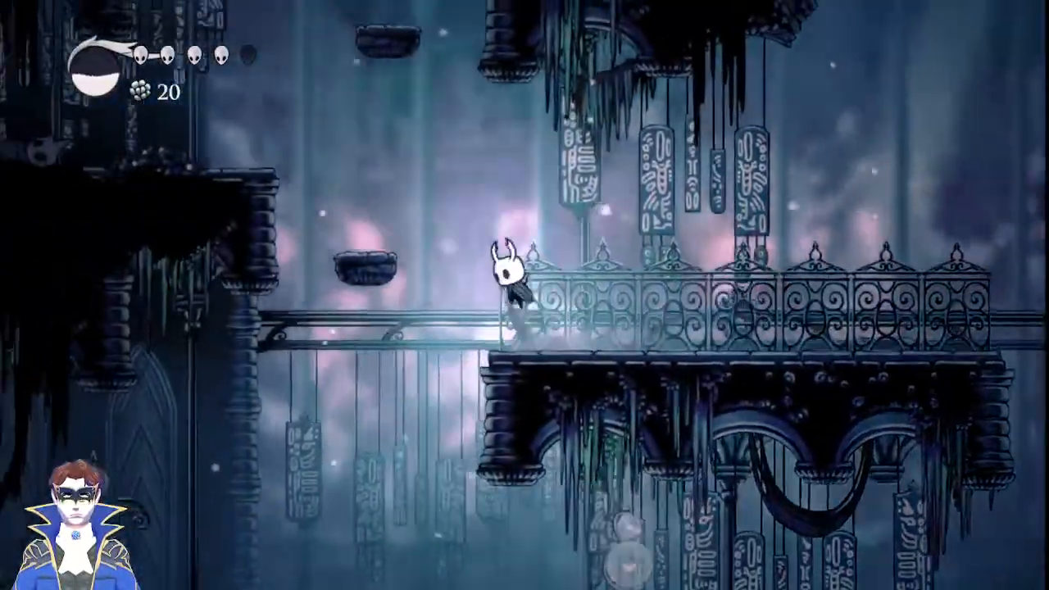
Jump up the western ledges and floating platforms to the upper railed platform with the lamp post.
key(z)
key(Right)
key(z)
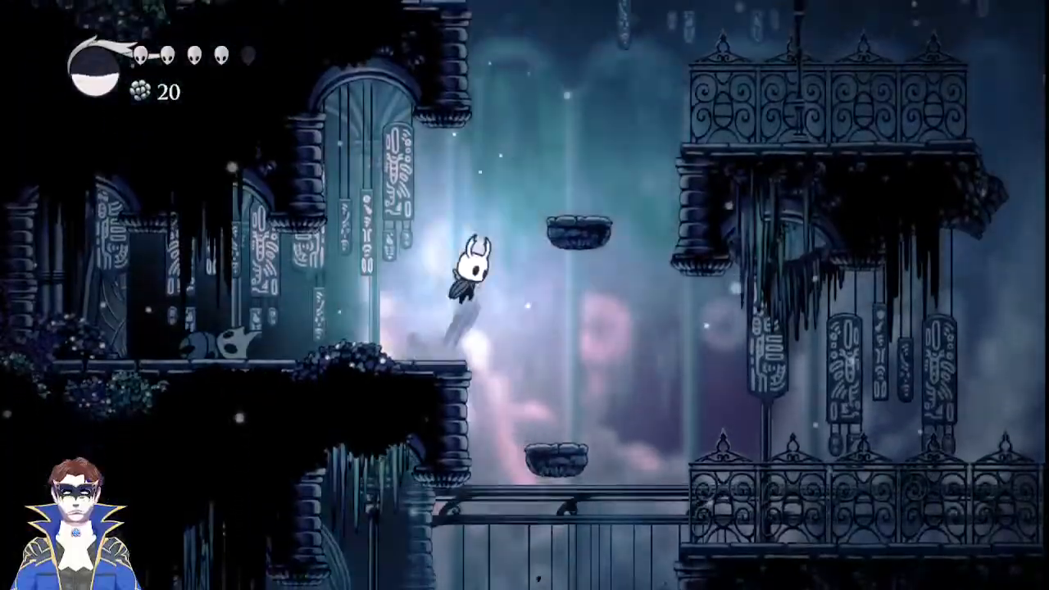
key(z)
key(Right)
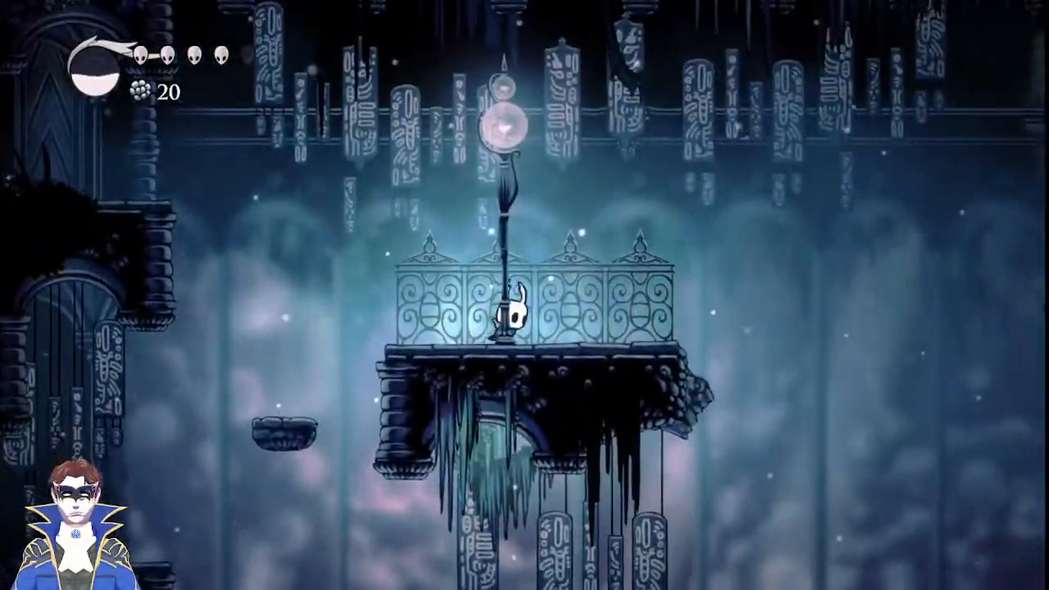
Leap east to the lamp-lit ledge and run through the overgrown corridor into Páramos Fúngicos.
key(z)
key(Right)
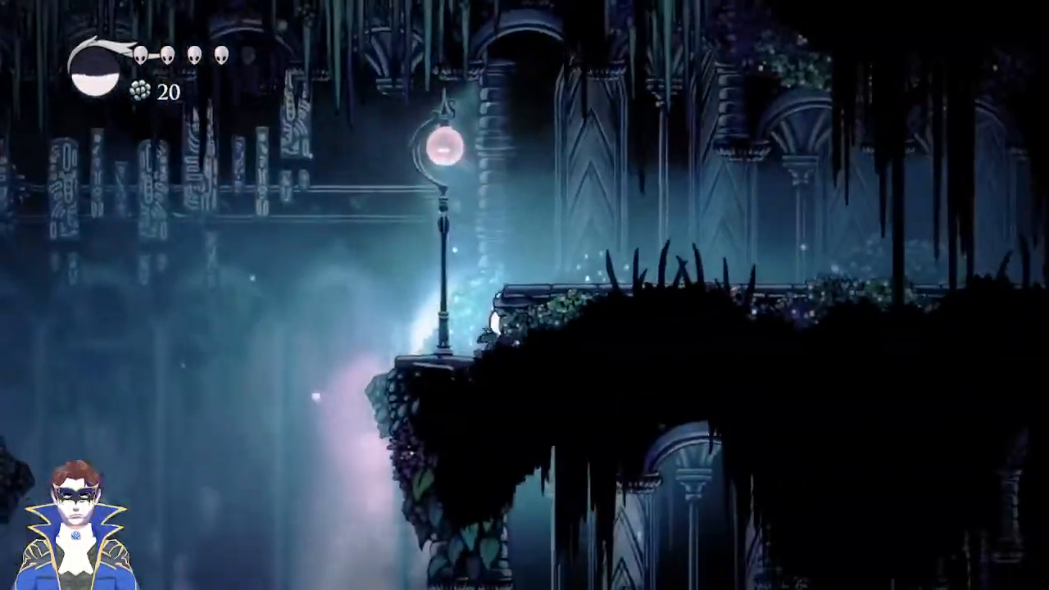
key(Right)
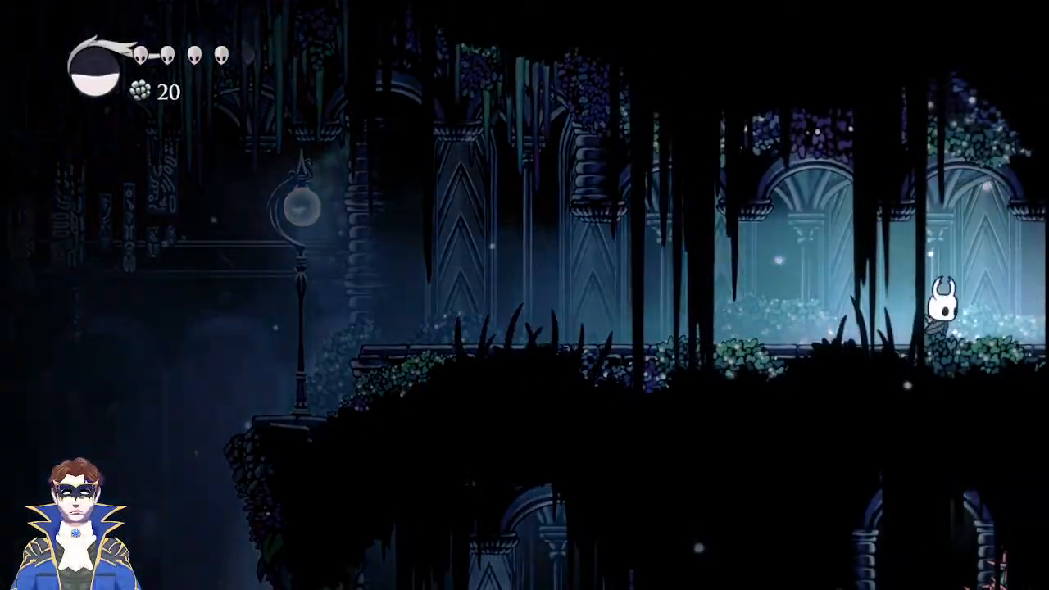
key(Right)
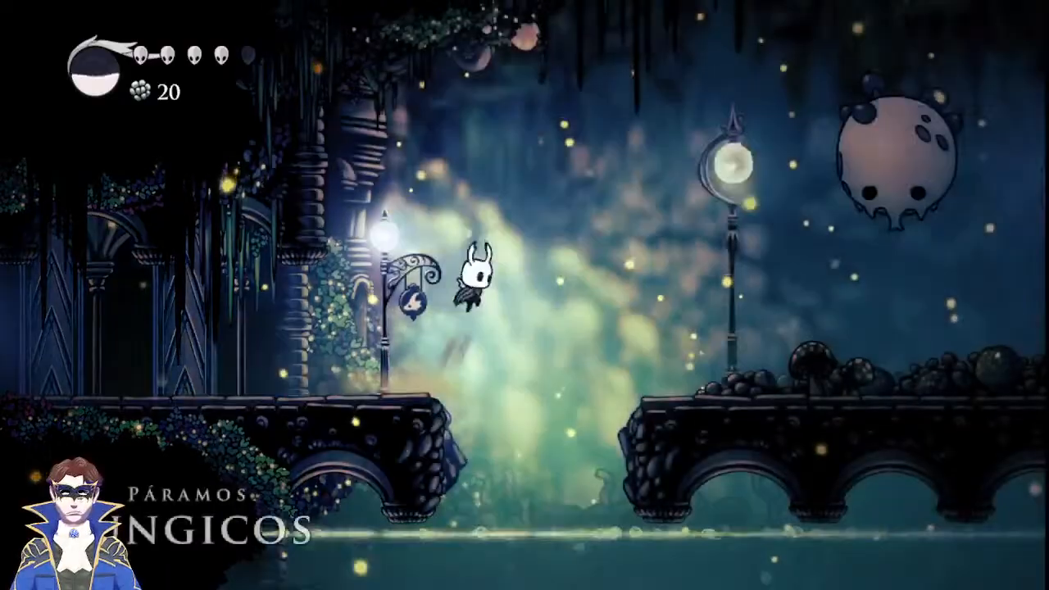
Cross the gap to the mushroom-covered bridge and engage the large floating fungus enemy.
key(Right)
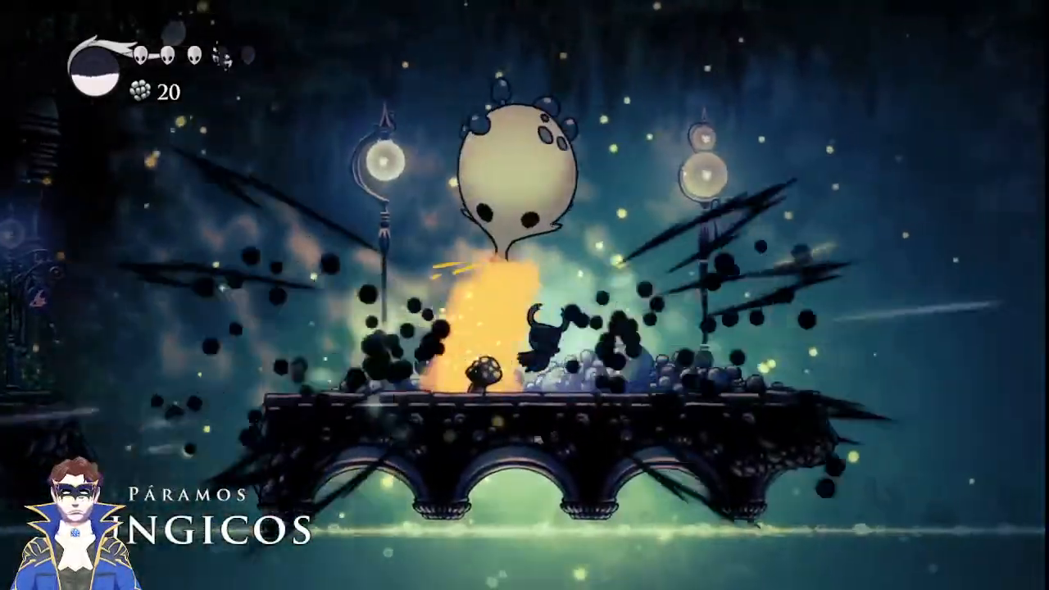
key(z)
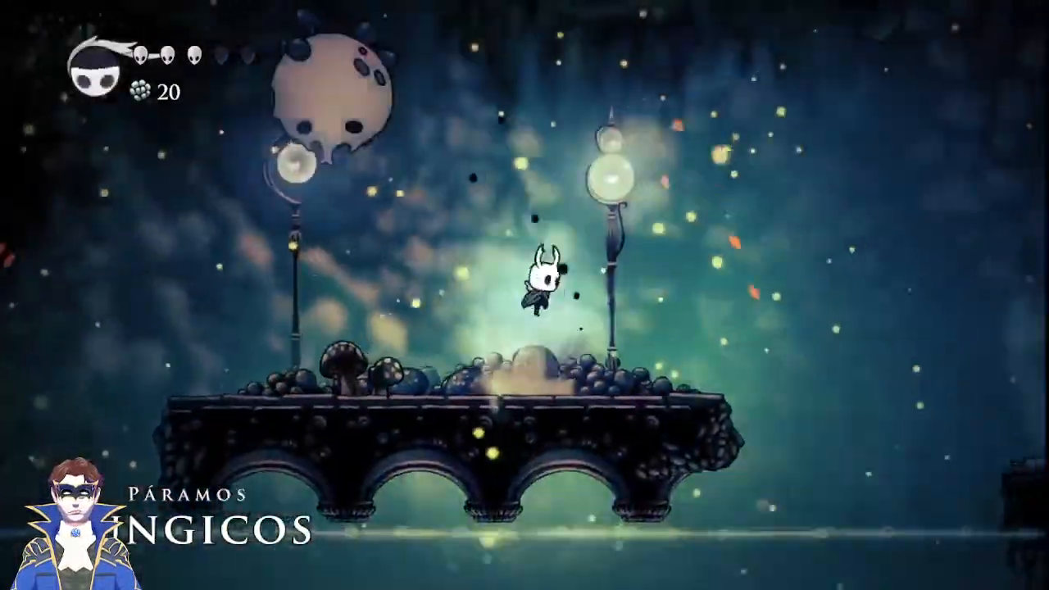
key(Right)
key(Left)
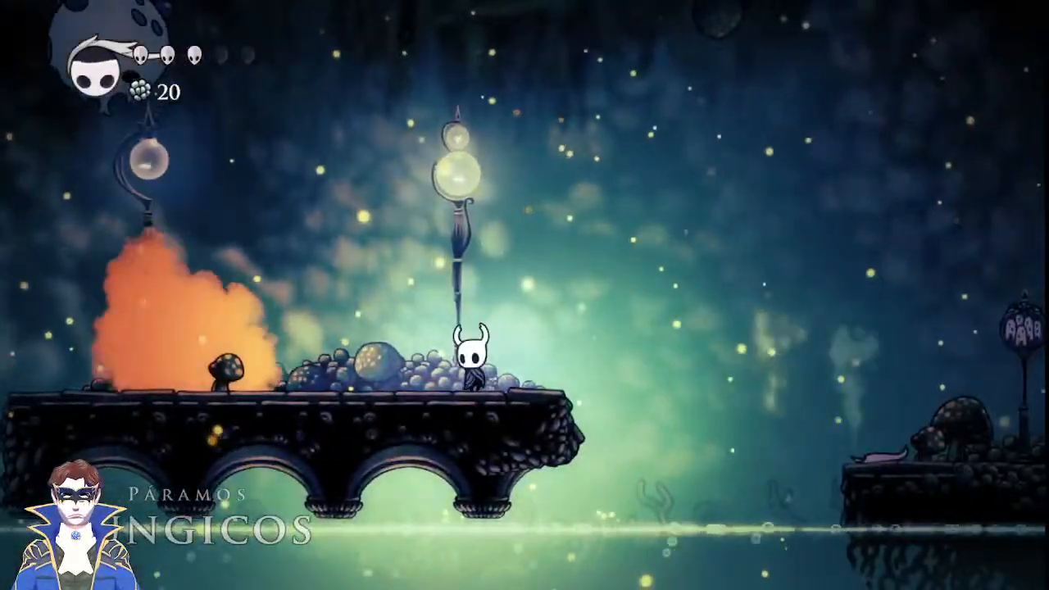
Turn back west, attack the floating fungus above the bridge until it dies, and gather the dropped geo.
key(Left)
key(z)
key(x)
key(Right)
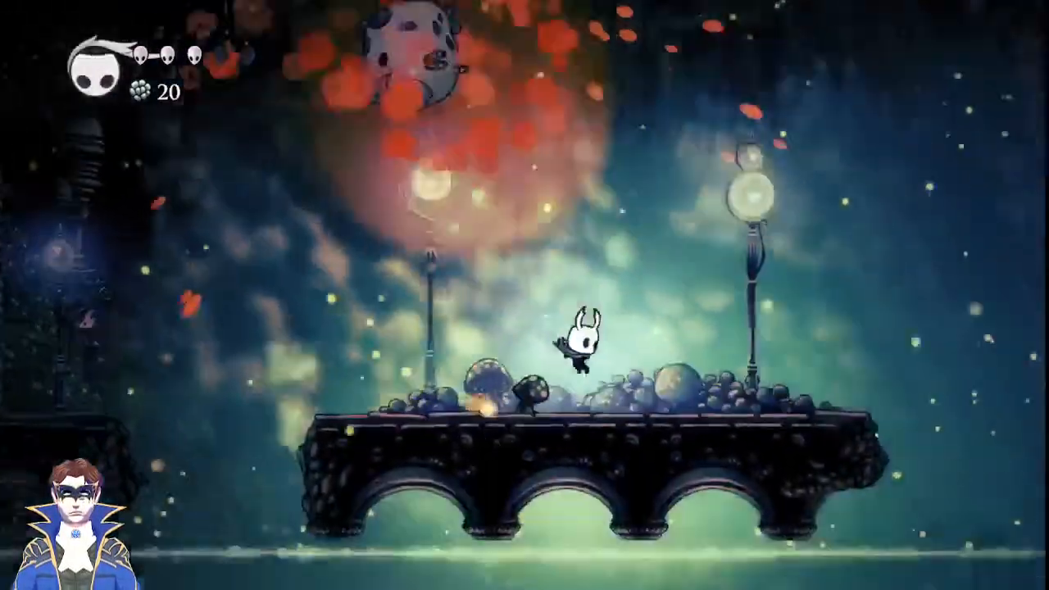
key(Left)
key(Right)
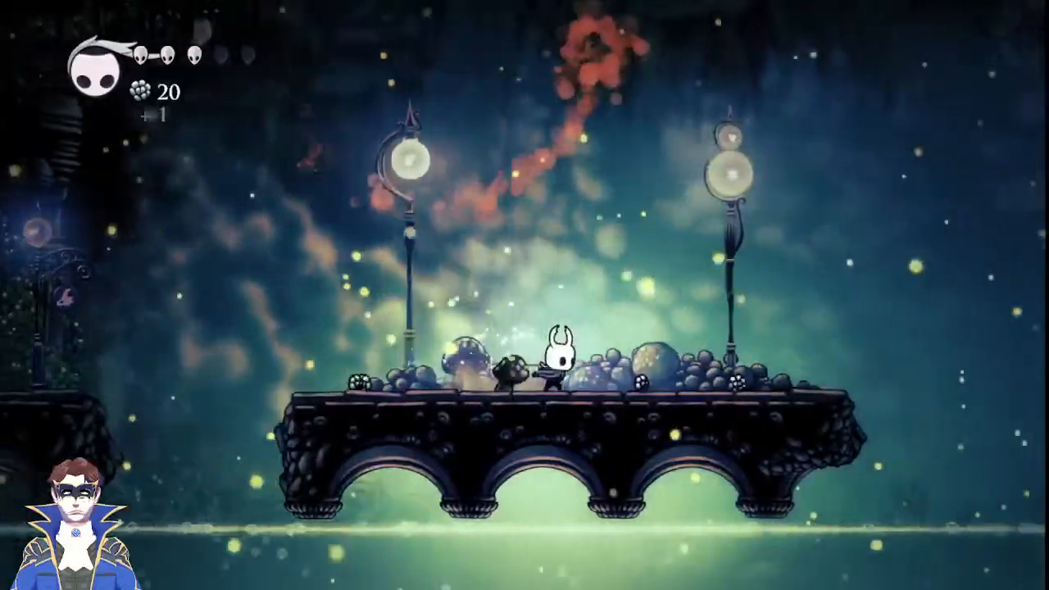
Heal to full masks at the bridge's western end and return east along the bridge.
key(Left)
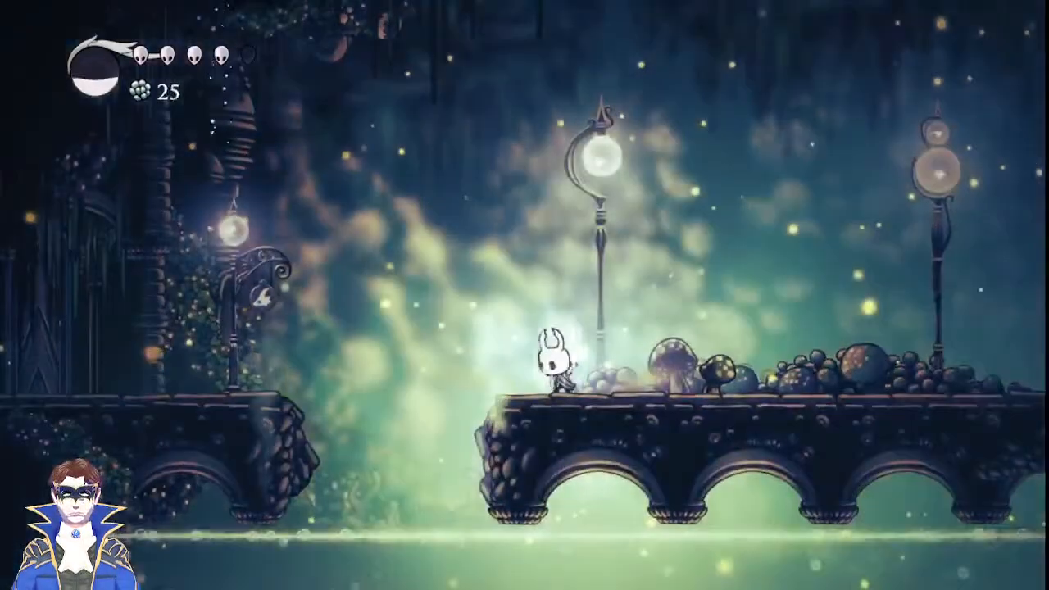
key(a)
key(Right)
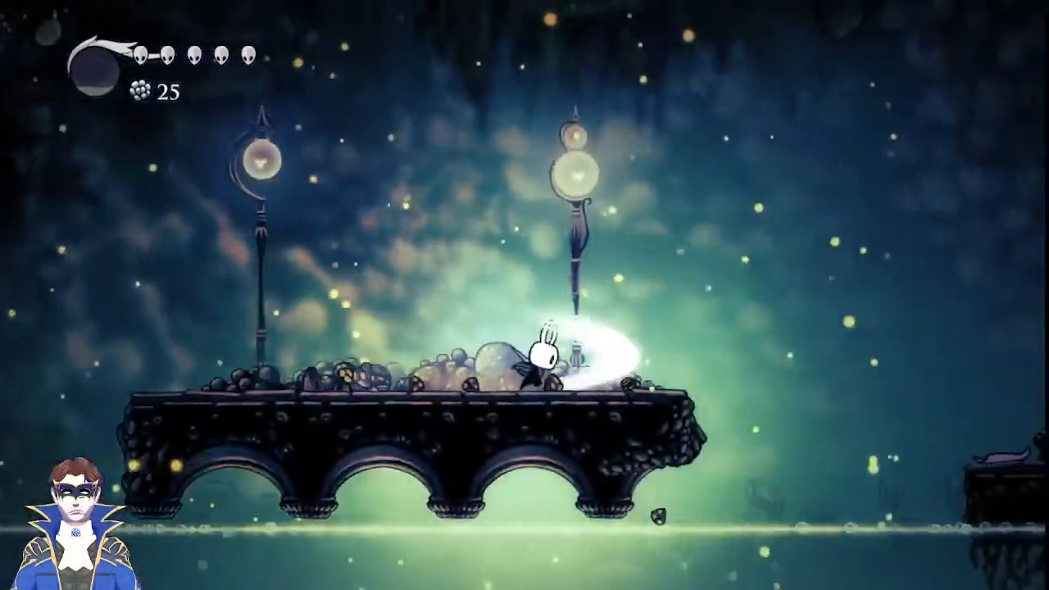
Jump east over the mushroom islet, slashing its growths, and continue past the floating fungi into the next room.
key(Right)
key(z)
key(x)
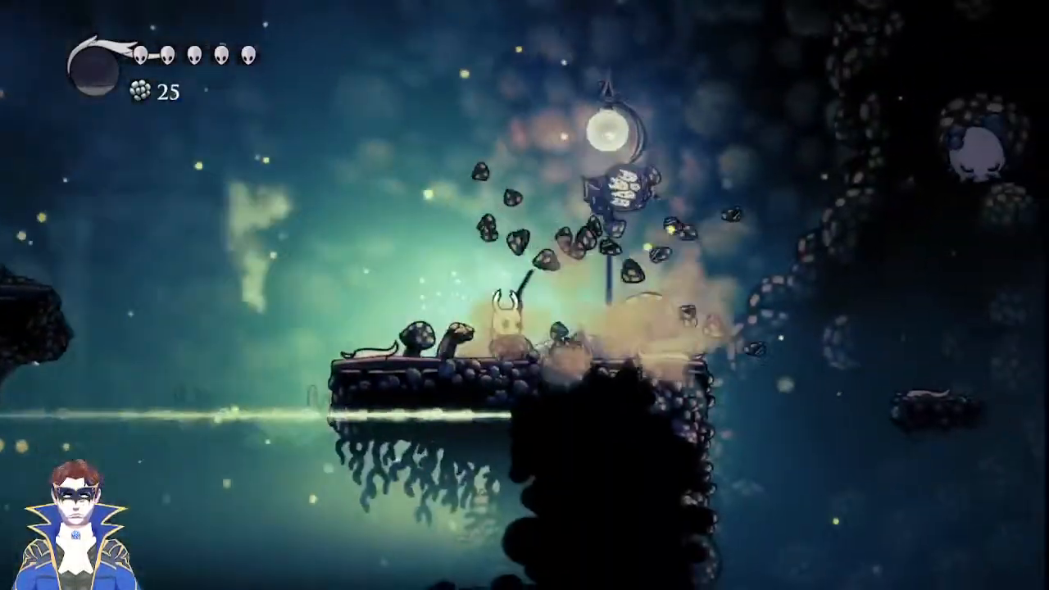
key(Right)
key(z)
key(x)
key(z)
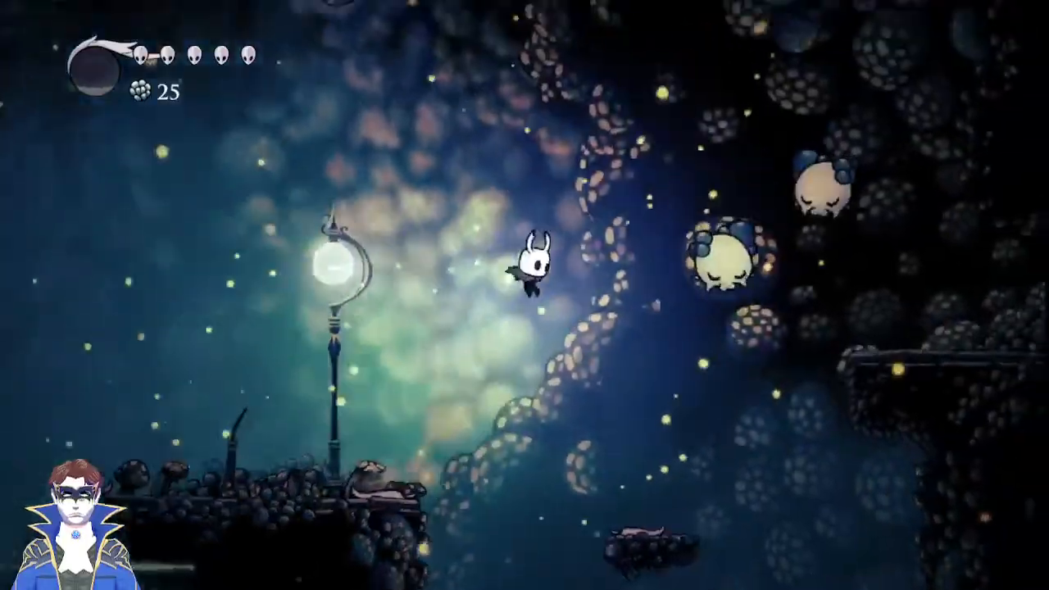
key(Right)
key(x)
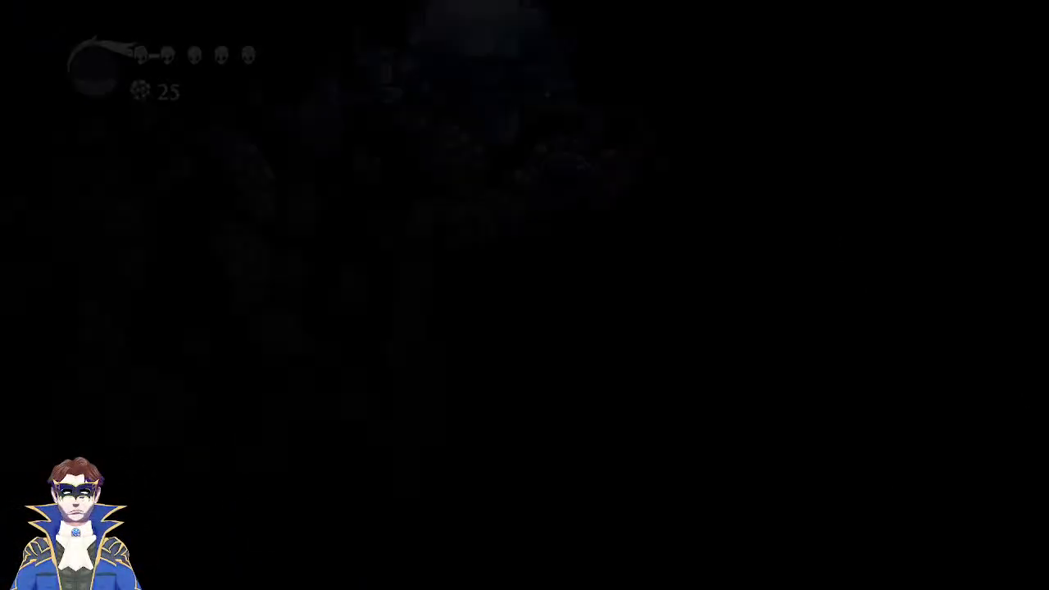
Descend the mushroom cavern westward over the stone blocks, slashing the growths on the way down.
key(Left)
key(x)
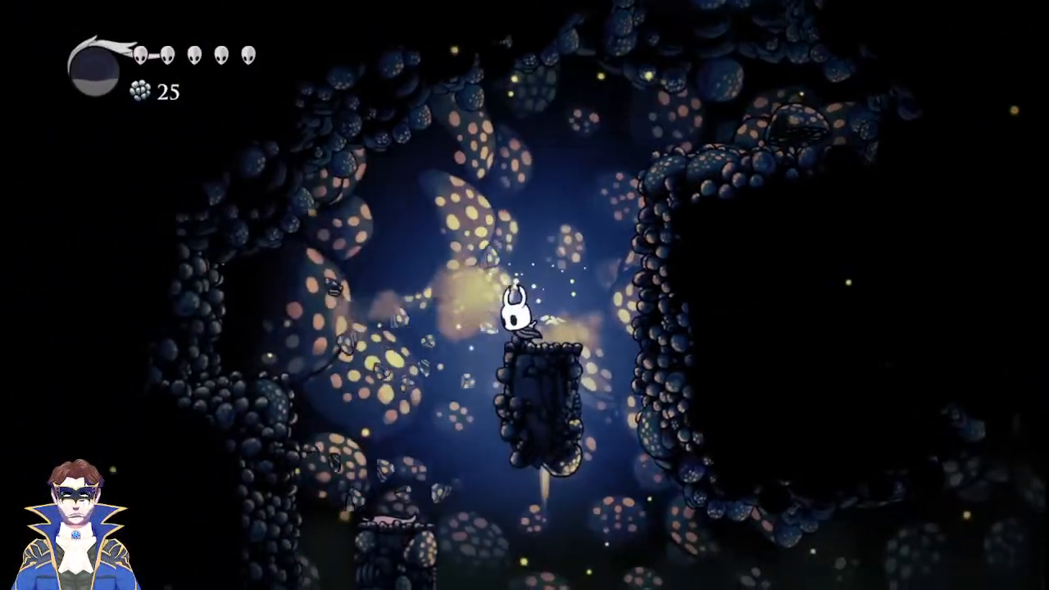
key(Left)
key(x)
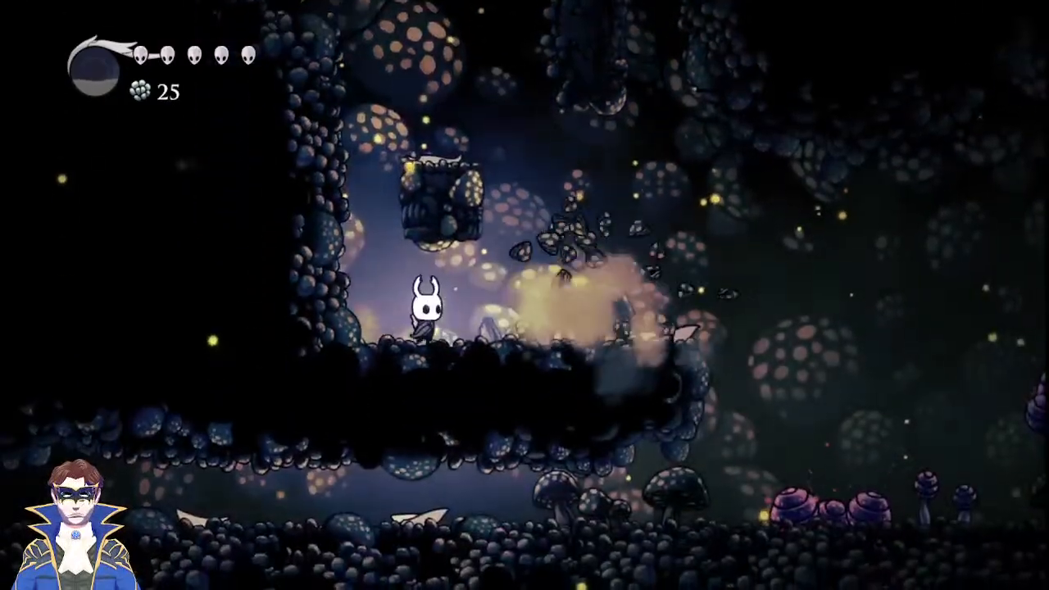
Drop off the ledge's eastern end and follow the lower tunnel west to the seated mapmaker.
key(Right)
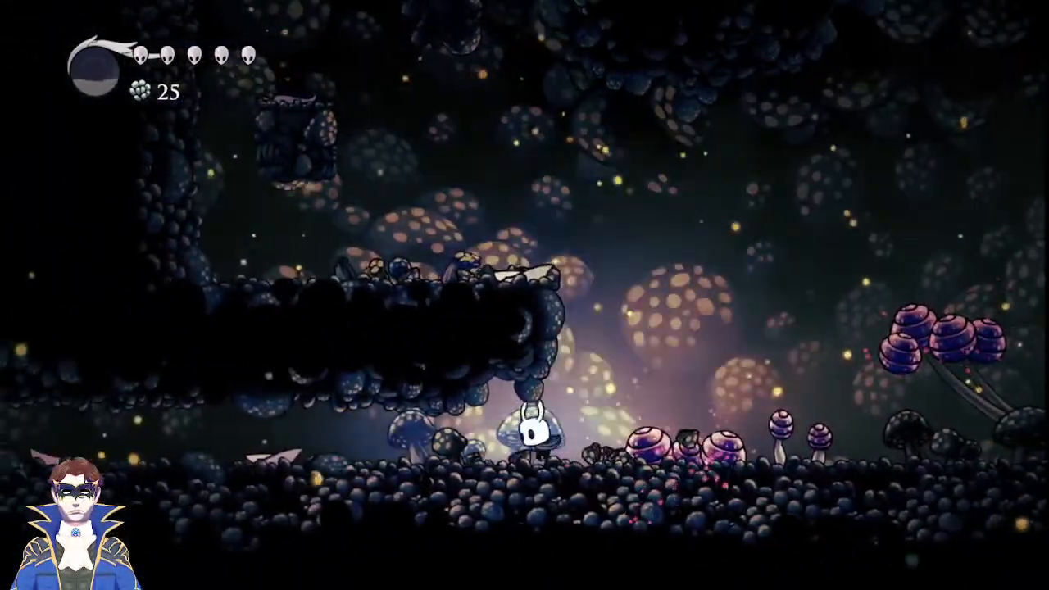
key(Left)
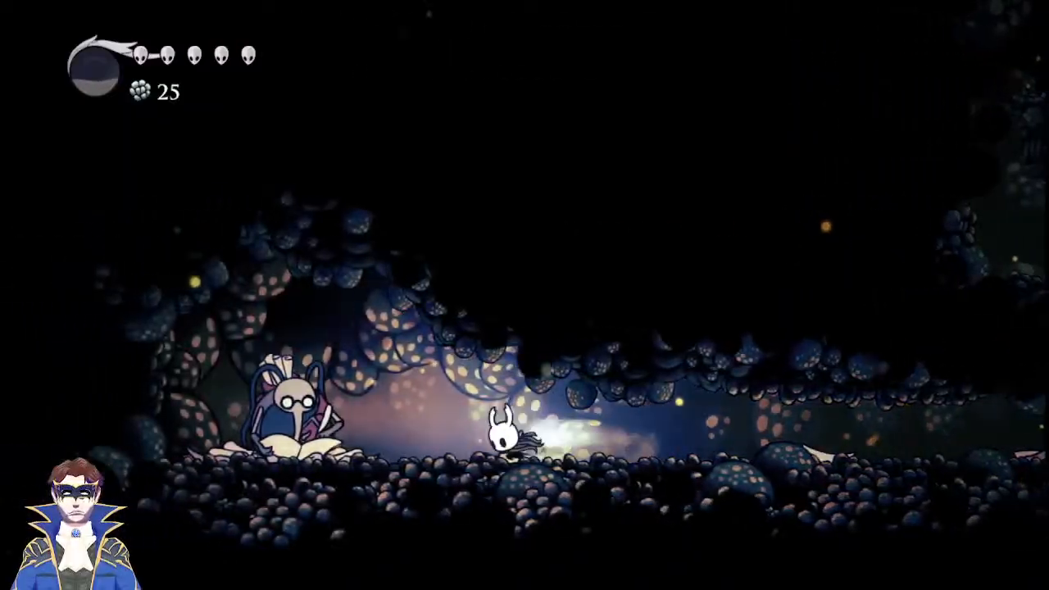
key(Left)
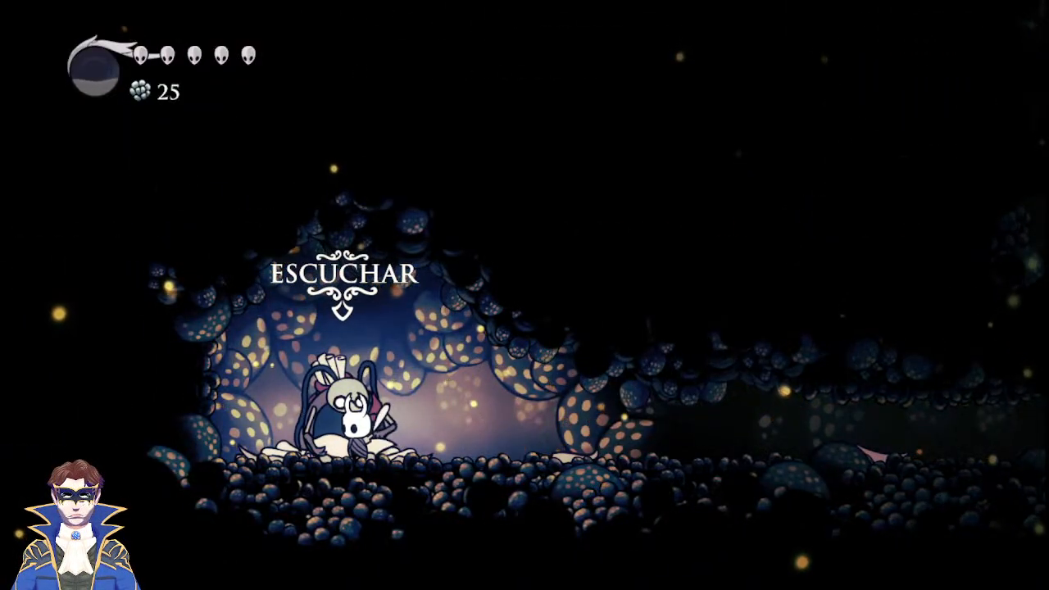
Examine the map from Páramos Fúngicos up to Cruces Olvidados and Sendero Verde, and close it.
key(Tab)
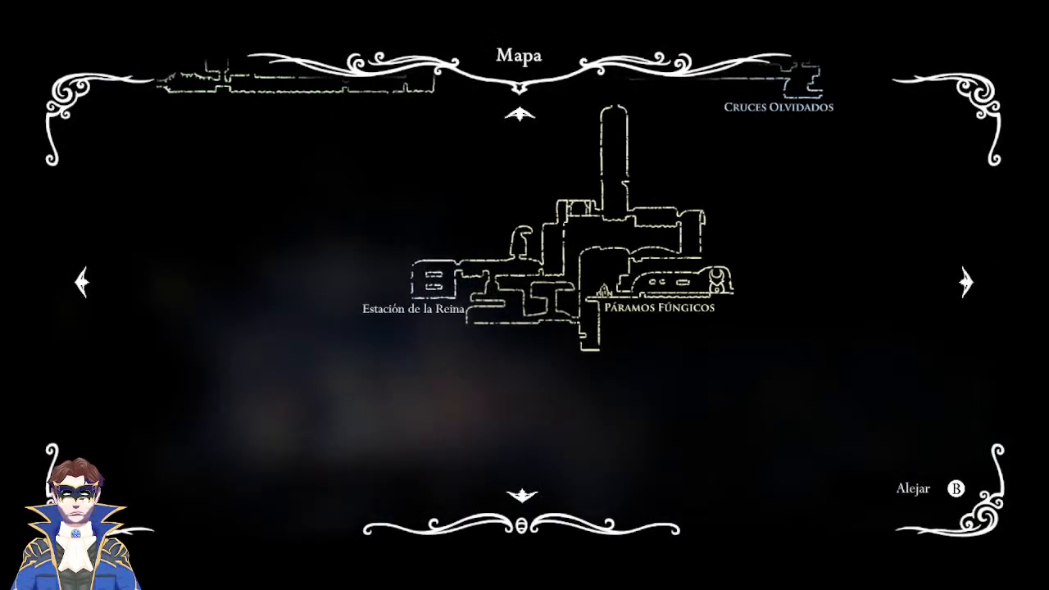
key(Up)
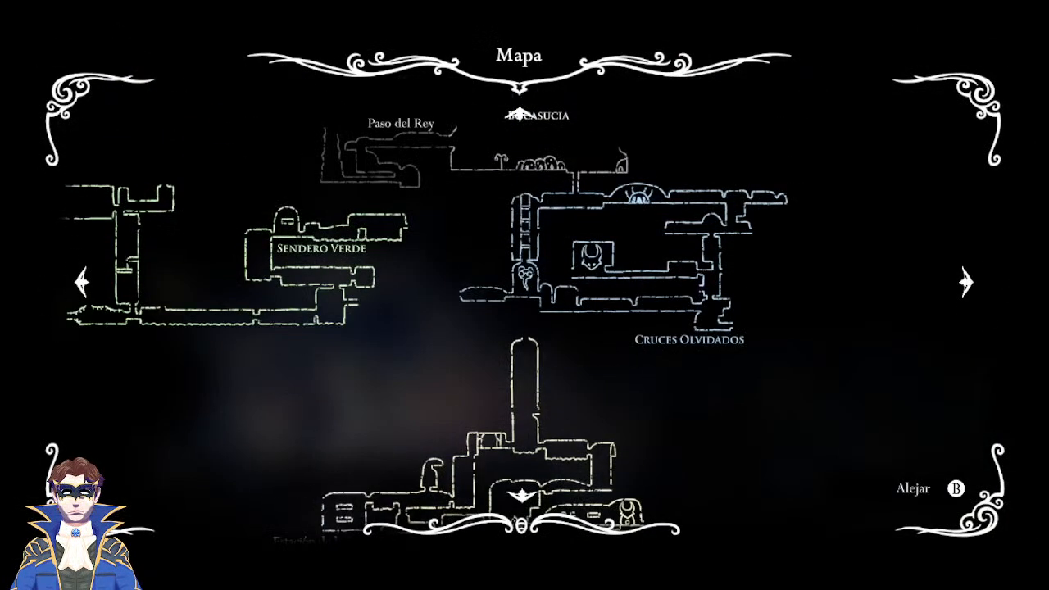
key(Left)
key(Escape)
key(Escape)
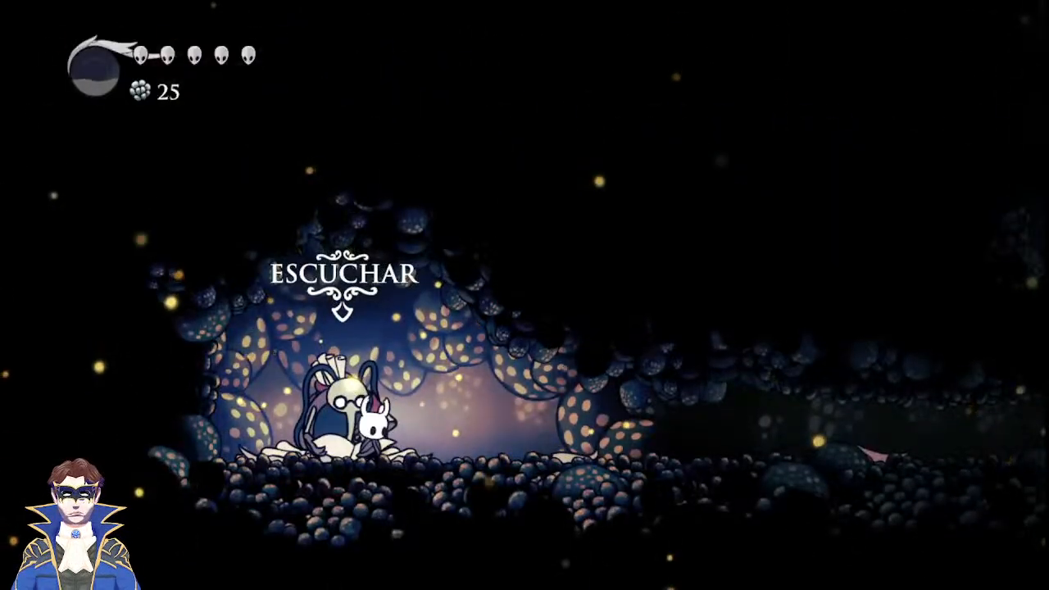
Leave the mapmaker and return east through the low tunnel to the purple mushrooms.
key(Right)
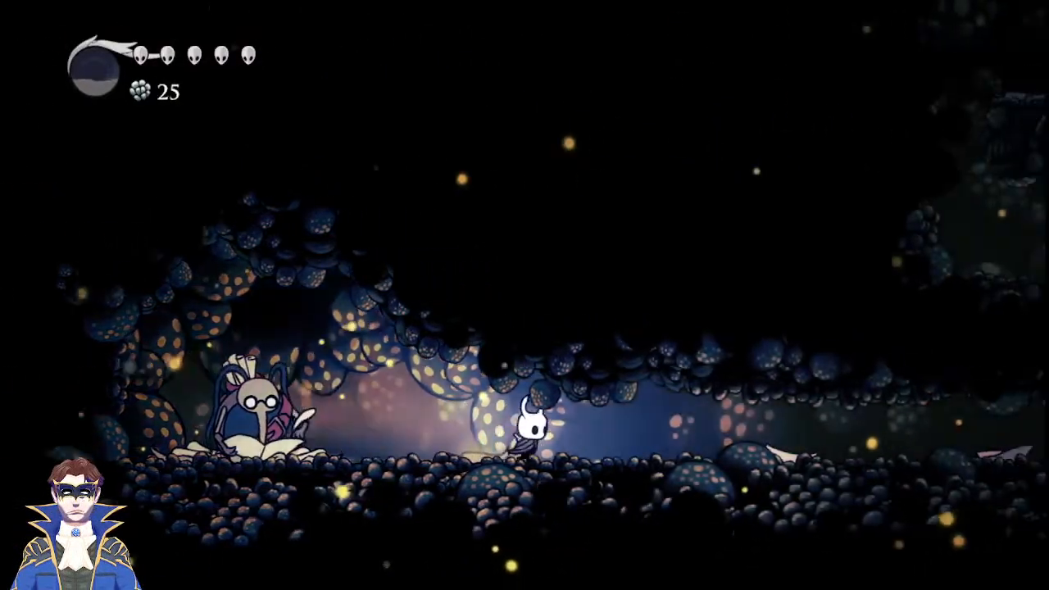
key(Left)
key(Right)
key(Right)
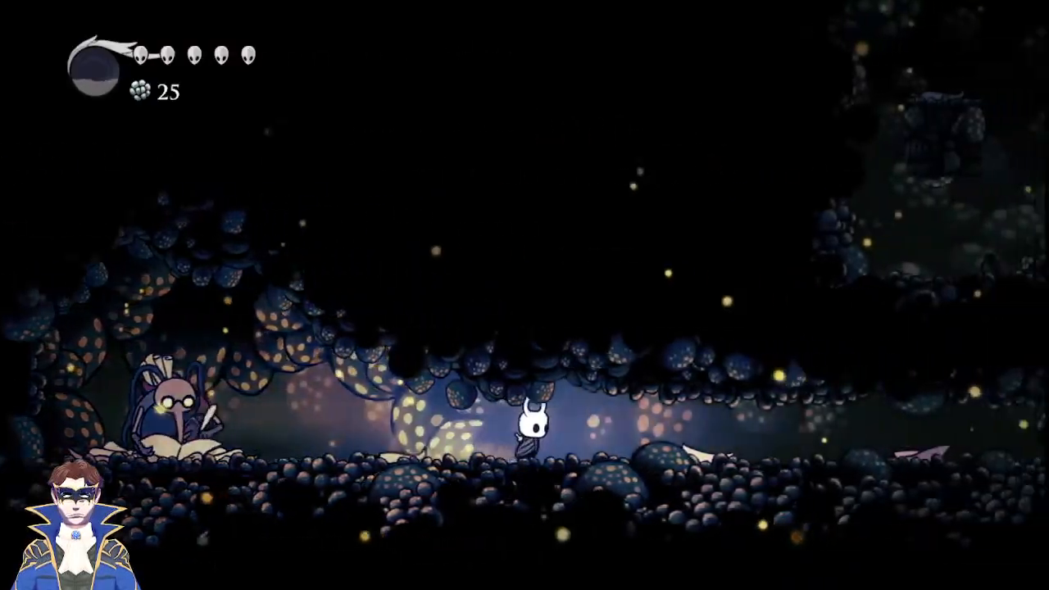
key(Right)
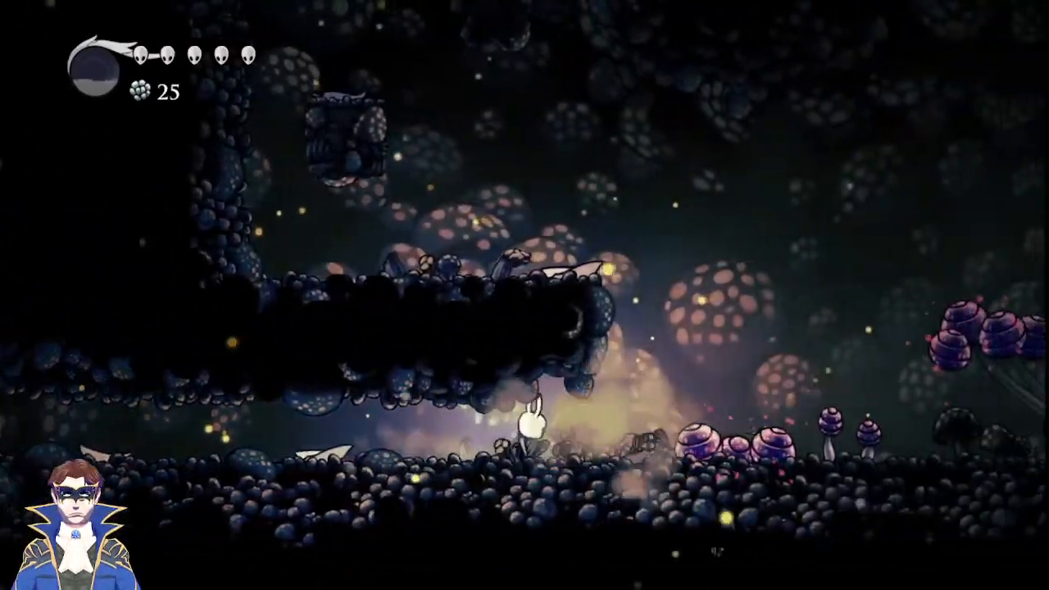
Climb back up the cavern over the ledge and stone blocks to the upper eastern ledge.
key(z)
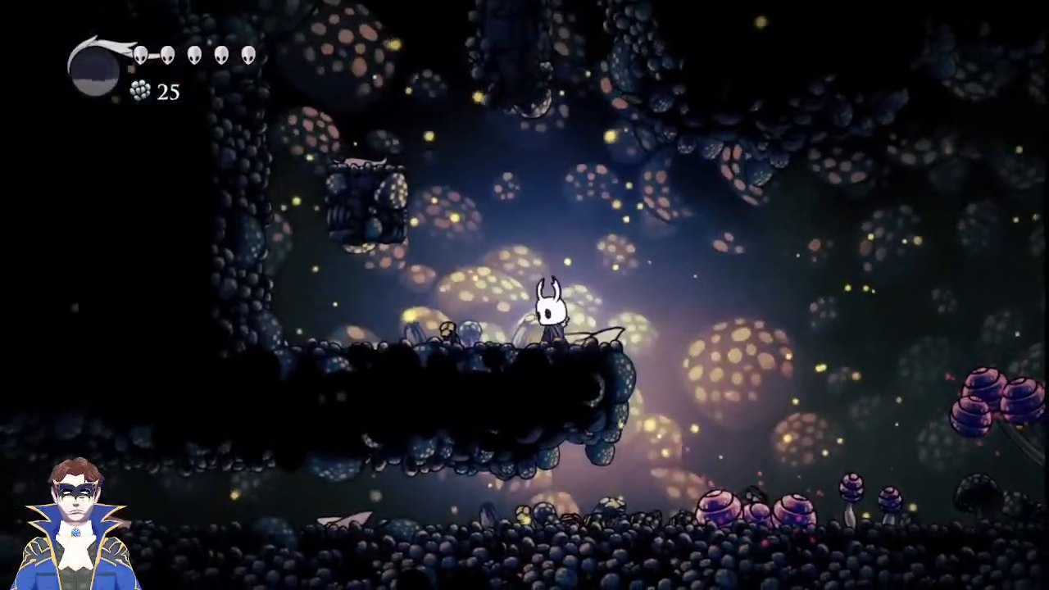
key(z)
key(z)
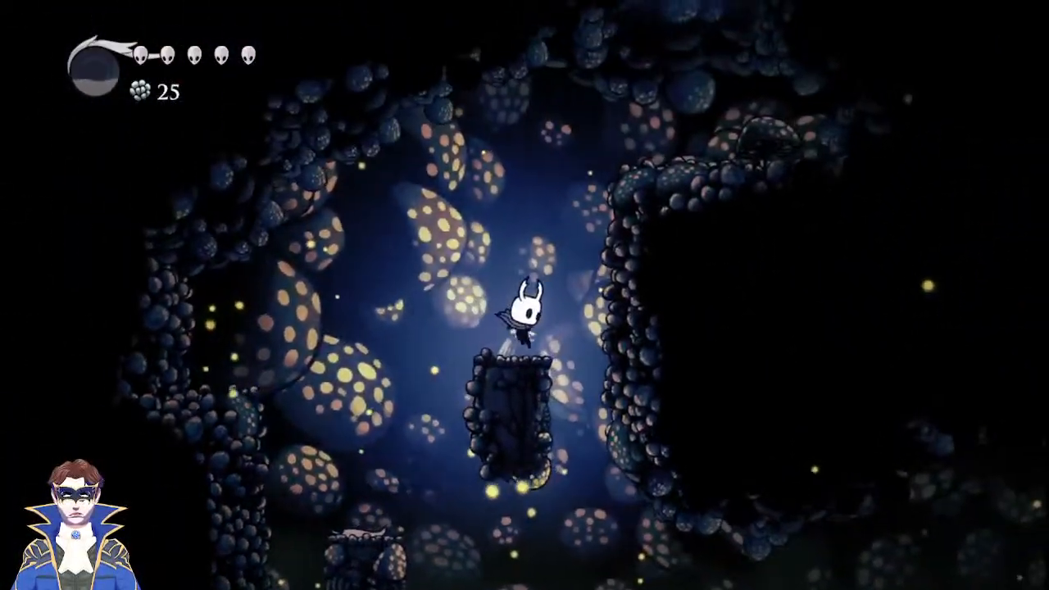
key(z)
key(Right)
key(Left)
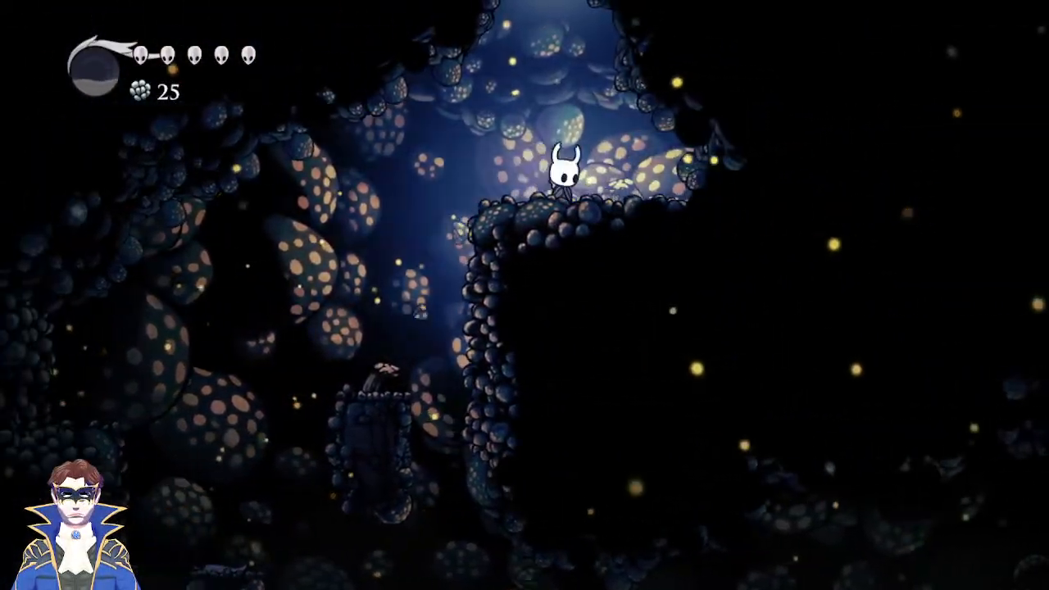
Climb the fungal cavern by way of the small floating platform and leap to the western ledge with the signpost.
key(z)
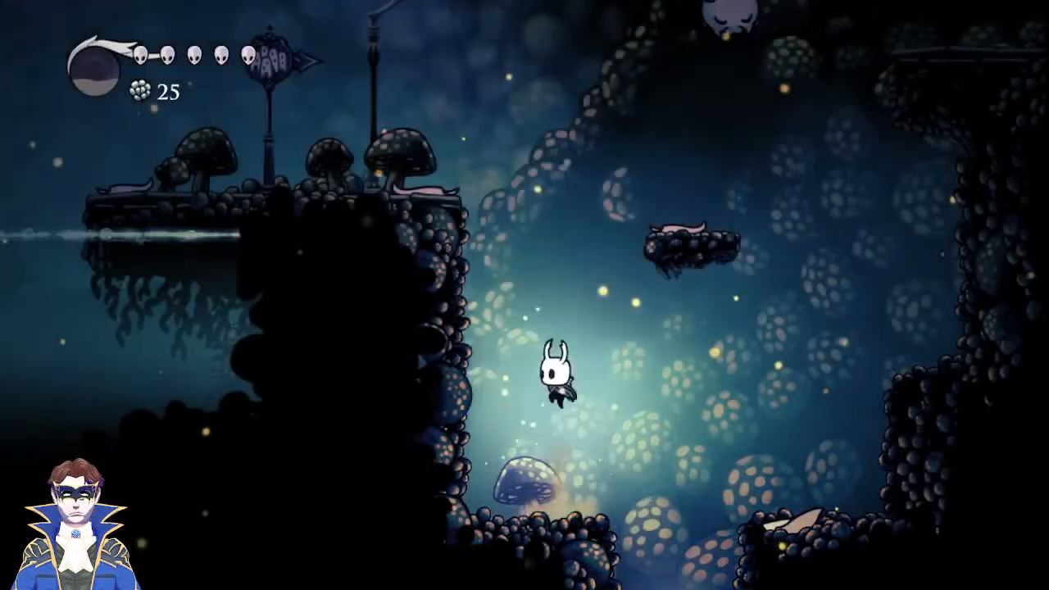
key(Right)
key(z)
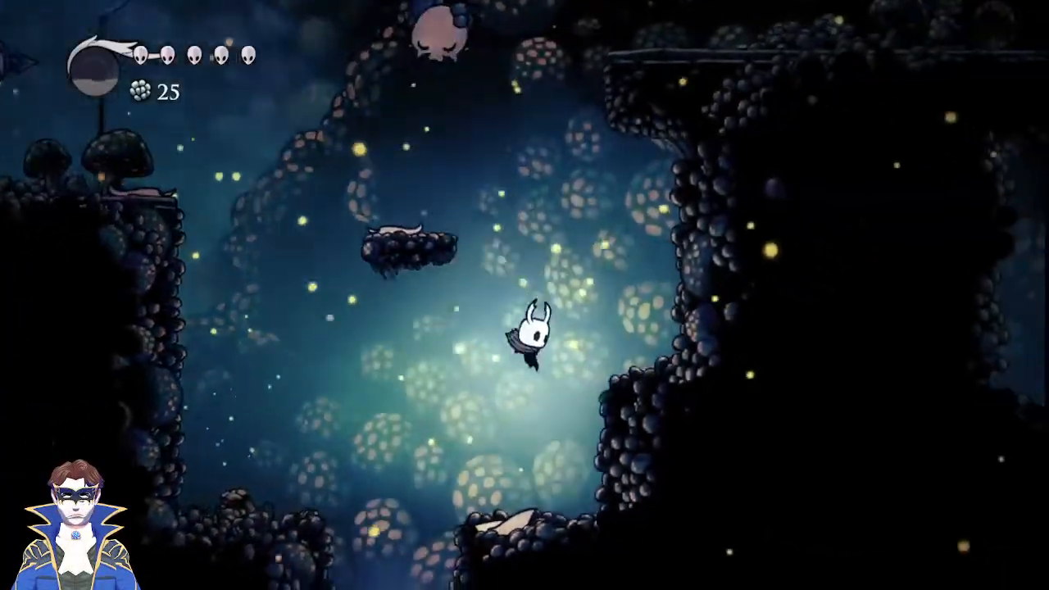
key(z)
key(Left)
key(z)
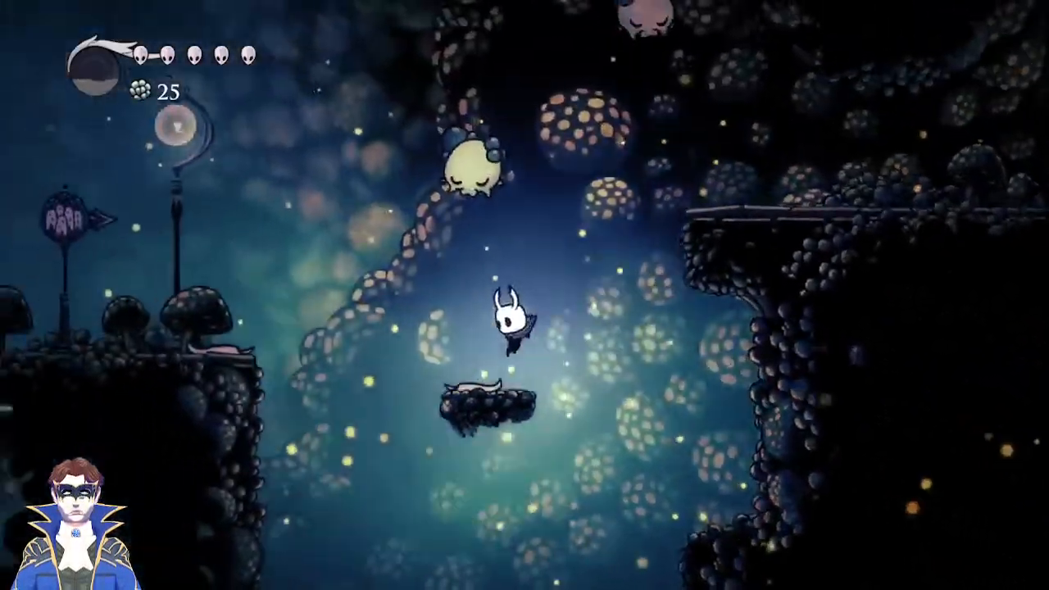
key(z)
Slash along the lamp-lit ledge and cross the broken bridges over the lake west into Estación La Reina.
key(x)
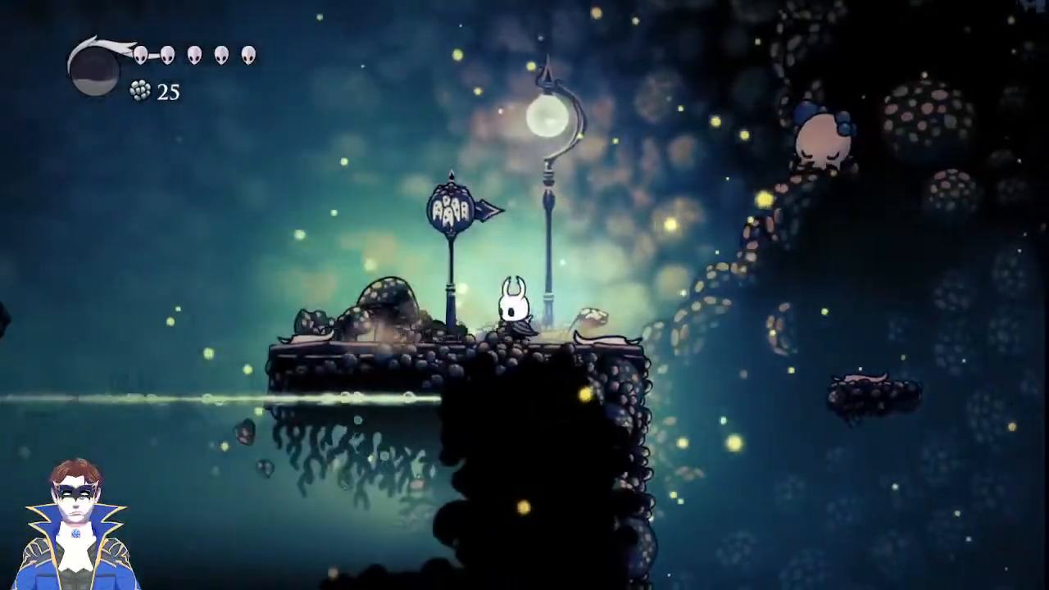
key(x)
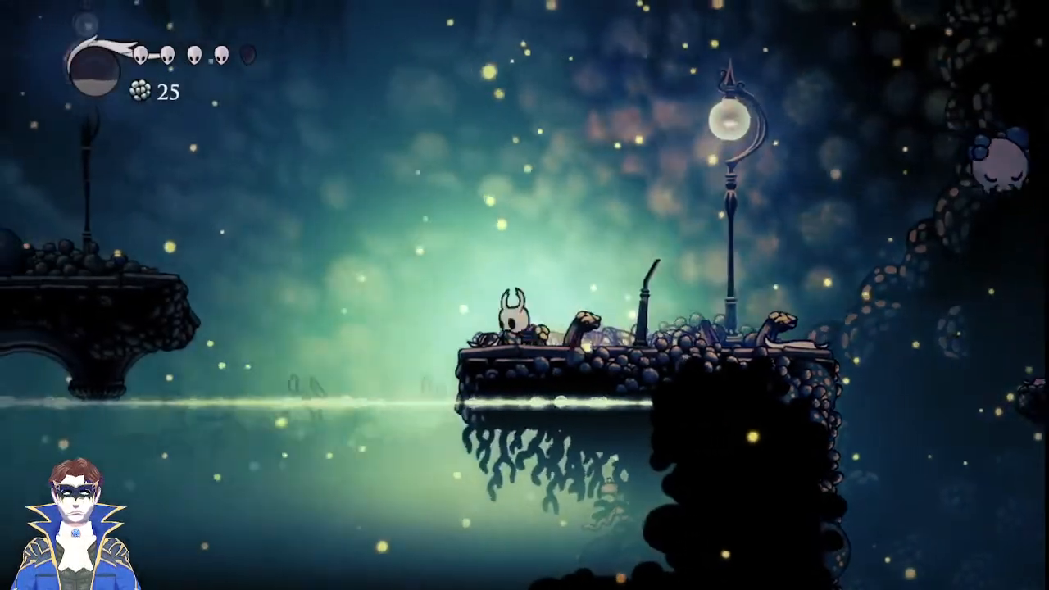
key(Left)
key(z)
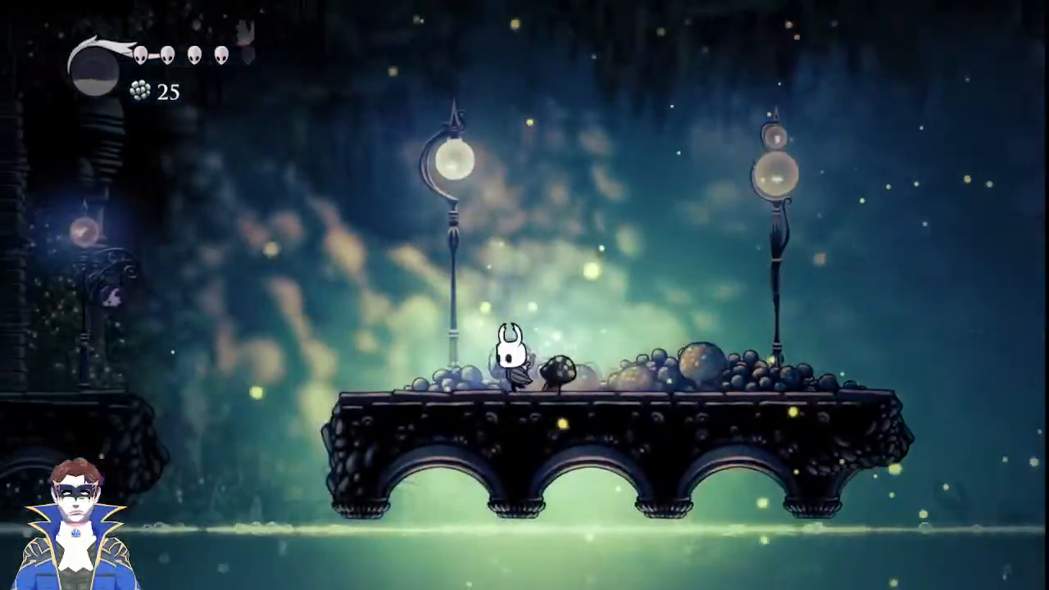
key(z)
key(c)
key(c)
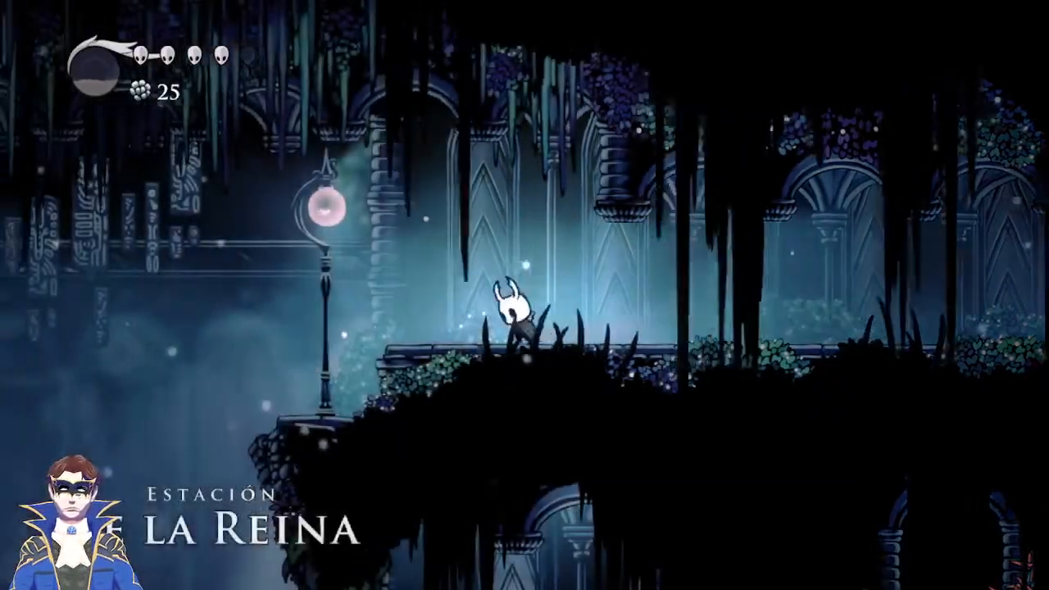
Leap west from the lamp ledge over the railed balcony, and descend to the lower western ledge.
key(x)
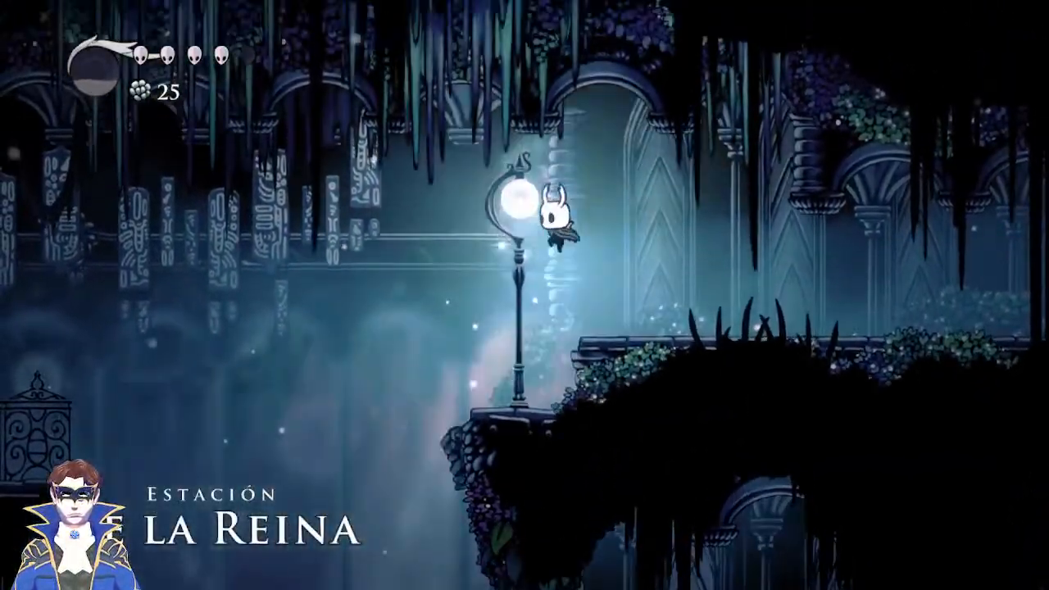
key(z)
key(c)
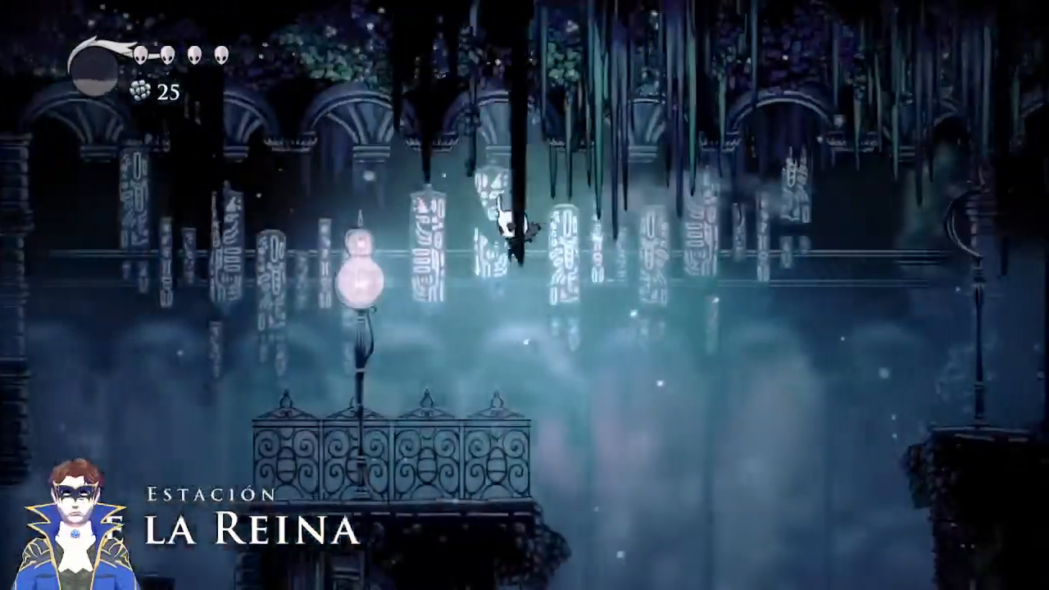
key(Left)
key(z)
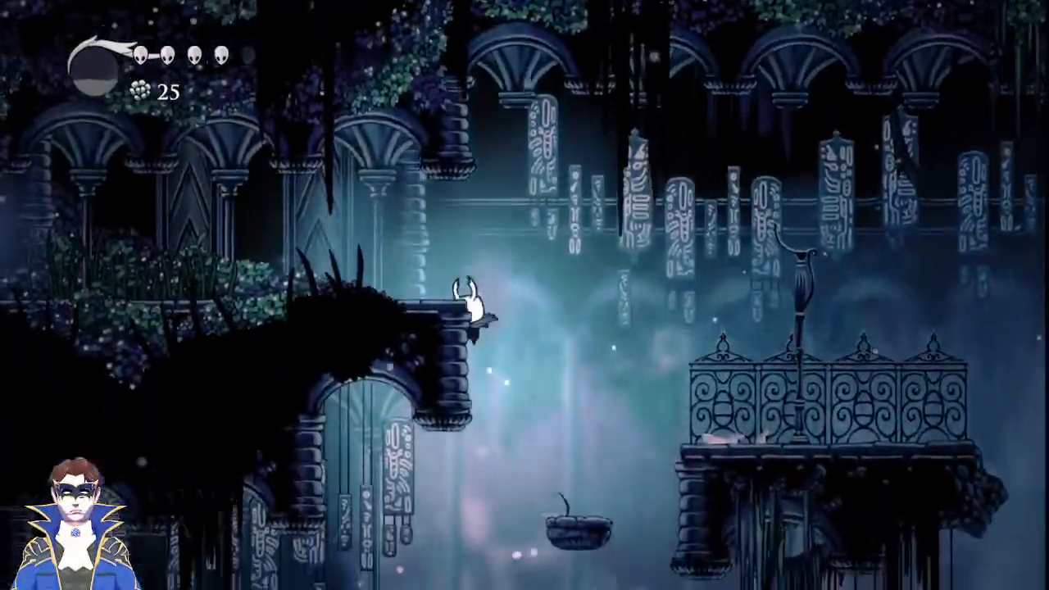
key(Left)
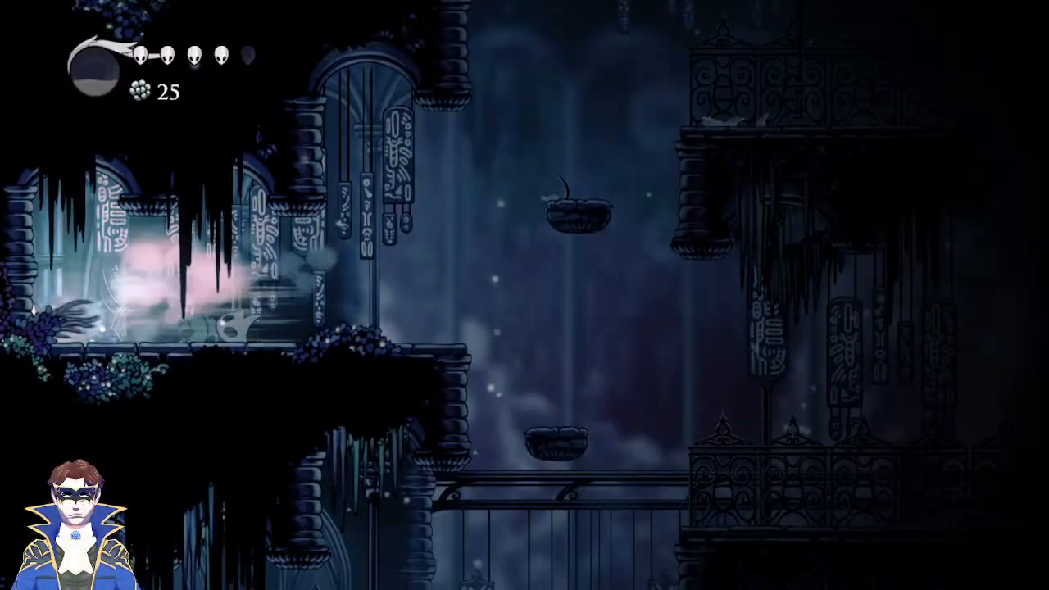
Descend east past the railed lamp platform, follow the lower corridor and try to climb the thorn-lined shaft.
key(Right)
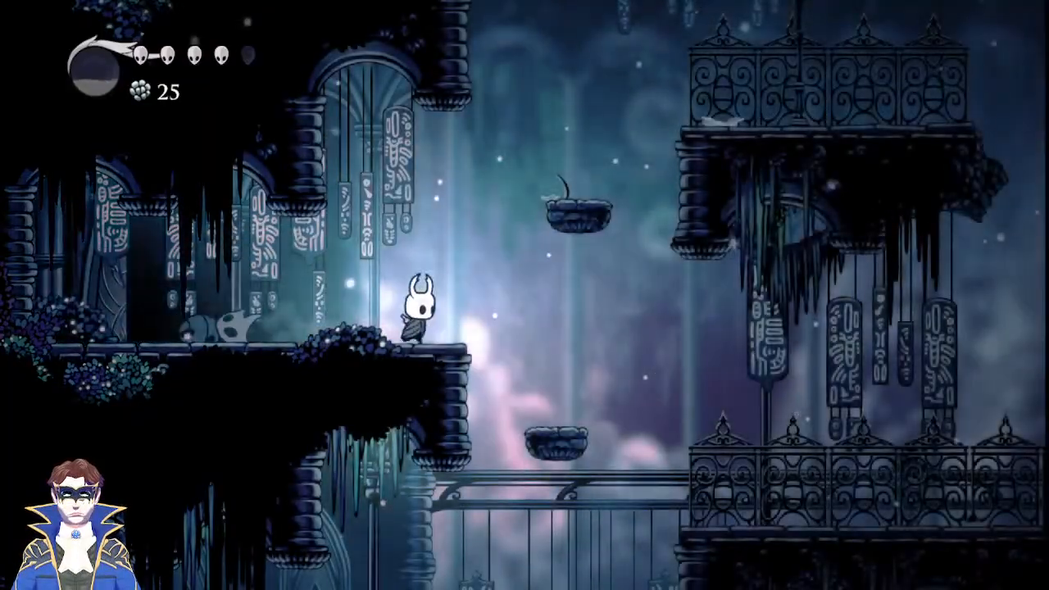
key(z)
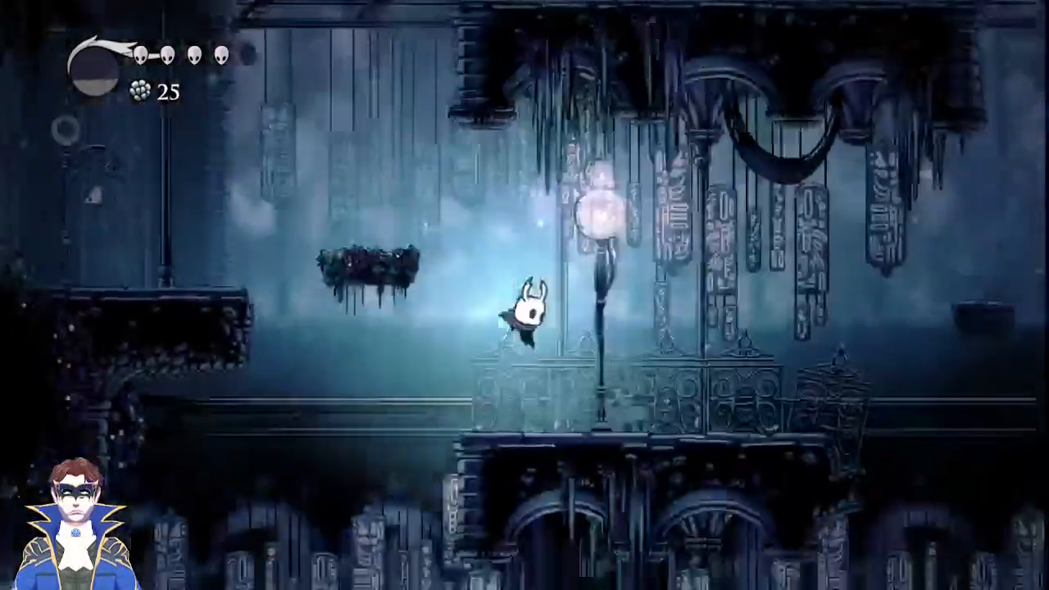
key(x)
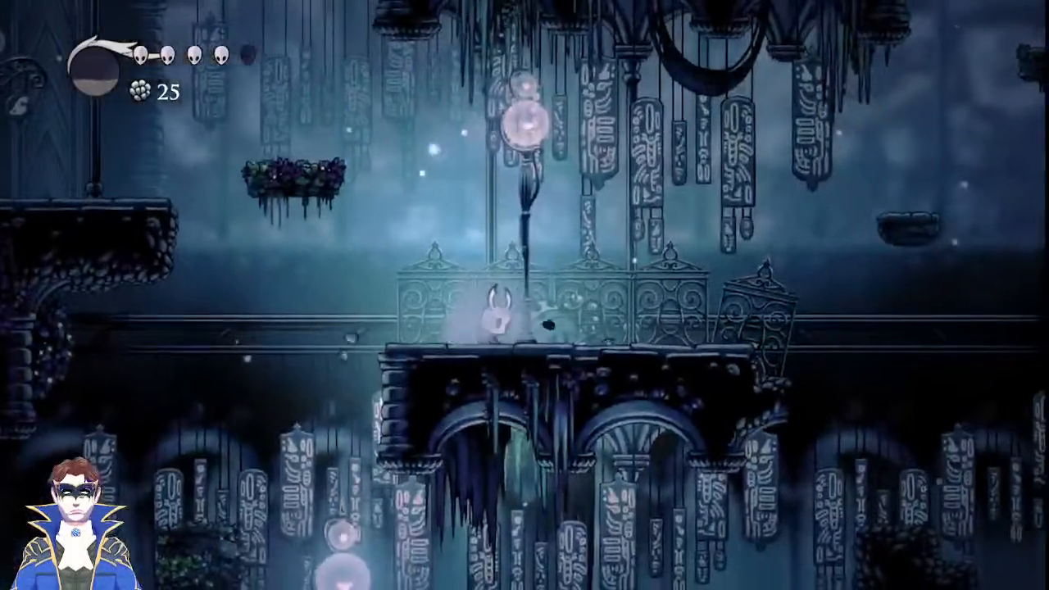
key(Right)
key(Right)
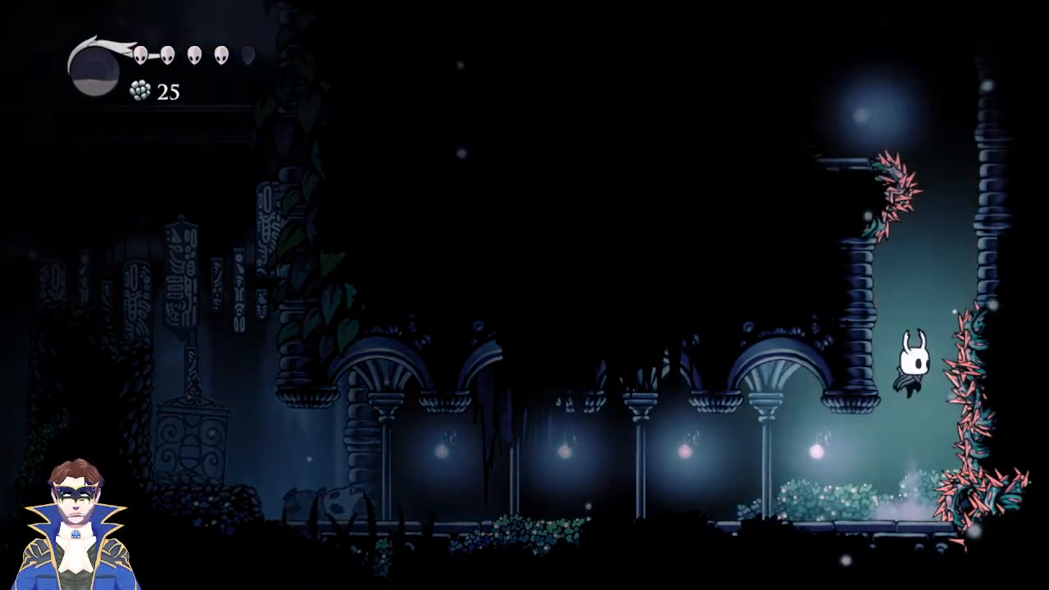
key(Left)
key(Right)
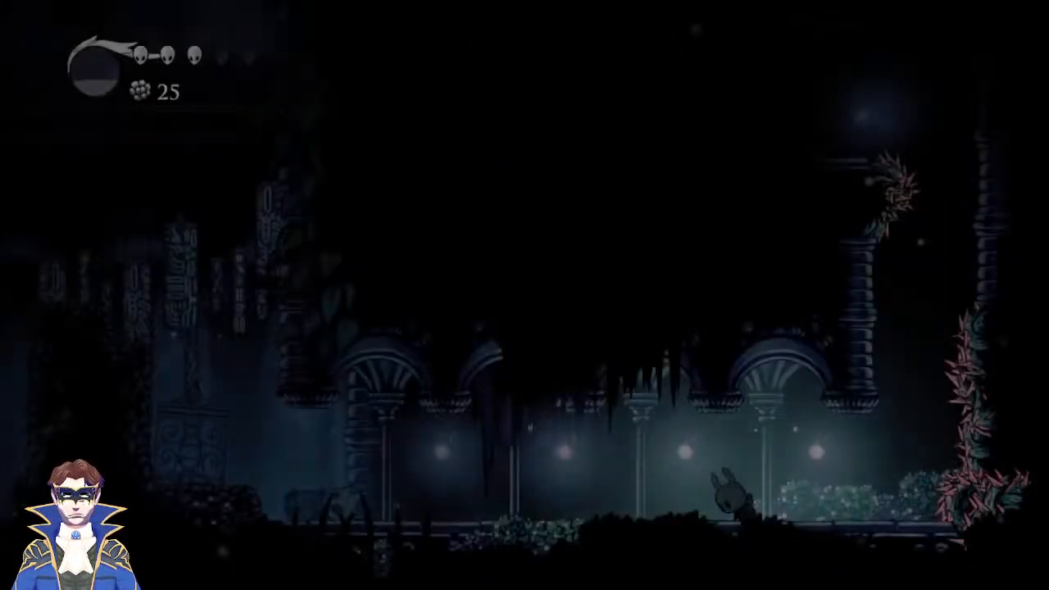
Return west along the station's lower floor, over the rock pillar, to the hall with the bench and bell.
key(Left)
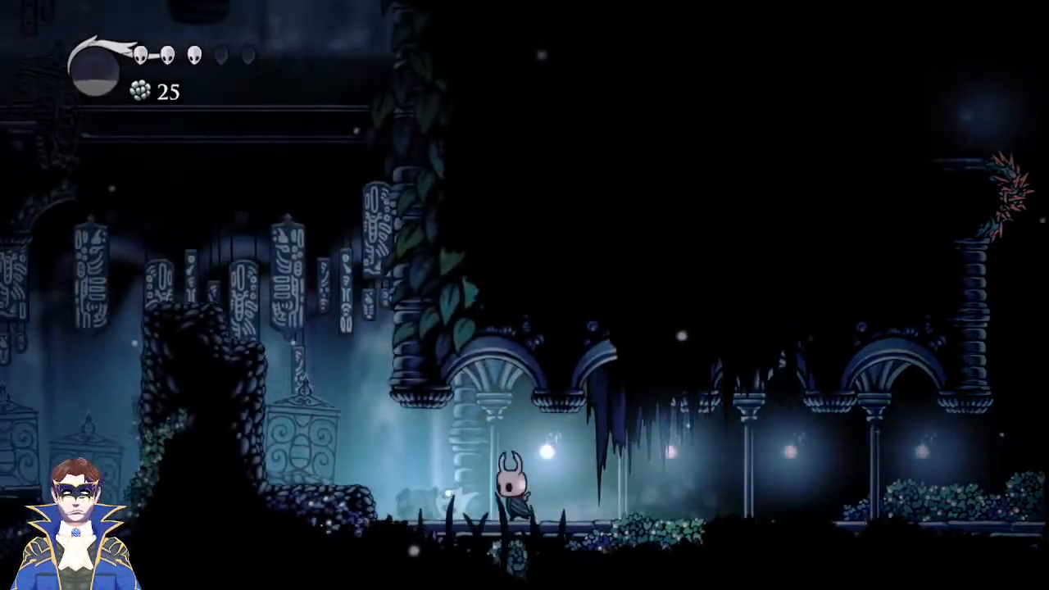
key(z)
key(Left)
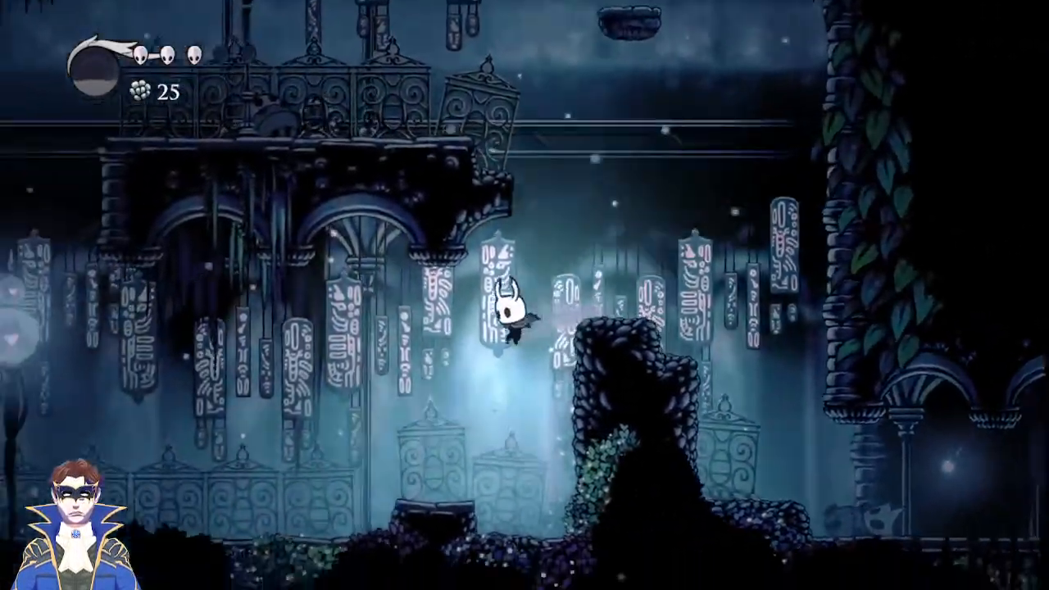
key(Left)
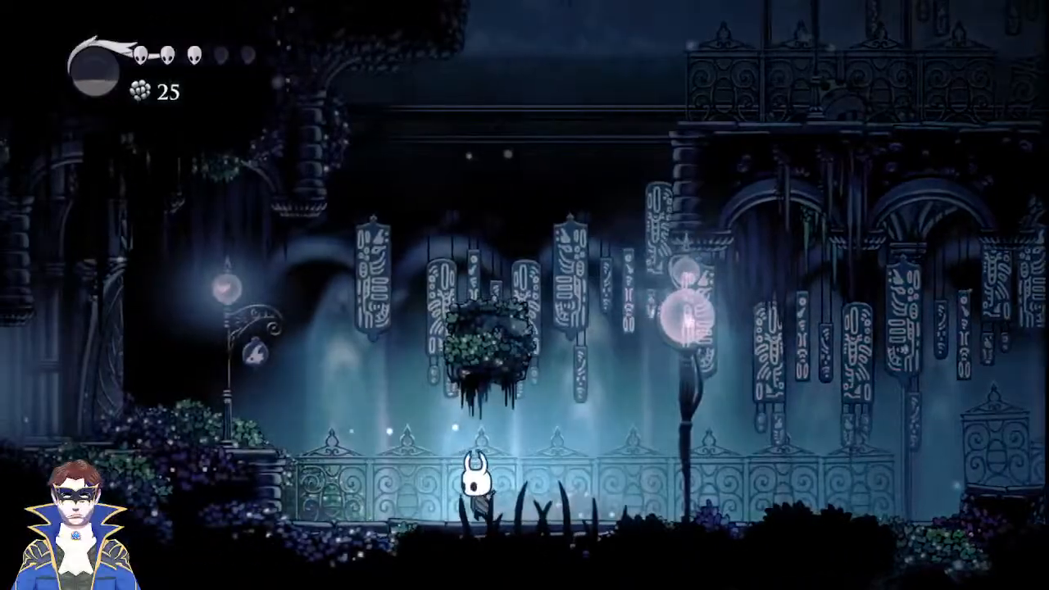
key(z)
key(Left)
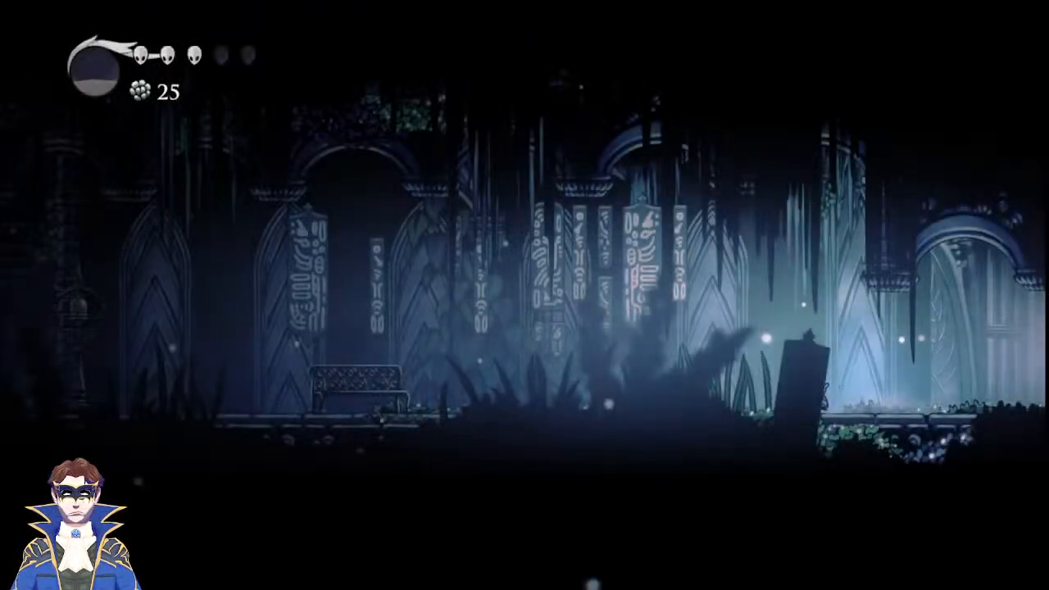
key(Left)
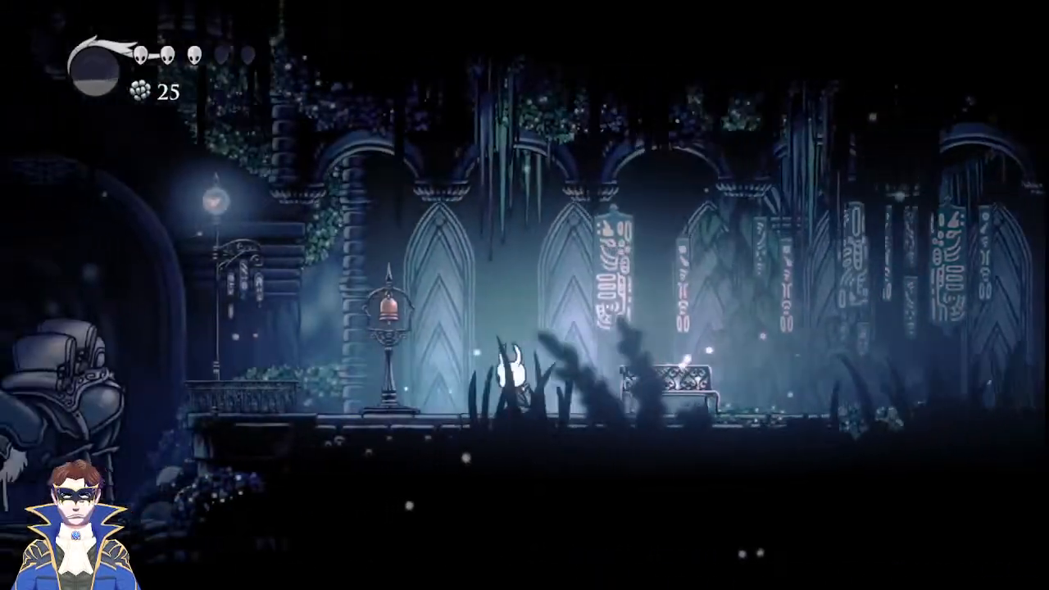
Jump and slash at the station bell, and continue west to the travel spot at the railing beside the stag.
key(Left)
key(z)
key(x)
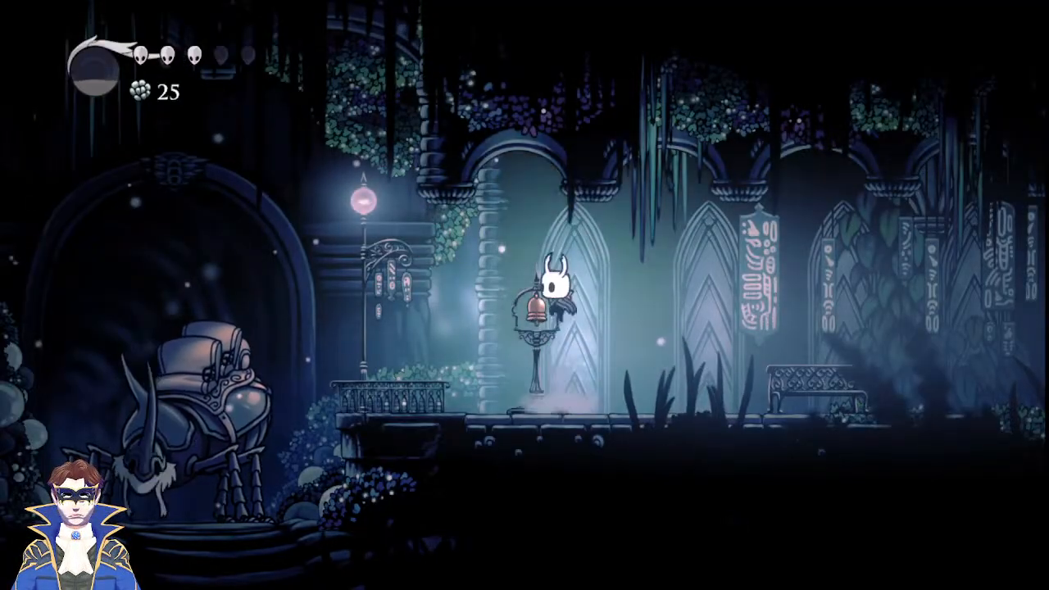
key(Left)
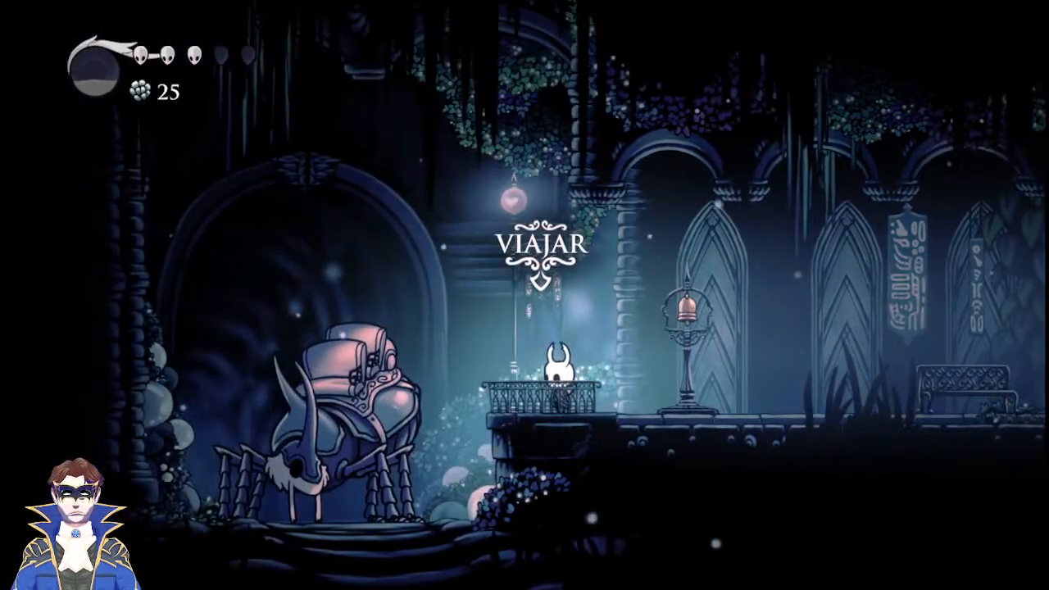
Walk east toward the bench, turn back to the bell, and strike it repeatedly with jumps and slashes.
key(Right)
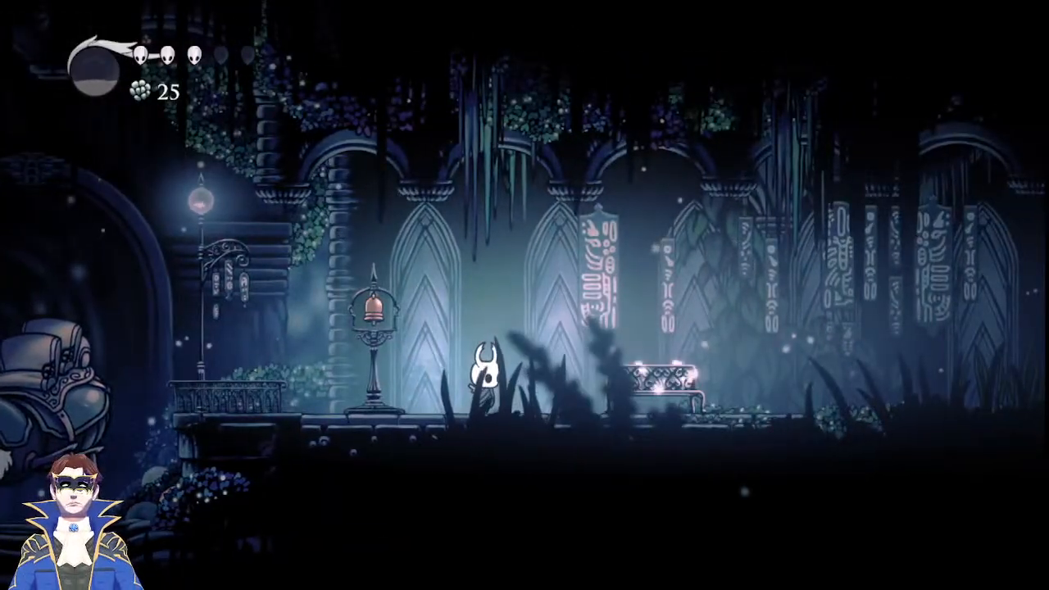
key(Right)
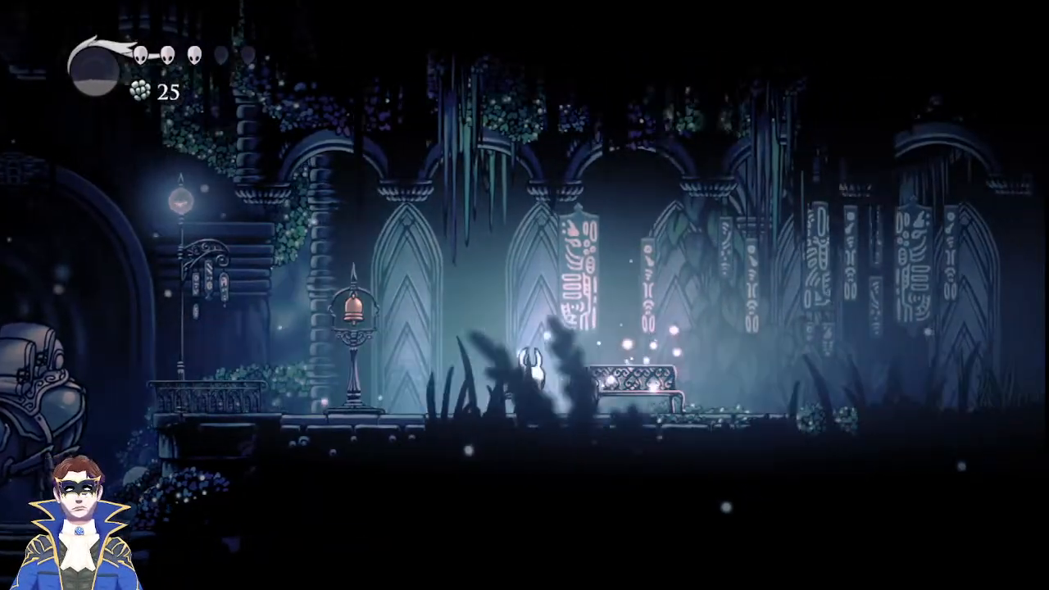
key(Right)
key(Left)
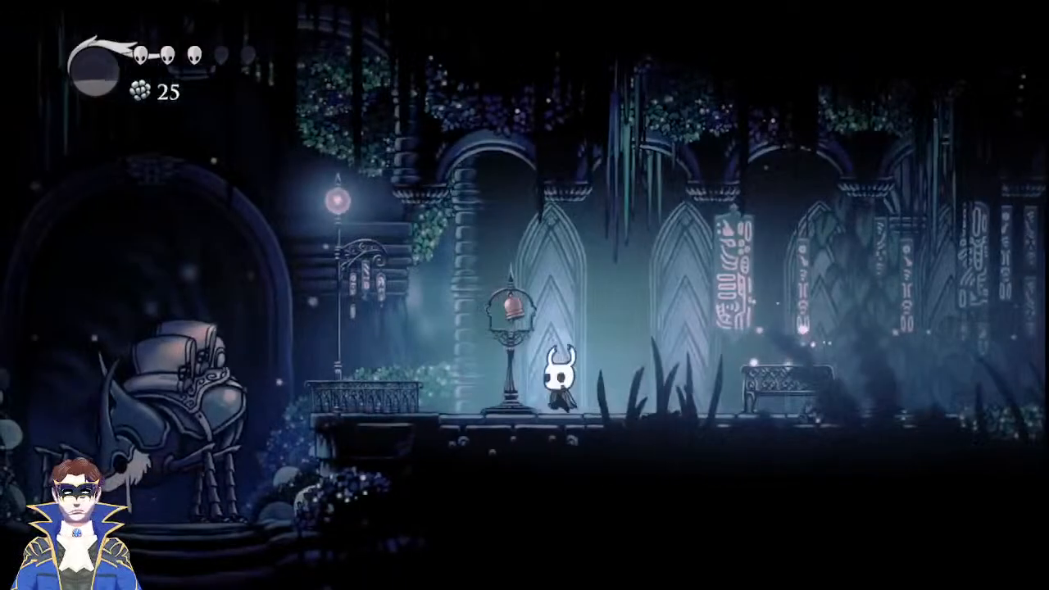
key(z)
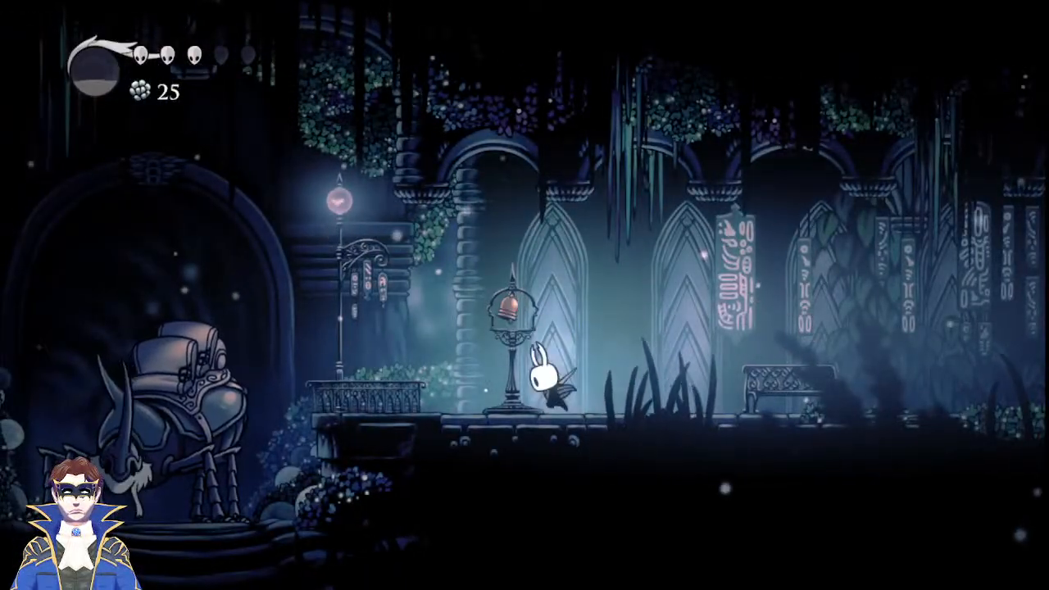
key(a)
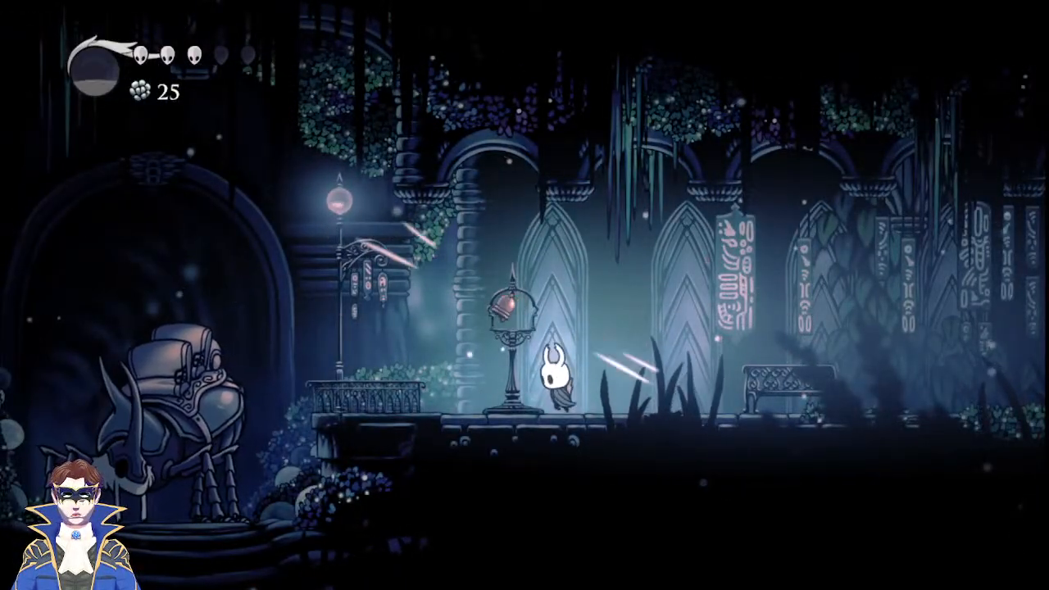
key(x)
key(x)
key(z)
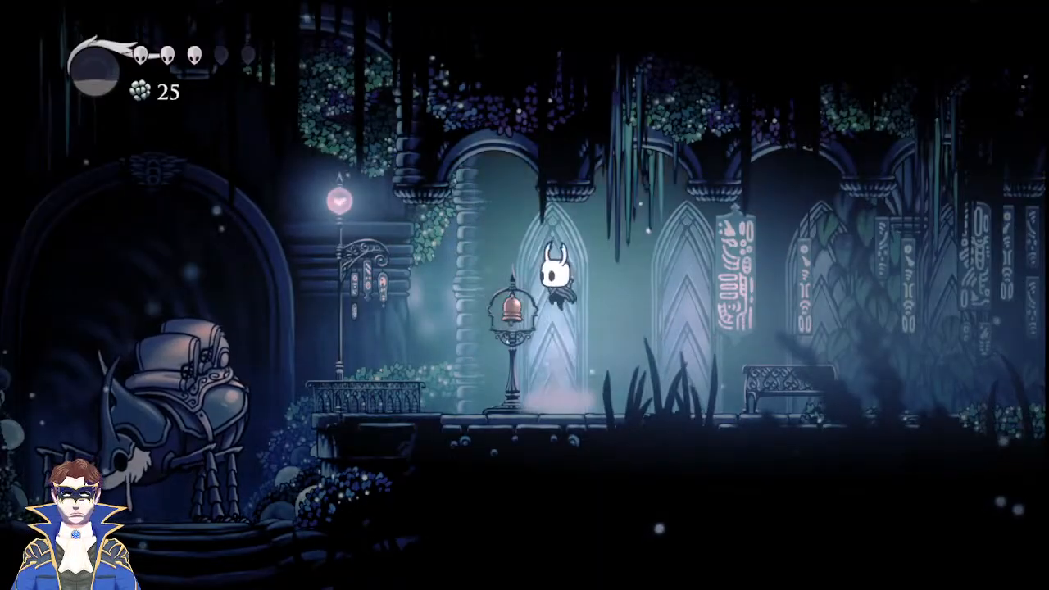
key(z)
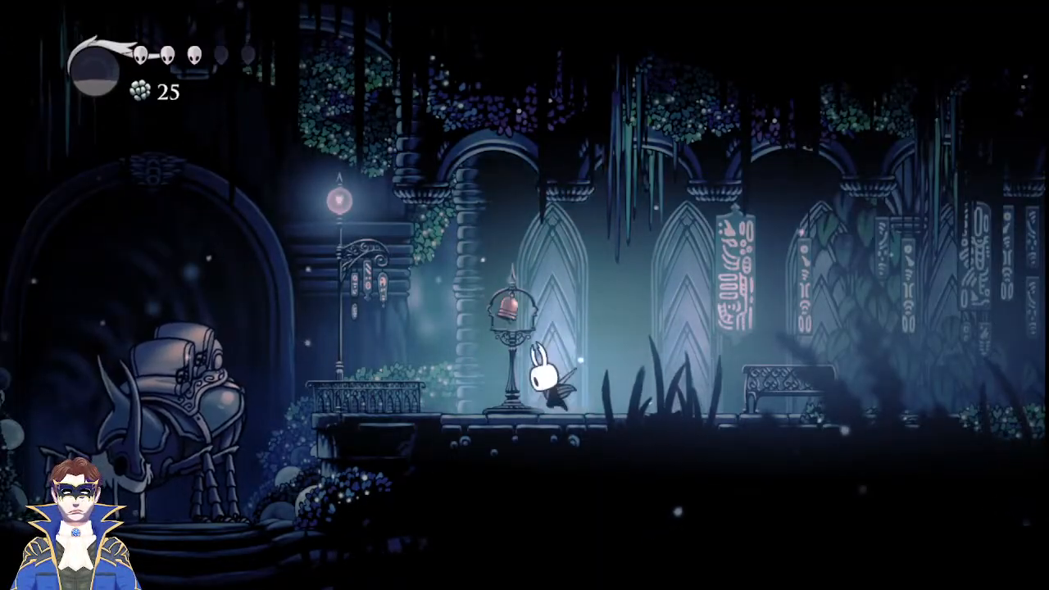
Check the stag's railing again, rest on the station bench, and leave the bench heading east.
key(Left)
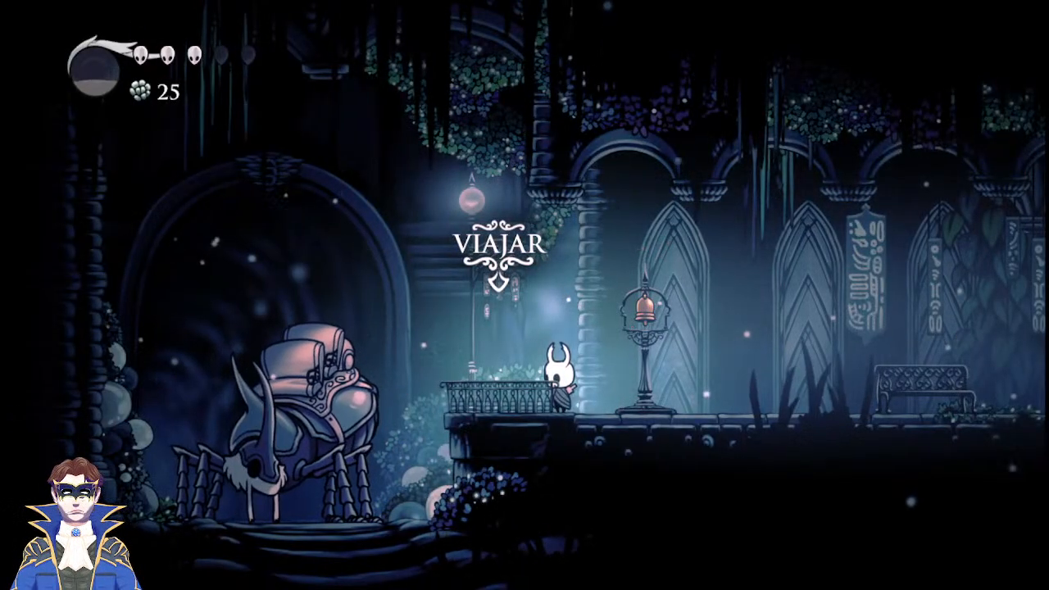
key(Right)
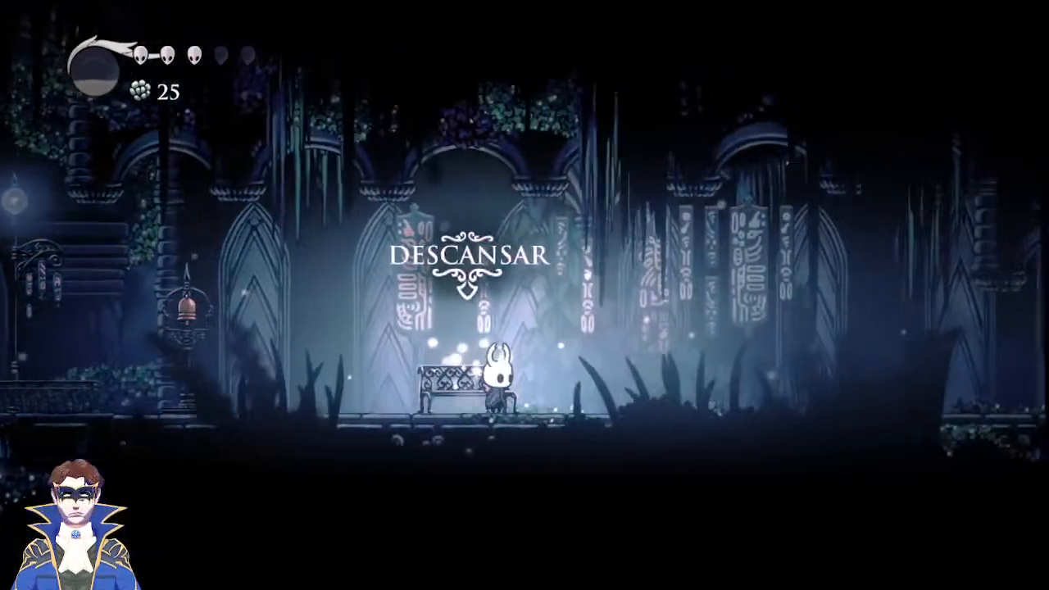
key(Up)
key(Left)
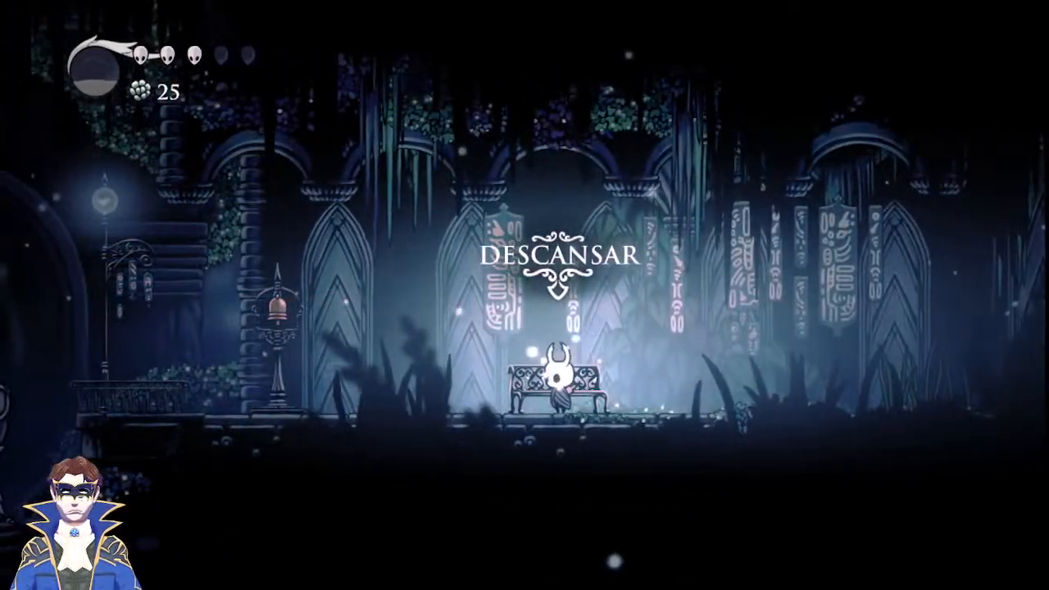
key(Up)
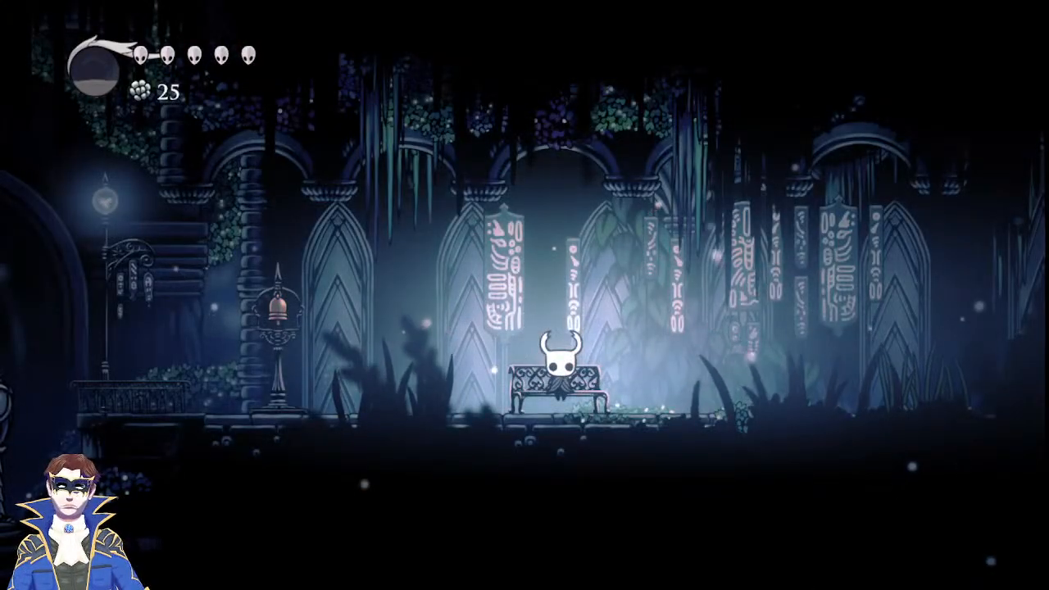
key(Right)
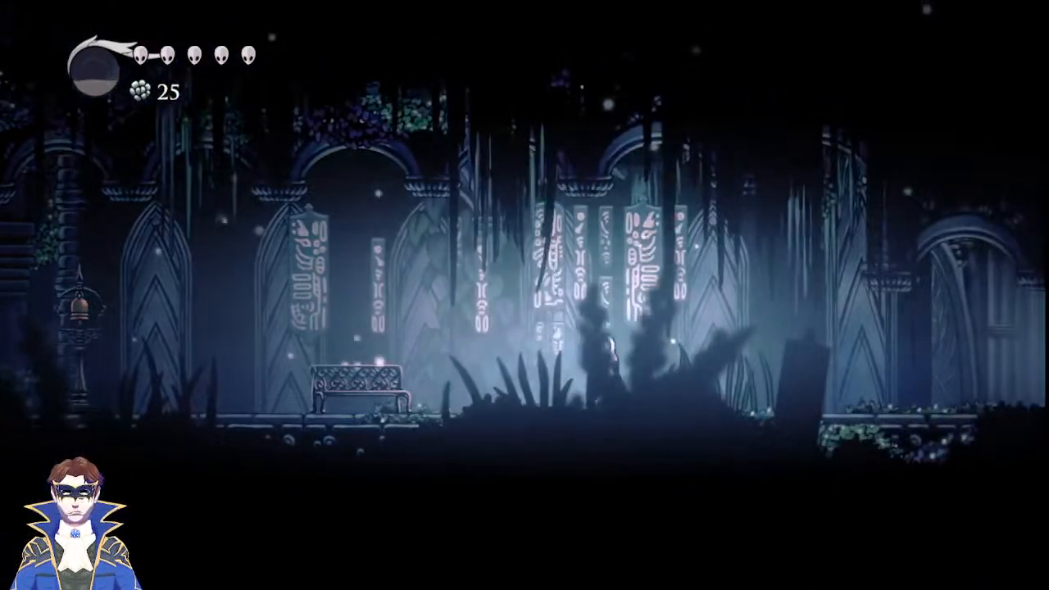
Head back west through the station hall to the bench and rest on it.
key(z)
key(Left)
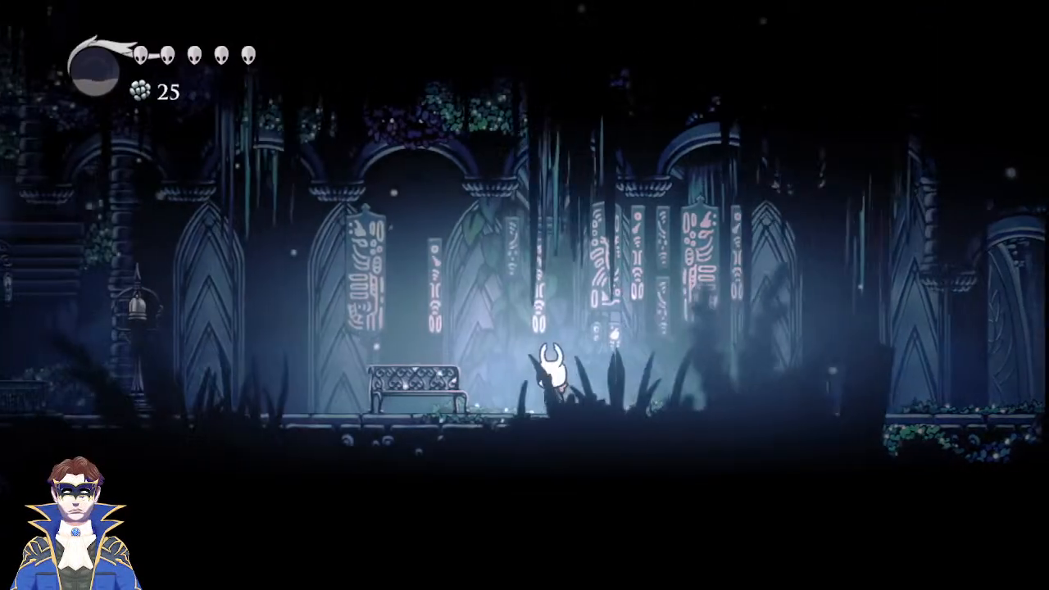
key(Left)
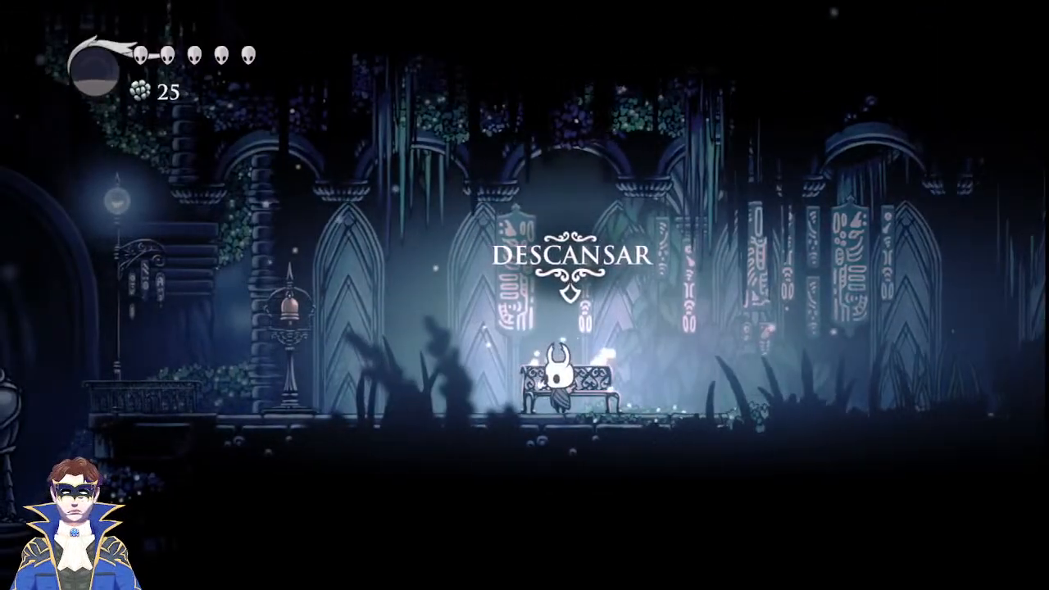
key(Up)
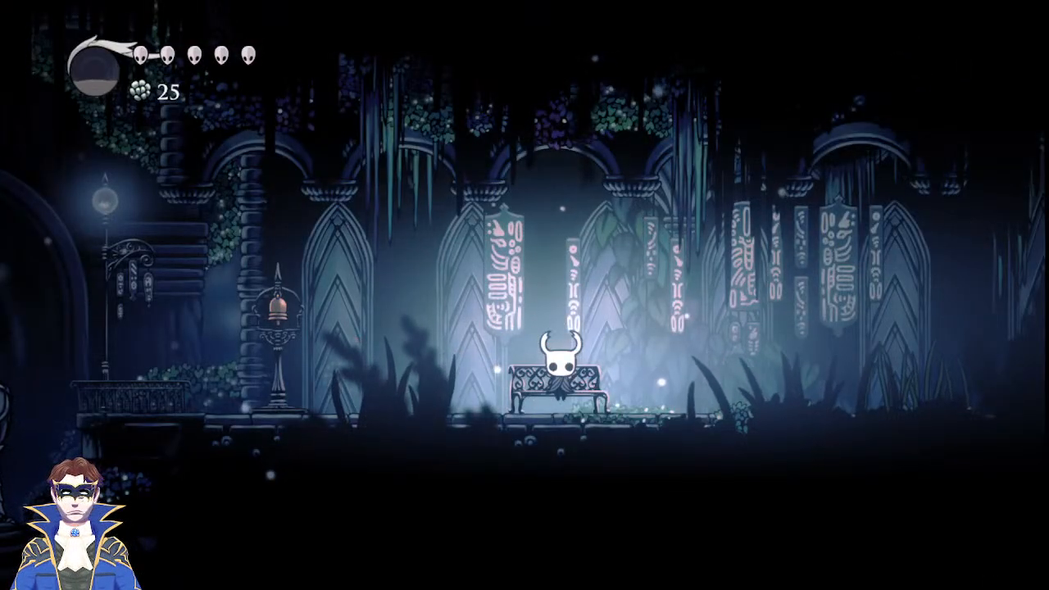
Pause the session, exit to the main menu with confirmation, and request to quit the game.
key(Escape)
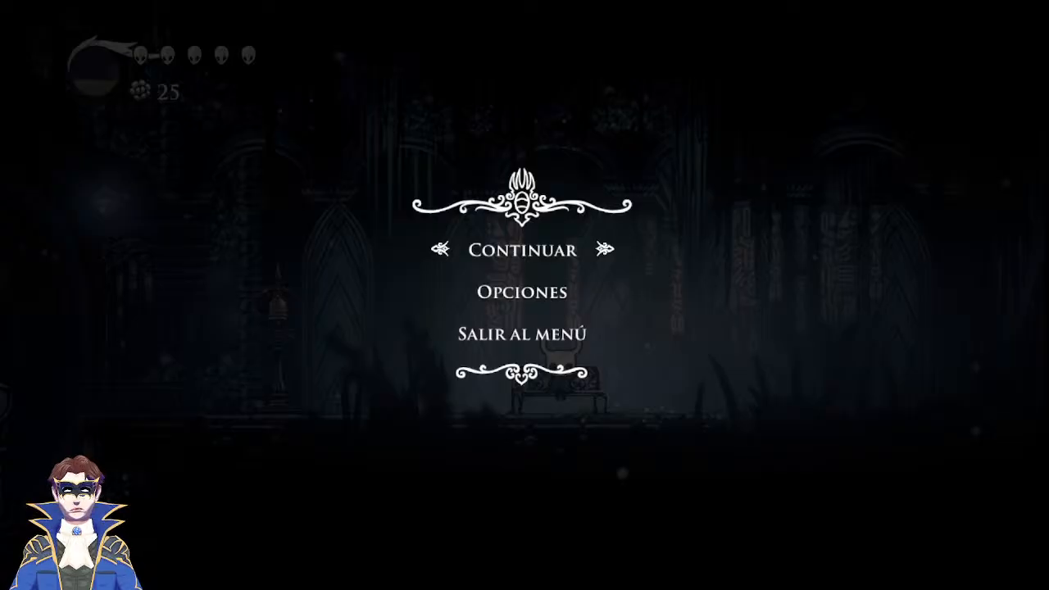
click(538, 337)
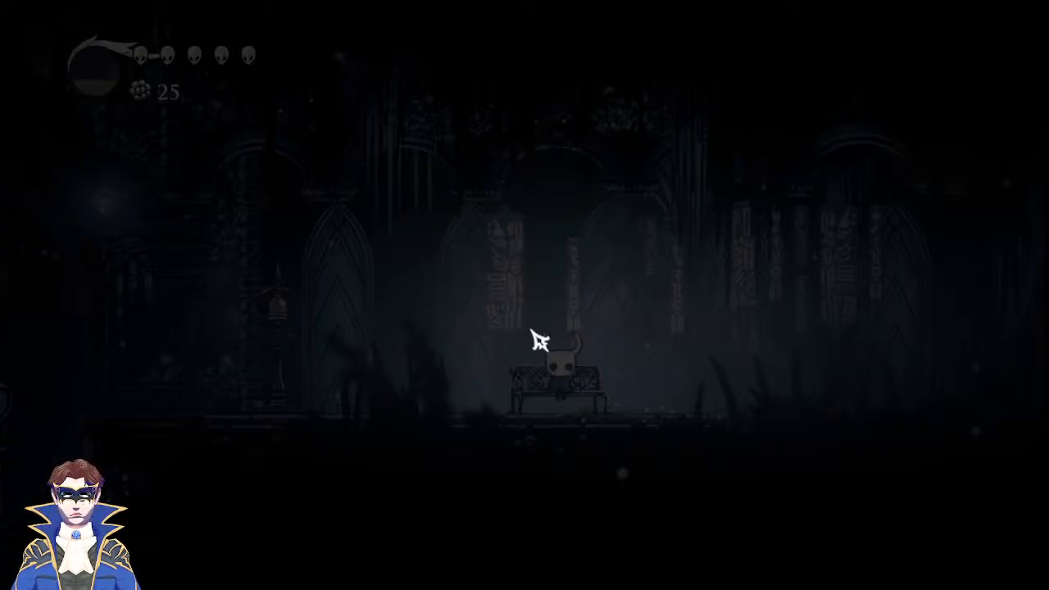
click(537, 328)
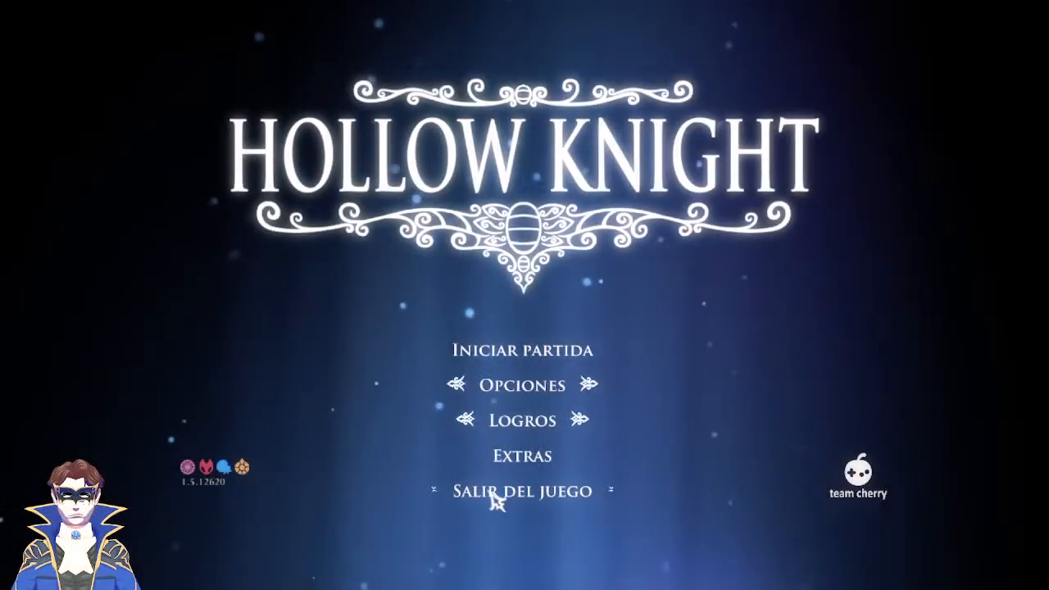
click(506, 505)
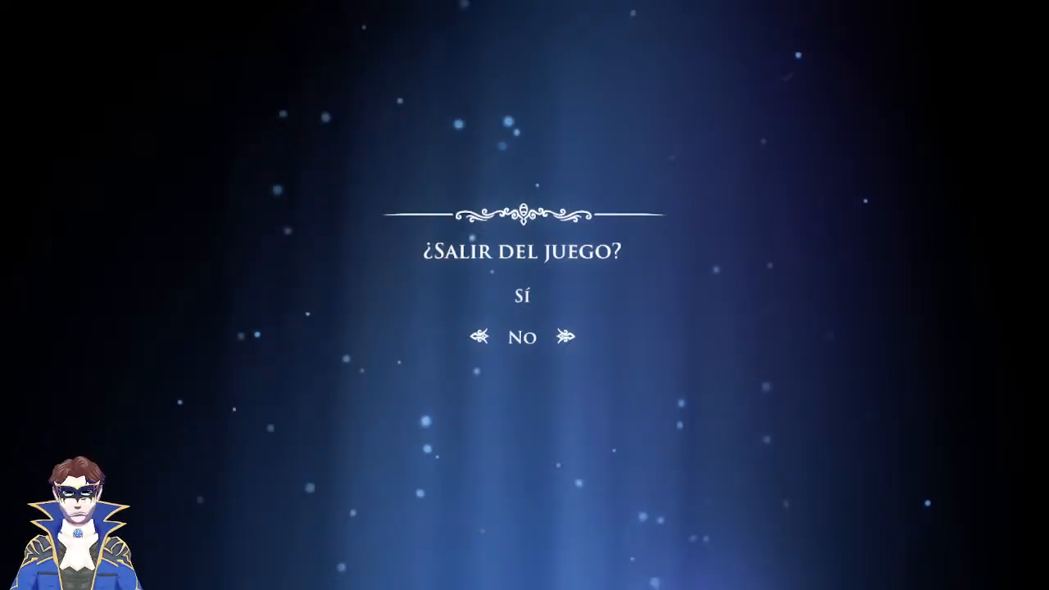